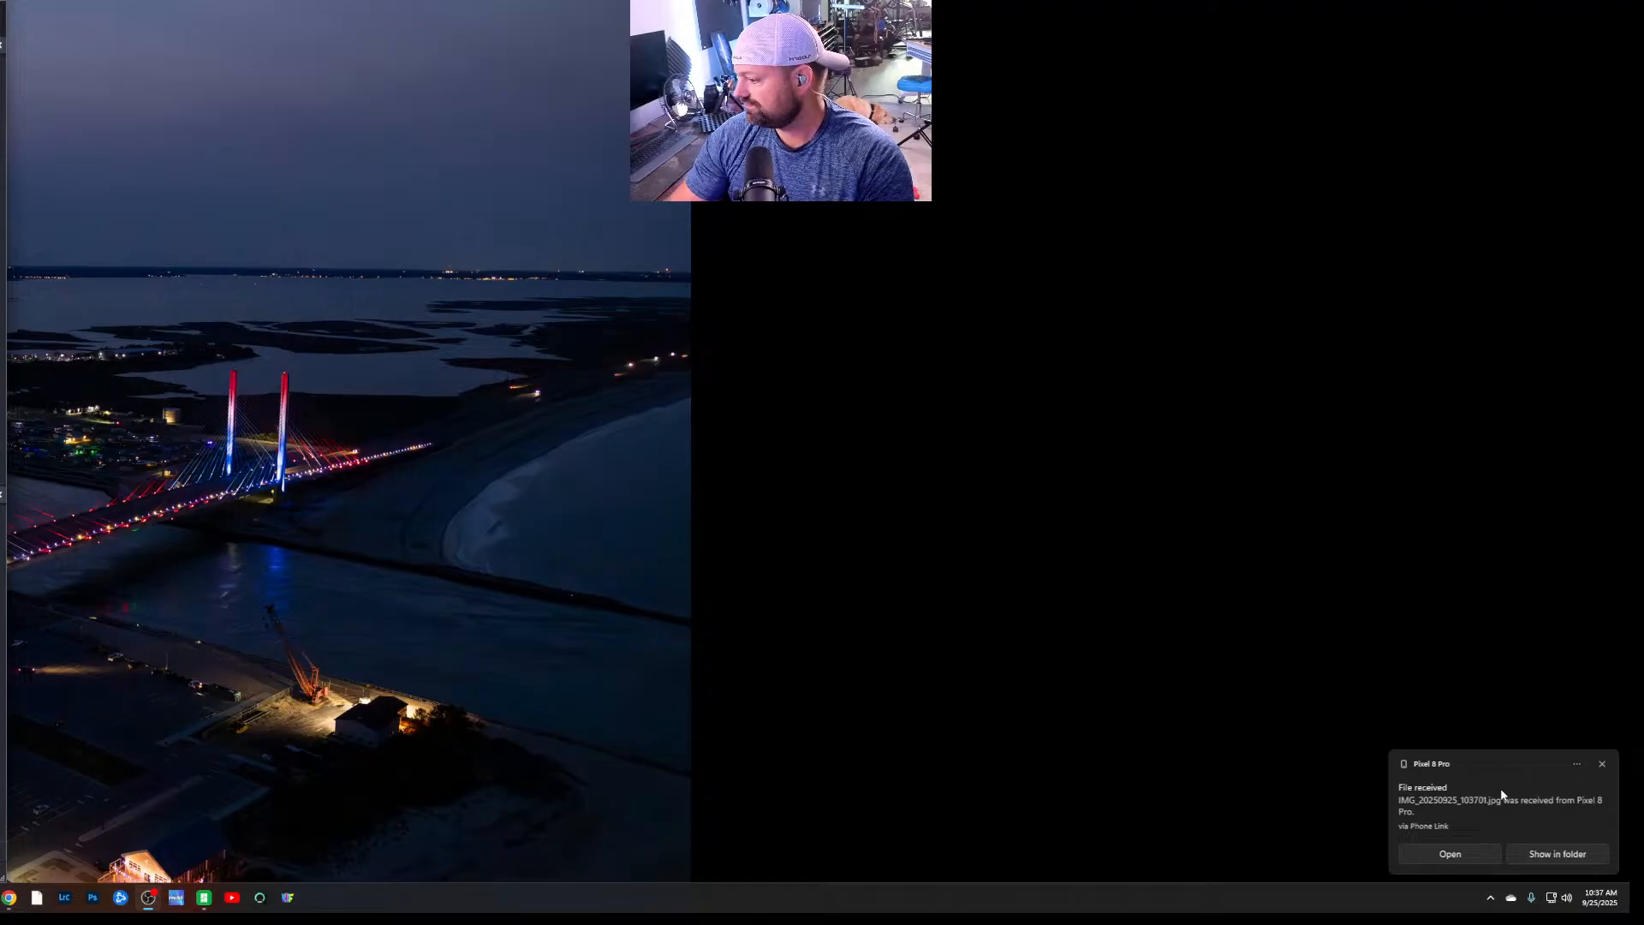
Open the received image IMG_20250925_103701.jpg from its download folder, view it full-size and close the viewer
{"action": "left_click", "coordinate": [1557, 854]}
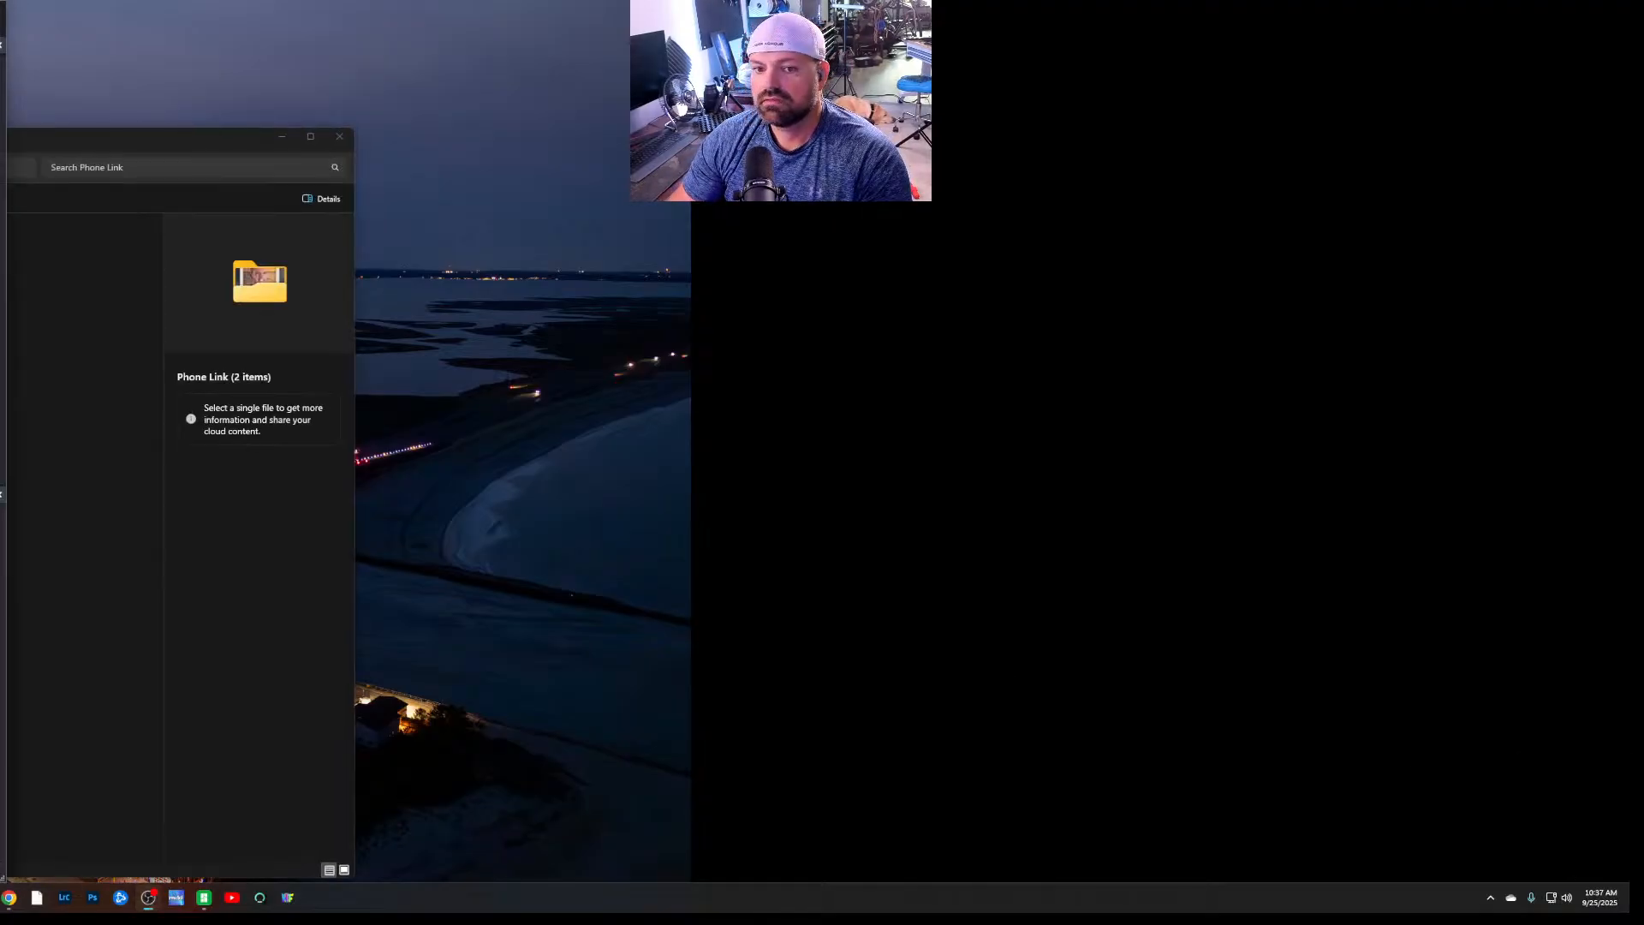
{"action": "left_click_drag", "start_coordinate": [151, 146], "coordinate": [145, 150]}
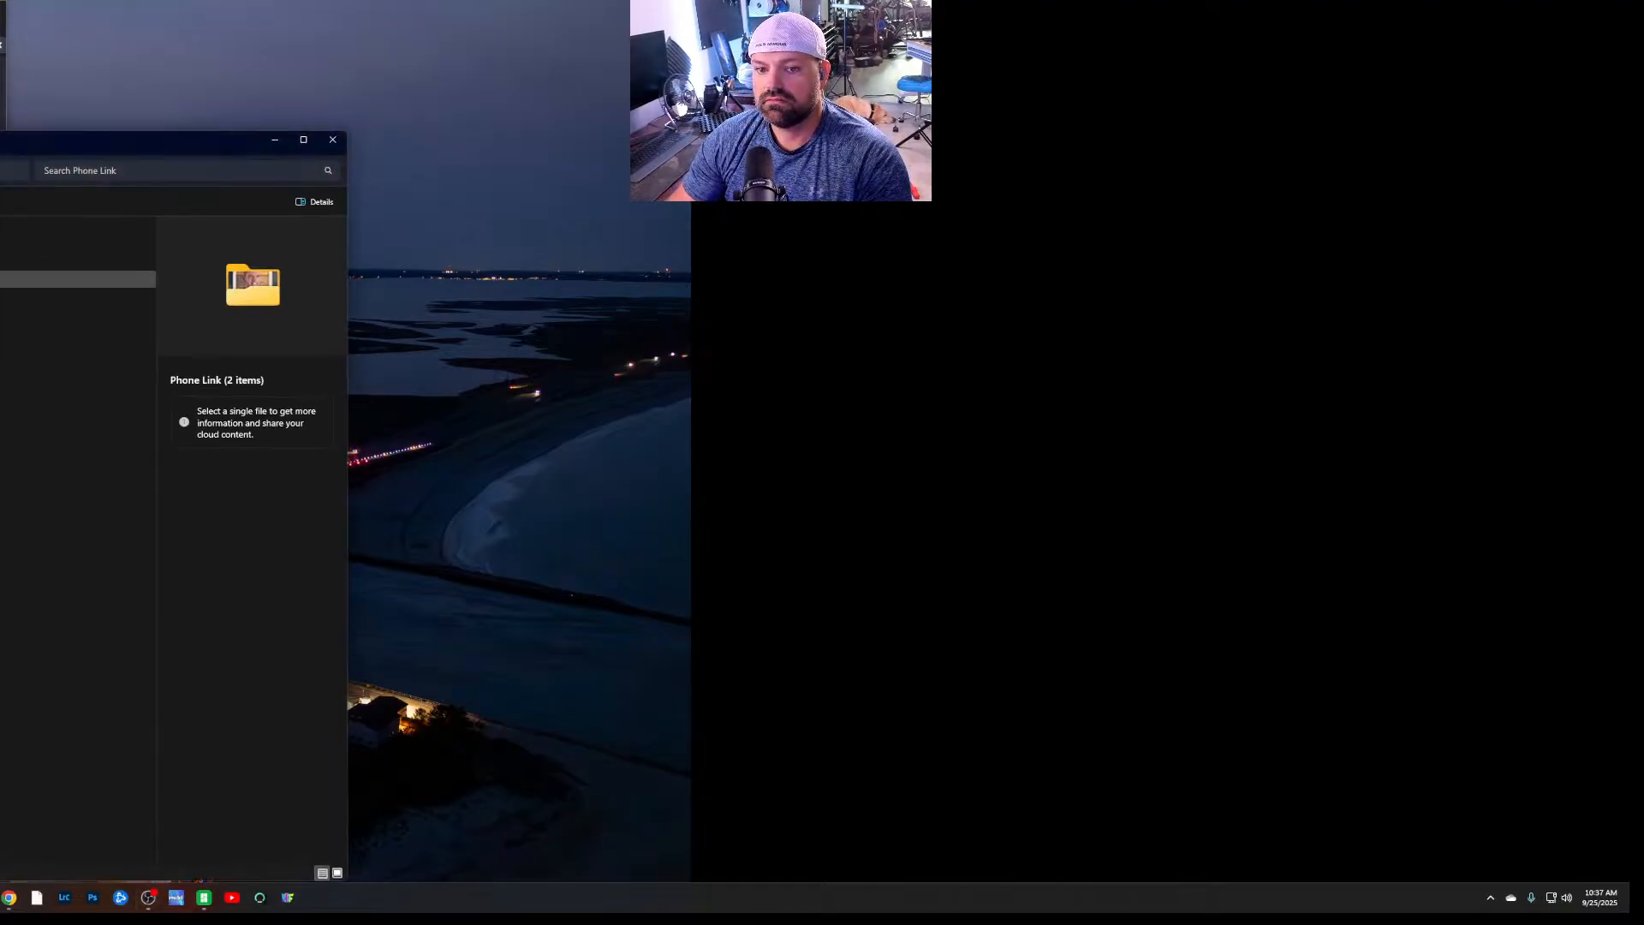
{"action": "double_click", "coordinate": [85, 279]}
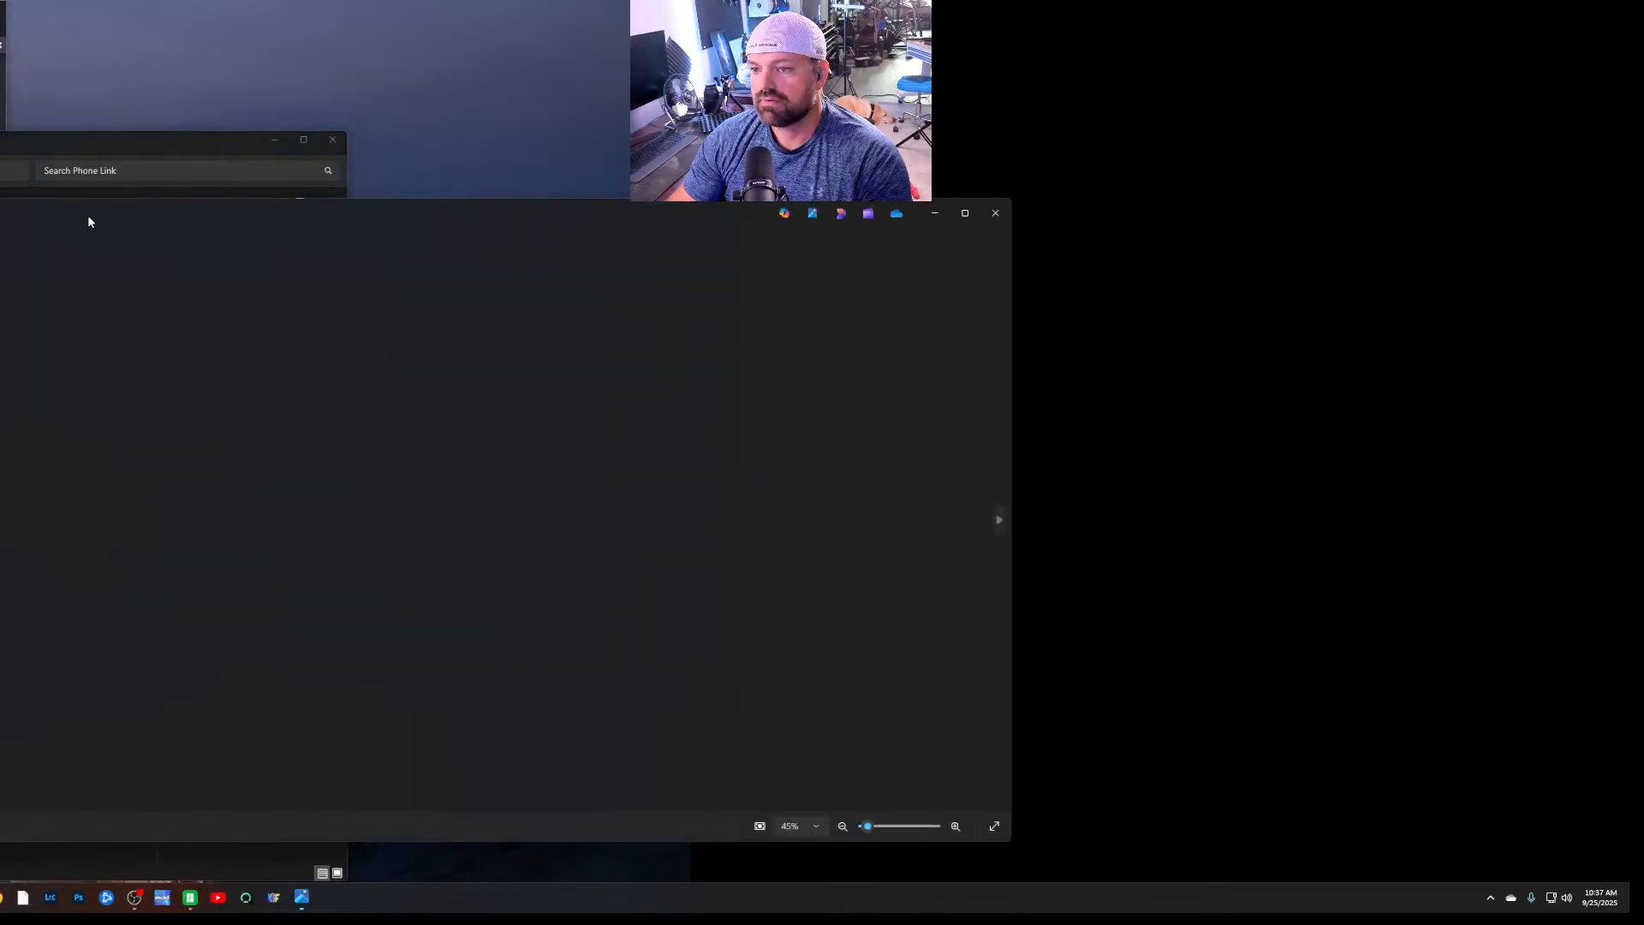
{"action": "left_click_drag", "start_coordinate": [461, 214], "coordinate": [577, 201]}
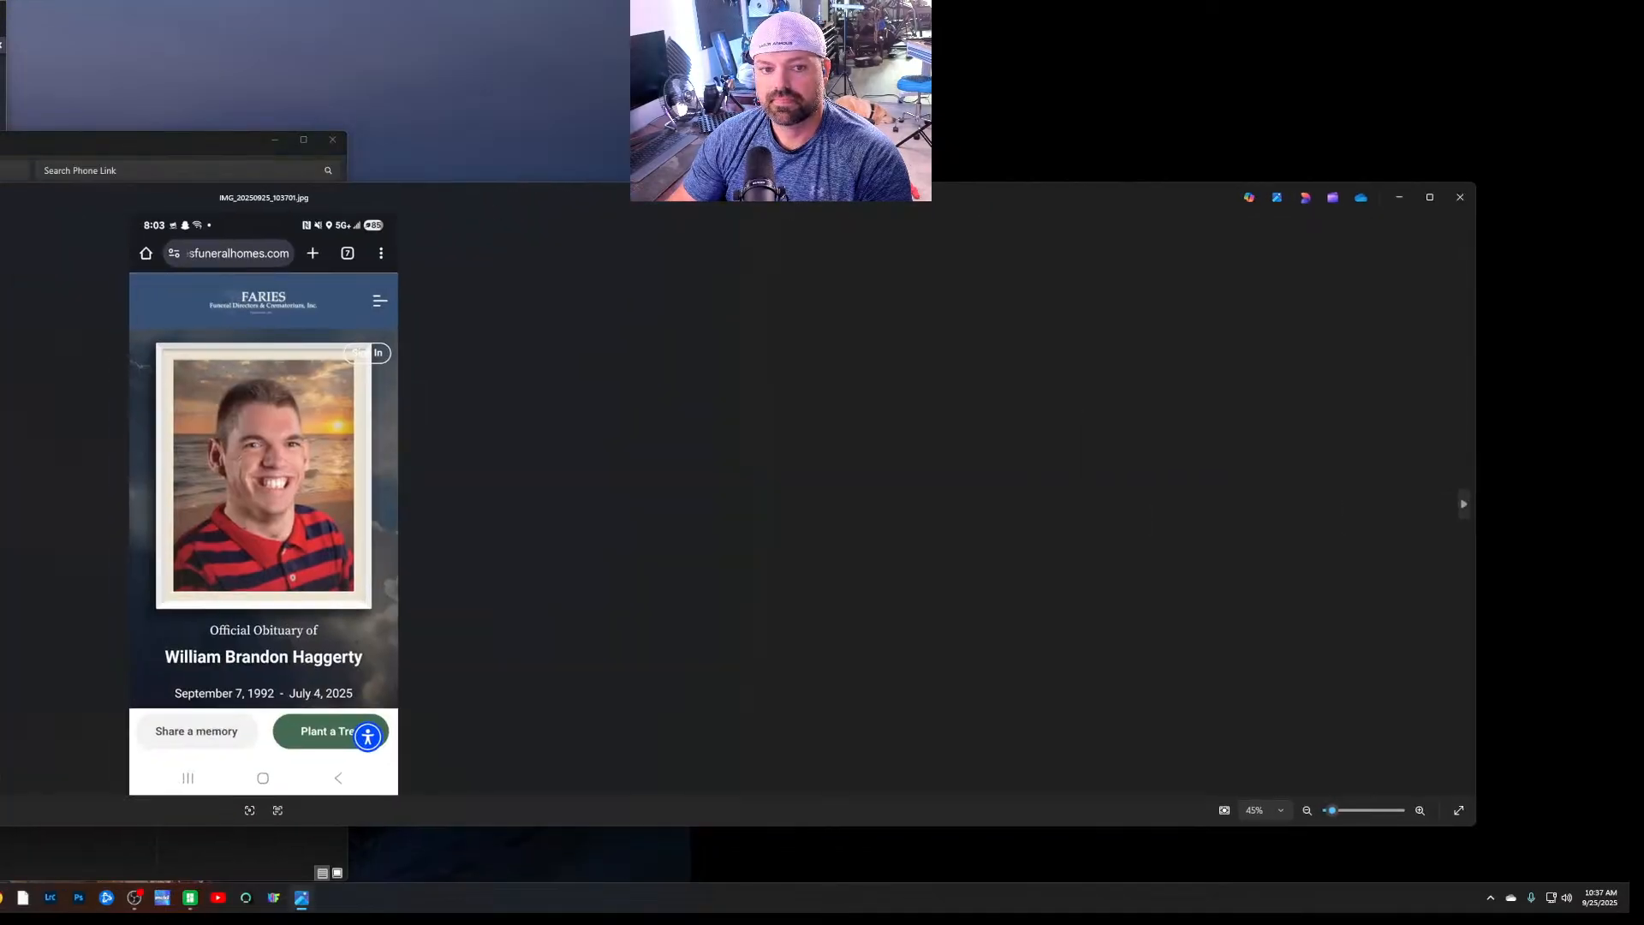
{"action": "left_click_drag", "start_coordinate": [0, 197], "coordinate": [1629, 334]}
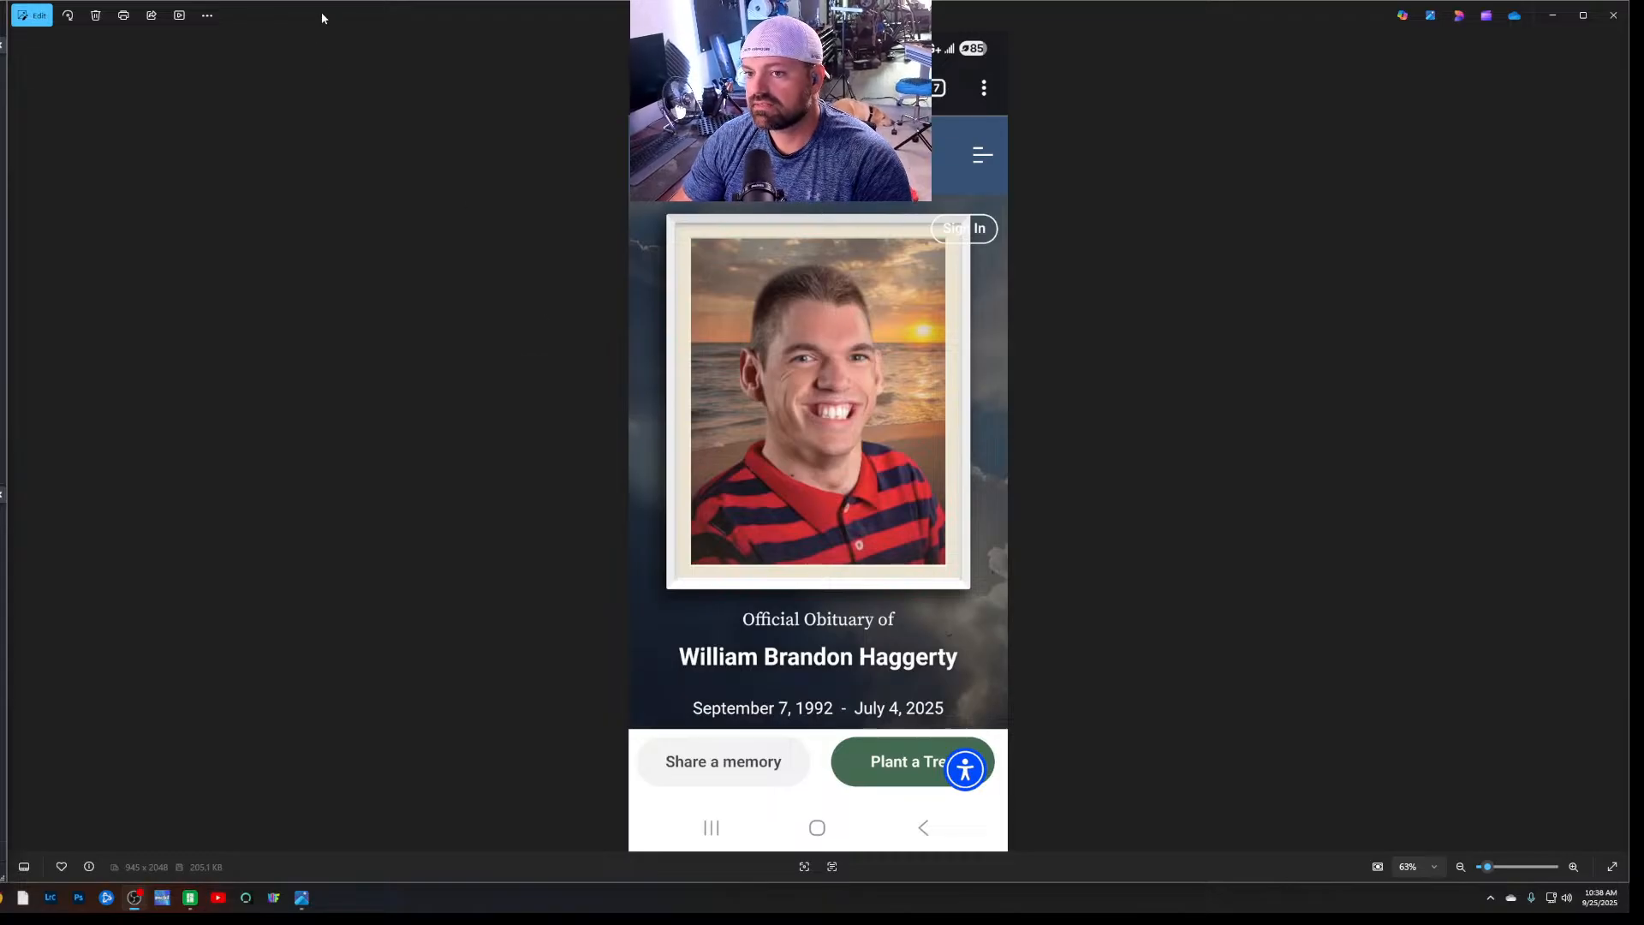
{"action": "left_click", "coordinate": [1614, 14]}
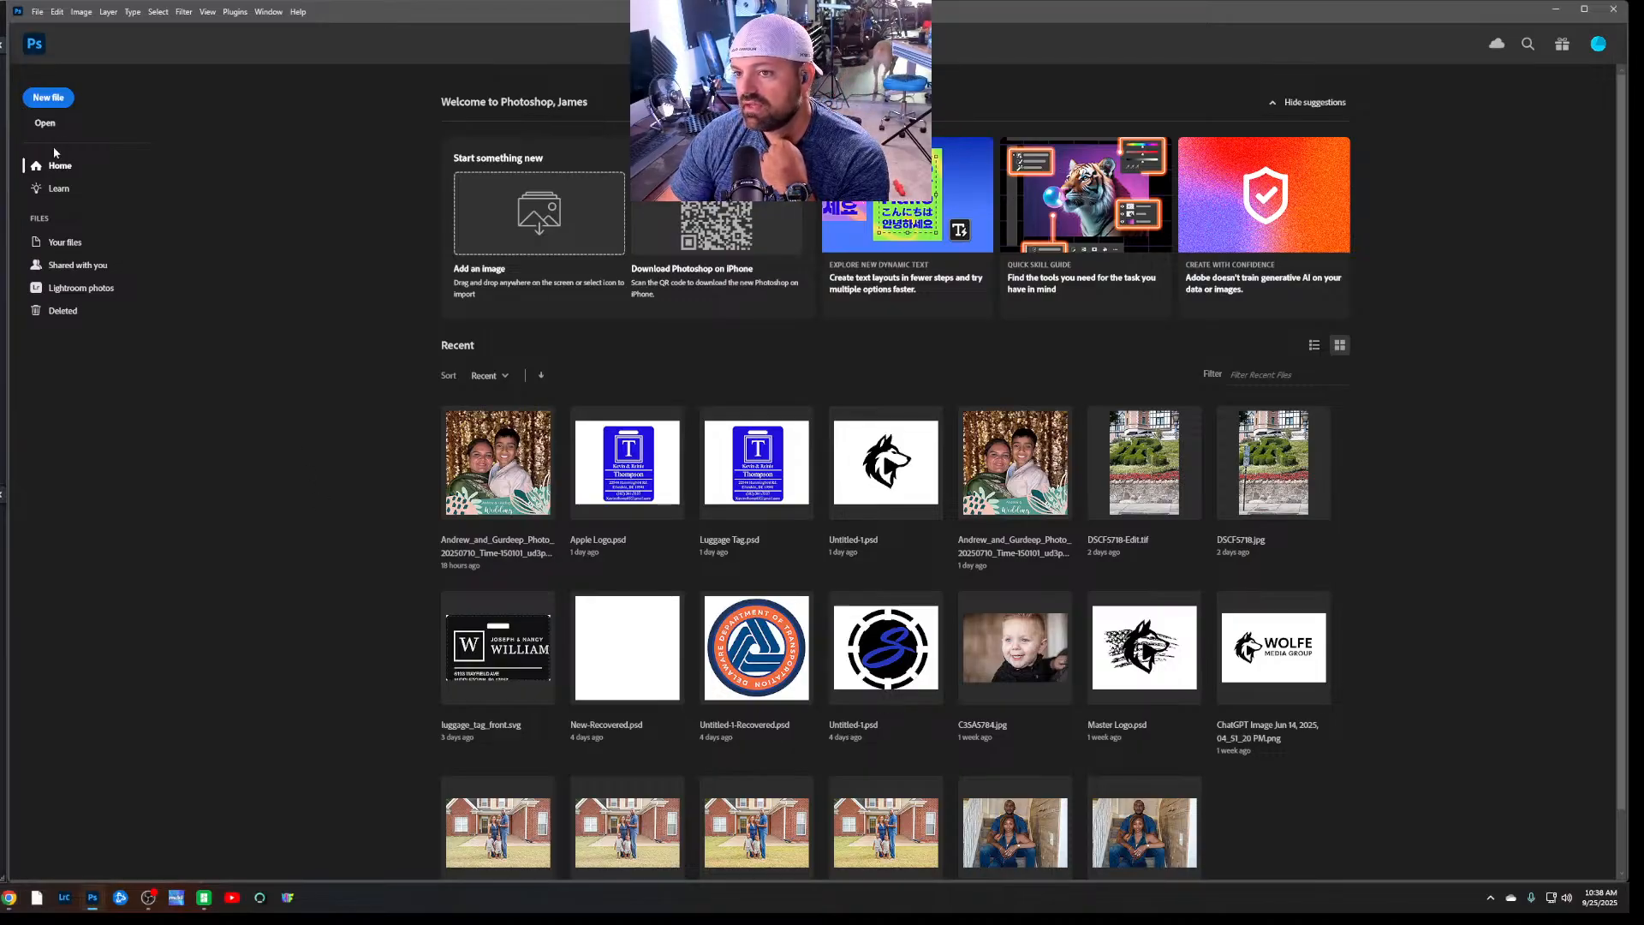
Create a new 2500 x 2000 px RGB document at 300 ppi with white background contents in Photoshop
{"action": "key", "text": "alt+Tab"}
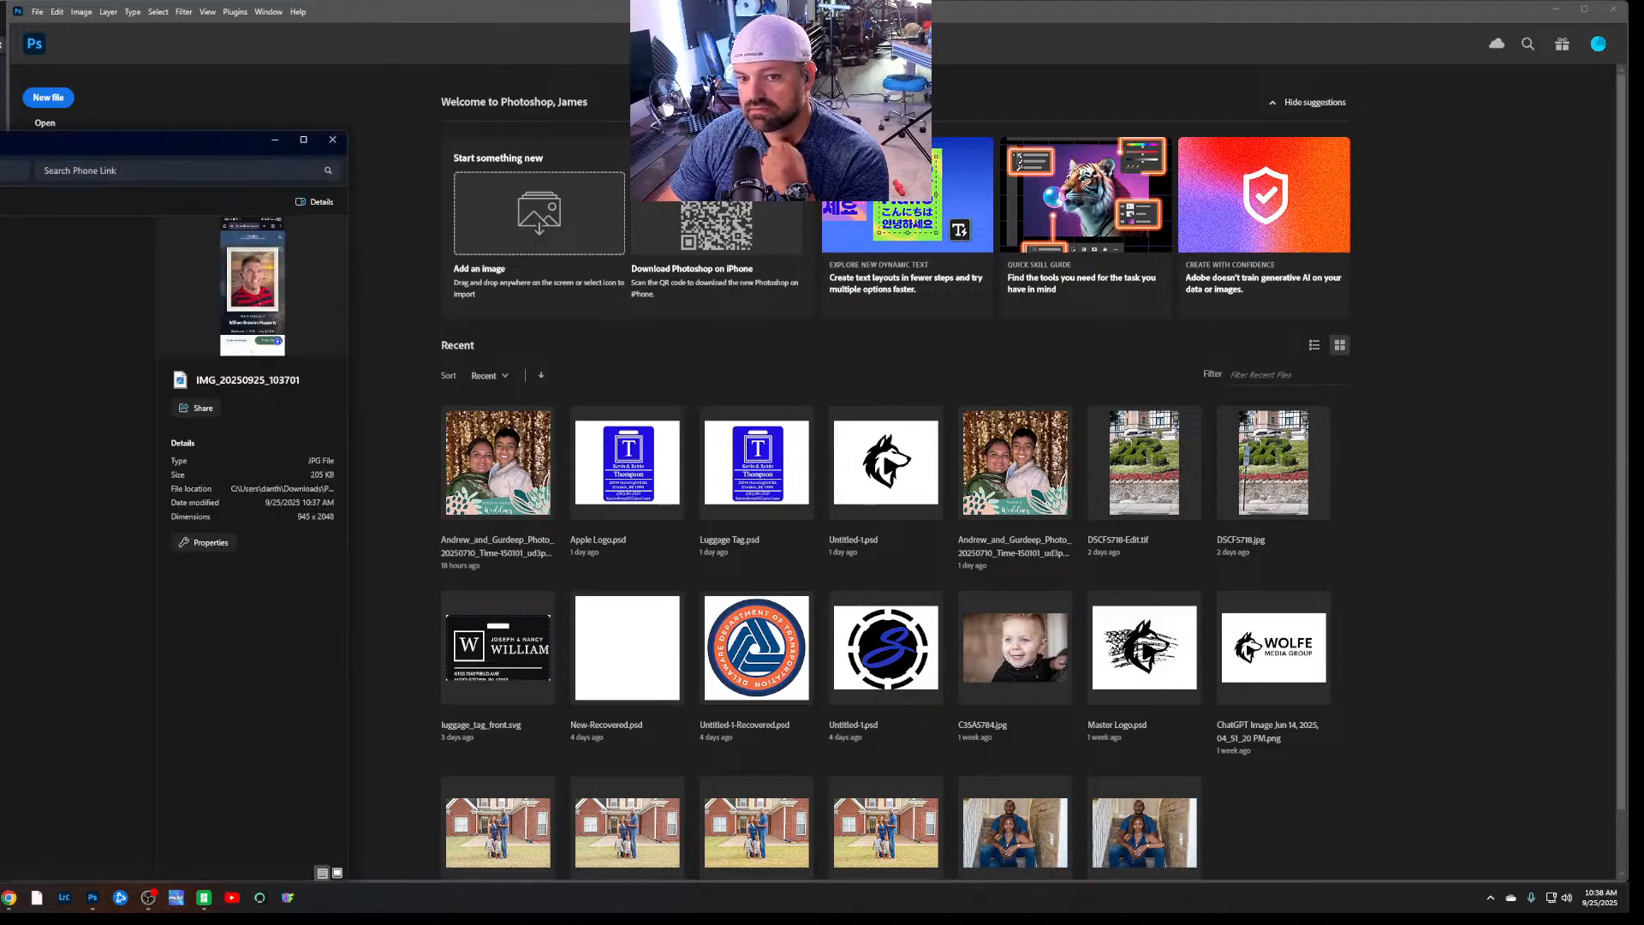
{"action": "left_click", "coordinate": [119, 38]}
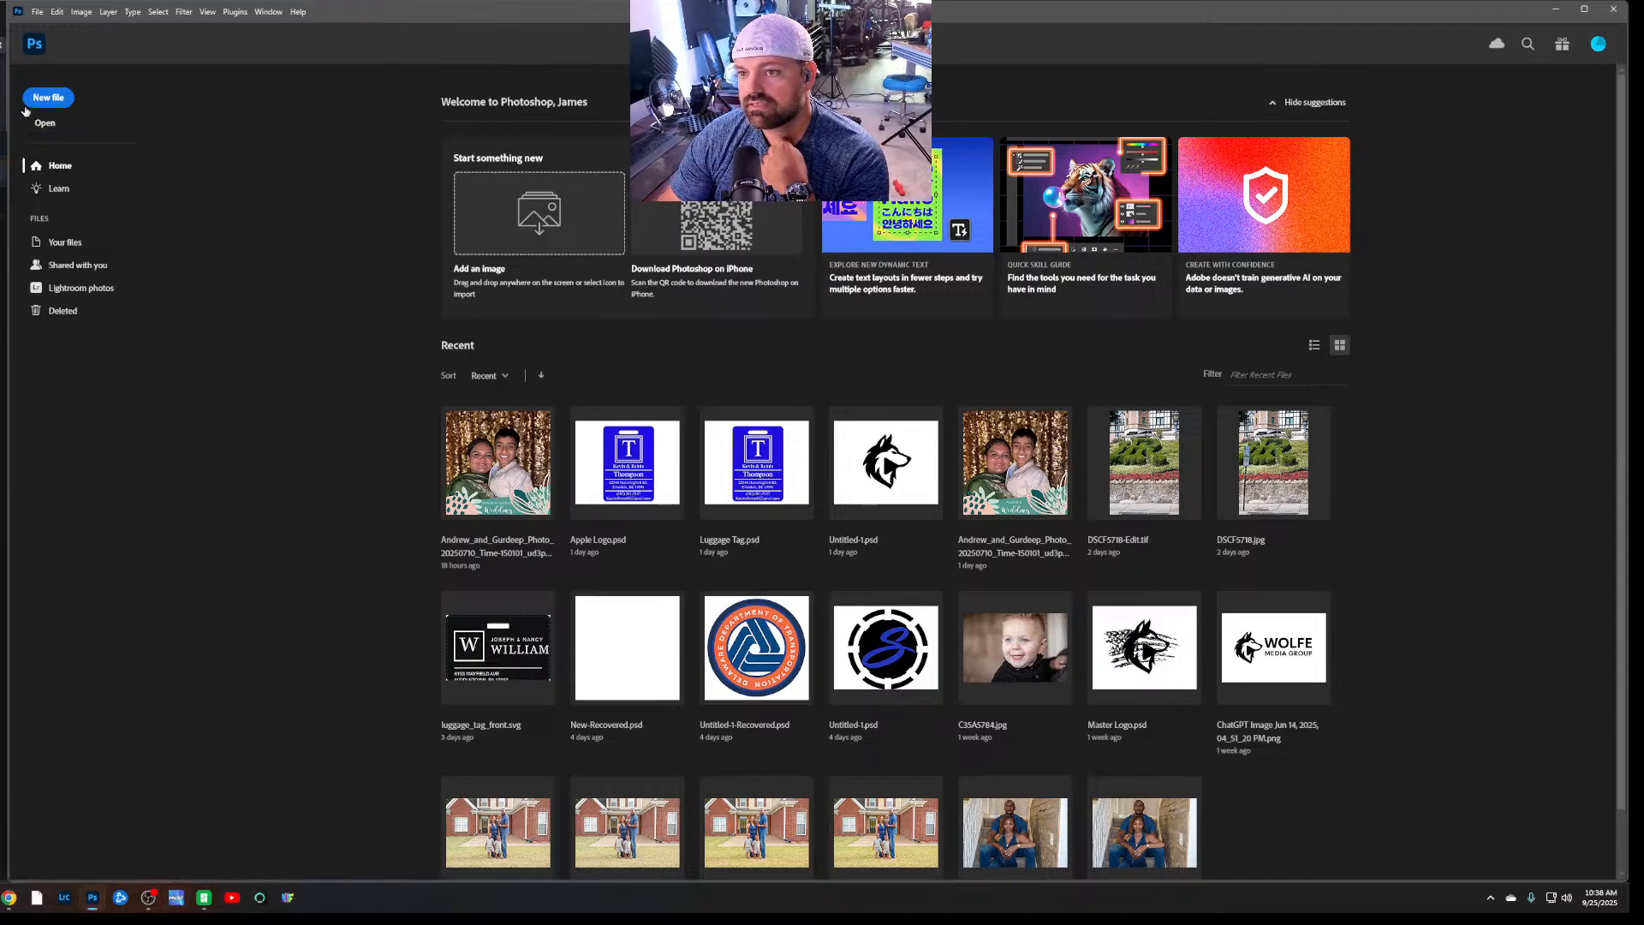
{"action": "left_click", "coordinate": [48, 97]}
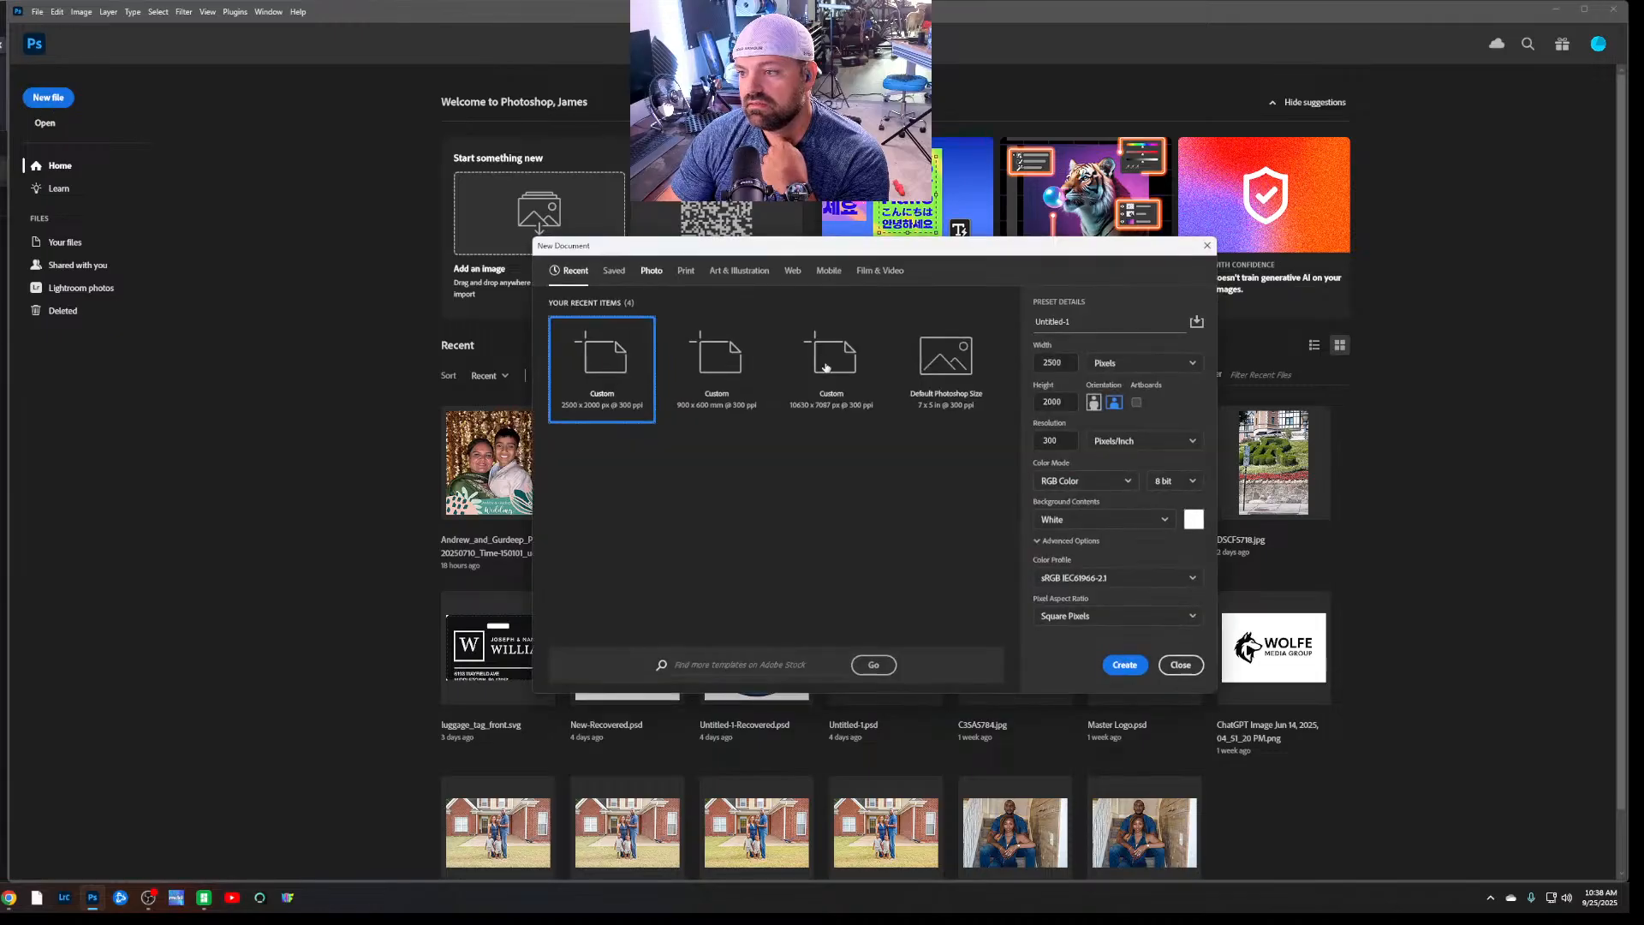
{"action": "left_click", "coordinate": [1129, 667]}
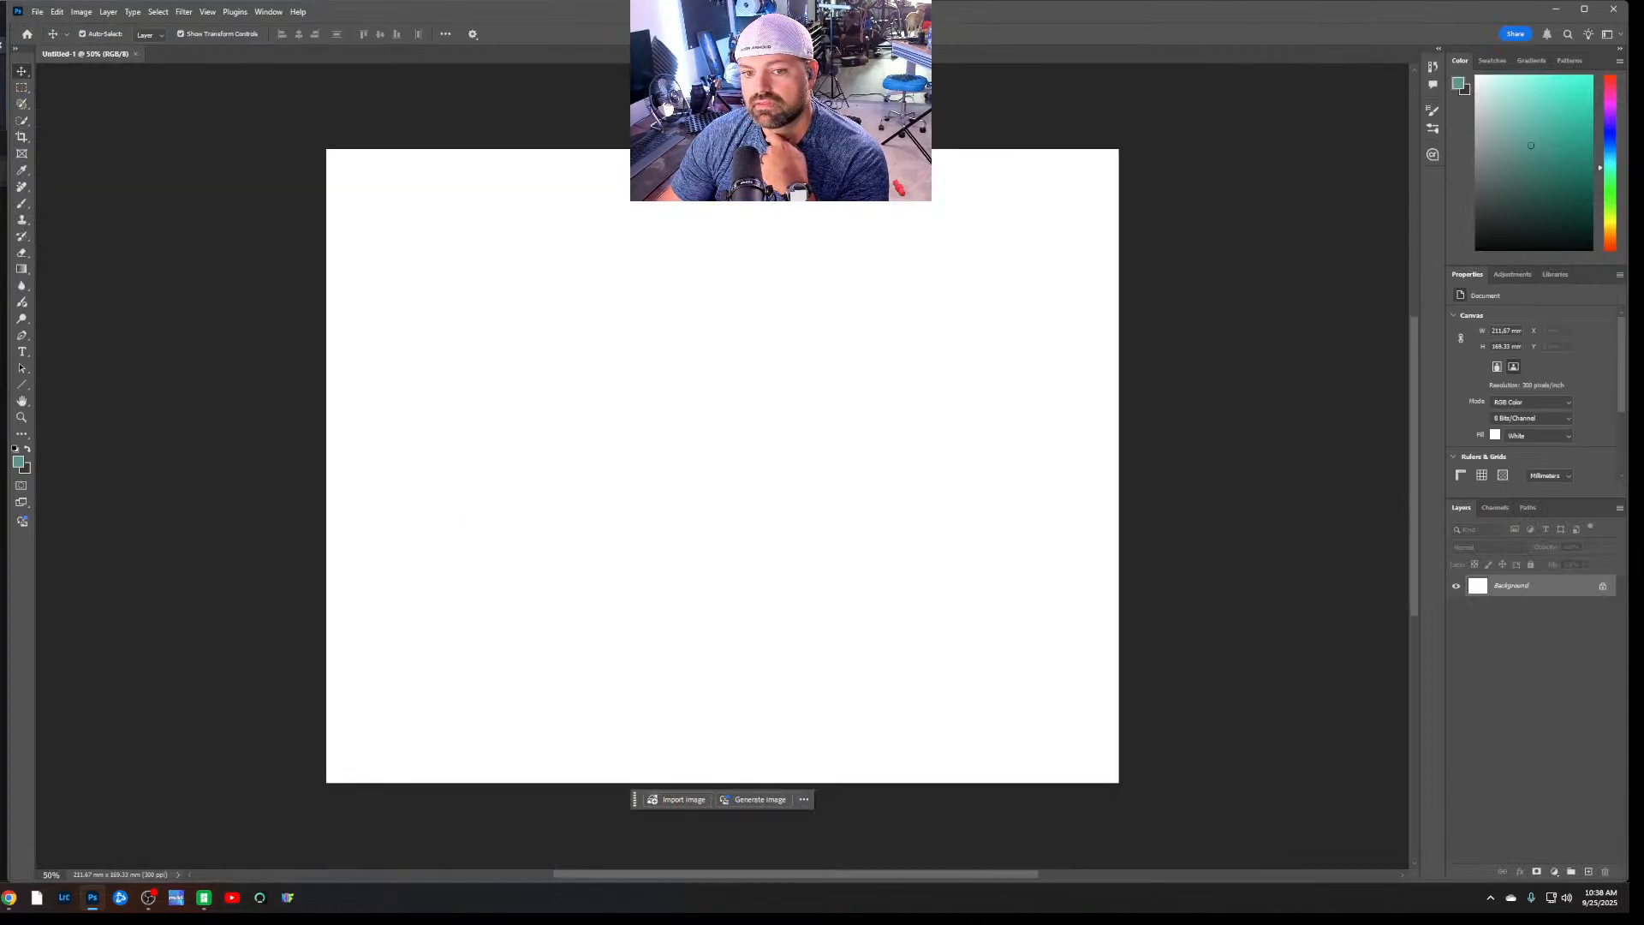
Place IMG_20250925_103701 from the Phone Link folder into the new document and commit it at its fitted size
{"action": "left_click_drag", "start_coordinate": [120, 310], "coordinate": [618, 433]}
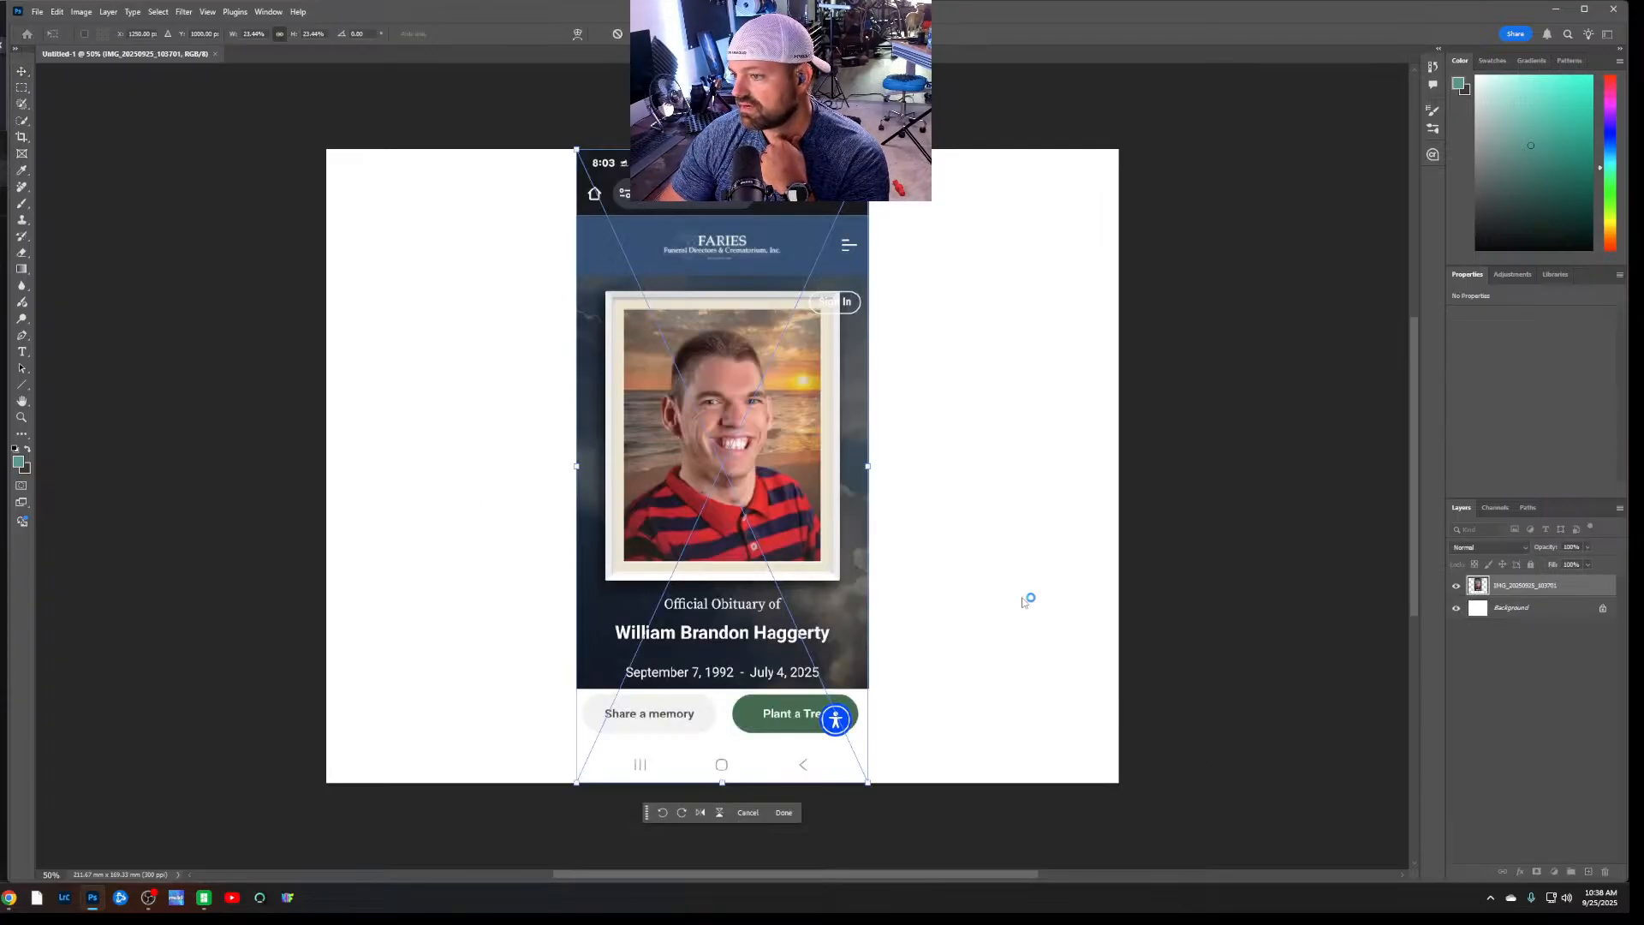
{"action": "key", "text": "Return"}
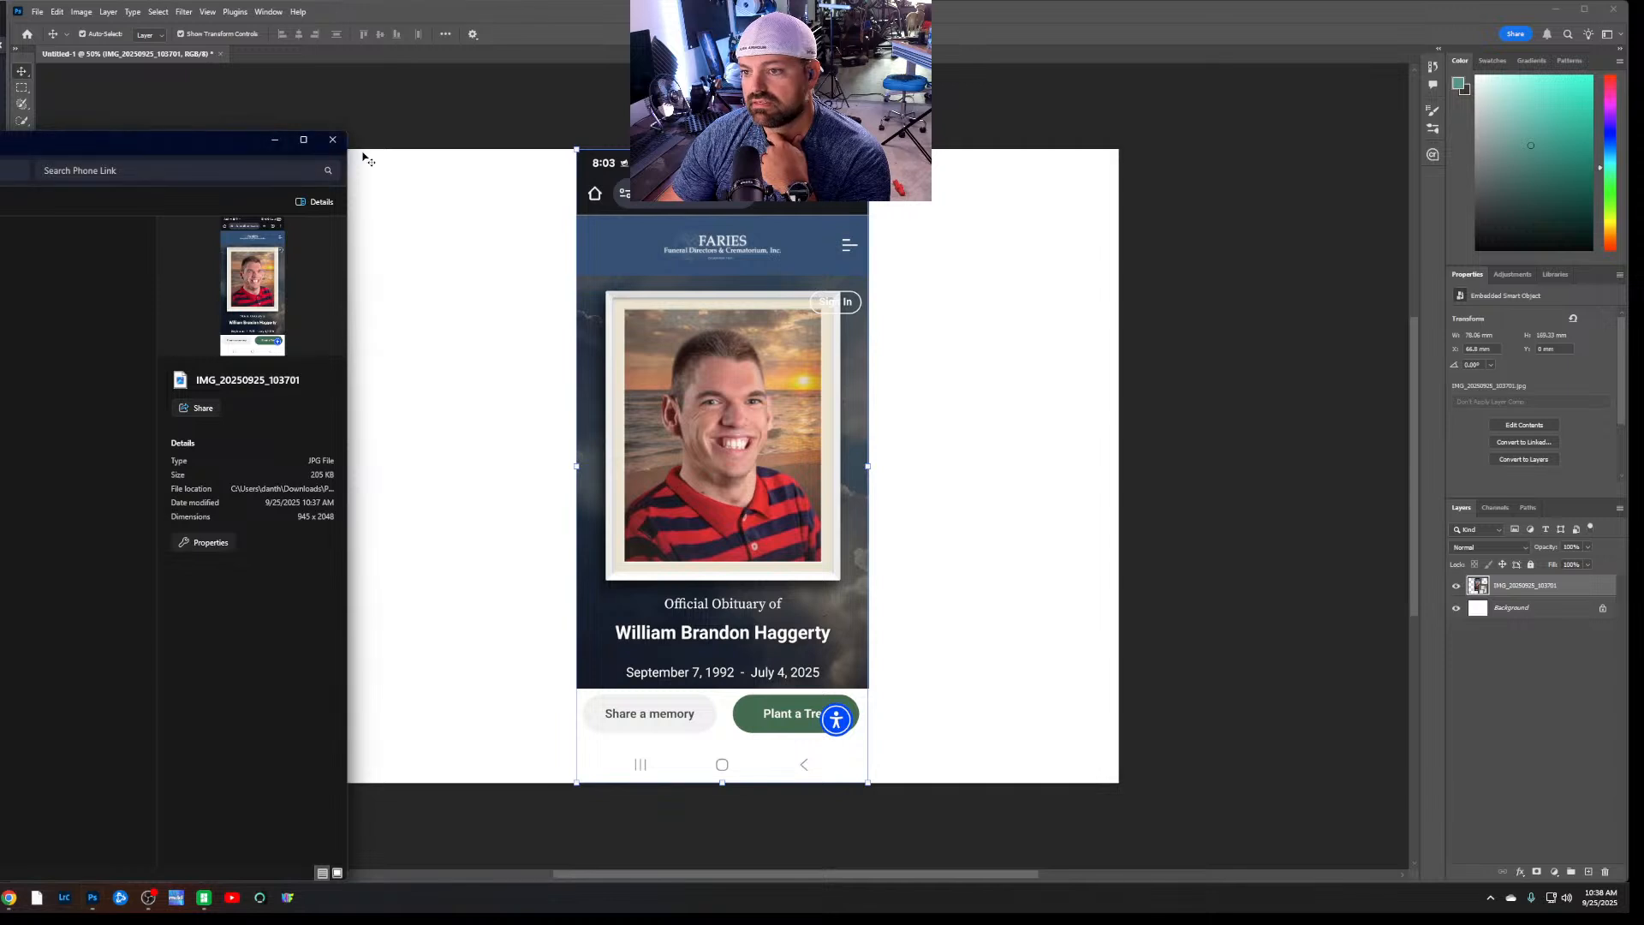
{"action": "left_click", "coordinate": [351, 151]}
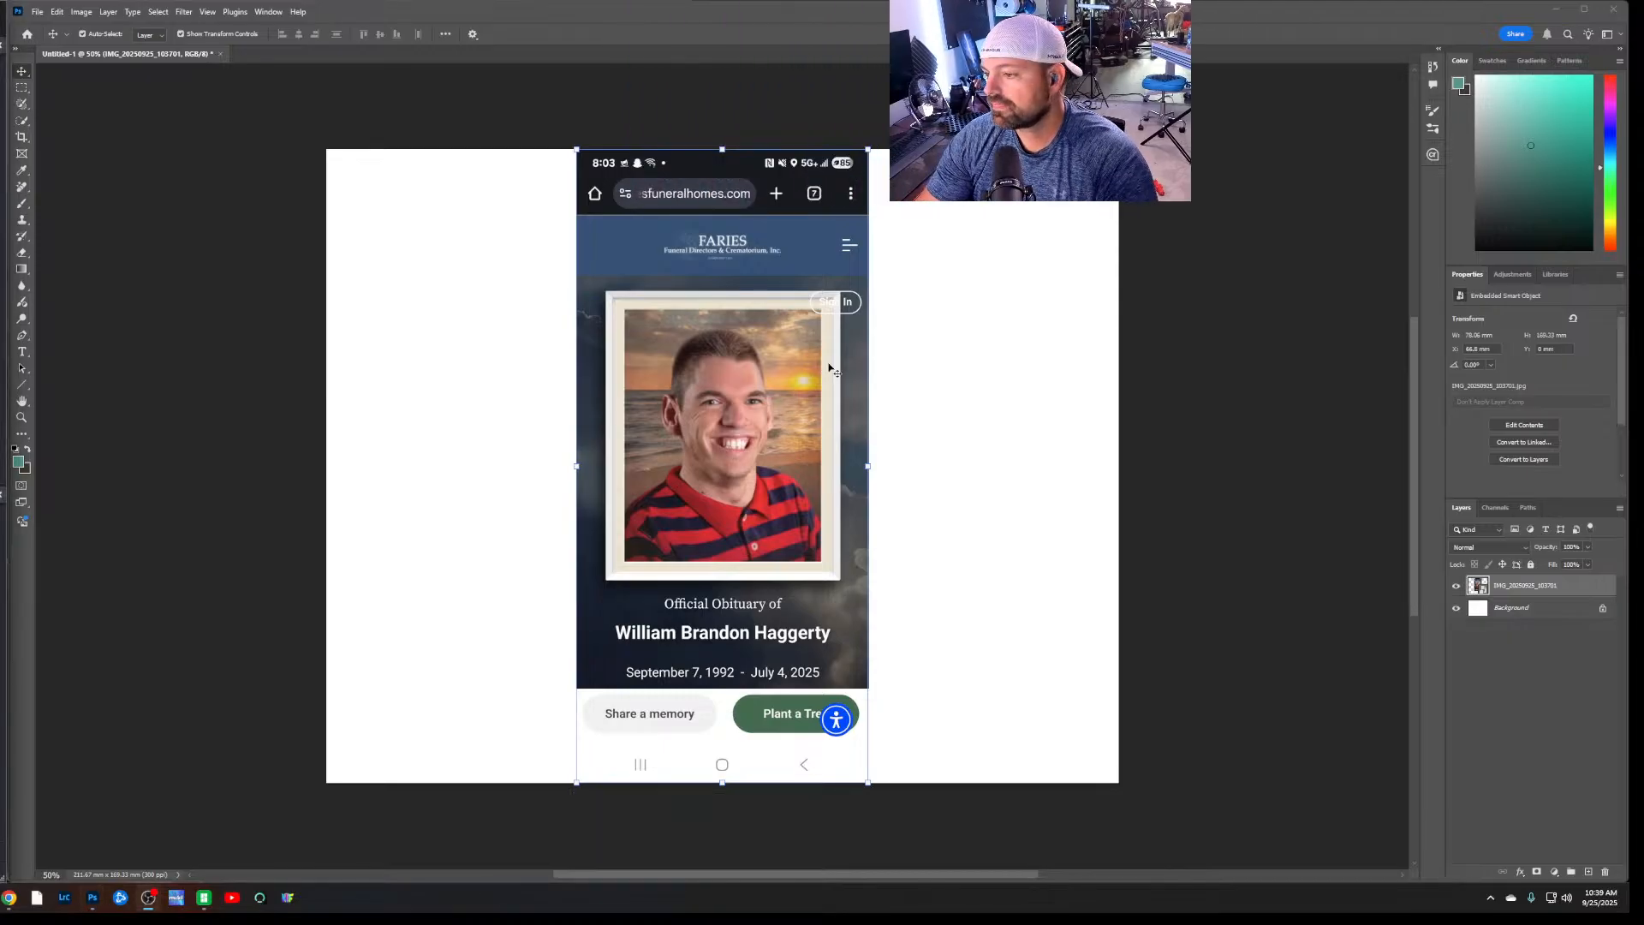
Unlock the Background layer to turn it into a regular layer, leaving no layer selected
{"action": "scroll", "coordinate": [712, 440], "scroll_direction": "up", "scroll_amount": 1, "text": "alt"}
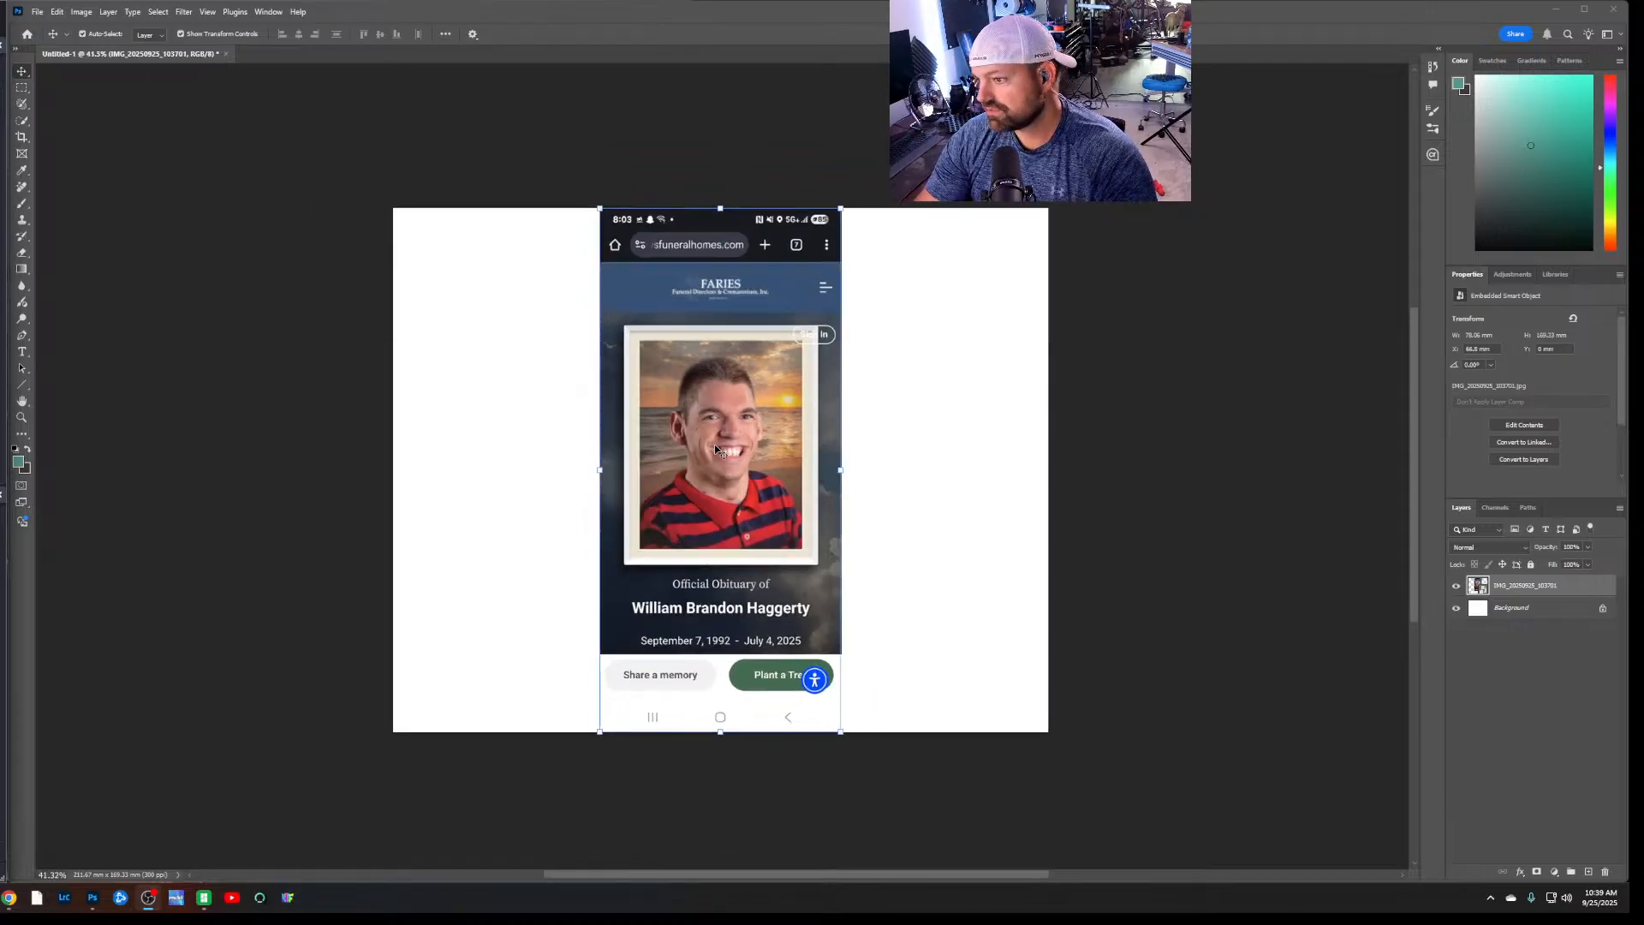
{"action": "left_click", "coordinate": [1045, 569]}
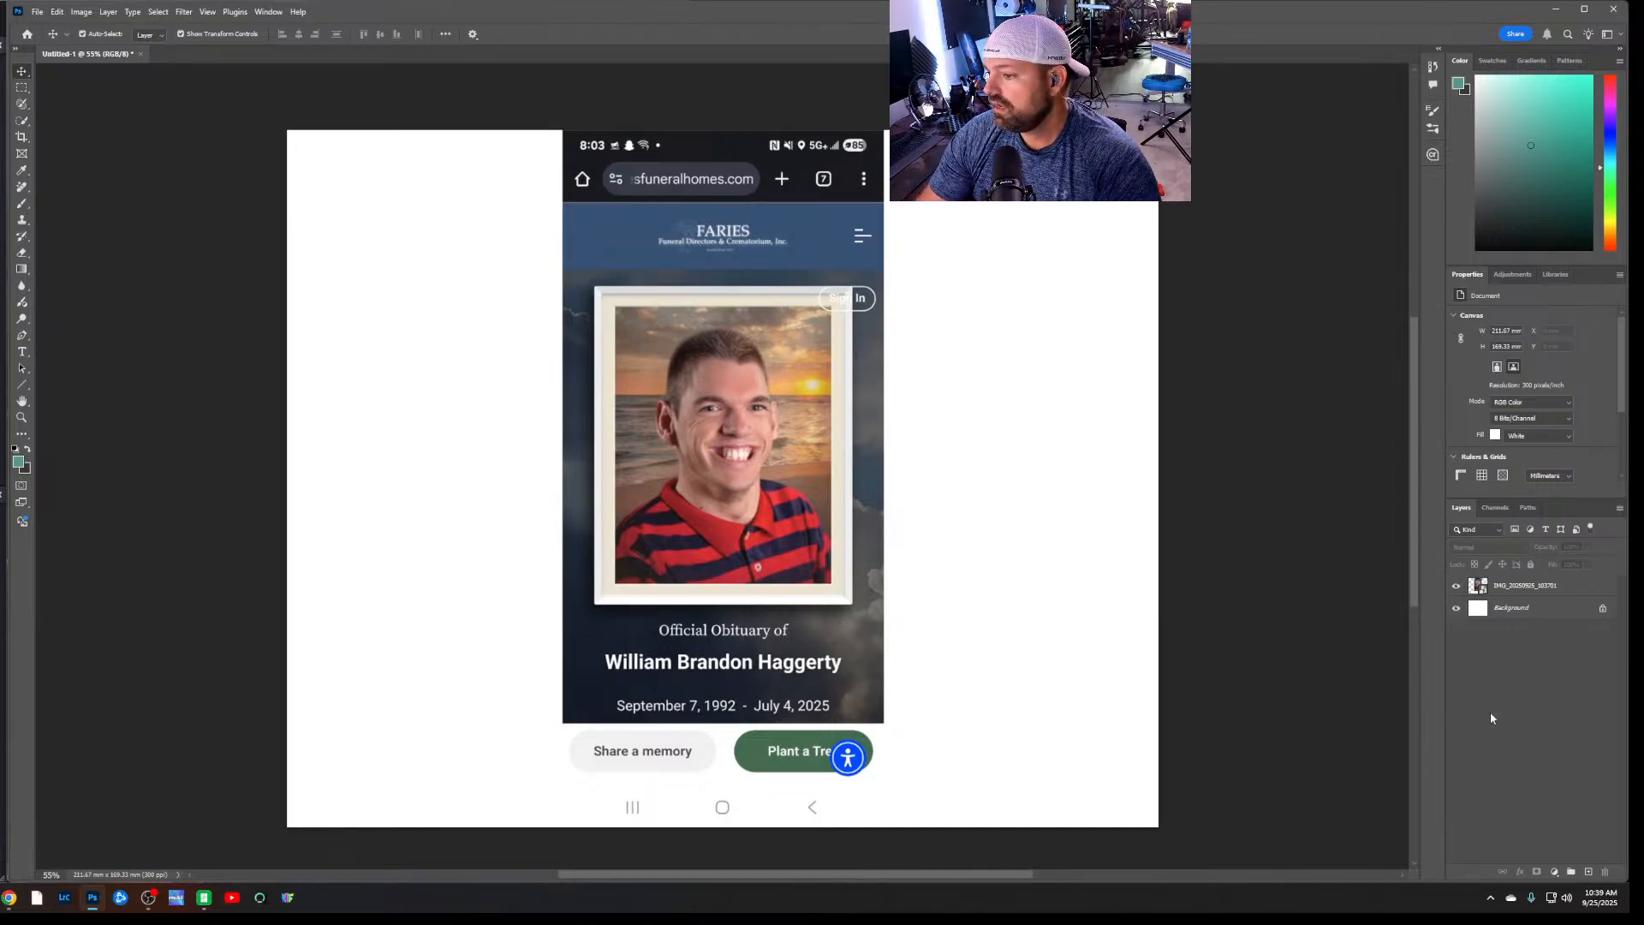
{"action": "left_click", "coordinate": [1603, 608]}
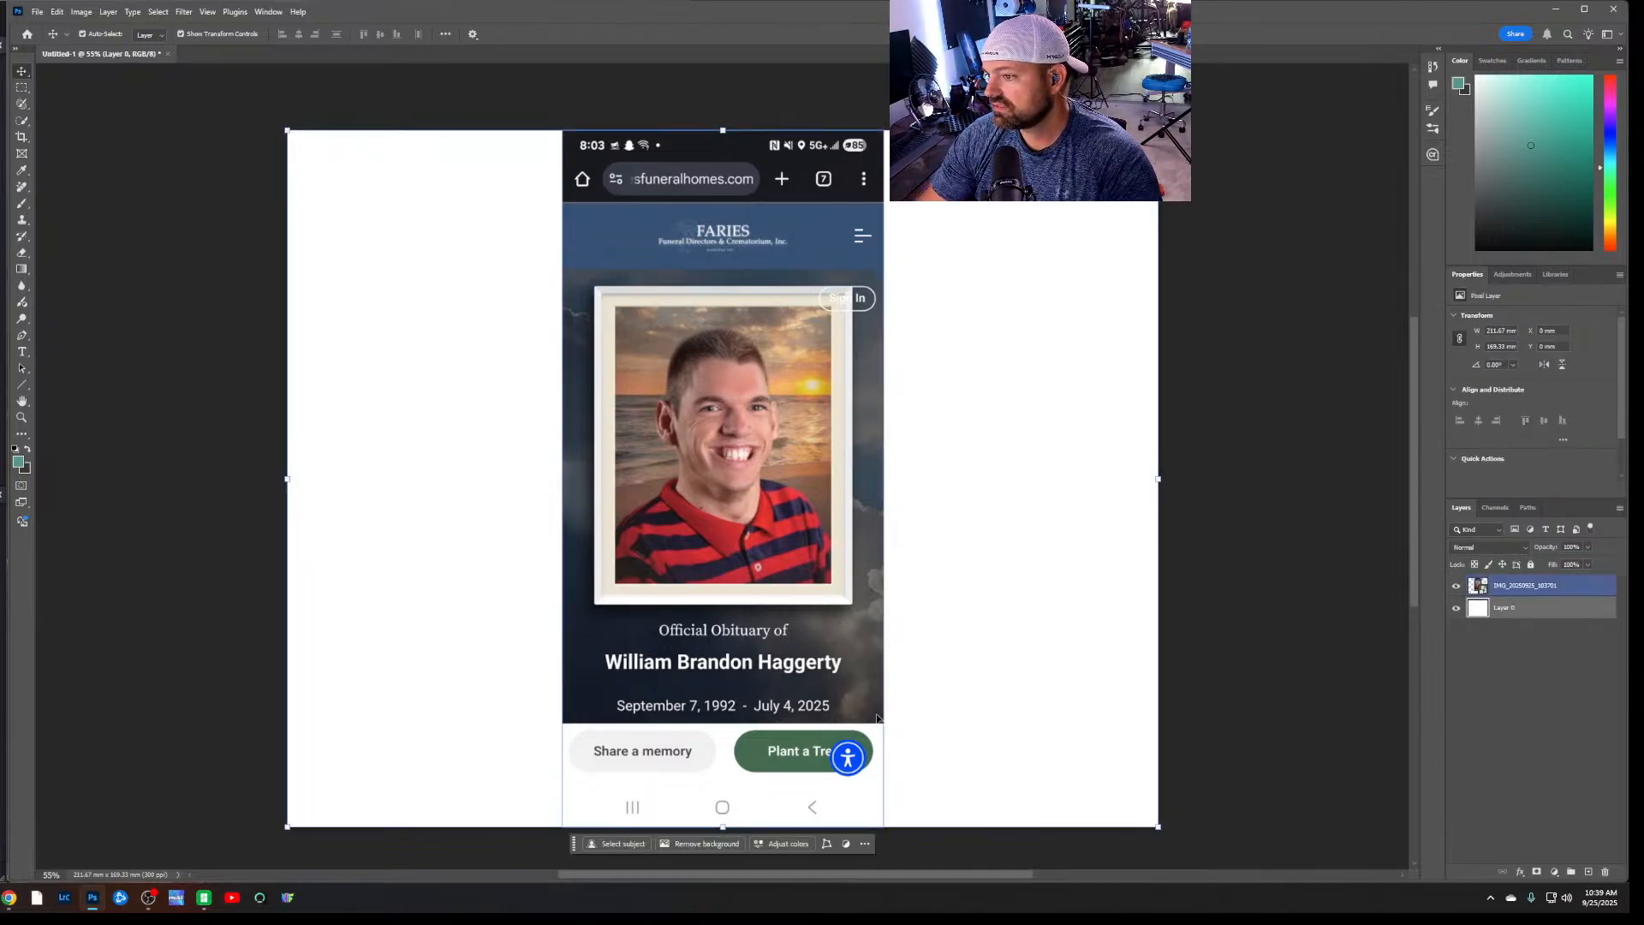
{"action": "left_click", "coordinate": [1545, 738]}
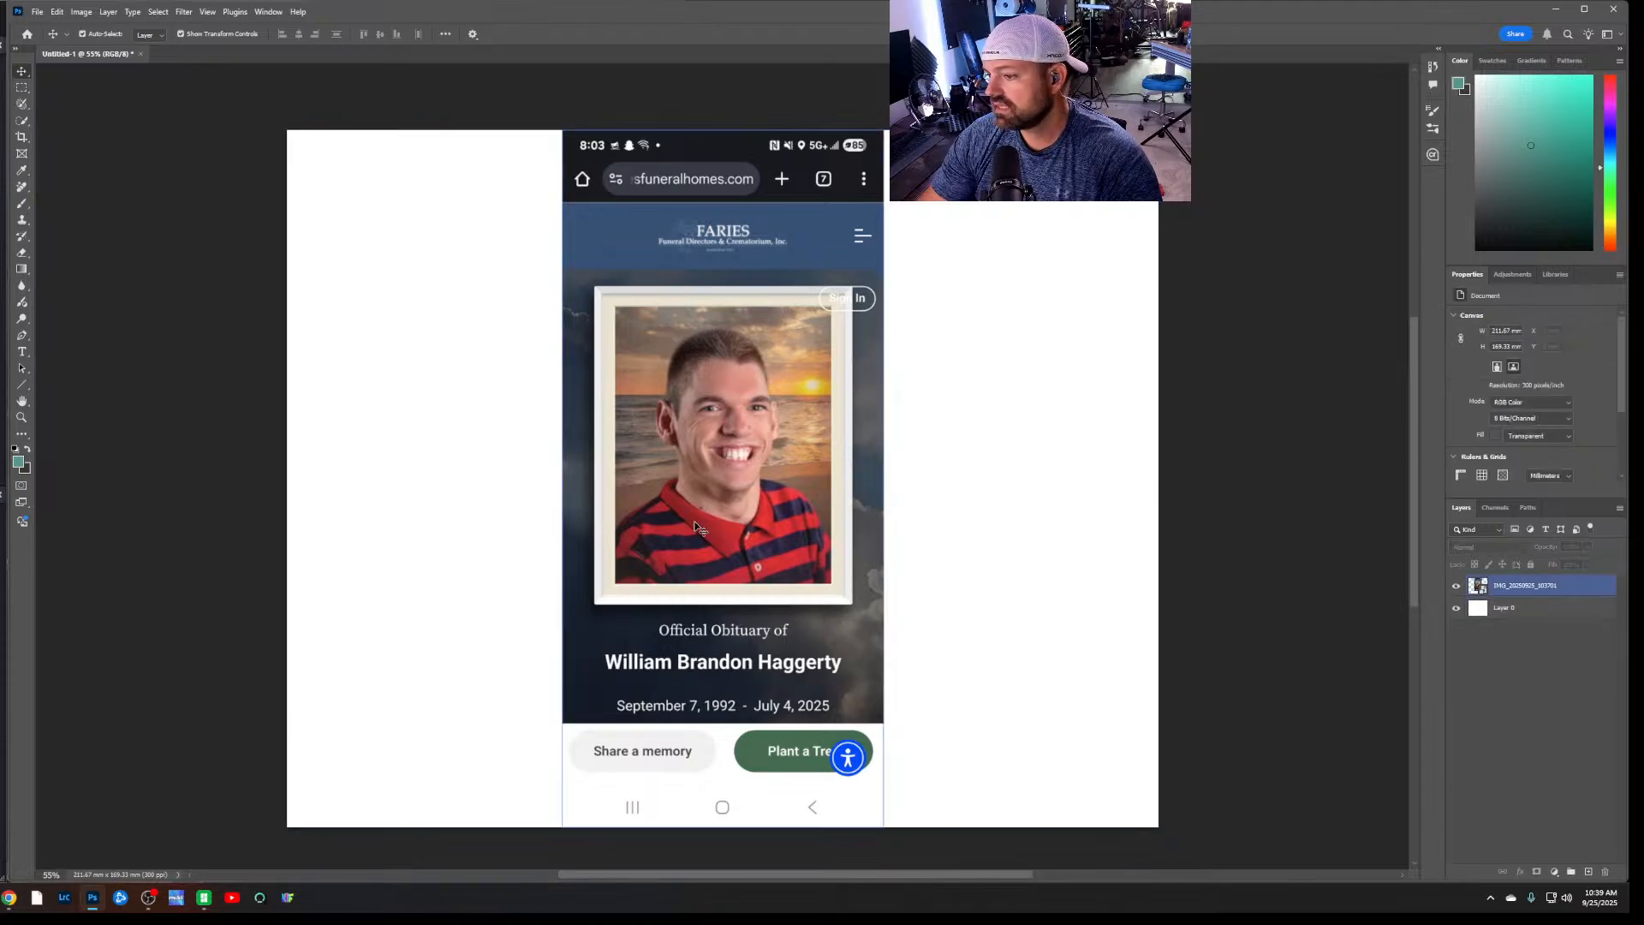
Select the man in the placed screenshot layer with Select Subject
{"action": "left_click", "coordinate": [1537, 585]}
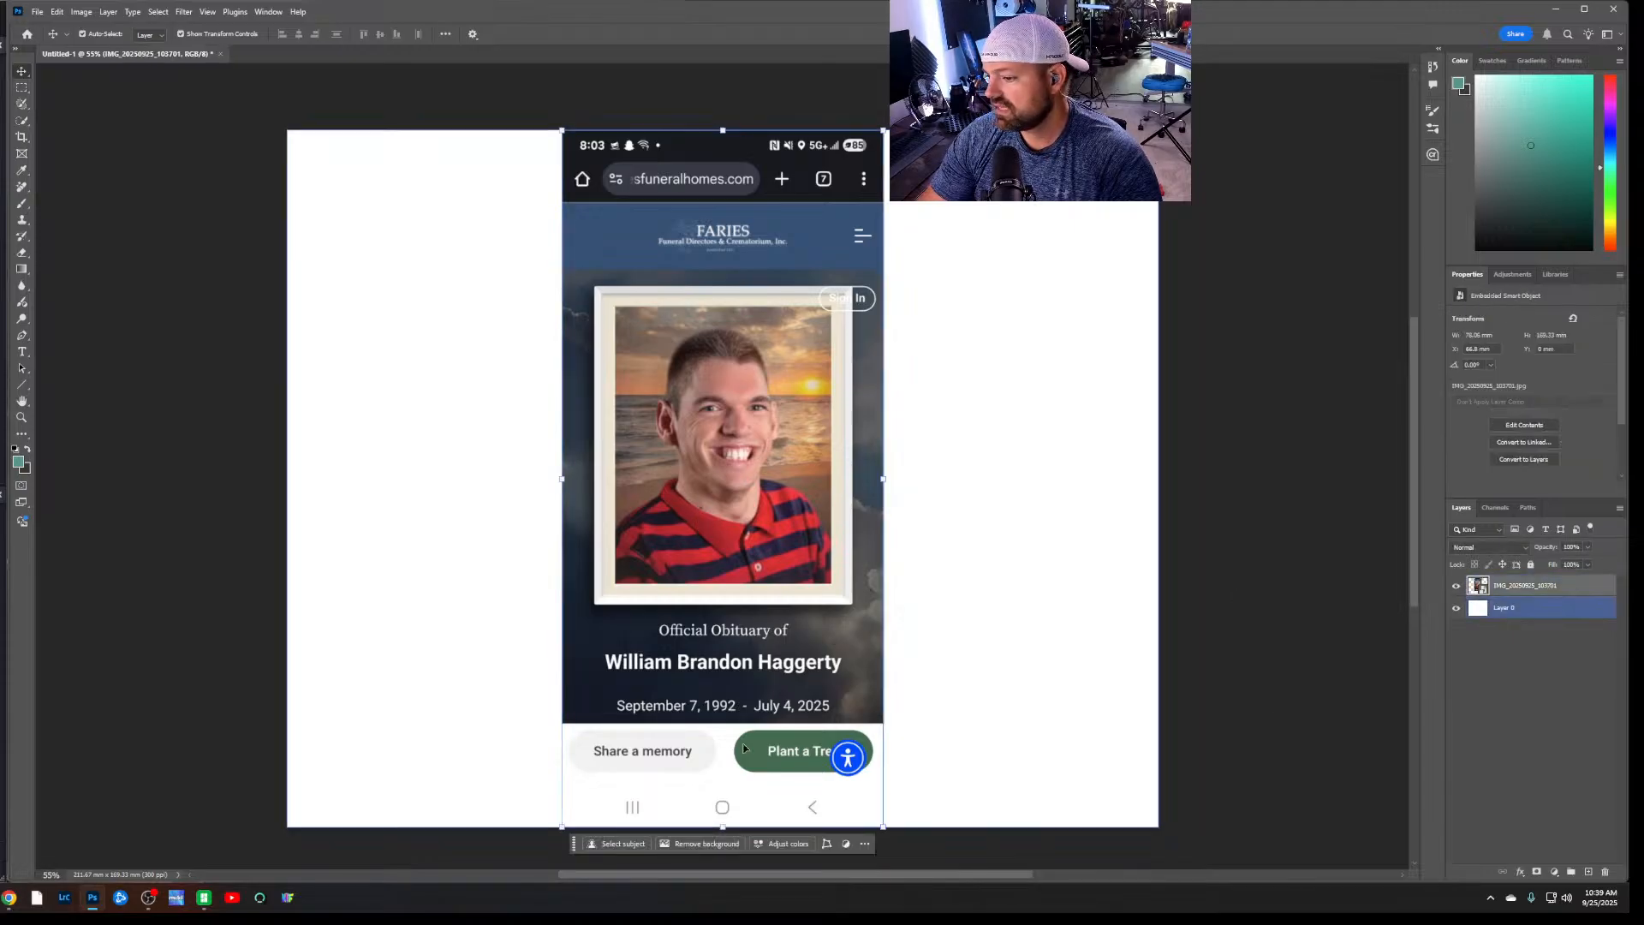
{"action": "left_click", "coordinate": [617, 845]}
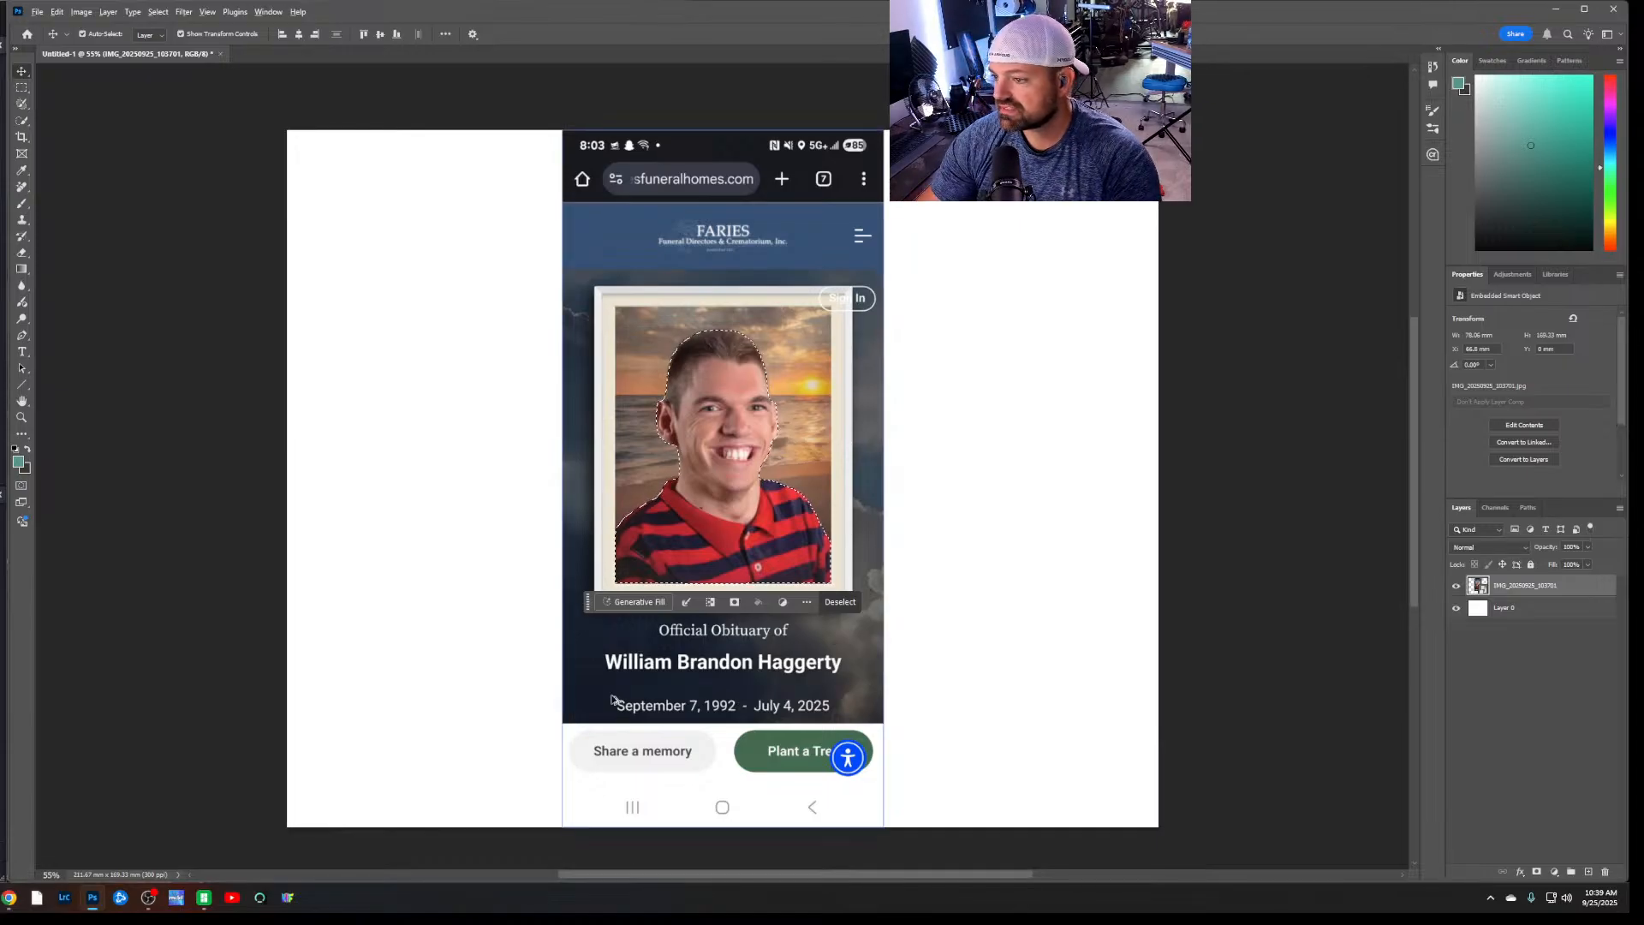
{"action": "scroll", "coordinate": [778, 437], "scroll_direction": "up", "scroll_amount": 1, "text": "alt"}
{"action": "scroll", "coordinate": [778, 437], "scroll_direction": "up", "scroll_amount": 8, "text": "alt"}
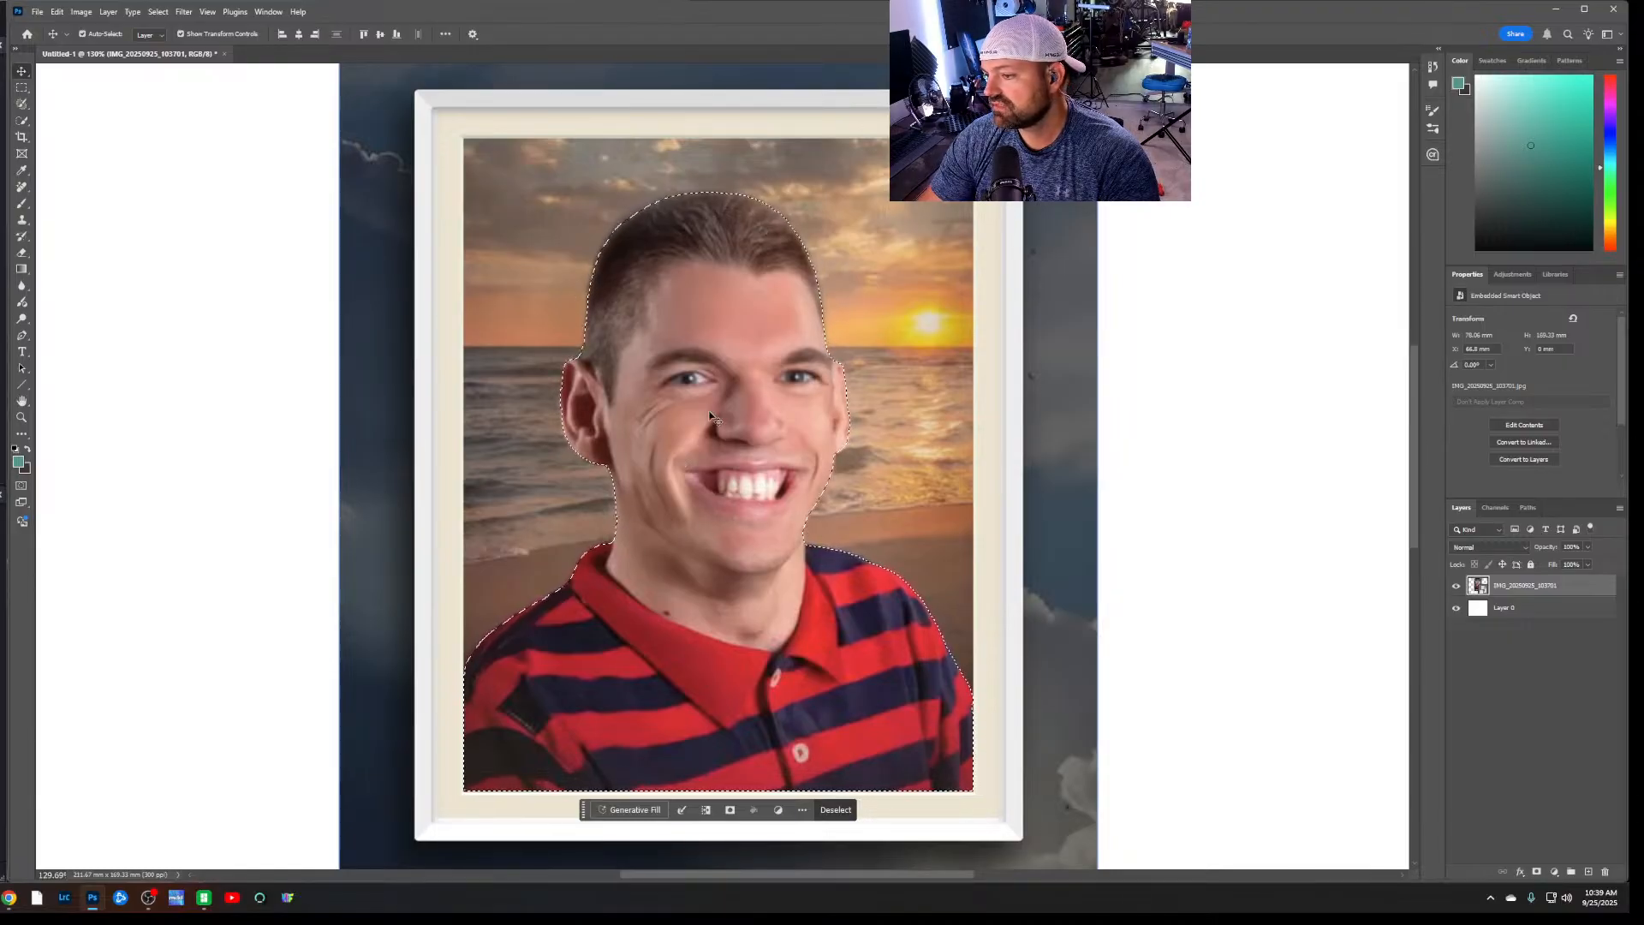
{"action": "key", "text": "alt+bracketleft"}
{"action": "key", "text": "alt+bracketright"}
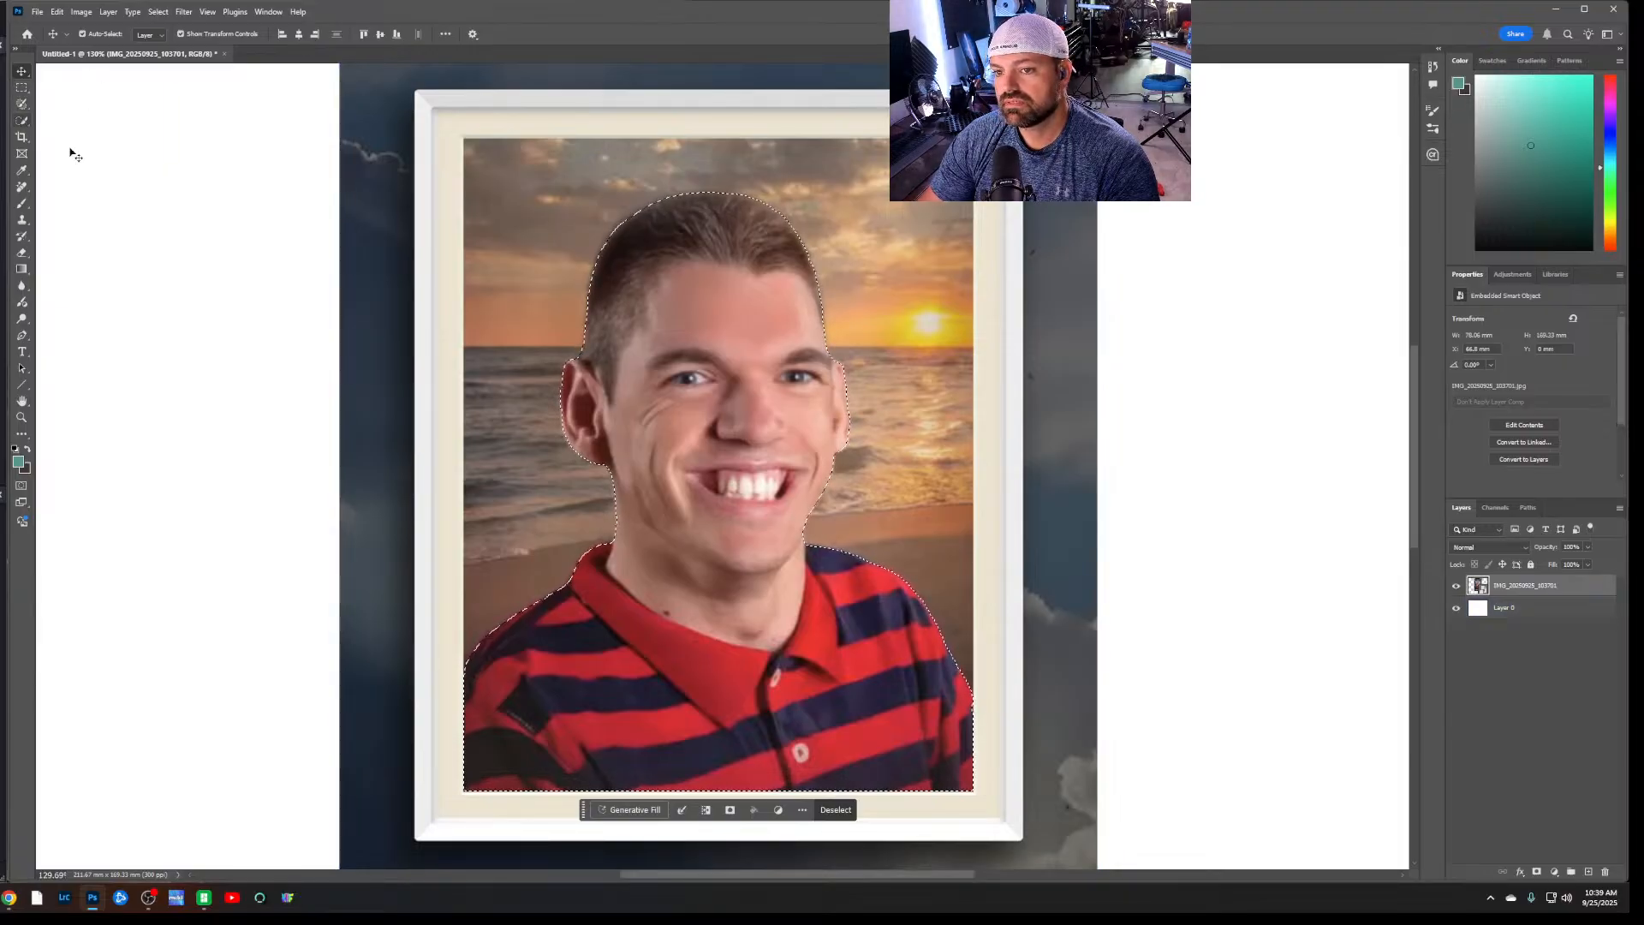
Extend the selection with an enlarged Quick Selection brush to cover the portrait's whole beach background inside the frame
{"action": "left_click", "coordinate": [22, 124]}
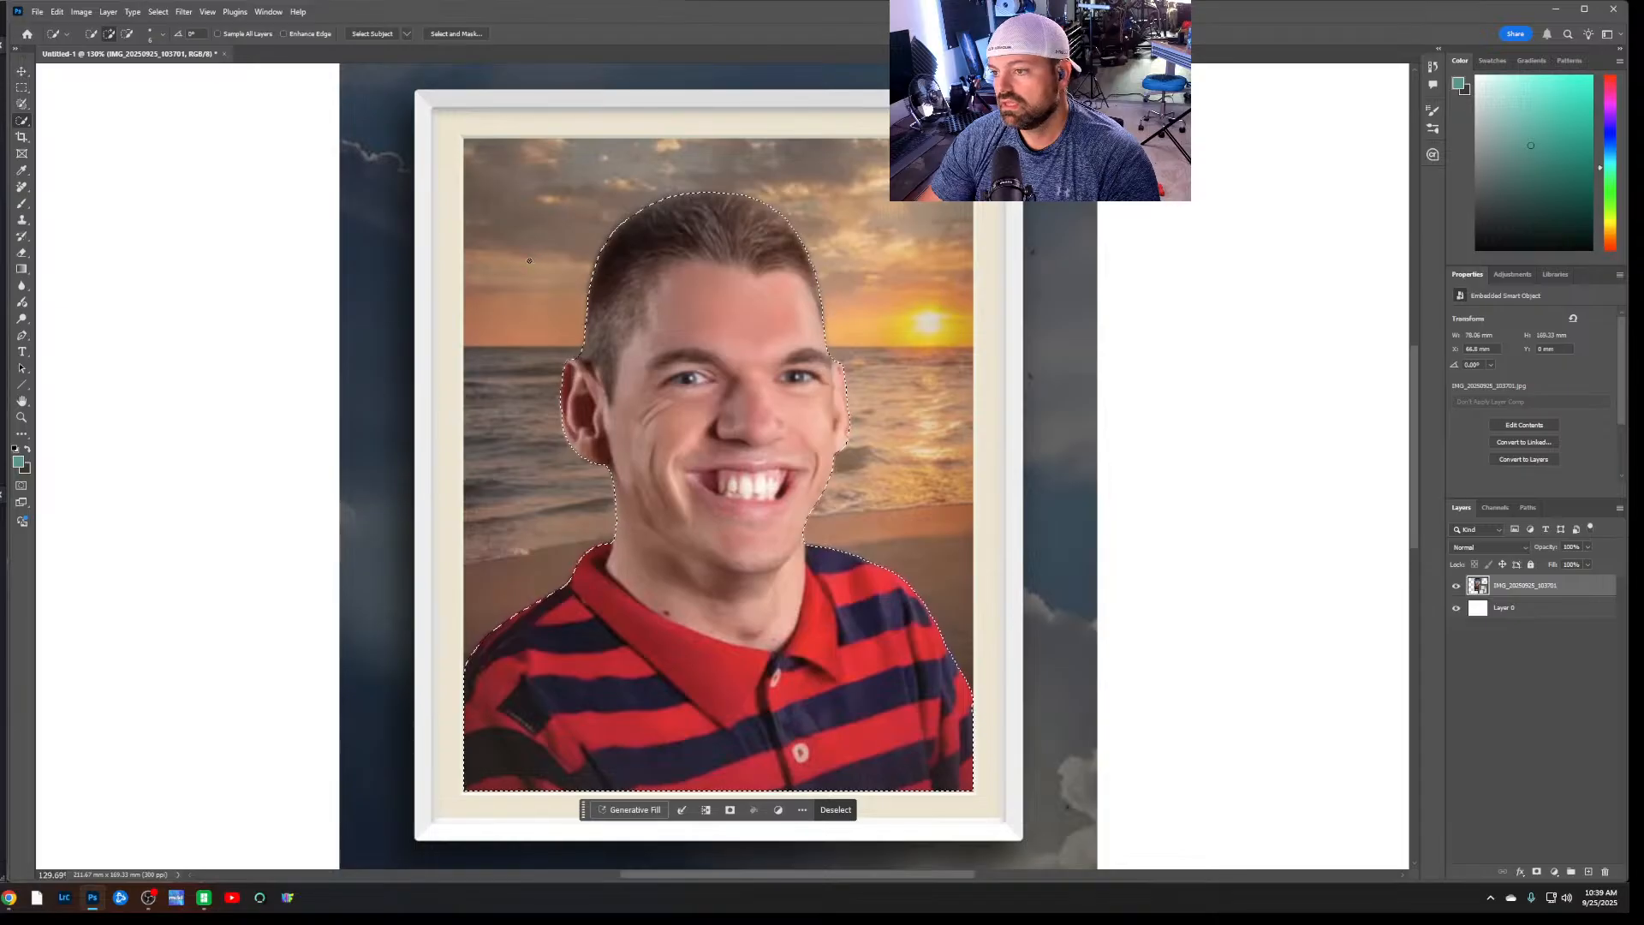
{"action": "left_click", "coordinate": [151, 34]}
{"action": "left_click_drag", "start_coordinate": [95, 70], "coordinate": [118, 70]}
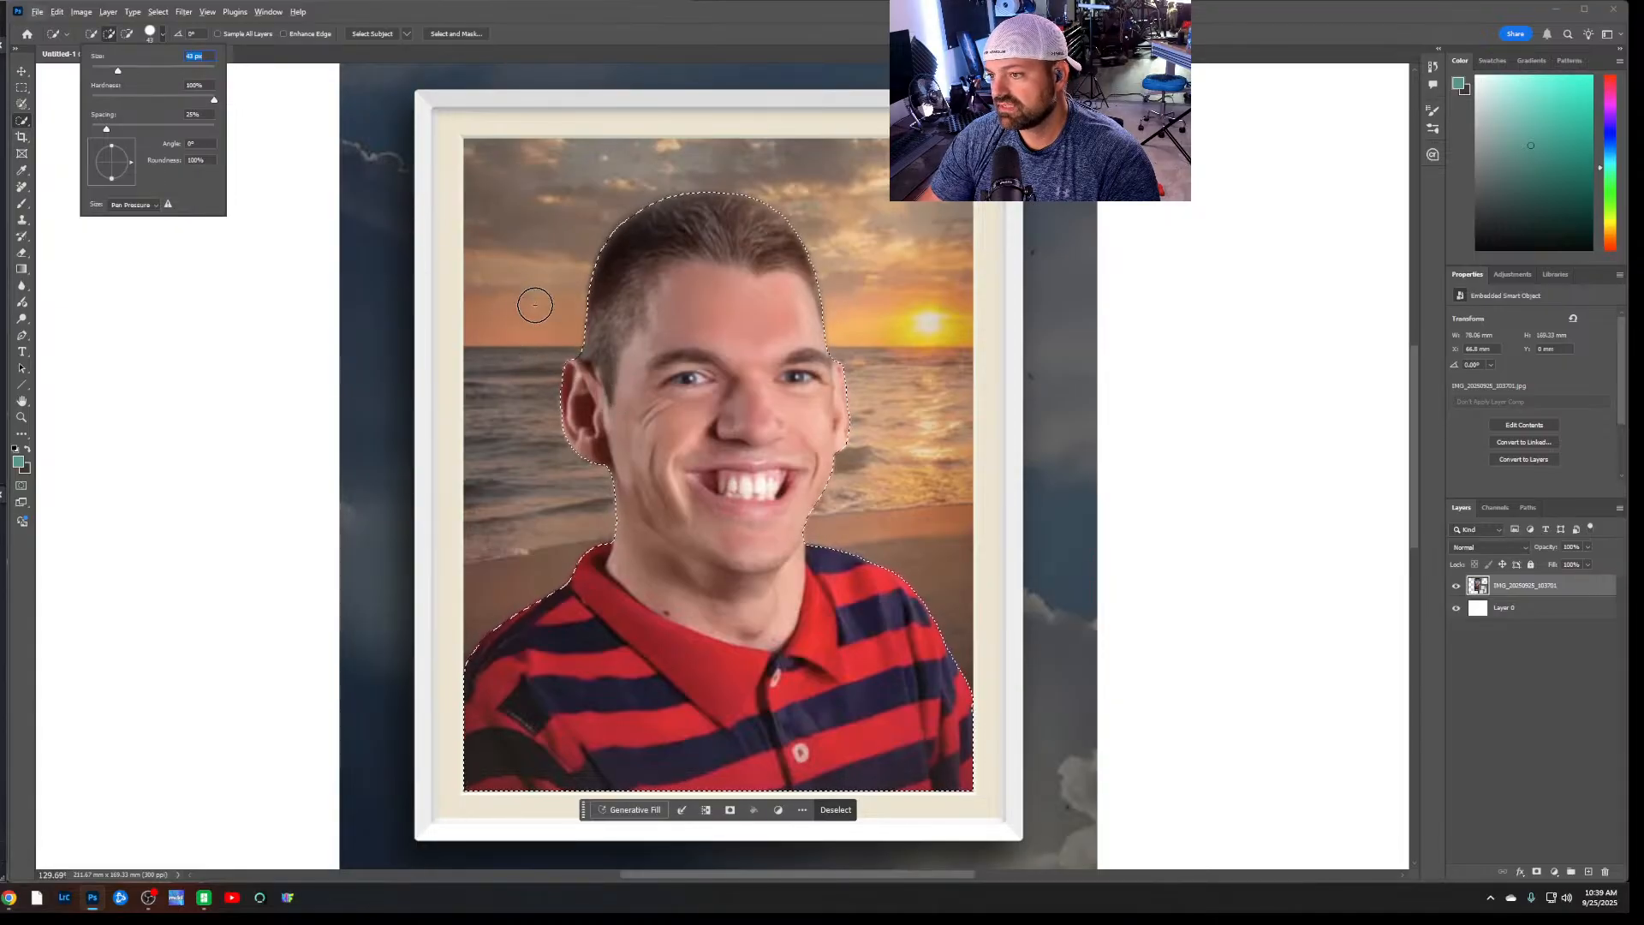
{"action": "mouse_move", "coordinate": [534, 306]}
{"action": "left_mouse_down"}
{"action": "mouse_move", "coordinate": [580, 517]}
{"action": "mouse_move", "coordinate": [551, 532]}
{"action": "mouse_move", "coordinate": [603, 561]}
{"action": "mouse_move", "coordinate": [548, 625]}
{"action": "mouse_move", "coordinate": [766, 640]}
{"action": "mouse_move", "coordinate": [859, 546]}
{"action": "mouse_move", "coordinate": [907, 322]}
{"action": "mouse_move", "coordinate": [907, 590]}
{"action": "mouse_move", "coordinate": [933, 658]}
{"action": "left_mouse_up"}
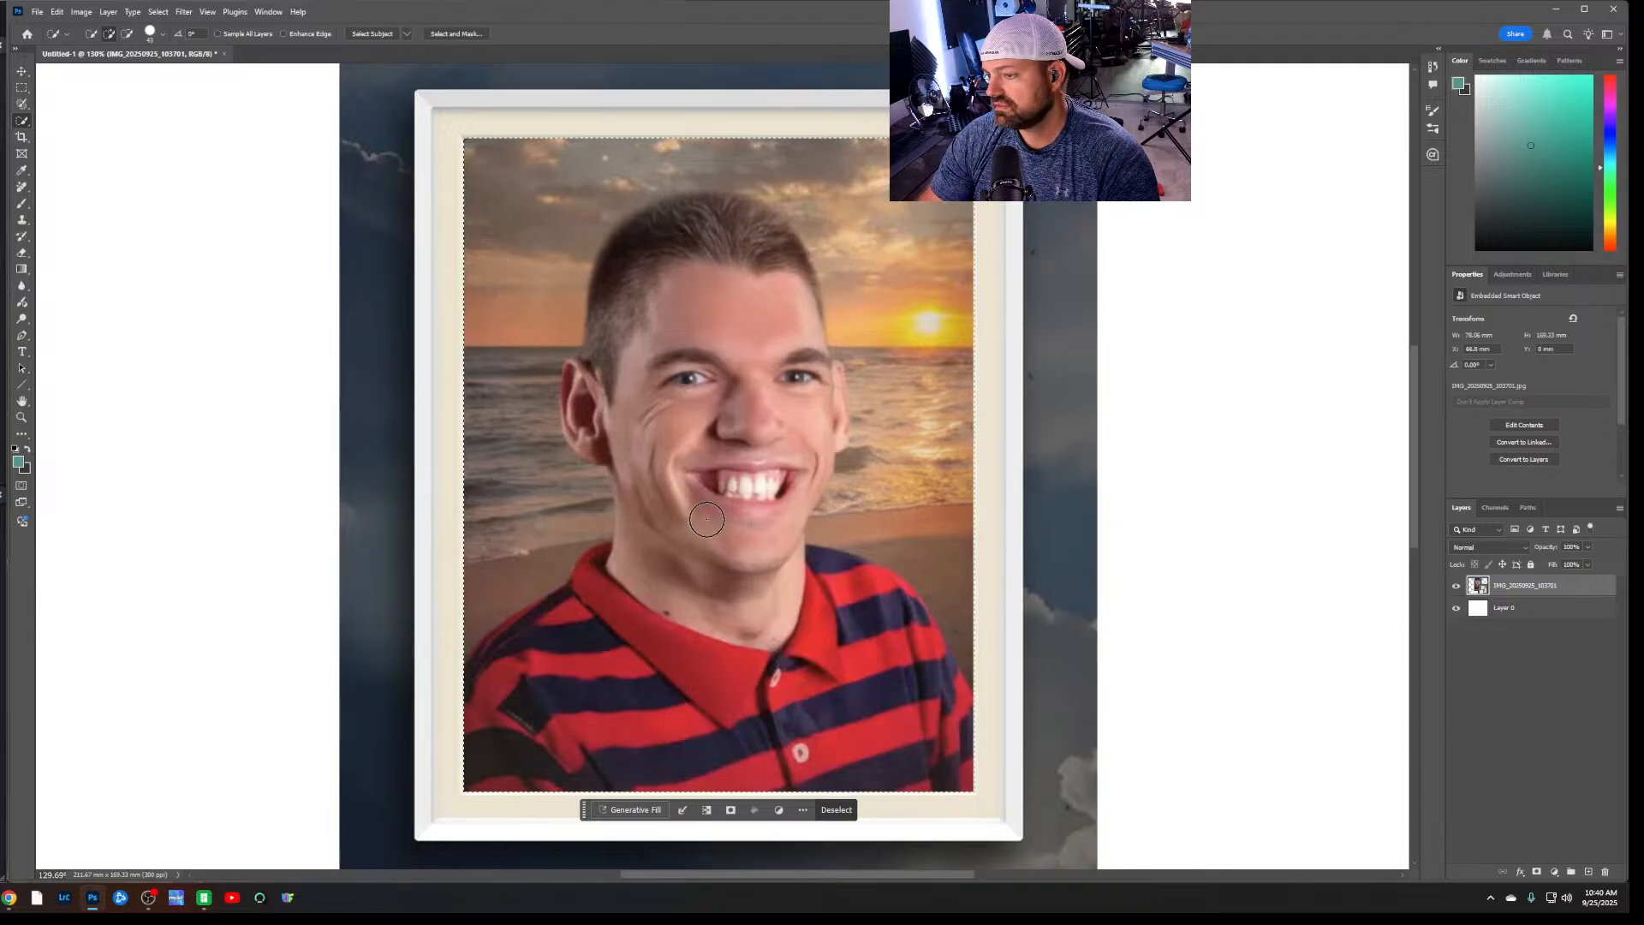
Mask the screenshot layer to the selected portrait and hide the white layer beneath it
{"action": "scroll", "coordinate": [730, 428], "scroll_direction": "down", "scroll_amount": 1}
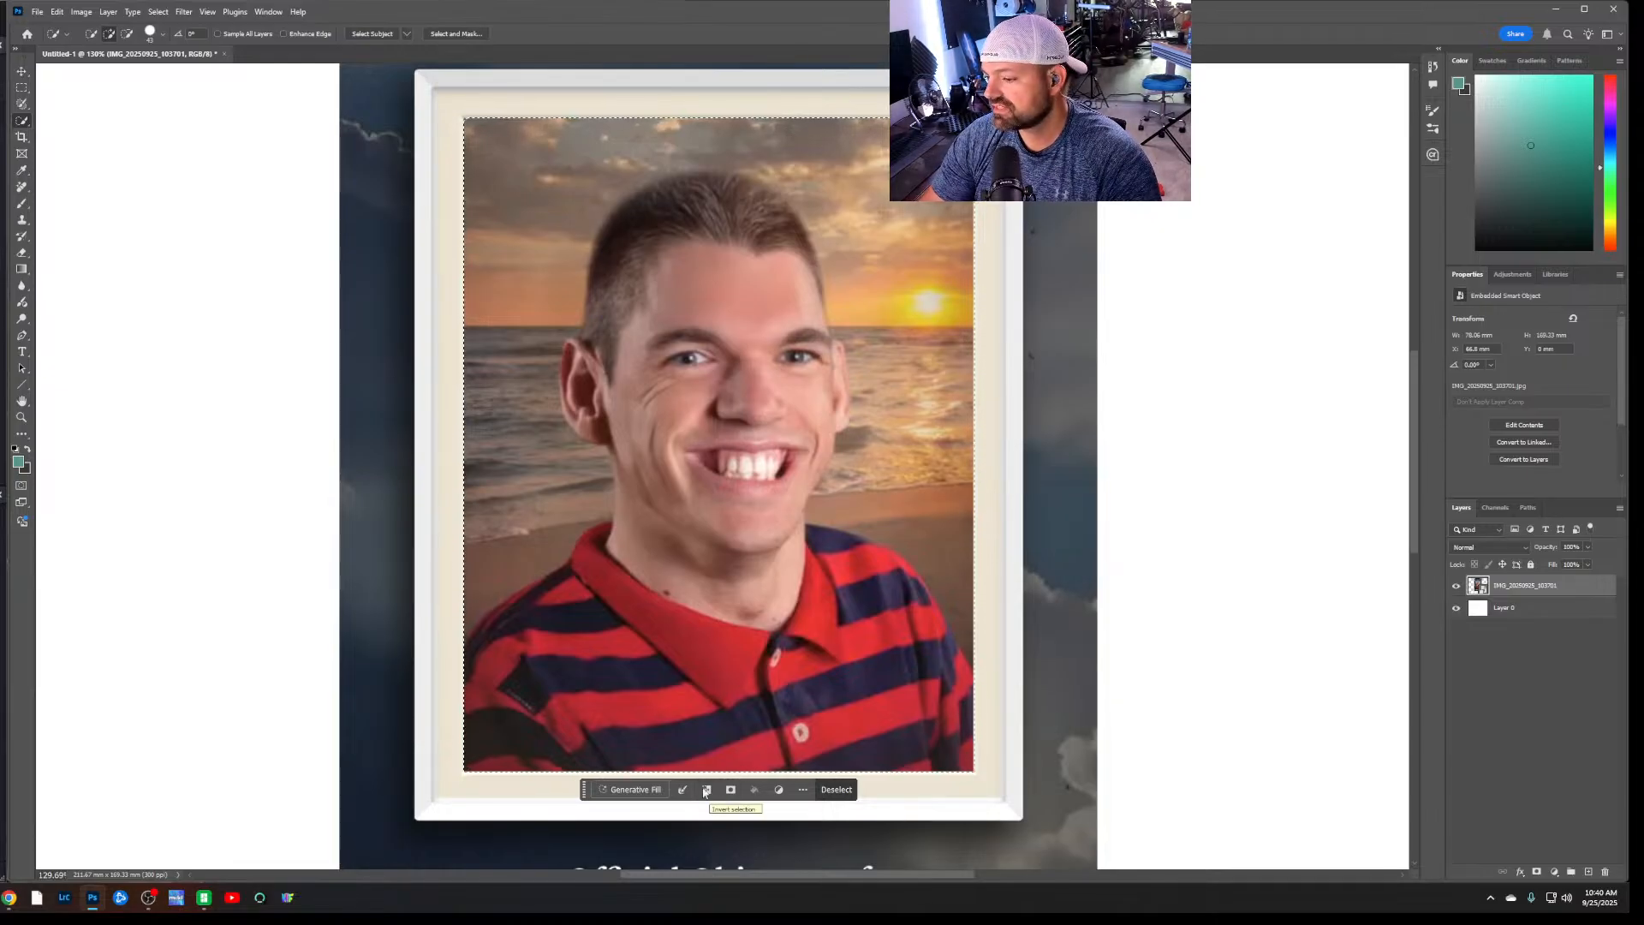
{"action": "left_click", "coordinate": [730, 789]}
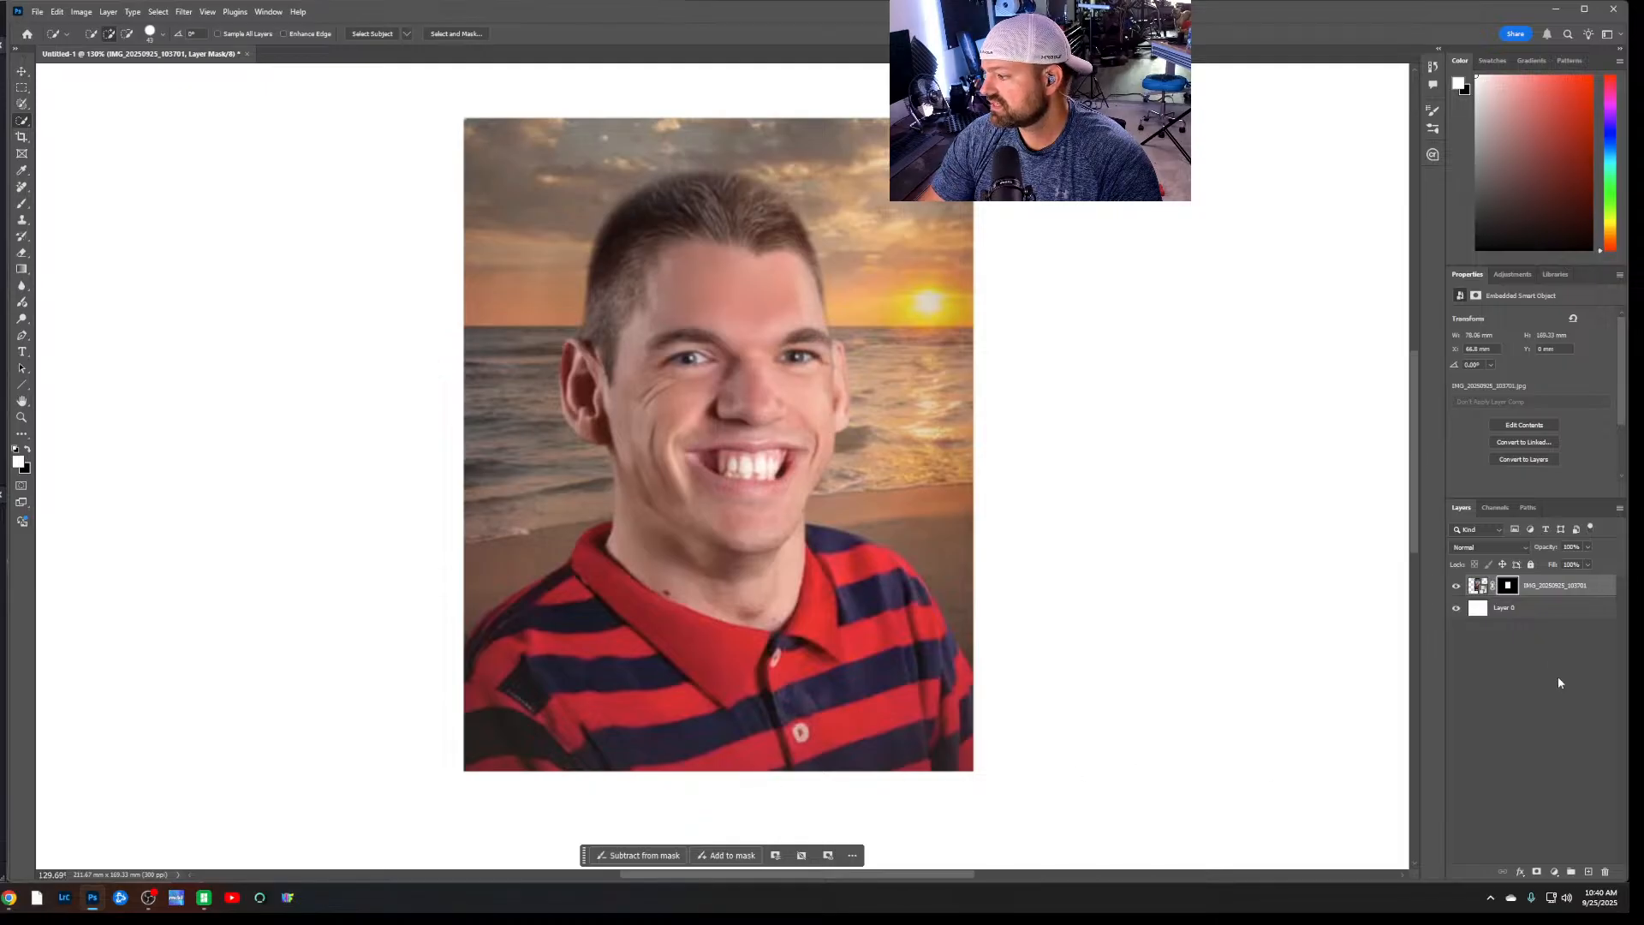
{"action": "left_click", "coordinate": [1456, 609]}
{"action": "scroll", "coordinate": [840, 577], "scroll_direction": "down", "scroll_amount": 1}
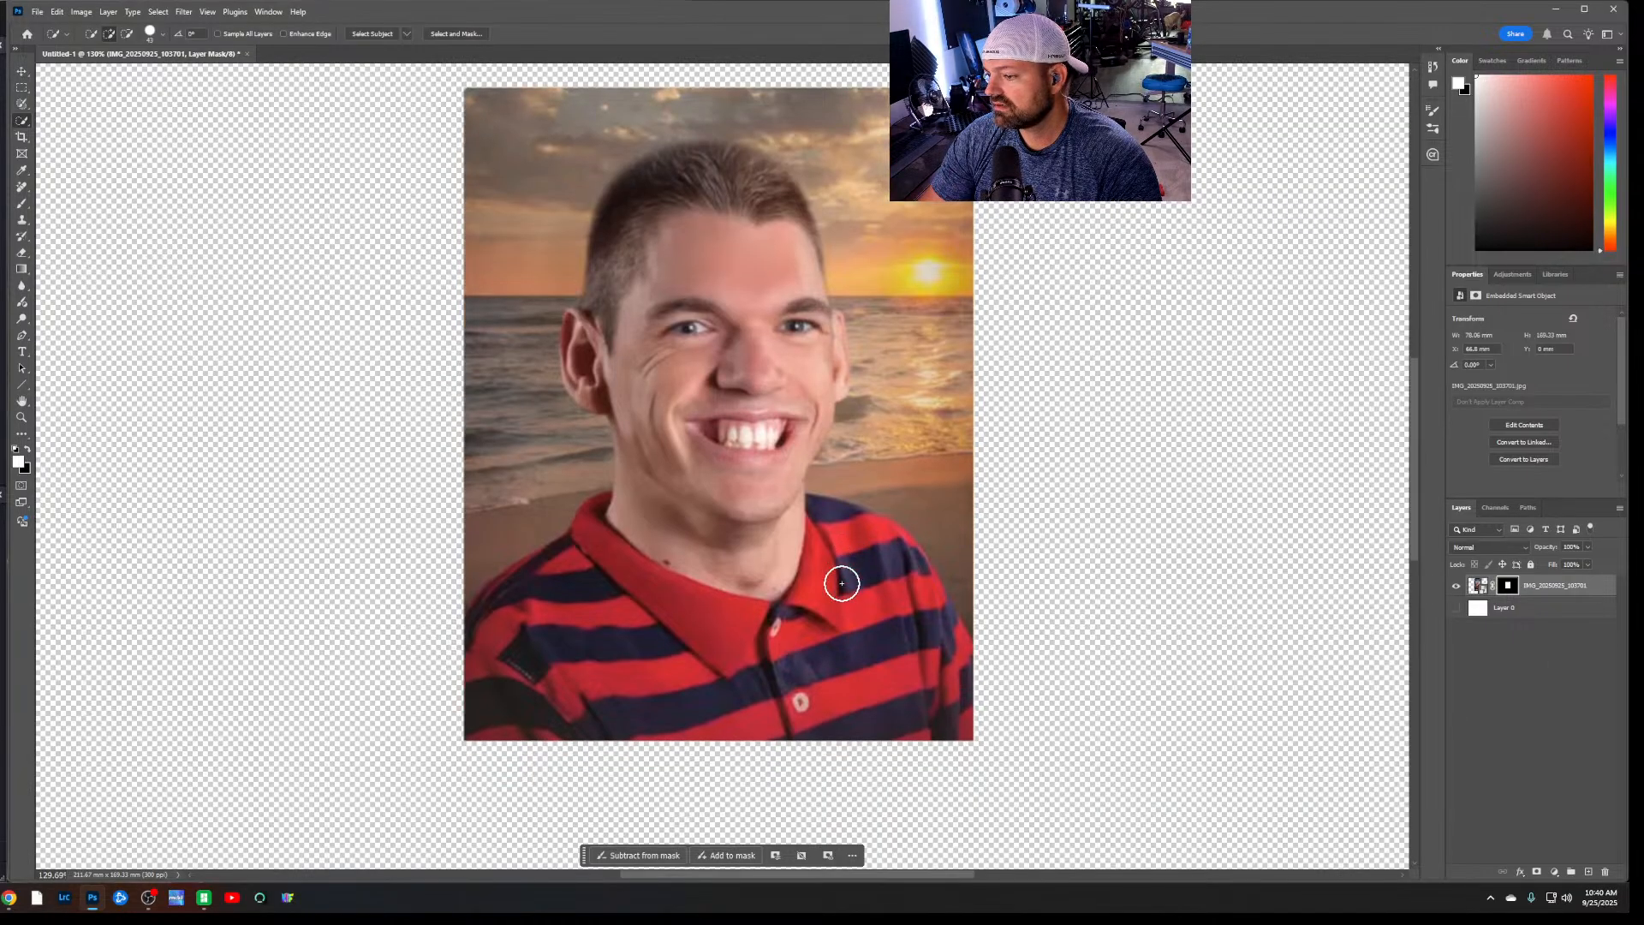
{"action": "scroll", "coordinate": [816, 584], "scroll_direction": "up", "scroll_amount": 1, "text": "alt"}
{"action": "scroll", "coordinate": [816, 584], "scroll_direction": "down", "scroll_amount": 8, "text": "alt"}
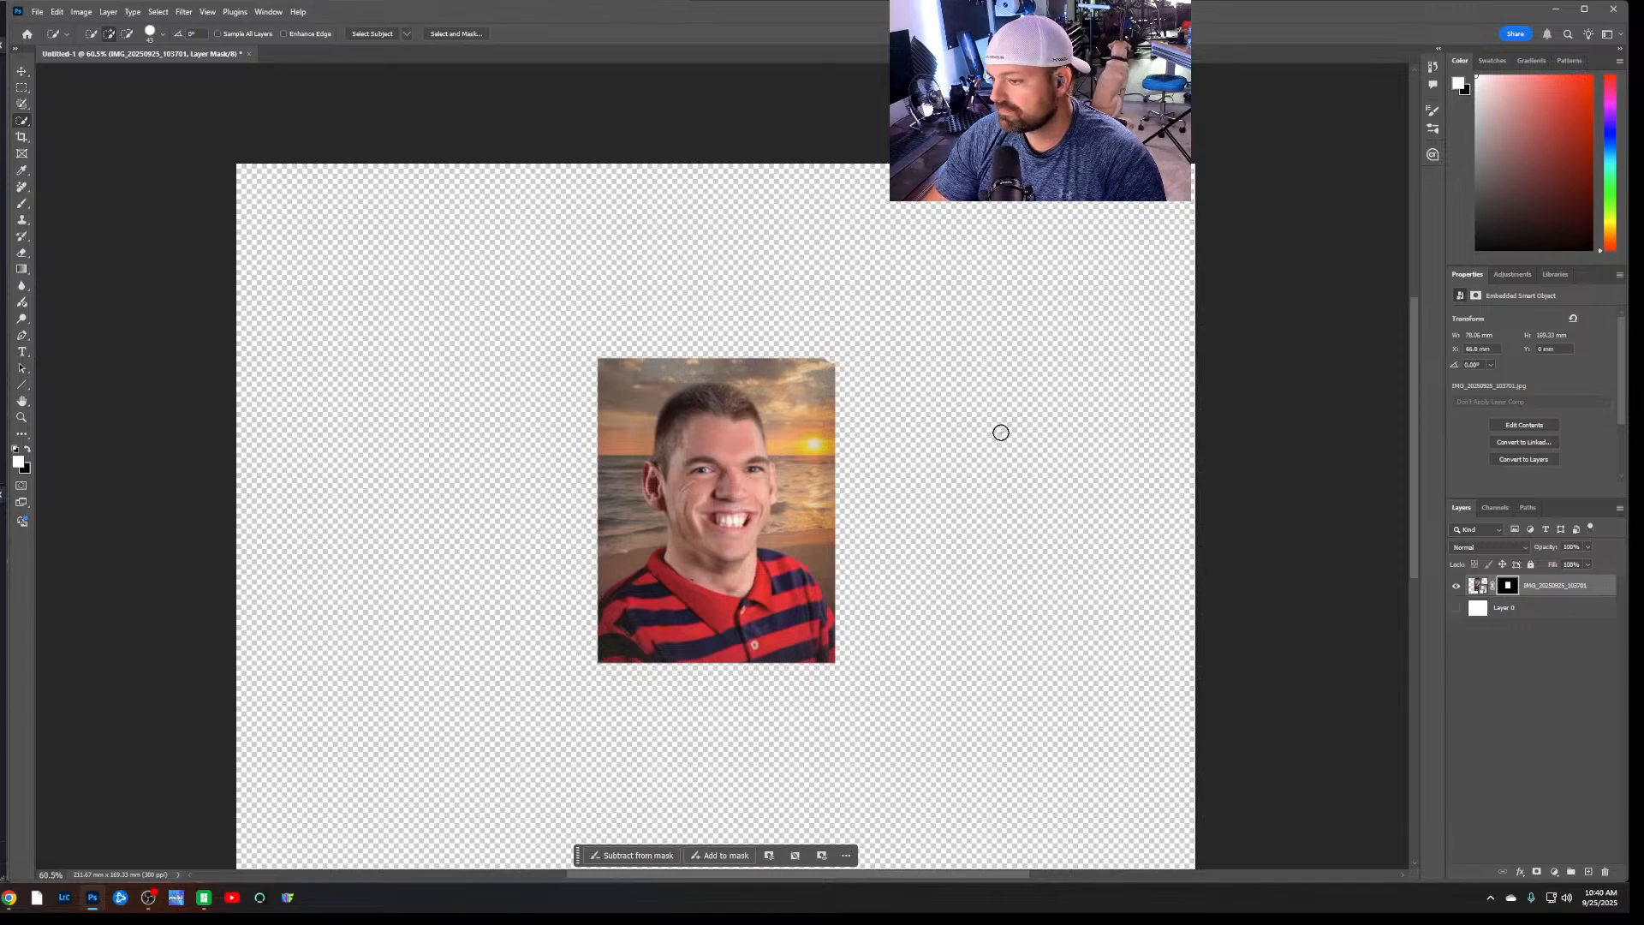
Export the document as a 2500 x 2000 px PNG with transparency at 100% scale
{"action": "left_click", "coordinate": [39, 13]}
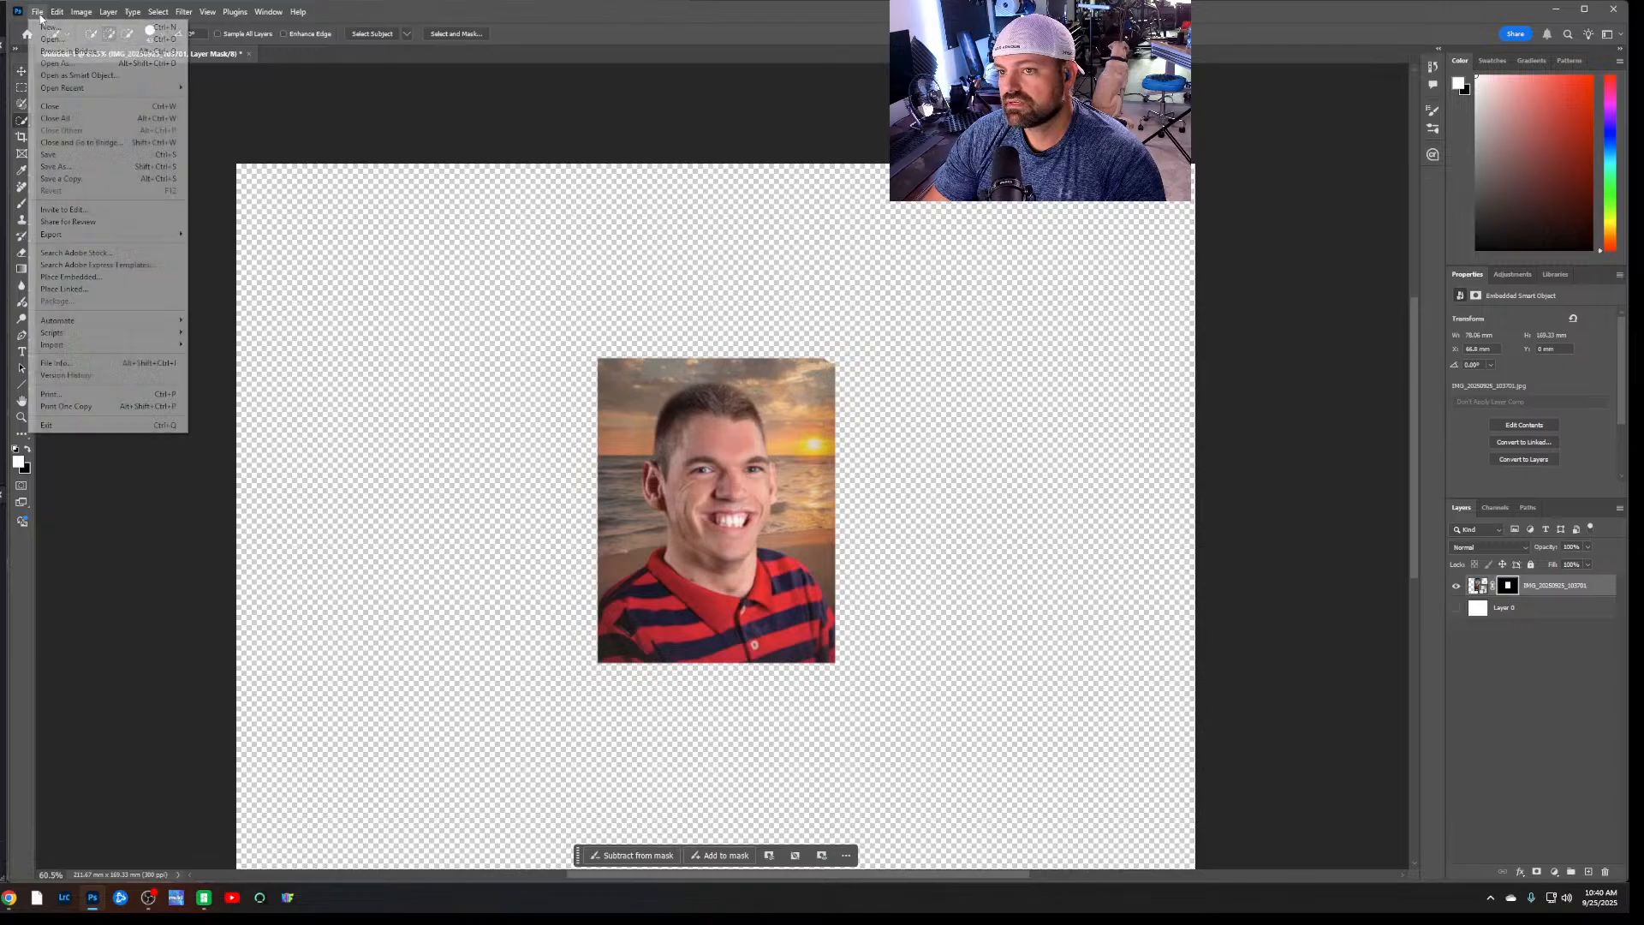
{"action": "mouse_move", "coordinate": [120, 237]}
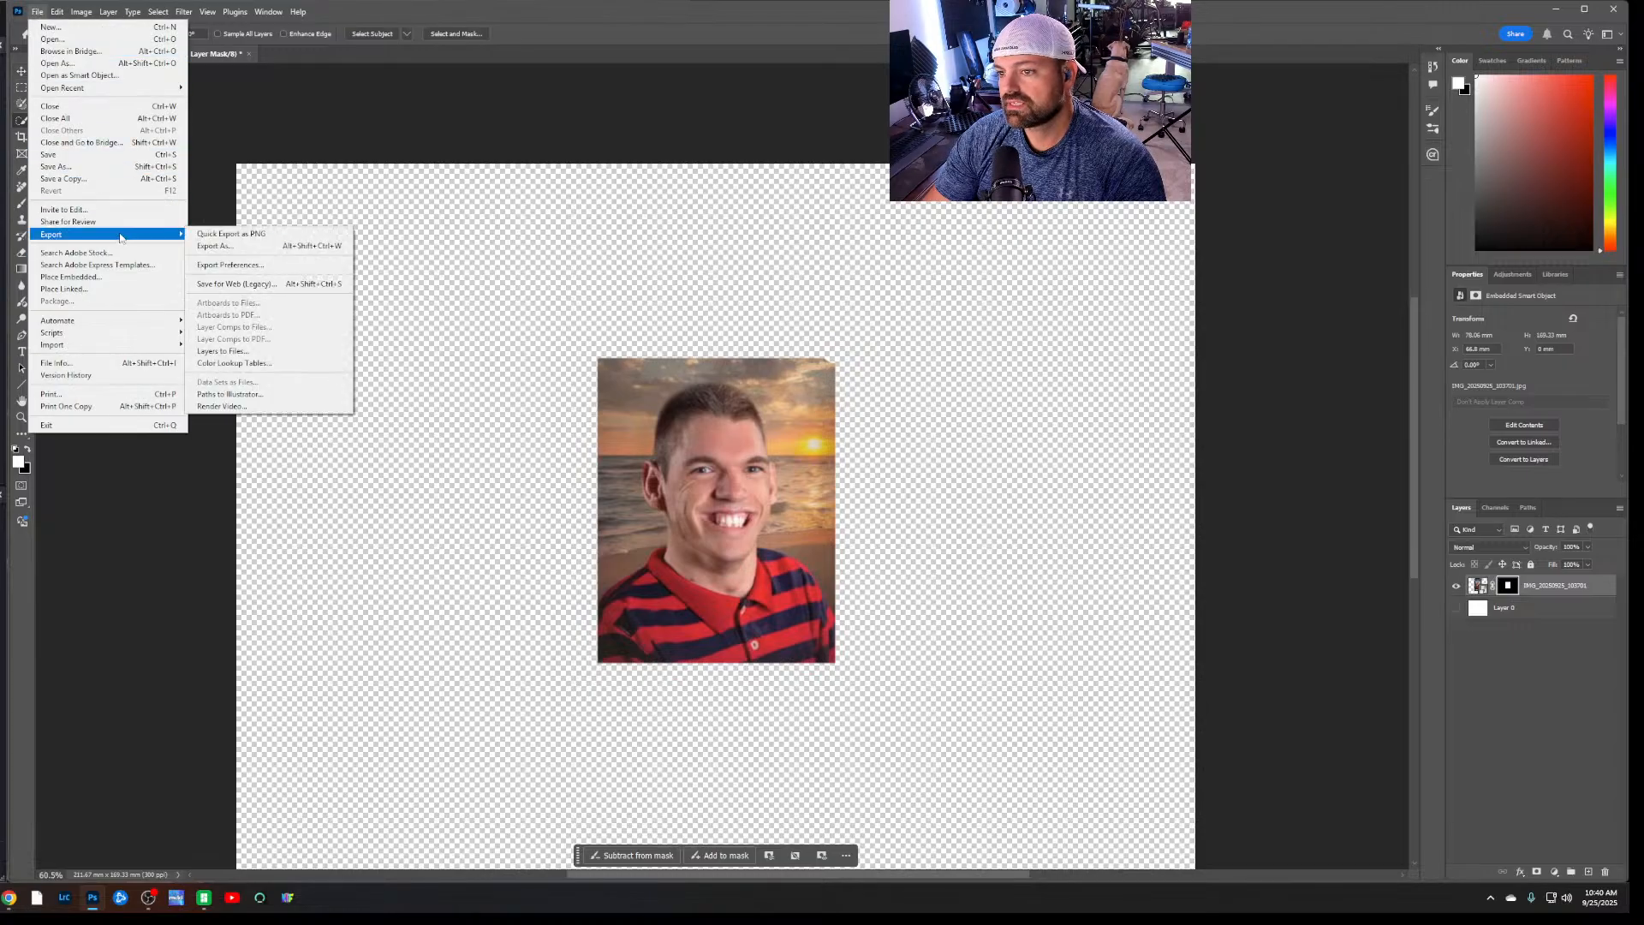
{"action": "left_click", "coordinate": [282, 248]}
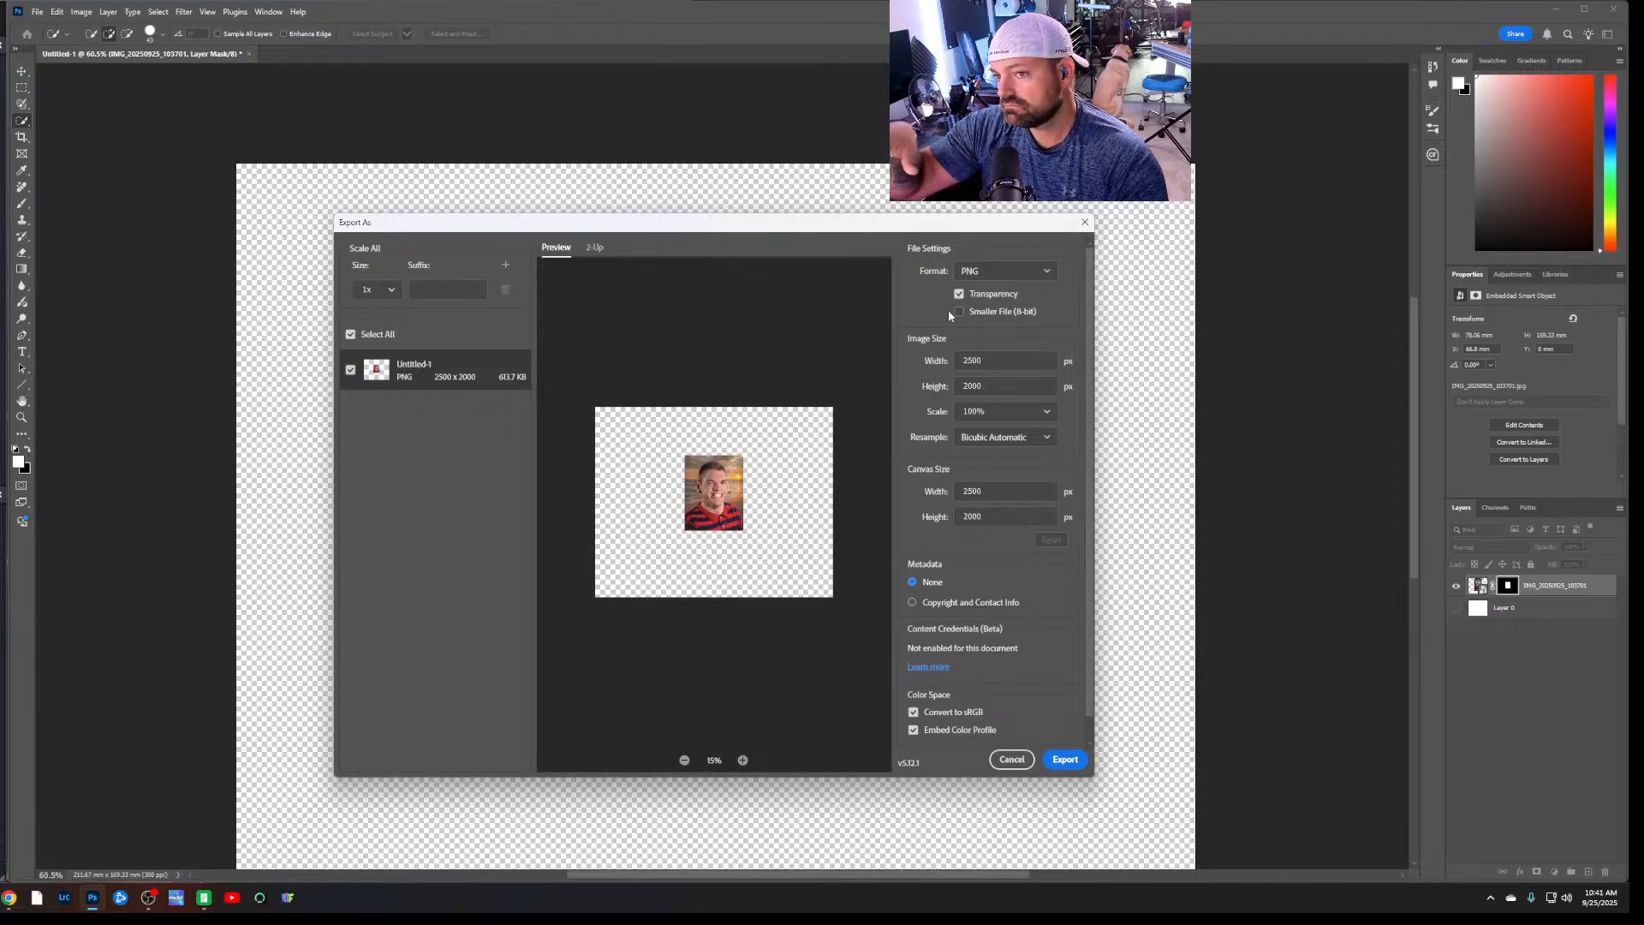
{"action": "left_click", "coordinate": [1065, 760]}
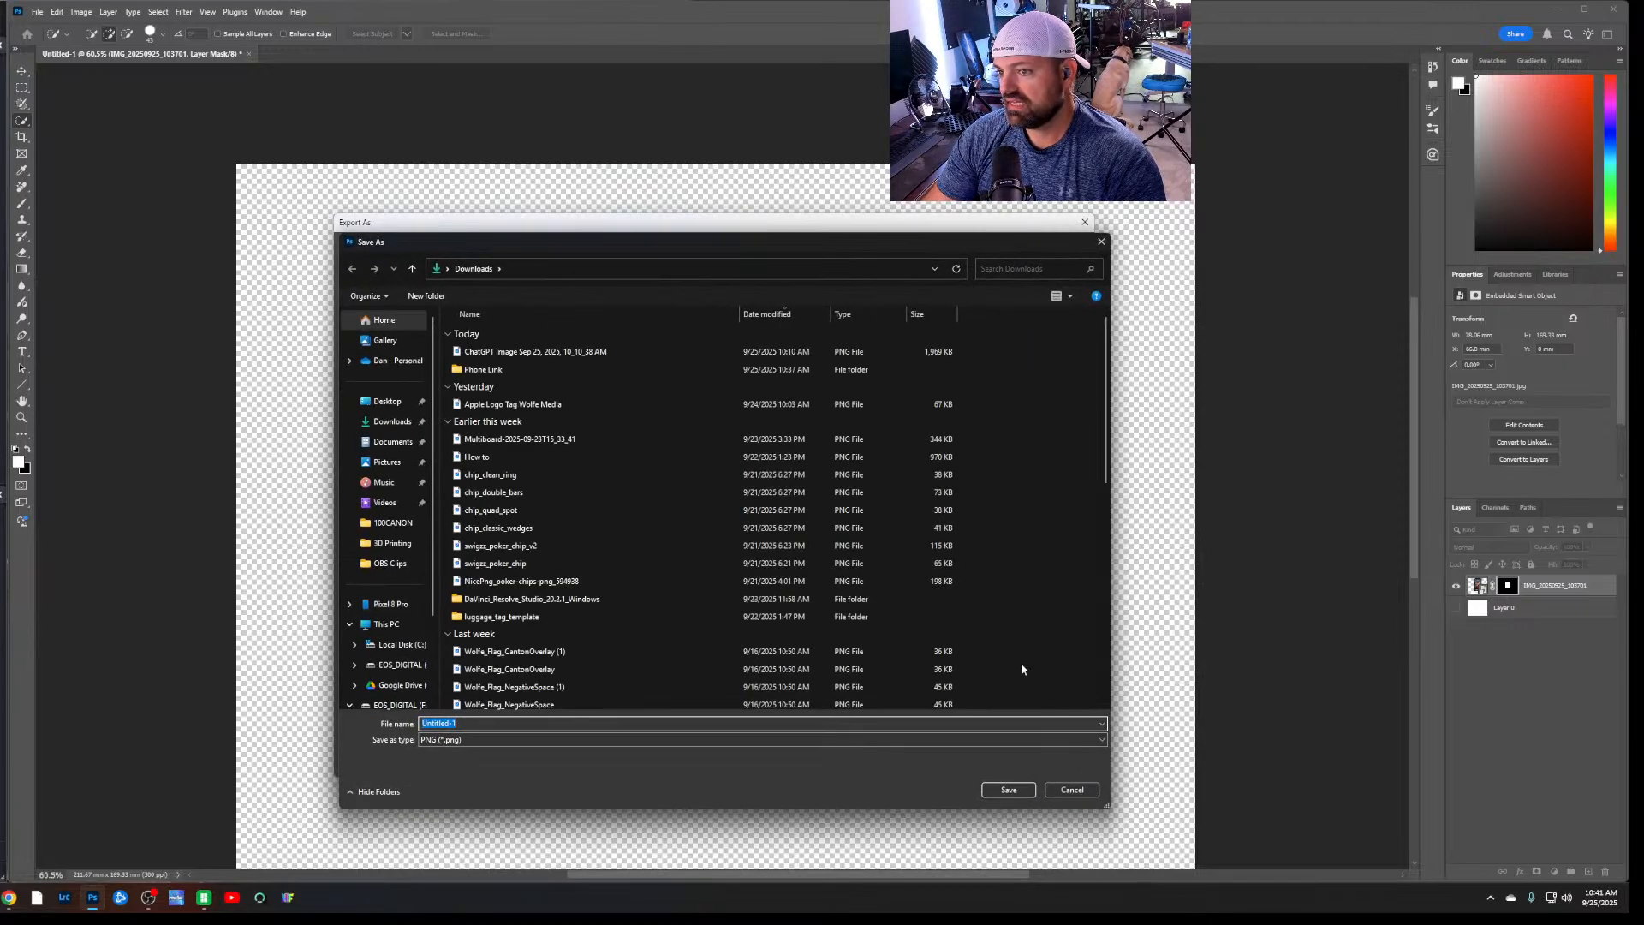
Create a folder named Hueforge inside Pictures > 3d print and open it as the export destination
{"action": "left_click", "coordinate": [387, 462]}
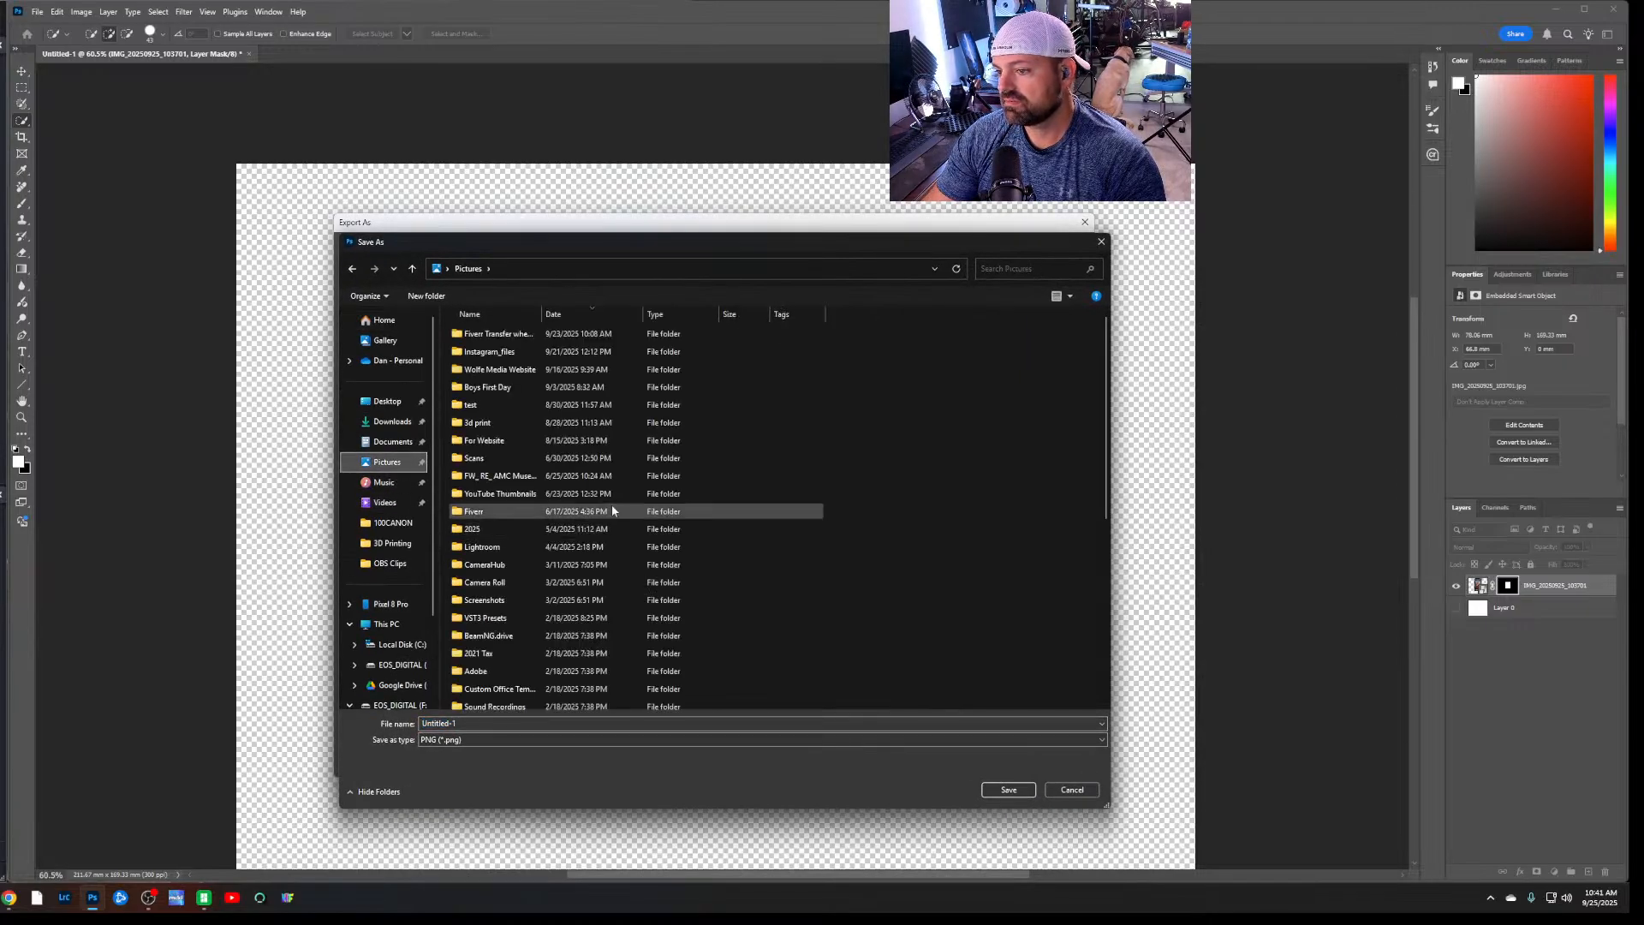
{"action": "double_click", "coordinate": [517, 422]}
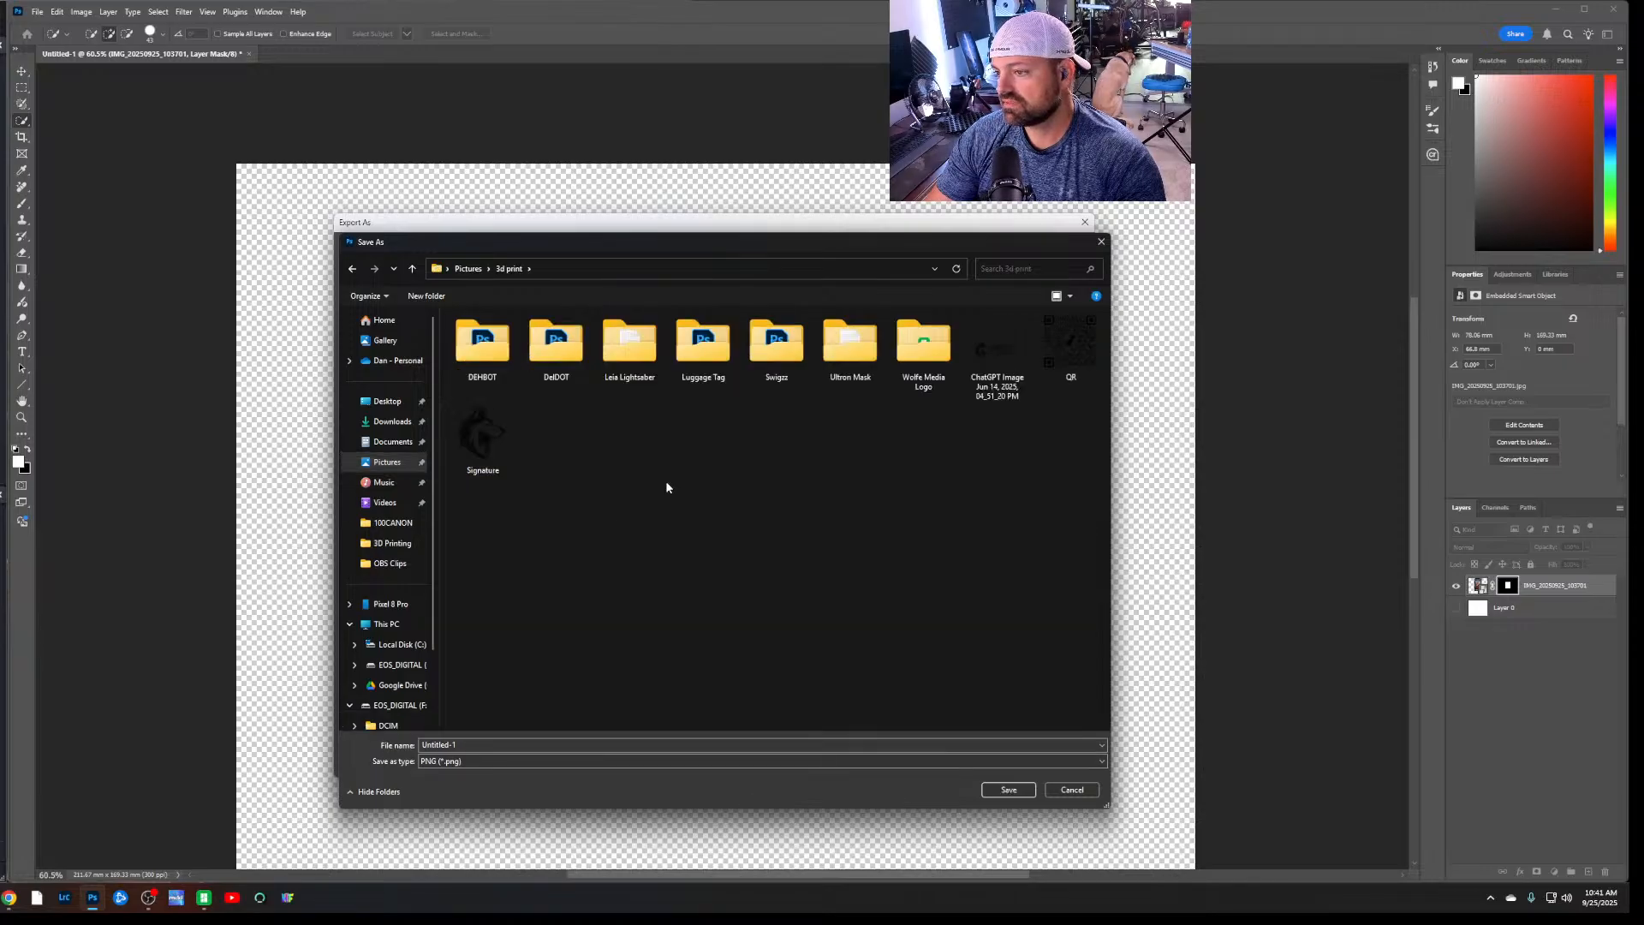
{"action": "right_click", "coordinate": [721, 481]}
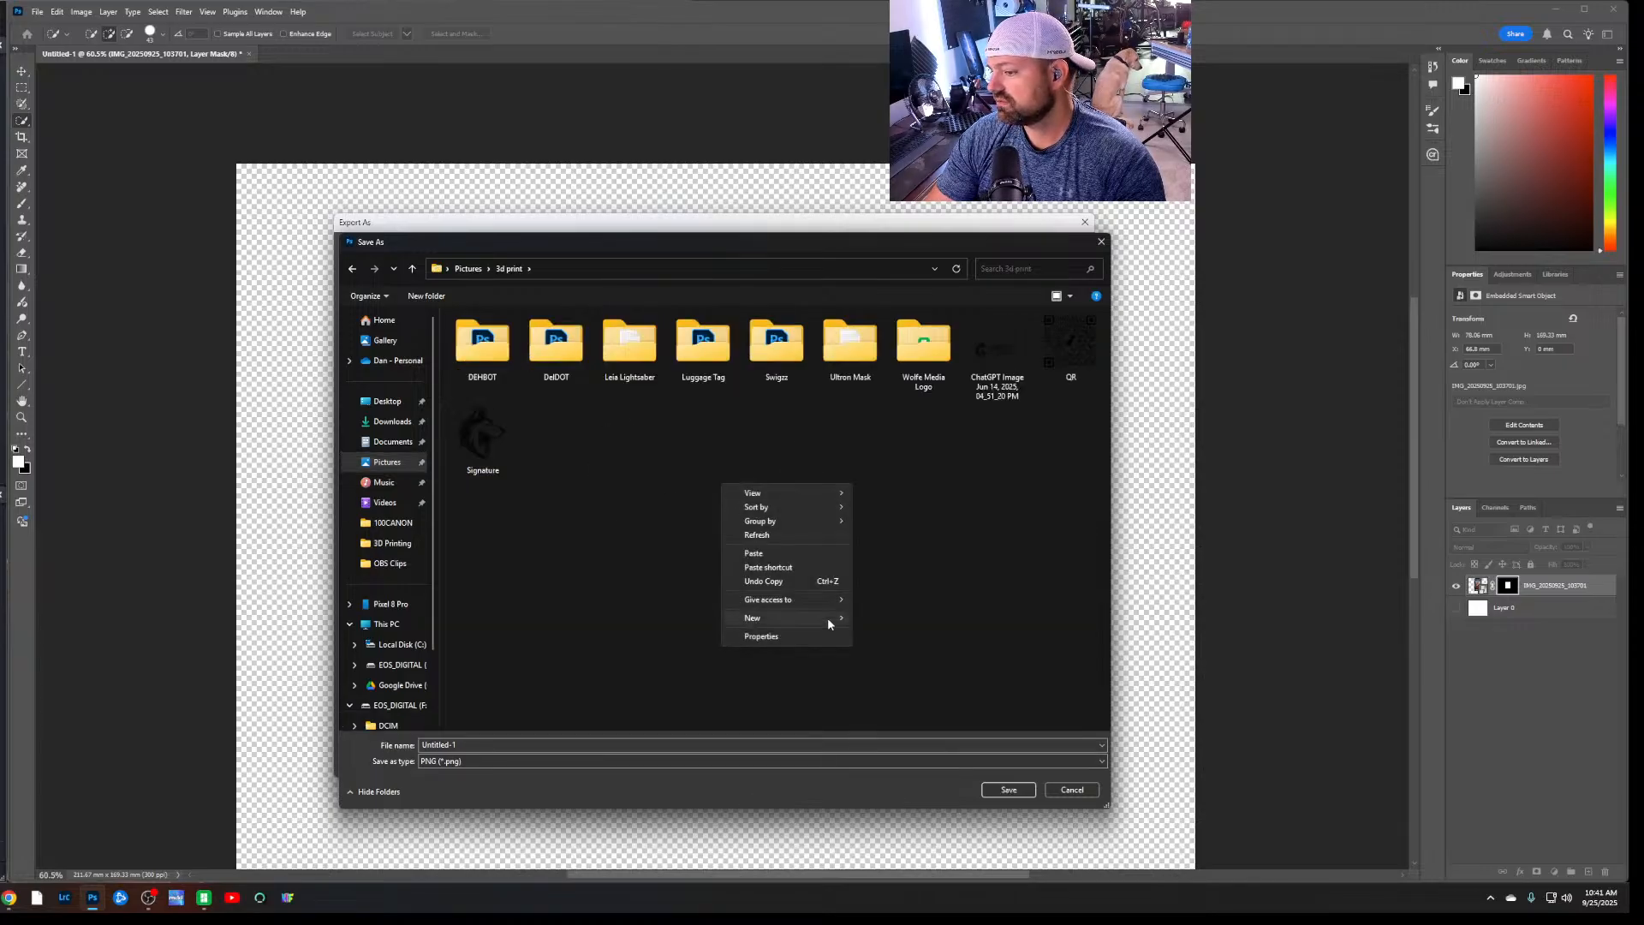
{"action": "mouse_move", "coordinate": [829, 617]}
{"action": "left_click", "coordinate": [899, 619]}
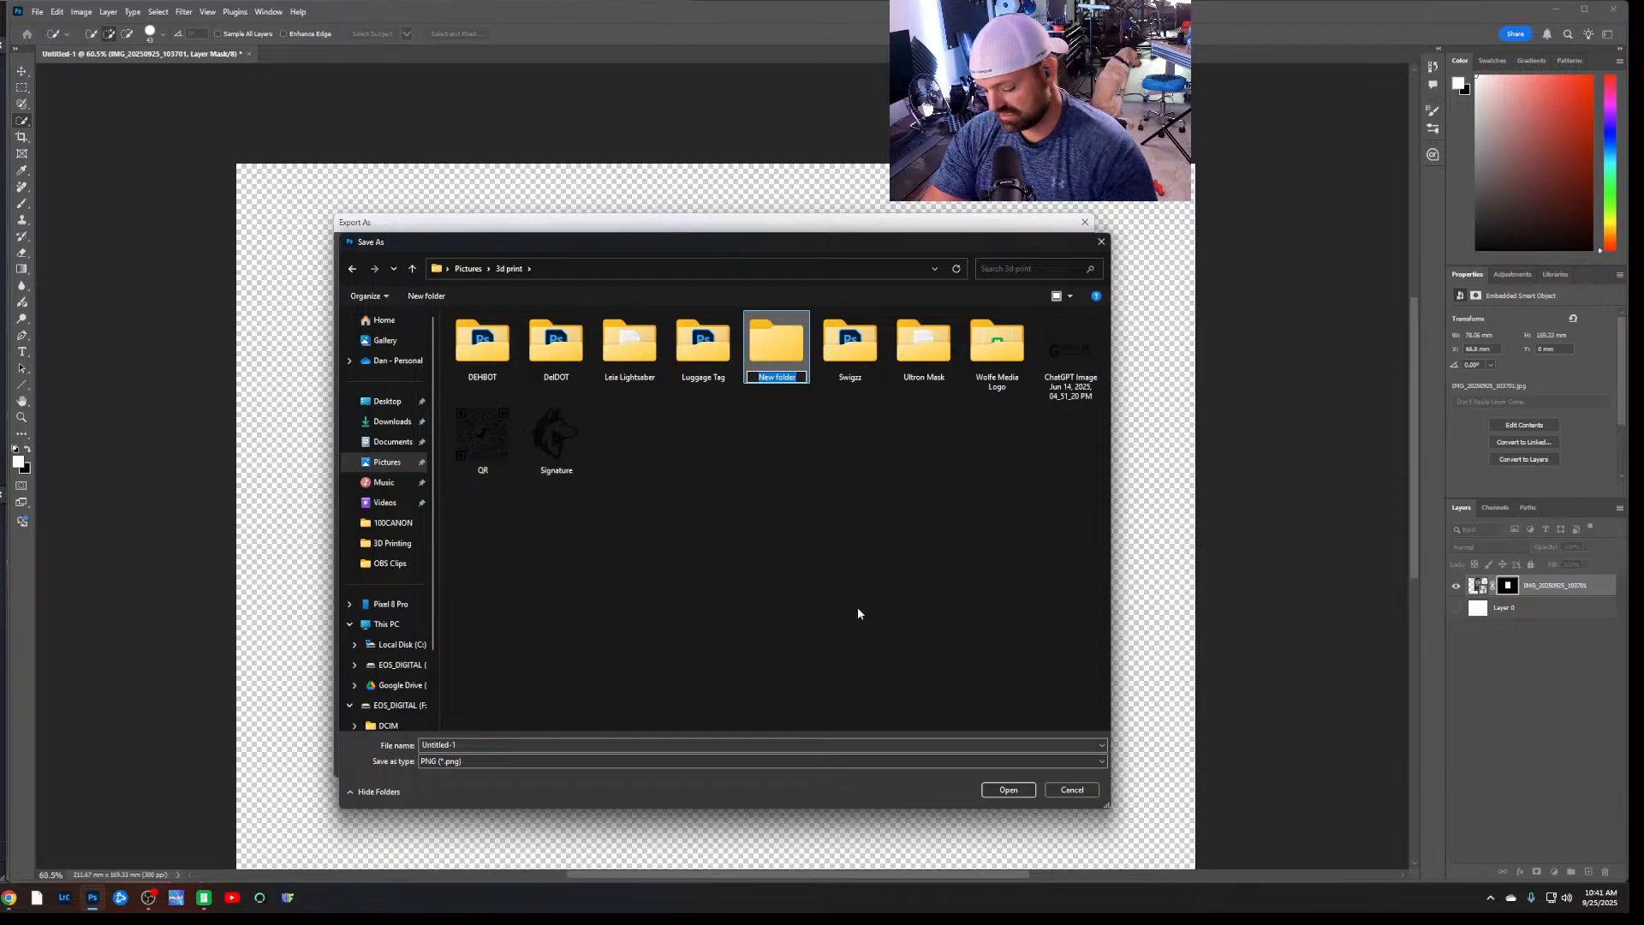
{"action": "type", "text": "Huefor"}
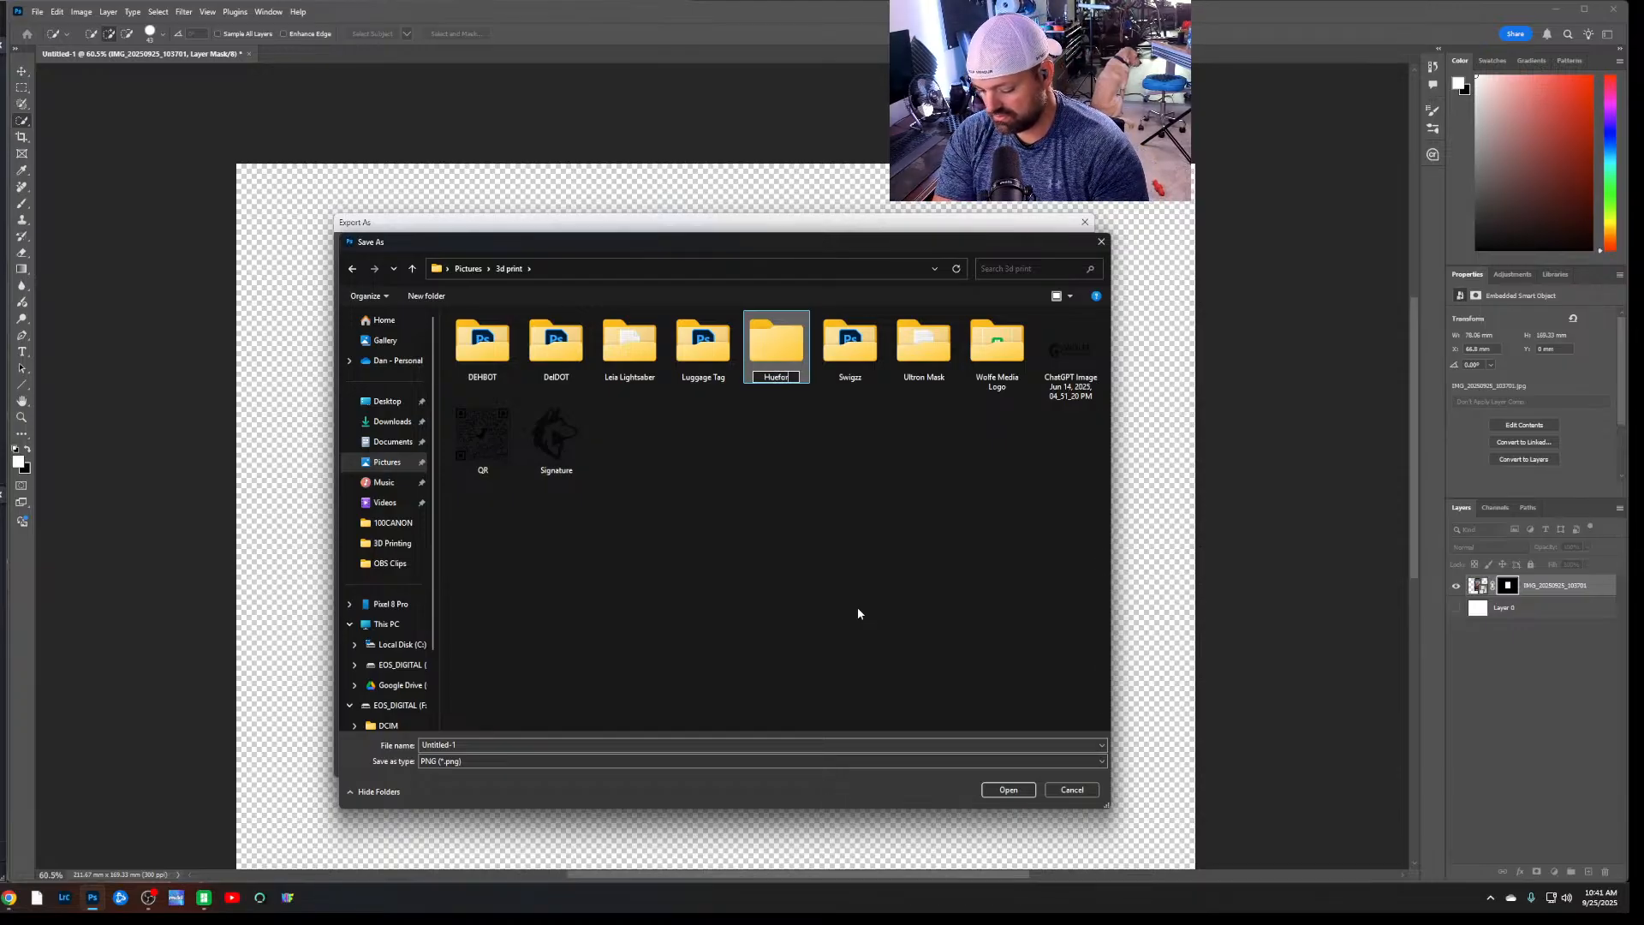
{"action": "type", "text": "ge"}
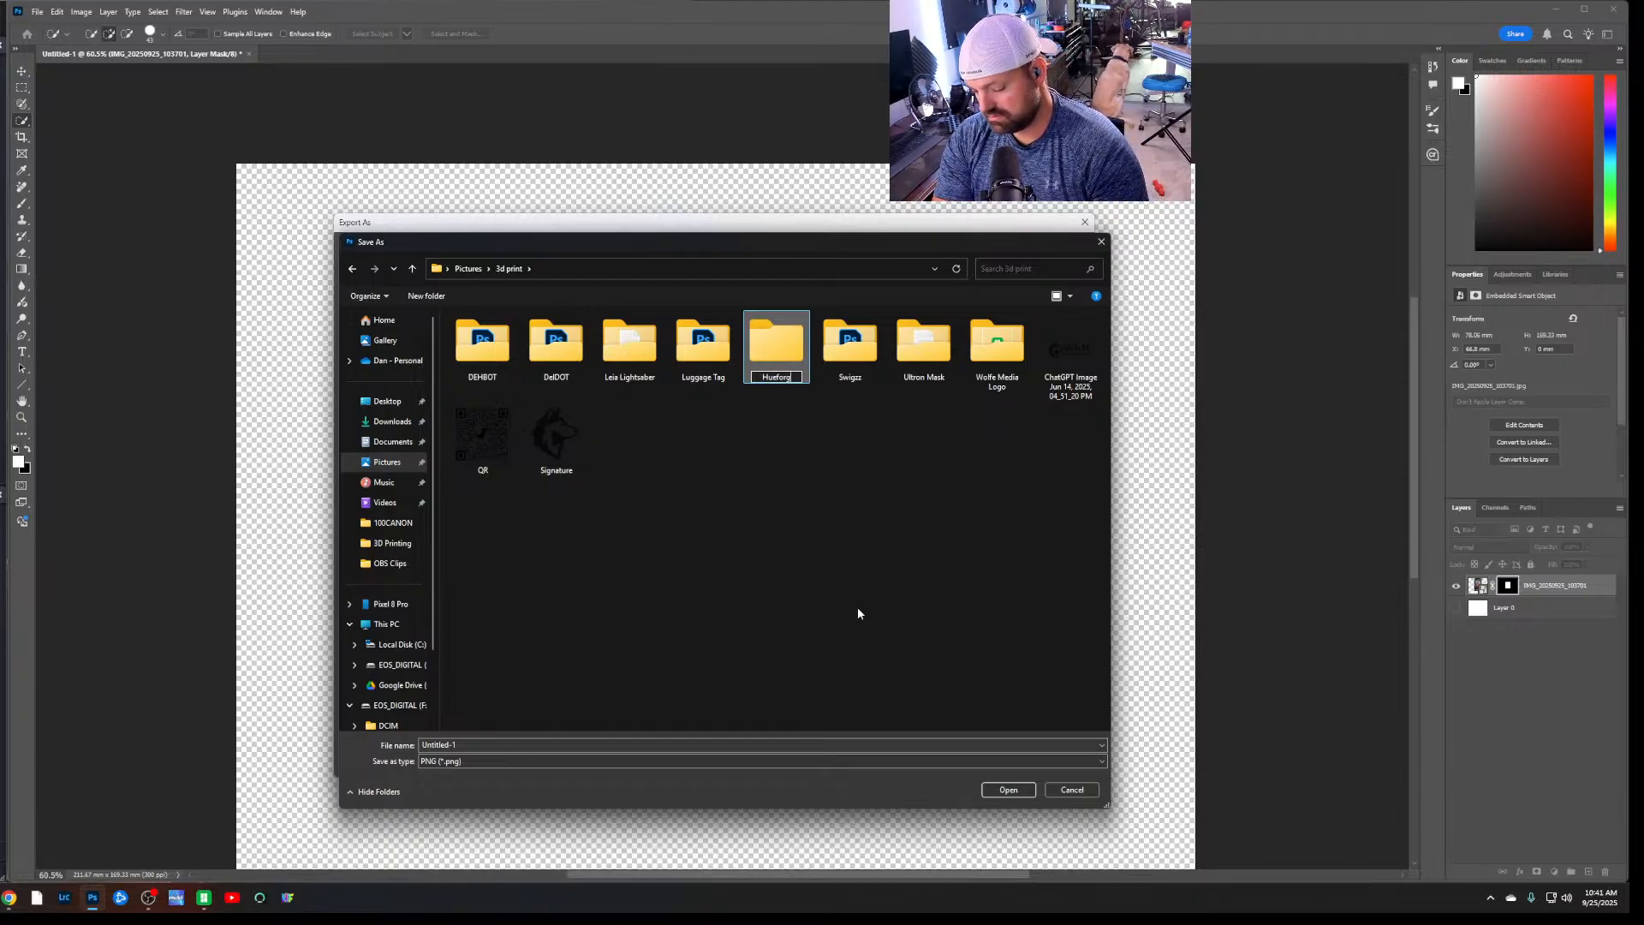
{"action": "key", "text": "Return"}
{"action": "key", "text": "Return"}
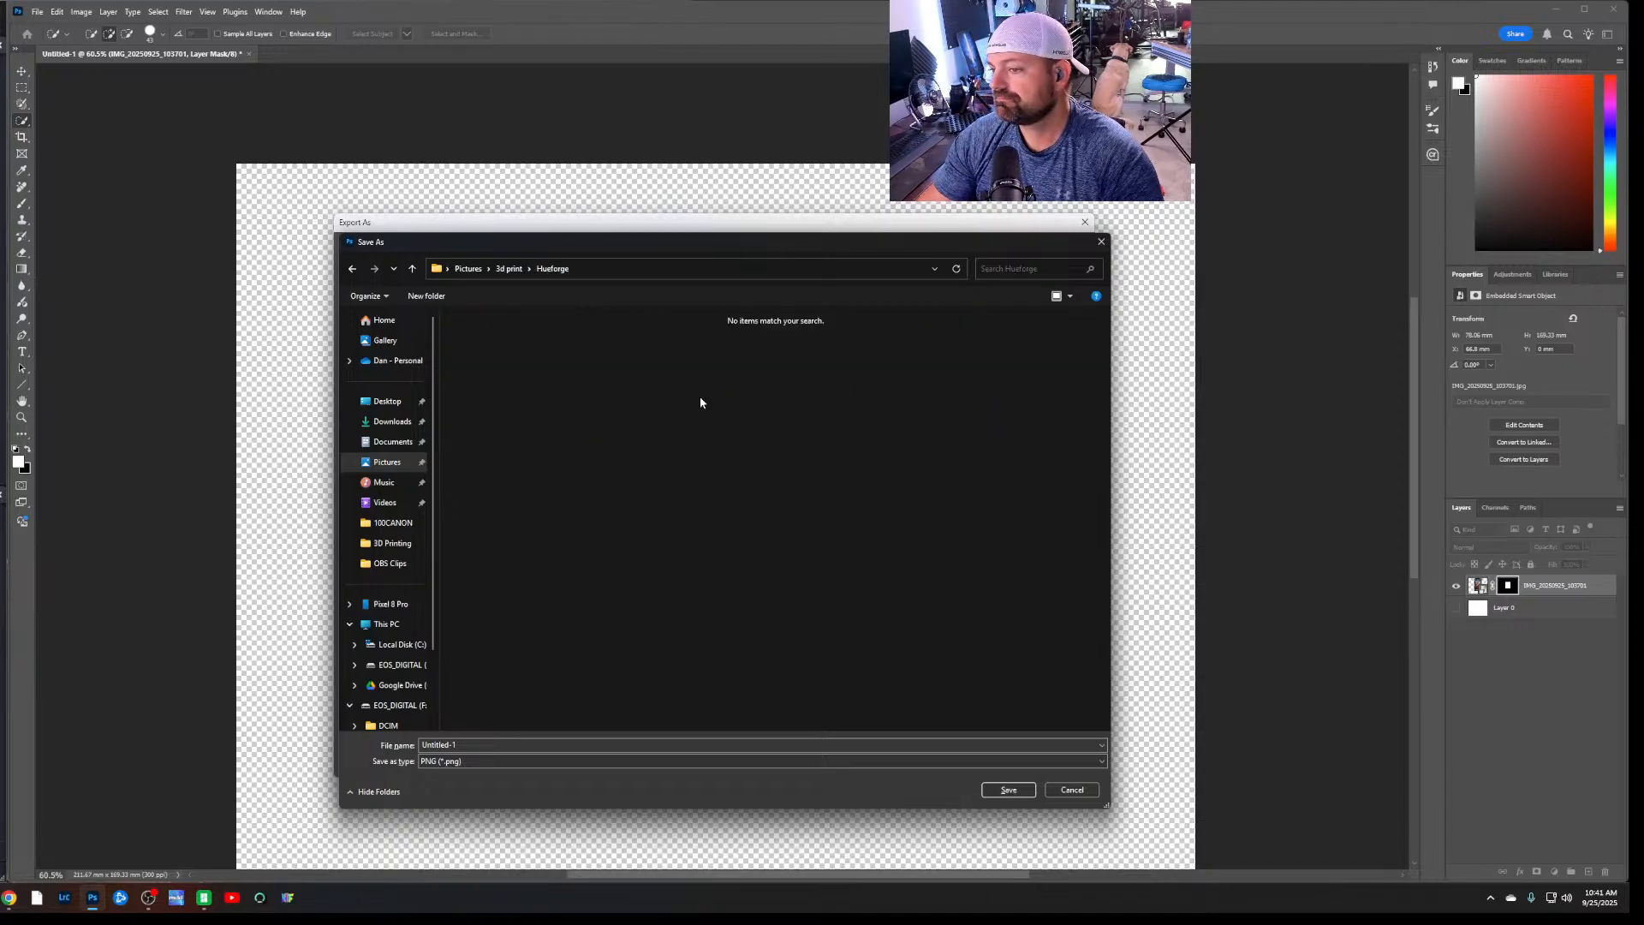
Save the exported PNG in the Hueforge folder as "Org Image"
{"action": "left_click", "coordinate": [418, 747]}
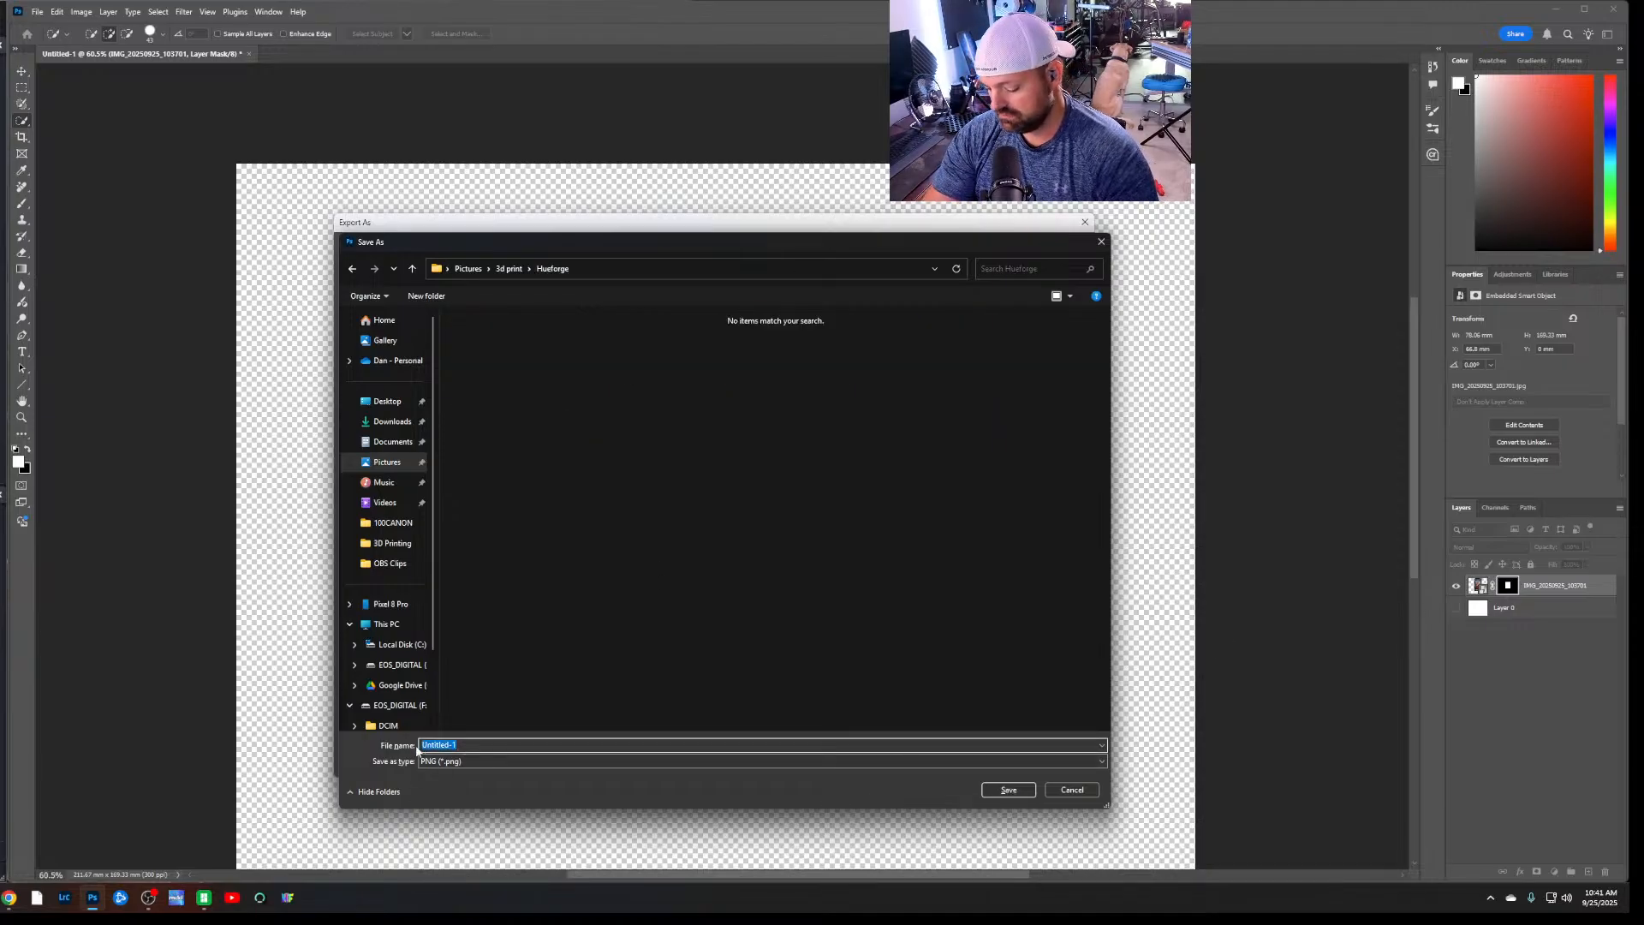
{"action": "type", "text": "0"}
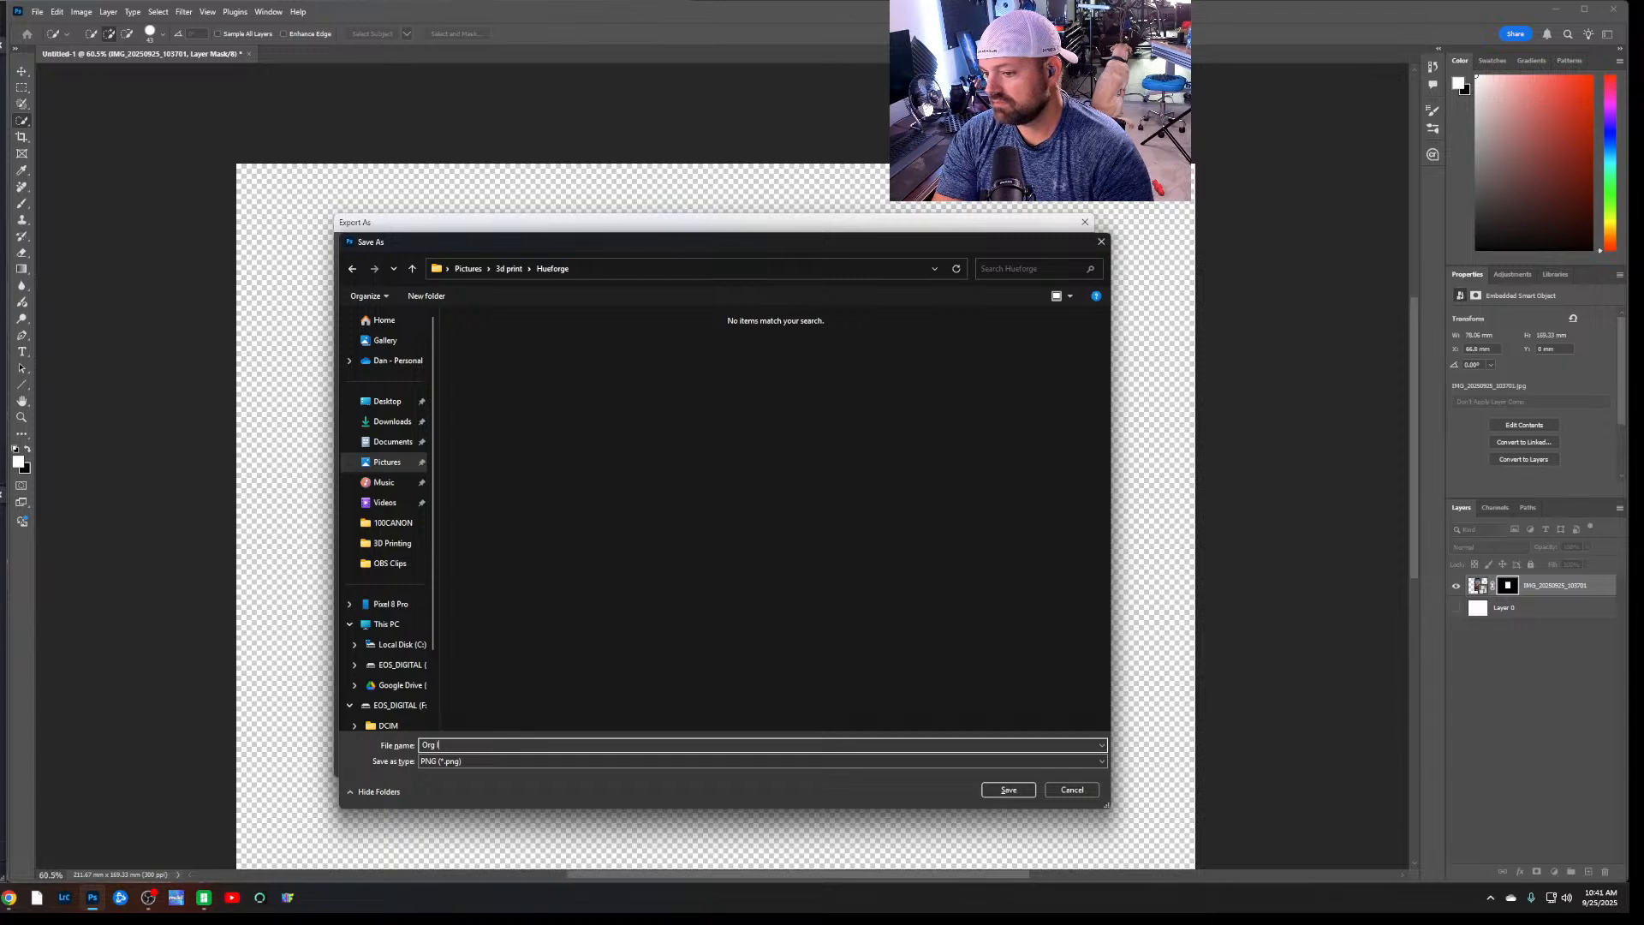
{"action": "key", "text": "Return"}
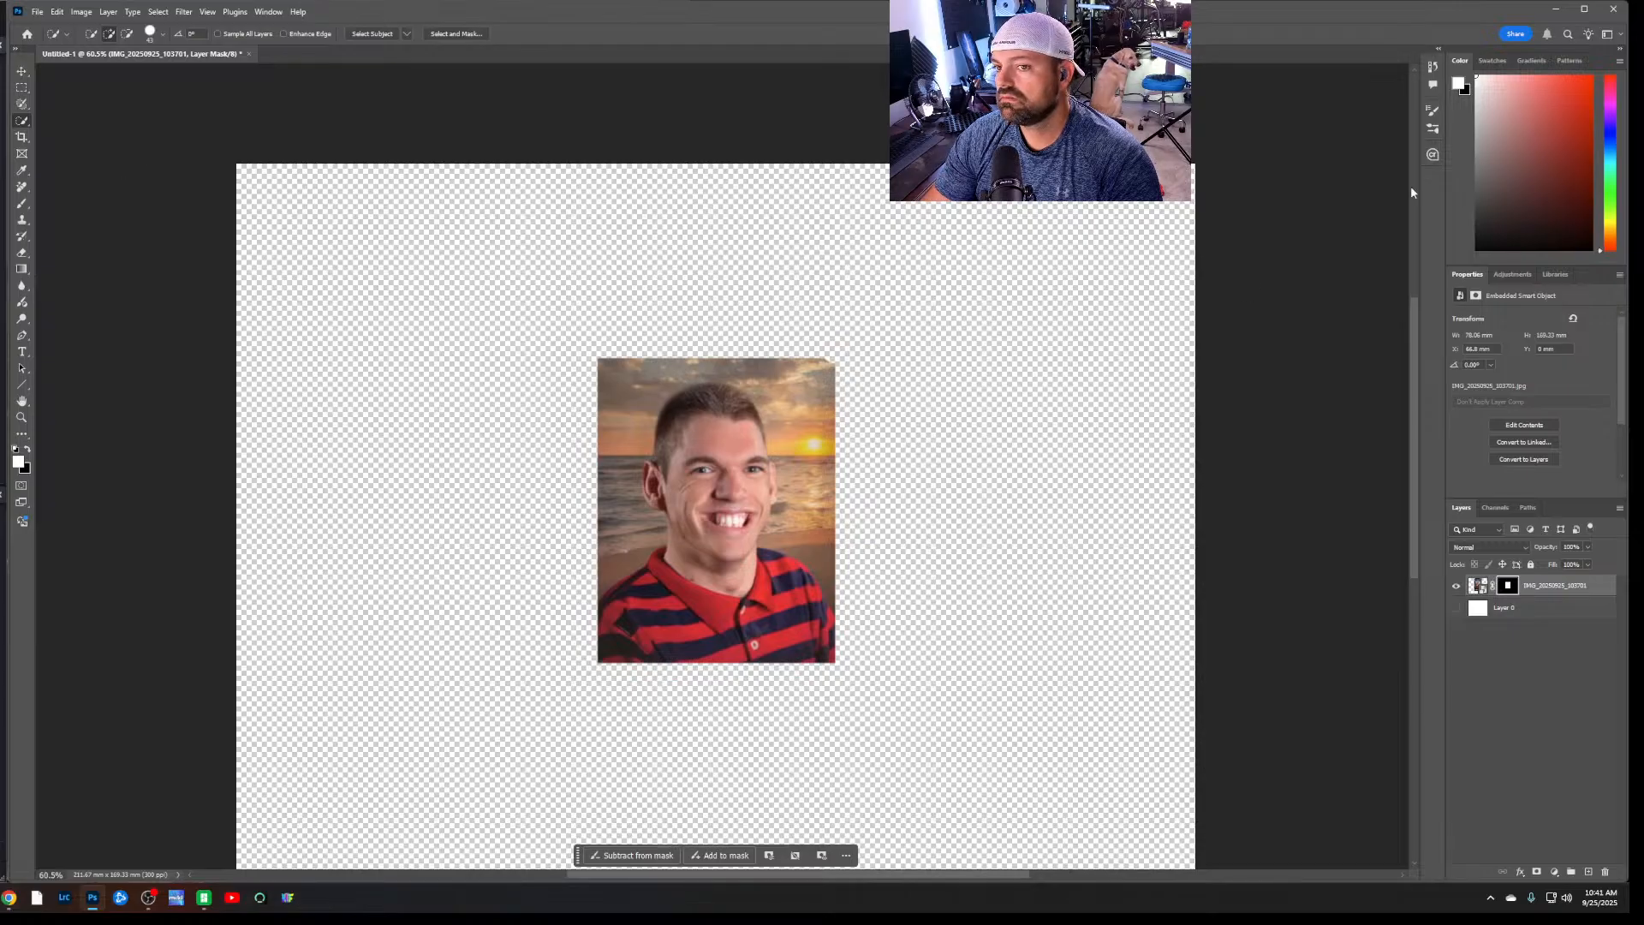
Minimize Photoshop and try to launch HueForge from its pinned shortcut
{"action": "left_click", "coordinate": [1555, 9]}
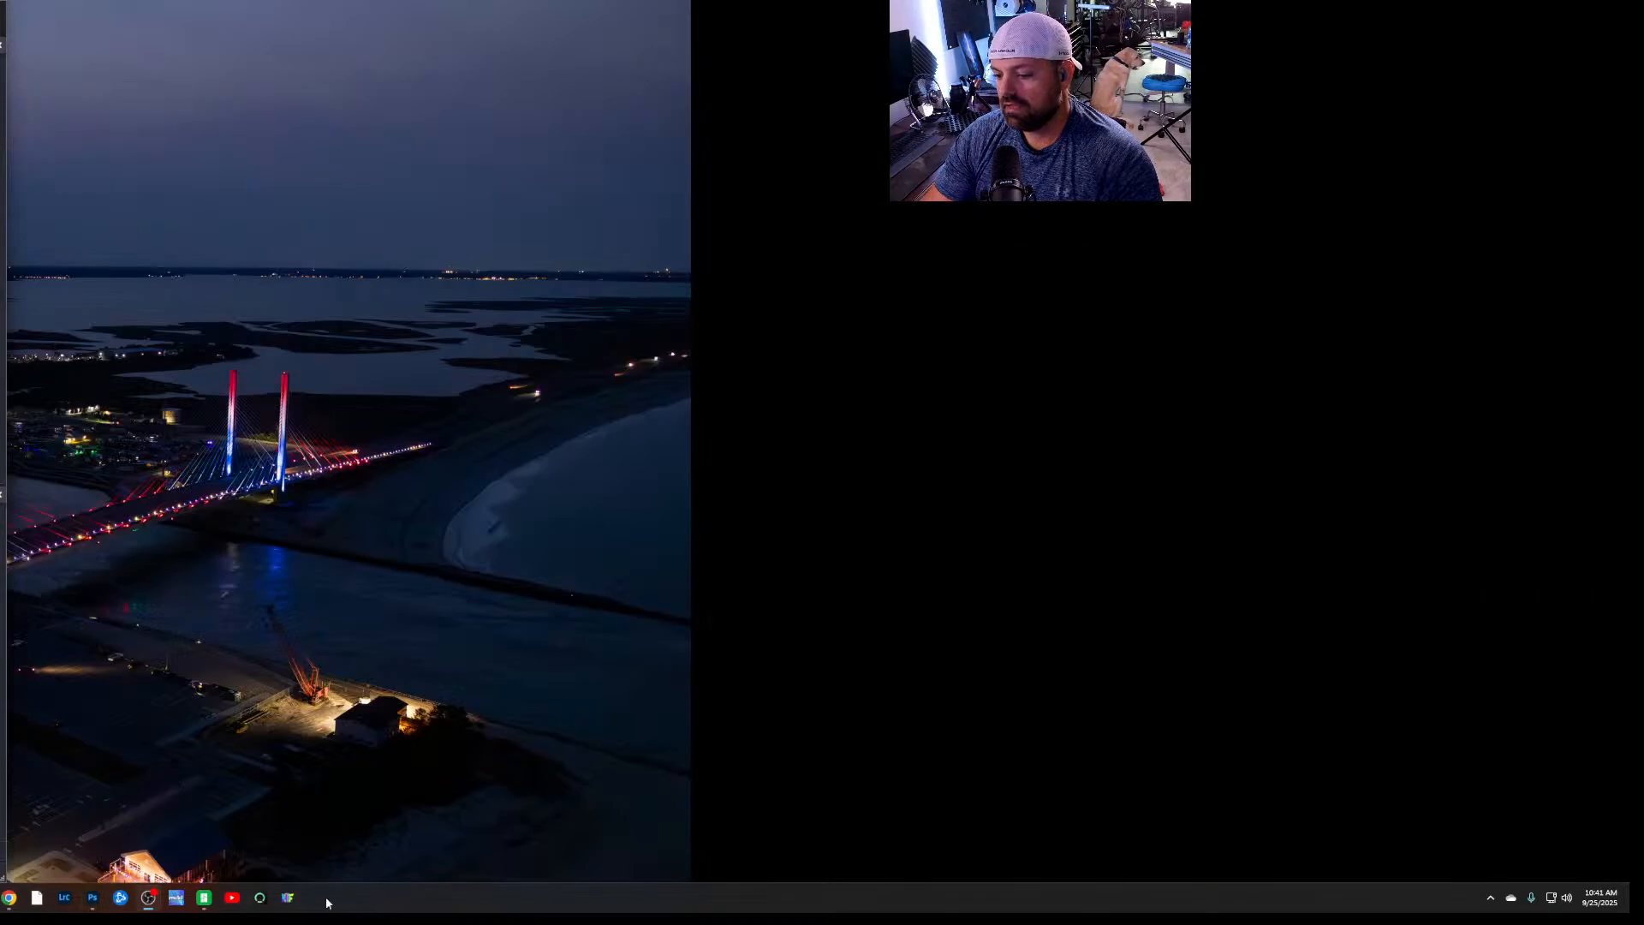
{"action": "left_click", "coordinate": [290, 905]}
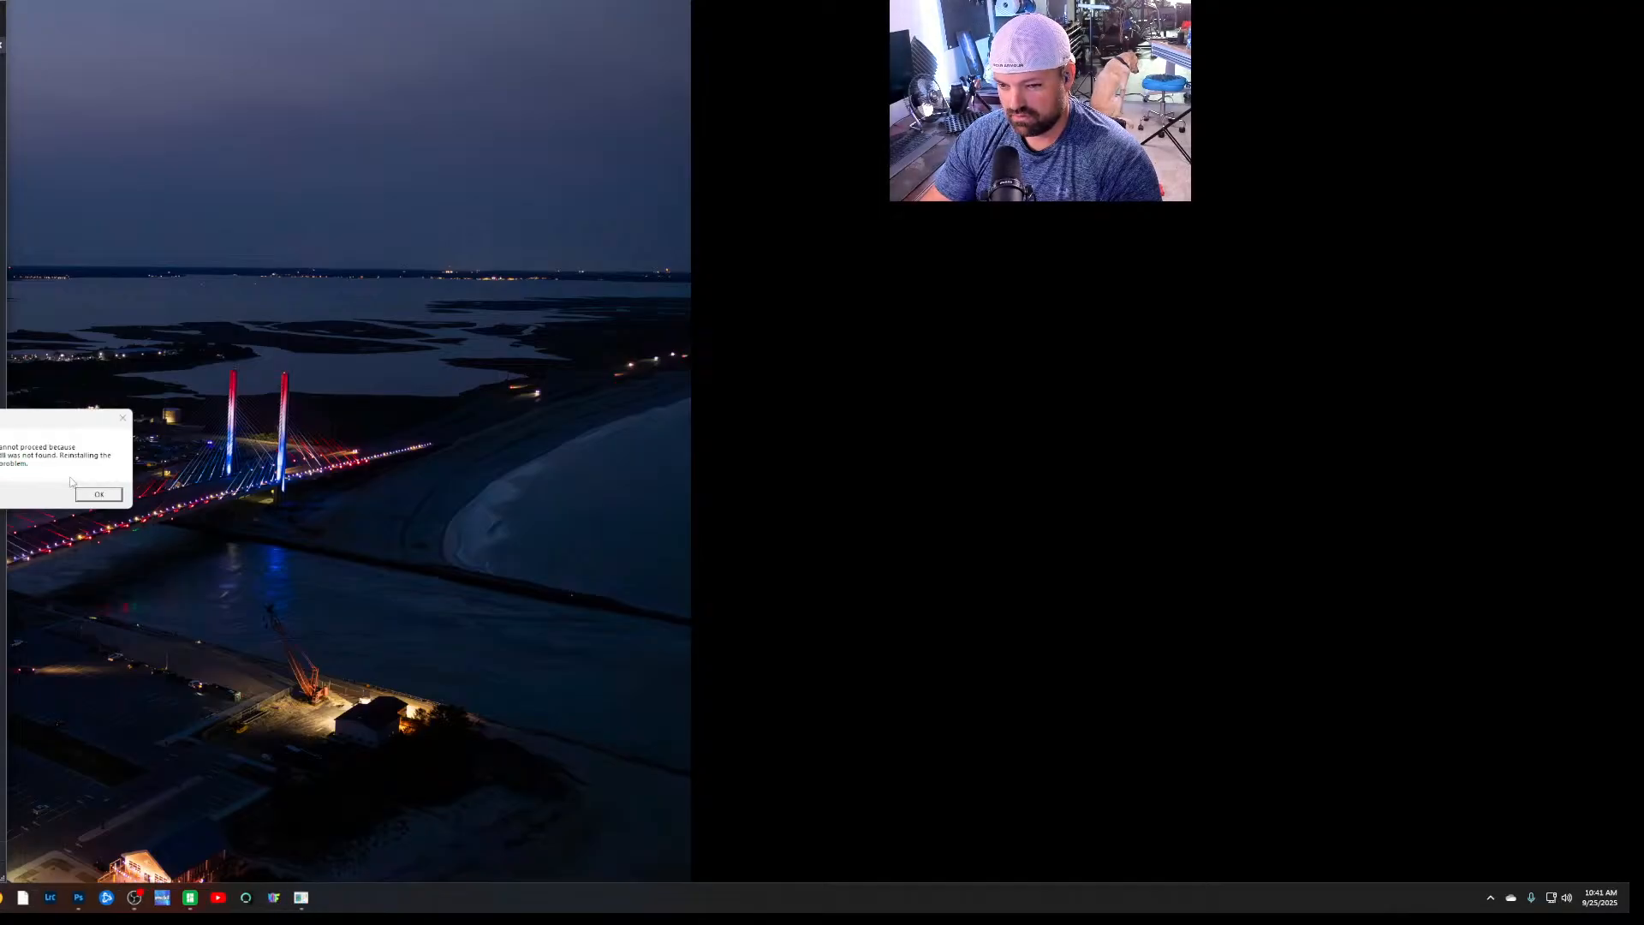
{"action": "left_click", "coordinate": [98, 497]}
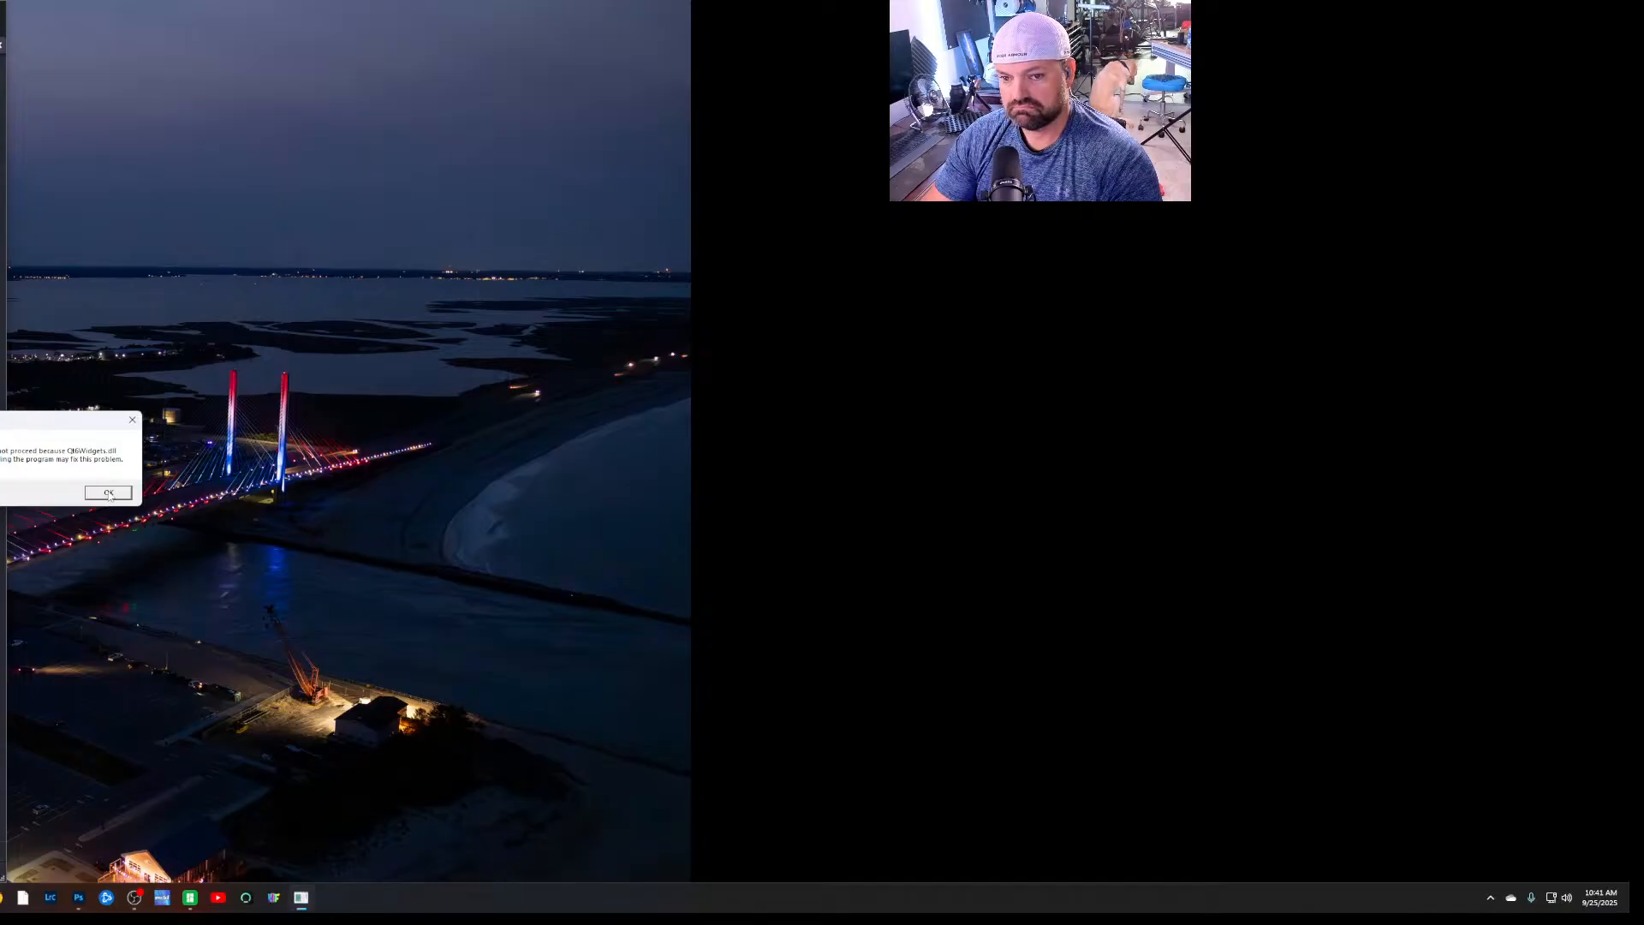
{"action": "left_click", "coordinate": [109, 494]}
{"action": "left_click", "coordinate": [107, 492]}
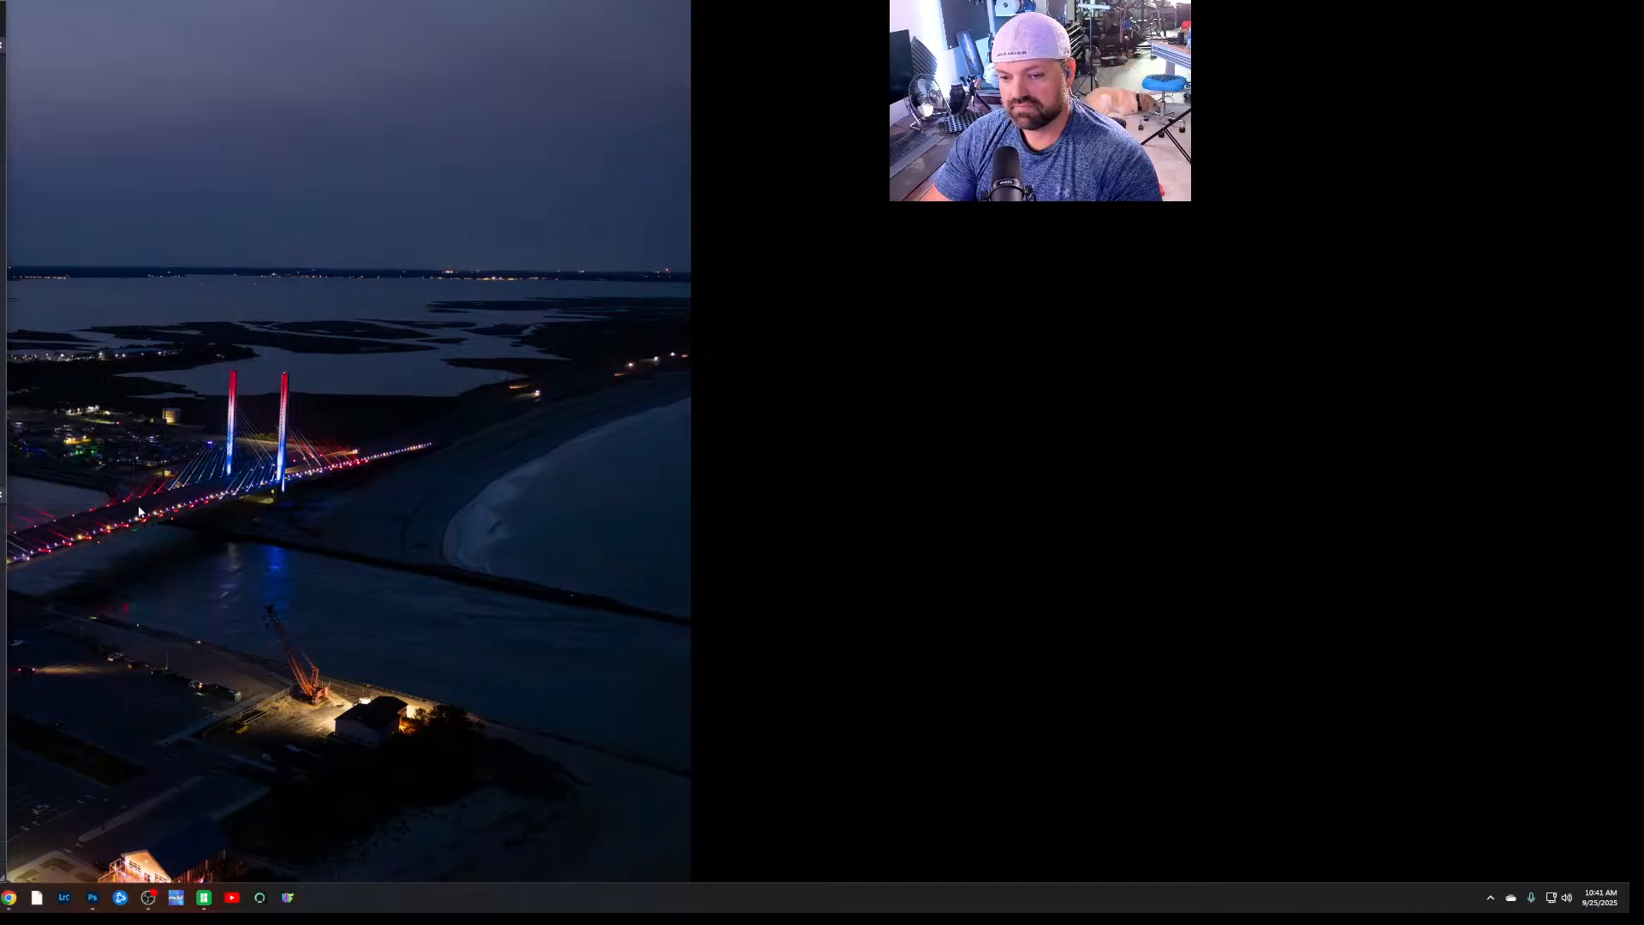
{"action": "key", "text": "super+e"}
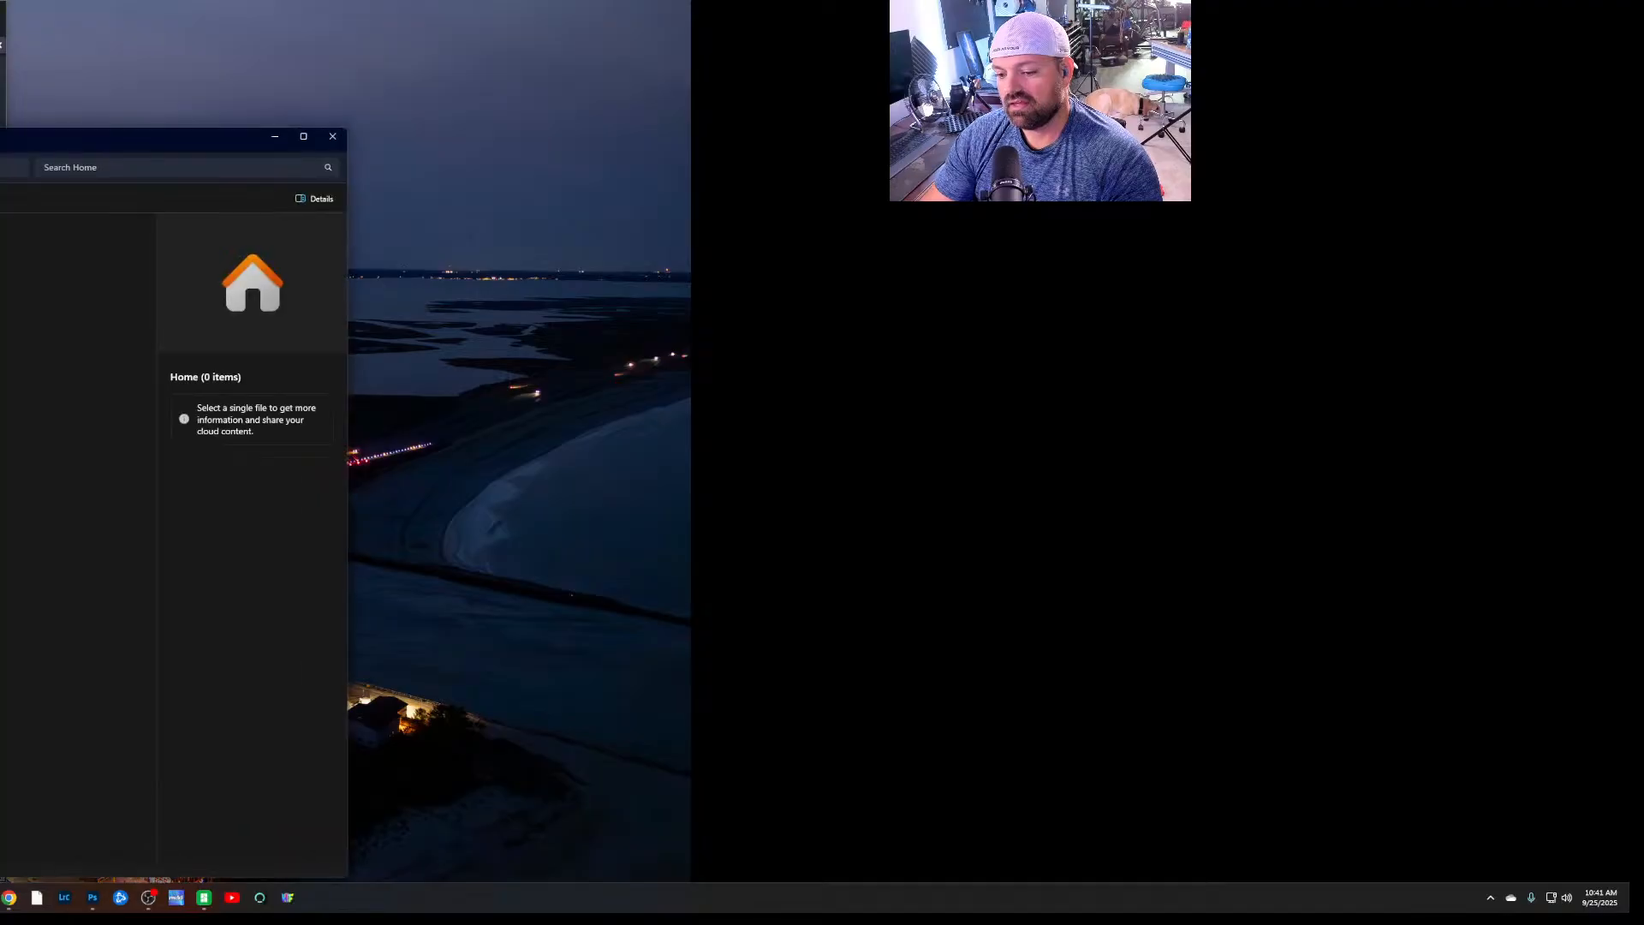
{"action": "left_click_drag", "start_coordinate": [36, 133], "coordinate": [1, 174]}
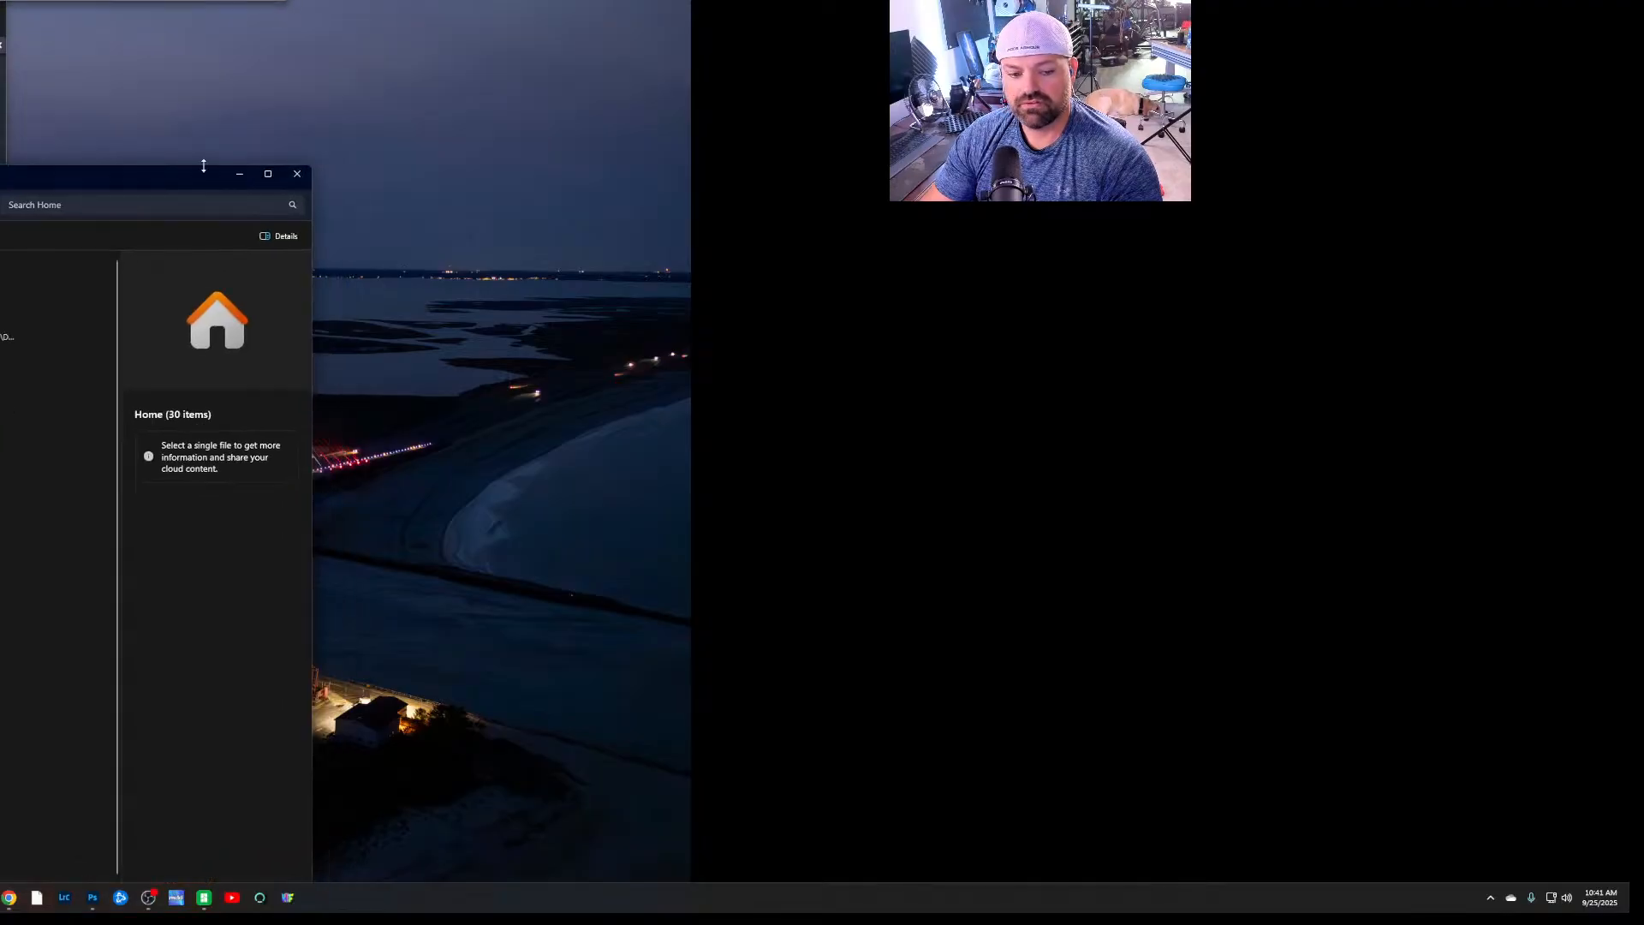
{"action": "left_click", "coordinate": [297, 174]}
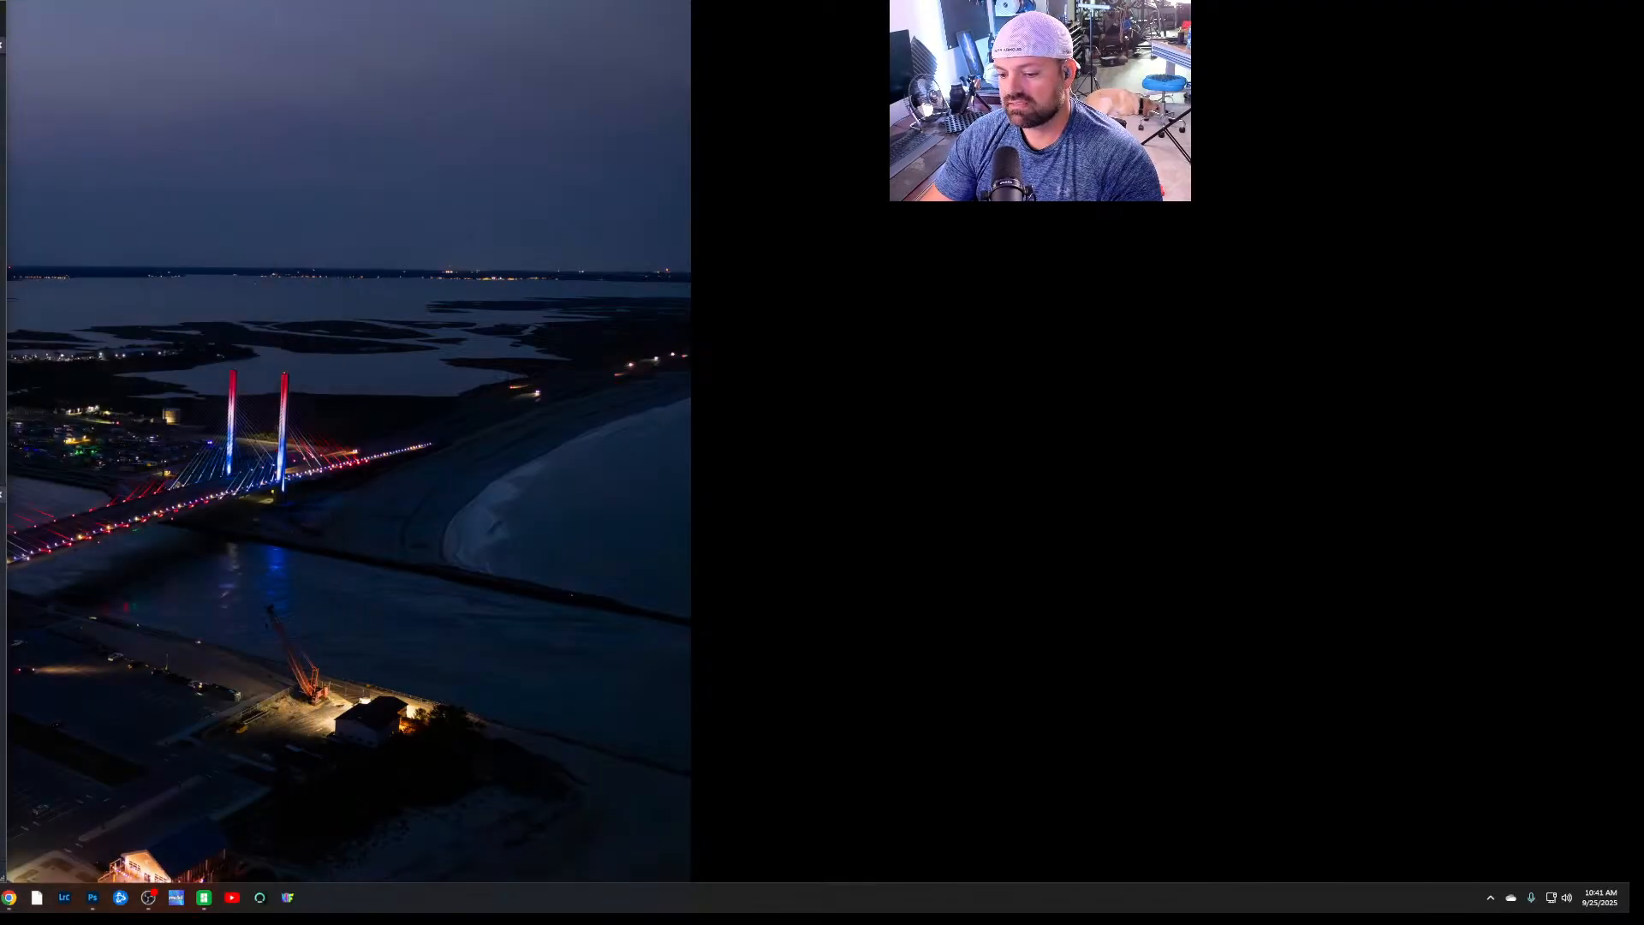
{"action": "key", "text": "super+e"}
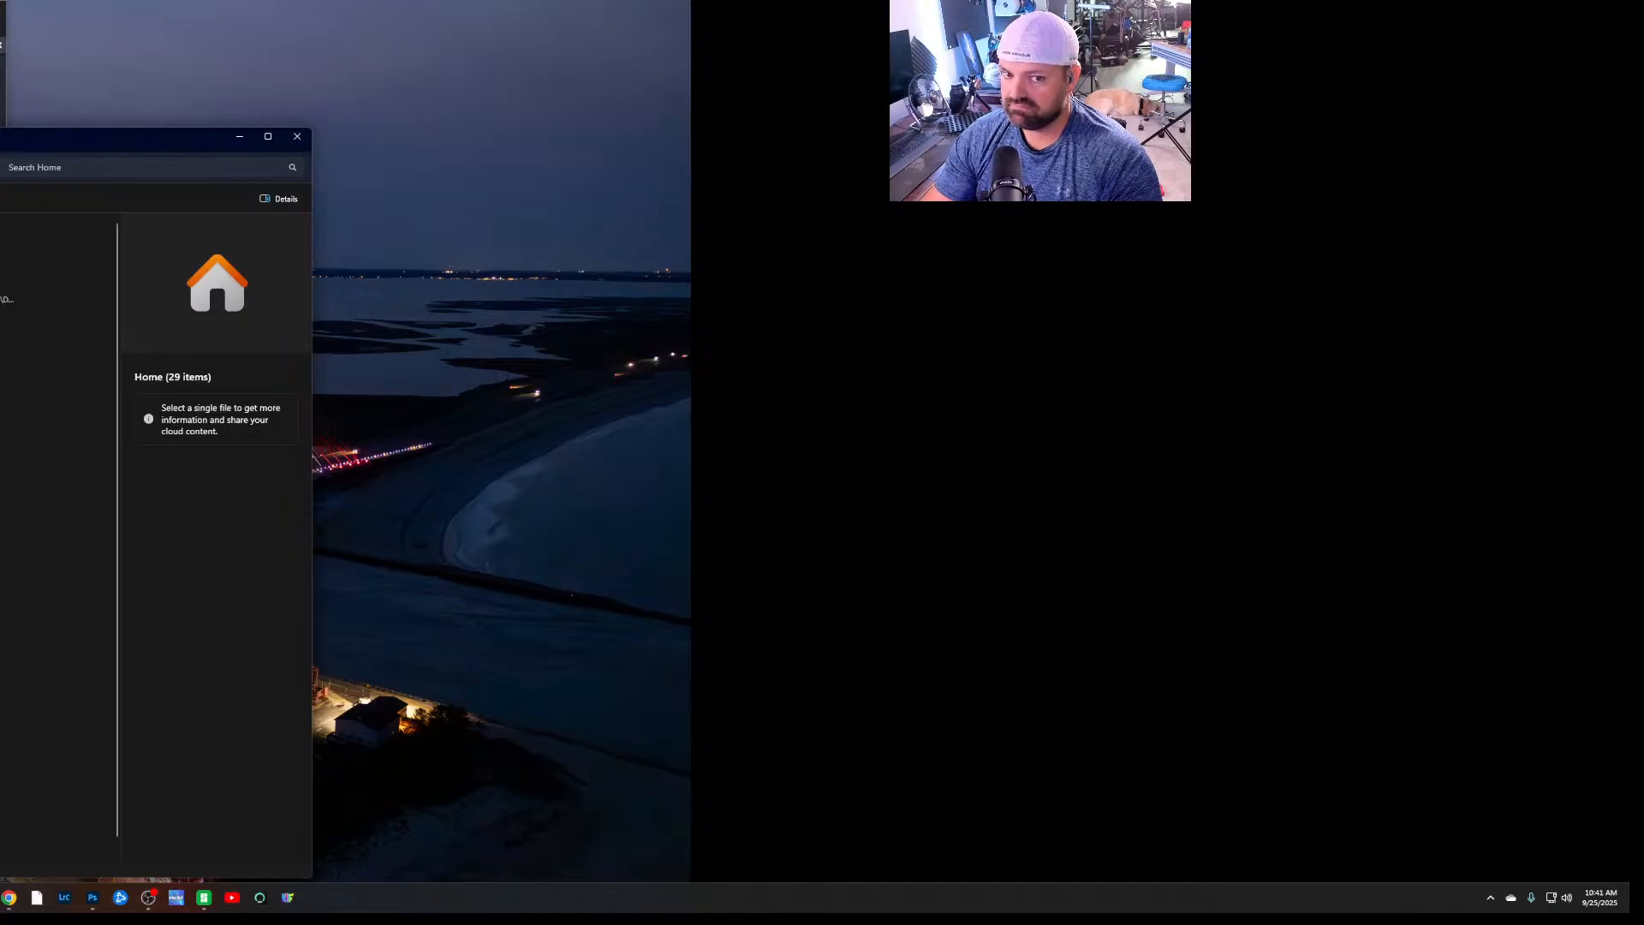
{"action": "left_click", "coordinate": [297, 136]}
Launch HueForge.exe through Windows search, dismiss the filament translucency introduction, and maximize the program on the main display
{"action": "key", "text": "super+s"}
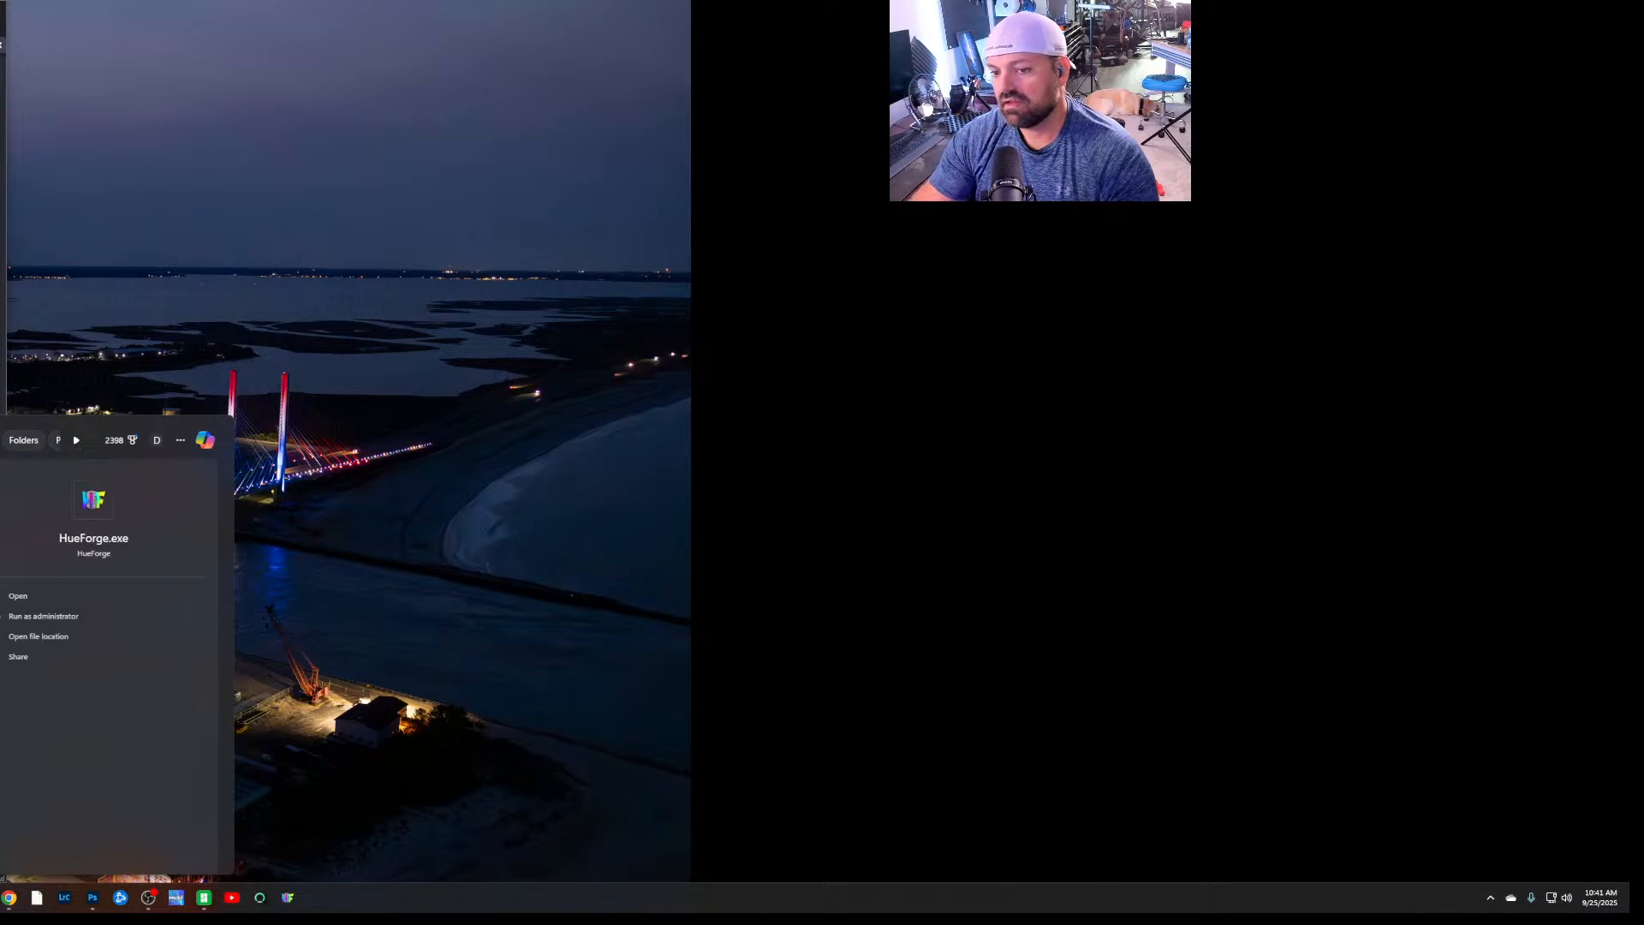
{"action": "key", "text": "Return"}
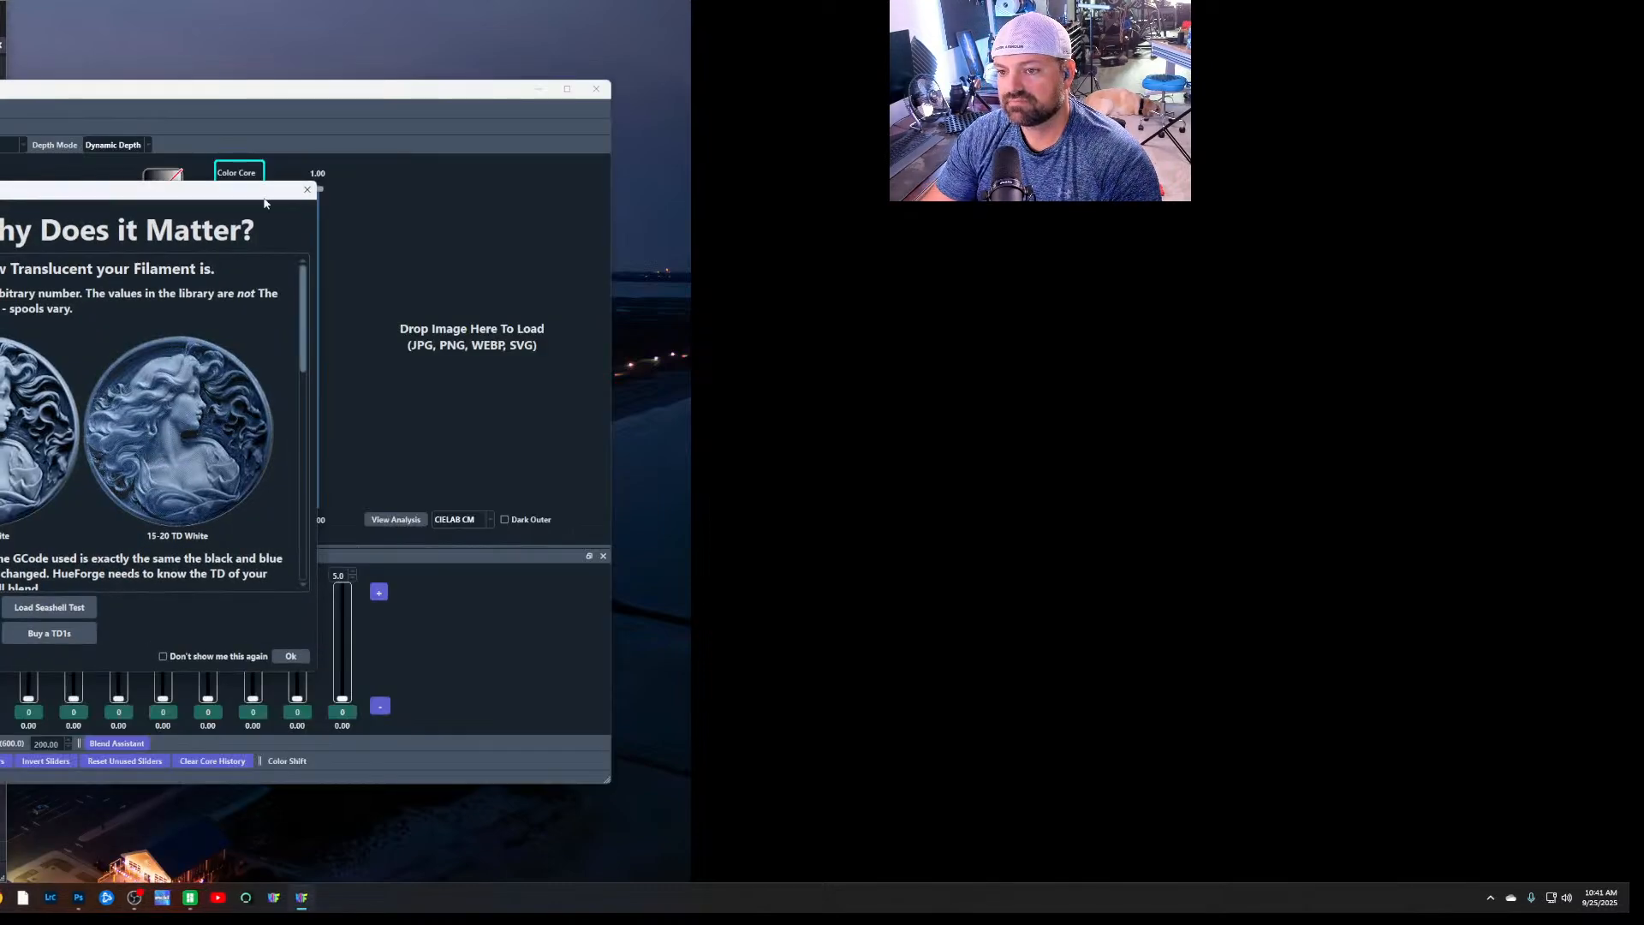
{"action": "left_click", "coordinate": [299, 198]}
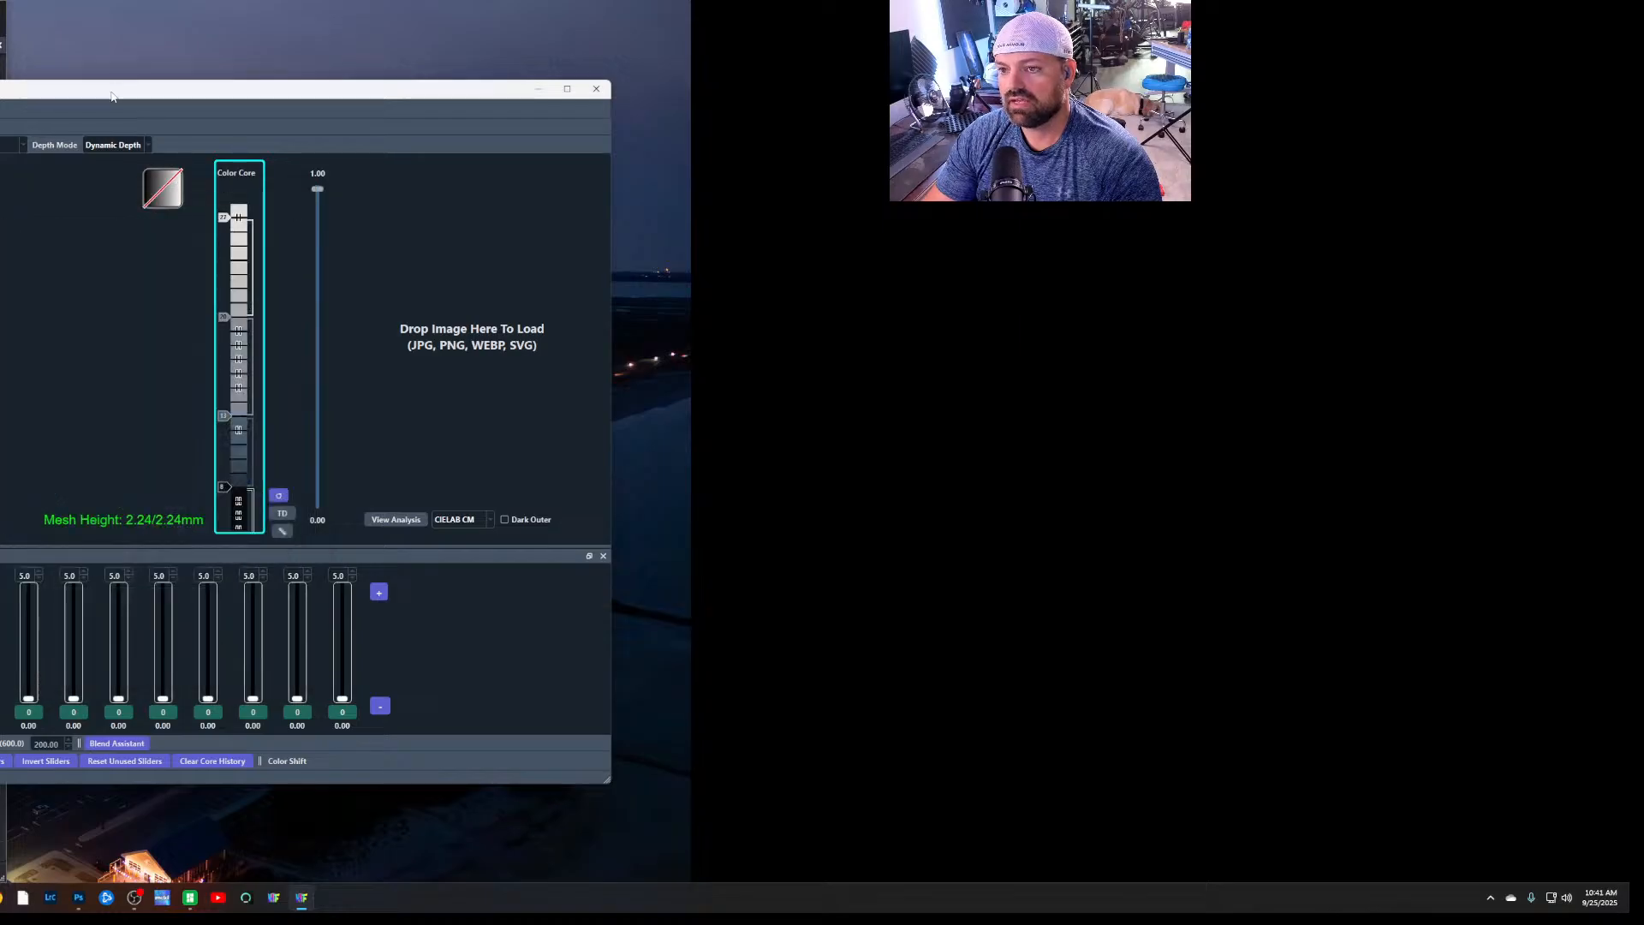
{"action": "left_click_drag", "start_coordinate": [111, 96], "coordinate": [953, 238]}
{"action": "double_click", "coordinate": [953, 238]}
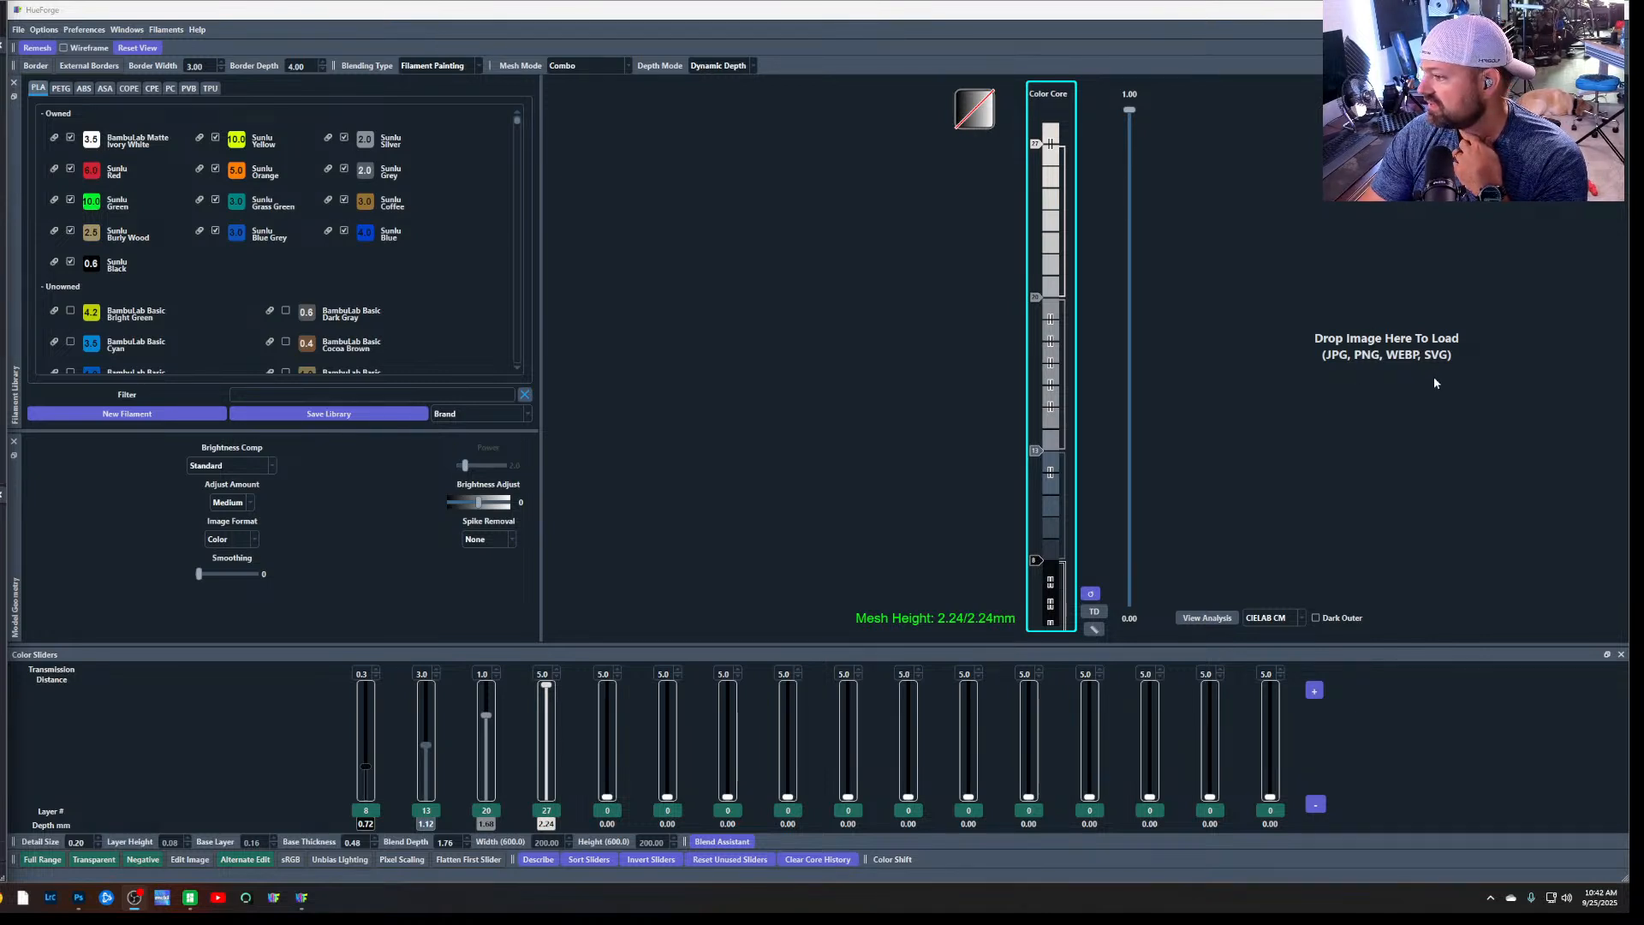
Load Org Image from Pictures > 3d print > Hueforge into HueForge's image area and minimize the file window
{"action": "left_click", "coordinate": [1, 897]}
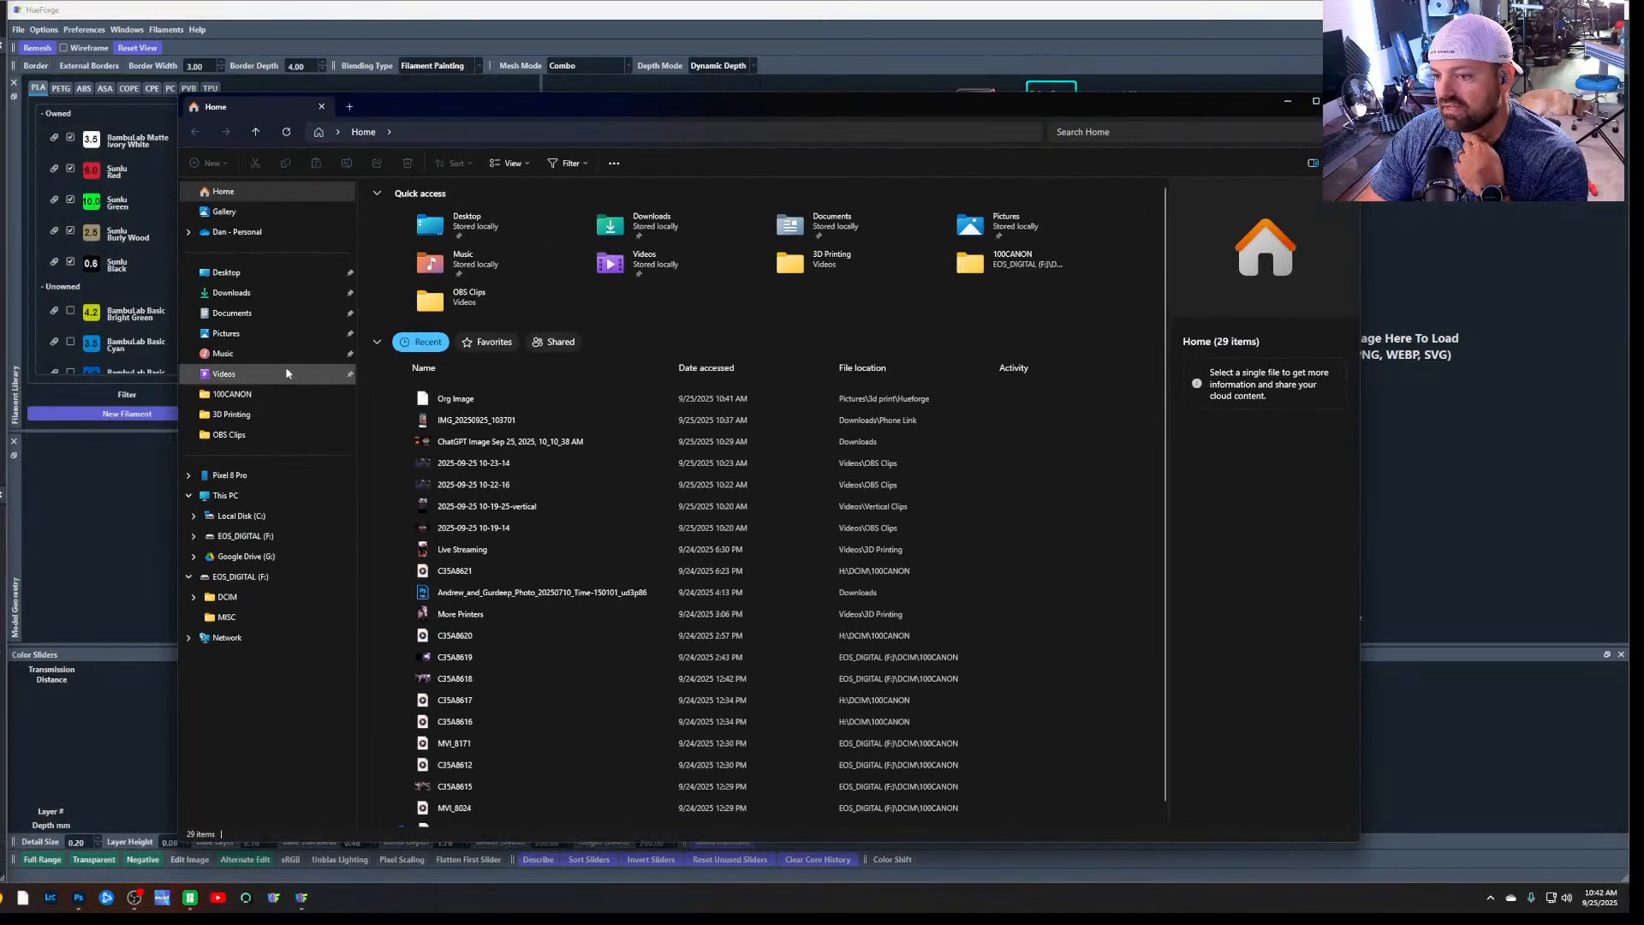
{"action": "left_click", "coordinate": [265, 332]}
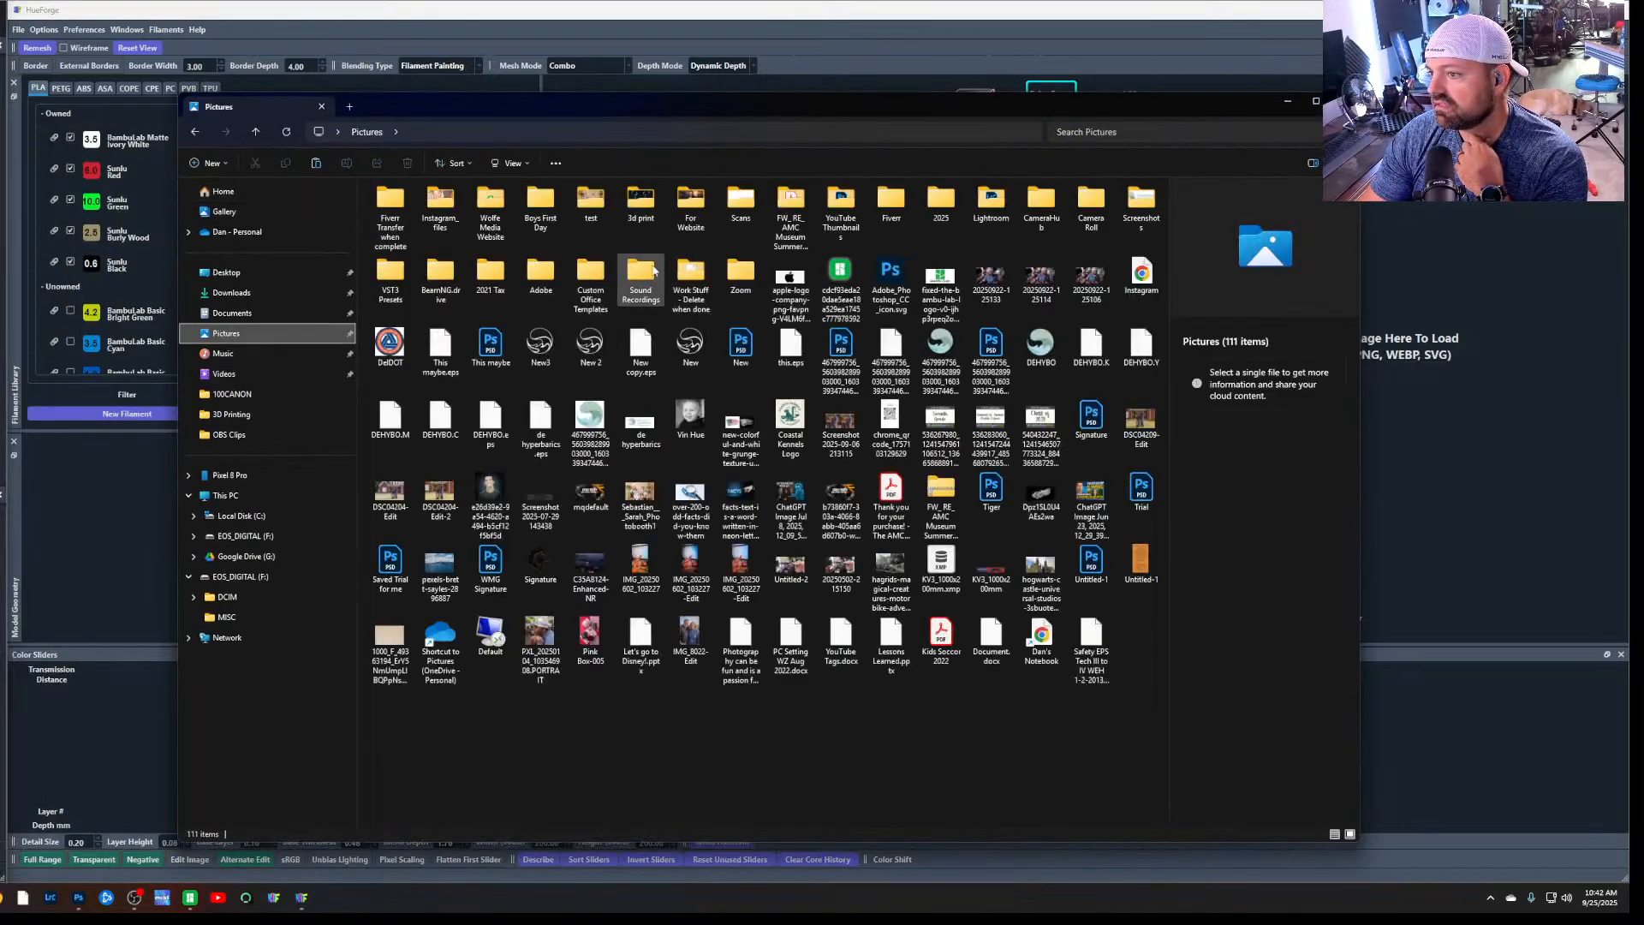
{"action": "double_click", "coordinate": [640, 206]}
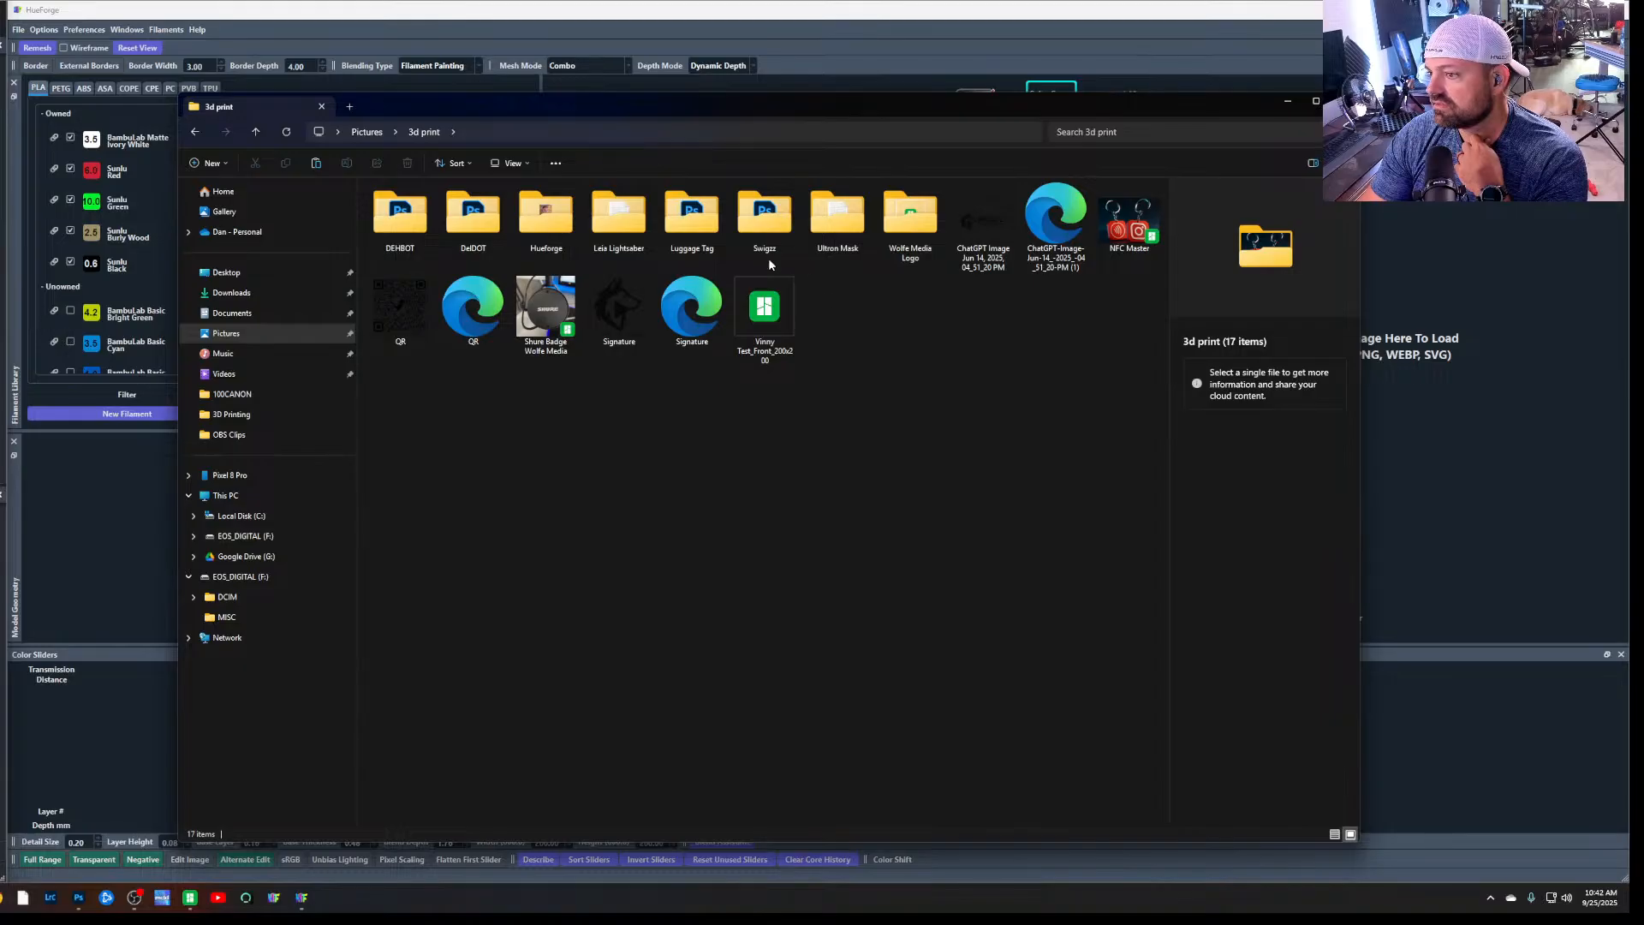
{"action": "double_click", "coordinate": [545, 215]}
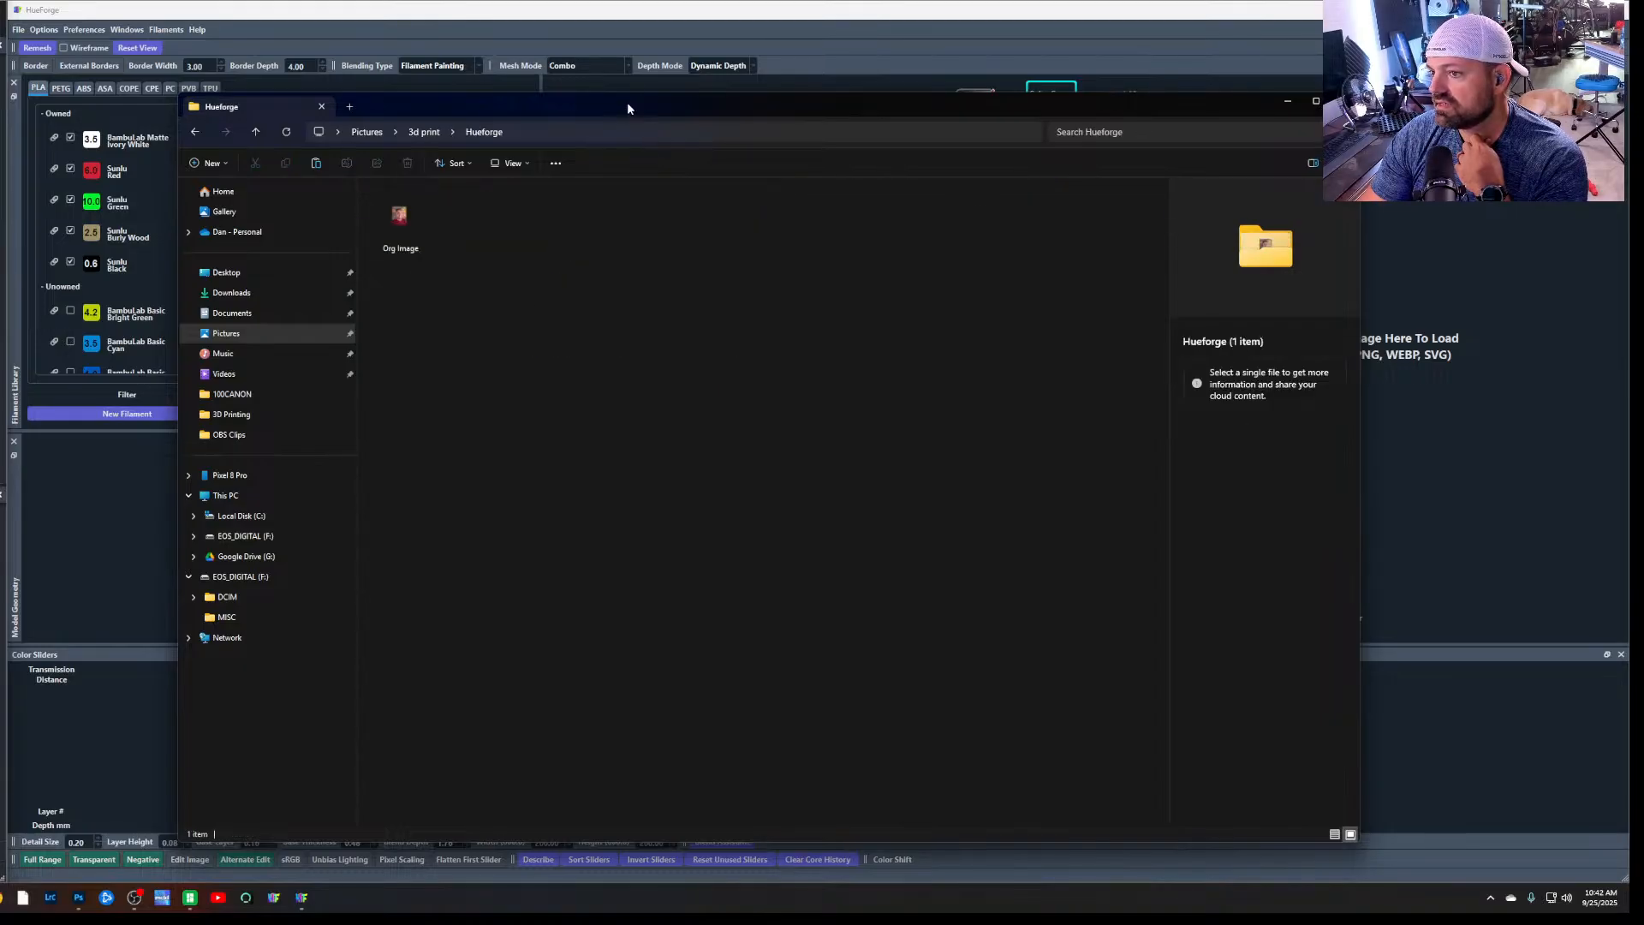
{"action": "left_click", "coordinate": [399, 235]}
{"action": "left_click_drag", "start_coordinate": [407, 238], "coordinate": [1490, 334]}
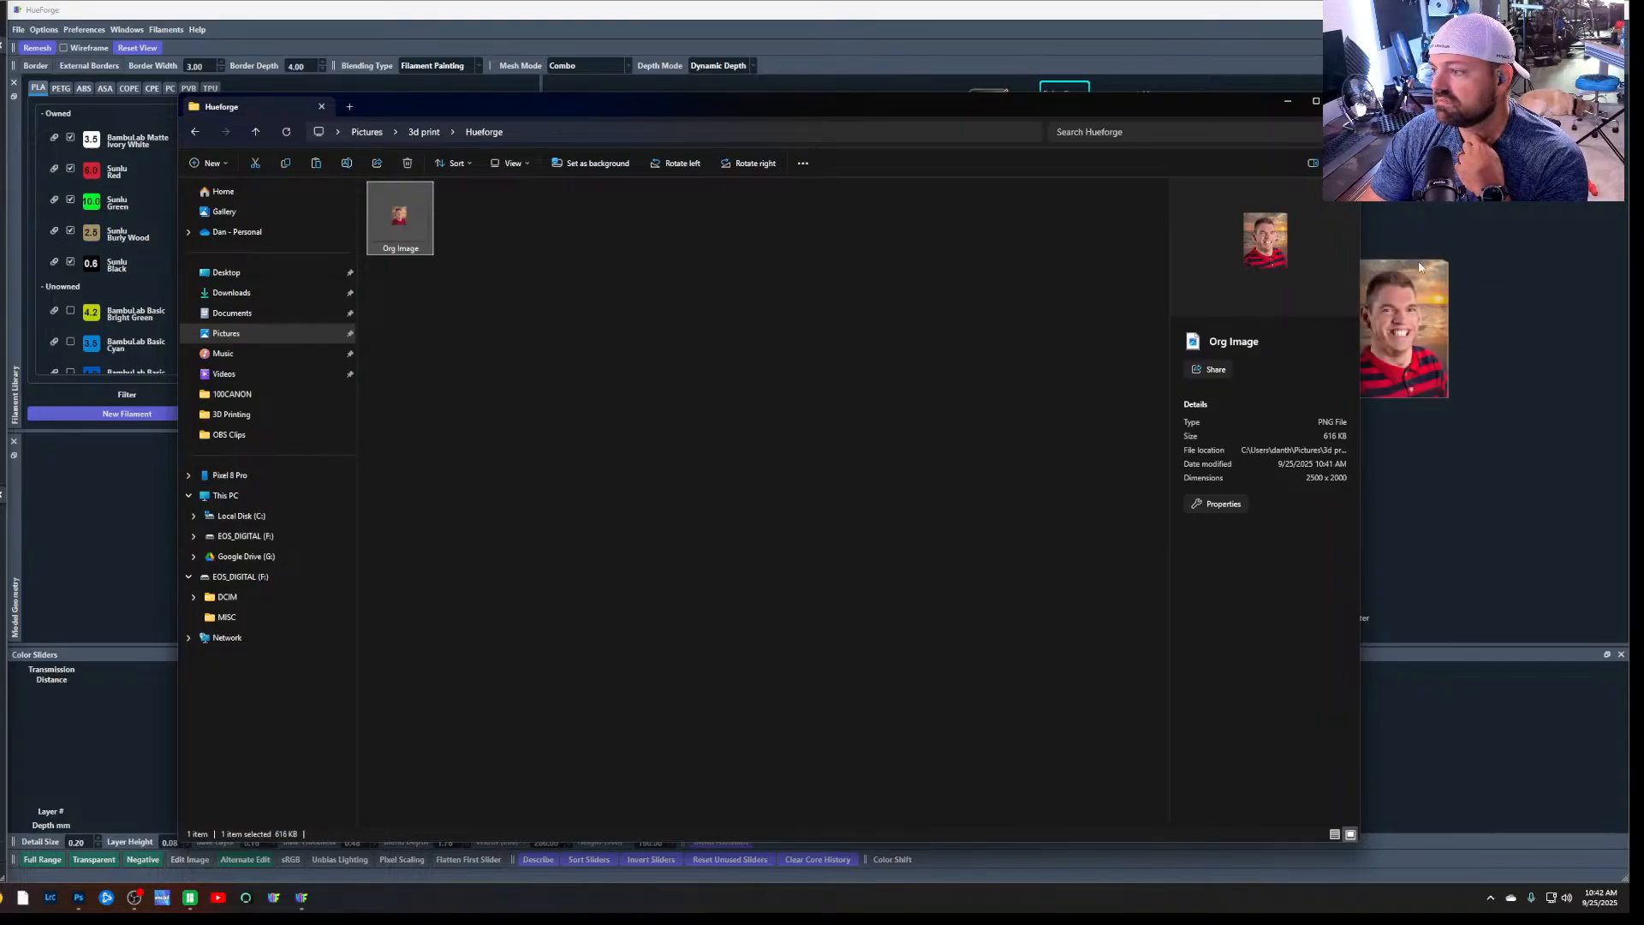
{"action": "left_click", "coordinate": [1289, 109]}
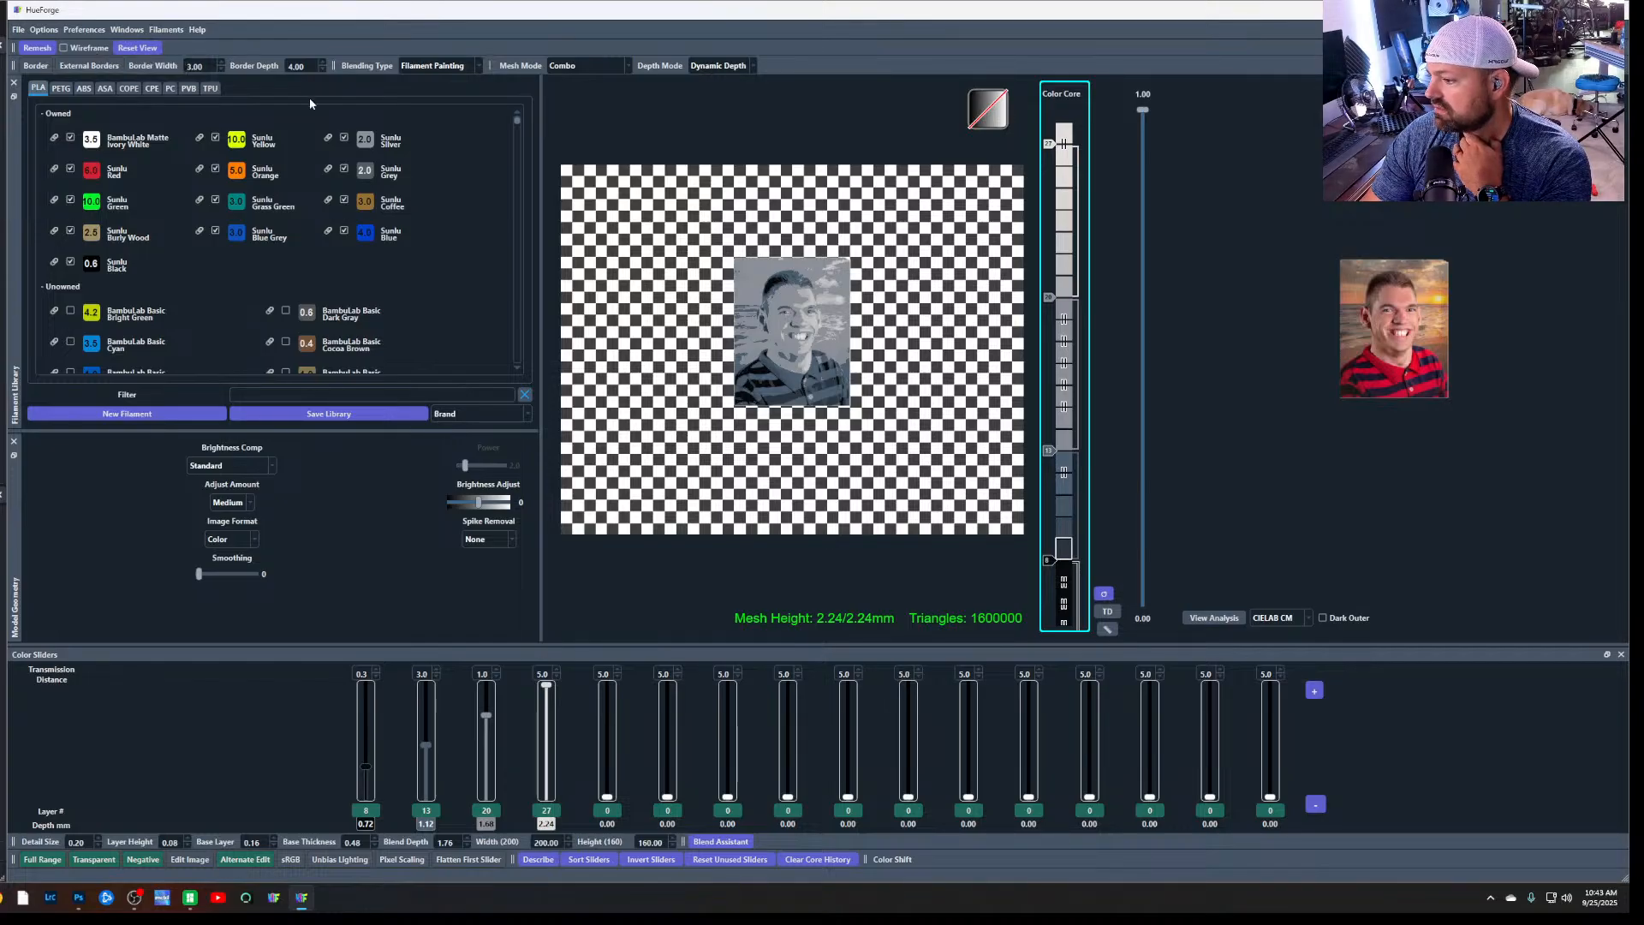
Switch to Photoshop and frame a 1:1 square crop closely around the masked portrait
{"action": "left_click", "coordinate": [78, 898]}
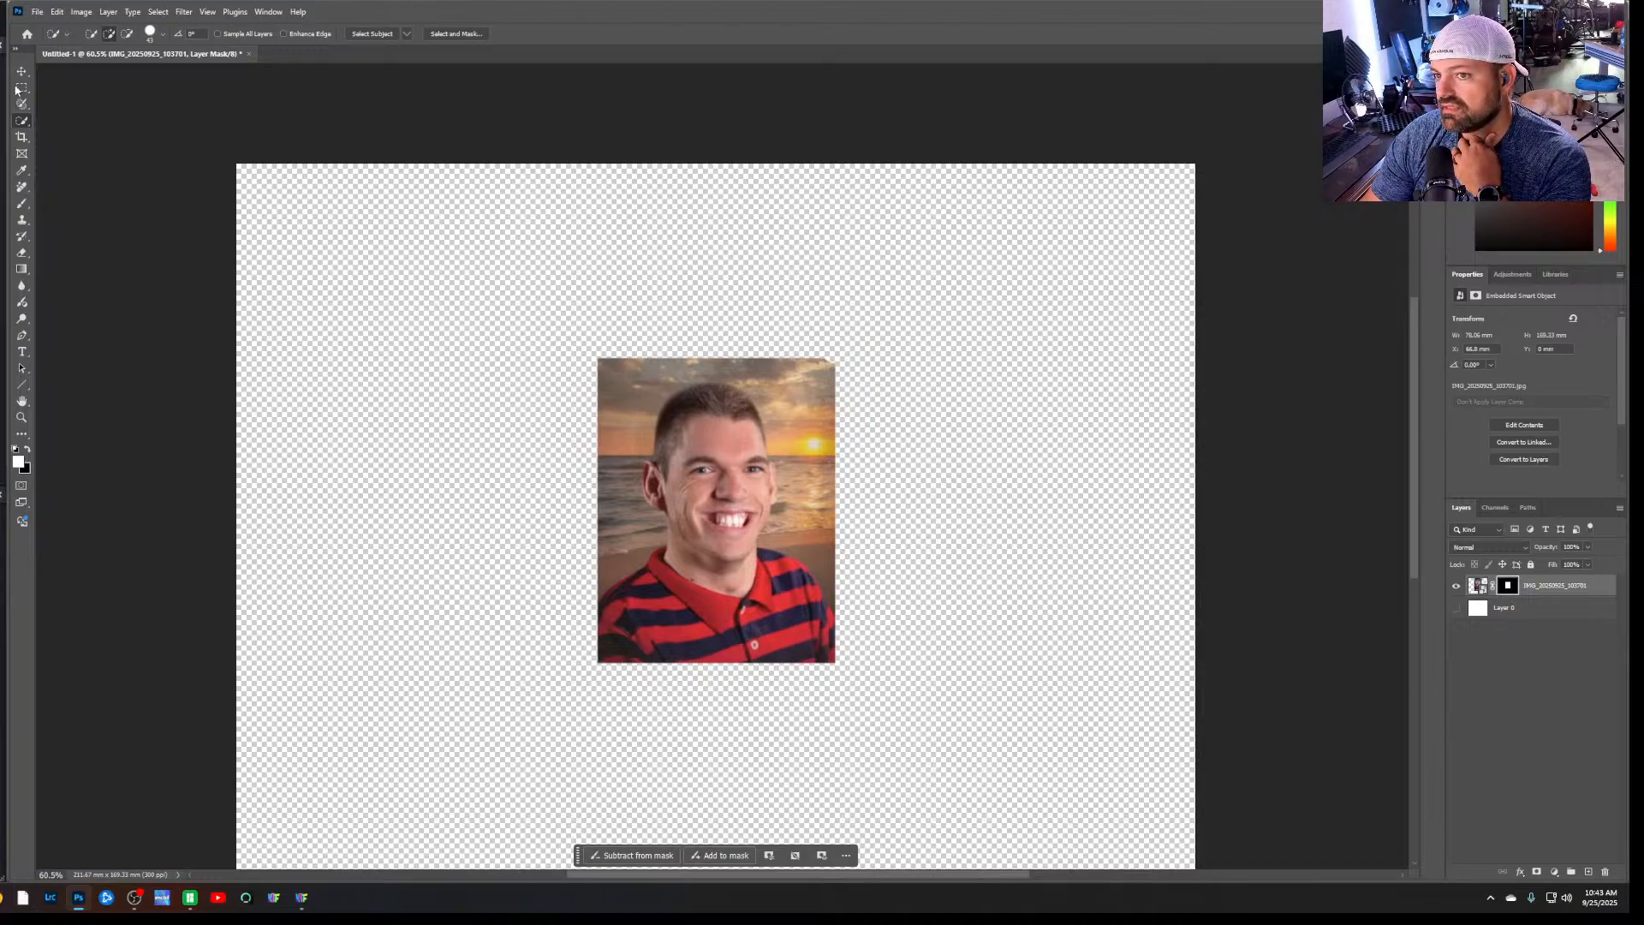
{"action": "left_click", "coordinate": [22, 138]}
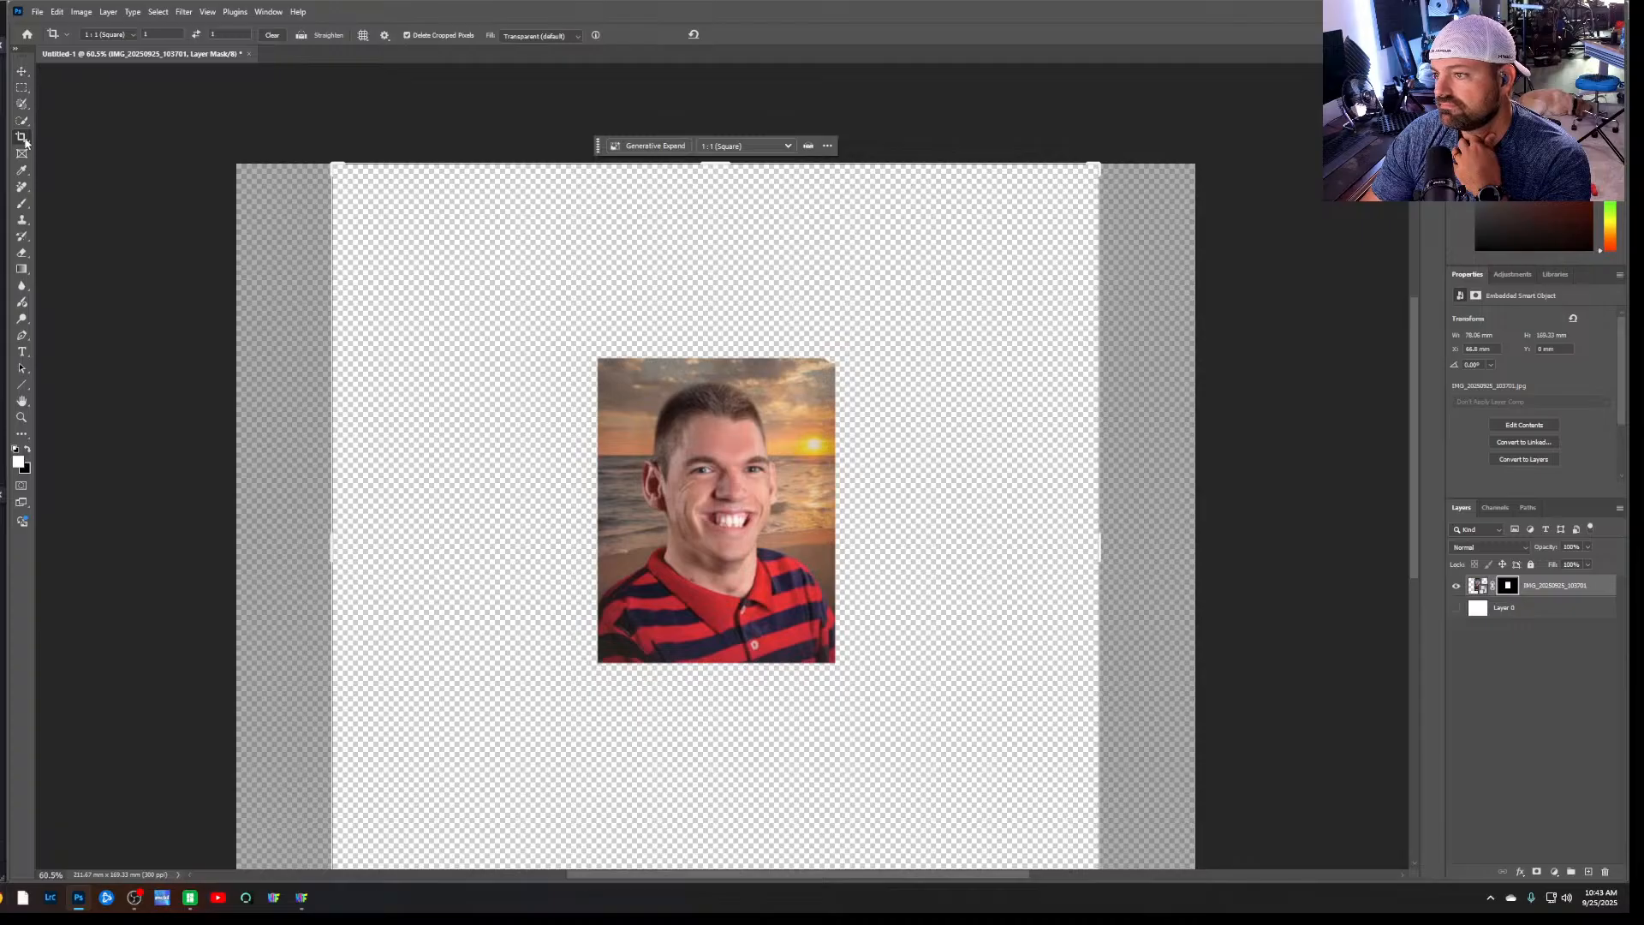
{"action": "left_click_drag", "start_coordinate": [333, 165], "coordinate": [437, 257]}
{"action": "left_click_drag", "start_coordinate": [1007, 848], "coordinate": [887, 699]}
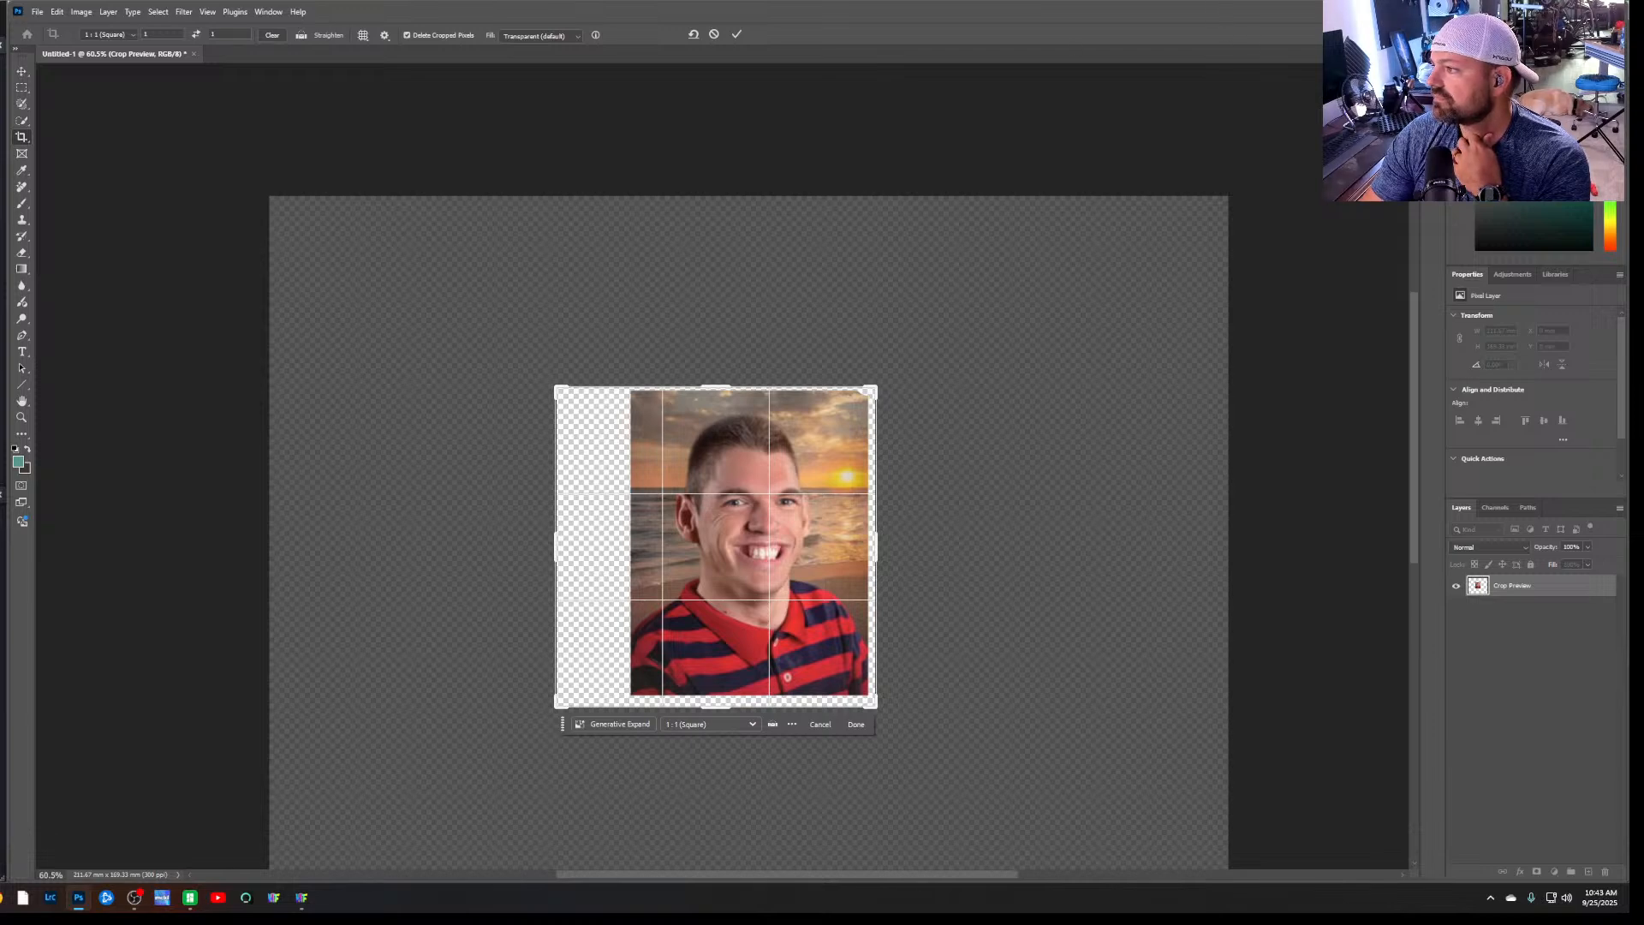
Return to HueForge and examine the portrait preview up close and the PLA filament library
{"action": "key", "text": "alt+Tab"}
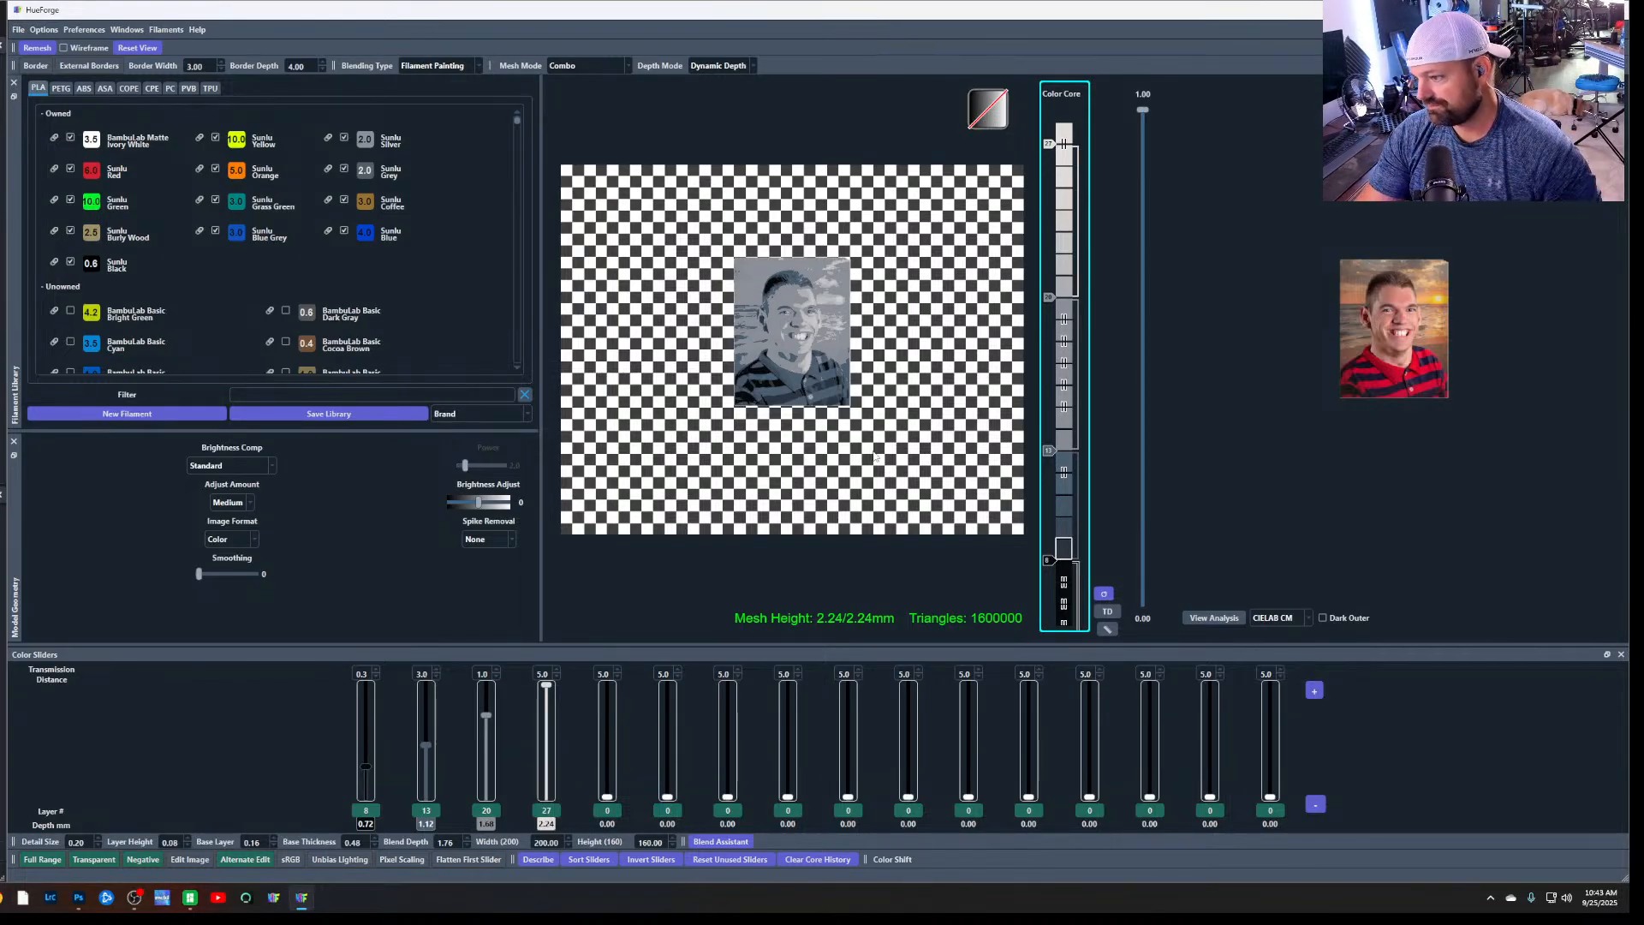
{"action": "scroll", "coordinate": [956, 492], "scroll_direction": "up", "scroll_amount": 10}
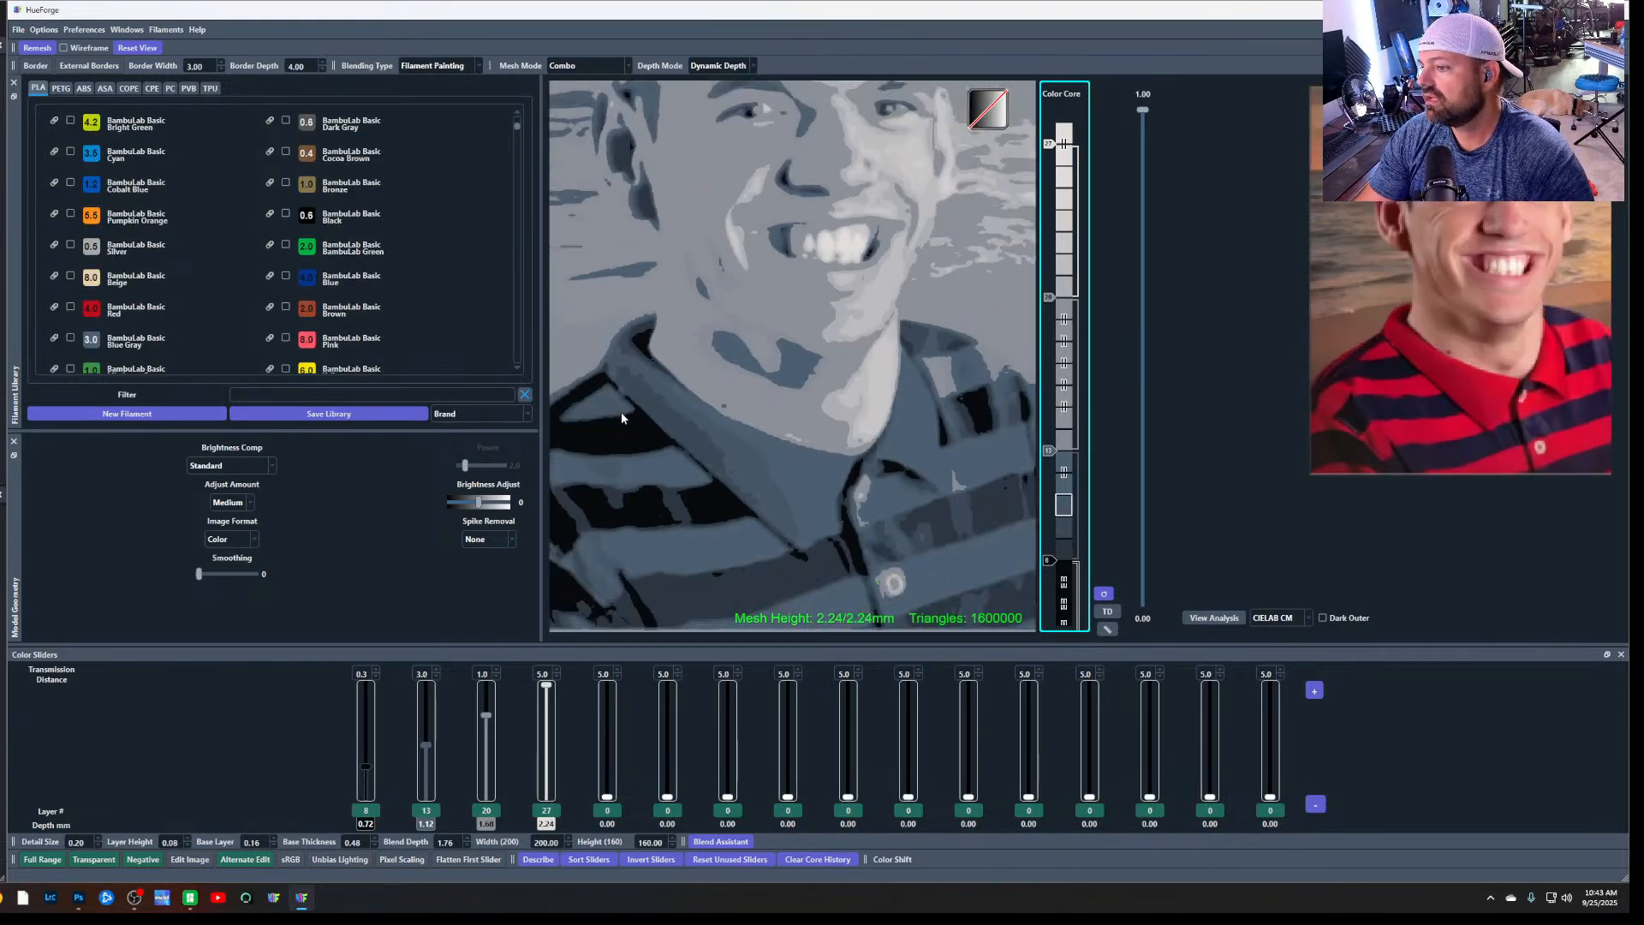
{"action": "scroll", "coordinate": [712, 419], "scroll_direction": "down", "scroll_amount": 5}
{"action": "scroll", "coordinate": [715, 423], "scroll_direction": "down", "scroll_amount": 3}
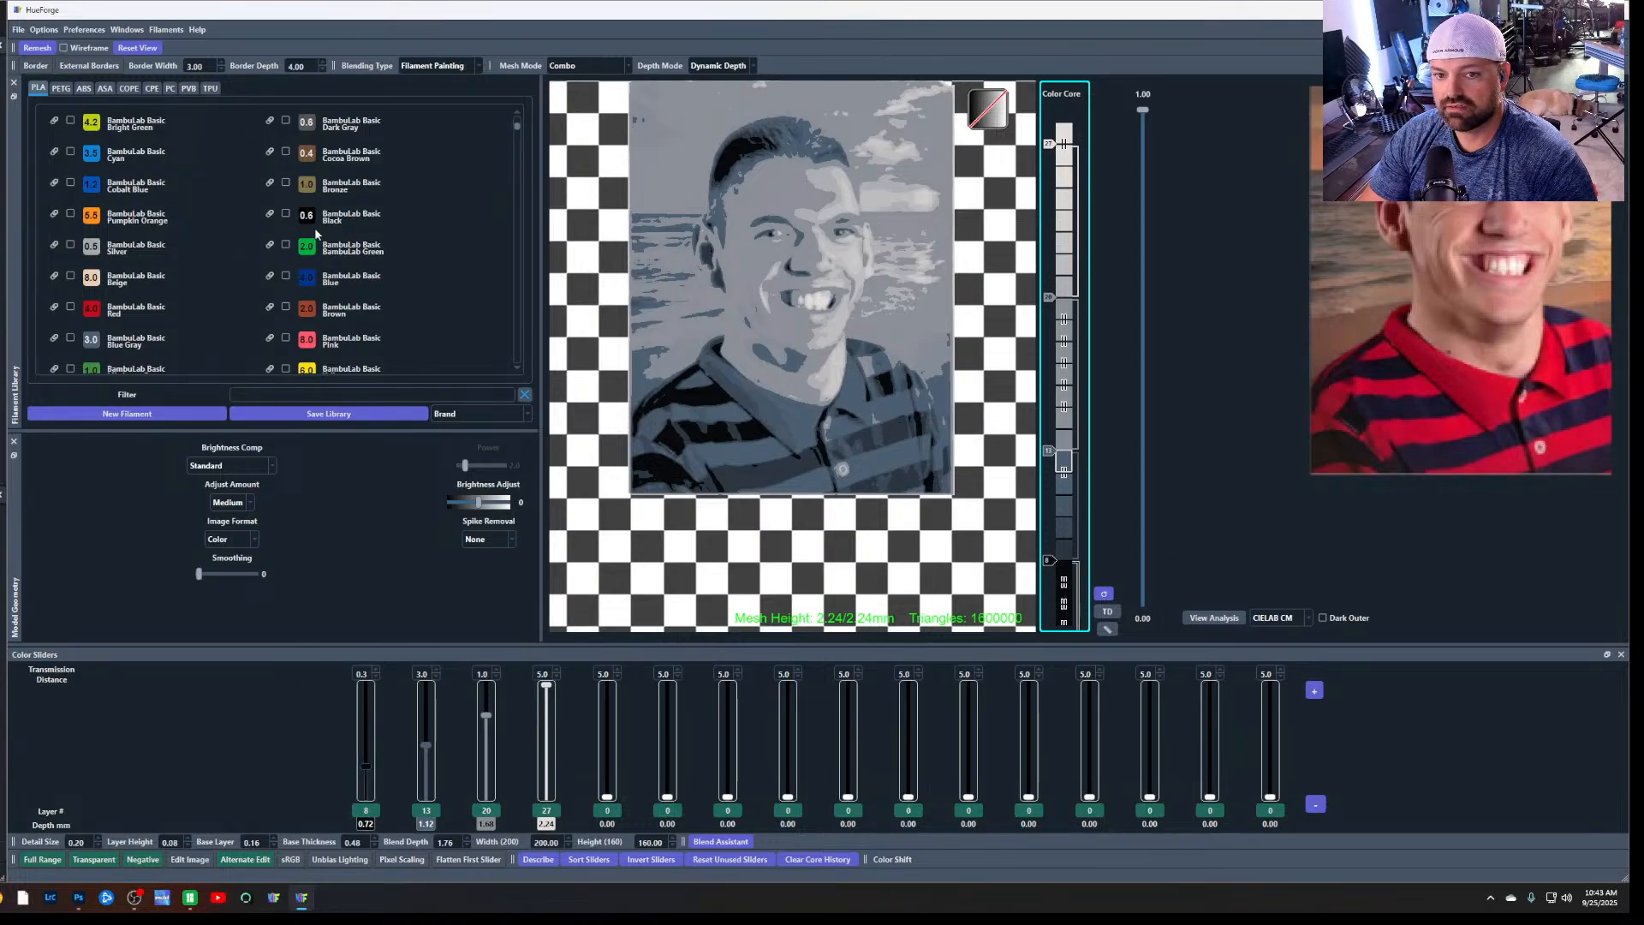
{"action": "scroll", "coordinate": [207, 200], "scroll_direction": "up", "scroll_amount": 2}
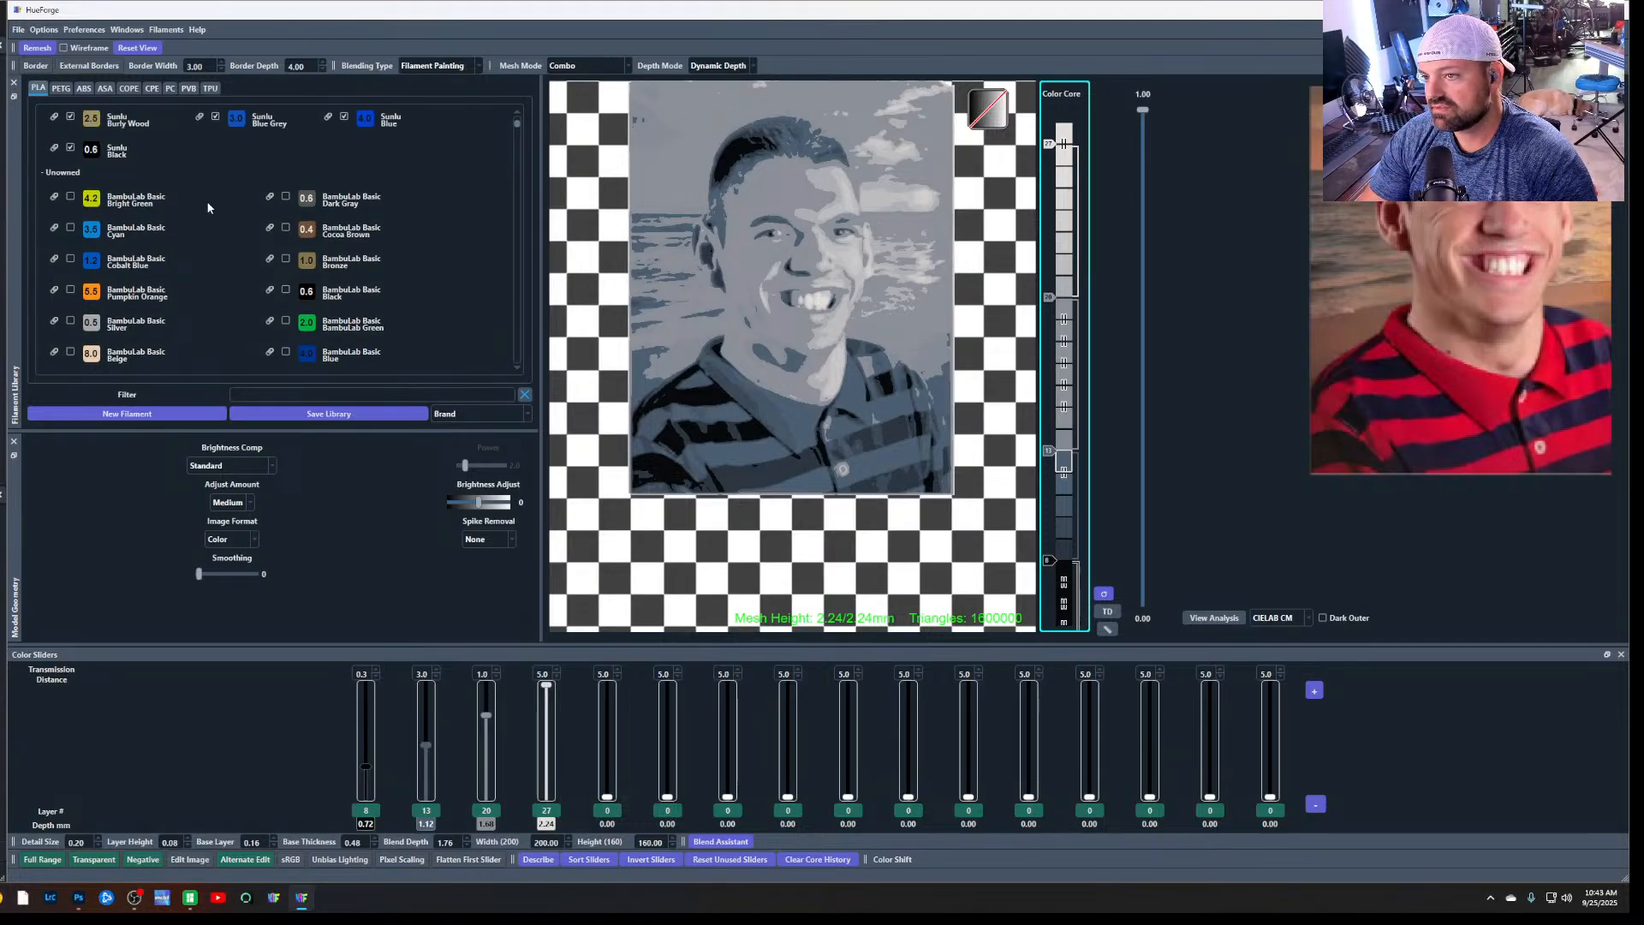
Examine the owned and unowned PLA filaments and bring the whole reference portrait into view to check its colours
{"action": "scroll", "coordinate": [207, 206], "scroll_direction": "up", "scroll_amount": 3}
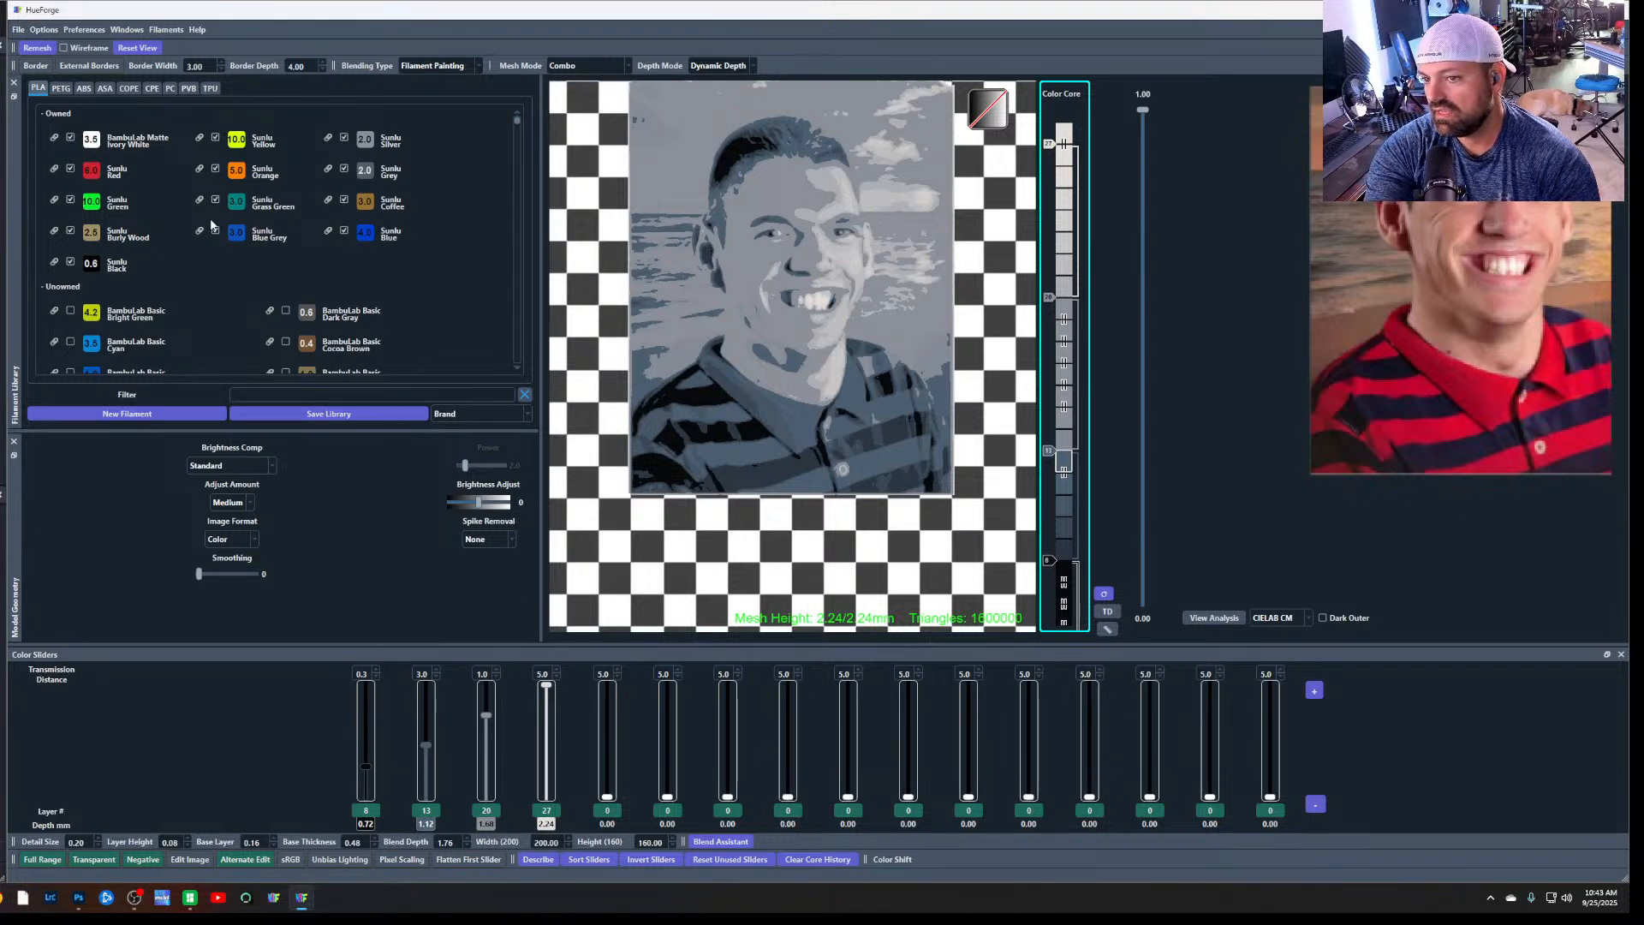
{"action": "scroll", "coordinate": [310, 292], "scroll_direction": "down", "scroll_amount": 3}
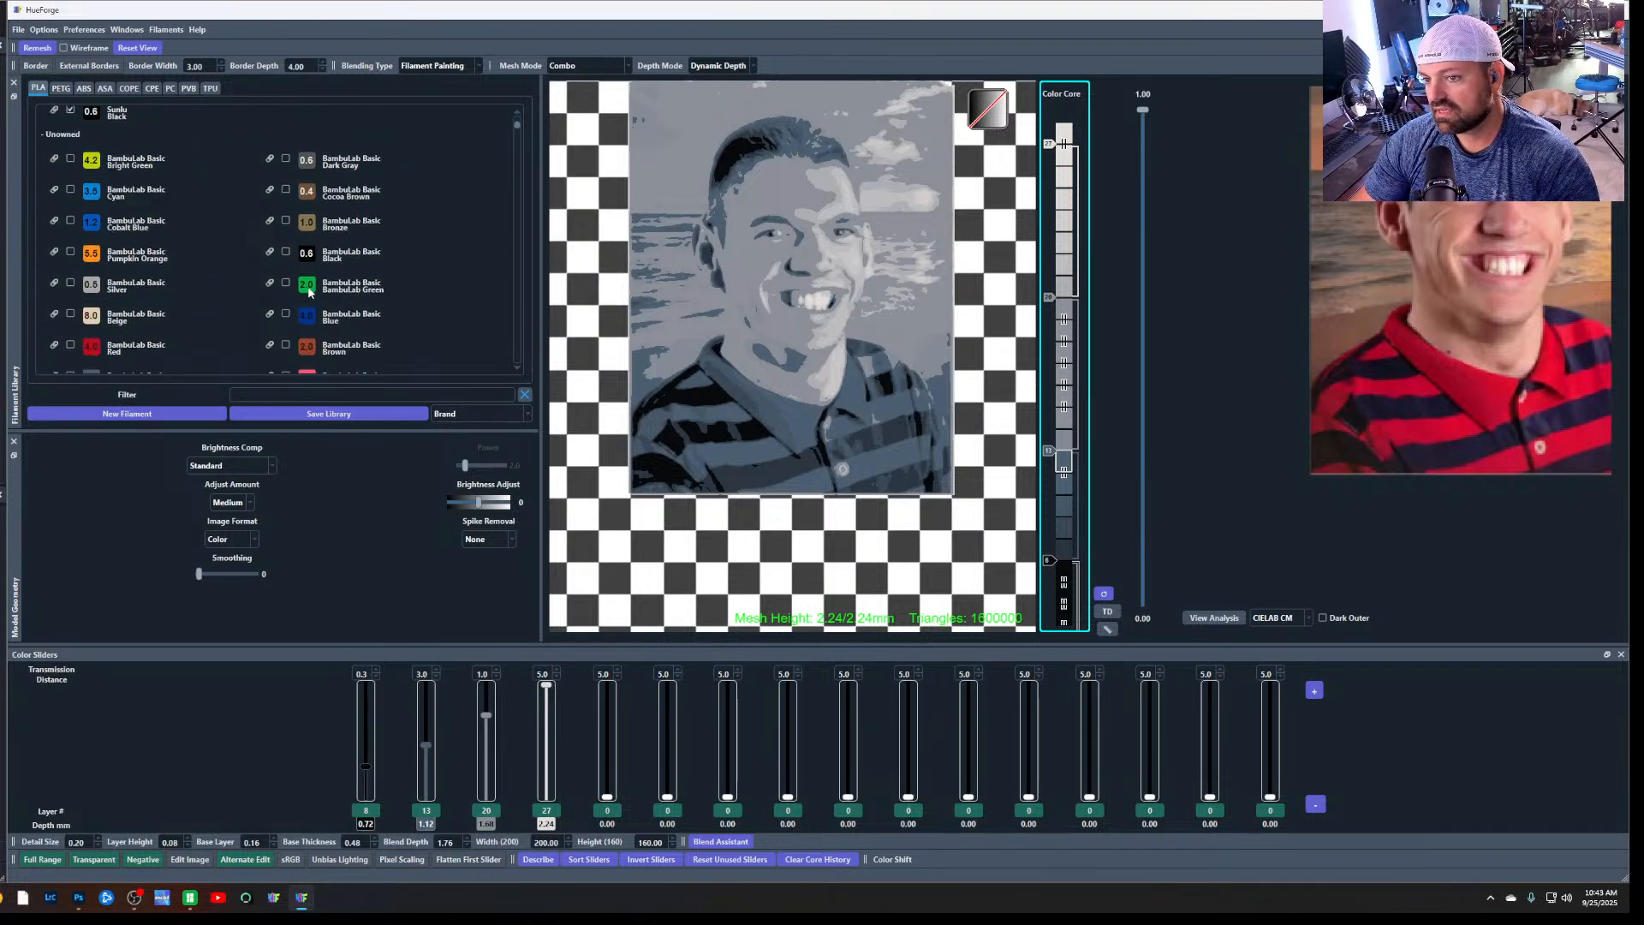
{"action": "scroll", "coordinate": [310, 292], "scroll_direction": "up", "scroll_amount": 2}
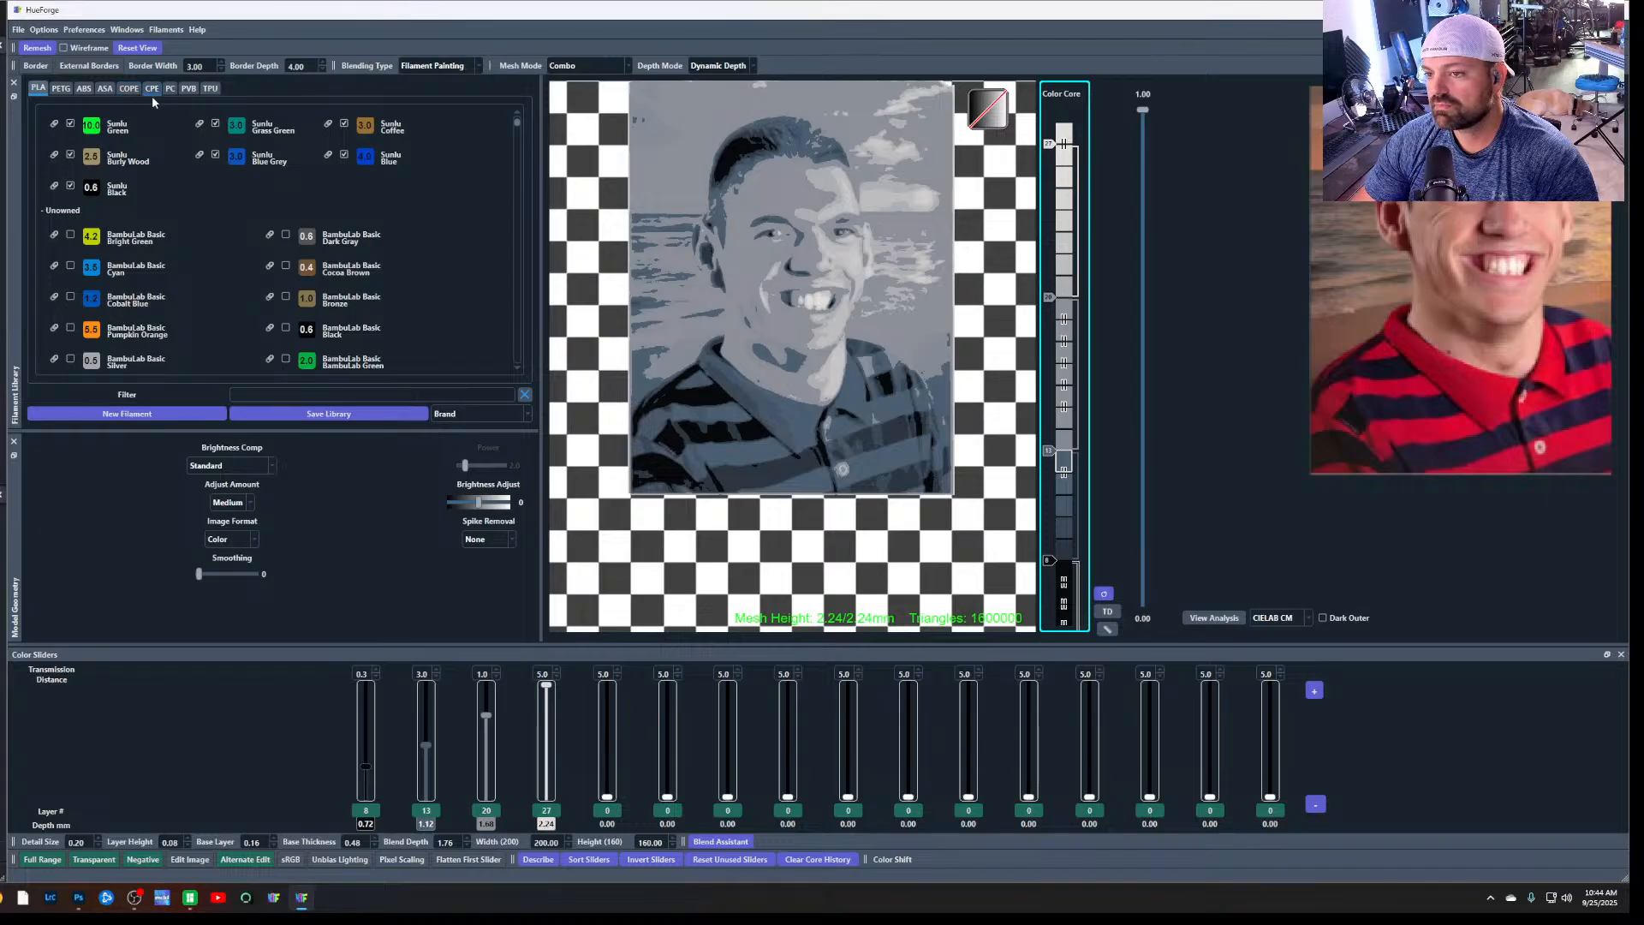
{"action": "scroll", "coordinate": [190, 288], "scroll_direction": "down", "scroll_amount": 2}
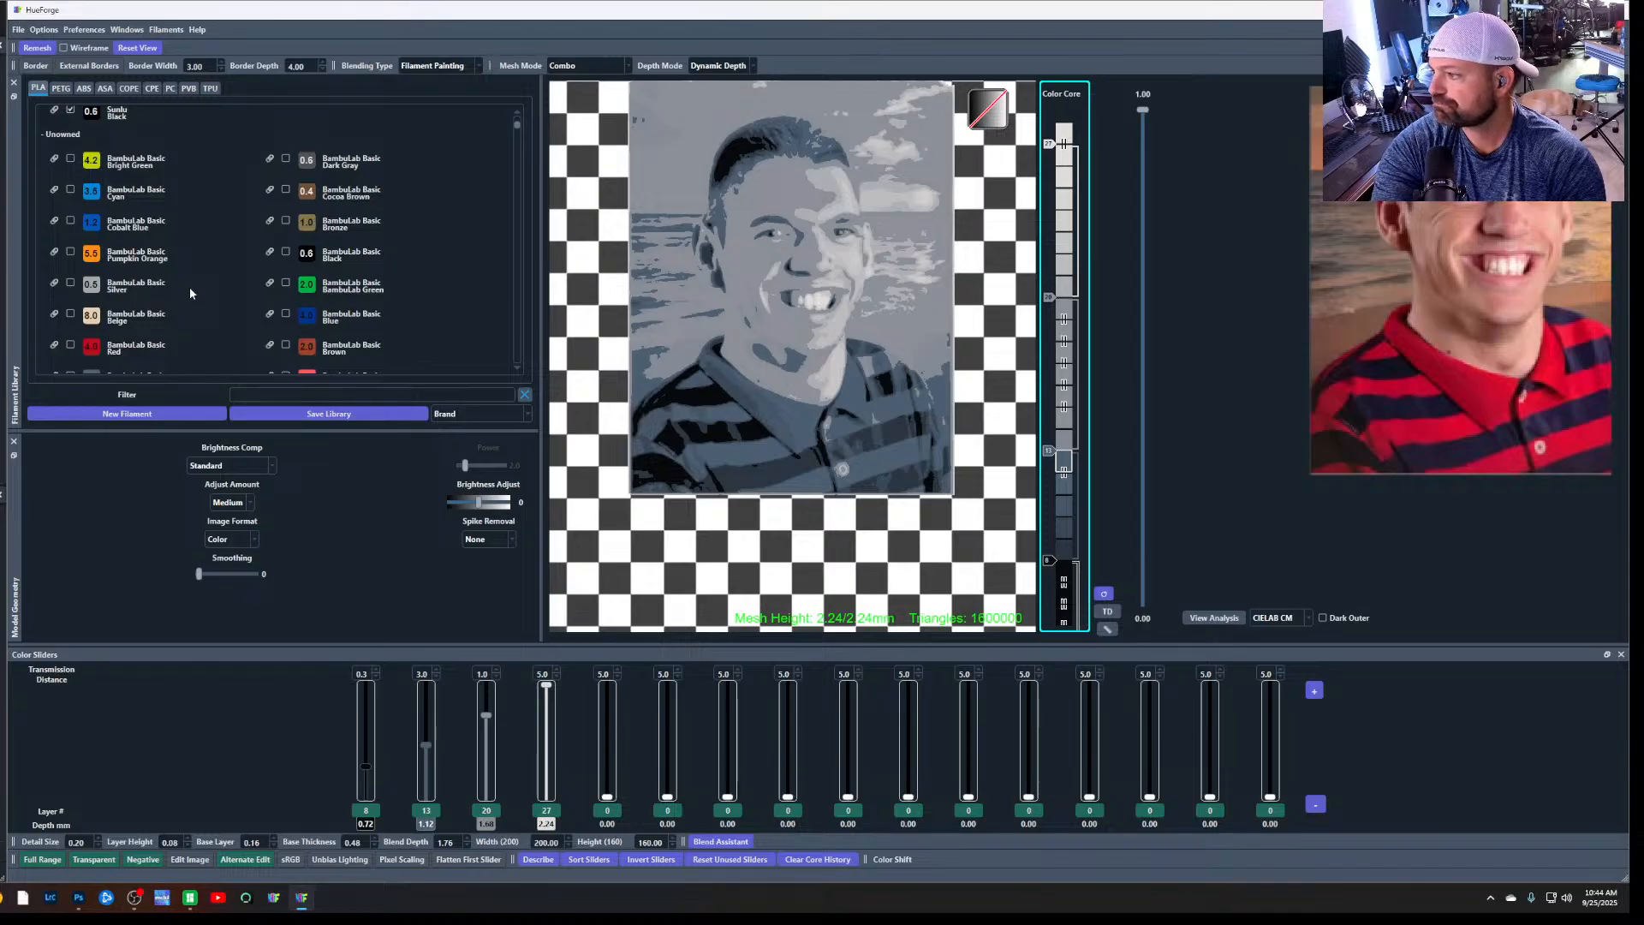
{"action": "middle_click_drag", "start_coordinate": [1415, 442], "coordinate": [1308, 531]}
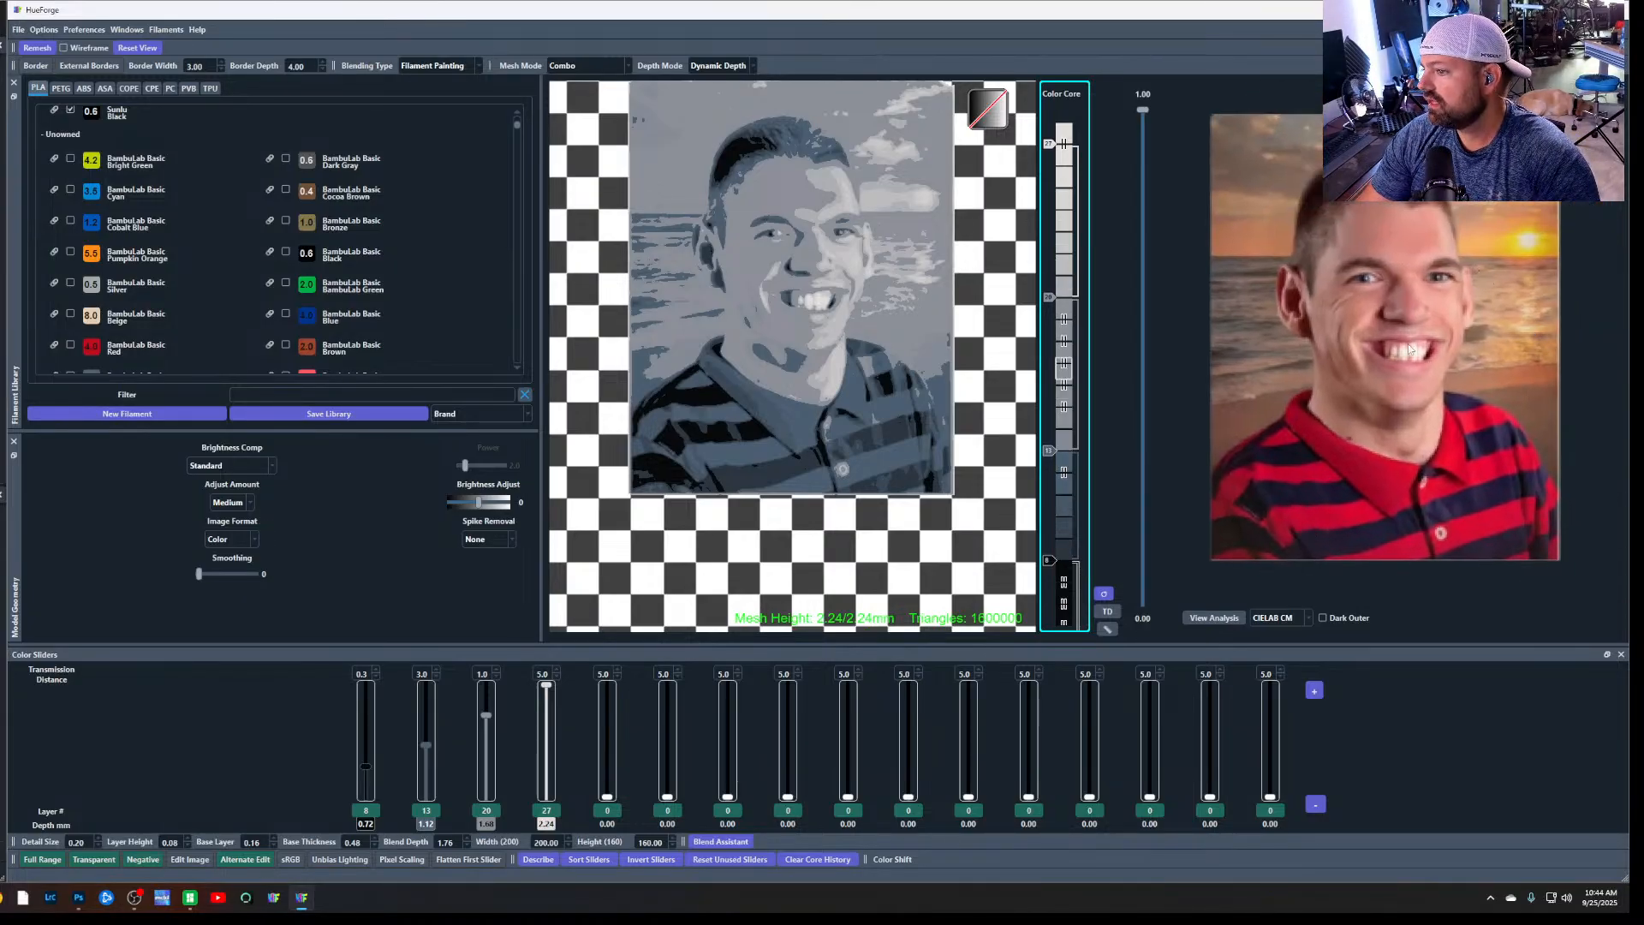
{"action": "mouse_move", "coordinate": [1378, 373]}
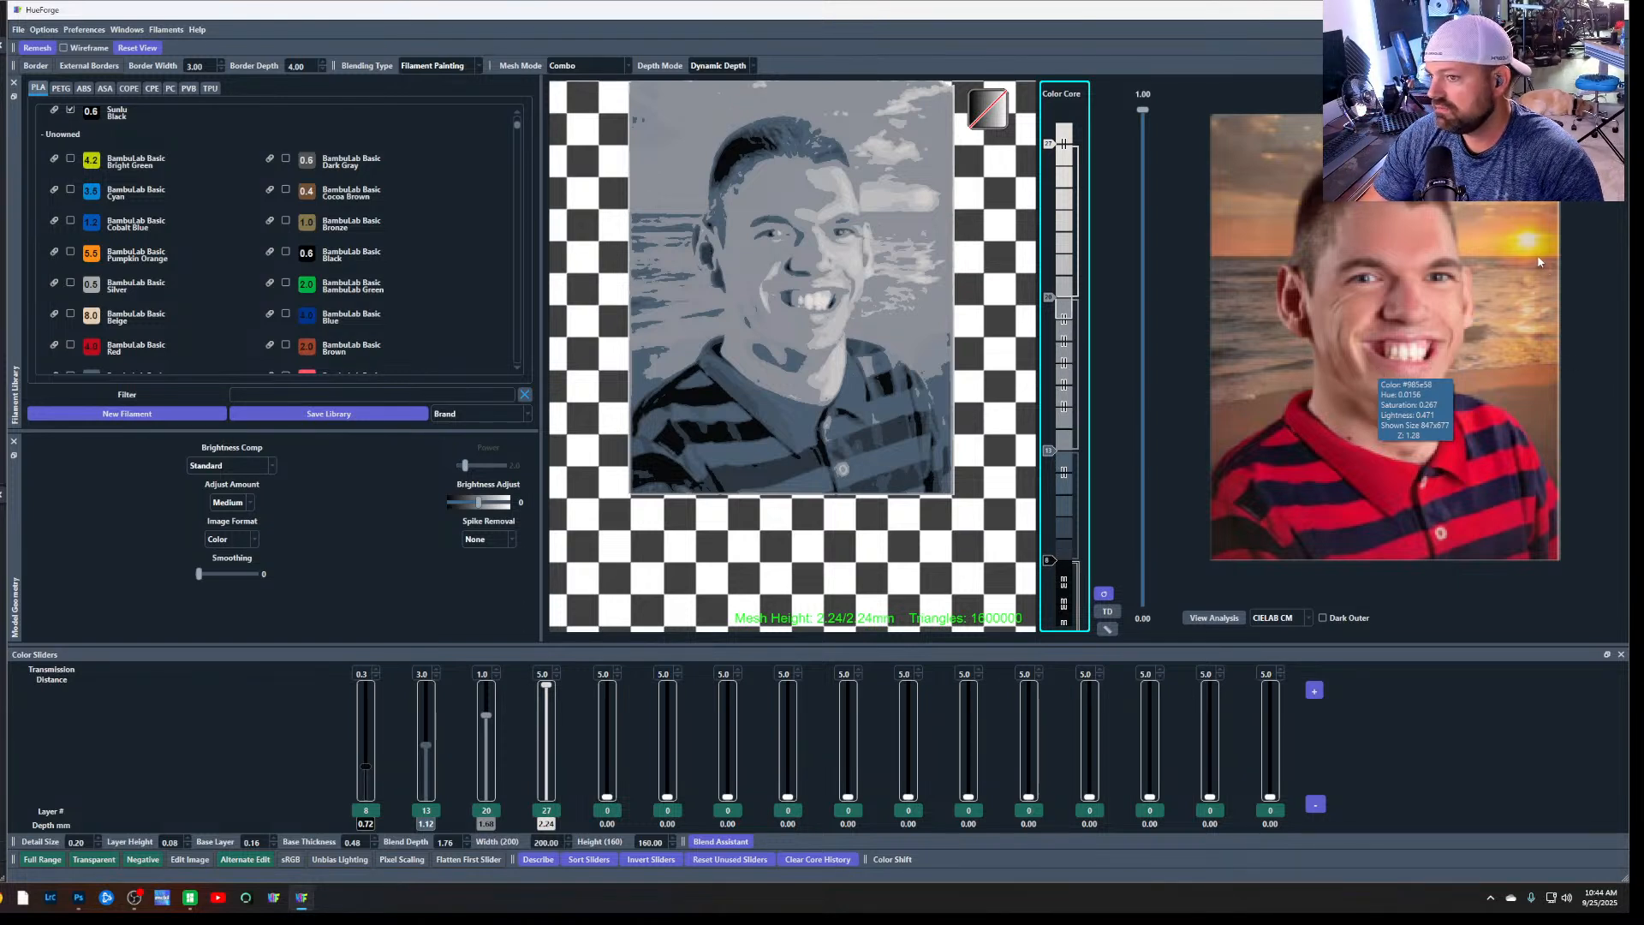
{"action": "mouse_move", "coordinate": [546, 685]}
{"action": "left_mouse_down"}
{"action": "mouse_move", "coordinate": [547, 718]}
{"action": "mouse_move", "coordinate": [546, 685]}
{"action": "left_mouse_up"}
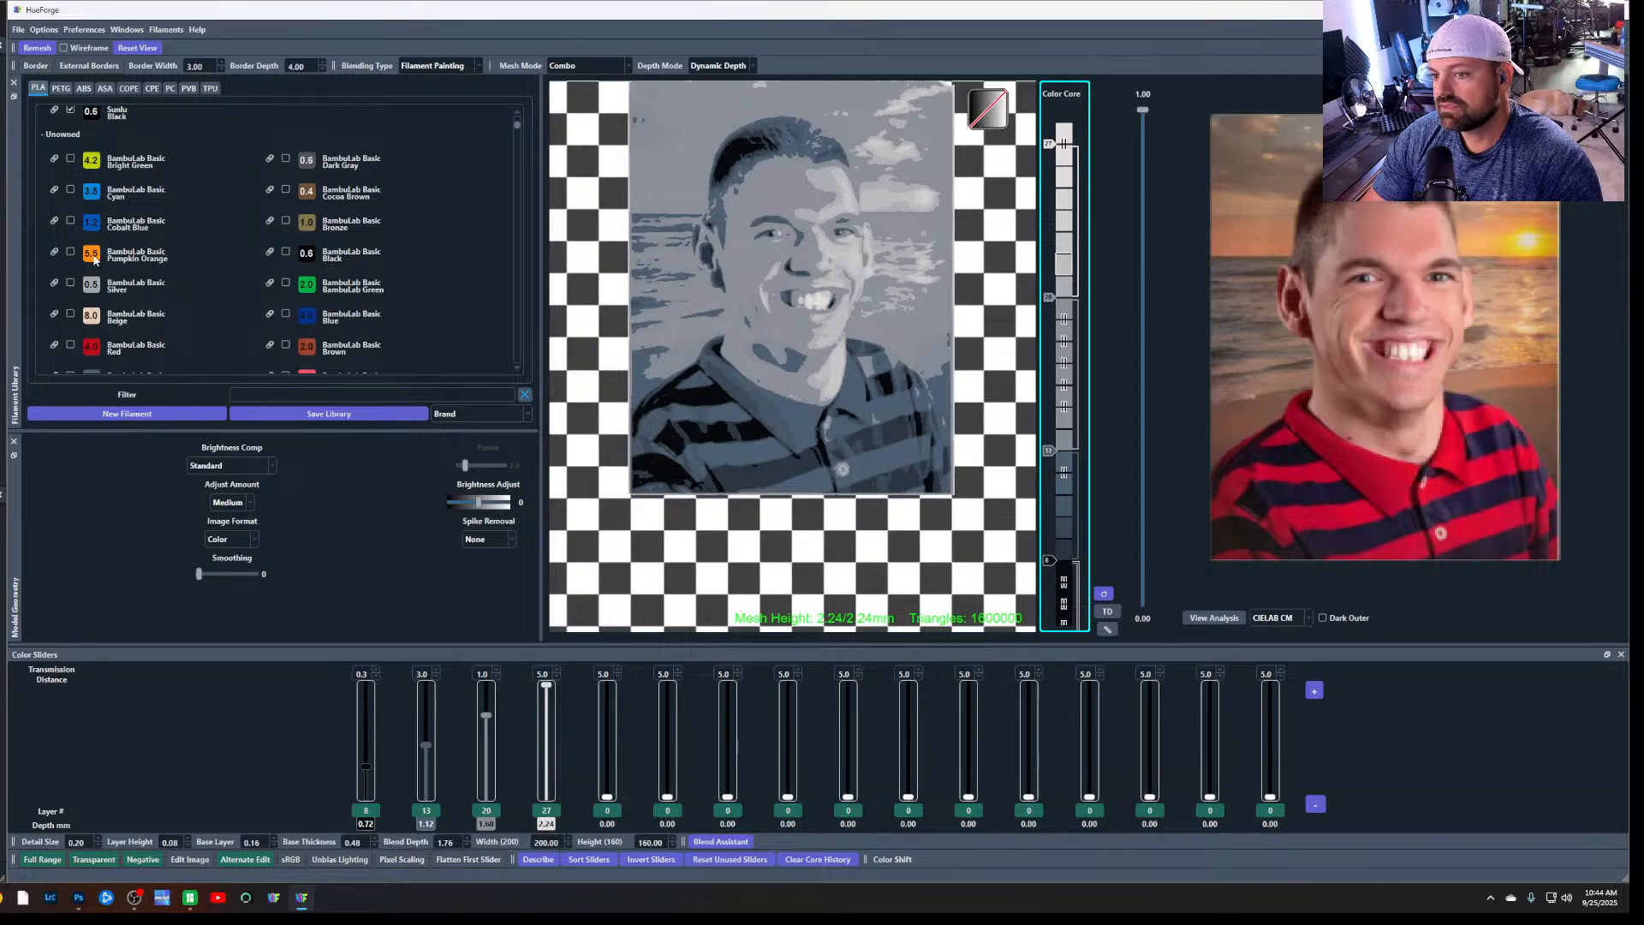
Assign BambuLab Basic Pumpkin Orange to the third colour slider at layer 16 and raise the black first slider to 0.8 mm depth
{"action": "mouse_move", "coordinate": [95, 260]}
{"action": "left_click_drag", "start_coordinate": [95, 260], "coordinate": [488, 824]}
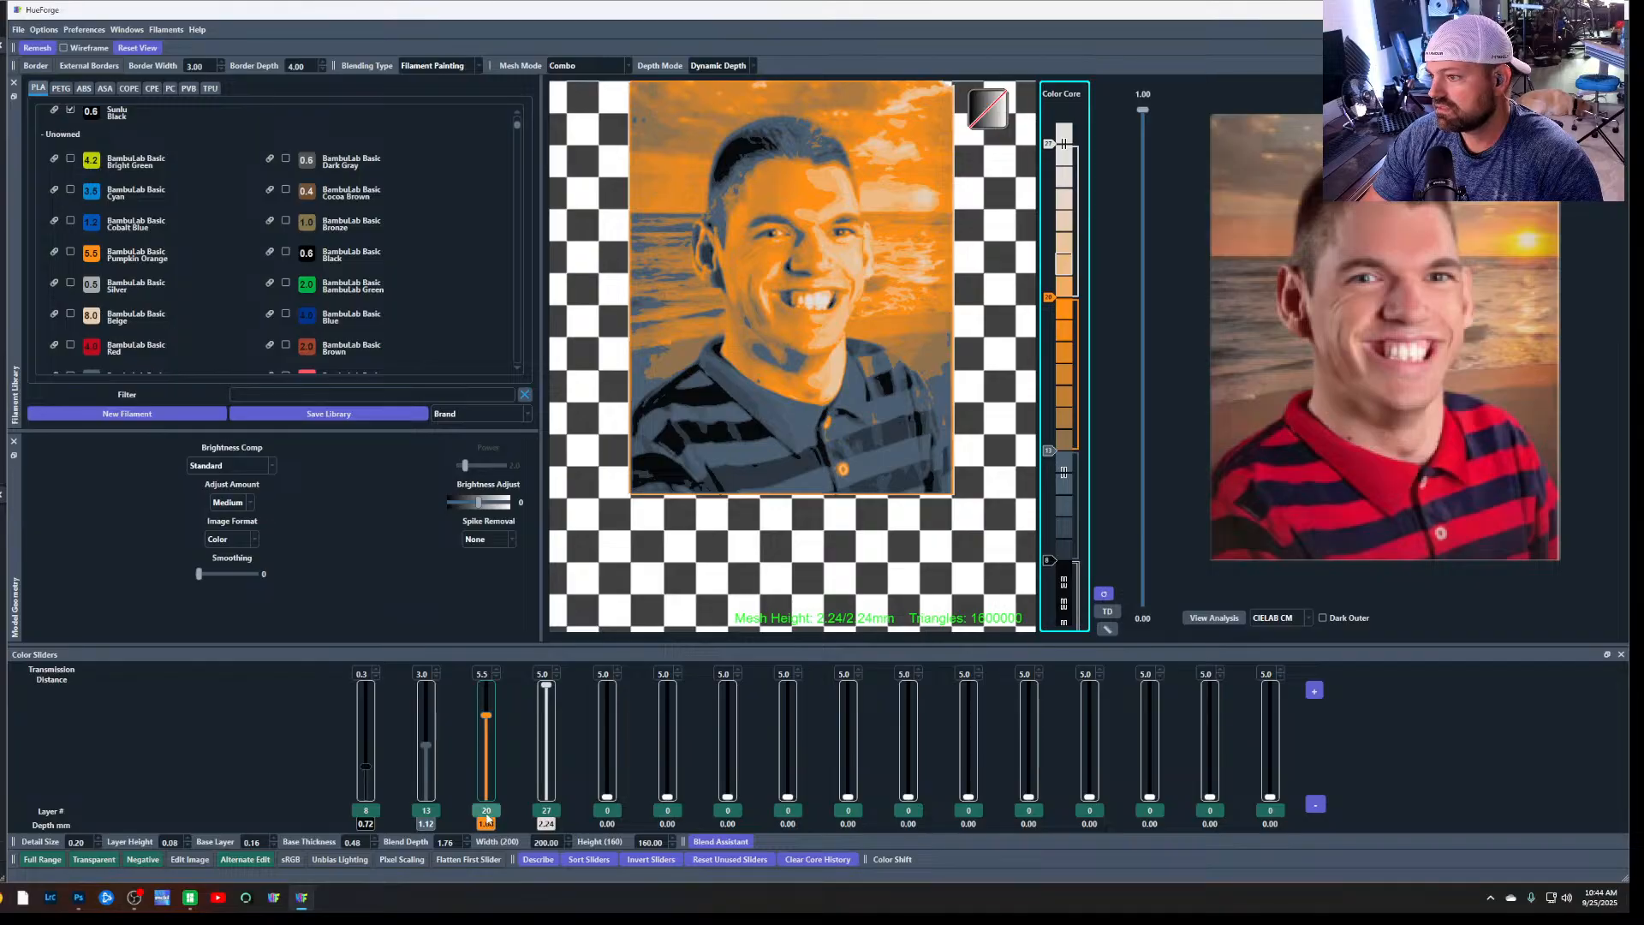
{"action": "left_click_drag", "start_coordinate": [487, 720], "coordinate": [492, 736]}
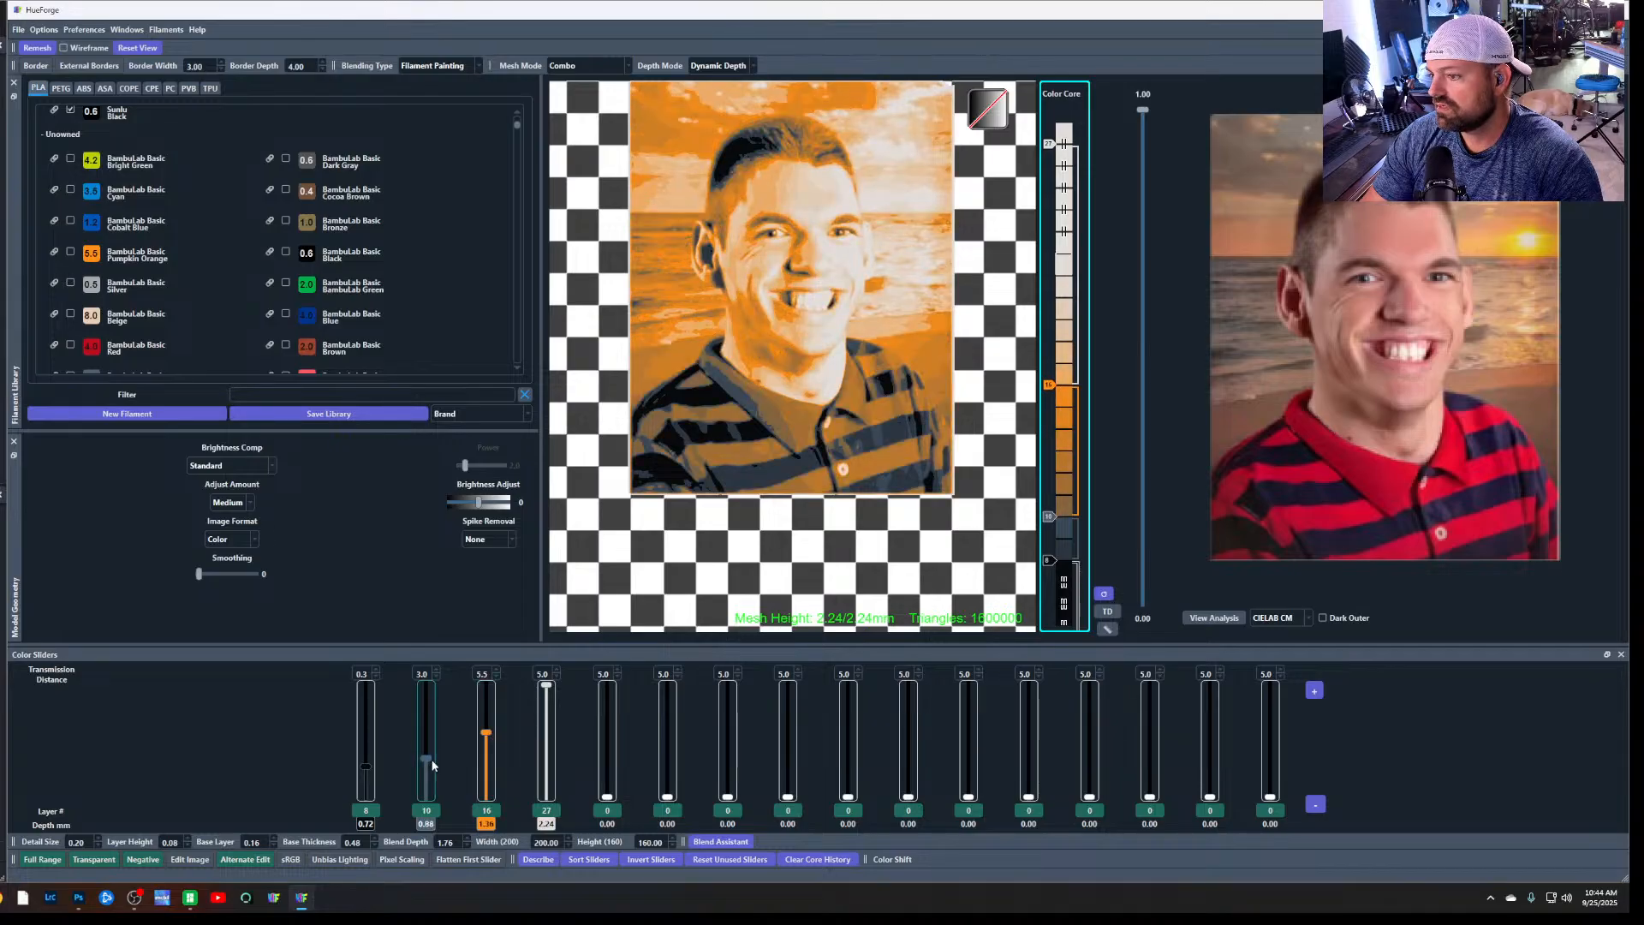
{"action": "left_click_drag", "start_coordinate": [366, 765], "coordinate": [369, 762]}
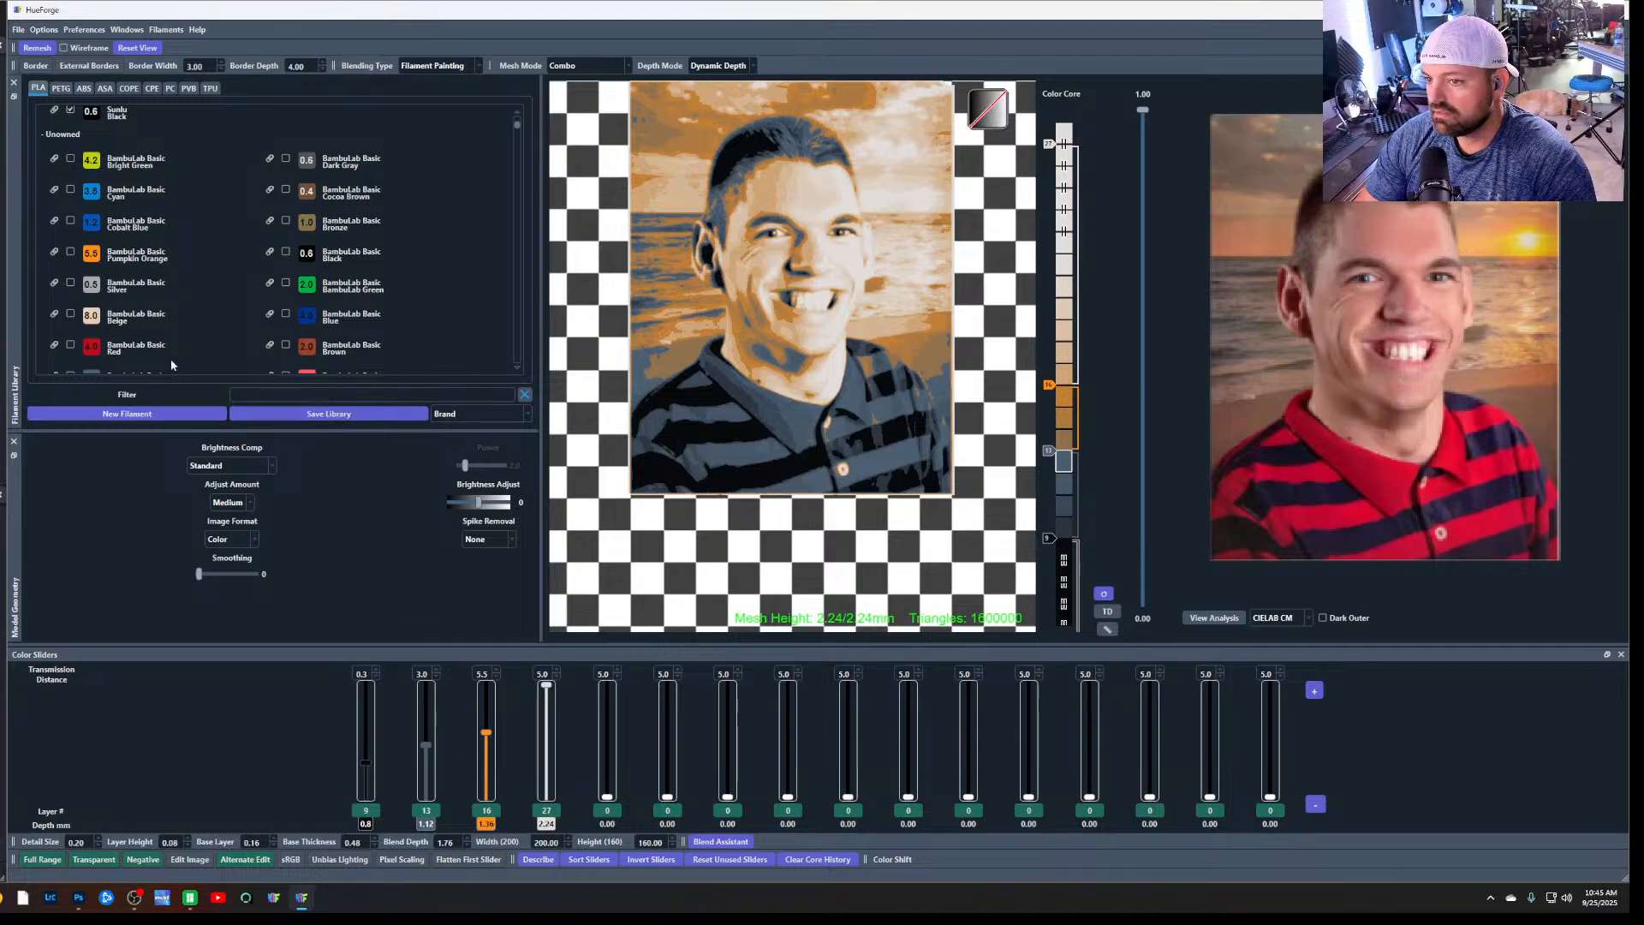
Assign BambuLab Basic Red to the second colour slider at layer 10 and lower the white fourth slider to layer 22
{"action": "left_click_drag", "start_coordinate": [91, 349], "coordinate": [421, 820]}
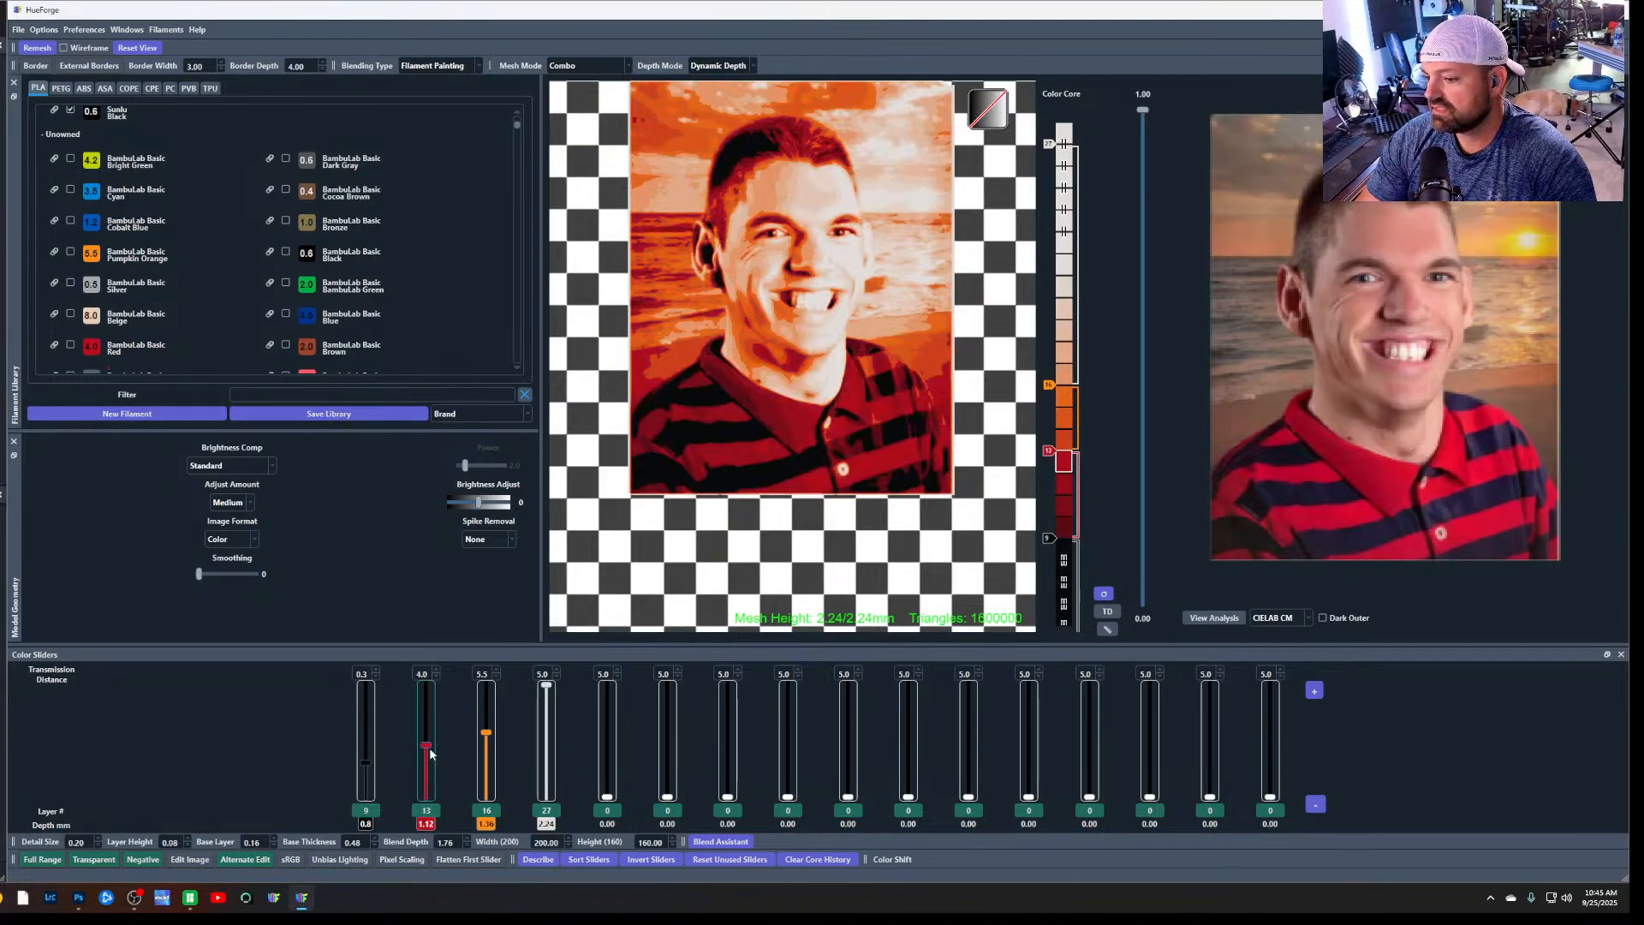
{"action": "left_click_drag", "start_coordinate": [426, 745], "coordinate": [431, 761]}
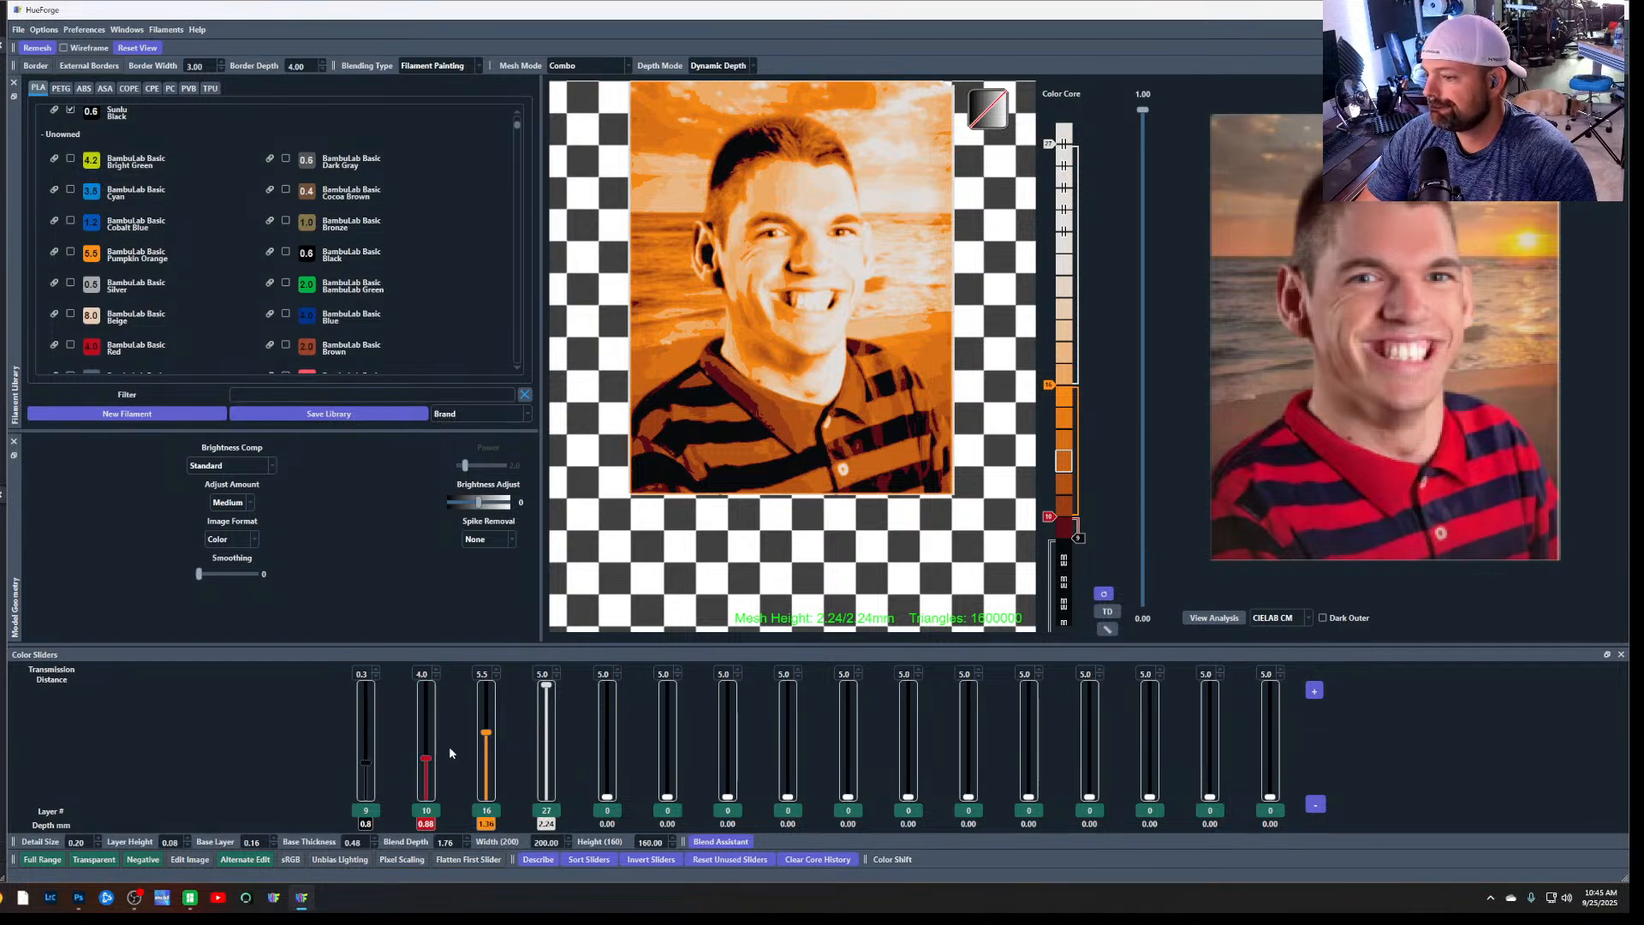
{"action": "mouse_move", "coordinate": [365, 762]}
{"action": "left_mouse_down"}
{"action": "mouse_move", "coordinate": [370, 785]}
{"action": "mouse_move", "coordinate": [372, 759]}
{"action": "left_mouse_up"}
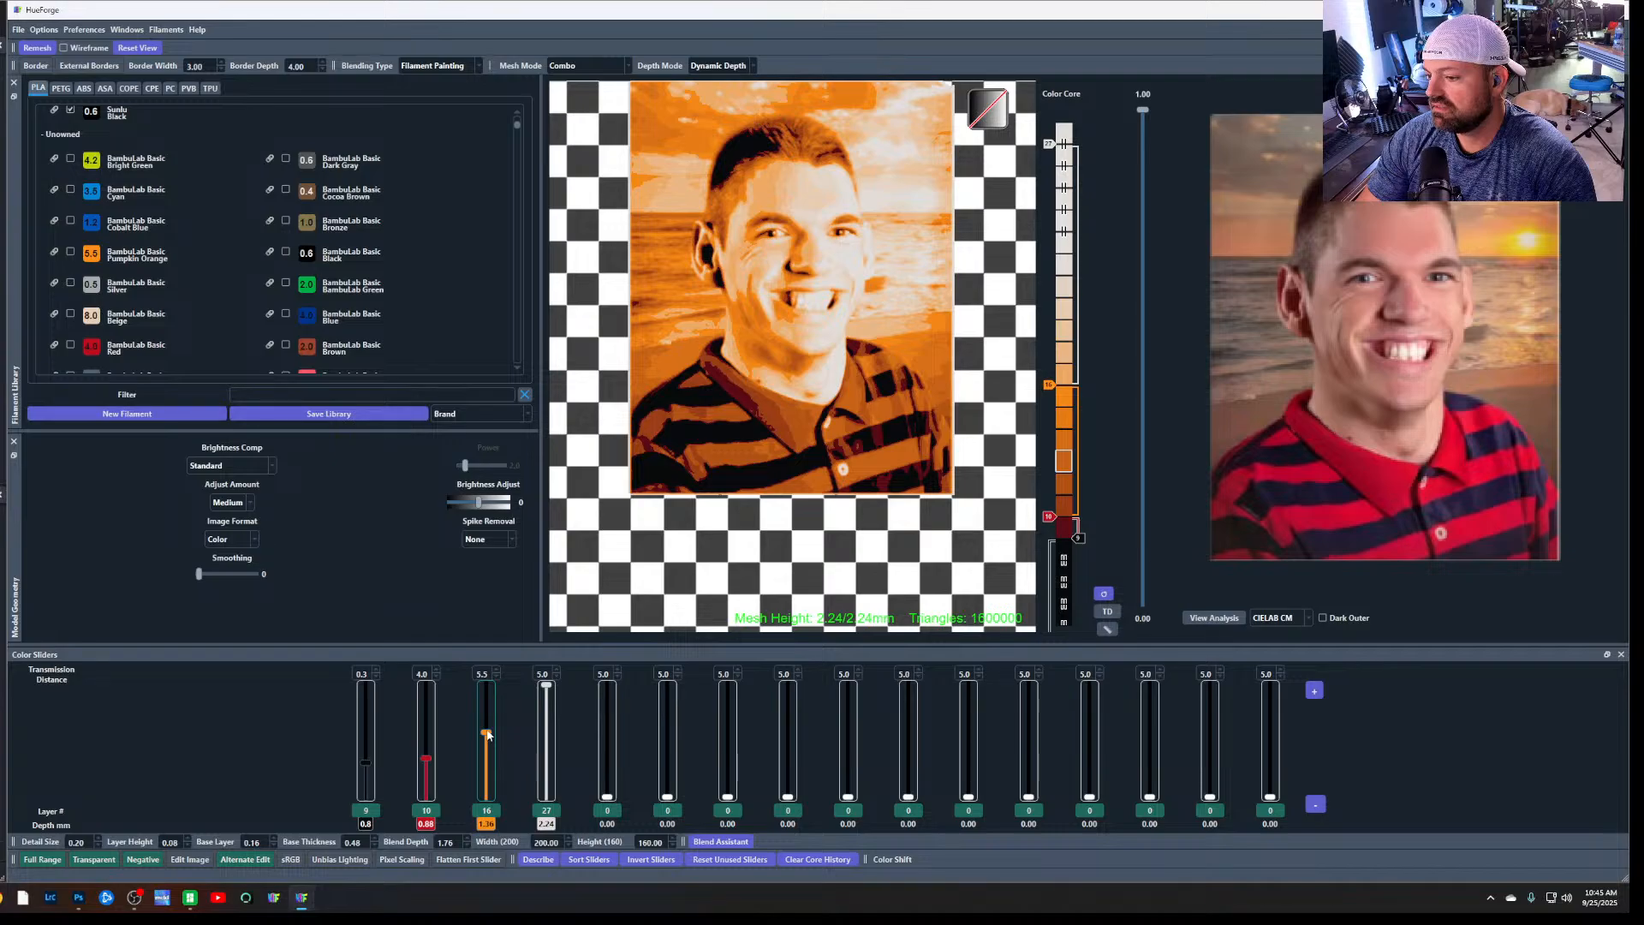
{"action": "left_click_drag", "start_coordinate": [548, 688], "coordinate": [550, 701]}
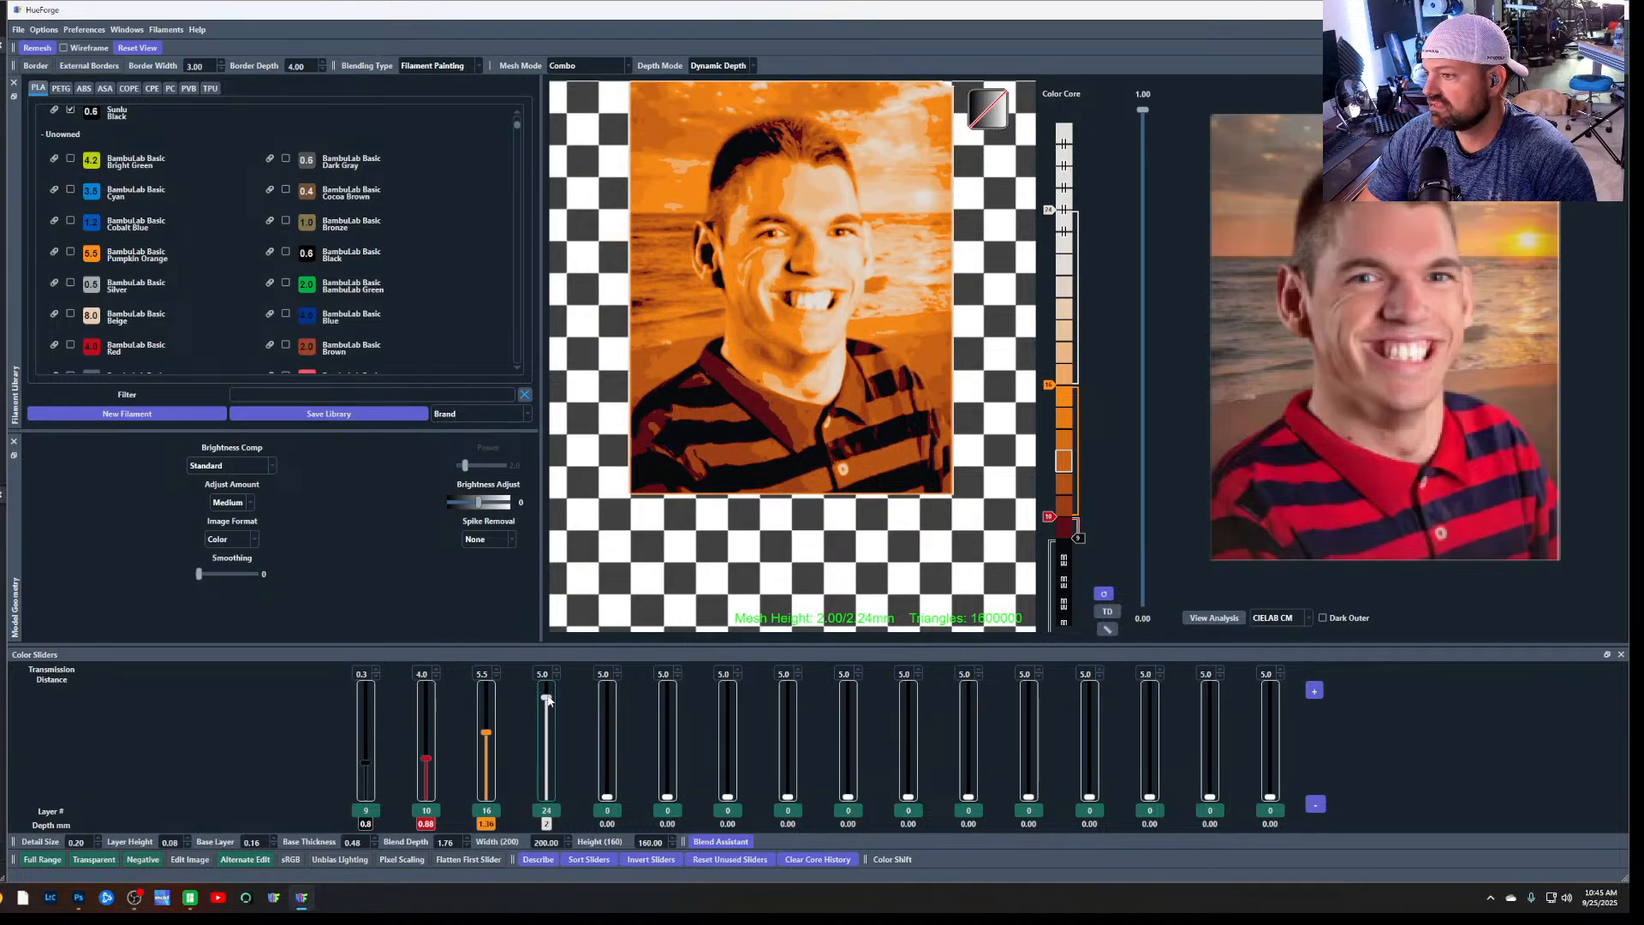
{"action": "left_click_drag", "start_coordinate": [549, 700], "coordinate": [549, 708]}
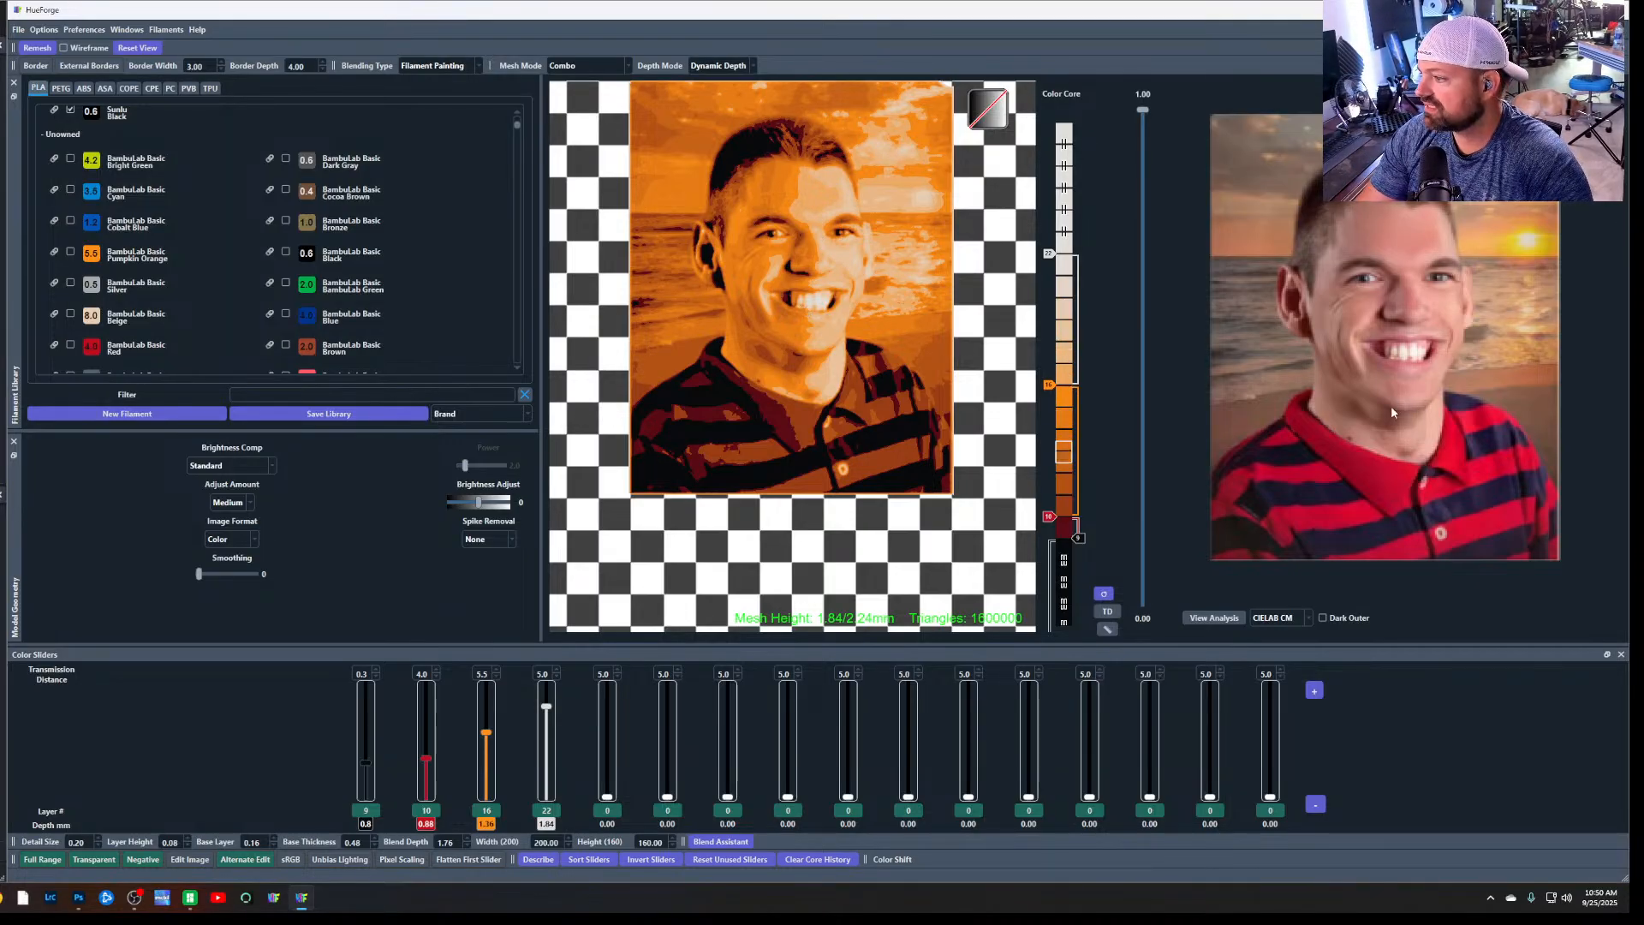
{"action": "mouse_move", "coordinate": [1392, 412]}
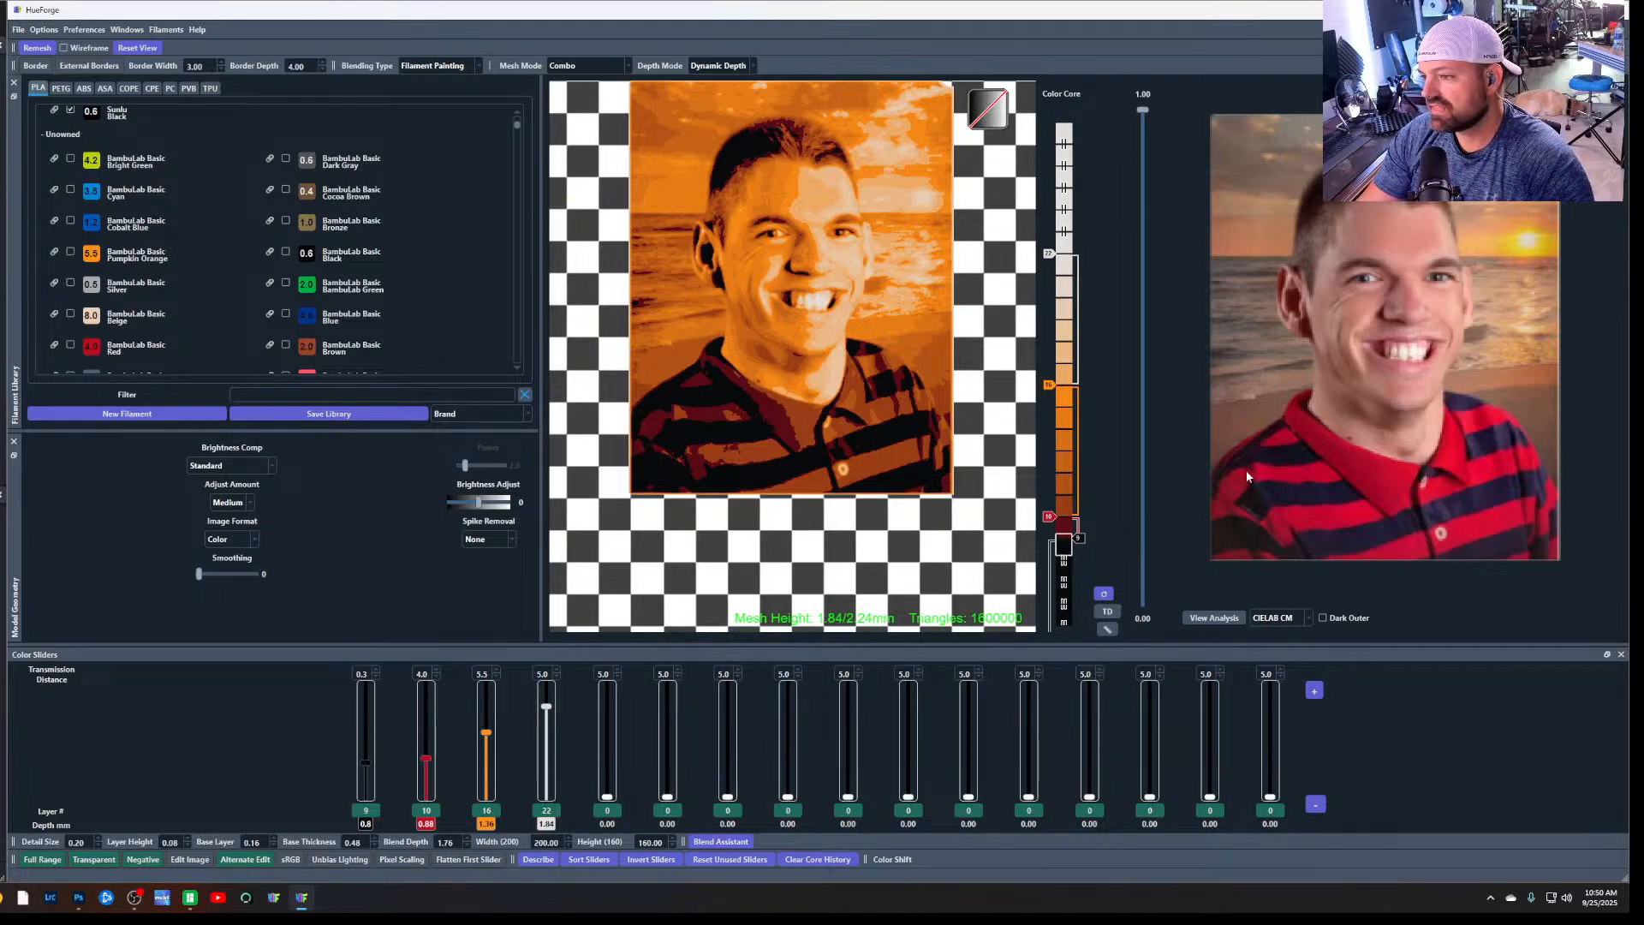
{"action": "mouse_move", "coordinate": [1379, 506]}
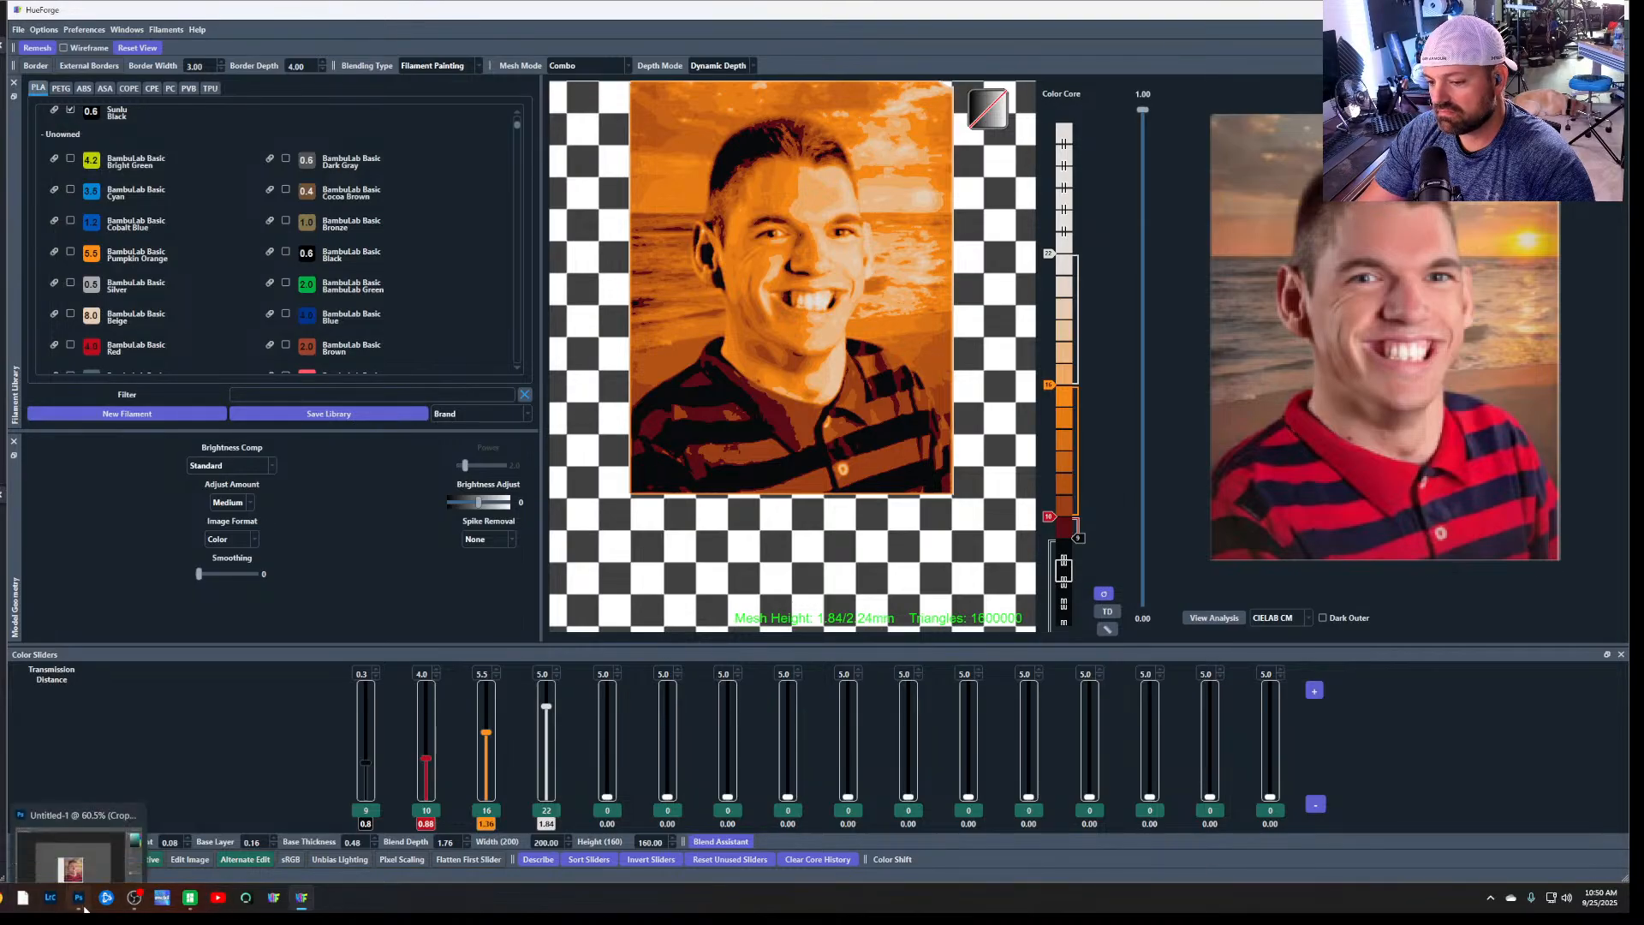
Switch to Photoshop and cancel the pending square crop of the portrait
{"action": "left_click", "coordinate": [84, 906]}
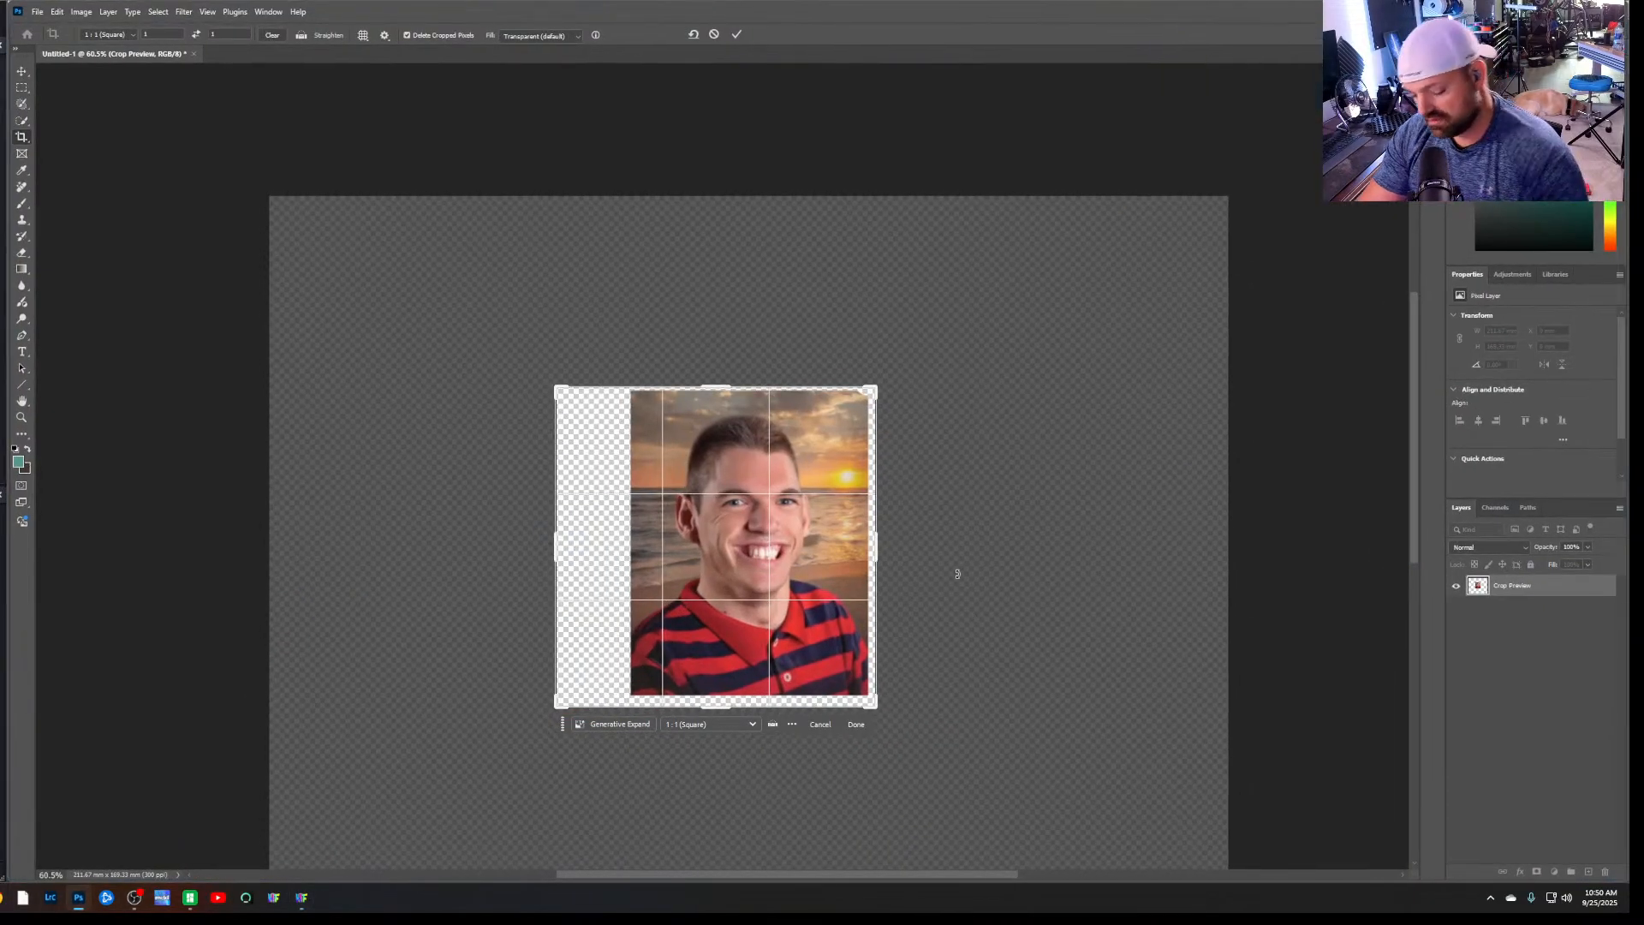
{"action": "key", "text": "Escape"}
{"action": "scroll", "coordinate": [803, 586], "scroll_direction": "up", "scroll_amount": 5, "text": "alt"}
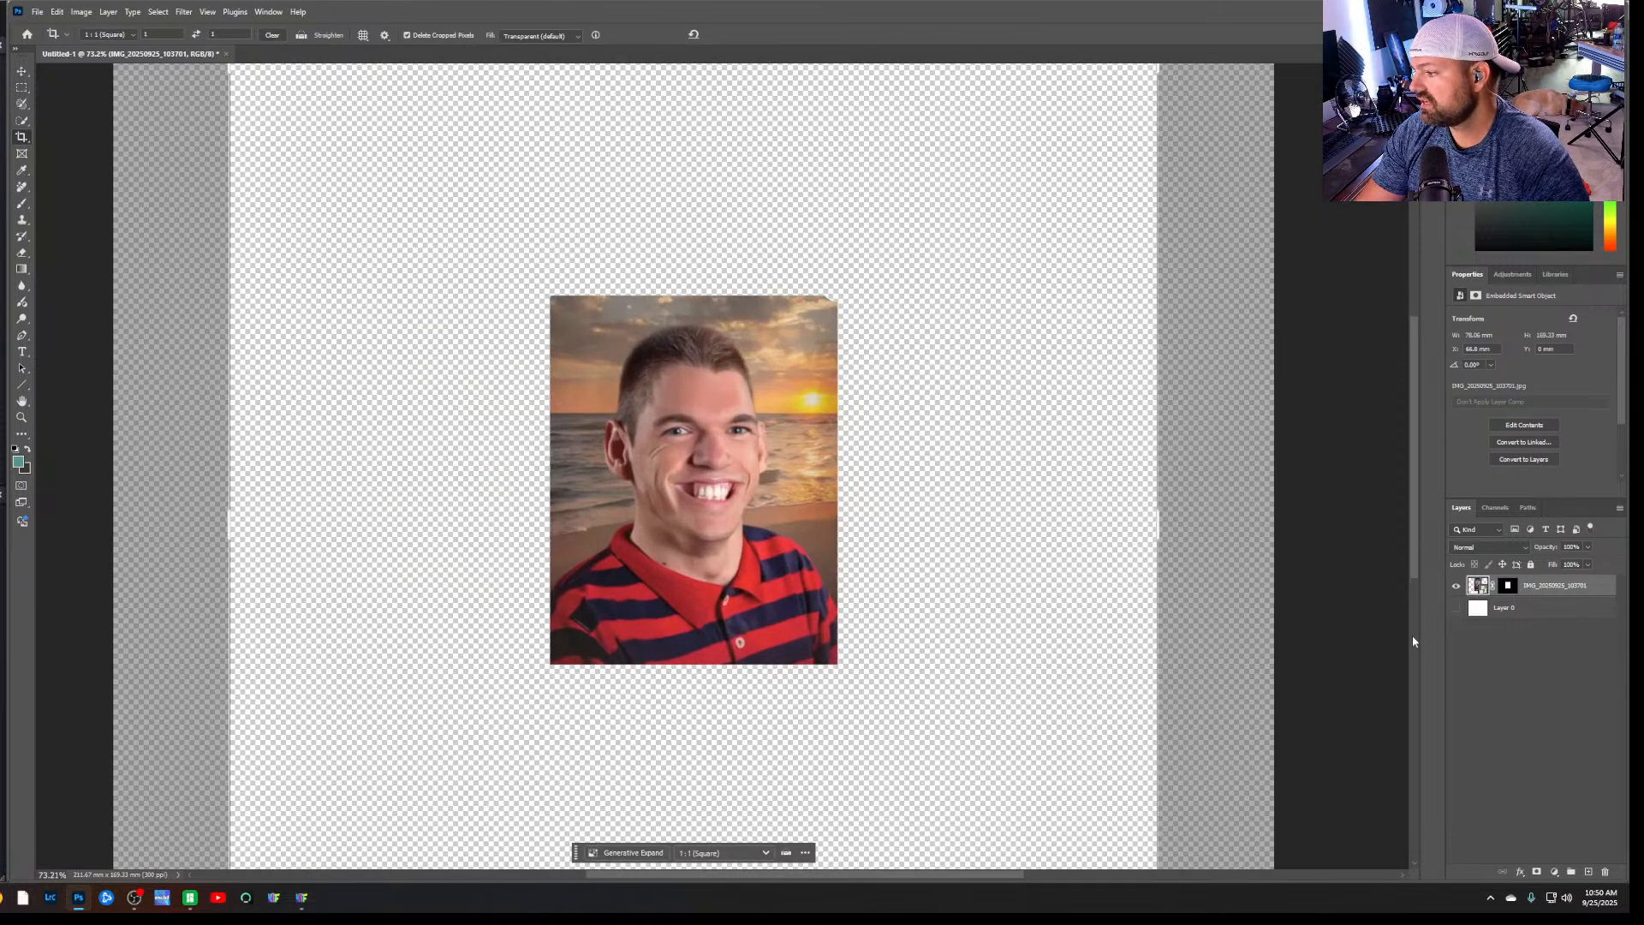
{"action": "scroll", "coordinate": [686, 697], "scroll_direction": "up", "scroll_amount": 1}
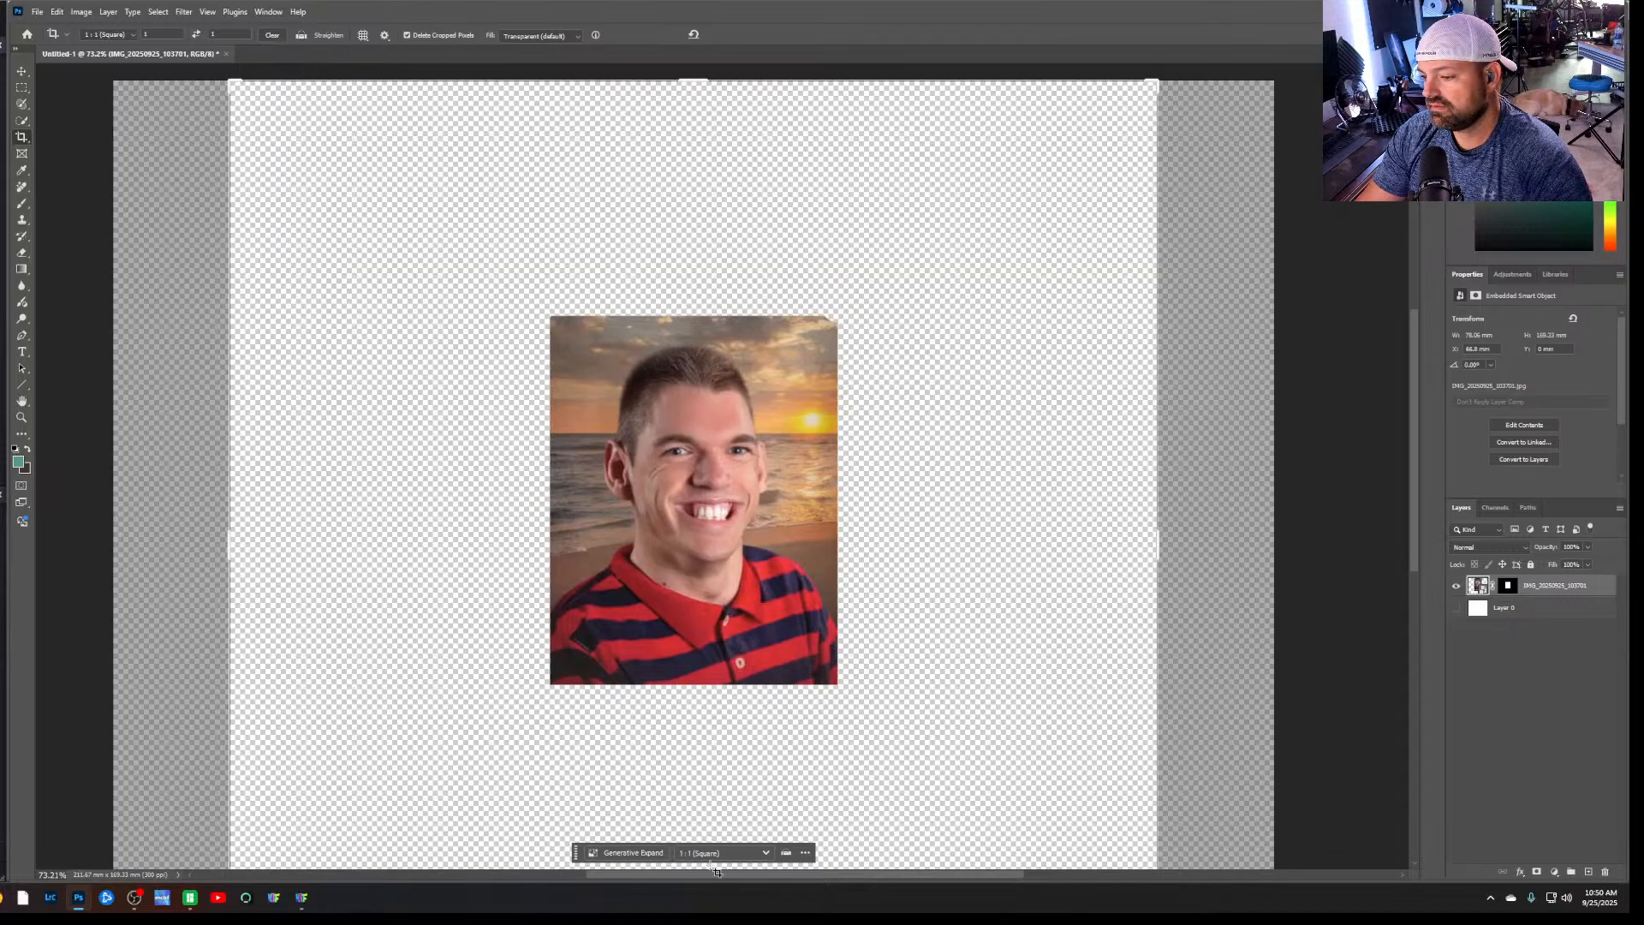
Select the man as the subject with Select Subject and invert the selection to cover the background
{"action": "left_click", "coordinate": [23, 120]}
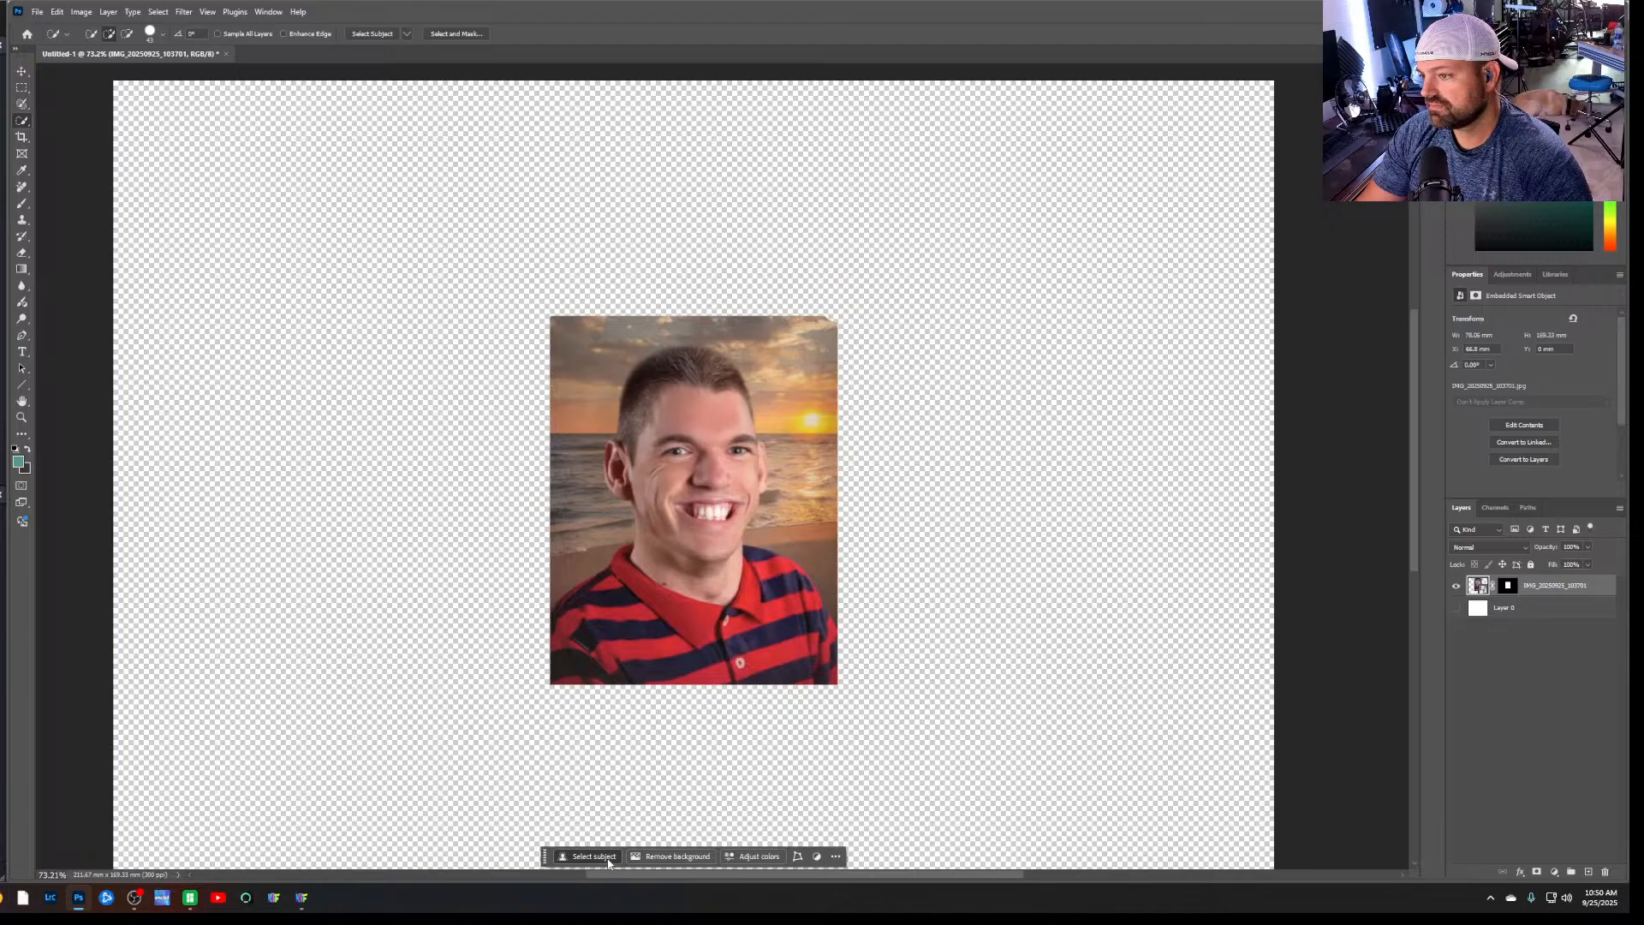
{"action": "left_click", "coordinate": [608, 857]}
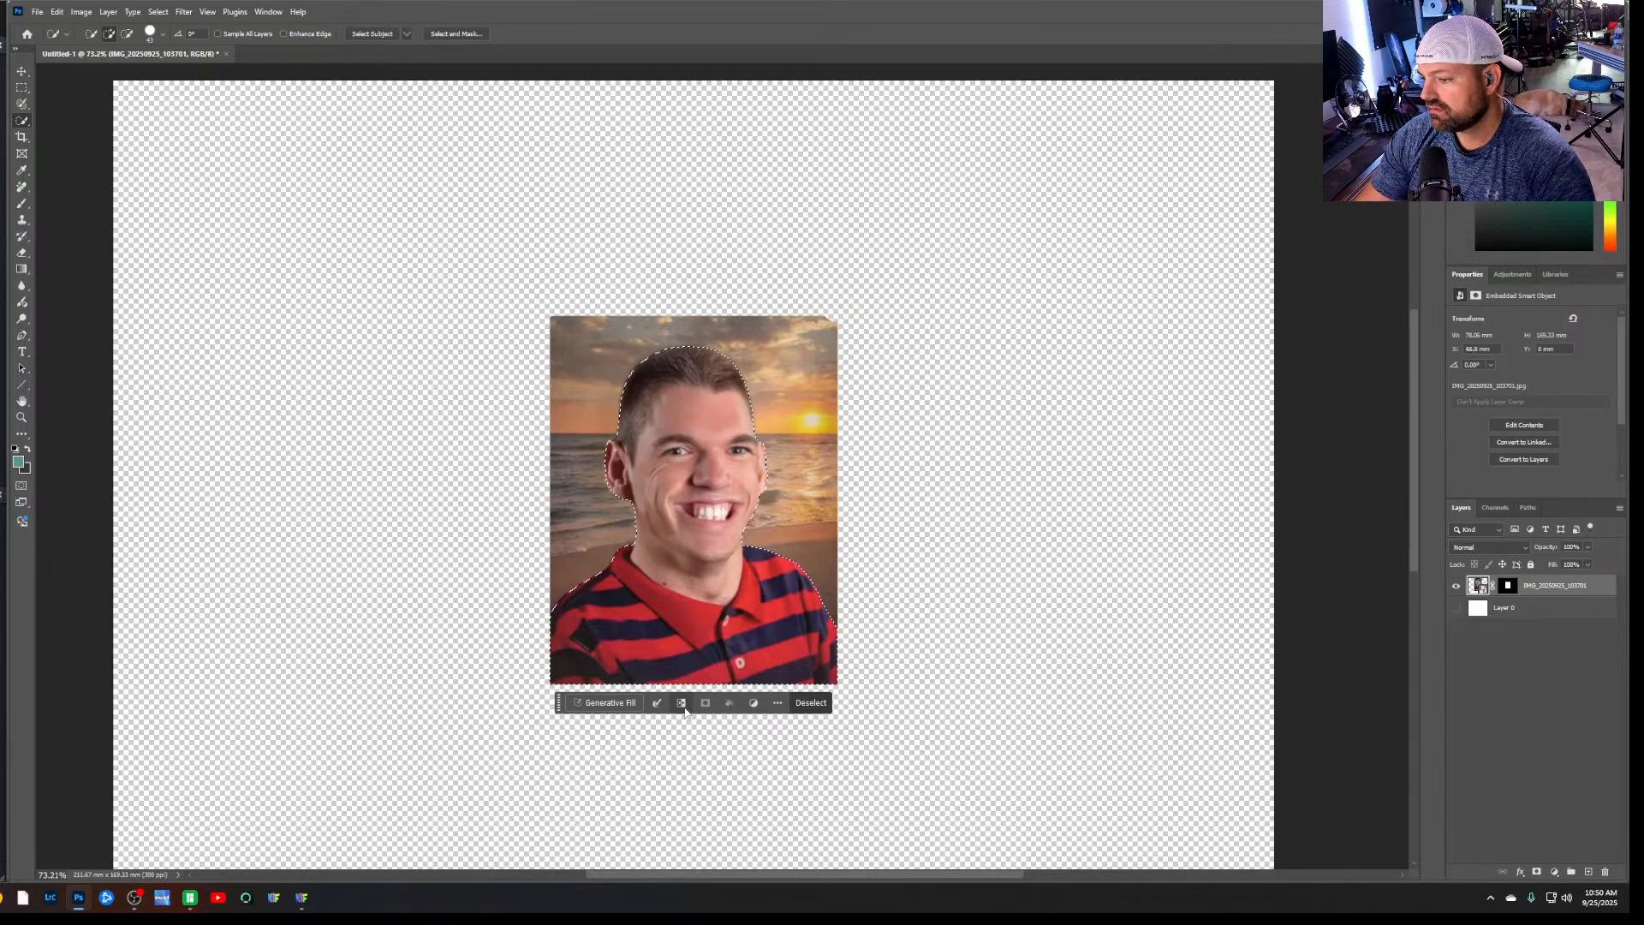
{"action": "left_click", "coordinate": [681, 703]}
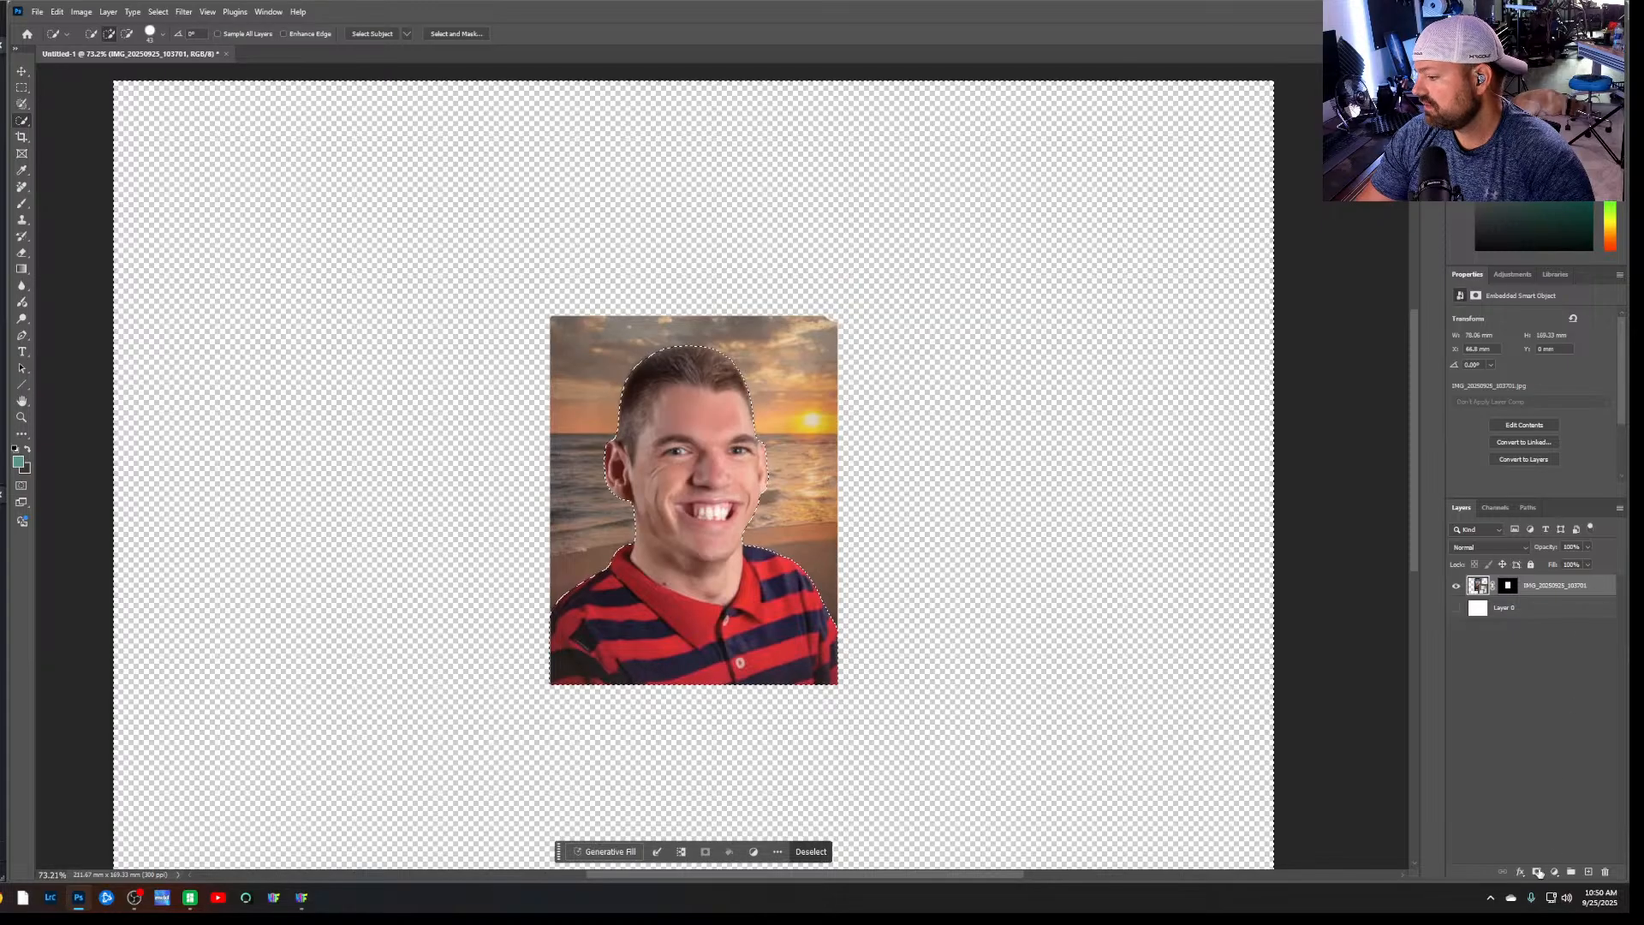
{"action": "left_click", "coordinate": [1537, 872]}
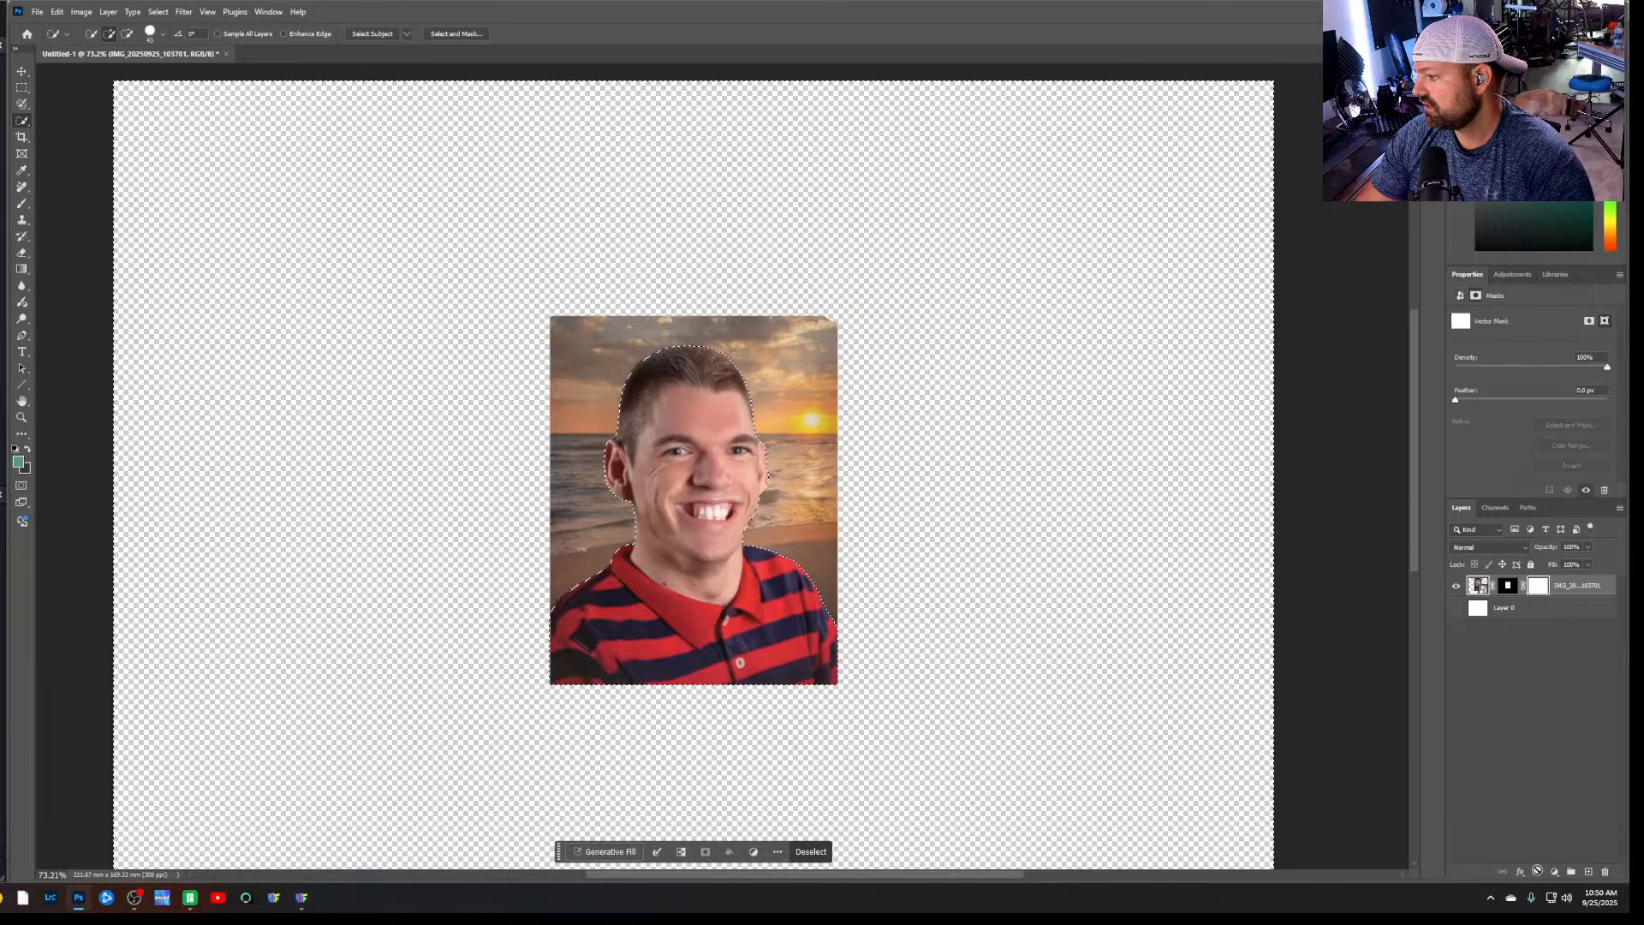
{"action": "key", "text": "ctrl+z"}
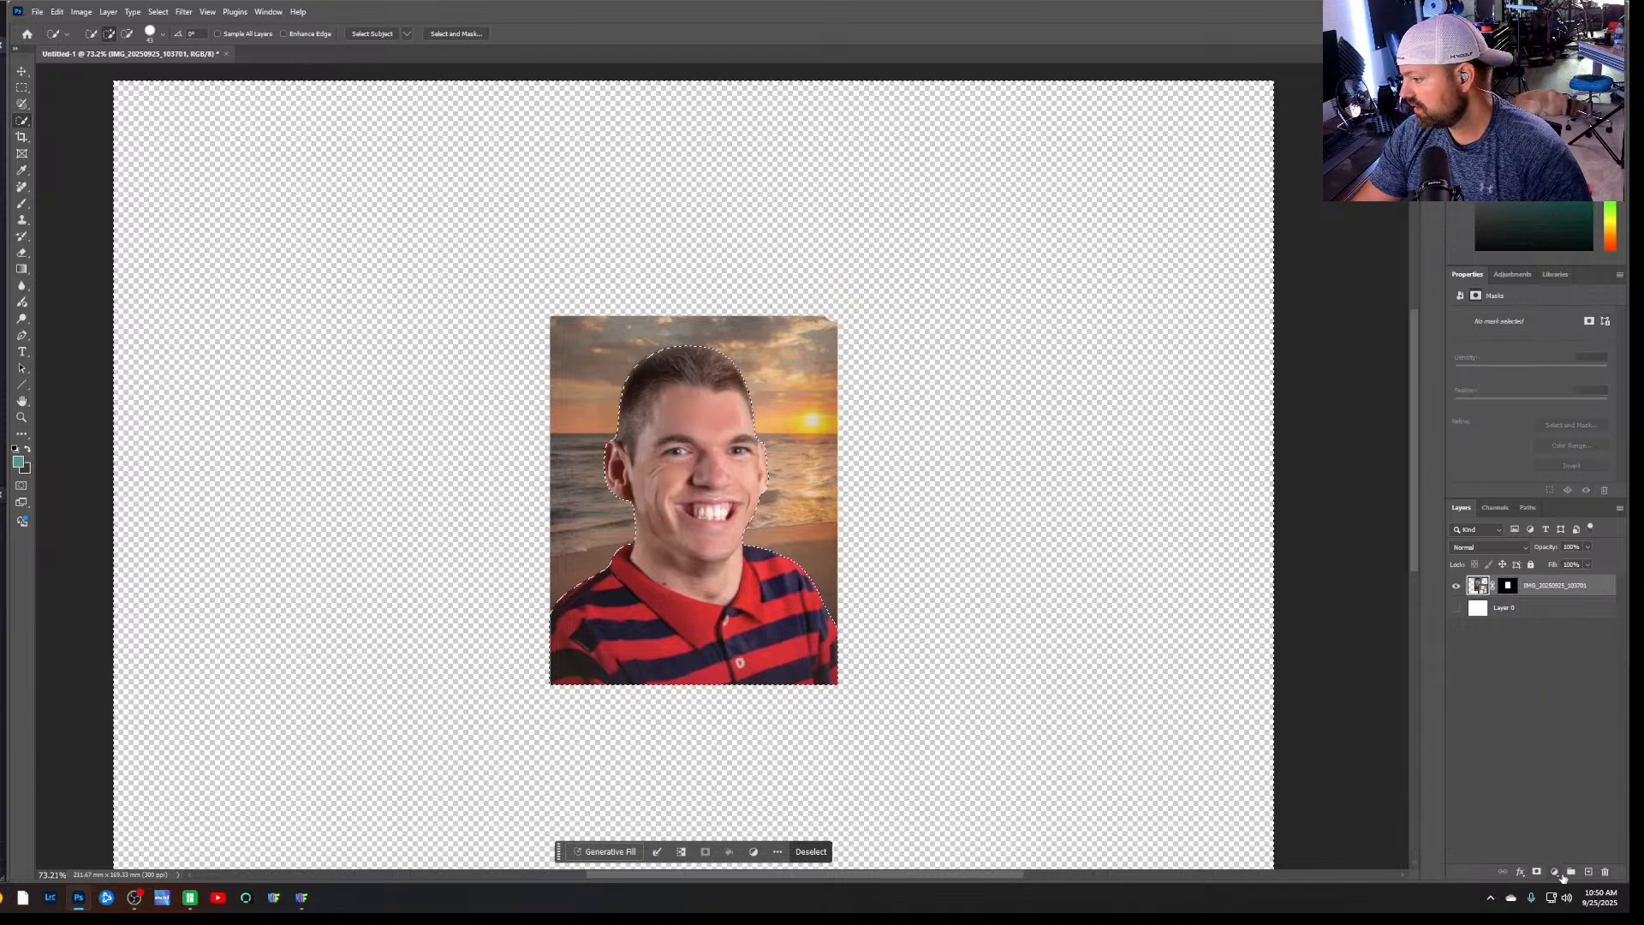
{"action": "left_click", "coordinate": [1559, 873]}
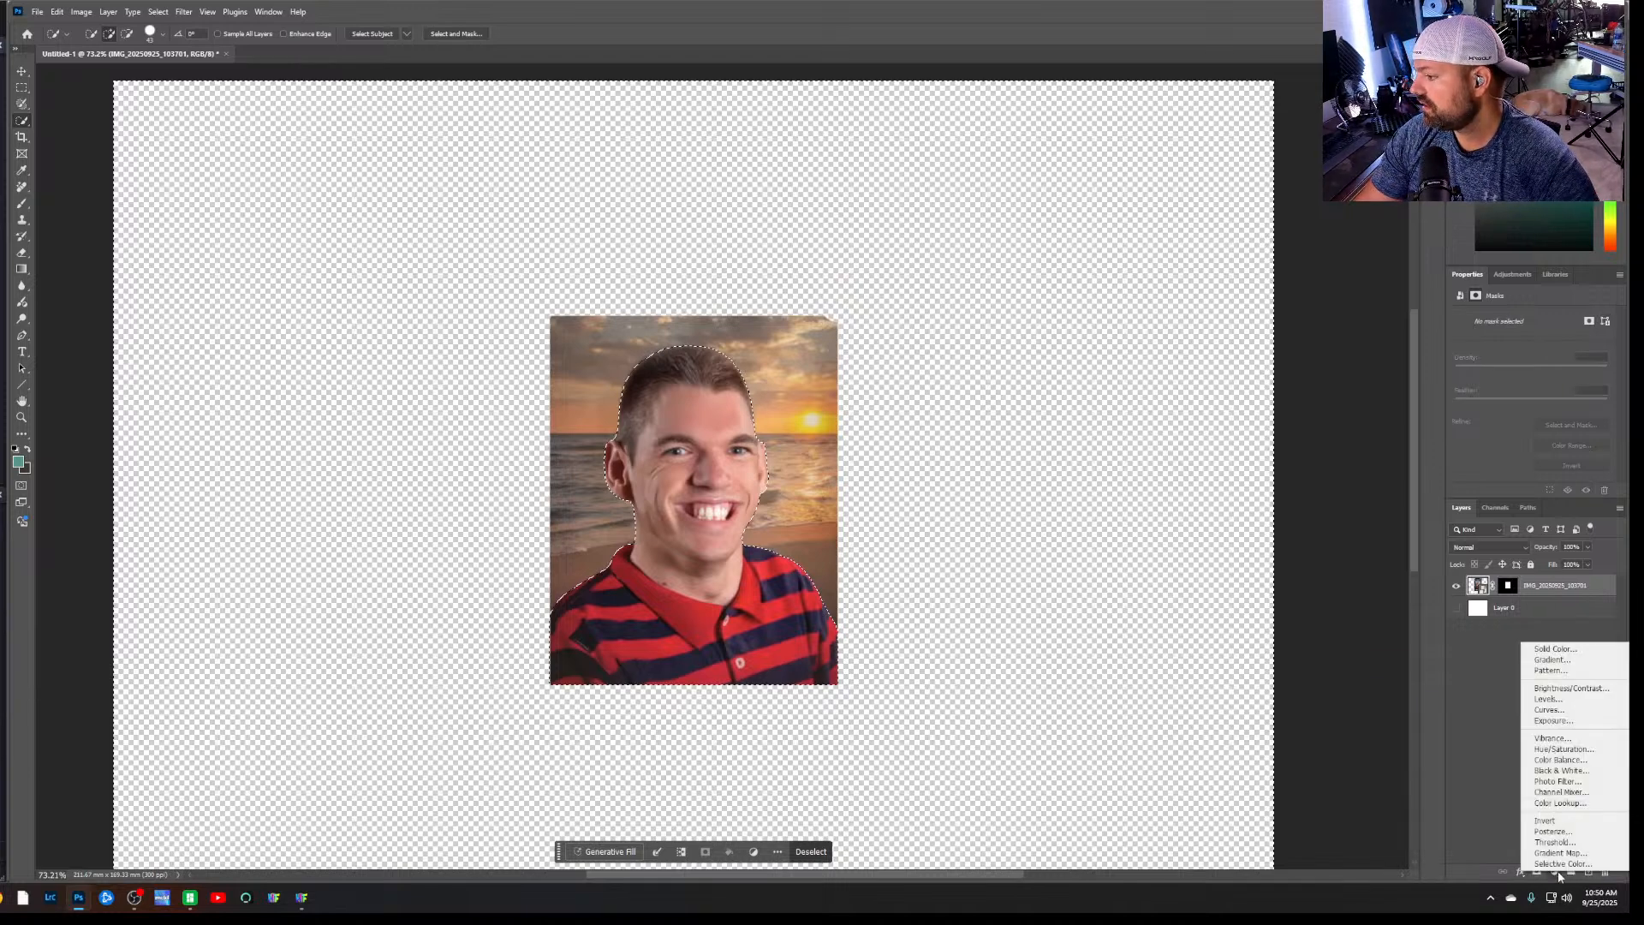
{"action": "left_click", "coordinate": [1580, 648]}
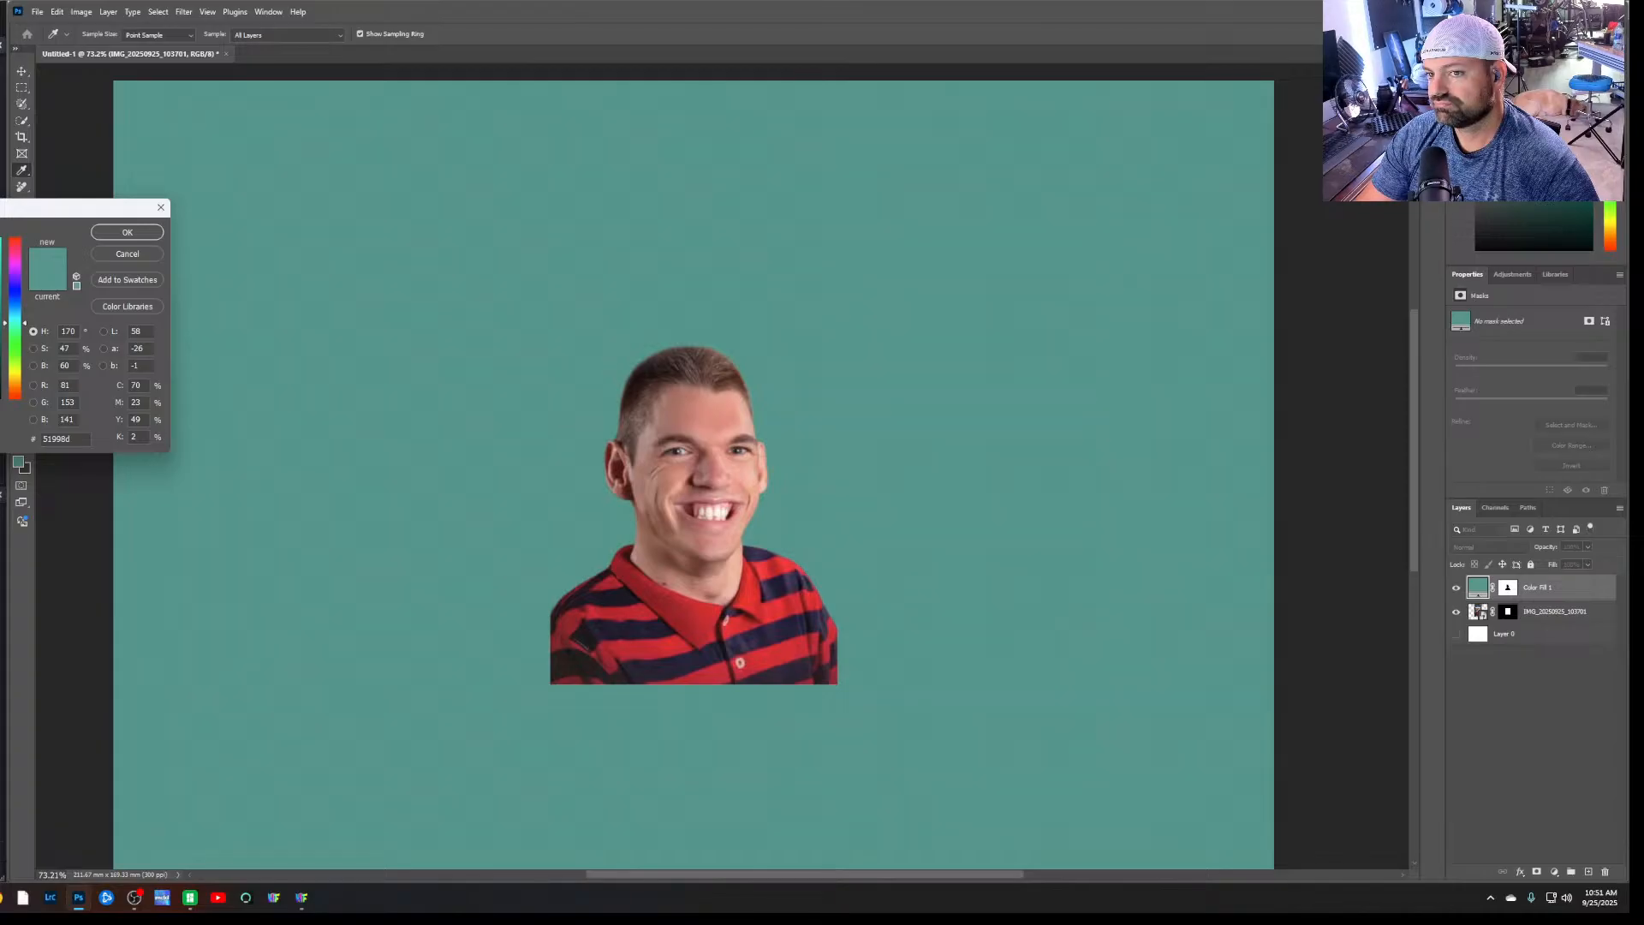
{"action": "left_click", "coordinate": [126, 254]}
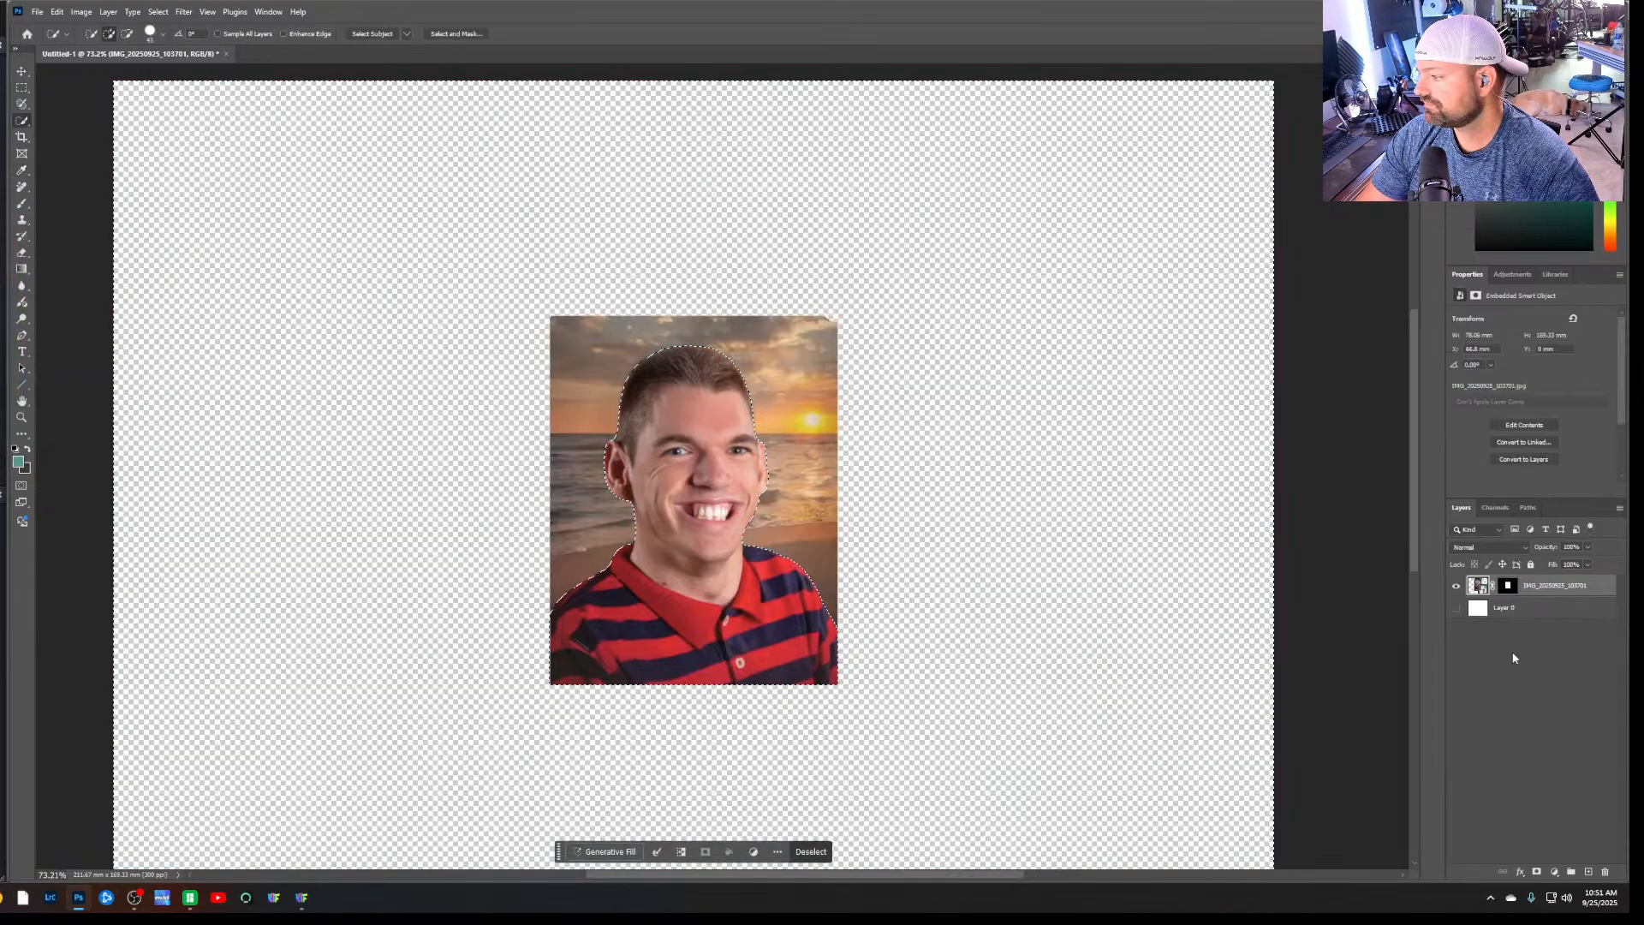
Add a Hue/Saturation adjustment layer masked to the background and lower its saturation until the background is grey
{"action": "left_click", "coordinate": [1554, 871]}
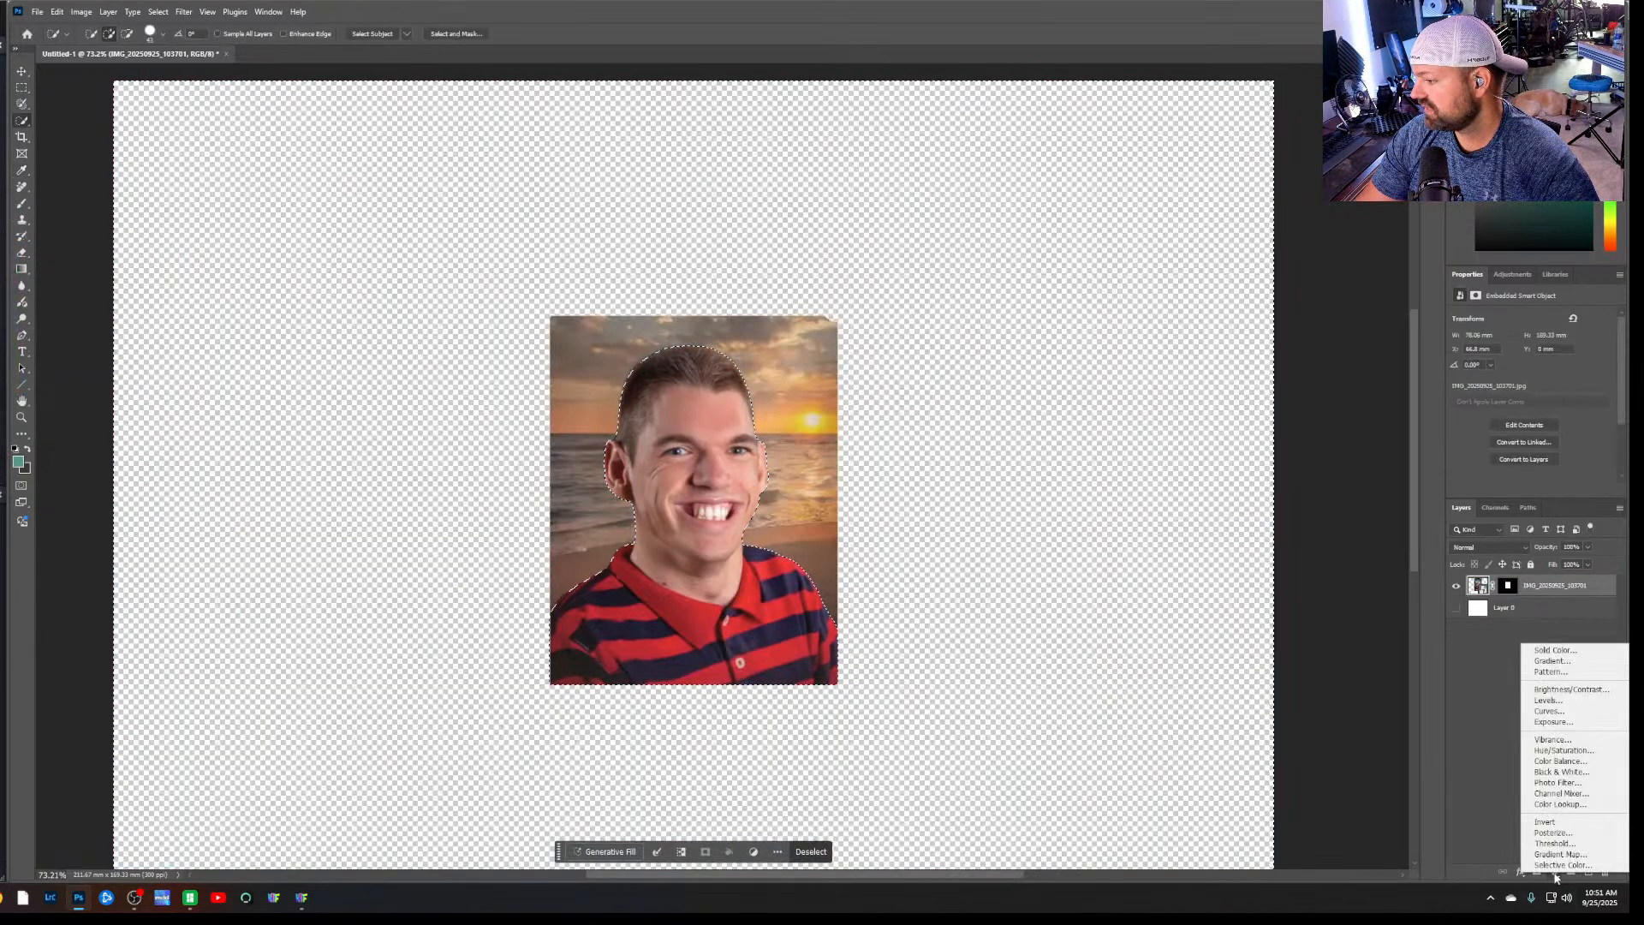
{"action": "left_click", "coordinate": [1563, 751]}
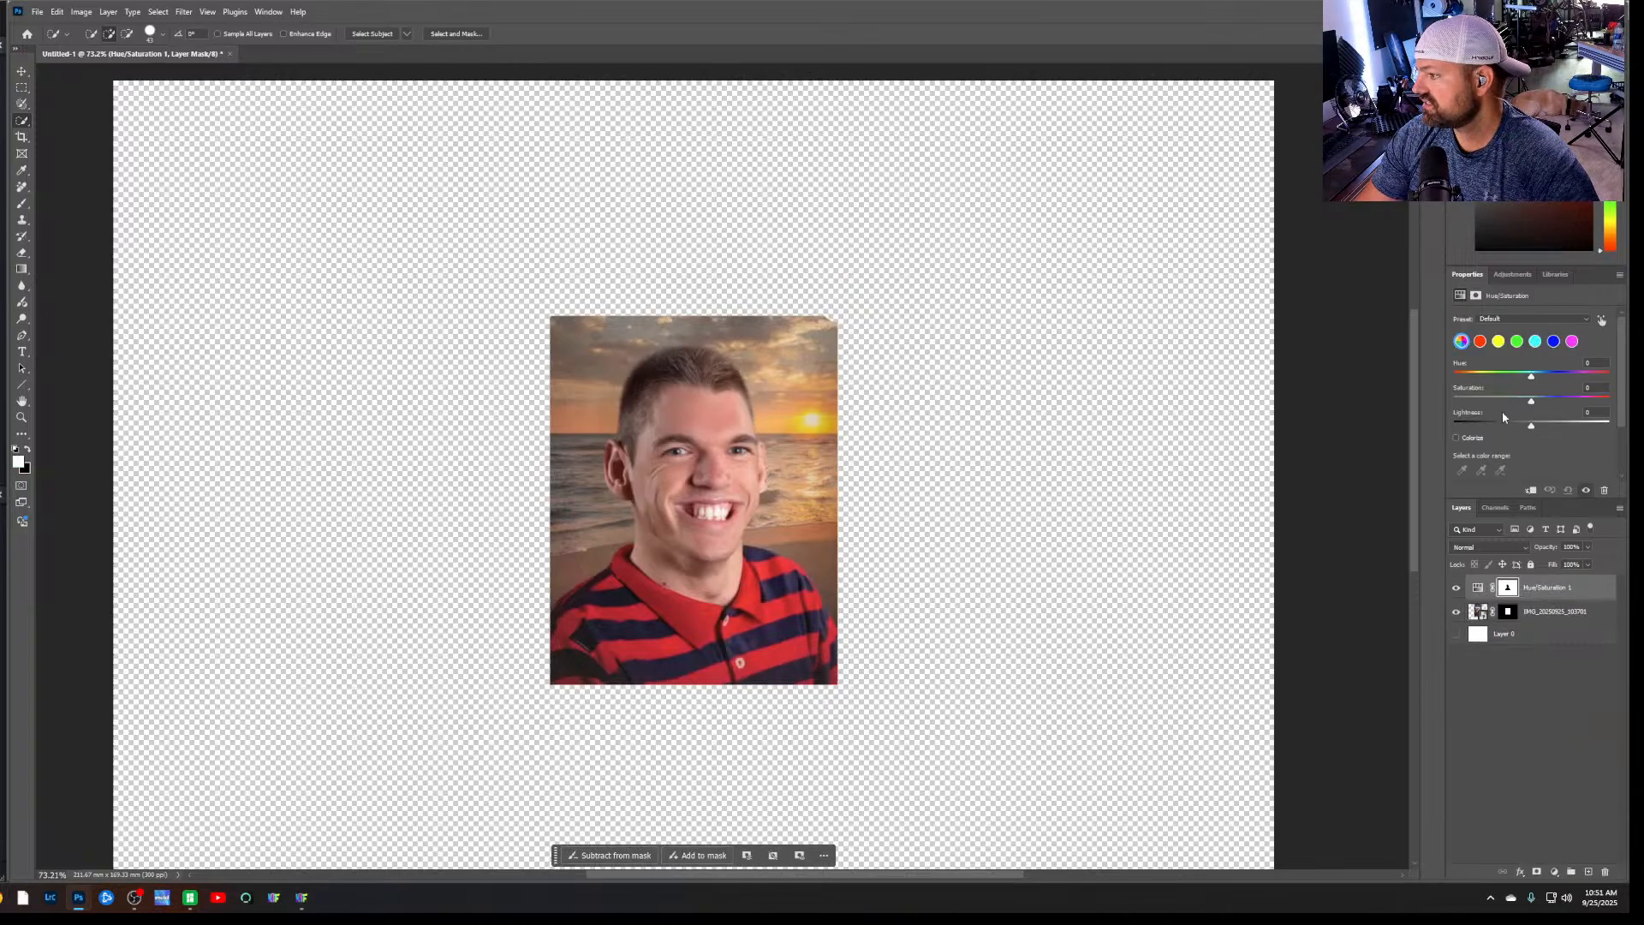
{"action": "left_click_drag", "start_coordinate": [1532, 399], "coordinate": [1456, 404]}
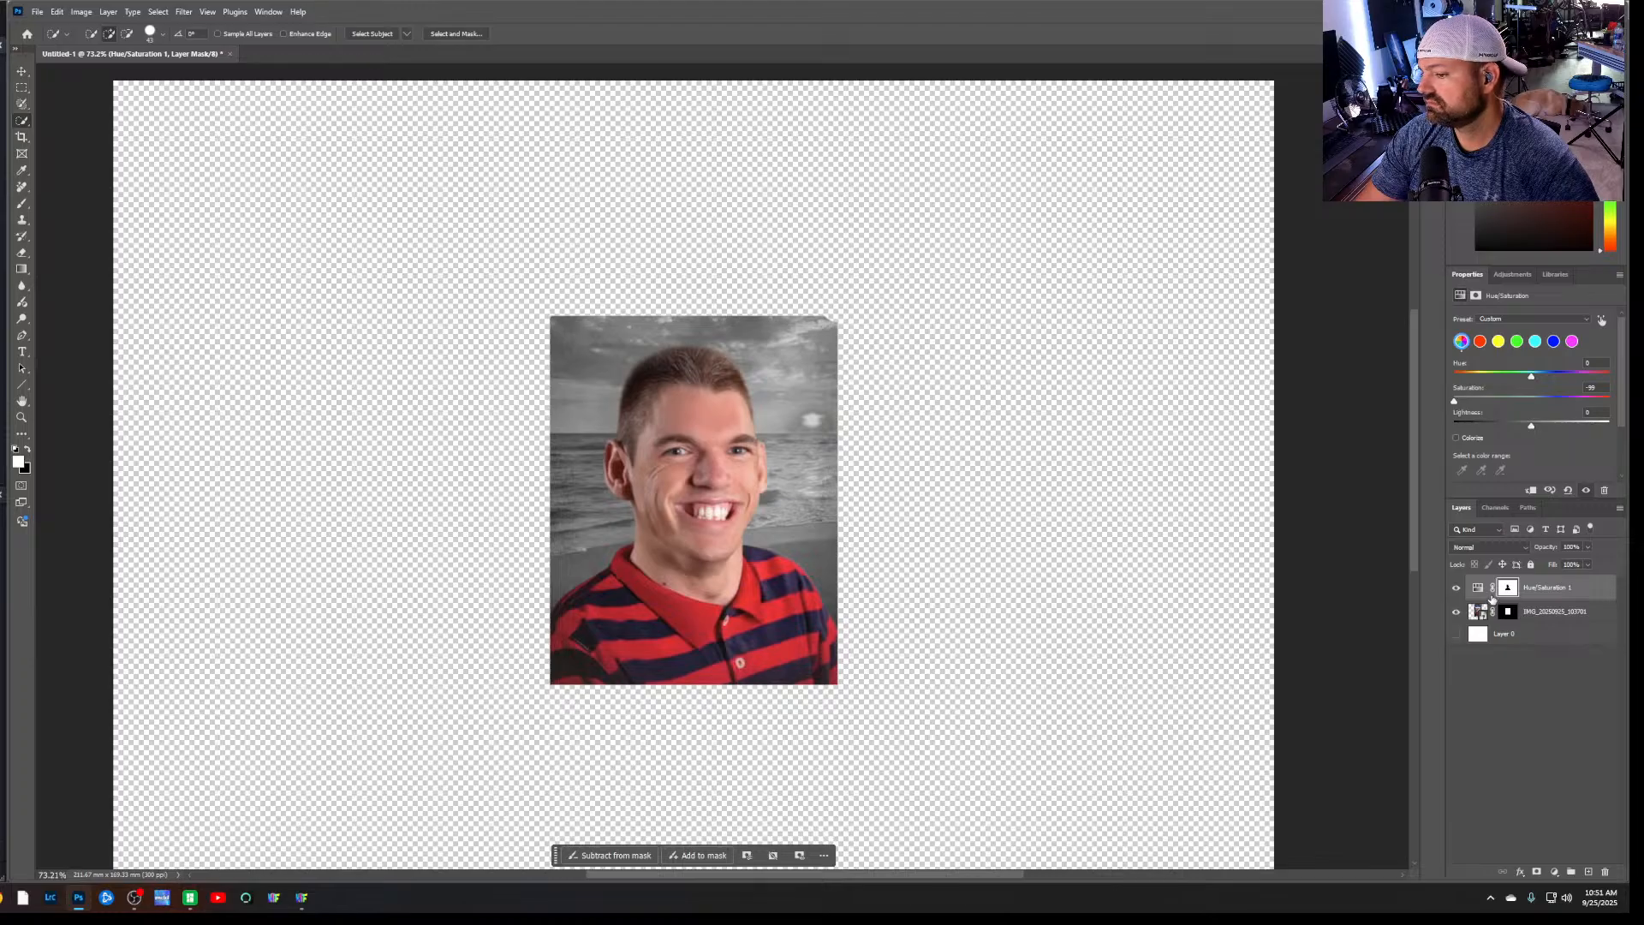
Delete the layer mask from the Hue/Saturation adjustment layer
{"action": "left_click", "coordinate": [1508, 590]}
{"action": "right_click", "coordinate": [1510, 592]}
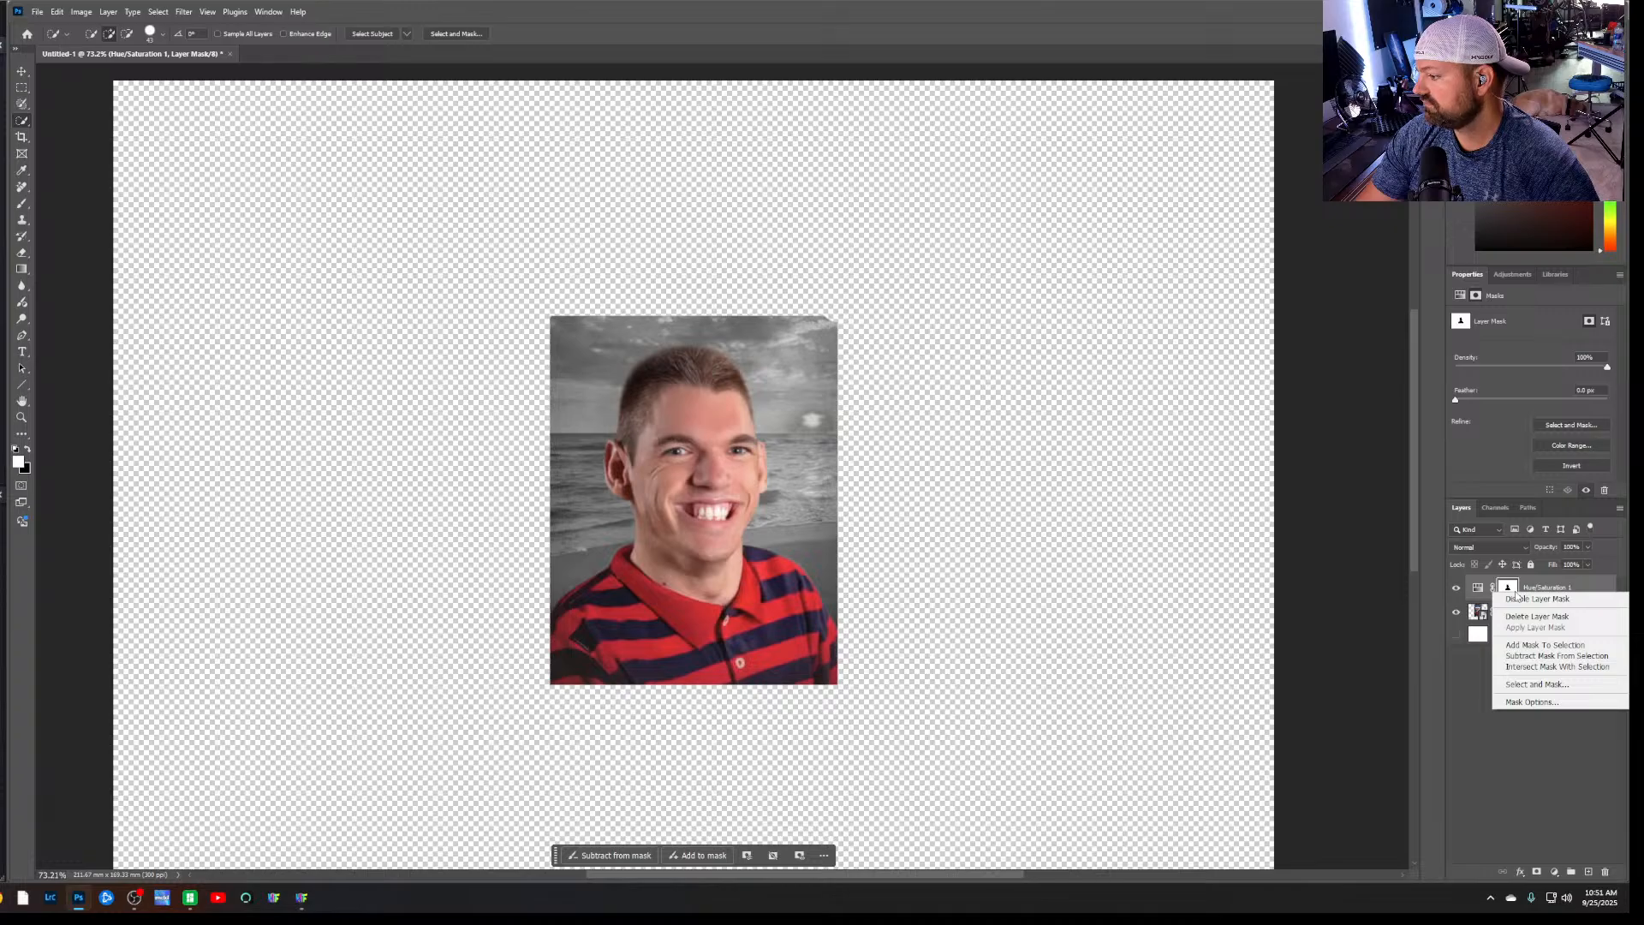
{"action": "left_click", "coordinate": [1514, 591]}
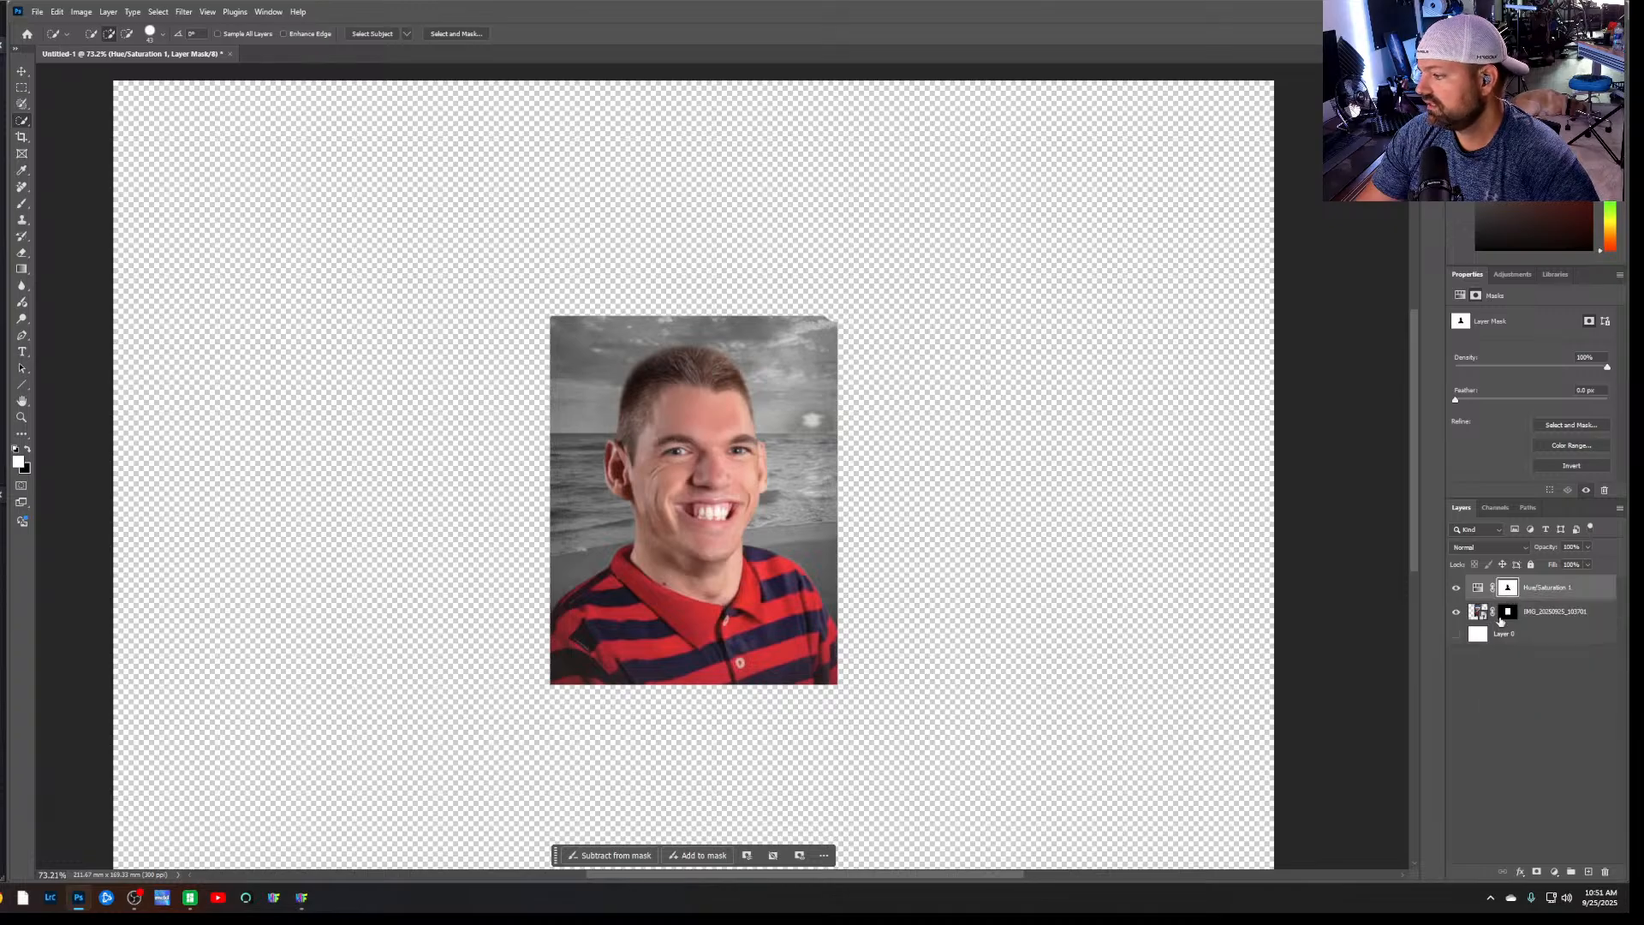
{"action": "left_click", "coordinate": [1473, 613]}
{"action": "left_click", "coordinate": [1507, 589]}
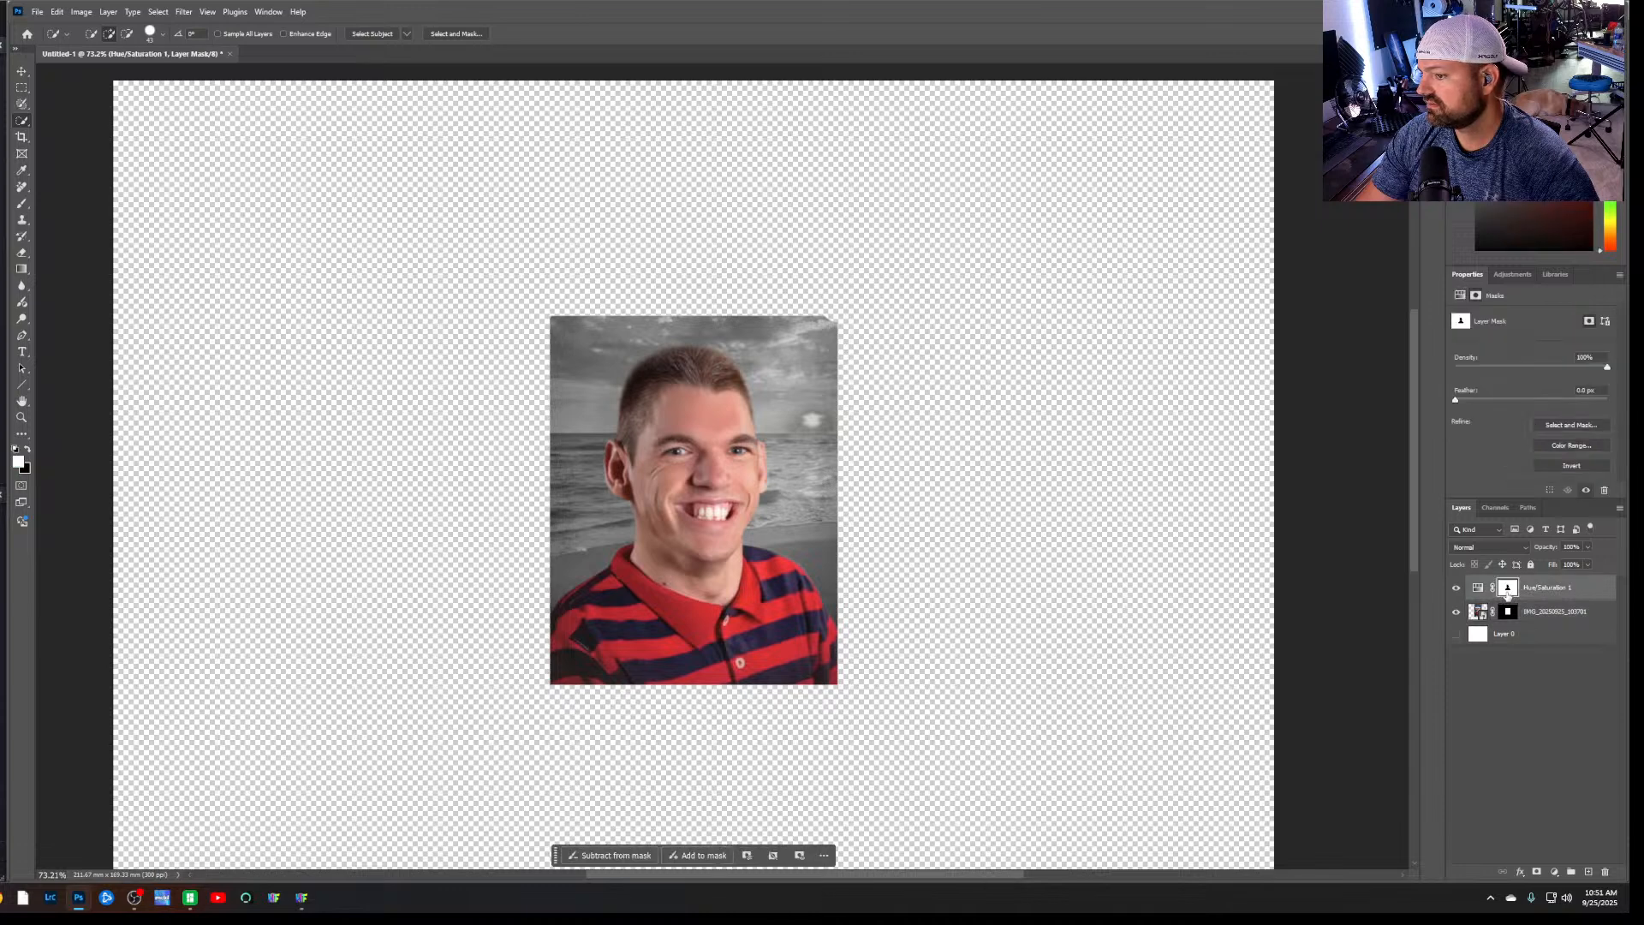
{"action": "right_click", "coordinate": [1507, 592]}
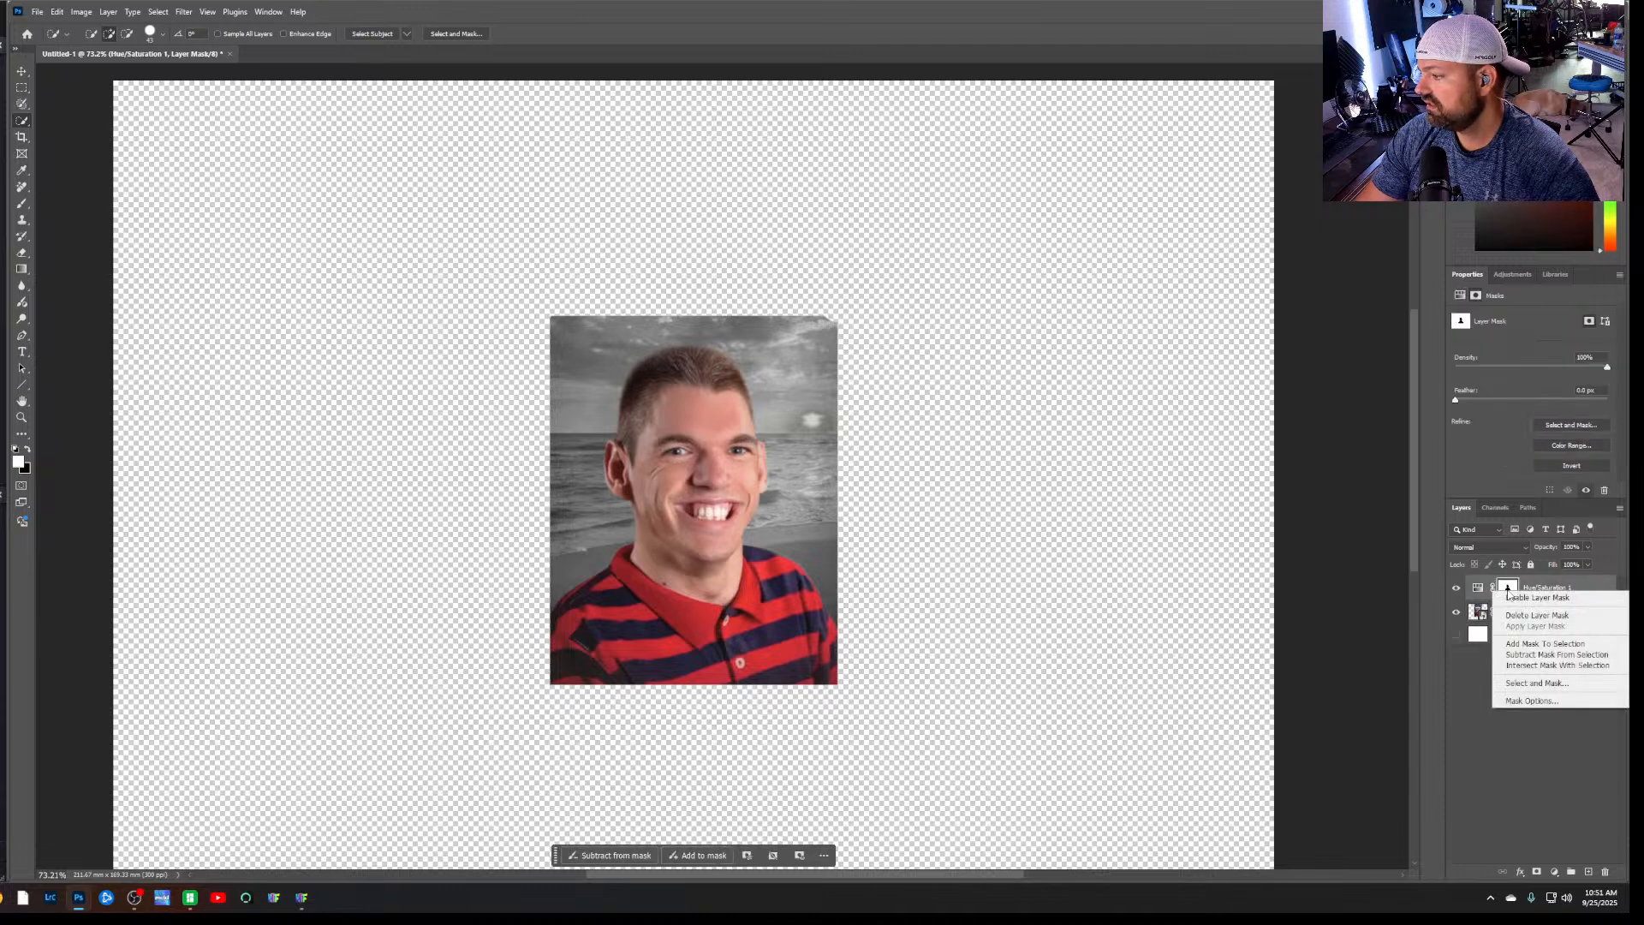
{"action": "left_click", "coordinate": [1540, 616]}
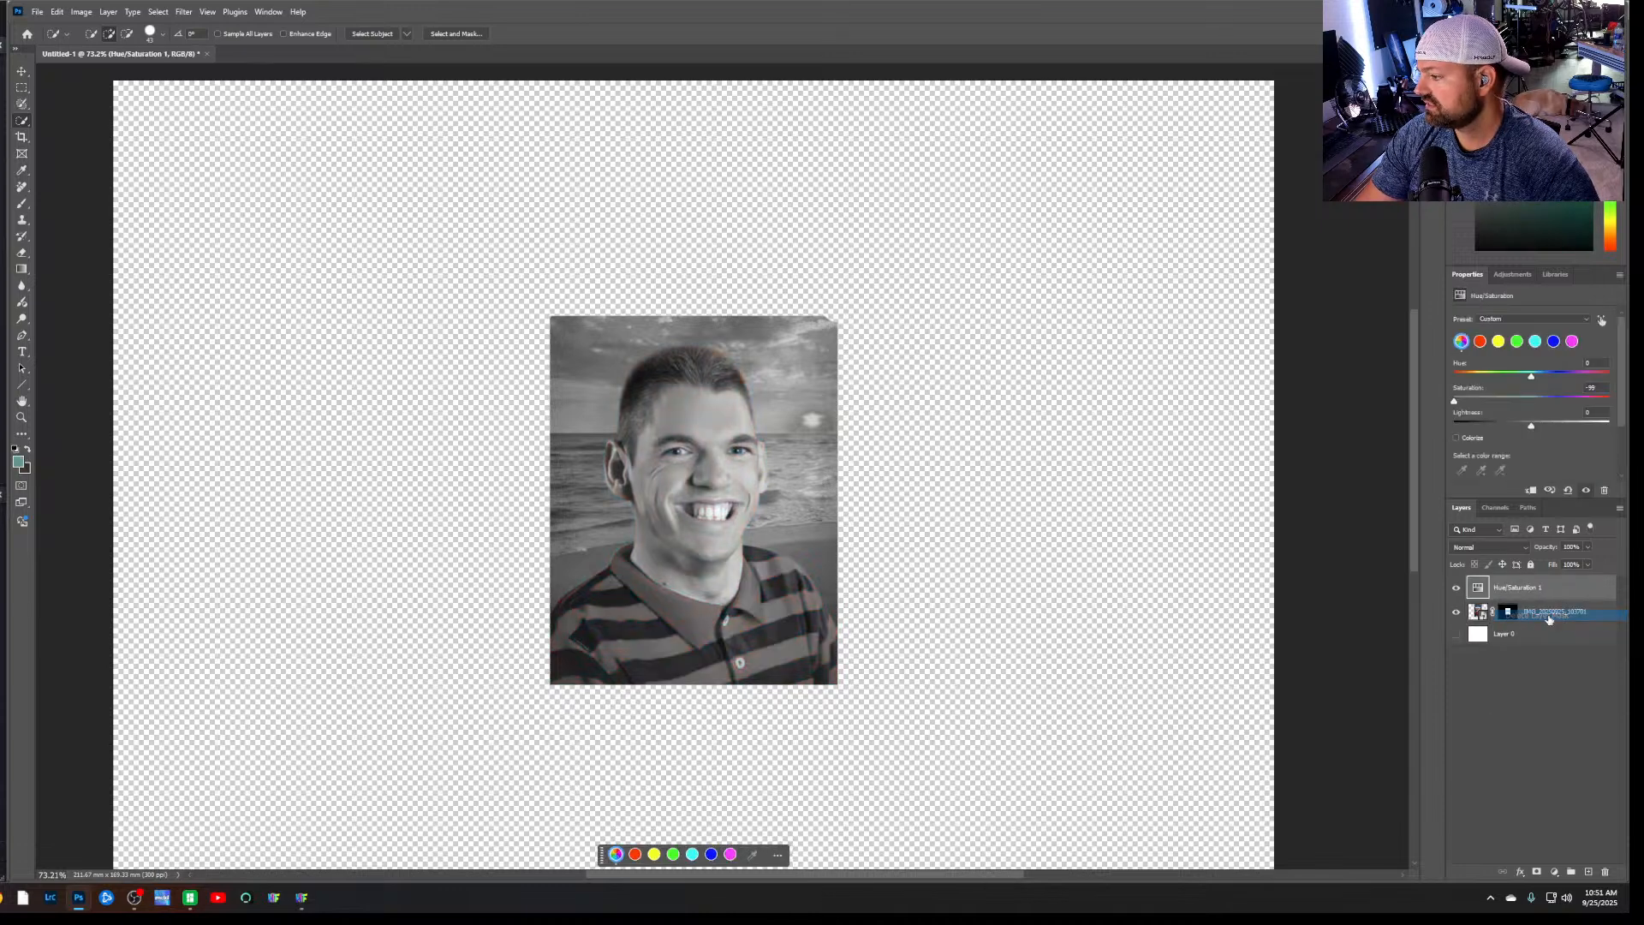
Select the man on the photo layer with Select Subject and mask the Hue/Saturation layer to that selection
{"action": "left_click", "coordinate": [1473, 613]}
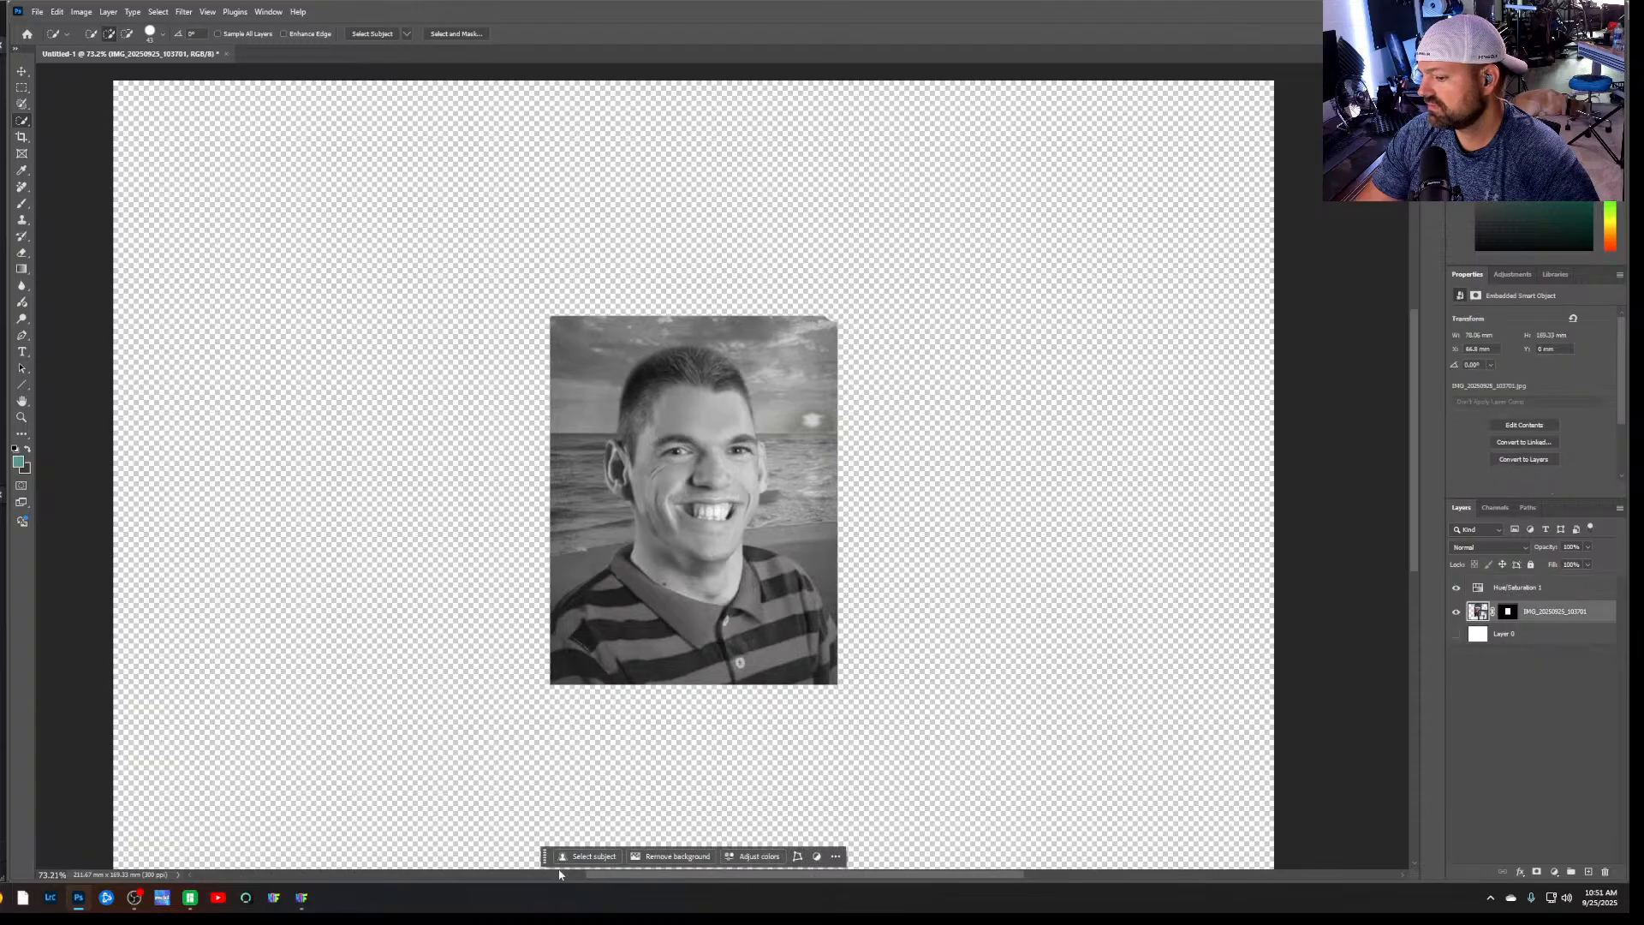
{"action": "left_click", "coordinate": [590, 856]}
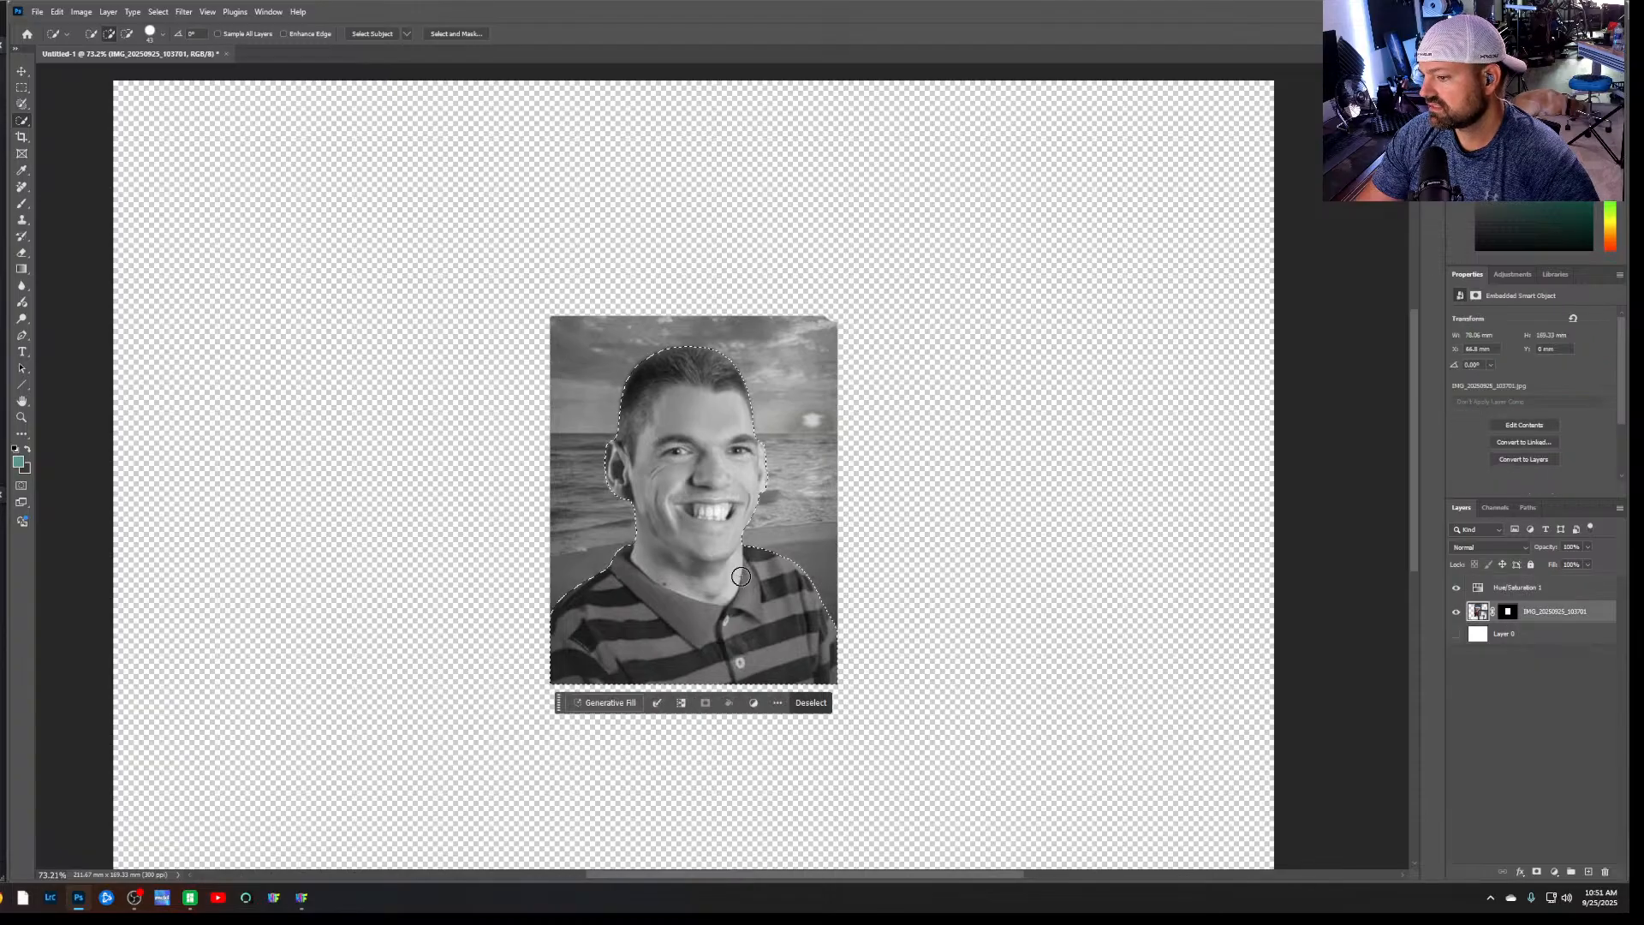
{"action": "left_click", "coordinate": [1533, 588]}
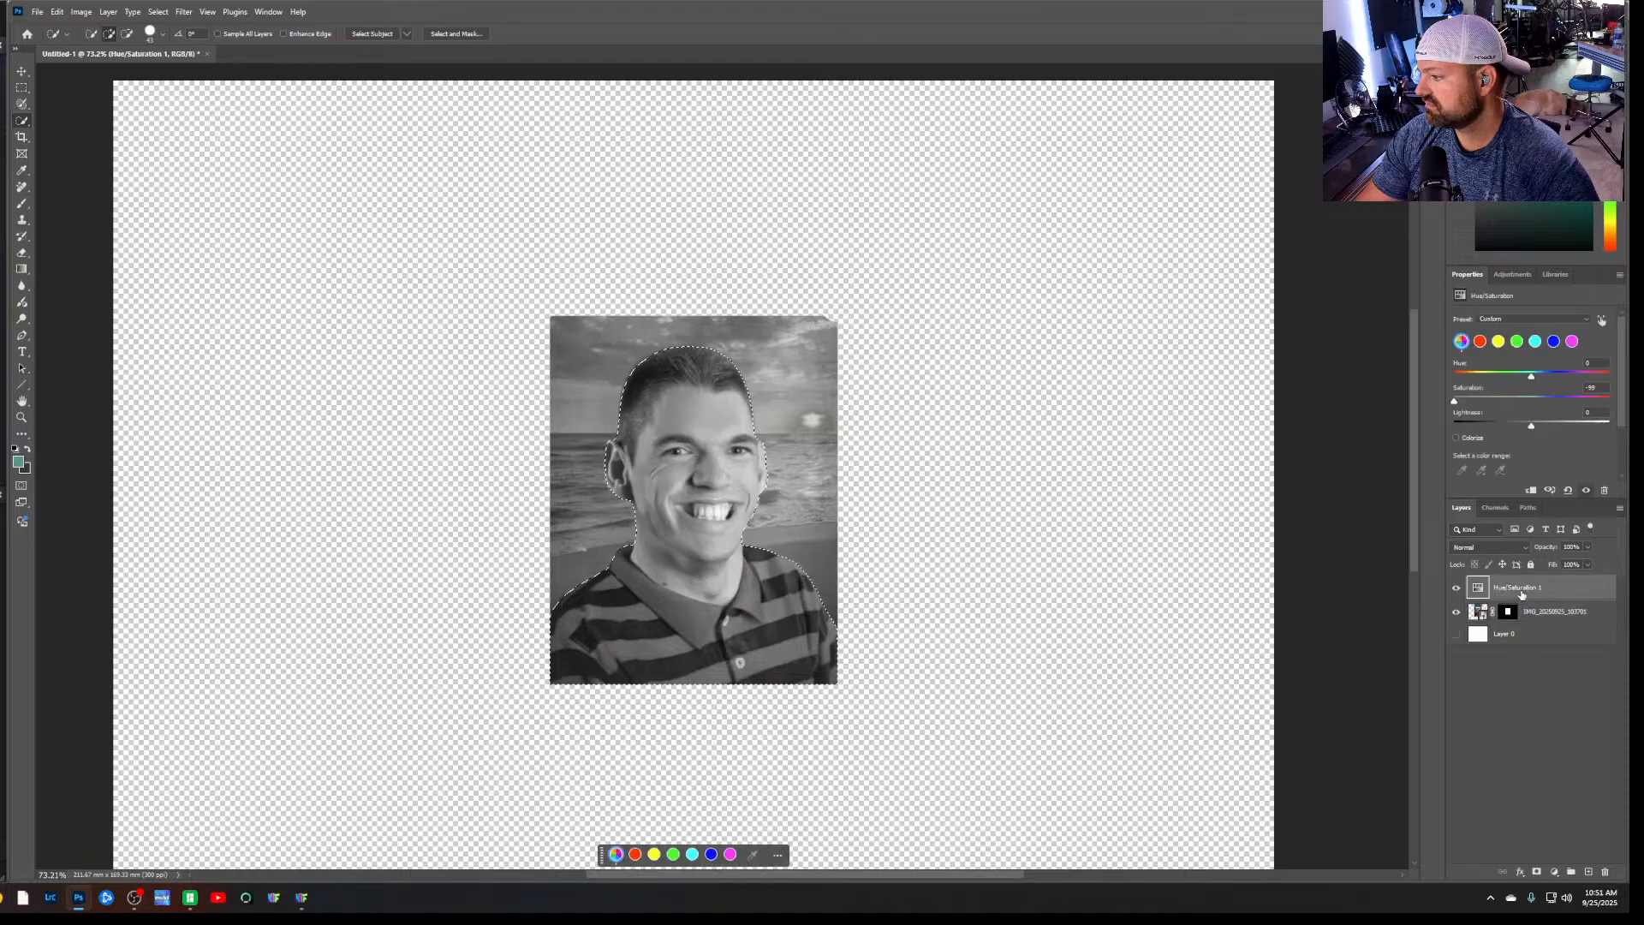
{"action": "left_click", "coordinate": [1537, 872]}
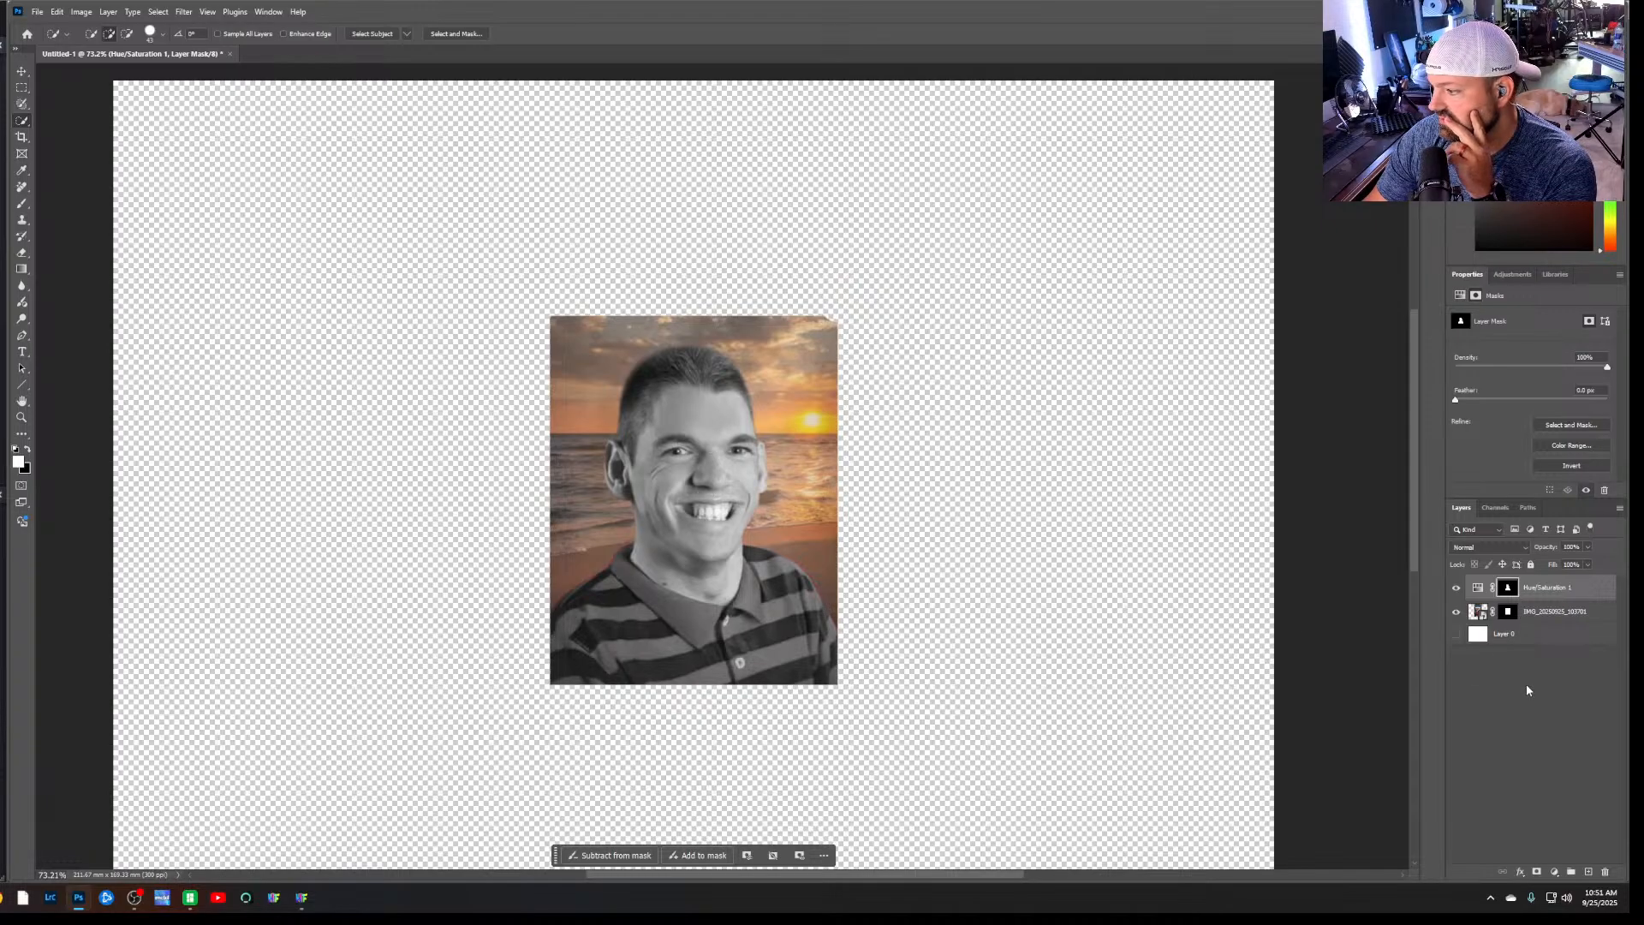
Export the picture as a PNG named "Org Image B&W" in the Hueforge folder
{"action": "left_click", "coordinate": [40, 12]}
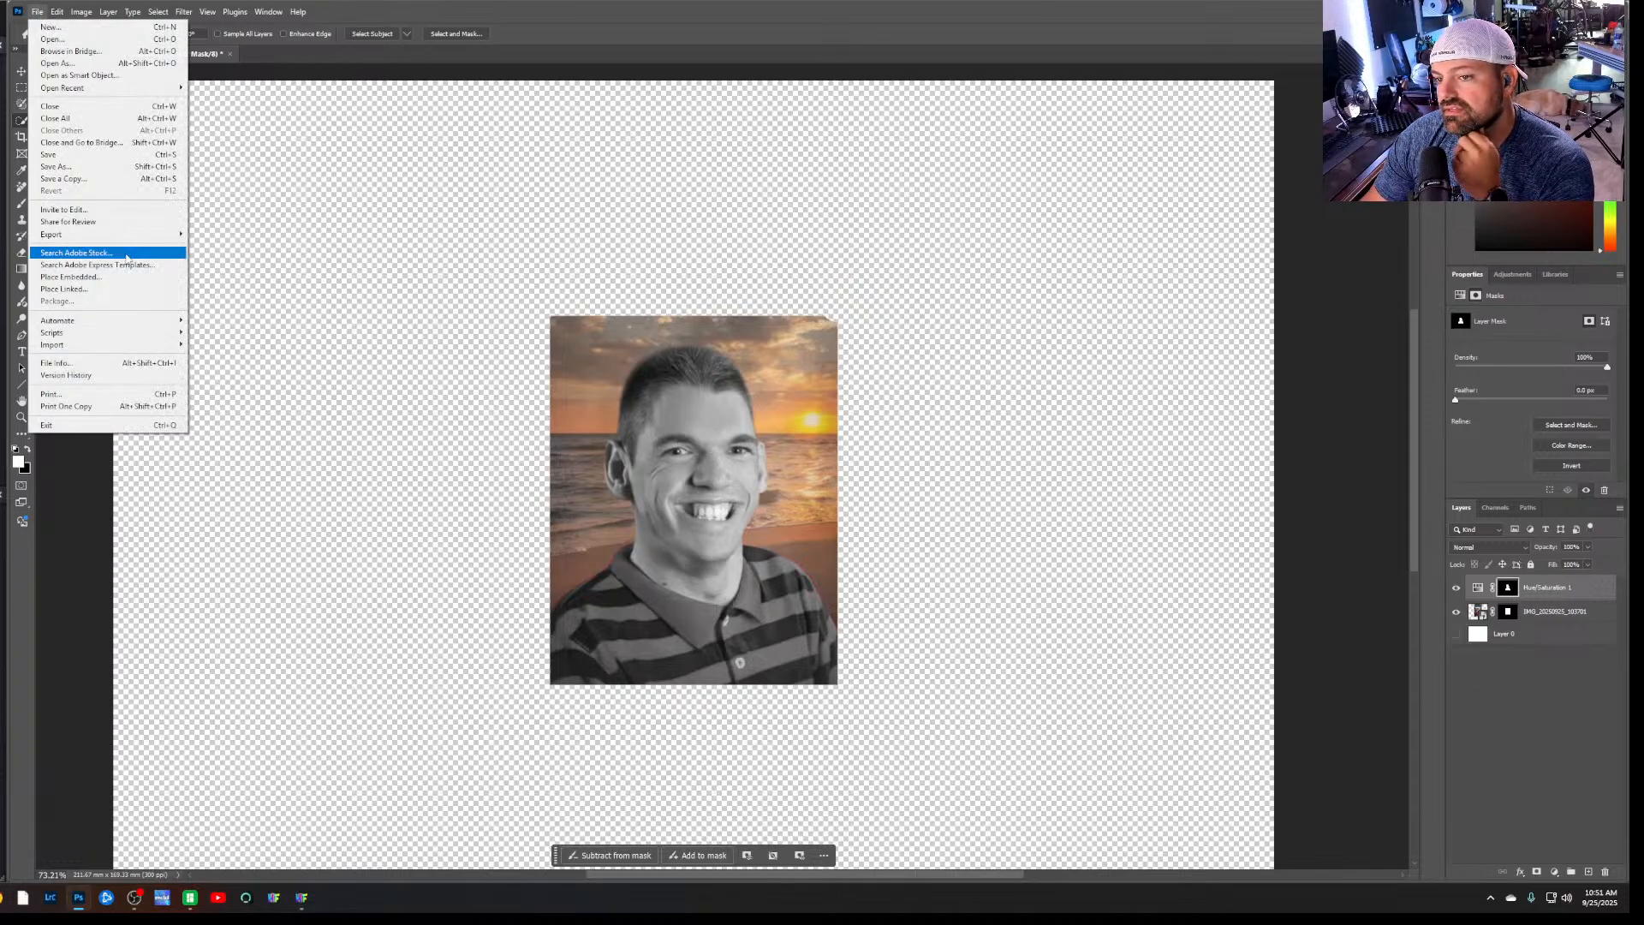
{"action": "mouse_move", "coordinate": [128, 234]}
{"action": "left_click", "coordinate": [224, 247]}
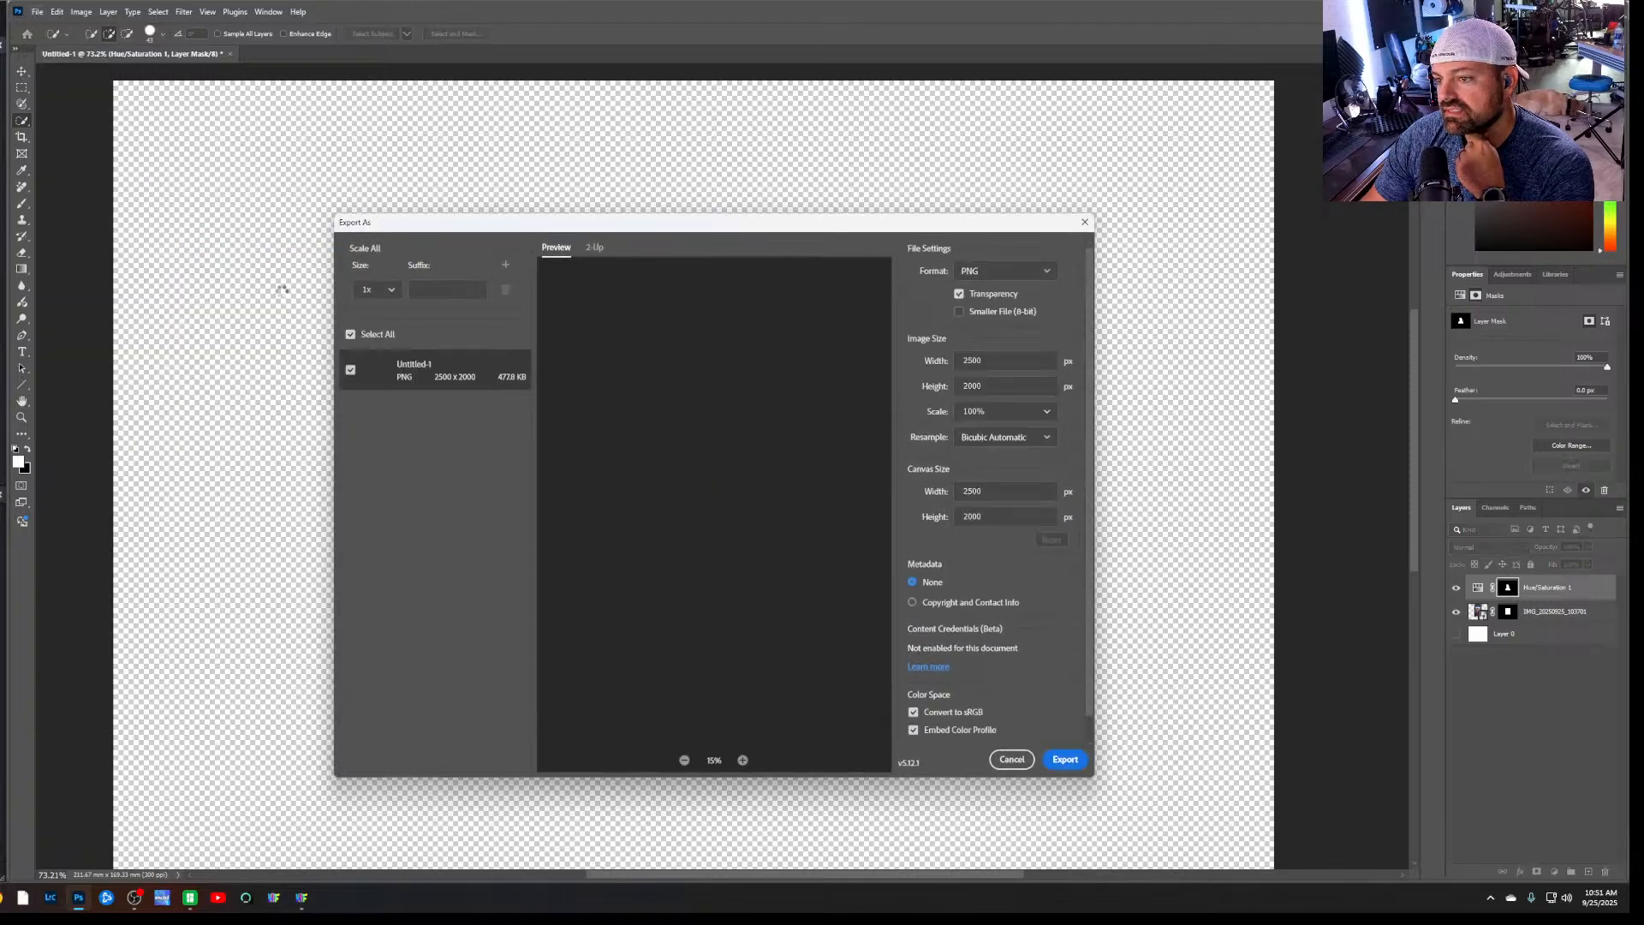
{"action": "left_click", "coordinate": [1064, 759]}
{"action": "left_click", "coordinate": [482, 347]}
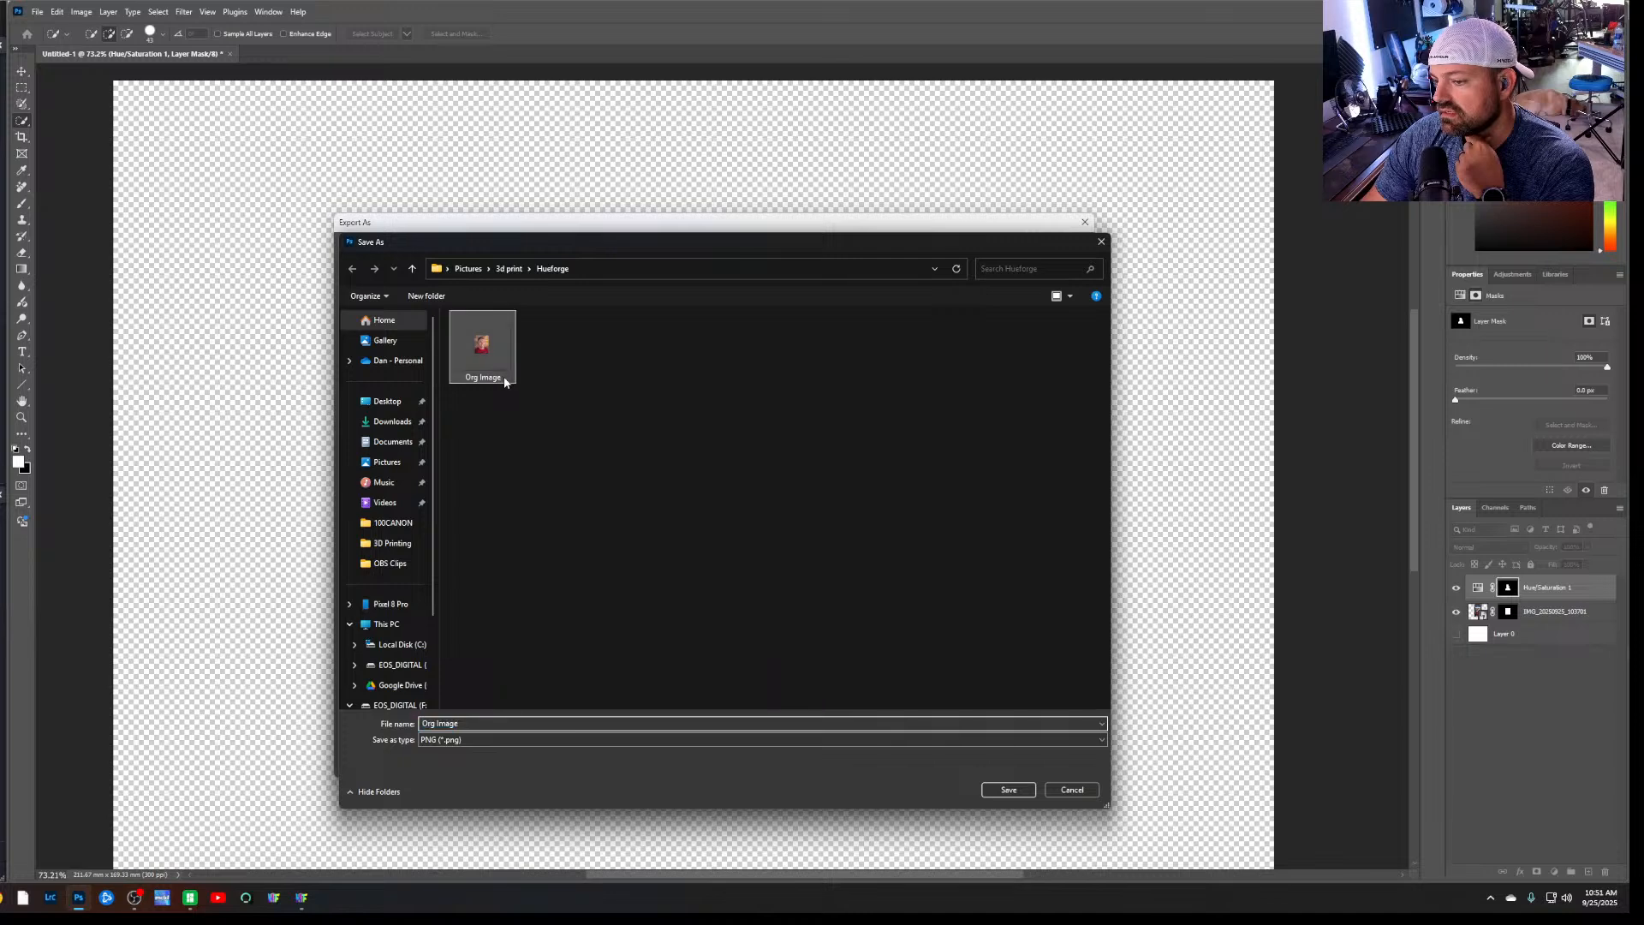
{"action": "left_click", "coordinate": [496, 722]}
{"action": "left_click", "coordinate": [497, 722]}
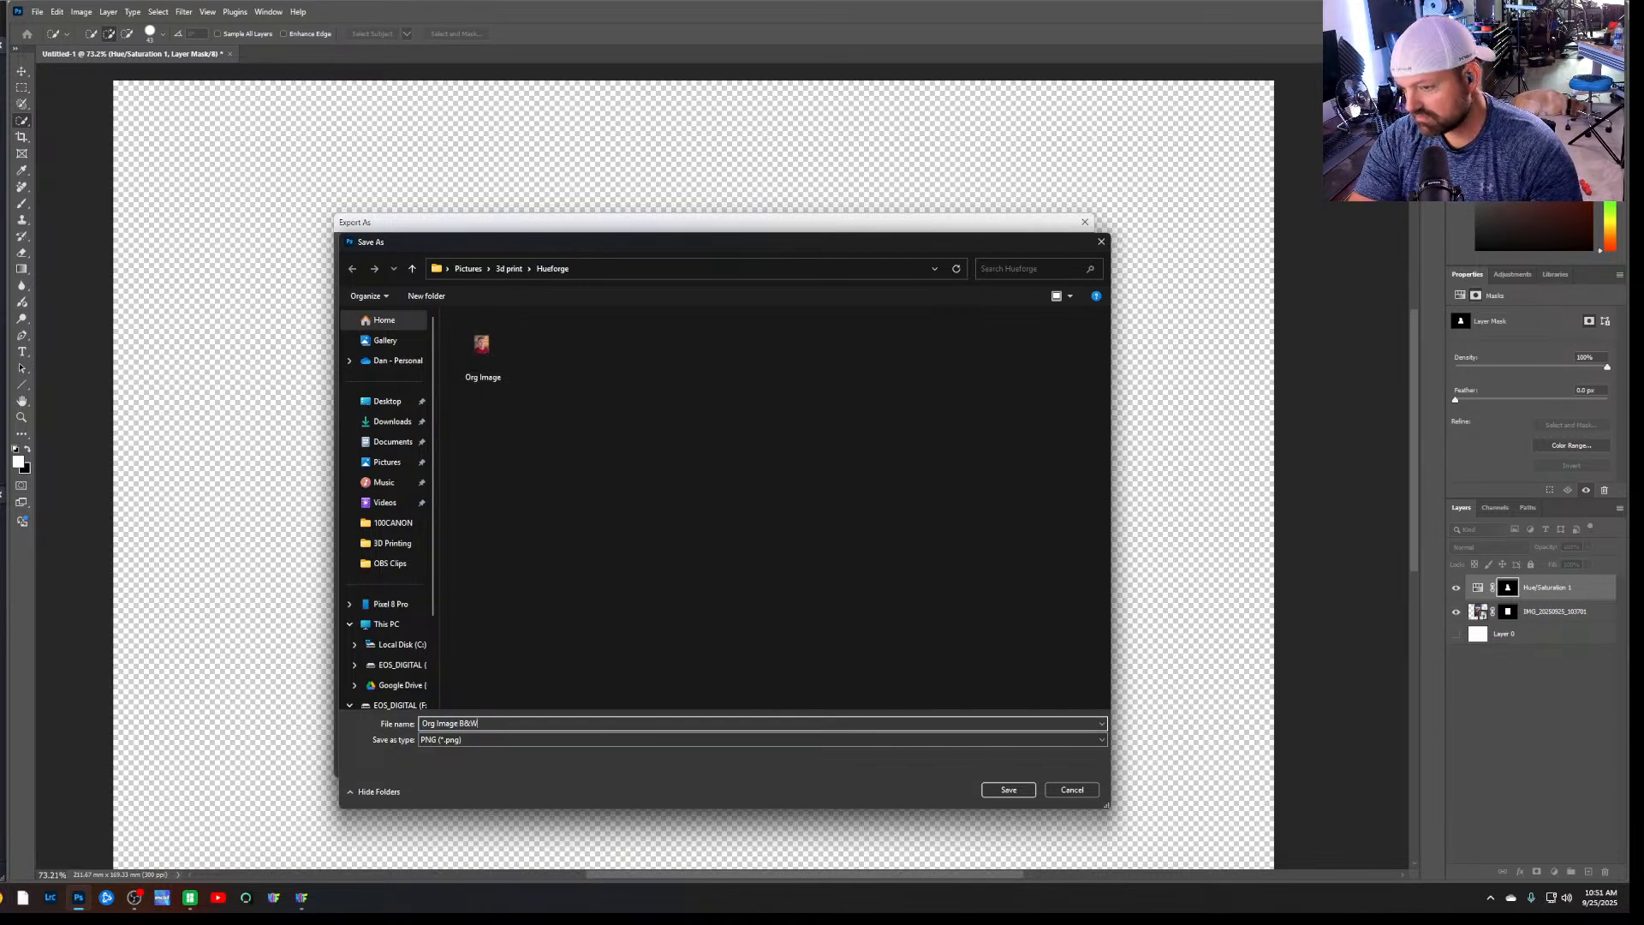
{"action": "key", "text": "Return"}
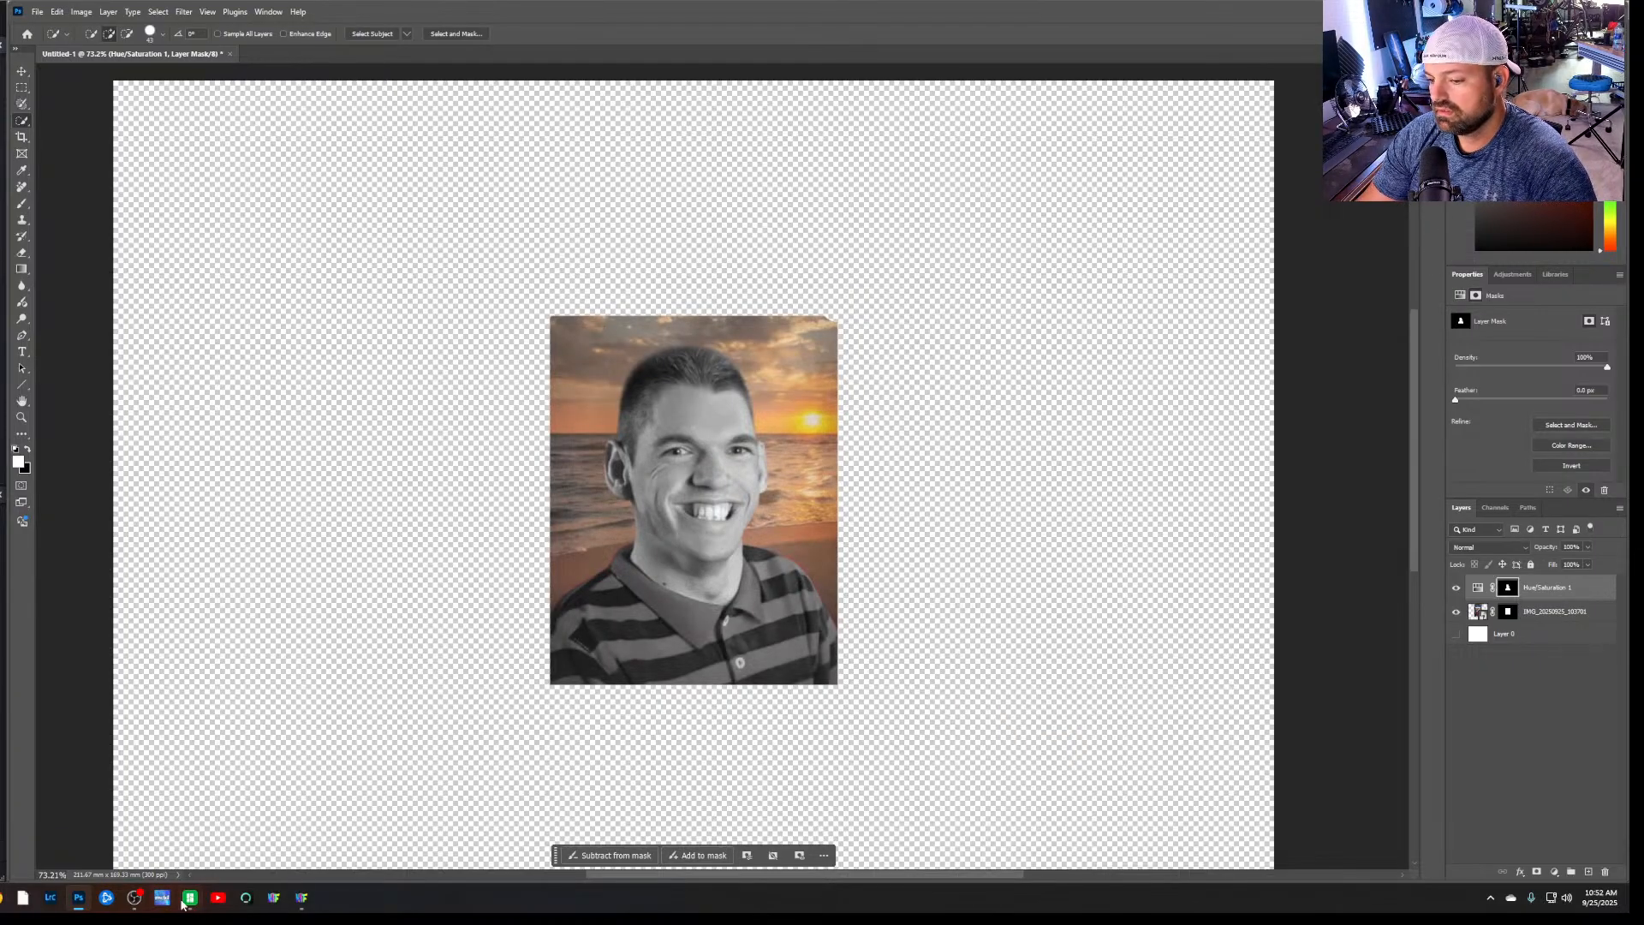
Switch to HueForge and load Org Image B&W into the current project
{"action": "left_click", "coordinate": [307, 900]}
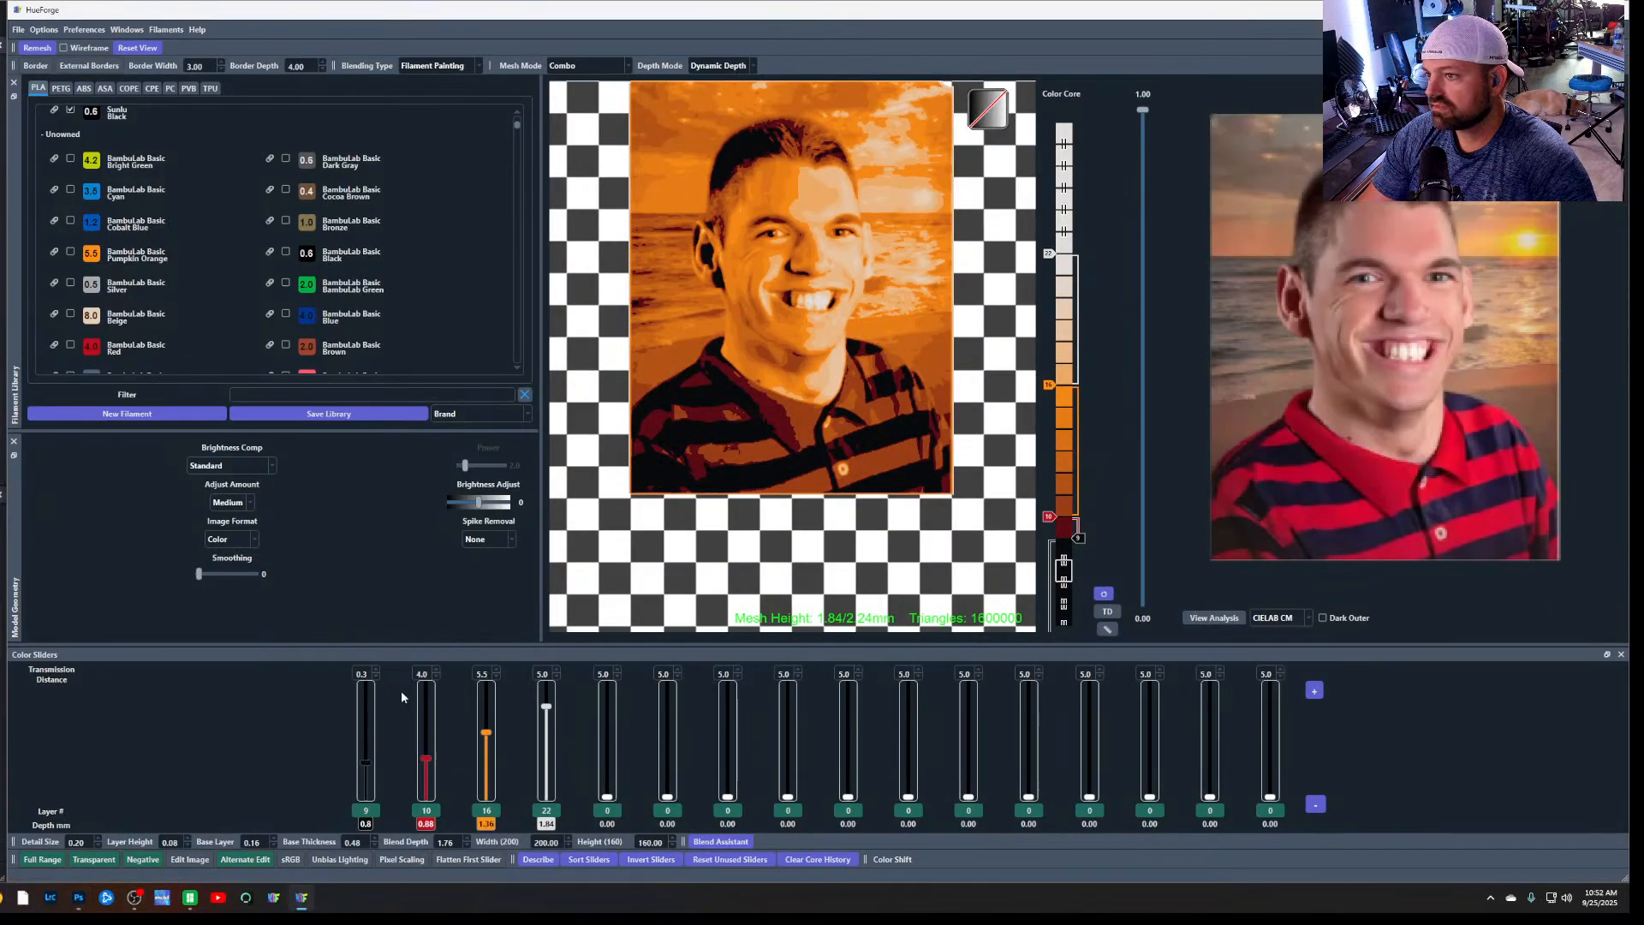
{"action": "left_click", "coordinate": [4, 897]}
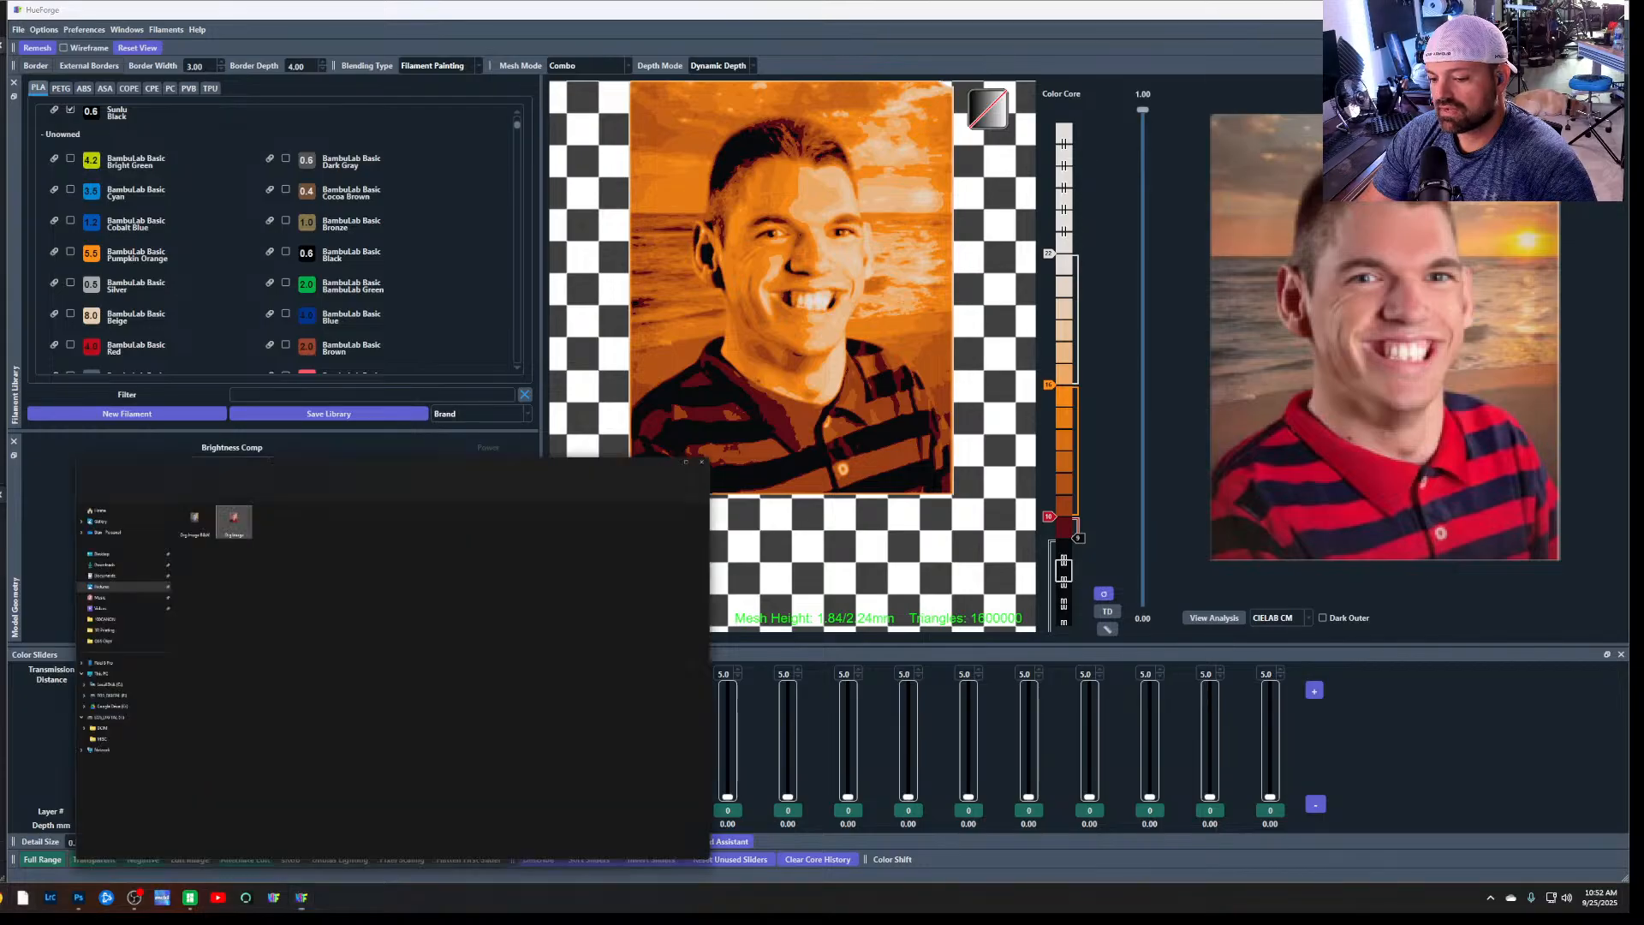
{"action": "left_click_drag", "start_coordinate": [399, 210], "coordinate": [1492, 439]}
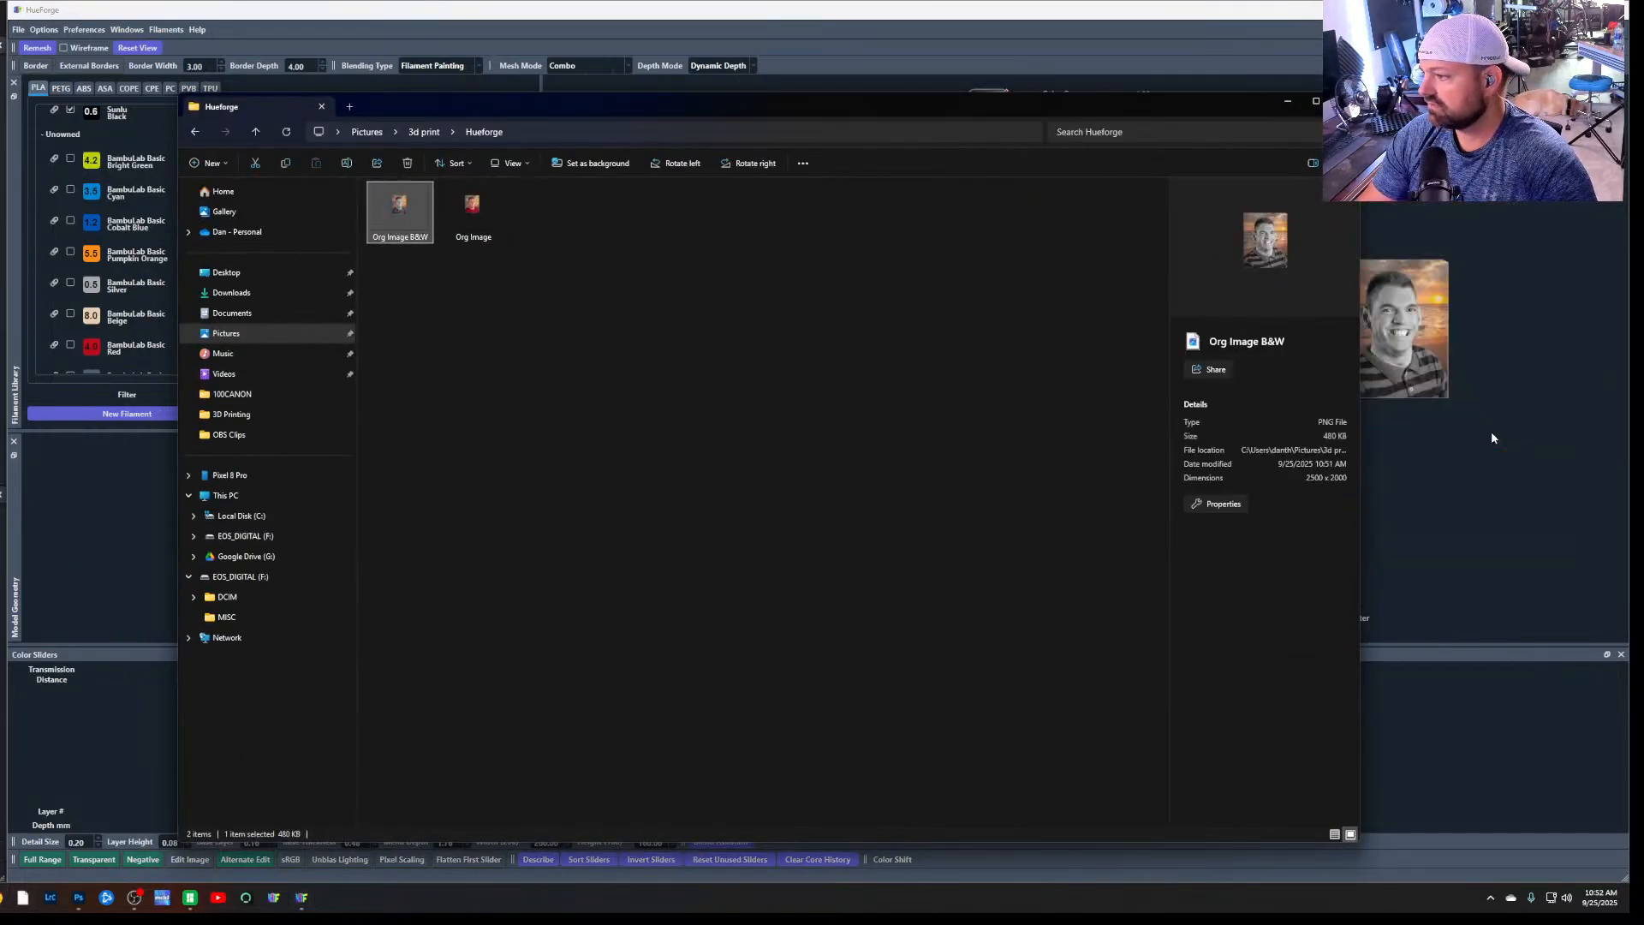
{"action": "left_click", "coordinate": [1493, 438]}
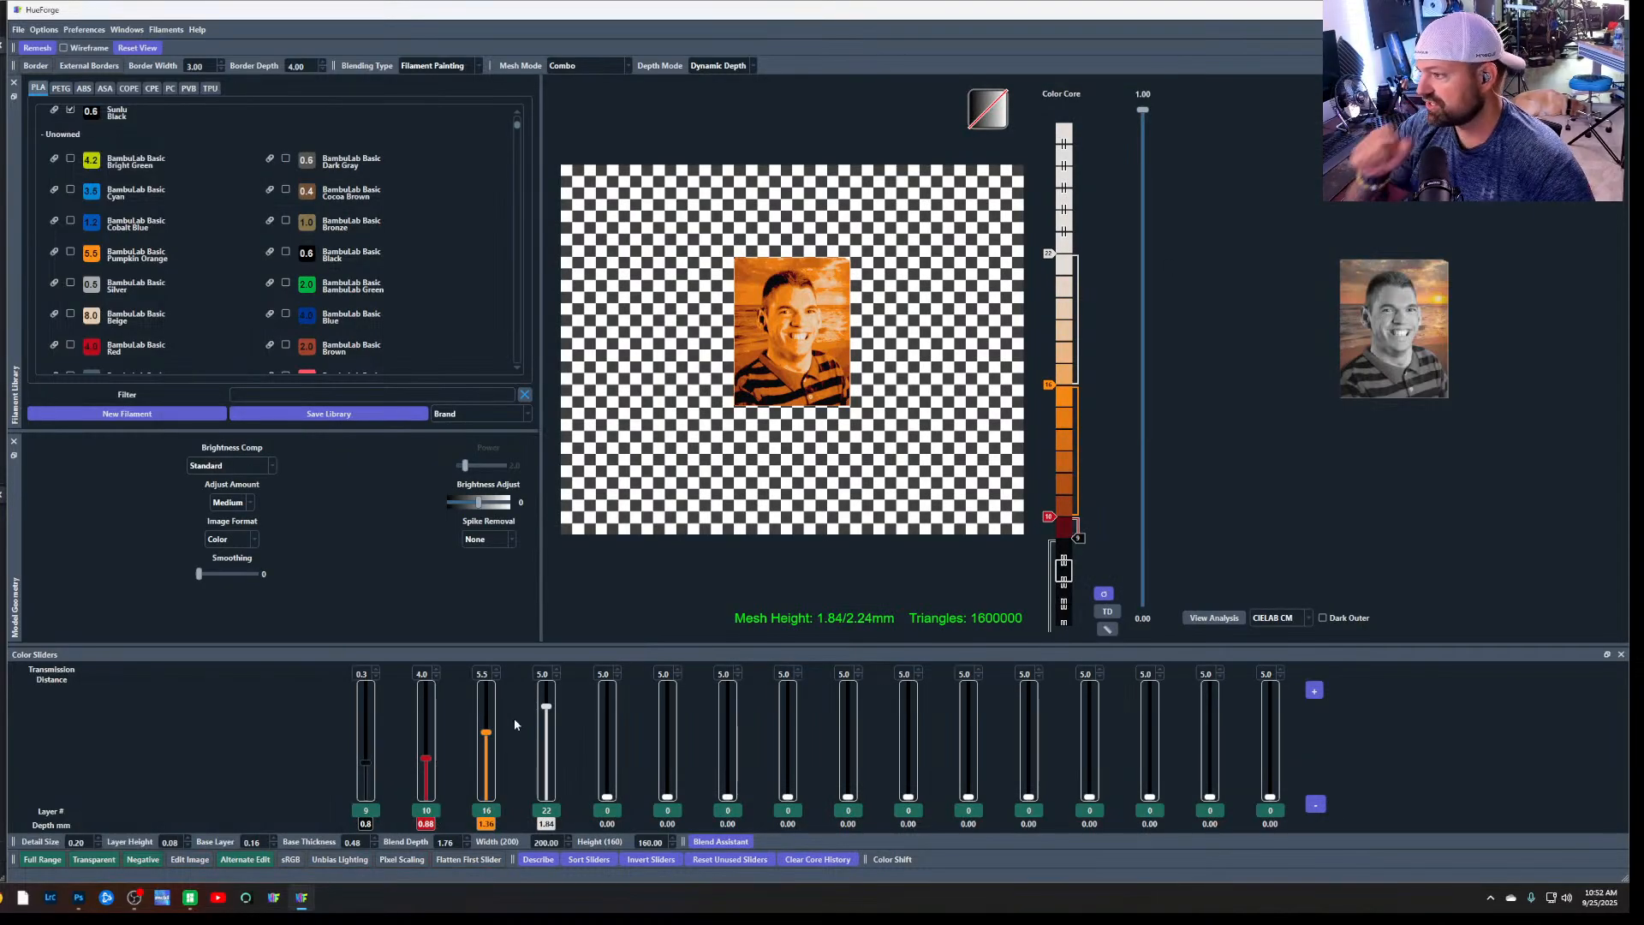
Close the modified project without saving and load Org Image B&W into a fresh one
{"action": "left_click", "coordinate": [19, 31]}
{"action": "left_click", "coordinate": [28, 45]}
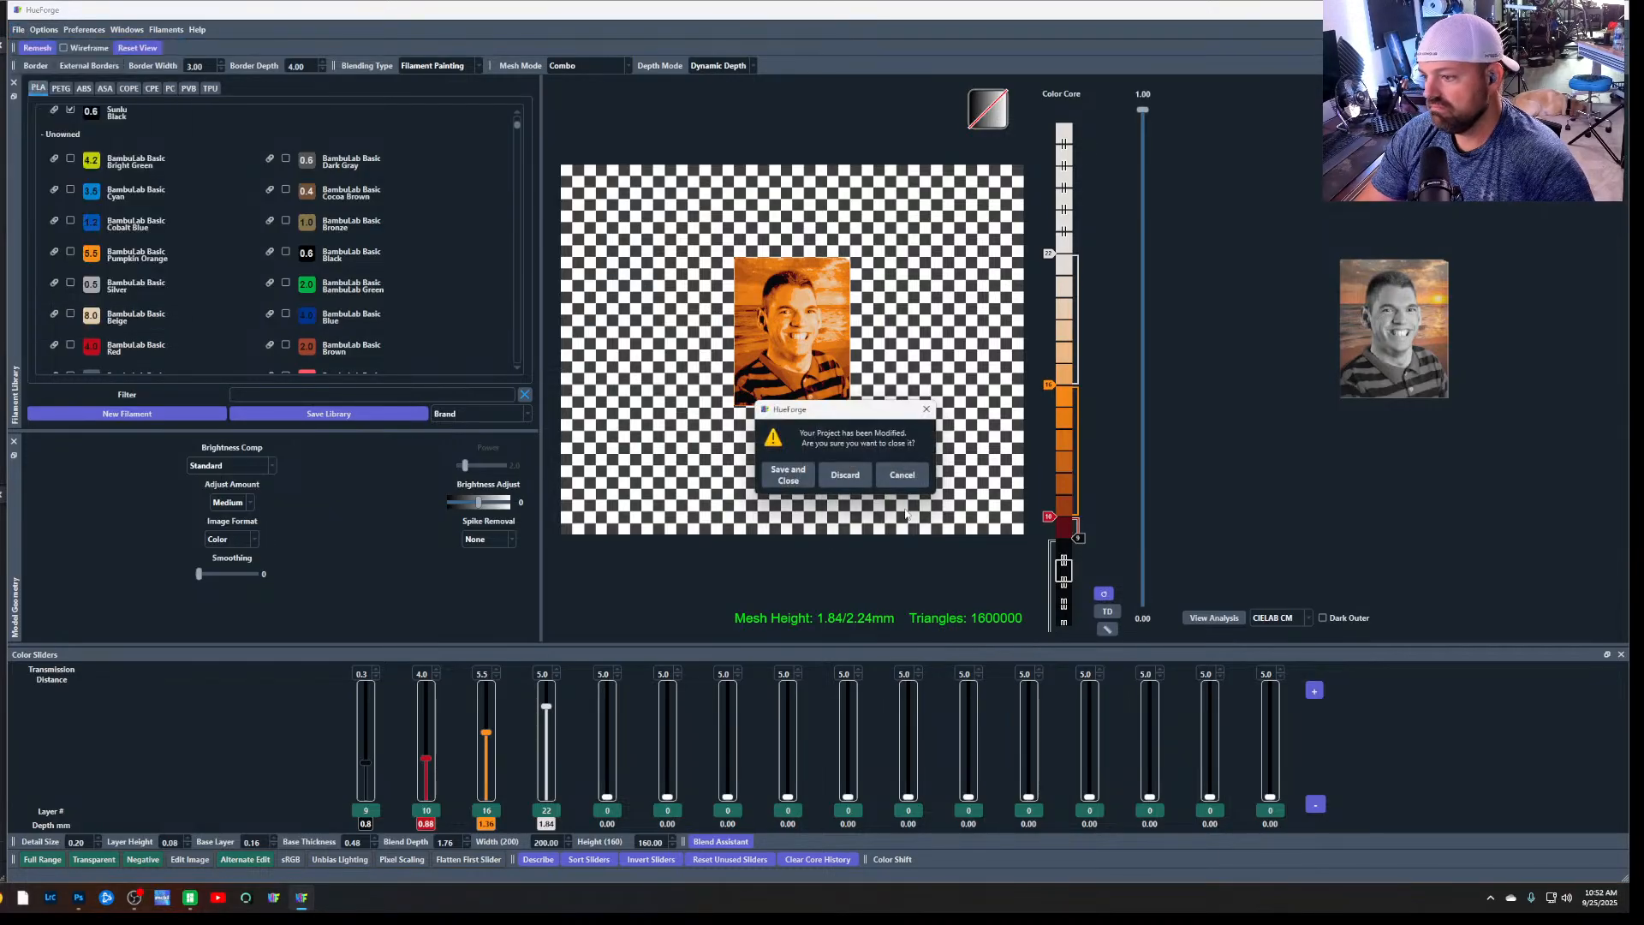
{"action": "left_click", "coordinate": [845, 475]}
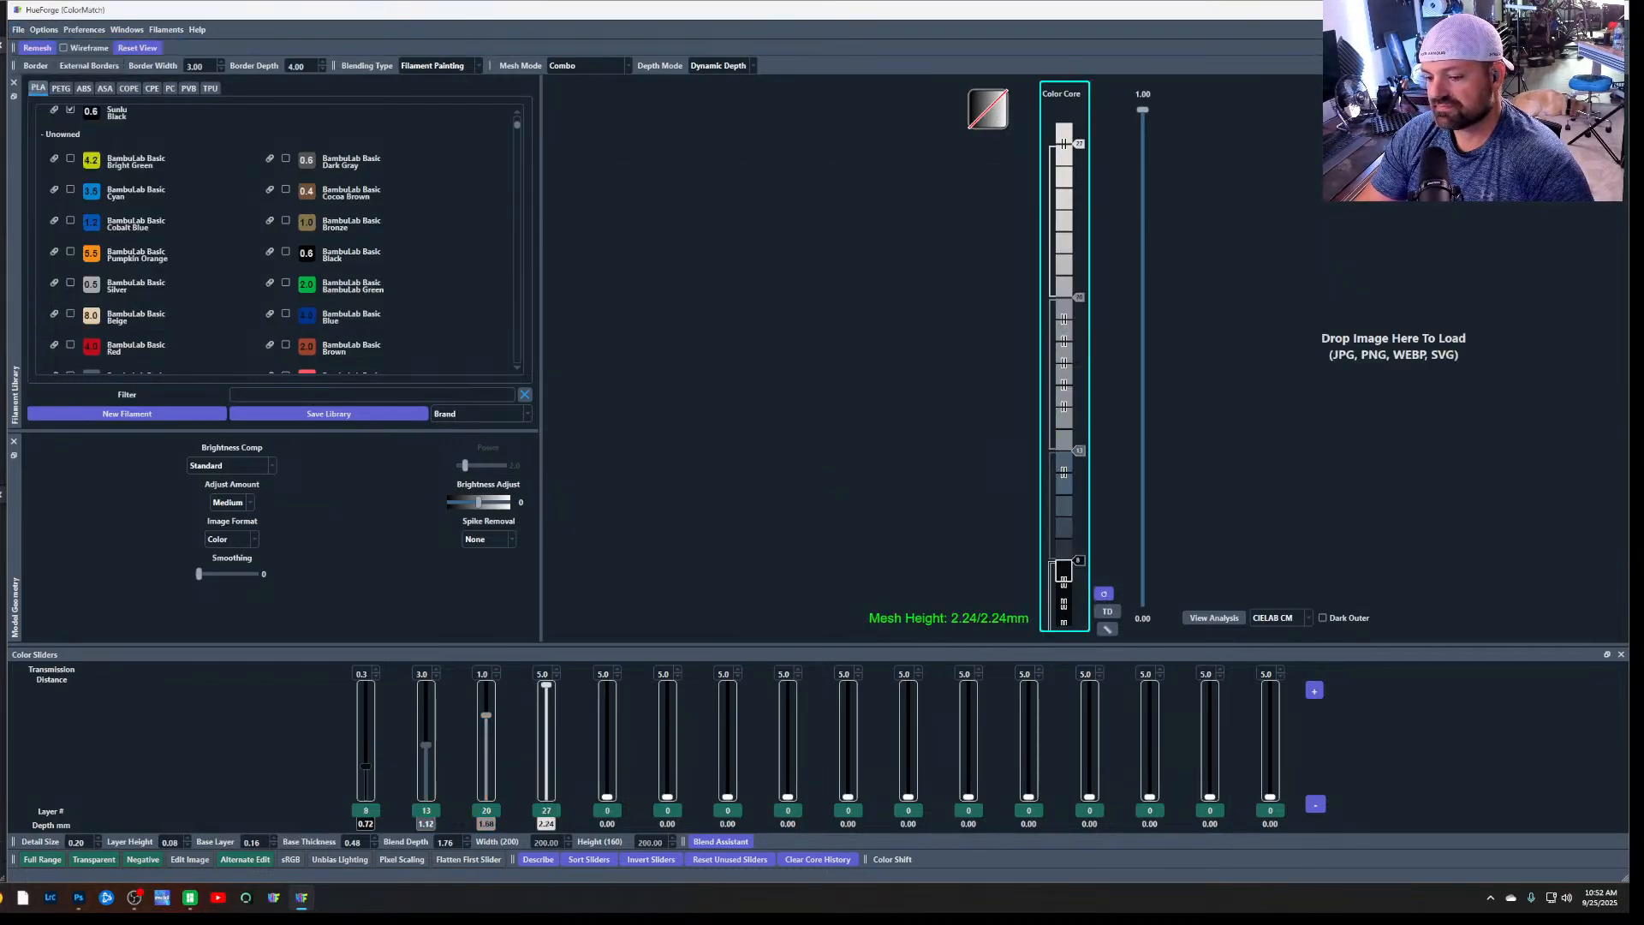
{"action": "left_click", "coordinate": [106, 898]}
{"action": "left_click_drag", "start_coordinate": [403, 231], "coordinate": [1413, 343]}
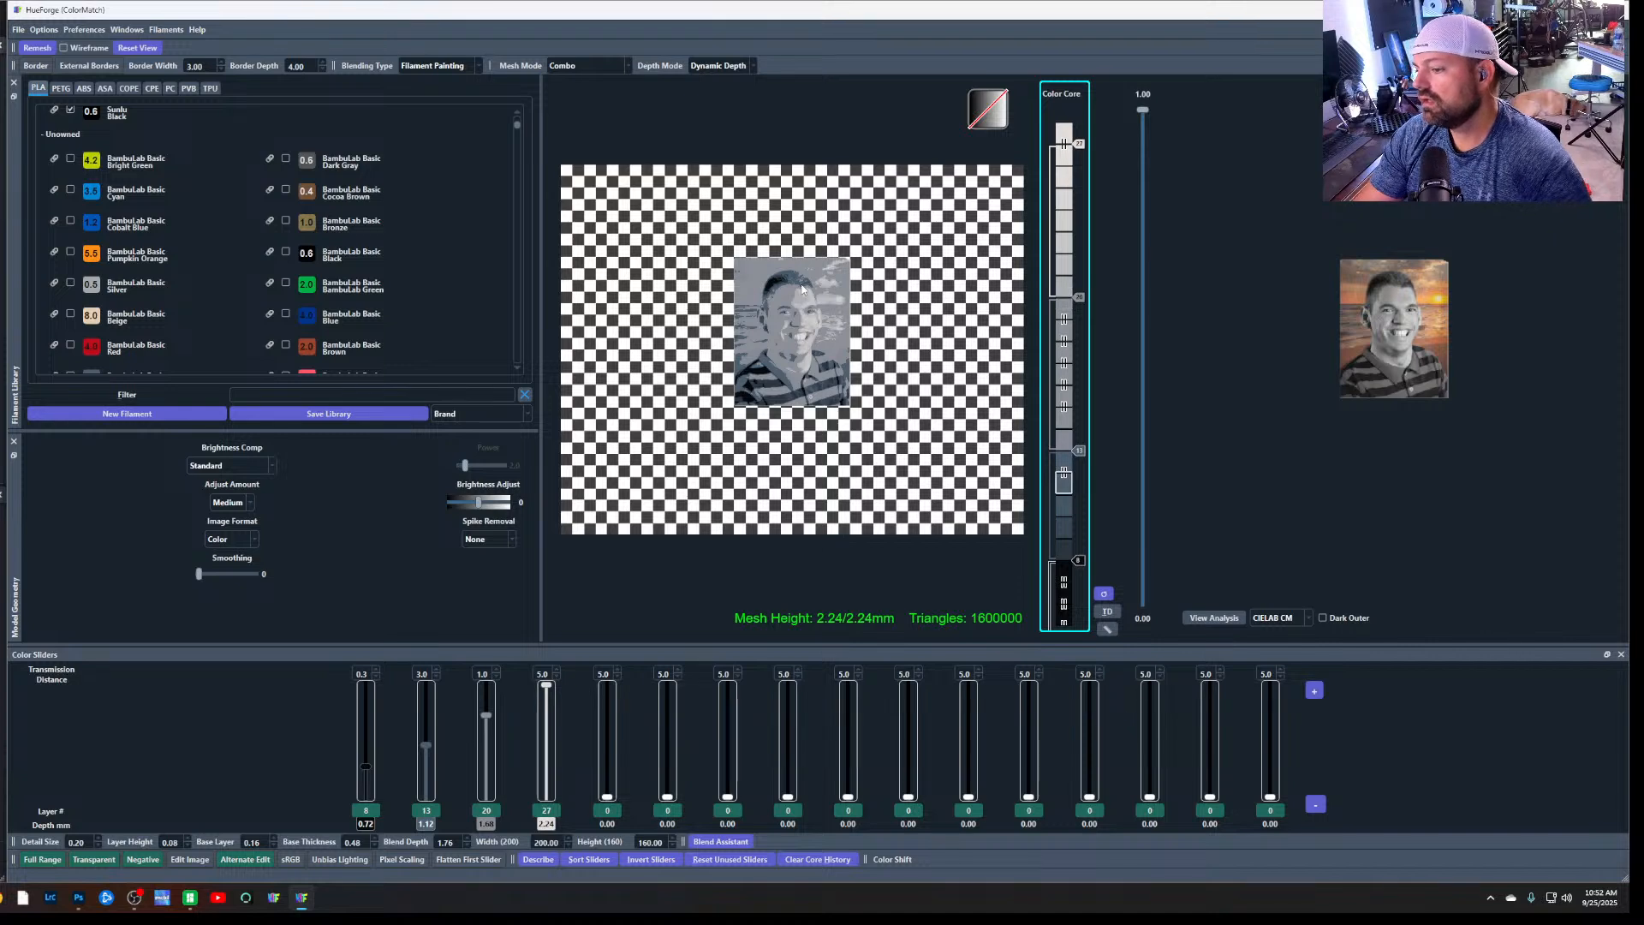
Examine the portrait preview up close to see how the default filament colours render the face and background
{"action": "scroll", "coordinate": [816, 301], "scroll_direction": "down", "scroll_amount": 2}
{"action": "scroll", "coordinate": [816, 300], "scroll_direction": "up", "scroll_amount": 5}
{"action": "mouse_move", "coordinate": [816, 301]}
{"action": "left_mouse_down"}
{"action": "mouse_move", "coordinate": [809, 334]}
{"action": "mouse_move", "coordinate": [814, 307]}
{"action": "left_mouse_up"}
{"action": "scroll", "coordinate": [814, 317], "scroll_direction": "down", "scroll_amount": 2}
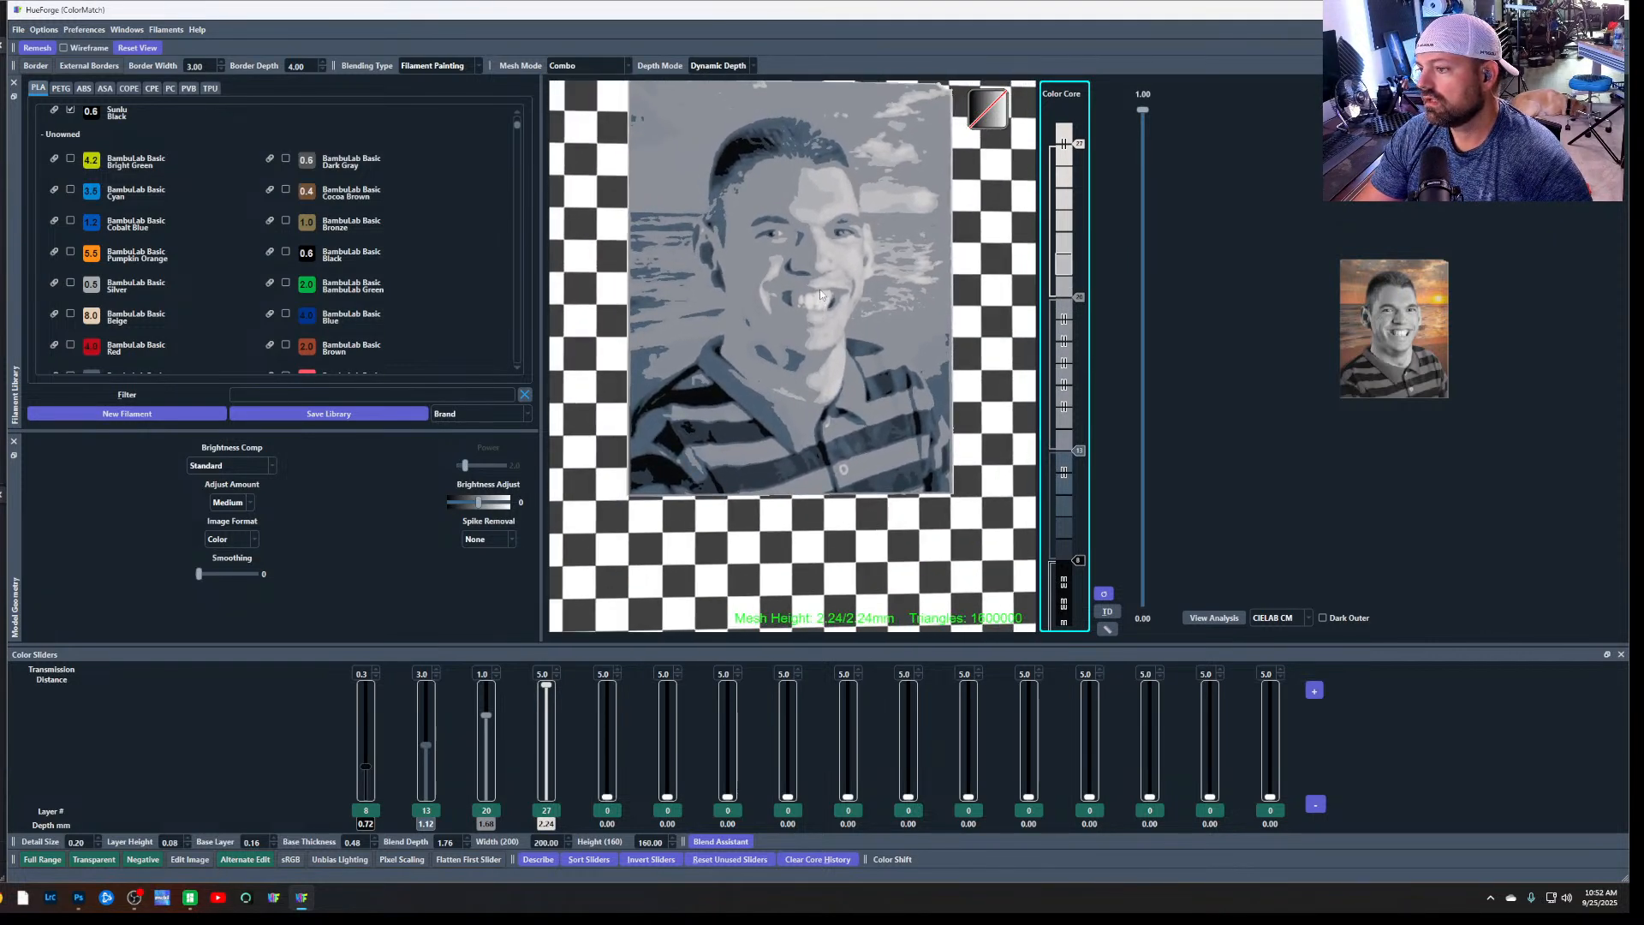
{"action": "left_click_drag", "start_coordinate": [1028, 257], "coordinate": [1004, 273]}
{"action": "scroll", "coordinate": [868, 343], "scroll_direction": "up", "scroll_amount": 1}
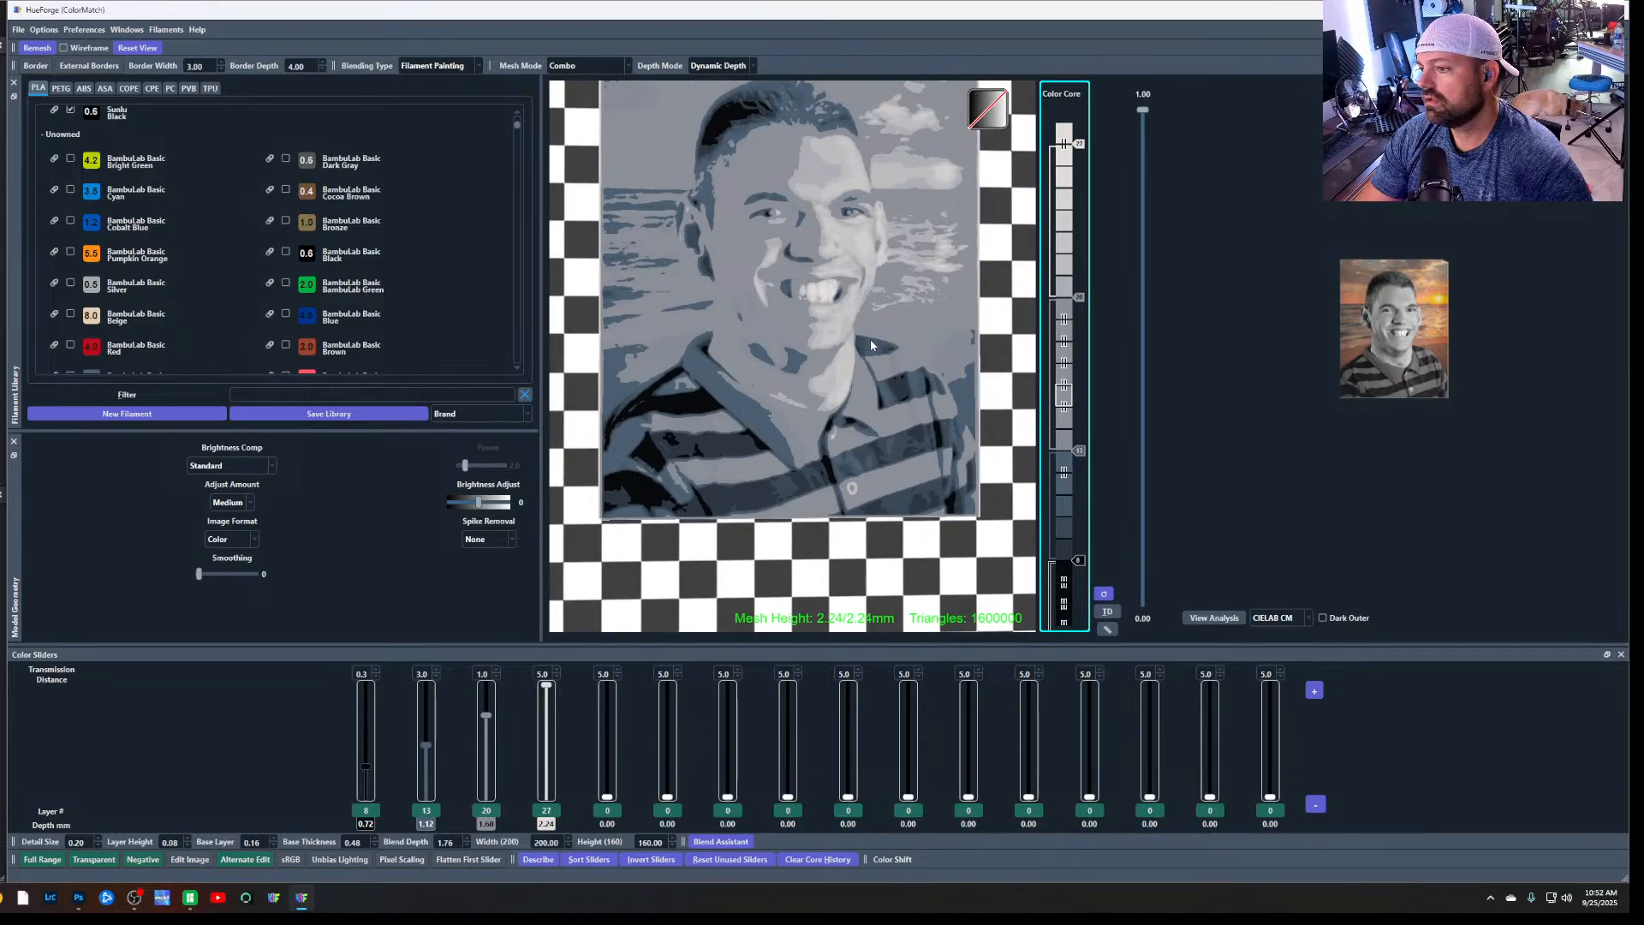
{"action": "scroll", "coordinate": [868, 343], "scroll_direction": "down", "scroll_amount": 3}
{"action": "scroll", "coordinate": [805, 105], "scroll_direction": "up", "scroll_amount": 2}
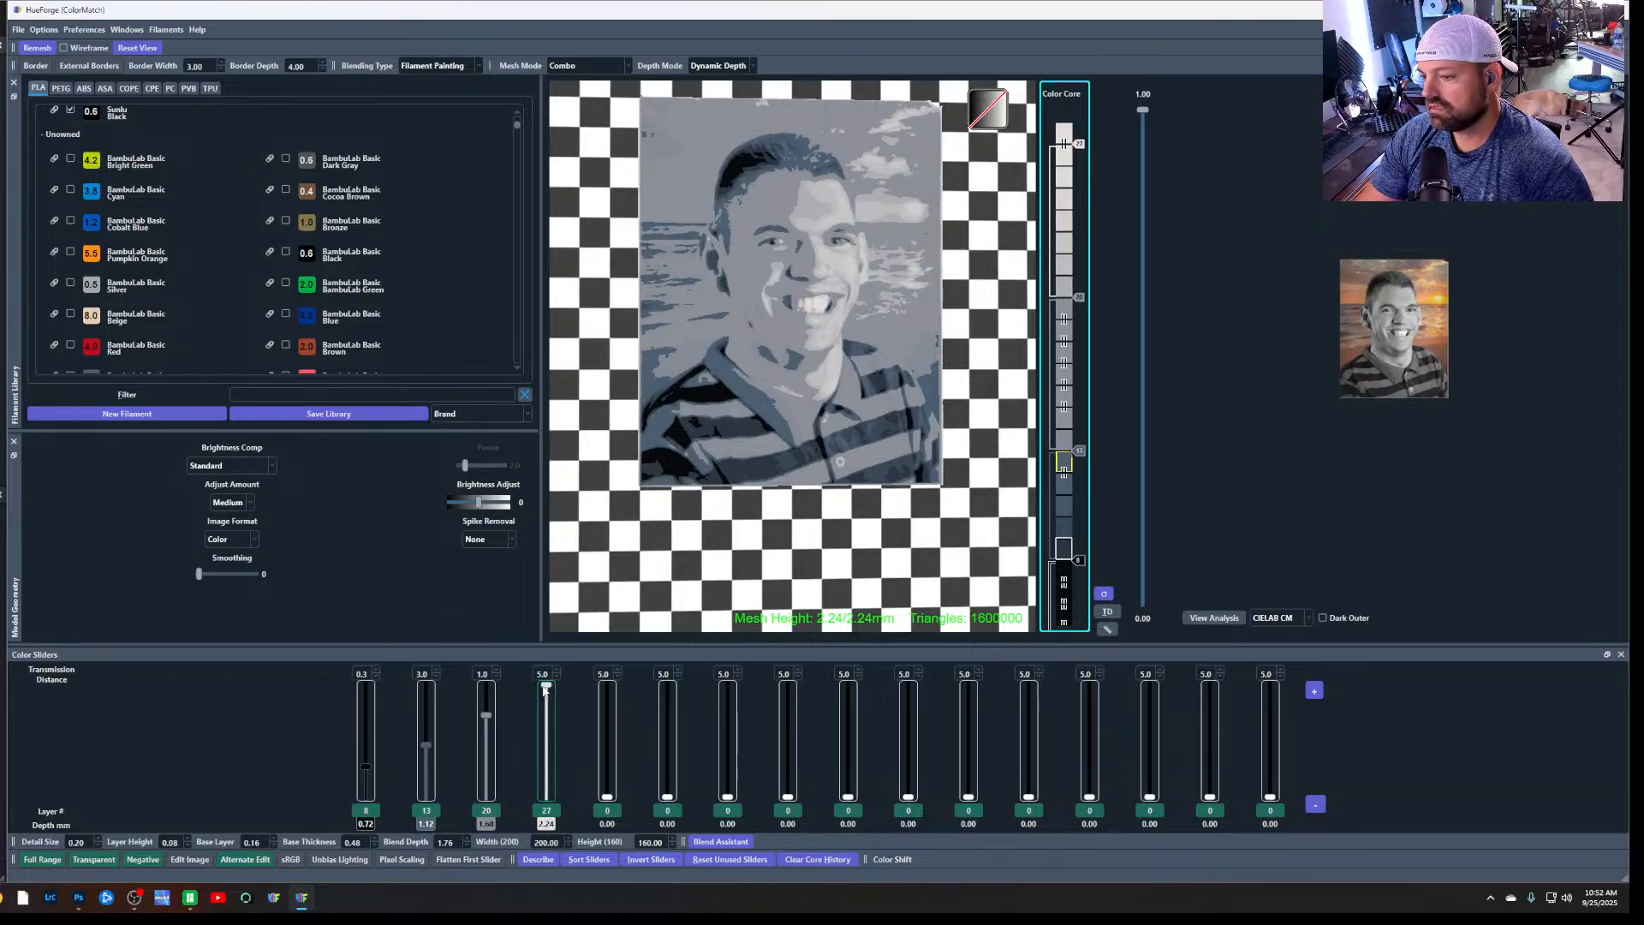
Assign BambuLab Basic Pumpkin Orange to the fifth colour slider at layer 22, with the white fourth slider at layer 27
{"action": "left_click_drag", "start_coordinate": [546, 687], "coordinate": [546, 691]}
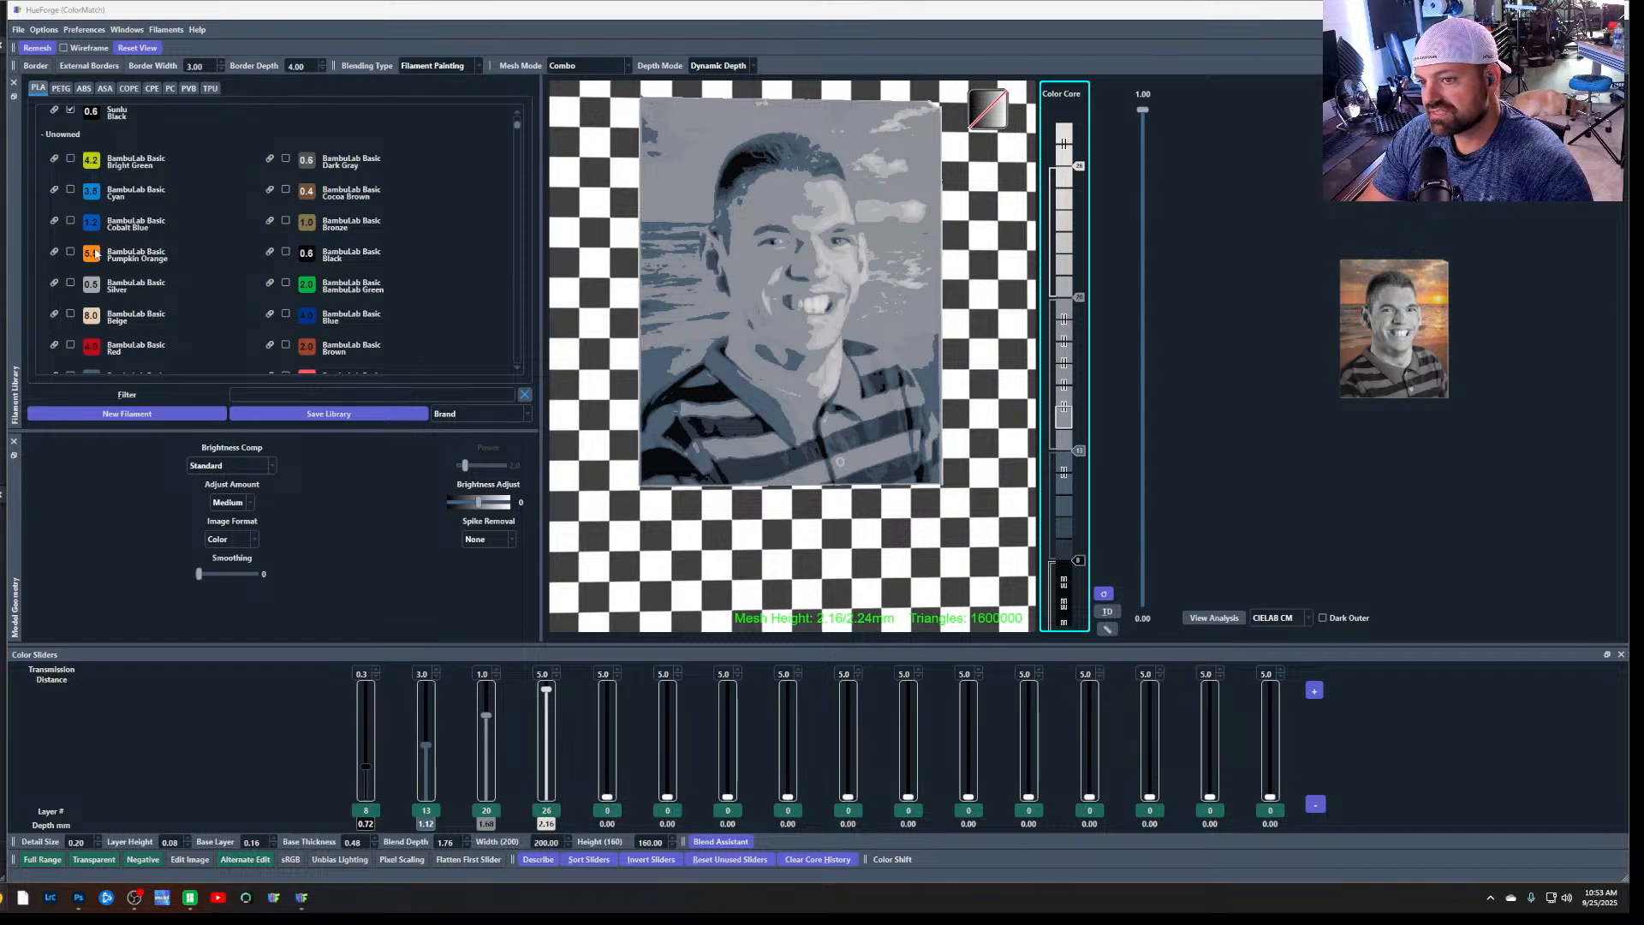
{"action": "mouse_move", "coordinate": [95, 254]}
{"action": "left_mouse_down"}
{"action": "mouse_move", "coordinate": [271, 420]}
{"action": "mouse_move", "coordinate": [615, 826]}
{"action": "mouse_move", "coordinate": [610, 678]}
{"action": "mouse_move", "coordinate": [611, 704]}
{"action": "left_mouse_up"}
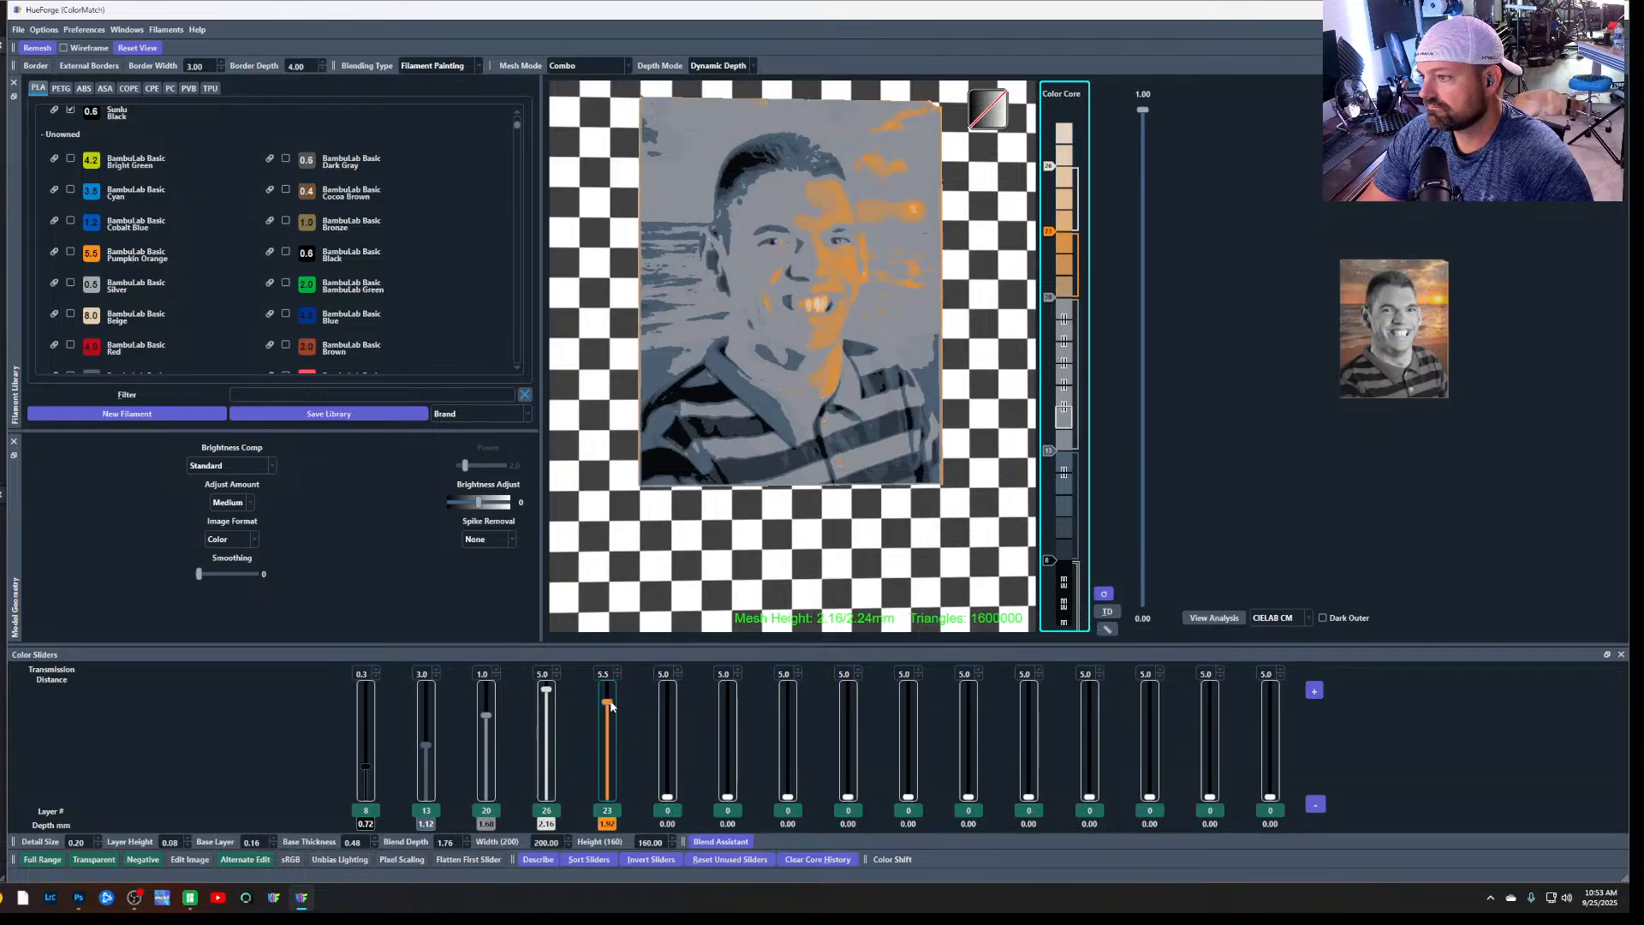
{"action": "left_click_drag", "start_coordinate": [611, 705], "coordinate": [611, 716]}
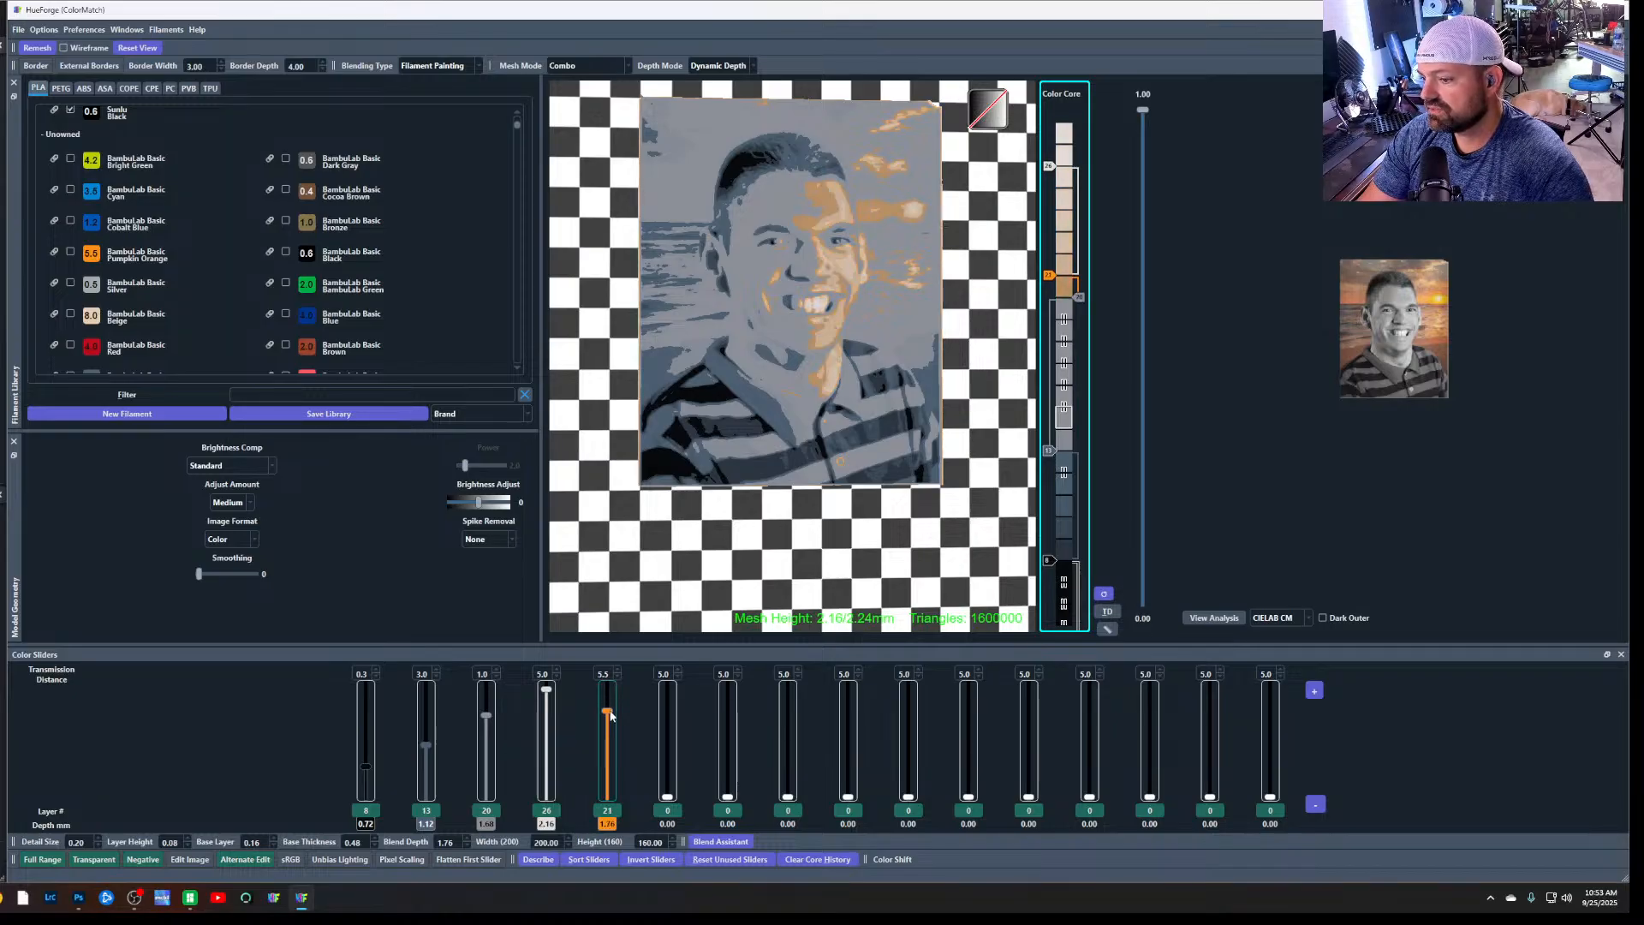
{"action": "left_click_drag", "start_coordinate": [546, 690], "coordinate": [546, 685]}
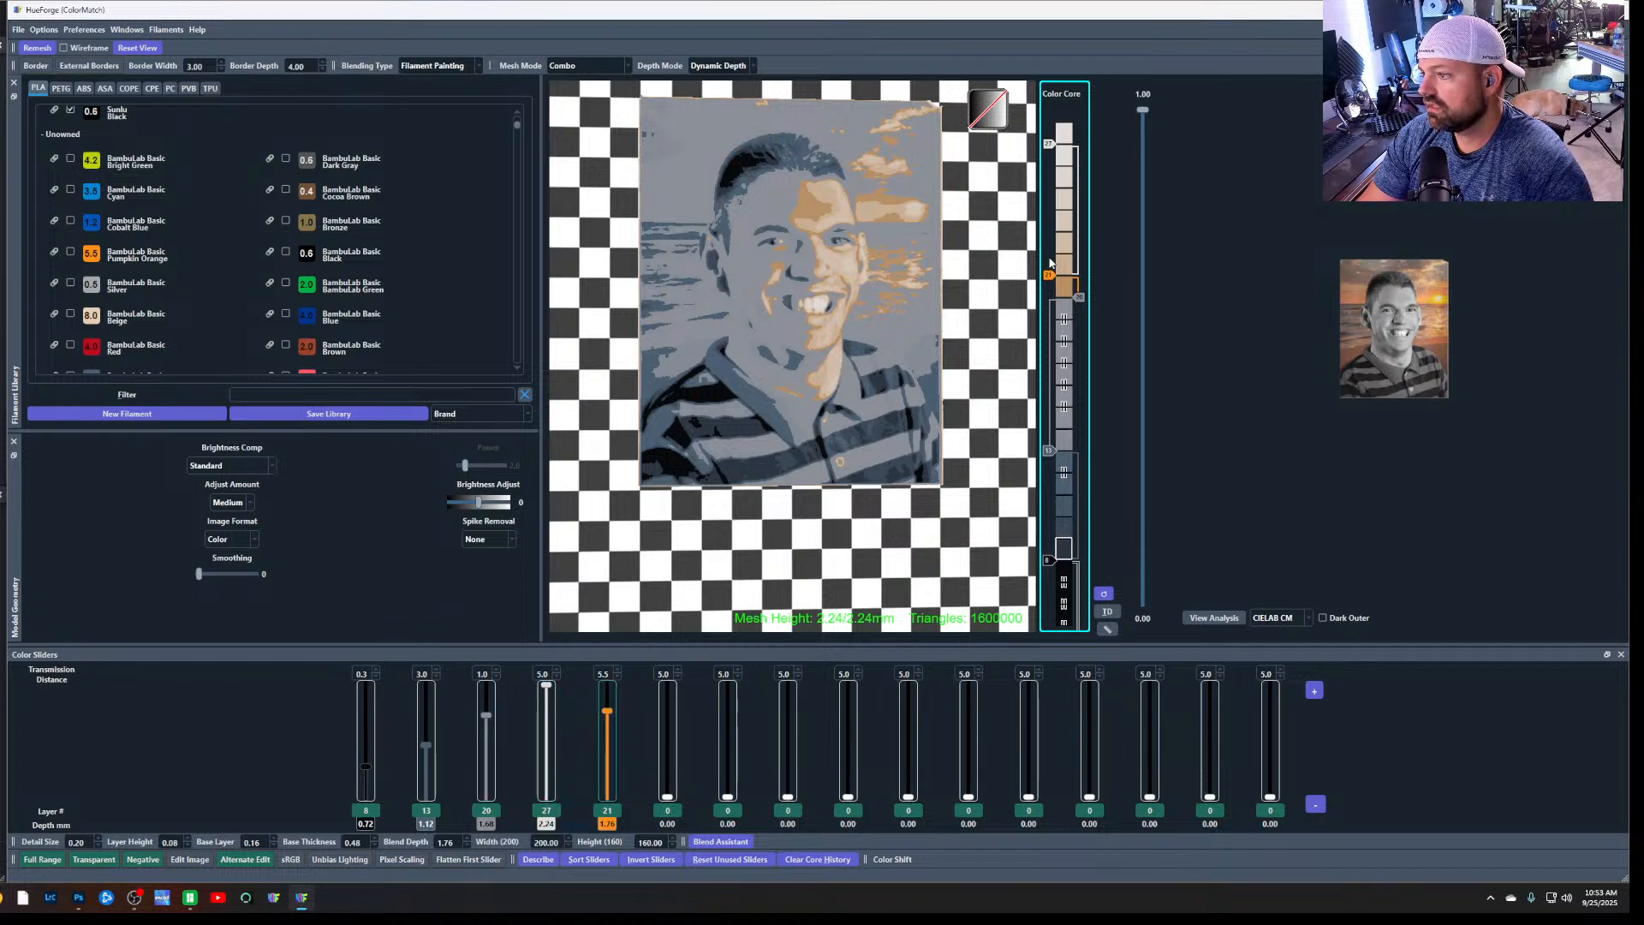
{"action": "mouse_move", "coordinate": [1051, 262]}
{"action": "left_mouse_down"}
{"action": "mouse_move", "coordinate": [1056, 194]}
{"action": "mouse_move", "coordinate": [1056, 255]}
{"action": "left_mouse_up"}
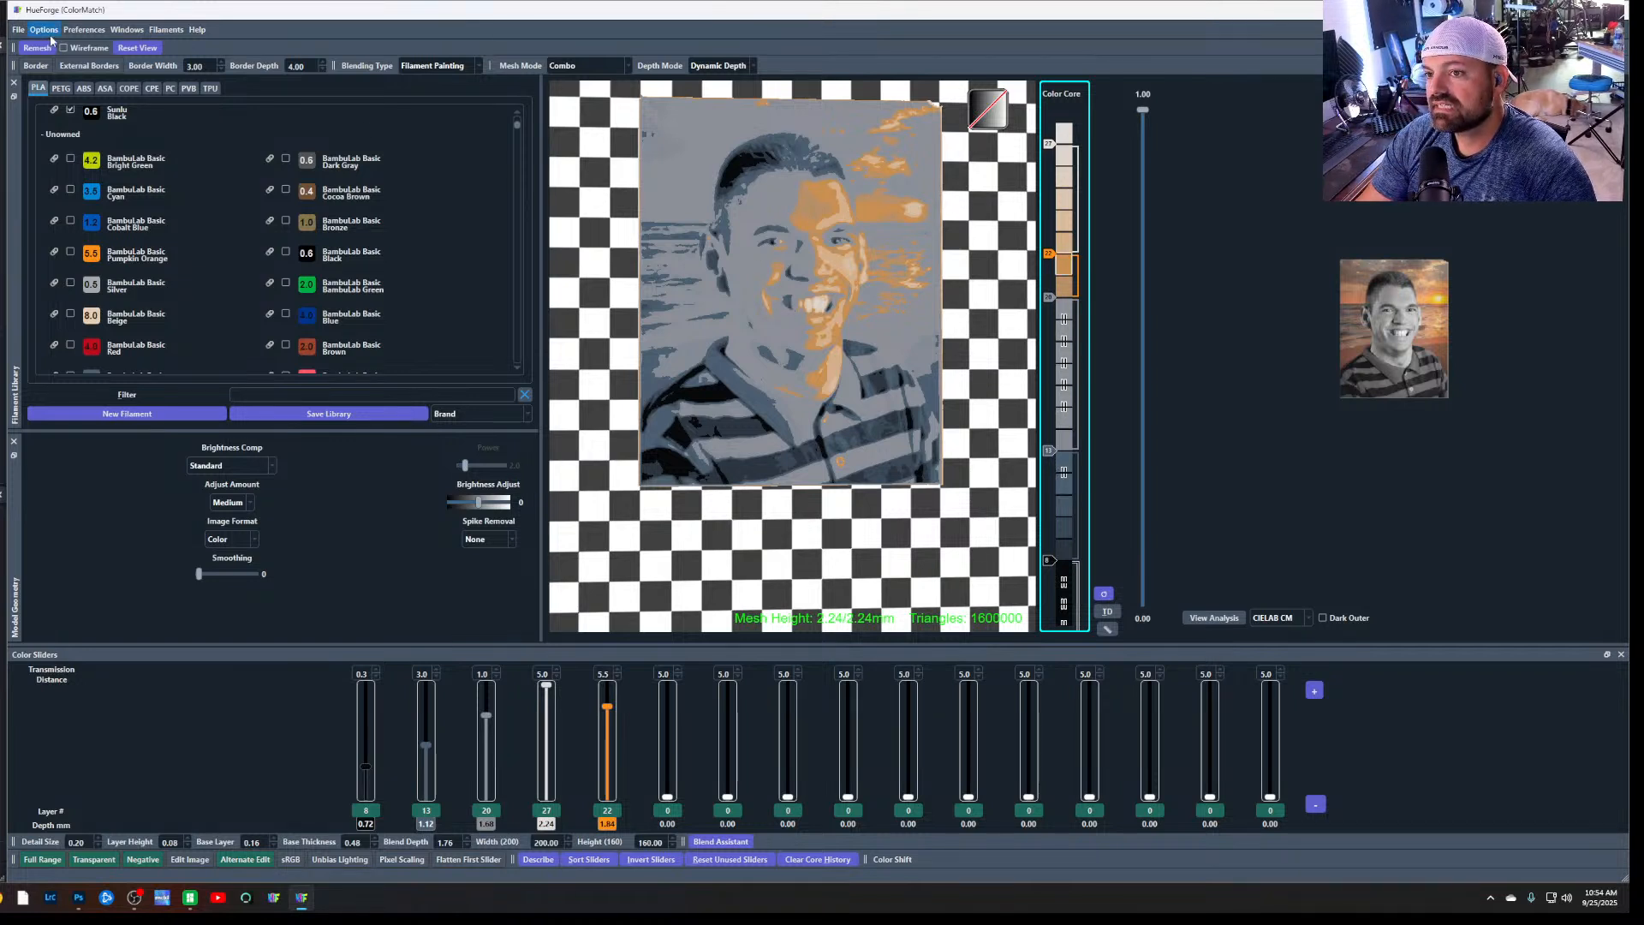
{"action": "left_click", "coordinate": [82, 30]}
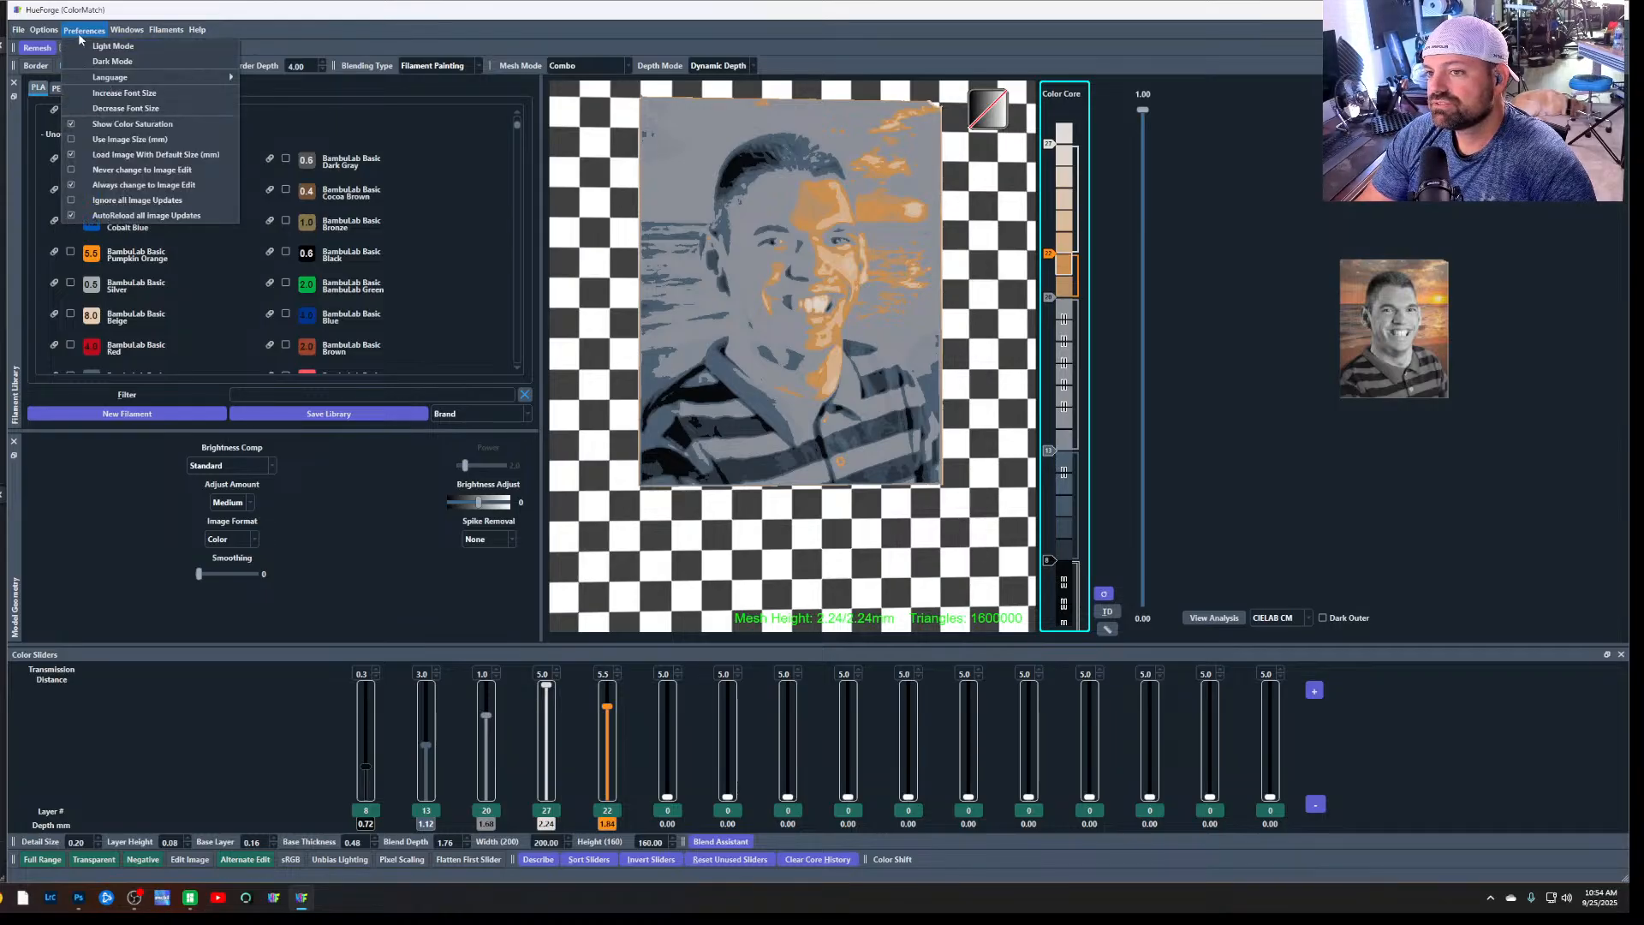
{"action": "left_click", "coordinate": [81, 31]}
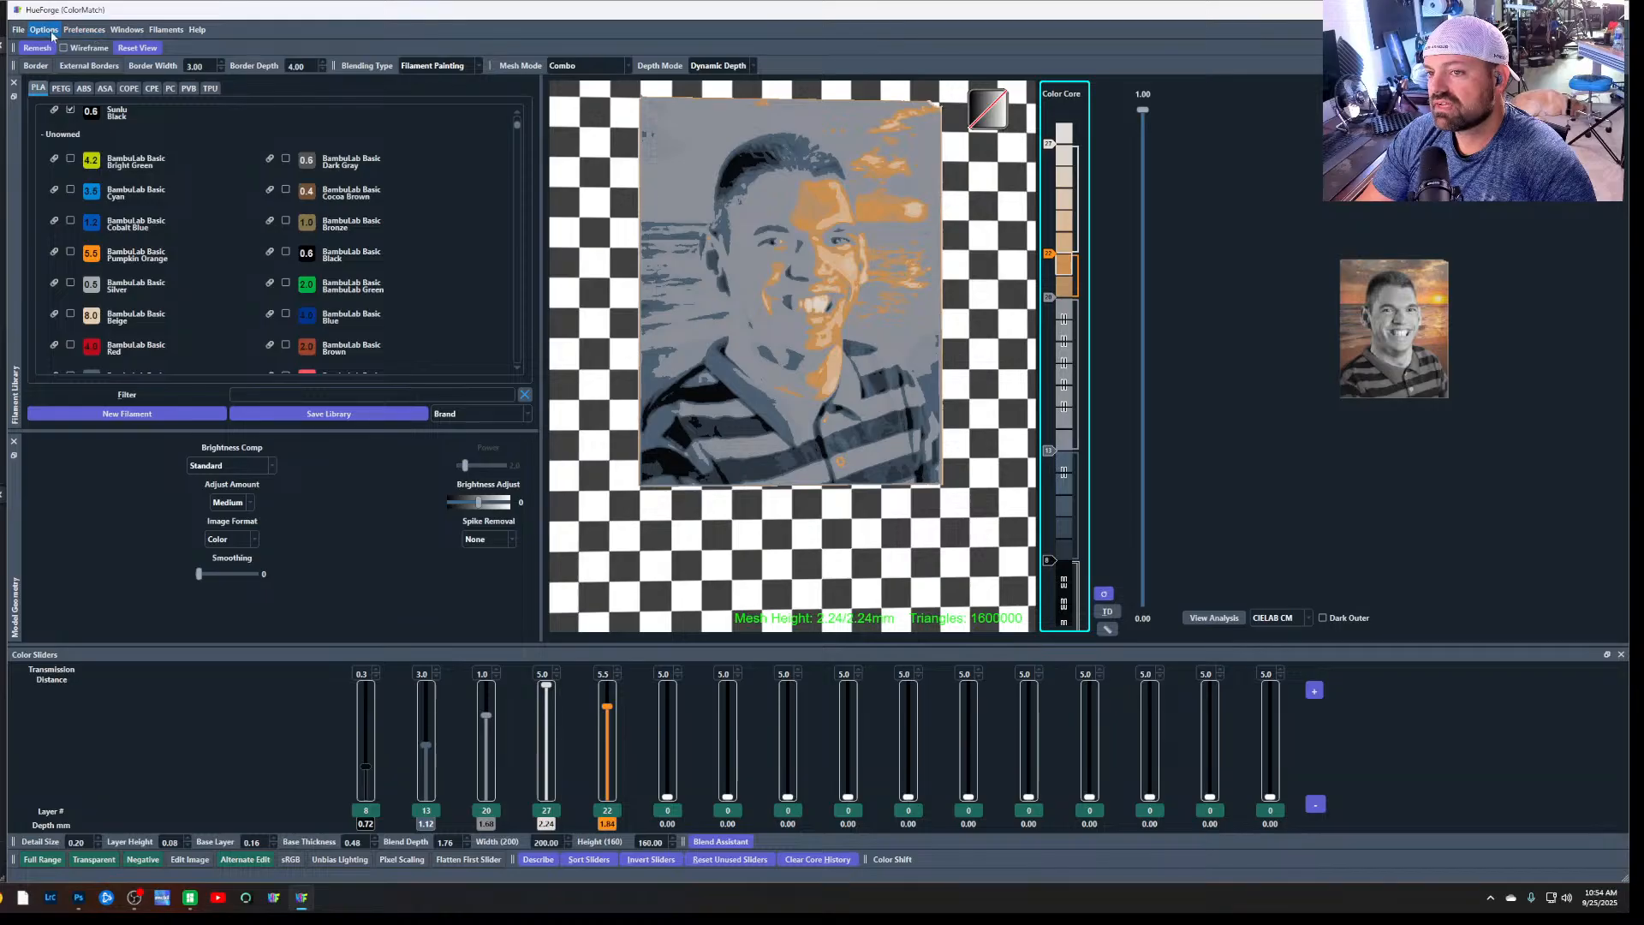
{"action": "left_click", "coordinate": [52, 33]}
{"action": "left_click", "coordinate": [52, 33]}
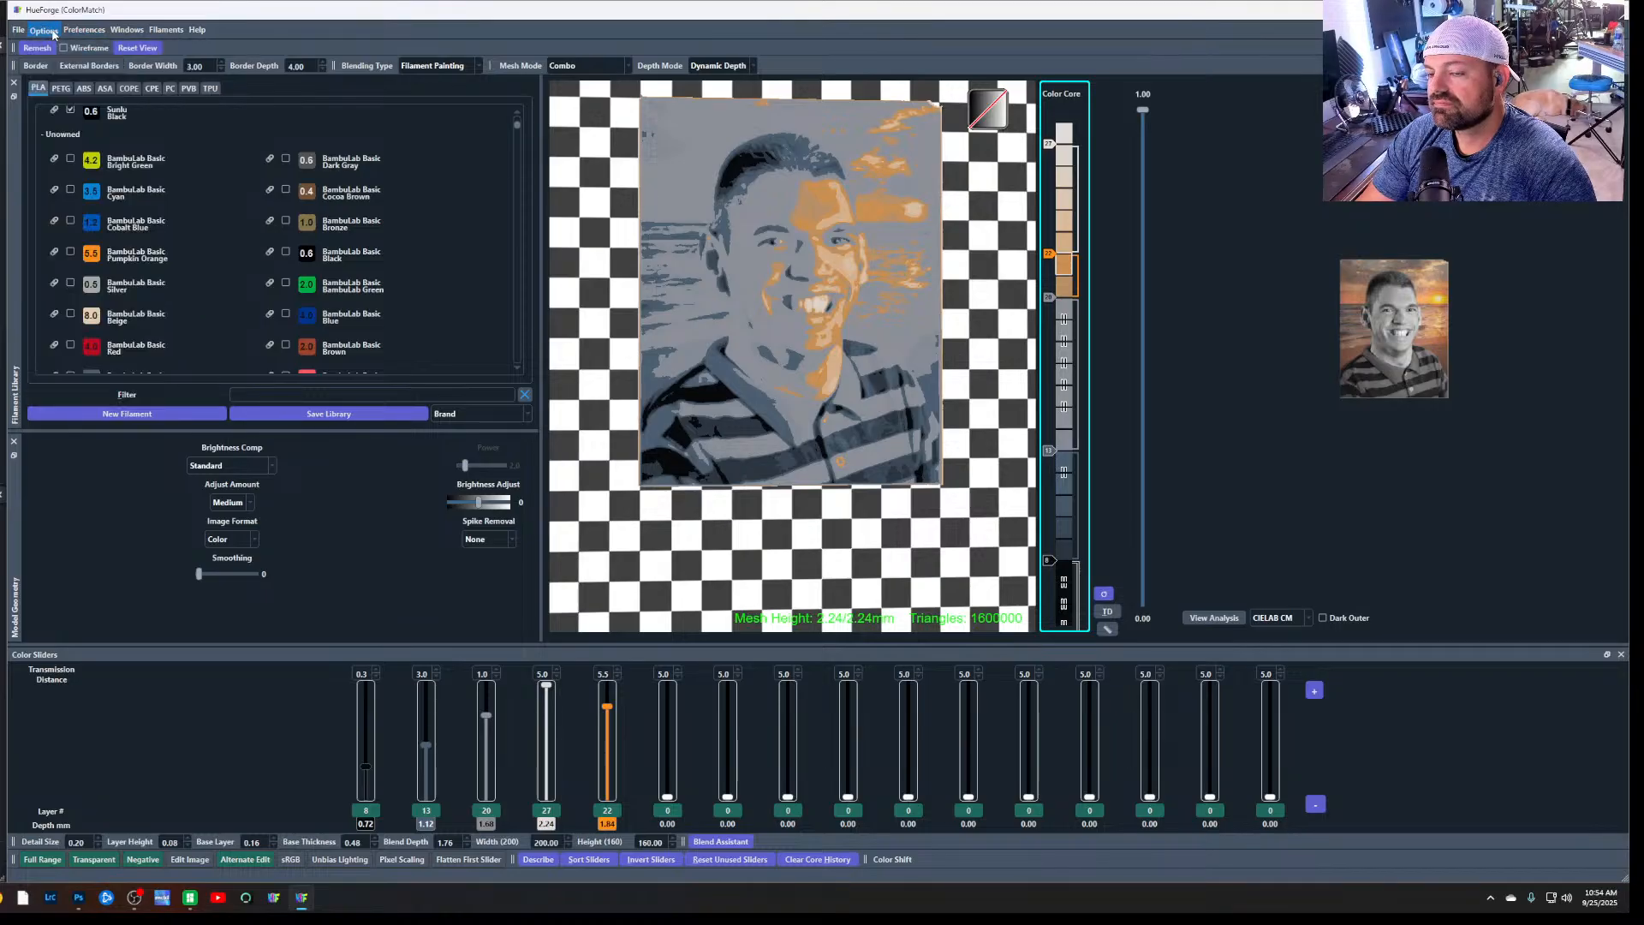
{"action": "left_click", "coordinate": [160, 32]}
{"action": "left_click", "coordinate": [160, 32]}
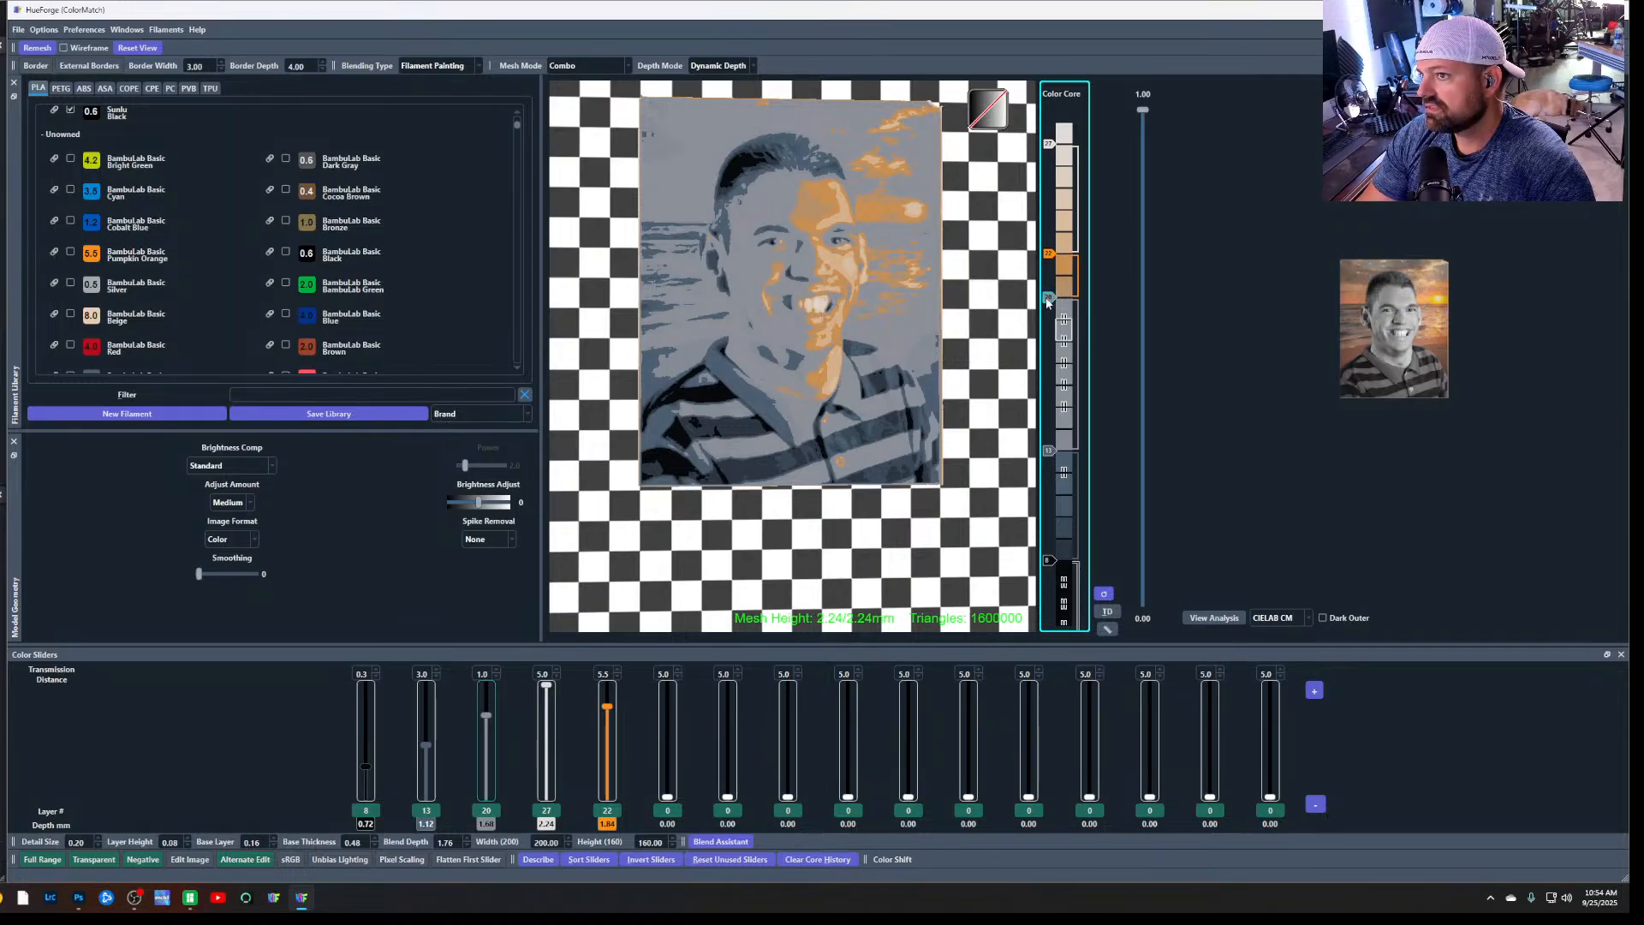
Move the grey third colour slider to layer 20 and the Pumpkin Orange fifth slider to layer 21
{"action": "left_click", "coordinate": [1055, 318]}
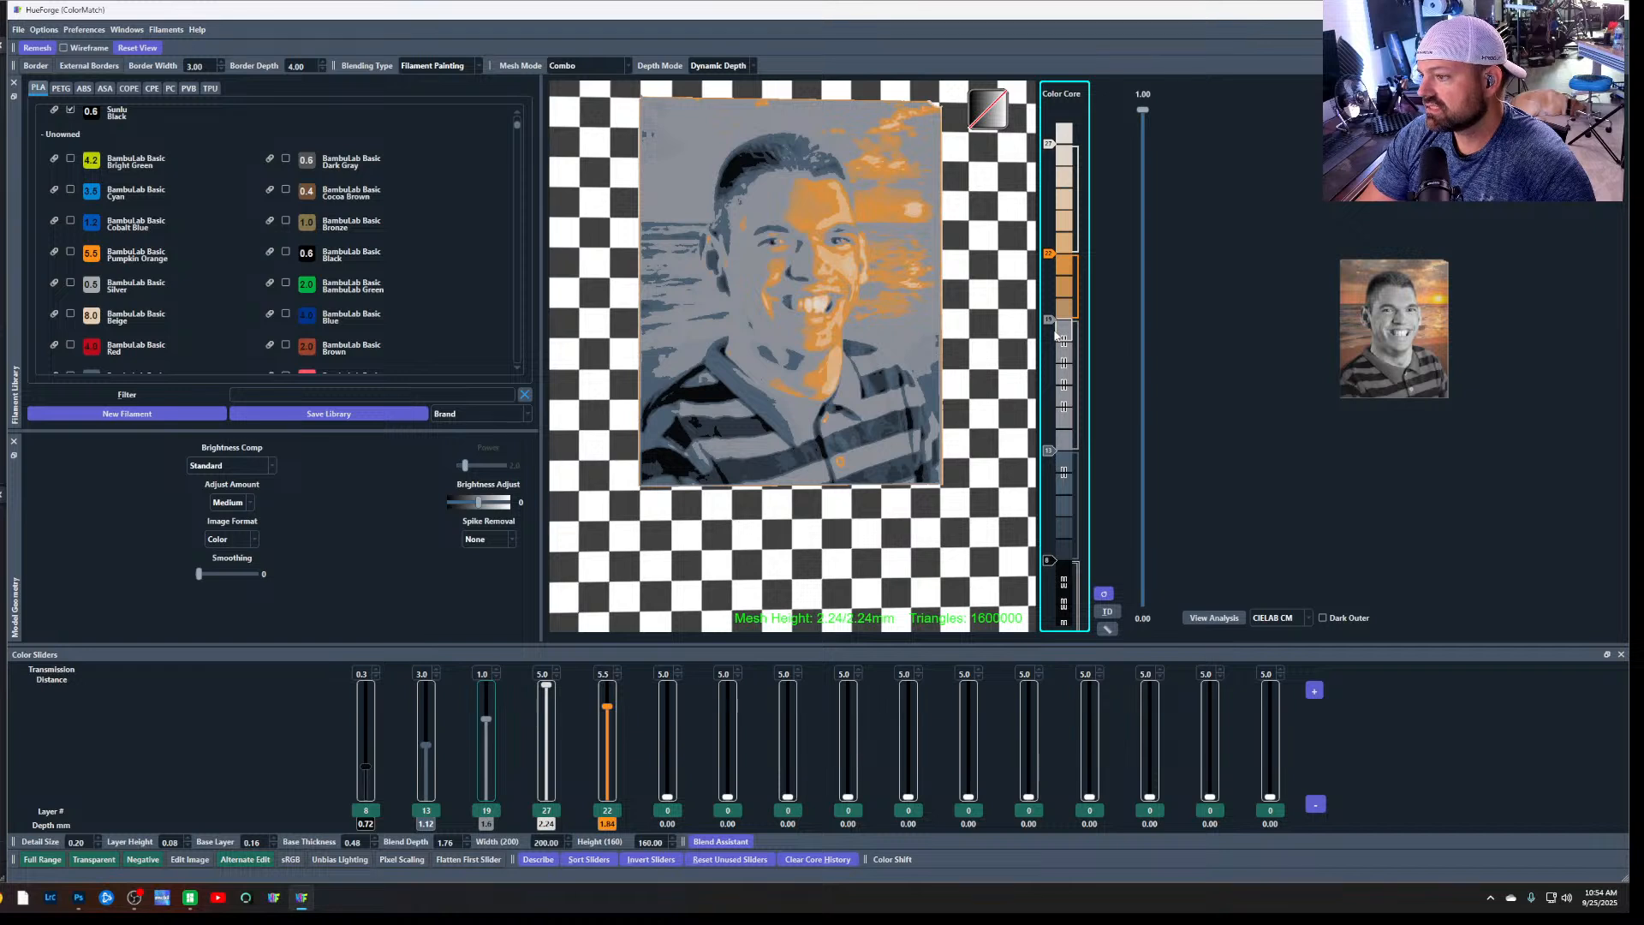
{"action": "left_click_drag", "start_coordinate": [1057, 335], "coordinate": [1078, 143]}
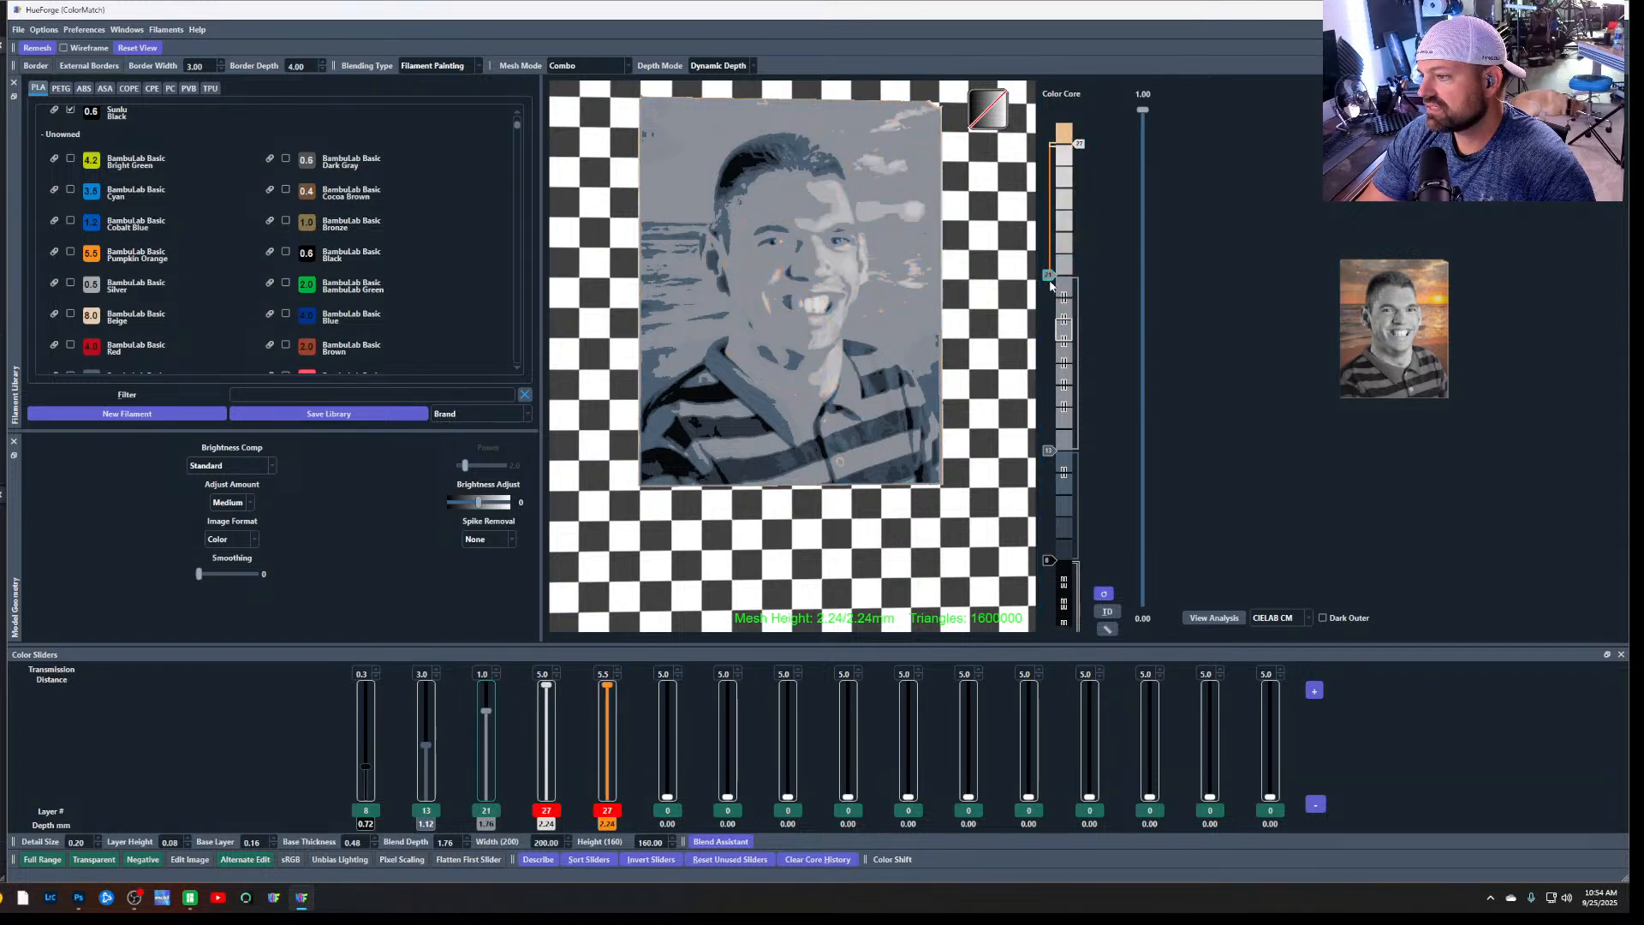
{"action": "mouse_move", "coordinate": [1049, 276]}
{"action": "left_mouse_down"}
{"action": "mouse_move", "coordinate": [1050, 210]}
{"action": "mouse_move", "coordinate": [1054, 303]}
{"action": "left_mouse_up"}
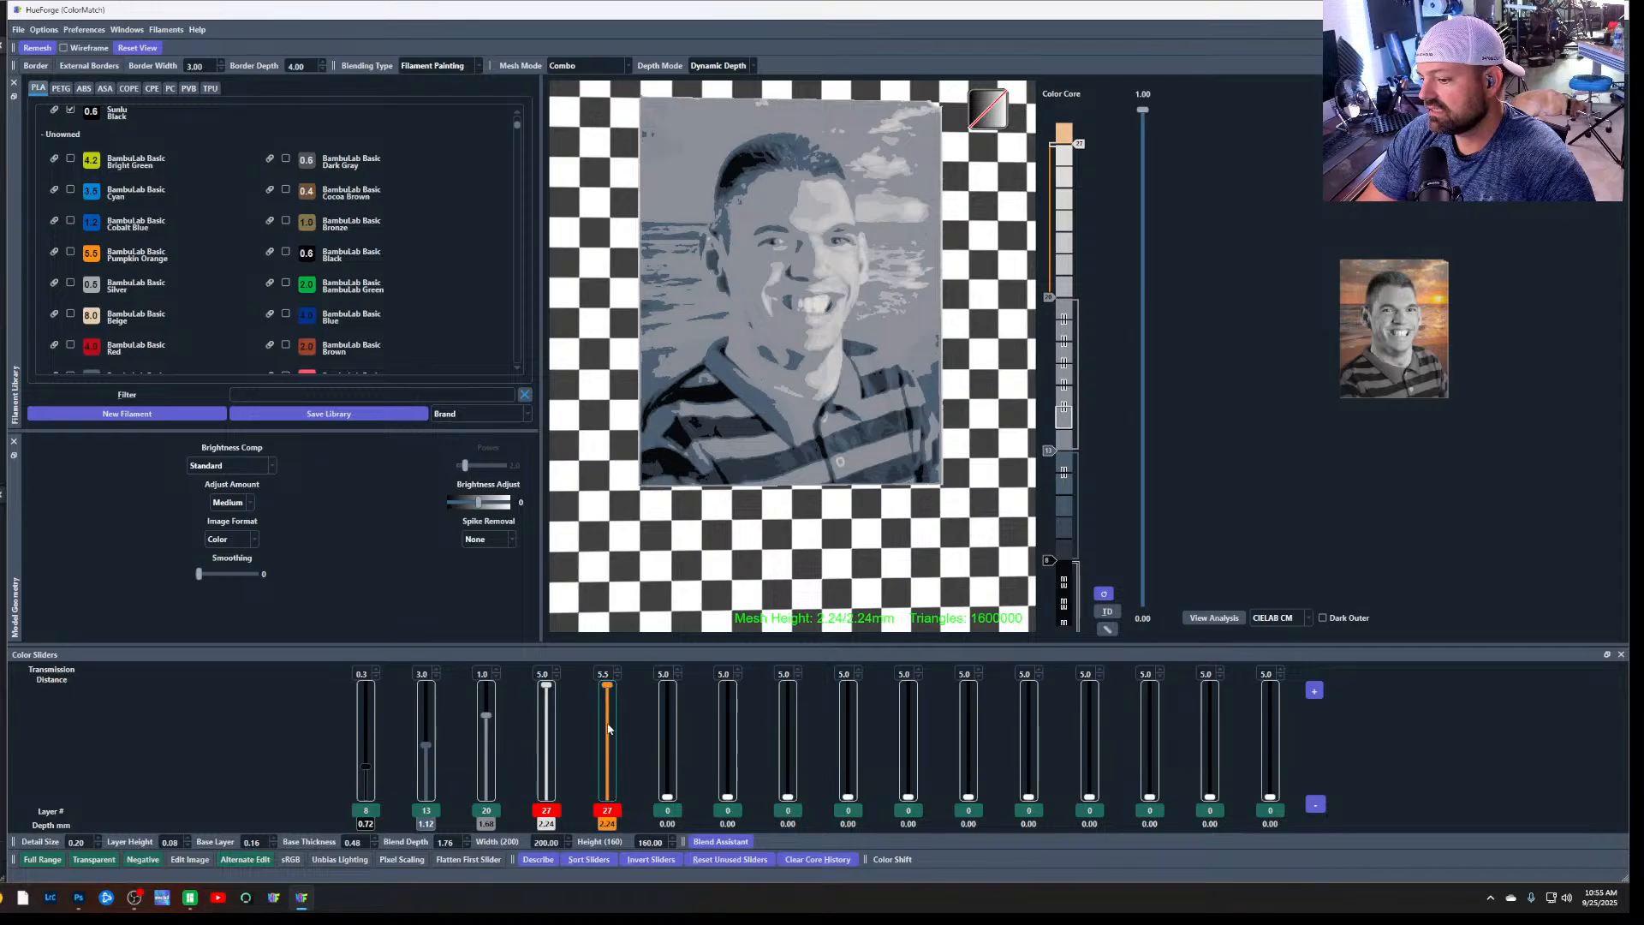
{"action": "left_click_drag", "start_coordinate": [609, 686], "coordinate": [611, 711]}
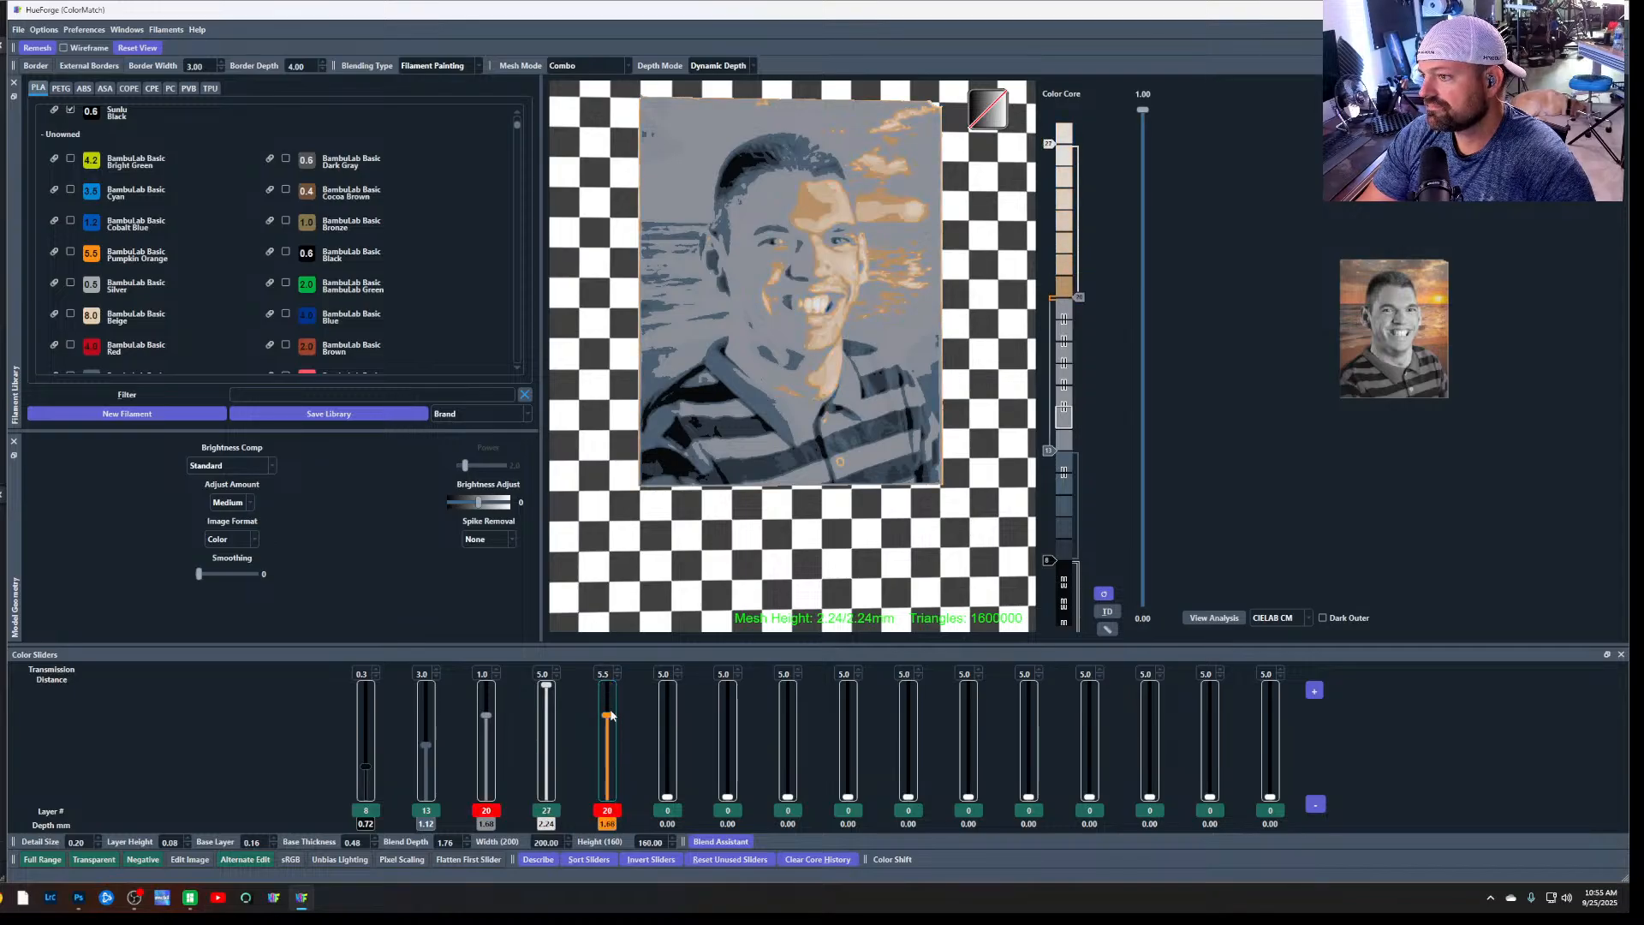
{"action": "left_click_drag", "start_coordinate": [611, 711], "coordinate": [612, 711]}
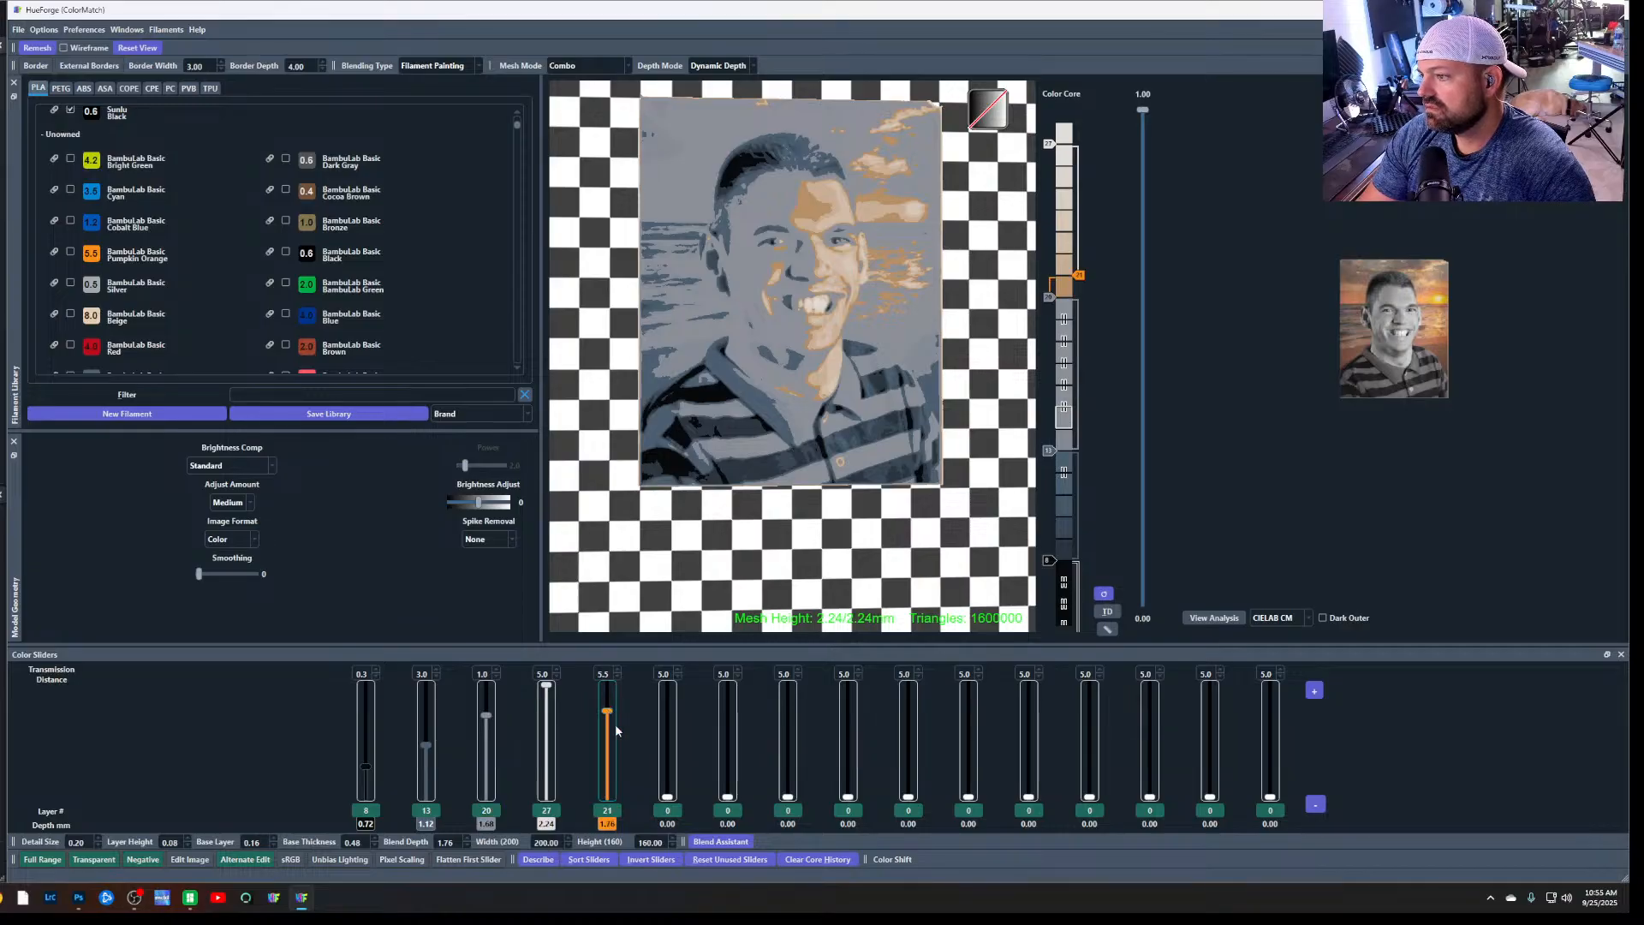
Set the black first slider to layer 12, the second slider to layer 15 and the grey third slider to layer 19
{"action": "left_click_drag", "start_coordinate": [486, 718], "coordinate": [488, 724]}
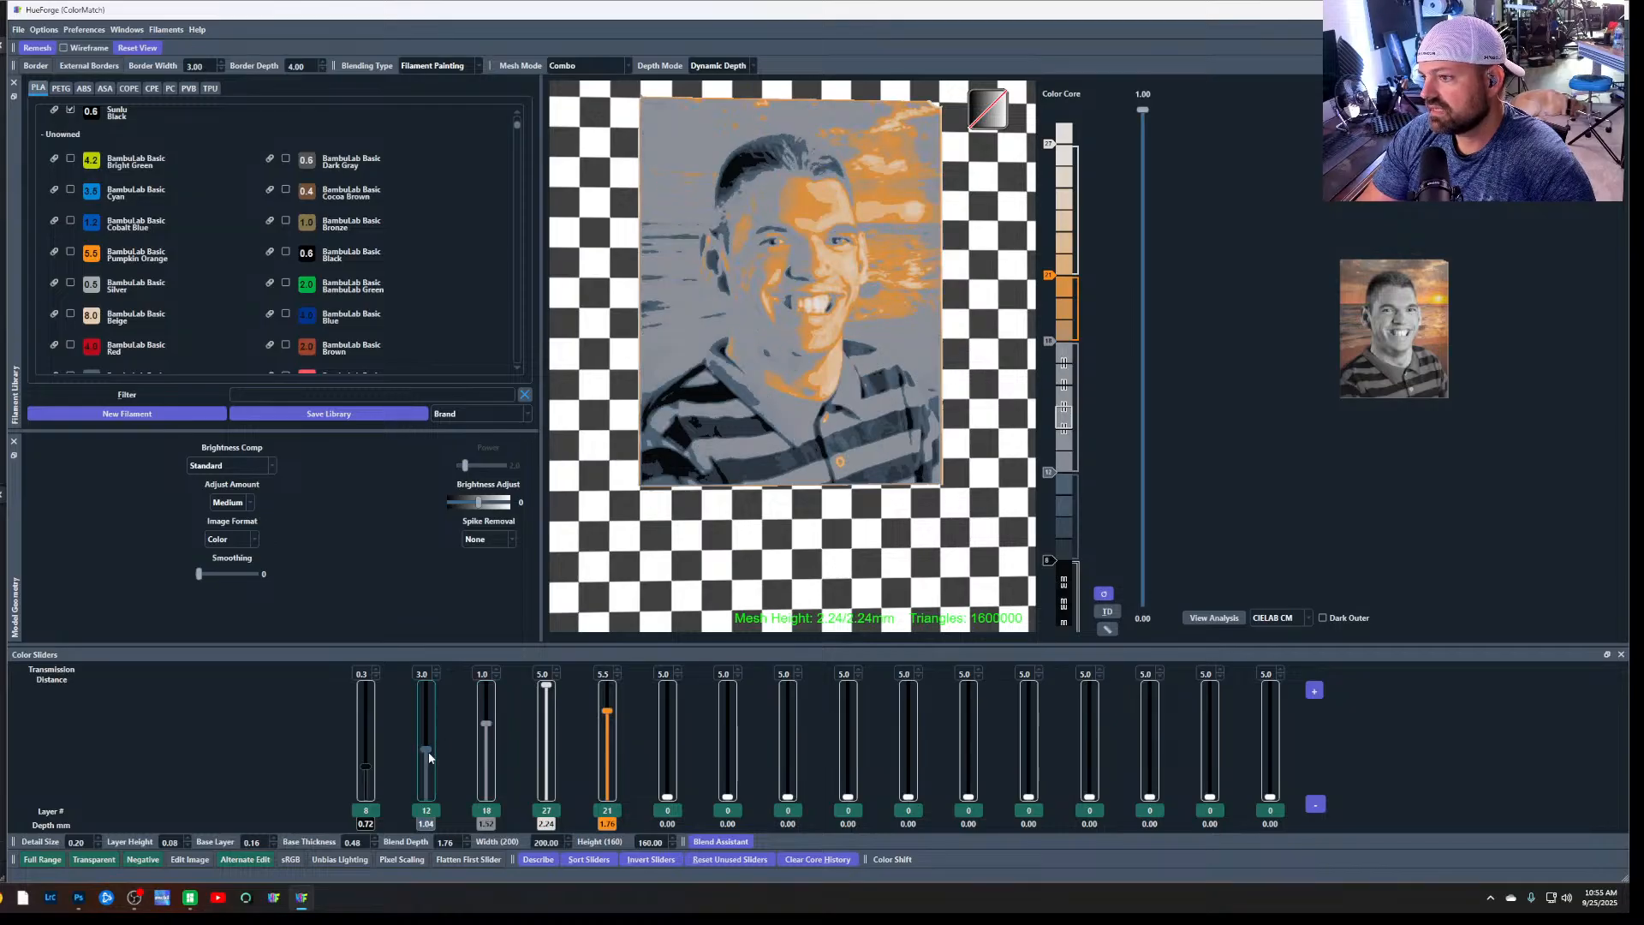
{"action": "left_click_drag", "start_coordinate": [428, 747], "coordinate": [436, 744]}
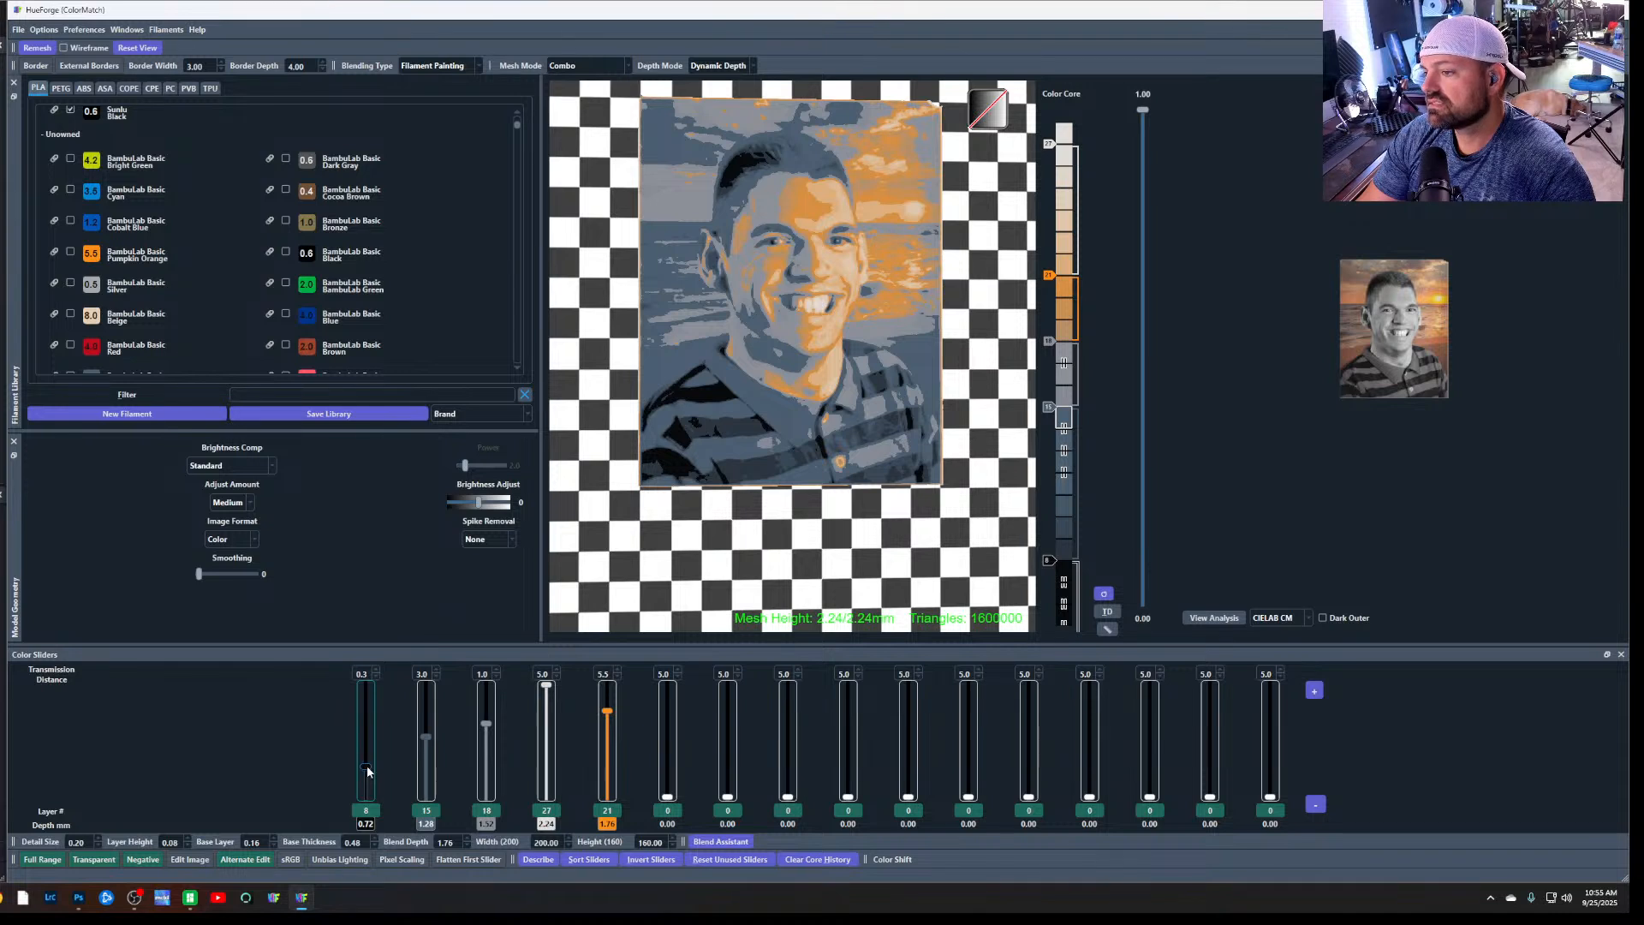
{"action": "left_click_drag", "start_coordinate": [367, 772], "coordinate": [370, 757]}
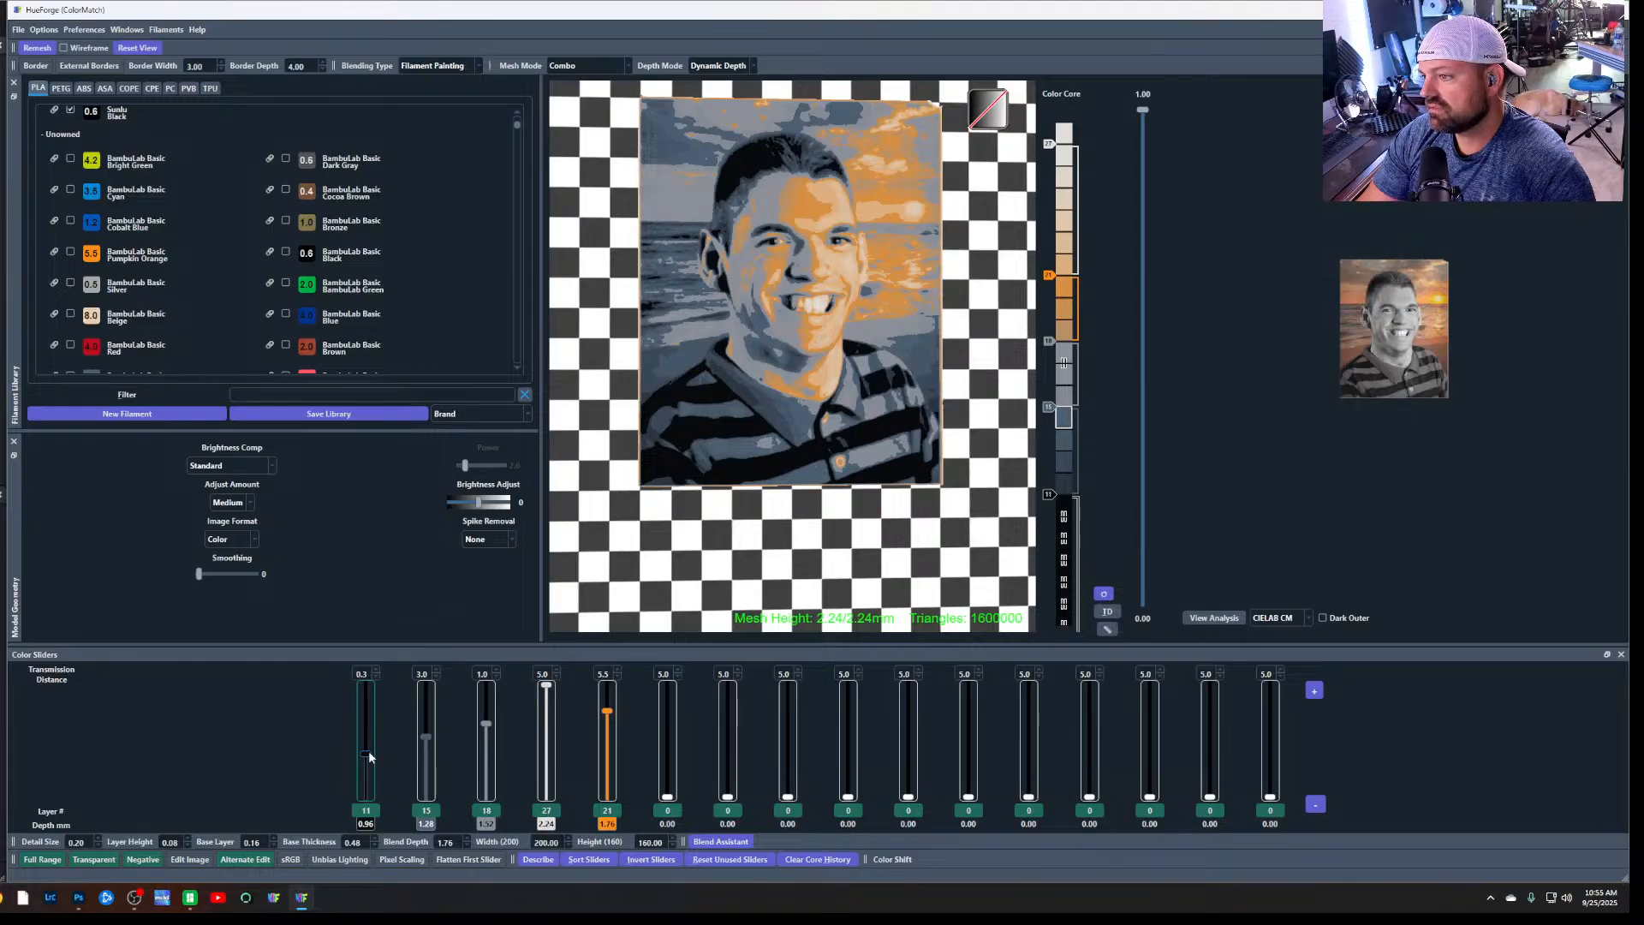
{"action": "left_click_drag", "start_coordinate": [370, 757], "coordinate": [370, 753]}
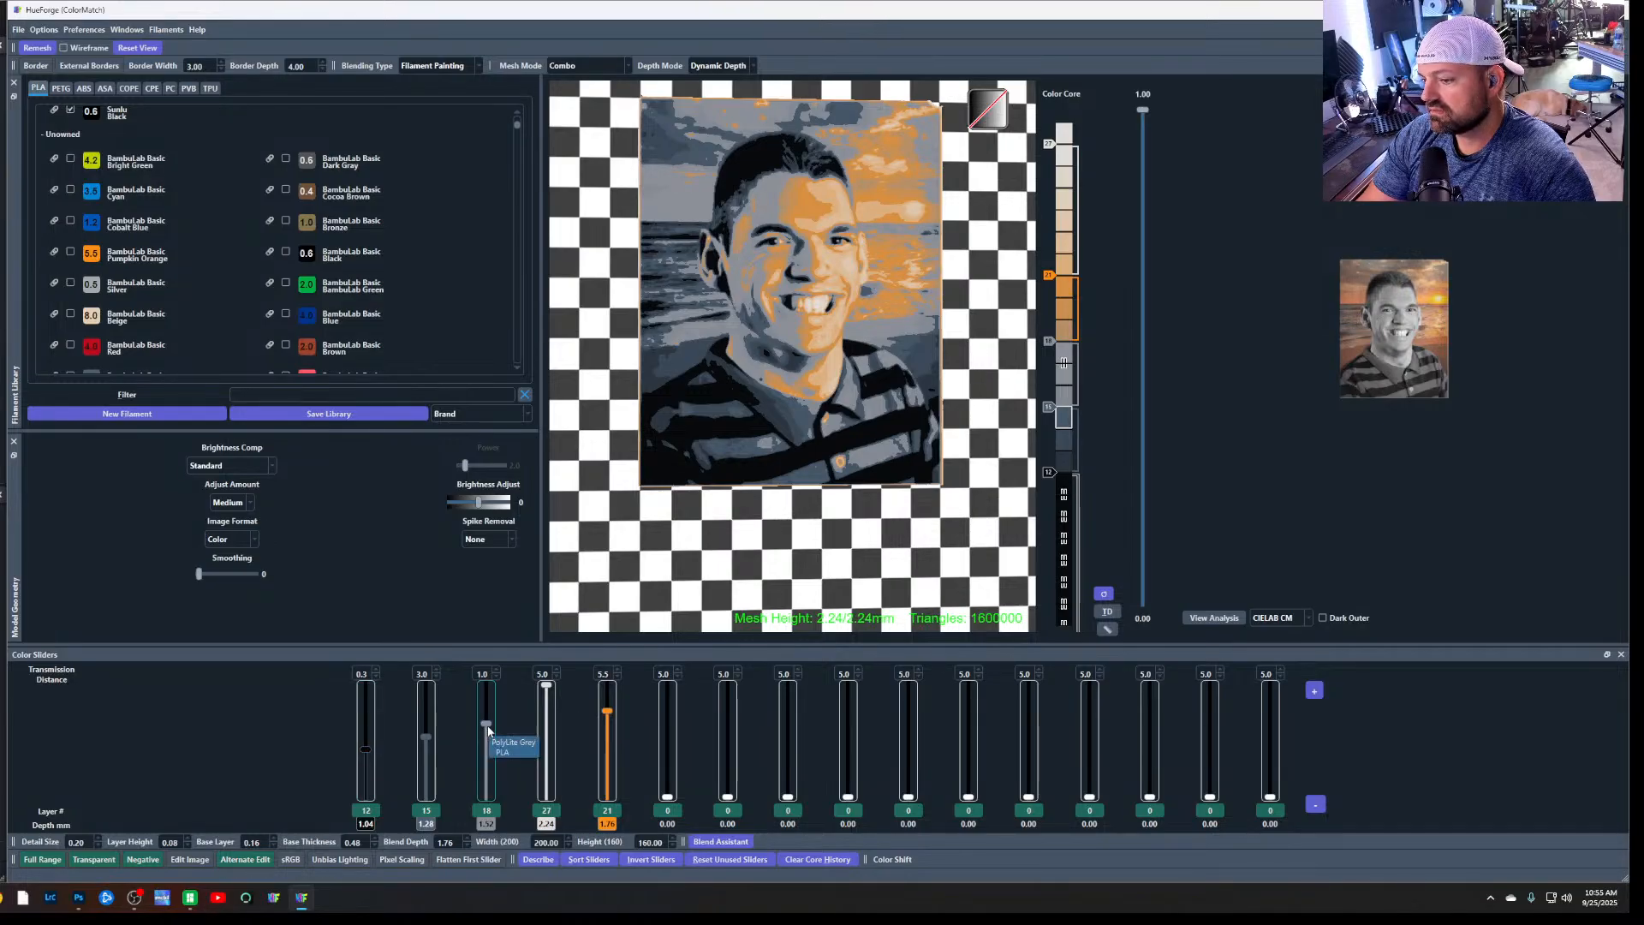
{"action": "left_click_drag", "start_coordinate": [488, 730], "coordinate": [490, 728]}
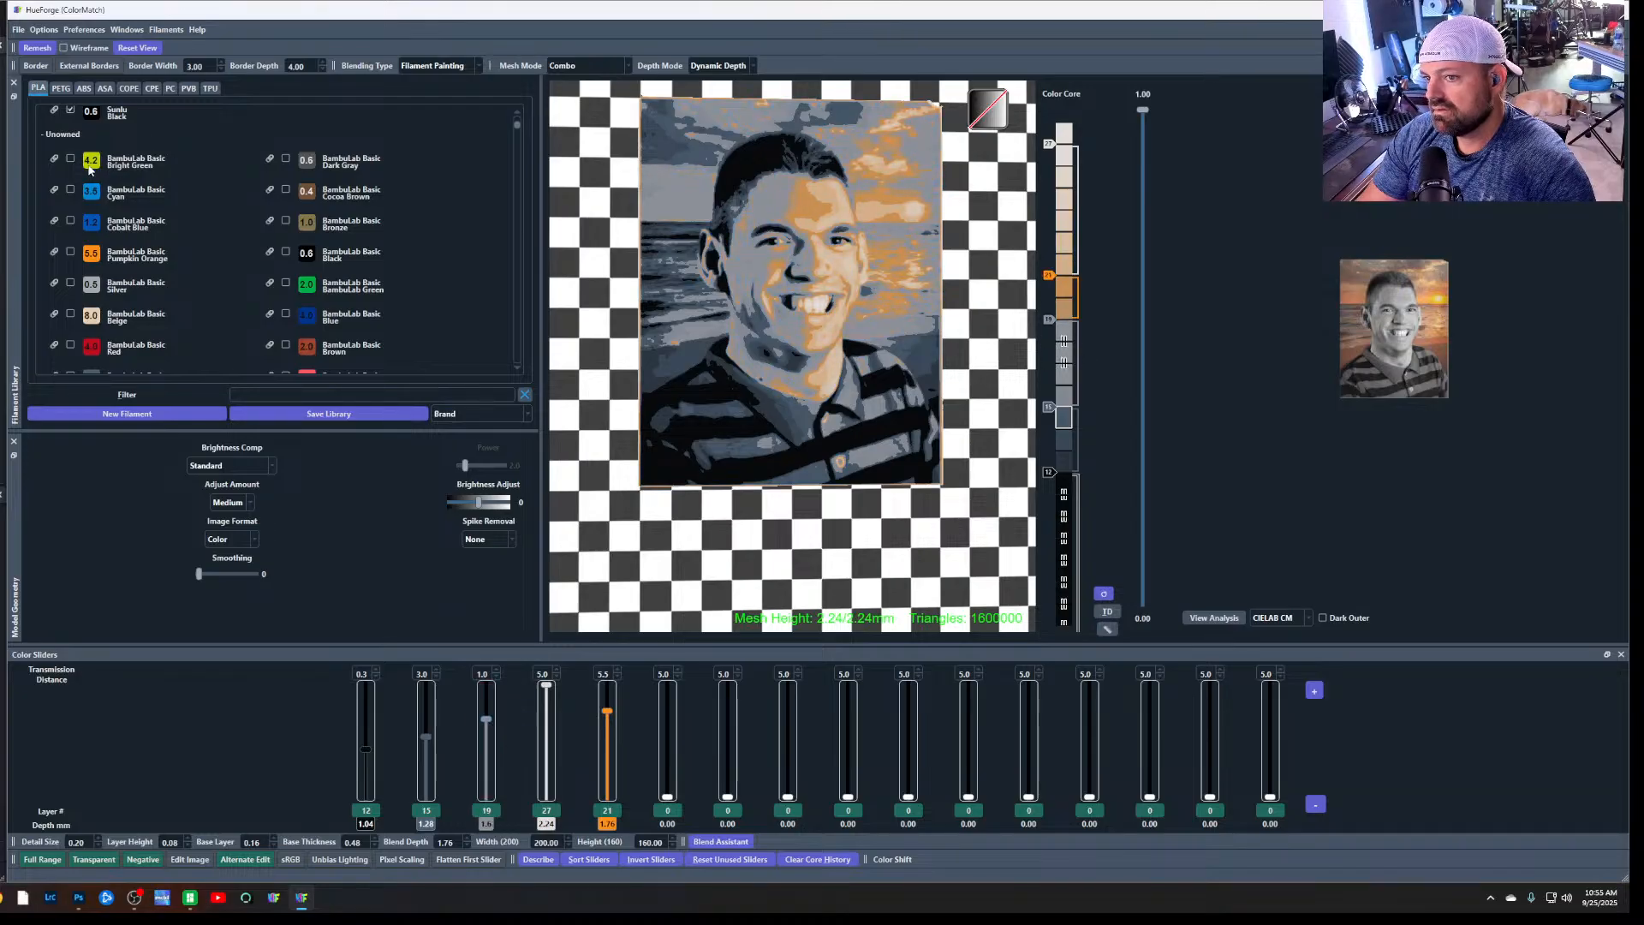
Try BambuLab Basic Bright Green and BambuLab Basic Yellow on the fifth slider, settling the yellow at layer 17
{"action": "left_click_drag", "start_coordinate": [89, 167], "coordinate": [604, 817]}
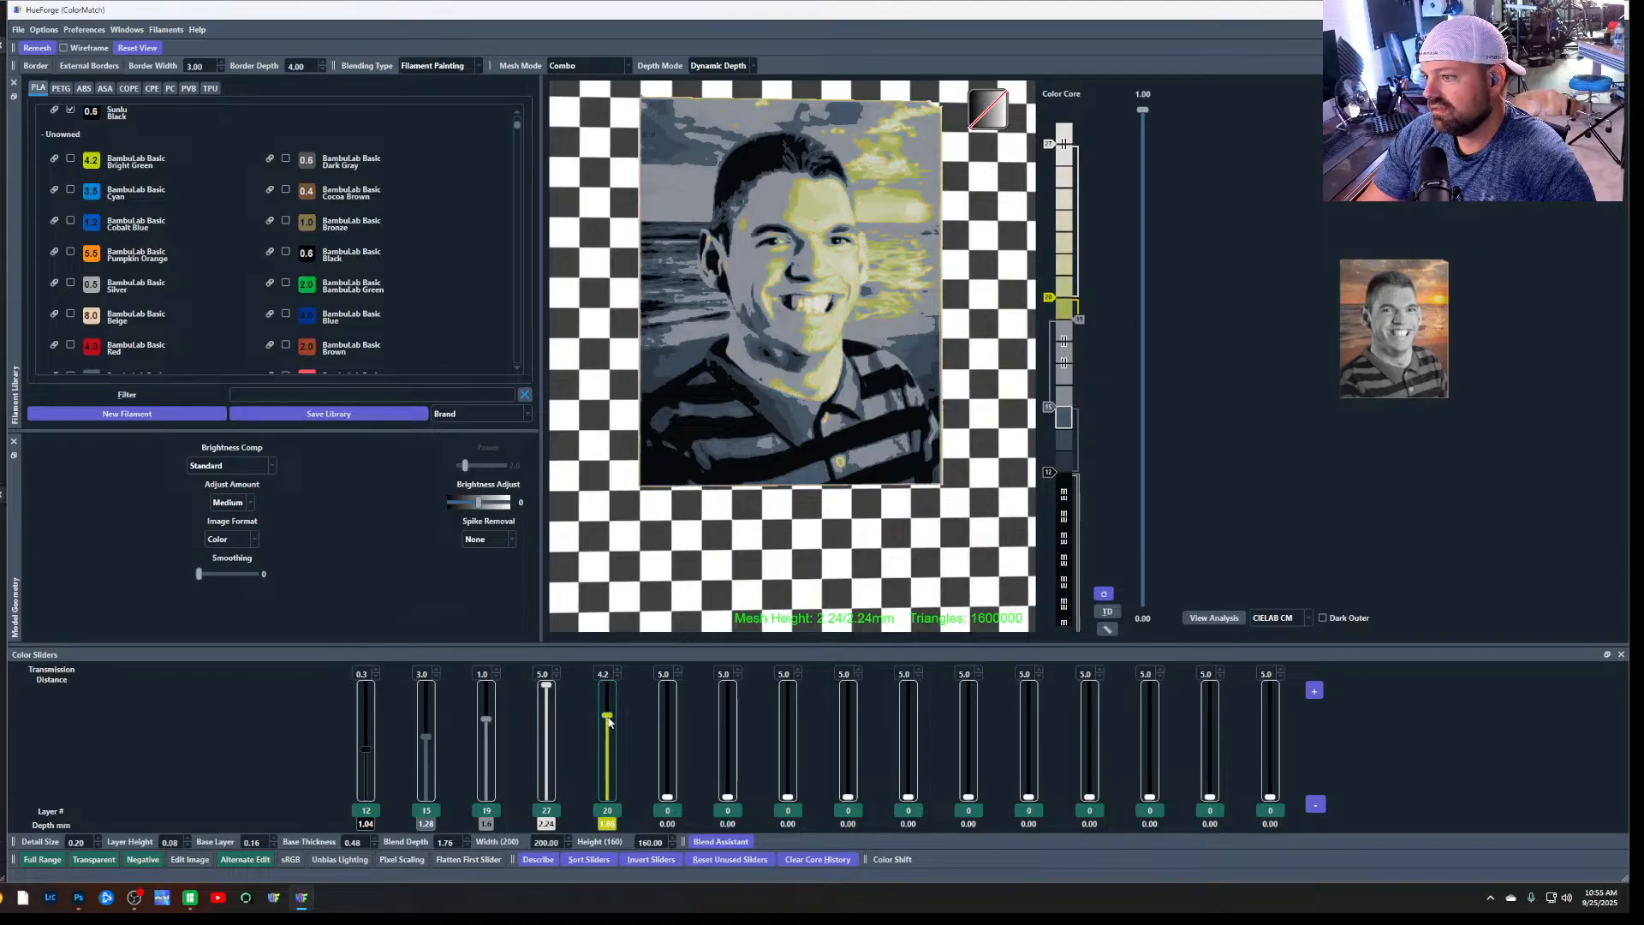
{"action": "scroll", "coordinate": [133, 295], "scroll_direction": "down", "scroll_amount": 1}
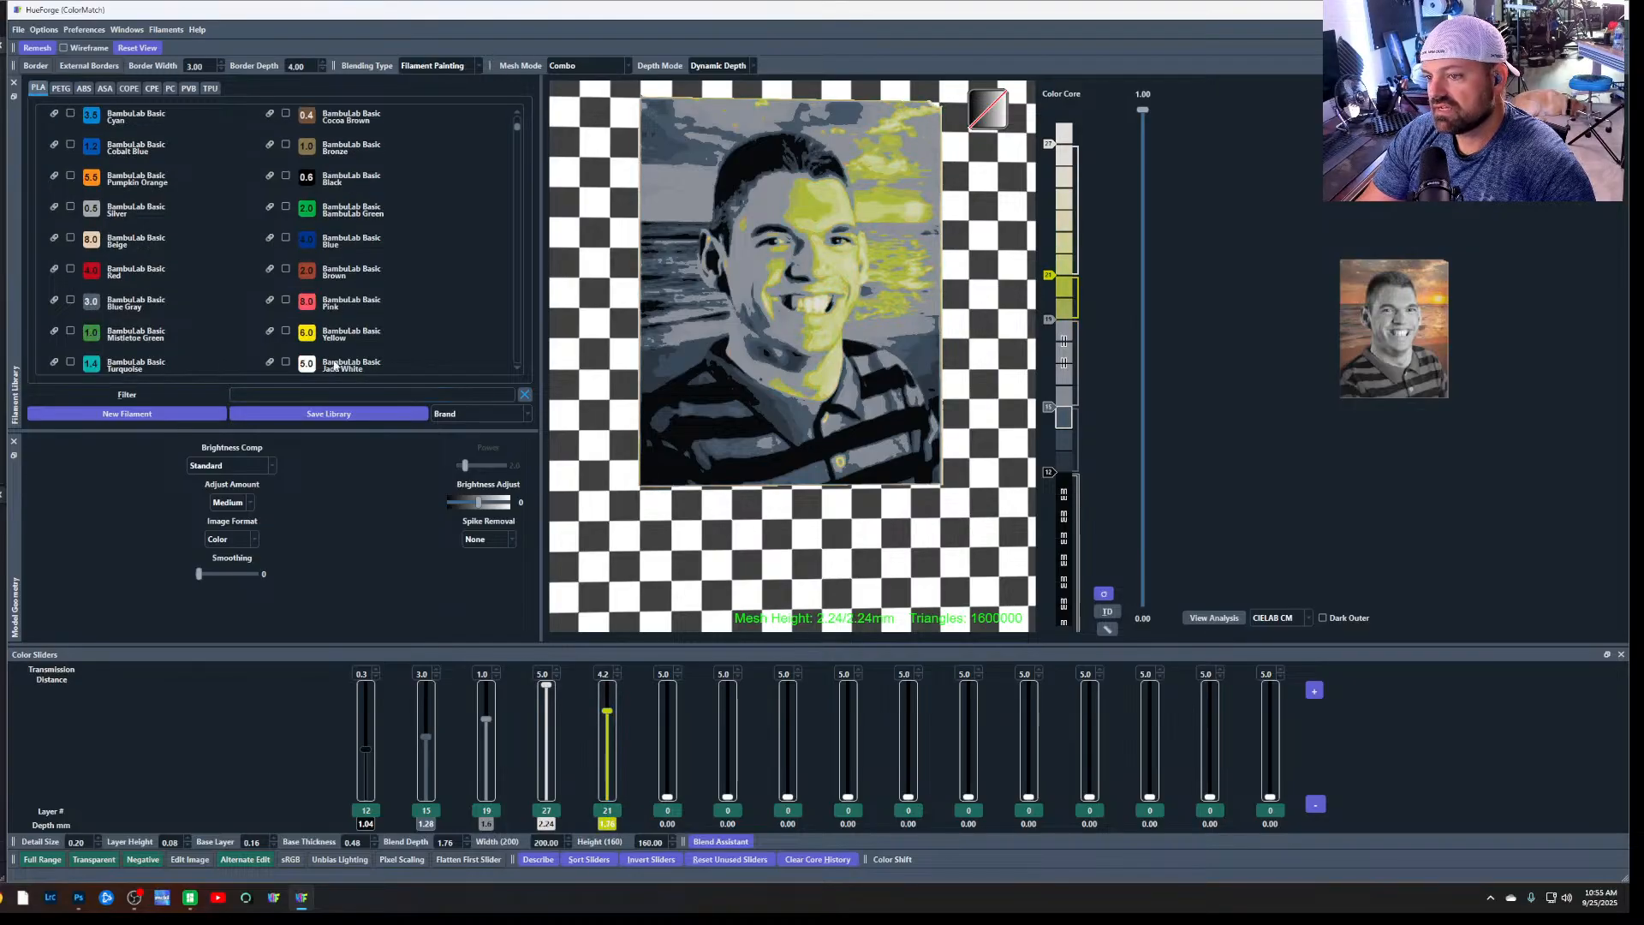
{"action": "left_click_drag", "start_coordinate": [308, 334], "coordinate": [604, 824]}
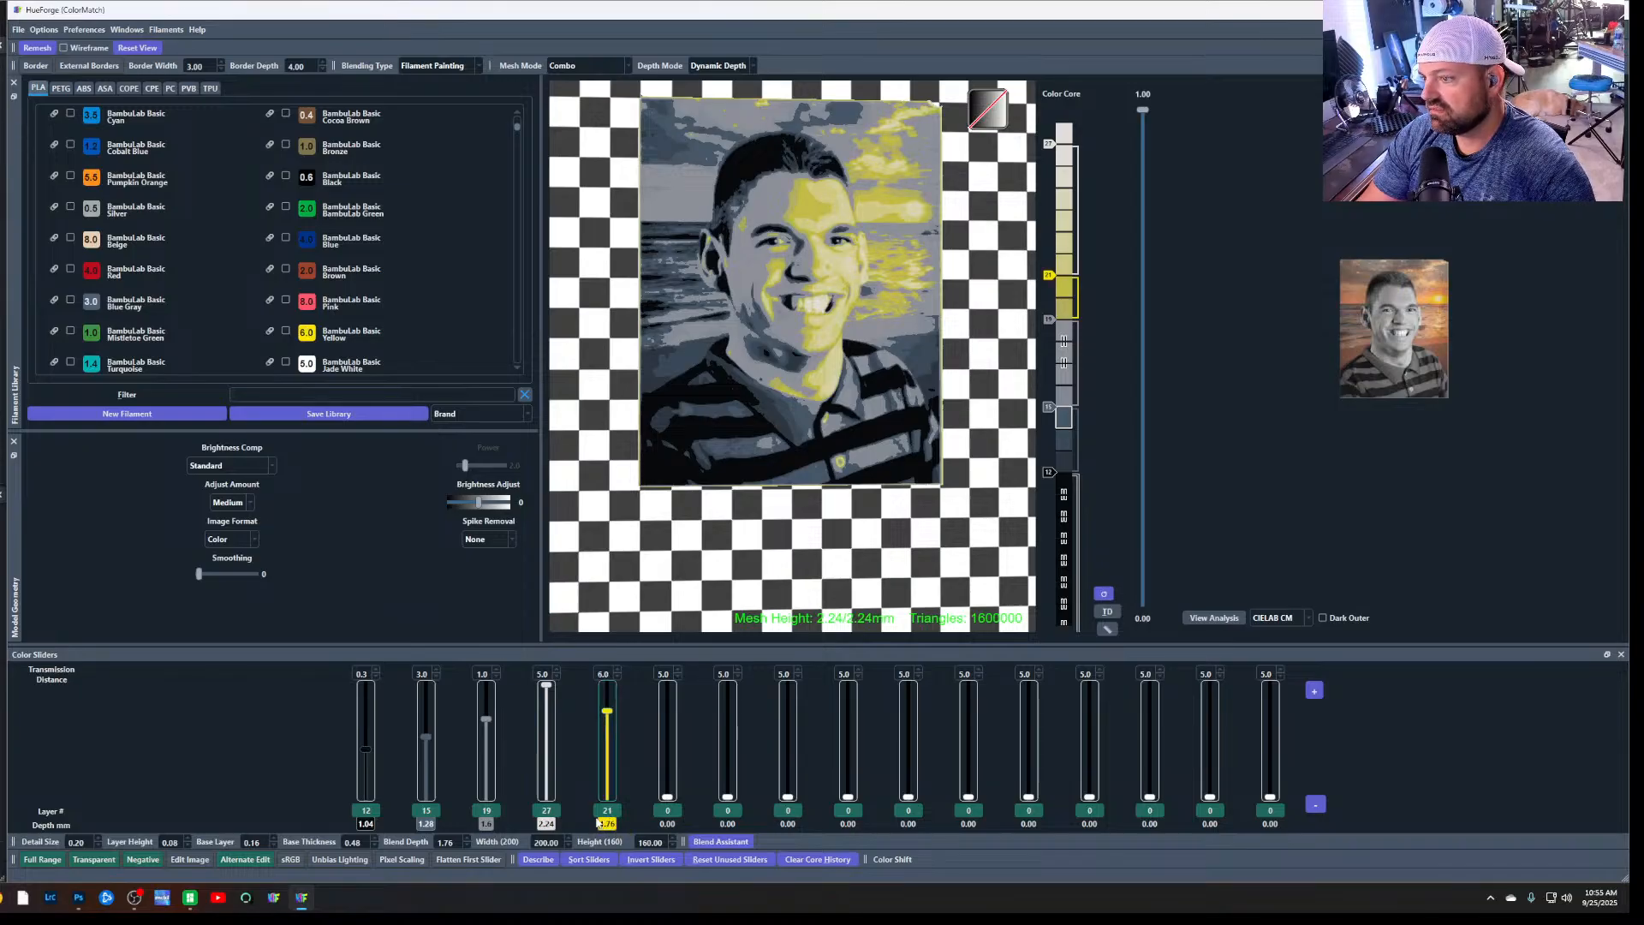
{"action": "left_click_drag", "start_coordinate": [306, 334], "coordinate": [608, 823]}
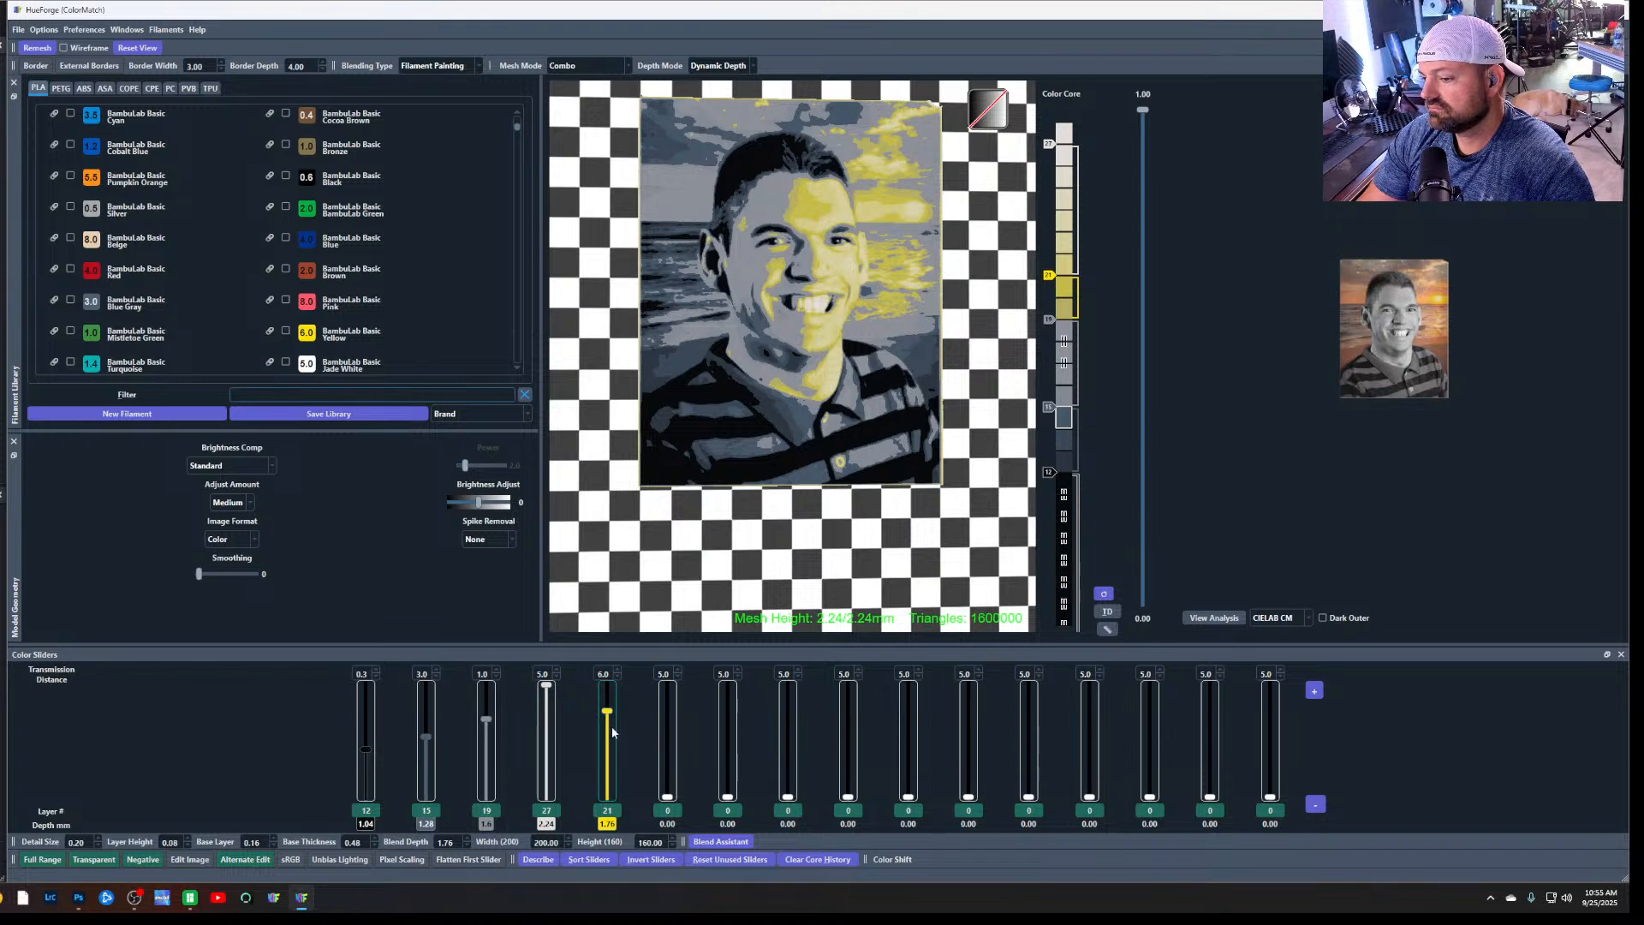
{"action": "left_click_drag", "start_coordinate": [613, 732], "coordinate": [609, 729]}
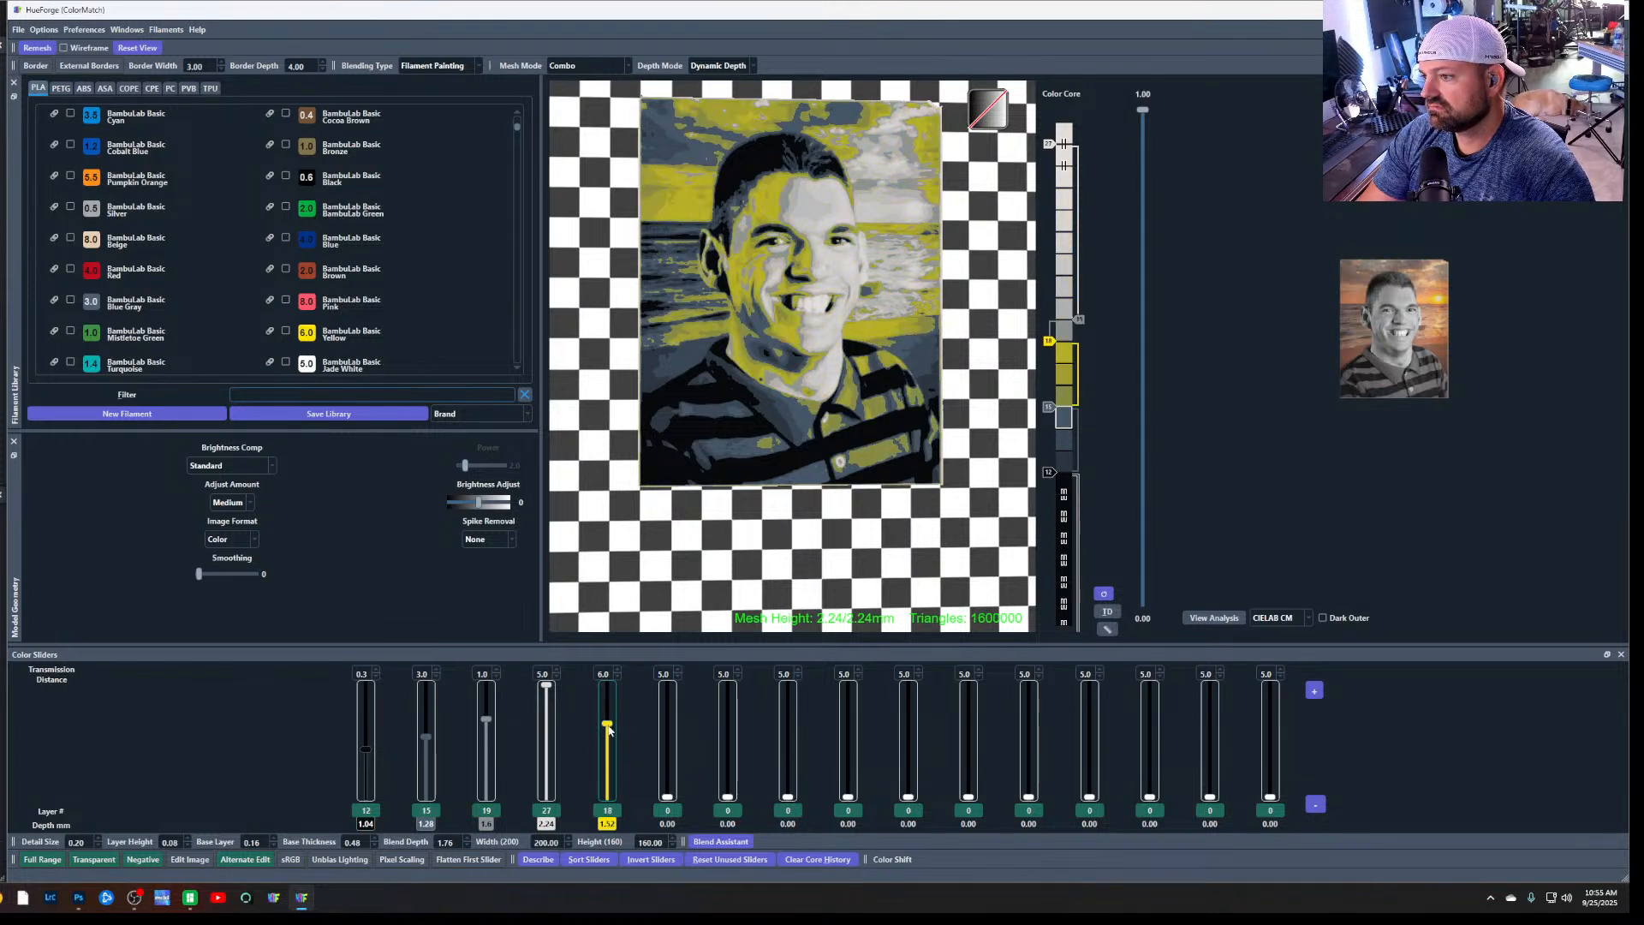
{"action": "left_click_drag", "start_coordinate": [609, 729], "coordinate": [609, 737]}
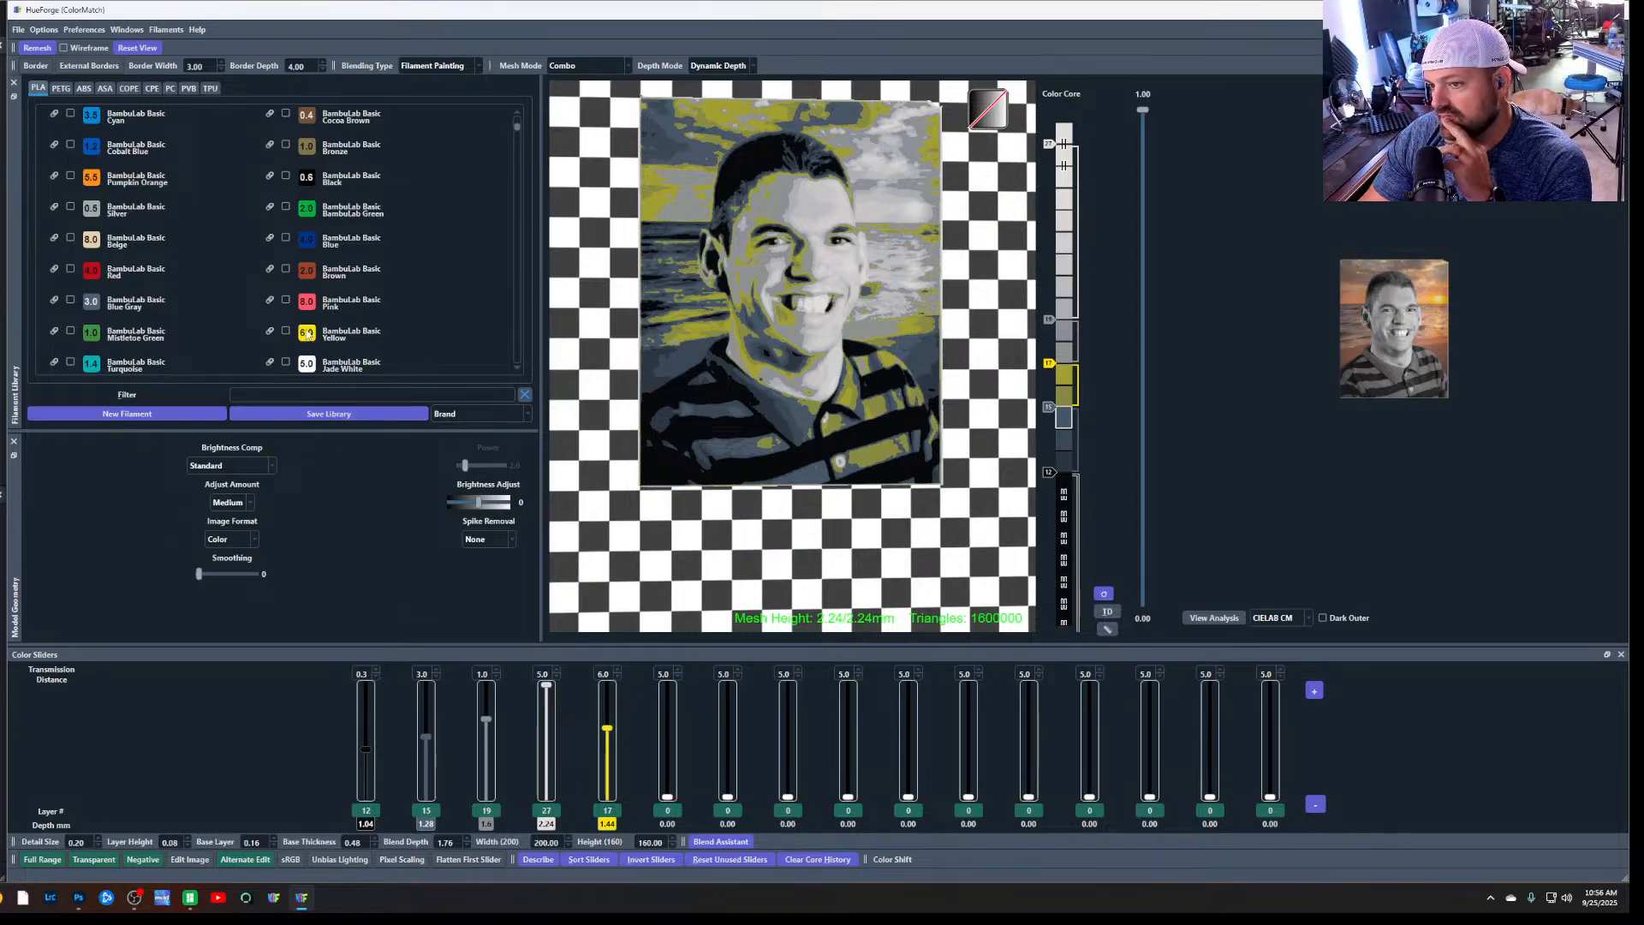
Try Sunlu Red on the fifth slider, and replace it with Sunlu Burly Wood at layer 16
{"action": "scroll", "coordinate": [272, 326], "scroll_direction": "up", "scroll_amount": 5}
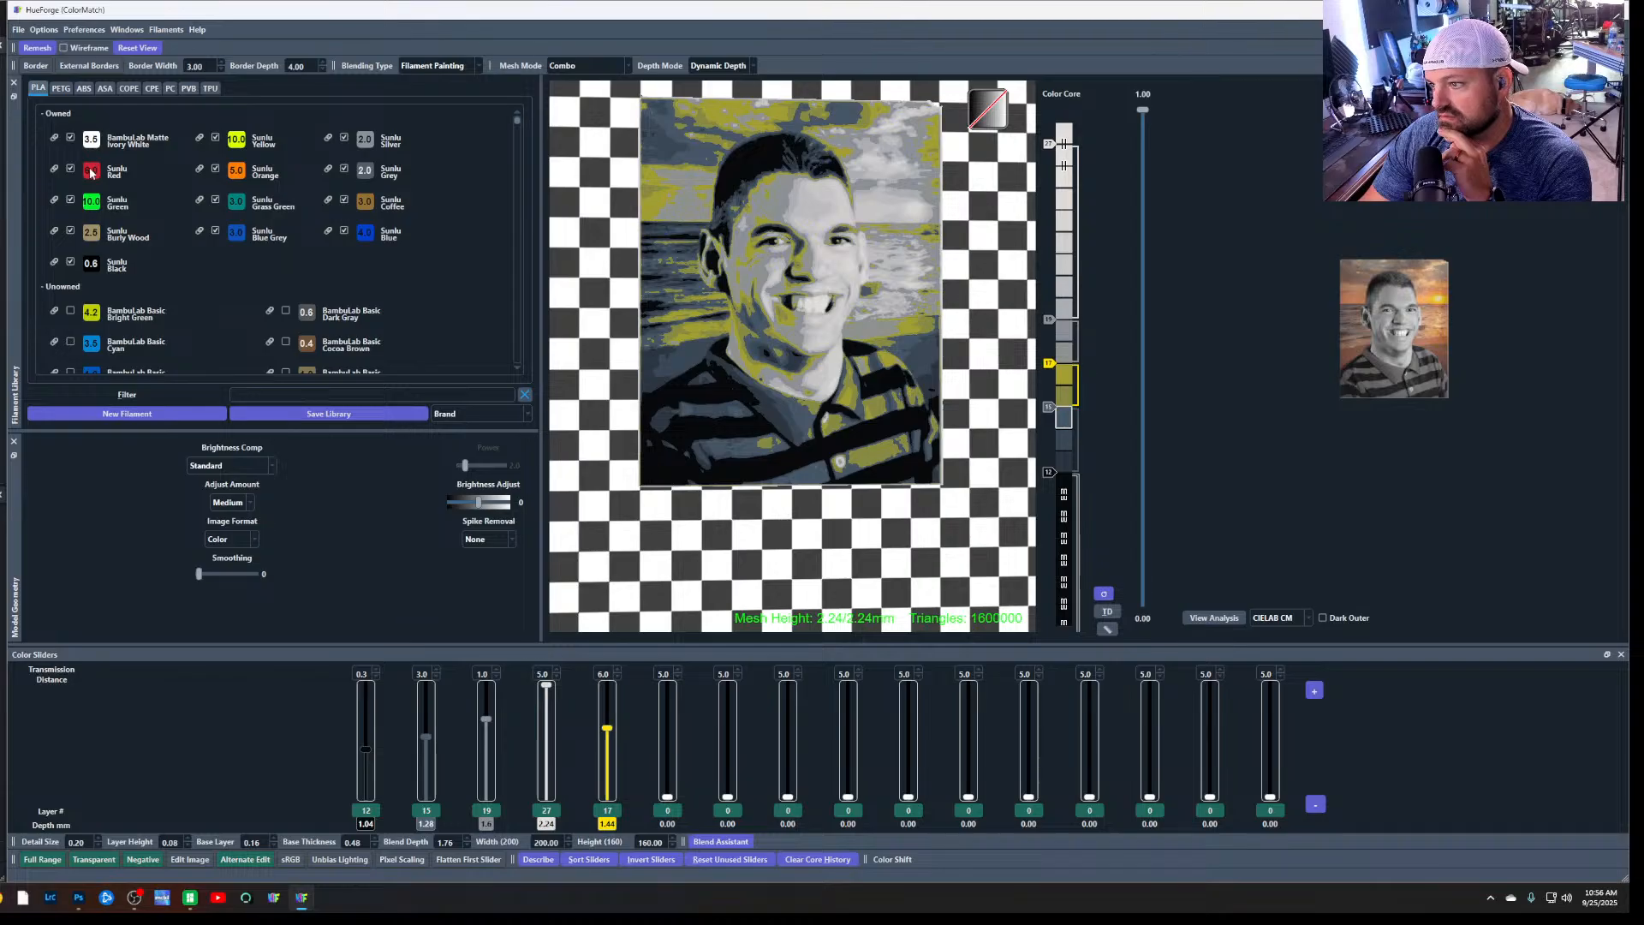
{"action": "left_click_drag", "start_coordinate": [91, 171], "coordinate": [606, 745]}
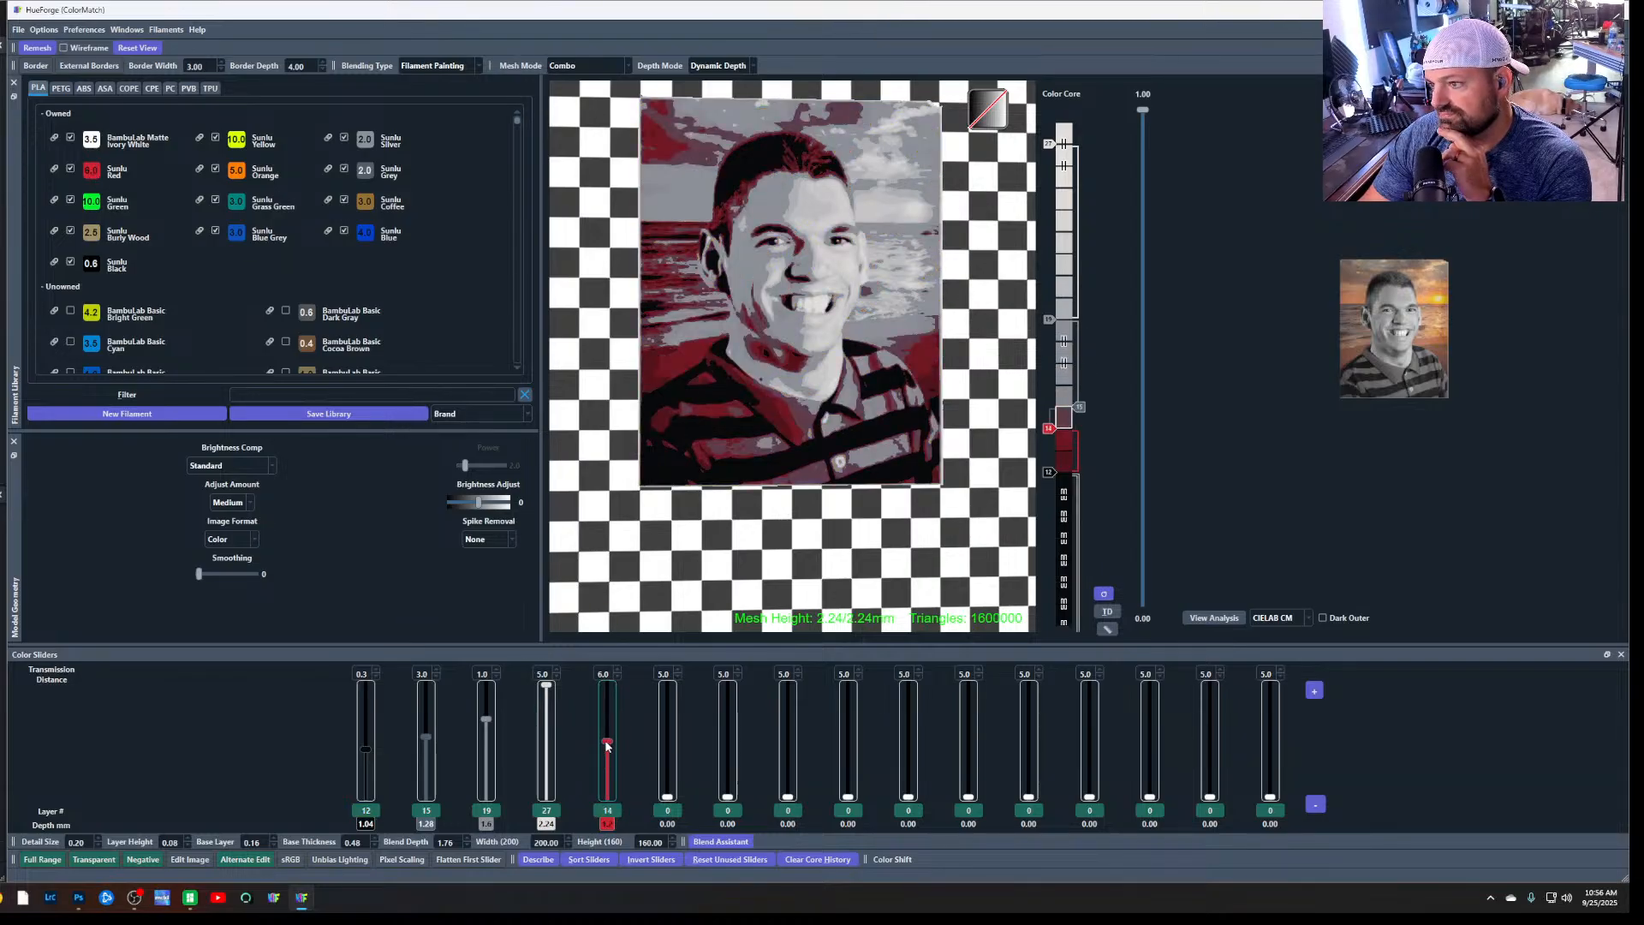
{"action": "left_click_drag", "start_coordinate": [97, 231], "coordinate": [610, 805]}
{"action": "left_click_drag", "start_coordinate": [609, 745], "coordinate": [607, 737]}
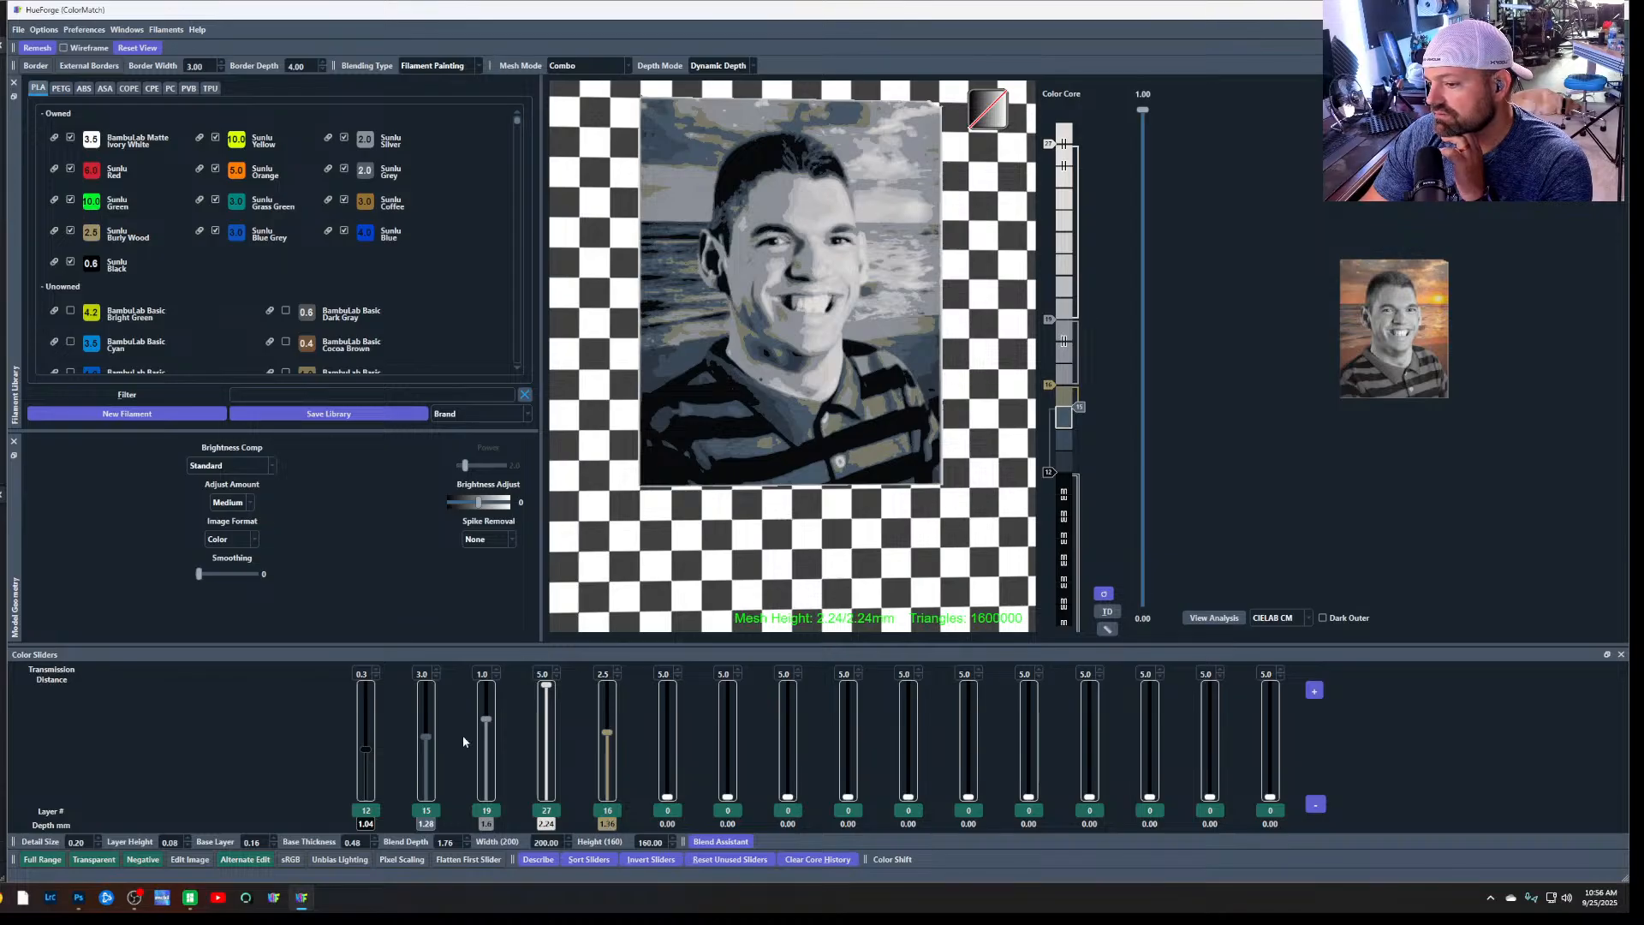
Lower the third slider to layer 0 and give it the Burly Wood filament, keeping the second slider at layer 15
{"action": "left_click_drag", "start_coordinate": [486, 721], "coordinate": [486, 796]}
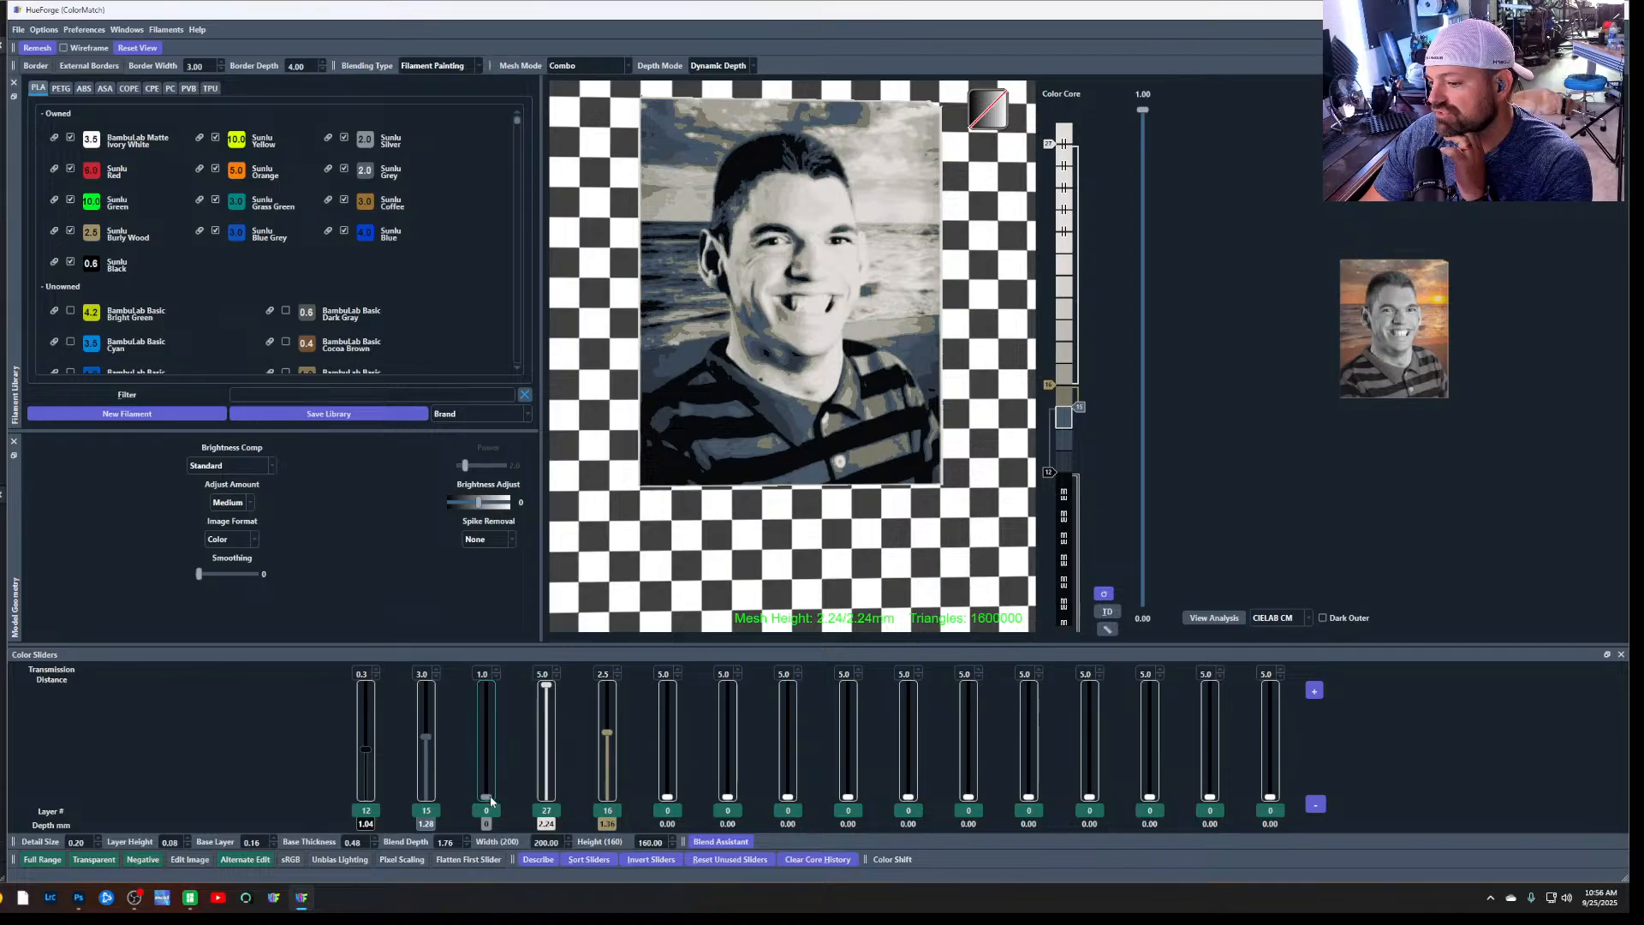
{"action": "left_click_drag", "start_coordinate": [425, 739], "coordinate": [427, 733]}
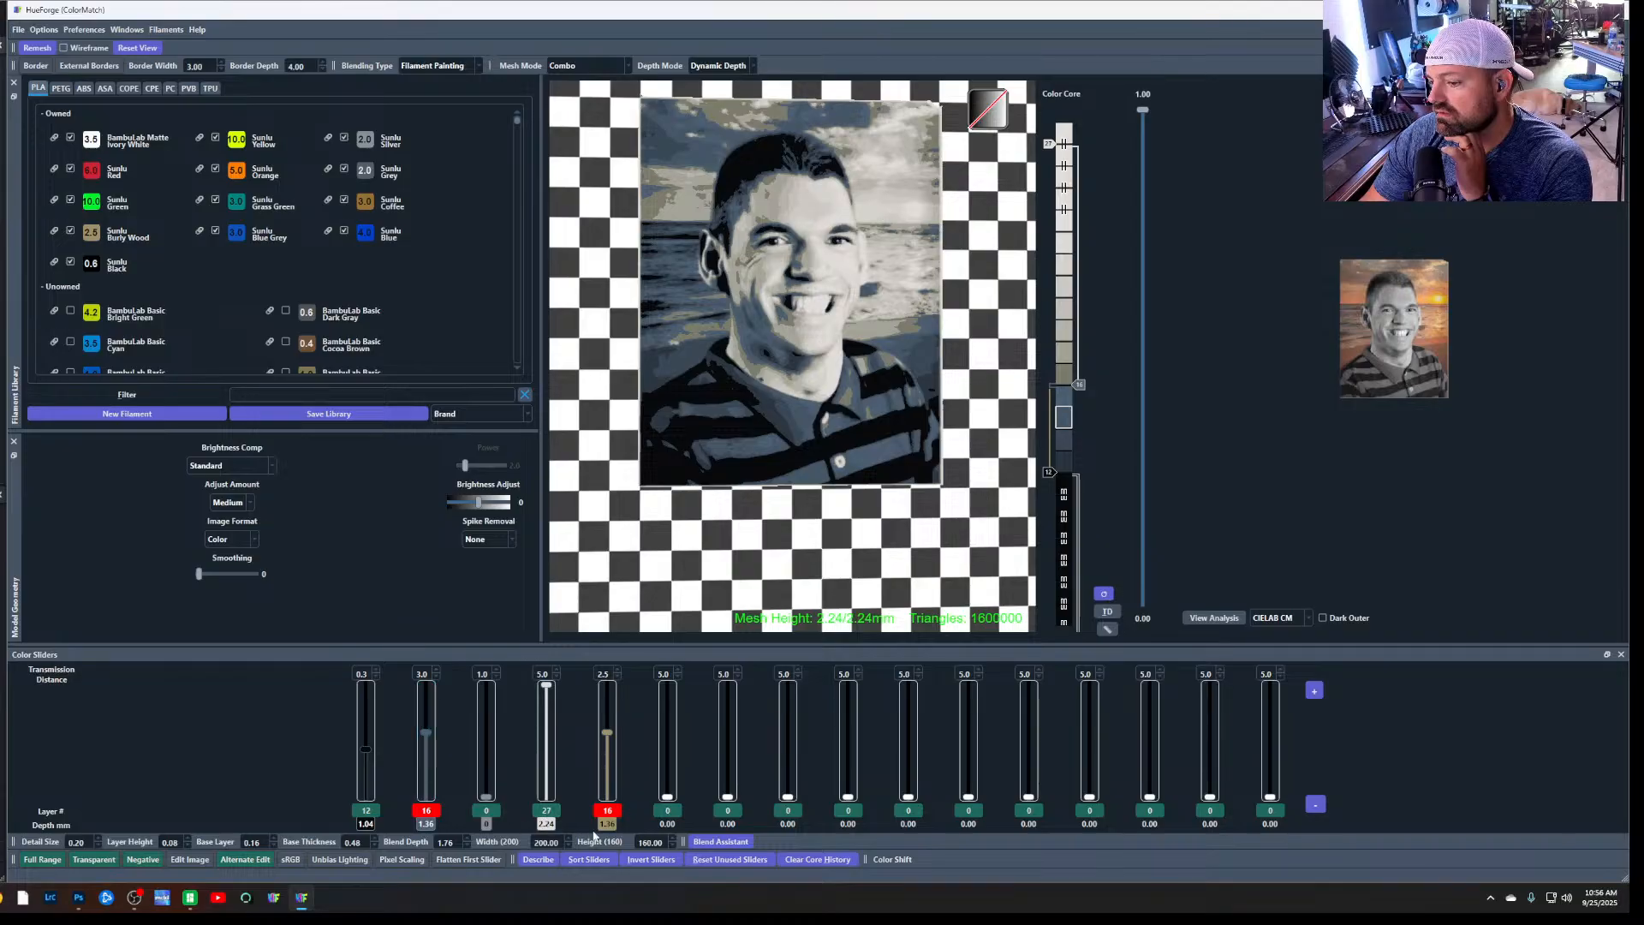
{"action": "left_click_drag", "start_coordinate": [426, 736], "coordinate": [429, 744]}
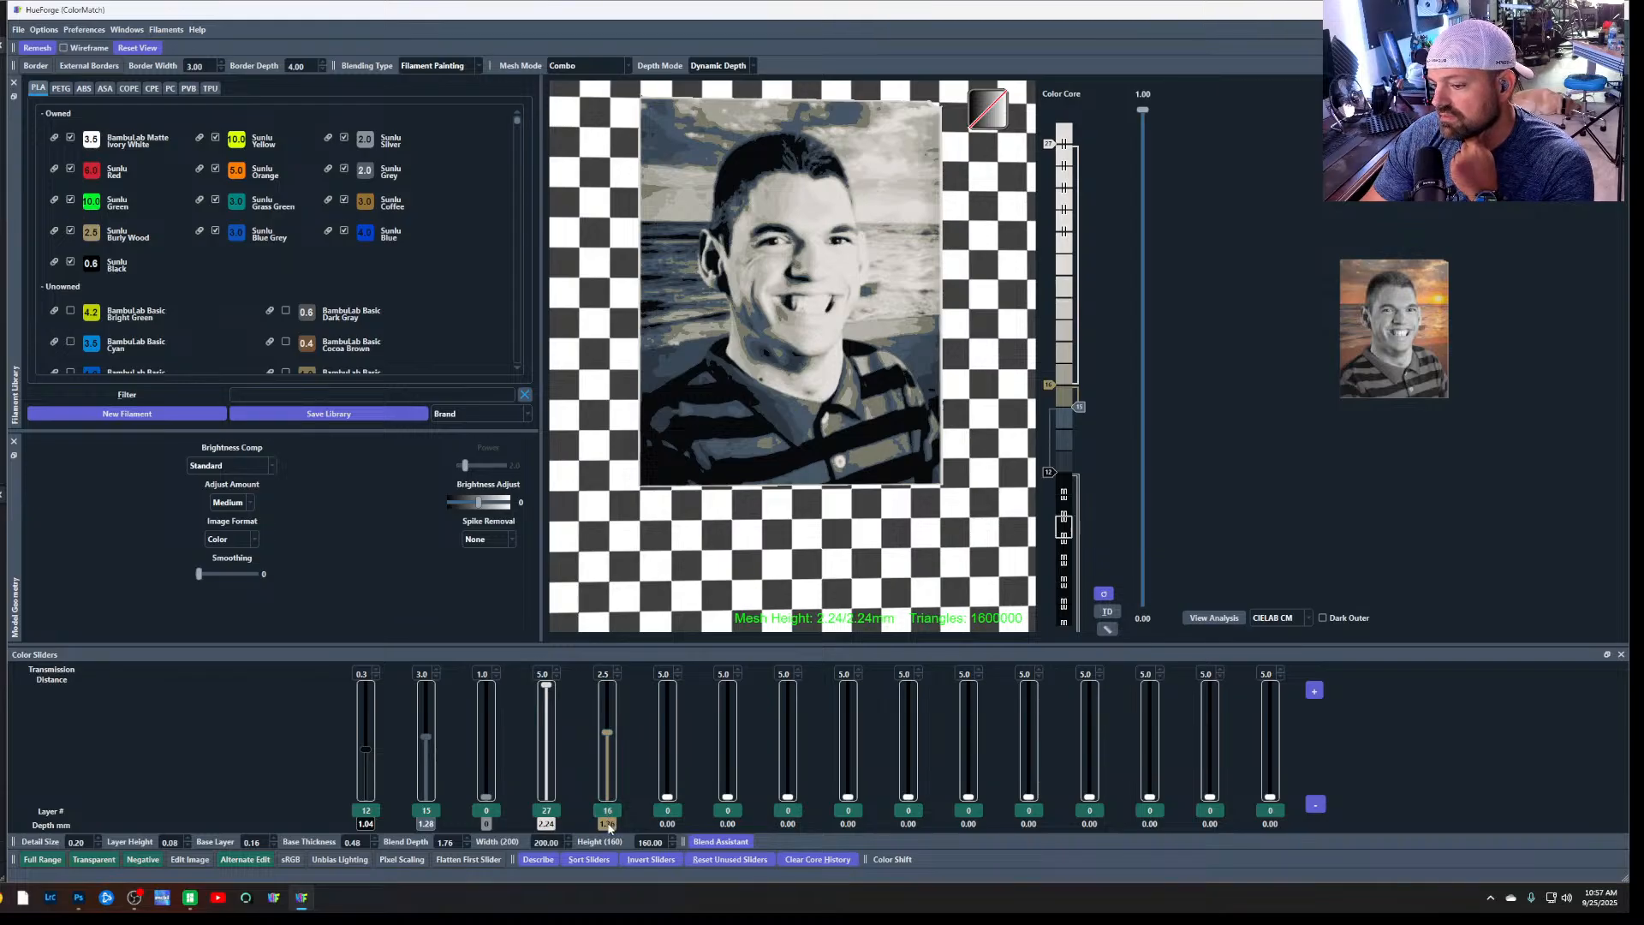
{"action": "left_click_drag", "start_coordinate": [483, 820], "coordinate": [485, 820]}
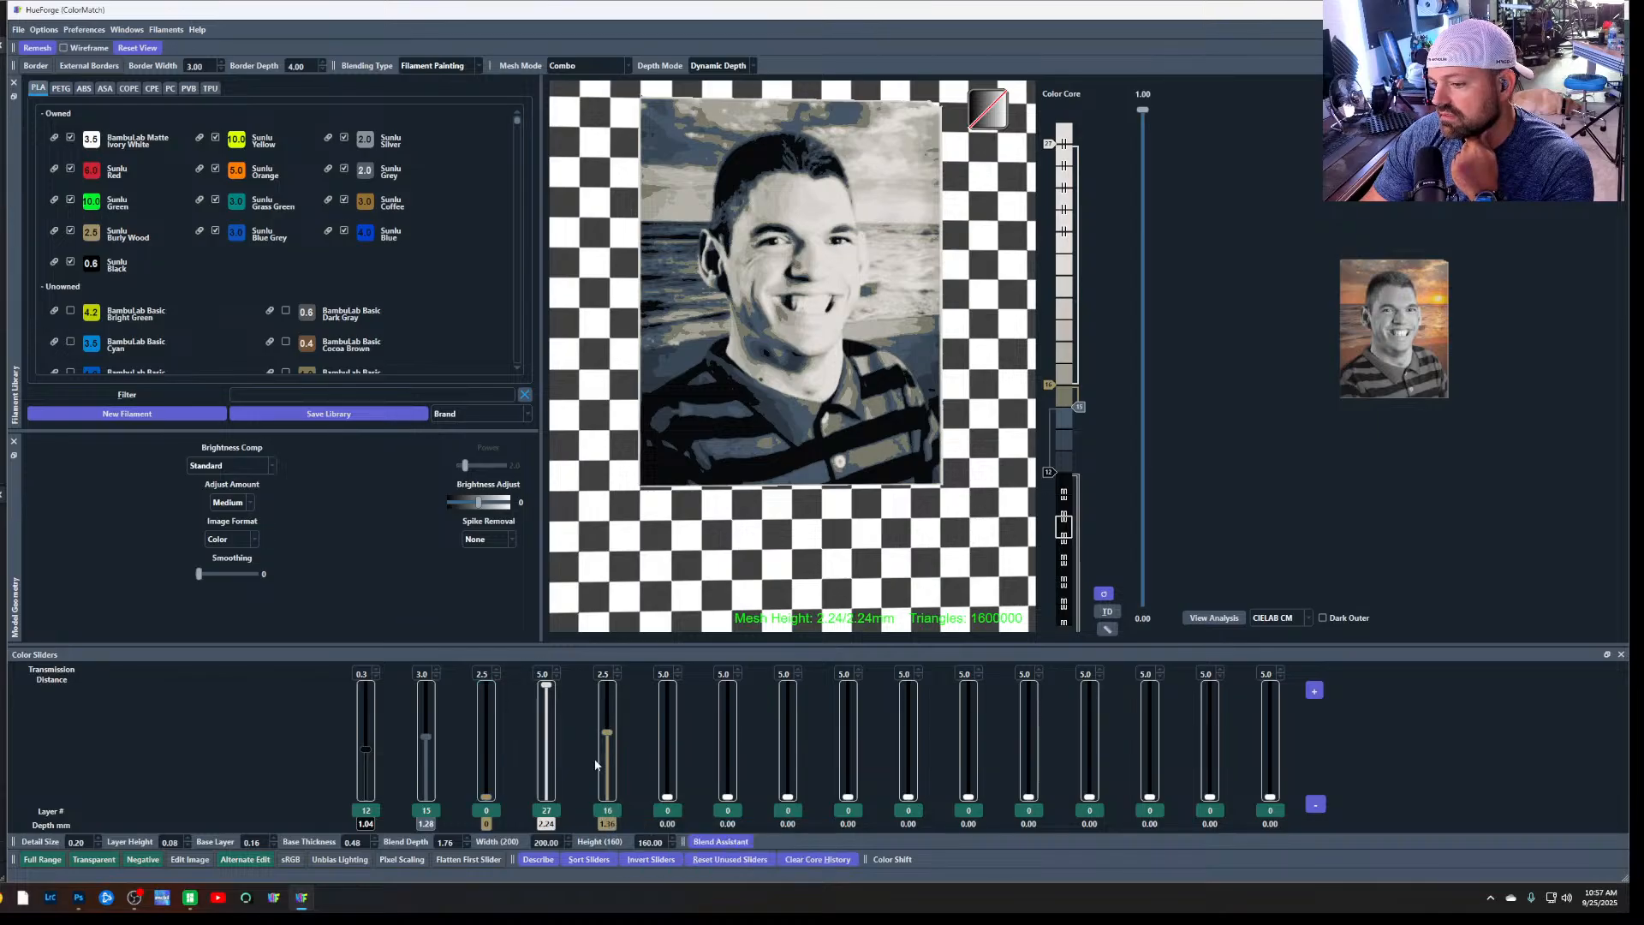
Lower the white fourth slider to layer 24 and check the third slider's colour-setting options without changing them
{"action": "left_click_drag", "start_coordinate": [546, 685], "coordinate": [548, 700]}
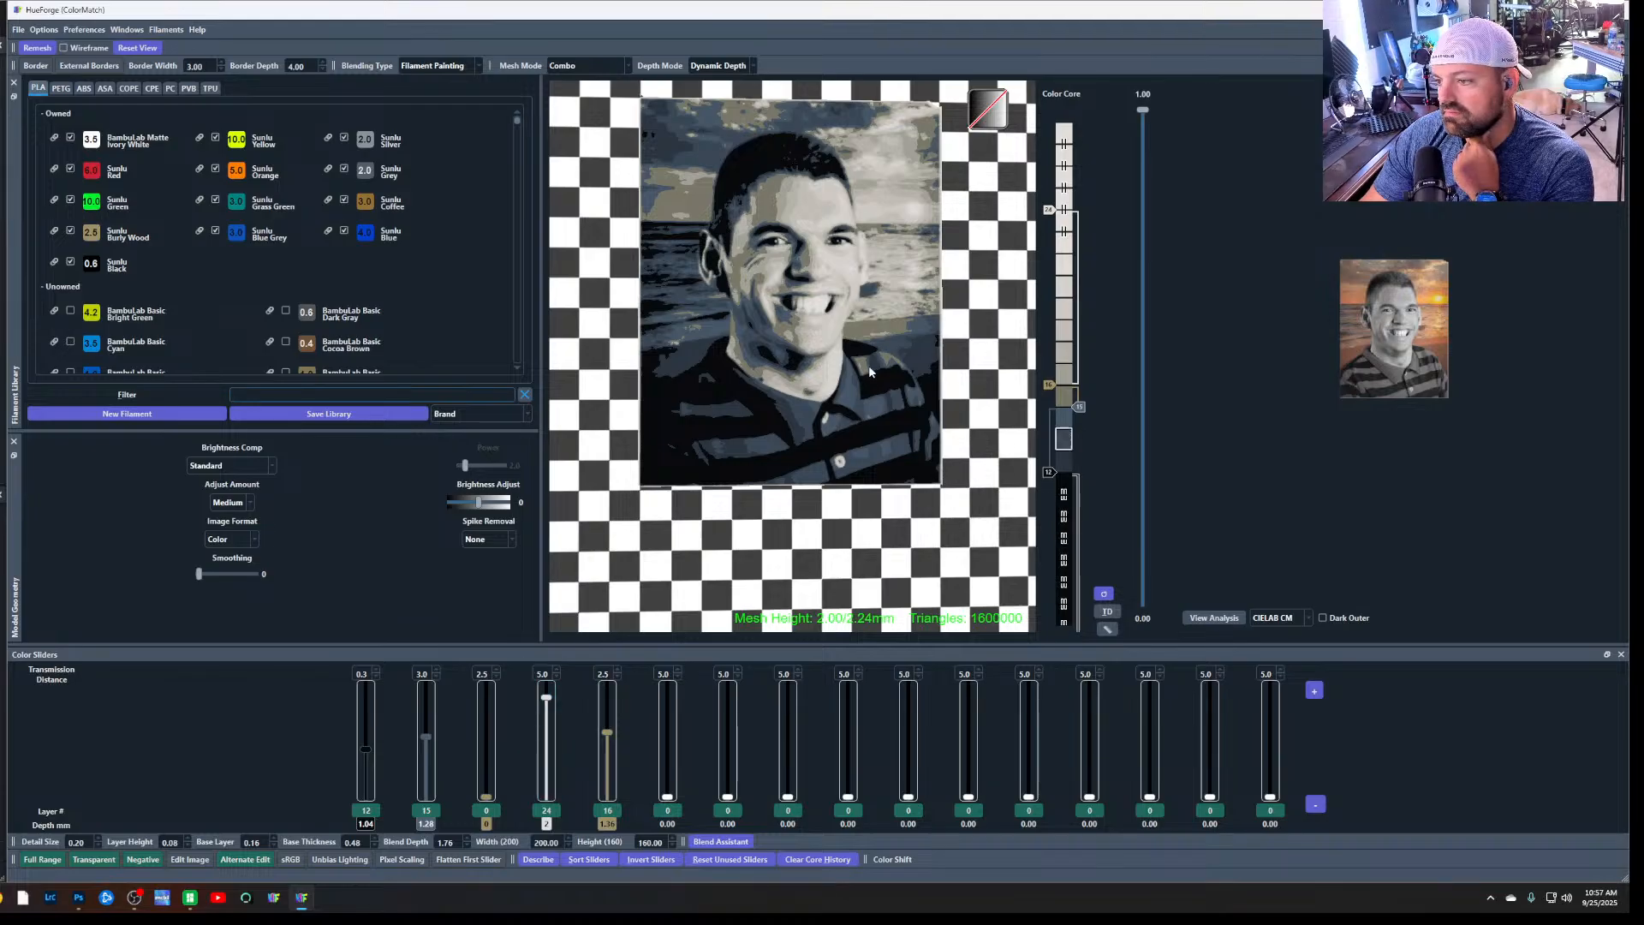
{"action": "scroll", "coordinate": [819, 280], "scroll_direction": "up", "scroll_amount": 1}
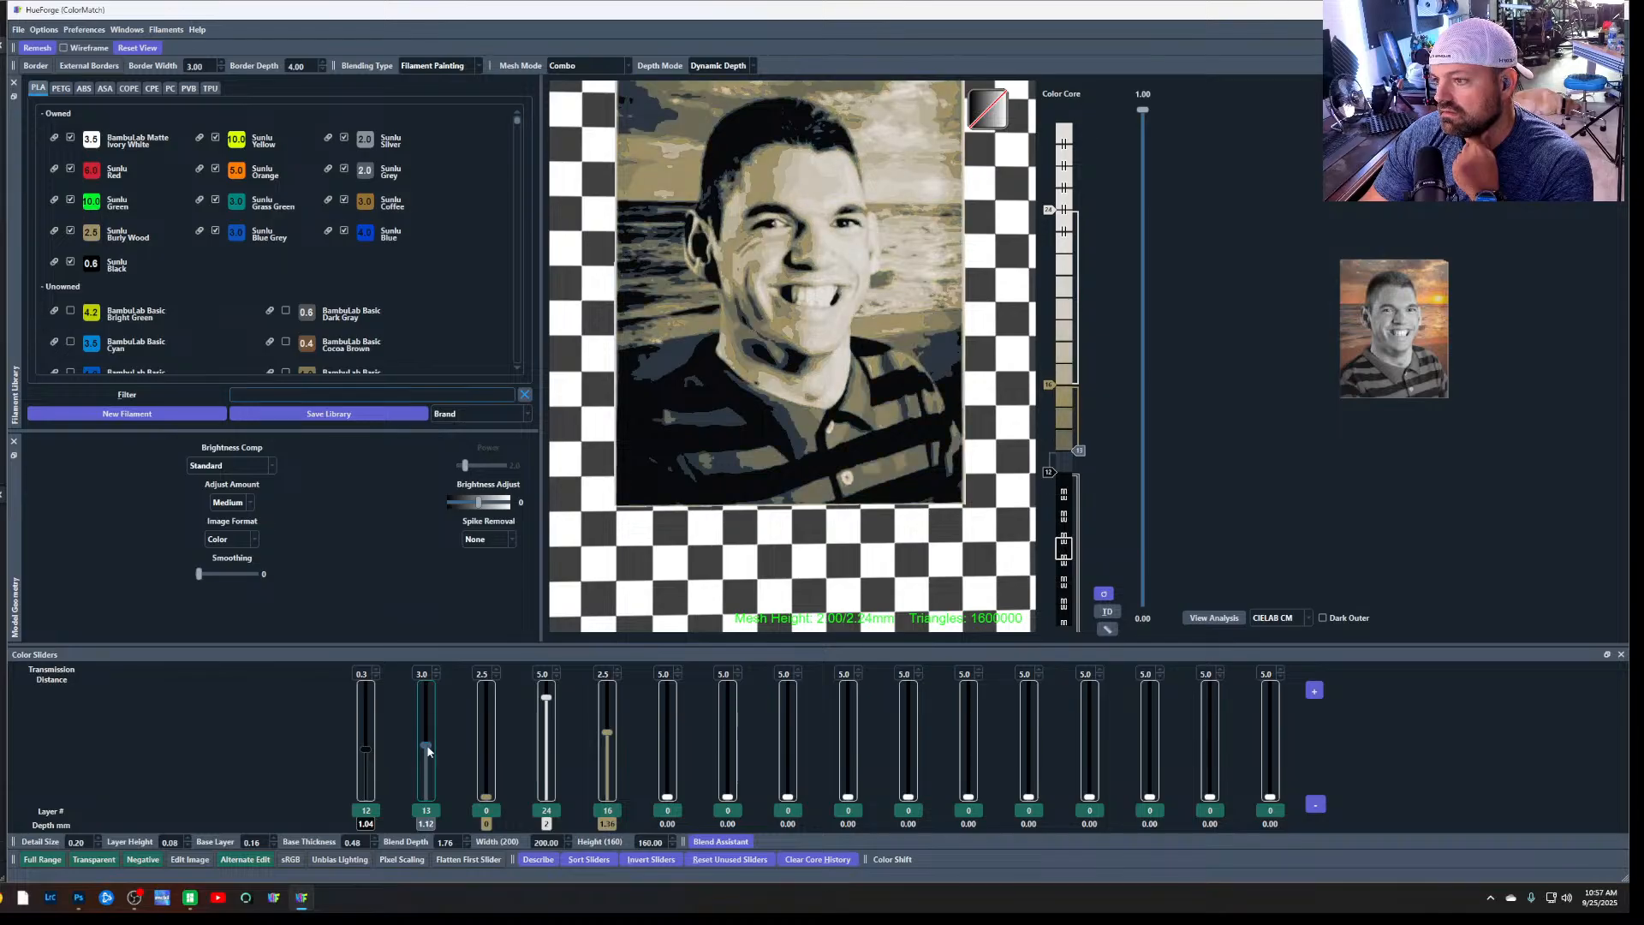
{"action": "mouse_move", "coordinate": [486, 795]}
{"action": "left_mouse_down"}
{"action": "mouse_move", "coordinate": [485, 769]}
{"action": "mouse_move", "coordinate": [485, 798]}
{"action": "left_mouse_up"}
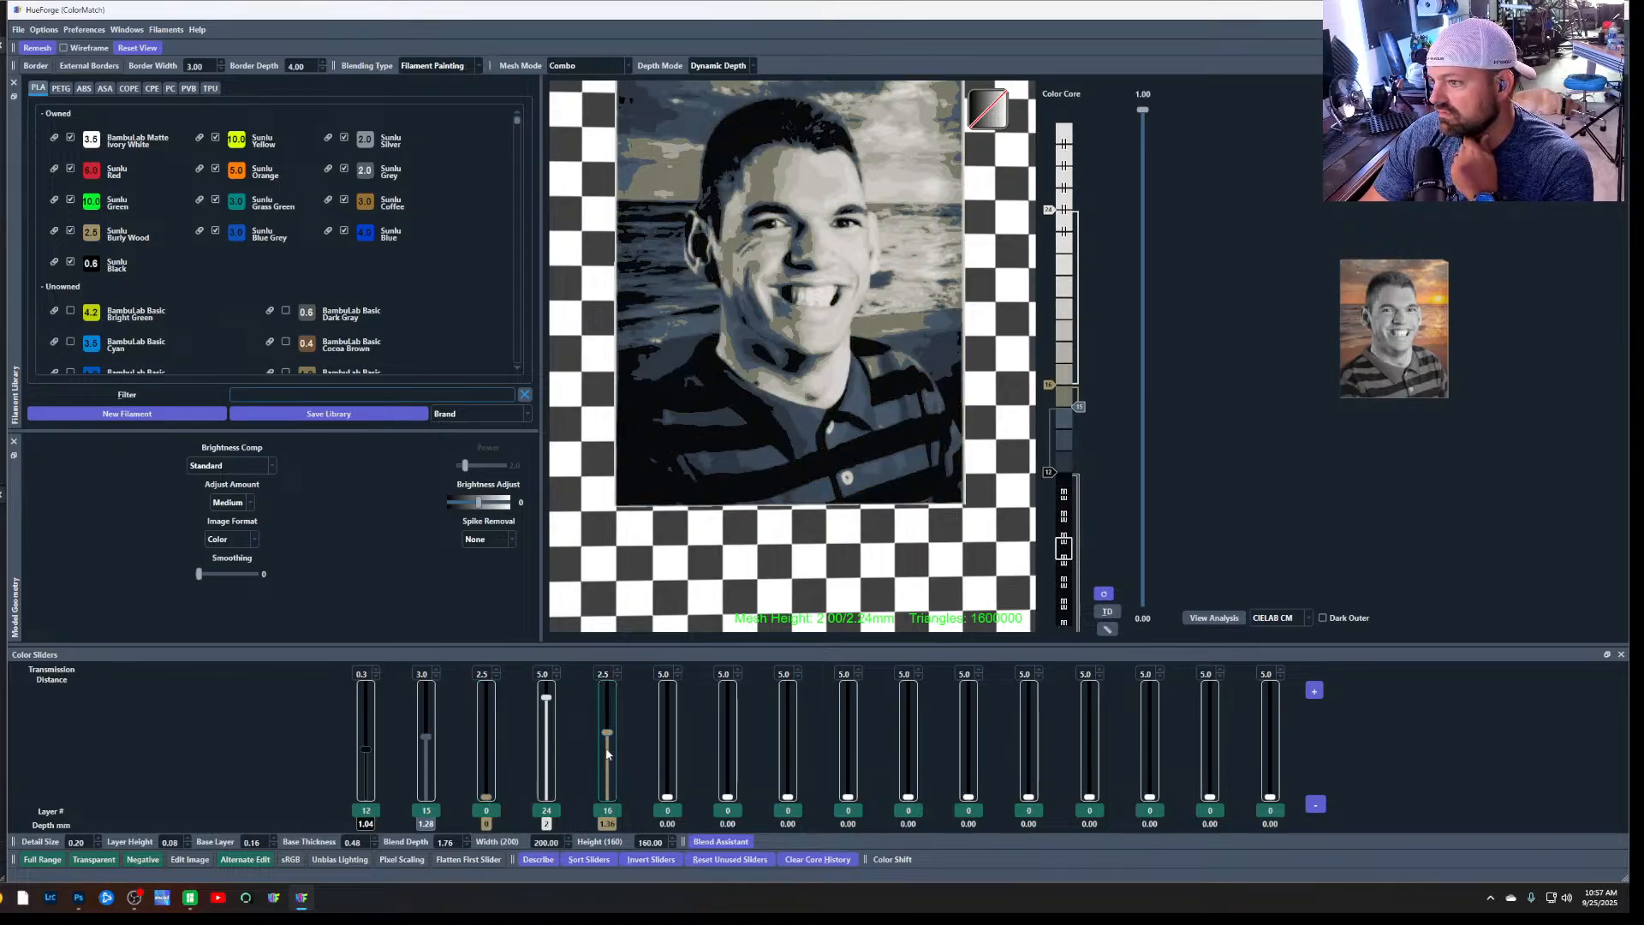
{"action": "right_click", "coordinate": [485, 820]}
{"action": "mouse_move", "coordinate": [530, 703]}
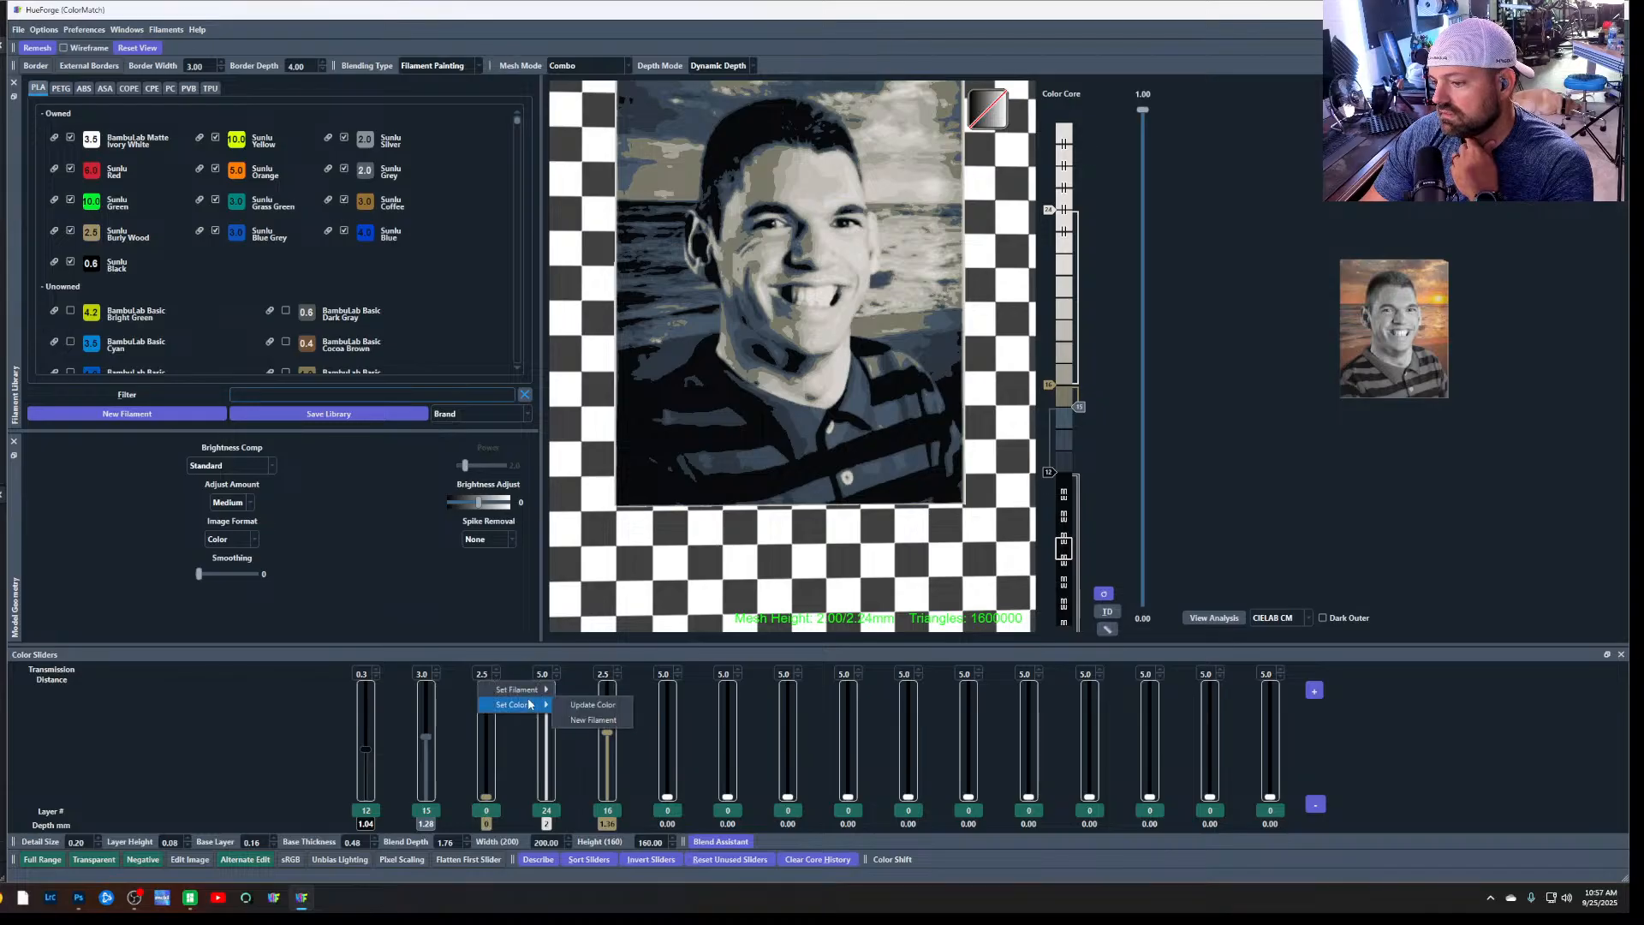
{"action": "left_click", "coordinate": [511, 789]}
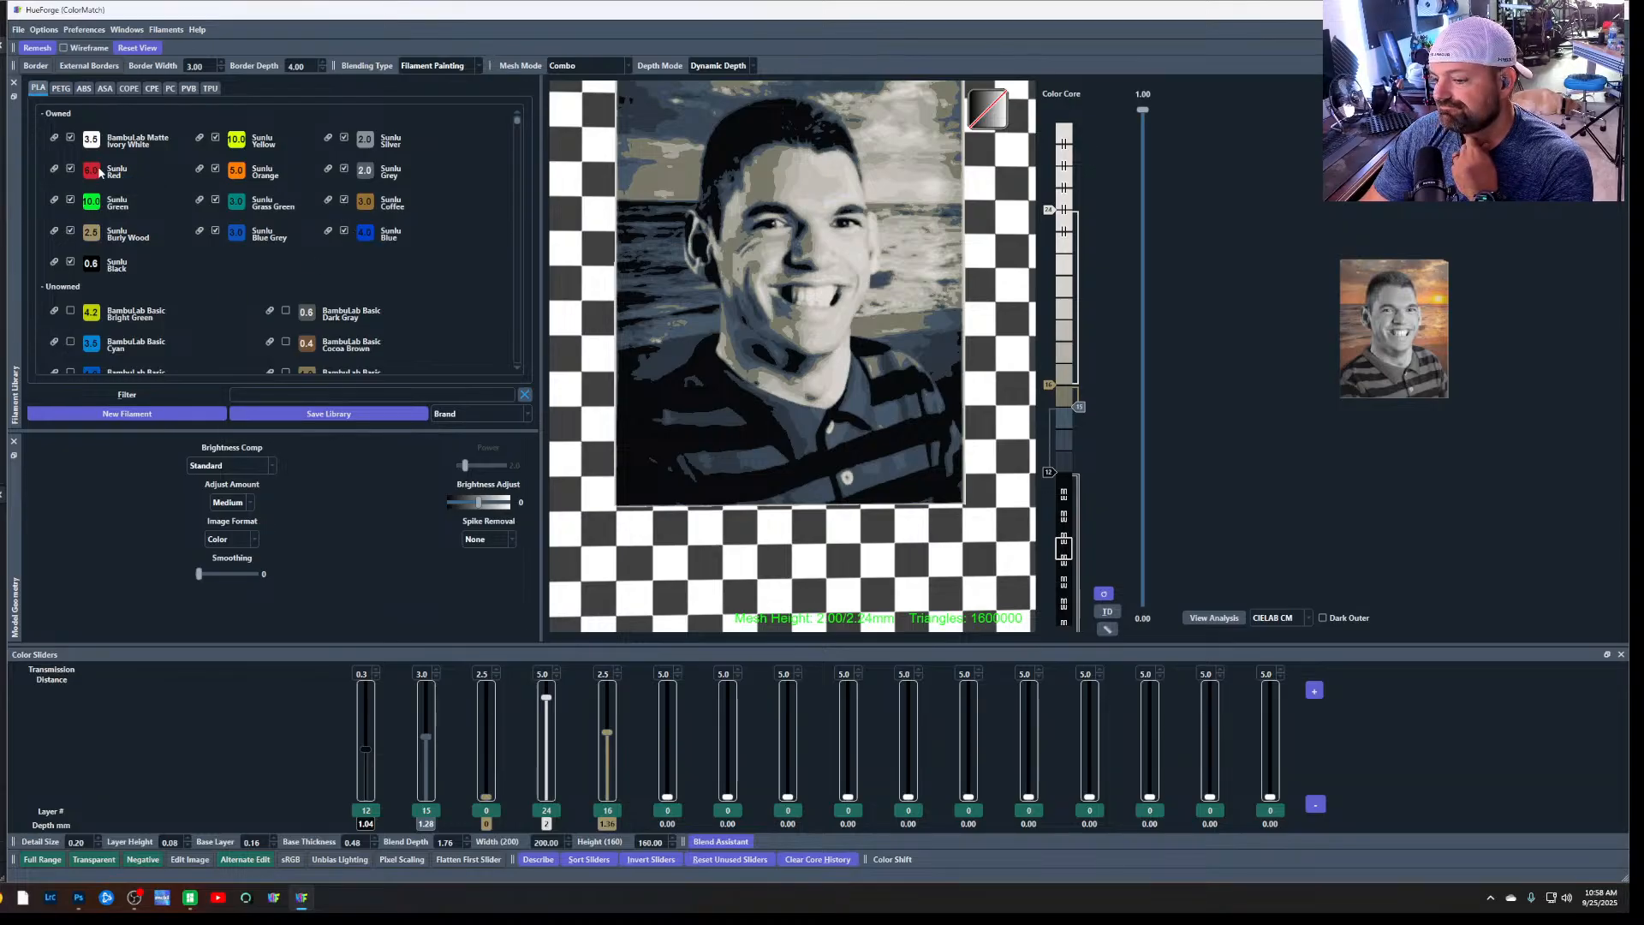
Try Sunlu Red on the third slider, and replace it with Sunlu Orange at layer 17
{"action": "left_click_drag", "start_coordinate": [486, 814], "coordinate": [491, 708]}
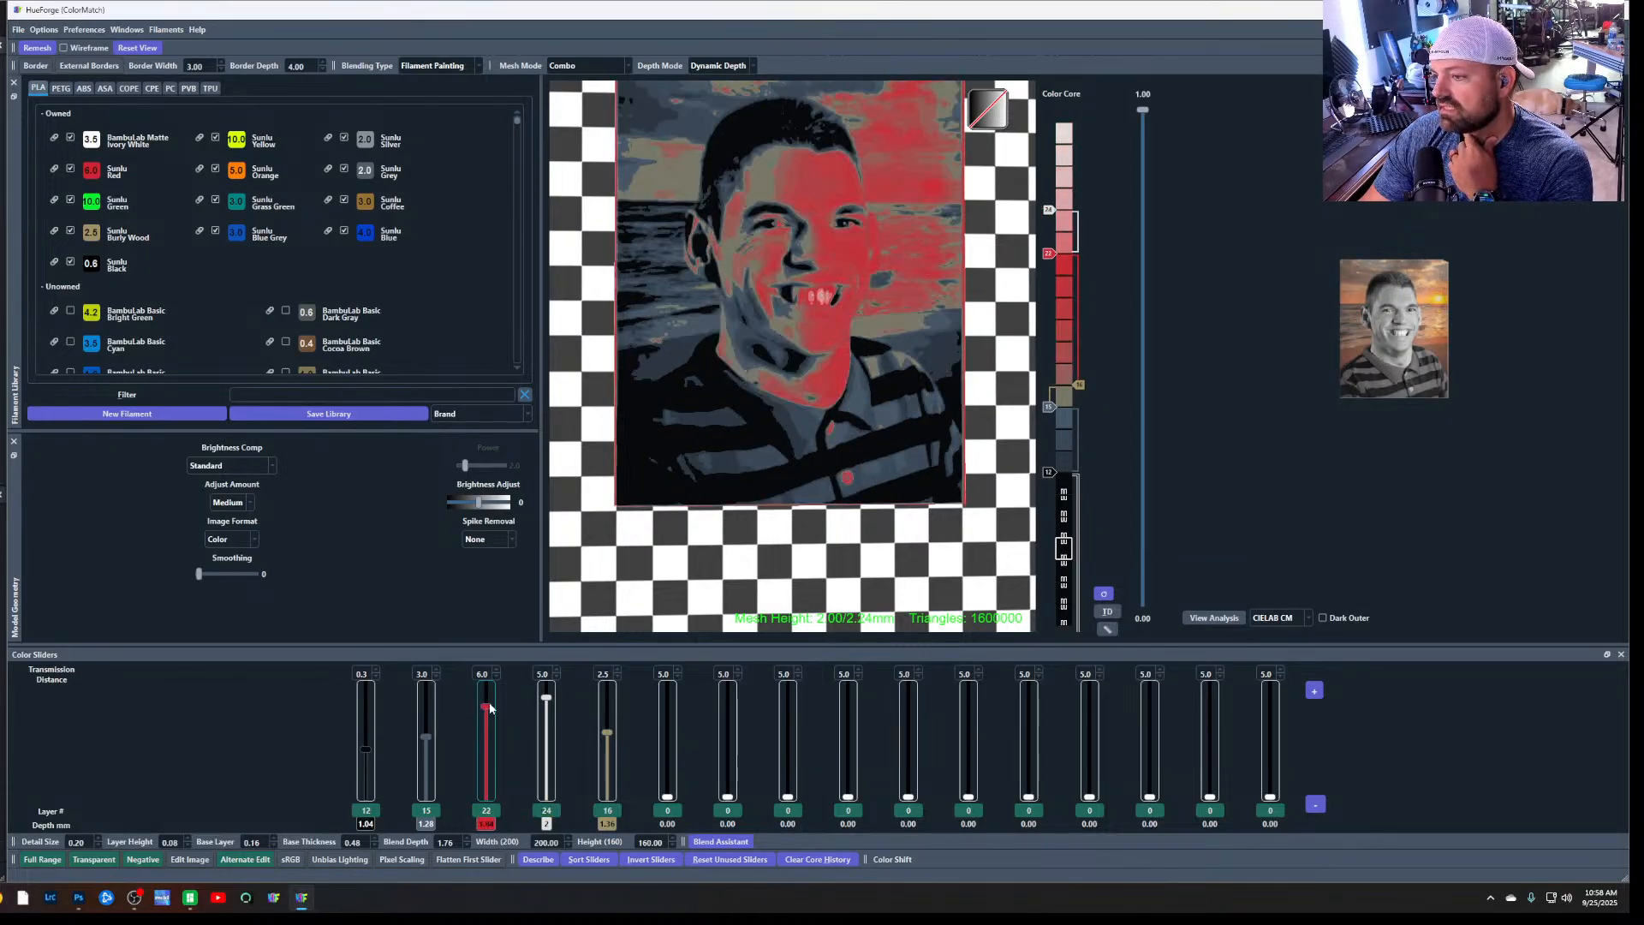
{"action": "left_click_drag", "start_coordinate": [343, 440], "coordinate": [488, 809]}
{"action": "left_click_drag", "start_coordinate": [490, 719], "coordinate": [493, 727]}
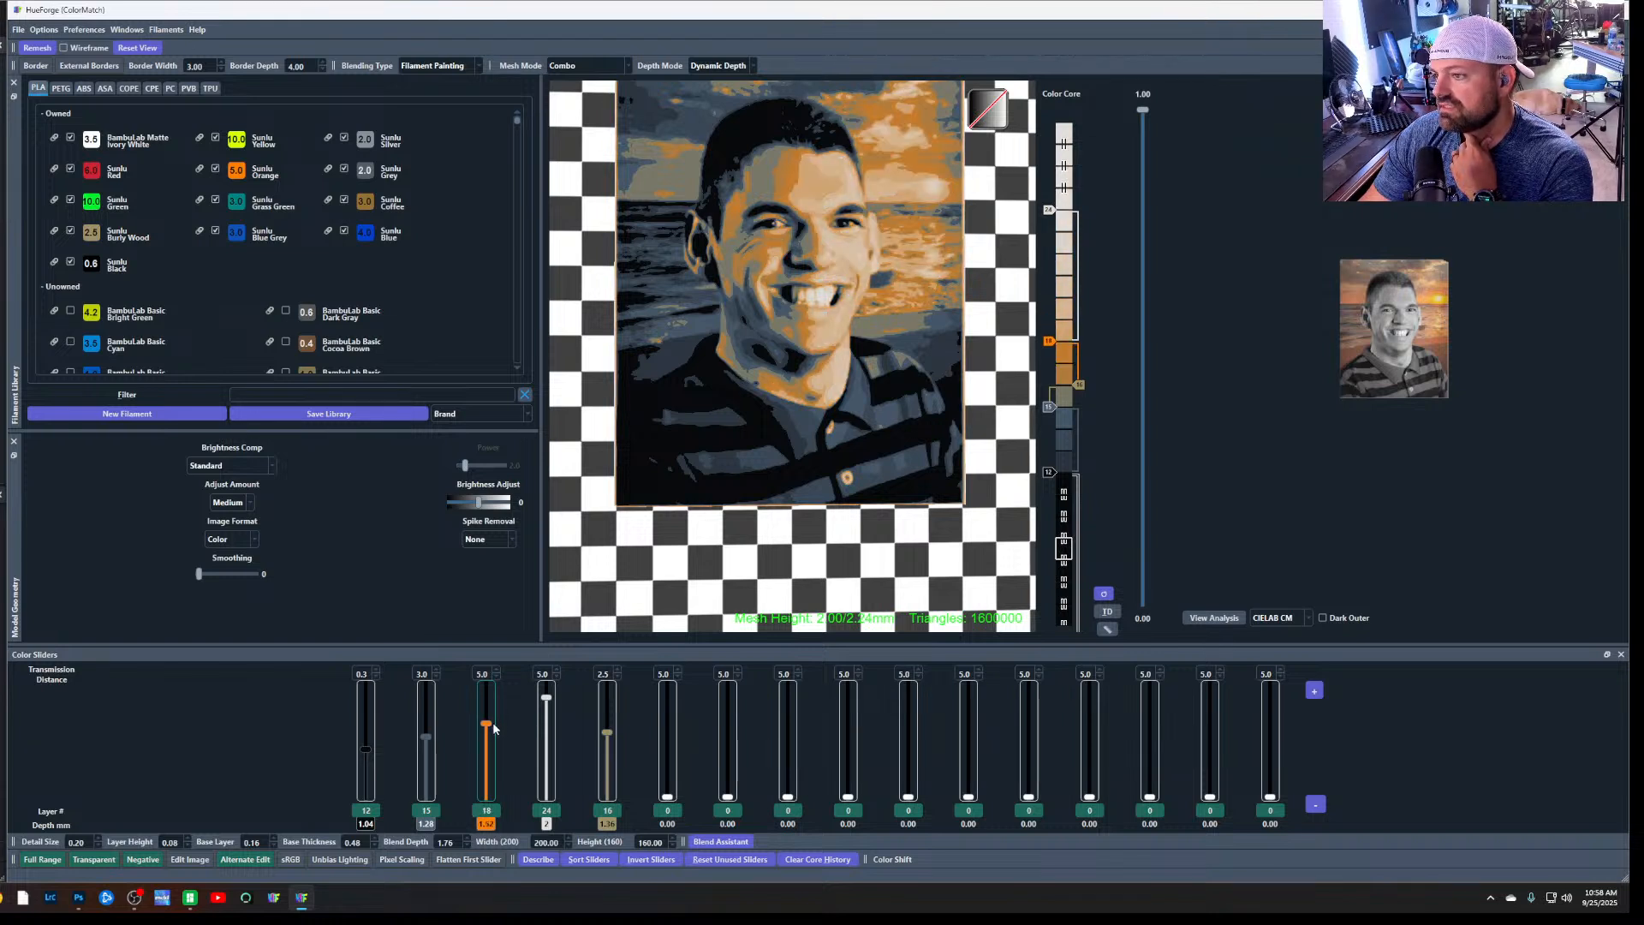
{"action": "left_click_drag", "start_coordinate": [494, 727], "coordinate": [494, 733]}
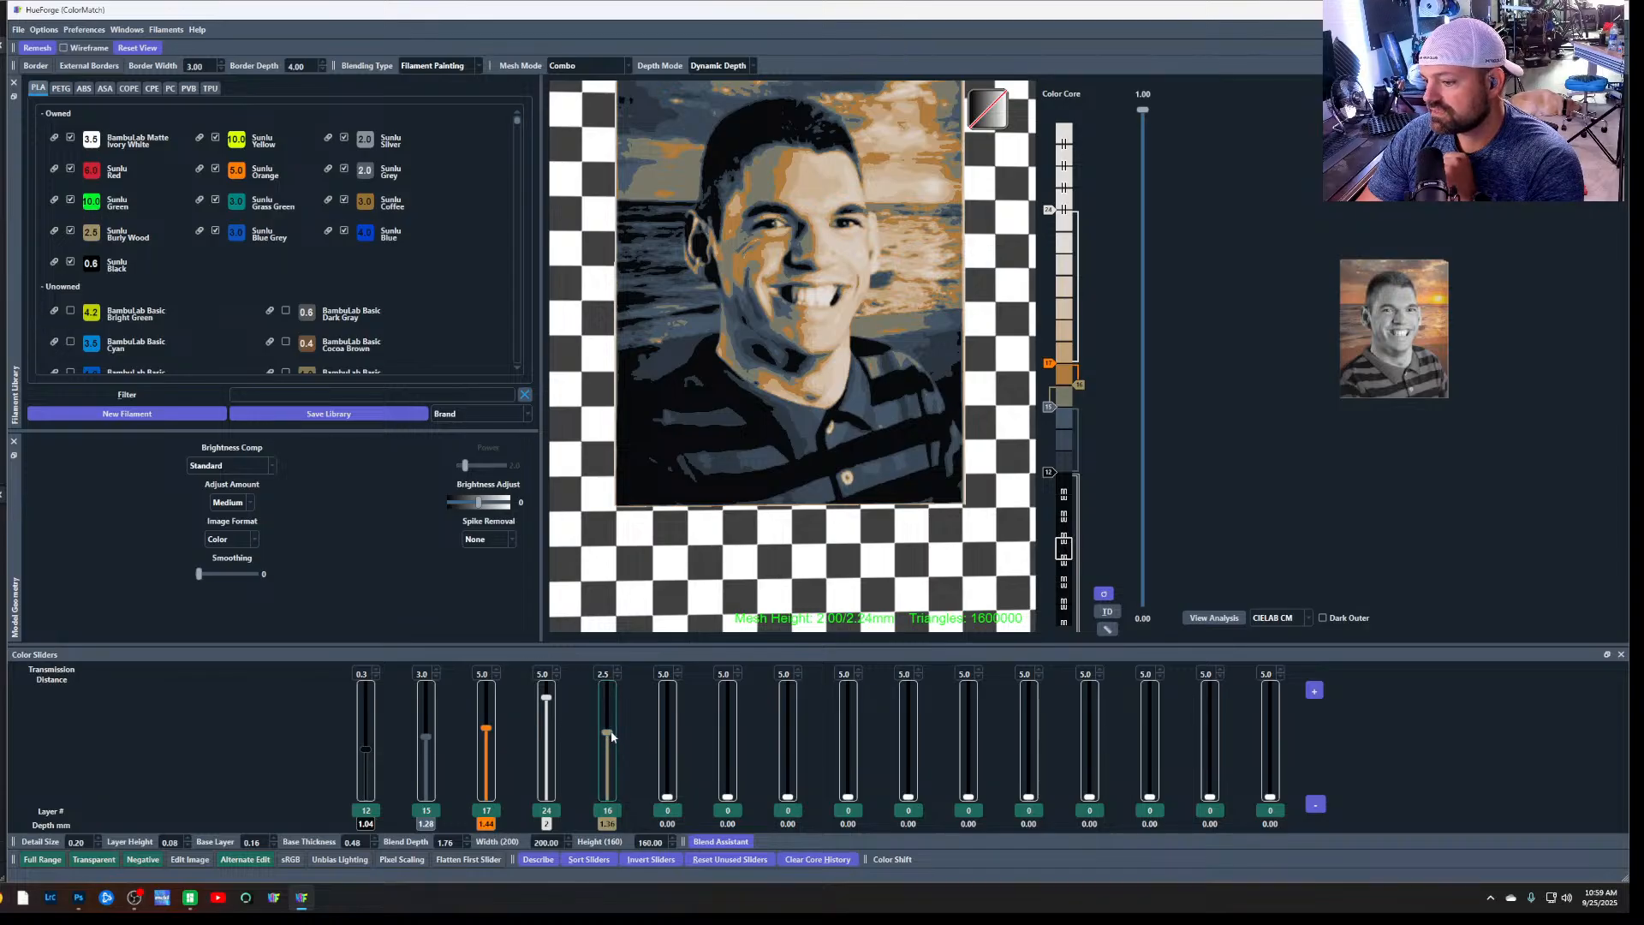
Set the white fourth slider to layer 23 and replace Burly Wood on the fifth slider with Sunlu Black at layer 25
{"action": "left_click_drag", "start_coordinate": [607, 733], "coordinate": [608, 818]}
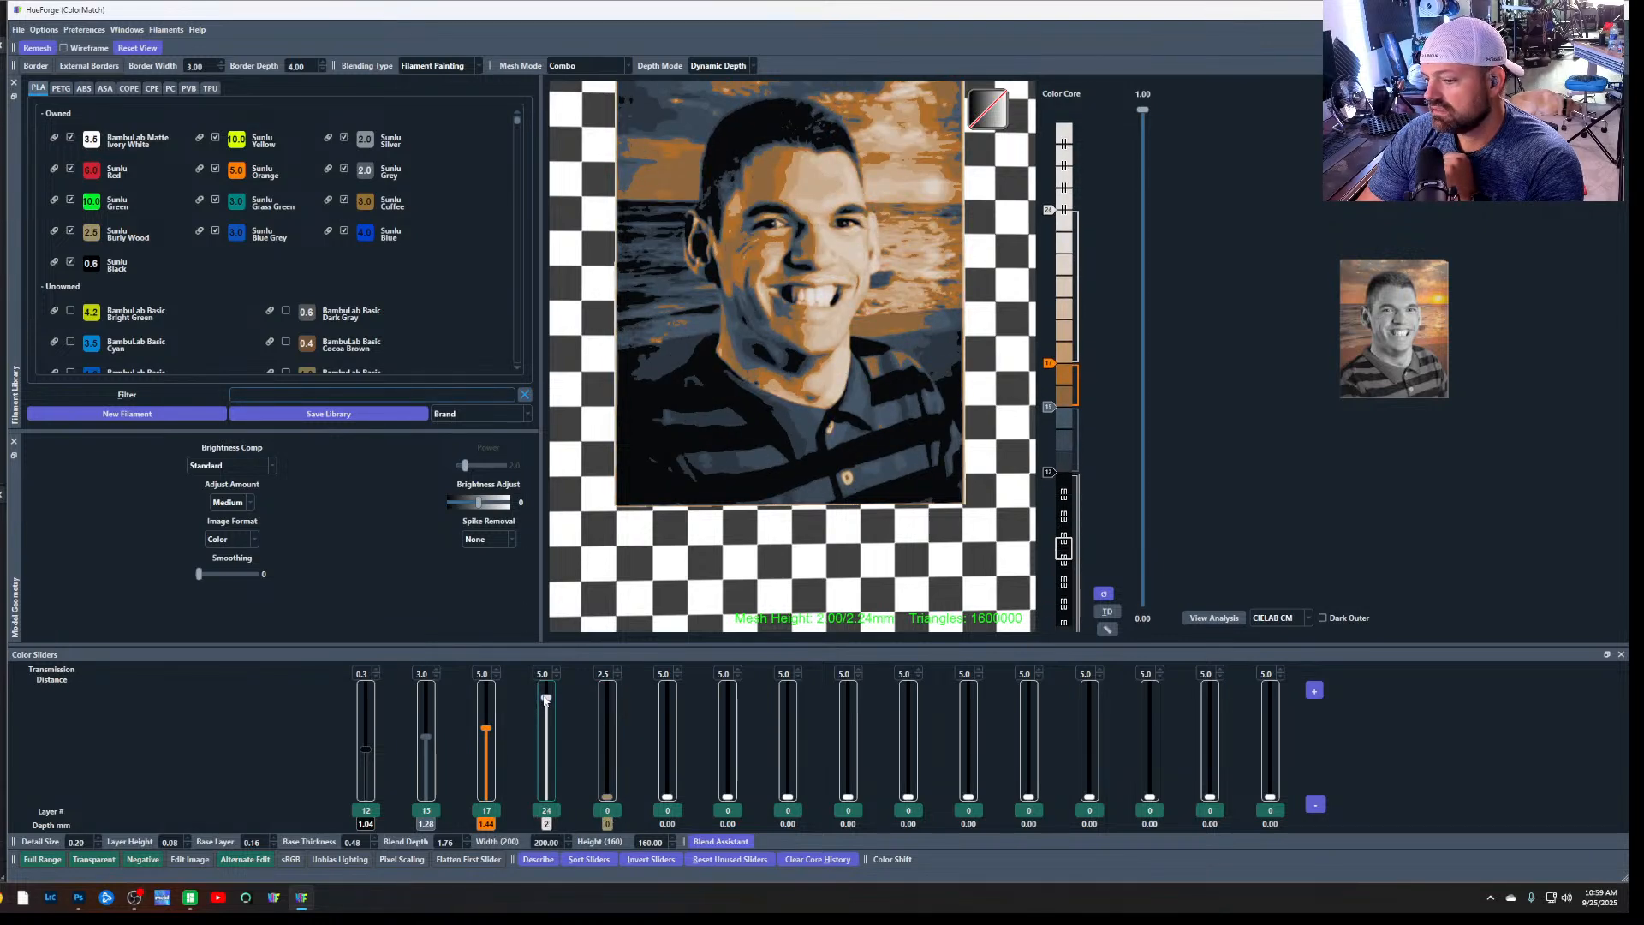
{"action": "left_click_drag", "start_coordinate": [545, 699], "coordinate": [546, 703]}
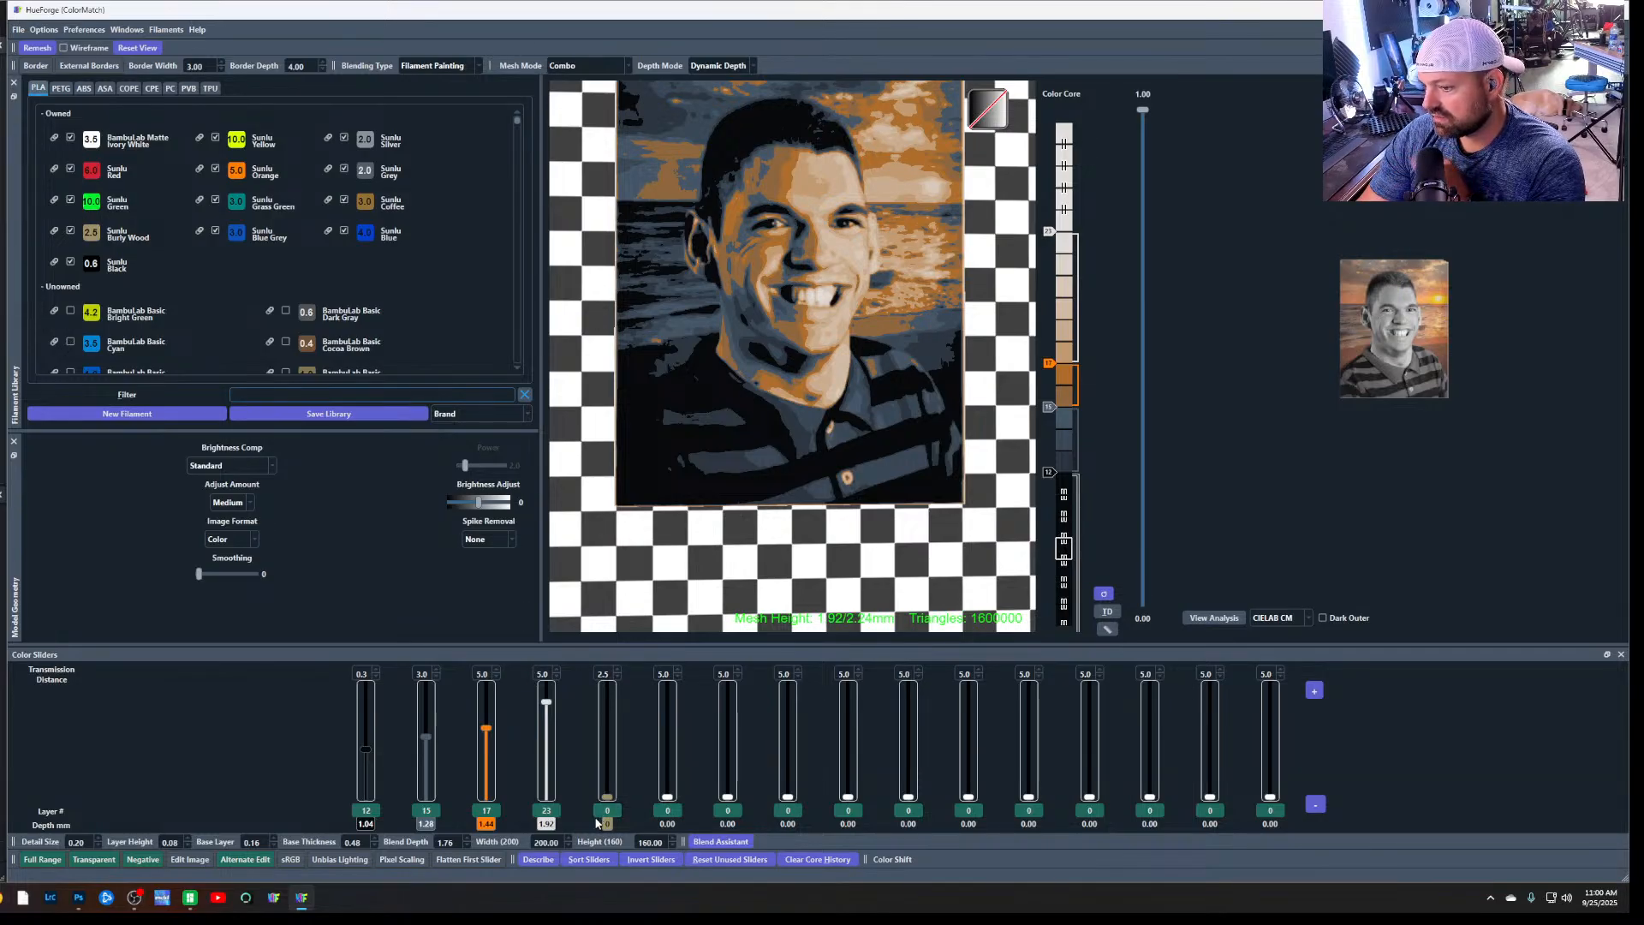
{"action": "scroll", "coordinate": [243, 316], "scroll_direction": "down", "scroll_amount": 1}
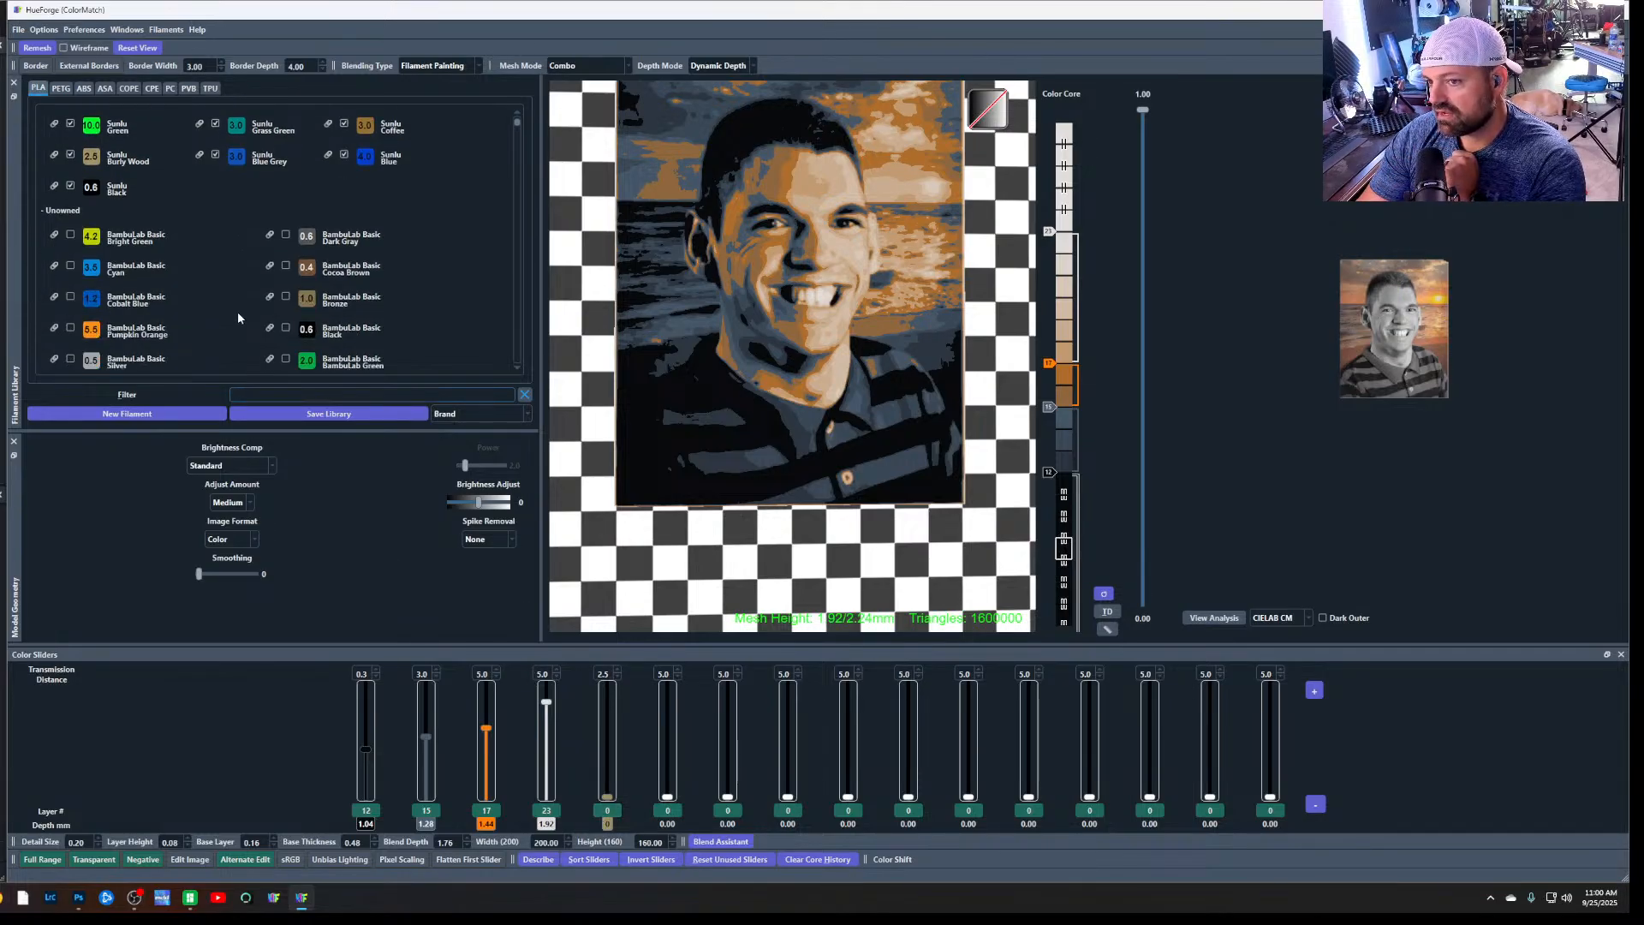
{"action": "scroll", "coordinate": [195, 323], "scroll_direction": "up", "scroll_amount": 1}
{"action": "left_click_drag", "start_coordinate": [96, 268], "coordinate": [608, 695]}
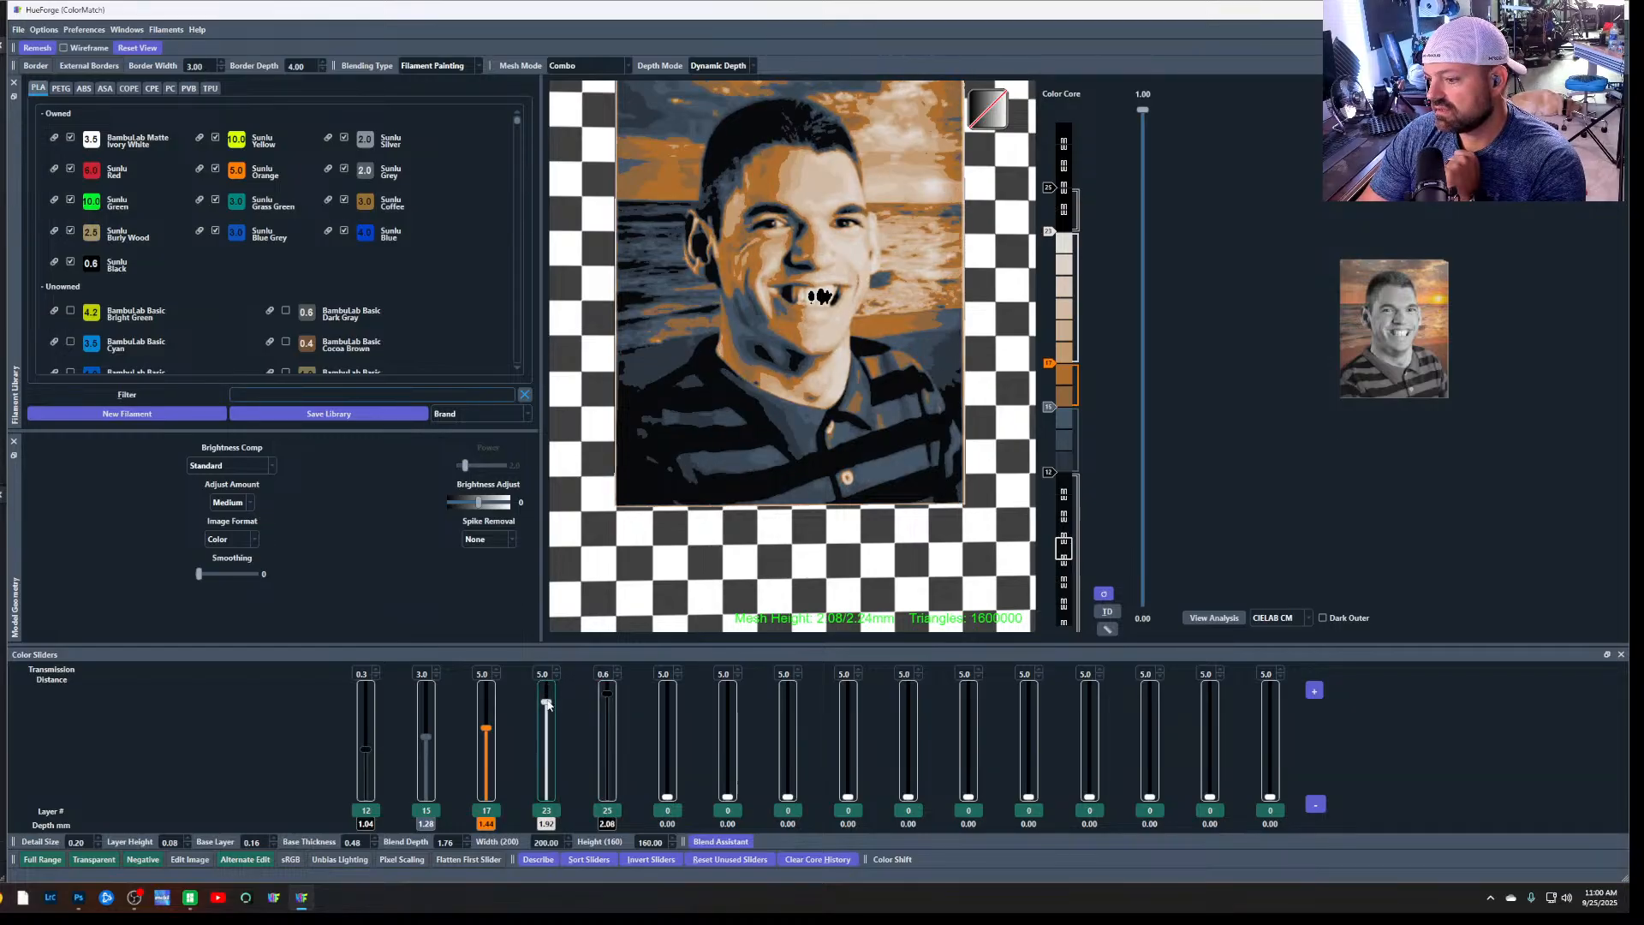
Raise the white fourth slider to layer 25 and lower the Sunlu Black fifth slider to layer 11
{"action": "left_click_drag", "start_coordinate": [546, 704], "coordinate": [548, 694]}
{"action": "left_click_drag", "start_coordinate": [548, 691], "coordinate": [603, 740]}
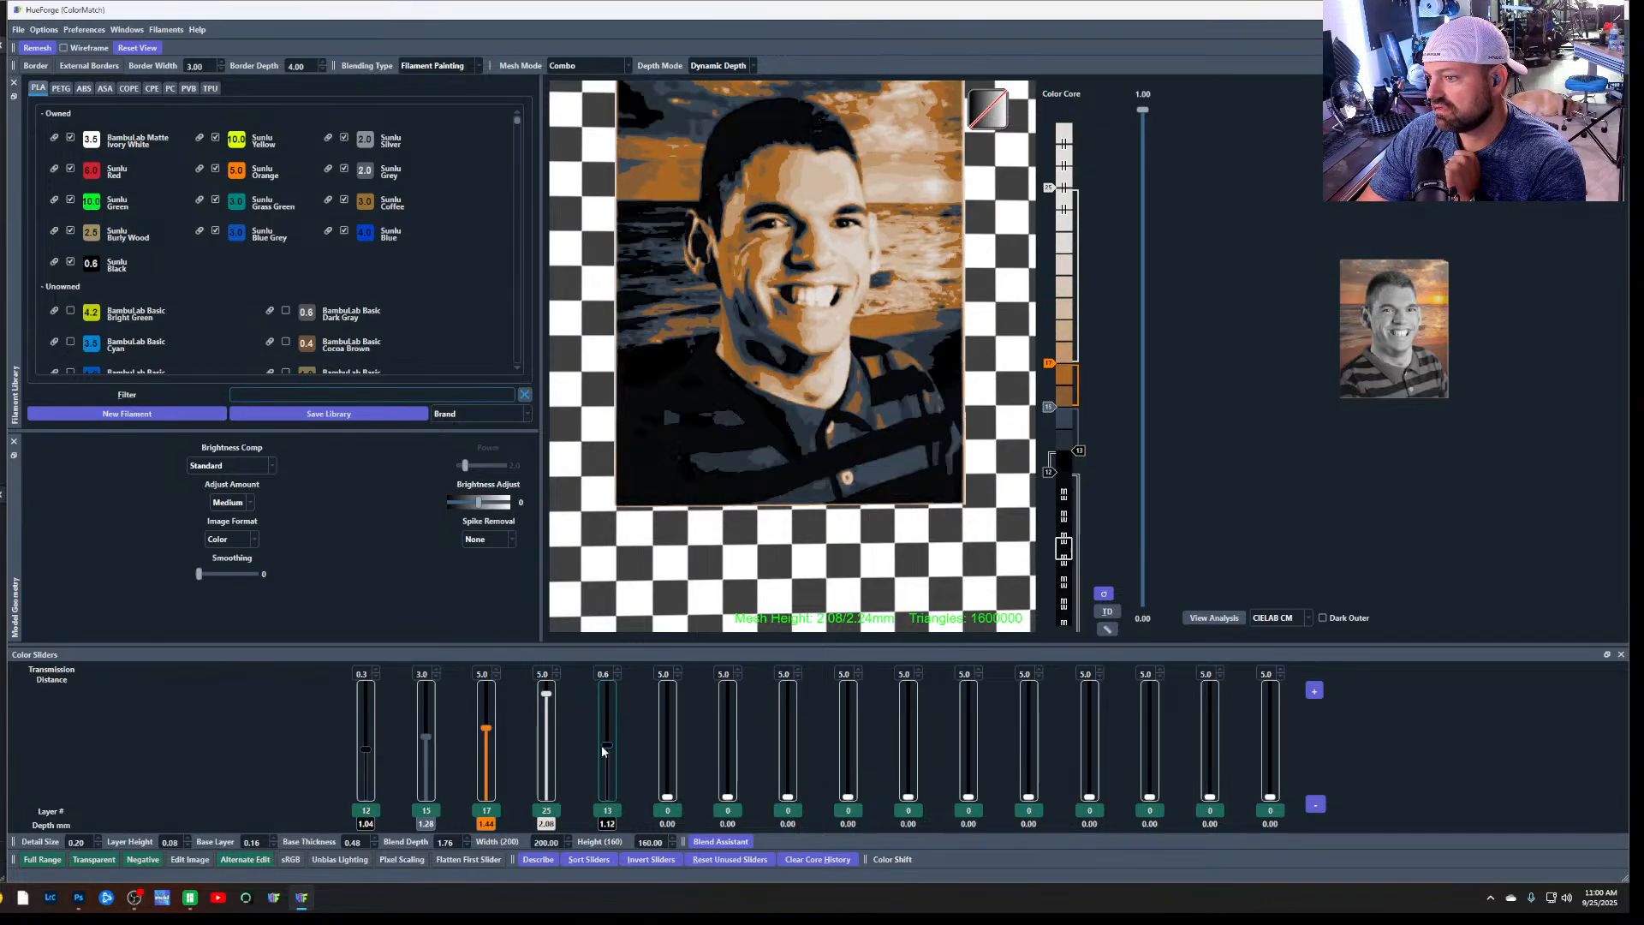
{"action": "left_click_drag", "start_coordinate": [602, 747], "coordinate": [604, 756]}
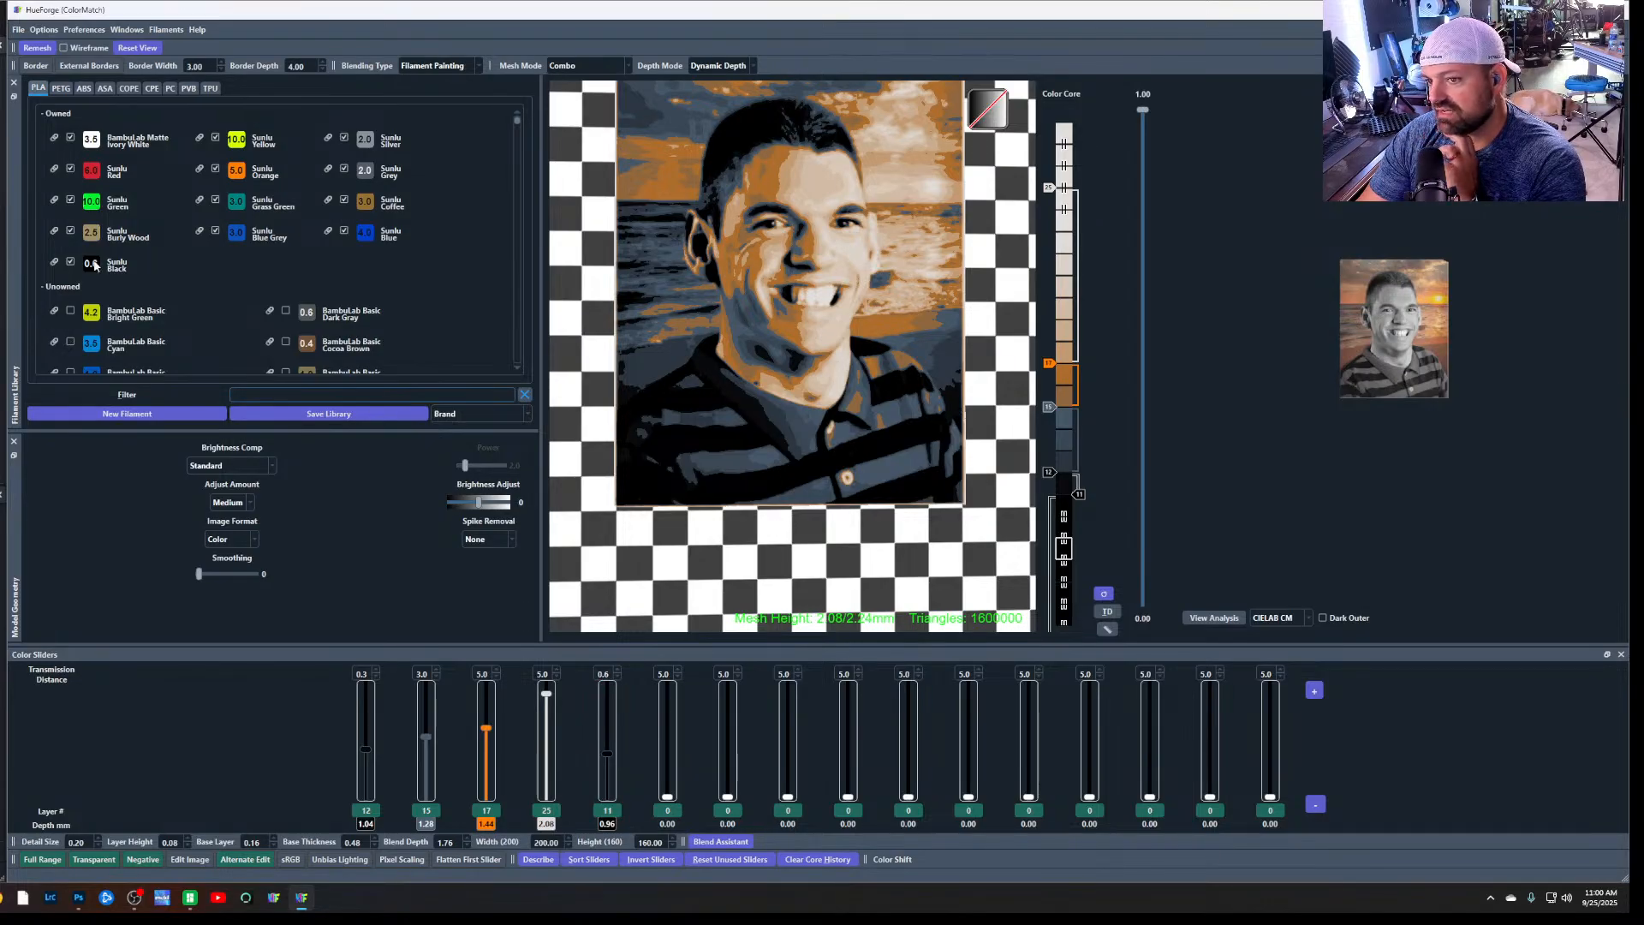
Assign Sunlu Black to the first slider at layer 7 and check the second slider's filament and colour options without changing them
{"action": "left_click_drag", "start_coordinate": [94, 265], "coordinate": [367, 822]}
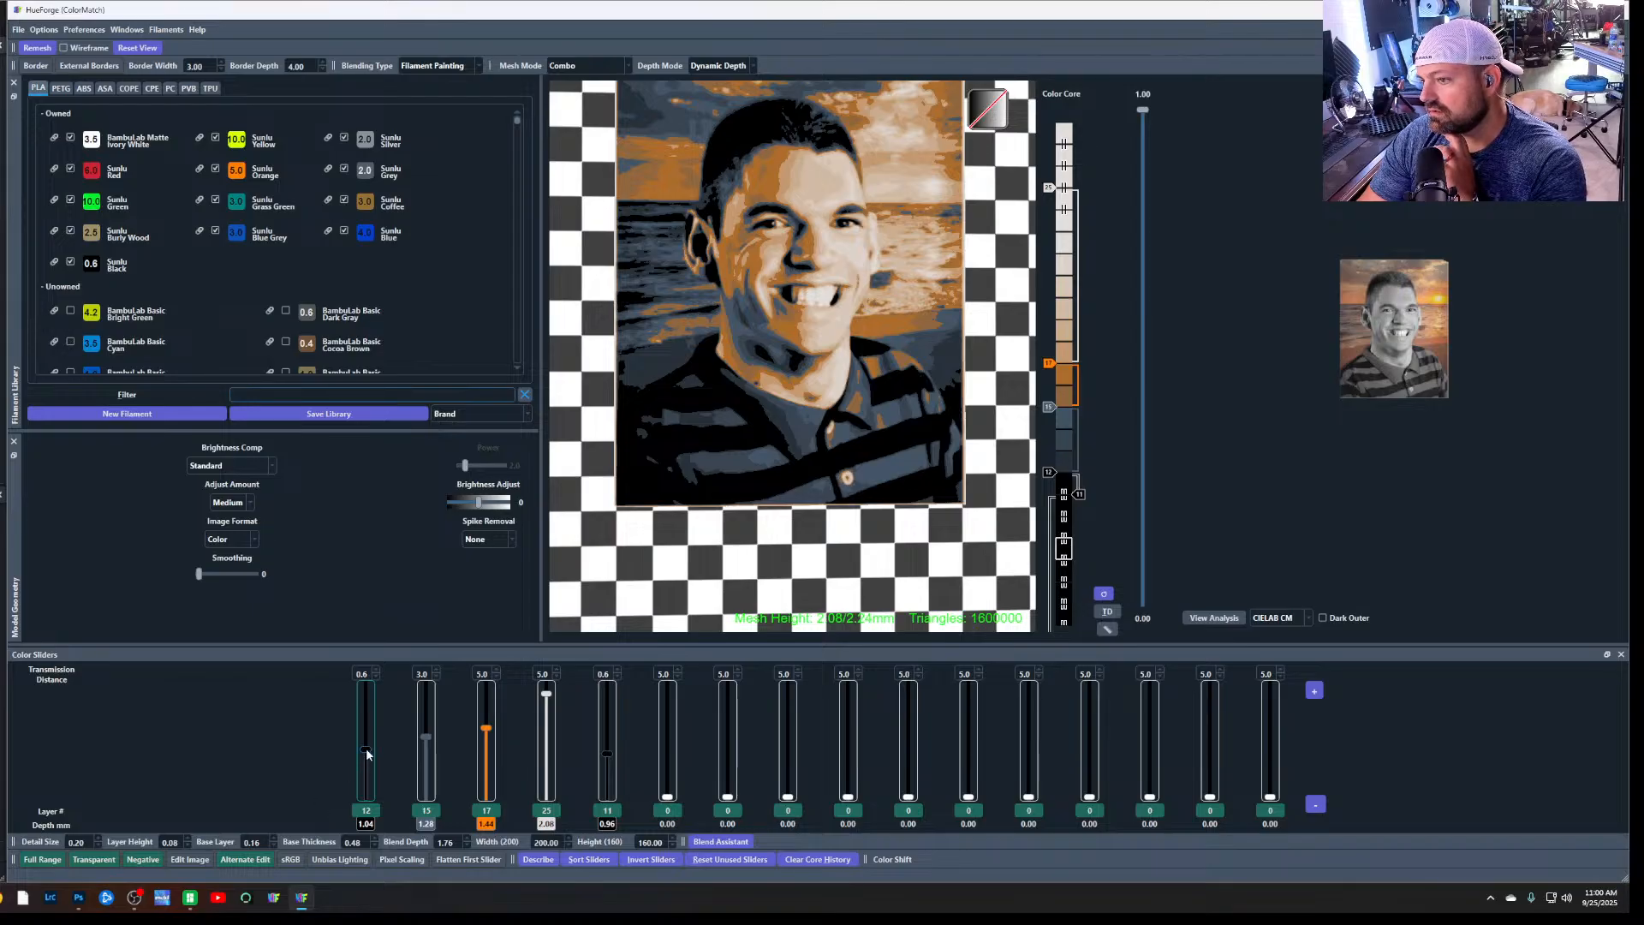
{"action": "left_click_drag", "start_coordinate": [366, 752], "coordinate": [371, 771]}
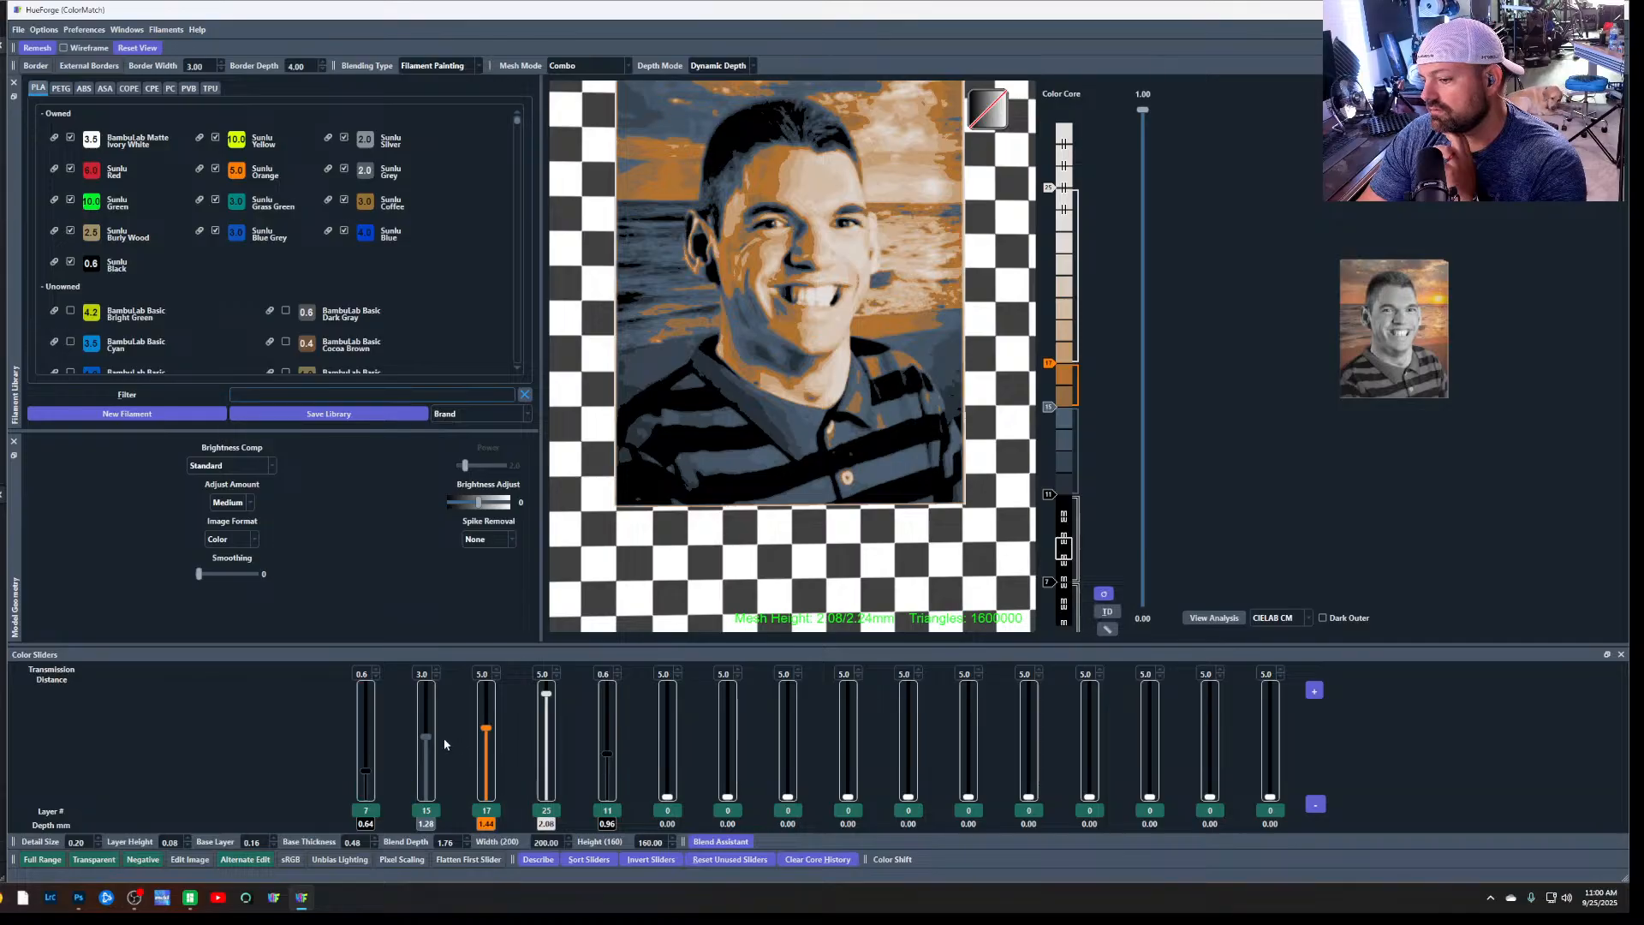
{"action": "left_click_drag", "start_coordinate": [433, 737], "coordinate": [430, 741]}
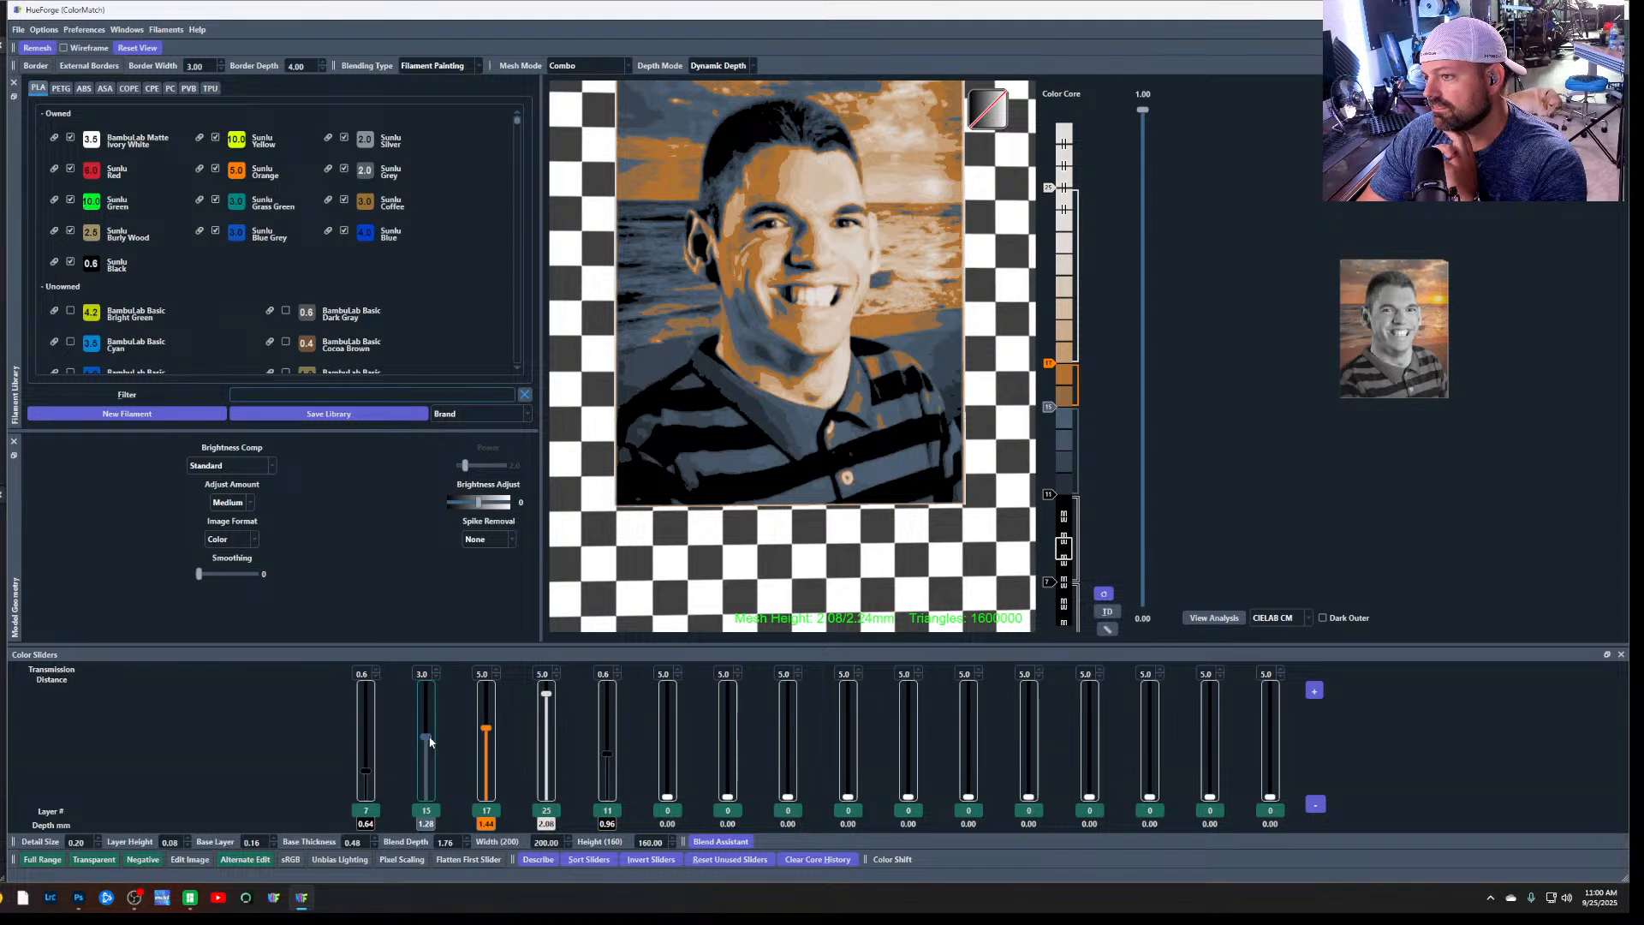
{"action": "right_click", "coordinate": [430, 741]}
{"action": "left_click", "coordinate": [321, 737]}
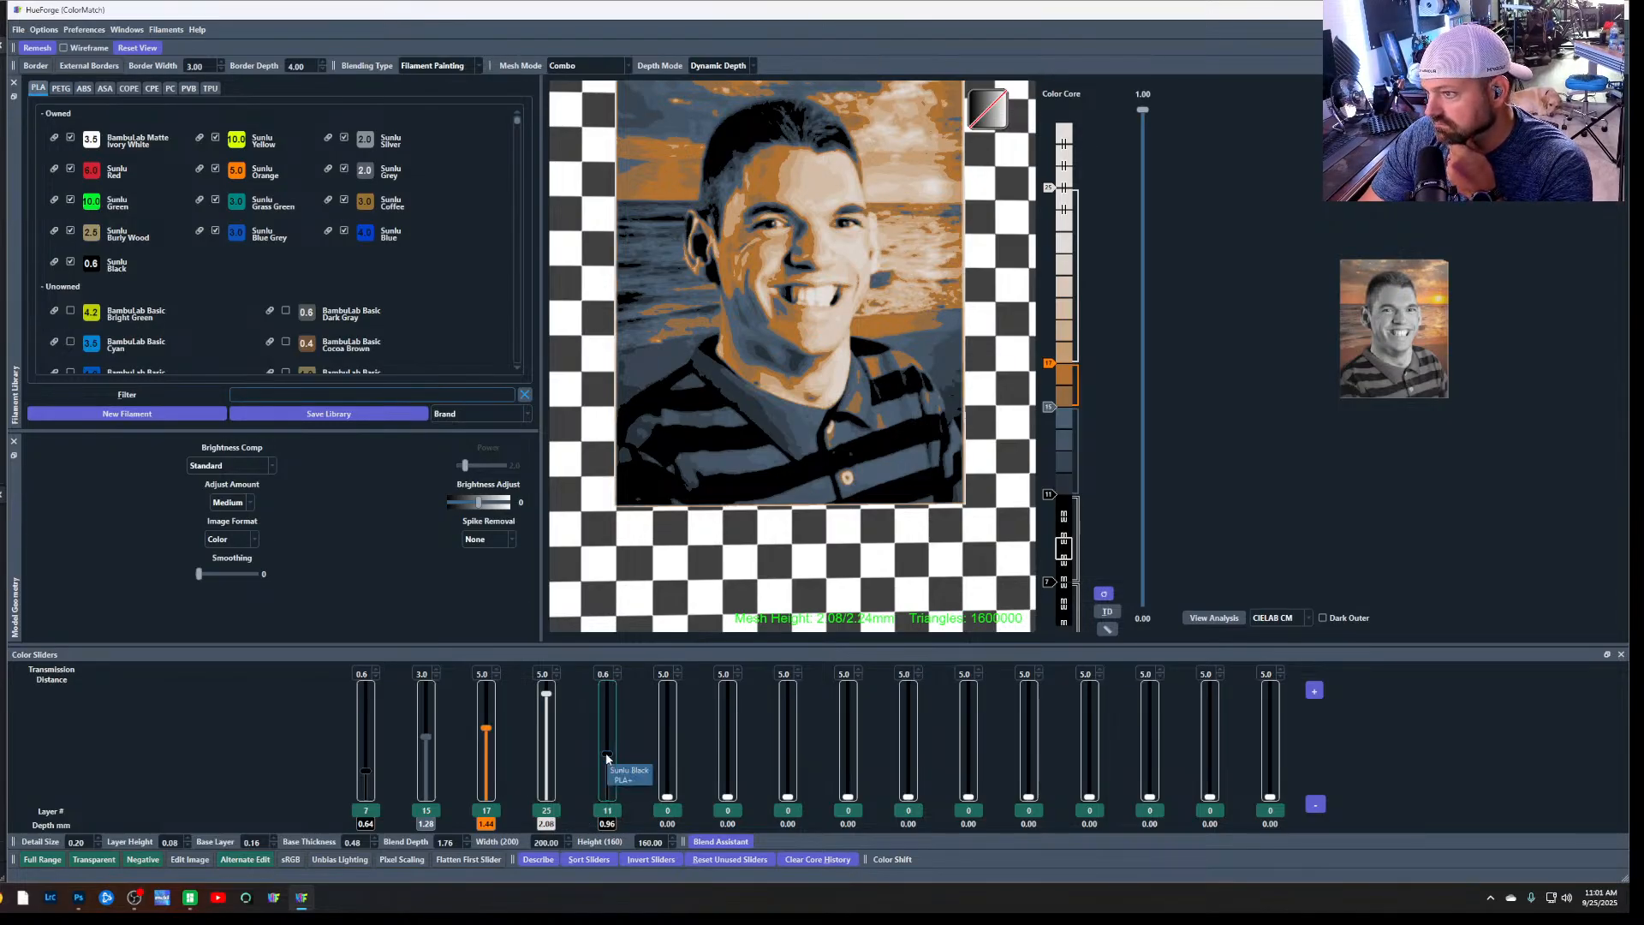
Replace the fifth slider's black with BambuLab Matte Ivory White at layer 27 and lower the fourth slider to layer 21
{"action": "left_click_drag", "start_coordinate": [607, 757], "coordinate": [605, 678]}
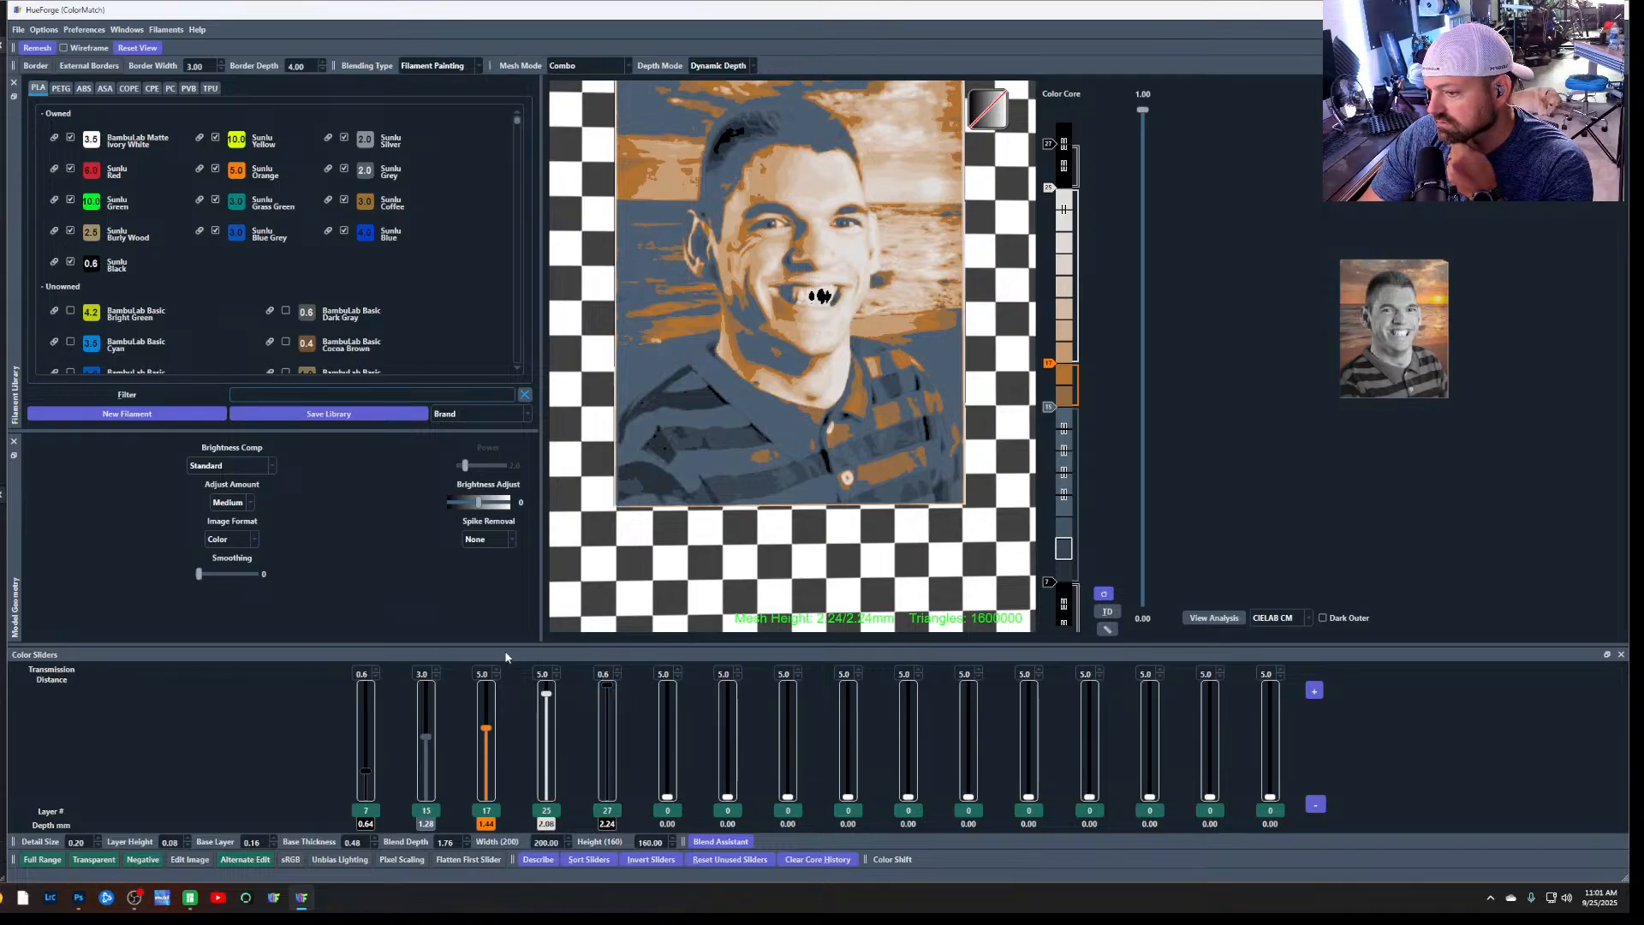
{"action": "left_click_drag", "start_coordinate": [92, 141], "coordinate": [608, 808]}
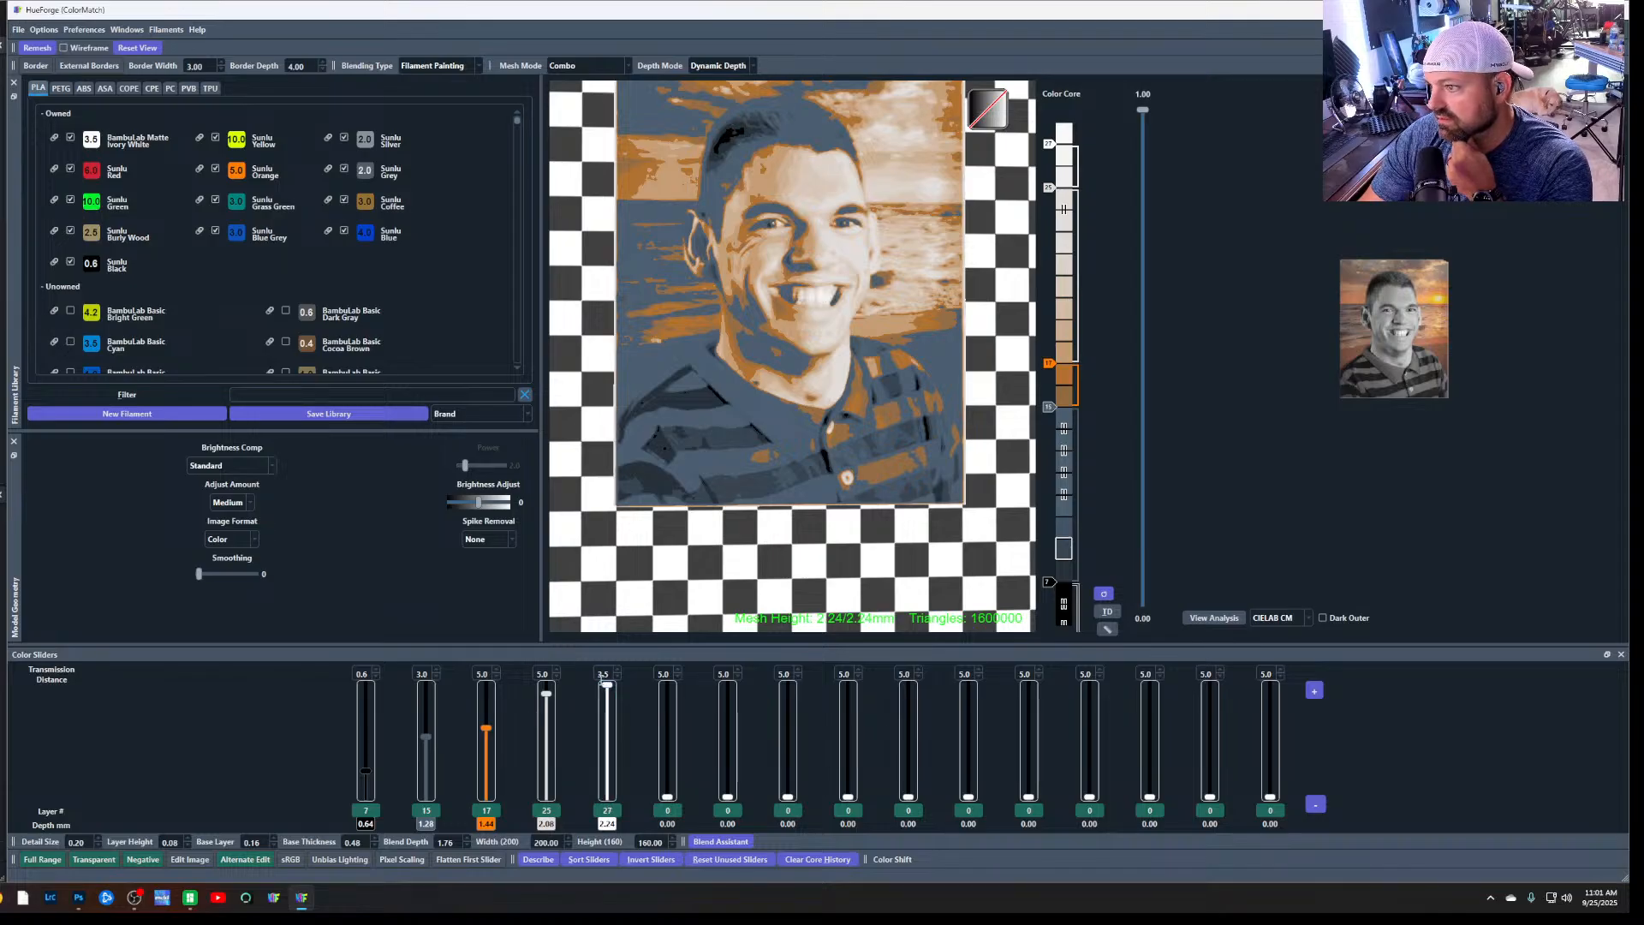
{"action": "left_click_drag", "start_coordinate": [547, 694], "coordinate": [549, 713]}
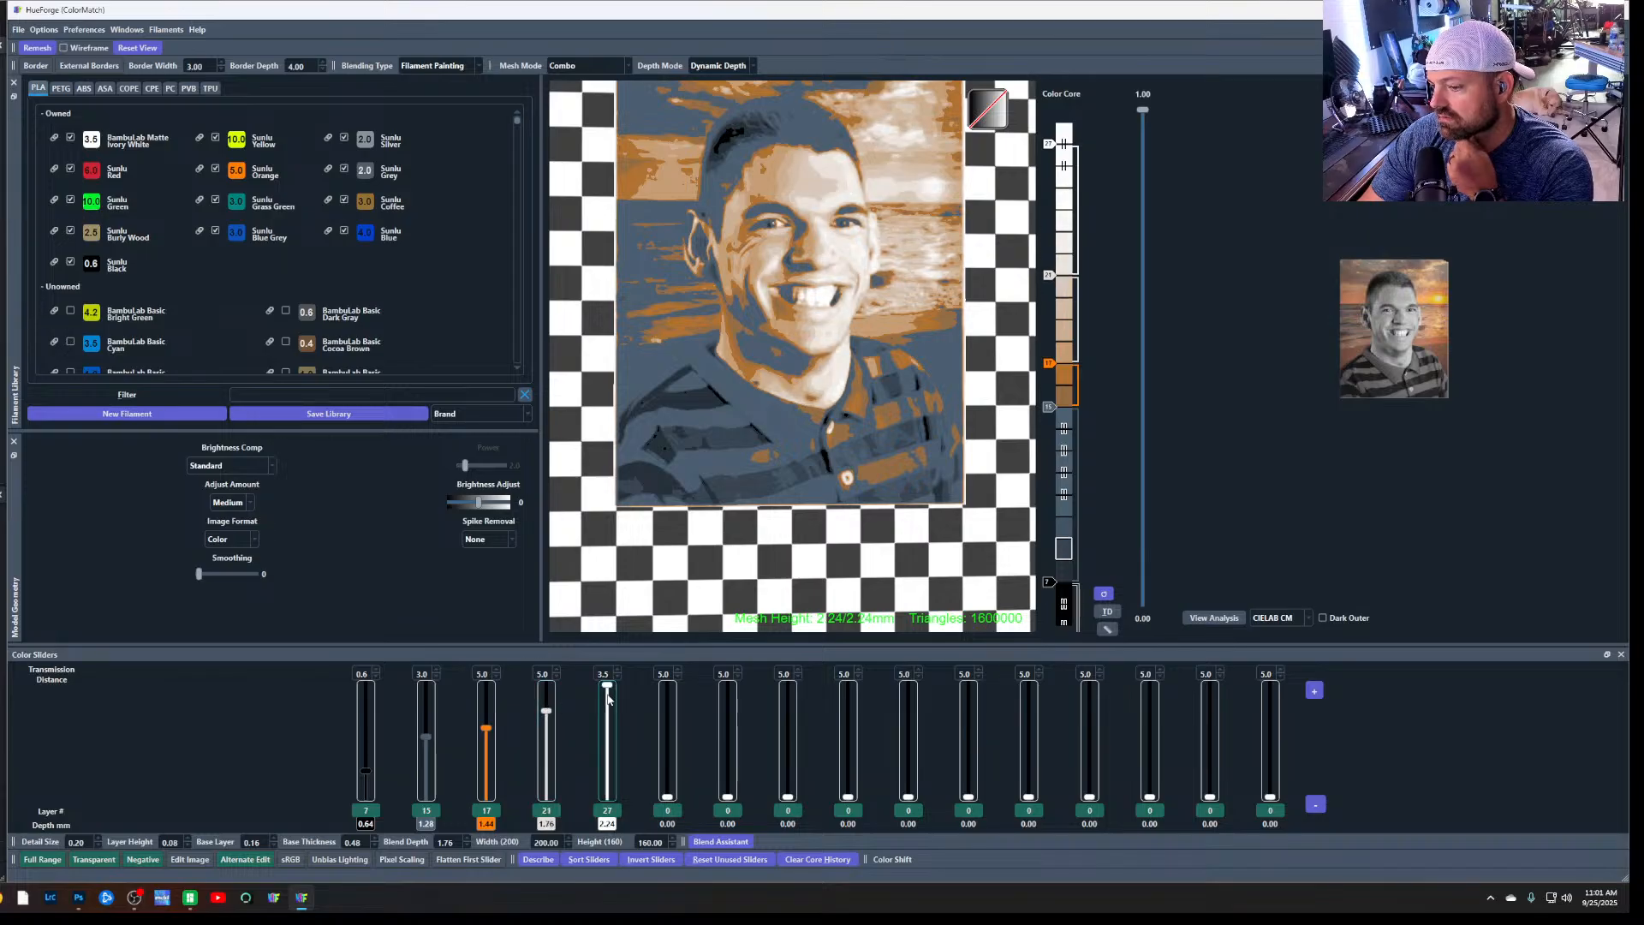
{"action": "left_click_drag", "start_coordinate": [607, 685], "coordinate": [608, 684]}
Raise the first slider to layer 9, and assign Sunlu Grey to the second slider and BambuLab Matte Ivory White to the fourth and fifth
{"action": "left_click_drag", "start_coordinate": [367, 772], "coordinate": [370, 763]}
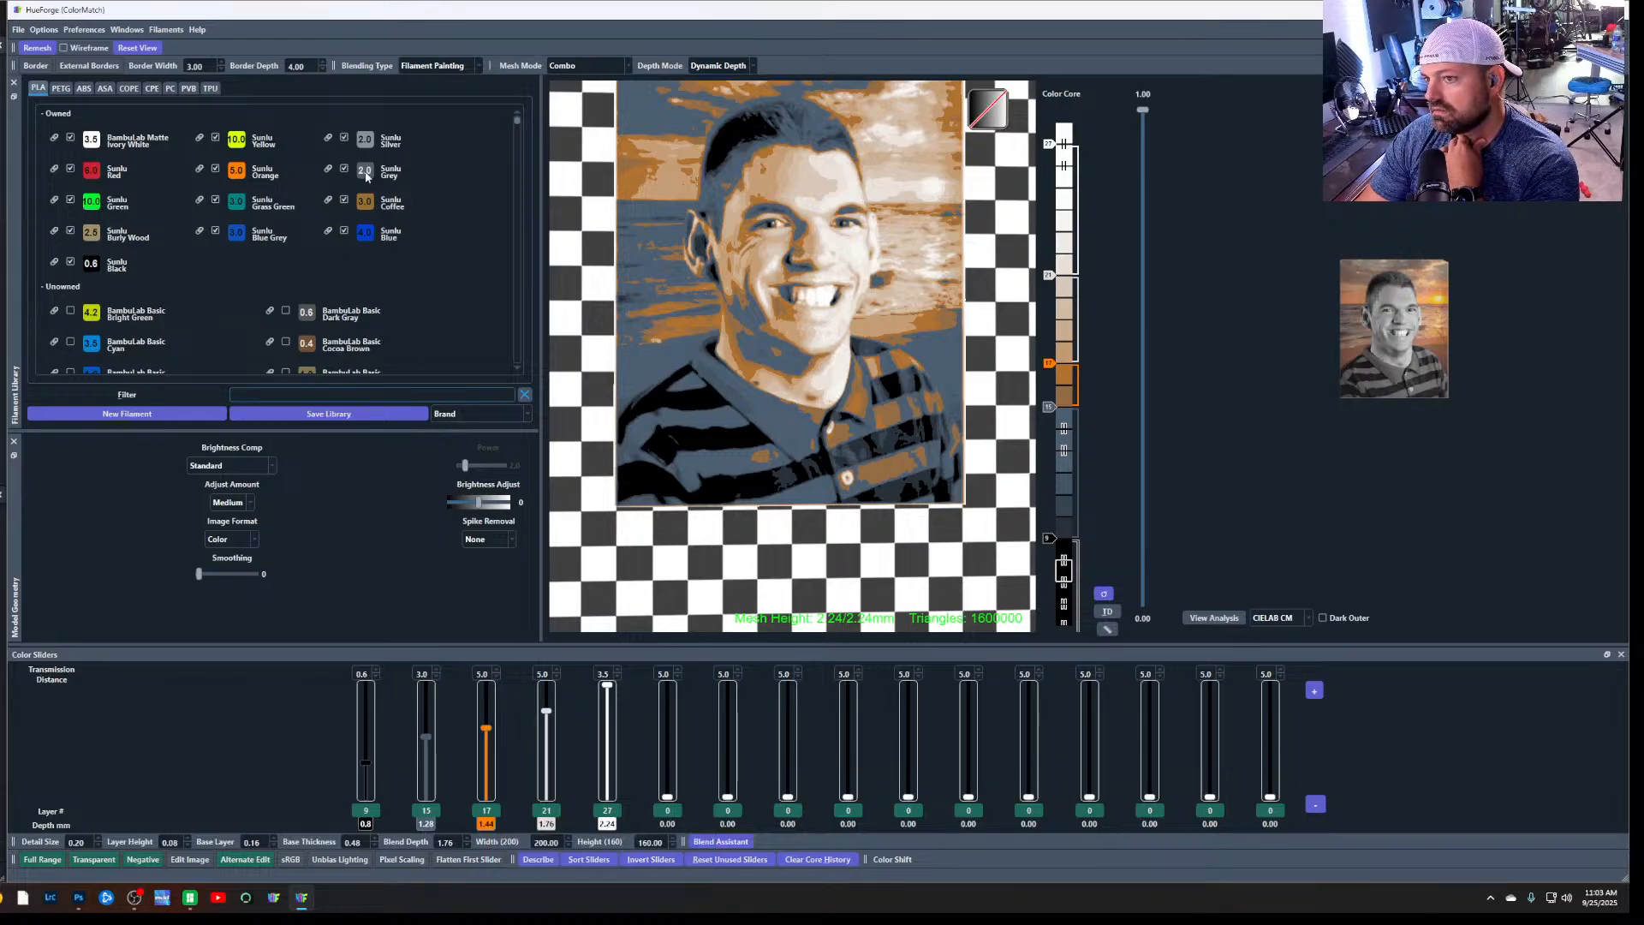
{"action": "left_click_drag", "start_coordinate": [366, 176], "coordinate": [423, 822]}
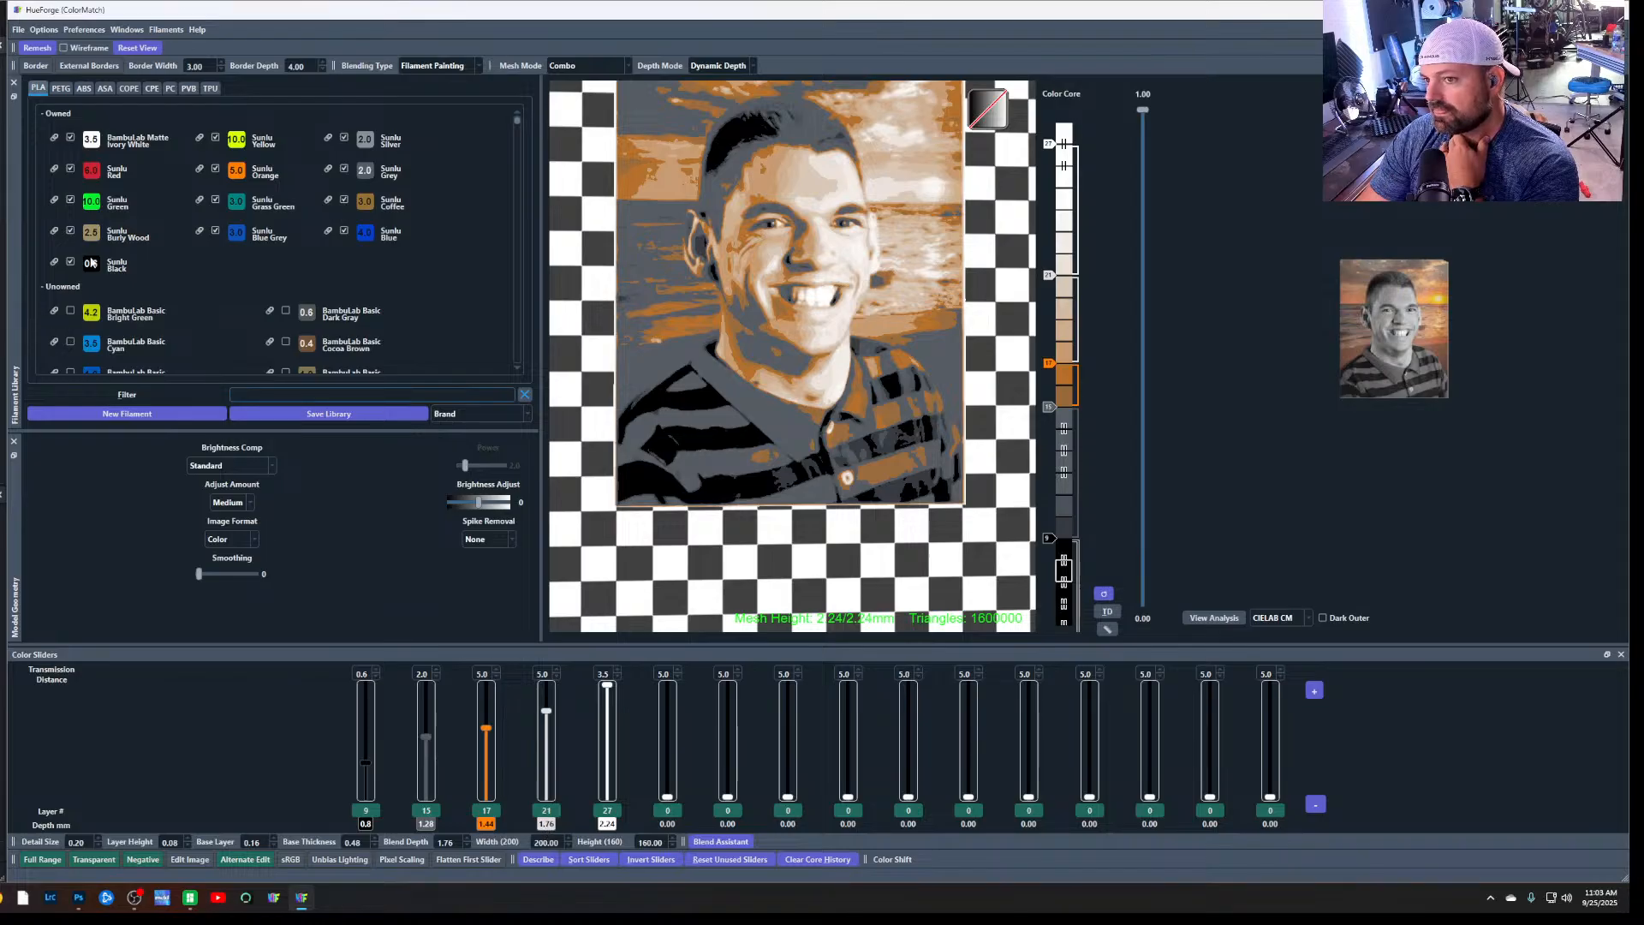
{"action": "left_click_drag", "start_coordinate": [95, 139], "coordinate": [541, 814]}
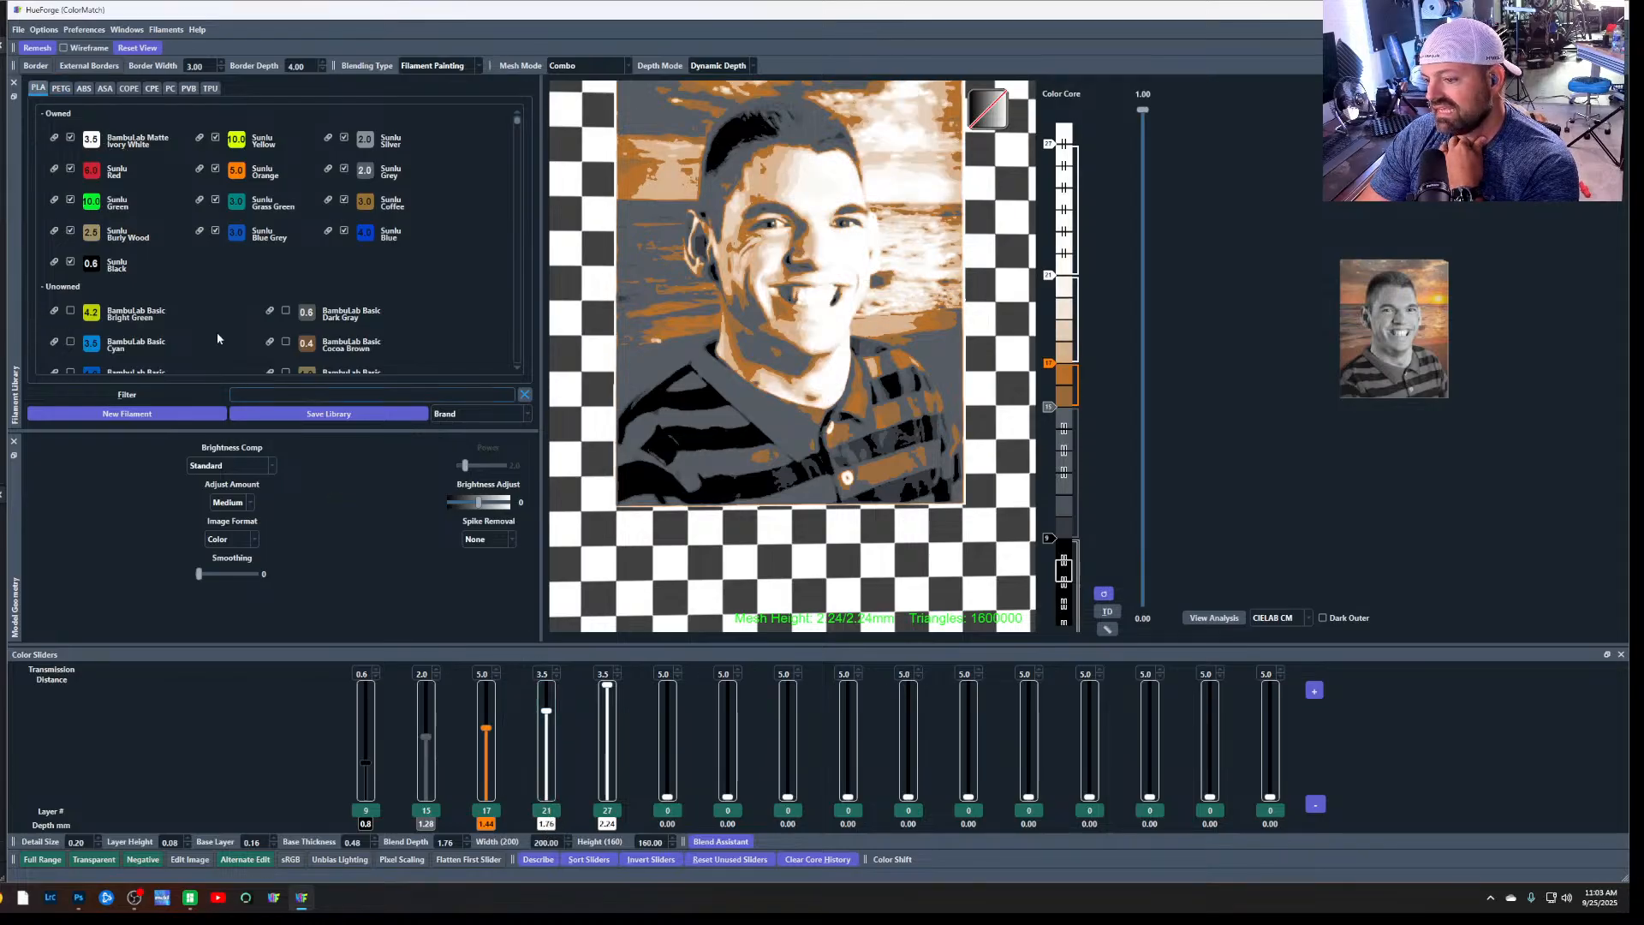
{"action": "left_click_drag", "start_coordinate": [90, 142], "coordinate": [610, 820]}
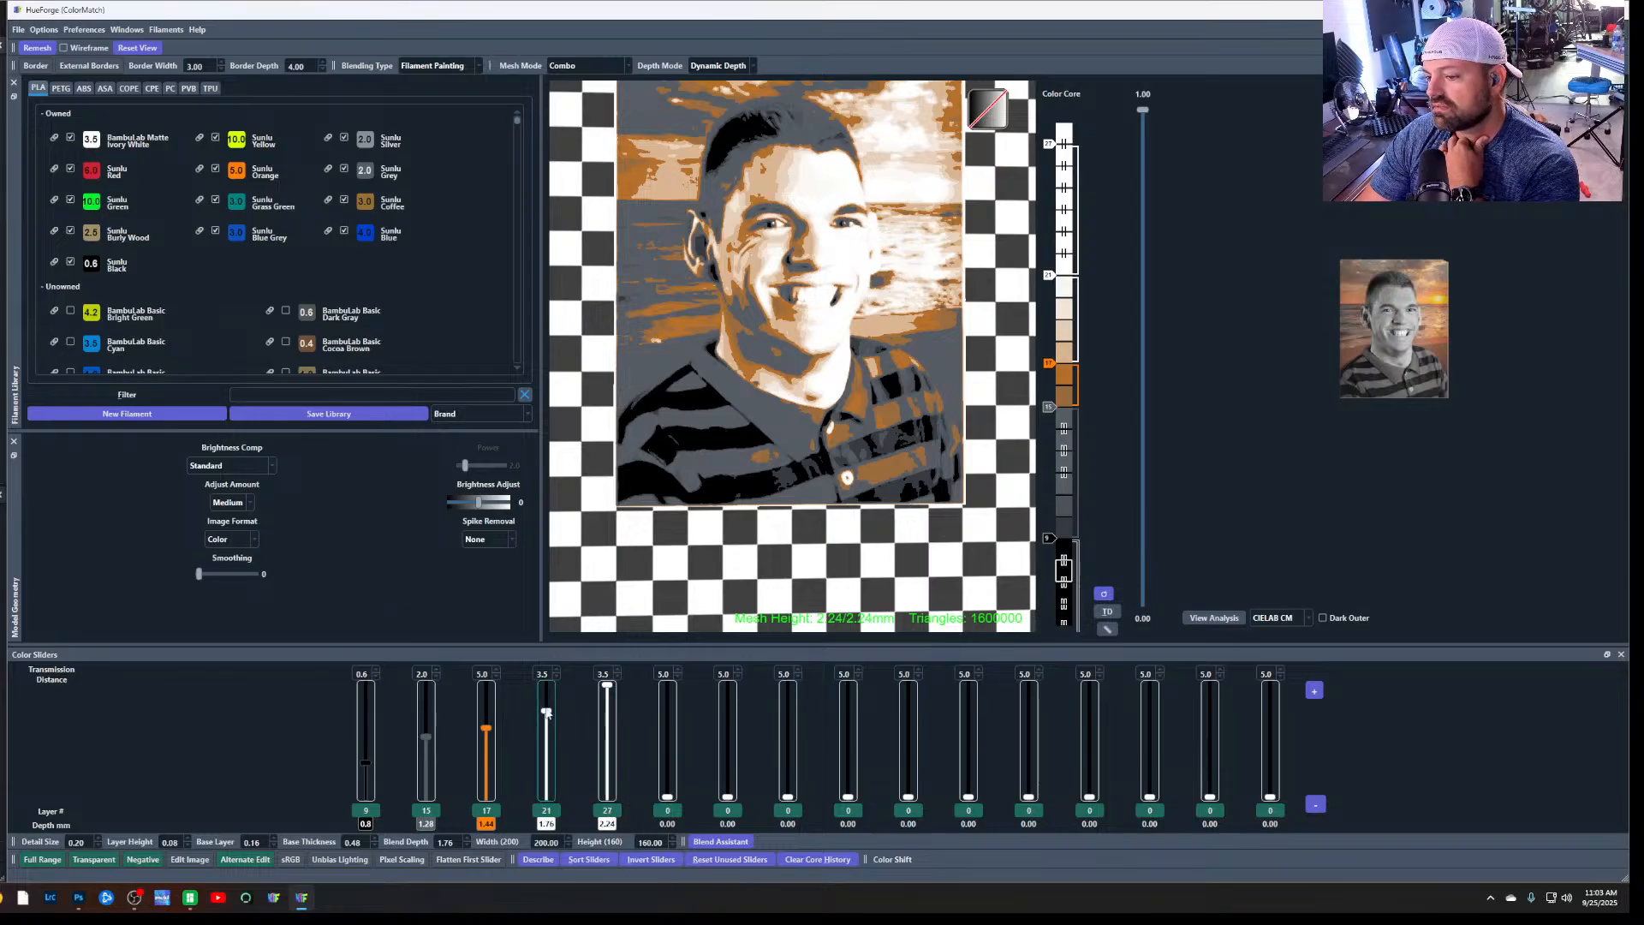
Try a single white by lowering the fifth slider to layer 0 and testing the fourth slider at layers 25 and 27
{"action": "left_click_drag", "start_coordinate": [607, 686], "coordinate": [610, 695]}
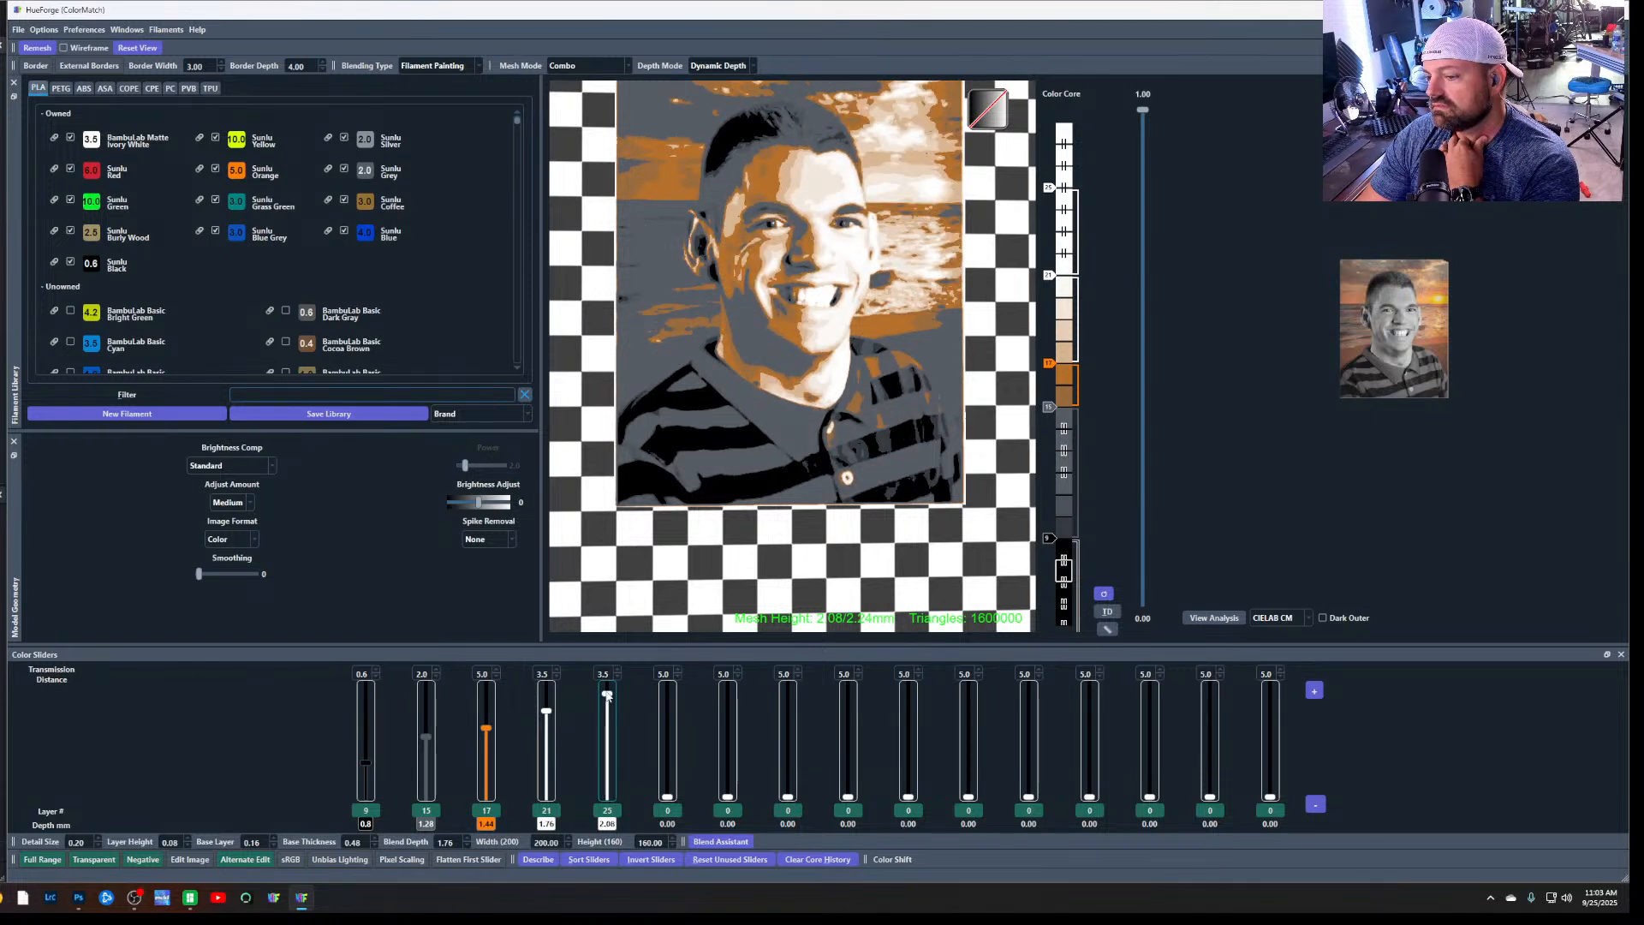
{"action": "left_click_drag", "start_coordinate": [546, 711], "coordinate": [552, 723]}
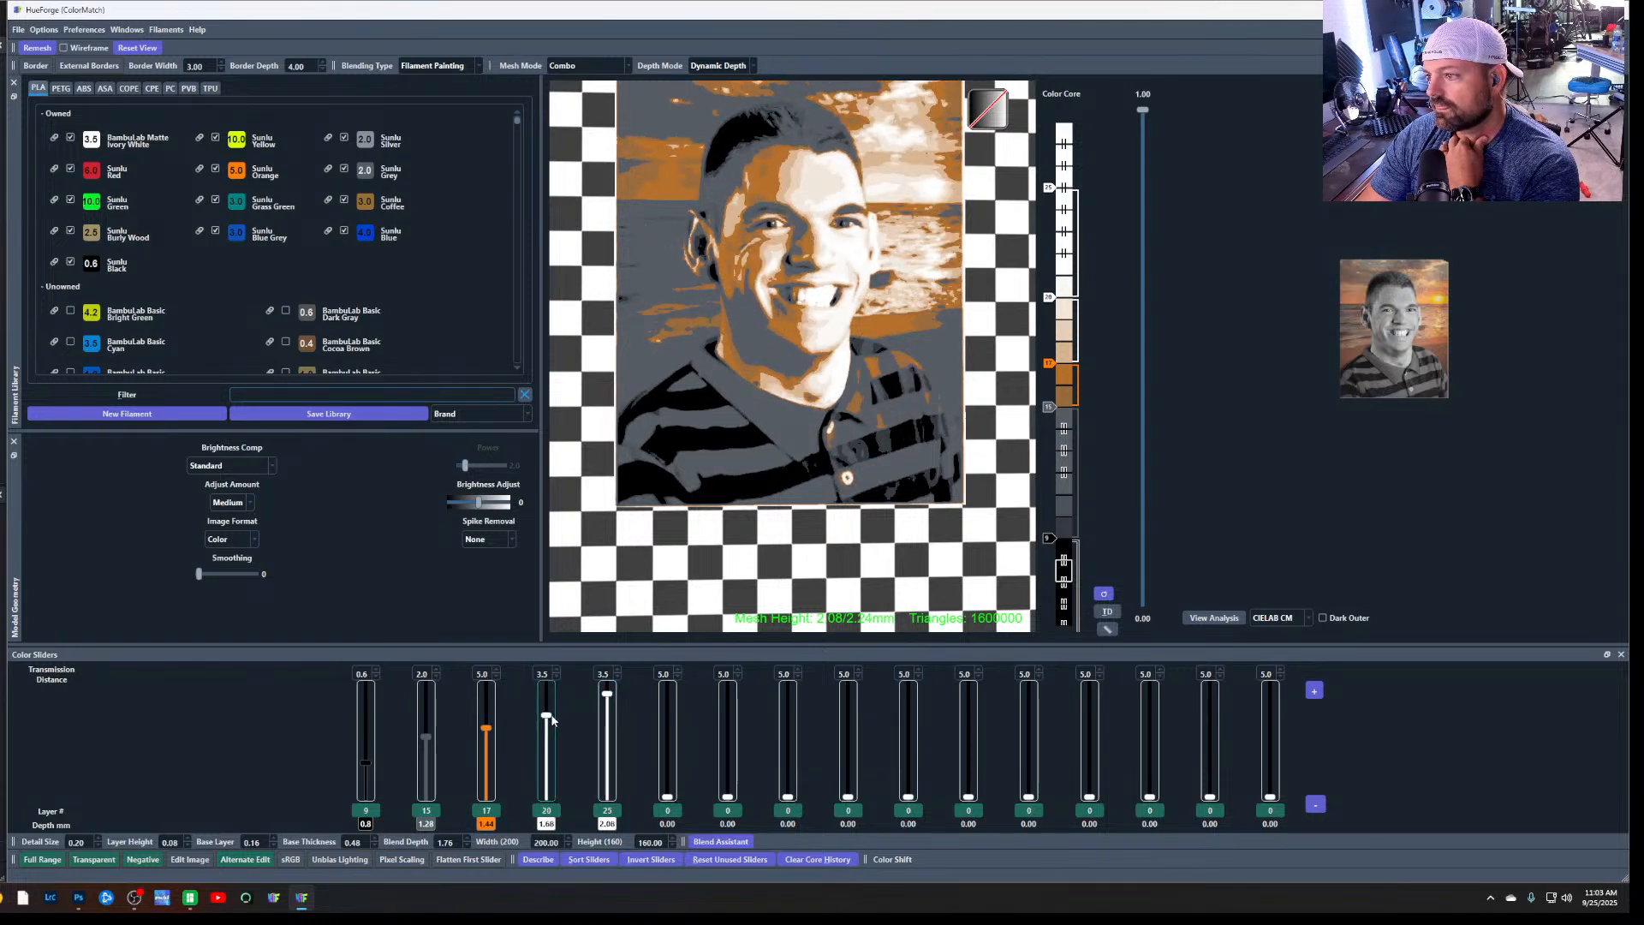
{"action": "left_click_drag", "start_coordinate": [553, 721], "coordinate": [606, 797]}
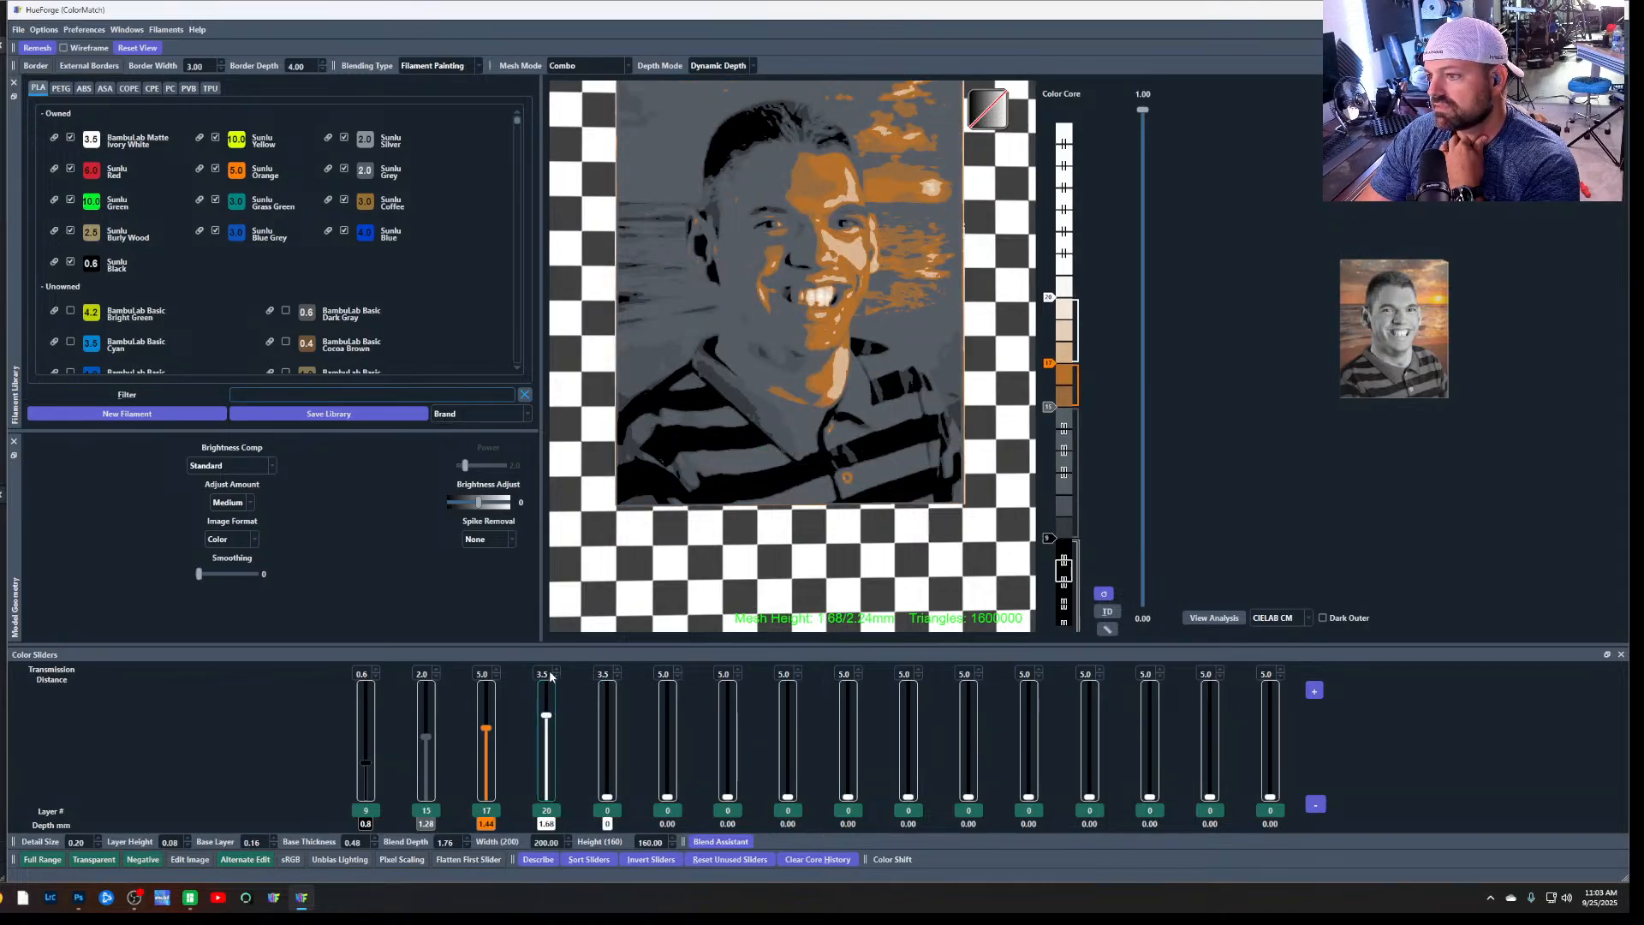
{"action": "left_click", "coordinate": [549, 679]}
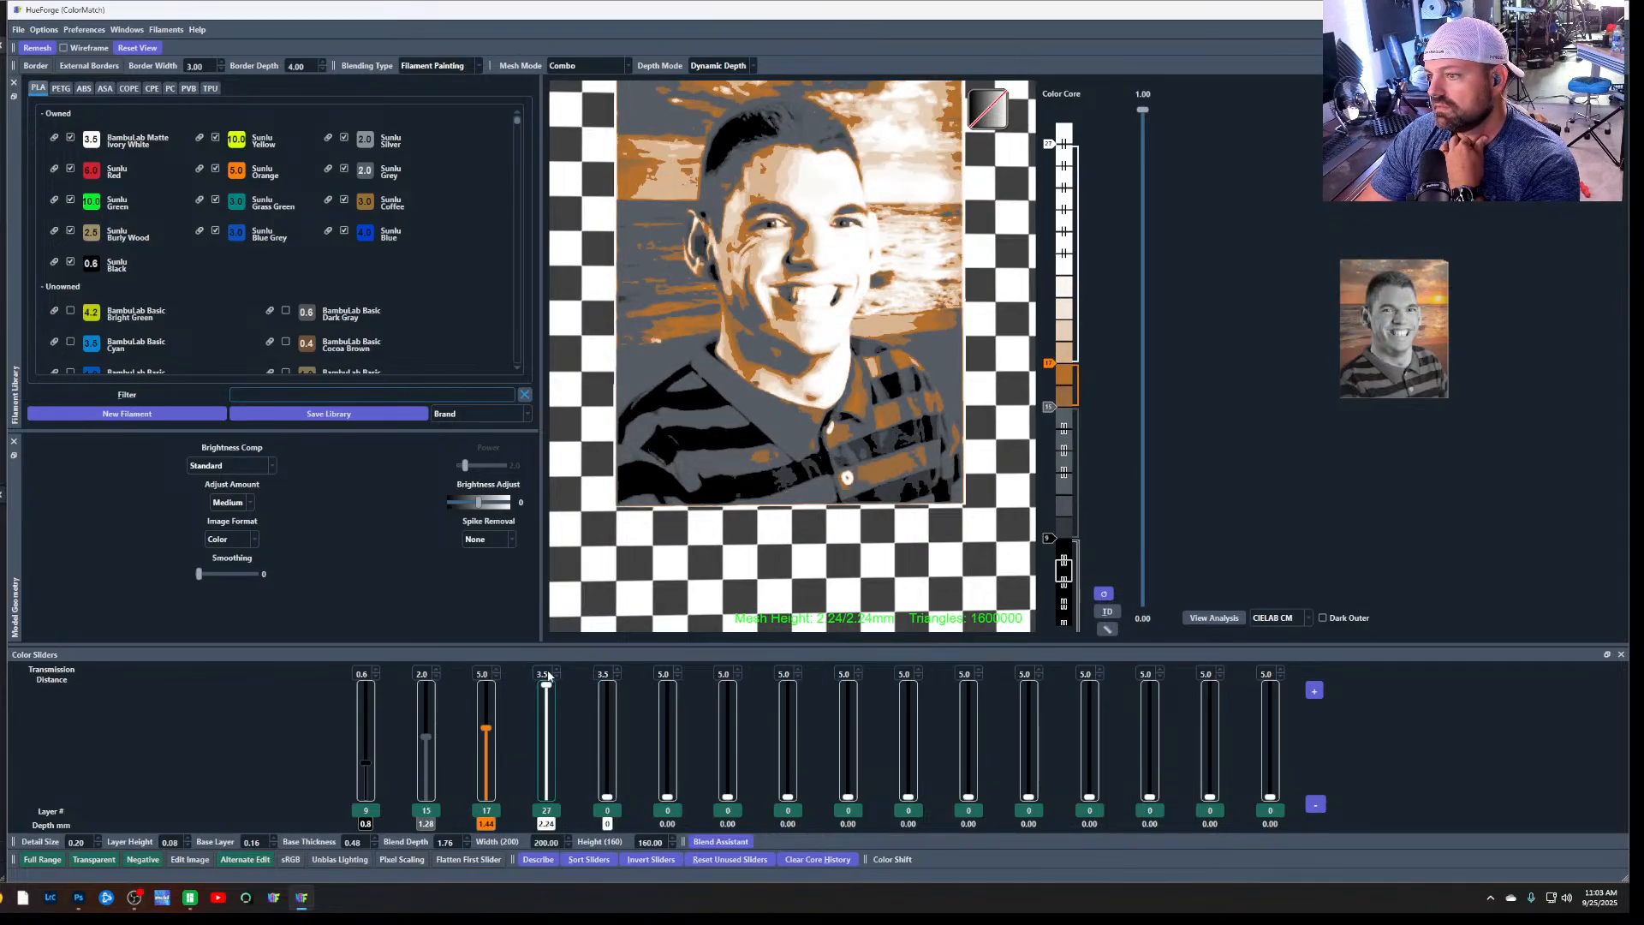
{"action": "left_click_drag", "start_coordinate": [549, 677], "coordinate": [551, 694]}
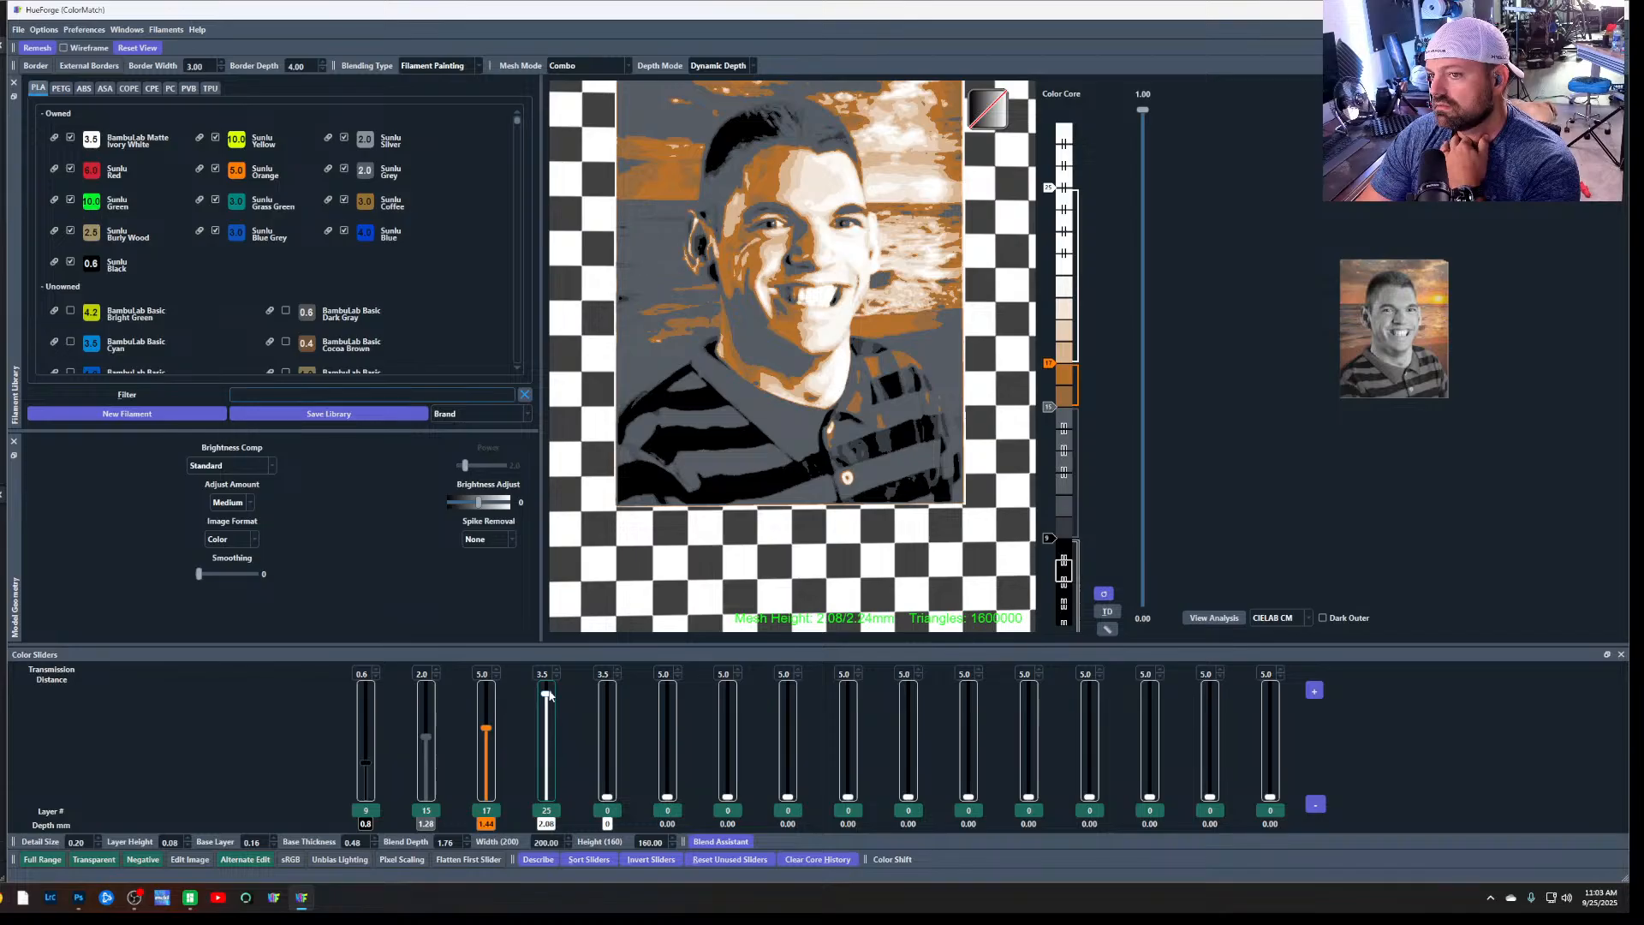
{"action": "left_click_drag", "start_coordinate": [549, 696], "coordinate": [547, 676]}
{"action": "right_click", "coordinate": [547, 677]}
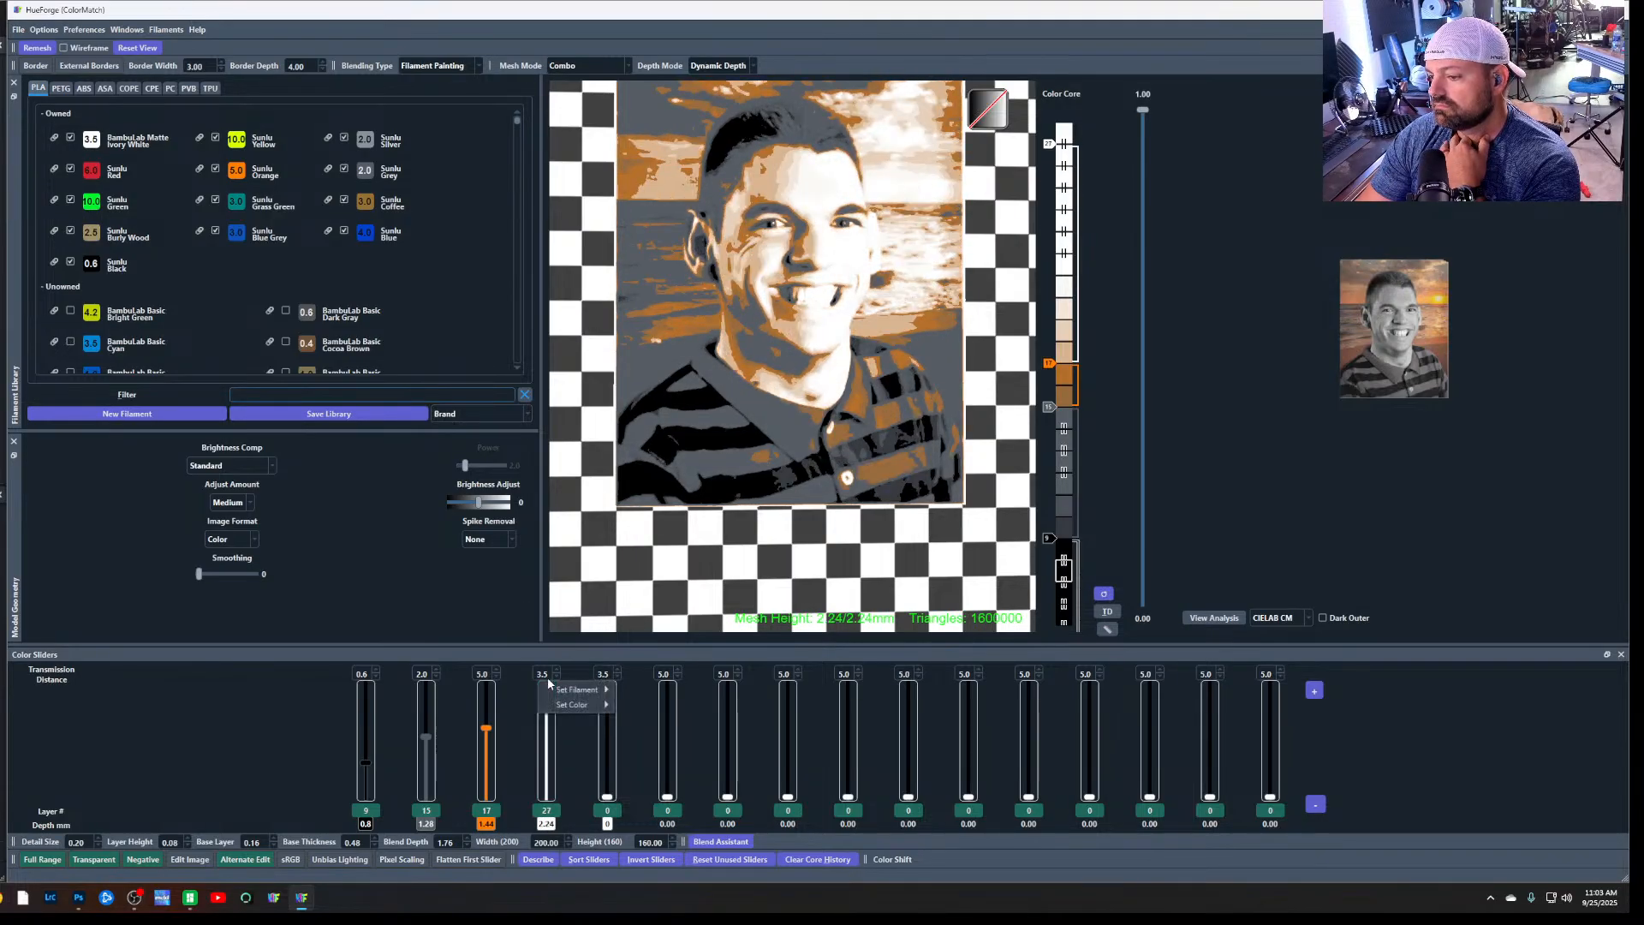
{"action": "left_click", "coordinate": [525, 663]}
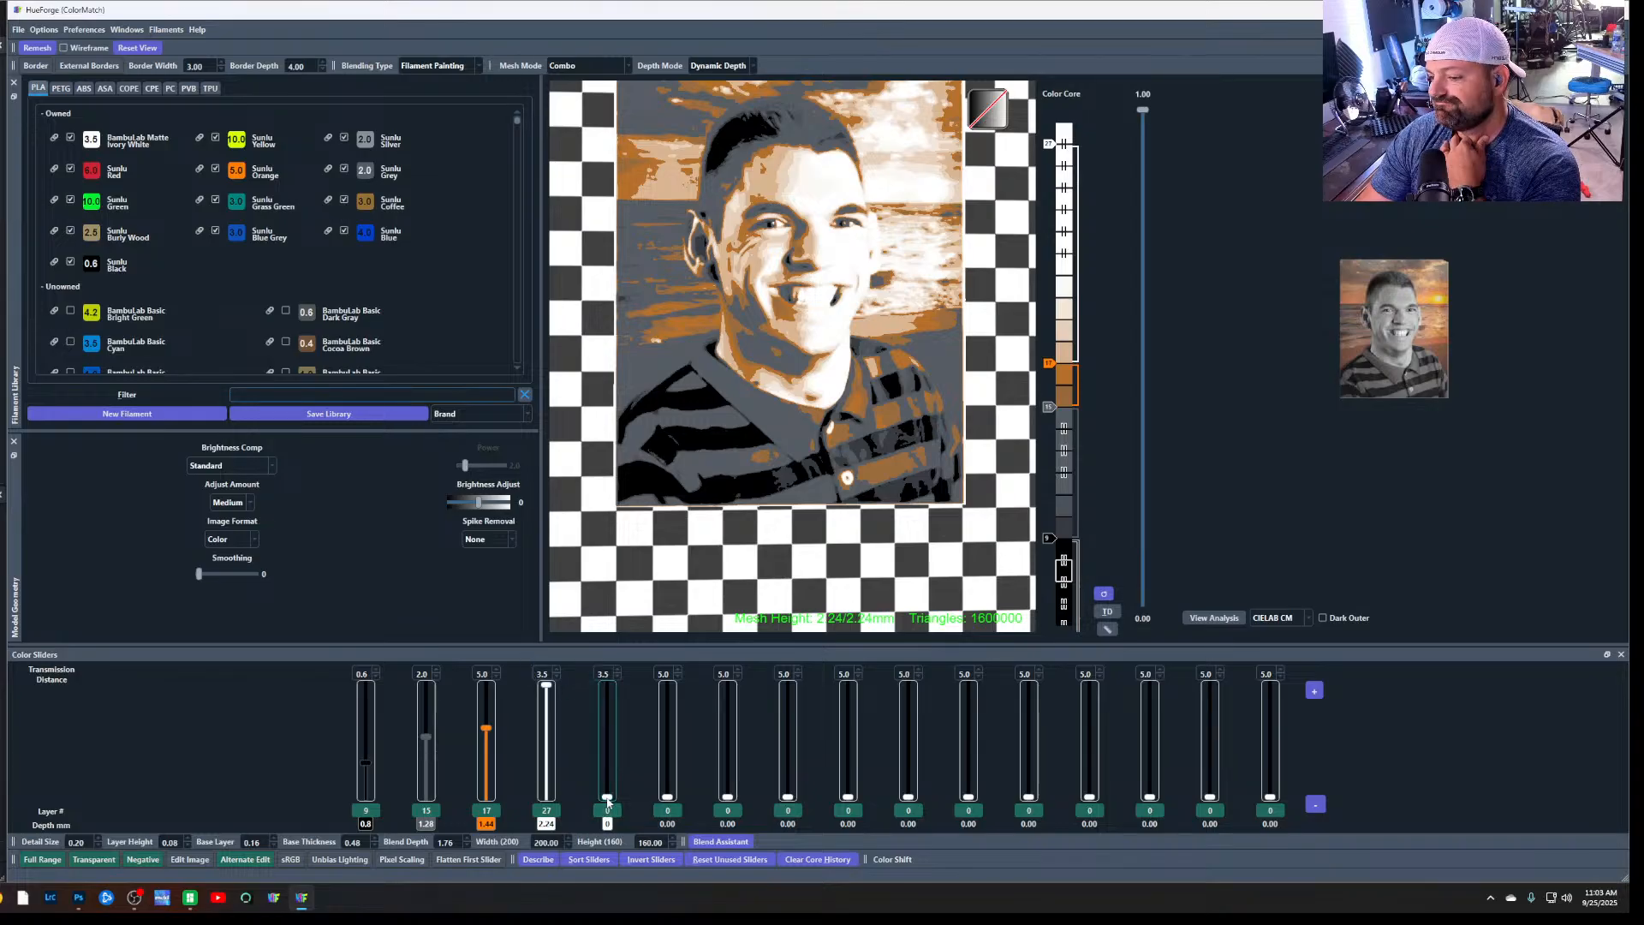
Set the white fourth and fifth sliders to layers 20 and 26, and the black first slider to layer 10
{"action": "mouse_move", "coordinate": [607, 797]}
{"action": "left_mouse_down"}
{"action": "mouse_move", "coordinate": [607, 688]}
{"action": "mouse_move", "coordinate": [547, 700]}
{"action": "mouse_move", "coordinate": [551, 721]}
{"action": "left_mouse_up"}
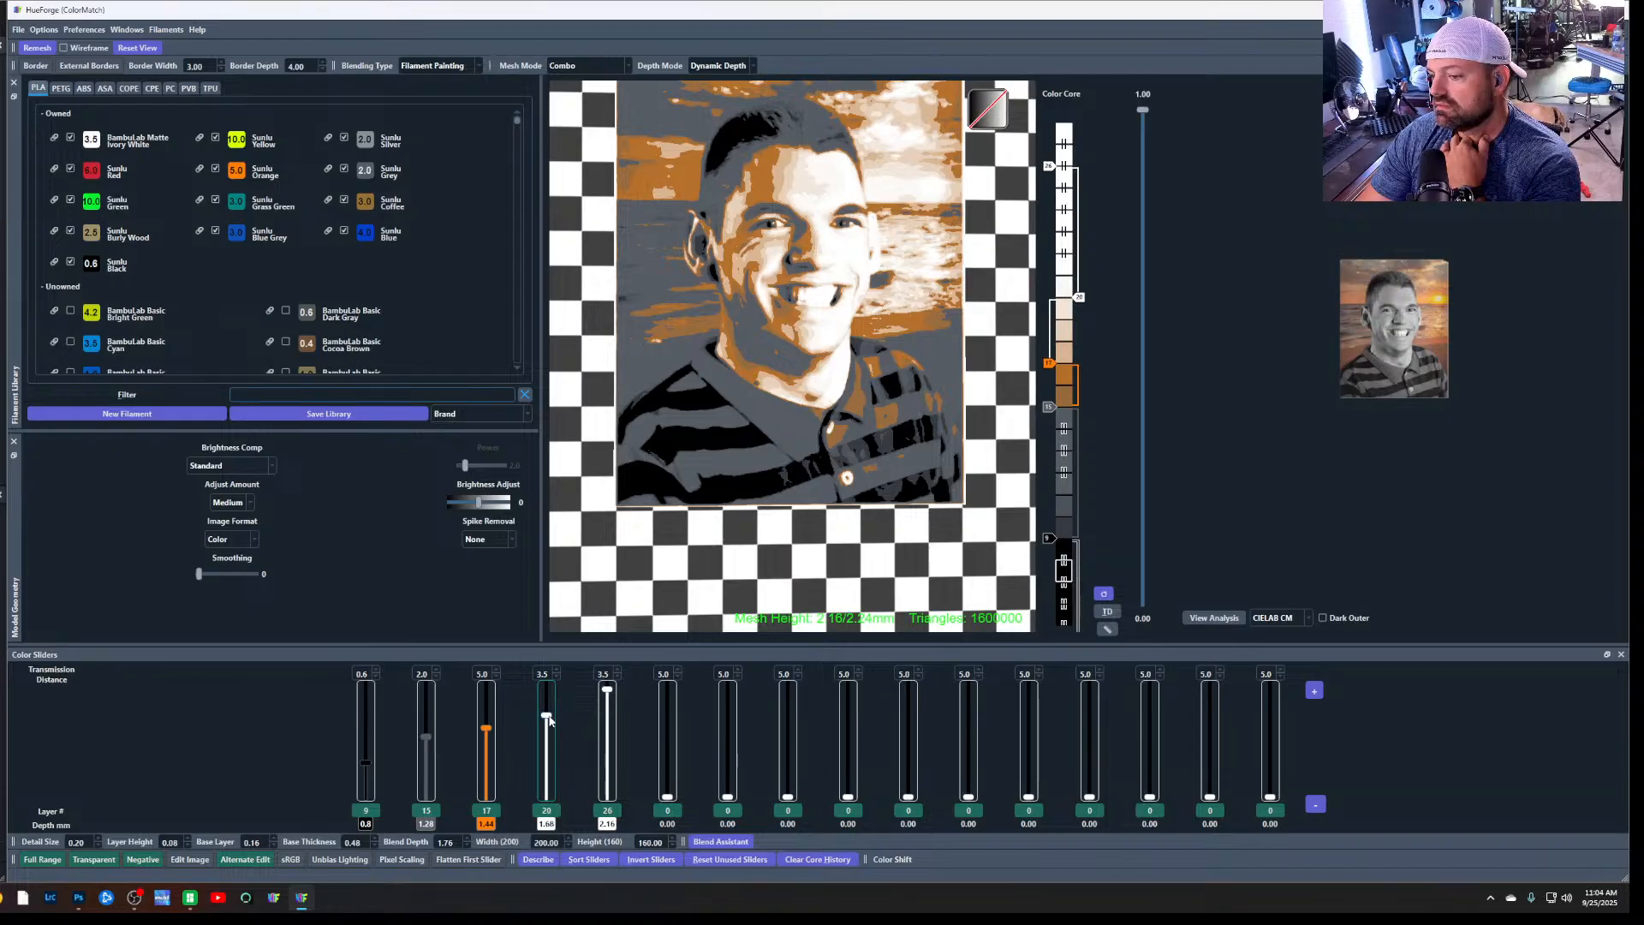
{"action": "left_click_drag", "start_coordinate": [366, 763], "coordinate": [366, 760]}
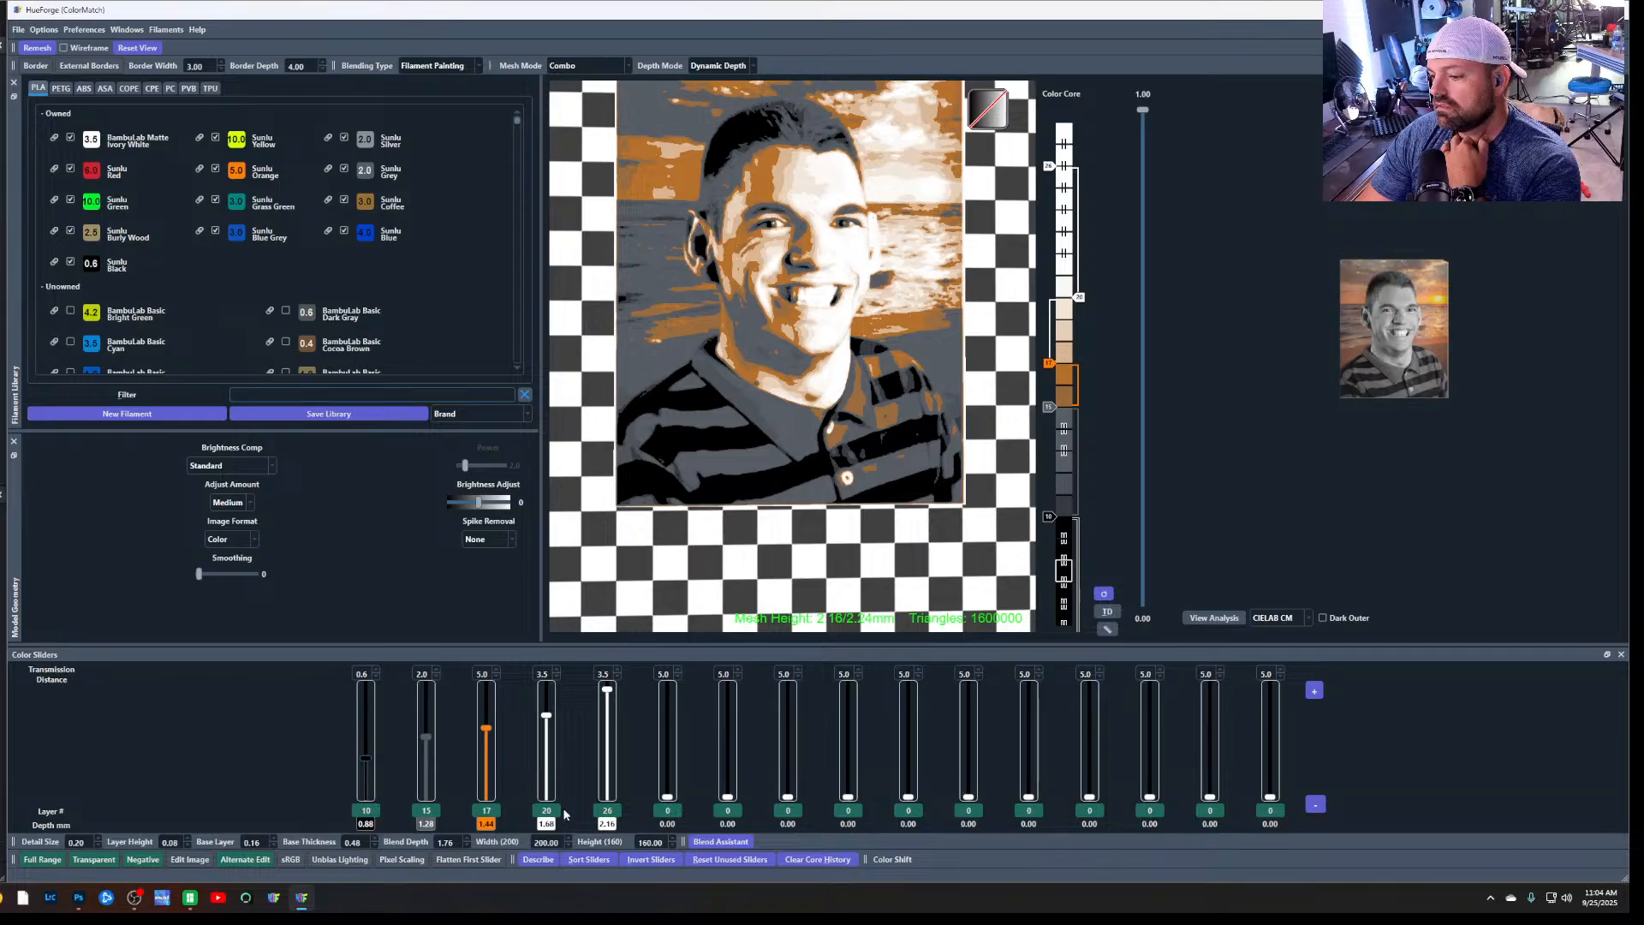
Assign Sunlu Black to the sixth slider at layer 8, with the white fifth slider at layer 27, and switch the sixth slider off
{"action": "left_click_drag", "start_coordinate": [96, 269], "coordinate": [669, 813]}
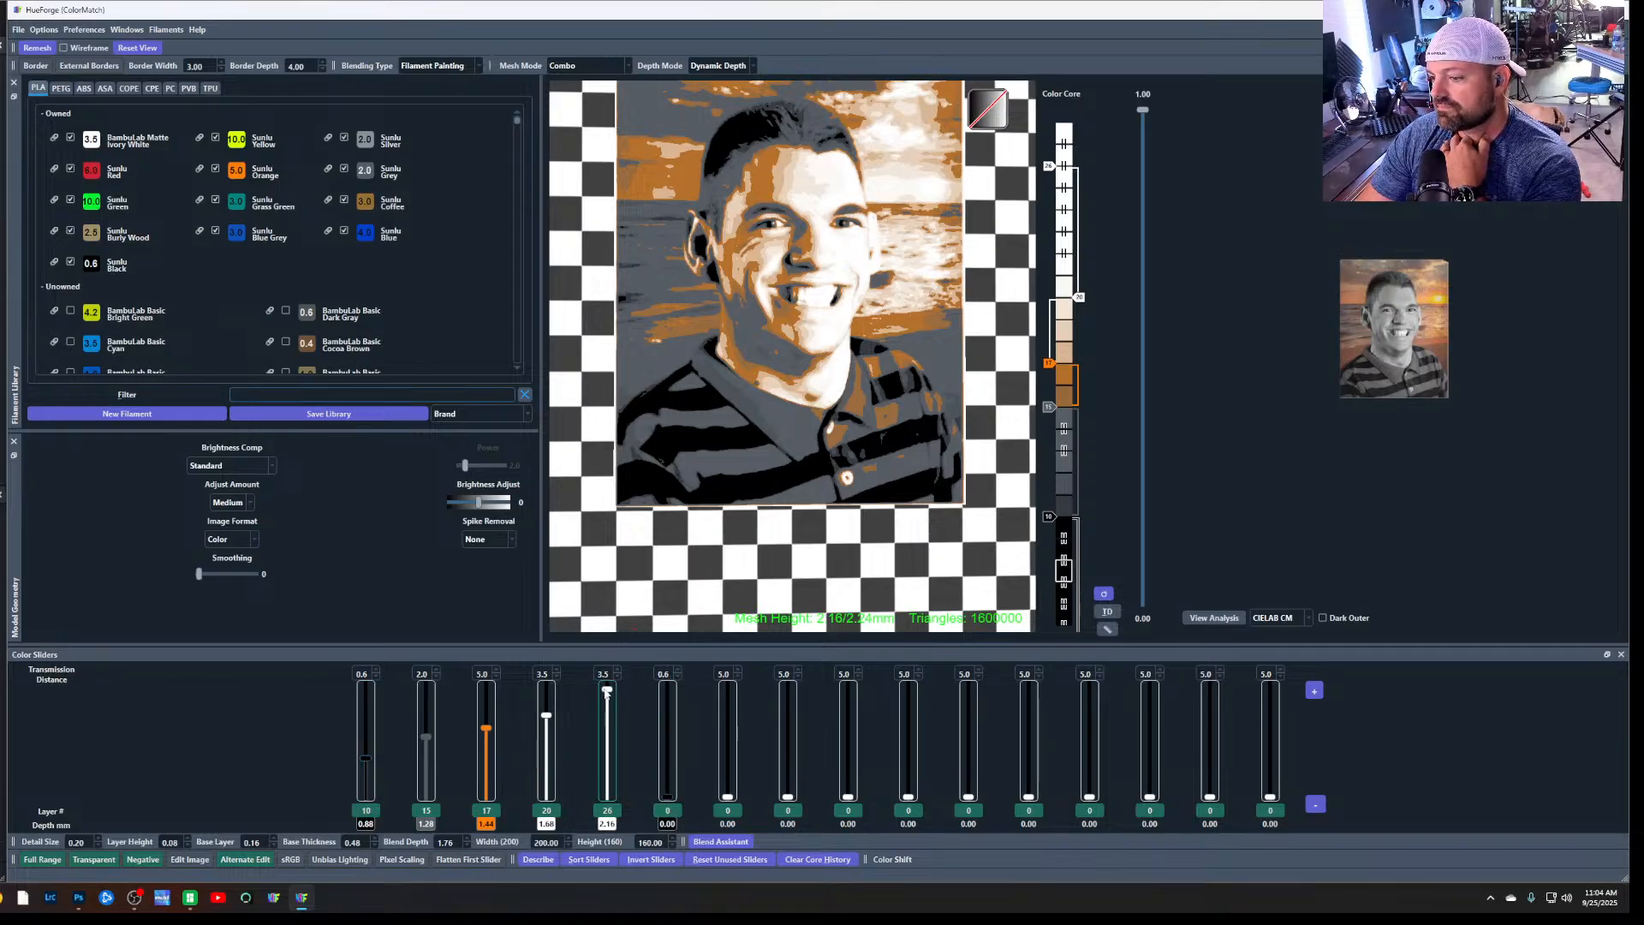
{"action": "left_click_drag", "start_coordinate": [607, 689], "coordinate": [607, 699]}
{"action": "left_click_drag", "start_coordinate": [668, 798], "coordinate": [668, 697]}
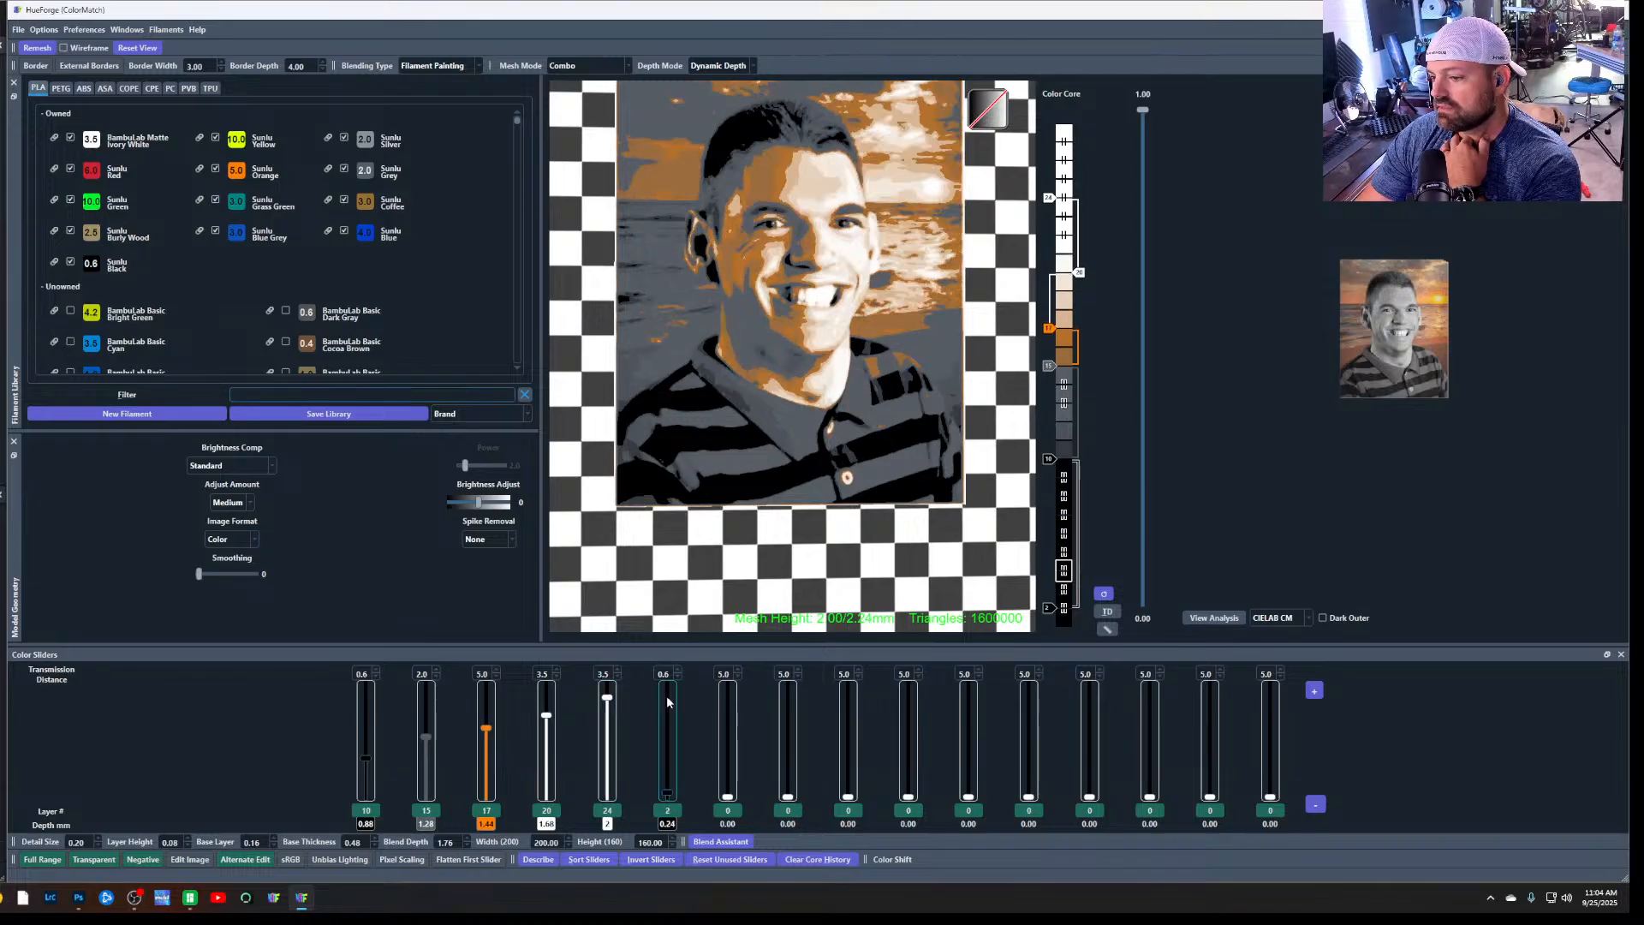
{"action": "mouse_move", "coordinate": [668, 794]}
{"action": "left_mouse_down"}
{"action": "mouse_move", "coordinate": [664, 691]}
{"action": "mouse_move", "coordinate": [667, 706]}
{"action": "mouse_move", "coordinate": [608, 685]}
{"action": "mouse_move", "coordinate": [671, 695]}
{"action": "mouse_move", "coordinate": [671, 771]}
{"action": "left_mouse_up"}
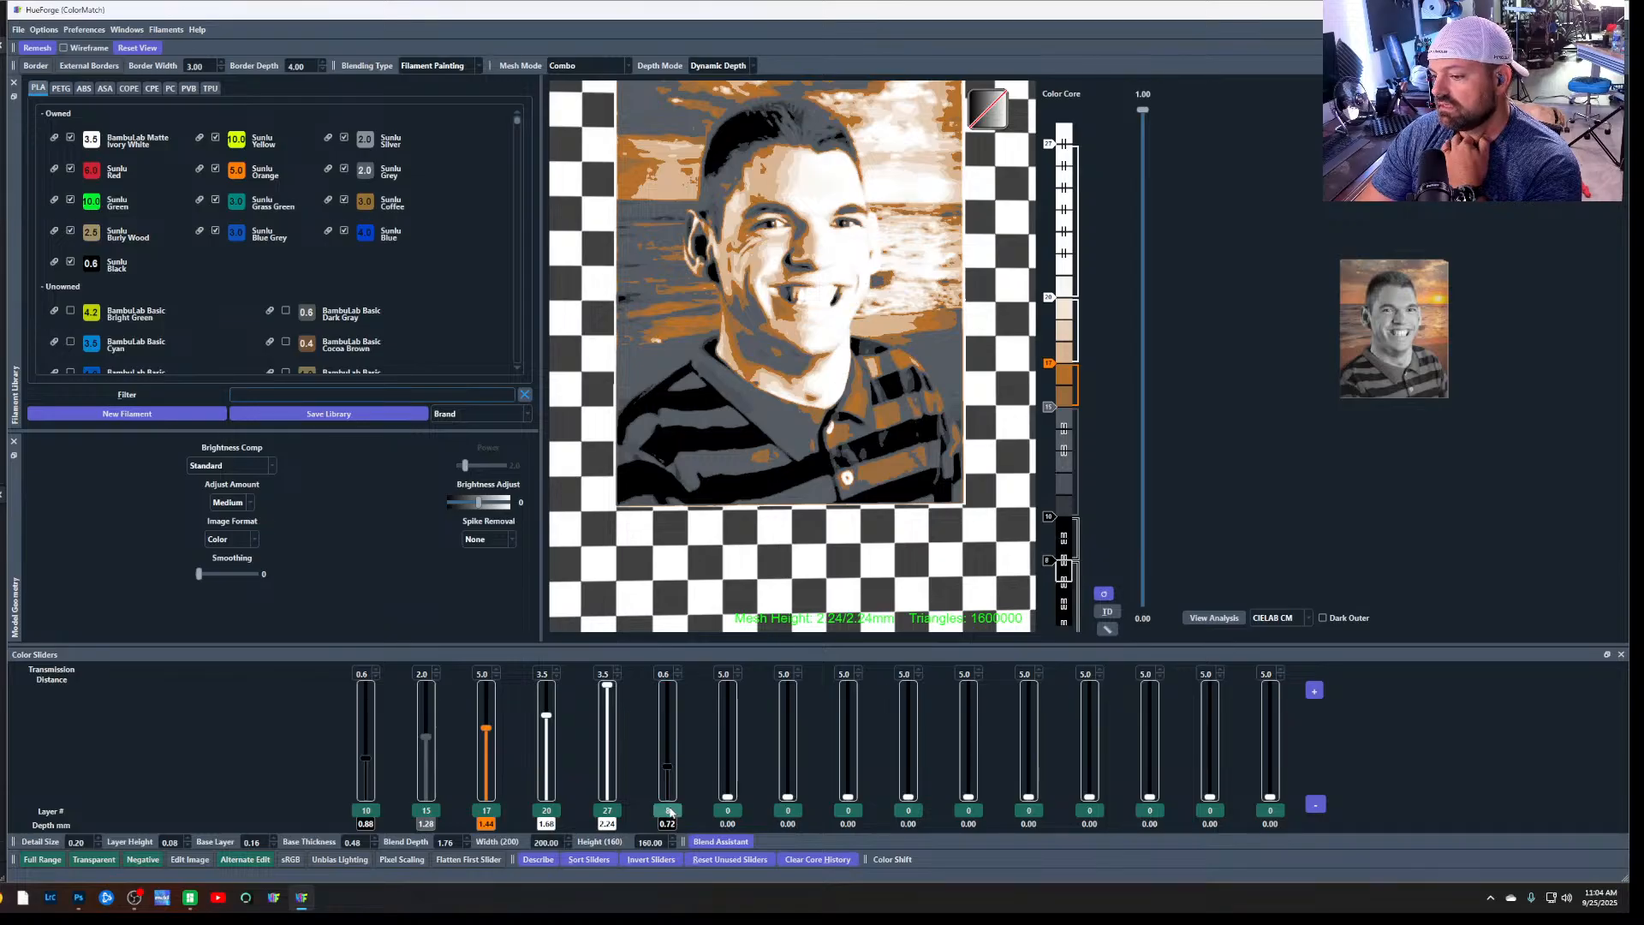
{"action": "left_click", "coordinate": [671, 812]}
{"action": "left_click", "coordinate": [670, 806]}
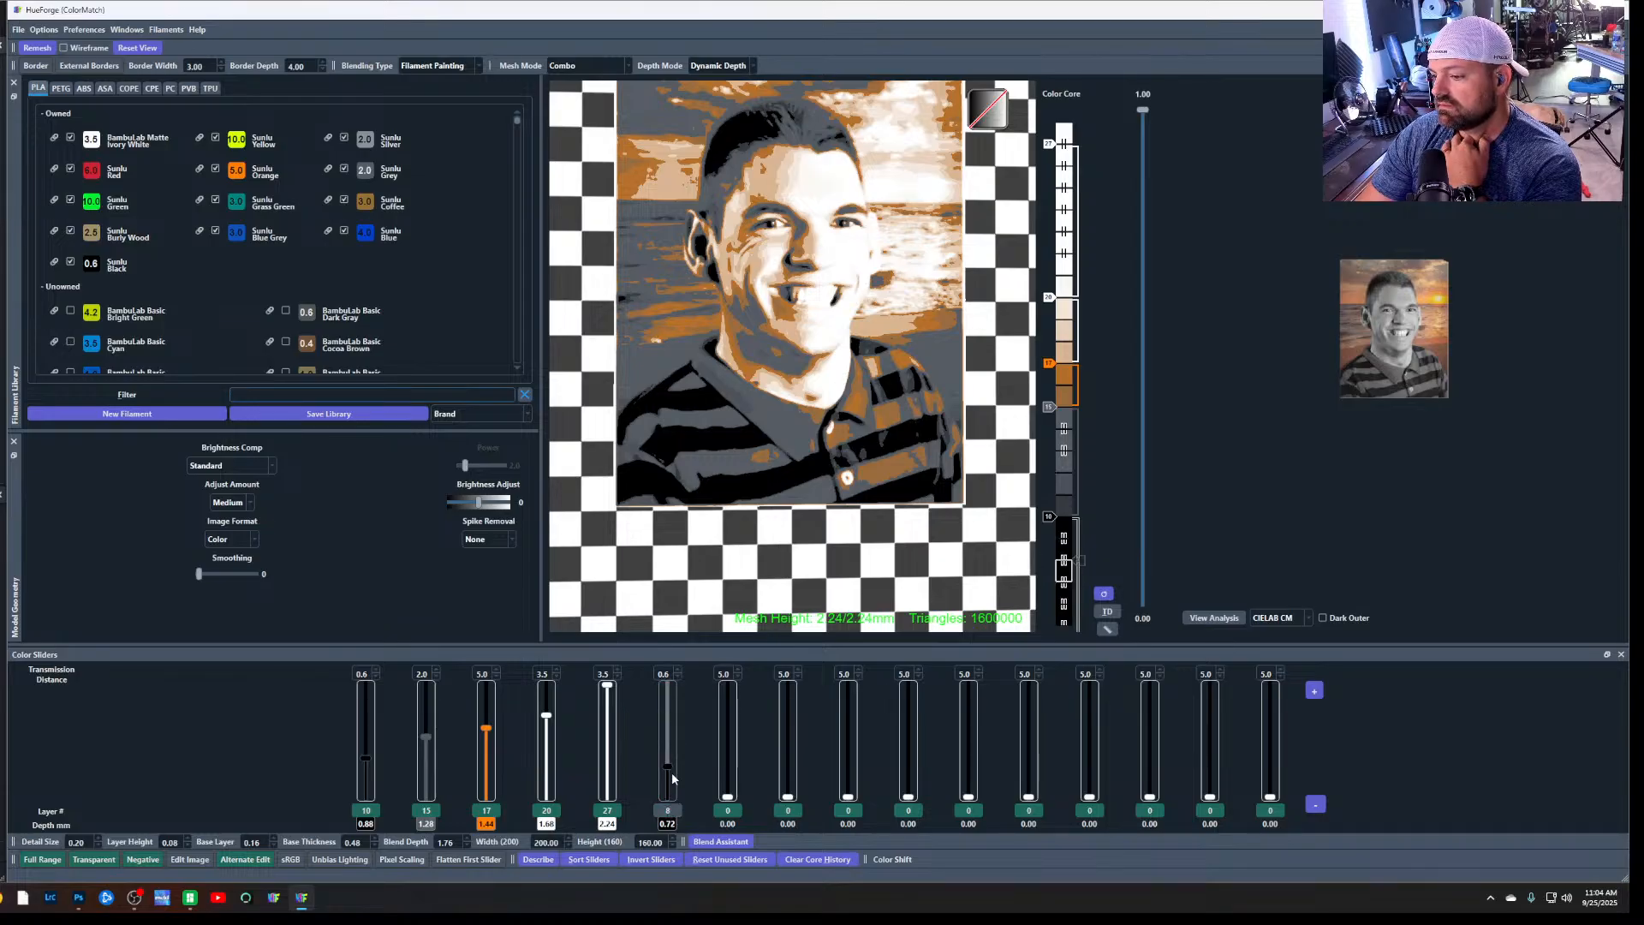
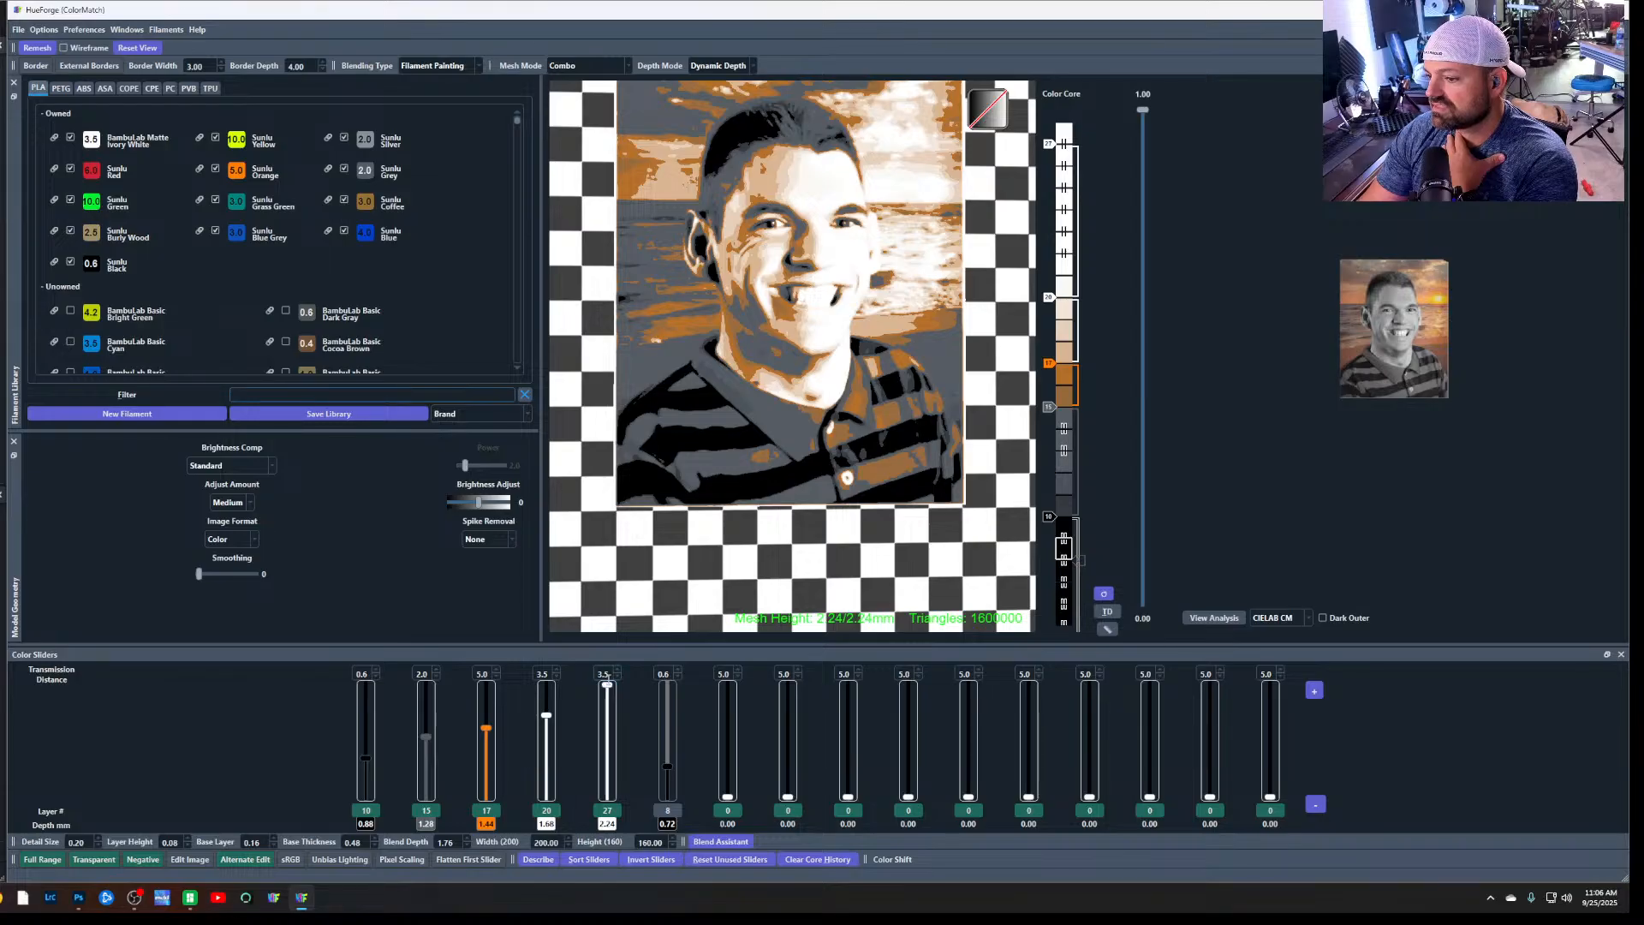
Lower the fifth slider to layer 0 and set Sunlu Black's transmission distance to 0.0
{"action": "left_click_drag", "start_coordinate": [606, 683], "coordinate": [610, 802]}
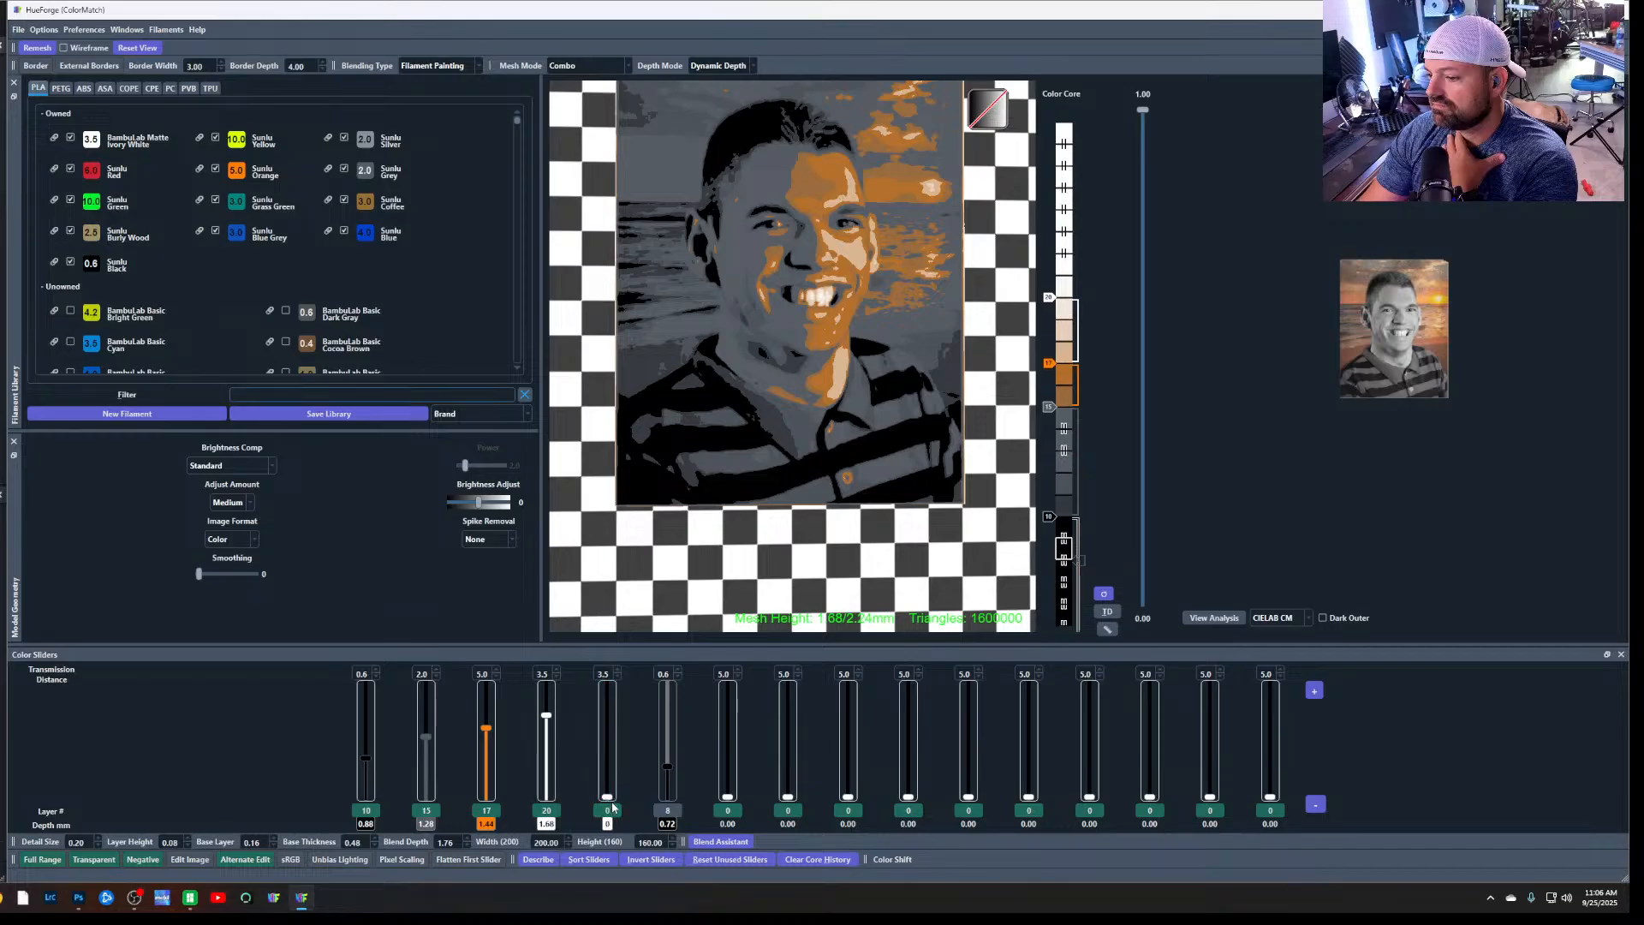
{"action": "right_click", "coordinate": [669, 798]}
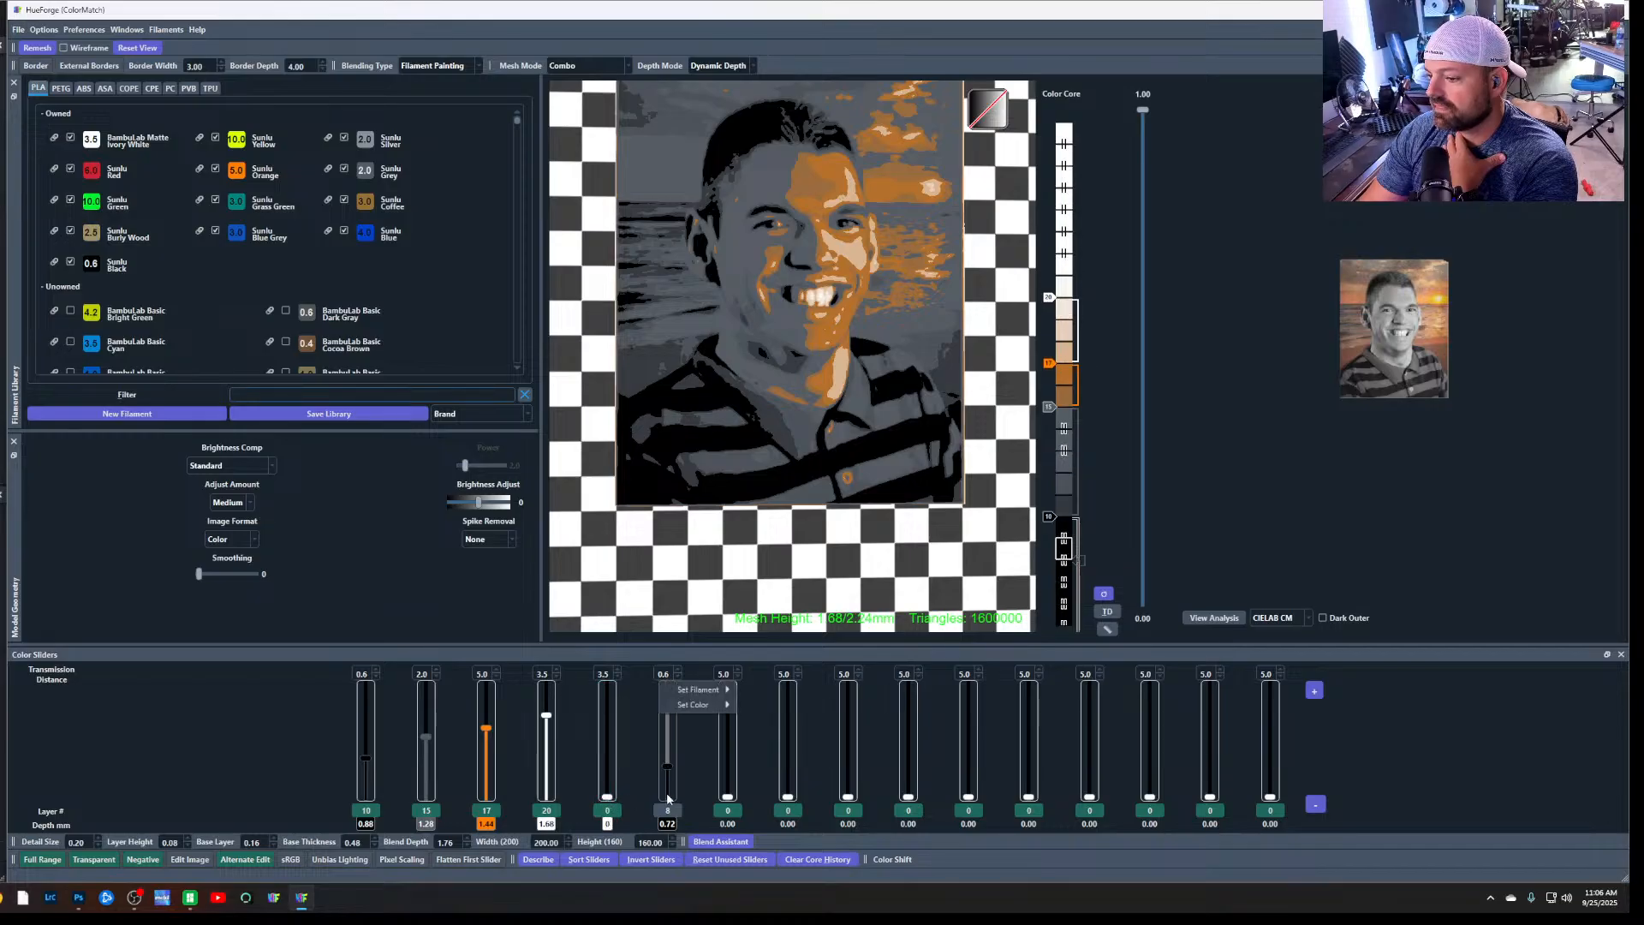
{"action": "mouse_move", "coordinate": [715, 705]}
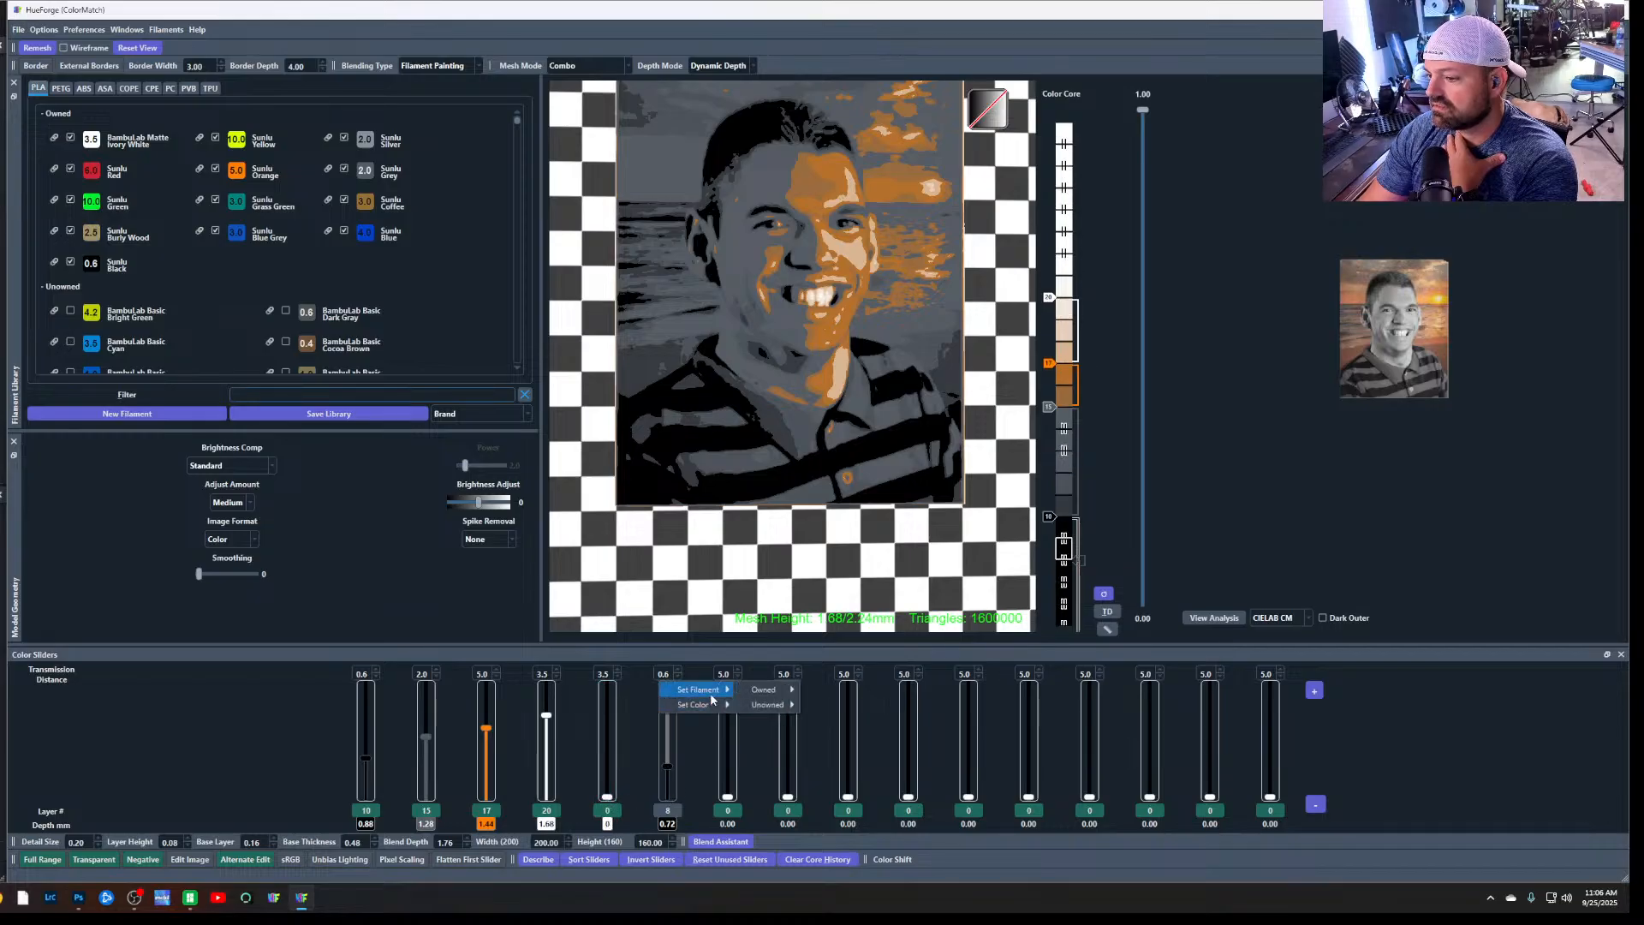
{"action": "left_click", "coordinate": [677, 677]}
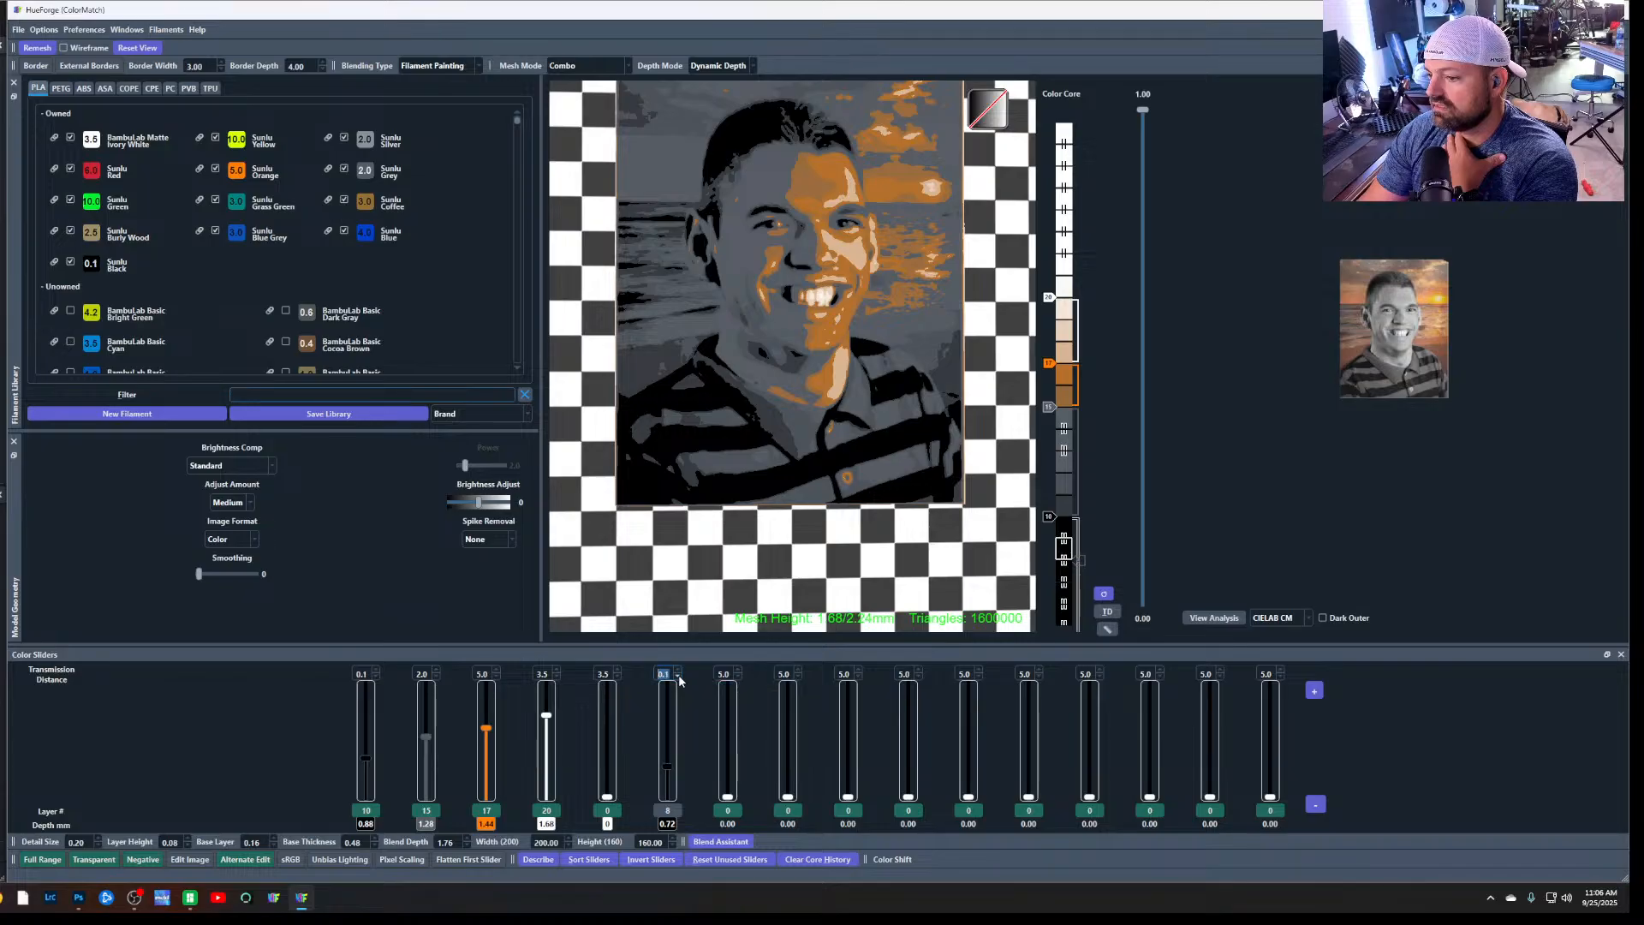
Switch the sixth slider back on and lower it to layer 0
{"action": "left_click", "coordinate": [669, 775]}
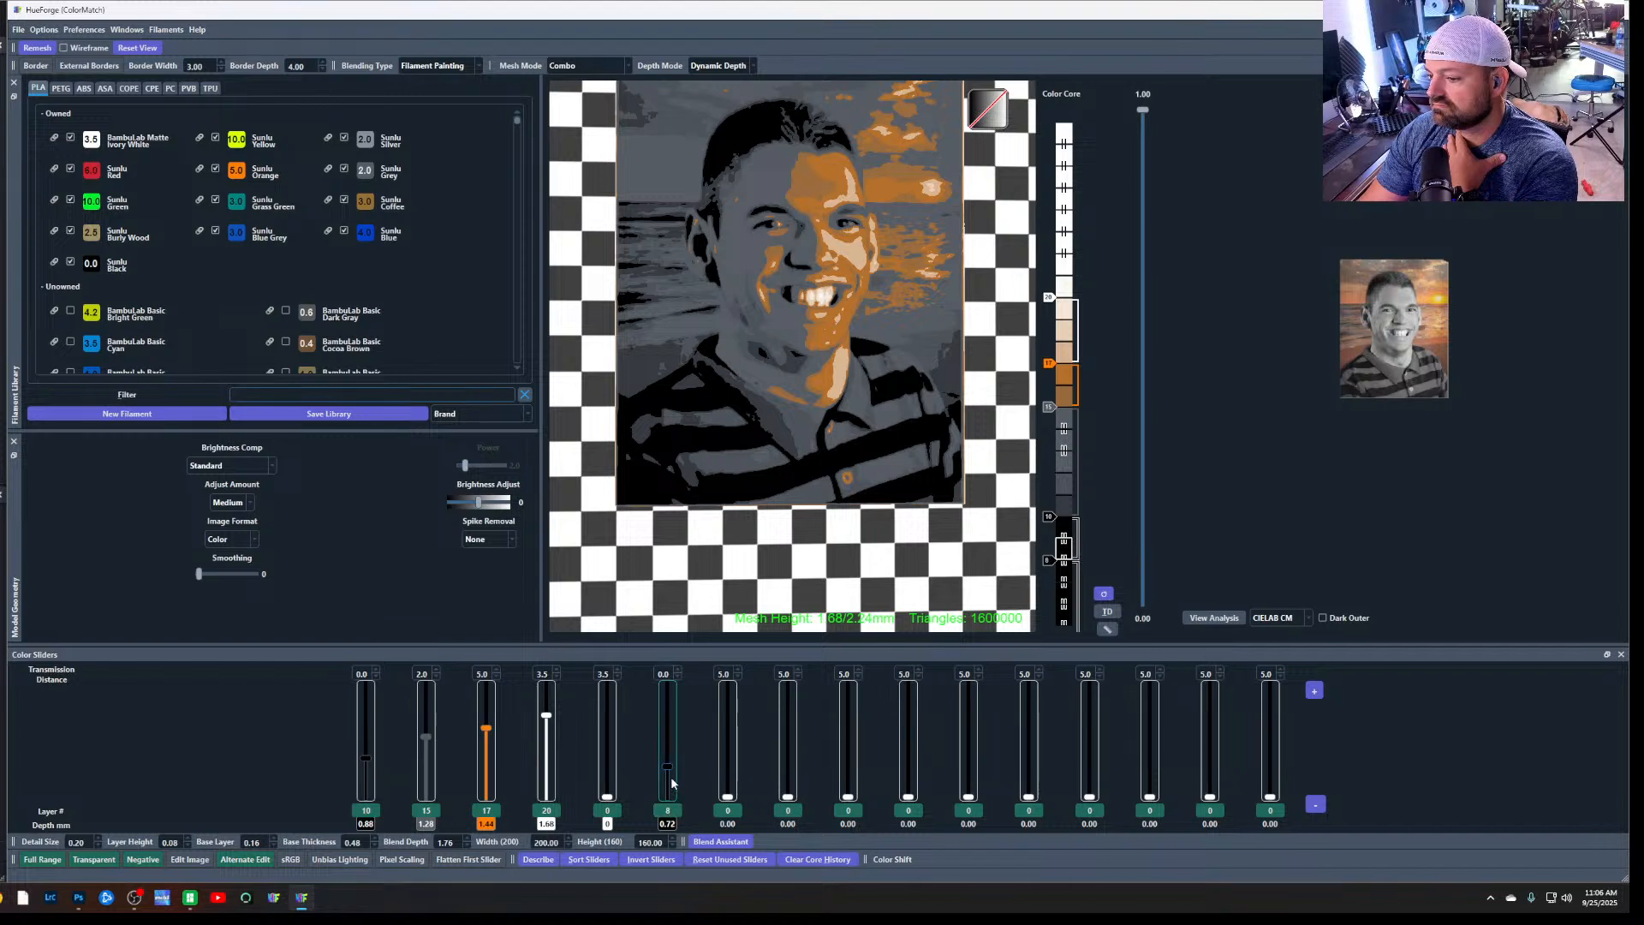
{"action": "scroll", "coordinate": [670, 820], "scroll_direction": "down", "scroll_amount": 1}
{"action": "scroll", "coordinate": [670, 819], "scroll_direction": "down", "scroll_amount": 7}
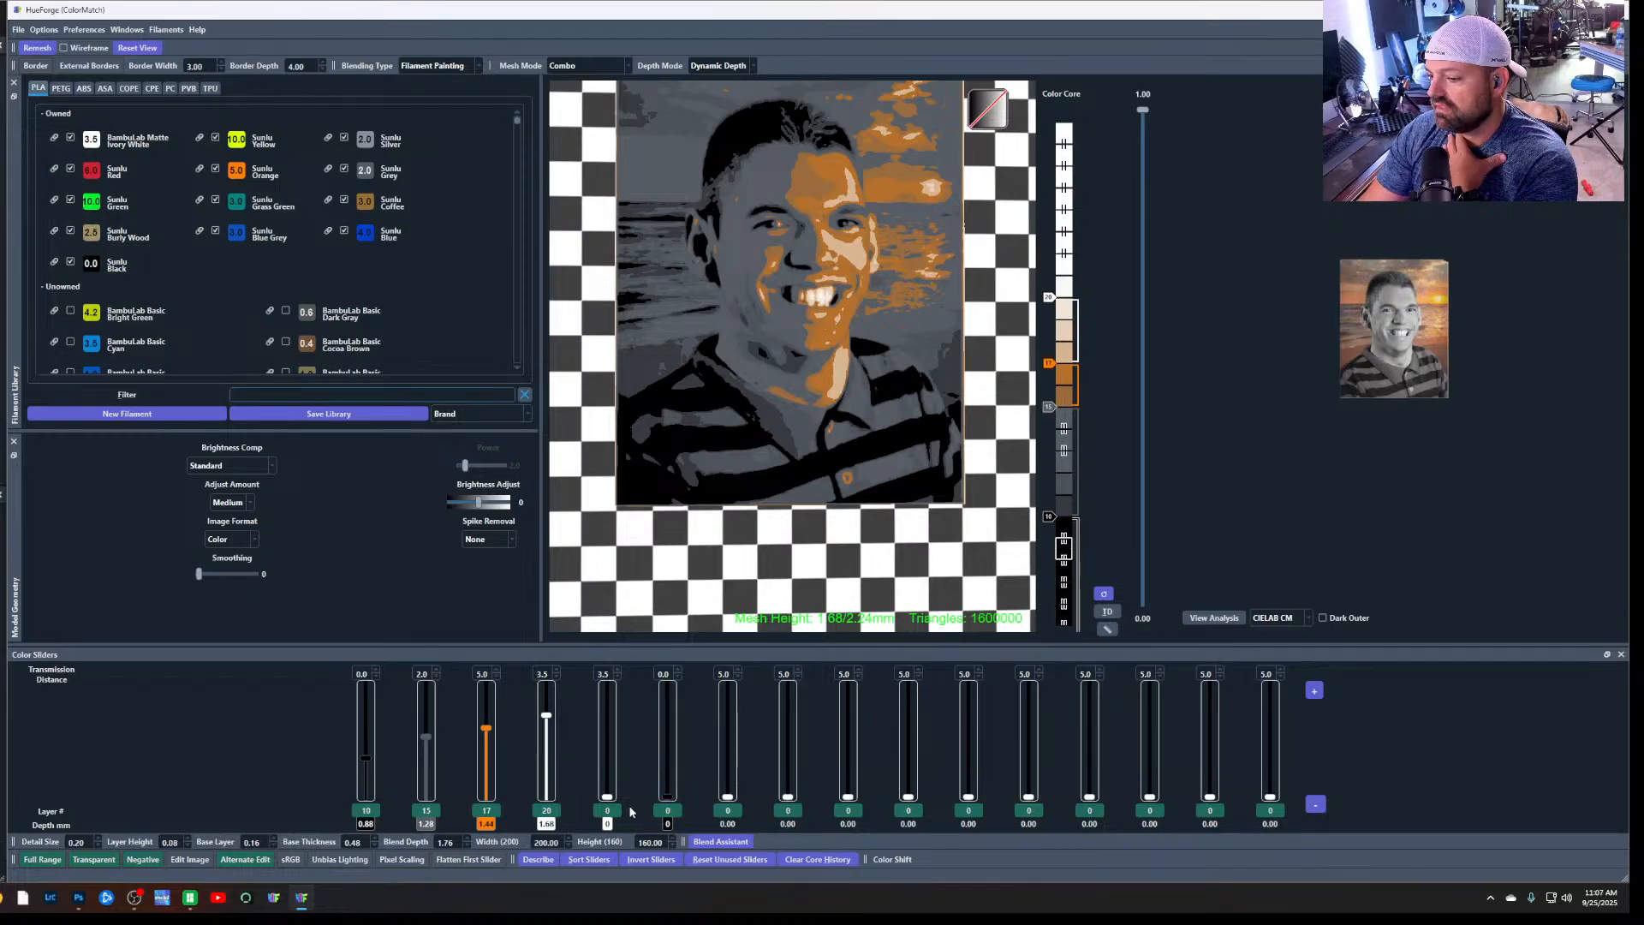
Set the white fourth slider to layer 27, the orange third slider to layer 18, and the black first slider to layer 12
{"action": "left_click_drag", "start_coordinate": [547, 715], "coordinate": [550, 687]}
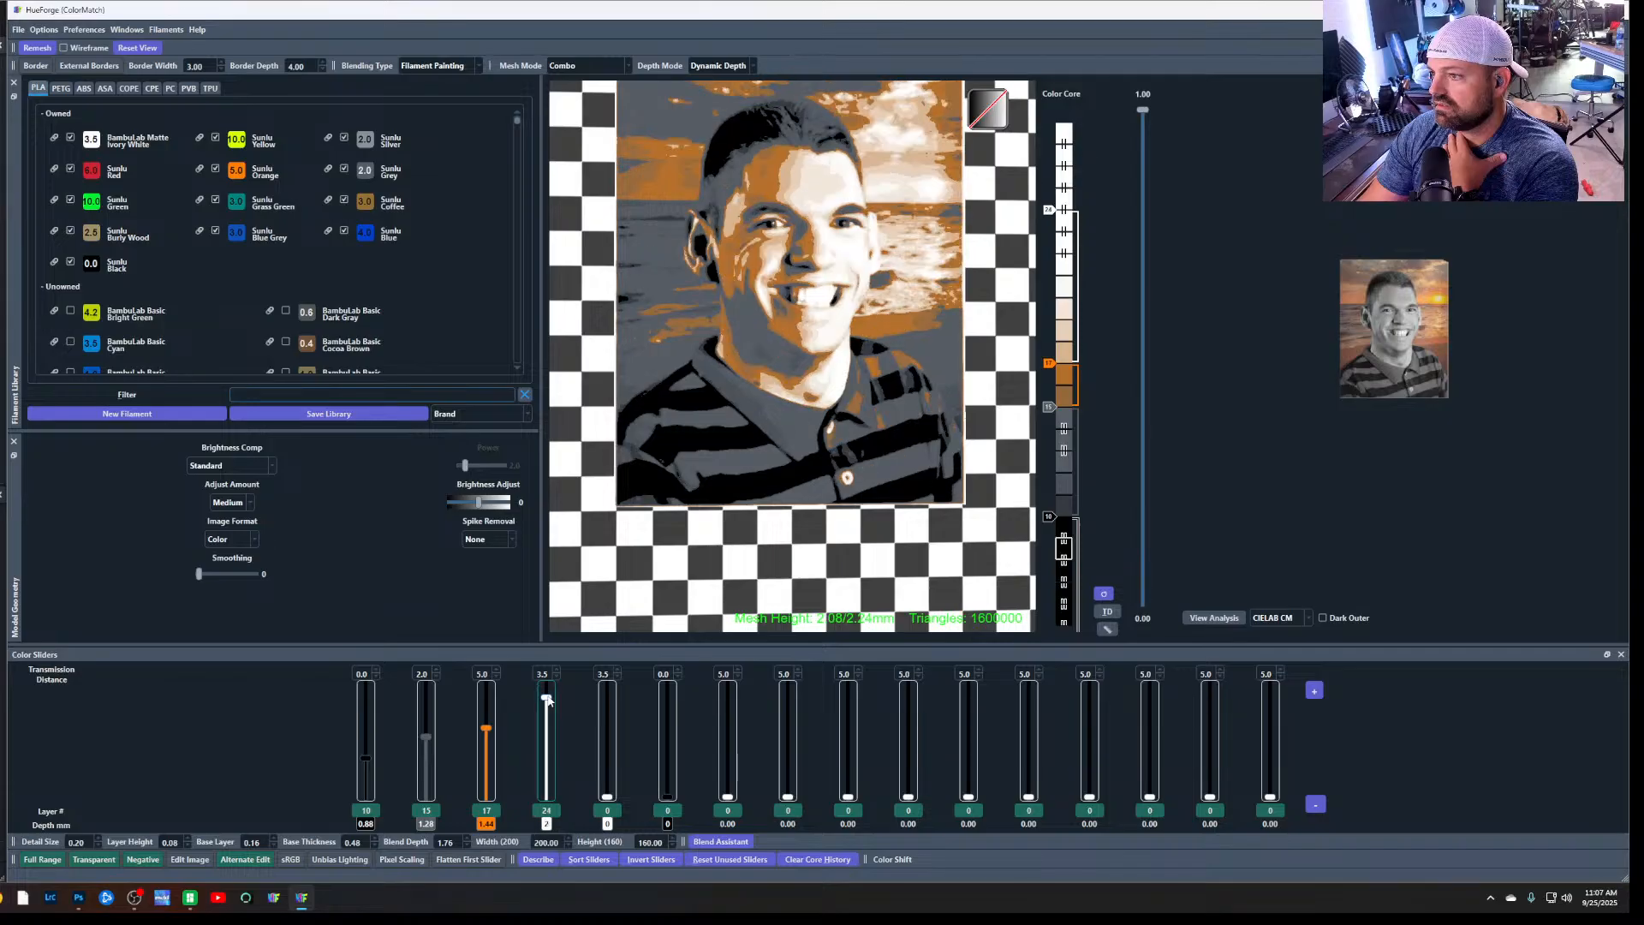
{"action": "left_click_drag", "start_coordinate": [487, 730], "coordinate": [547, 689]}
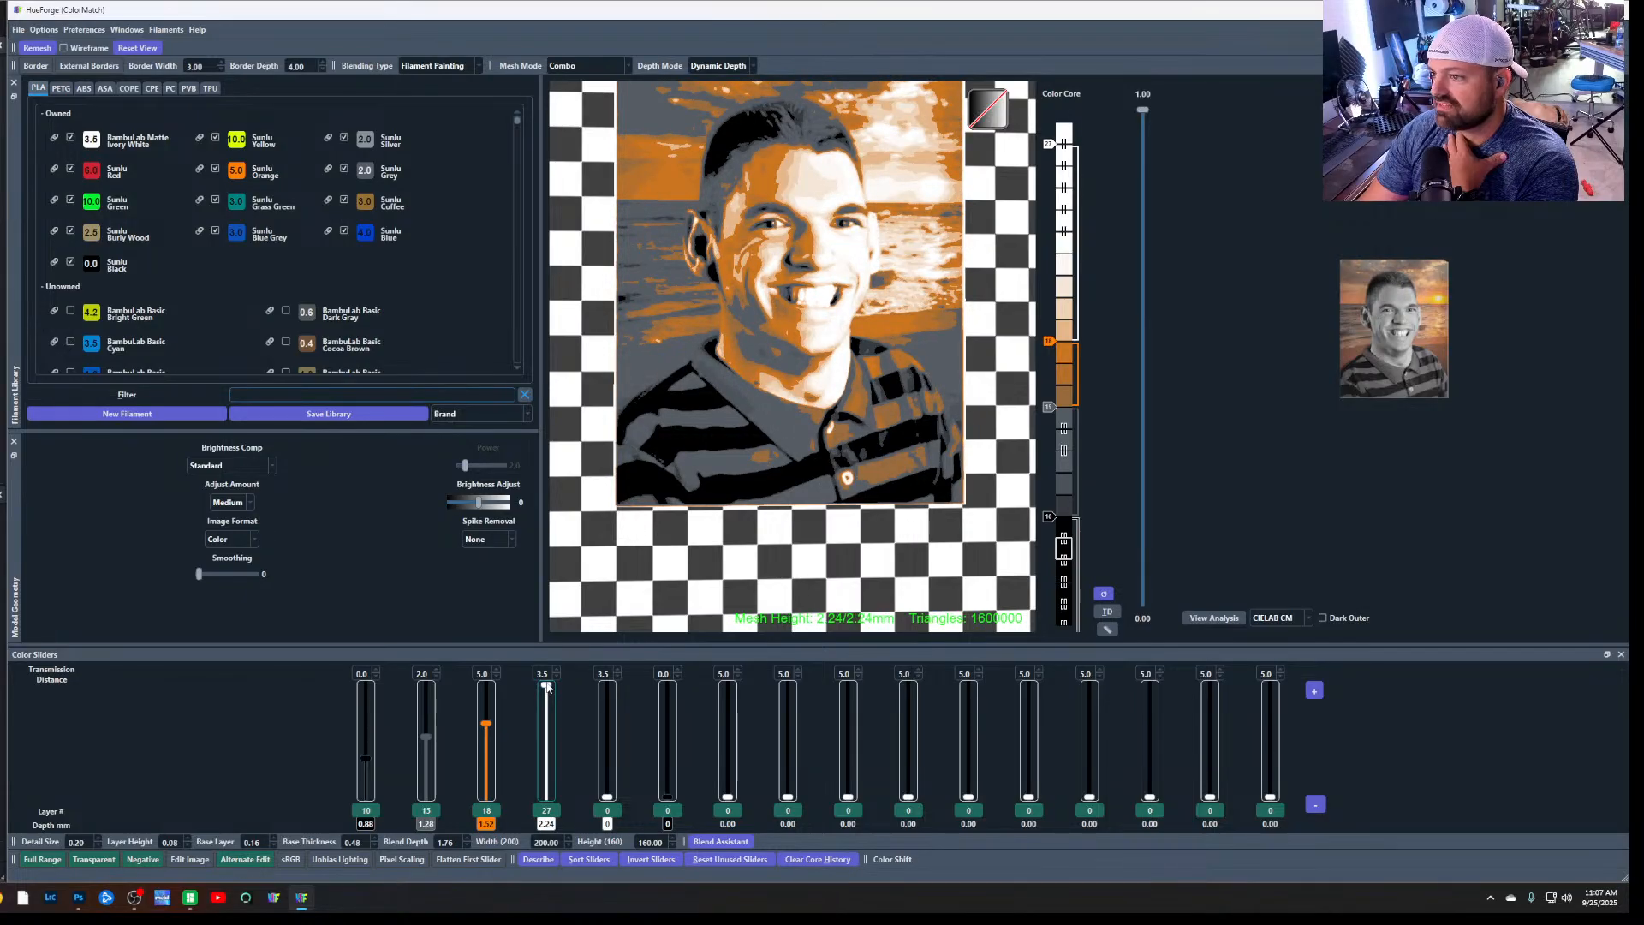
{"action": "left_click_drag", "start_coordinate": [427, 742], "coordinate": [367, 750]}
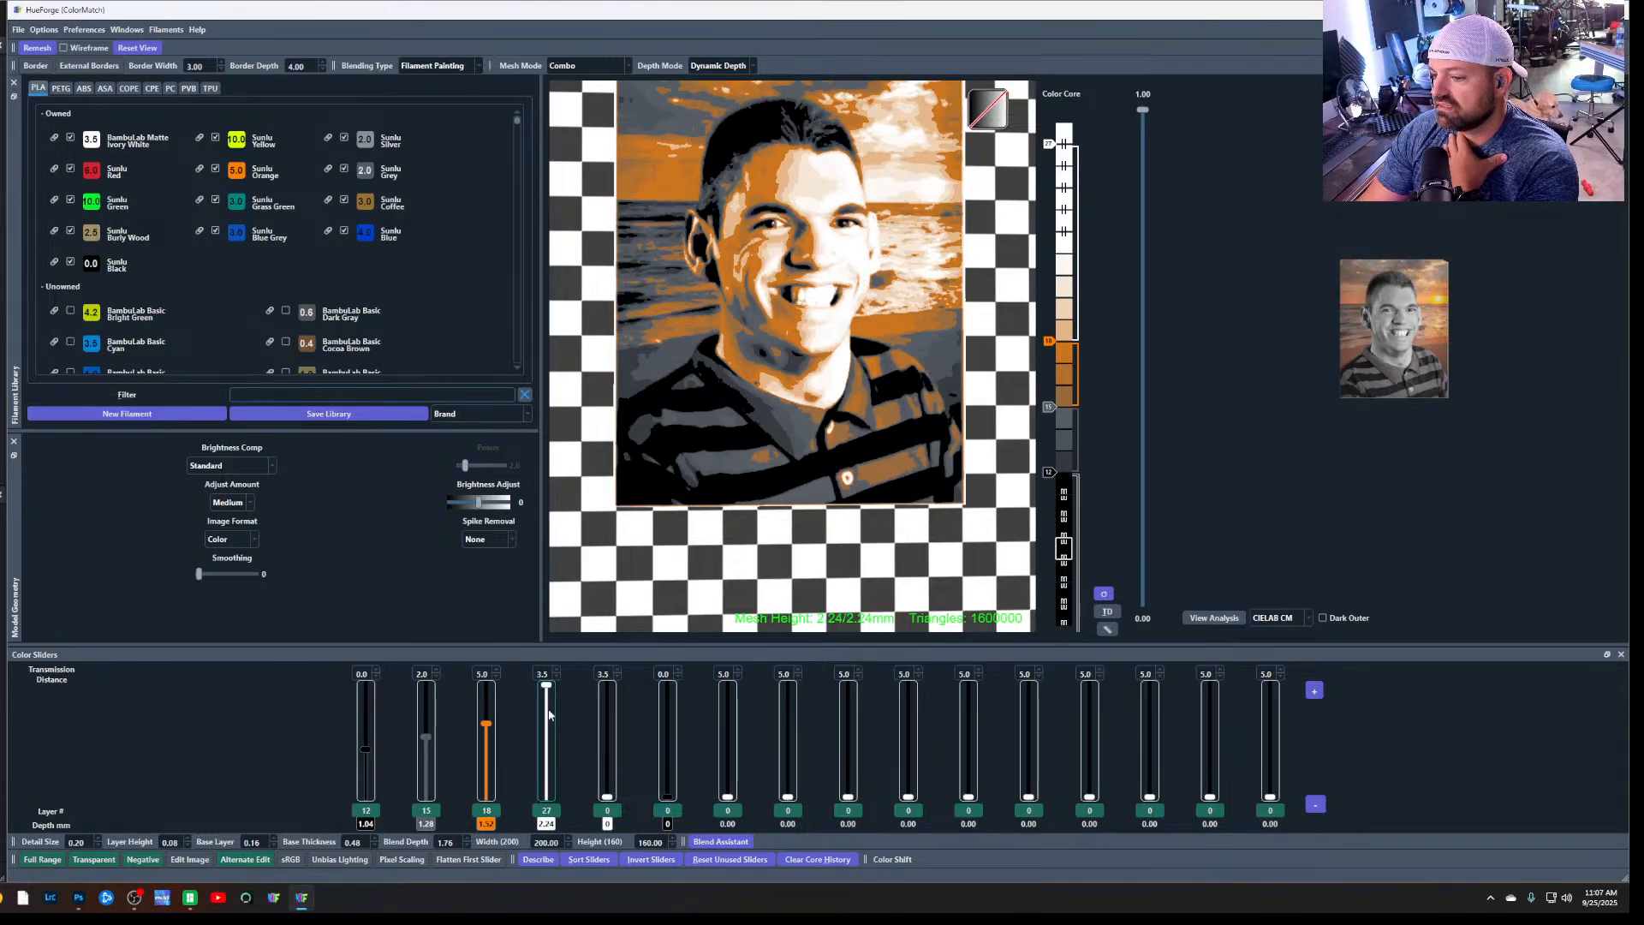
Try small layer changes on the orange, grey and black sliders, ending at layers 18, 15 and 12
{"action": "left_click_drag", "start_coordinate": [488, 726], "coordinate": [490, 722]}
{"action": "left_click", "coordinate": [489, 725]}
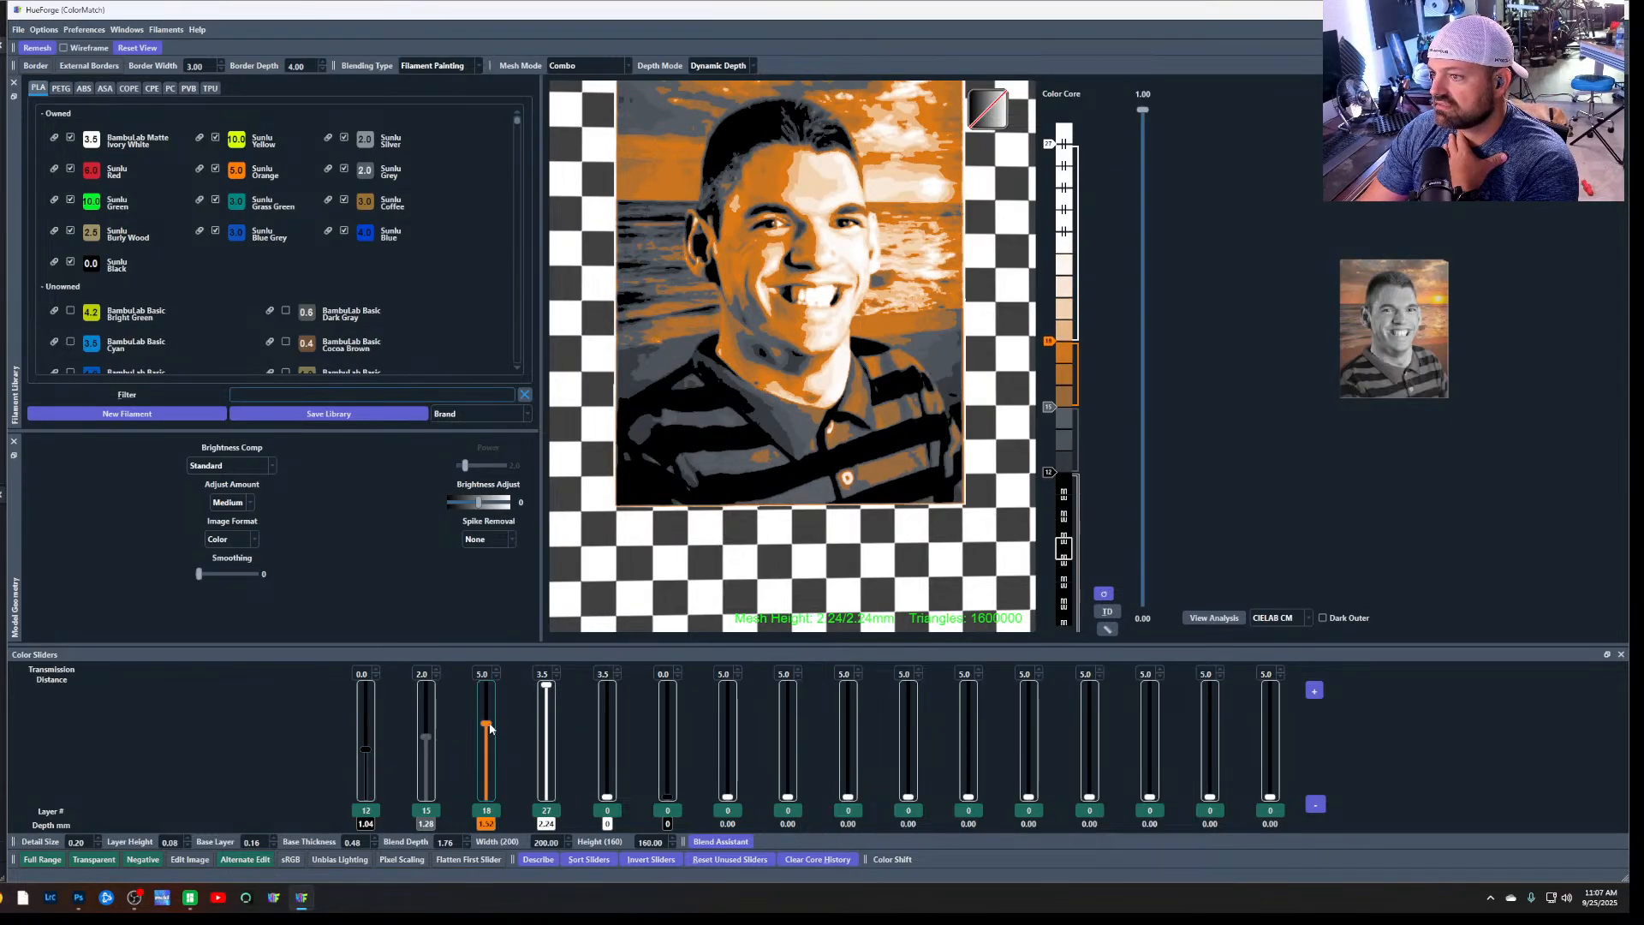
{"action": "left_click", "coordinate": [432, 733]}
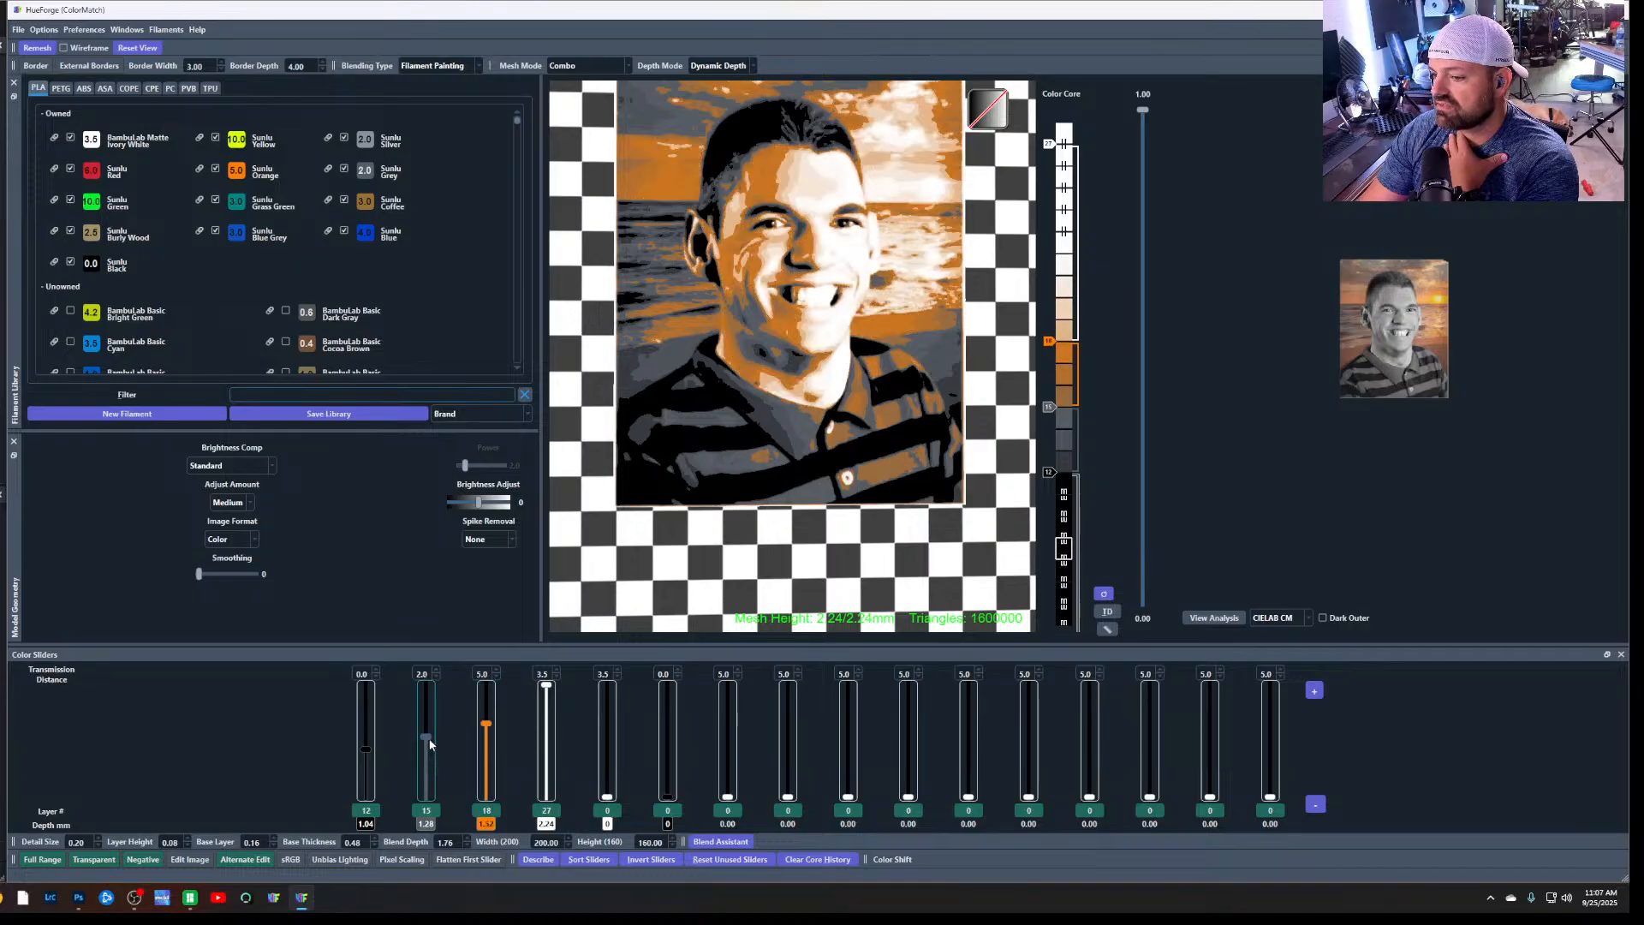
{"action": "left_click_drag", "start_coordinate": [432, 735], "coordinate": [433, 738]}
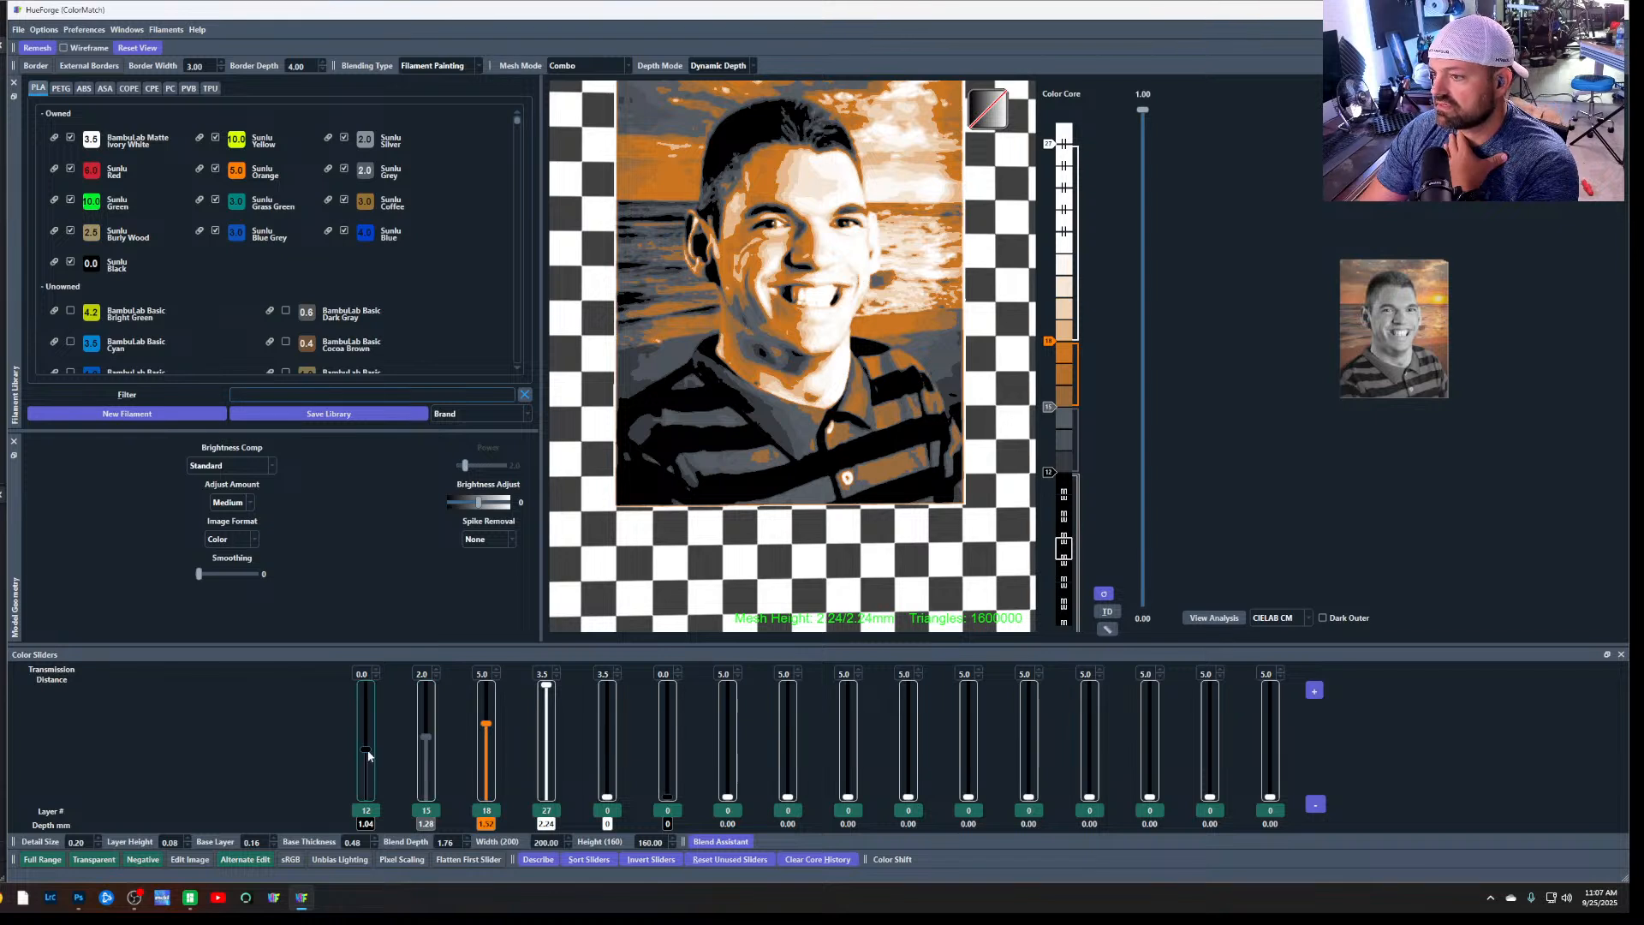
{"action": "scroll", "coordinate": [369, 754], "scroll_direction": "up", "scroll_amount": 1}
{"action": "scroll", "coordinate": [369, 752], "scroll_direction": "down", "scroll_amount": 1}
{"action": "left_click_drag", "start_coordinate": [370, 749], "coordinate": [433, 737]}
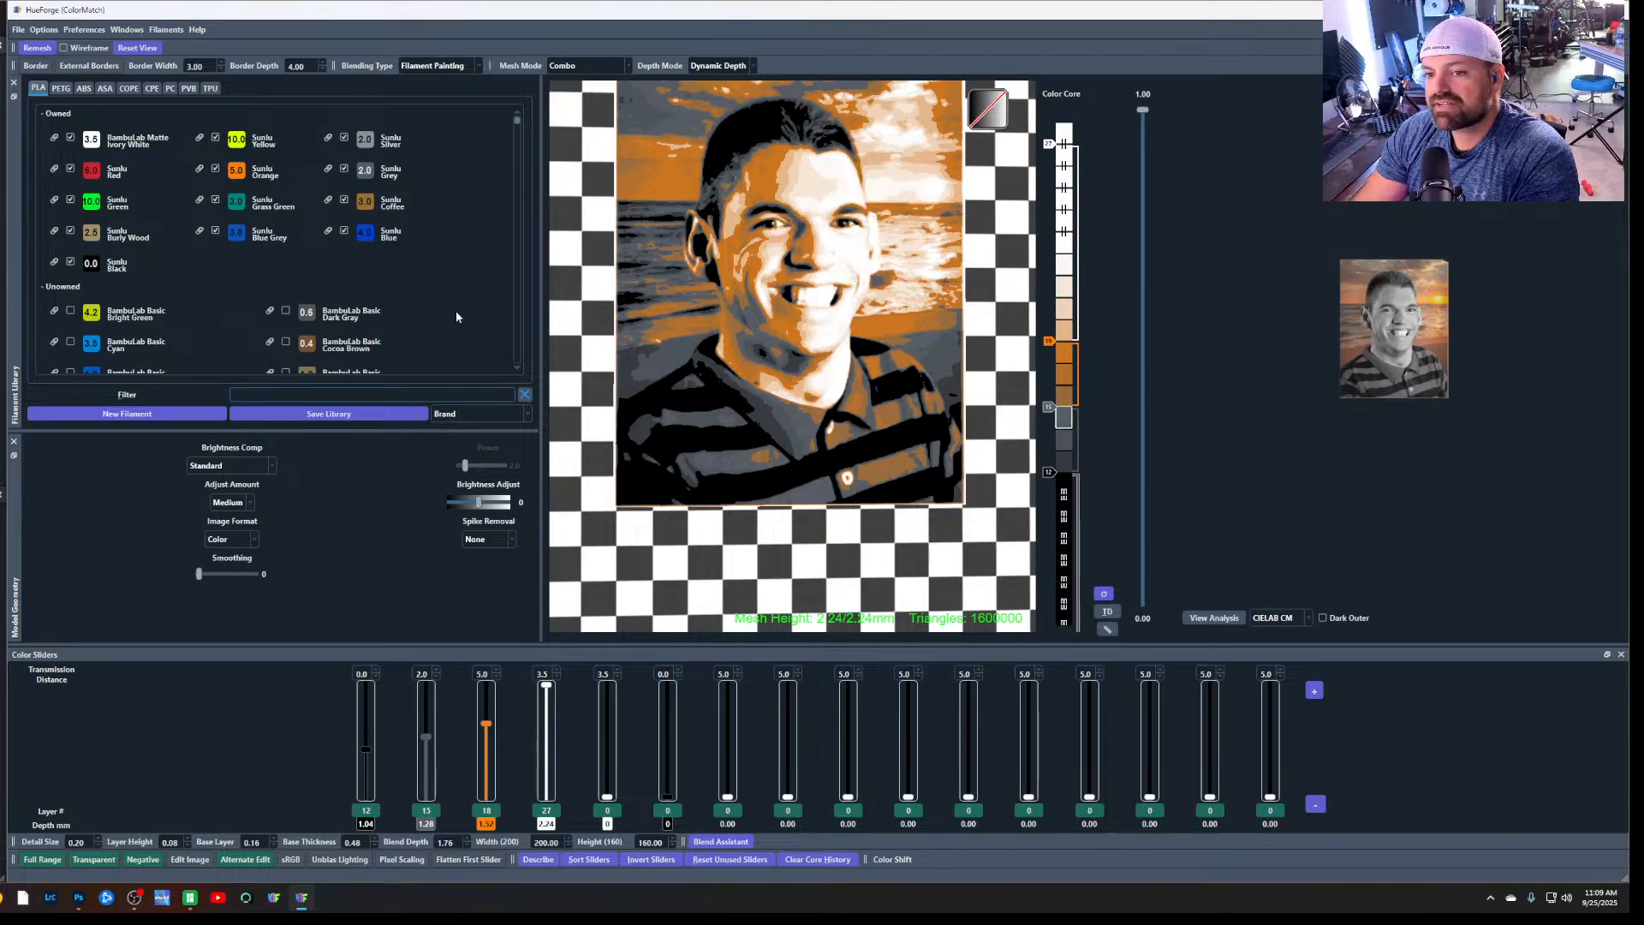
Save the project as "For Wife" in the Pictures > 3d print > Hueforge folder
{"action": "left_click", "coordinate": [25, 32]}
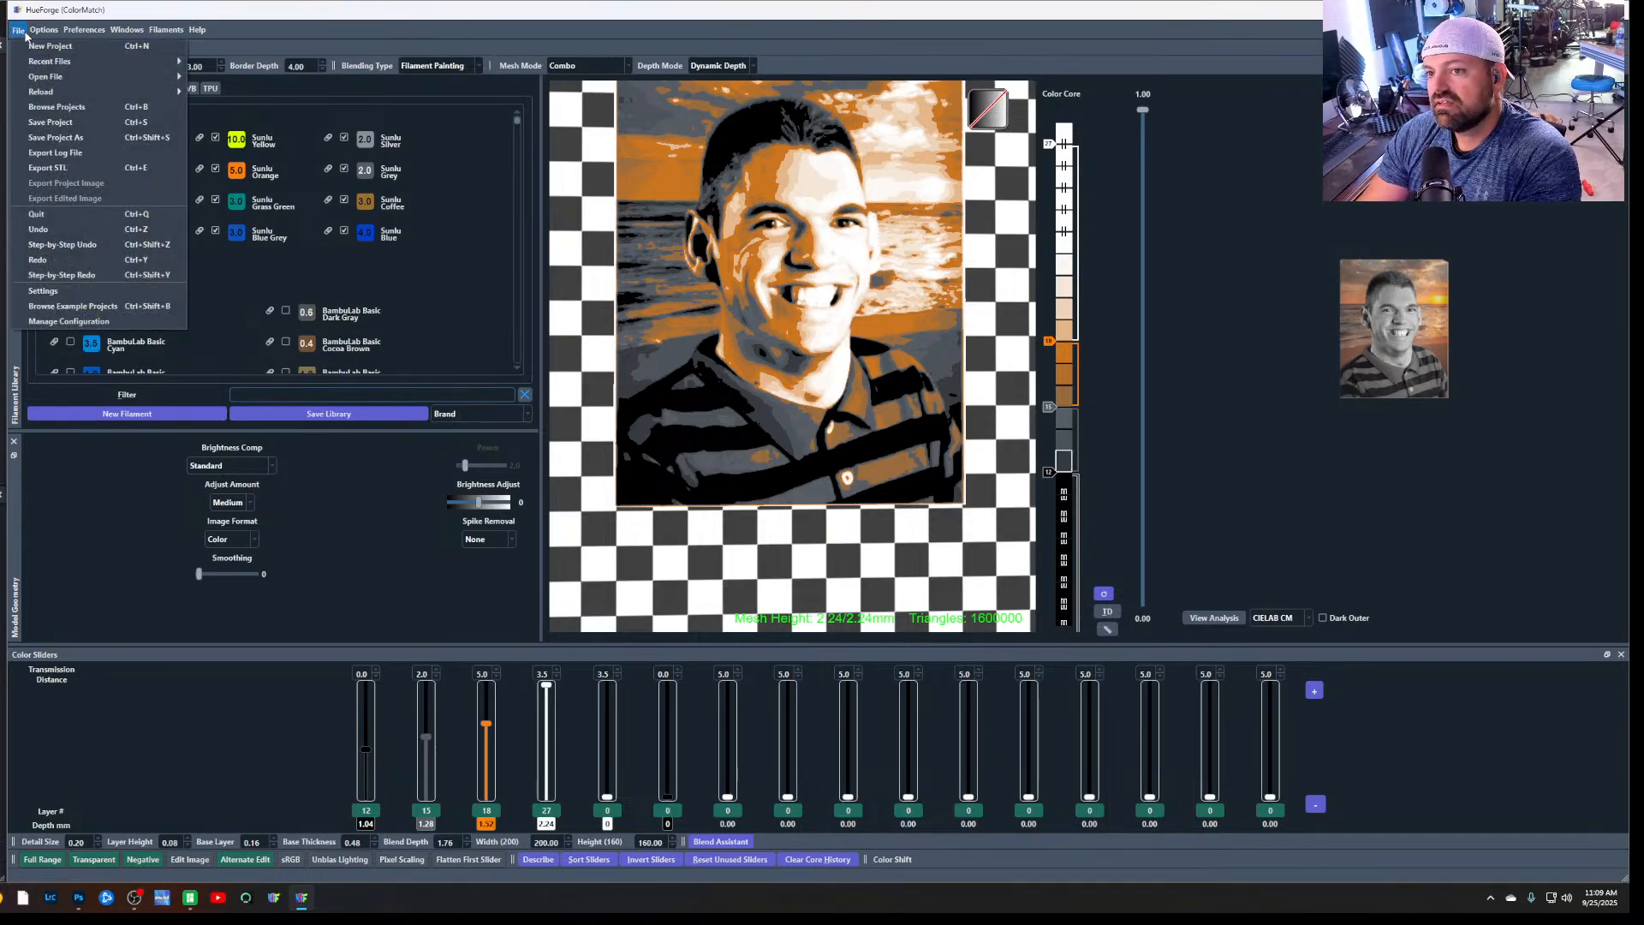
{"action": "left_click", "coordinate": [86, 121]}
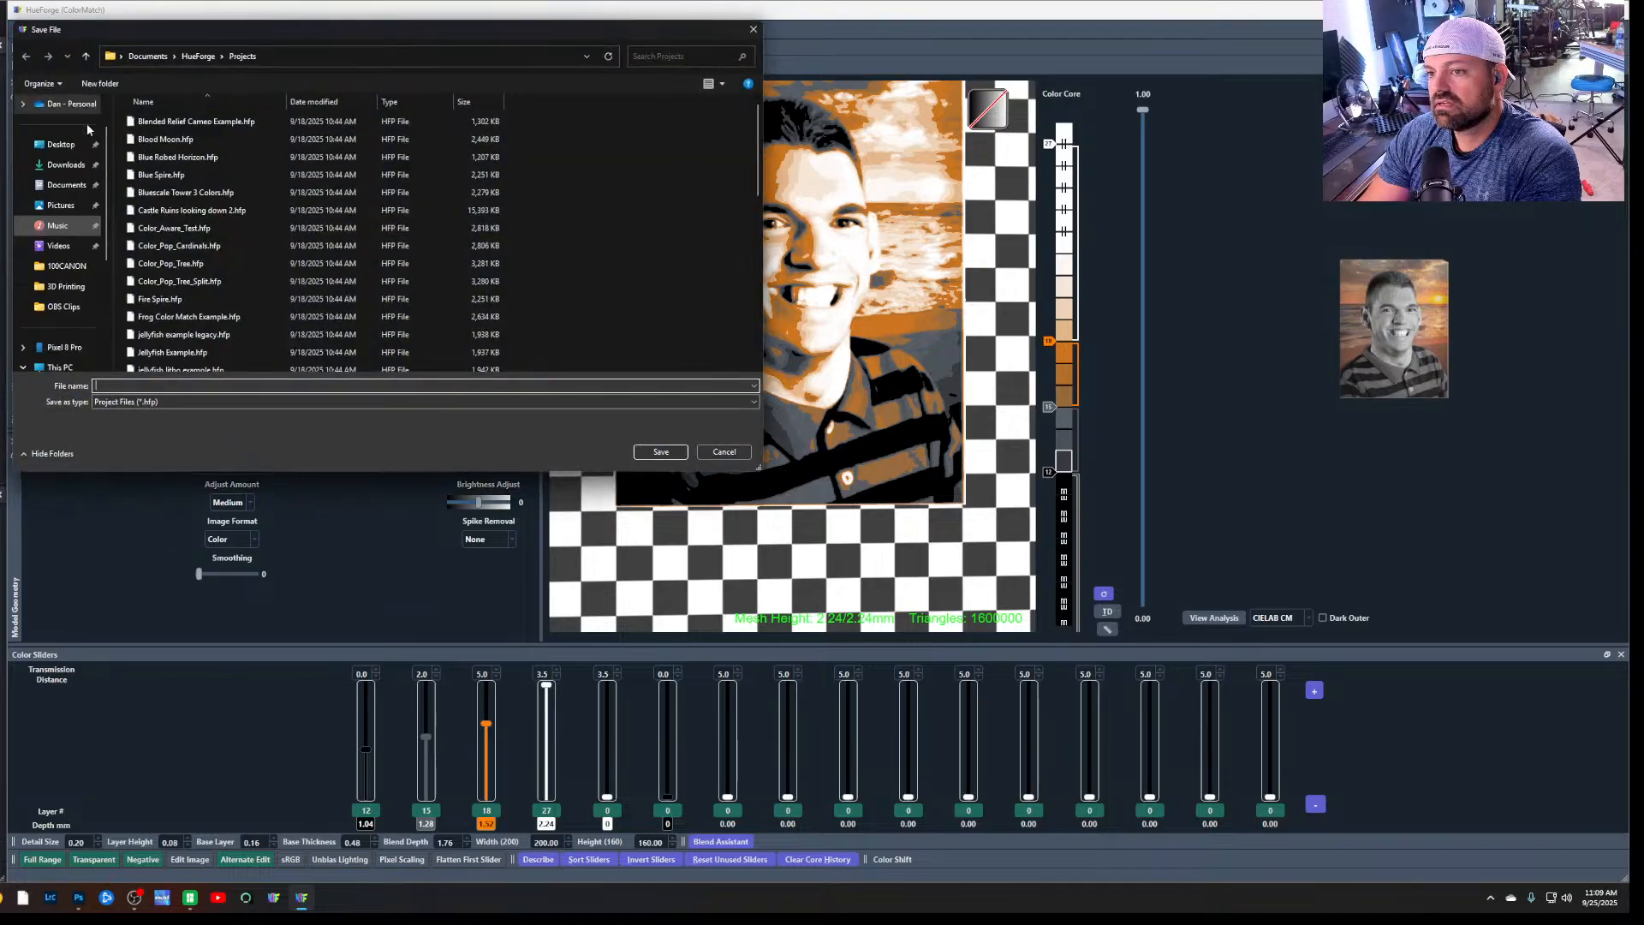
{"action": "left_click", "coordinate": [64, 206]}
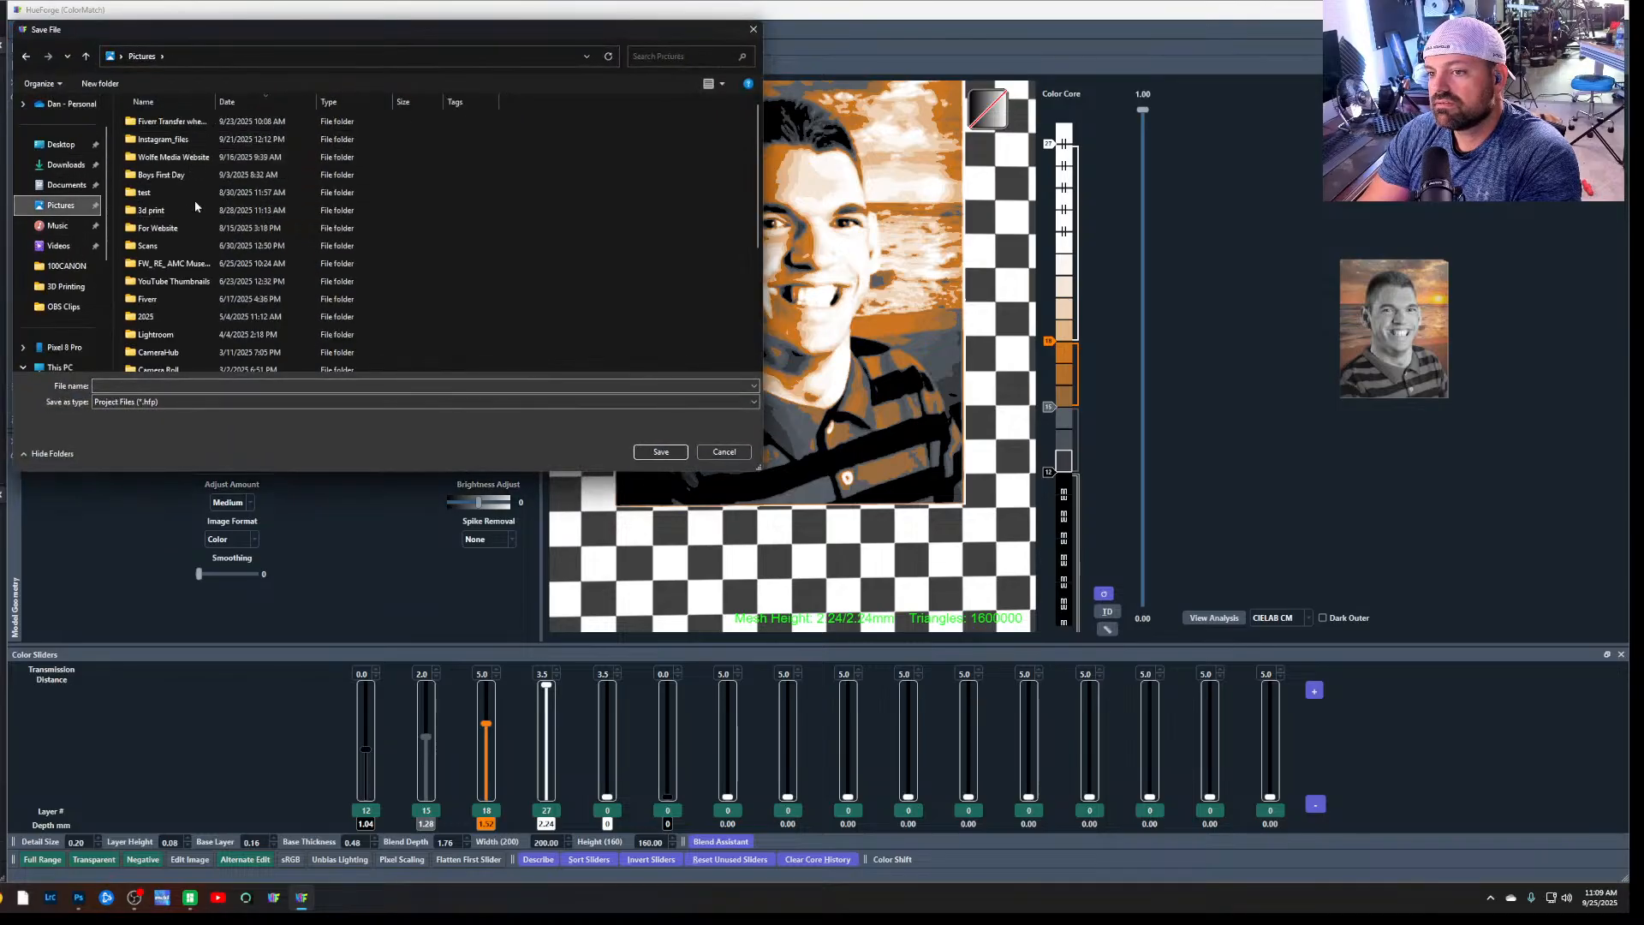
{"action": "double_click", "coordinate": [194, 201]}
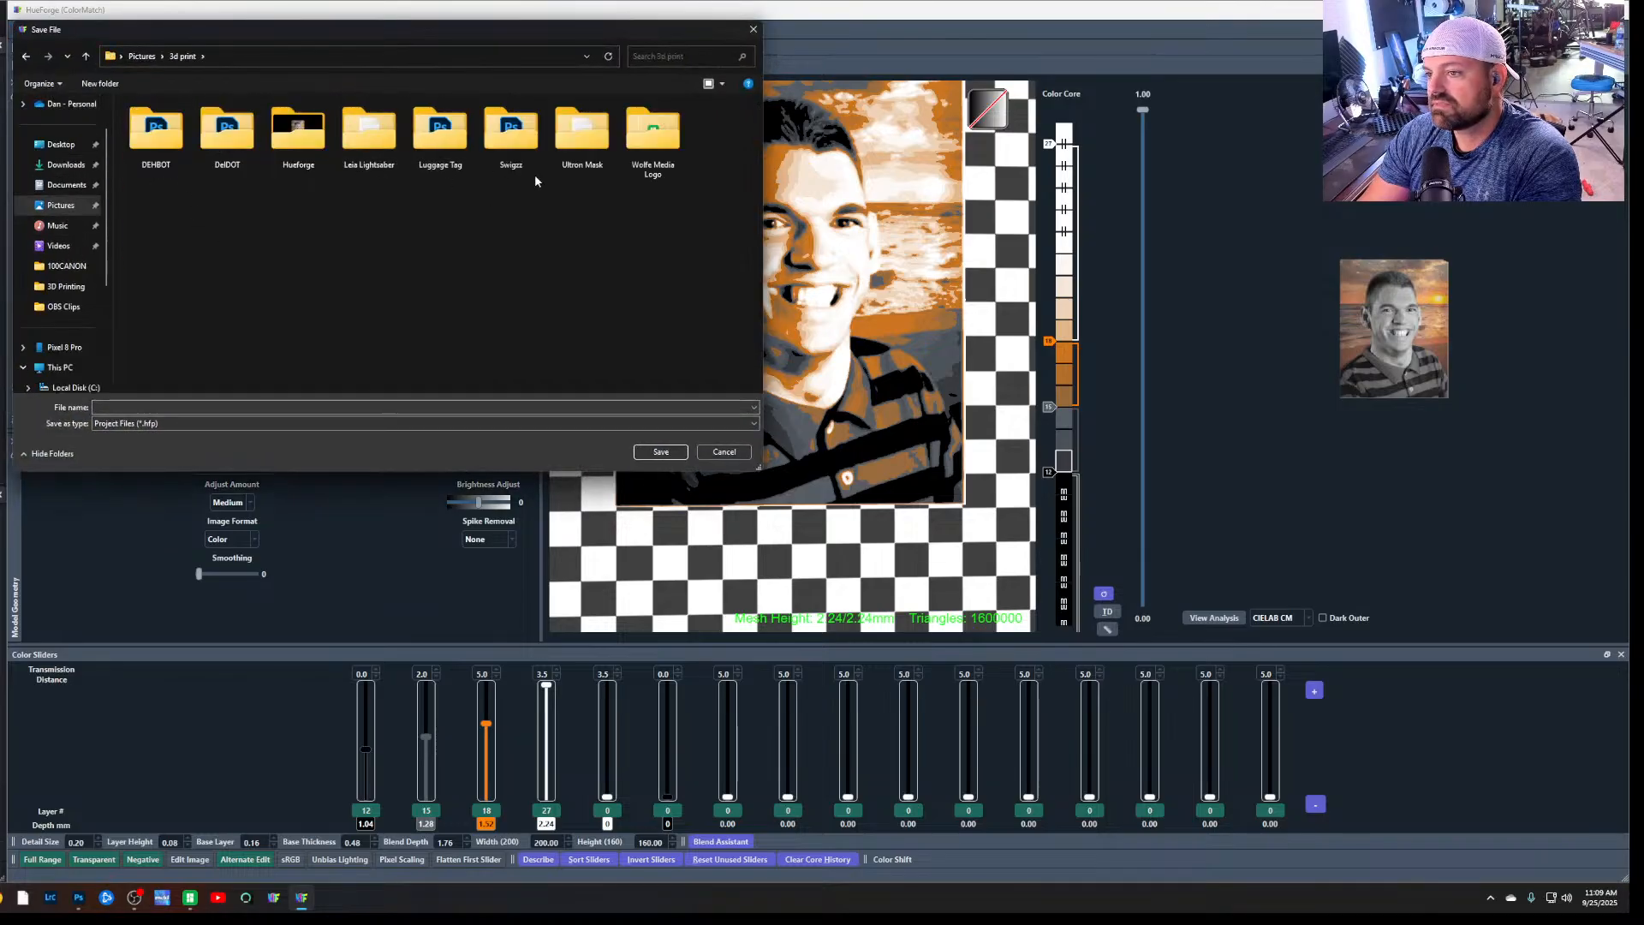
{"action": "double_click", "coordinate": [324, 153]}
{"action": "left_click", "coordinate": [195, 406]}
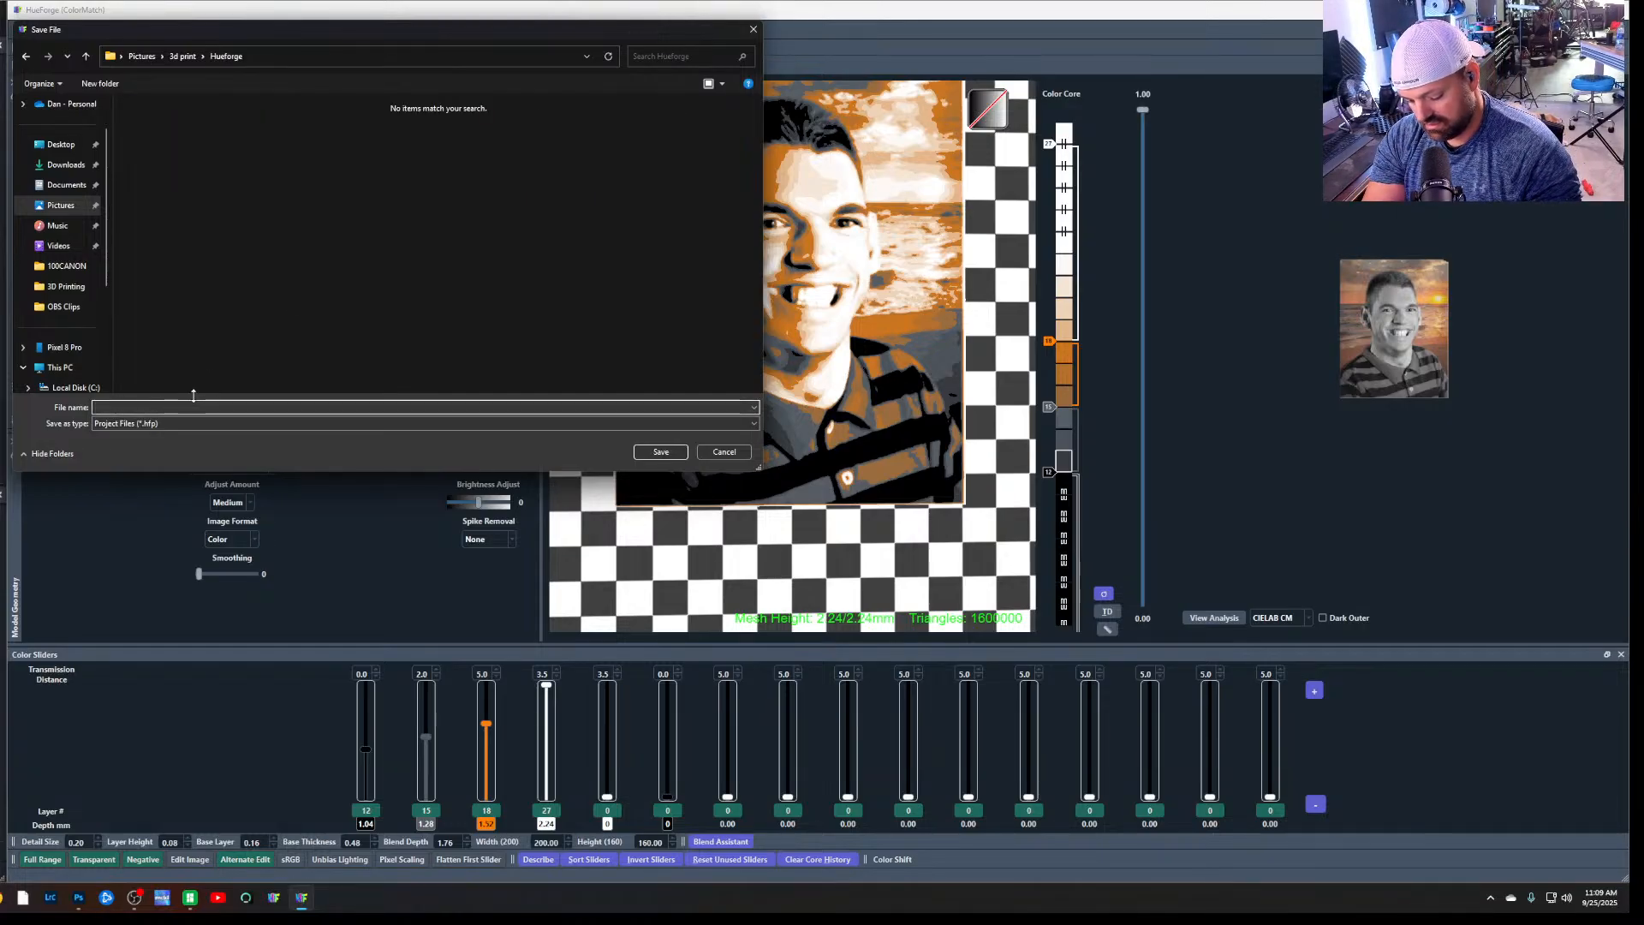
{"action": "type", "text": "For"}
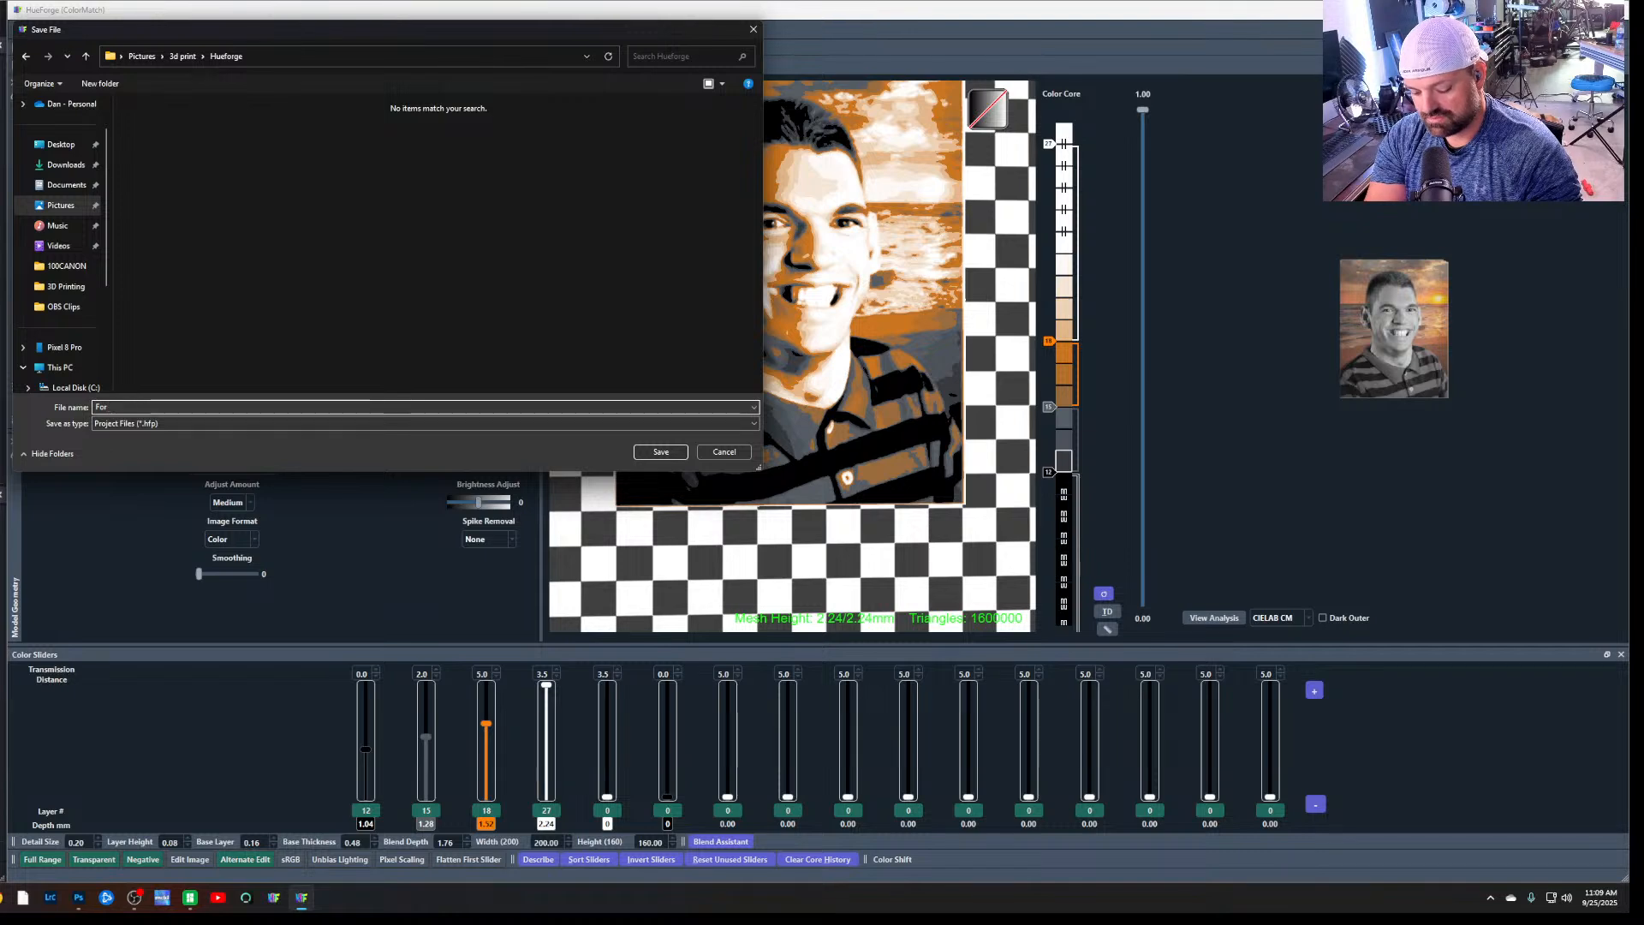
{"action": "type", "text": " Wife"}
{"action": "key", "text": "Return"}
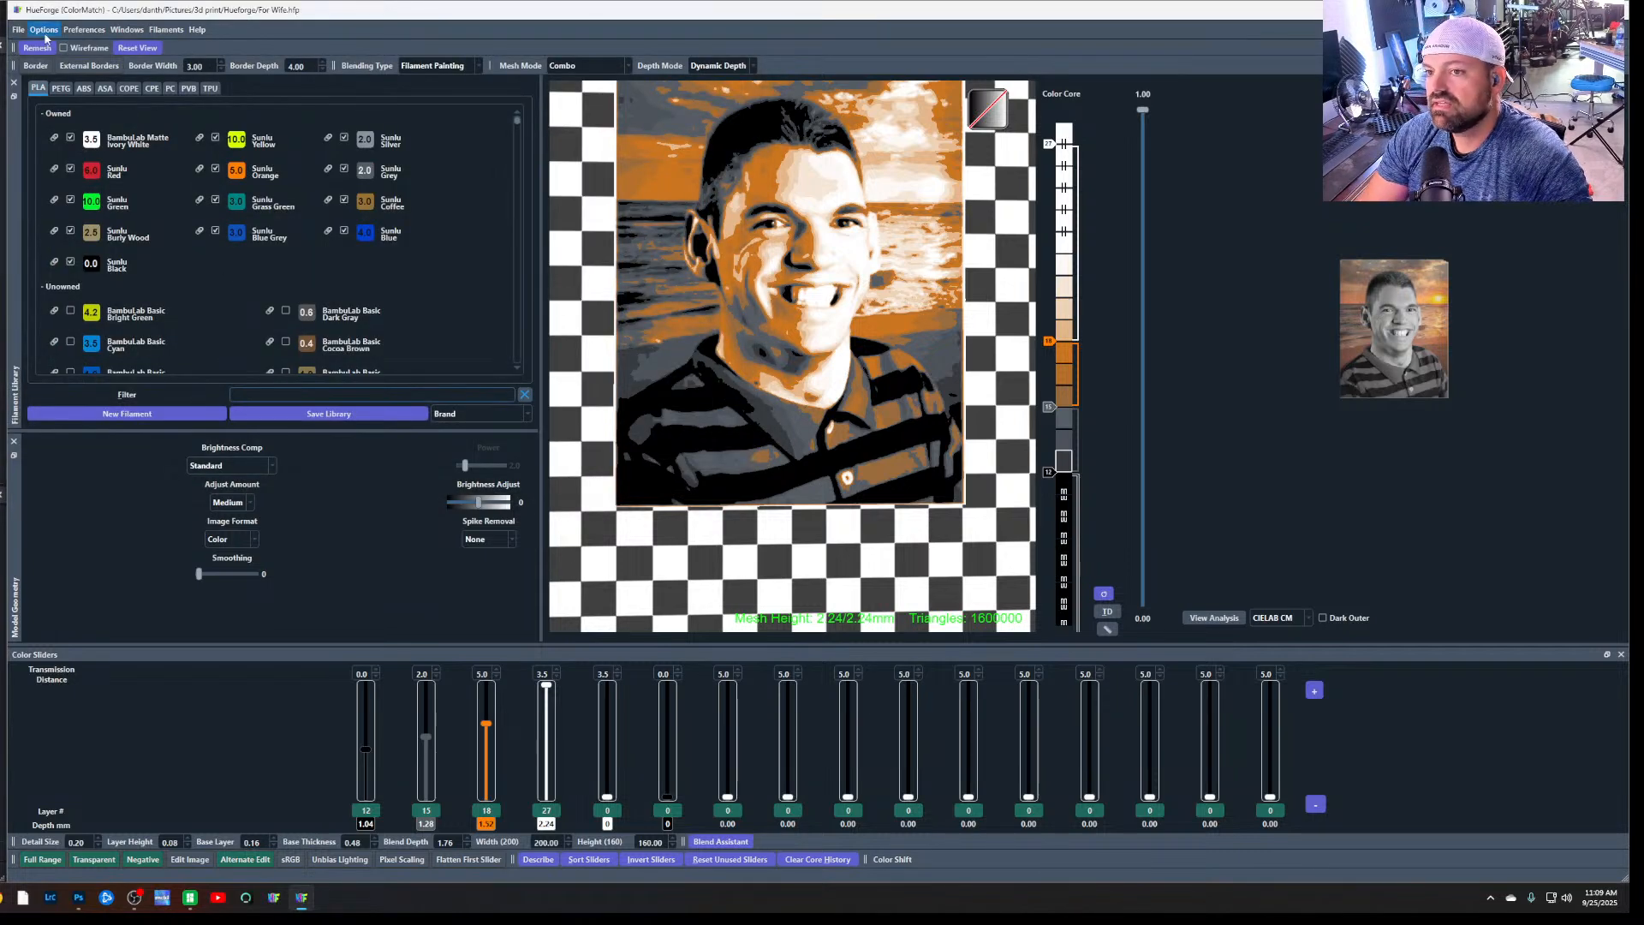
Try exporting the STL as For Wife_Front_200x160 to the Hueforge folder, decline replacing the existing file, and cancel the export
{"action": "left_click", "coordinate": [18, 29]}
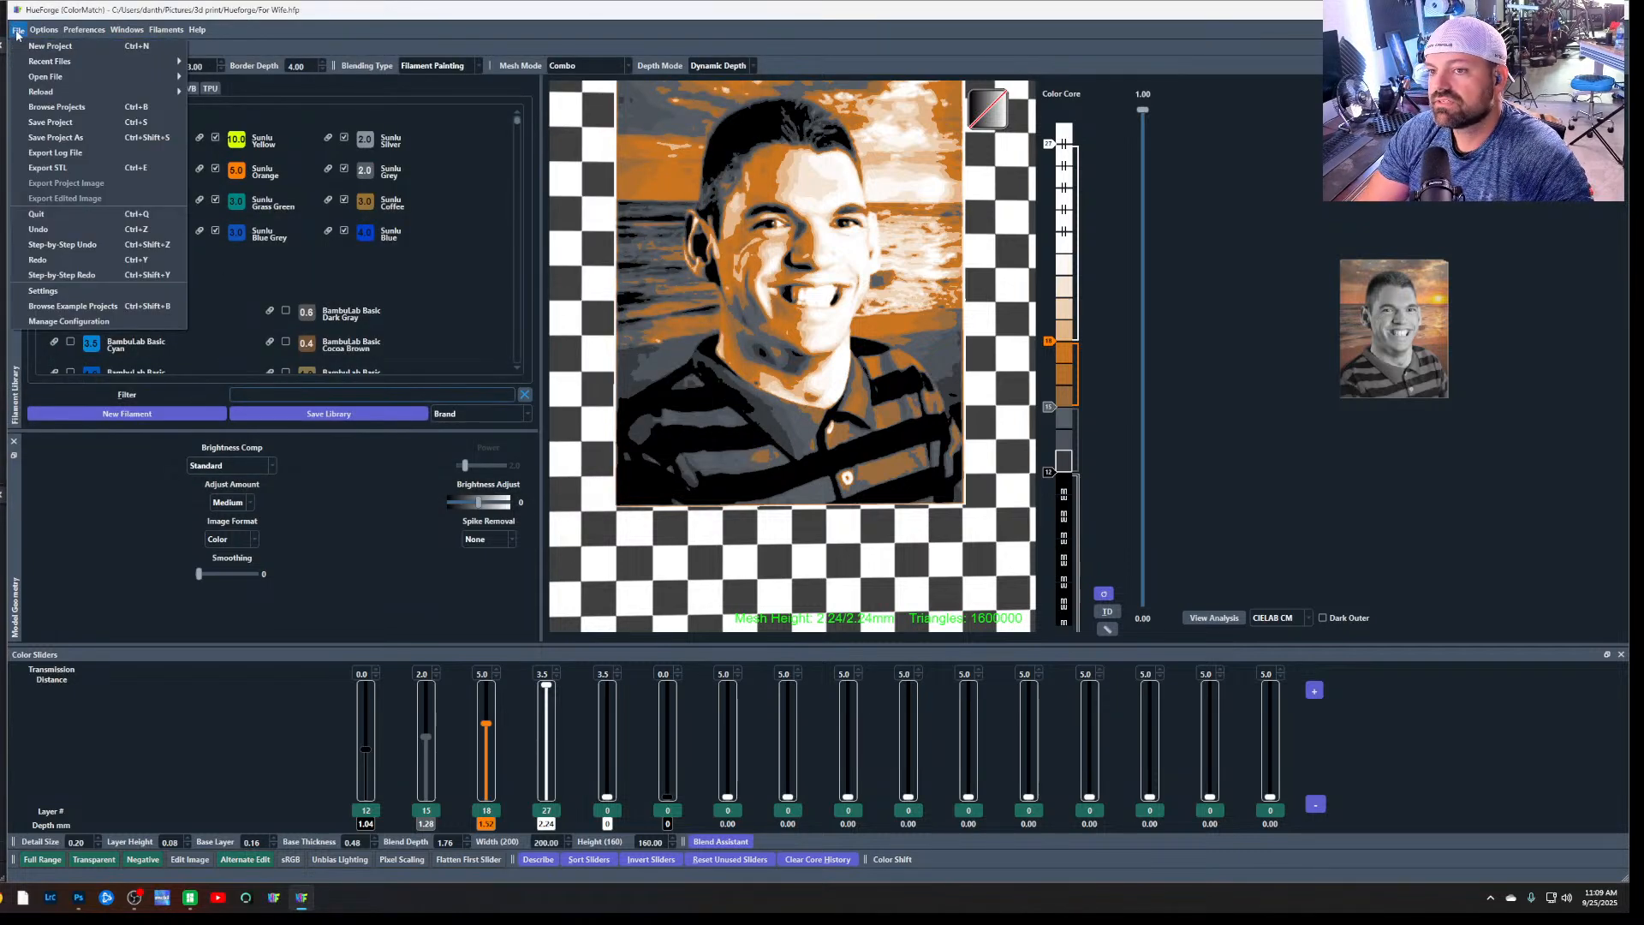
{"action": "left_click", "coordinate": [118, 170]}
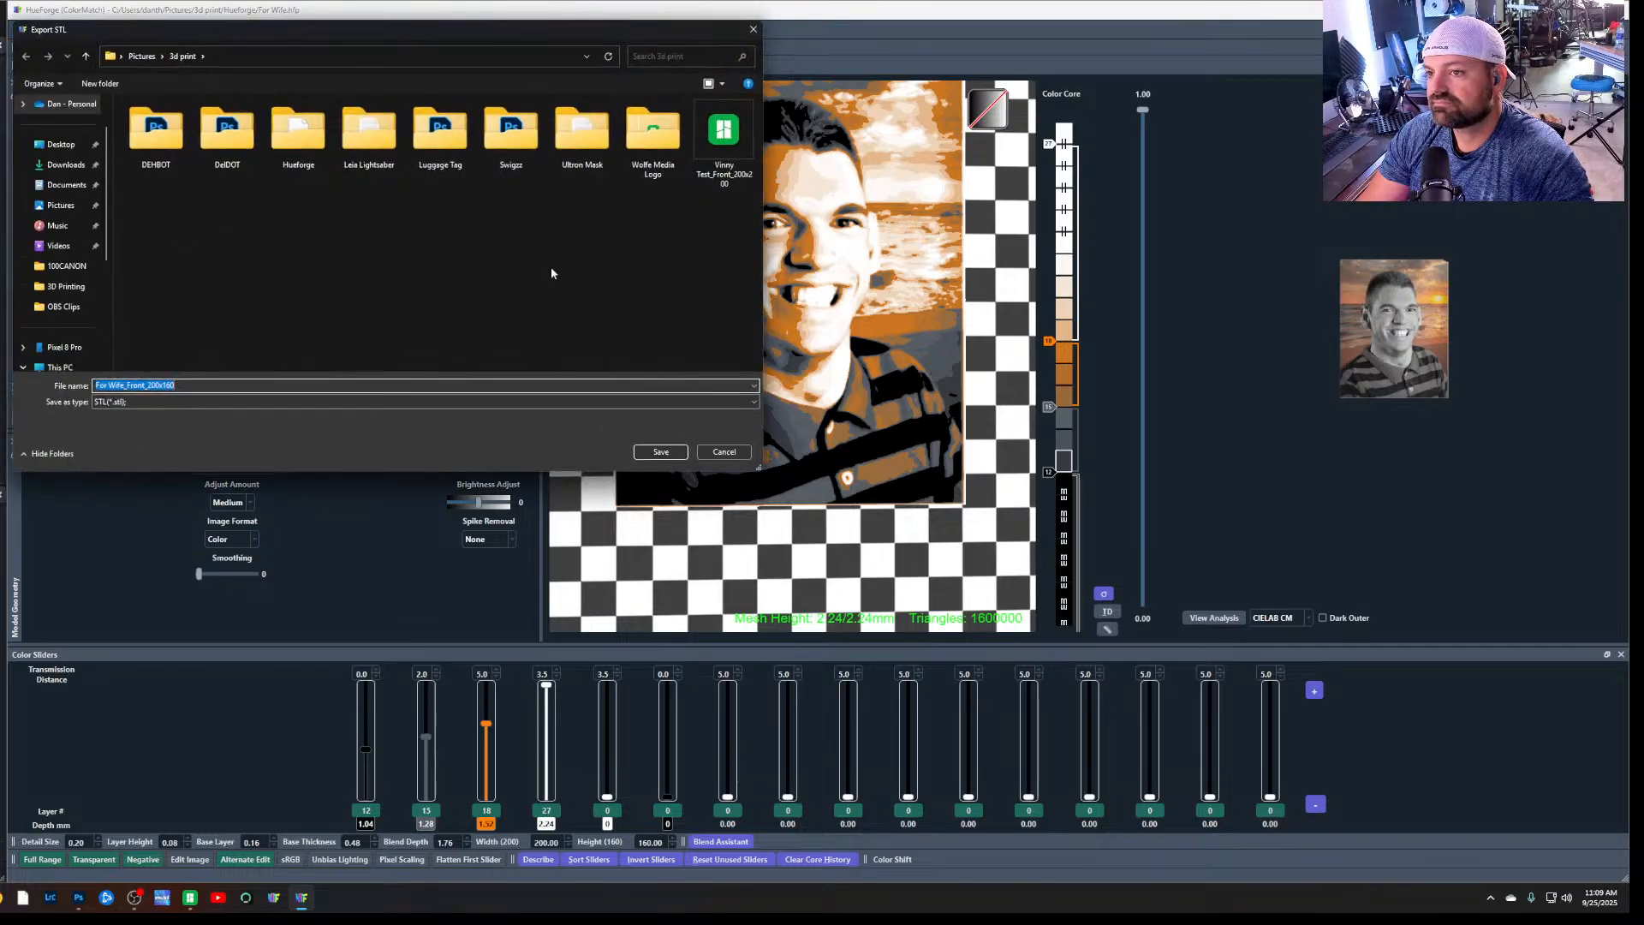
{"action": "double_click", "coordinate": [298, 132]}
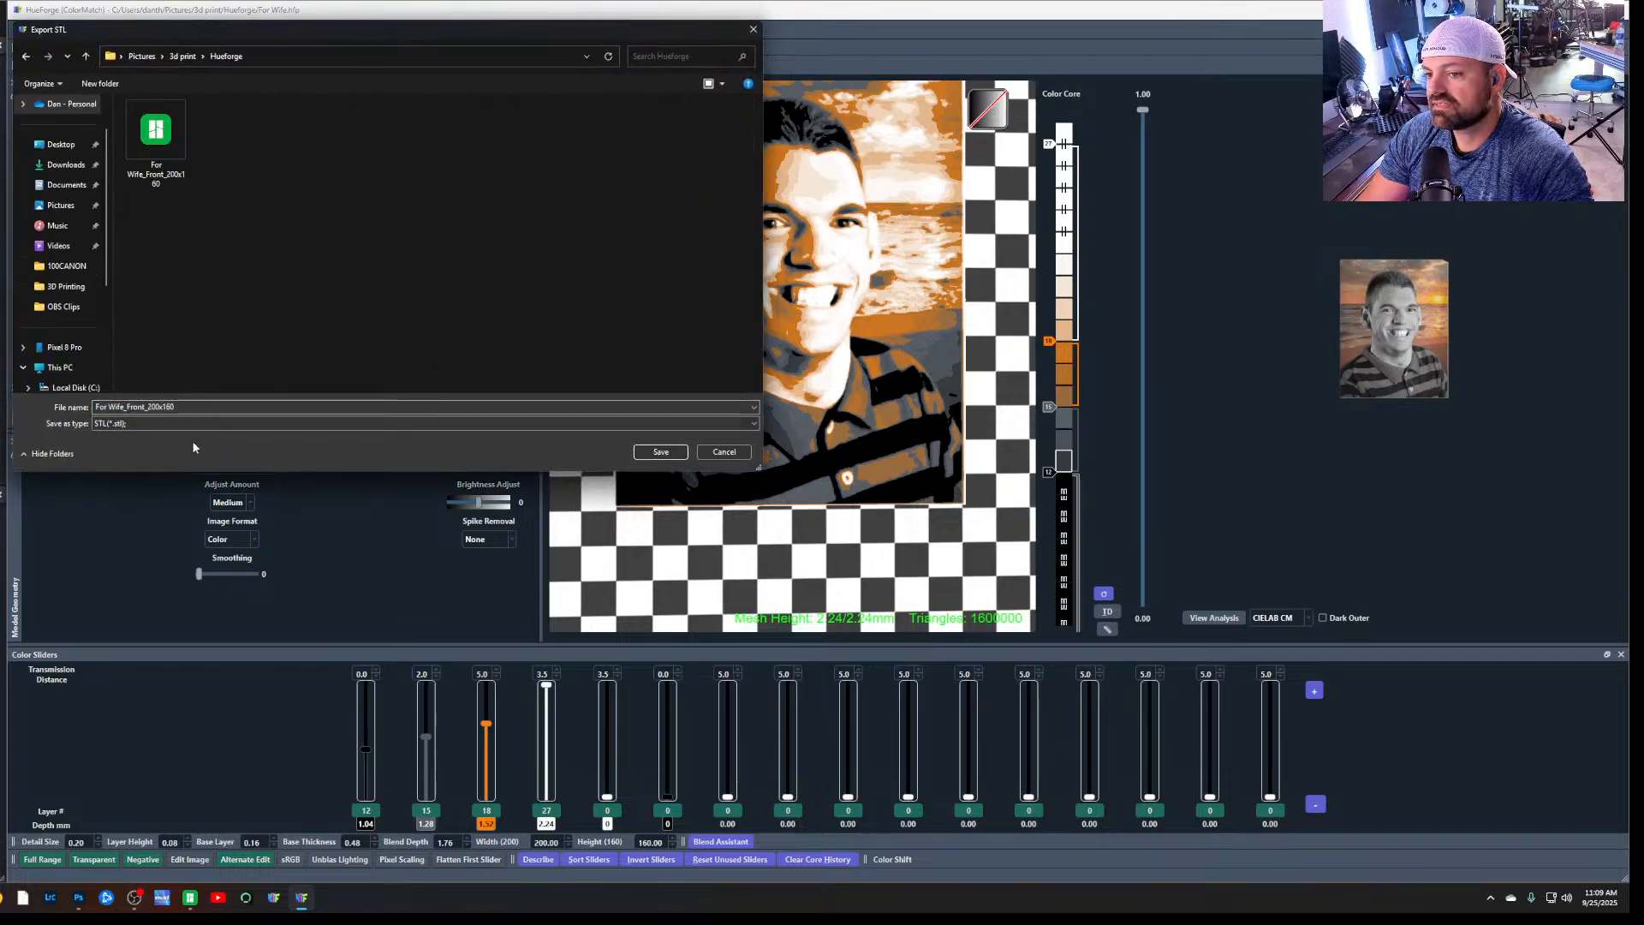
{"action": "left_click", "coordinate": [661, 454]}
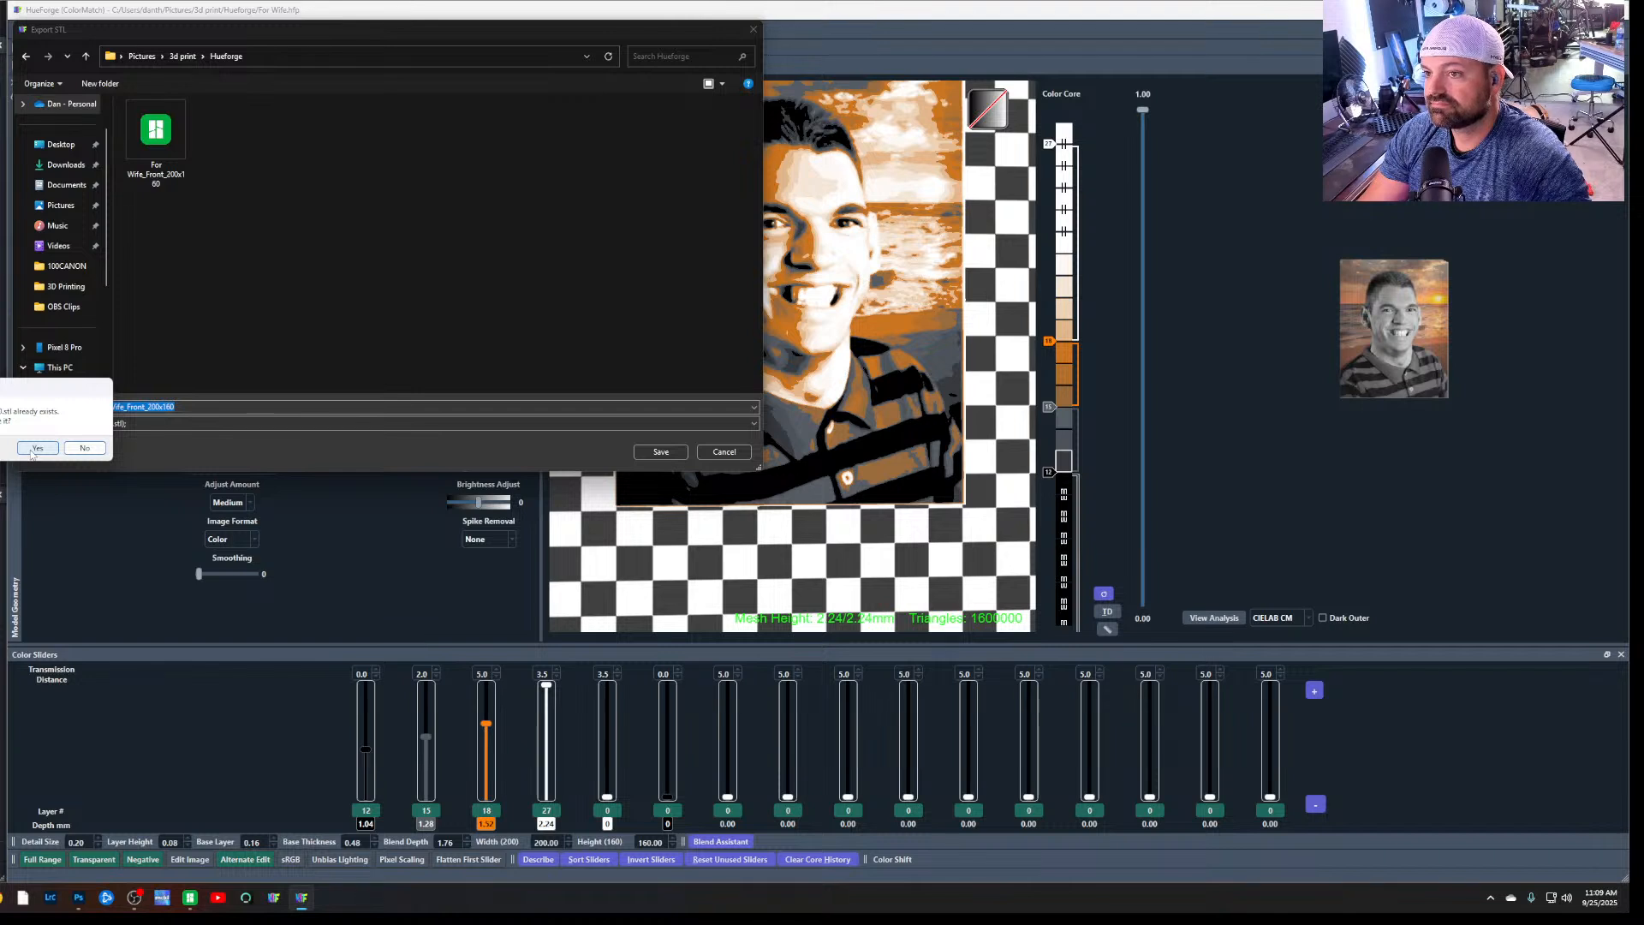
{"action": "left_click", "coordinate": [84, 448]}
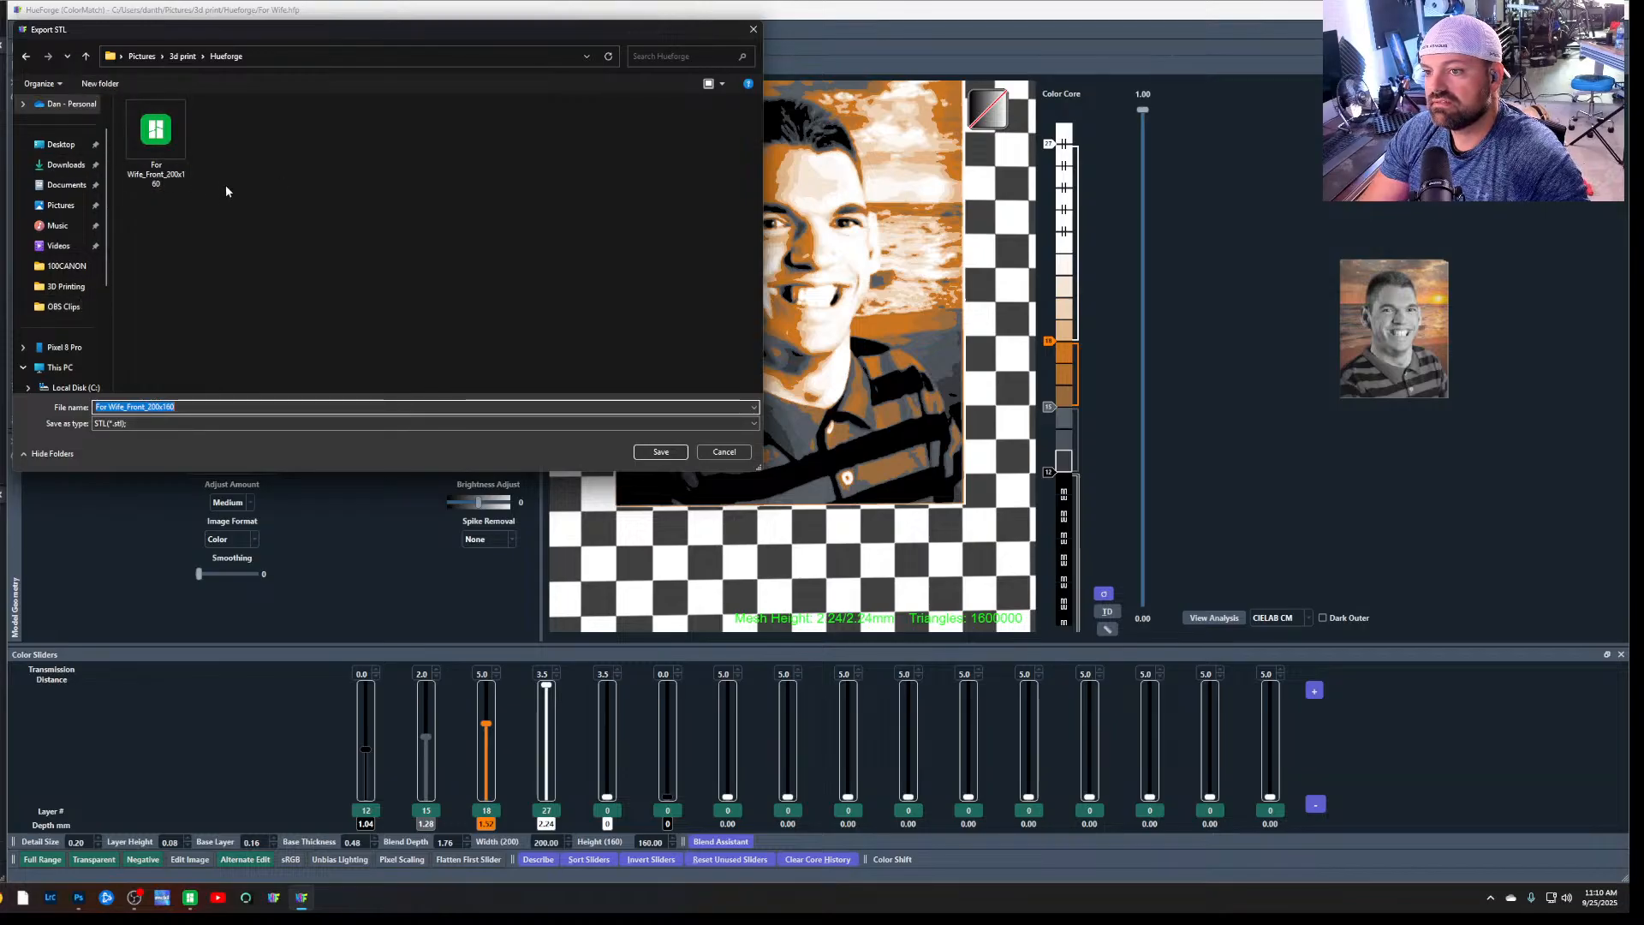
{"action": "left_click", "coordinate": [740, 458]}
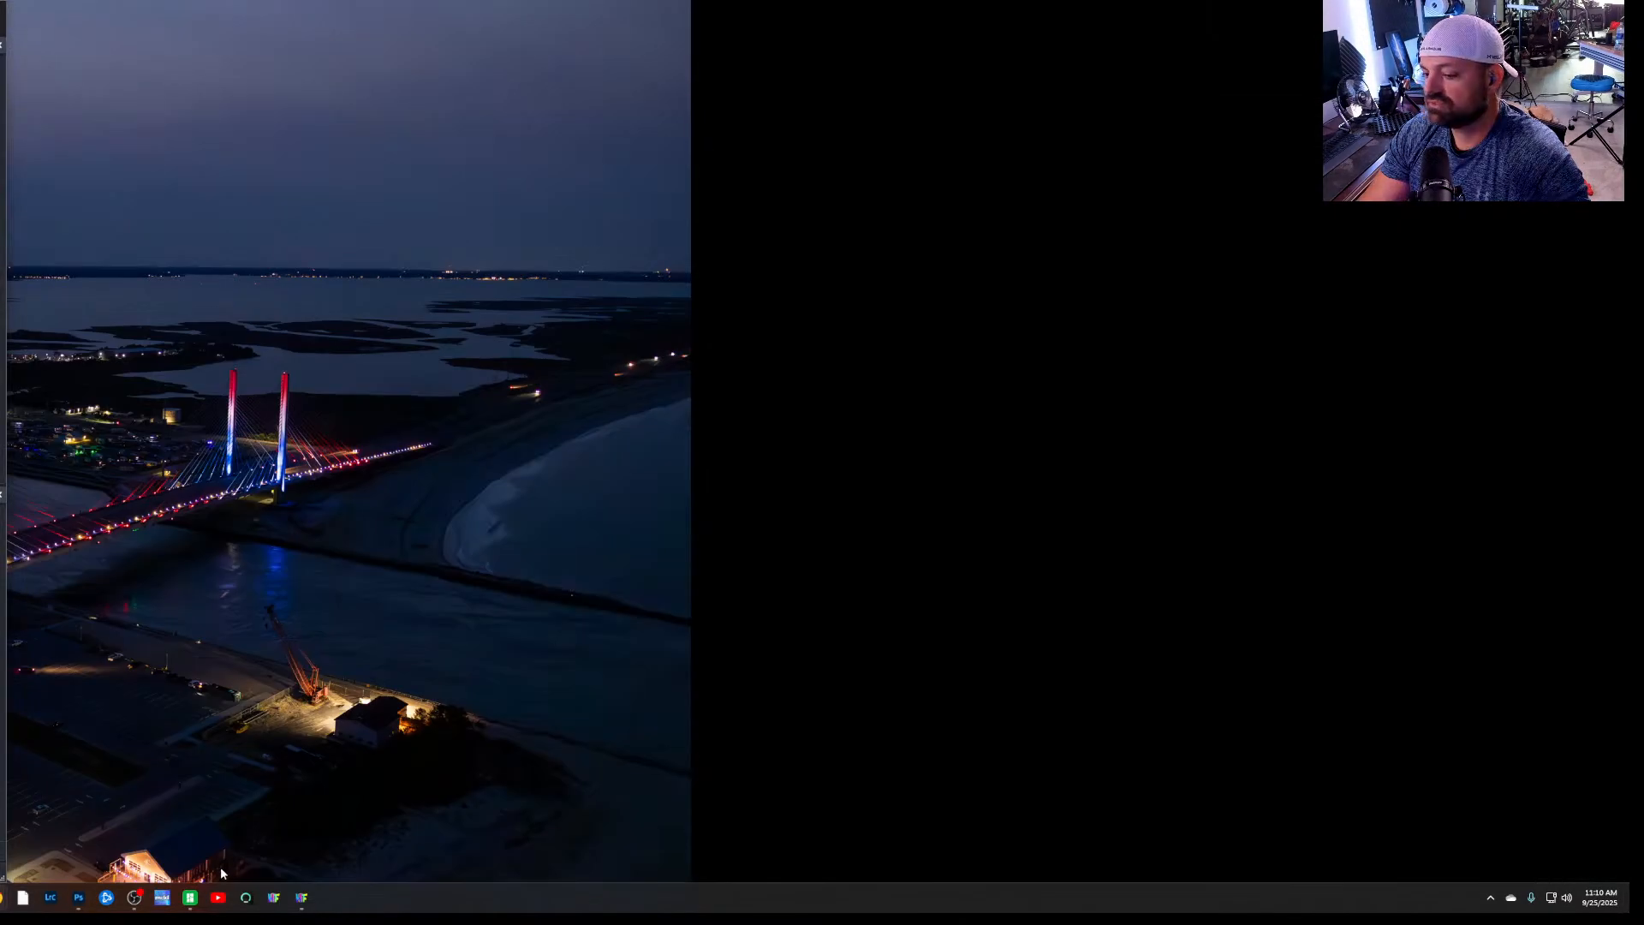
Switch to Bambu Studio, bring its window fully into view, and create a new project
{"action": "left_click", "coordinate": [190, 897]}
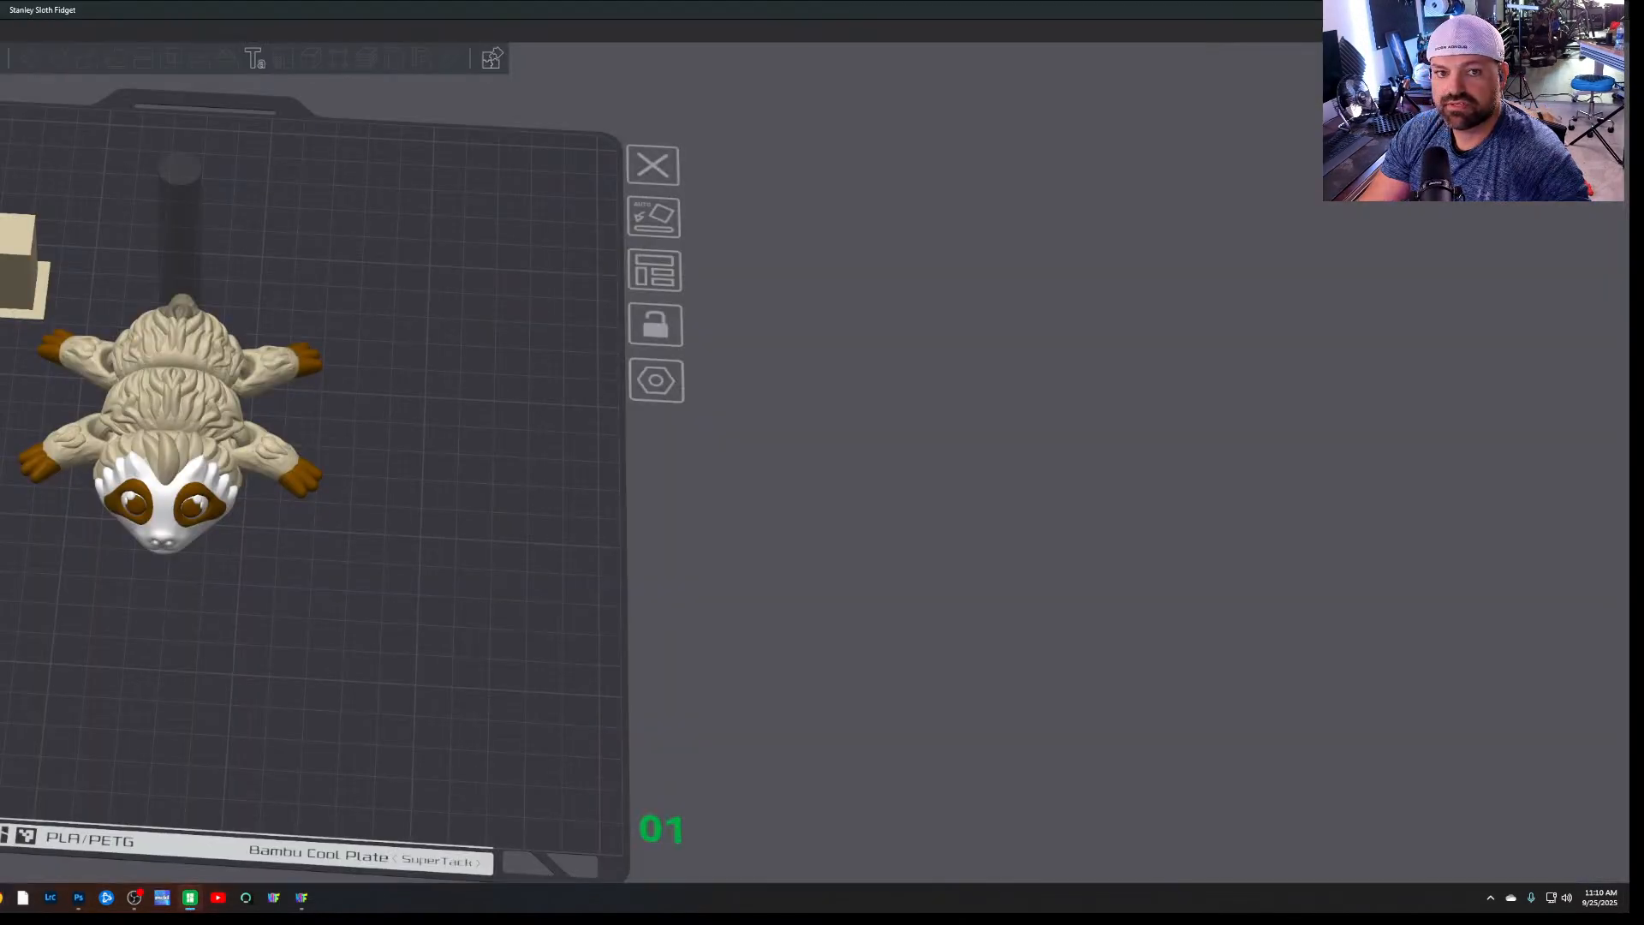
{"action": "left_click_drag", "start_coordinate": [737, 10], "coordinate": [1630, 360]}
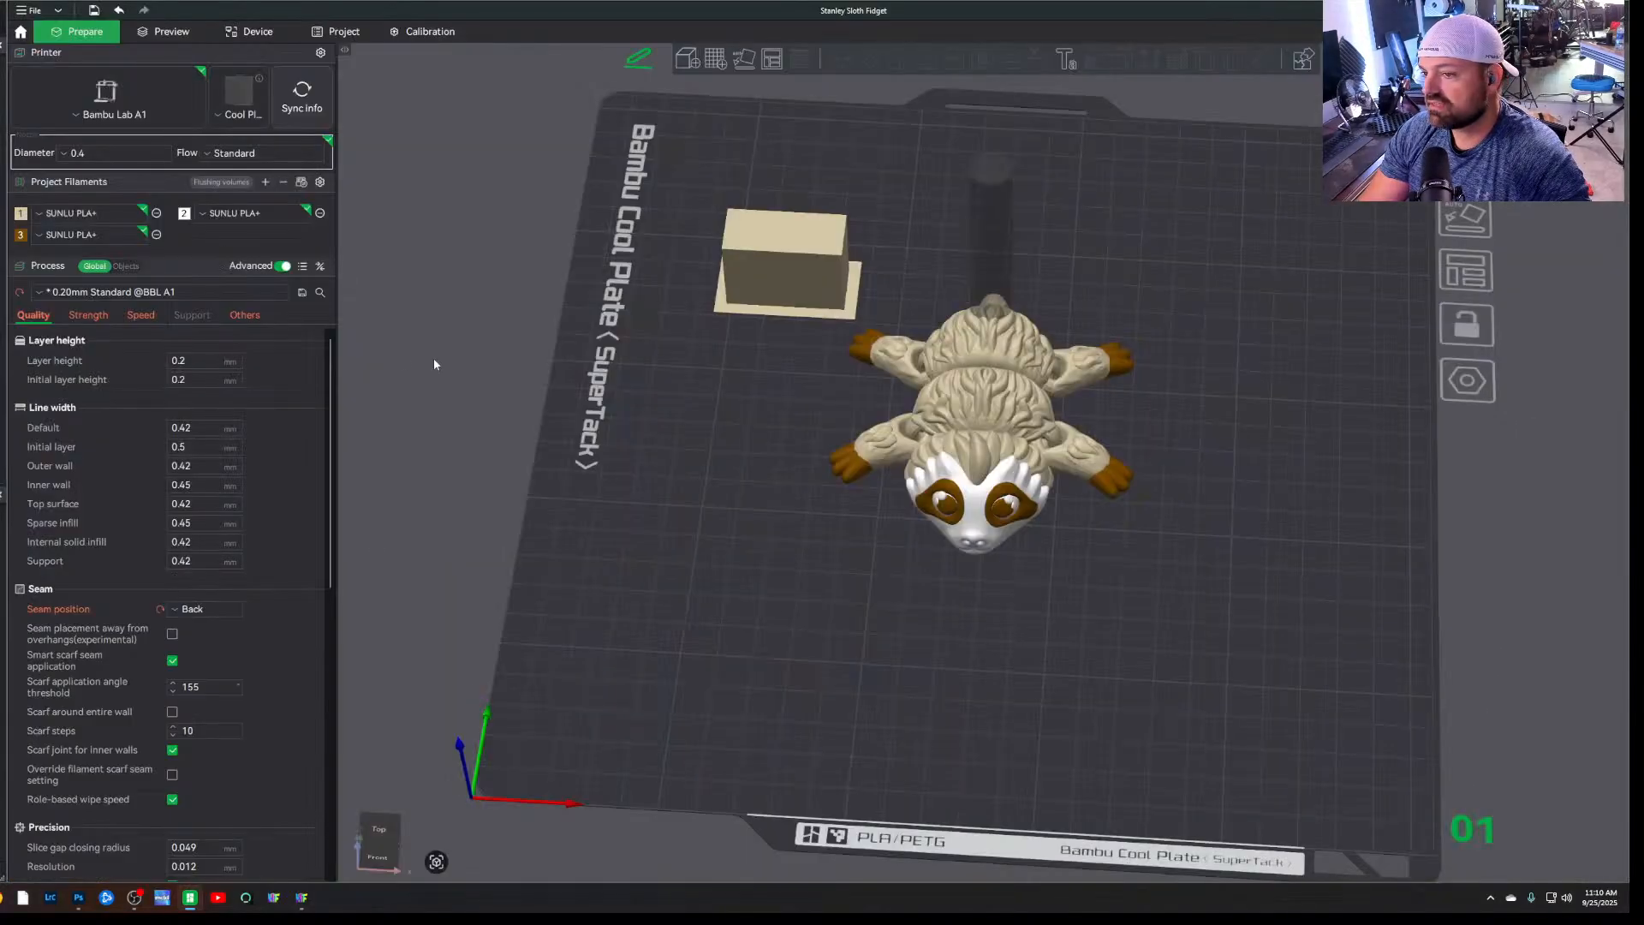
{"action": "left_click", "coordinate": [24, 12]}
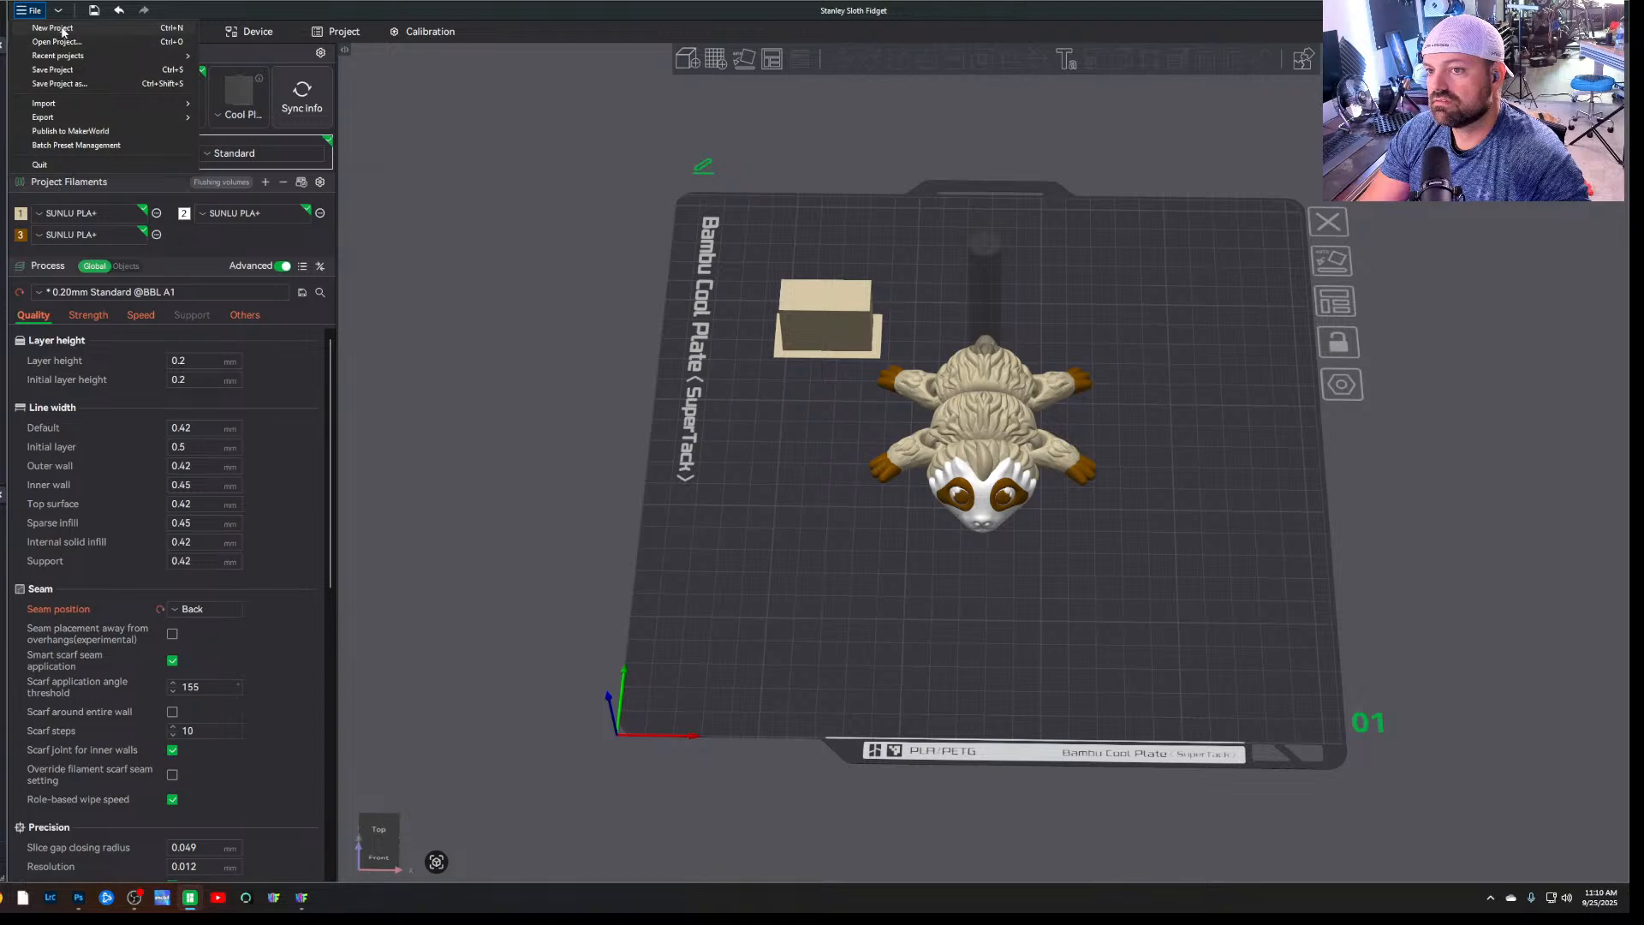
{"action": "left_click", "coordinate": [57, 31]}
{"action": "left_click", "coordinate": [896, 496]}
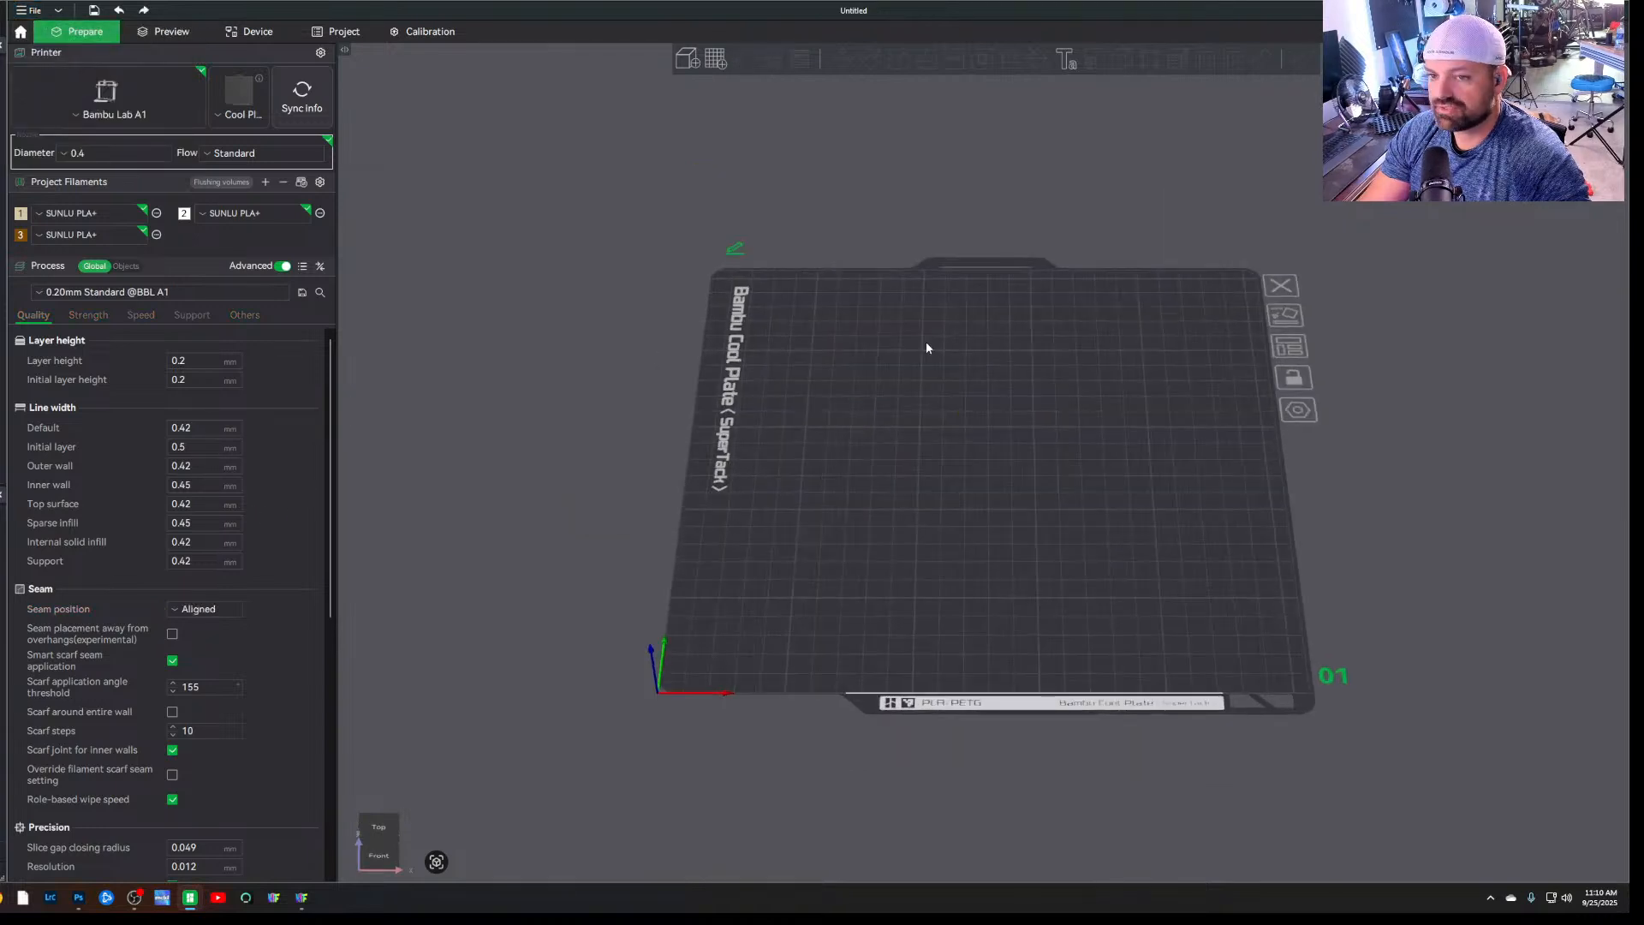
Import the For Wife_Front_200x160 STL from the Pictures > 3d print > Hueforge folder into the new project
{"action": "left_click", "coordinate": [30, 10]}
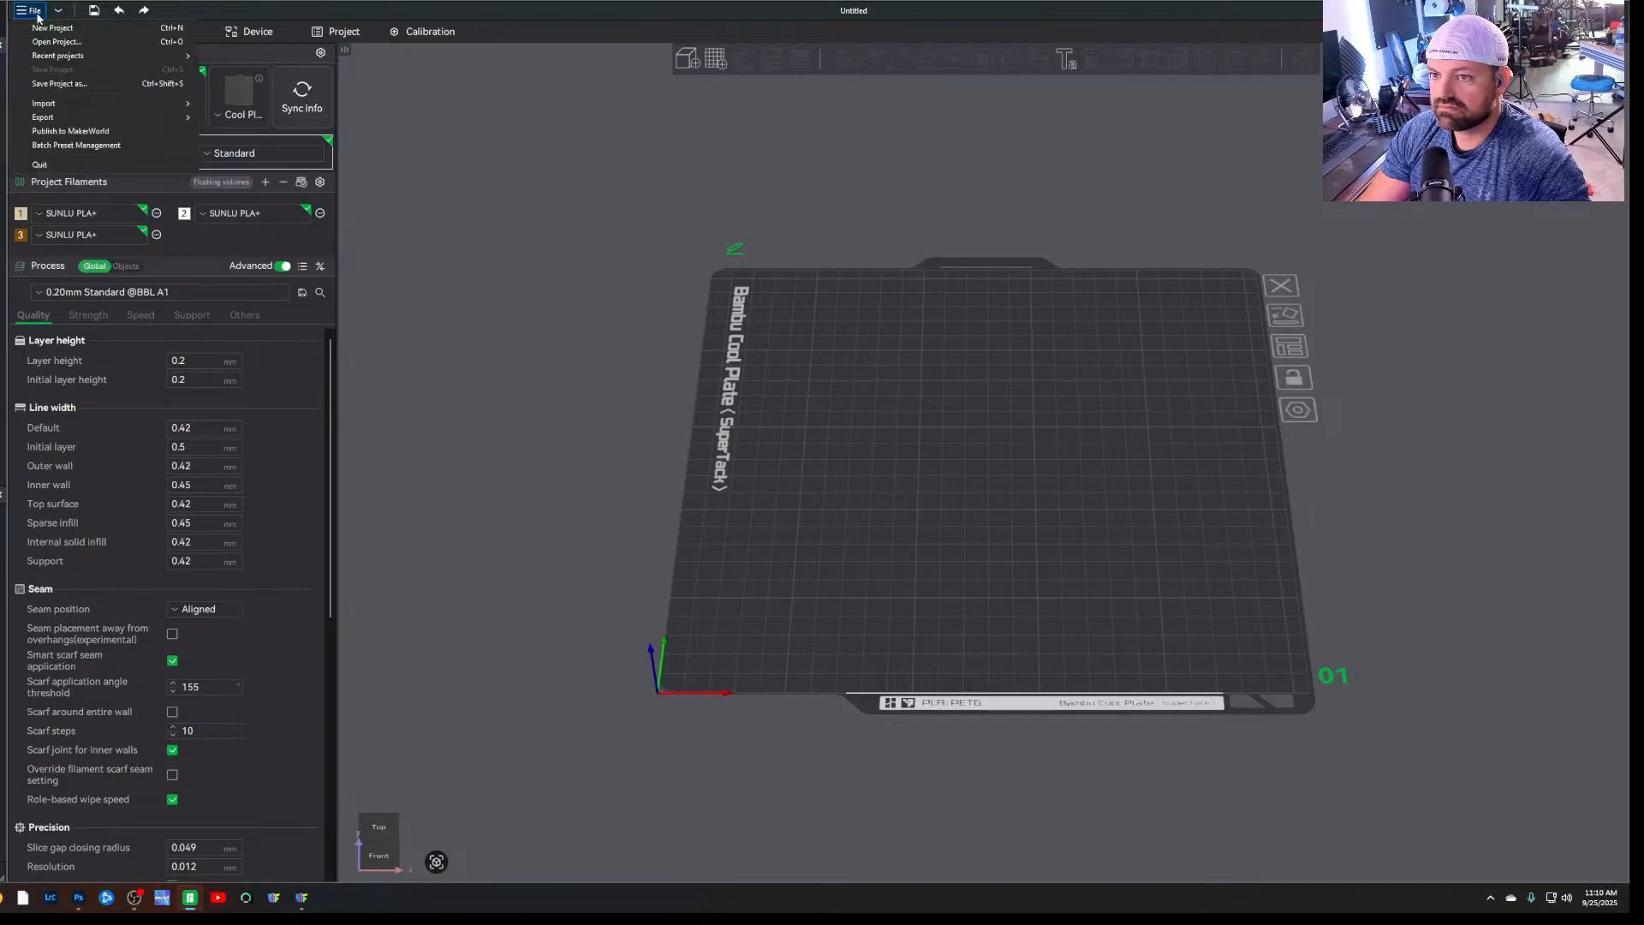
{"action": "mouse_move", "coordinate": [79, 110]}
{"action": "left_click", "coordinate": [240, 105]}
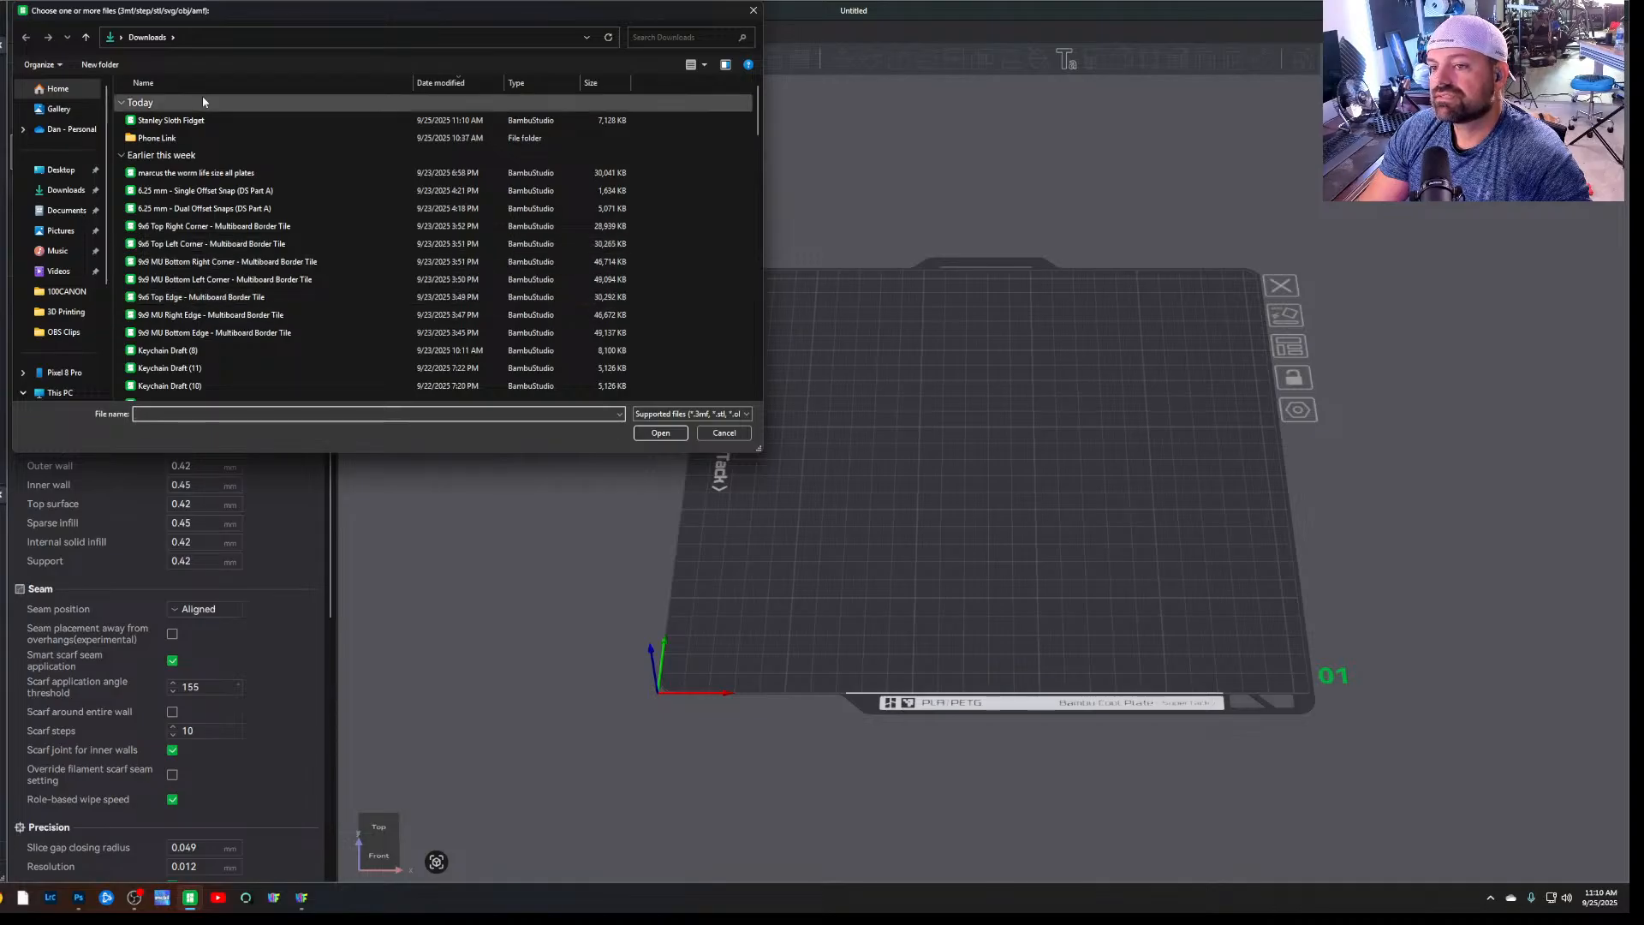
{"action": "left_click", "coordinate": [58, 230]}
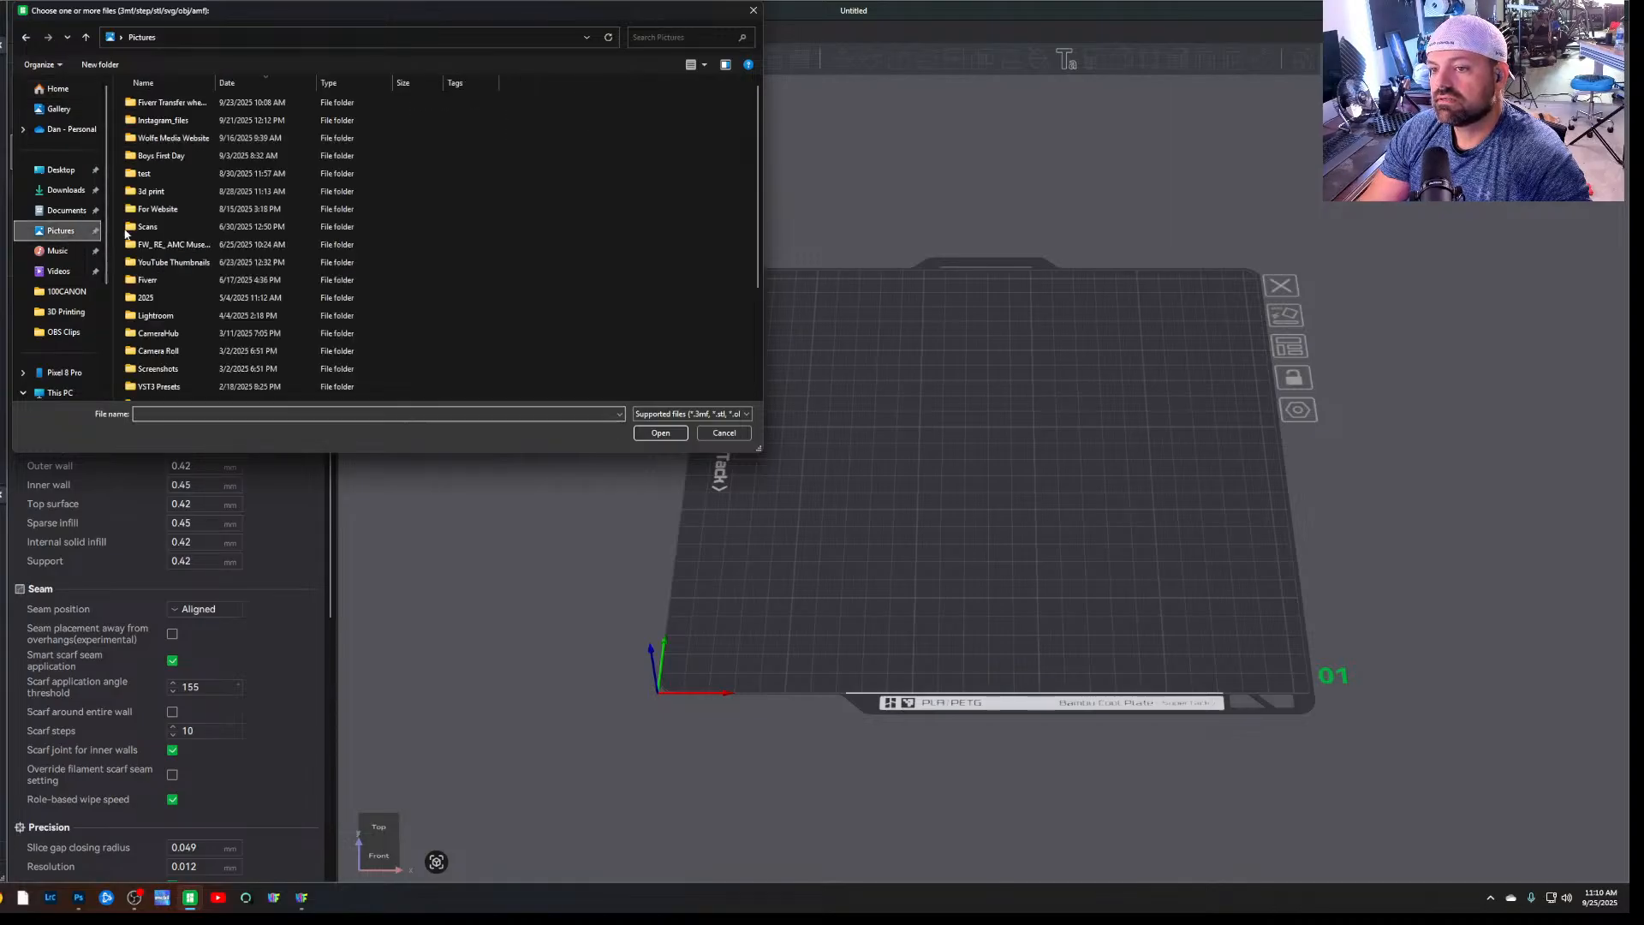
{"action": "double_click", "coordinate": [171, 191]}
{"action": "double_click", "coordinate": [296, 128]}
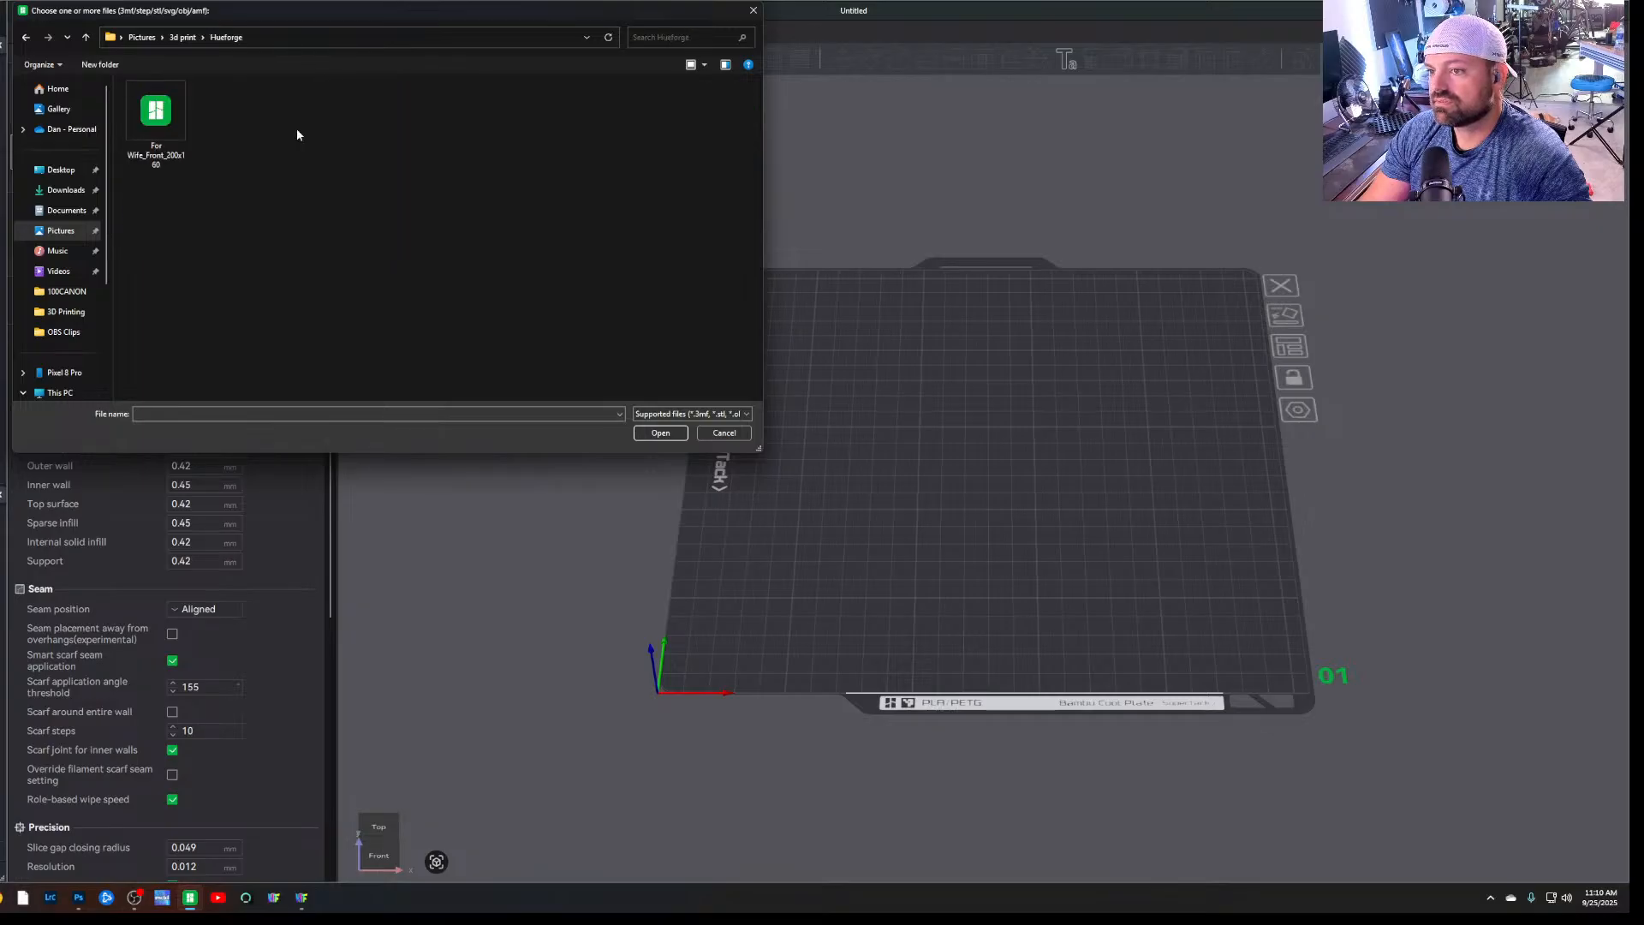
{"action": "left_click", "coordinate": [143, 120]}
{"action": "double_click", "coordinate": [143, 120]}
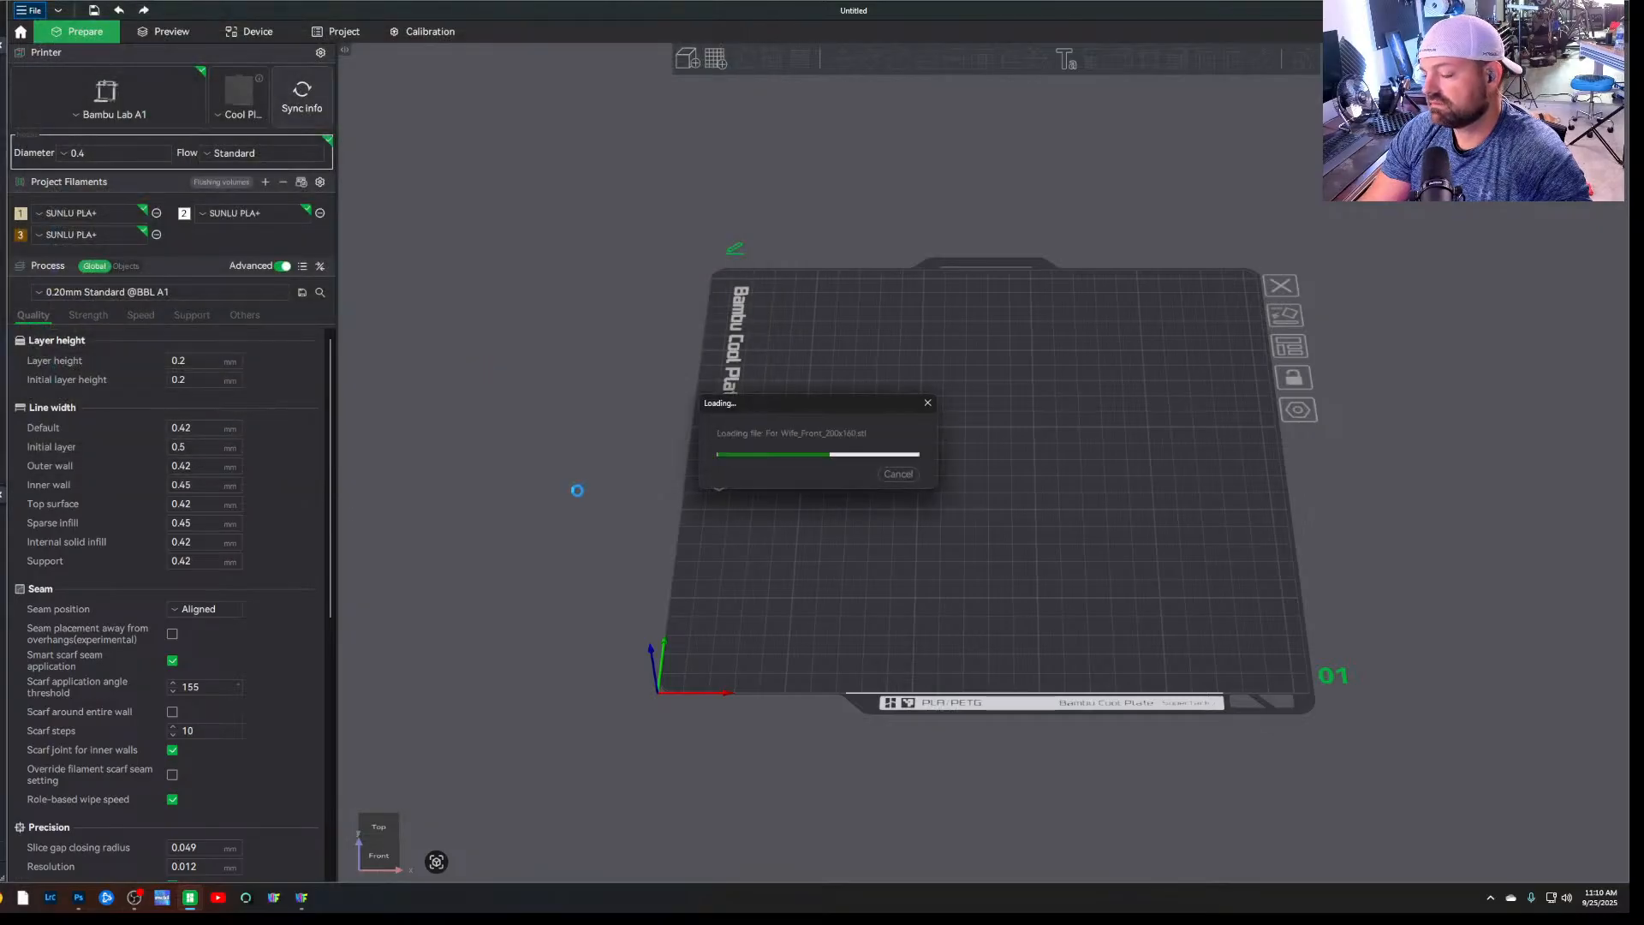
Examine the imported portrait relief on the build plate from above and up close
{"action": "left_click_drag", "start_coordinate": [579, 503], "coordinate": [599, 548]}
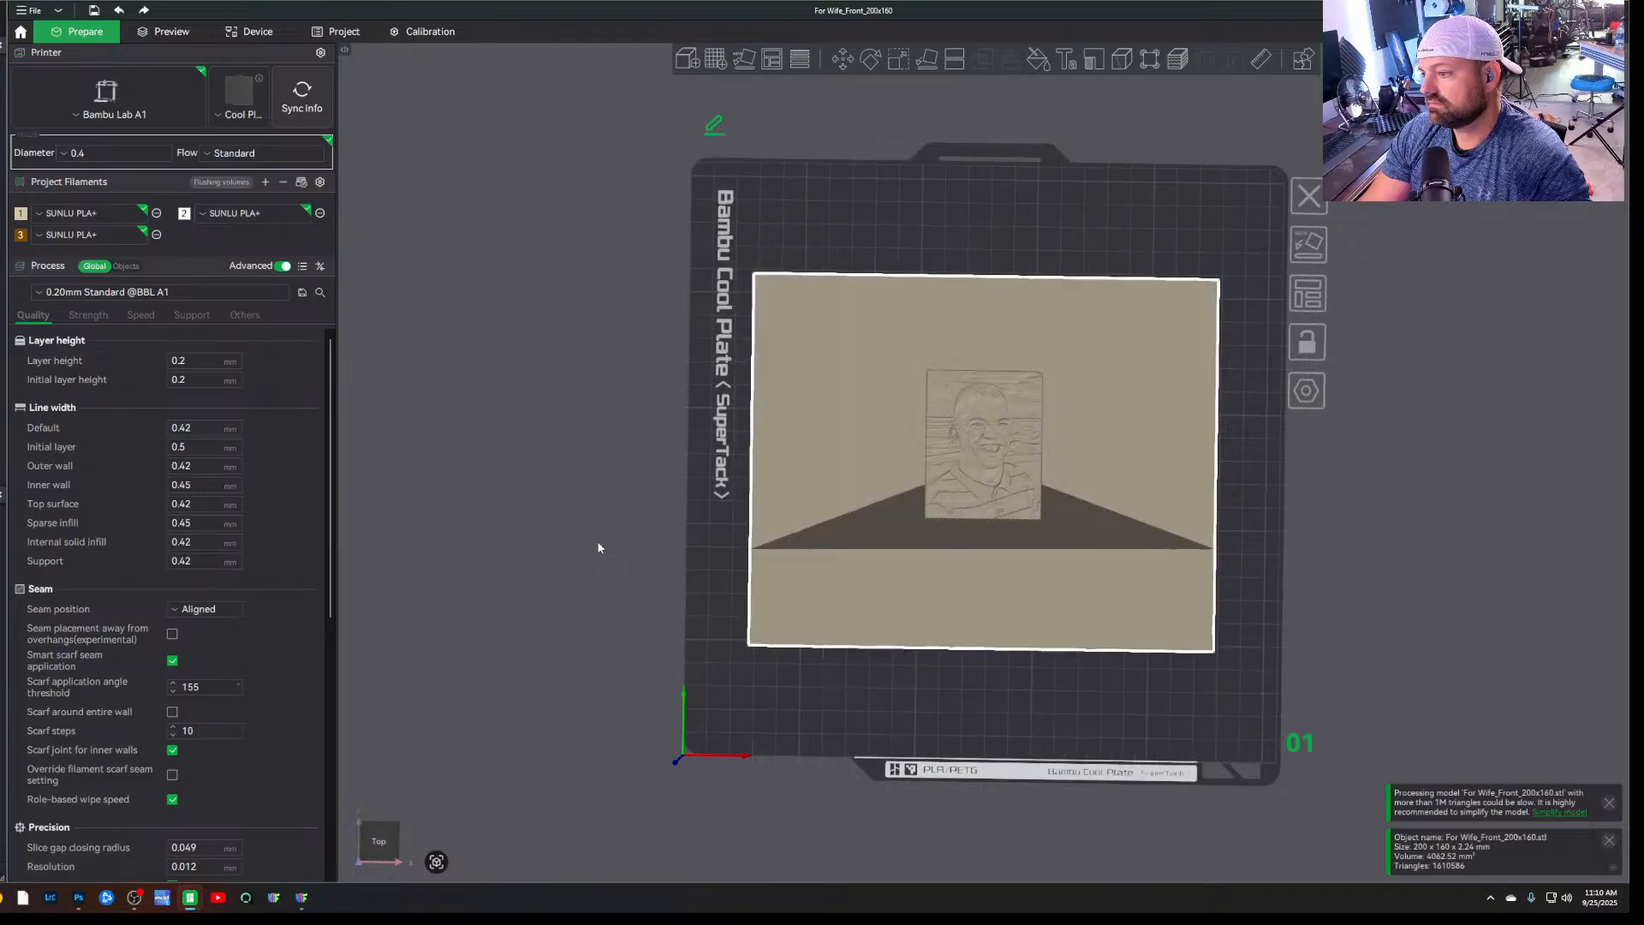
{"action": "scroll", "coordinate": [1049, 479], "scroll_direction": "up", "scroll_amount": 10}
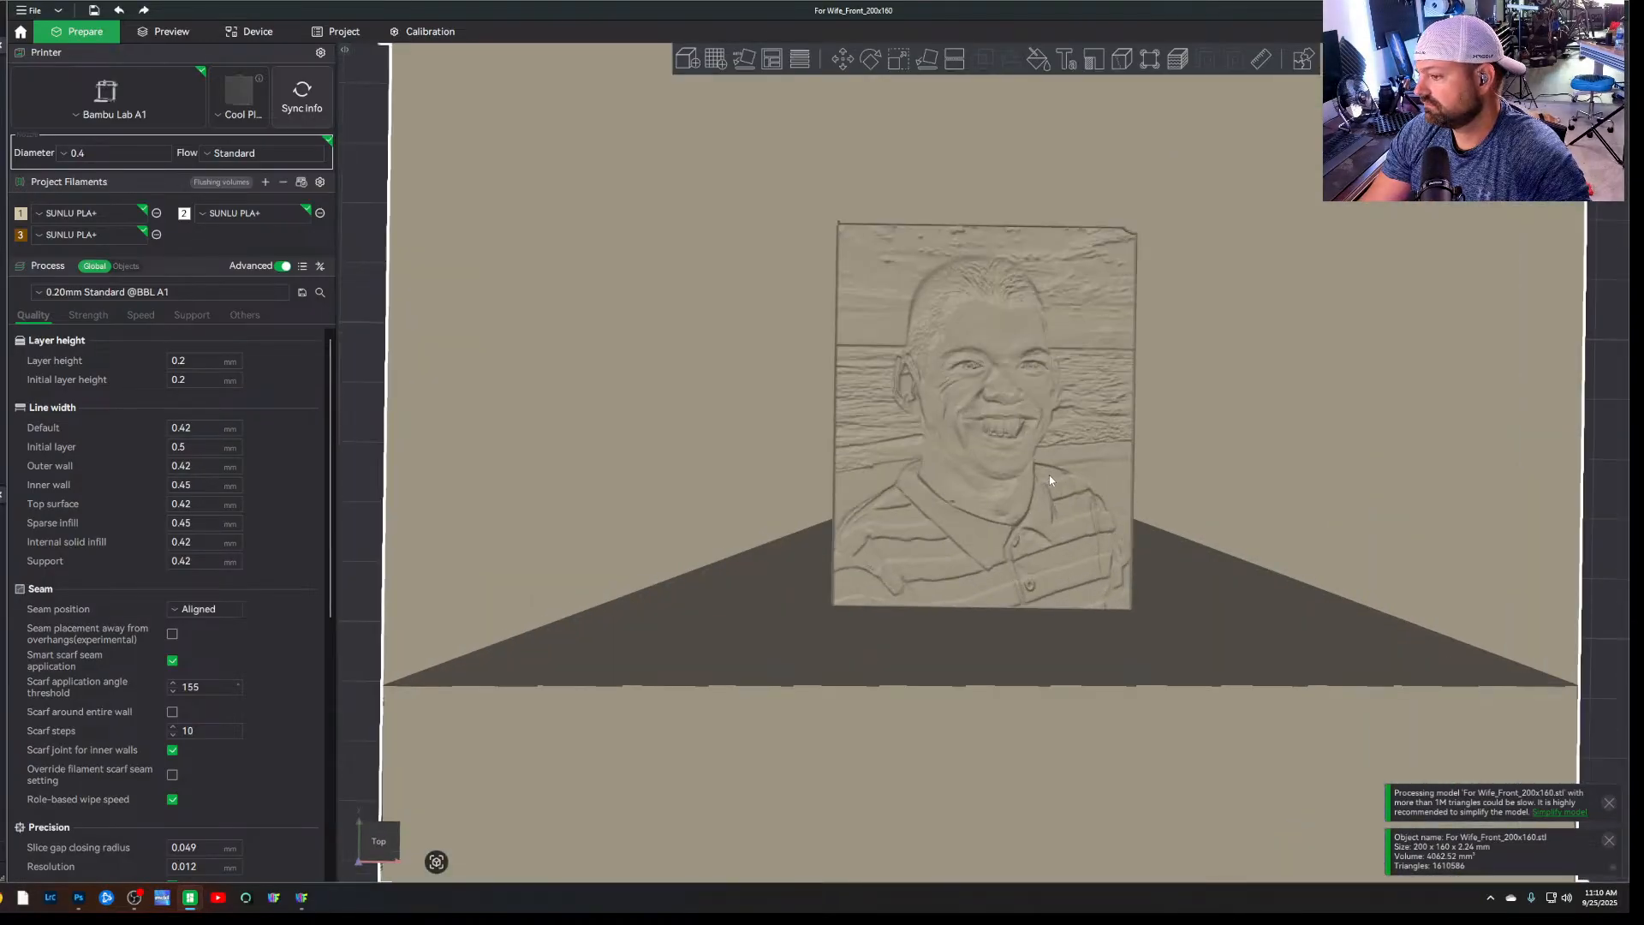
{"action": "scroll", "coordinate": [489, 394], "scroll_direction": "down", "scroll_amount": 3}
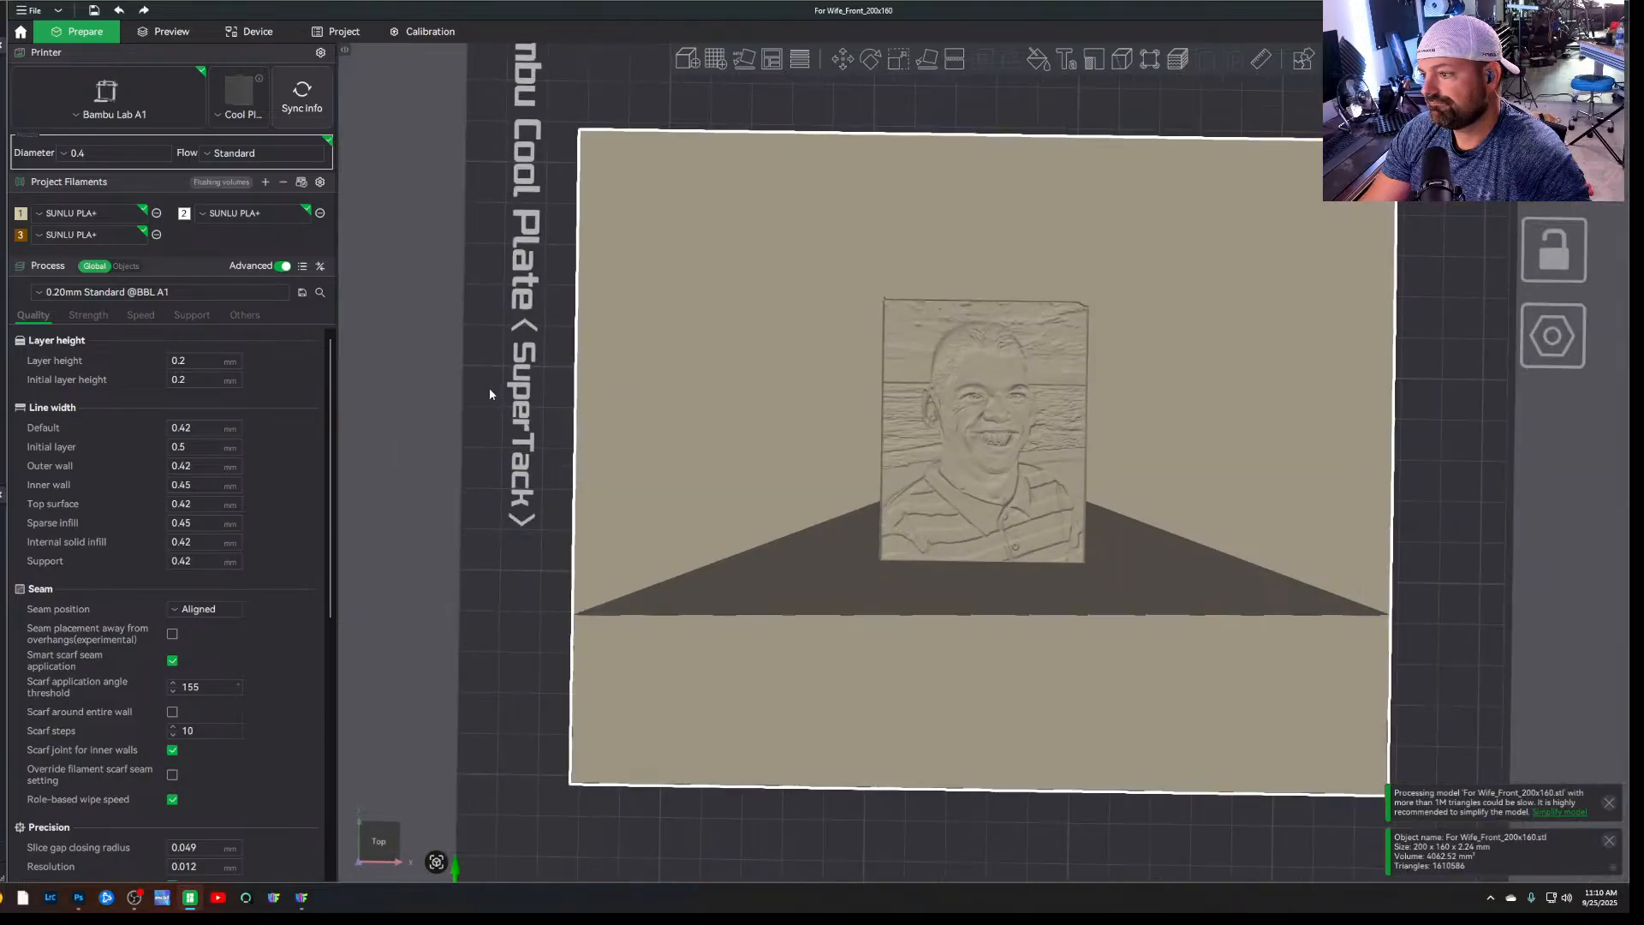
{"action": "left_click_drag", "start_coordinate": [495, 450], "coordinate": [464, 497]}
{"action": "key", "text": "1"}
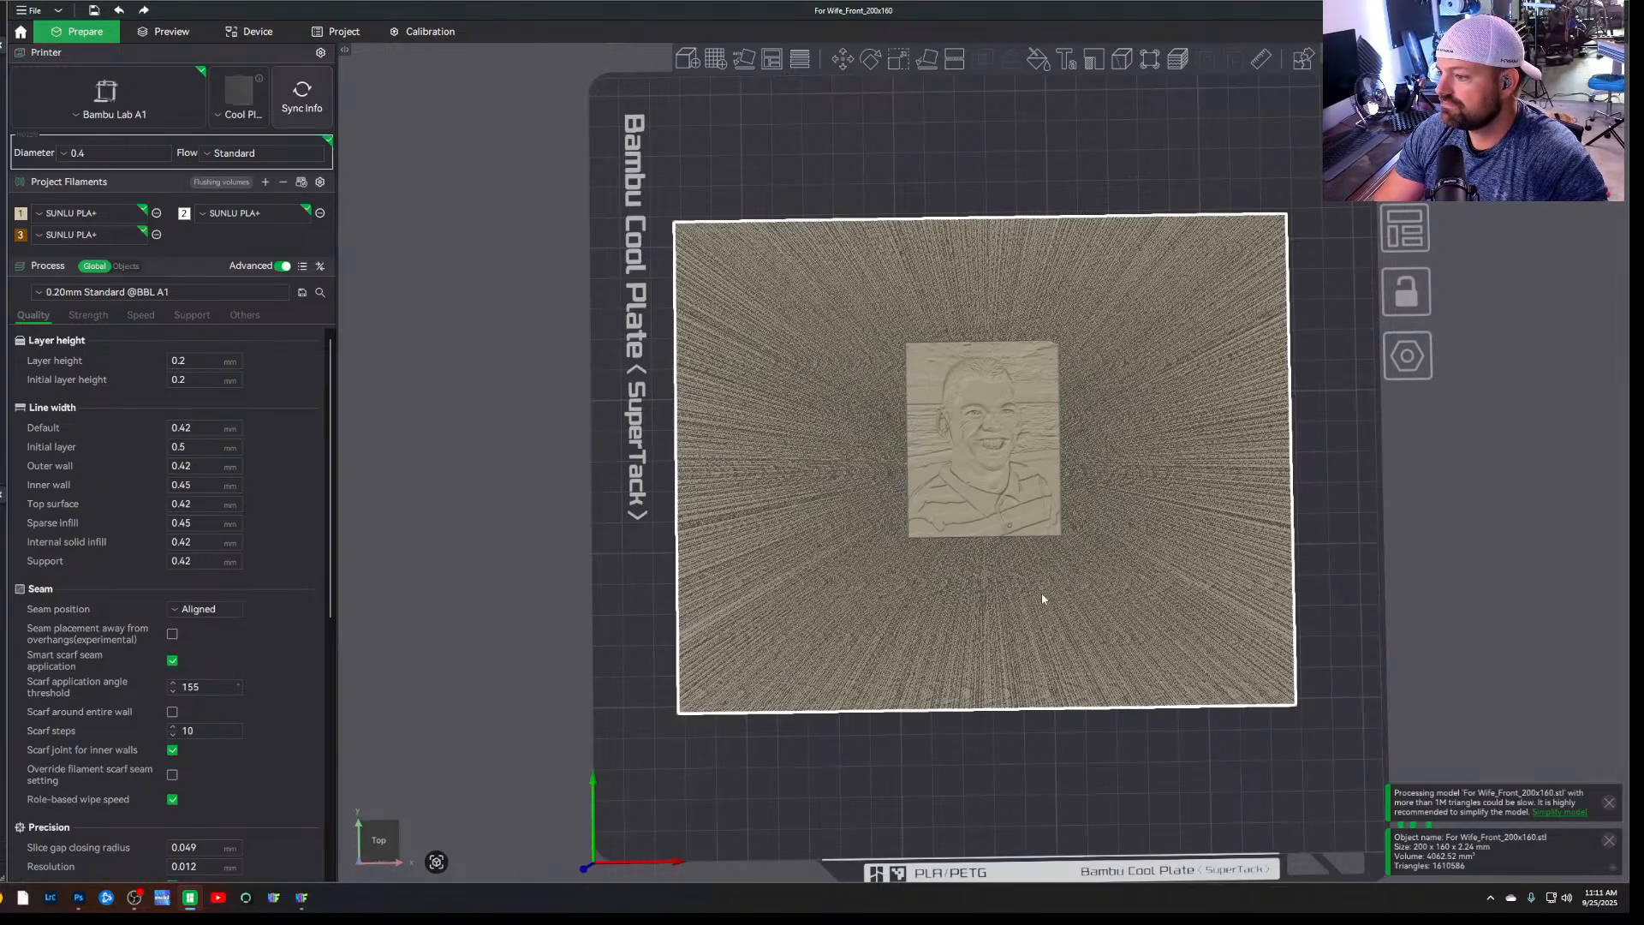
Switch to HueForge and examine the filament-painted portrait preview both up close and from a distance
{"action": "left_click", "coordinate": [301, 898]}
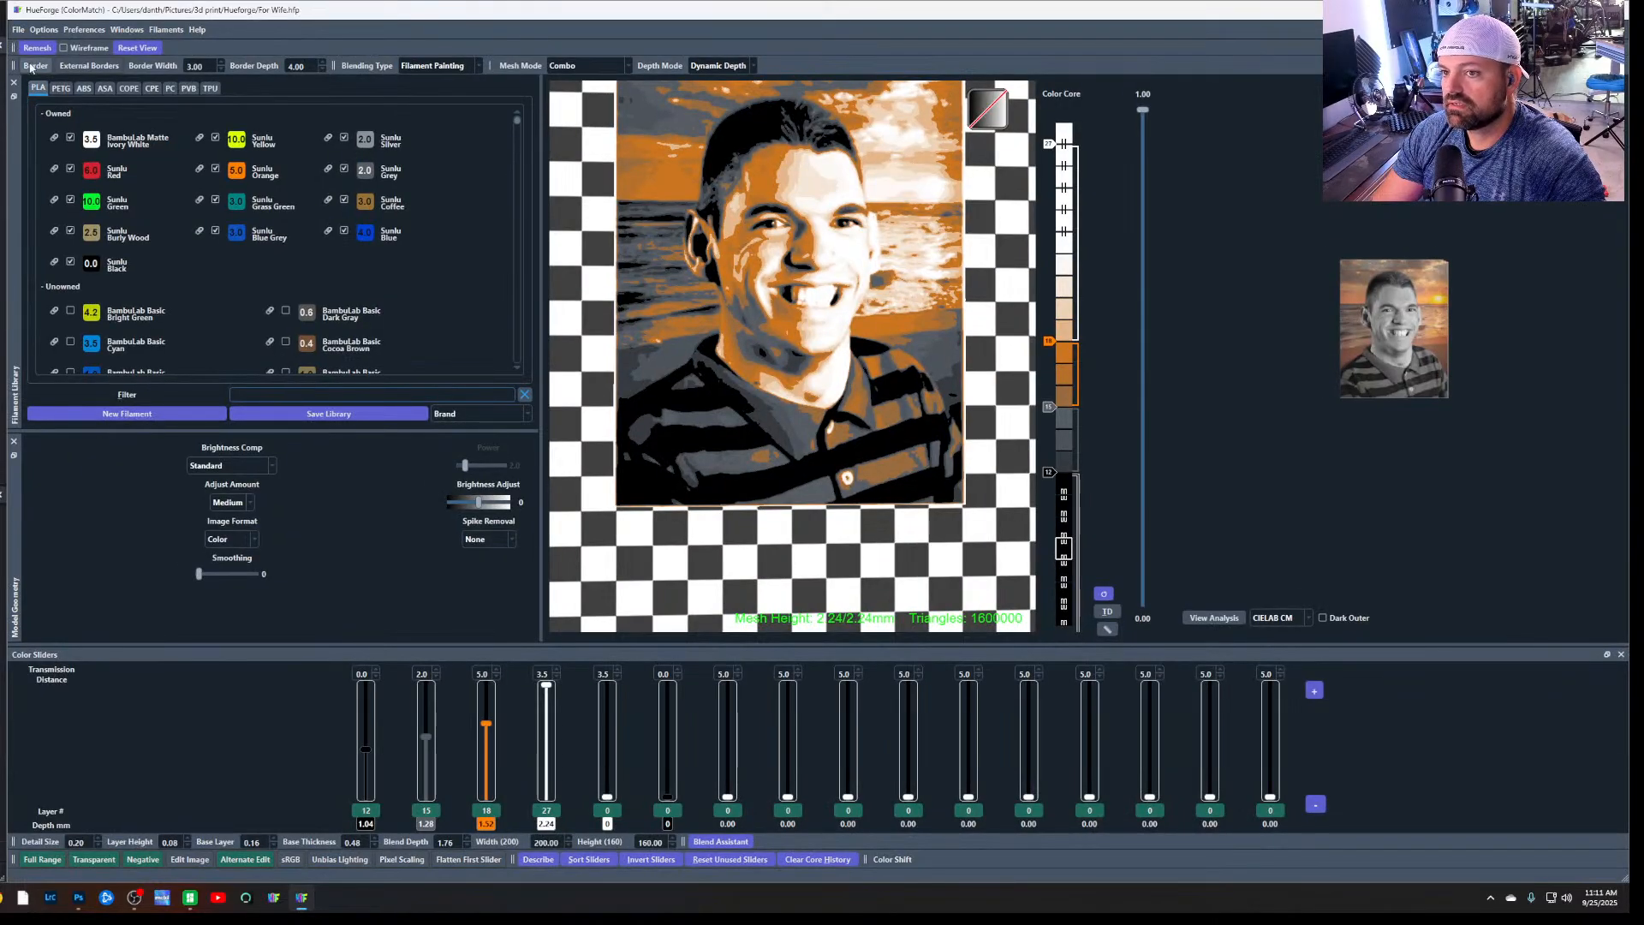
{"action": "left_click", "coordinate": [19, 31]}
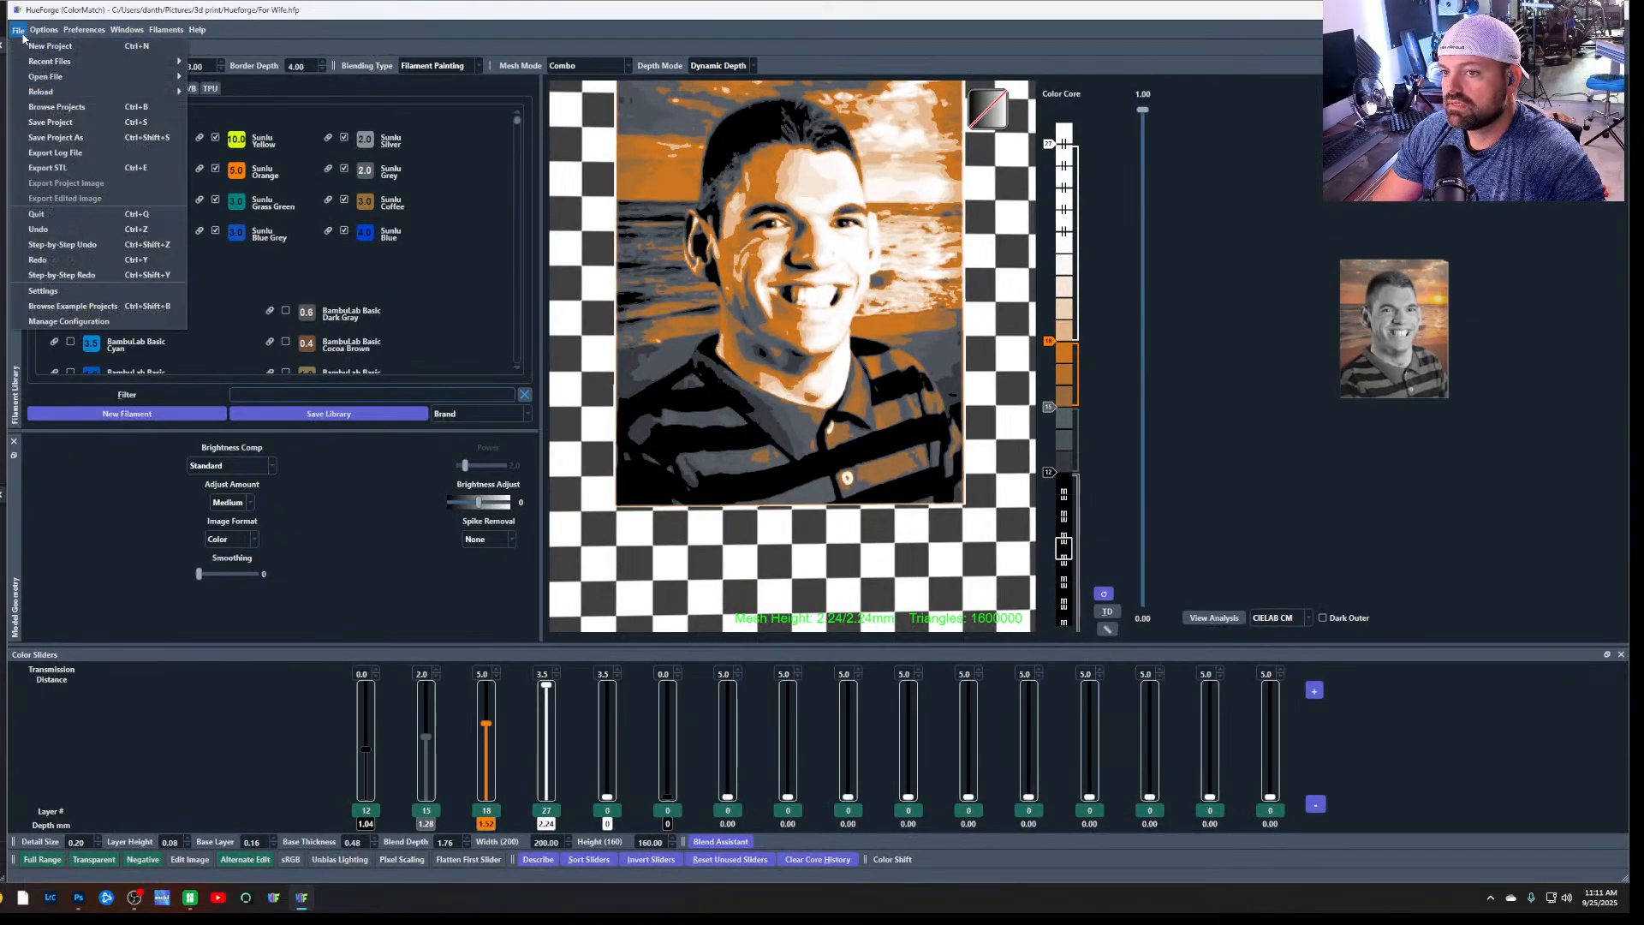
{"action": "left_click", "coordinate": [1096, 401]}
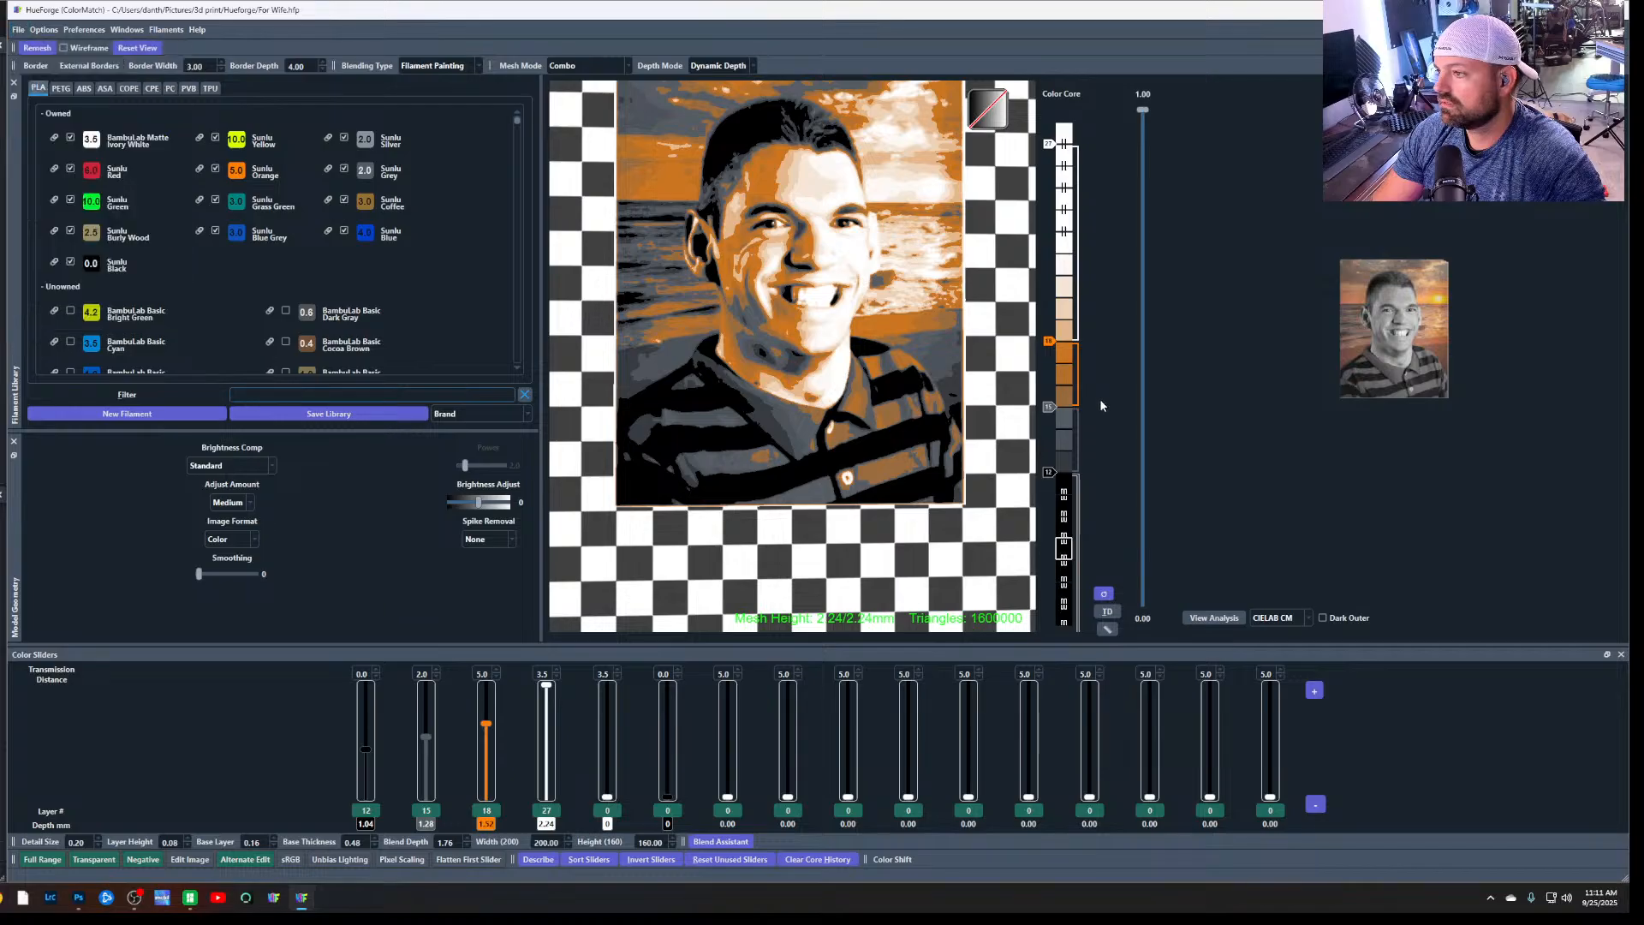
{"action": "scroll", "coordinate": [844, 517], "scroll_direction": "up", "scroll_amount": 4}
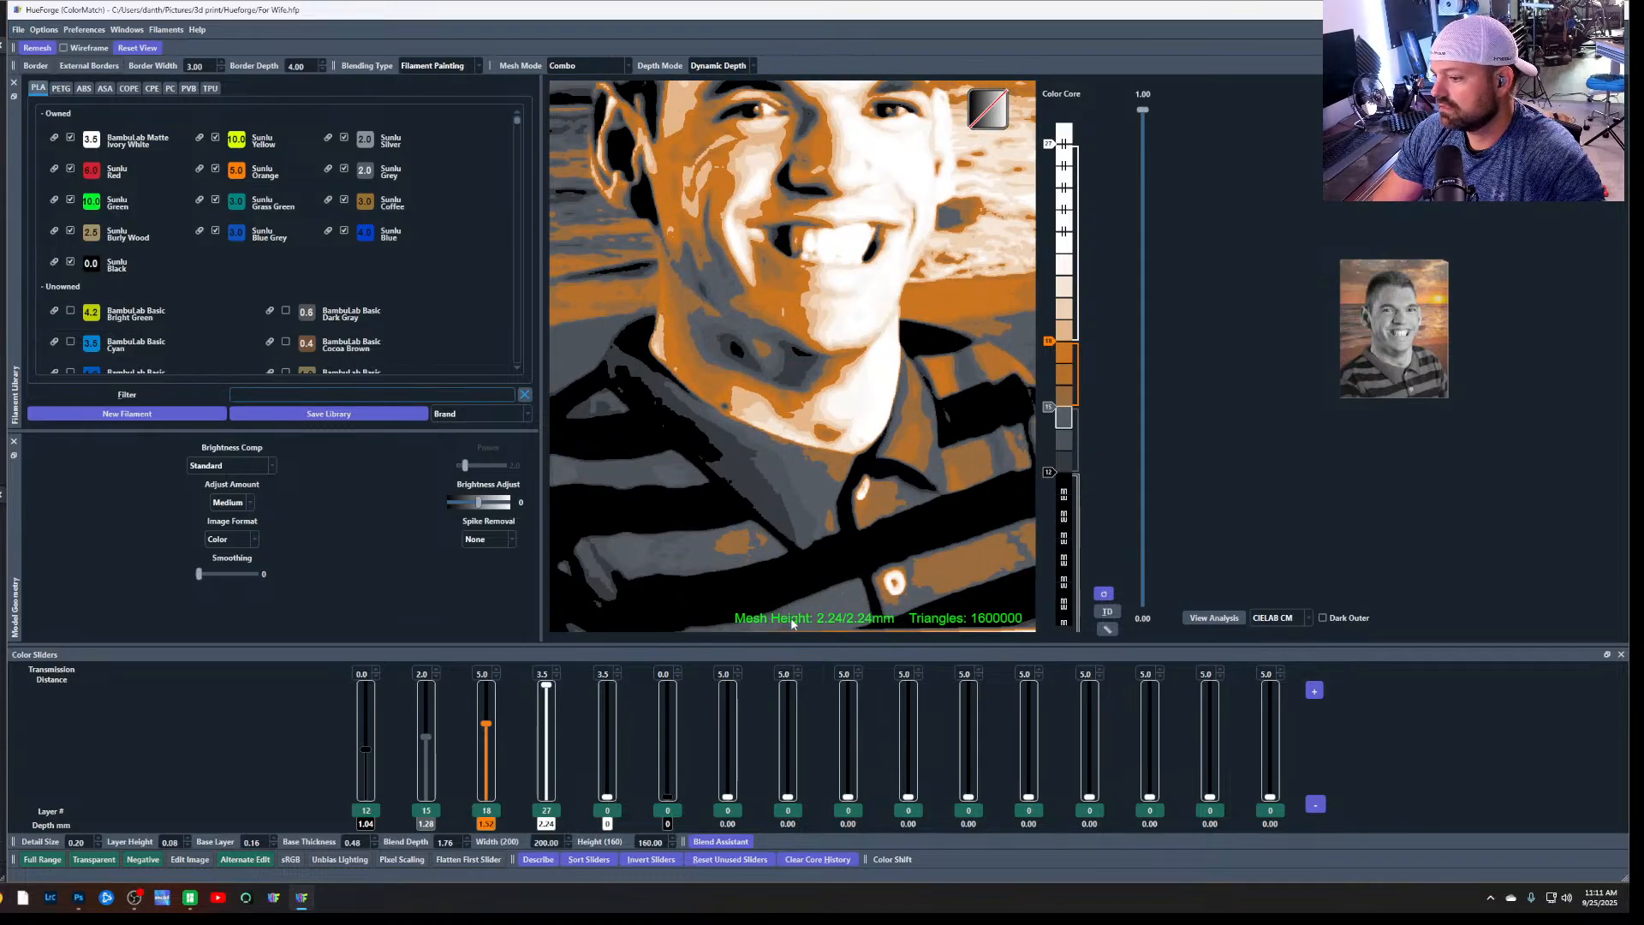
{"action": "scroll", "coordinate": [786, 444], "scroll_direction": "down", "scroll_amount": 6}
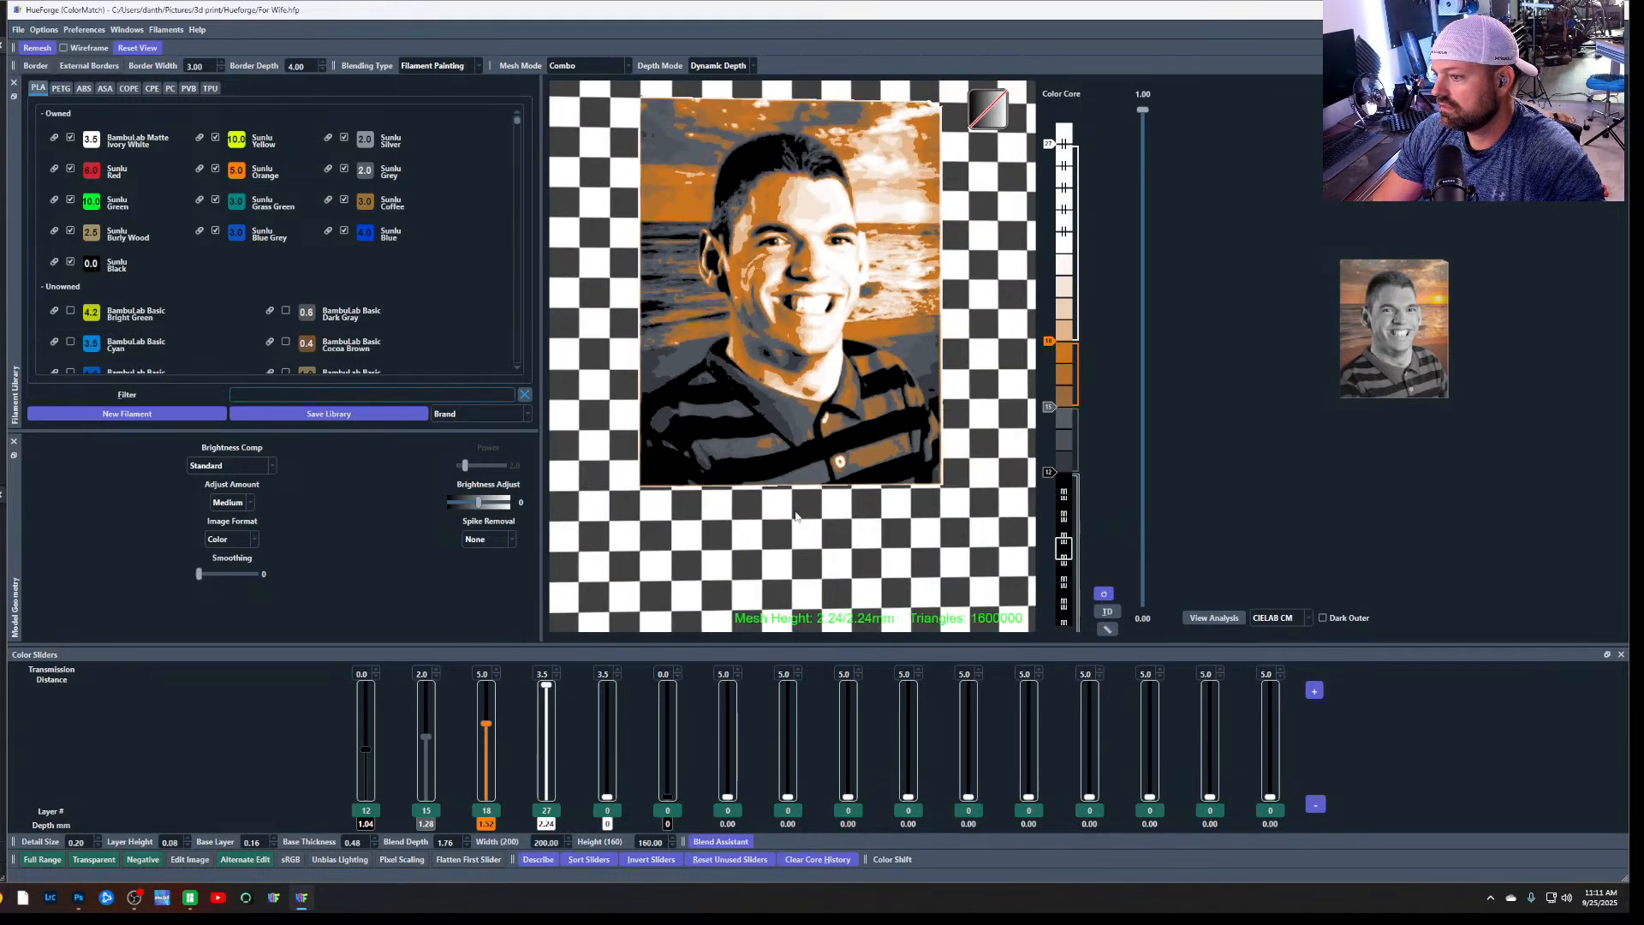
{"action": "scroll", "coordinate": [780, 432], "scroll_direction": "down", "scroll_amount": 3}
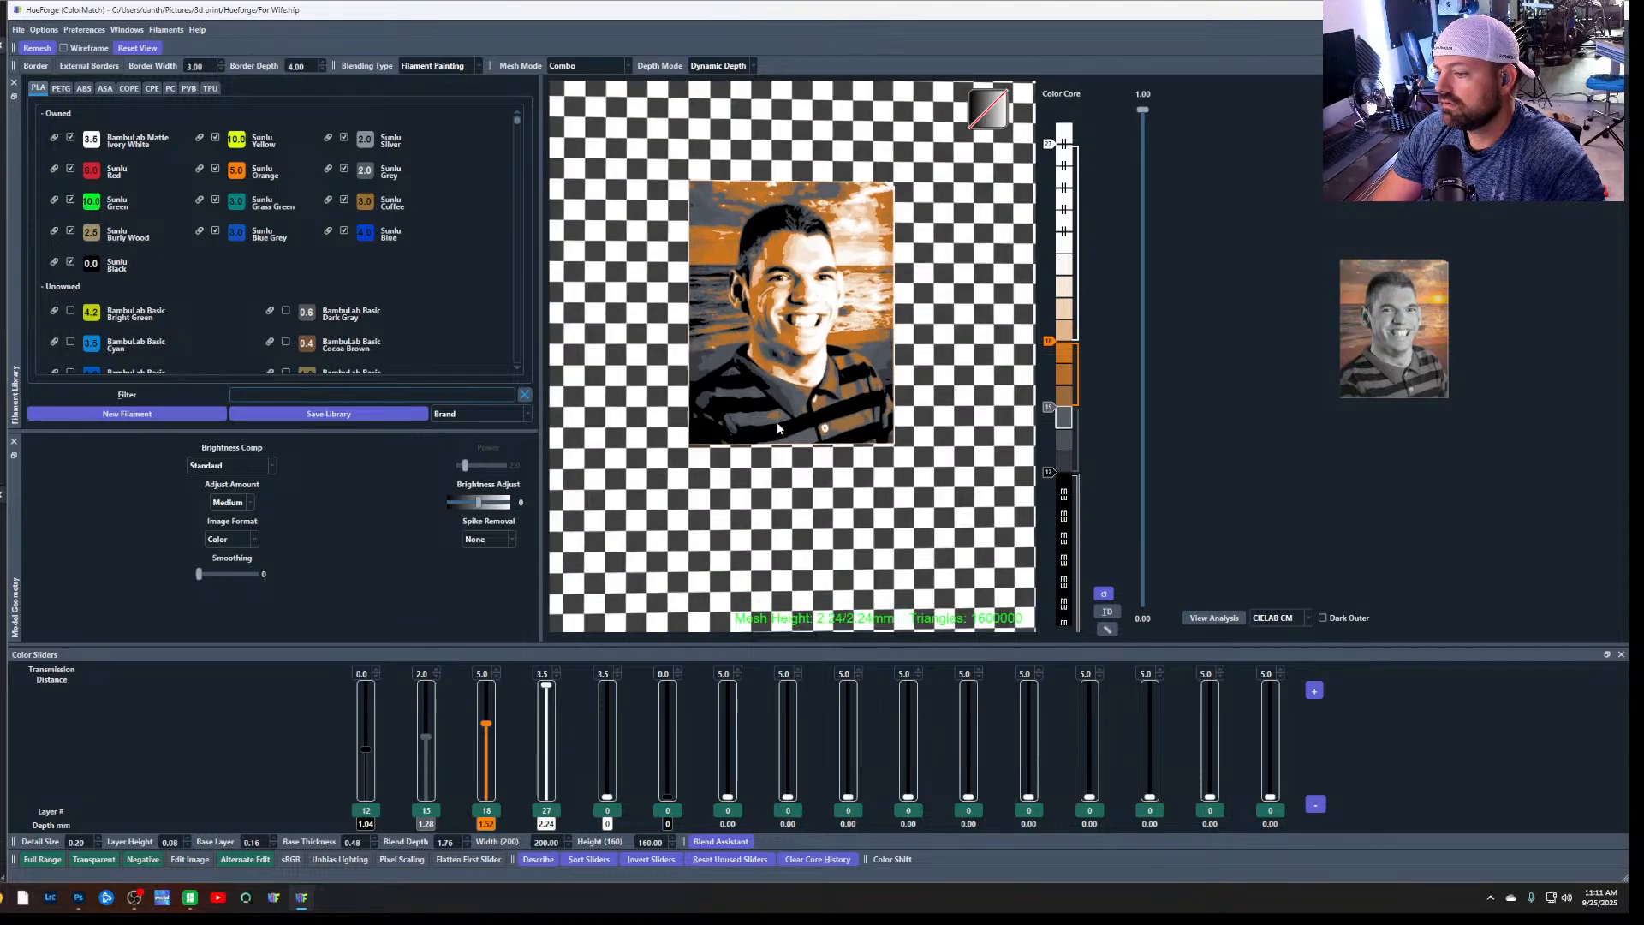
{"action": "scroll", "coordinate": [777, 428], "scroll_direction": "down", "scroll_amount": 2}
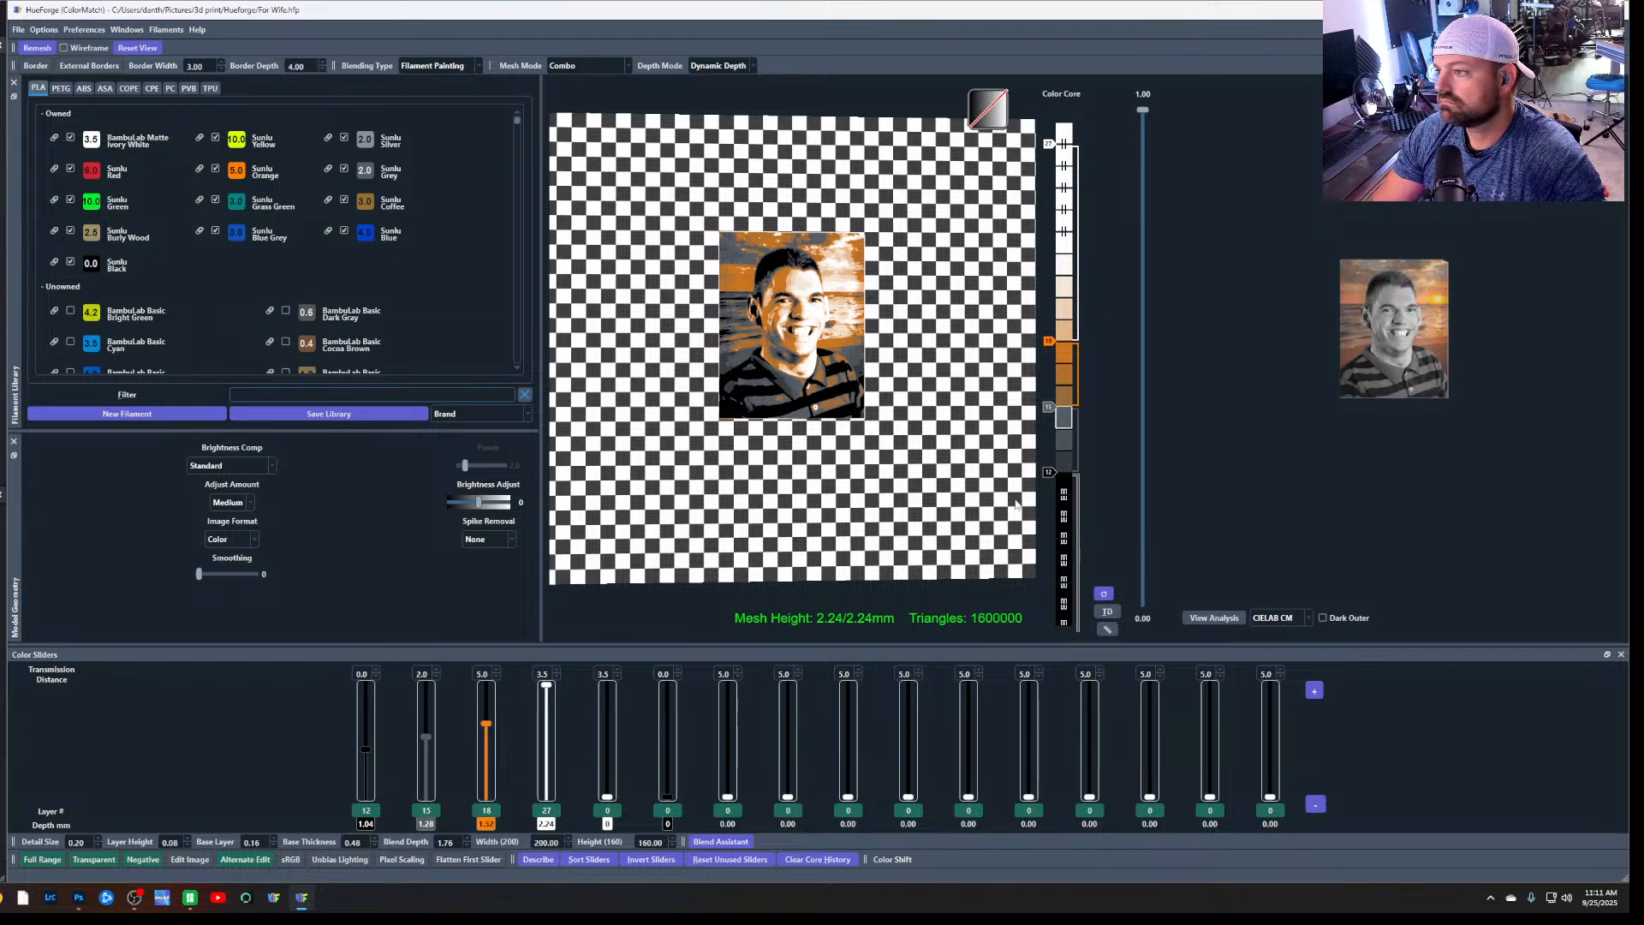
{"action": "scroll", "coordinate": [1017, 508], "scroll_direction": "down", "scroll_amount": 1}
{"action": "scroll", "coordinate": [1011, 597], "scroll_direction": "down", "scroll_amount": 2}
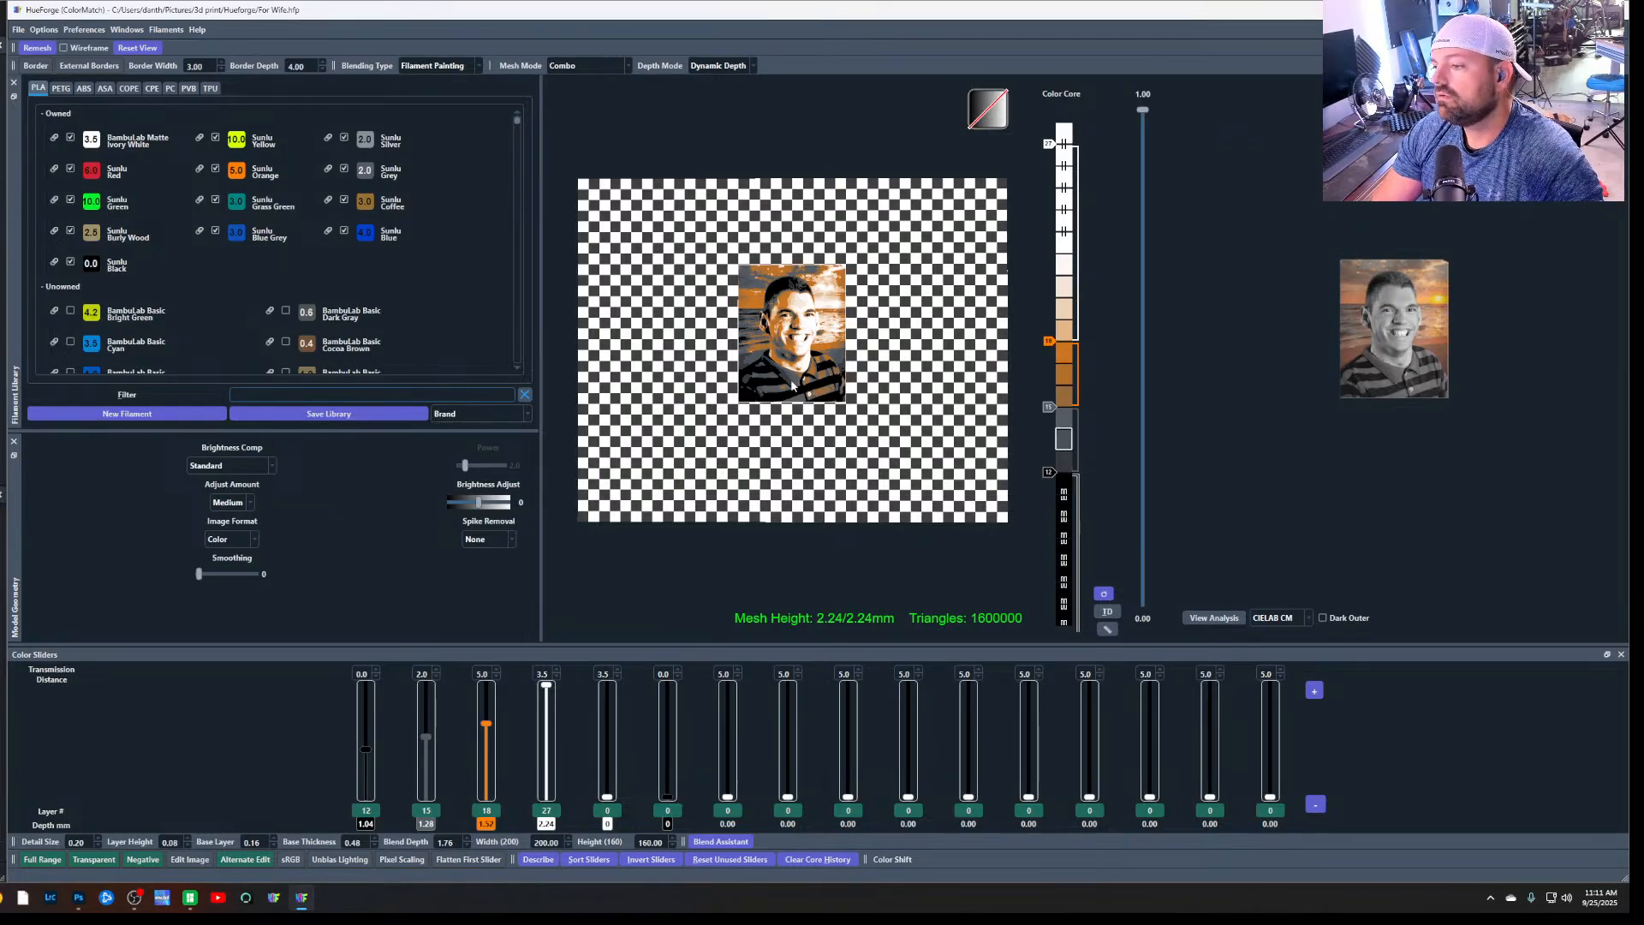
{"action": "scroll", "coordinate": [803, 331], "scroll_direction": "down", "scroll_amount": 1}
{"action": "scroll", "coordinate": [804, 330], "scroll_direction": "up", "scroll_amount": 3}
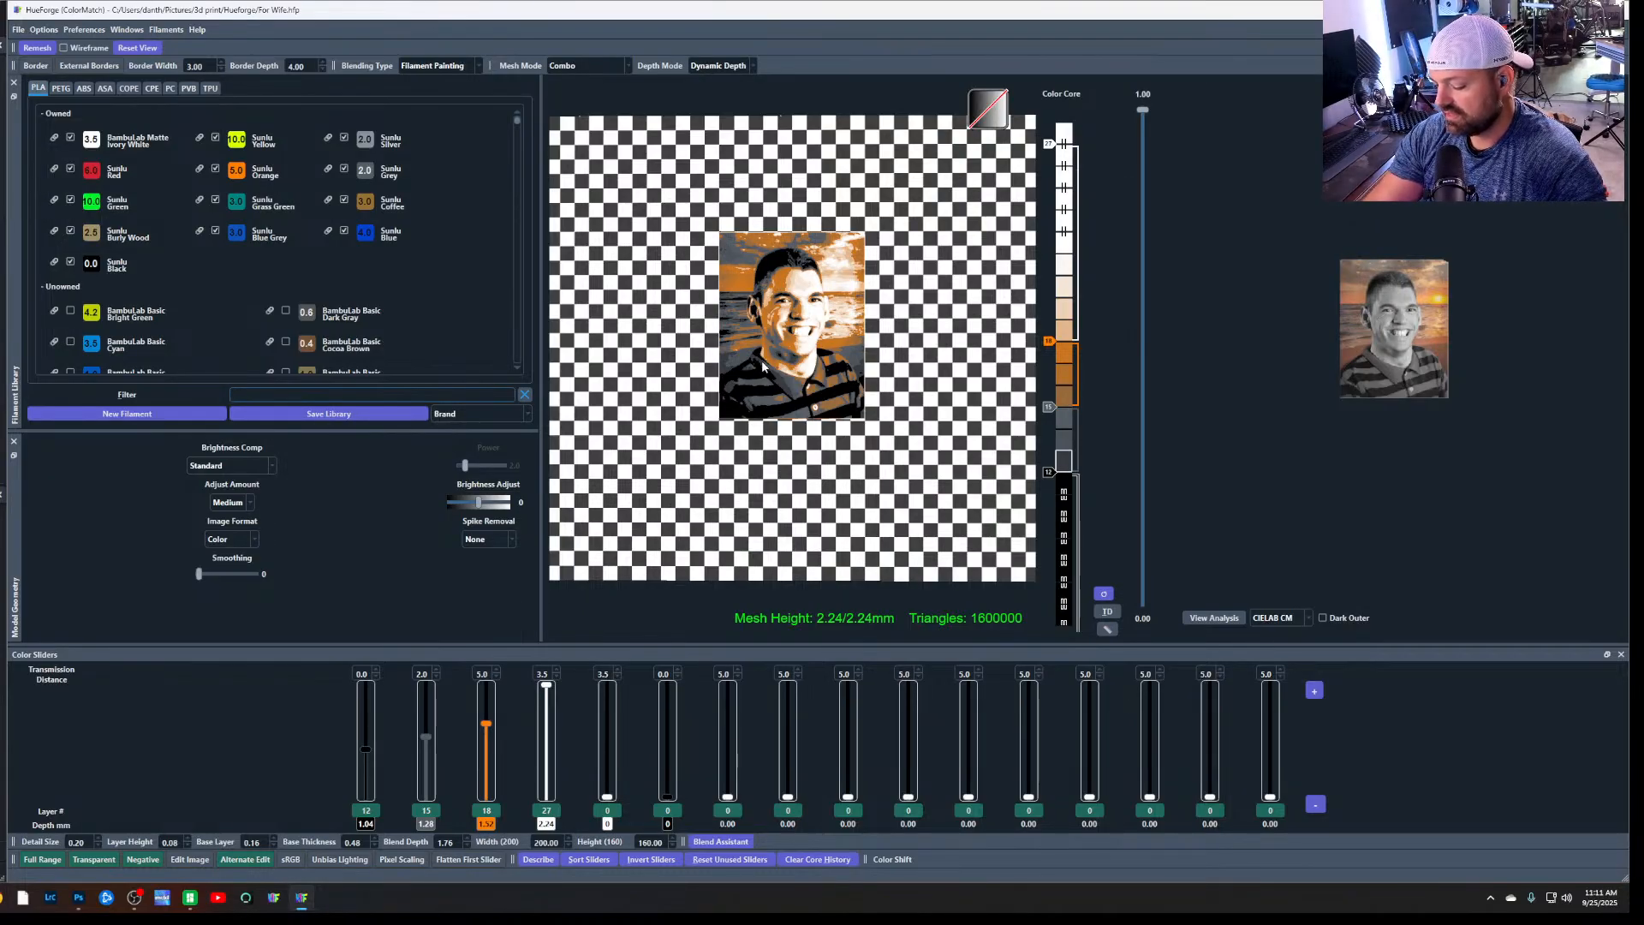
{"action": "scroll", "coordinate": [852, 361], "scroll_direction": "up", "scroll_amount": 1}
{"action": "scroll", "coordinate": [852, 361], "scroll_direction": "down", "scroll_amount": 2}
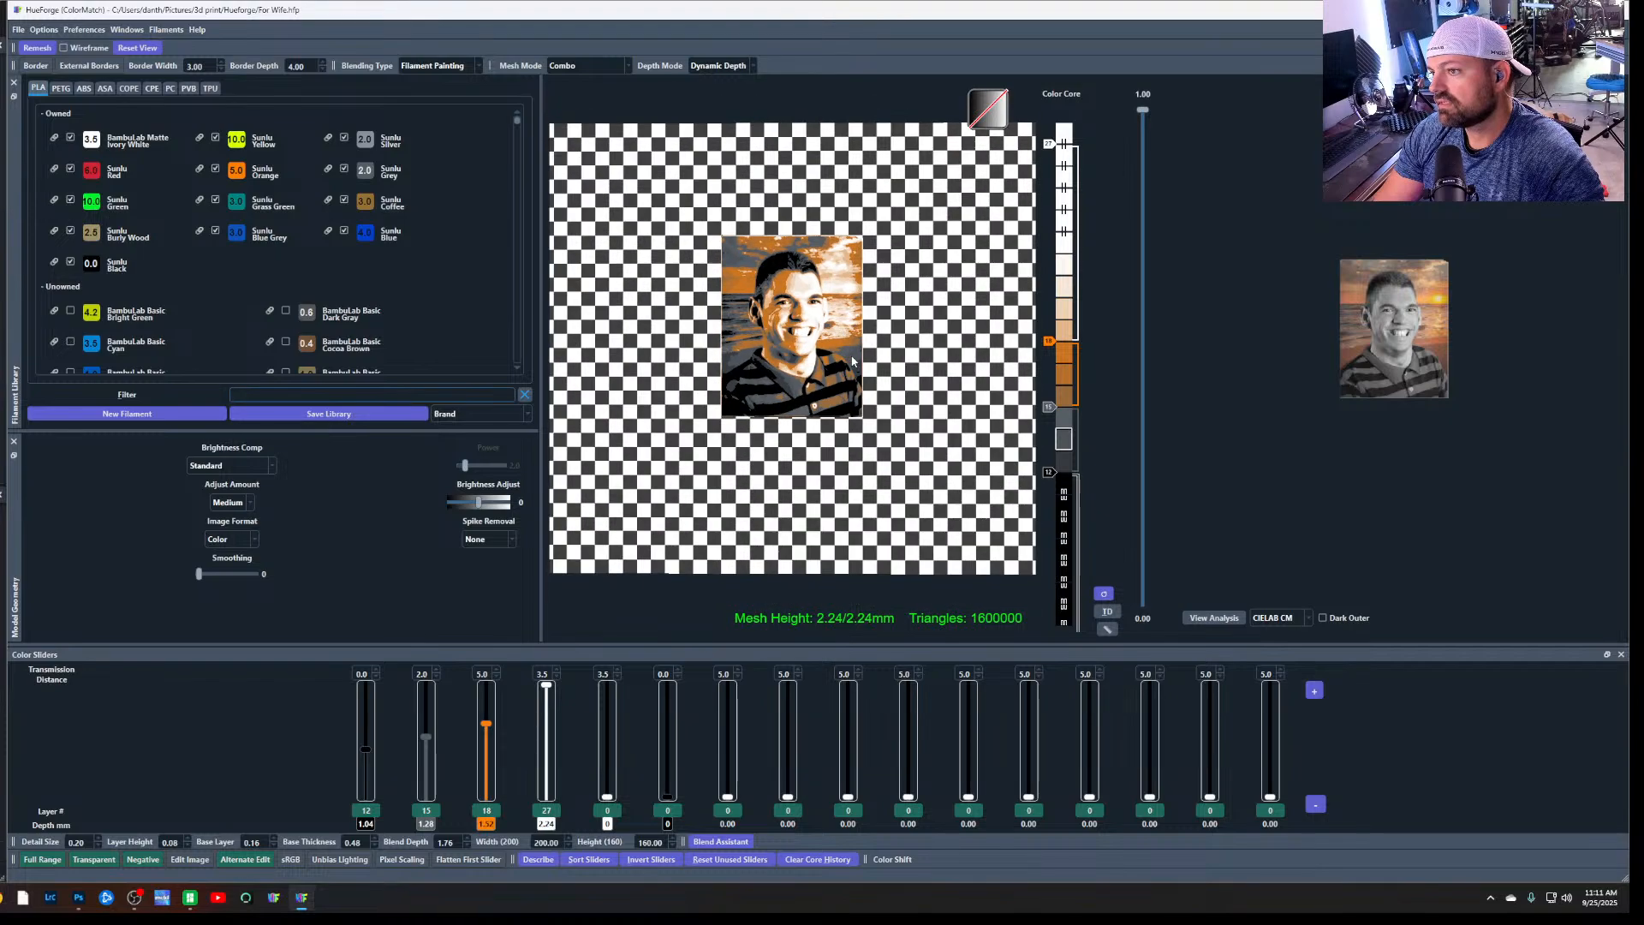
Switch to Bambu Studio, examine the facial detail and overall size of the portrait relief, and return to HueForge
{"action": "left_click", "coordinate": [190, 897]}
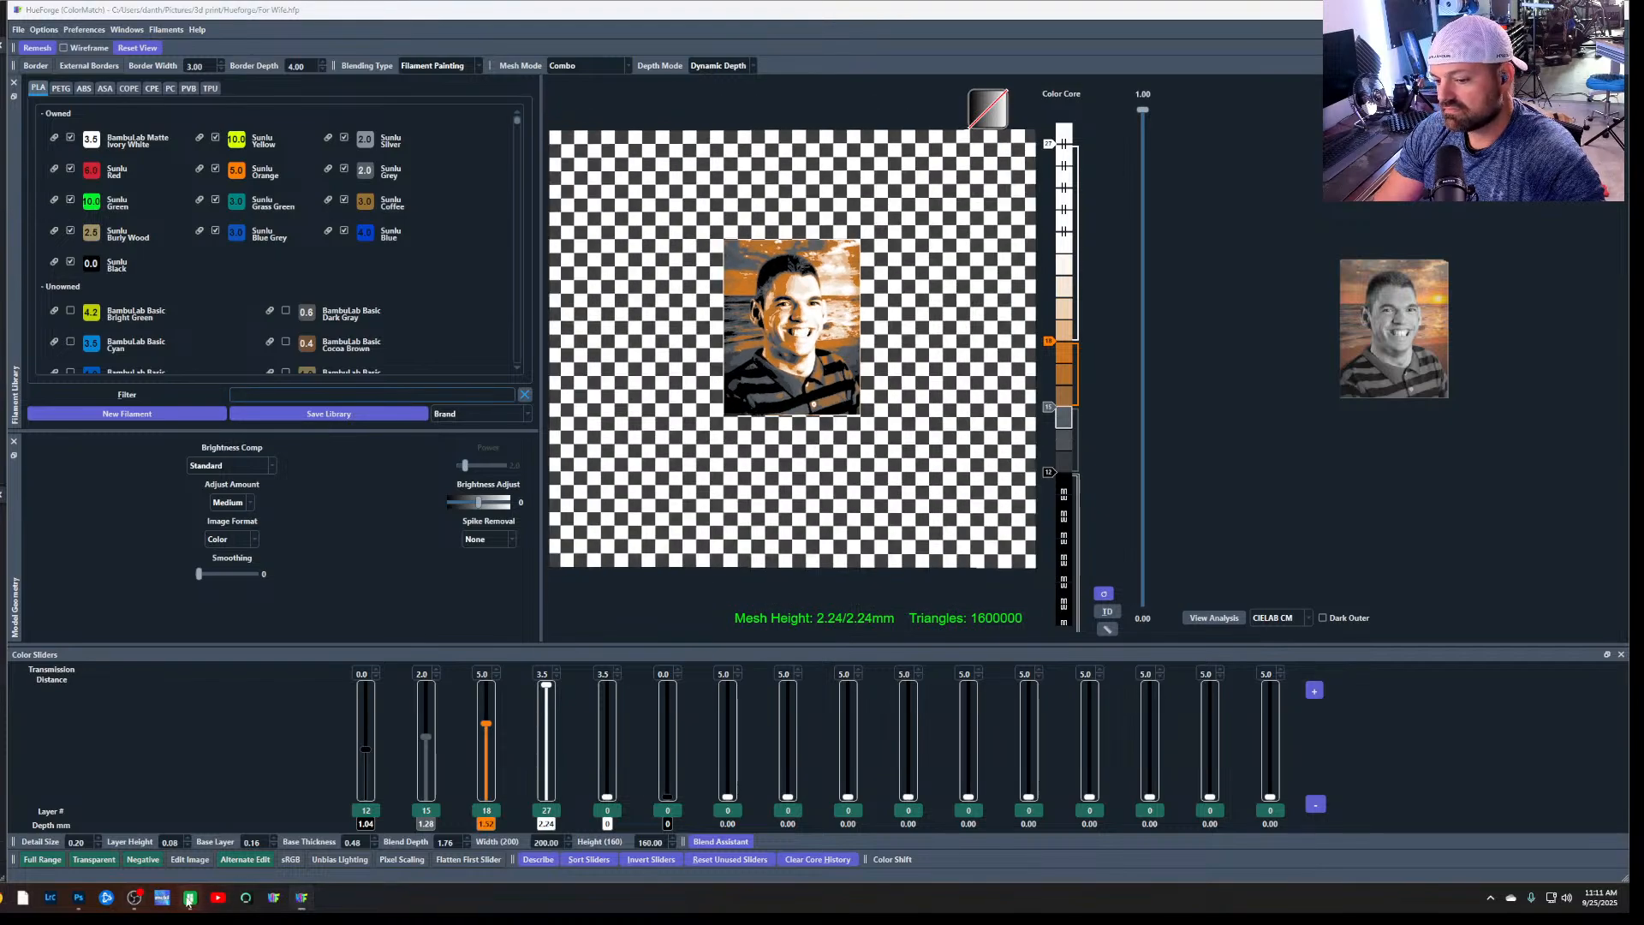
{"action": "scroll", "coordinate": [1041, 494], "scroll_direction": "up", "scroll_amount": 5}
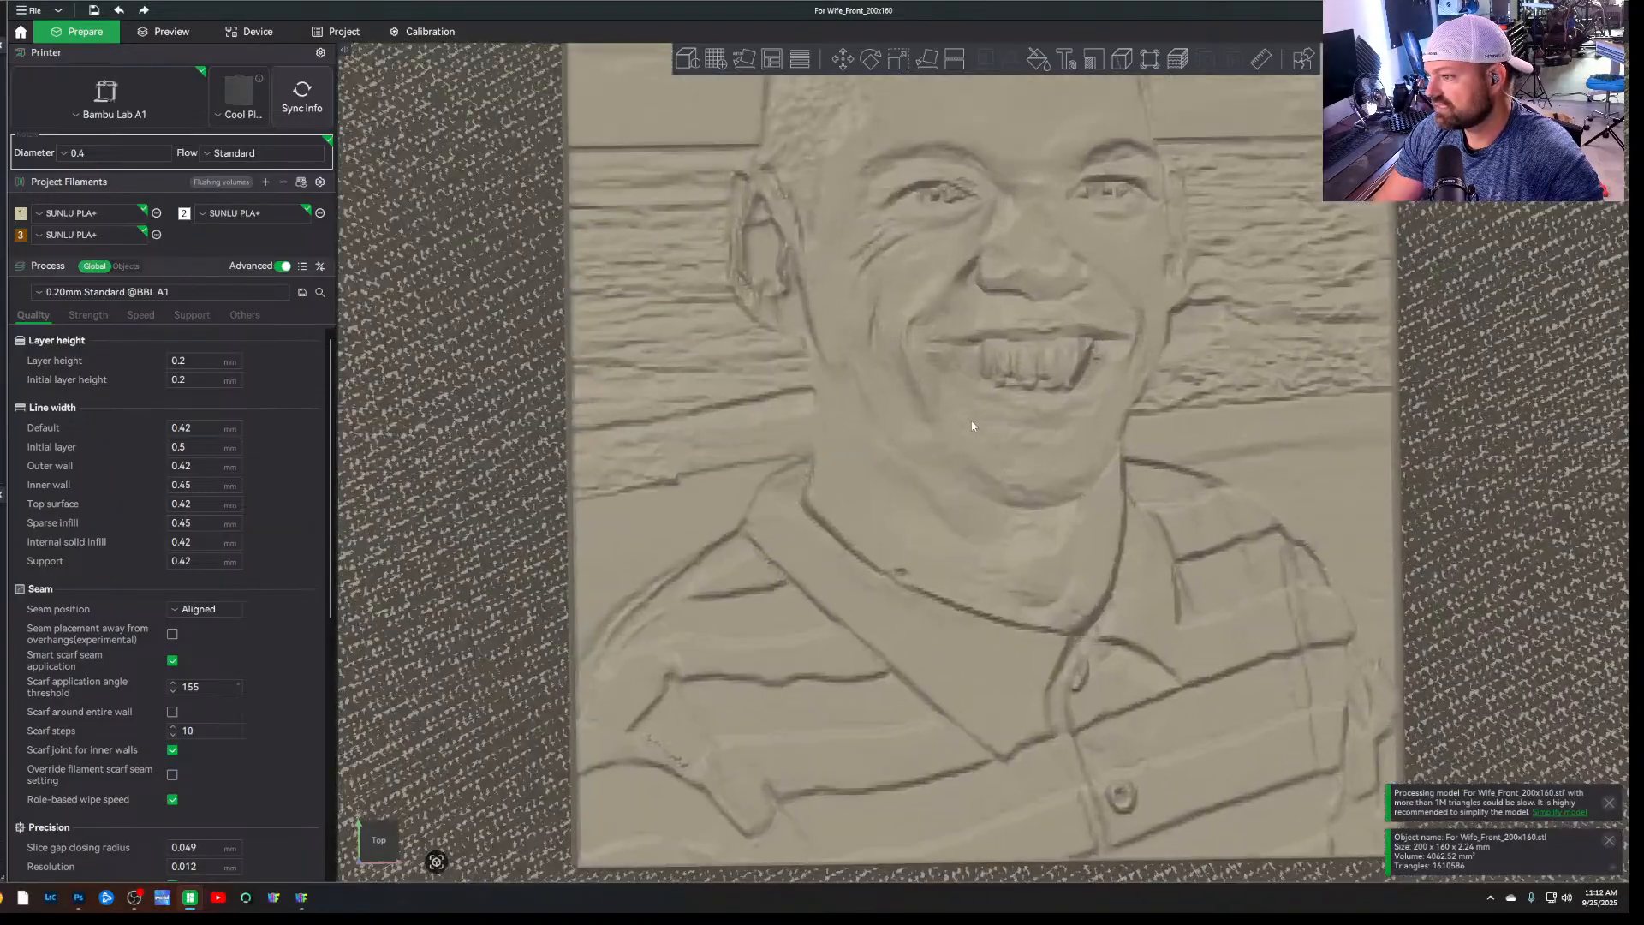
{"action": "scroll", "coordinate": [971, 422], "scroll_direction": "down", "scroll_amount": 5}
{"action": "scroll", "coordinate": [971, 424], "scroll_direction": "up", "scroll_amount": 2}
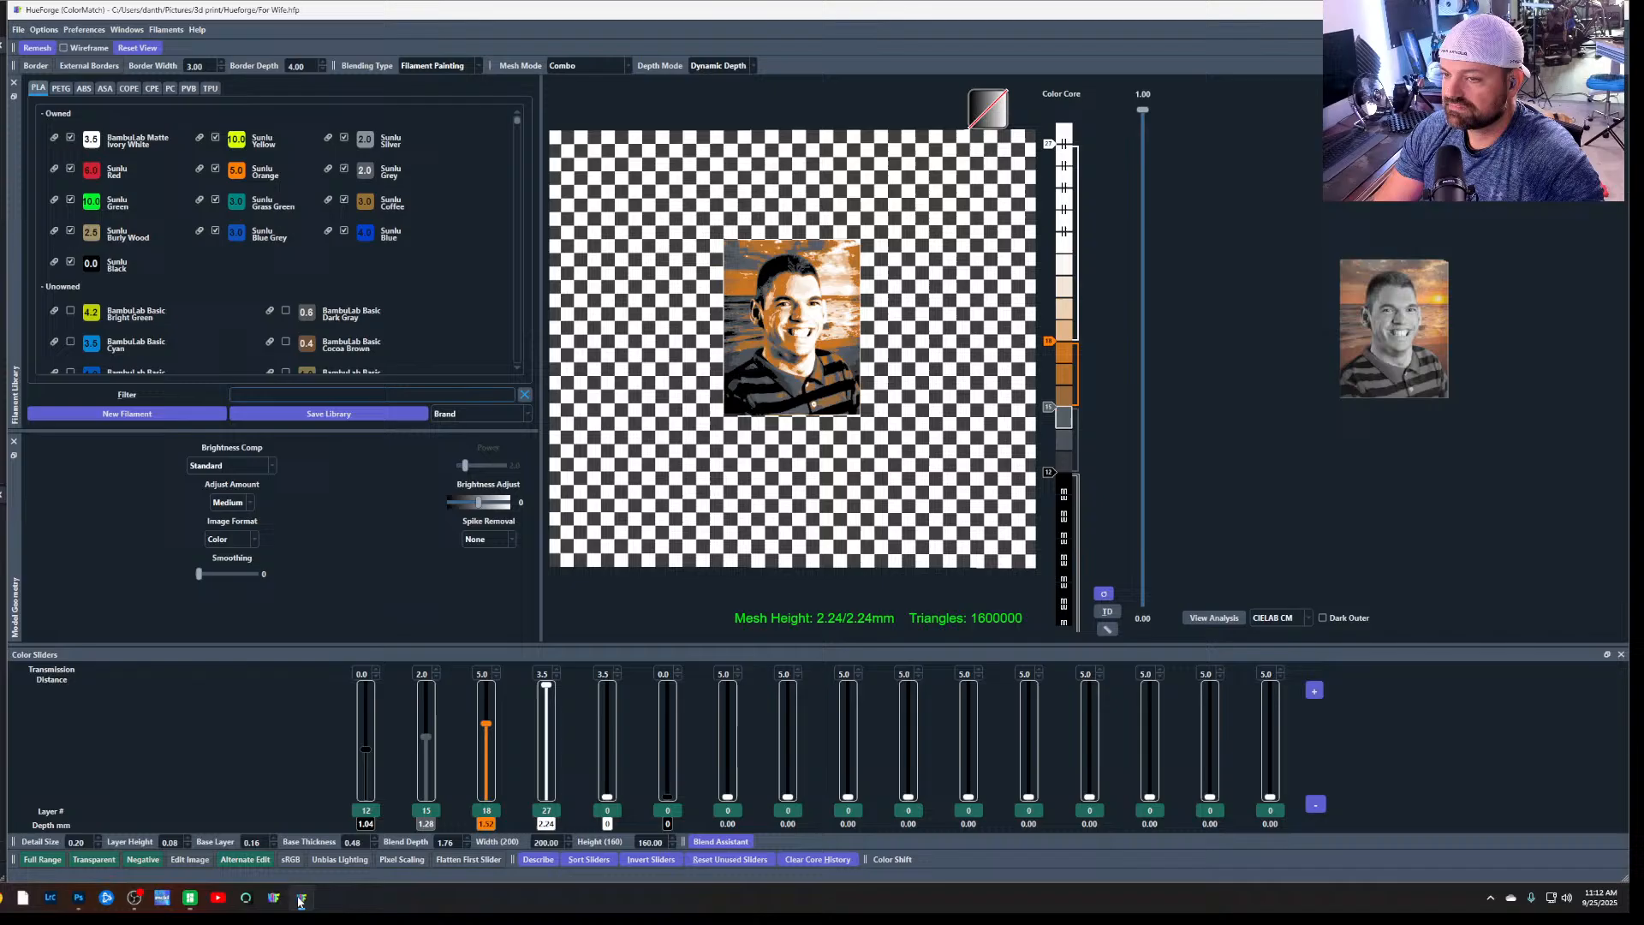
{"action": "left_click", "coordinate": [301, 898]}
{"action": "left_click", "coordinate": [18, 30]}
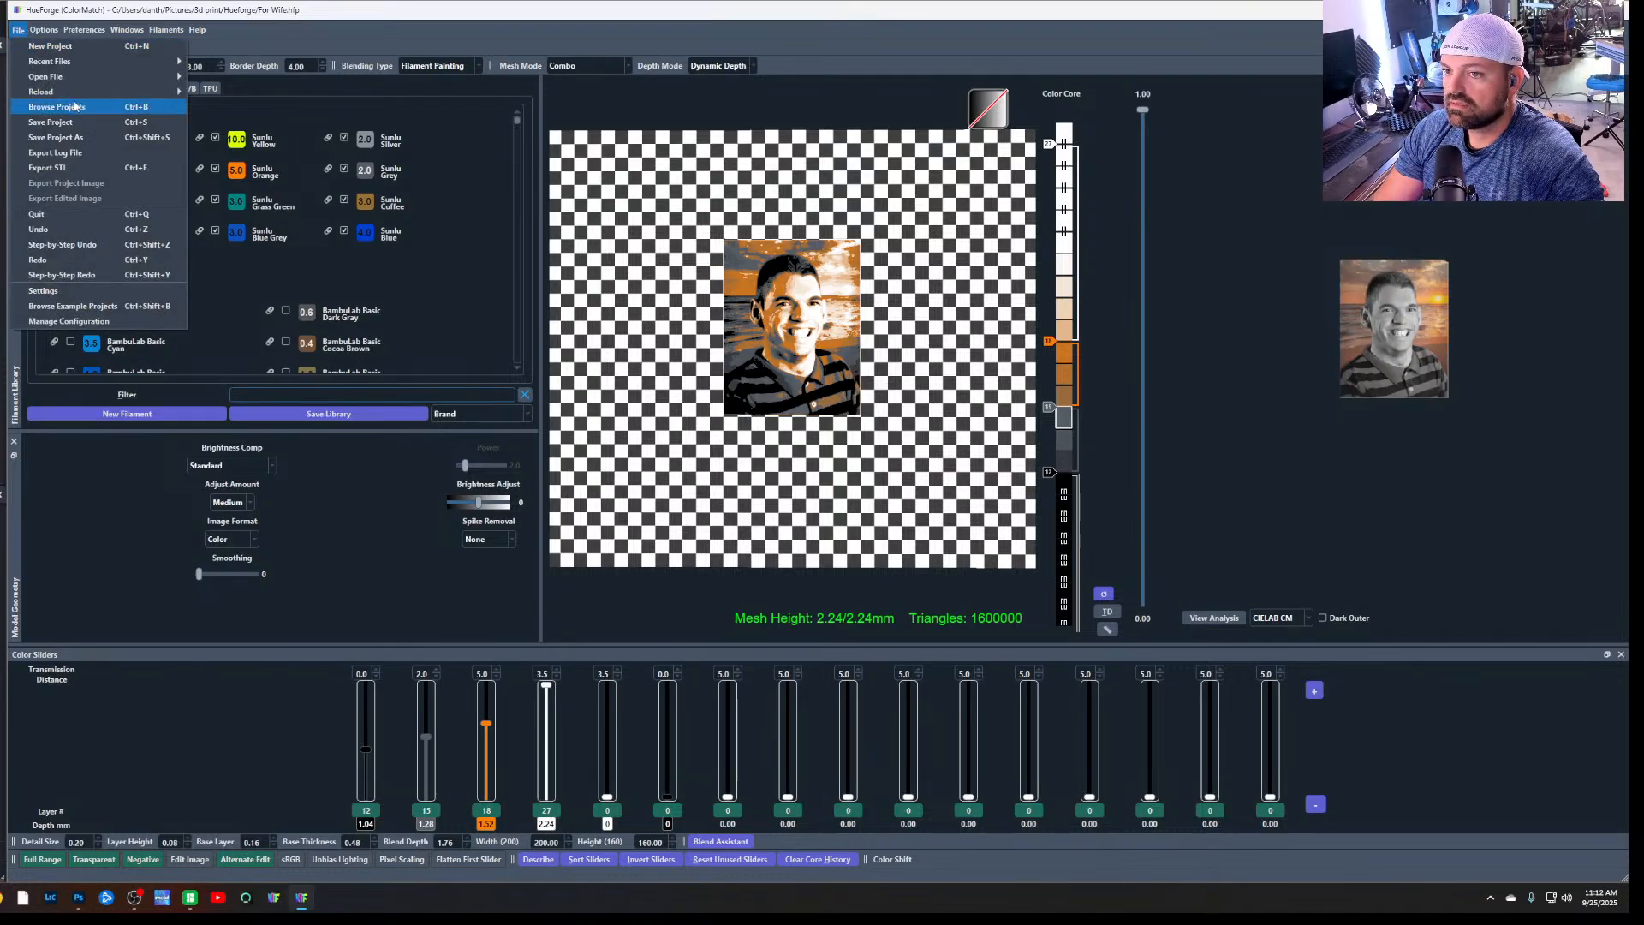
{"action": "left_click", "coordinate": [55, 138]}
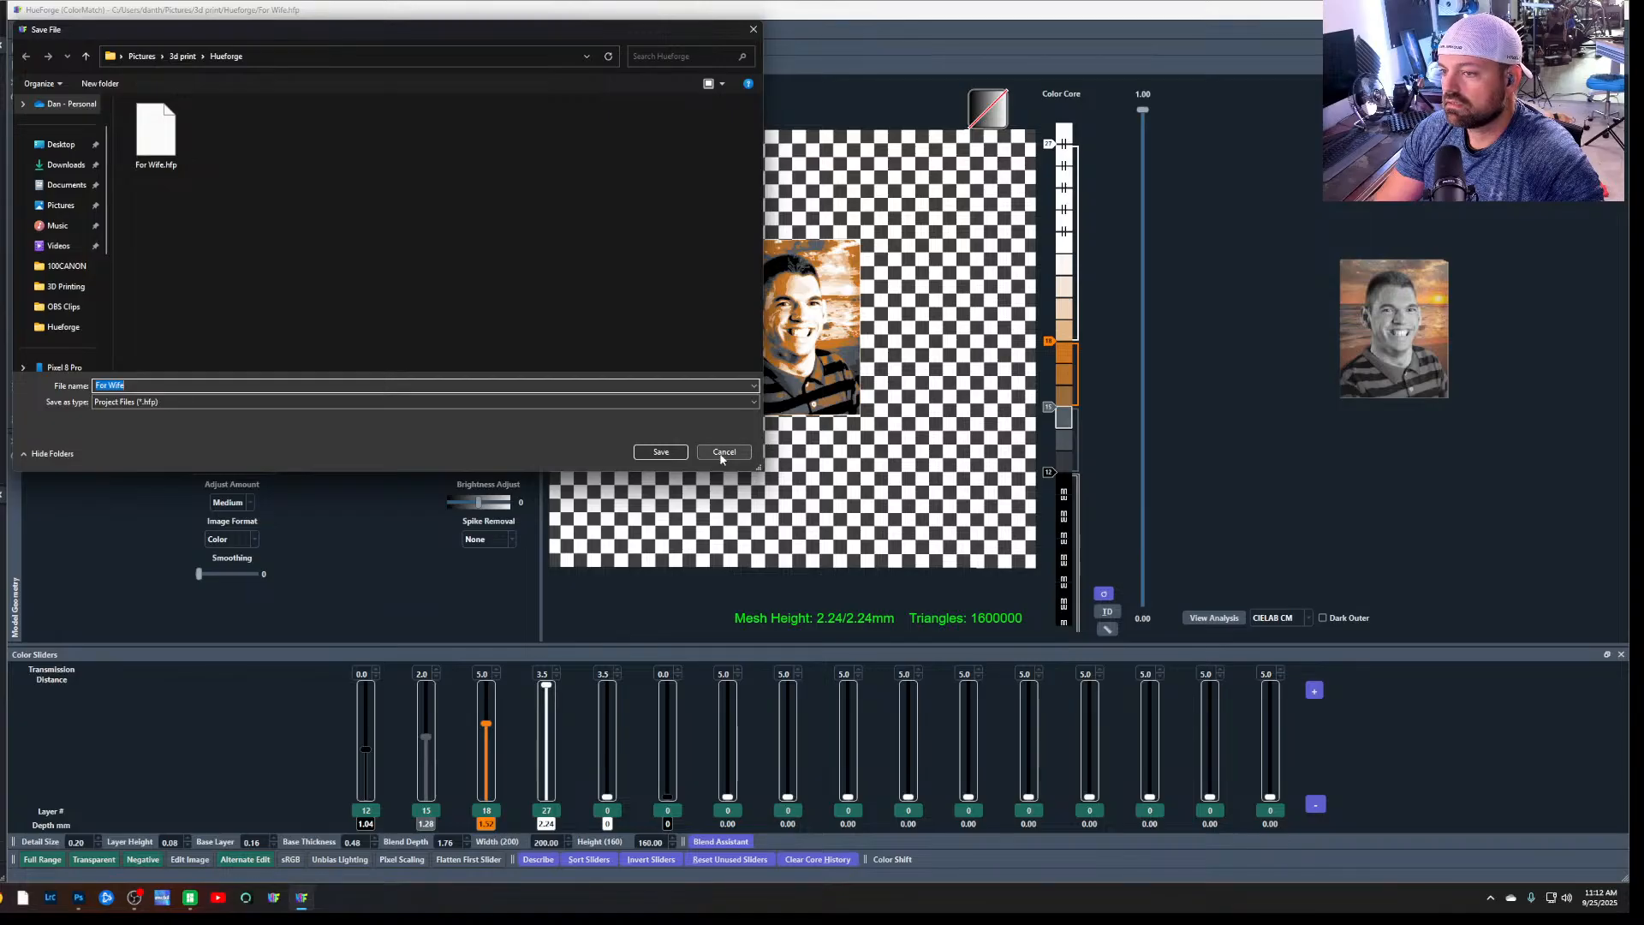
{"action": "left_click", "coordinate": [723, 452]}
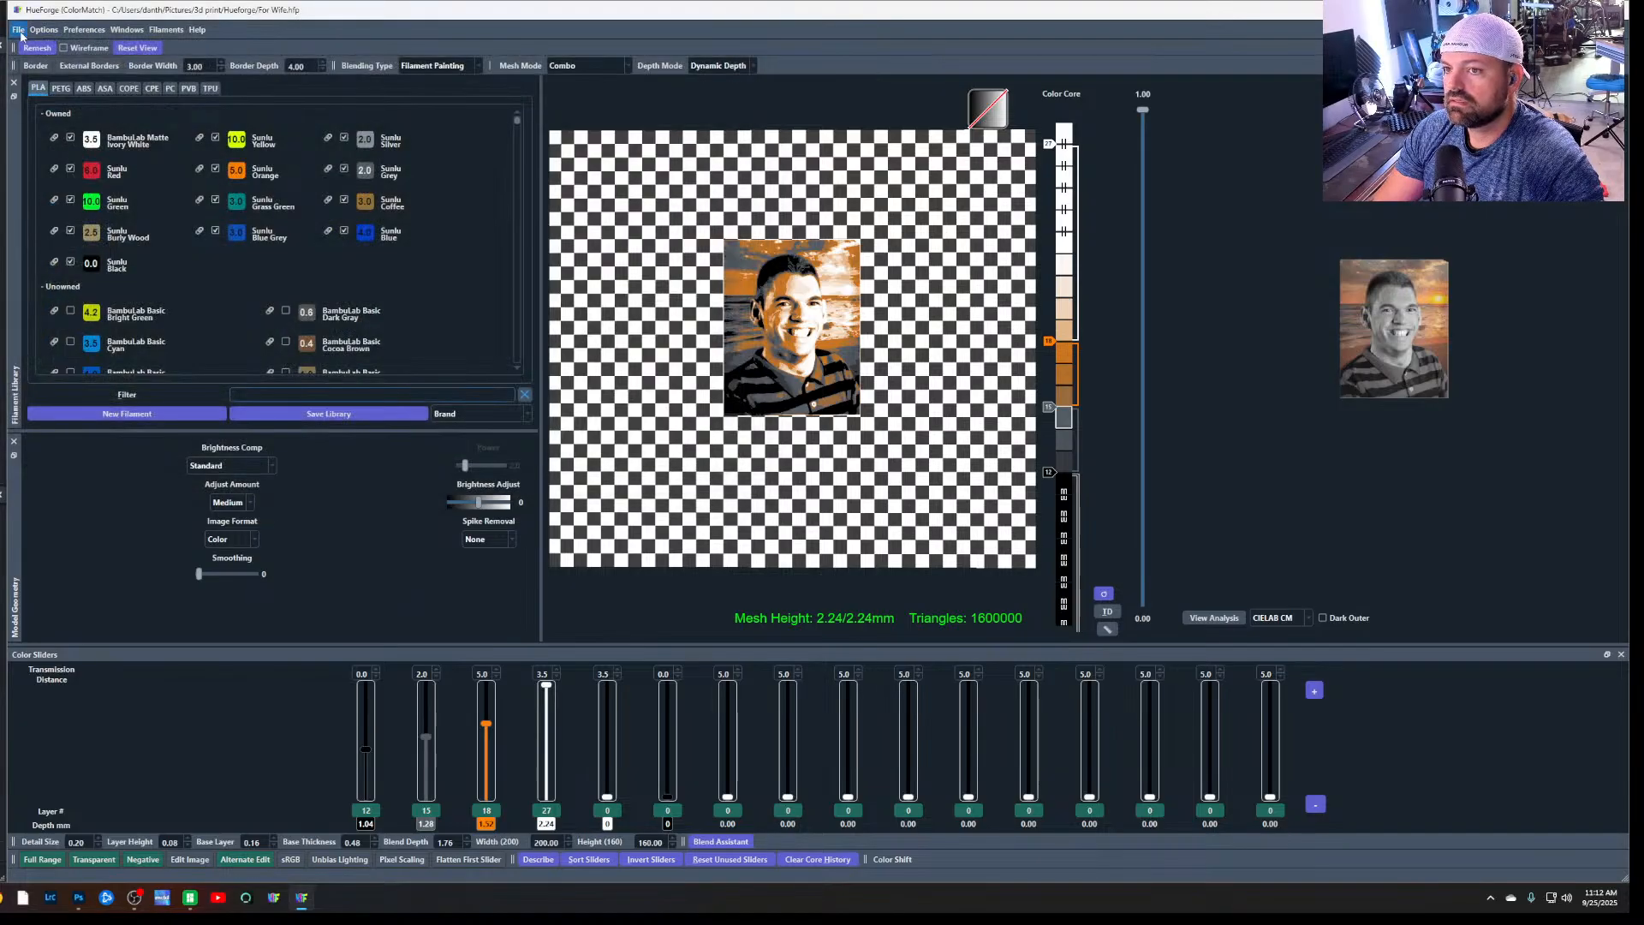
Export the STL as For Wife_Front_200x160 to the Pictures > 3d print > Hueforge folder, replacing the existing file
{"action": "left_click", "coordinate": [18, 29]}
{"action": "left_click", "coordinate": [119, 170]}
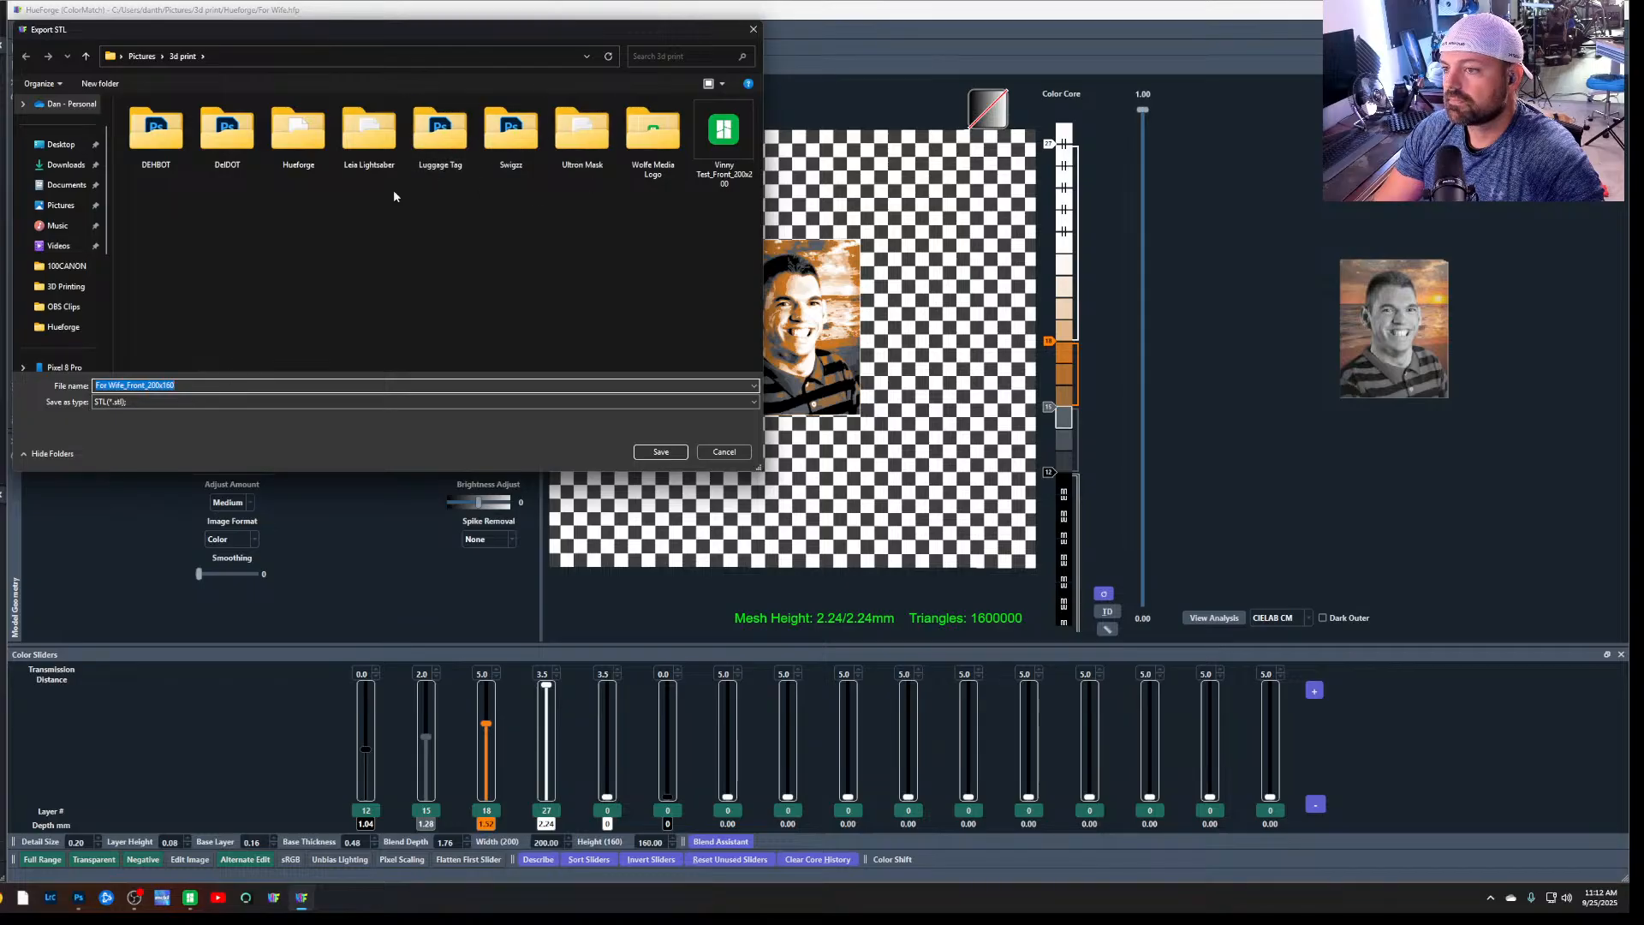
{"action": "double_click", "coordinate": [290, 155]}
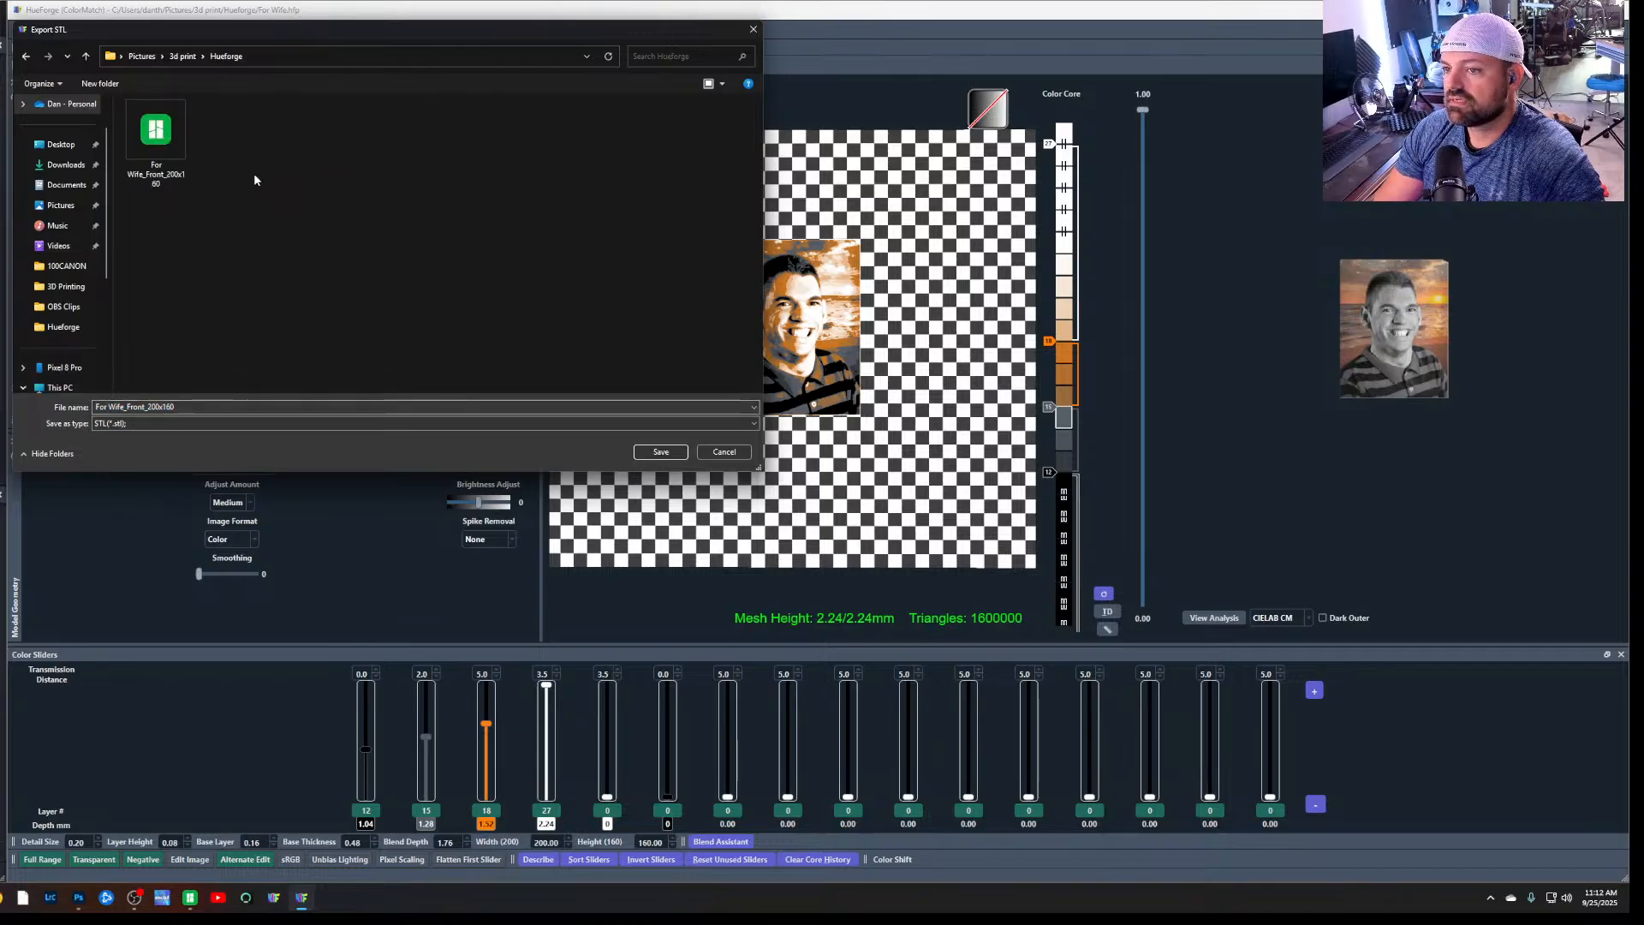
{"action": "left_click", "coordinate": [662, 453]}
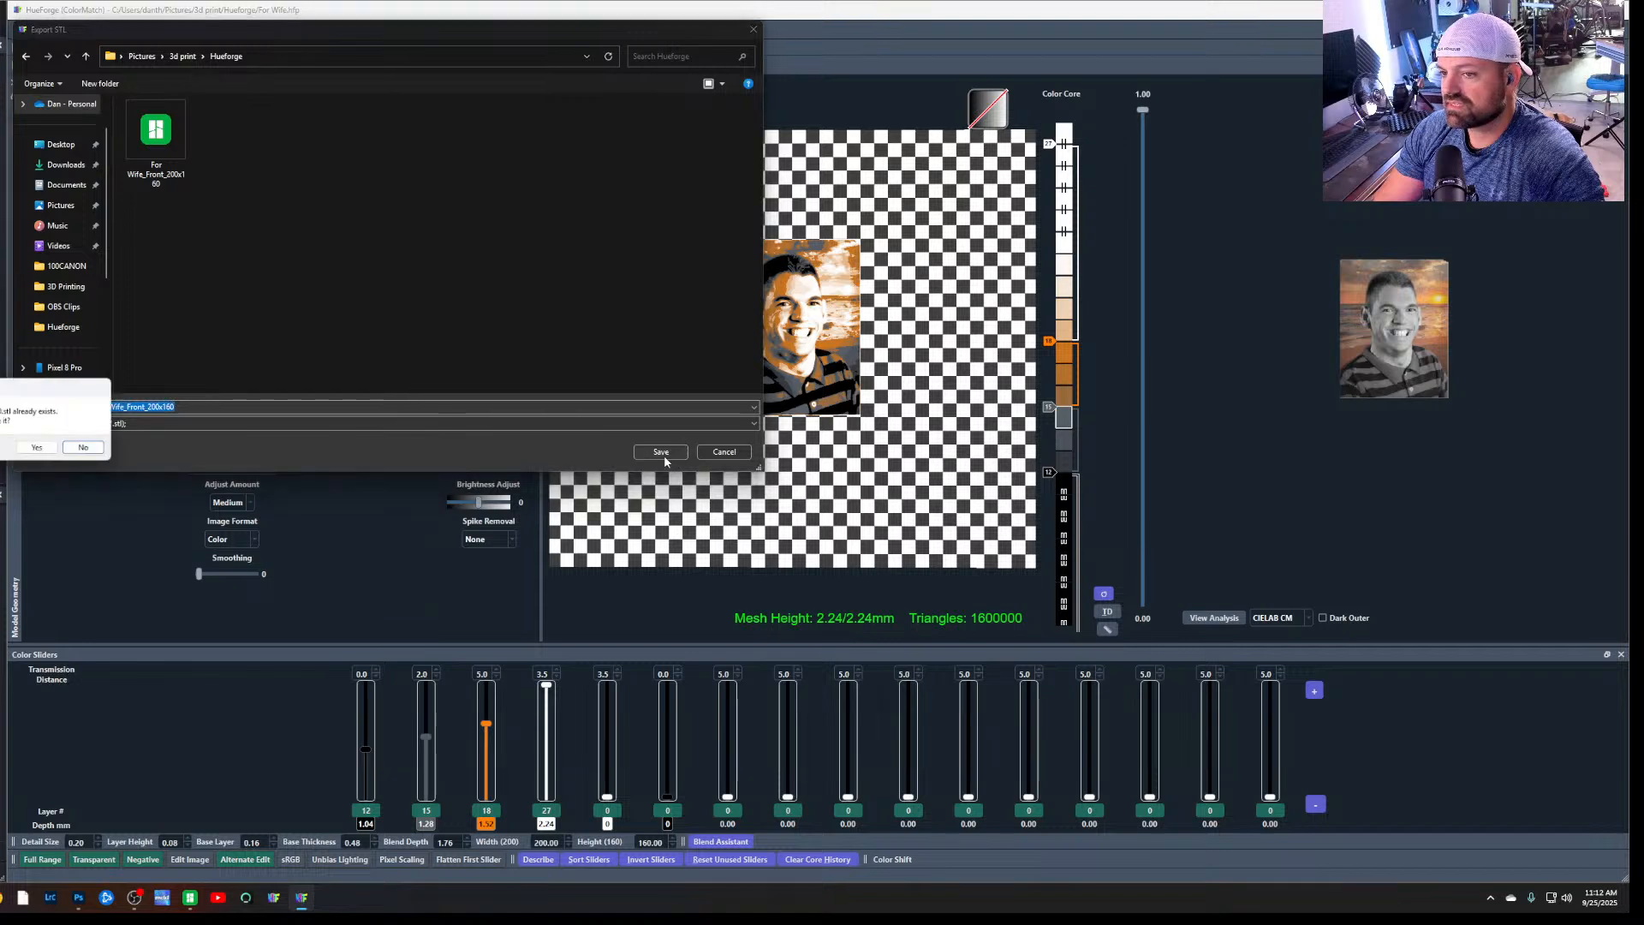
{"action": "left_click", "coordinate": [48, 448]}
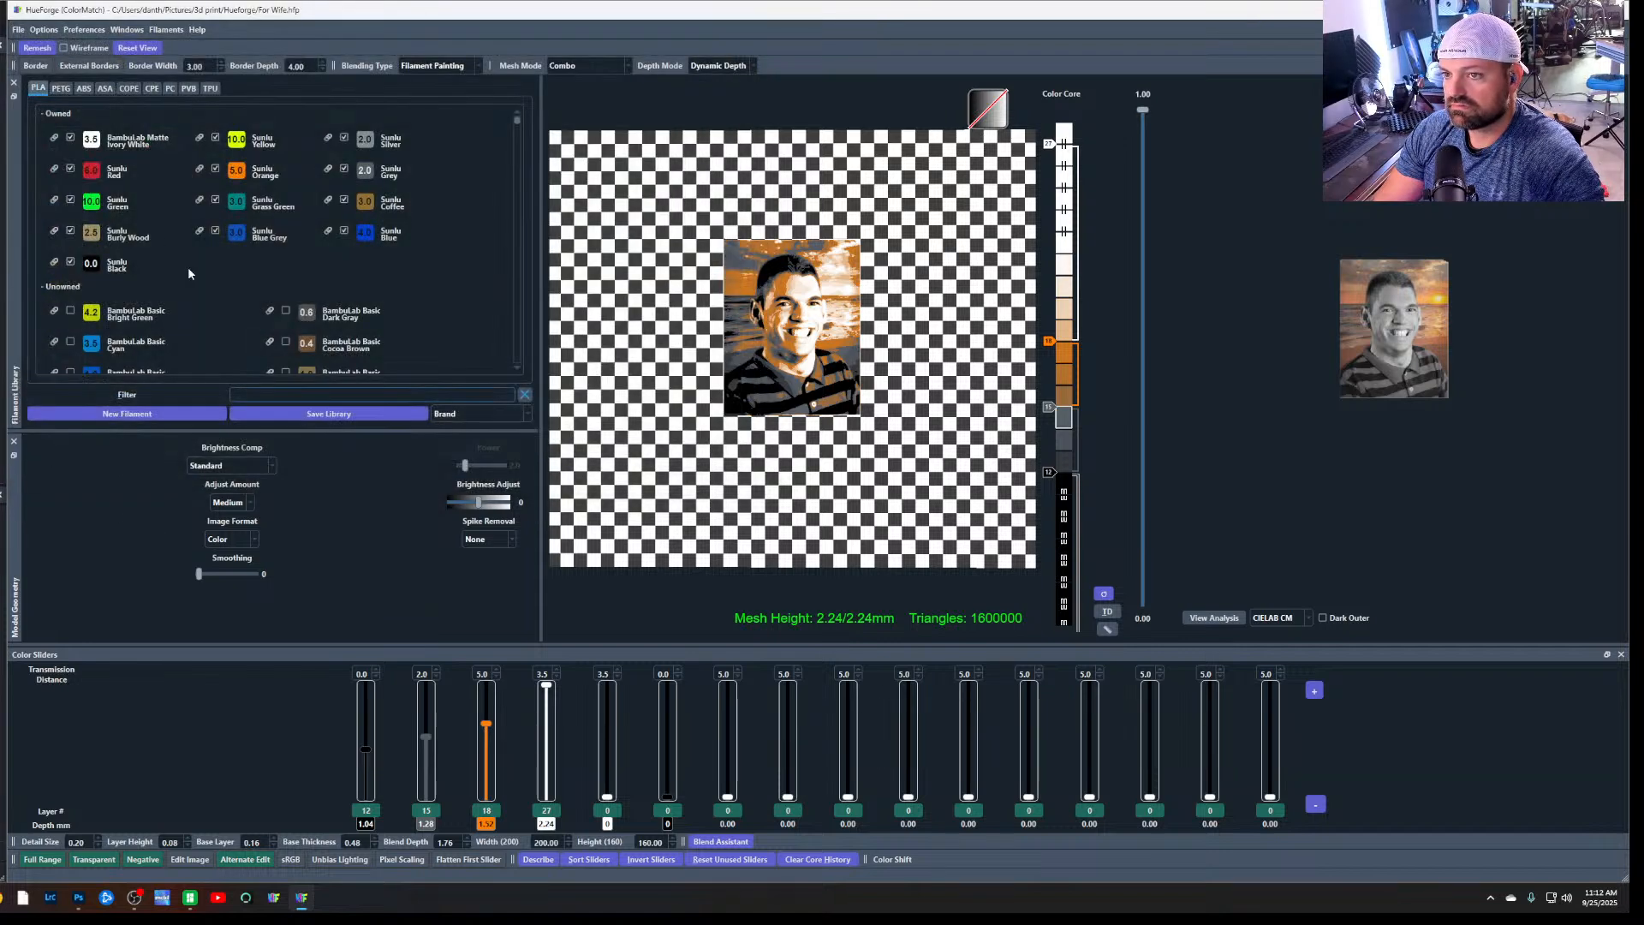
Switch to File Explorer and open the For Wife_describe text file from the Hueforge folder
{"action": "left_click", "coordinate": [1, 897]}
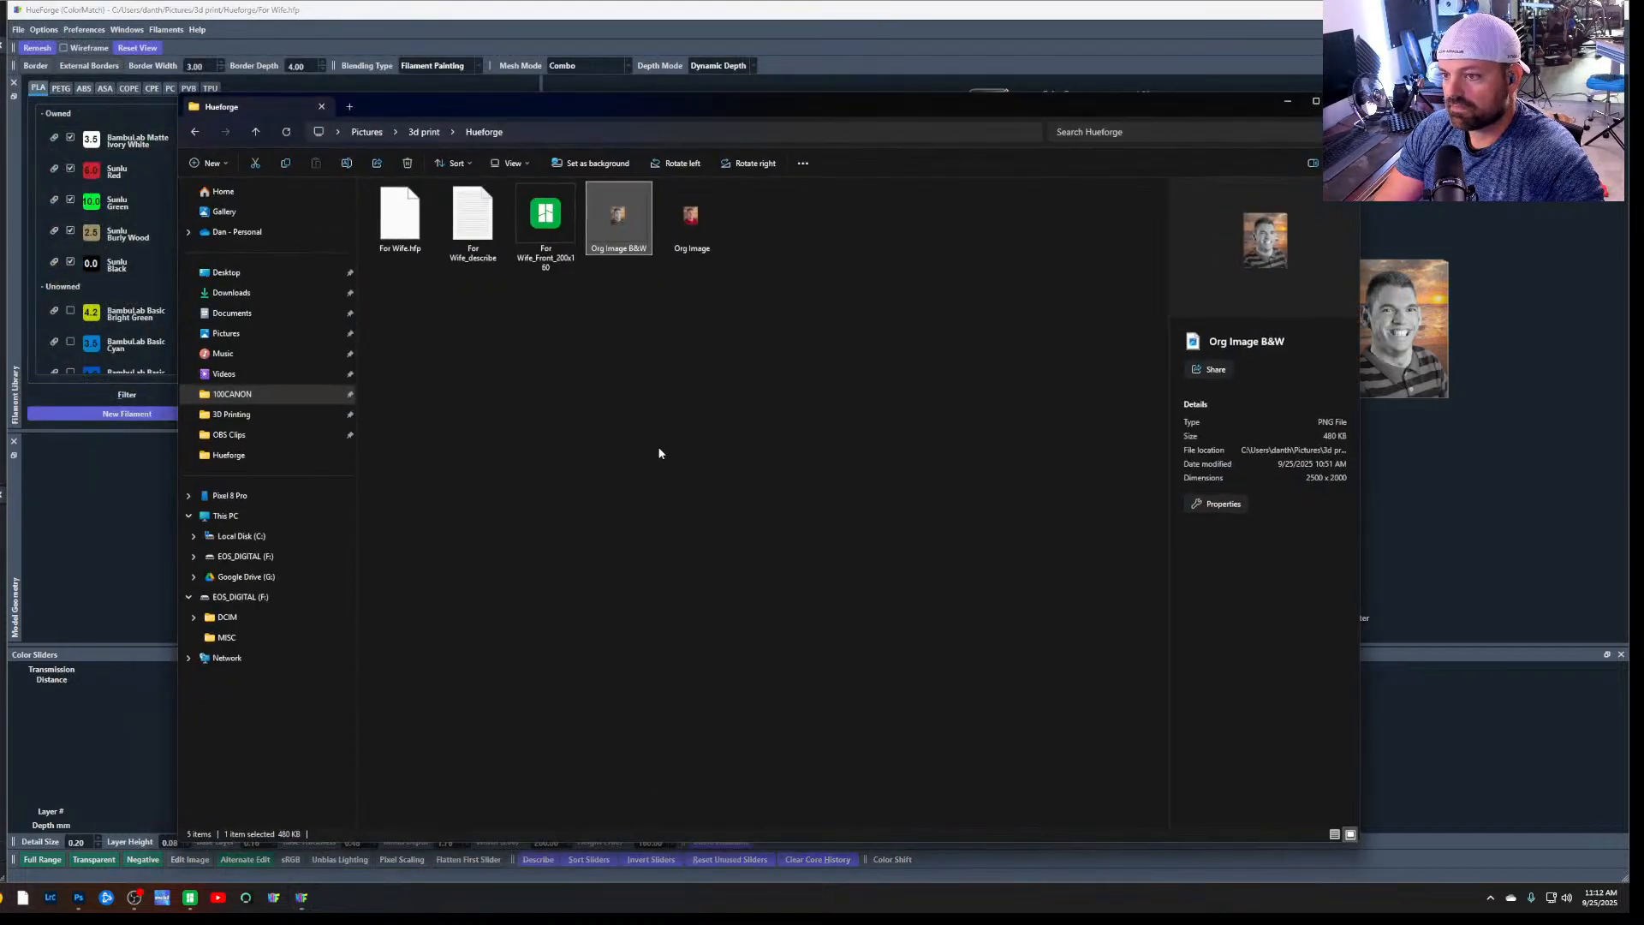
{"action": "left_click", "coordinate": [563, 318]}
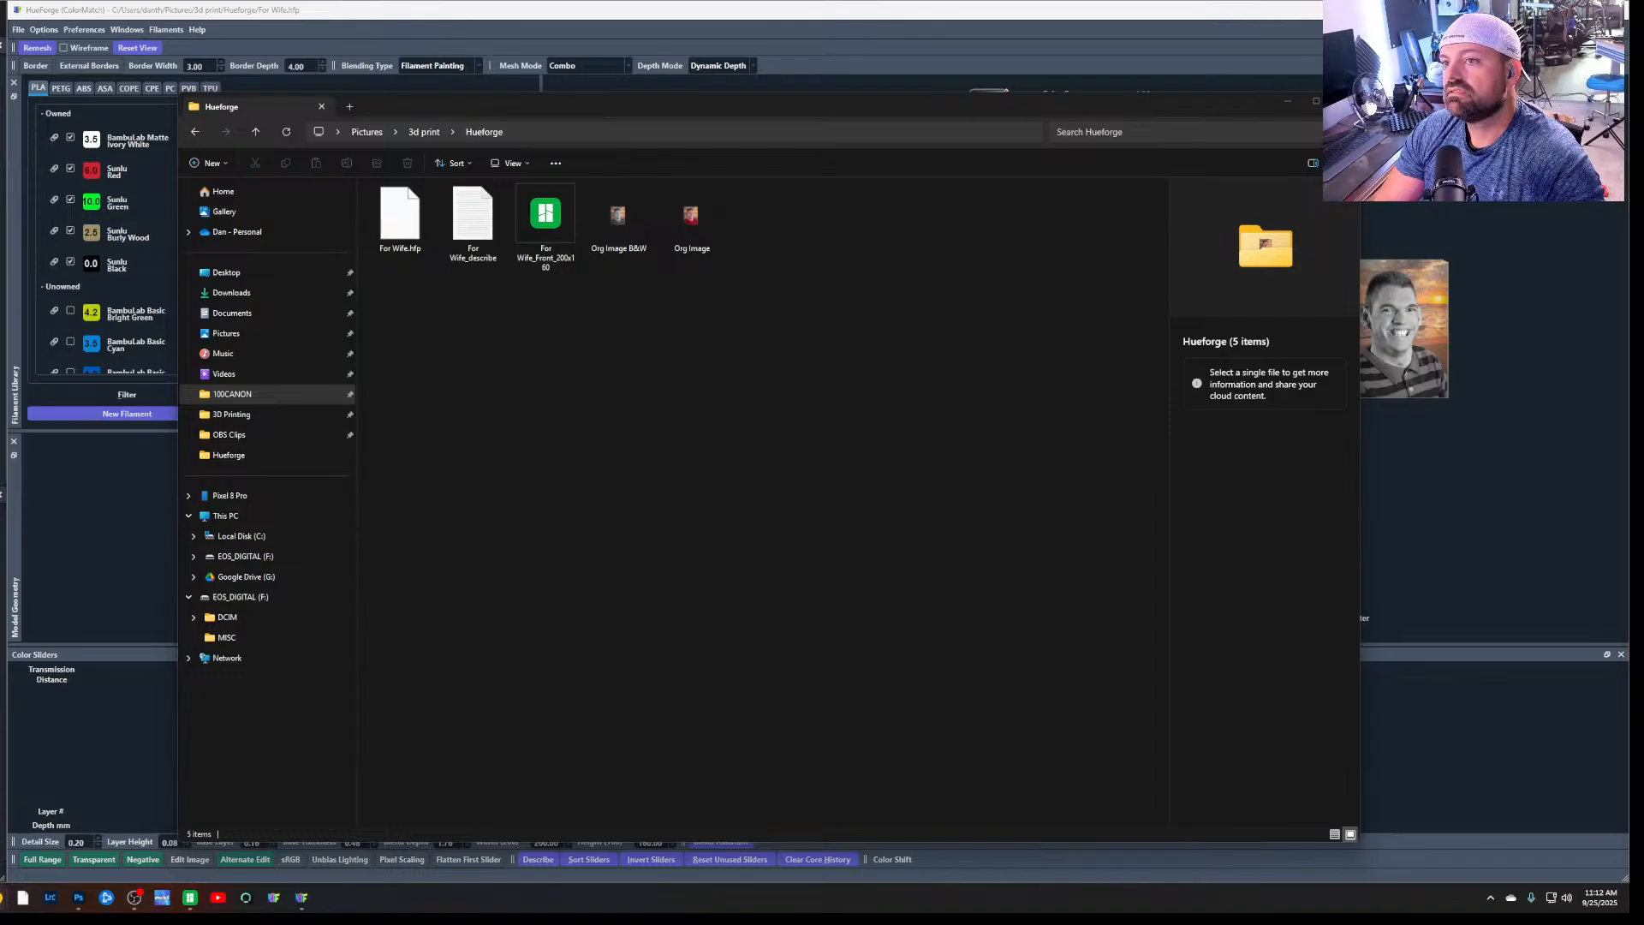
{"action": "left_click", "coordinate": [837, 410]}
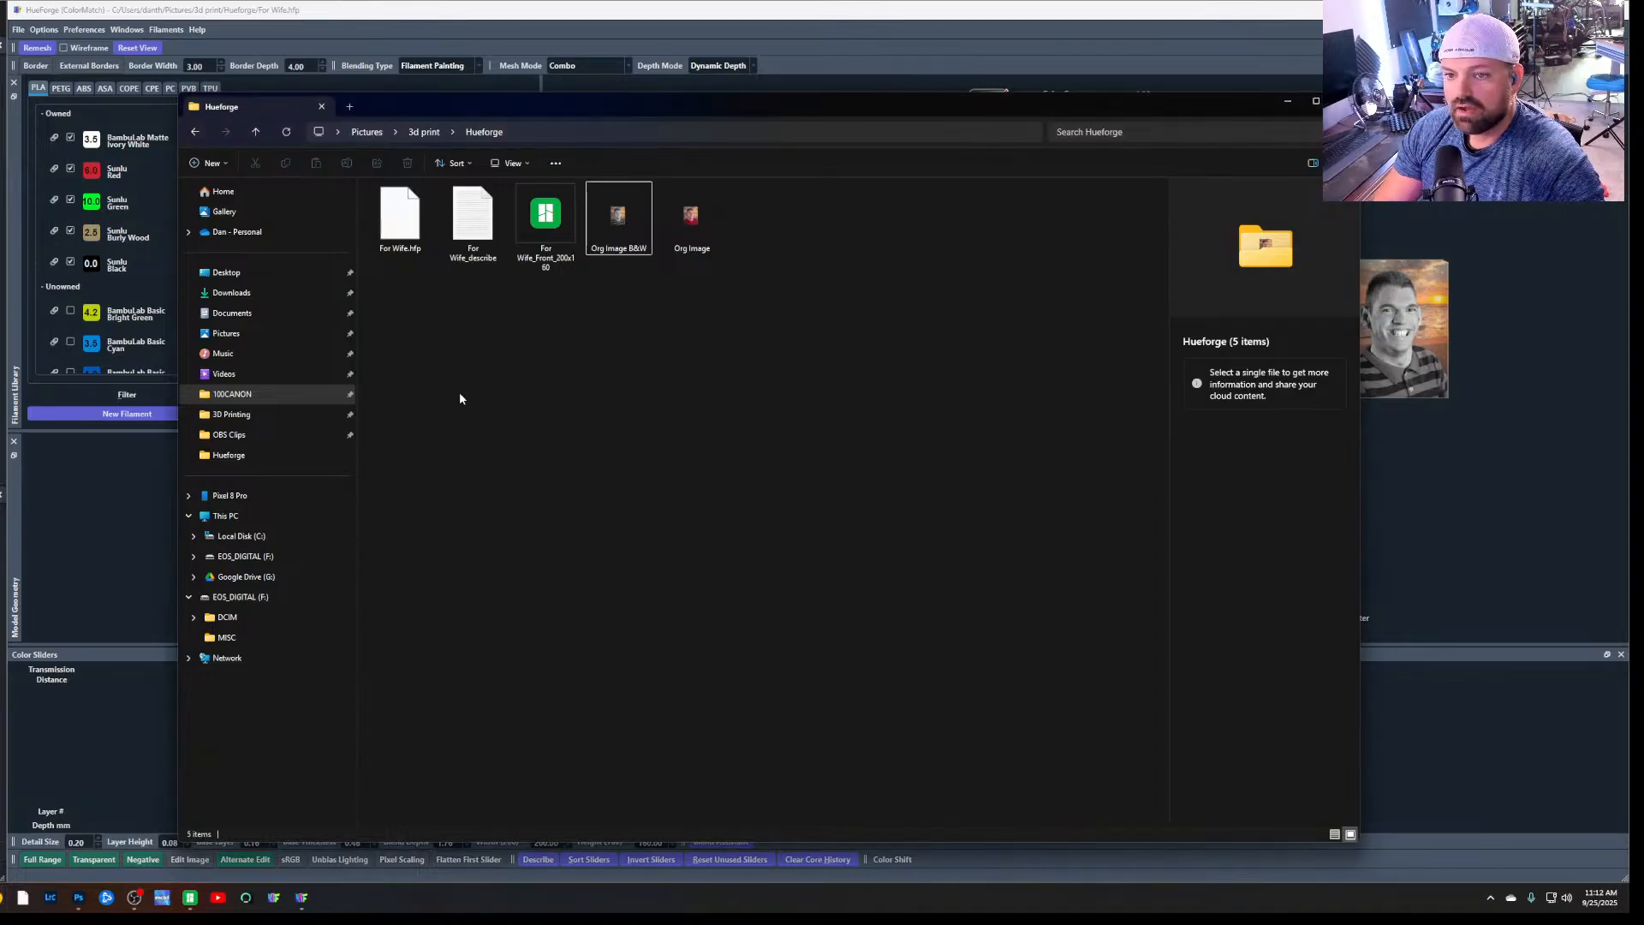
{"action": "double_click", "coordinate": [469, 240]}
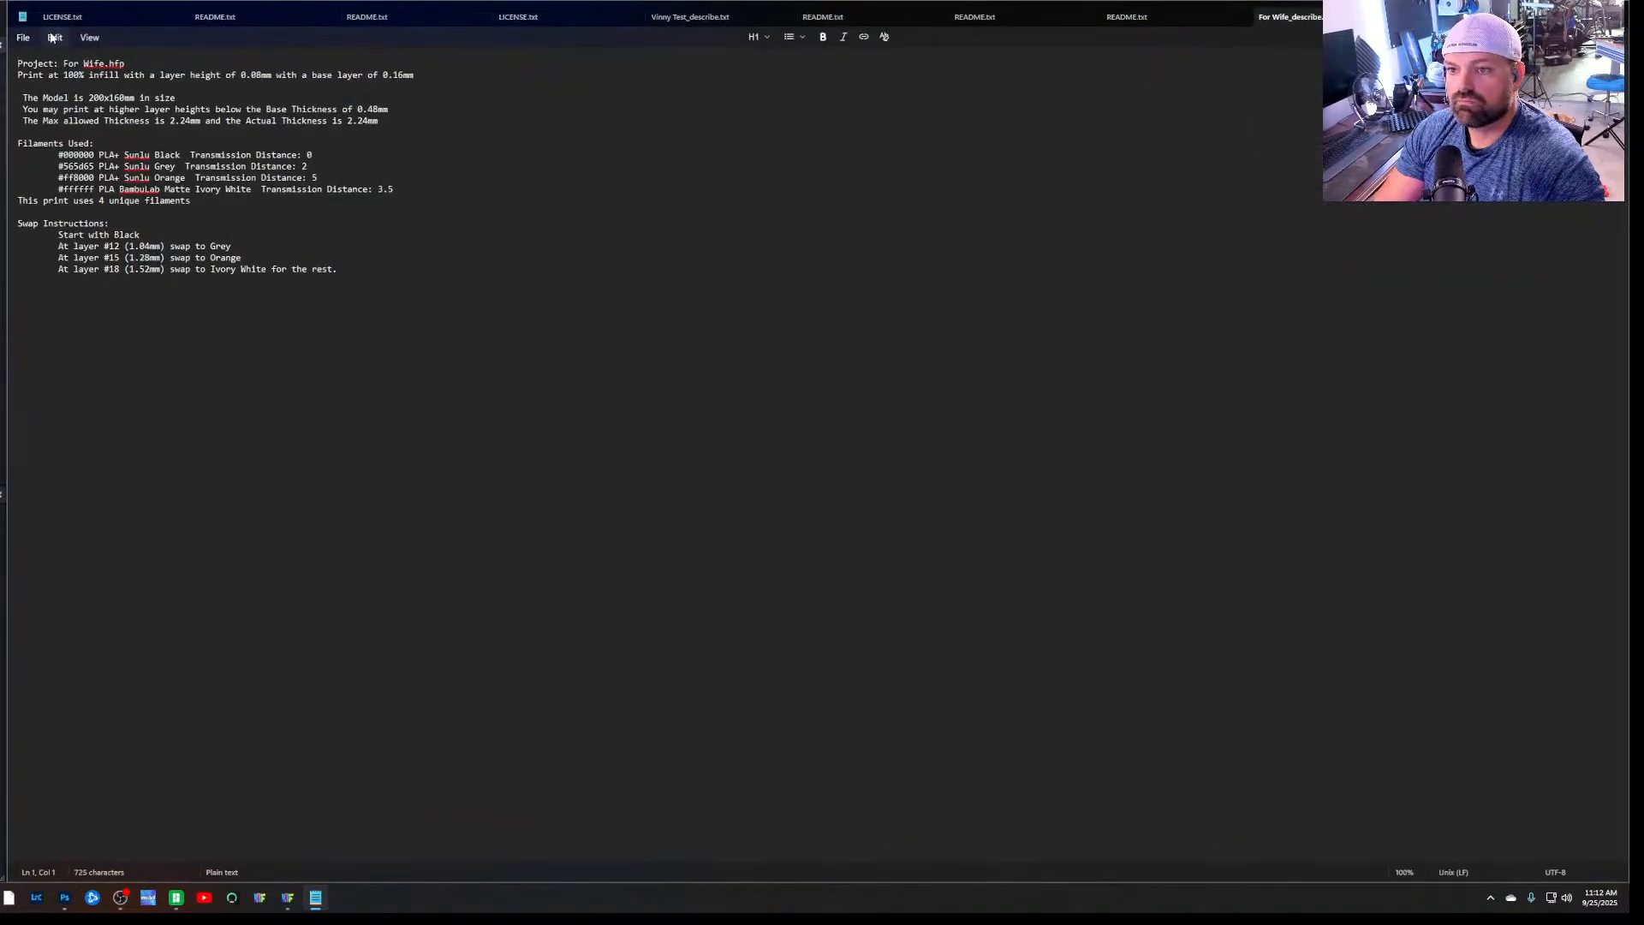
Close all the open LICENSE, README and other text files except For Wife_describe.txt
{"action": "left_click", "coordinate": [103, 19]}
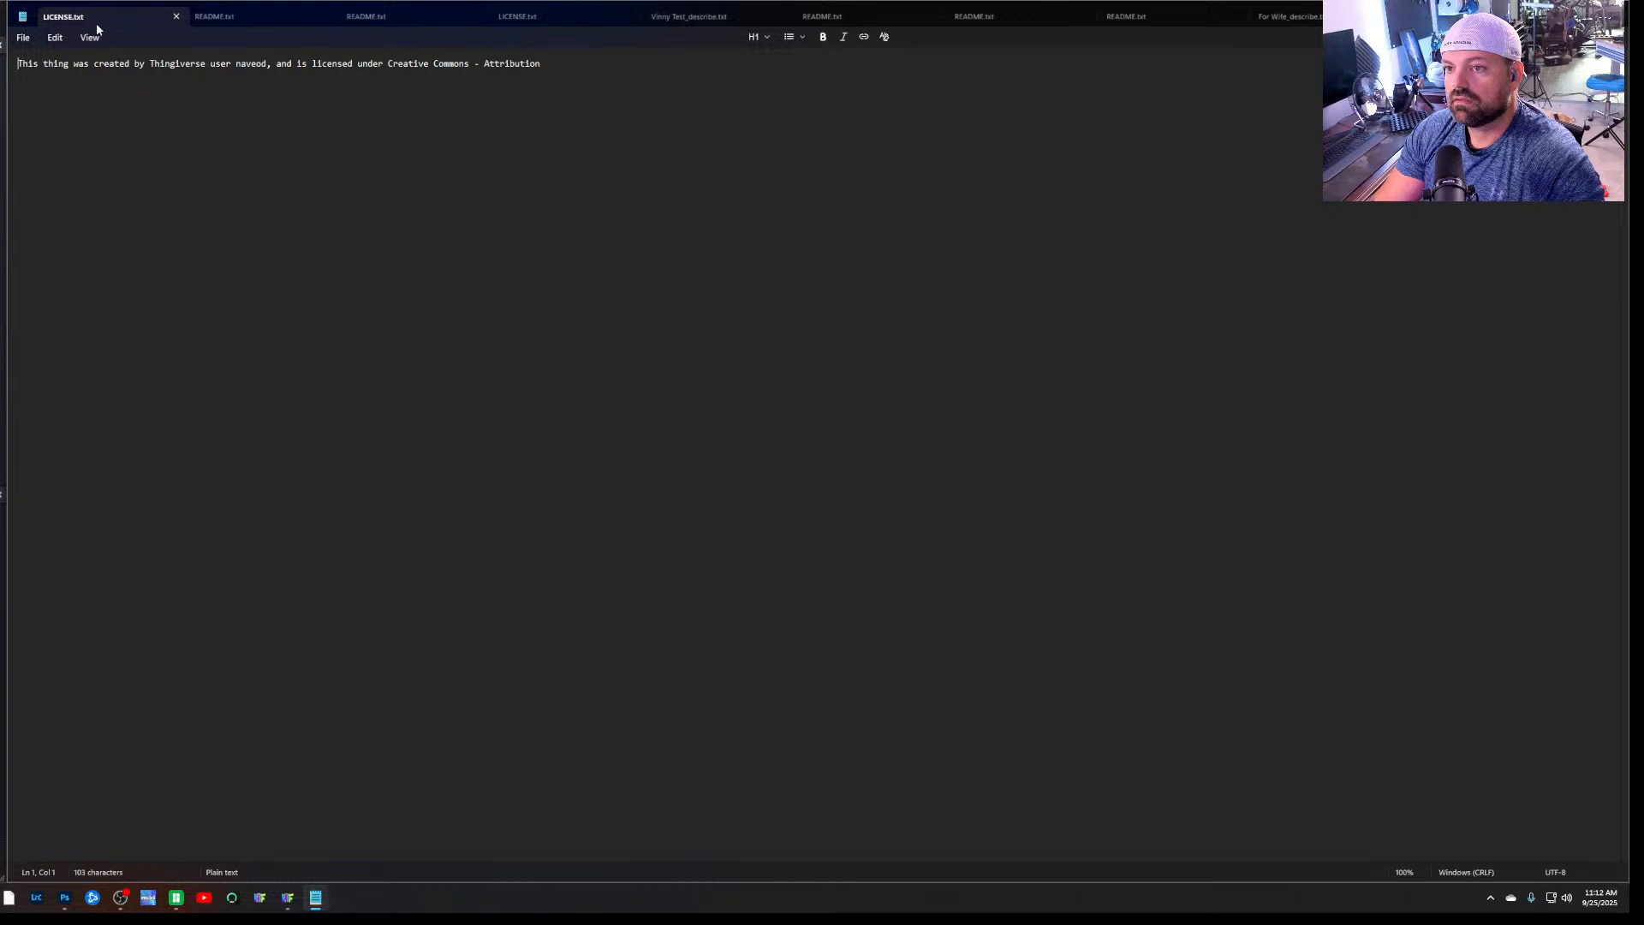
{"action": "left_click", "coordinate": [174, 17]}
{"action": "left_click", "coordinate": [174, 17]}
{"action": "left_click", "coordinate": [176, 17]}
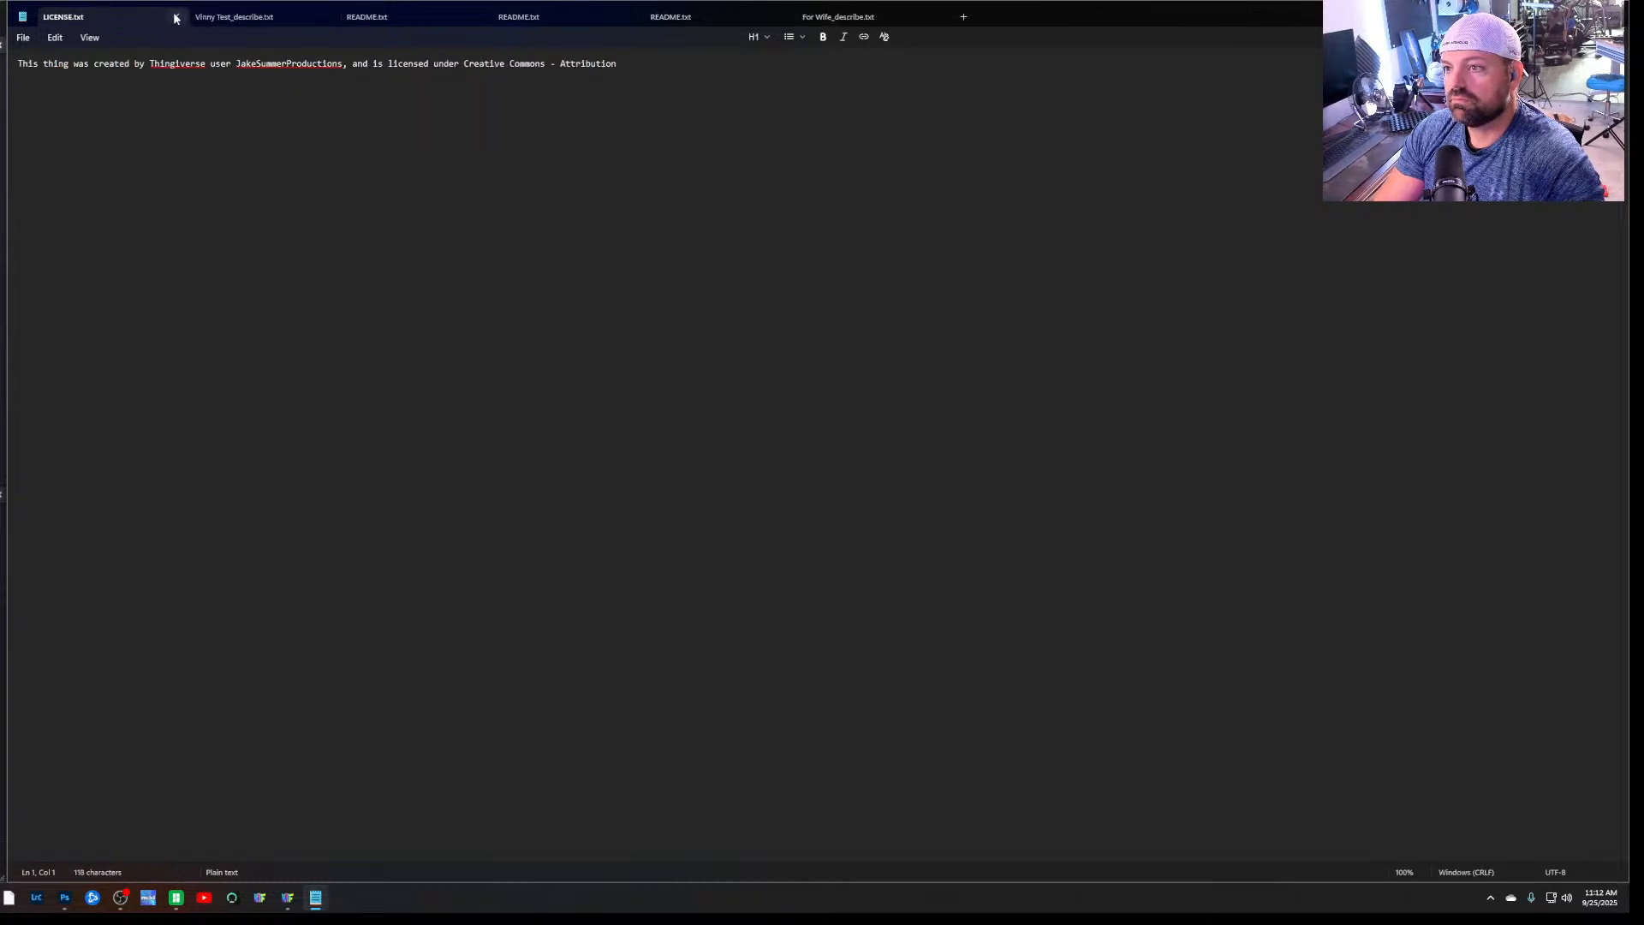
{"action": "left_click", "coordinate": [174, 17]}
{"action": "left_click", "coordinate": [175, 17]}
{"action": "left_click", "coordinate": [174, 17]}
{"action": "left_click", "coordinate": [174, 17]}
{"action": "left_click", "coordinate": [175, 18]}
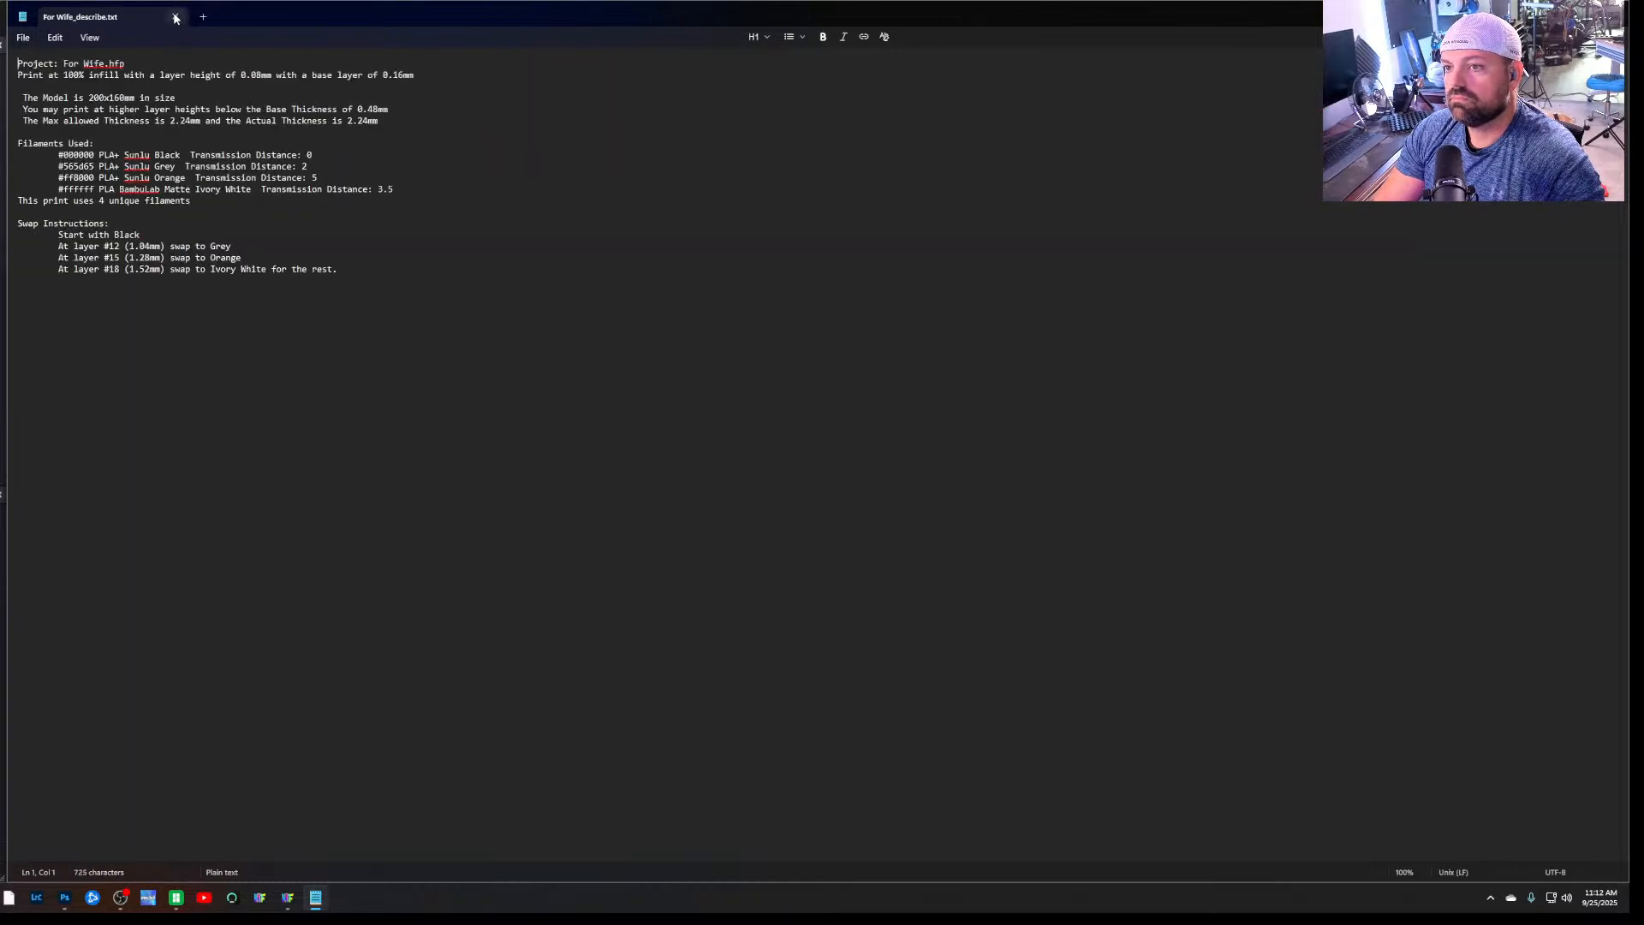
Restore the Notepad window from full screen, then resize and reposition it over the File Explorer window
{"action": "double_click", "coordinate": [234, 19]}
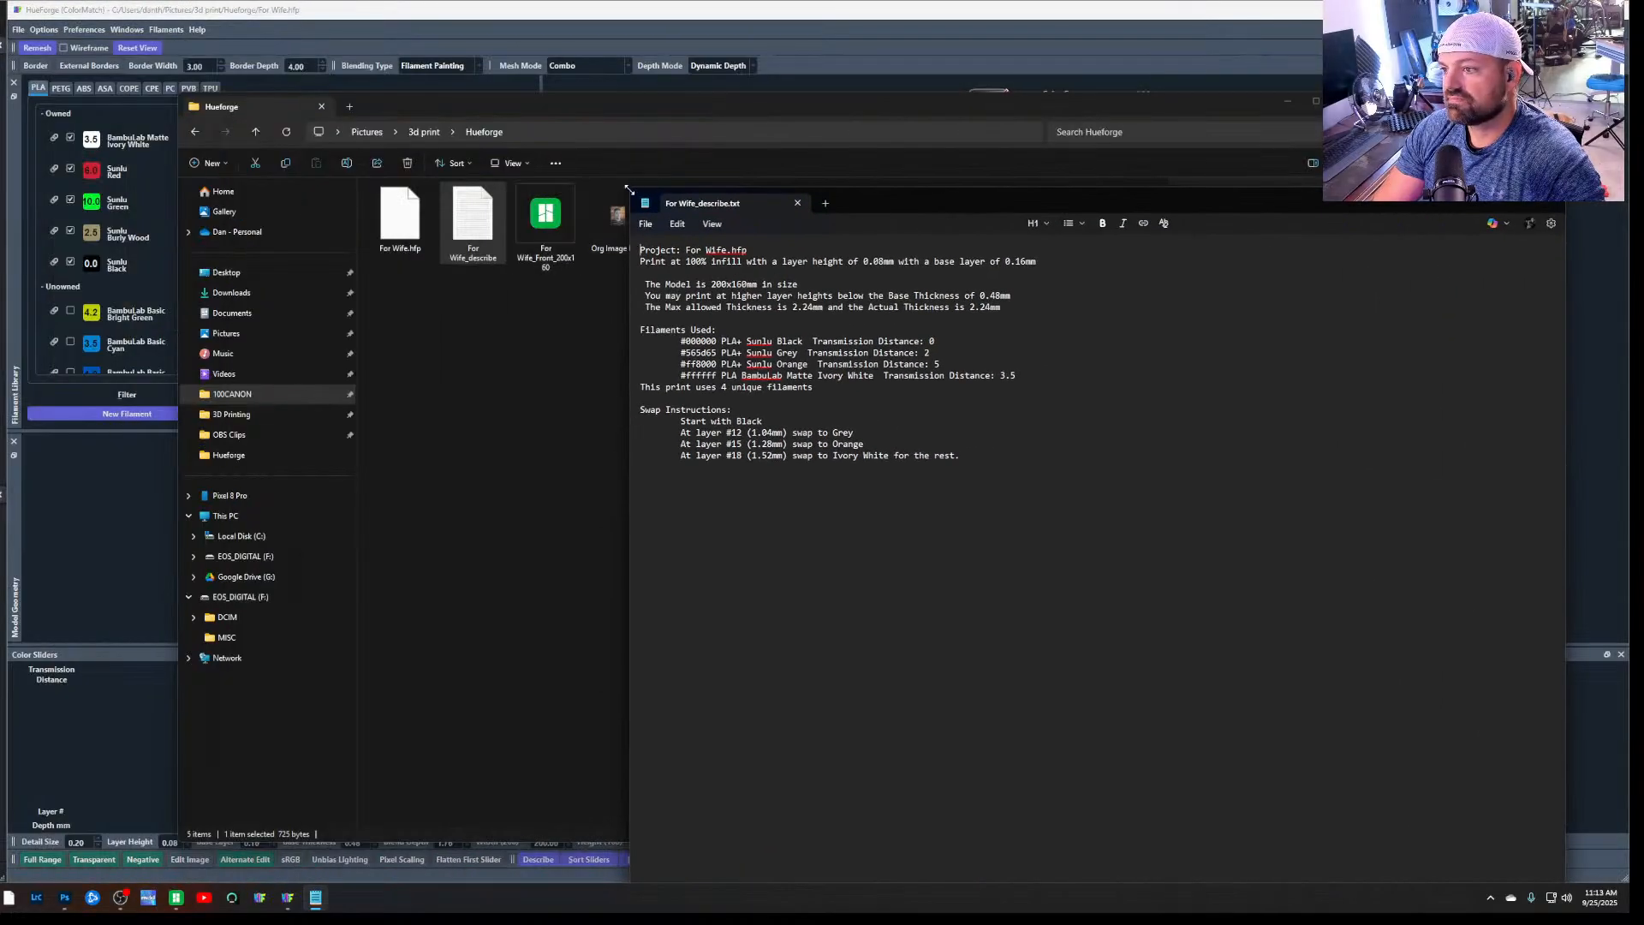
{"action": "left_click_drag", "start_coordinate": [629, 189], "coordinate": [172, 36]}
{"action": "left_click_drag", "start_coordinate": [499, 66], "coordinate": [908, 192]}
Format the entire text of For Wife_describe.txt with the Title style and dismiss the text formatting introduction
{"action": "left_click_drag", "start_coordinate": [1062, 437], "coordinate": [581, 232]}
{"action": "left_click", "coordinate": [1220, 202]}
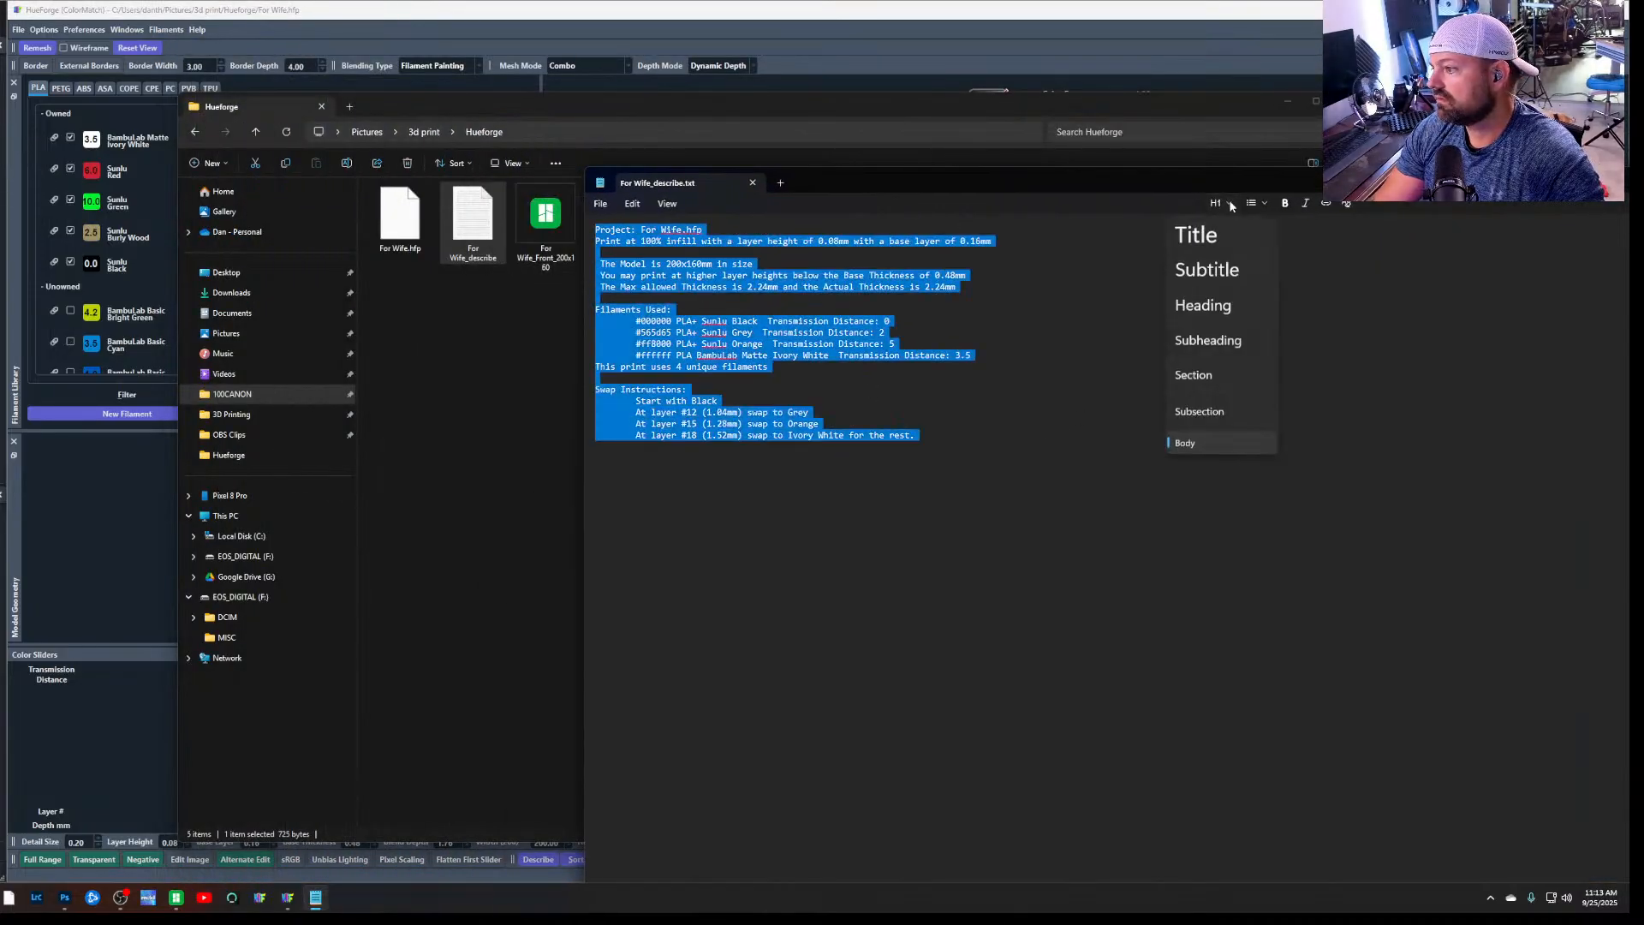
{"action": "left_click", "coordinate": [1221, 233]}
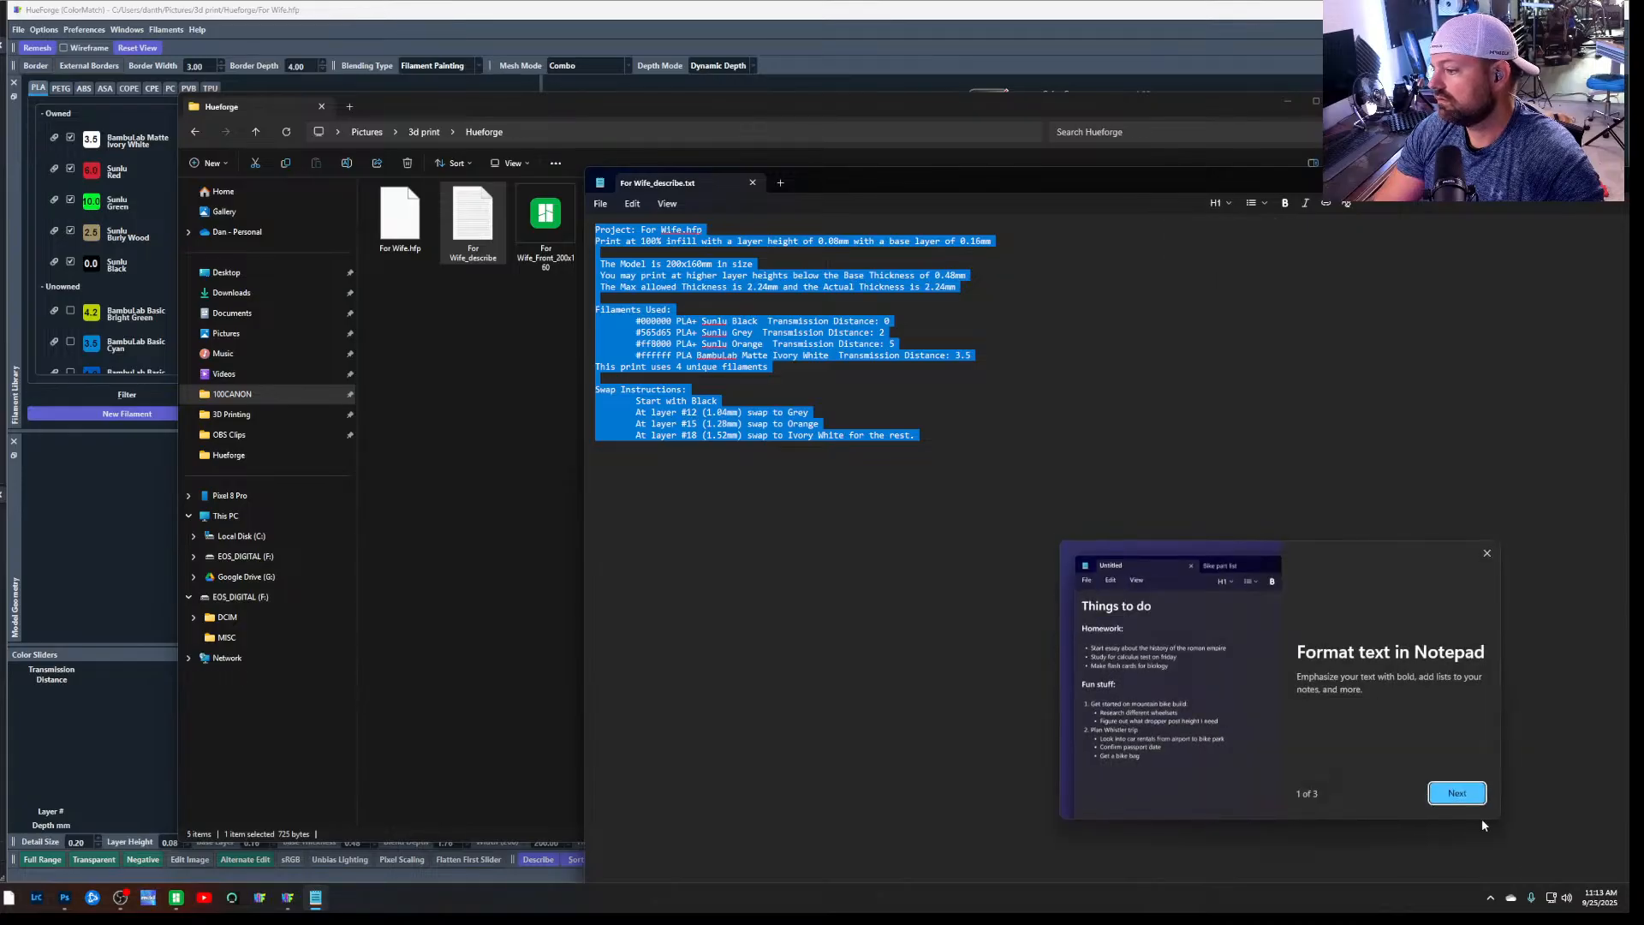
{"action": "left_click", "coordinate": [1466, 795]}
{"action": "left_click", "coordinate": [1470, 796]}
{"action": "left_click", "coordinate": [1458, 792]}
{"action": "left_click", "coordinate": [1387, 696]}
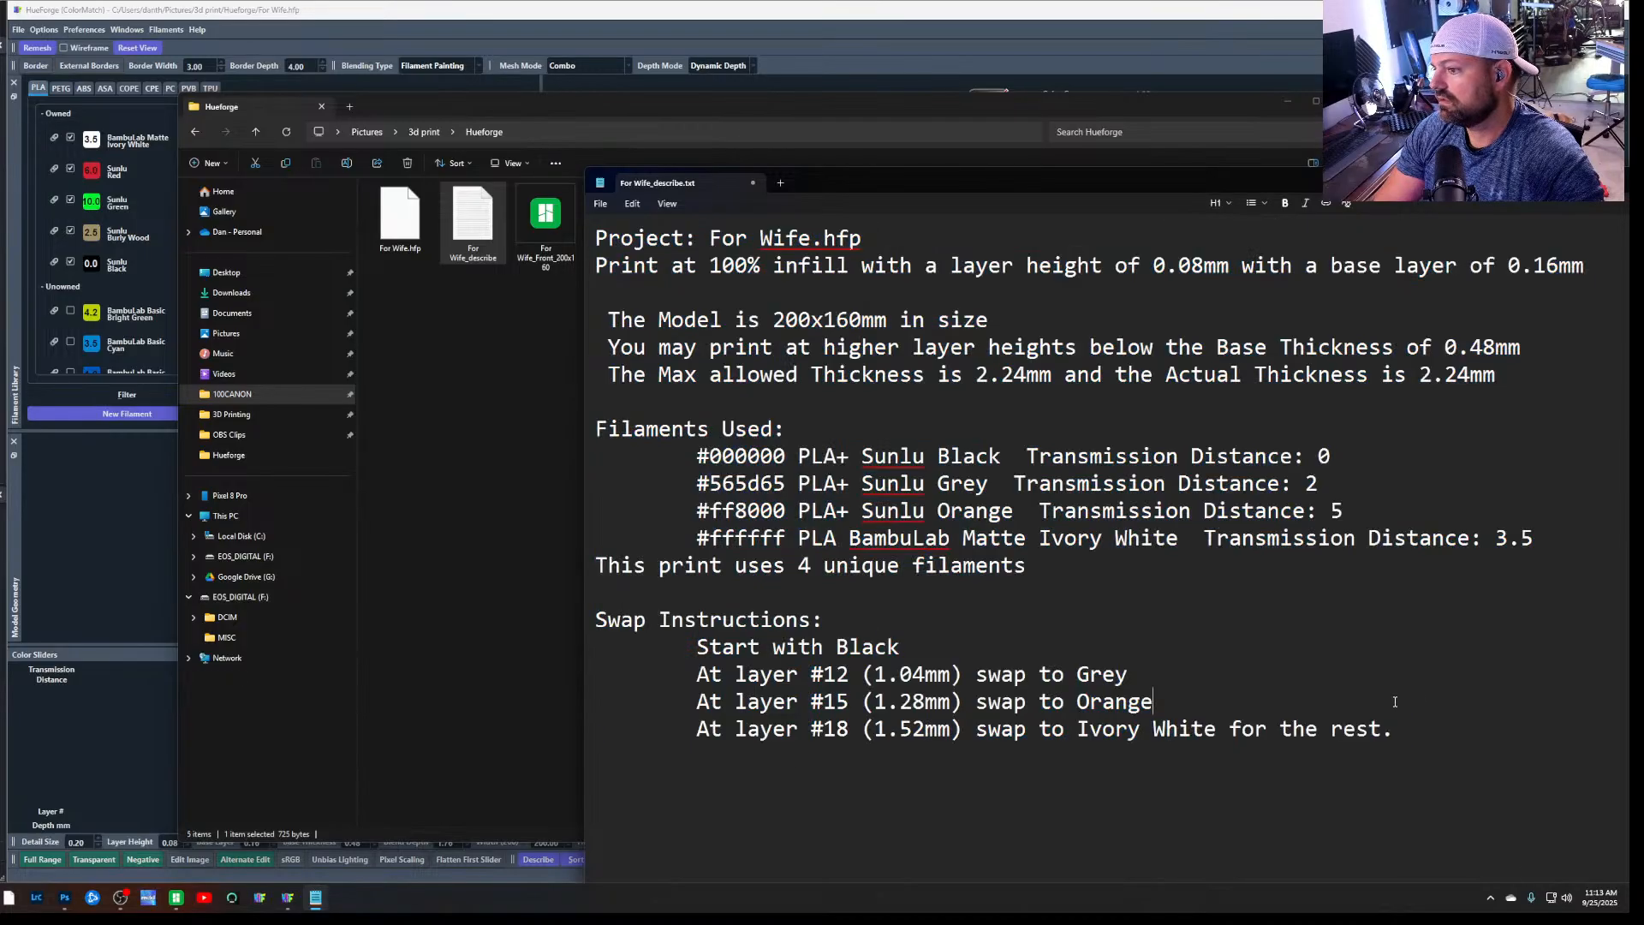
Reposition the Notepad window, then switch to Bambu Studio and inspect the portrait model's relief and size on the build plate
{"action": "left_click_drag", "start_coordinate": [911, 195], "coordinate": [566, 125]}
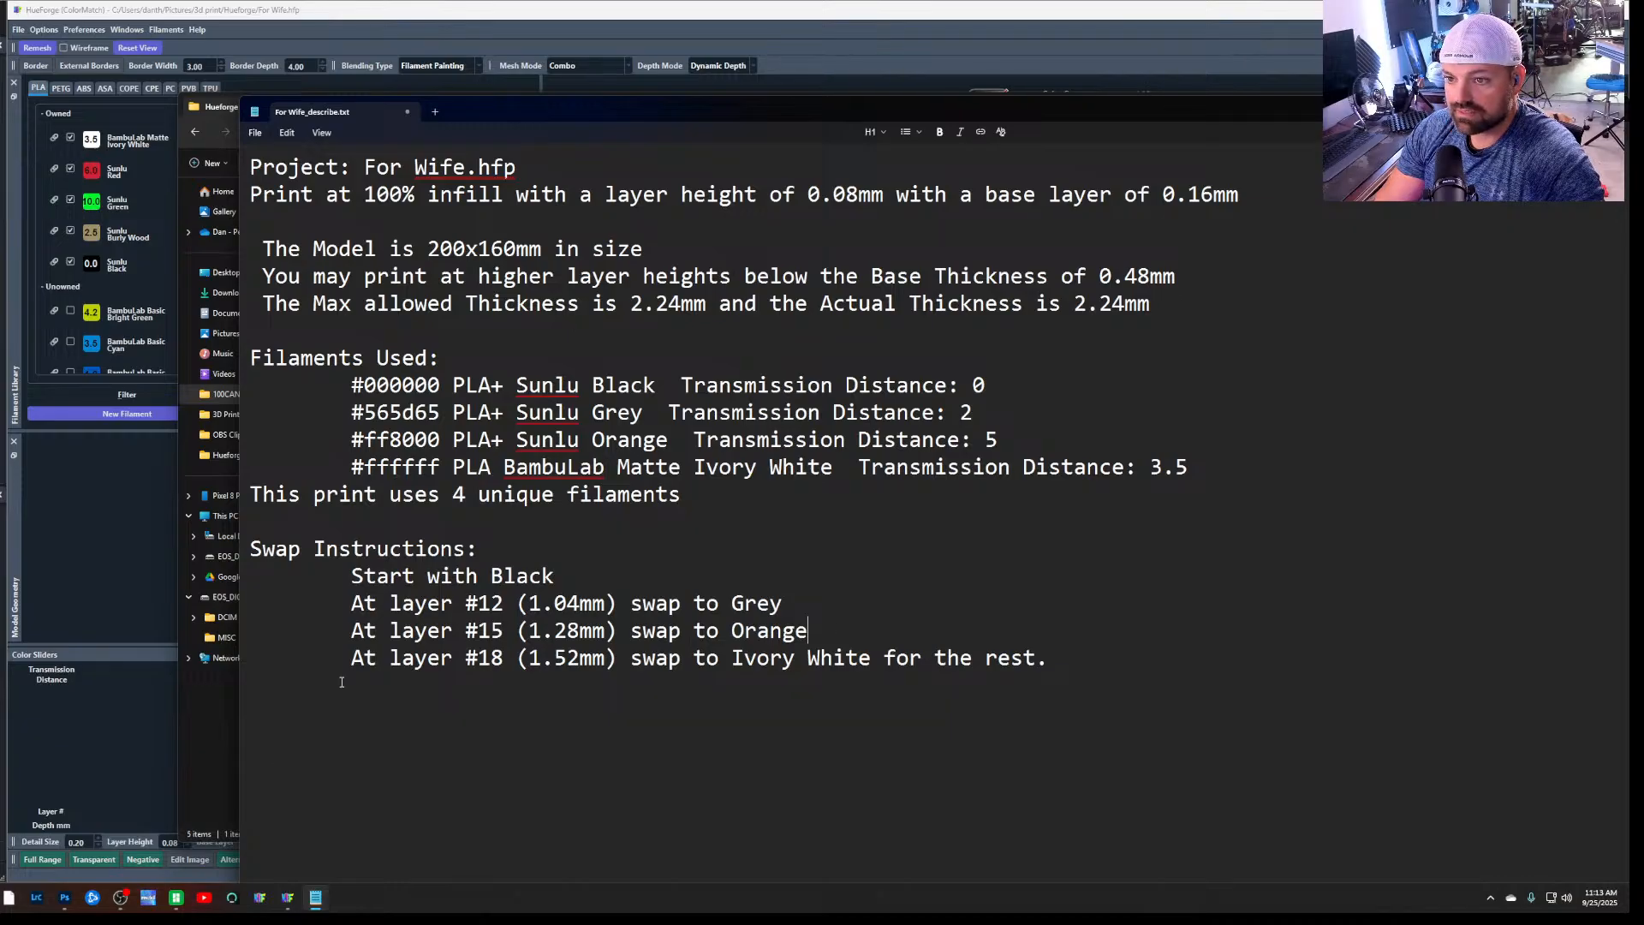
{"action": "left_click", "coordinate": [176, 899]}
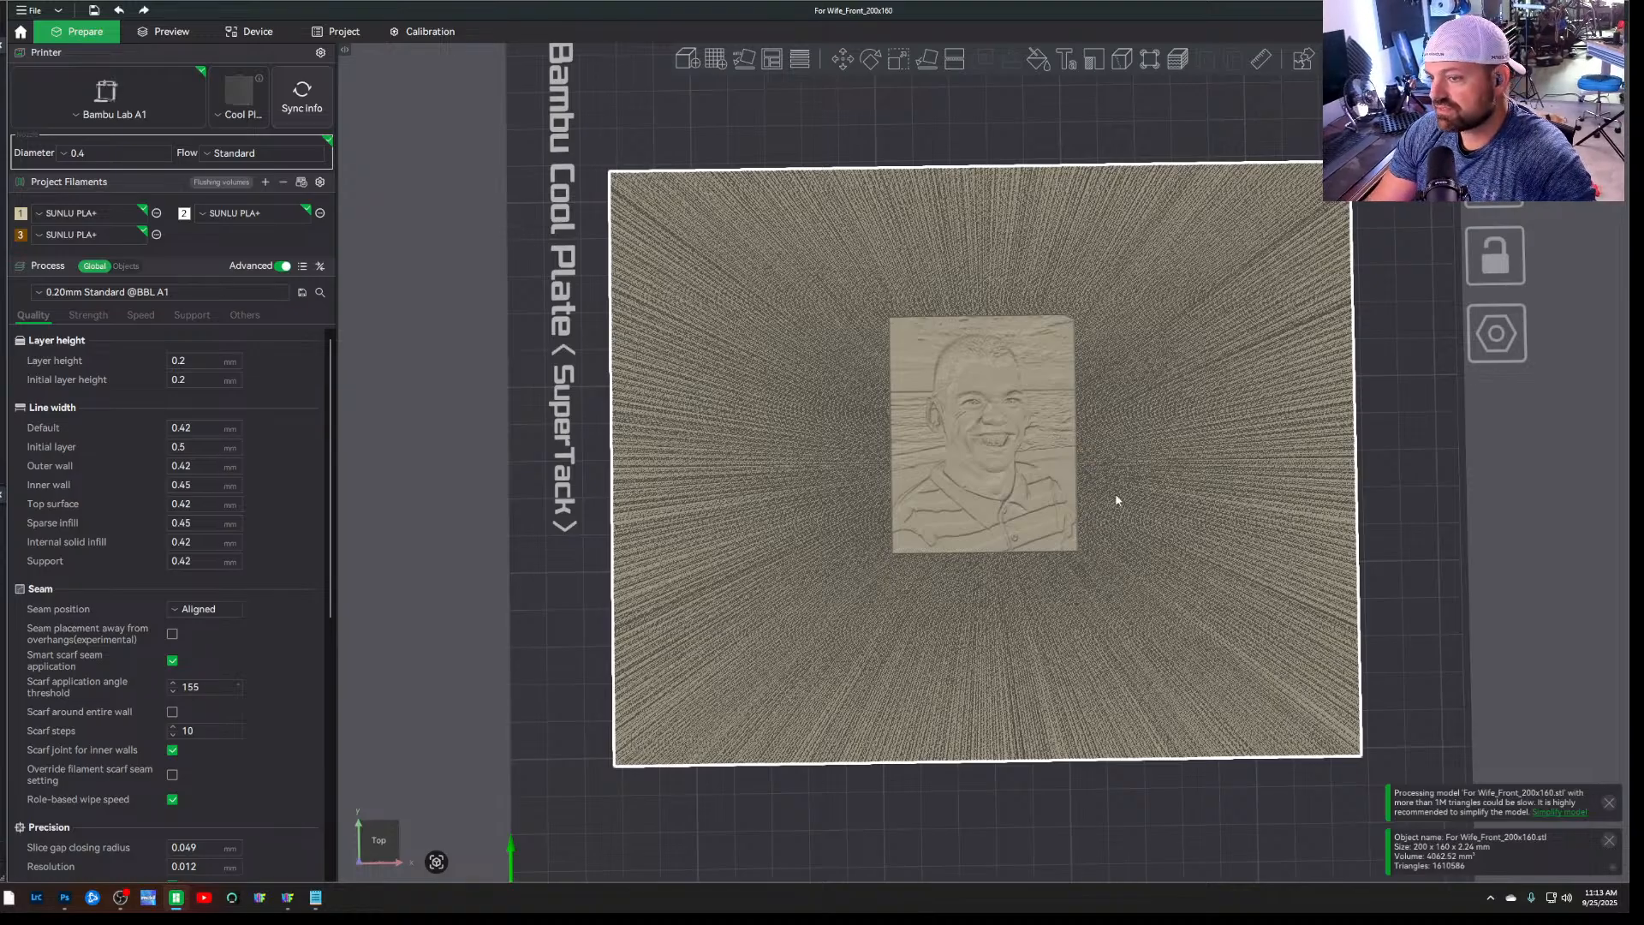
{"action": "scroll", "coordinate": [1116, 500], "scroll_direction": "up", "scroll_amount": 5}
{"action": "scroll", "coordinate": [1113, 495], "scroll_direction": "up", "scroll_amount": 1}
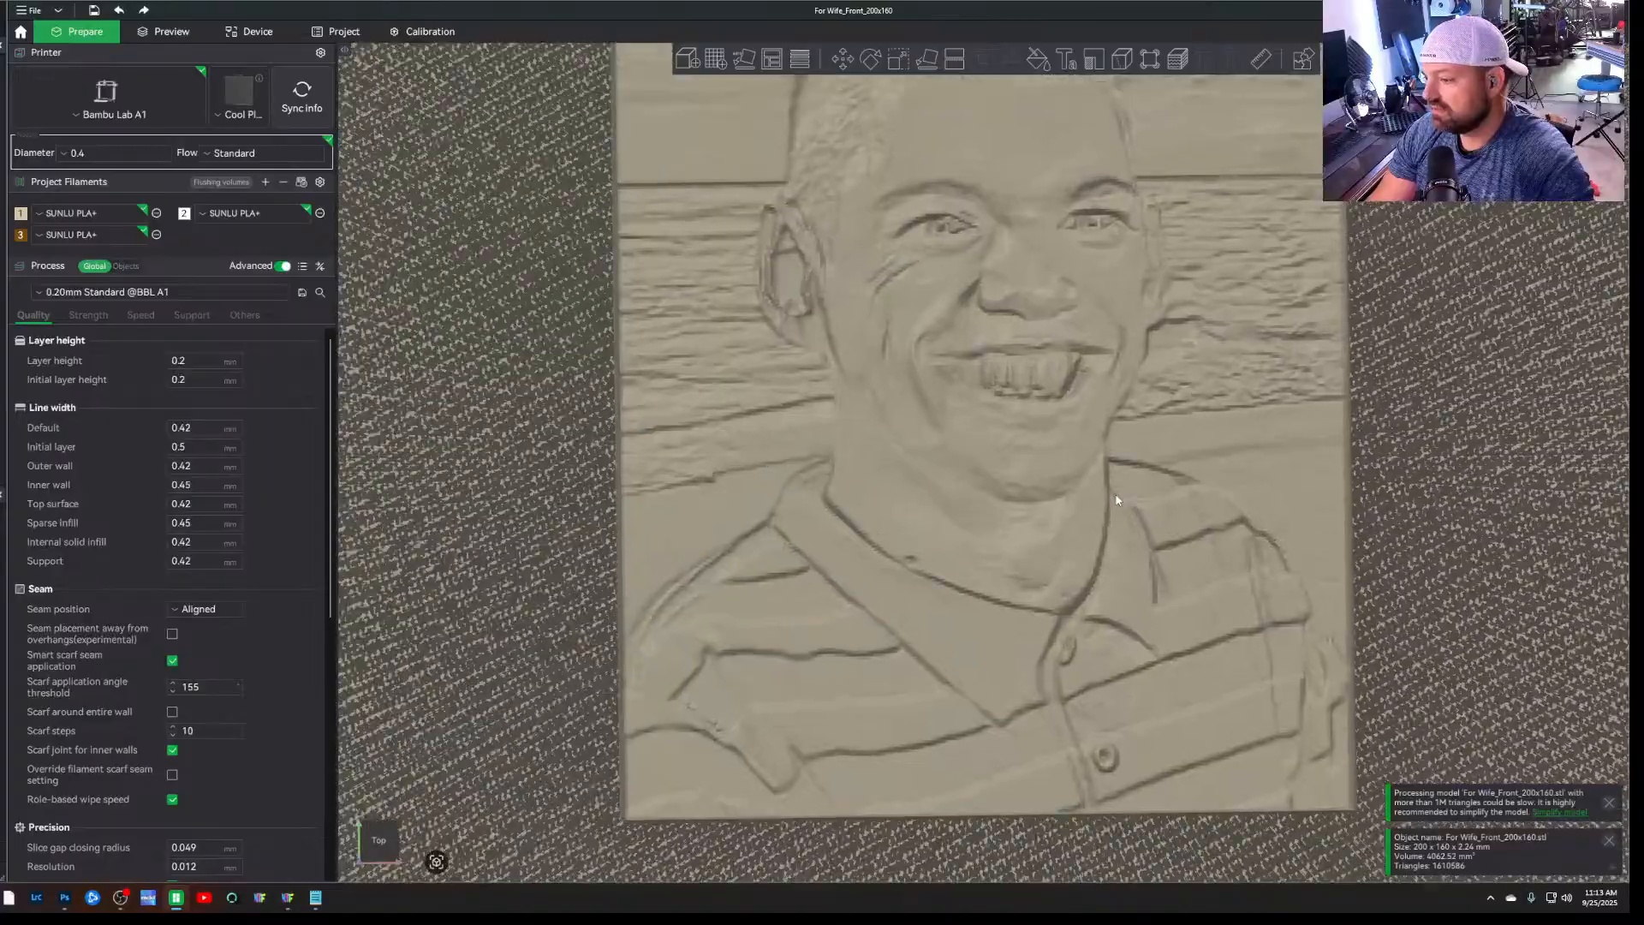
{"action": "scroll", "coordinate": [655, 759], "scroll_direction": "up", "scroll_amount": 2}
{"action": "scroll", "coordinate": [655, 762], "scroll_direction": "down", "scroll_amount": 8}
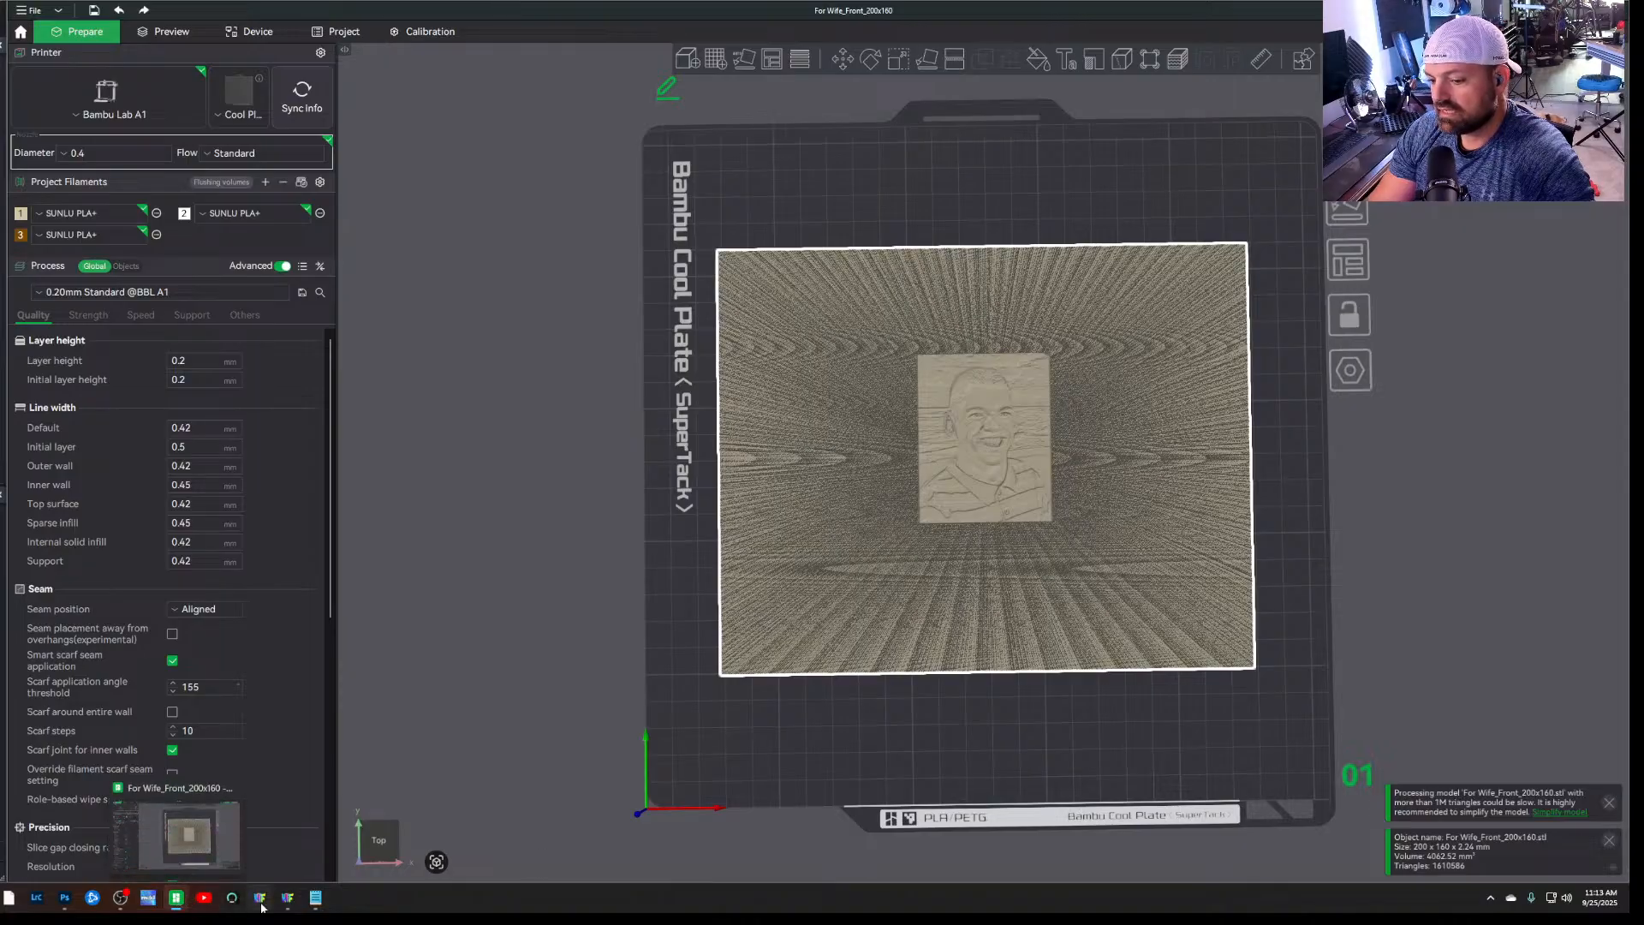
Switch to HueForge and look through its commands, preferences, filament library and view analysis for a way to resize the portrait within the model
{"action": "left_click", "coordinate": [286, 901]}
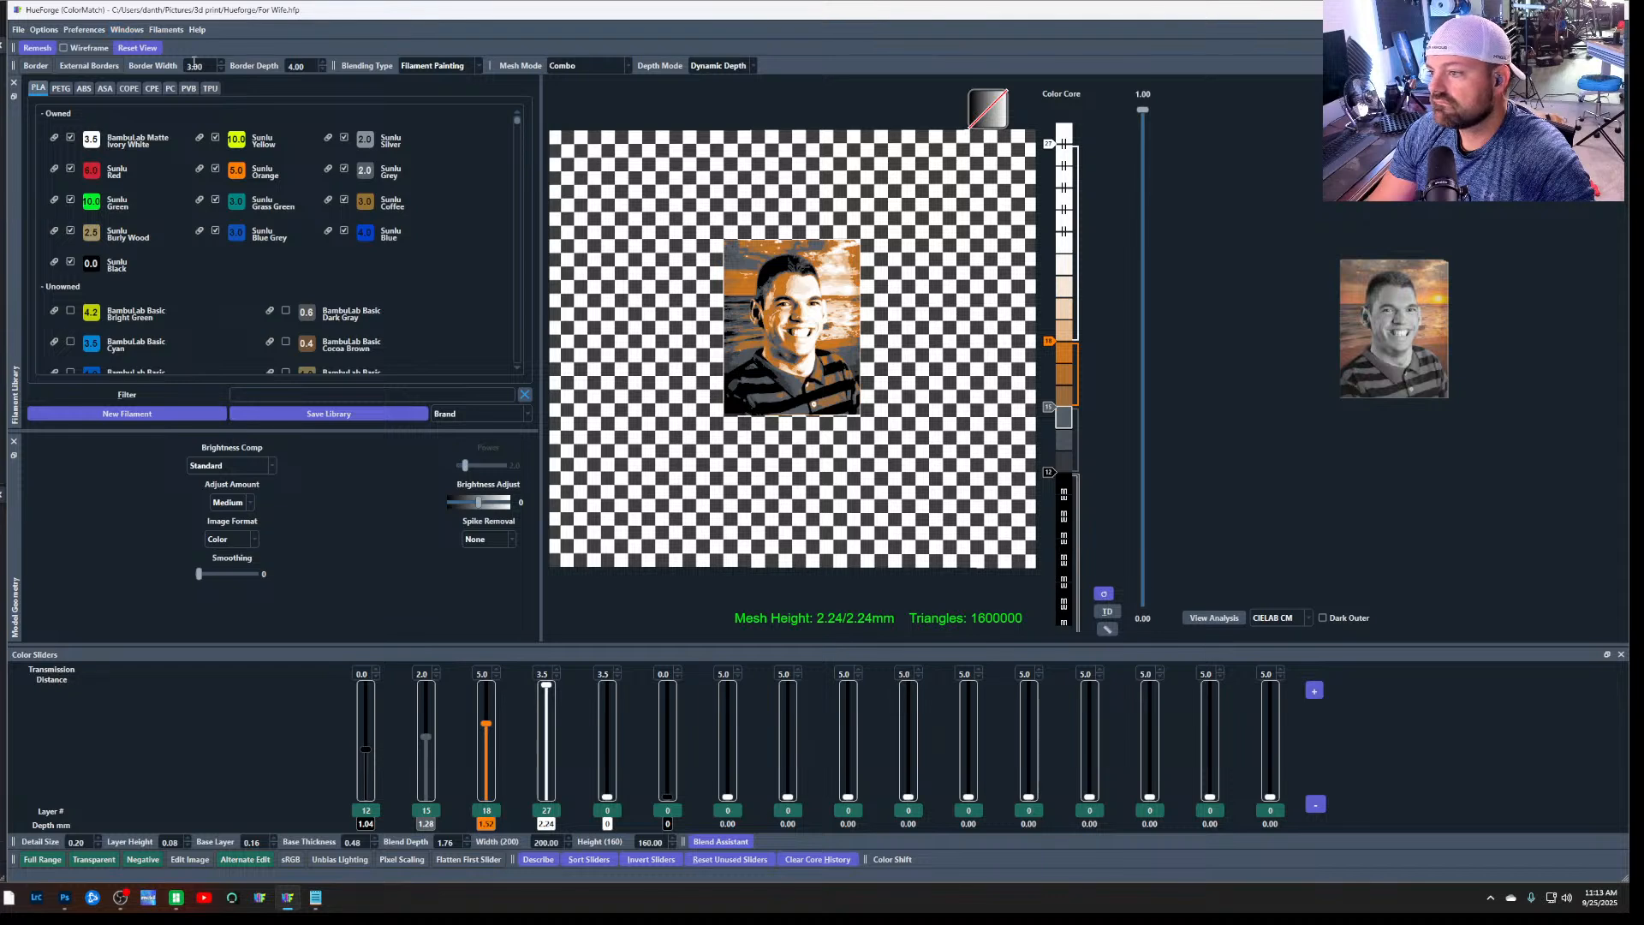
{"action": "scroll", "coordinate": [783, 477], "scroll_direction": "up", "scroll_amount": 1}
{"action": "scroll", "coordinate": [783, 477], "scroll_direction": "down", "scroll_amount": 1}
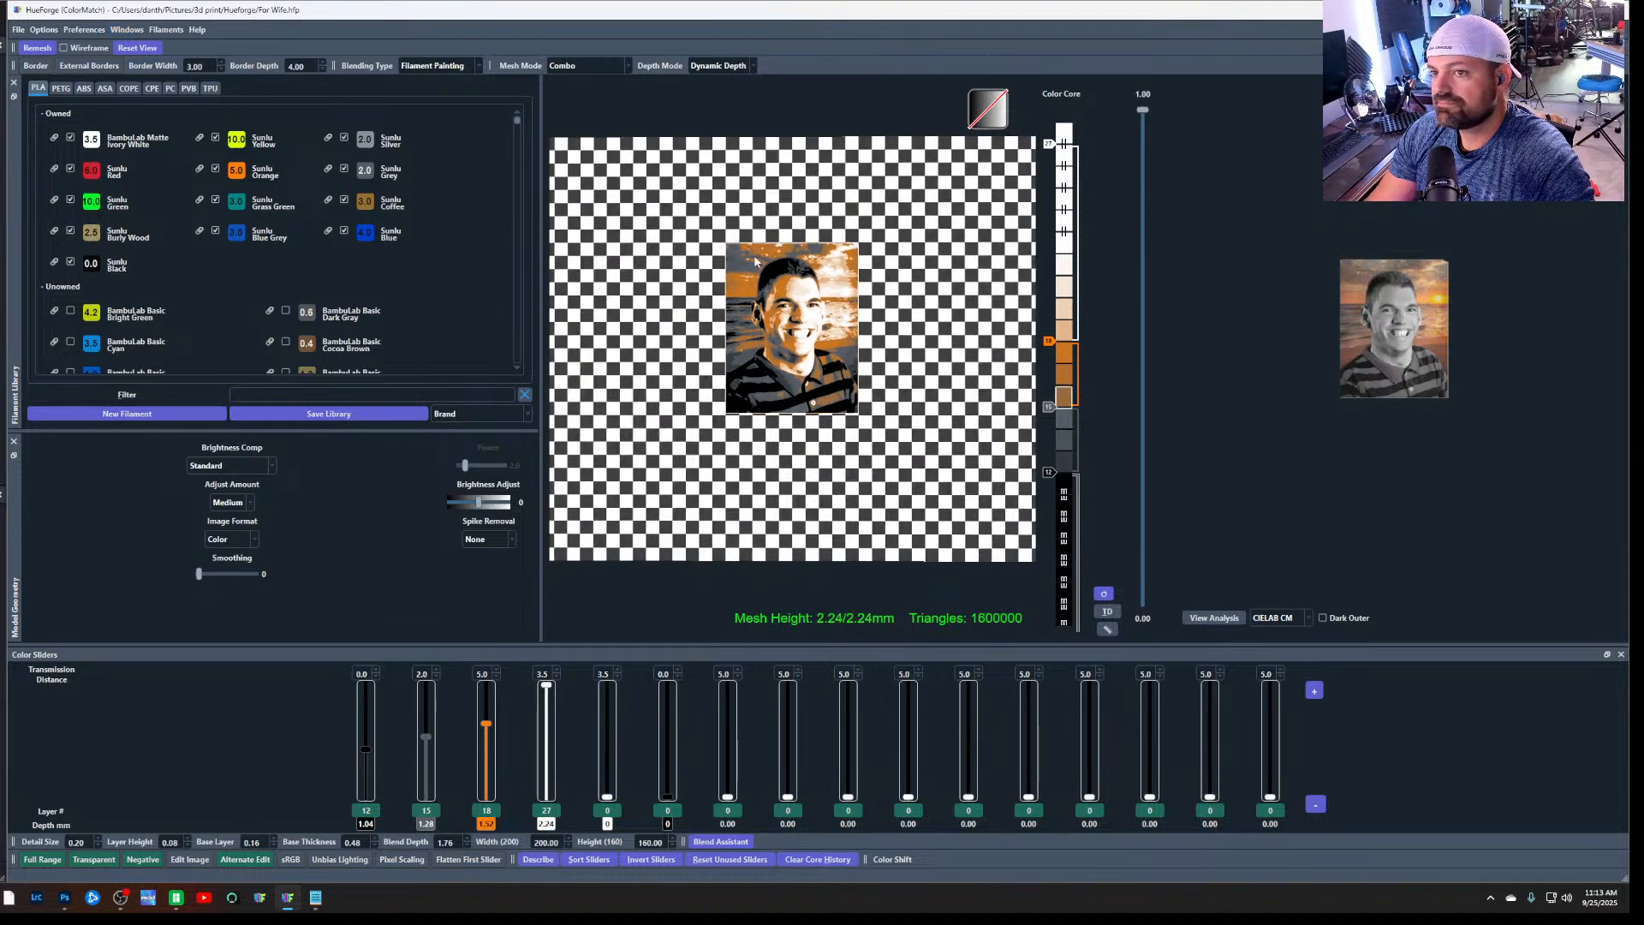
{"action": "left_click", "coordinate": [18, 30]}
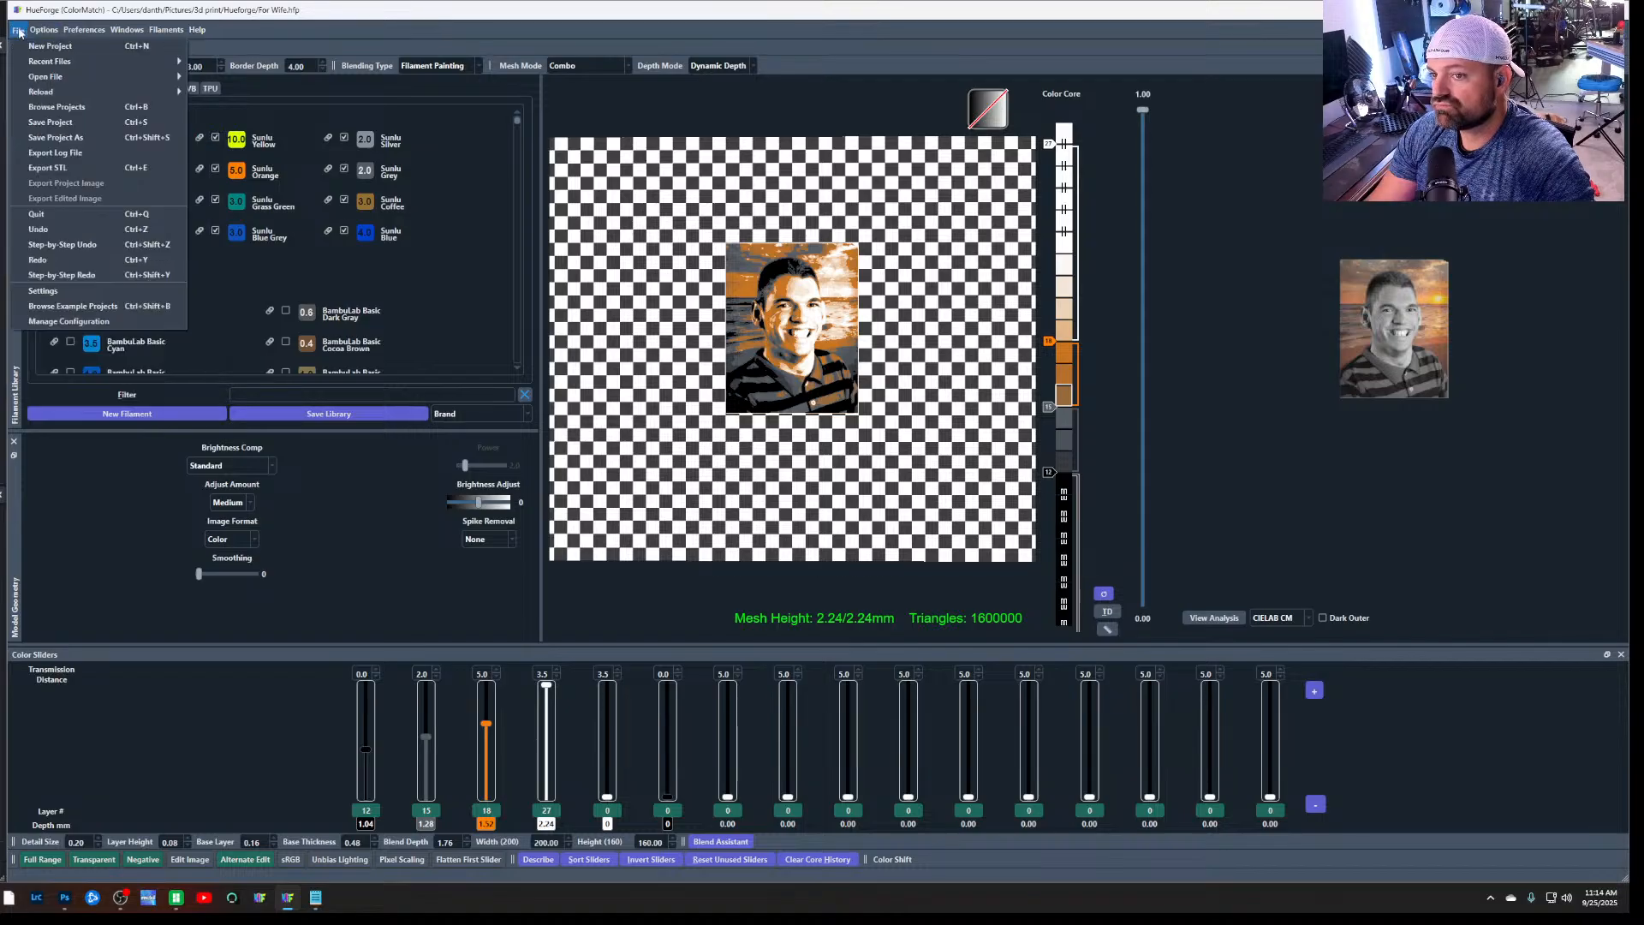
{"action": "mouse_move", "coordinate": [70, 31]}
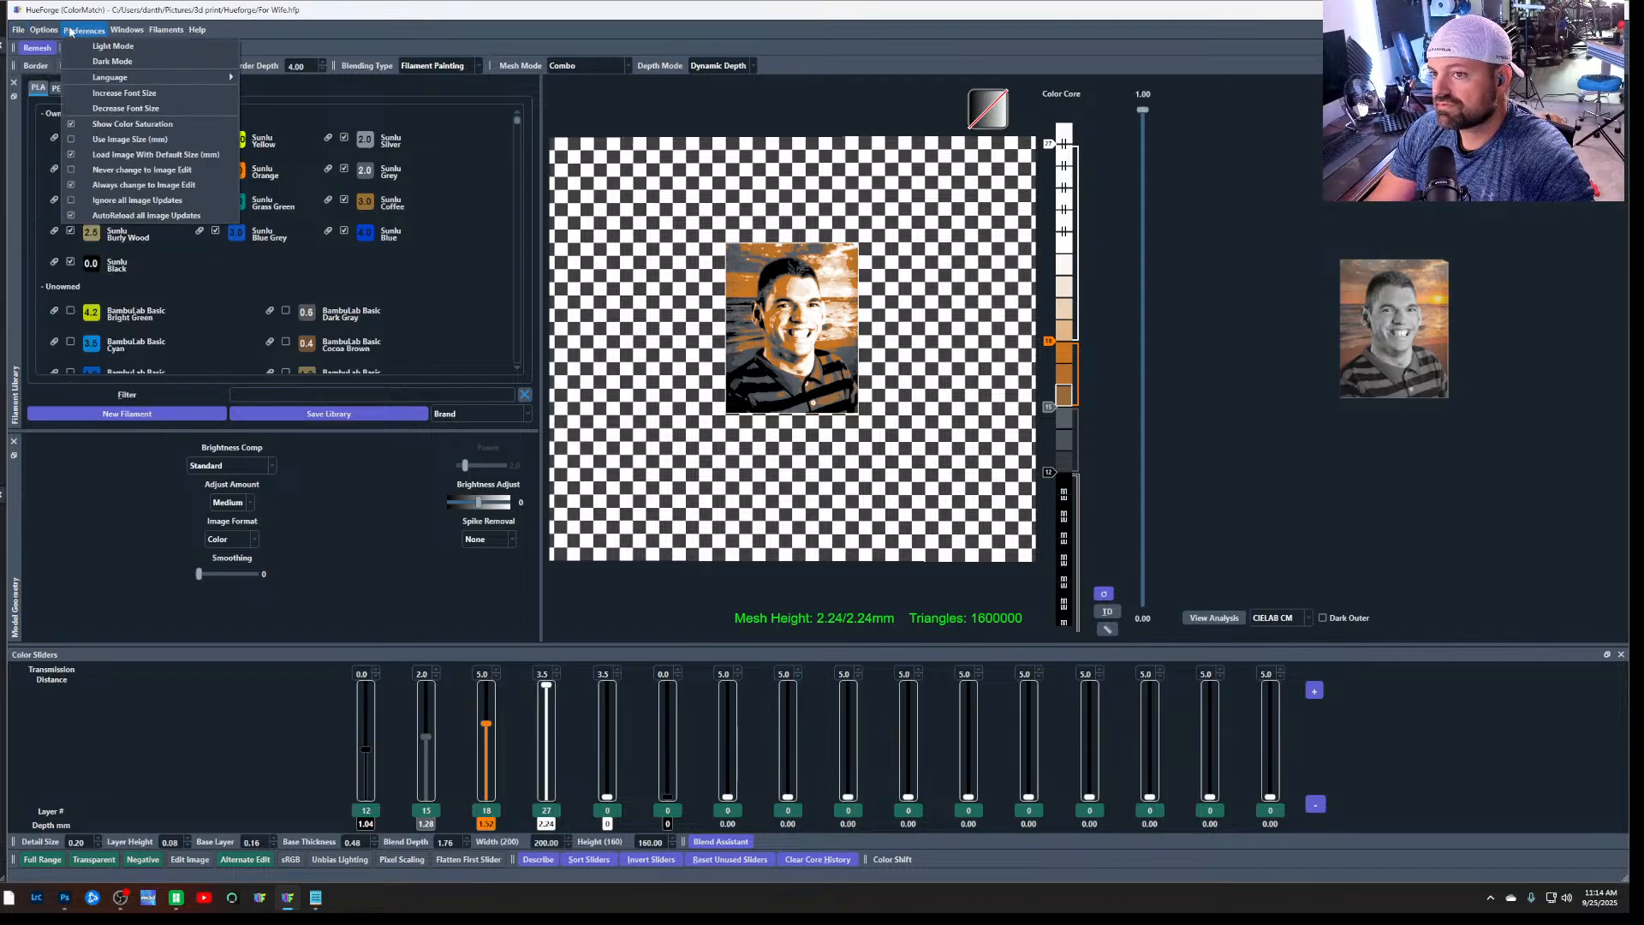
{"action": "mouse_move", "coordinate": [122, 34]}
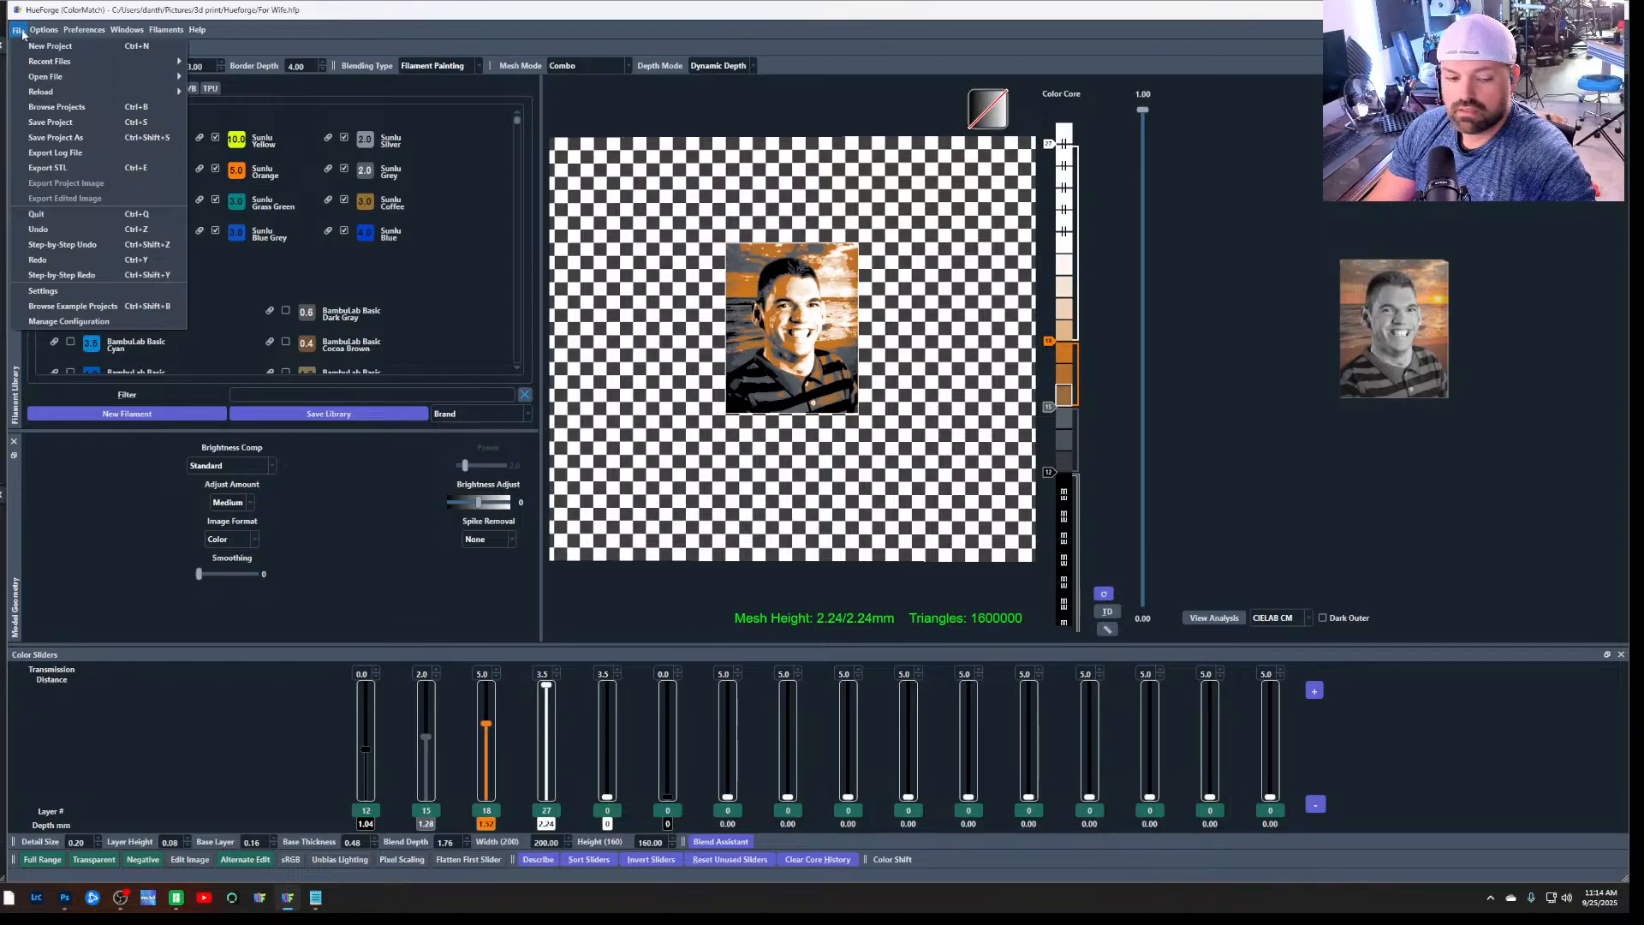
{"action": "left_click", "coordinate": [22, 33]}
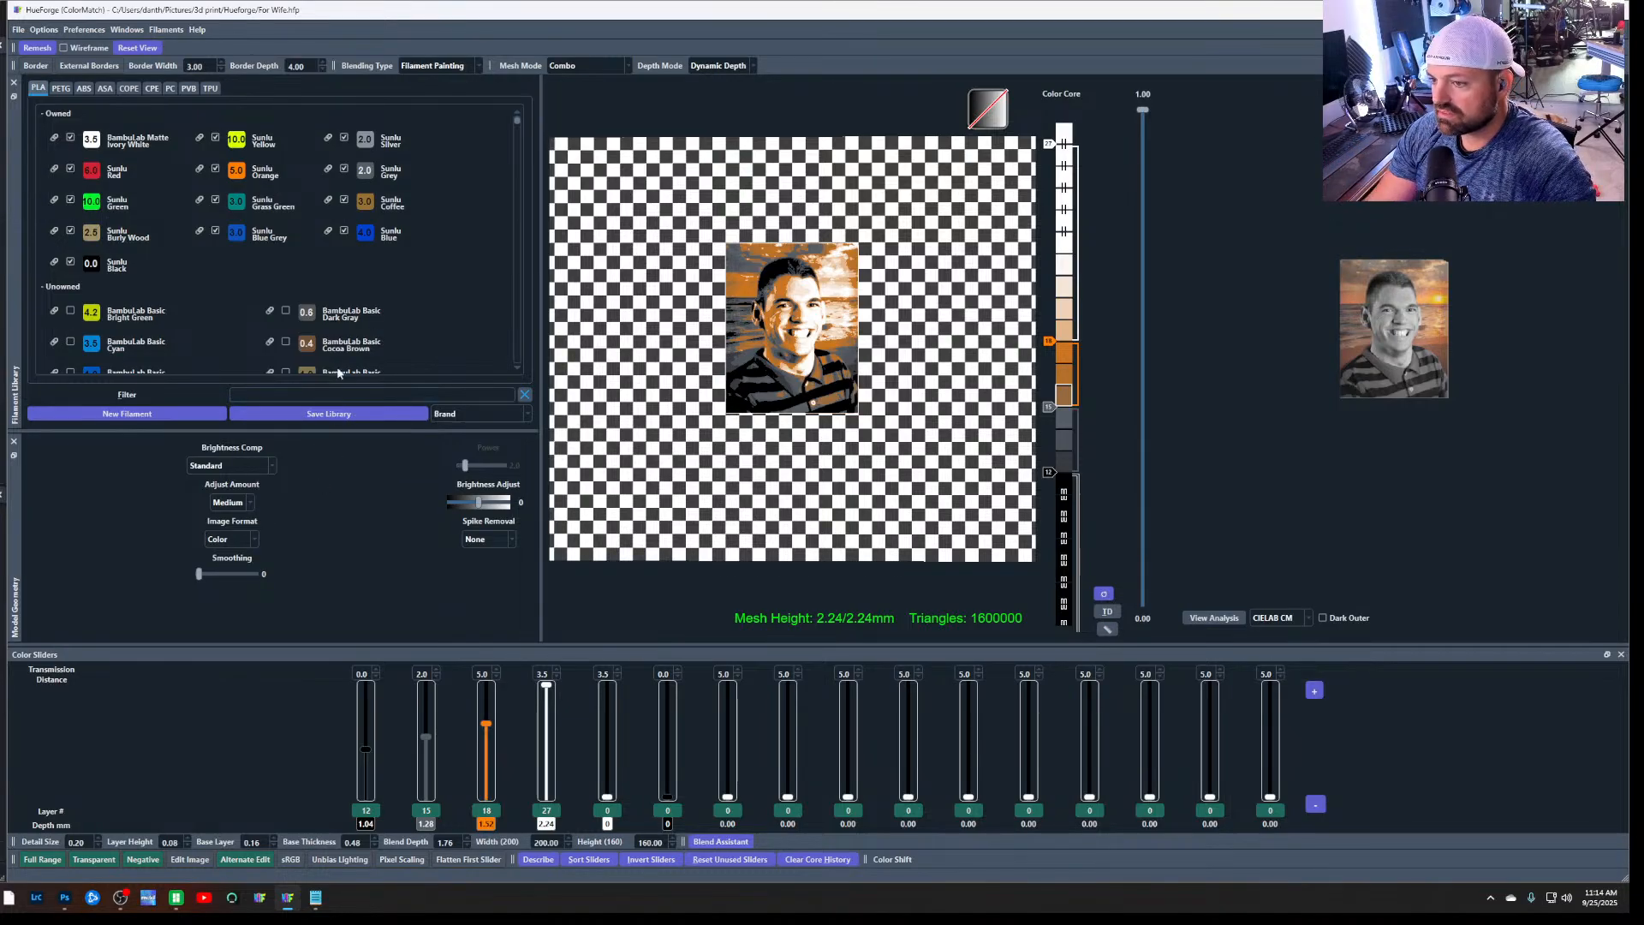
{"action": "scroll", "coordinate": [372, 322], "scroll_direction": "down", "scroll_amount": 5}
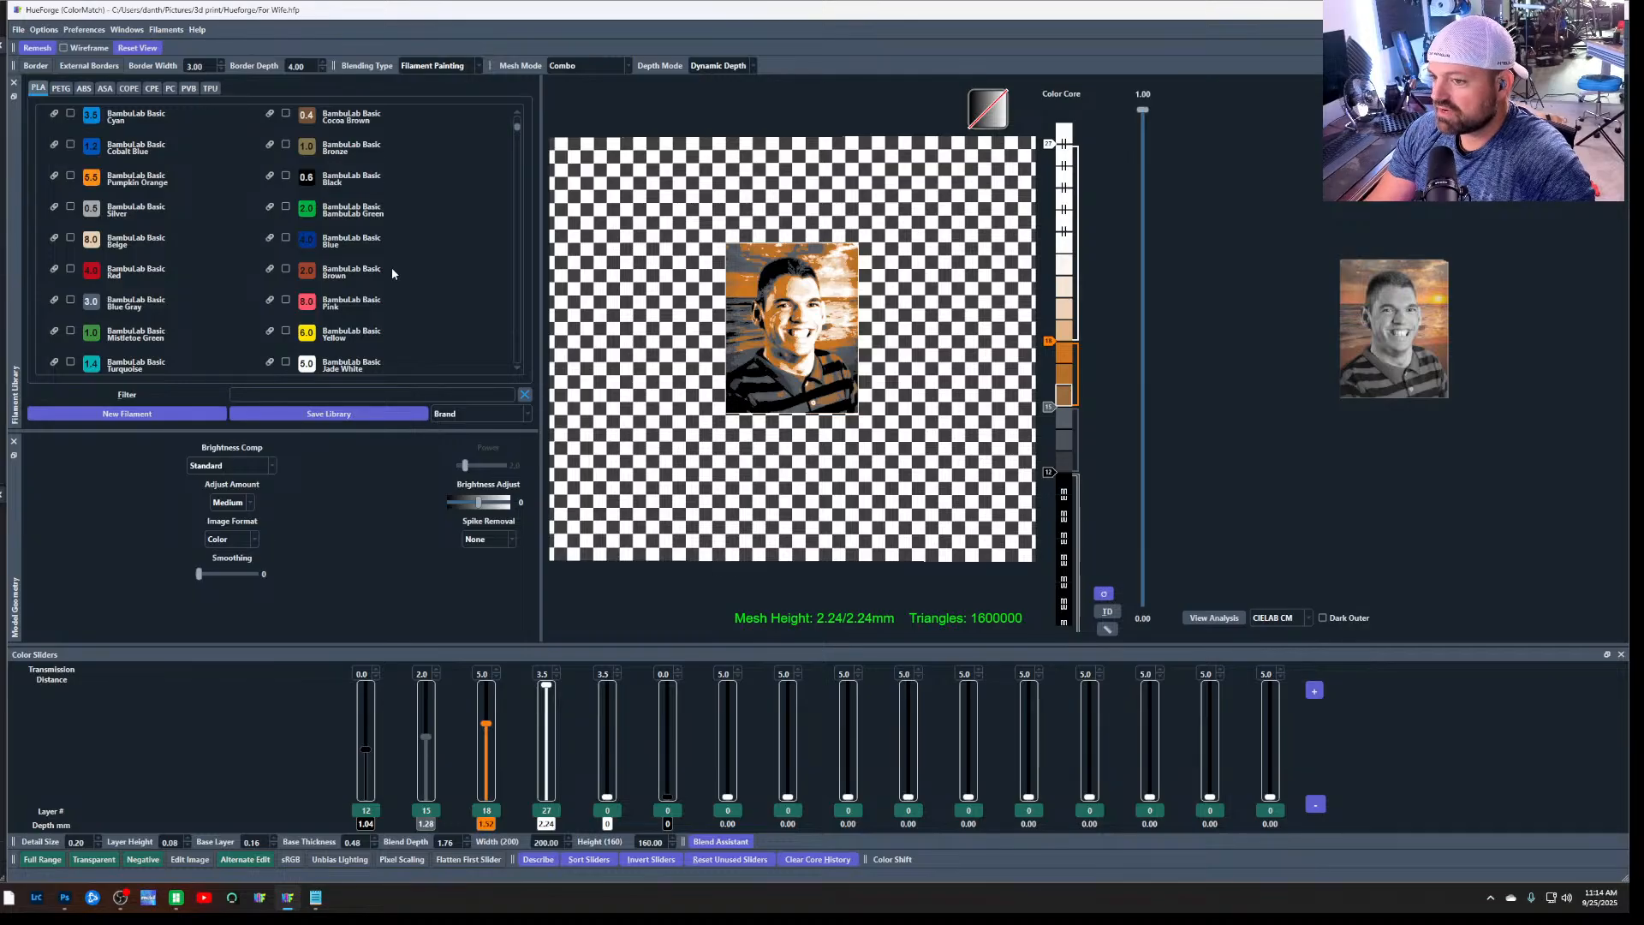
{"action": "scroll", "coordinate": [392, 270], "scroll_direction": "up", "scroll_amount": 3}
{"action": "scroll", "coordinate": [392, 271], "scroll_direction": "up", "scroll_amount": 2}
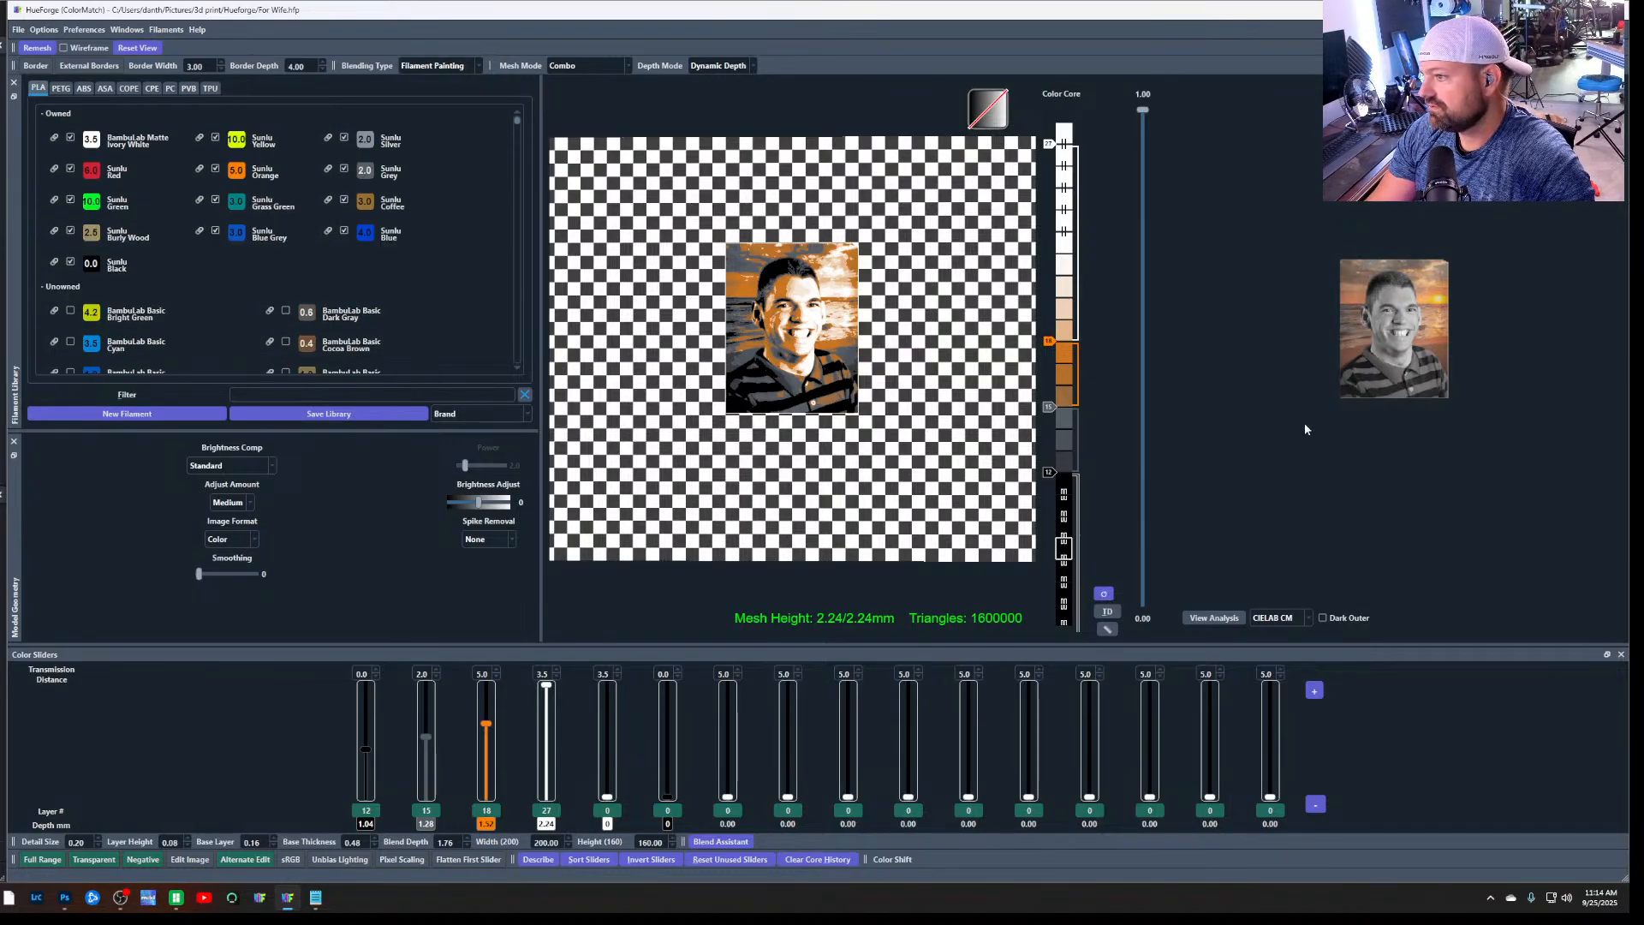
{"action": "left_click", "coordinate": [1227, 618]}
{"action": "left_click", "coordinate": [1220, 619]}
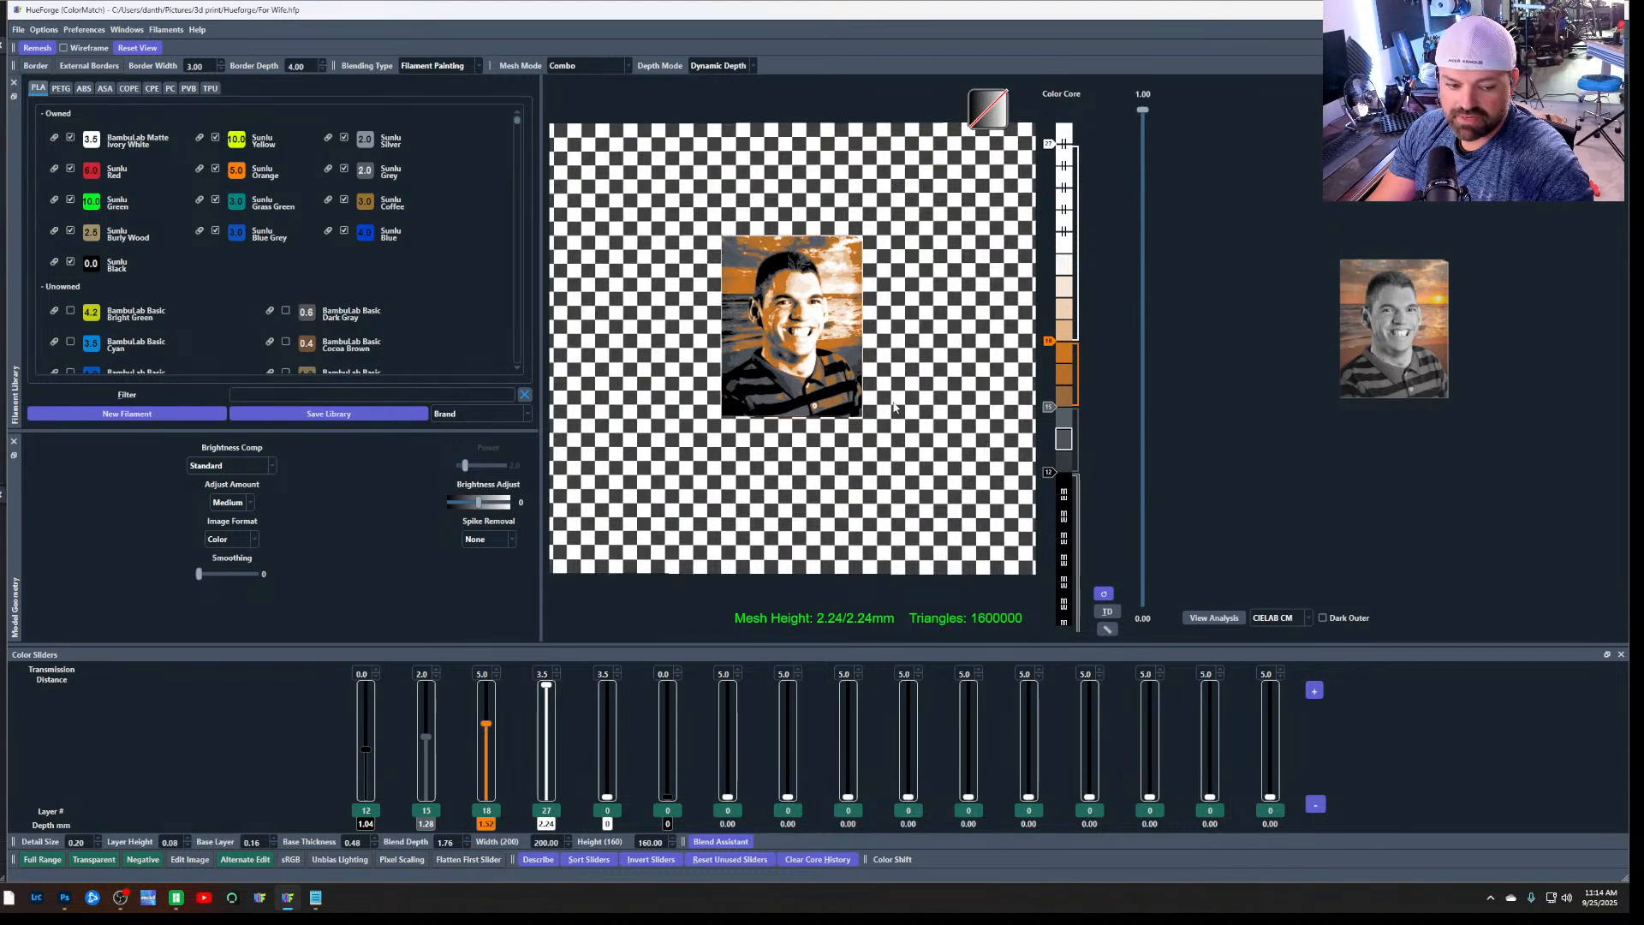
{"action": "scroll", "coordinate": [896, 406], "scroll_direction": "down", "scroll_amount": 2}
{"action": "scroll", "coordinate": [894, 406], "scroll_direction": "down", "scroll_amount": 1}
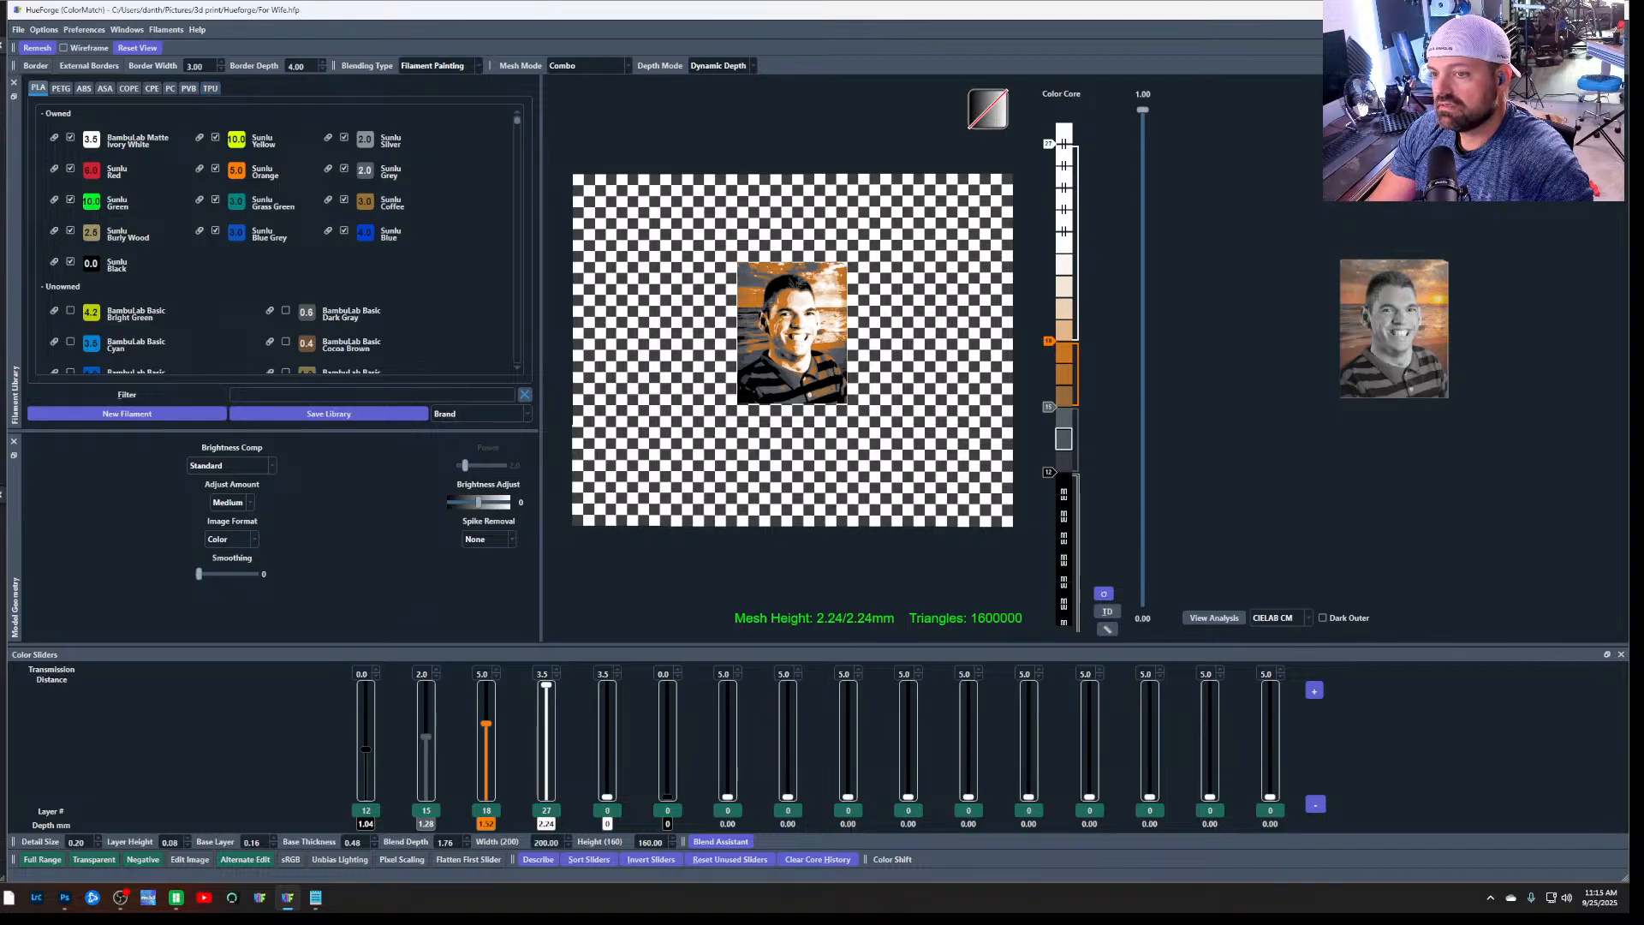
Switch to Chrome, search Google for "how to resize an image in hueforge" and expand the full AI Overview
{"action": "mouse_move", "coordinate": [9, 898]}
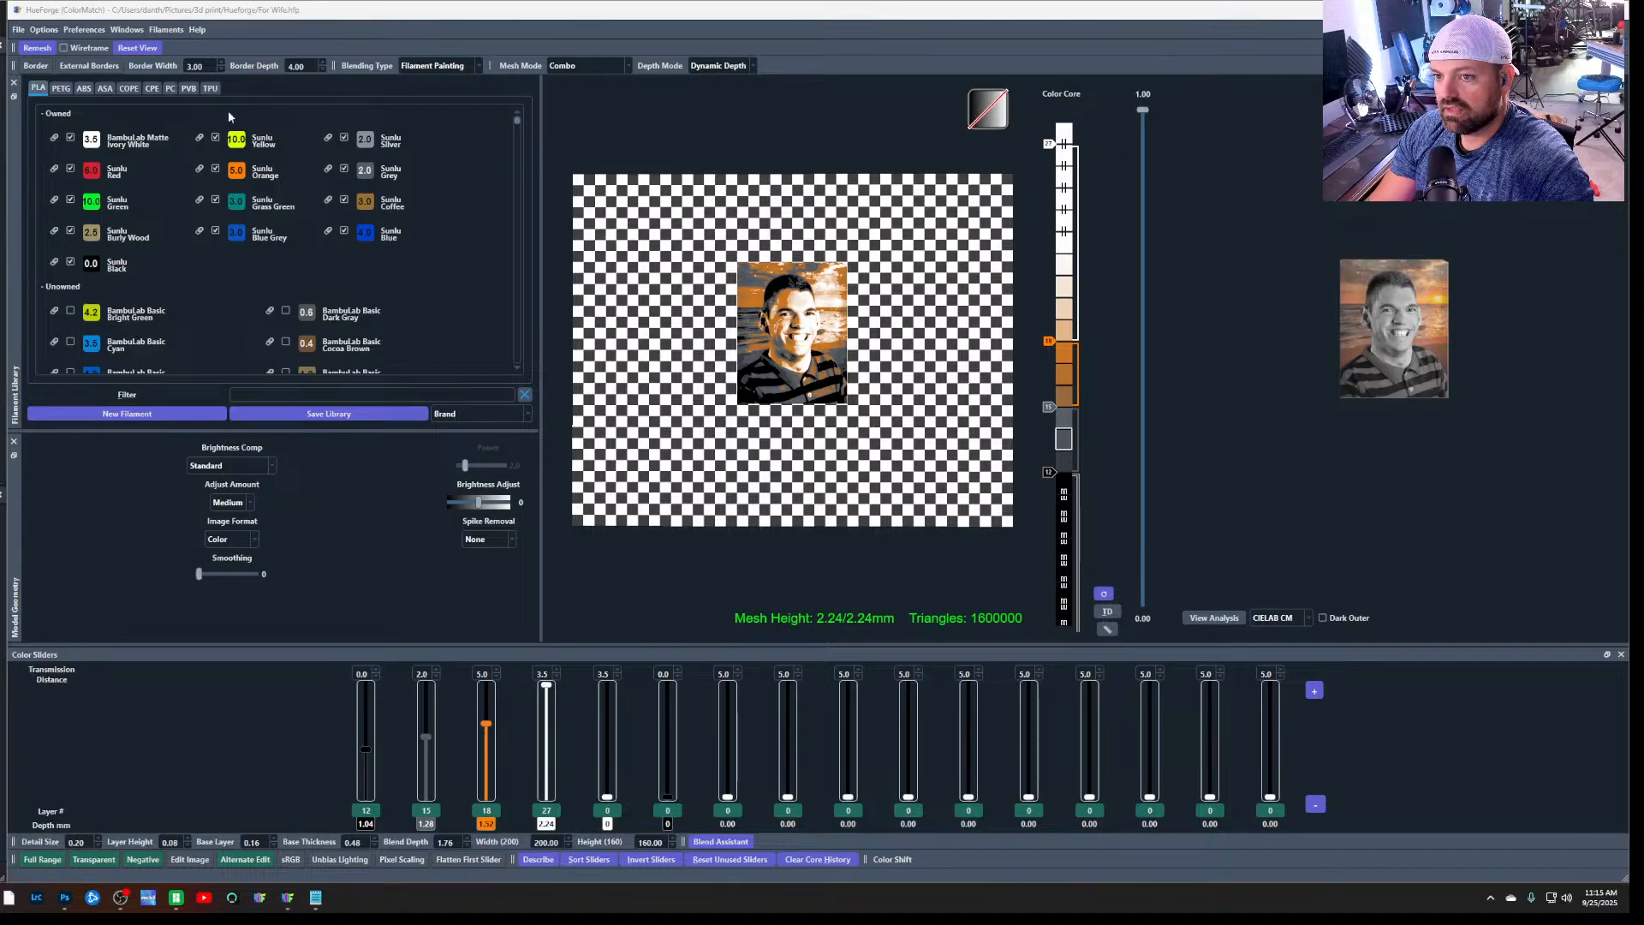
{"action": "left_click_drag", "start_coordinate": [2, 15], "coordinate": [1629, 169]}
{"action": "left_click", "coordinate": [419, 41]}
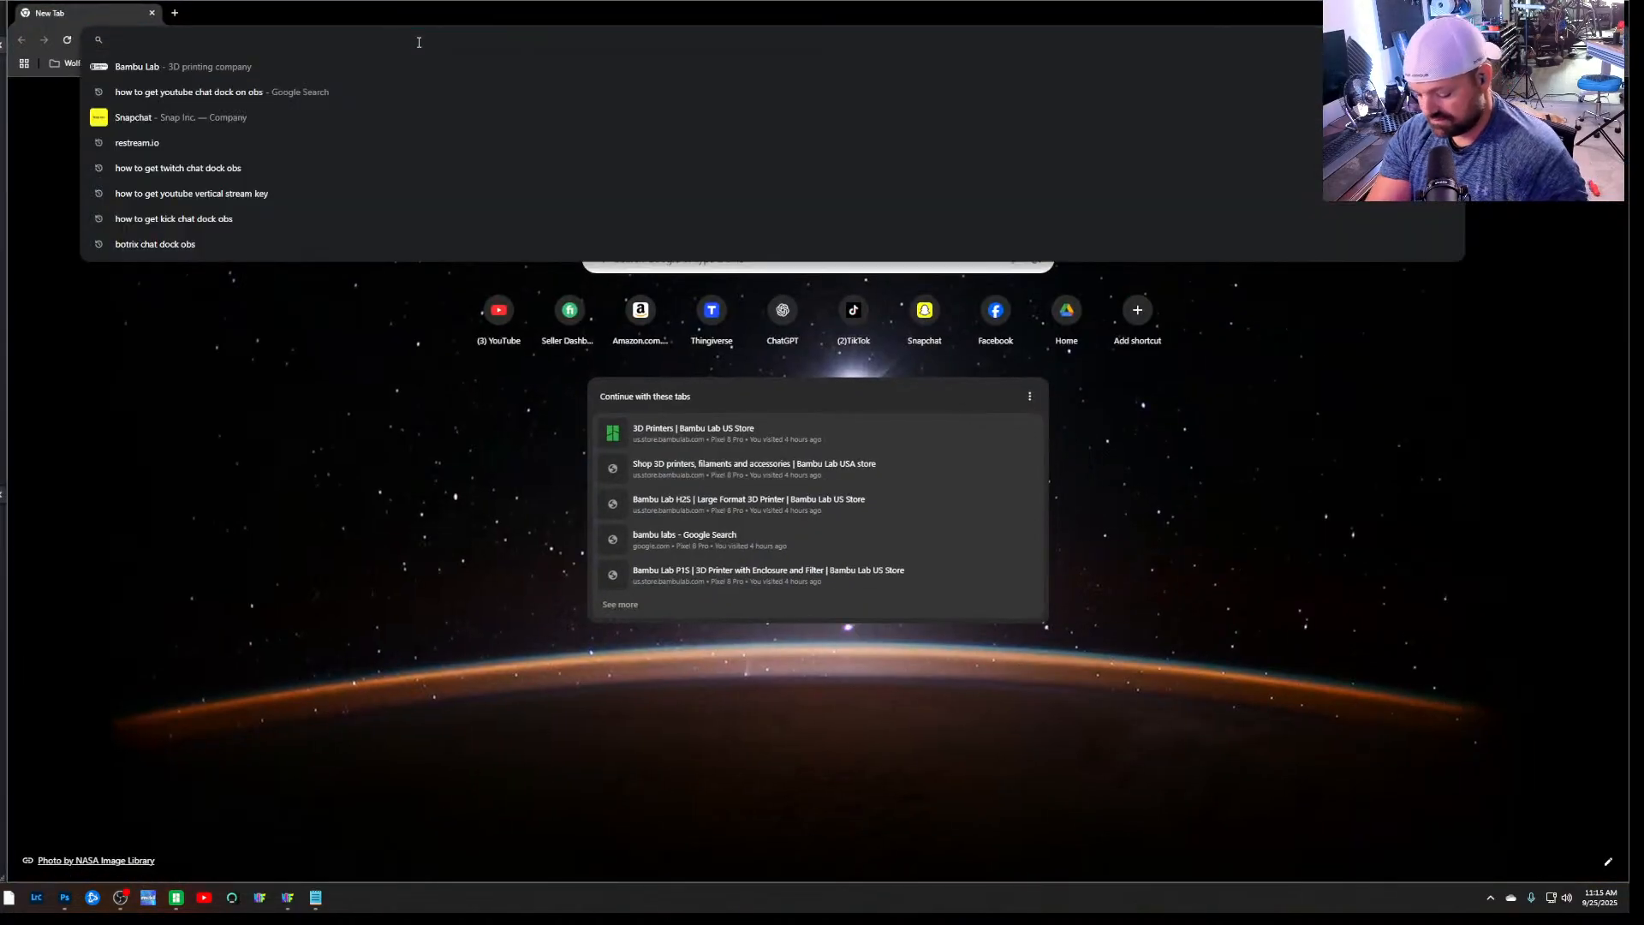
{"action": "type", "text": "how to res"}
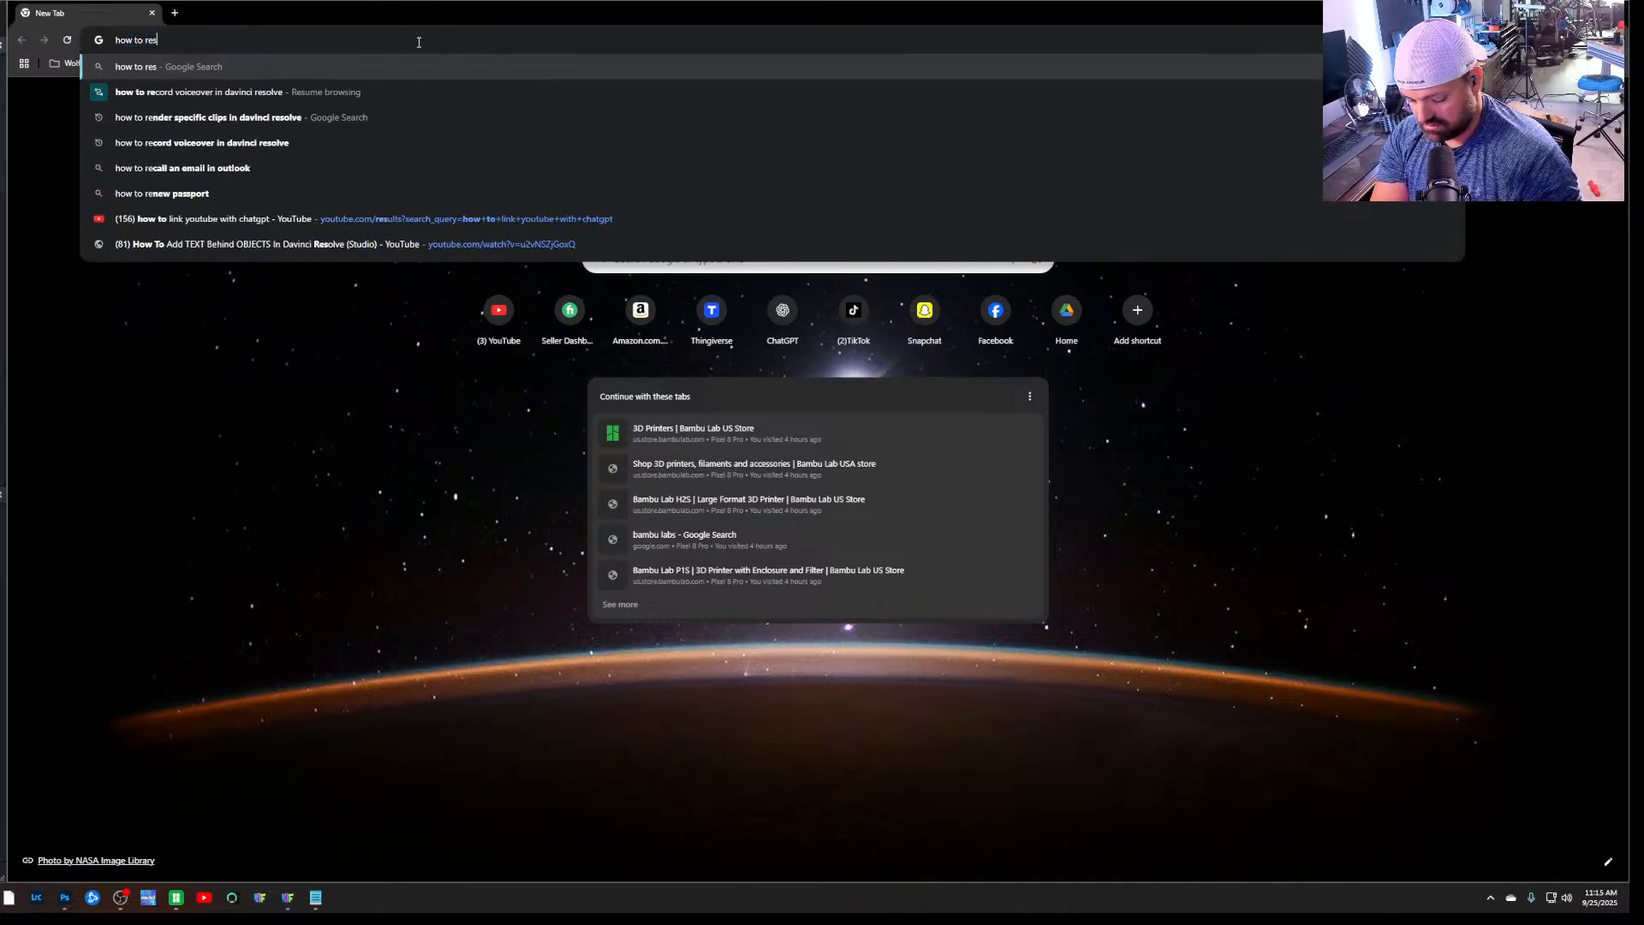
{"action": "type", "text": "ize an image"}
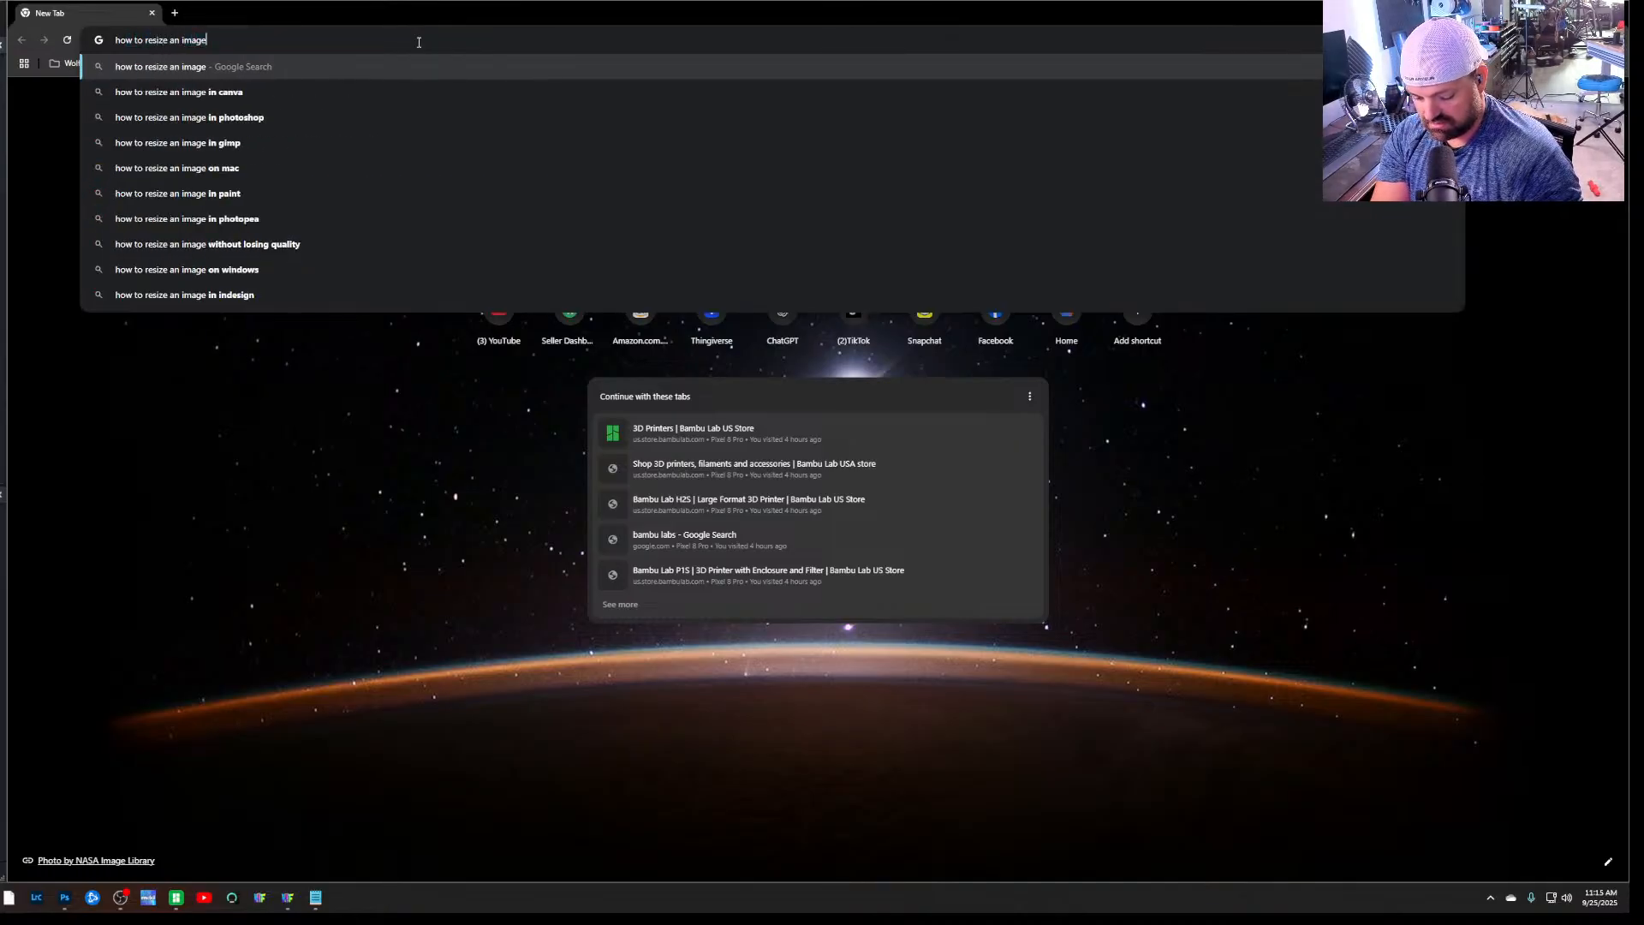
{"action": "type", "text": " in huefor"}
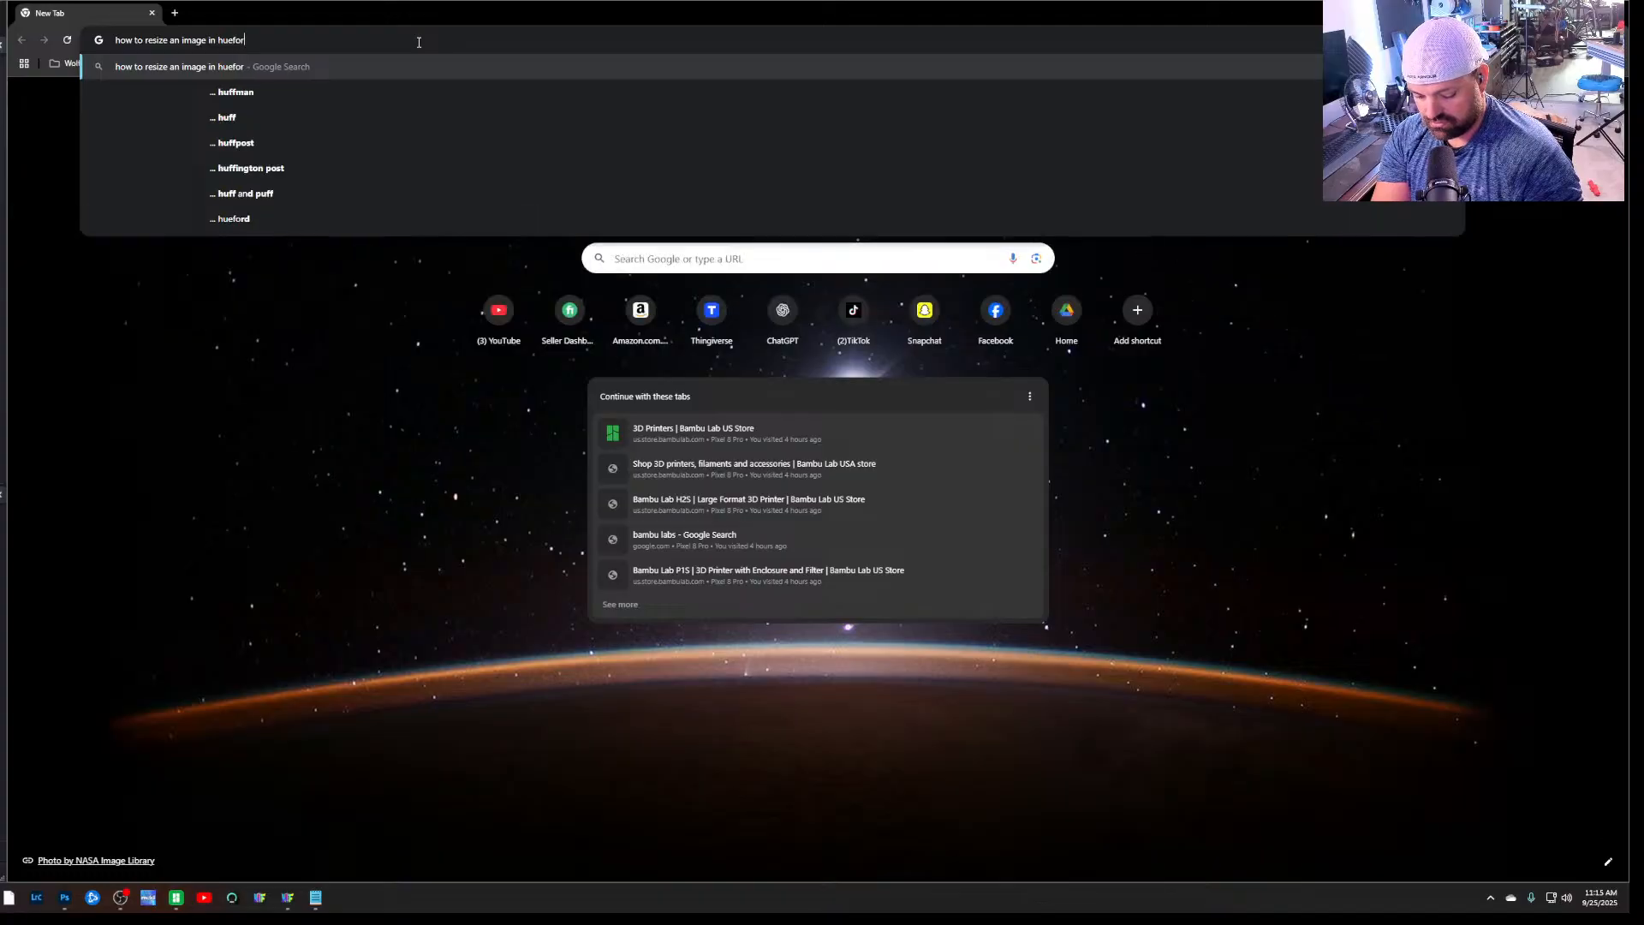
{"action": "type", "text": "ge"}
{"action": "key", "text": "Return"}
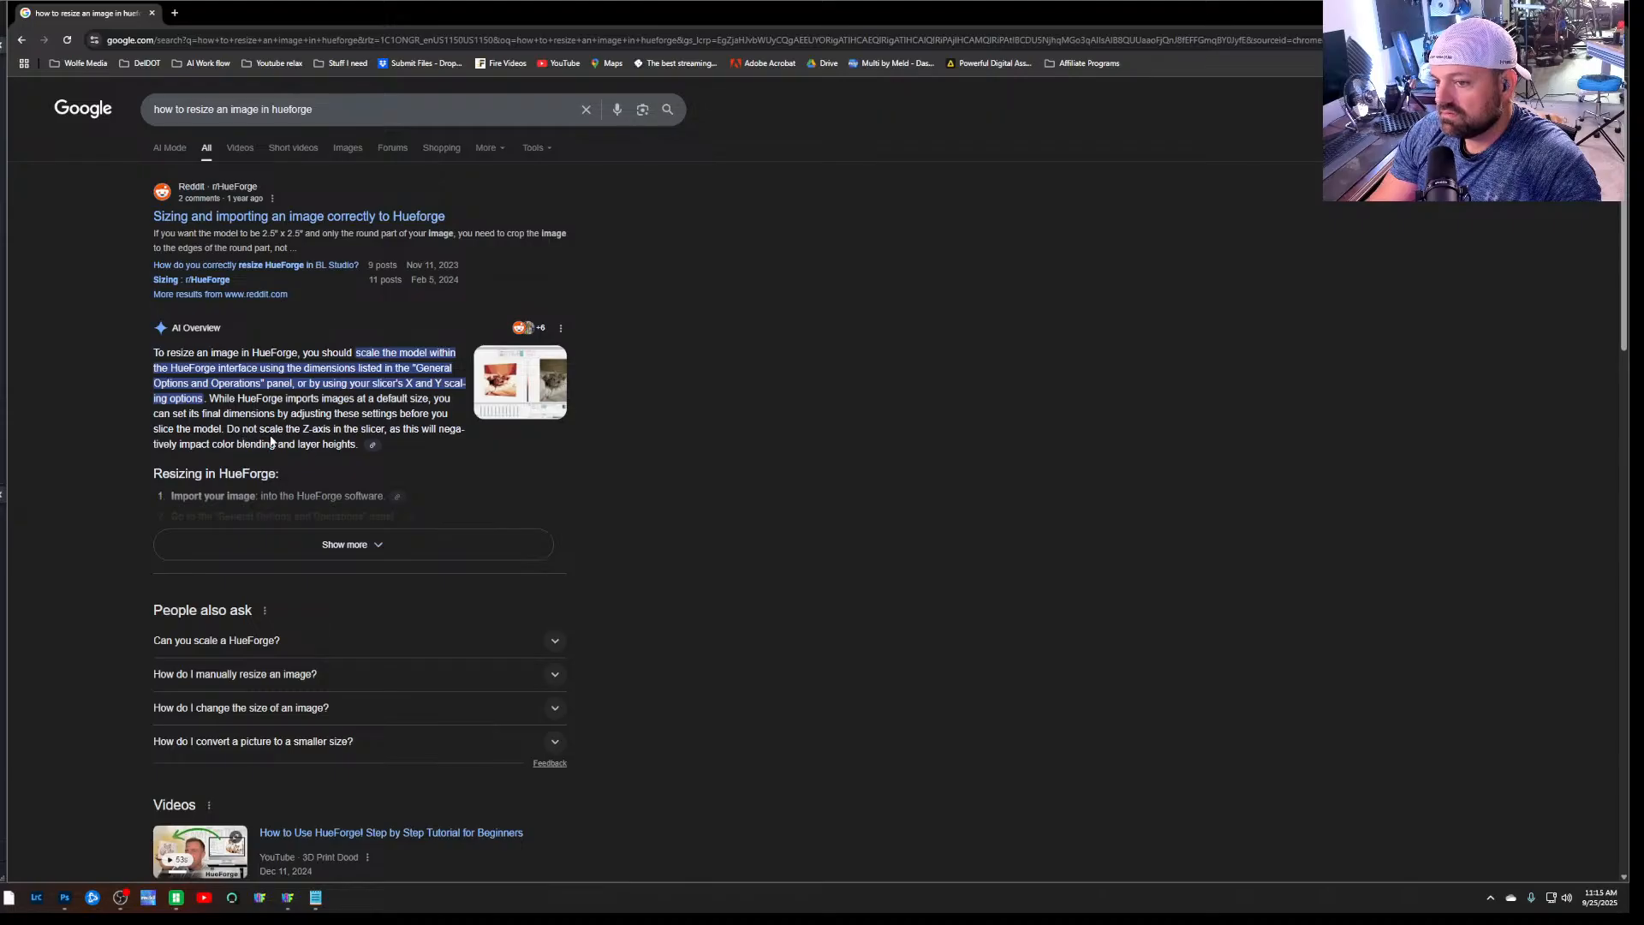
{"action": "scroll", "coordinate": [349, 467], "scroll_direction": "down", "scroll_amount": 1}
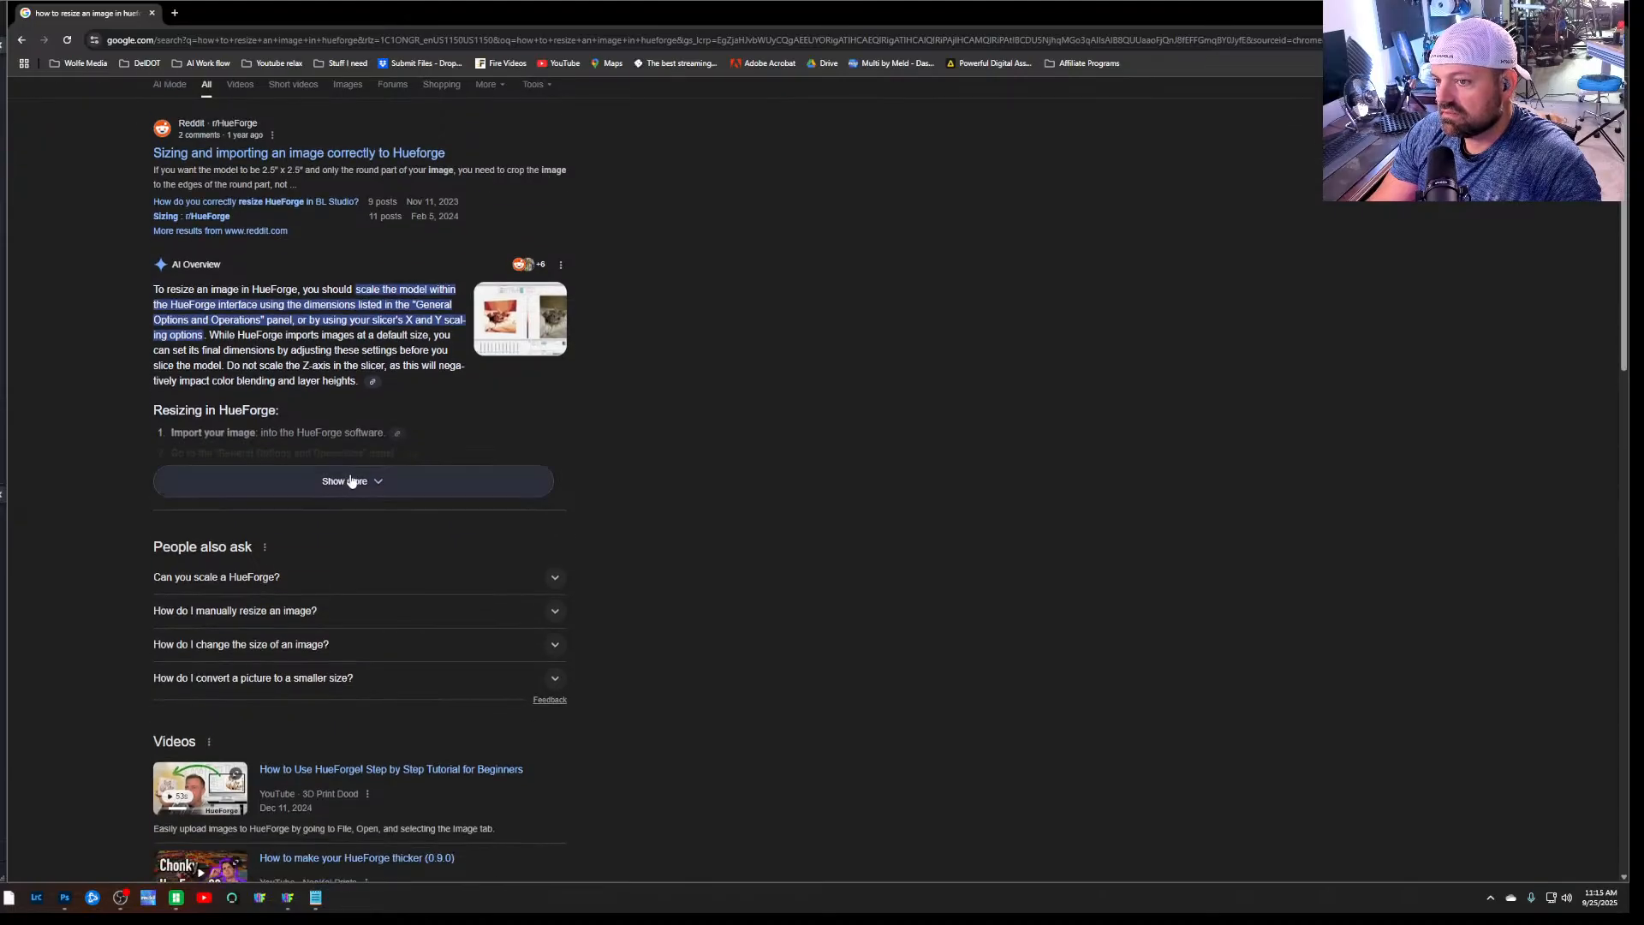
{"action": "left_click", "coordinate": [352, 481]}
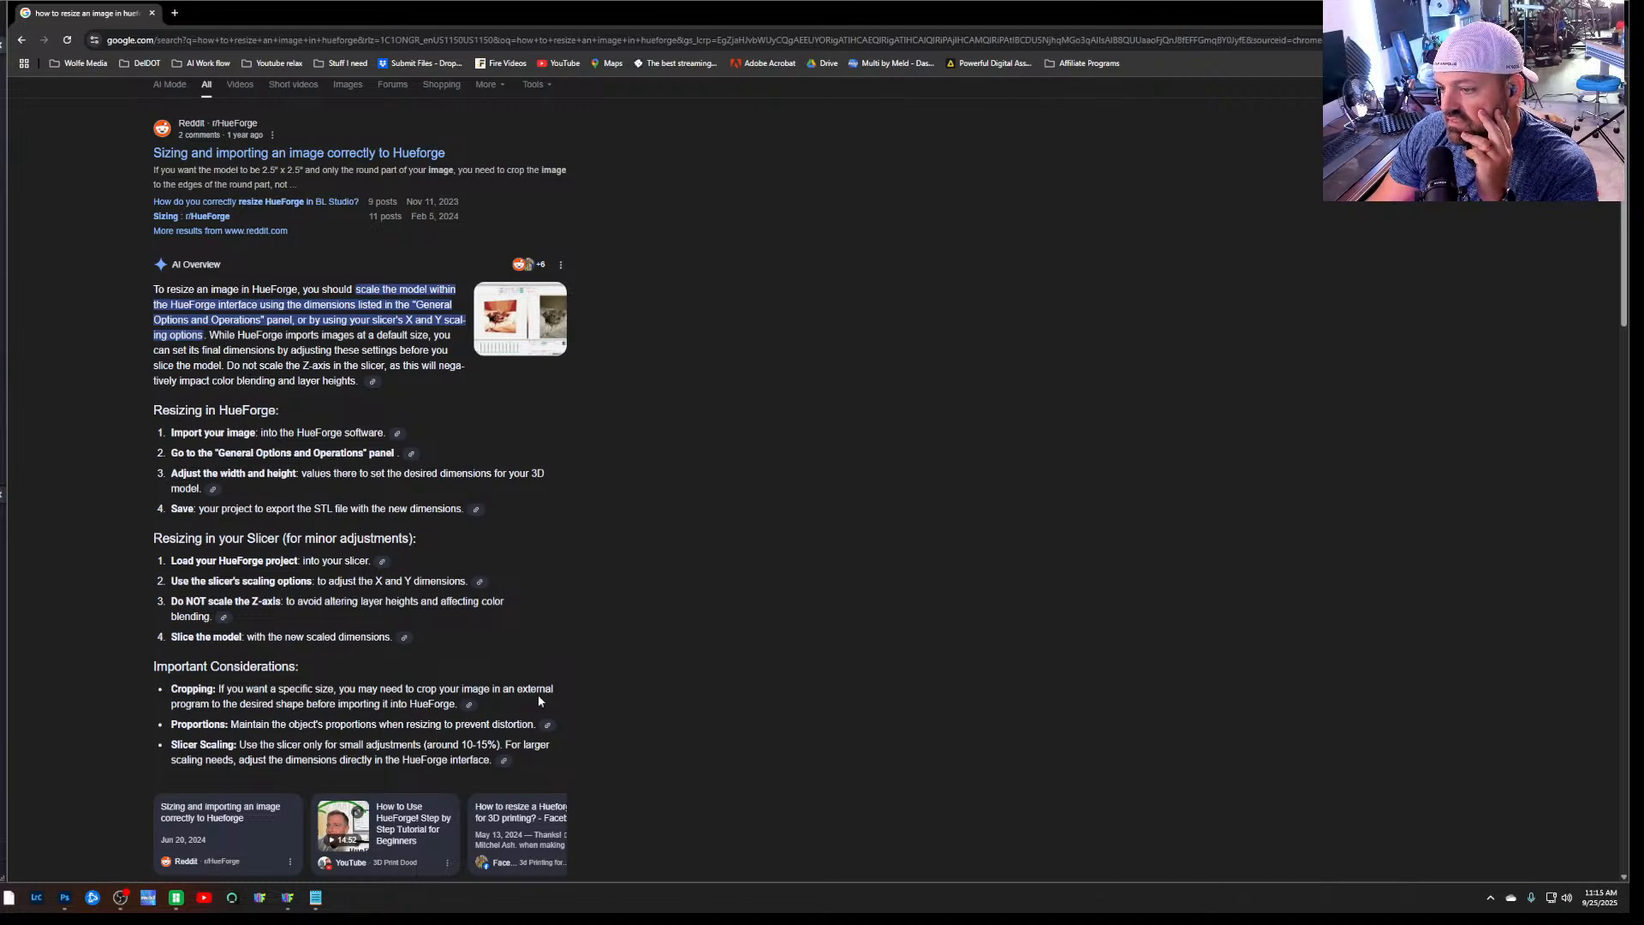
Return to HueForge and look for the General Options and Operations settings among its options, window and filament commands
{"action": "mouse_move", "coordinate": [289, 900]}
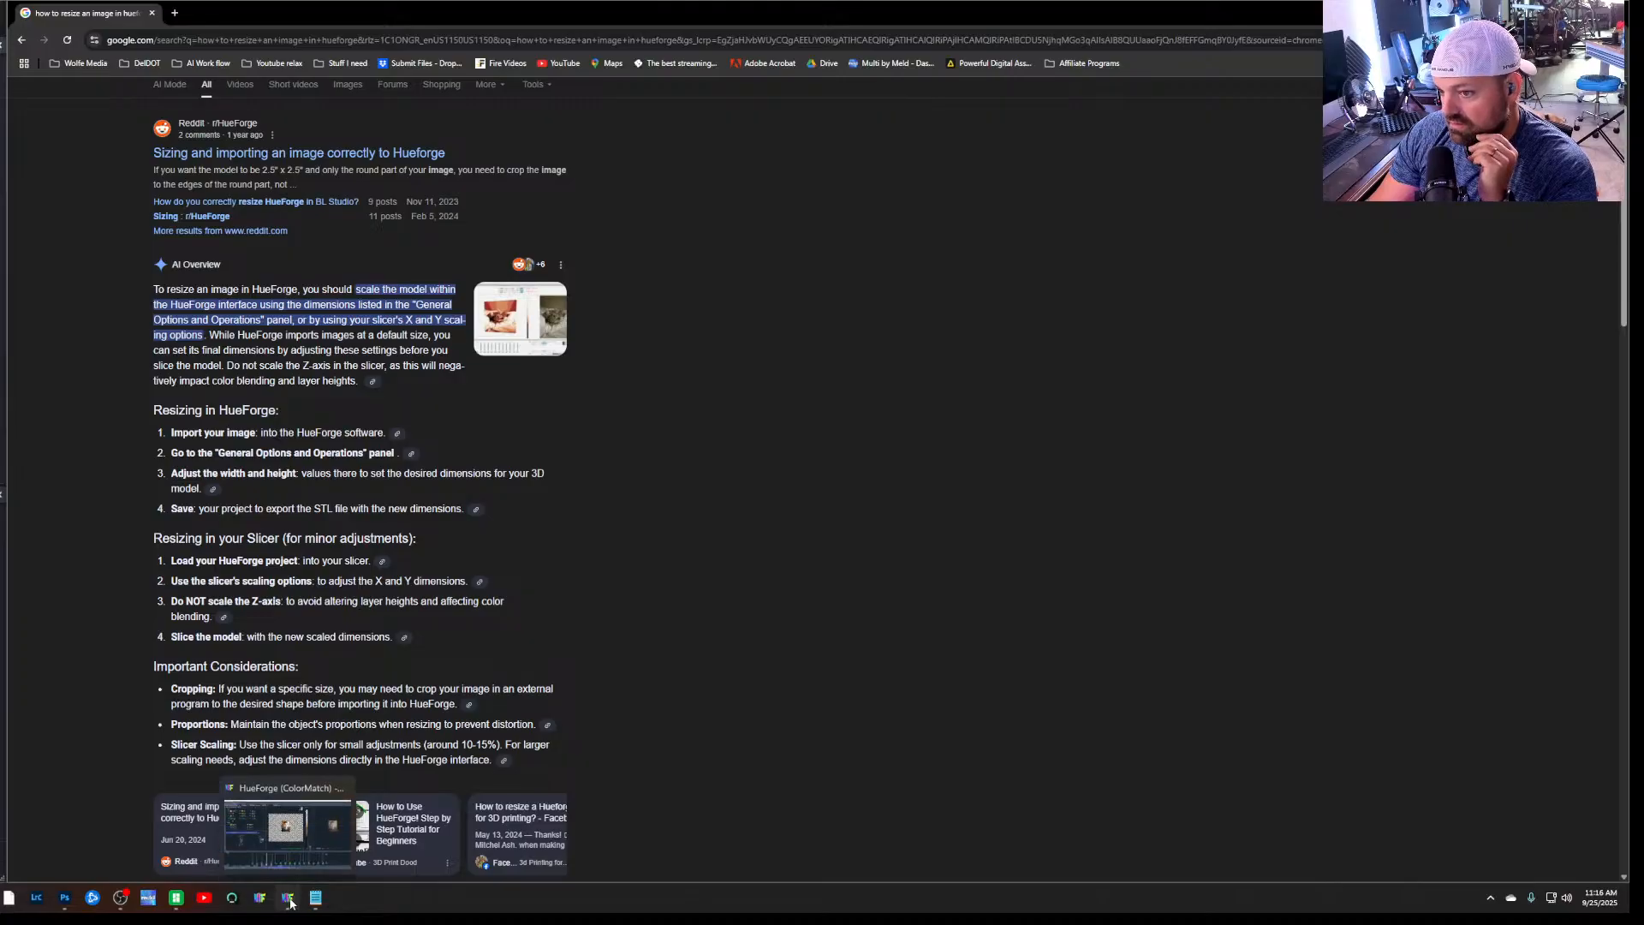
{"action": "left_click", "coordinate": [289, 899]}
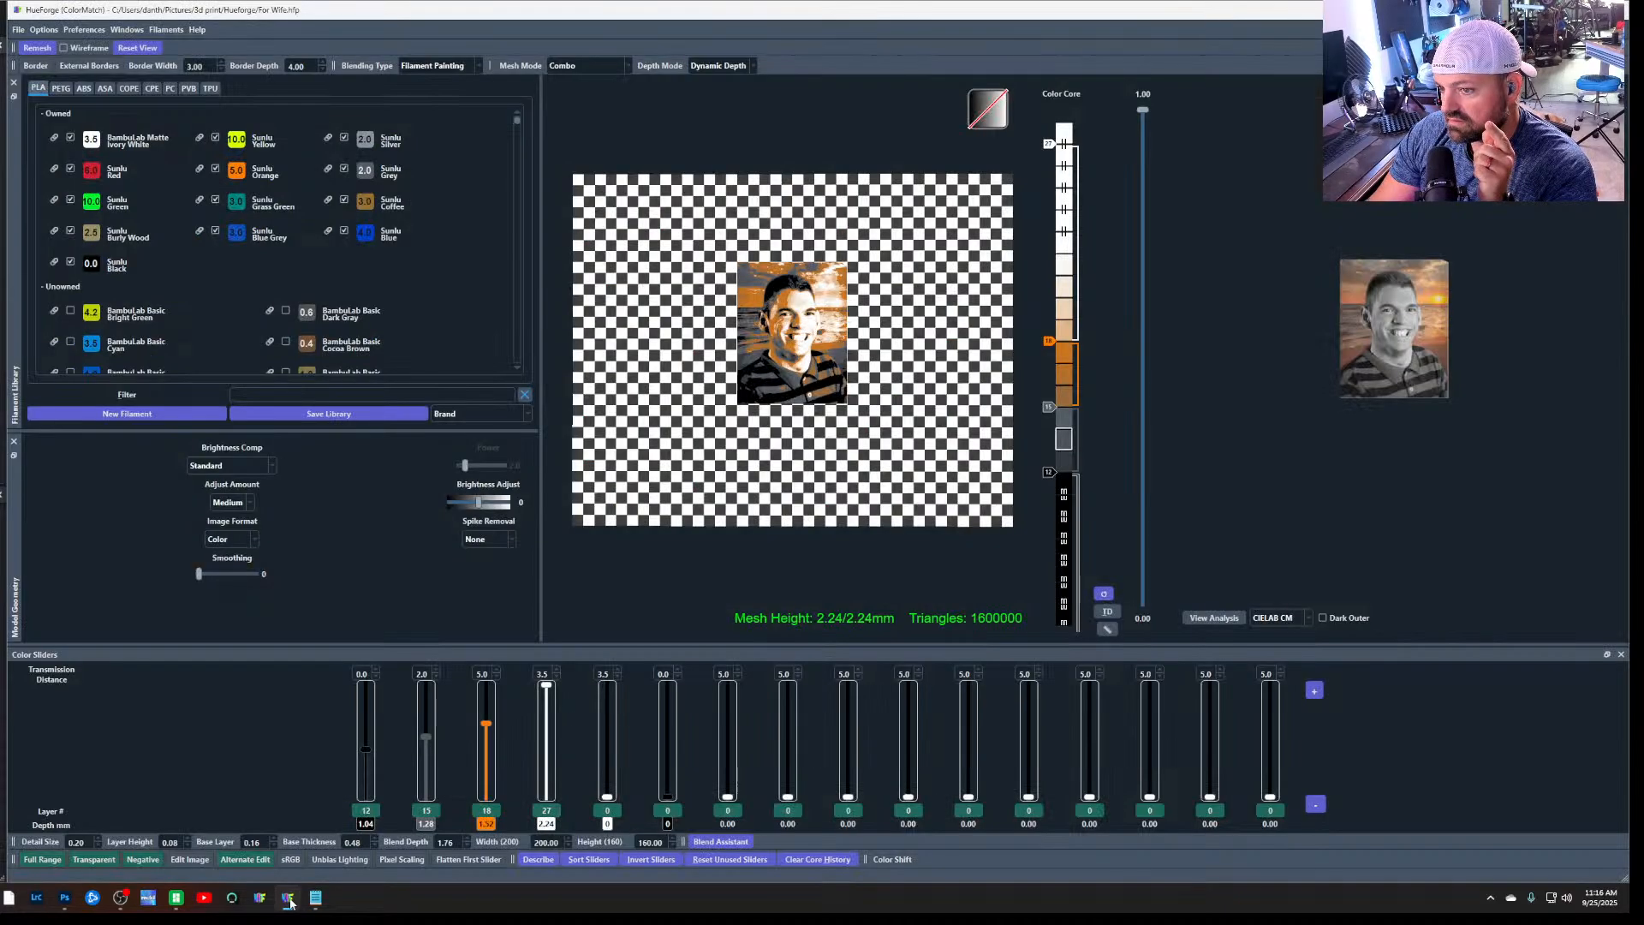
{"action": "left_click", "coordinate": [43, 30]}
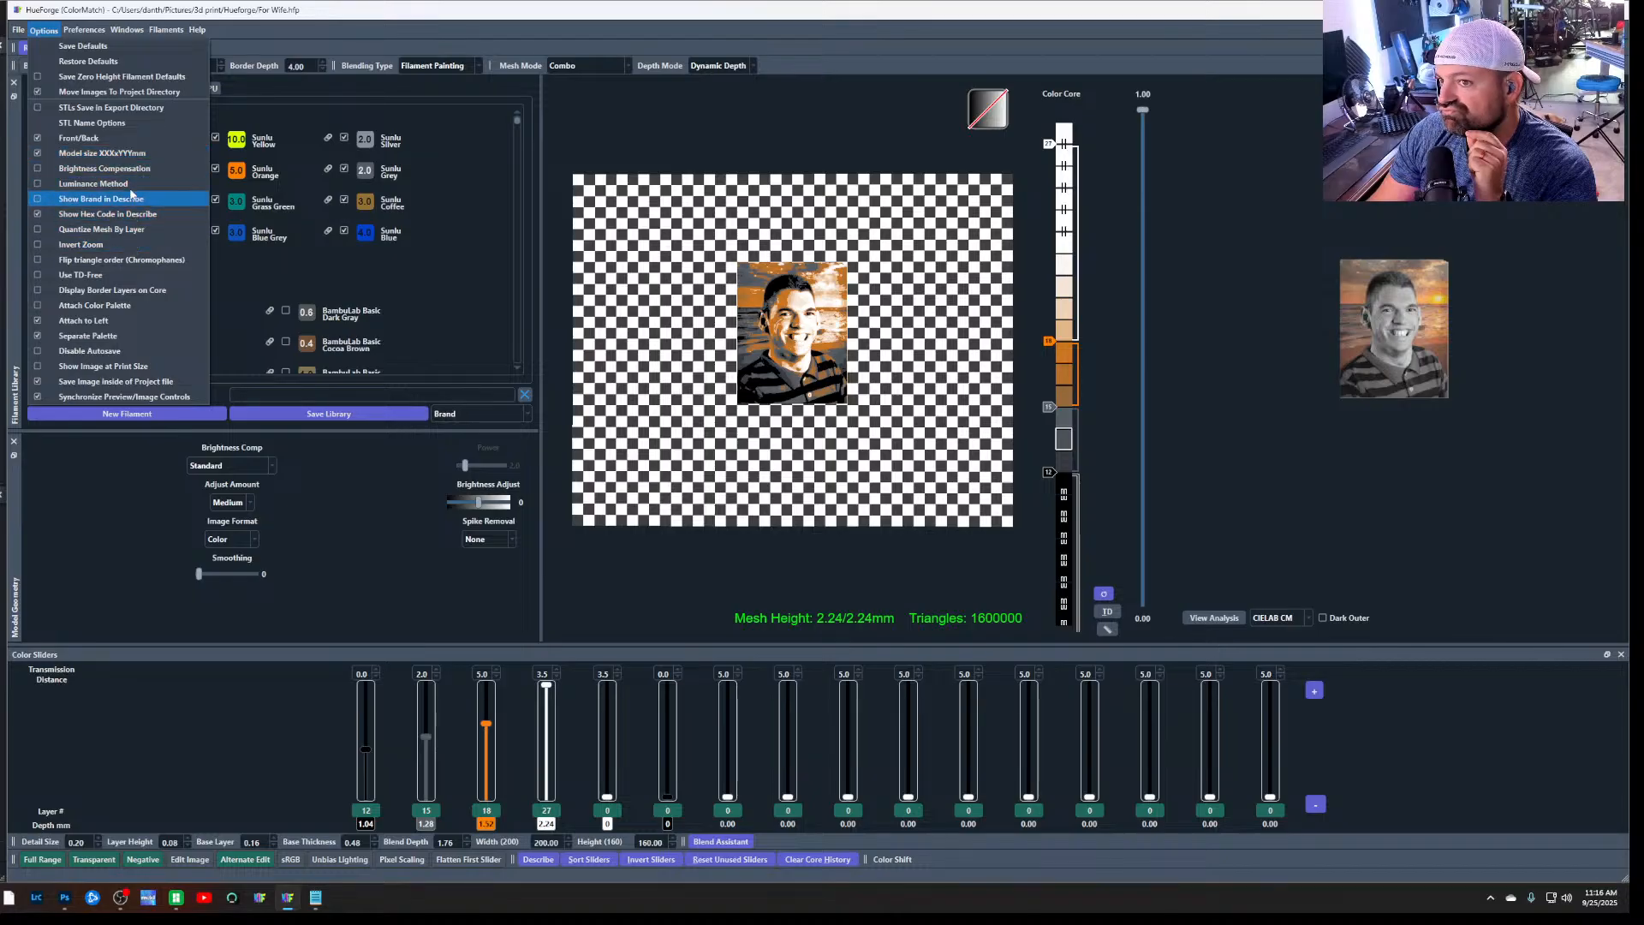
{"action": "mouse_move", "coordinate": [18, 32]}
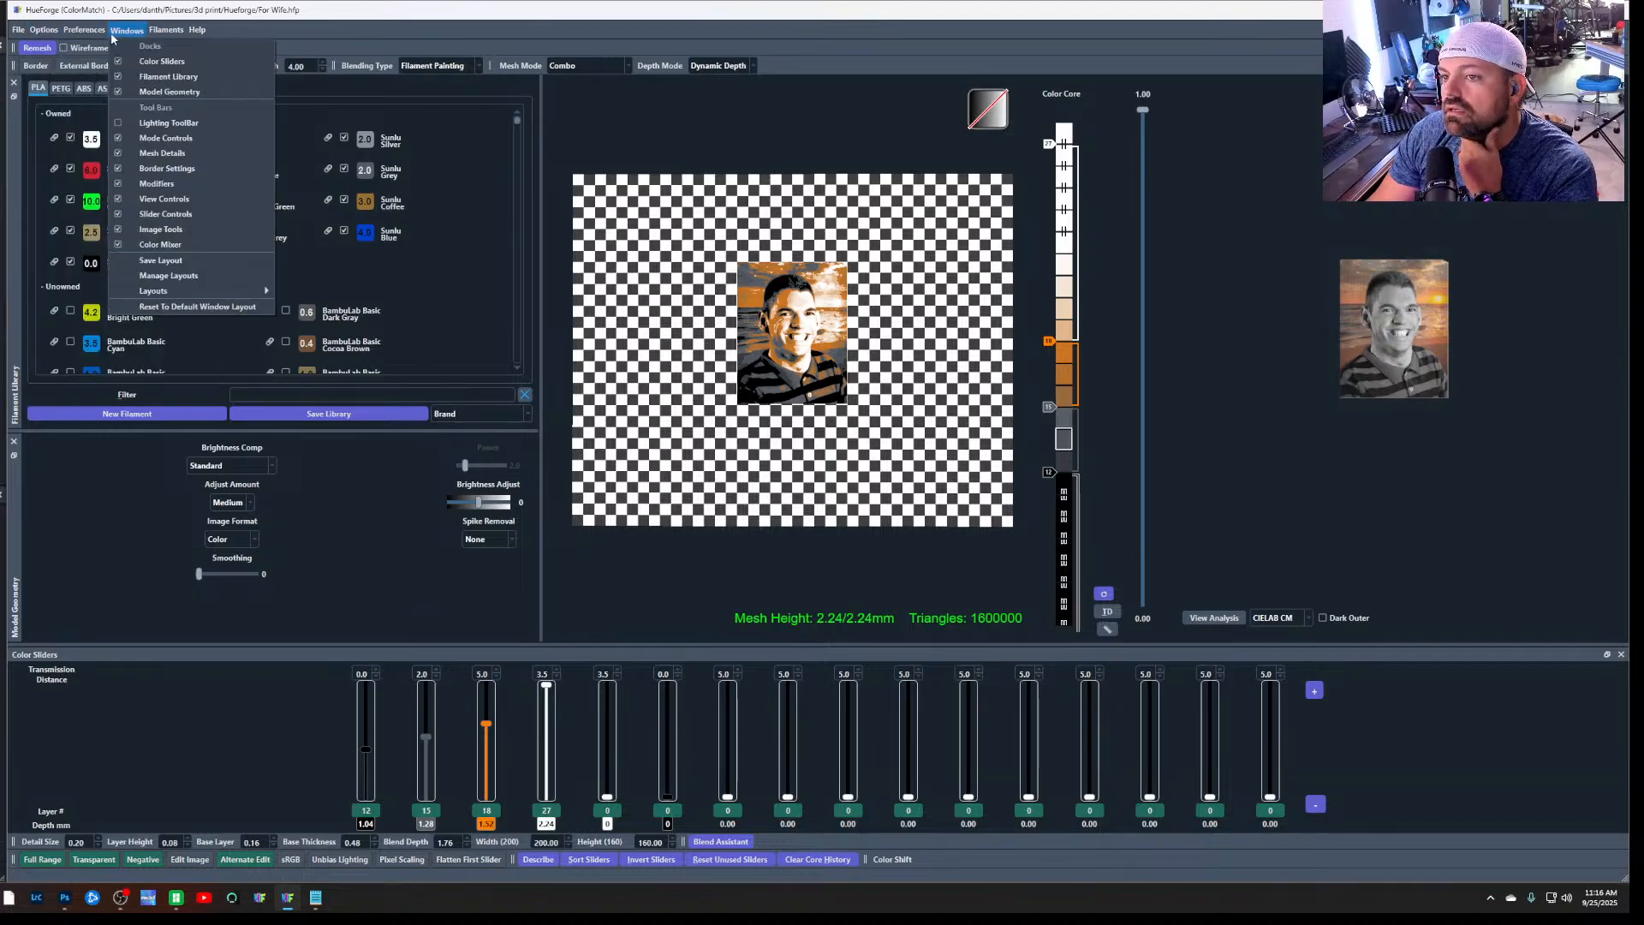
{"action": "mouse_move", "coordinate": [150, 41]}
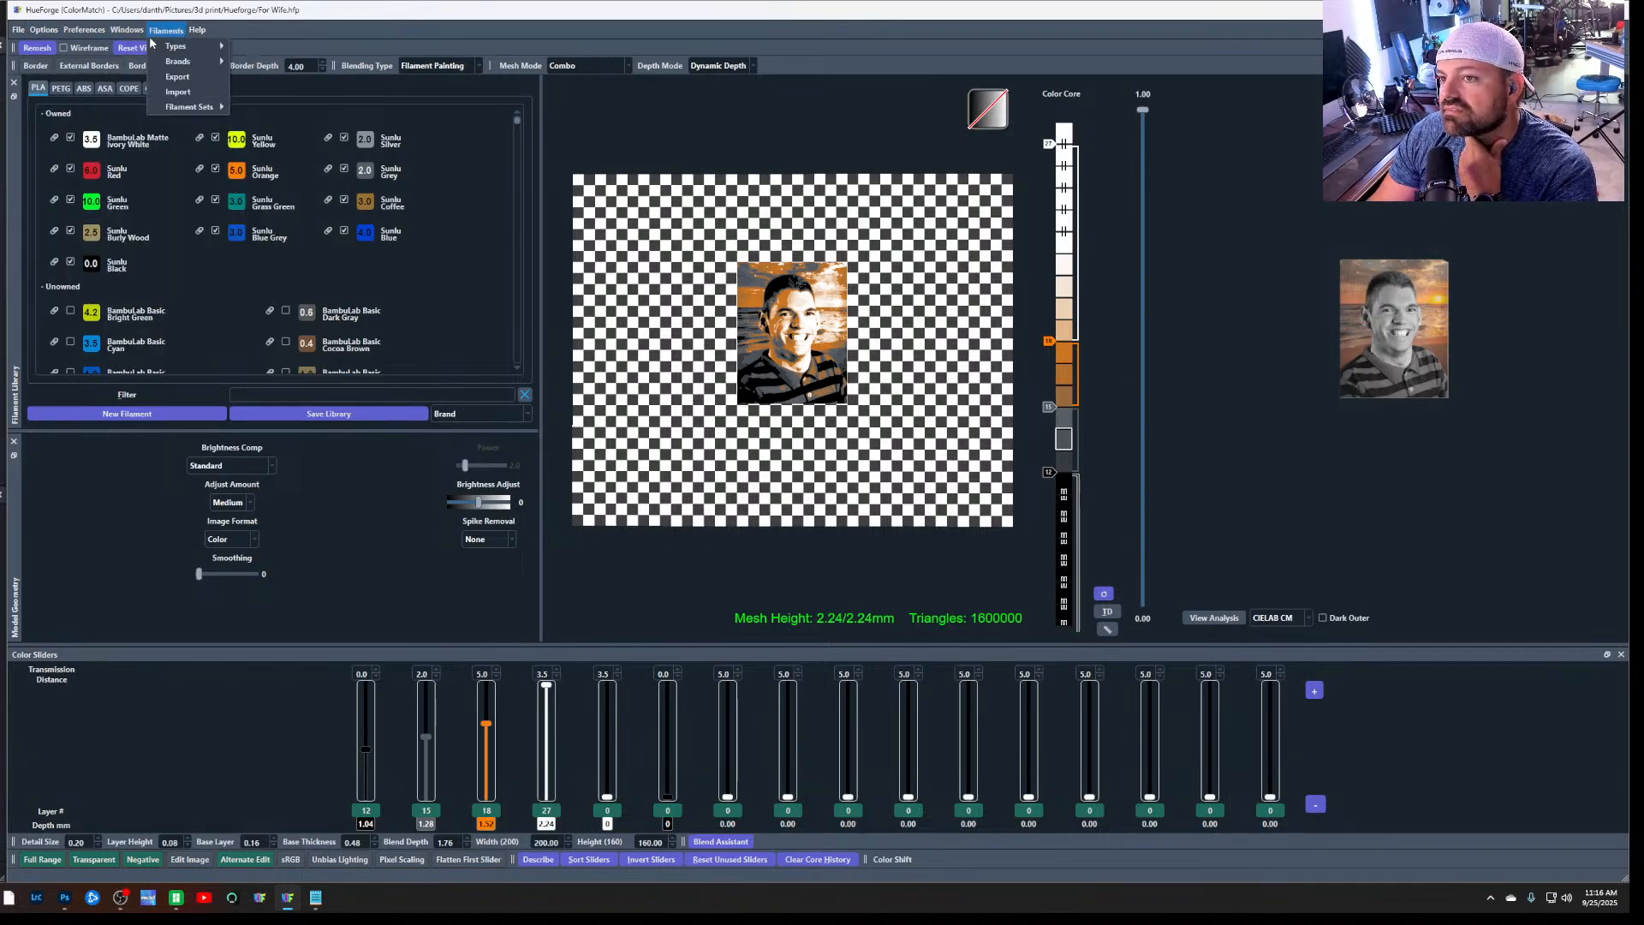
{"action": "left_click", "coordinate": [114, 671]}
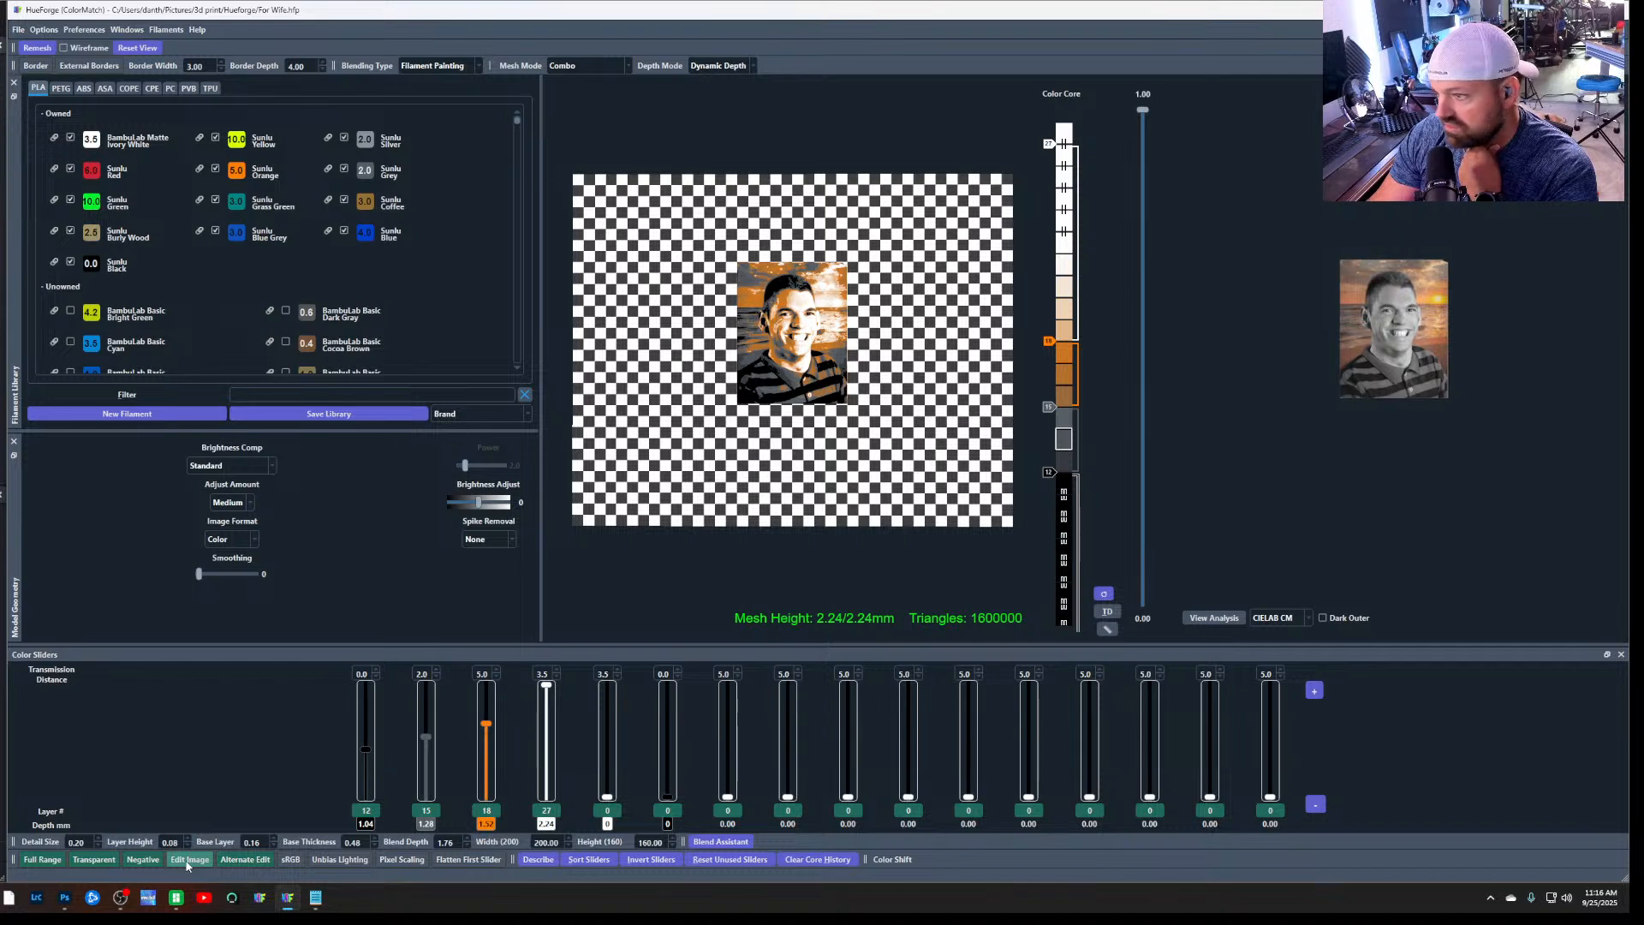
{"action": "mouse_move", "coordinate": [1345, 334]}
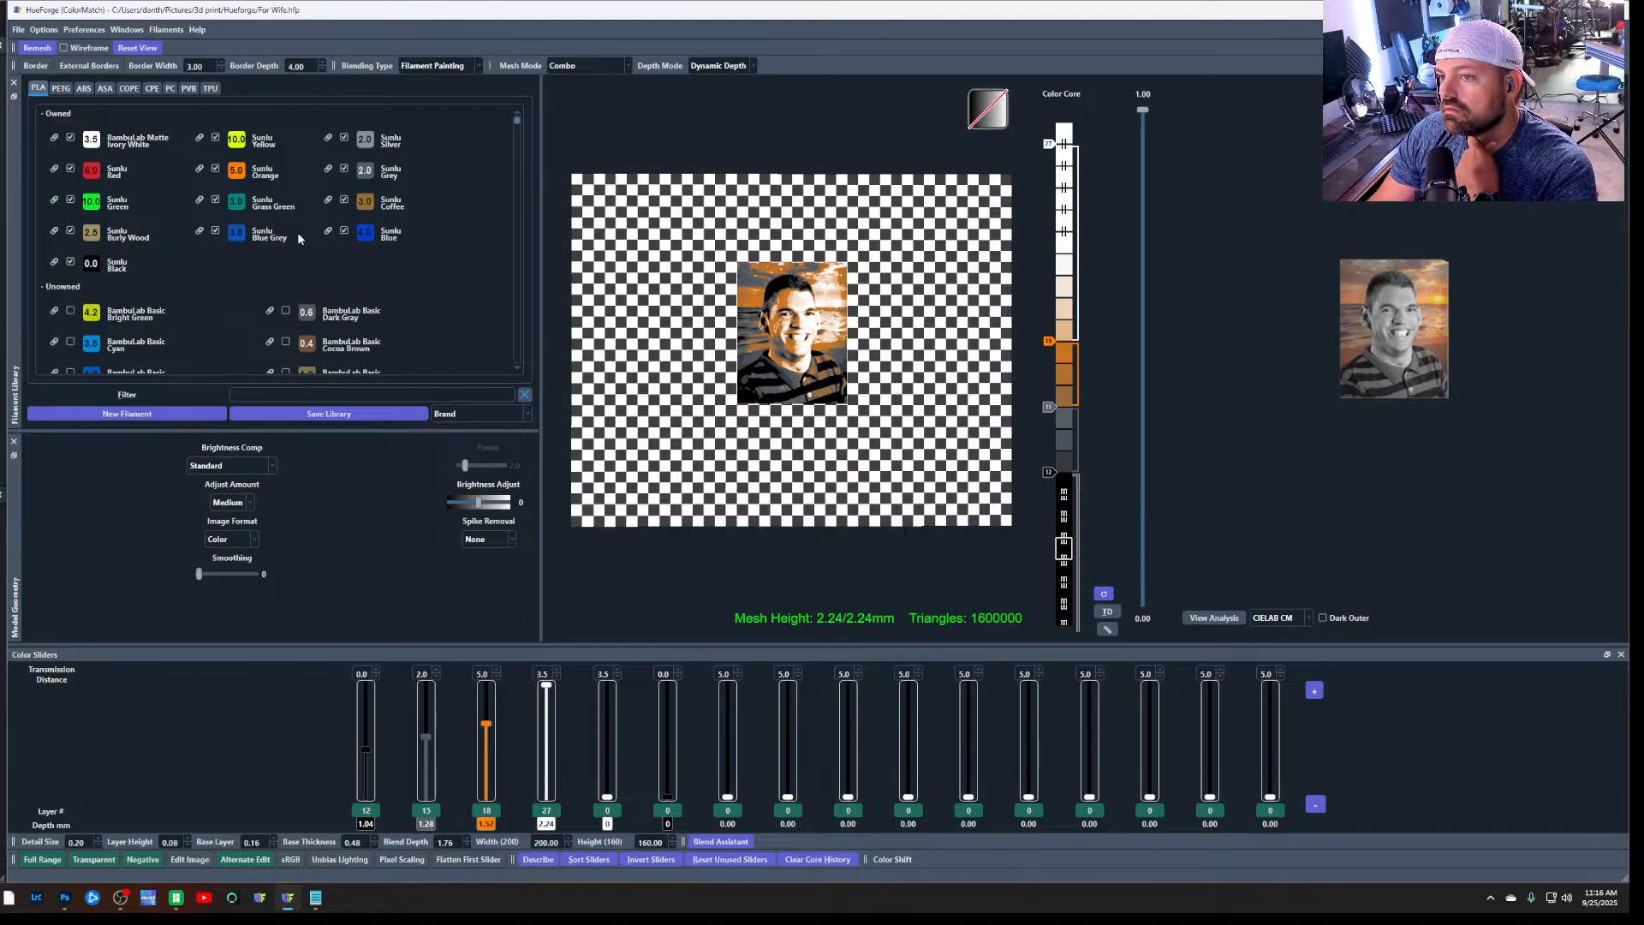
{"action": "left_click", "coordinate": [43, 33]}
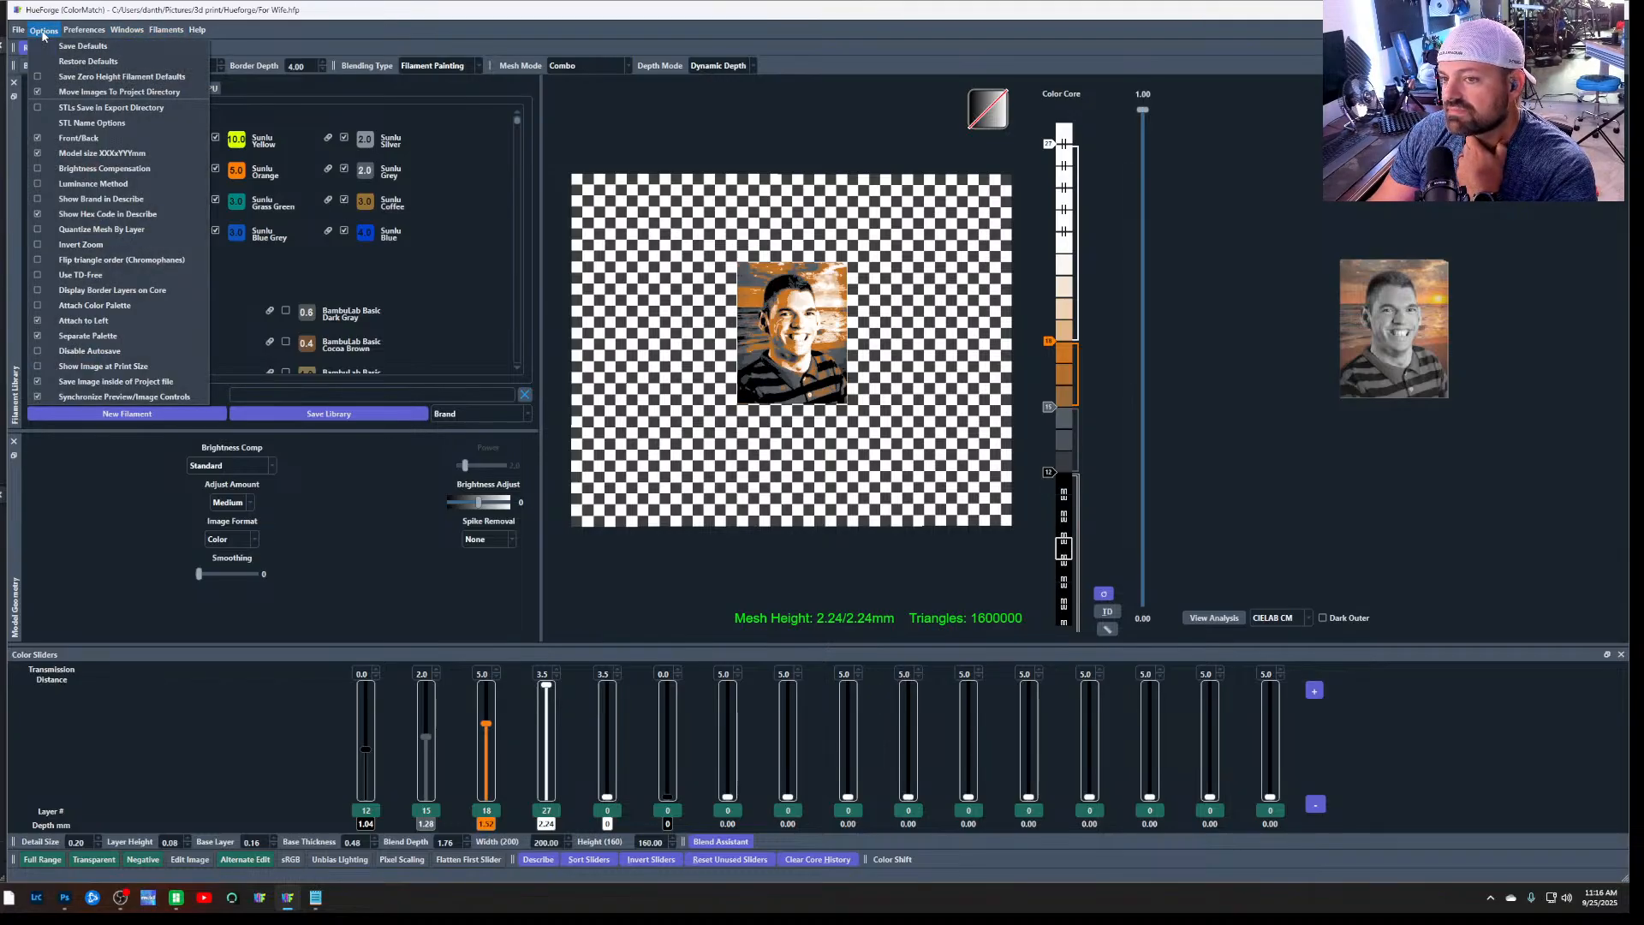
Recheck the resizing instructions in Chrome, then go back to HueForge and look through its project commands and options again
{"action": "mouse_move", "coordinate": [1, 898]}
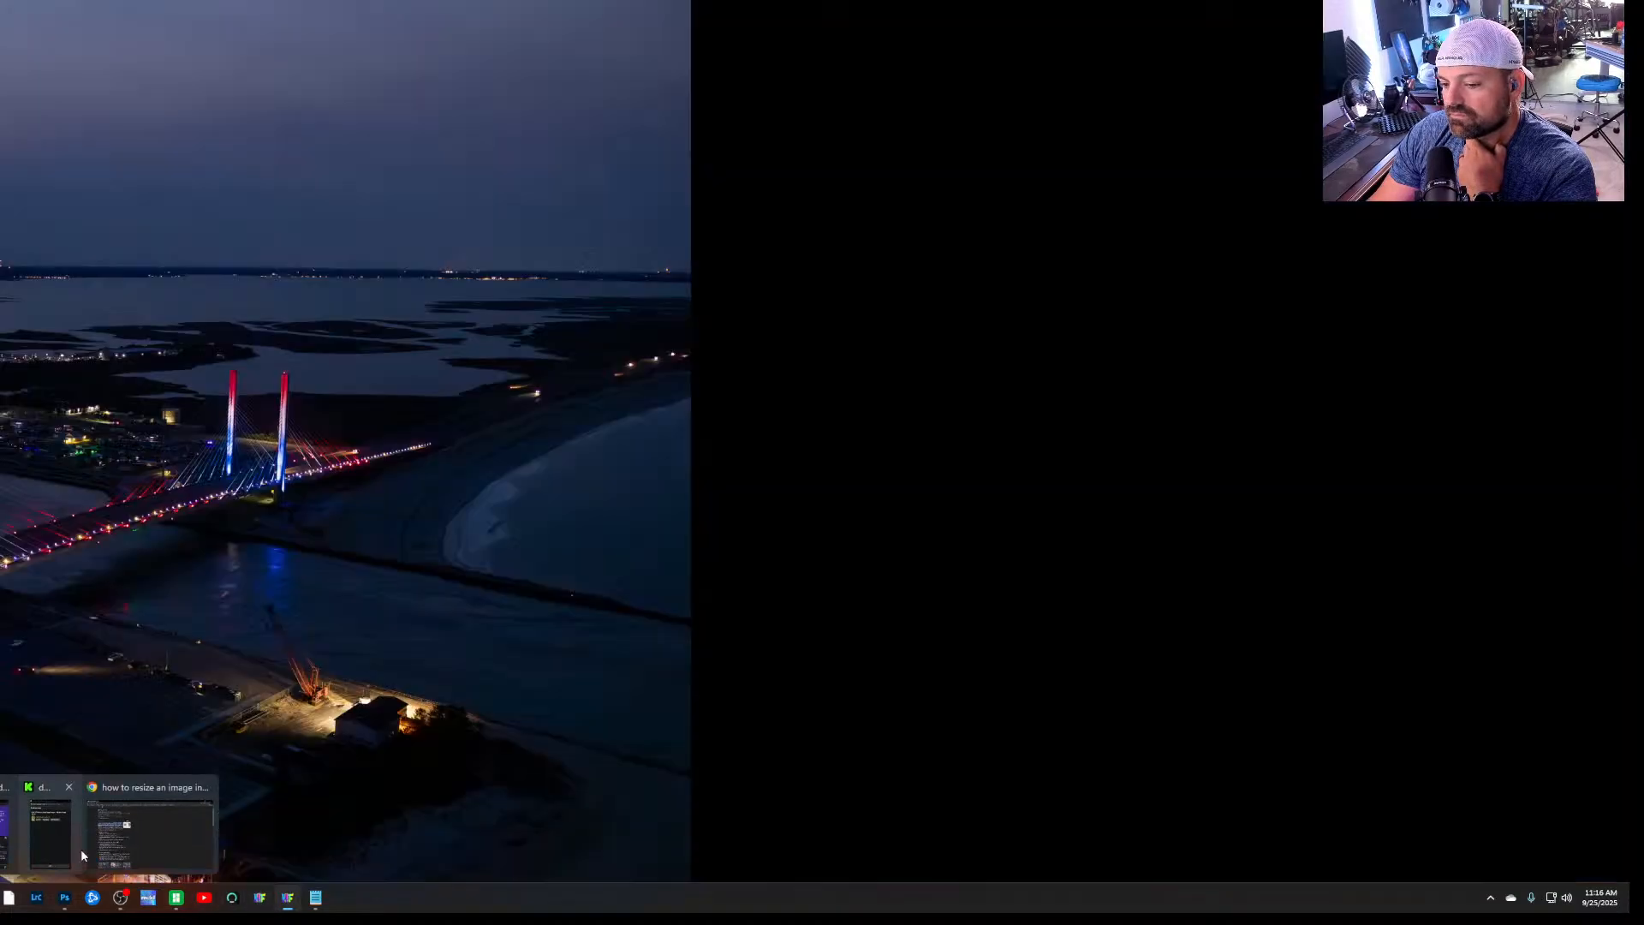
{"action": "left_click", "coordinate": [96, 843]}
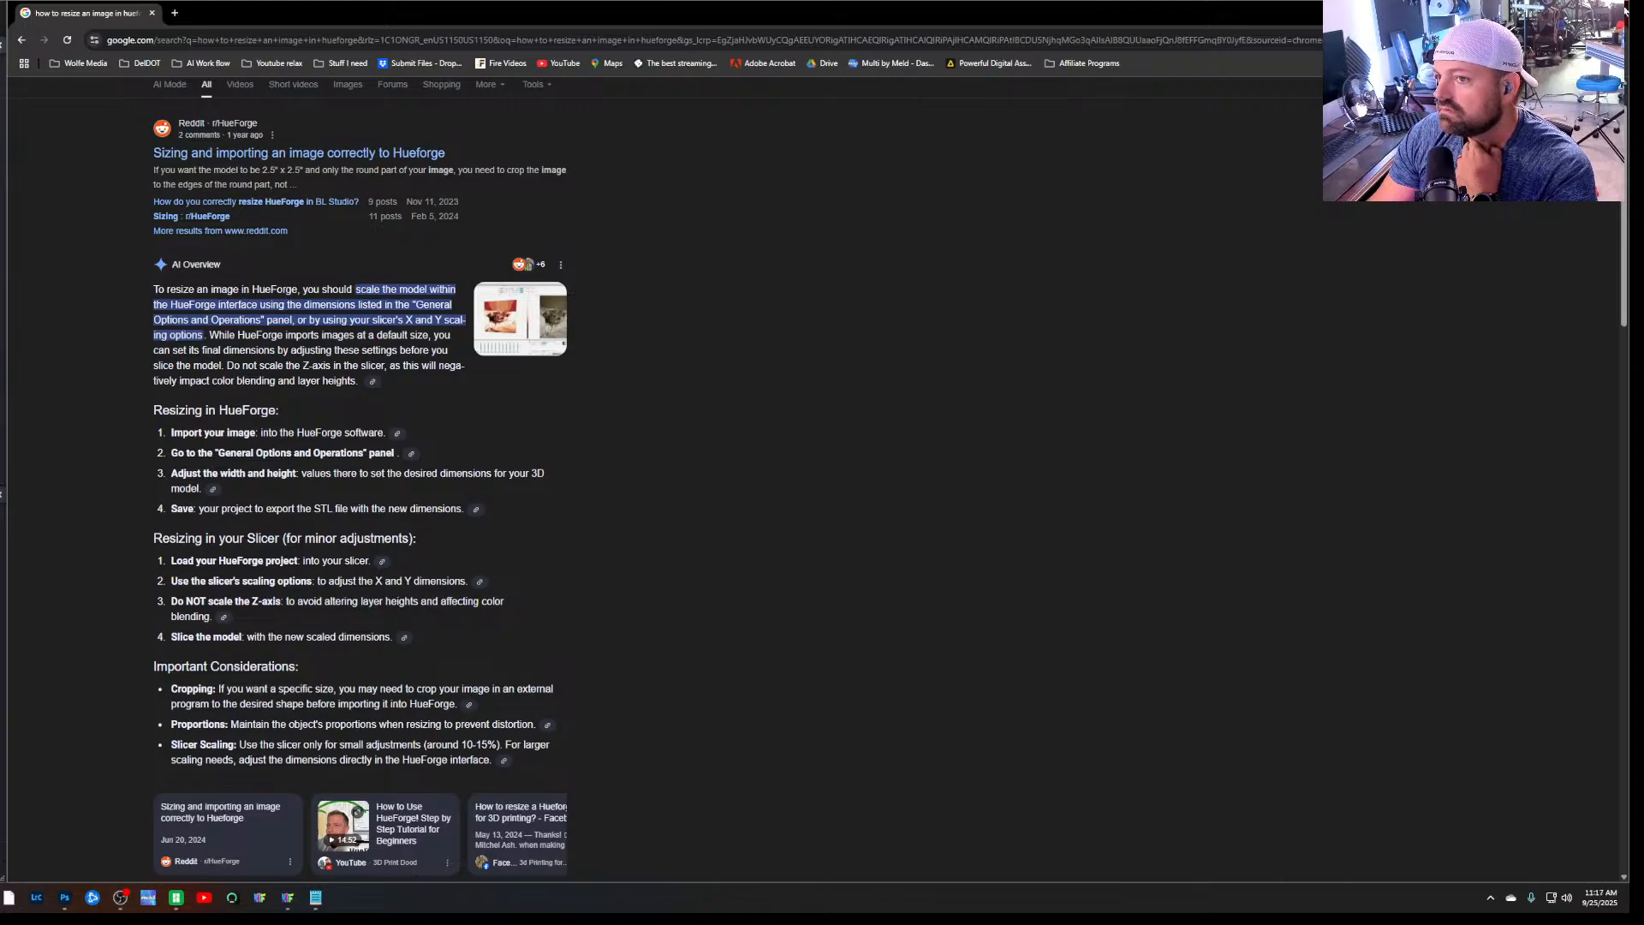
{"action": "key", "text": "alt+Tab"}
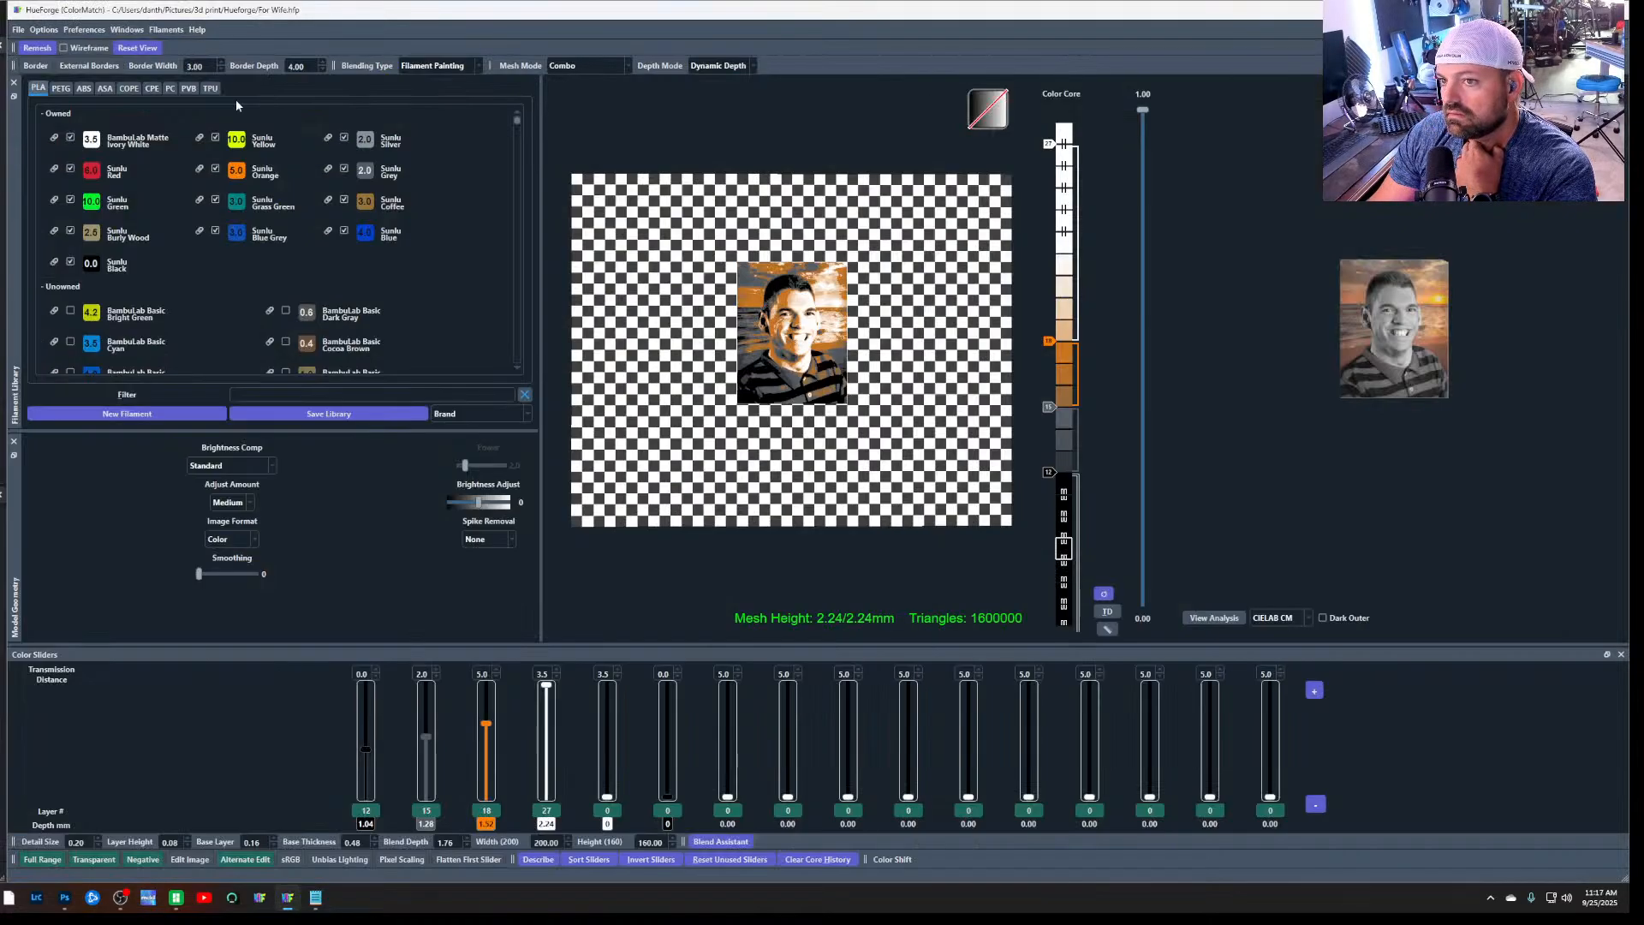
{"action": "left_click", "coordinate": [42, 30]}
{"action": "left_click", "coordinate": [43, 32]}
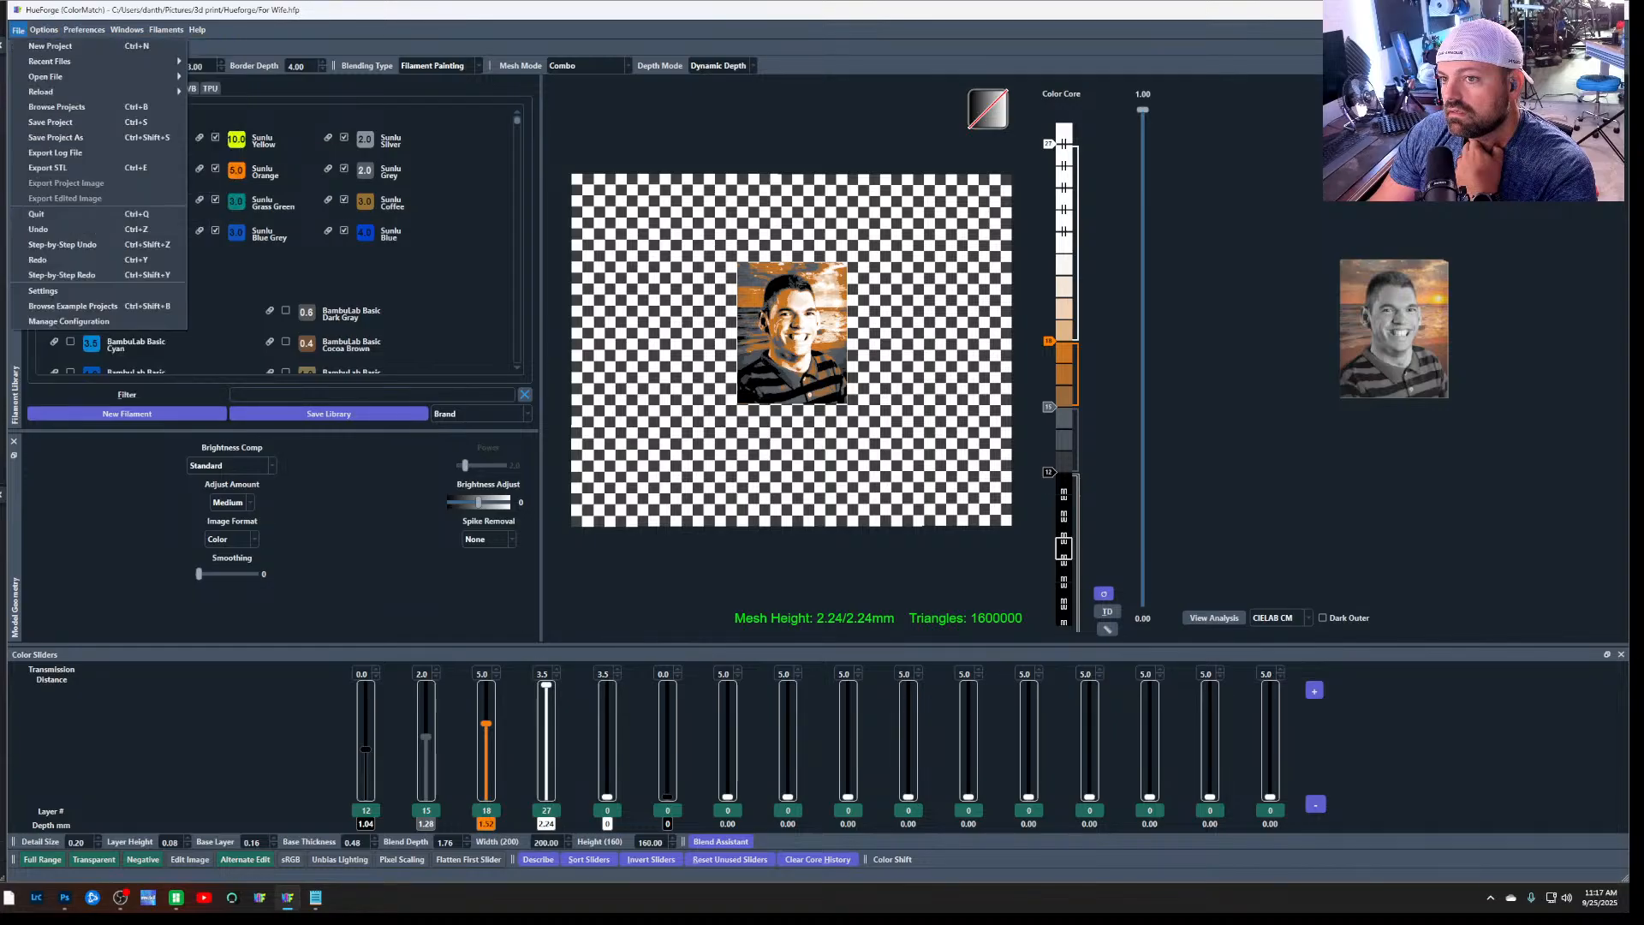
{"action": "left_click", "coordinate": [47, 31]}
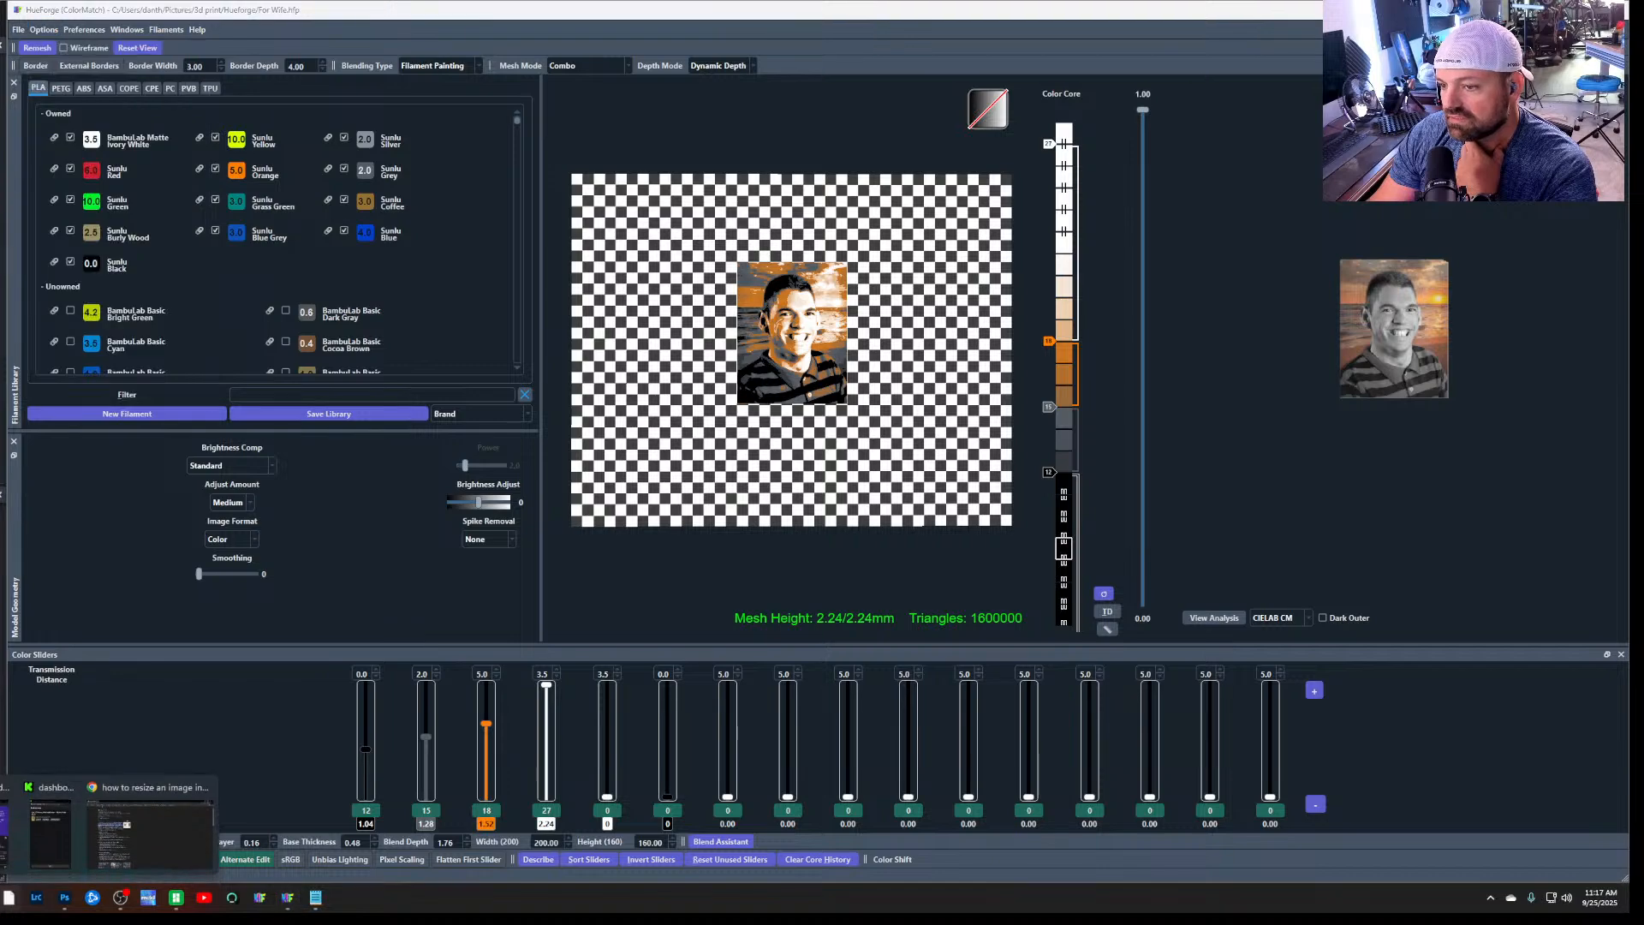
Switch to Chrome, open the HueForge Controls wiki page and read its Width, Height and General Options and Operations entries
{"action": "left_click", "coordinate": [153, 834]}
{"action": "scroll", "coordinate": [555, 547], "scroll_direction": "down", "scroll_amount": 15}
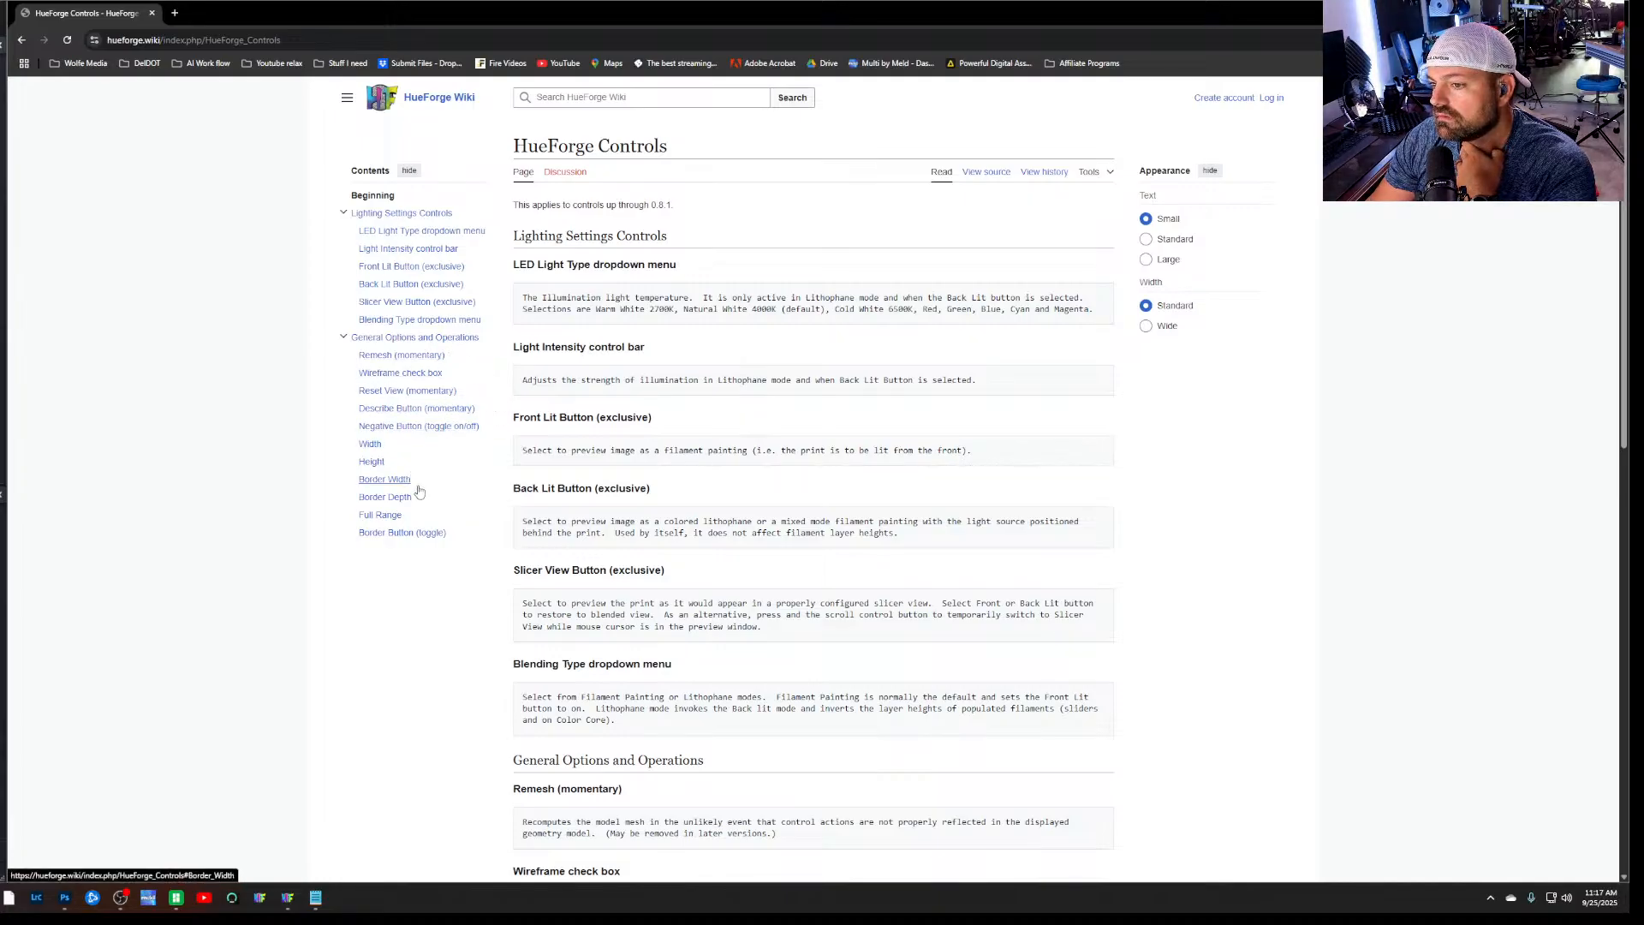
{"action": "left_click", "coordinate": [371, 447]}
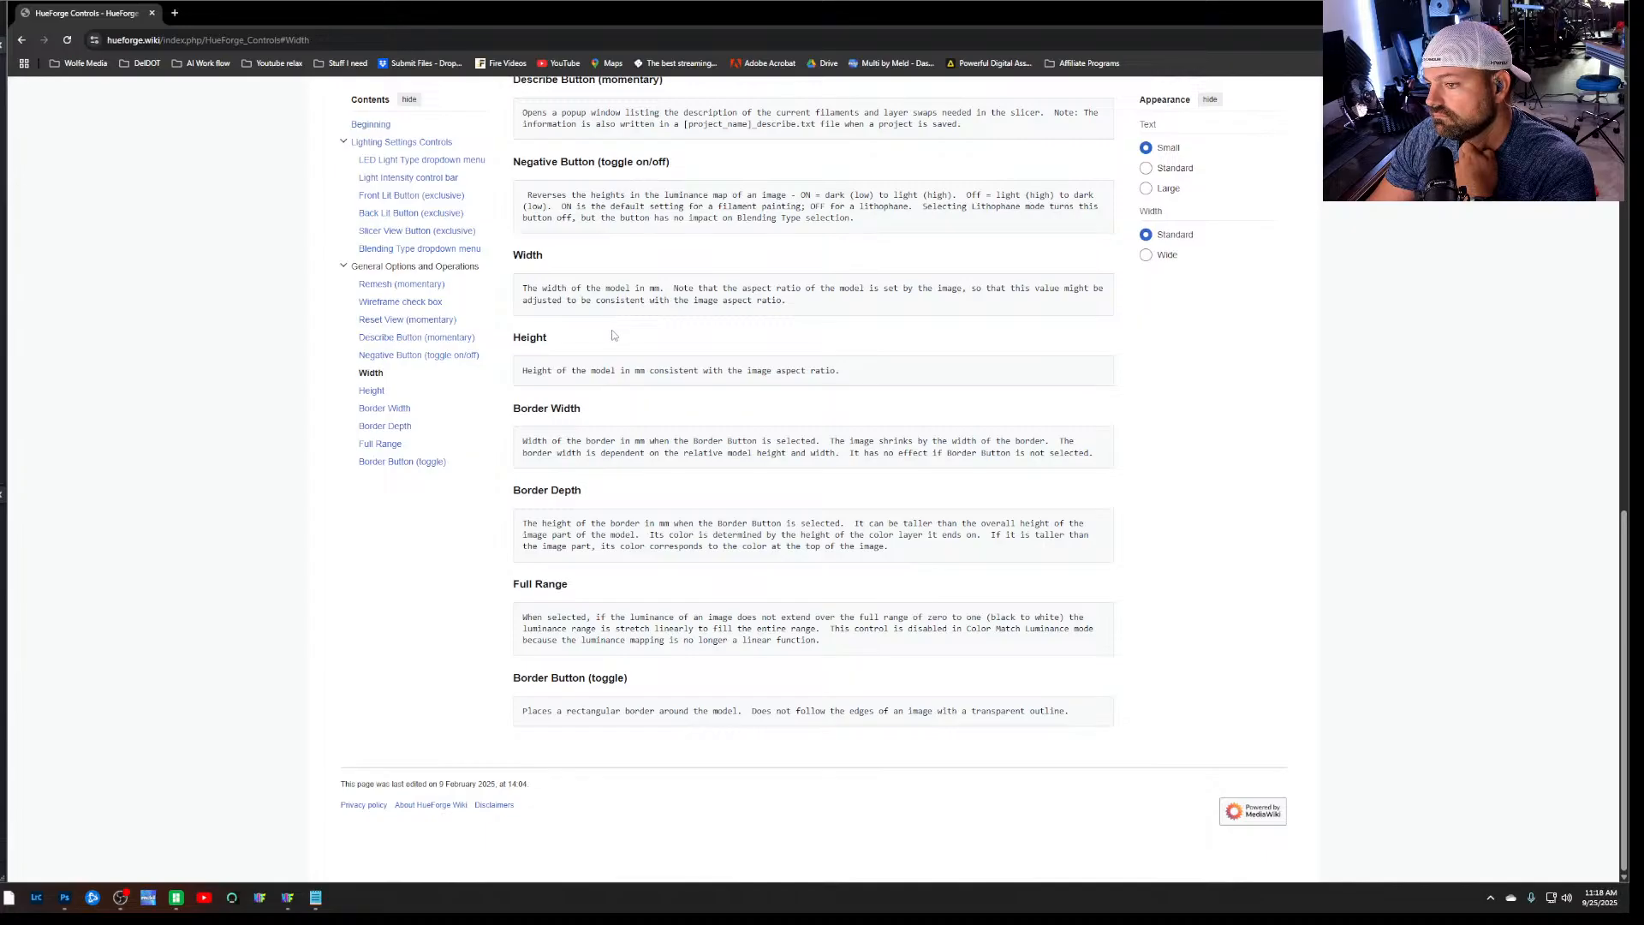
{"action": "scroll", "coordinate": [621, 490], "scroll_direction": "up", "scroll_amount": 7}
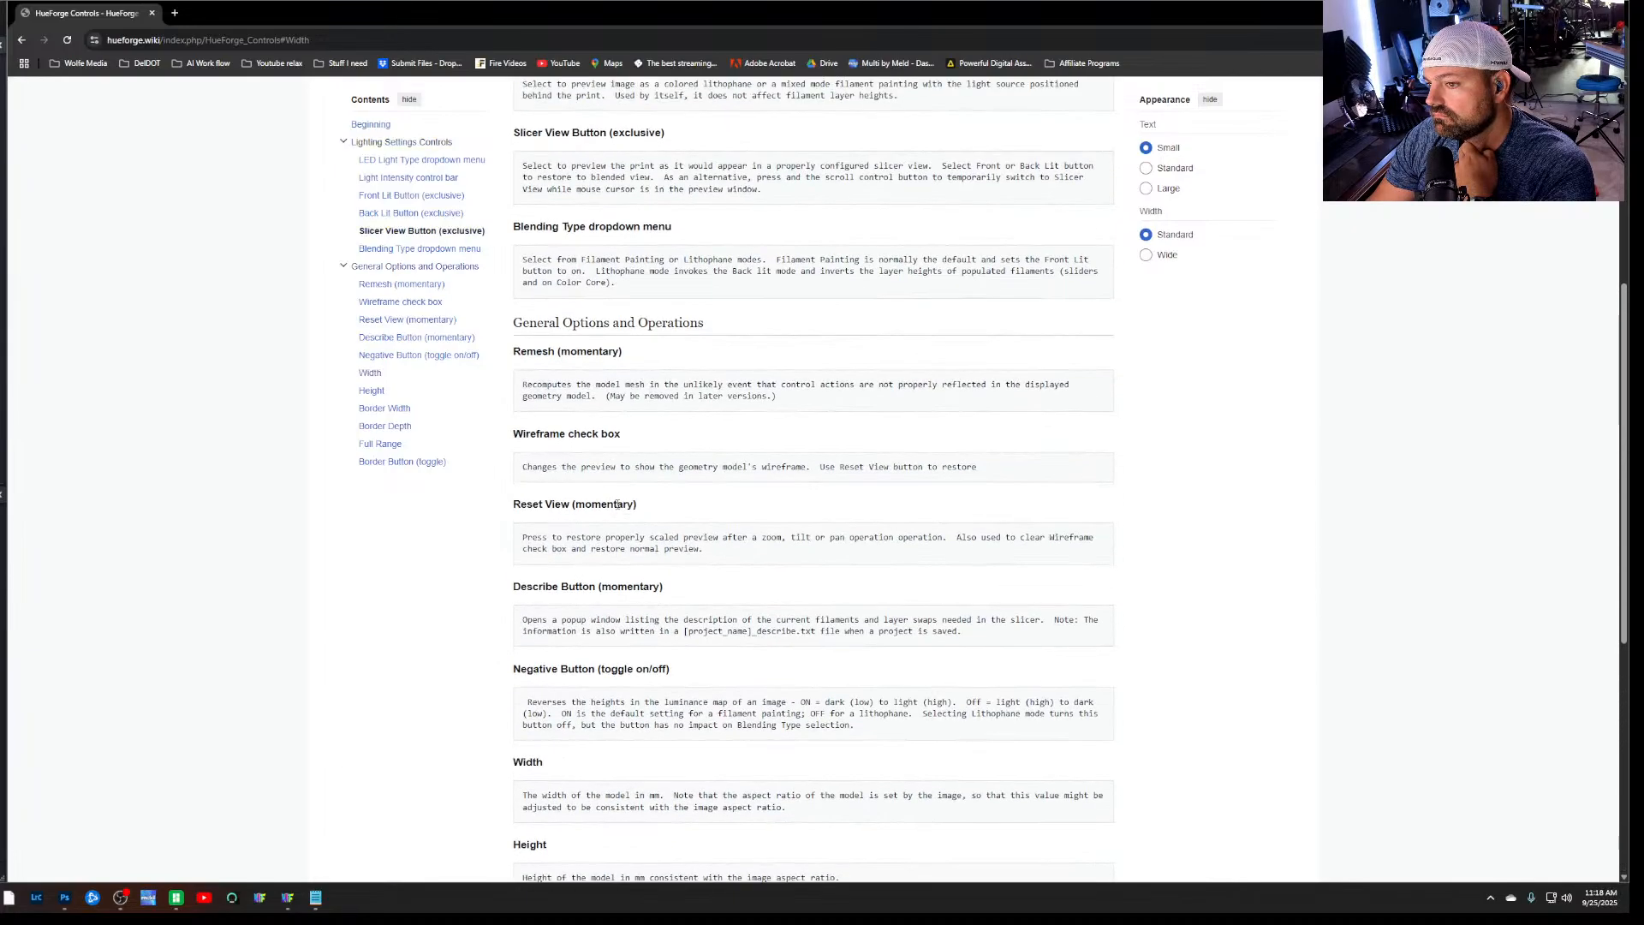
{"action": "scroll", "coordinate": [616, 504], "scroll_direction": "up", "scroll_amount": 5}
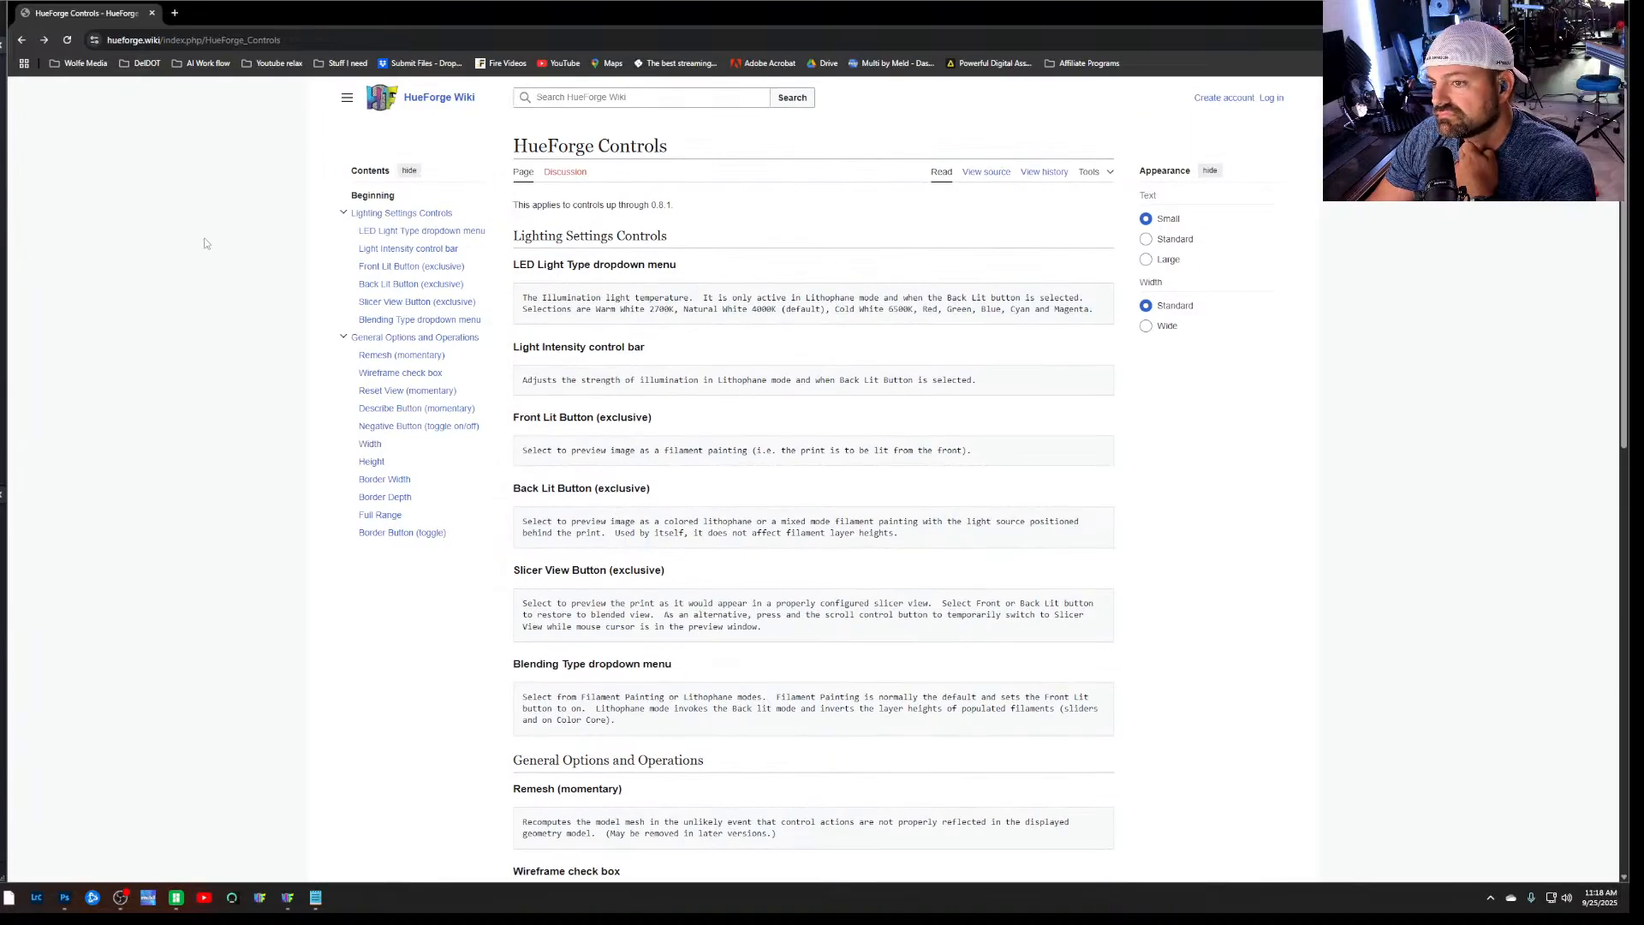
Go back to the Google results and look through the rest of the page for resizing guidance
{"action": "key", "text": "alt+Left"}
{"action": "scroll", "coordinate": [276, 401], "scroll_direction": "up", "scroll_amount": 4}
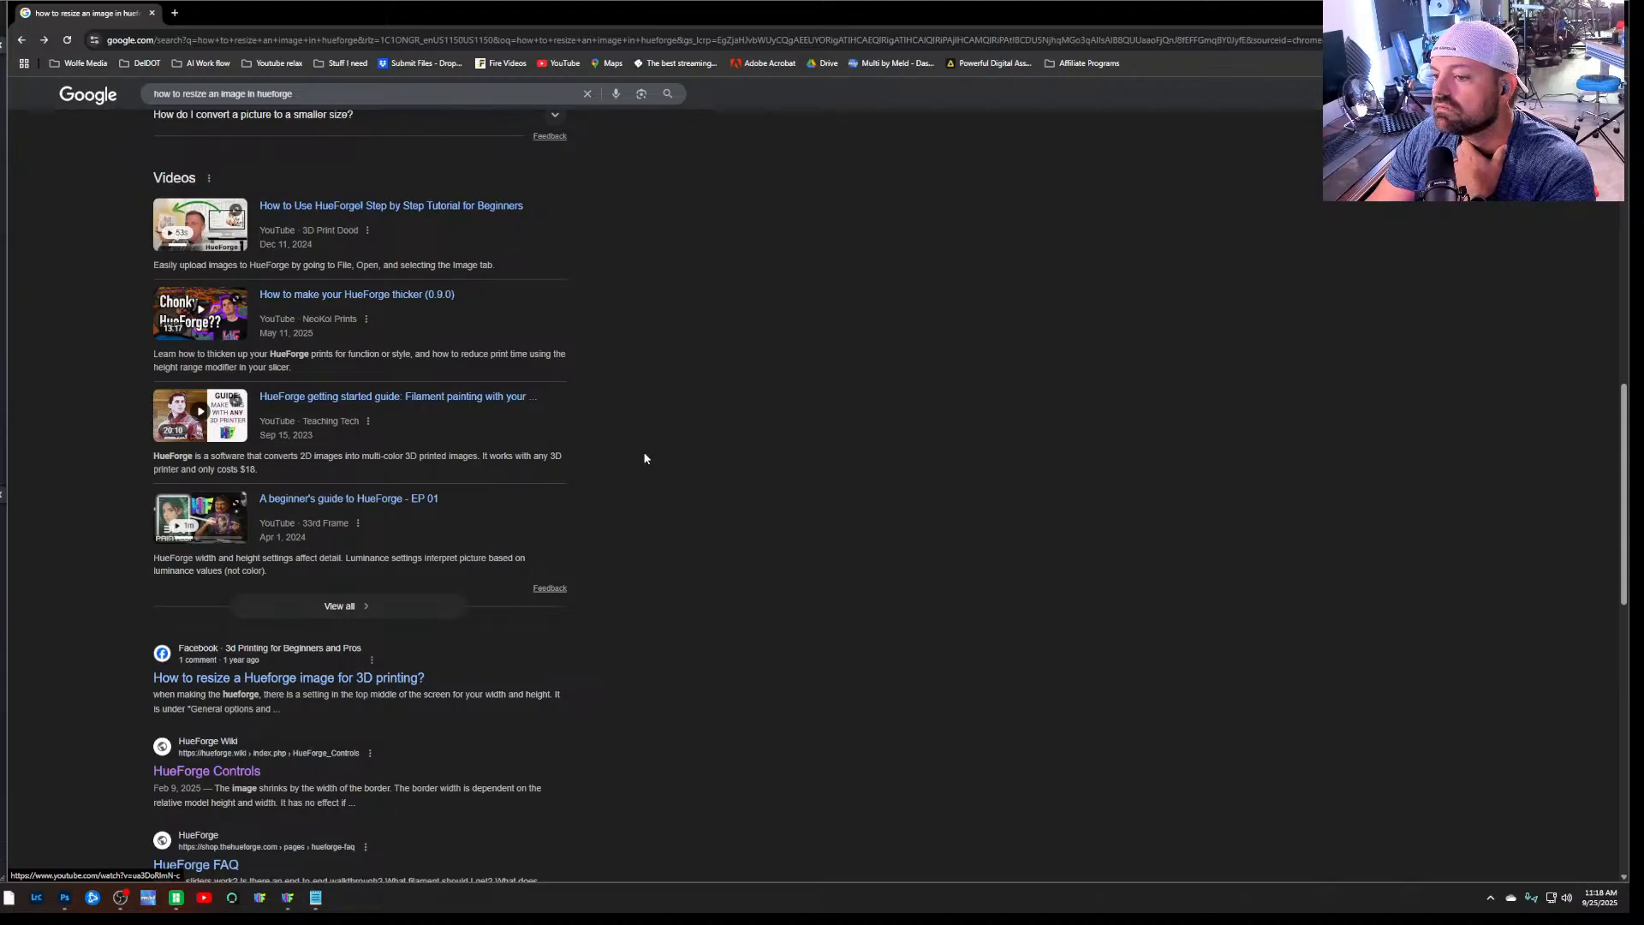
{"action": "scroll", "coordinate": [646, 456], "scroll_direction": "down", "scroll_amount": 3}
{"action": "scroll", "coordinate": [646, 456], "scroll_direction": "down", "scroll_amount": 5}
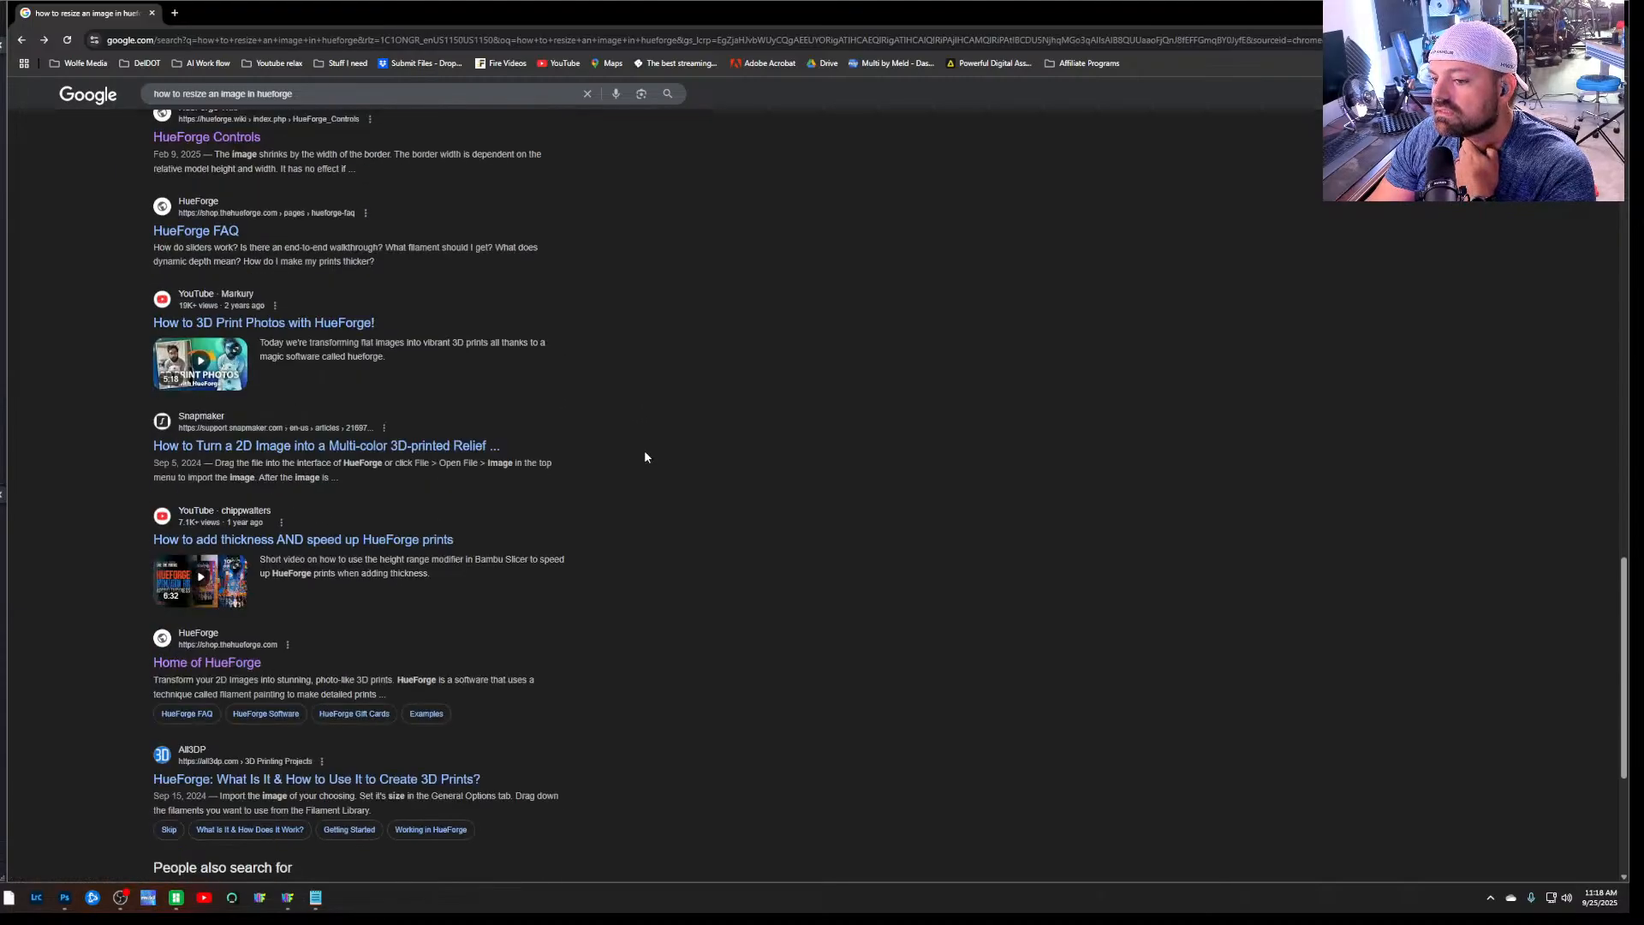
{"action": "scroll", "coordinate": [645, 457], "scroll_direction": "down", "scroll_amount": 4}
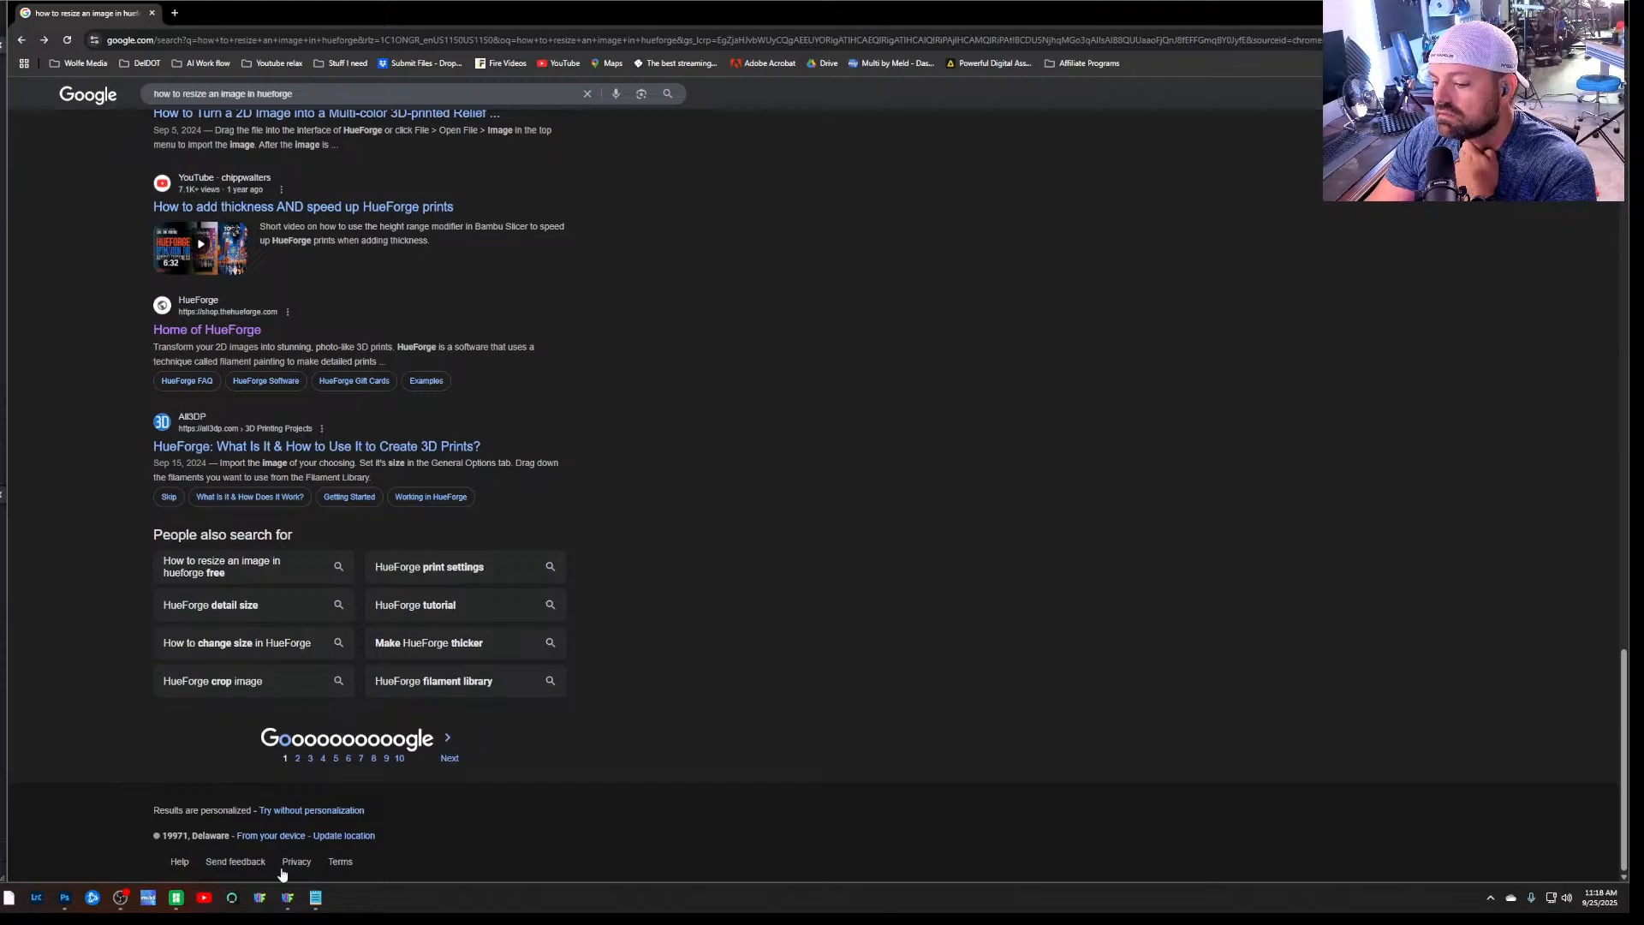
Return to HueForge and check the source image's commands and the available mesh modes for a resizing option
{"action": "left_click", "coordinate": [288, 899]}
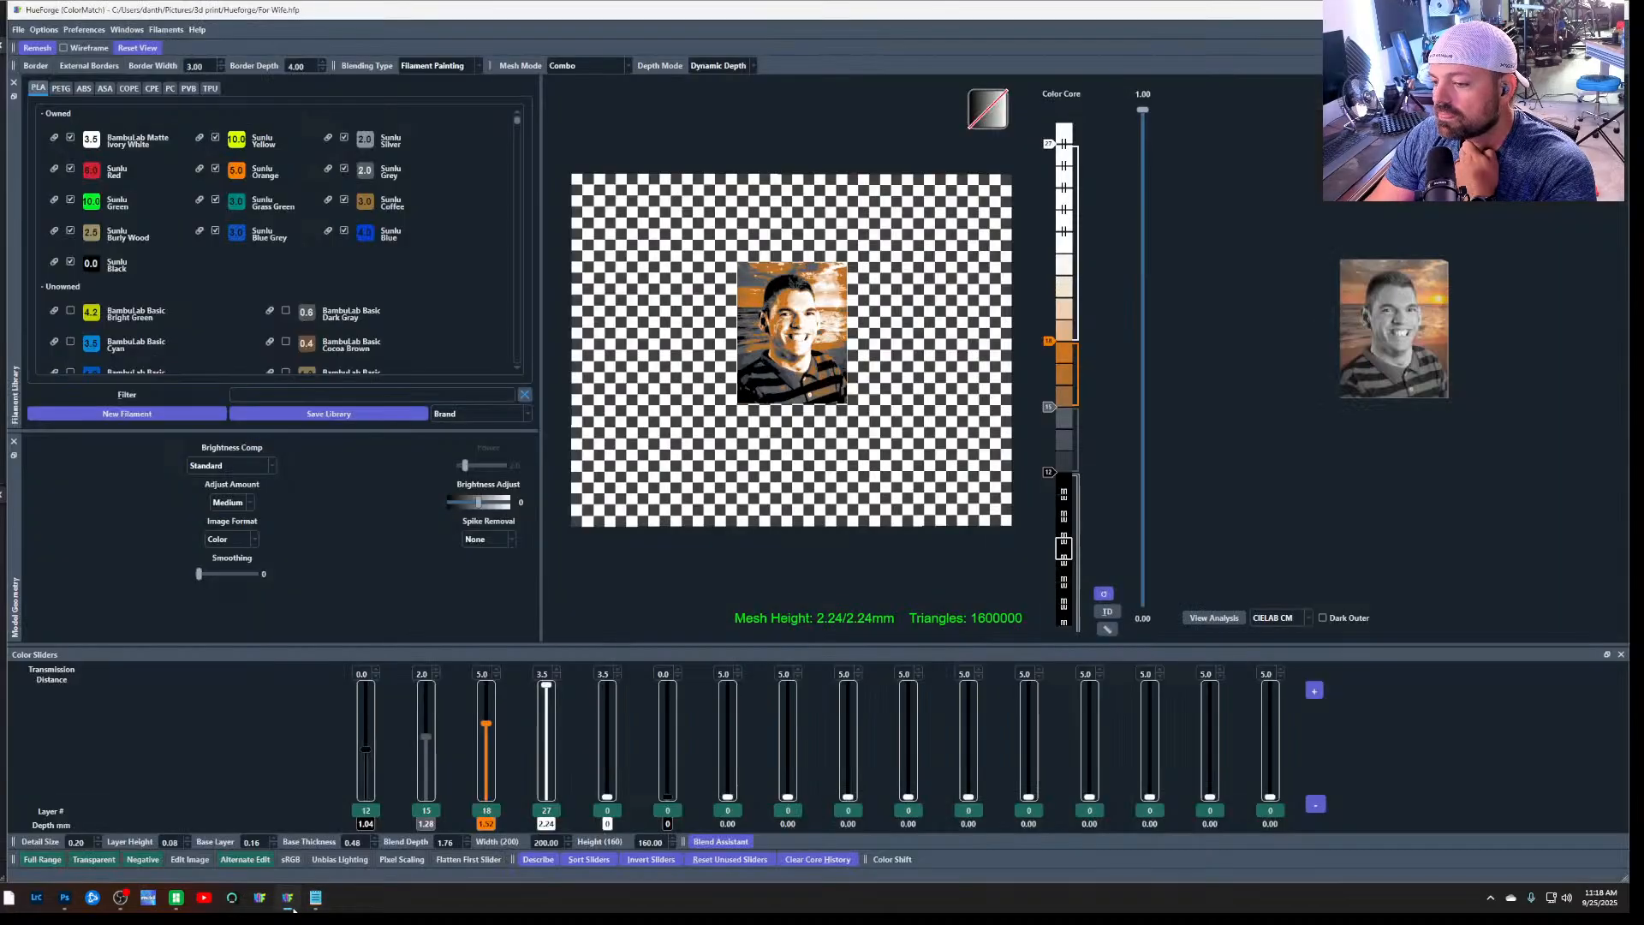
{"action": "right_click", "coordinate": [1441, 336]}
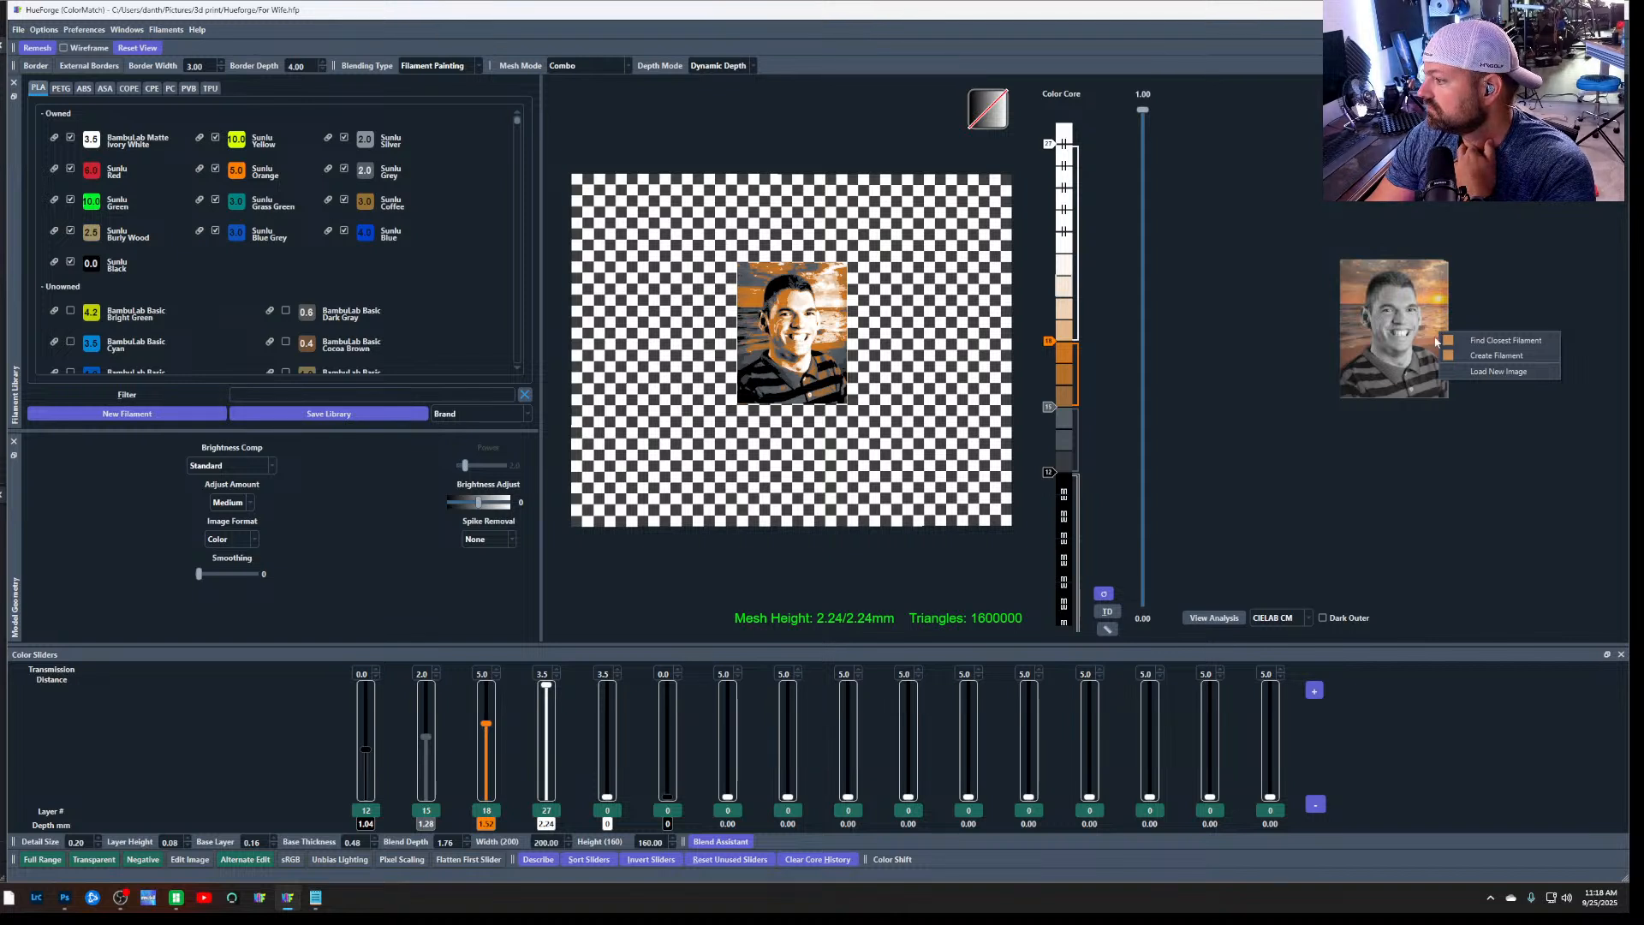
{"action": "left_click", "coordinate": [1276, 389]}
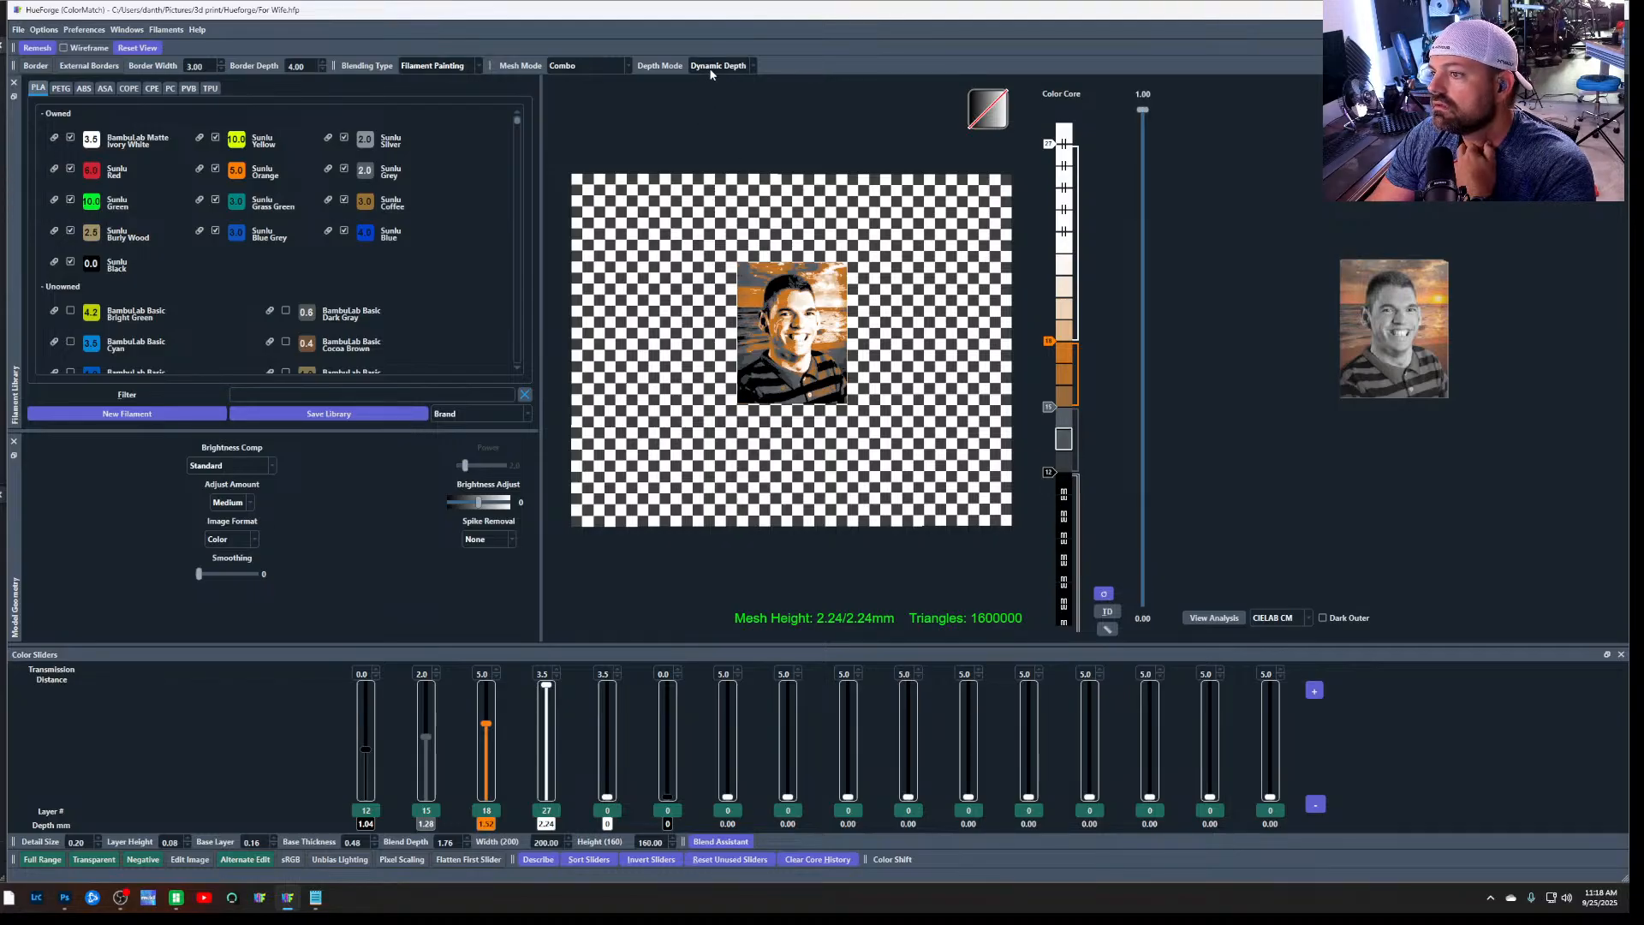
{"action": "left_click", "coordinate": [631, 68]}
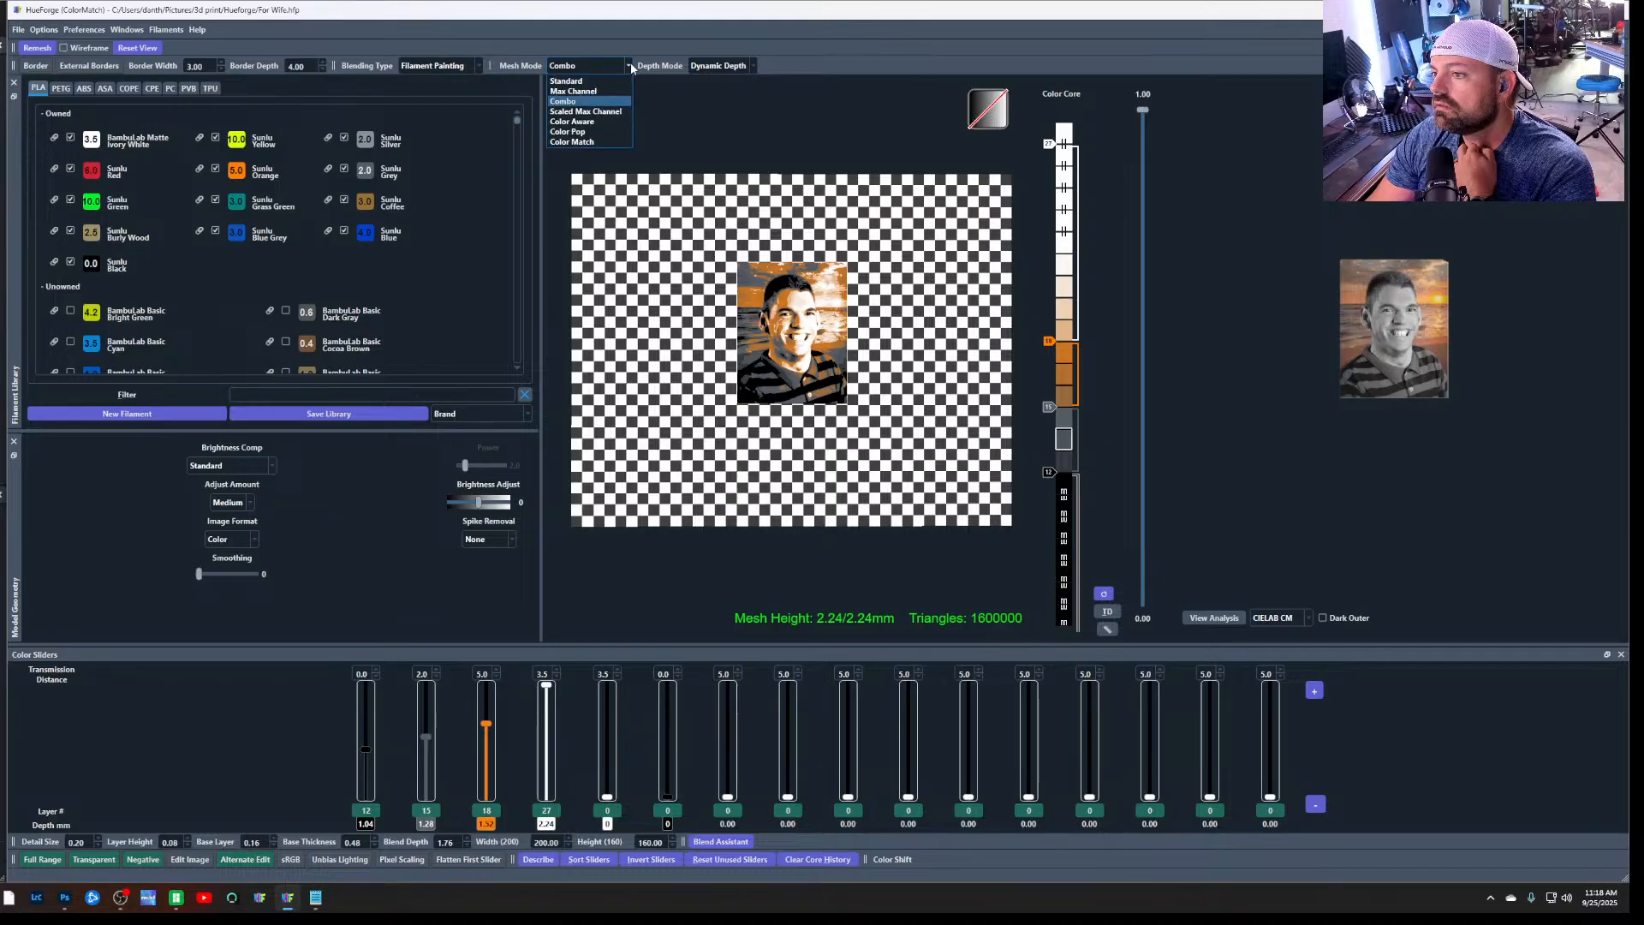
{"action": "left_click", "coordinate": [631, 69]}
{"action": "scroll", "coordinate": [829, 312], "scroll_direction": "down", "scroll_amount": 1}
{"action": "scroll", "coordinate": [829, 312], "scroll_direction": "up", "scroll_amount": 3}
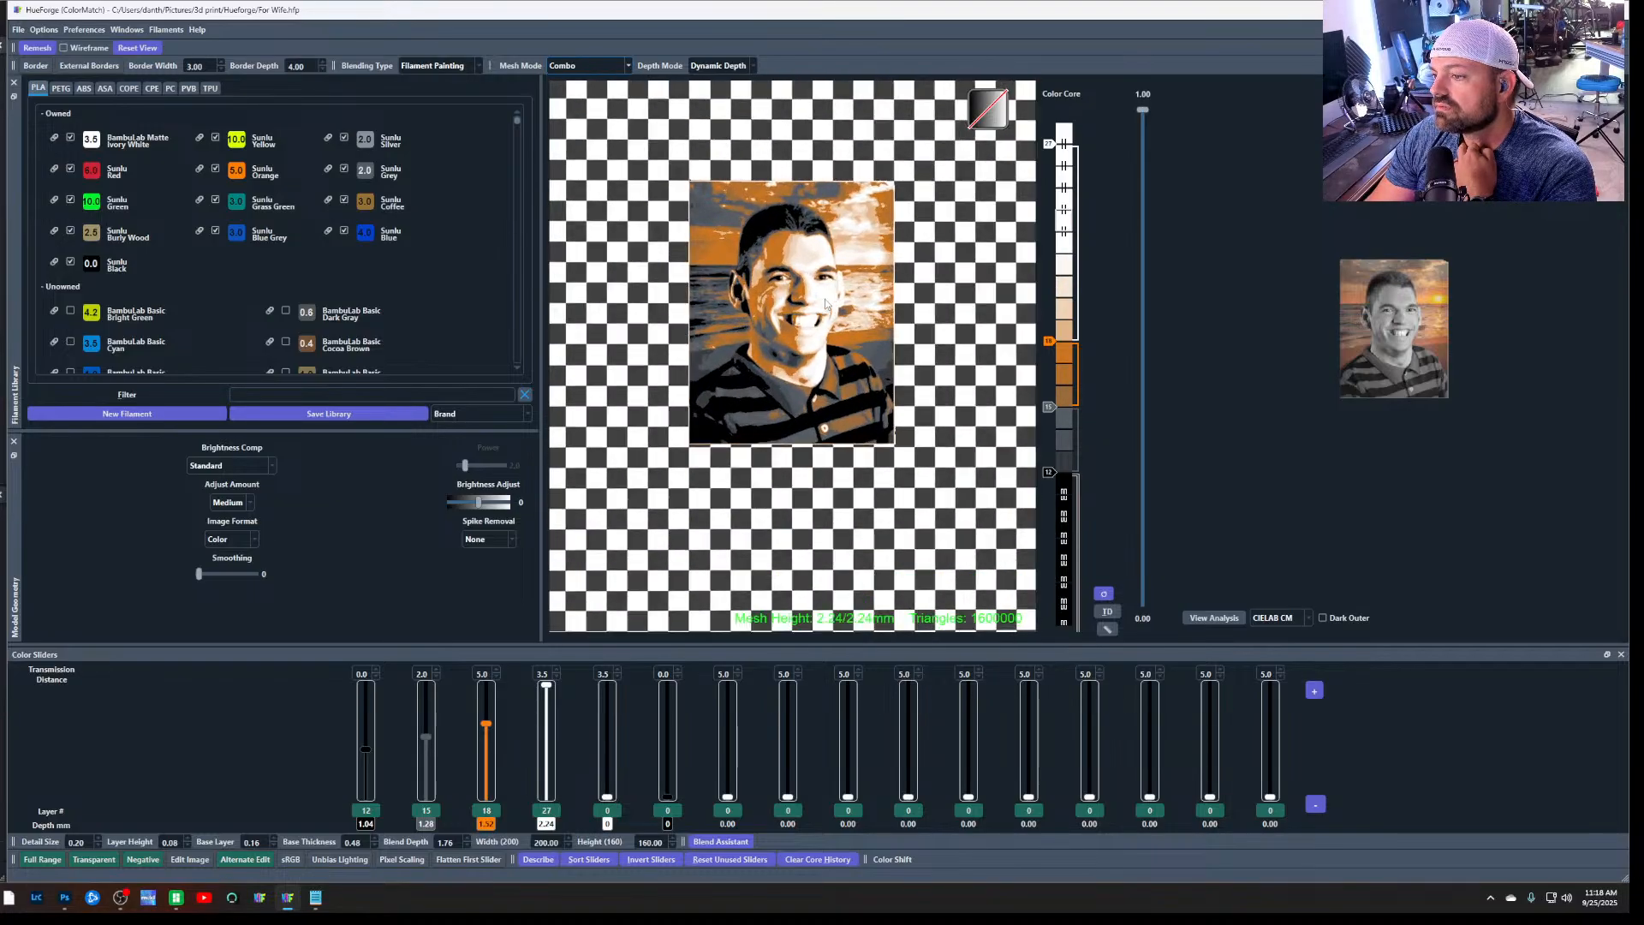
Compare the portrait in the Color Pop, Standard and Max Channel mesh modes, and return it to Combo
{"action": "left_click", "coordinate": [623, 64]}
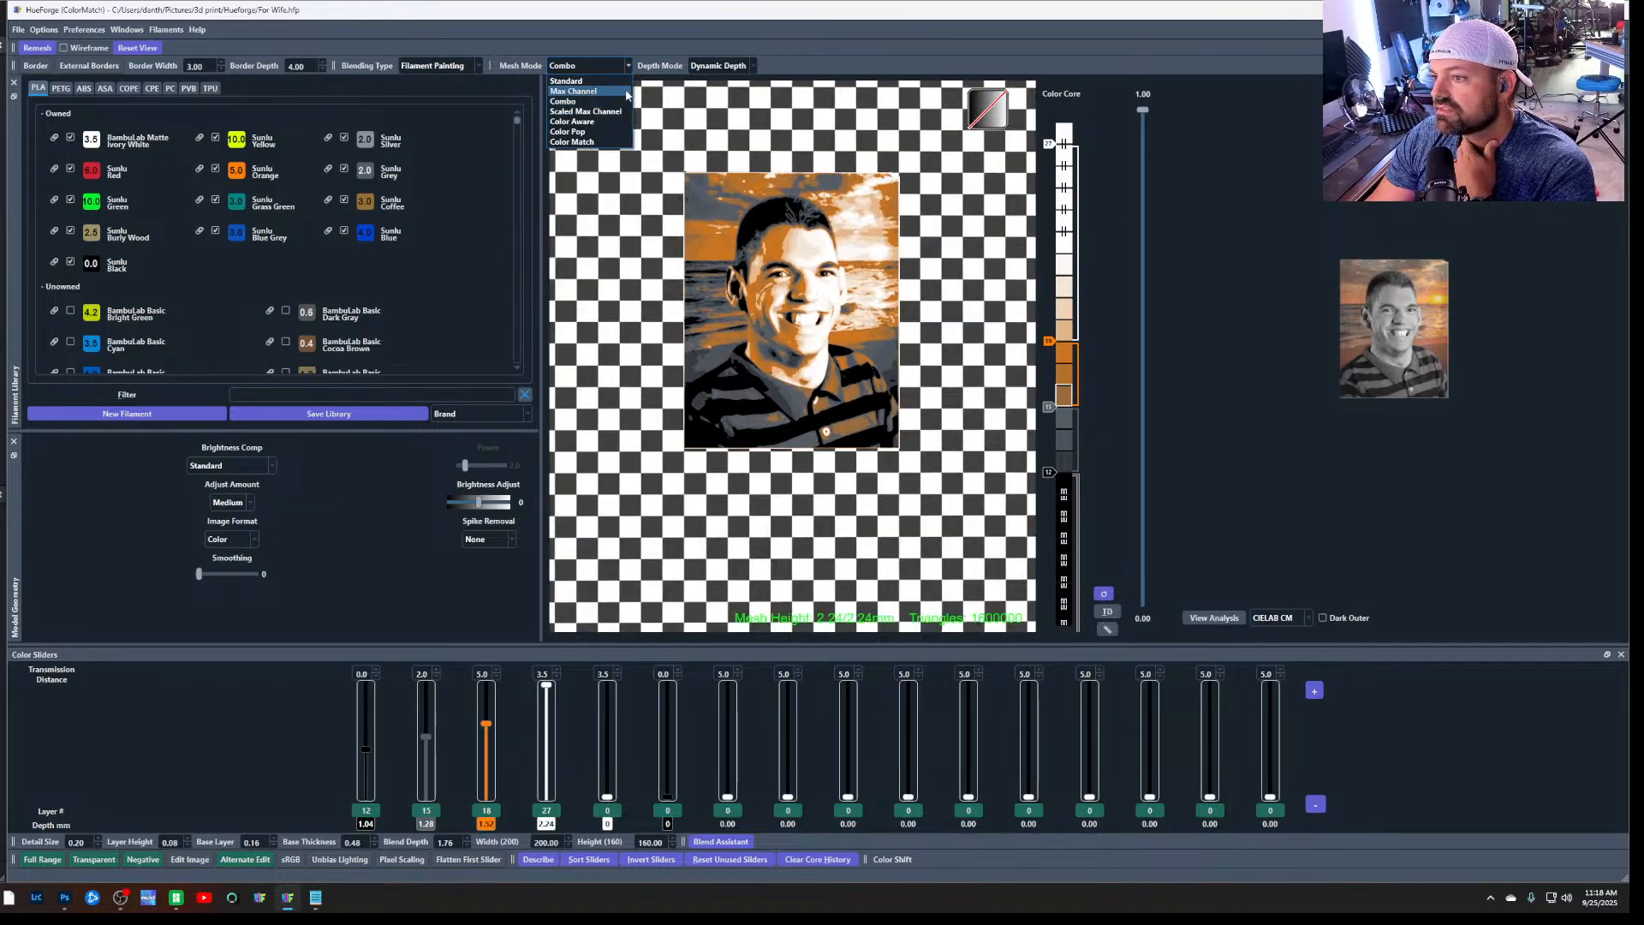
{"action": "left_click", "coordinate": [617, 137]}
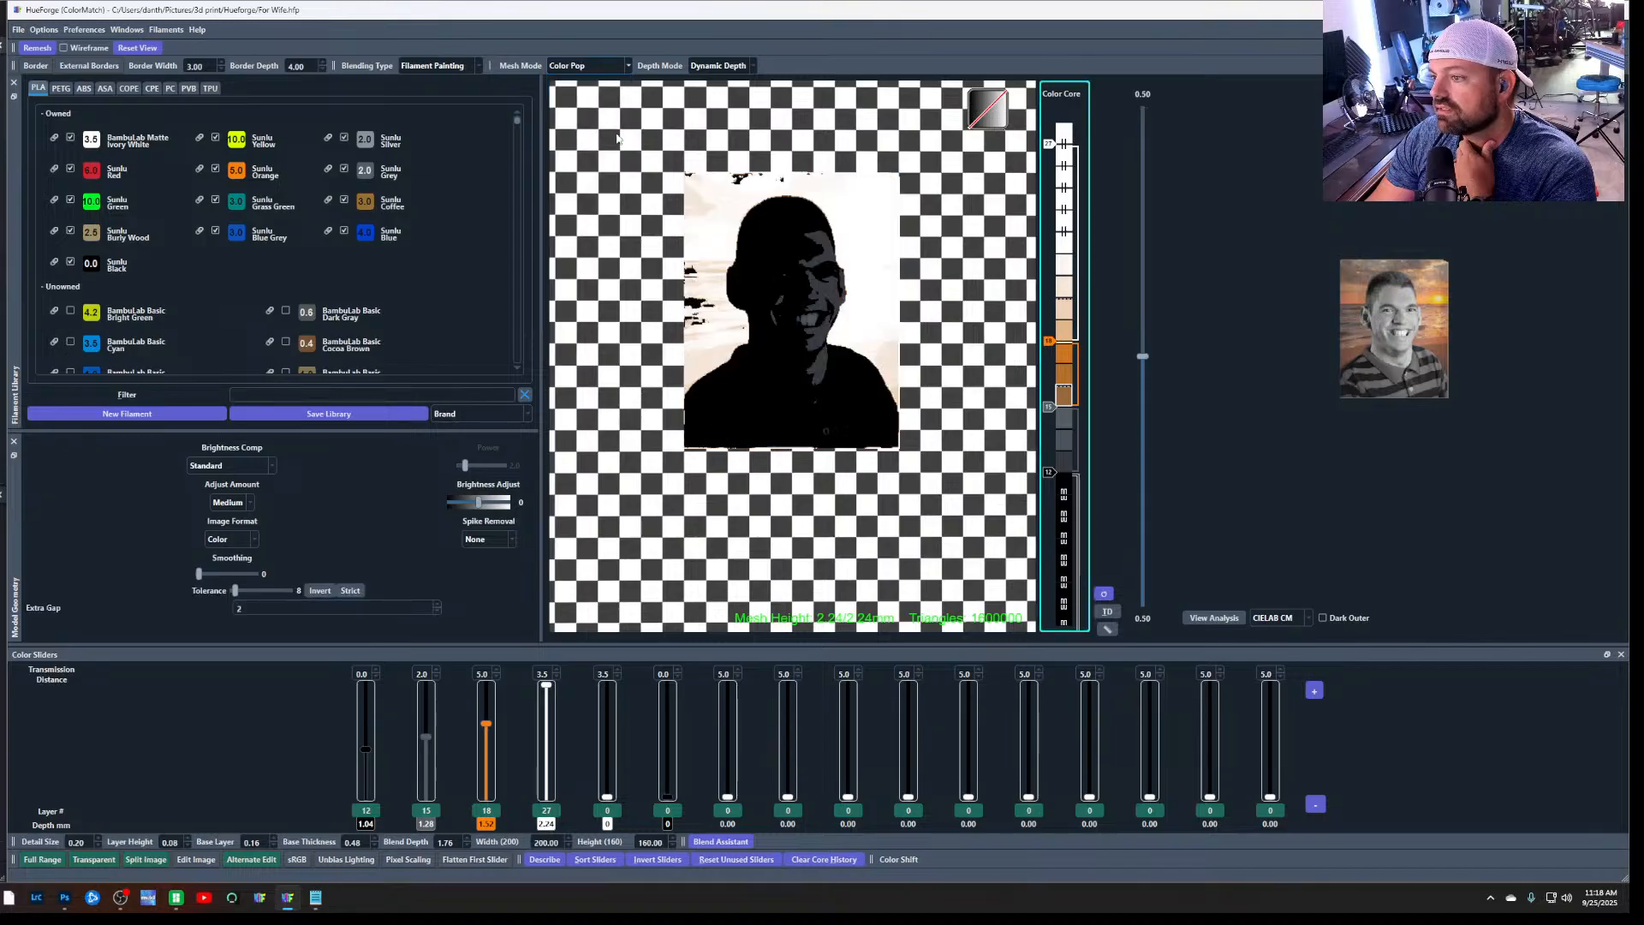
{"action": "left_click", "coordinate": [629, 68]}
{"action": "left_click", "coordinate": [628, 83]}
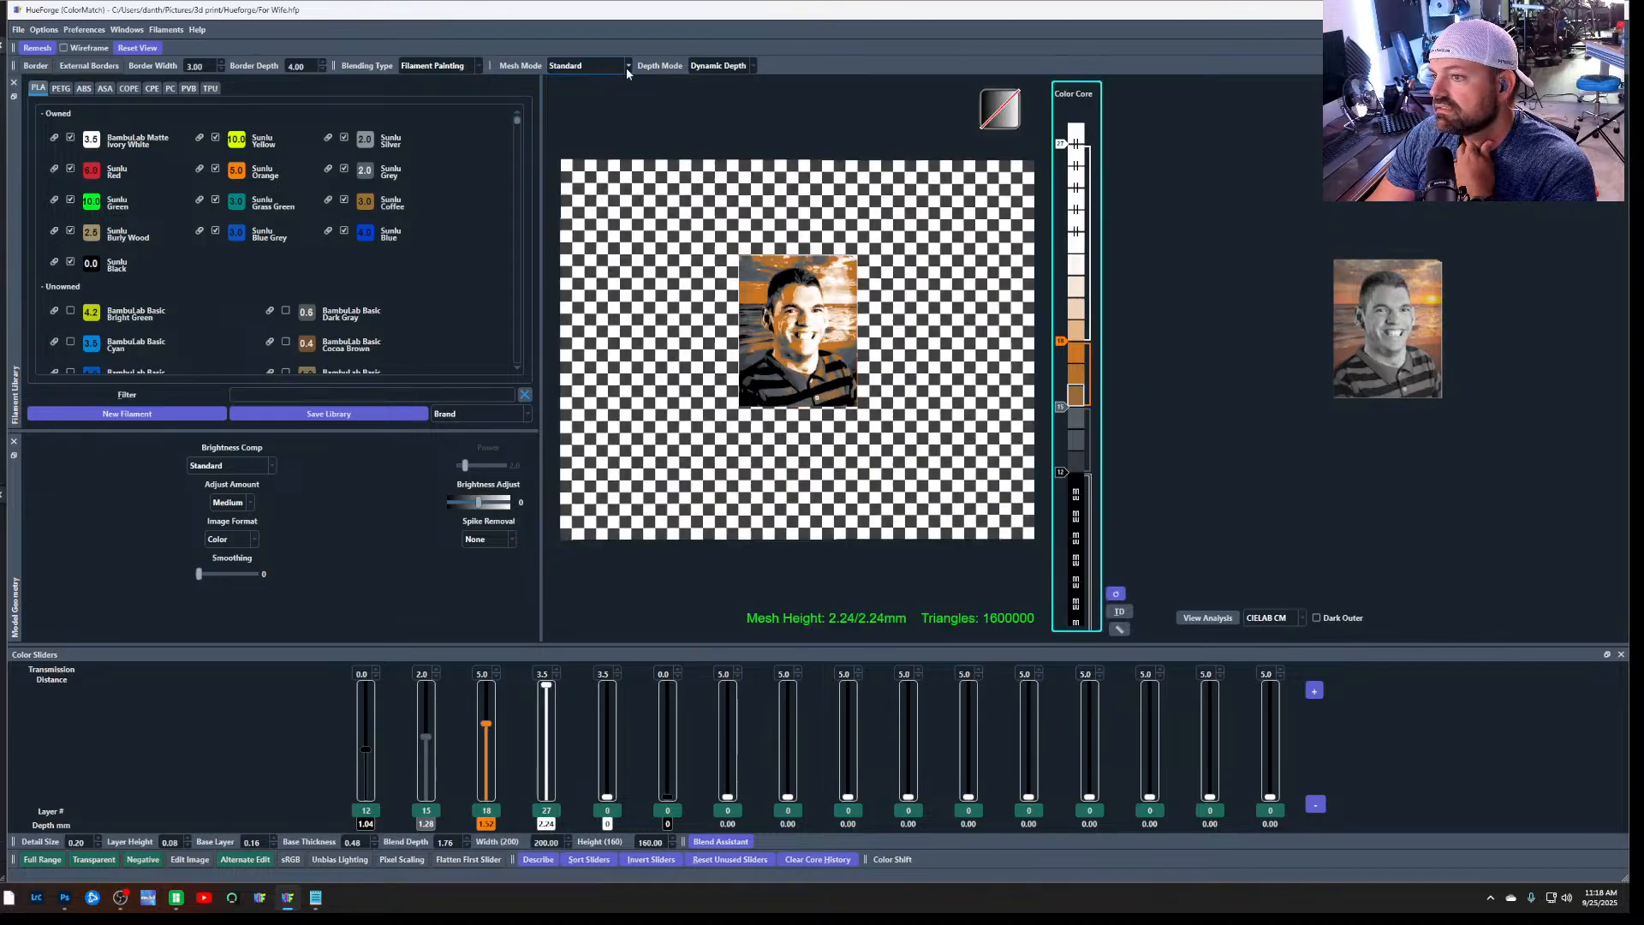
{"action": "left_click", "coordinate": [628, 71]}
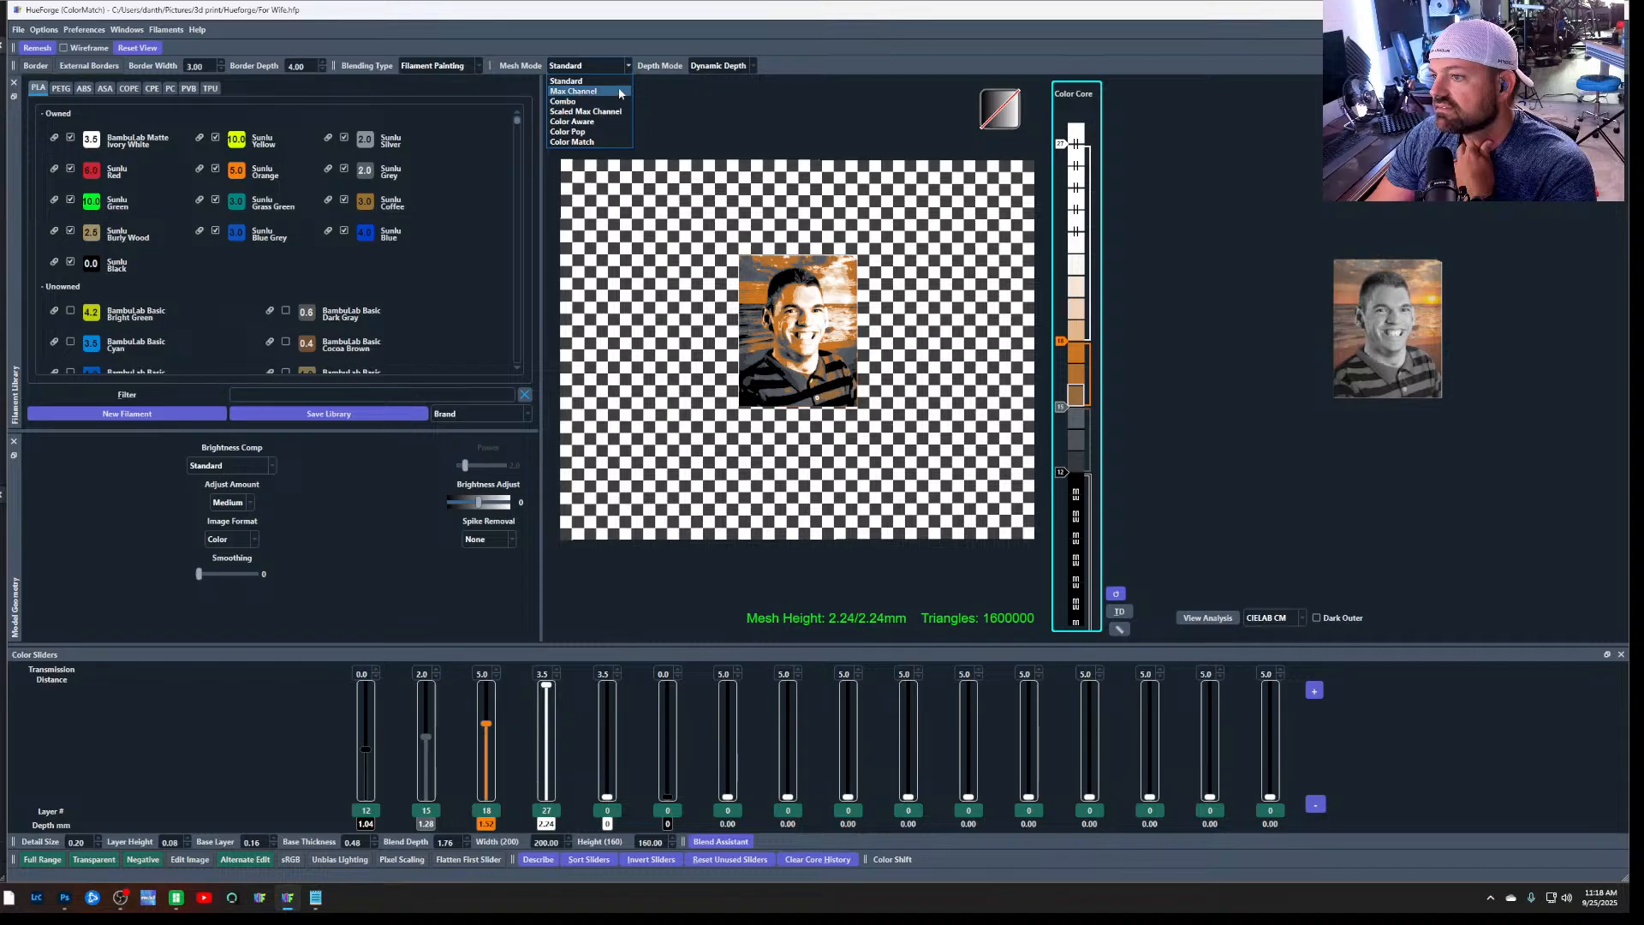
{"action": "left_click", "coordinate": [620, 73]}
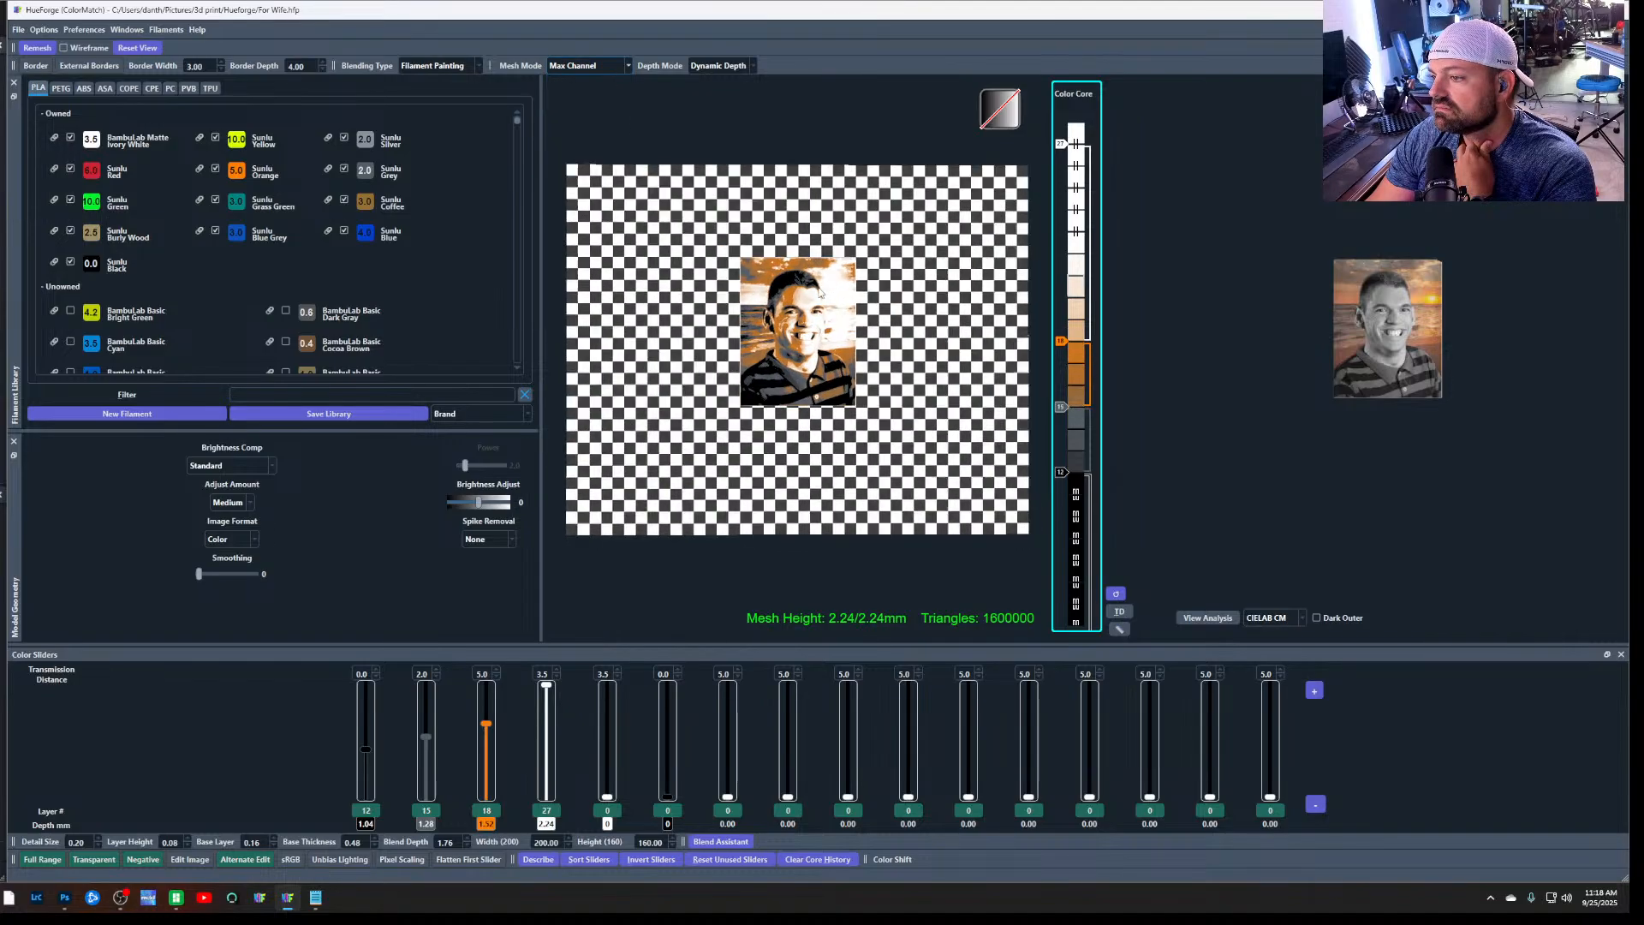
{"action": "scroll", "coordinate": [820, 293], "scroll_direction": "up", "scroll_amount": 5}
{"action": "scroll", "coordinate": [819, 293], "scroll_direction": "down", "scroll_amount": 1}
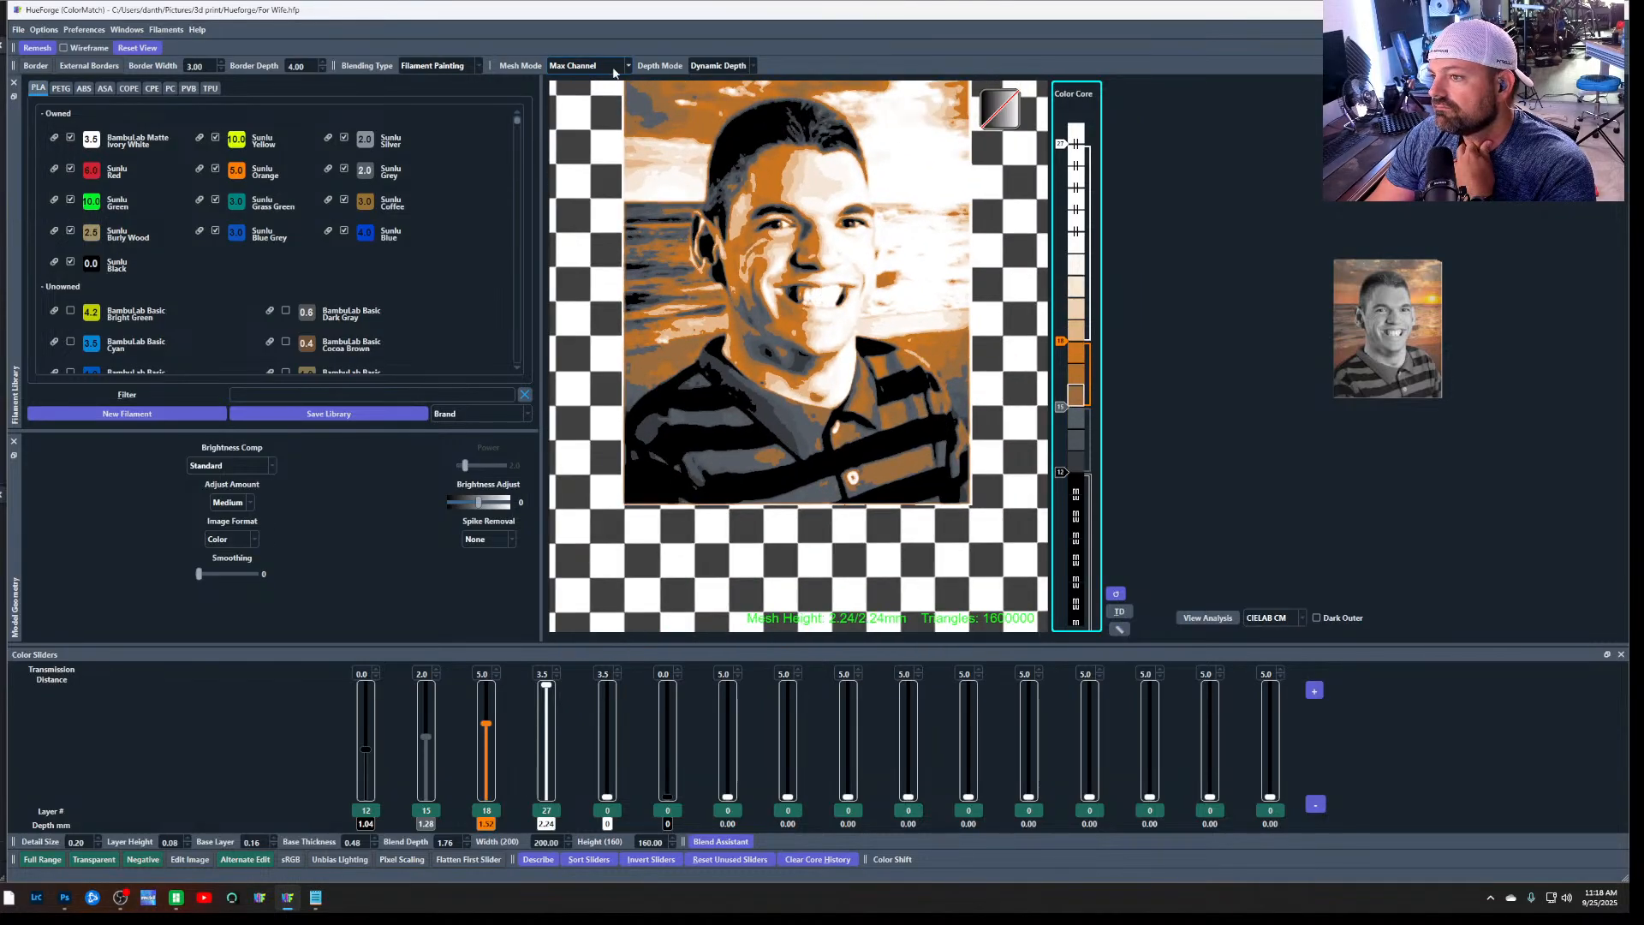
{"action": "left_click", "coordinate": [620, 67]}
{"action": "left_click", "coordinate": [616, 101]}
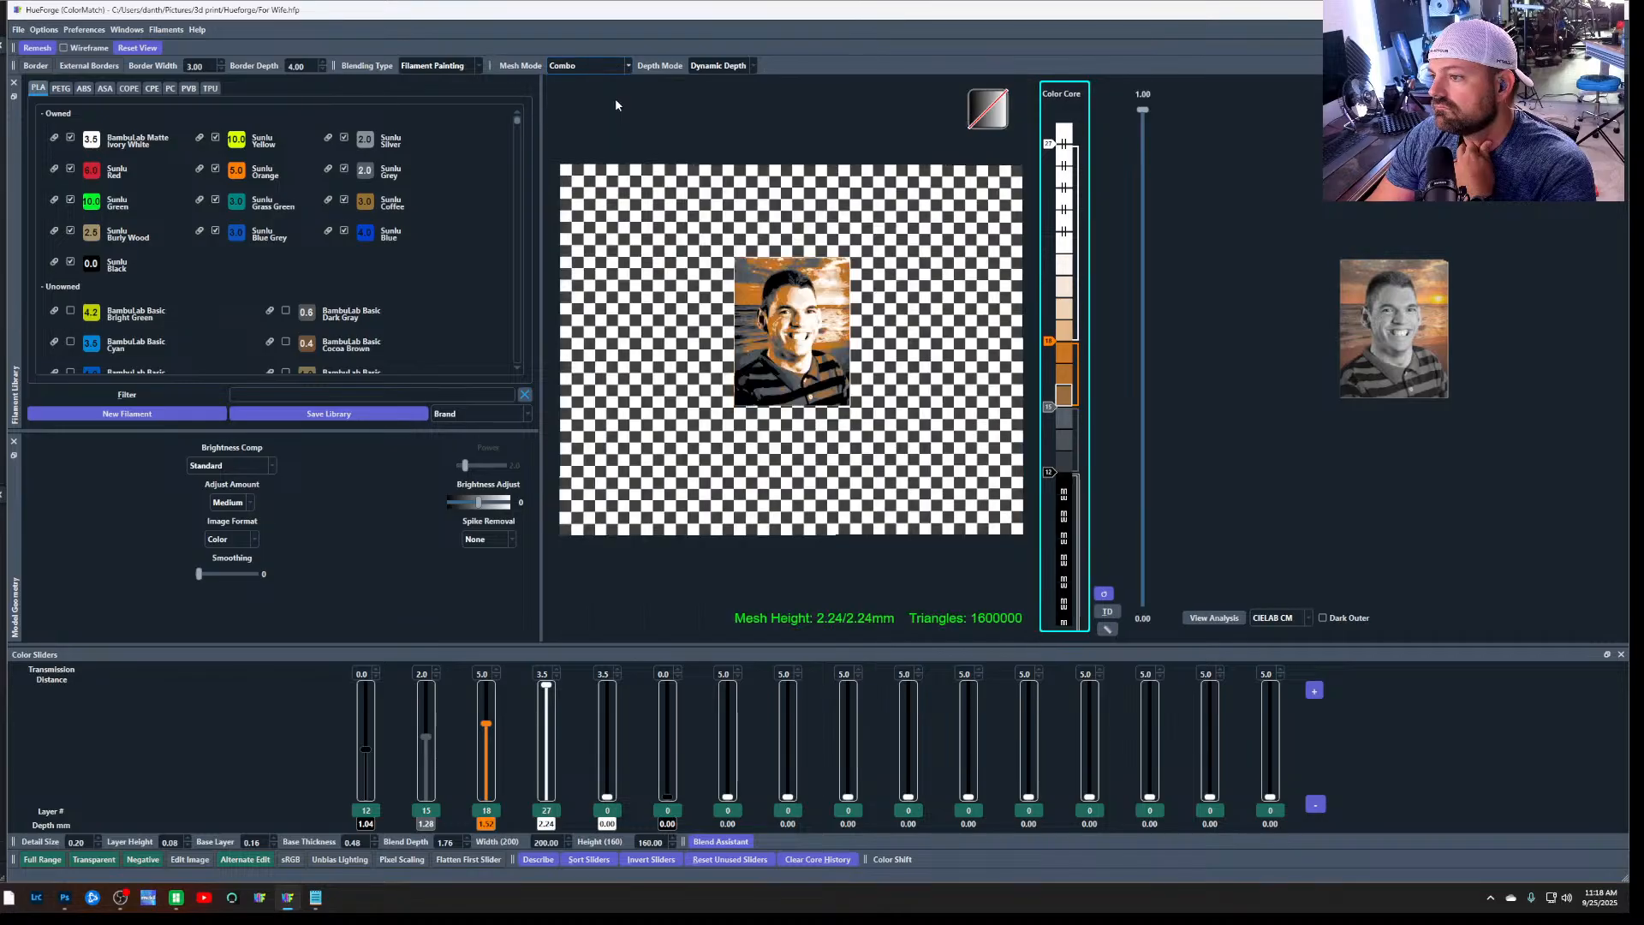
{"action": "scroll", "coordinate": [820, 293], "scroll_direction": "up", "scroll_amount": 3}
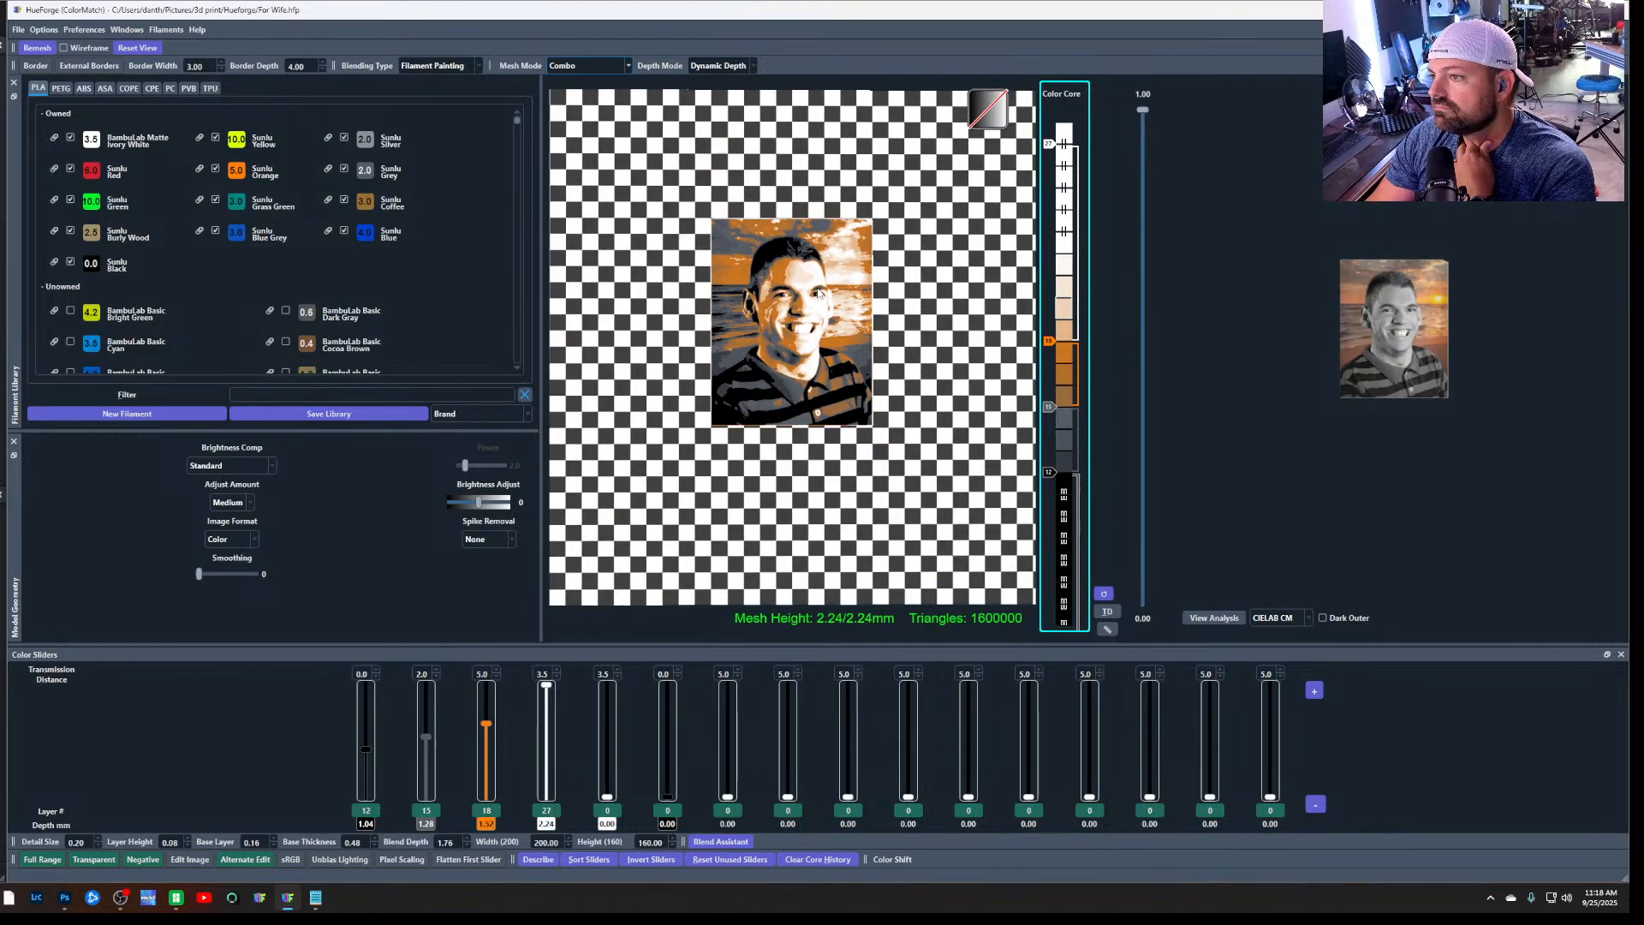
Try the Scaled Max Channel and Color Aware mesh modes on the portrait
{"action": "left_click", "coordinate": [619, 67]}
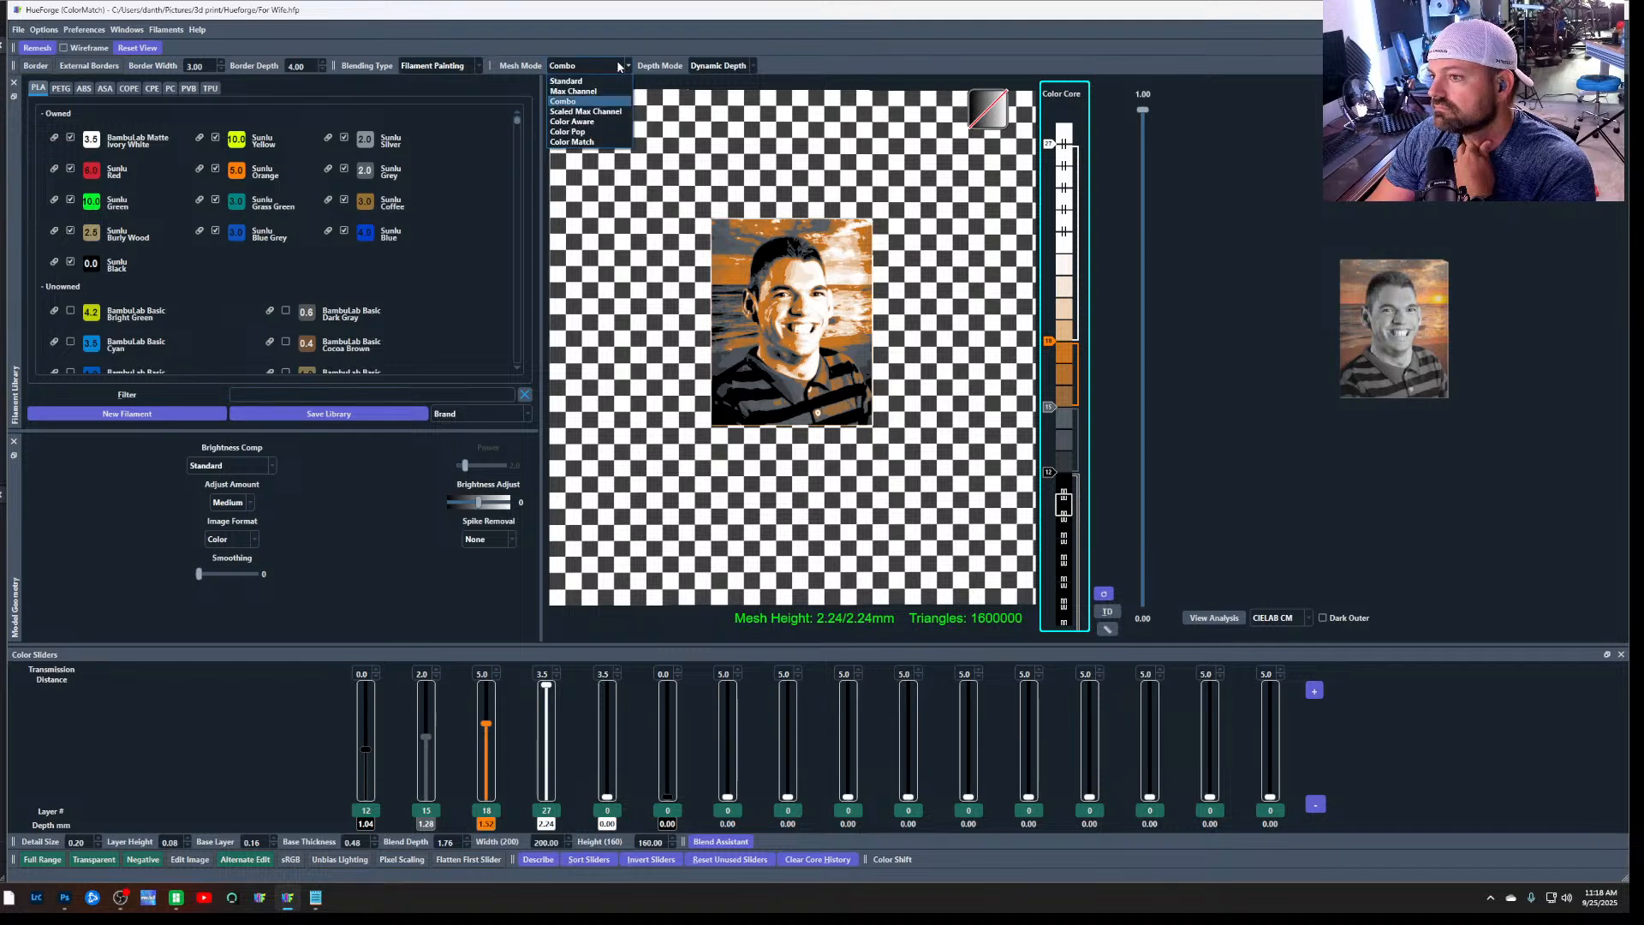
{"action": "left_click", "coordinate": [625, 112]}
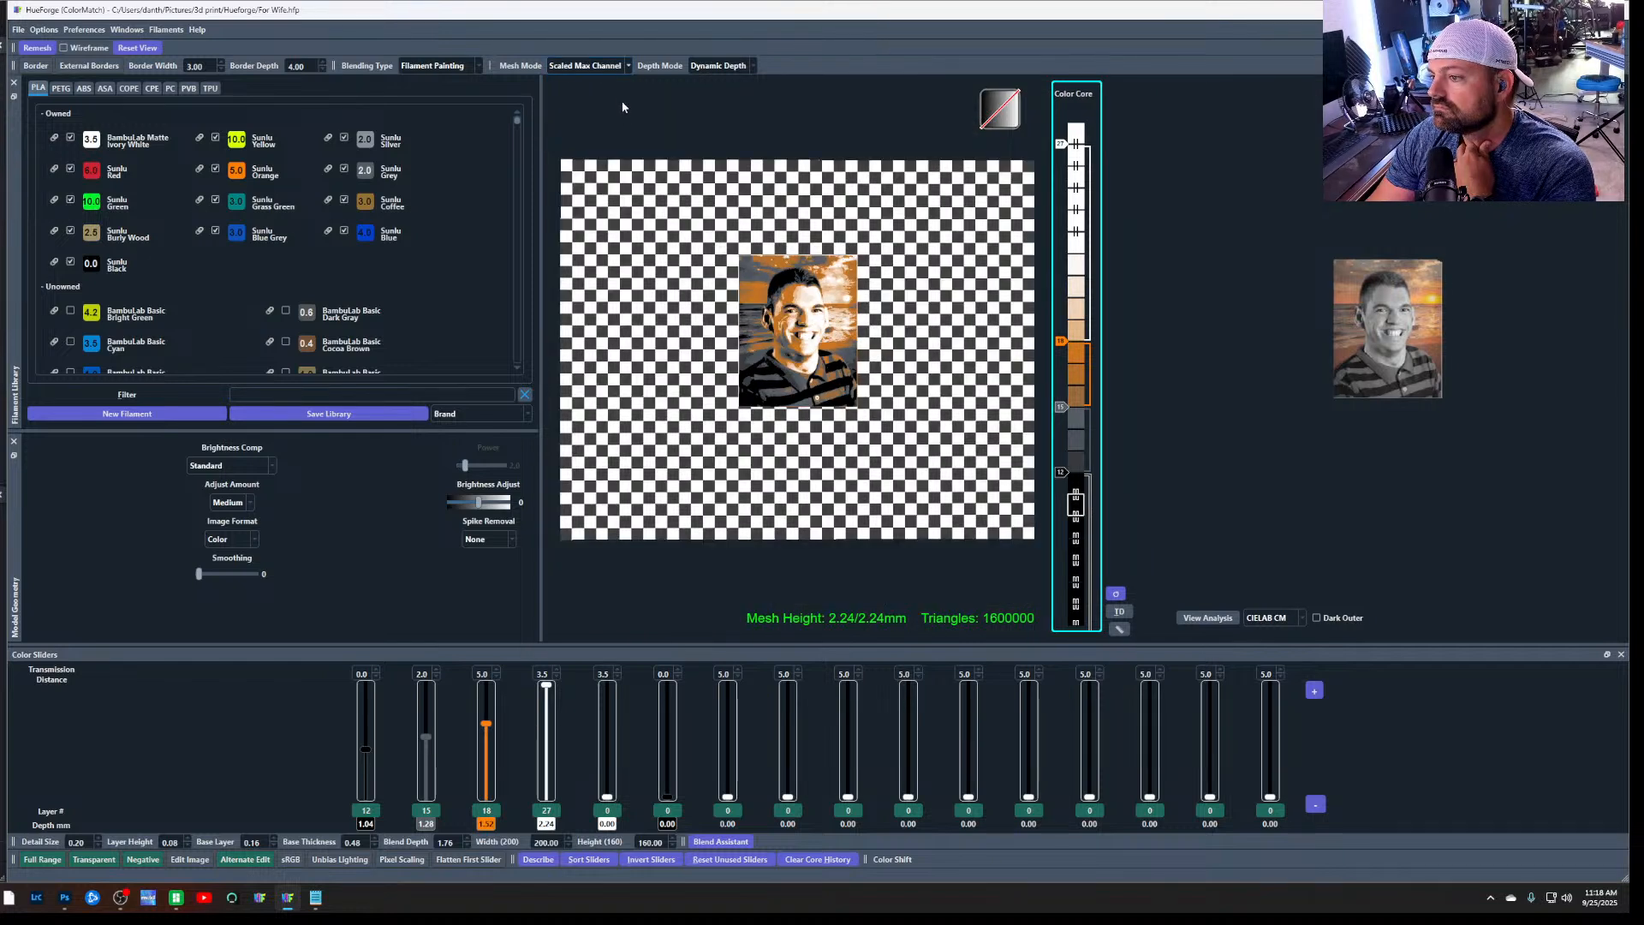
{"action": "left_click", "coordinate": [612, 68]}
{"action": "left_click", "coordinate": [615, 122]}
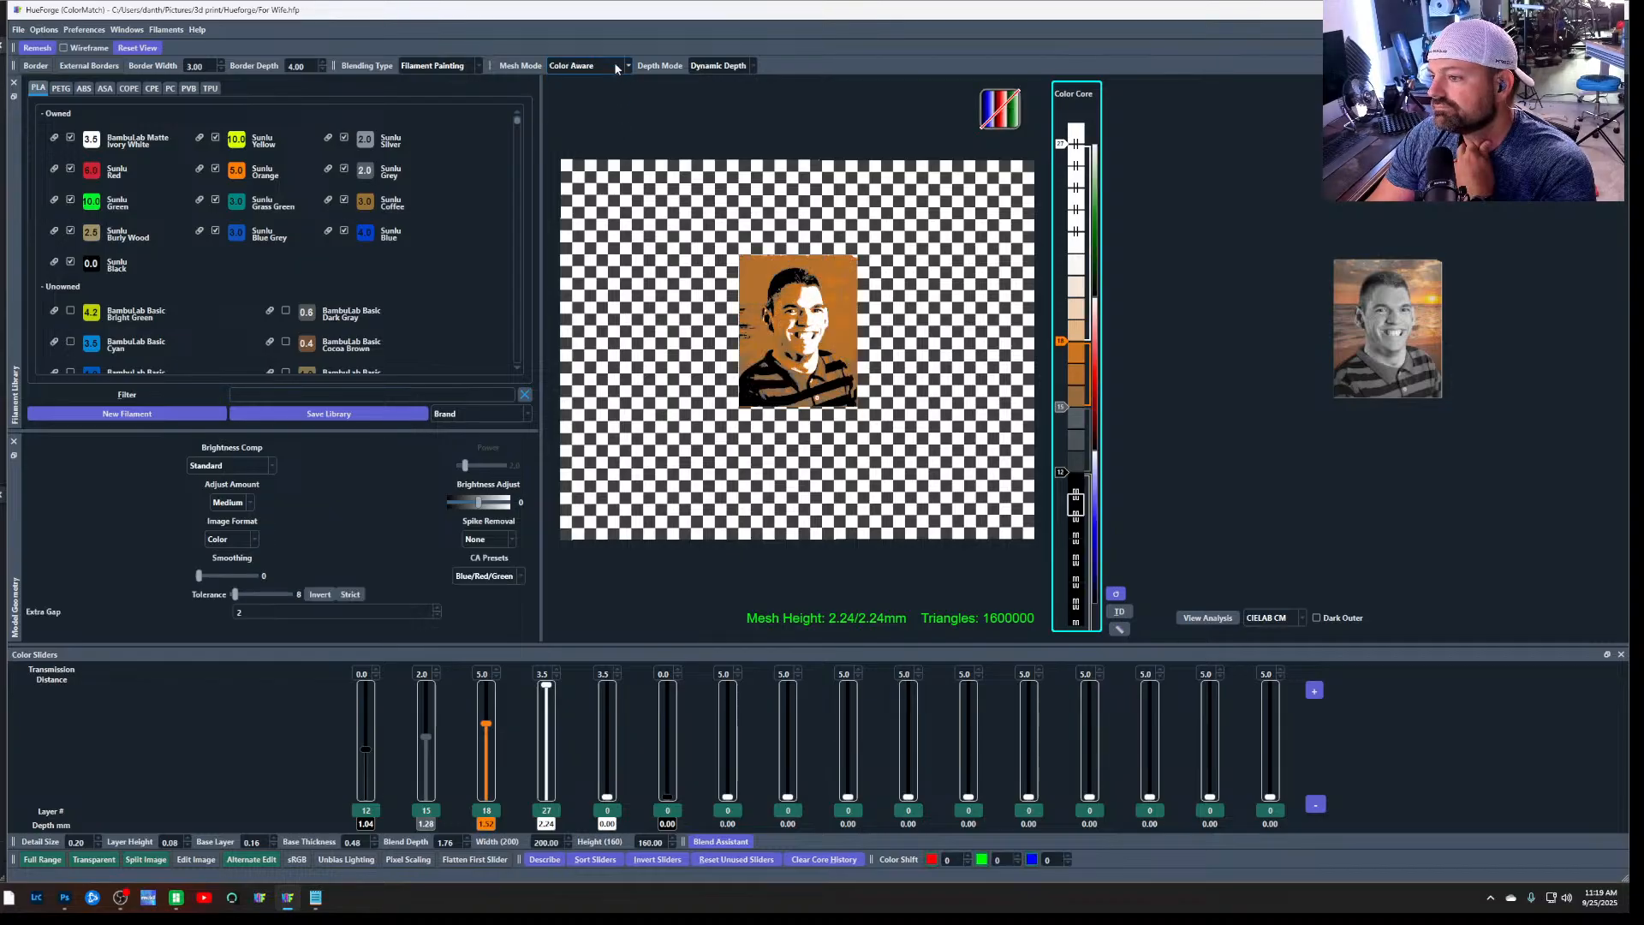
Try the orange slider at layer 20 and the grey slider at layer 14, and undo back to the Combo mesh mode
{"action": "mouse_move", "coordinate": [485, 724]}
{"action": "left_mouse_down"}
{"action": "mouse_move", "coordinate": [485, 743]}
{"action": "mouse_move", "coordinate": [486, 700]}
{"action": "mouse_move", "coordinate": [486, 720]}
{"action": "left_mouse_up"}
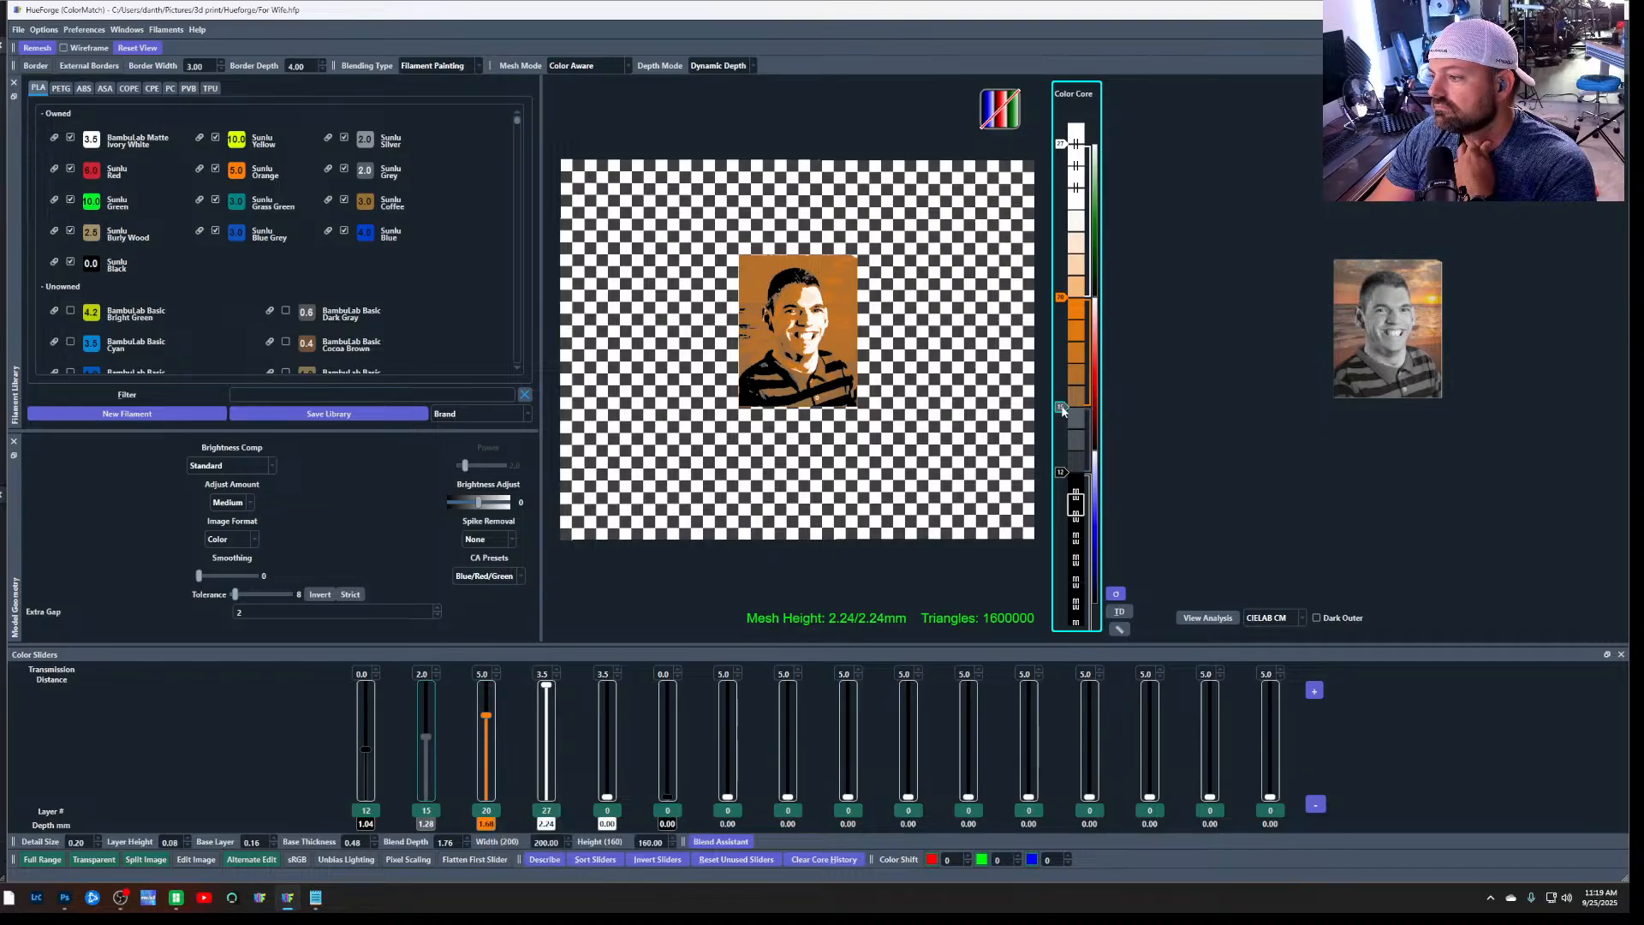
{"action": "left_click_drag", "start_coordinate": [426, 739], "coordinate": [422, 743]}
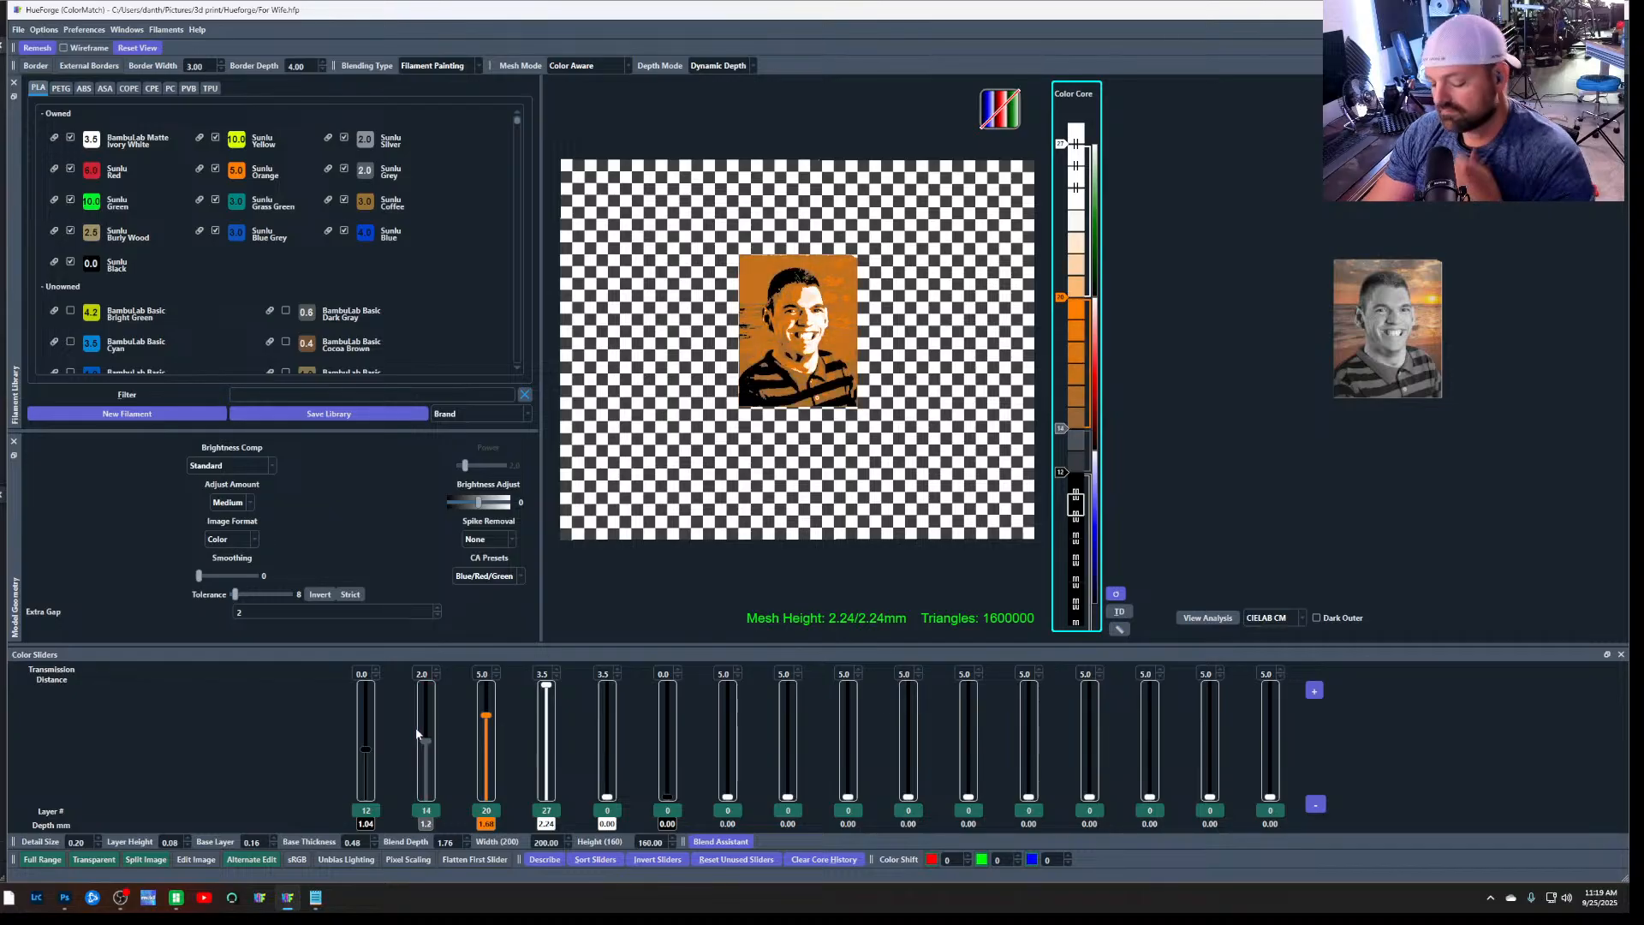
{"action": "key", "text": "ctrl+z"}
{"action": "key", "text": "ctrl+z"}
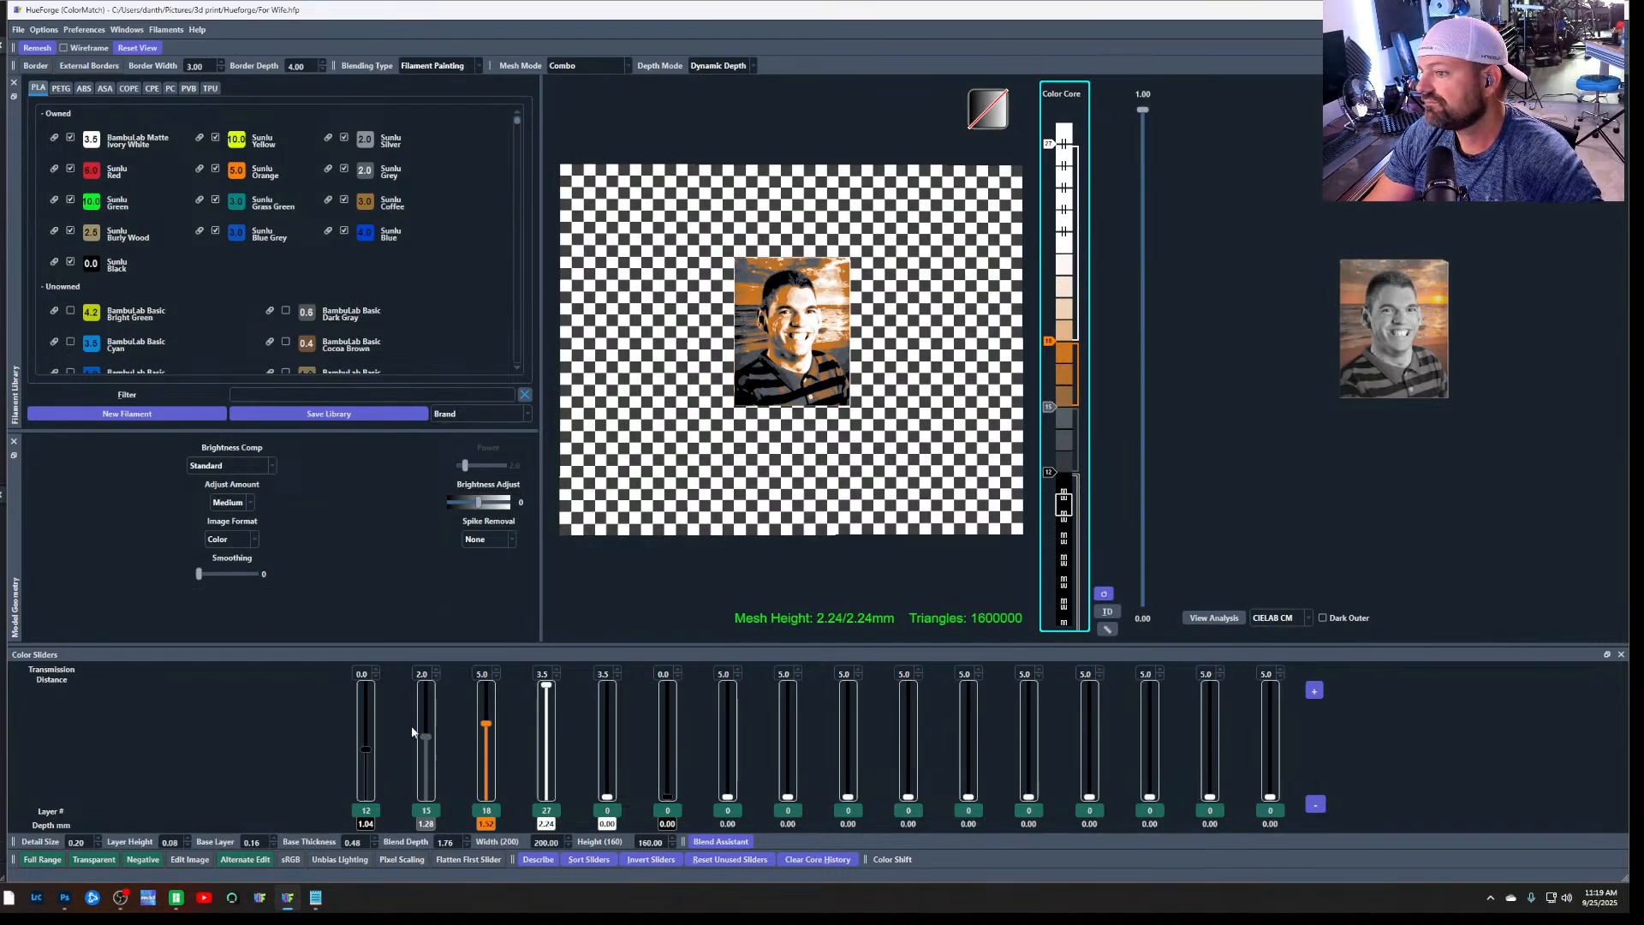
Examine the portrait preview up close and in full, and check the border width setting
{"action": "scroll", "coordinate": [805, 319], "scroll_direction": "up", "scroll_amount": 10}
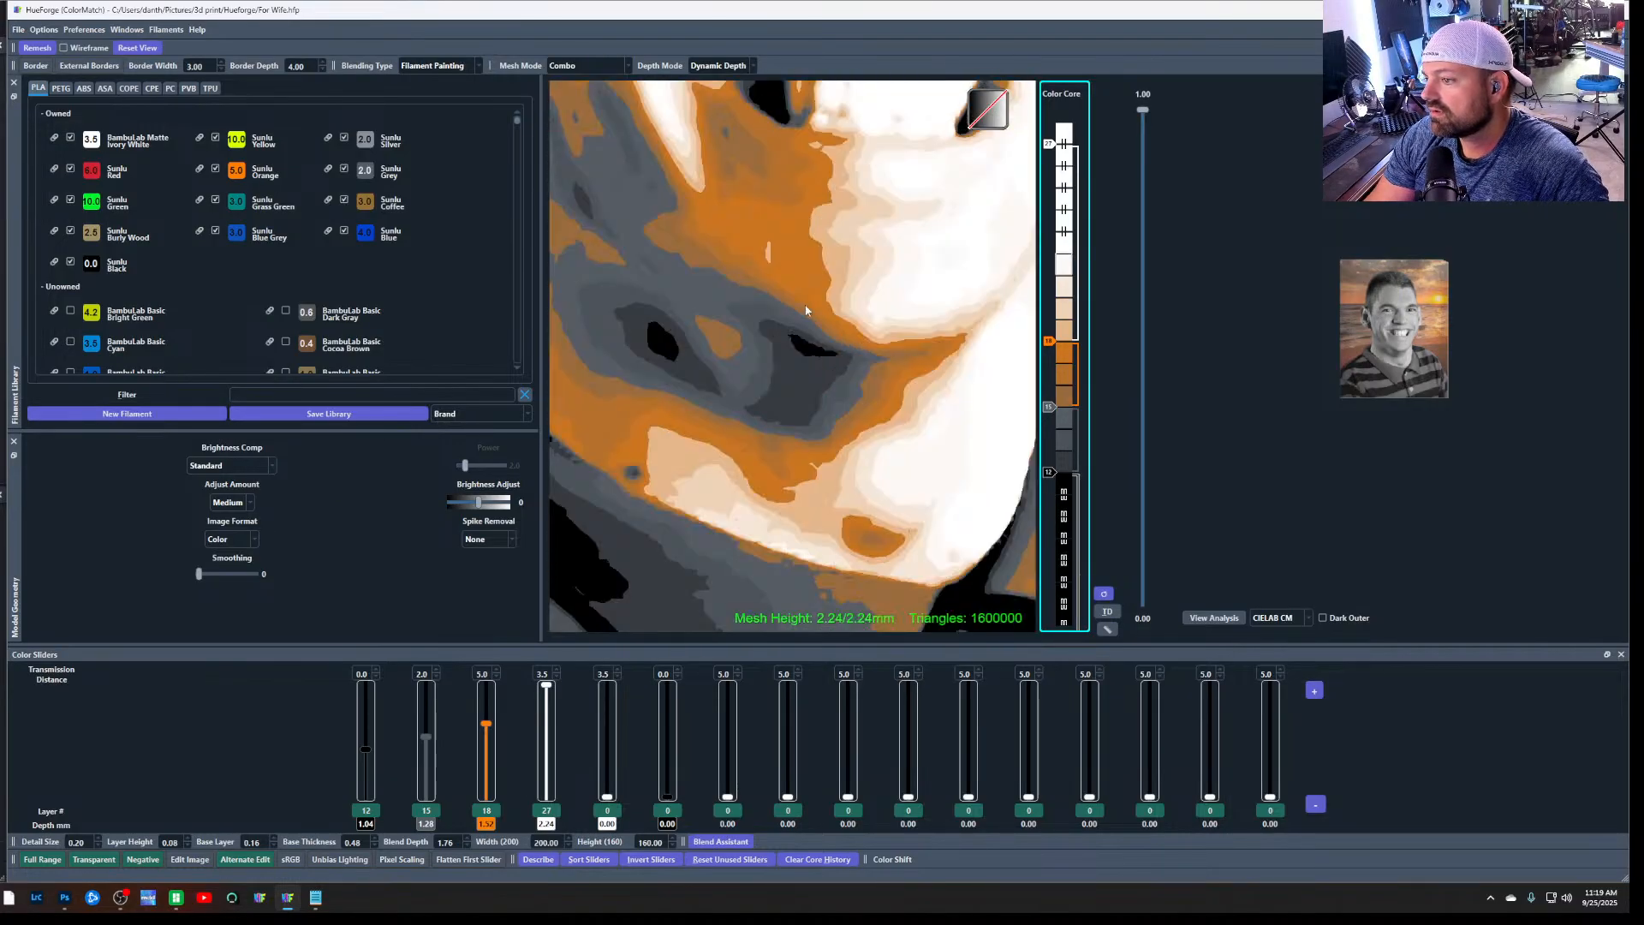
{"action": "scroll", "coordinate": [800, 334], "scroll_direction": "down", "scroll_amount": 6}
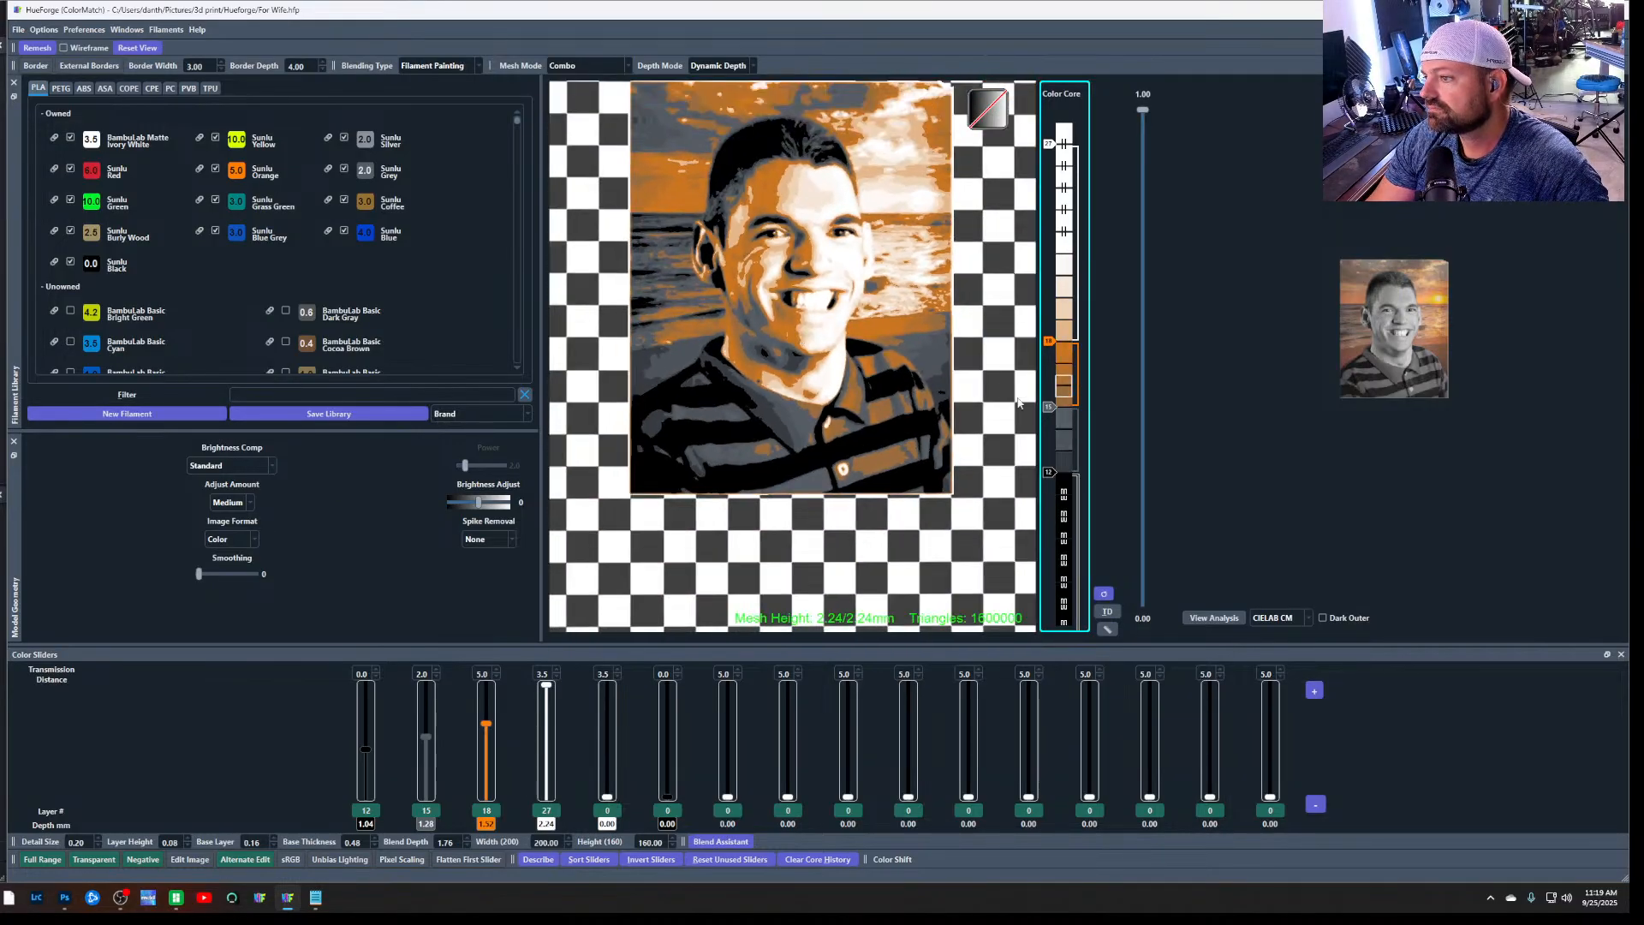
{"action": "scroll", "coordinate": [800, 334], "scroll_direction": "down", "scroll_amount": 1}
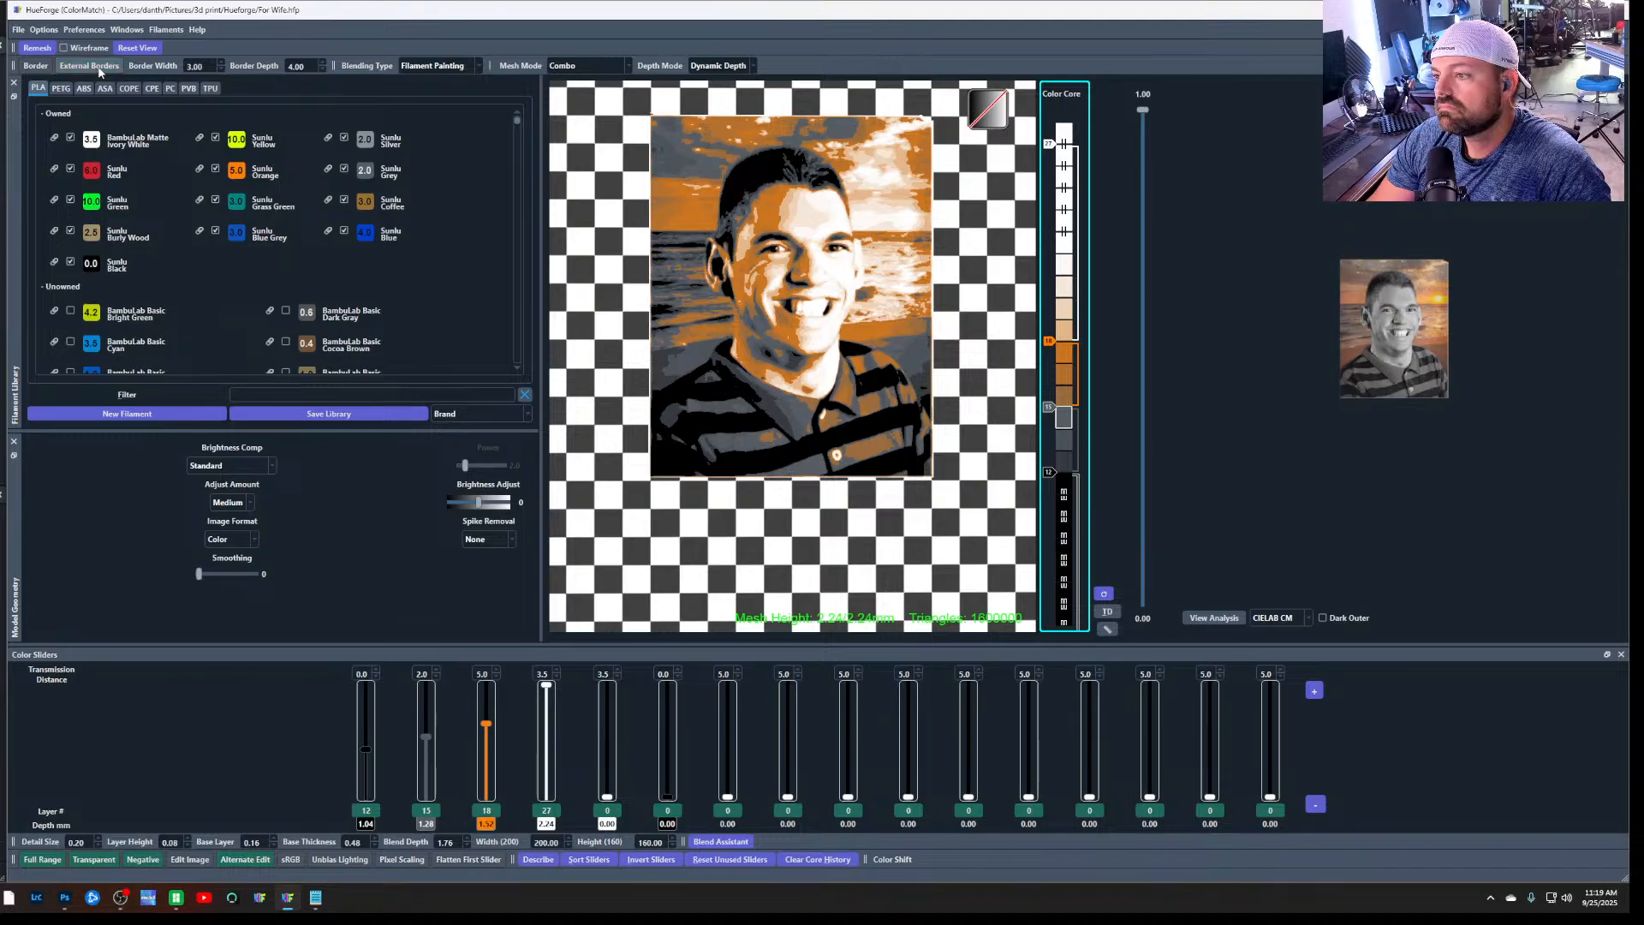
{"action": "left_click", "coordinate": [220, 70]}
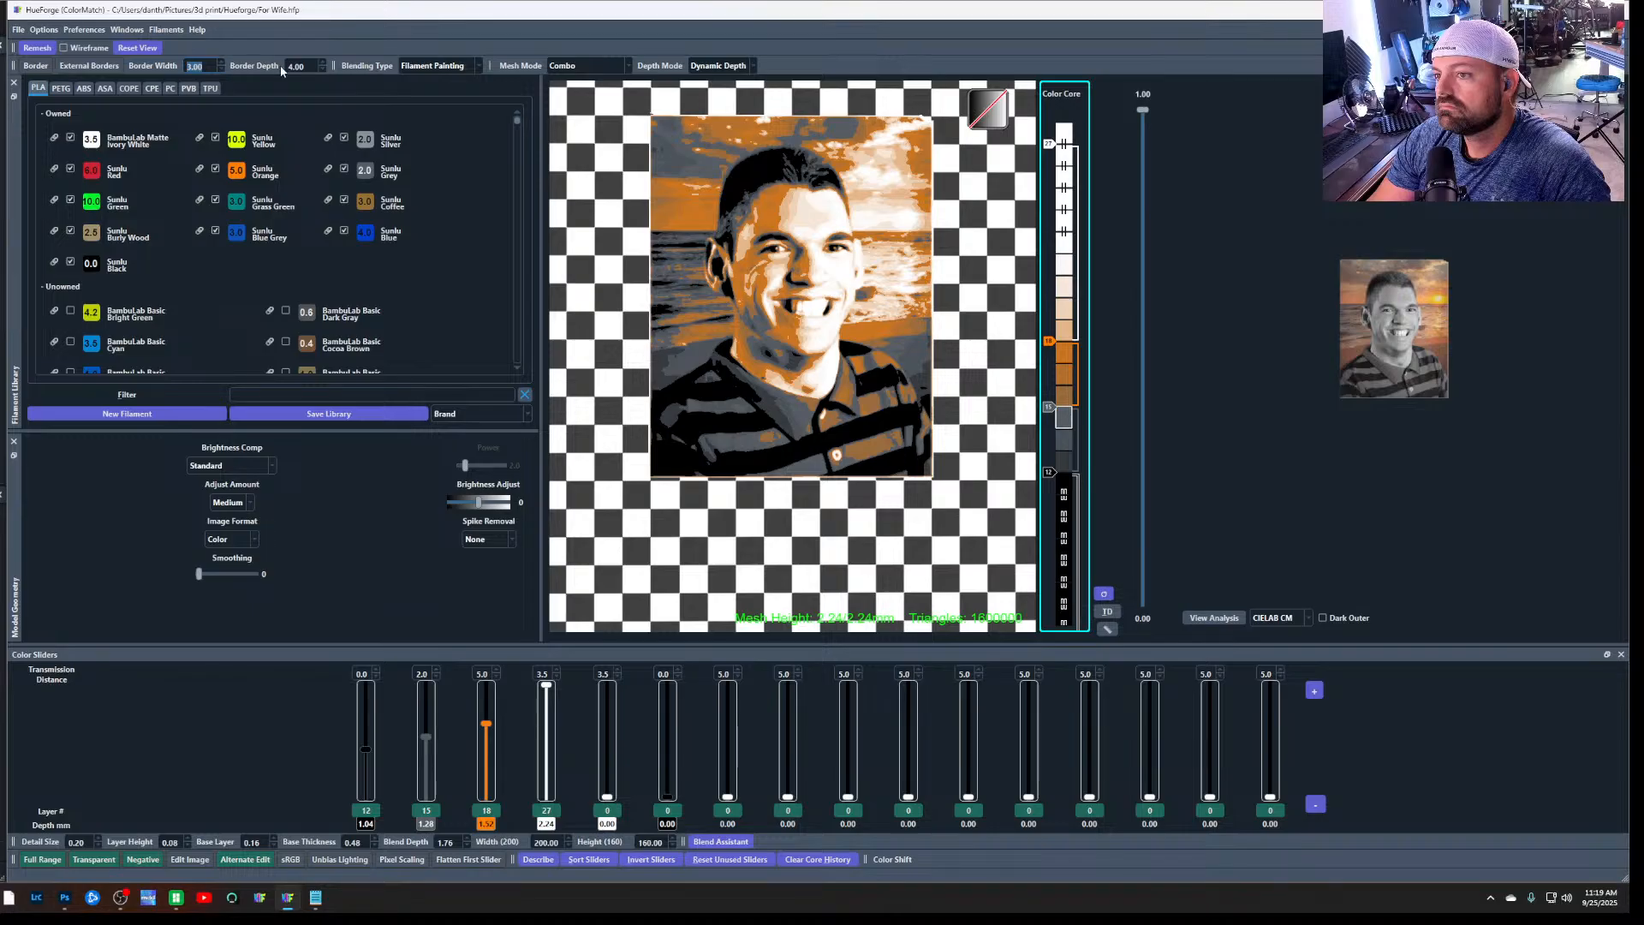
{"action": "scroll", "coordinate": [615, 409], "scroll_direction": "down", "scroll_amount": 4}
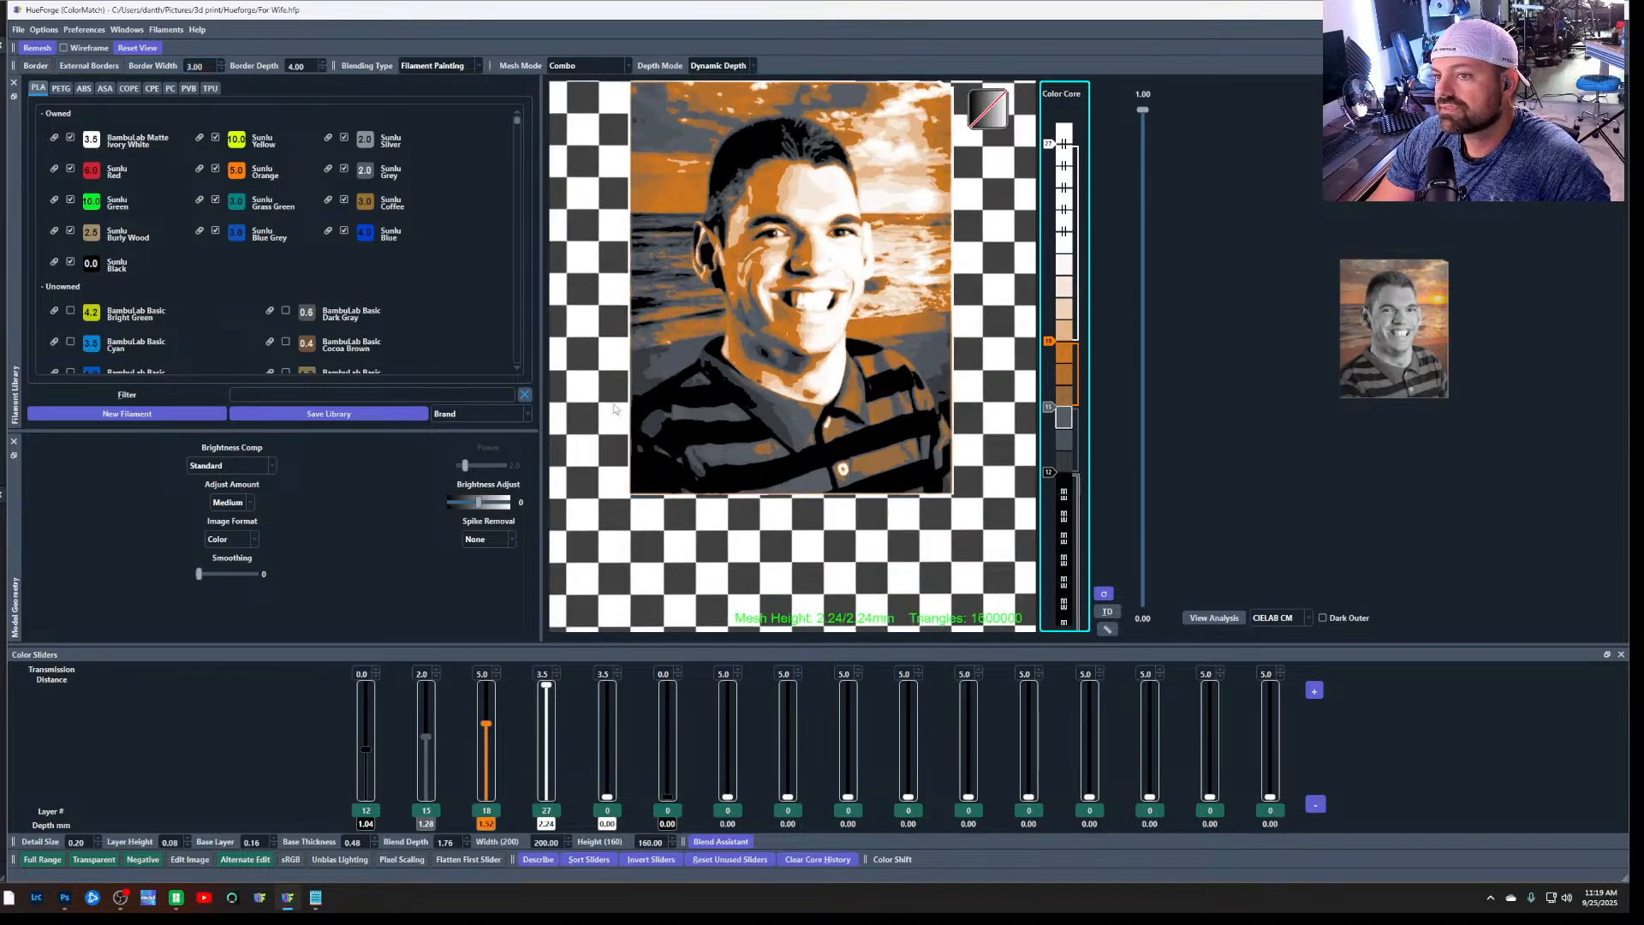
{"action": "scroll", "coordinate": [615, 409], "scroll_direction": "down", "scroll_amount": 5}
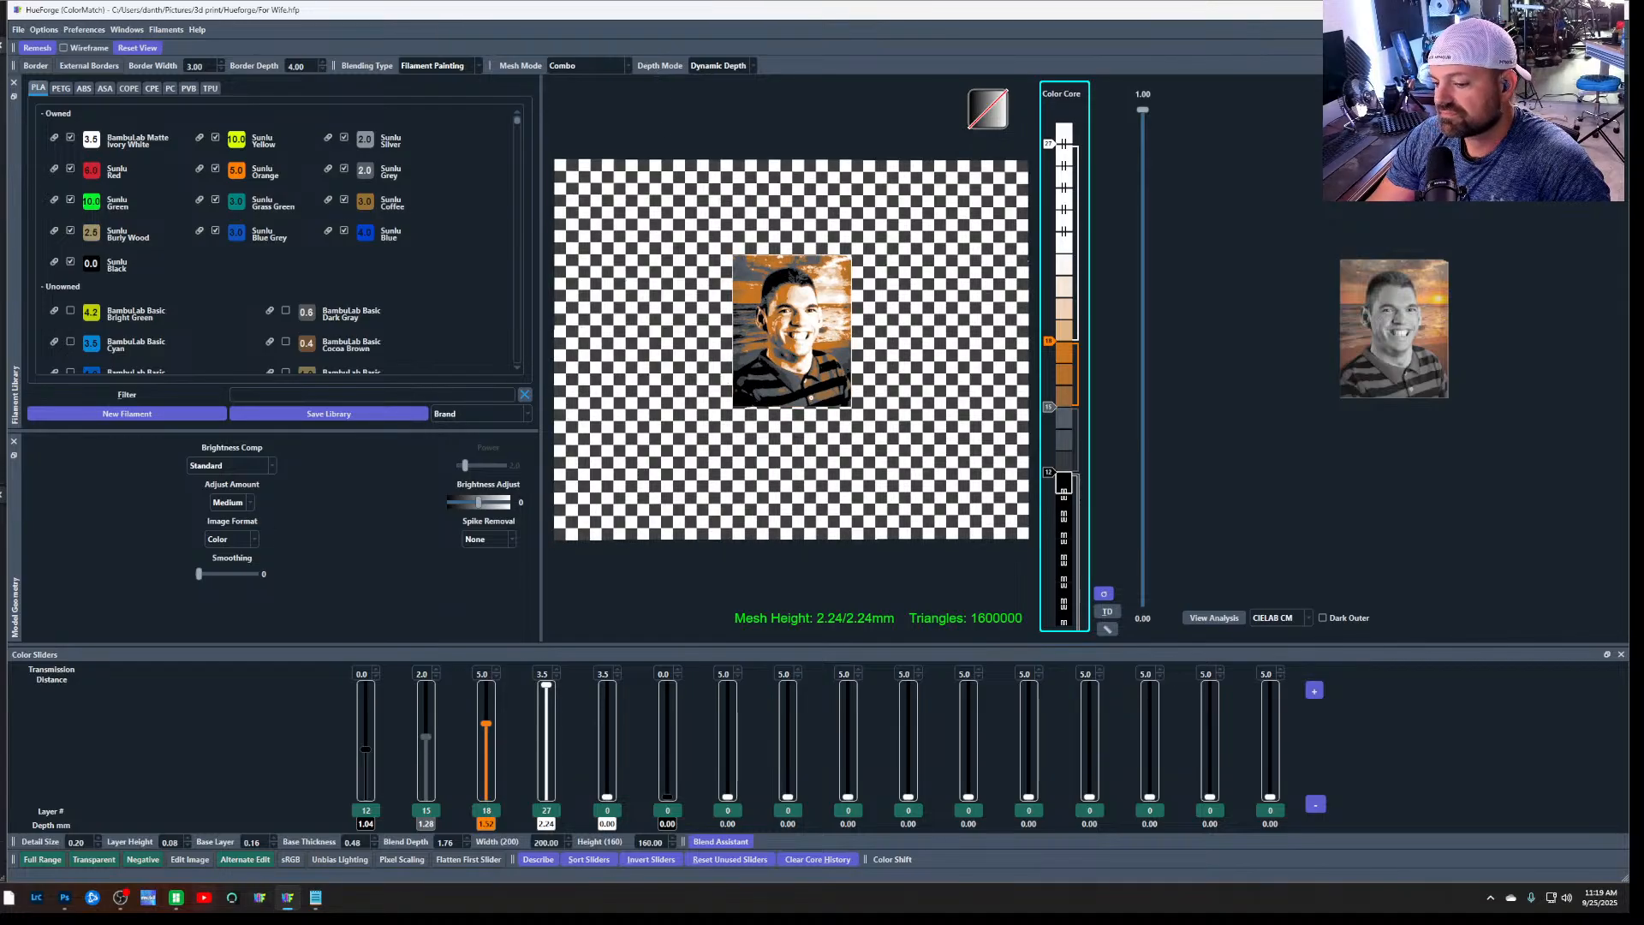
Switch to the browser and search Google for "change canvas size in hueforge"
{"action": "mouse_move", "coordinate": [9, 898]}
{"action": "left_click", "coordinate": [147, 846]}
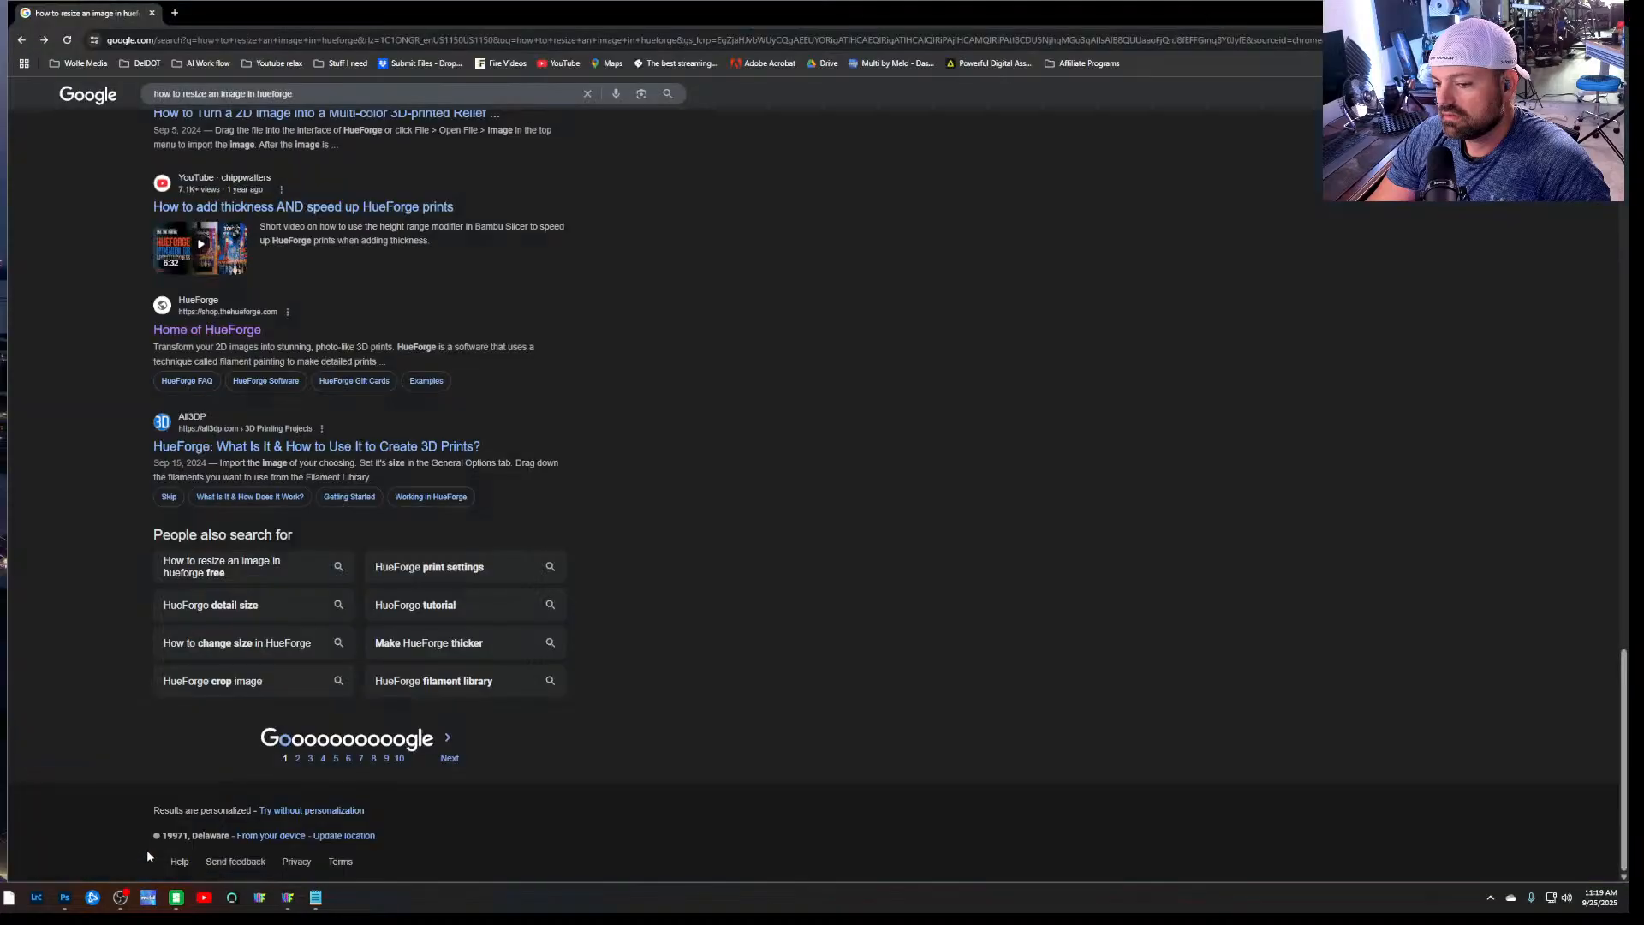
{"action": "double_click", "coordinate": [225, 93]}
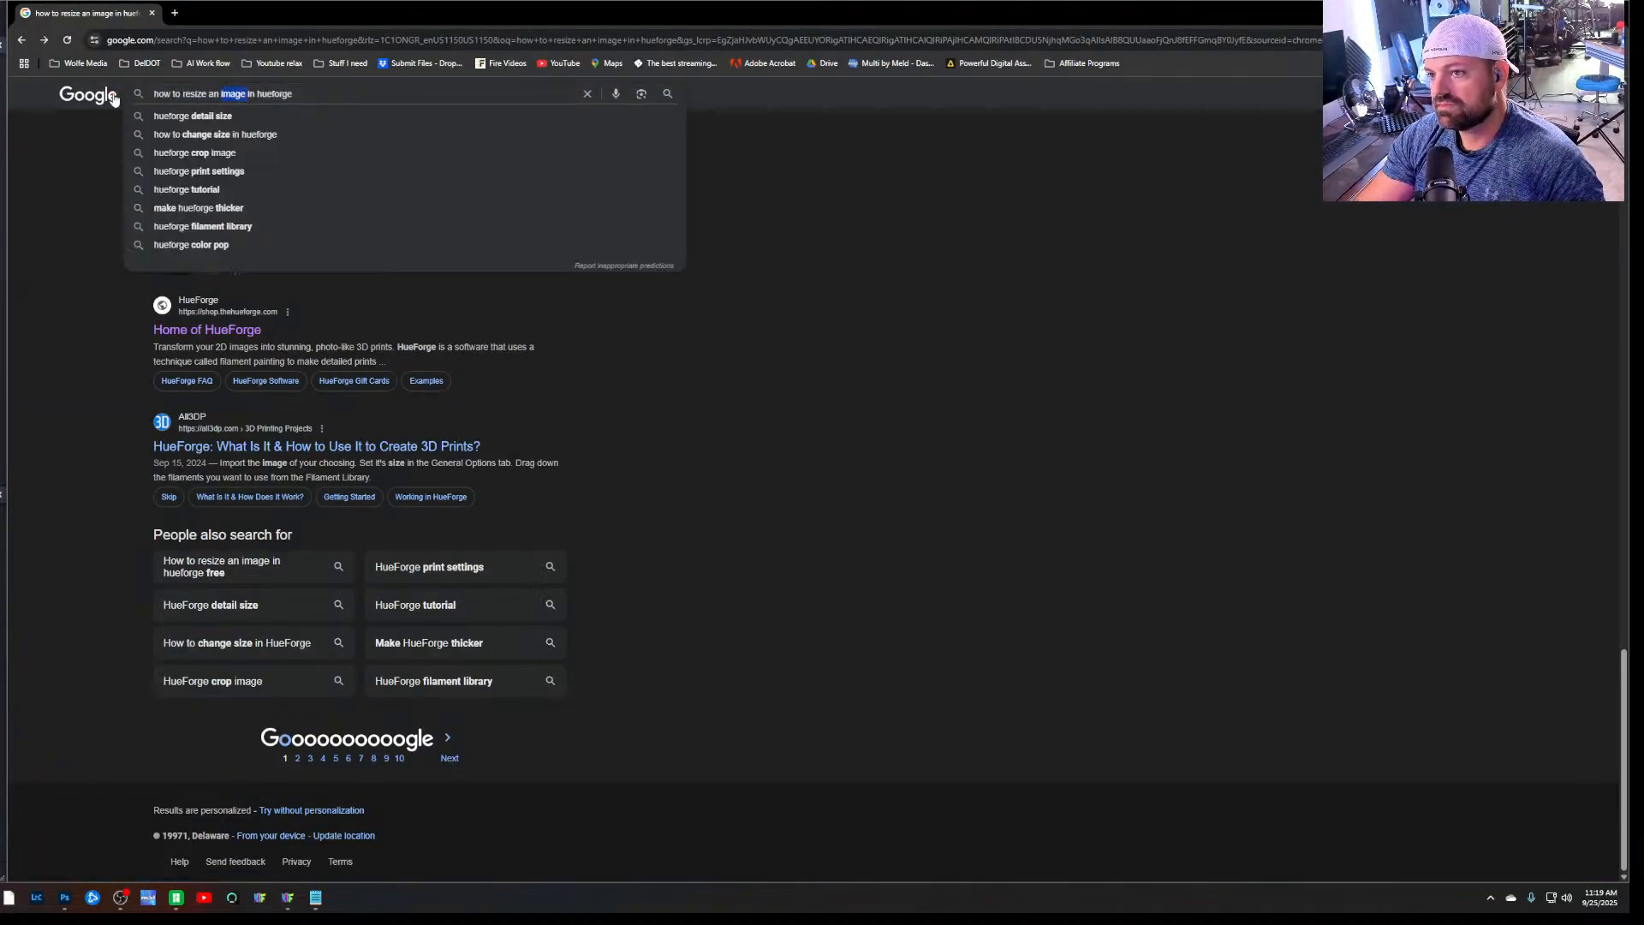
{"action": "left_click", "coordinate": [155, 94]}
{"action": "triple_click", "coordinate": [155, 94]}
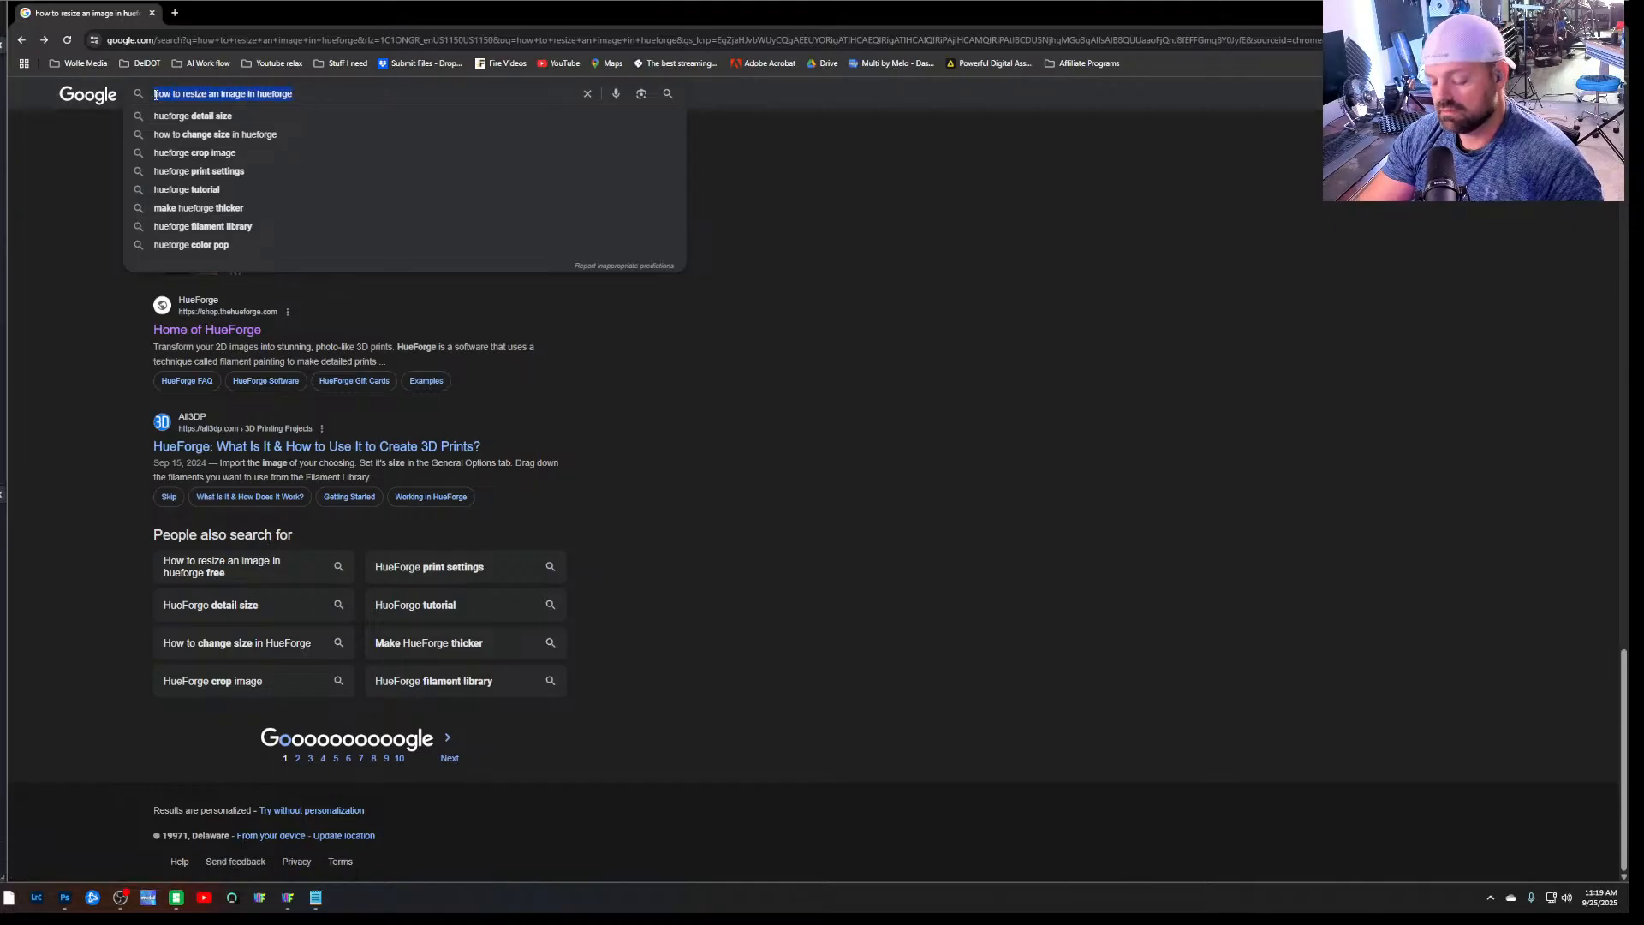
{"action": "type", "text": "change canva"}
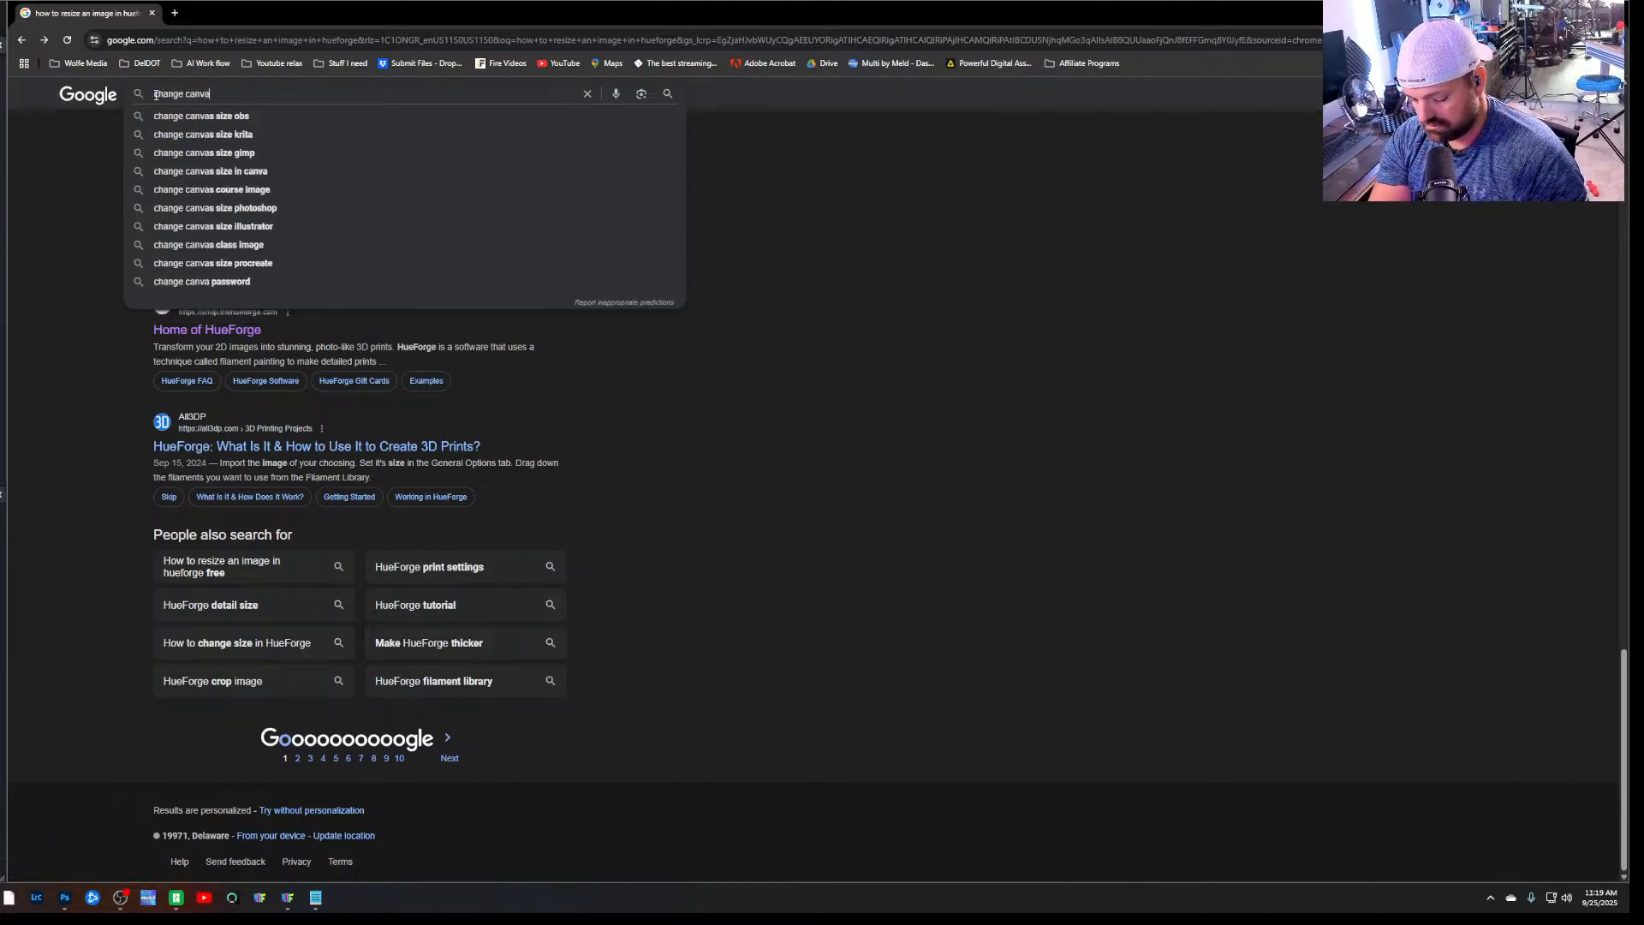
{"action": "type", "text": "s size"}
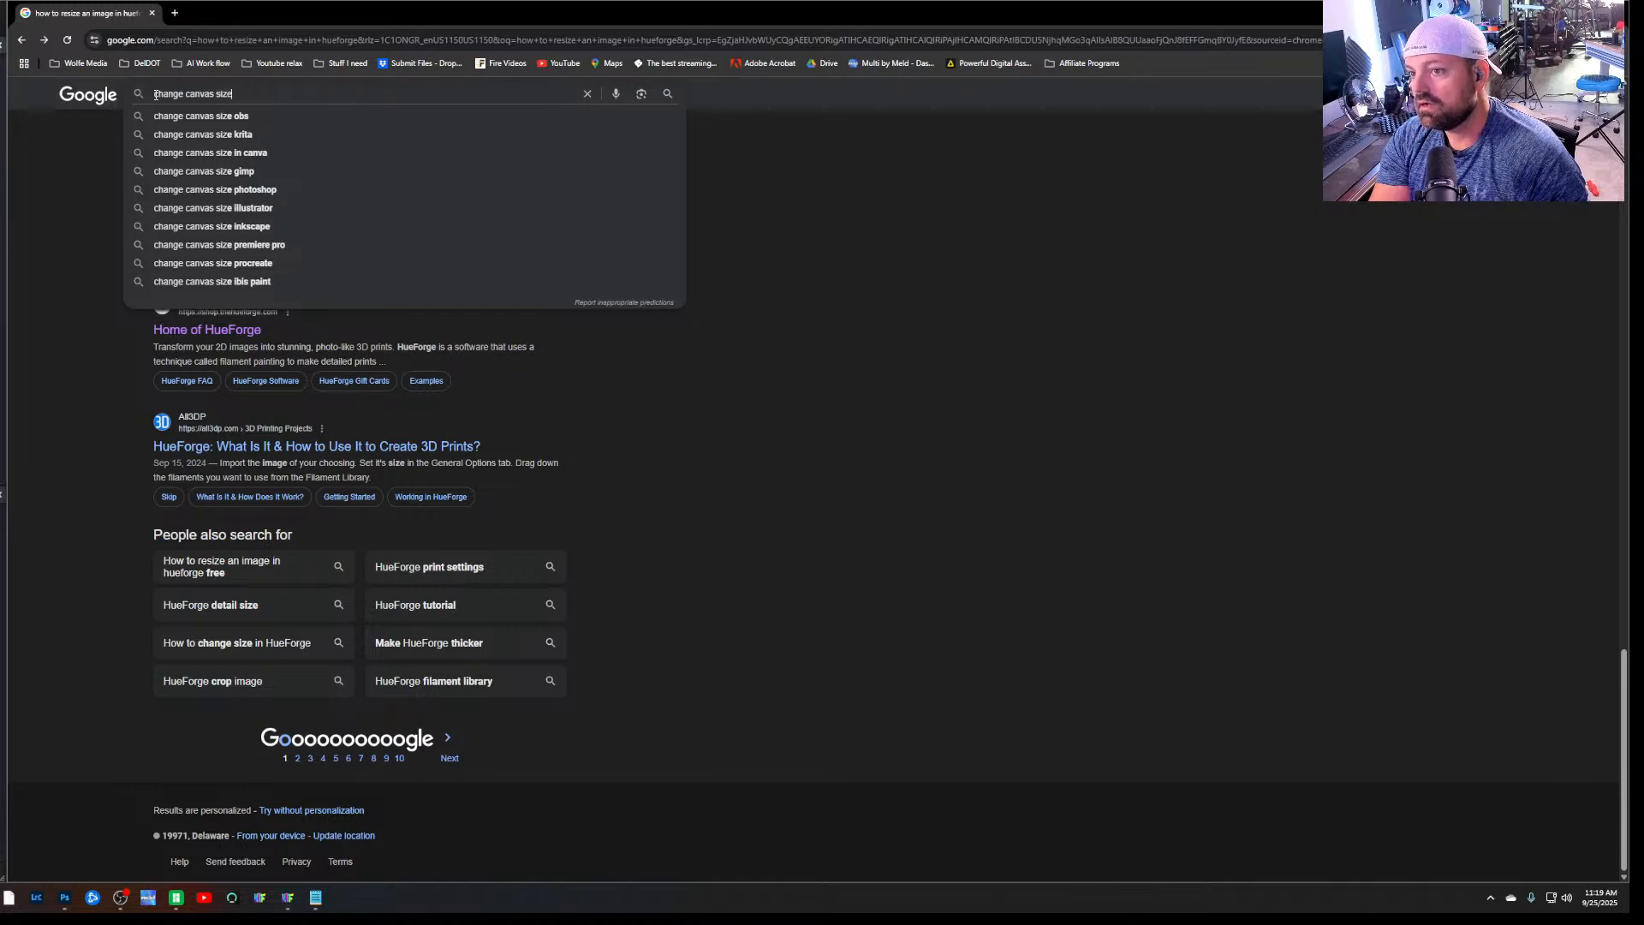
{"action": "type", "text": " in hueforge"}
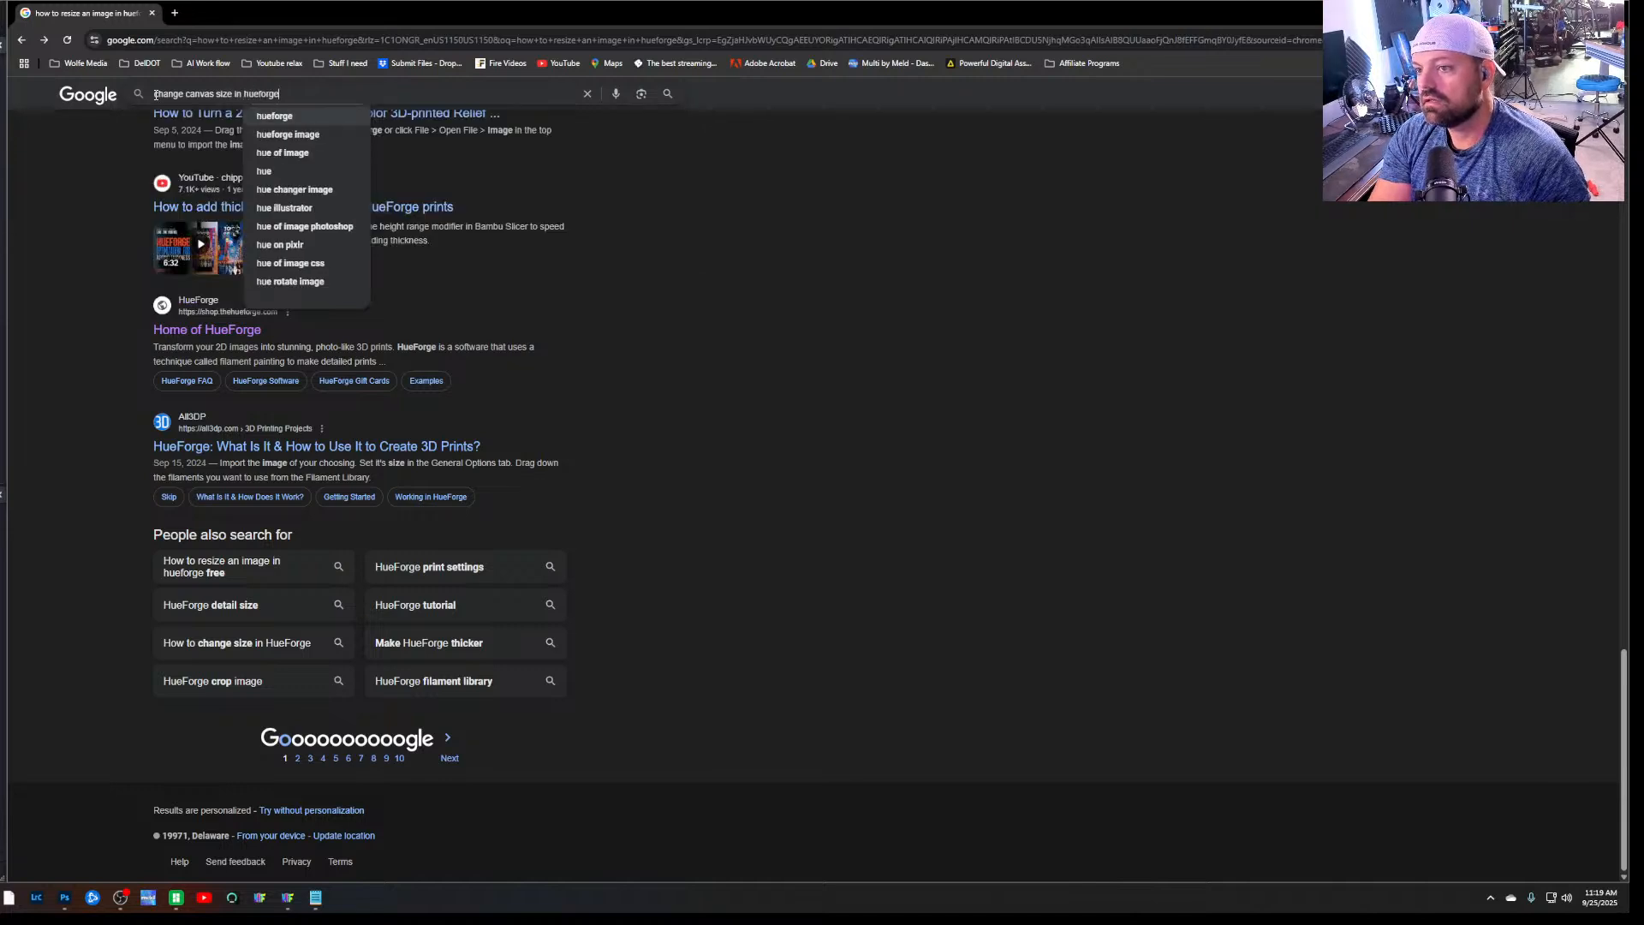
{"action": "key", "text": "Return"}
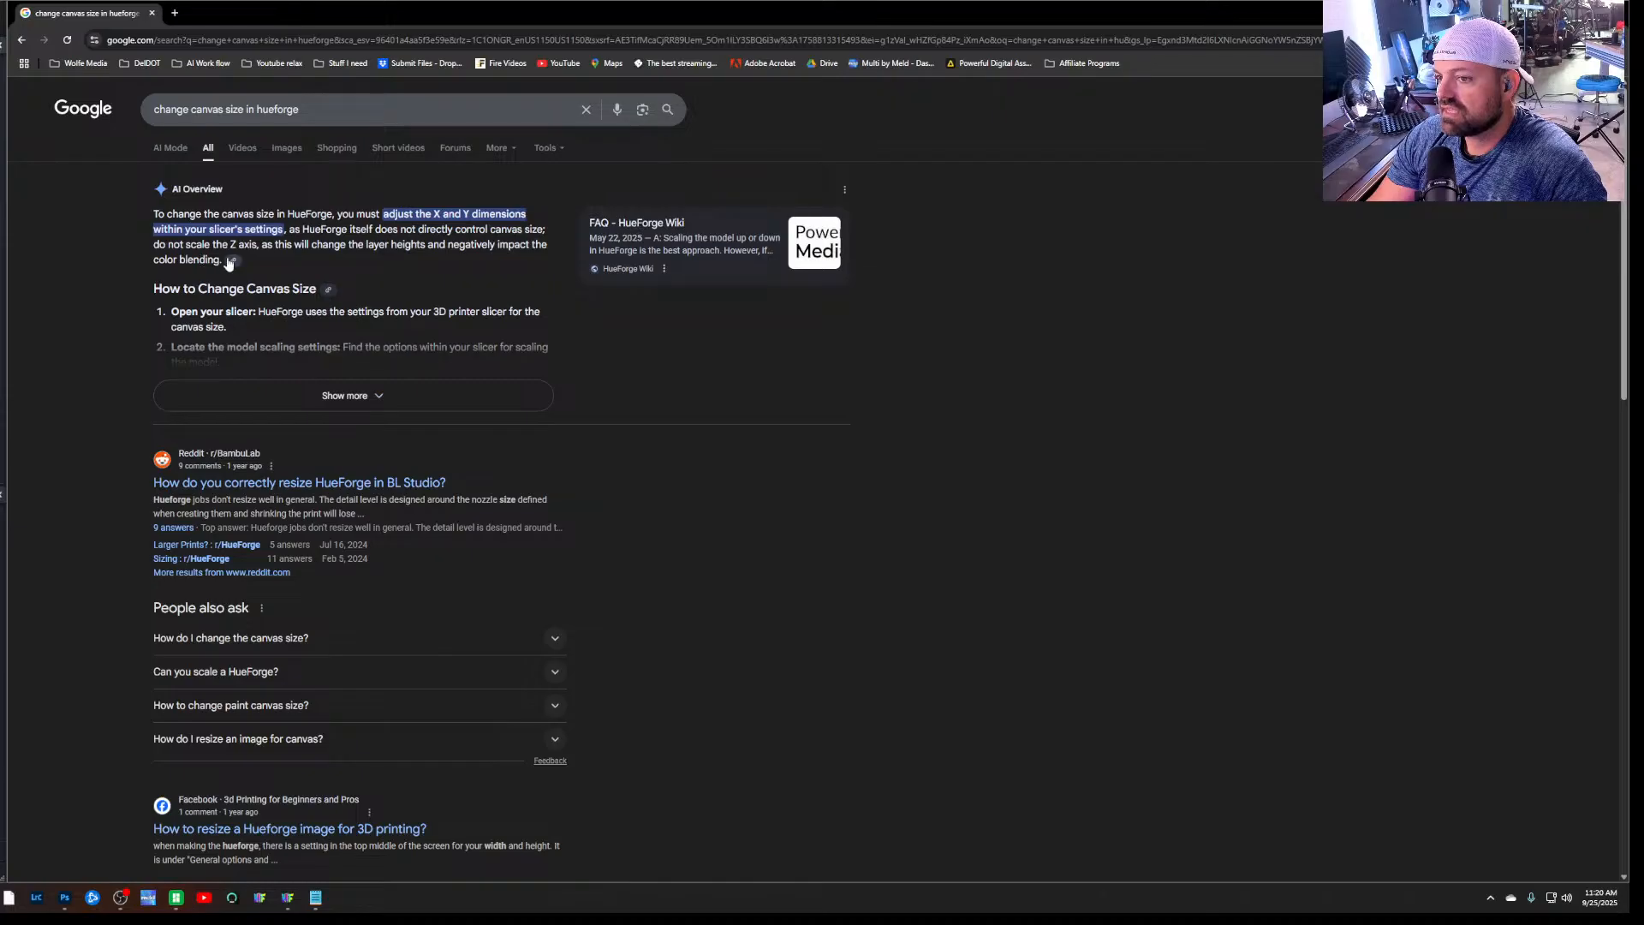
Switch to Bambu Studio with the For Wife_Front_200x160 portrait model
{"action": "left_click", "coordinate": [176, 897]}
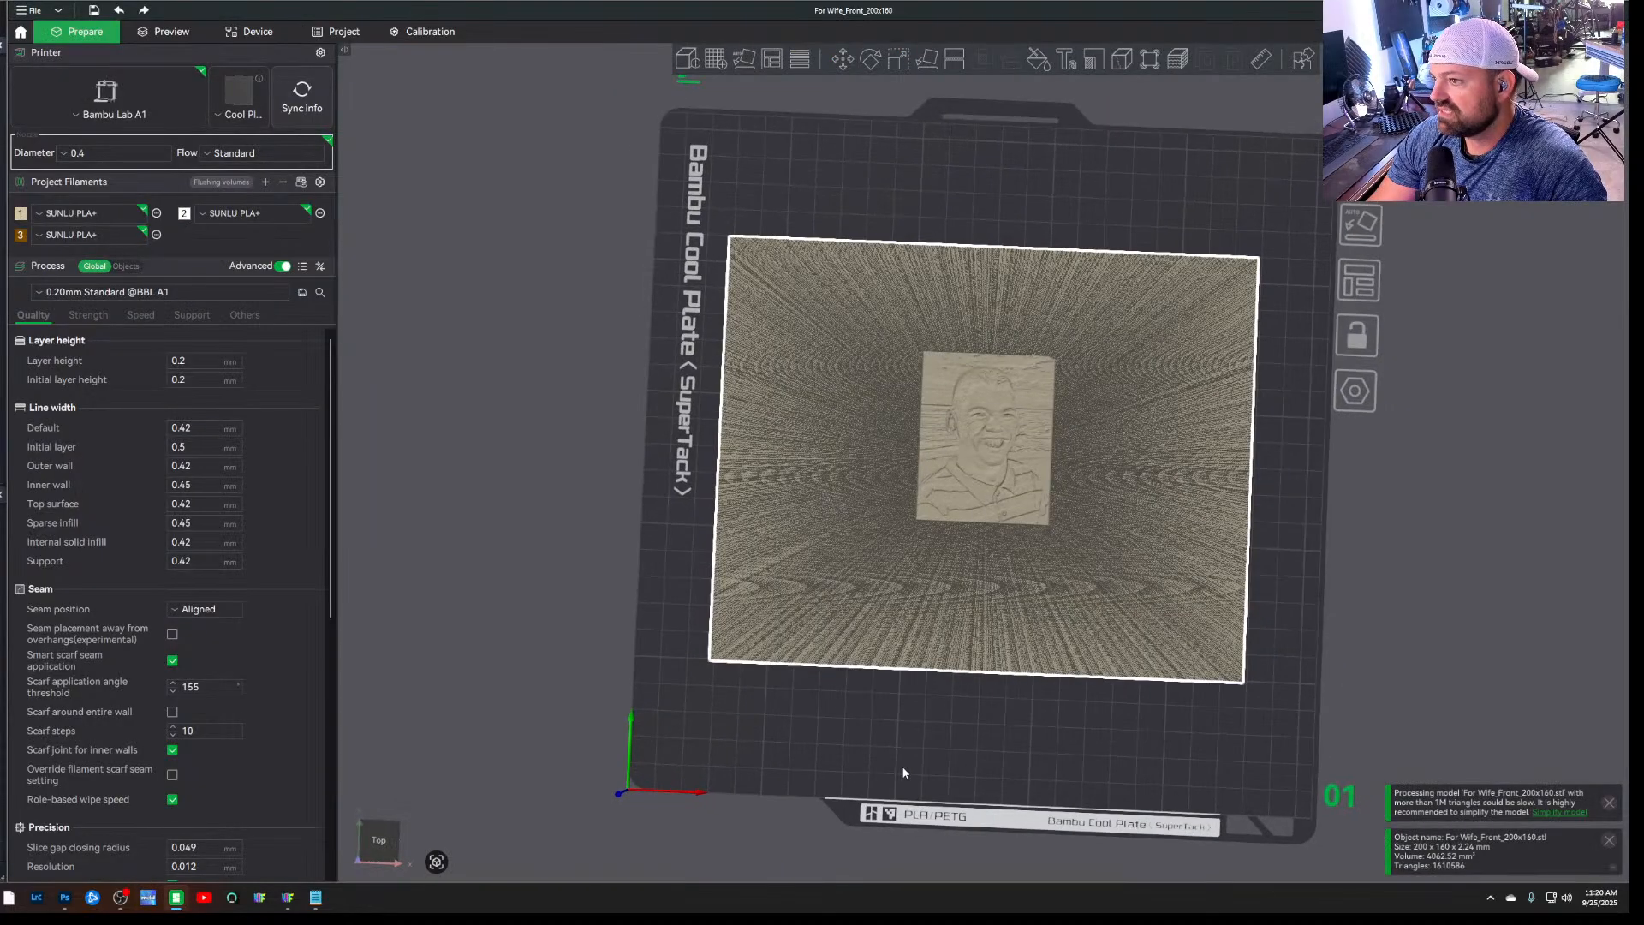
{"action": "scroll", "coordinate": [984, 230], "scroll_direction": "up", "scroll_amount": 1}
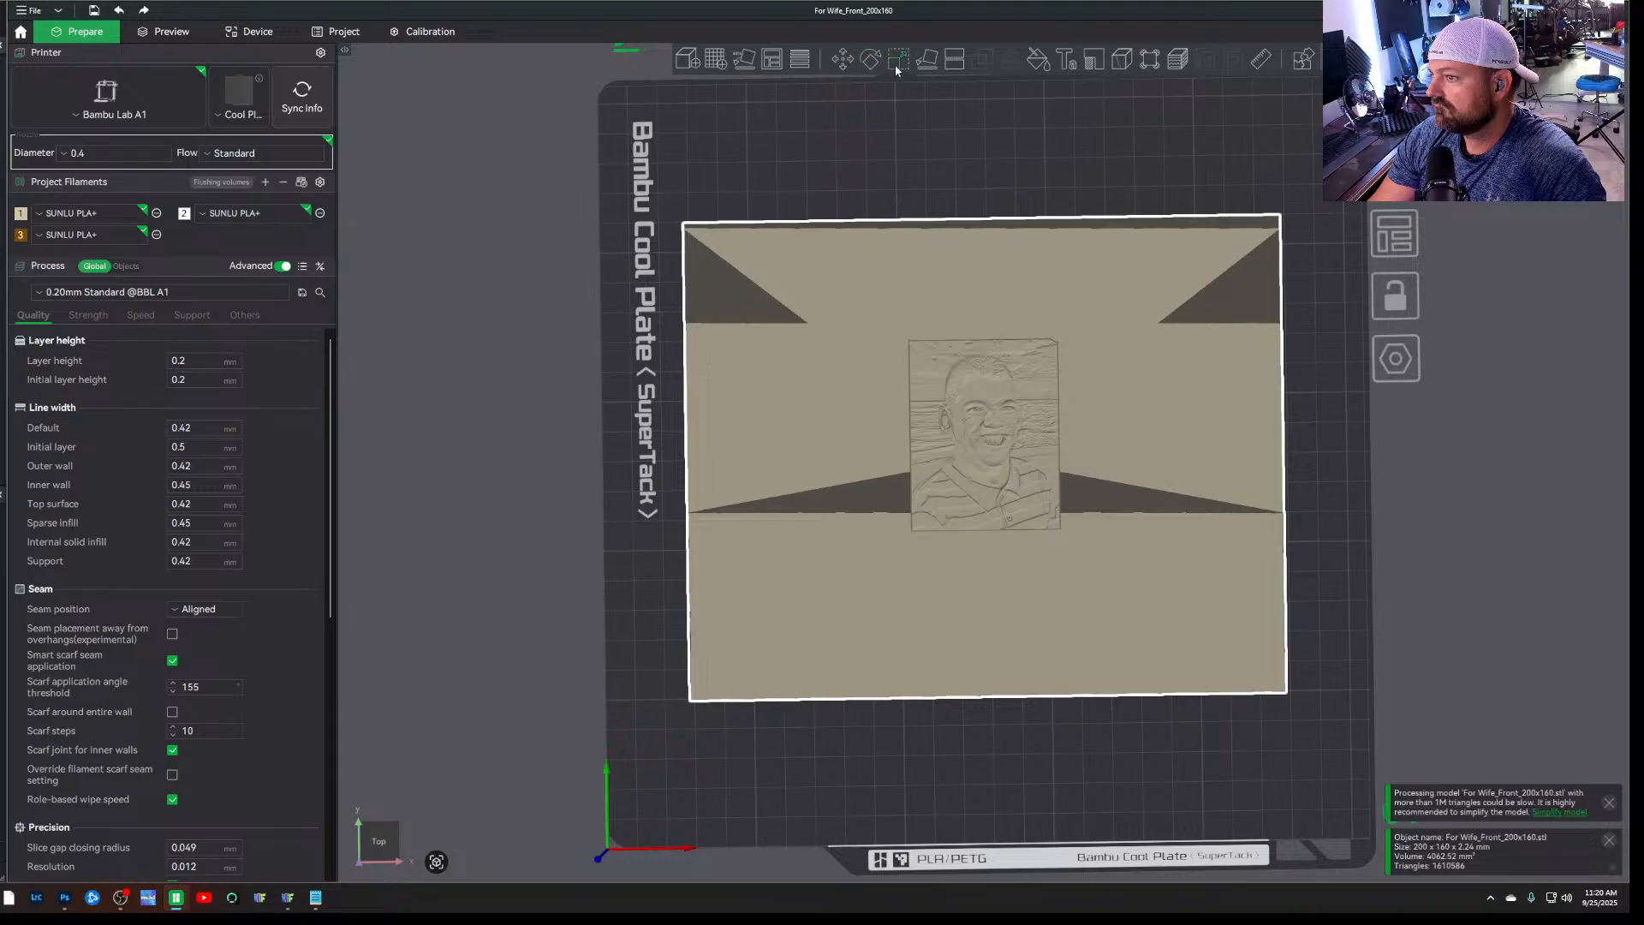
Try a planar cut on the portrait model, moving the cut plane down to a height of 0.19 mm
{"action": "left_click", "coordinate": [954, 58]}
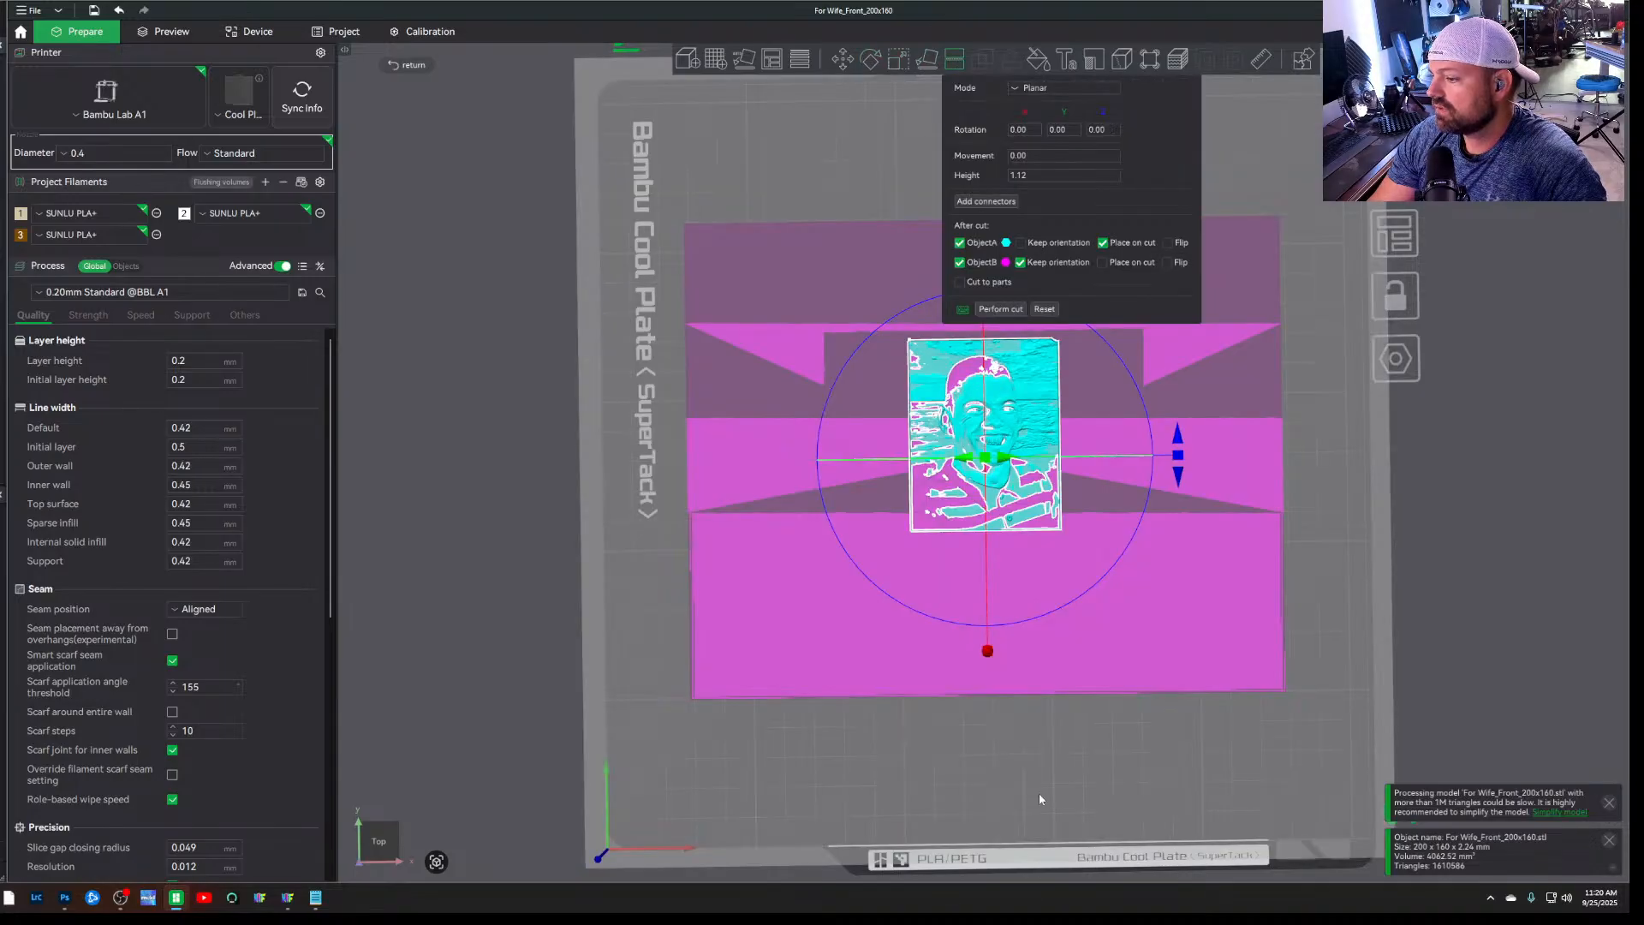
{"action": "left_click_drag", "start_coordinate": [1040, 794], "coordinate": [1041, 799]}
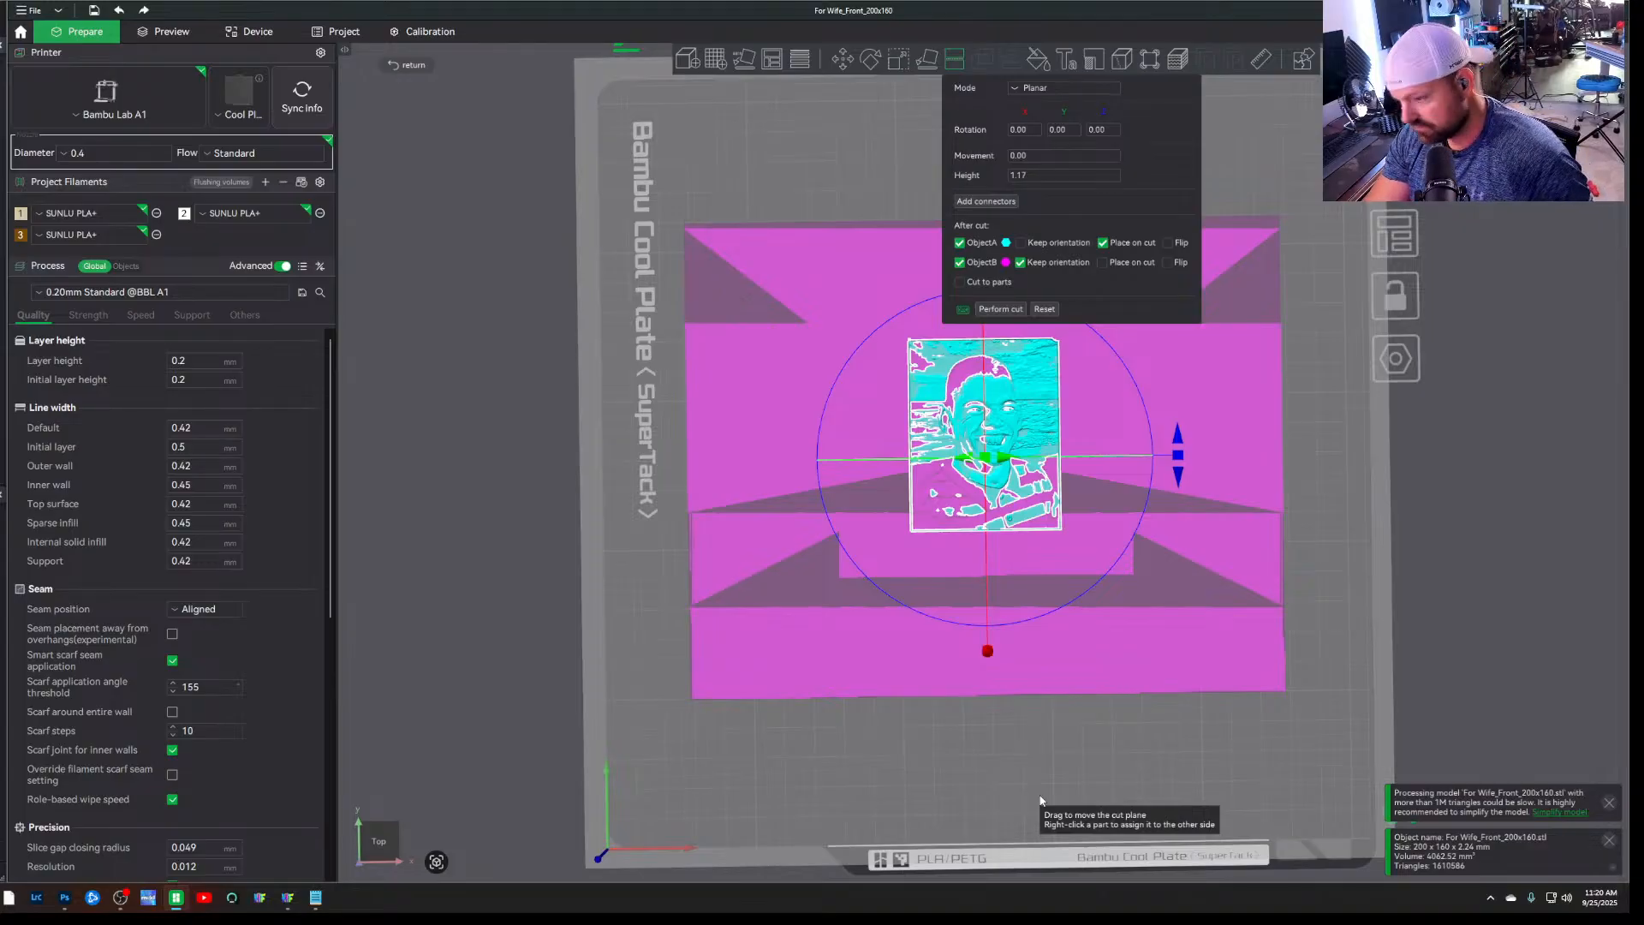
{"action": "key", "text": "ctrl+z"}
{"action": "left_click_drag", "start_coordinate": [482, 555], "coordinate": [562, 495]}
{"action": "scroll", "coordinate": [576, 443], "scroll_direction": "up", "scroll_amount": 5}
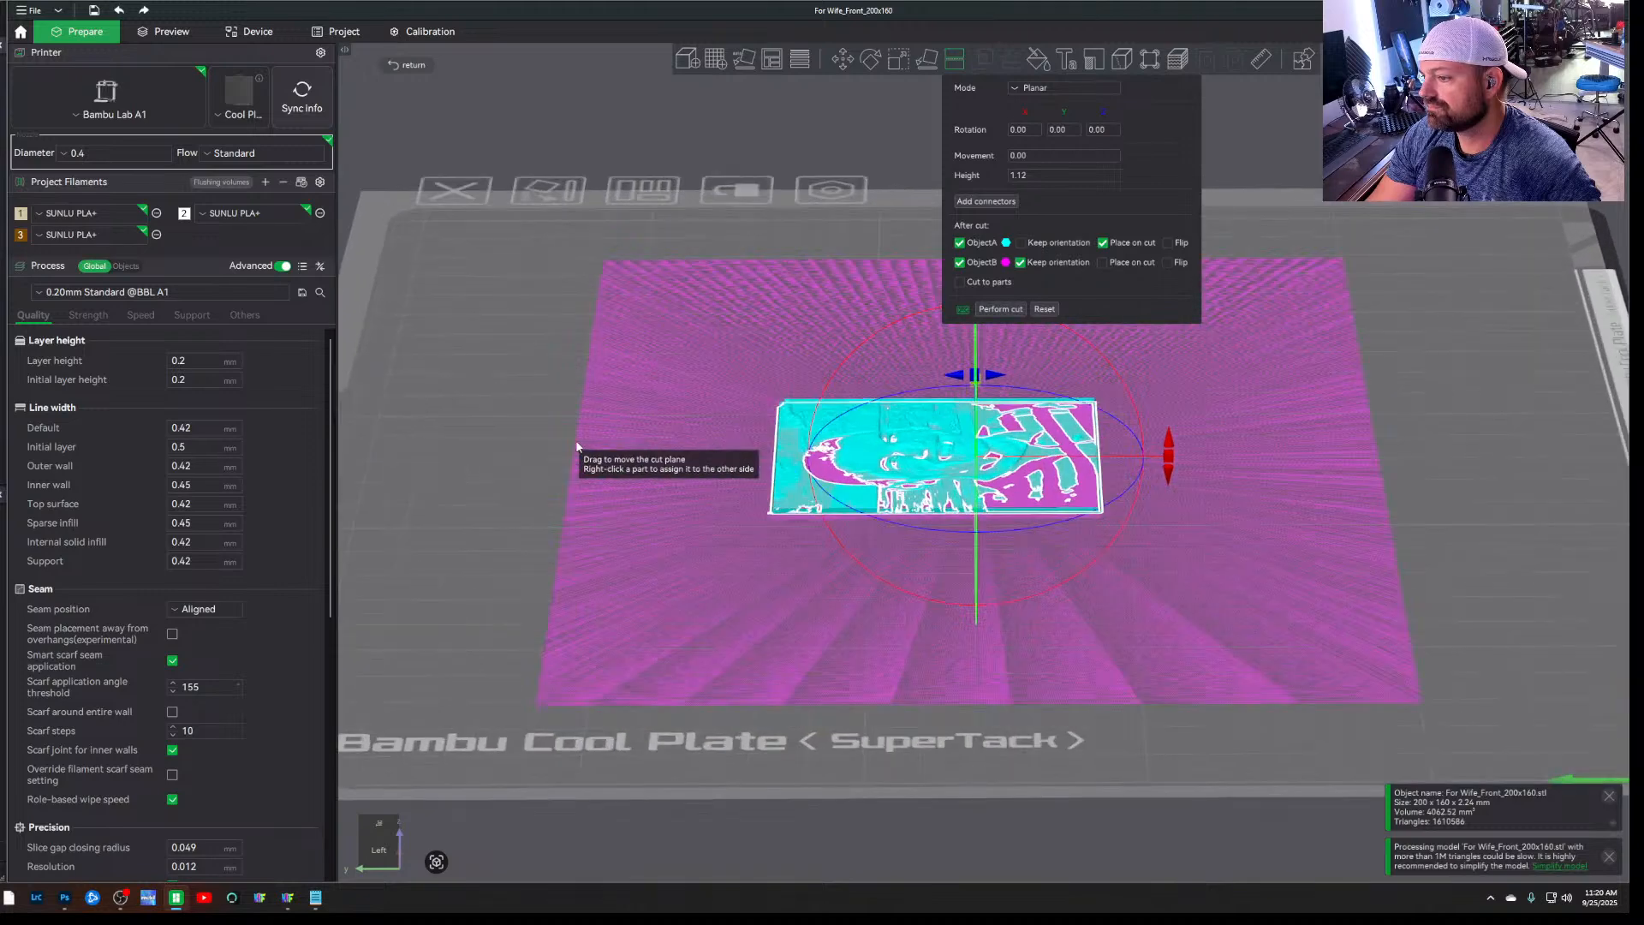
{"action": "scroll", "coordinate": [576, 445], "scroll_direction": "up", "scroll_amount": 3}
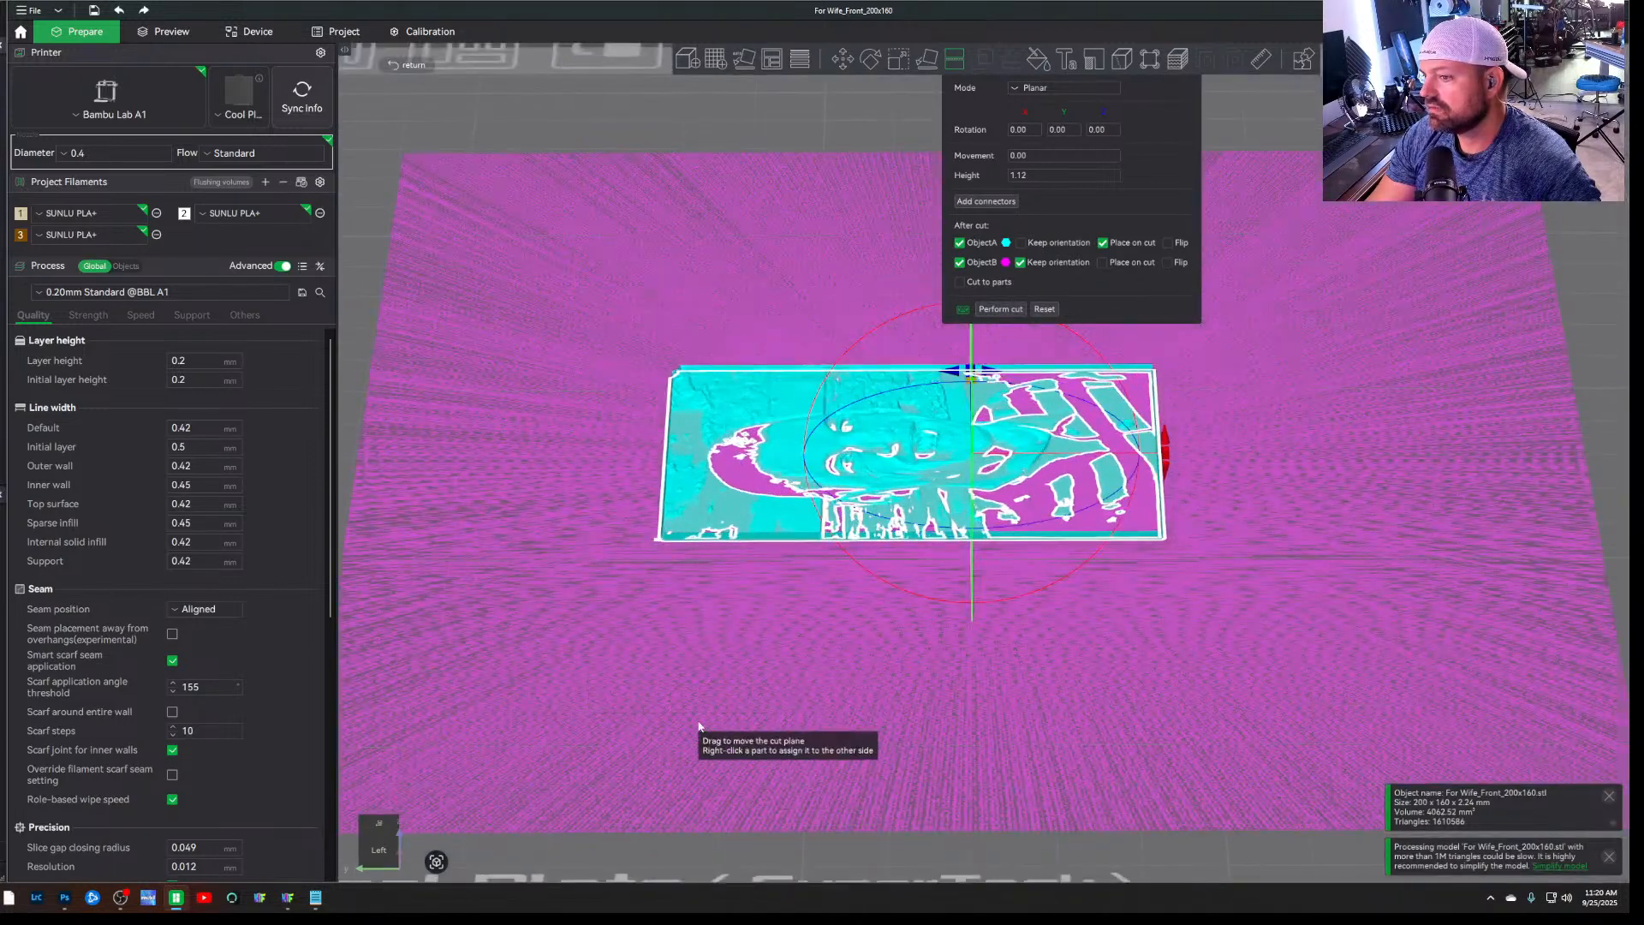
{"action": "scroll", "coordinate": [699, 727], "scroll_direction": "down", "scroll_amount": 5}
{"action": "left_click_drag", "start_coordinate": [1499, 511], "coordinate": [1066, 886]}
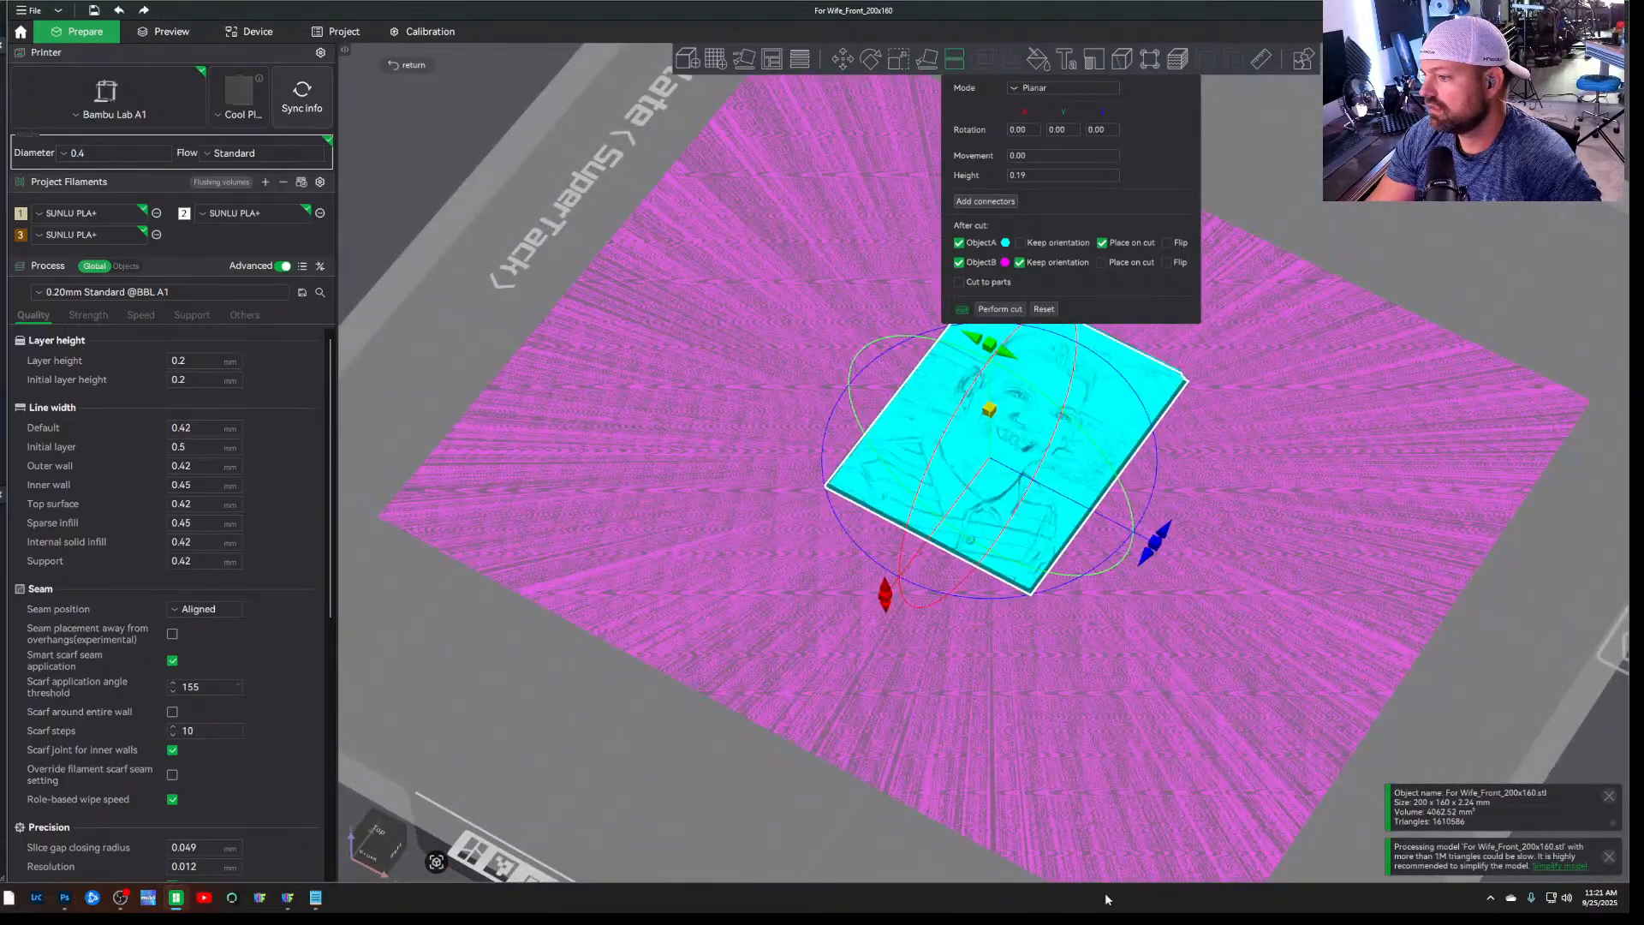
Try tilting the cut plane about the X axis, undo the rotation, and leave the Cut tool without cutting
{"action": "scroll", "coordinate": [1113, 856], "scroll_direction": "down", "scroll_amount": 3}
{"action": "left_click_drag", "start_coordinate": [563, 758], "coordinate": [680, 714]}
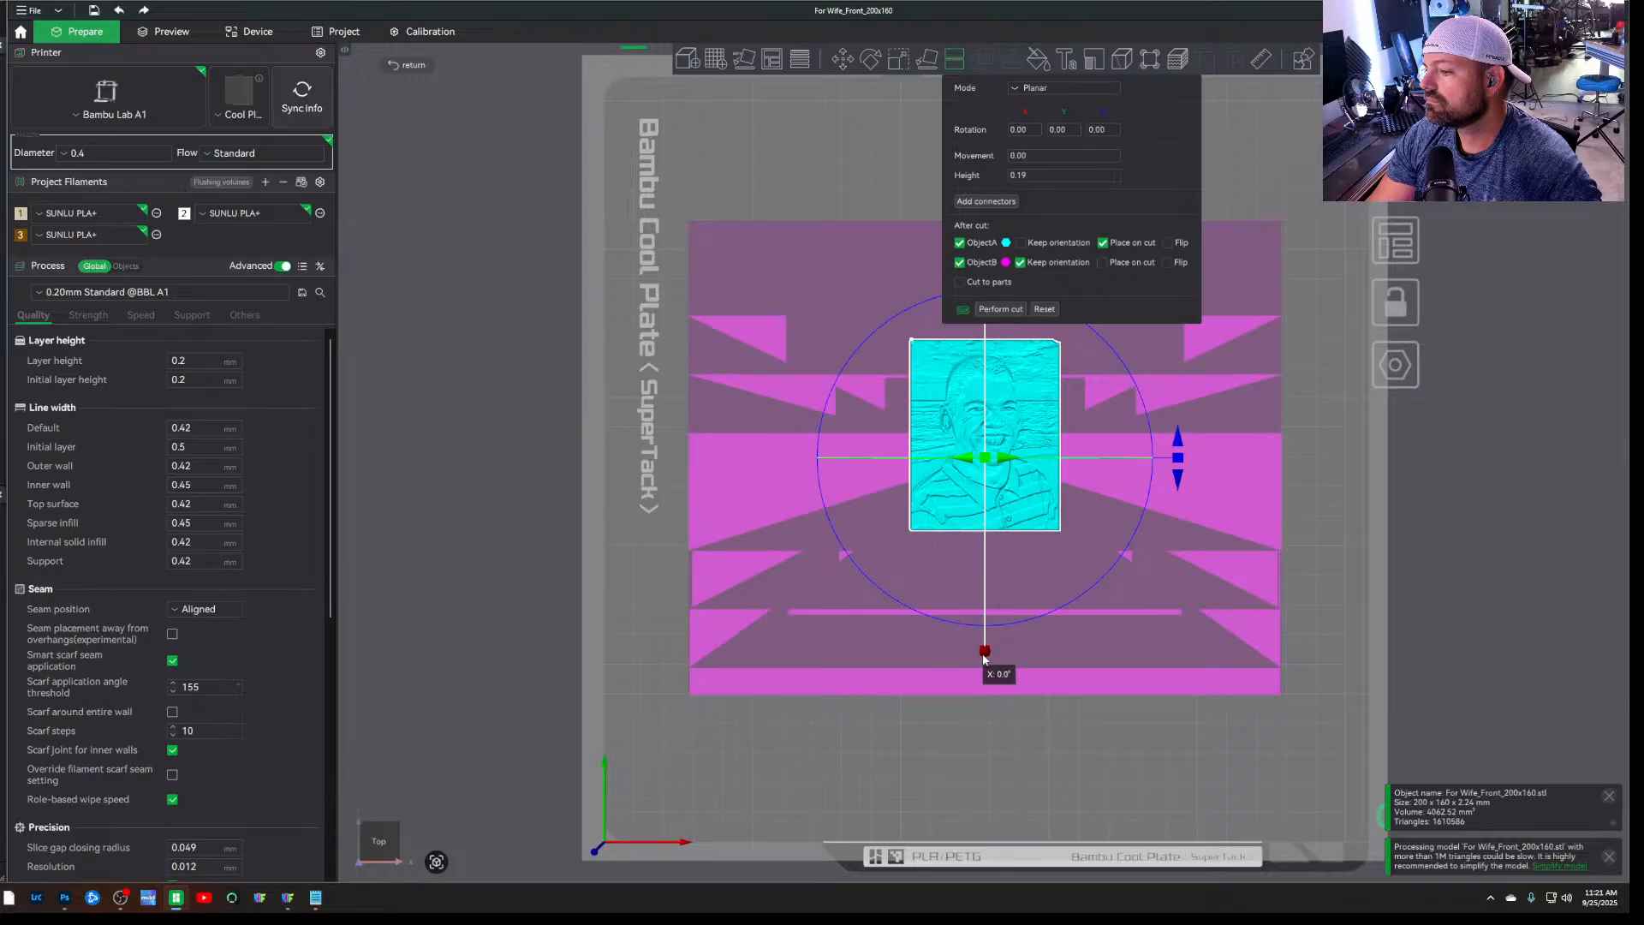
{"action": "left_click_drag", "start_coordinate": [983, 658], "coordinate": [985, 545]}
{"action": "left_click_drag", "start_coordinate": [995, 717], "coordinate": [1015, 677]}
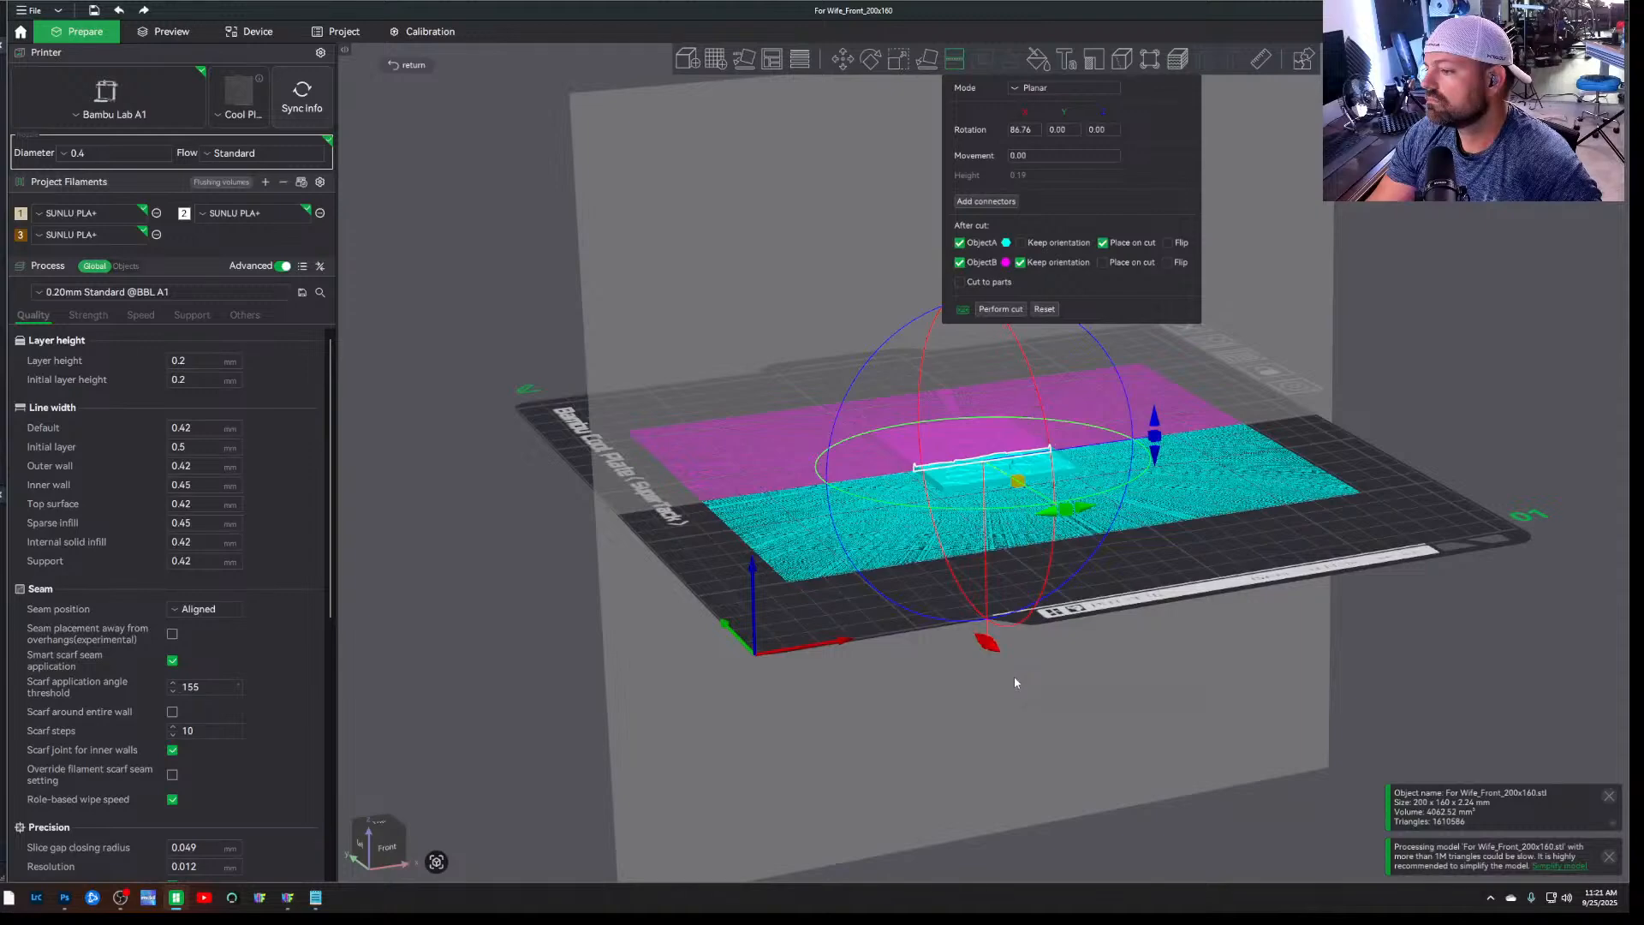
{"action": "key", "text": "ctrl+z"}
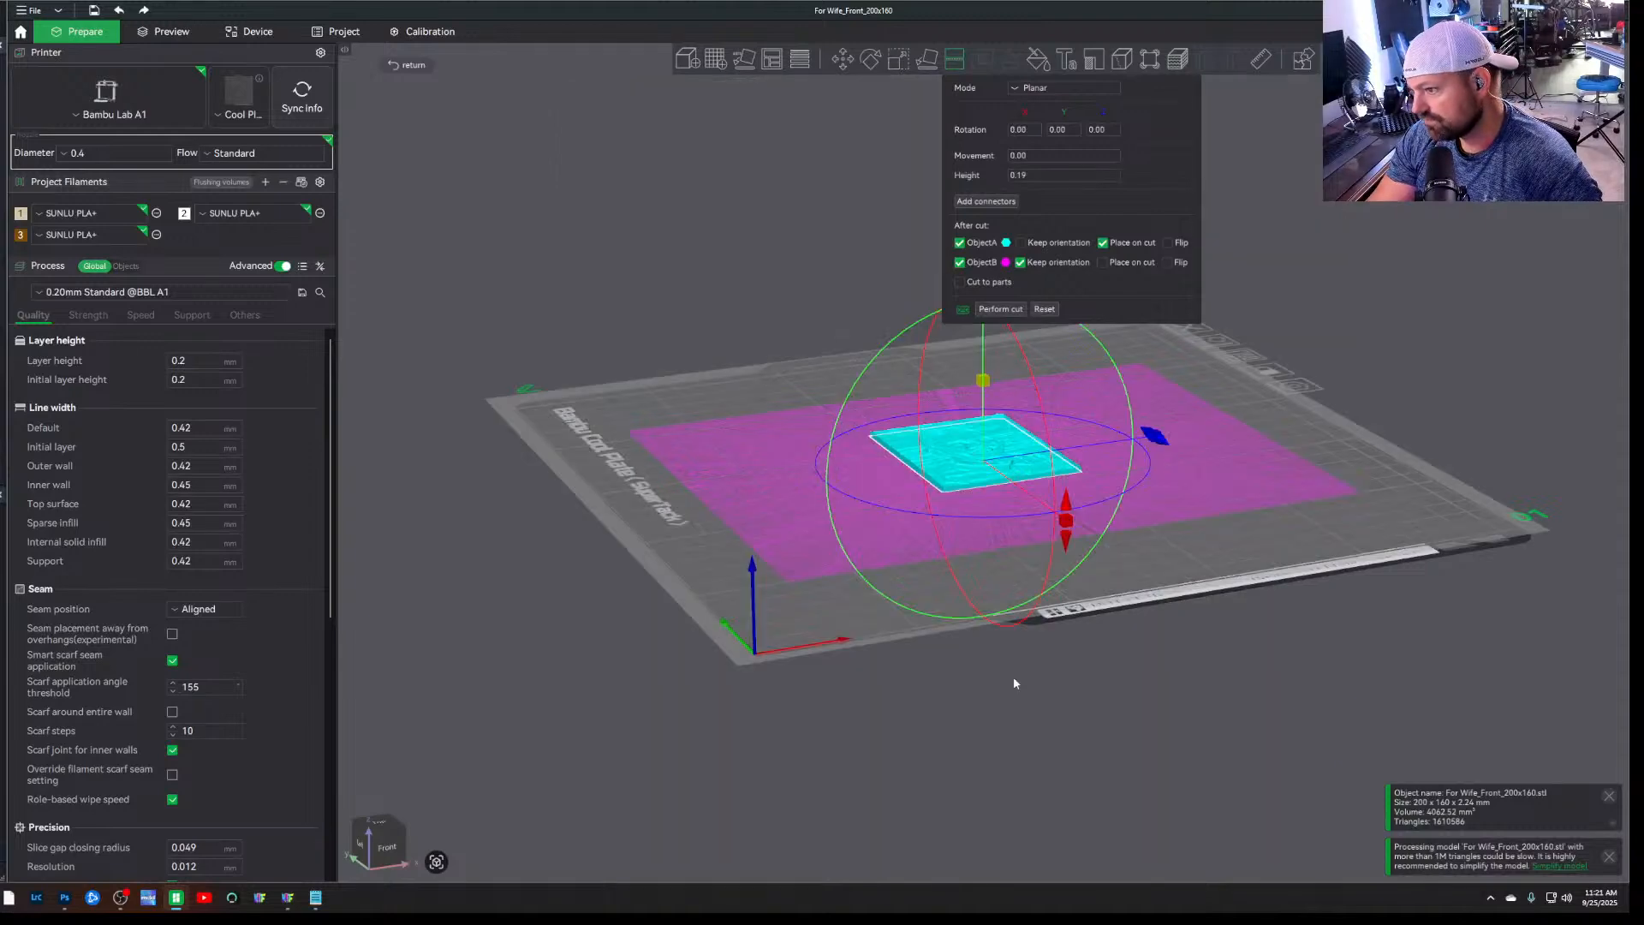
{"action": "left_click_drag", "start_coordinate": [1014, 675], "coordinate": [946, 719]}
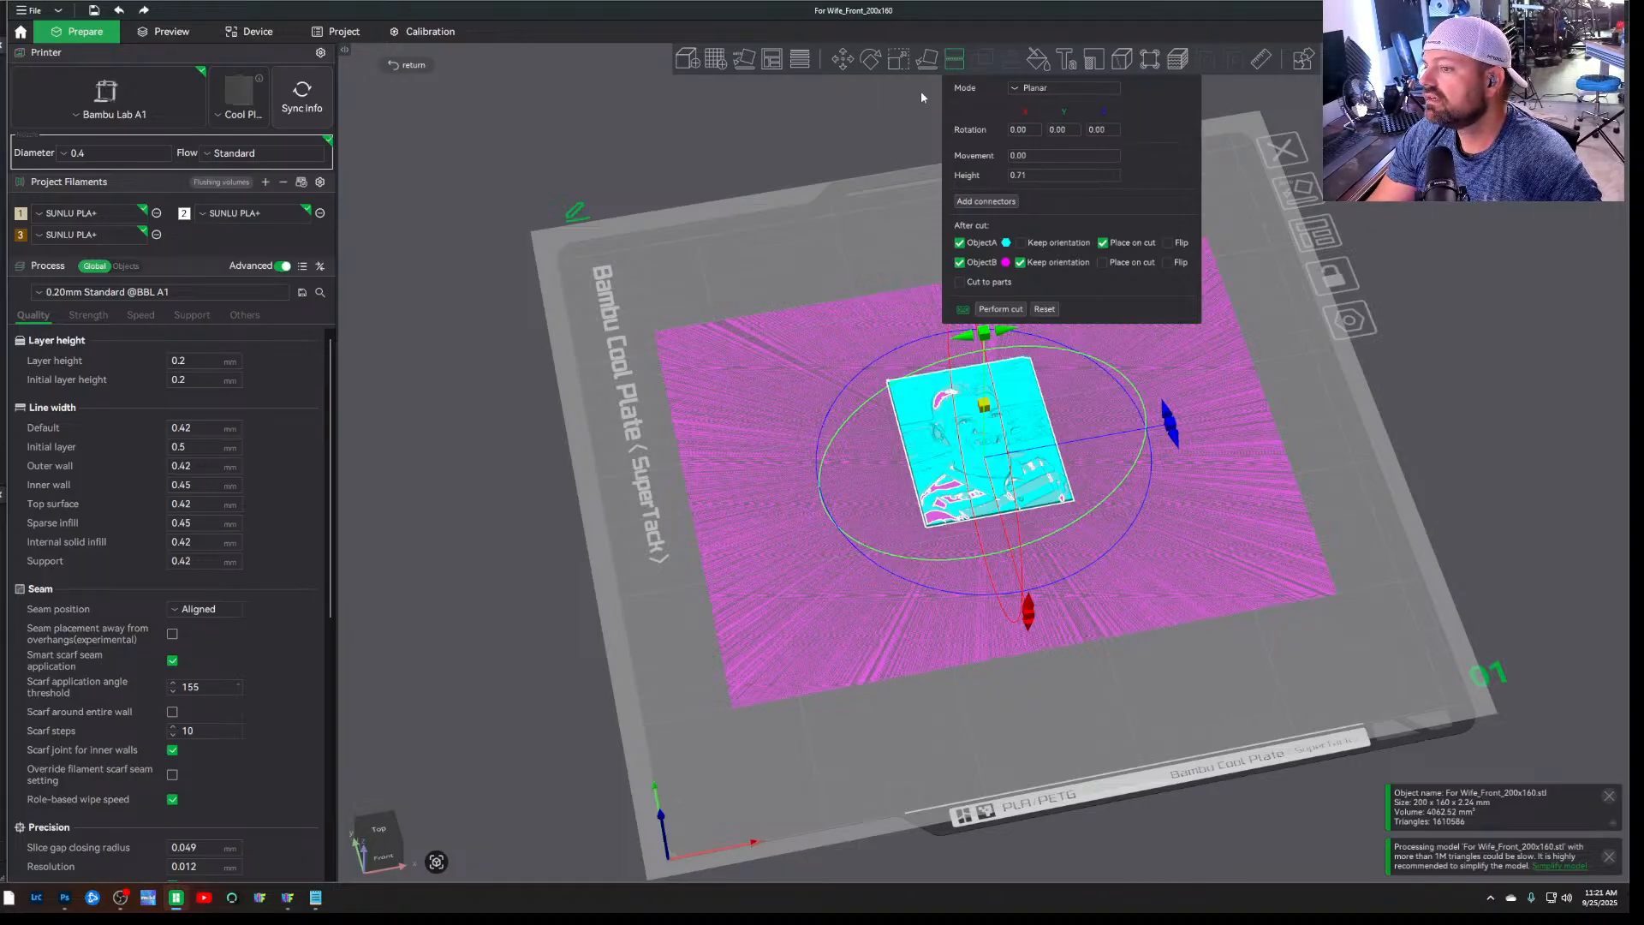
{"action": "left_click", "coordinate": [951, 65]}
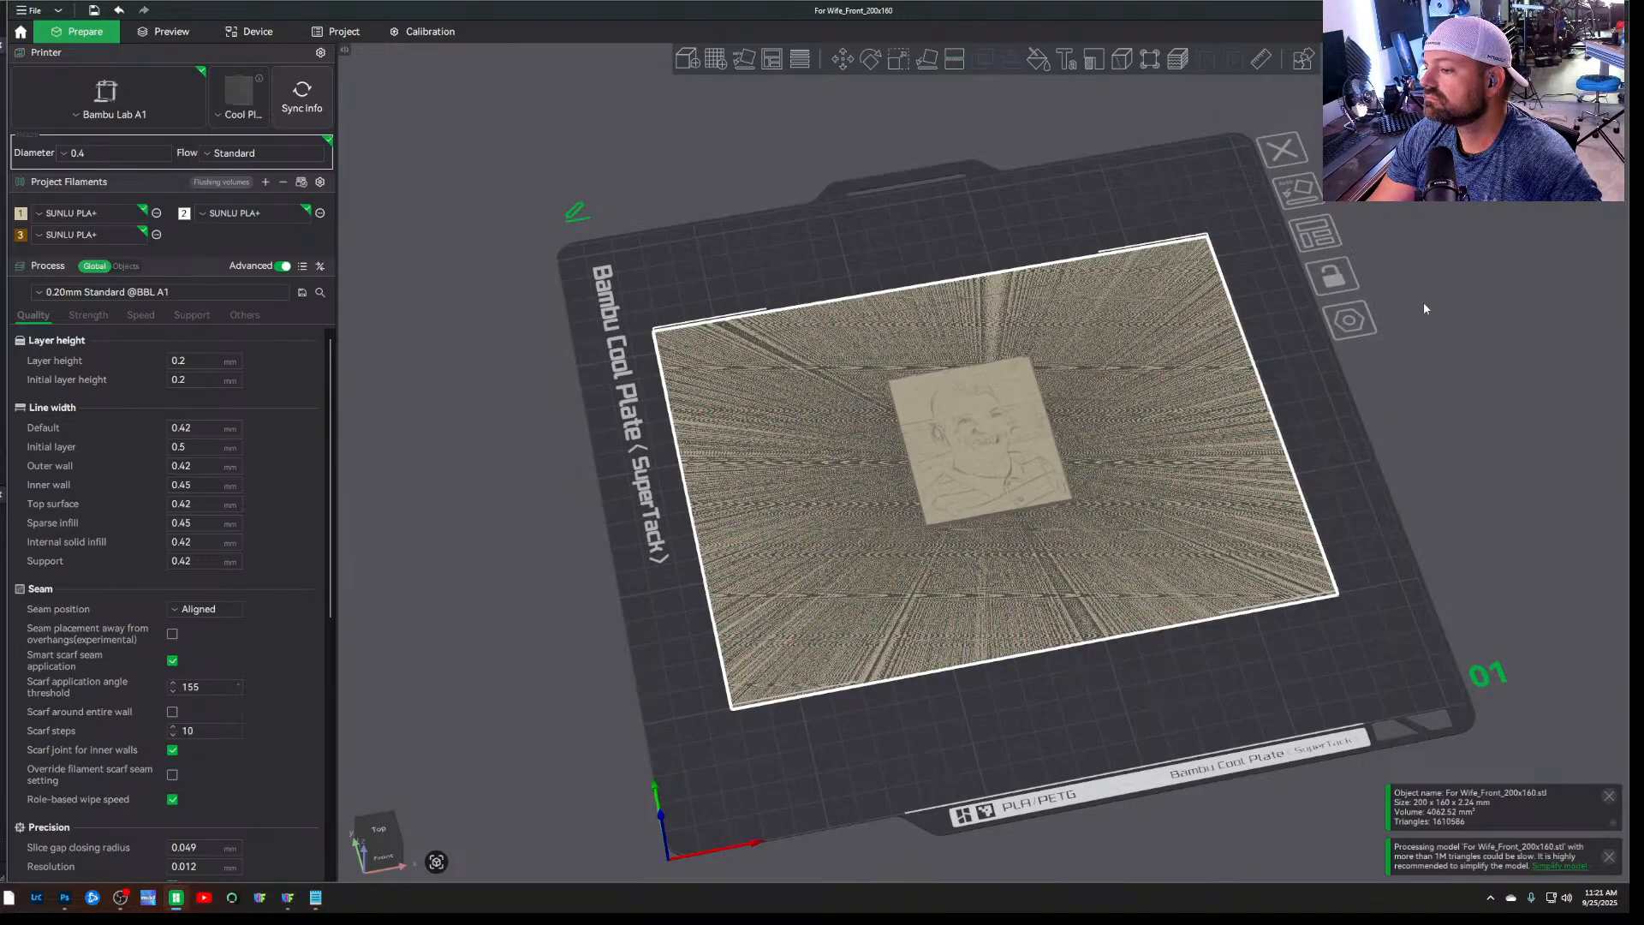
{"action": "left_click_drag", "start_coordinate": [1459, 338], "coordinate": [1439, 386]}
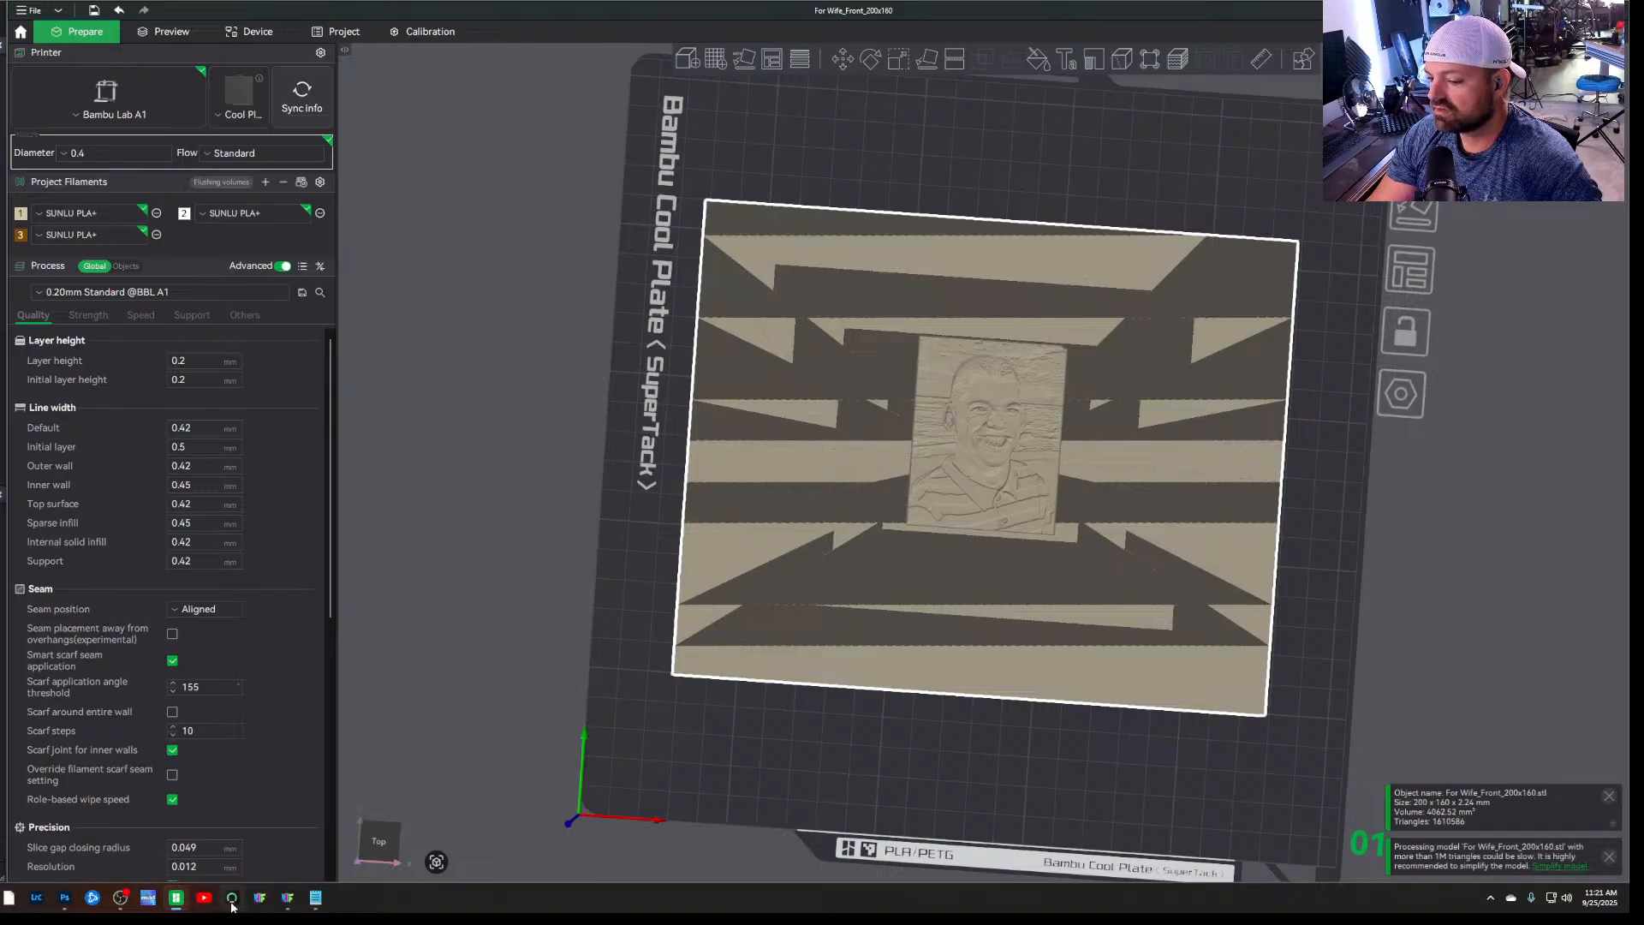
{"action": "left_click_drag", "start_coordinate": [353, 818], "coordinate": [440, 767]}
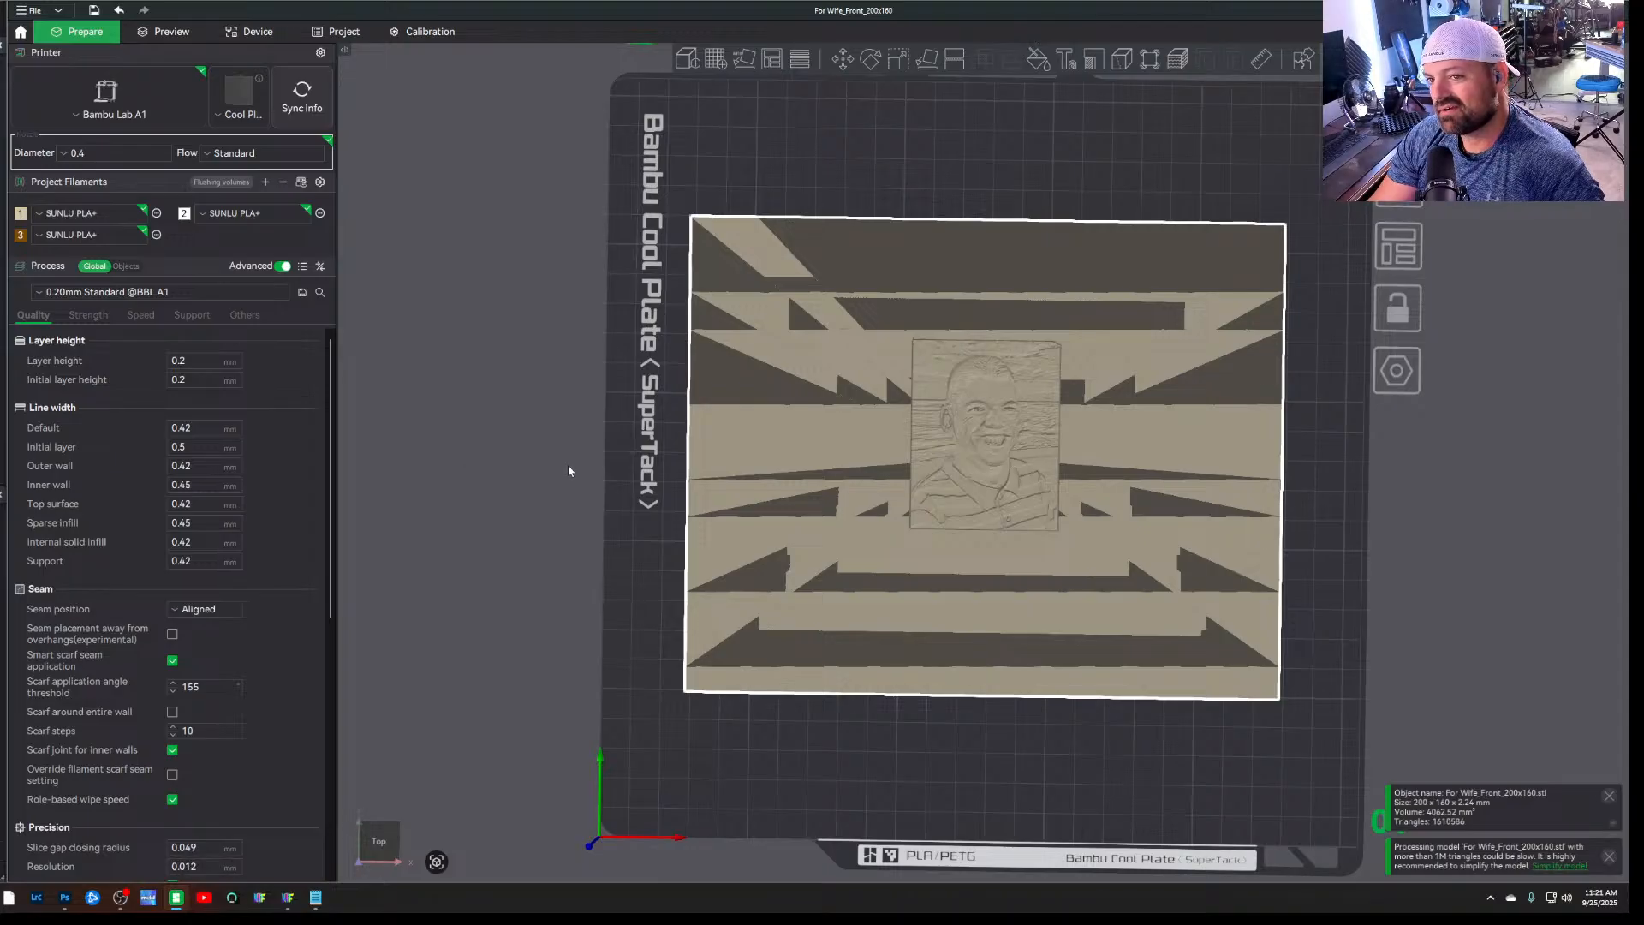
{"action": "left_click_drag", "start_coordinate": [615, 512], "coordinate": [635, 539]}
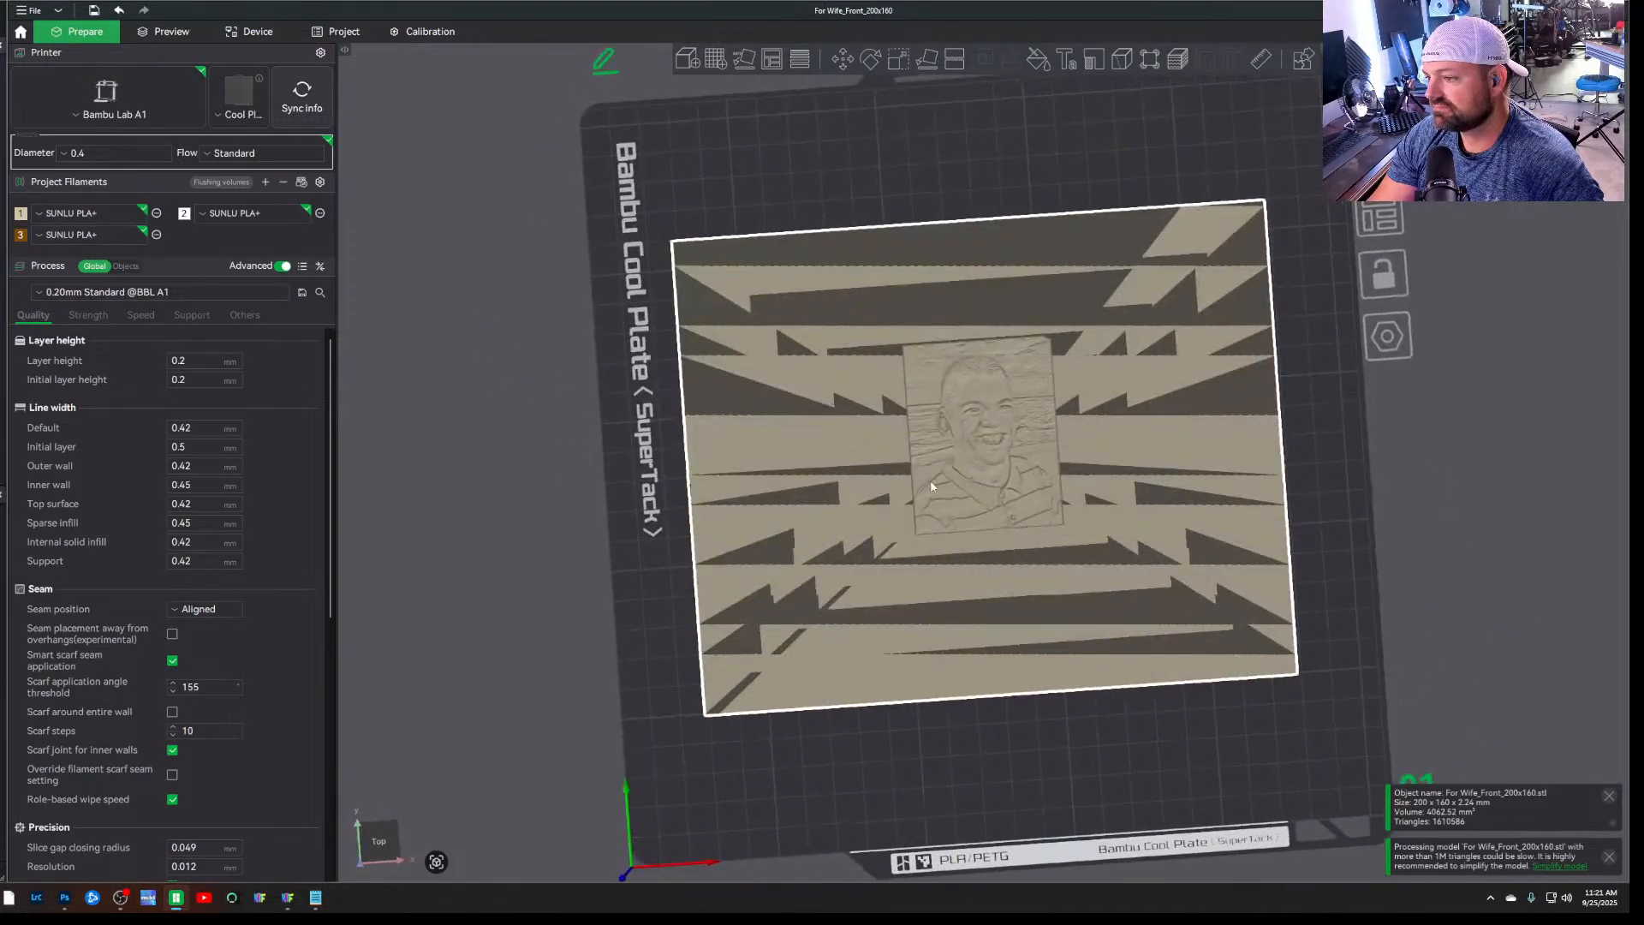
Try adding a negative cylinder part to the portrait model, and delete the cylinder
{"action": "left_click", "coordinate": [939, 505]}
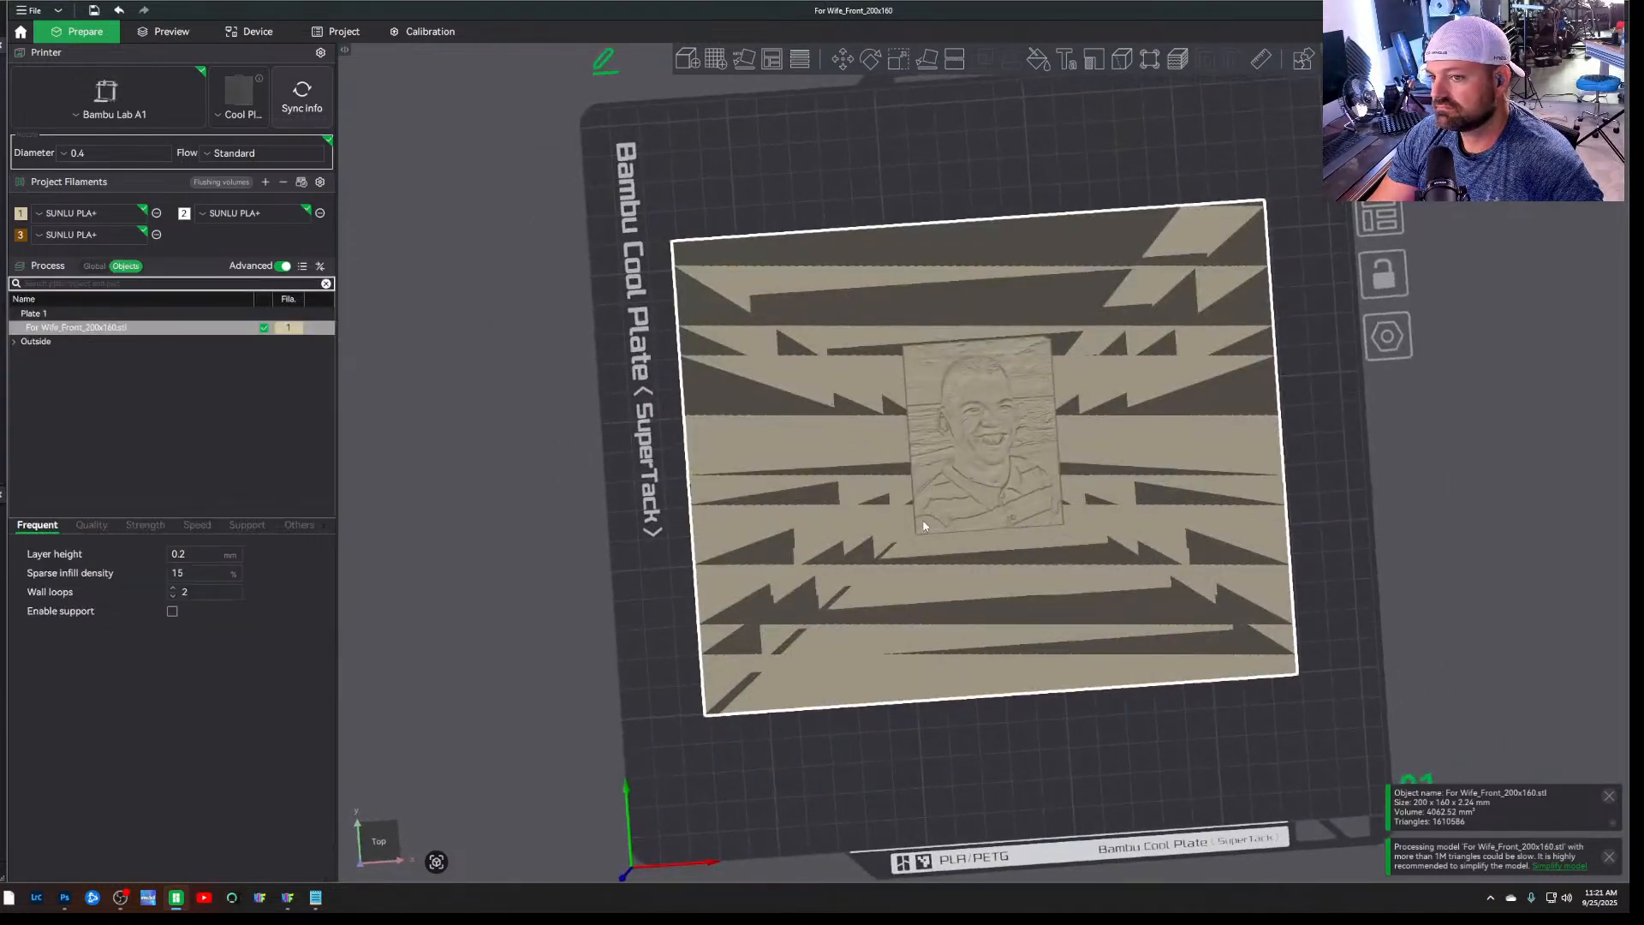
{"action": "right_click", "coordinate": [1032, 491]}
{"action": "mouse_move", "coordinate": [1118, 634]}
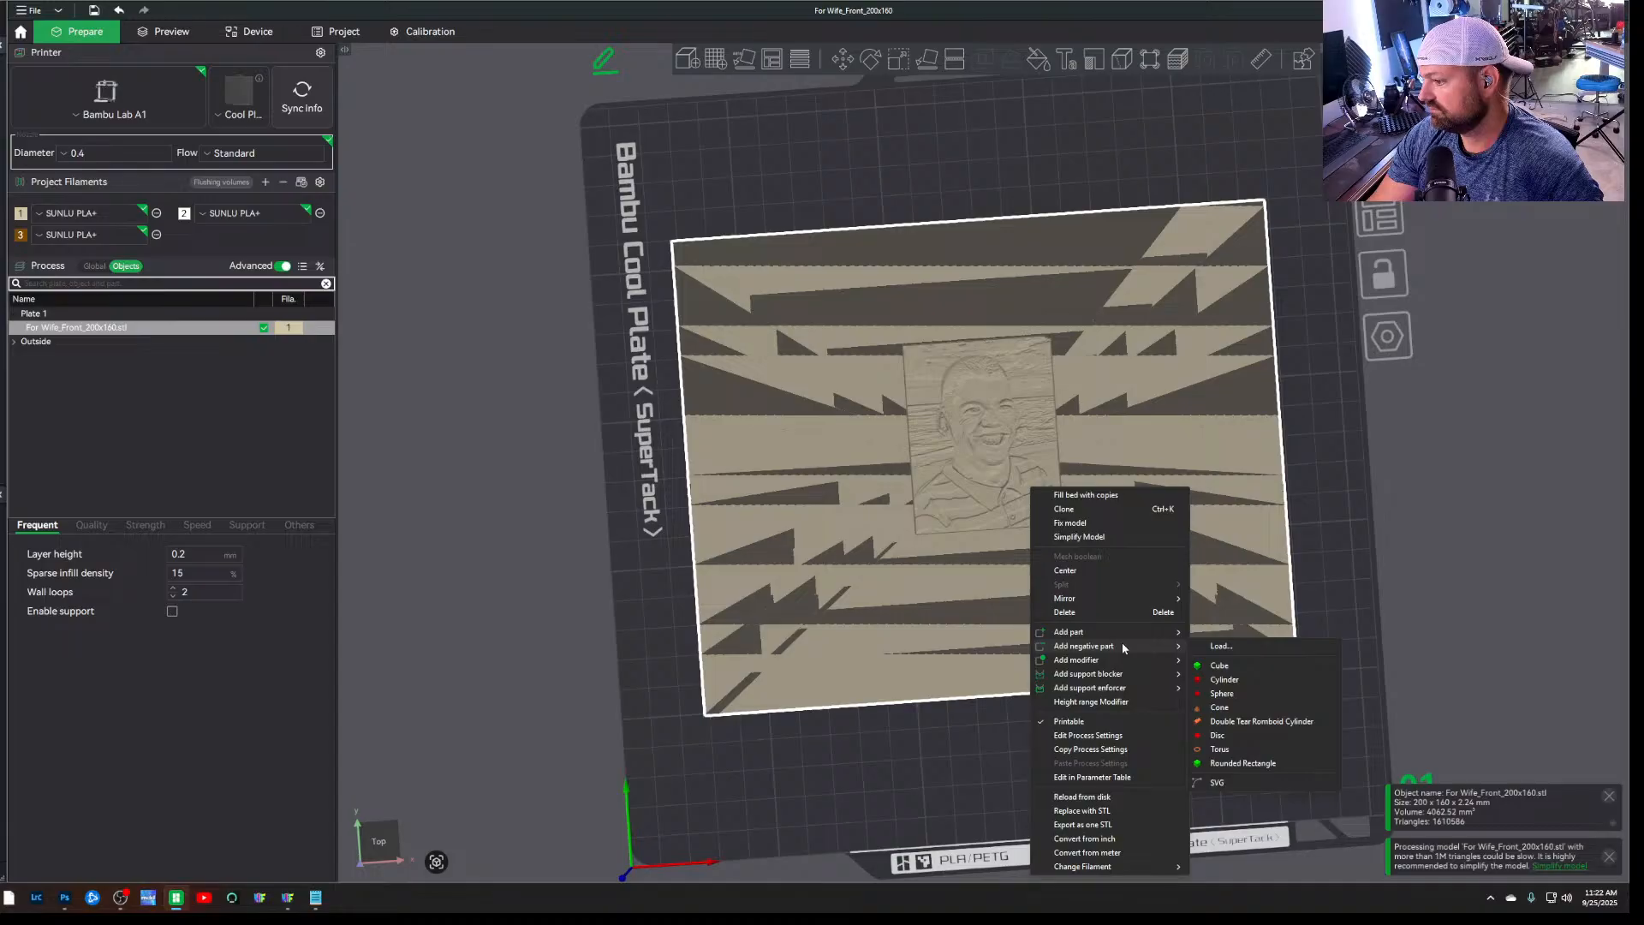
{"action": "left_click", "coordinate": [1251, 677]}
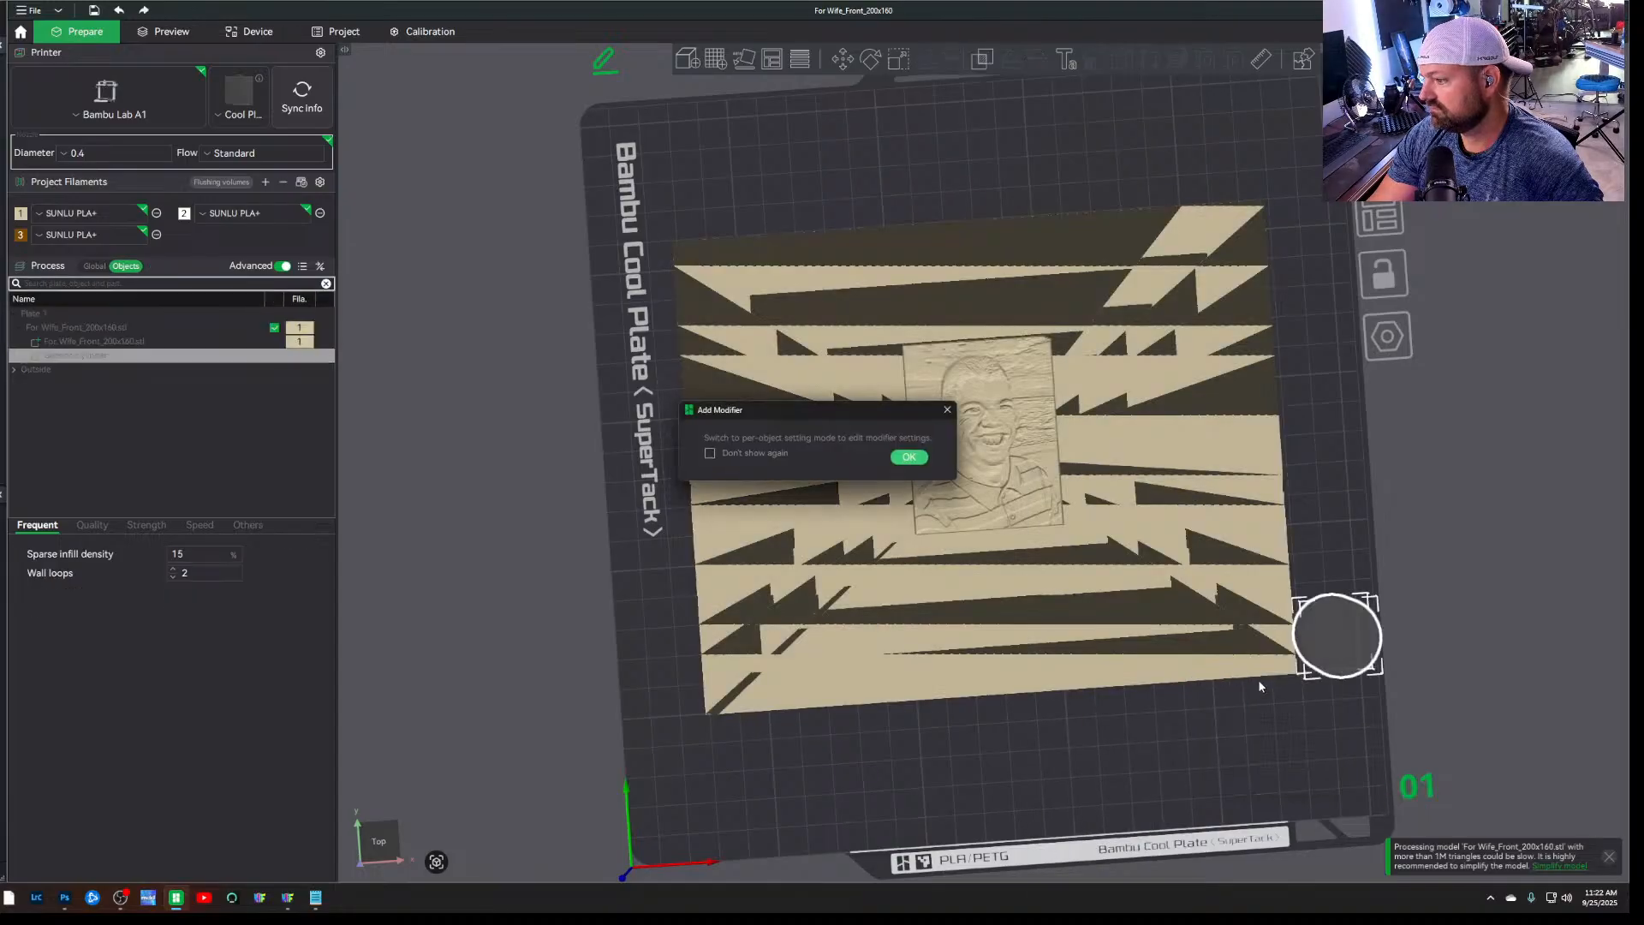
{"action": "left_click", "coordinate": [918, 461]}
{"action": "key", "text": "Delete"}
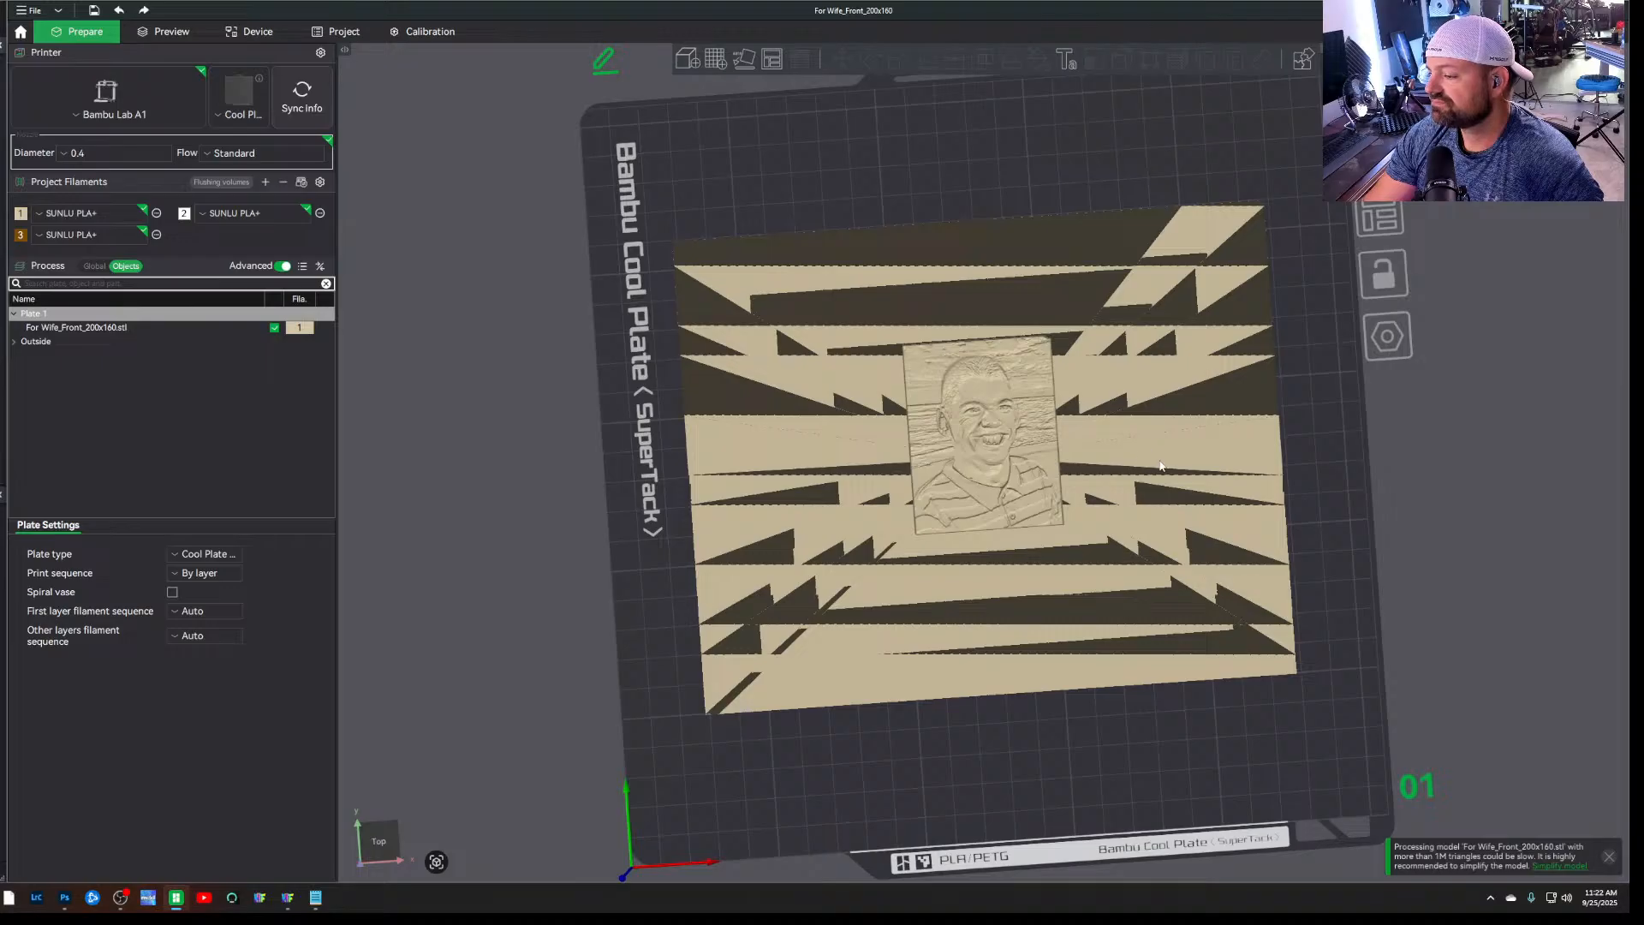
Turn off uniform scale for the portrait model and scale it to 200% in X and Y only
{"action": "left_click", "coordinate": [1139, 478]}
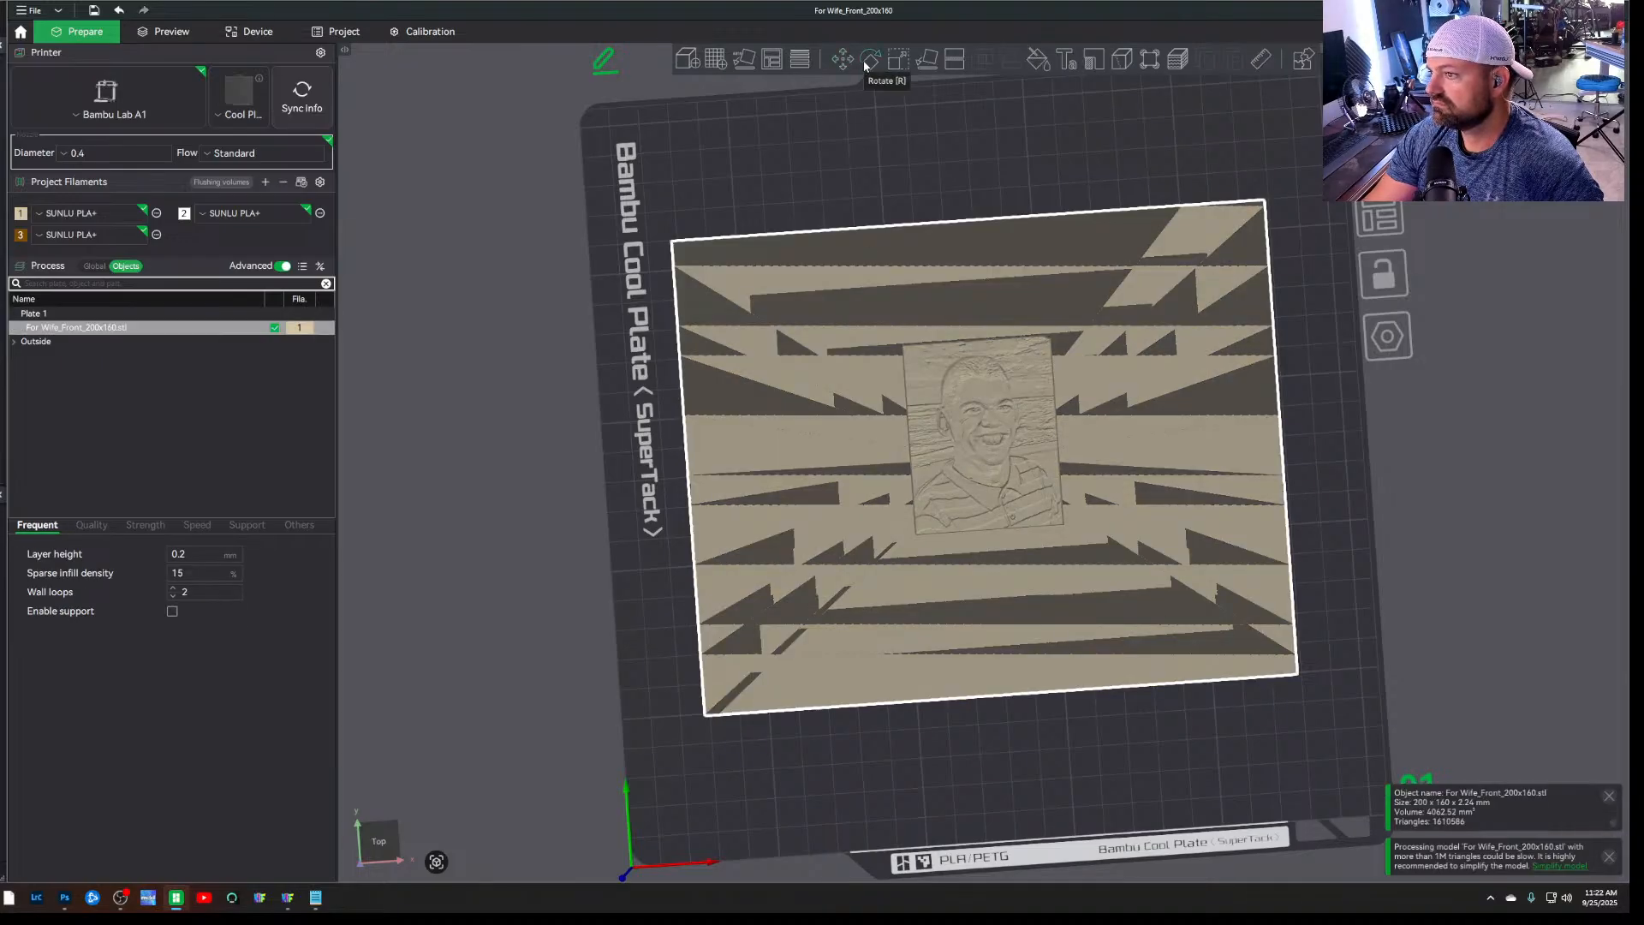
{"action": "left_click", "coordinate": [895, 67]}
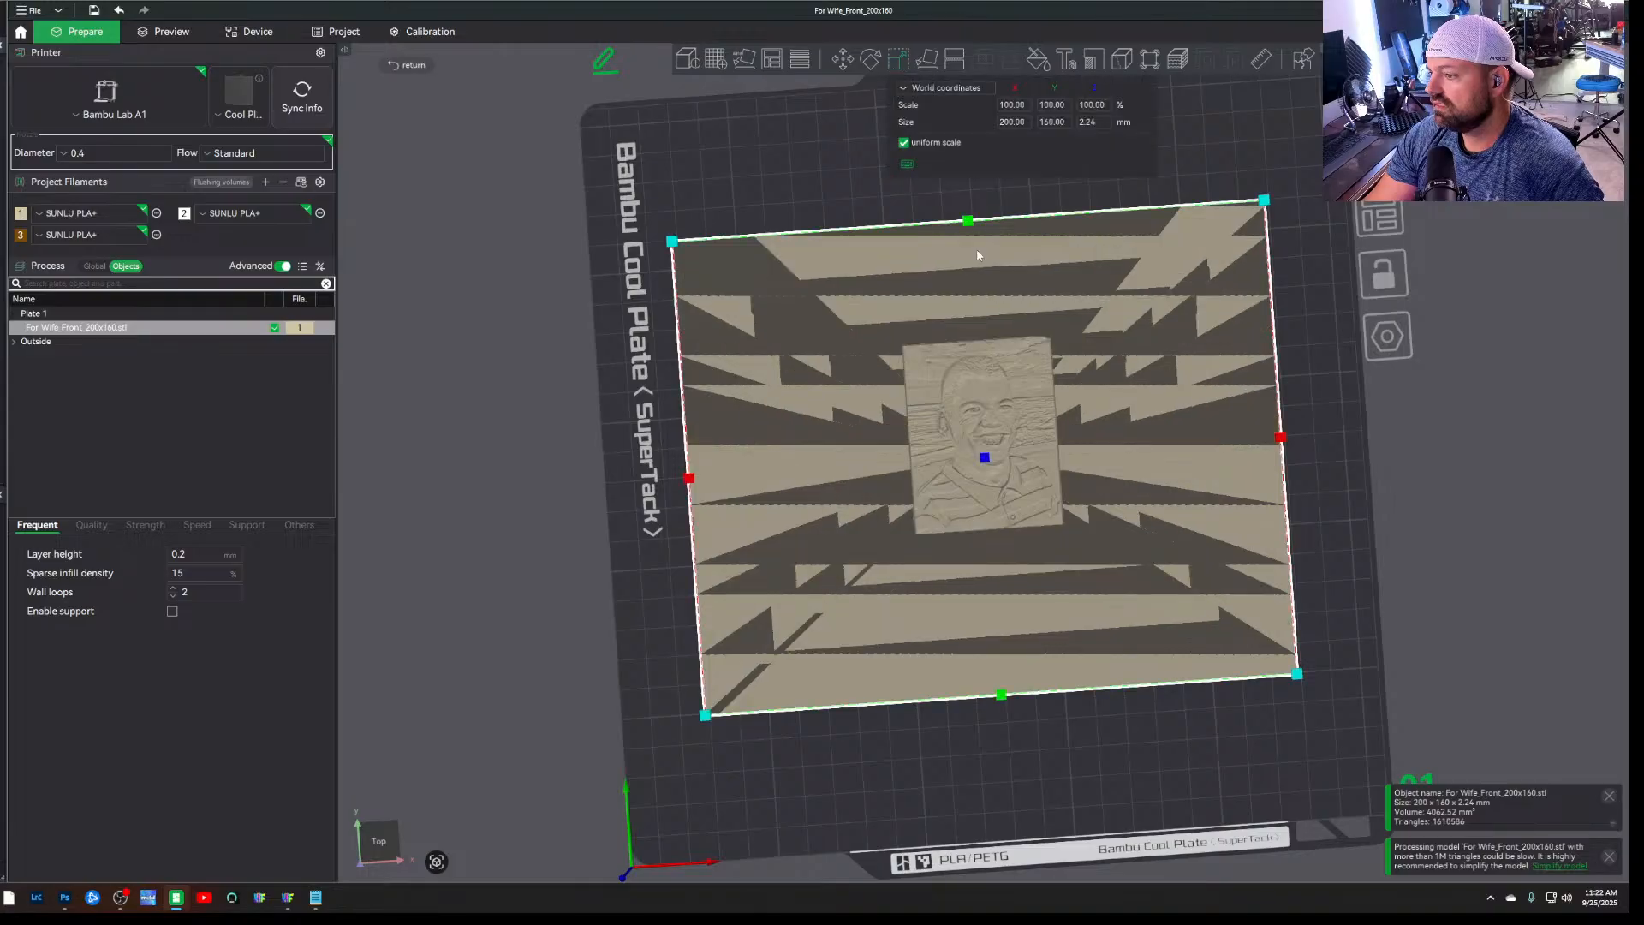
{"action": "left_click", "coordinate": [1010, 107]}
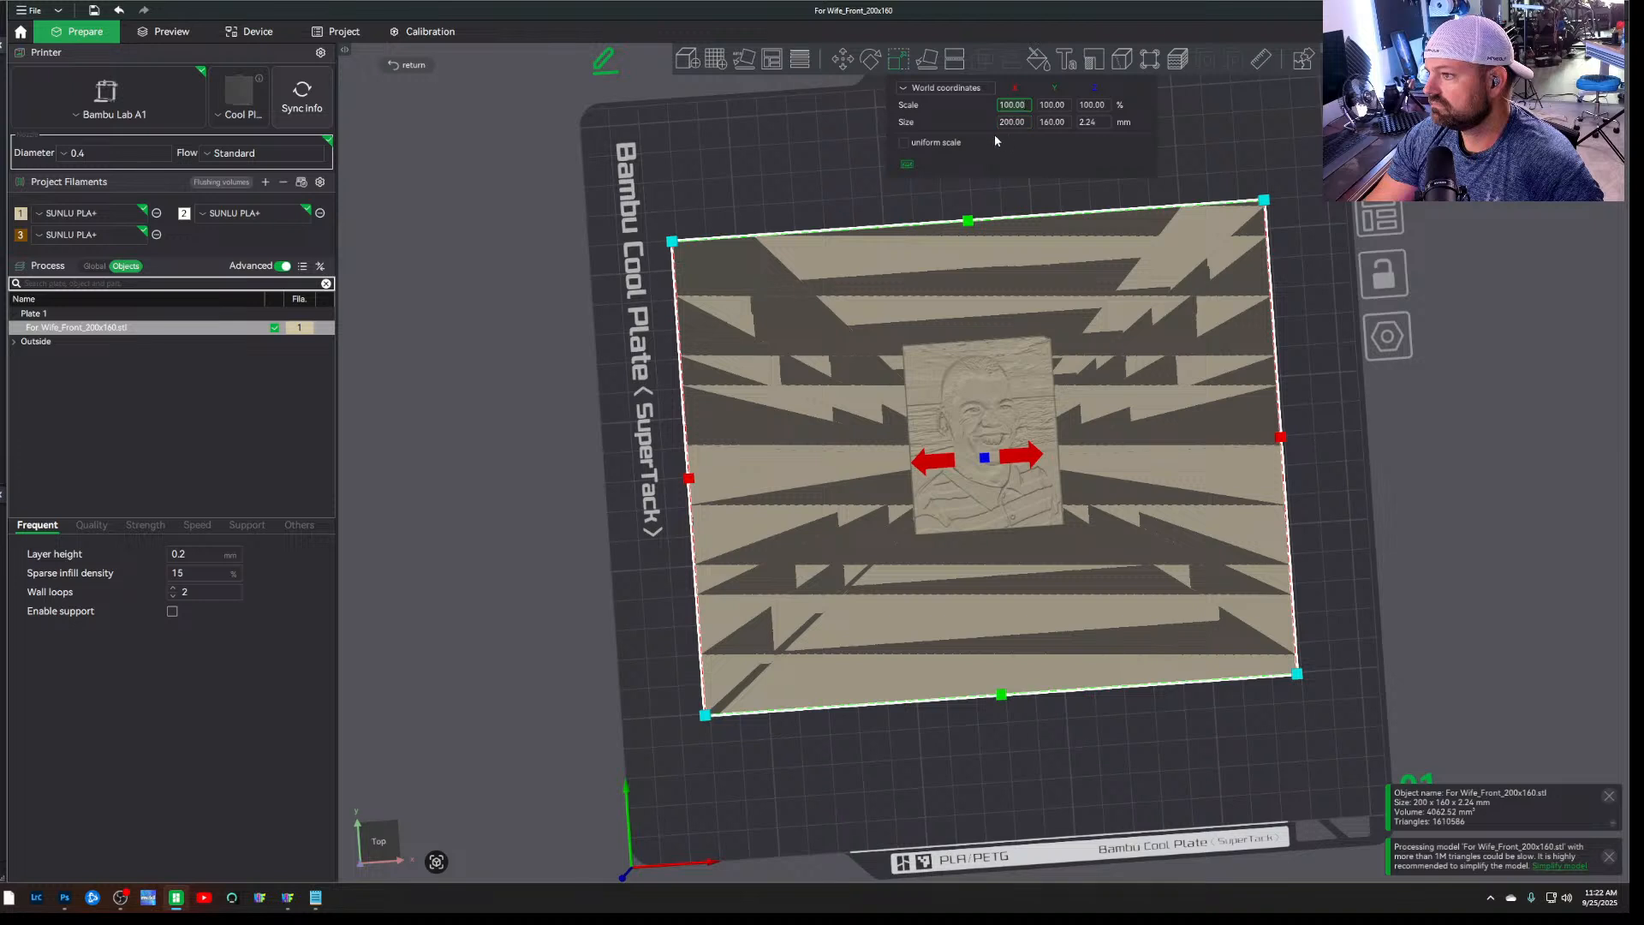
{"action": "type", "text": "200"}
{"action": "key", "text": "Return"}
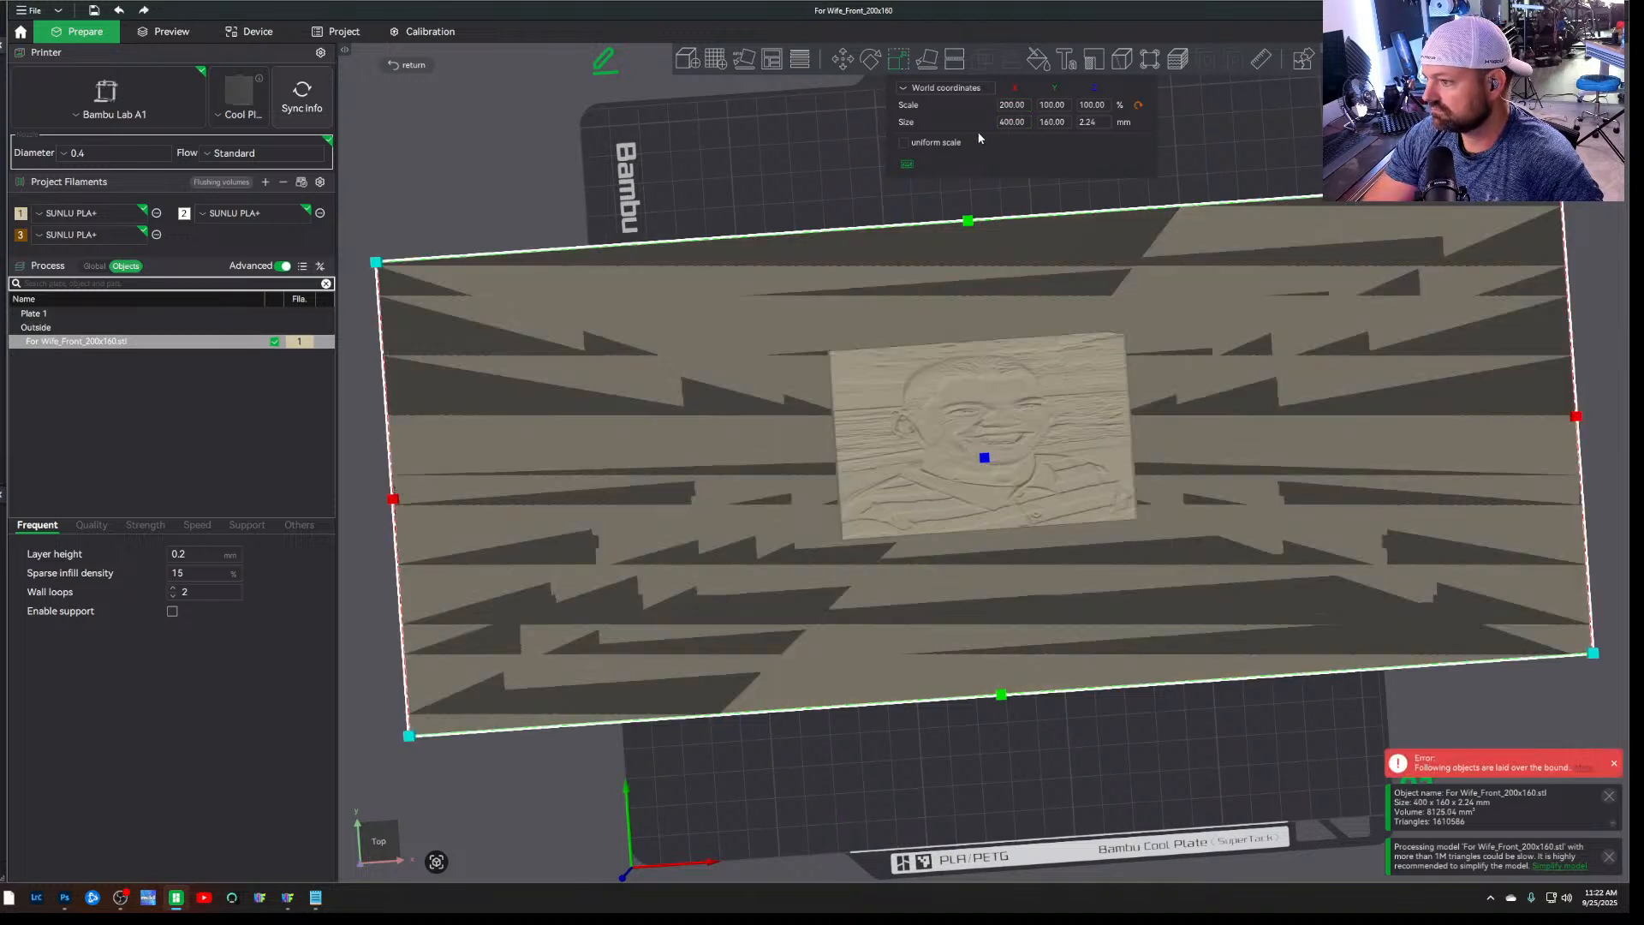
{"action": "left_click", "coordinate": [1052, 106]}
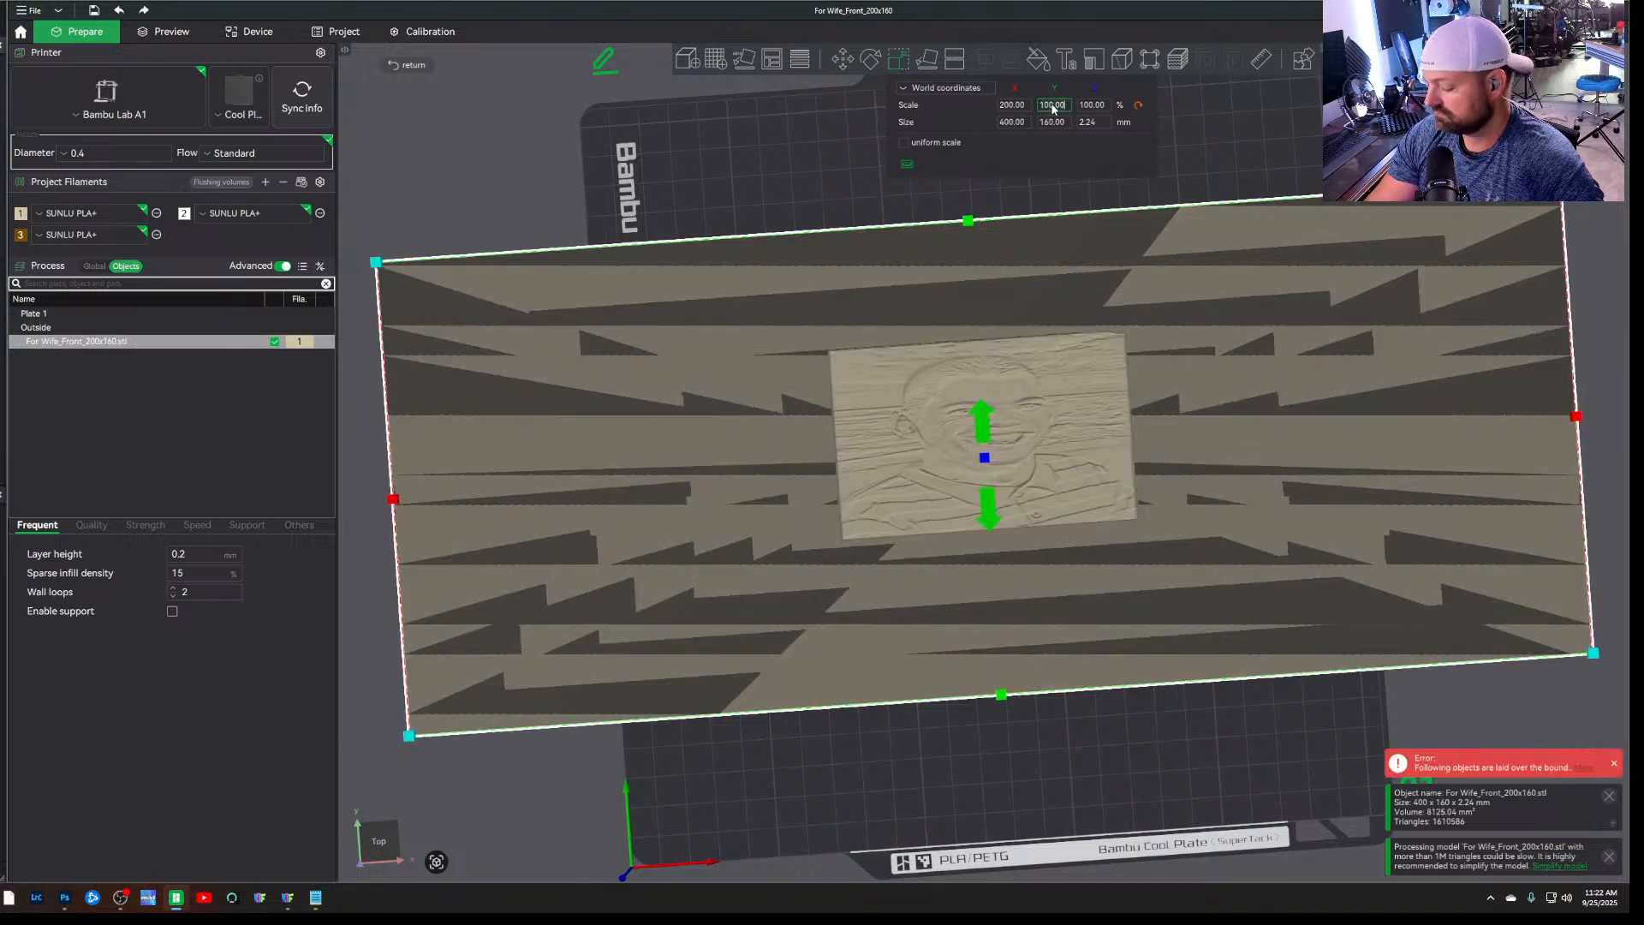
{"action": "type", "text": "200"}
{"action": "key", "text": "Return"}
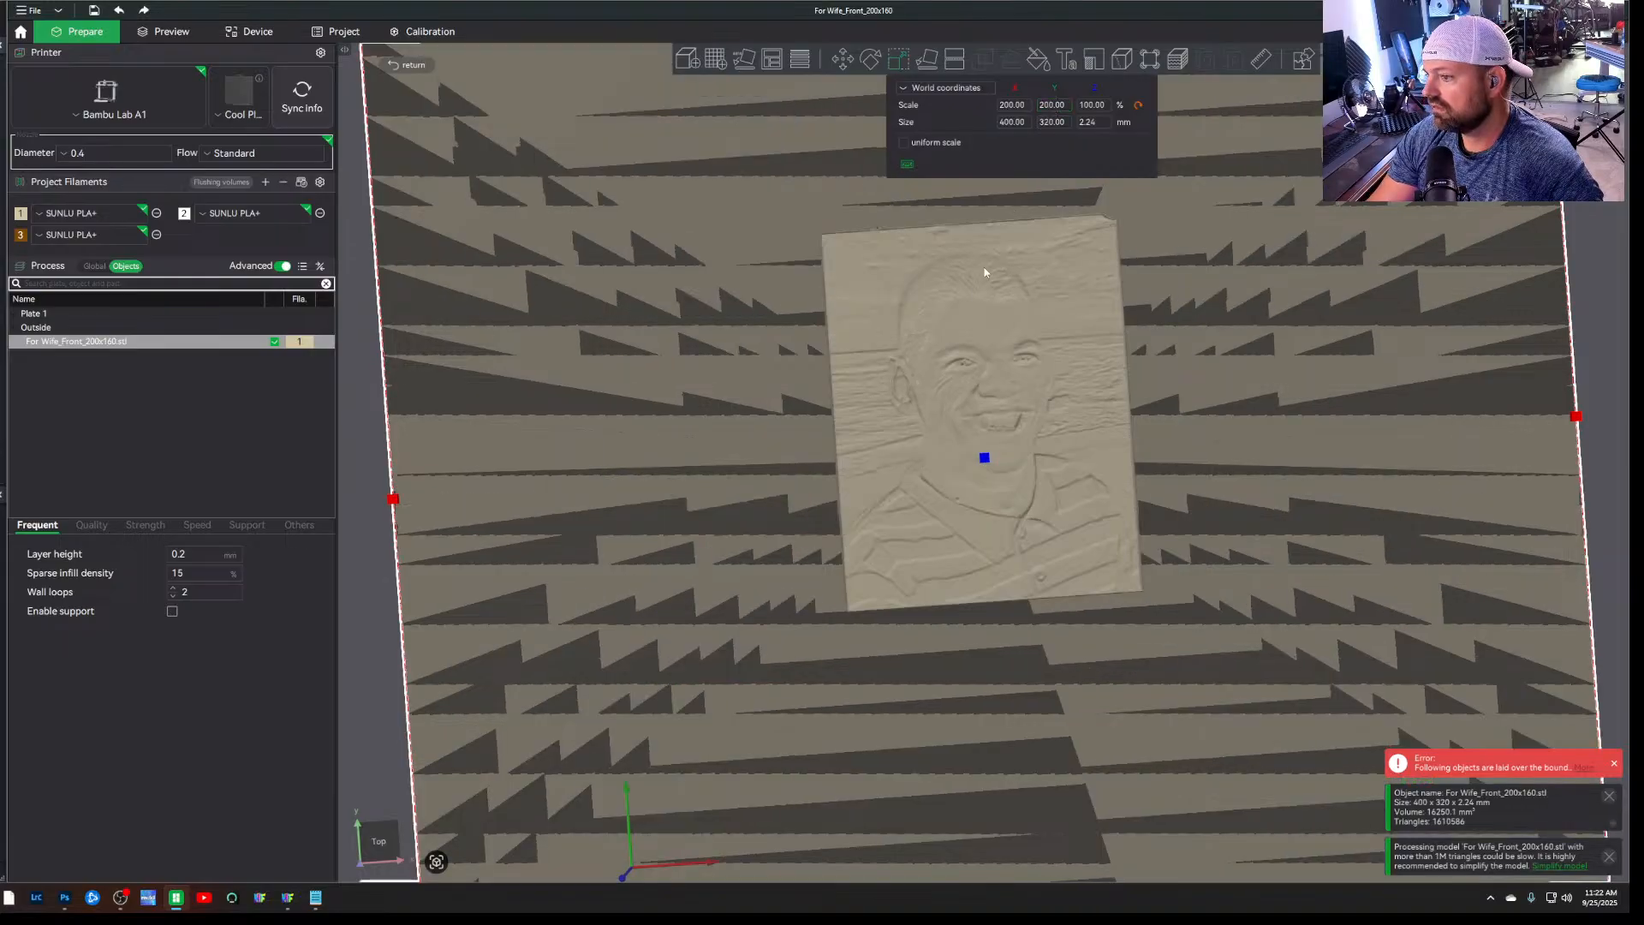
Add a cube as a negative part to the portrait model and accept the switch to per-object settings
{"action": "scroll", "coordinate": [981, 292], "scroll_direction": "down", "scroll_amount": 1}
{"action": "left_click_drag", "start_coordinate": [403, 645], "coordinate": [449, 645]}
{"action": "left_click", "coordinate": [981, 466]}
{"action": "right_click", "coordinate": [981, 466]}
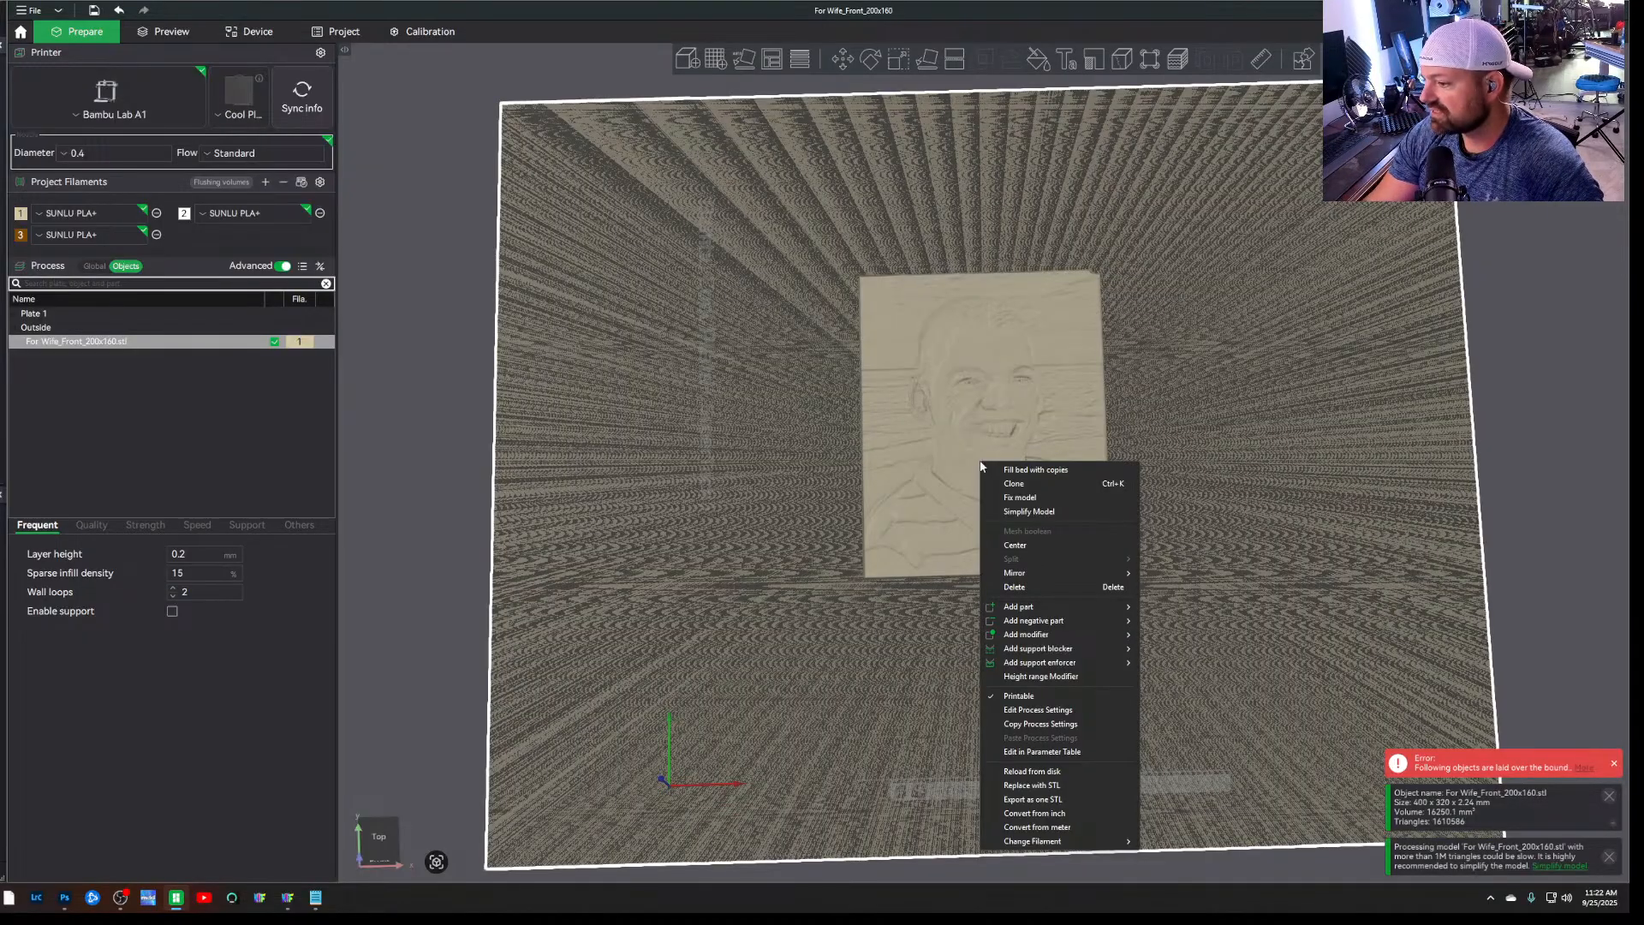
{"action": "mouse_move", "coordinate": [1089, 625]}
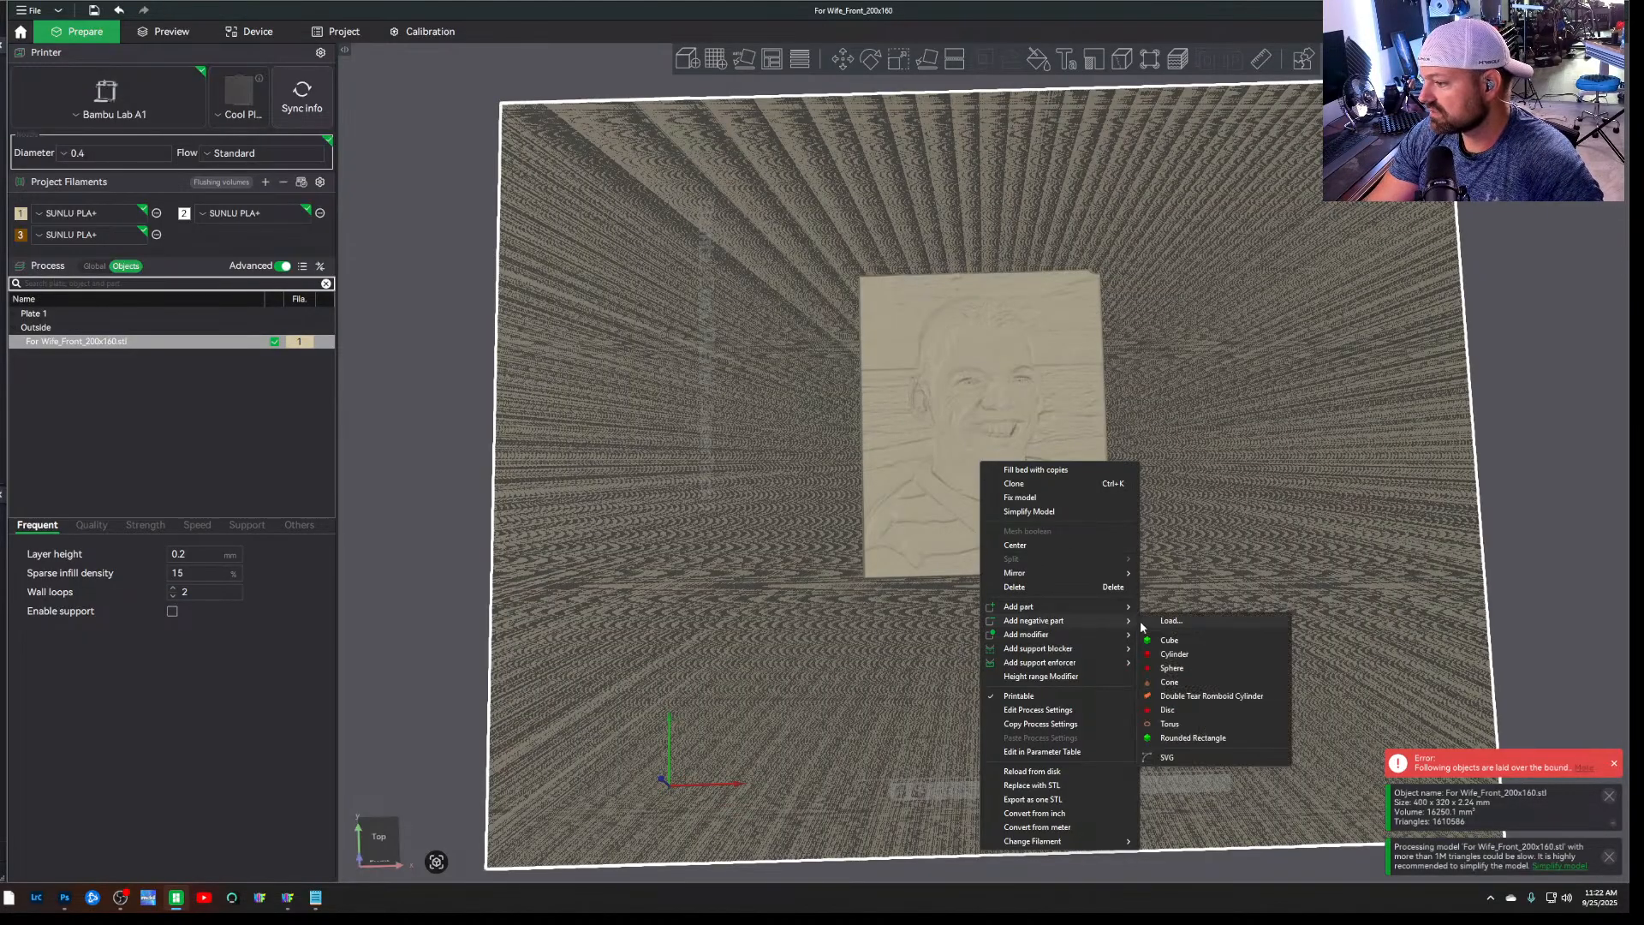
{"action": "left_click", "coordinate": [1214, 635]}
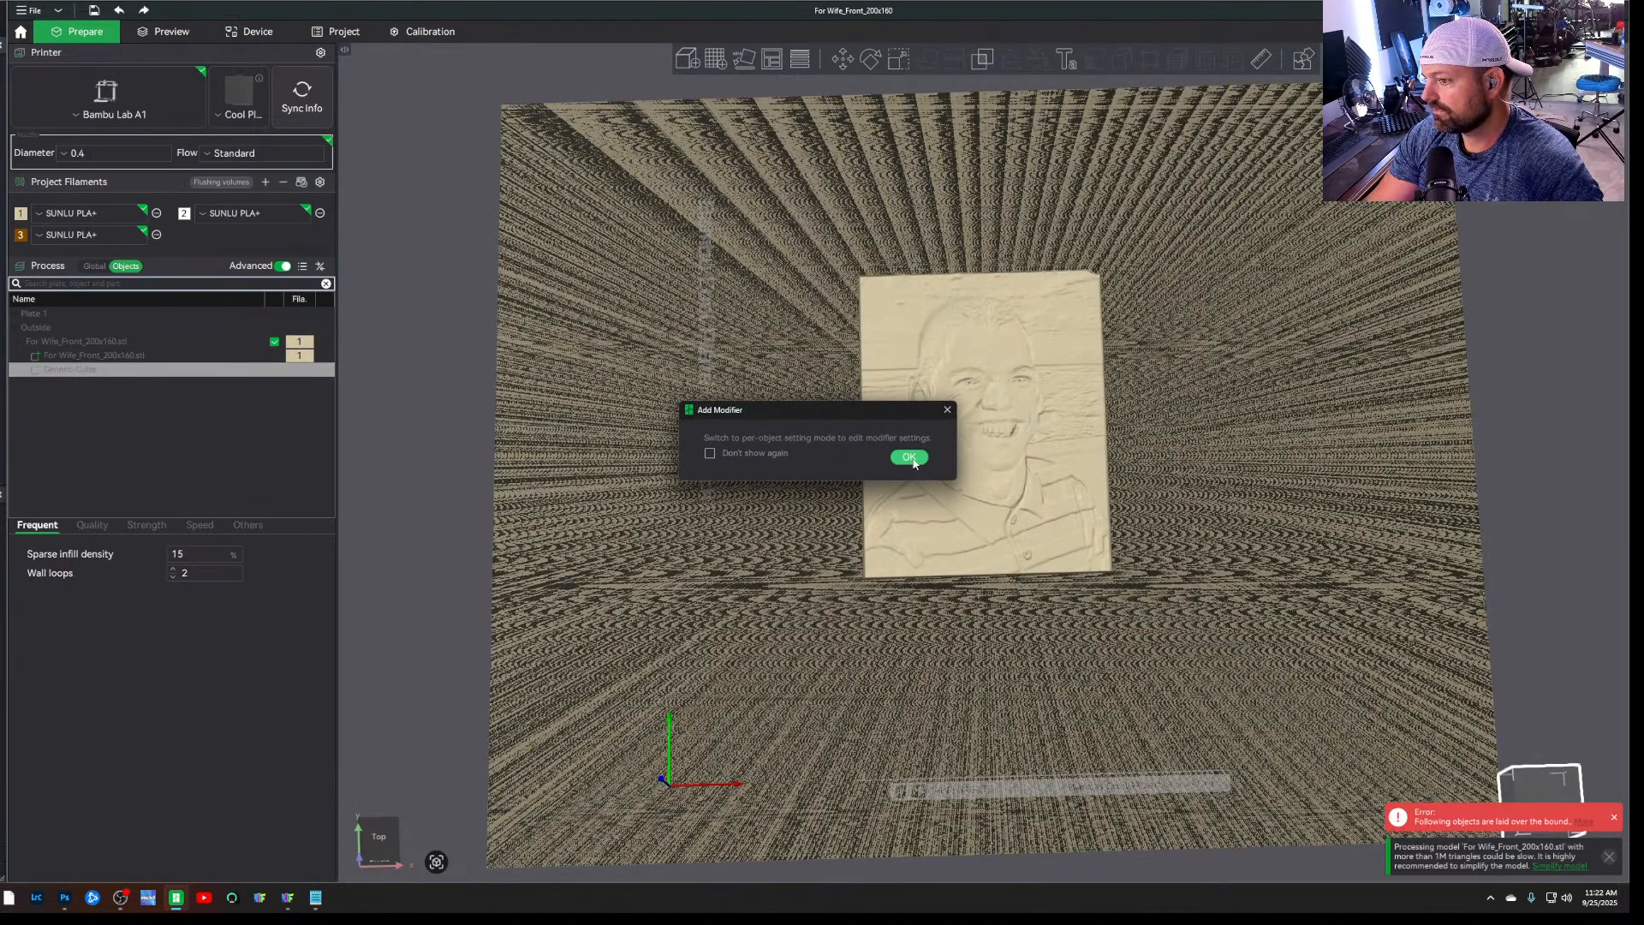
{"action": "left_click", "coordinate": [909, 457]}
Move the negative cube from the plate's corner to beside the lower right edge of the portrait
{"action": "scroll", "coordinate": [1444, 702], "scroll_direction": "down", "scroll_amount": 2}
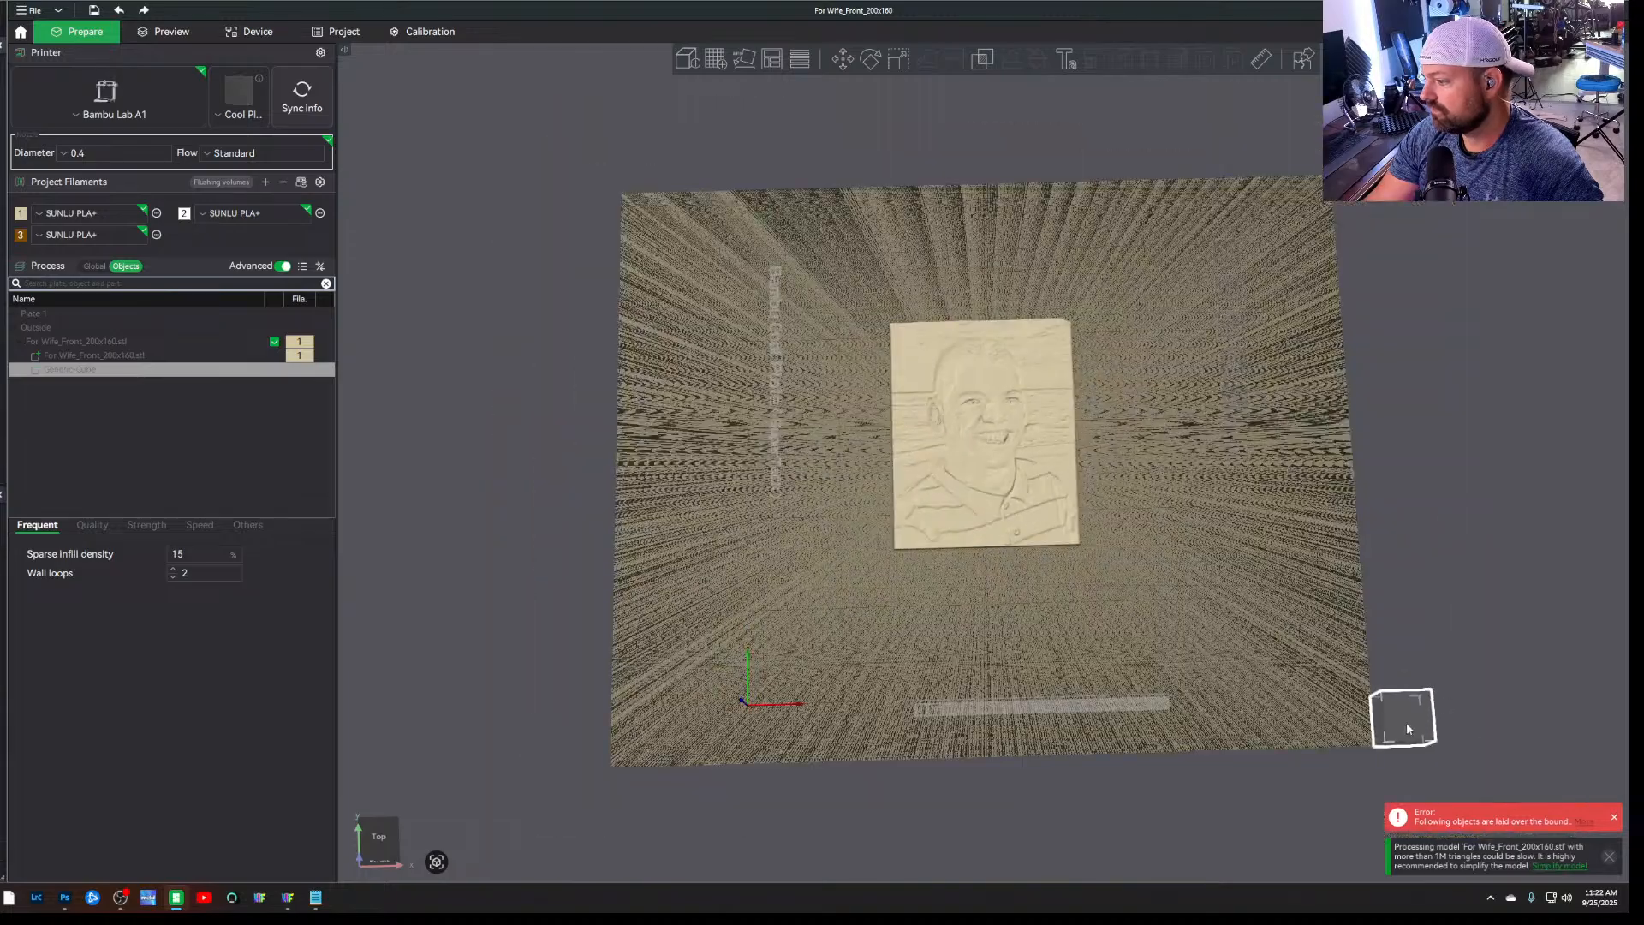
{"action": "left_click_drag", "start_coordinate": [1407, 726], "coordinate": [1249, 561]}
{"action": "scroll", "coordinate": [1127, 489], "scroll_direction": "up", "scroll_amount": 5}
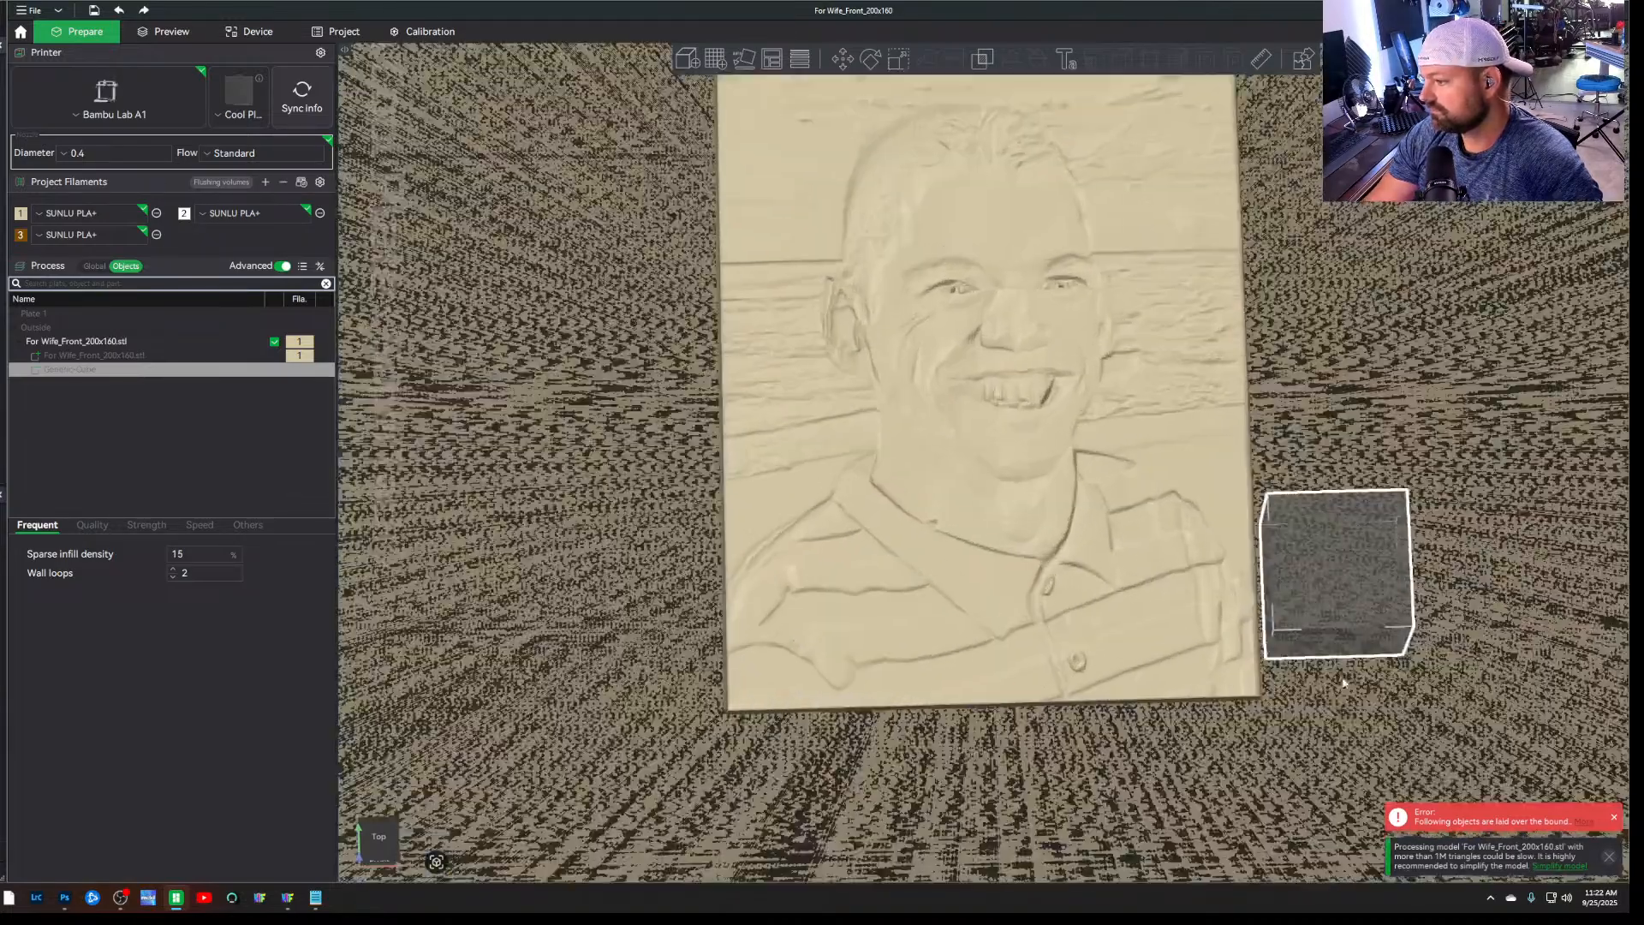
{"action": "left_click_drag", "start_coordinate": [1323, 695], "coordinate": [1314, 692]}
{"action": "left_click", "coordinate": [1313, 629]}
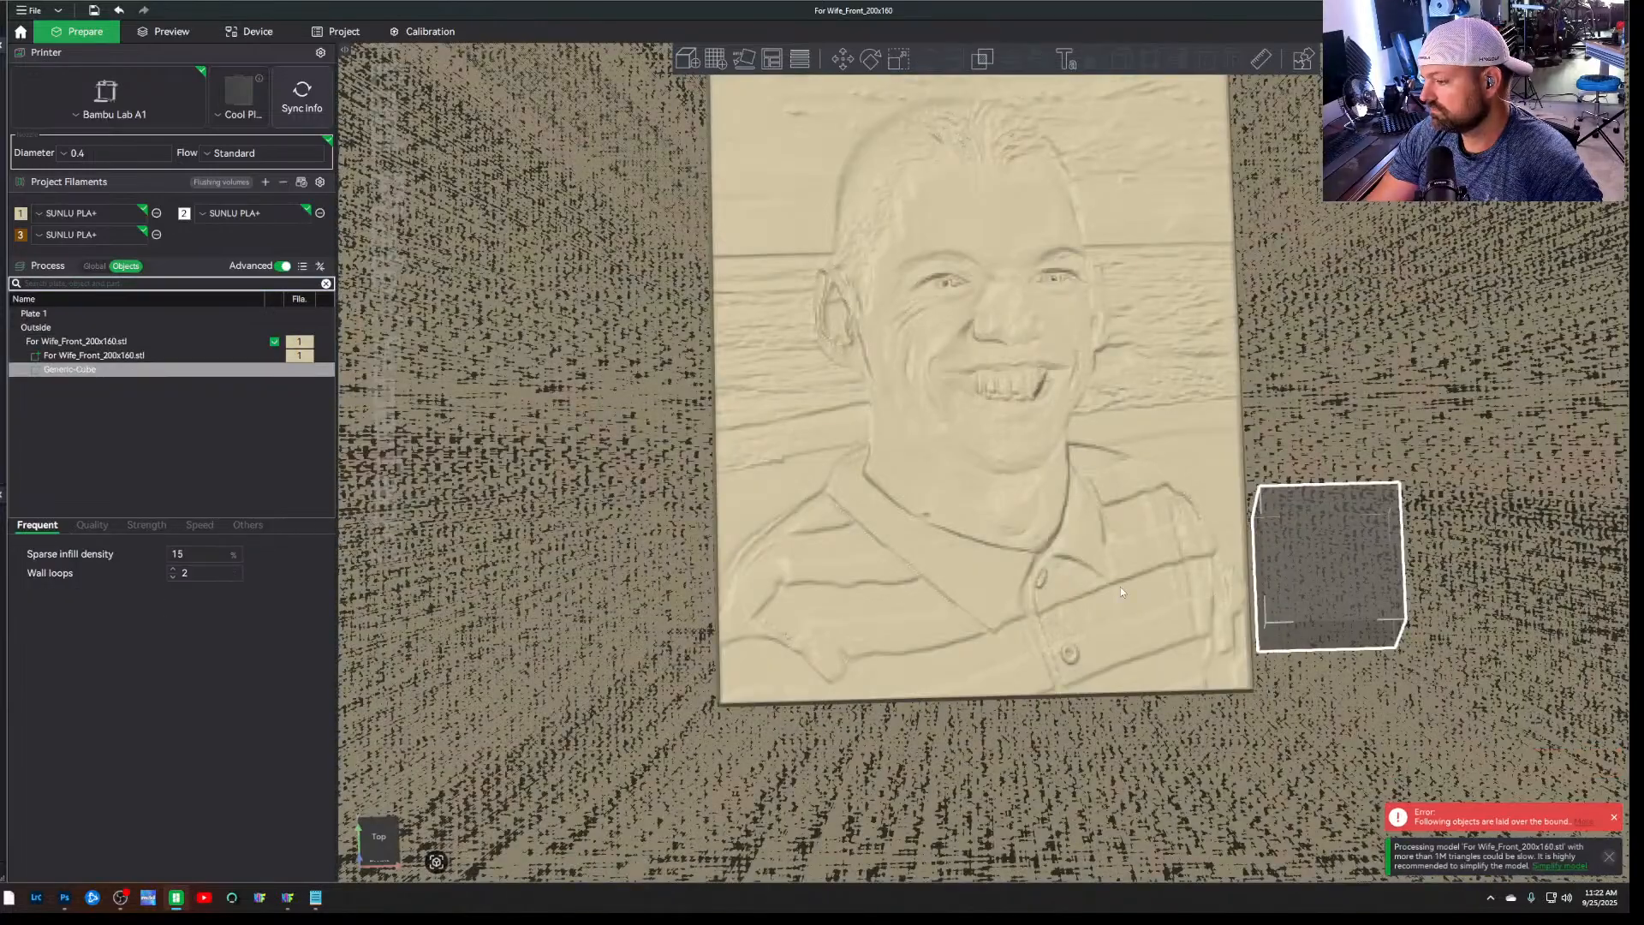
Stretch the negative cube to about 146 mm in X and 383 mm in Y
{"action": "scroll", "coordinate": [1120, 588], "scroll_direction": "down", "scroll_amount": 5}
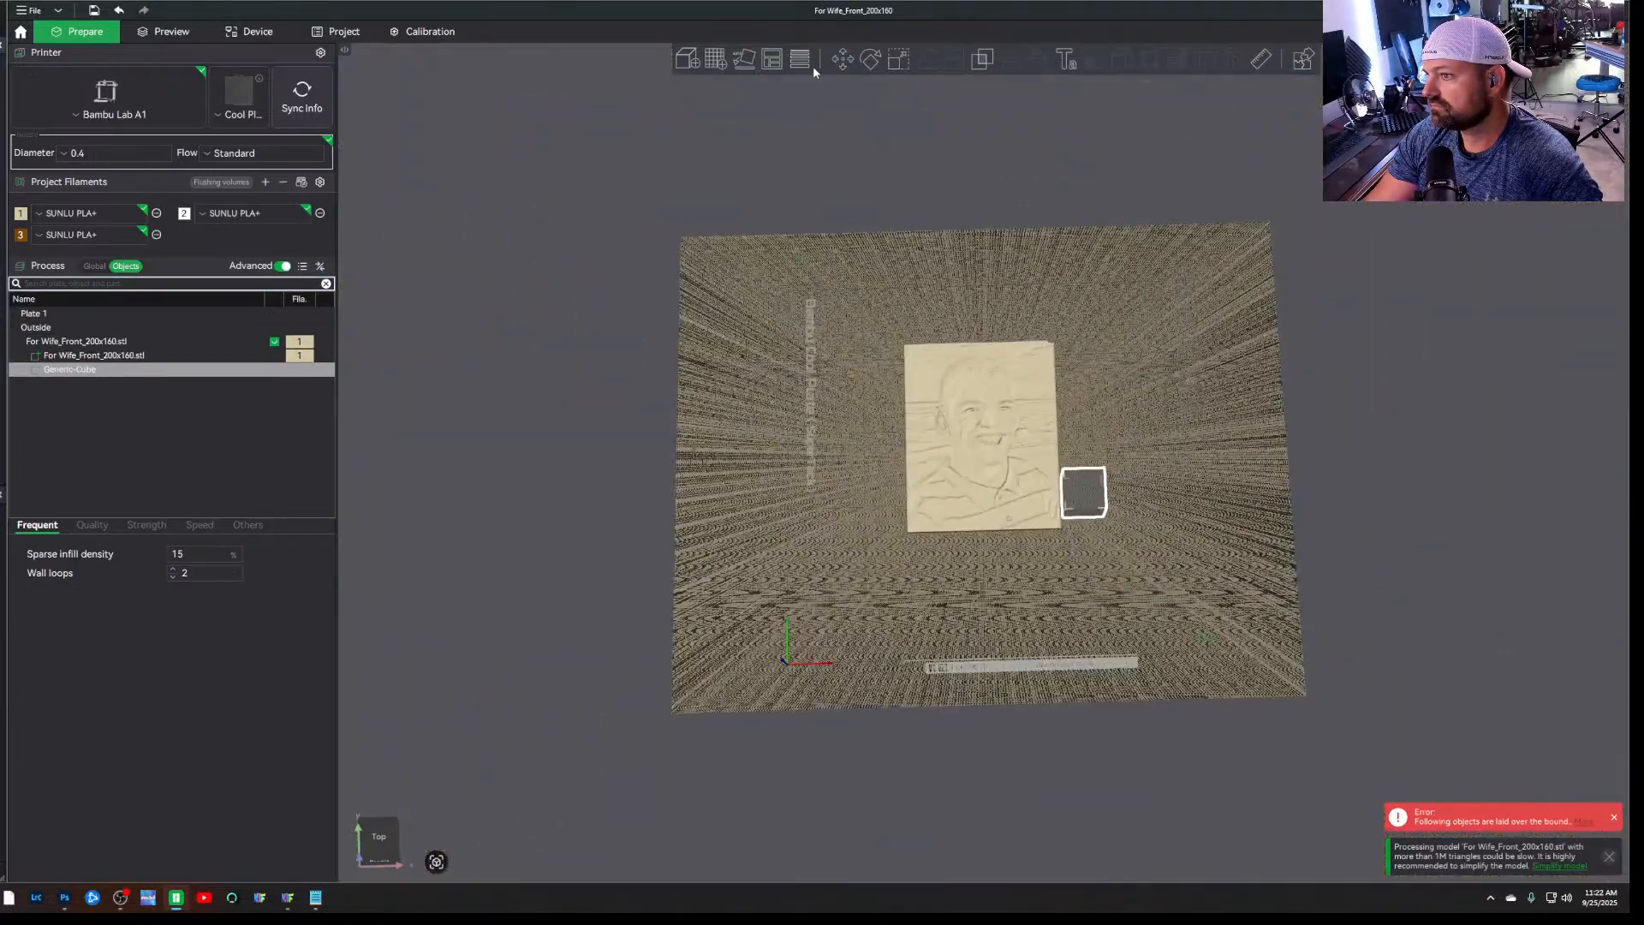
{"action": "left_click", "coordinate": [869, 60]}
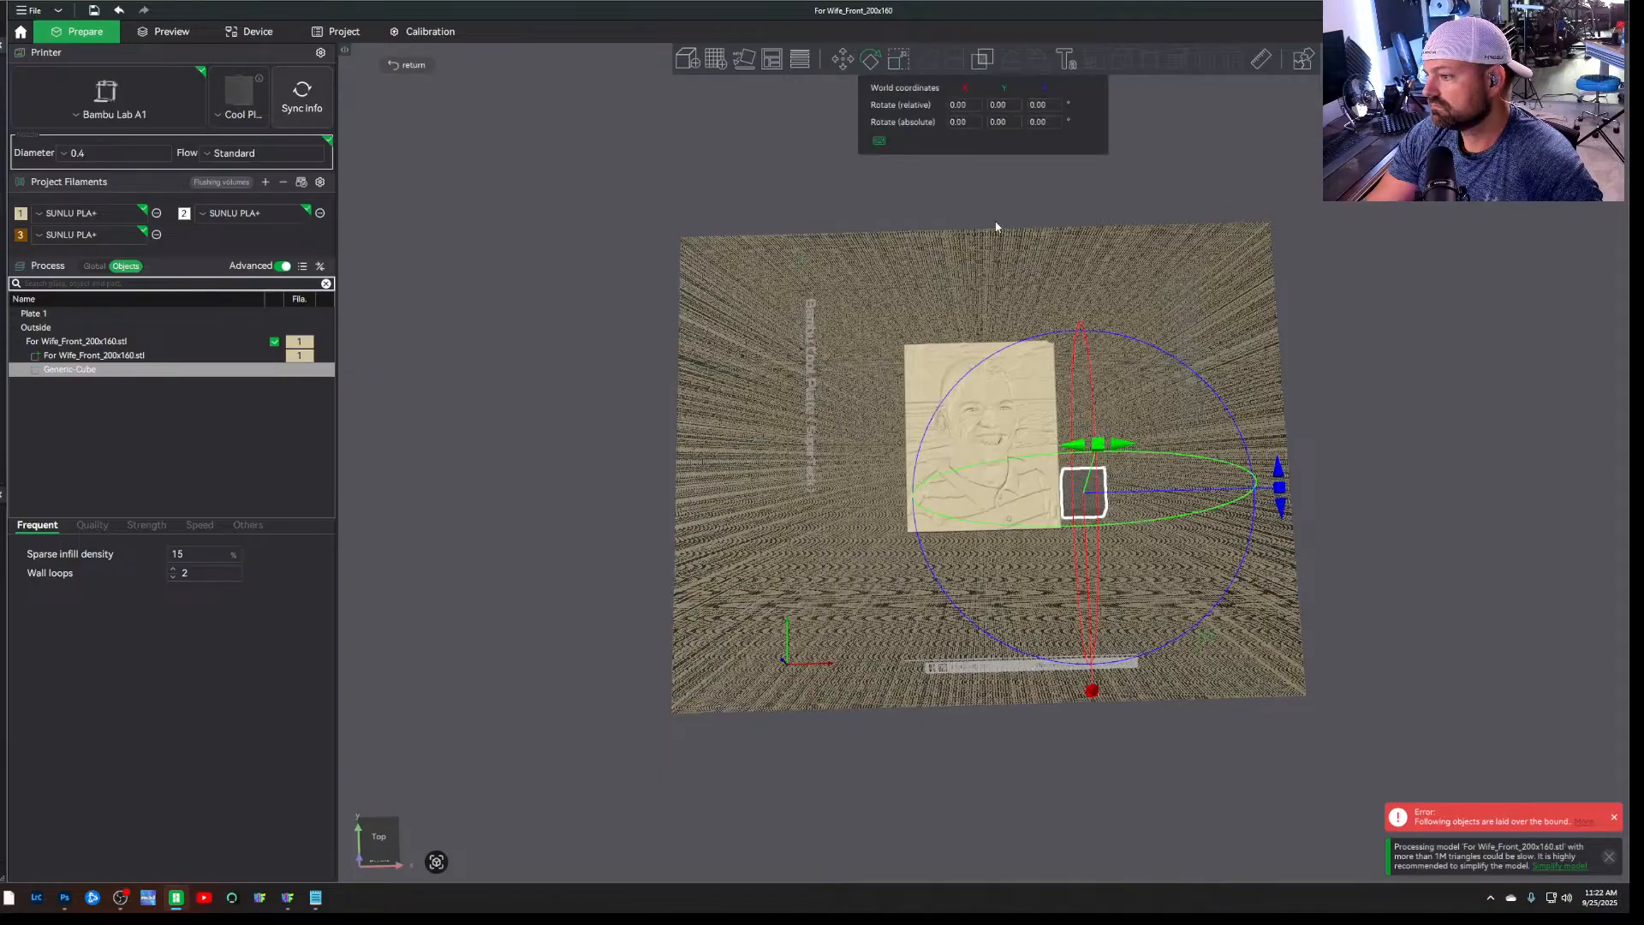
{"action": "left_click", "coordinate": [898, 60]}
{"action": "left_click_drag", "start_coordinate": [1084, 470], "coordinate": [1071, 223]}
{"action": "left_click_drag", "start_coordinate": [1103, 500], "coordinate": [1196, 506]}
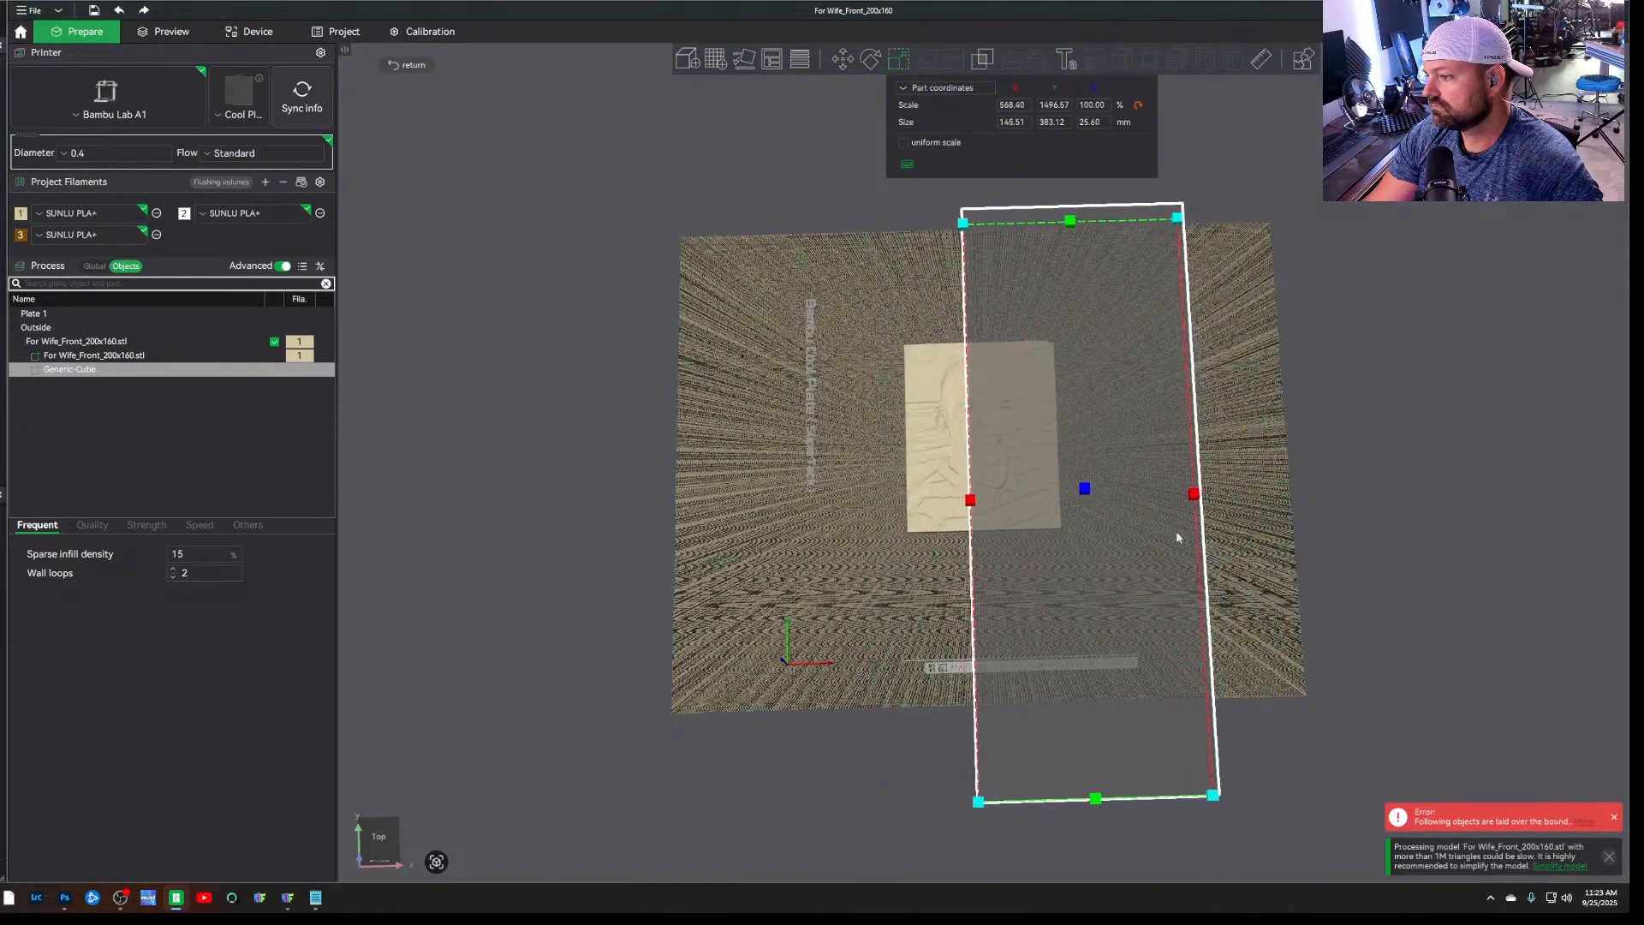
Move the negative cube over the border right of the portrait and shorten it to about 352 mm in Y
{"action": "left_click_drag", "start_coordinate": [1104, 582], "coordinate": [1199, 551]}
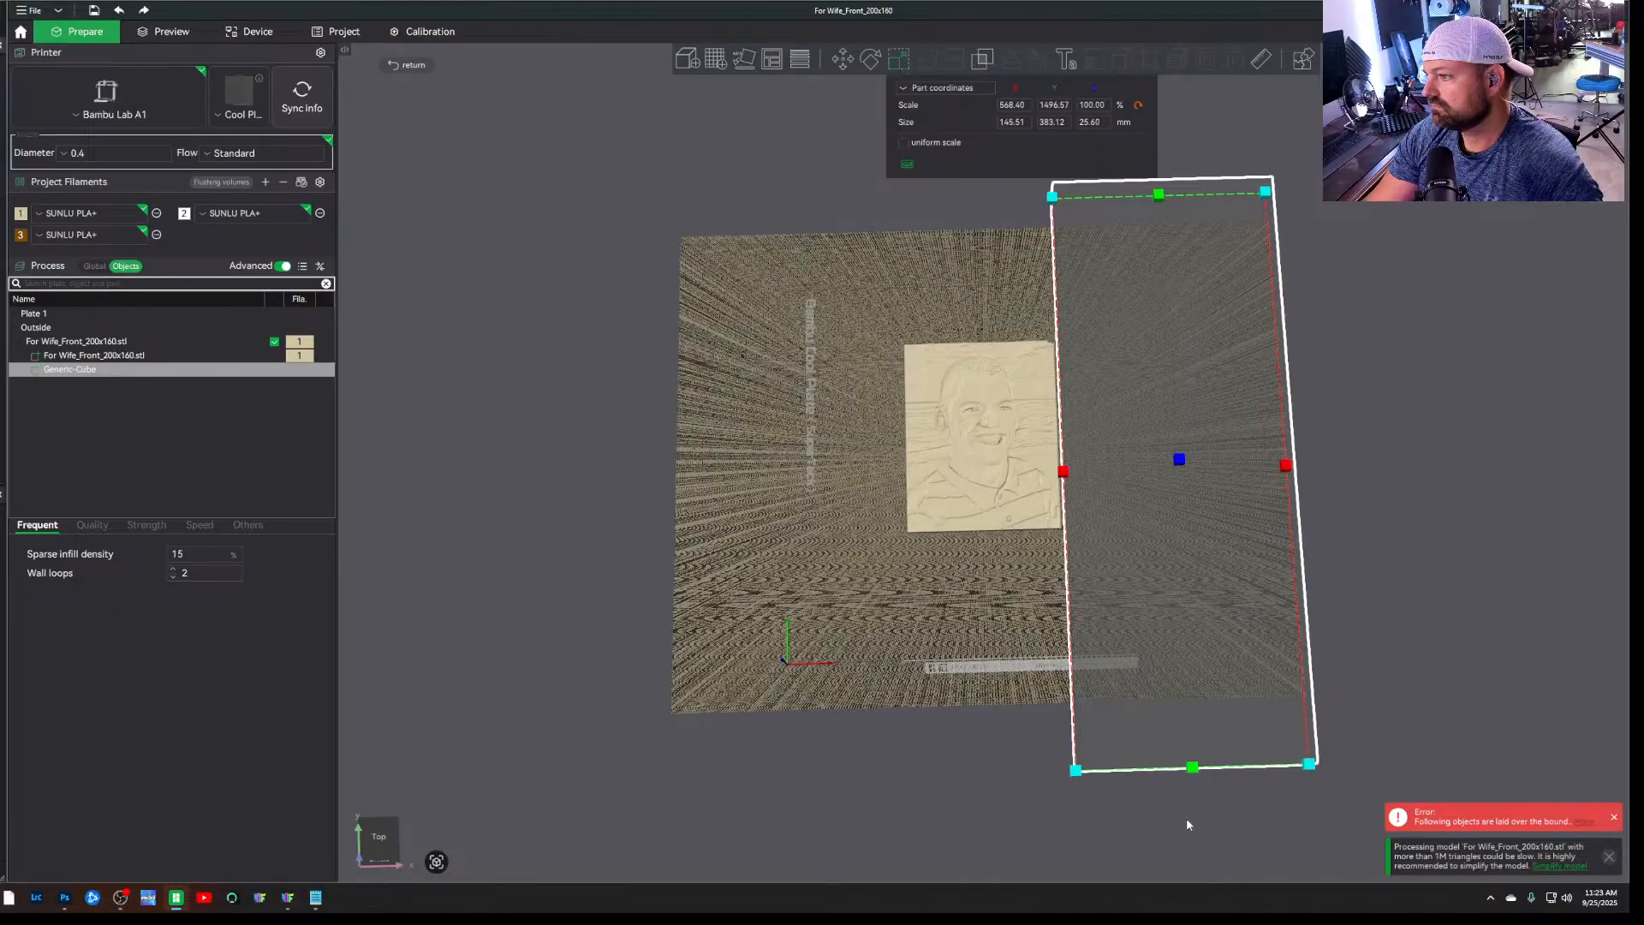
{"action": "left_click_drag", "start_coordinate": [1193, 773], "coordinate": [1193, 753]}
{"action": "scroll", "coordinate": [1060, 789], "scroll_direction": "up", "scroll_amount": 3}
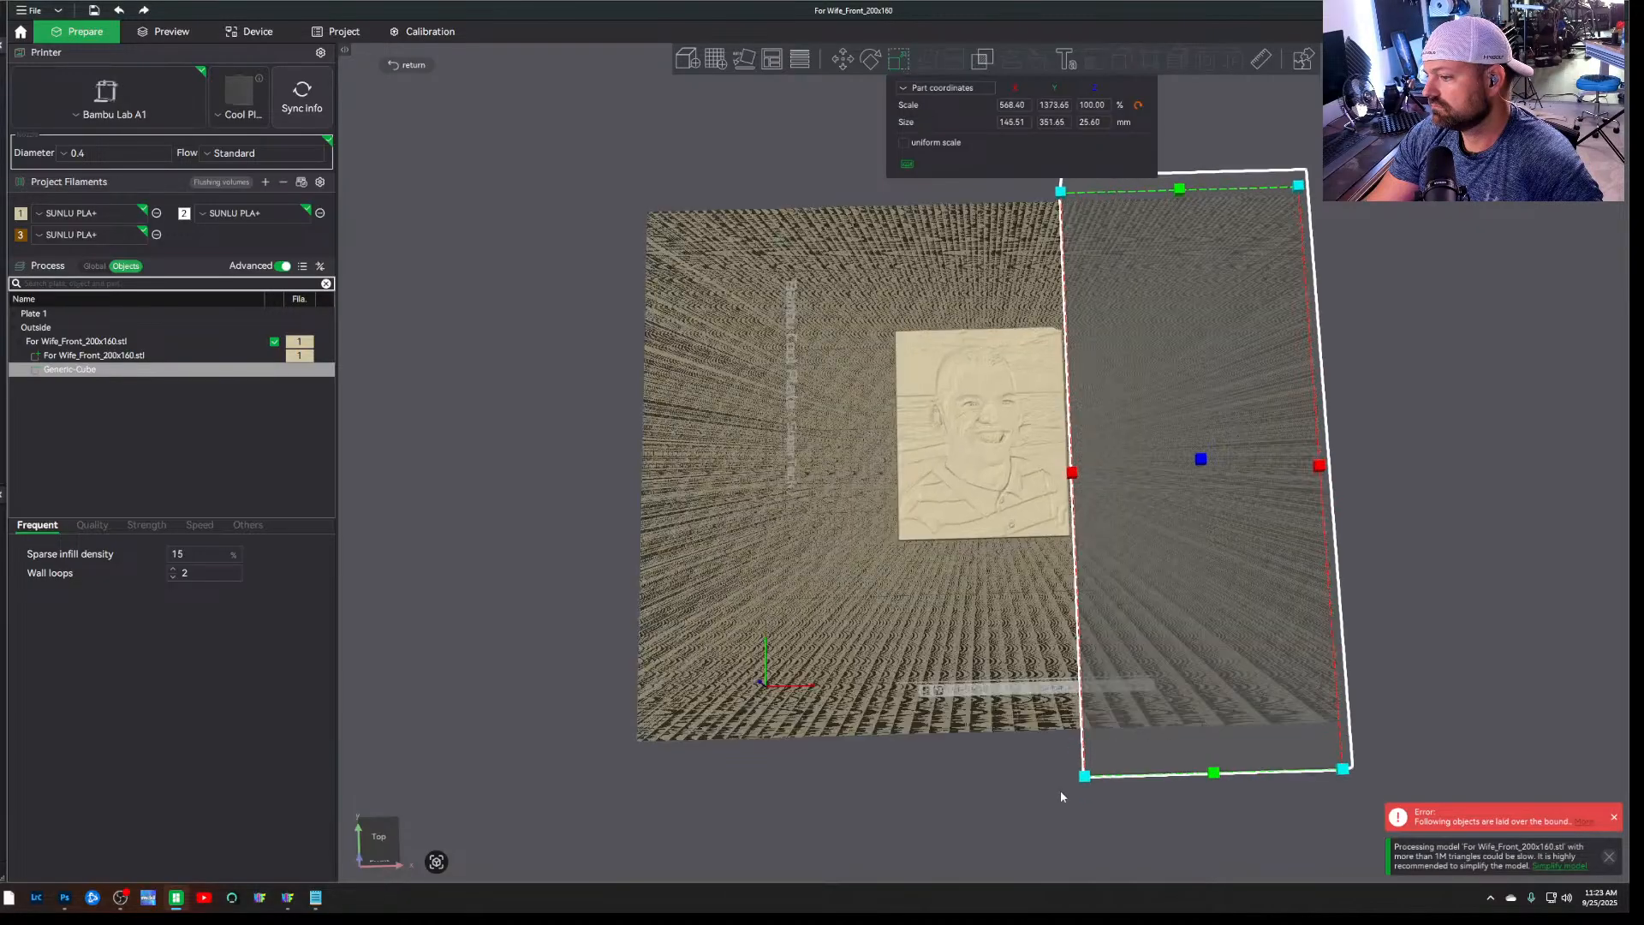
Scale the negative cube's height up to about 44 mm so it extends through the plate
{"action": "left_click_drag", "start_coordinate": [1060, 790], "coordinate": [1124, 613]}
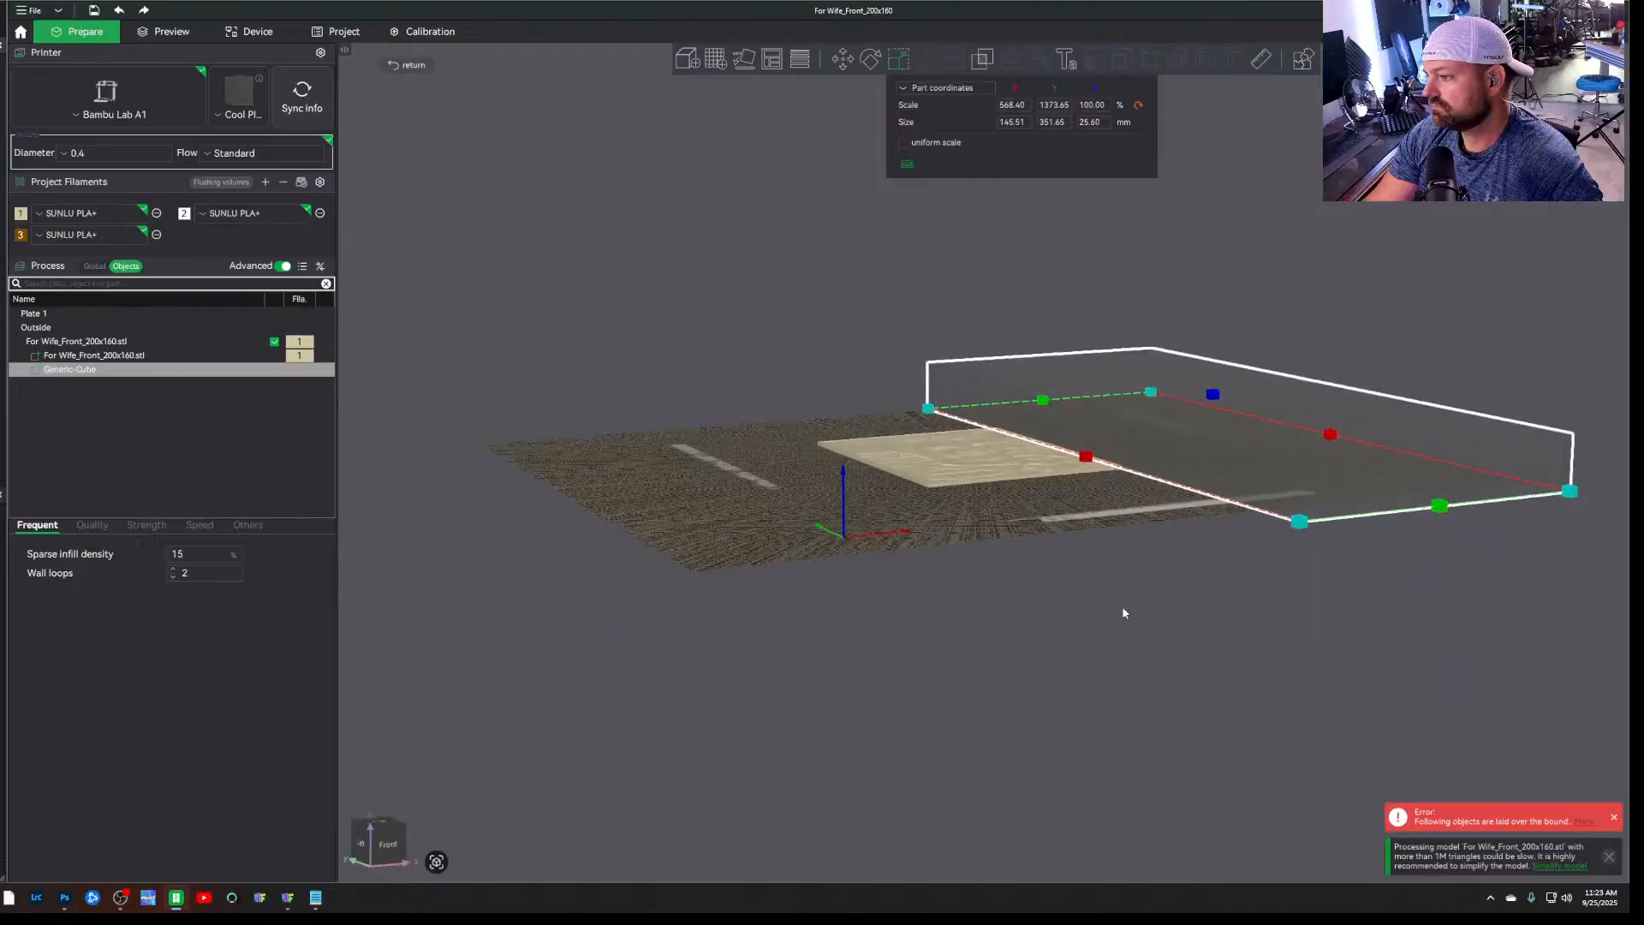
{"action": "left_click_drag", "start_coordinate": [1212, 391], "coordinate": [1220, 371]}
{"action": "scroll", "coordinate": [1072, 480], "scroll_direction": "down", "scroll_amount": 2}
{"action": "scroll", "coordinate": [1072, 475], "scroll_direction": "up", "scroll_amount": 4}
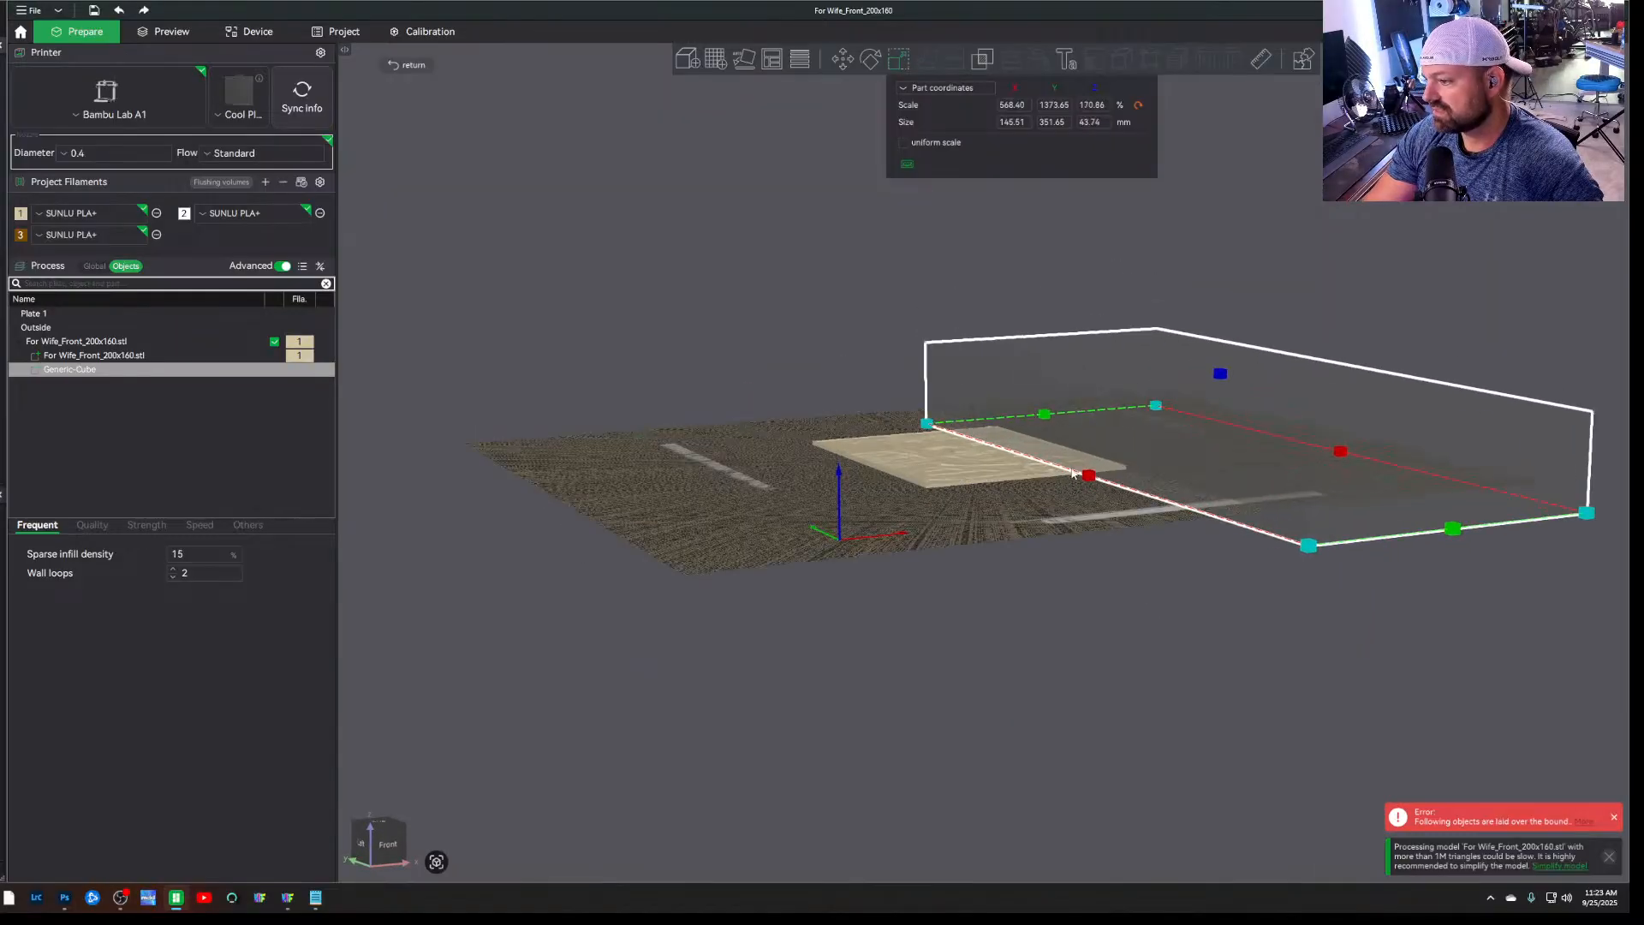
Nudge the negative cube flush against the portrait's right edge and deselect it
{"action": "scroll", "coordinate": [1238, 793], "scroll_direction": "up", "scroll_amount": 6}
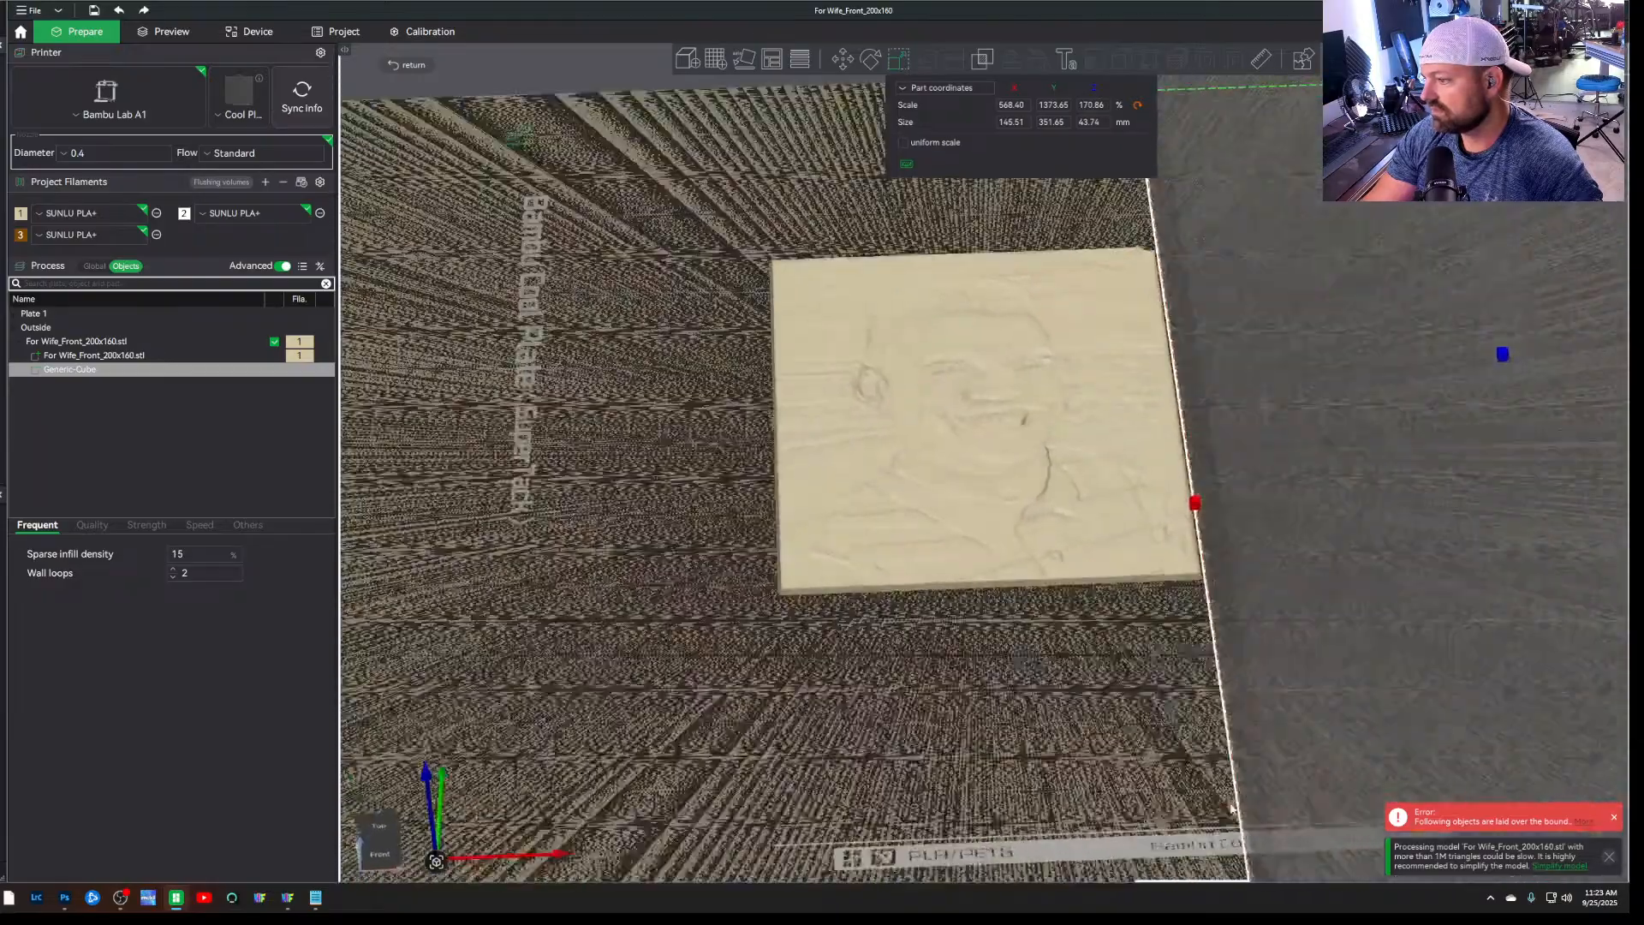
{"action": "left_click_drag", "start_coordinate": [1231, 809], "coordinate": [1236, 819]}
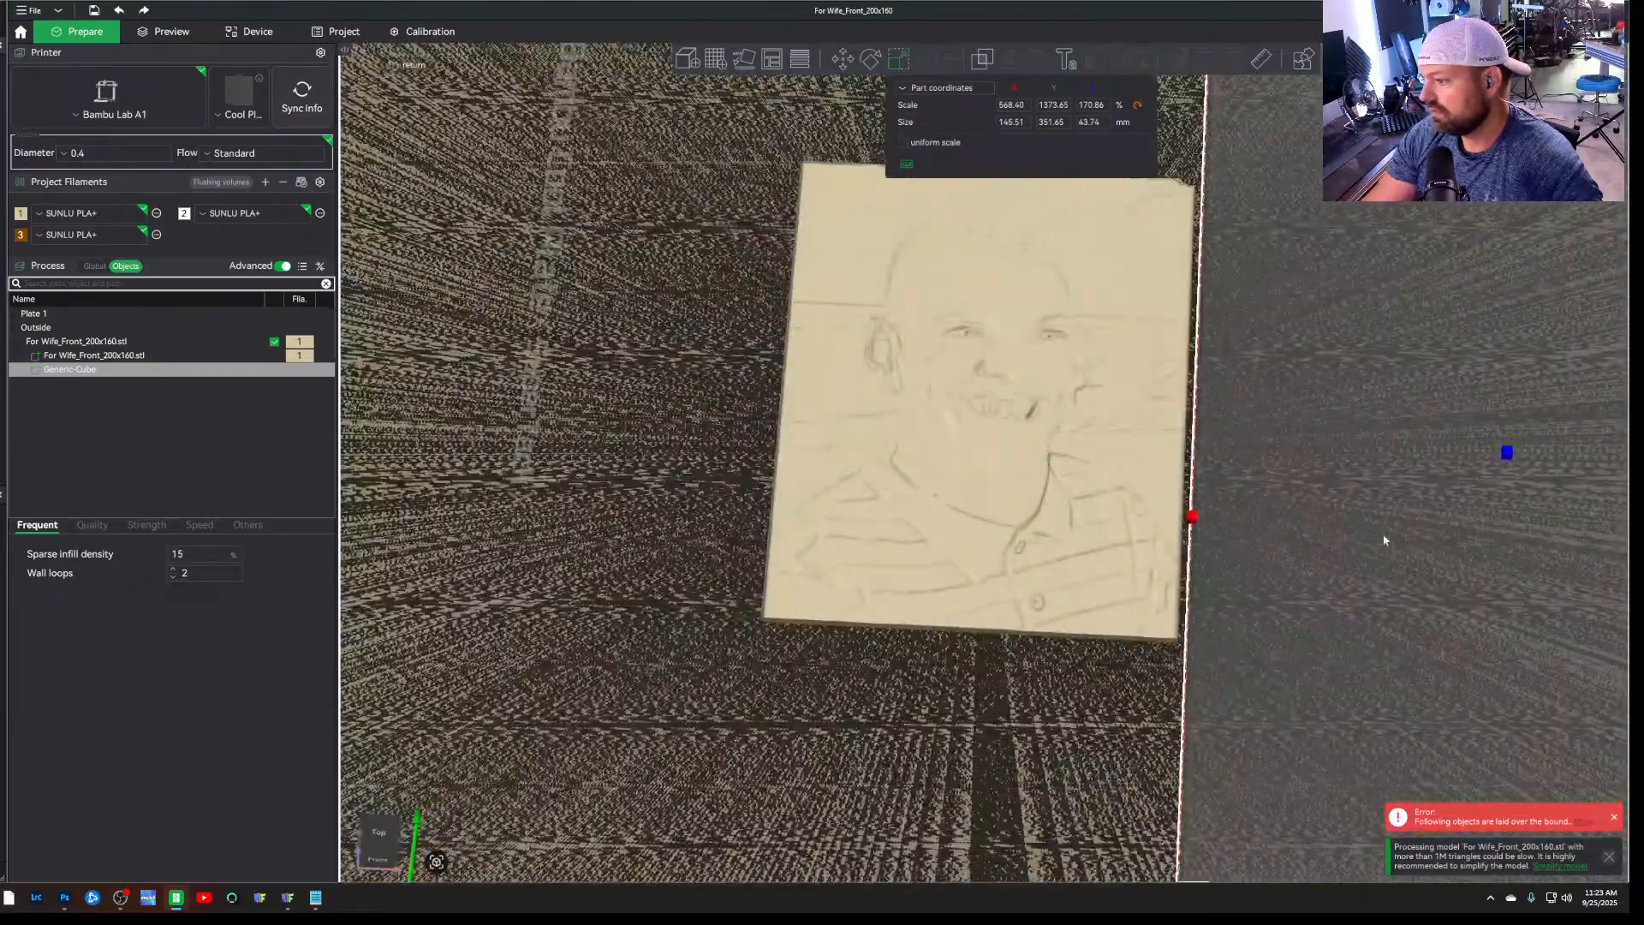
{"action": "left_click_drag", "start_coordinate": [1385, 540], "coordinate": [1376, 540]}
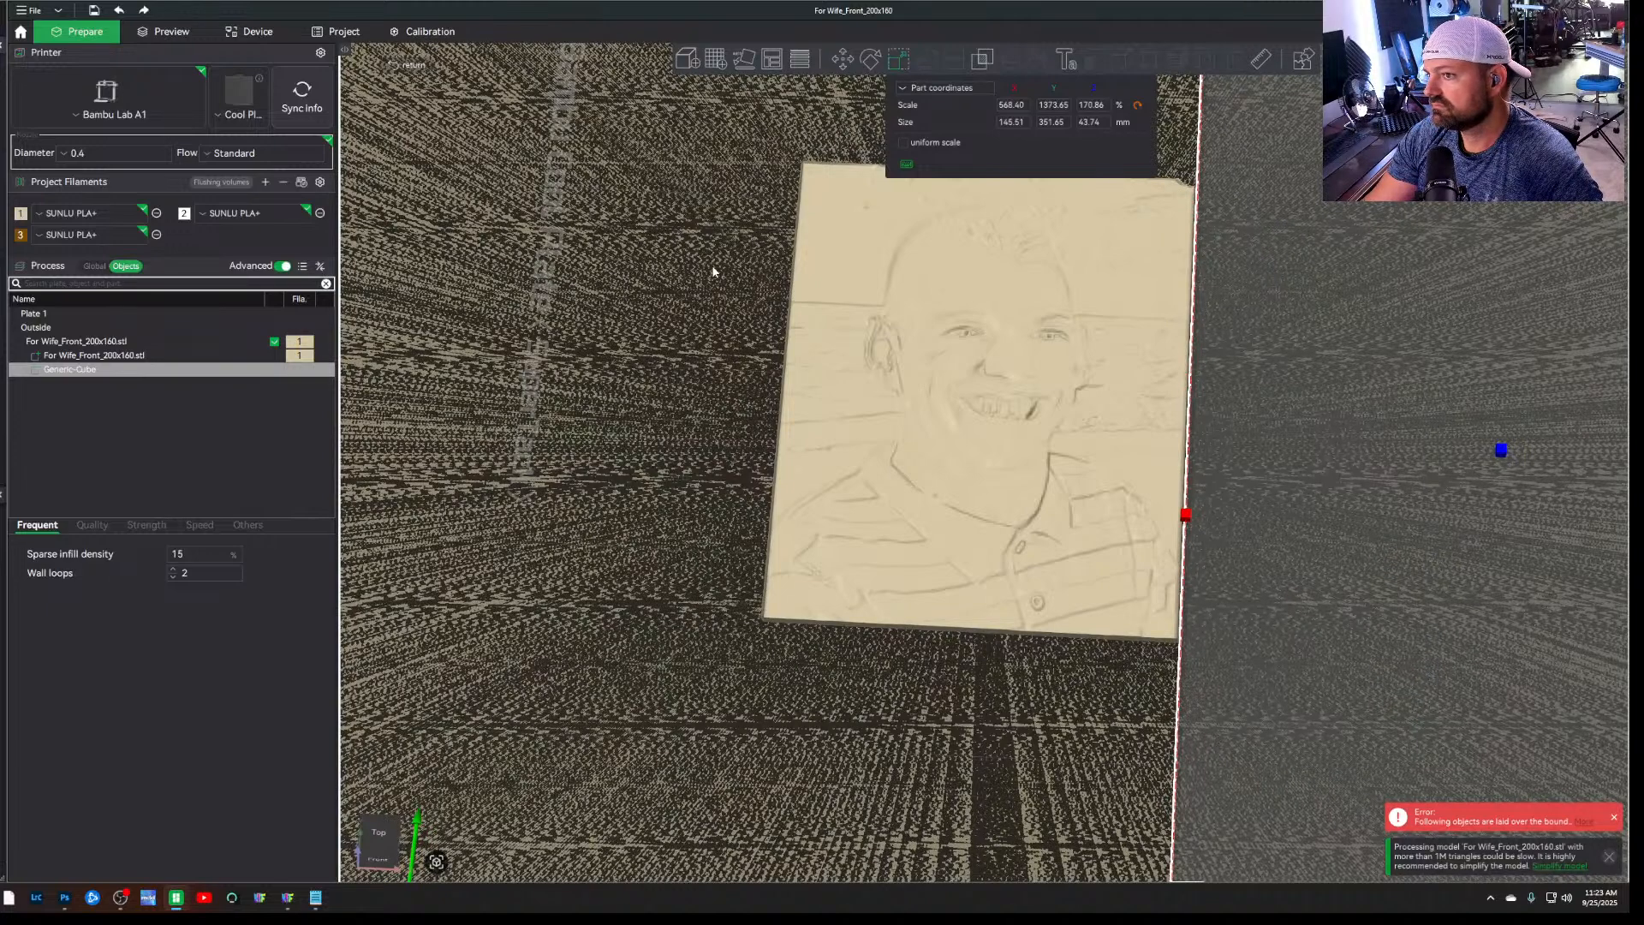
{"action": "scroll", "coordinate": [713, 272], "scroll_direction": "down", "scroll_amount": 5}
{"action": "left_click", "coordinate": [687, 683]}
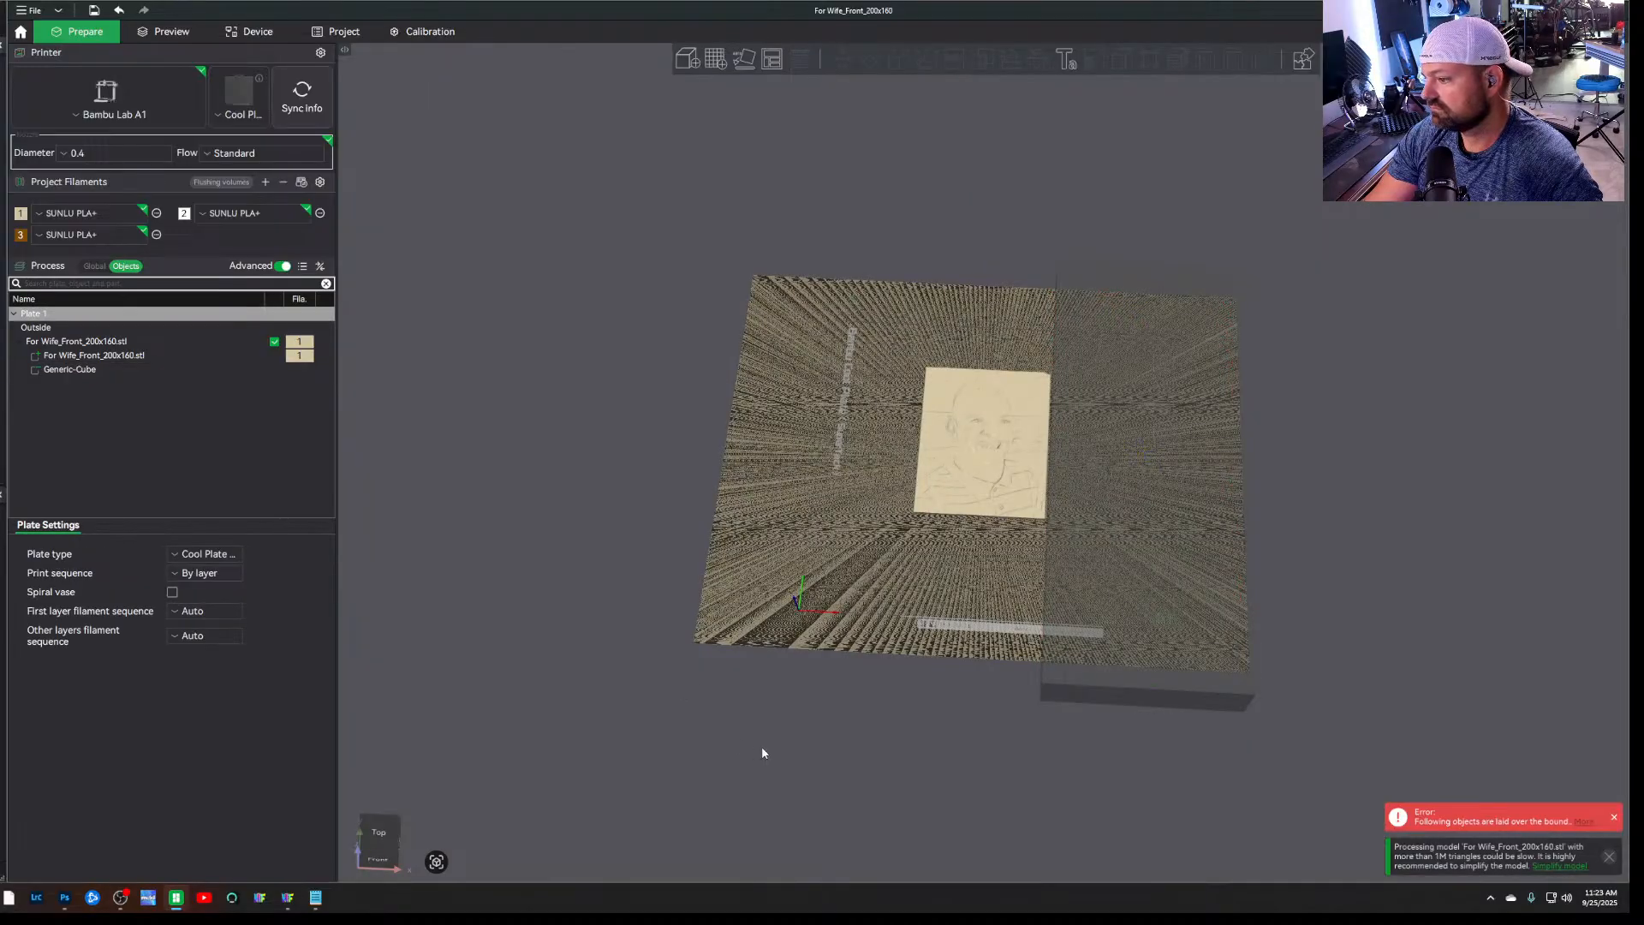
Duplicate the negative cube and move one of the two onto the border on the portrait's opposite side
{"action": "left_click_drag", "start_coordinate": [762, 746], "coordinate": [819, 757]}
{"action": "left_click", "coordinate": [1239, 414]}
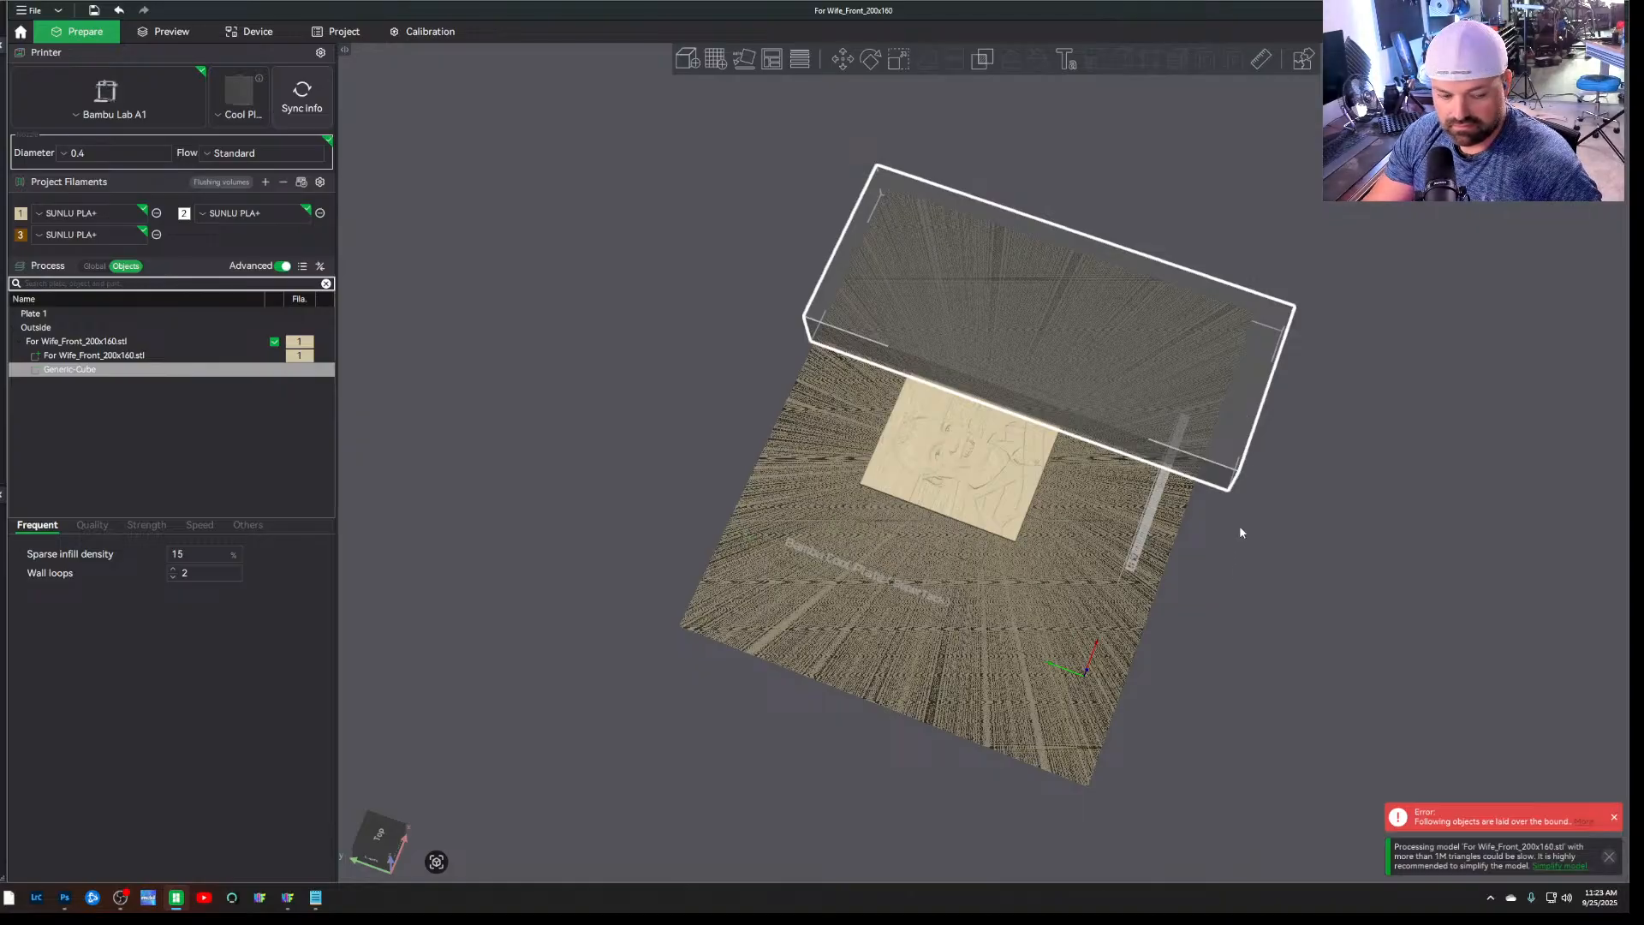
{"action": "key", "text": "ctrl+c"}
{"action": "key", "text": "ctrl+v"}
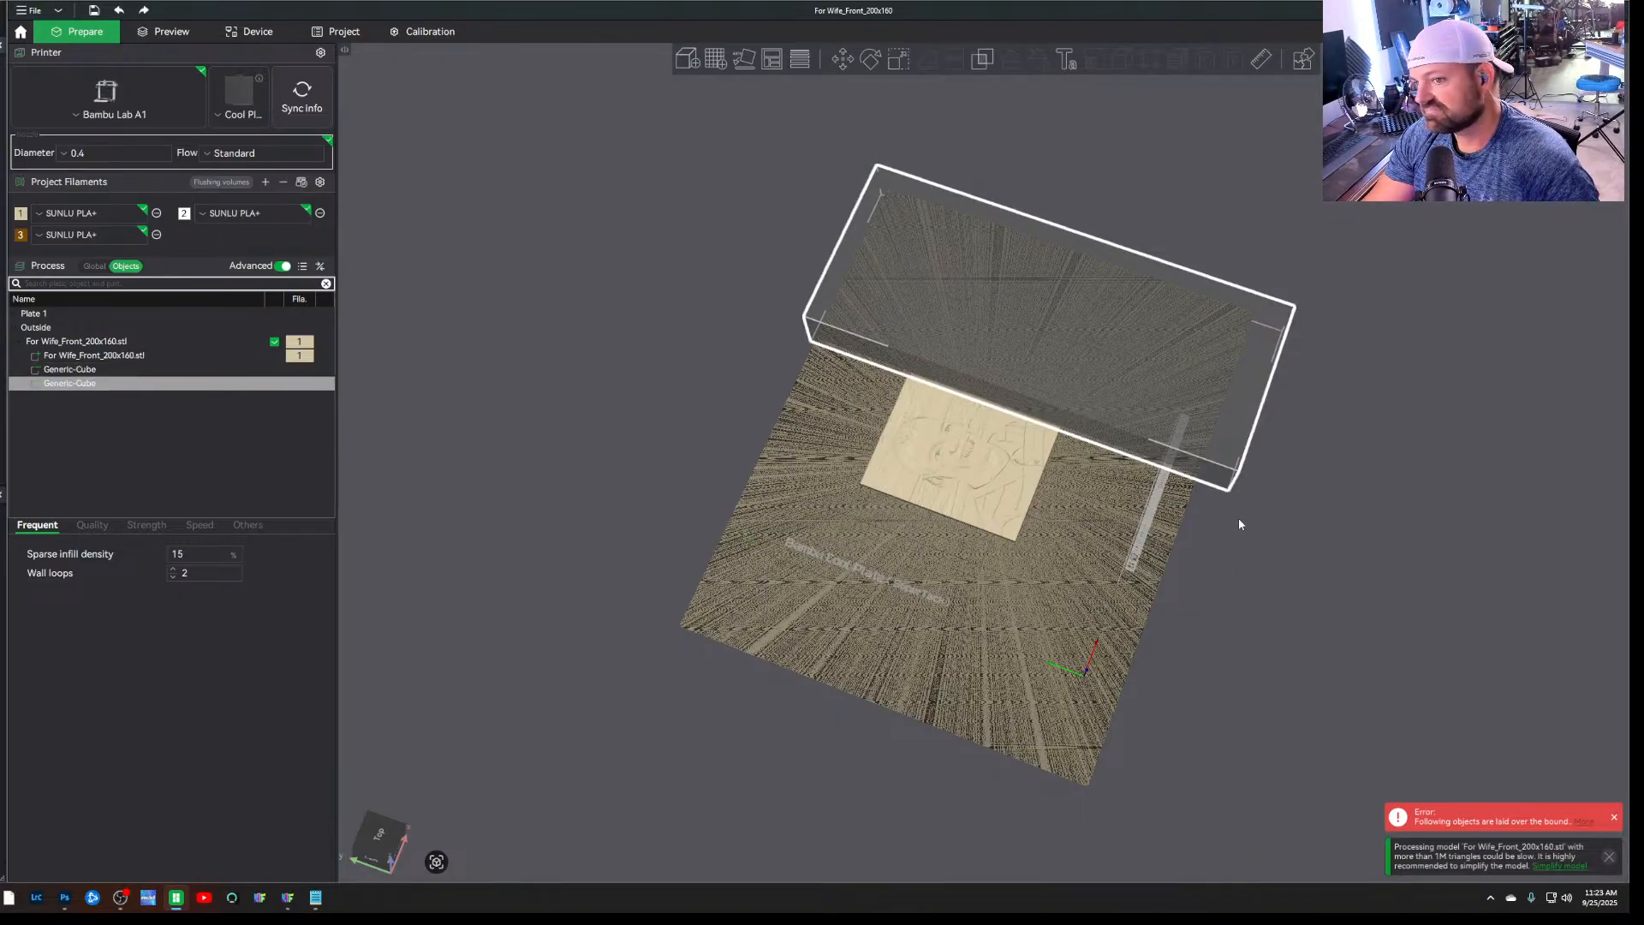
{"action": "left_click_drag", "start_coordinate": [1229, 441], "coordinate": [1125, 775]}
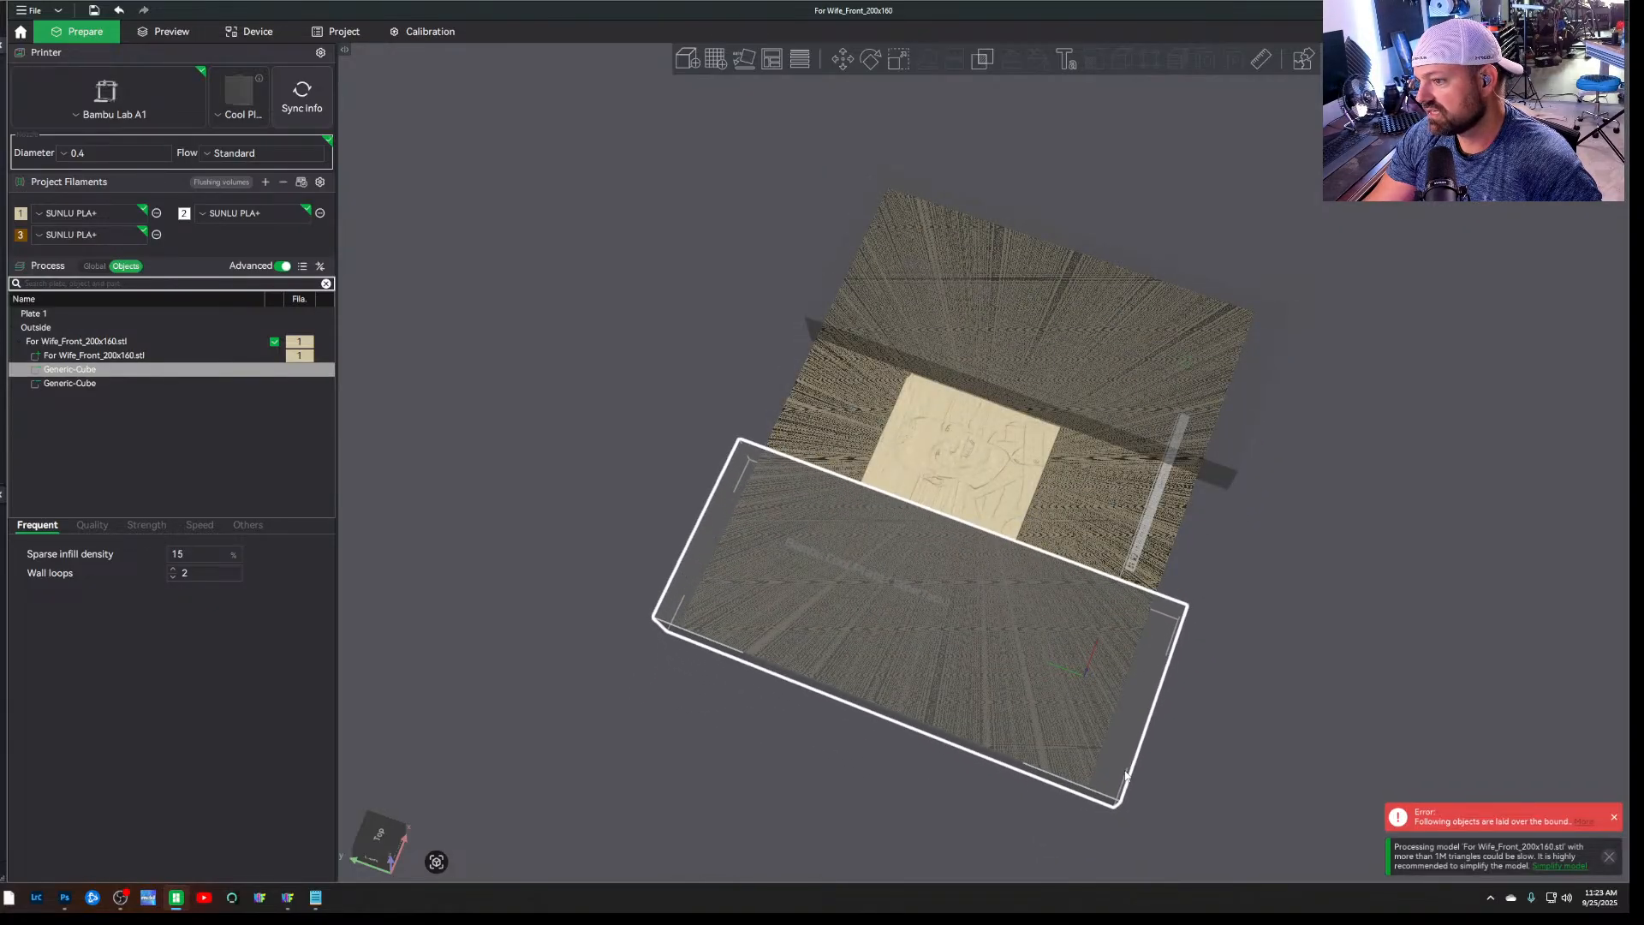
Shift the second negative cube inward until its edge is flush with the portrait's left edge
{"action": "left_click_drag", "start_coordinate": [1273, 752], "coordinate": [1352, 679]}
{"action": "left_click_drag", "start_coordinate": [1308, 709], "coordinate": [1292, 693]}
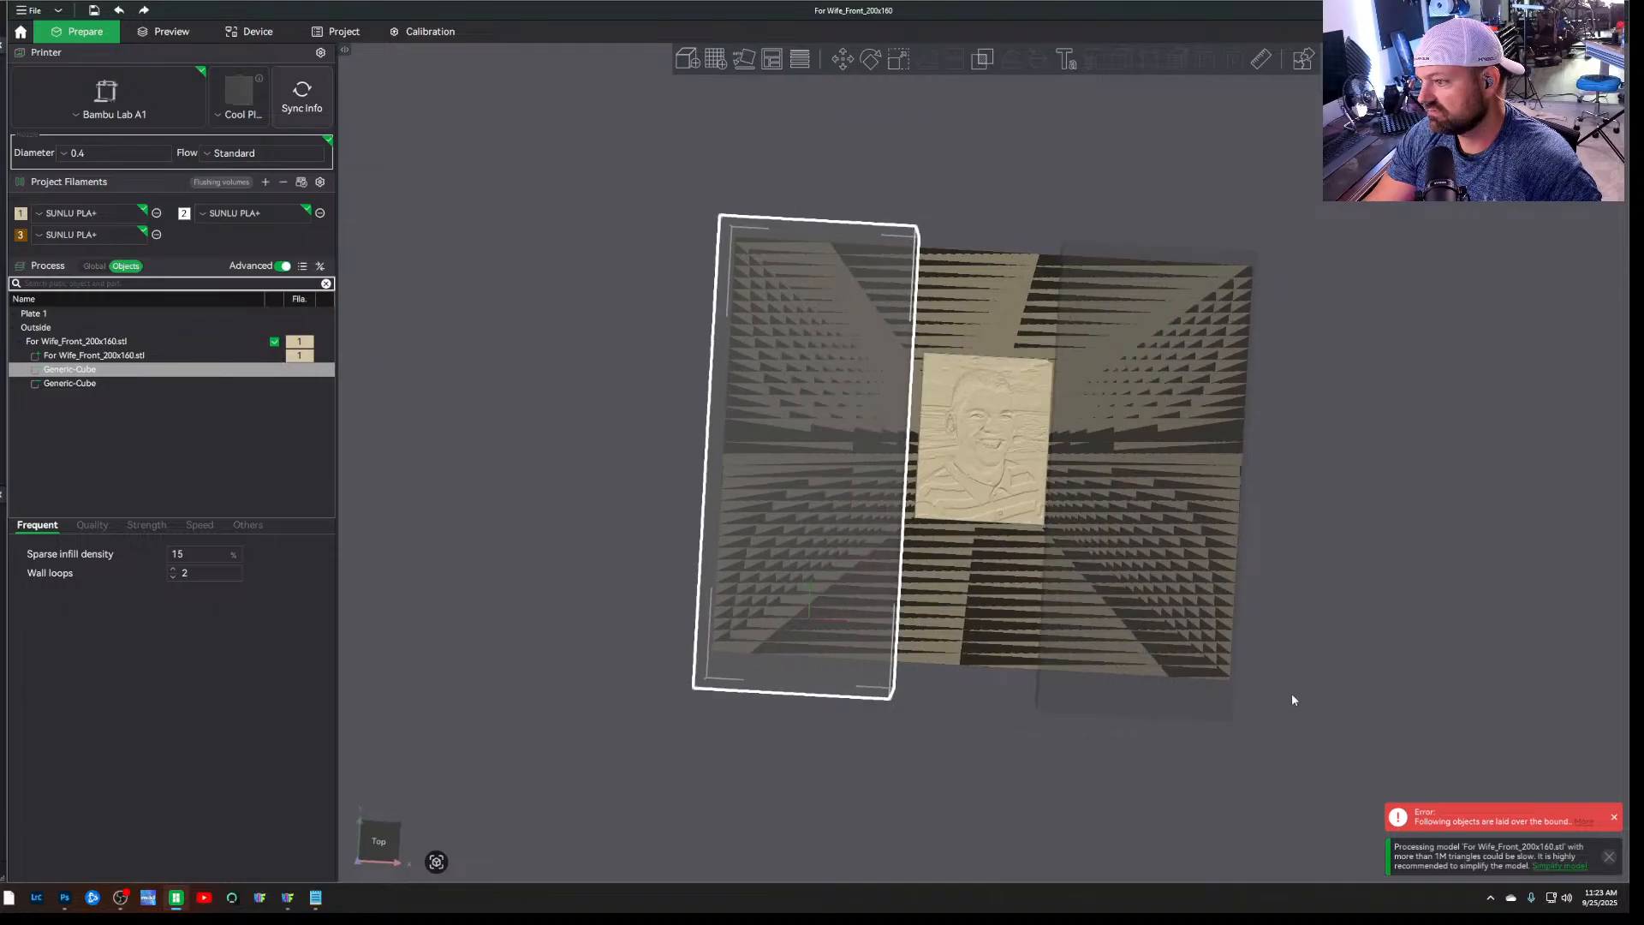
{"action": "scroll", "coordinate": [1063, 240], "scroll_direction": "up", "scroll_amount": 8}
{"action": "scroll", "coordinate": [1062, 241], "scroll_direction": "up", "scroll_amount": 3}
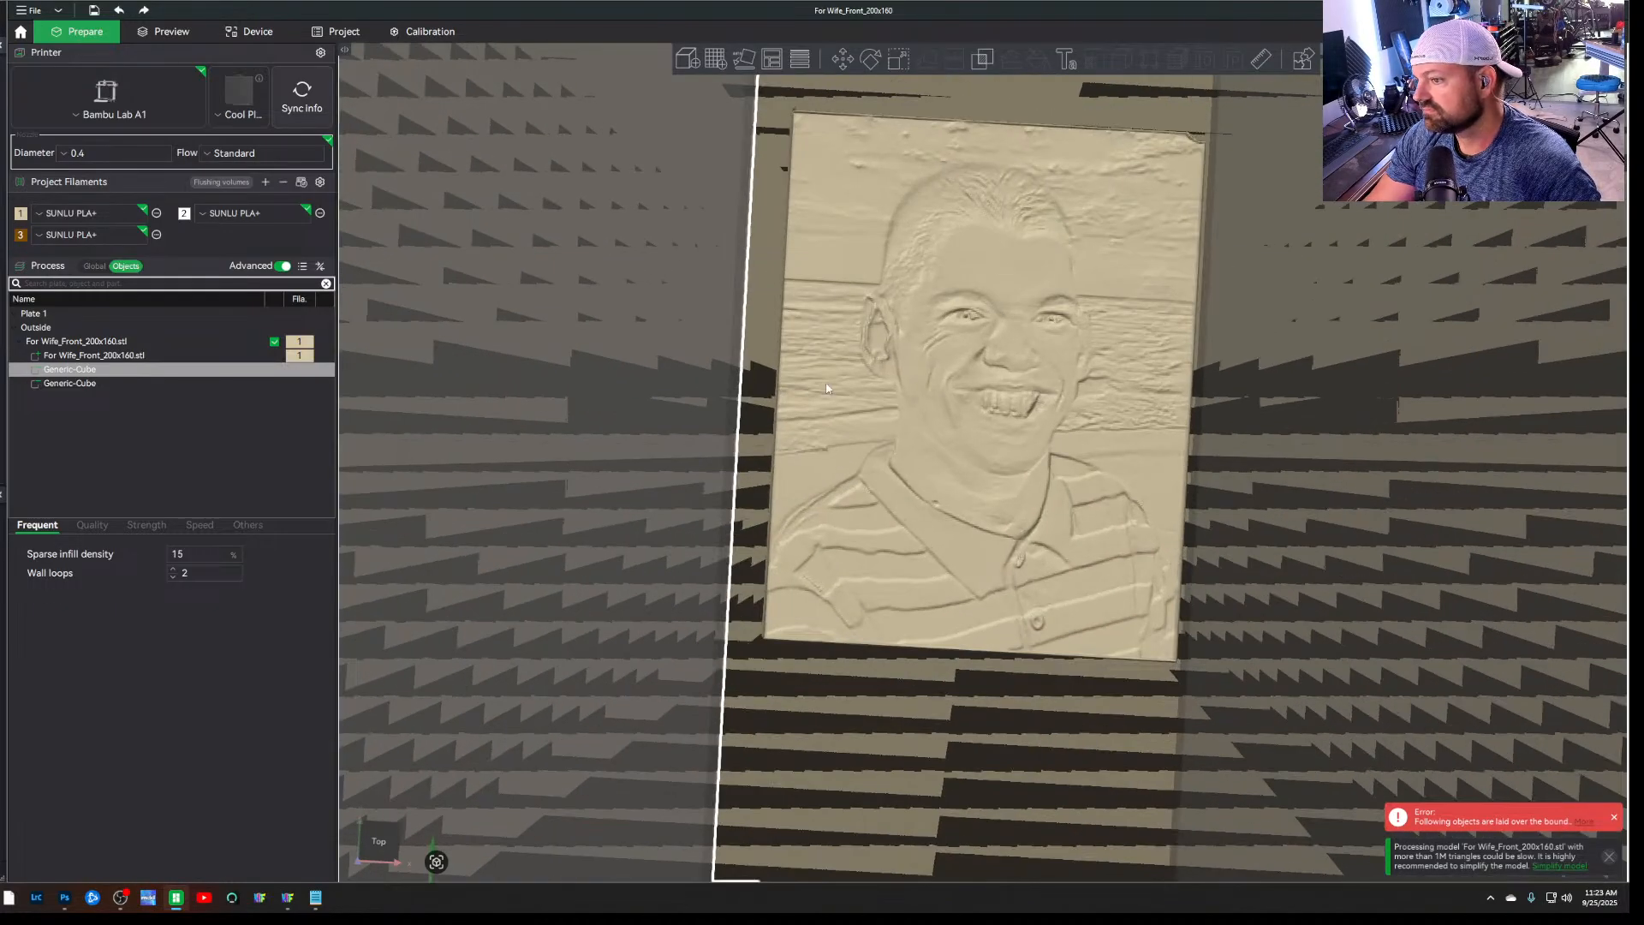
{"action": "left_click_drag", "start_coordinate": [635, 469], "coordinate": [668, 469]}
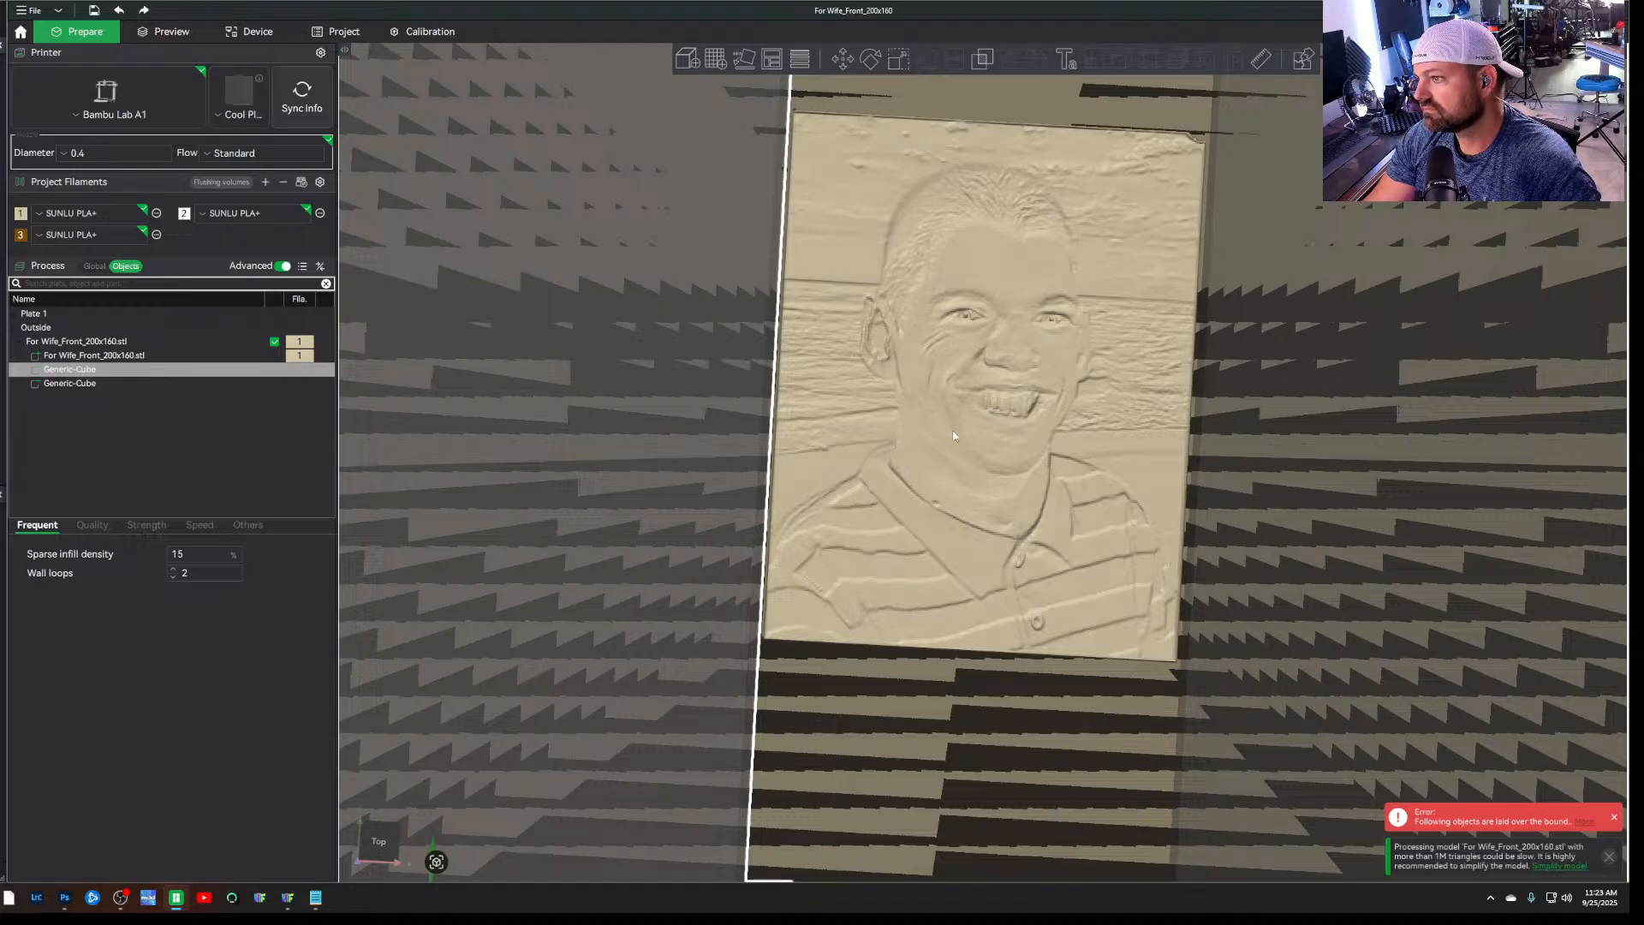
Inspect from the front and from above how both negative cubes line up with the portrait's sides
{"action": "scroll", "coordinate": [951, 426], "scroll_direction": "down", "scroll_amount": 8}
{"action": "left_click_drag", "start_coordinate": [1057, 219], "coordinate": [1065, 194]}
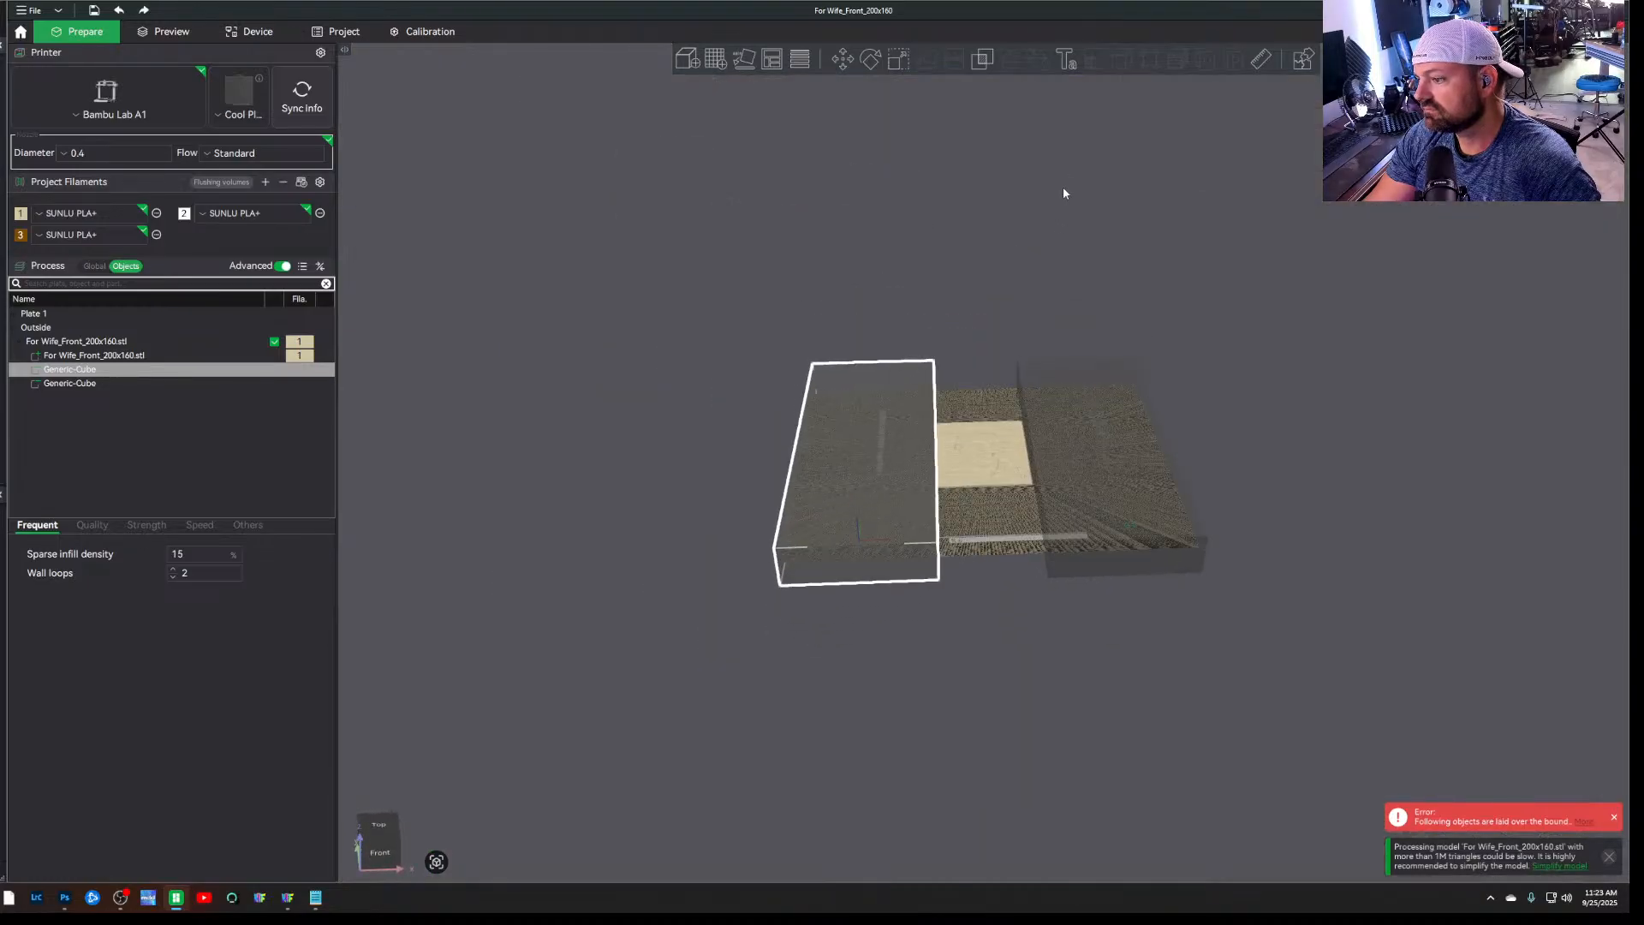
{"action": "scroll", "coordinate": [1028, 428], "scroll_direction": "up", "scroll_amount": 12}
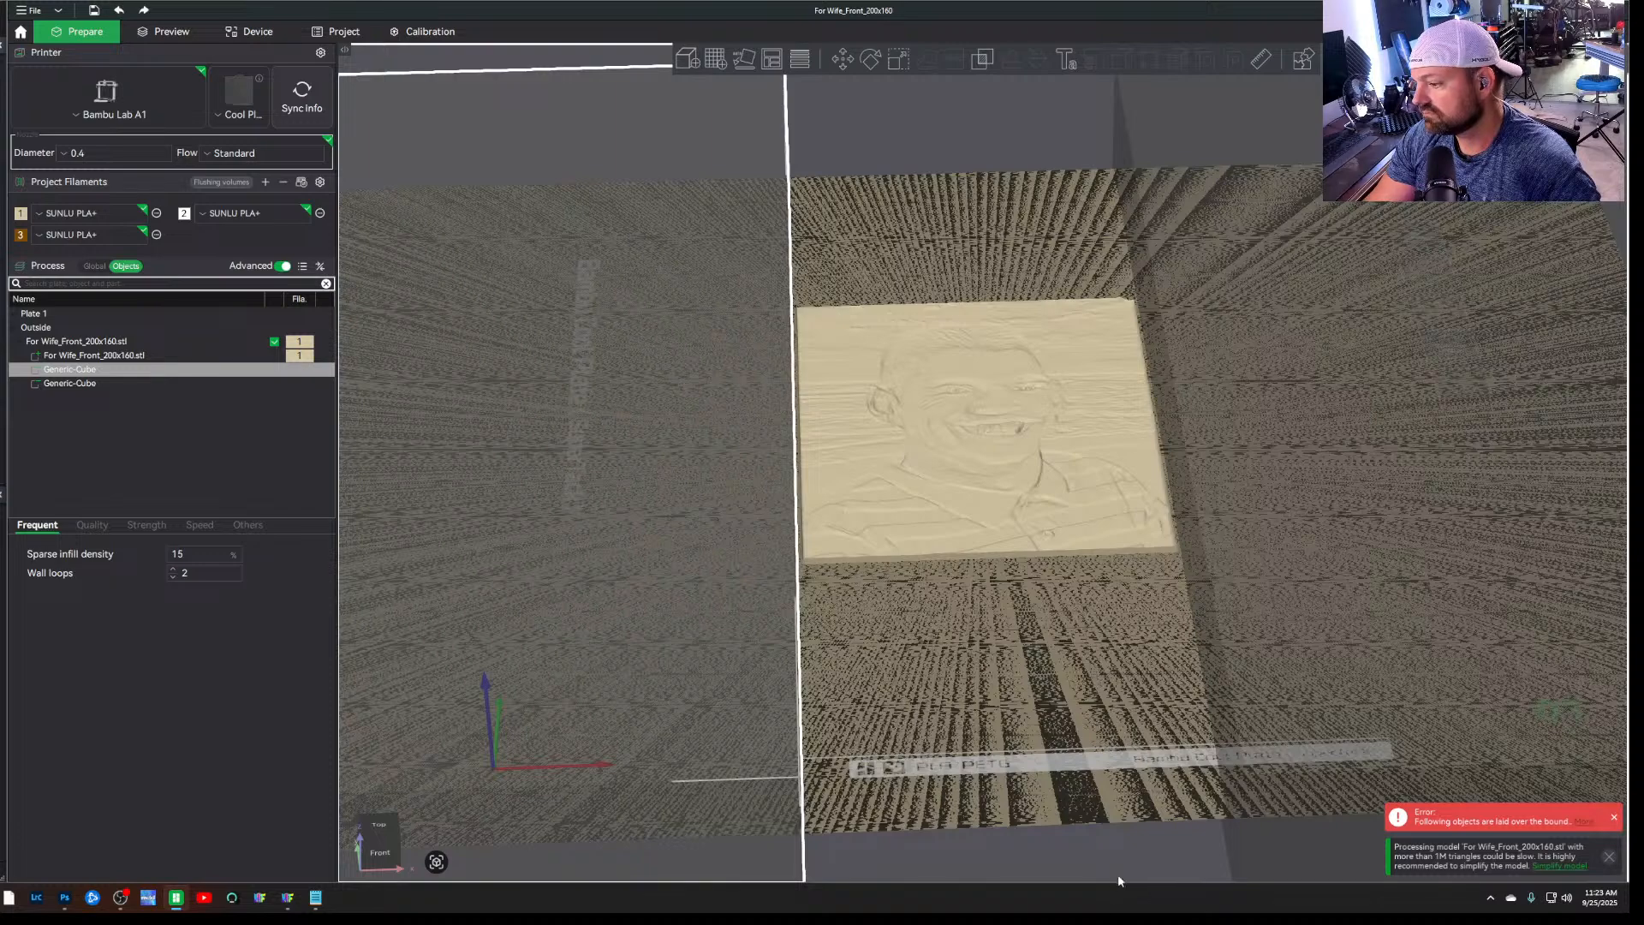
{"action": "left_click_drag", "start_coordinate": [1118, 876], "coordinate": [1344, 681]}
{"action": "left_click", "coordinate": [1348, 676]}
{"action": "left_click", "coordinate": [1214, 725]}
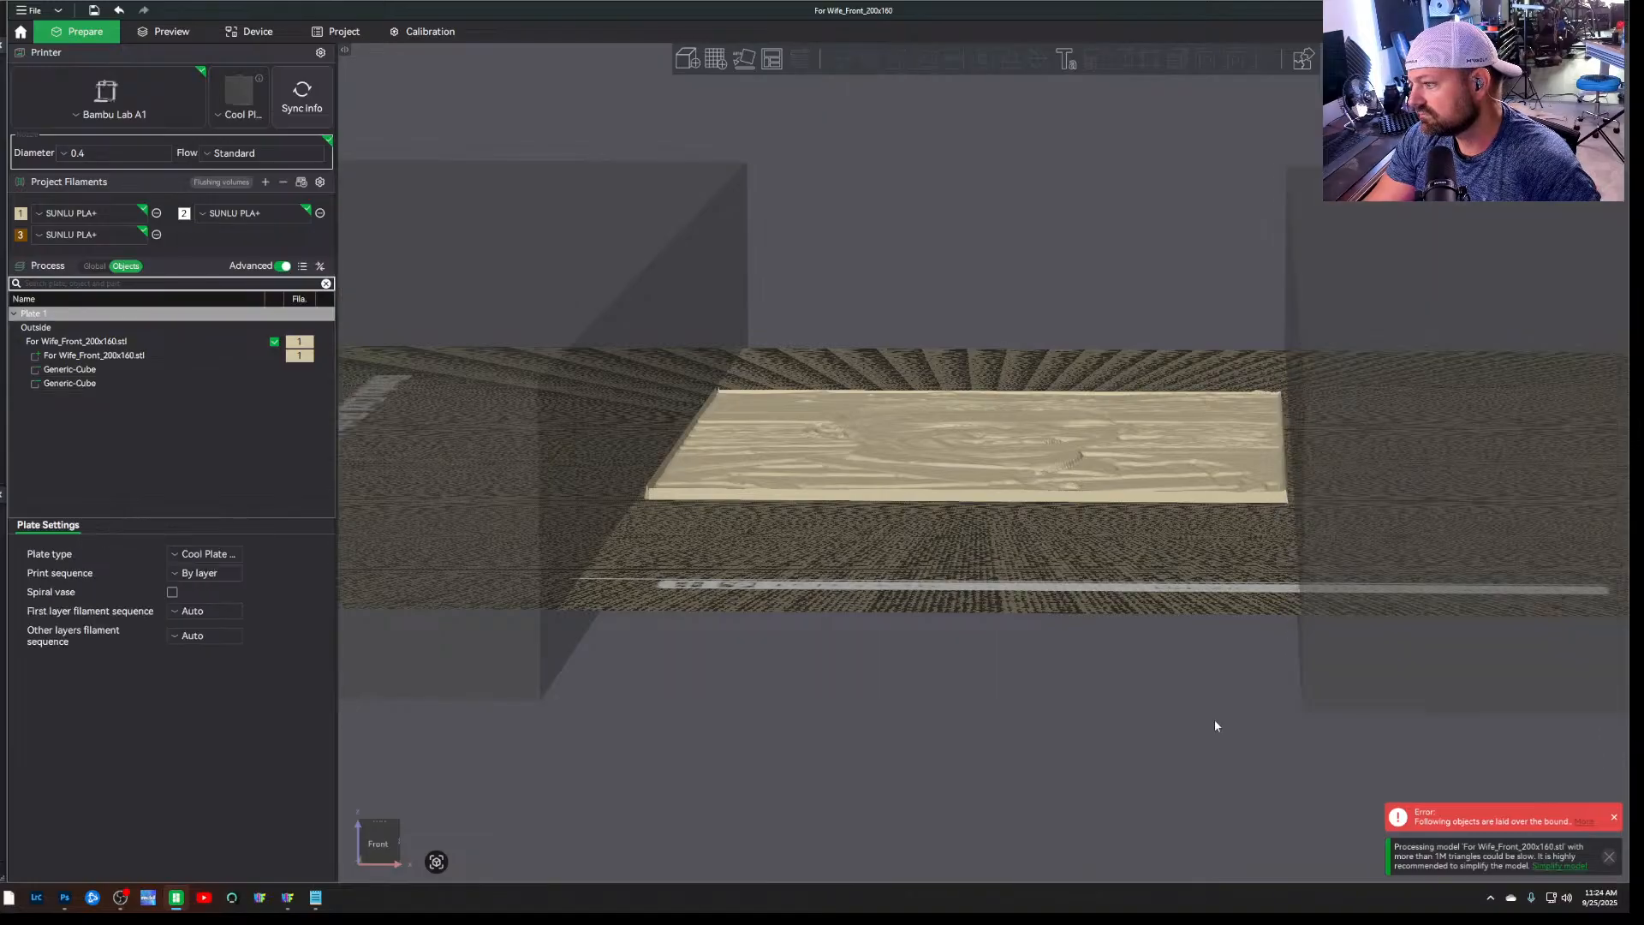
{"action": "left_click_drag", "start_coordinate": [1215, 722], "coordinate": [1222, 754]}
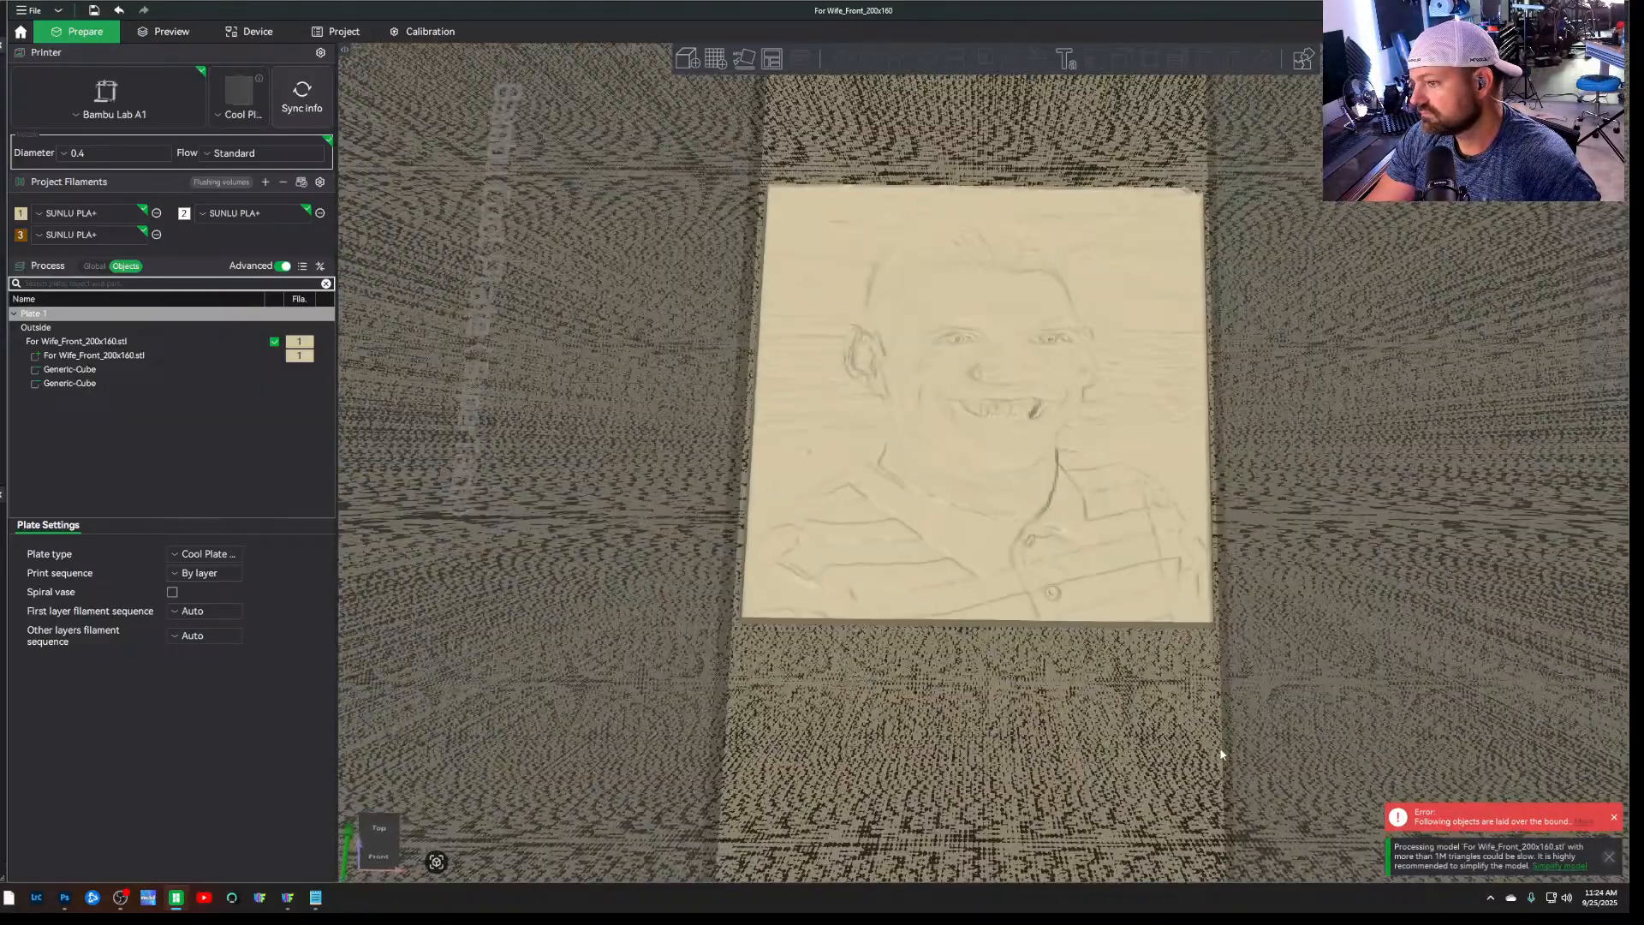
Duplicate the left negative cube and move one of the two over the middle of the plate, overlapping the portrait
{"action": "scroll", "coordinate": [1222, 755], "scroll_direction": "down", "scroll_amount": 3}
{"action": "left_click", "coordinate": [743, 613]}
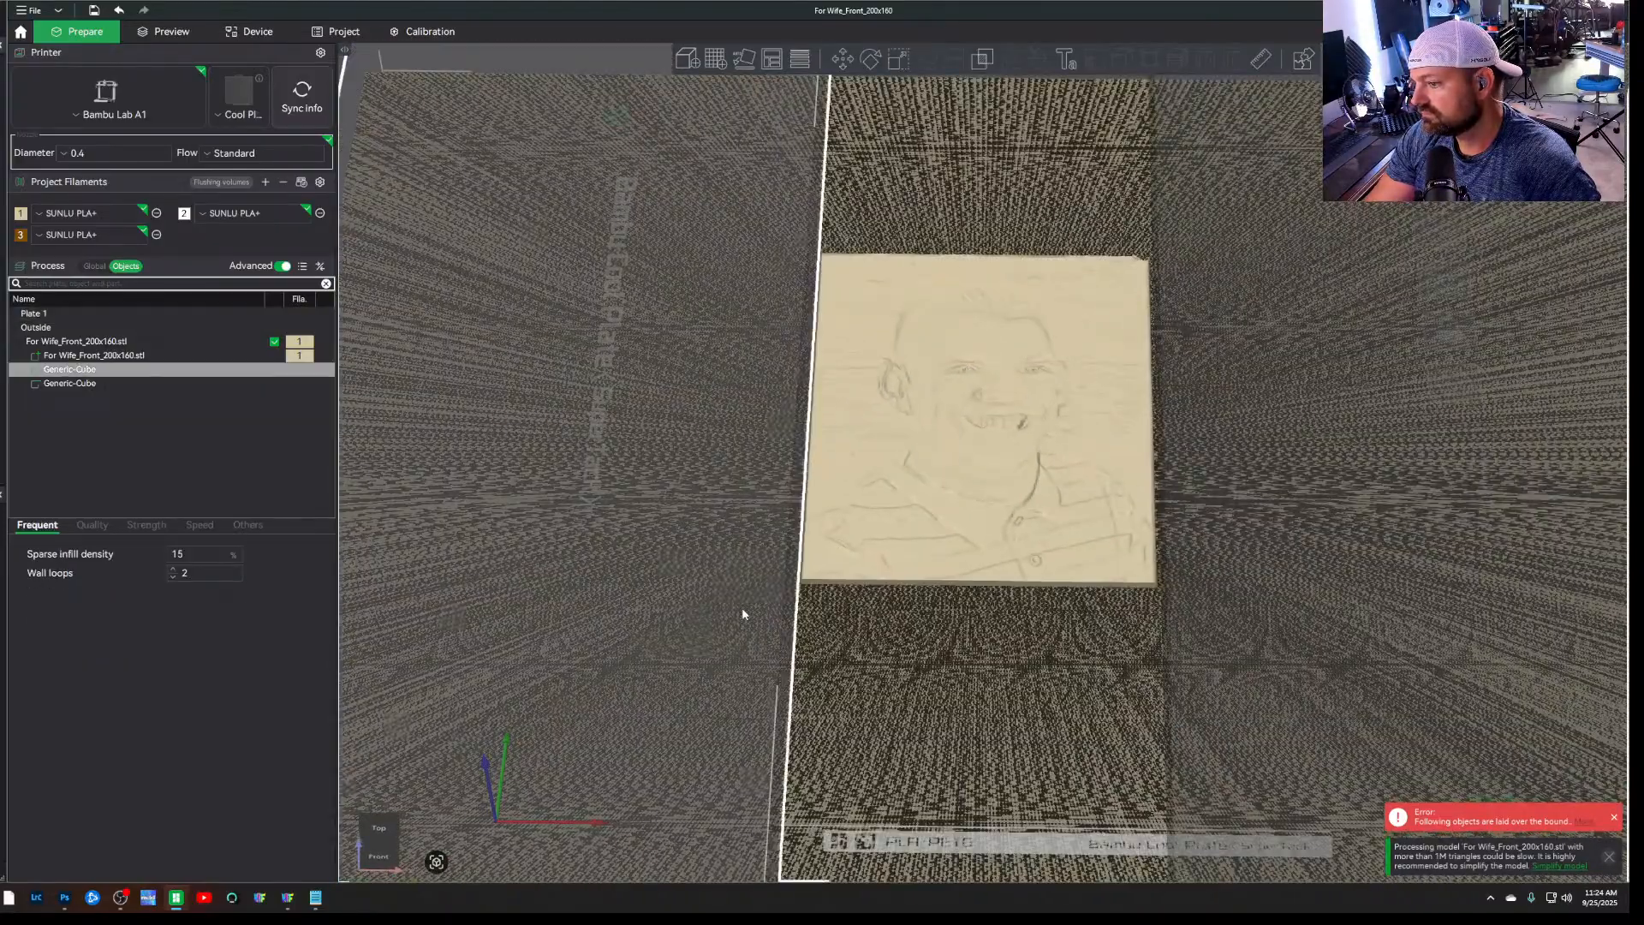
{"action": "scroll", "coordinate": [953, 679], "scroll_direction": "down", "scroll_amount": 5}
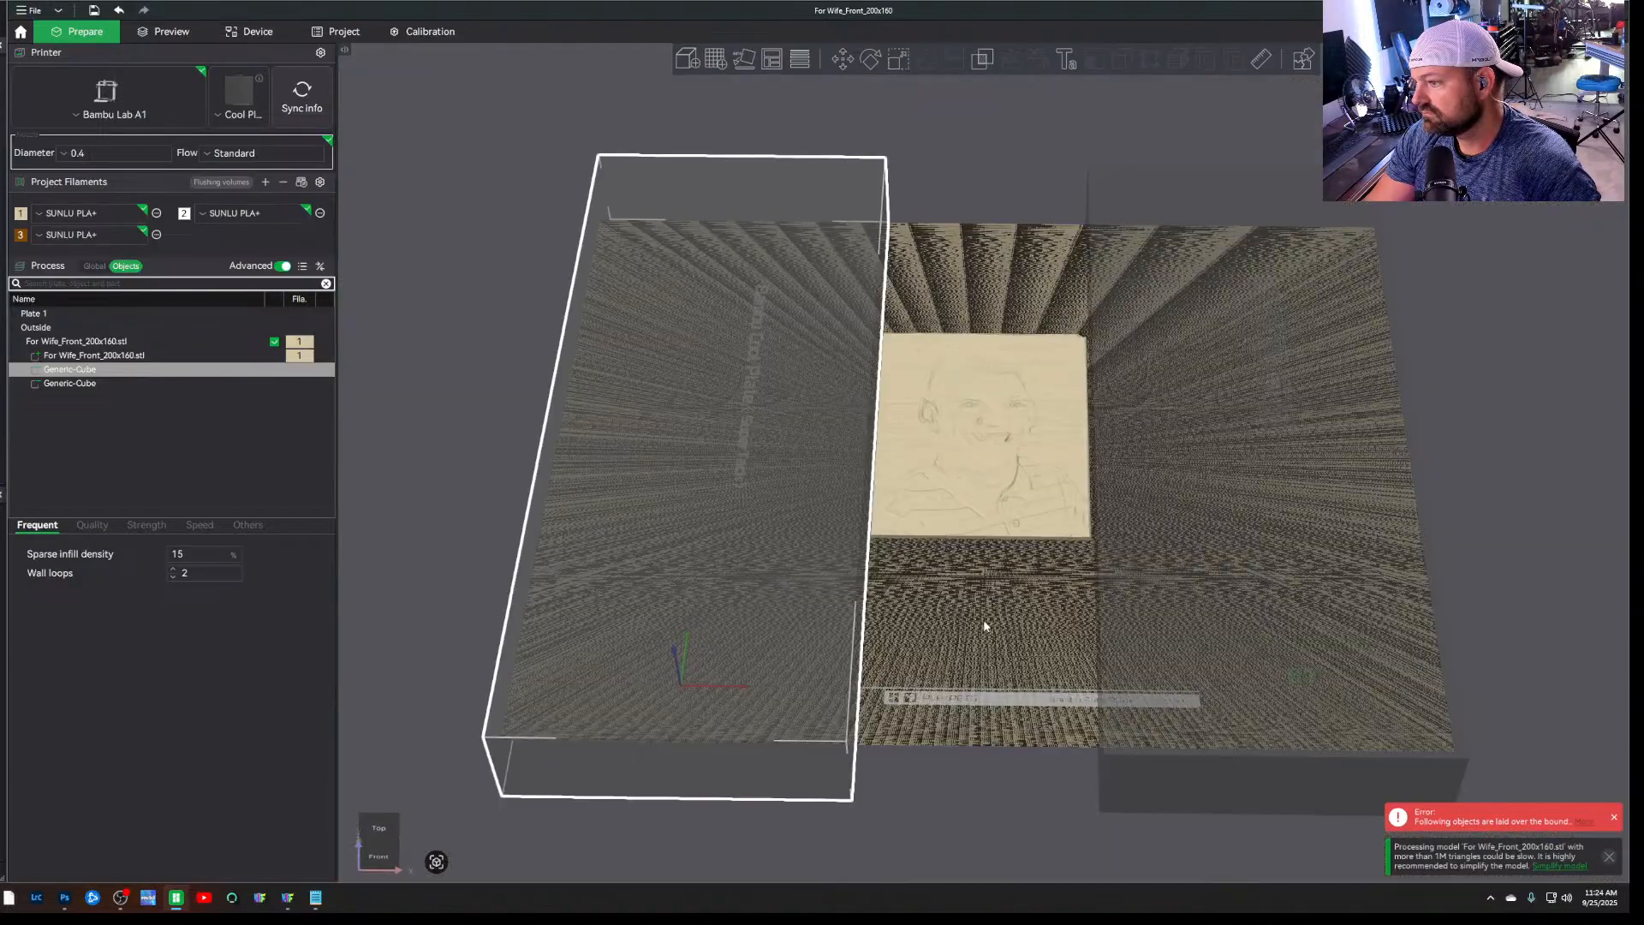
{"action": "left_click", "coordinate": [983, 810]}
{"action": "left_click", "coordinate": [794, 763]}
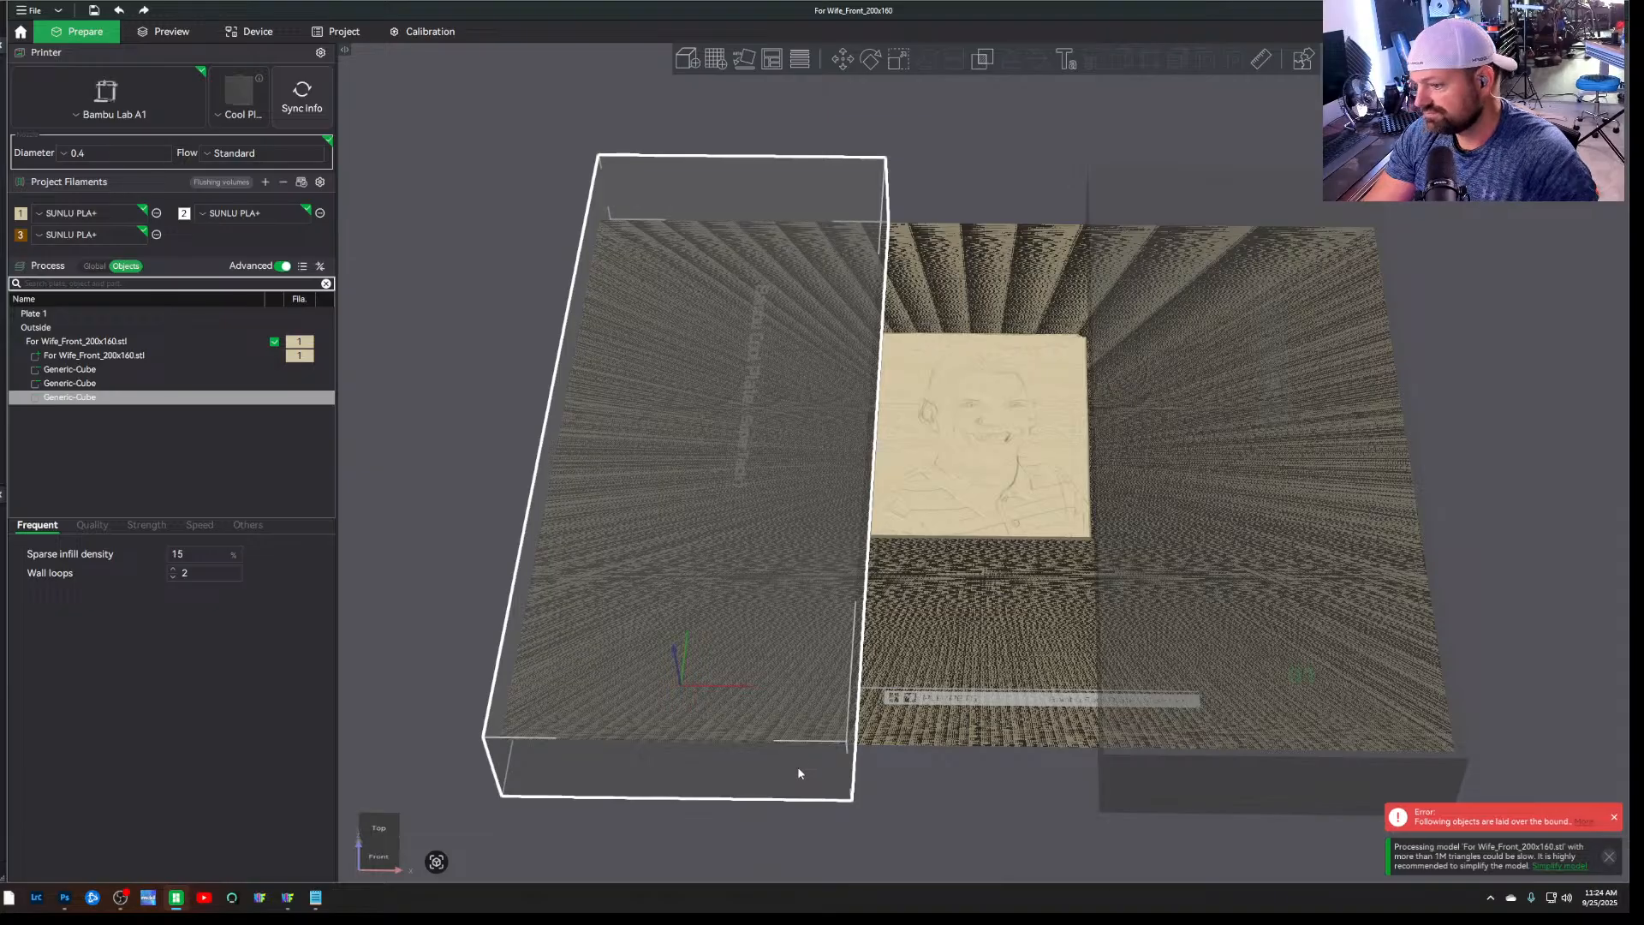
{"action": "left_click_drag", "start_coordinate": [803, 757], "coordinate": [1036, 803]}
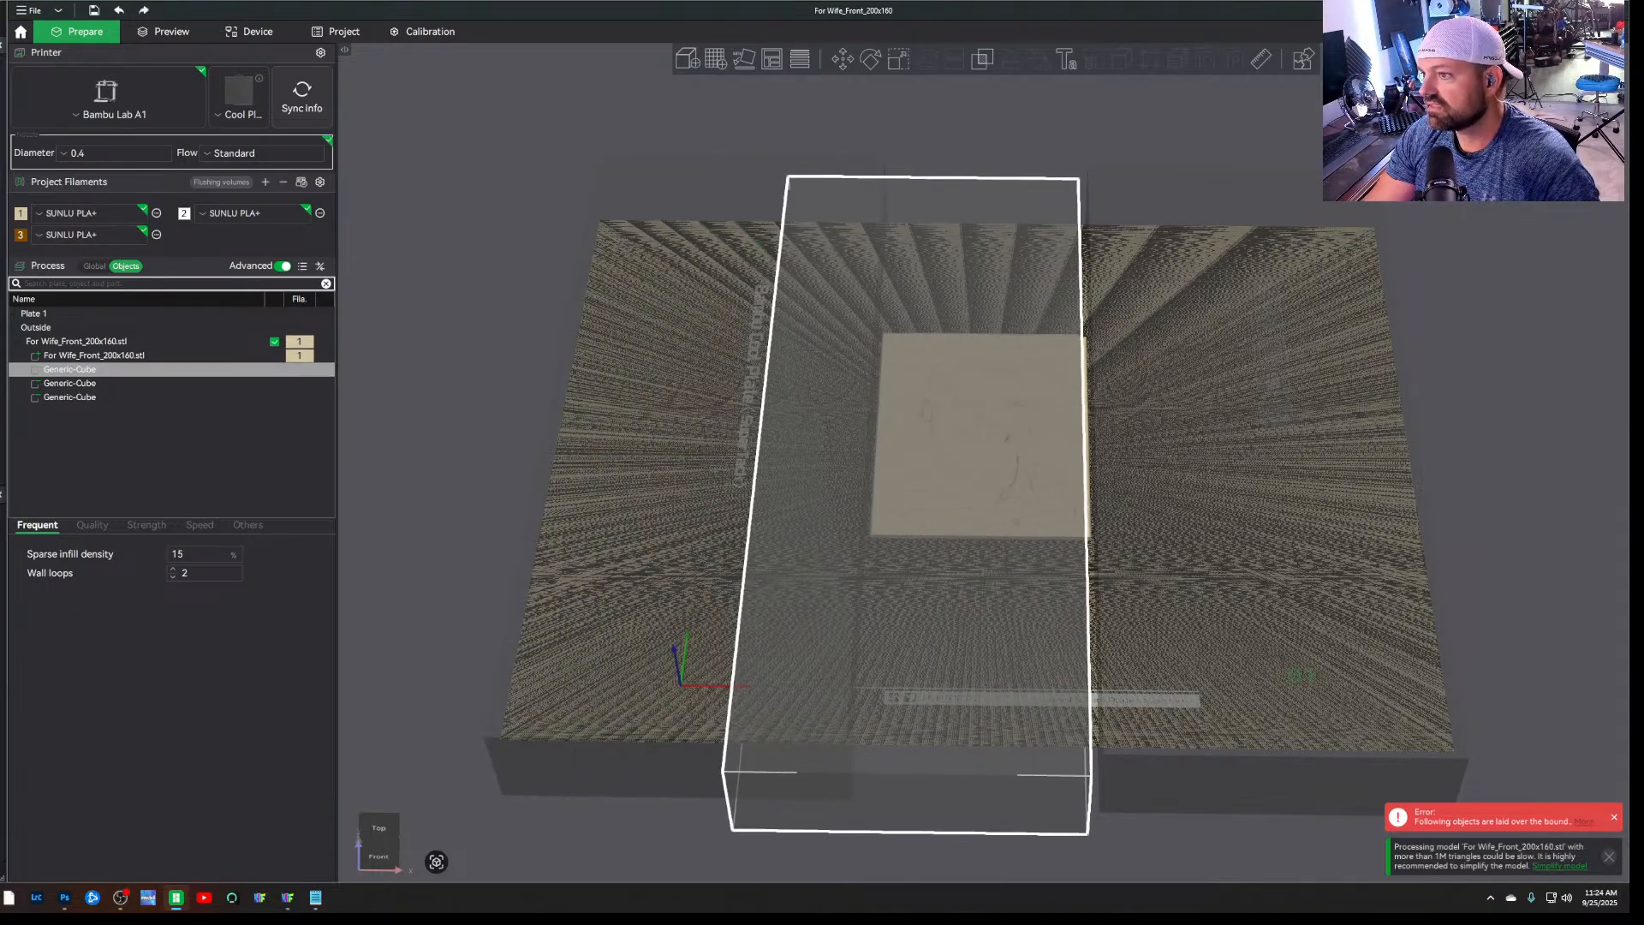
Rotate the middle negative cube about the Z axis until it lies crosswise to the other two
{"action": "left_click", "coordinate": [868, 59]}
{"action": "left_click_drag", "start_coordinate": [1119, 474], "coordinate": [891, 635]}
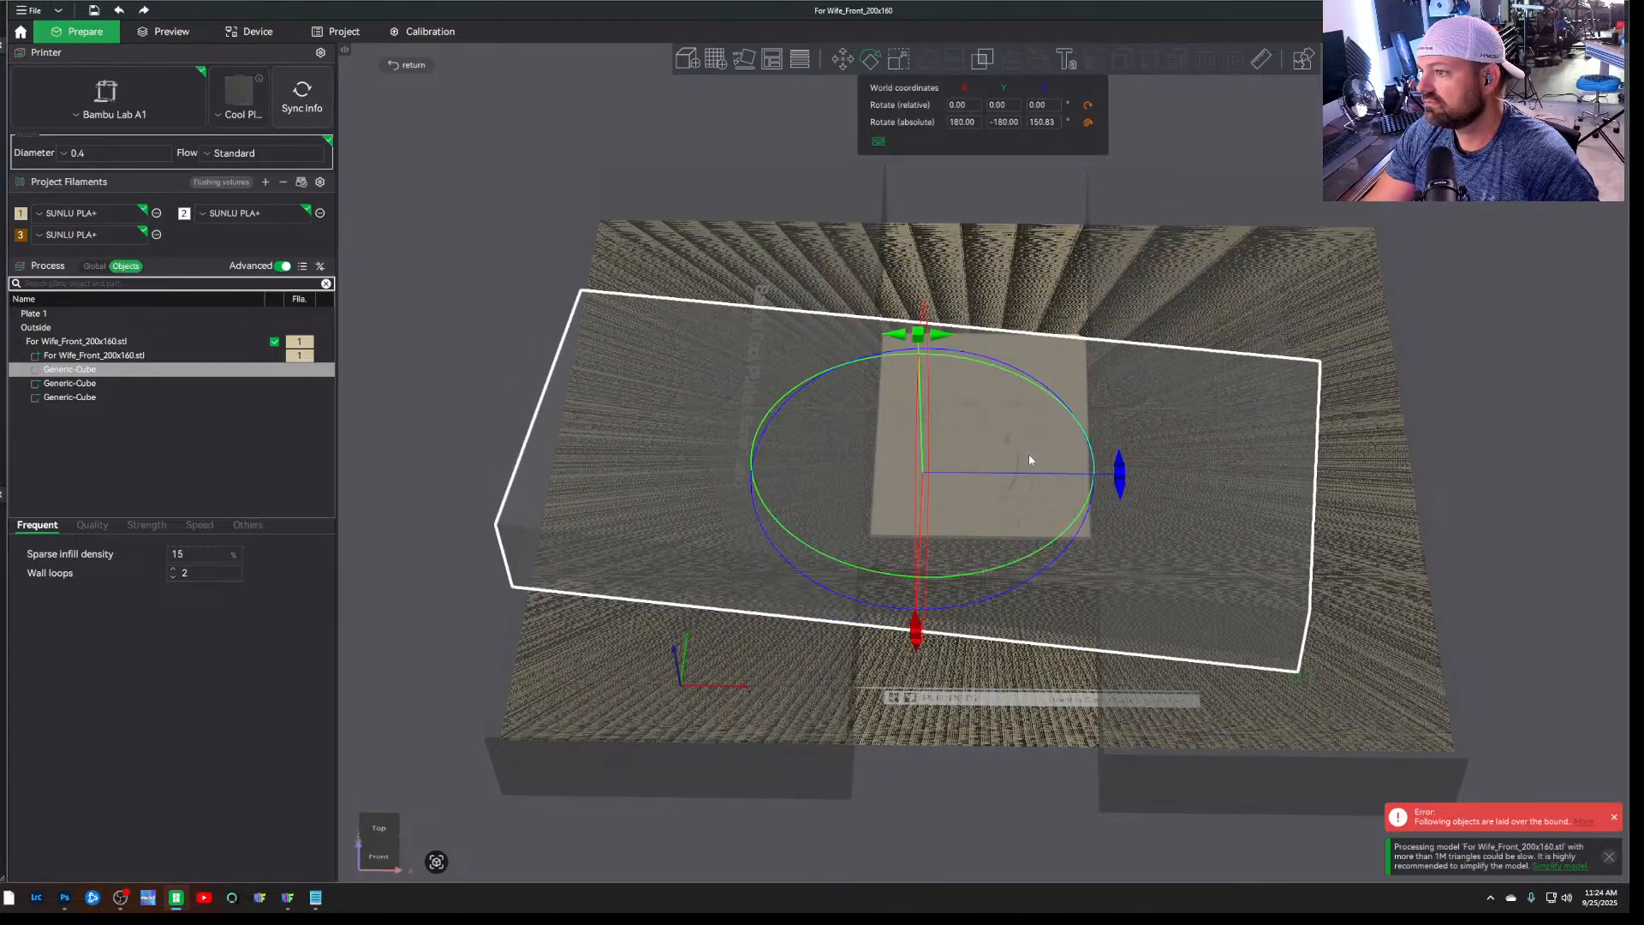
{"action": "left_click", "coordinate": [969, 124]}
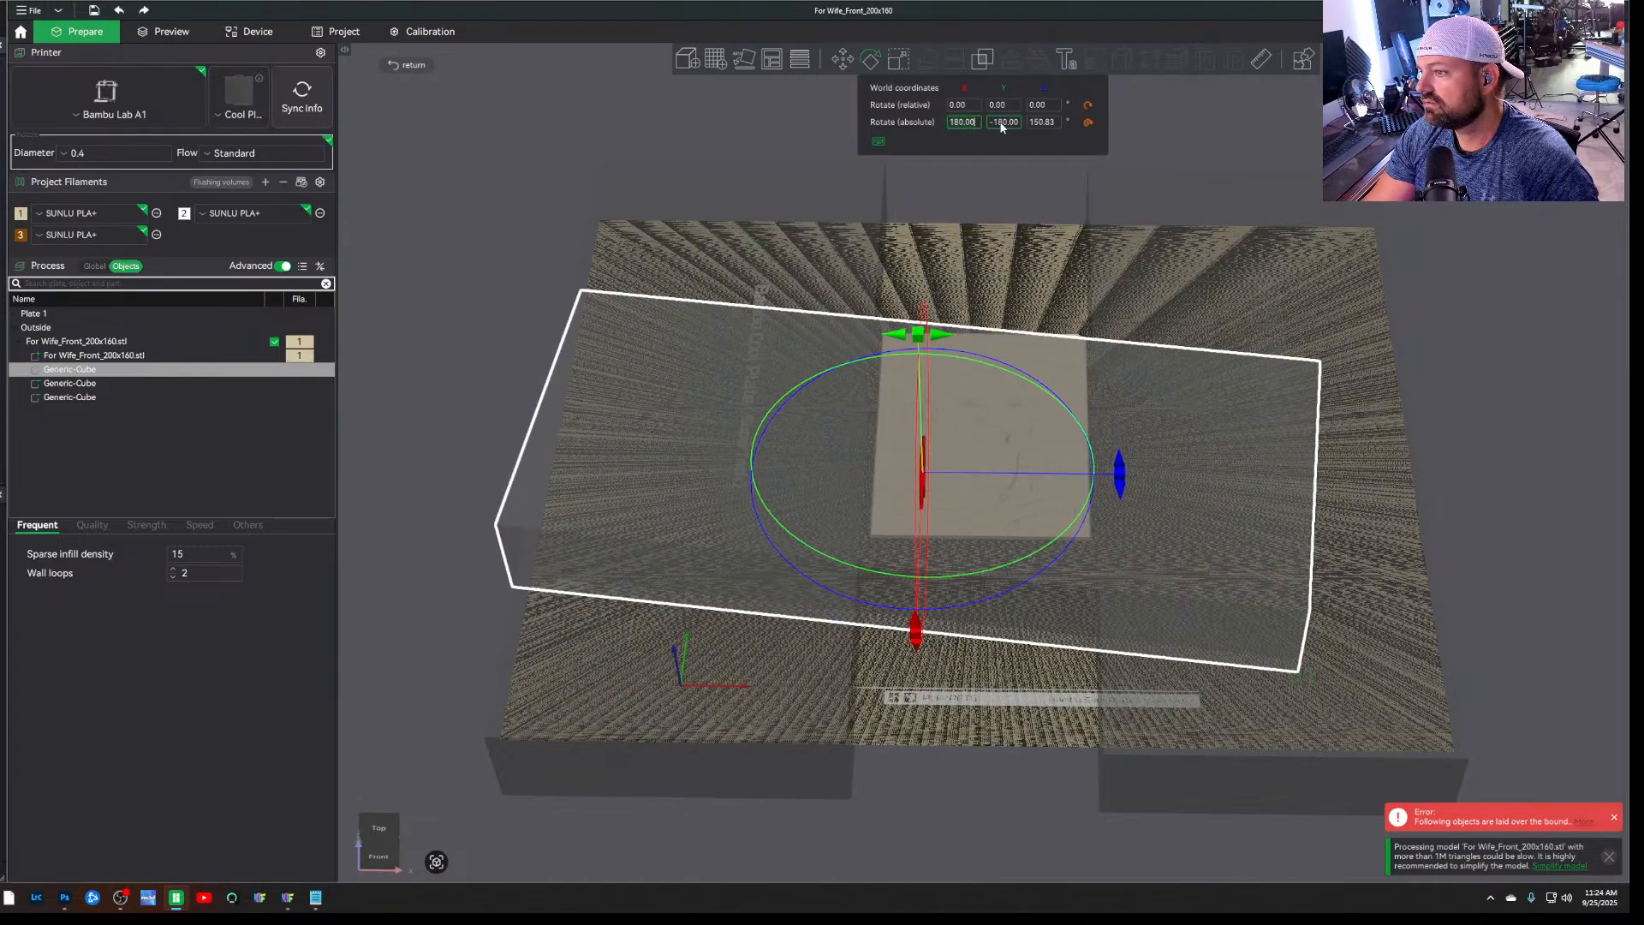
{"action": "left_click", "coordinate": [1002, 123]}
{"action": "left_click", "coordinate": [1038, 122]}
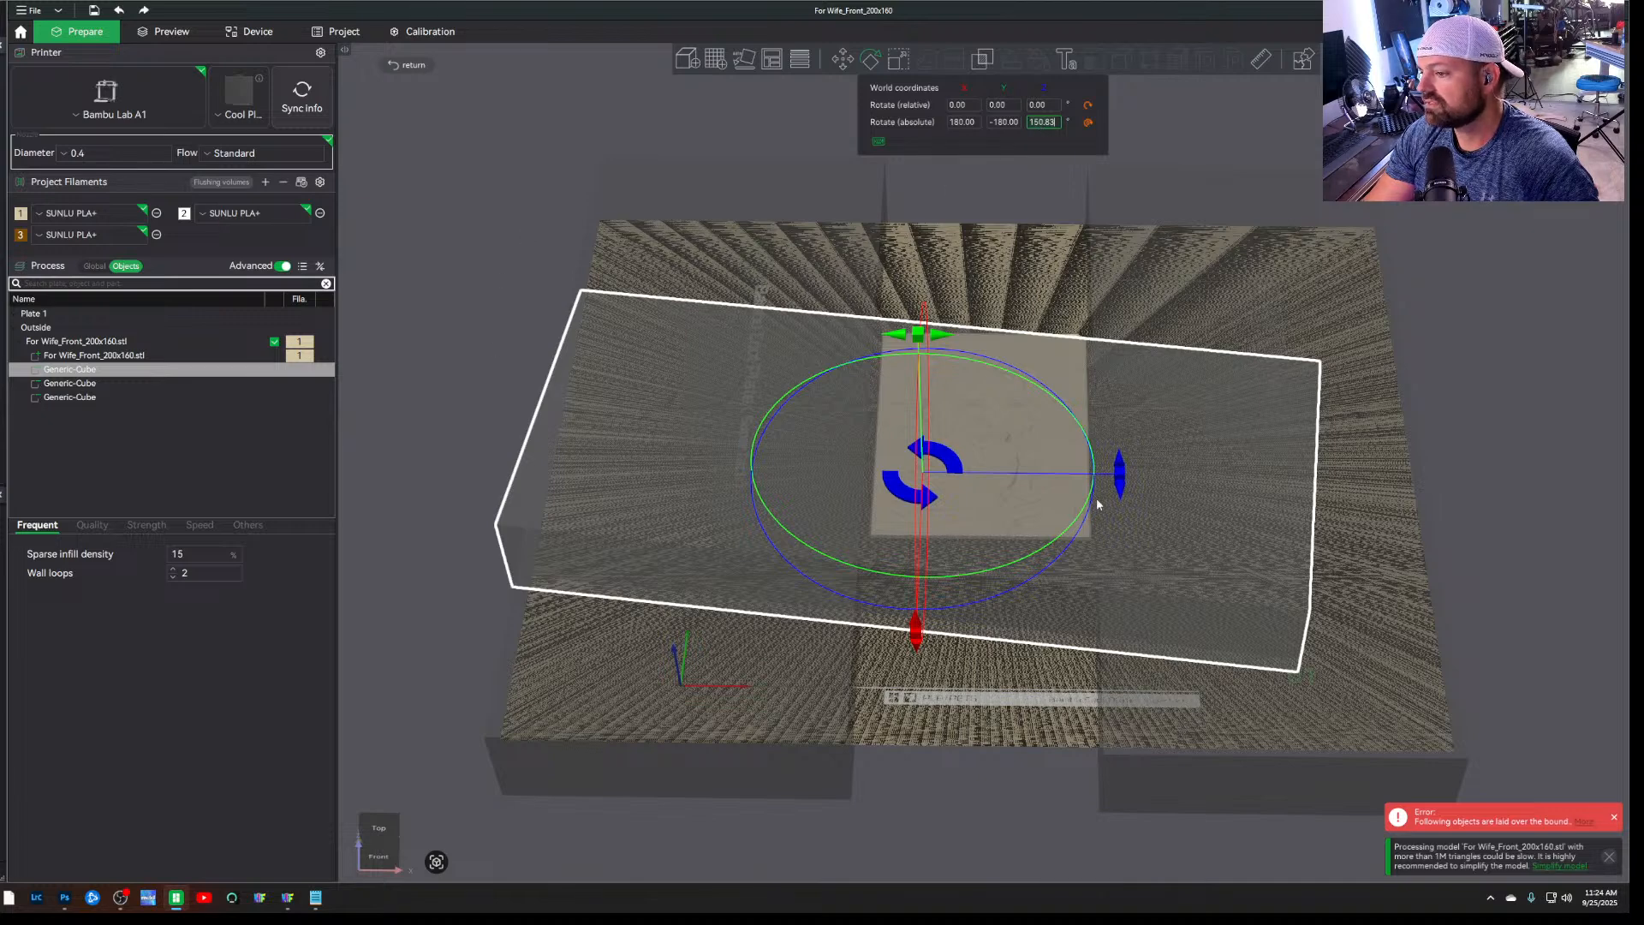
{"action": "left_click_drag", "start_coordinate": [1113, 476], "coordinate": [1125, 463]}
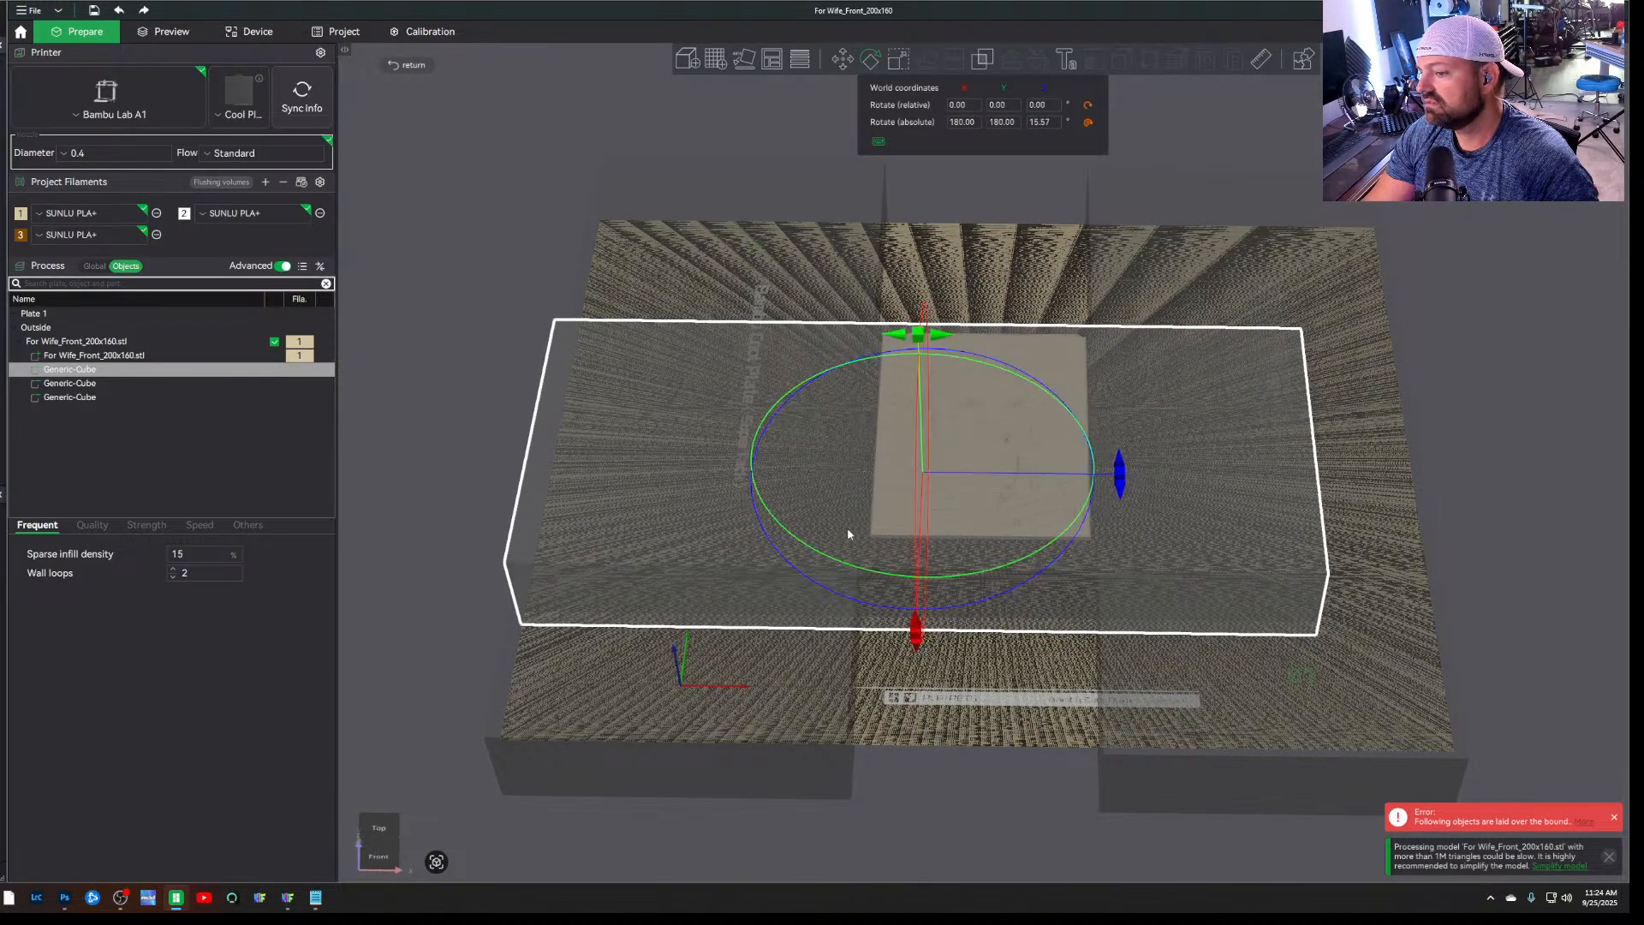
Move the crosswise negative cube off the portrait until its edge is flush with the portrait's shirt-side edge
{"action": "left_click_drag", "start_coordinate": [351, 621], "coordinate": [493, 630]}
{"action": "left_click_drag", "start_coordinate": [1129, 429], "coordinate": [1349, 377]}
{"action": "scroll", "coordinate": [1111, 477], "scroll_direction": "up", "scroll_amount": 4}
{"action": "scroll", "coordinate": [1111, 478], "scroll_direction": "up", "scroll_amount": 3}
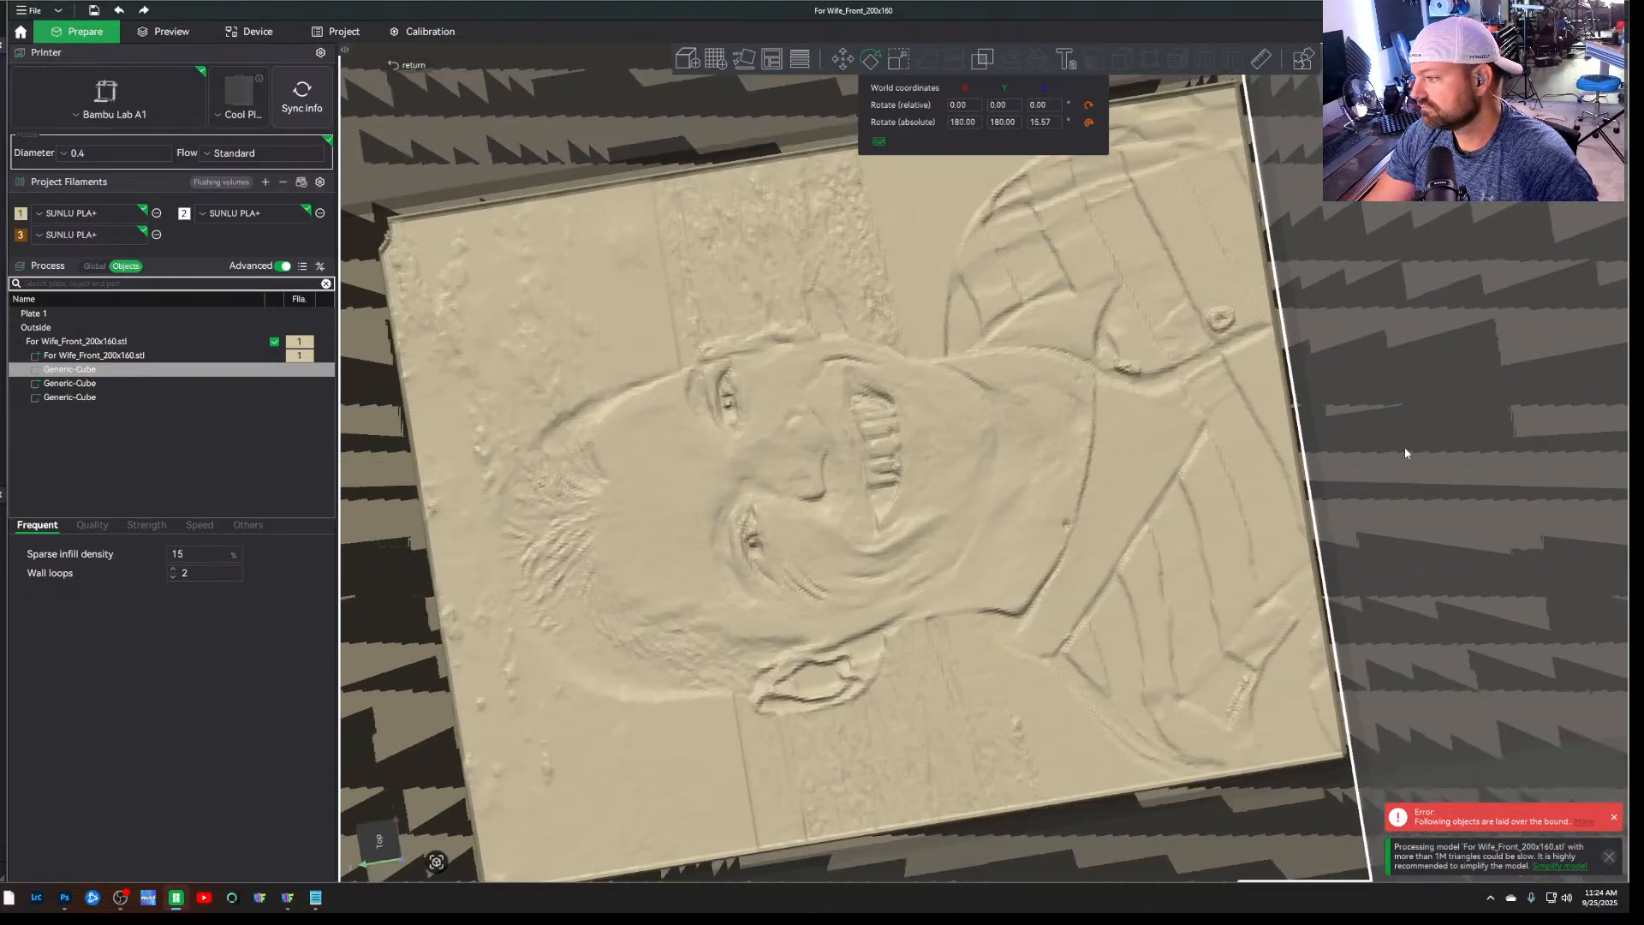
{"action": "left_click_drag", "start_coordinate": [1404, 448], "coordinate": [1409, 447]}
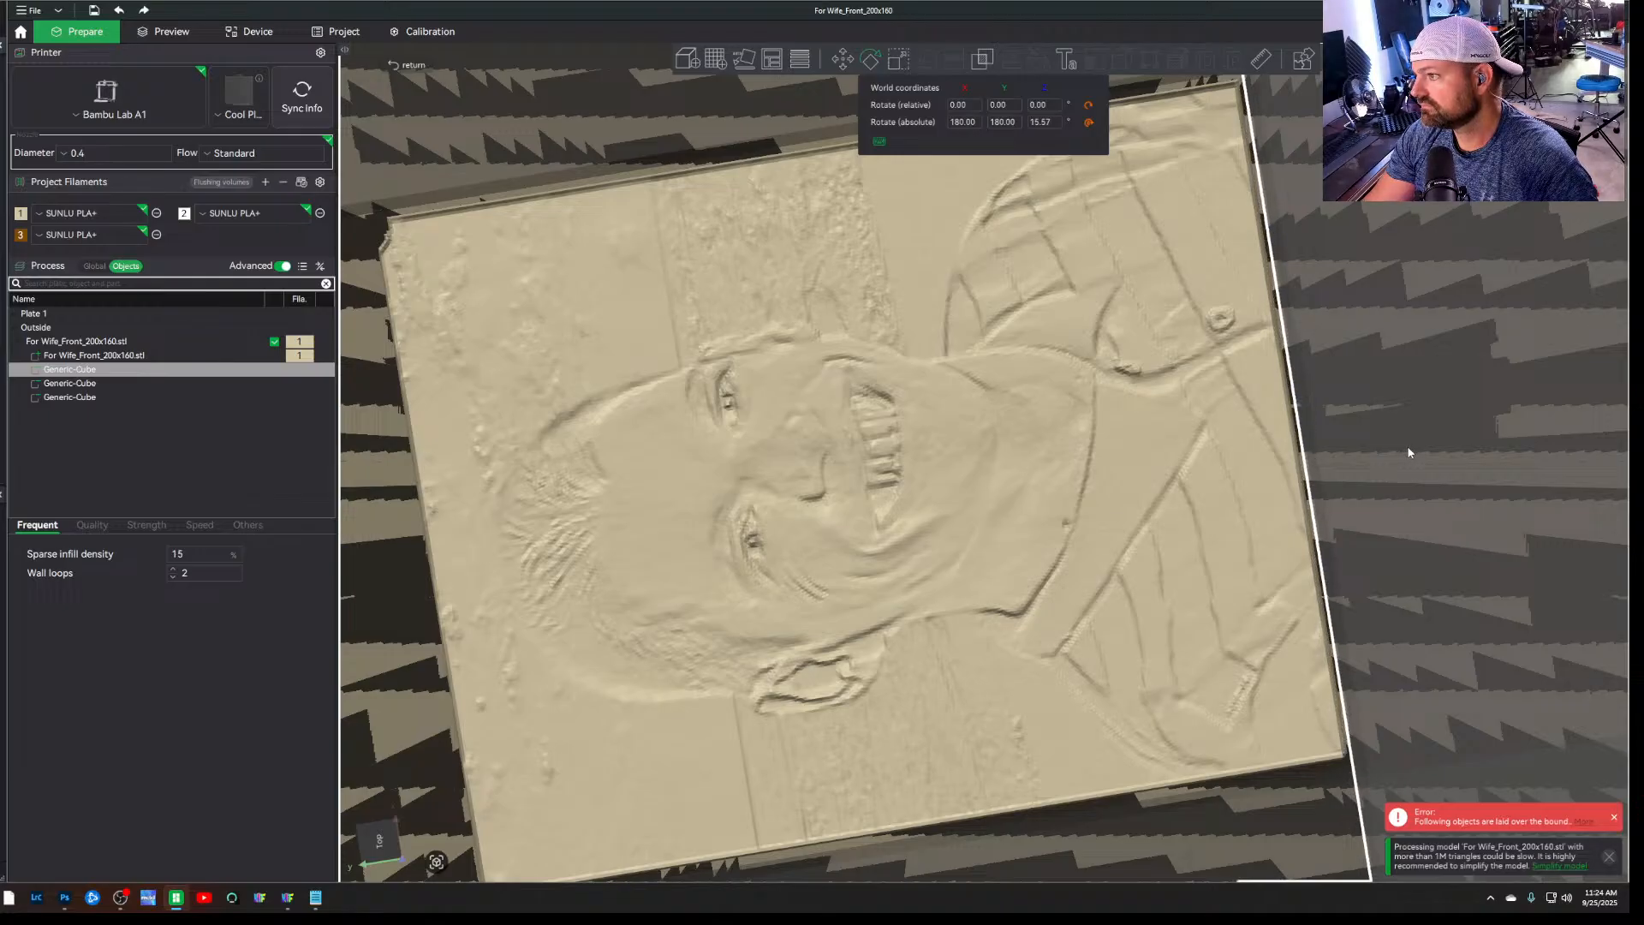
Move the crosswise negative cube to the opposite side of the portrait, aligning its edge with the border above the head
{"action": "left_click", "coordinate": [439, 127]}
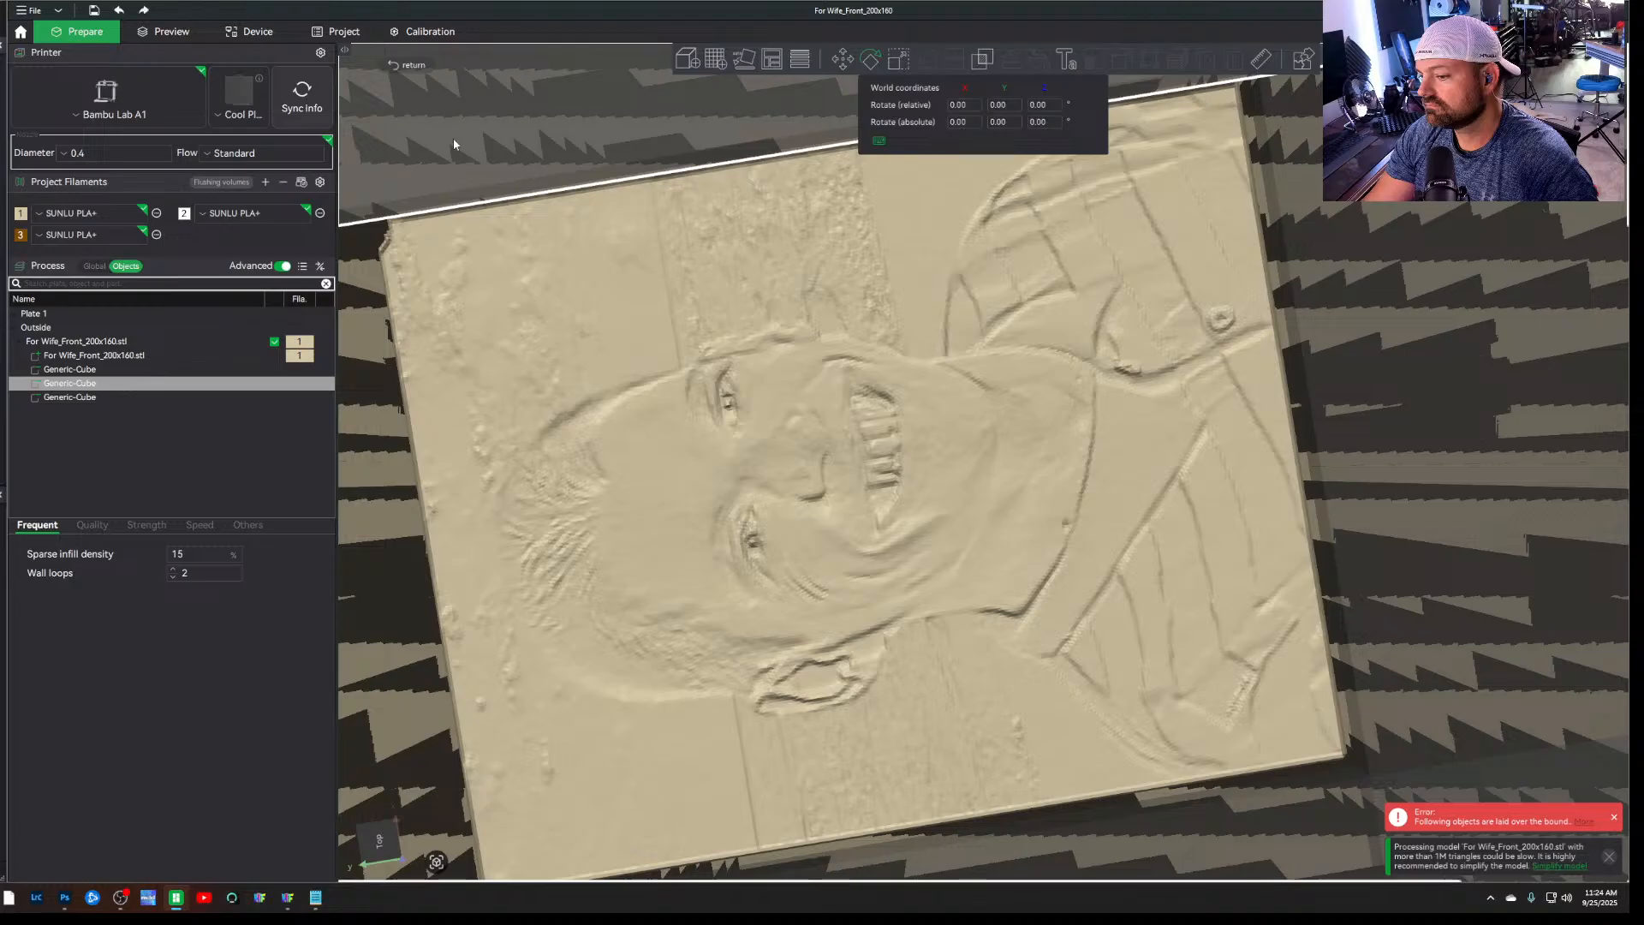
{"action": "scroll", "coordinate": [506, 172], "scroll_direction": "down", "scroll_amount": 5}
{"action": "scroll", "coordinate": [515, 167], "scroll_direction": "down", "scroll_amount": 3}
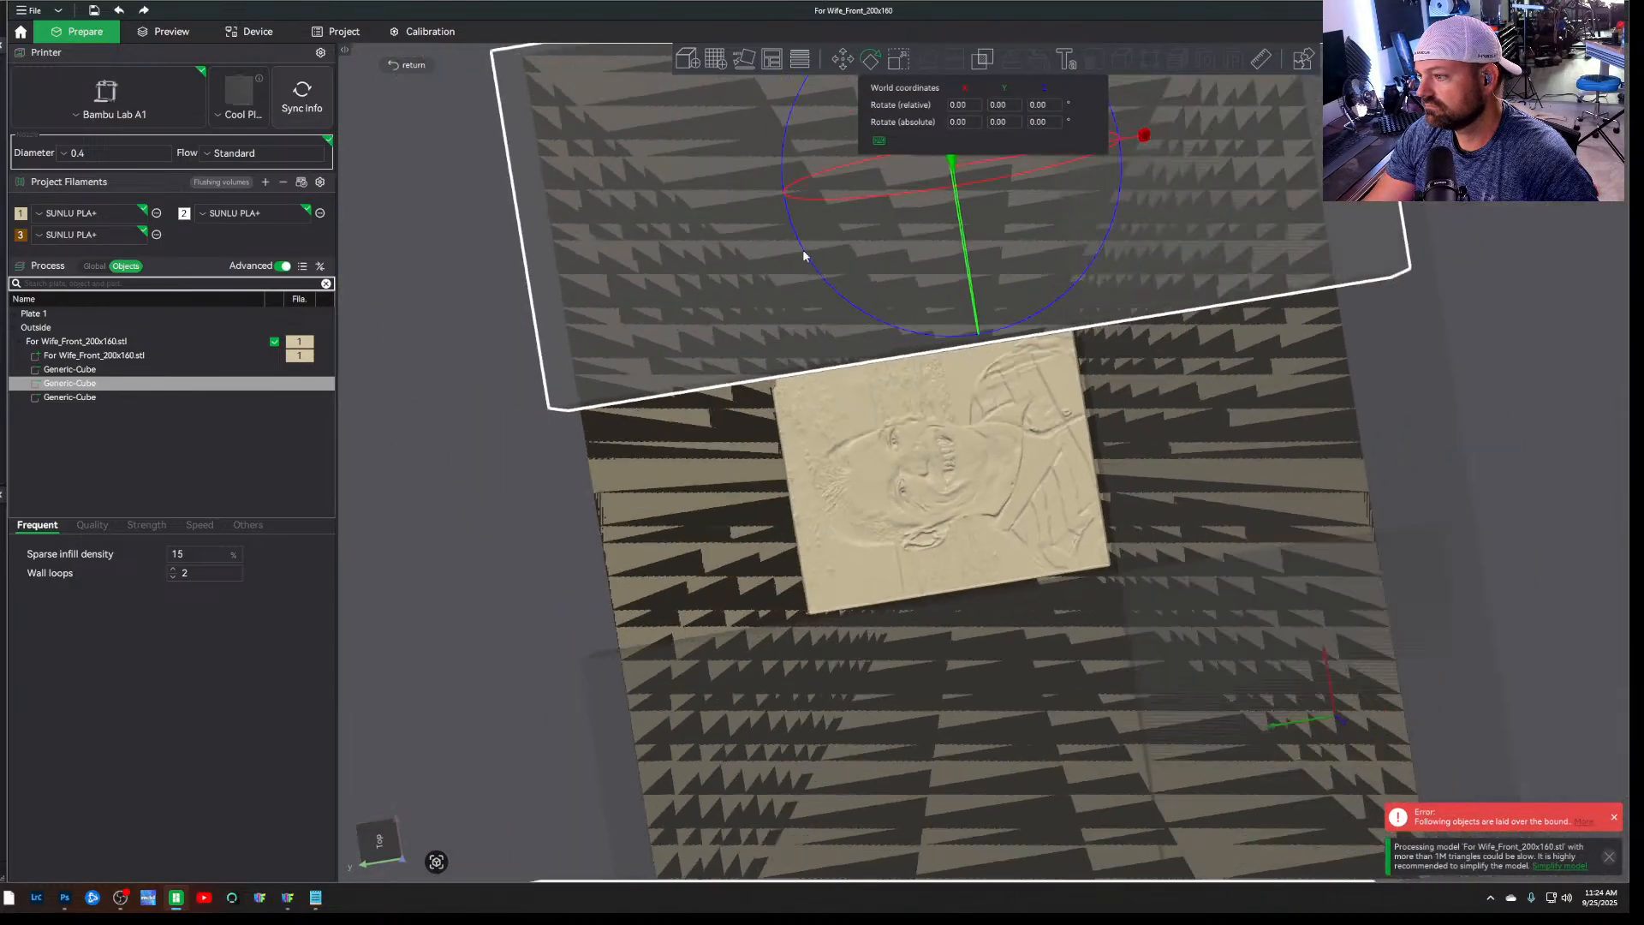
{"action": "left_click", "coordinate": [1256, 420]}
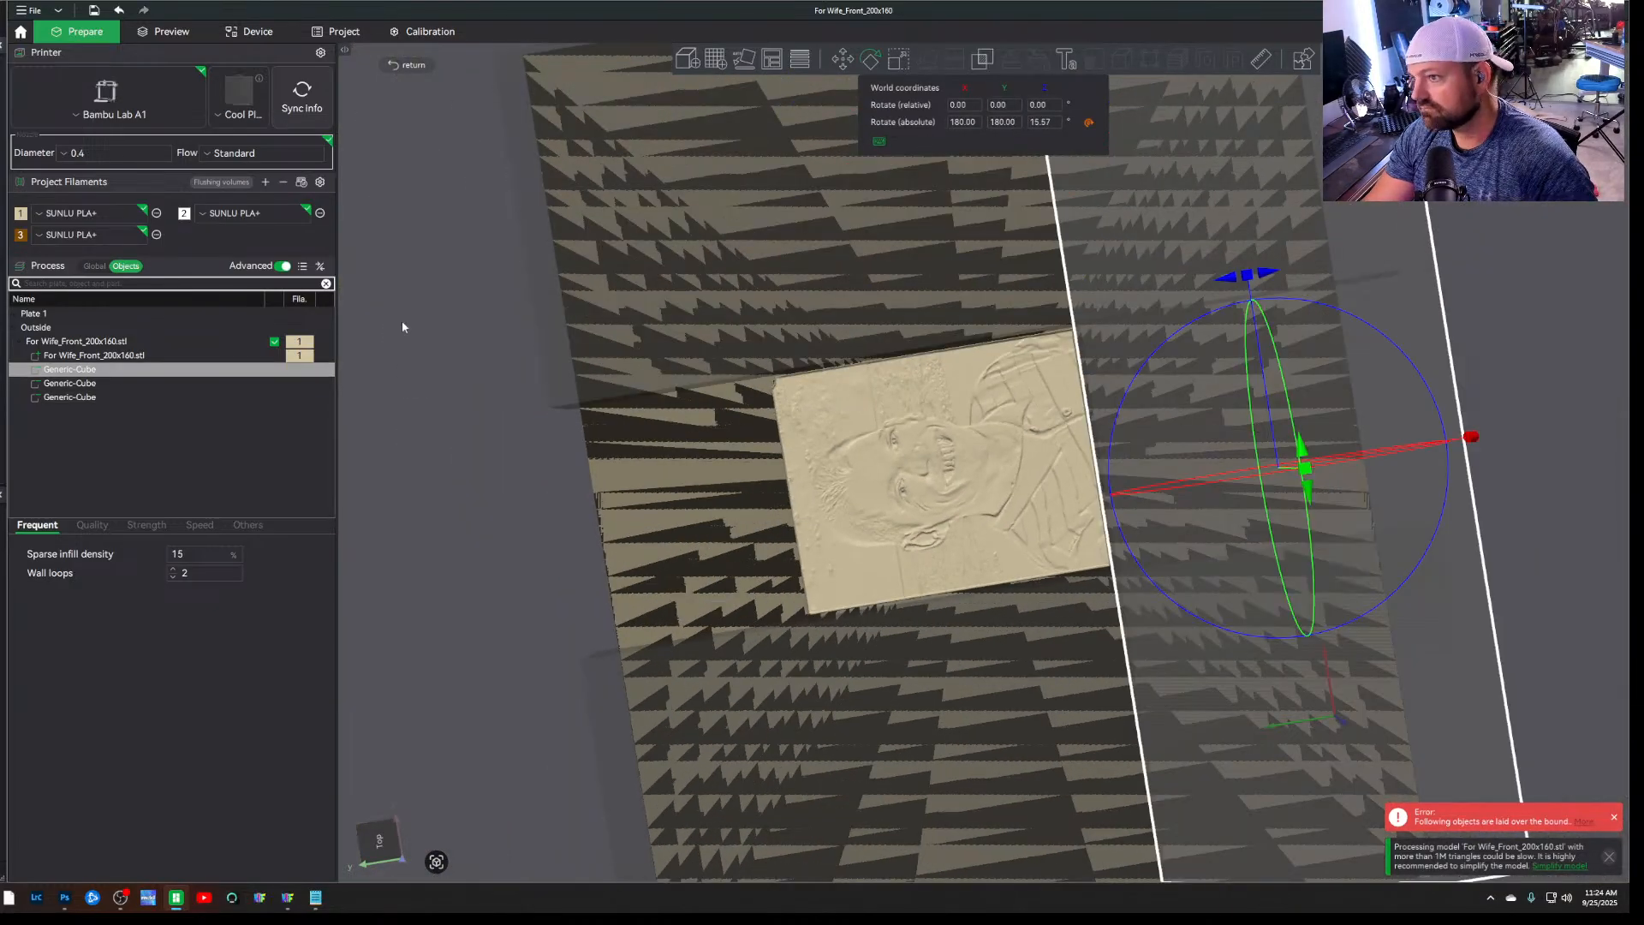
{"action": "left_click", "coordinate": [558, 370]}
{"action": "left_click", "coordinate": [1438, 427]}
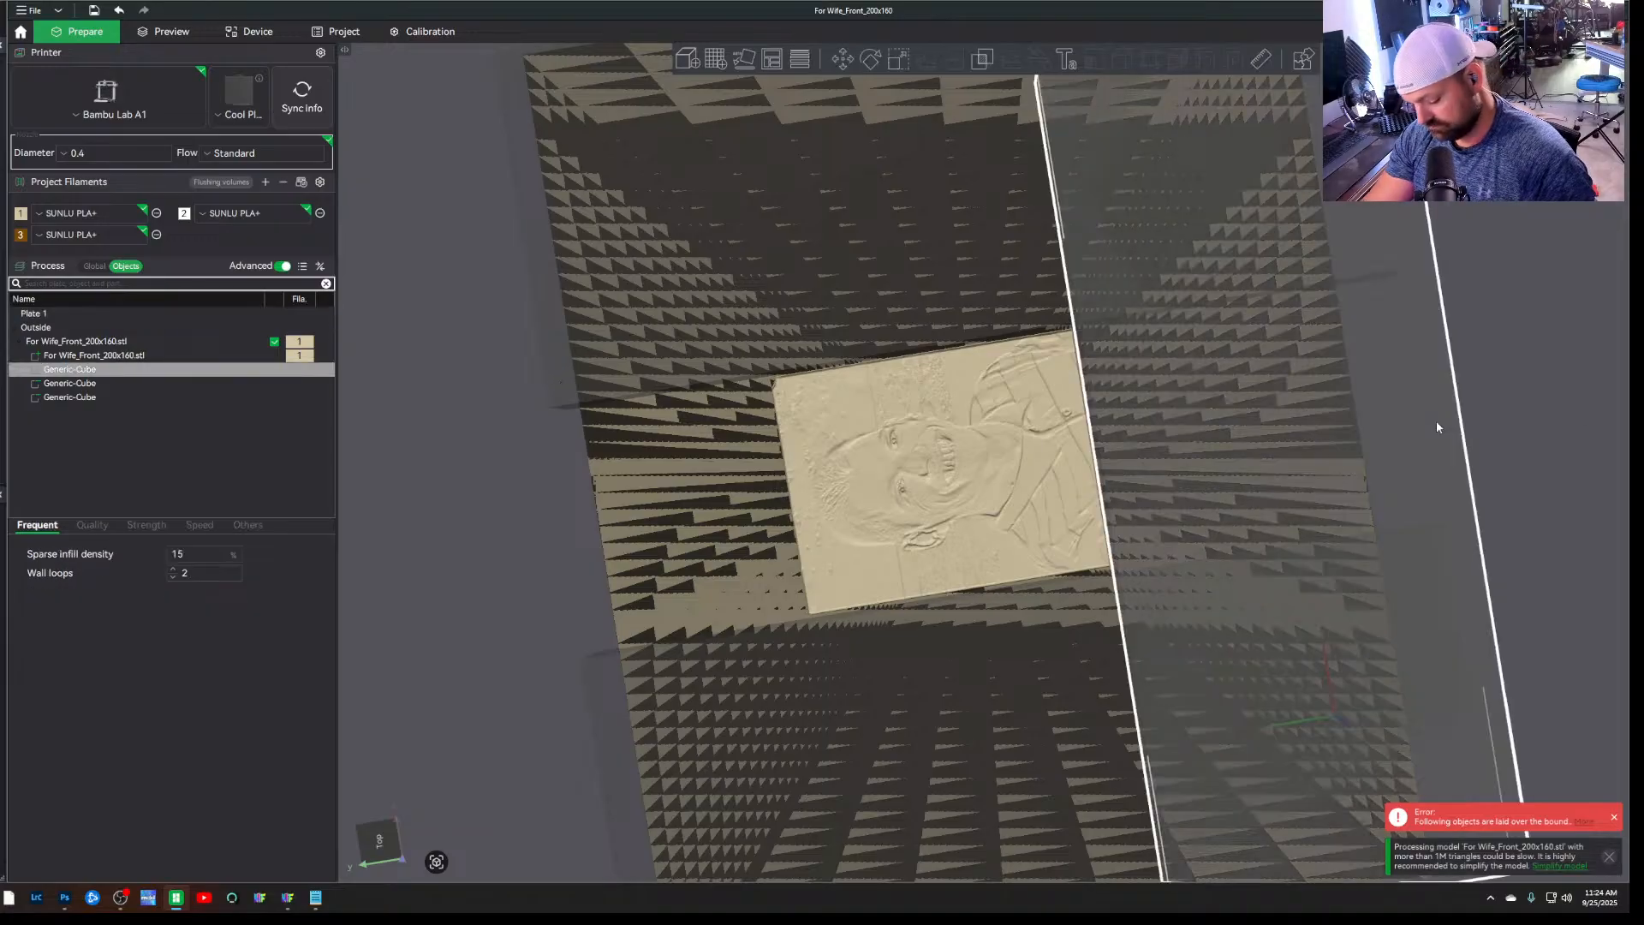
{"action": "left_click_drag", "start_coordinate": [1409, 411], "coordinate": [727, 474]}
{"action": "scroll", "coordinate": [804, 559], "scroll_direction": "up", "scroll_amount": 3}
{"action": "scroll", "coordinate": [804, 558], "scroll_direction": "up", "scroll_amount": 3}
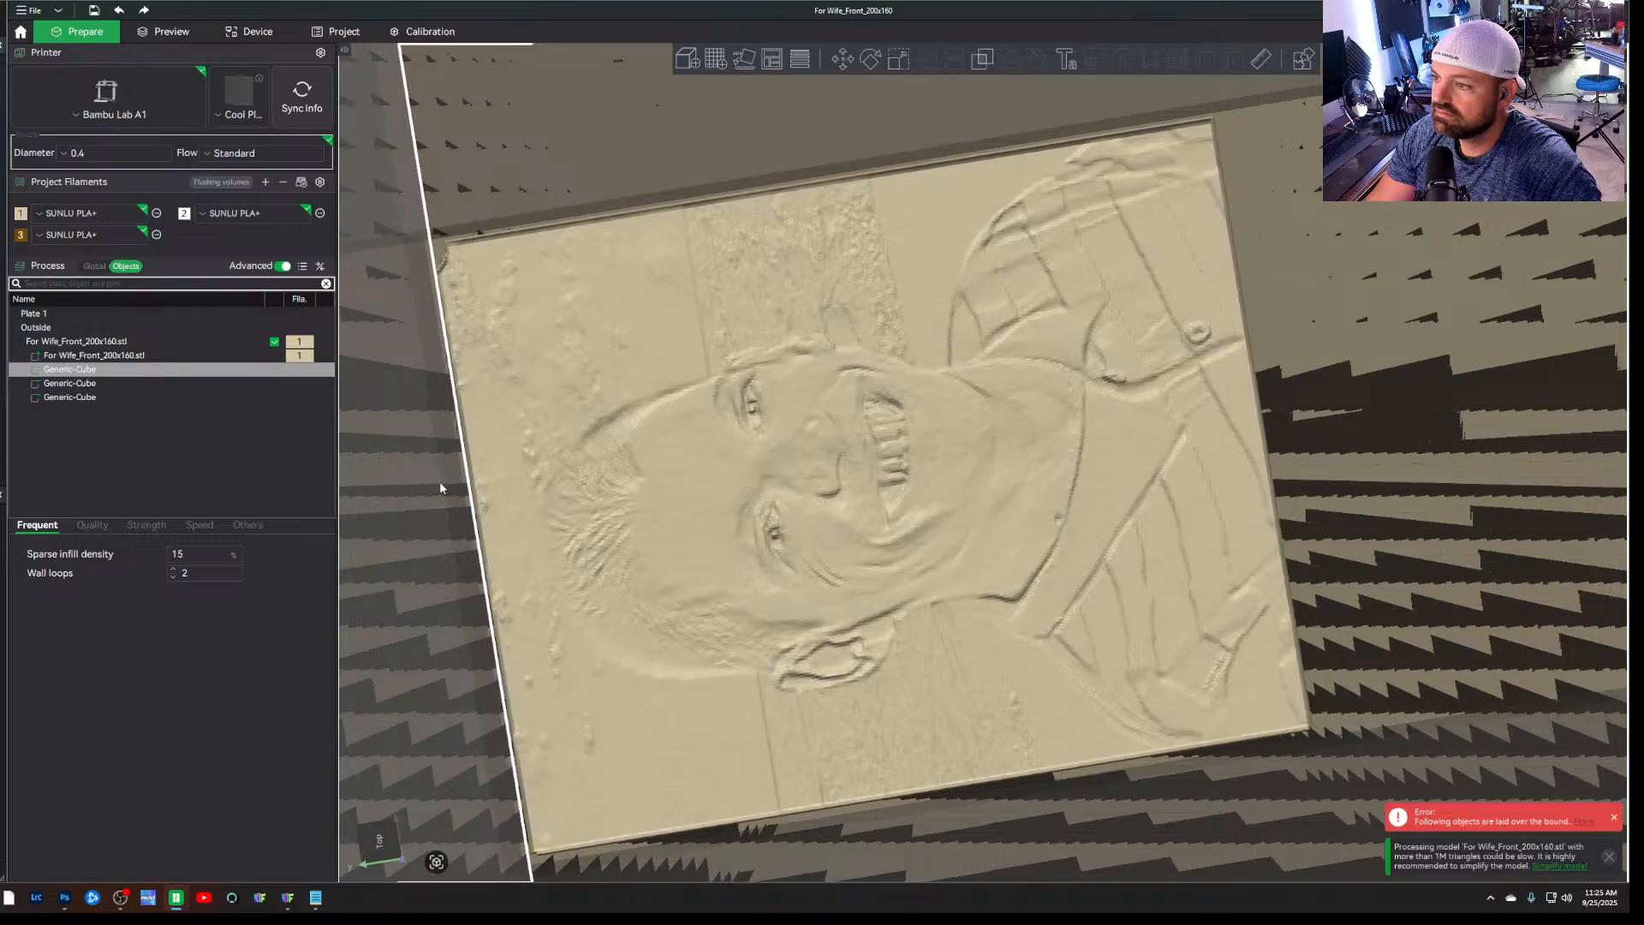
{"action": "scroll", "coordinate": [1308, 447], "scroll_direction": "down", "scroll_amount": 8}
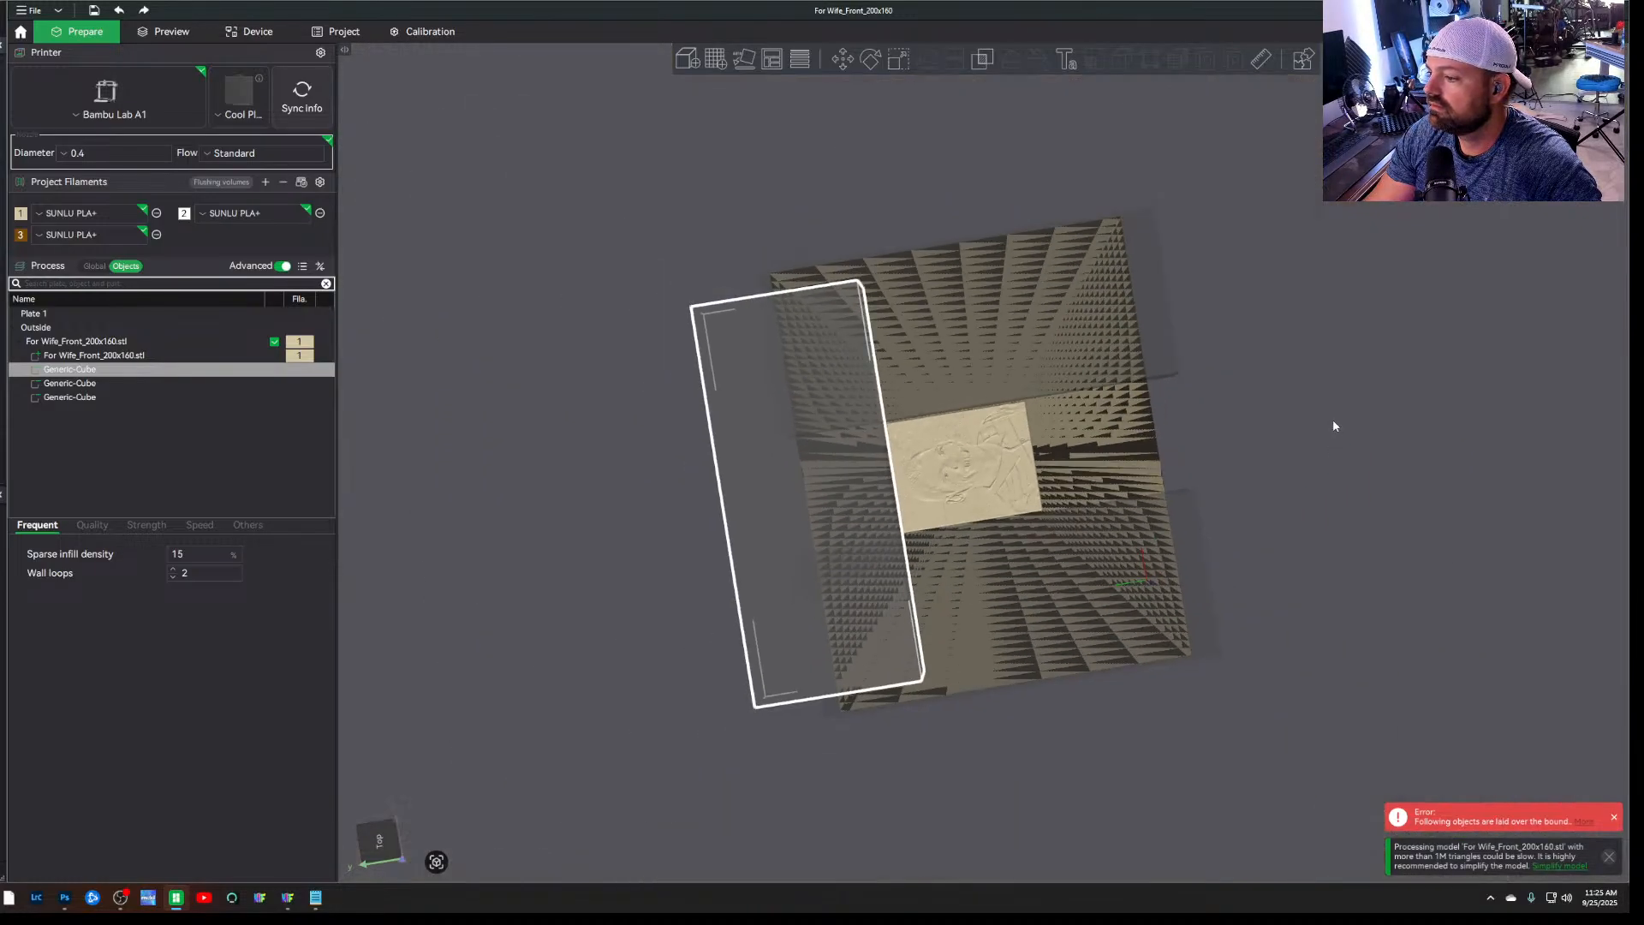
Duplicate the negative cube above the head and place the copy flush against the portrait's shirt-side edge
{"action": "left_click", "coordinate": [1333, 420]}
{"action": "left_click_drag", "start_coordinate": [1341, 400], "coordinate": [1277, 451]}
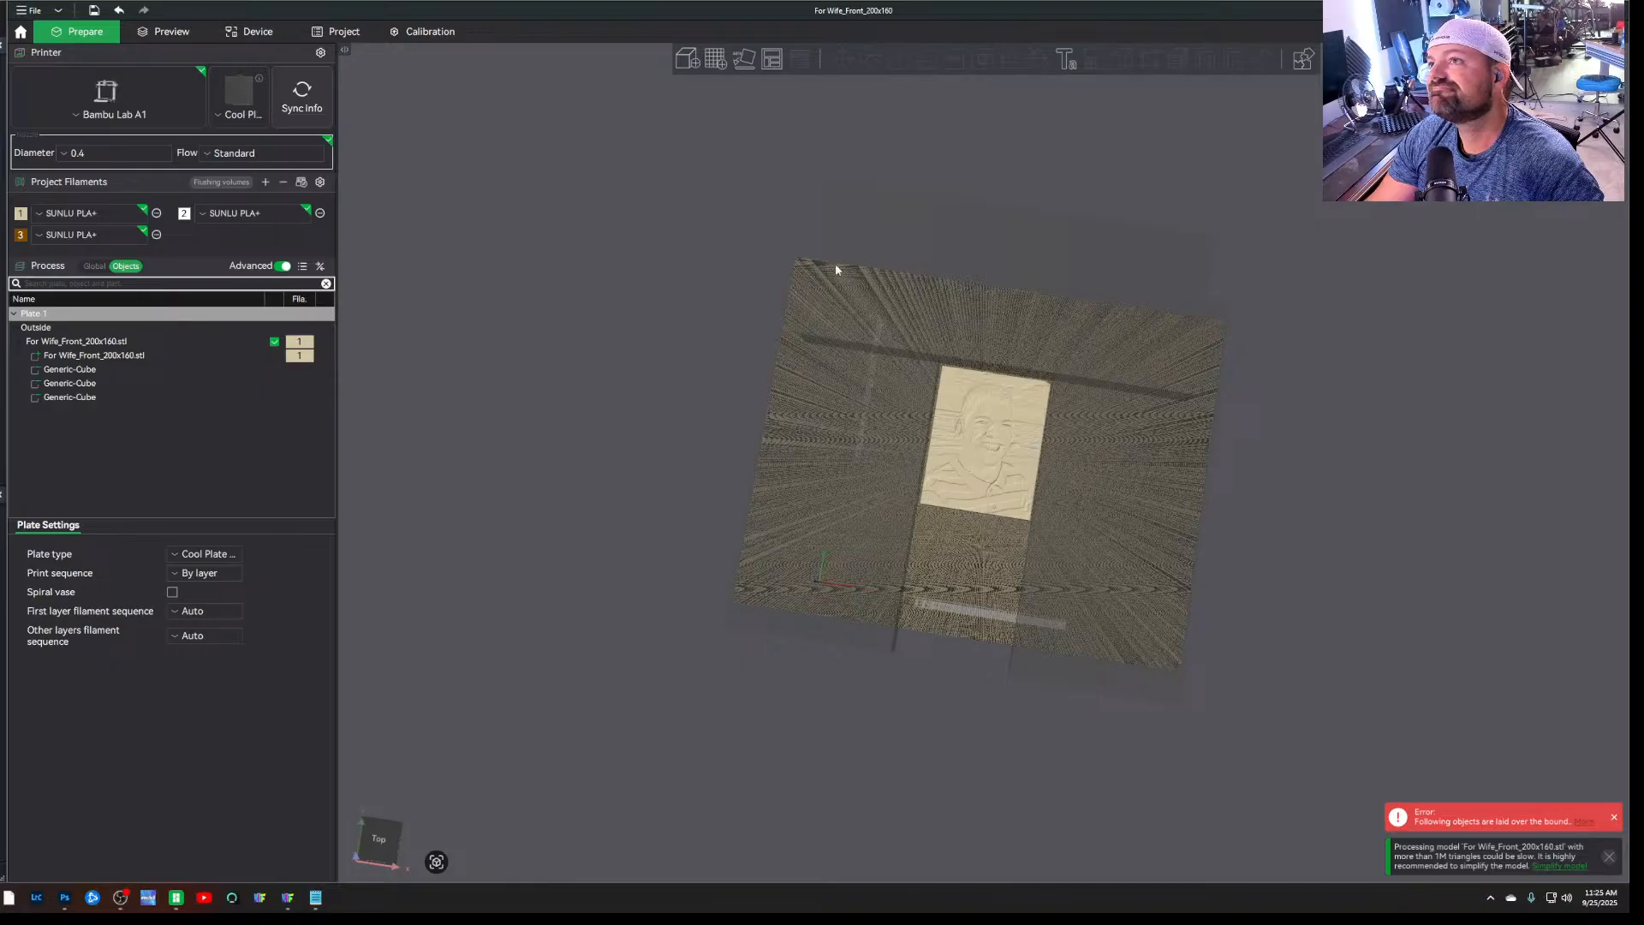
{"action": "scroll", "coordinate": [1024, 573], "scroll_direction": "up", "scroll_amount": 5}
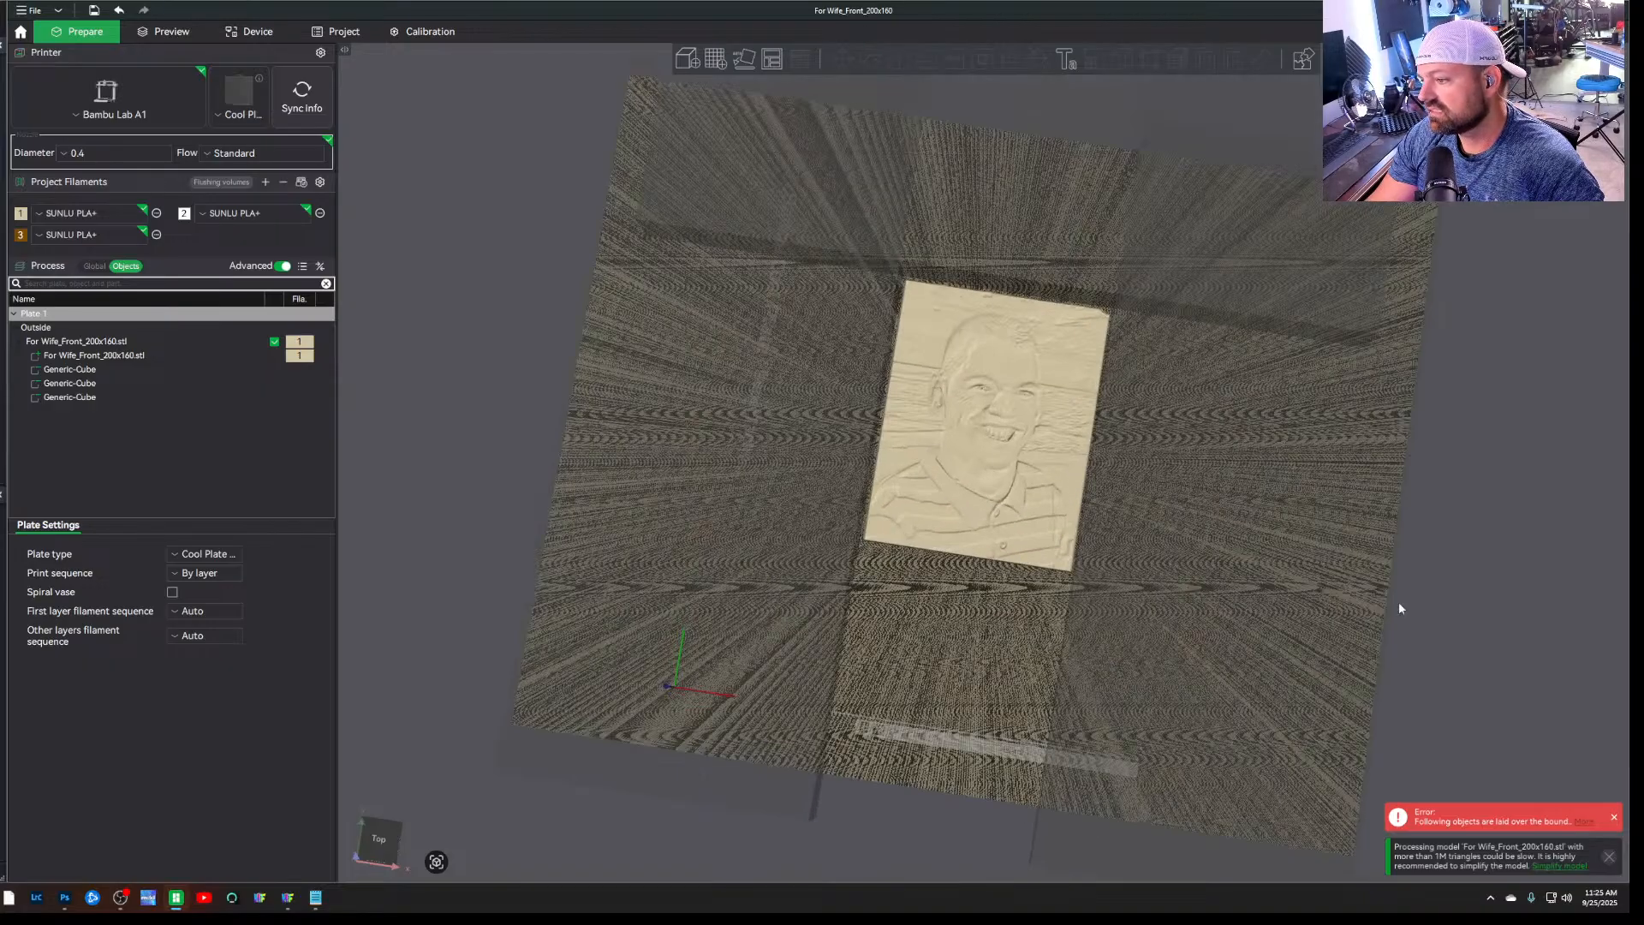
{"action": "left_click_drag", "start_coordinate": [1399, 601], "coordinate": [1523, 545]}
{"action": "left_click_drag", "start_coordinate": [941, 743], "coordinate": [1006, 783]}
{"action": "left_click_drag", "start_coordinate": [512, 606], "coordinate": [608, 584]}
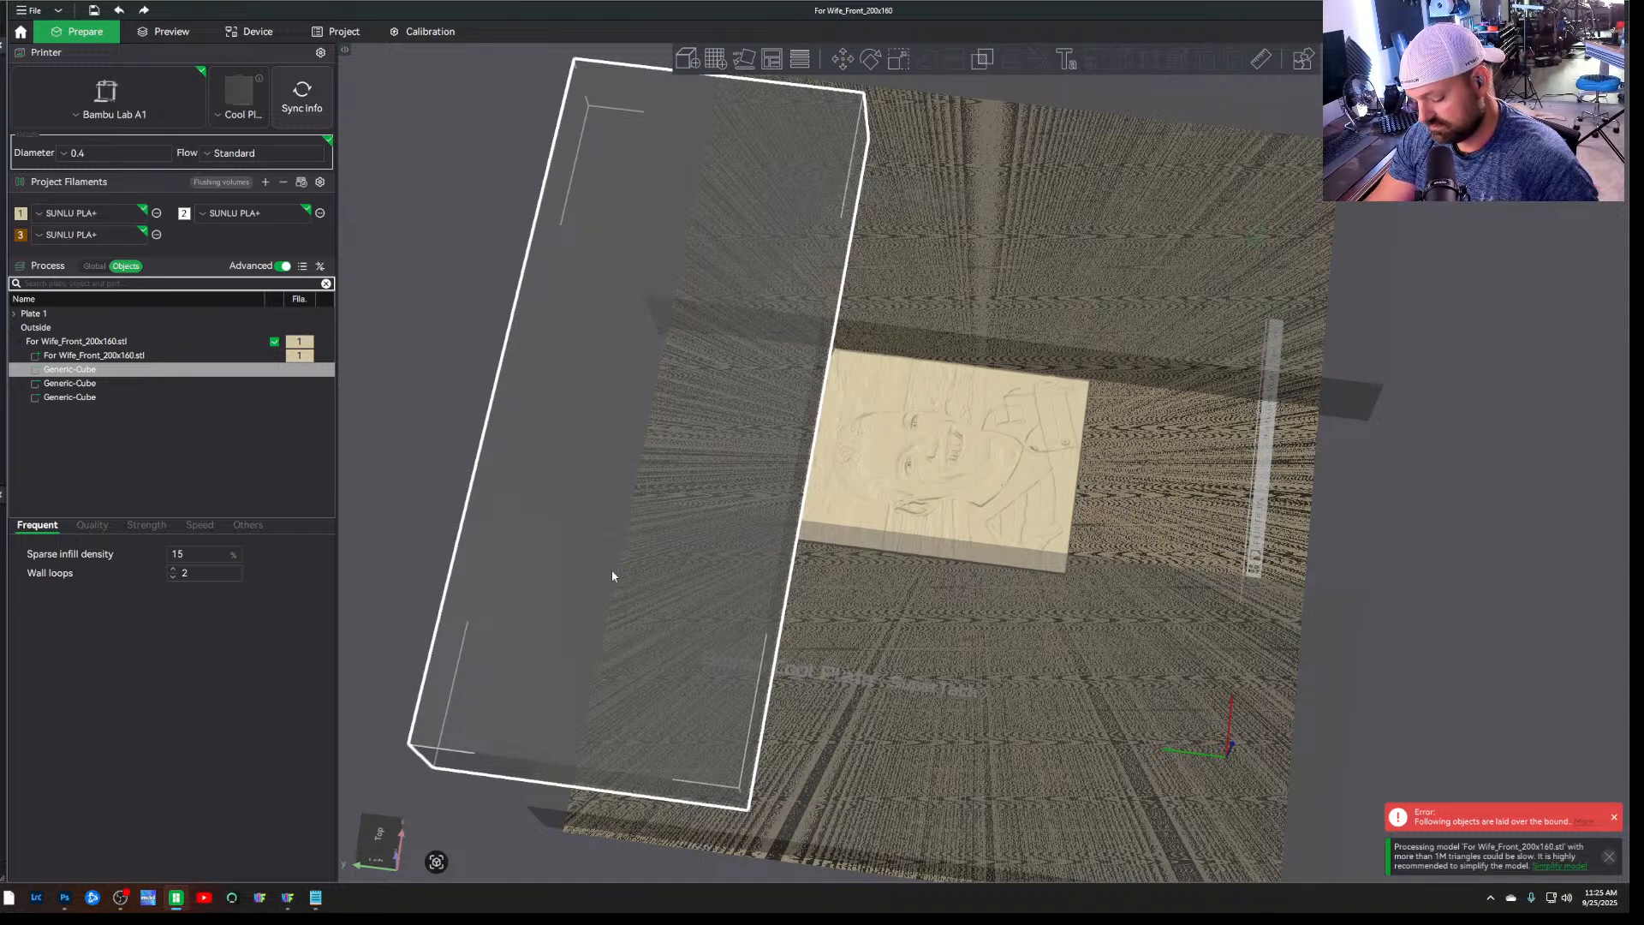
{"action": "key", "text": "ctrl+v"}
{"action": "left_click_drag", "start_coordinate": [593, 470], "coordinate": [1197, 537]}
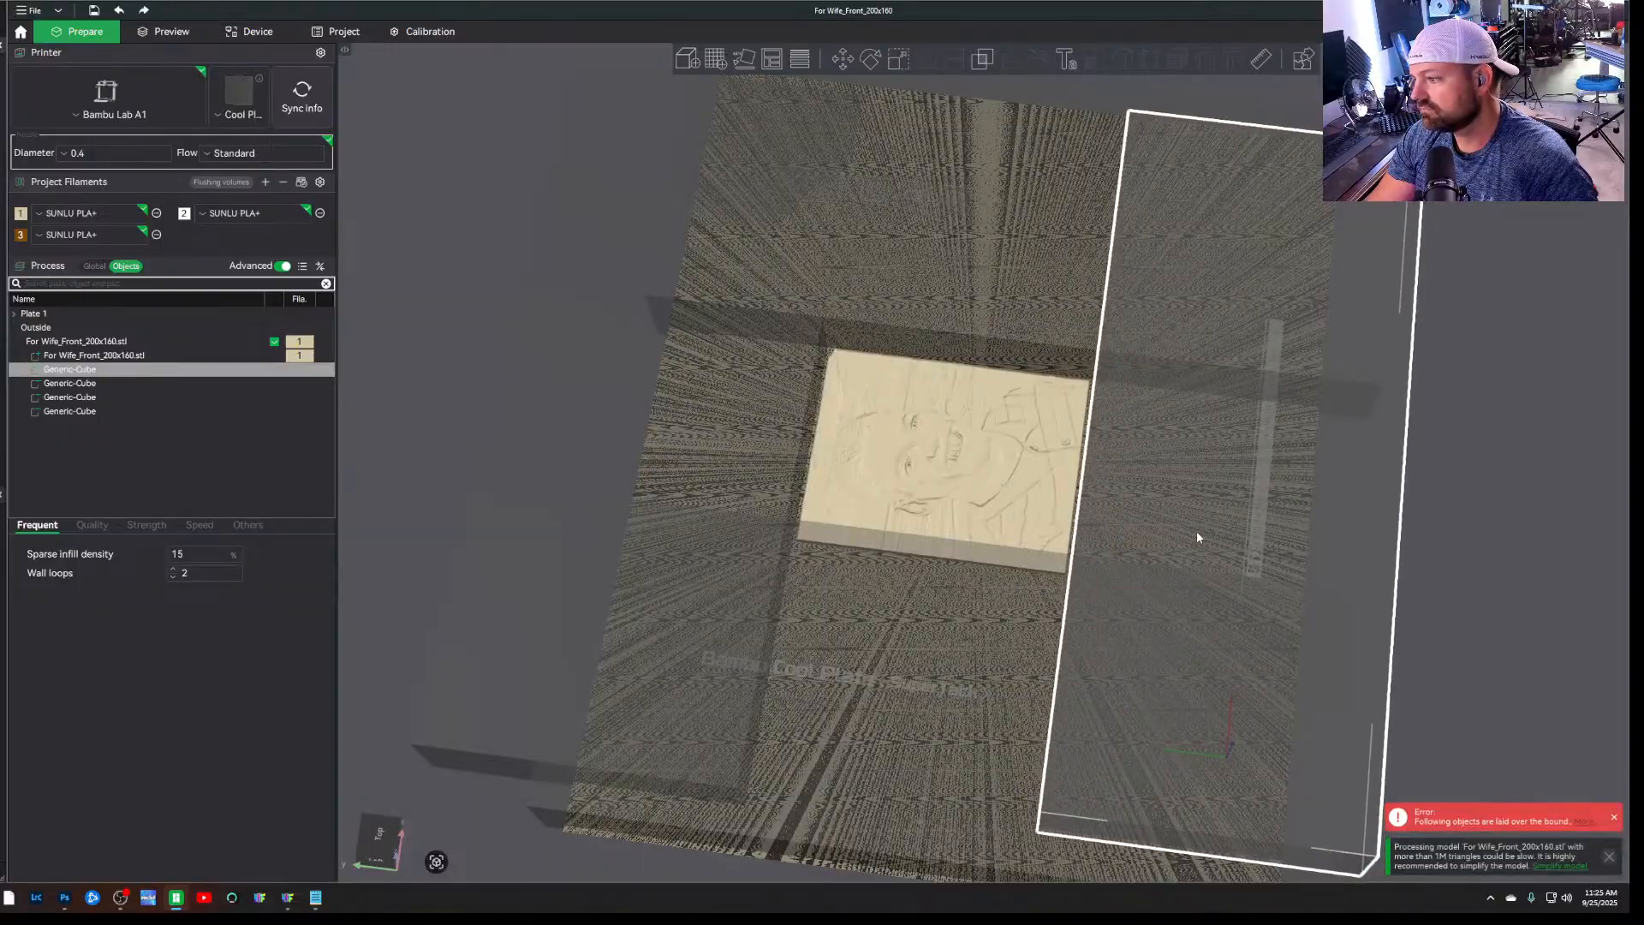
{"action": "scroll", "coordinate": [1145, 484], "scroll_direction": "up", "scroll_amount": 5}
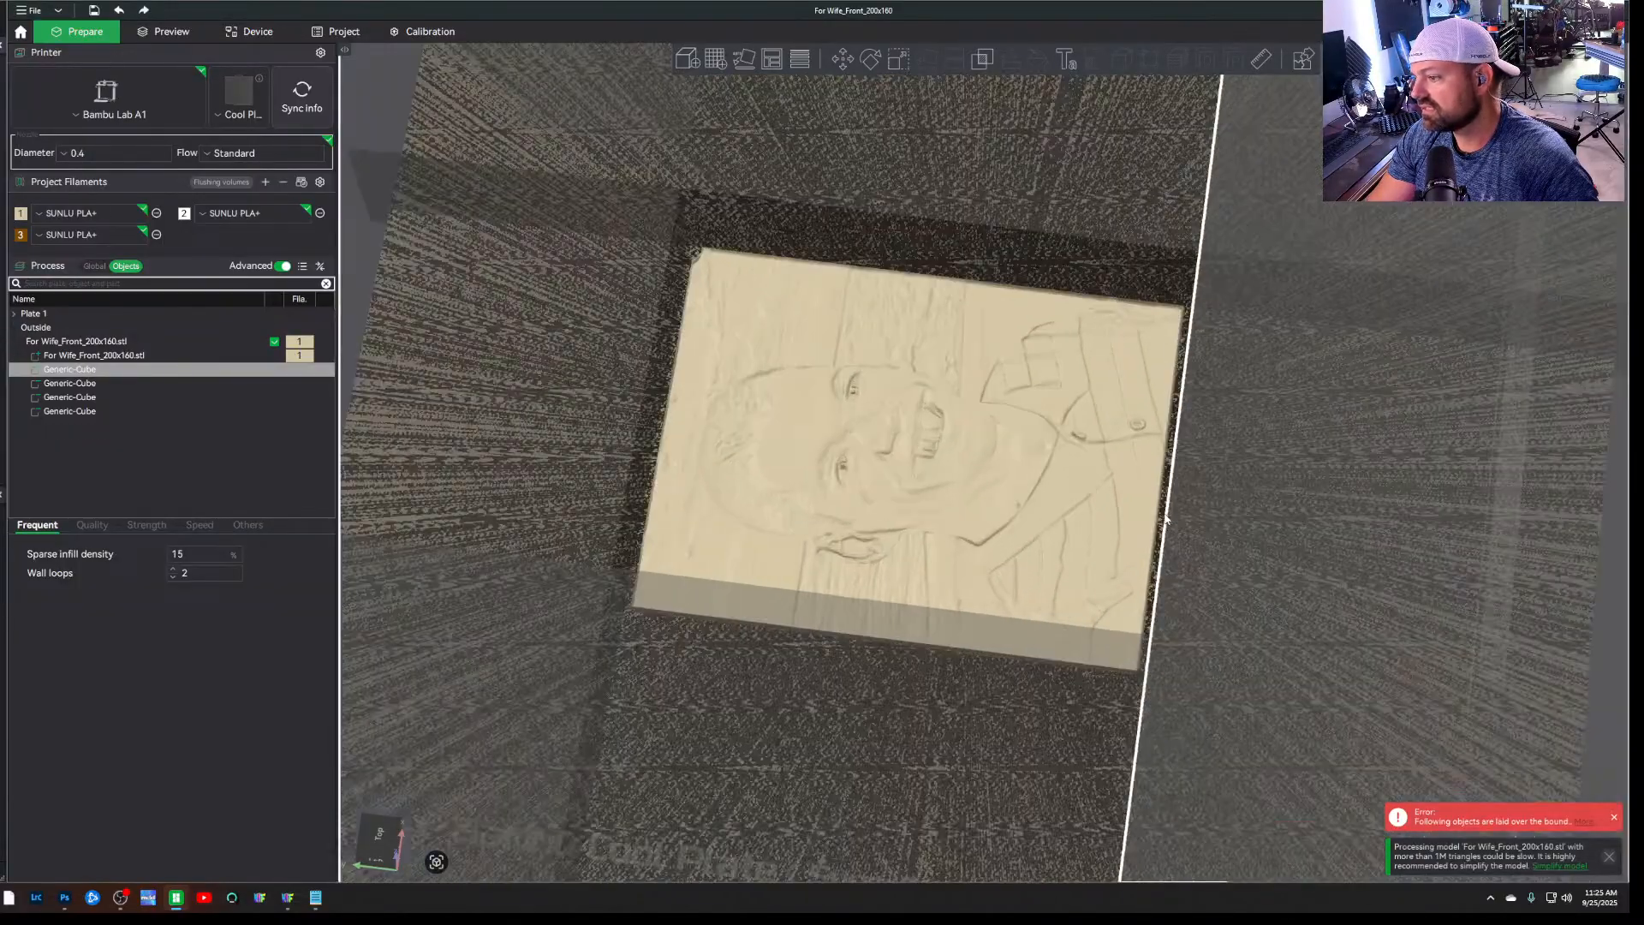
{"action": "scroll", "coordinate": [1242, 504], "scroll_direction": "up", "scroll_amount": 5}
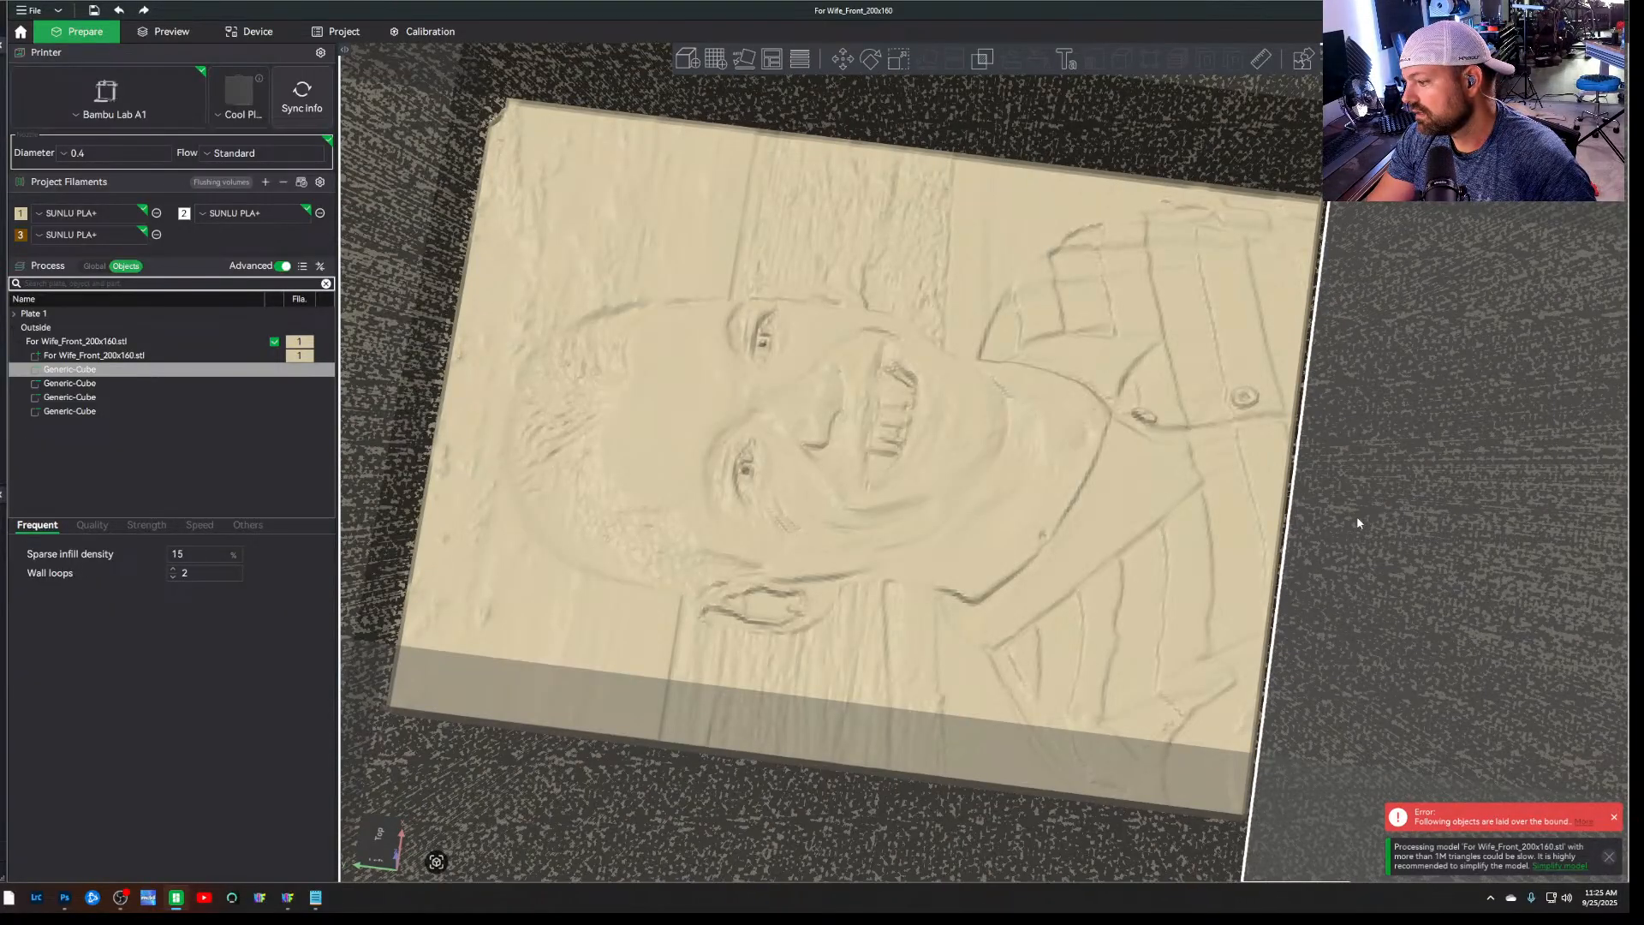
{"action": "scroll", "coordinate": [1153, 486], "scroll_direction": "down", "scroll_amount": 10}
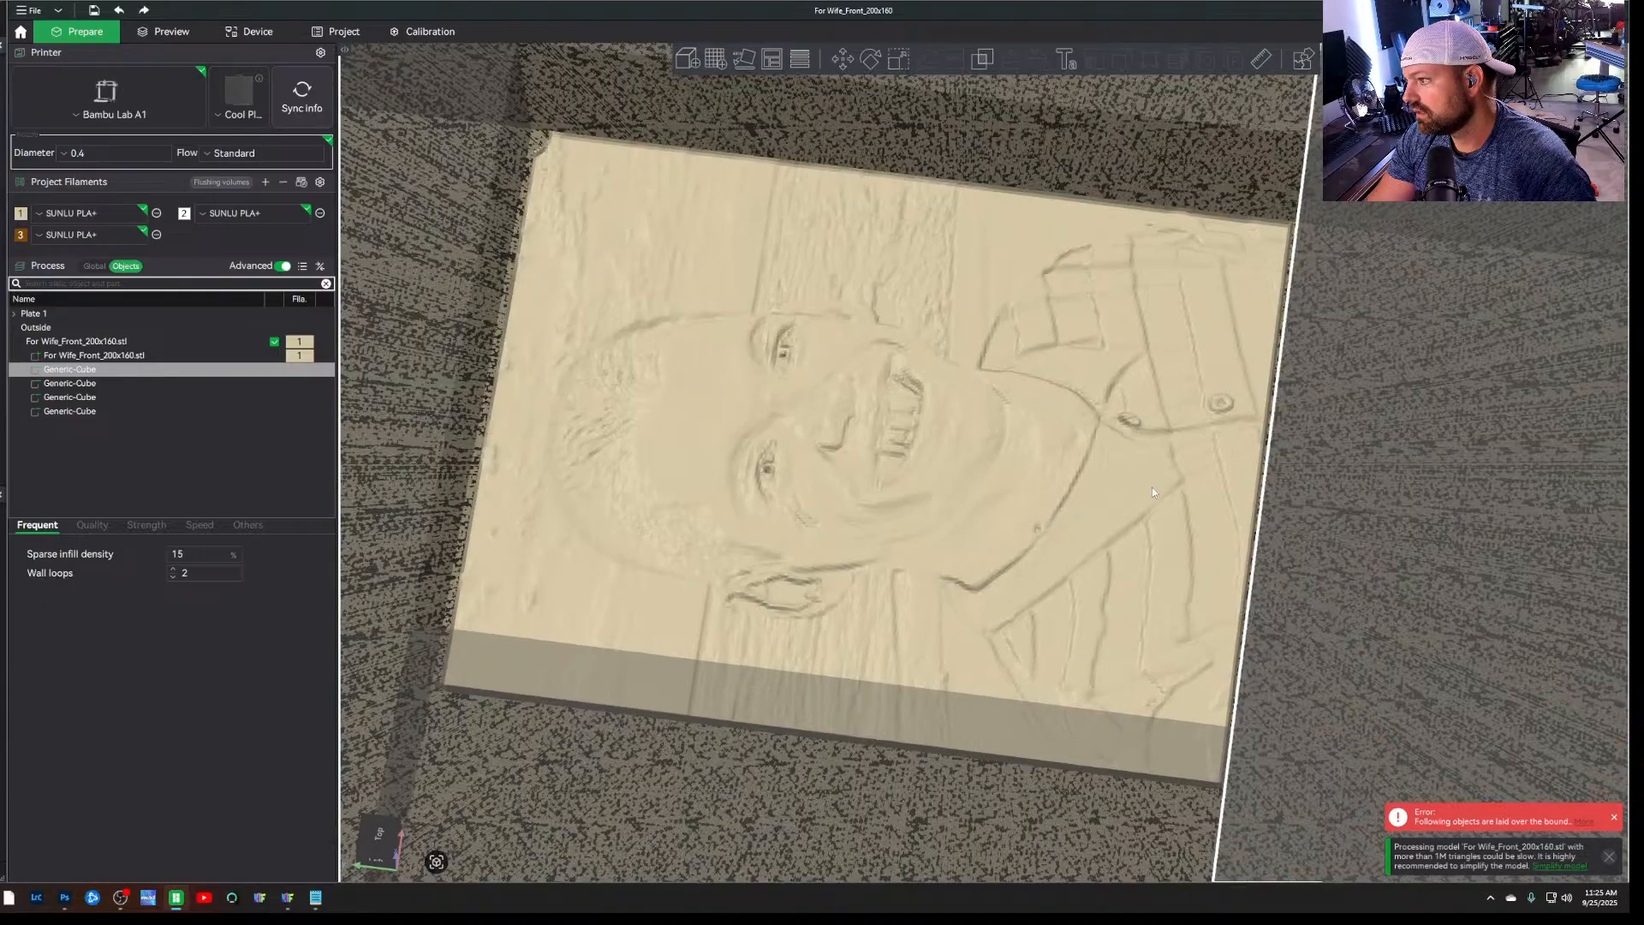
{"action": "left_click", "coordinate": [1445, 557]}
{"action": "key", "text": "1"}
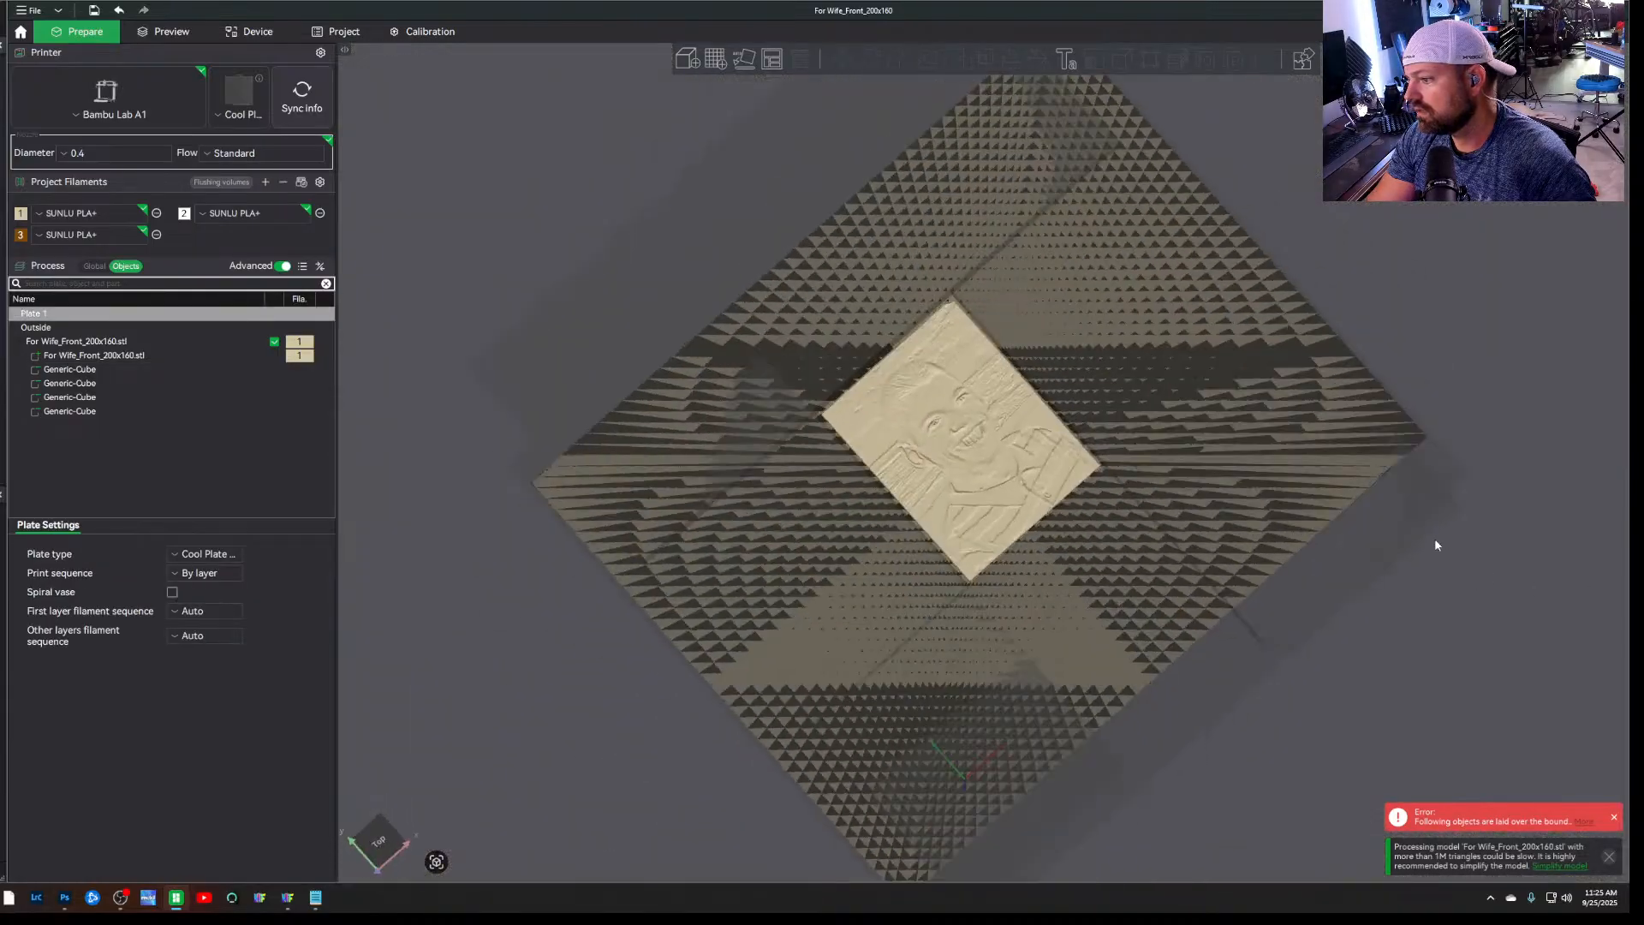
Check the plate in the slicing preview, dismissing the error and large-model notifications, and return to the model view
{"action": "key", "text": "ctrl+Tab"}
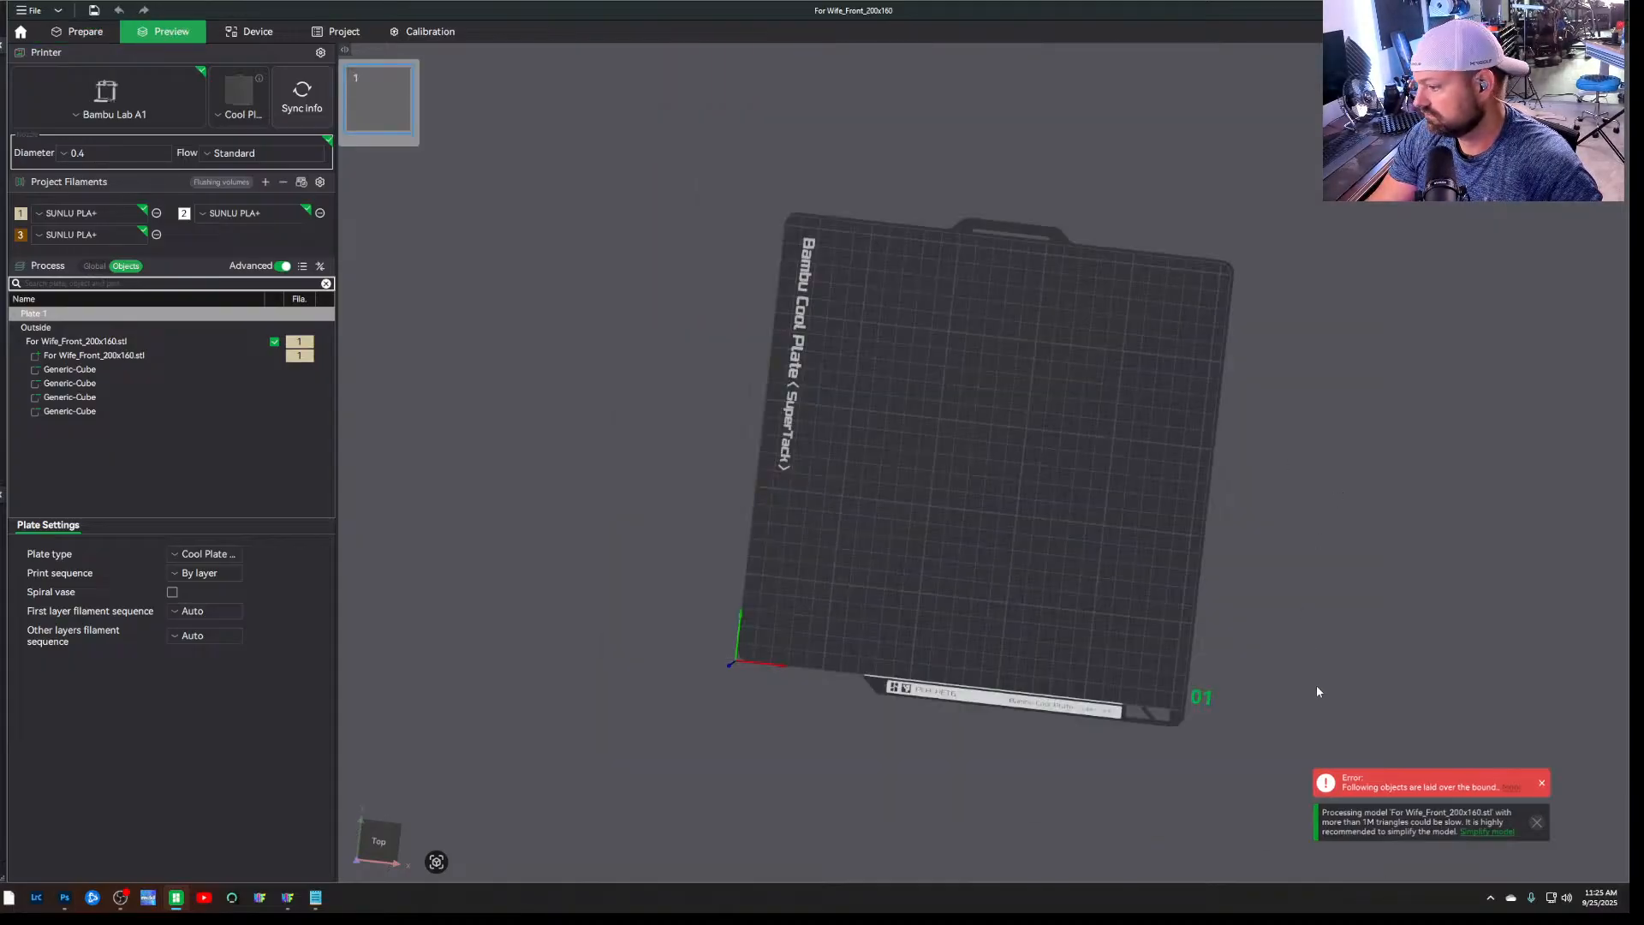
{"action": "left_click", "coordinate": [1542, 786]}
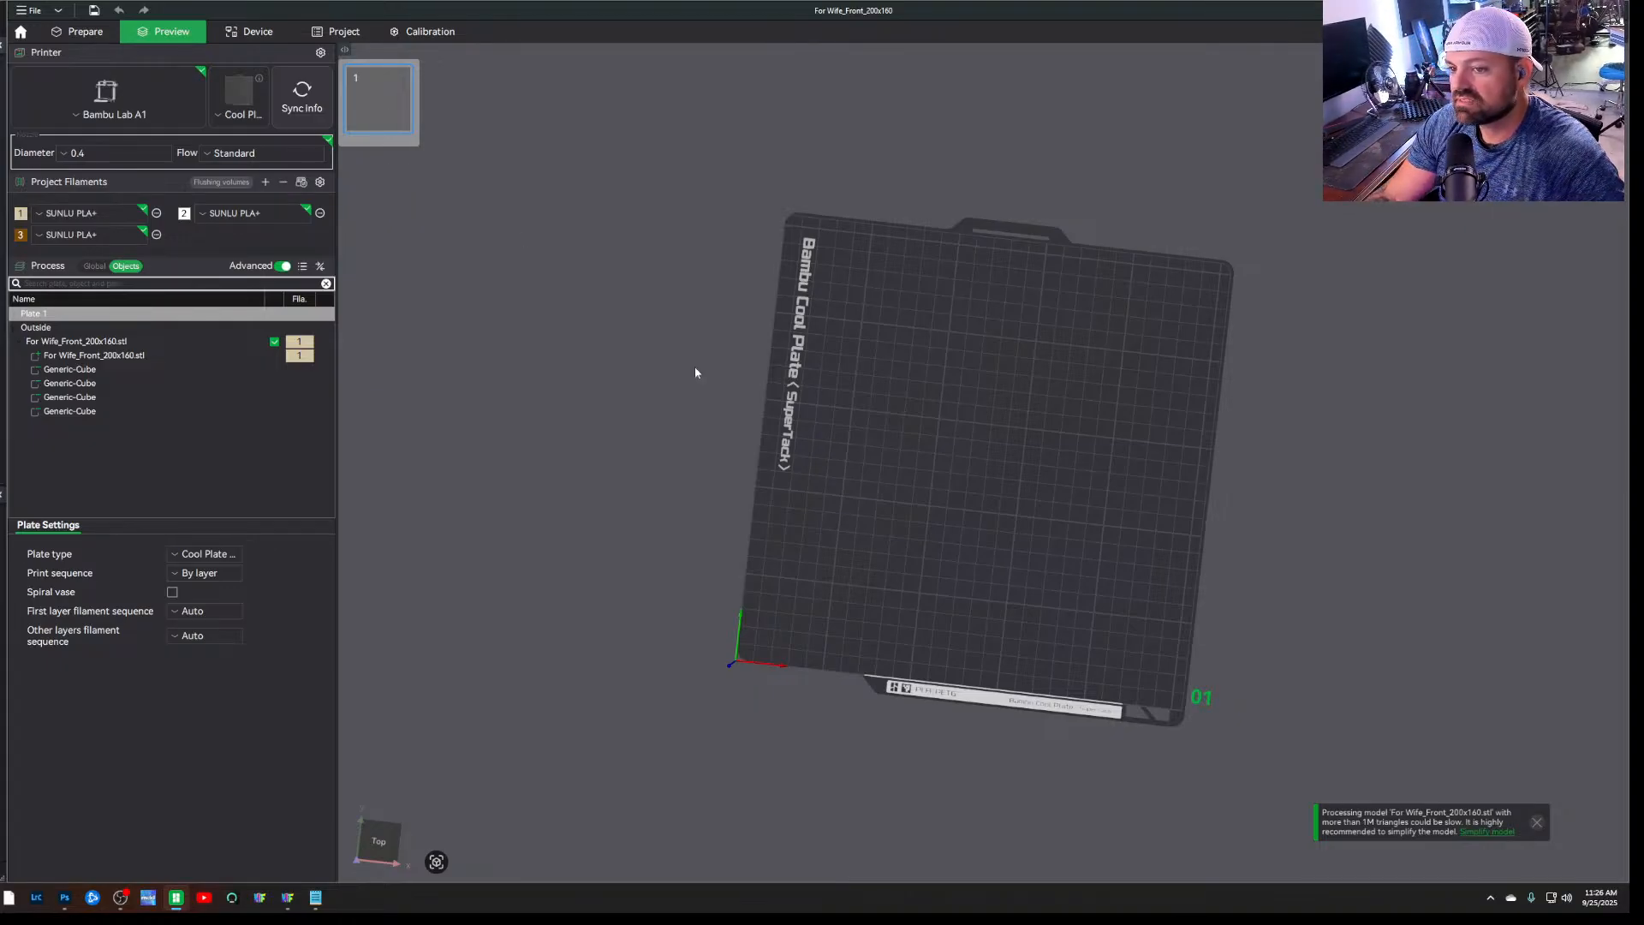
{"action": "left_click", "coordinate": [1537, 823]}
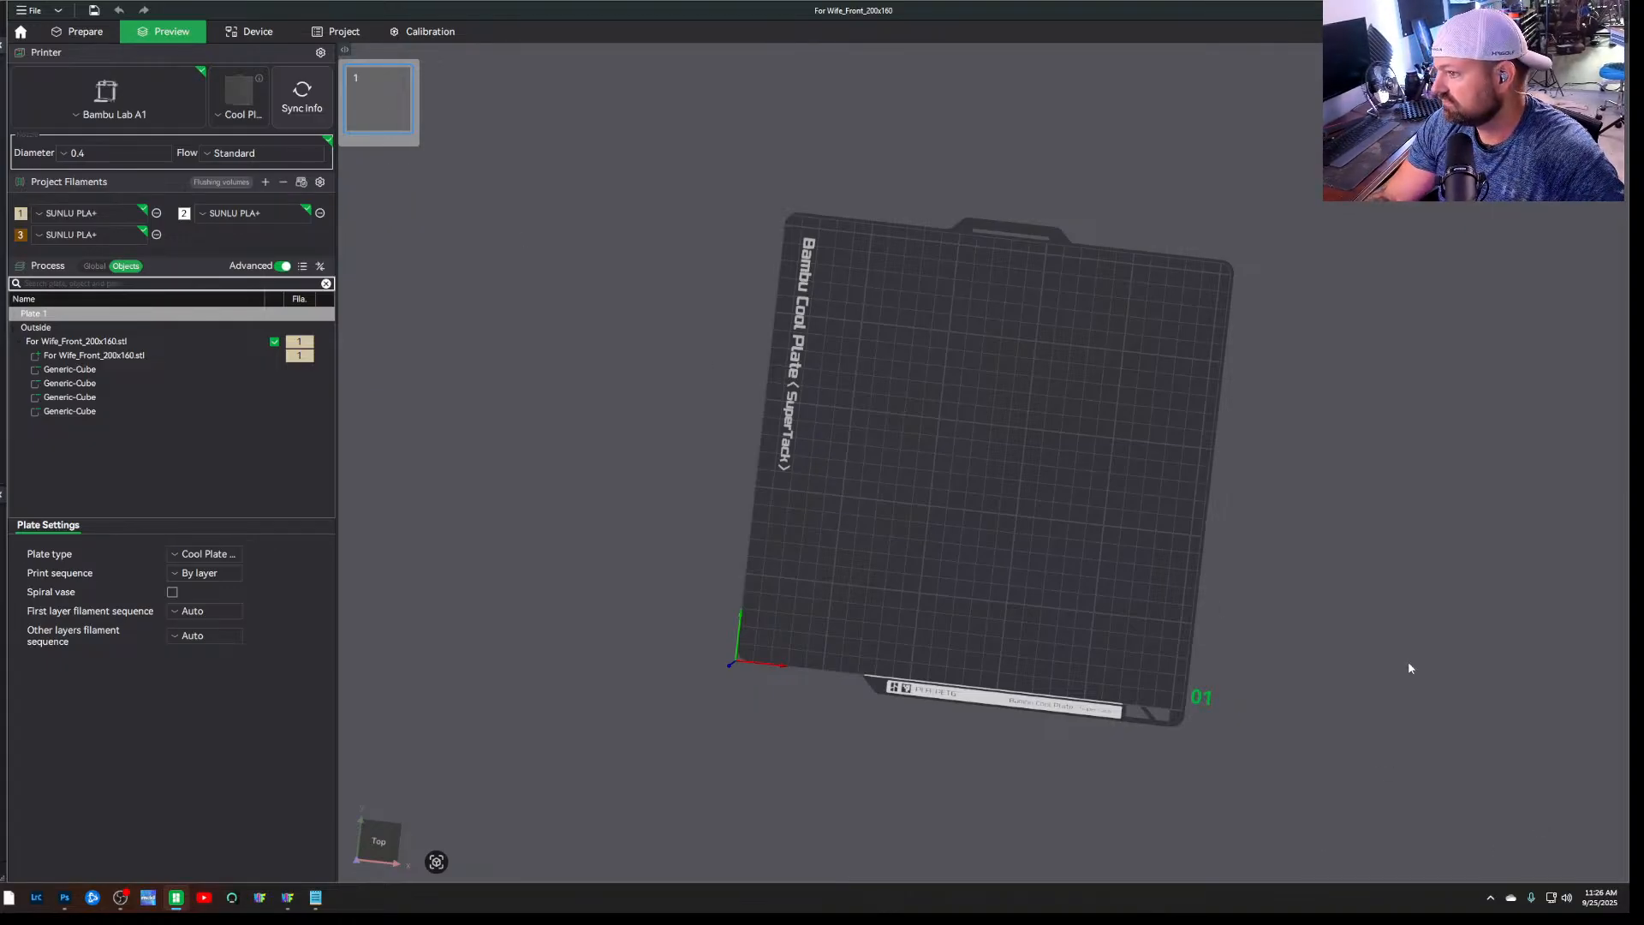
{"action": "left_click_drag", "start_coordinate": [1409, 668], "coordinate": [1411, 588]}
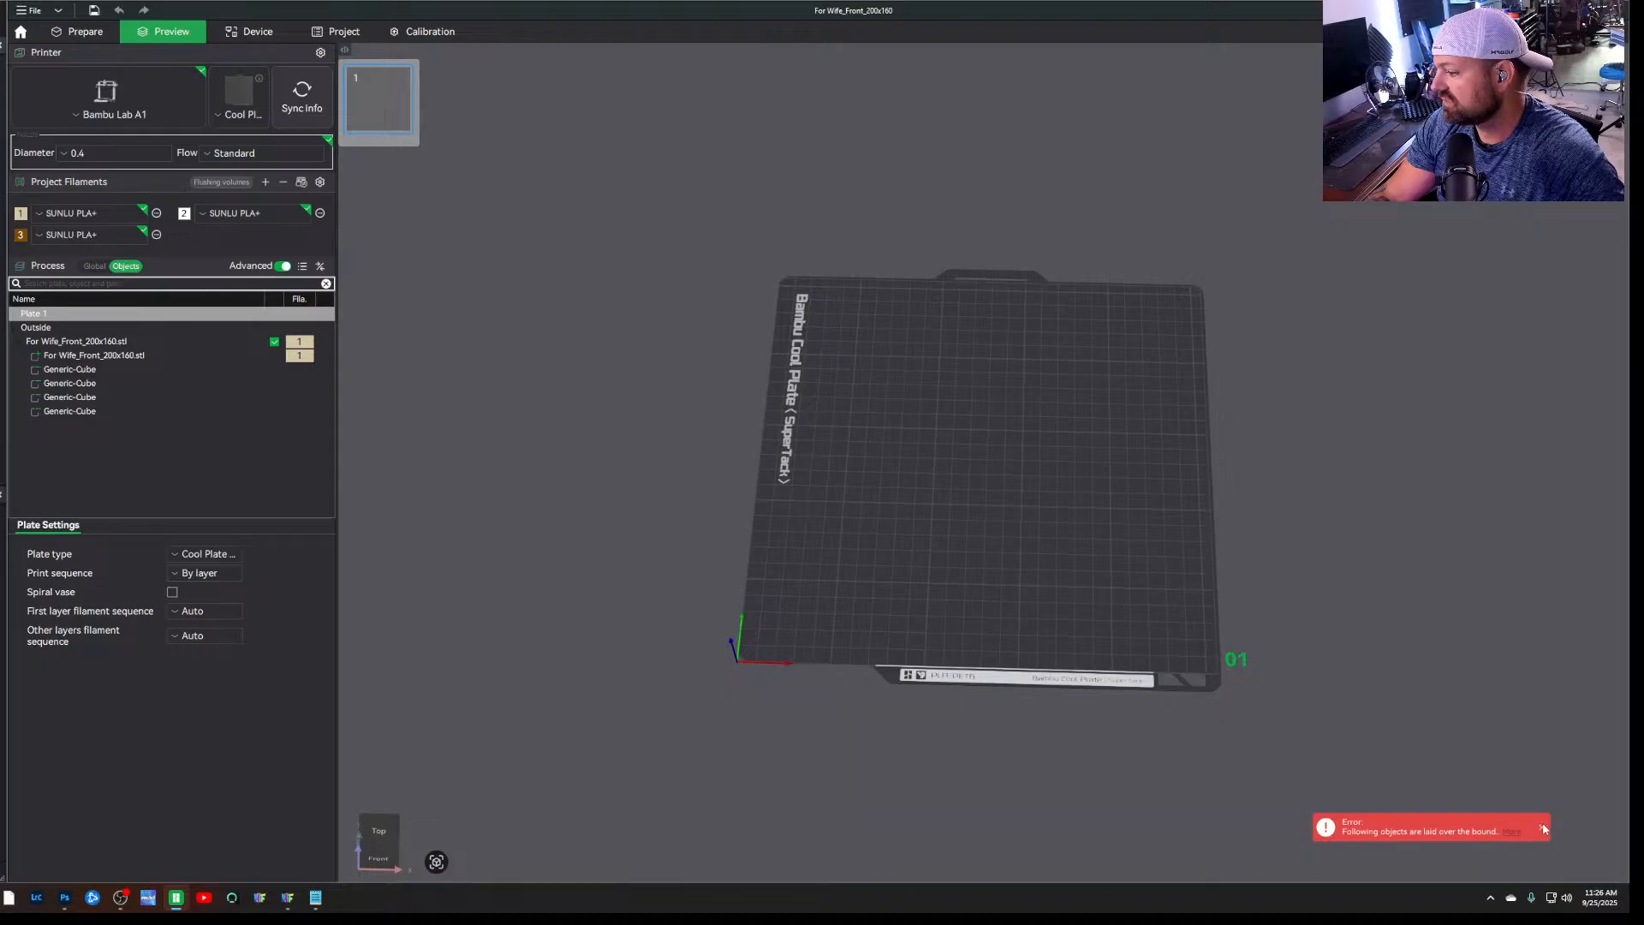
{"action": "left_click", "coordinate": [1544, 828]}
{"action": "left_click", "coordinate": [81, 32]}
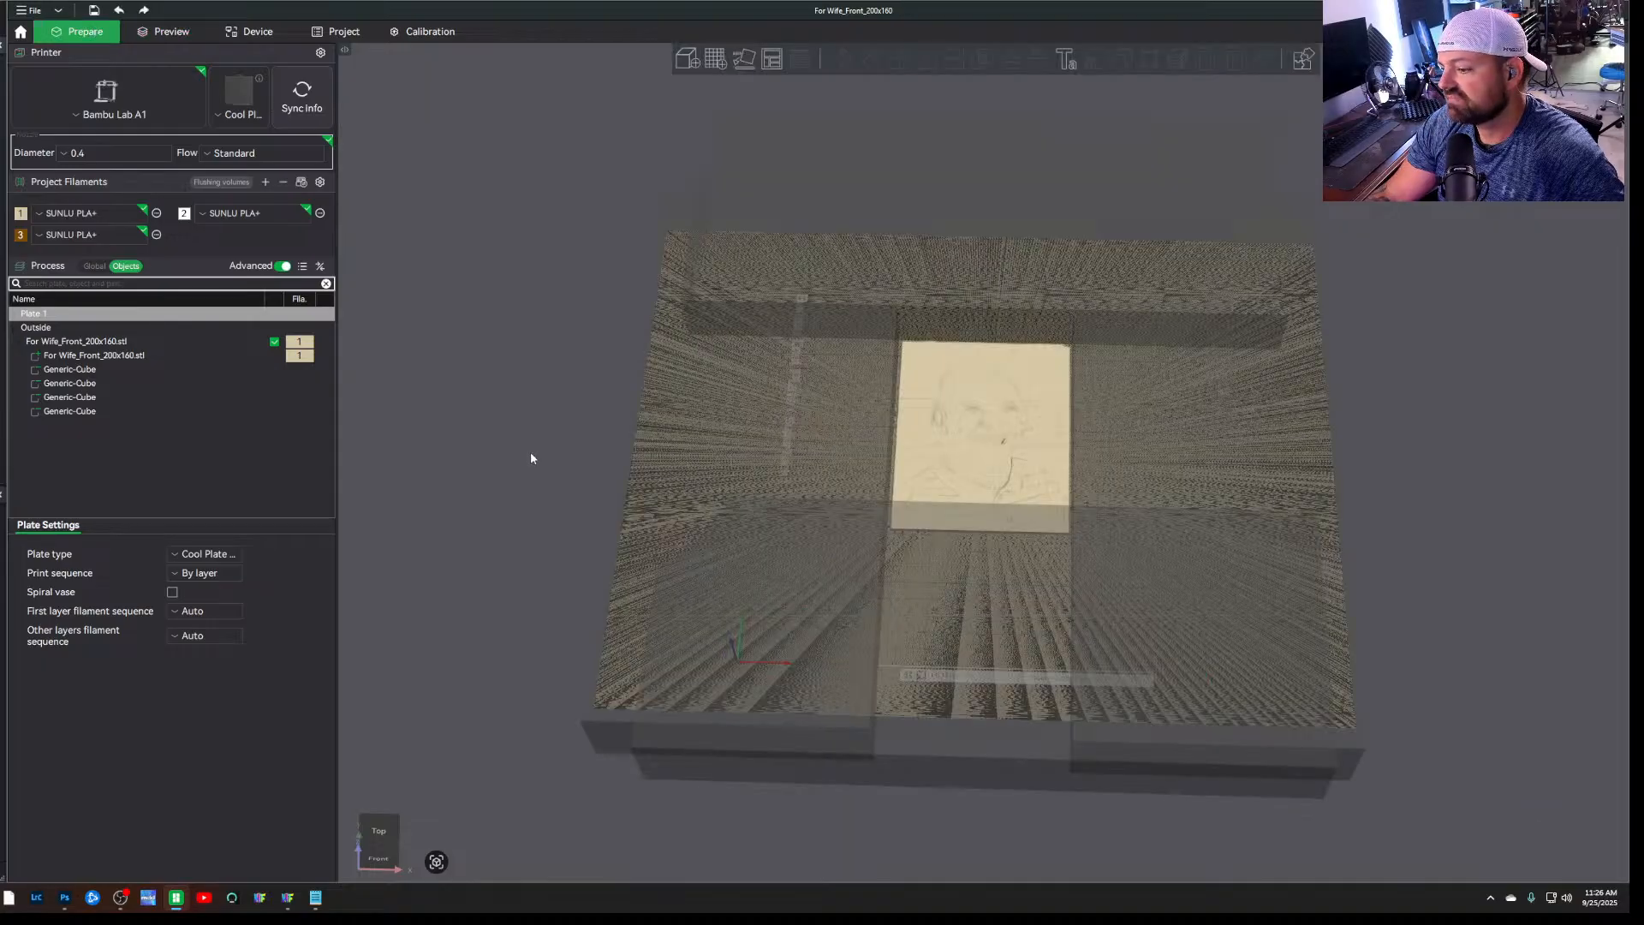
{"action": "mouse_move", "coordinate": [531, 454]}
{"action": "left_mouse_down"}
{"action": "mouse_move", "coordinate": [529, 481]}
{"action": "mouse_move", "coordinate": [529, 454]}
{"action": "left_mouse_up"}
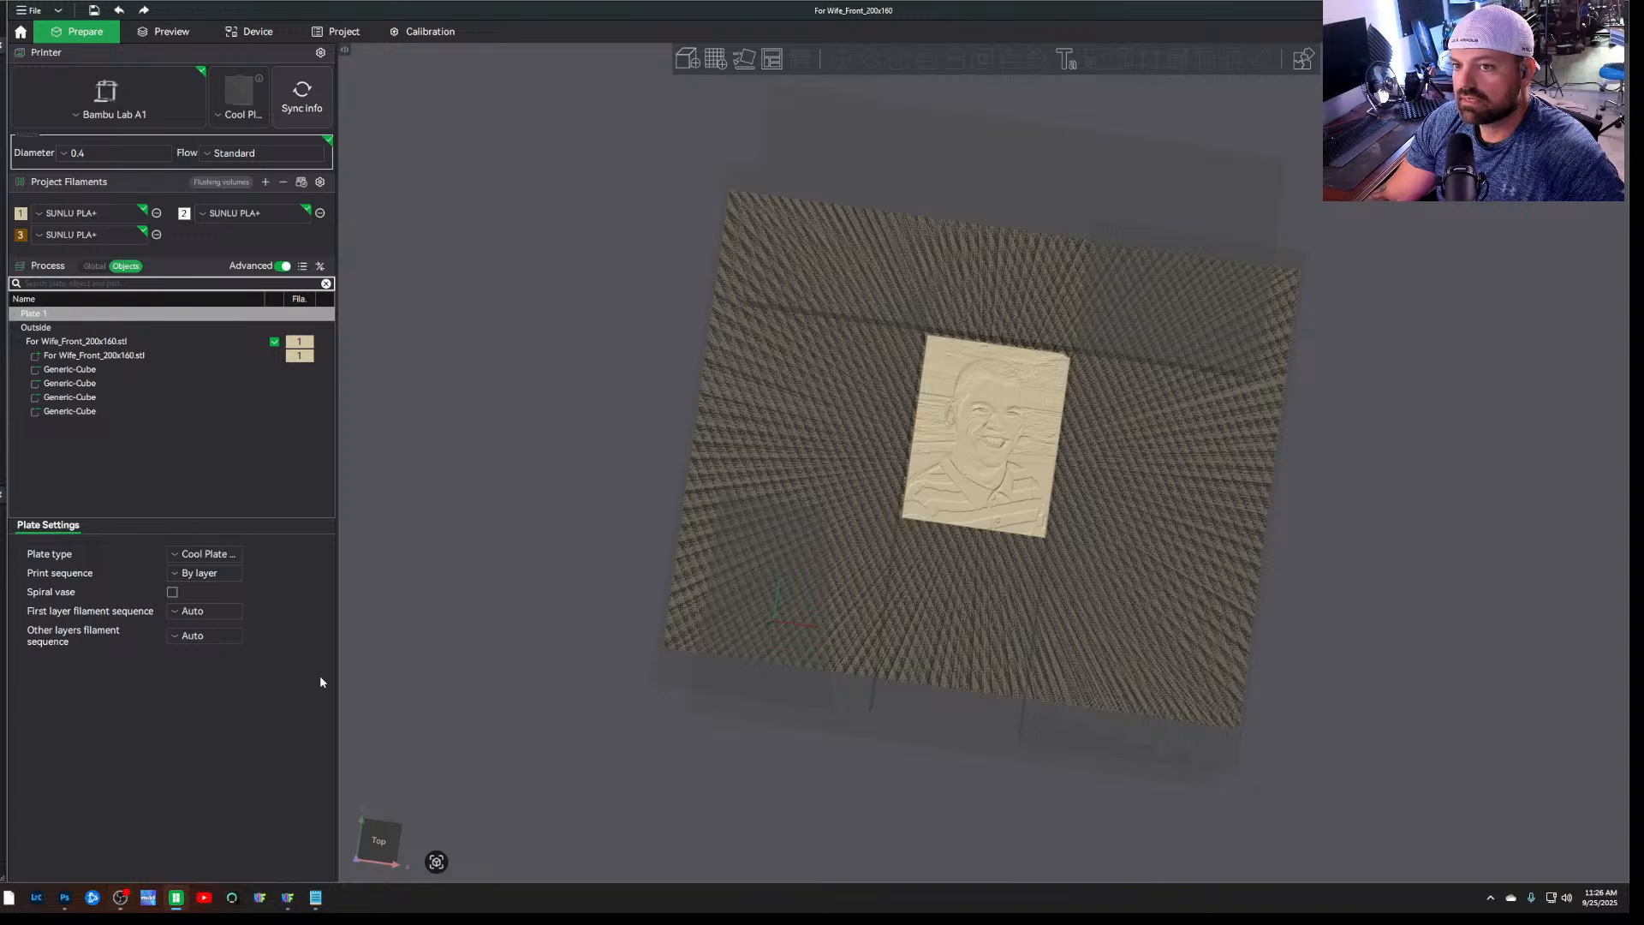
Switch to HueForge and set both the maximum print width and maximum print height to 250 mm in its settings
{"action": "left_click", "coordinate": [288, 897]}
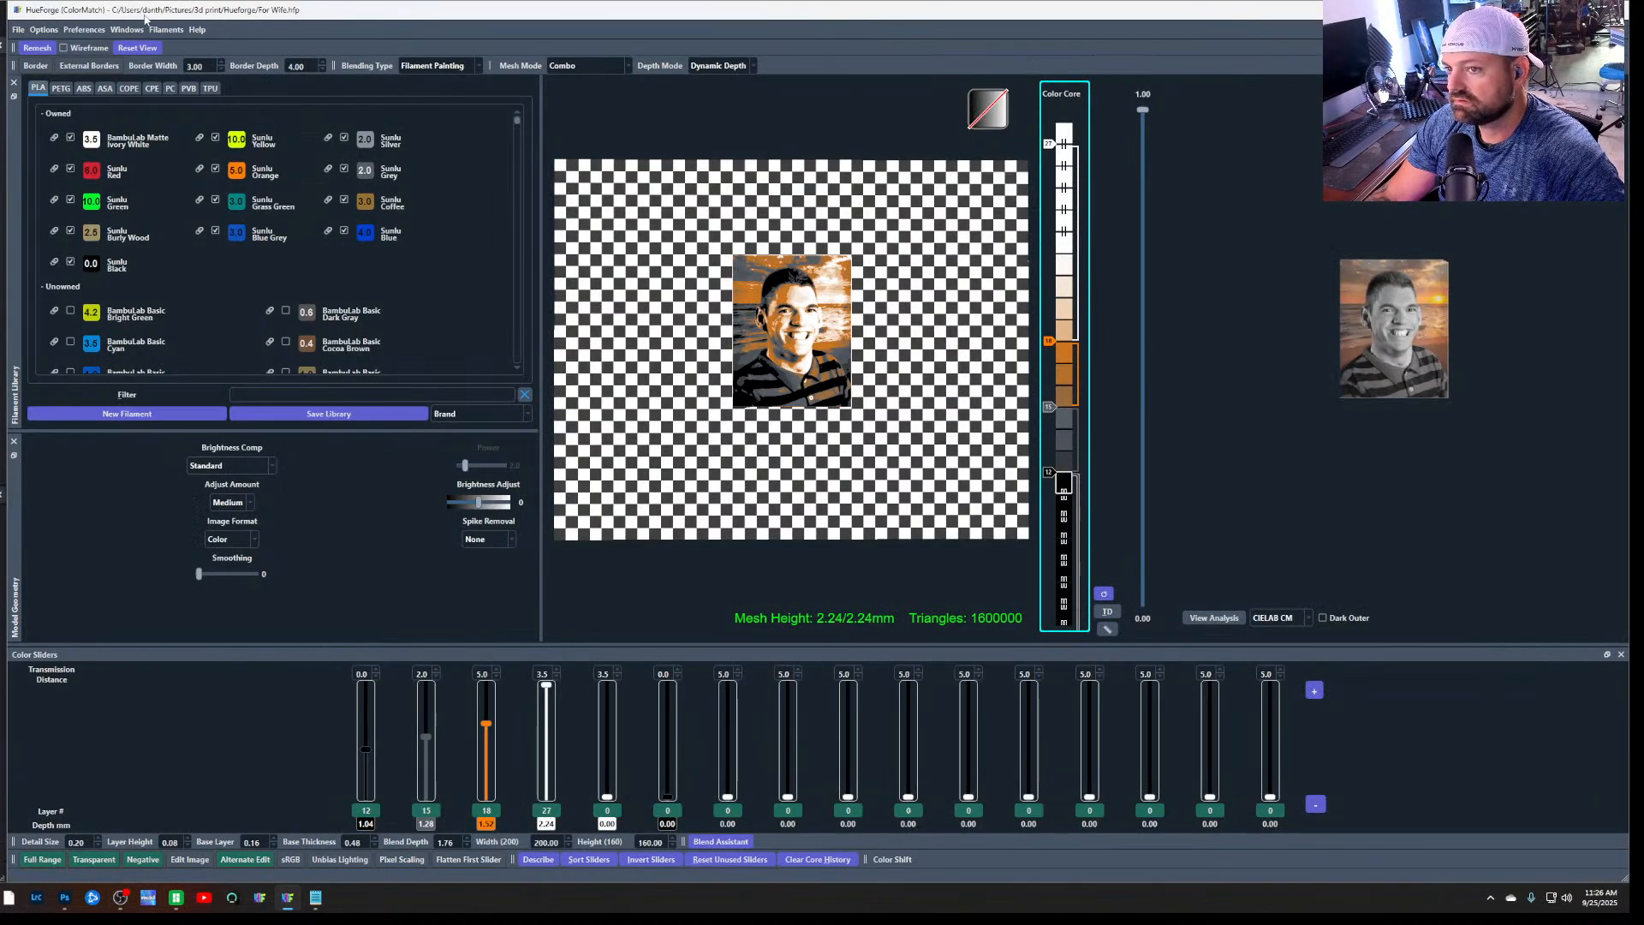
{"action": "left_click", "coordinate": [18, 29]}
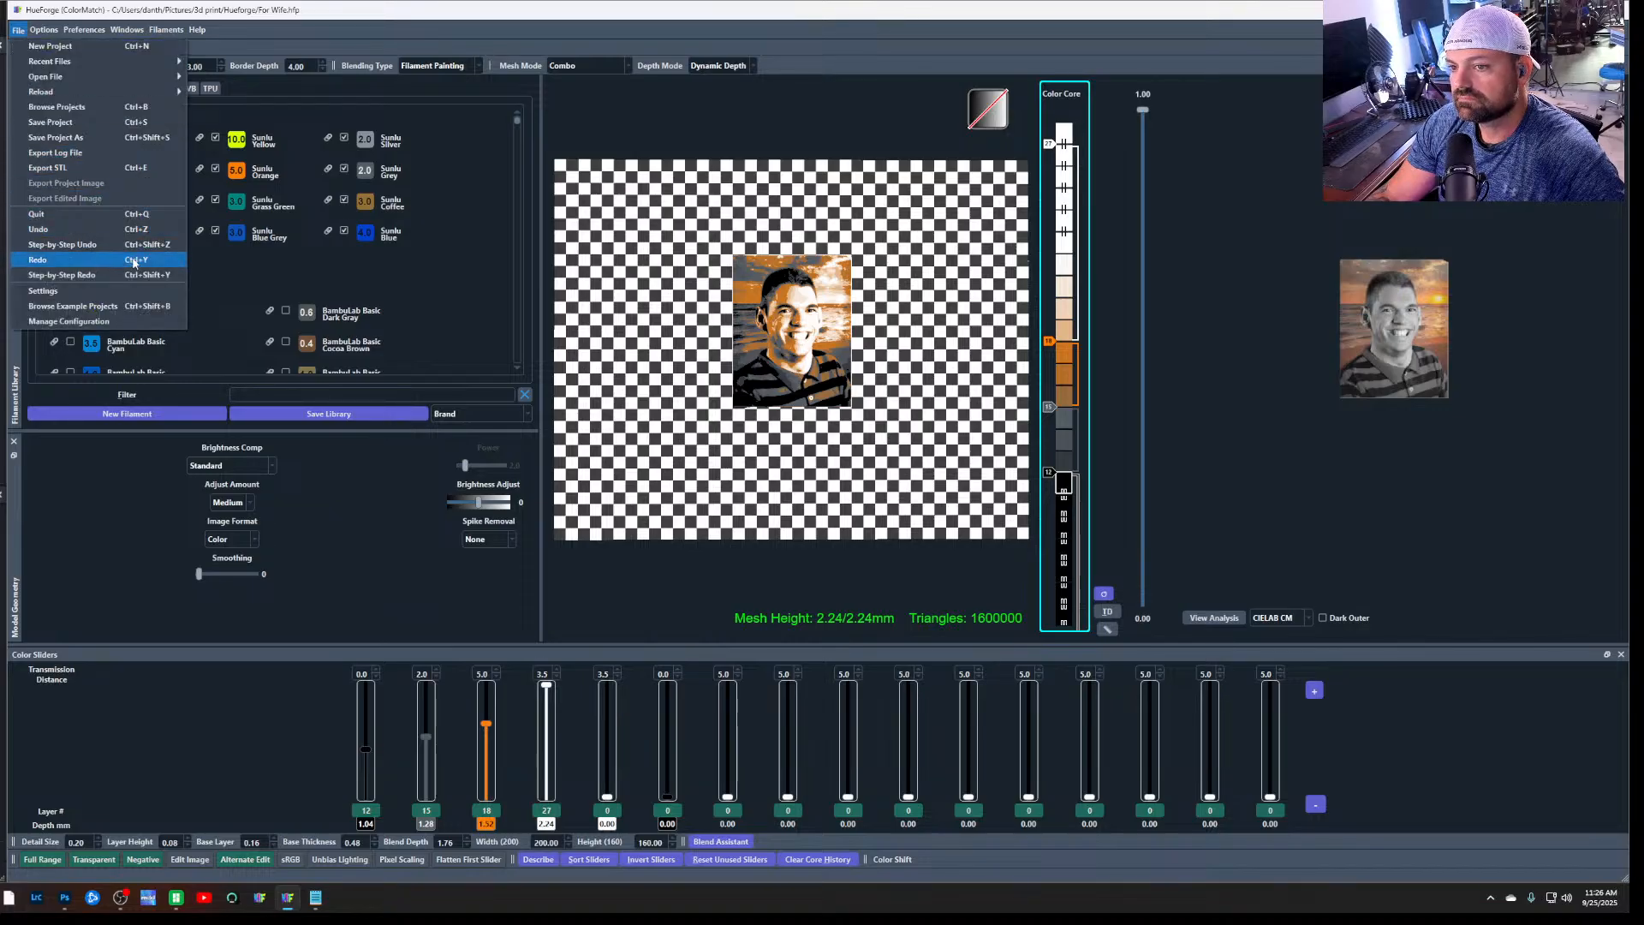
{"action": "left_click", "coordinate": [140, 290]}
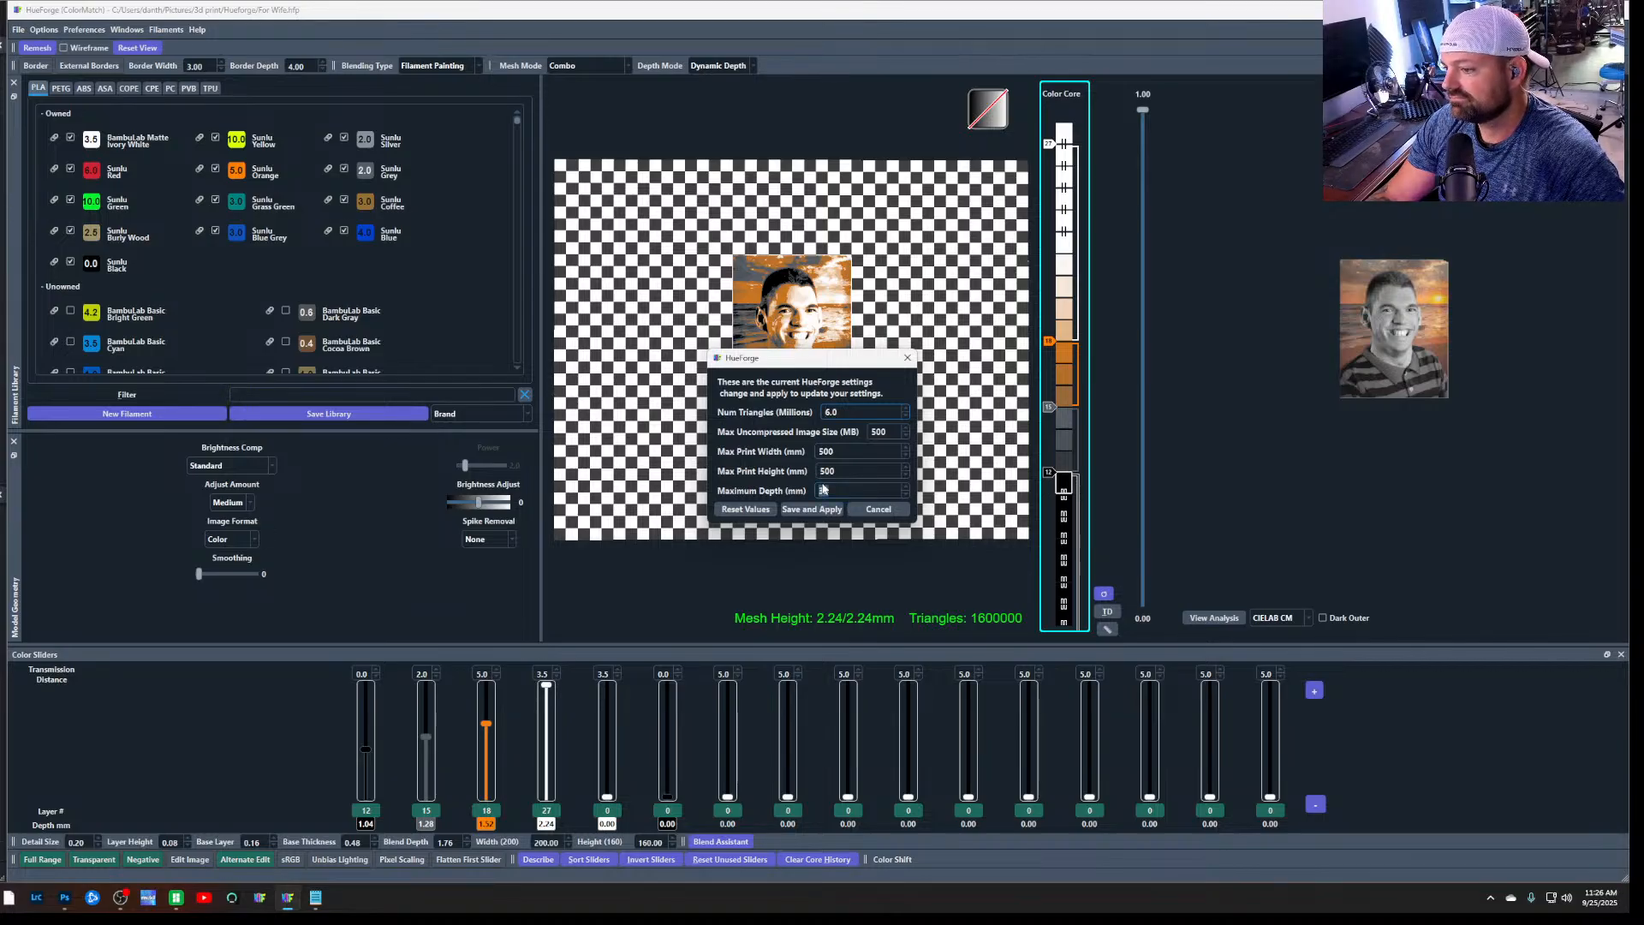
{"action": "scroll", "coordinate": [824, 489], "scroll_direction": "up", "scroll_amount": 4}
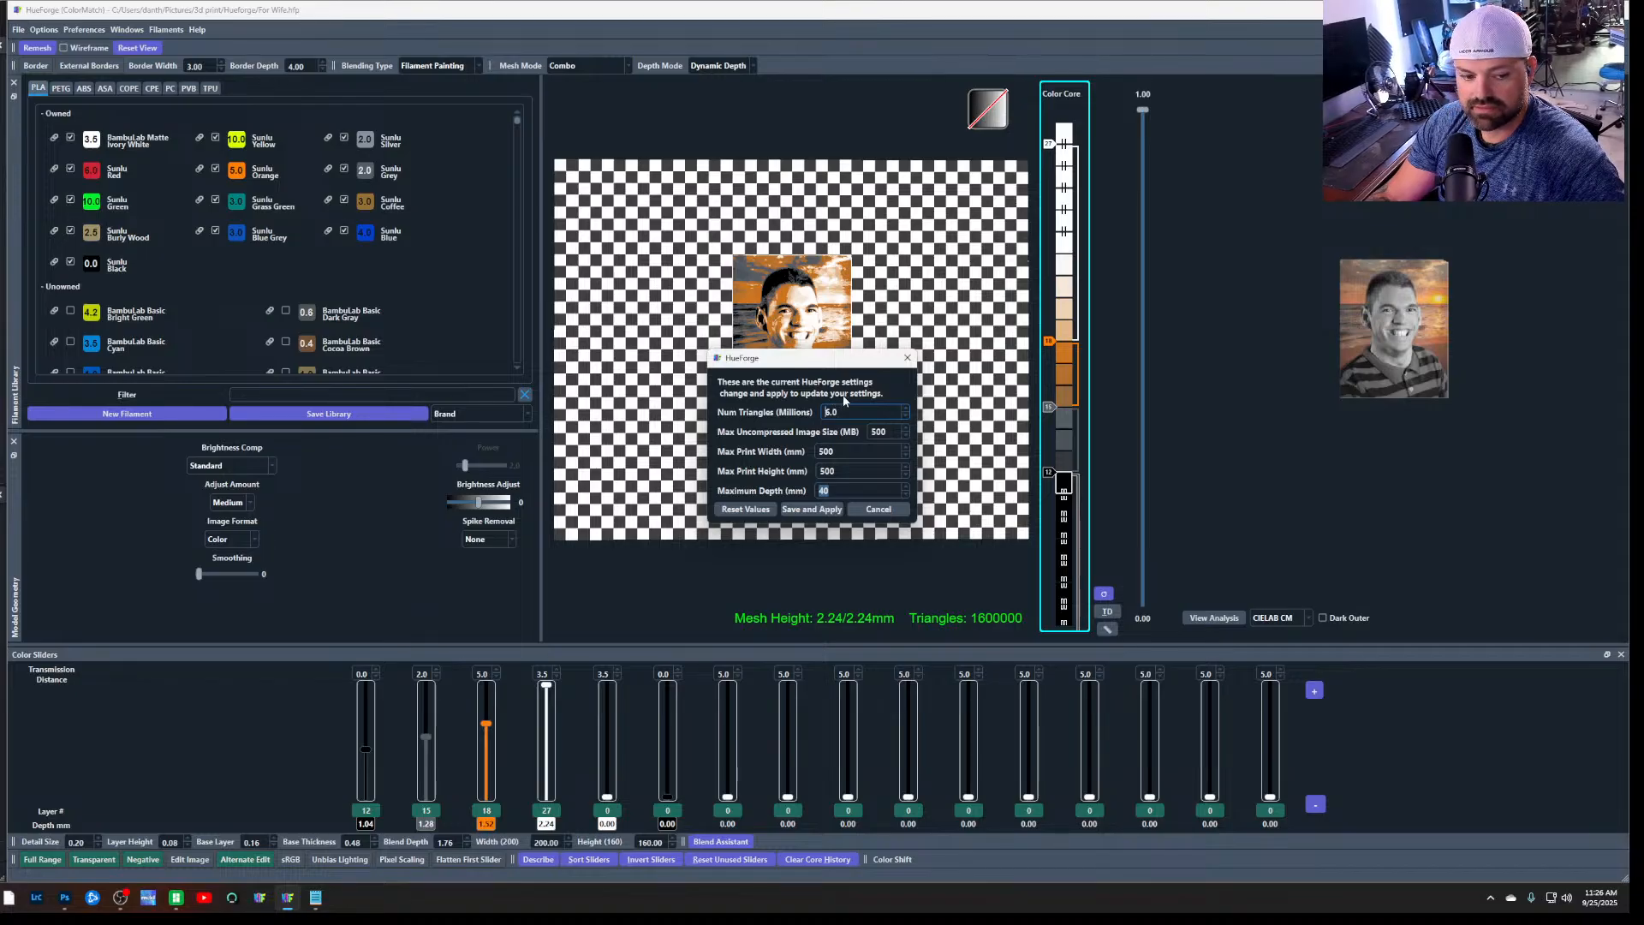
{"action": "double_click", "coordinate": [877, 453]}
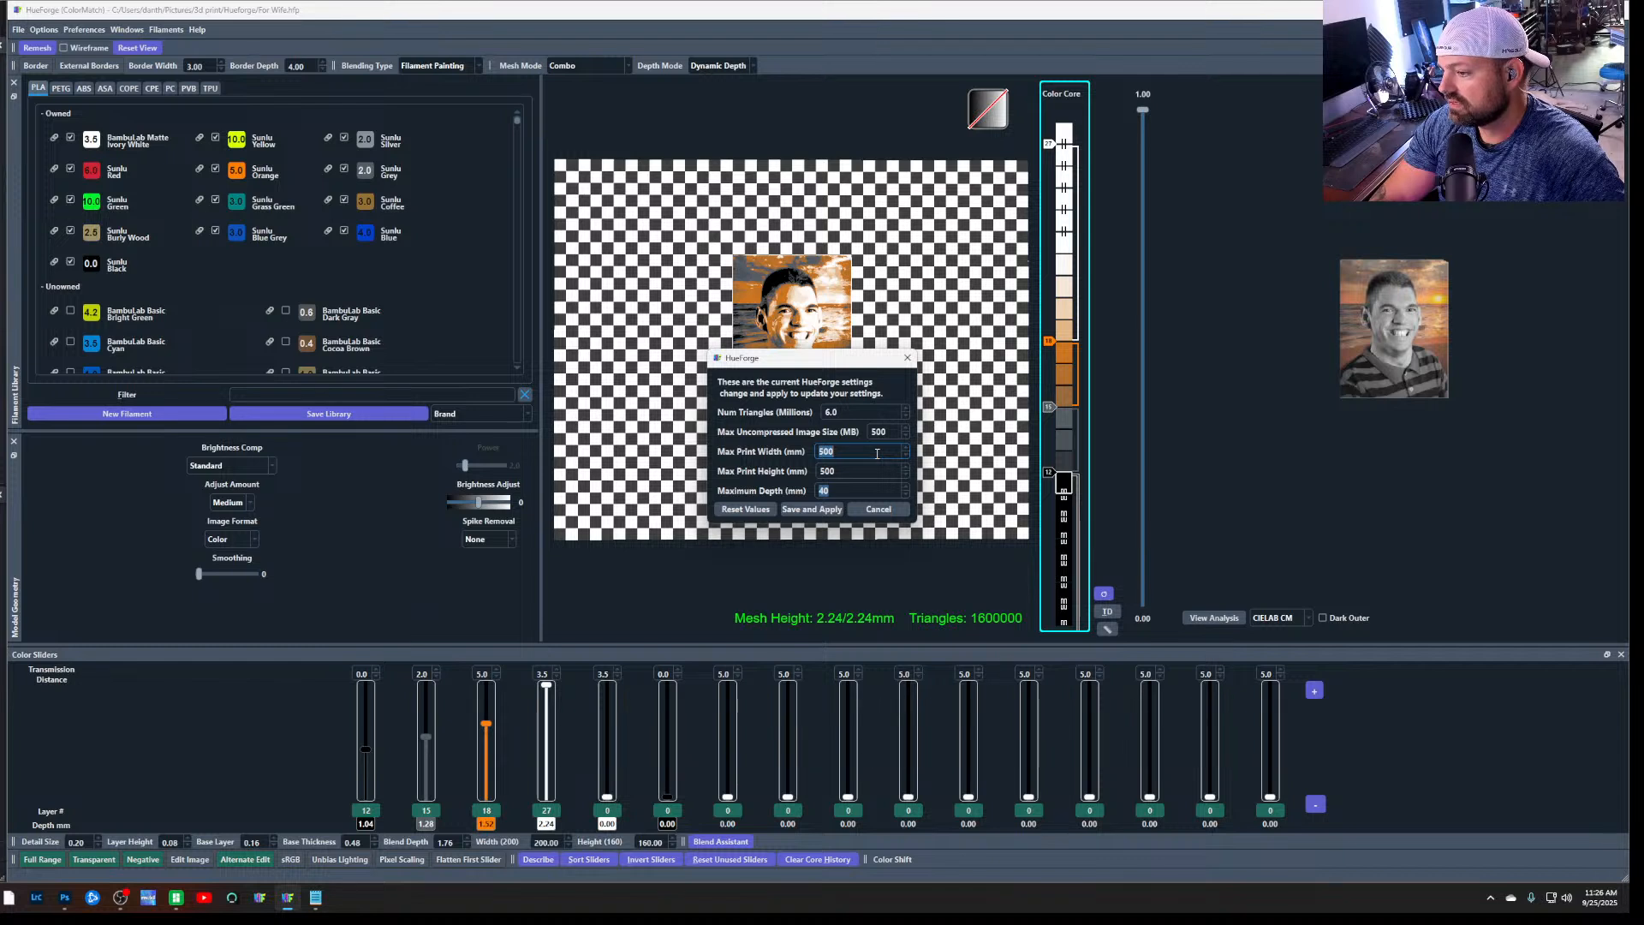
{"action": "type", "text": "250"}
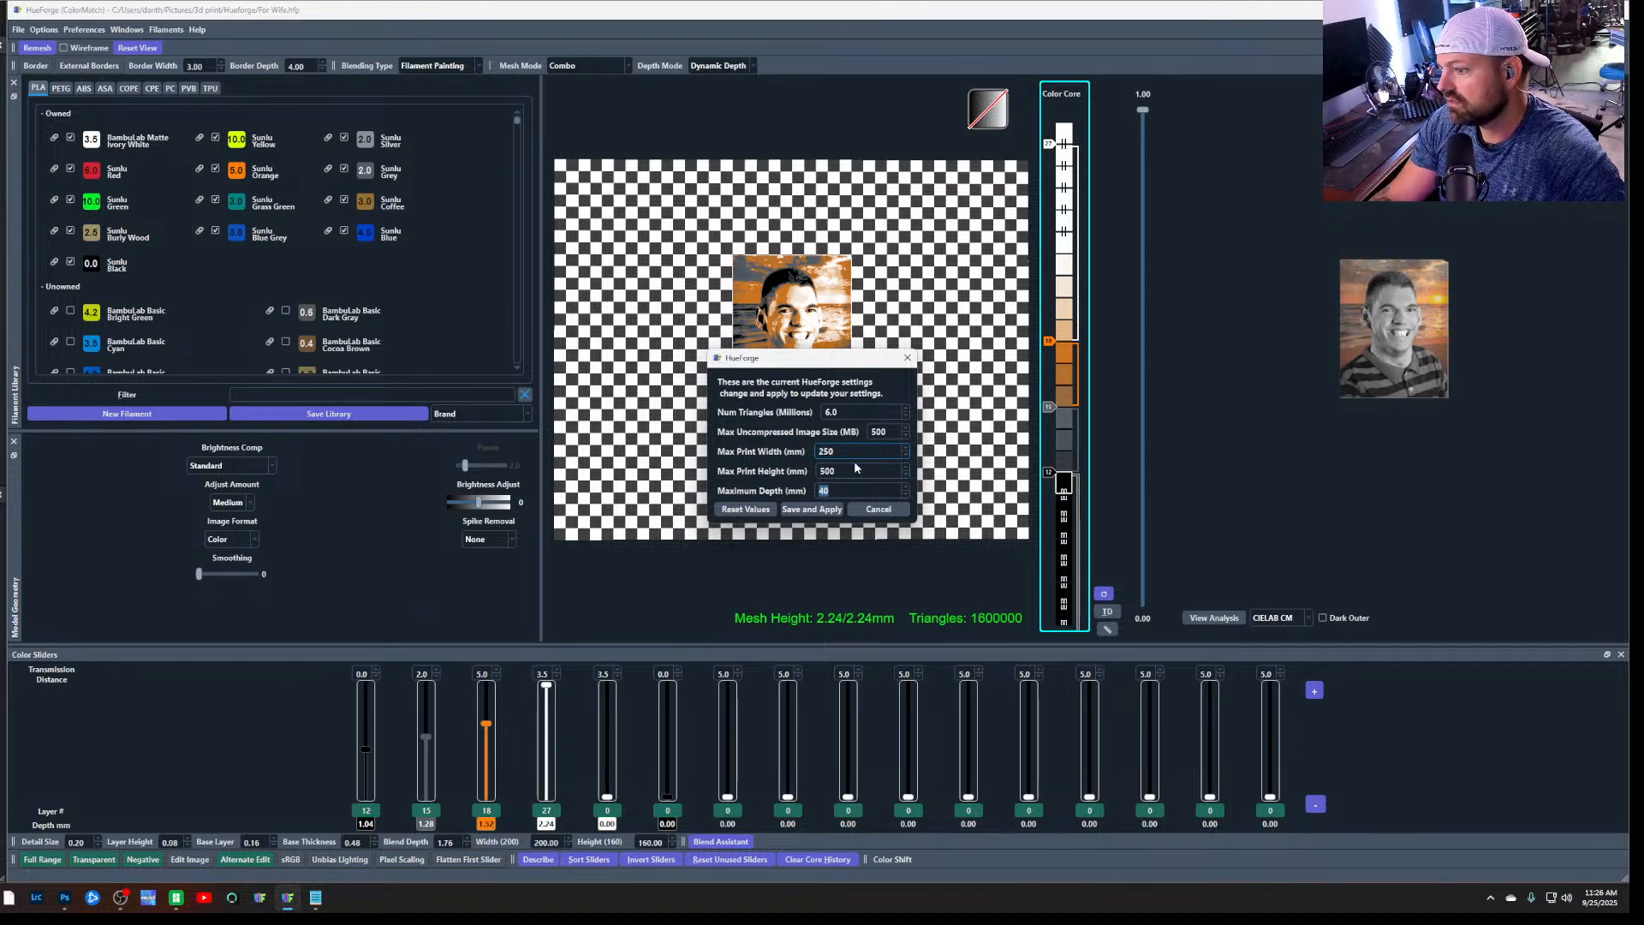
{"action": "double_click", "coordinate": [827, 471]}
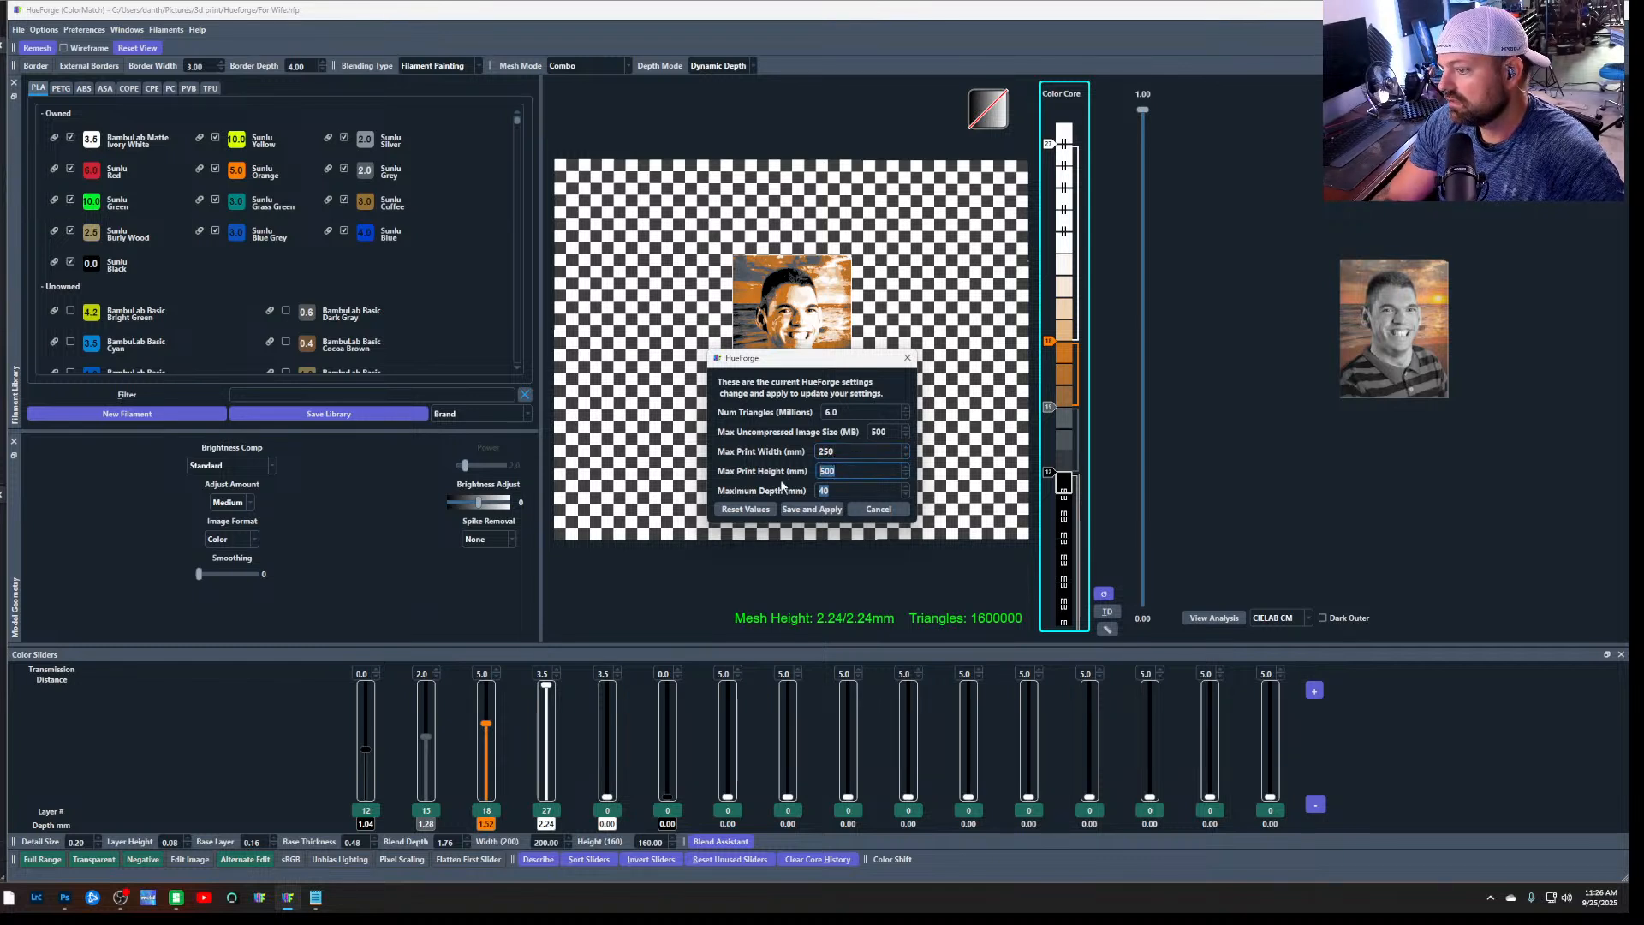
{"action": "type", "text": "250"}
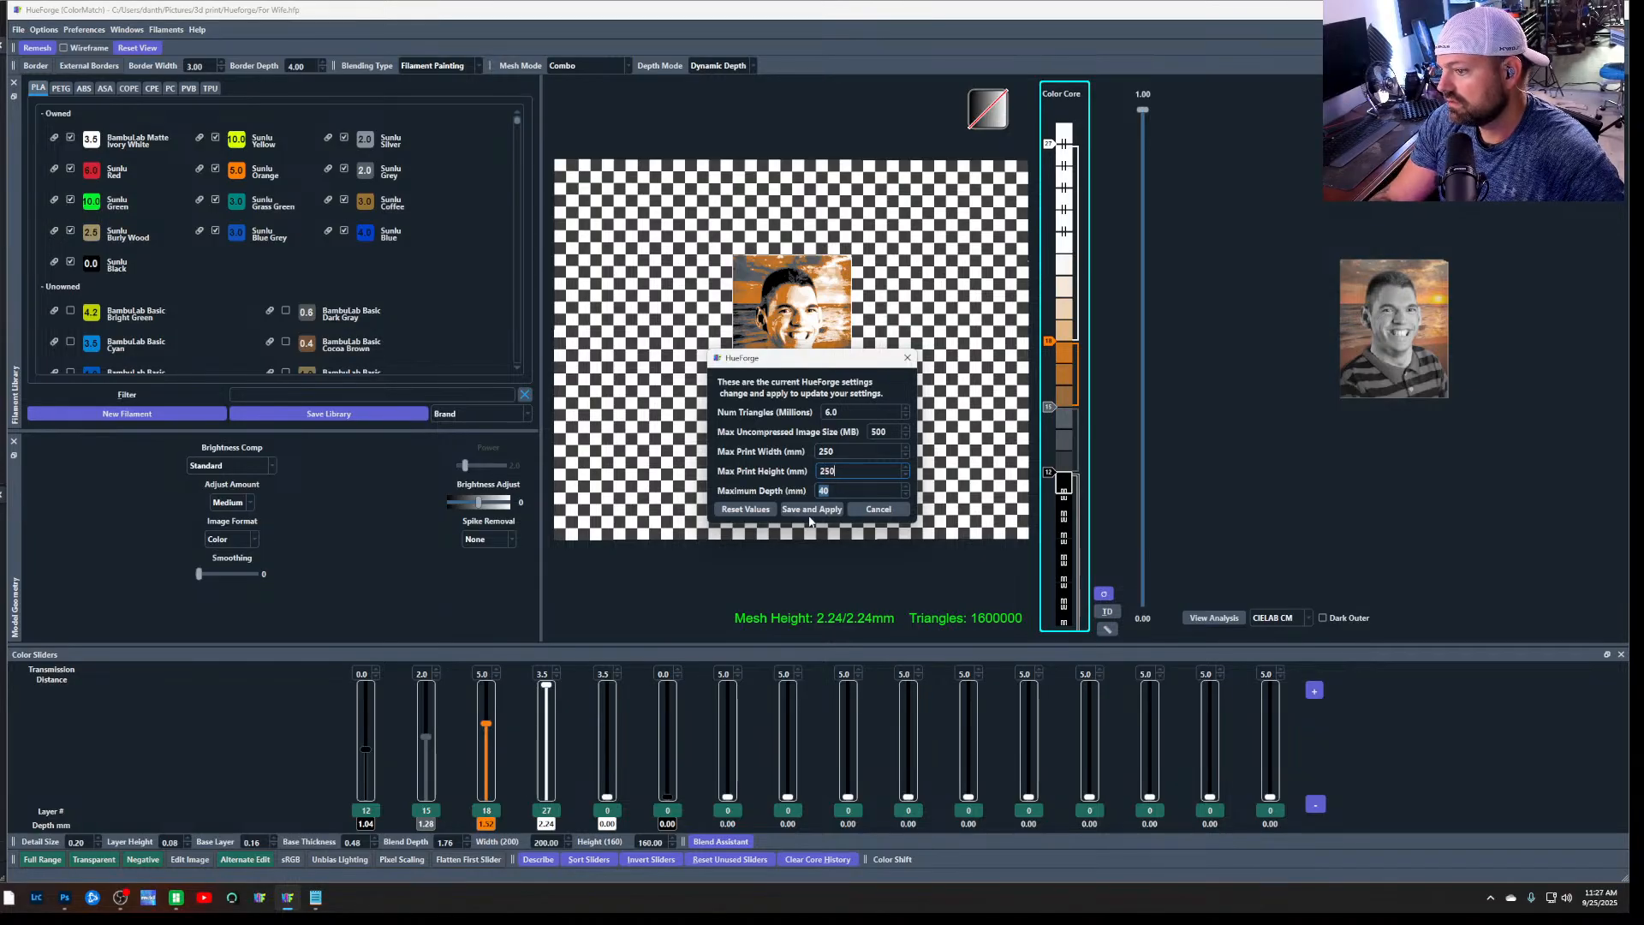
{"action": "left_click", "coordinate": [811, 511]}
{"action": "scroll", "coordinate": [815, 521], "scroll_direction": "down", "scroll_amount": 1}
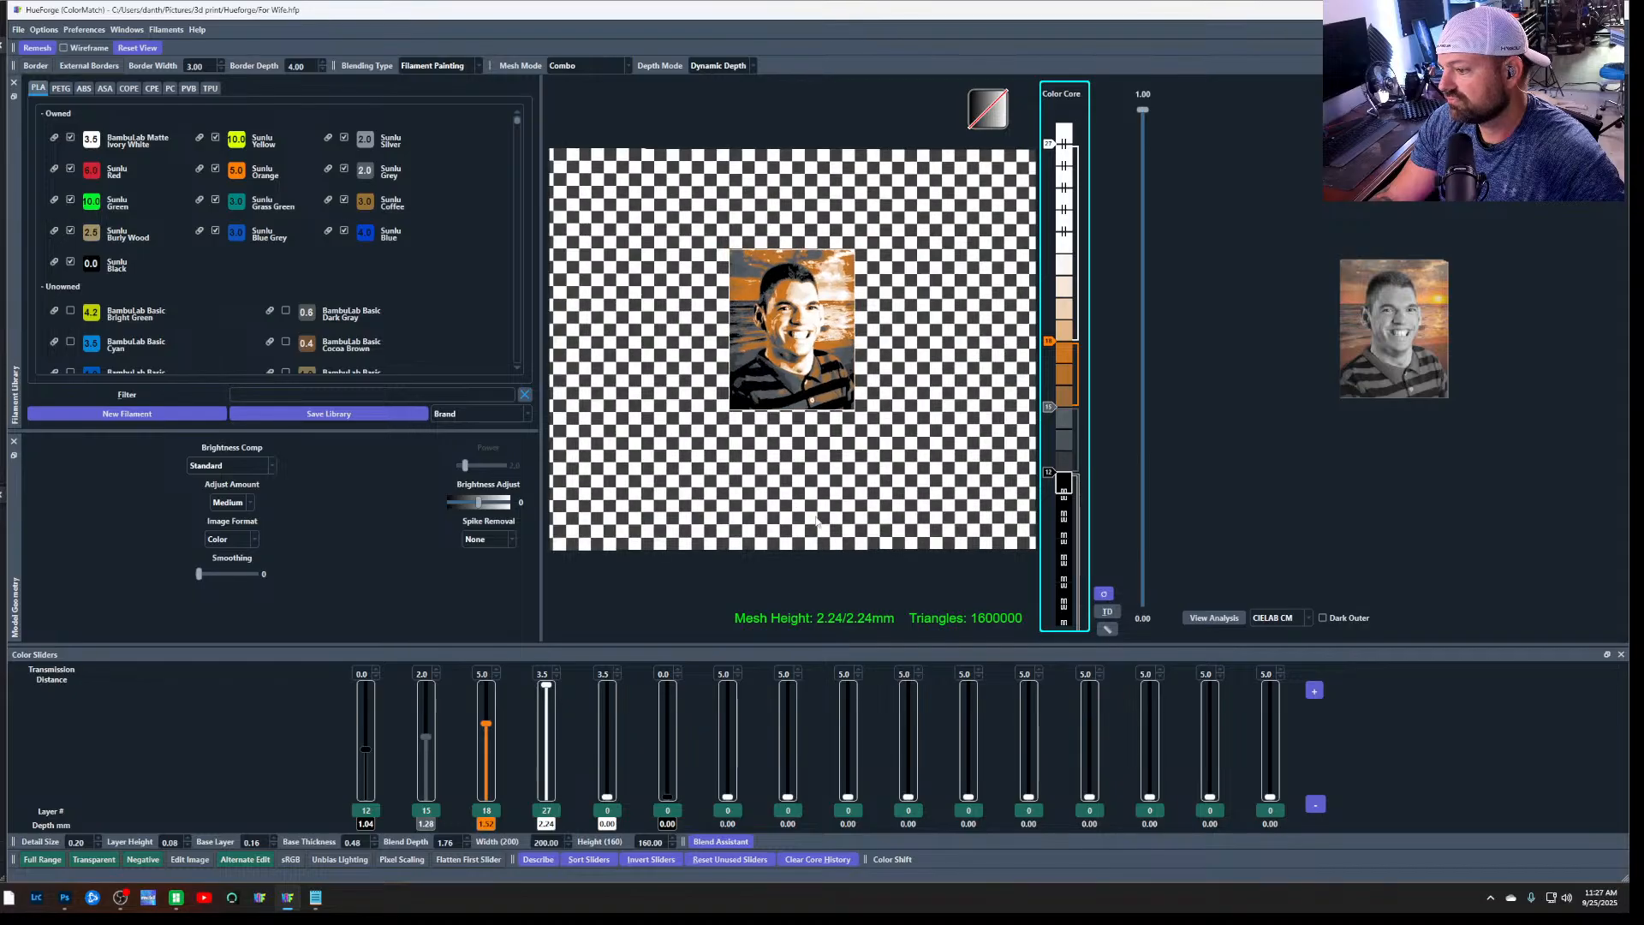
Set both the maximum print width and maximum print height to 500 mm in HueForge's settings, then save and apply
{"action": "left_click", "coordinate": [21, 31]}
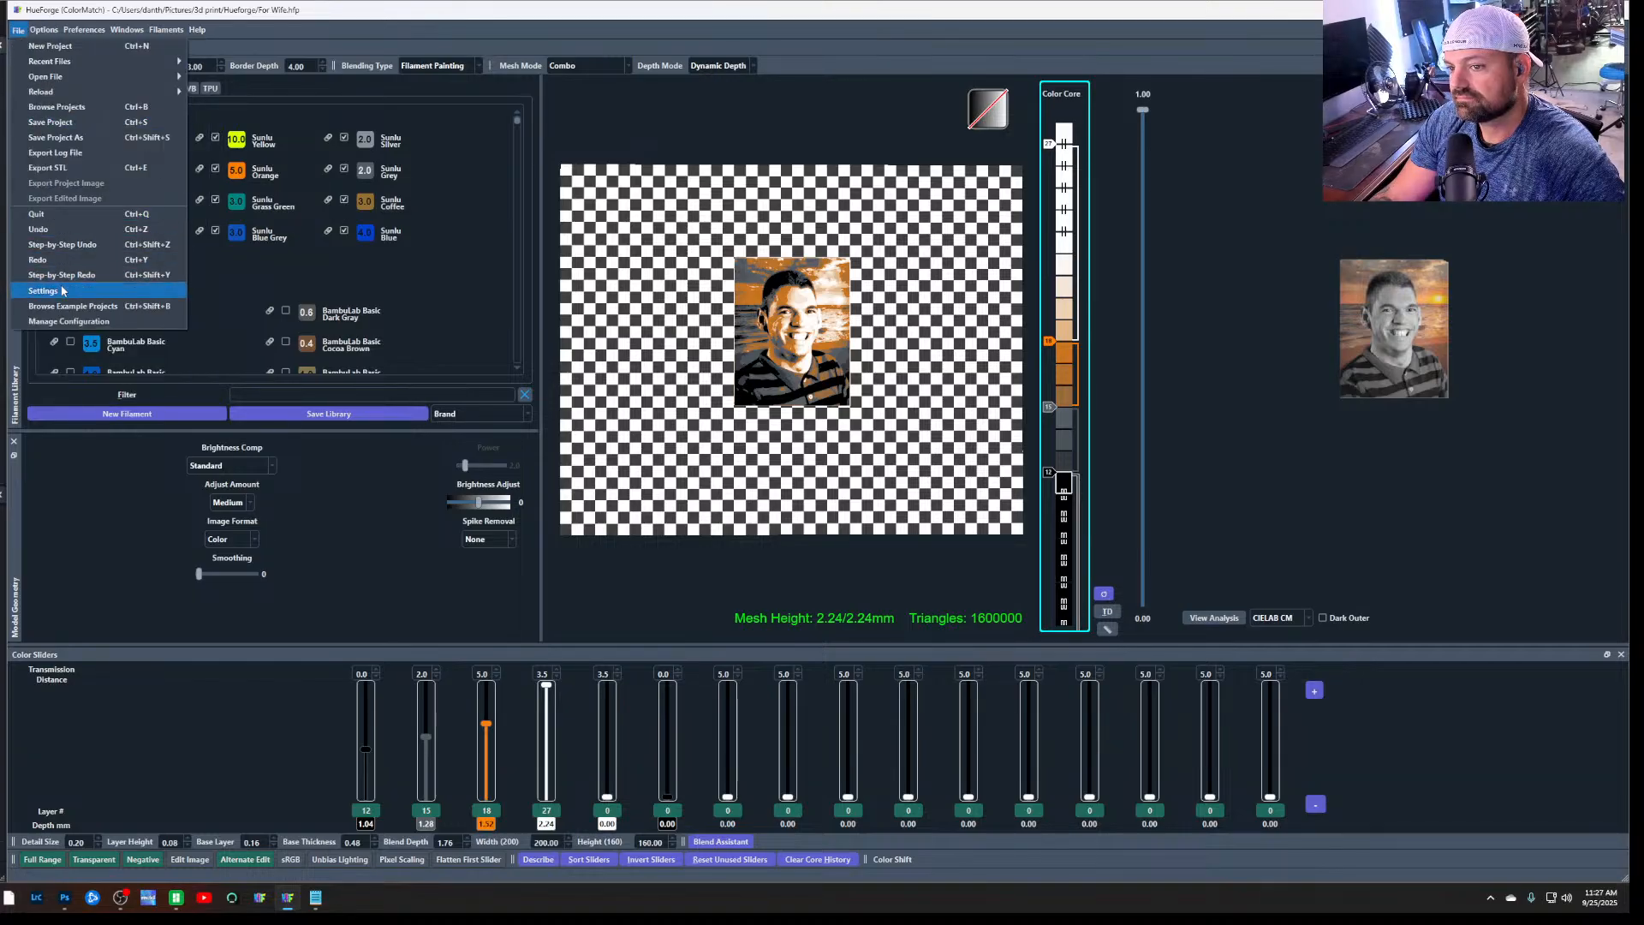
{"action": "left_click", "coordinate": [43, 291]}
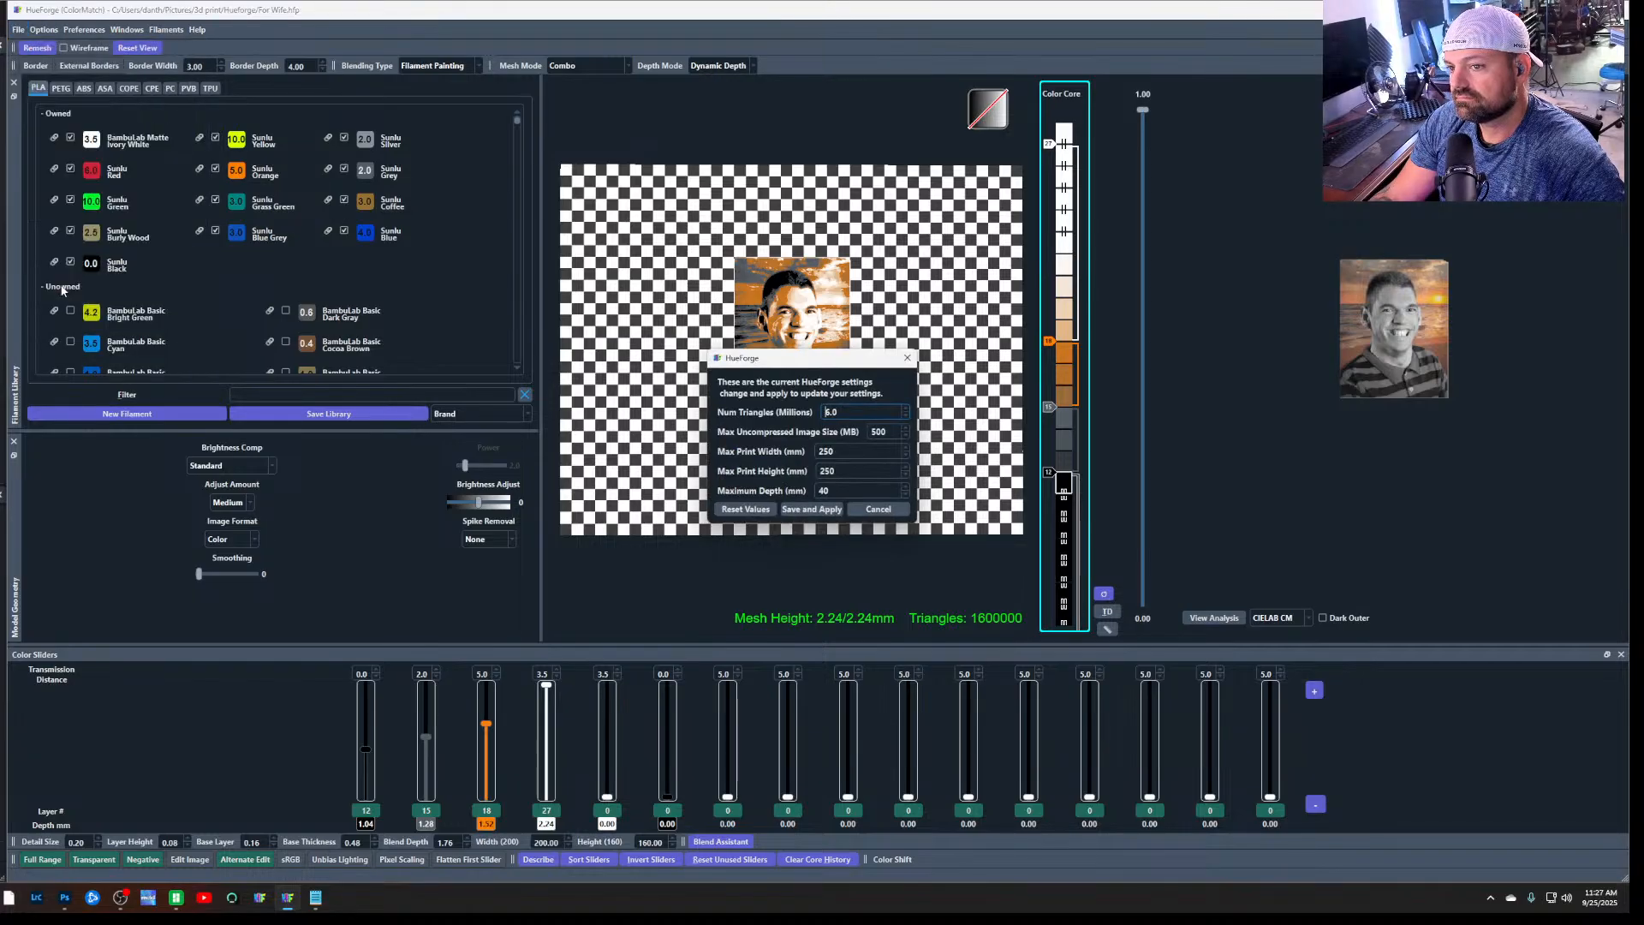
{"action": "double_click", "coordinate": [843, 451]}
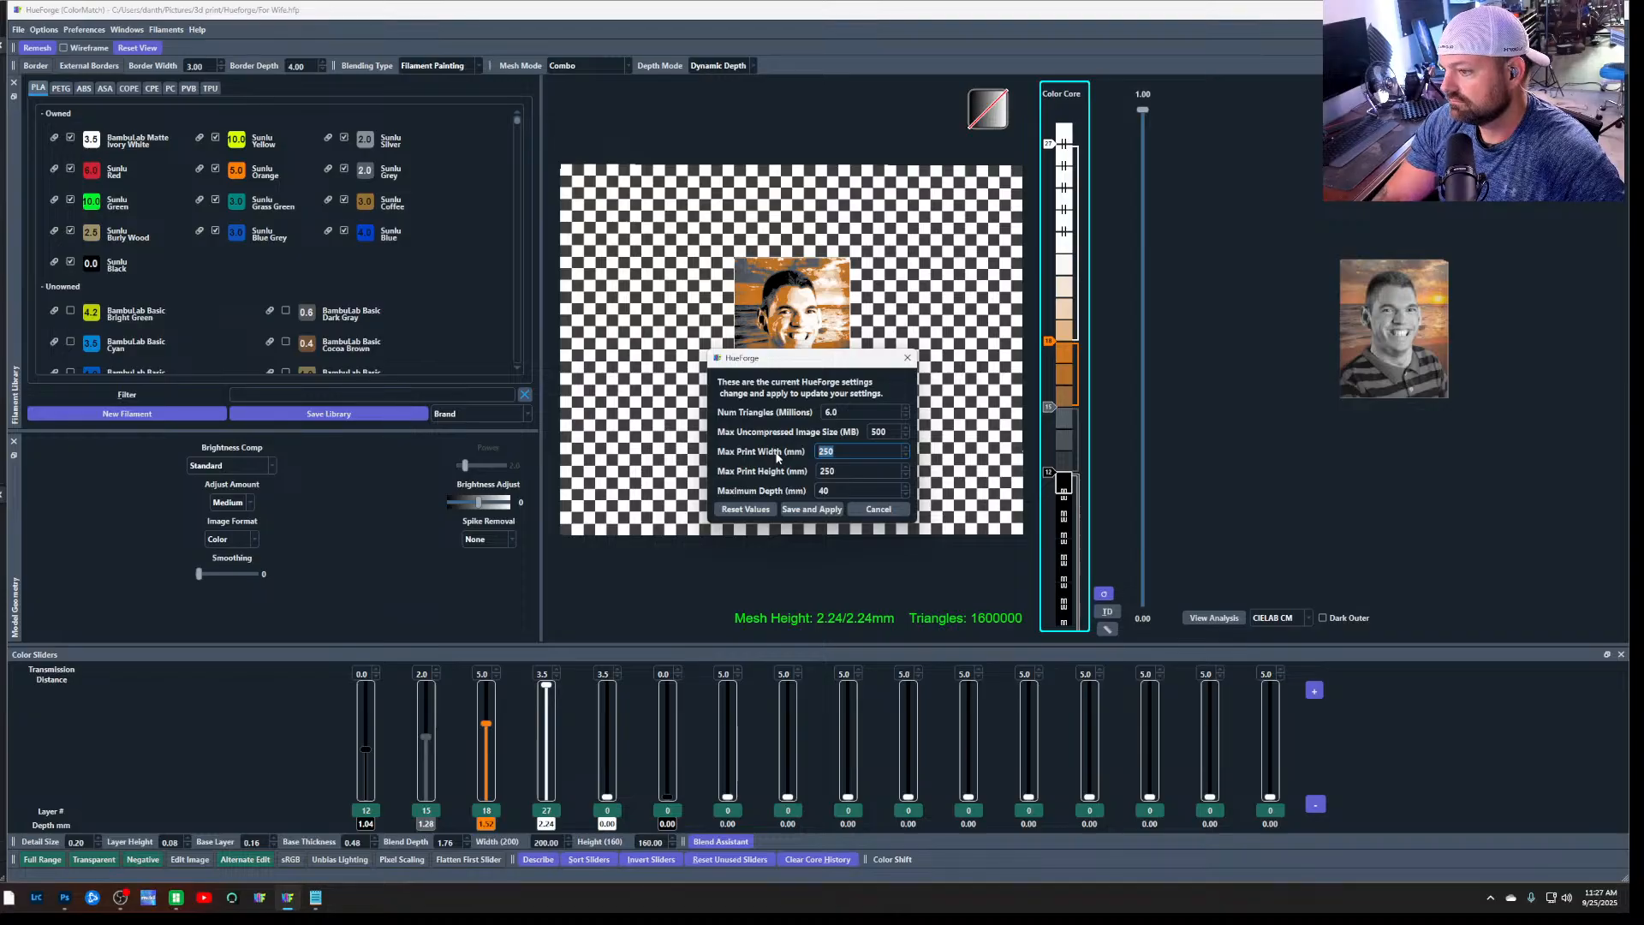
{"action": "type", "text": "500"}
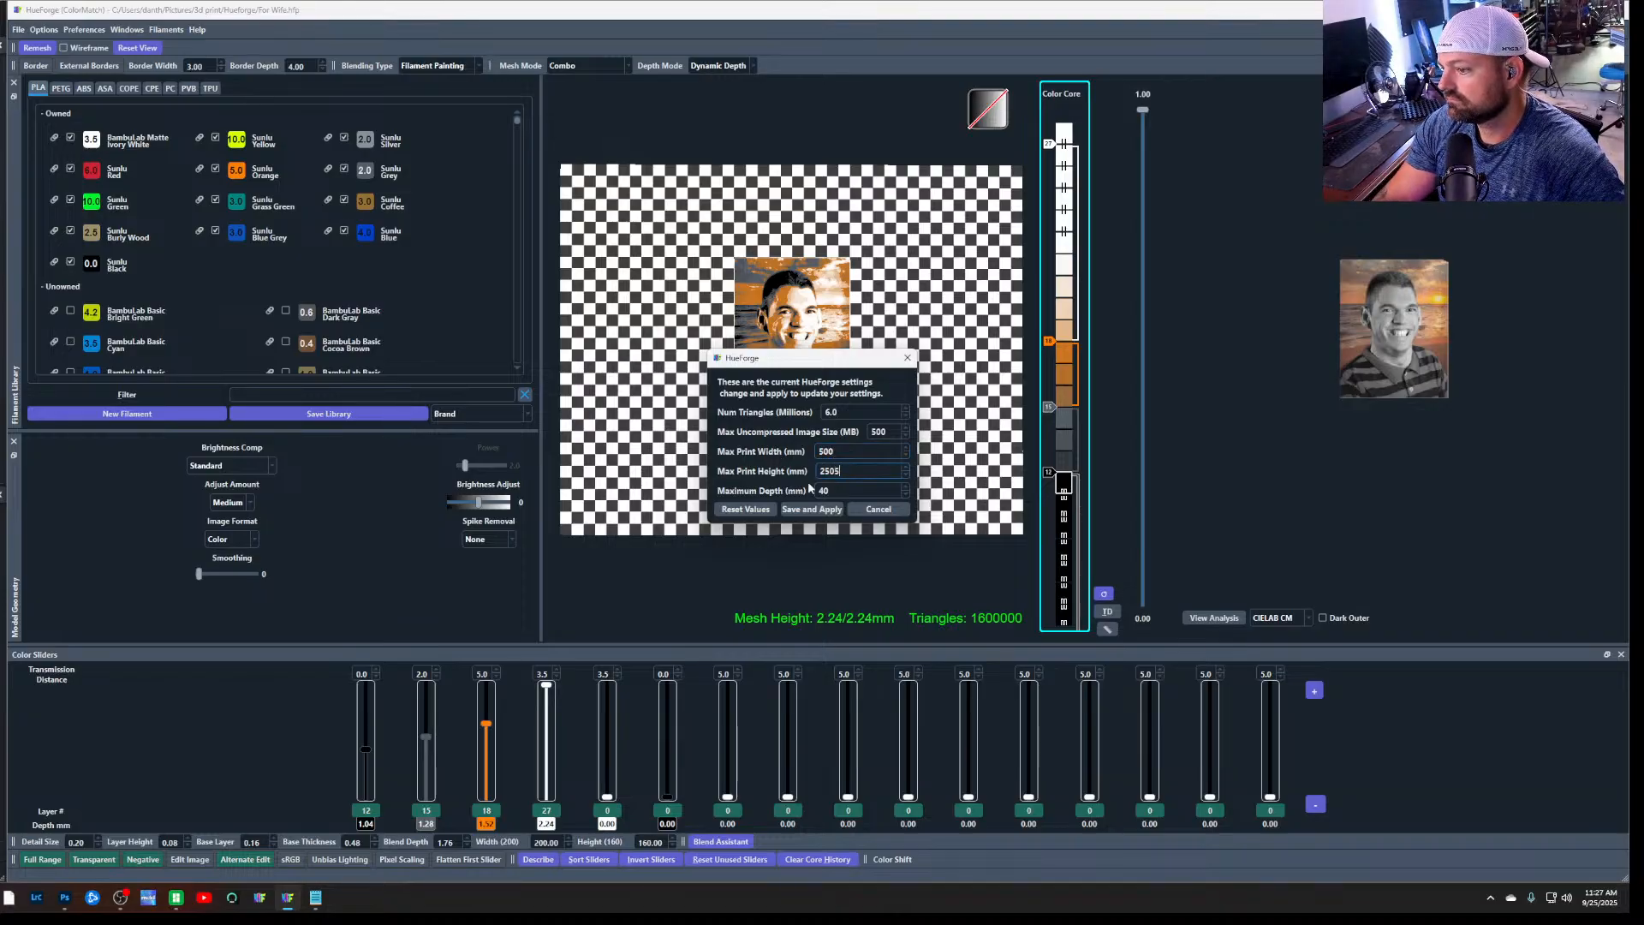
{"action": "key", "text": "ctrl+a"}
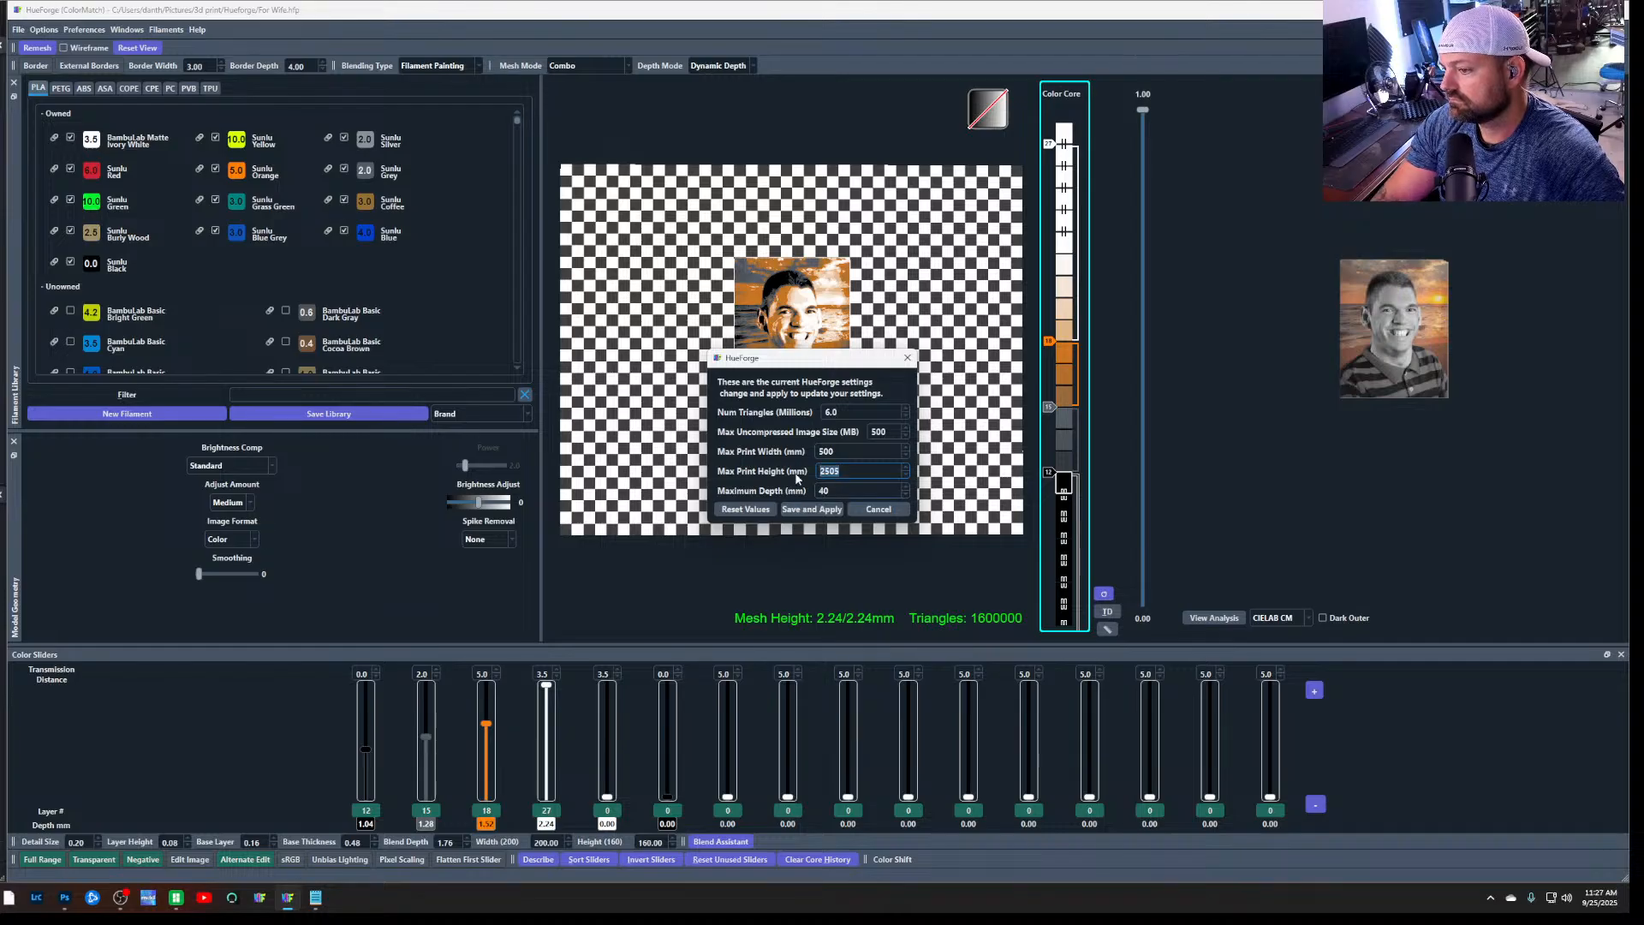
{"action": "type", "text": "50"}
{"action": "left_click", "coordinate": [774, 510]}
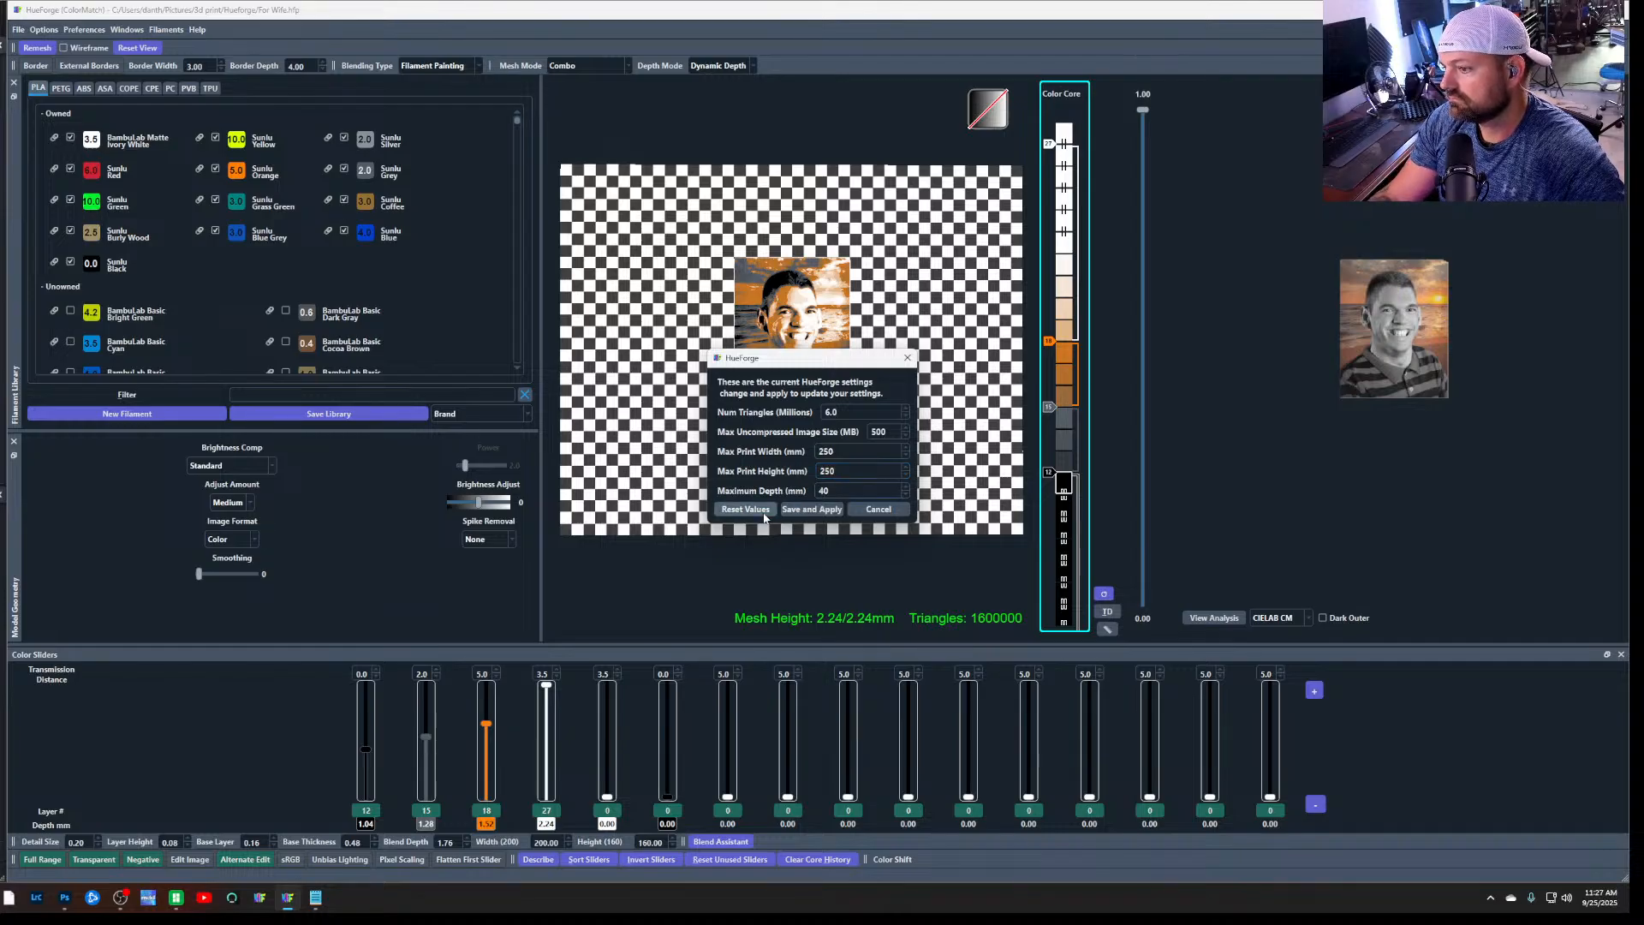
{"action": "left_click_drag", "start_coordinate": [839, 470], "coordinate": [799, 473]}
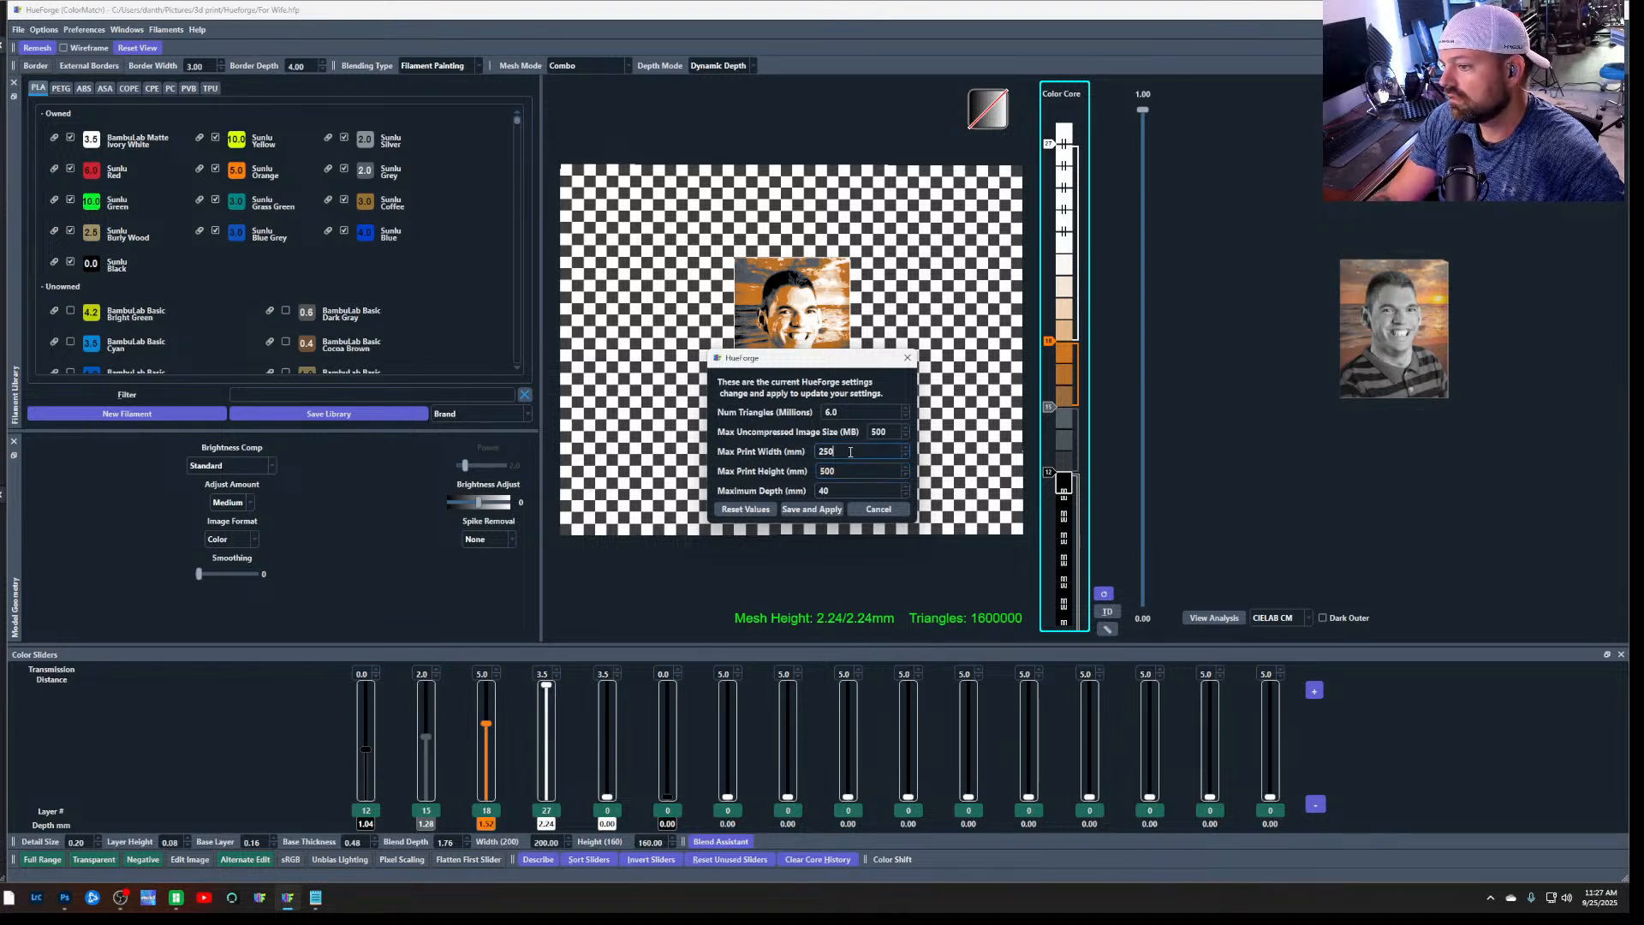
{"action": "left_click_drag", "start_coordinate": [851, 452], "coordinate": [763, 457]}
{"action": "type", "text": "50"}
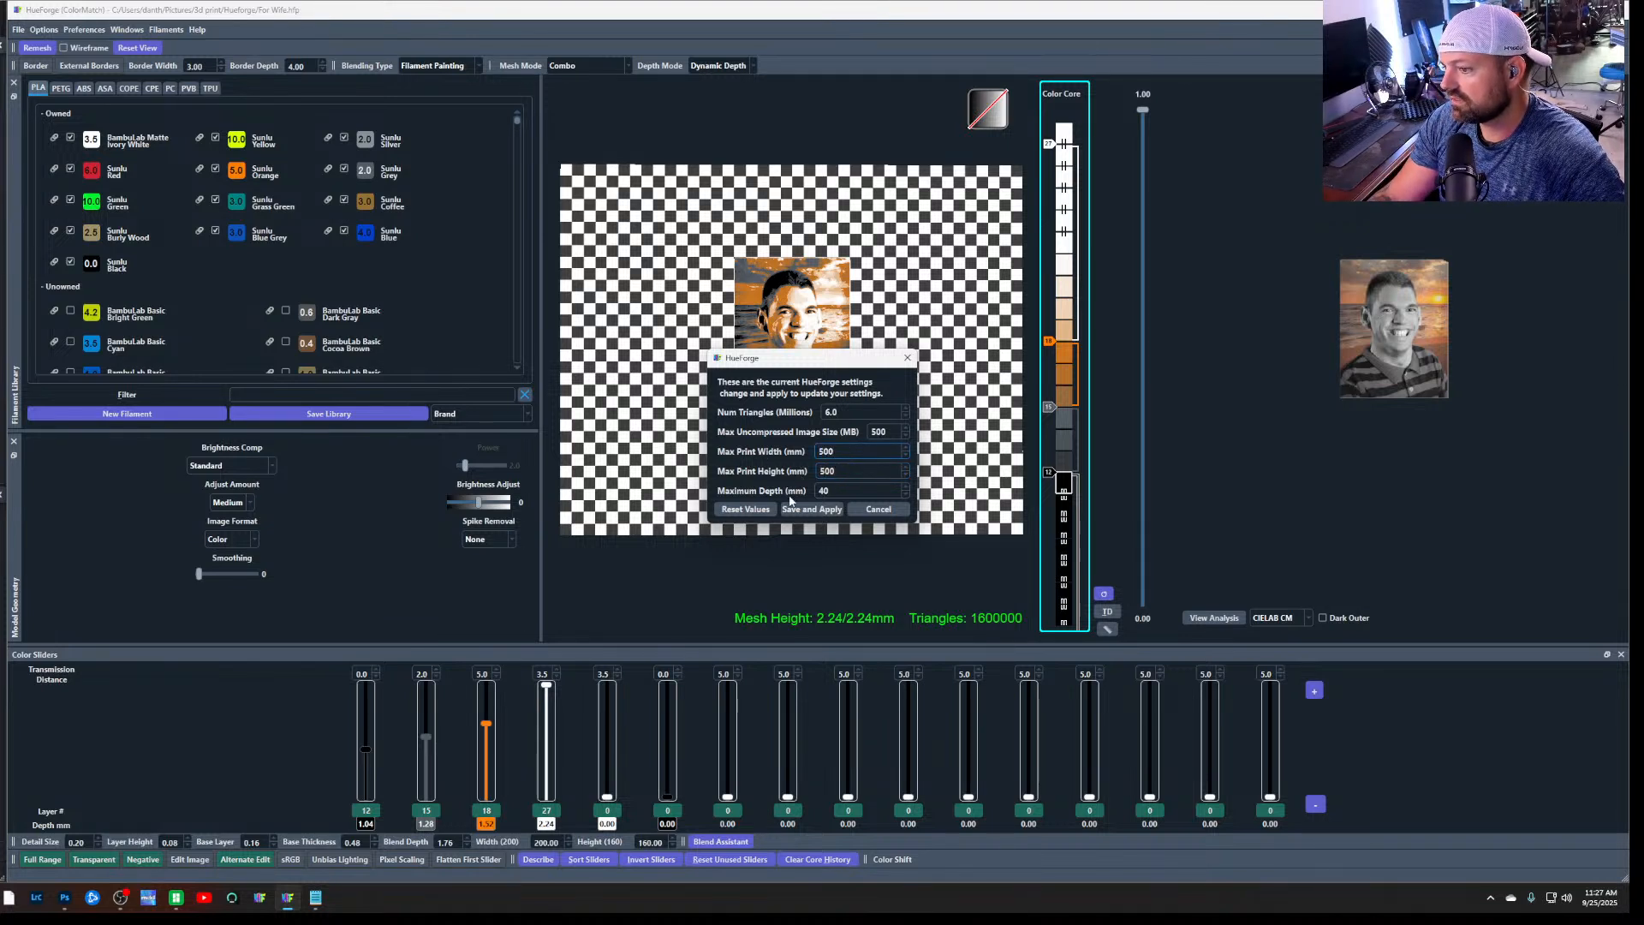
{"action": "left_click", "coordinate": [805, 508]}
{"action": "left_click", "coordinate": [18, 31]}
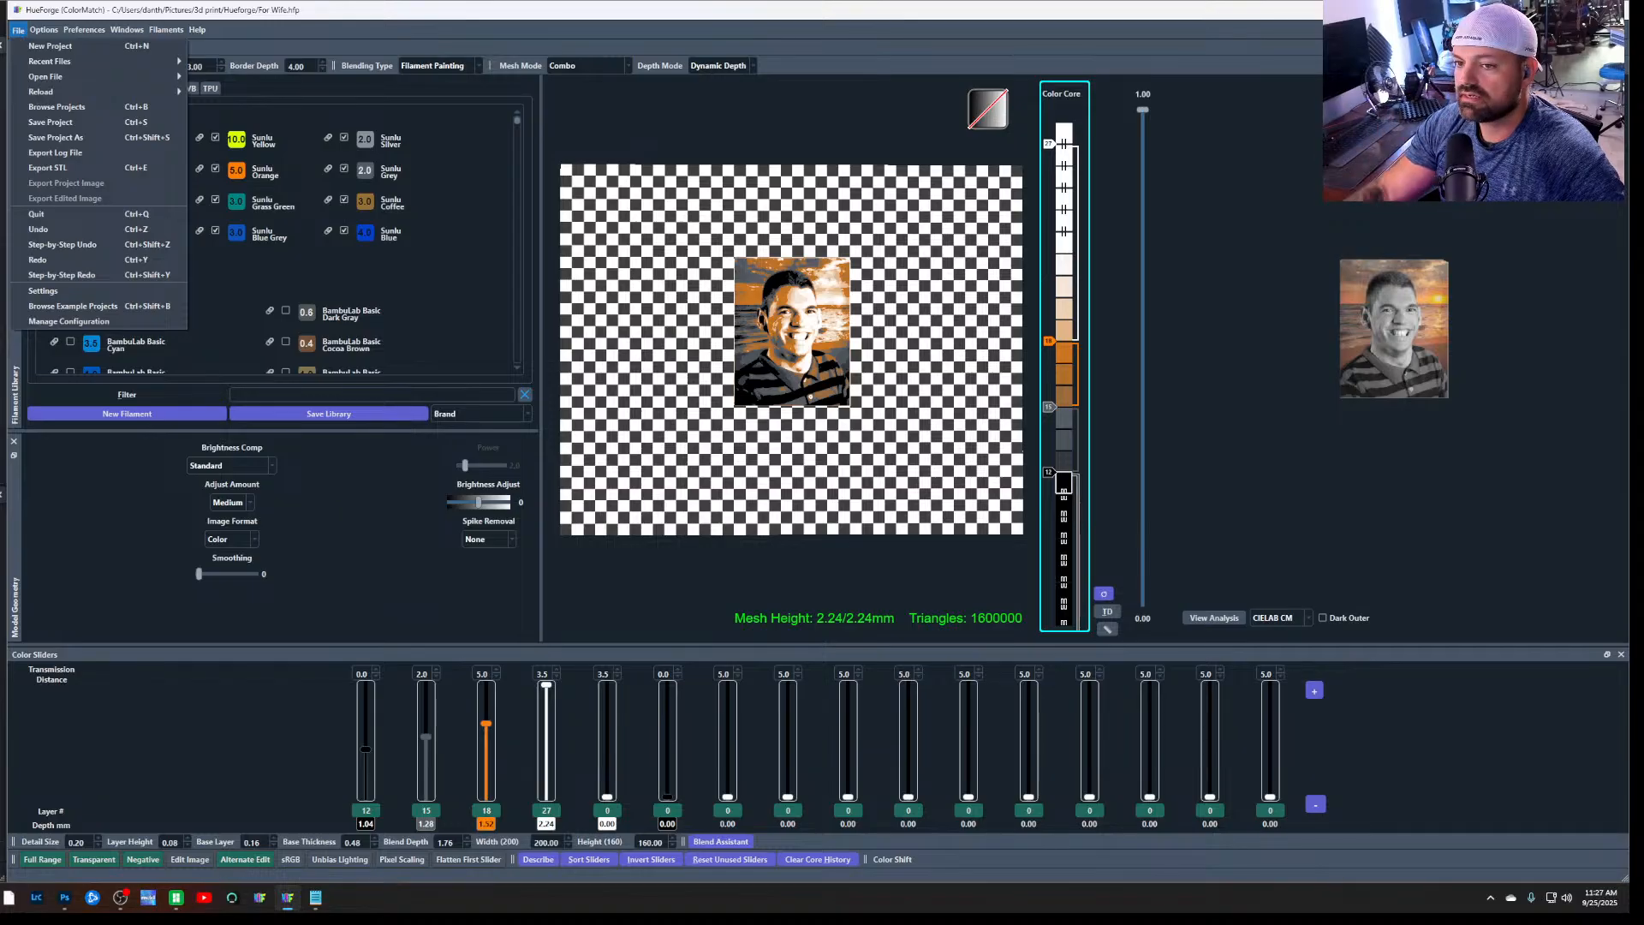
{"action": "left_click", "coordinate": [60, 323]}
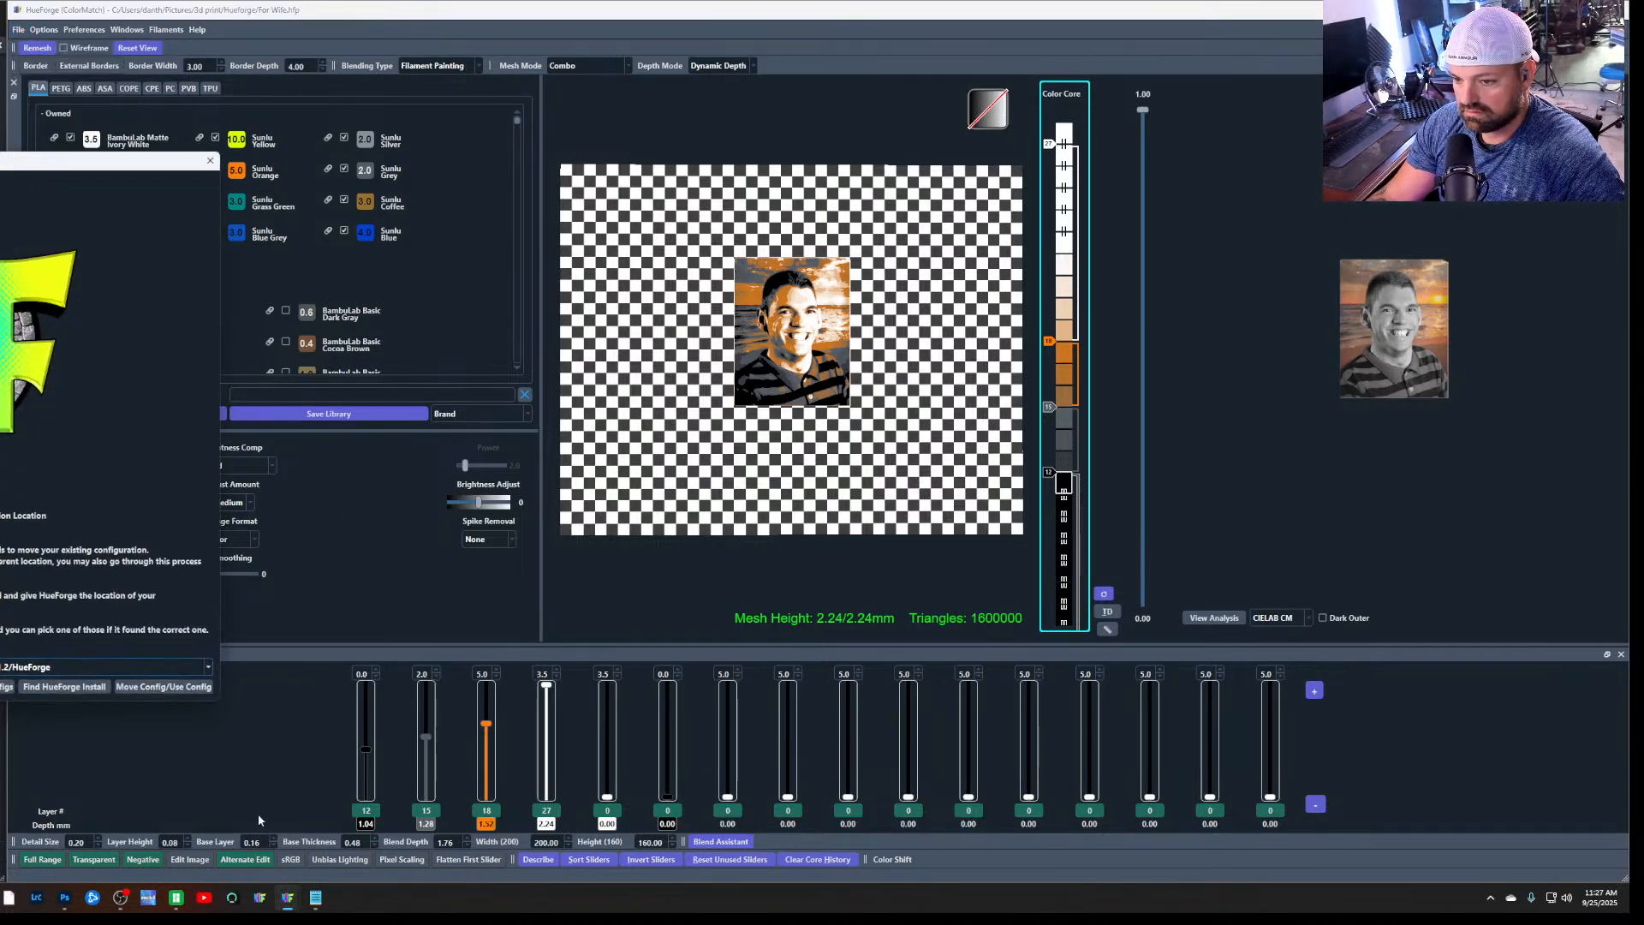
{"action": "left_click", "coordinate": [210, 160]}
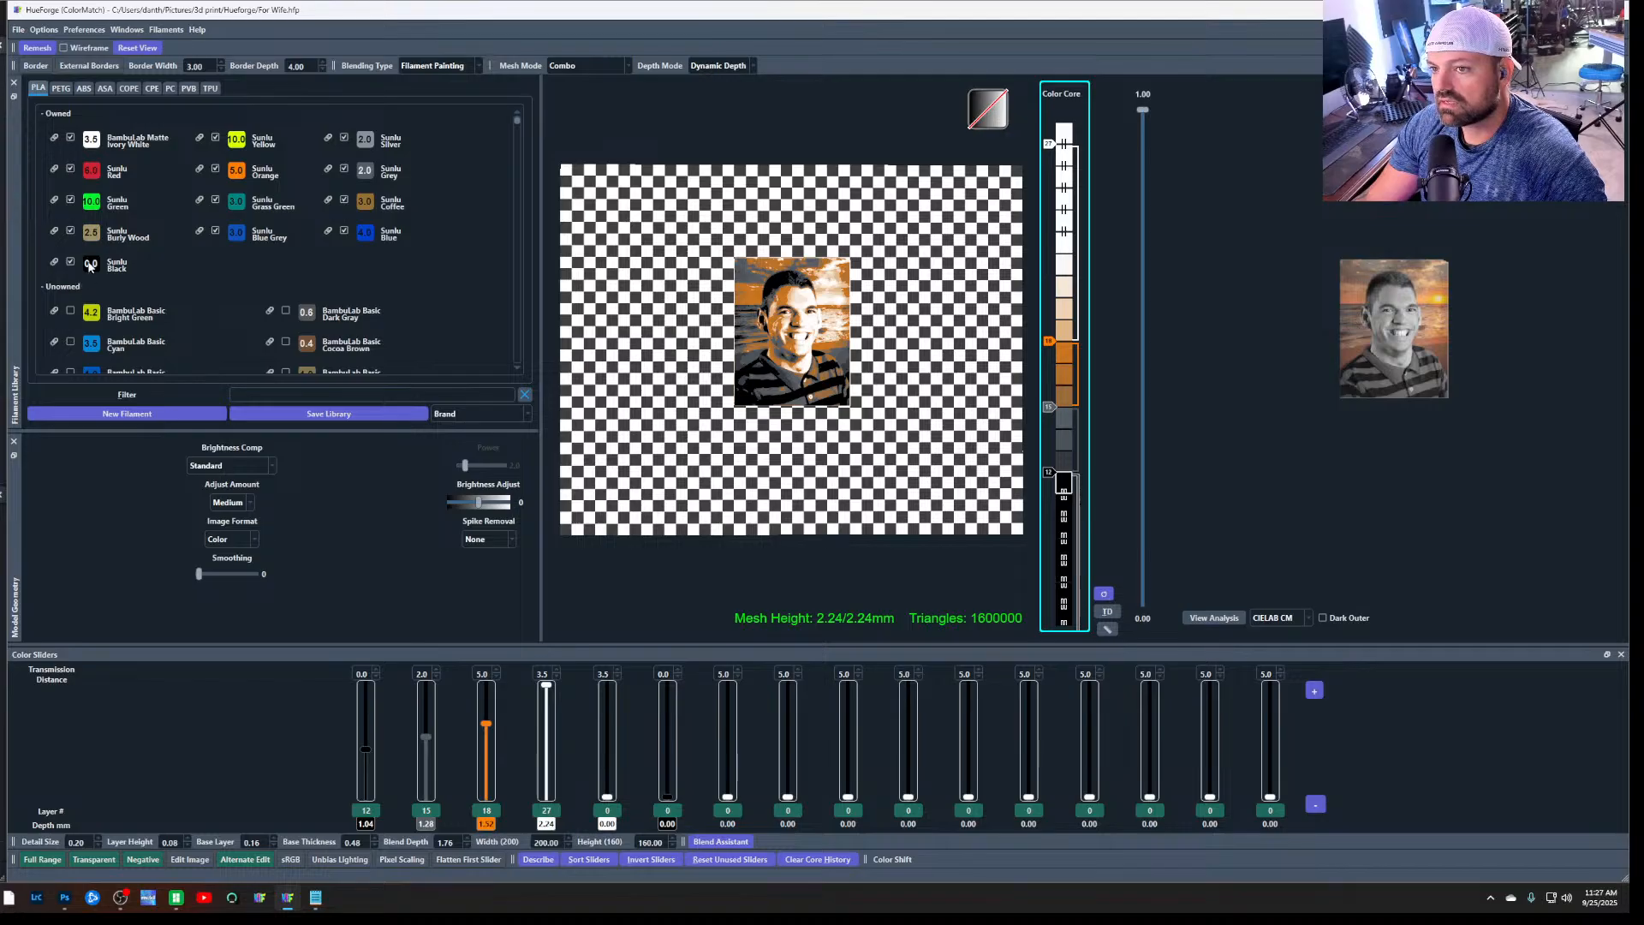
{"action": "left_click", "coordinate": [18, 30]}
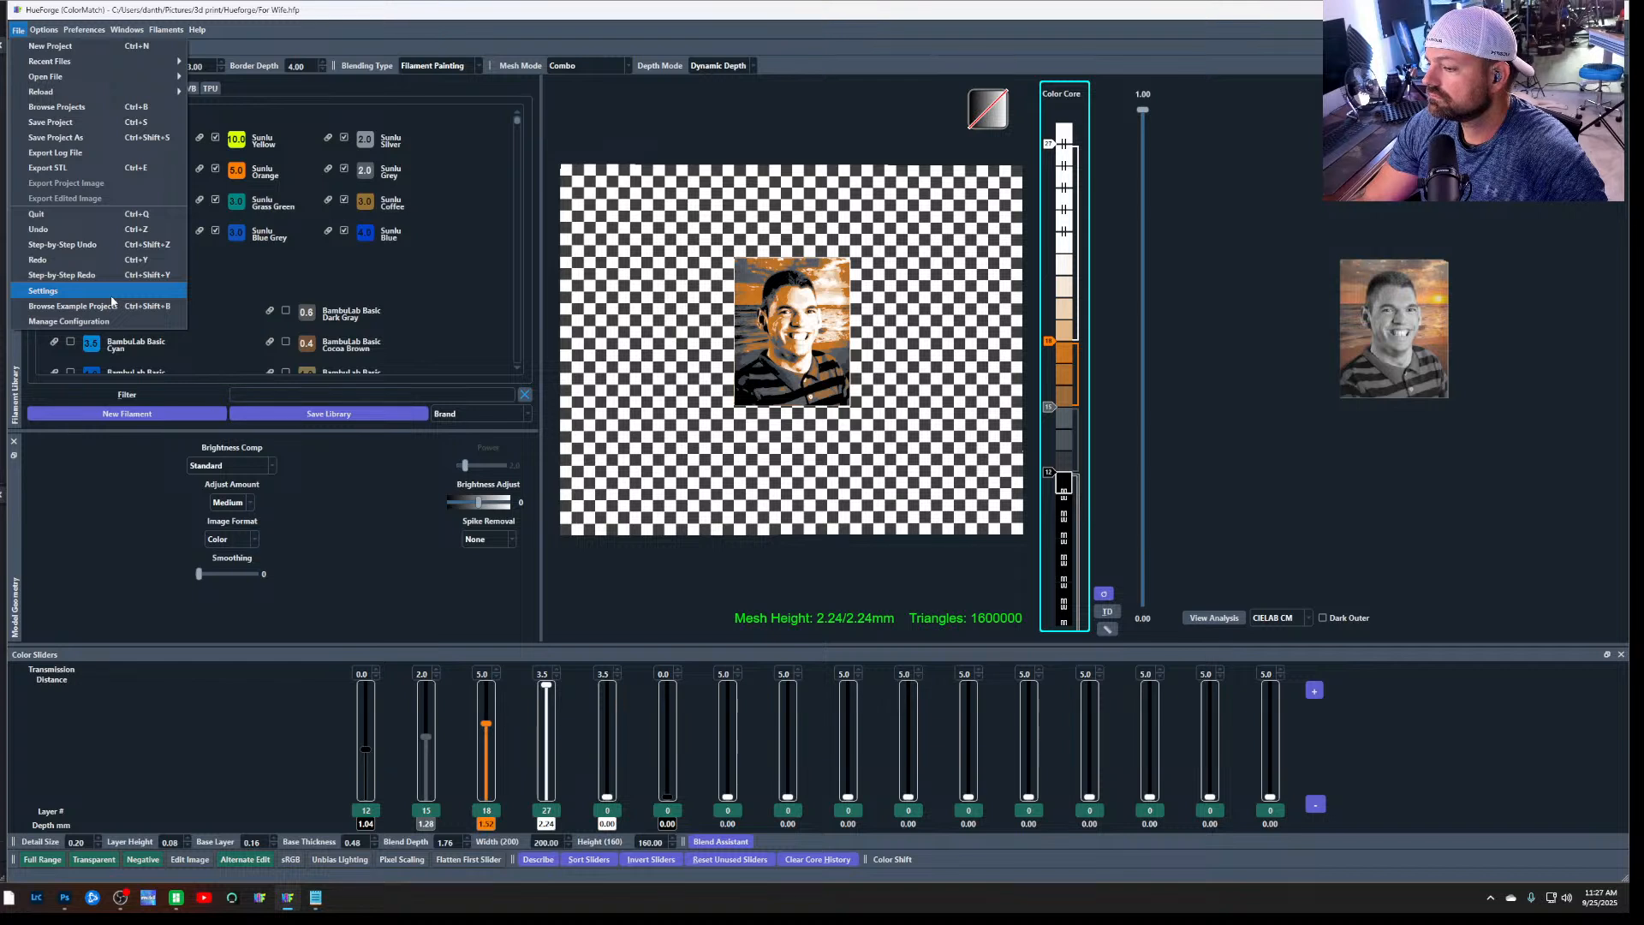
{"action": "left_click", "coordinate": [1285, 497]}
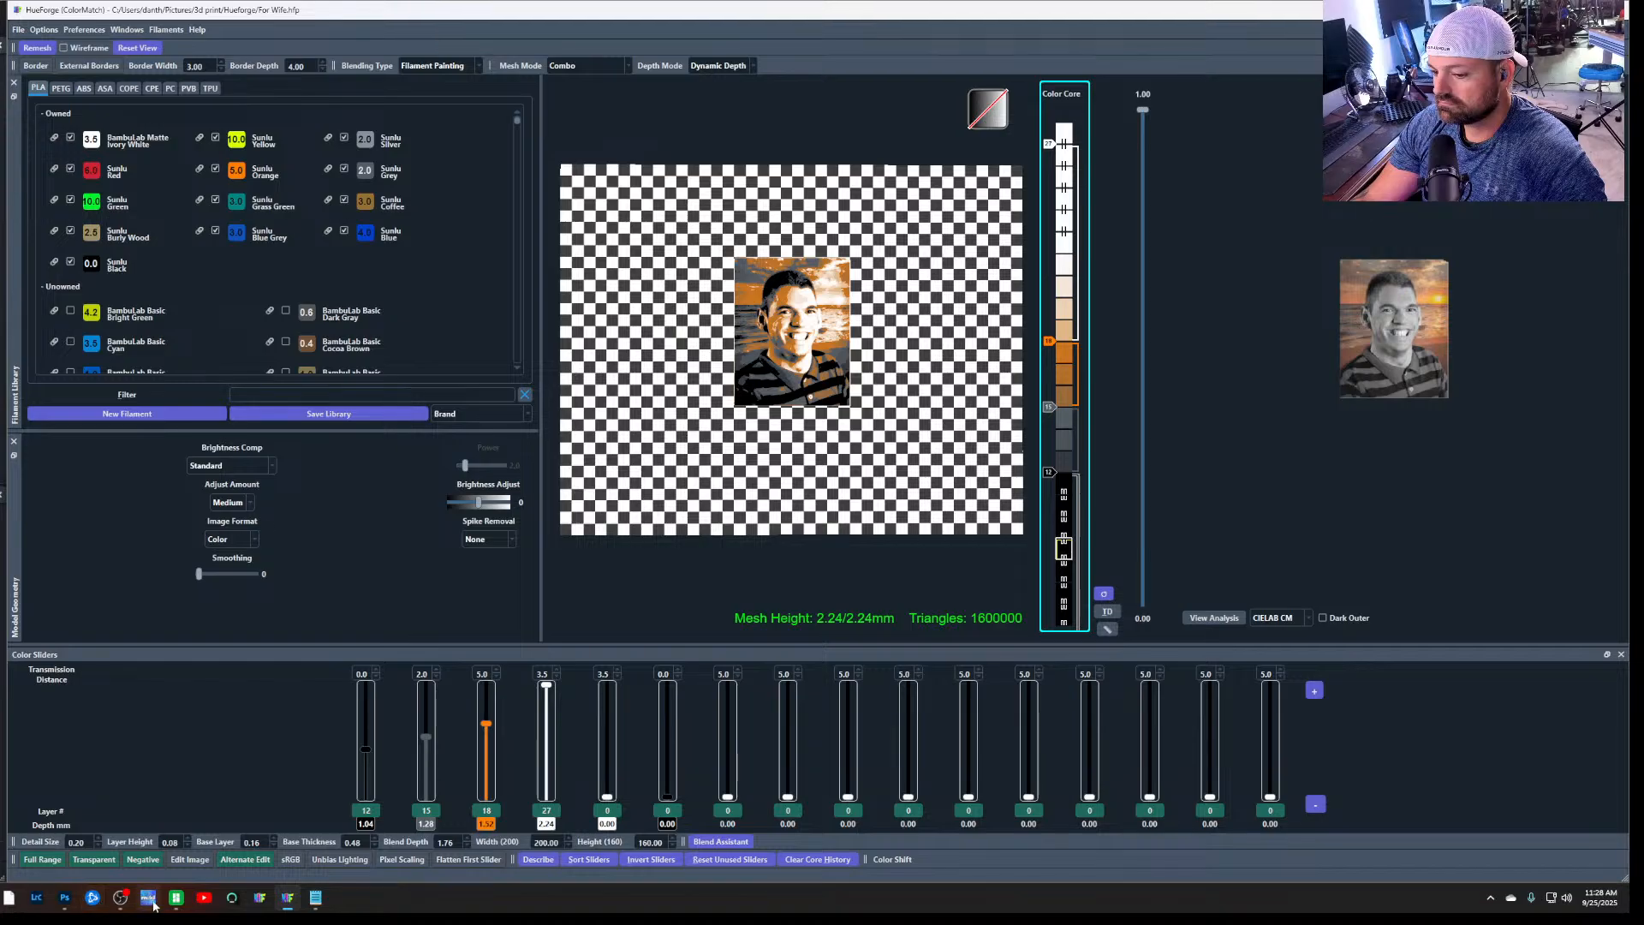
Switch to Photoshop and delete the hidden white background layer, Layer 0, beneath the portrait
{"action": "left_click", "coordinate": [66, 899]}
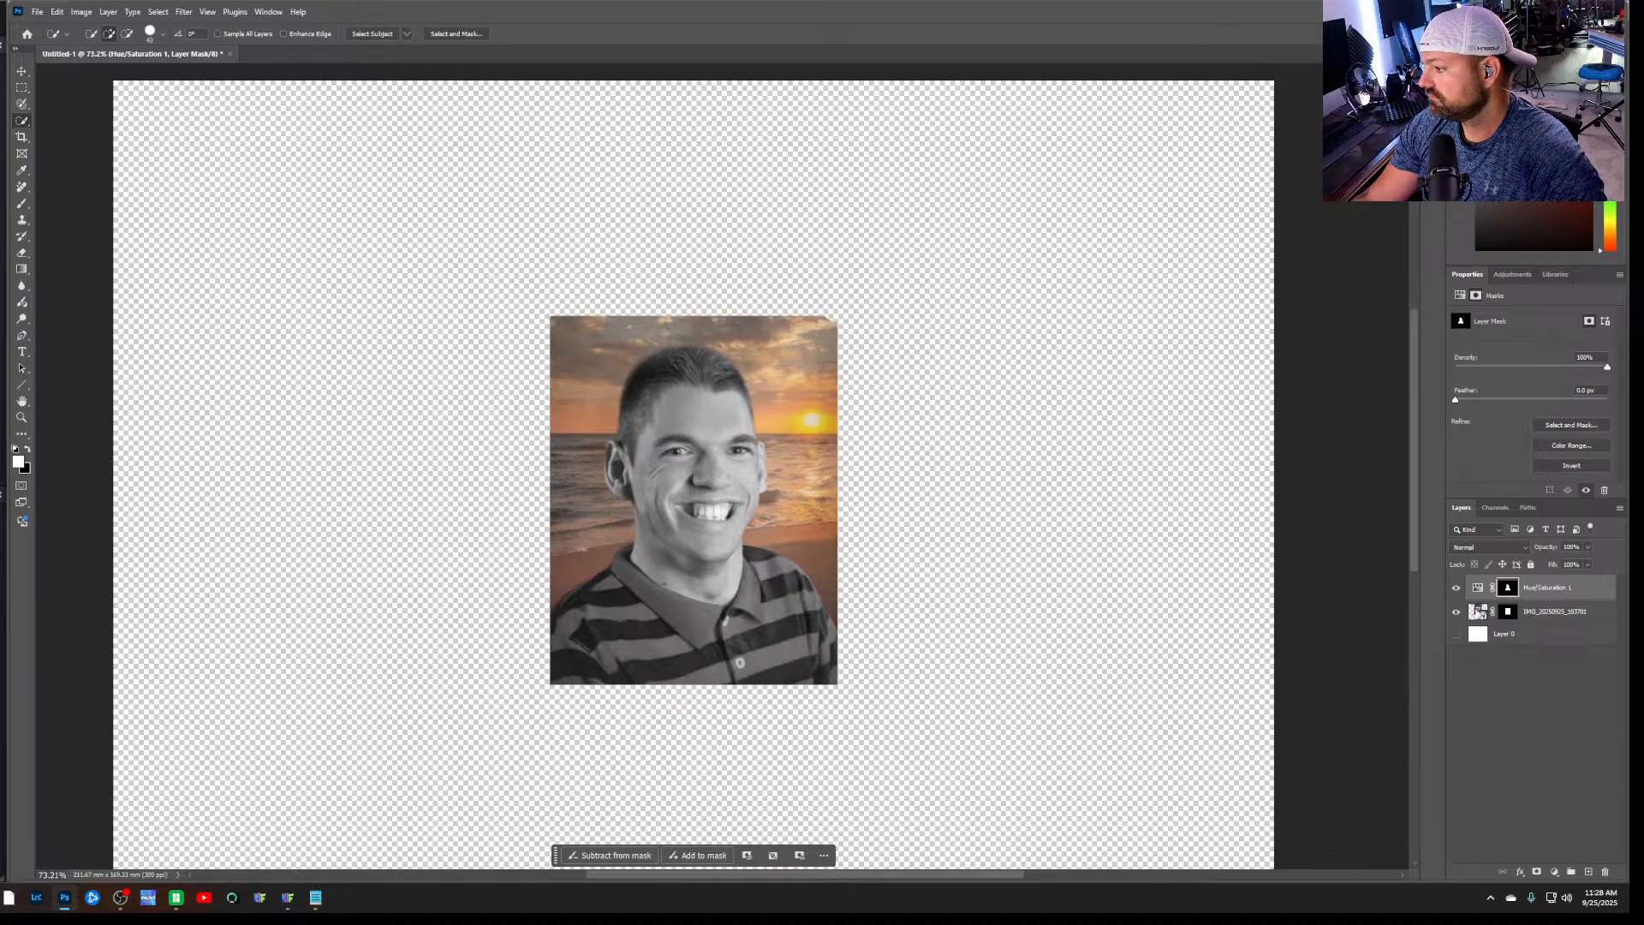
{"action": "left_click", "coordinate": [1477, 613]}
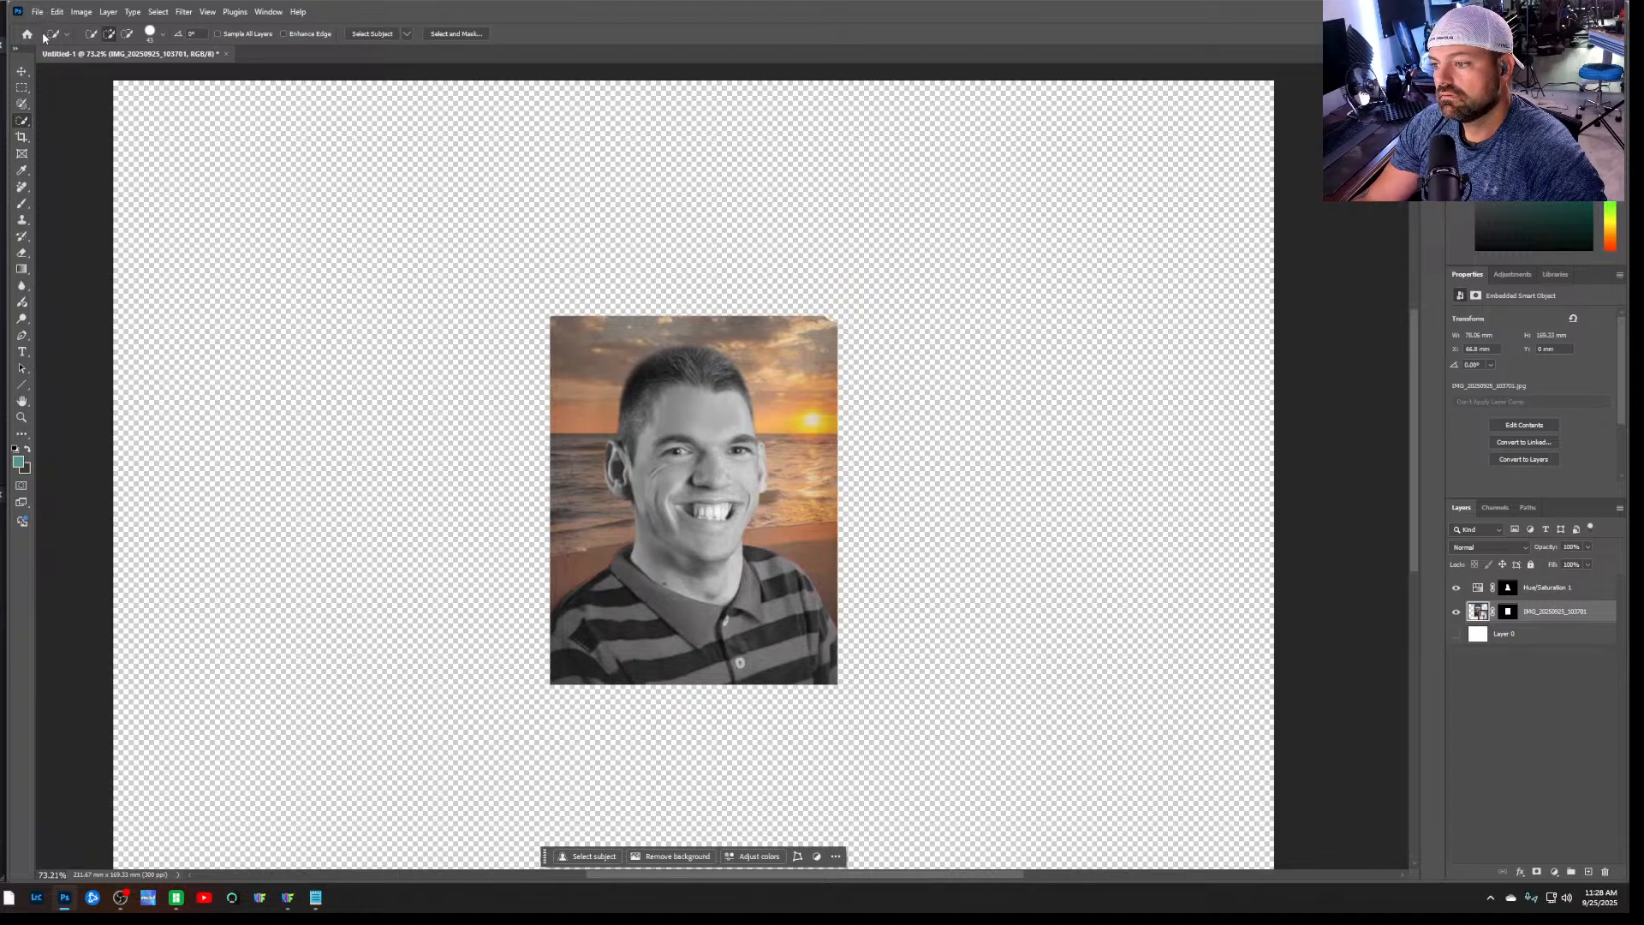
{"action": "scroll", "coordinate": [37, 268], "scroll_direction": "down", "scroll_amount": 2}
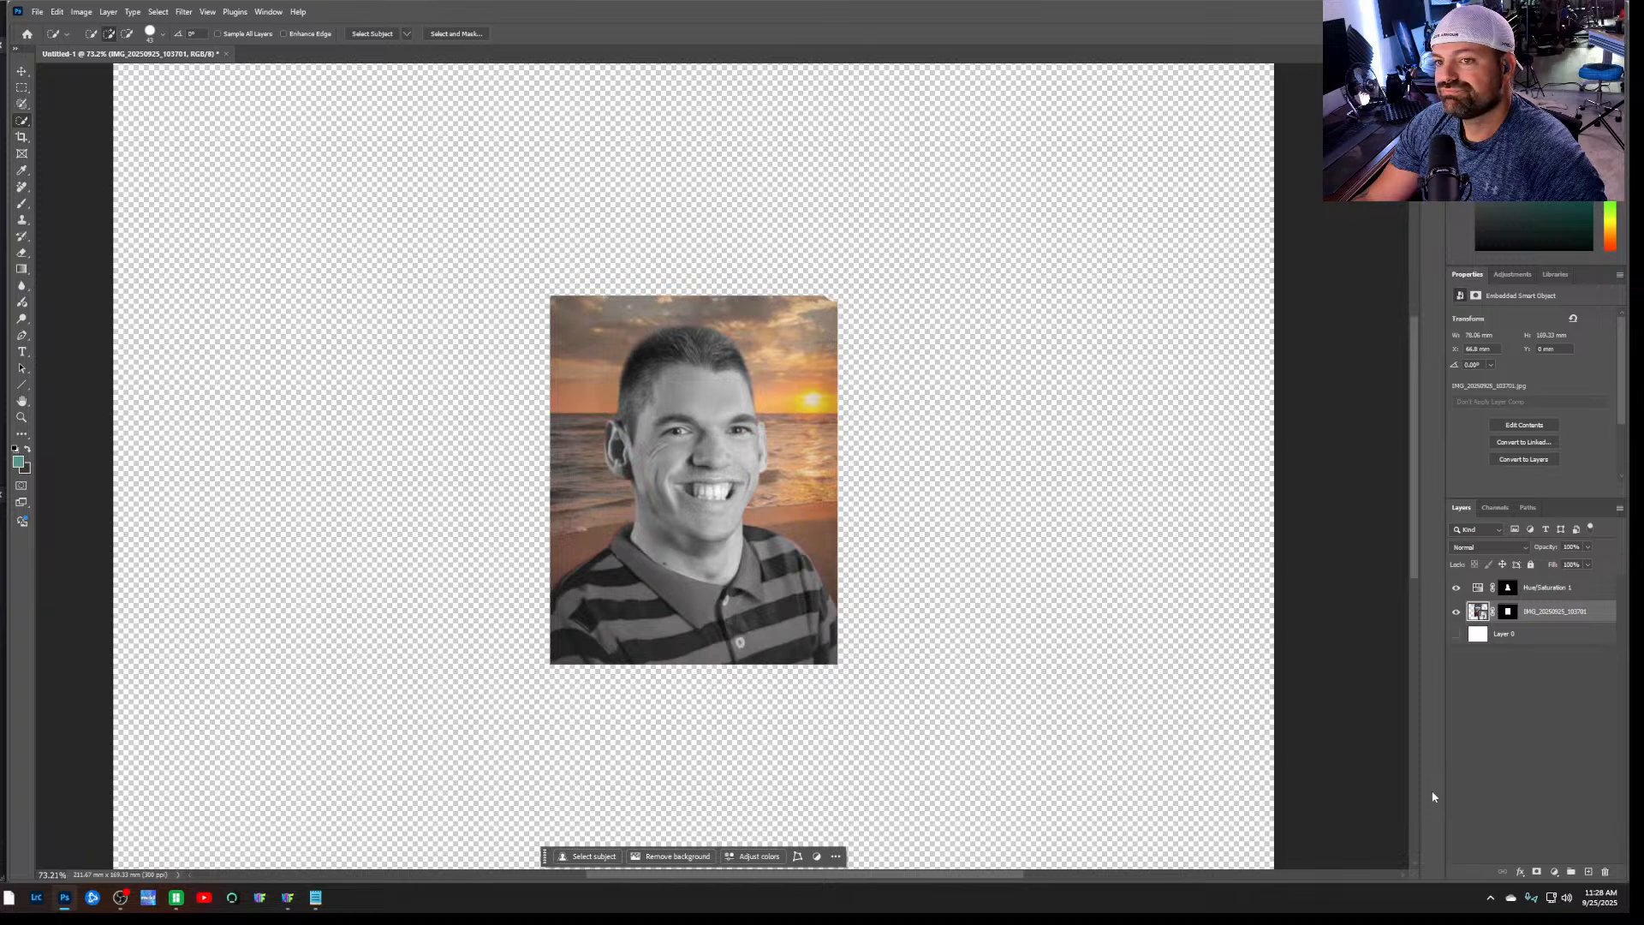
{"action": "left_click", "coordinate": [1457, 634]}
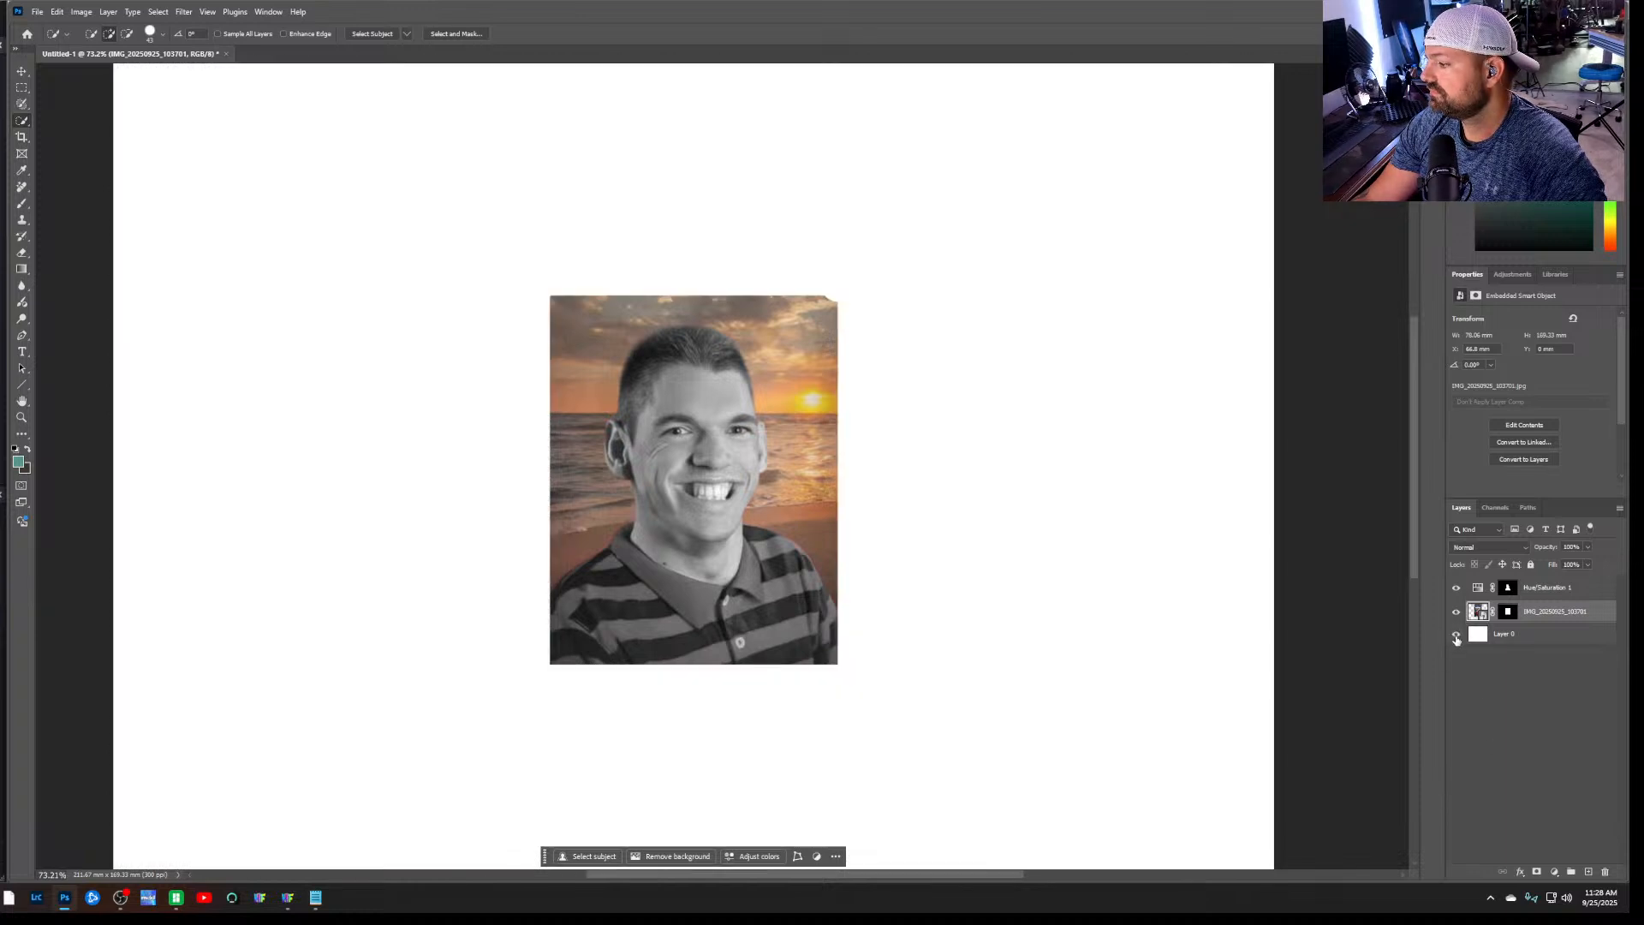
{"action": "left_click", "coordinate": [1457, 634]}
{"action": "left_click", "coordinate": [1523, 642]}
{"action": "key", "text": "Delete"}
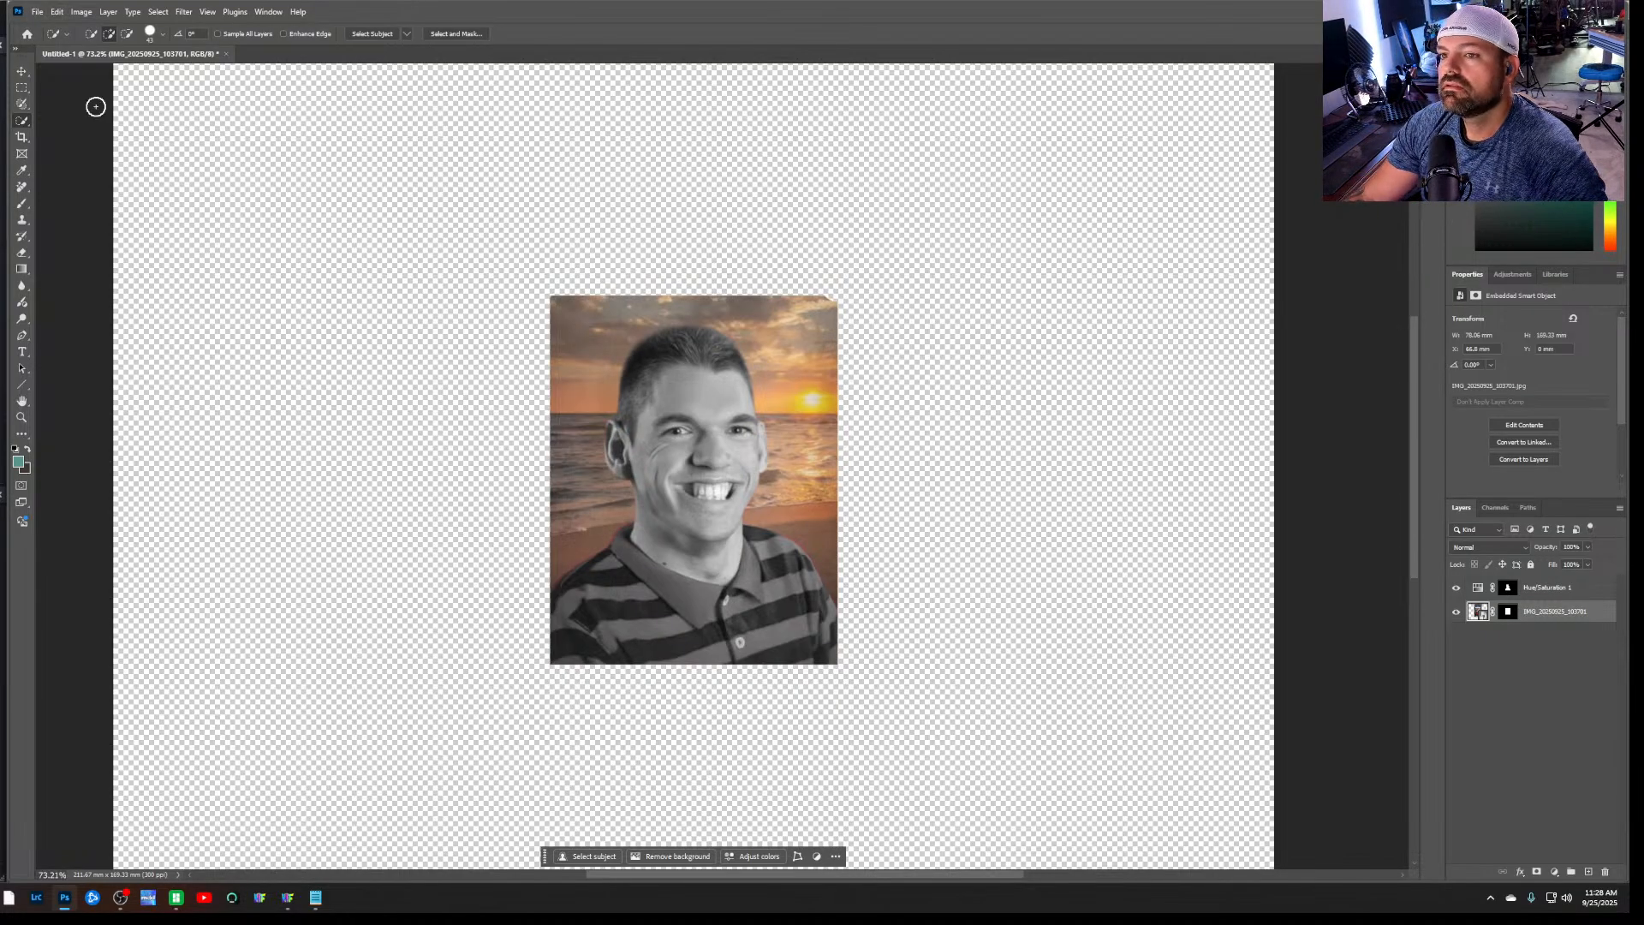
Crop the canvas to a 1:1 square closely surrounding the portrait, leaving only a narrow transparent margin on three sides
{"action": "left_click", "coordinate": [23, 138]}
{"action": "scroll", "coordinate": [477, 348], "scroll_direction": "down", "scroll_amount": 5}
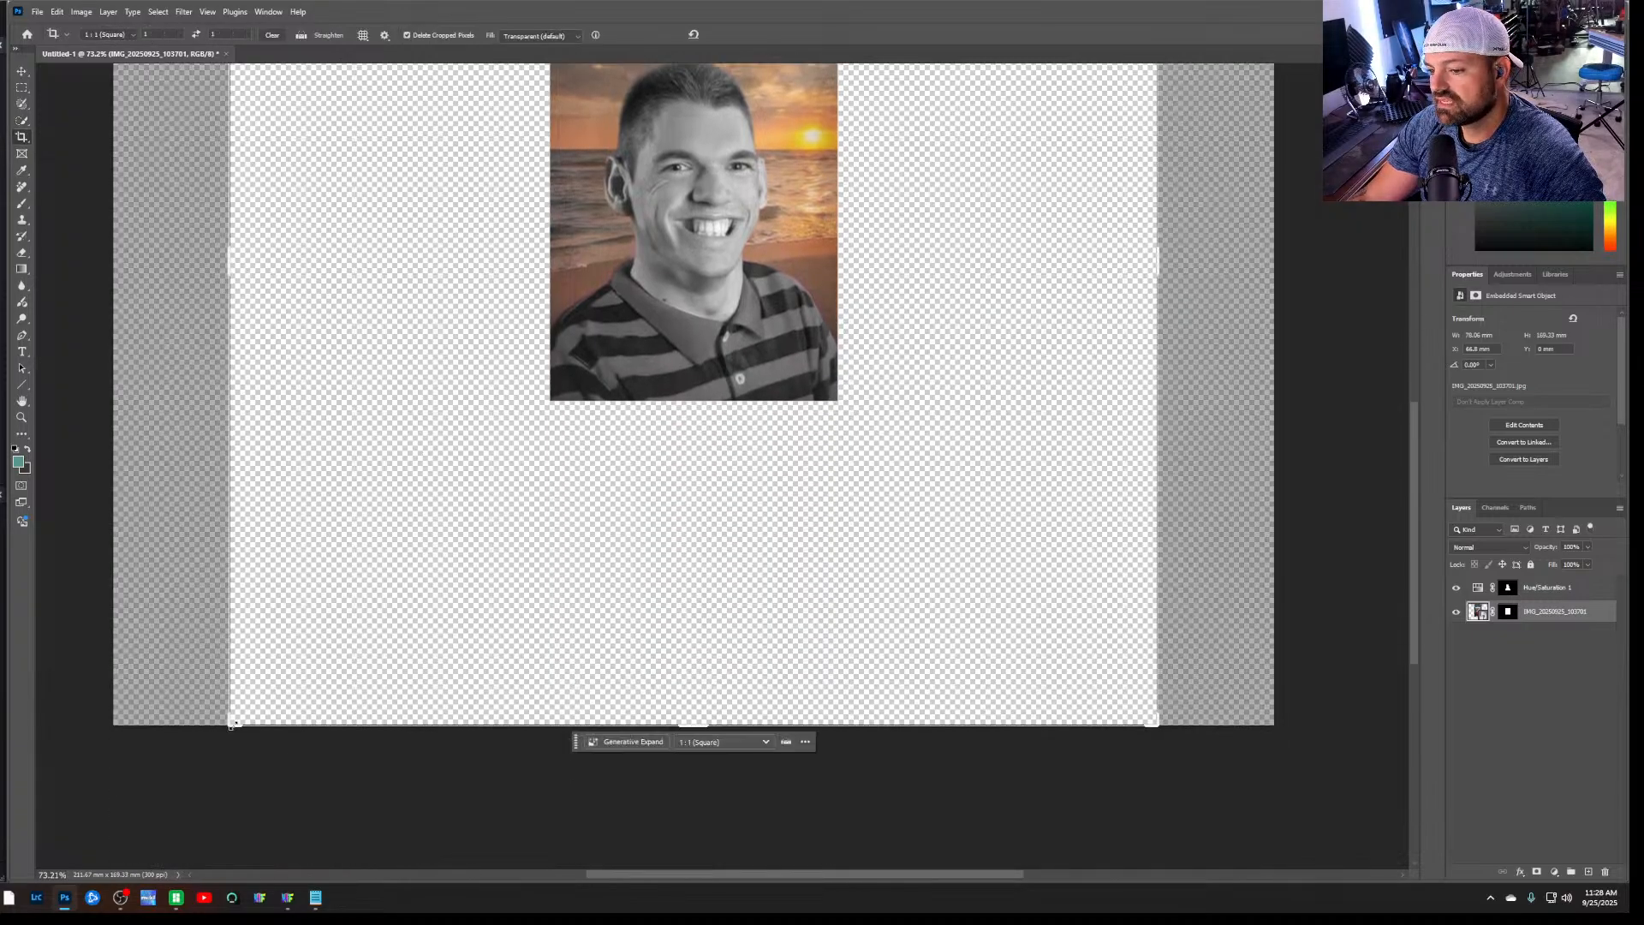
{"action": "left_click_drag", "start_coordinate": [231, 726], "coordinate": [393, 574]}
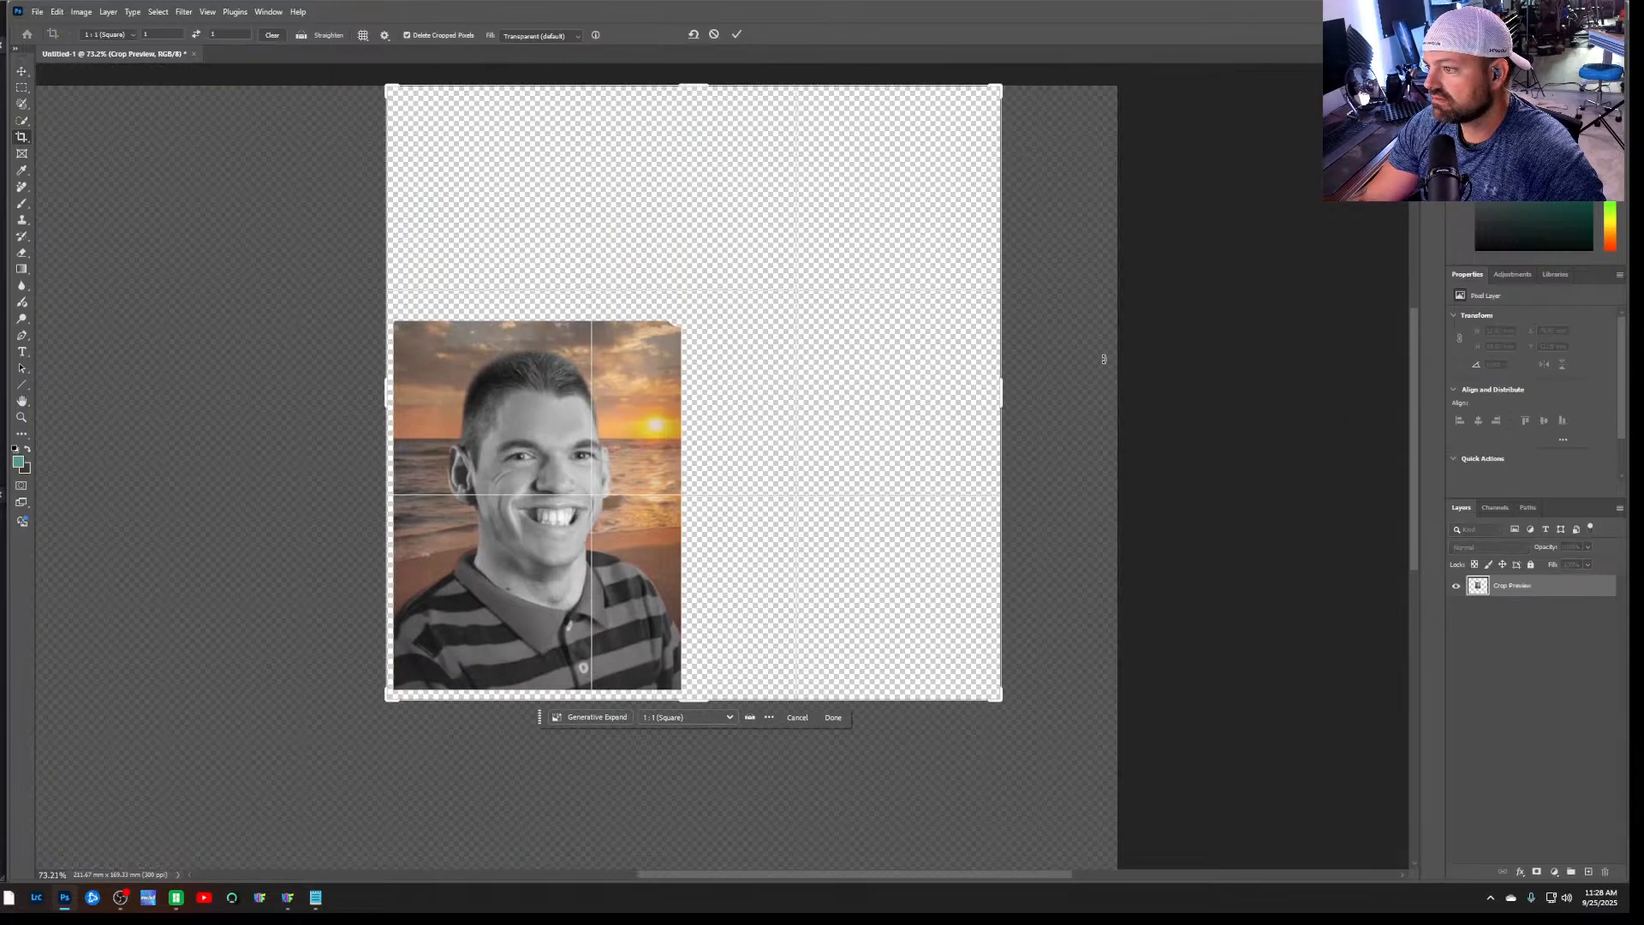
{"action": "left_click_drag", "start_coordinate": [999, 86], "coordinate": [850, 179]}
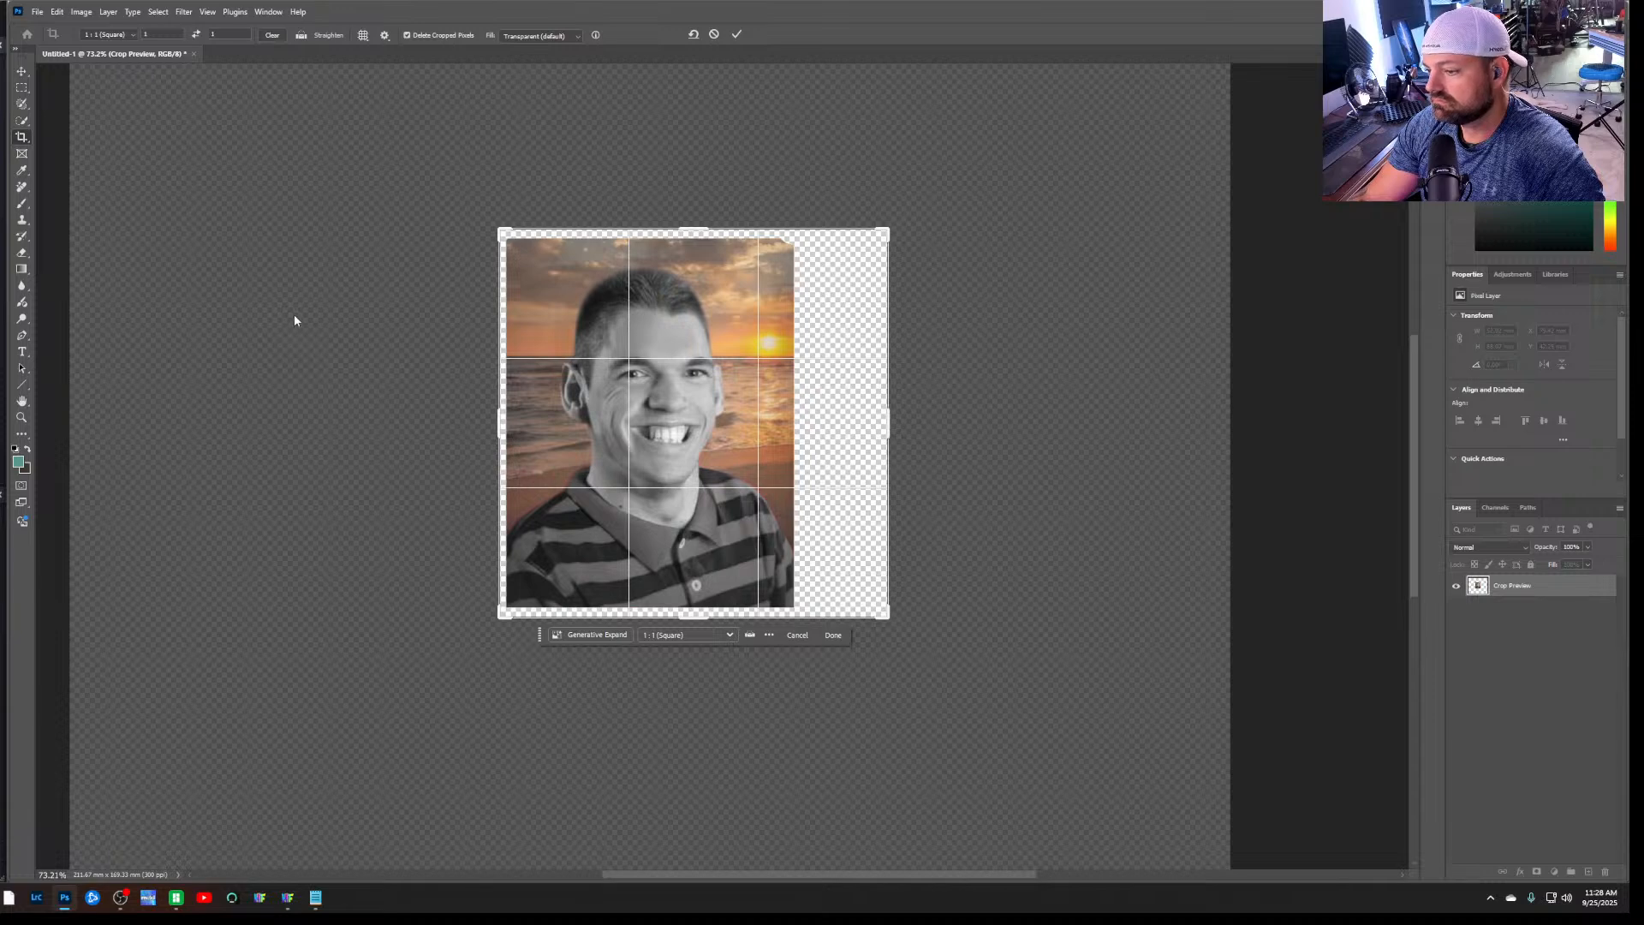
{"action": "key", "text": "Return"}
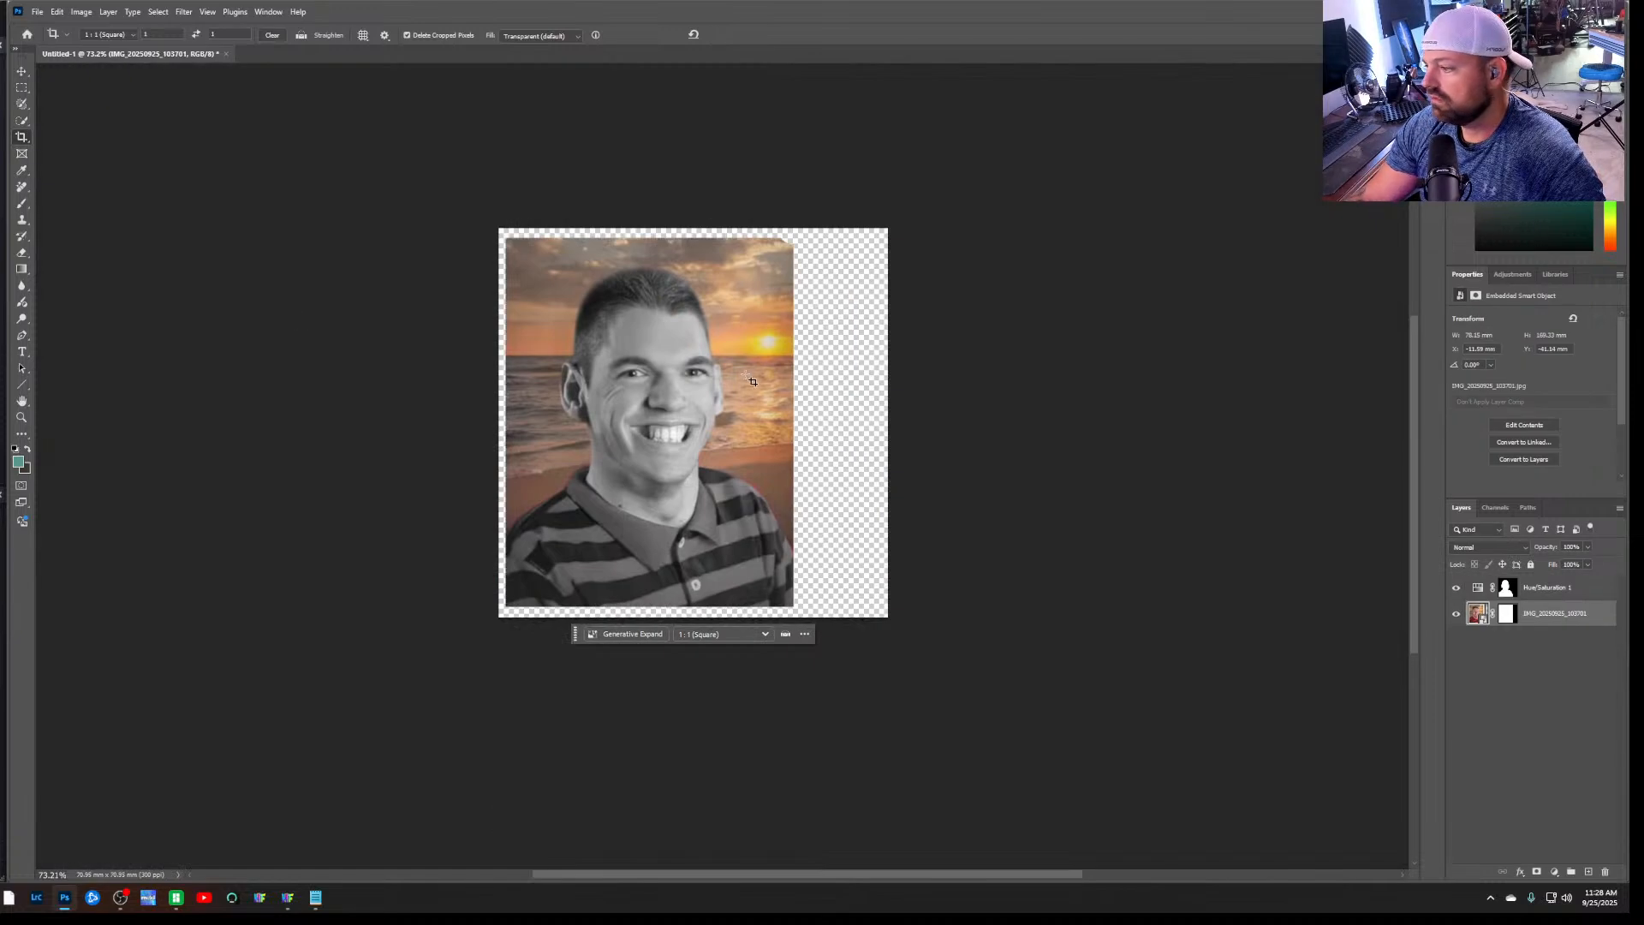
{"action": "scroll", "coordinate": [730, 528], "scroll_direction": "up", "scroll_amount": 1, "text": "alt"}
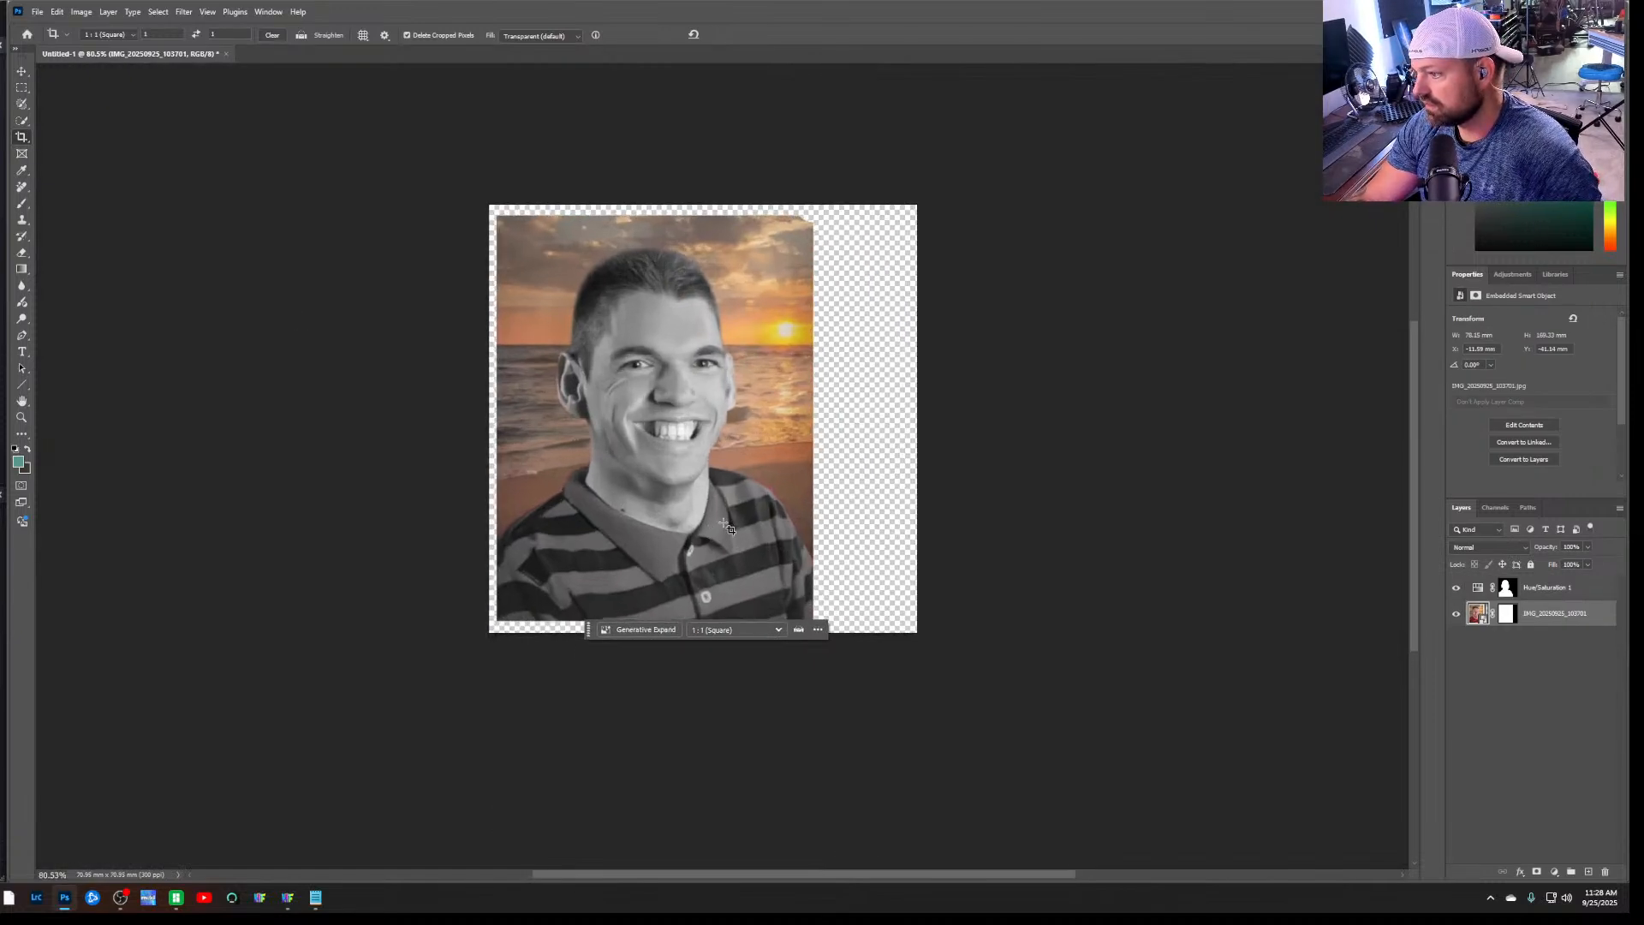
{"action": "scroll", "coordinate": [788, 441], "scroll_direction": "up", "scroll_amount": 5, "text": "alt"}
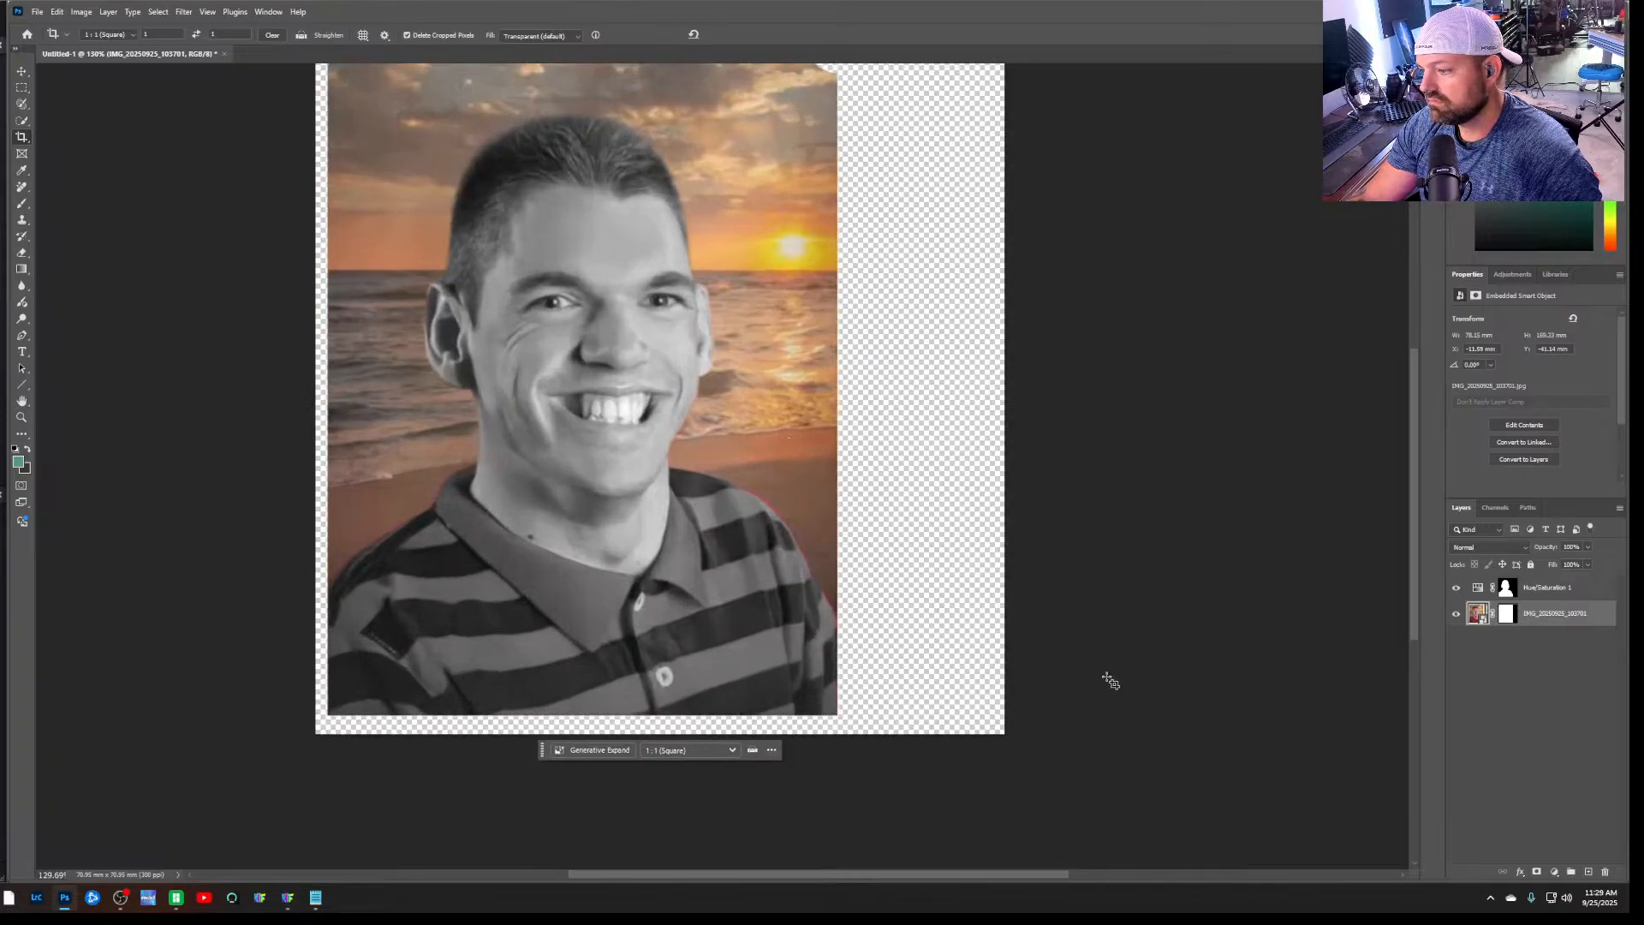
{"action": "scroll", "coordinate": [1111, 681], "scroll_direction": "up", "scroll_amount": 2}
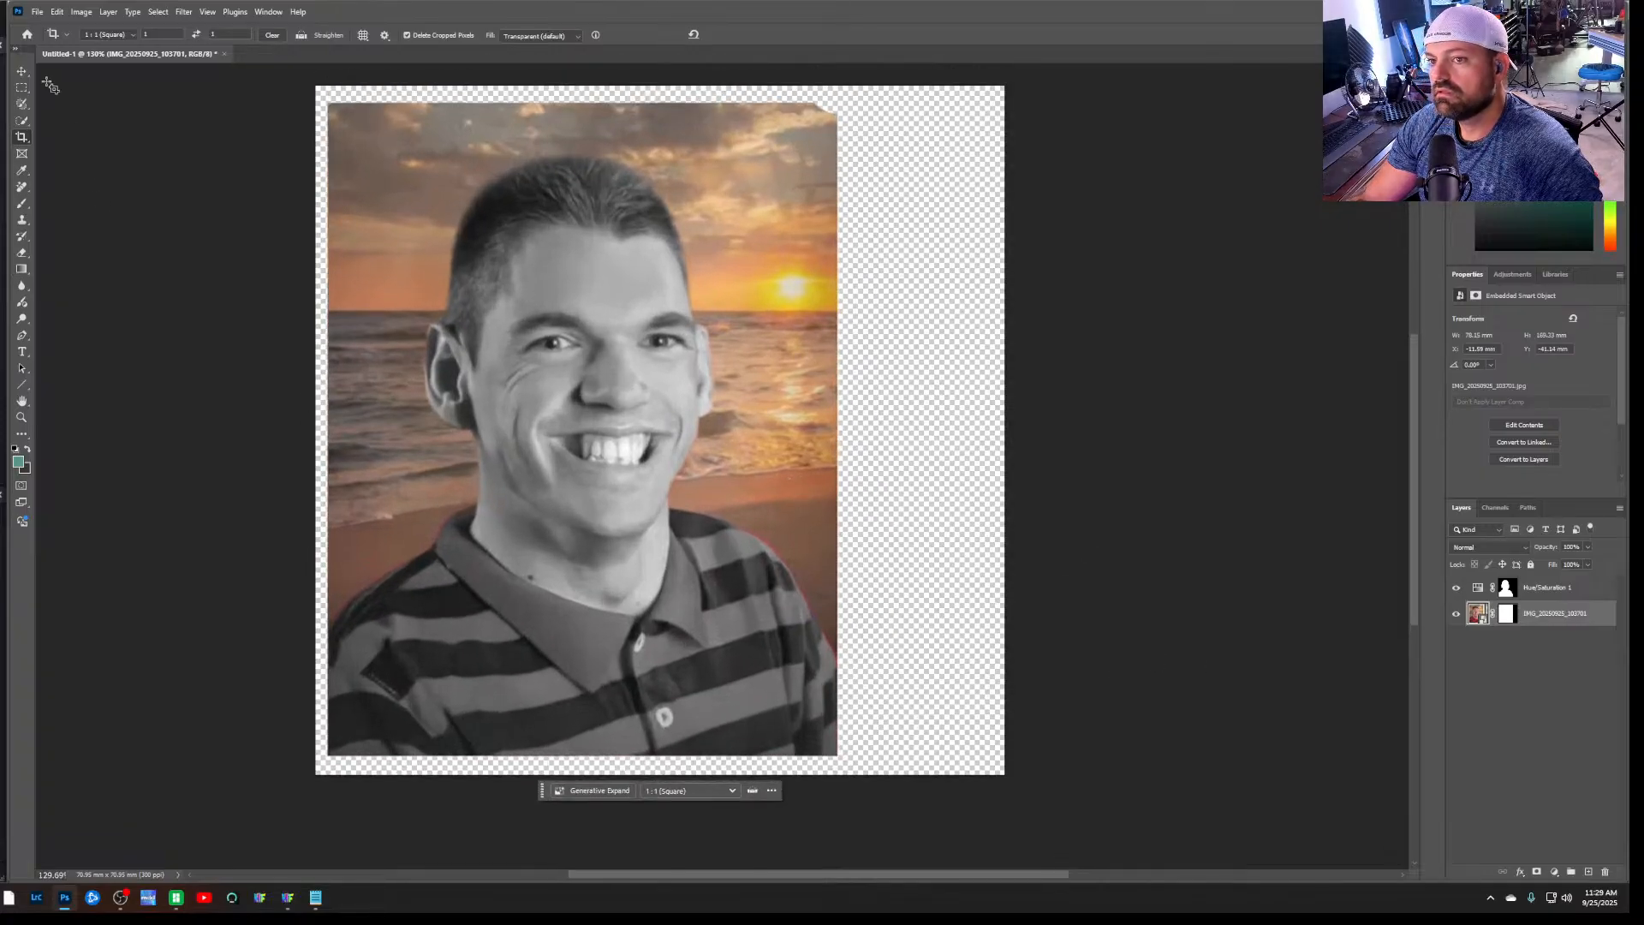
{"action": "left_click", "coordinate": [21, 104]}
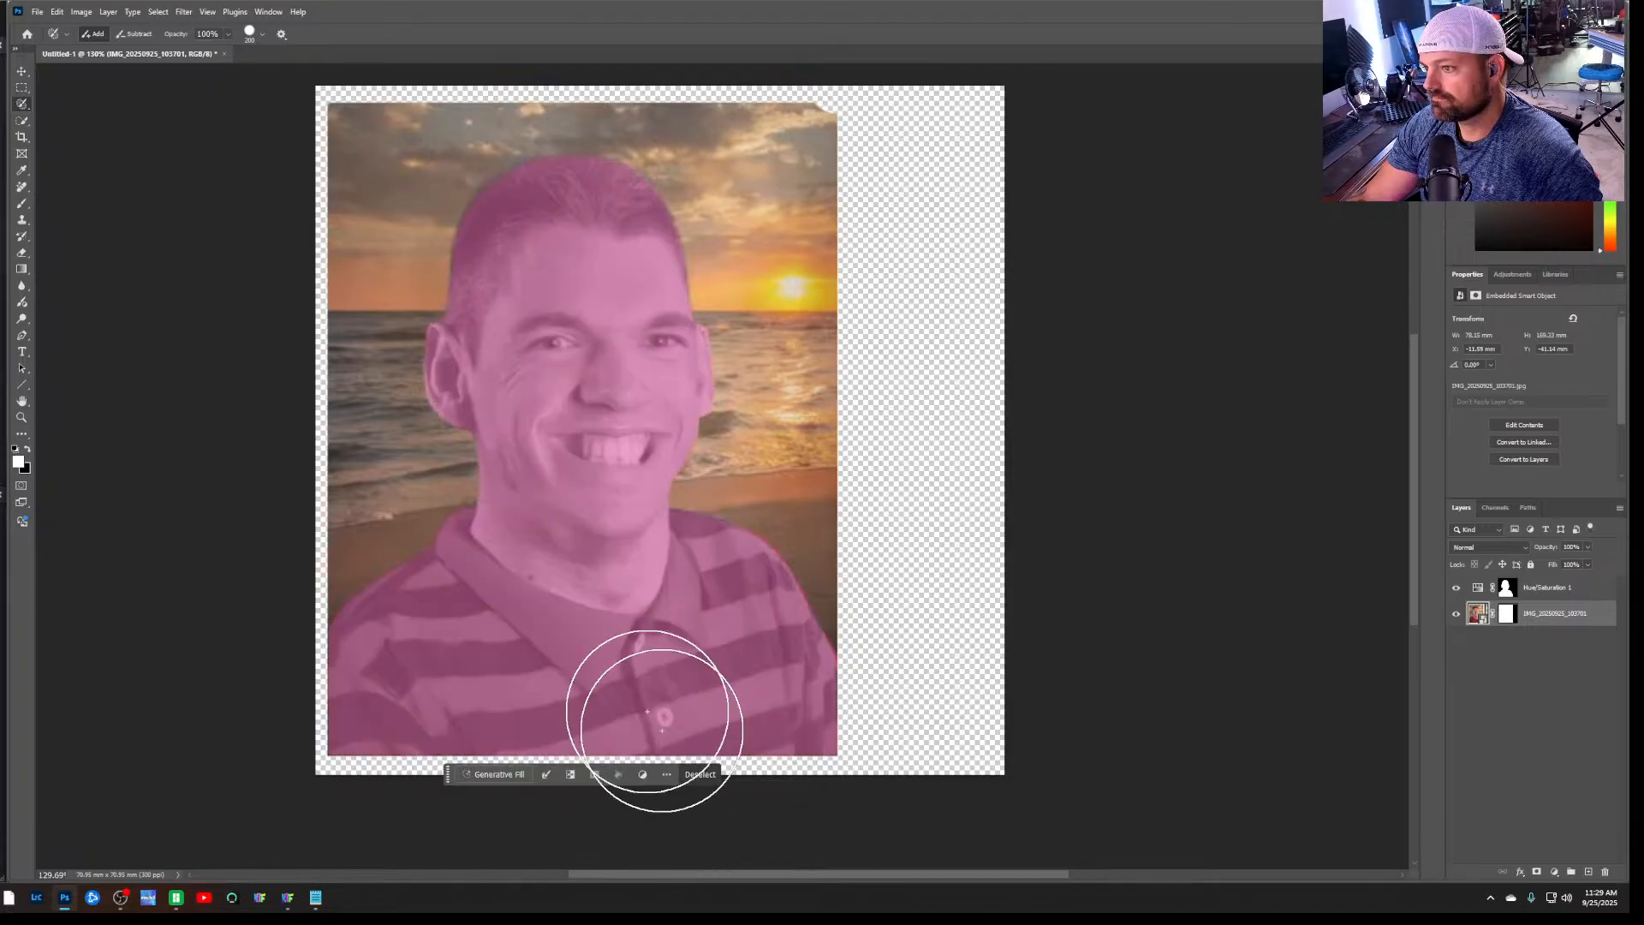
{"action": "mouse_move", "coordinate": [689, 498]}
{"action": "left_mouse_down"}
{"action": "mouse_move", "coordinate": [706, 464]}
{"action": "mouse_move", "coordinate": [753, 749]}
{"action": "mouse_move", "coordinate": [782, 66]}
{"action": "mouse_move", "coordinate": [367, 154]}
{"action": "mouse_move", "coordinate": [361, 777]}
{"action": "mouse_move", "coordinate": [304, 286]}
{"action": "mouse_move", "coordinate": [497, 299]}
{"action": "left_mouse_up"}
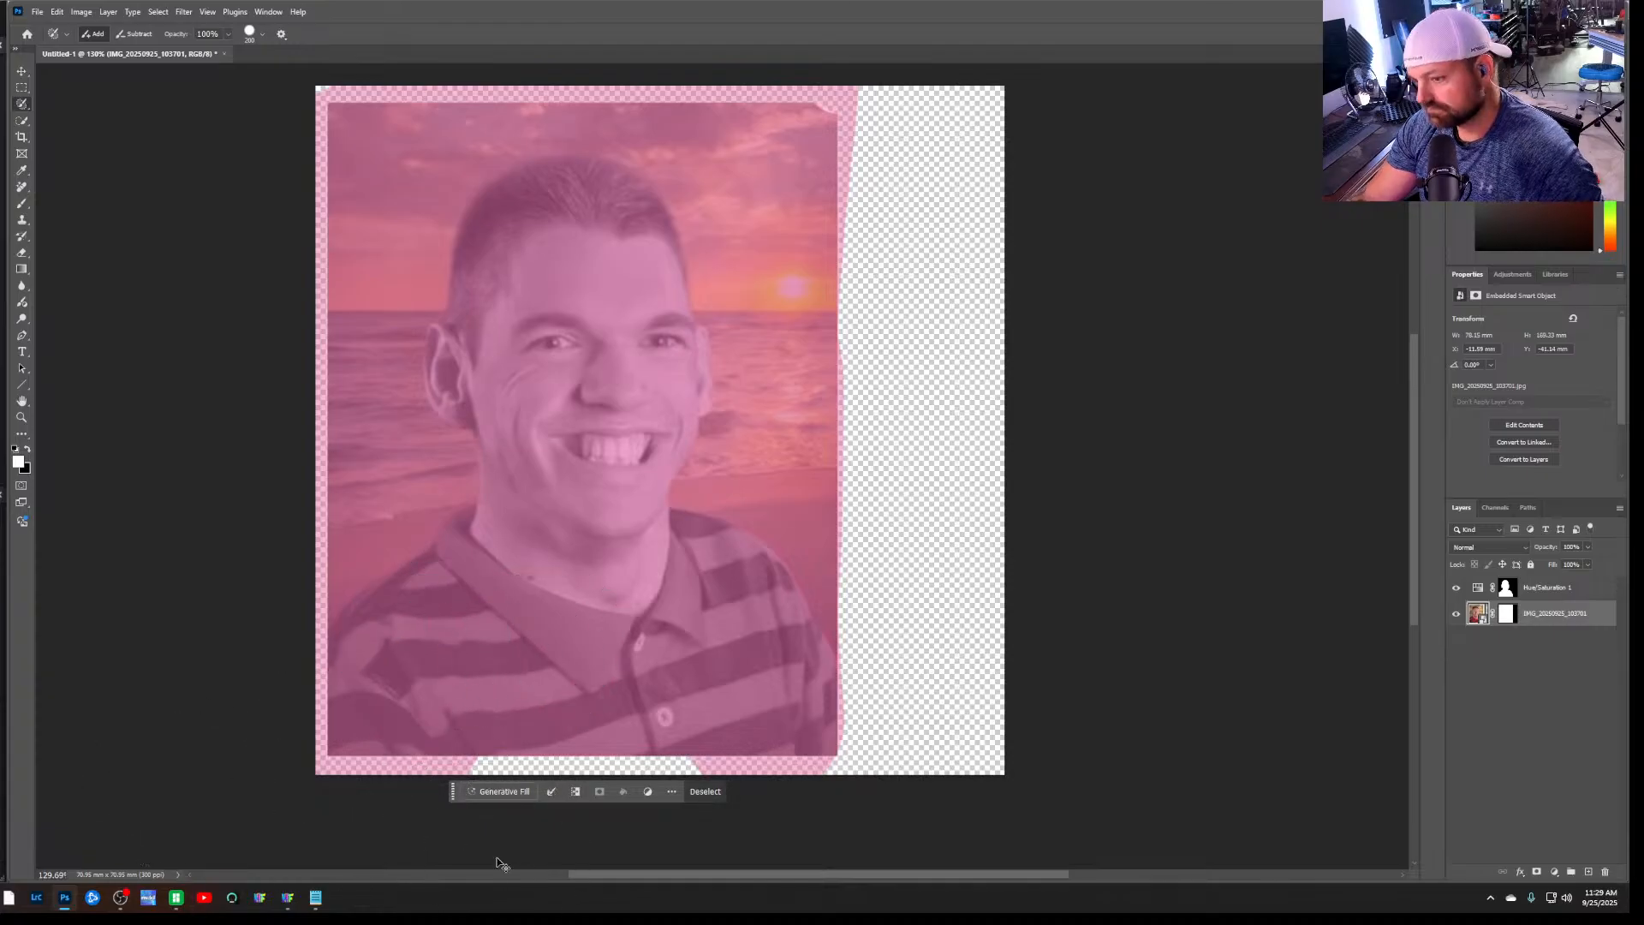
{"action": "left_click", "coordinate": [705, 792]}
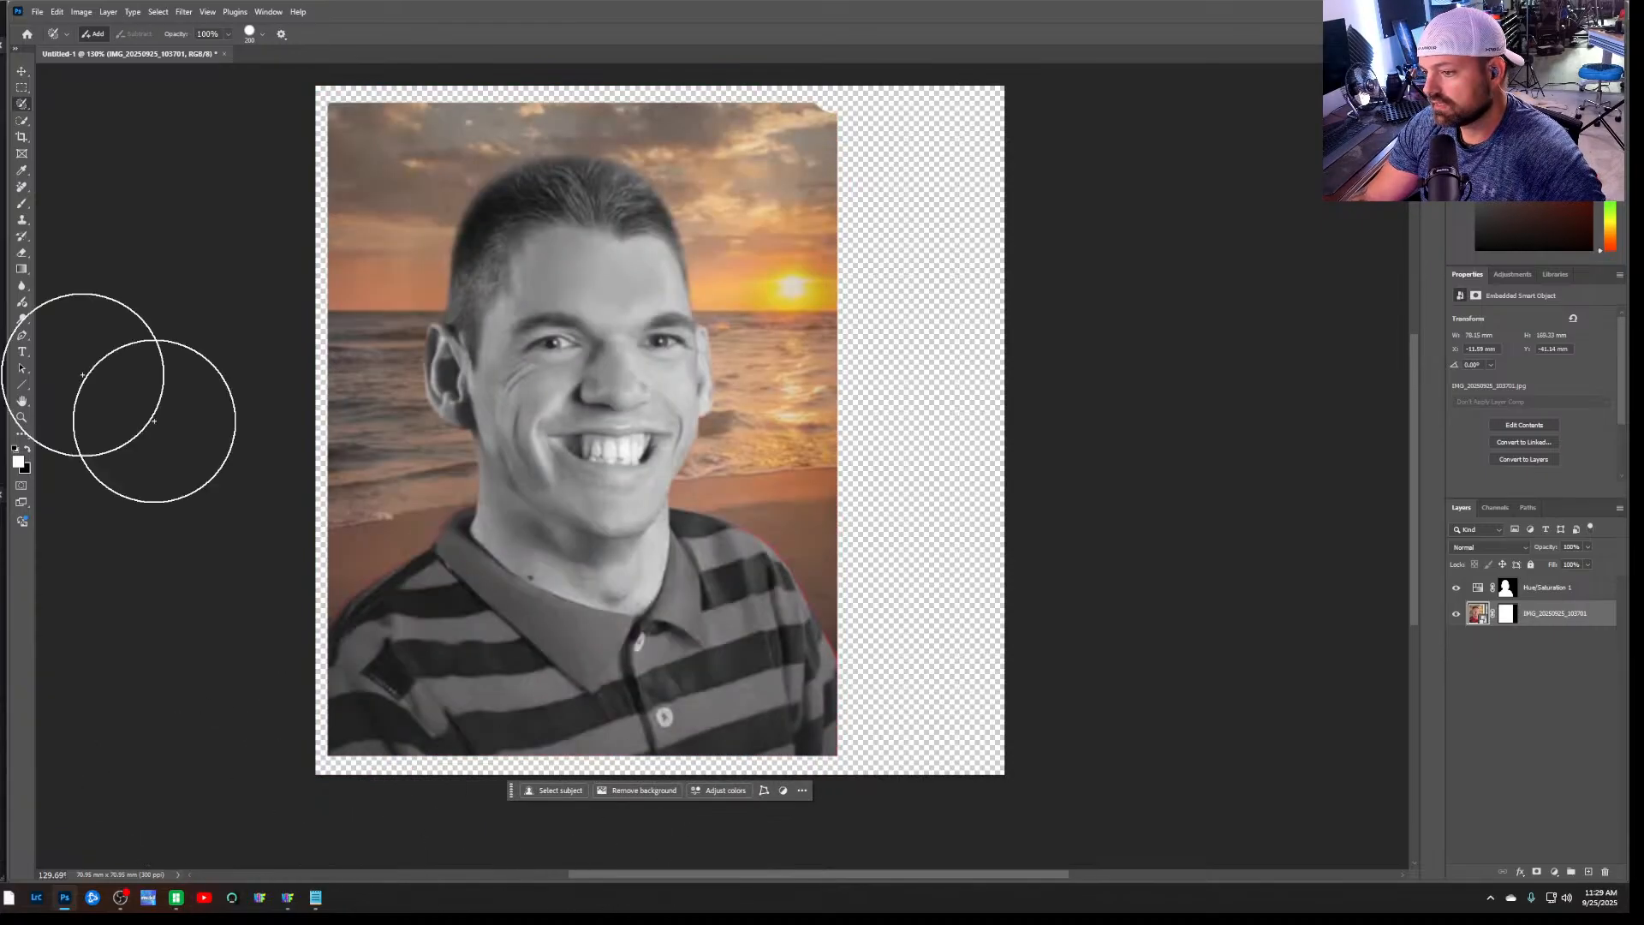
Start another crop with the Ratio preset and pull the frame slightly inward from its corner beside the sunset
{"action": "left_click", "coordinate": [22, 138]}
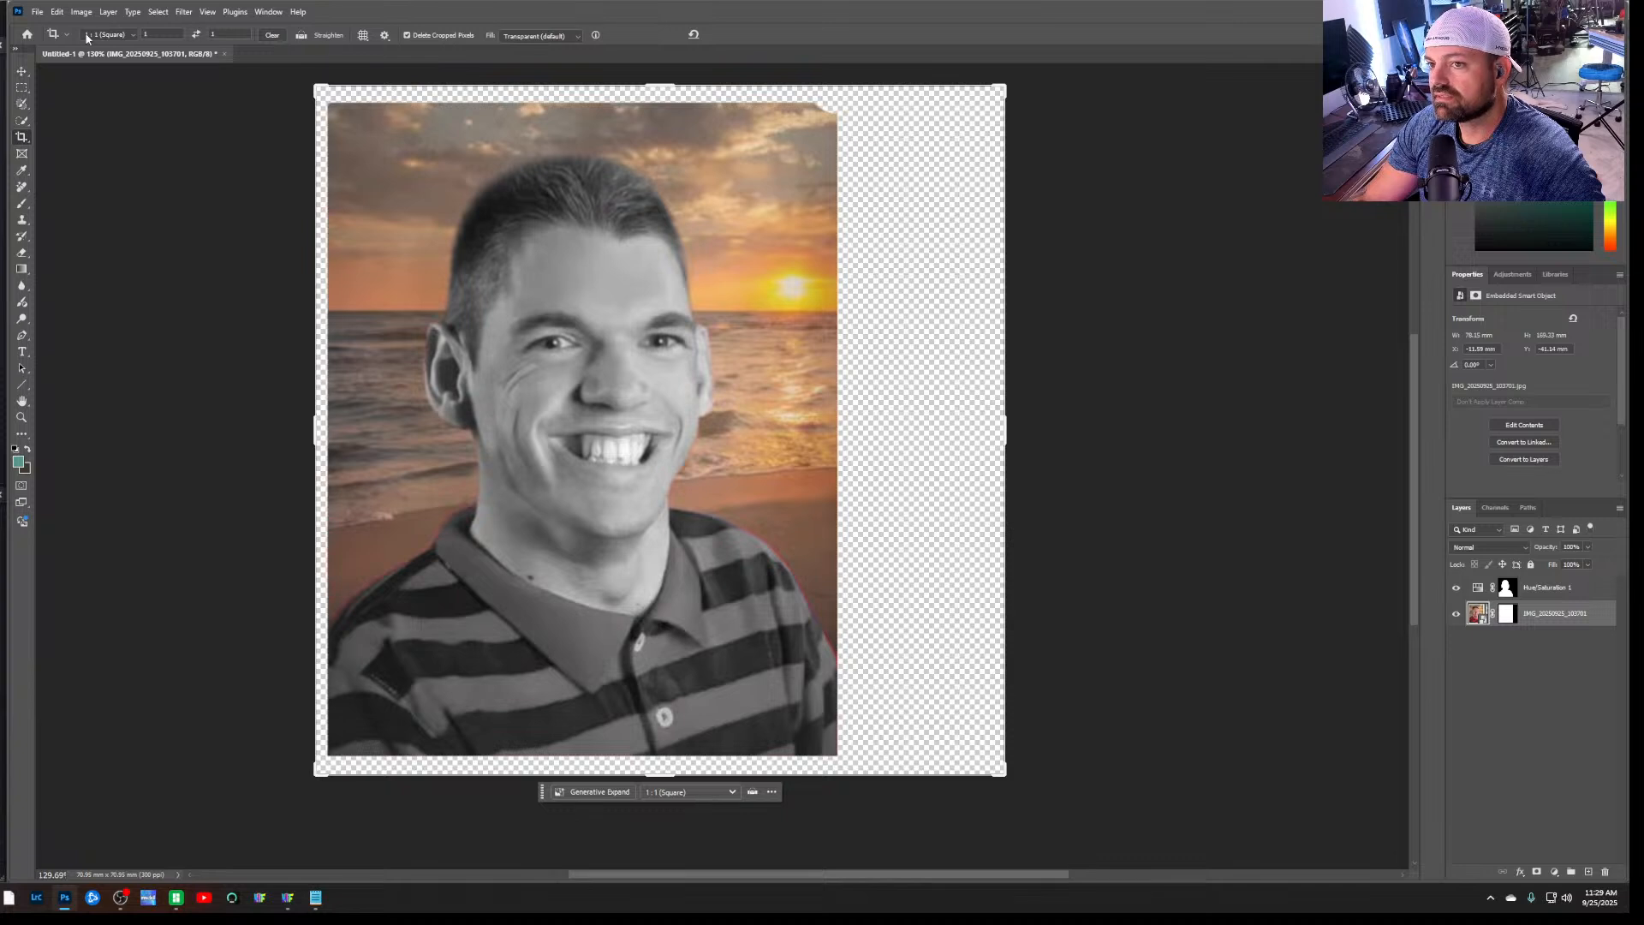
{"action": "left_click", "coordinate": [64, 35]}
{"action": "left_click", "coordinate": [64, 36]}
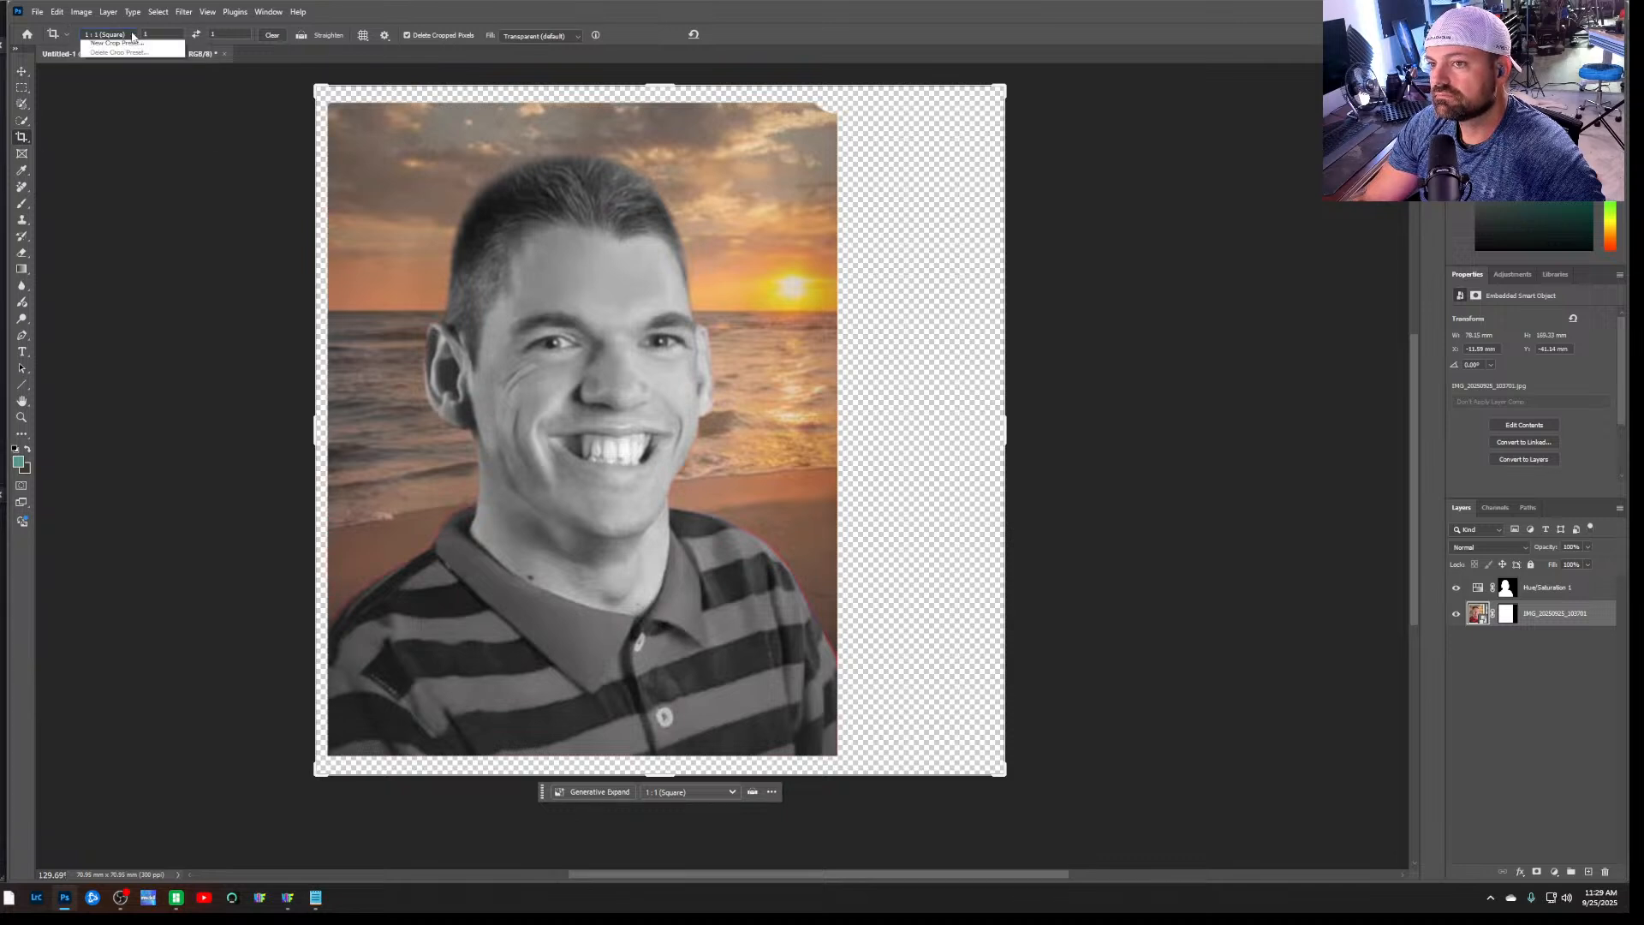
{"action": "left_click", "coordinate": [133, 35]}
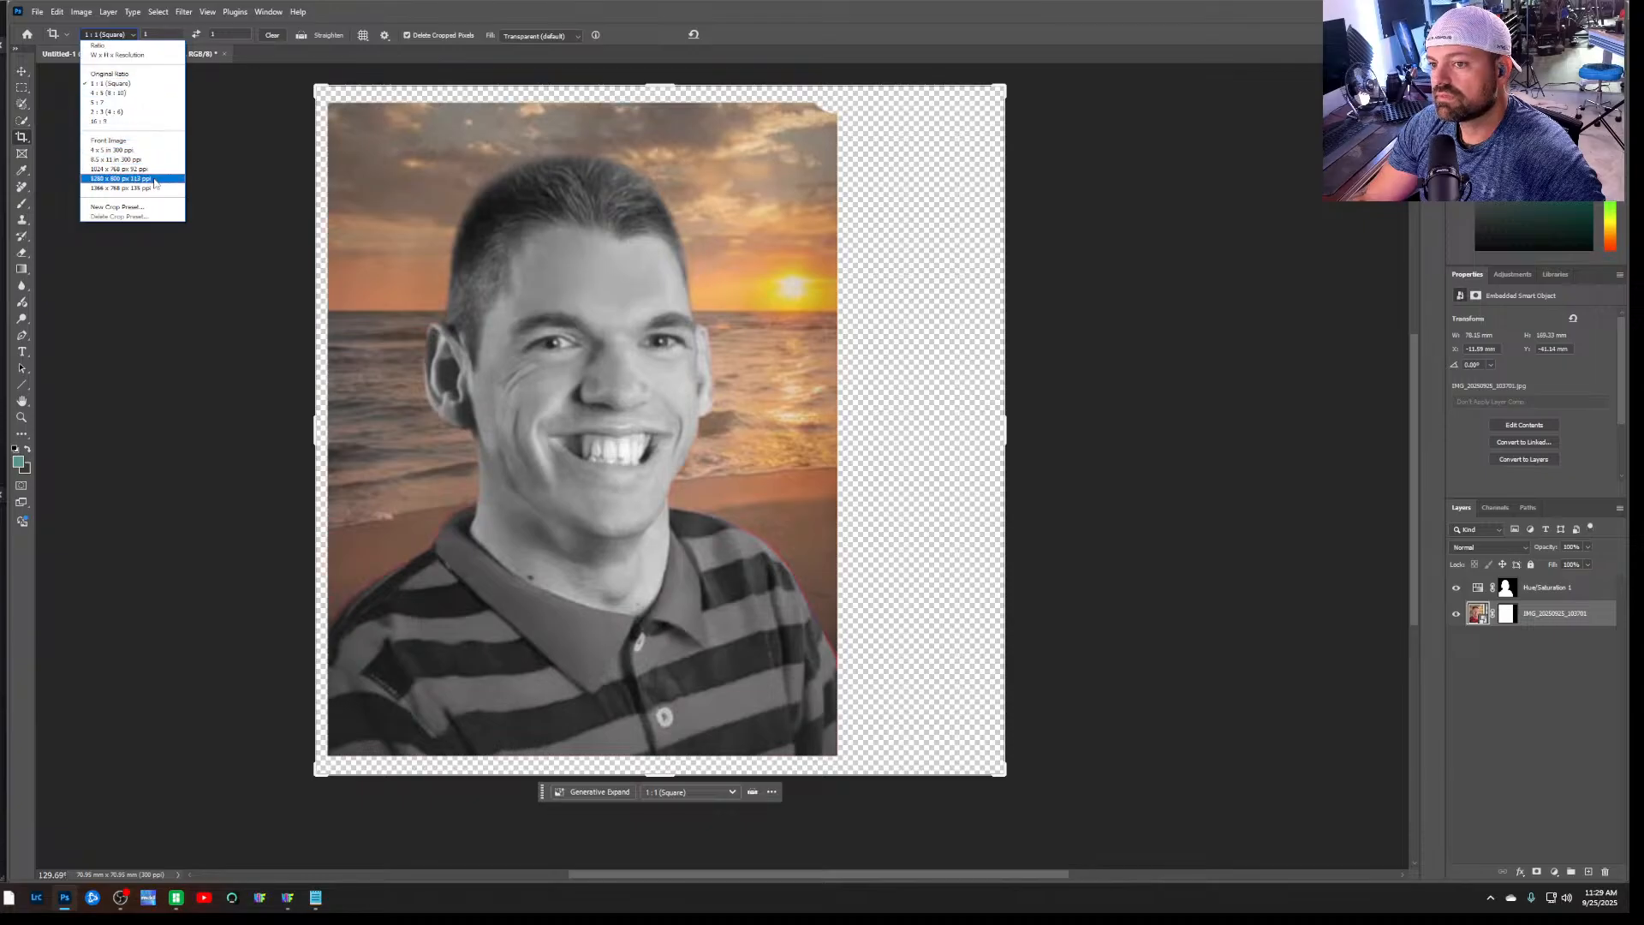
{"action": "left_click", "coordinate": [150, 47]}
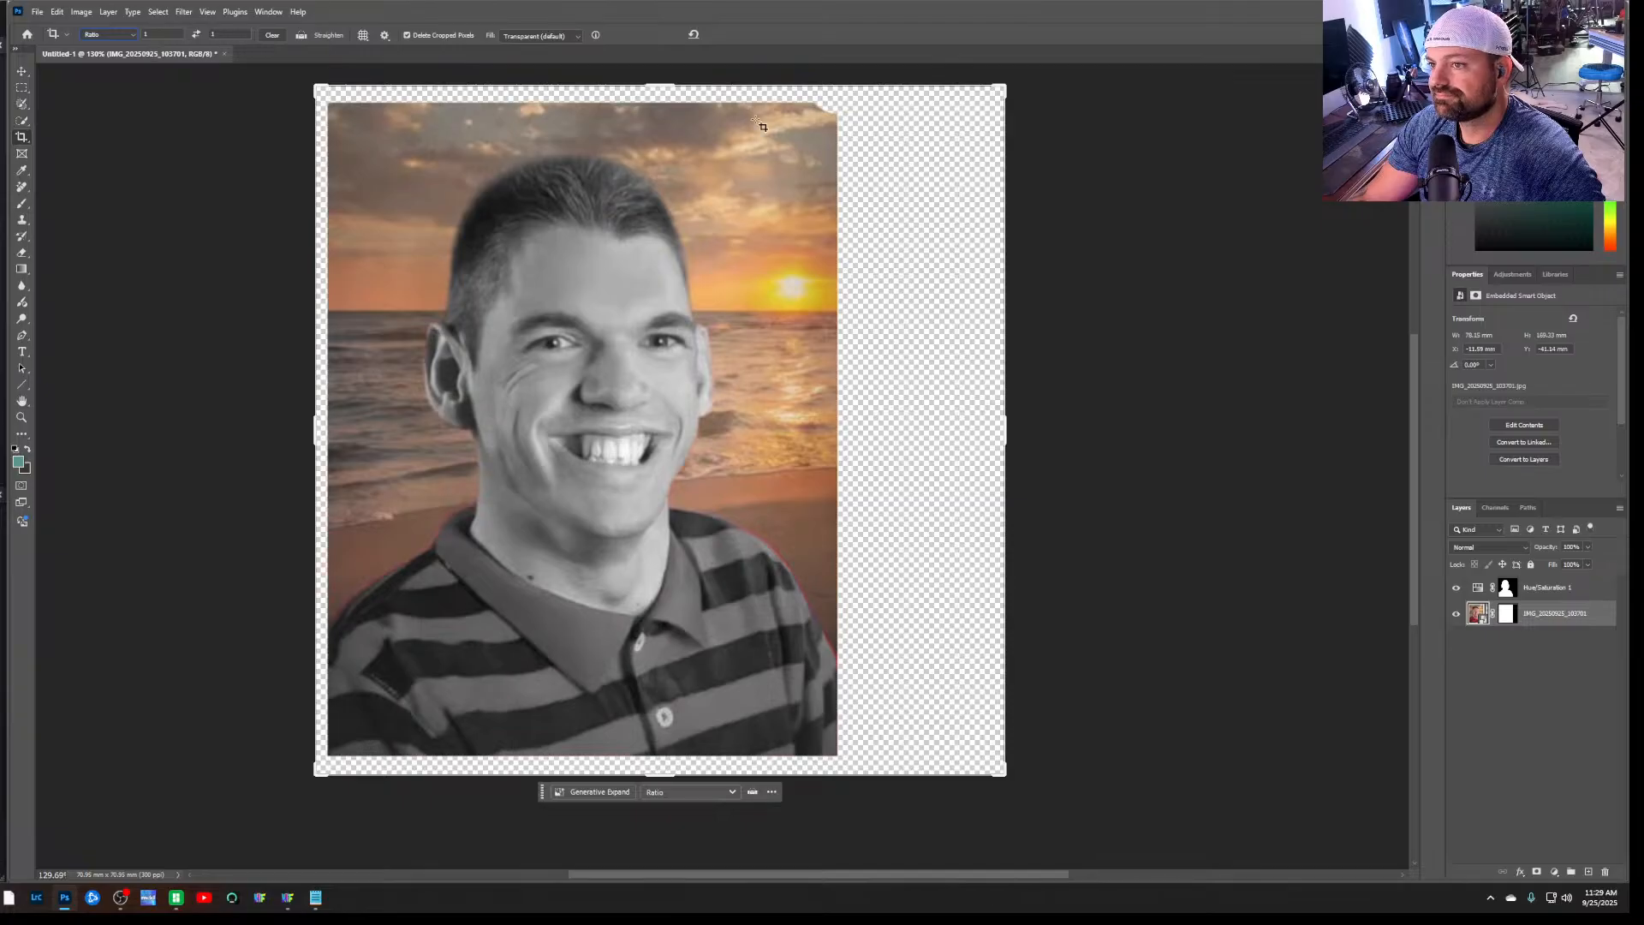
{"action": "left_click_drag", "start_coordinate": [1000, 87], "coordinate": [993, 93]}
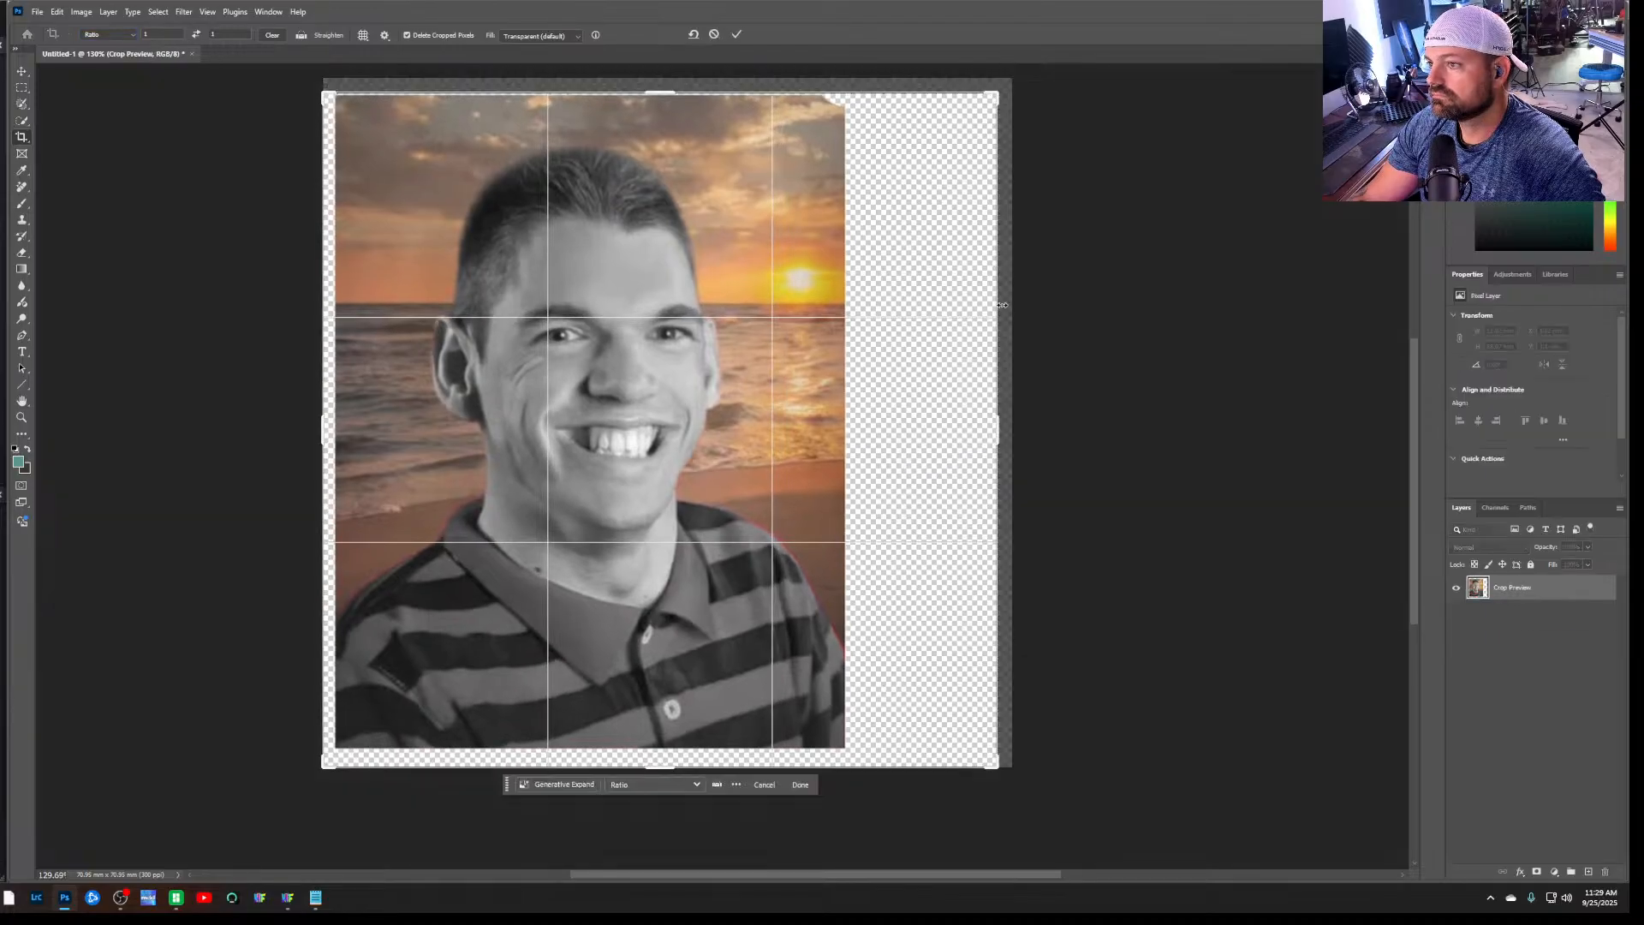
Try to narrow the crop frame at the empty side of the portrait, changing the crop preset to Original Ratio
{"action": "mouse_move", "coordinate": [998, 434]}
{"action": "left_mouse_down"}
{"action": "mouse_move", "coordinate": [990, 418]}
{"action": "mouse_move", "coordinate": [1005, 422]}
{"action": "left_mouse_up"}
{"action": "key", "text": "ctrl+z"}
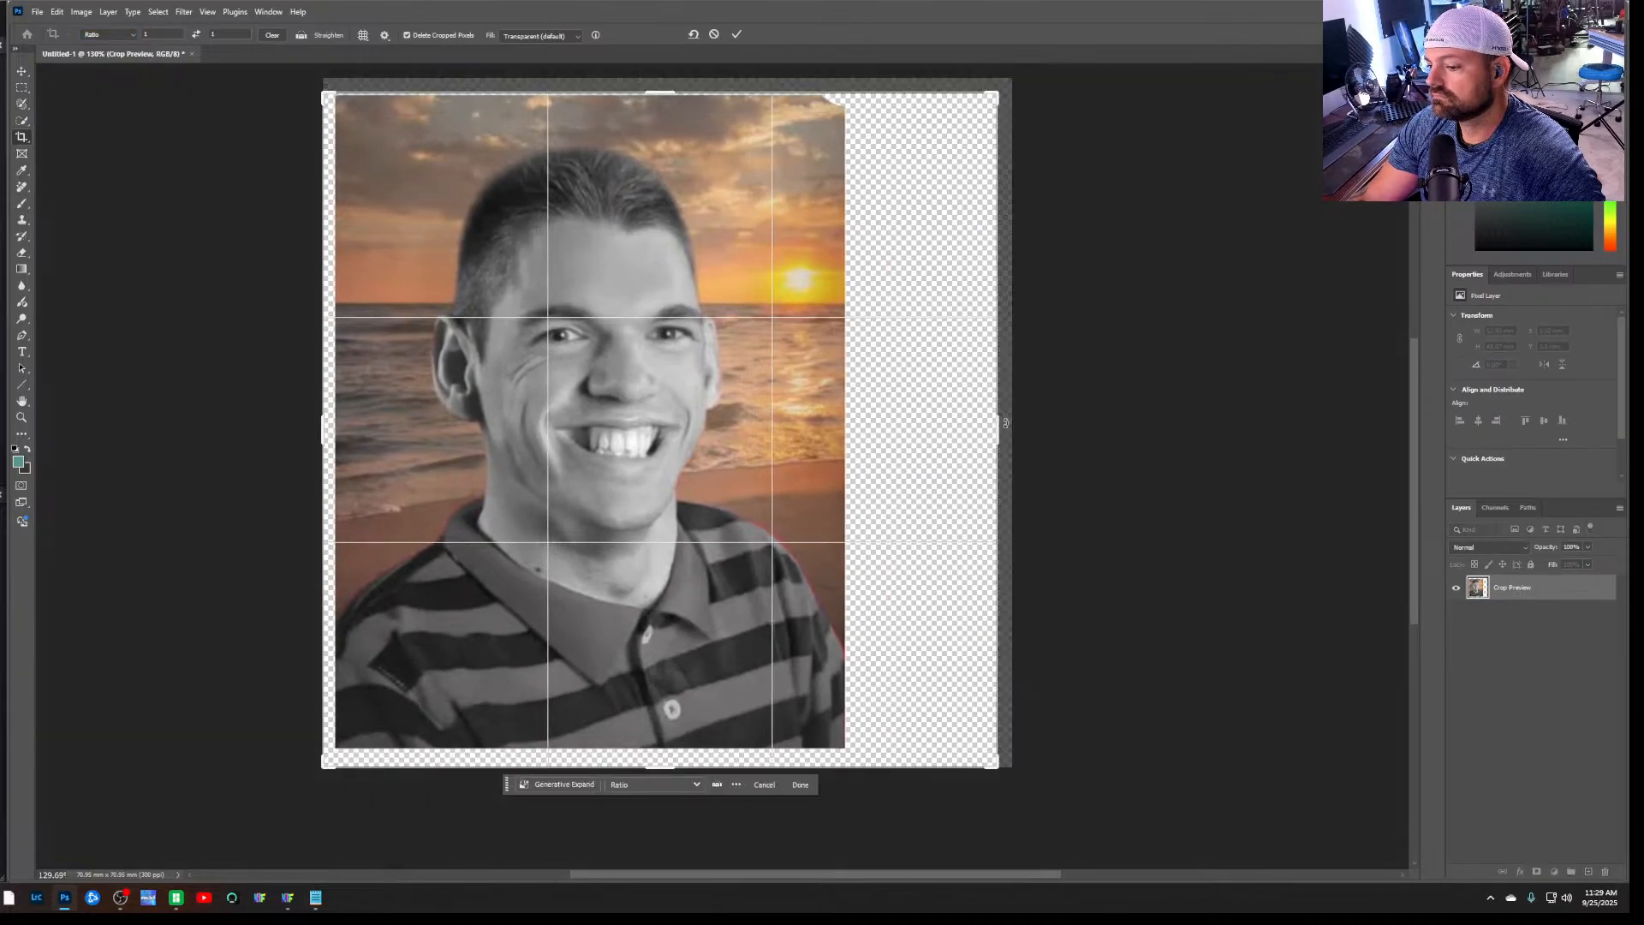
{"action": "left_click", "coordinate": [637, 786]}
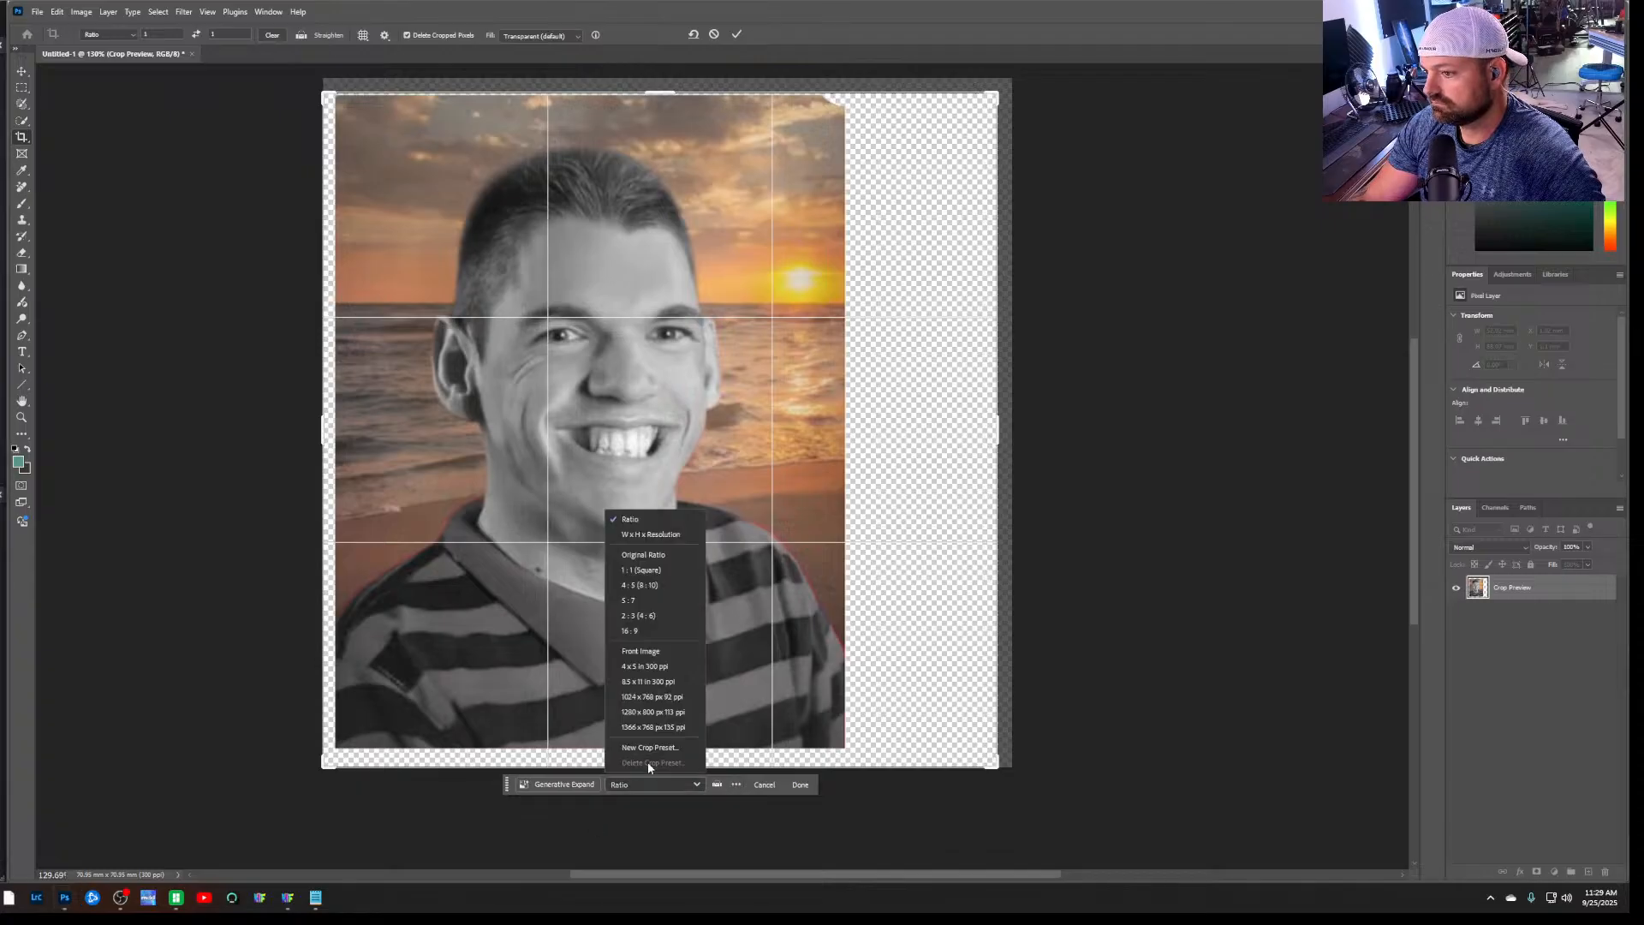
{"action": "left_click", "coordinate": [672, 555]}
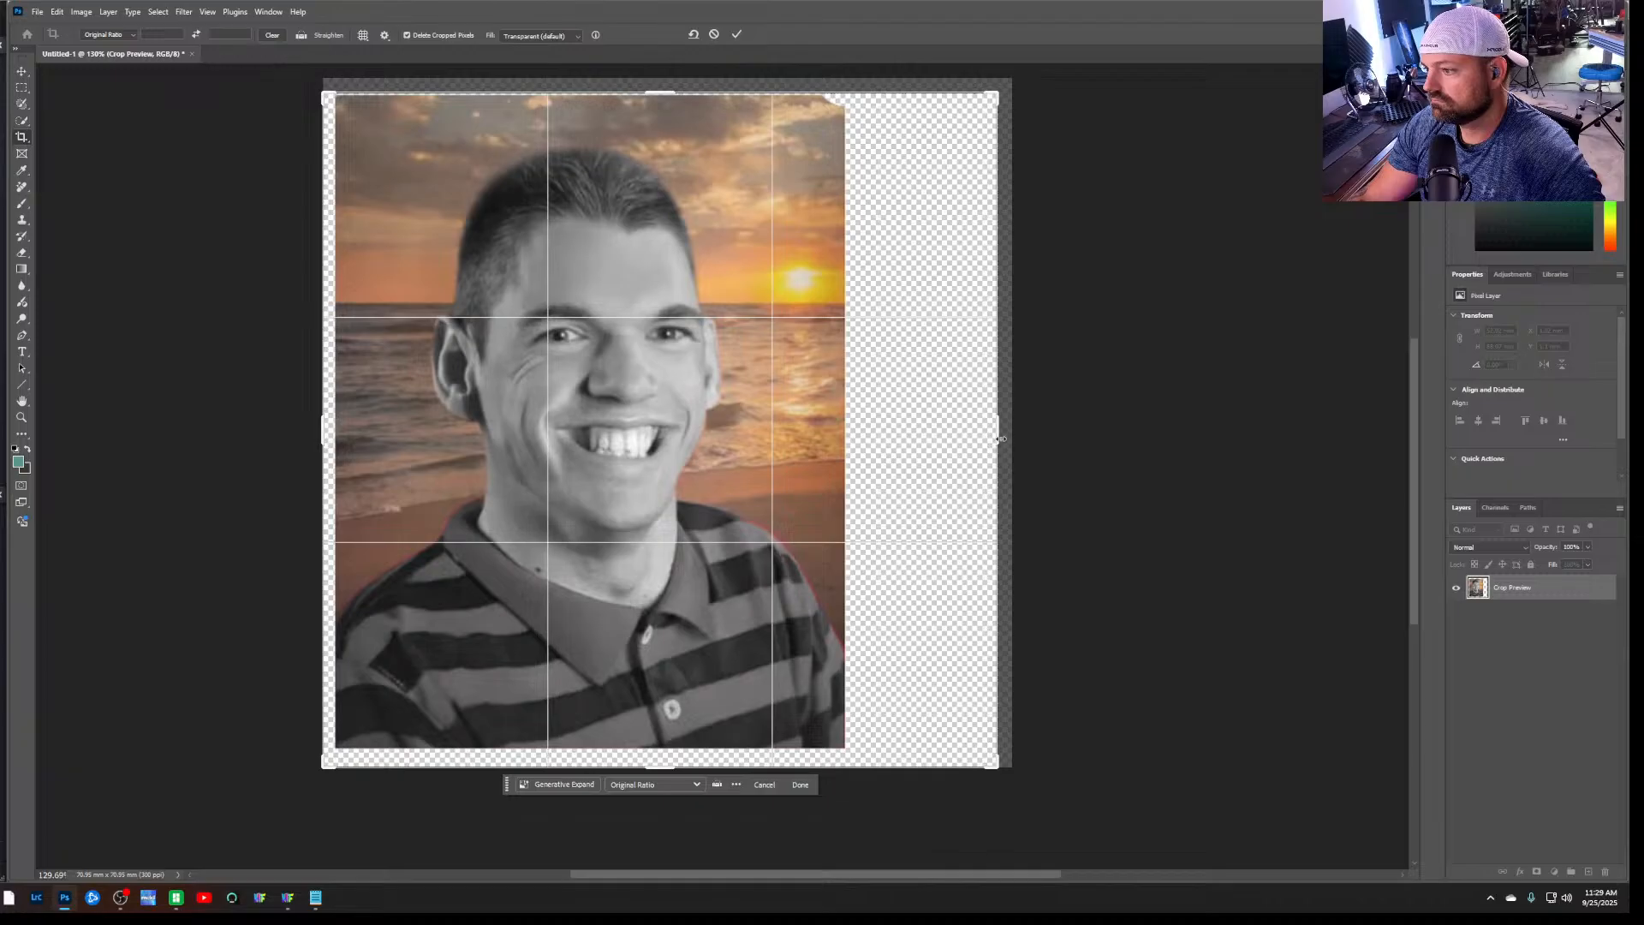
{"action": "left_click_drag", "start_coordinate": [1001, 437], "coordinate": [1001, 435]}
{"action": "left_click", "coordinate": [736, 785]}
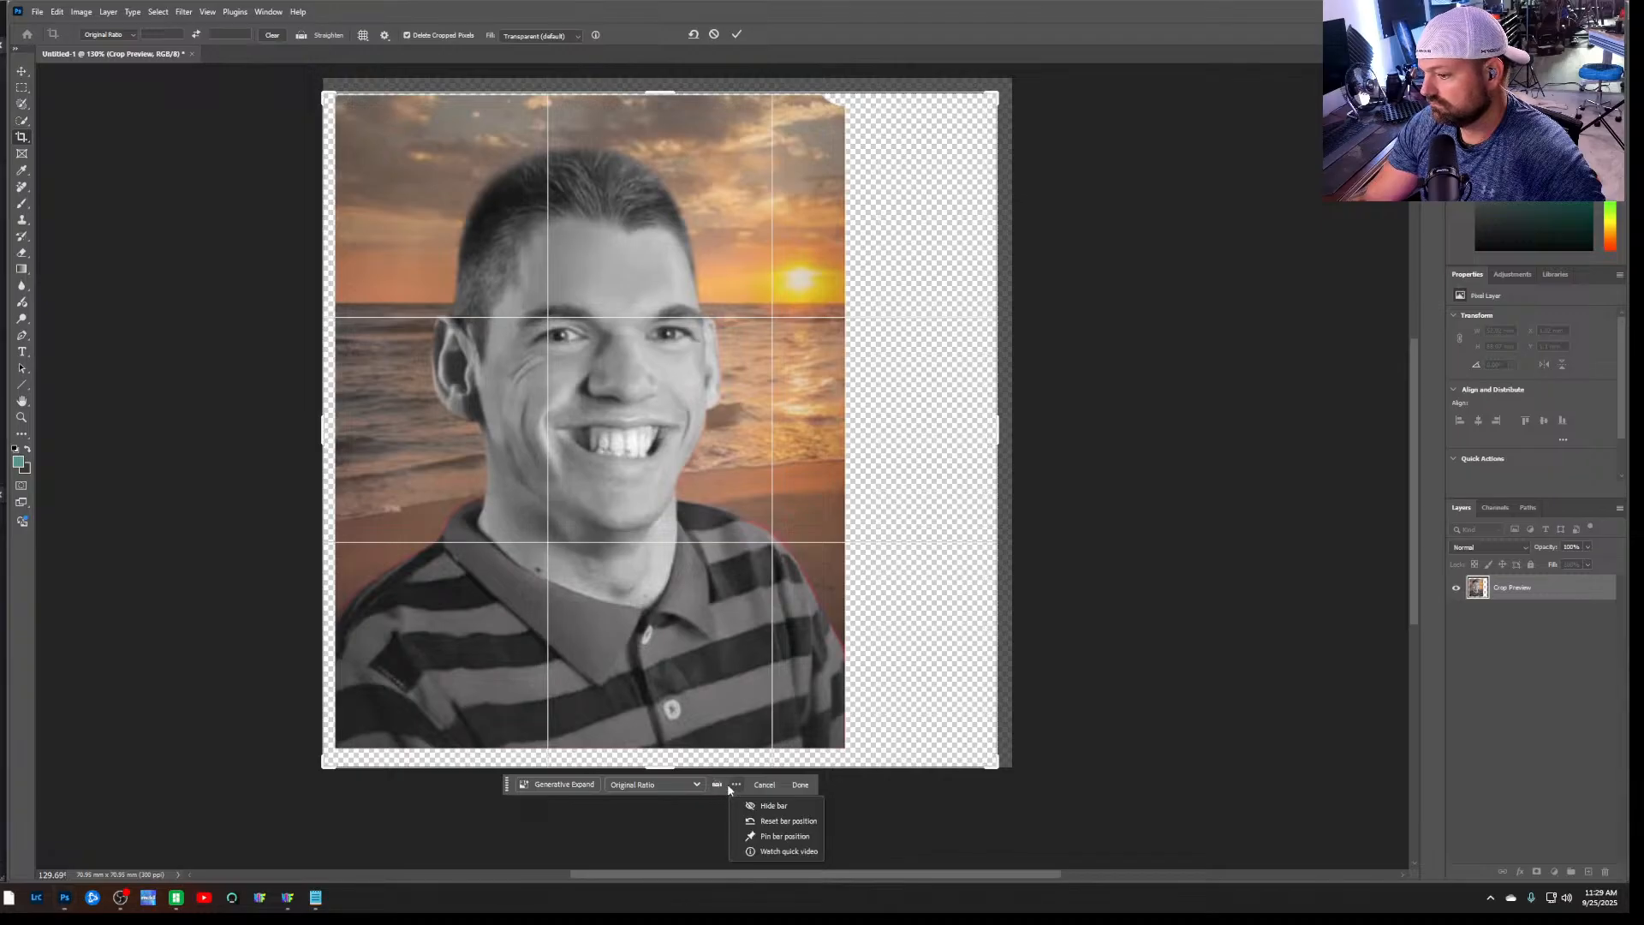
{"action": "left_click", "coordinate": [637, 785]}
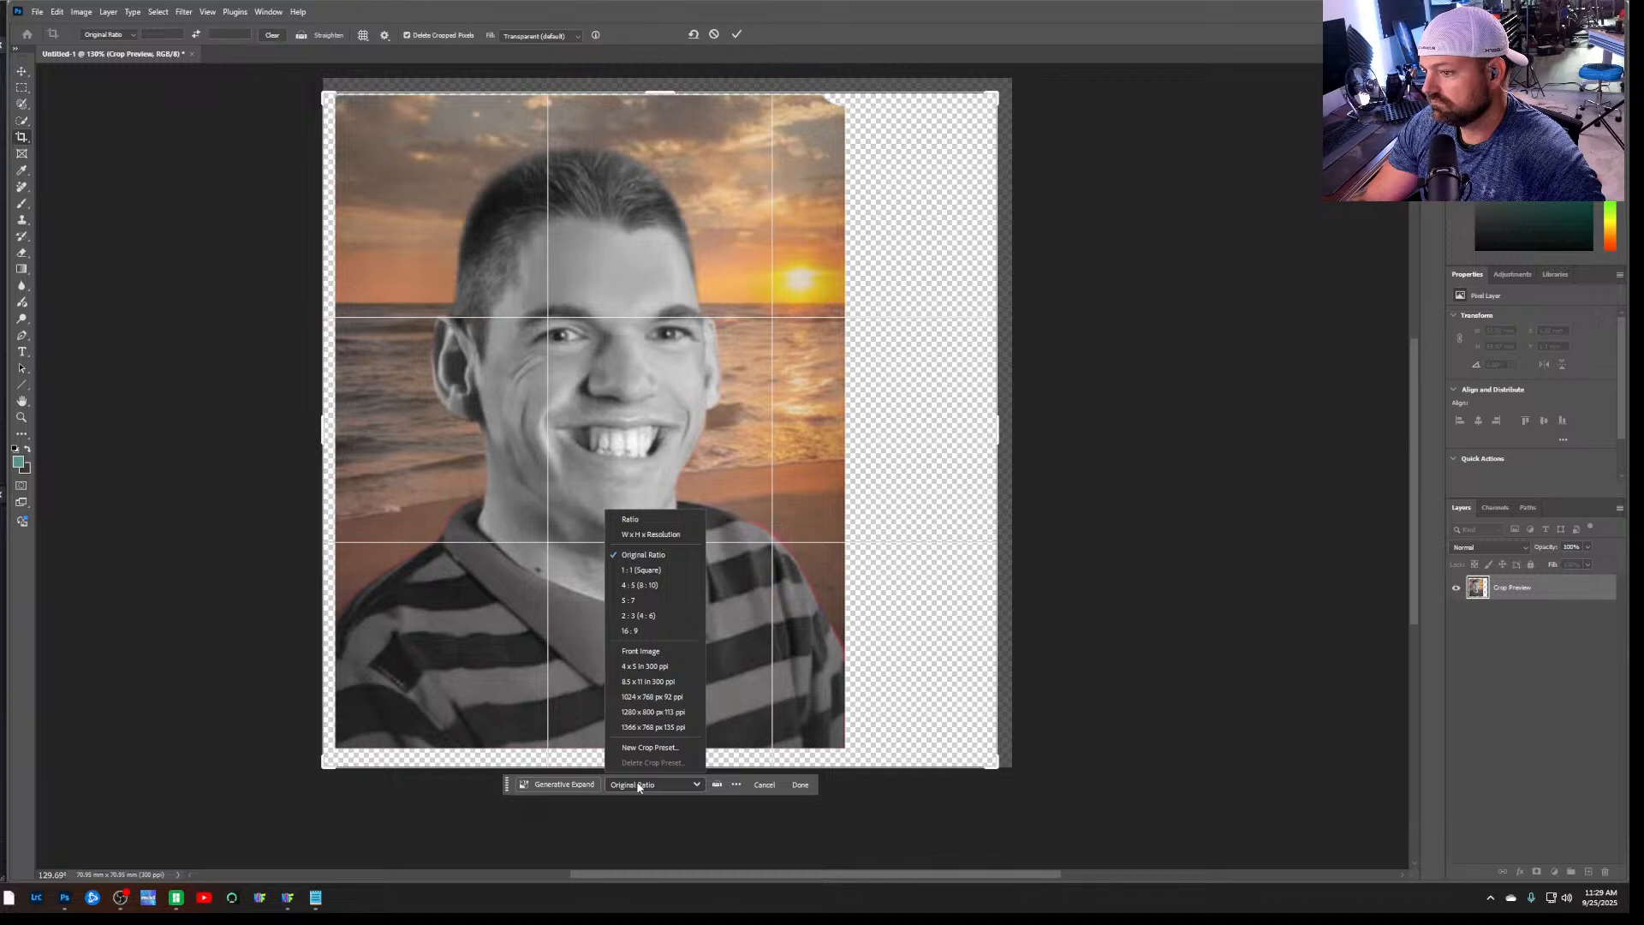
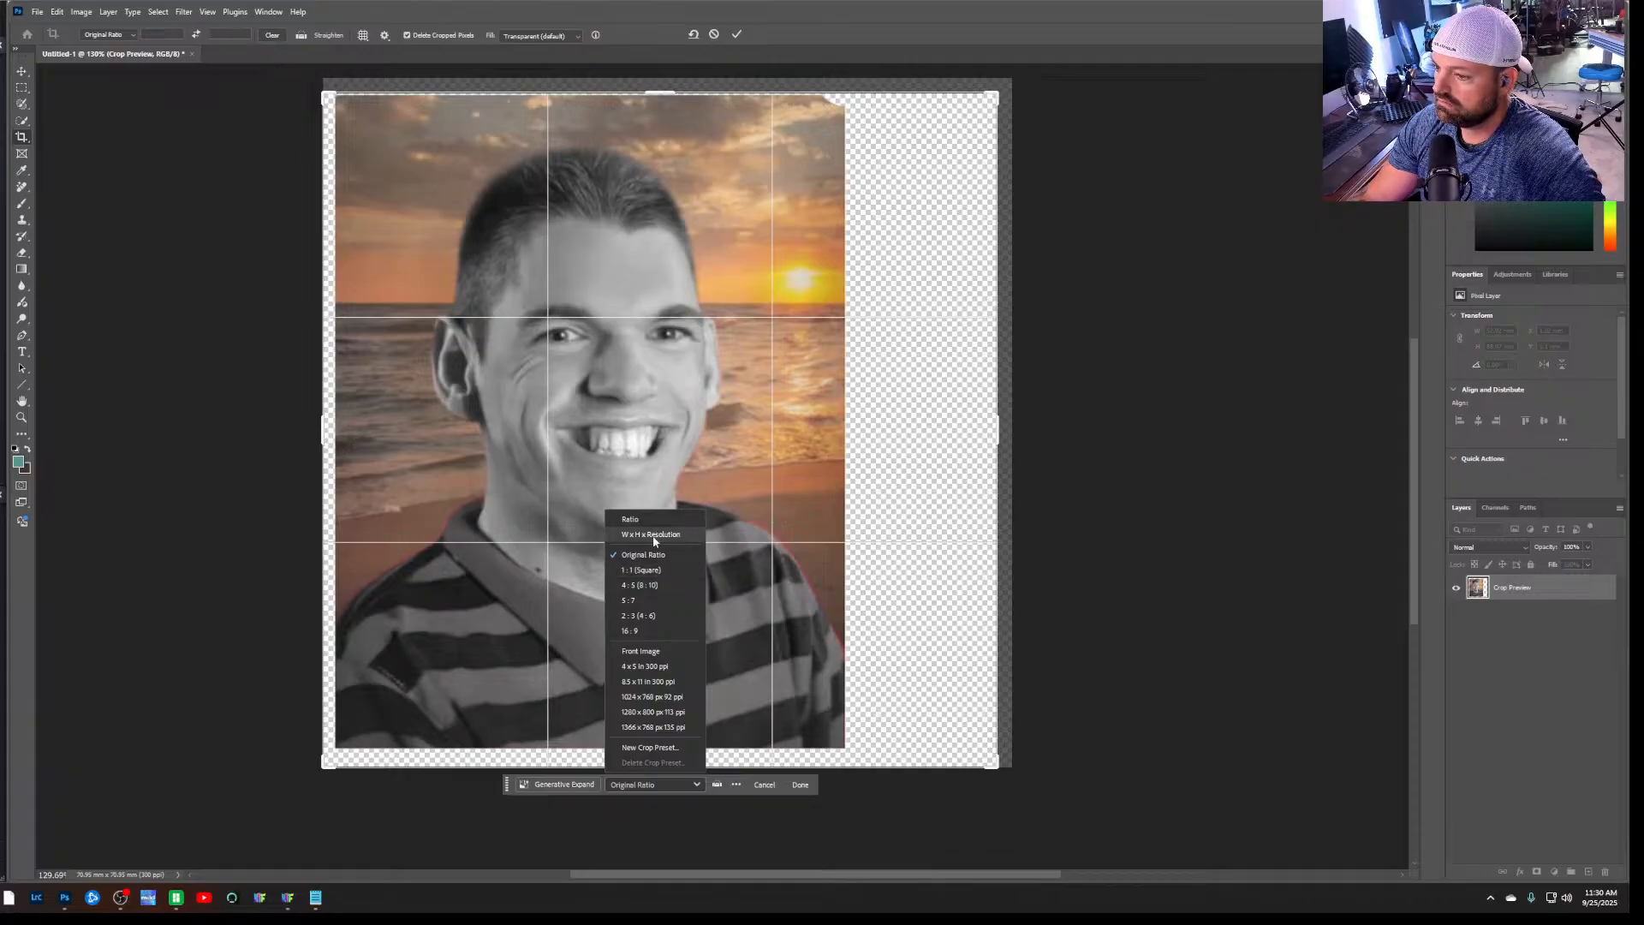
Crop the canvas with the W x H x Resolution preset, pulling the frame in tightly to the portrait's edges on all sides
{"action": "left_click", "coordinate": [653, 536]}
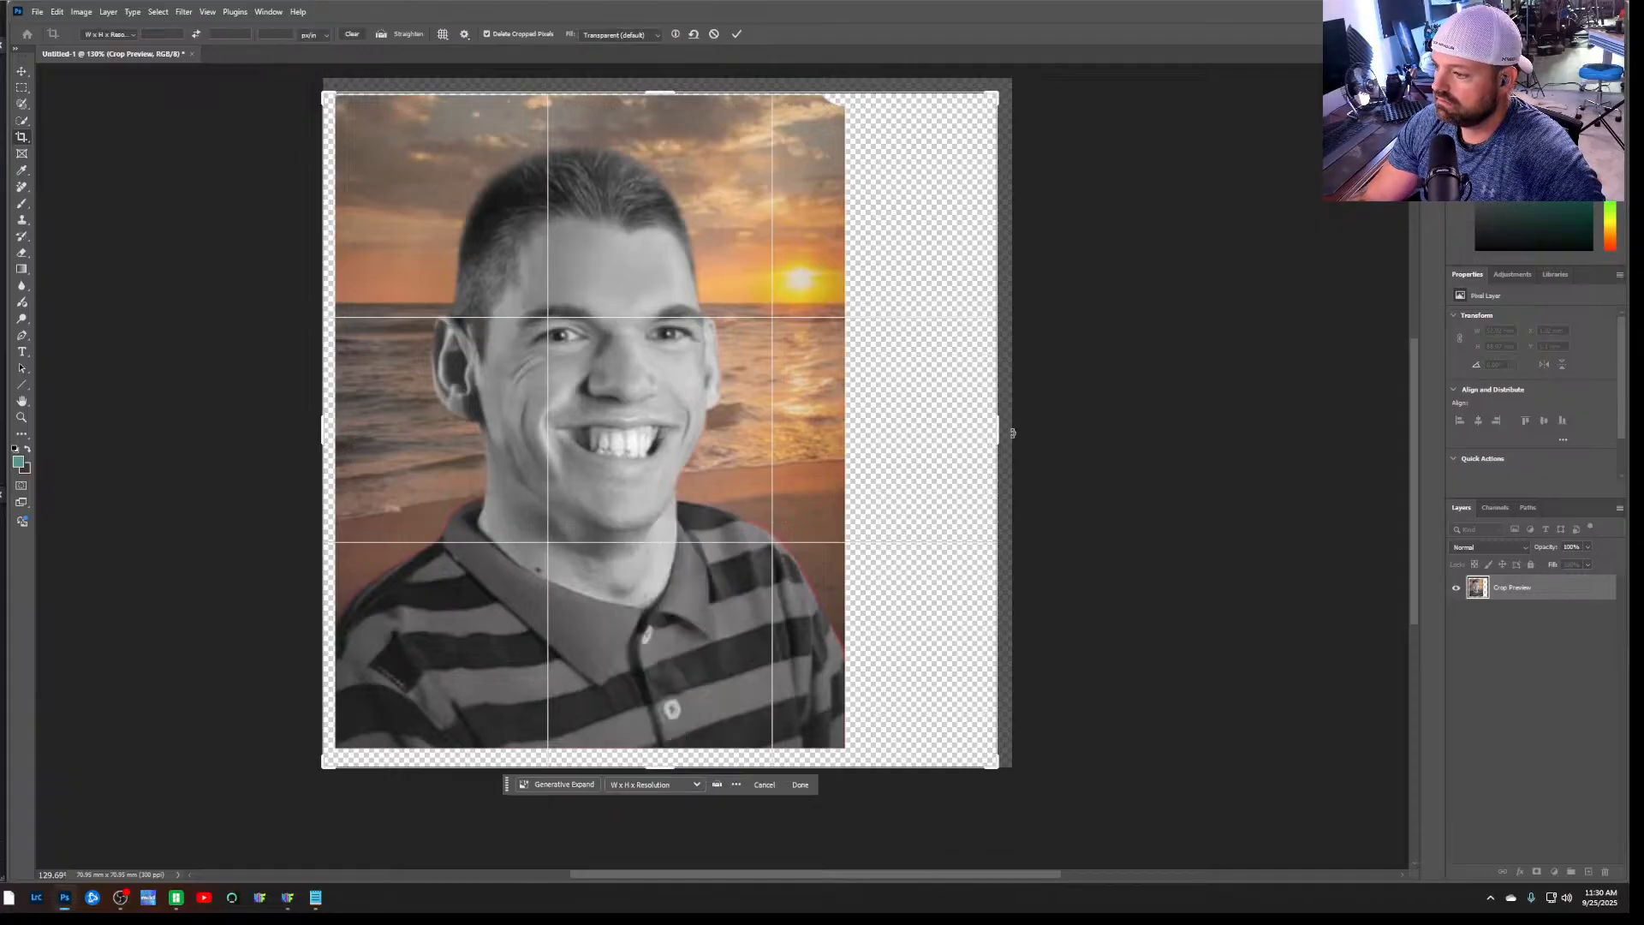
{"action": "left_click_drag", "start_coordinate": [997, 433], "coordinate": [923, 434]}
{"action": "left_click_drag", "start_coordinate": [690, 762], "coordinate": [679, 749]}
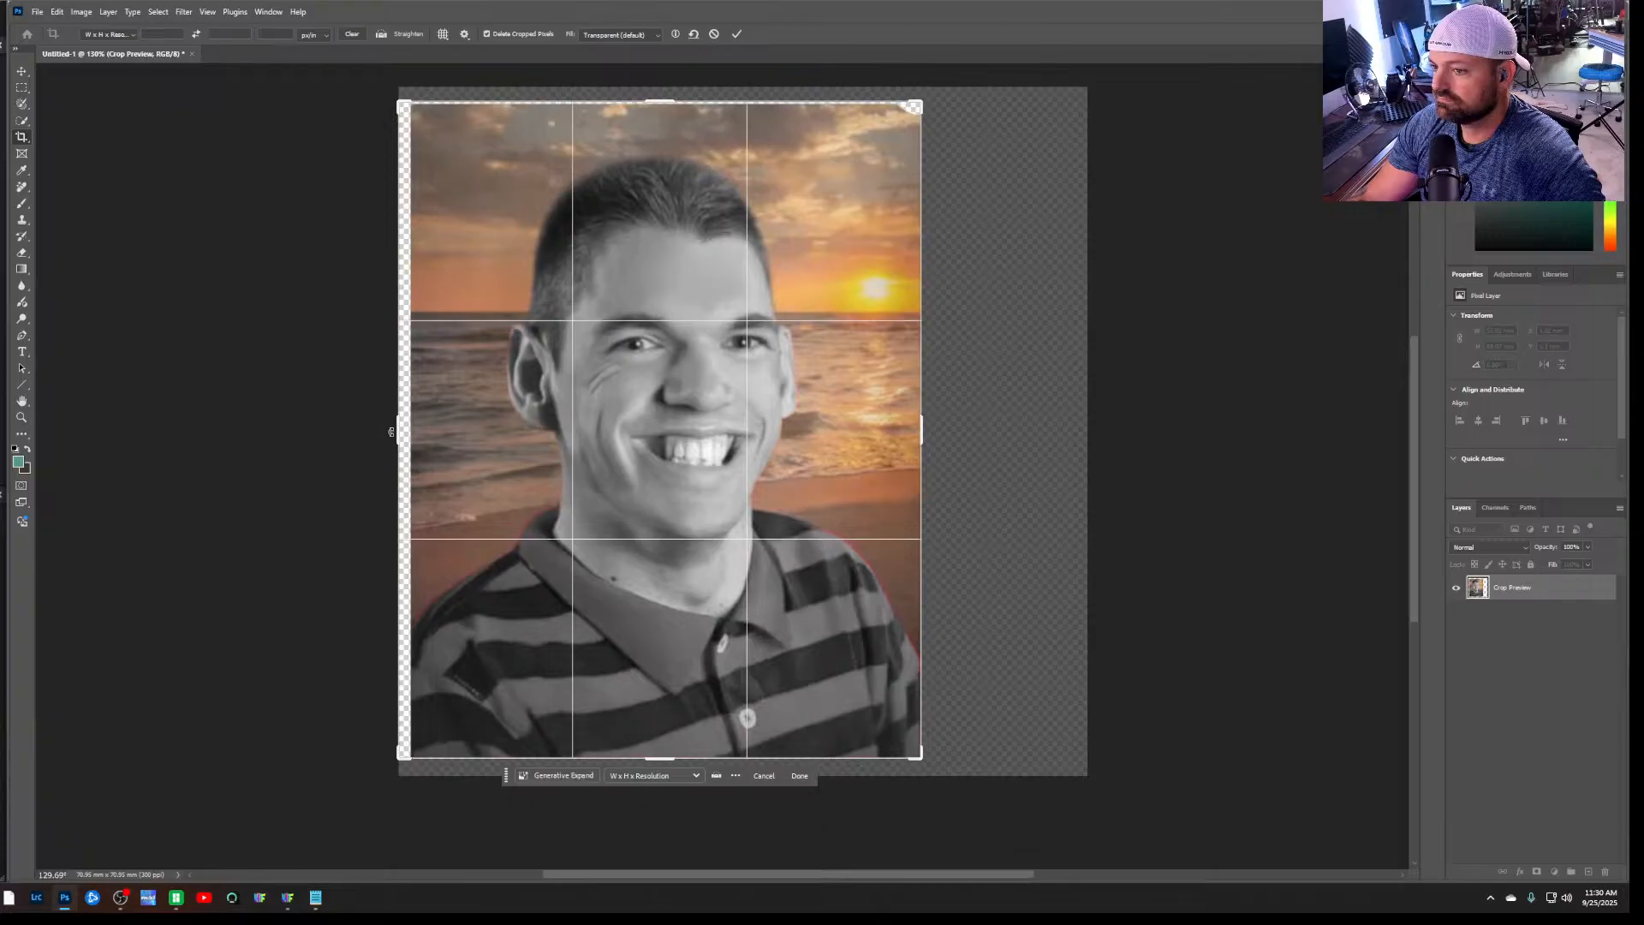
{"action": "left_click_drag", "start_coordinate": [392, 432], "coordinate": [408, 426]}
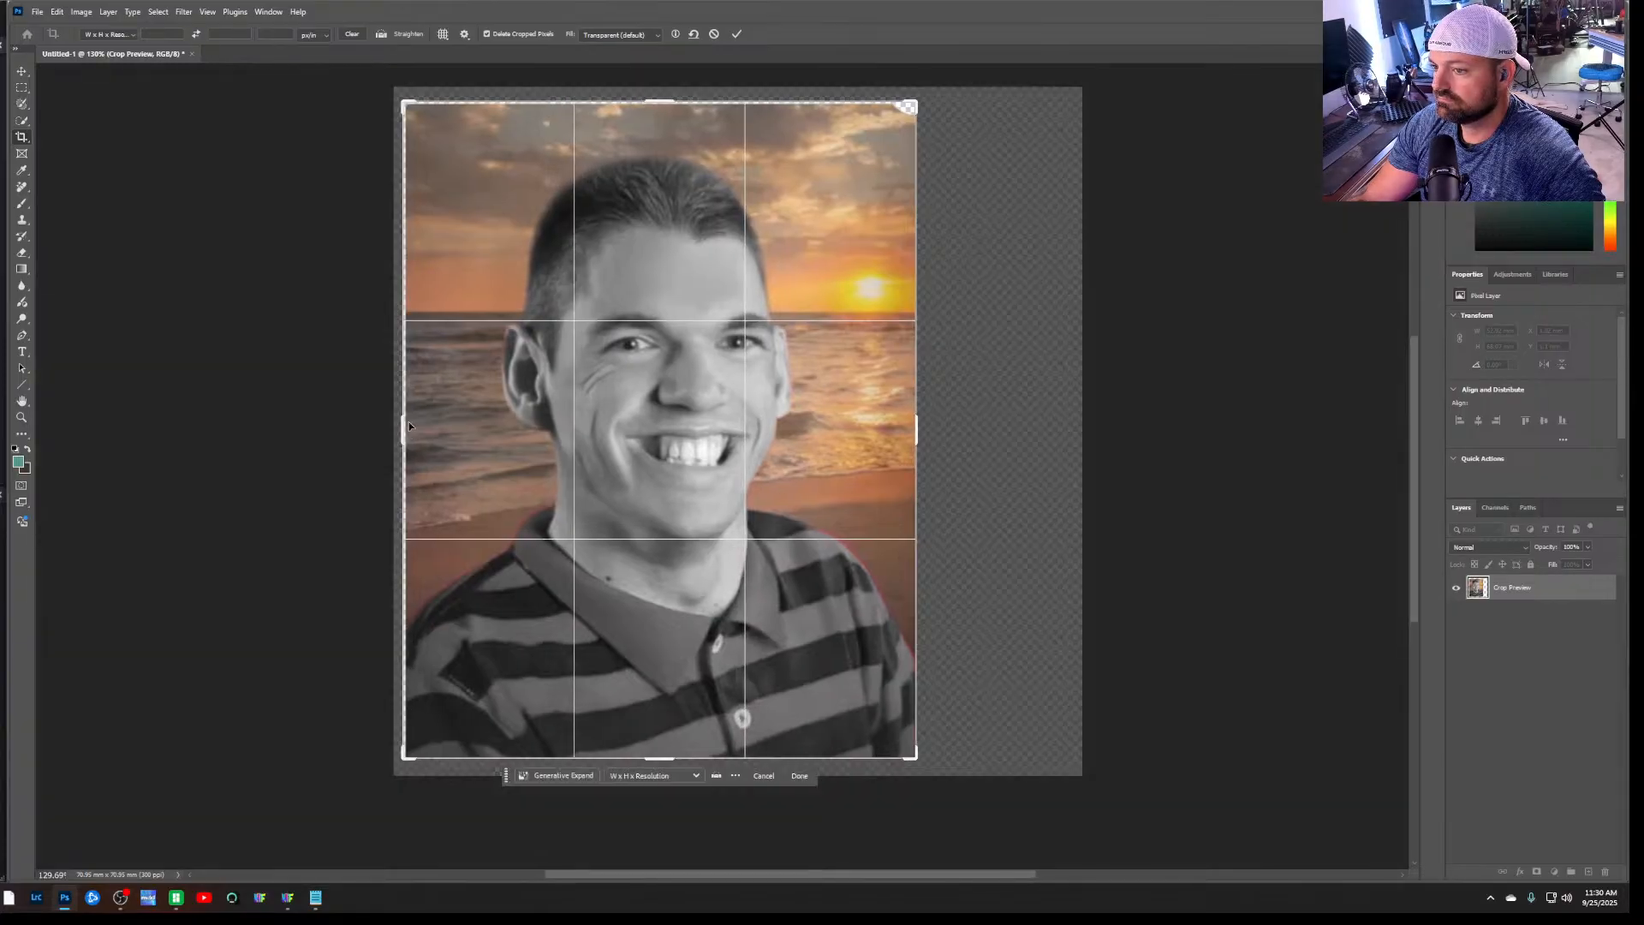
{"action": "left_click_drag", "start_coordinate": [660, 103], "coordinate": [663, 103]}
{"action": "left_click_drag", "start_coordinate": [407, 433], "coordinate": [409, 431]}
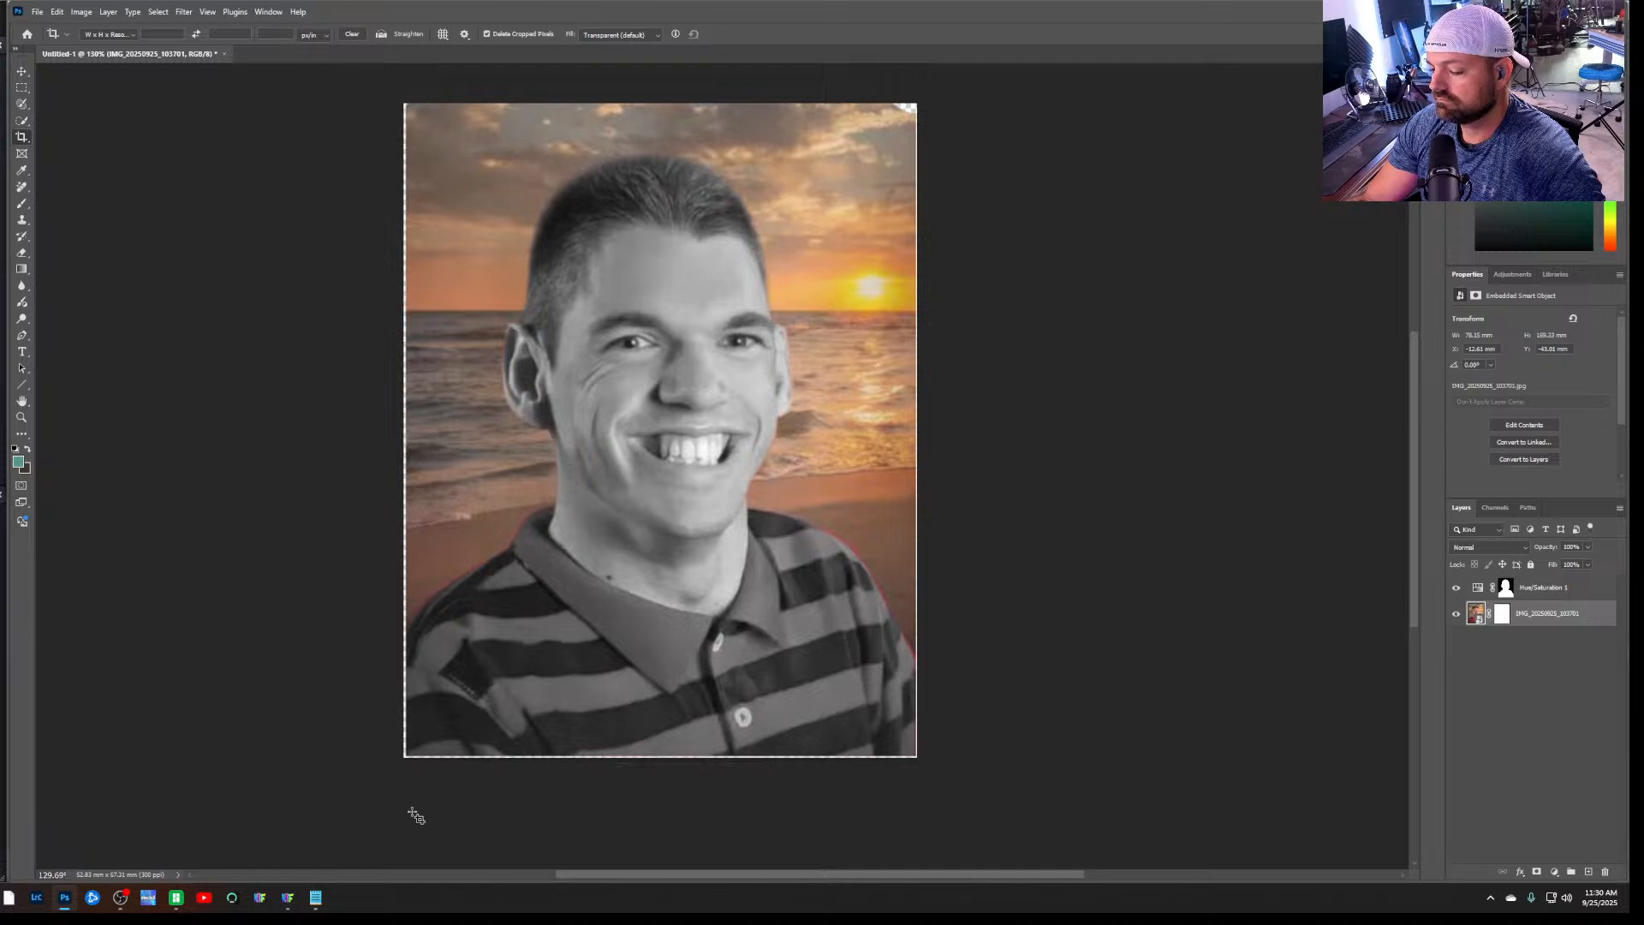
{"action": "left_click", "coordinate": [424, 808]}
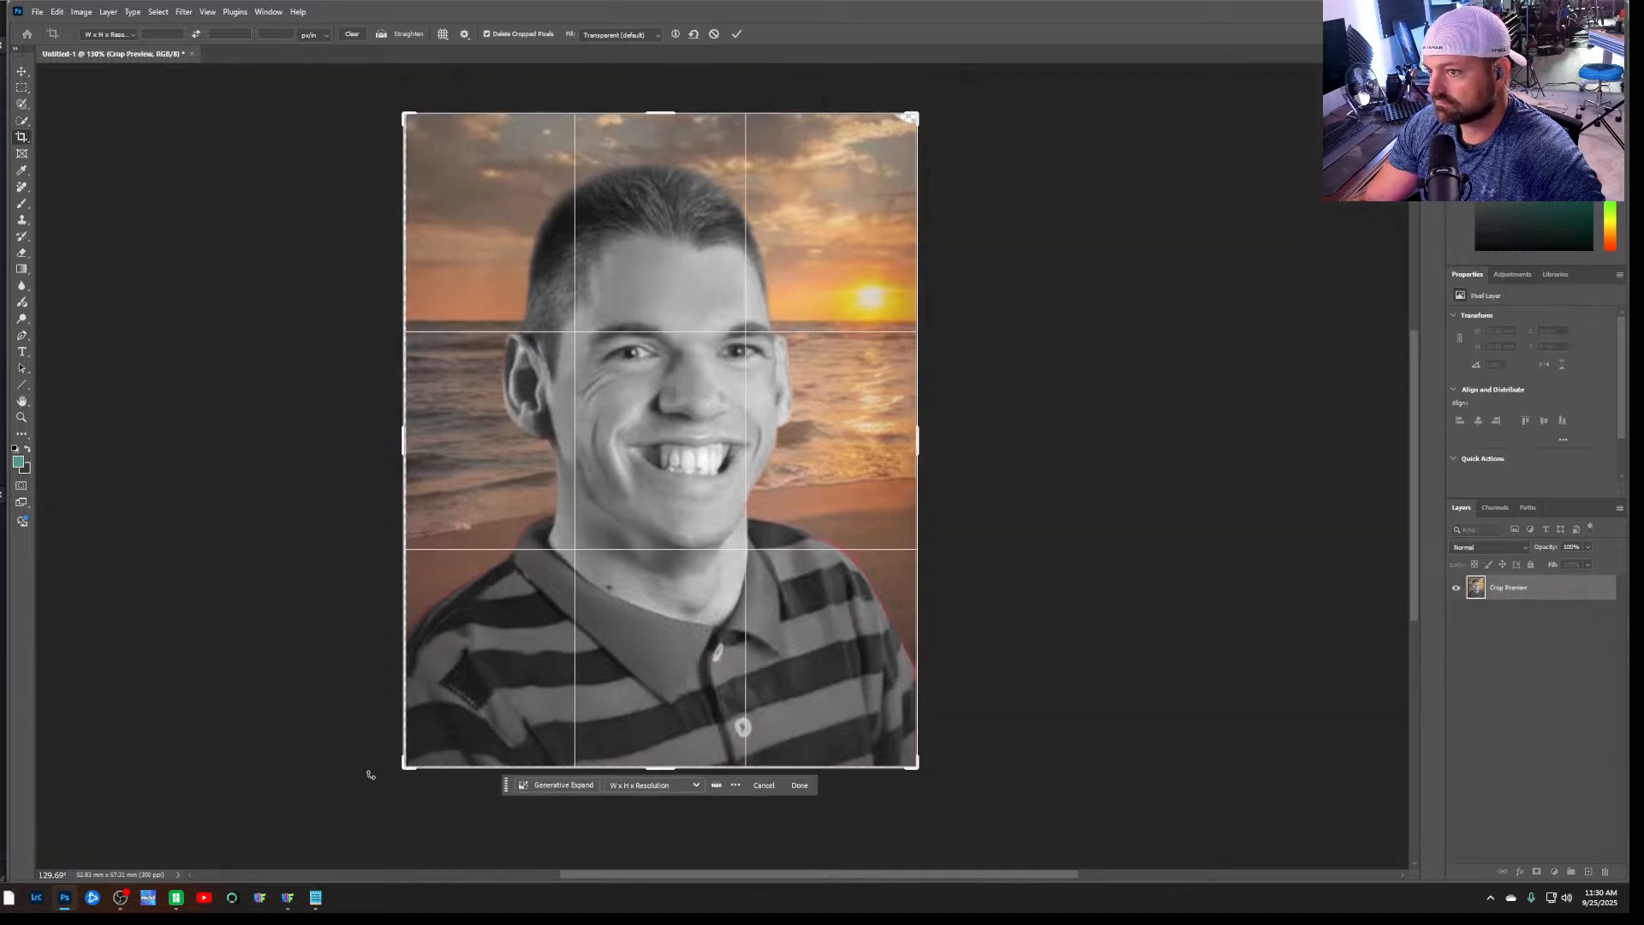
{"action": "left_click", "coordinate": [343, 585]}
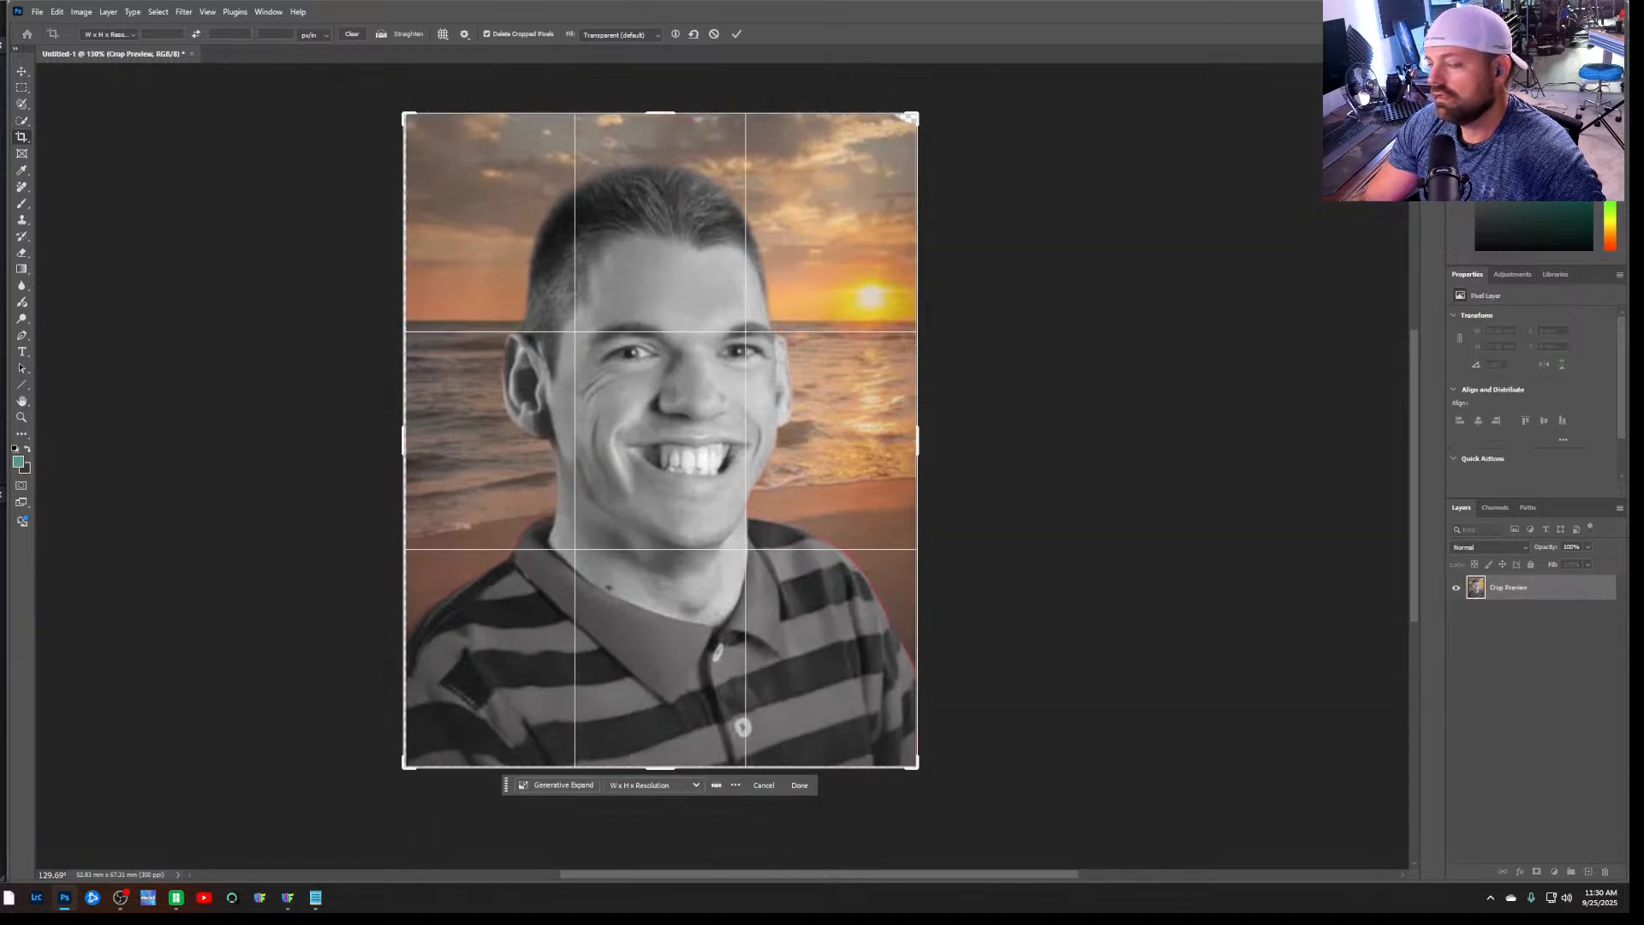
{"action": "left_click", "coordinate": [37, 12]}
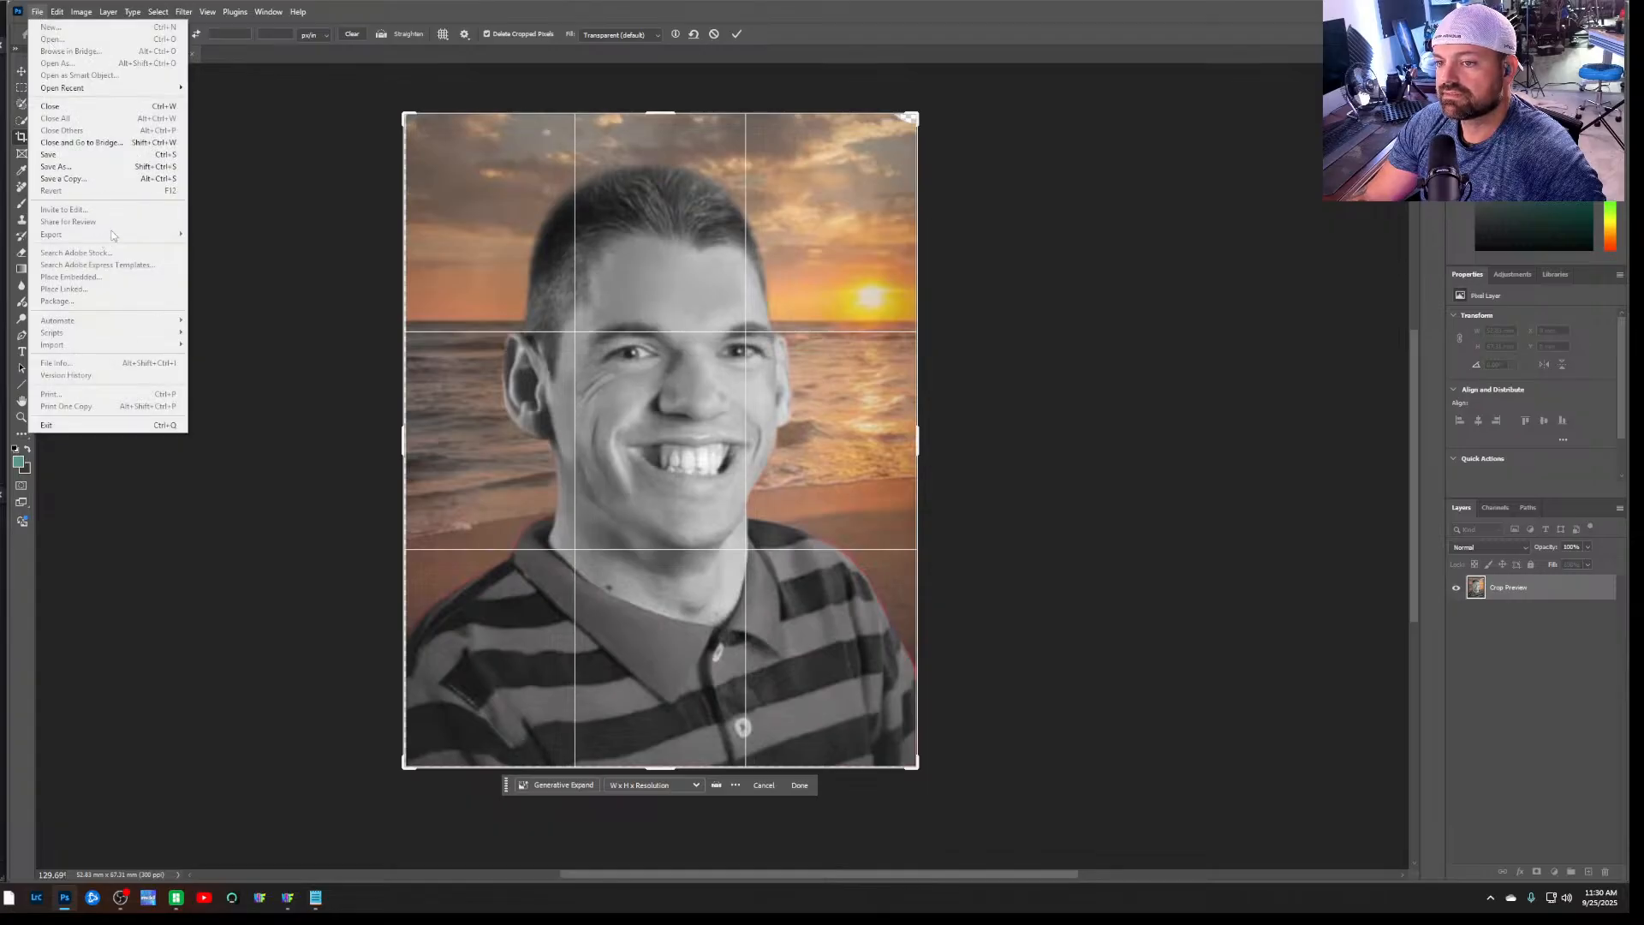
{"action": "key", "text": "Escape"}
{"action": "key", "text": "Escape"}
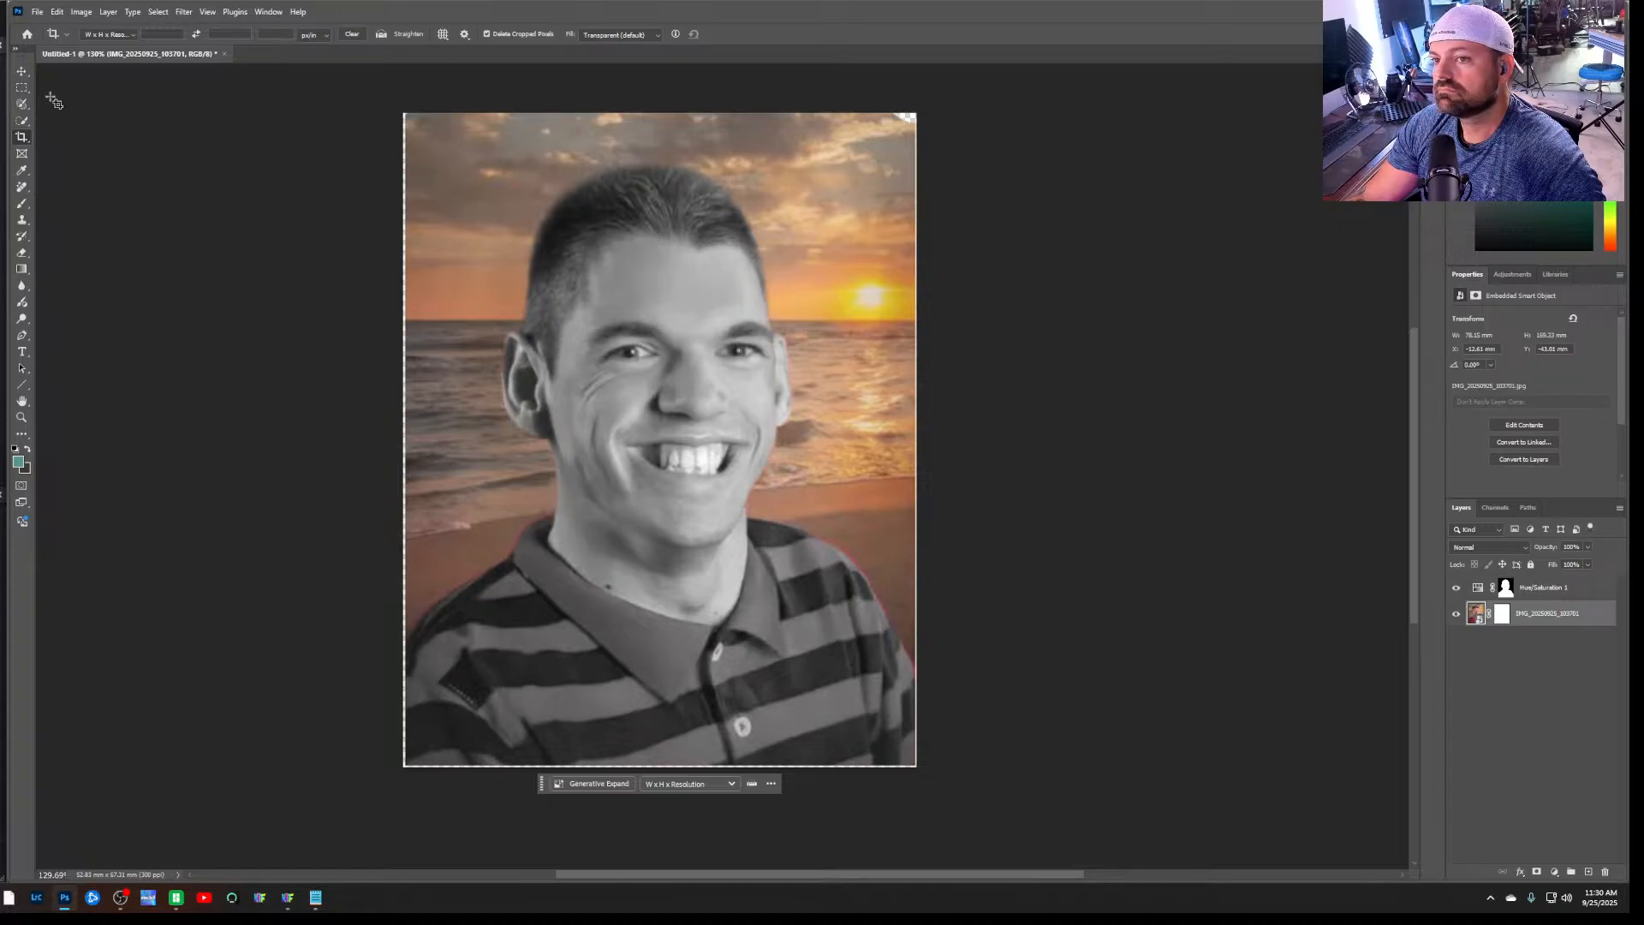
Trim the remaining slivers around the portrait with two slight crops along its sides and lower edge
{"action": "left_click", "coordinate": [25, 139]}
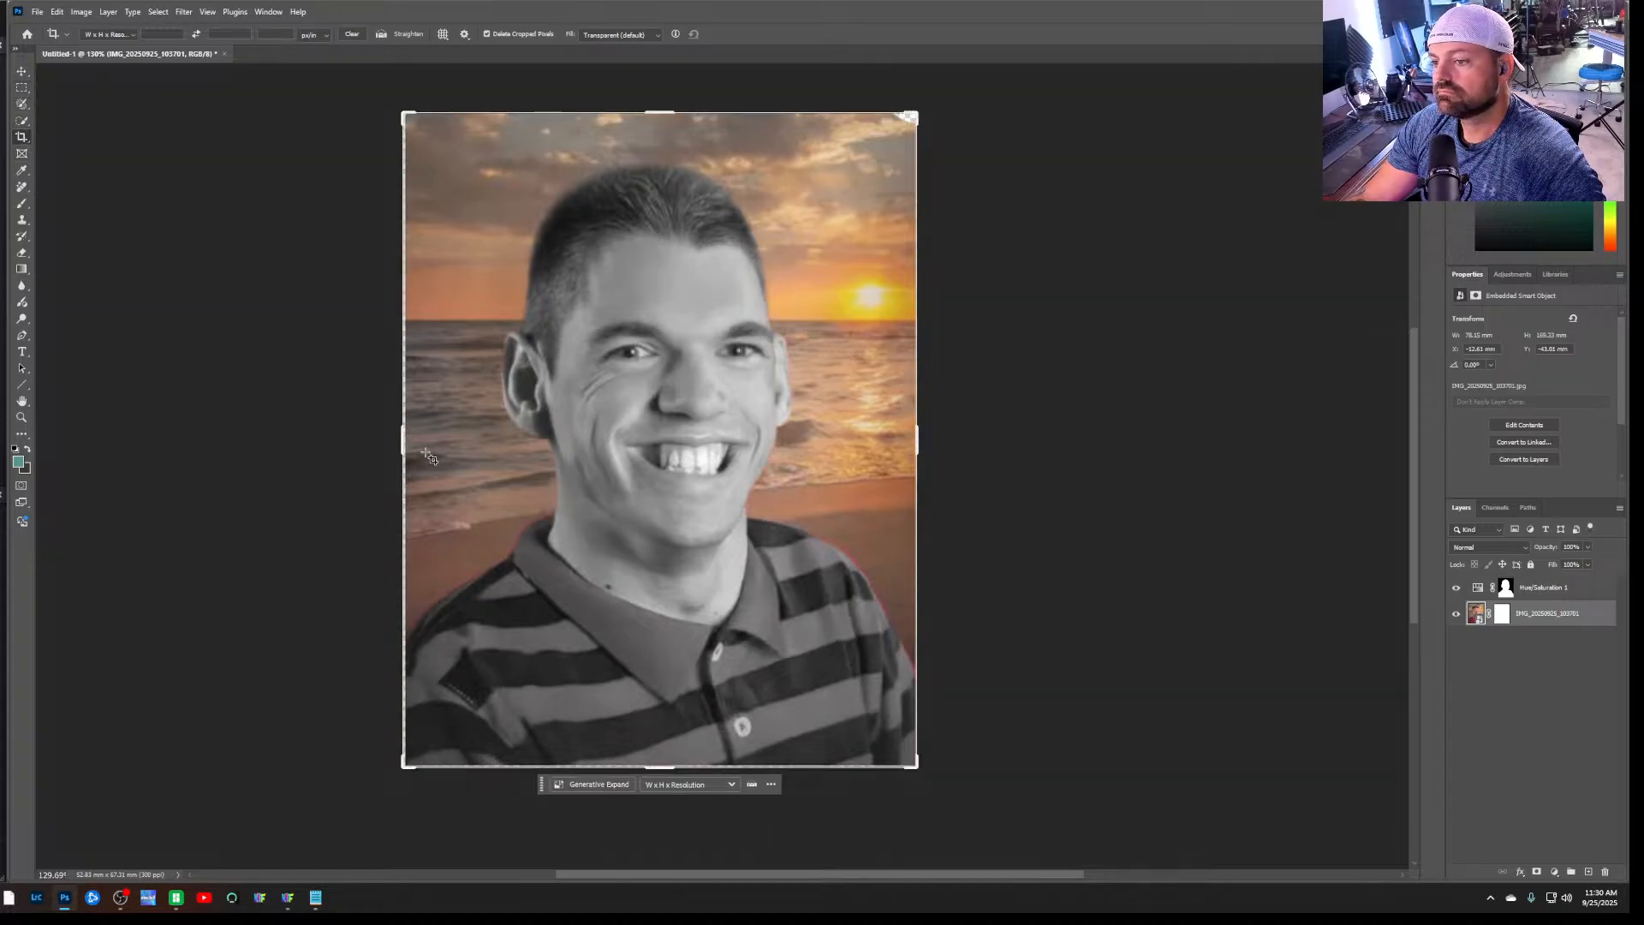
{"action": "left_click_drag", "start_coordinate": [407, 444], "coordinate": [408, 439]}
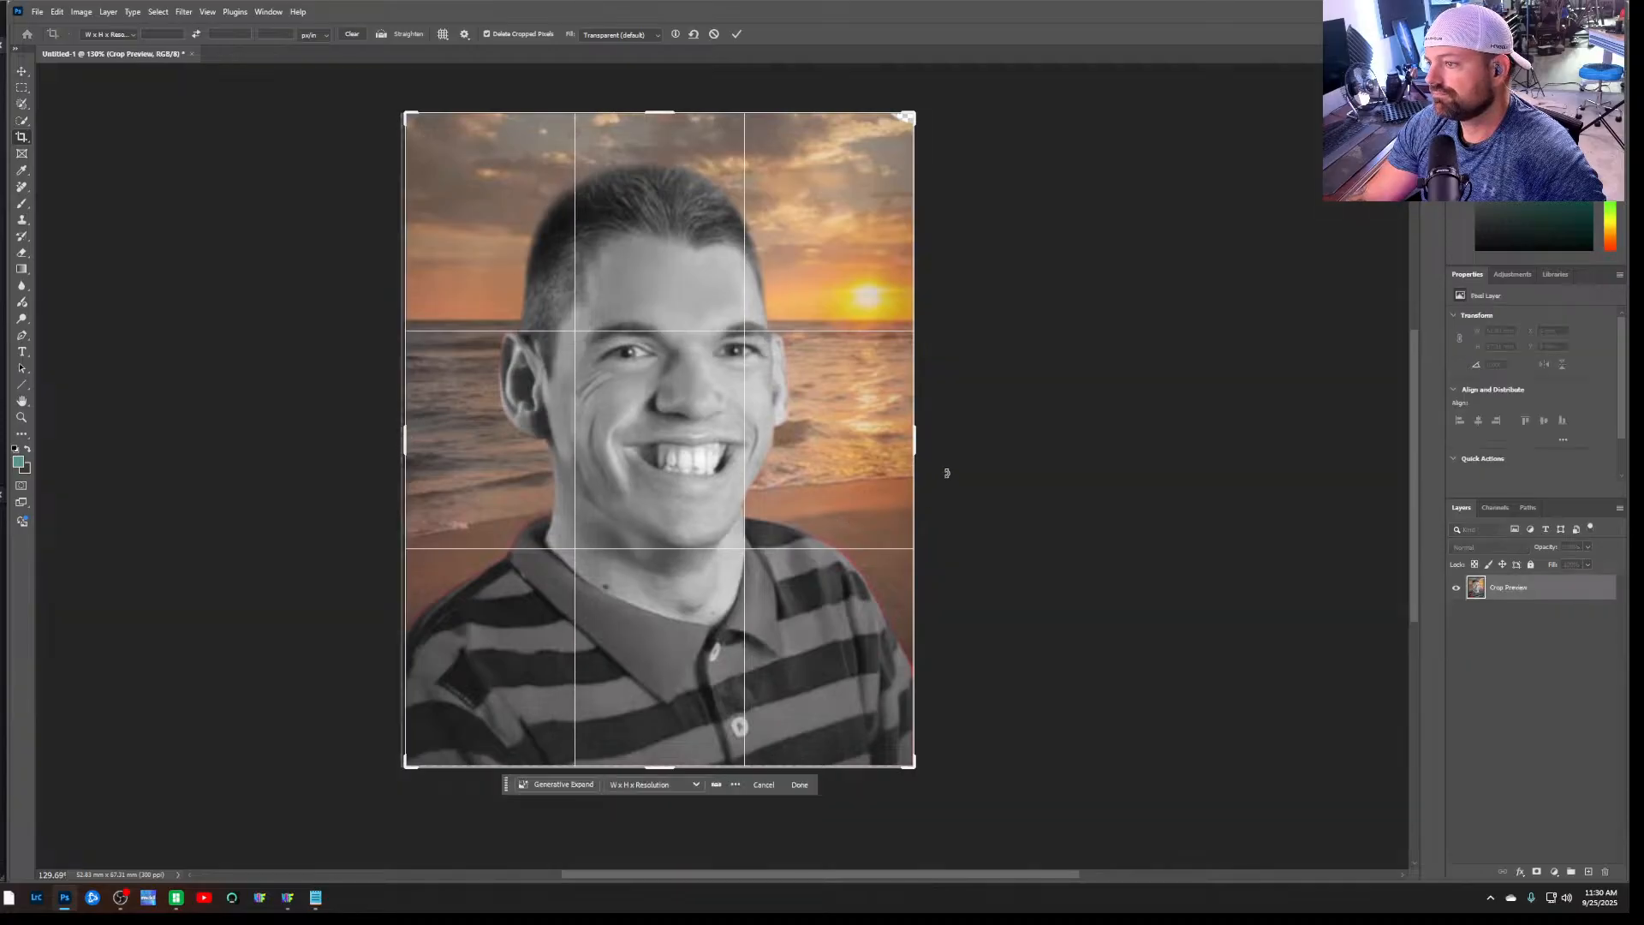
{"action": "key", "text": "Return"}
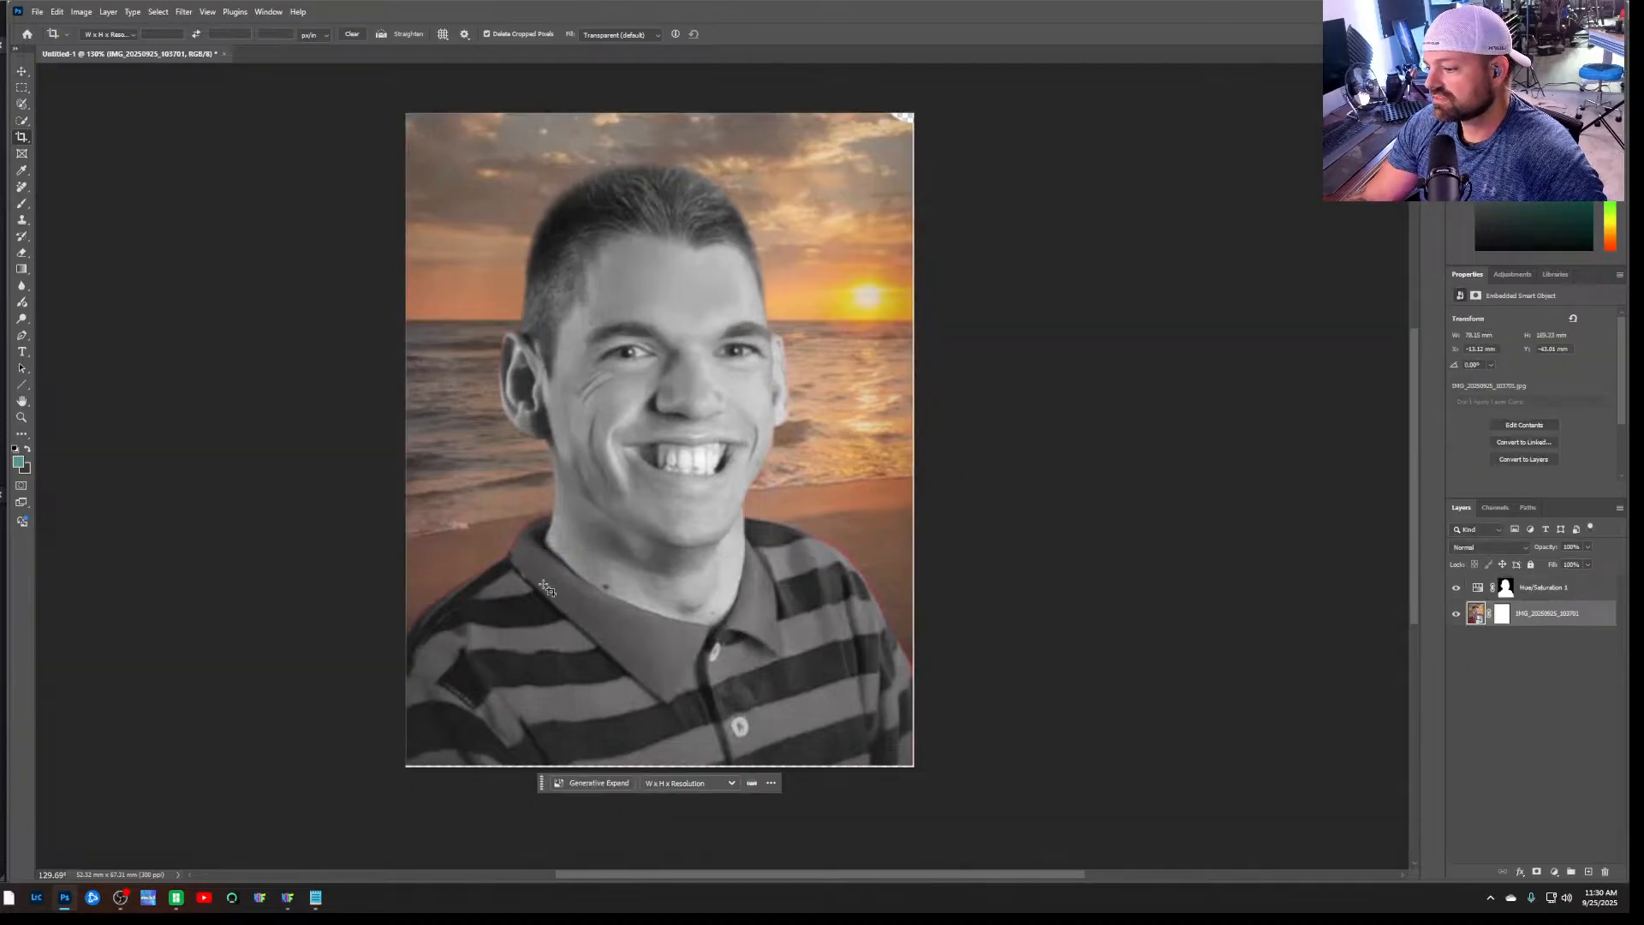
{"action": "left_click", "coordinate": [20, 145]}
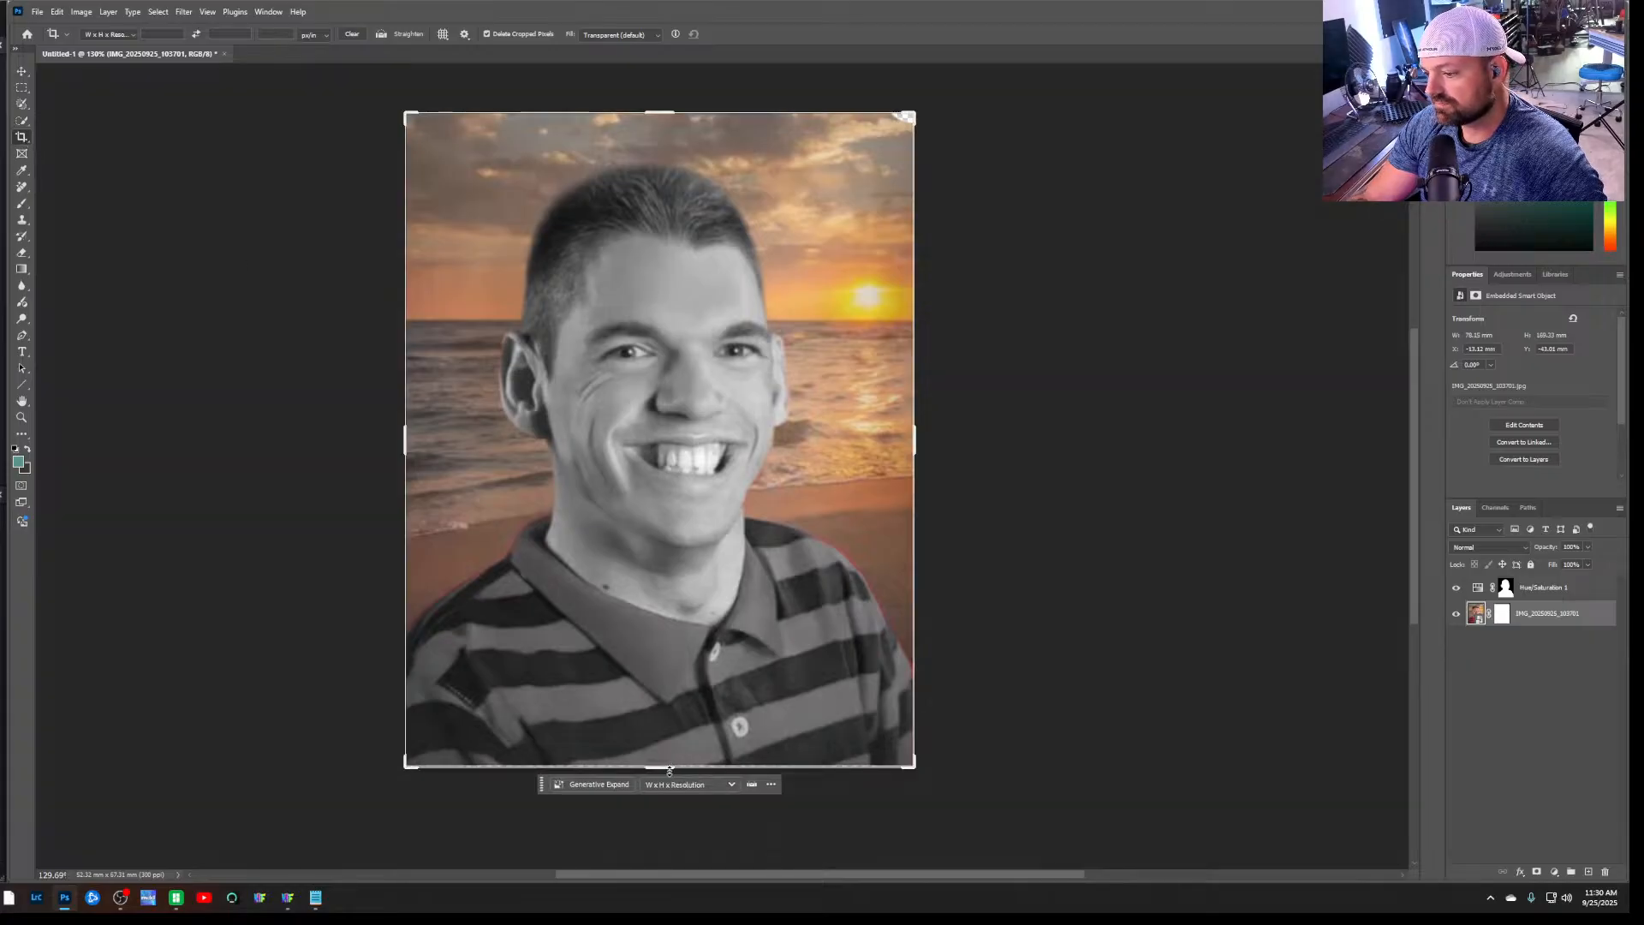
{"action": "left_click_drag", "start_coordinate": [669, 770], "coordinate": [670, 764]}
{"action": "left_click_drag", "start_coordinate": [915, 452], "coordinate": [913, 452], "text": "alt"}
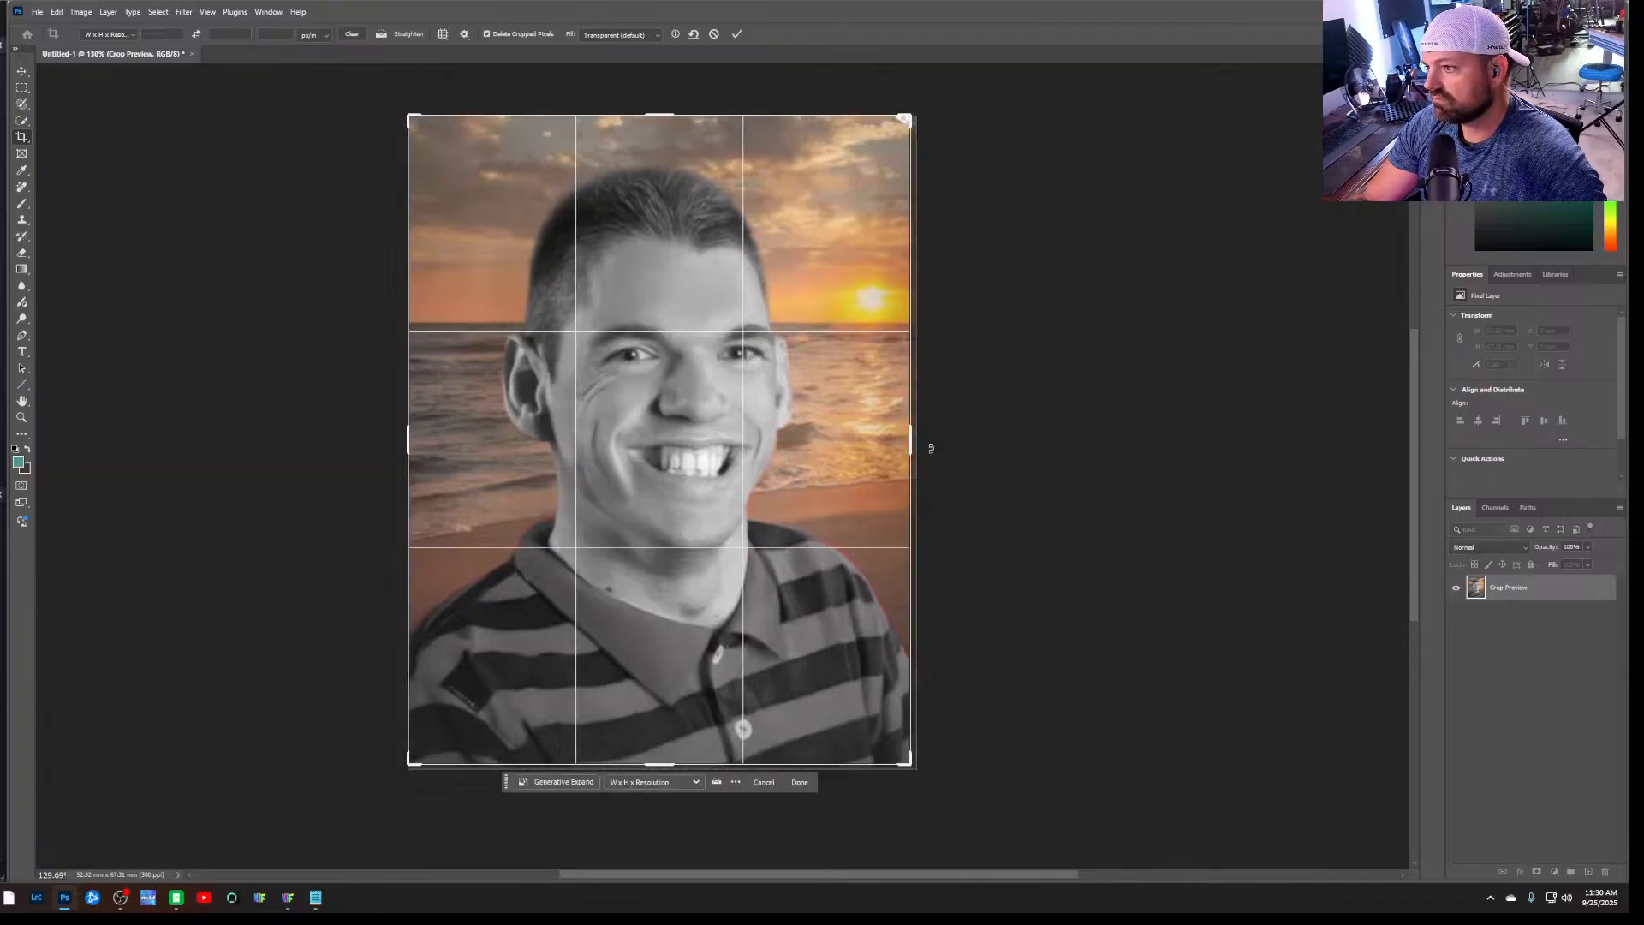
{"action": "key", "text": "Return"}
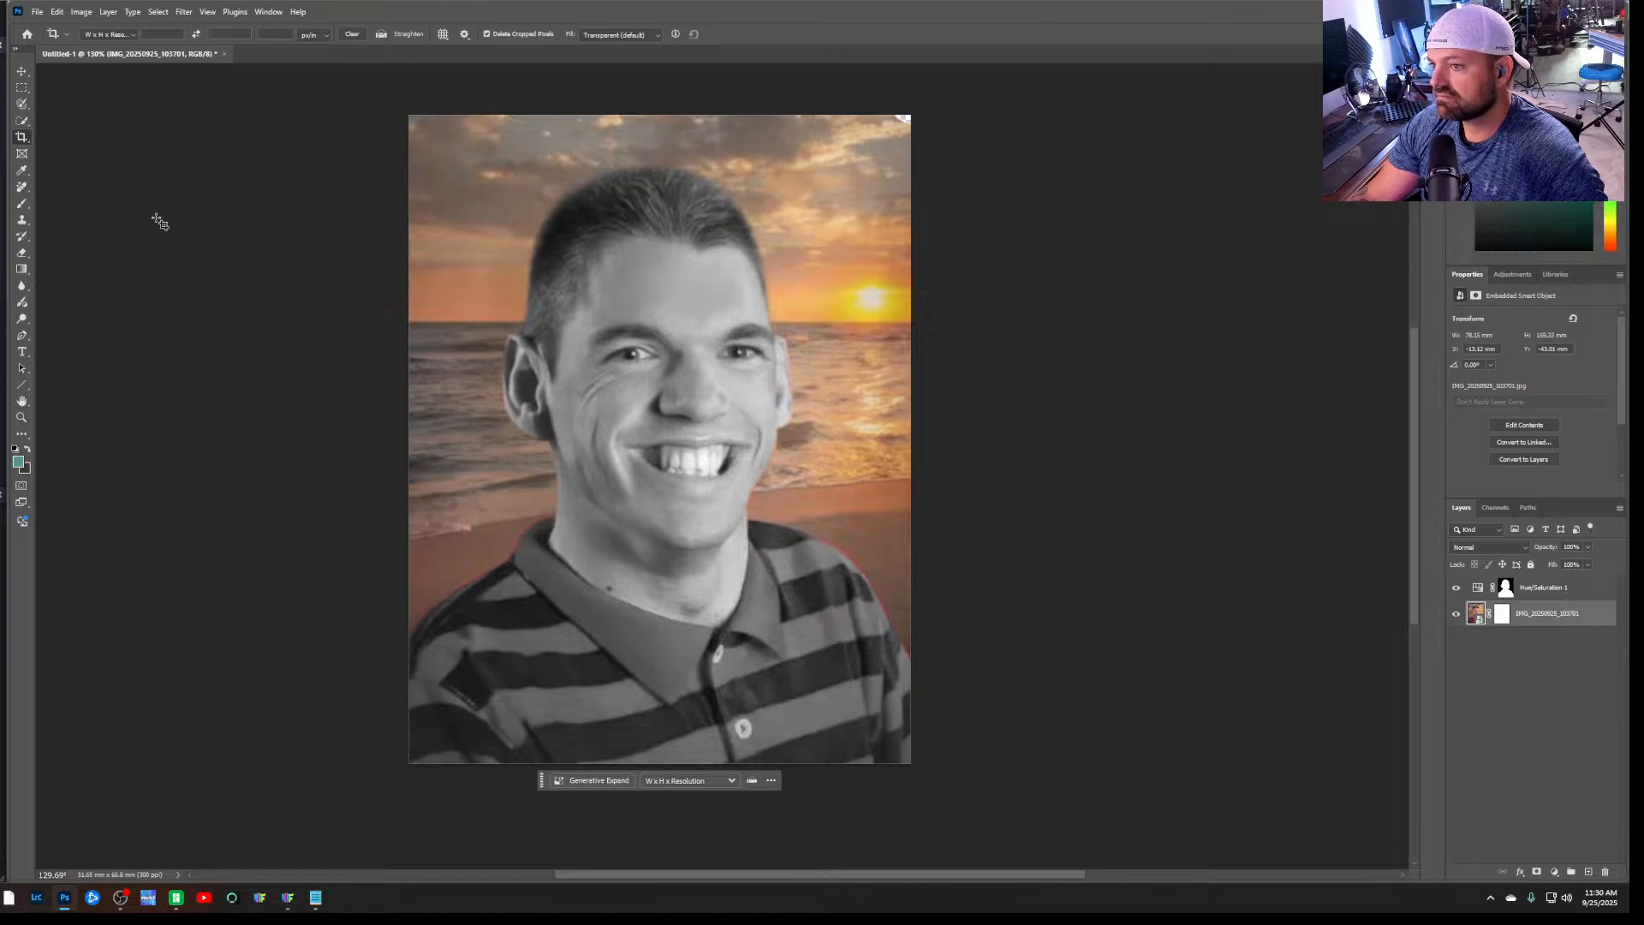
Export the cropped portrait as the PNG Untitled-1 into the Hueforge folder, keeping 100% scale and transparency
{"action": "left_click", "coordinate": [37, 12]}
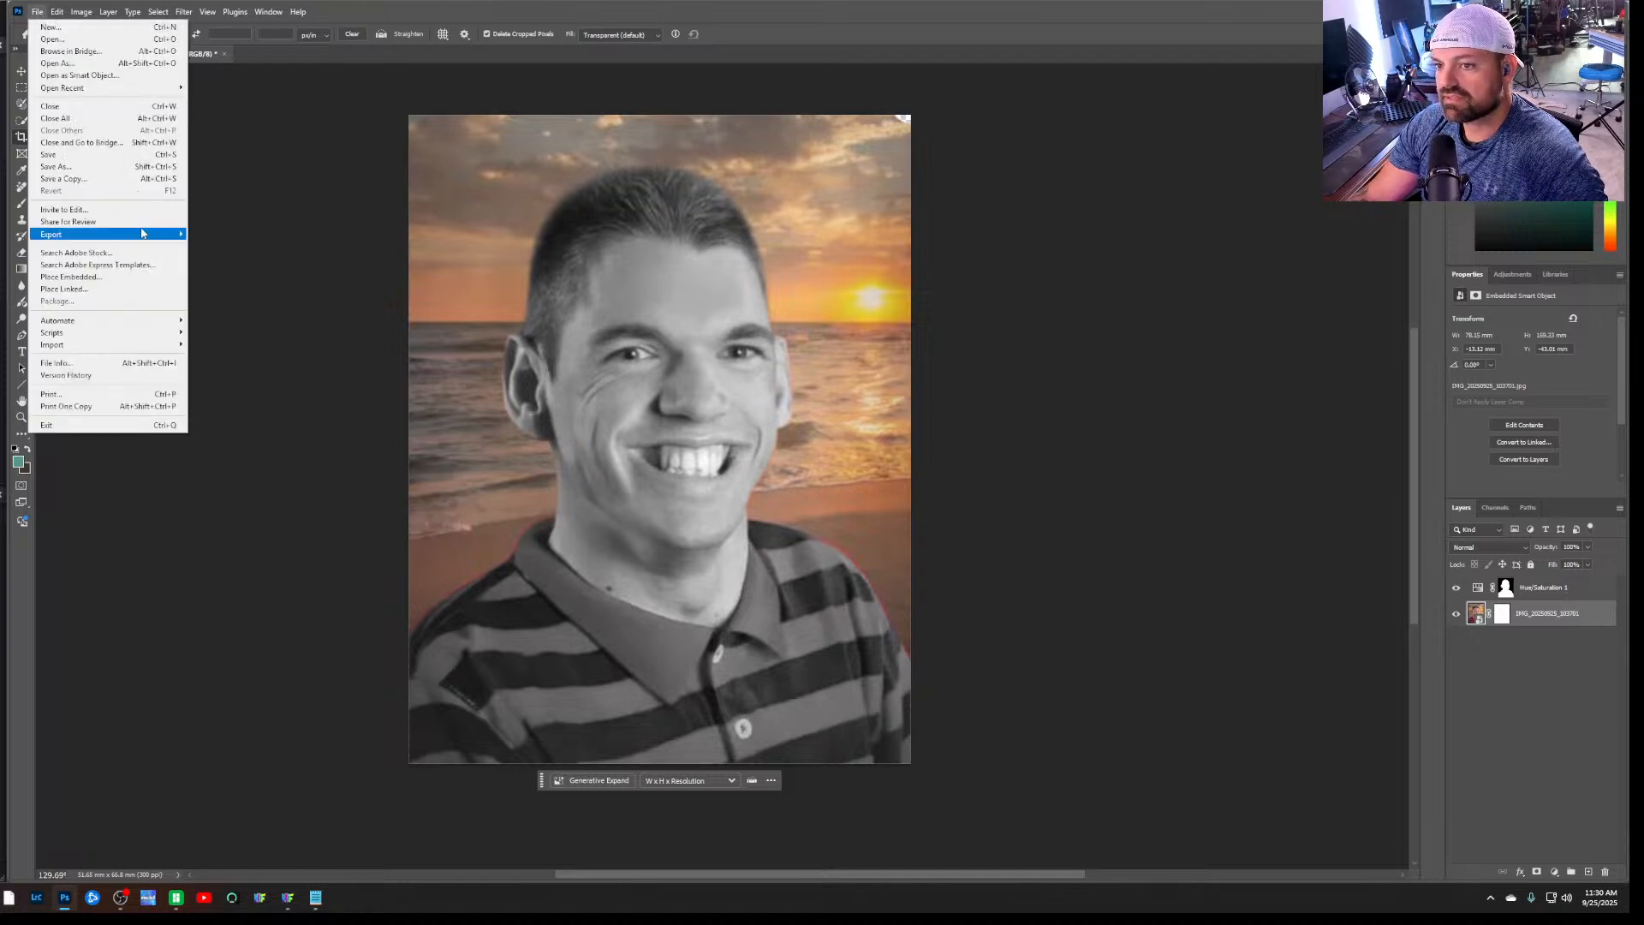
{"action": "mouse_move", "coordinate": [143, 234]}
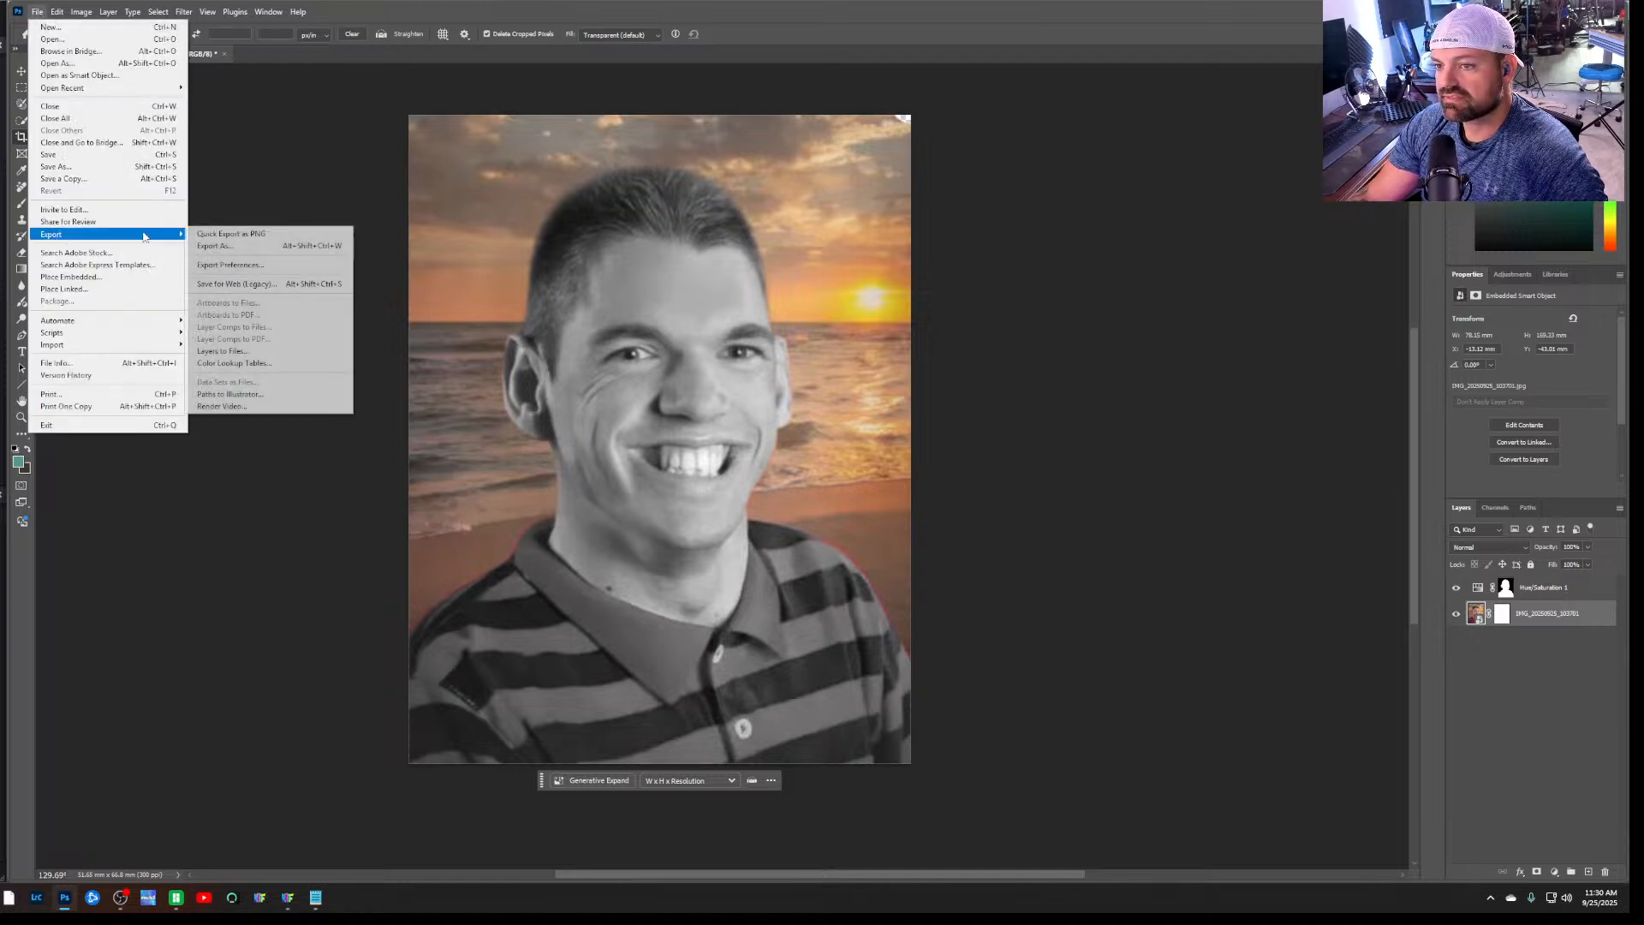
{"action": "left_click", "coordinate": [290, 245]}
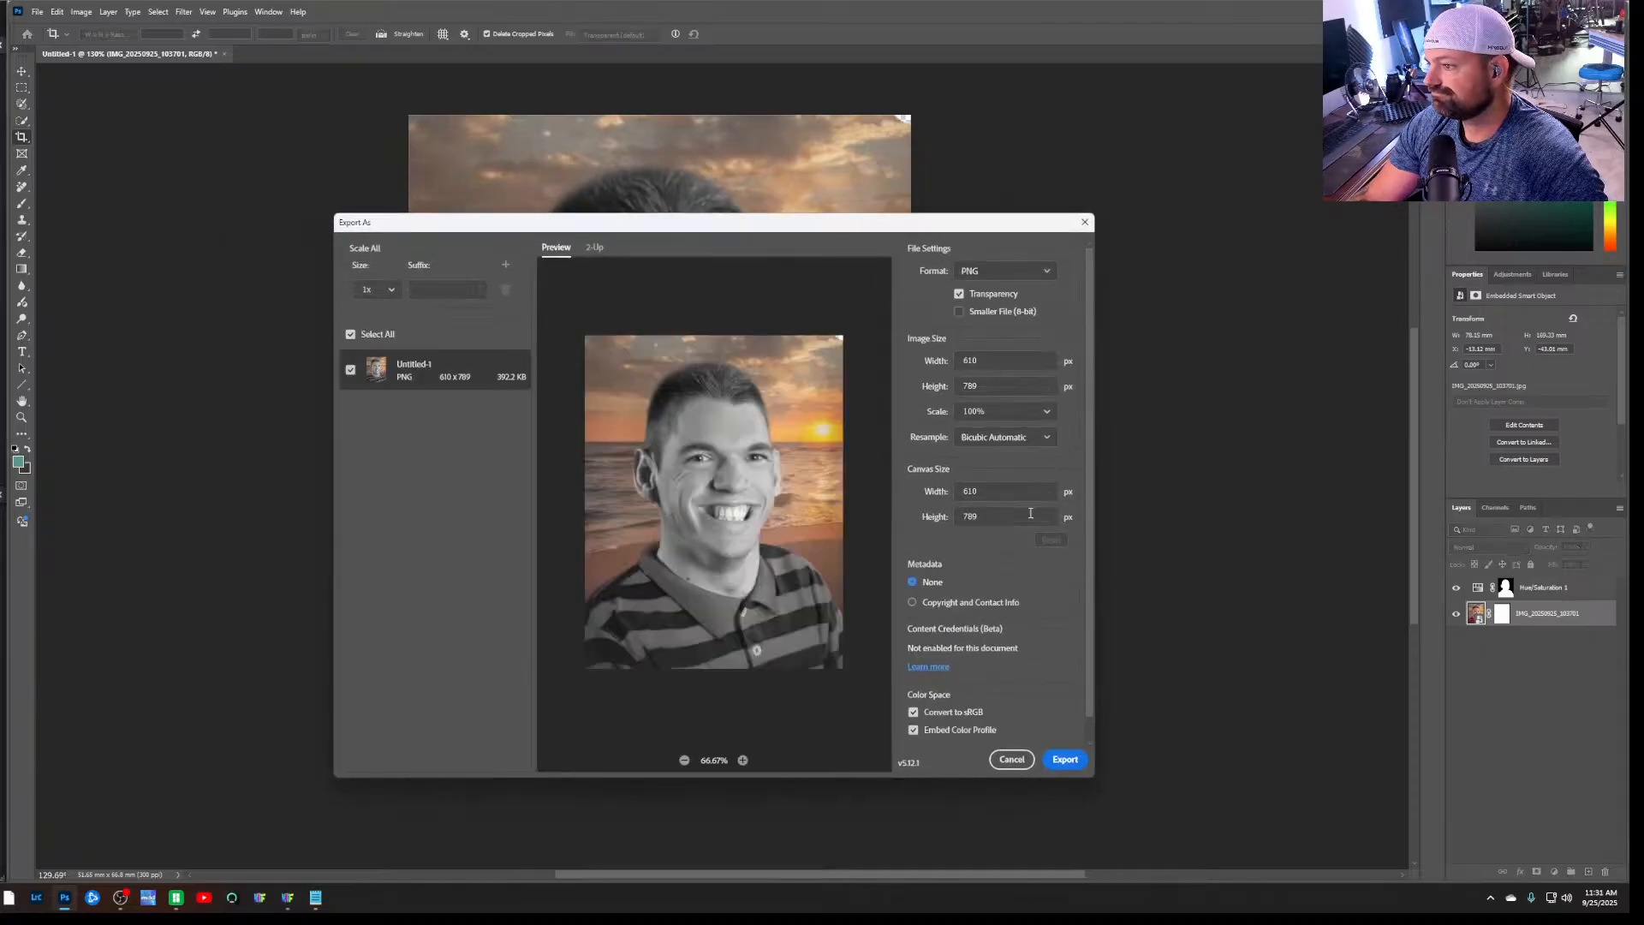
{"action": "left_click", "coordinate": [1064, 760]}
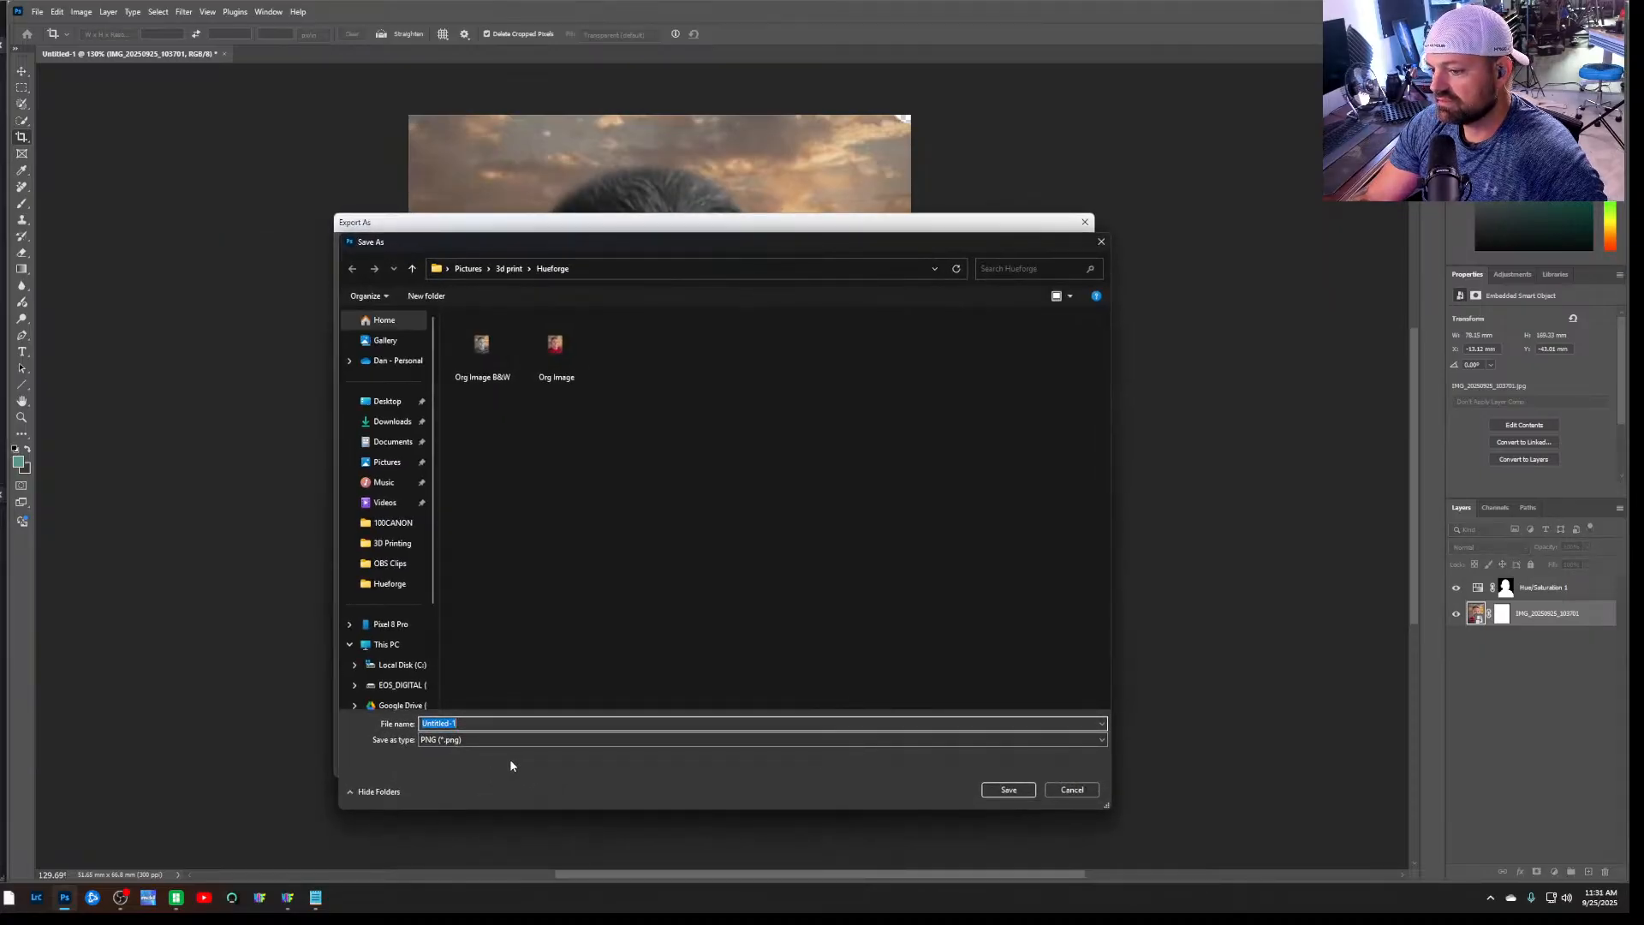
{"action": "left_click", "coordinate": [1009, 788]}
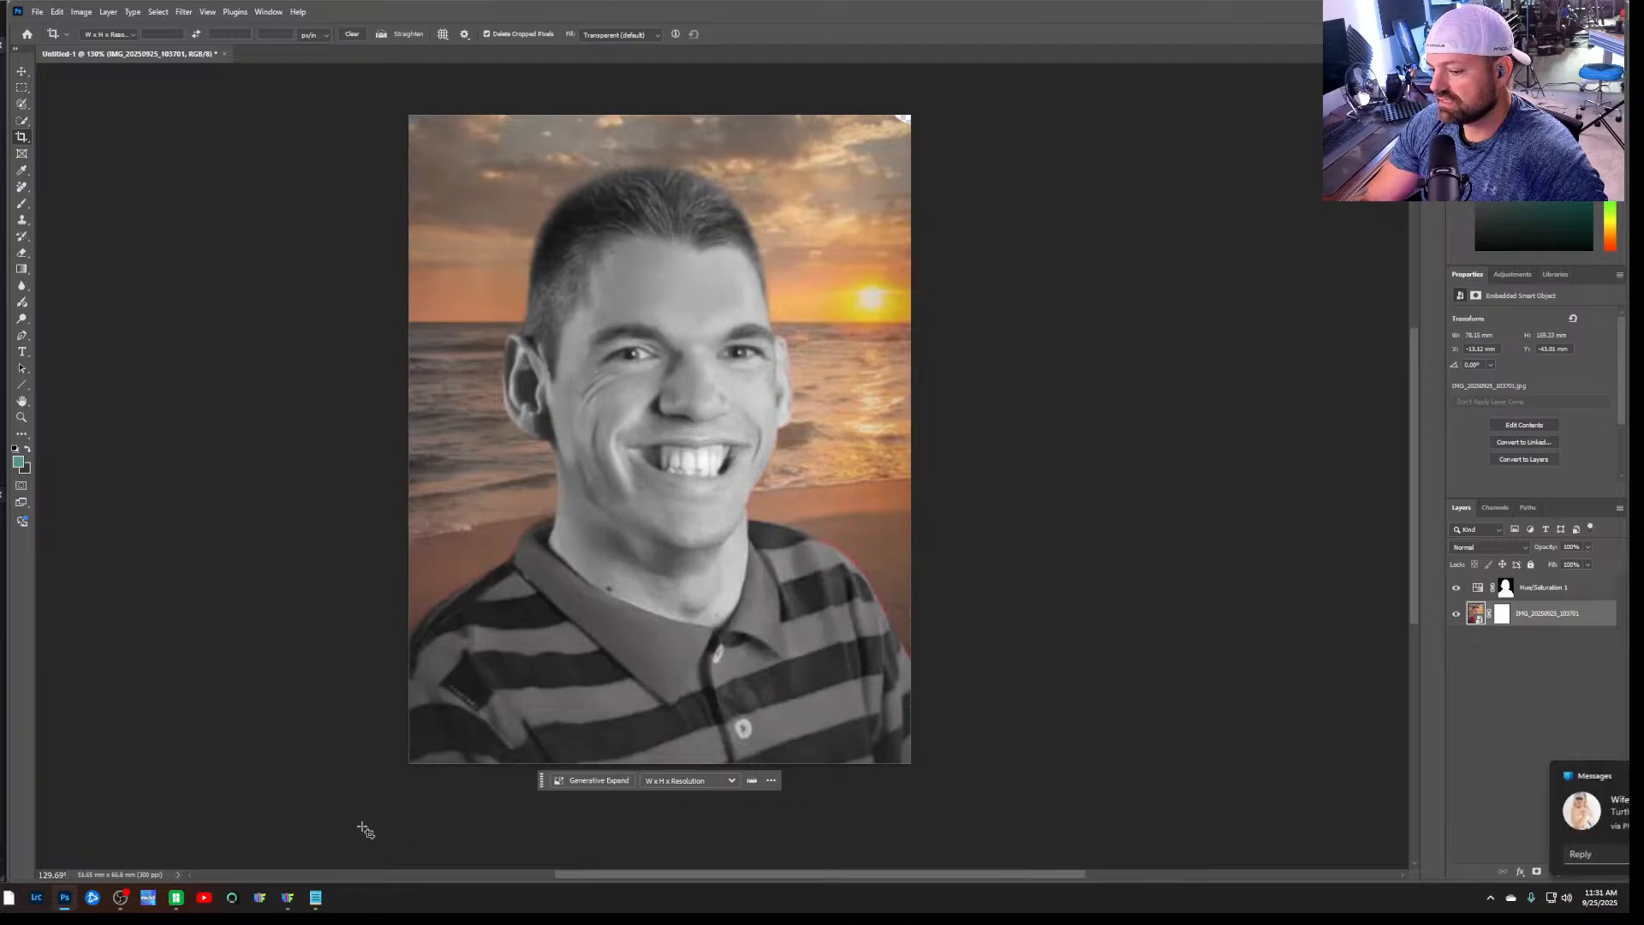
Switch to HueForge and load the exported Untitled-1 PNG from the file explorer as the project's source image
{"action": "left_click", "coordinate": [288, 900]}
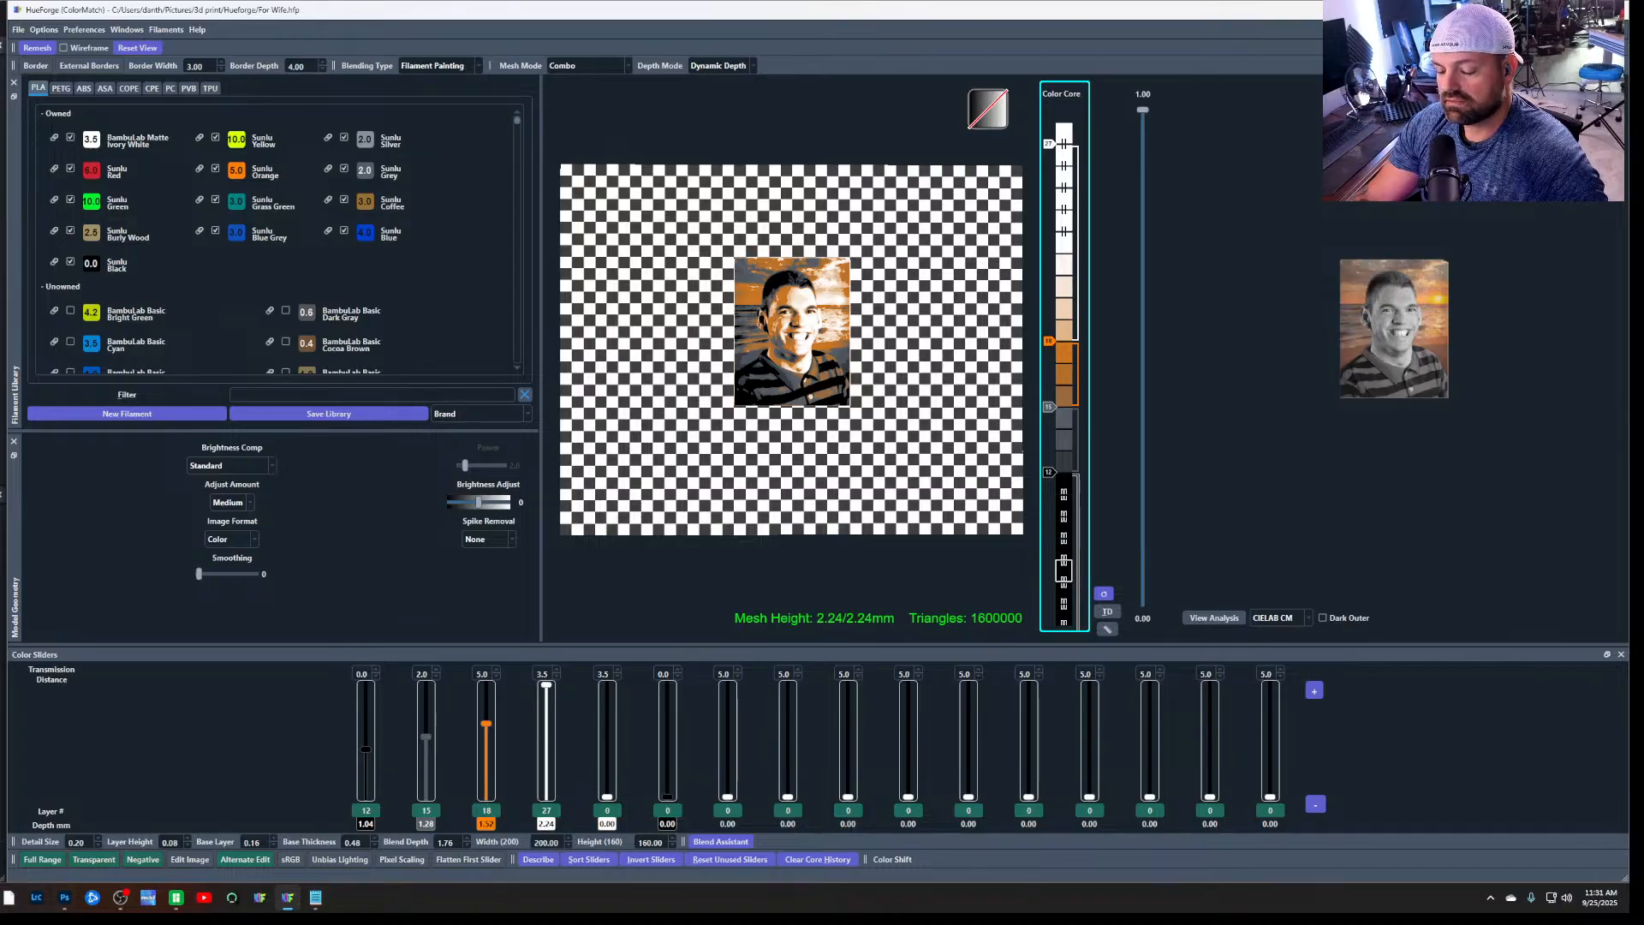
{"action": "left_click", "coordinate": [2, 899]}
{"action": "left_click_drag", "start_coordinate": [502, 113], "coordinate": [0, 99]}
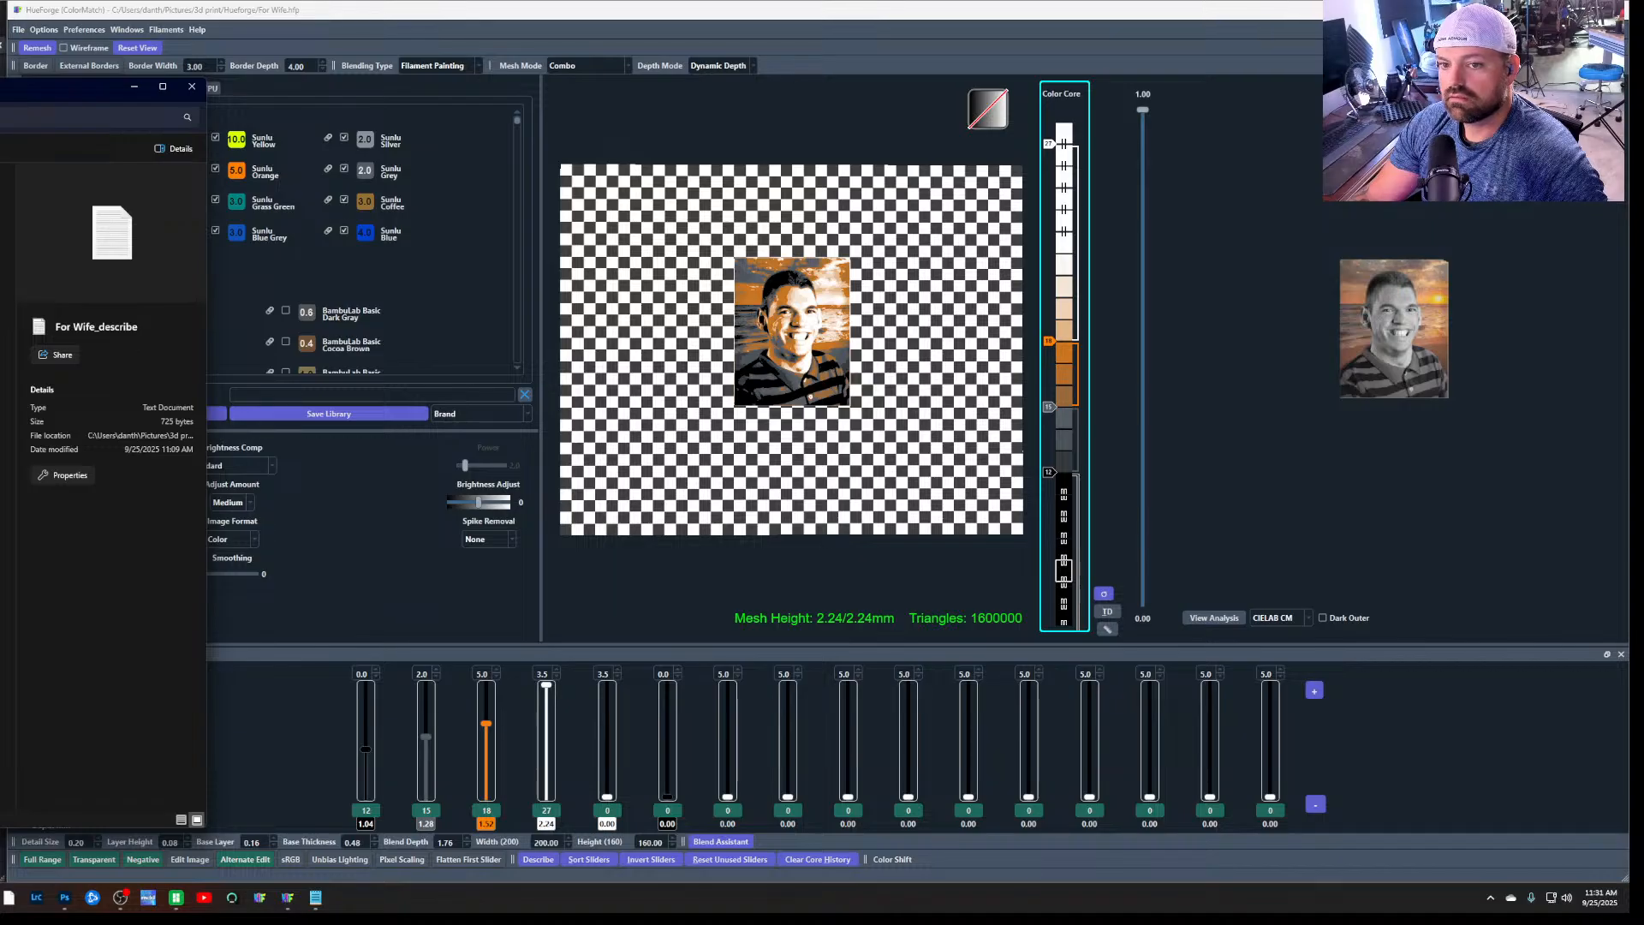
{"action": "left_click_drag", "start_coordinate": [0, 257], "coordinate": [1430, 378]}
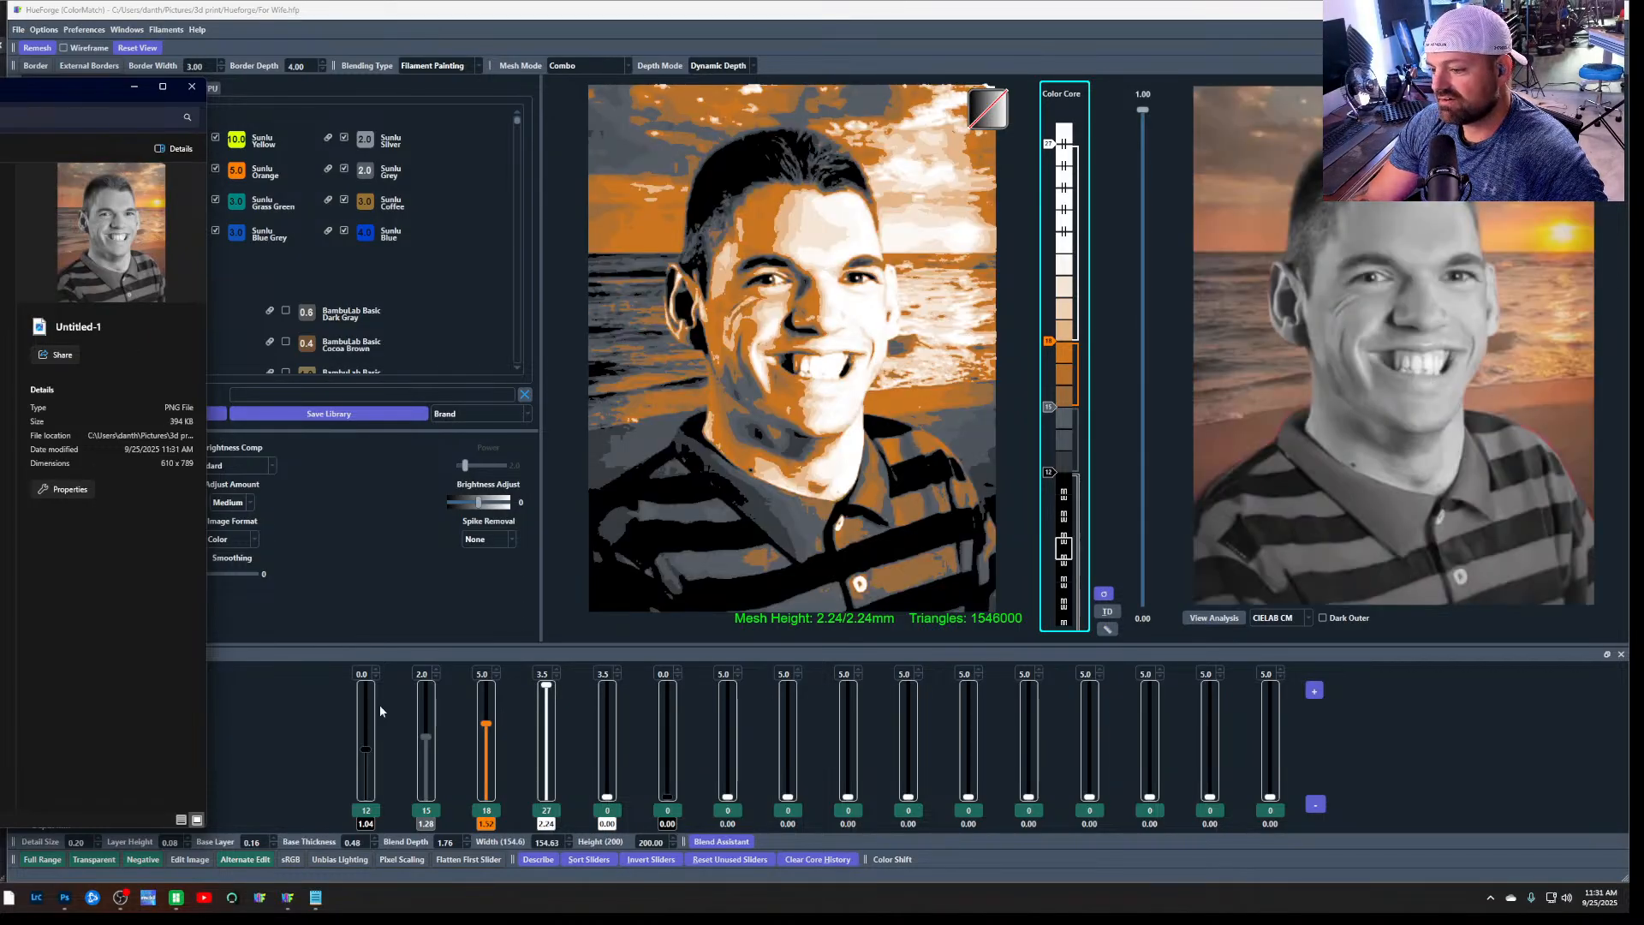
{"action": "left_click", "coordinate": [298, 725]}
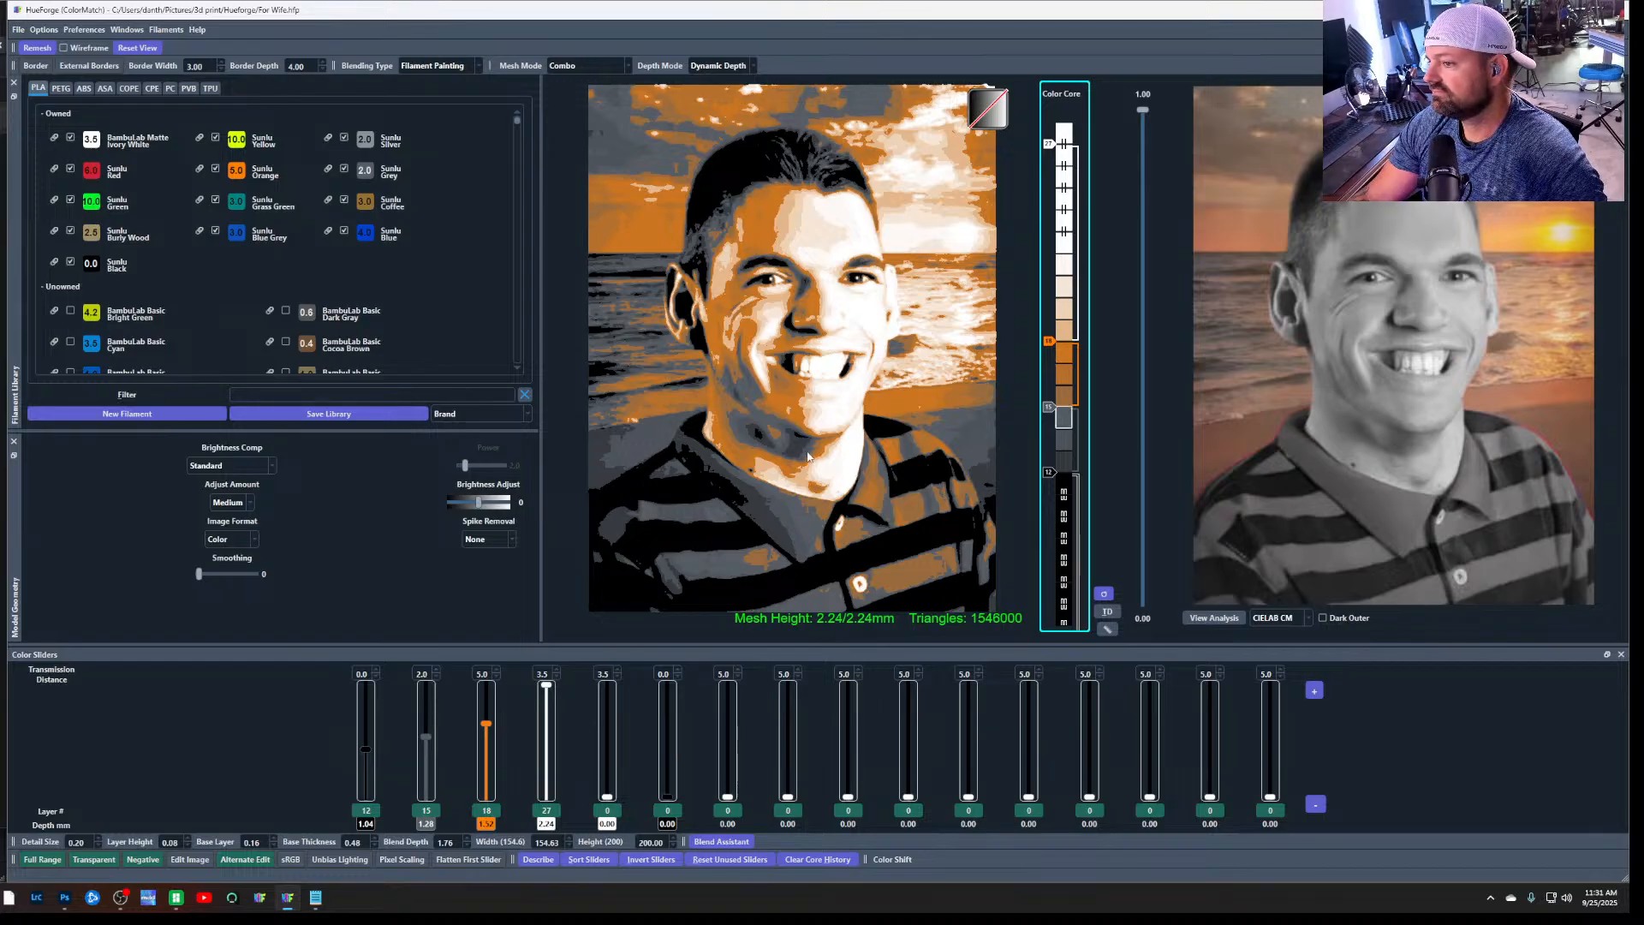
Export the model as the STL For Wife_Front_155x200 into the Hueforge folder
{"action": "left_click", "coordinate": [19, 32]}
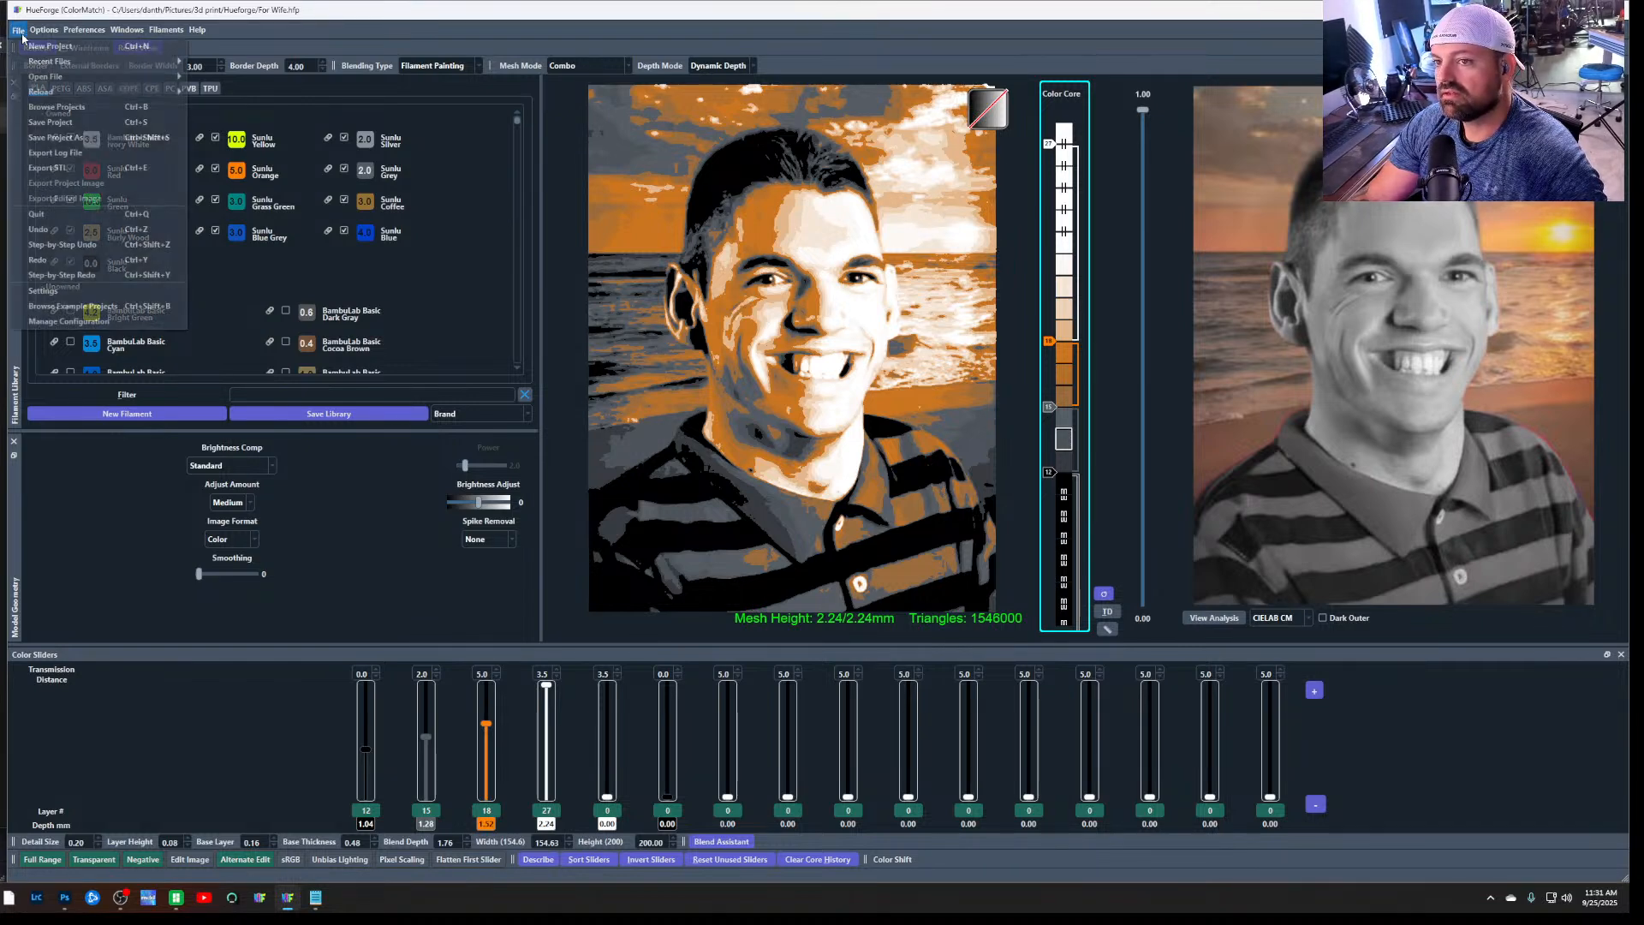
{"action": "left_click", "coordinate": [91, 167]}
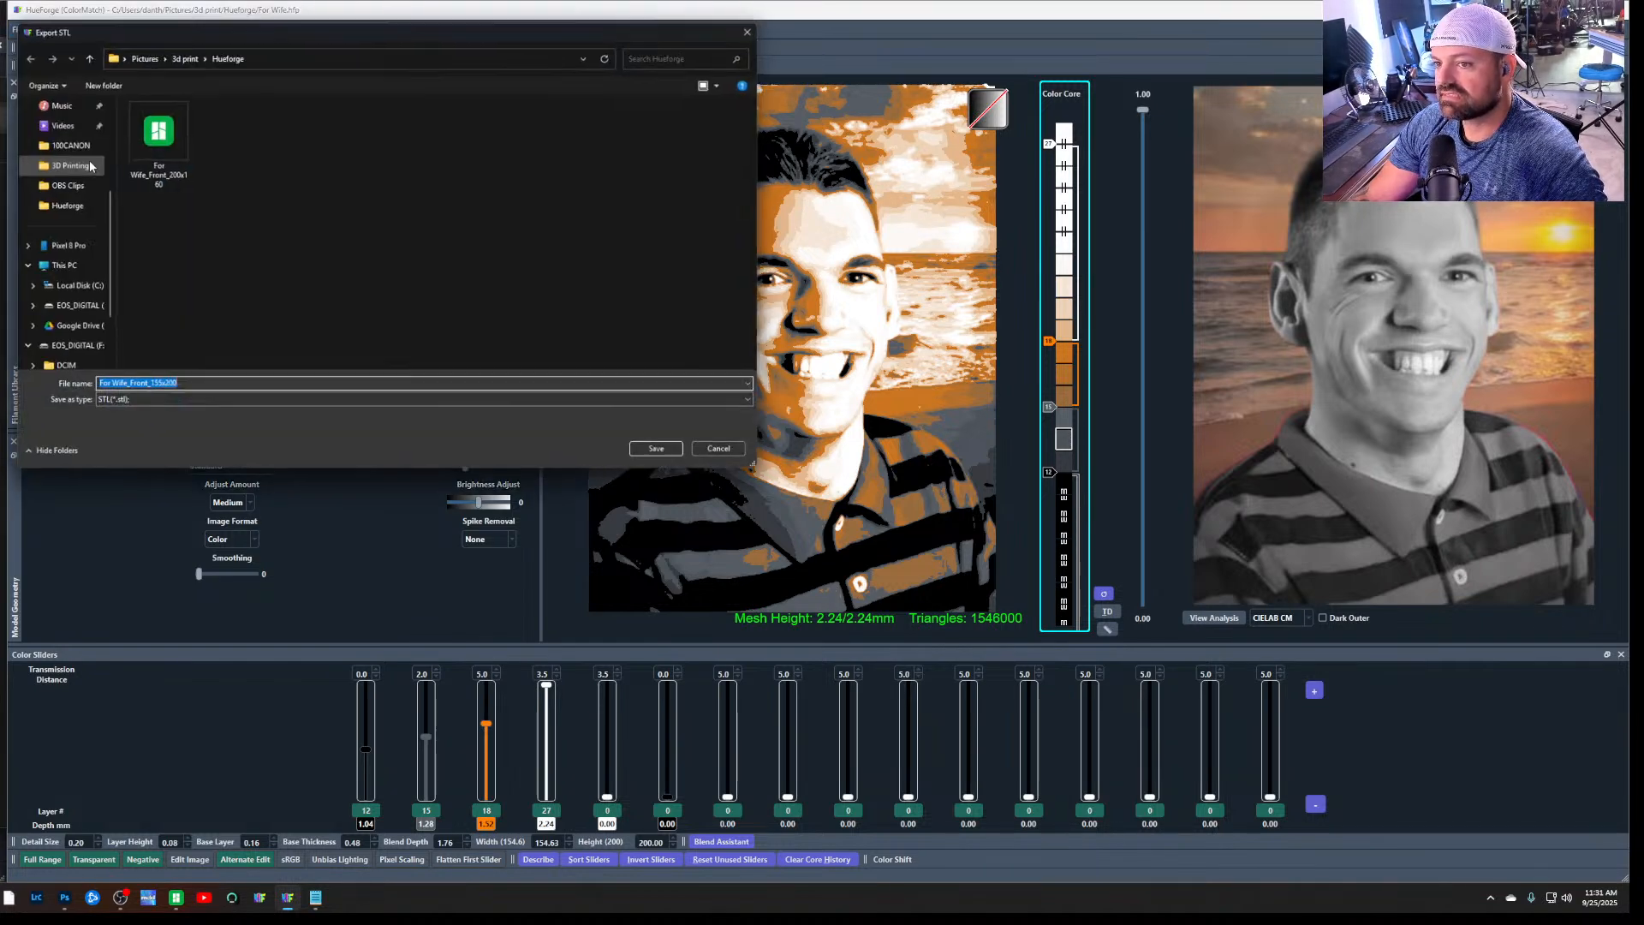
{"action": "left_click", "coordinate": [673, 459]}
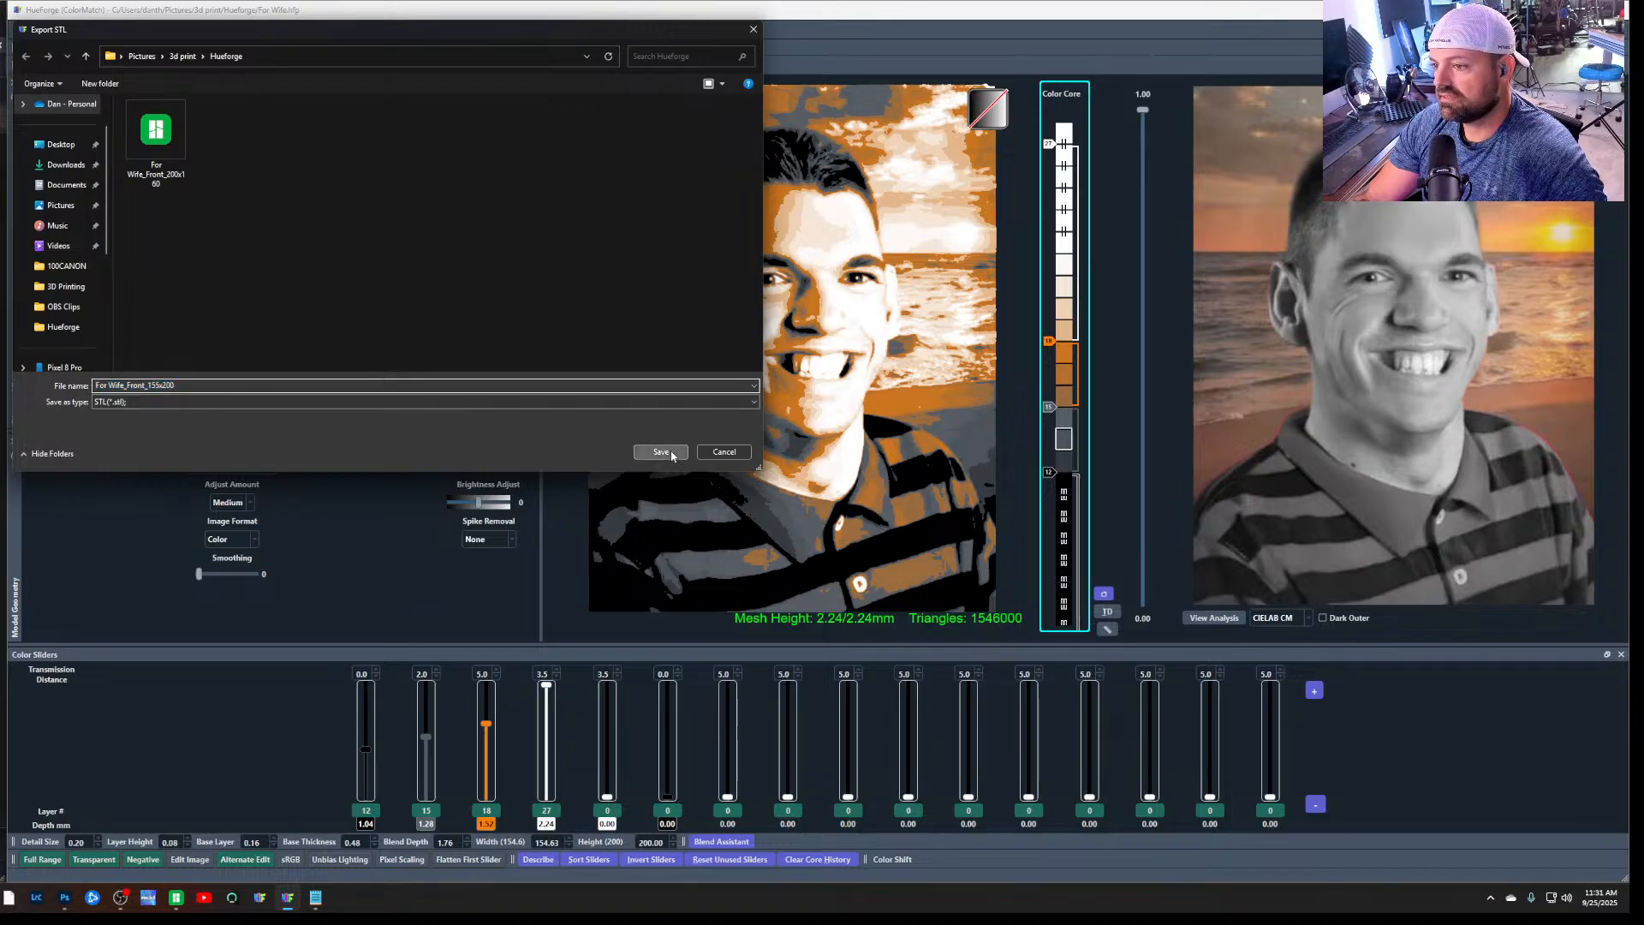
{"action": "left_click", "coordinate": [176, 897]}
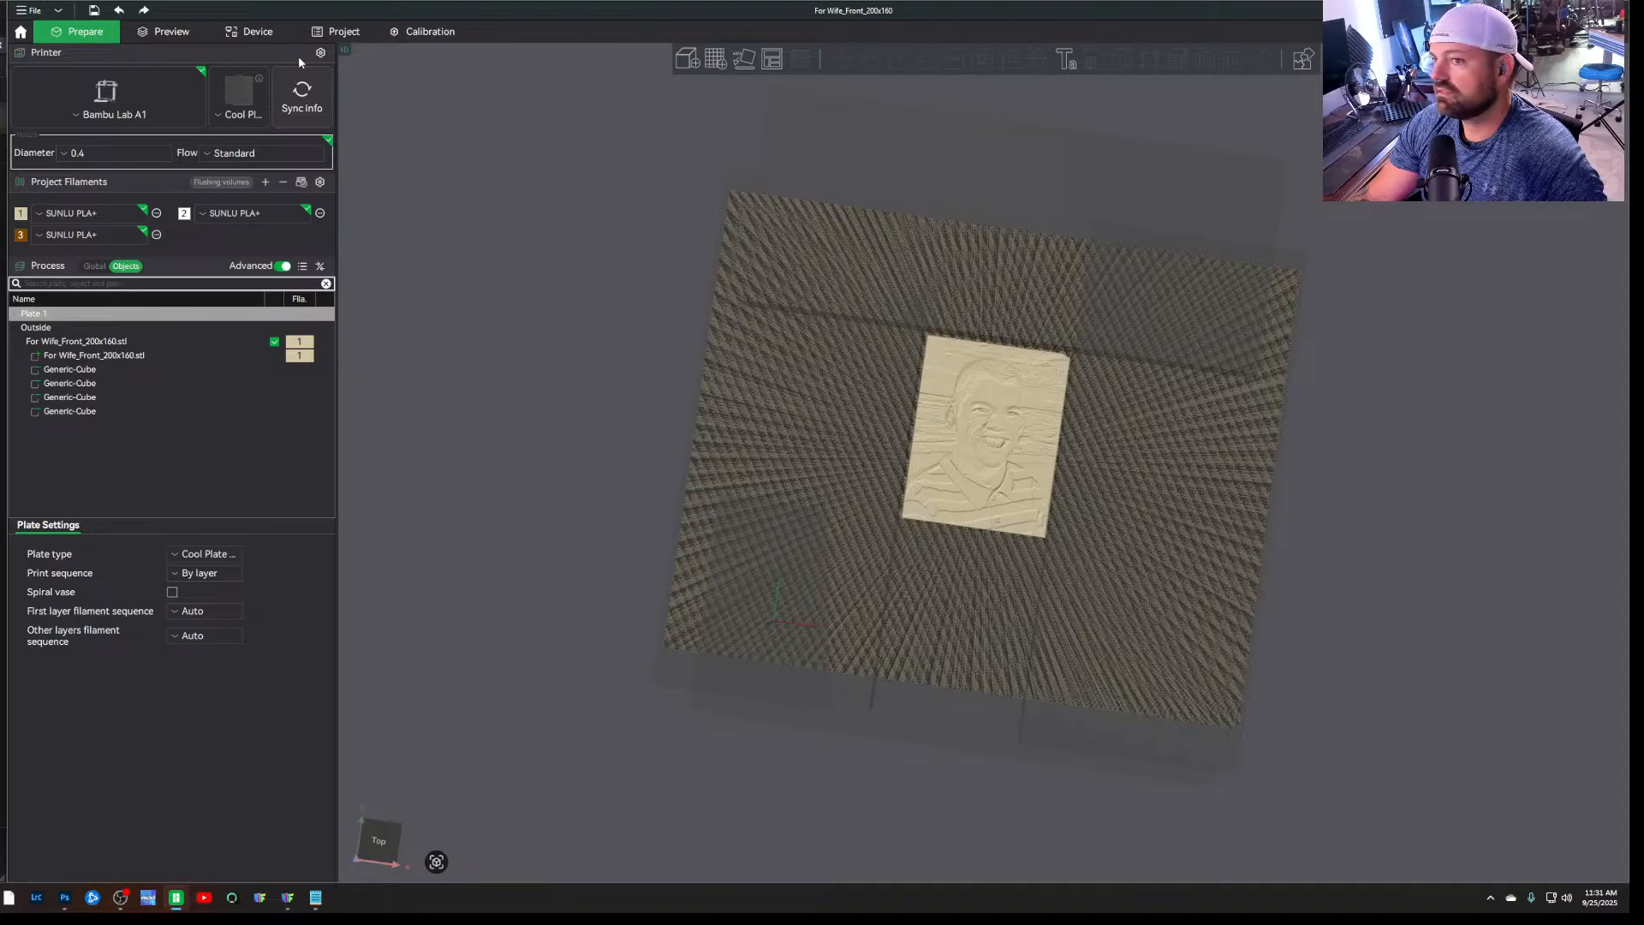
{"action": "left_click", "coordinate": [28, 10]}
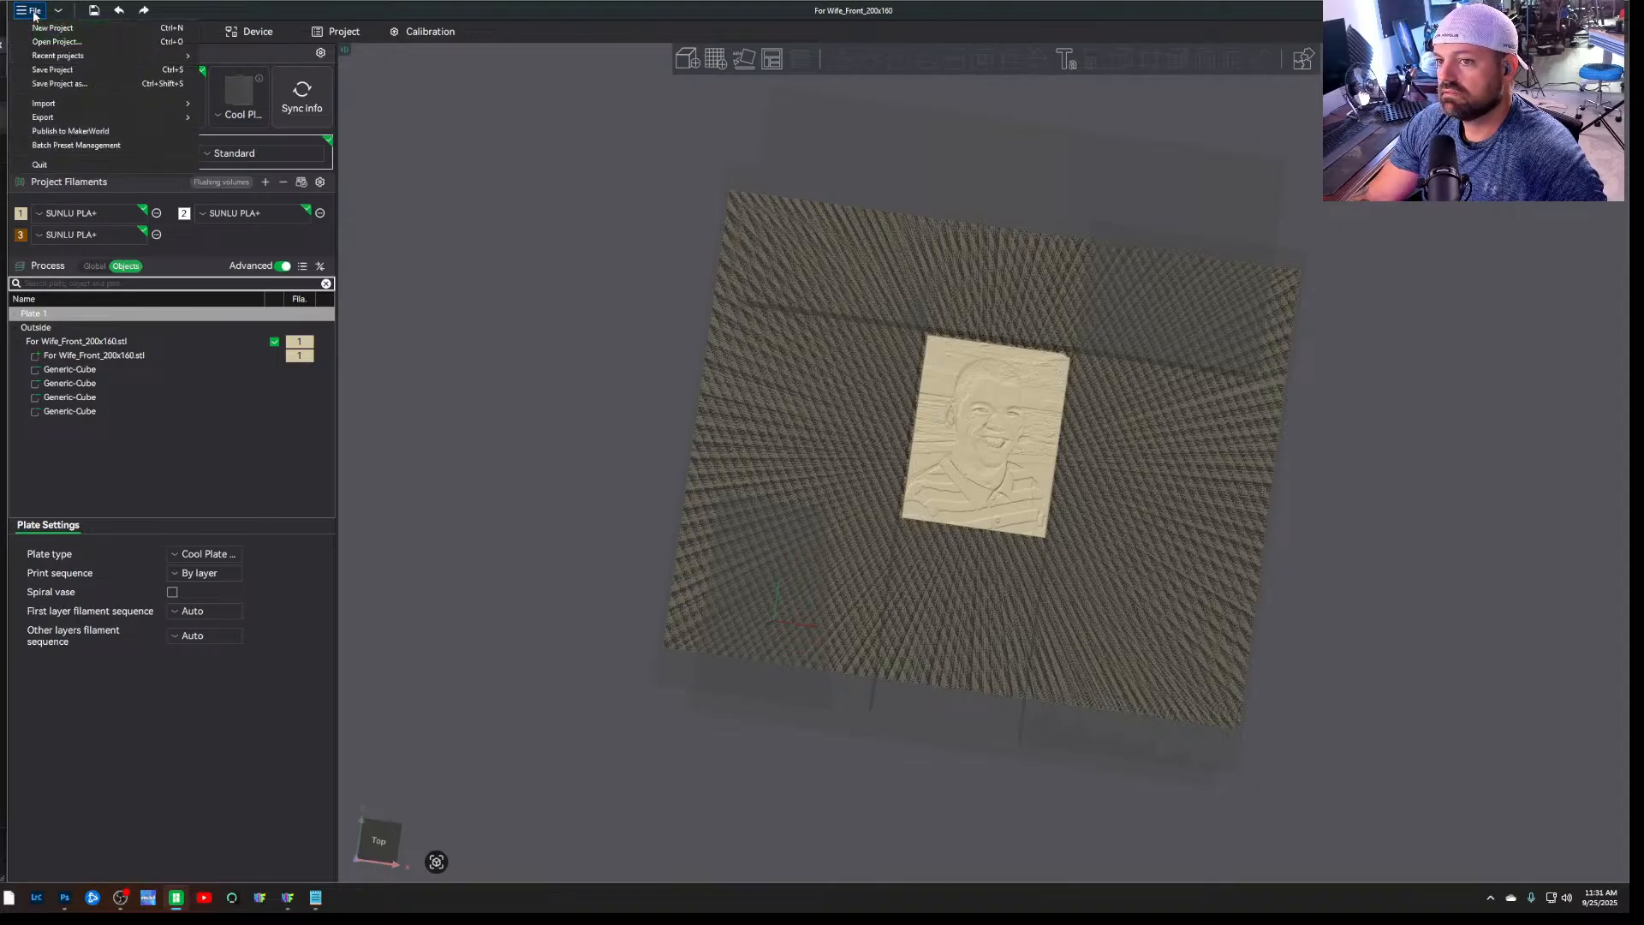
{"action": "left_click", "coordinate": [66, 43]}
{"action": "left_click", "coordinate": [942, 497]}
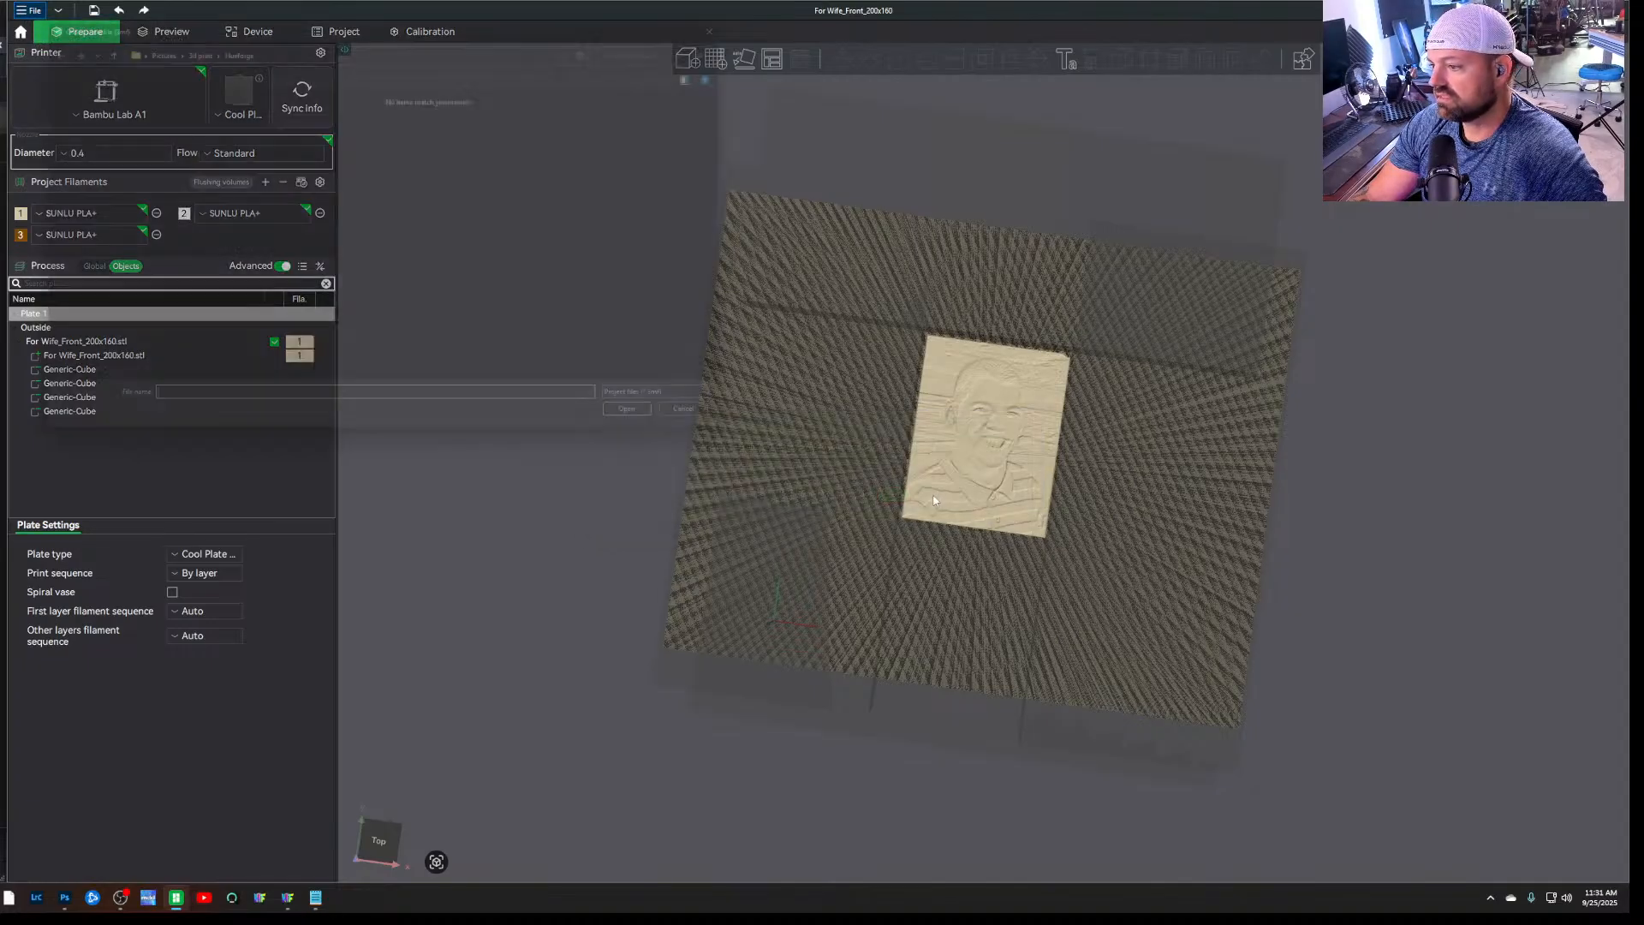
{"action": "left_click", "coordinate": [183, 37]}
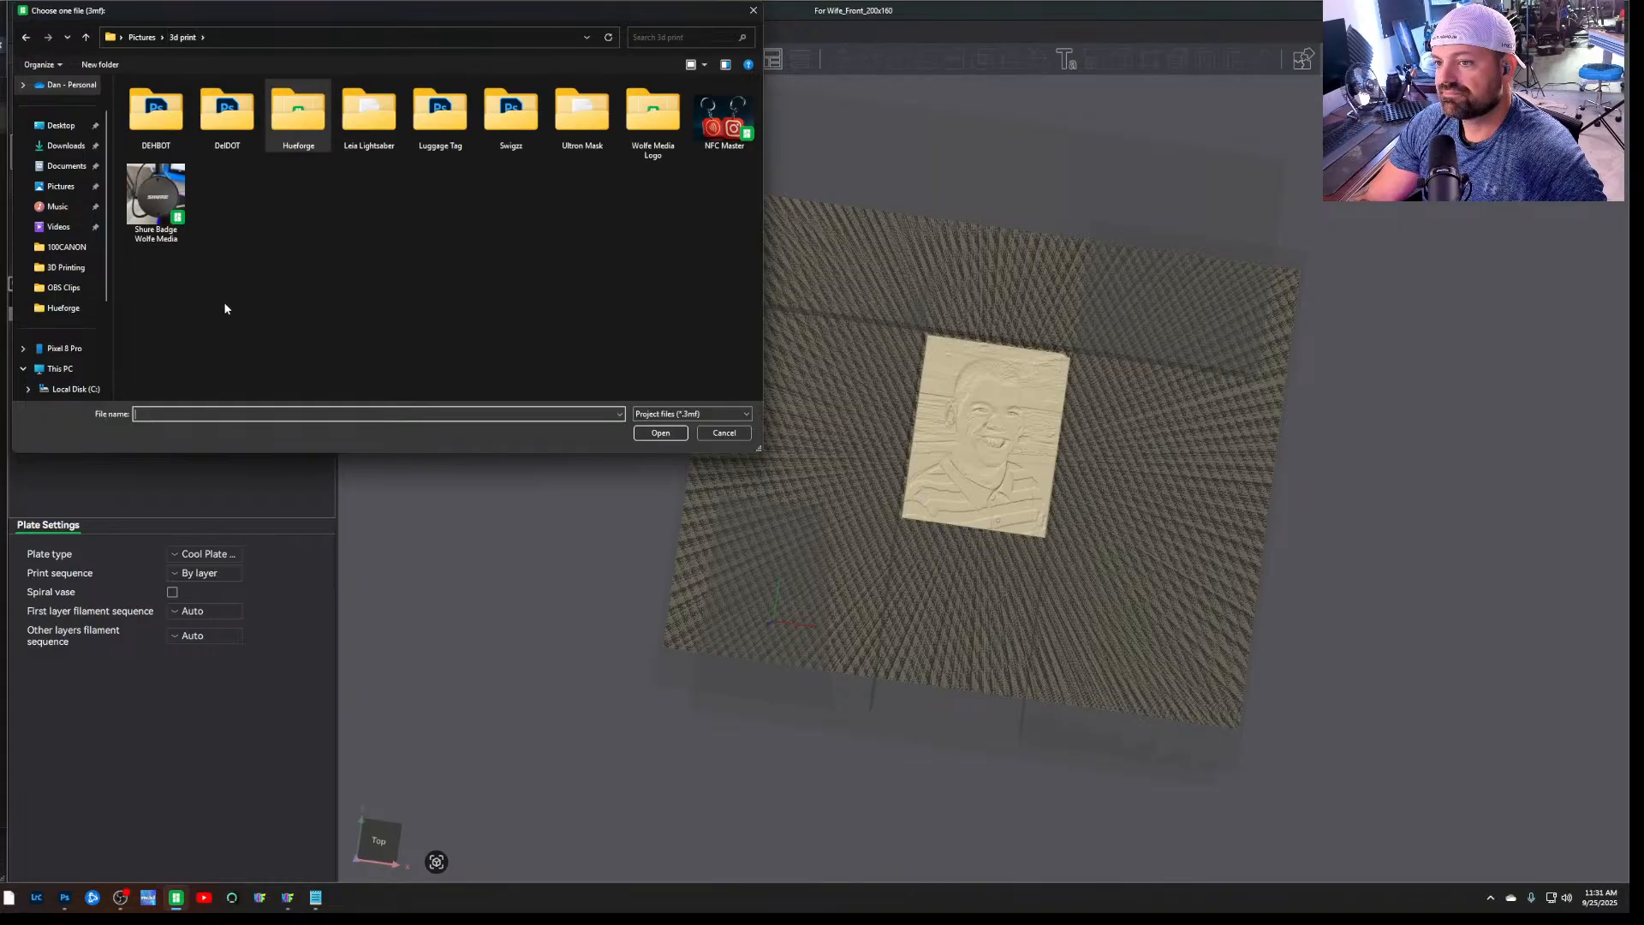
{"action": "double_click", "coordinate": [301, 113]}
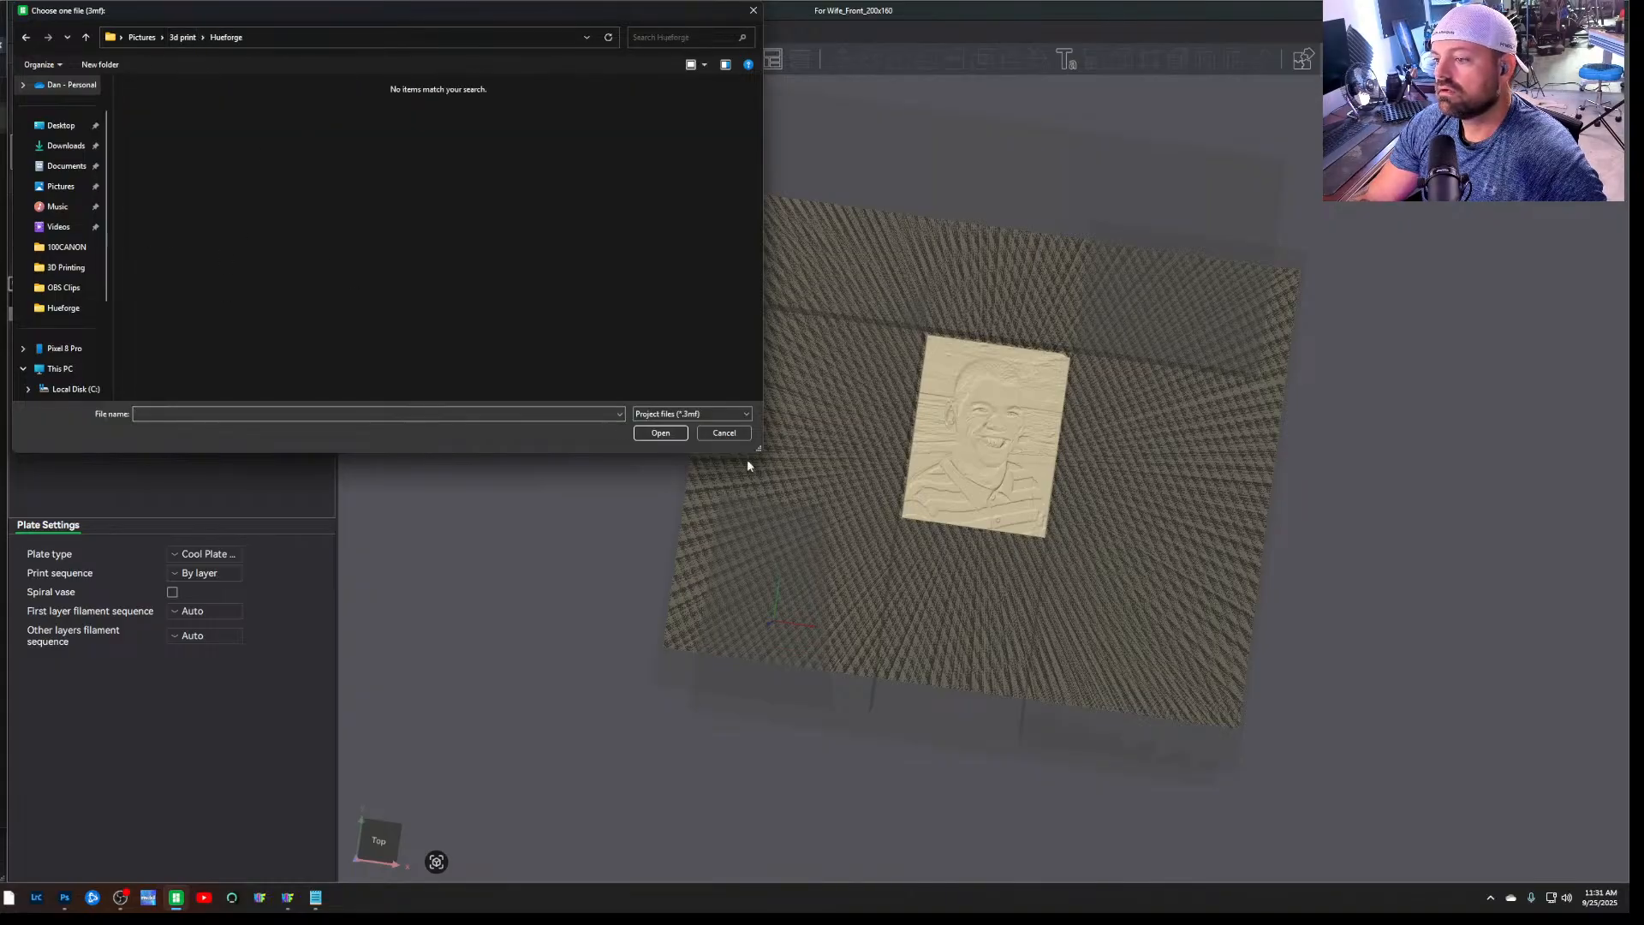
{"action": "left_click", "coordinate": [725, 432]}
Export the resized portrait from HueForge as an STL named update in the Hueforge folder, and return to Bambu Studio
{"action": "left_click", "coordinate": [287, 897]}
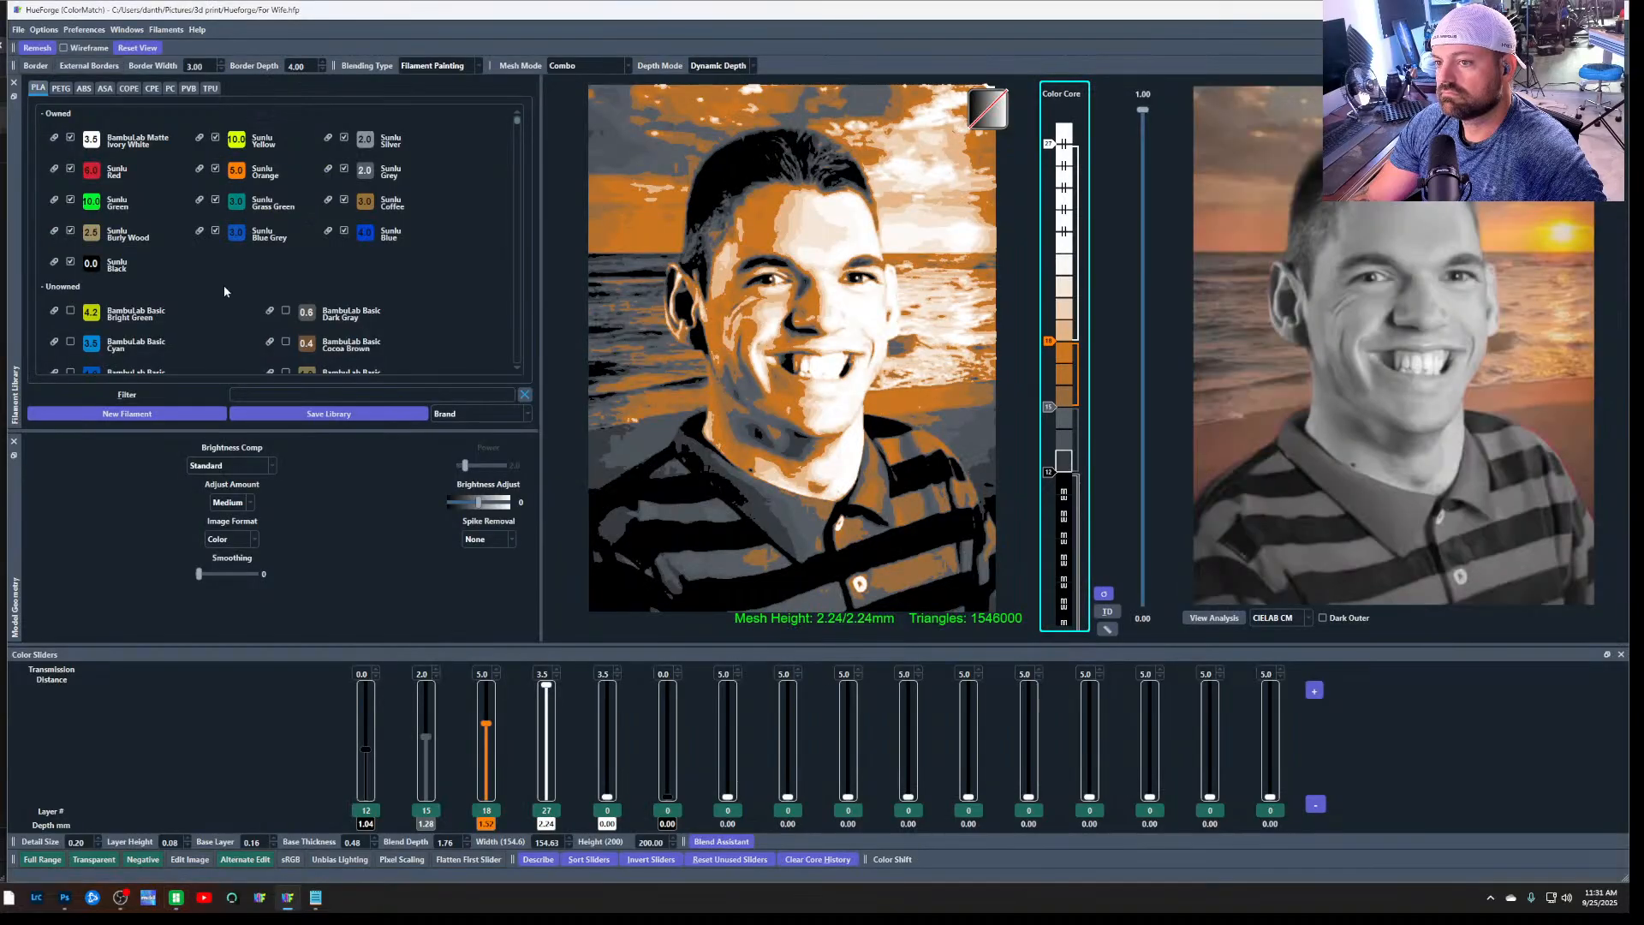
{"action": "left_click", "coordinate": [18, 29]}
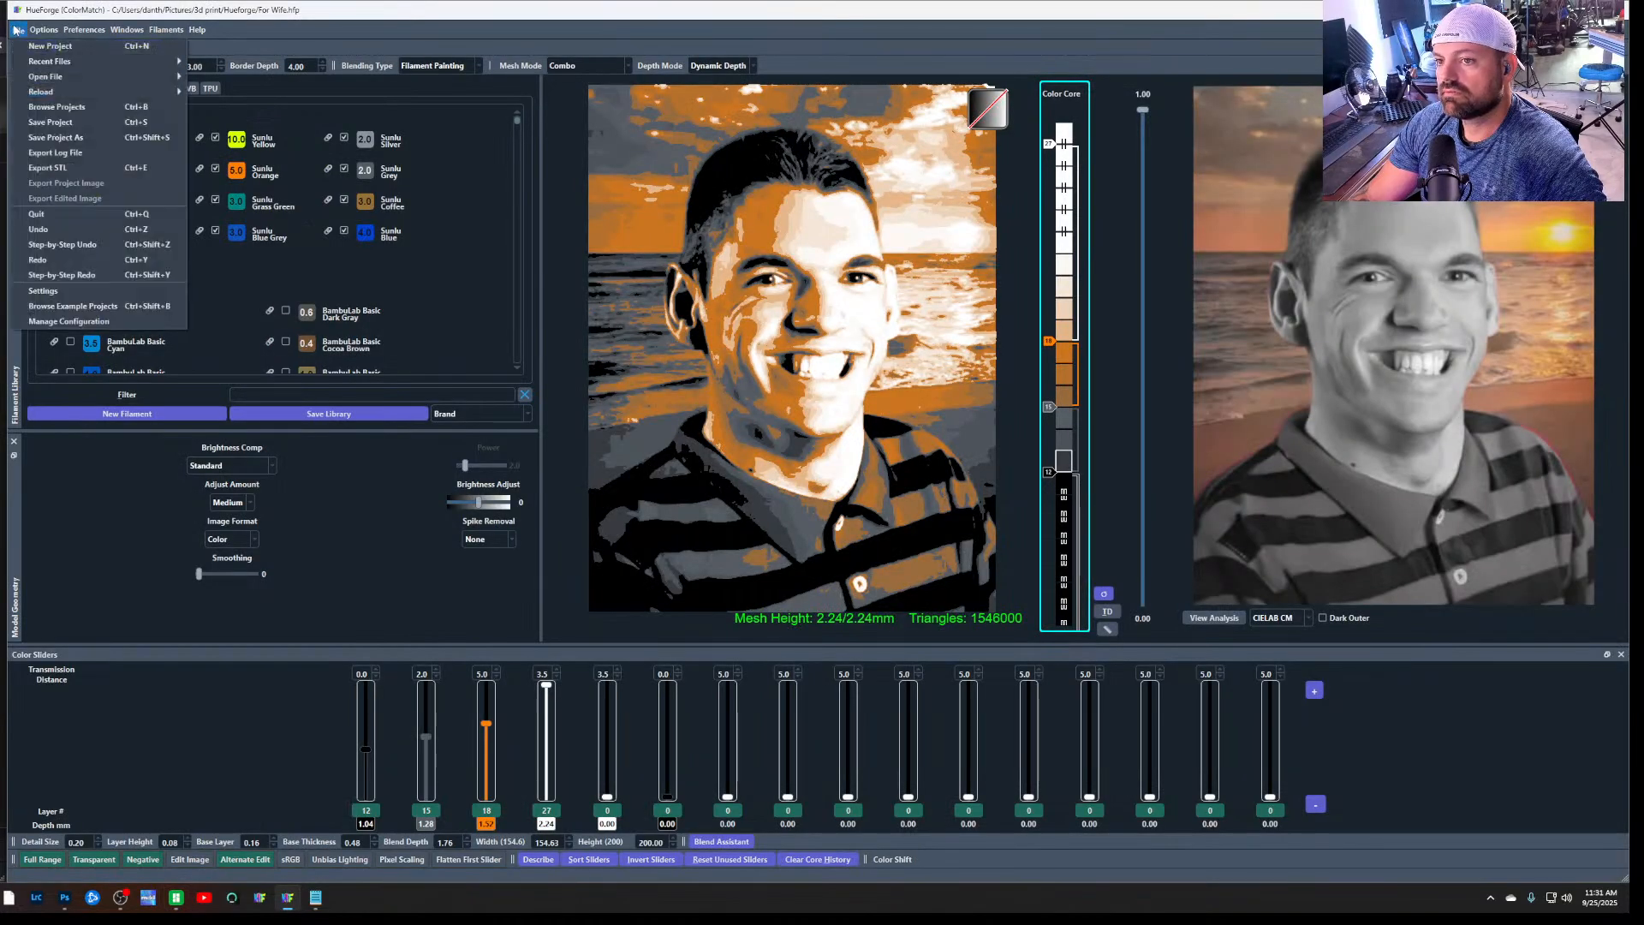
{"action": "left_click", "coordinate": [89, 167]}
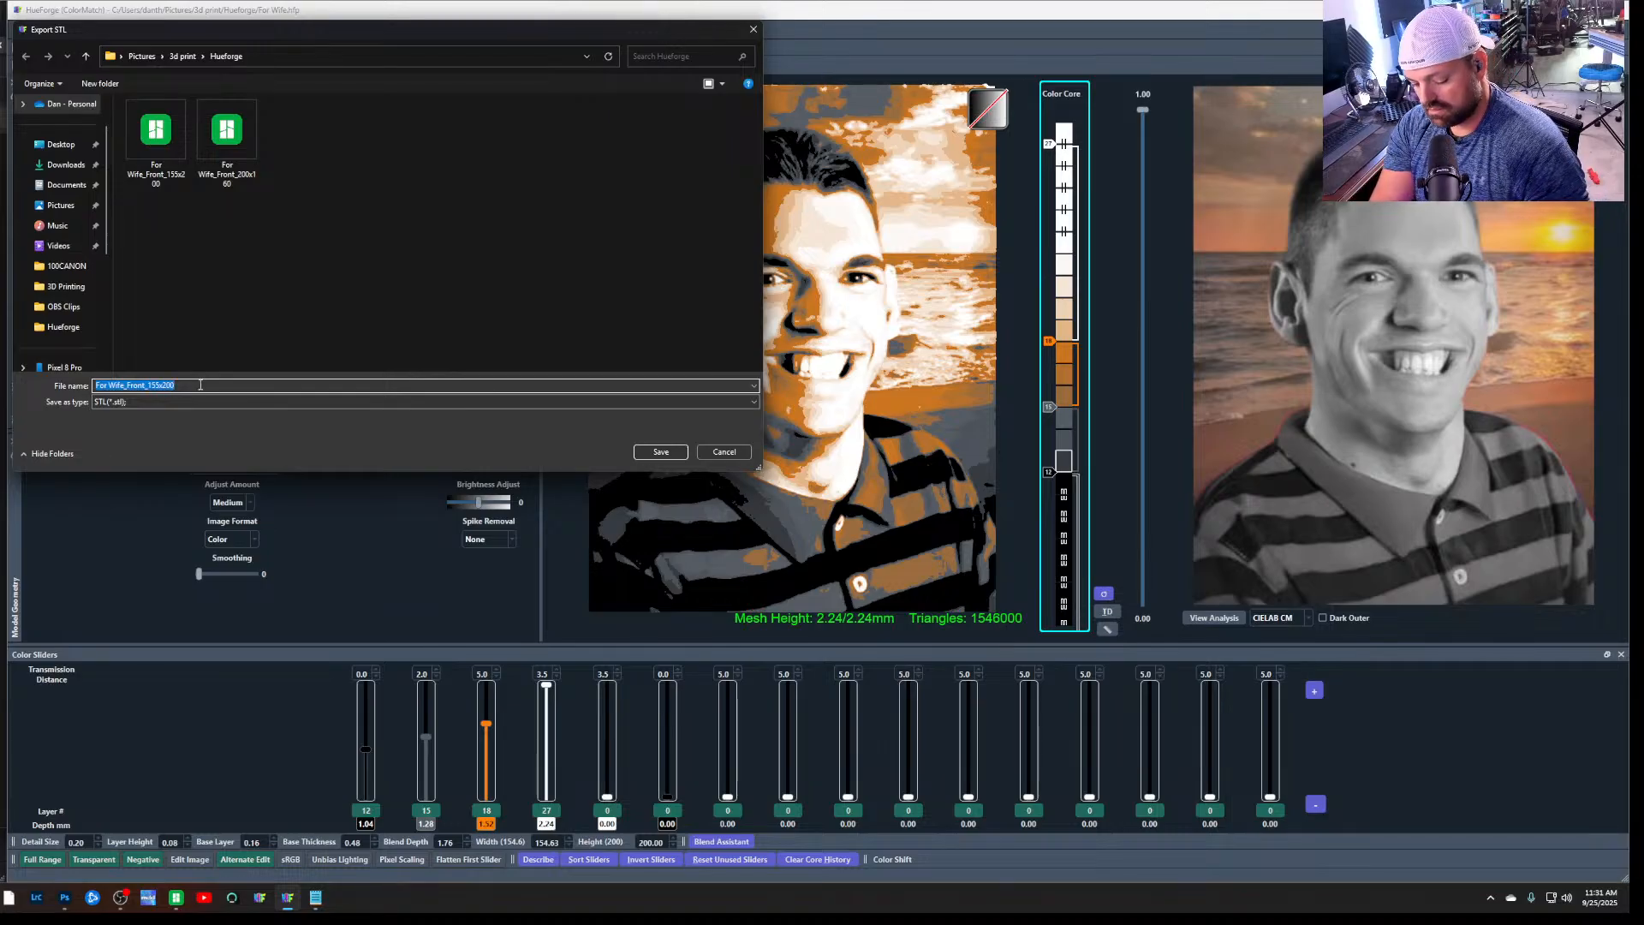
{"action": "type", "text": "video"}
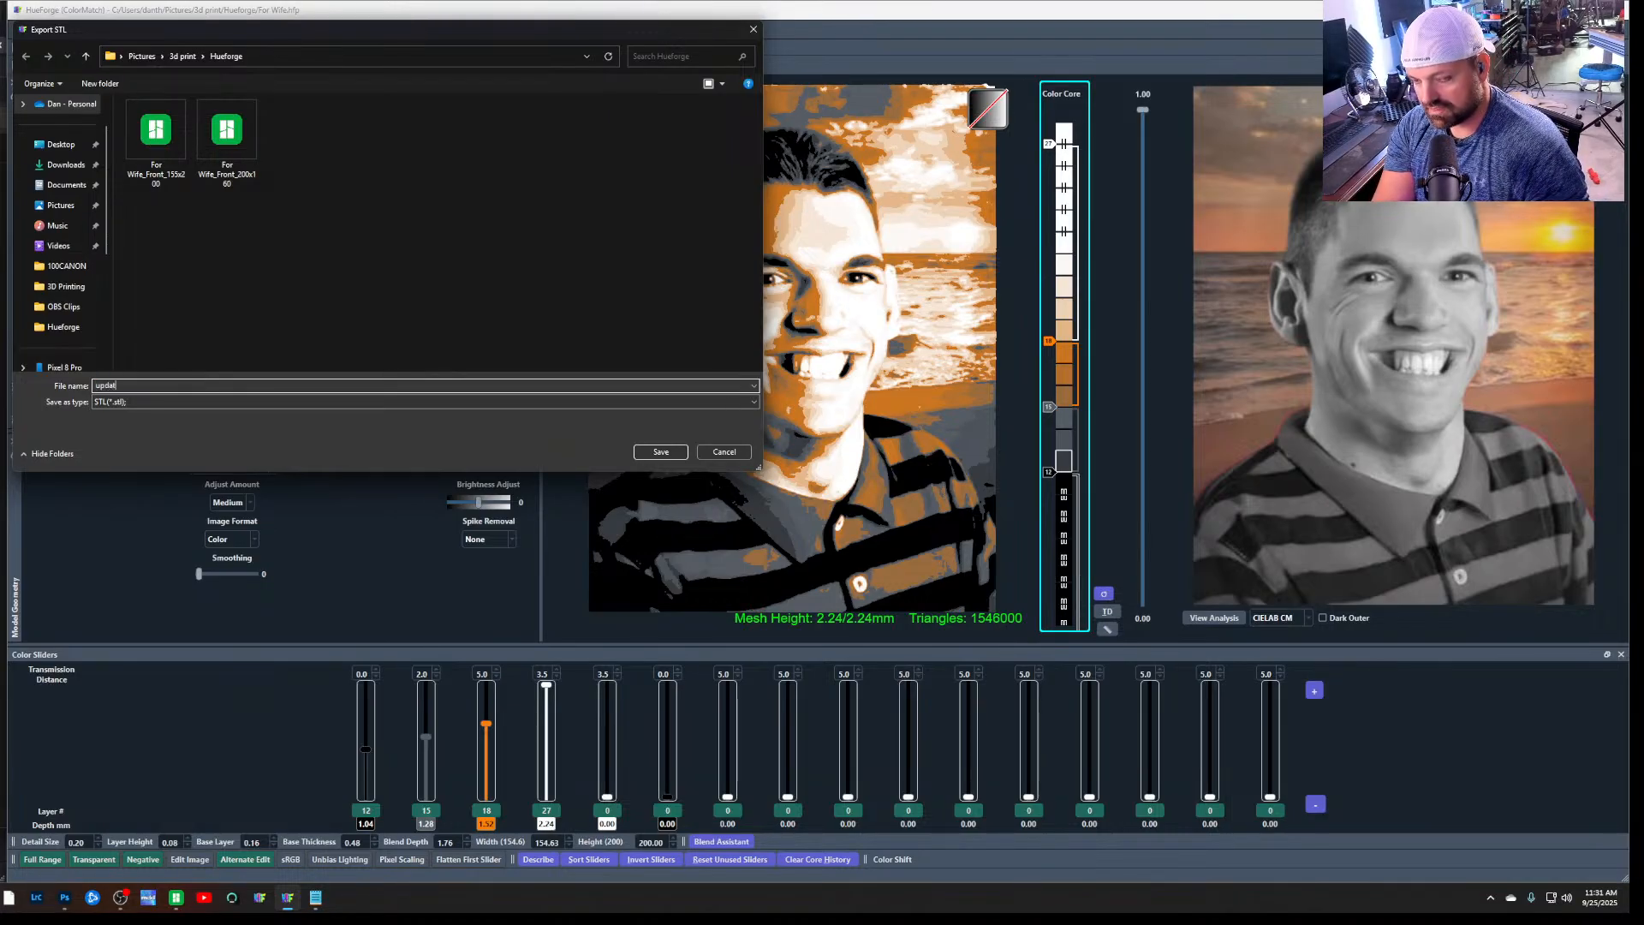
{"action": "key", "text": "Return"}
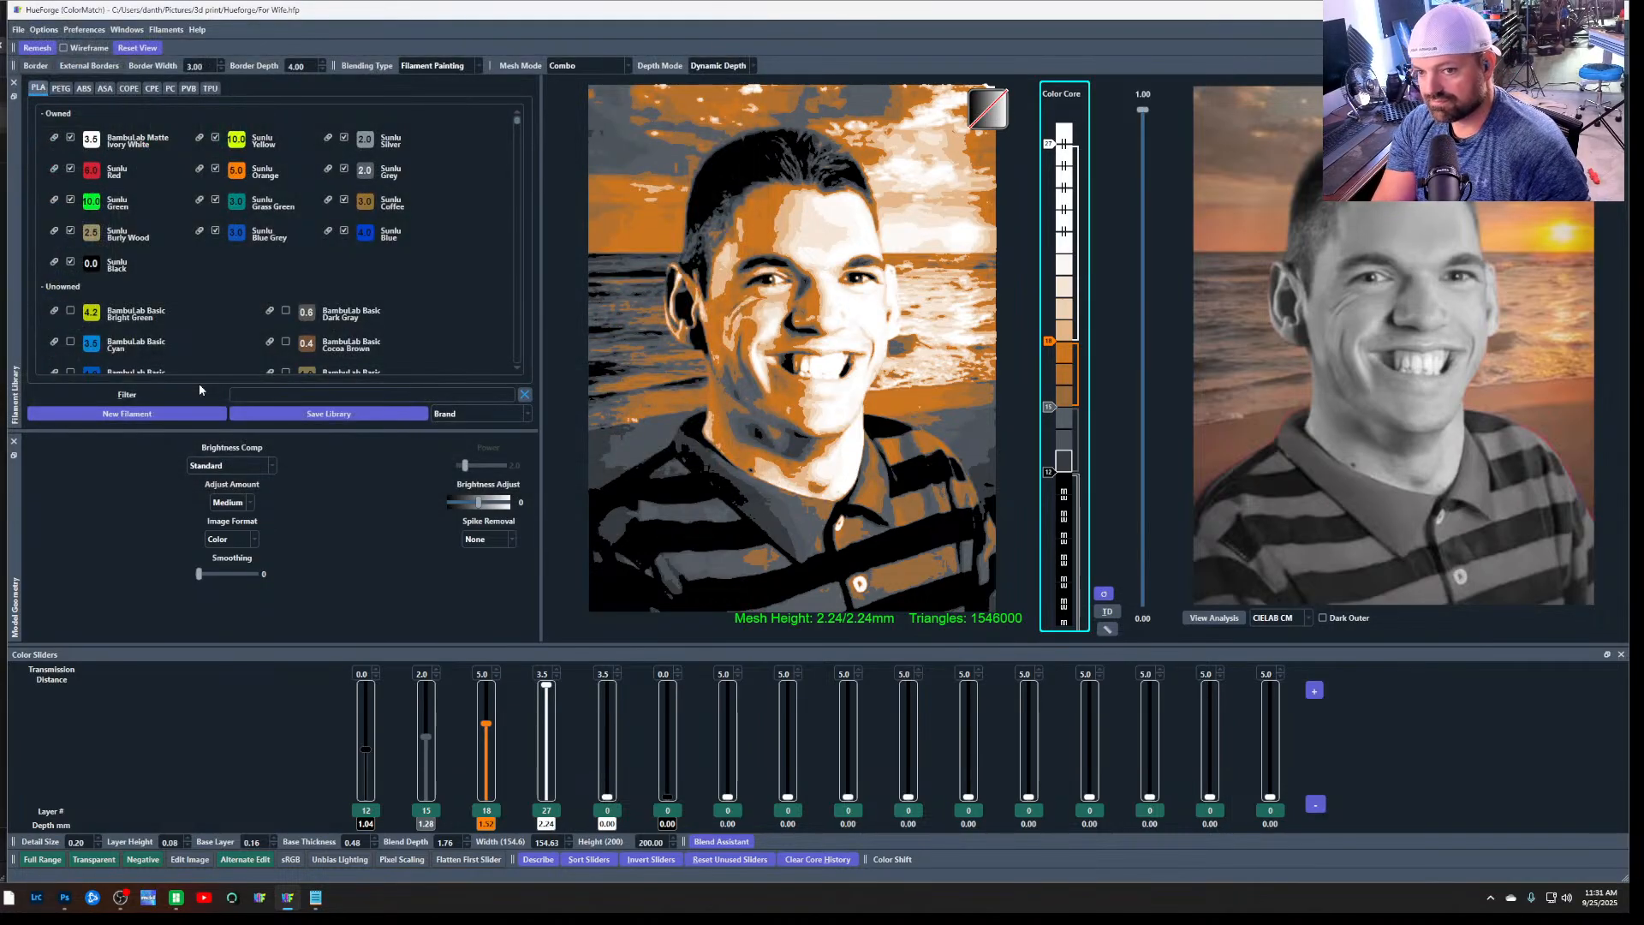
{"action": "left_click", "coordinate": [175, 898]}
{"action": "left_click", "coordinate": [29, 11]}
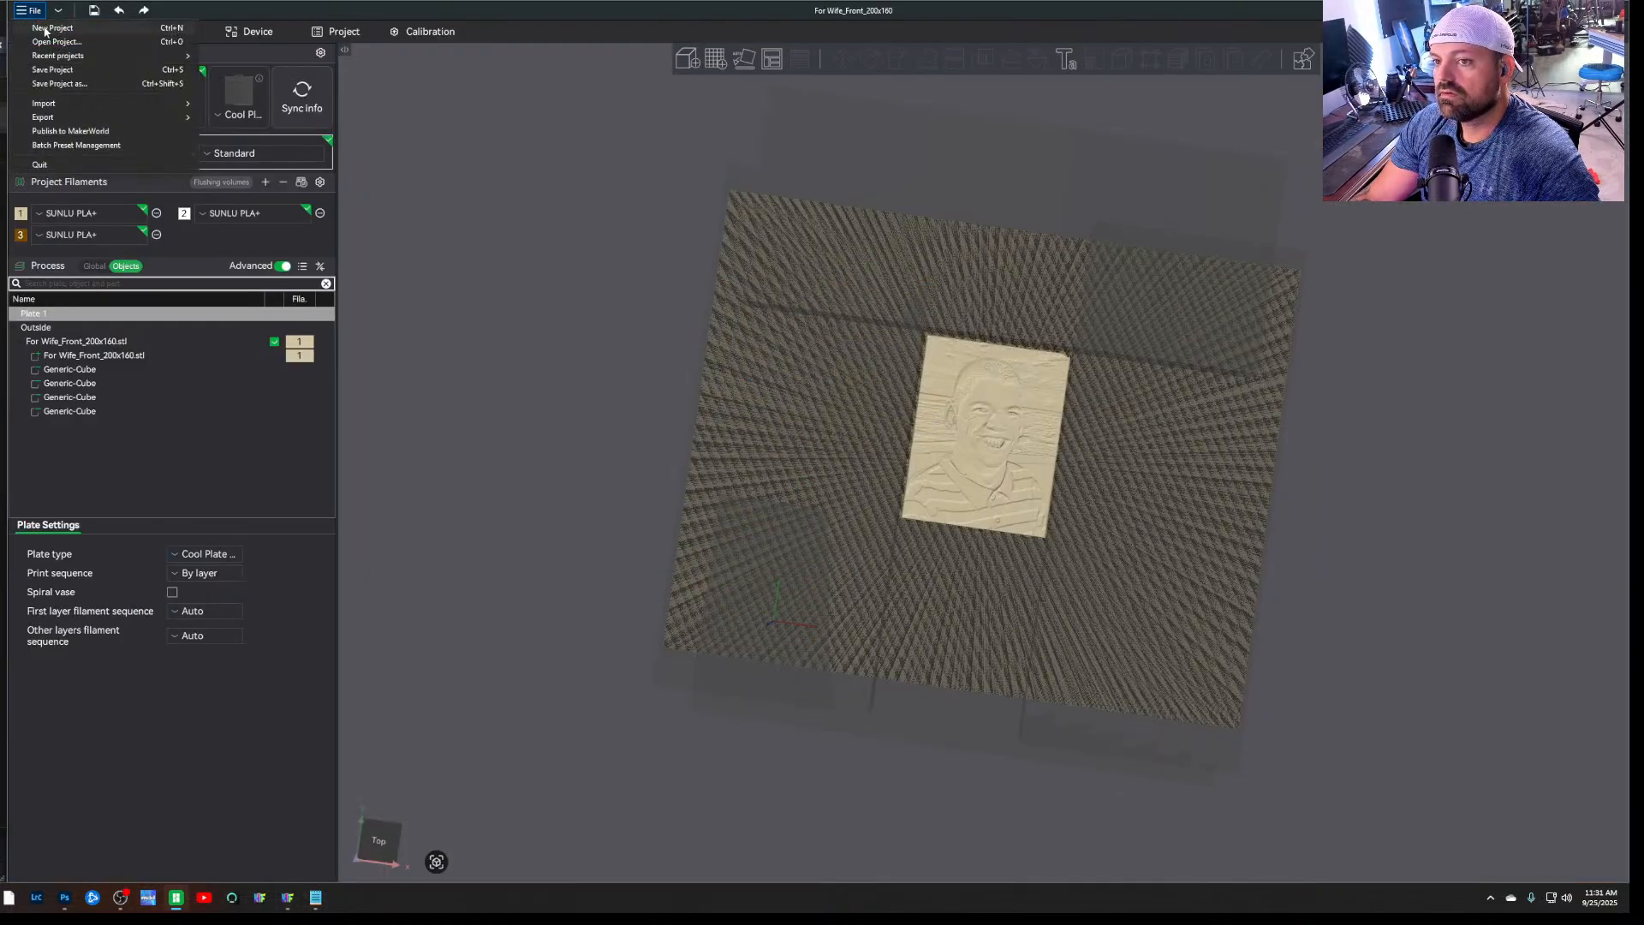
{"action": "left_click", "coordinate": [56, 41]}
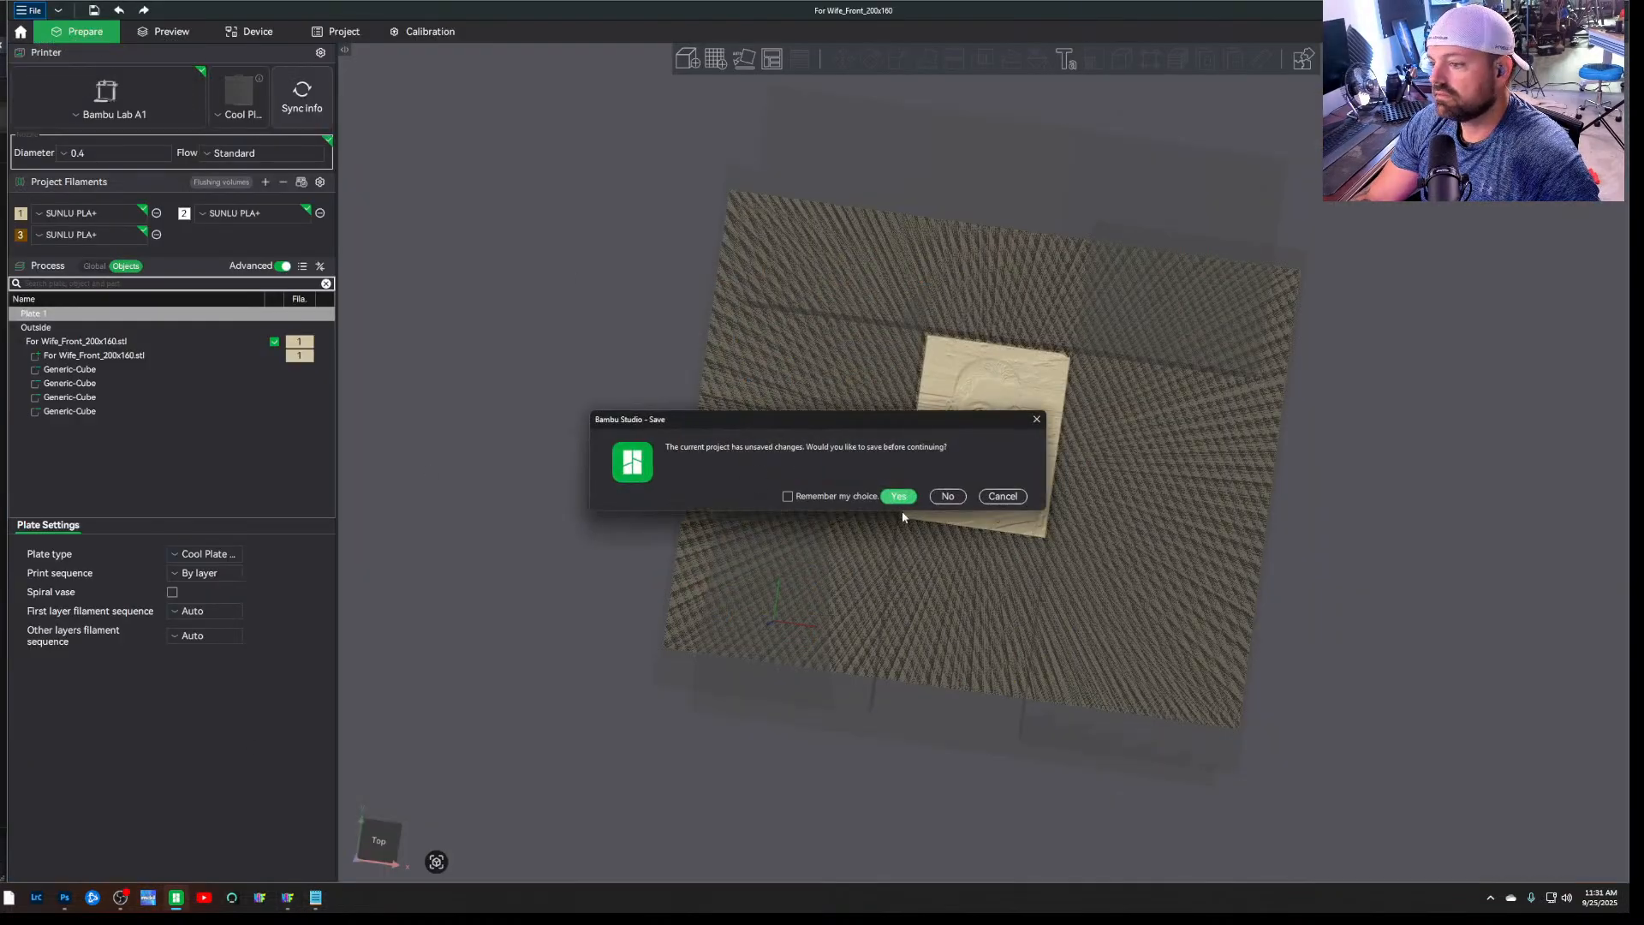
{"action": "left_click", "coordinate": [945, 493]}
{"action": "left_click", "coordinate": [184, 37]}
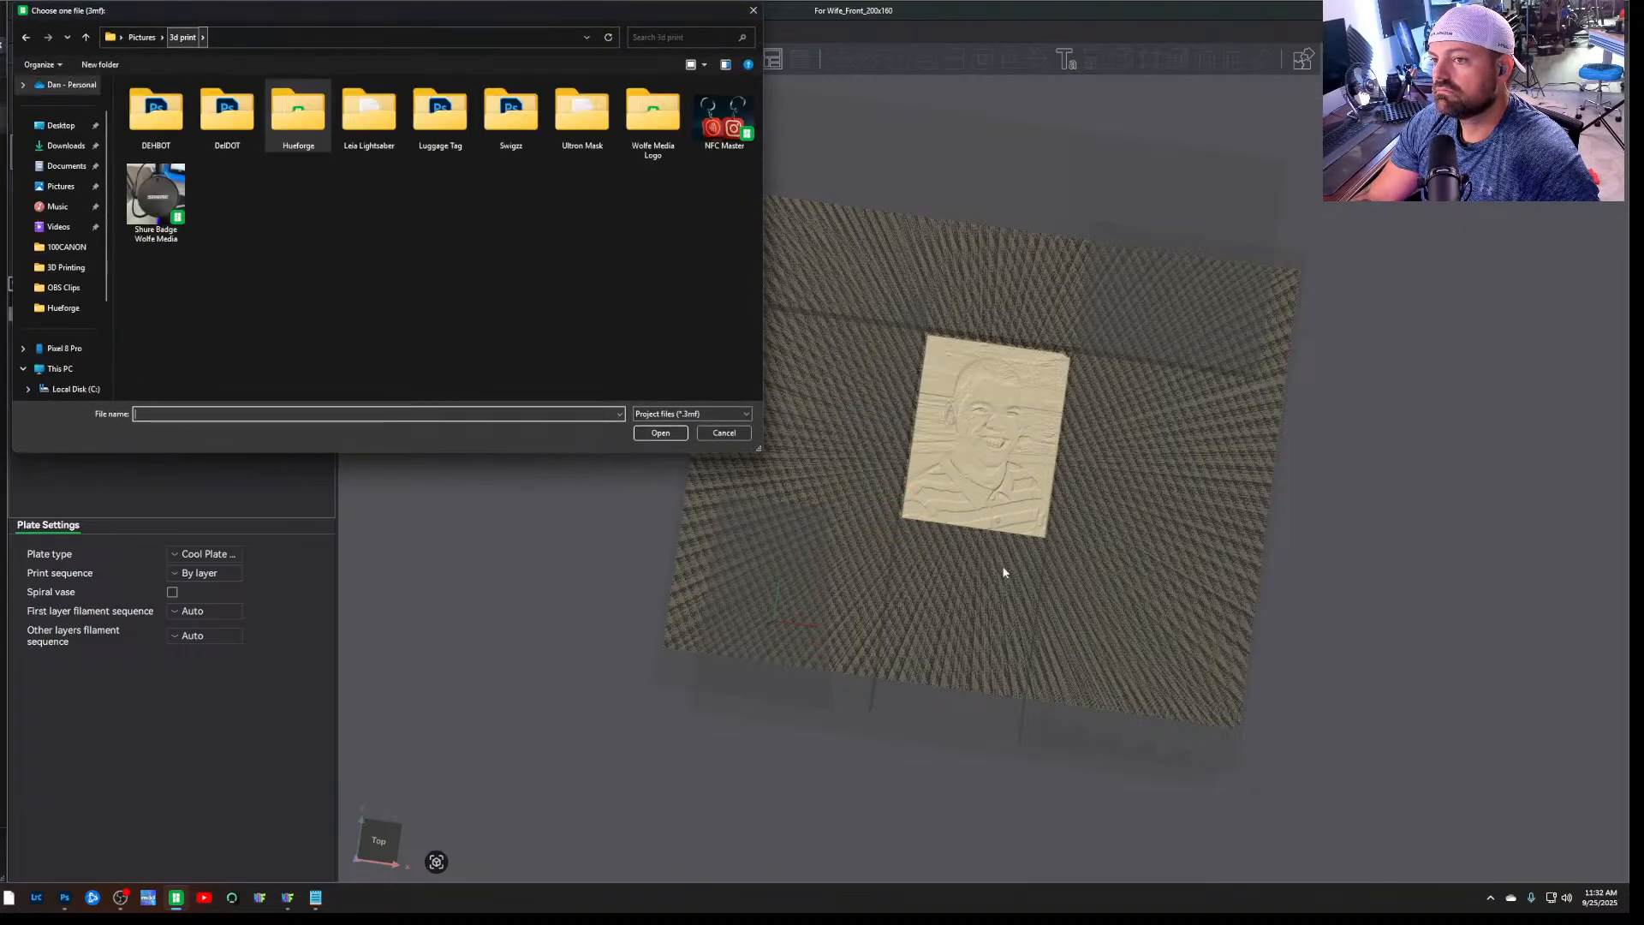
{"action": "left_click", "coordinate": [724, 433]}
Delete the old For Wife_Front_200x160 model from the plate and import update.stl in its place
{"action": "left_click", "coordinate": [998, 505]}
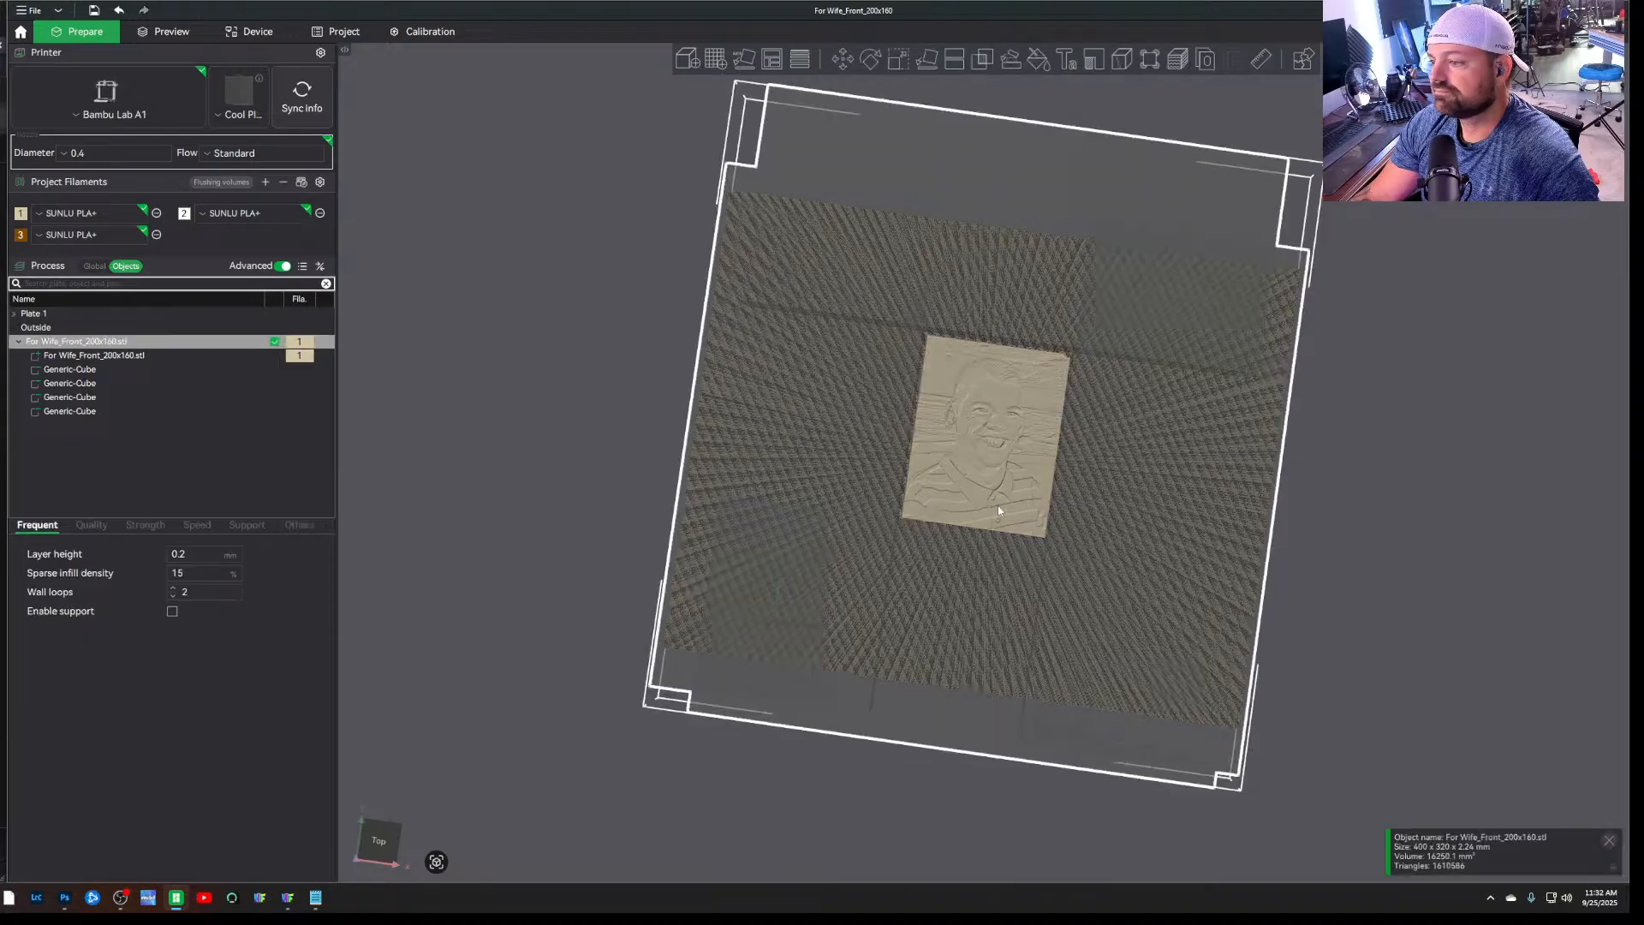
{"action": "key", "text": "Delete"}
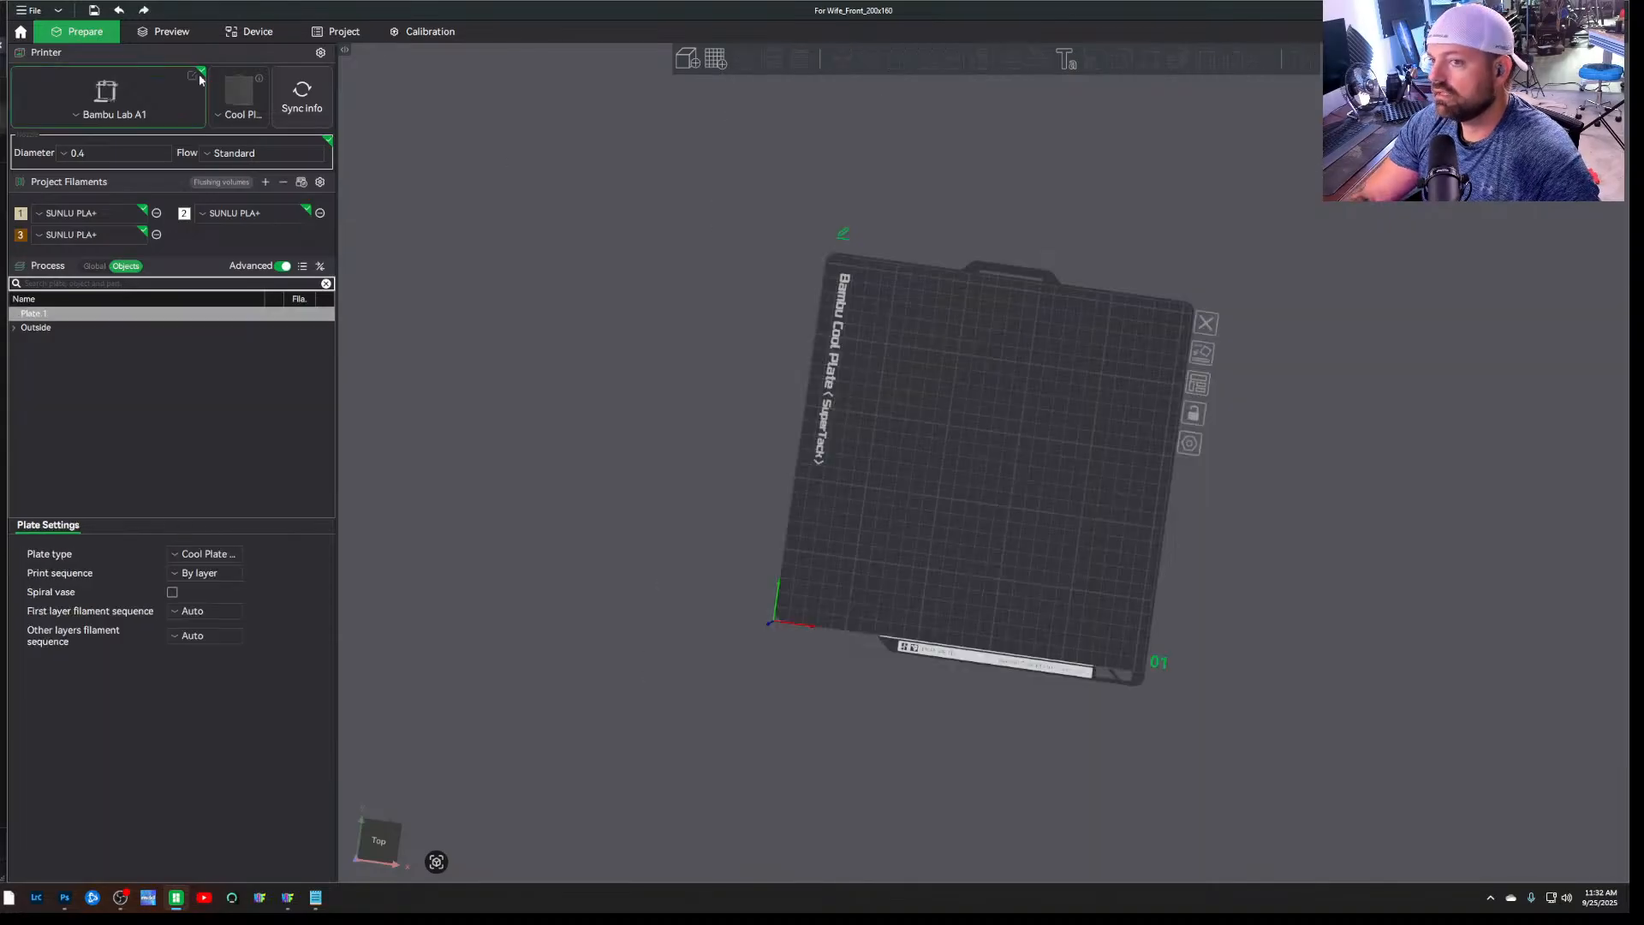
{"action": "left_click", "coordinate": [30, 11]}
{"action": "mouse_move", "coordinate": [79, 104]}
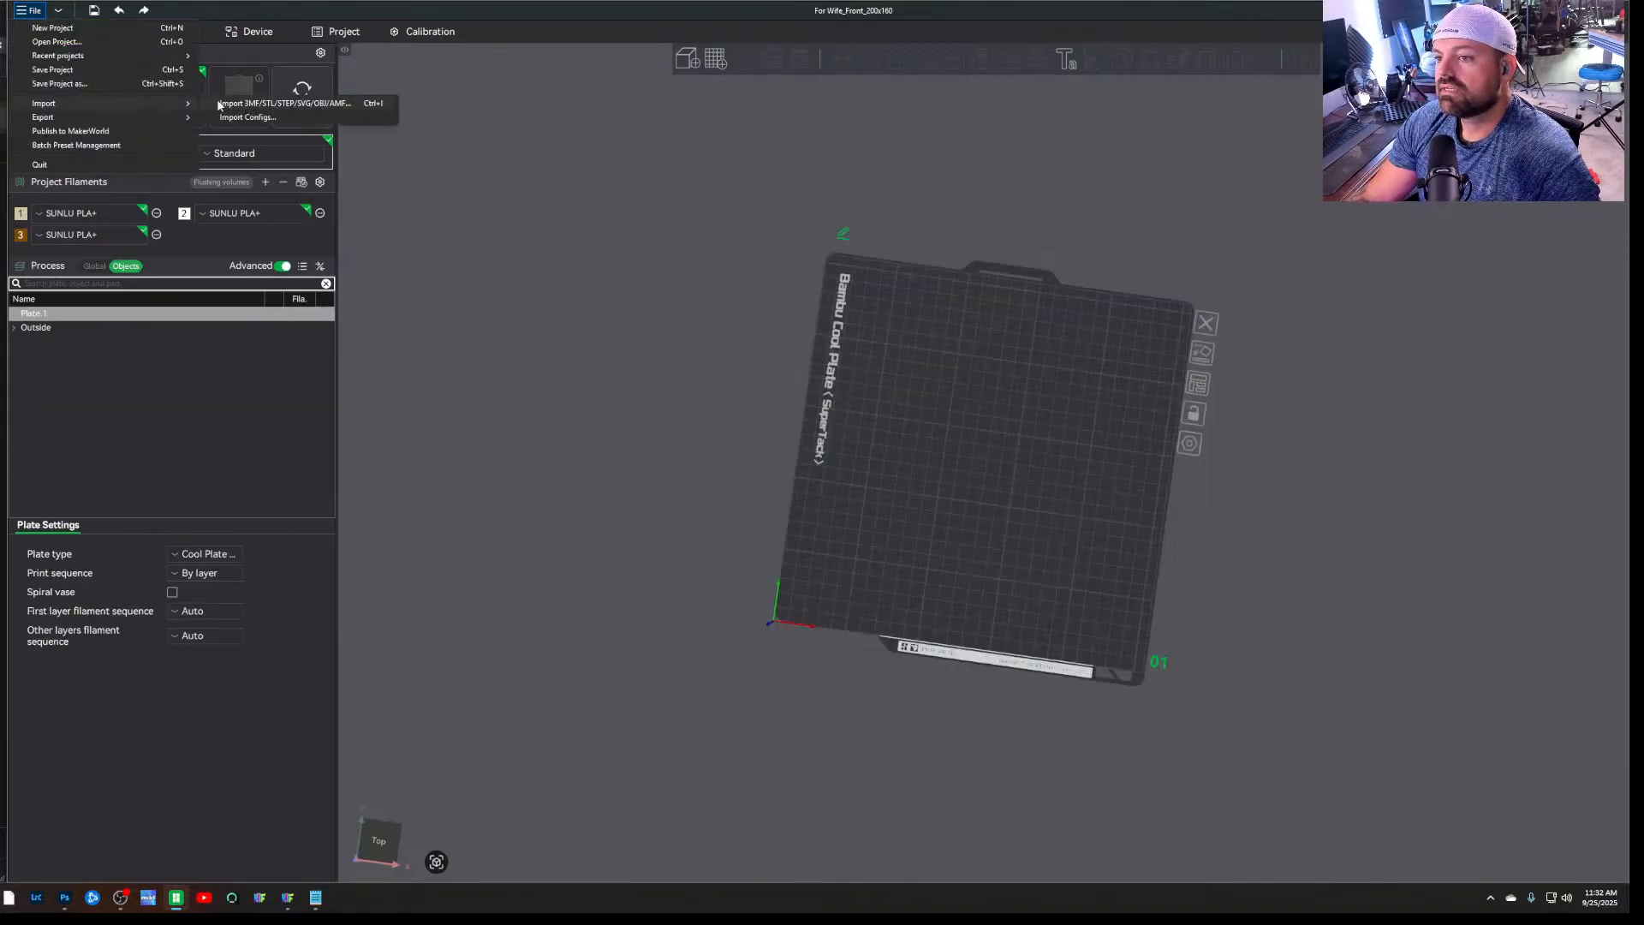
{"action": "left_click", "coordinate": [257, 102]}
{"action": "double_click", "coordinate": [274, 128]}
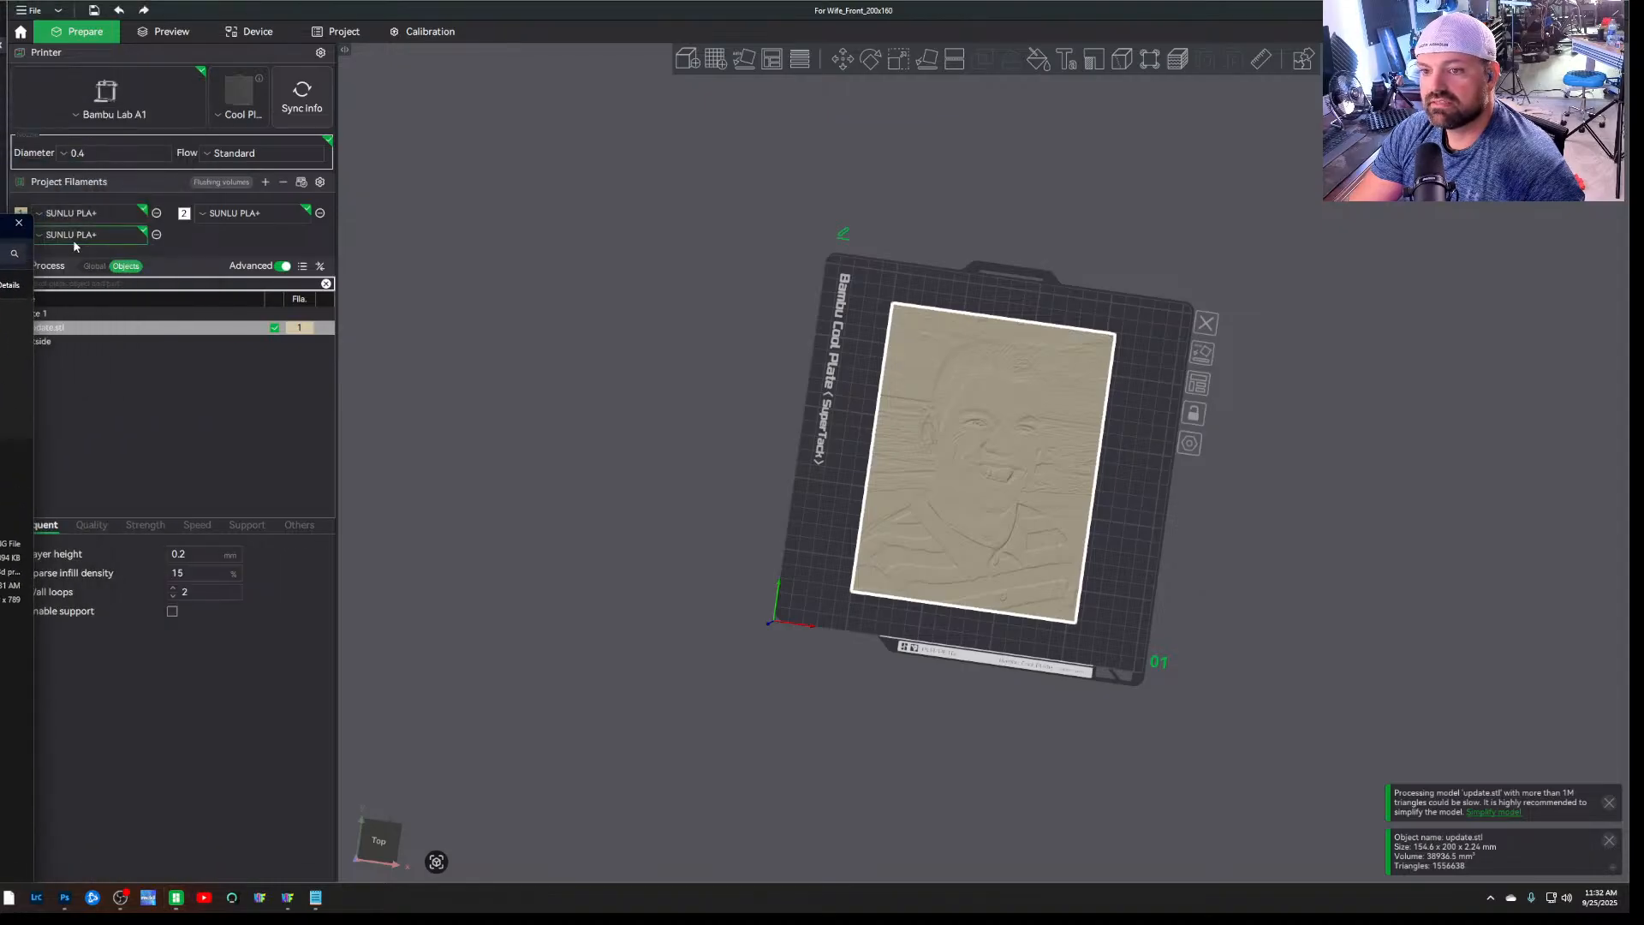
{"action": "left_click", "coordinate": [18, 227]}
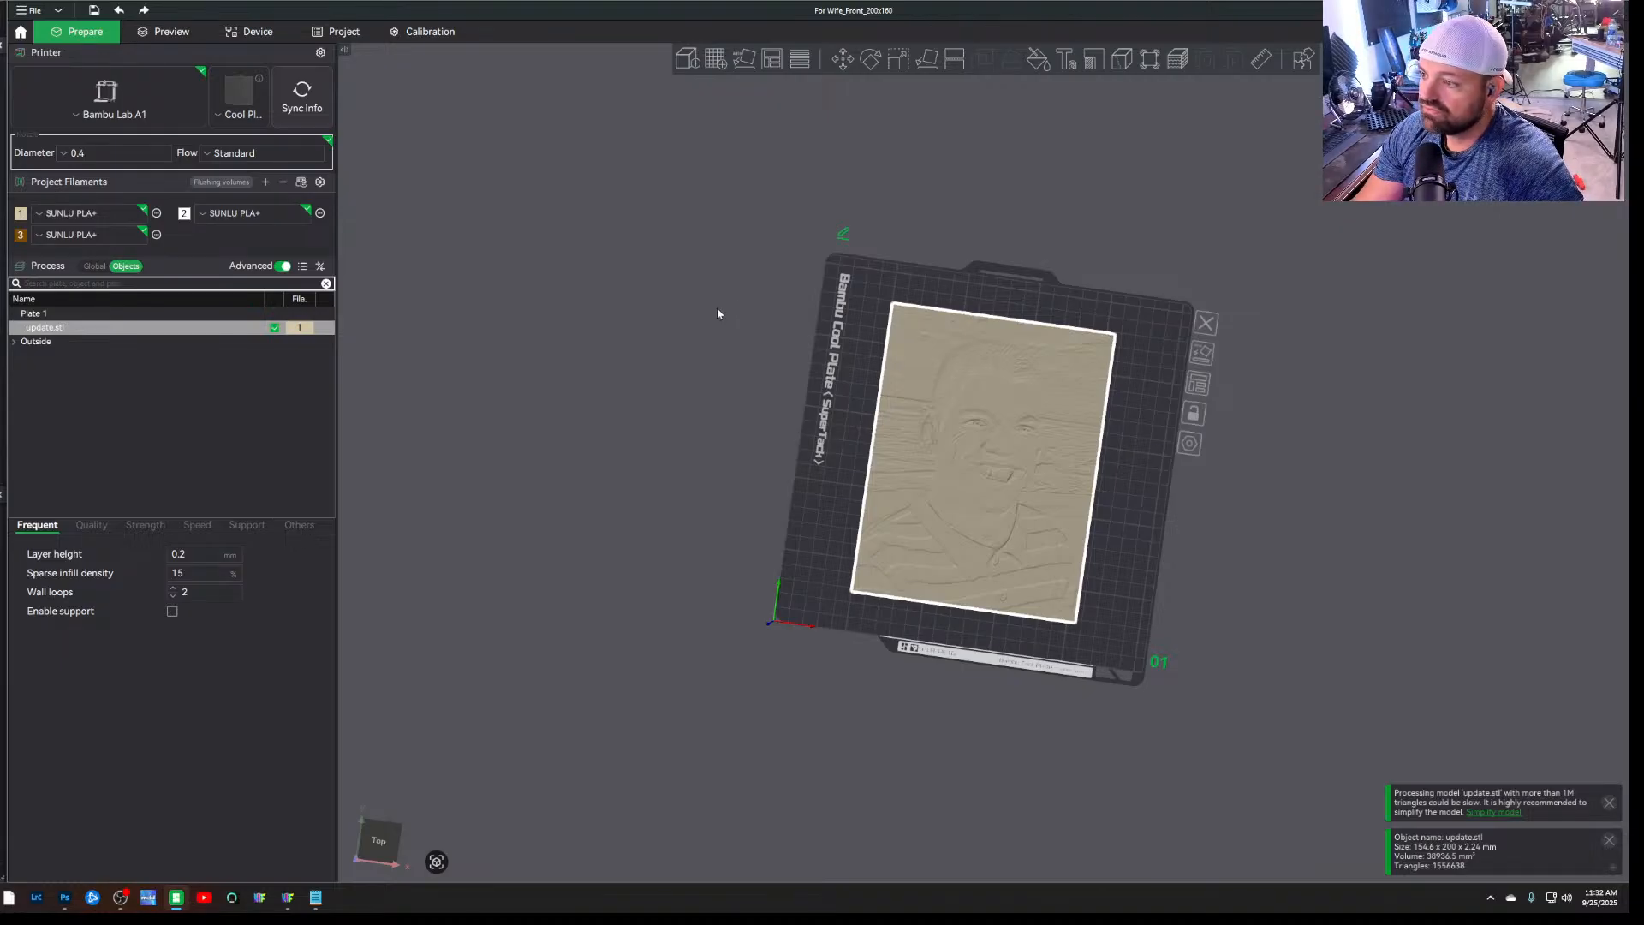
Deselect the imported portrait and add a fourth filament to the project
{"action": "scroll", "coordinate": [974, 754], "scroll_direction": "up", "scroll_amount": 5}
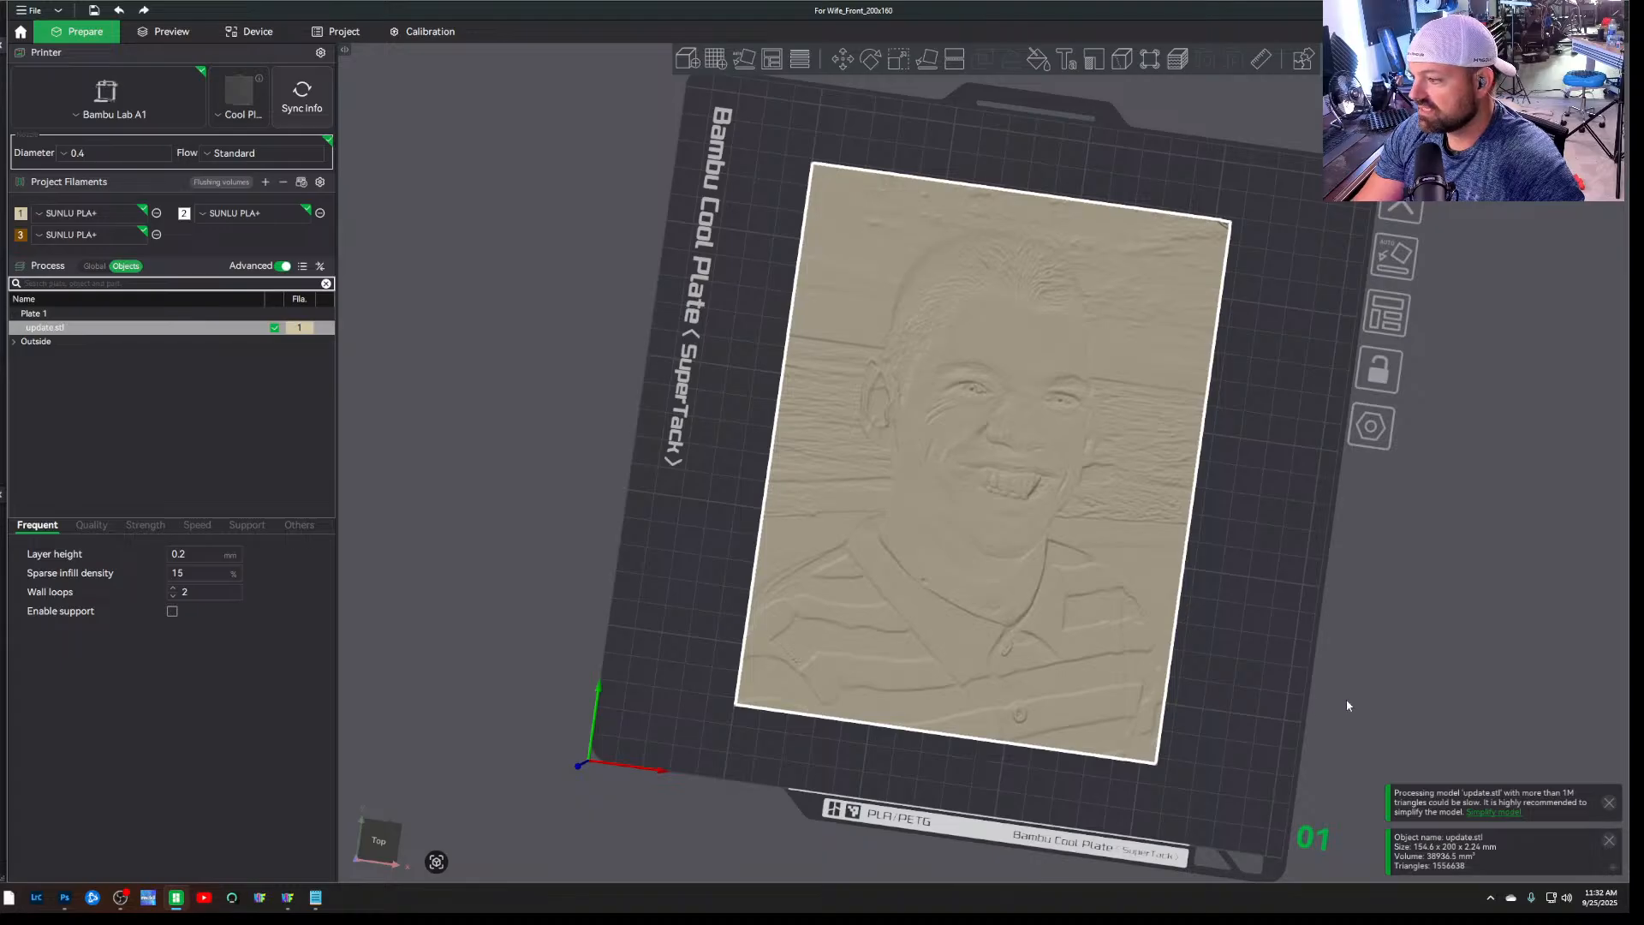
{"action": "mouse_move", "coordinate": [1347, 701]}
{"action": "left_mouse_down"}
{"action": "mouse_move", "coordinate": [1360, 676]}
{"action": "mouse_move", "coordinate": [1361, 703]}
{"action": "left_mouse_up"}
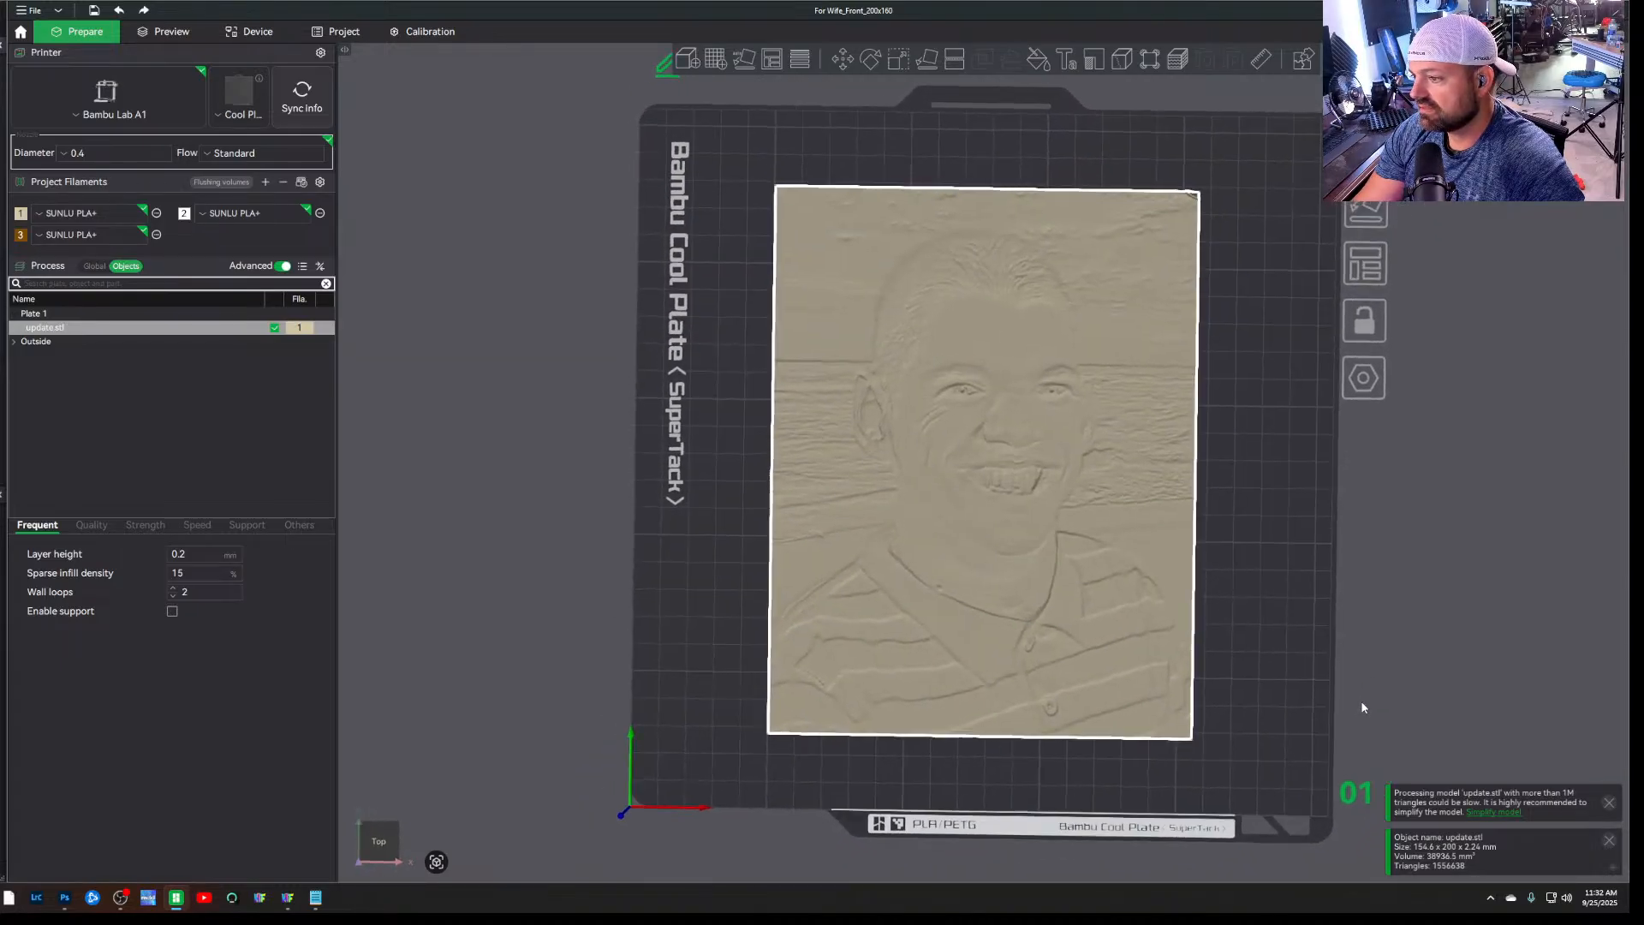
{"action": "left_click", "coordinate": [1361, 704]}
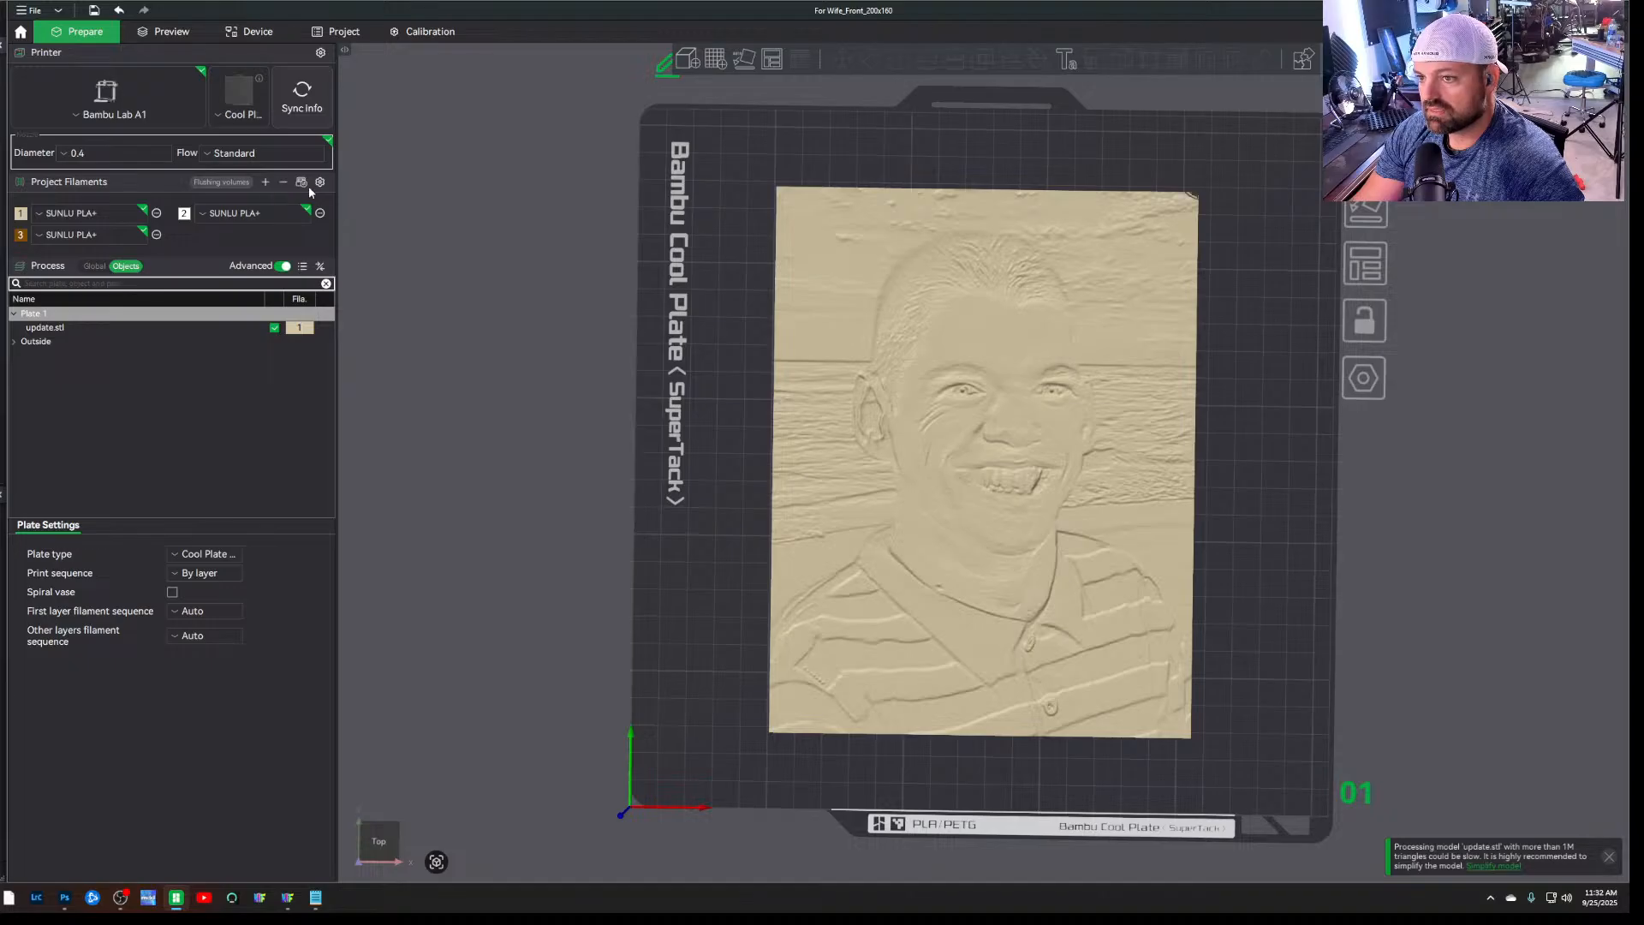
{"action": "left_click", "coordinate": [266, 183]}
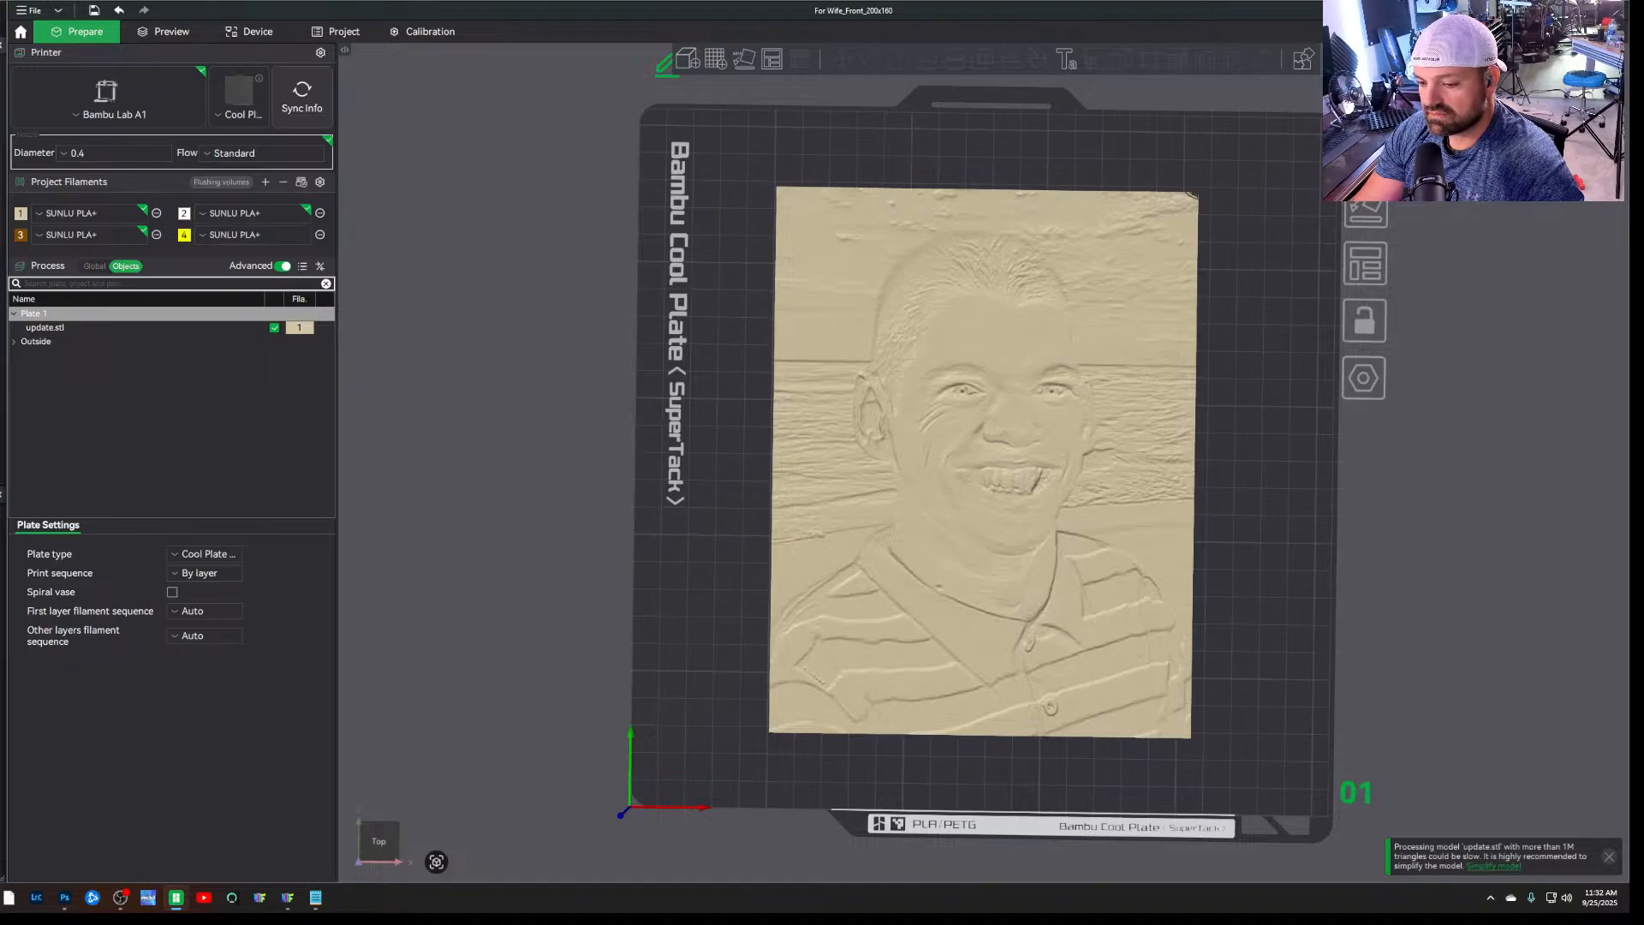
Open the For Wife_describe text file from the Hueforge folder under Pictures\3d print, and examine its filament list and swap instructions
{"action": "left_click", "coordinate": [4, 903]}
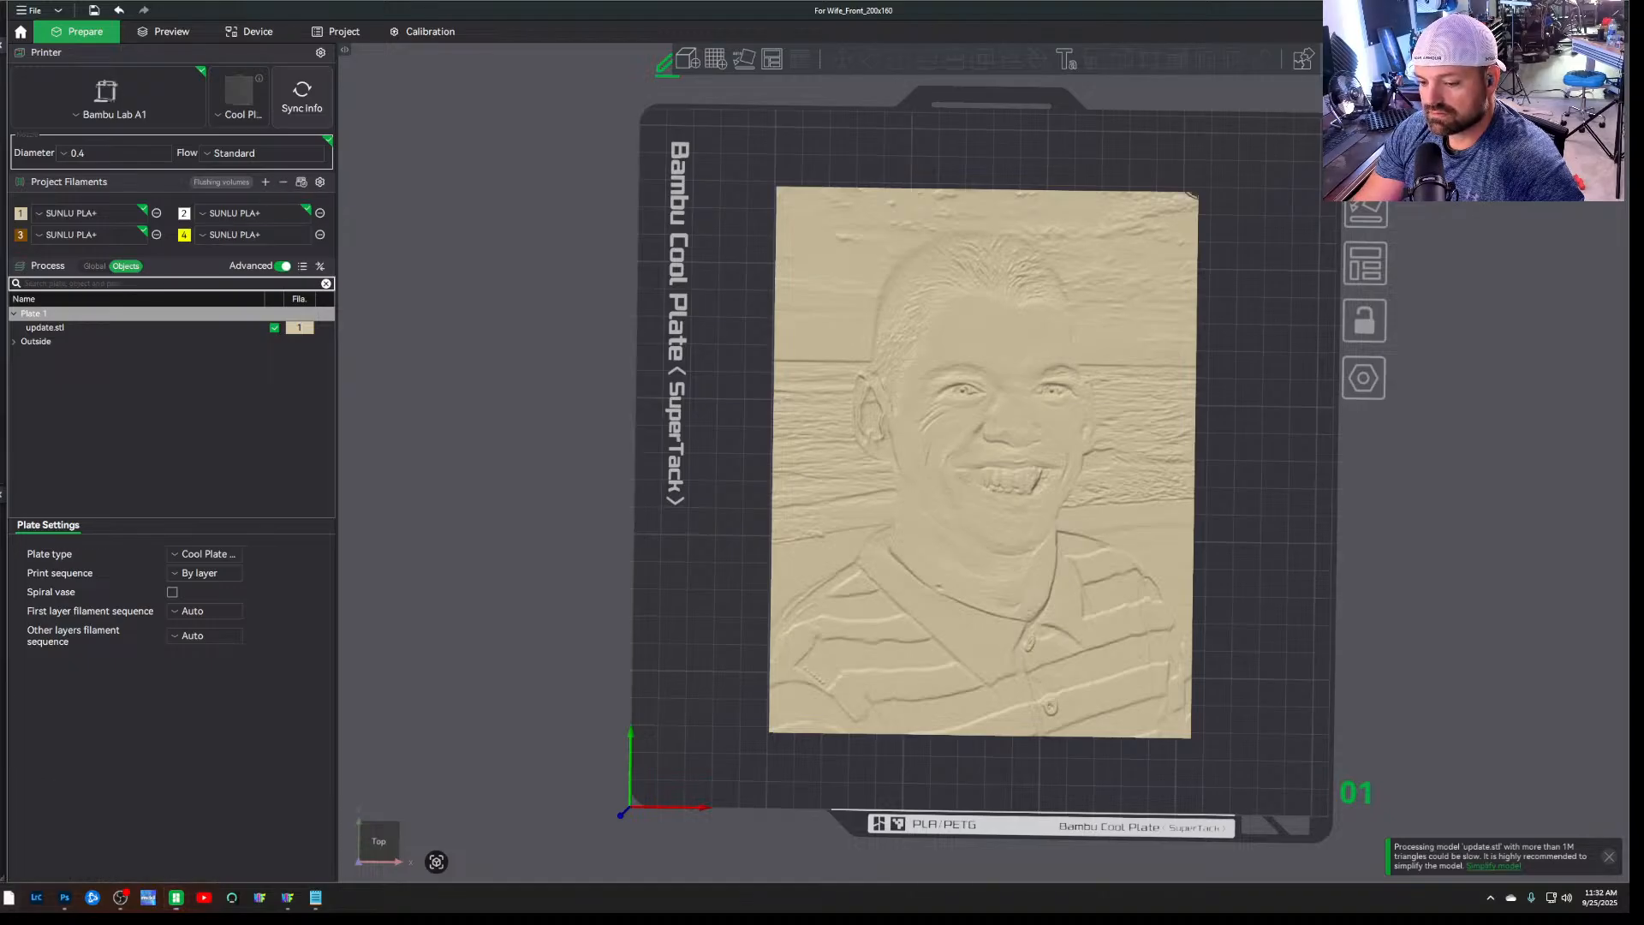
{"action": "left_click_drag", "start_coordinate": [0, 136], "coordinate": [1010, 123]}
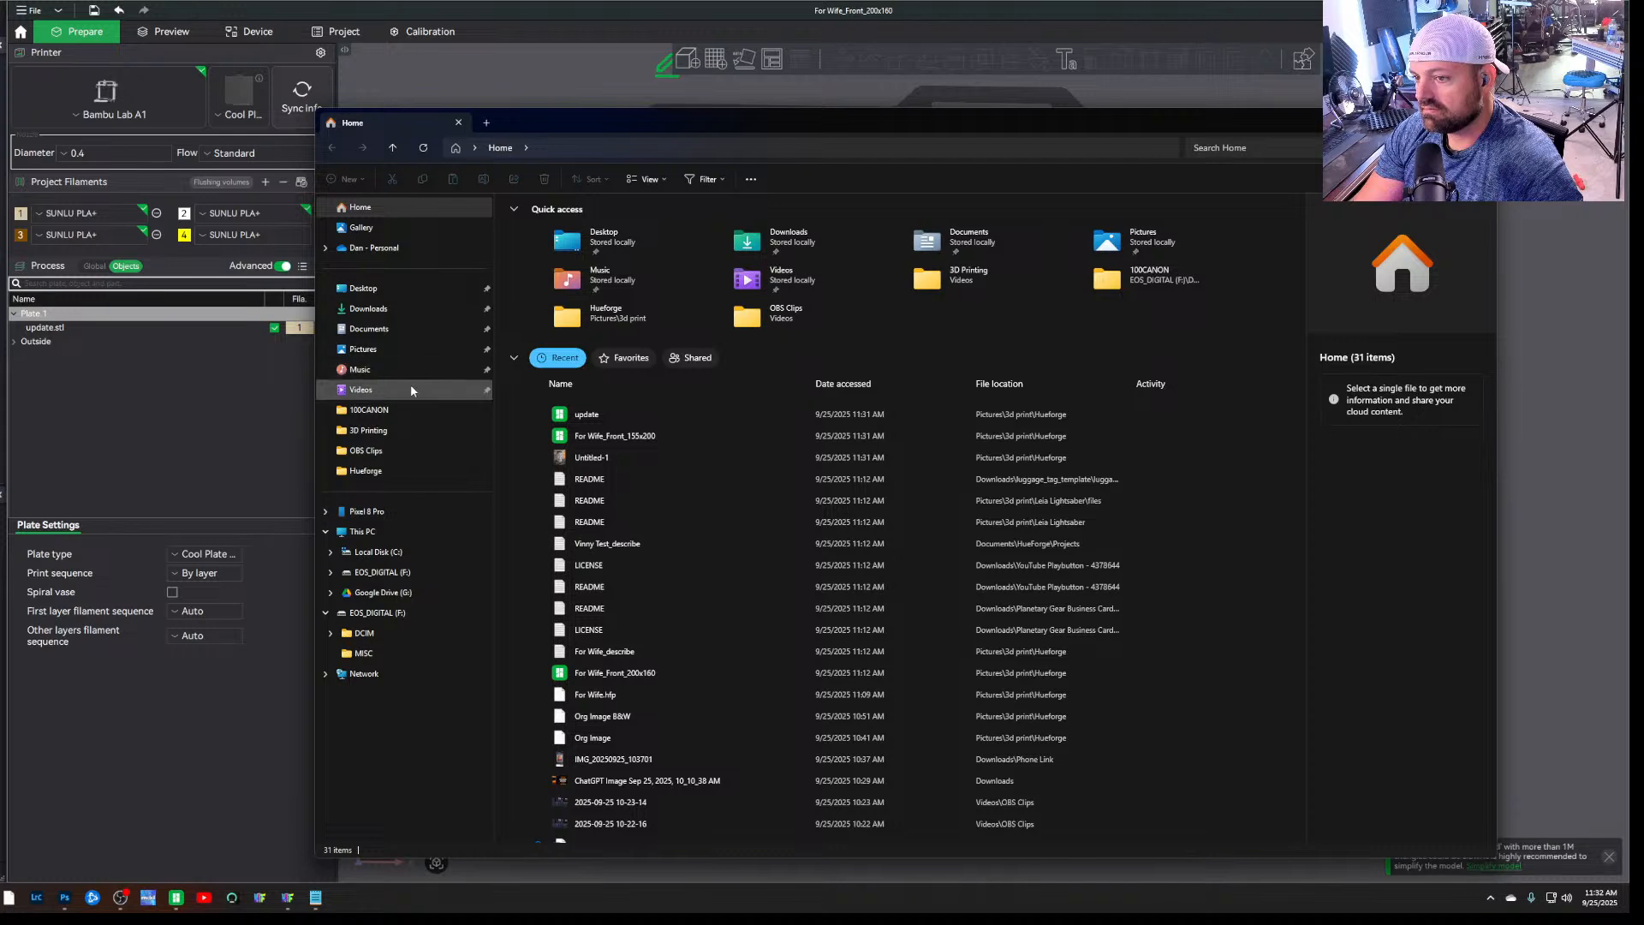
{"action": "left_click", "coordinate": [409, 351]}
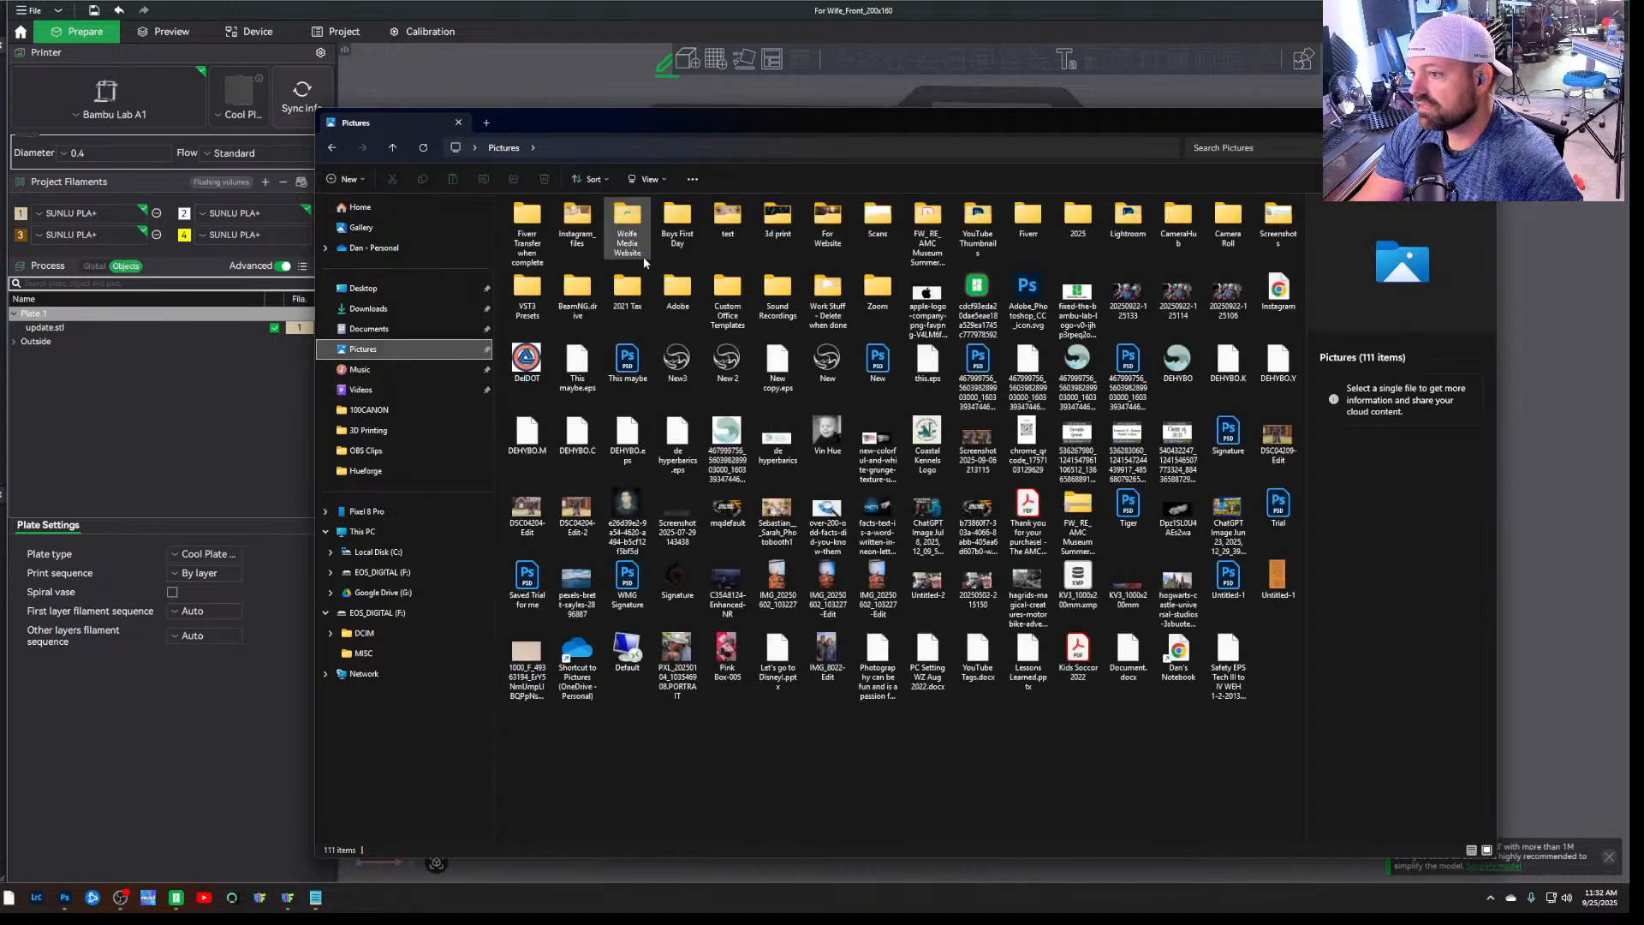
{"action": "double_click", "coordinate": [779, 228]}
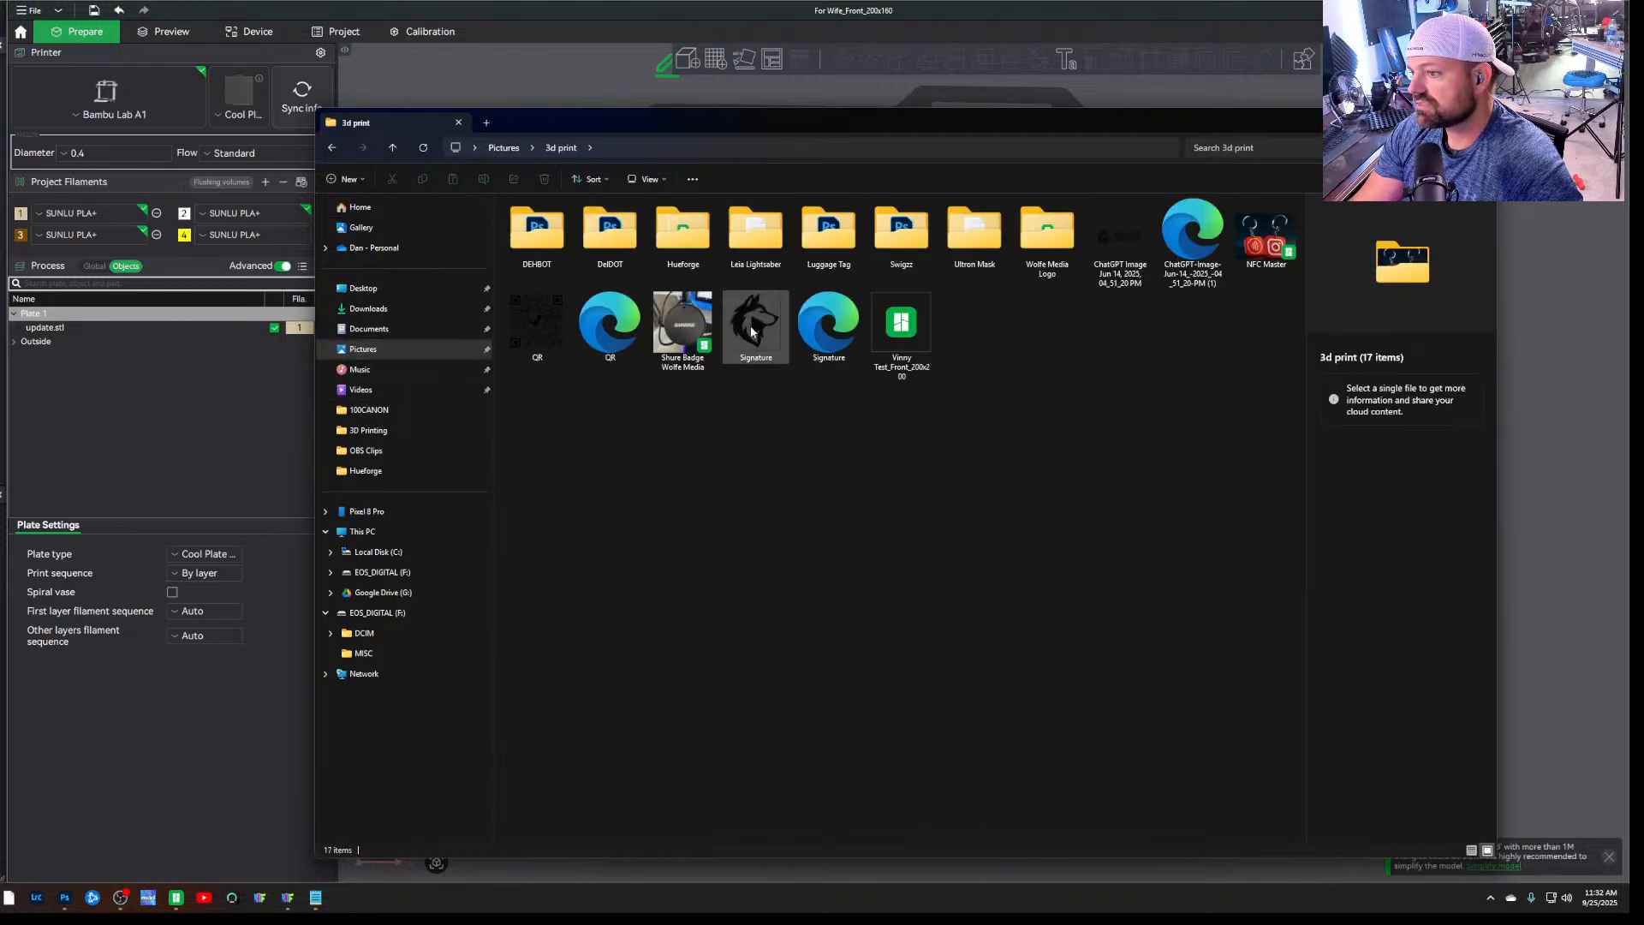
{"action": "double_click", "coordinate": [683, 229]}
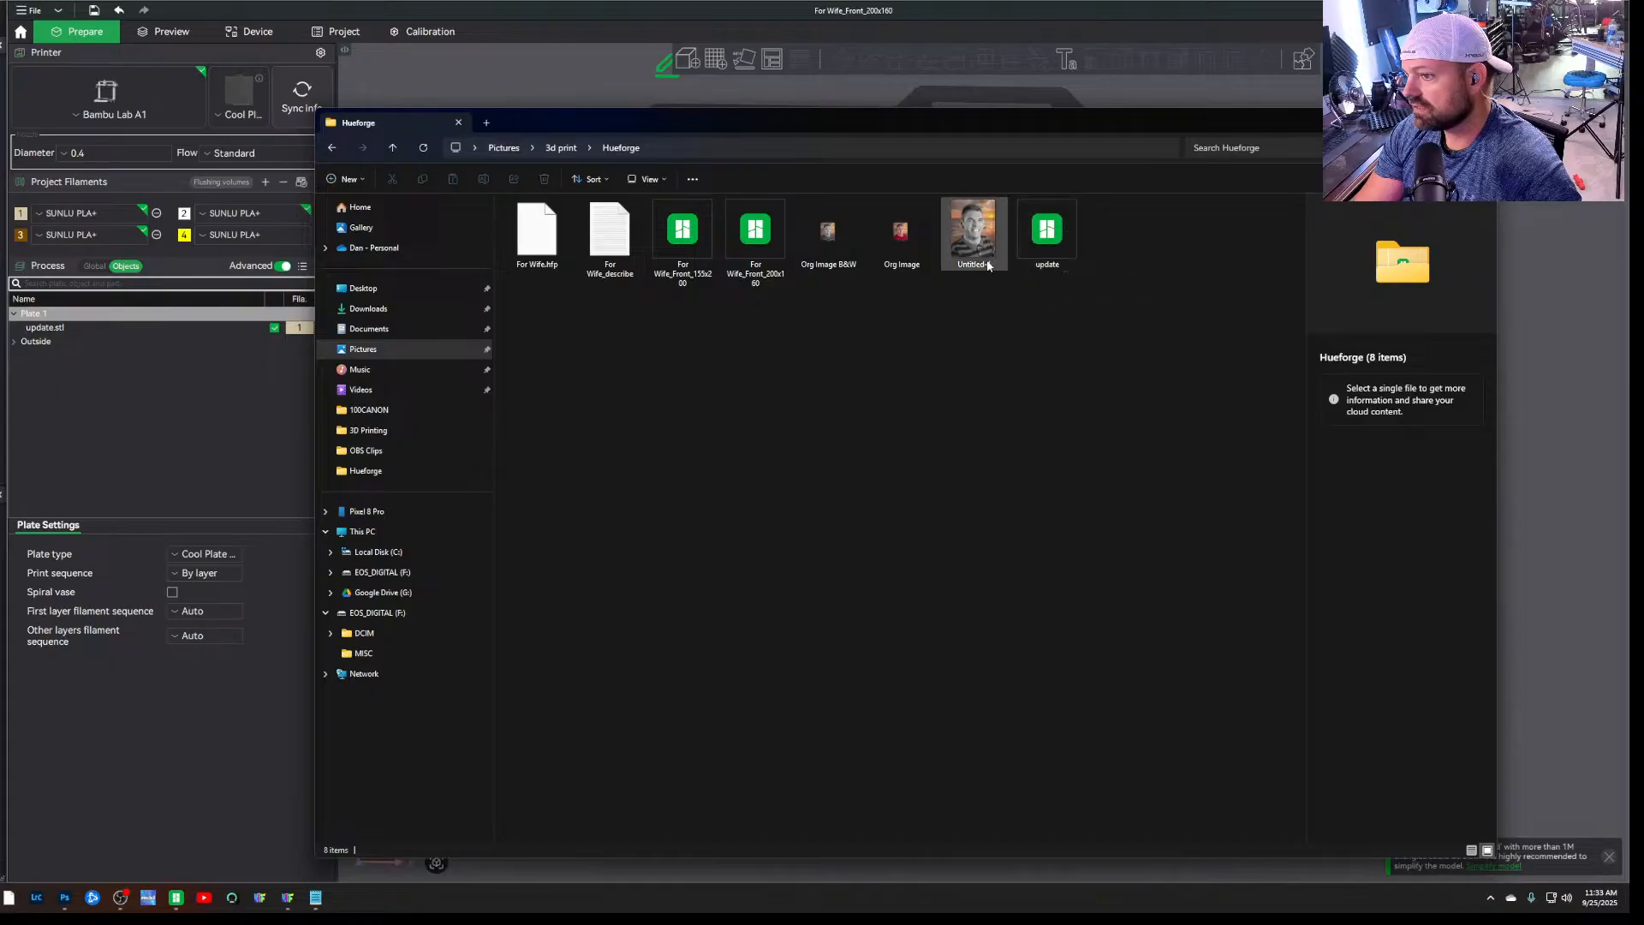
{"action": "left_click", "coordinate": [609, 261]}
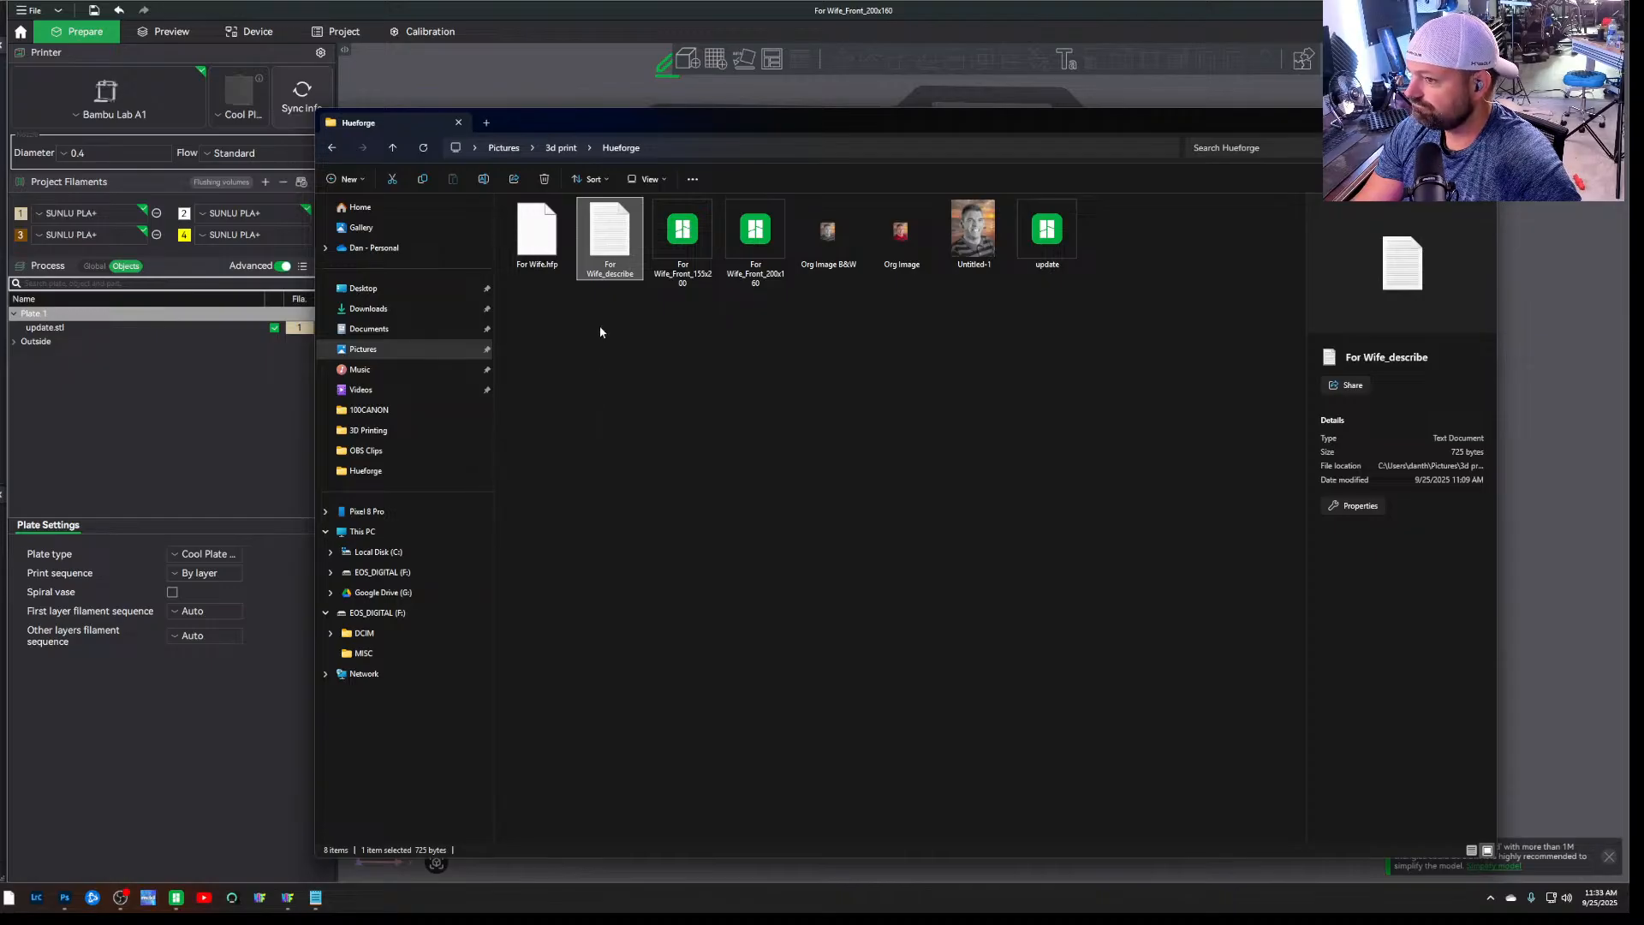
{"action": "double_click", "coordinate": [615, 251]}
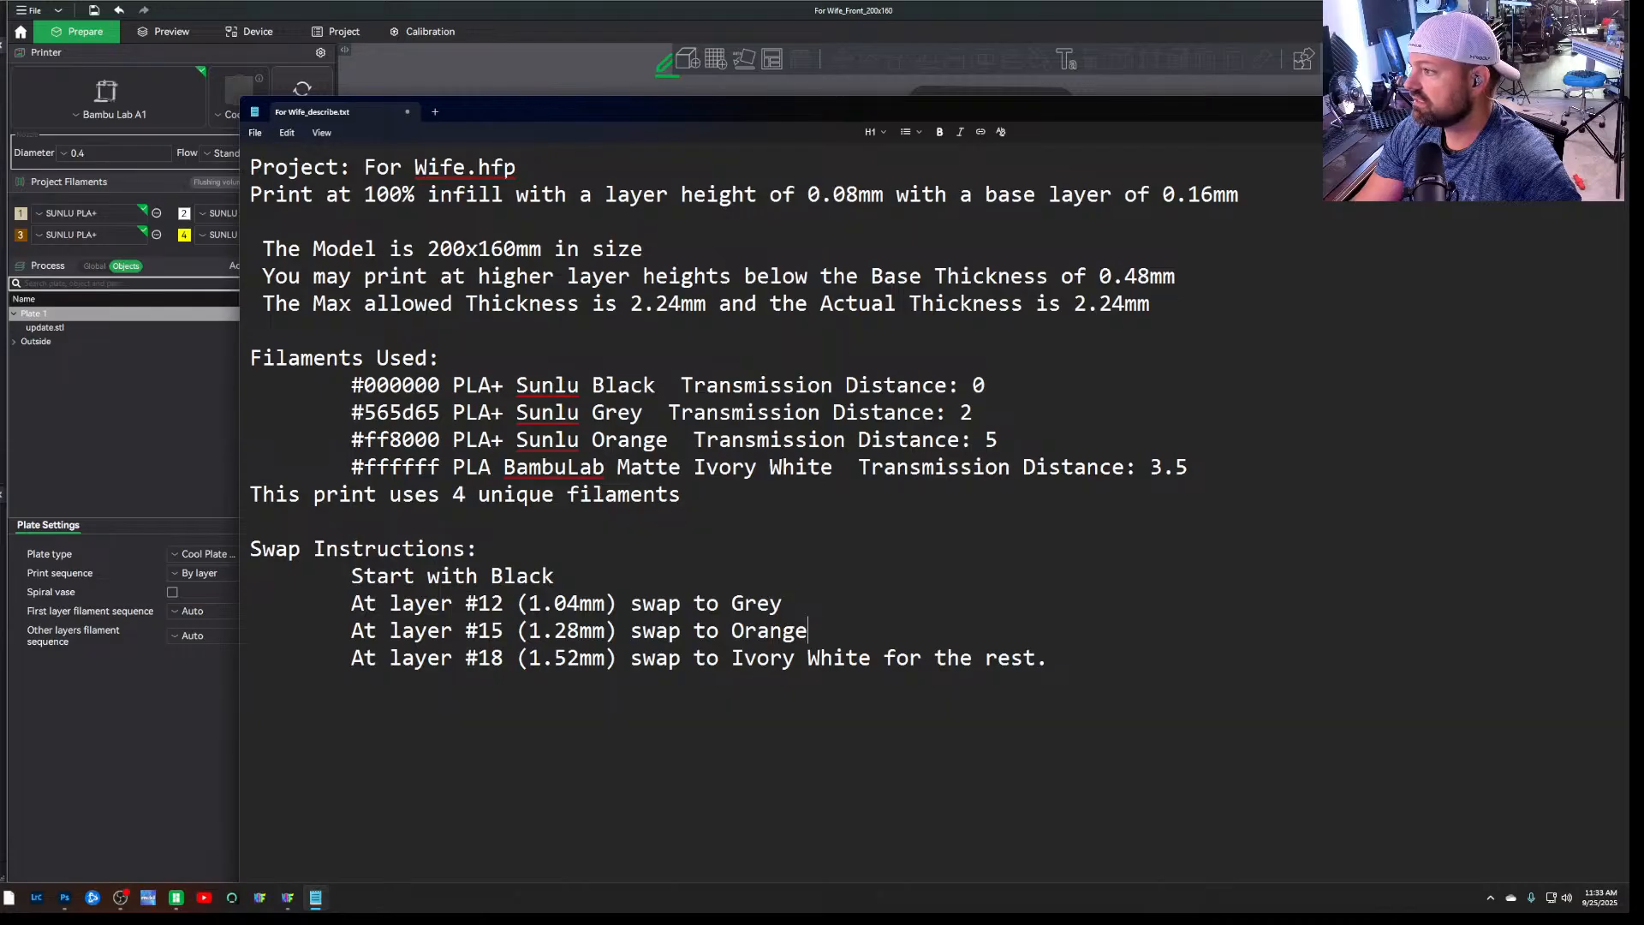
{"action": "left_click_drag", "start_coordinate": [1451, 111], "coordinate": [1315, 146]}
{"action": "left_click", "coordinate": [1420, 116]}
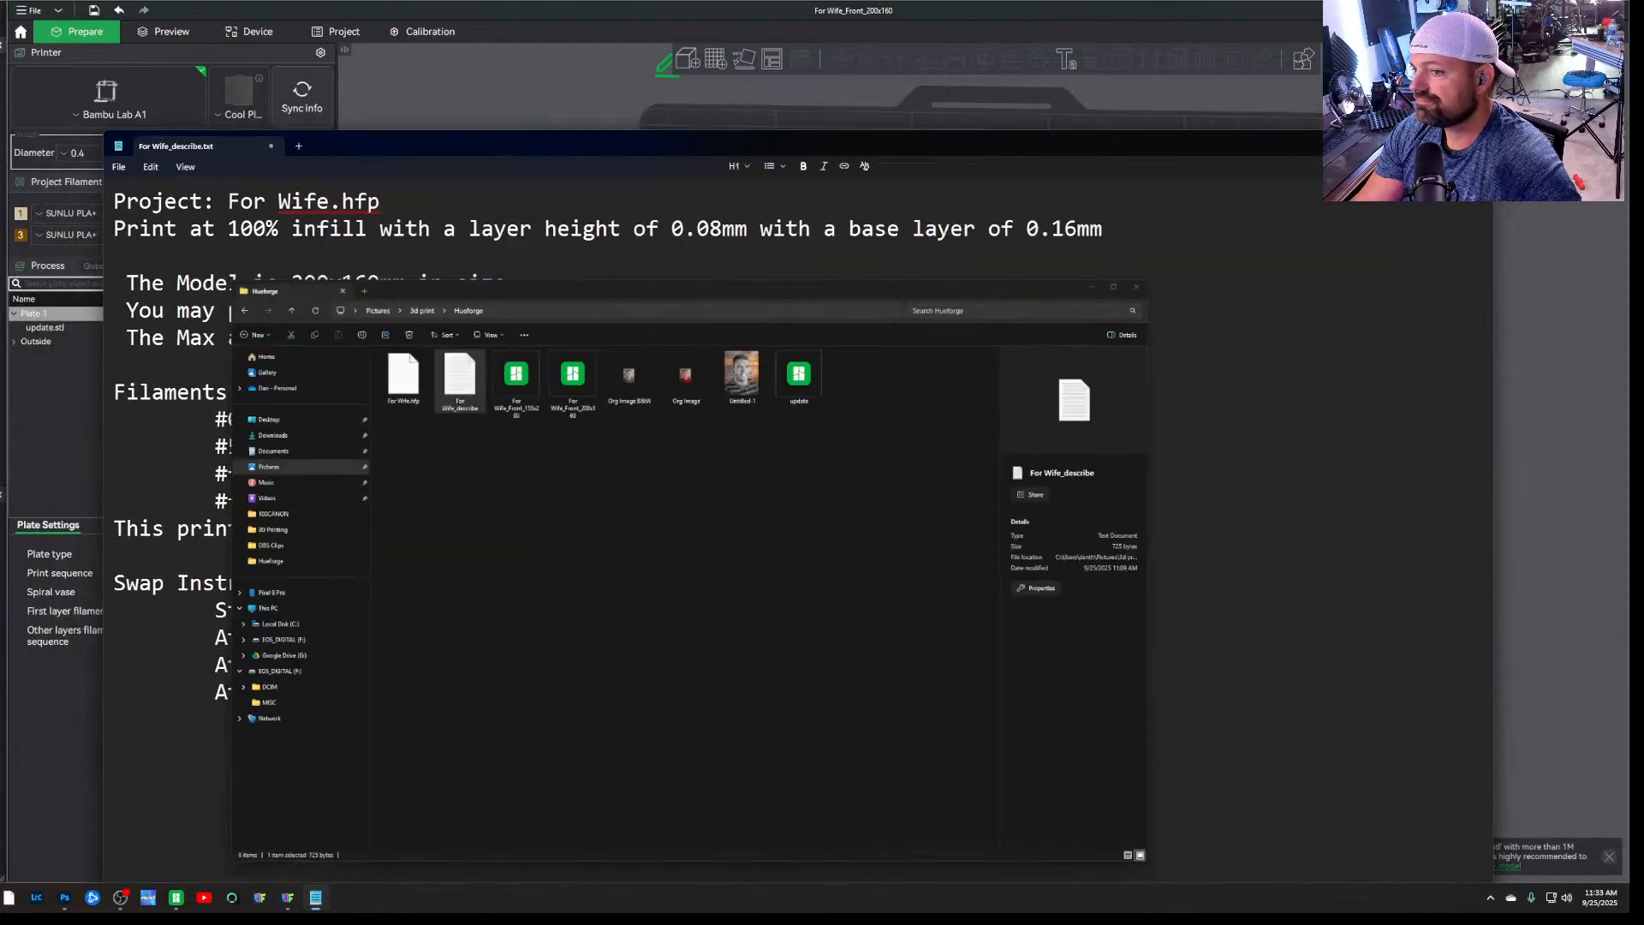
{"action": "left_click_drag", "start_coordinate": [779, 140], "coordinate": [1015, 62]}
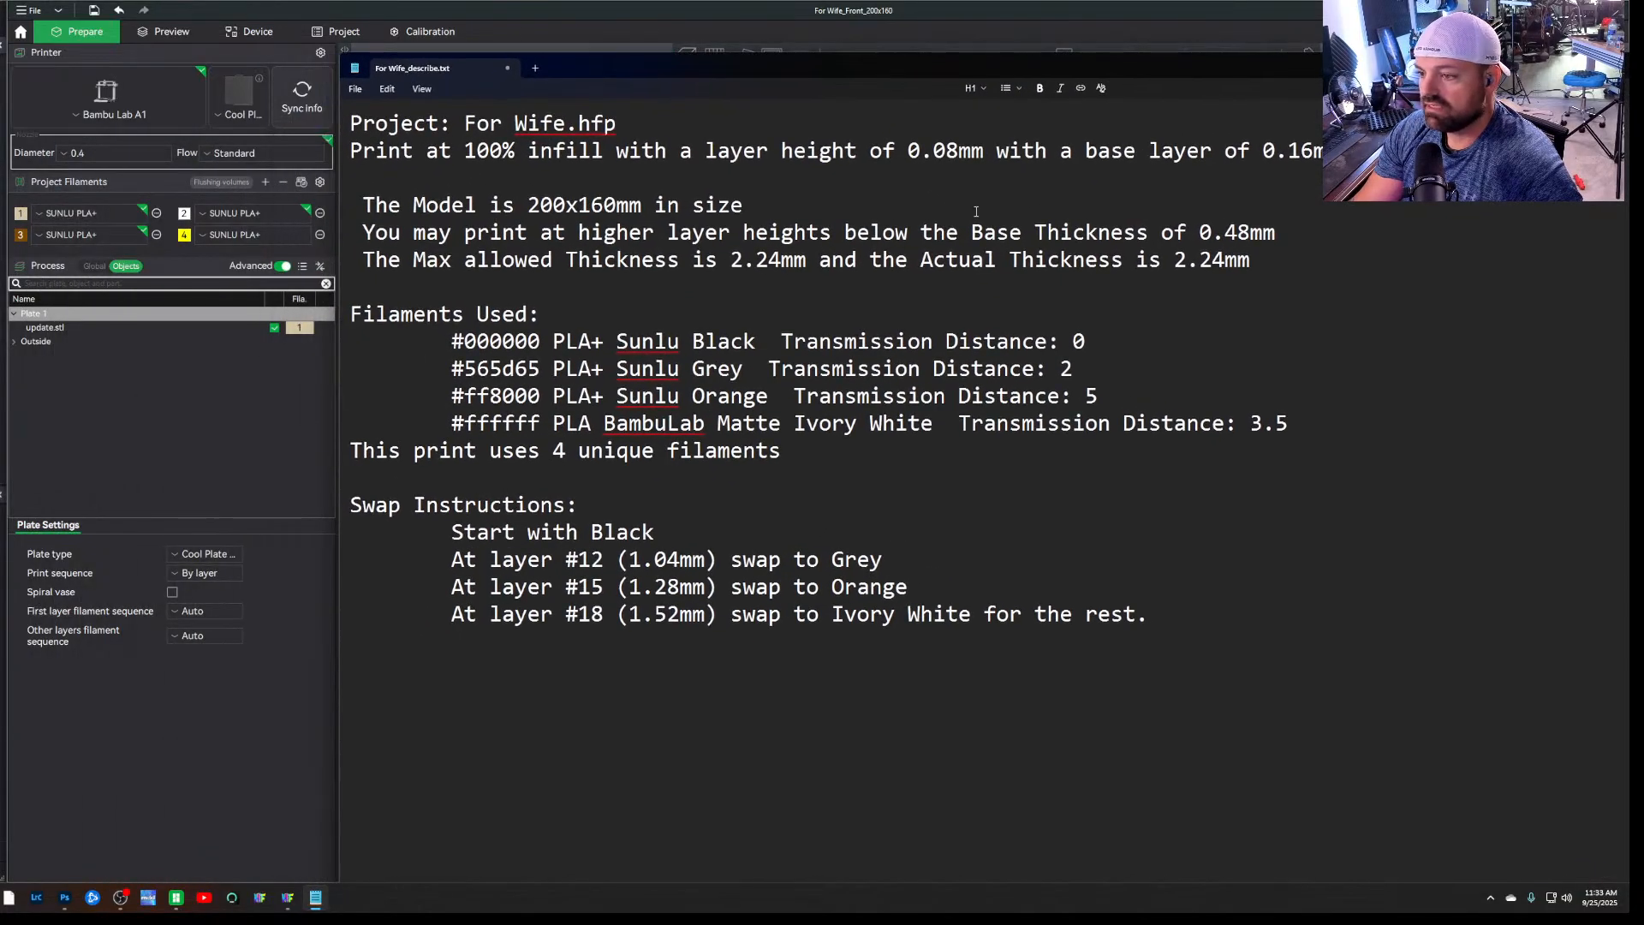
Assign the black SUNLU PLA Matte from AMS slot A2 to project filament 1
{"action": "left_click", "coordinate": [140, 400]}
{"action": "left_click", "coordinate": [69, 212]}
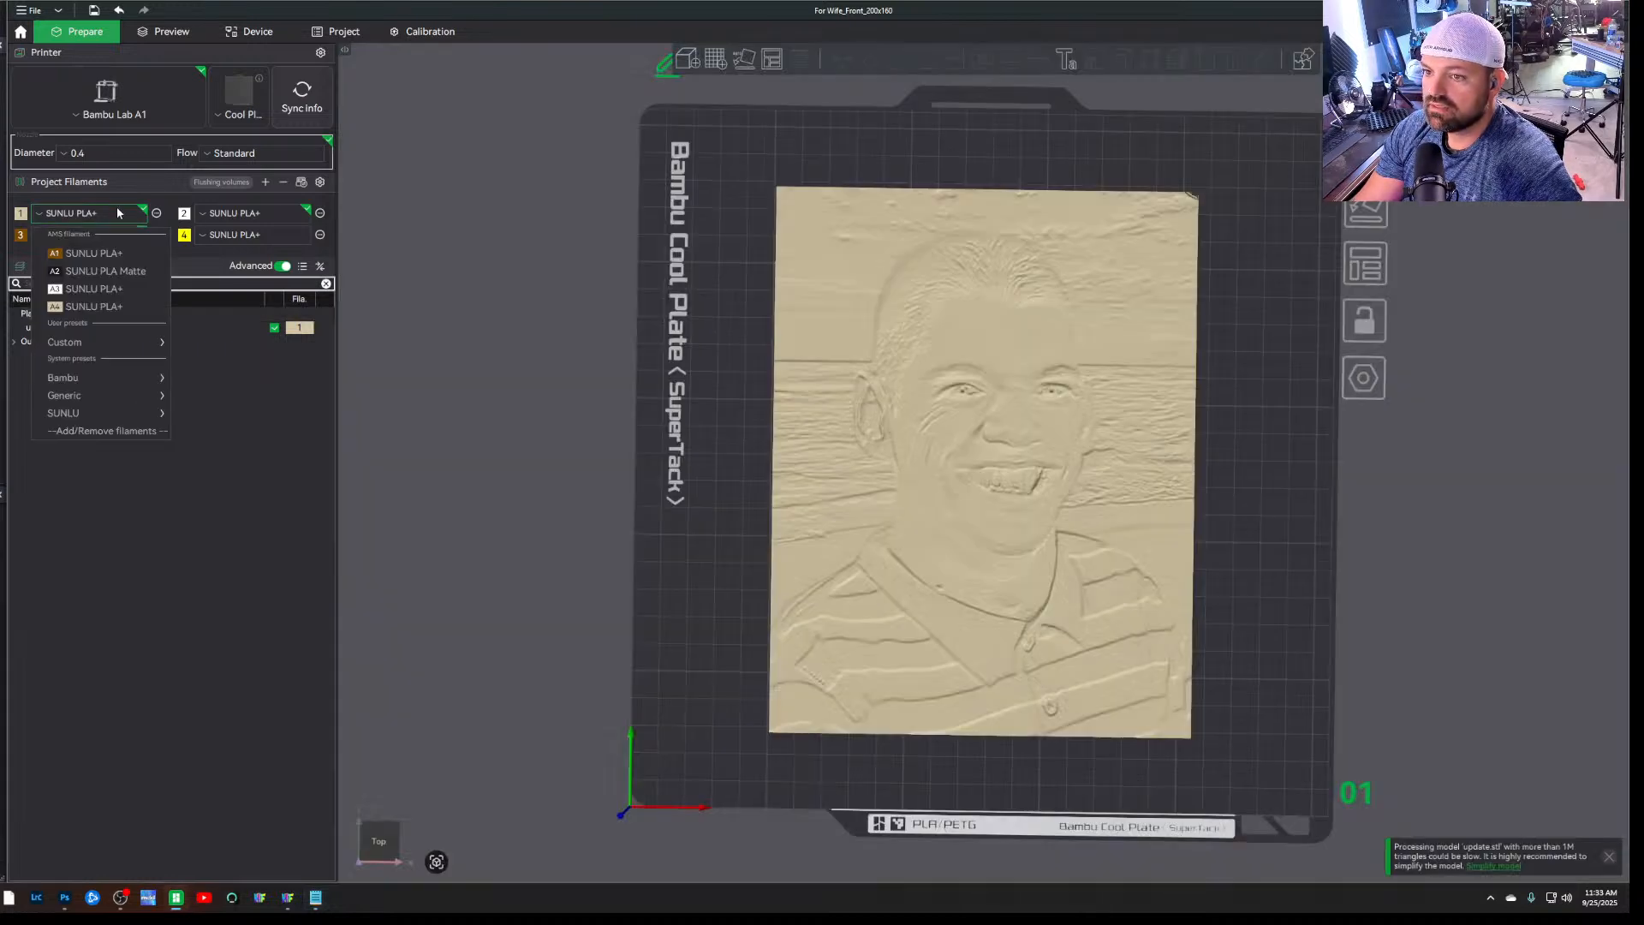
{"action": "left_click", "coordinate": [111, 270]}
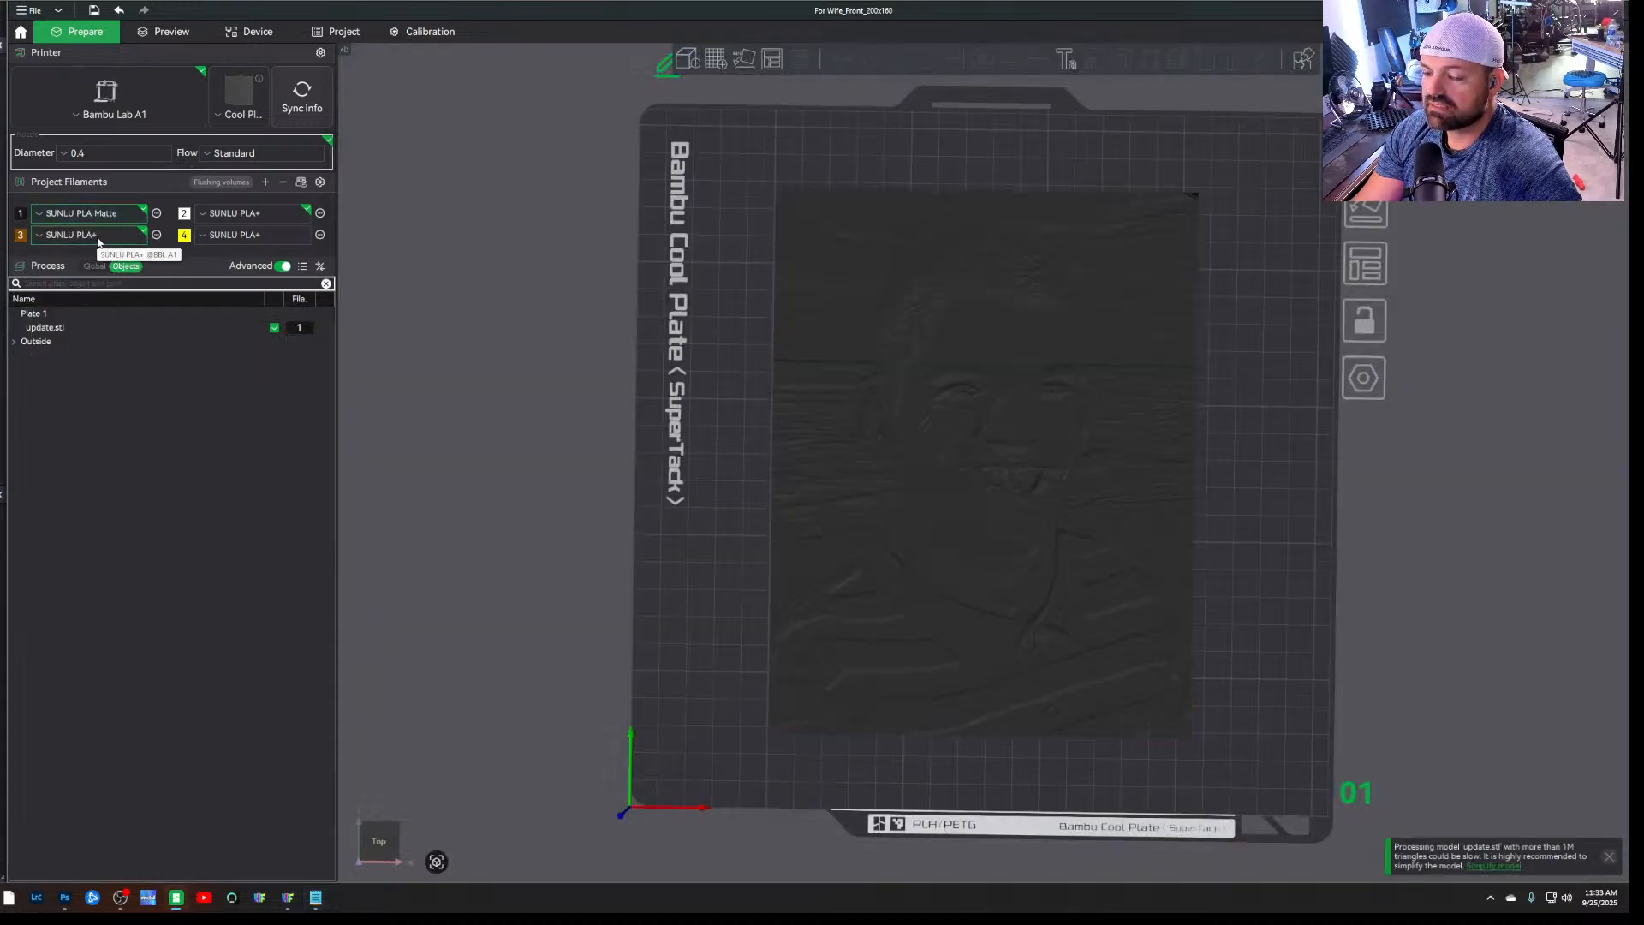
Recheck the filament swap order in the For Wife_describe notes and dismiss the message notification
{"action": "left_click", "coordinate": [99, 242]}
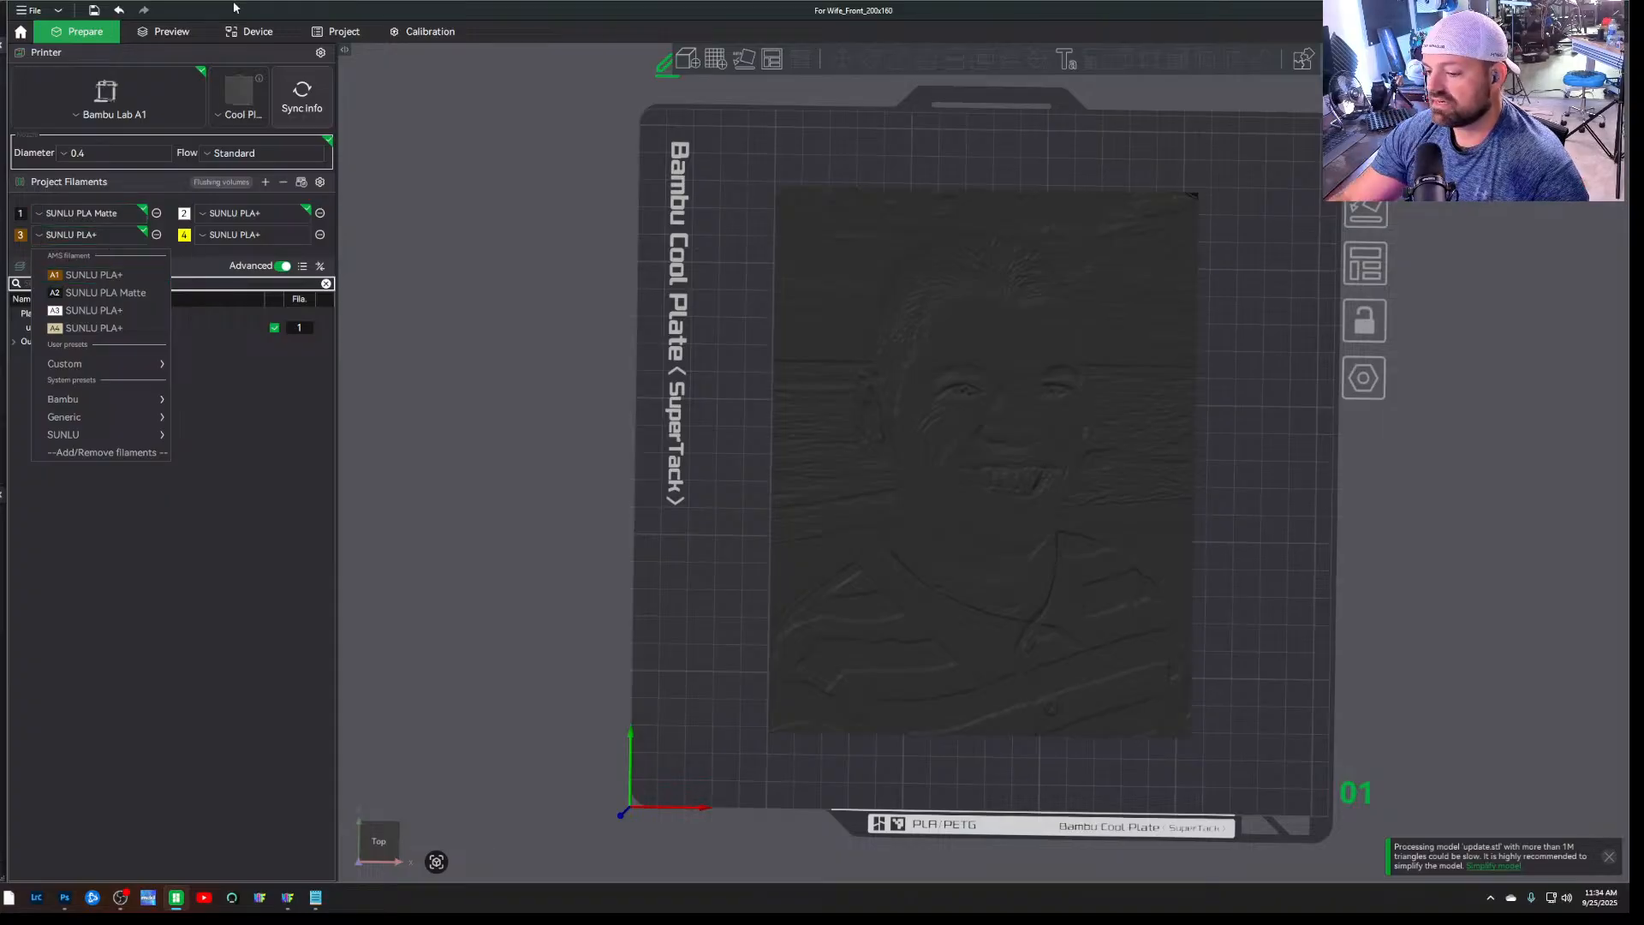
{"action": "left_click", "coordinate": [315, 898]}
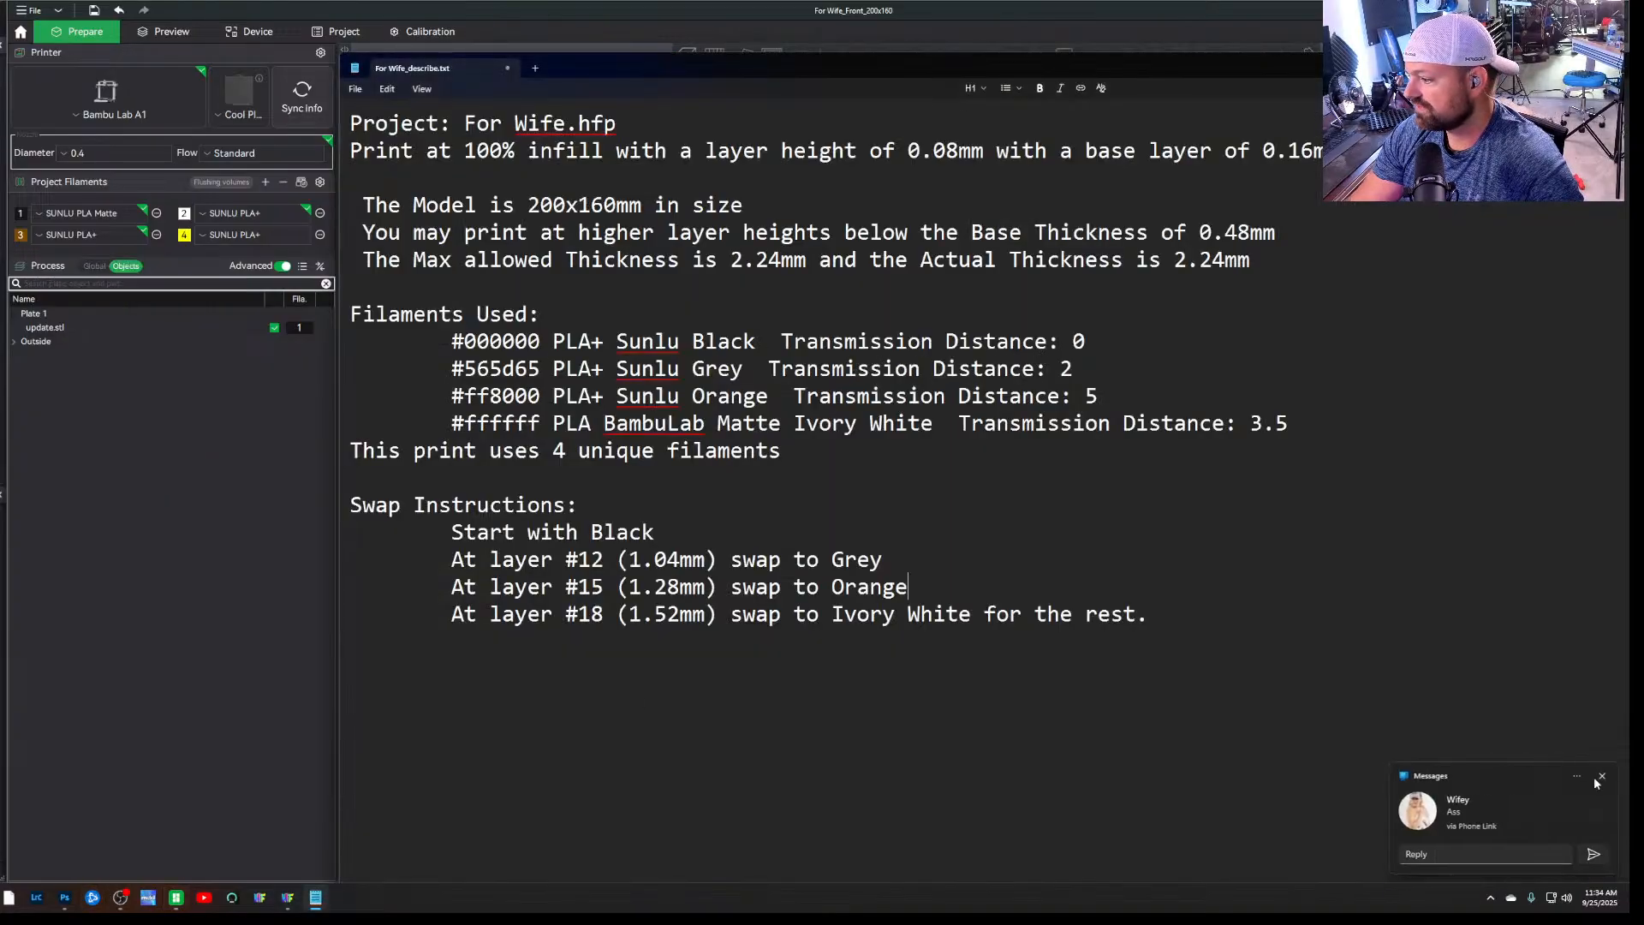
{"action": "left_click", "coordinate": [1602, 777]}
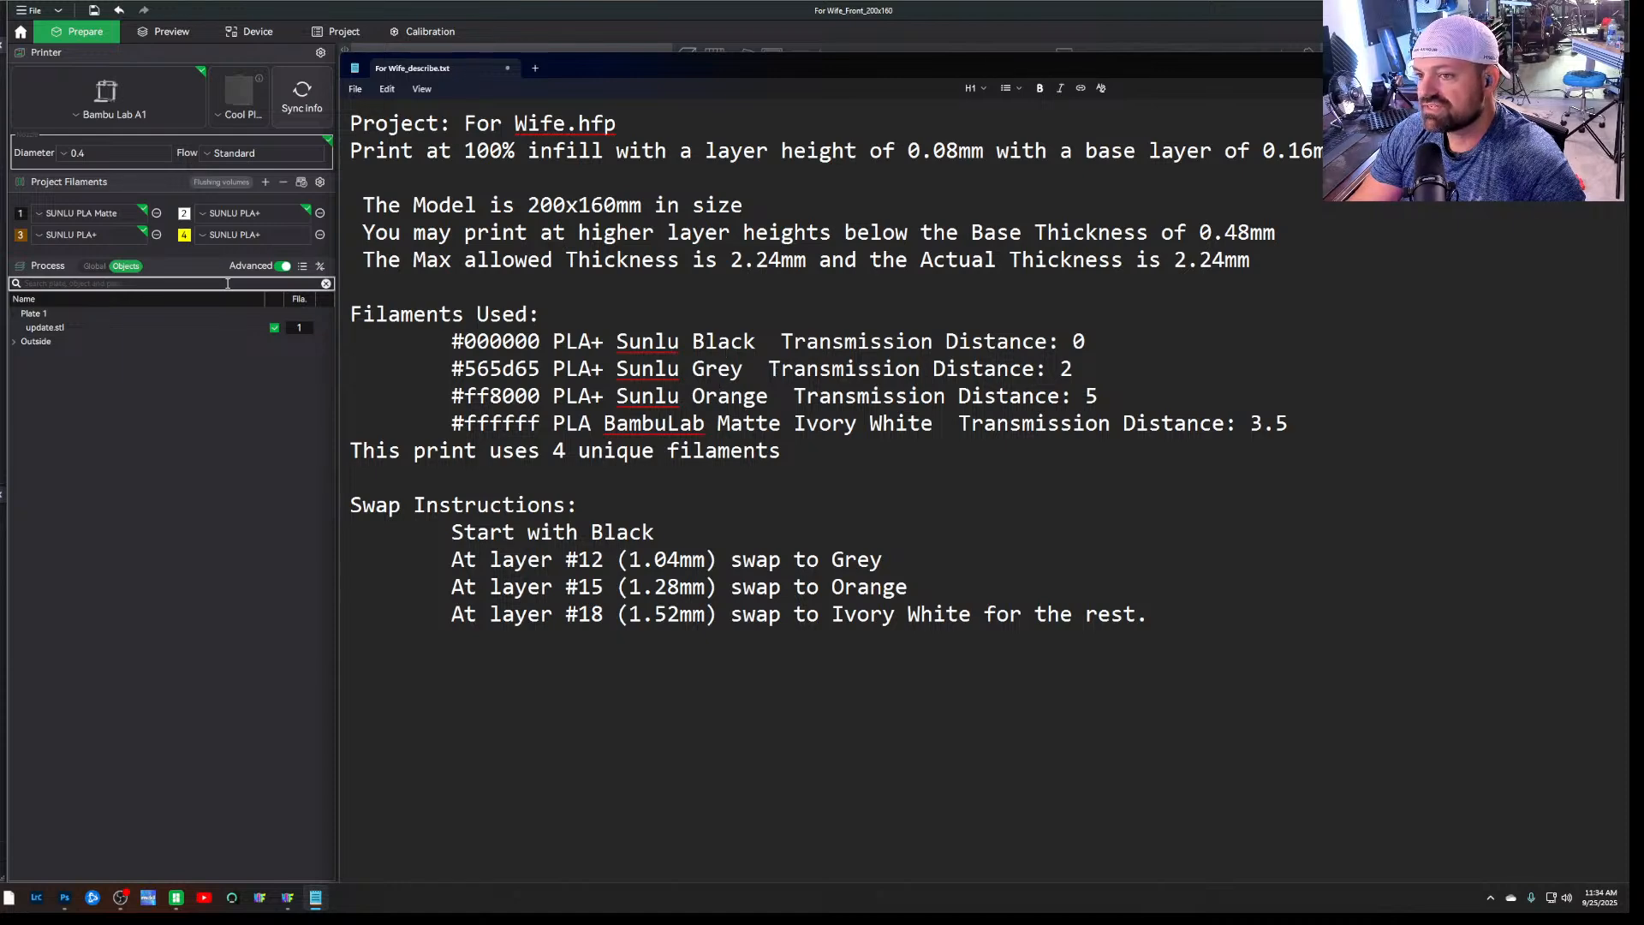
Assign the white SUNLU PLA+ from AMS slot A3 to project filament 2 and check its colour
{"action": "left_click", "coordinate": [206, 238]}
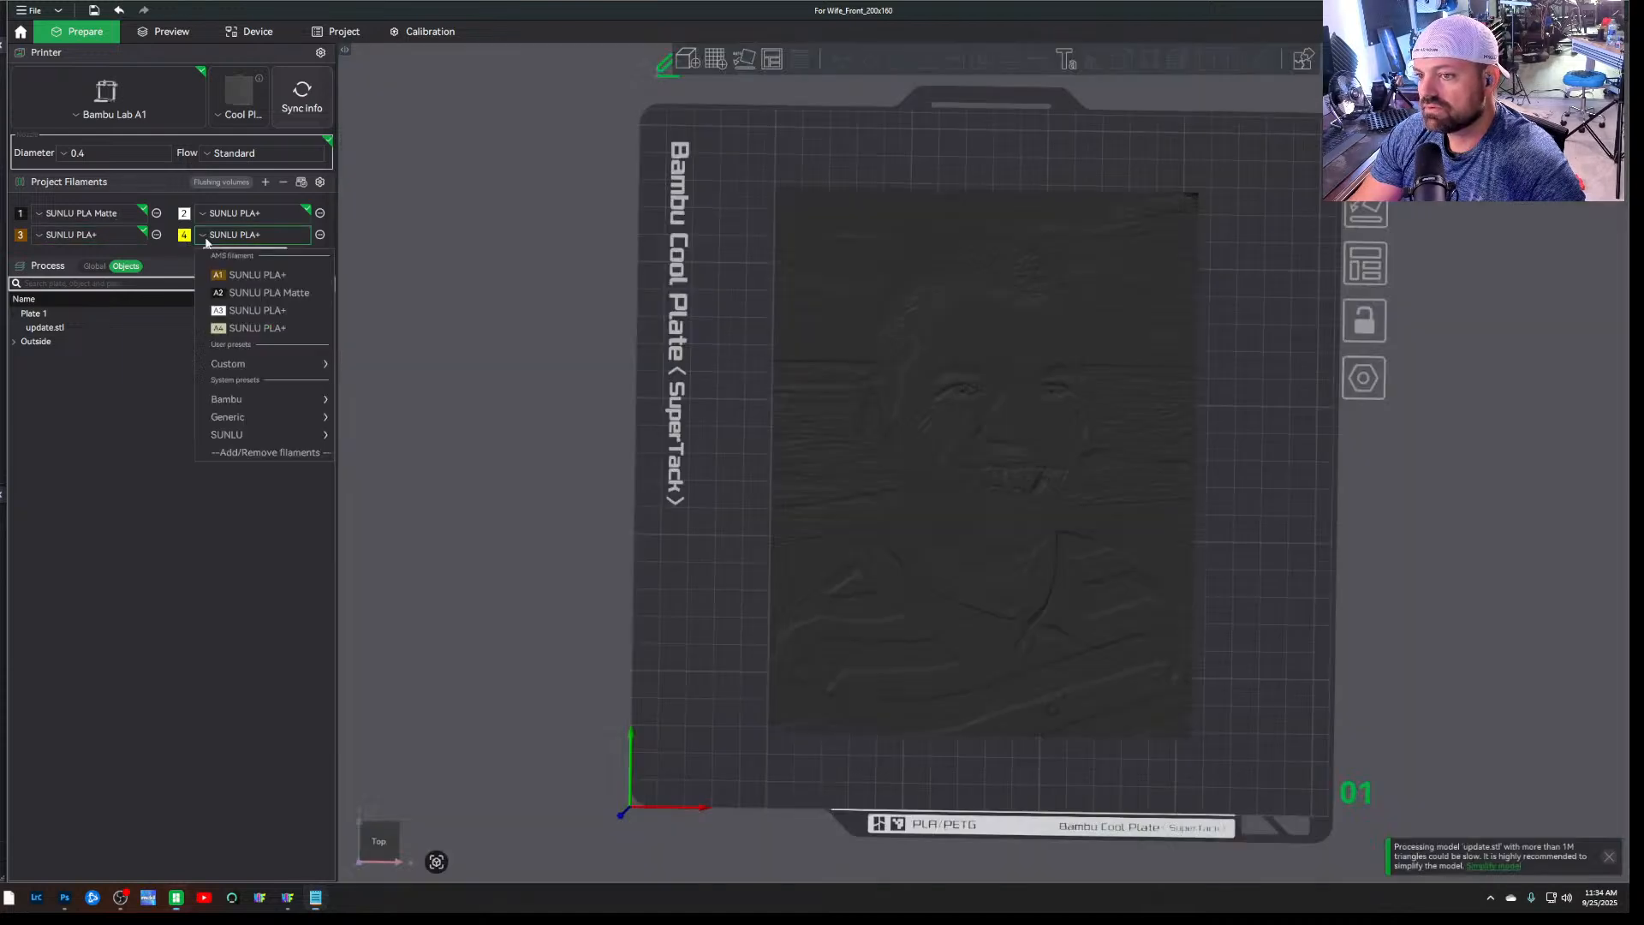
{"action": "left_click", "coordinate": [207, 218]}
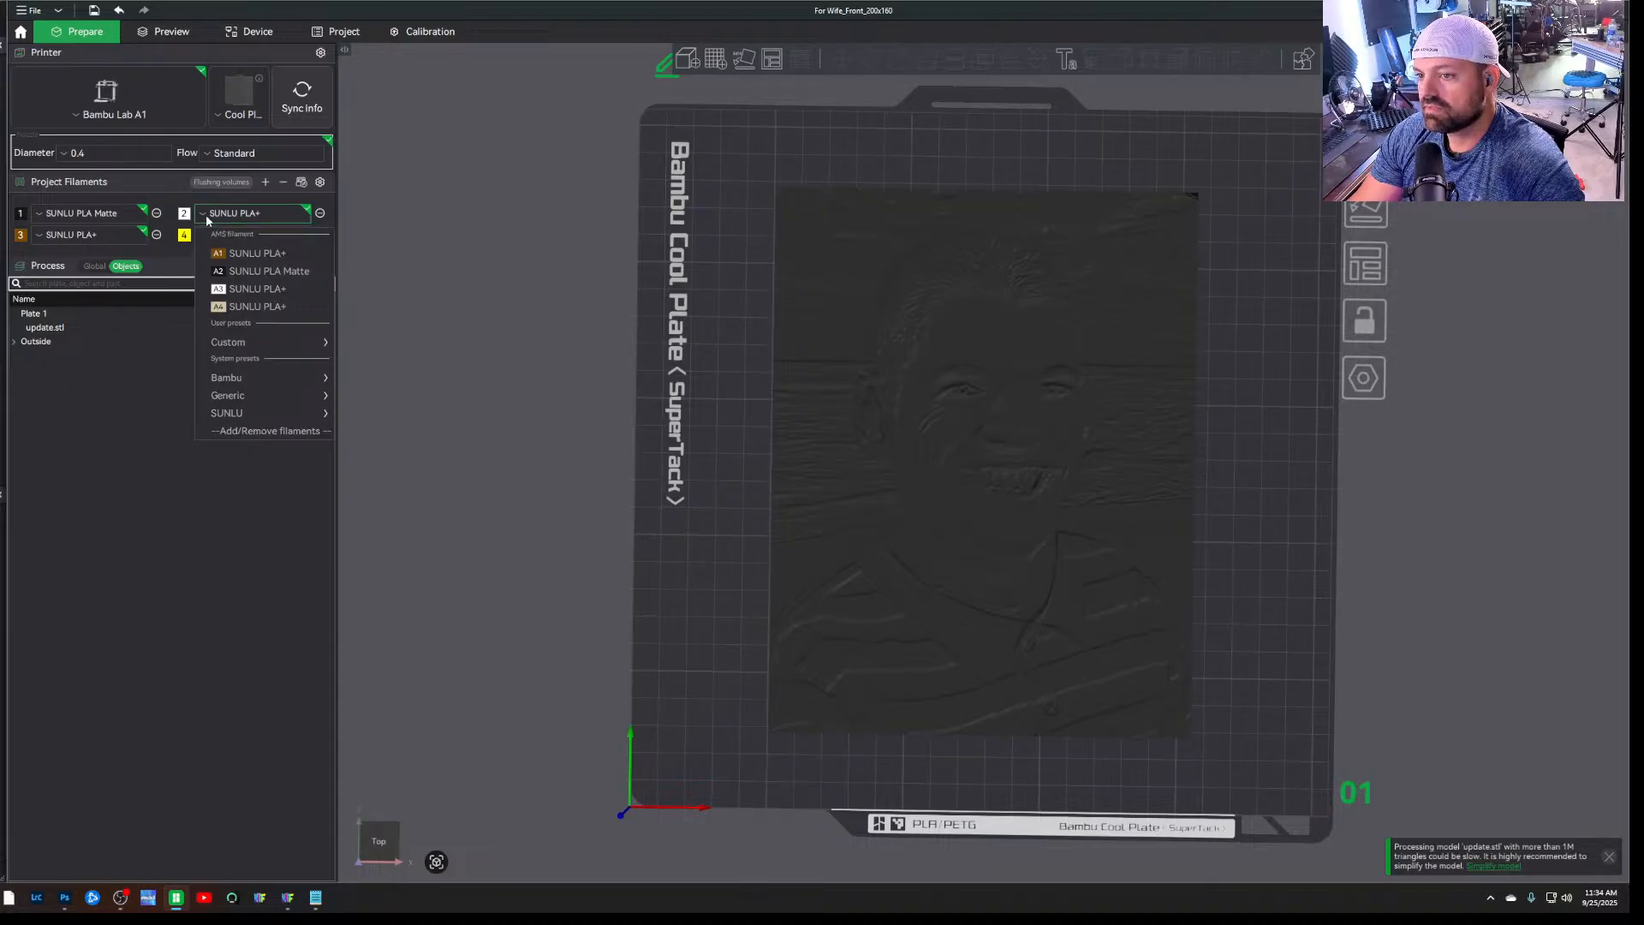
{"action": "left_click", "coordinate": [233, 290]}
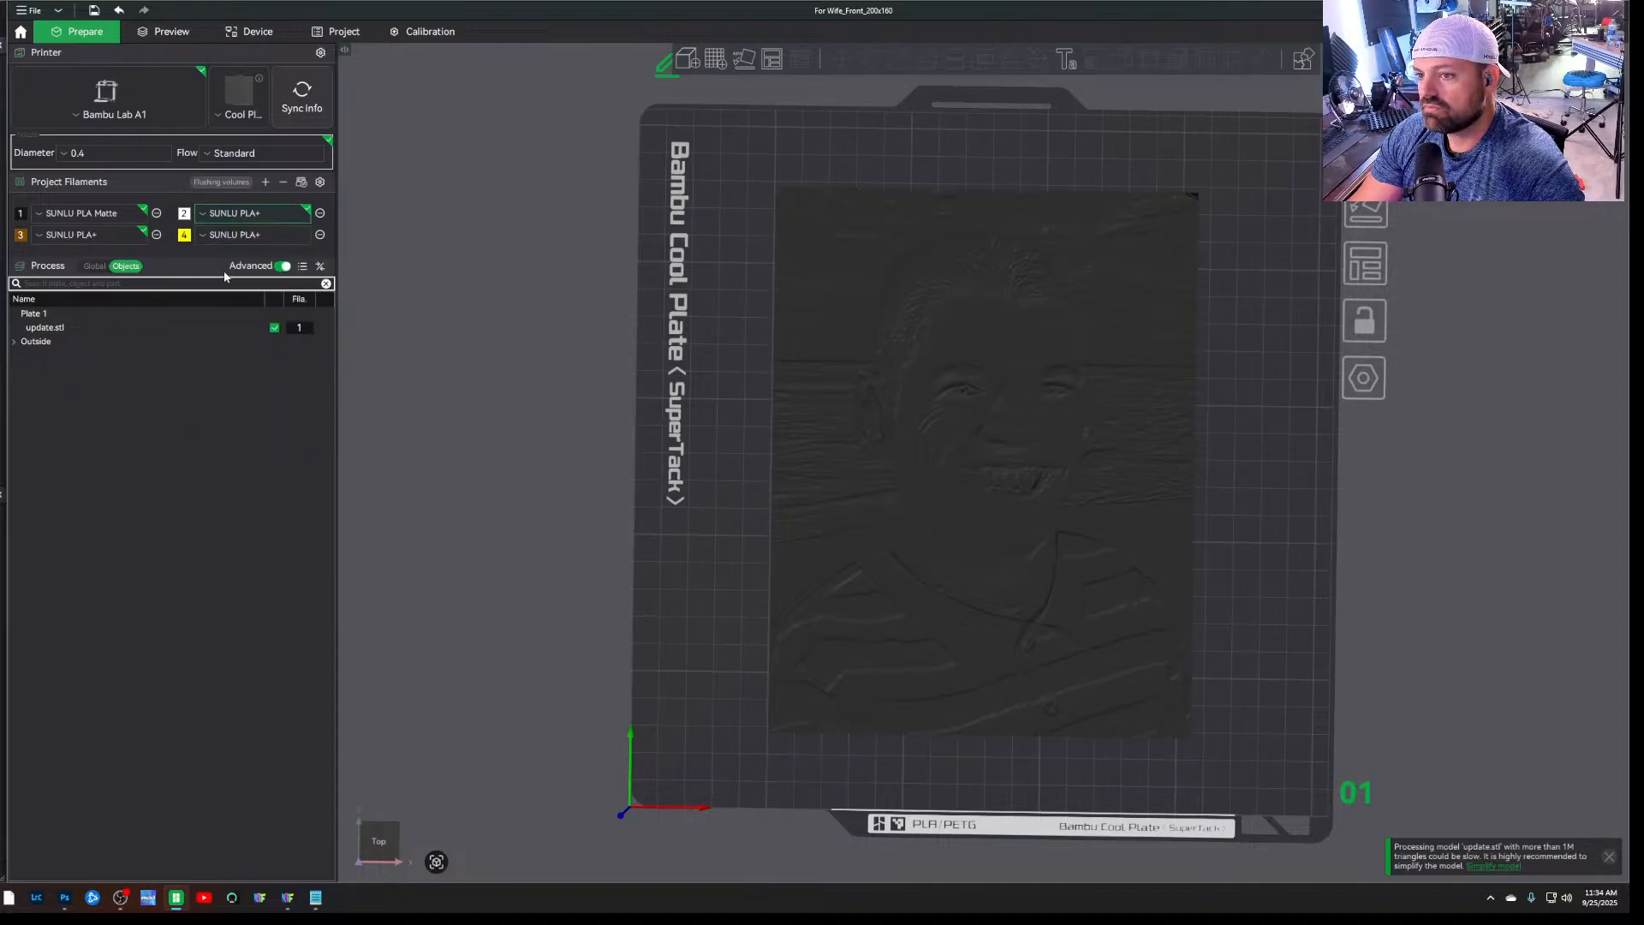
{"action": "left_click", "coordinate": [183, 214]}
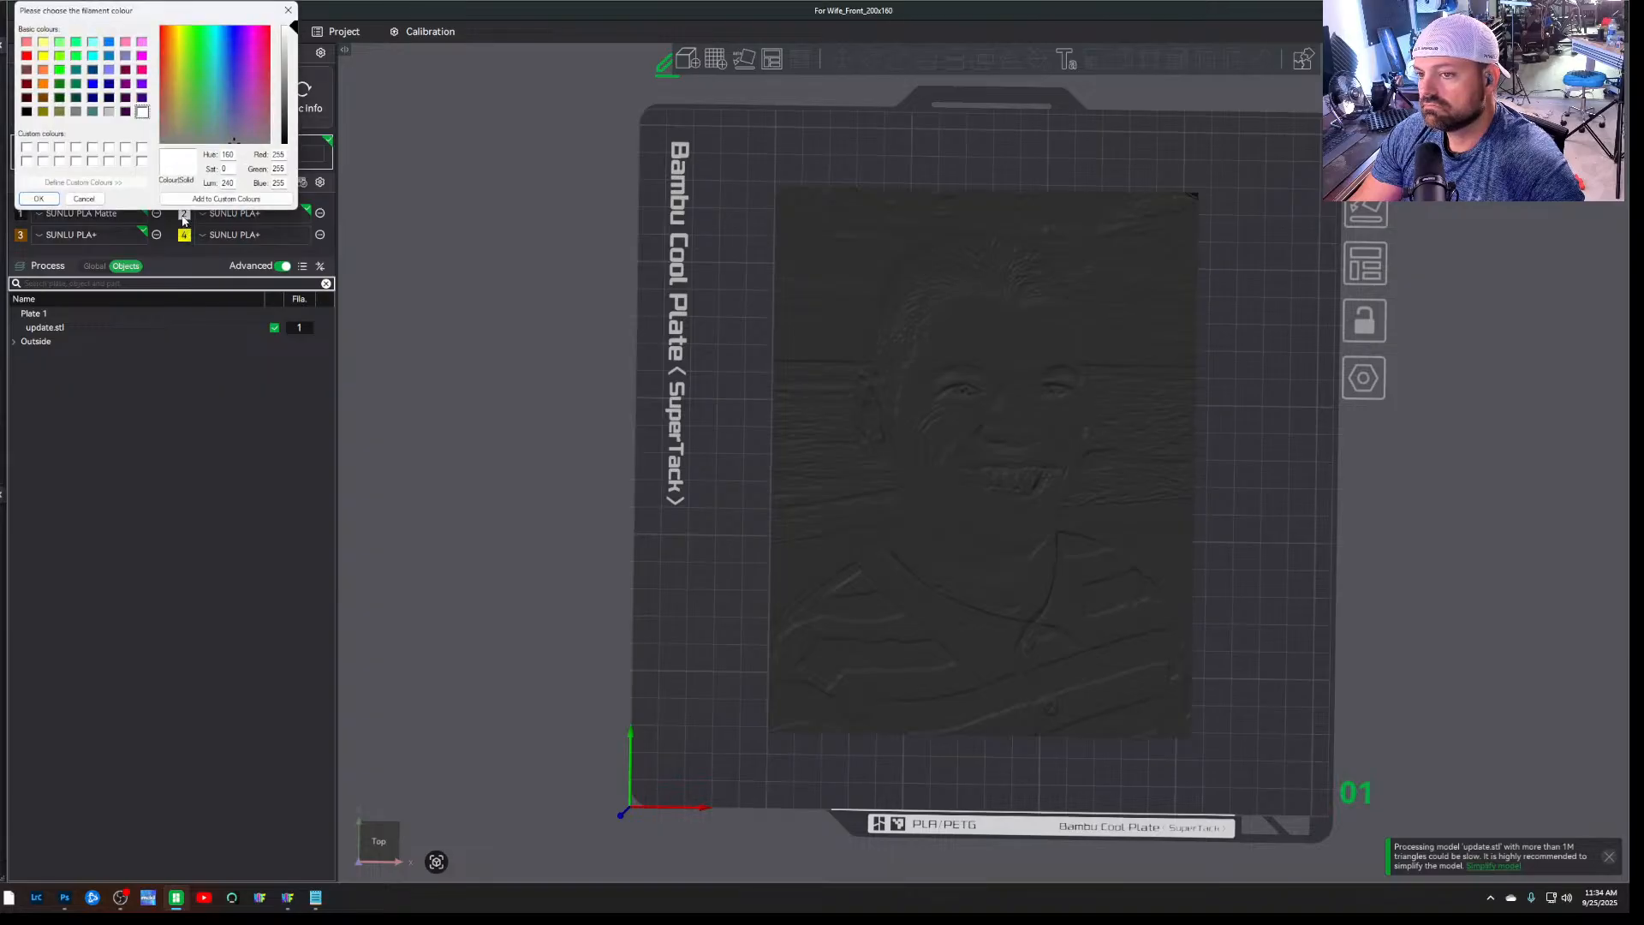
{"action": "left_click", "coordinate": [86, 199]}
Review the filament choices for project filament 1 and recheck the swap order in the For Wife_describe notes
{"action": "left_click", "coordinate": [100, 217]}
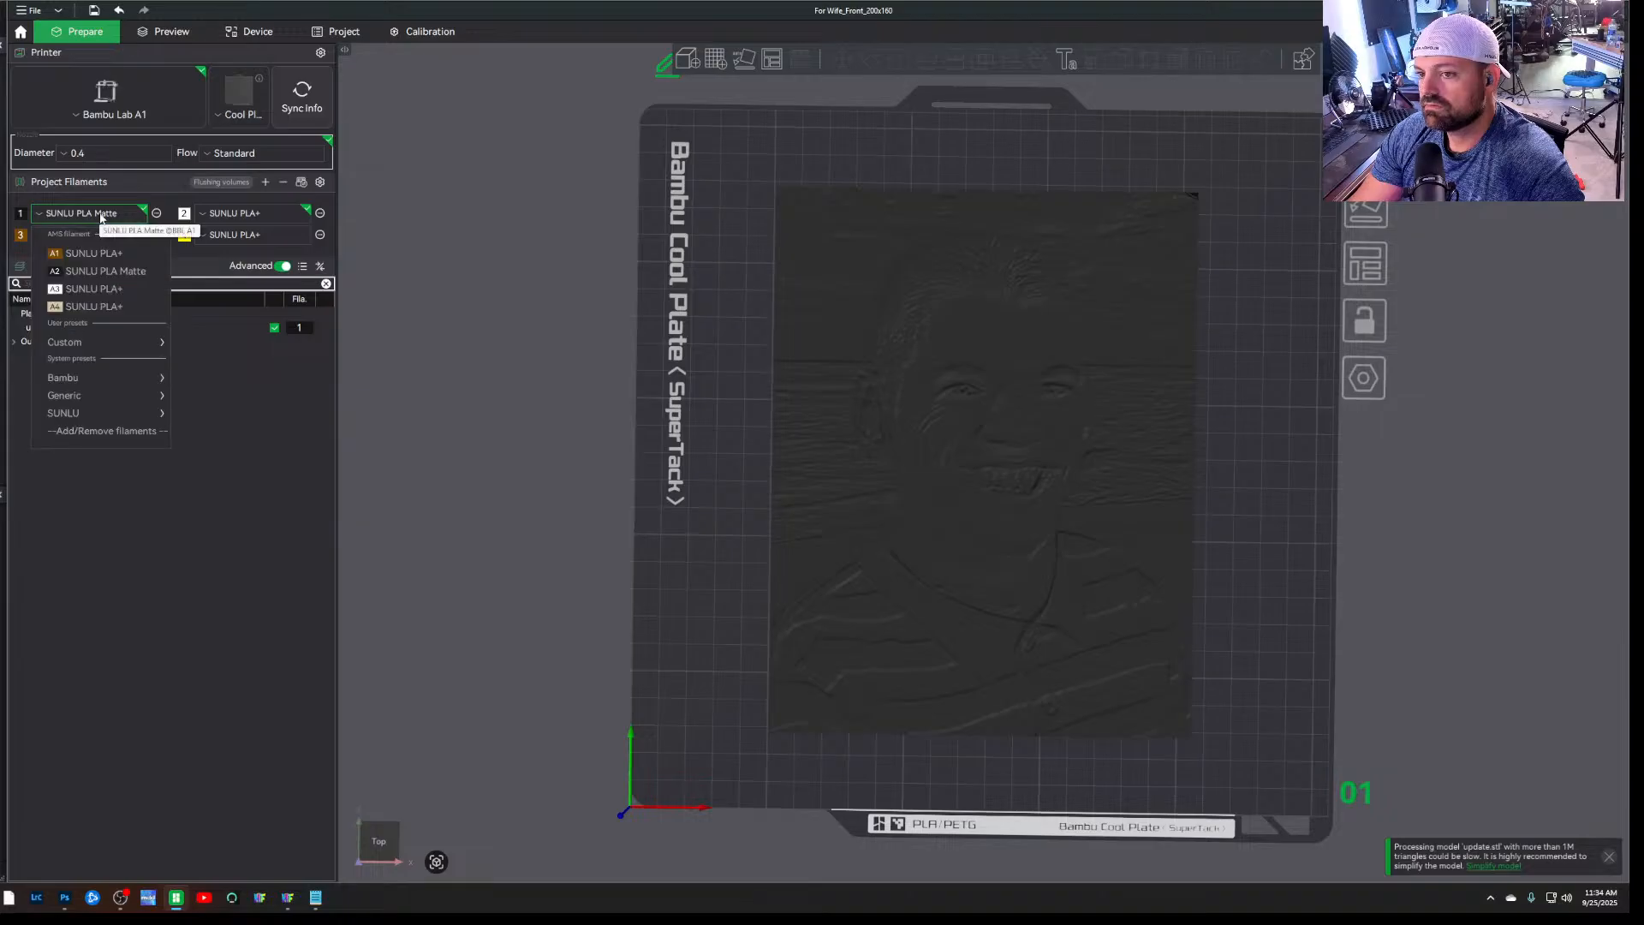
{"action": "left_click", "coordinate": [85, 254]}
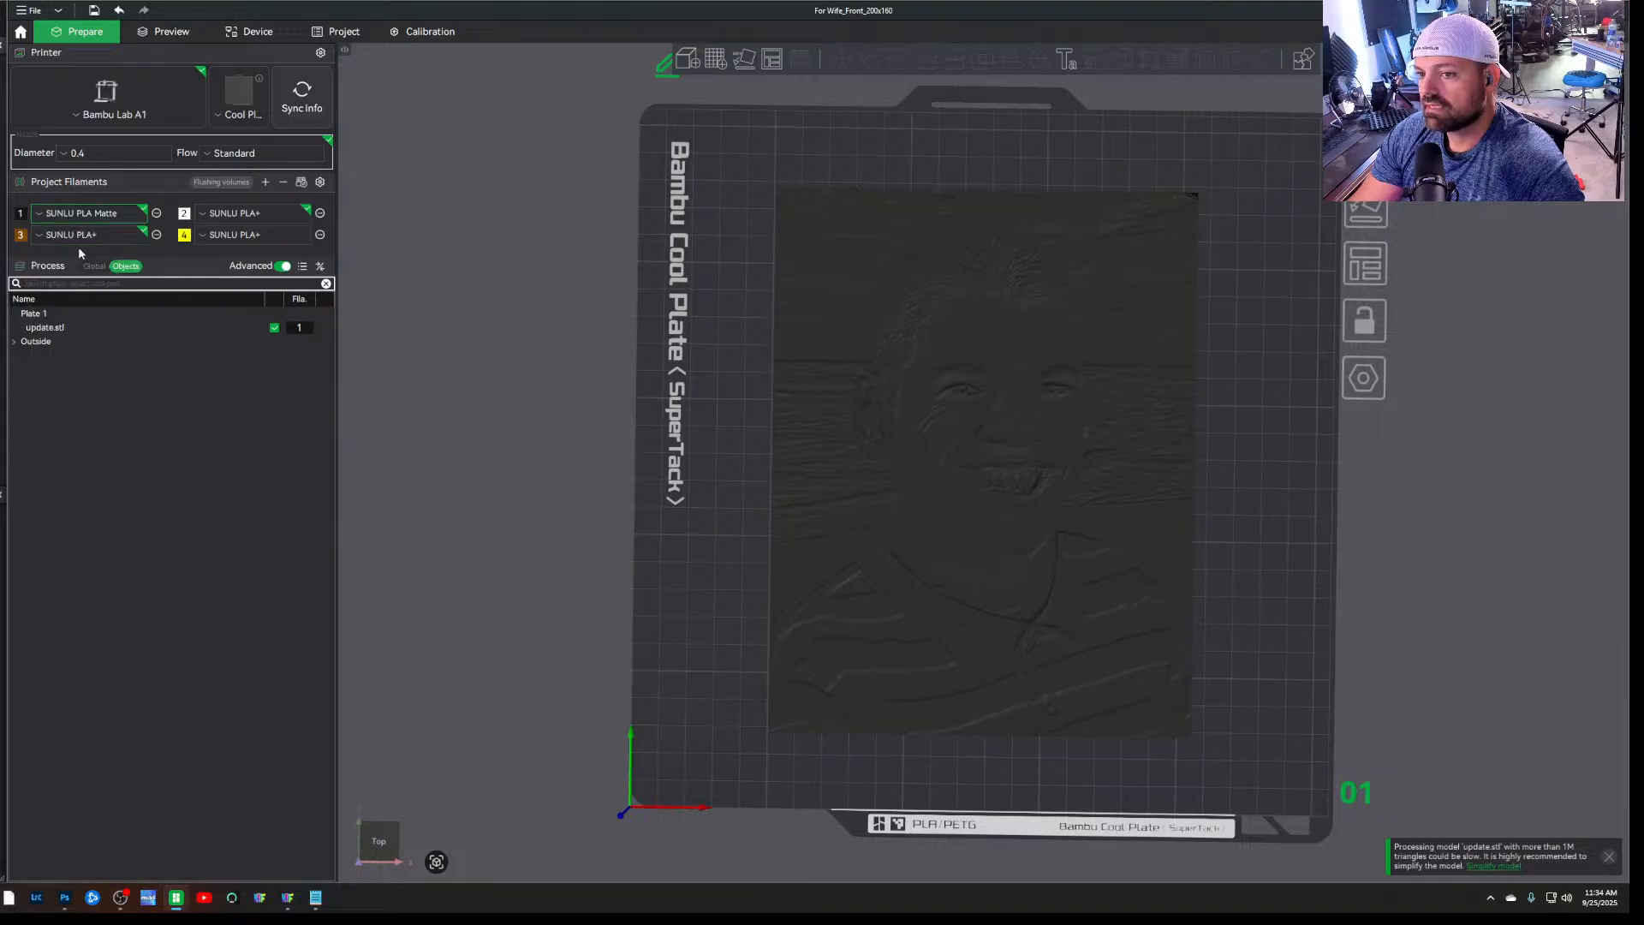
{"action": "left_click", "coordinate": [315, 897]}
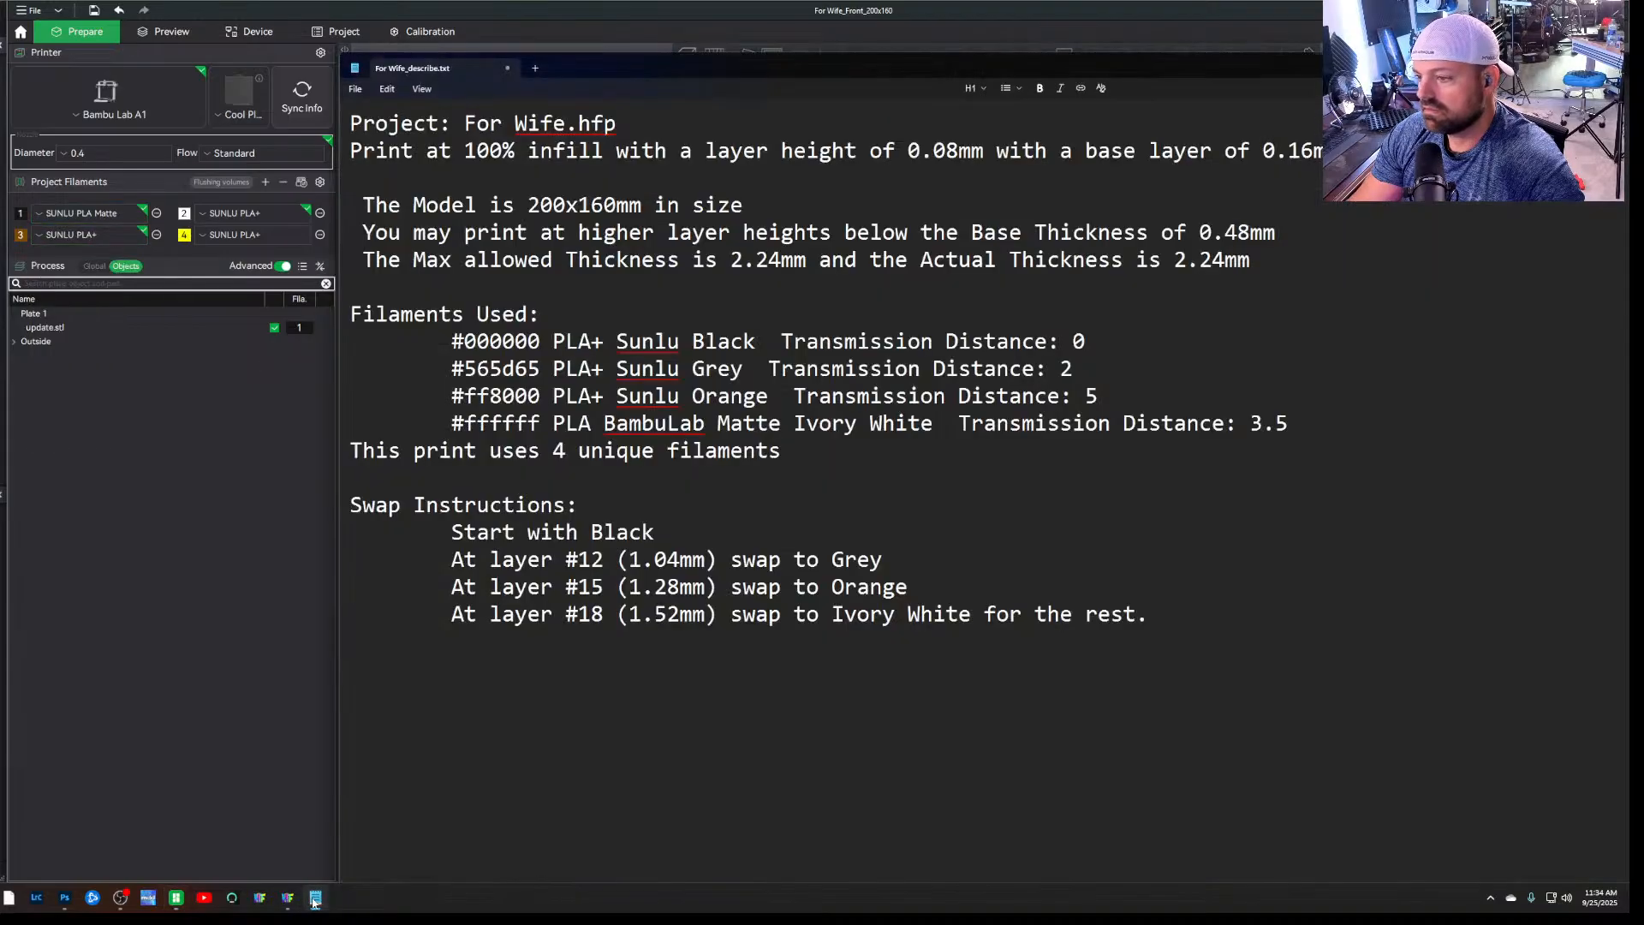
{"action": "left_click", "coordinate": [132, 407]}
Set project filaments 3 and 4 to the SUNLU PLA+ system preset
{"action": "left_click", "coordinate": [86, 235]}
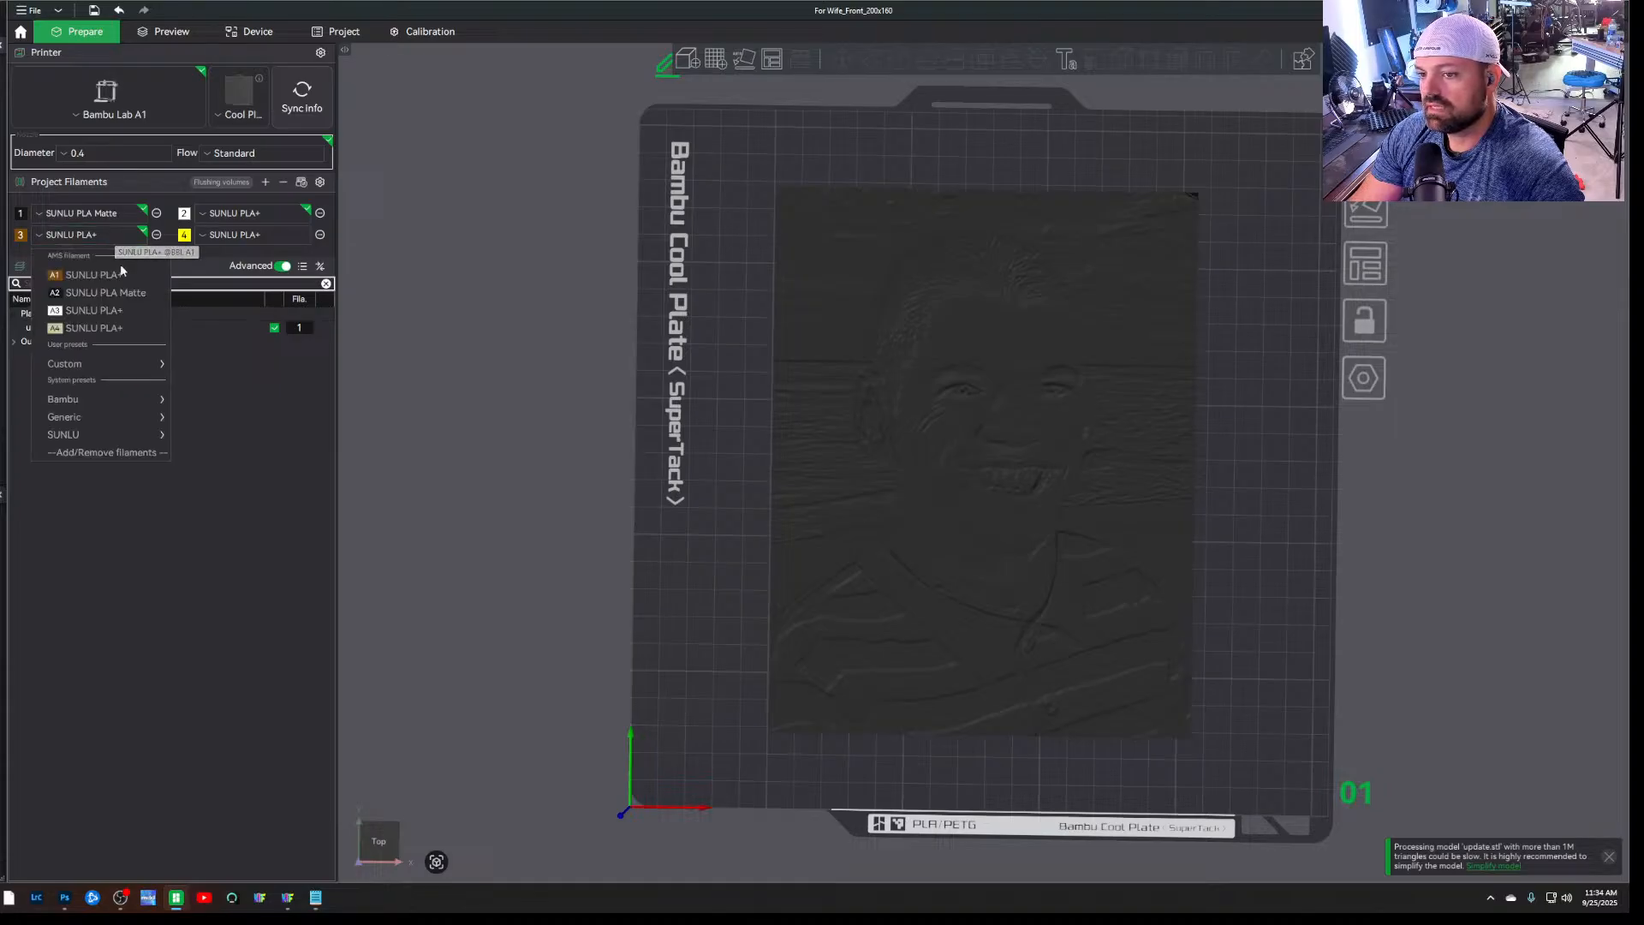
{"action": "mouse_move", "coordinate": [153, 372]}
{"action": "mouse_move", "coordinate": [165, 439]}
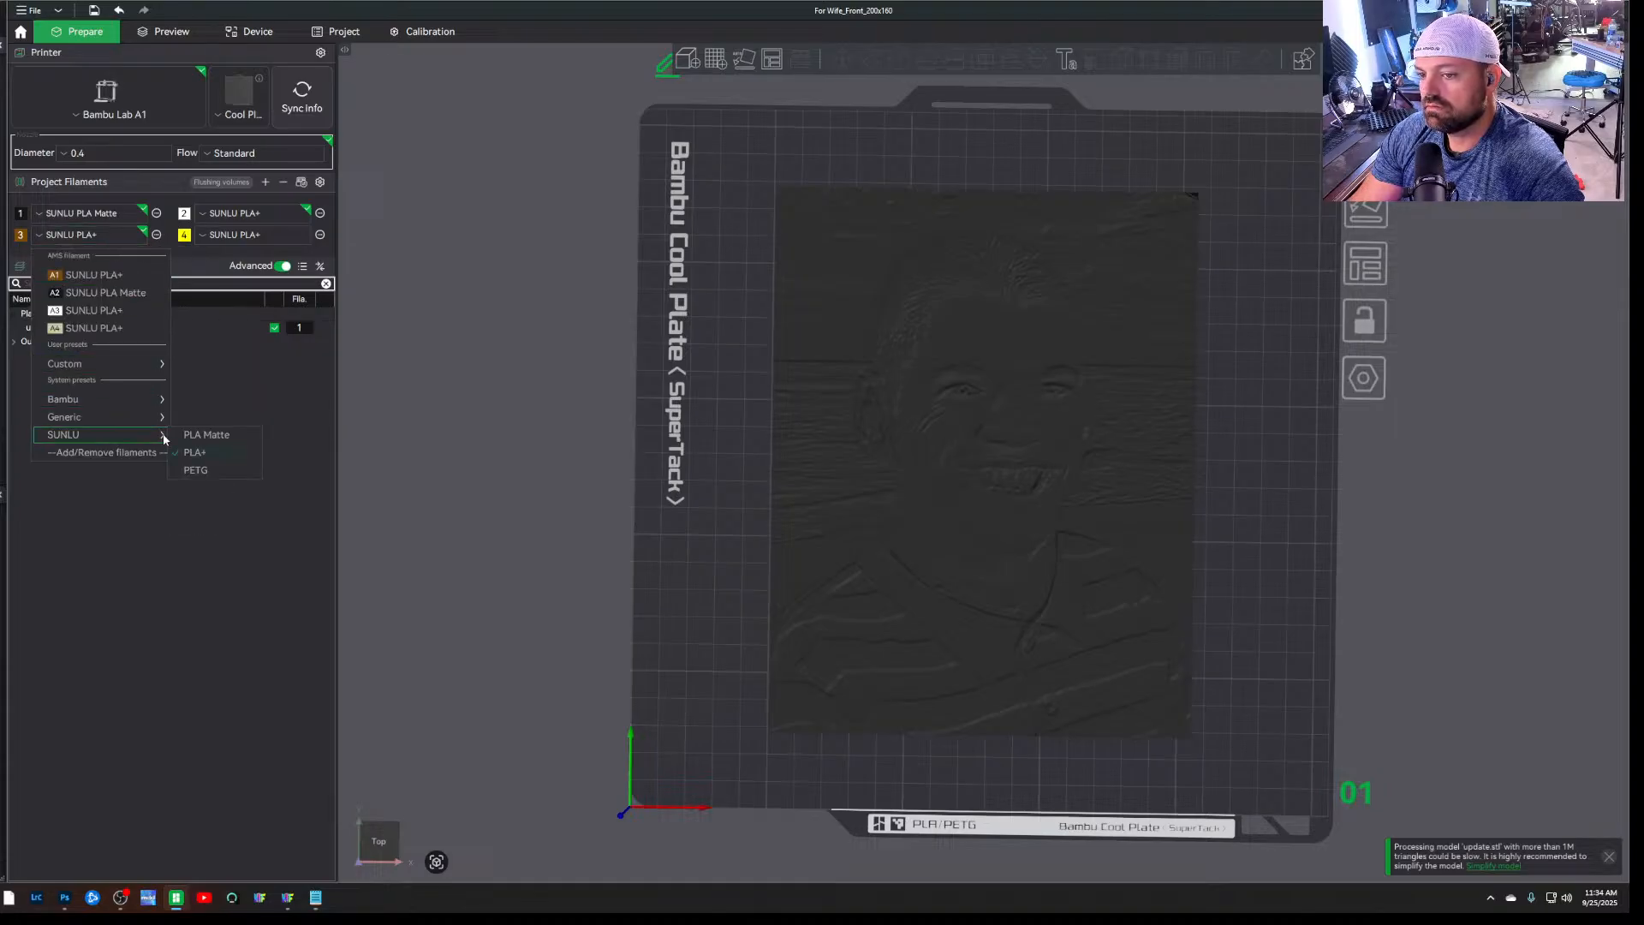
{"action": "left_click", "coordinate": [219, 451]}
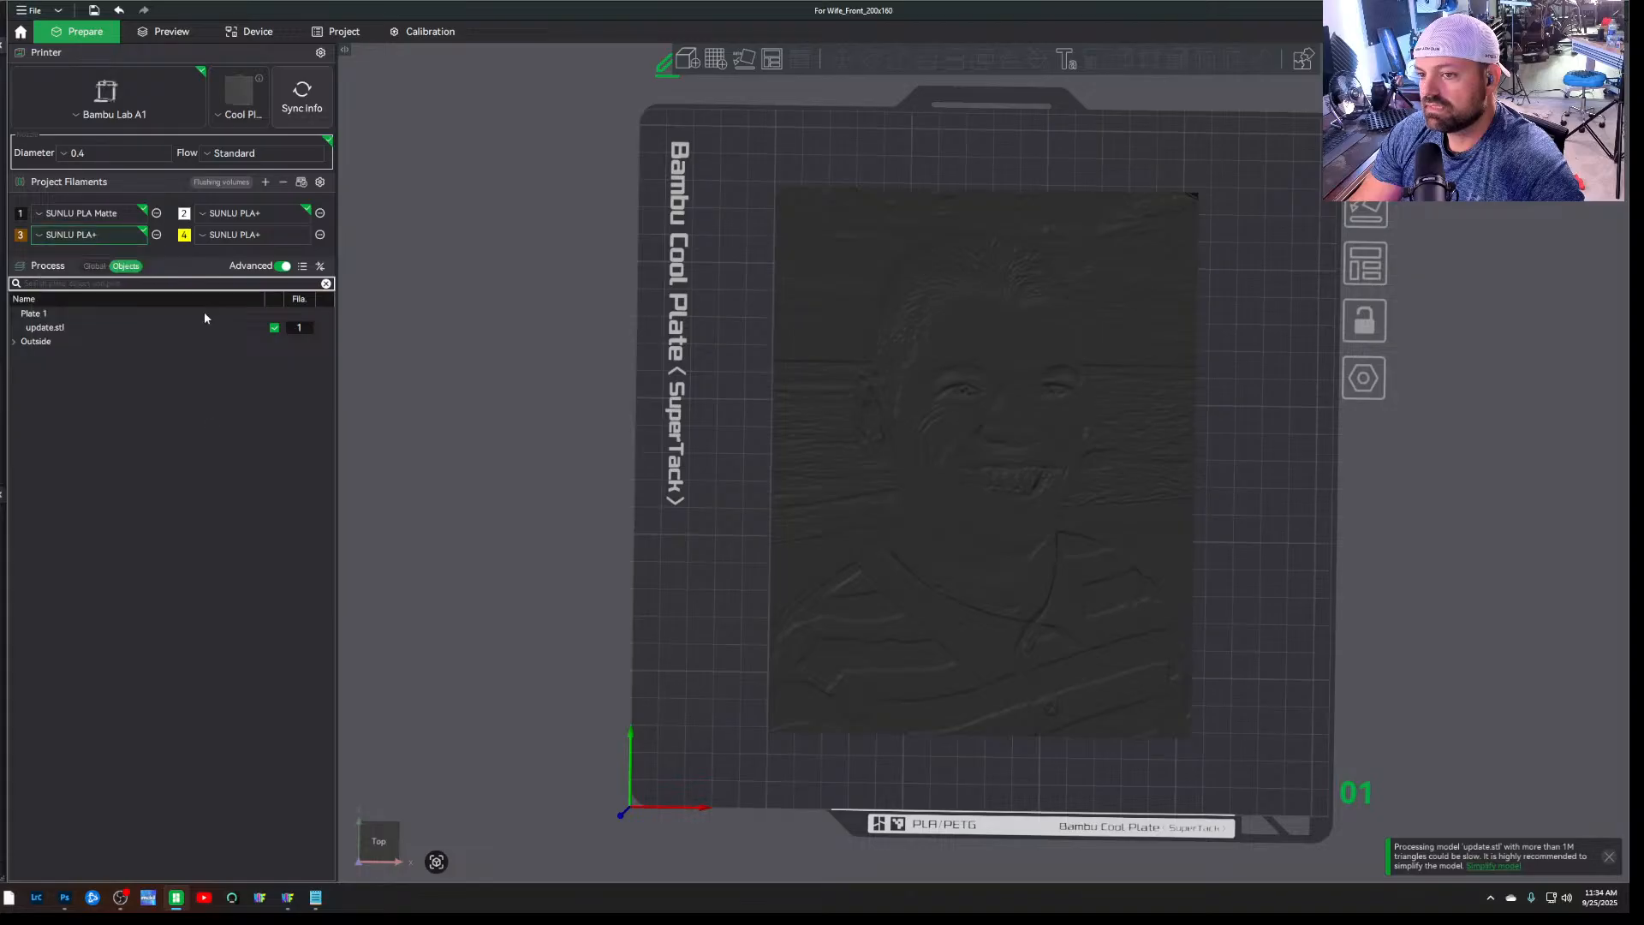
{"action": "left_click", "coordinate": [224, 236]}
{"action": "mouse_move", "coordinate": [278, 435]}
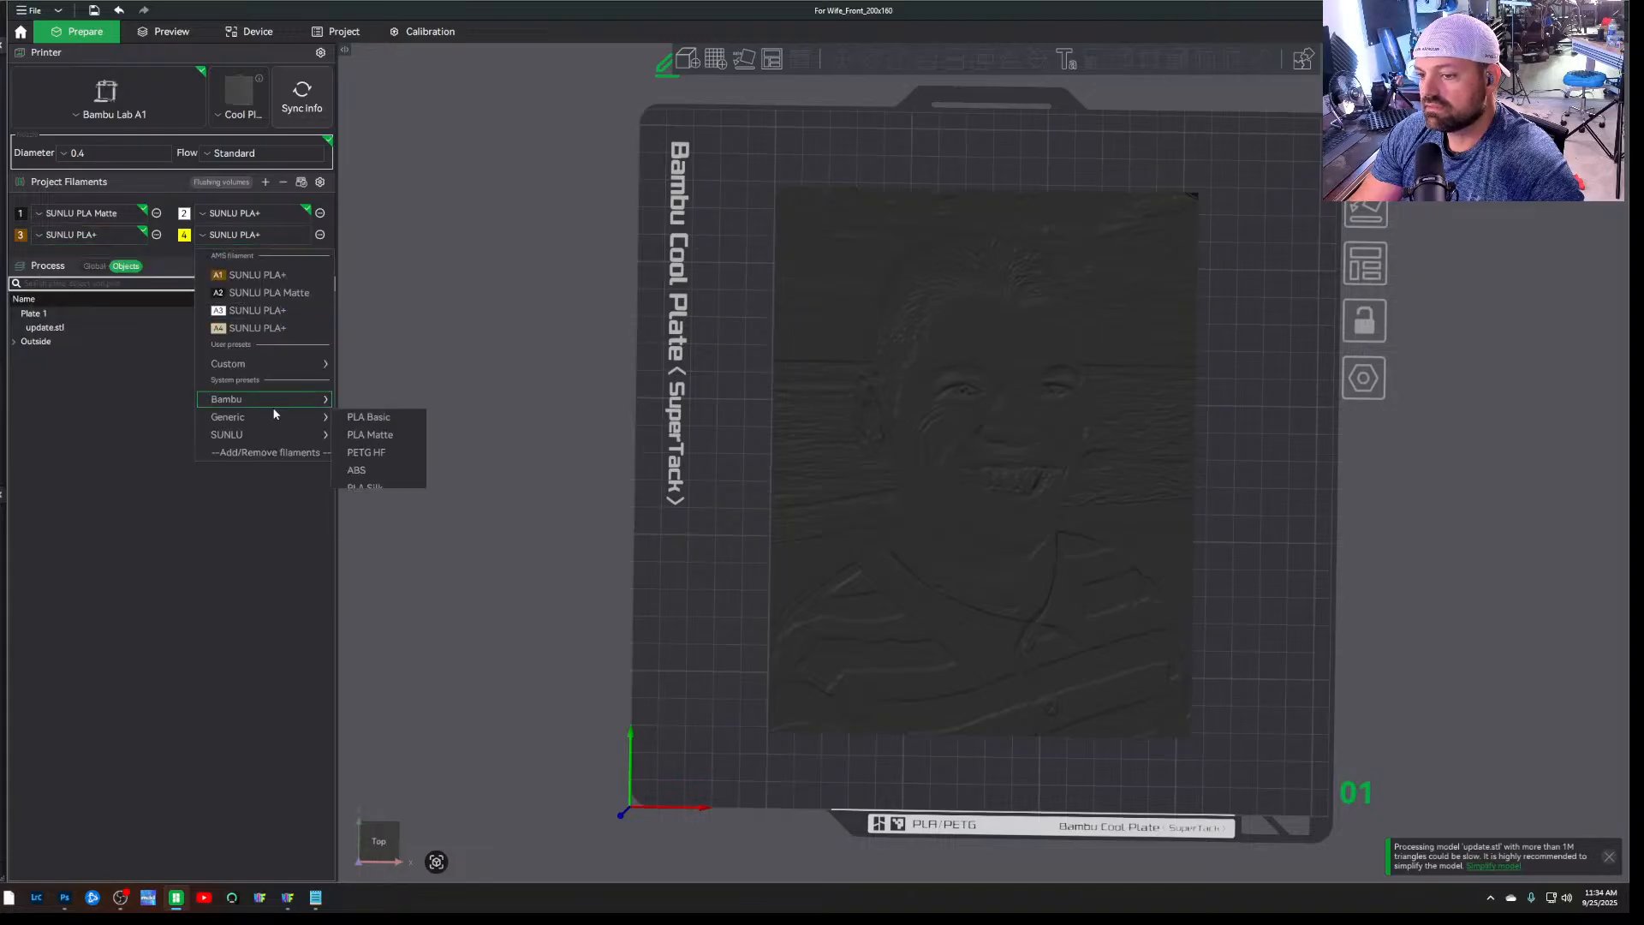
{"action": "left_click", "coordinate": [360, 452]}
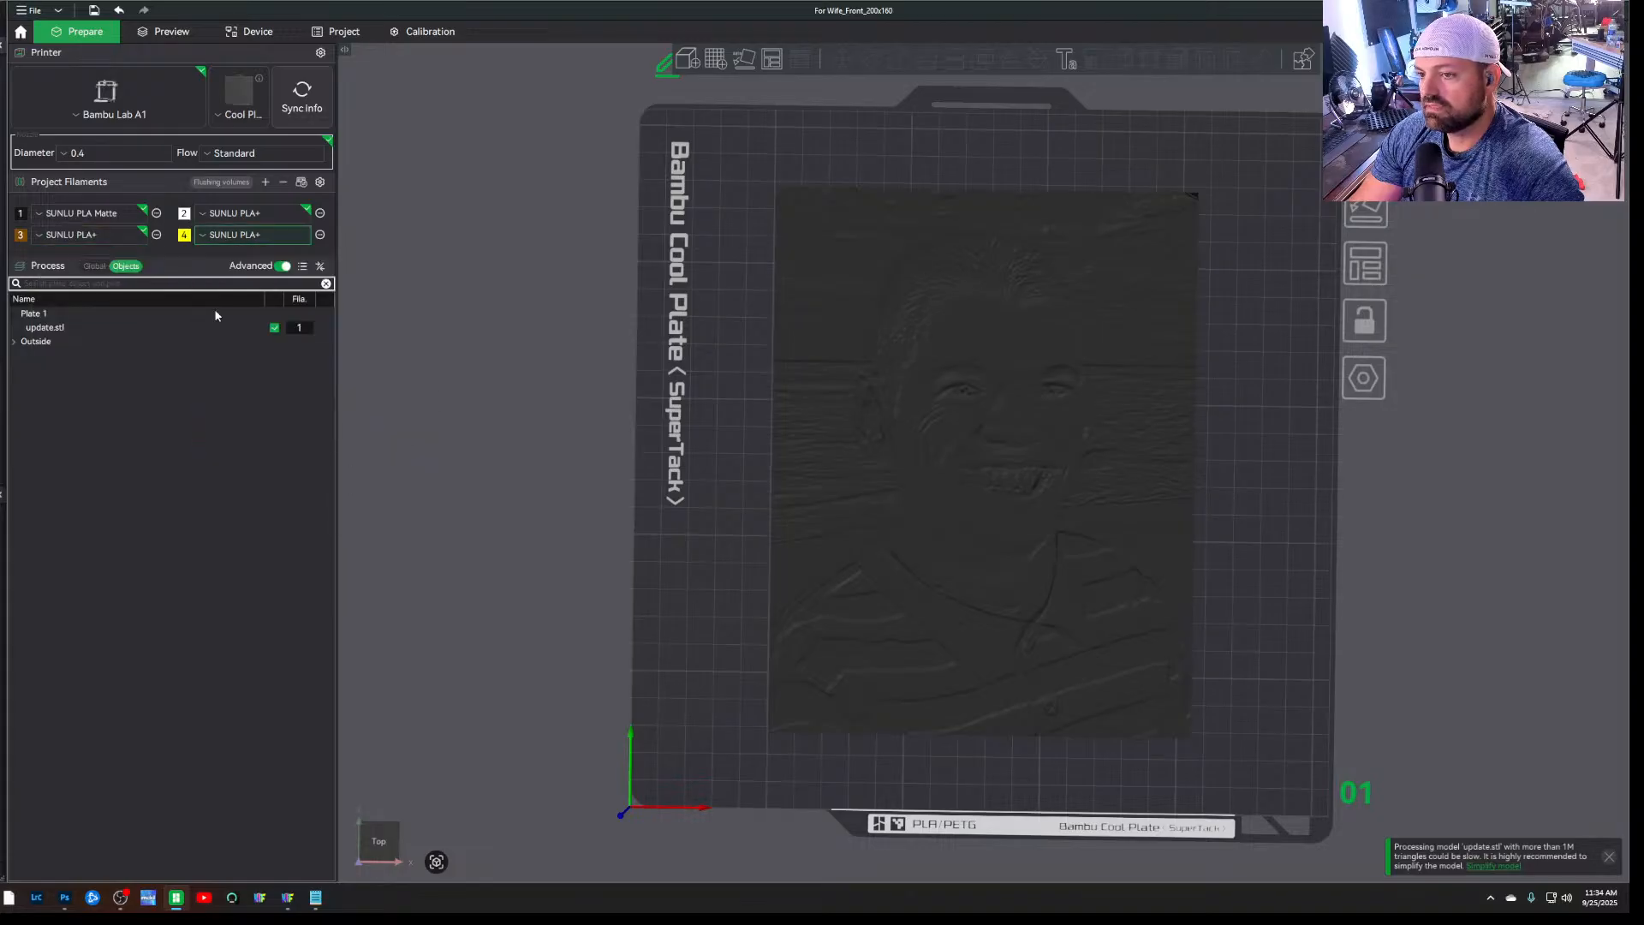
Set the colour of project filament 4 to orange and of project filament 3 to grey
{"action": "left_click", "coordinate": [185, 236]}
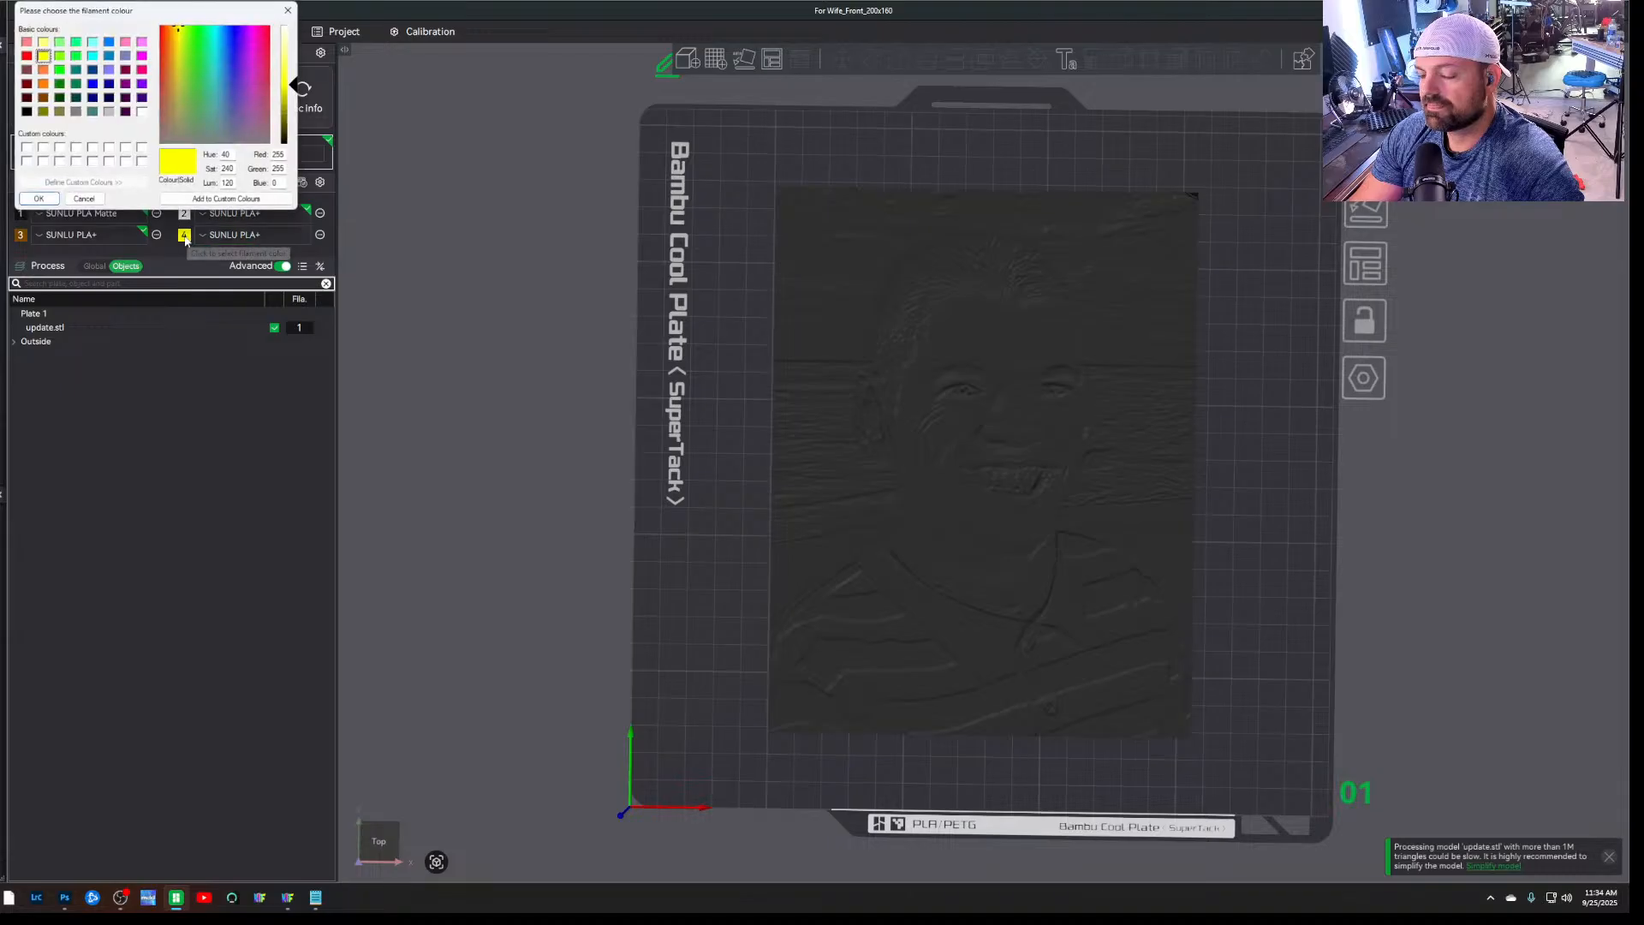
{"action": "left_click", "coordinate": [43, 84]}
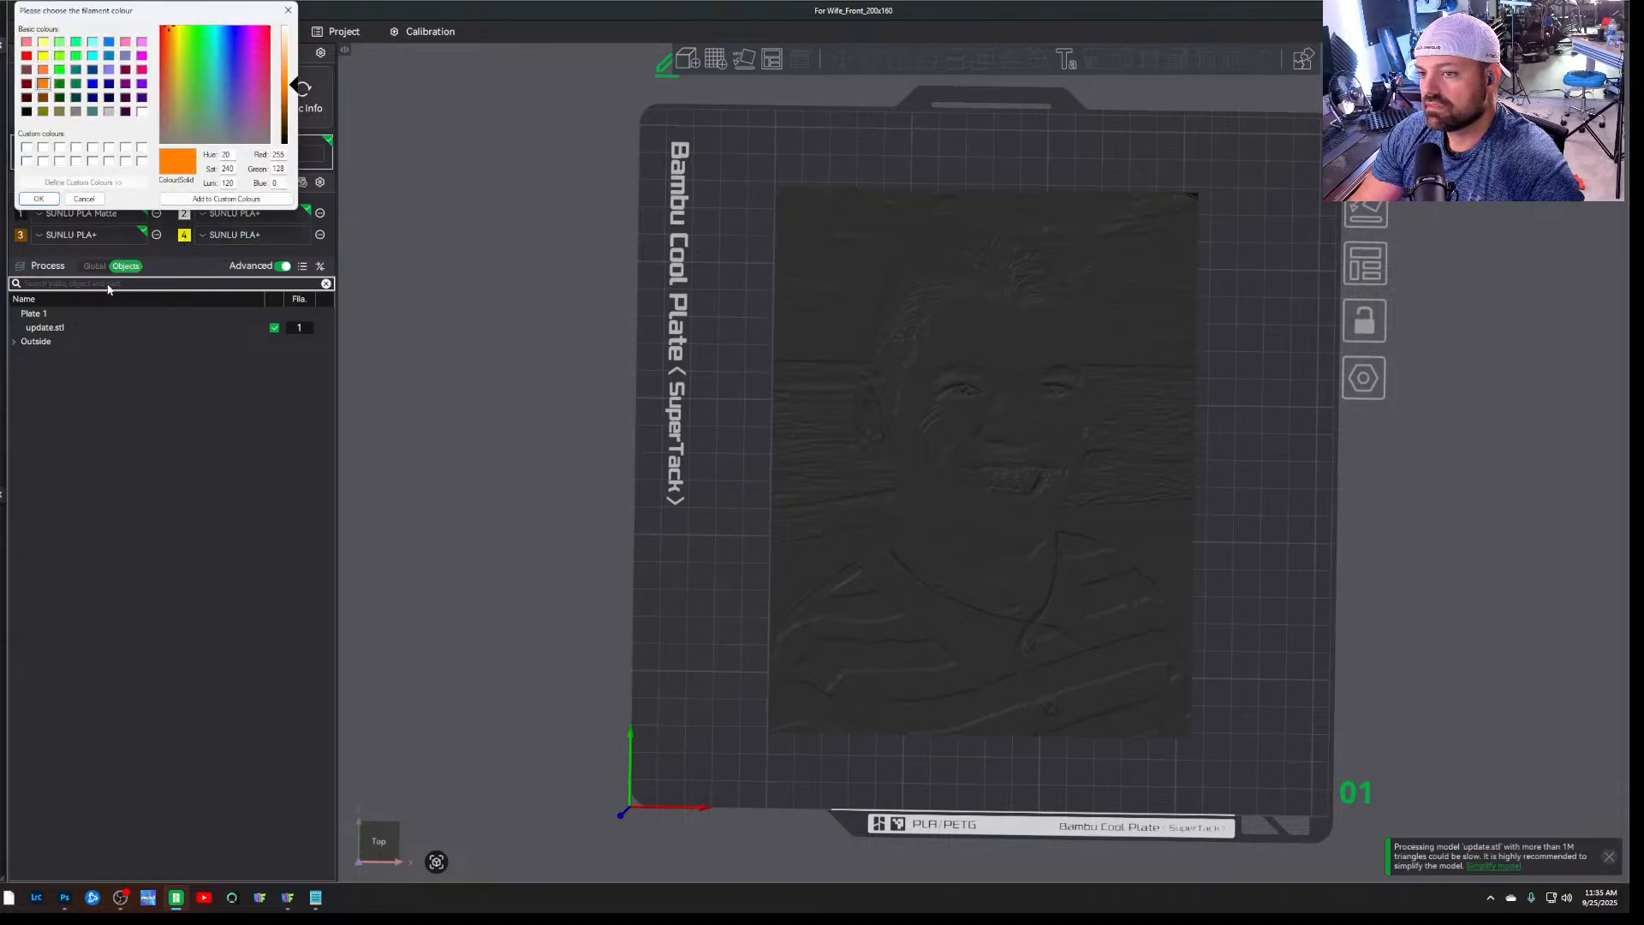
{"action": "left_click", "coordinate": [38, 199]}
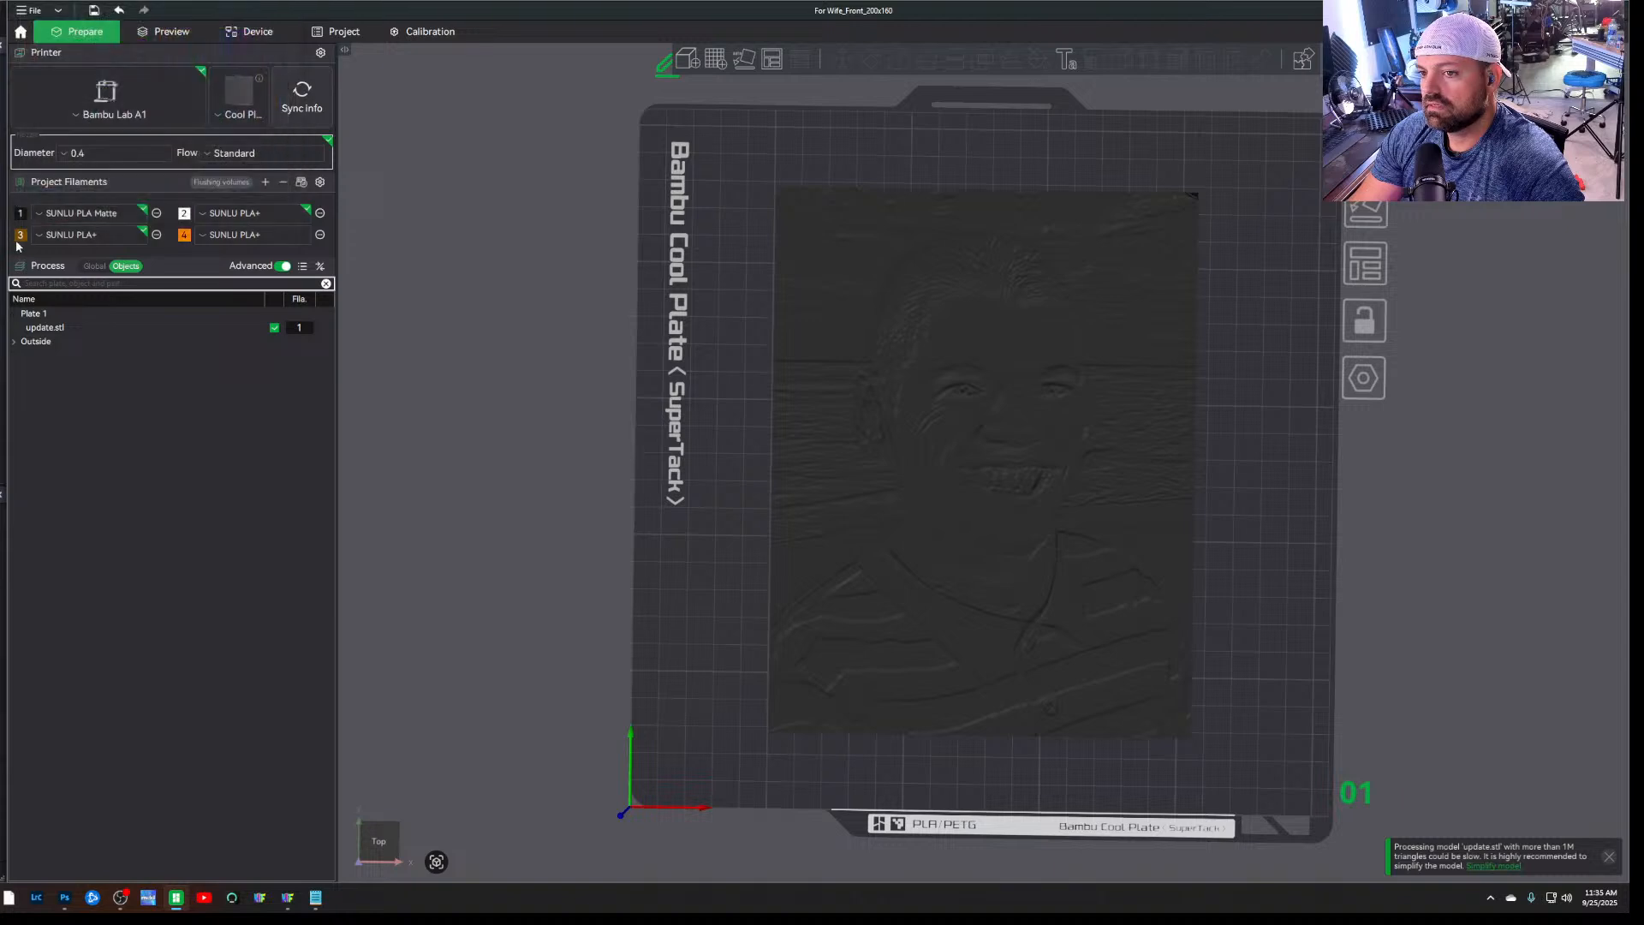
{"action": "left_click", "coordinate": [21, 240]}
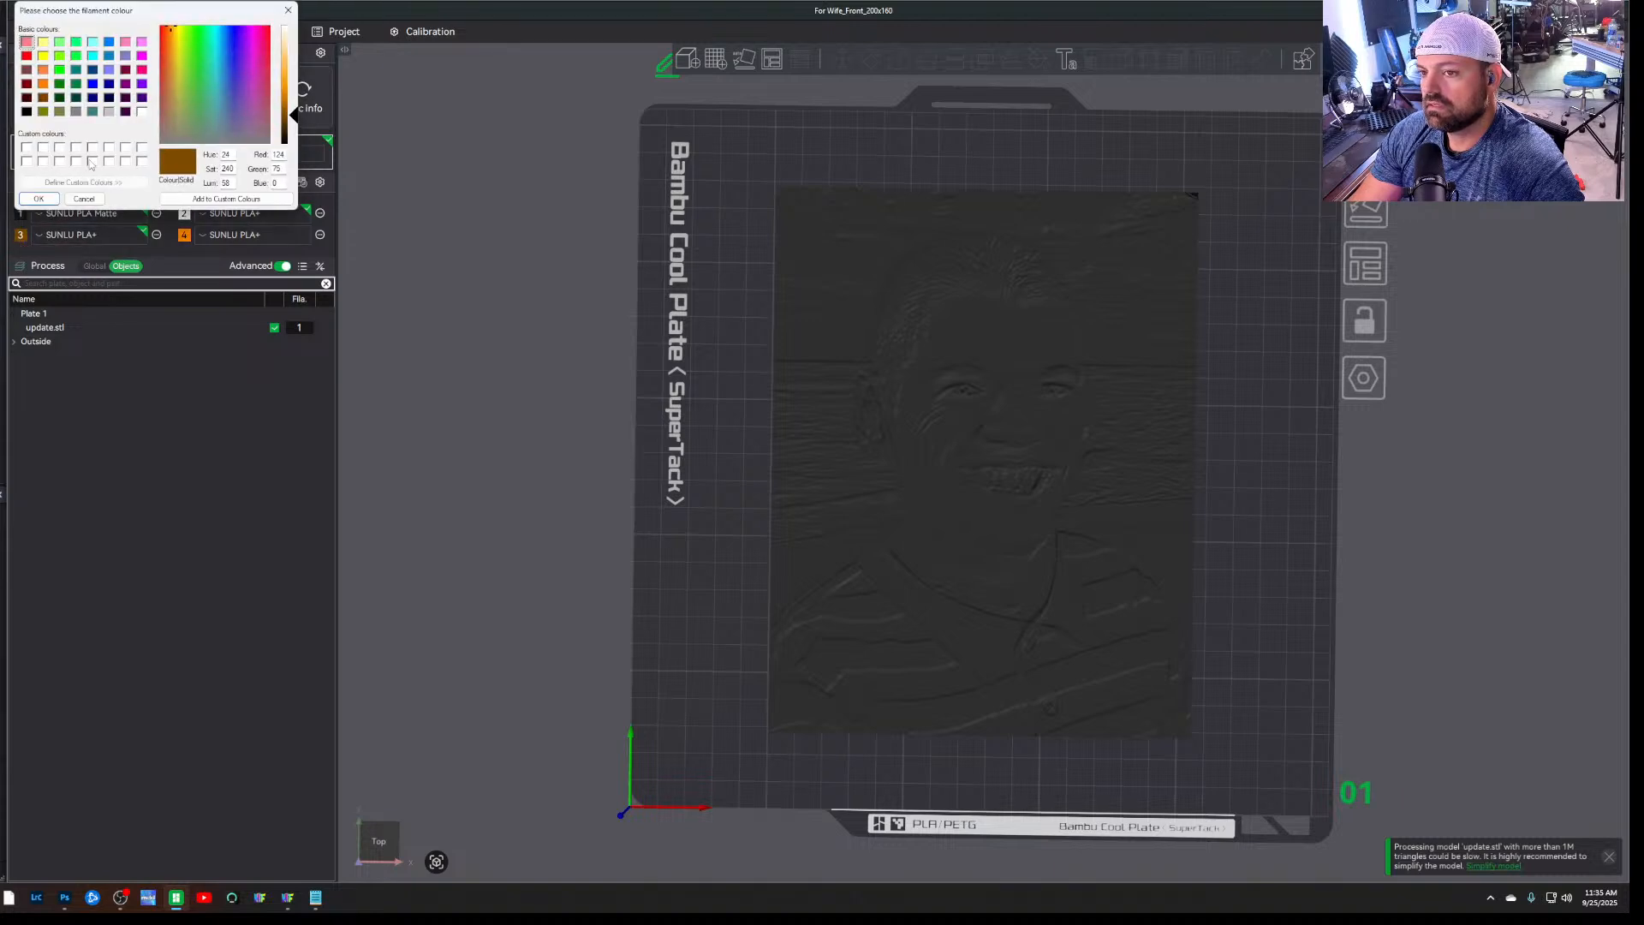
{"action": "left_click", "coordinate": [76, 115]}
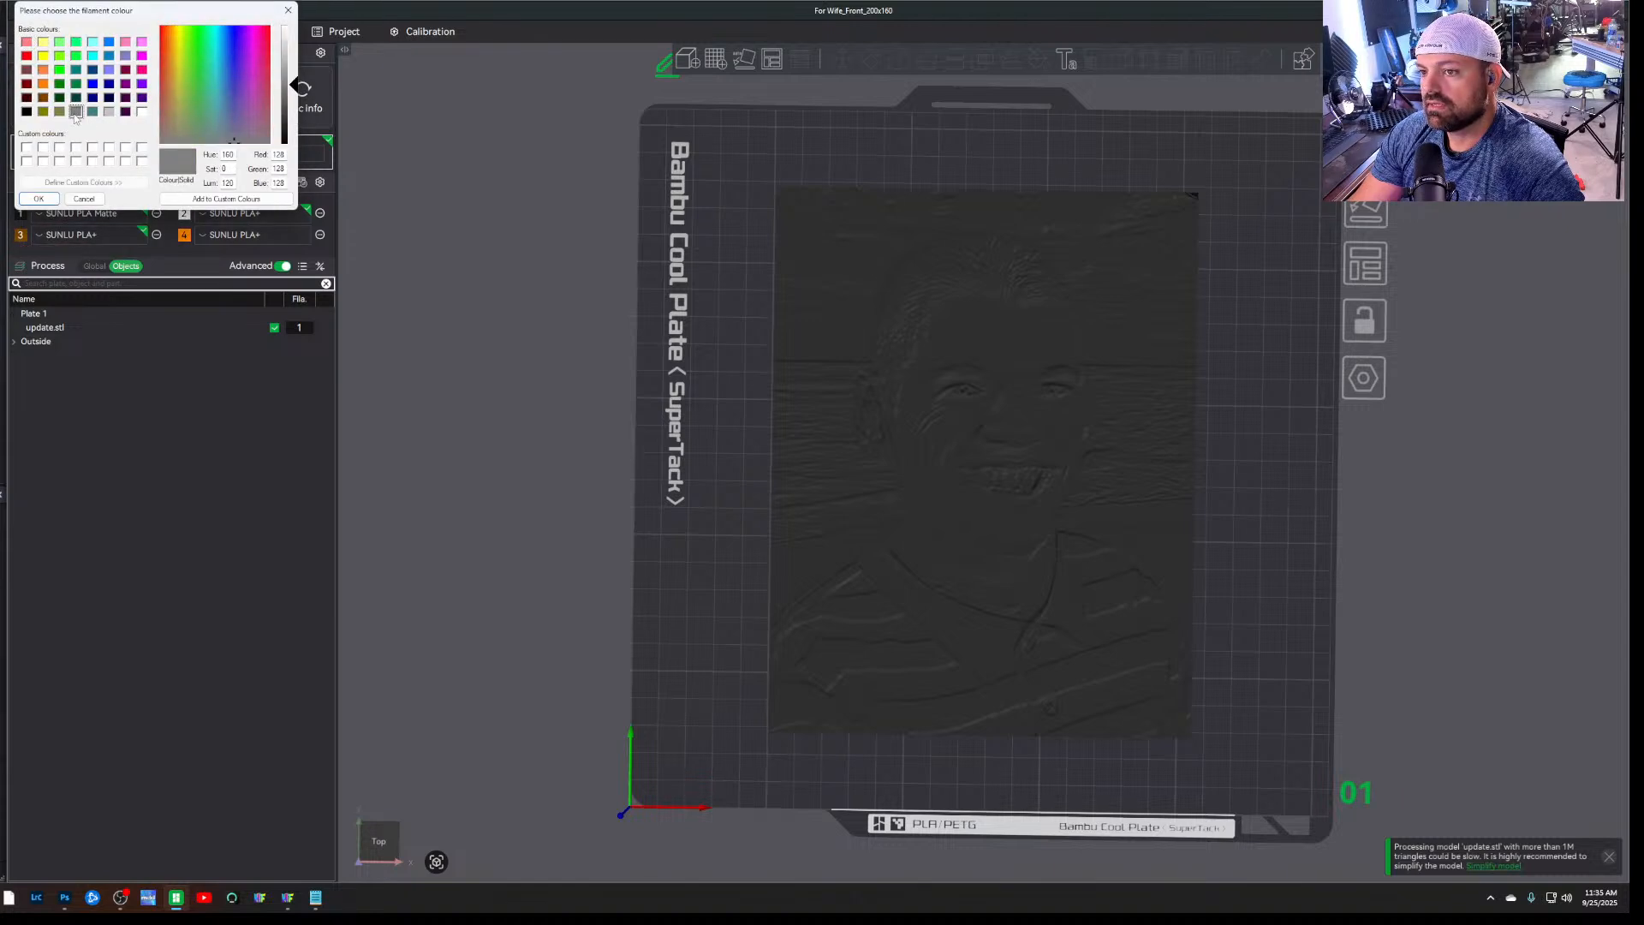
{"action": "left_click", "coordinate": [47, 199]}
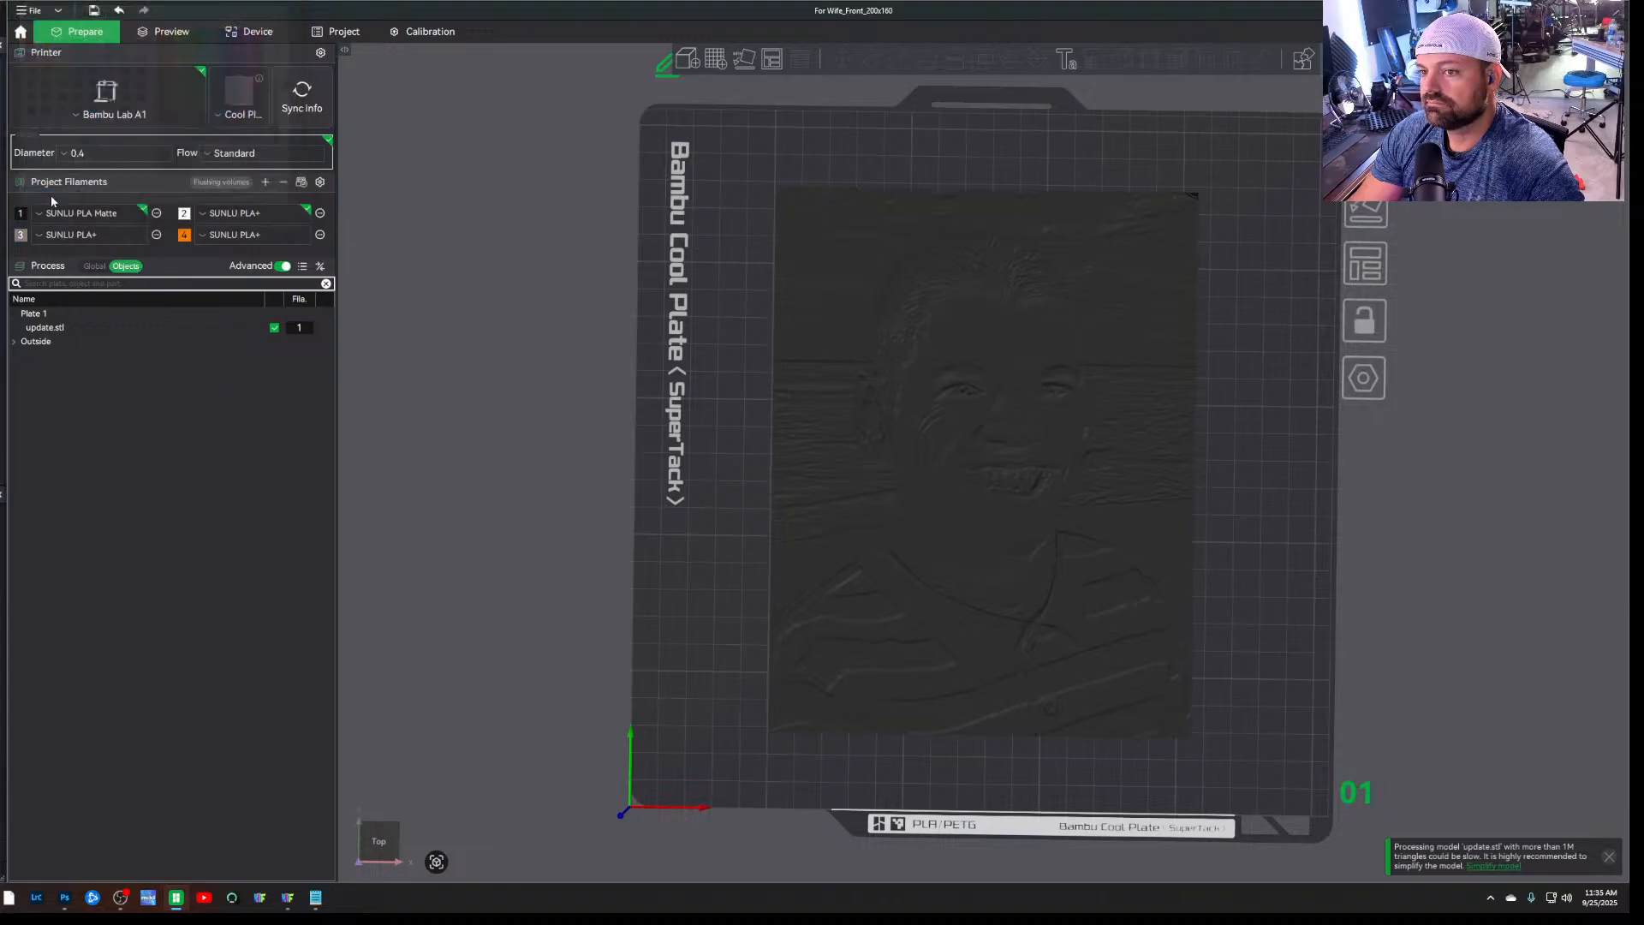
Check the filaments loaded on the printer, and slice the plate to preview the portrait's layers
{"action": "left_click", "coordinate": [250, 36]}
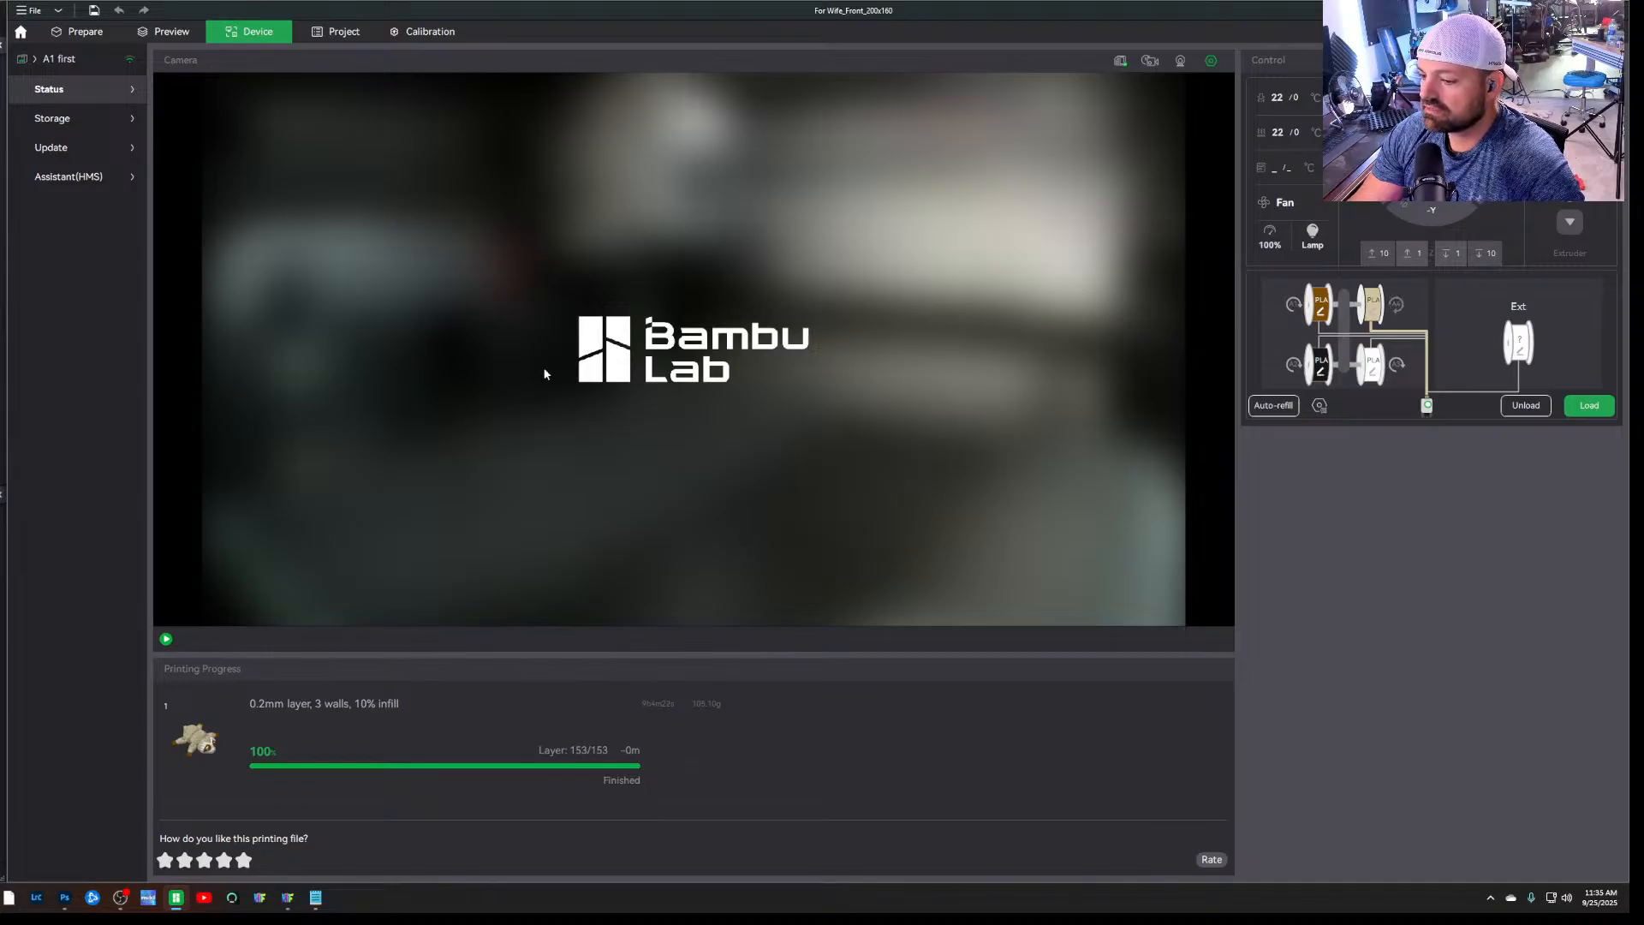
{"action": "left_click", "coordinate": [107, 38]}
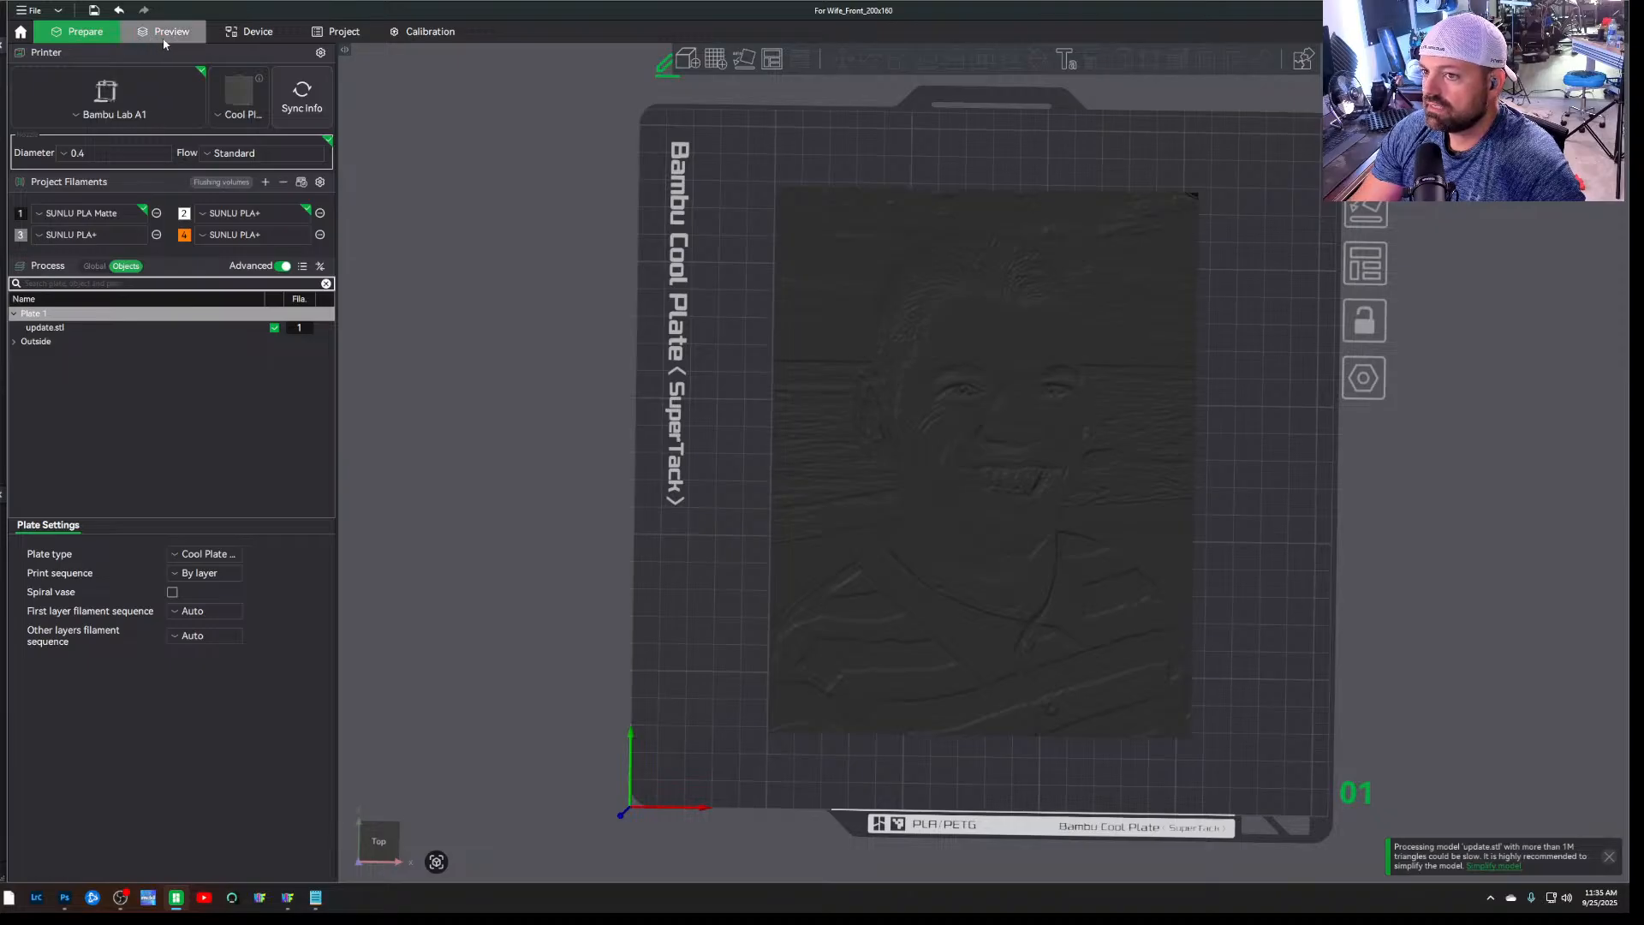
{"action": "left_click", "coordinate": [163, 41]}
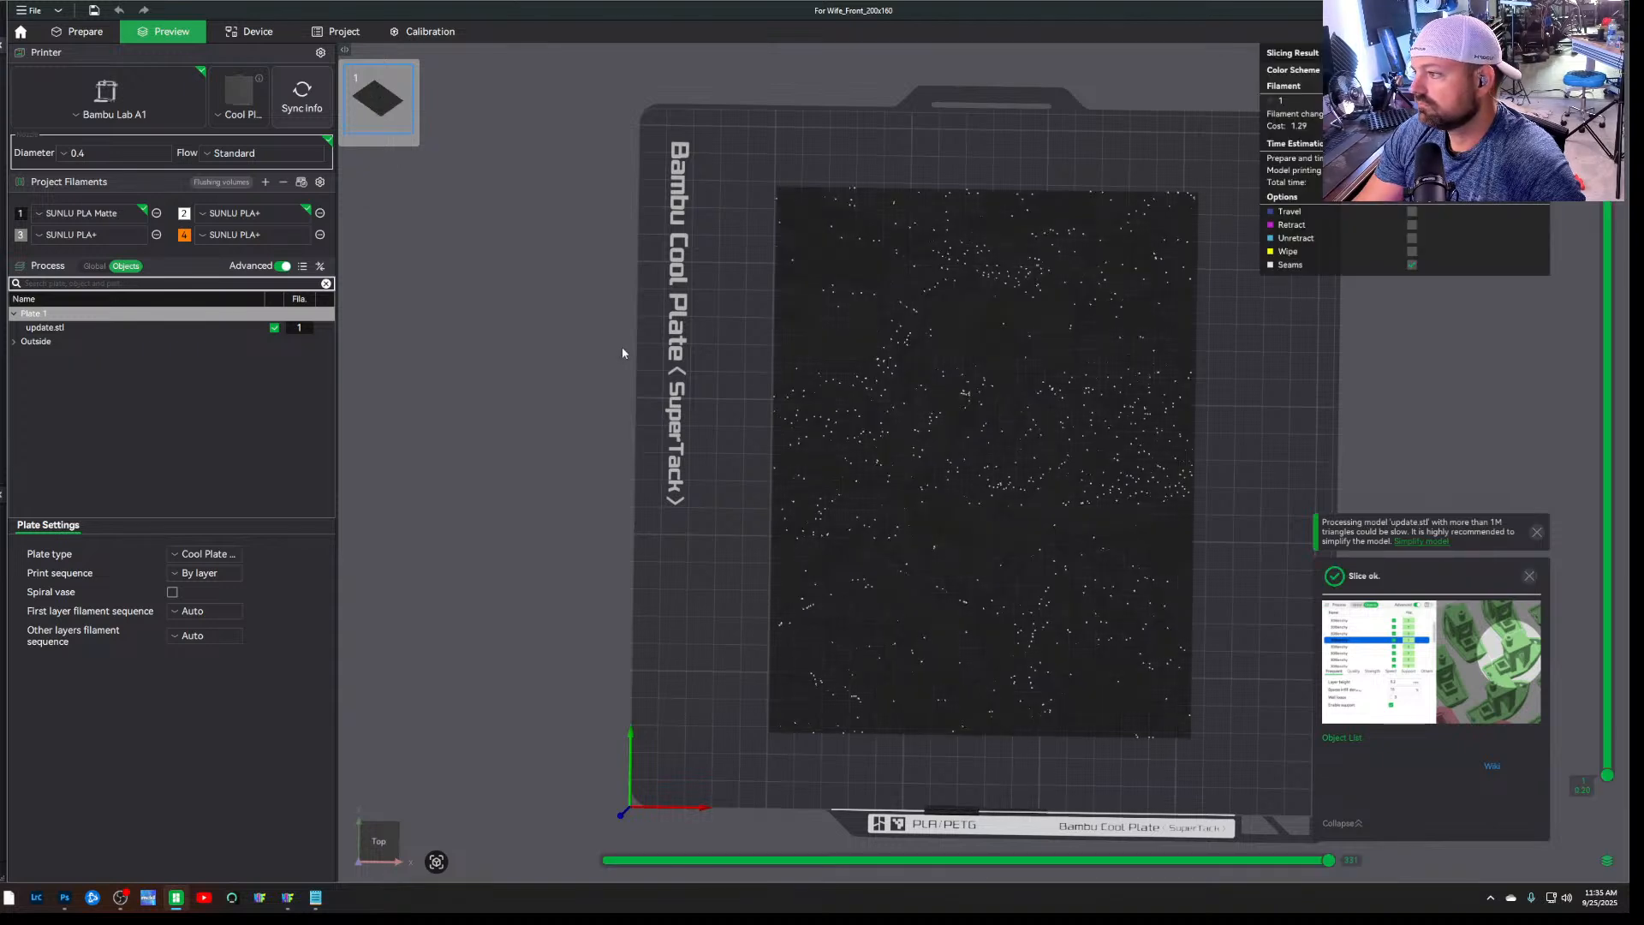
{"action": "left_click_drag", "start_coordinate": [622, 347], "coordinate": [1210, 182]}
{"action": "left_click_drag", "start_coordinate": [1469, 399], "coordinate": [1448, 433]}
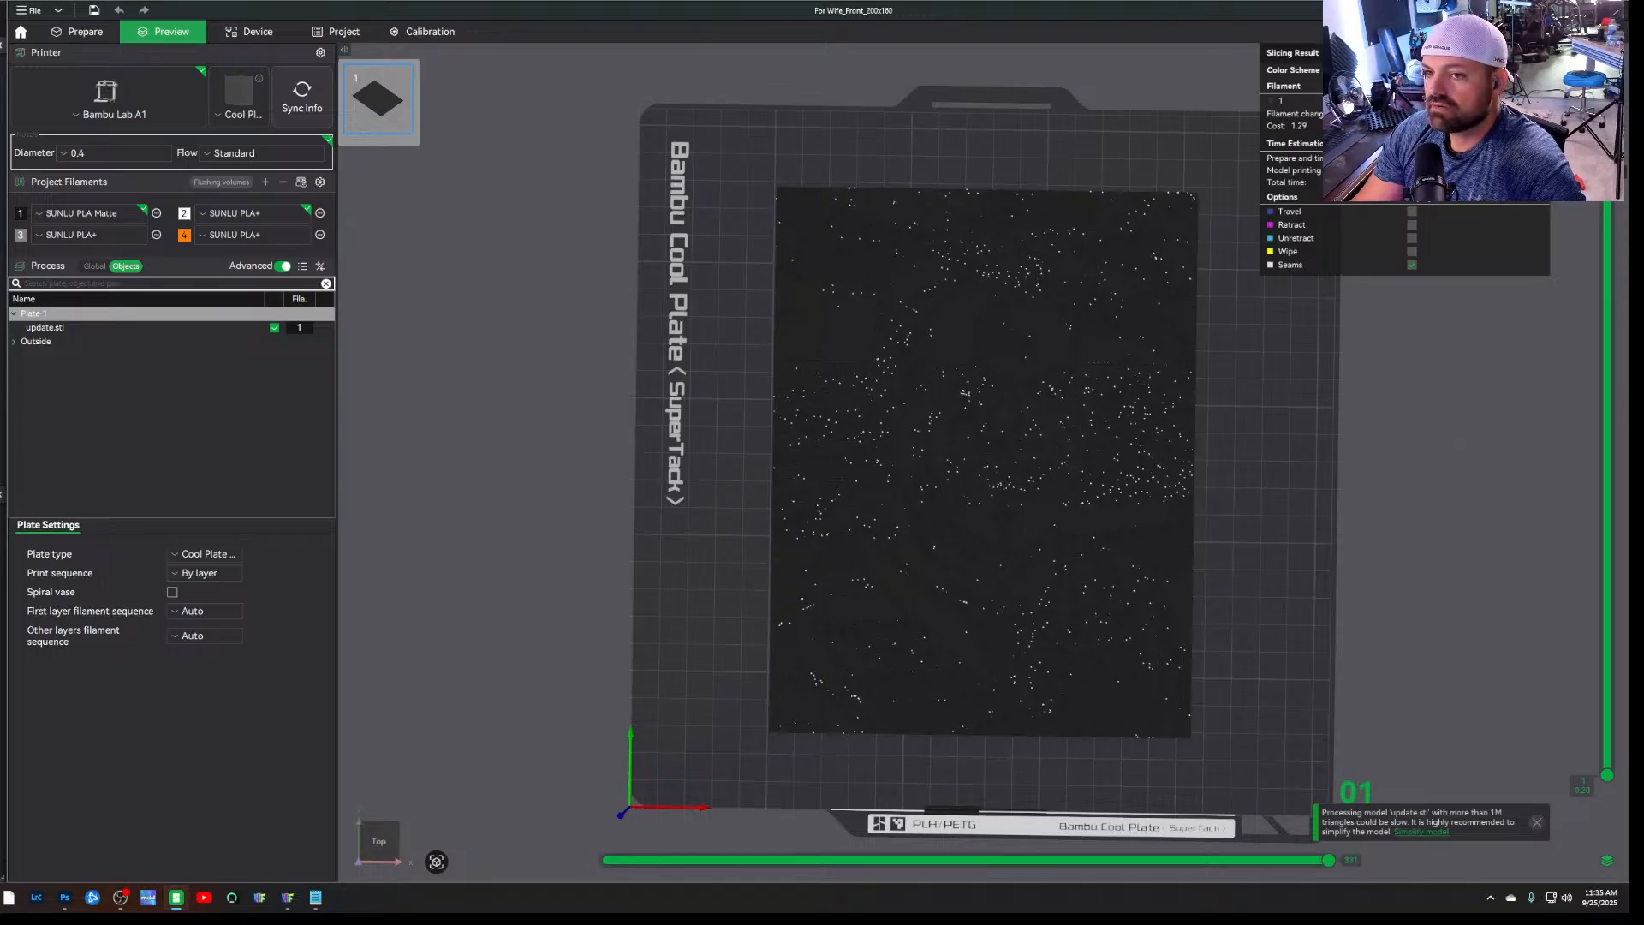
{"action": "mouse_move", "coordinate": [1608, 206]}
{"action": "left_mouse_down"}
{"action": "mouse_move", "coordinate": [1621, 398]}
{"action": "mouse_move", "coordinate": [1605, 685]}
{"action": "mouse_move", "coordinate": [1608, 193]}
{"action": "left_mouse_up"}
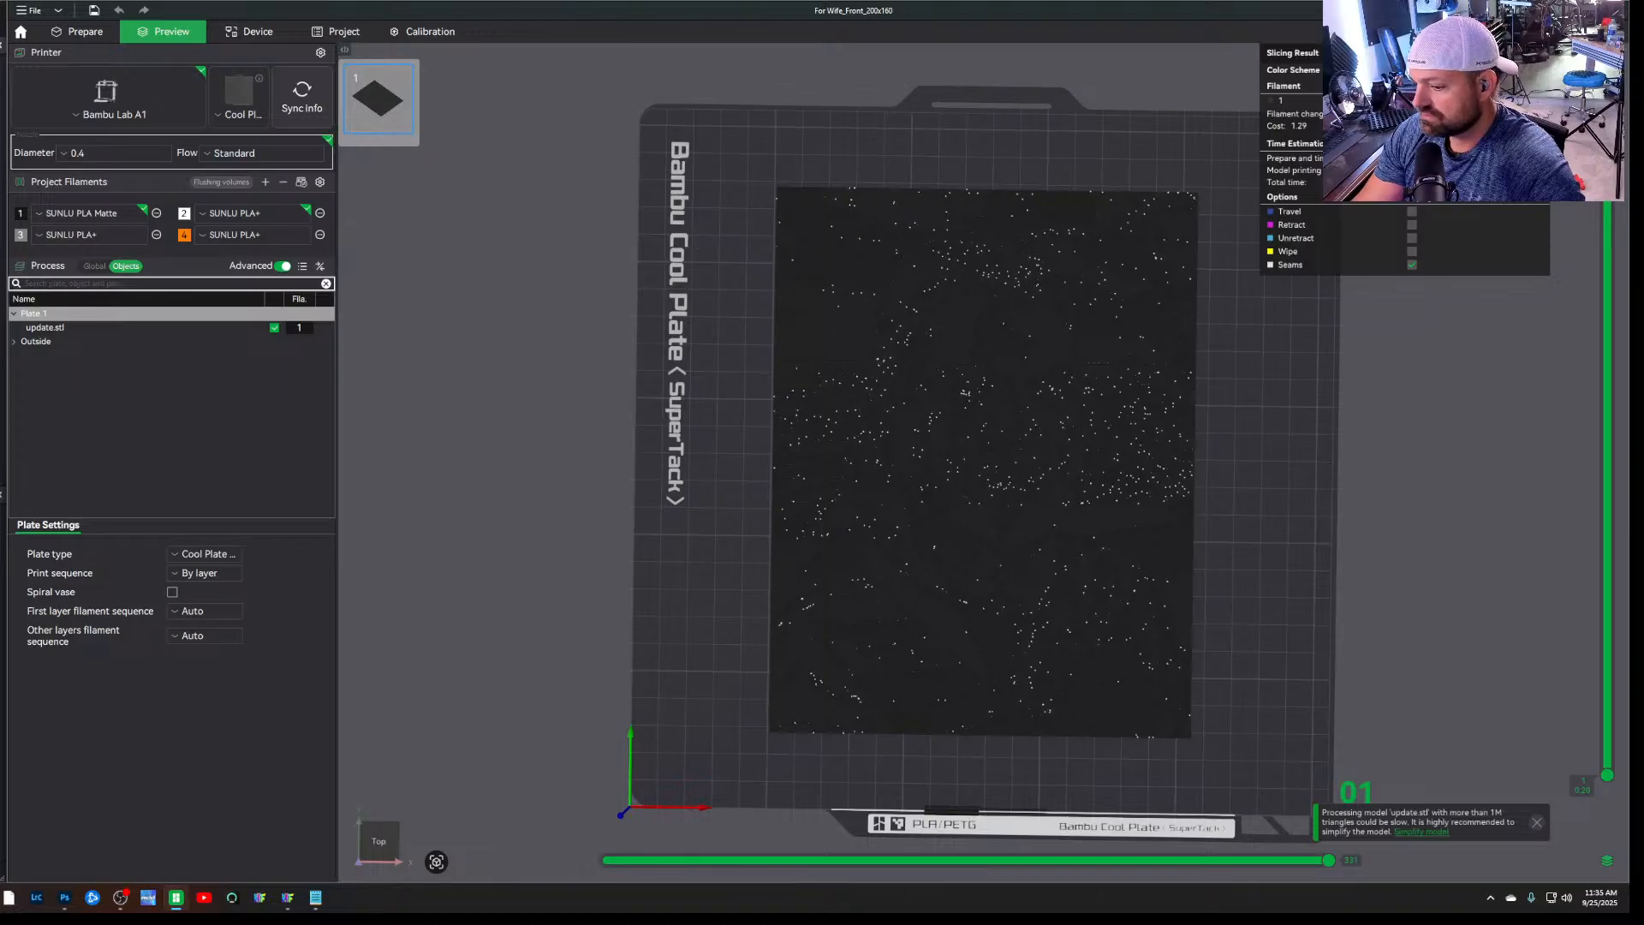
Reread the layer swap instructions in the For Wife_describe notes and close the file
{"action": "left_click", "coordinate": [315, 899]}
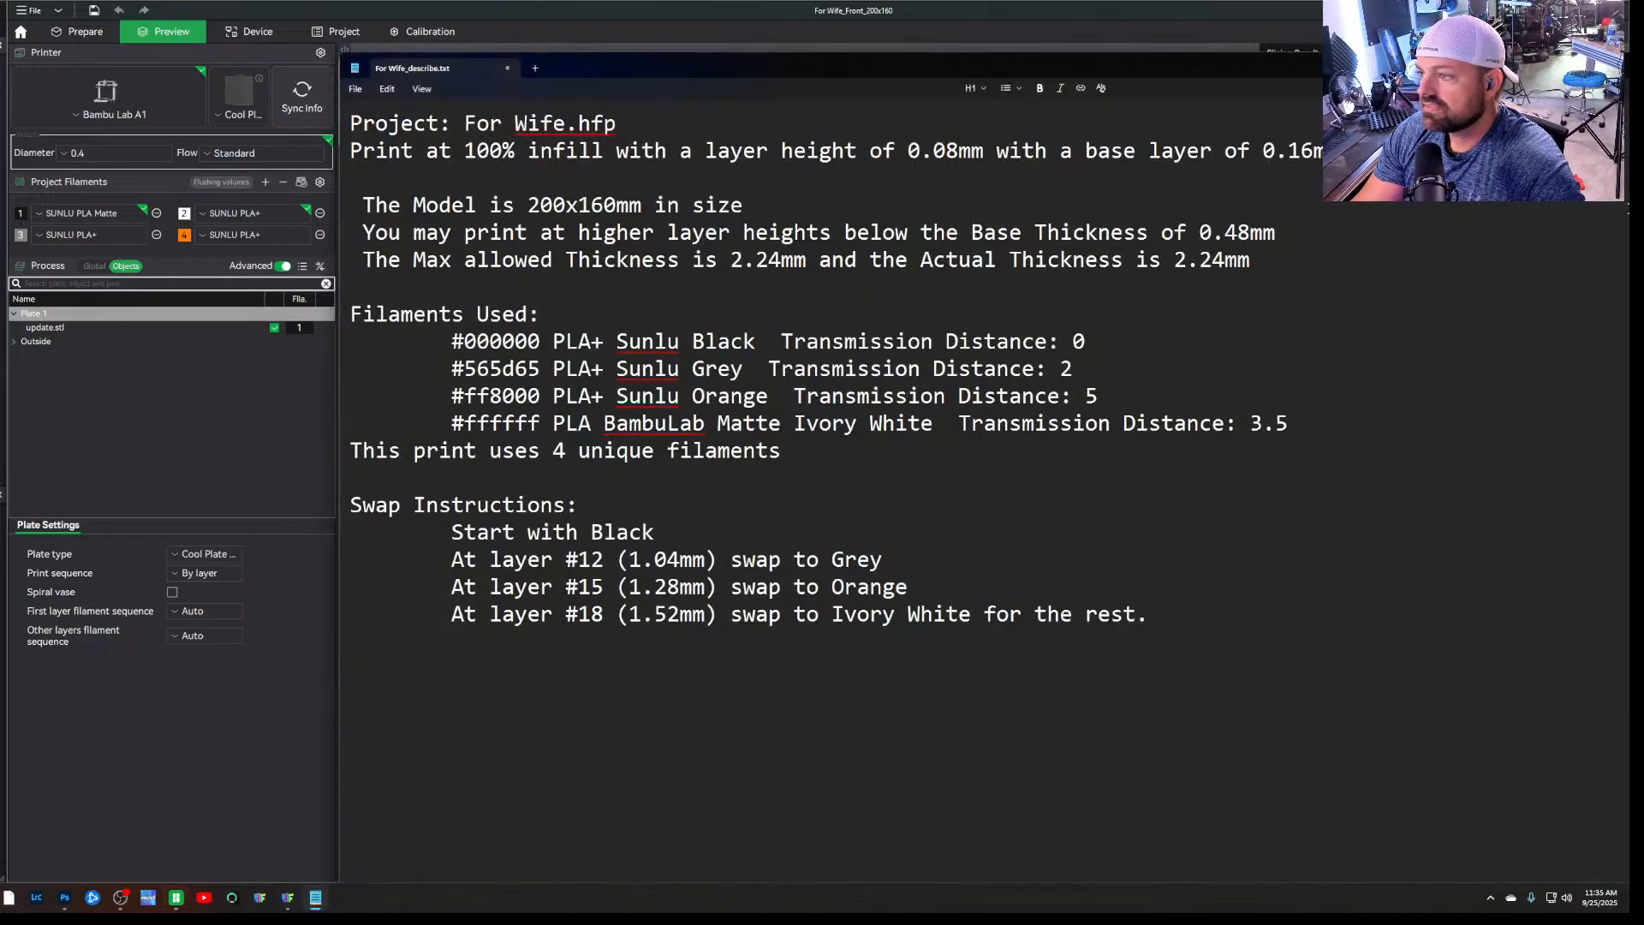
{"action": "left_click_drag", "start_coordinate": [1413, 74], "coordinate": [1142, 114]}
{"action": "left_click", "coordinate": [1355, 101]}
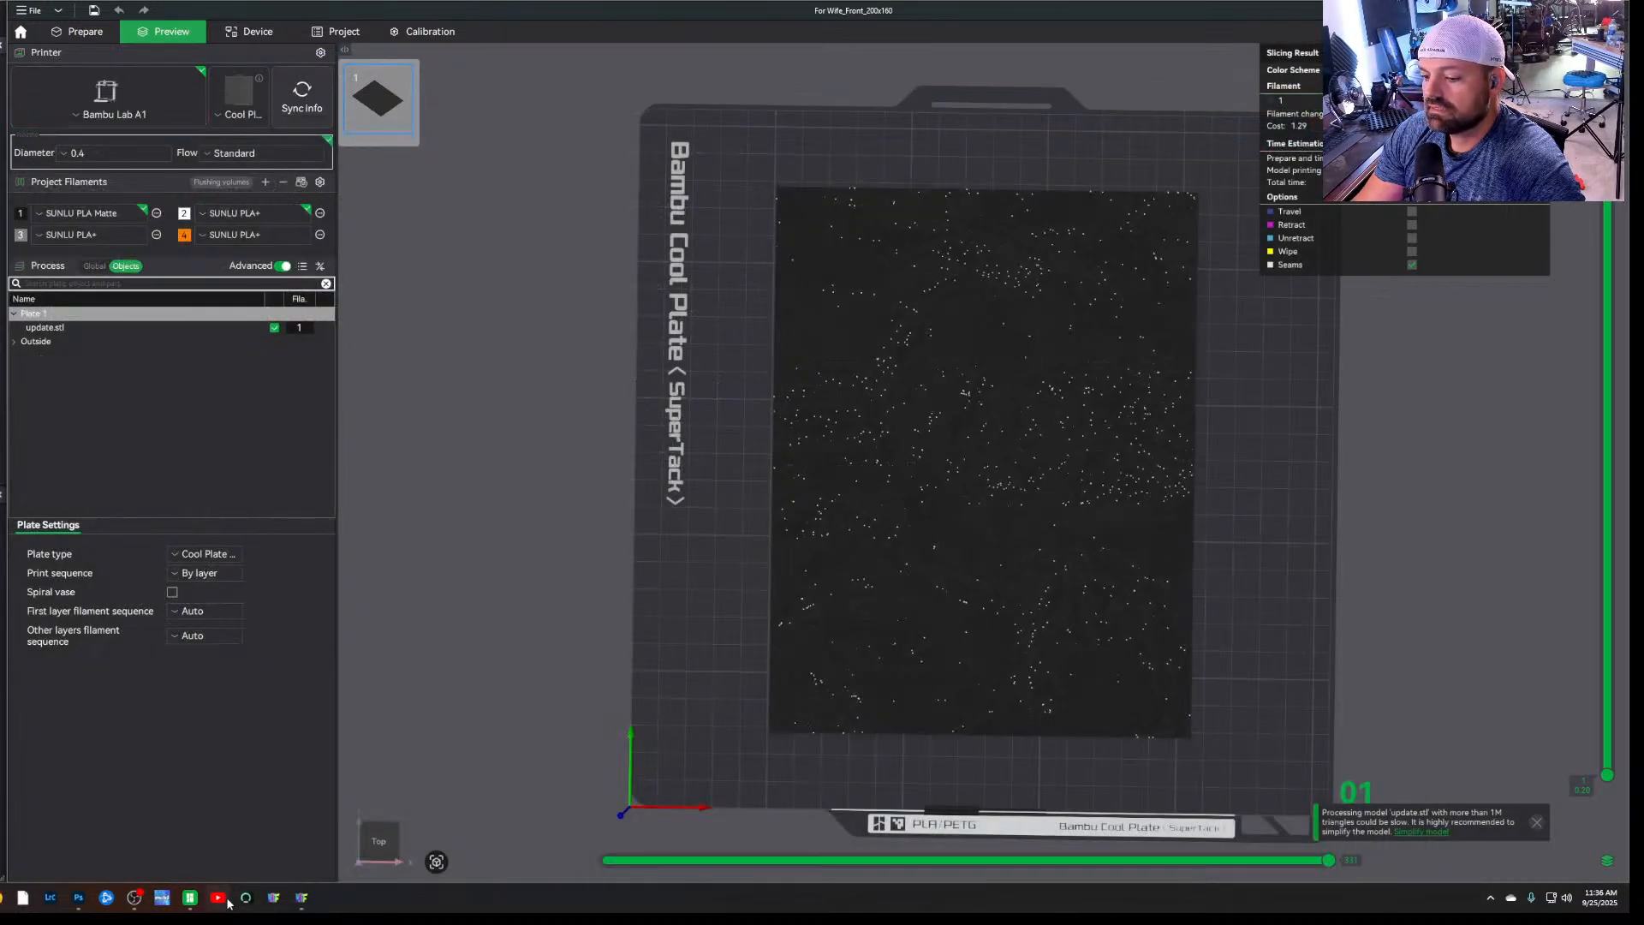
Switch to HueForge and export the portrait as an STL to the Hueforge folder, overwriting the update file
{"action": "left_click", "coordinate": [301, 897]}
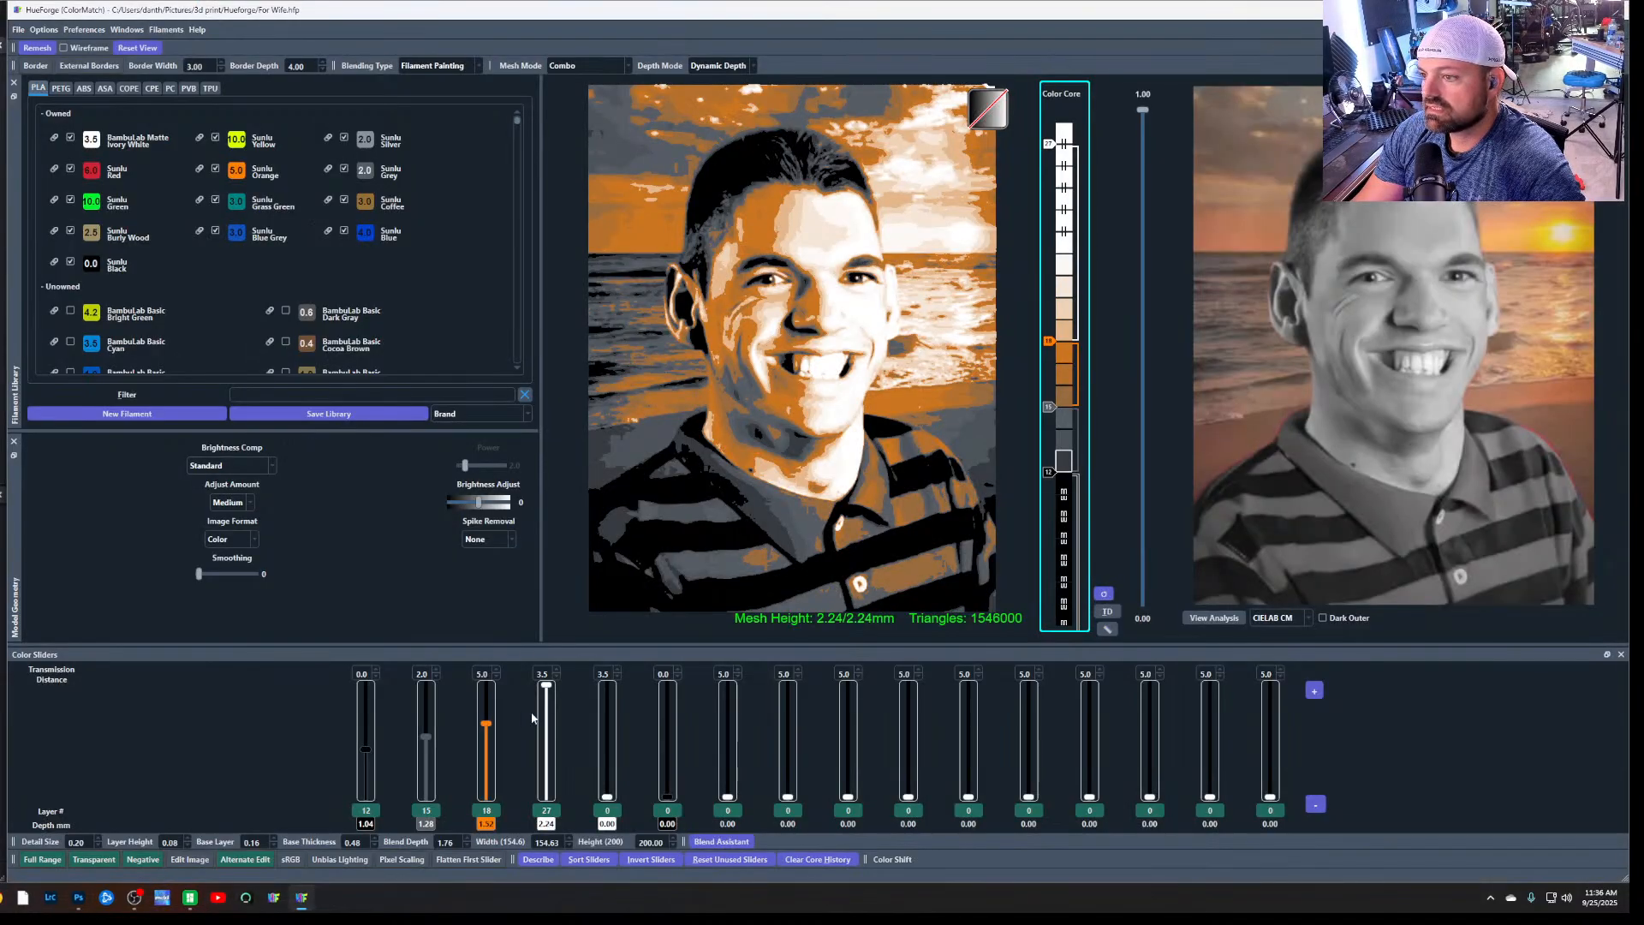
{"action": "left_click", "coordinate": [18, 29]}
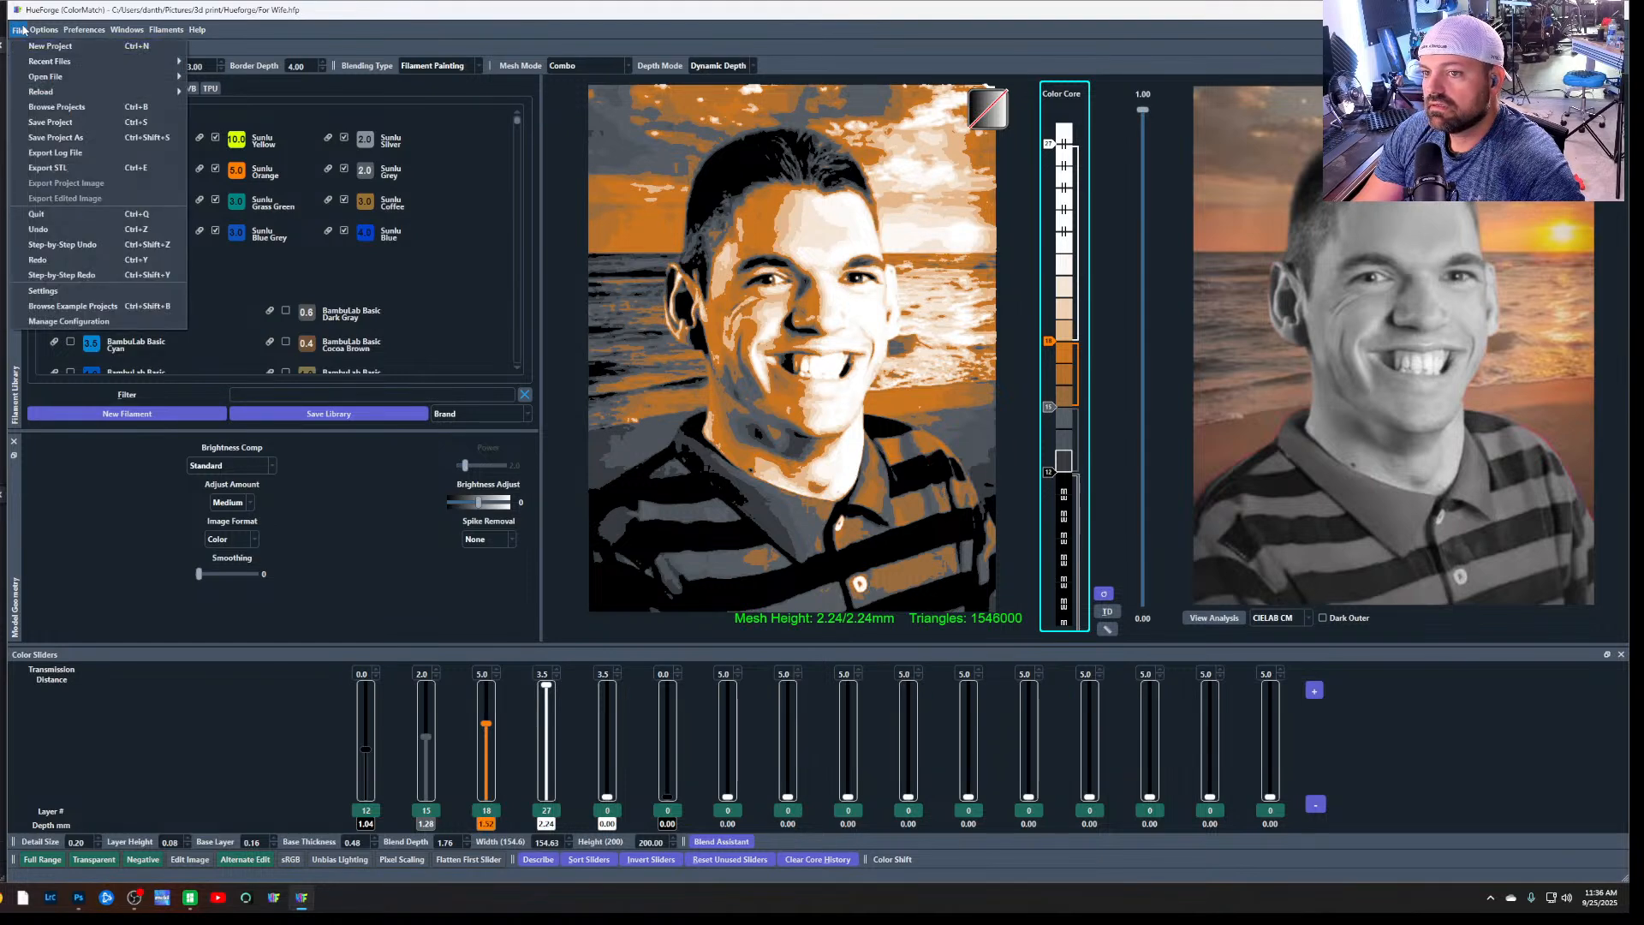
{"action": "left_click", "coordinate": [89, 169]}
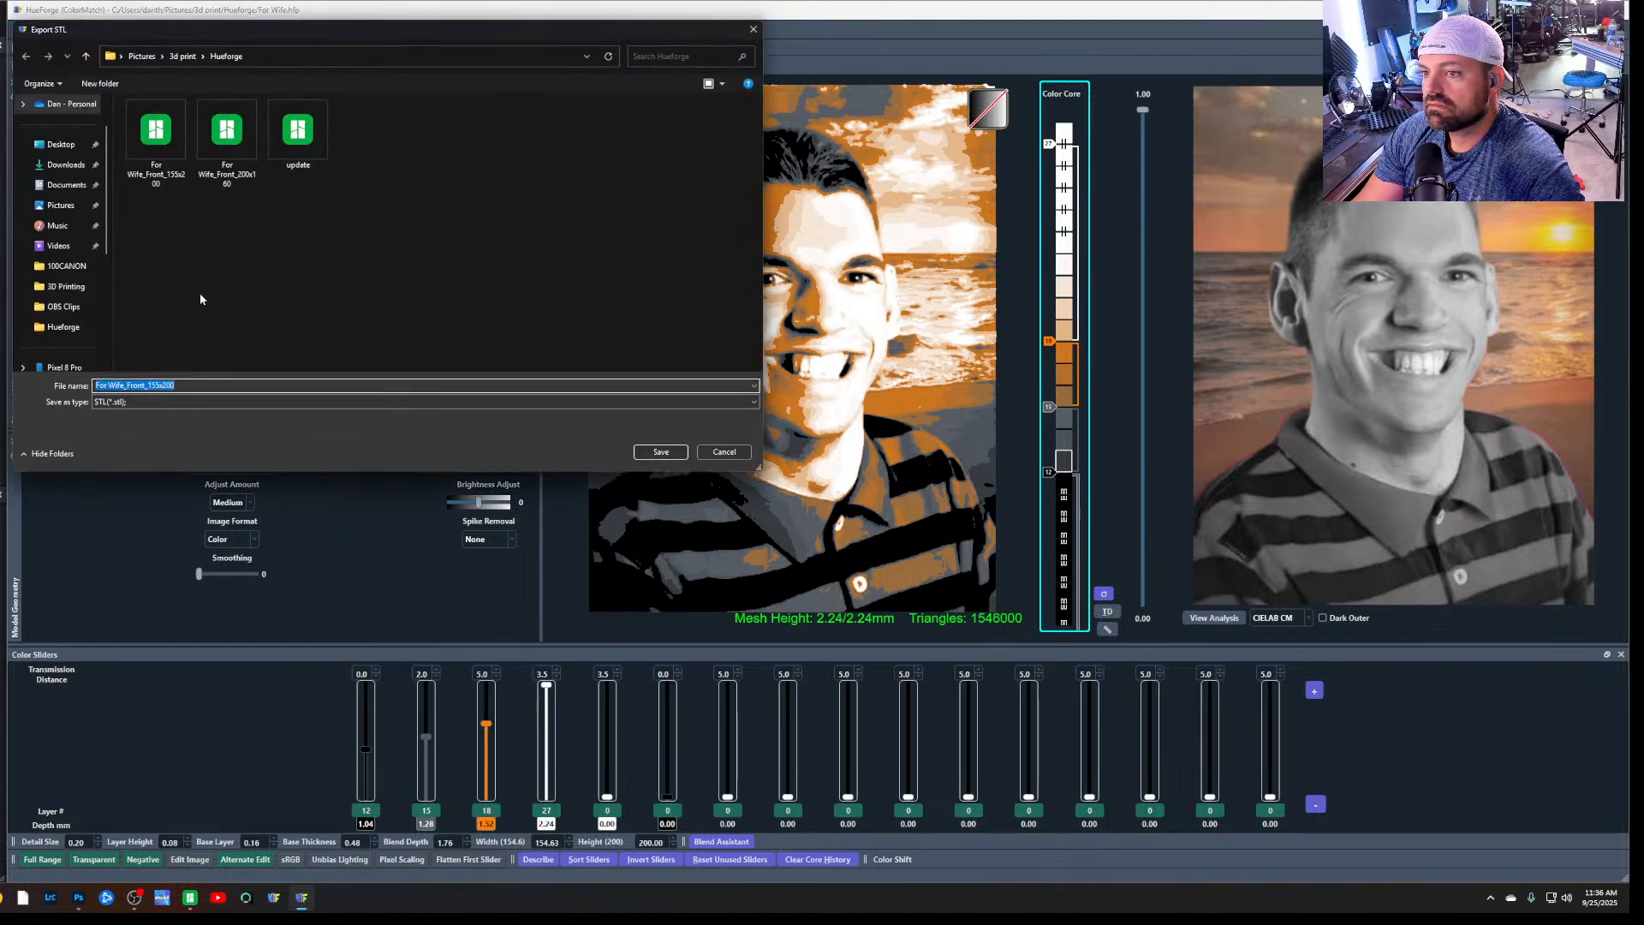
{"action": "left_click", "coordinate": [298, 133]}
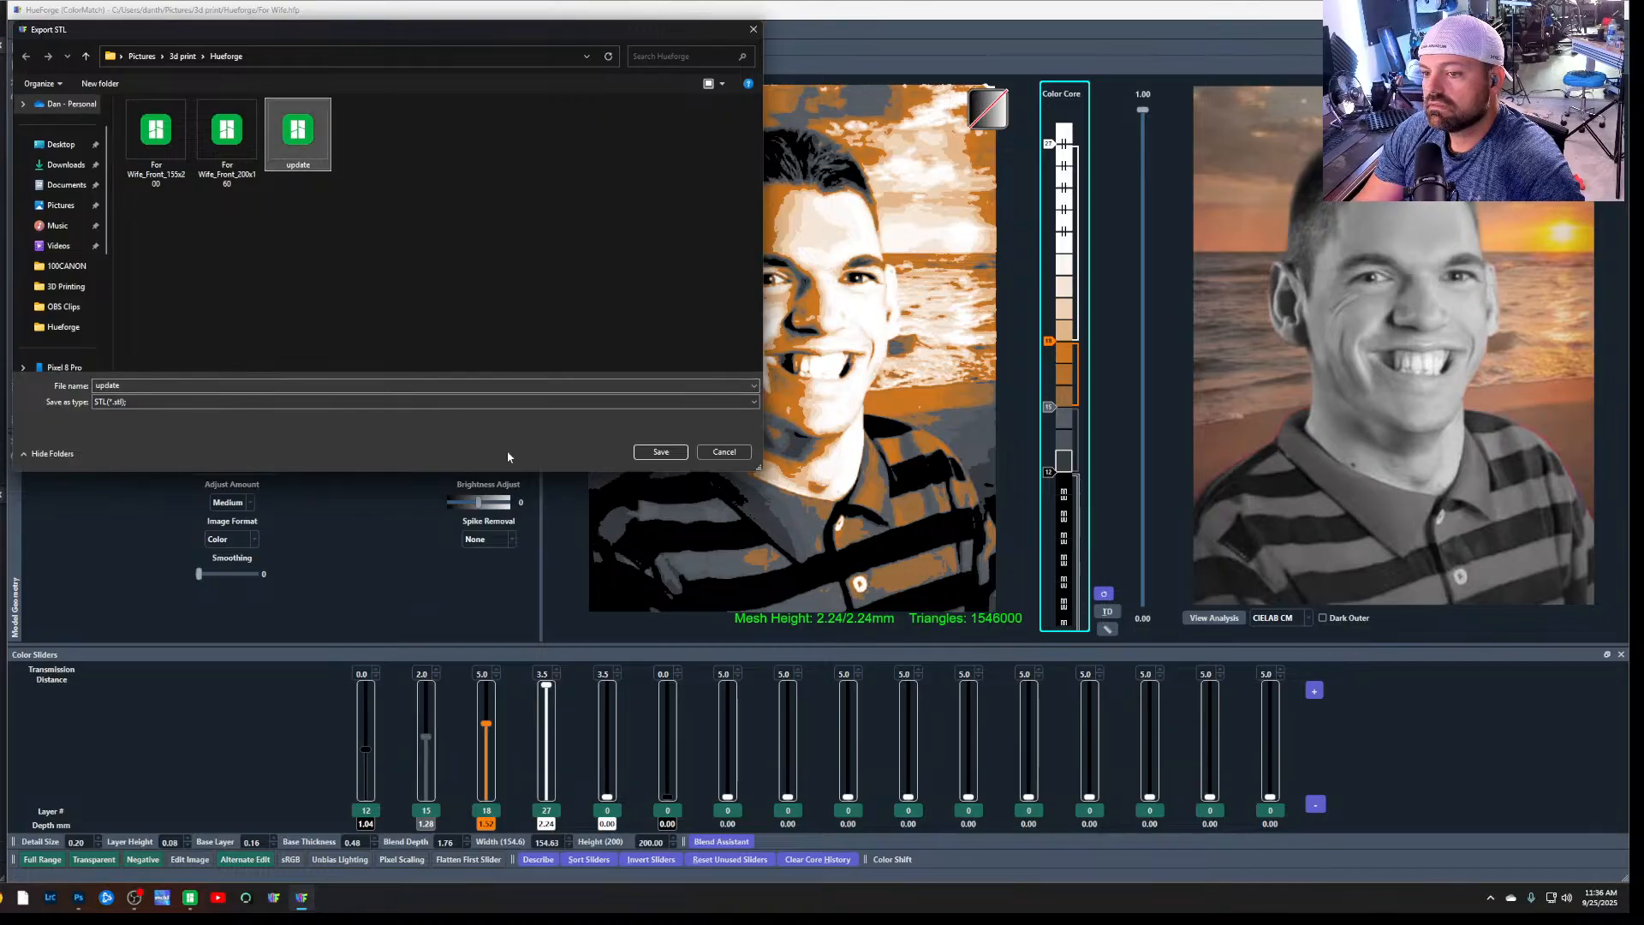
{"action": "left_click", "coordinate": [659, 452]}
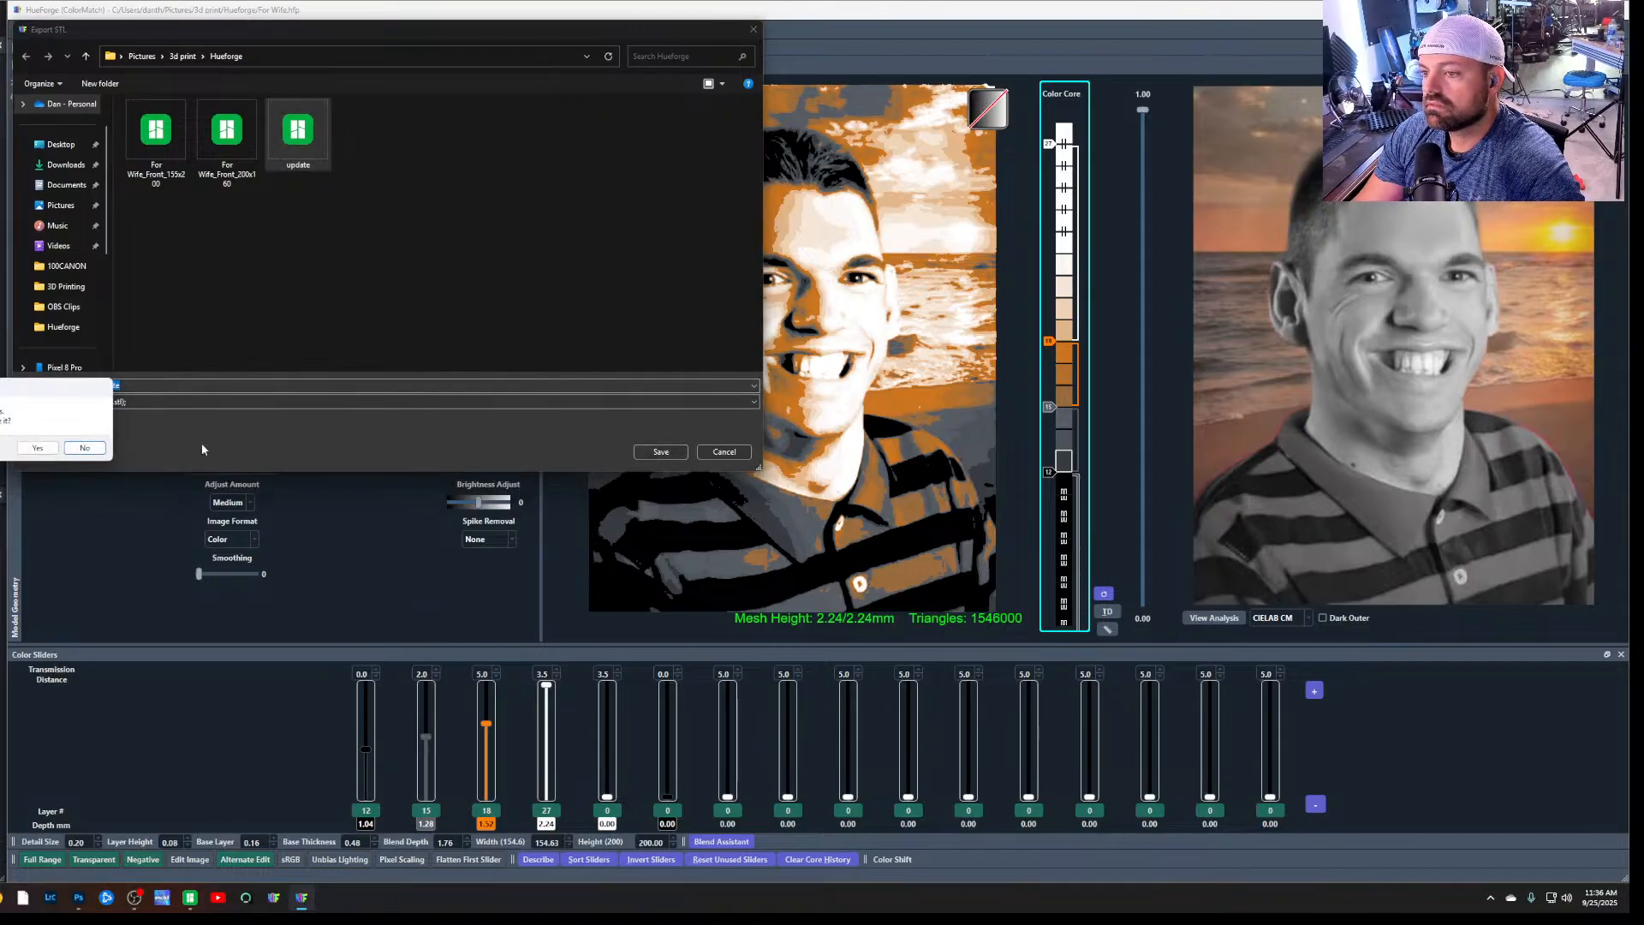
{"action": "left_click", "coordinate": [38, 447]}
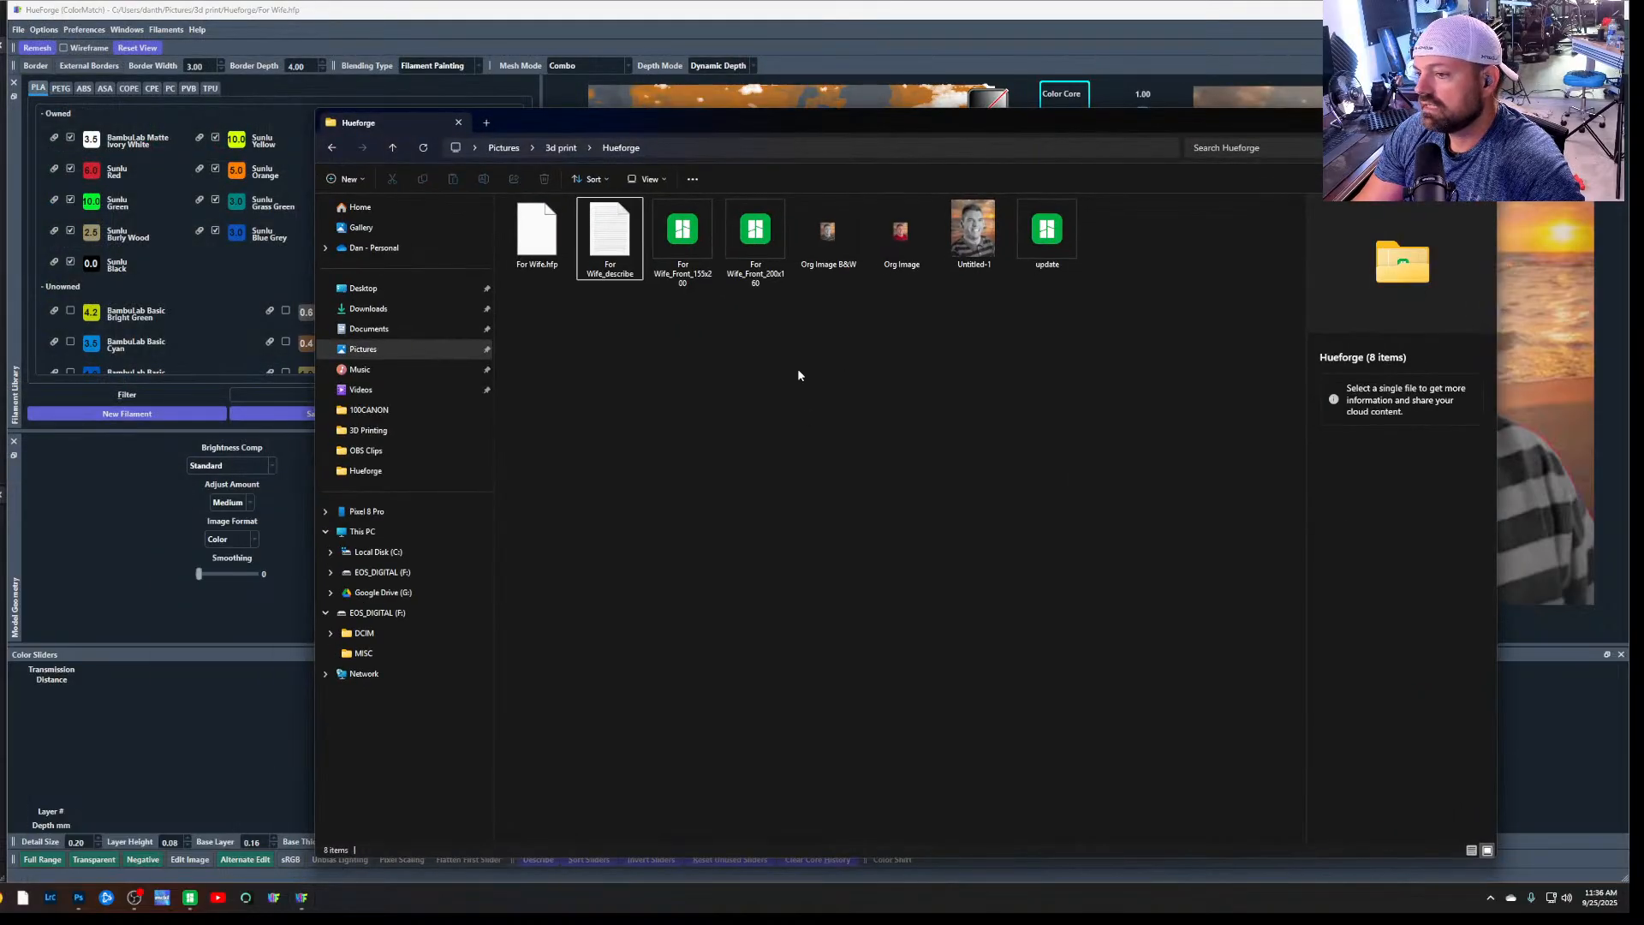
{"action": "right_click", "coordinate": [807, 342]}
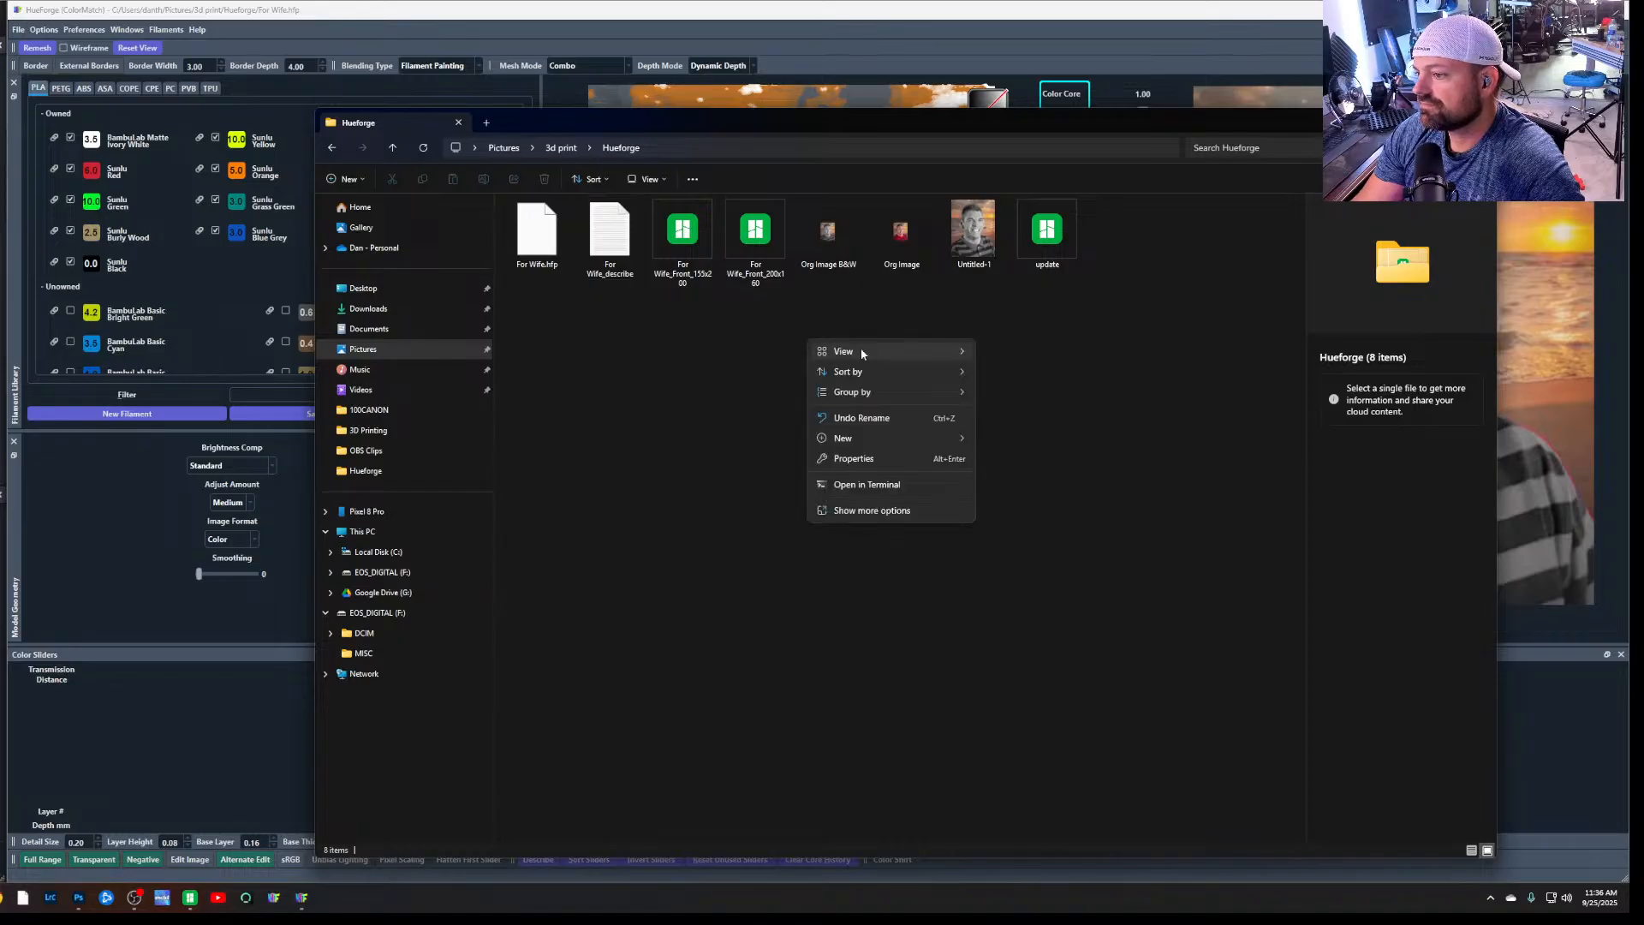
{"action": "mouse_move", "coordinate": [862, 353]}
{"action": "left_click", "coordinate": [696, 387]}
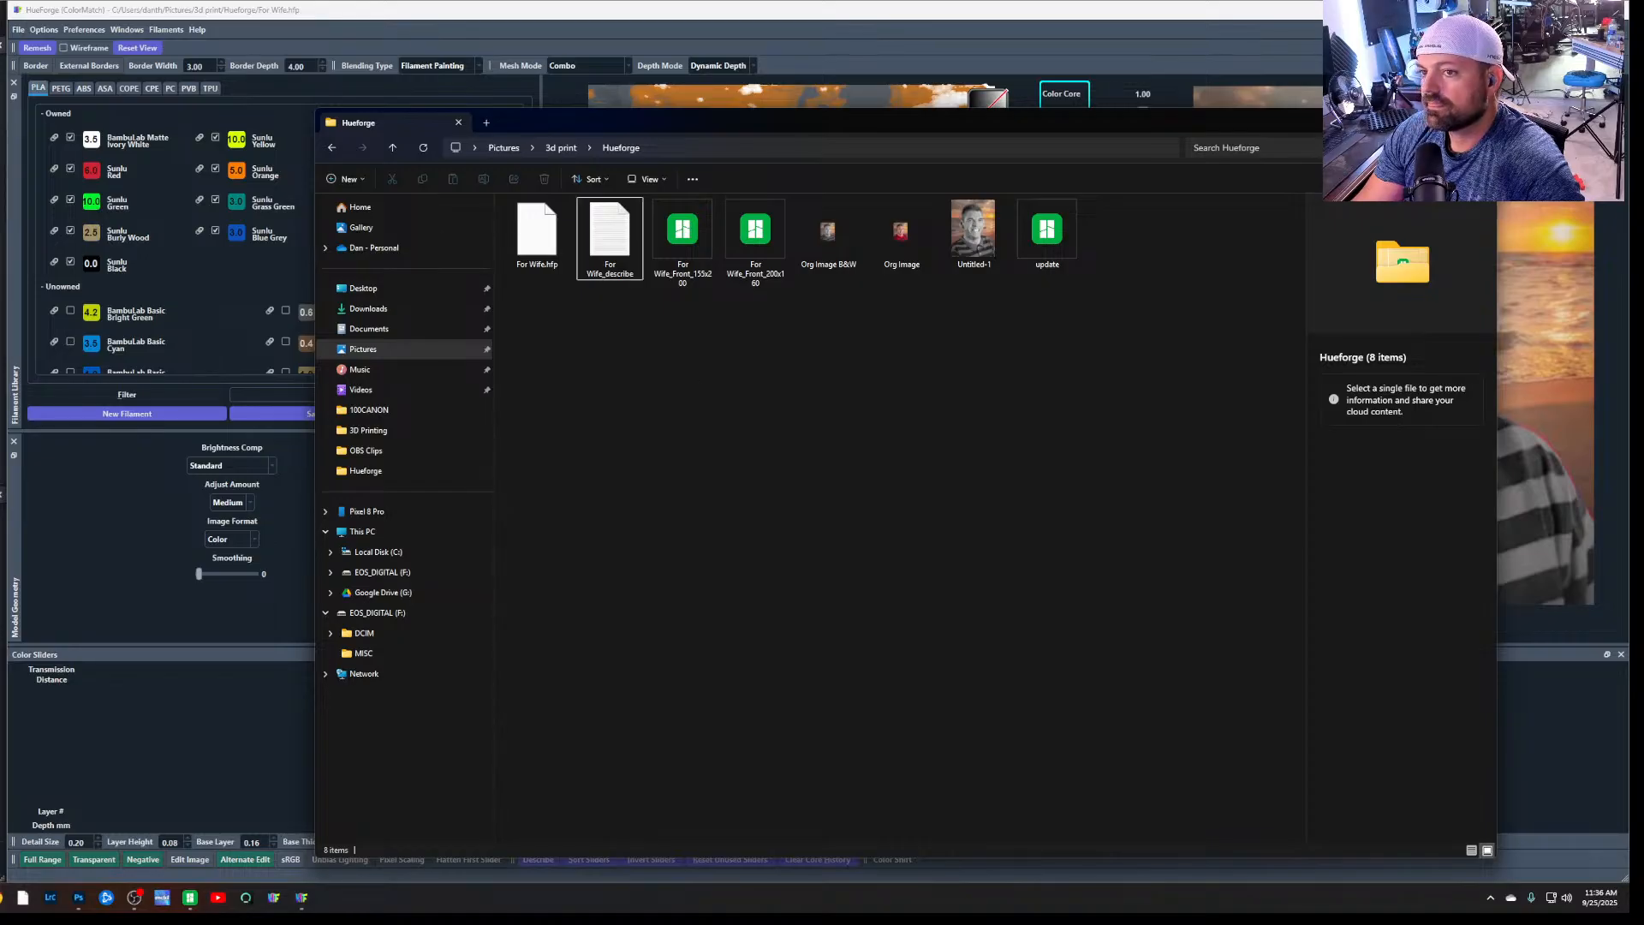
Try to export the log file as hueforge to the Hueforge folder inside Pictures > 3d print
{"action": "left_click", "coordinate": [18, 30]}
{"action": "left_click", "coordinate": [89, 158]}
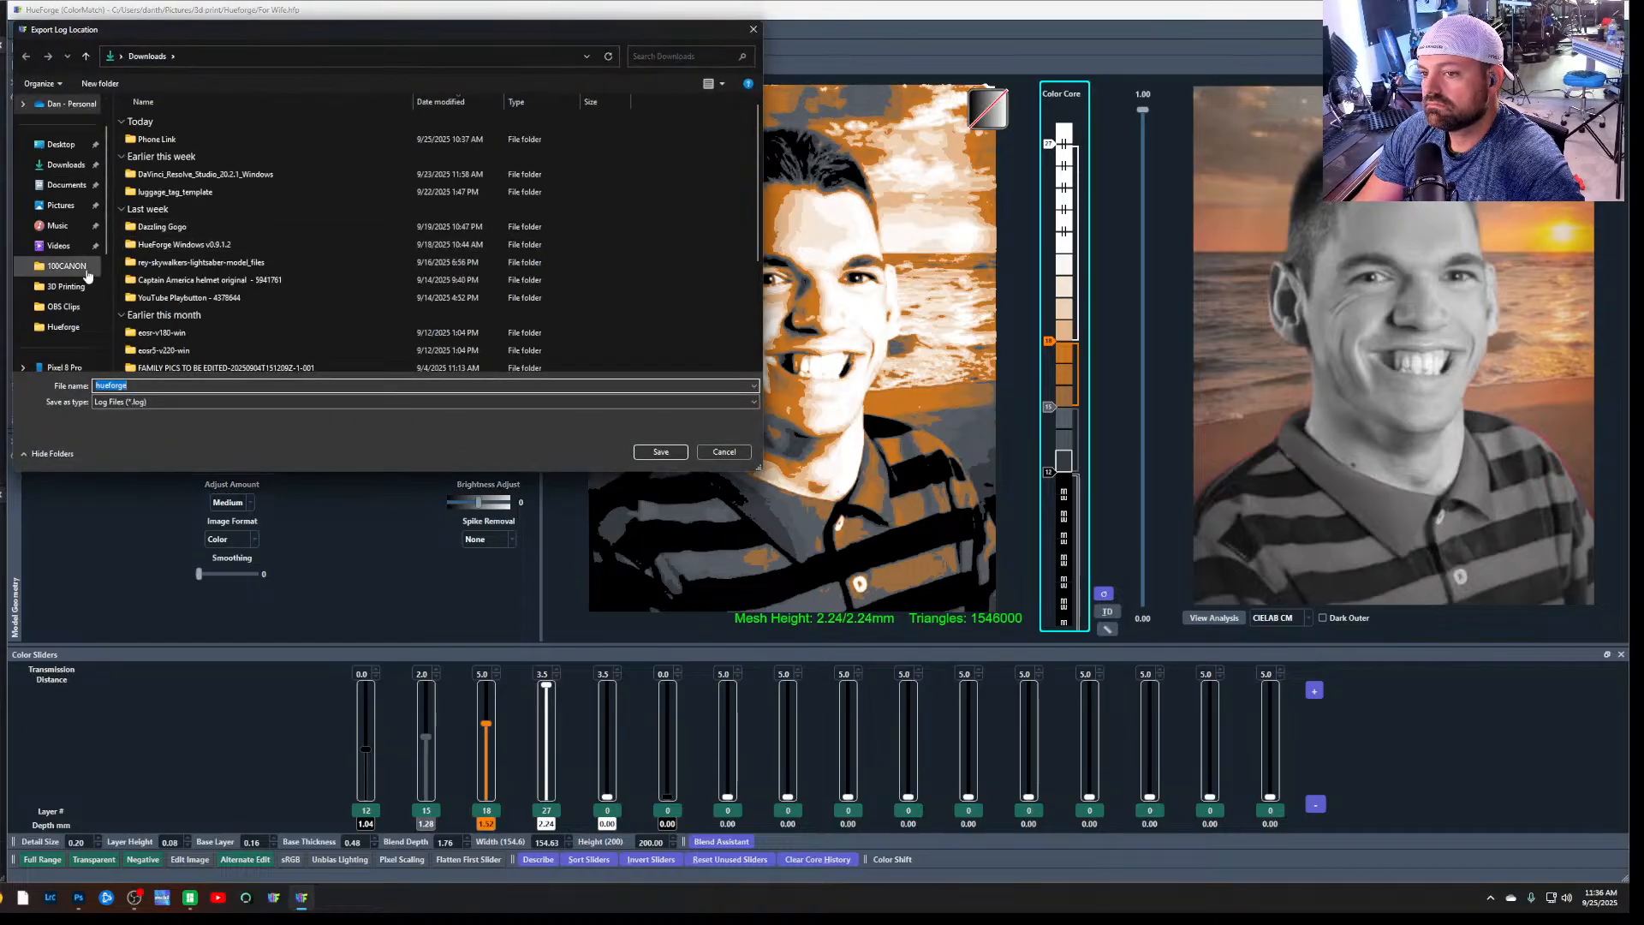
{"action": "left_click", "coordinate": [72, 209]}
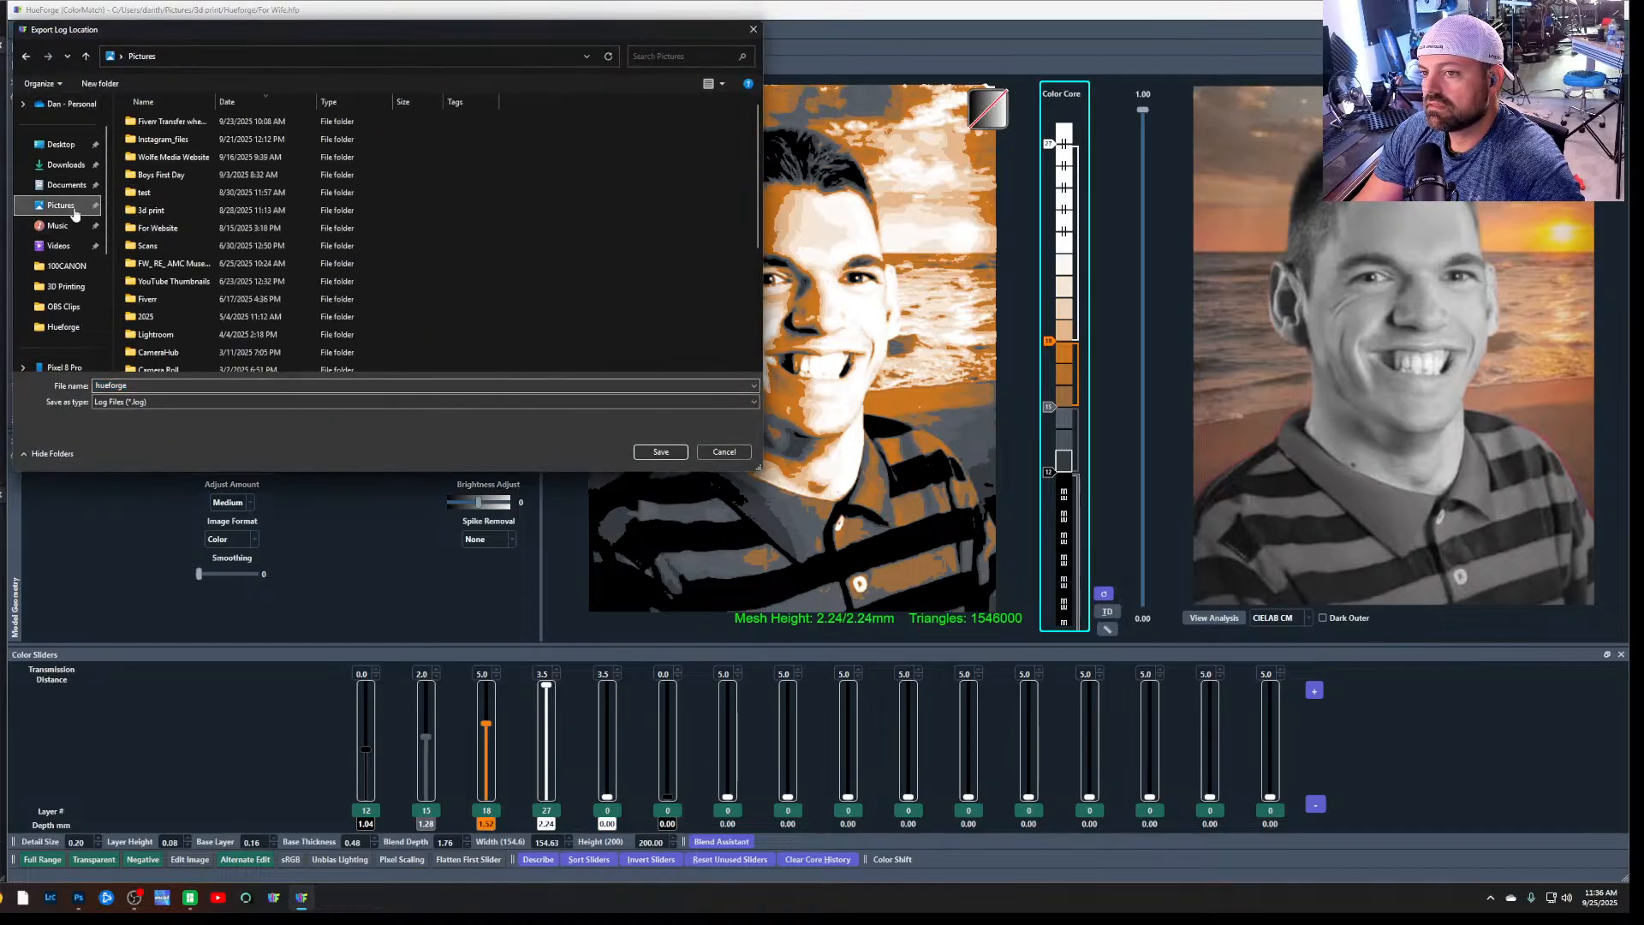
{"action": "double_click", "coordinate": [214, 214]}
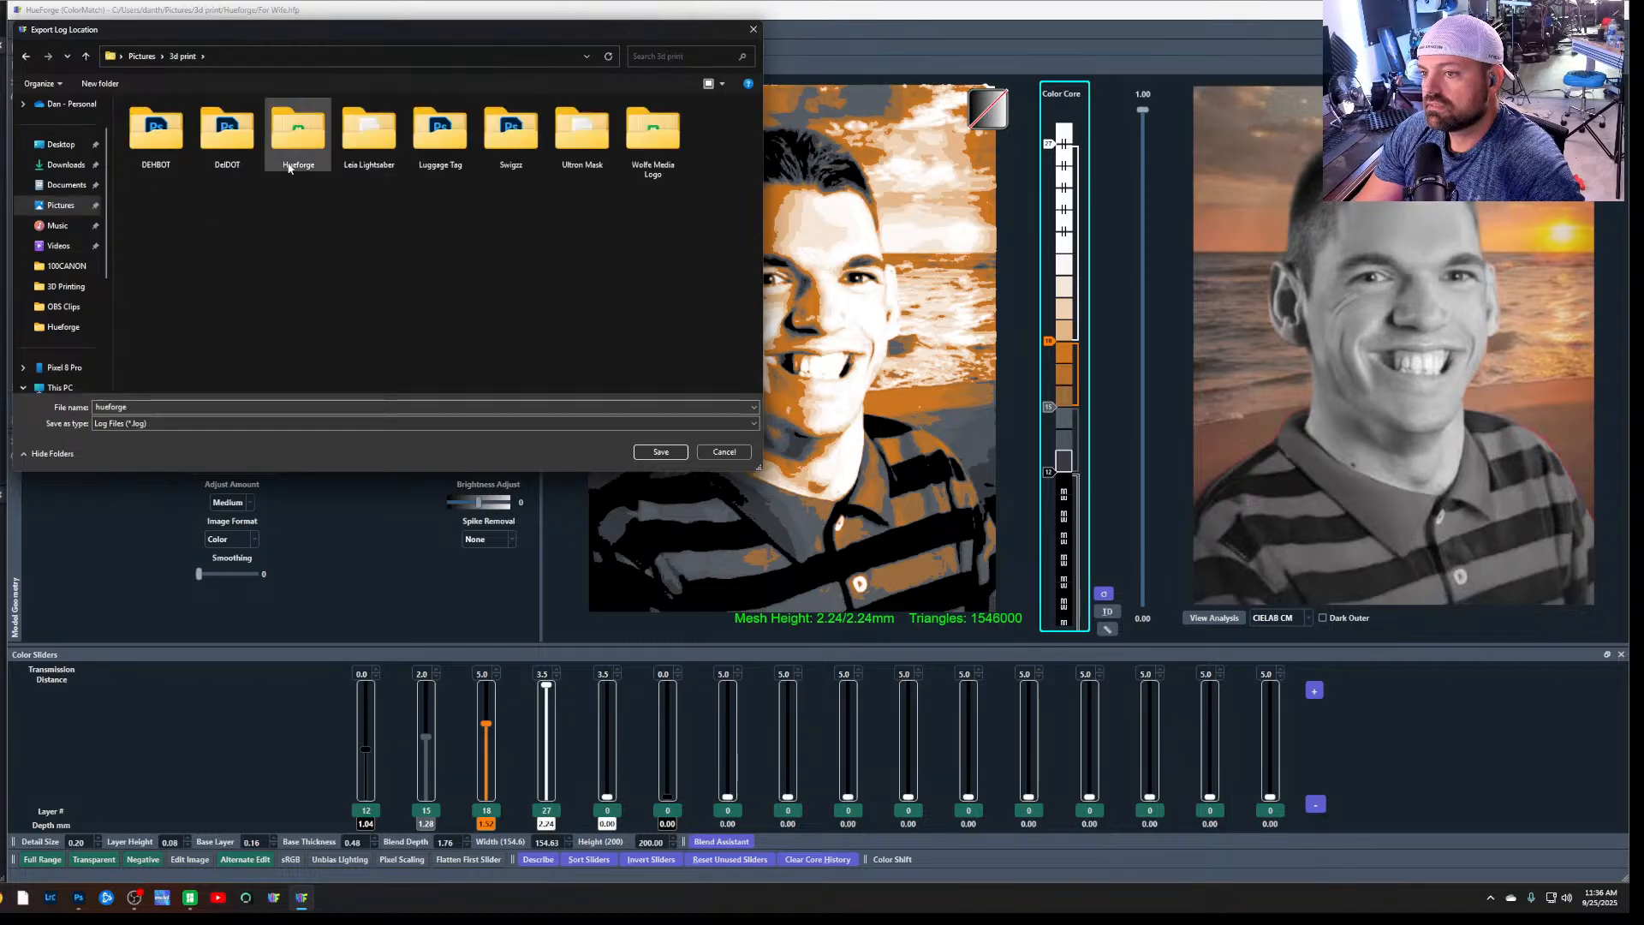
{"action": "double_click", "coordinate": [299, 163]}
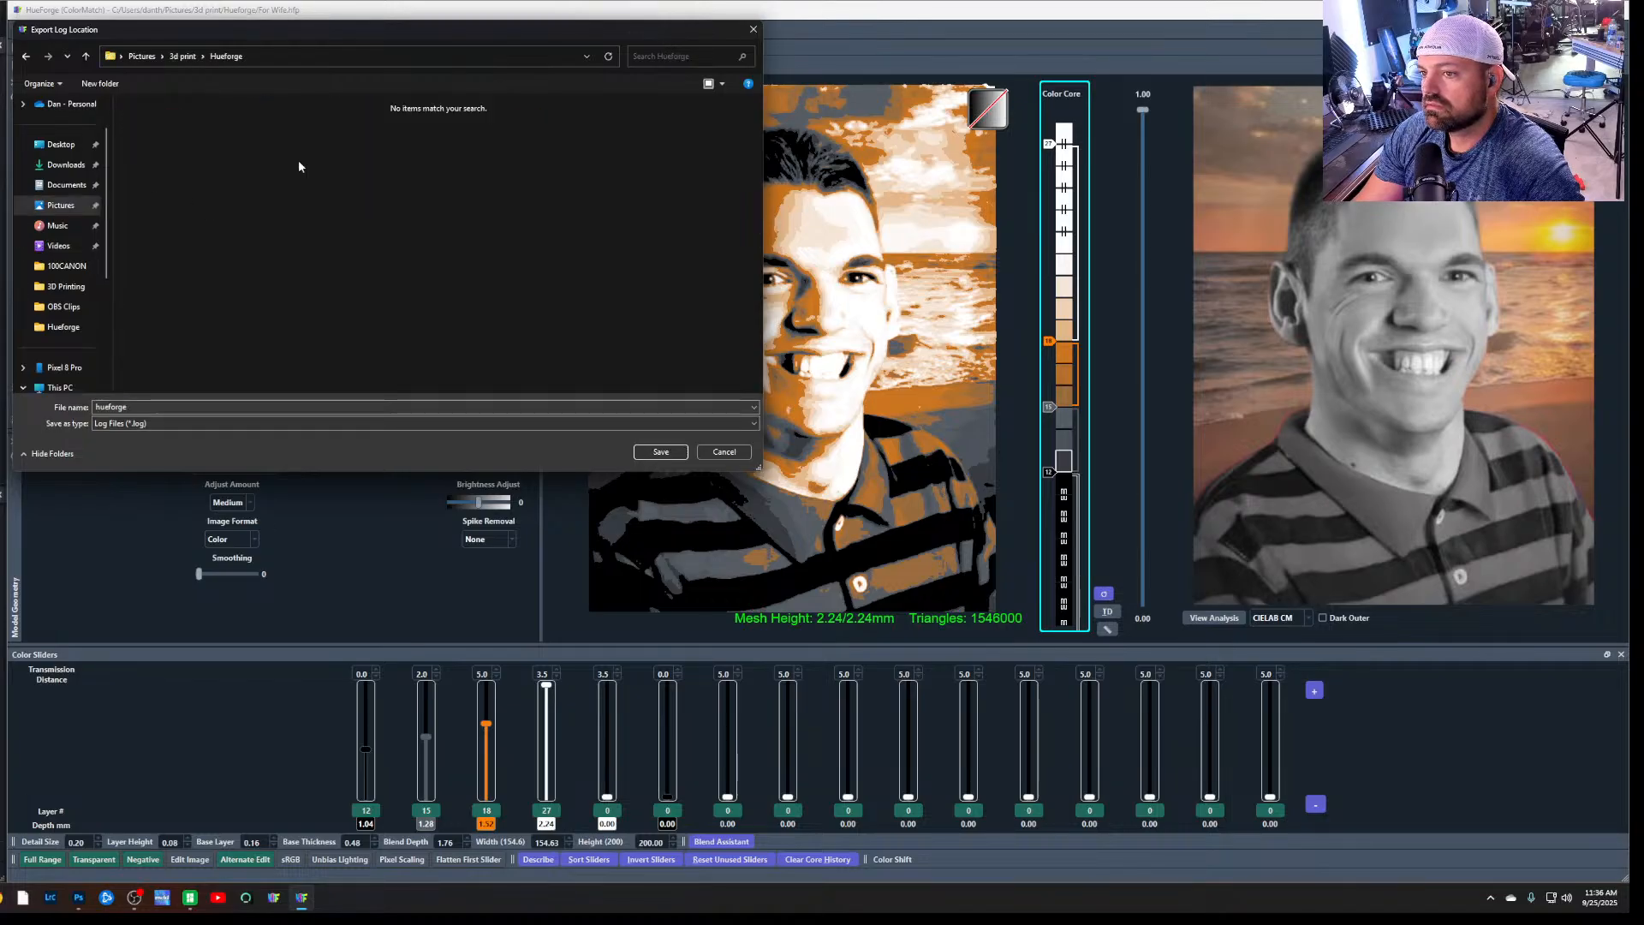
{"action": "left_click", "coordinate": [661, 452]}
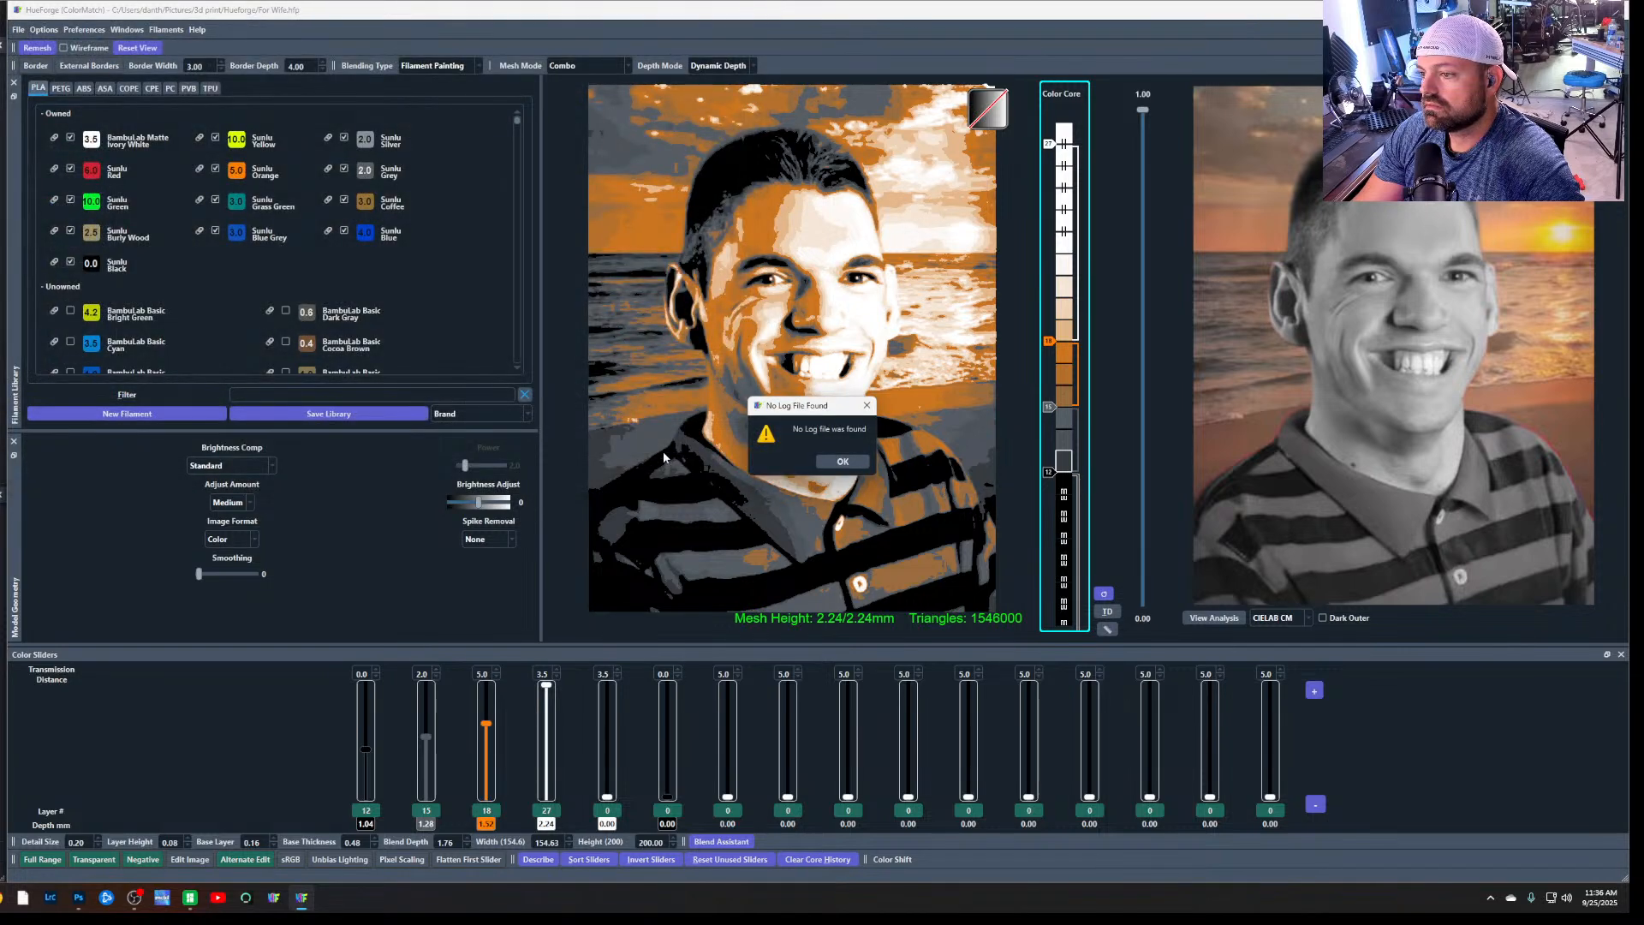
{"action": "left_click", "coordinate": [843, 461]}
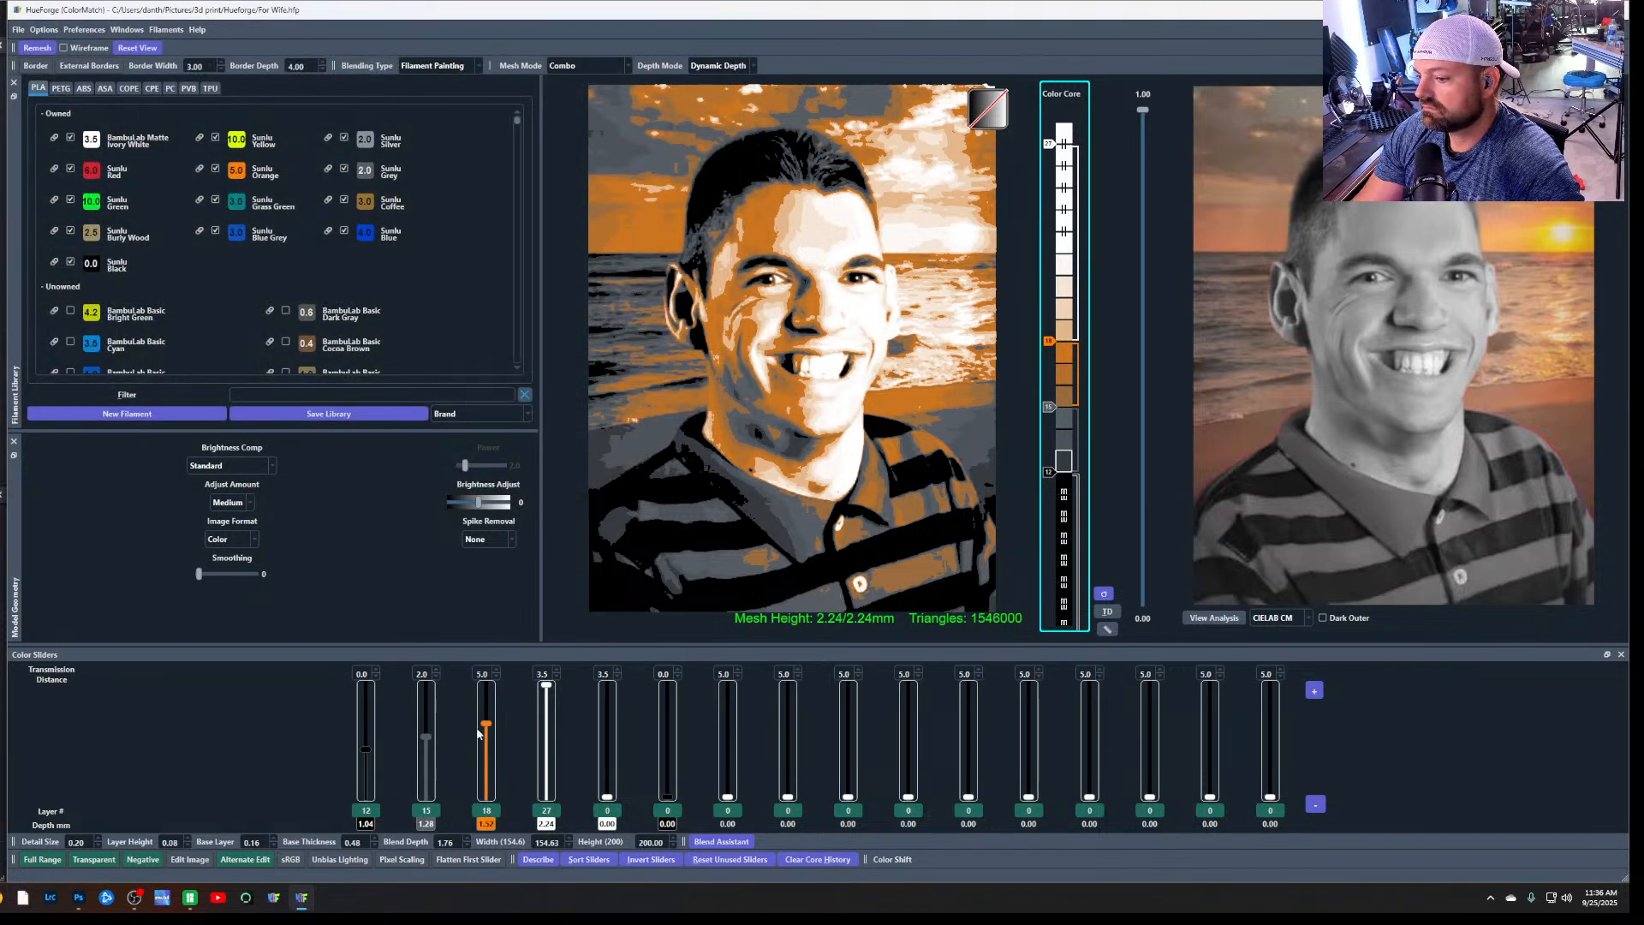
Lower the orange colour slider to layer 17 and save the project as Update in the Hueforge folder
{"action": "left_click_drag", "start_coordinate": [478, 733], "coordinate": [487, 729]}
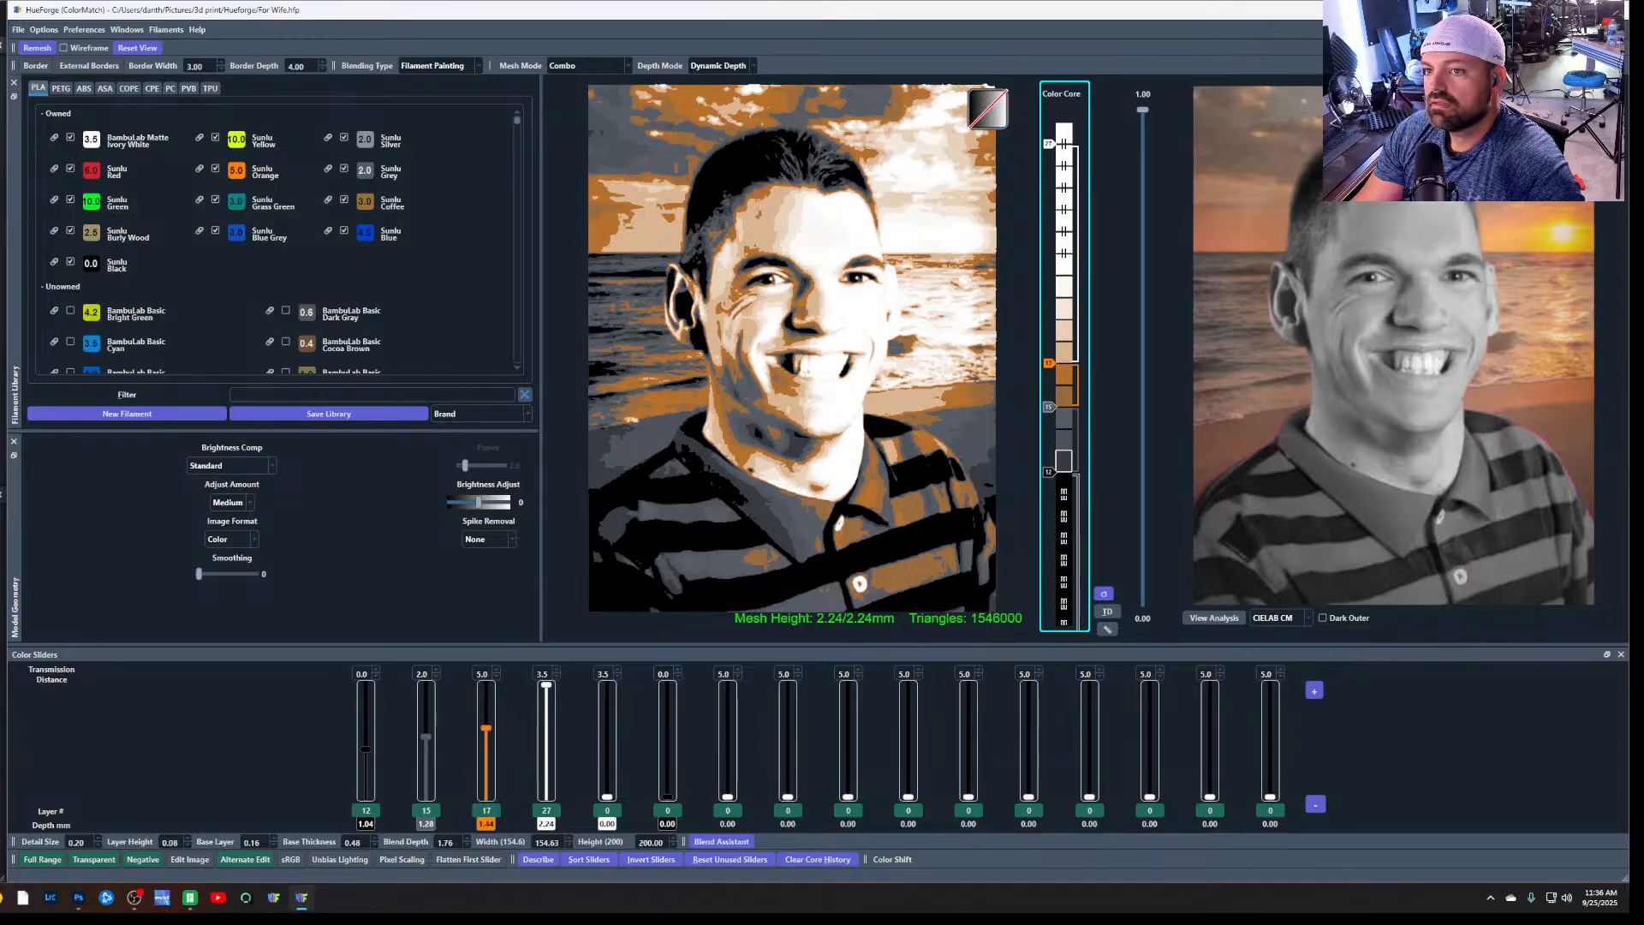
{"action": "left_click", "coordinate": [18, 29]}
{"action": "mouse_move", "coordinate": [44, 29]}
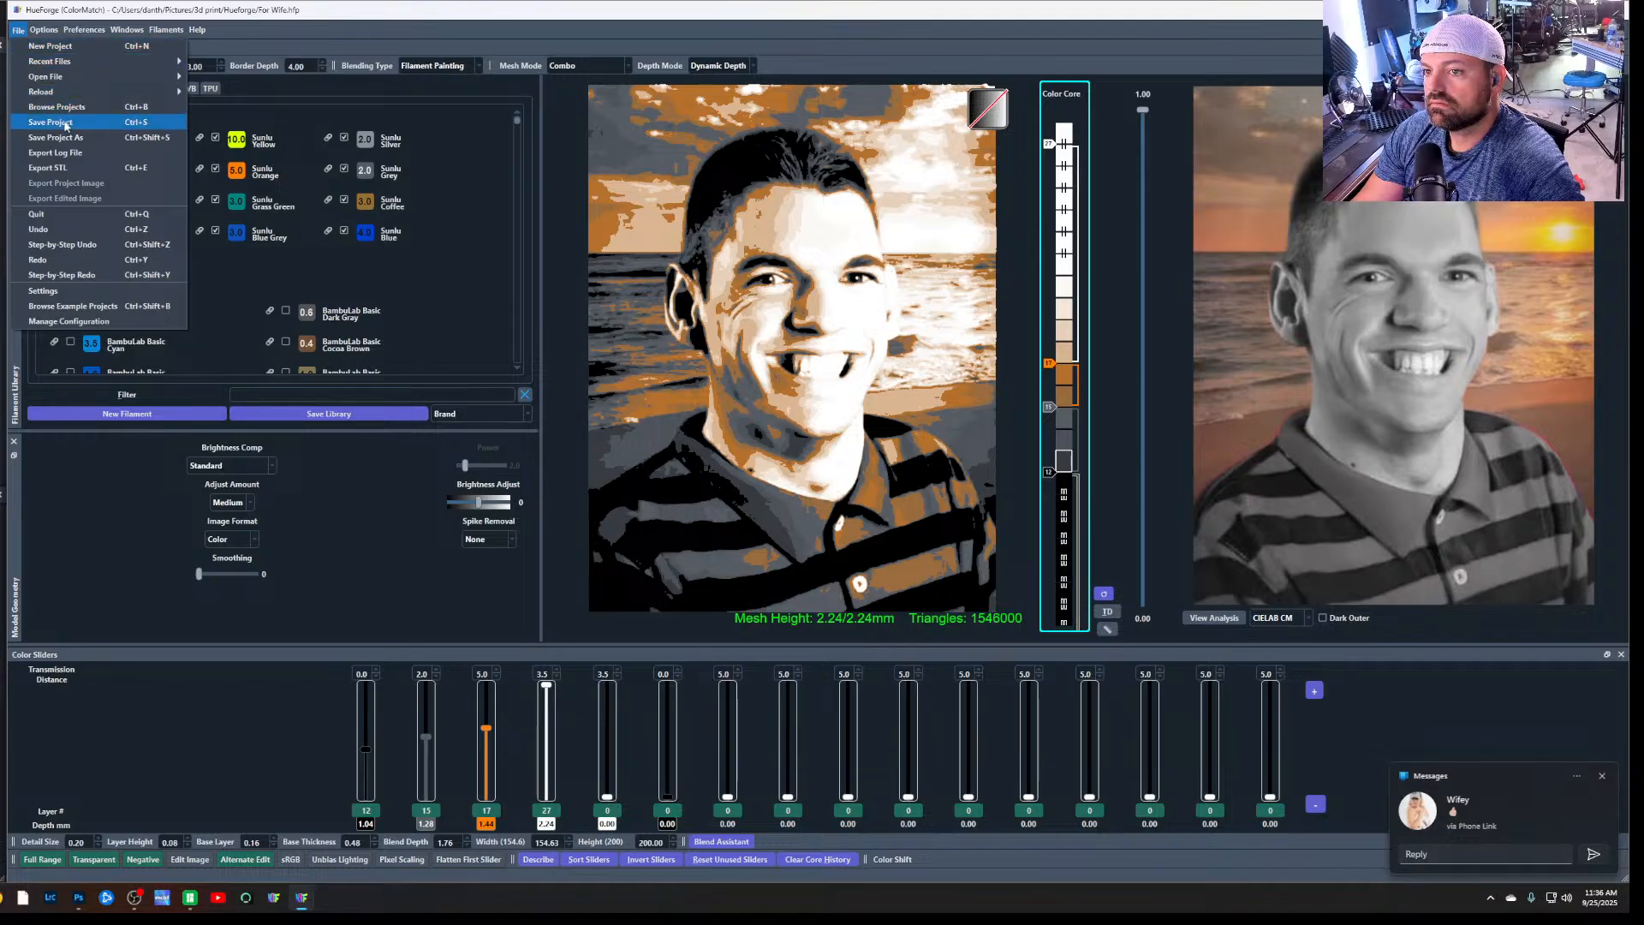
{"action": "left_click", "coordinate": [60, 137]}
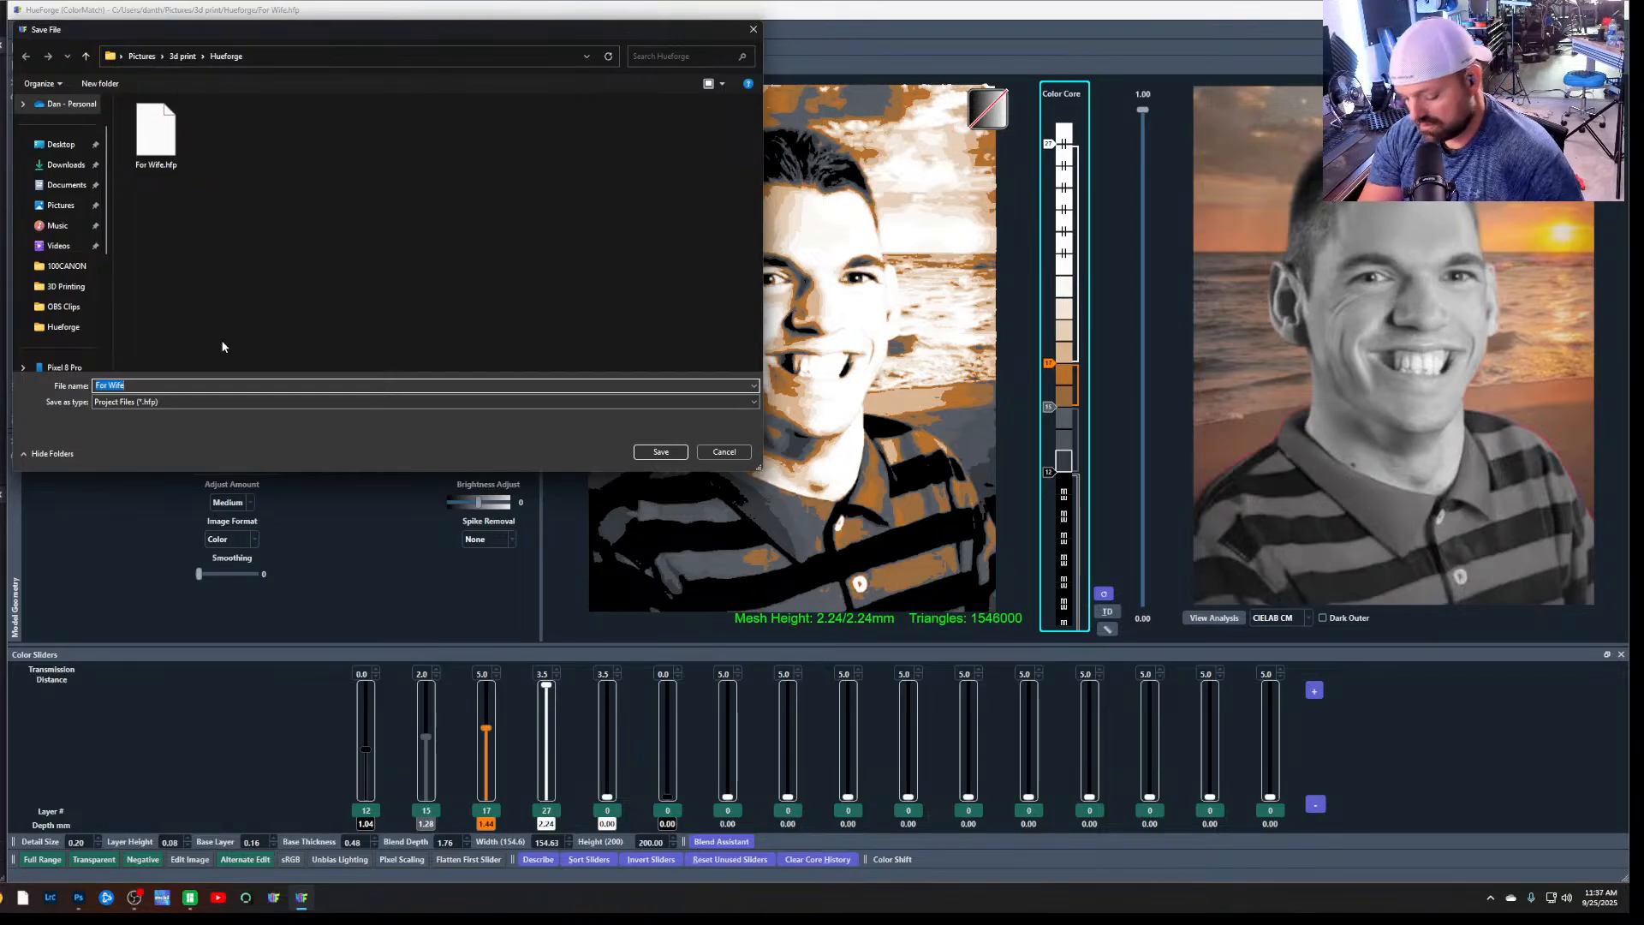
{"action": "type", "text": "te"}
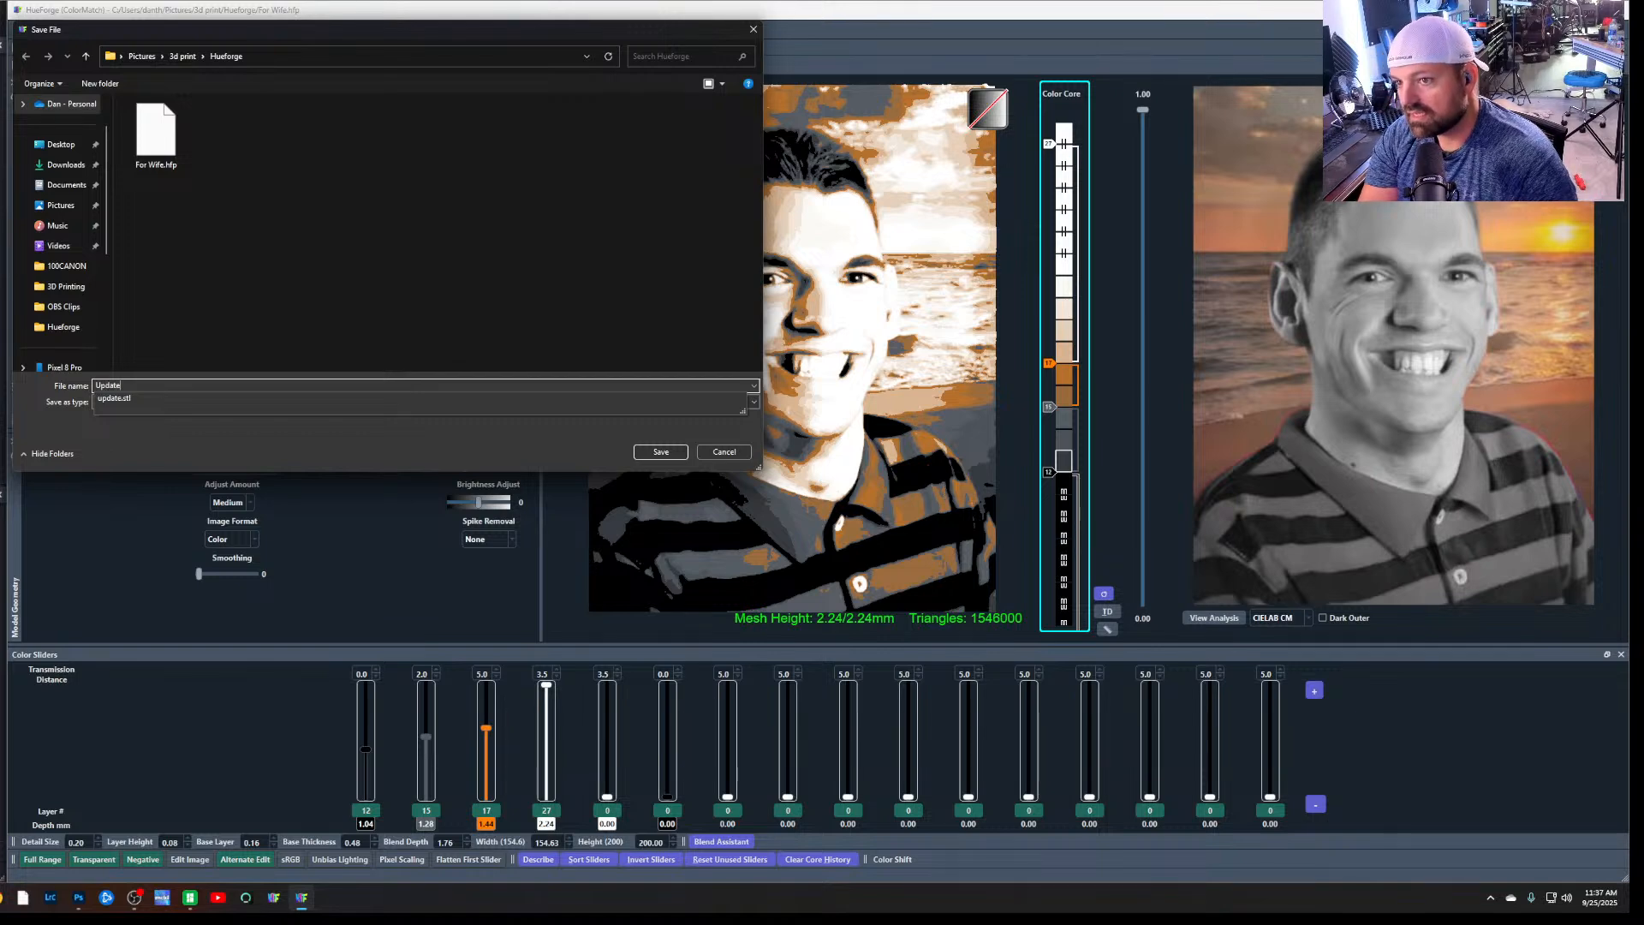
{"action": "key", "text": "Return"}
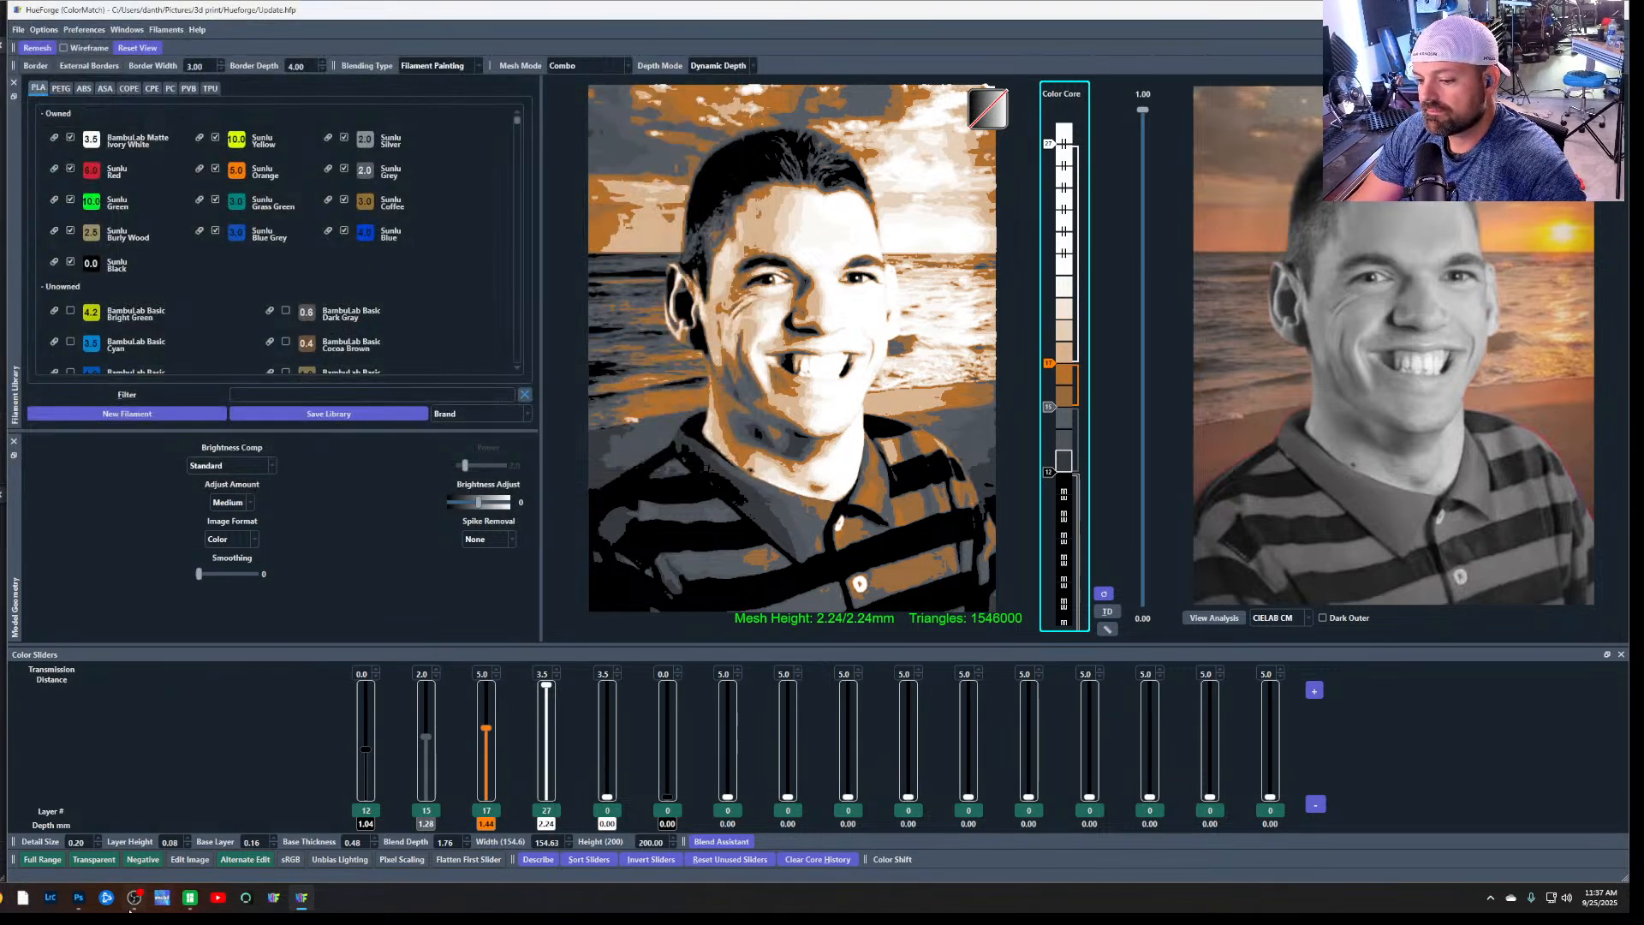
Open the Update_describe text file from the Hueforge folder and read its print details and swap instructions
{"action": "left_click", "coordinate": [1, 898]}
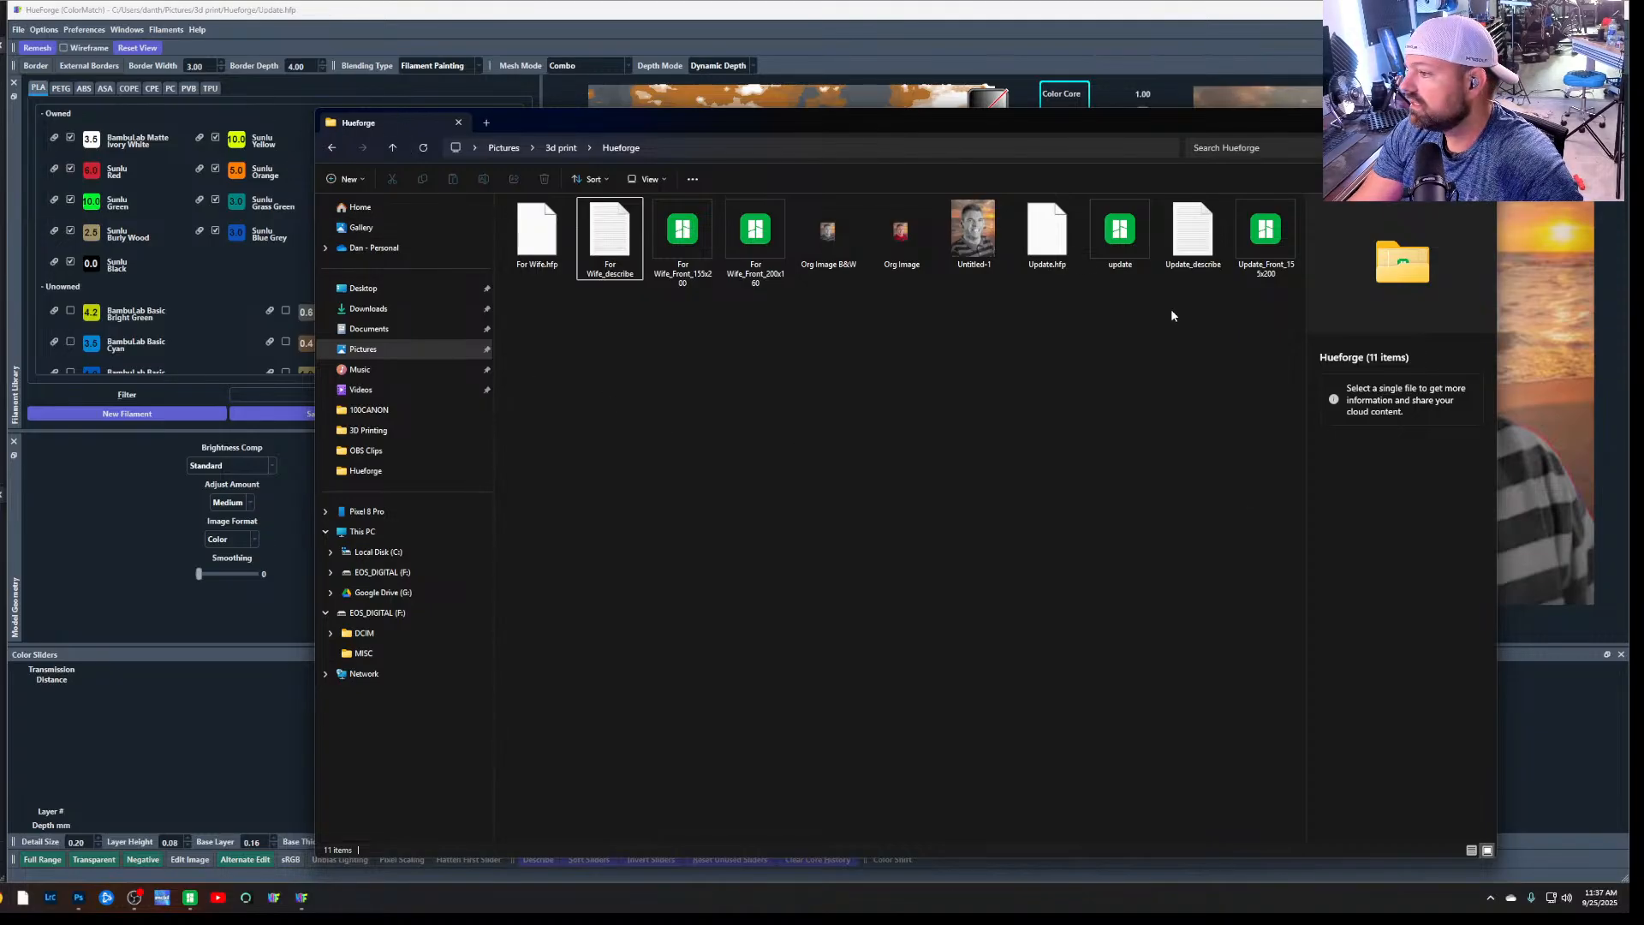
{"action": "left_click", "coordinate": [1201, 247]}
{"action": "right_click", "coordinate": [1202, 248]}
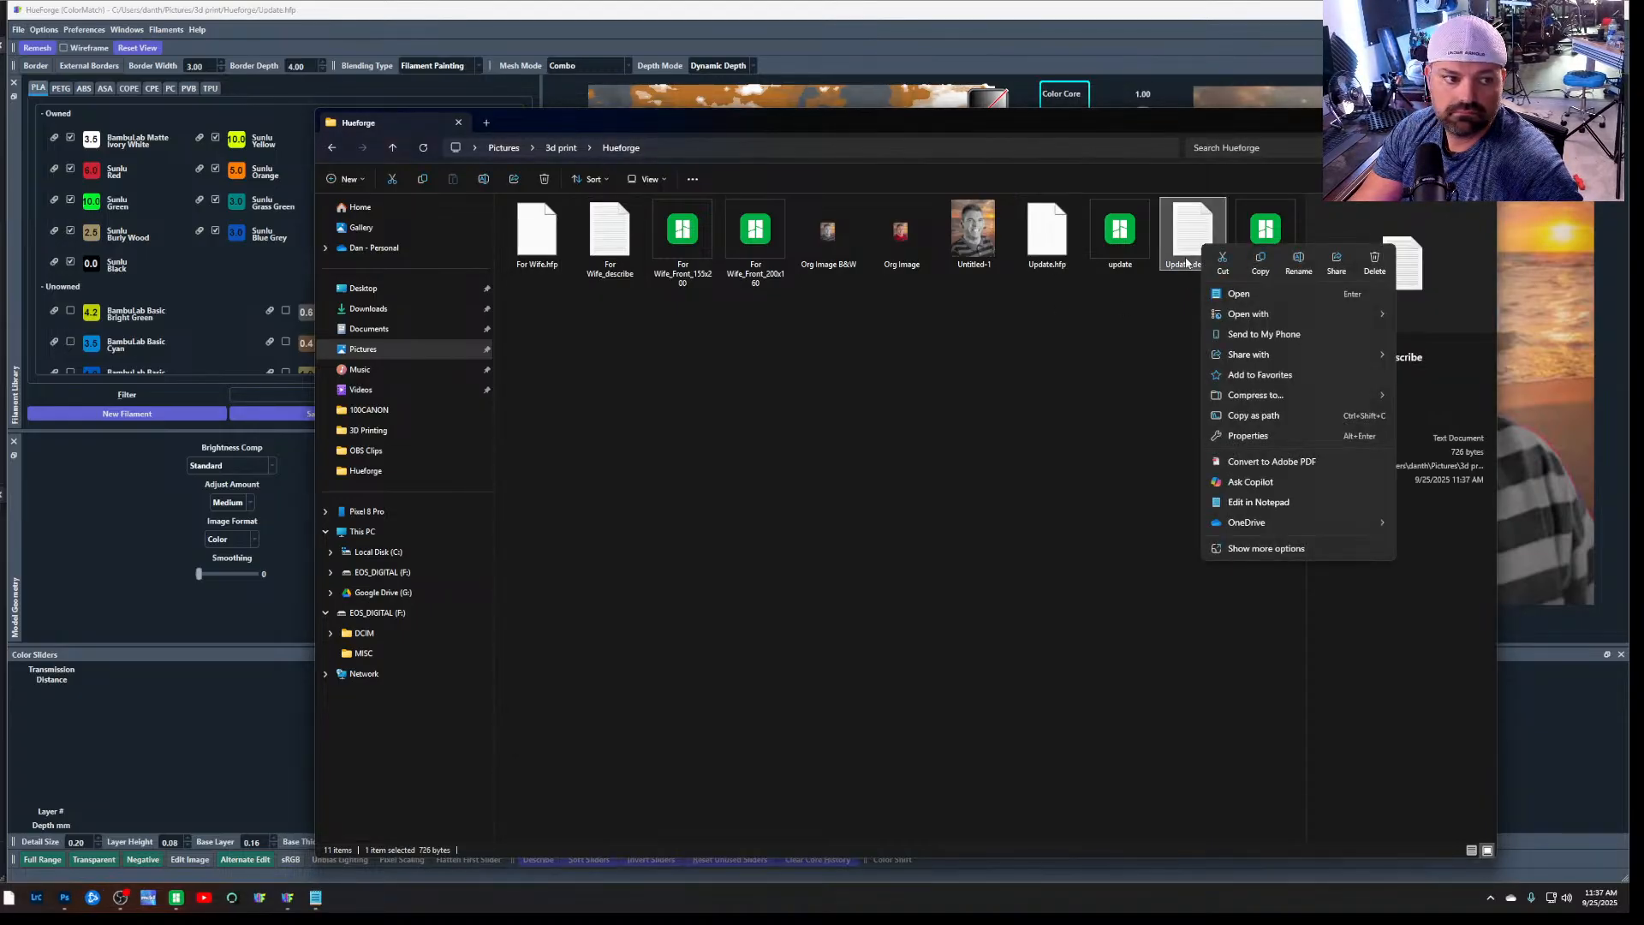
{"action": "left_click", "coordinate": [1129, 507]}
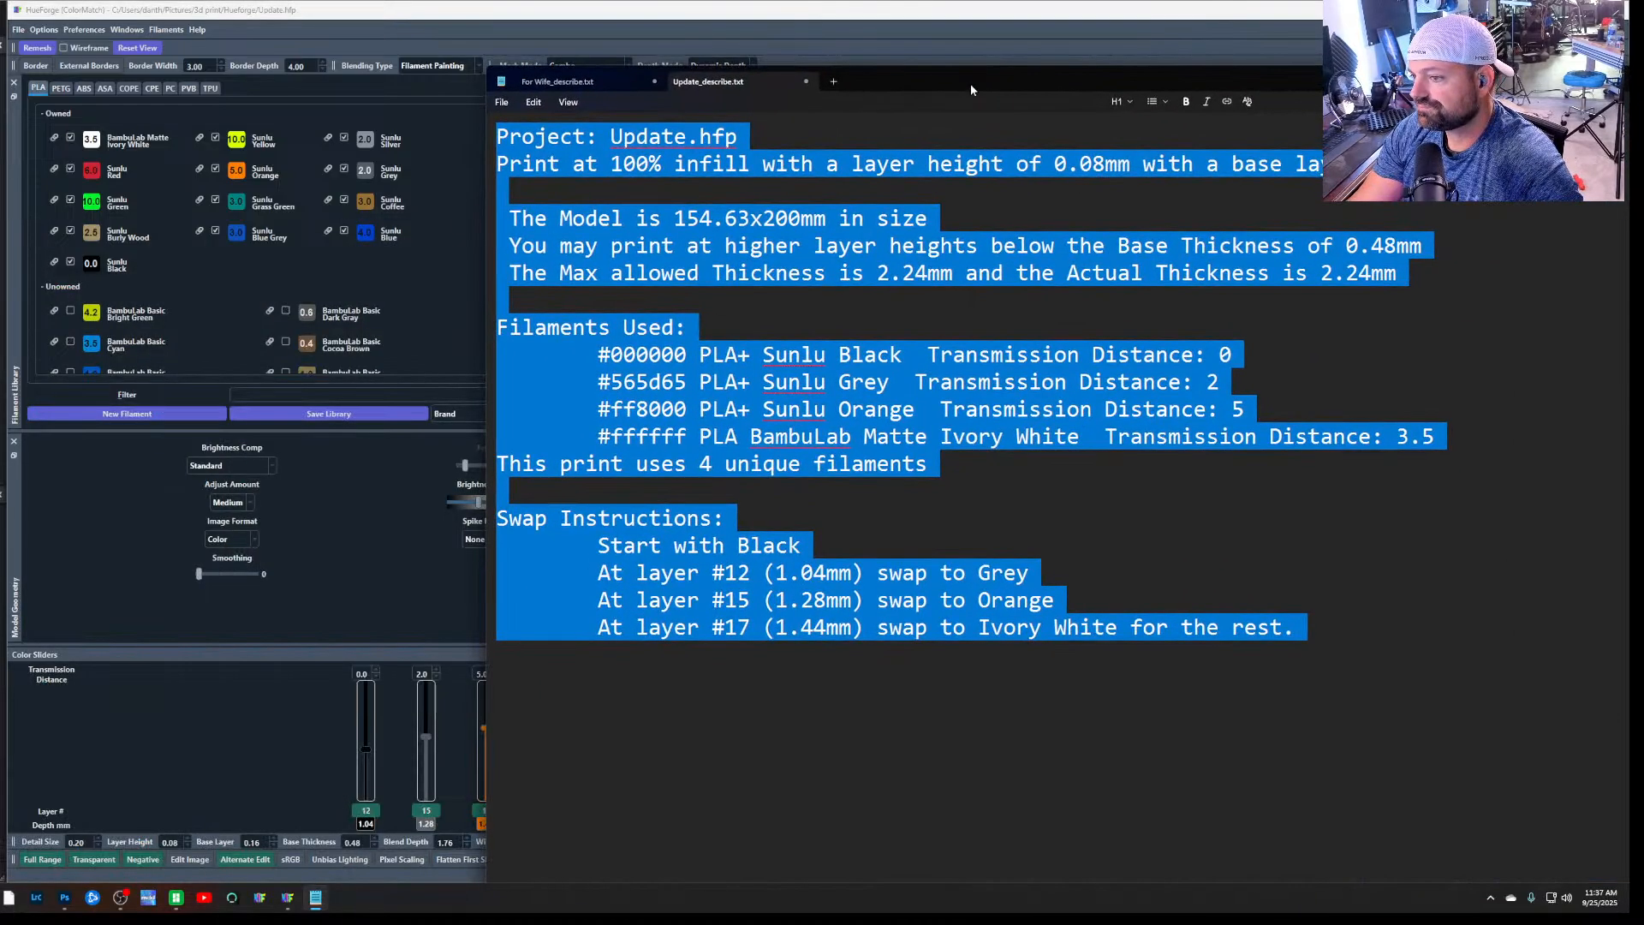
{"action": "left_click", "coordinate": [1316, 523]}
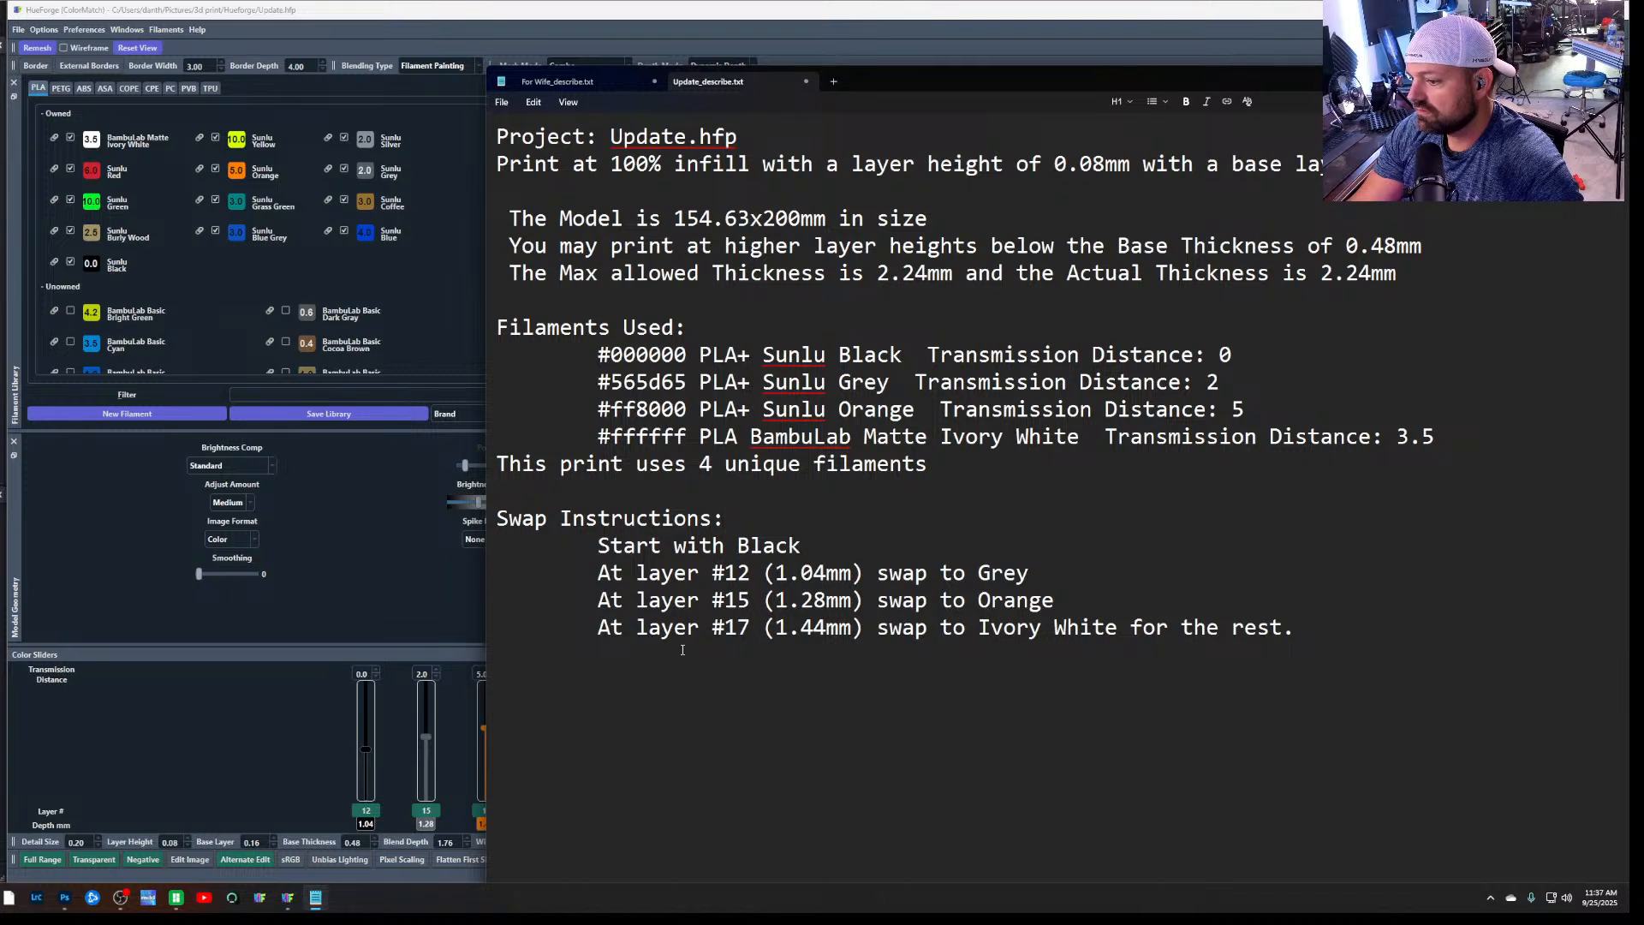
Switch to Bambu Studio, move the notes out of the way, and delete the update.stl model from the plate
{"action": "left_click", "coordinate": [179, 903]}
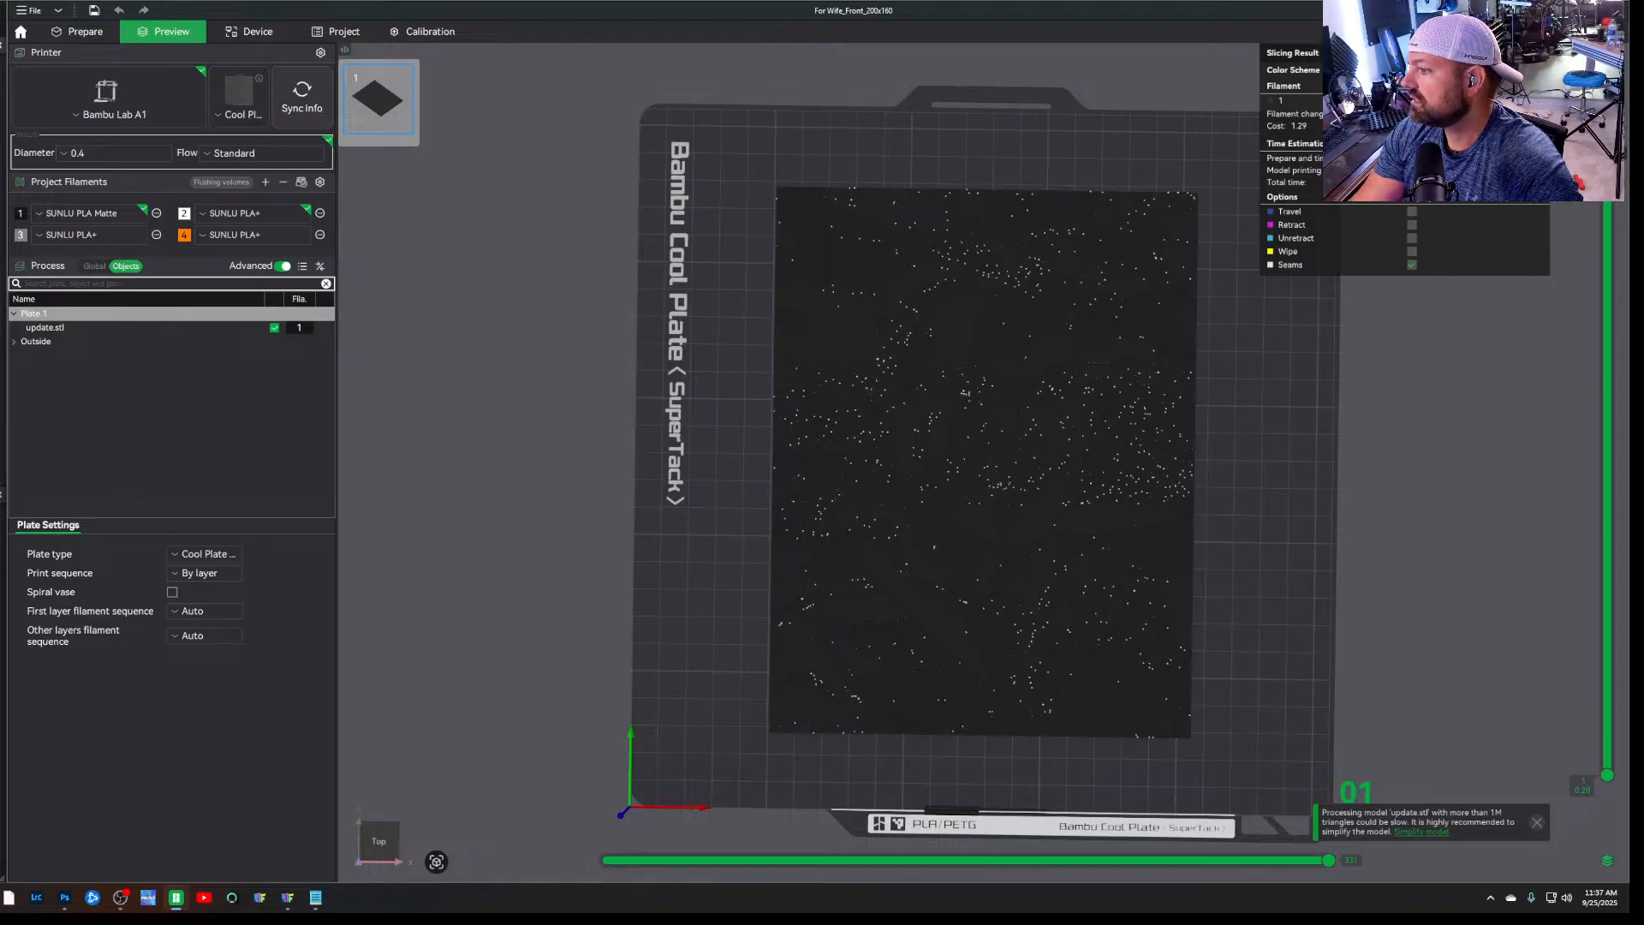
{"action": "left_click", "coordinate": [316, 899]}
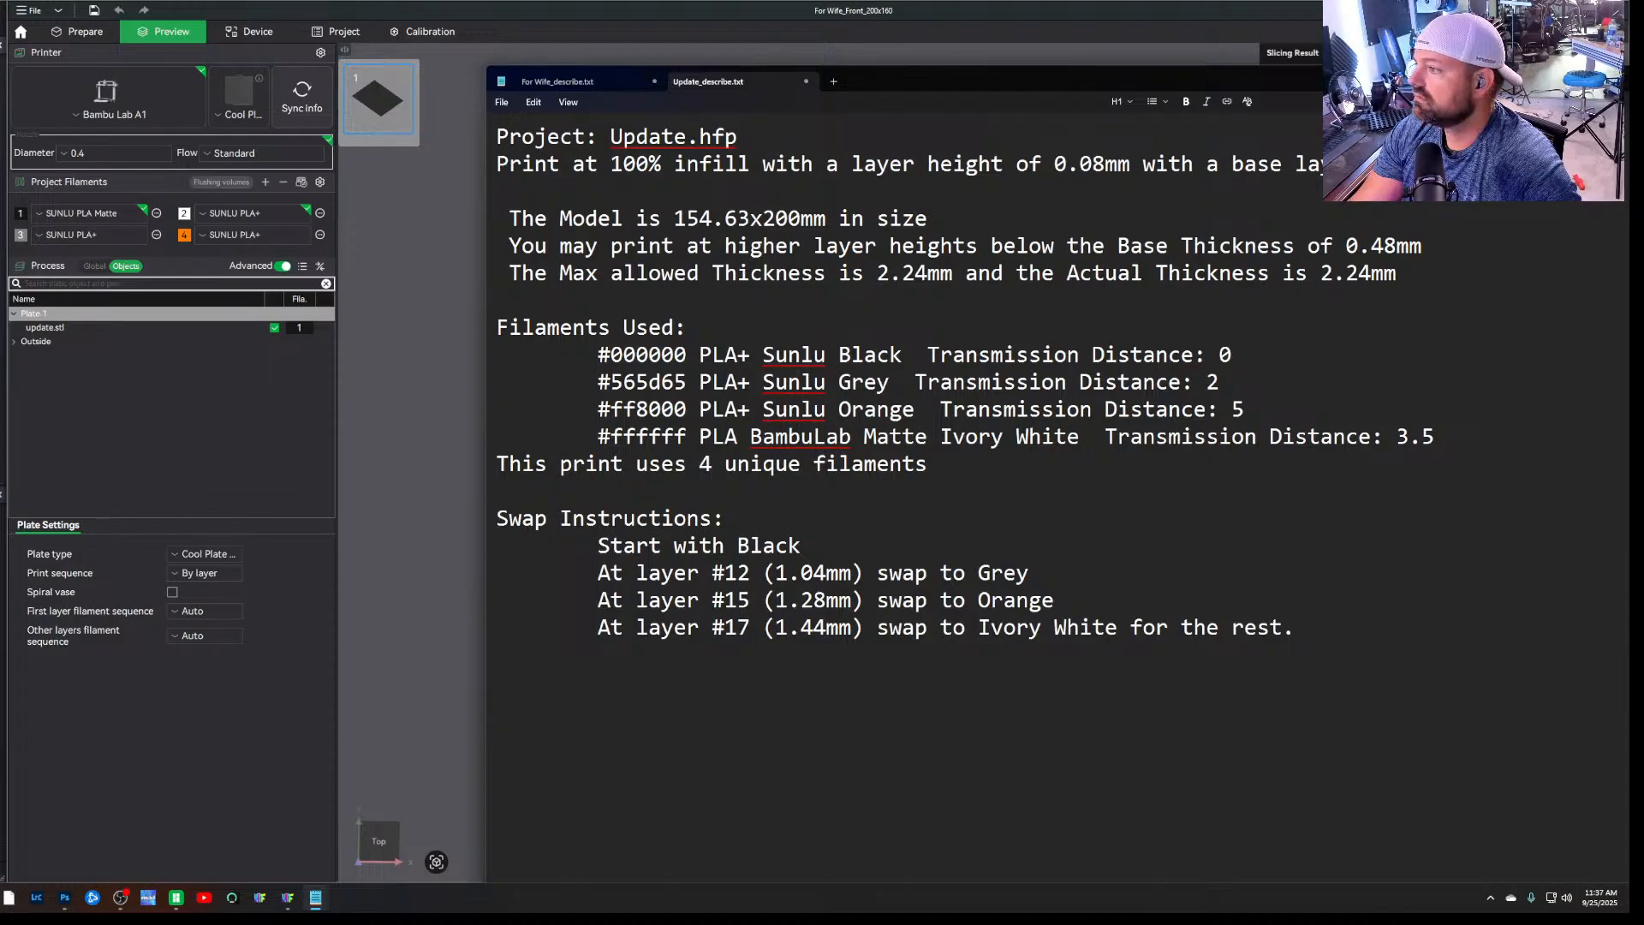
{"action": "left_click_drag", "start_coordinate": [1573, 79], "coordinate": [1131, 84]}
{"action": "left_click", "coordinate": [1414, 84]}
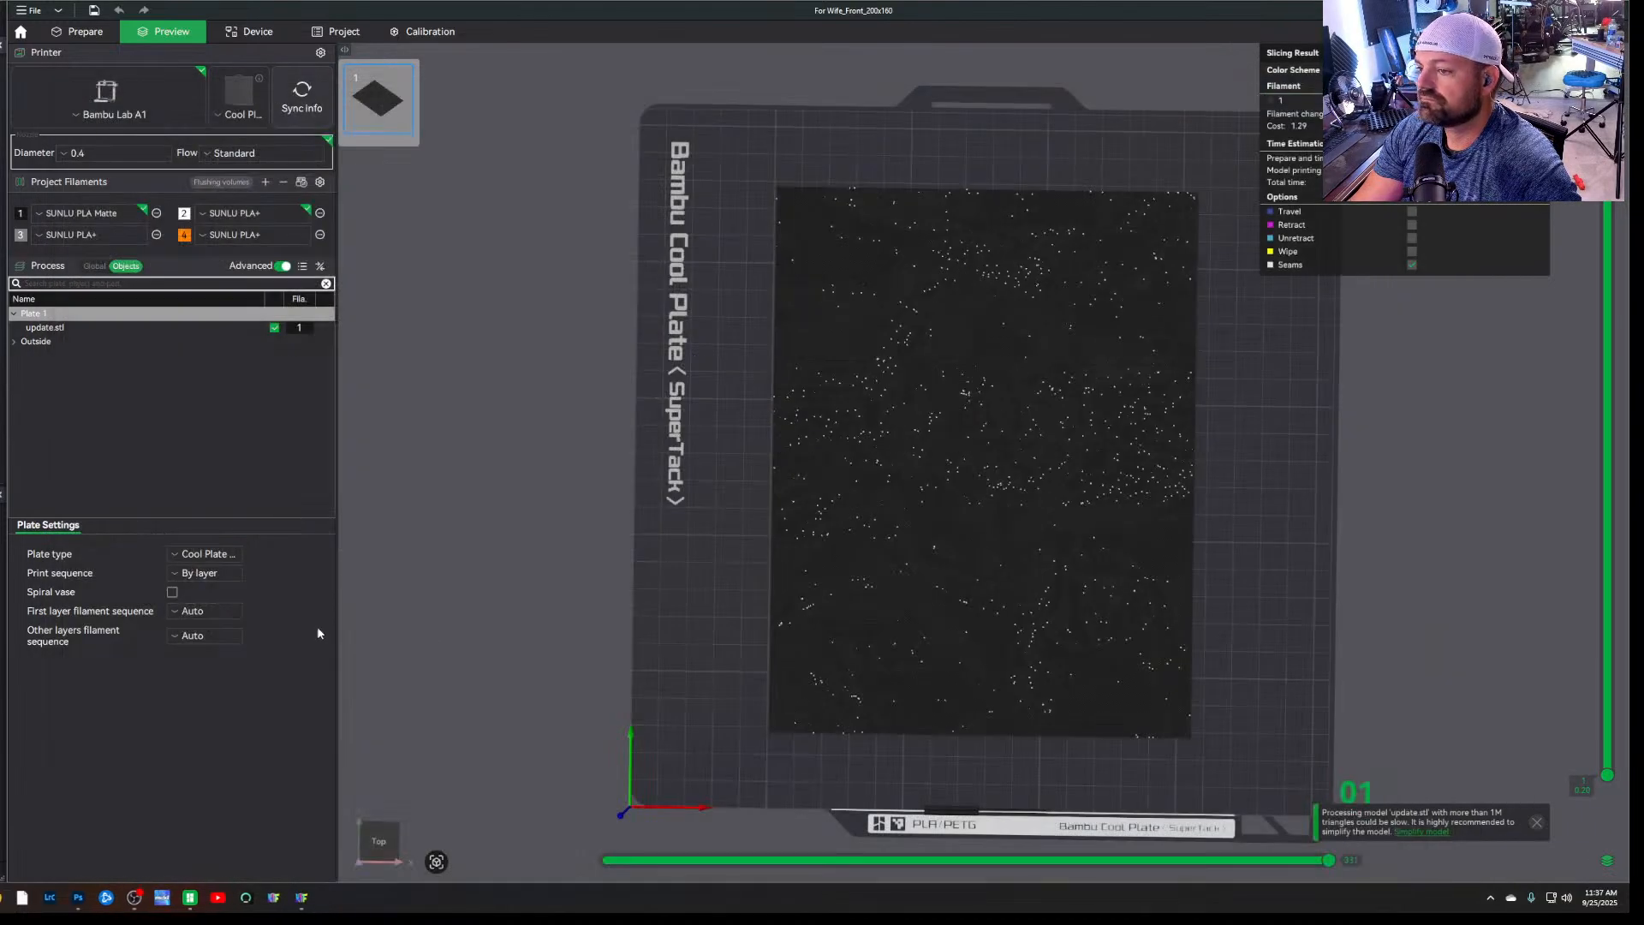
{"action": "left_click", "coordinate": [79, 31]}
{"action": "left_click", "coordinate": [905, 587]}
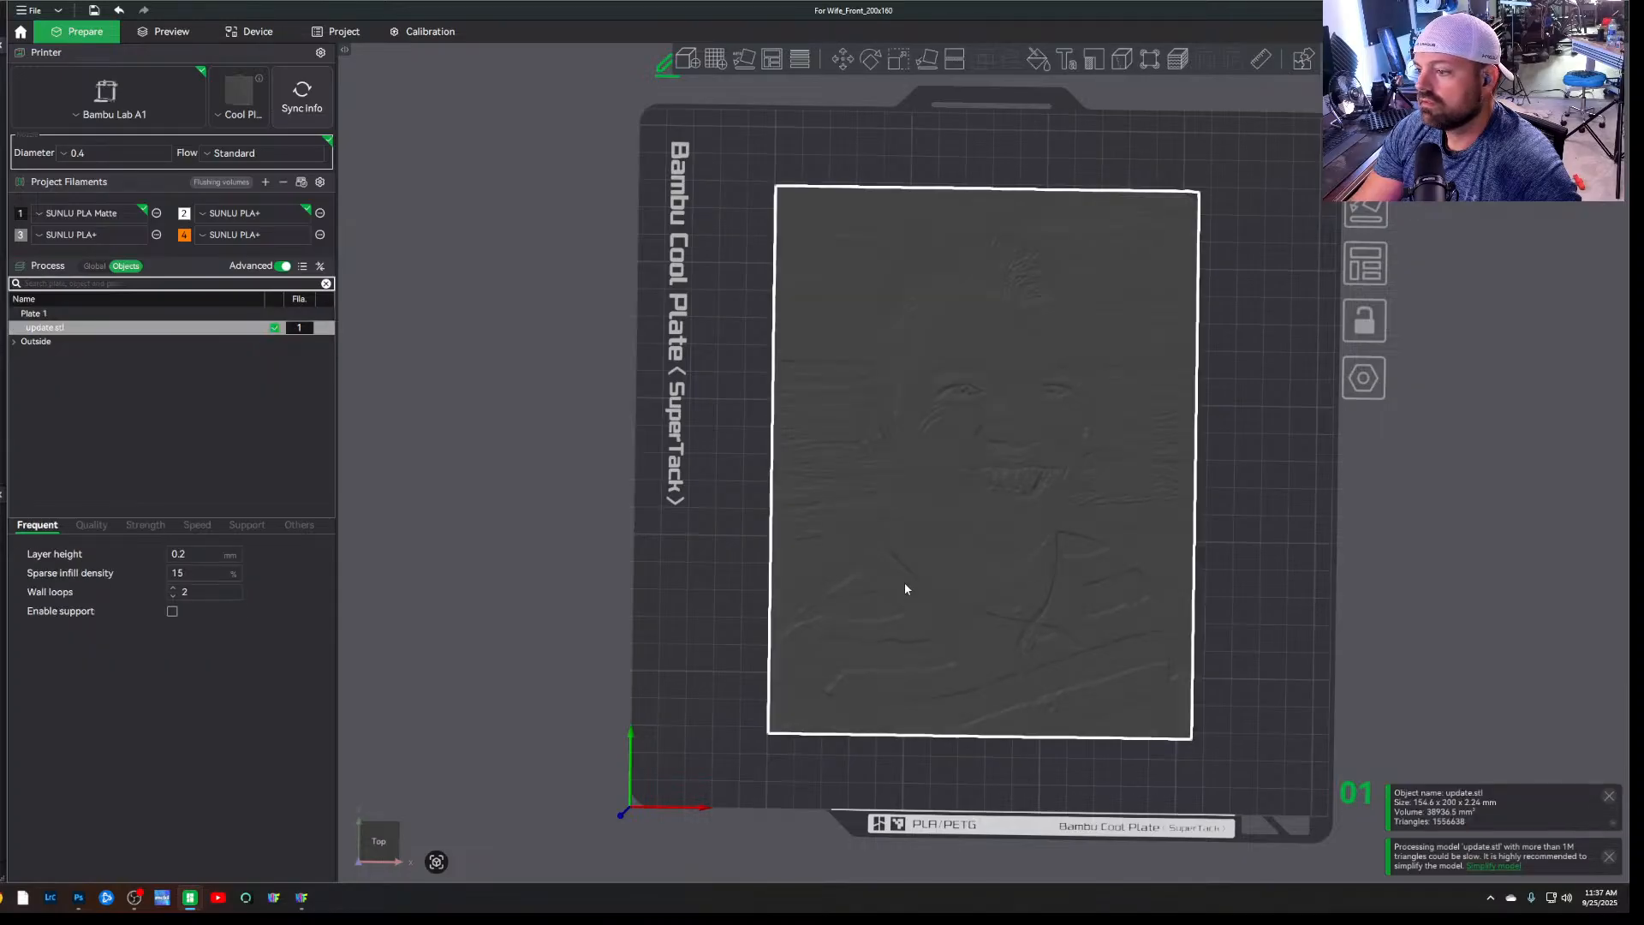
{"action": "key", "text": "Delete"}
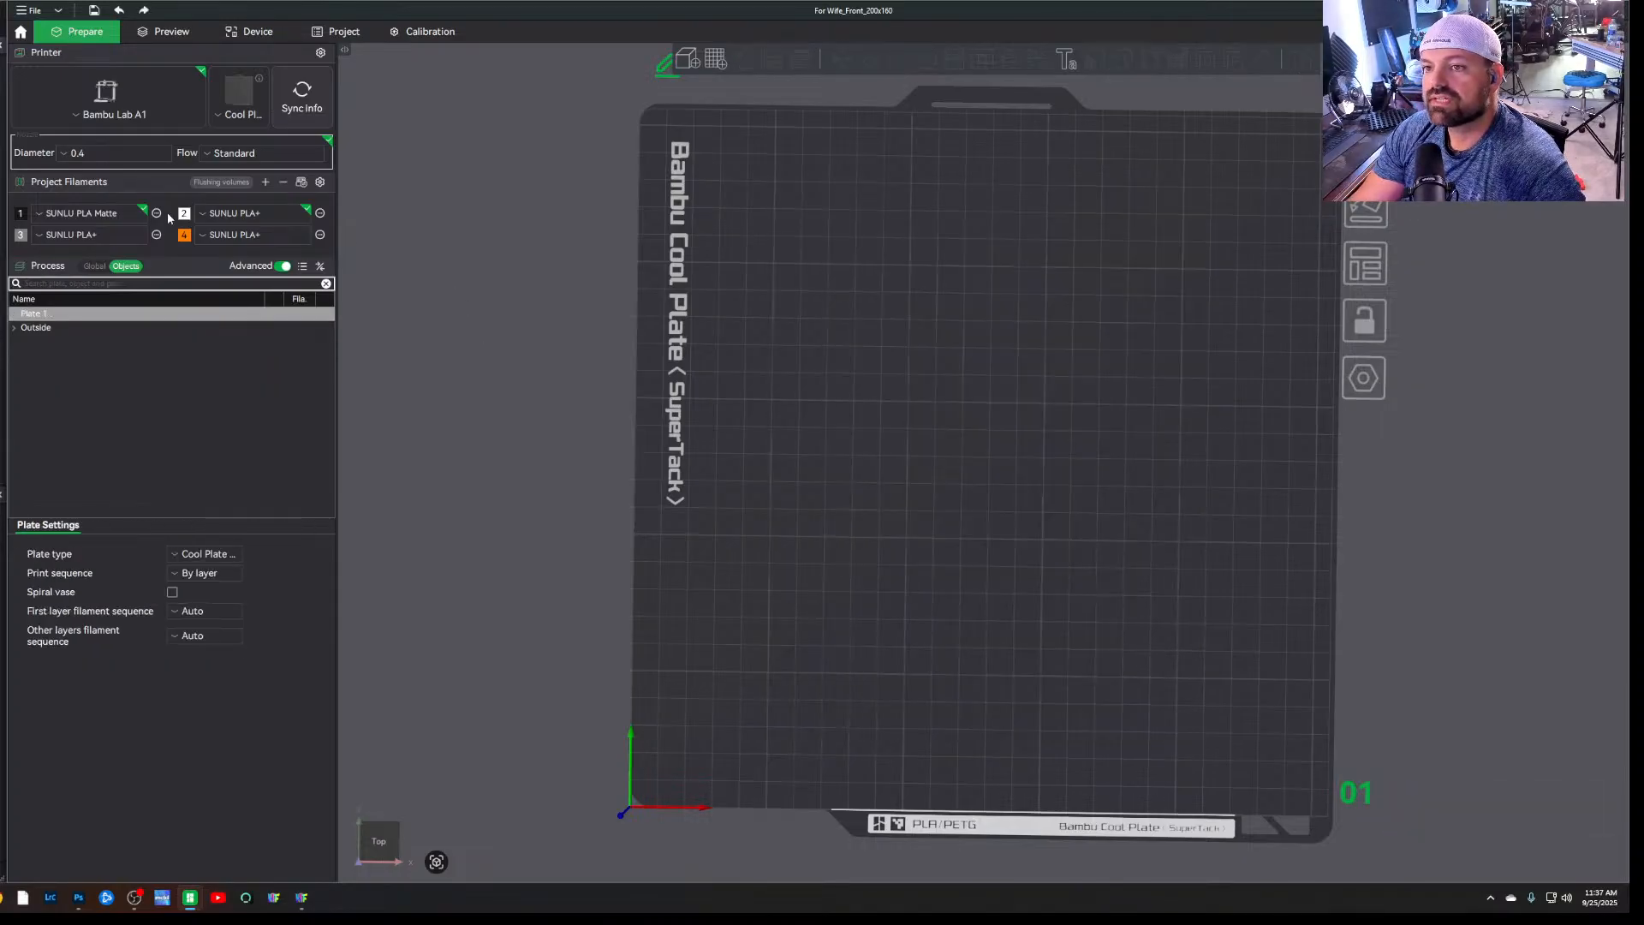
{"action": "left_click", "coordinate": [42, 12]}
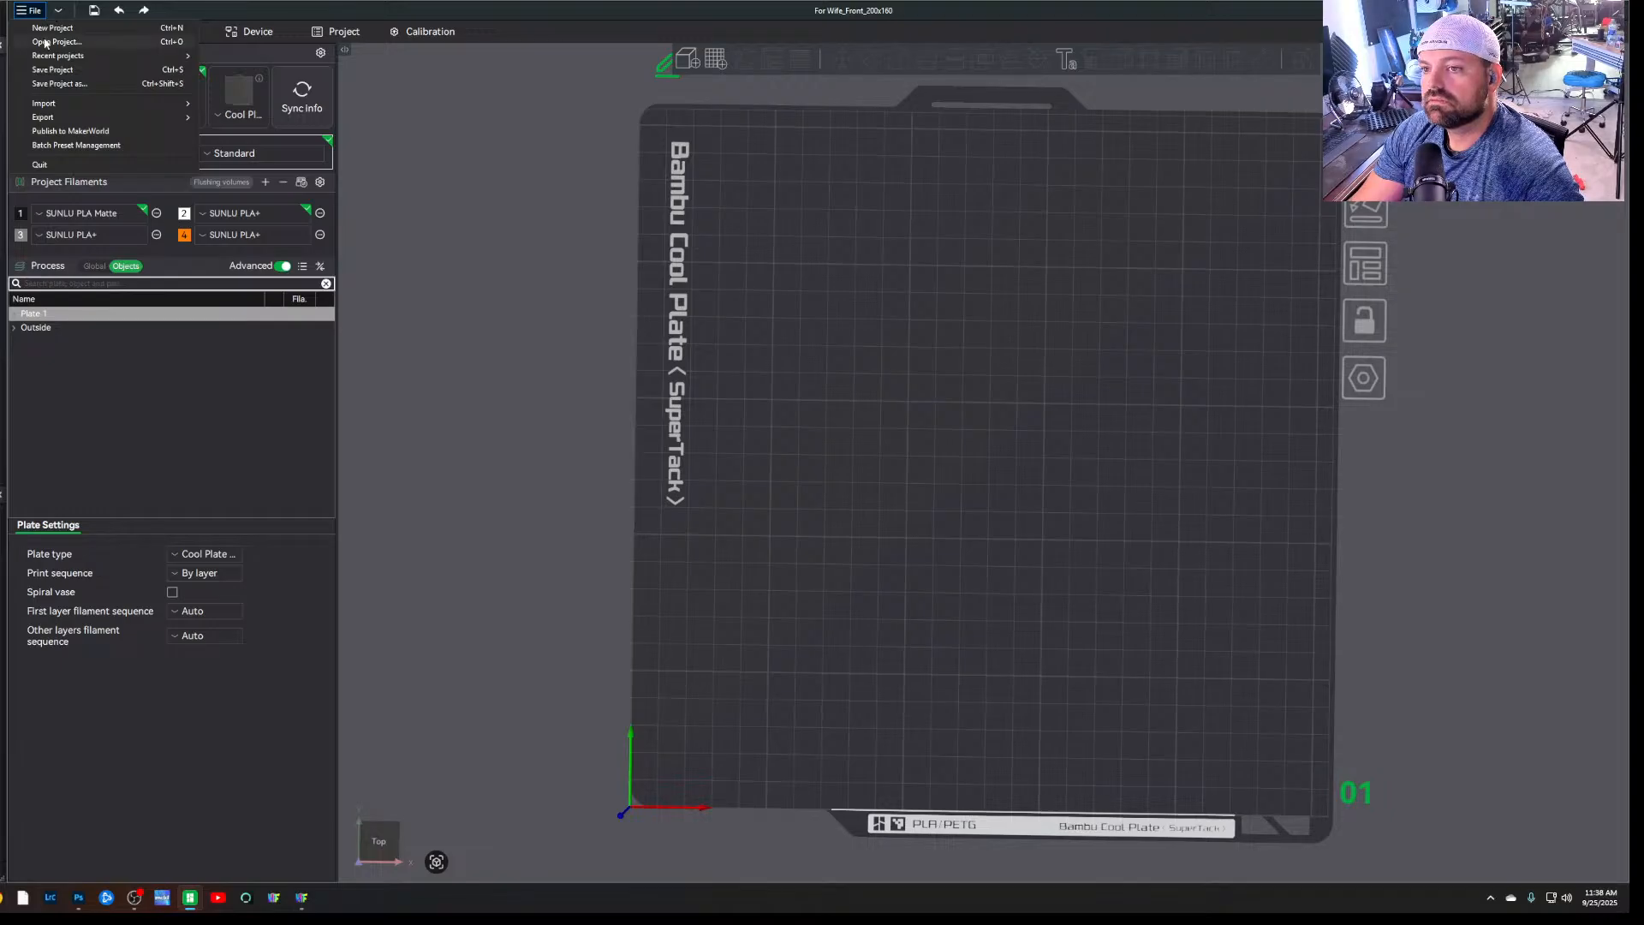
{"action": "left_click", "coordinate": [60, 41]}
{"action": "left_click", "coordinate": [176, 38]}
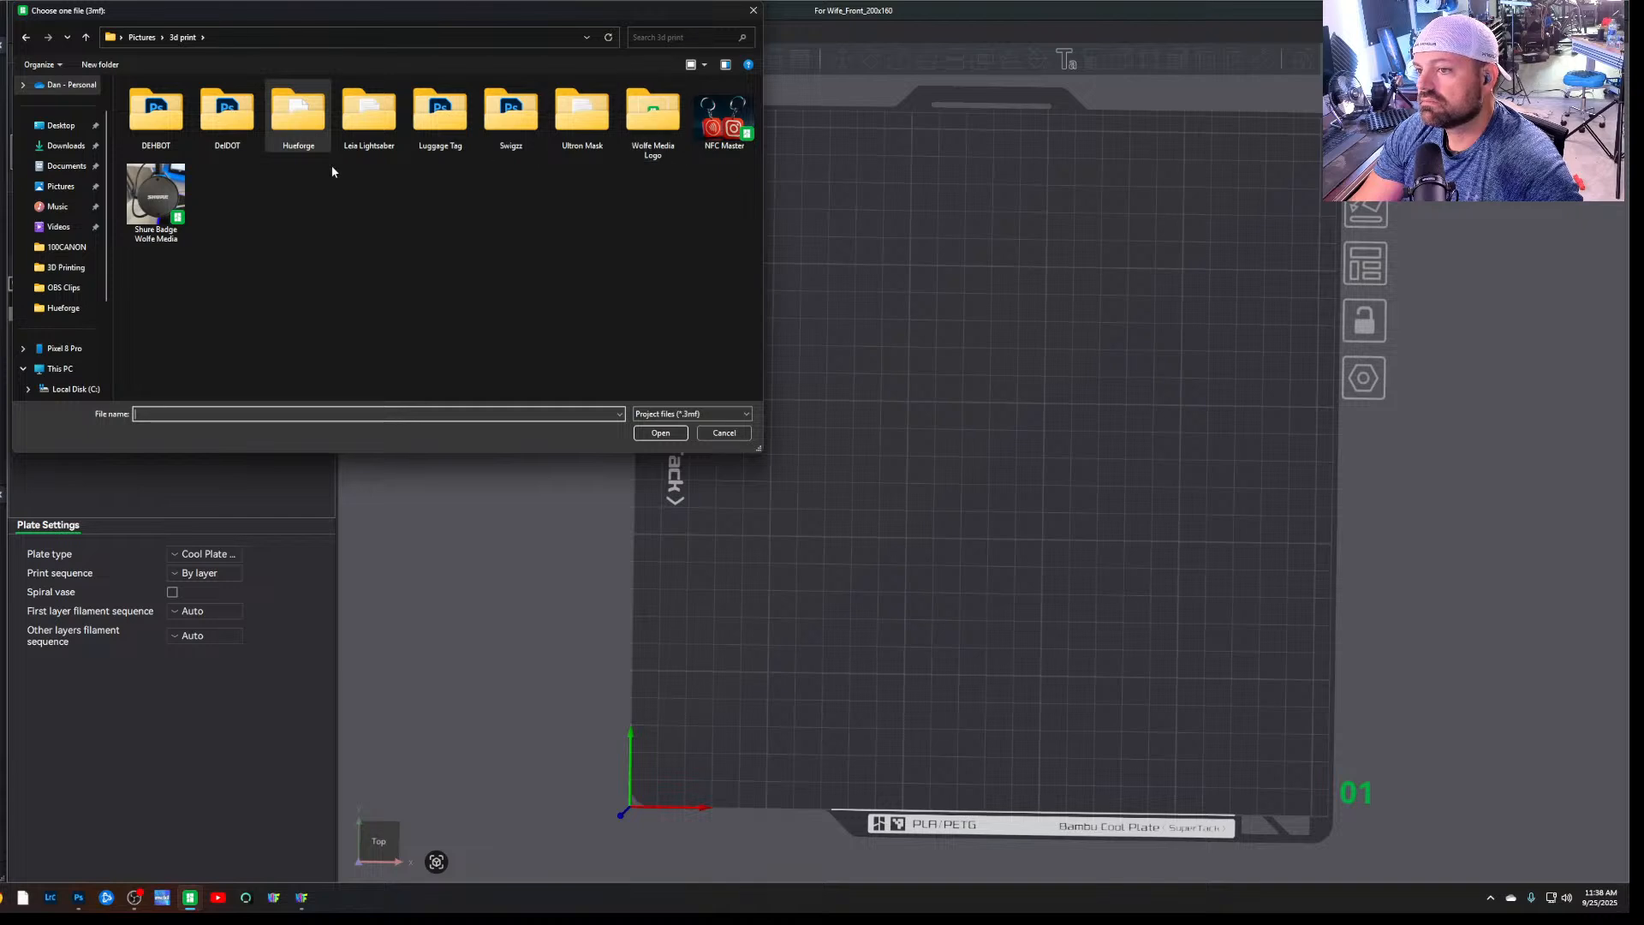
{"action": "double_click", "coordinate": [296, 120]}
{"action": "left_click", "coordinate": [724, 435]}
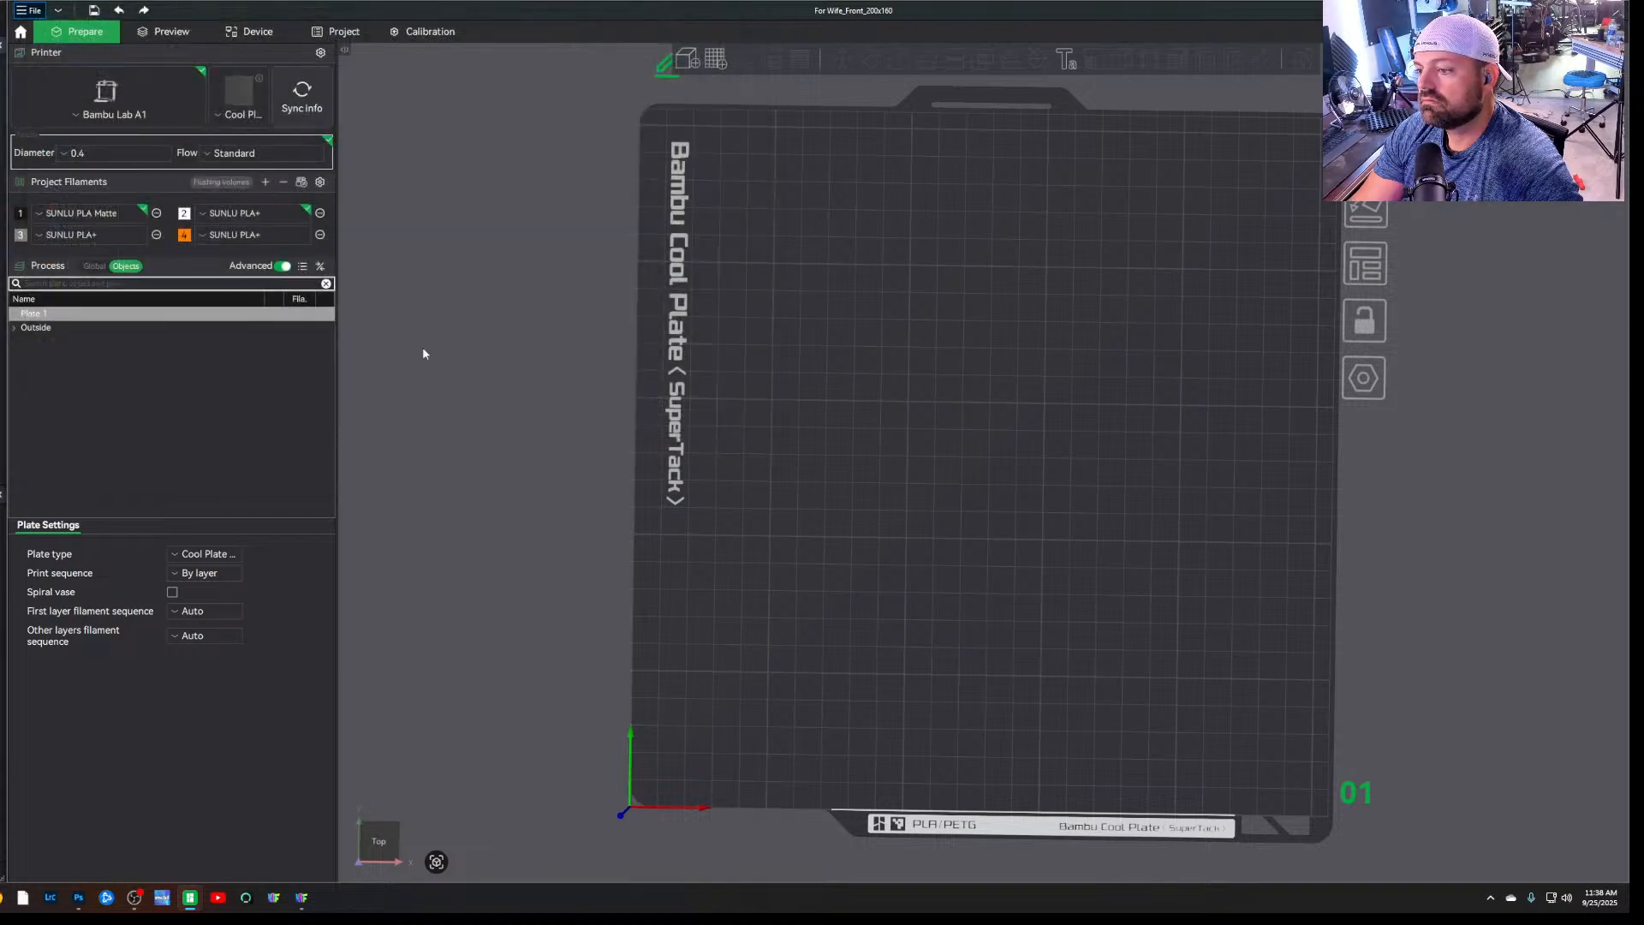
Import the Update_Front_155x200 model from the Hueforge folder onto the plate
{"action": "left_click", "coordinate": [37, 11]}
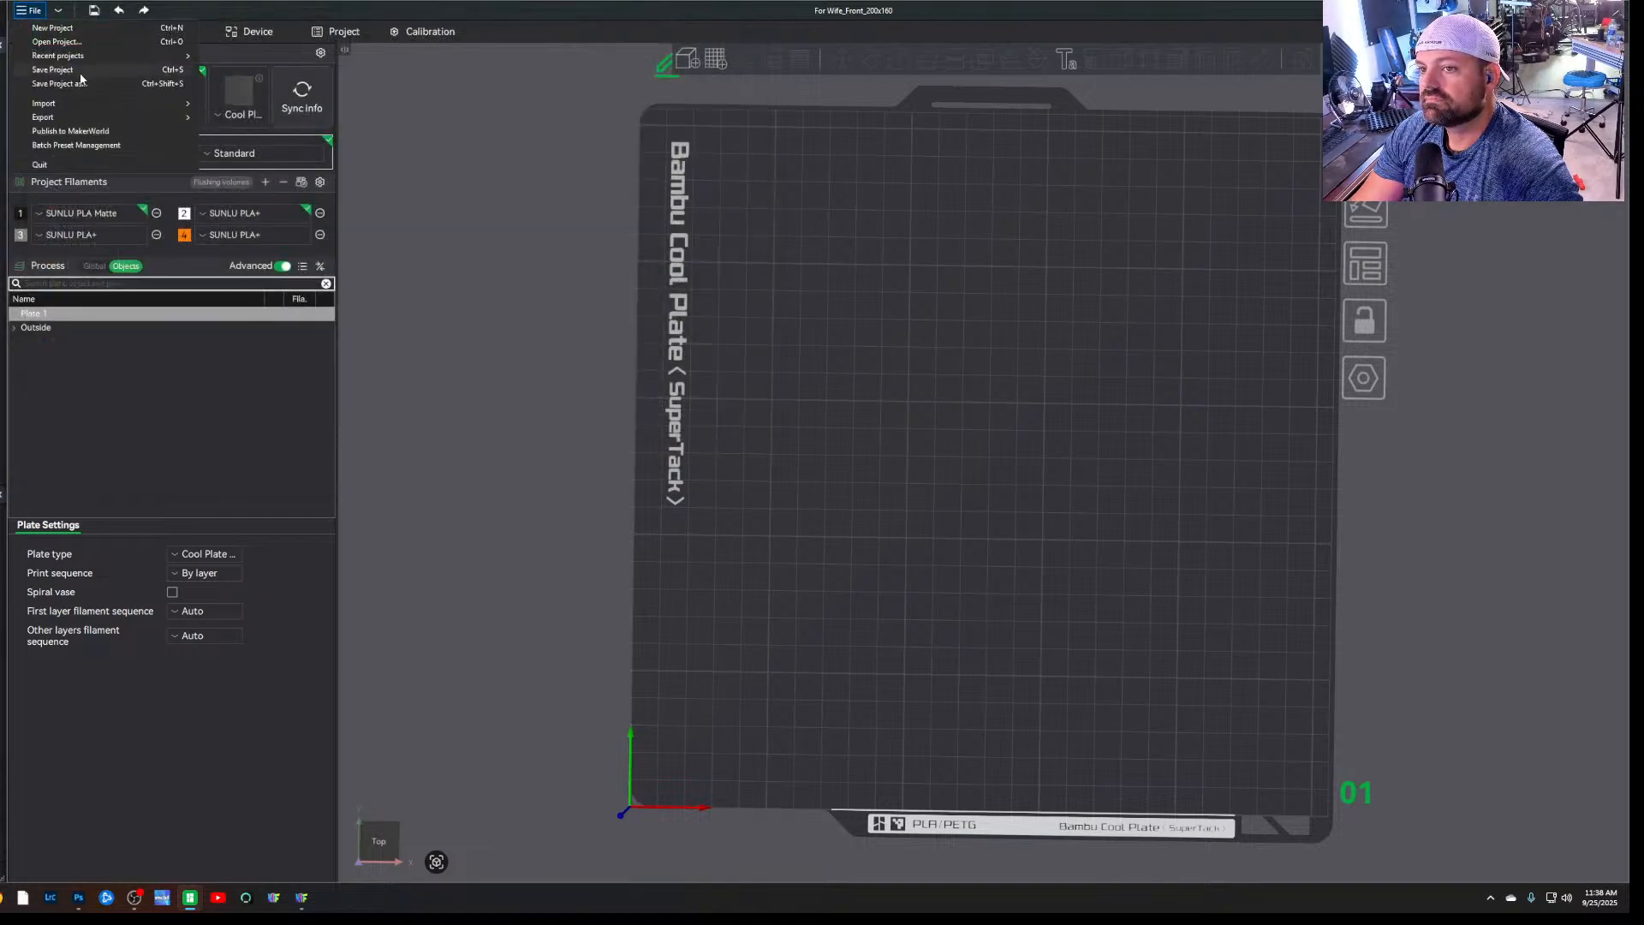
{"action": "mouse_move", "coordinate": [96, 105]}
{"action": "left_click", "coordinate": [313, 103]}
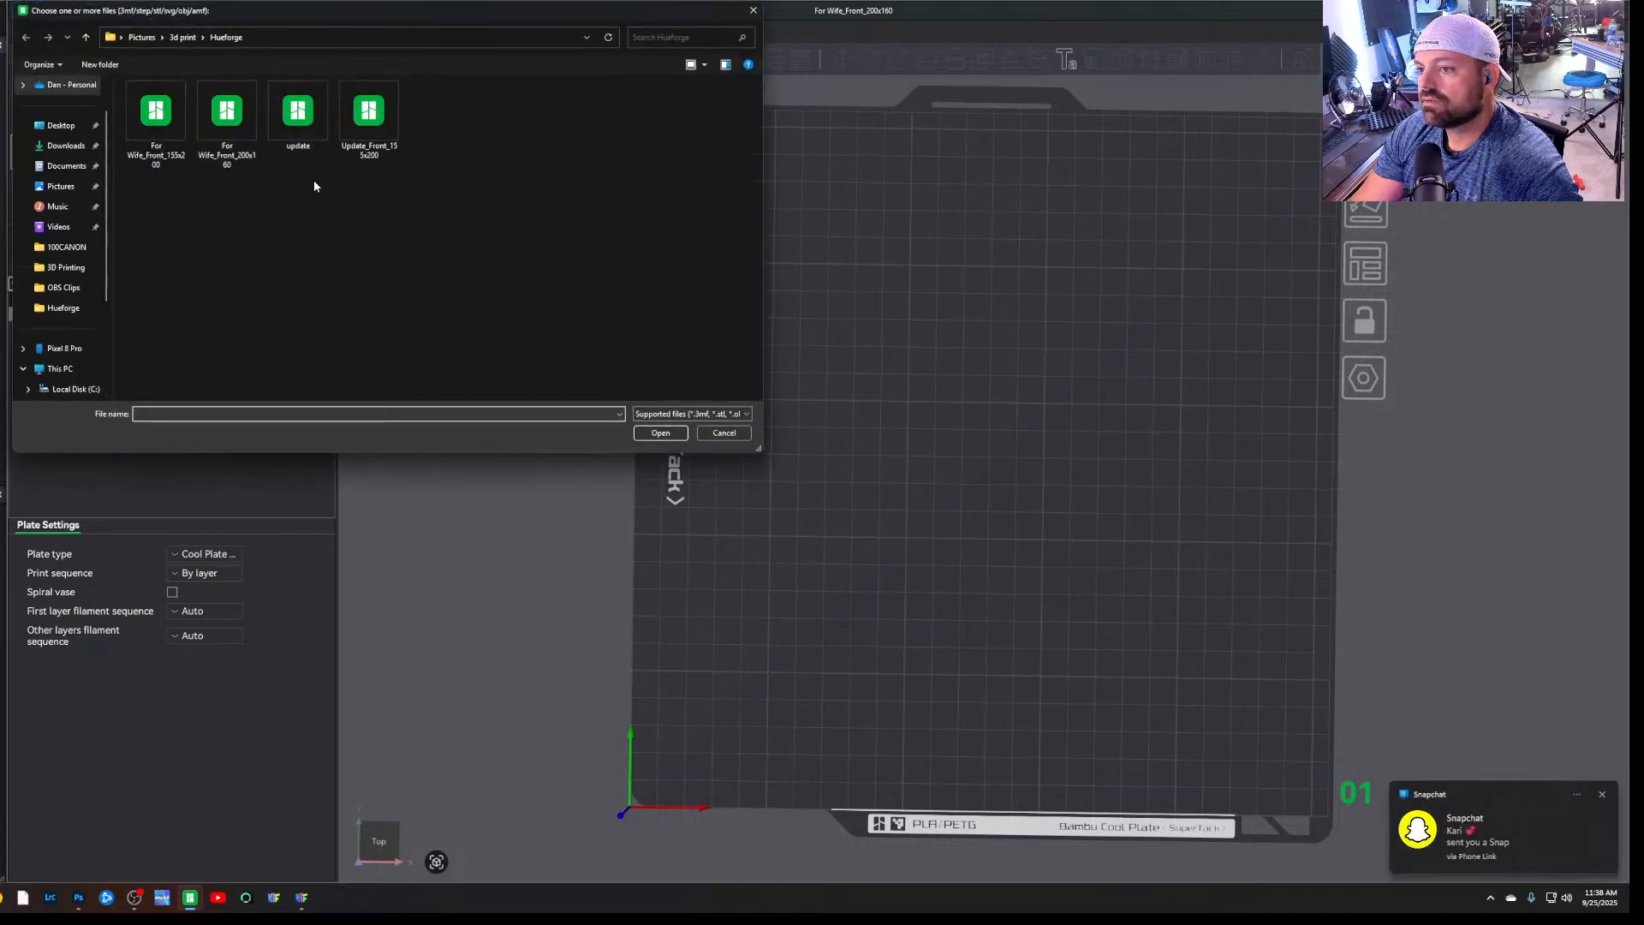
{"action": "double_click", "coordinate": [392, 152]}
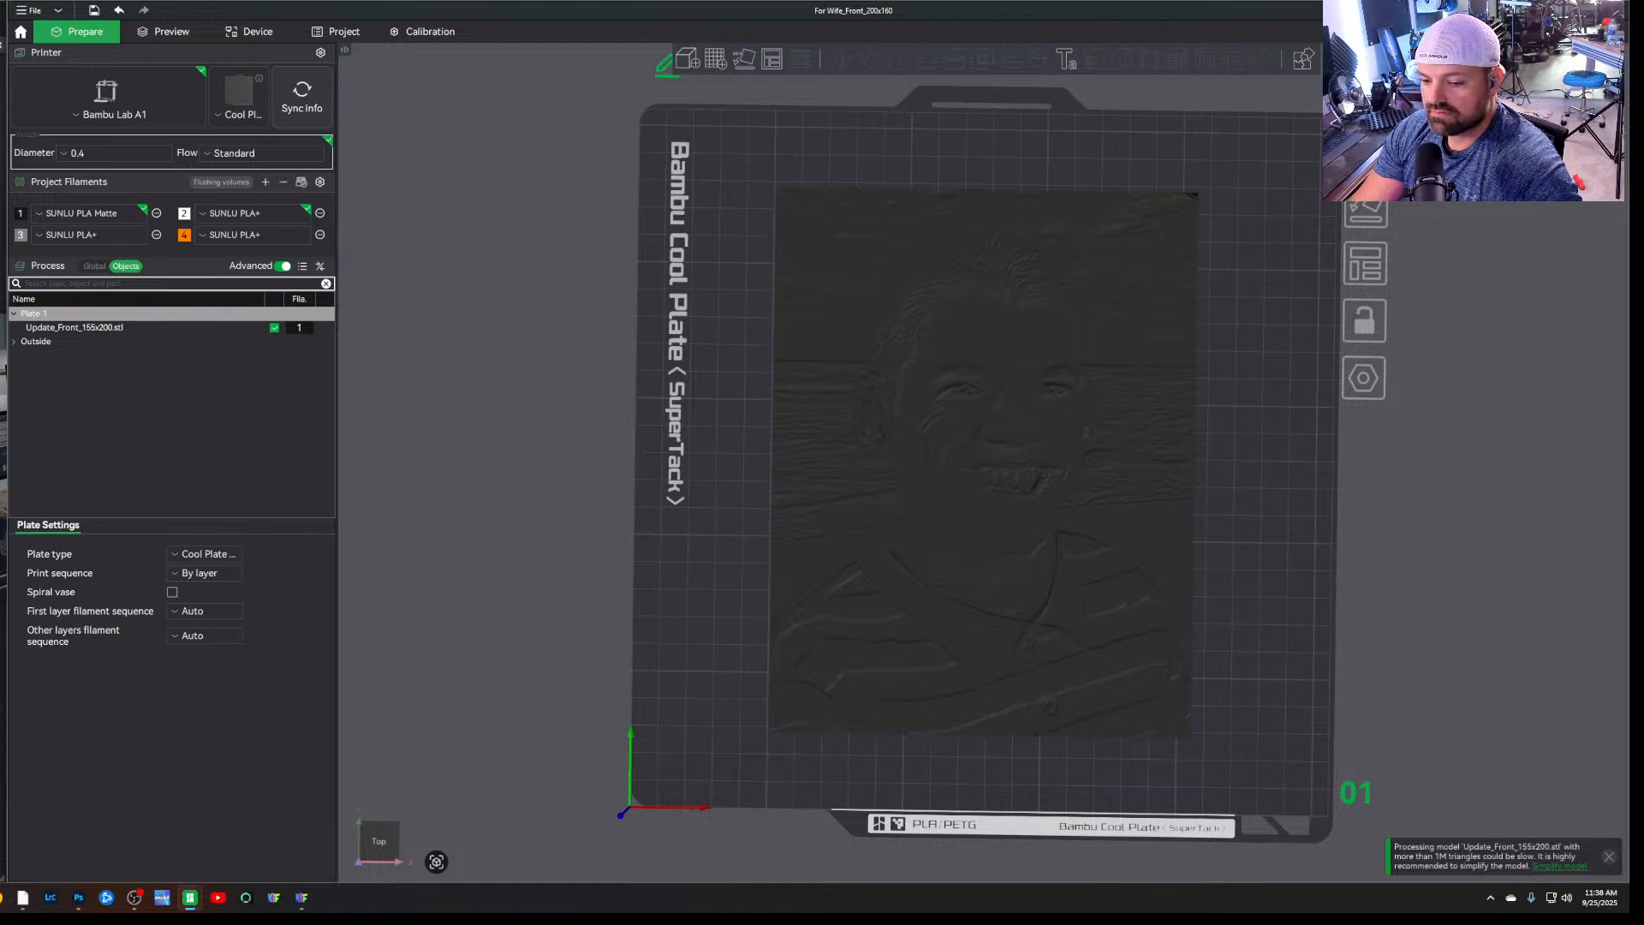
Reopen the Update_describe notes, check the layer height, infill and swap layers, and move the notes aside
{"action": "left_click", "coordinate": [2, 897]}
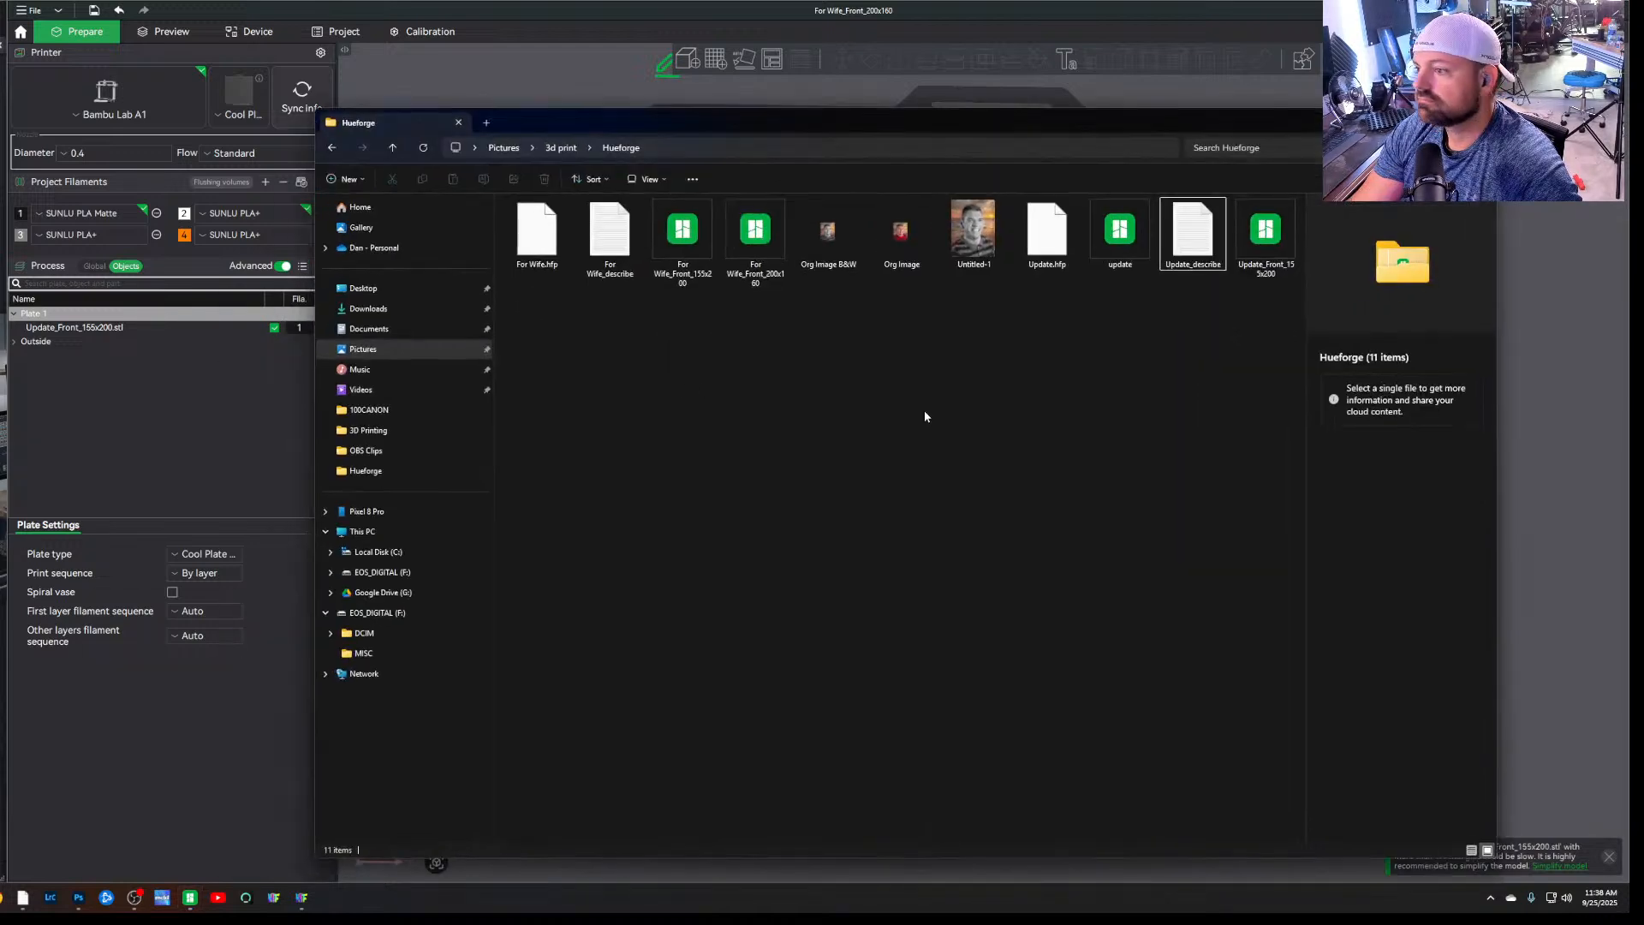
{"action": "double_click", "coordinate": [1046, 229]}
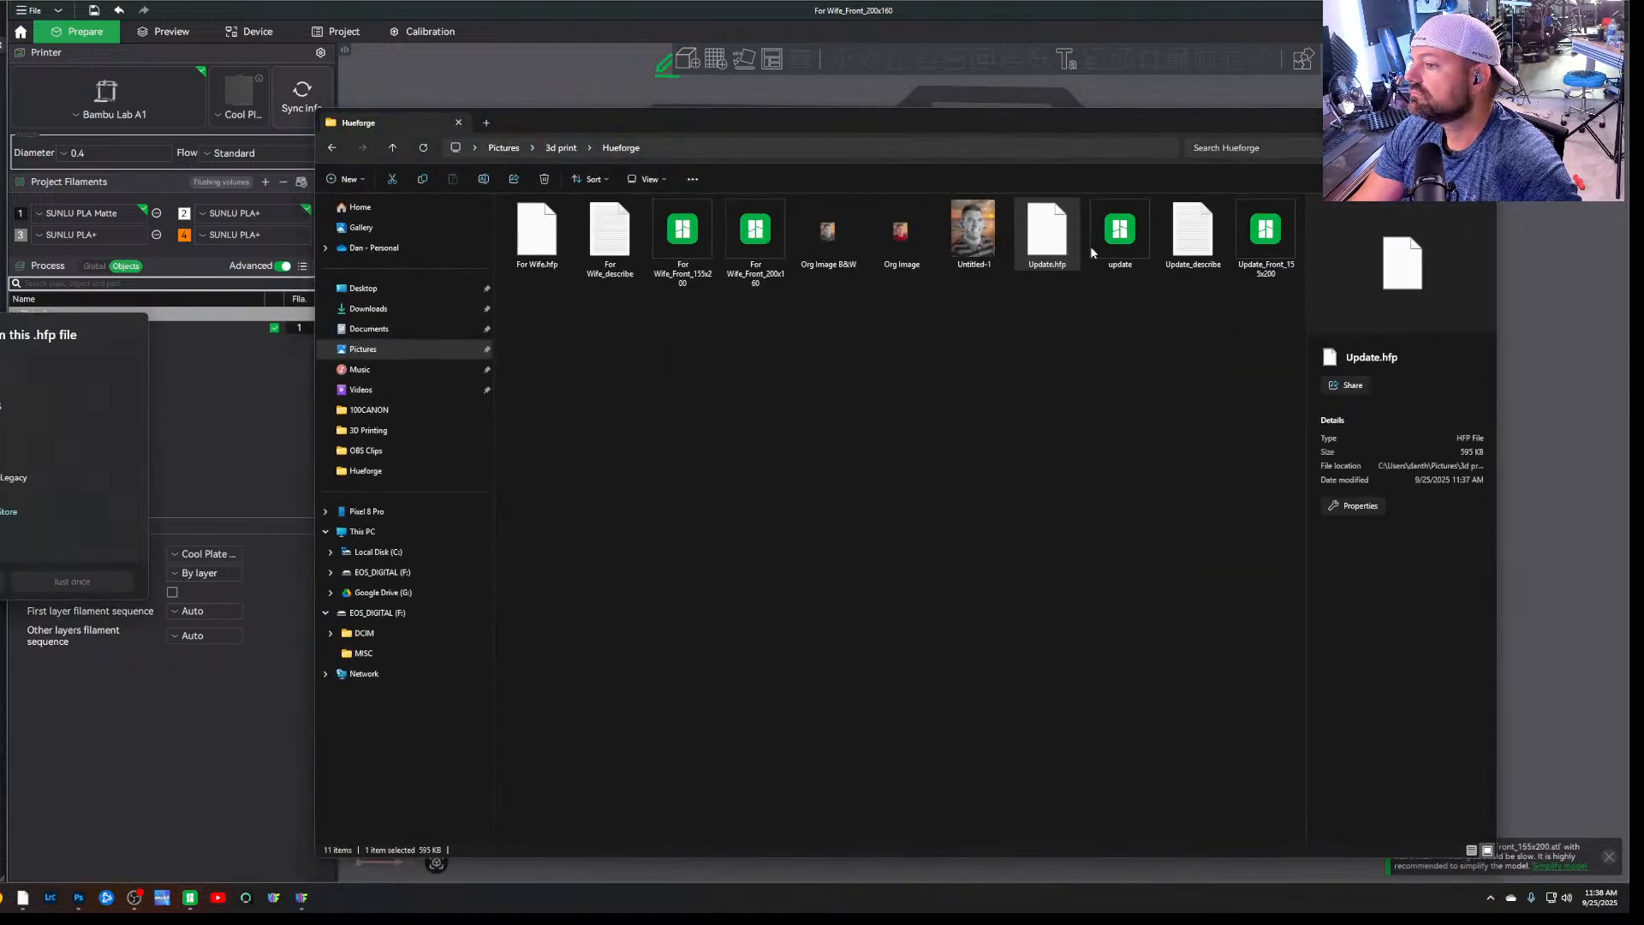
{"action": "double_click", "coordinate": [1170, 253]}
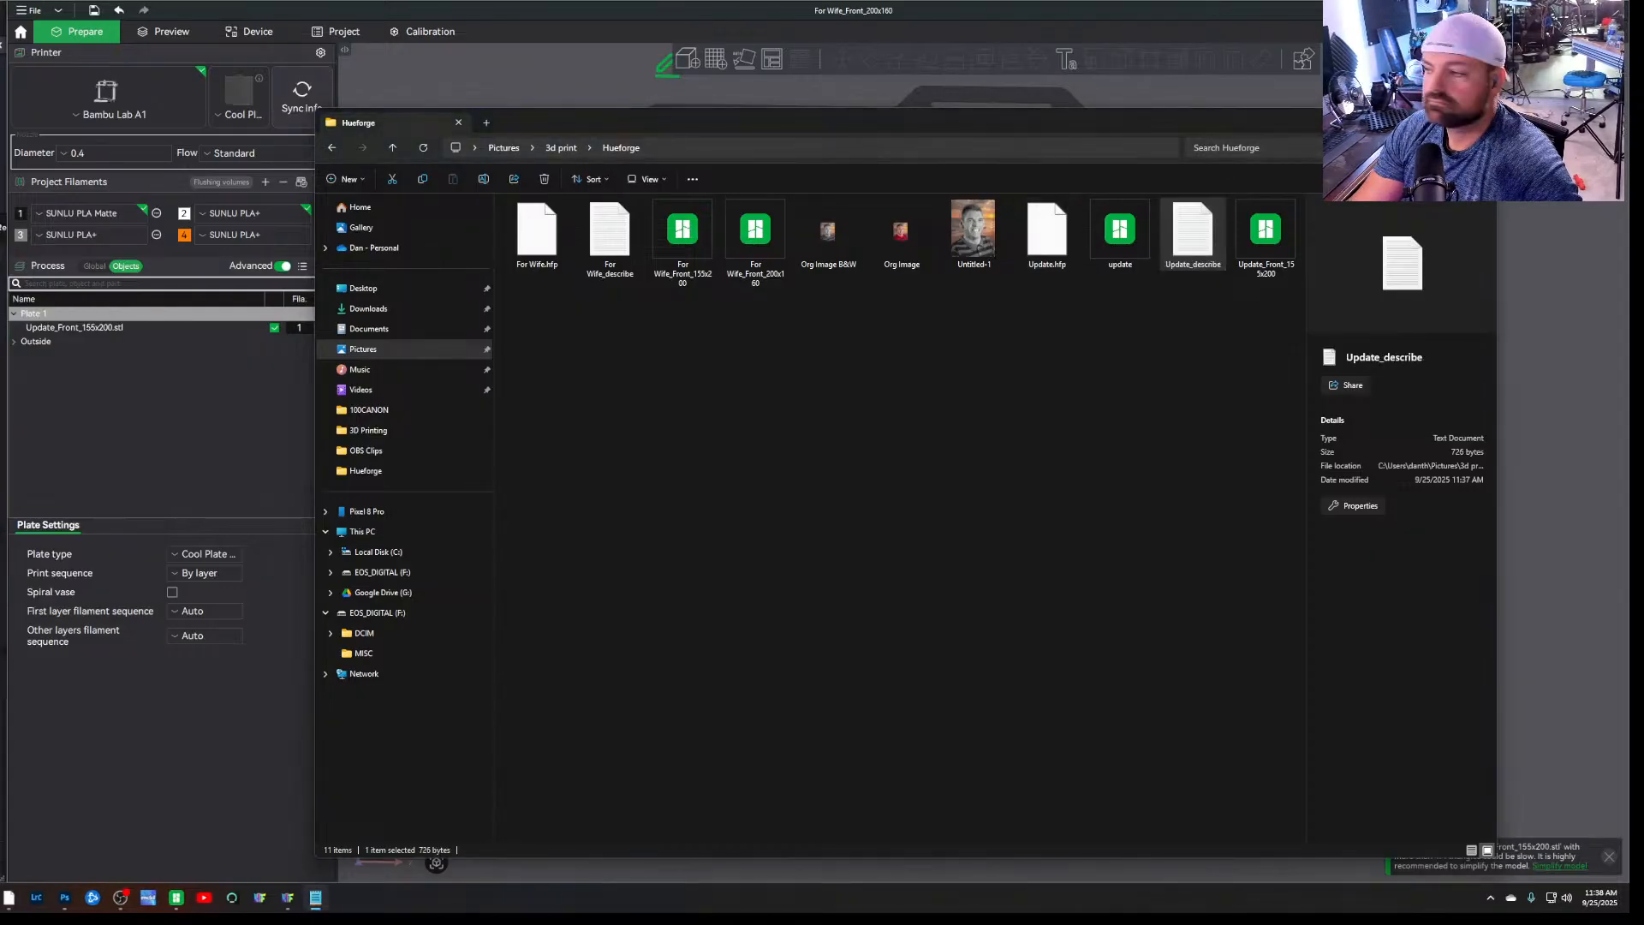
{"action": "left_click", "coordinate": [1481, 122]}
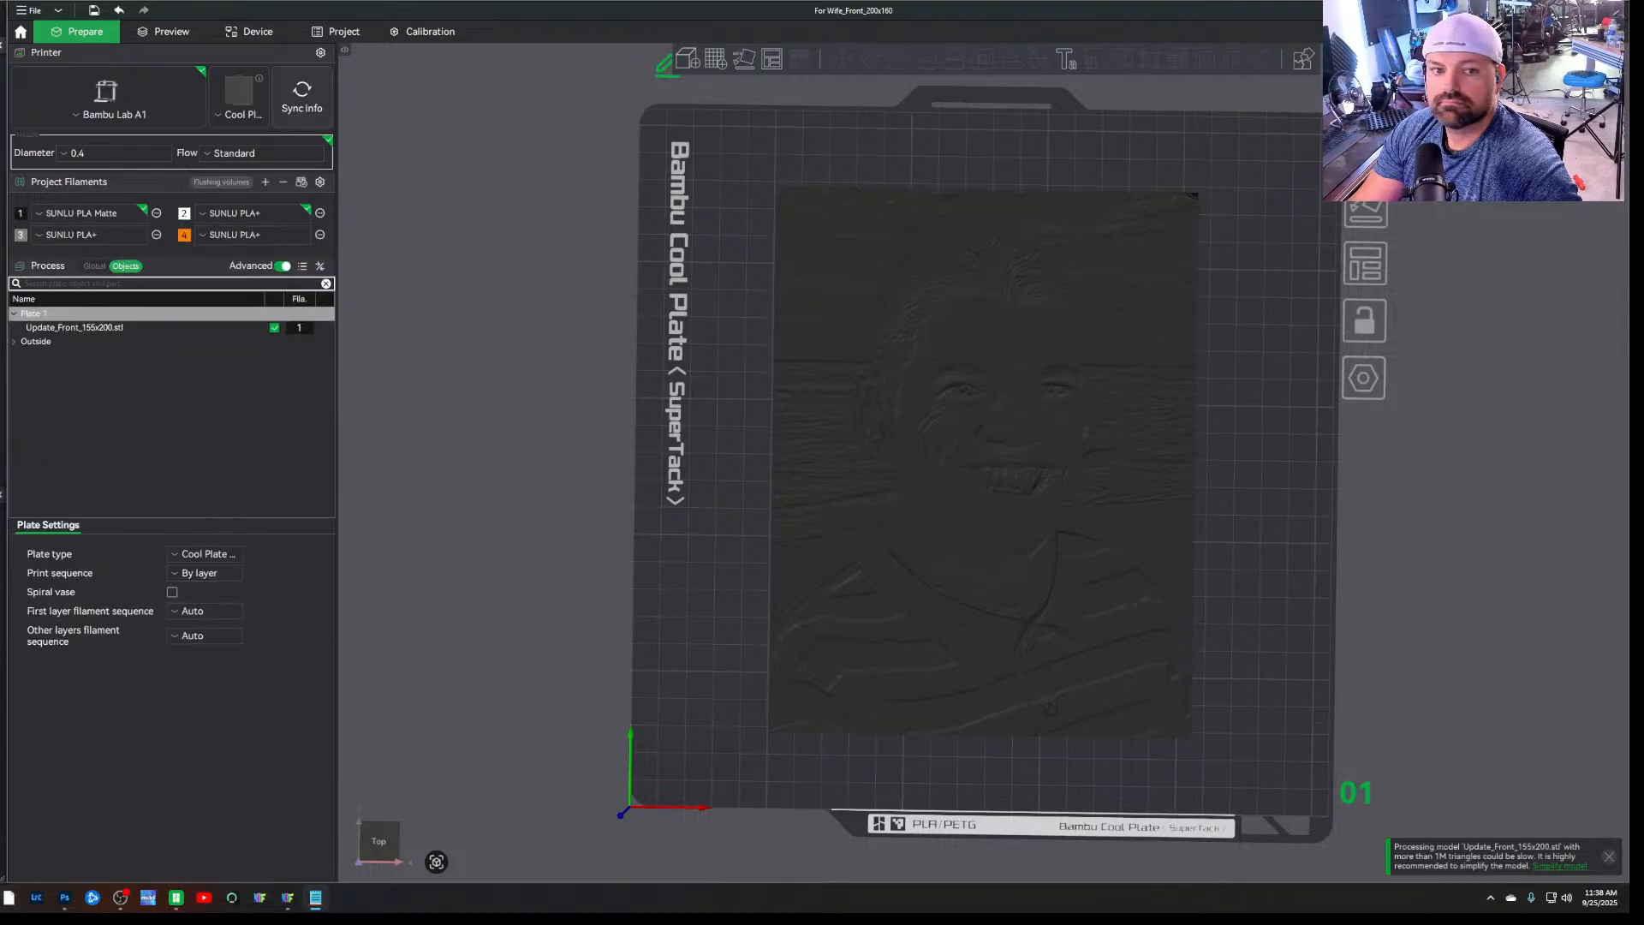
{"action": "left_click_drag", "start_coordinate": [0, 102], "coordinate": [1160, 67]}
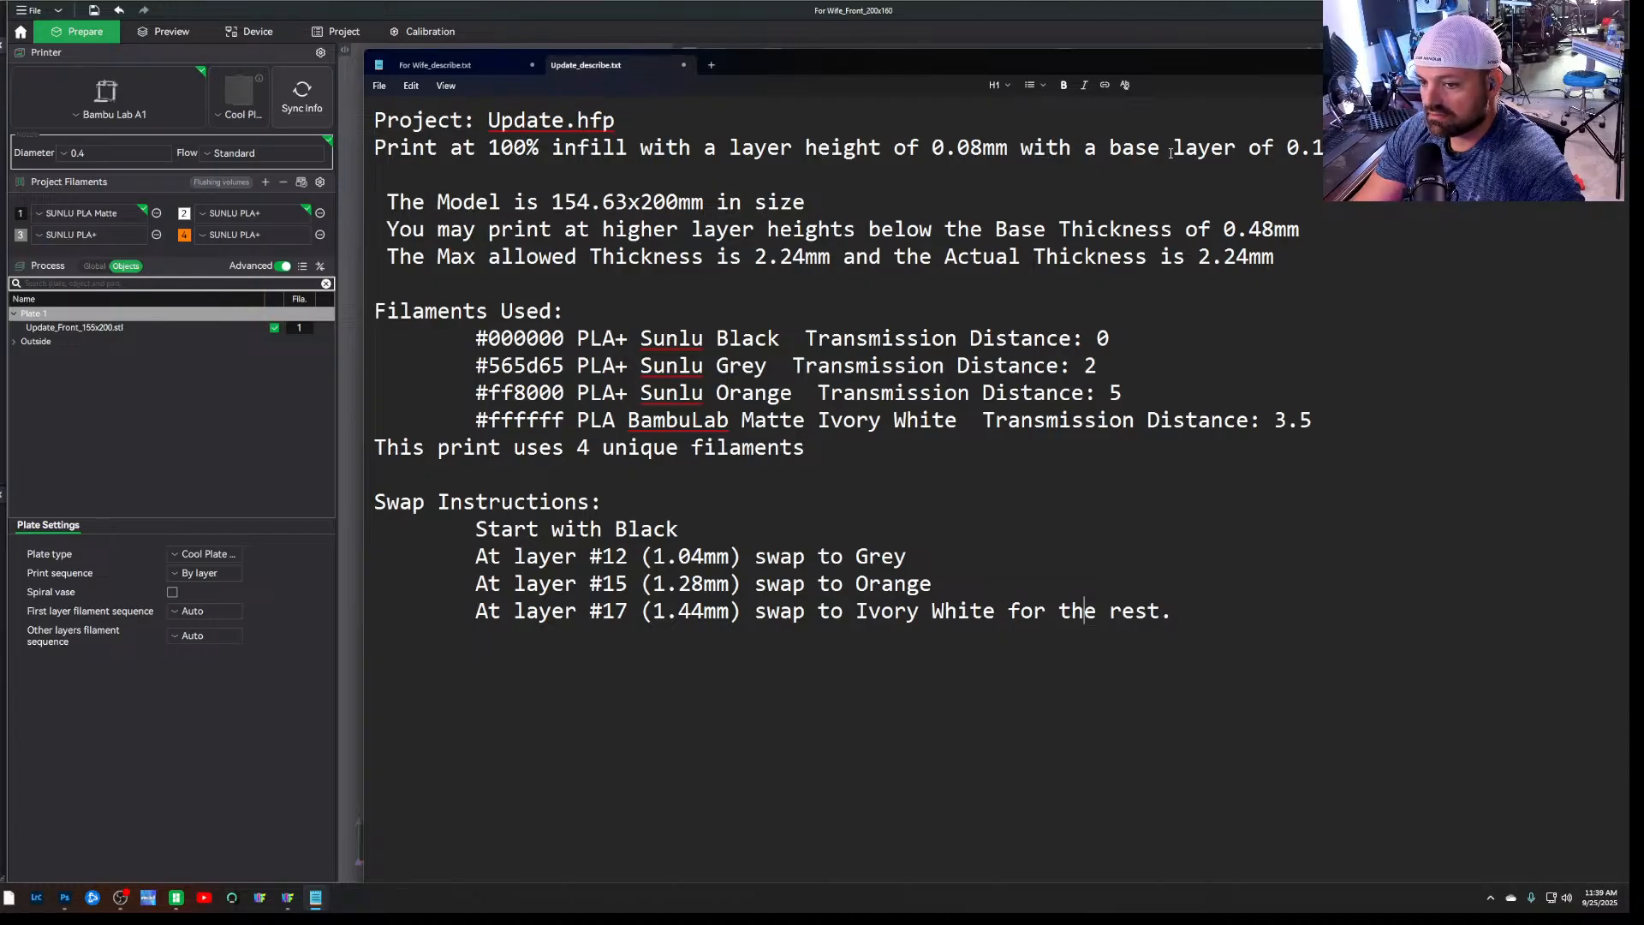
{"action": "left_click_drag", "start_coordinate": [1208, 61], "coordinate": [0, 86]}
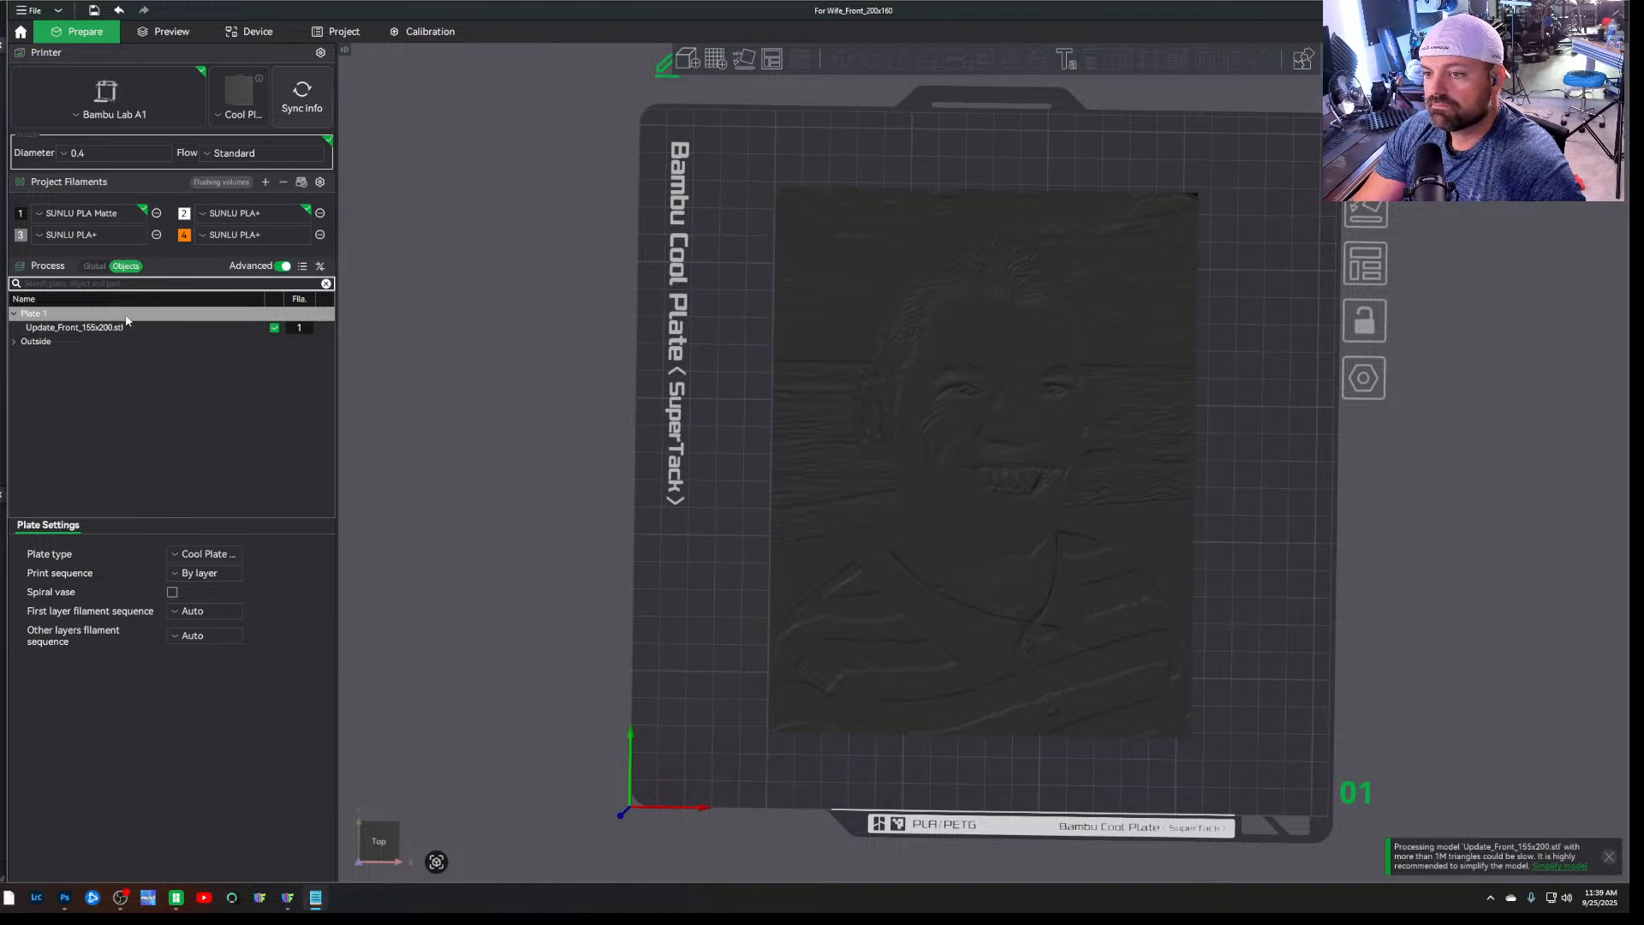
Review the global process settings for quality and strength, checking layer heights, walls, shells and sparse infill
{"action": "left_click", "coordinate": [93, 266]}
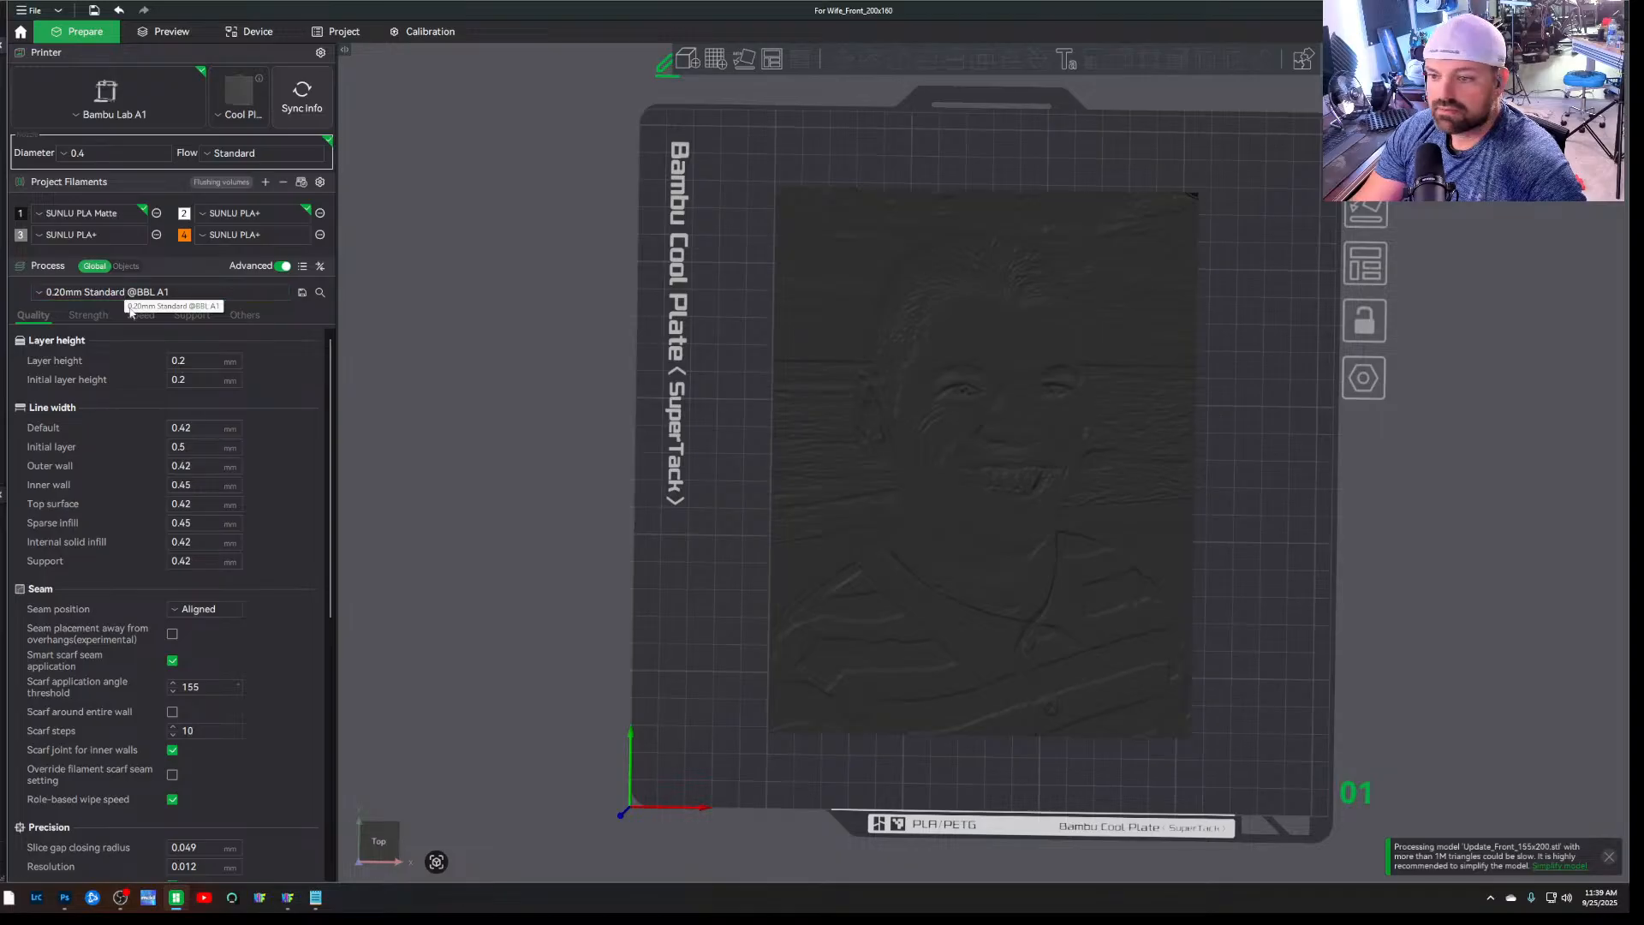
{"action": "scroll", "coordinate": [131, 489], "scroll_direction": "down", "scroll_amount": 1}
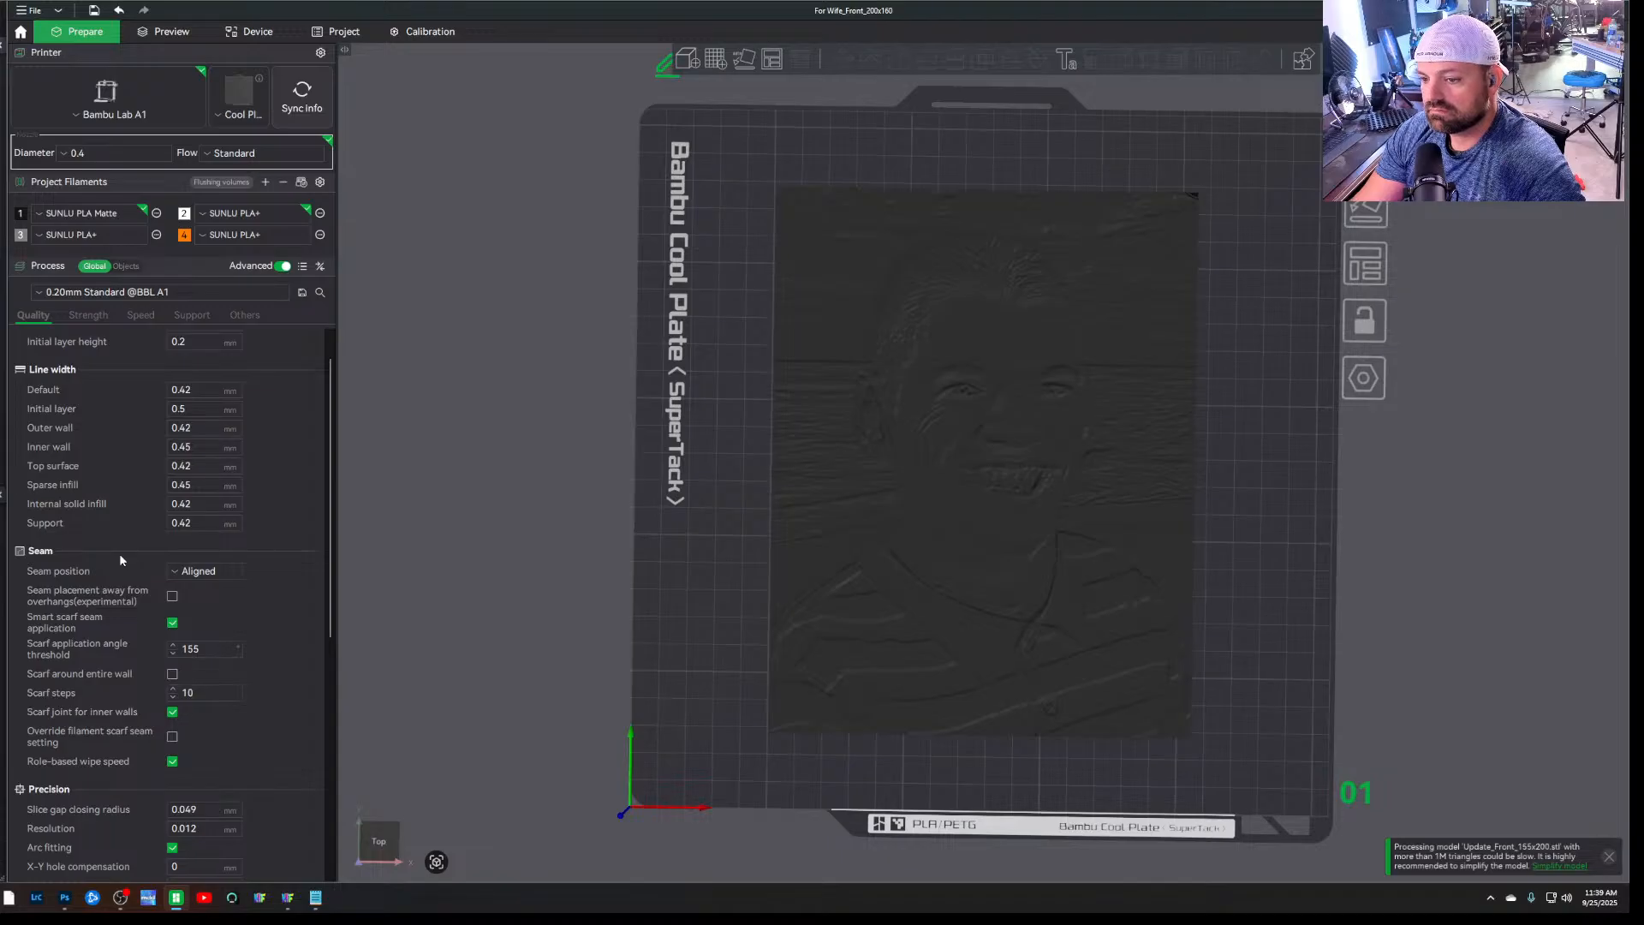
{"action": "scroll", "coordinate": [120, 558], "scroll_direction": "down", "scroll_amount": 10}
{"action": "scroll", "coordinate": [121, 558], "scroll_direction": "down", "scroll_amount": 2}
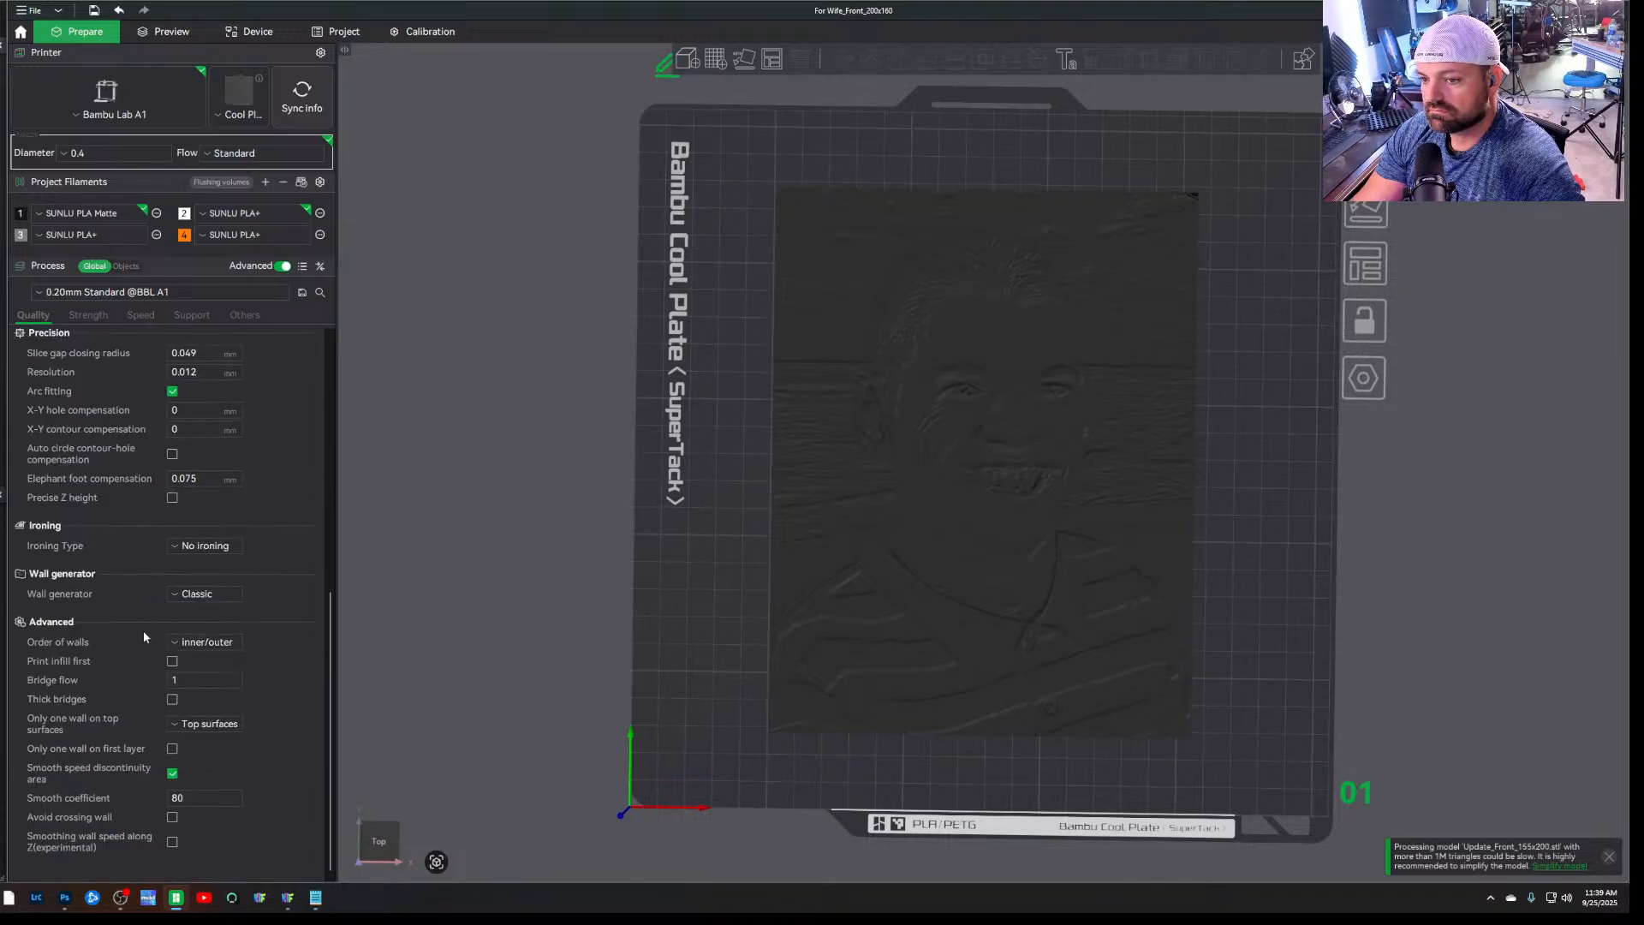
{"action": "scroll", "coordinate": [142, 636], "scroll_direction": "up", "scroll_amount": 9}
{"action": "scroll", "coordinate": [144, 636], "scroll_direction": "up", "scroll_amount": 4}
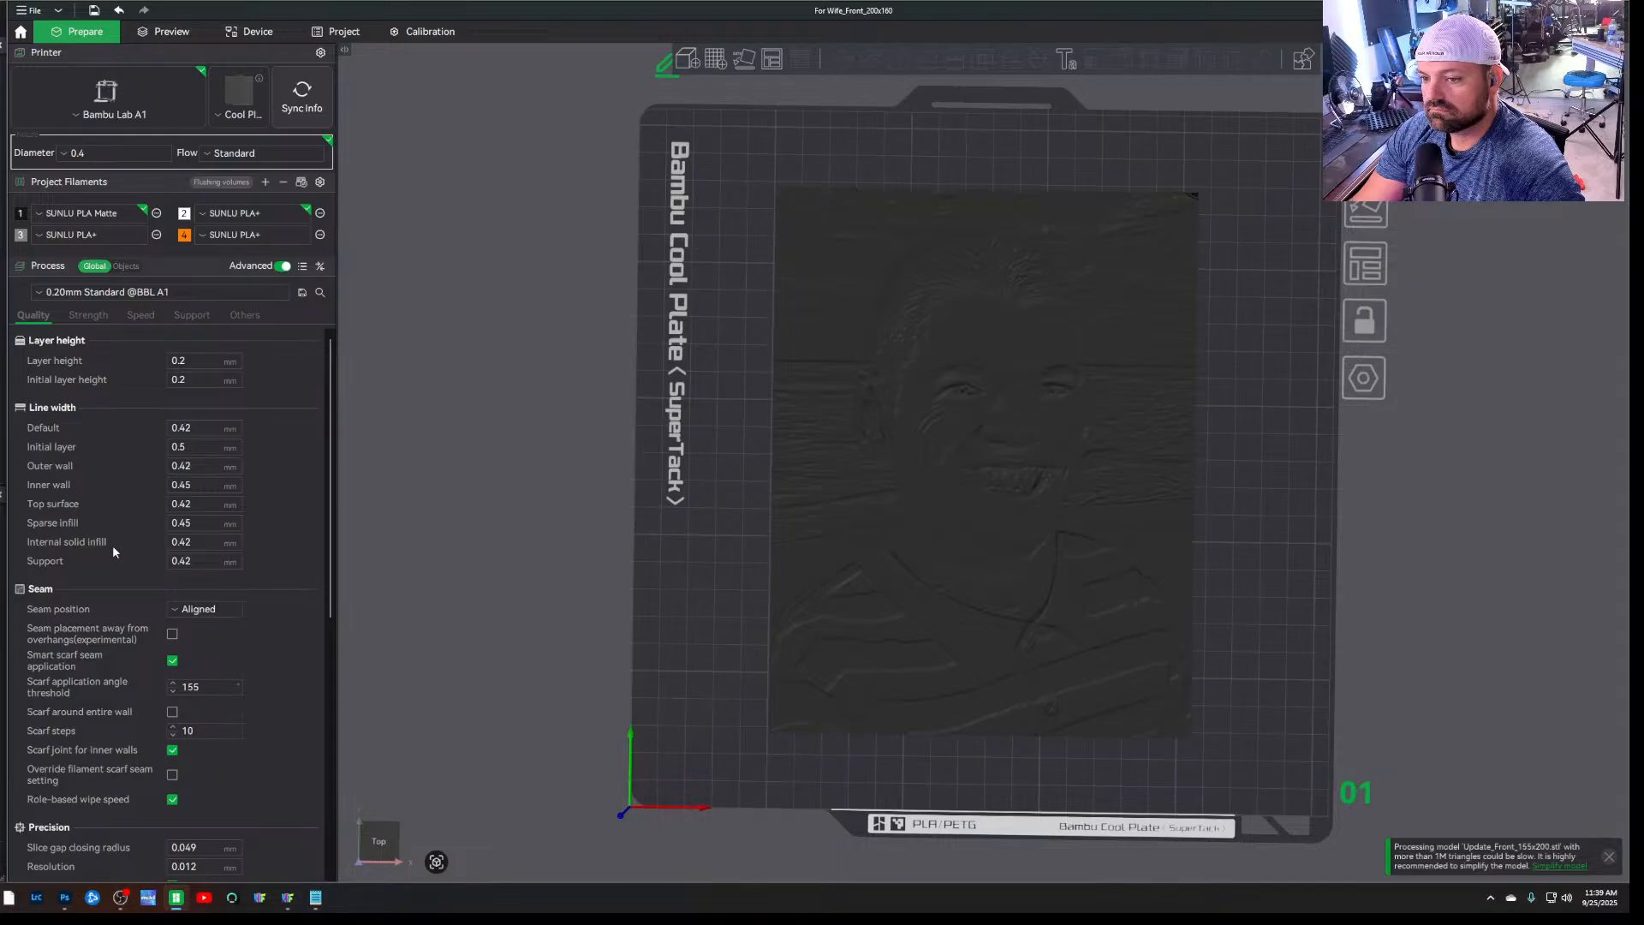
{"action": "left_click", "coordinate": [87, 314]}
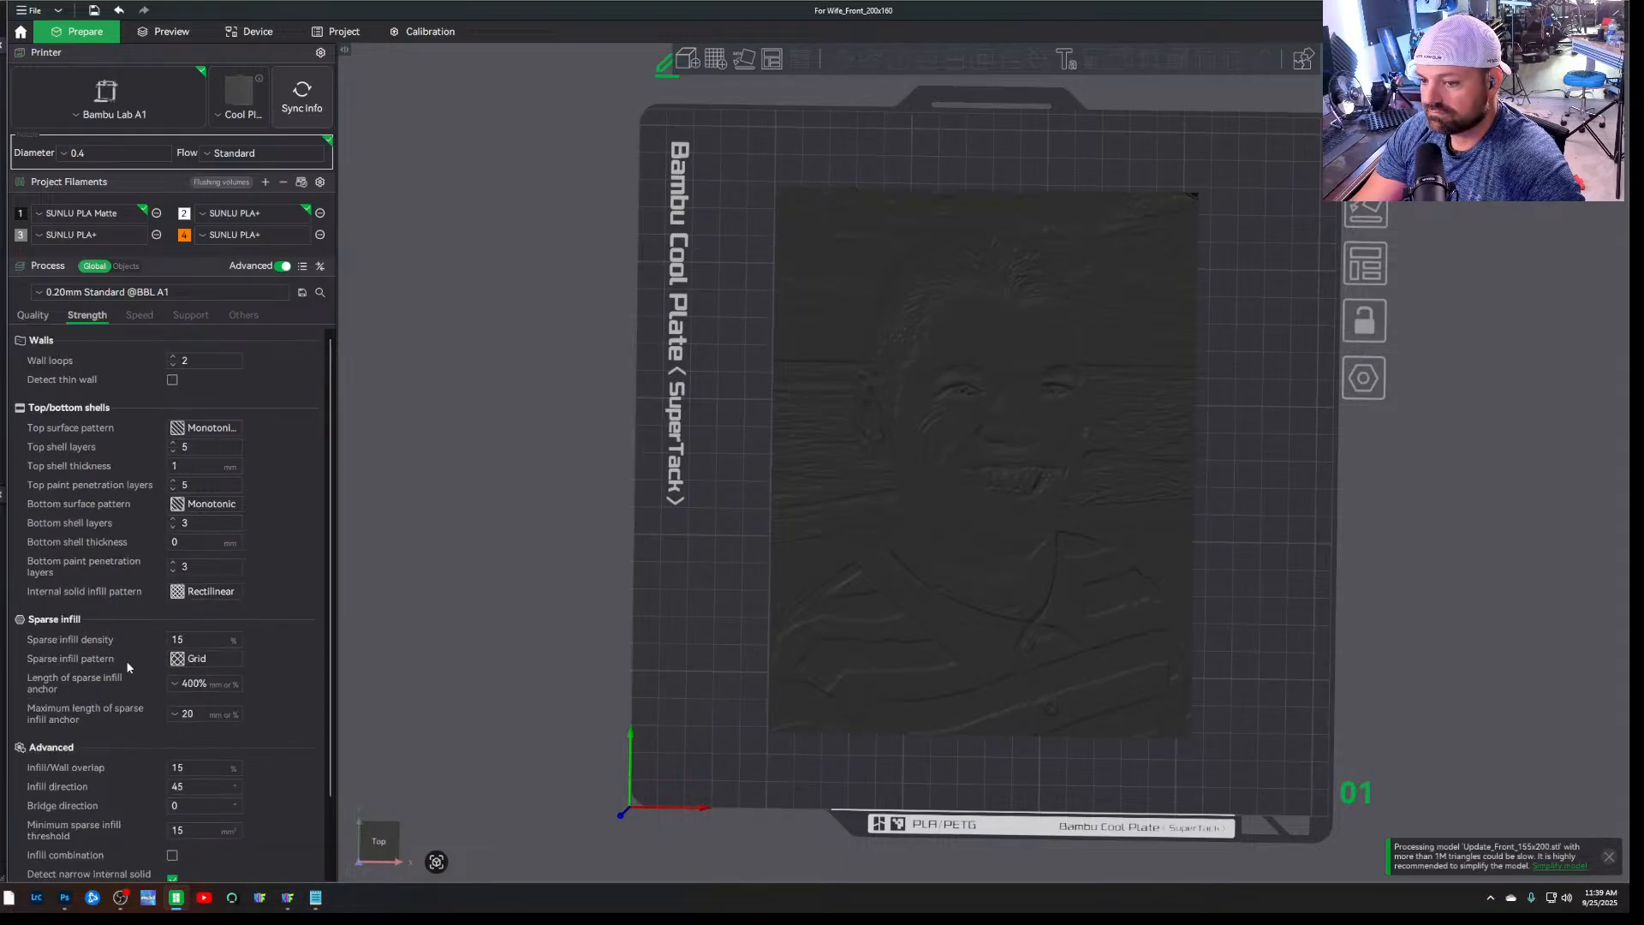
{"action": "scroll", "coordinate": [128, 665], "scroll_direction": "down", "scroll_amount": 2}
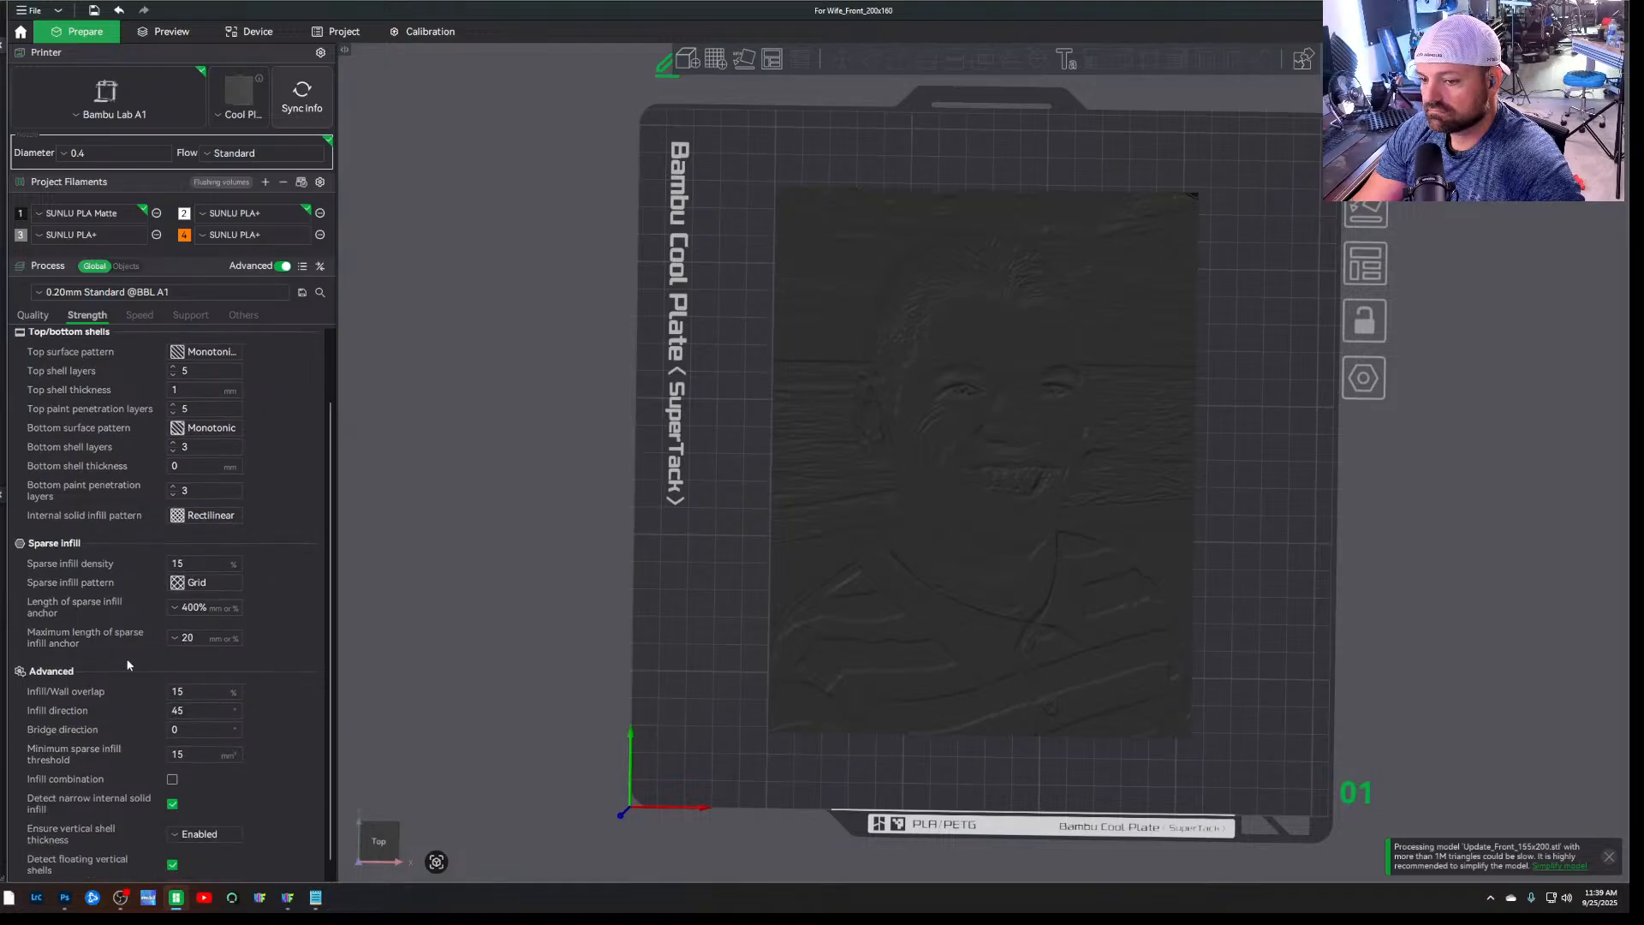
{"action": "scroll", "coordinate": [127, 664], "scroll_direction": "down", "scroll_amount": 1}
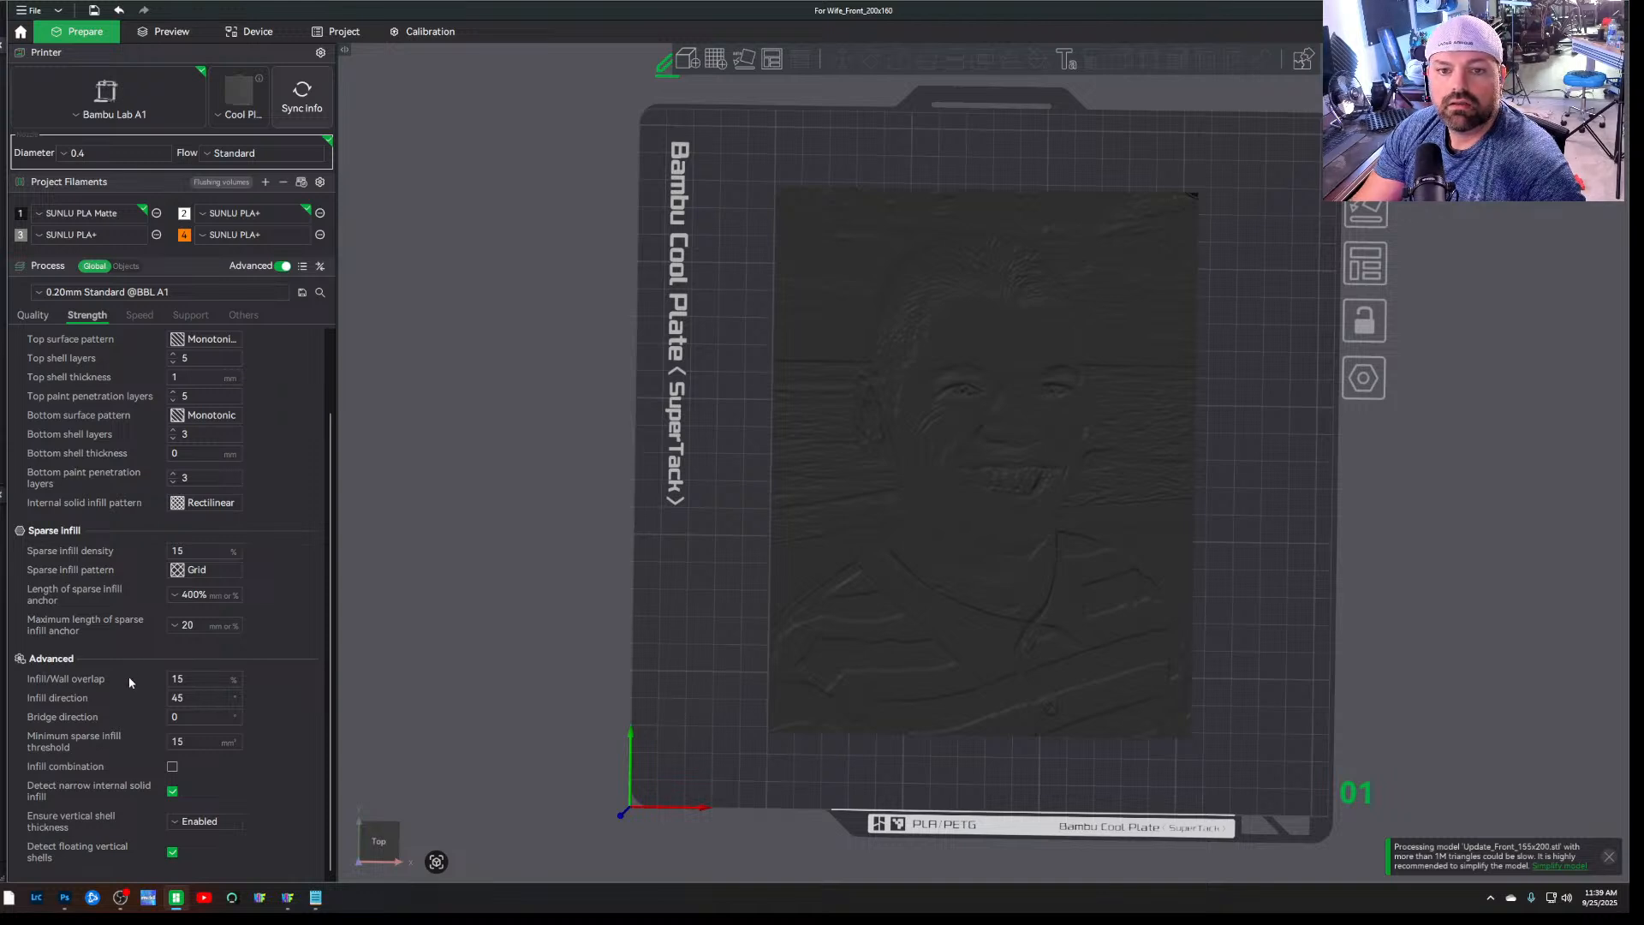
{"action": "scroll", "coordinate": [128, 675], "scroll_direction": "up", "scroll_amount": 2}
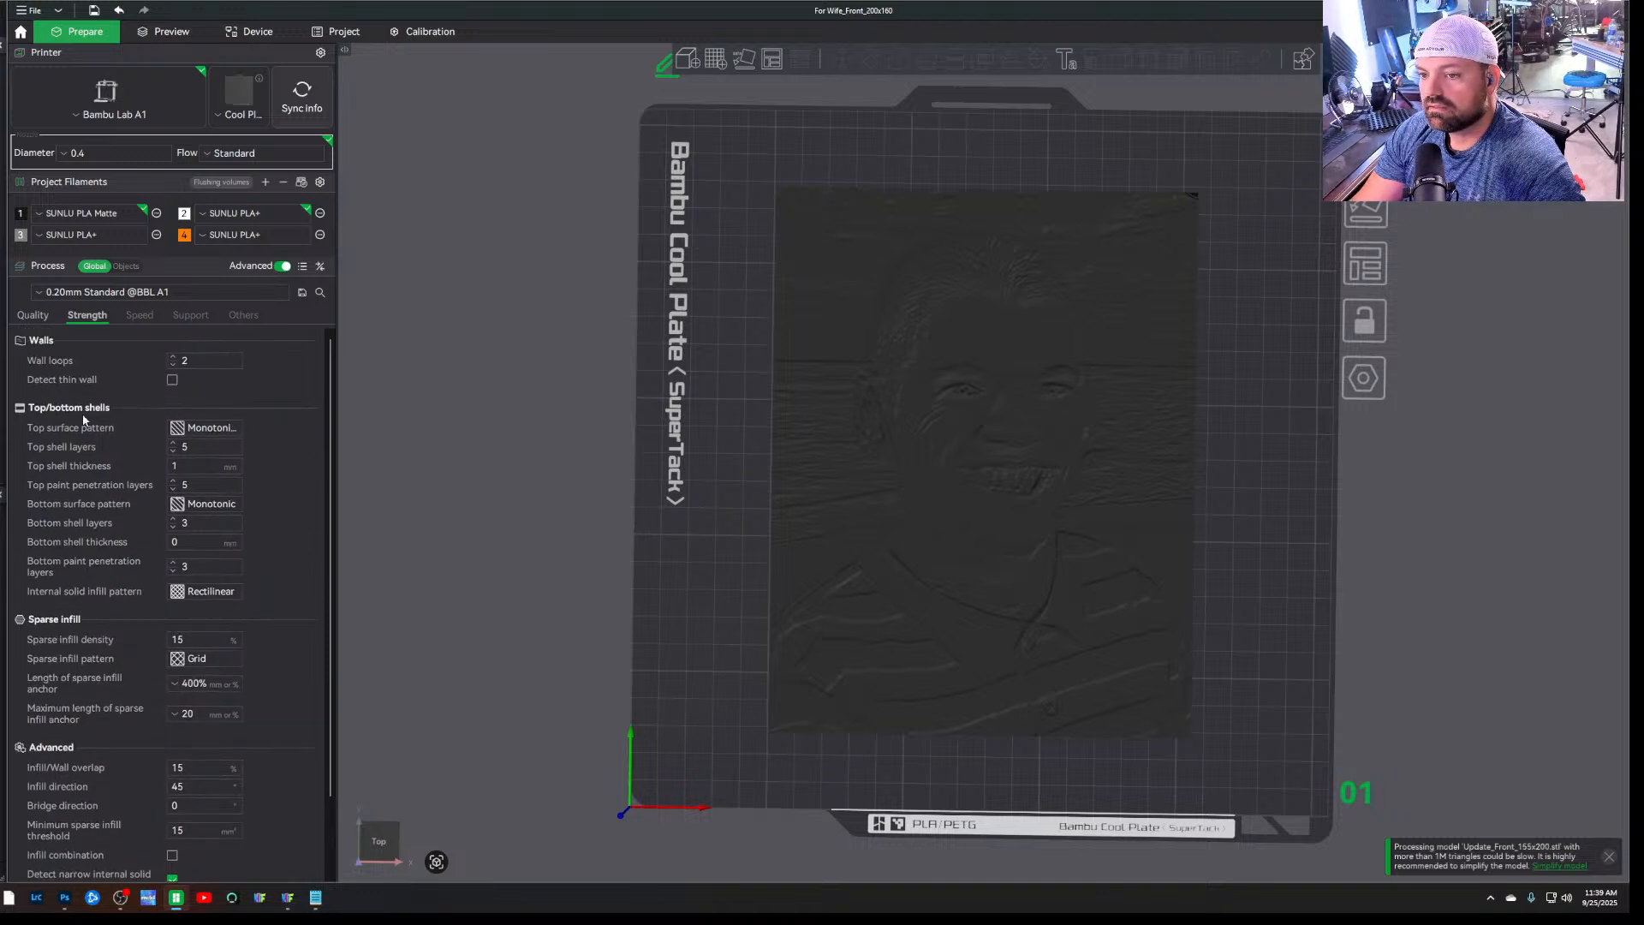
Set the initial layer height to 0.16 mm and the layer height to 0.08 mm, accepting the automatic range adjustment
{"action": "left_click", "coordinate": [43, 317]}
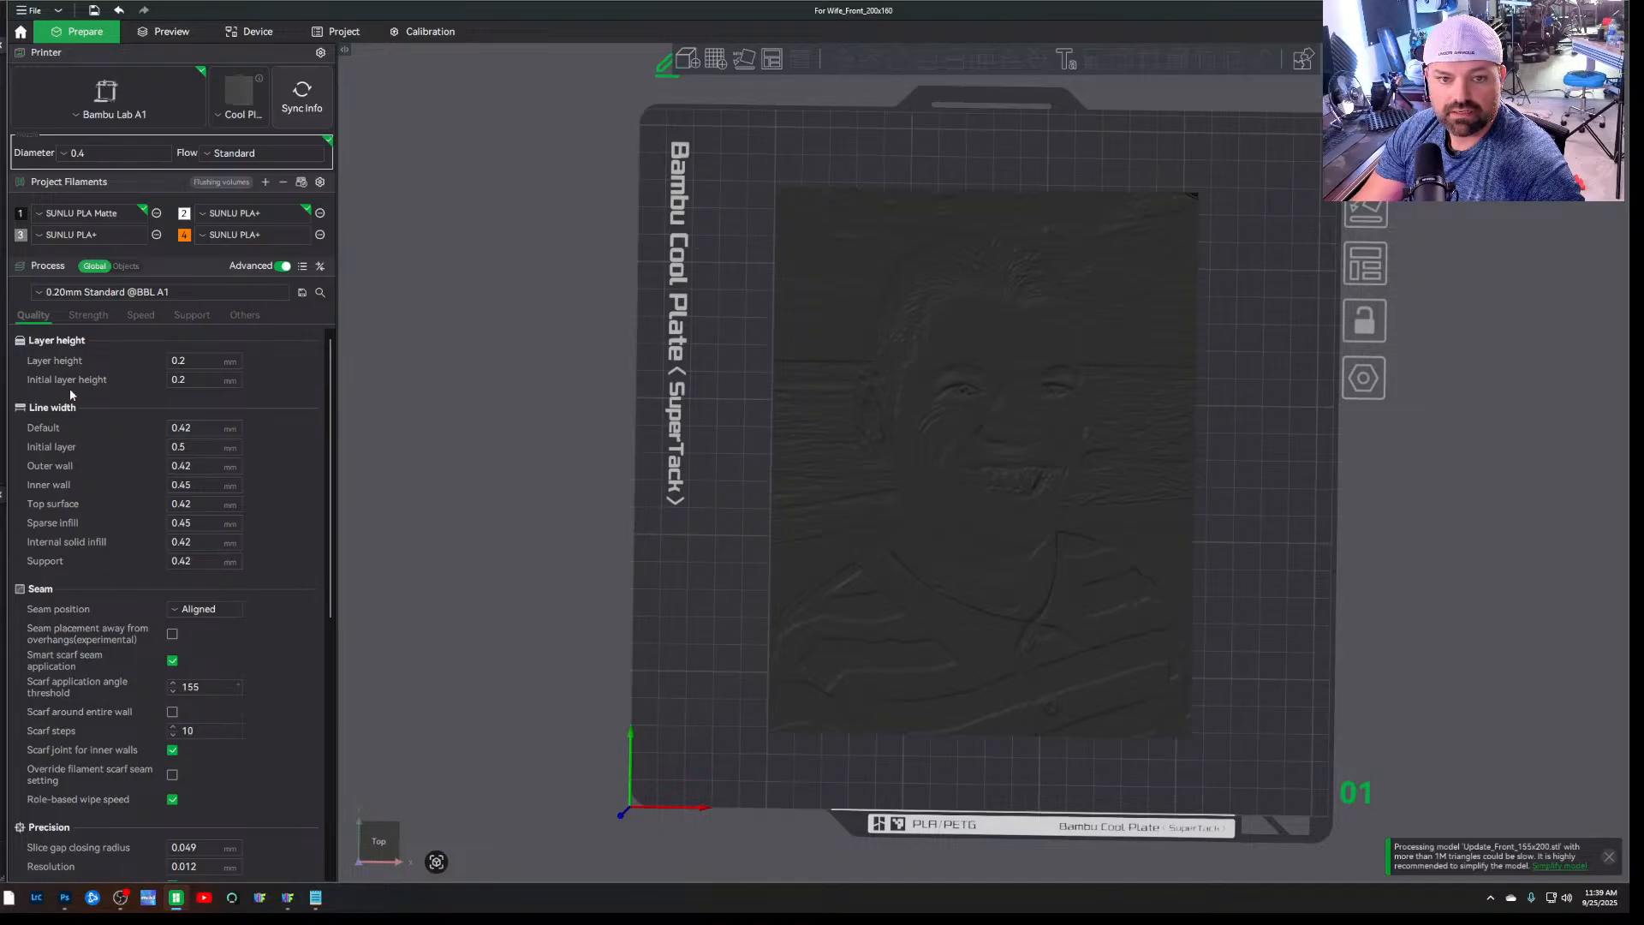
{"action": "double_click", "coordinate": [199, 382]}
{"action": "type", "text": ".16"}
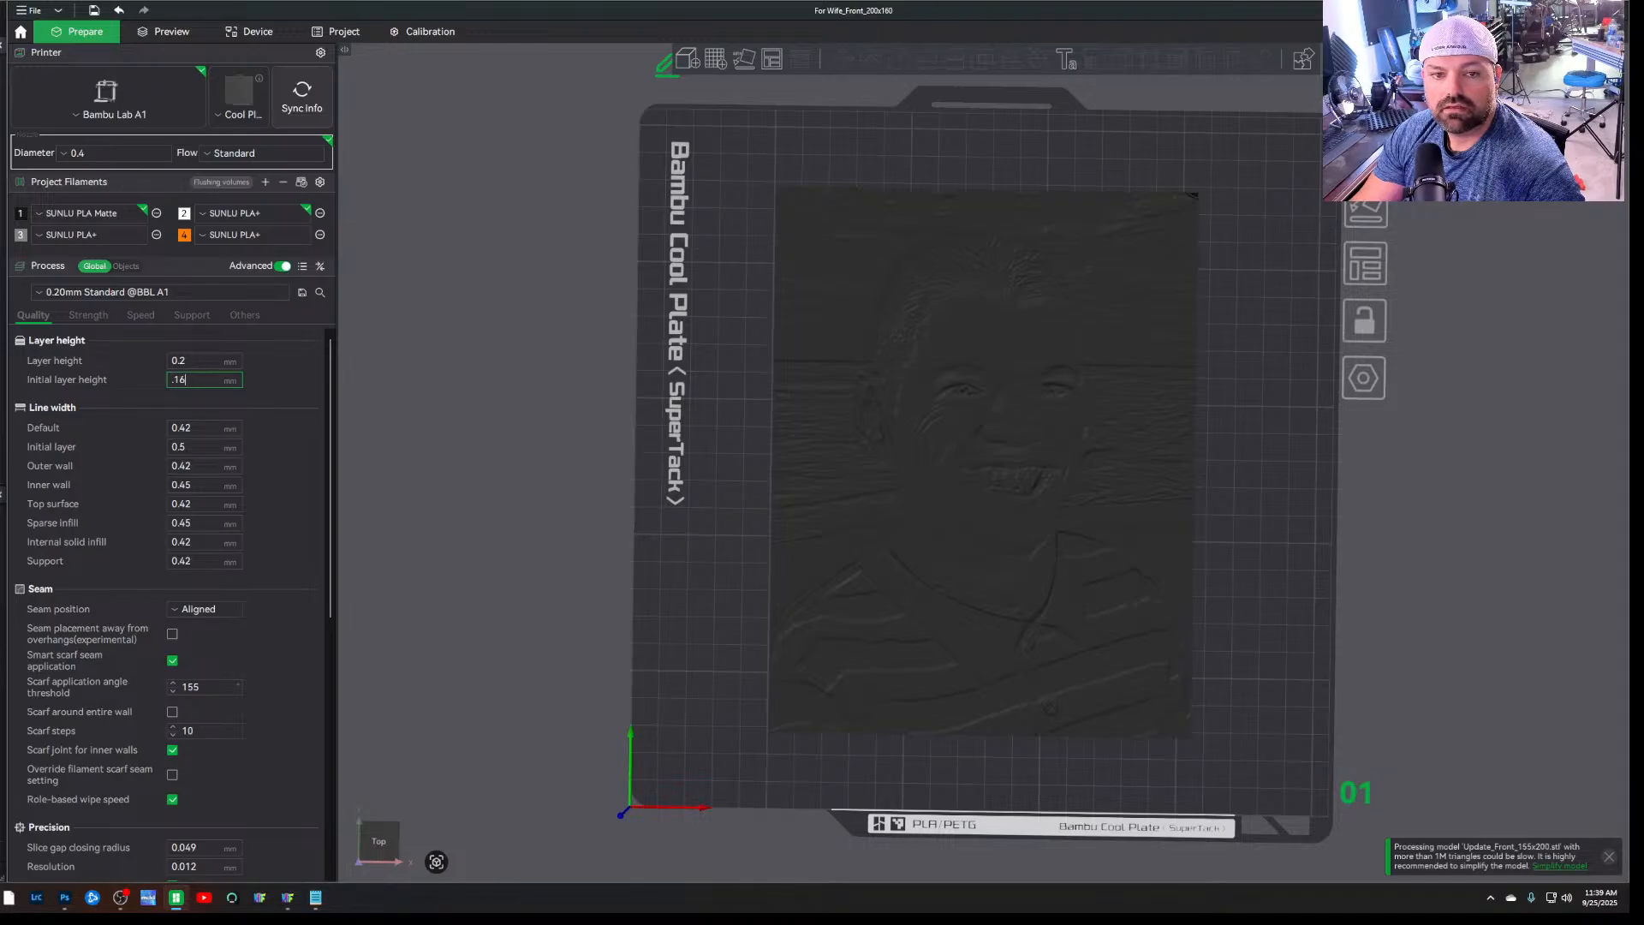
{"action": "left_click", "coordinate": [205, 360]}
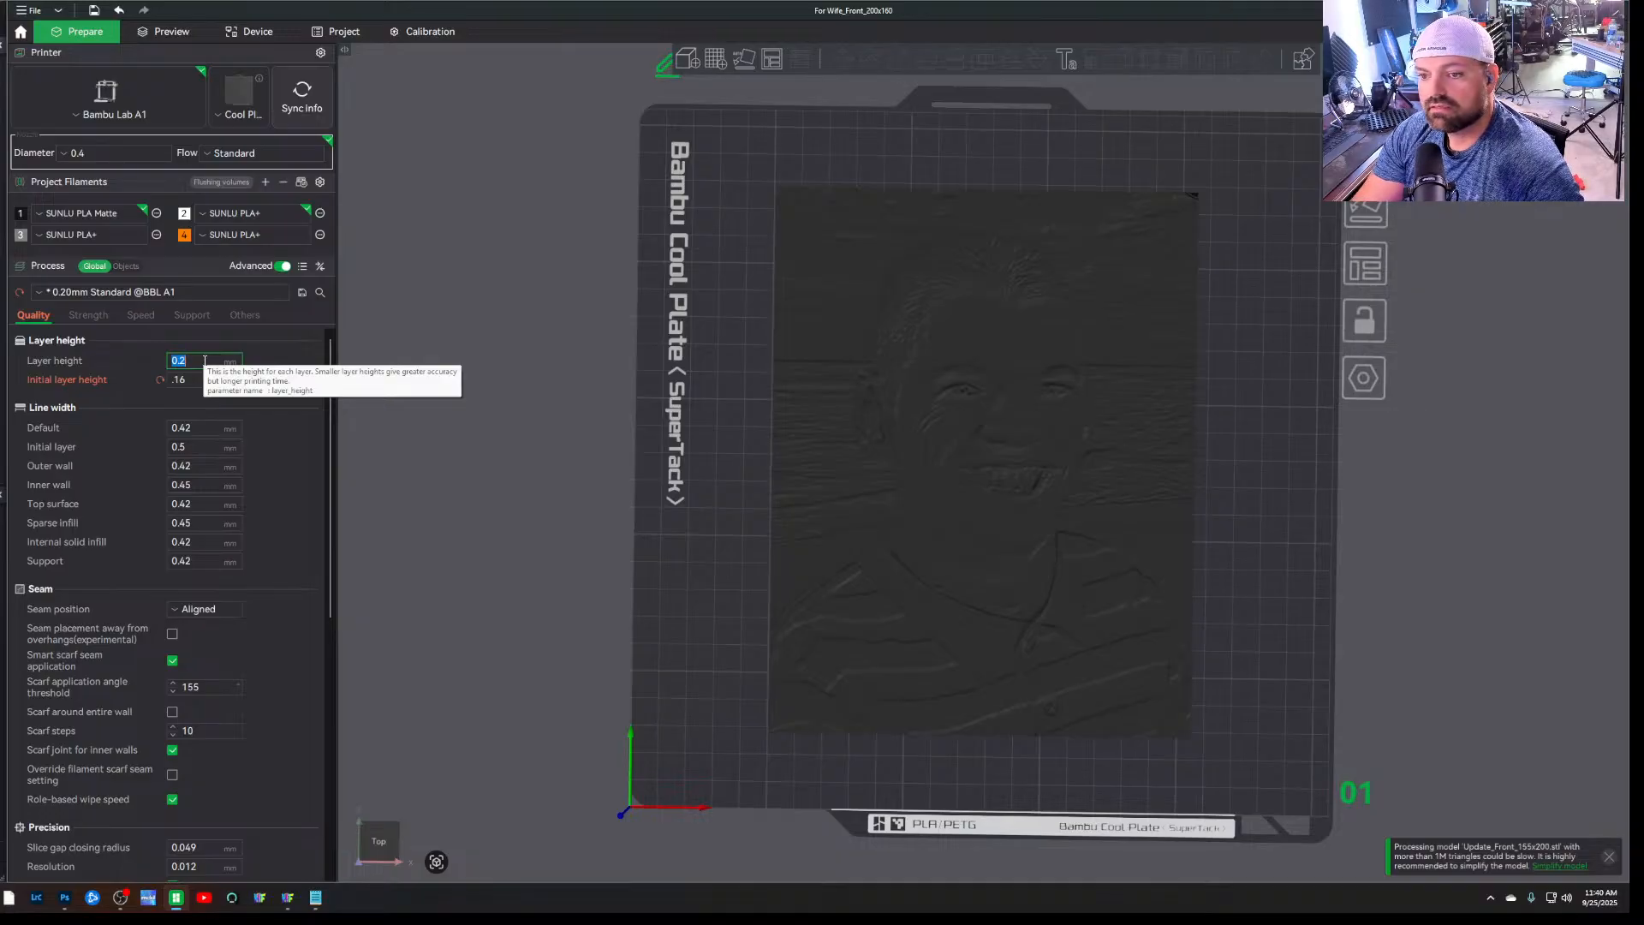
{"action": "type", "text": ".08"}
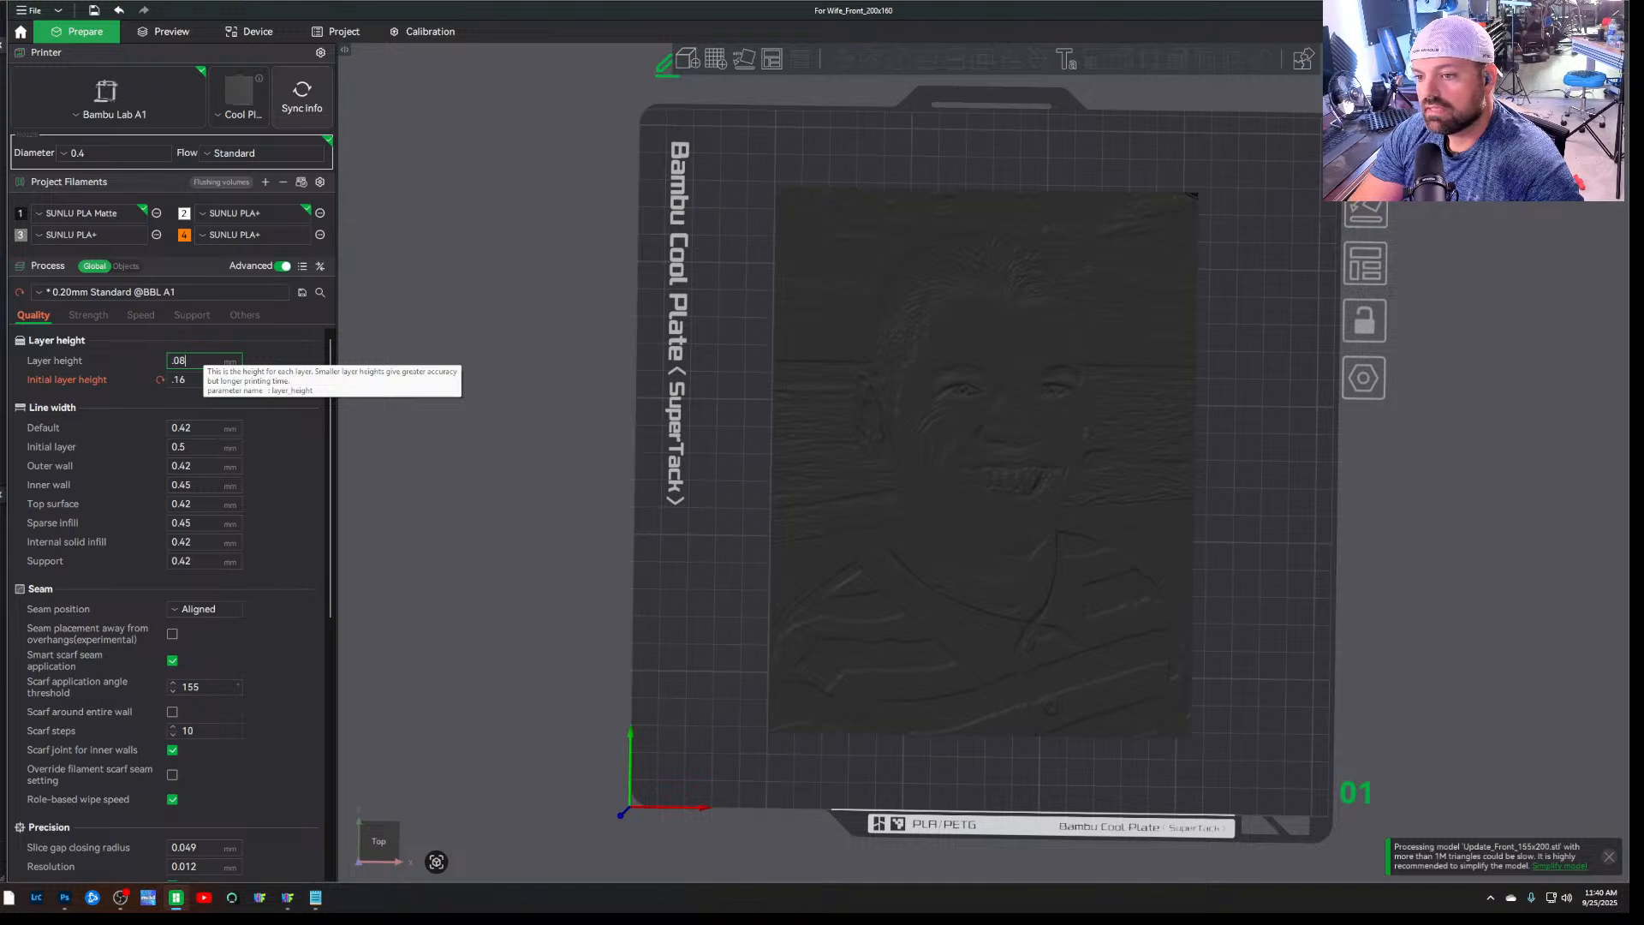
{"action": "key", "text": "Return"}
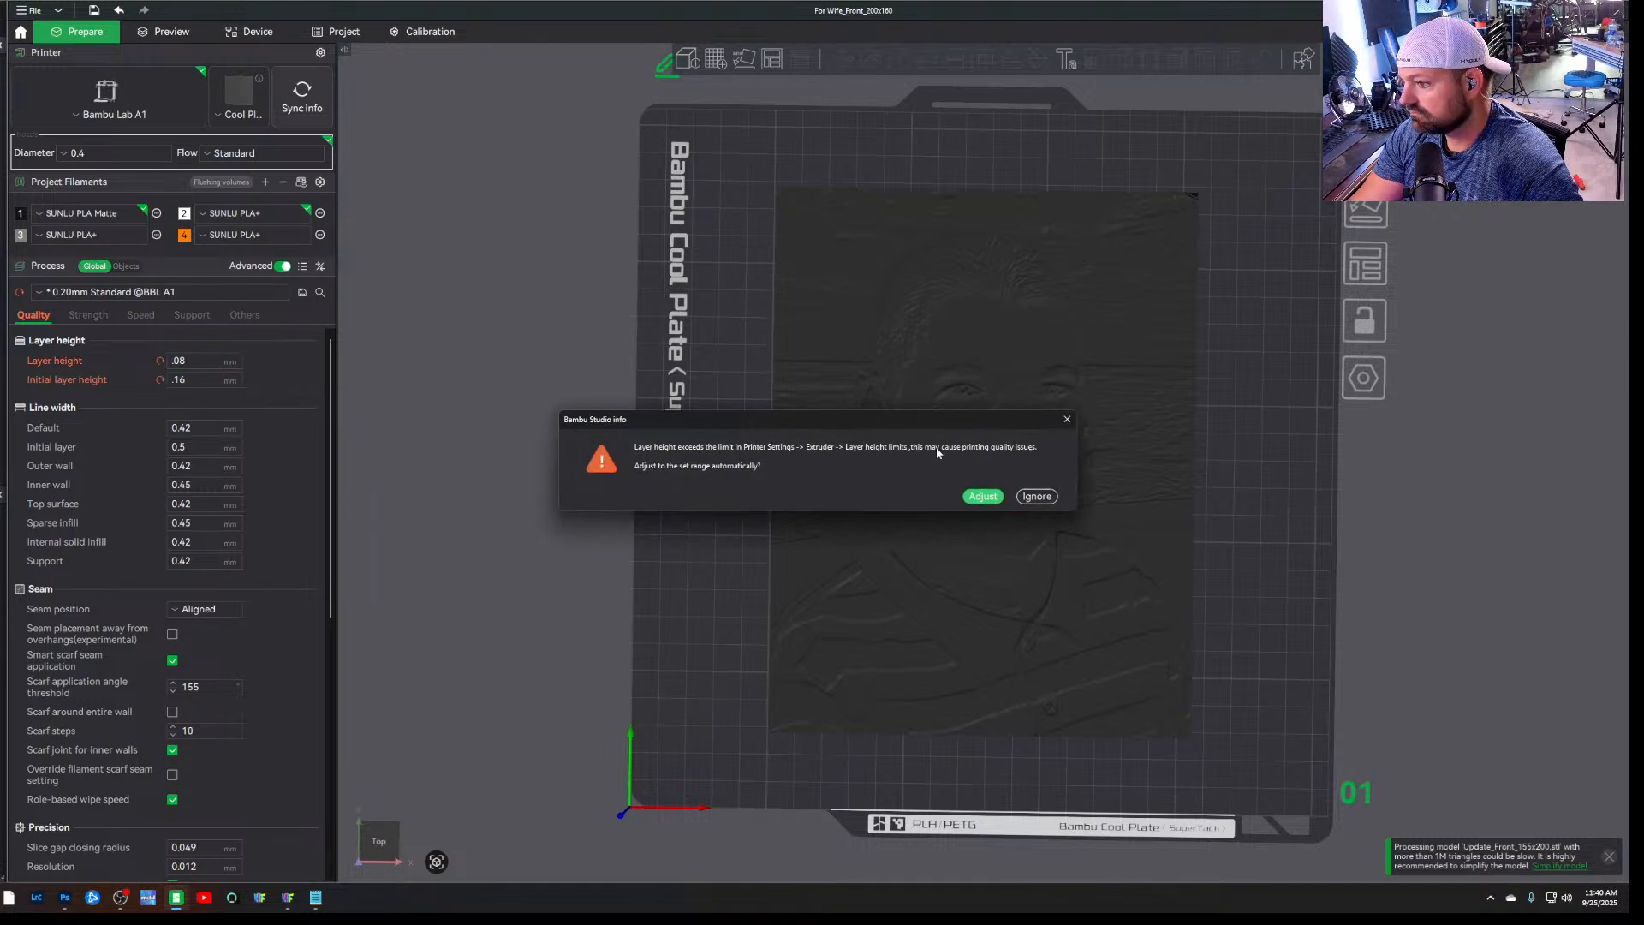
{"action": "left_click", "coordinate": [993, 498]}
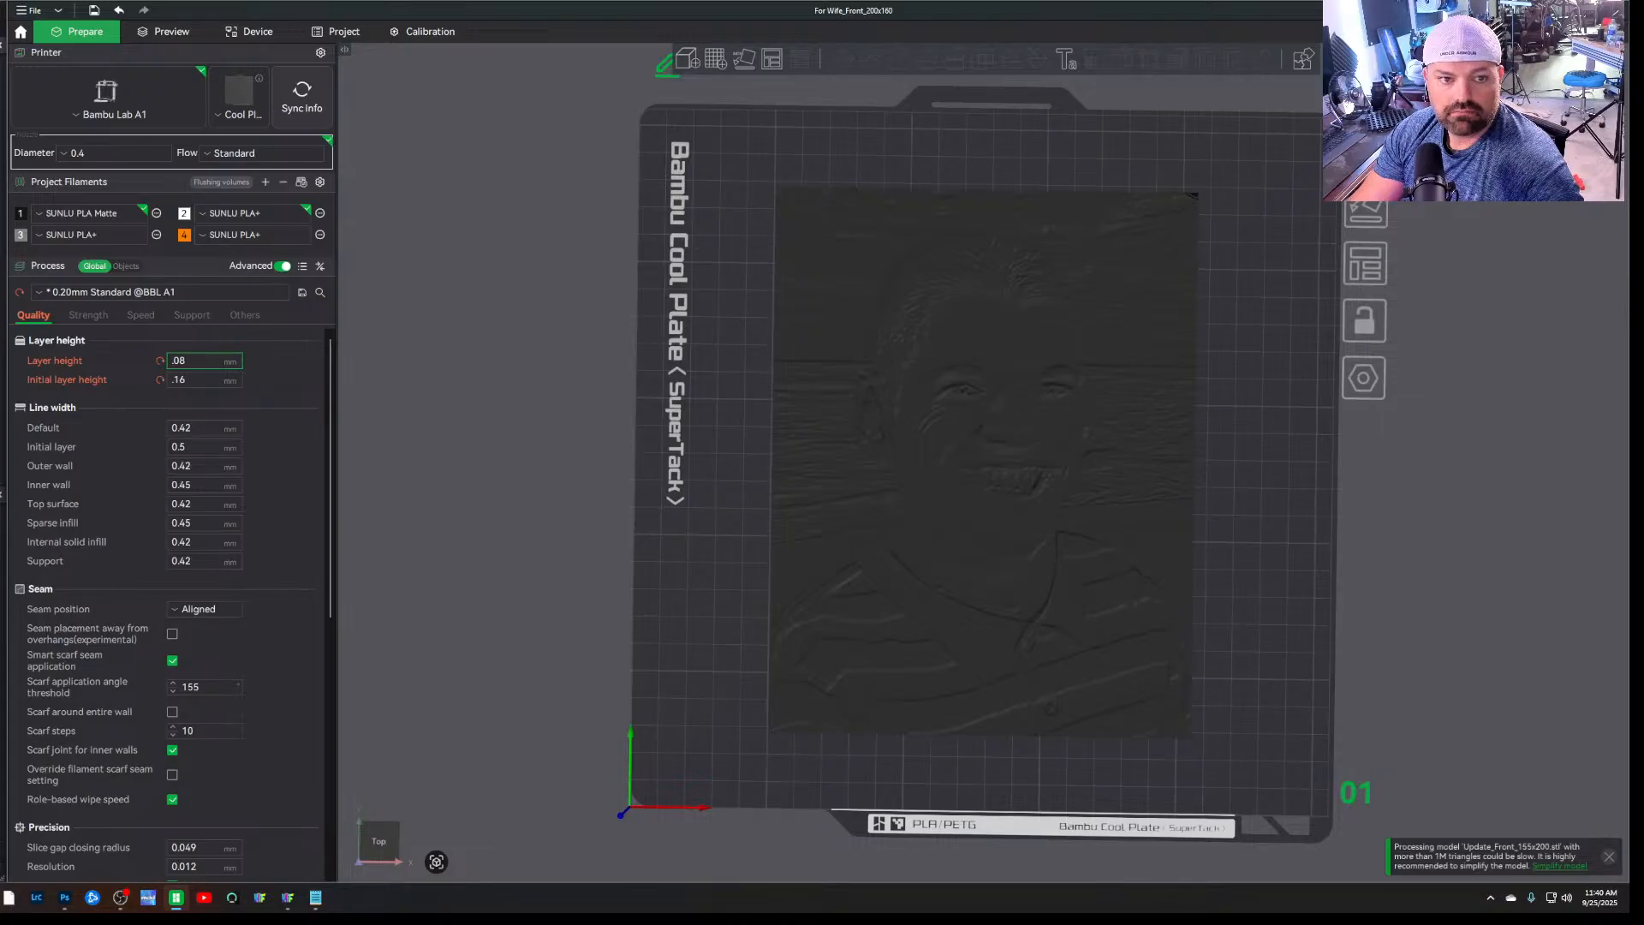
Bring the Update_describe notes back beside the process settings and check their layer height, base layer and infill values
{"action": "left_click_drag", "start_coordinate": [0, 187], "coordinate": [588, 149]}
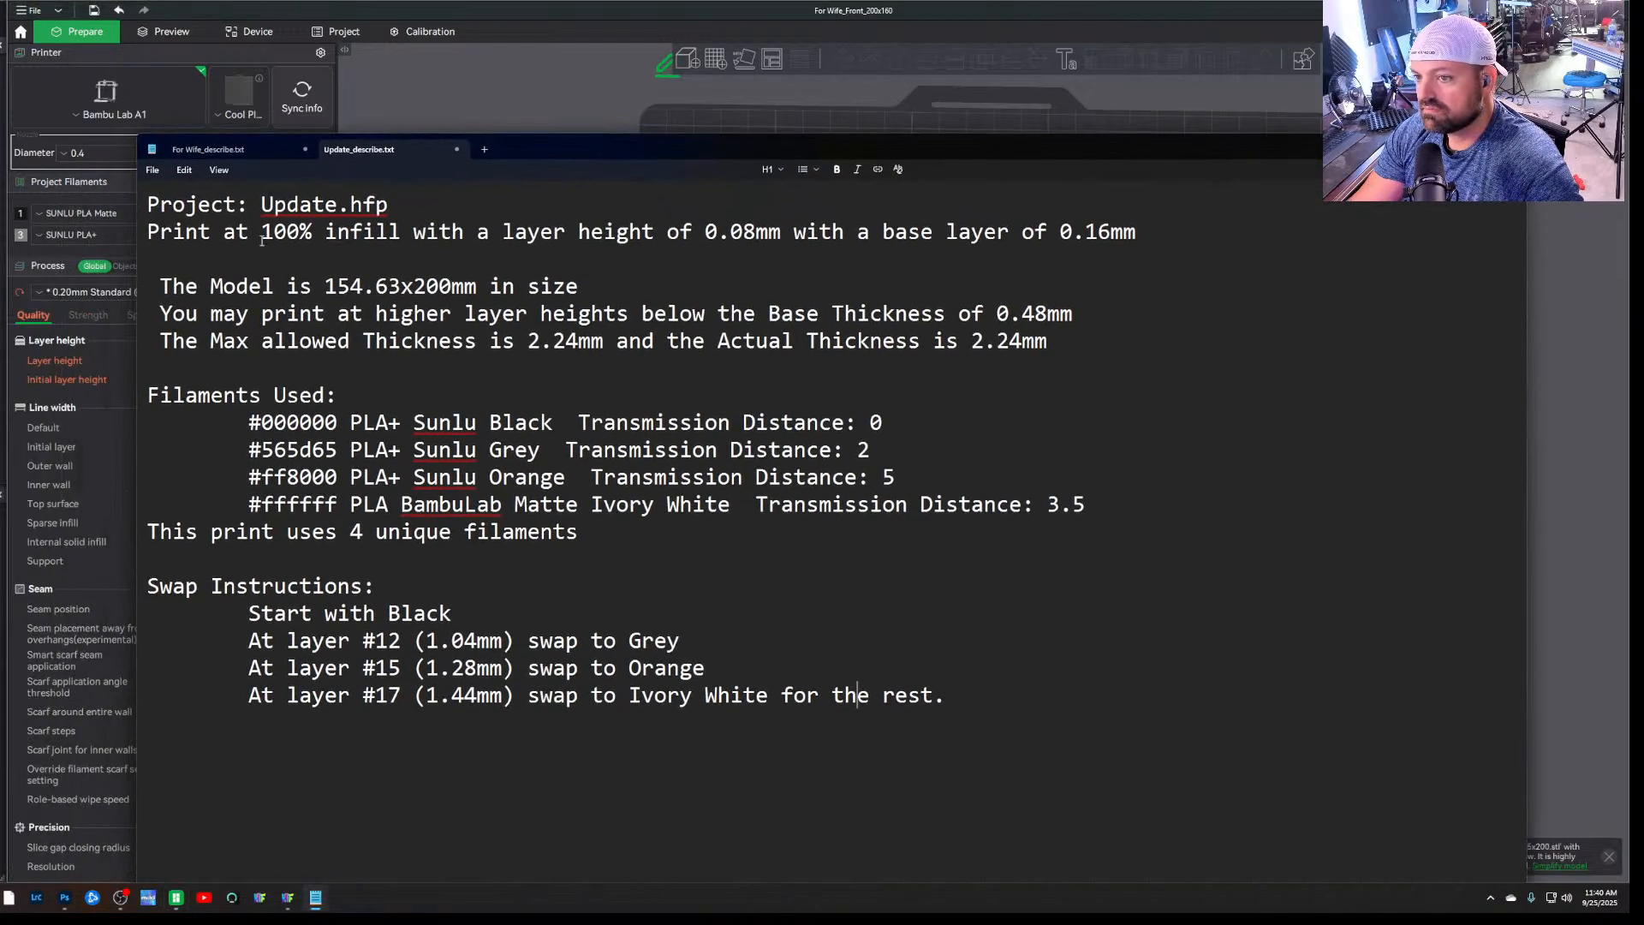
{"action": "left_click_drag", "start_coordinate": [552, 167], "coordinate": [861, 202]}
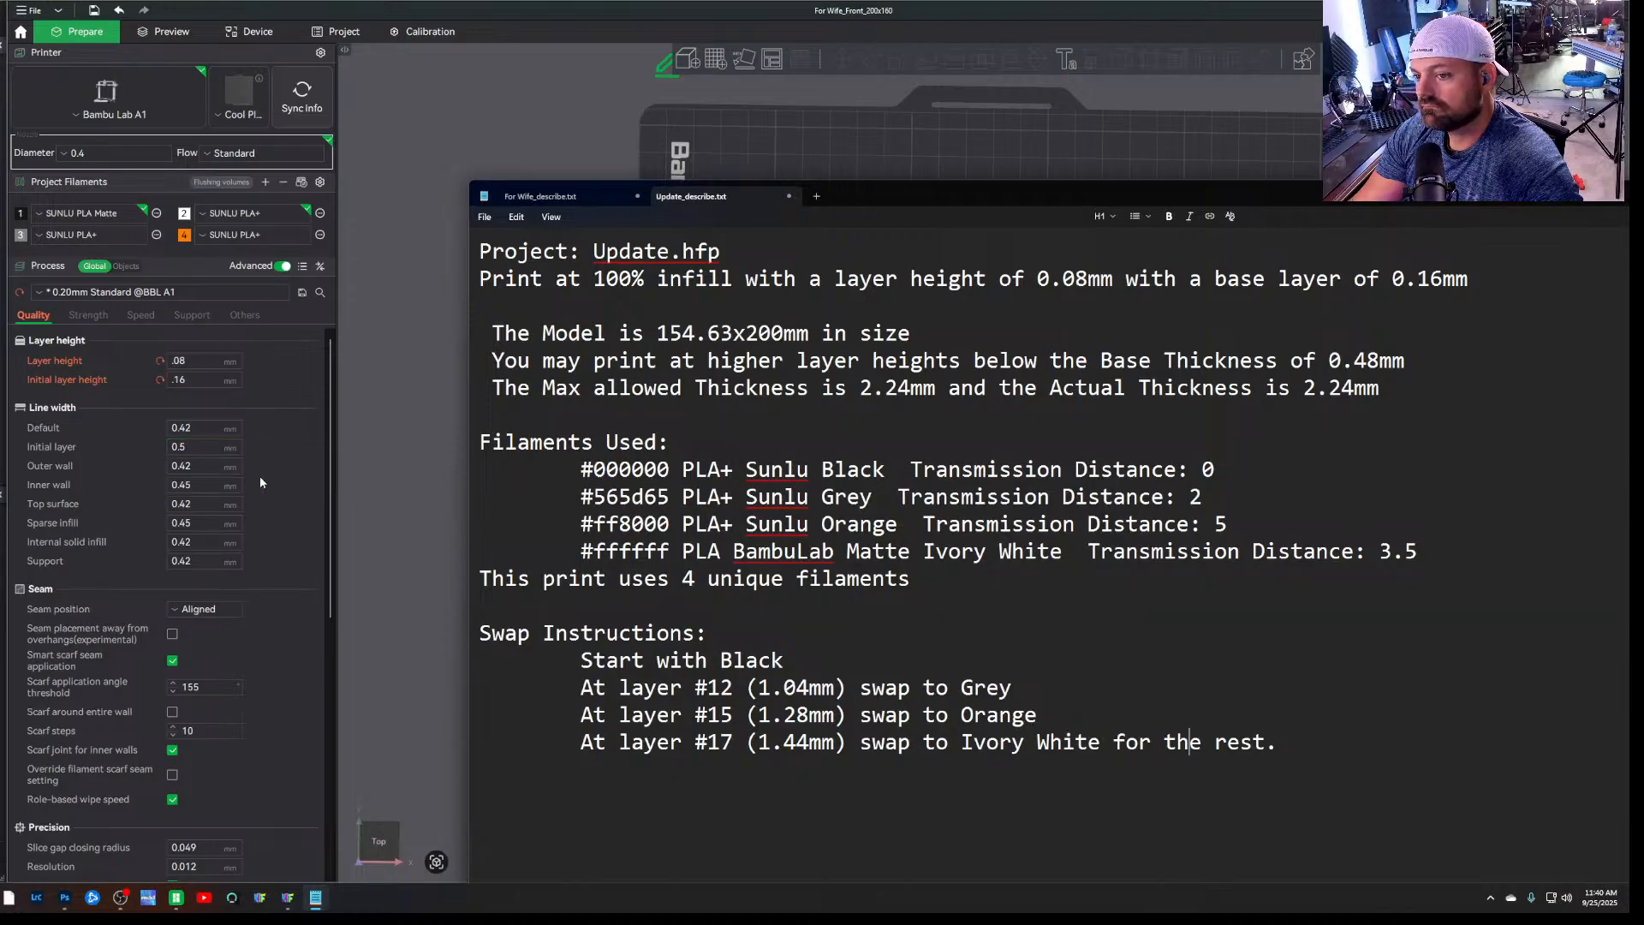
{"action": "mouse_move", "coordinate": [333, 506]}
{"action": "left_mouse_down"}
{"action": "mouse_move", "coordinate": [329, 572]}
{"action": "mouse_move", "coordinate": [323, 511]}
{"action": "left_mouse_up"}
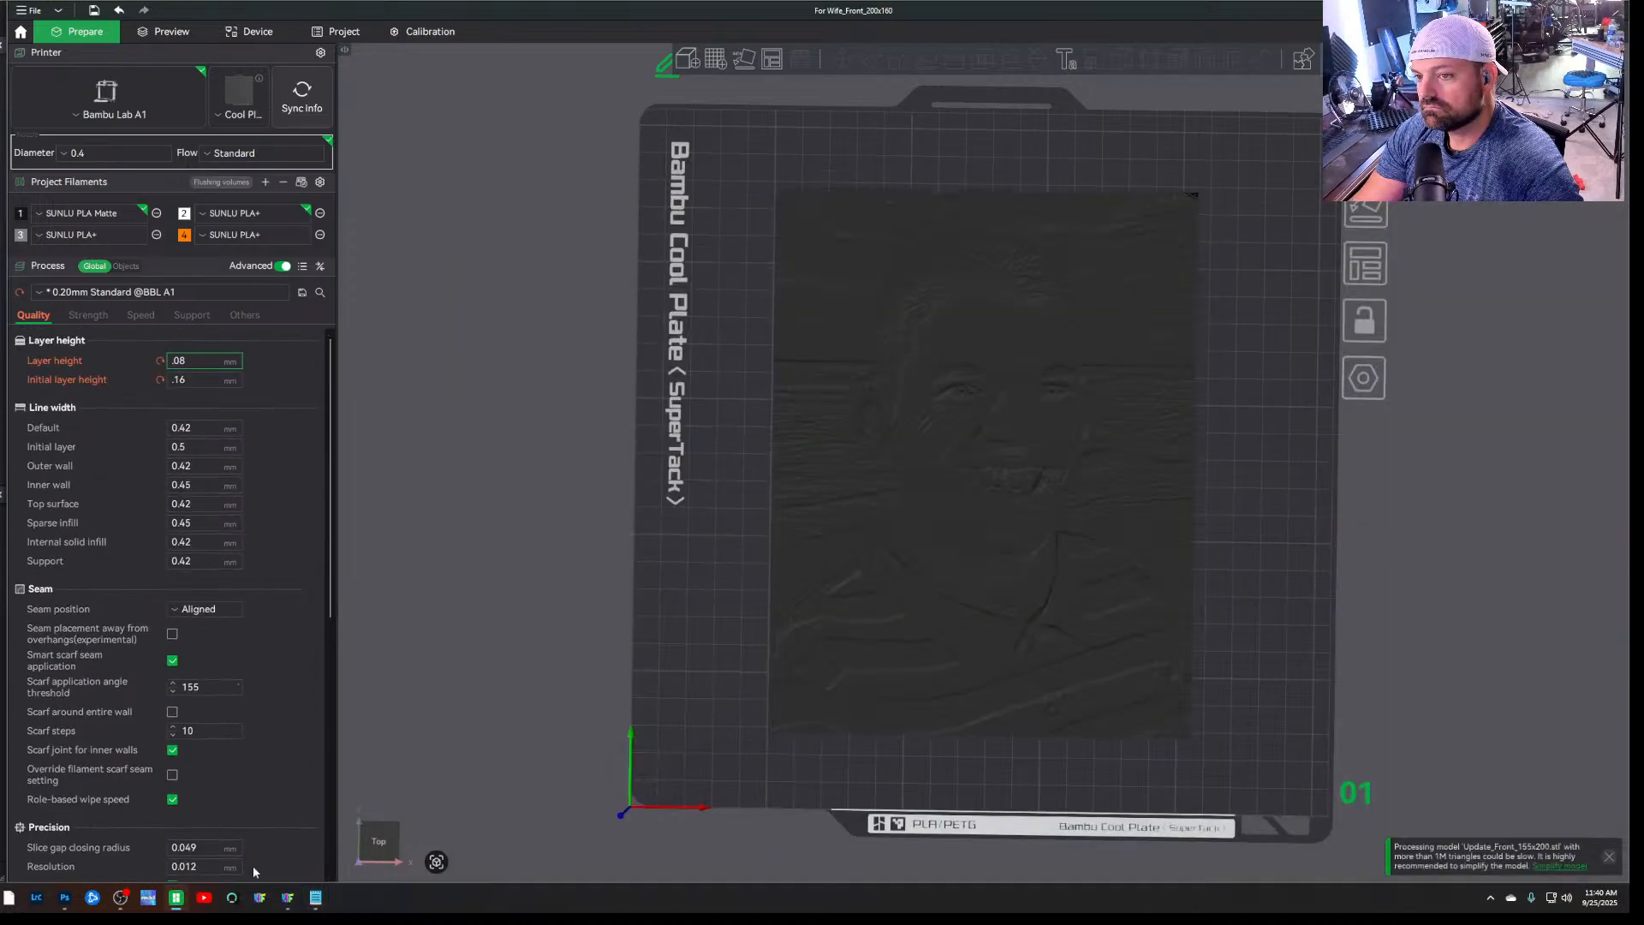
{"action": "left_click", "coordinate": [316, 897]}
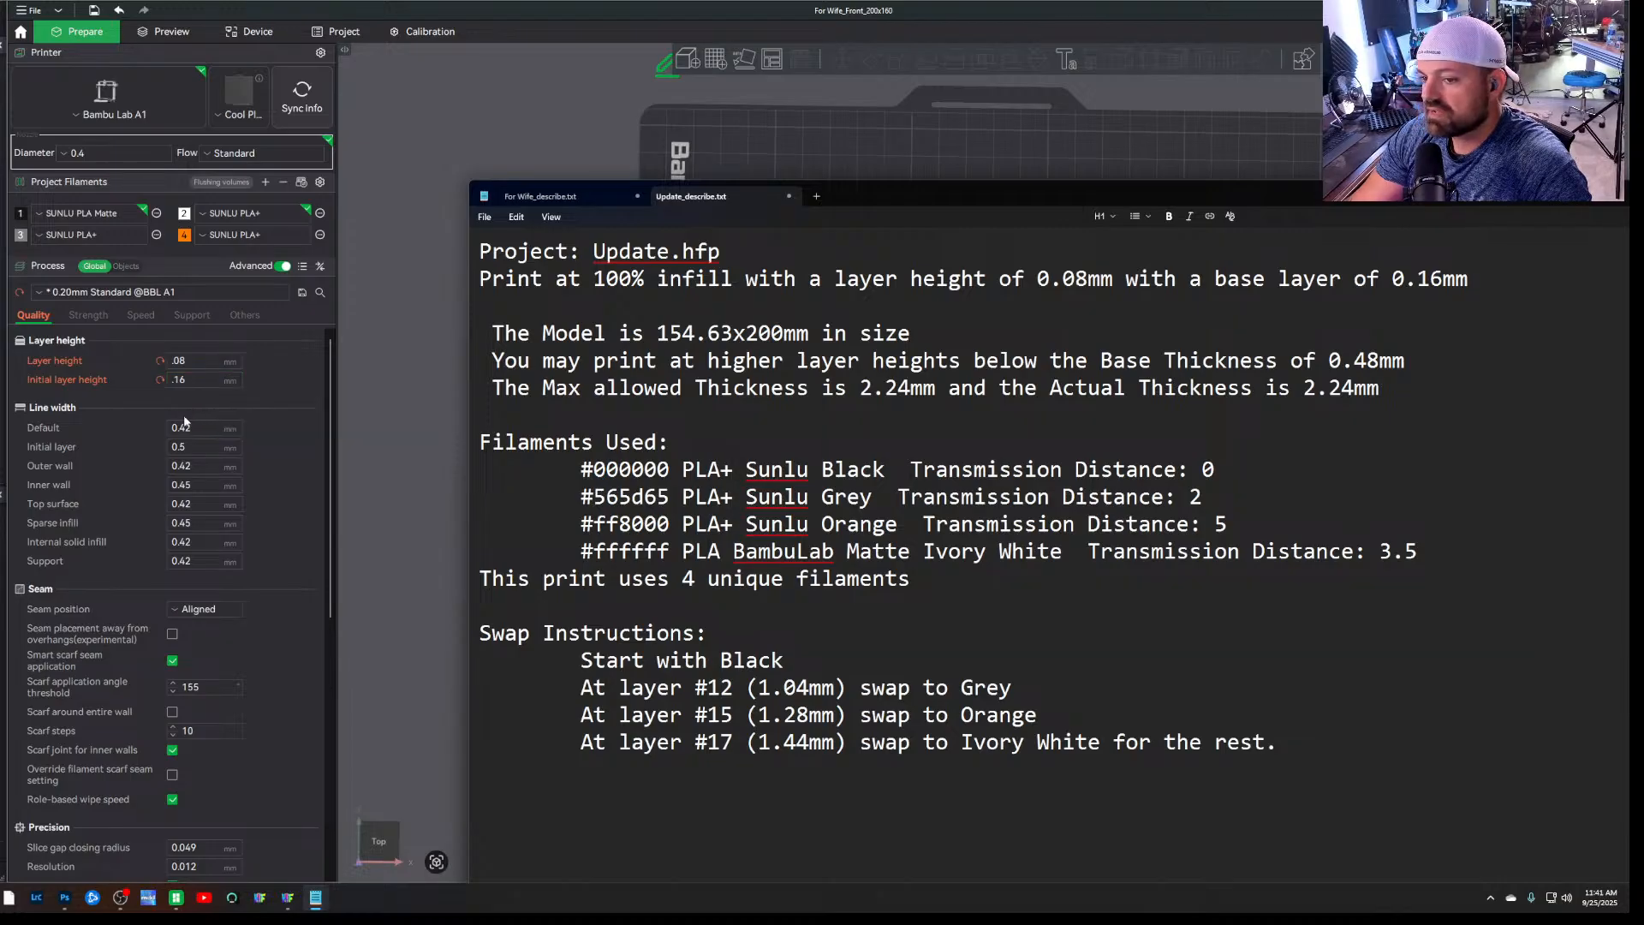
Set the sparse infill density to 100% and accept the switch to the rectilinear infill pattern
{"action": "scroll", "coordinate": [157, 439], "scroll_direction": "down", "scroll_amount": 1}
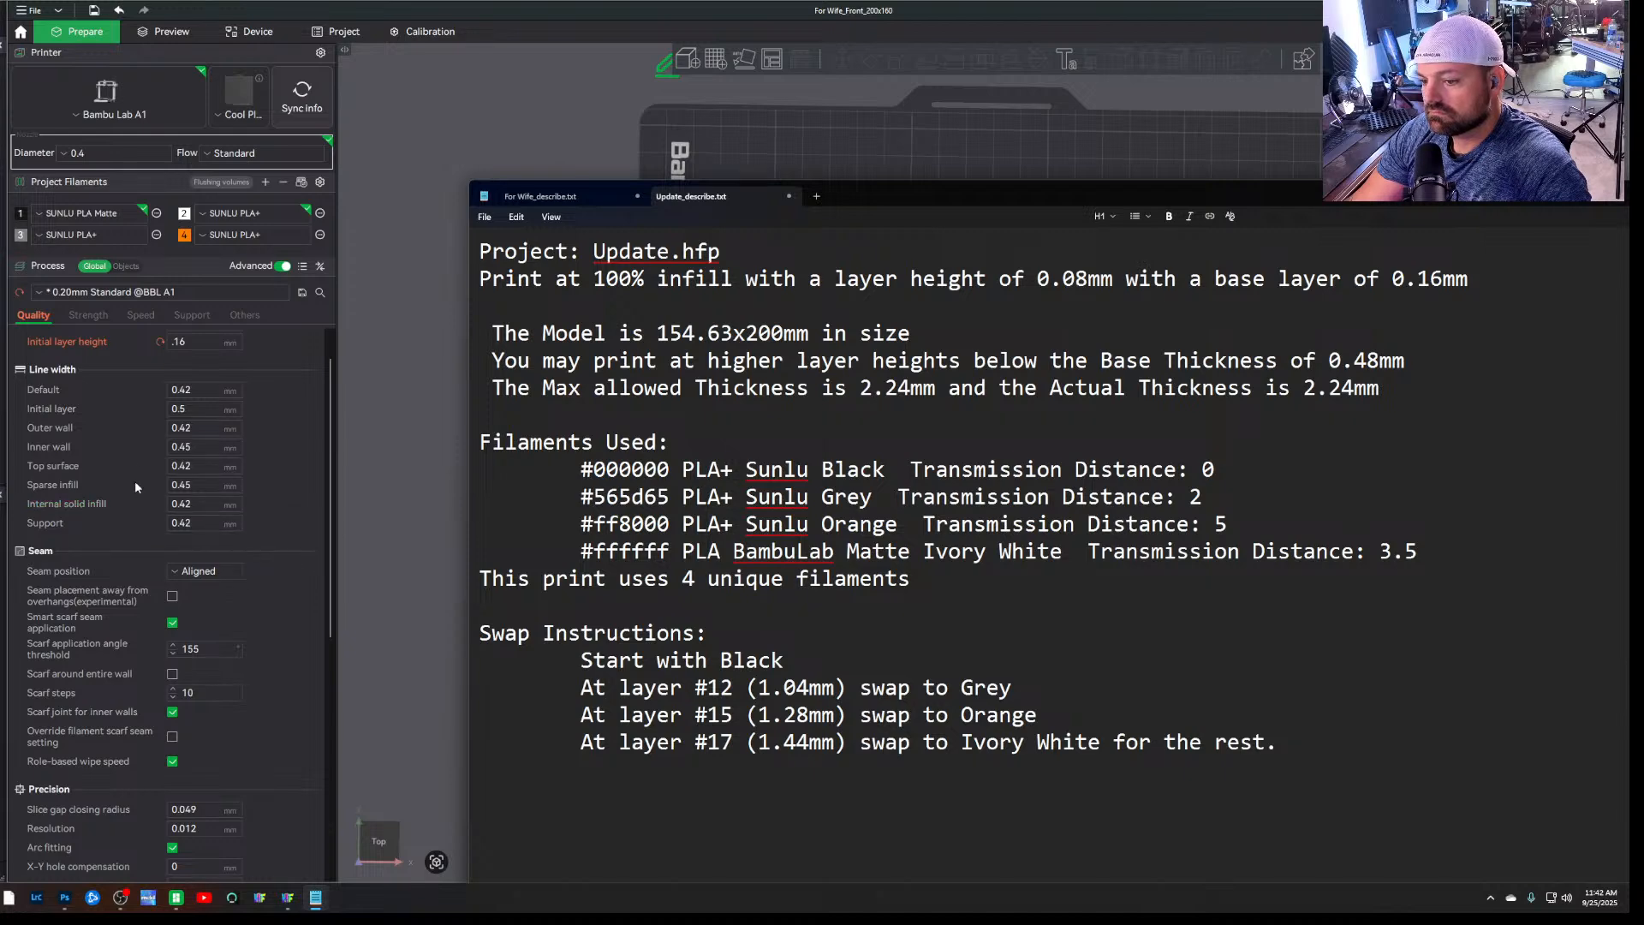
{"action": "left_click", "coordinate": [87, 314]}
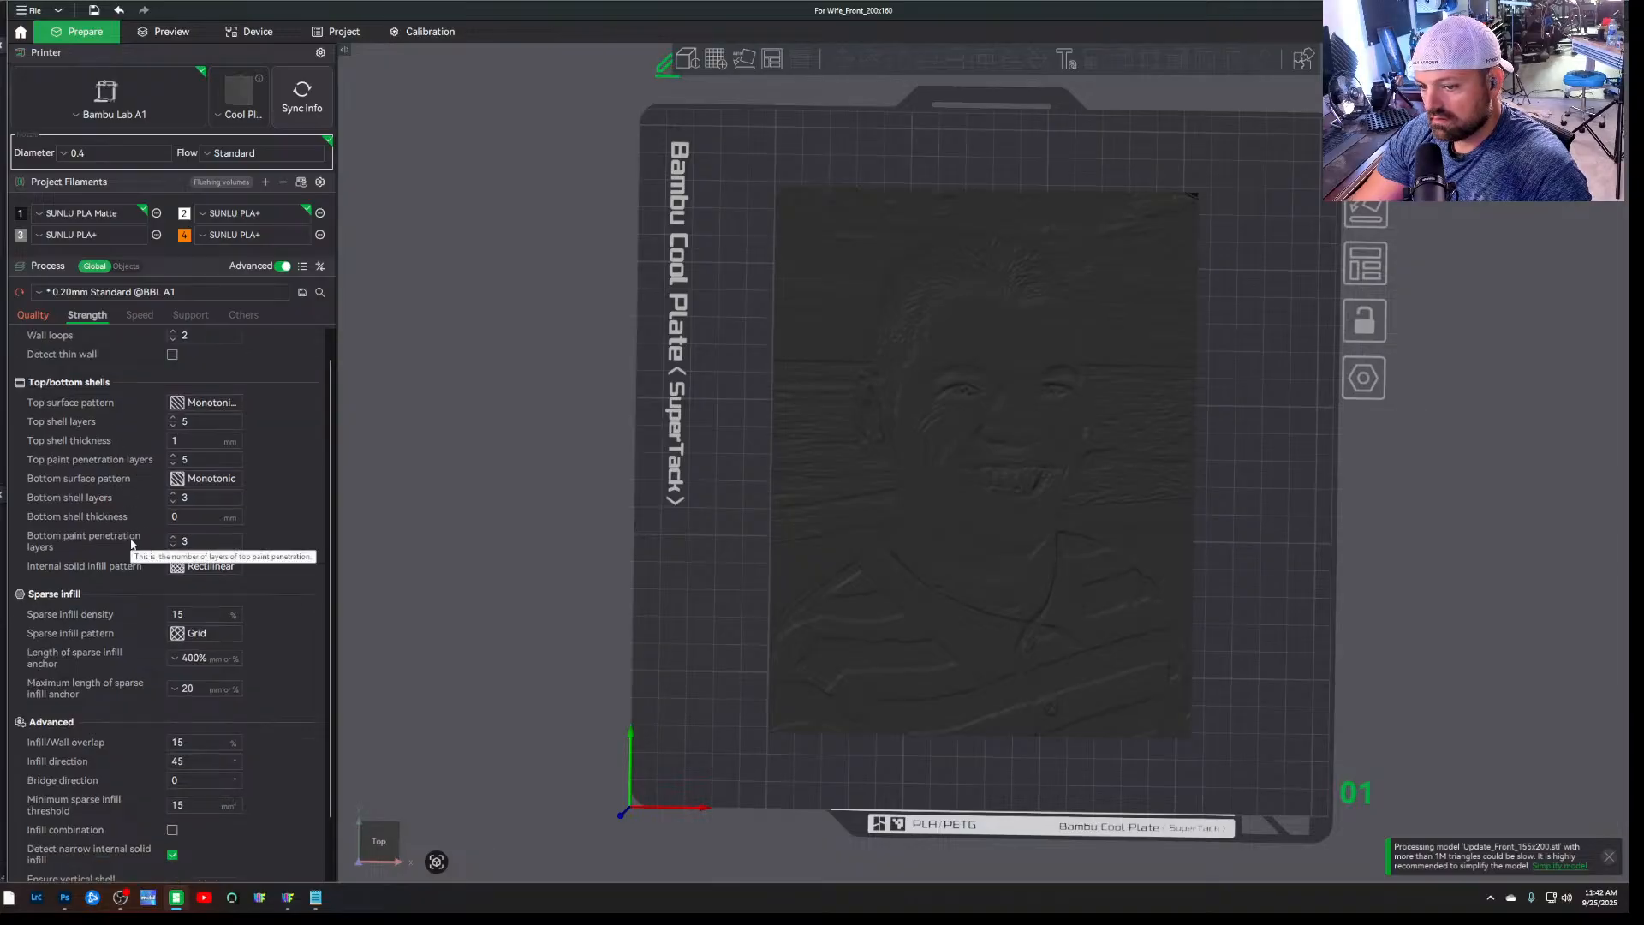
{"action": "scroll", "coordinate": [128, 565], "scroll_direction": "down", "scroll_amount": 2}
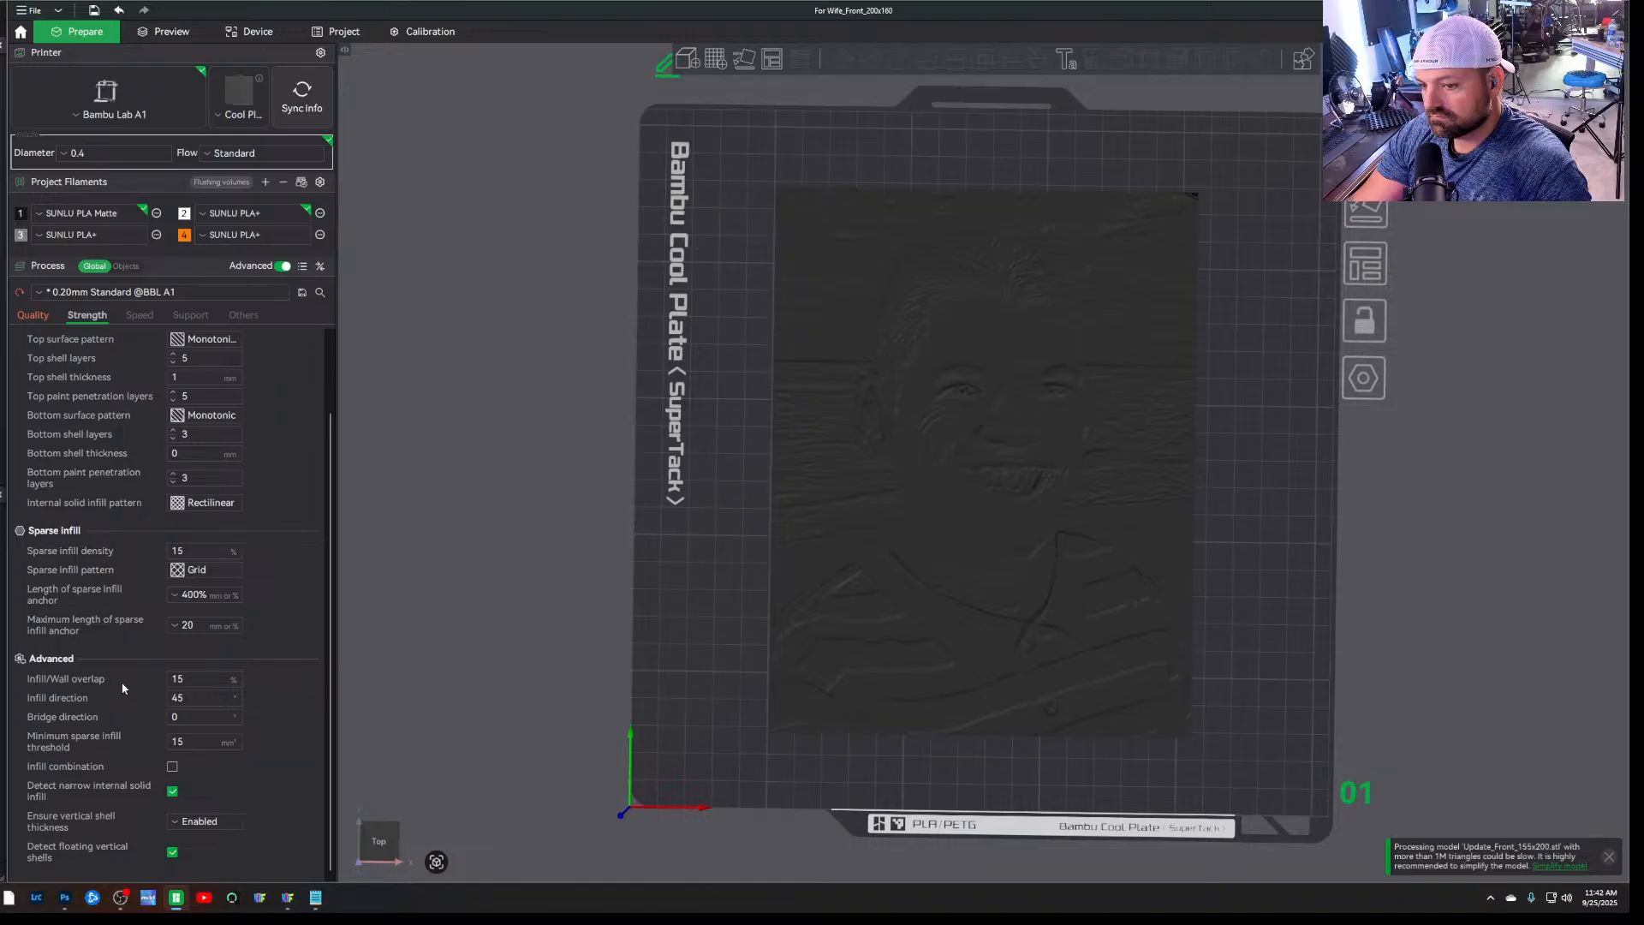
{"action": "left_click", "coordinate": [321, 901]}
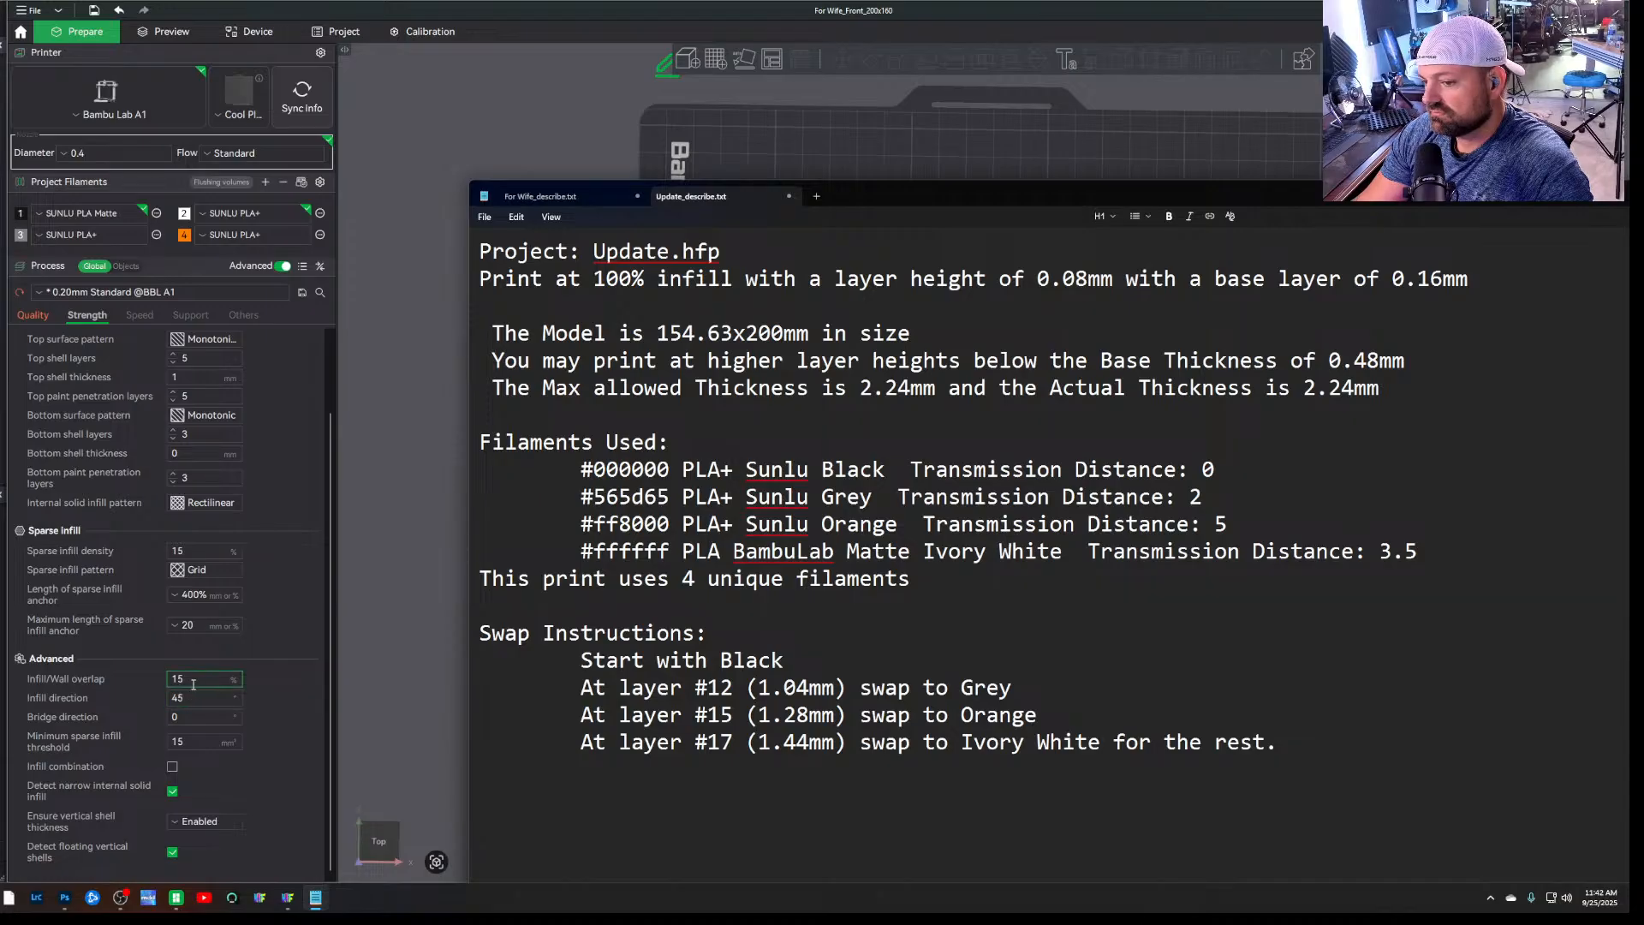
{"action": "left_click", "coordinate": [229, 551]}
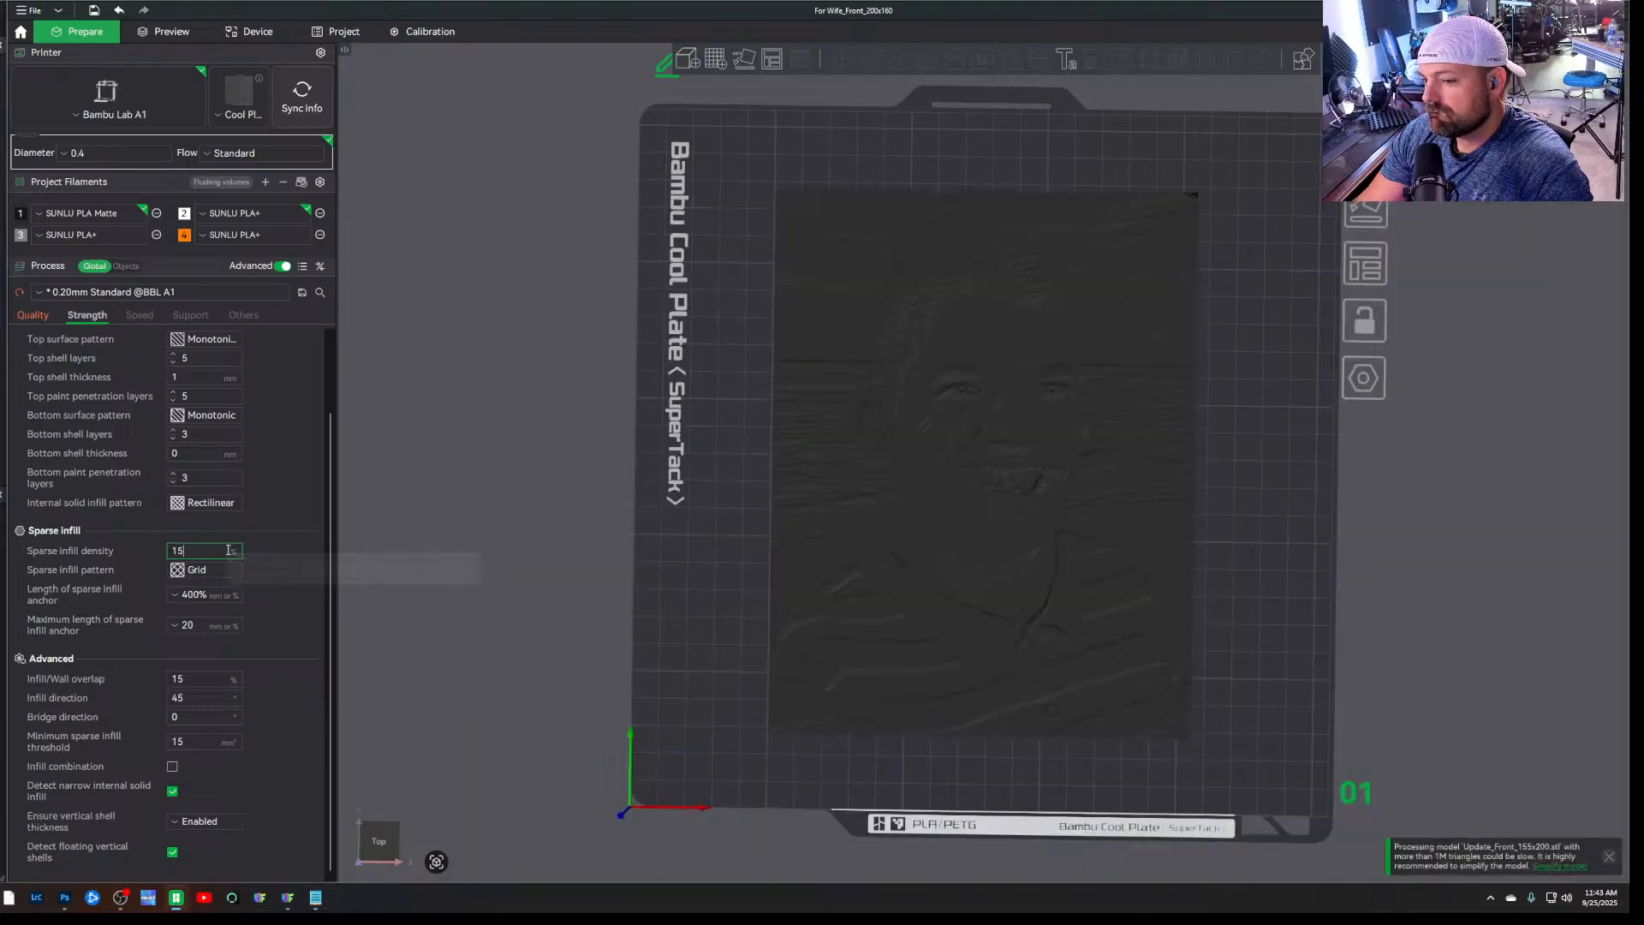
{"action": "double_click", "coordinate": [228, 551]}
{"action": "type", "text": "100"}
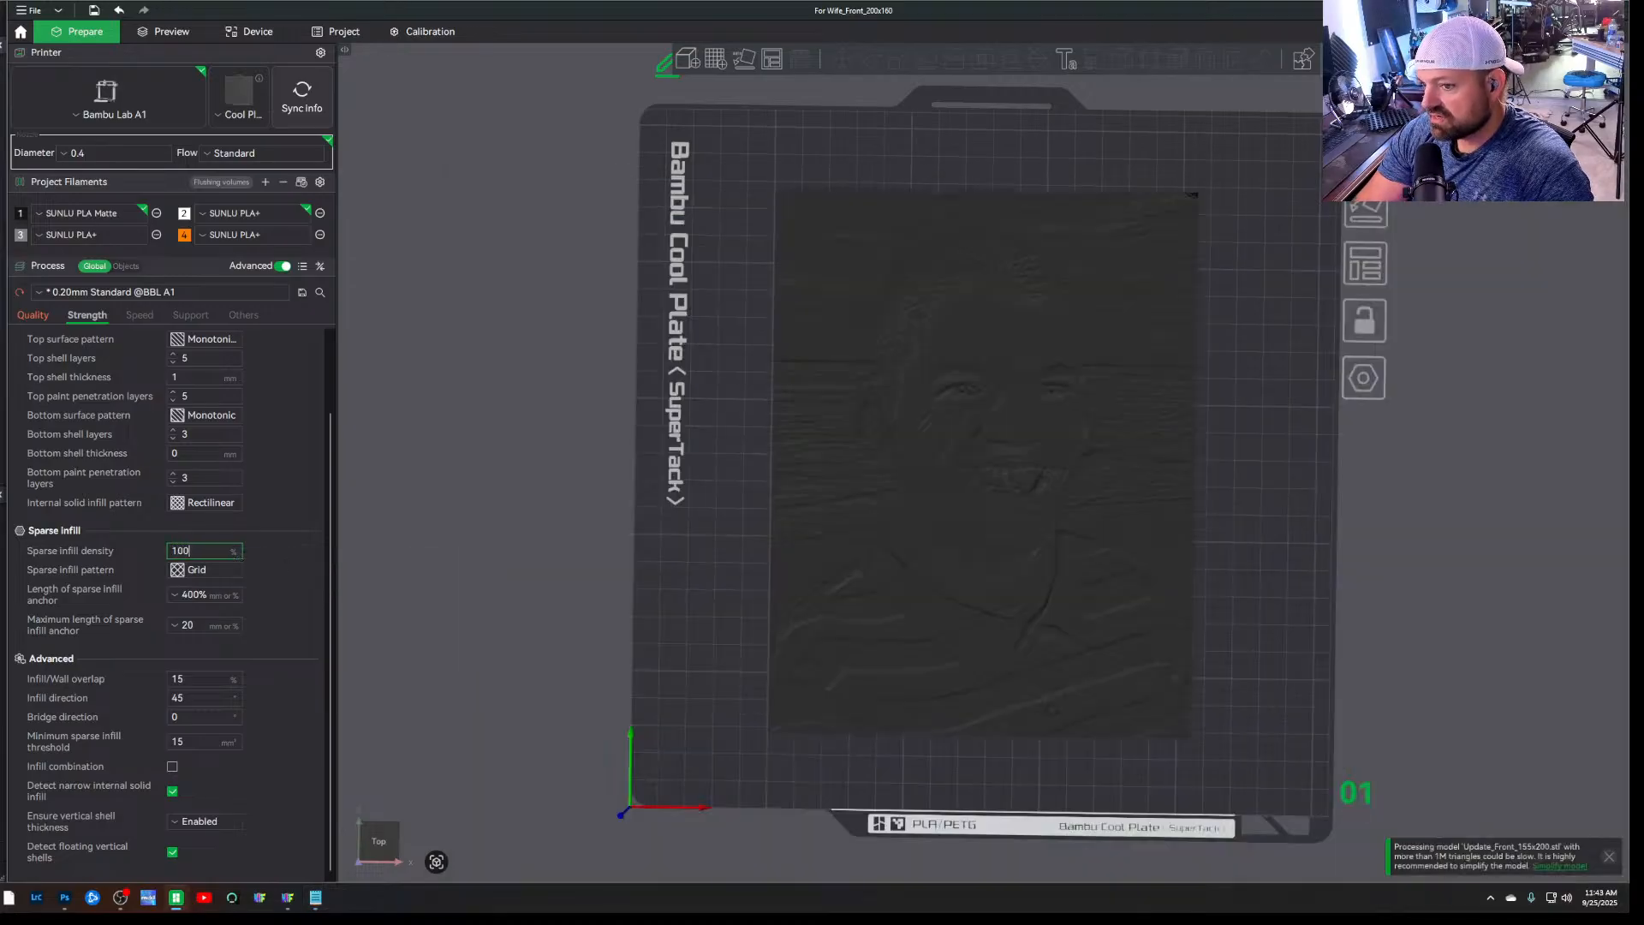
{"action": "key", "text": "Return"}
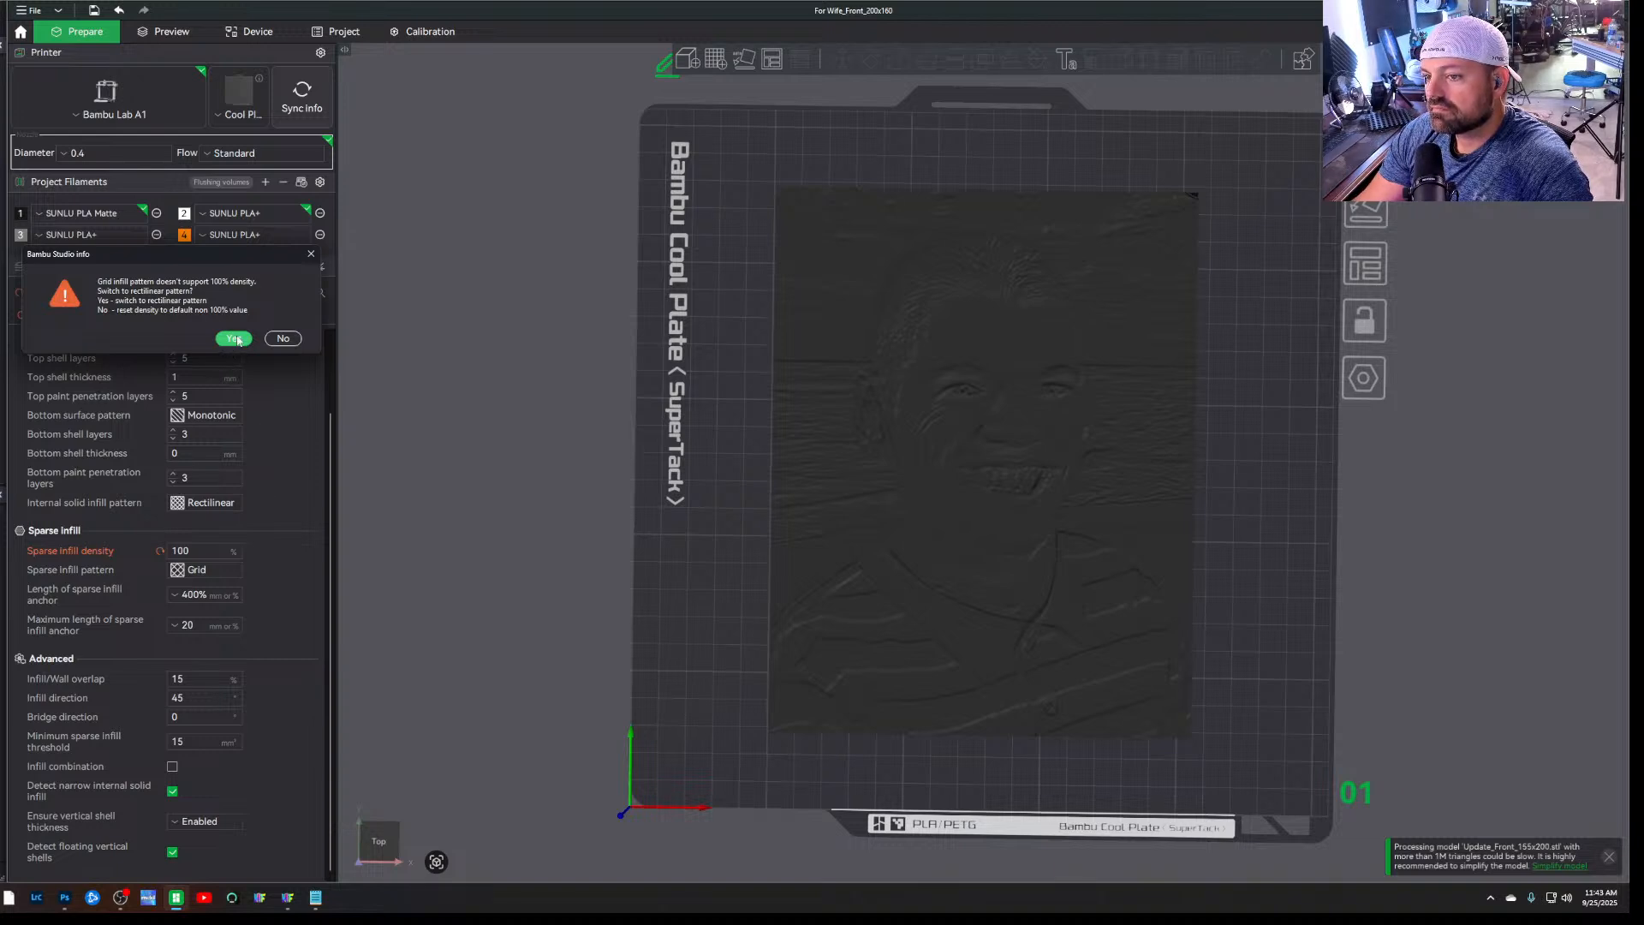
{"action": "left_click", "coordinate": [233, 338]}
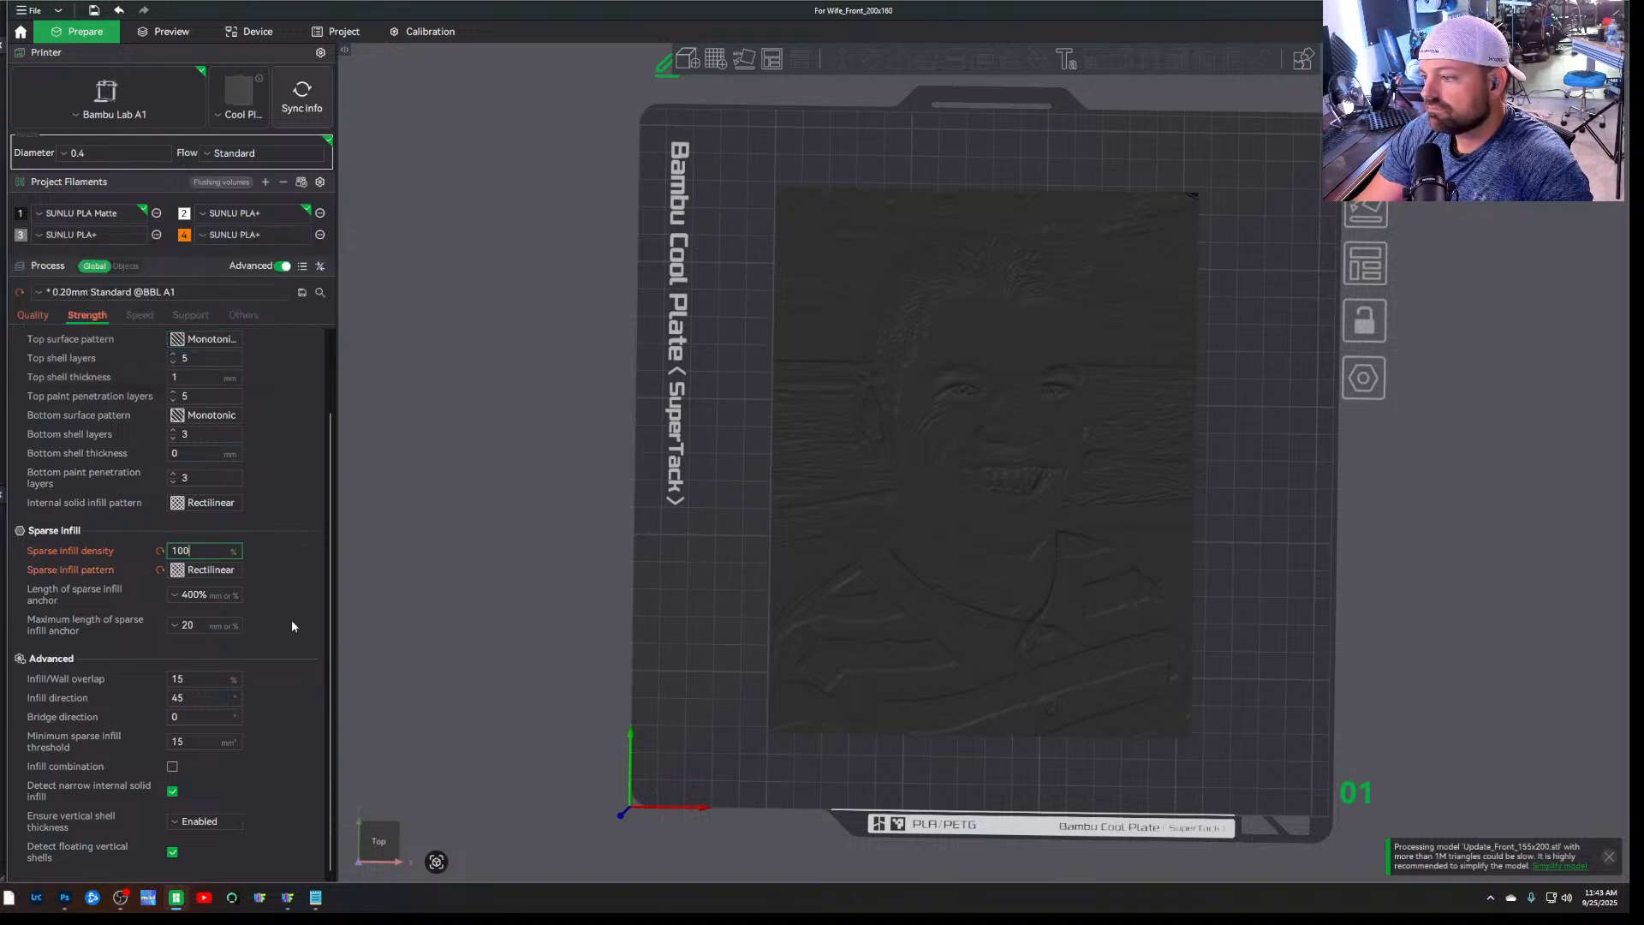
Slice the plate and sweep the preview from the full height to the lower layers and back, viewed from above
{"action": "scroll", "coordinate": [277, 541], "scroll_direction": "up", "scroll_amount": 2}
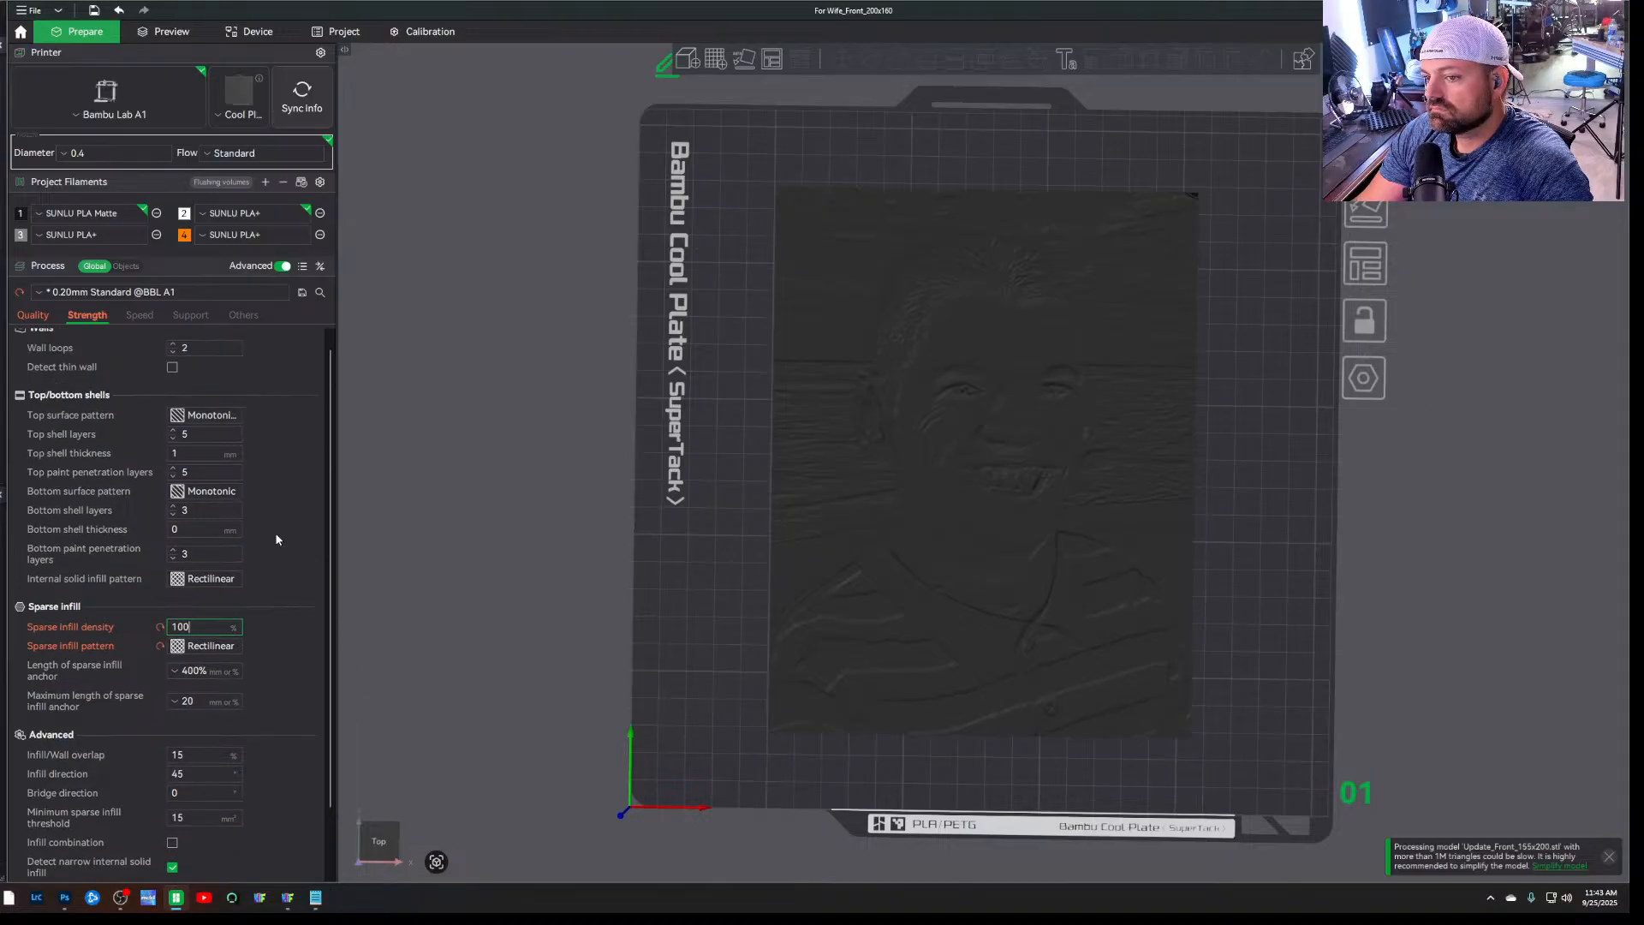
{"action": "scroll", "coordinate": [277, 540], "scroll_direction": "up", "scroll_amount": 1}
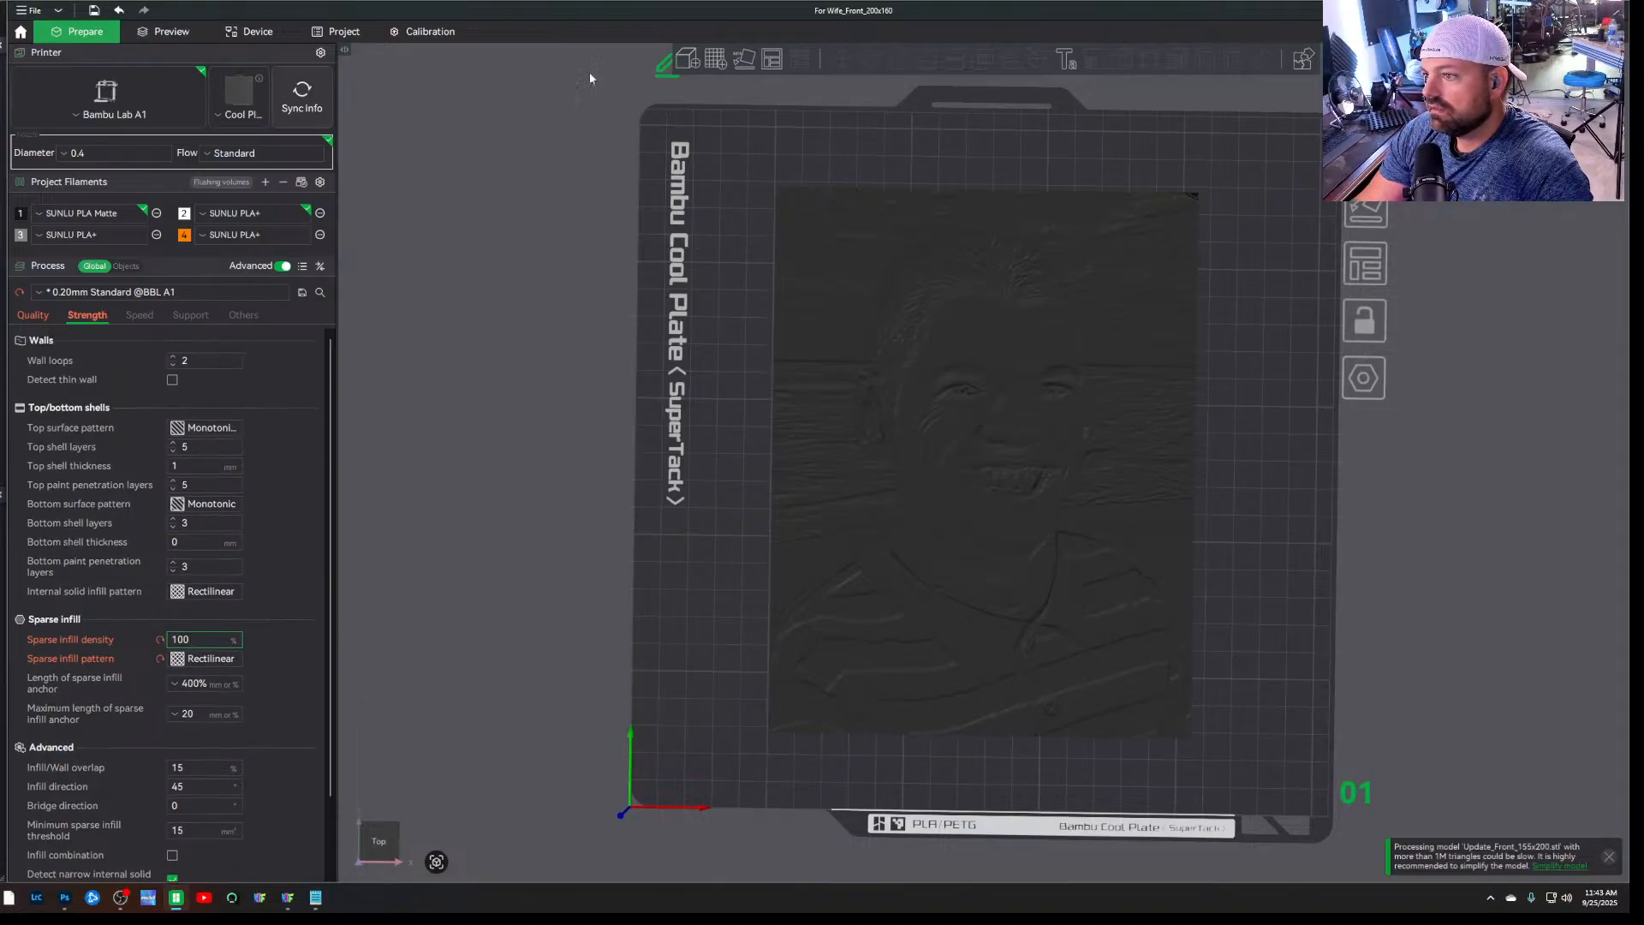
{"action": "left_click", "coordinate": [1447, 31]}
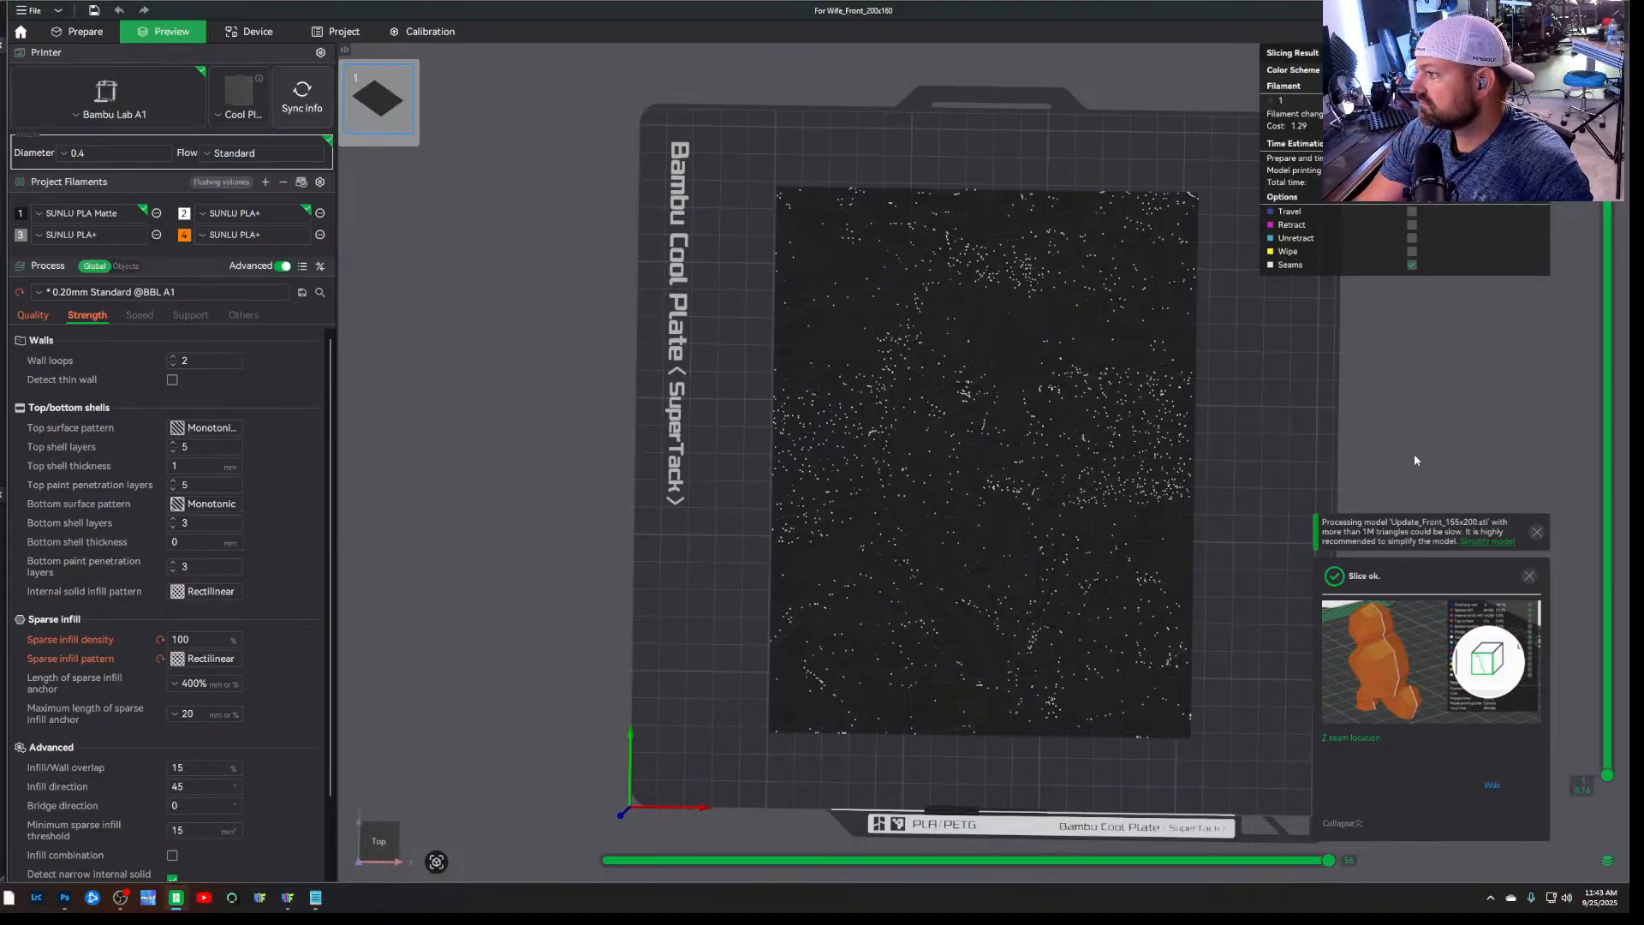
{"action": "mouse_move", "coordinate": [1414, 455]}
{"action": "left_mouse_down"}
{"action": "mouse_move", "coordinate": [1407, 429]}
{"action": "mouse_move", "coordinate": [1402, 457]}
{"action": "left_mouse_up"}
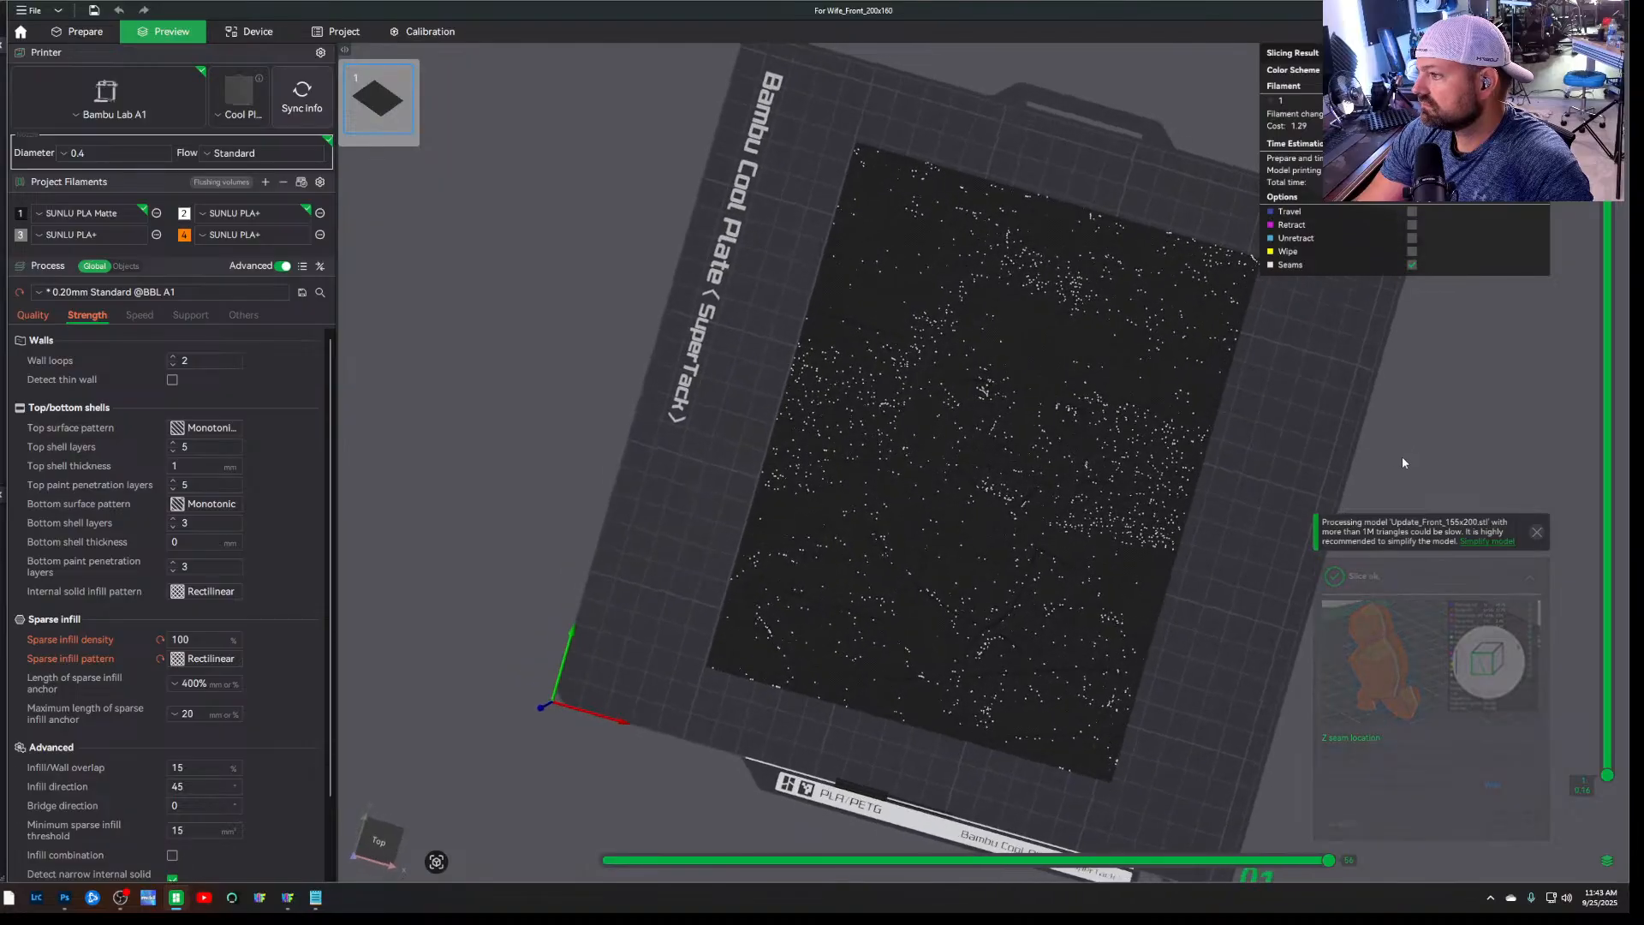
{"action": "key", "text": "1"}
{"action": "scroll", "coordinate": [1009, 577], "scroll_direction": "up", "scroll_amount": 5}
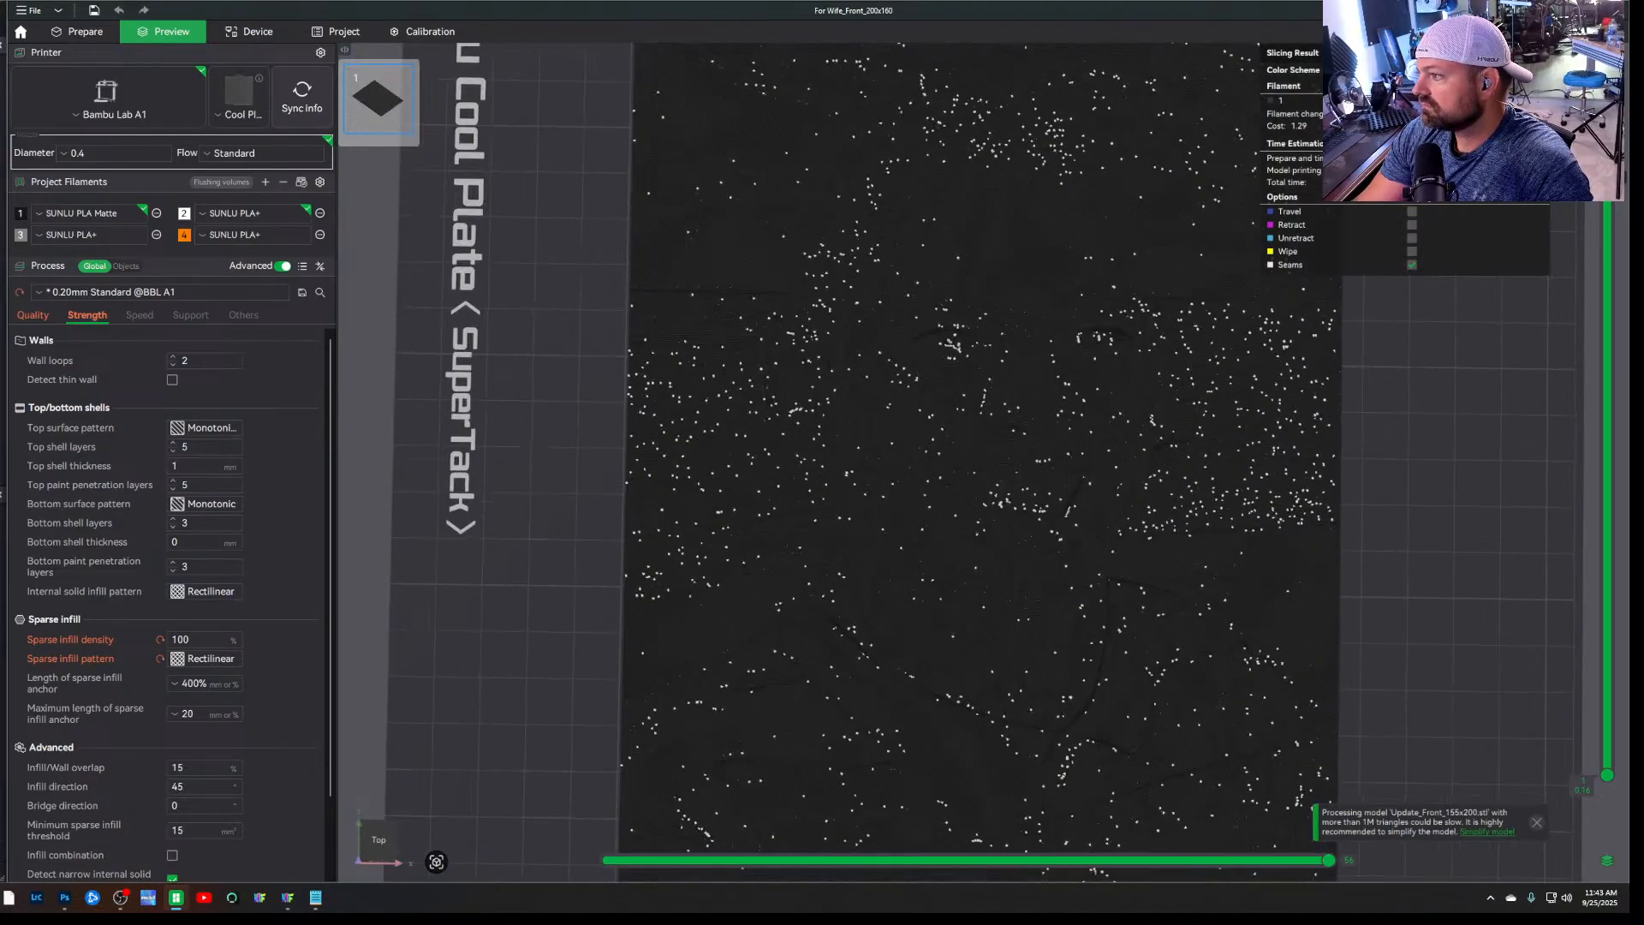
{"action": "left_click_drag", "start_coordinate": [1607, 205], "coordinate": [1582, 744]}
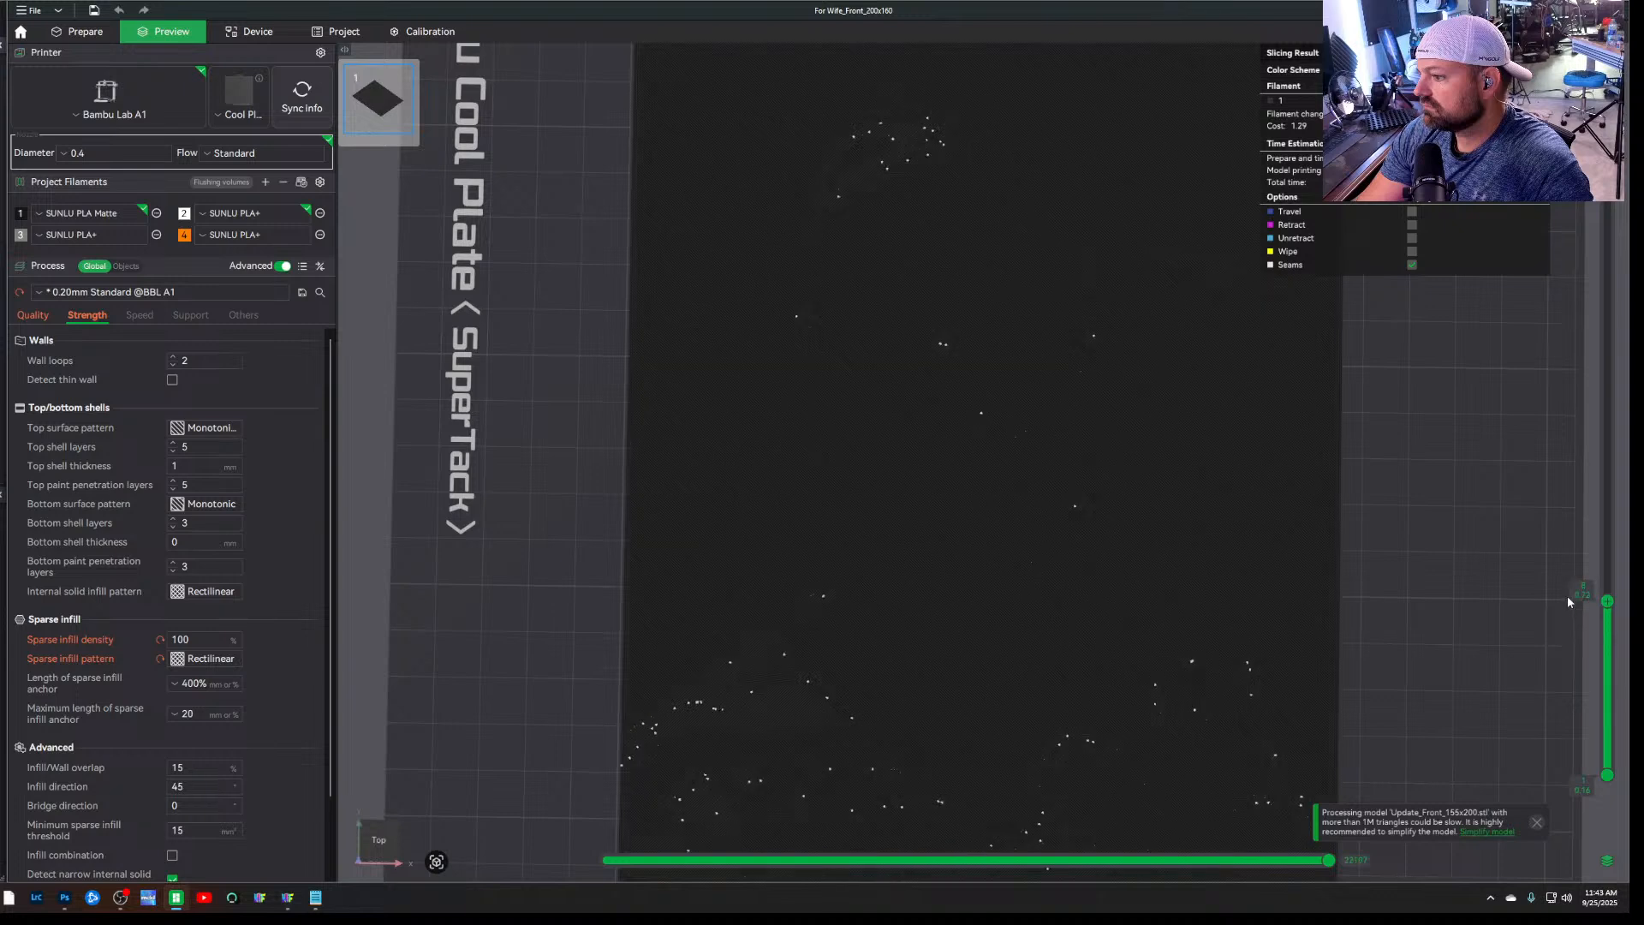
{"action": "left_click_drag", "start_coordinate": [1561, 555], "coordinate": [1514, 128]}
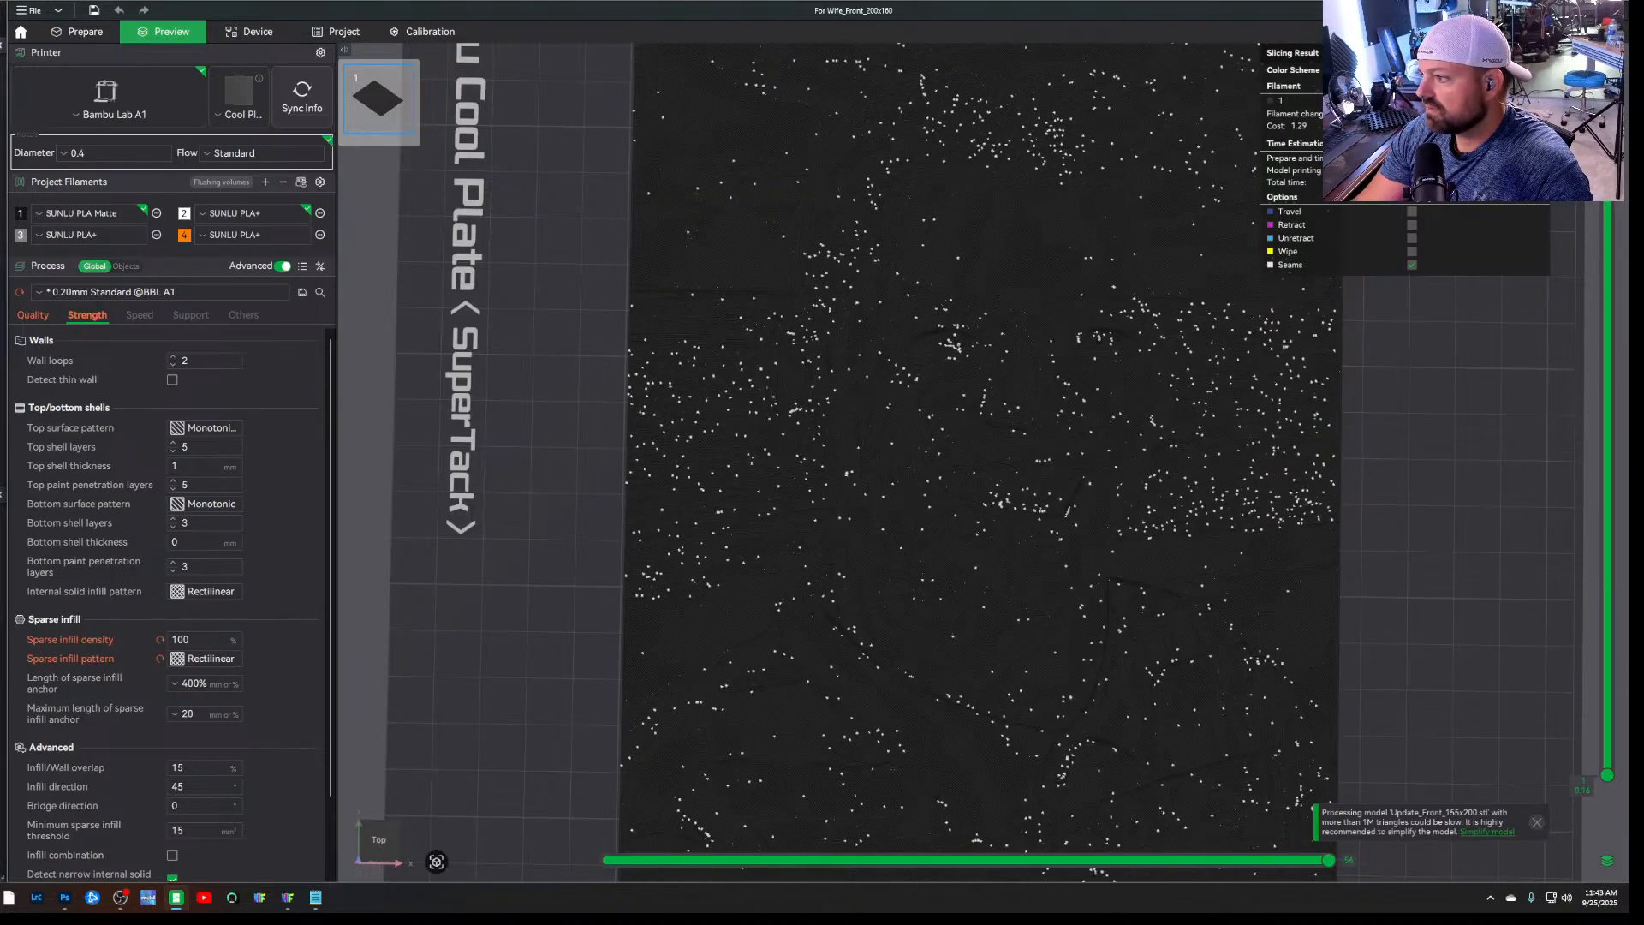
Reopen the Update_describe notes and read the filament swap instructions for each layer
{"action": "left_click", "coordinate": [317, 901]}
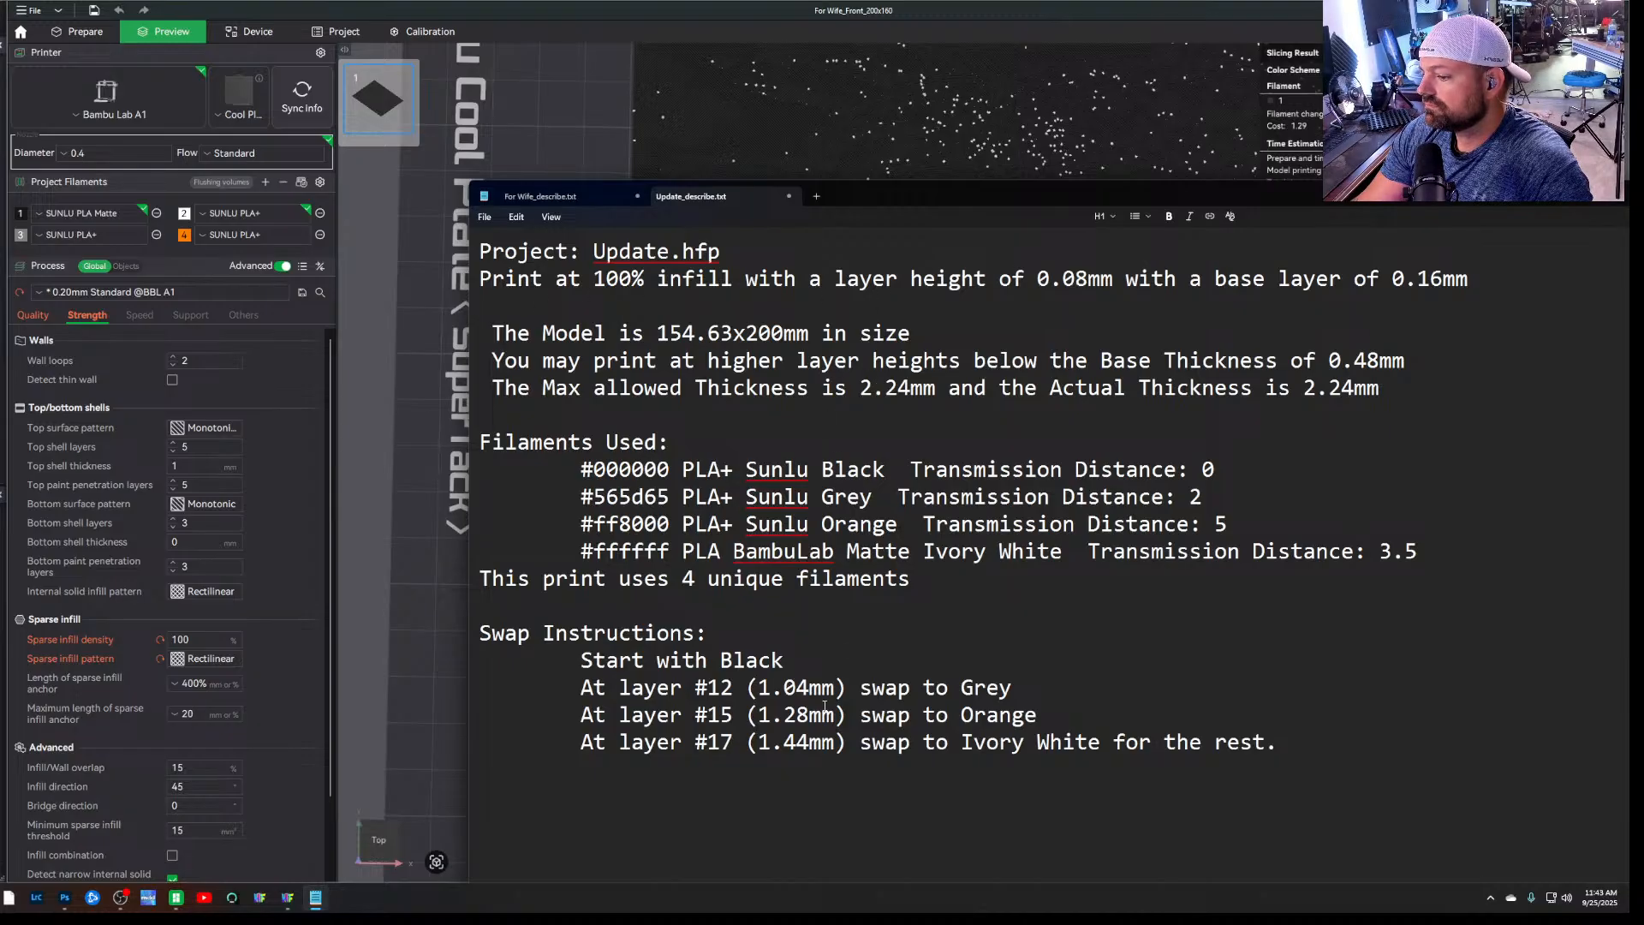
{"action": "left_click", "coordinate": [287, 906]}
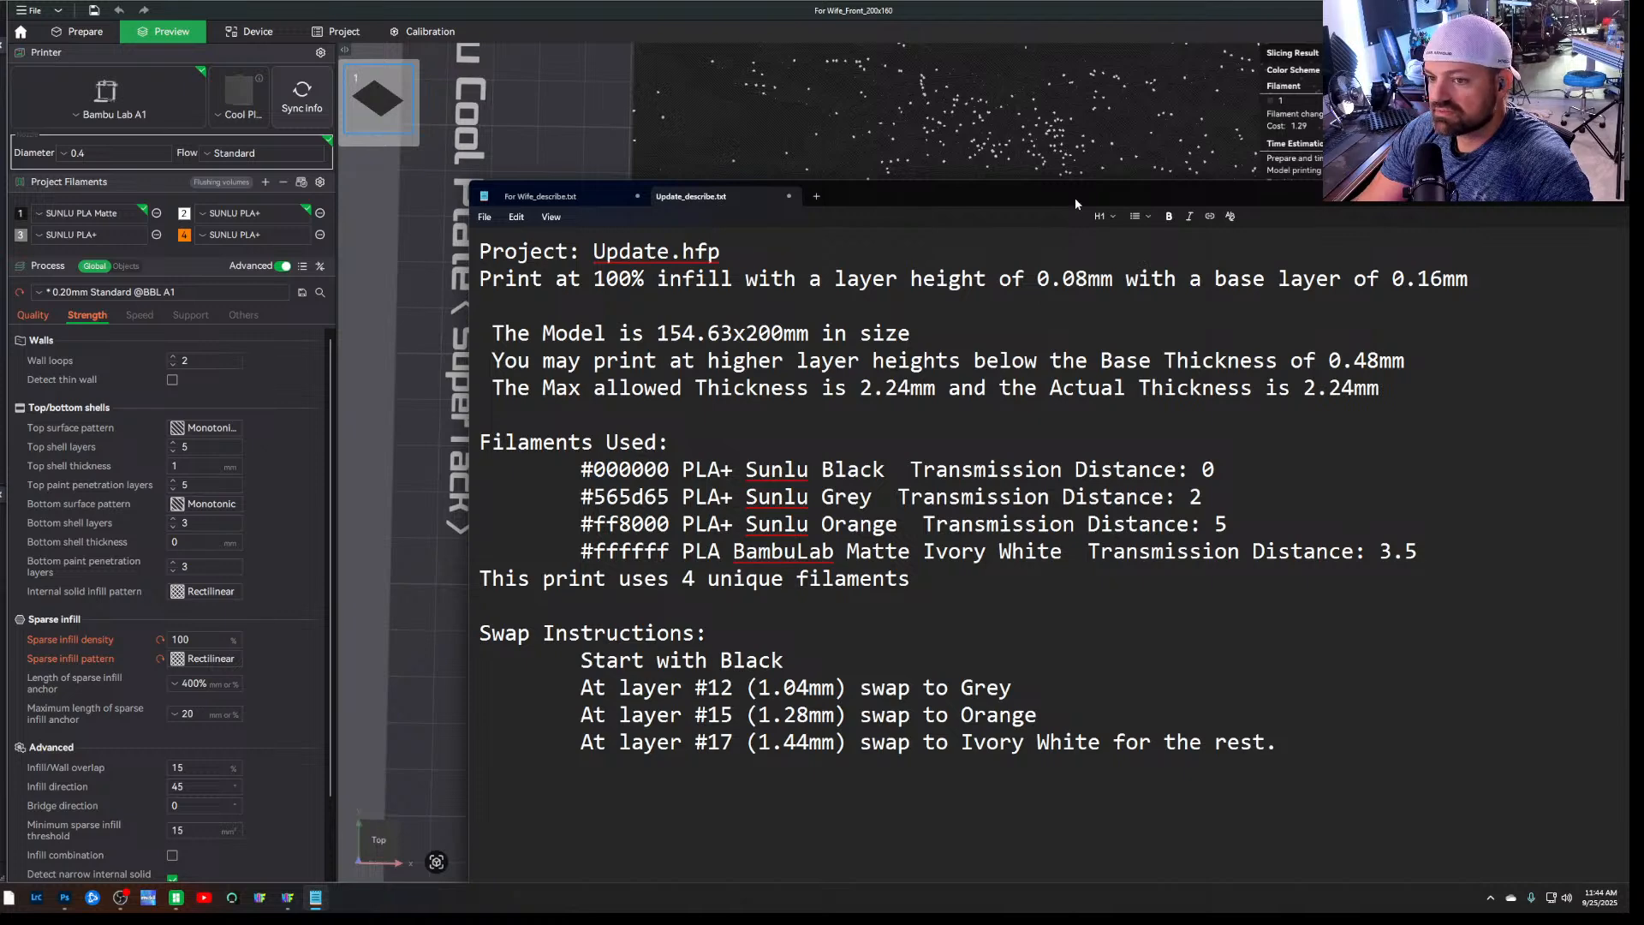
Close the For Wife_describe notes without saving and place the Update_describe notes beside the process settings
{"action": "left_click_drag", "start_coordinate": [1076, 197], "coordinate": [680, 270]}
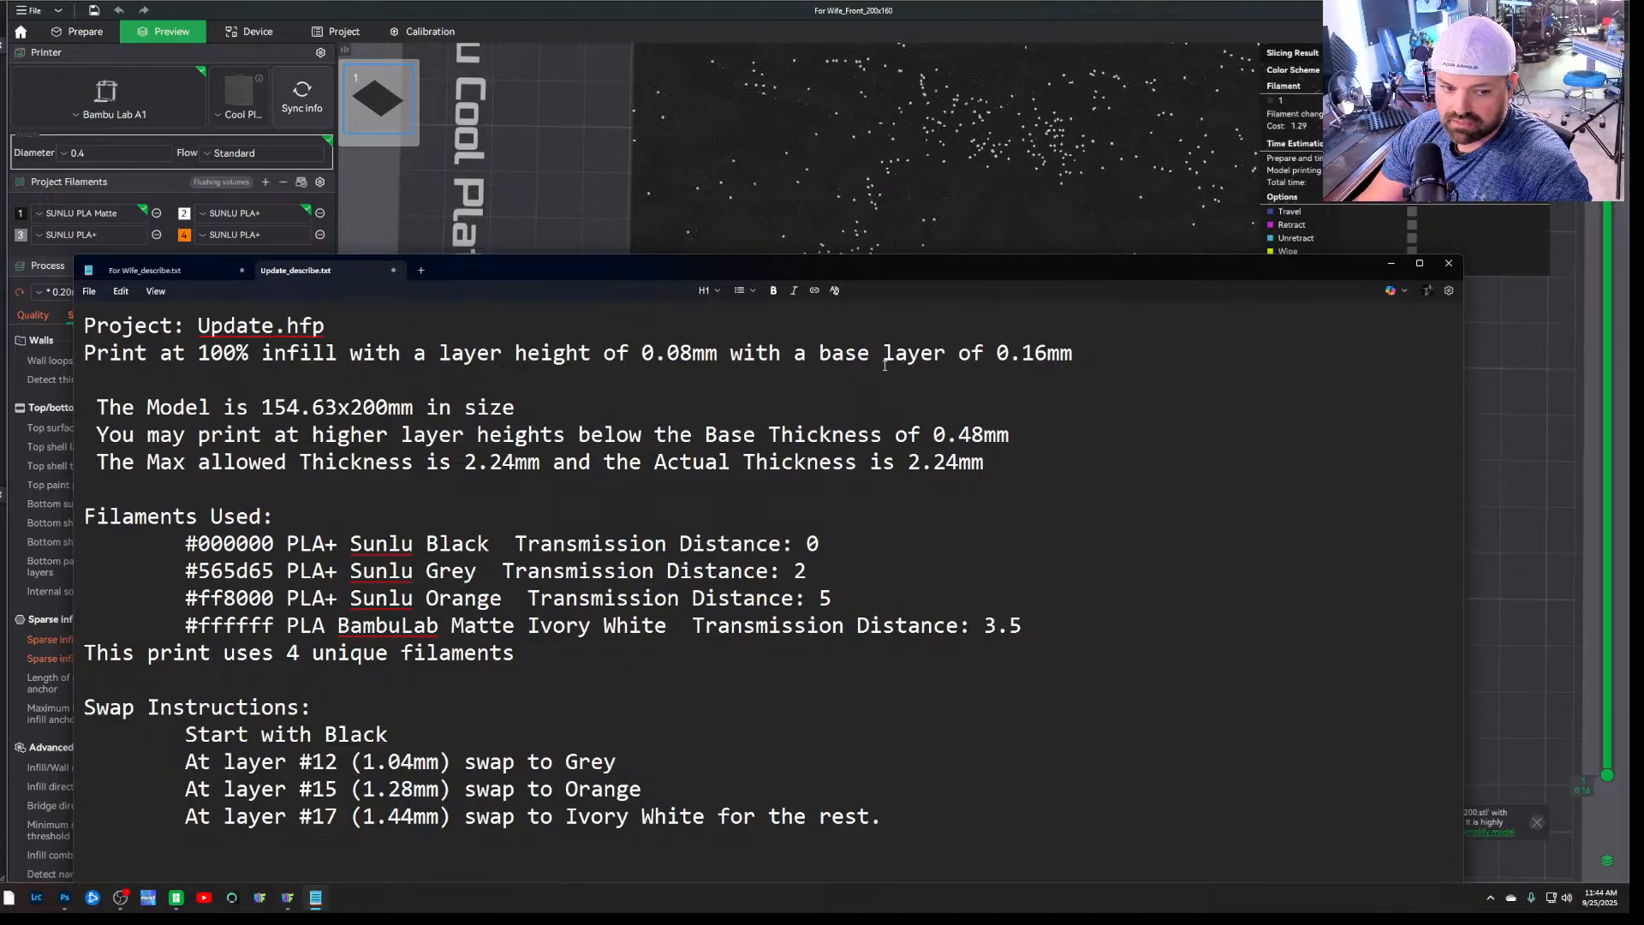
{"action": "left_click_drag", "start_coordinate": [970, 275], "coordinate": [930, 313]}
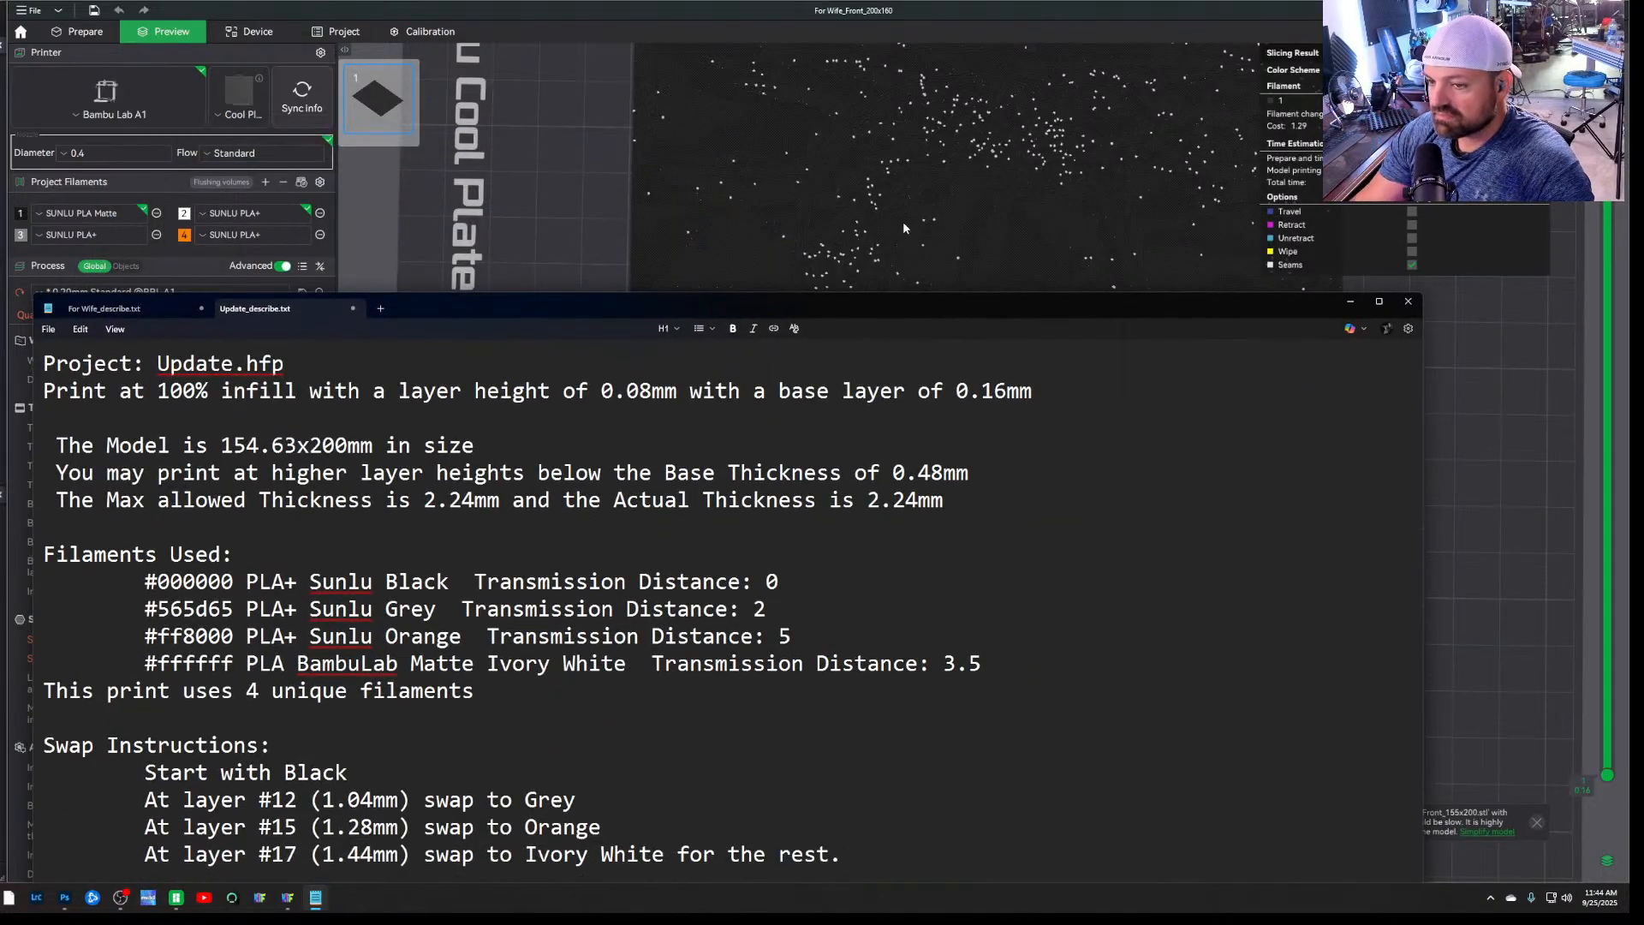
{"action": "left_click_drag", "start_coordinate": [506, 303], "coordinate": [502, 150]}
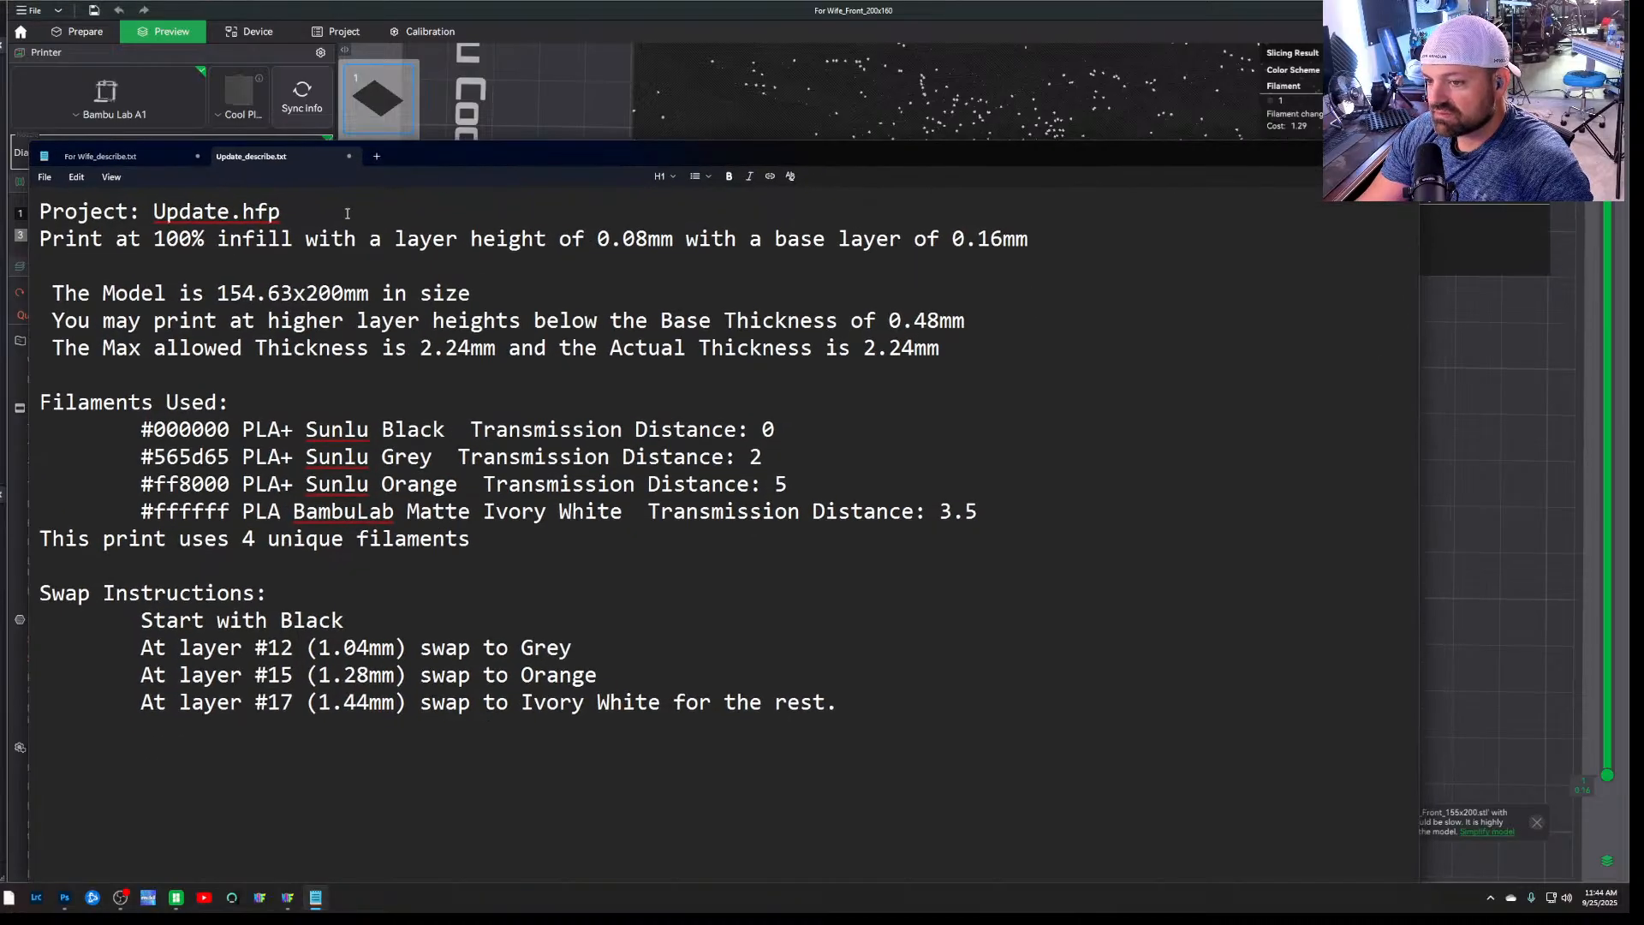
{"action": "left_click", "coordinate": [197, 155]}
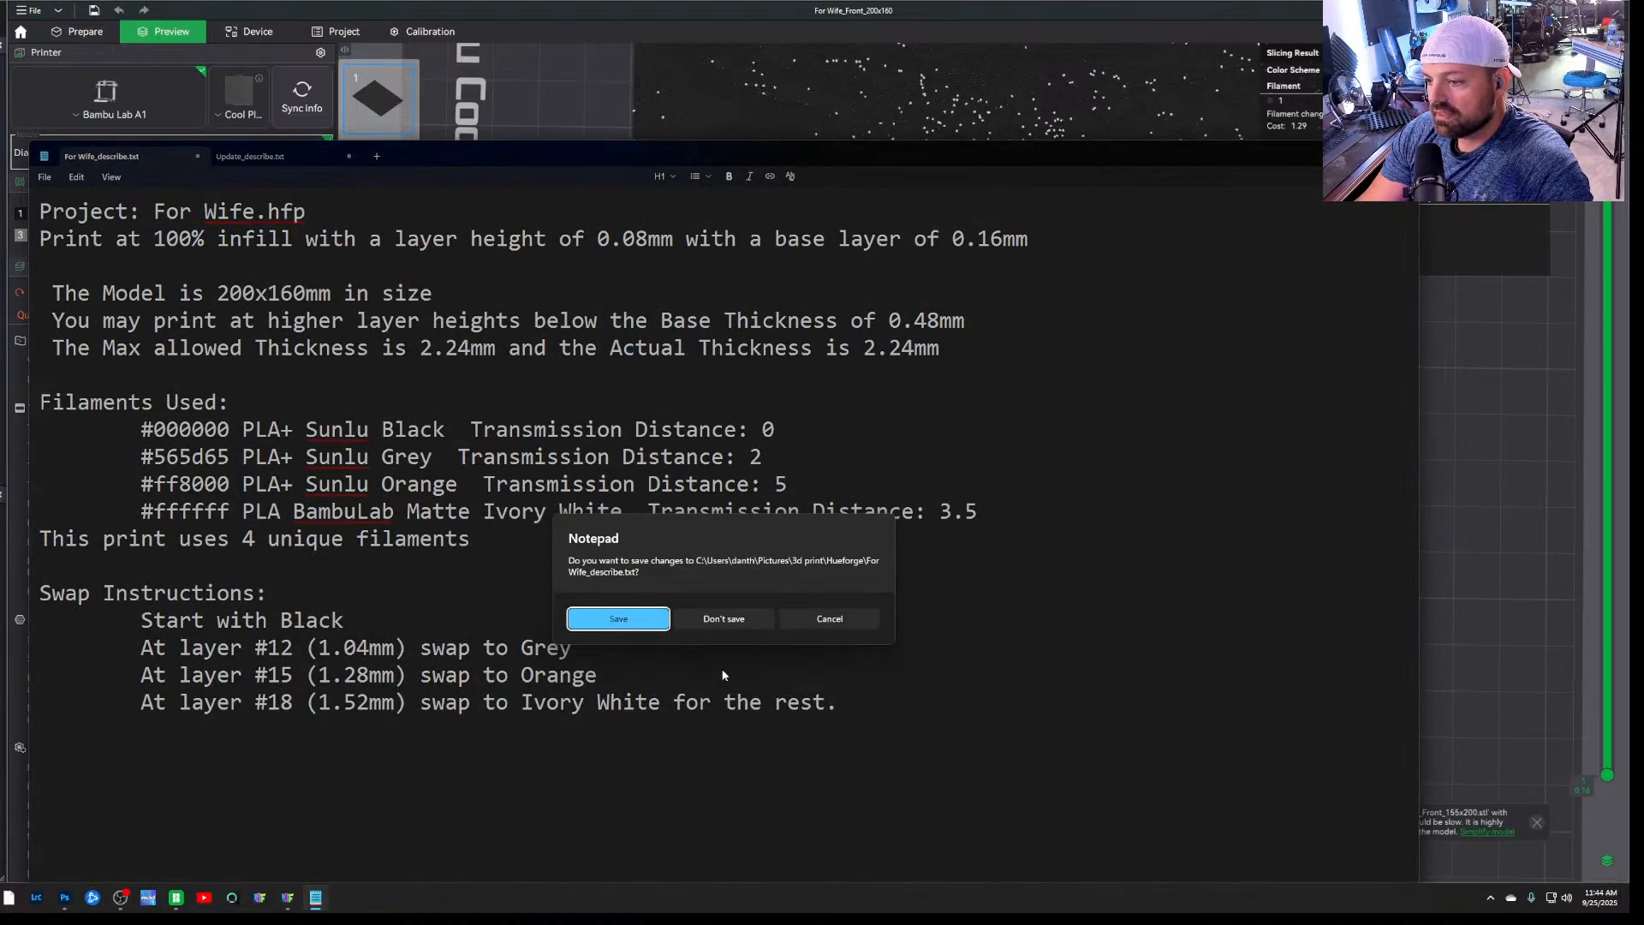
{"action": "left_click", "coordinate": [768, 618]}
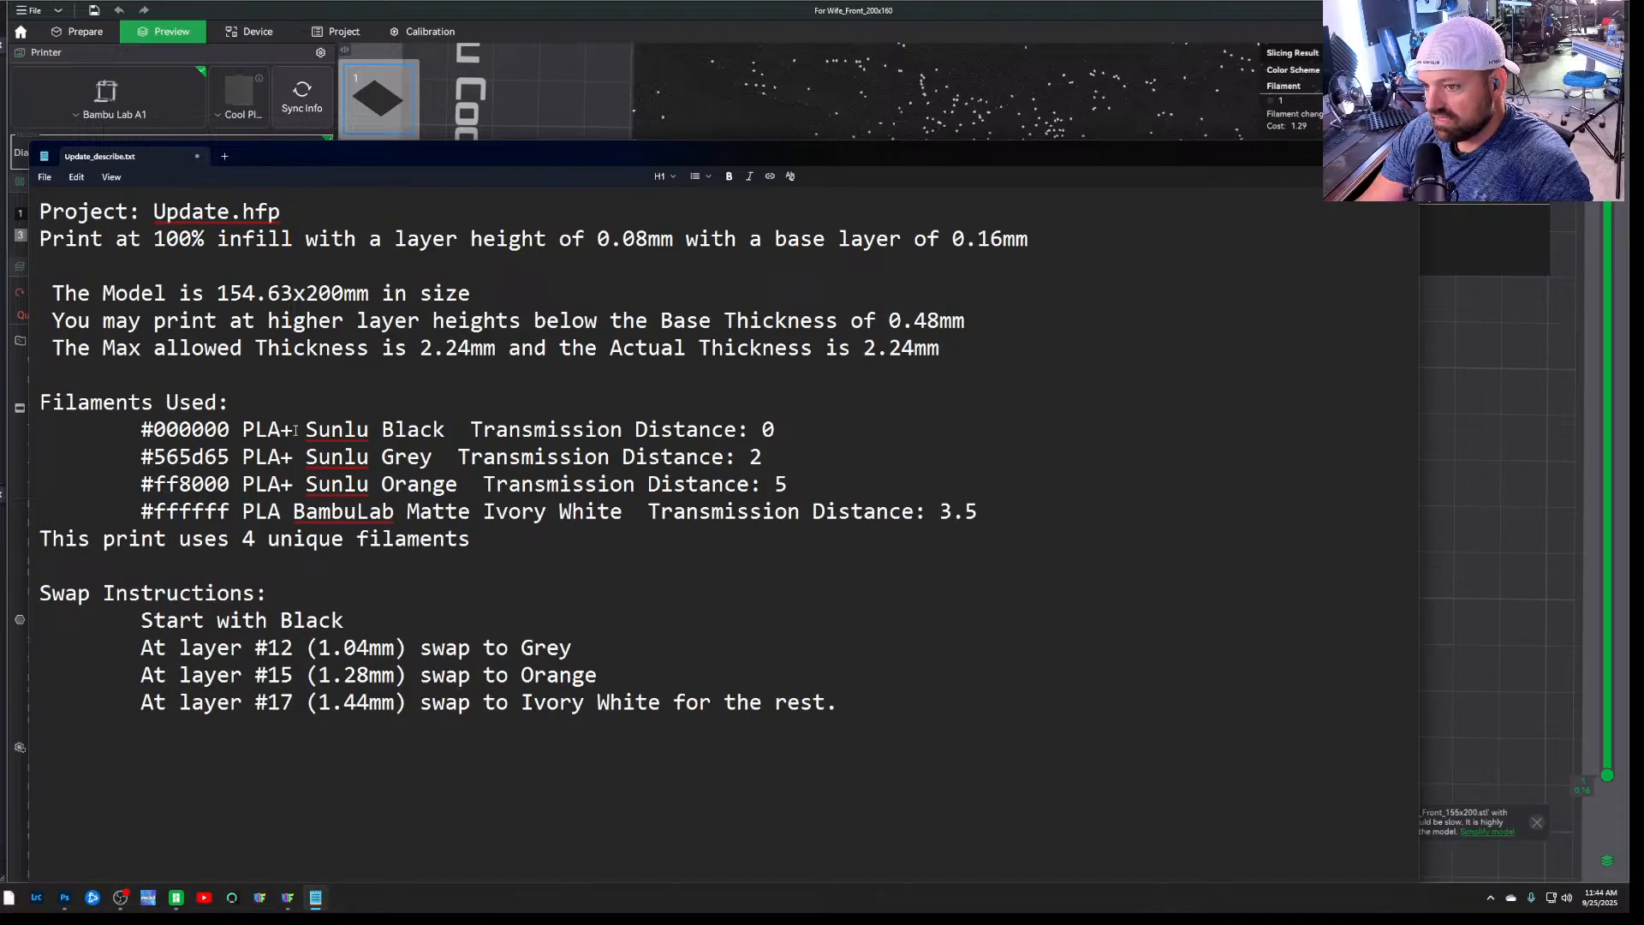
{"action": "left_click_drag", "start_coordinate": [588, 149], "coordinate": [886, 133]}
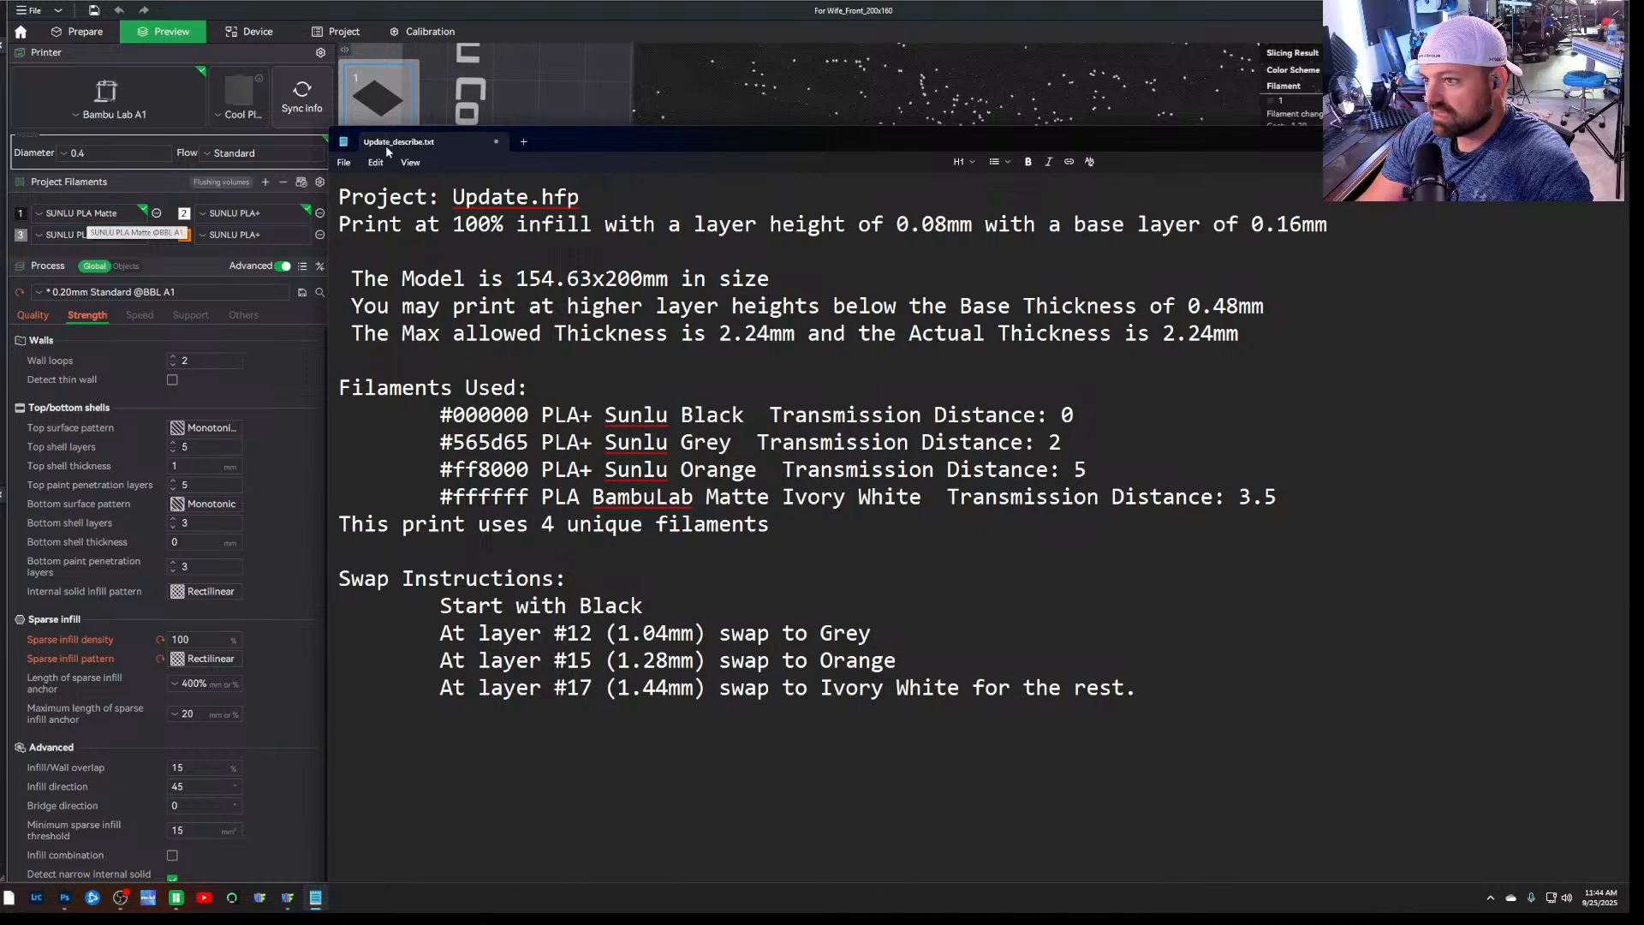
Add a filament change to the grey Filament 3 at layer 12 (1.04 mm), following the swap instructions in the notes
{"action": "left_click", "coordinate": [544, 104]}
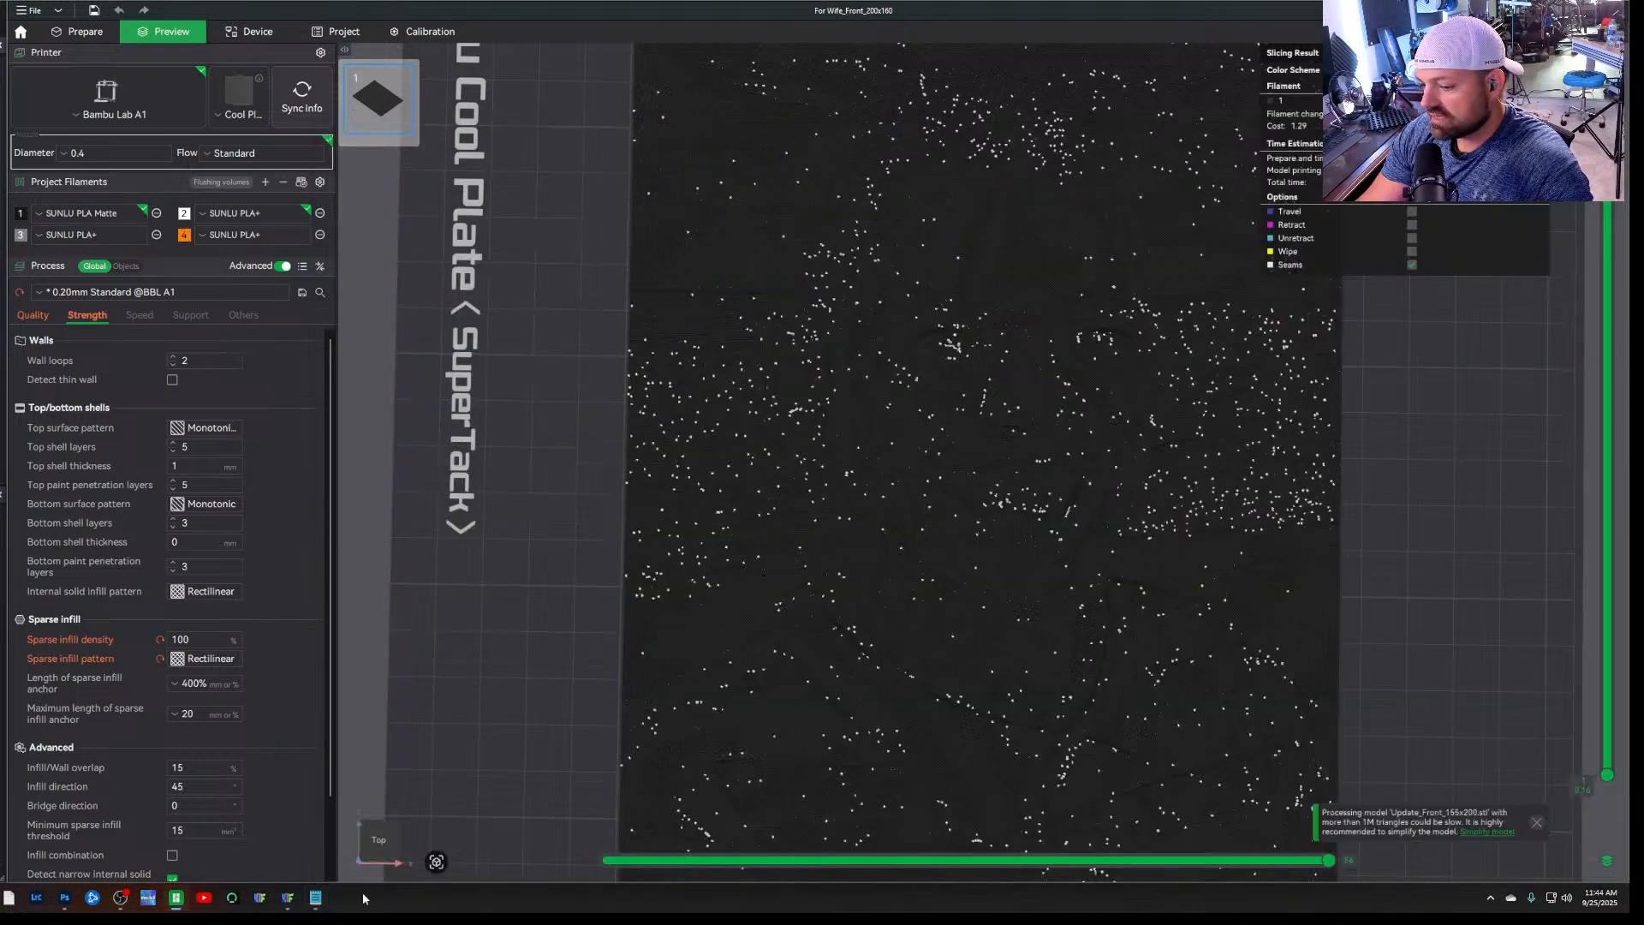
{"action": "left_click", "coordinate": [314, 899]}
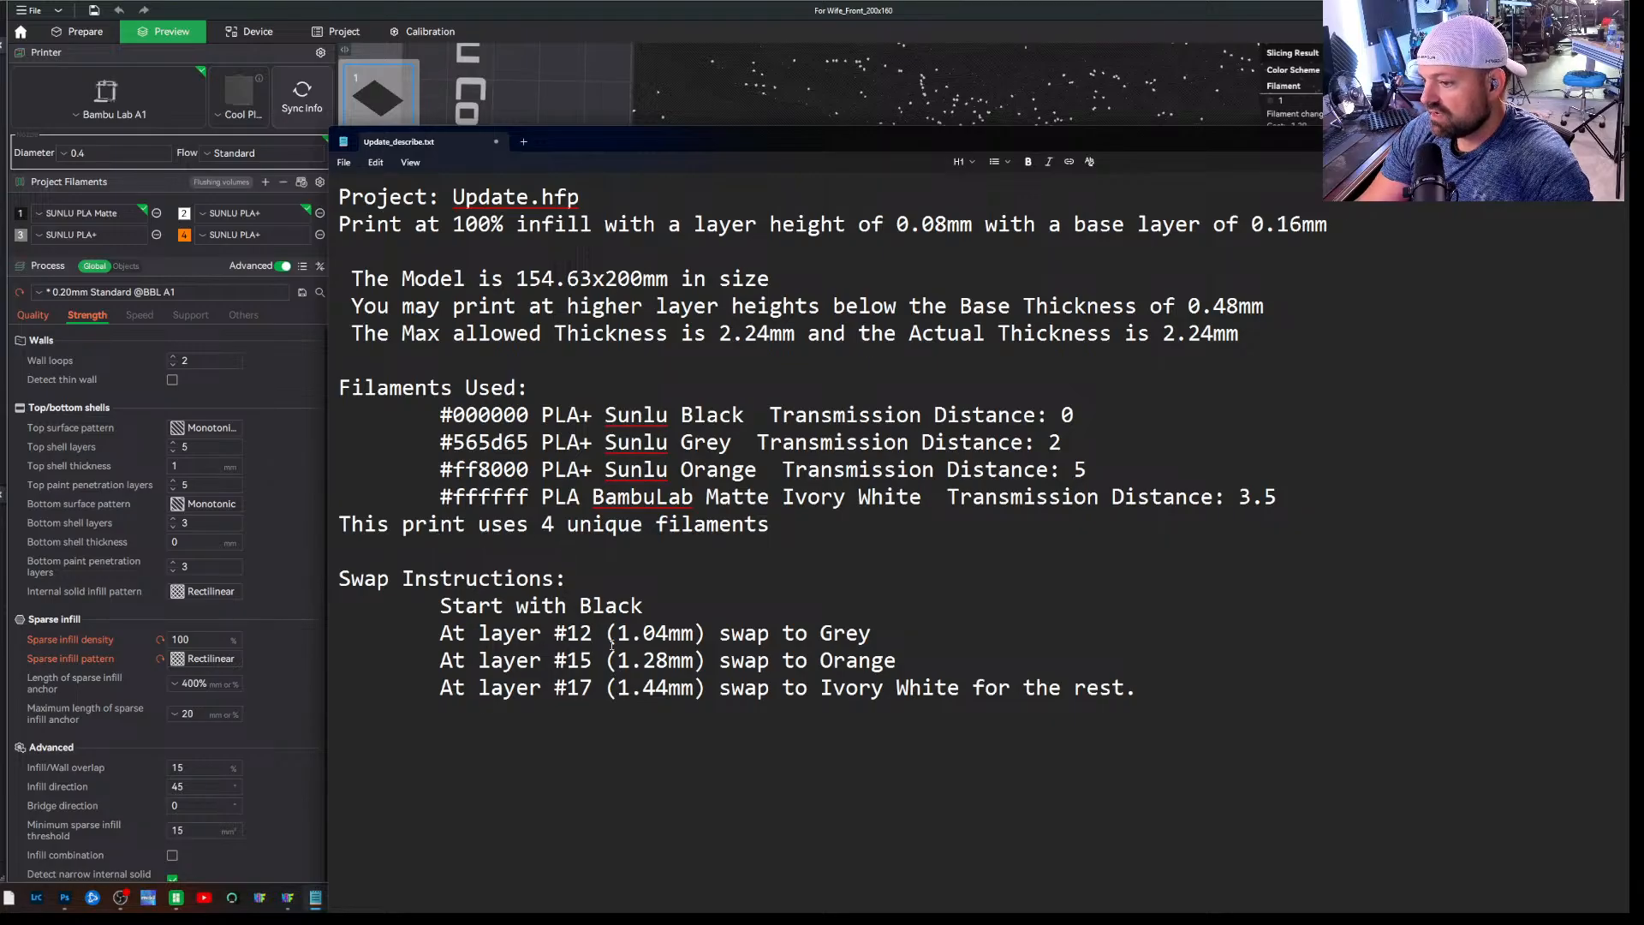
{"action": "left_click", "coordinate": [542, 32]}
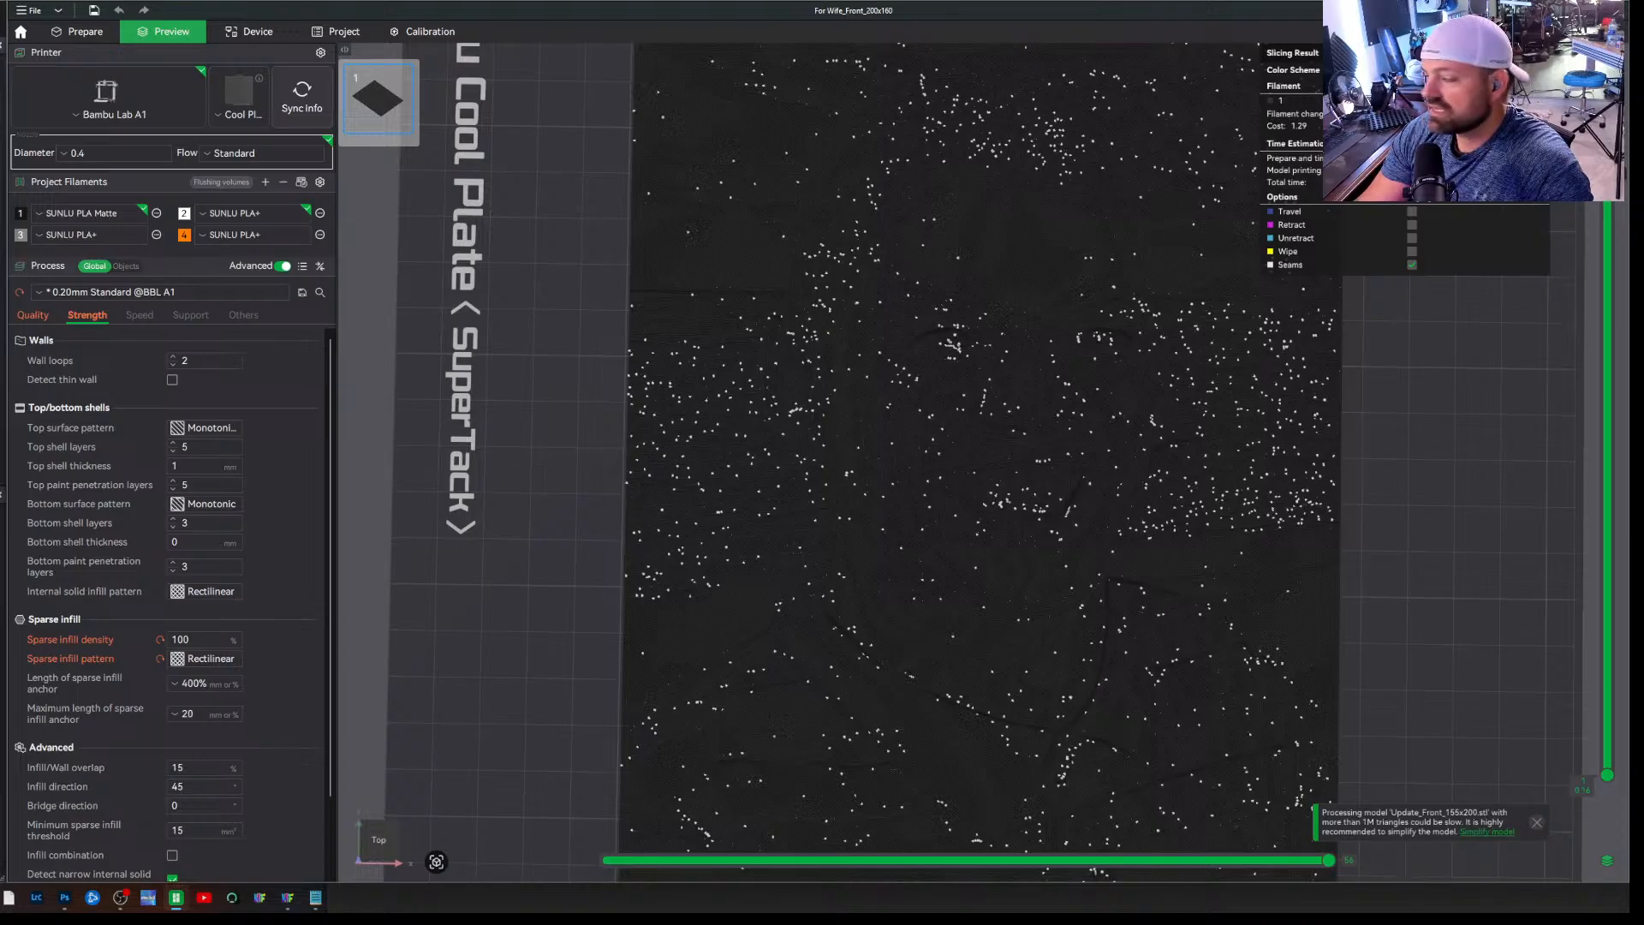
{"action": "left_click_drag", "start_coordinate": [1607, 204], "coordinate": [1608, 509]}
{"action": "right_click", "coordinate": [1607, 508]}
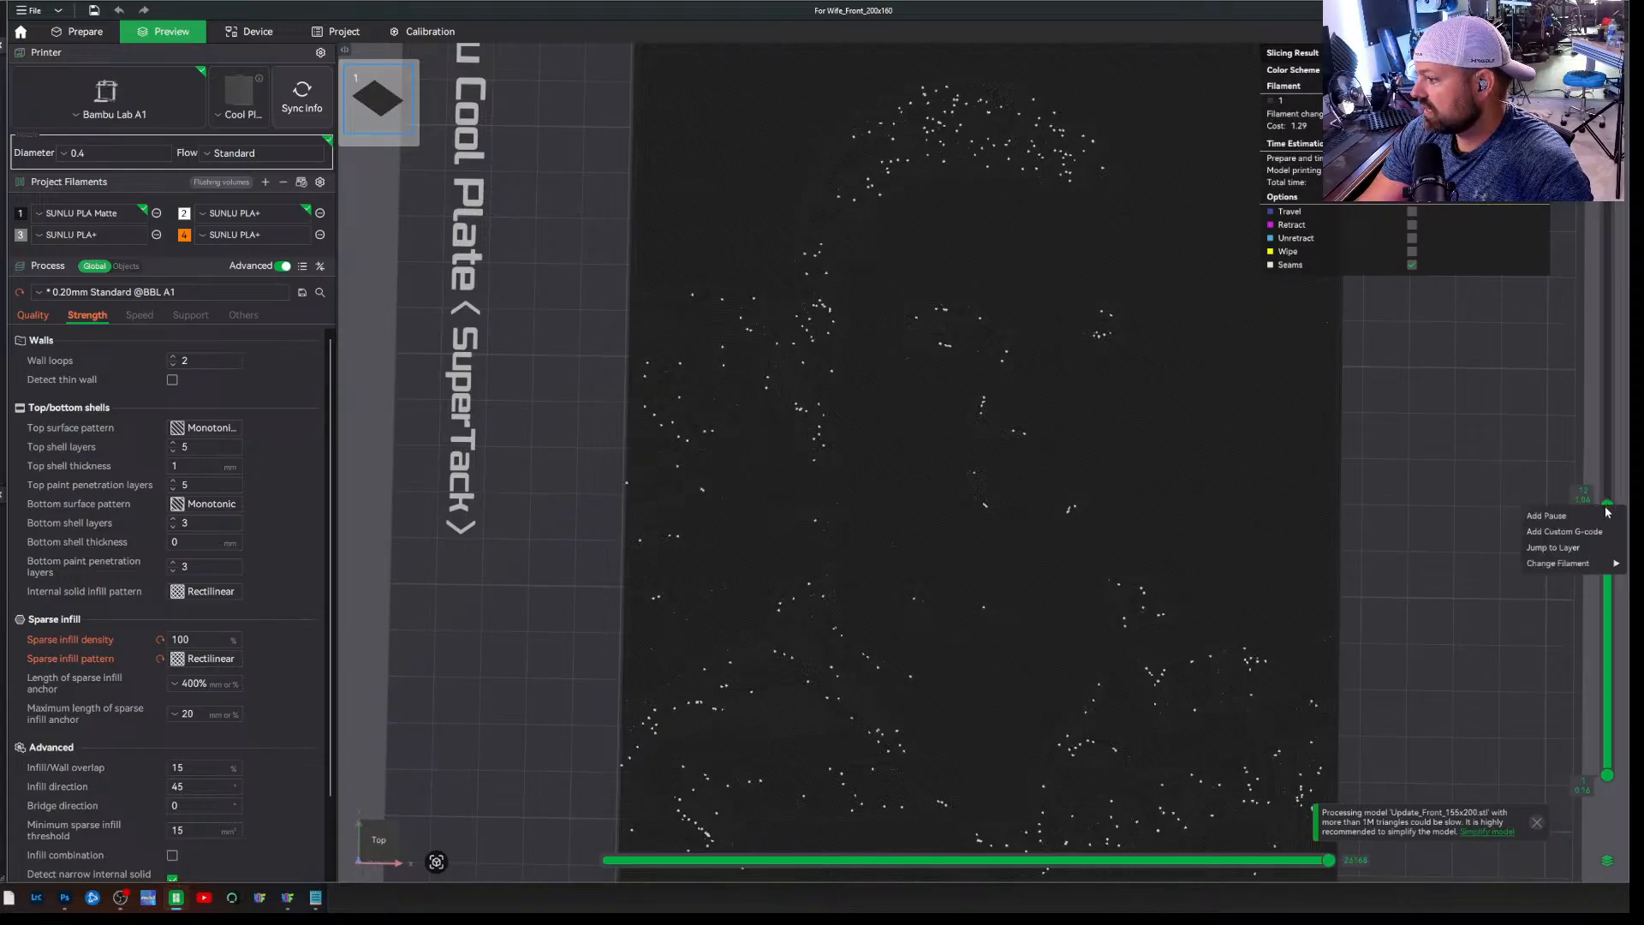
{"action": "mouse_move", "coordinate": [1593, 565]}
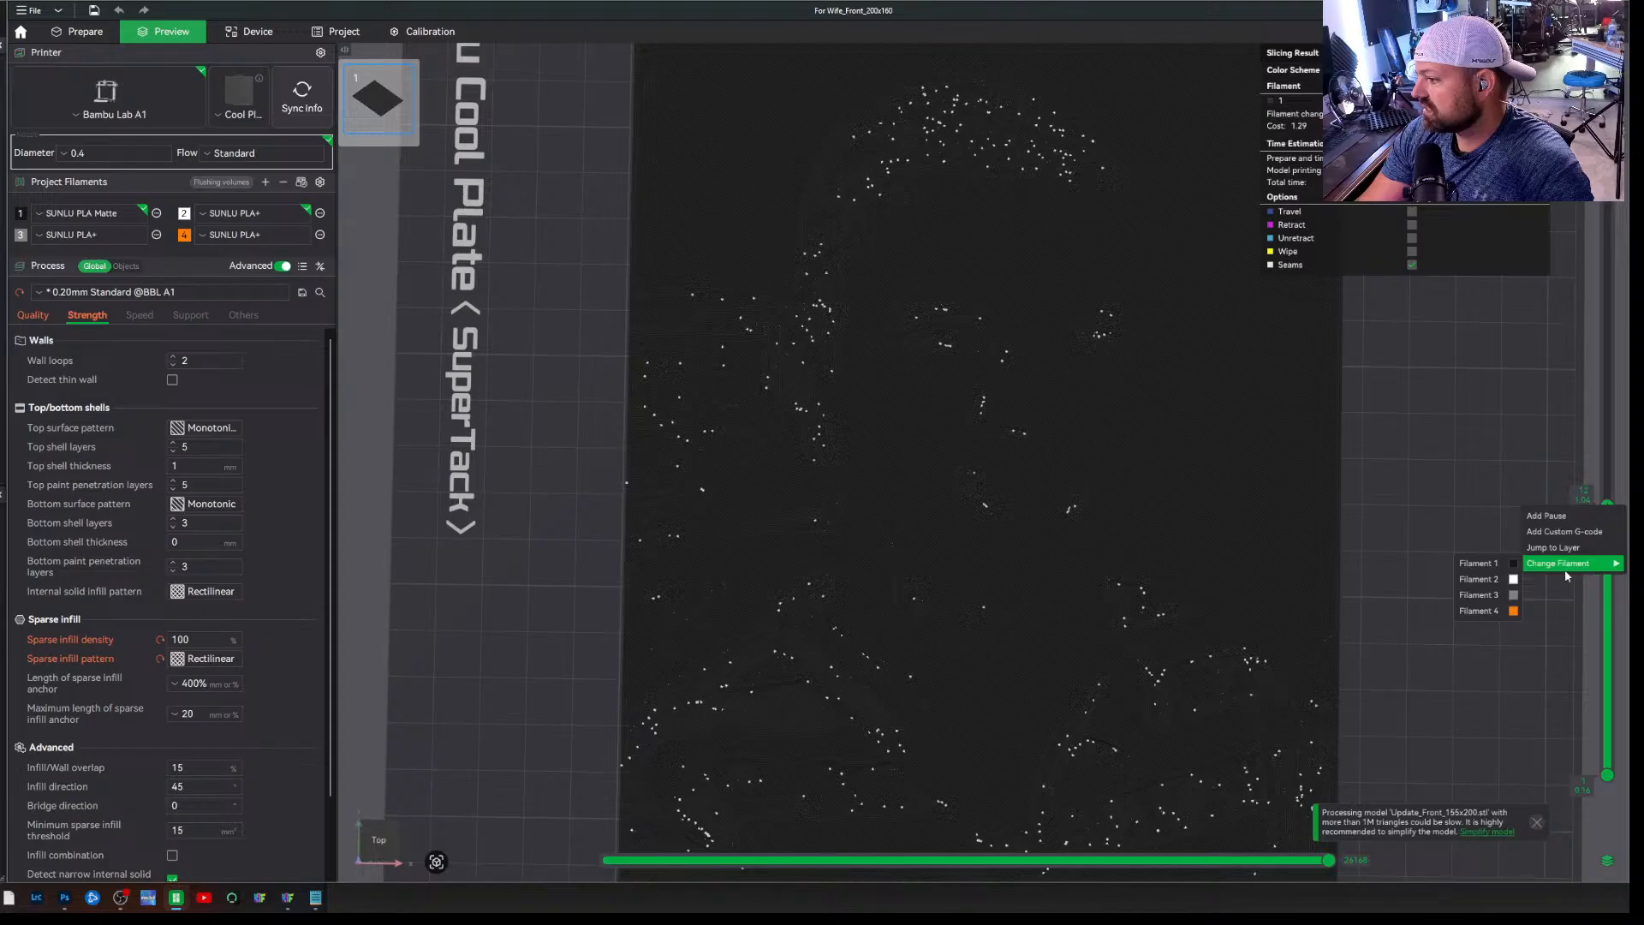
{"action": "left_click", "coordinate": [1494, 610]}
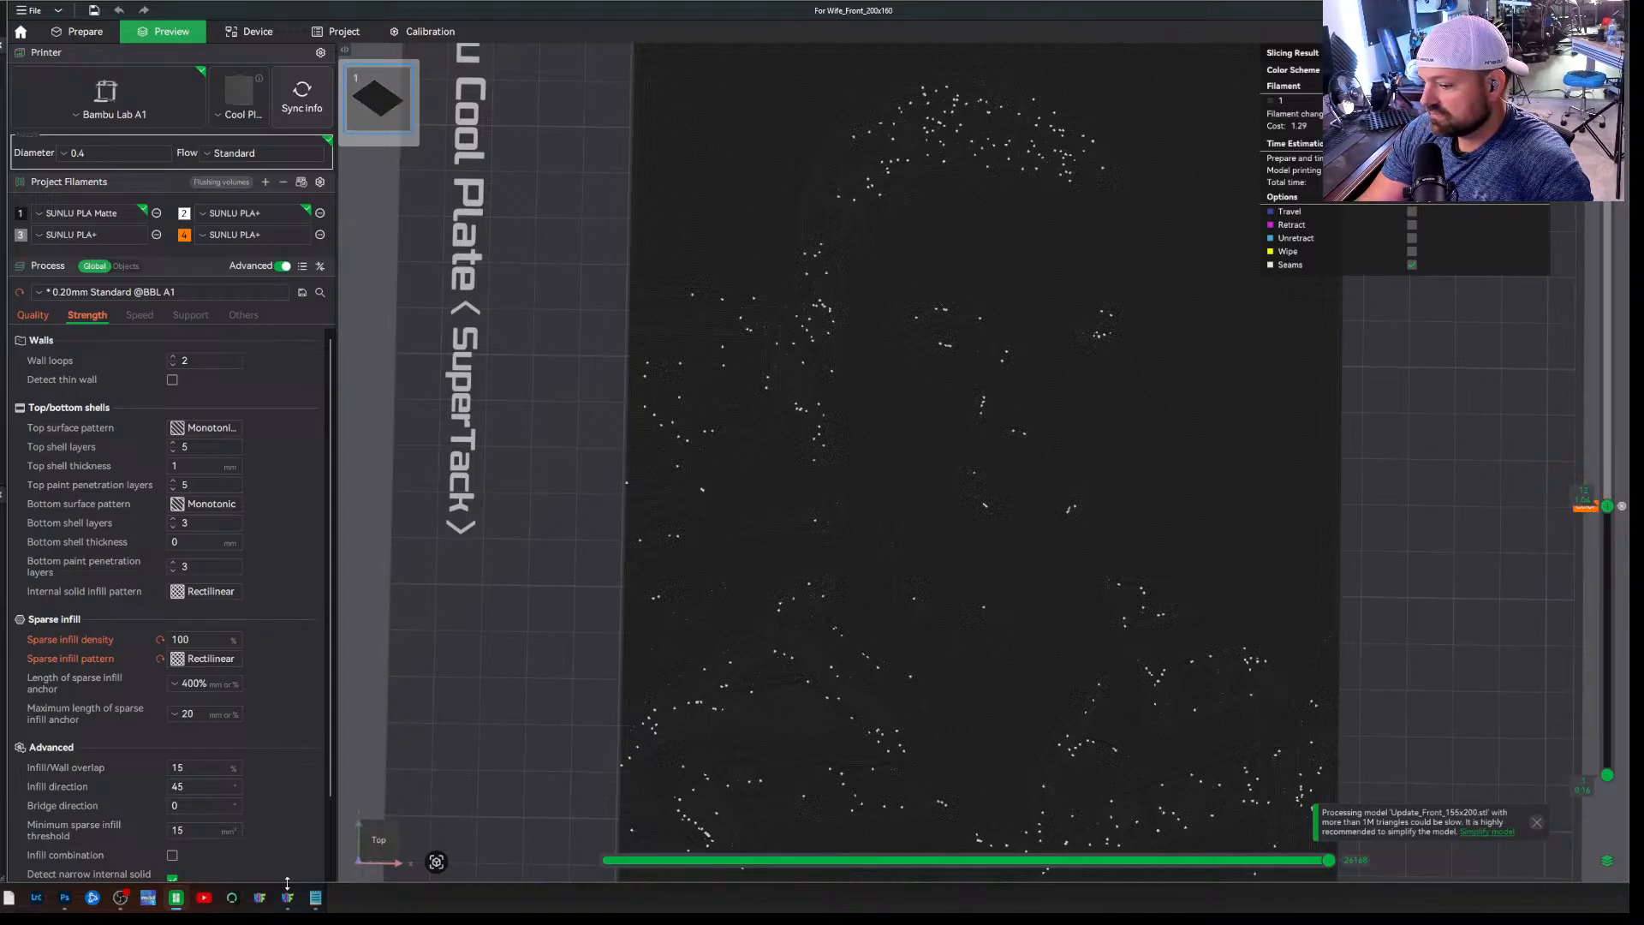
Check the notes for the second swap and add a filament change to the orange Filament 4 at layer 15 (1.28 mm)
{"action": "left_click", "coordinate": [316, 898]}
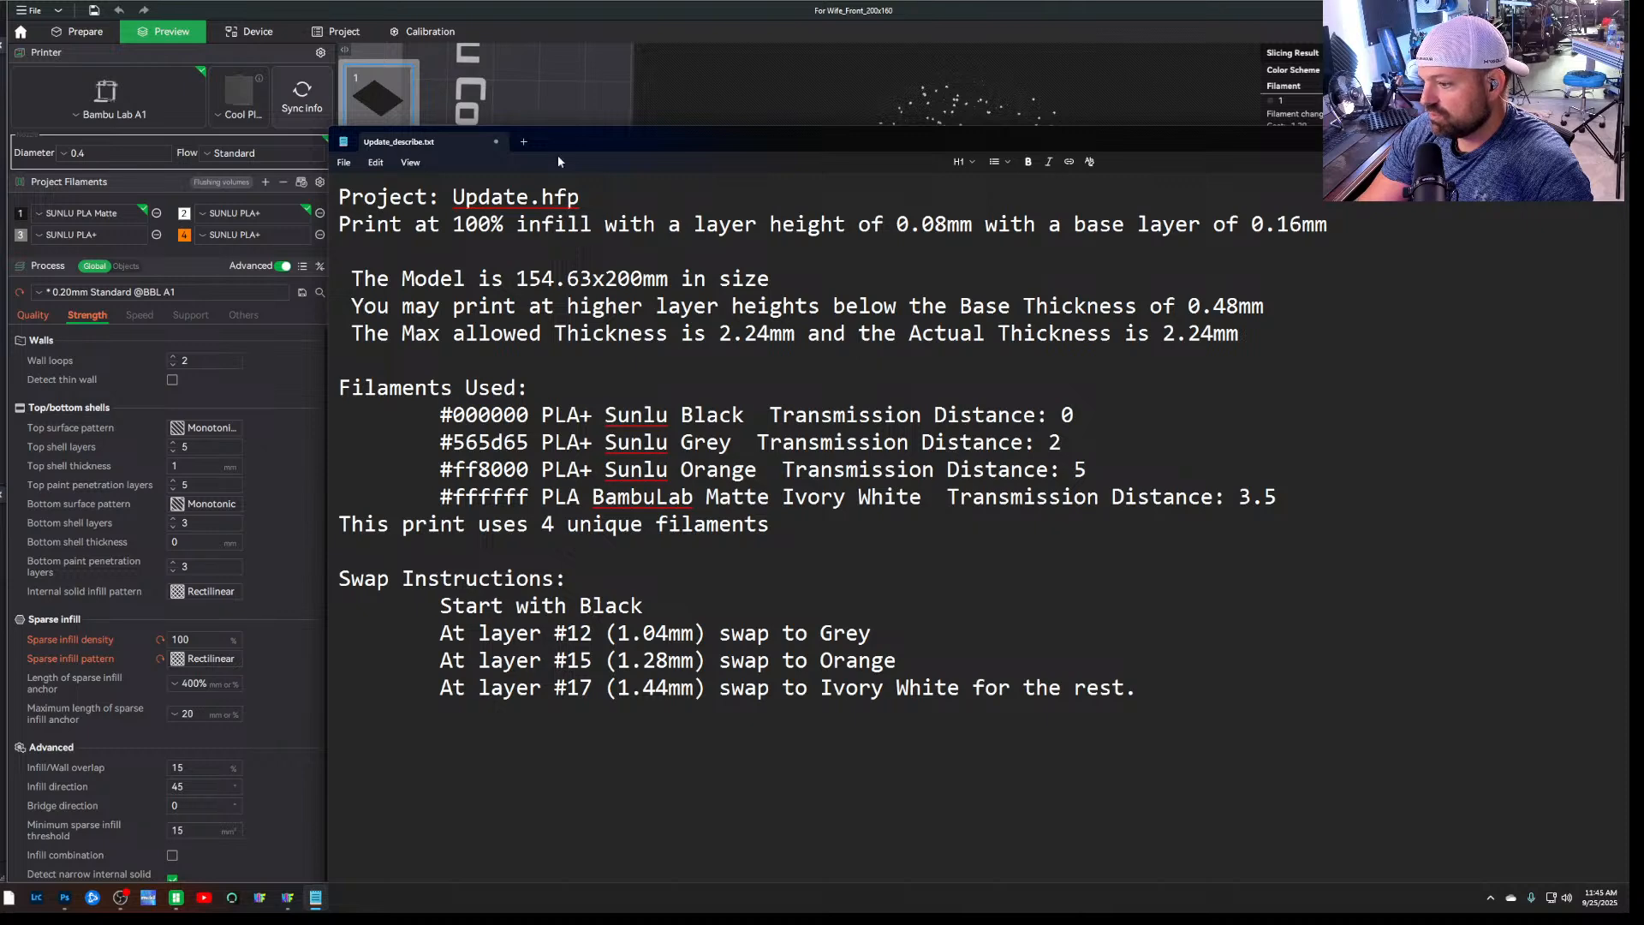
{"action": "left_click", "coordinate": [537, 98]}
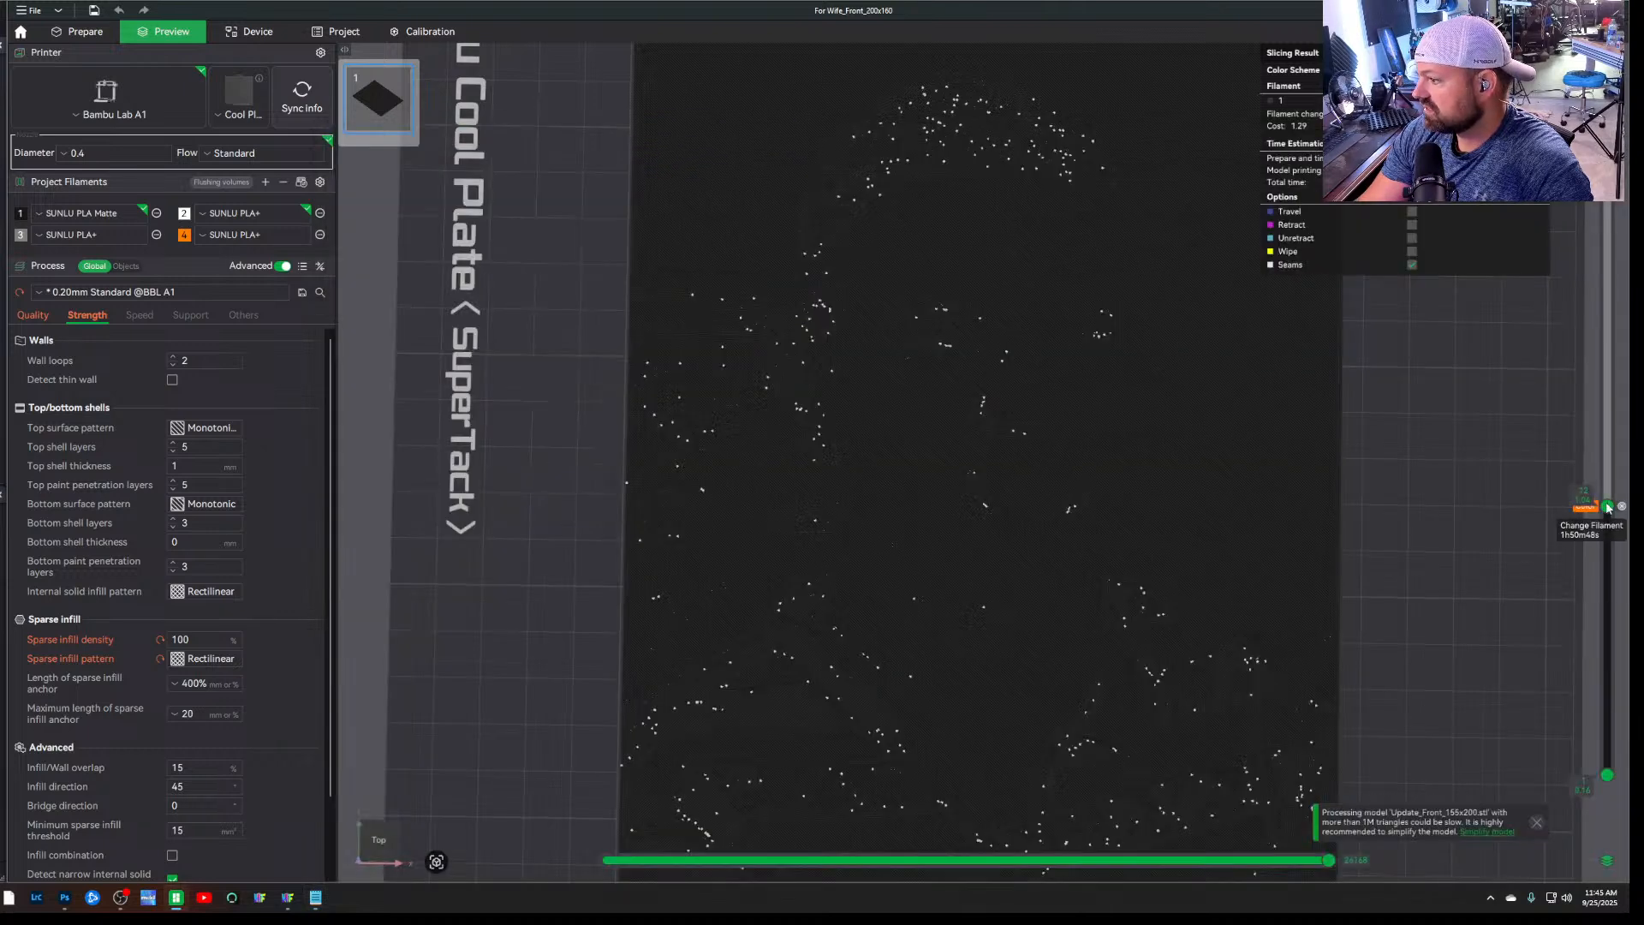
{"action": "left_click_drag", "start_coordinate": [1608, 506], "coordinate": [1610, 440]}
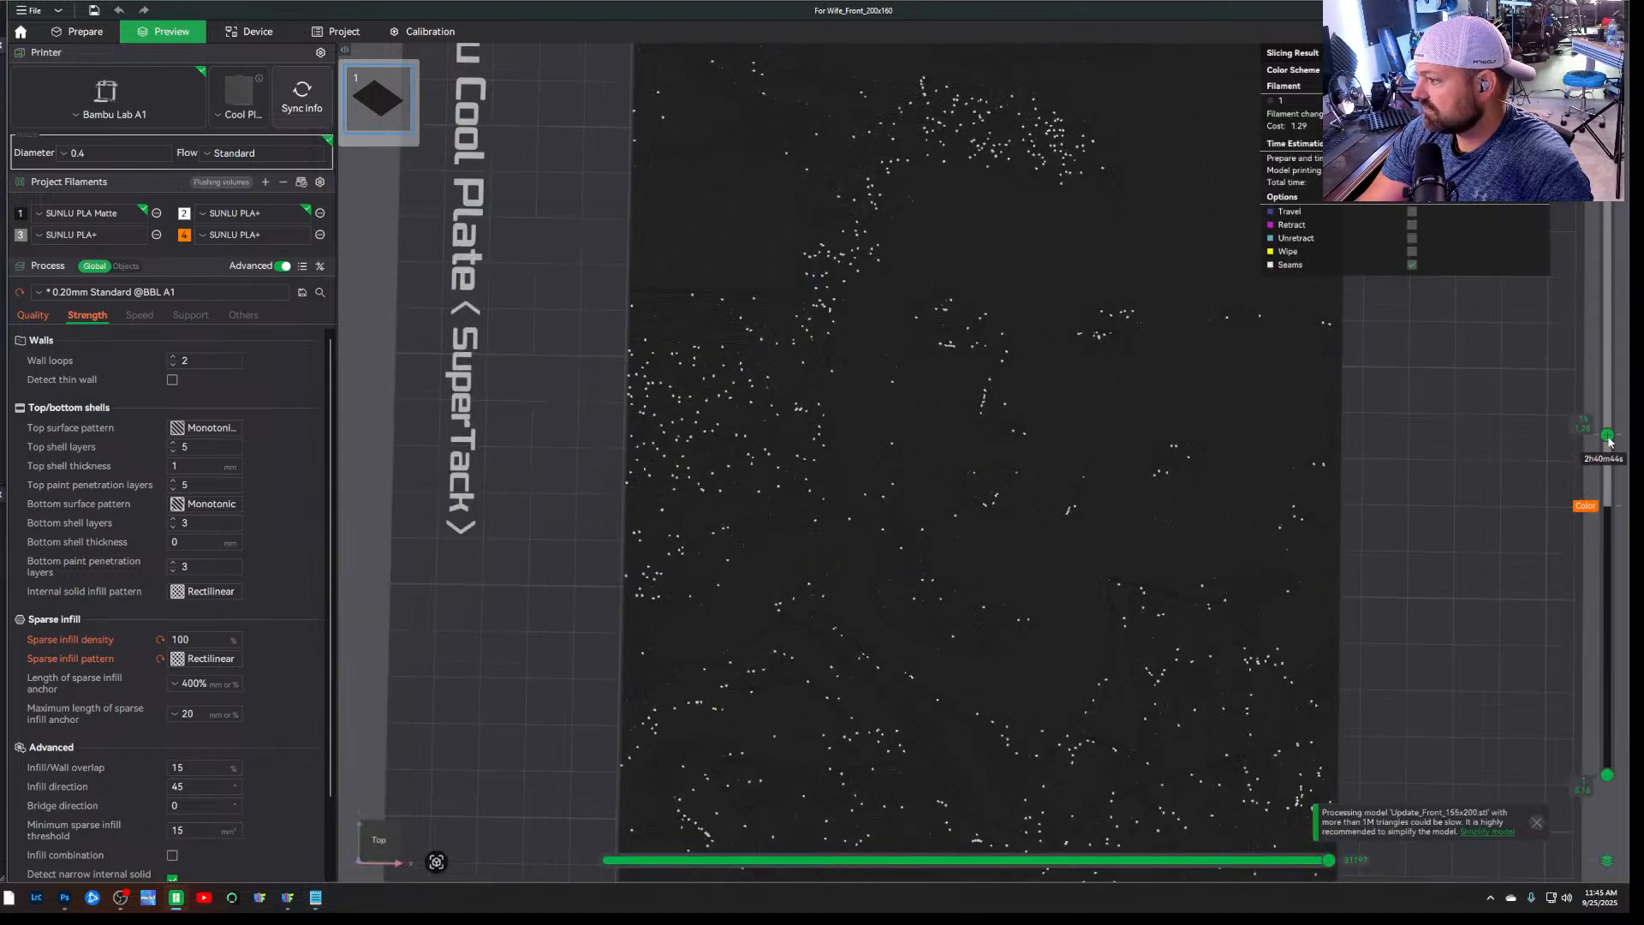
{"action": "right_click", "coordinate": [1609, 438]}
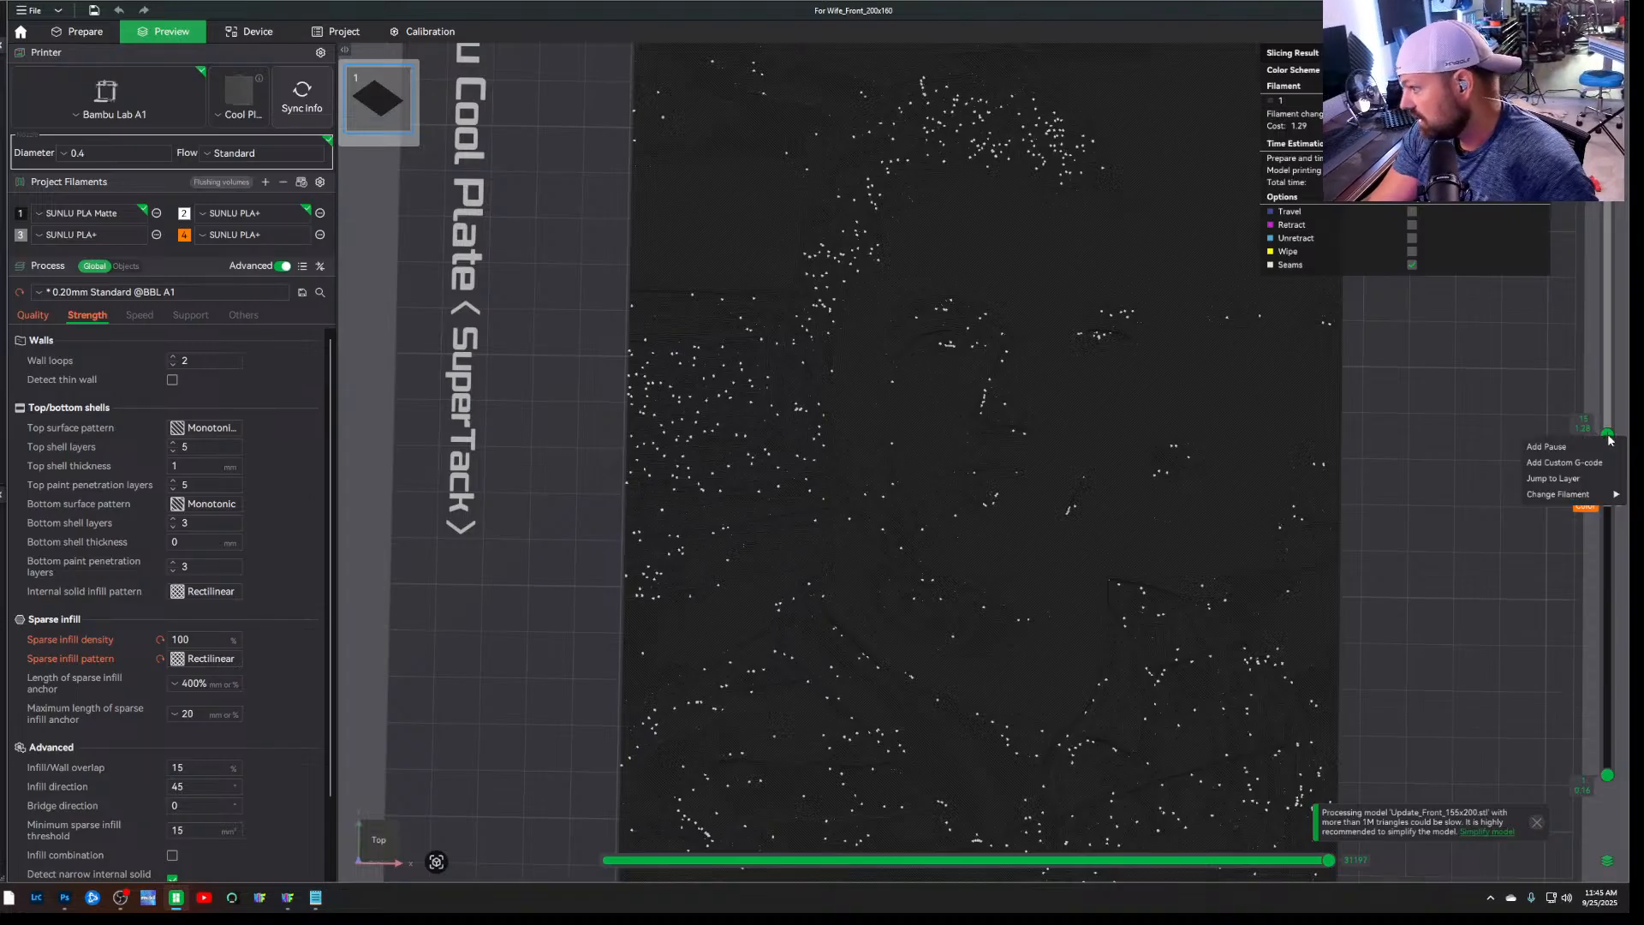
{"action": "mouse_move", "coordinate": [1594, 496]}
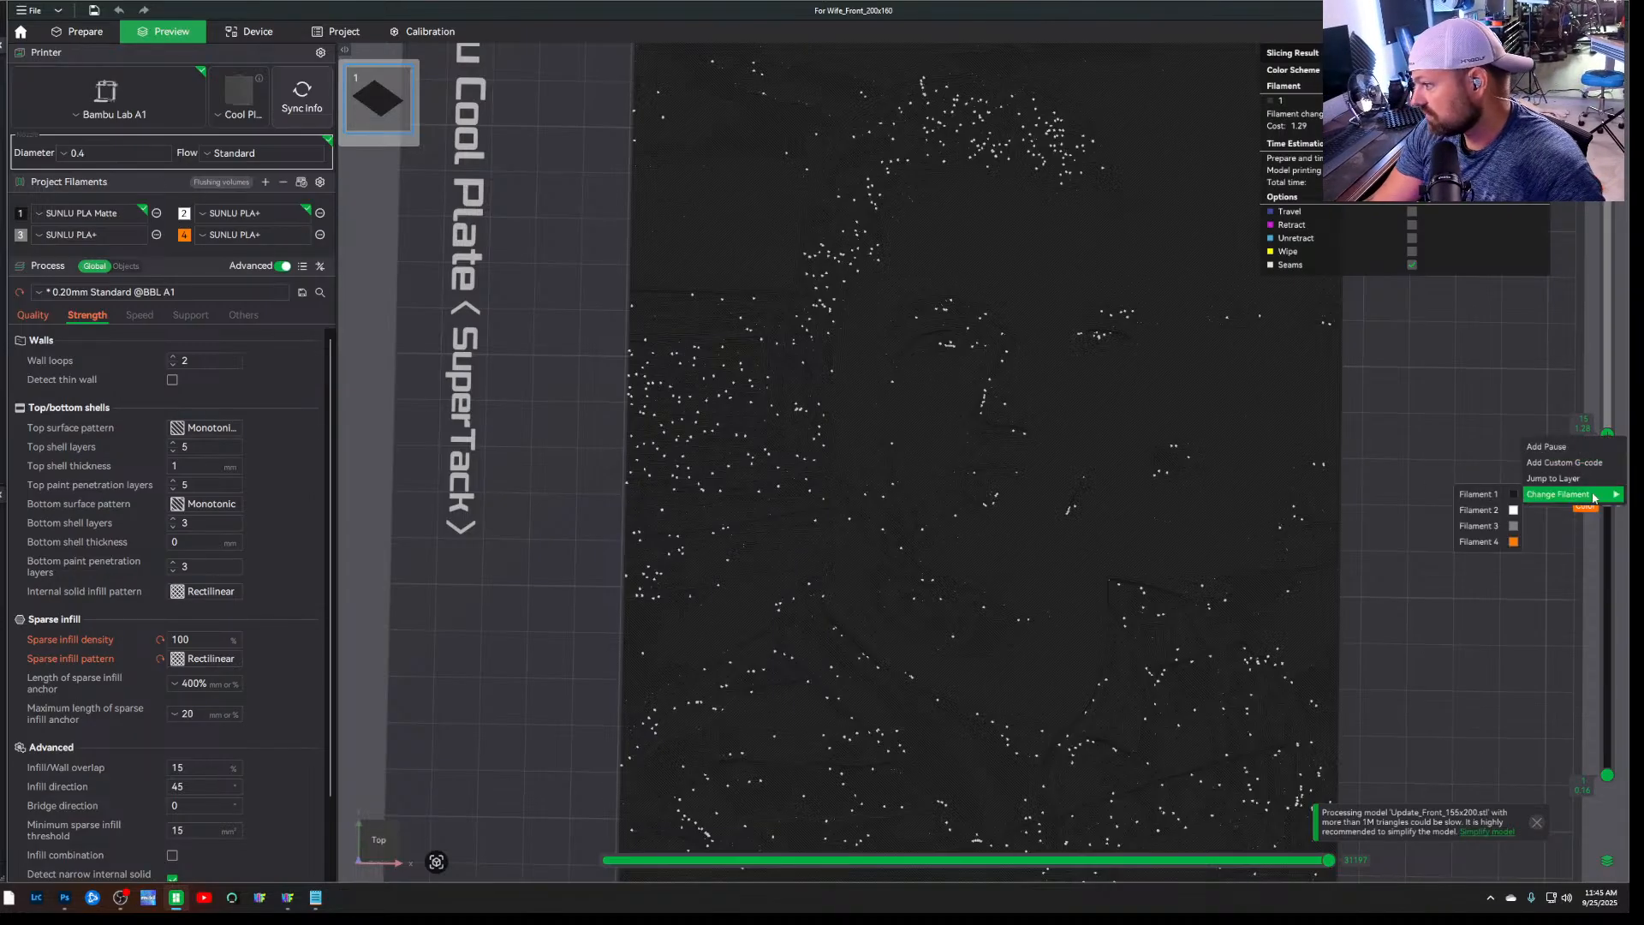
{"action": "left_click", "coordinate": [1501, 542]}
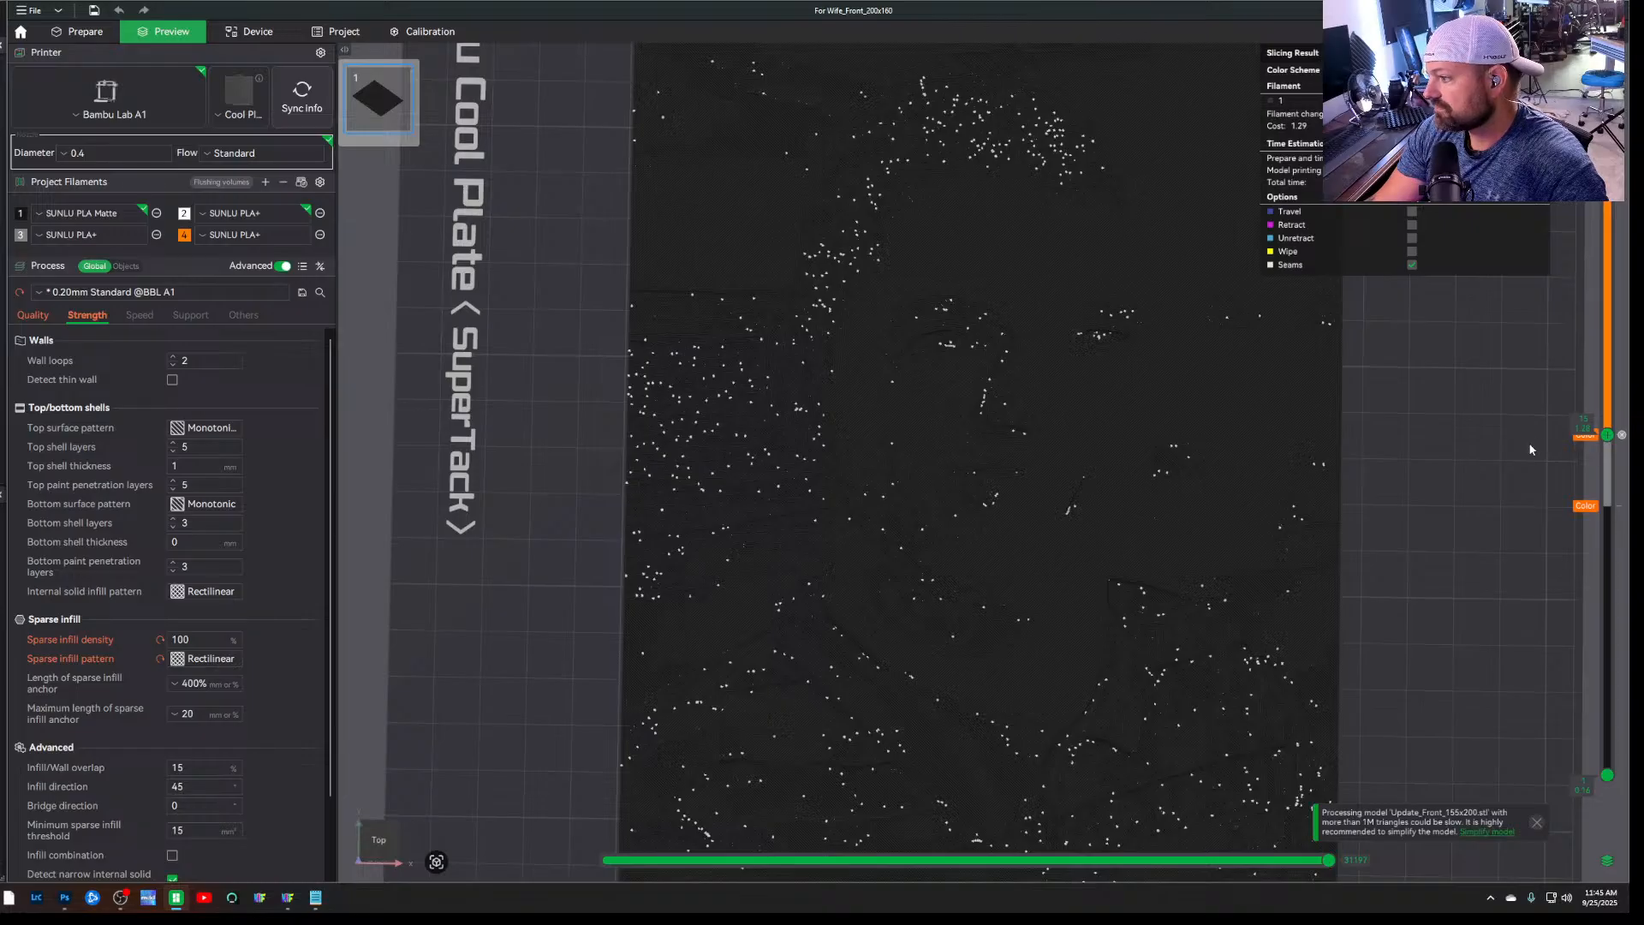
Check the notes for the last swap, change to the white Filament 2 at layer 17 (1.44 mm), and return the preview to full height
{"action": "left_click", "coordinate": [316, 897]}
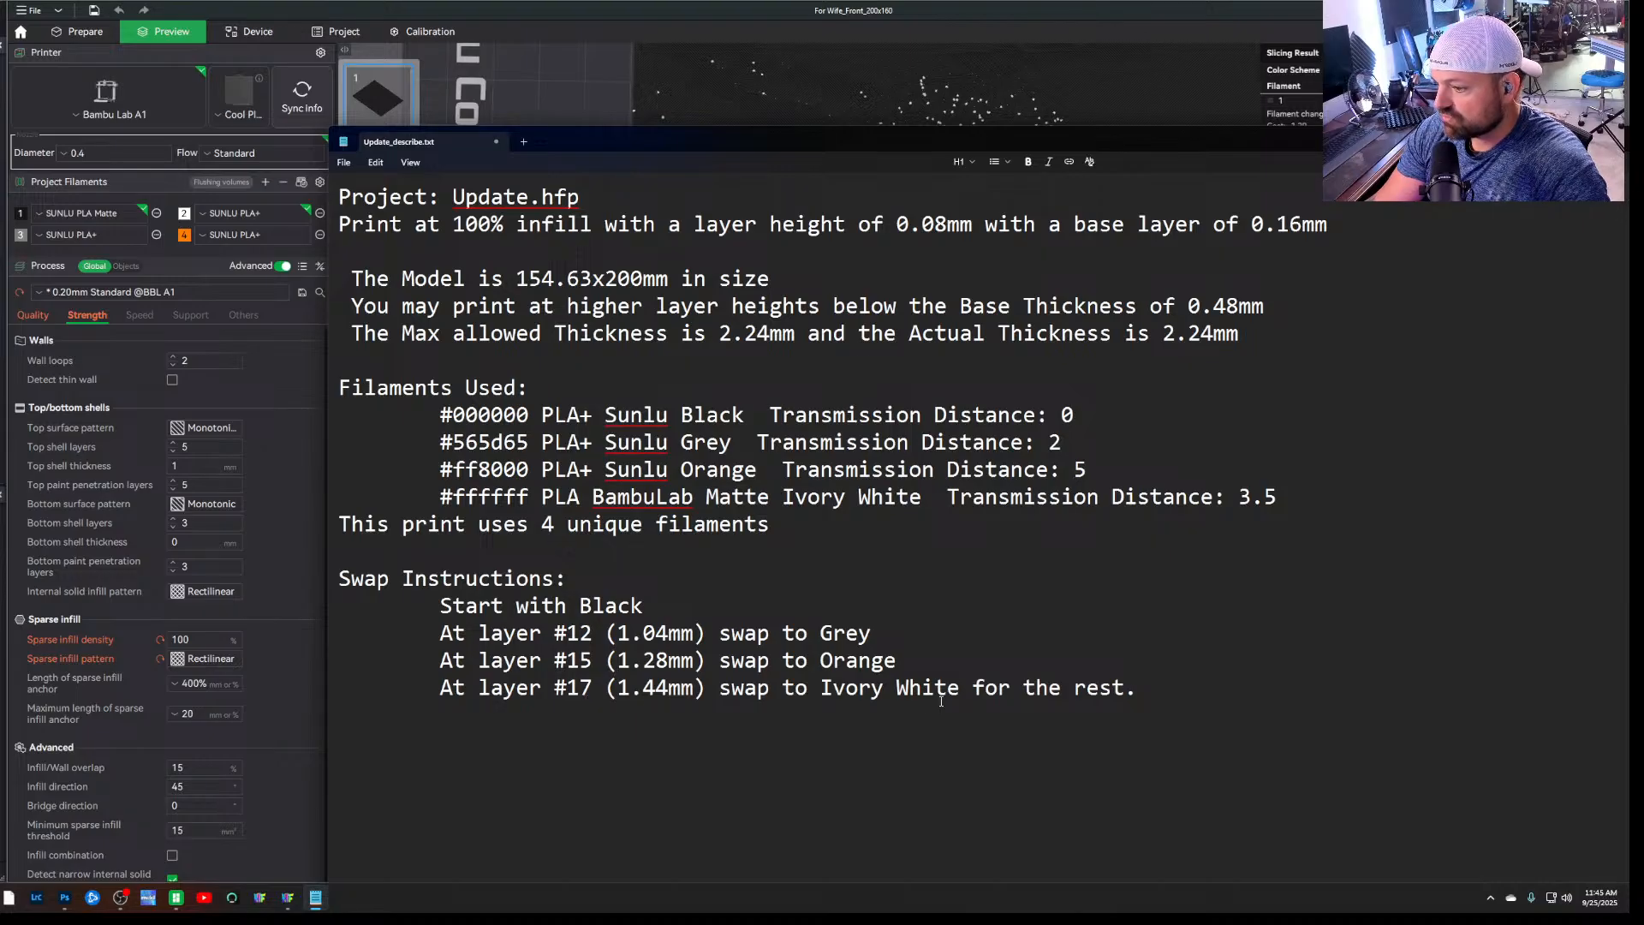
{"action": "left_click", "coordinate": [563, 110]}
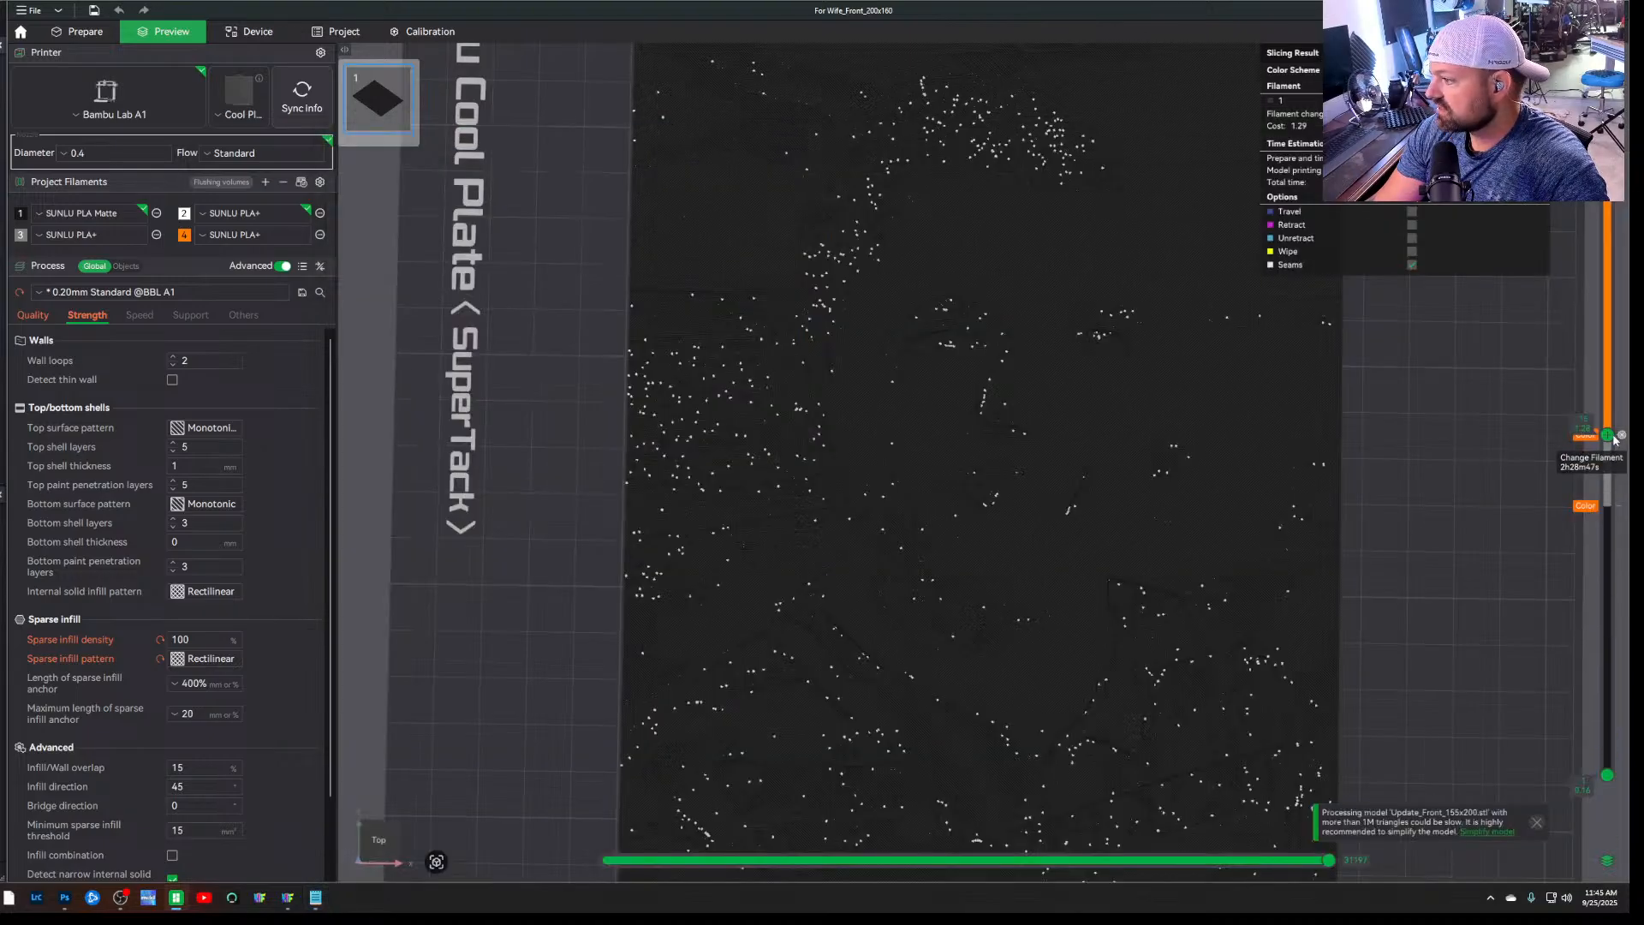
{"action": "left_click_drag", "start_coordinate": [1610, 439], "coordinate": [1612, 391]}
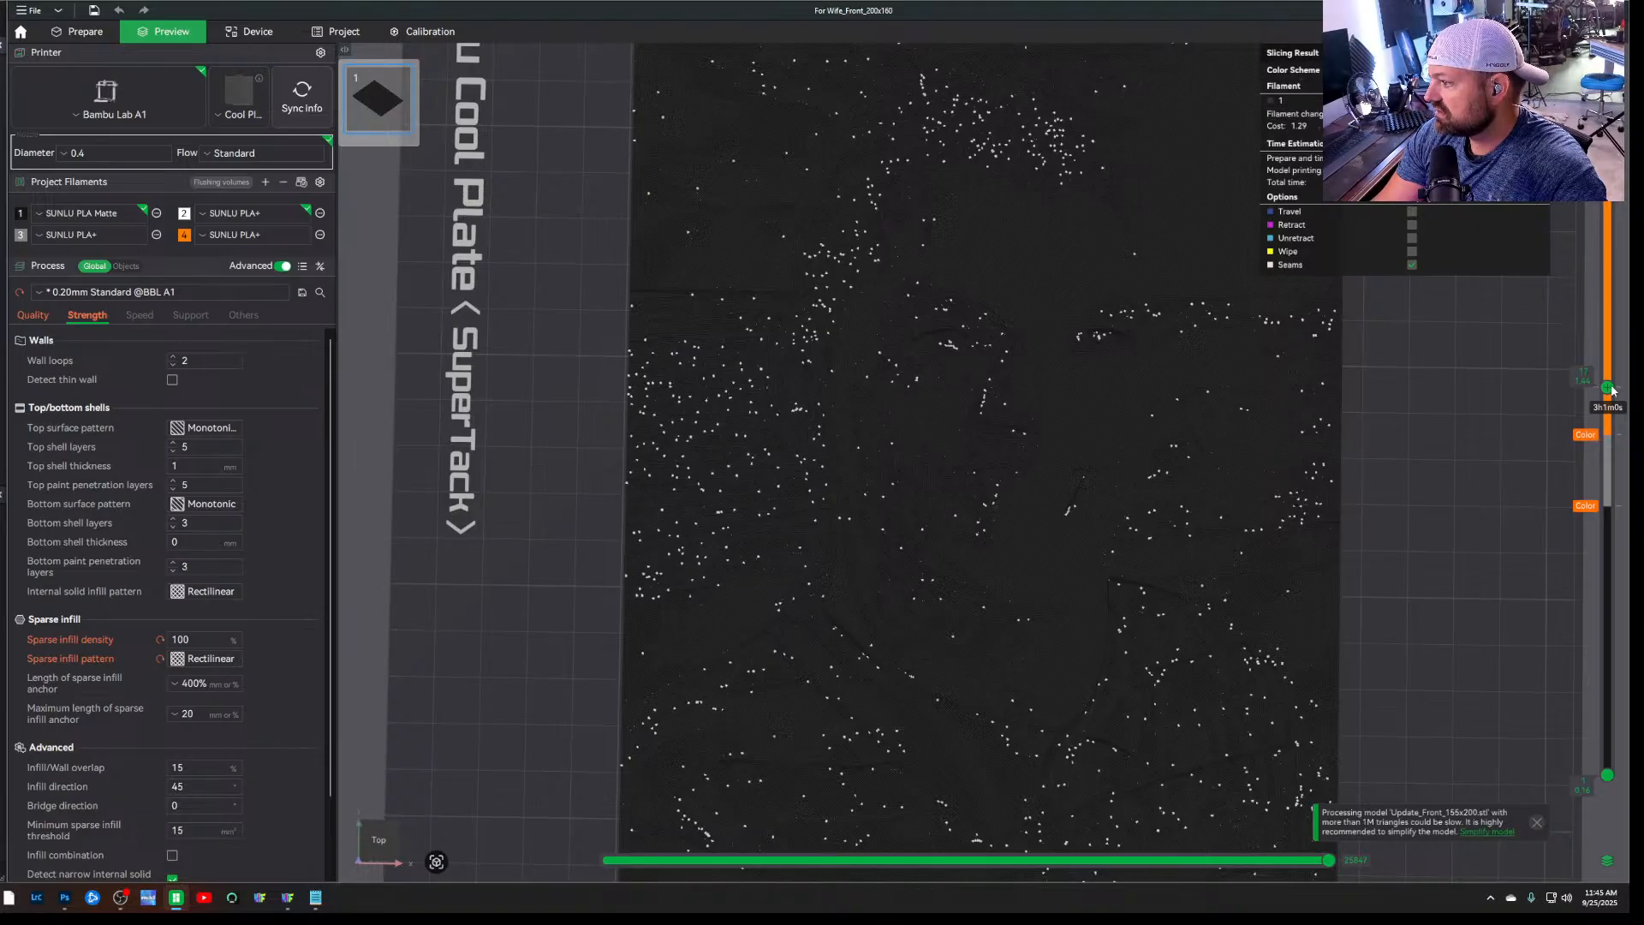
{"action": "right_click", "coordinate": [1612, 390]}
{"action": "mouse_move", "coordinate": [1594, 447]}
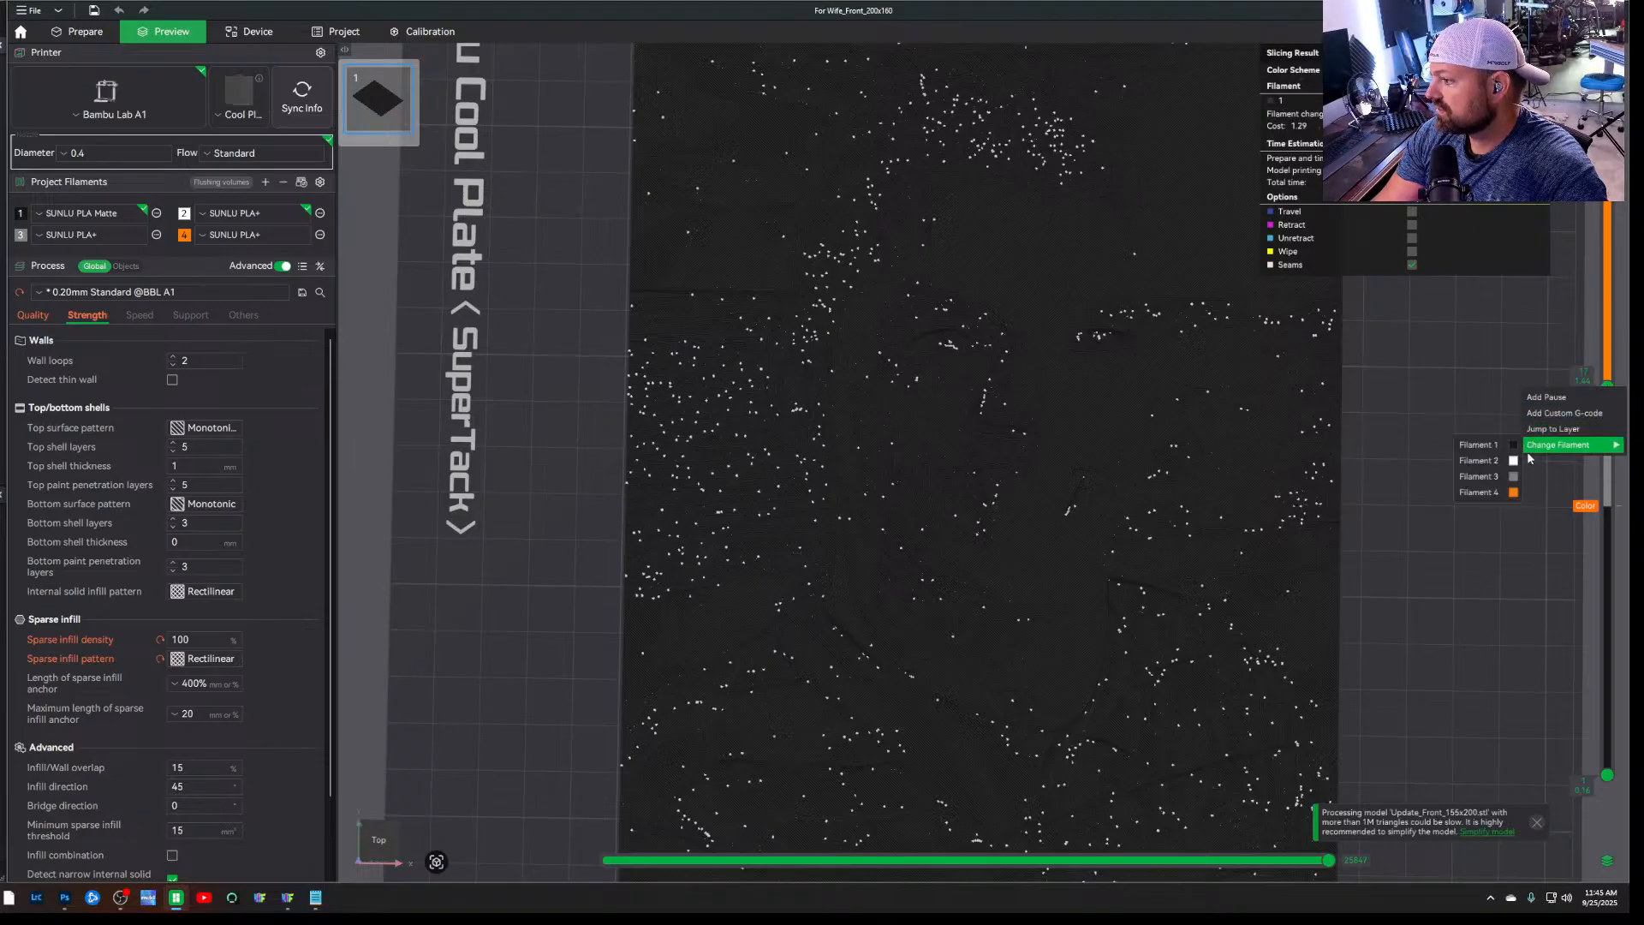
{"action": "left_click", "coordinate": [1500, 460]}
{"action": "left_click_drag", "start_coordinate": [1609, 382], "coordinate": [1625, 141]}
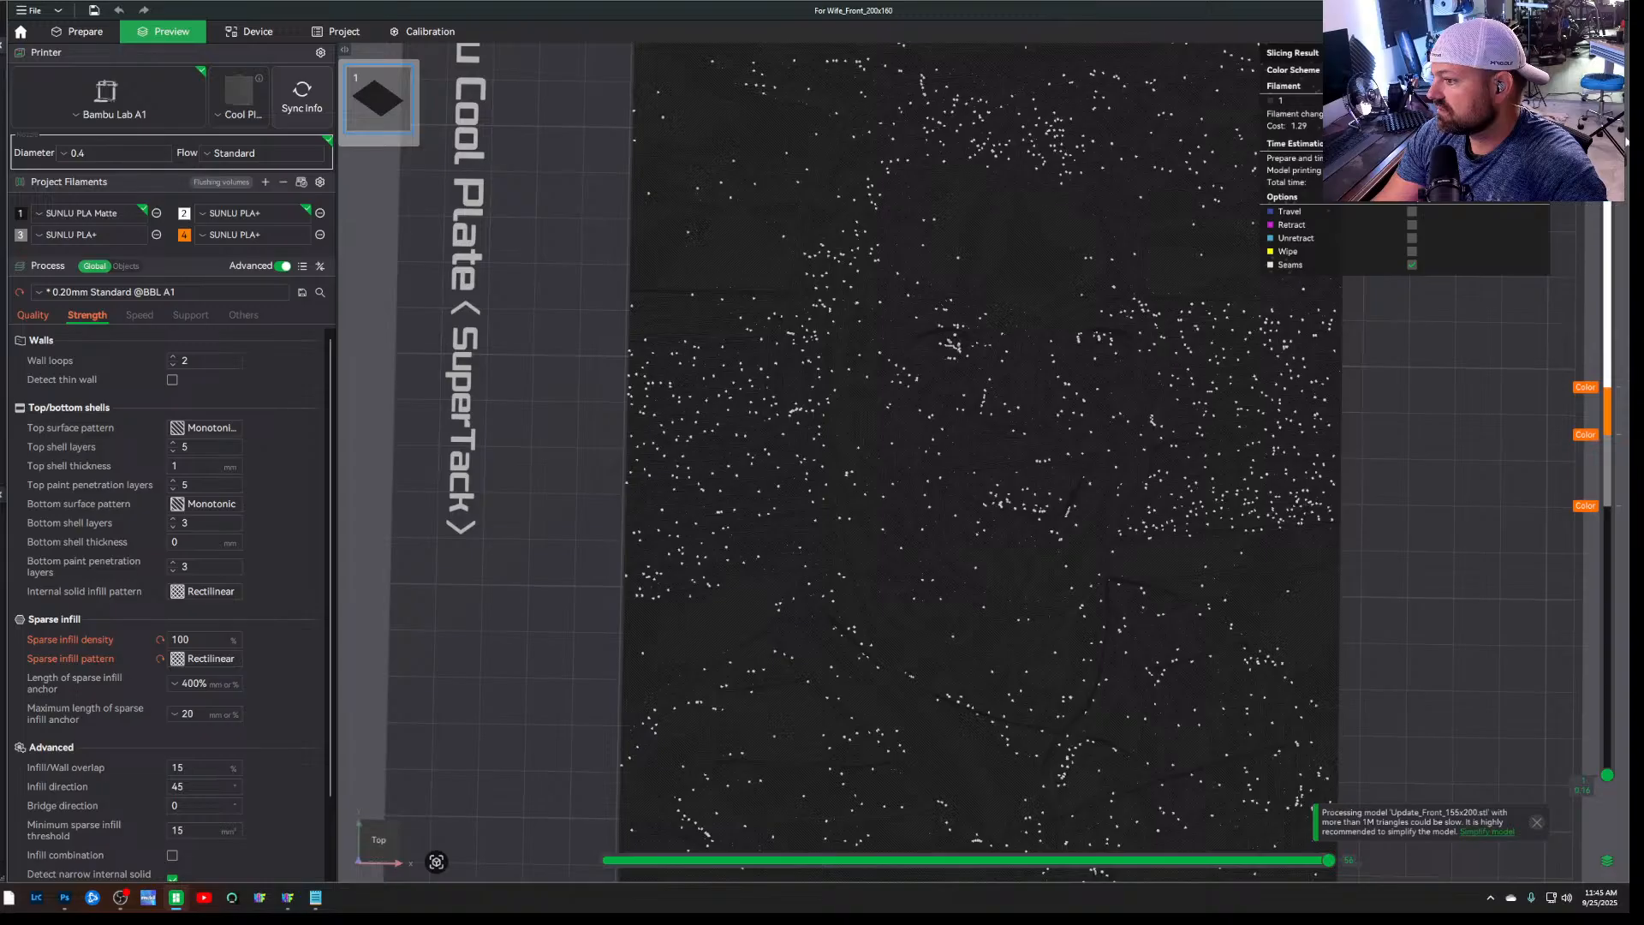
Switch to HueForge to look at the portrait's colour layers, and return to Bambu Studio to inspect the sliced plate at an angle
{"action": "left_click", "coordinate": [287, 897]}
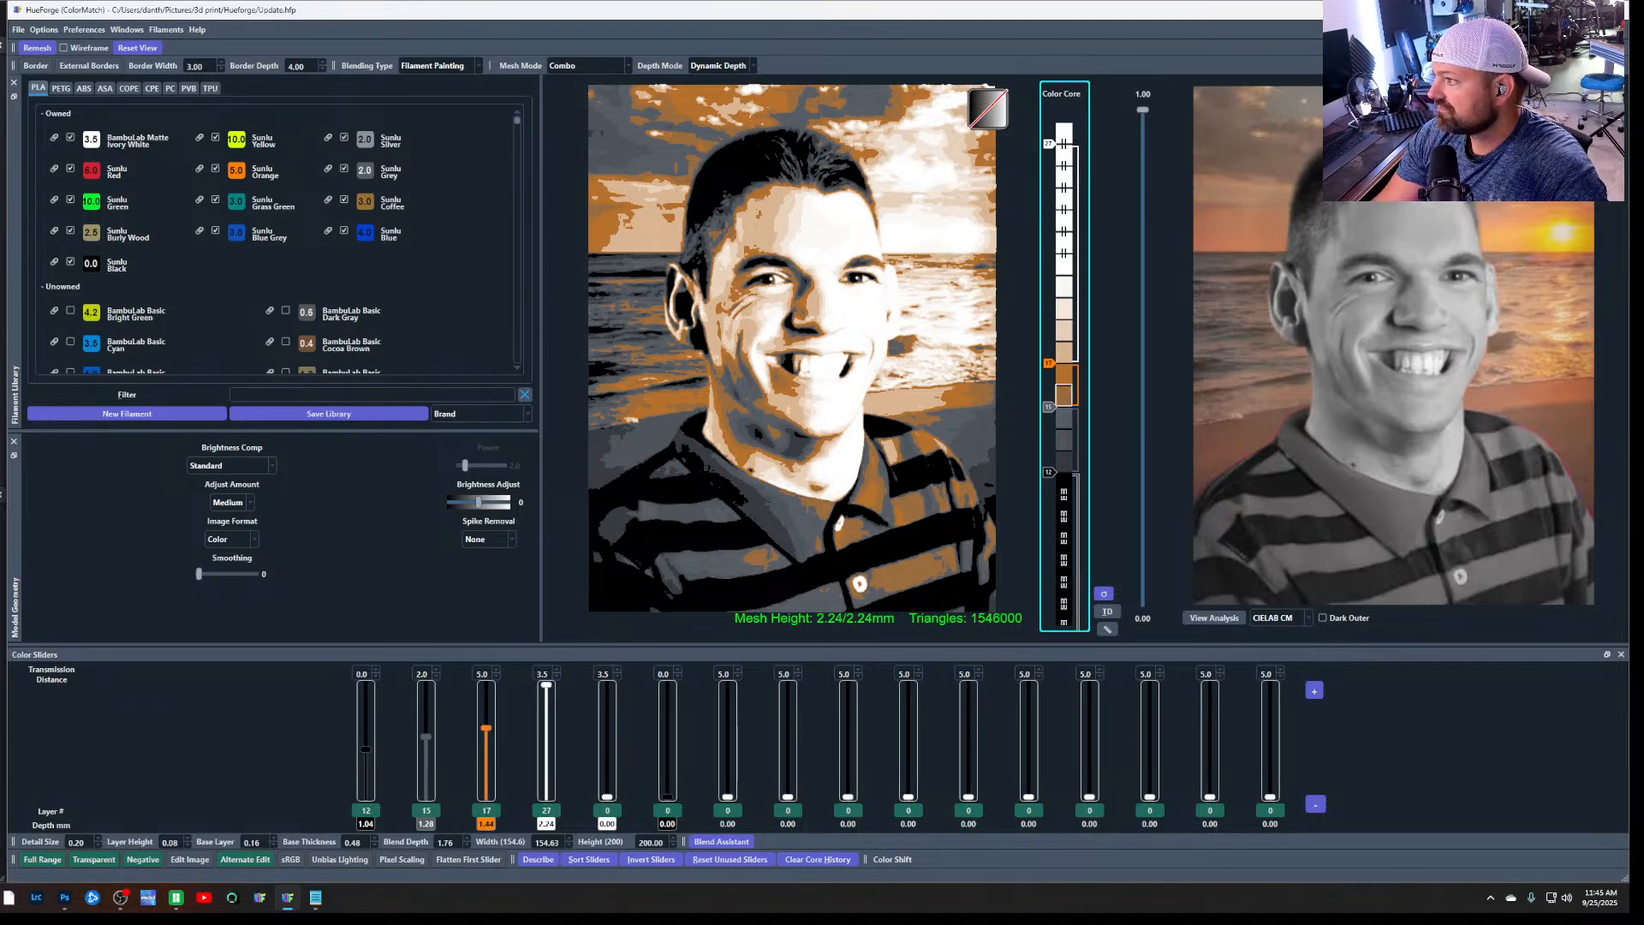
{"action": "key", "text": "alt+Tab"}
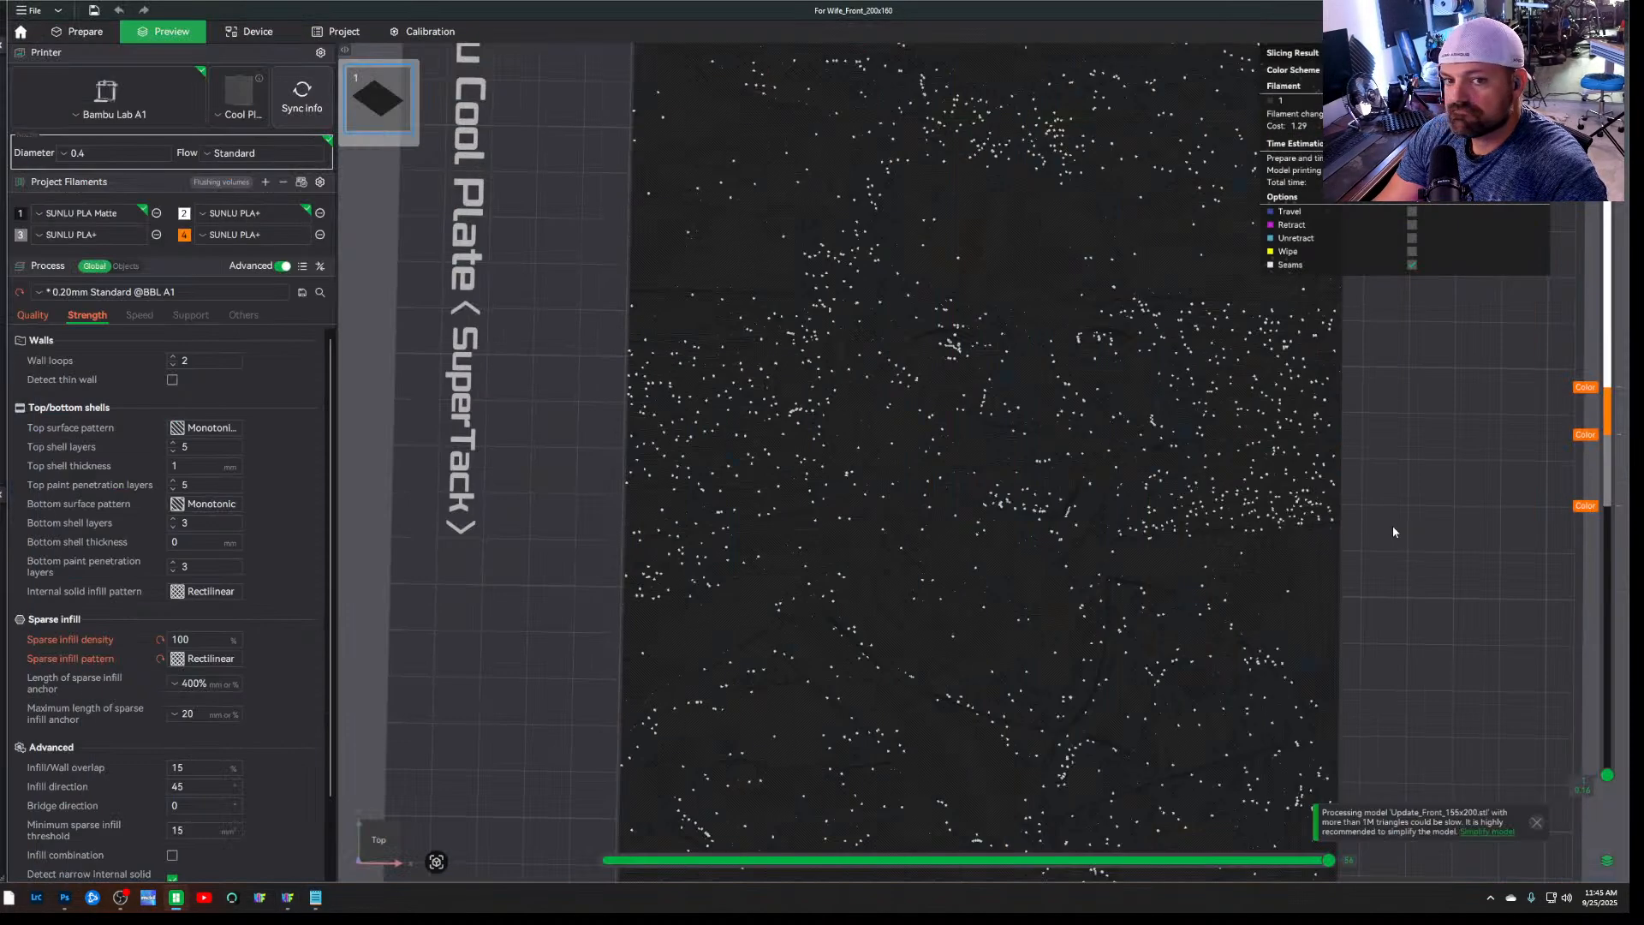
{"action": "mouse_move", "coordinate": [1392, 526]}
{"action": "left_mouse_down"}
{"action": "mouse_move", "coordinate": [1399, 490]}
{"action": "mouse_move", "coordinate": [1401, 548]}
{"action": "mouse_move", "coordinate": [1329, 404]}
{"action": "mouse_move", "coordinate": [1343, 474]}
{"action": "mouse_move", "coordinate": [1393, 515]}
{"action": "left_mouse_up"}
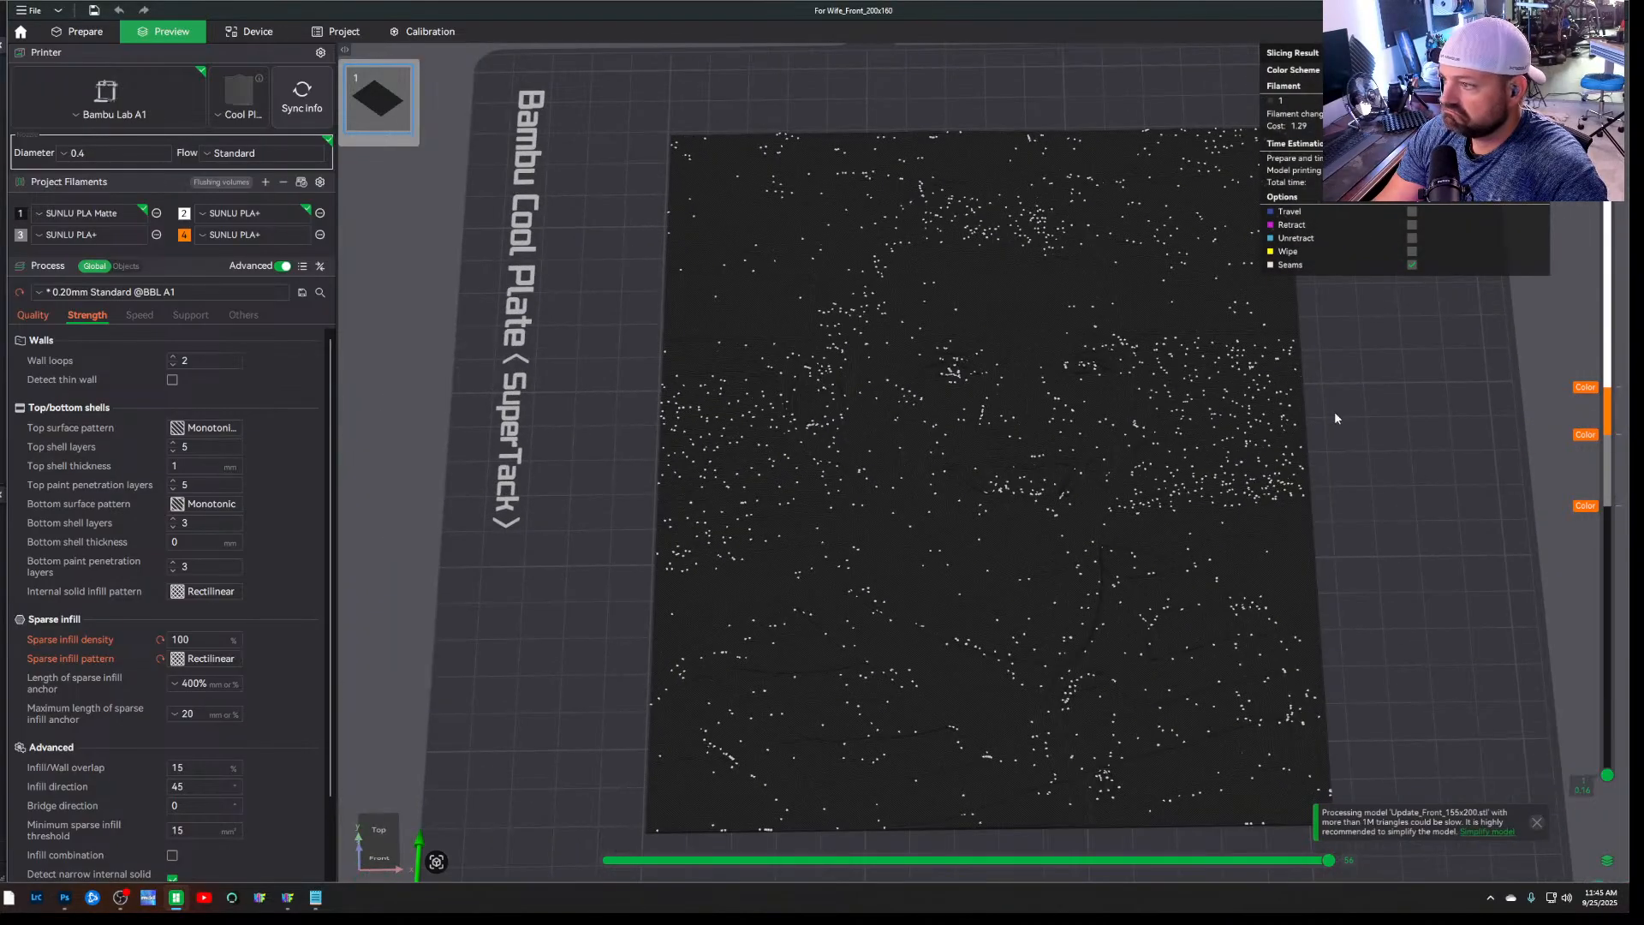
{"action": "left_click_drag", "start_coordinate": [1335, 418], "coordinate": [1354, 341]}
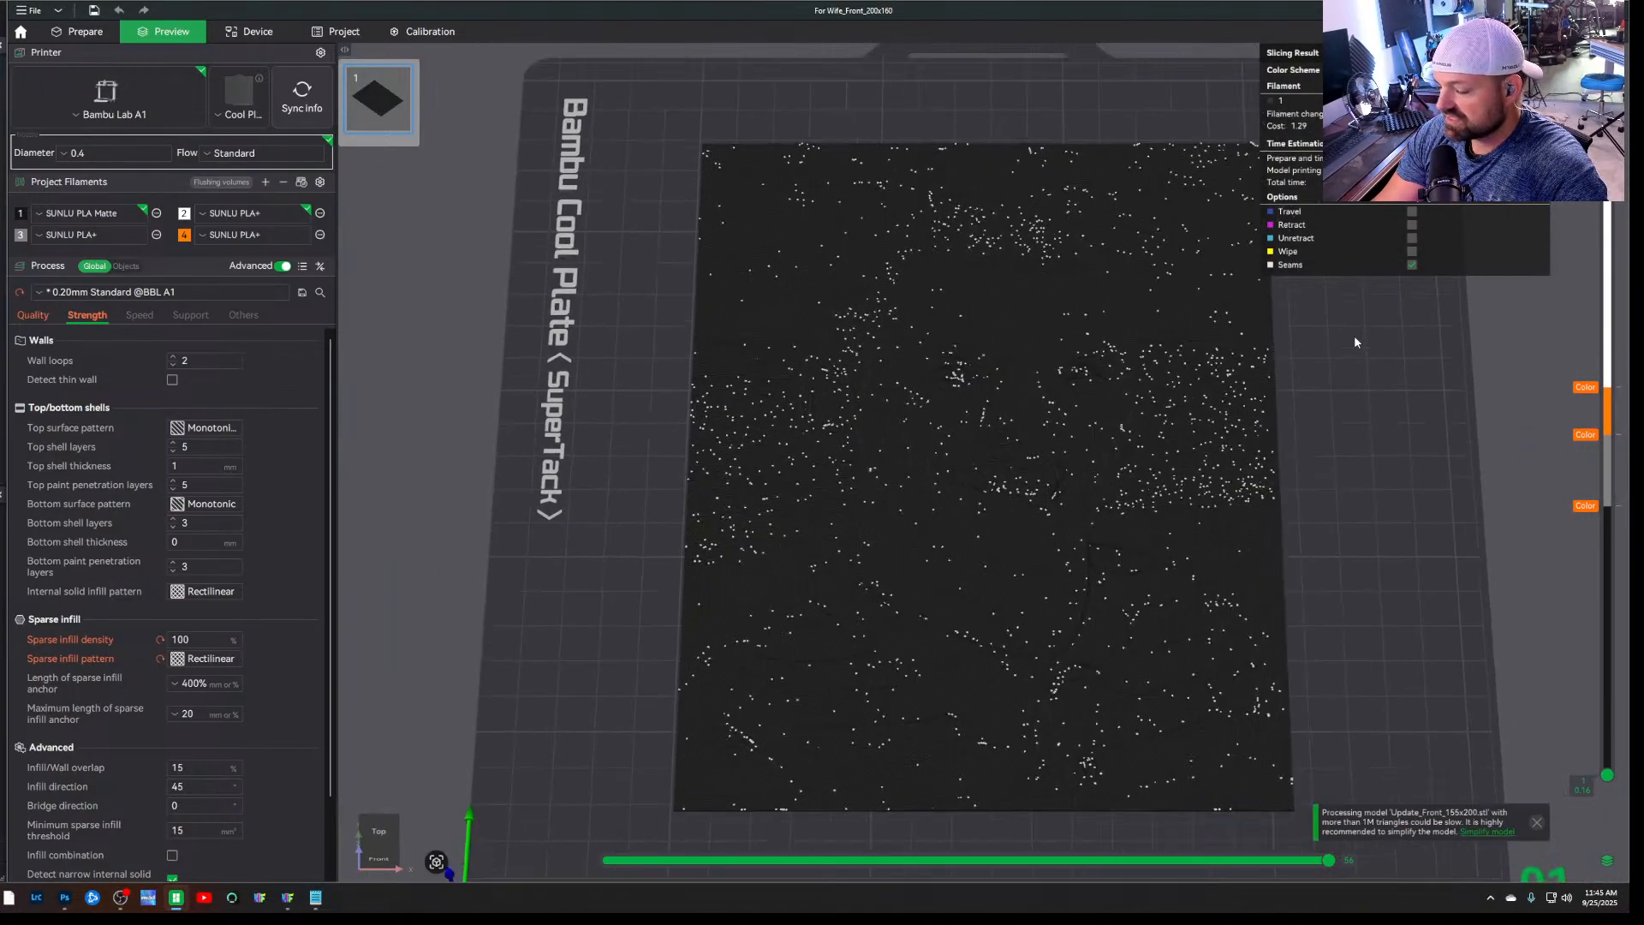
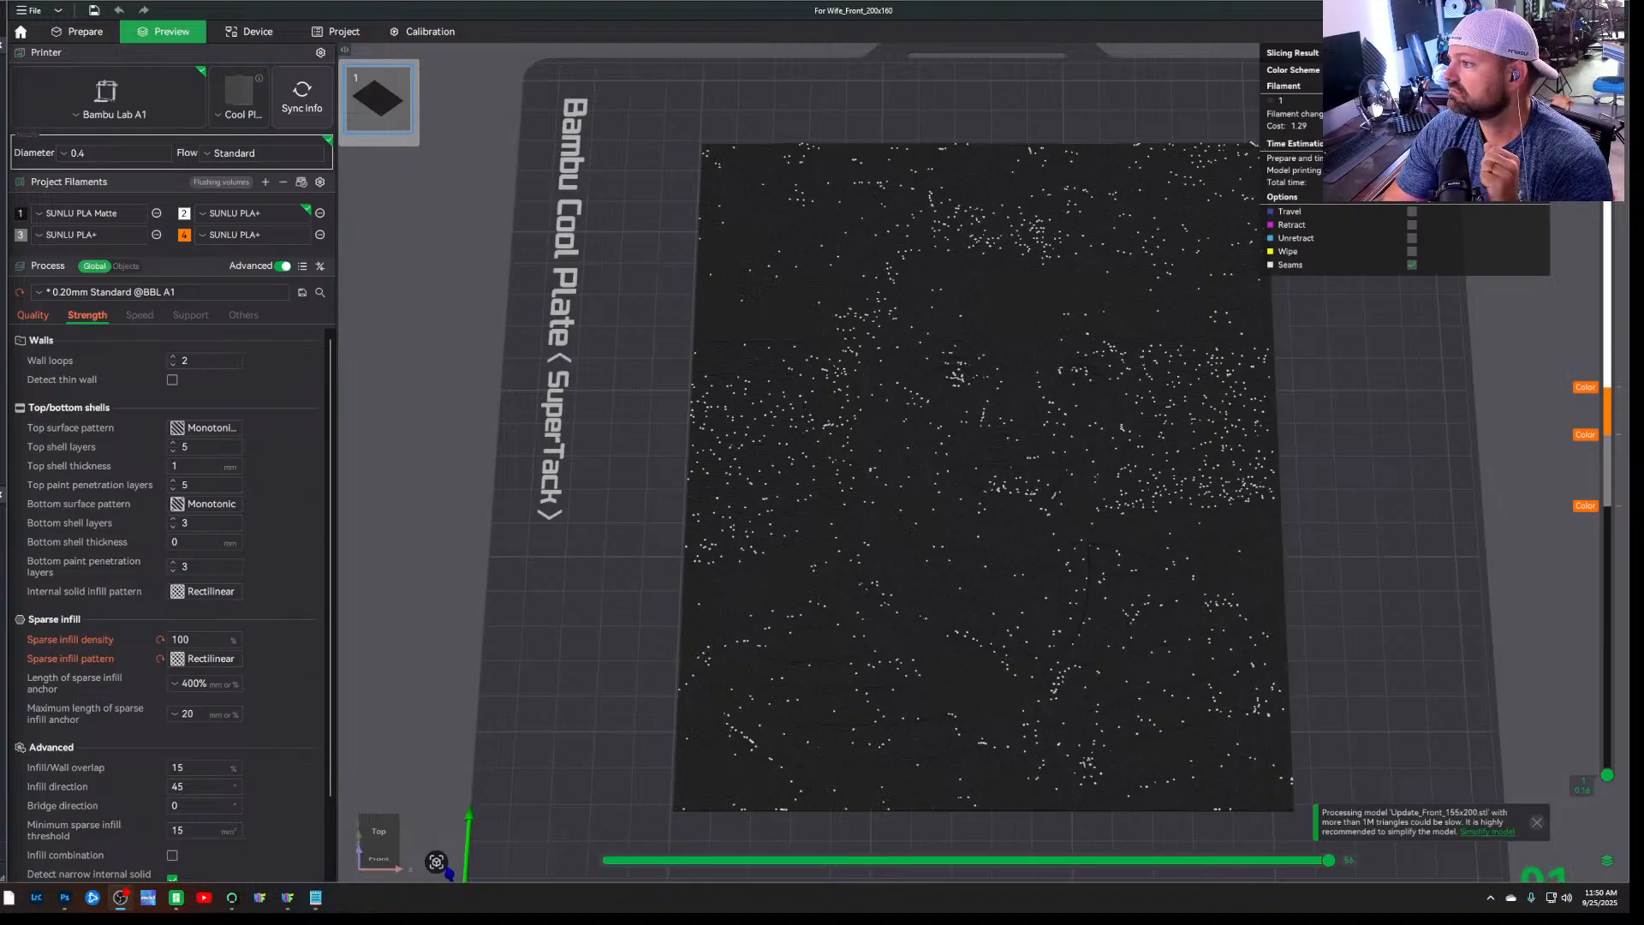
Slice the plate at the portrait's original size and view the coloured layers from above
{"action": "left_click", "coordinate": [1443, 31]}
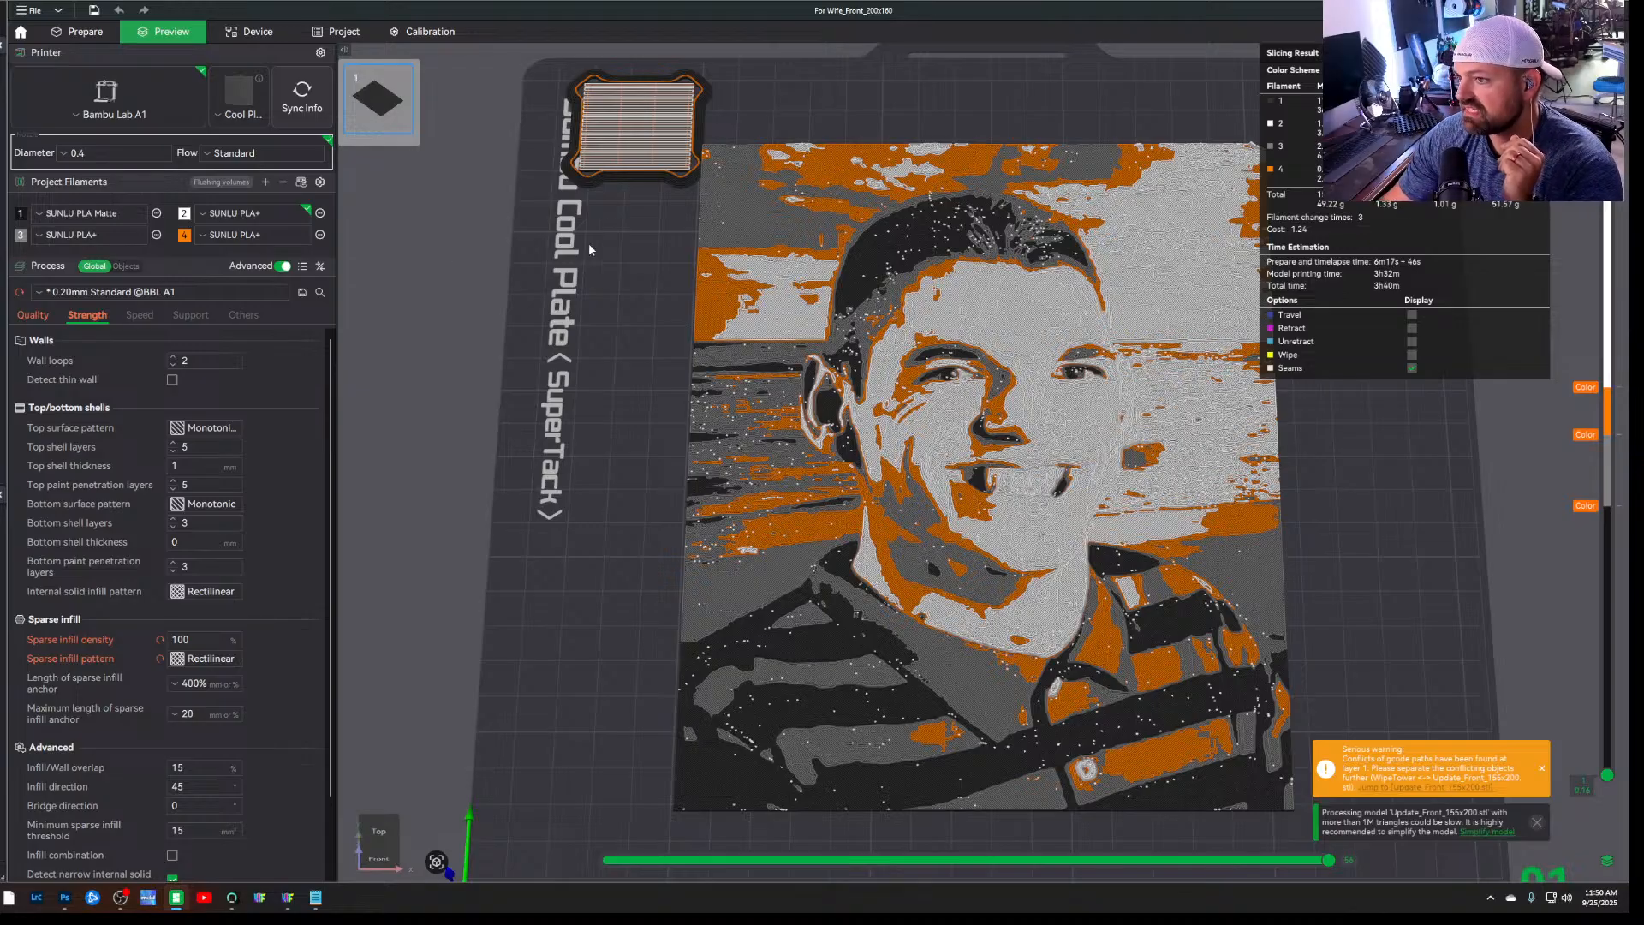
{"action": "left_click_drag", "start_coordinate": [629, 174], "coordinate": [619, 182]}
{"action": "left_click_drag", "start_coordinate": [597, 299], "coordinate": [608, 340]}
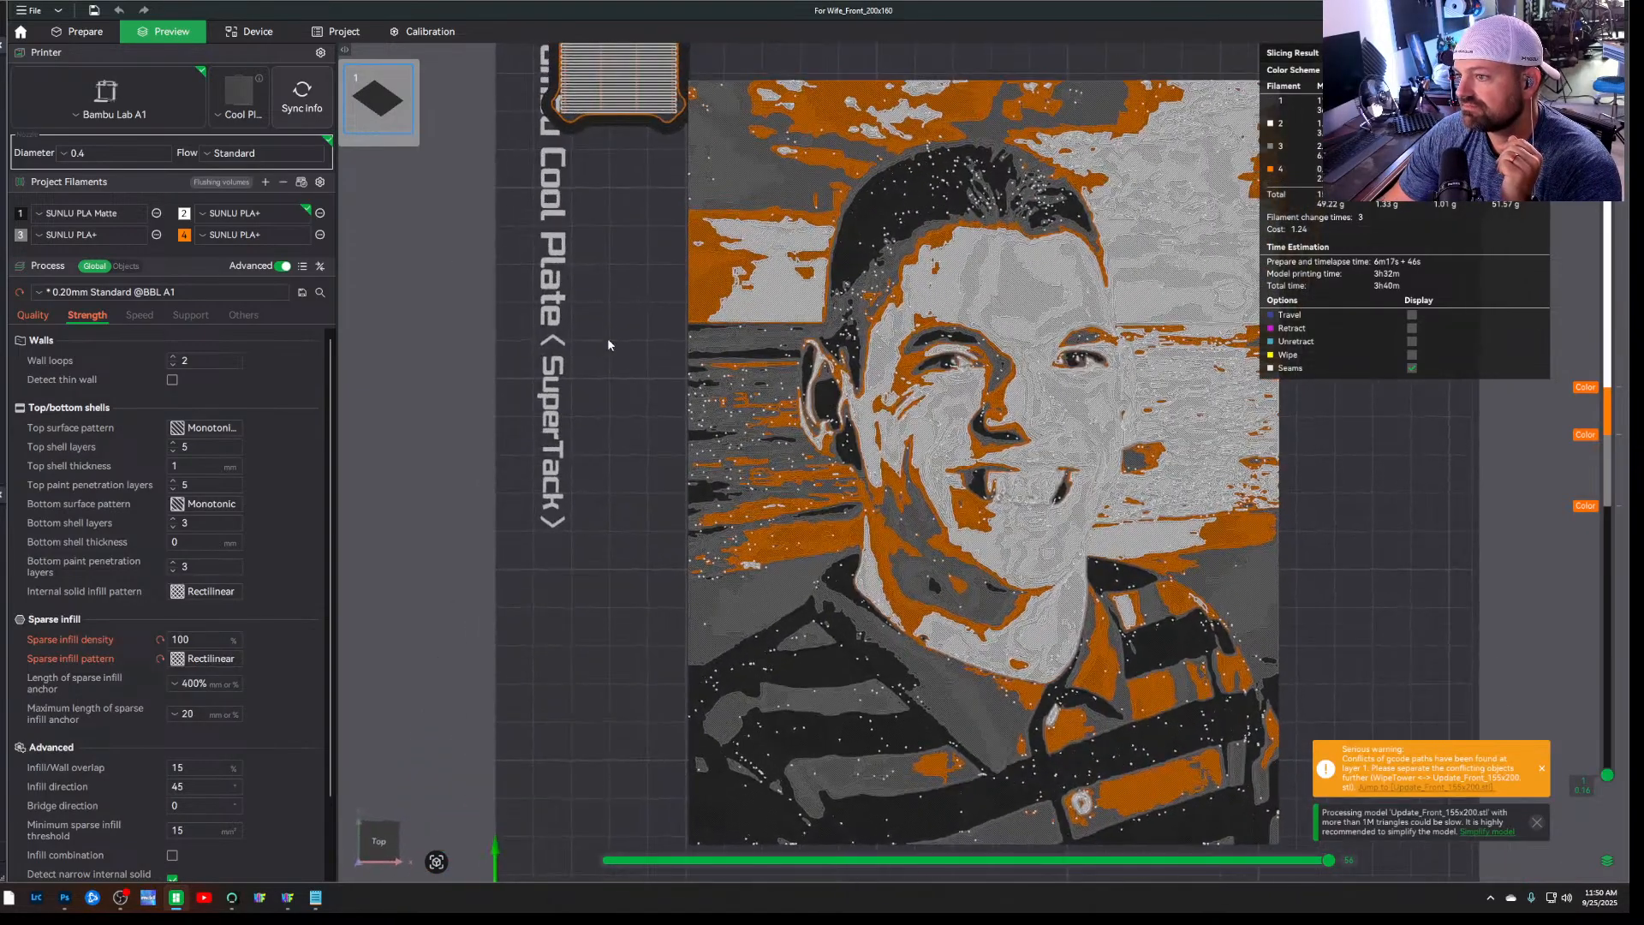
Scale the portrait down uniformly to about 78% (about 120 x 156 mm) and reposition it slightly on the plate
{"action": "left_click", "coordinate": [77, 31]}
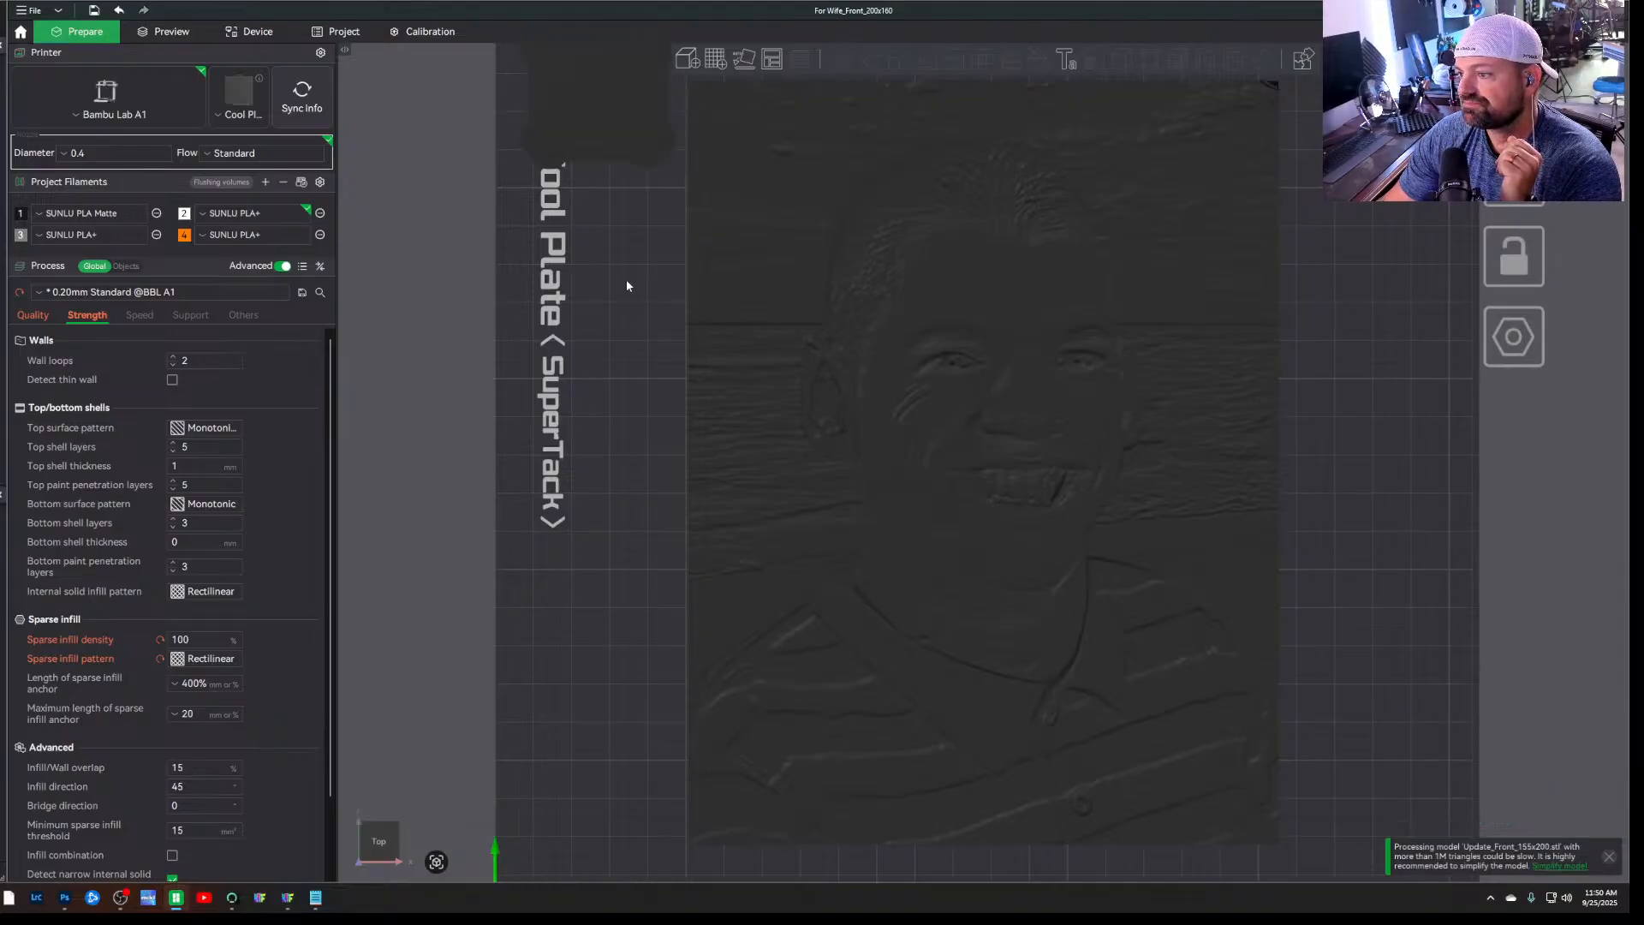
{"action": "scroll", "coordinate": [1456, 683], "scroll_direction": "down", "scroll_amount": 2}
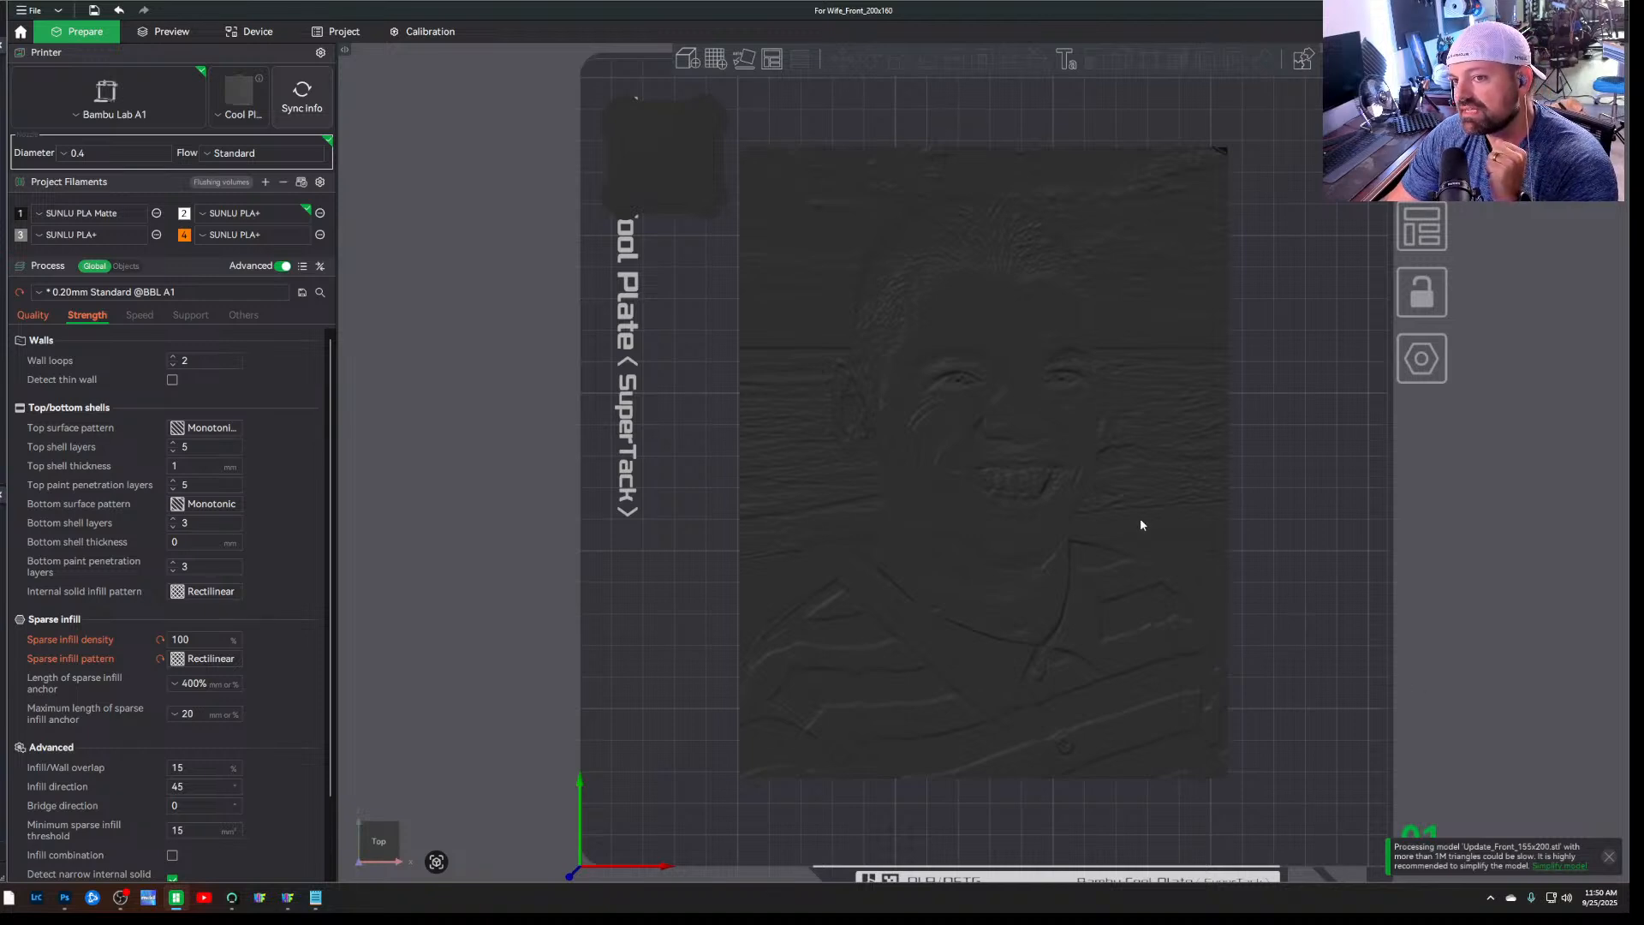
{"action": "left_click", "coordinate": [815, 269]}
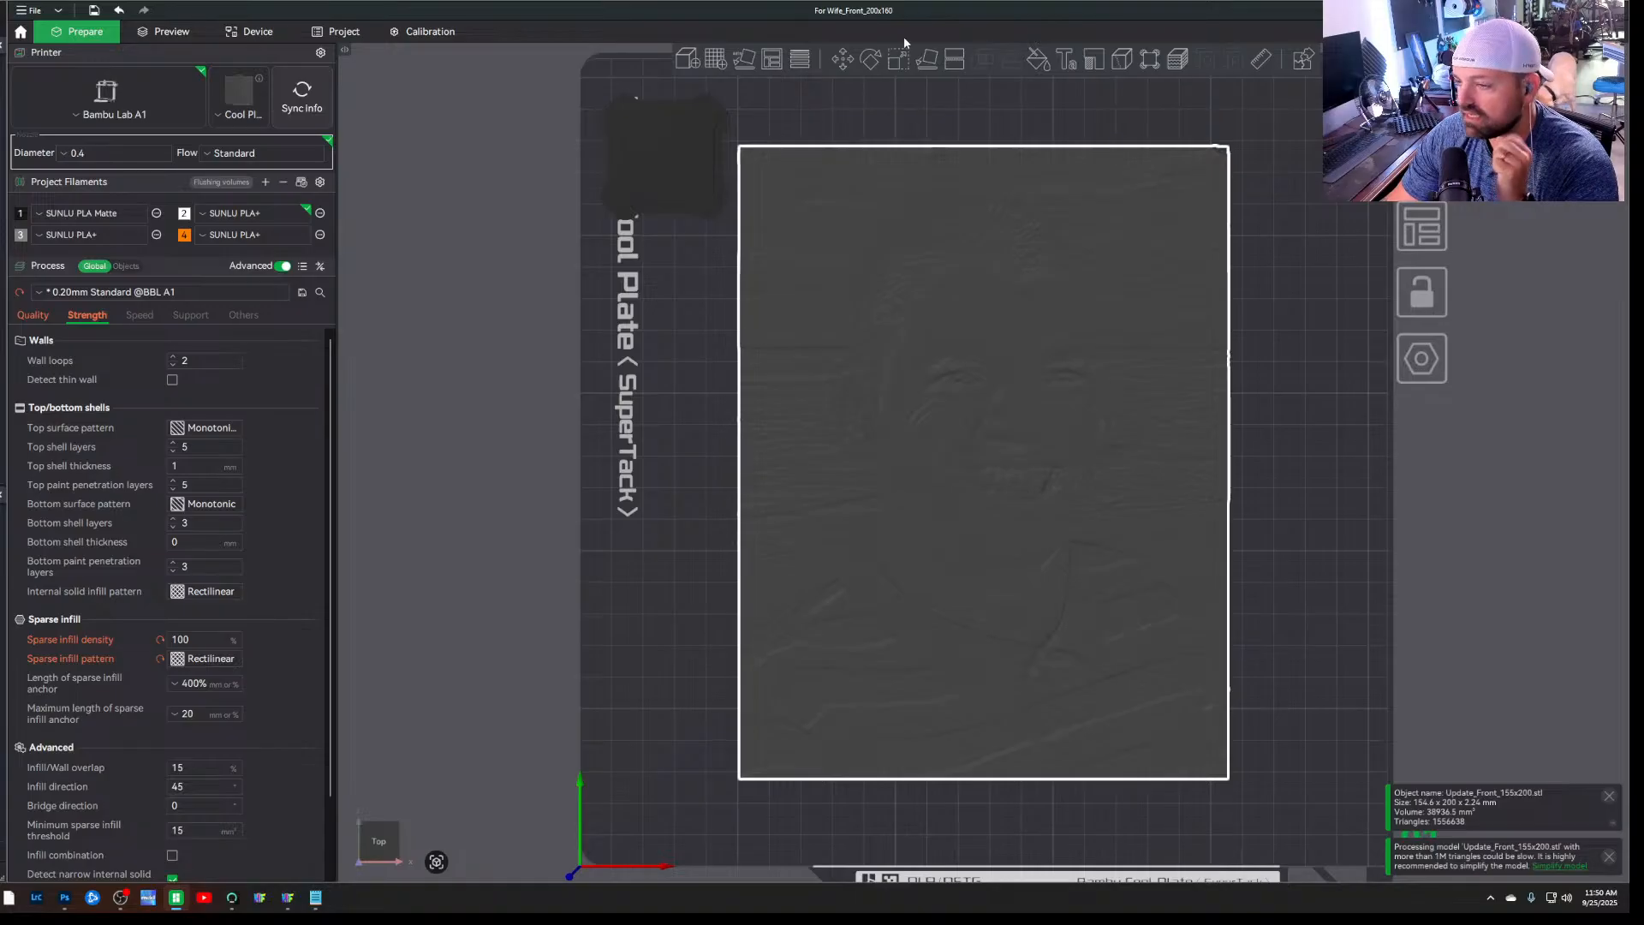
{"action": "left_click", "coordinate": [905, 63]}
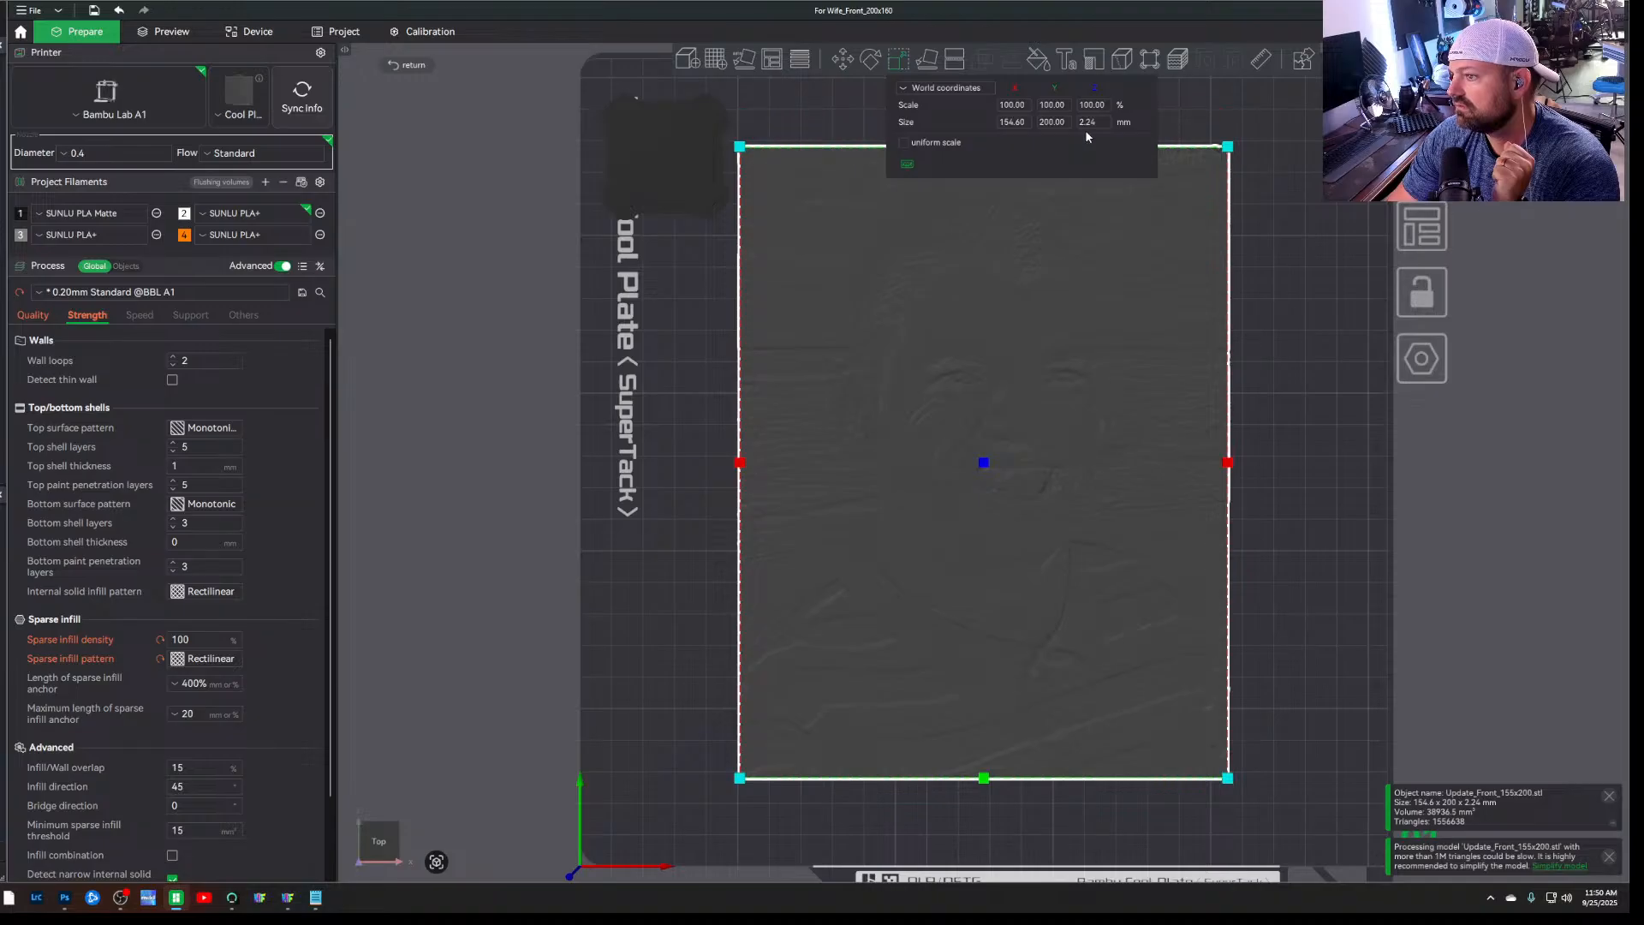
{"action": "left_click", "coordinate": [912, 141]}
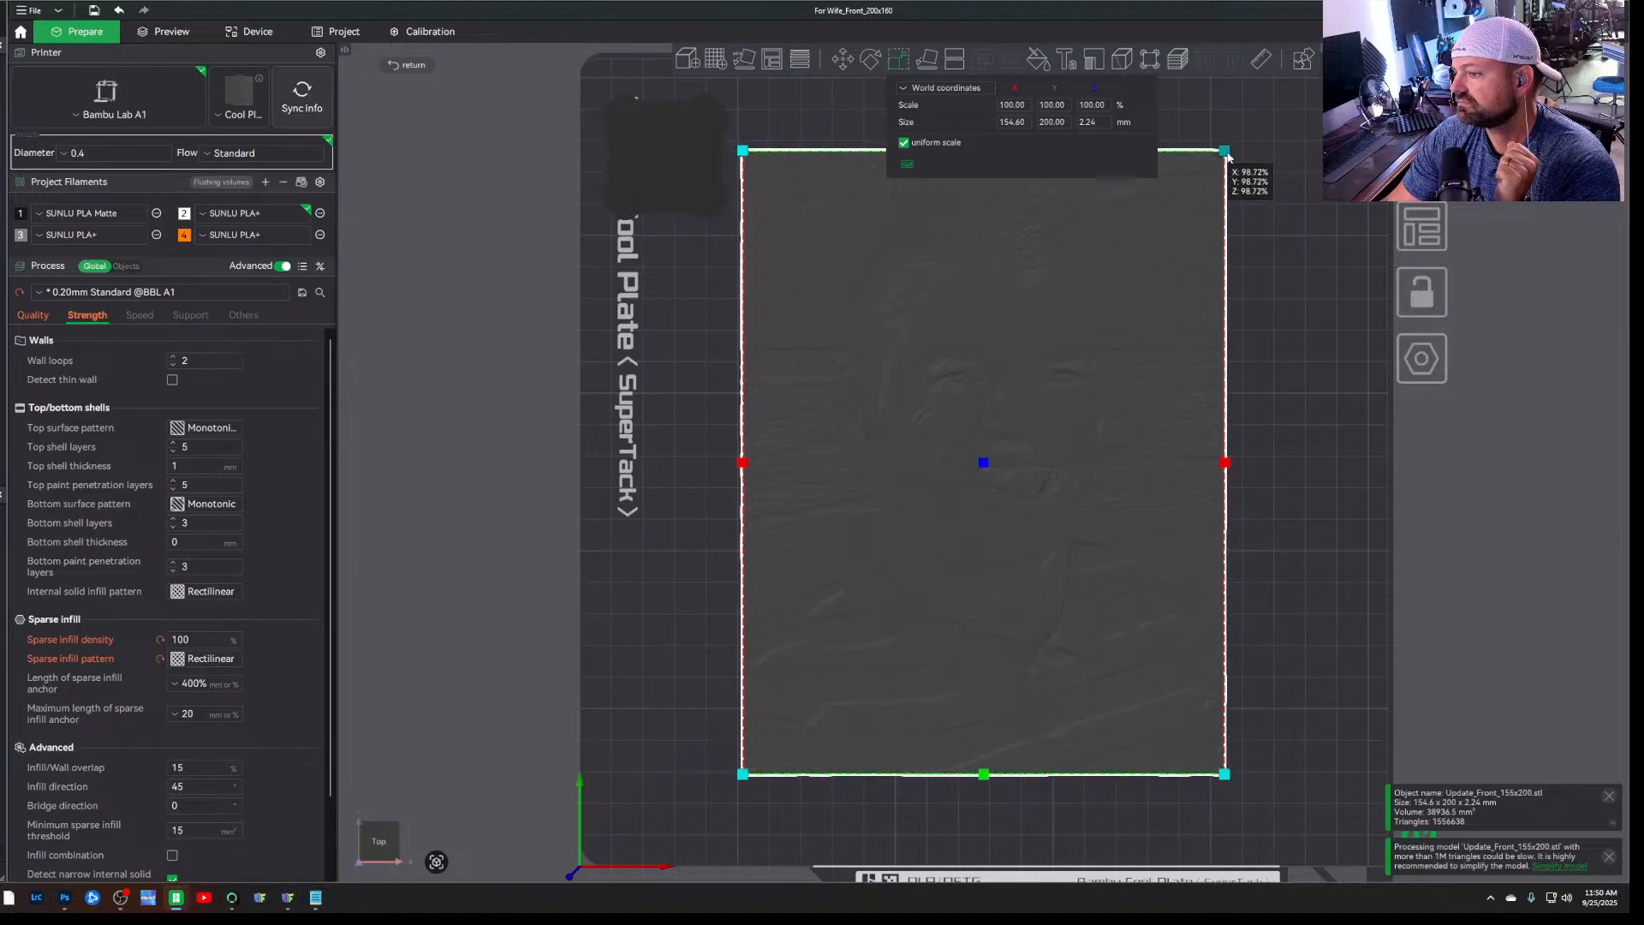
{"action": "left_click_drag", "start_coordinate": [1228, 147], "coordinate": [1174, 219]}
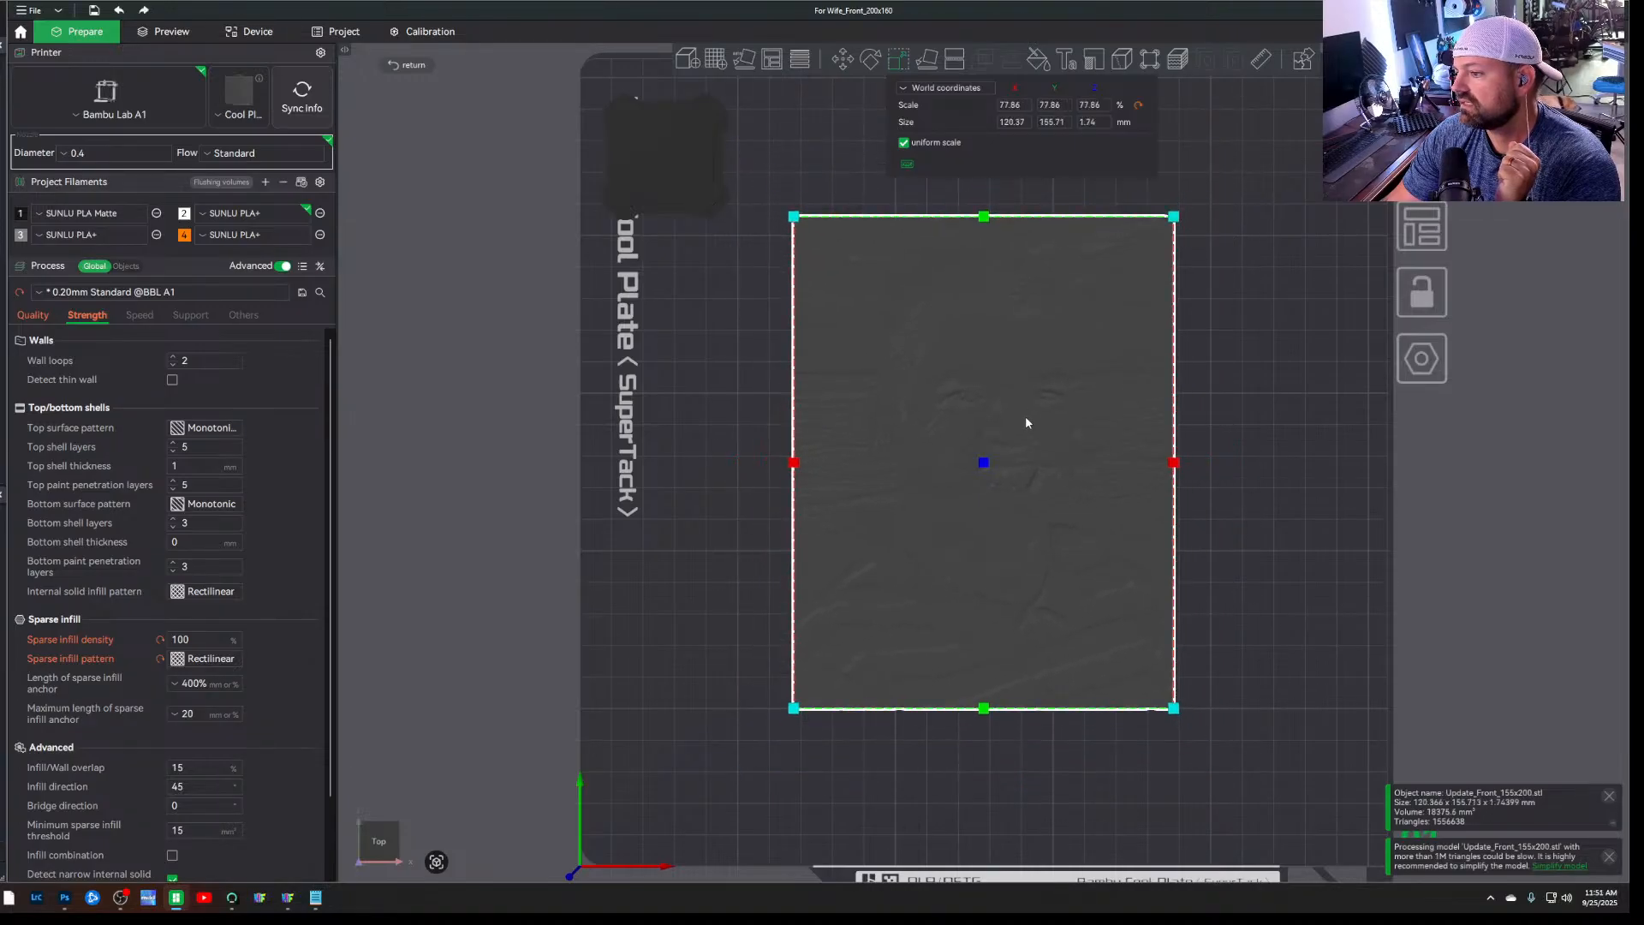
{"action": "left_click_drag", "start_coordinate": [1062, 419], "coordinate": [1082, 434]}
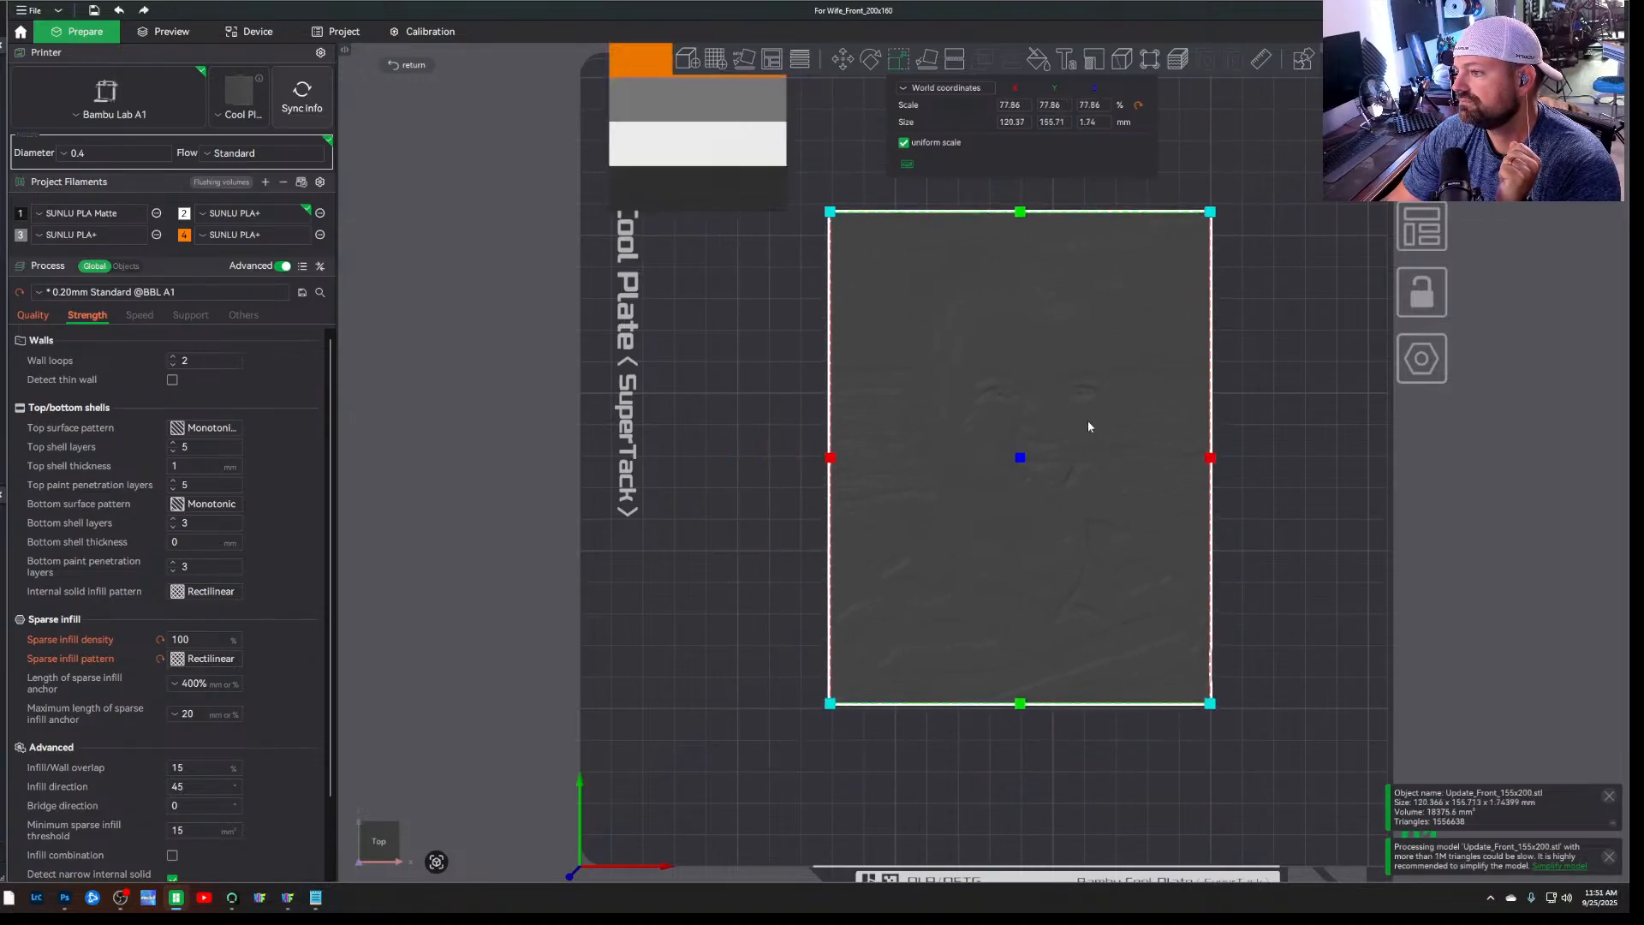
Turn off uniform scale, set only the portrait's Z size to 2.24 mm, and deselect it
{"action": "left_click", "coordinate": [904, 142]}
{"action": "left_click", "coordinate": [1098, 123]}
{"action": "type", "text": "2"}
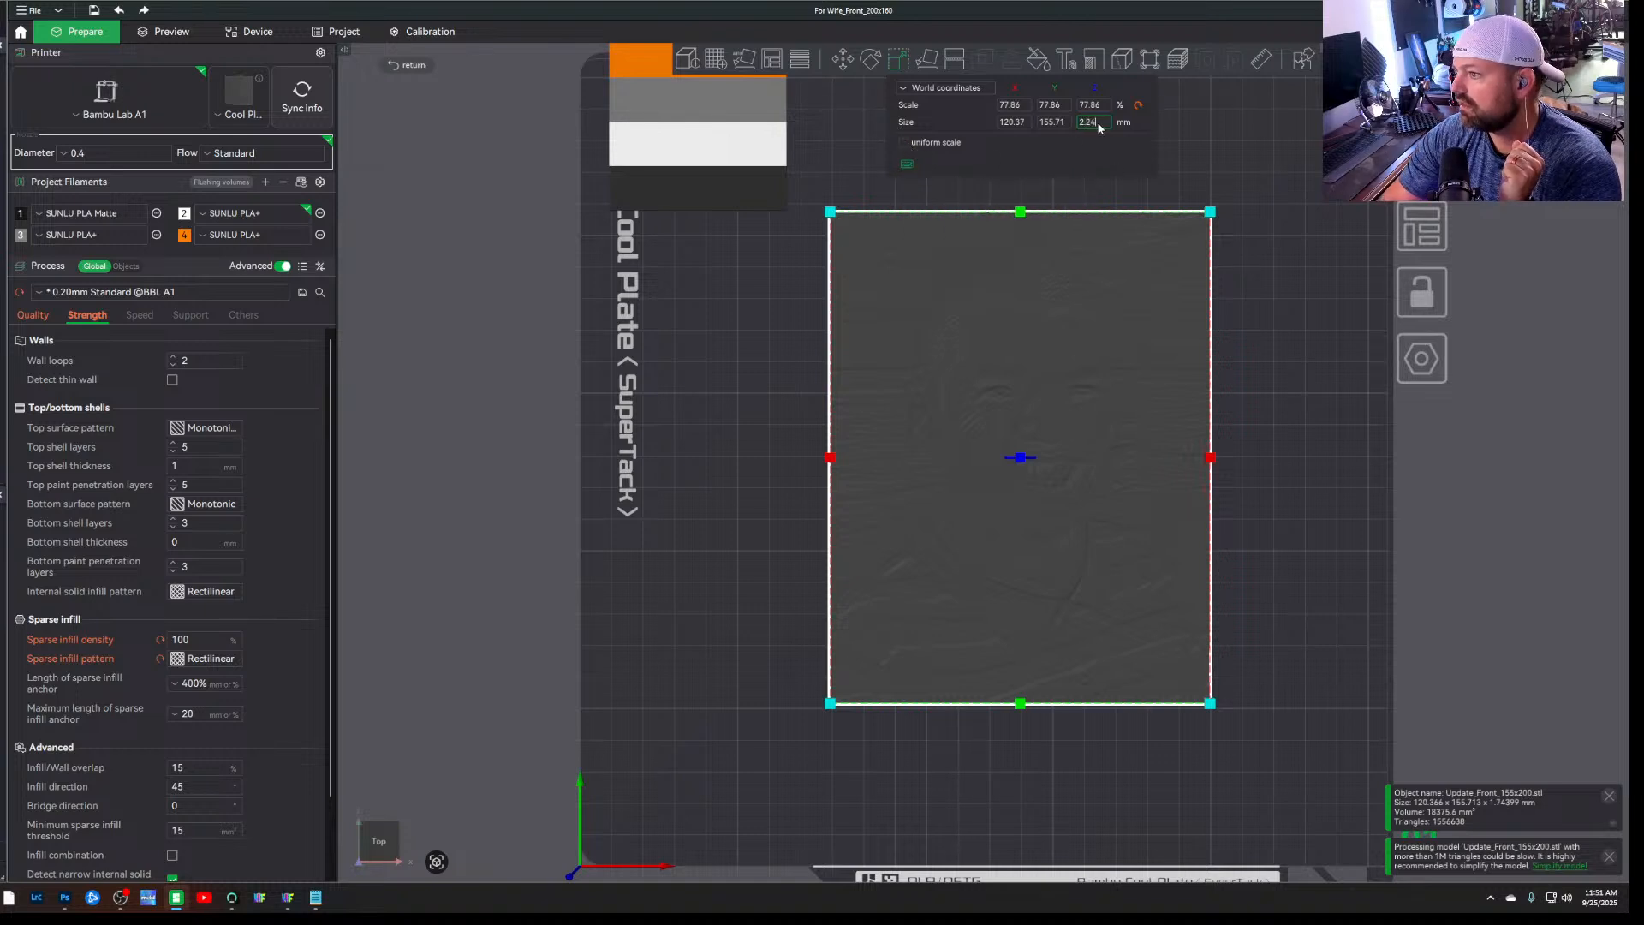
{"action": "type", "text": ".24"}
{"action": "key", "text": "Return"}
{"action": "left_click", "coordinate": [732, 337]}
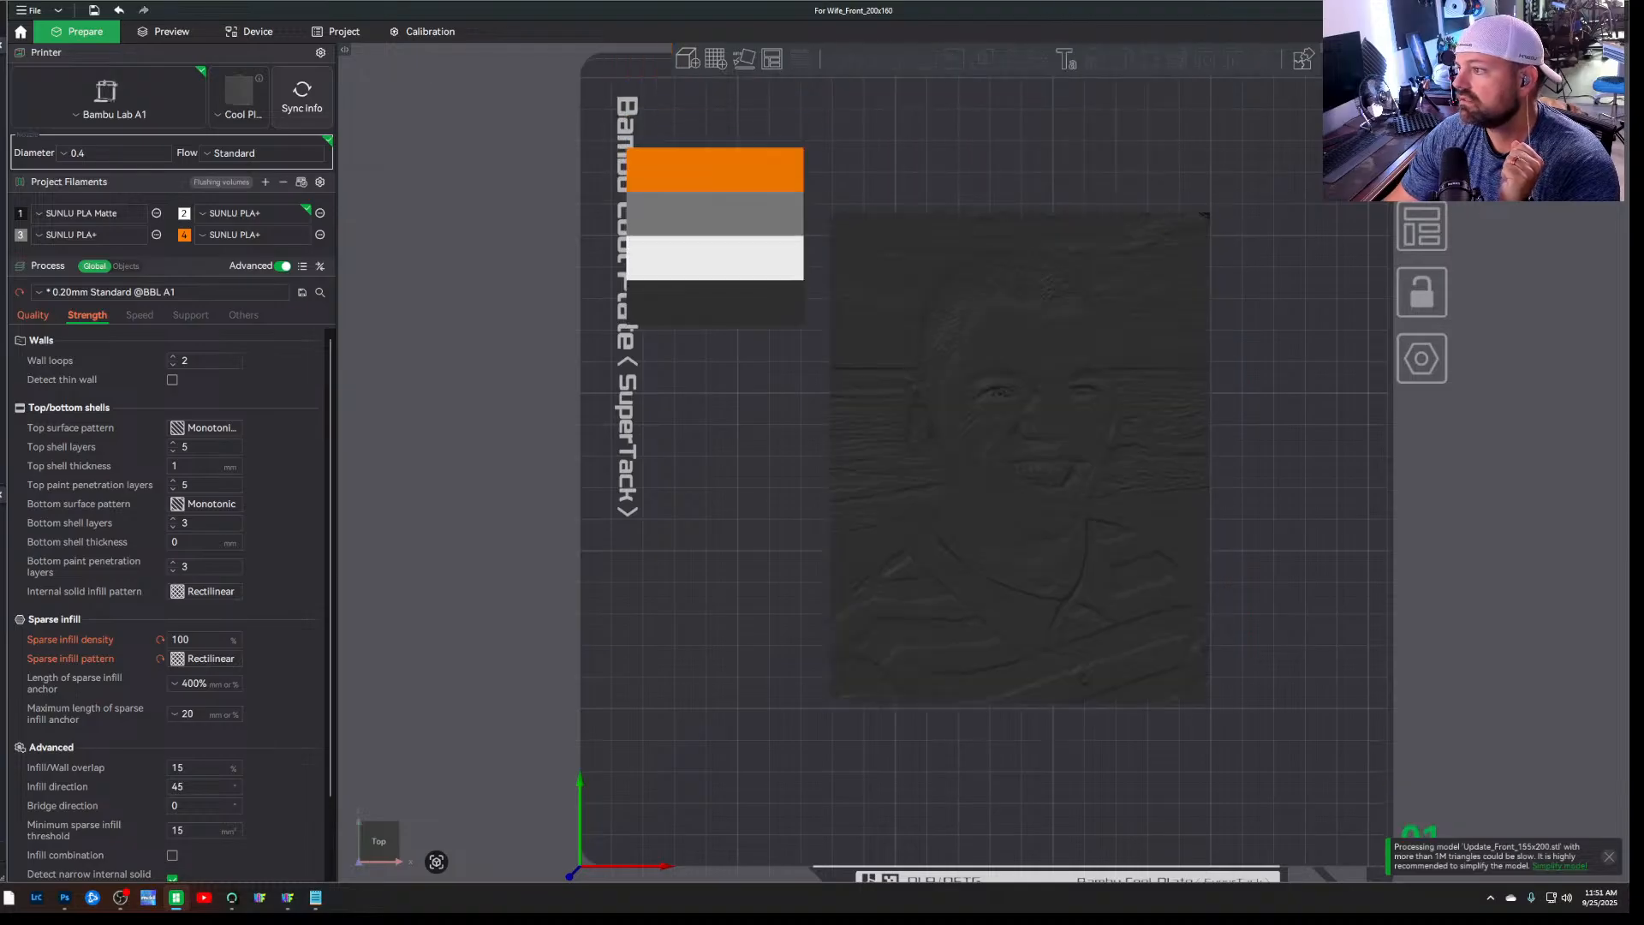
Slice the resized portrait, inspect its preview from above, and review the prime tower and other miscellaneous process settings
{"action": "key", "text": "ctrl+r"}
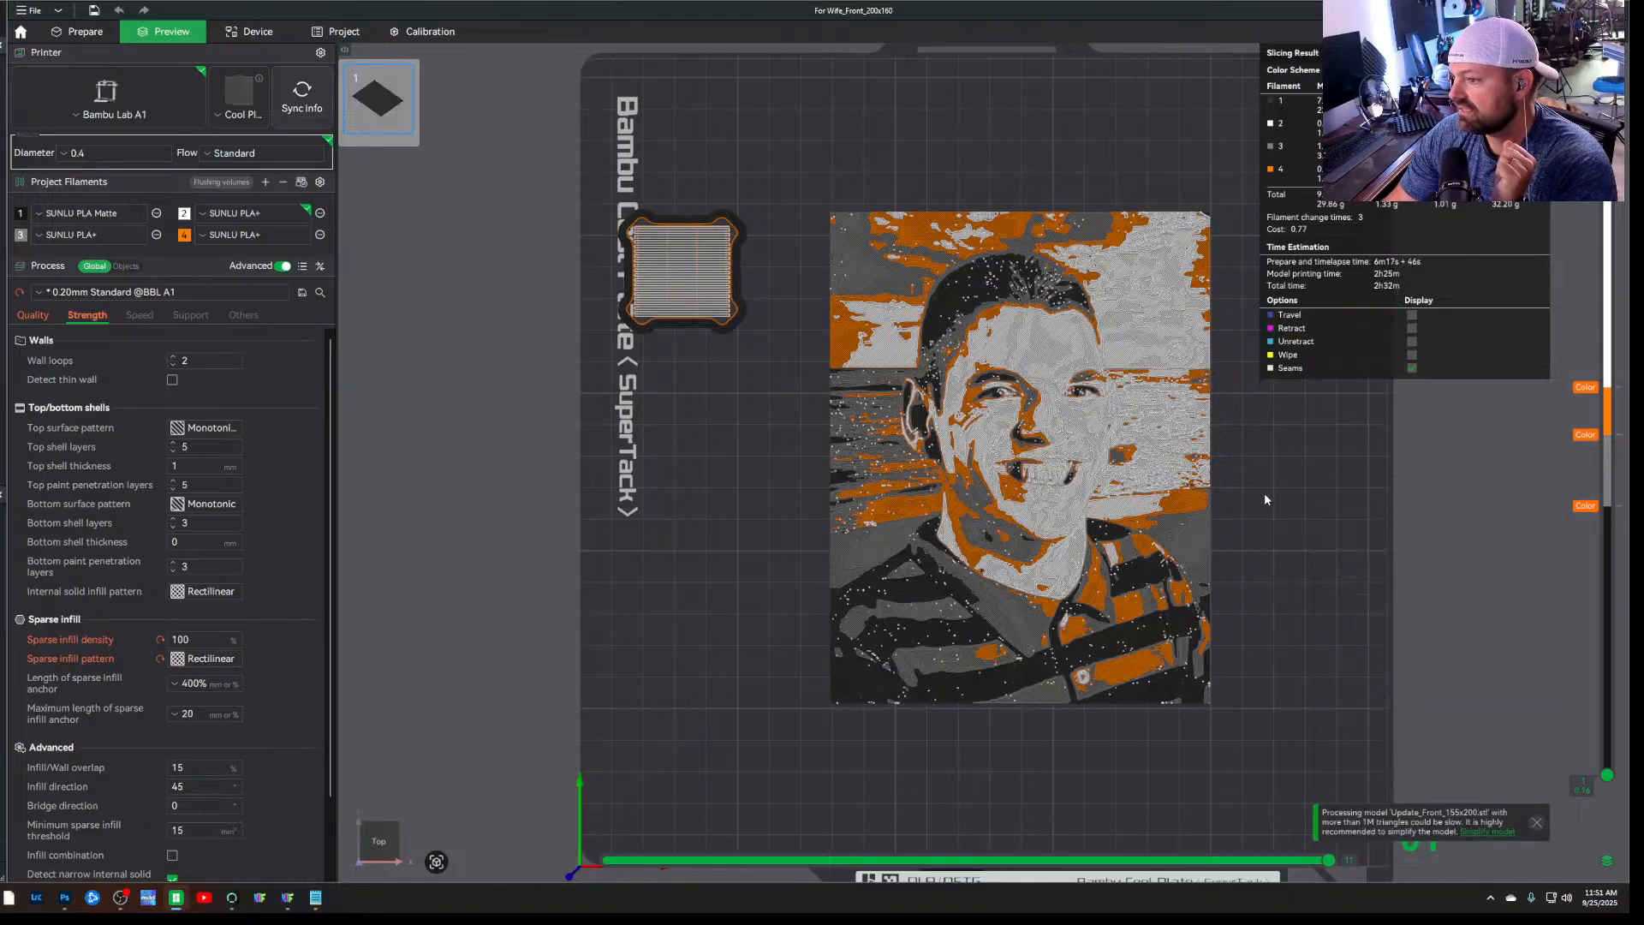
{"action": "left_click_drag", "start_coordinate": [1265, 498], "coordinate": [1231, 494]}
{"action": "scroll", "coordinate": [1051, 435], "scroll_direction": "up", "scroll_amount": 3}
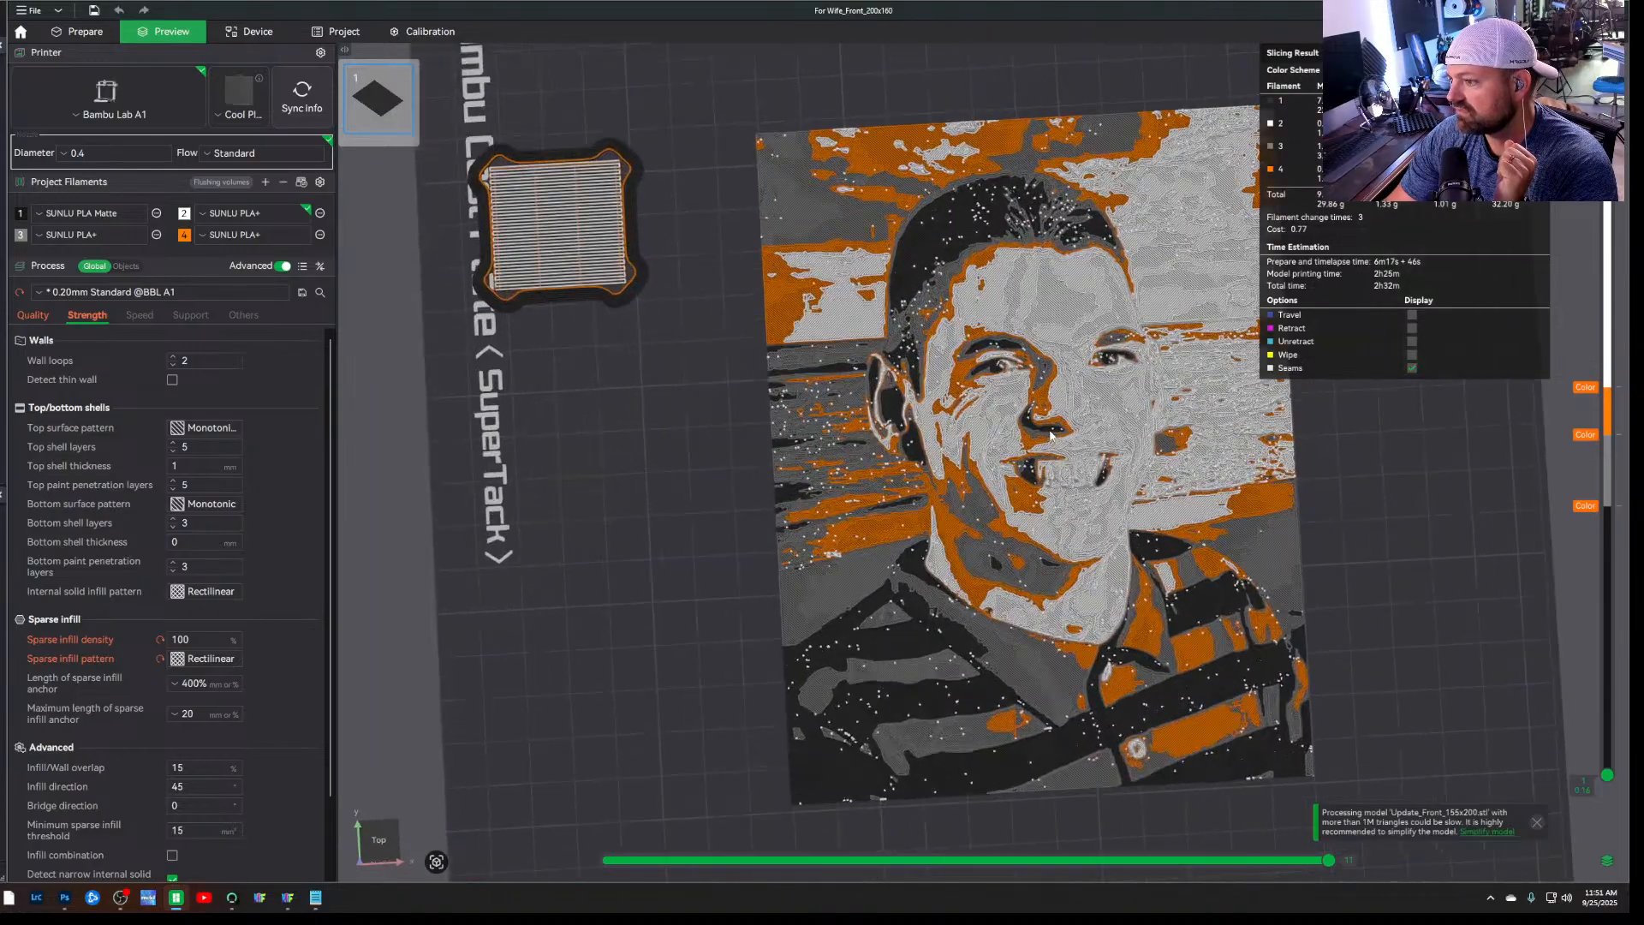
{"action": "left_click_drag", "start_coordinate": [1450, 500], "coordinate": [1447, 512]}
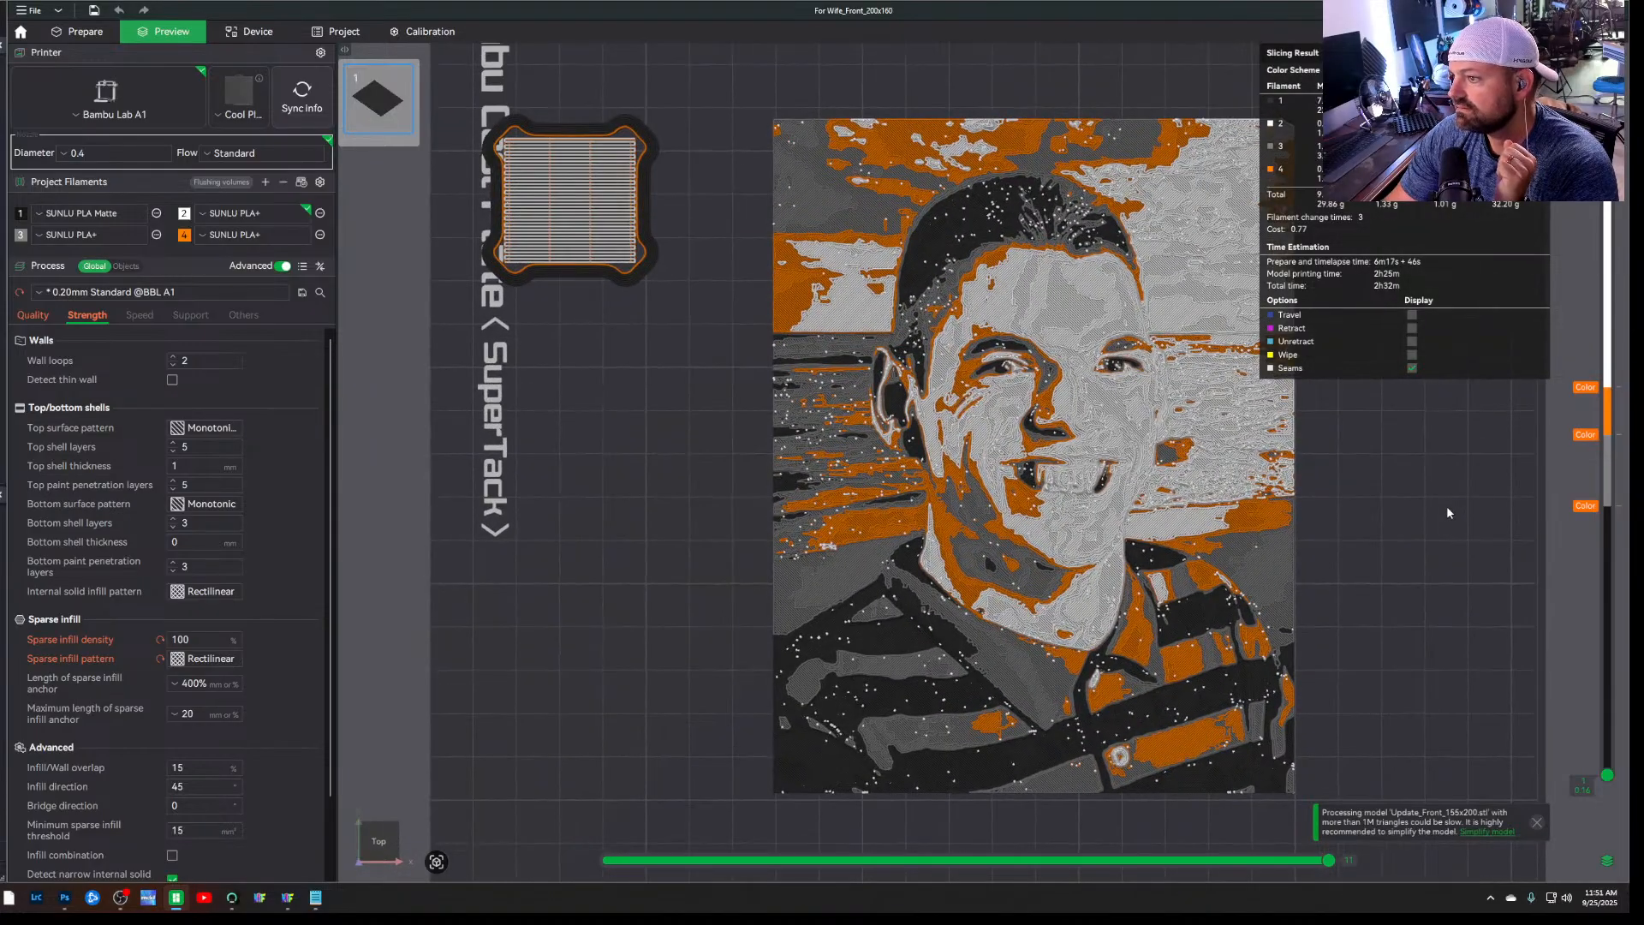
{"action": "left_click", "coordinate": [243, 315]}
{"action": "scroll", "coordinate": [165, 608], "scroll_direction": "down", "scroll_amount": 5}
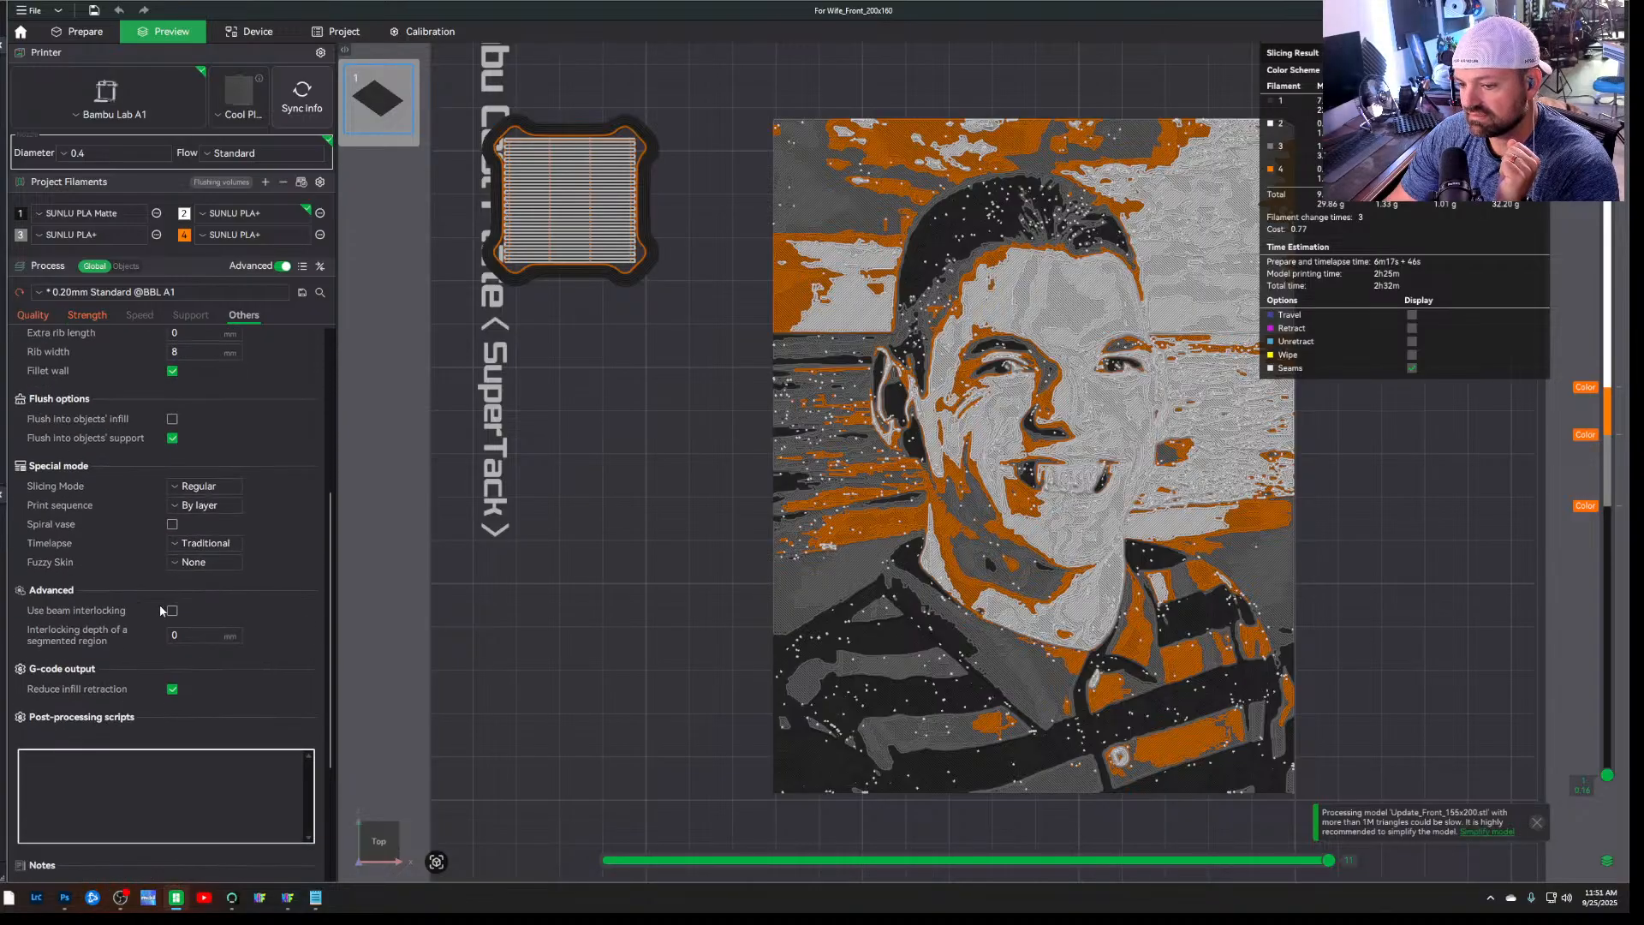
{"action": "scroll", "coordinate": [100, 613], "scroll_direction": "up", "scroll_amount": 4}
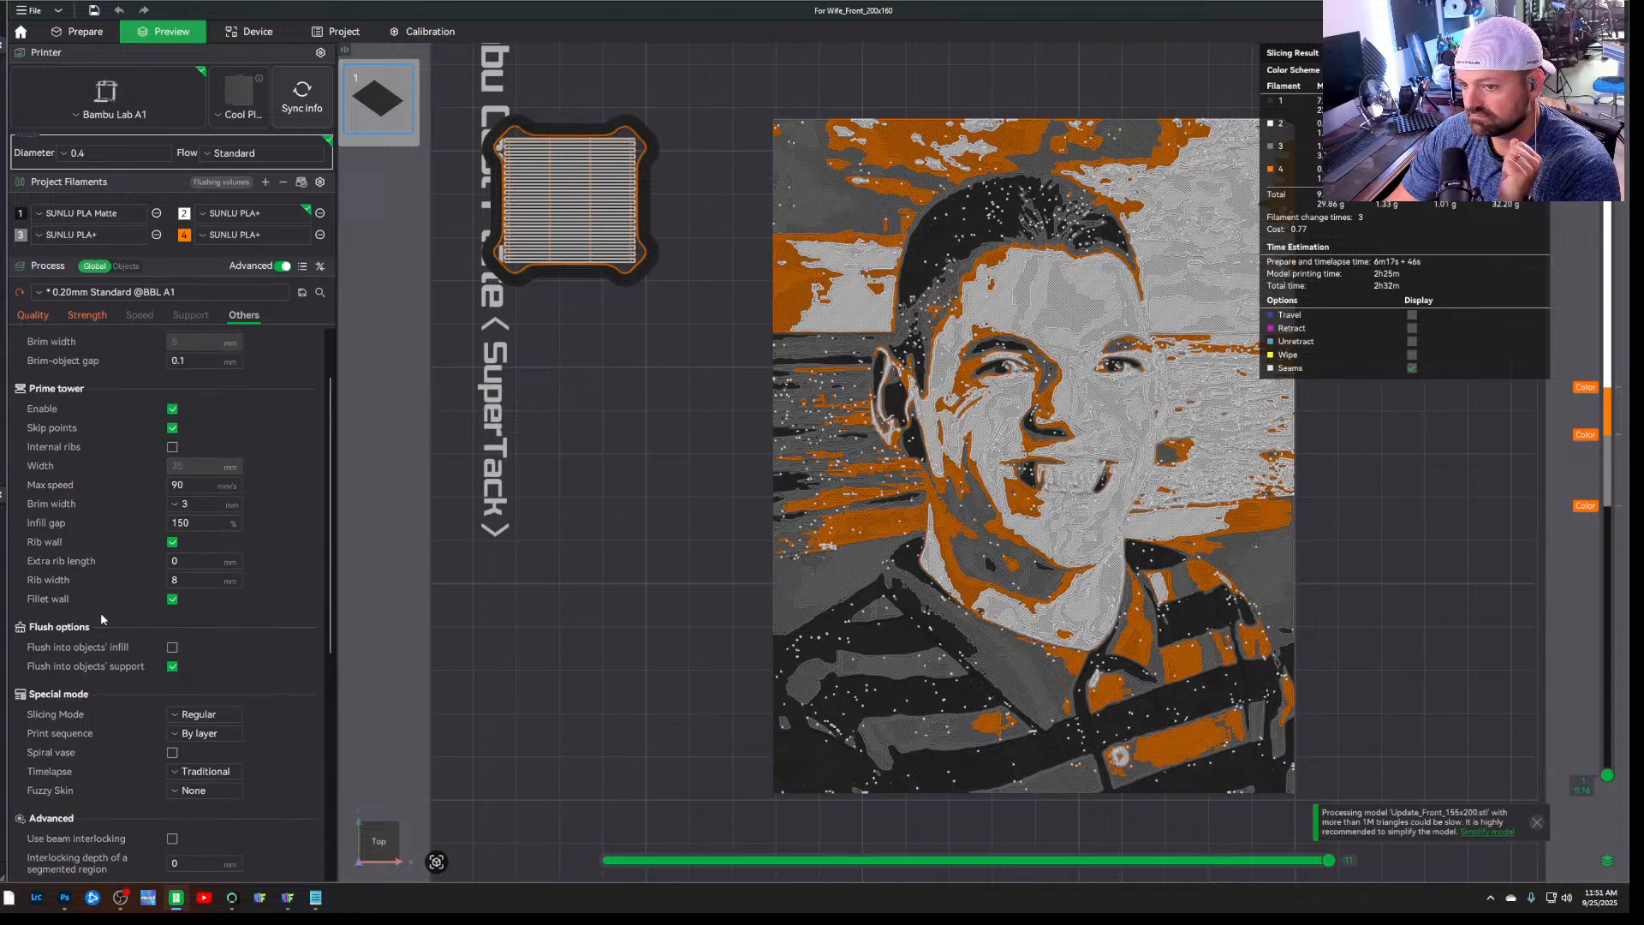
{"action": "scroll", "coordinate": [100, 613], "scroll_direction": "up", "scroll_amount": 2}
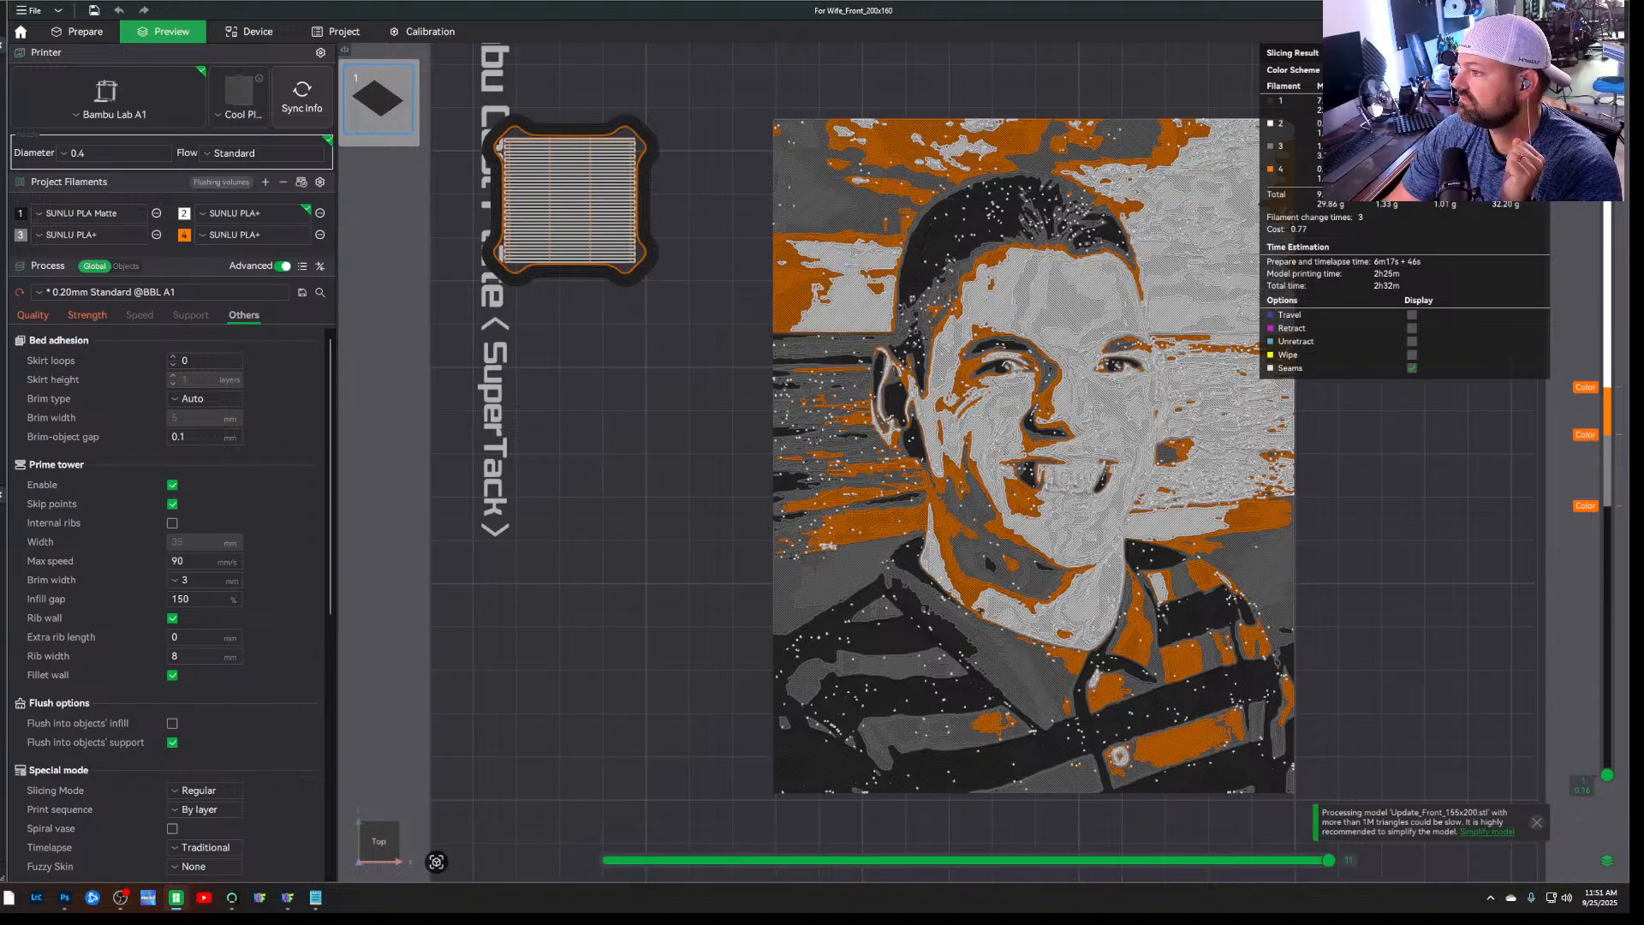
Check the print job's AMS slot assignments without sending it, and open the printer's device status
{"action": "left_click", "coordinate": [1554, 32]}
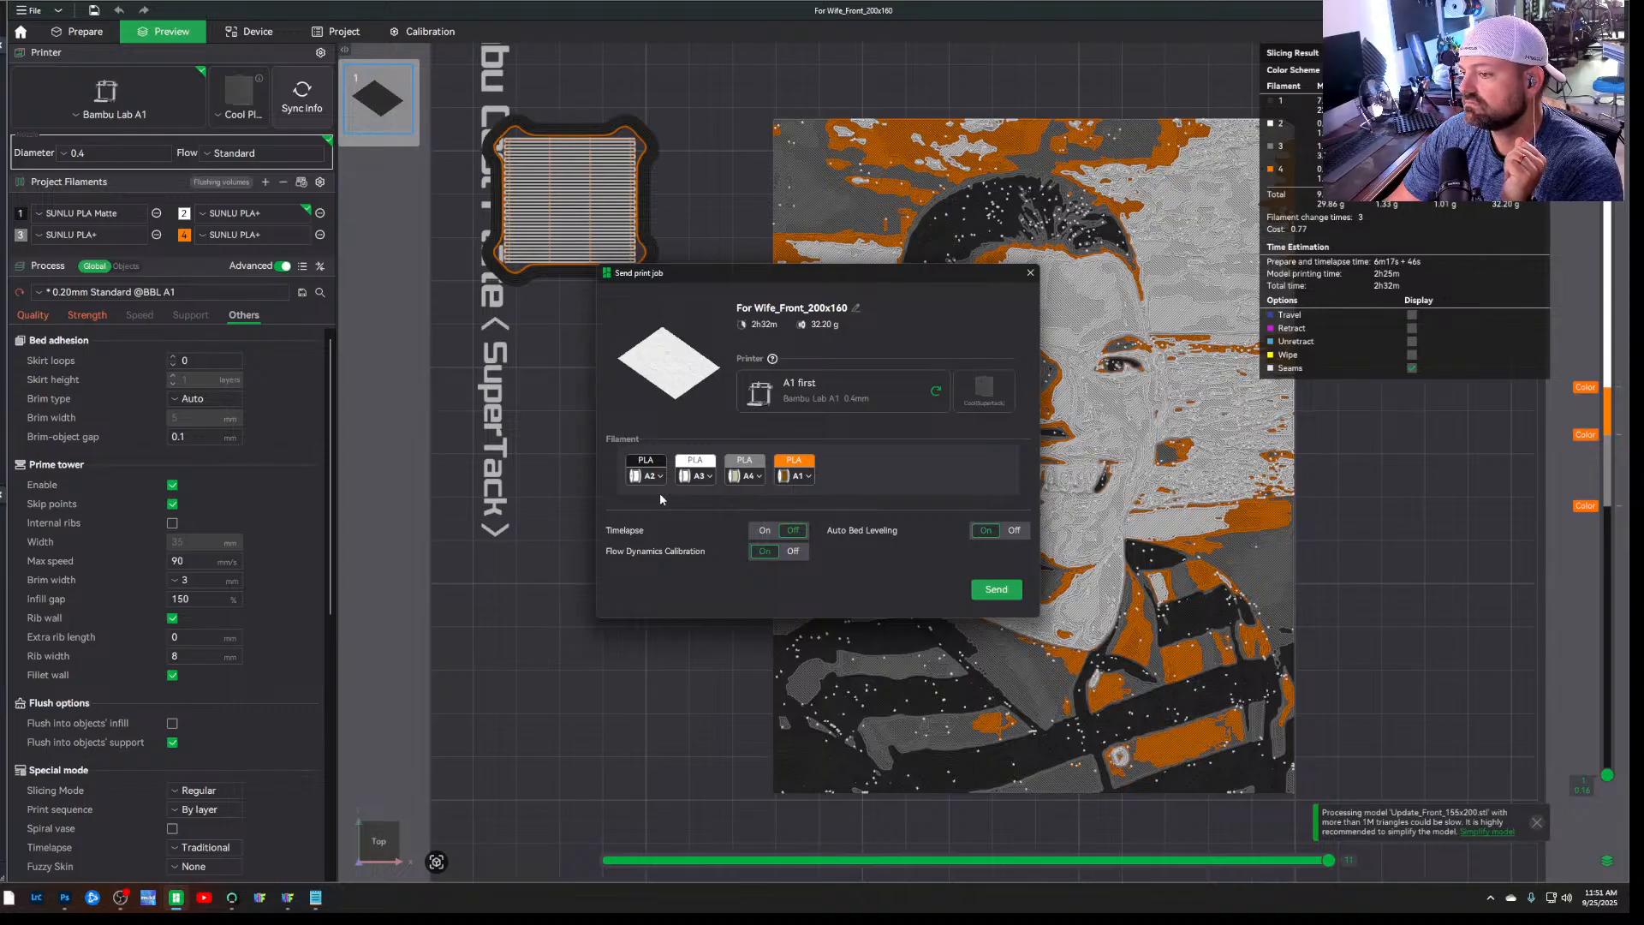
{"action": "left_click", "coordinate": [1030, 273]}
{"action": "left_click", "coordinate": [286, 36]}
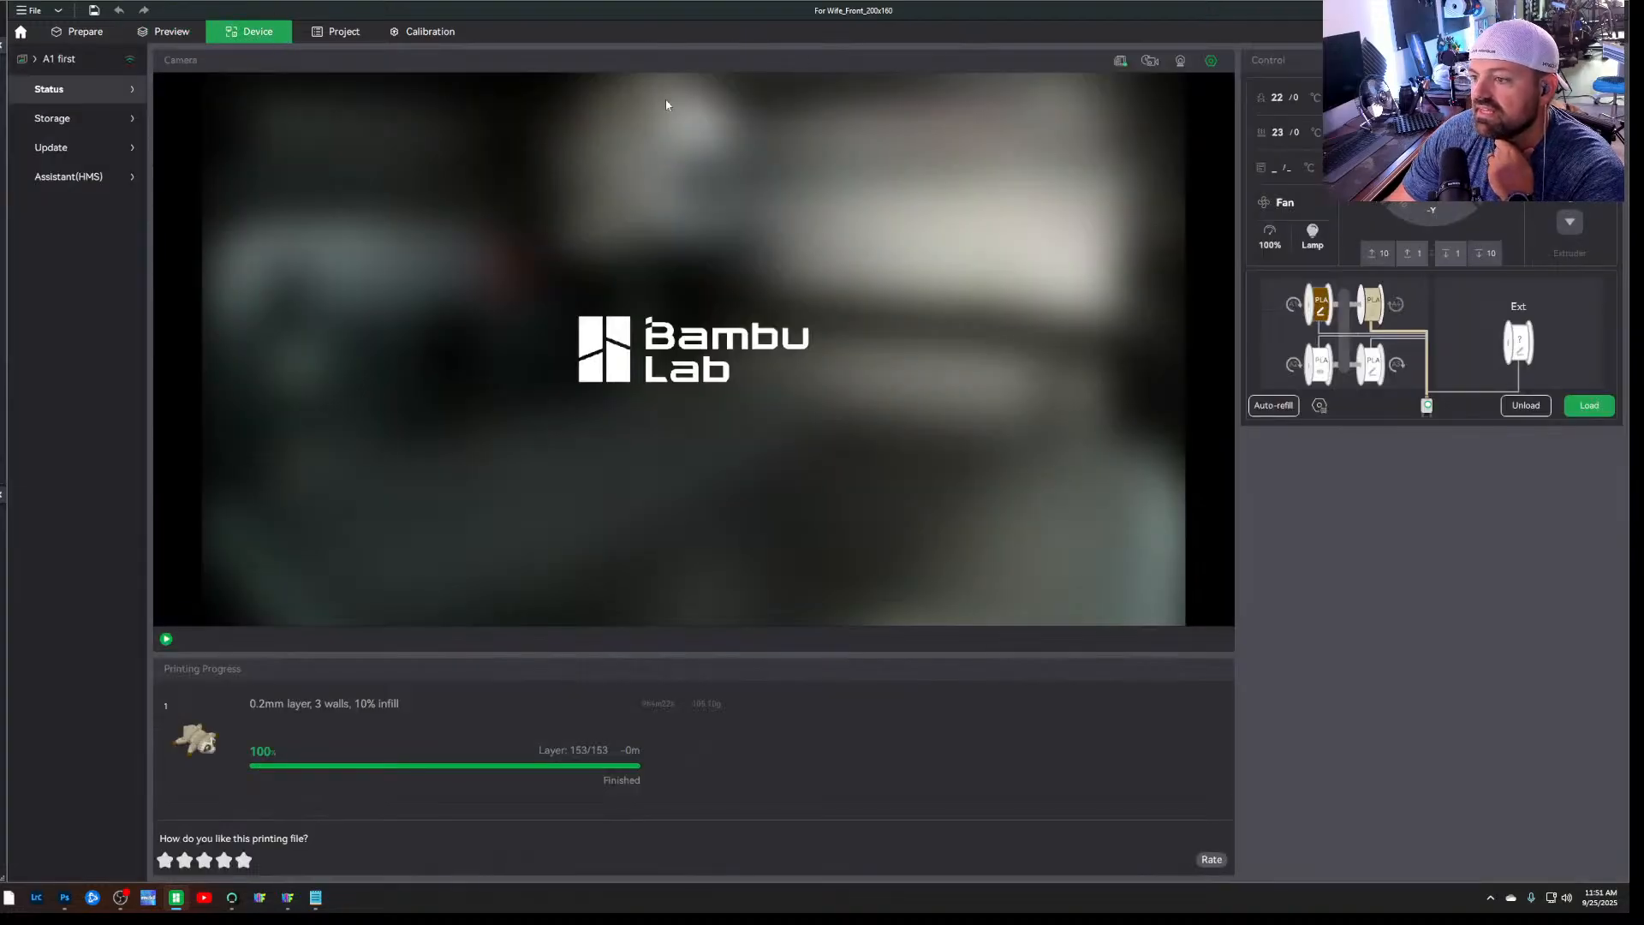
Set the first AMS slot (A1) to SUNLU PLA Matte filament in black
{"action": "left_click", "coordinate": [1319, 367]}
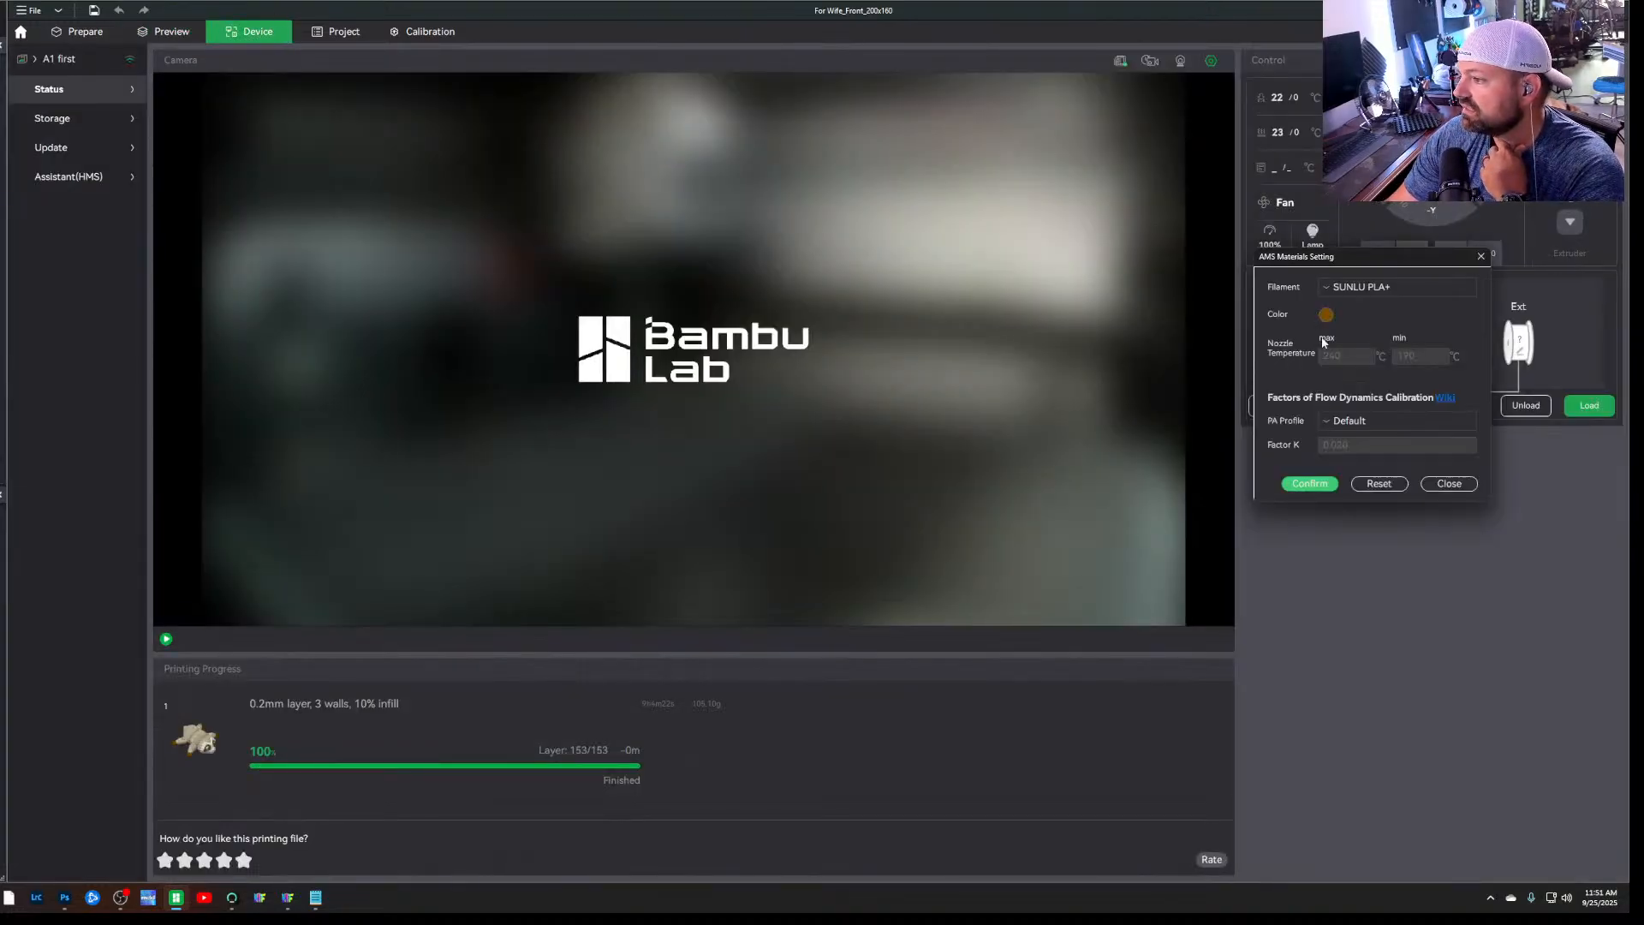
{"action": "left_click", "coordinate": [1357, 286]}
{"action": "scroll", "coordinate": [1365, 505], "scroll_direction": "down", "scroll_amount": 10}
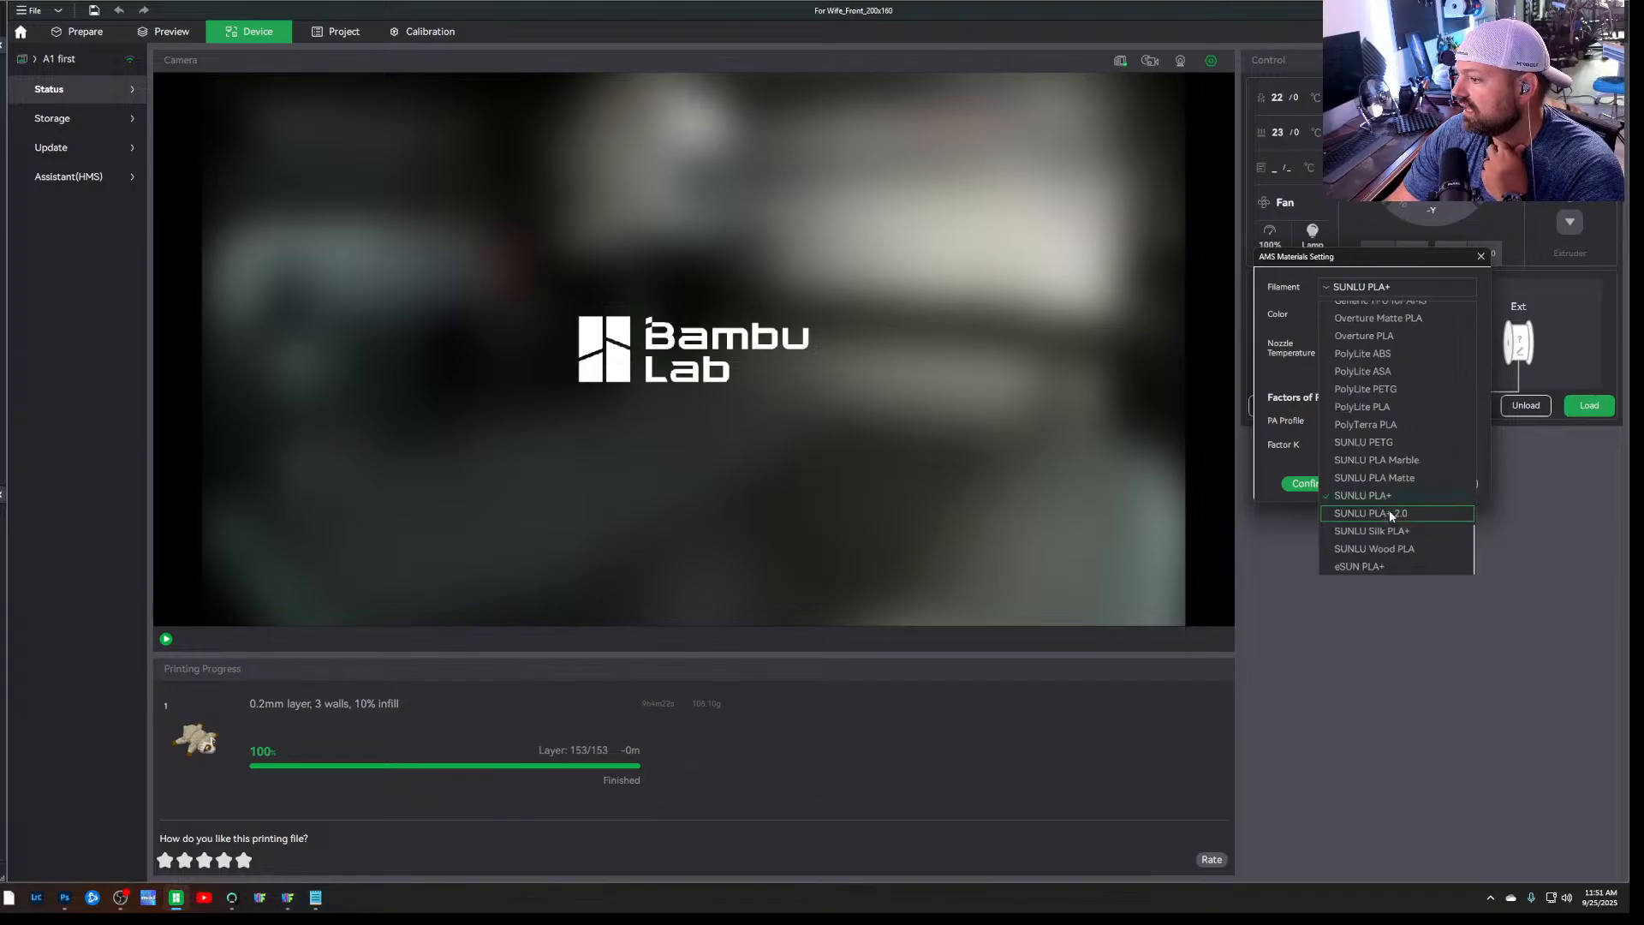
{"action": "left_click", "coordinate": [1425, 480]}
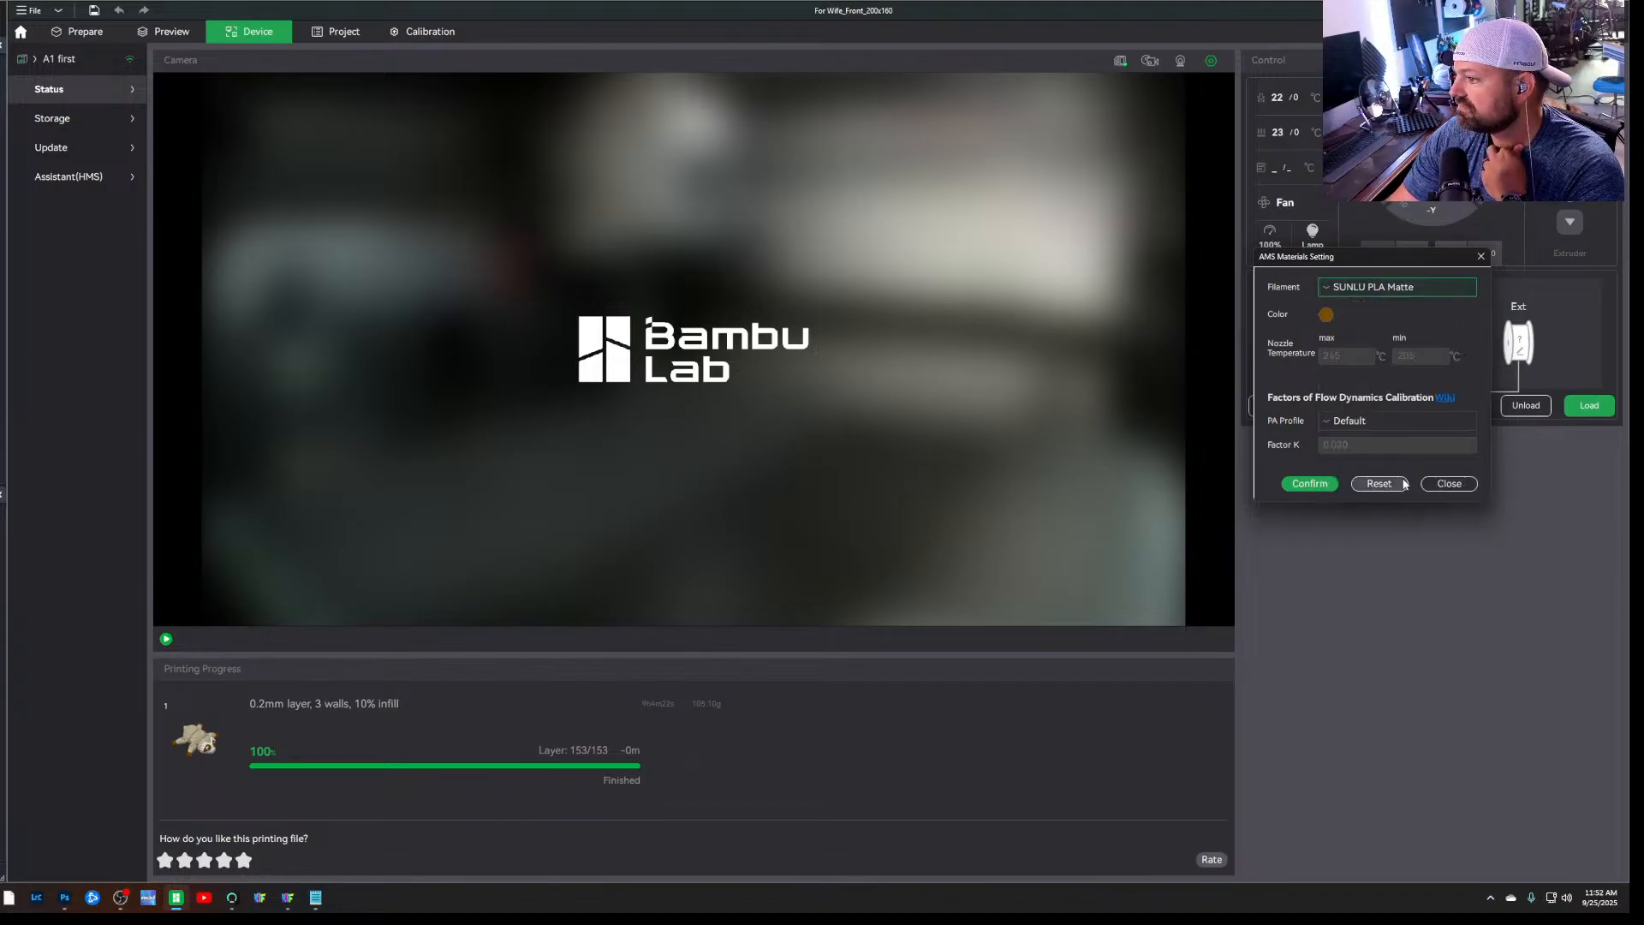
{"action": "left_click", "coordinate": [1325, 315]}
{"action": "left_click", "coordinate": [1240, 385]}
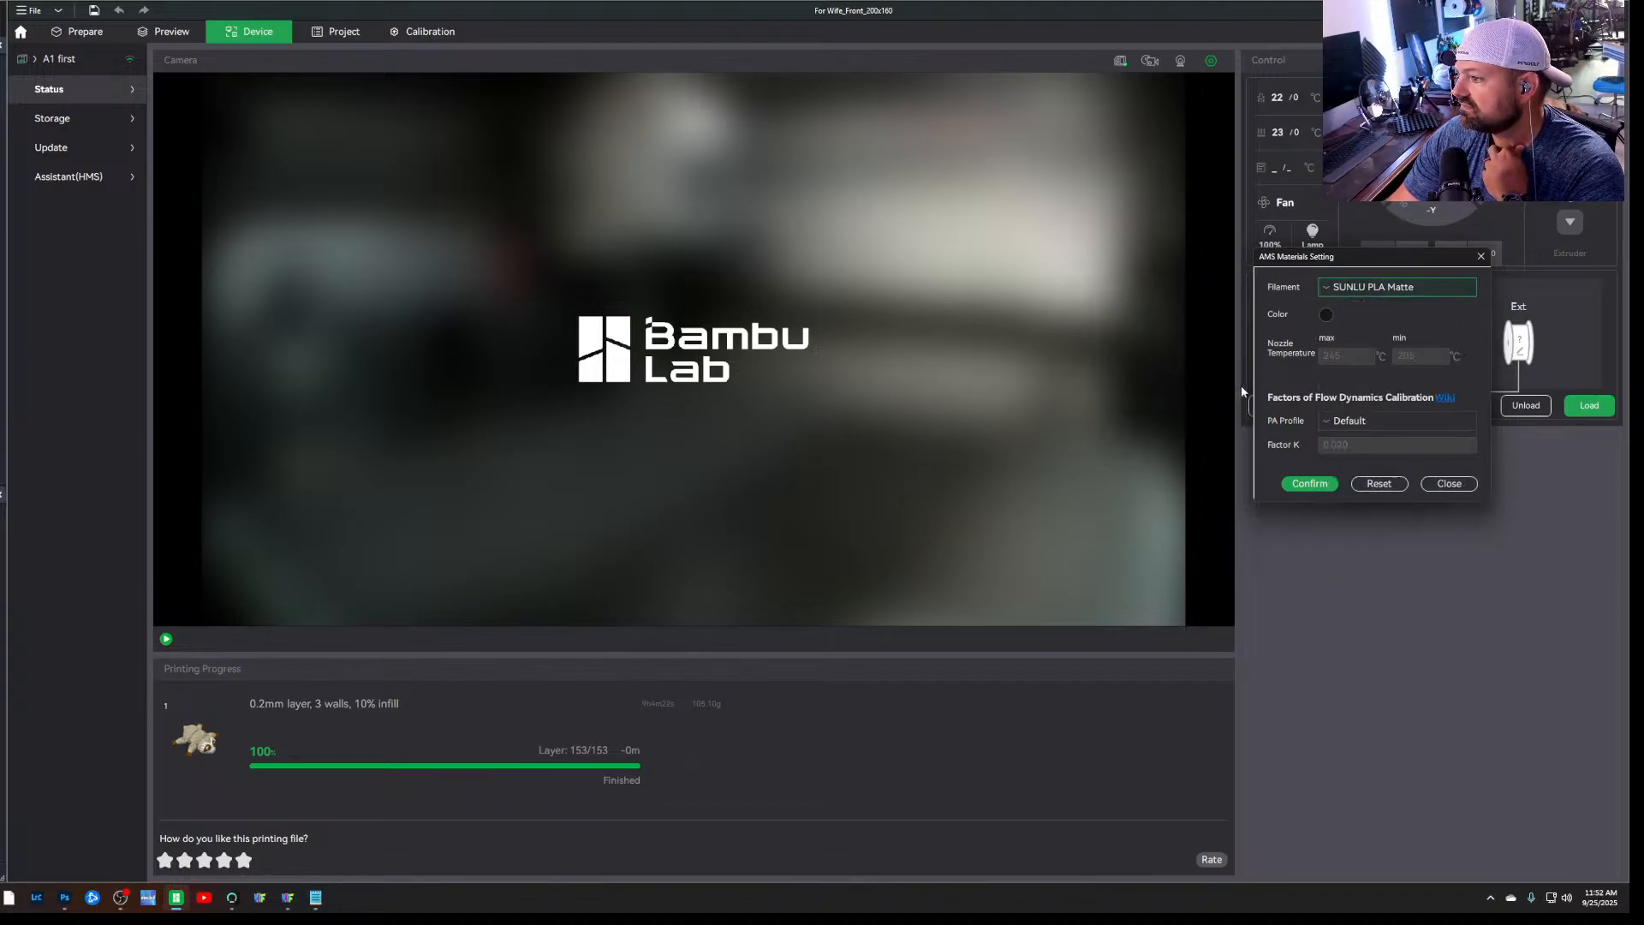
{"action": "left_click", "coordinate": [1313, 484]}
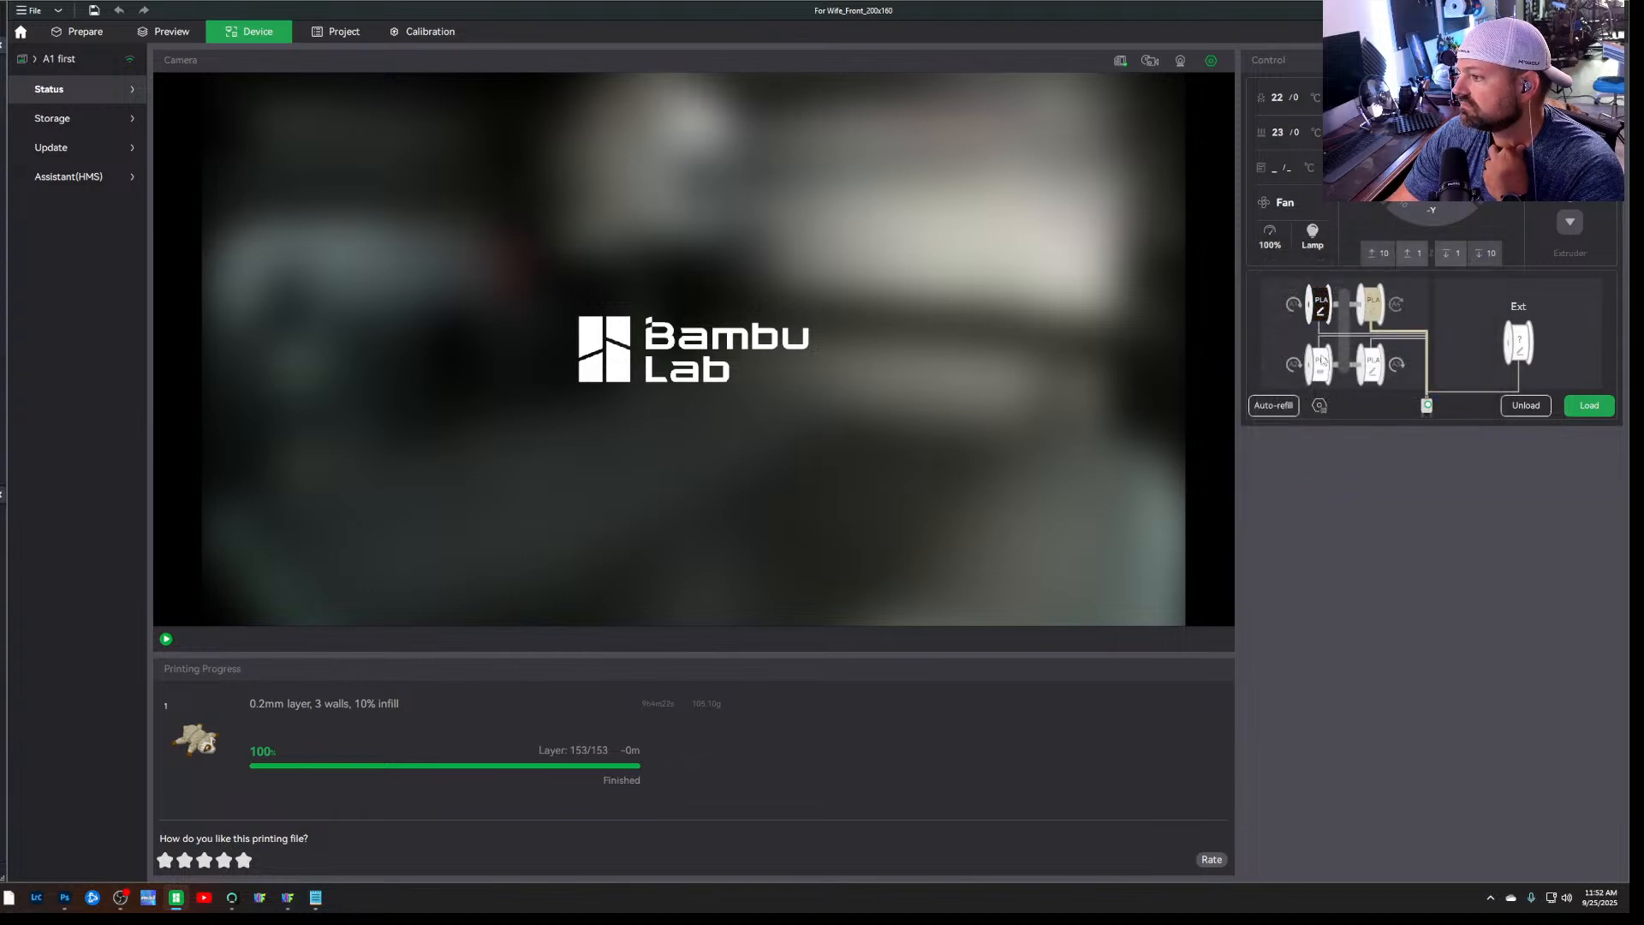
Confirm Ivory White Bambu PLA Matte in AMS slot A2, and set the SUNLU PLA+ colour in slot A3 to grey
{"action": "left_click", "coordinate": [1374, 300]}
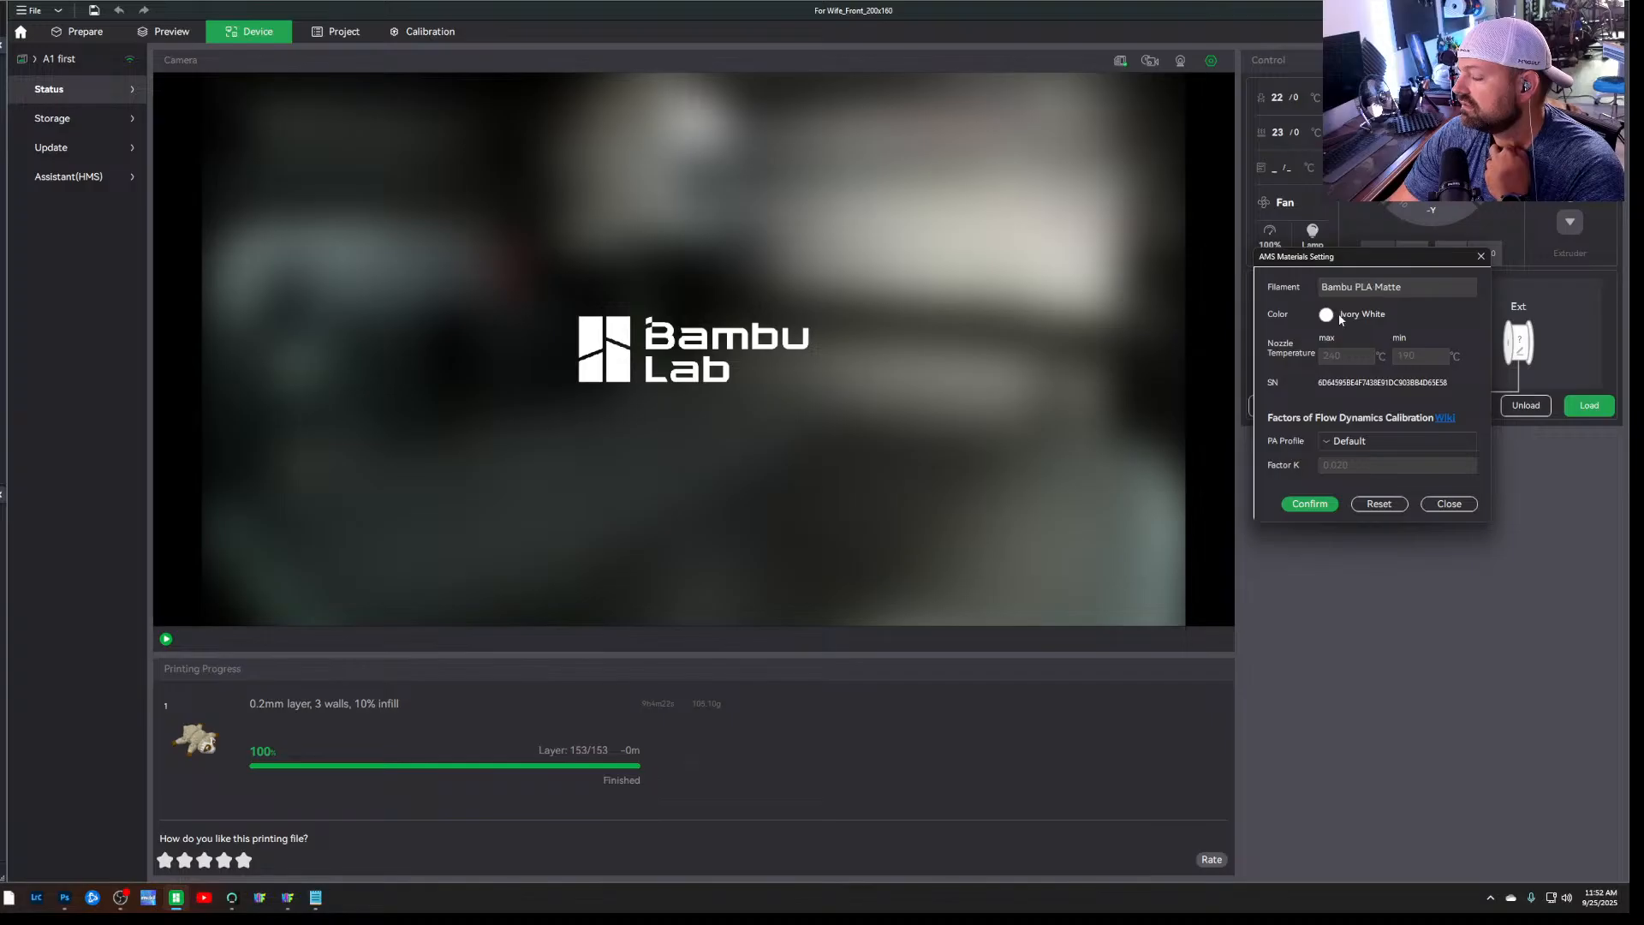
{"action": "left_click", "coordinate": [1323, 505]}
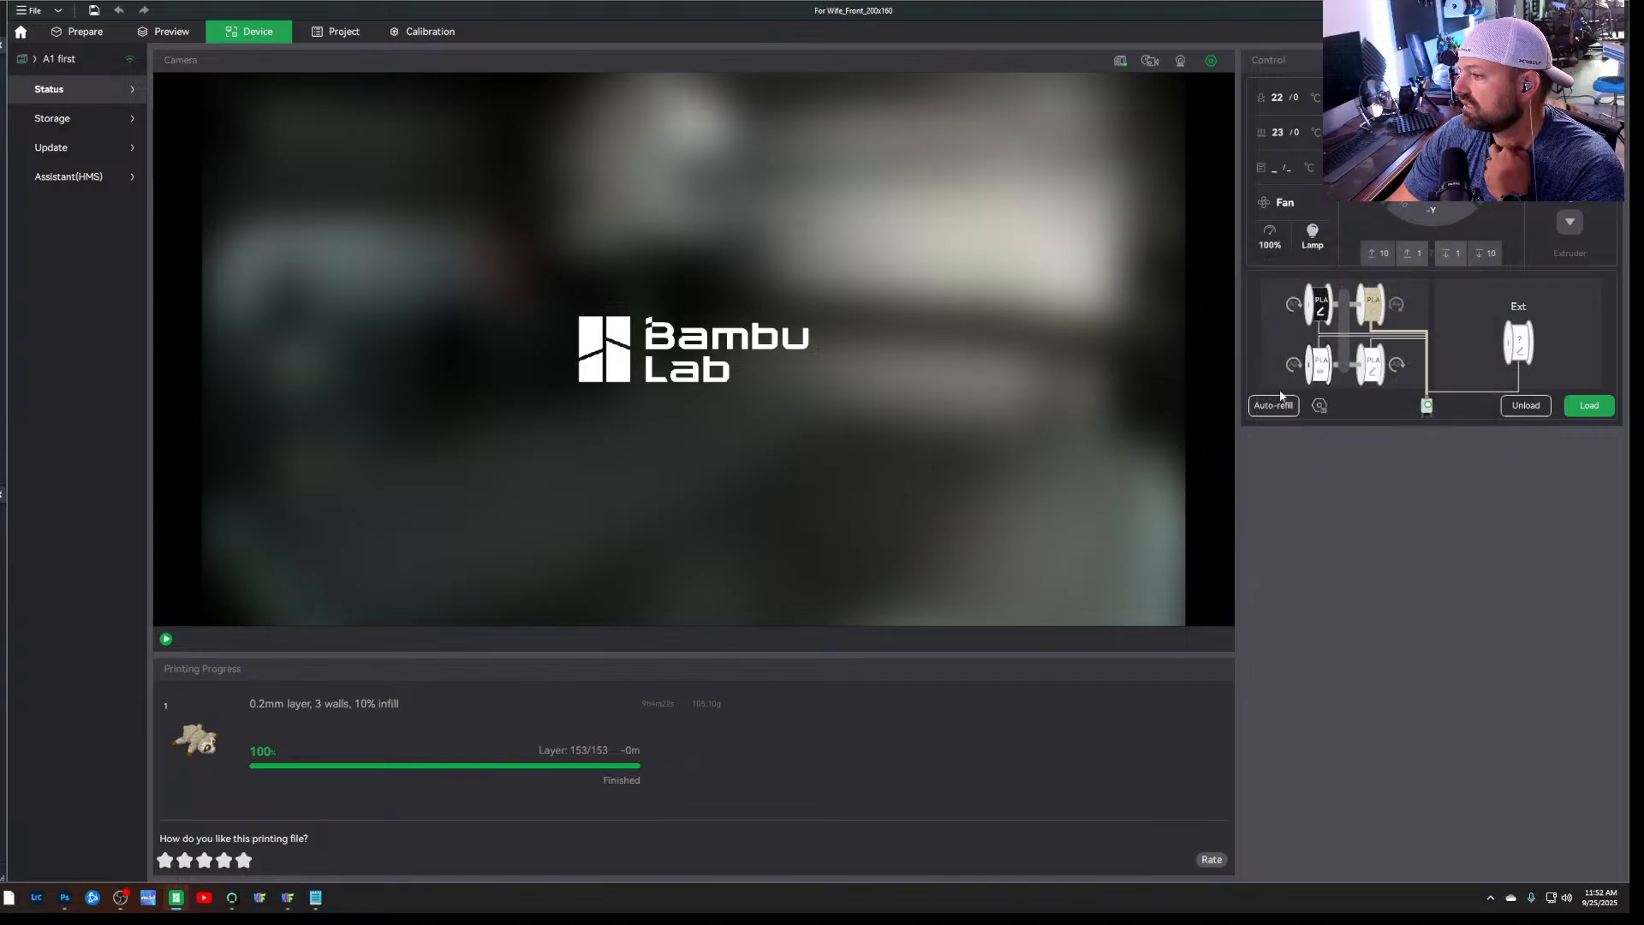
{"action": "left_click", "coordinate": [1376, 365]}
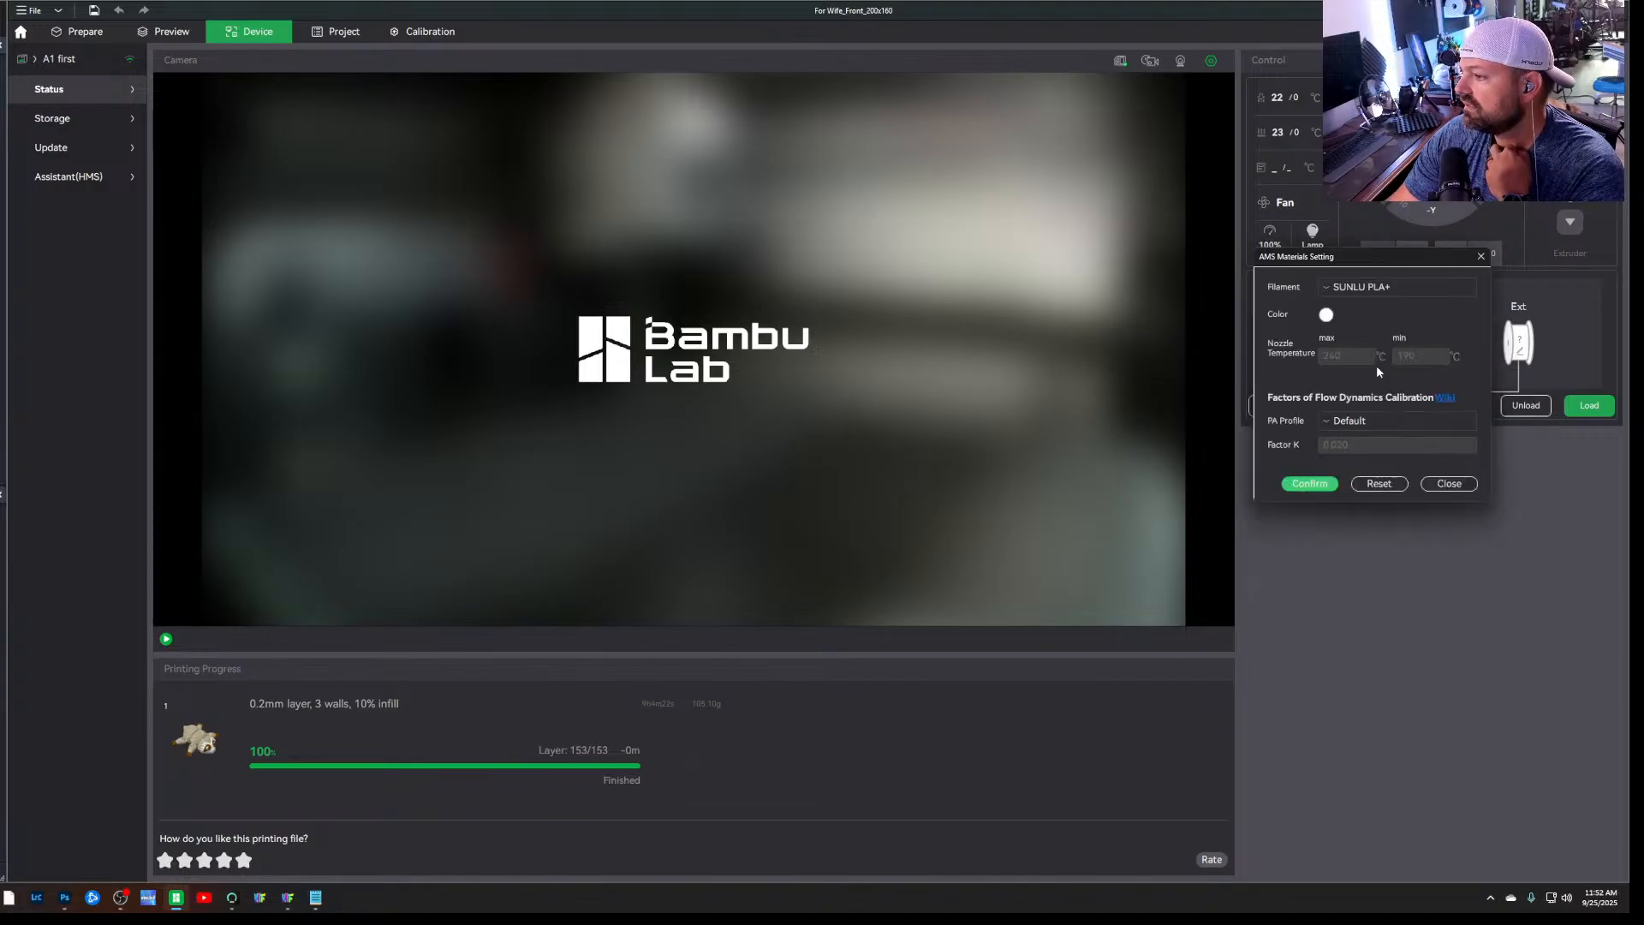
{"action": "left_click", "coordinate": [1325, 315]}
{"action": "left_click", "coordinate": [1195, 384]}
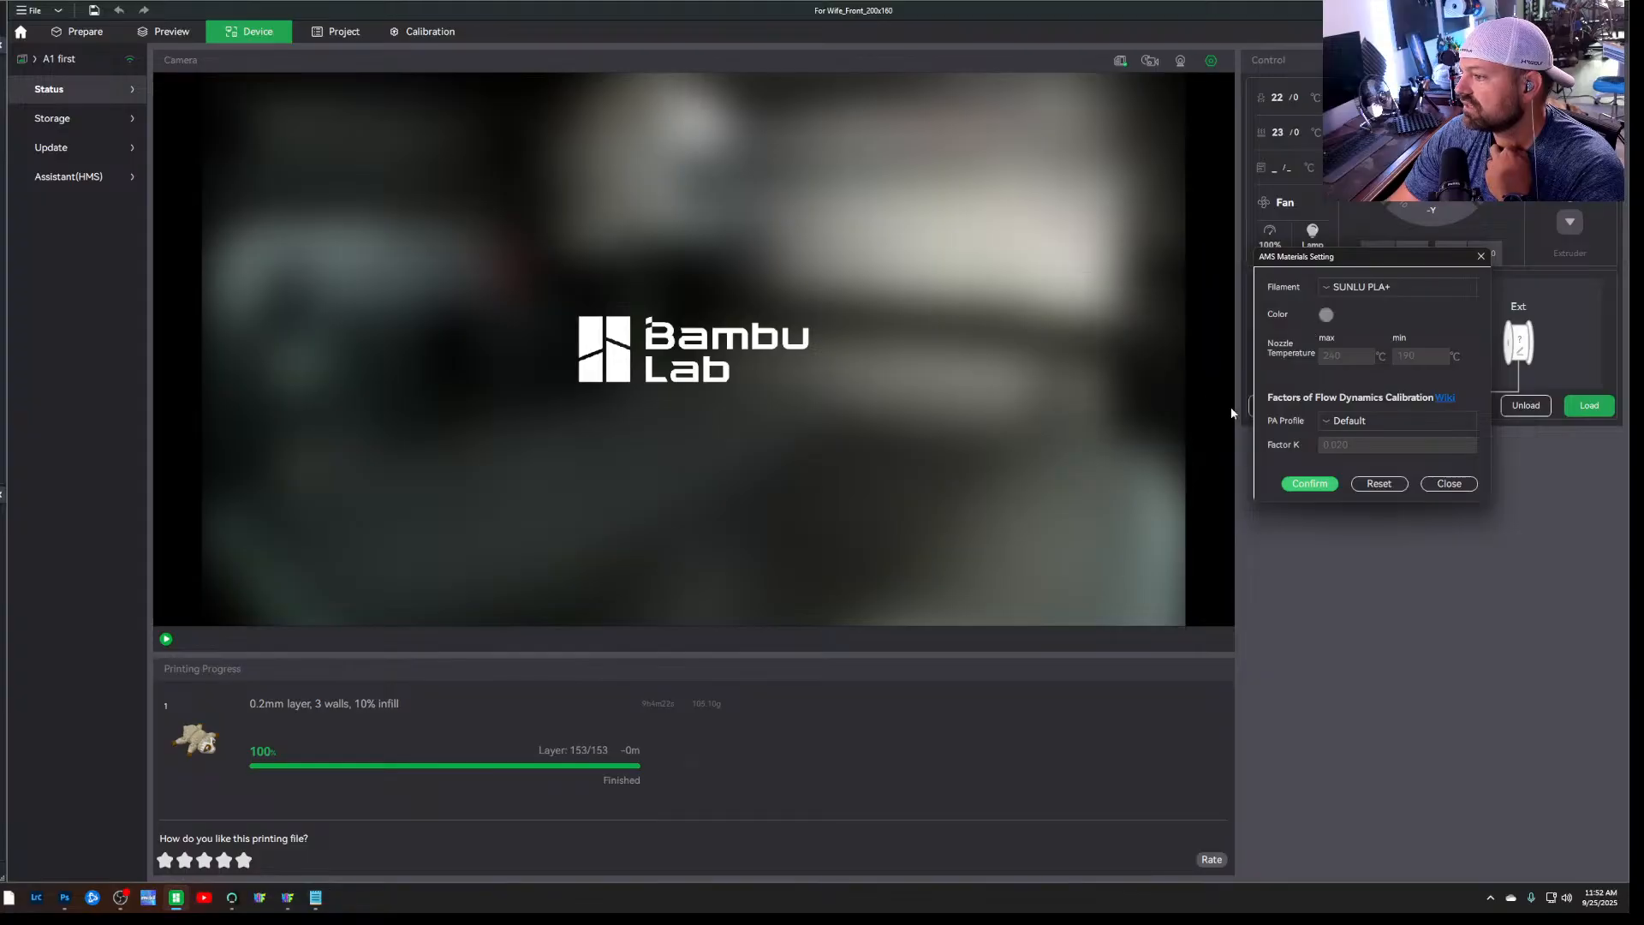
{"action": "left_click", "coordinate": [1311, 485]}
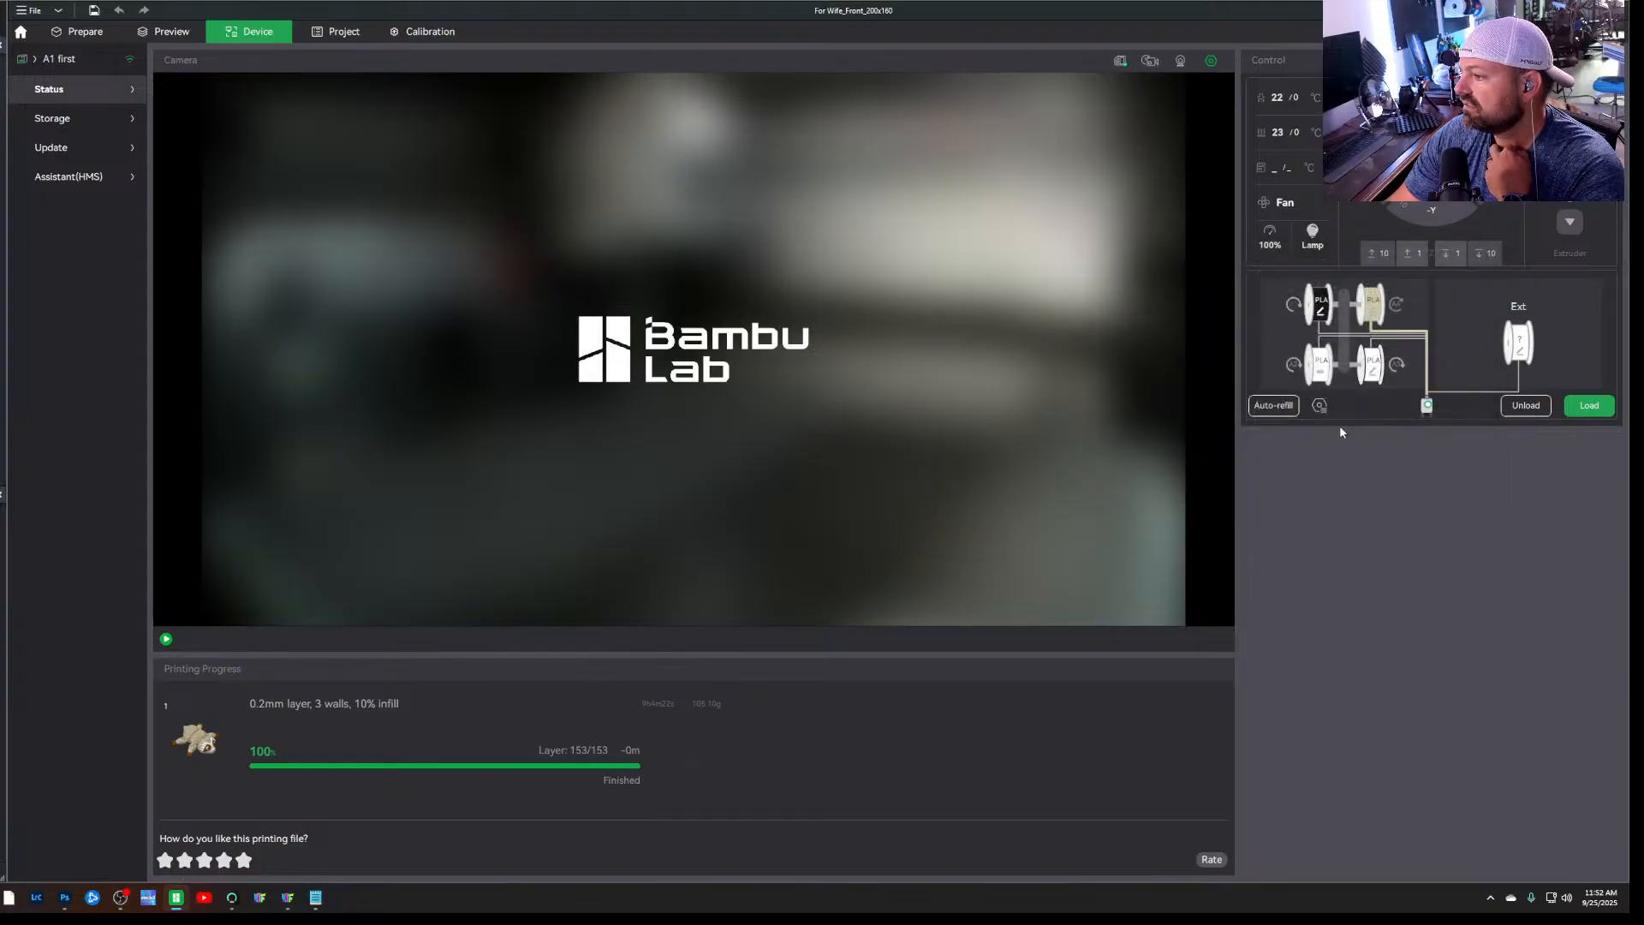
Set the SUNLU PLA+ colour in AMS slot A4 to orange
{"action": "left_click", "coordinate": [1375, 310]}
{"action": "left_click", "coordinate": [1326, 316]}
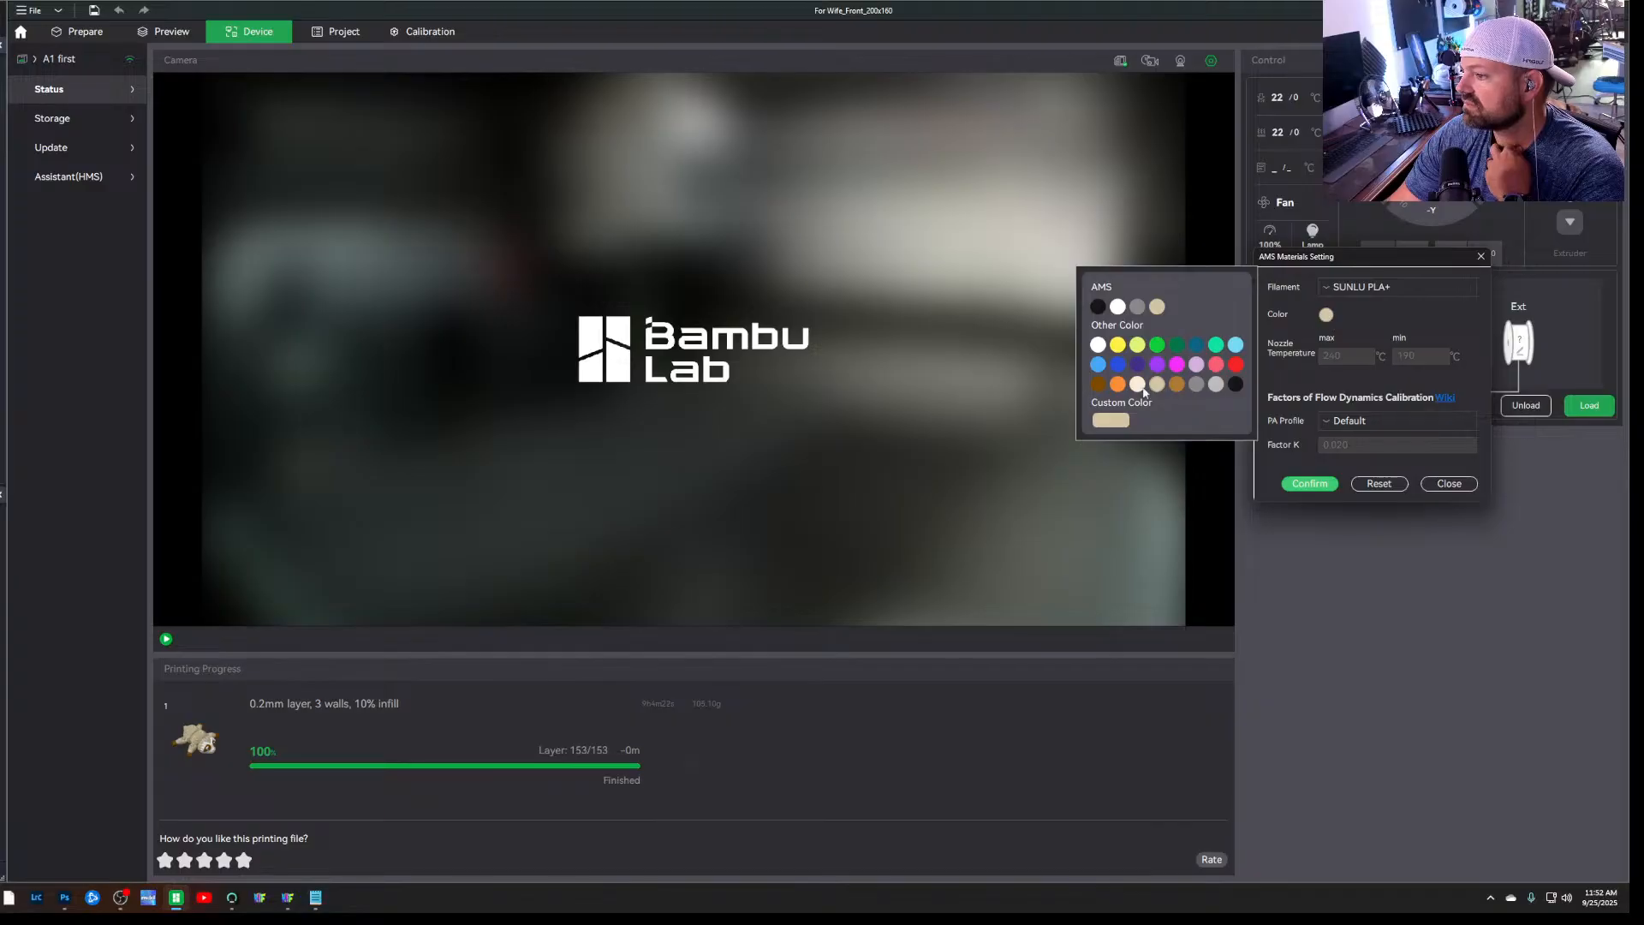
{"action": "left_click", "coordinate": [1118, 384]}
{"action": "left_click", "coordinate": [1299, 485]}
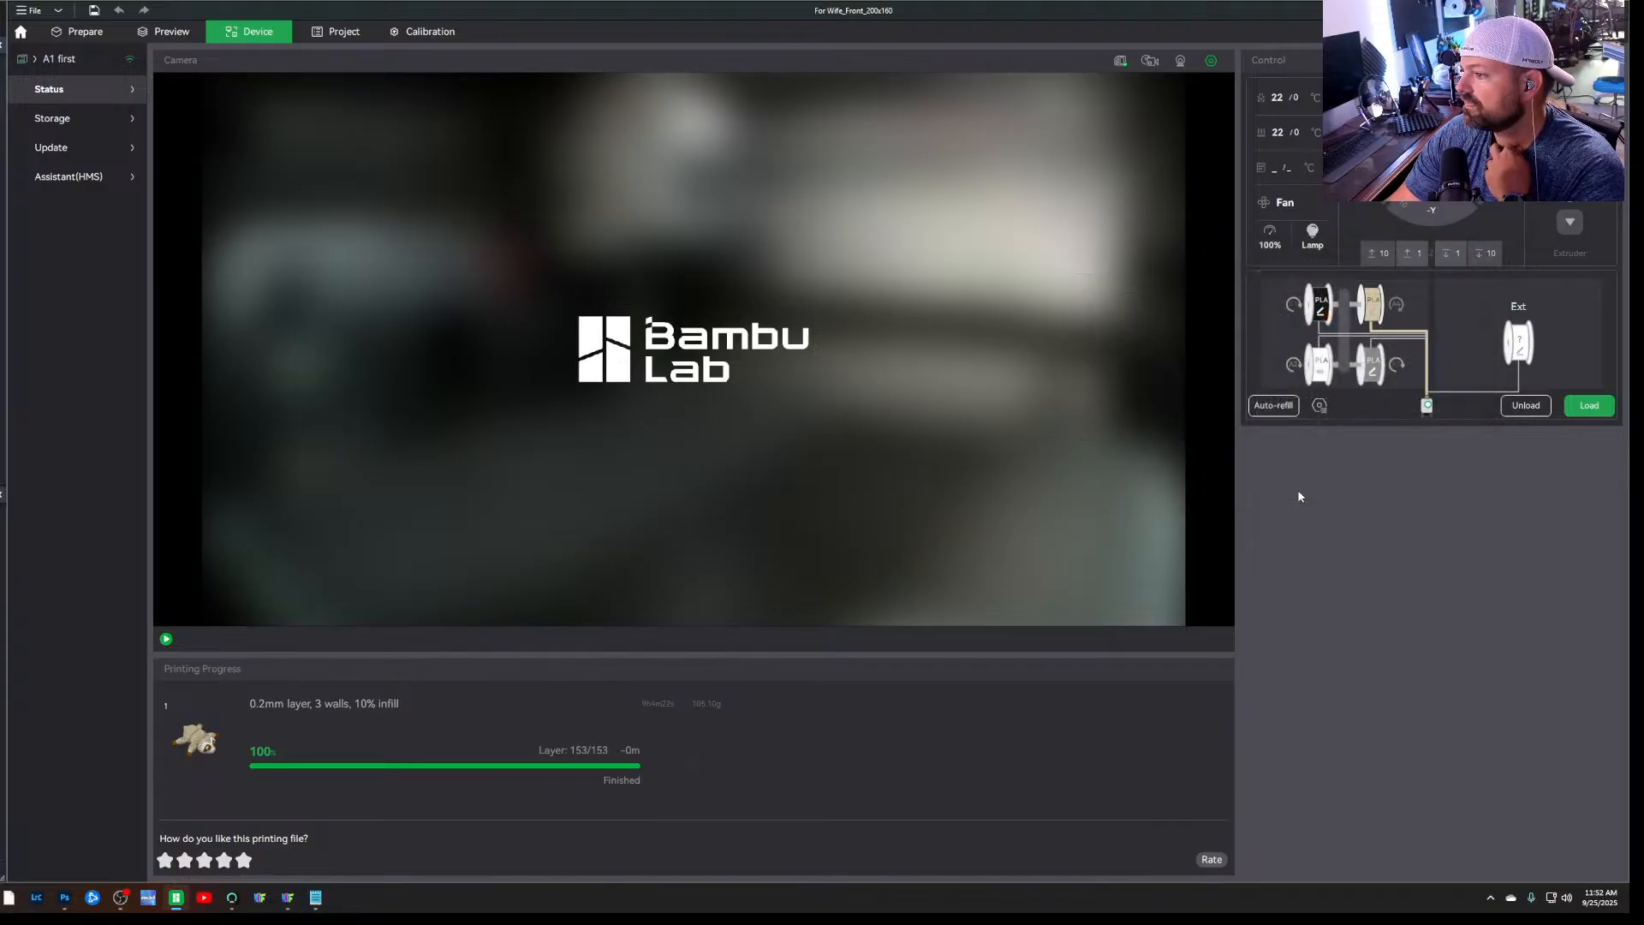
Return to the sliced preview and send the portrait print job to the Bambu Lab A1 with slots A1 to A4
{"action": "left_click", "coordinate": [154, 36]}
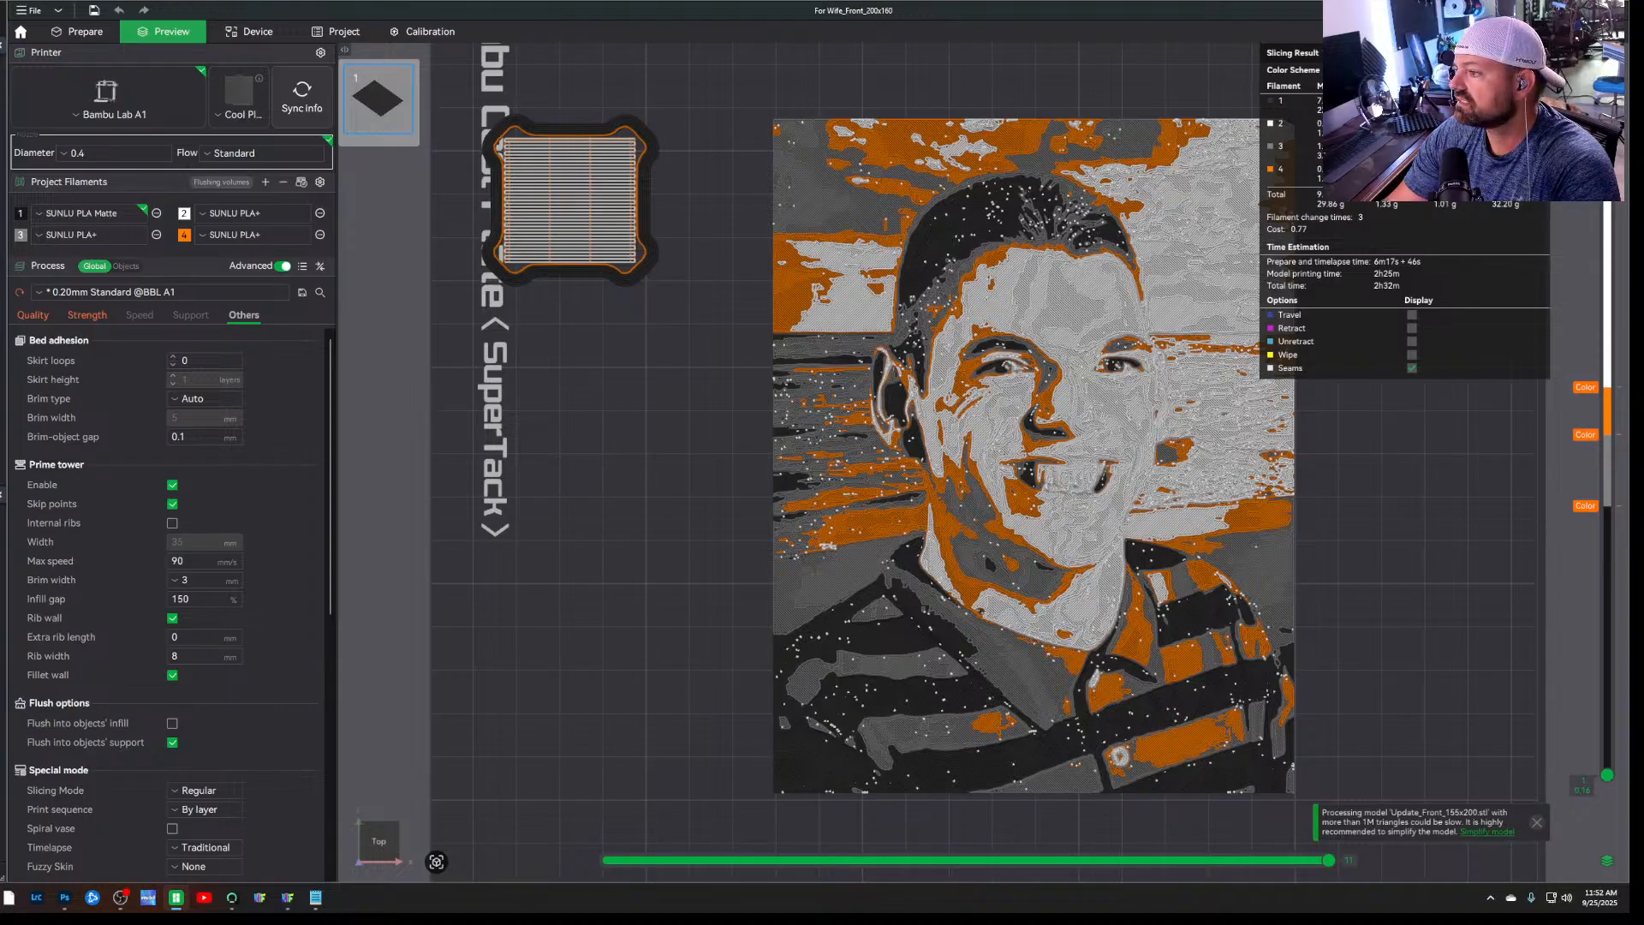
{"action": "left_click", "coordinate": [1559, 32]}
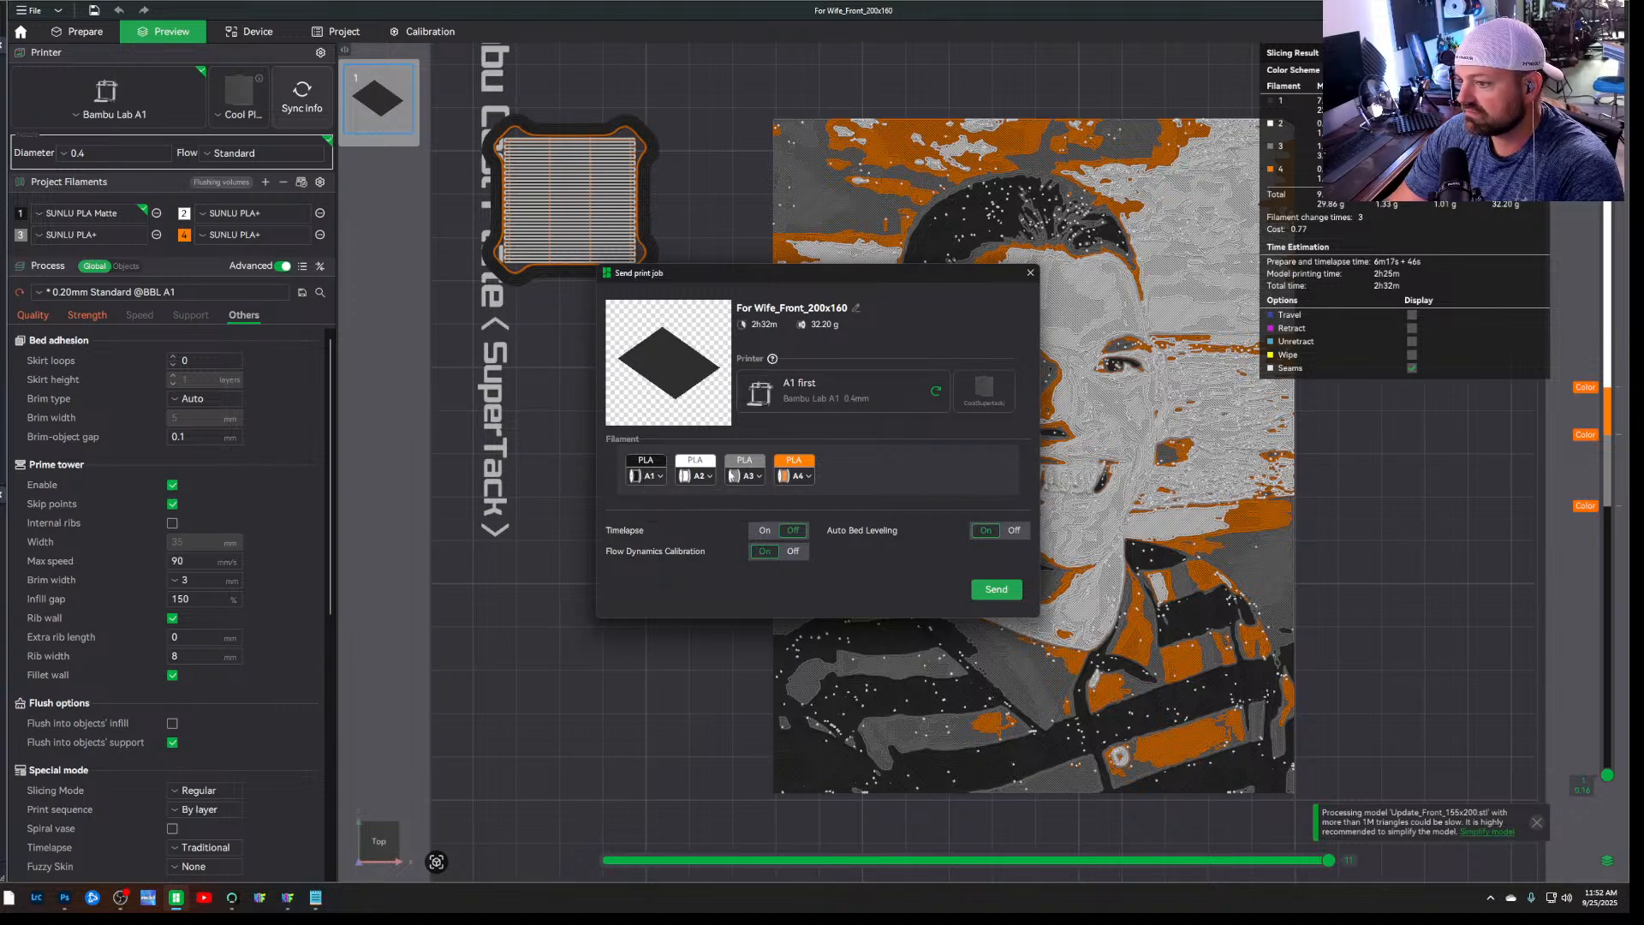
{"action": "left_click", "coordinate": [1004, 591]}
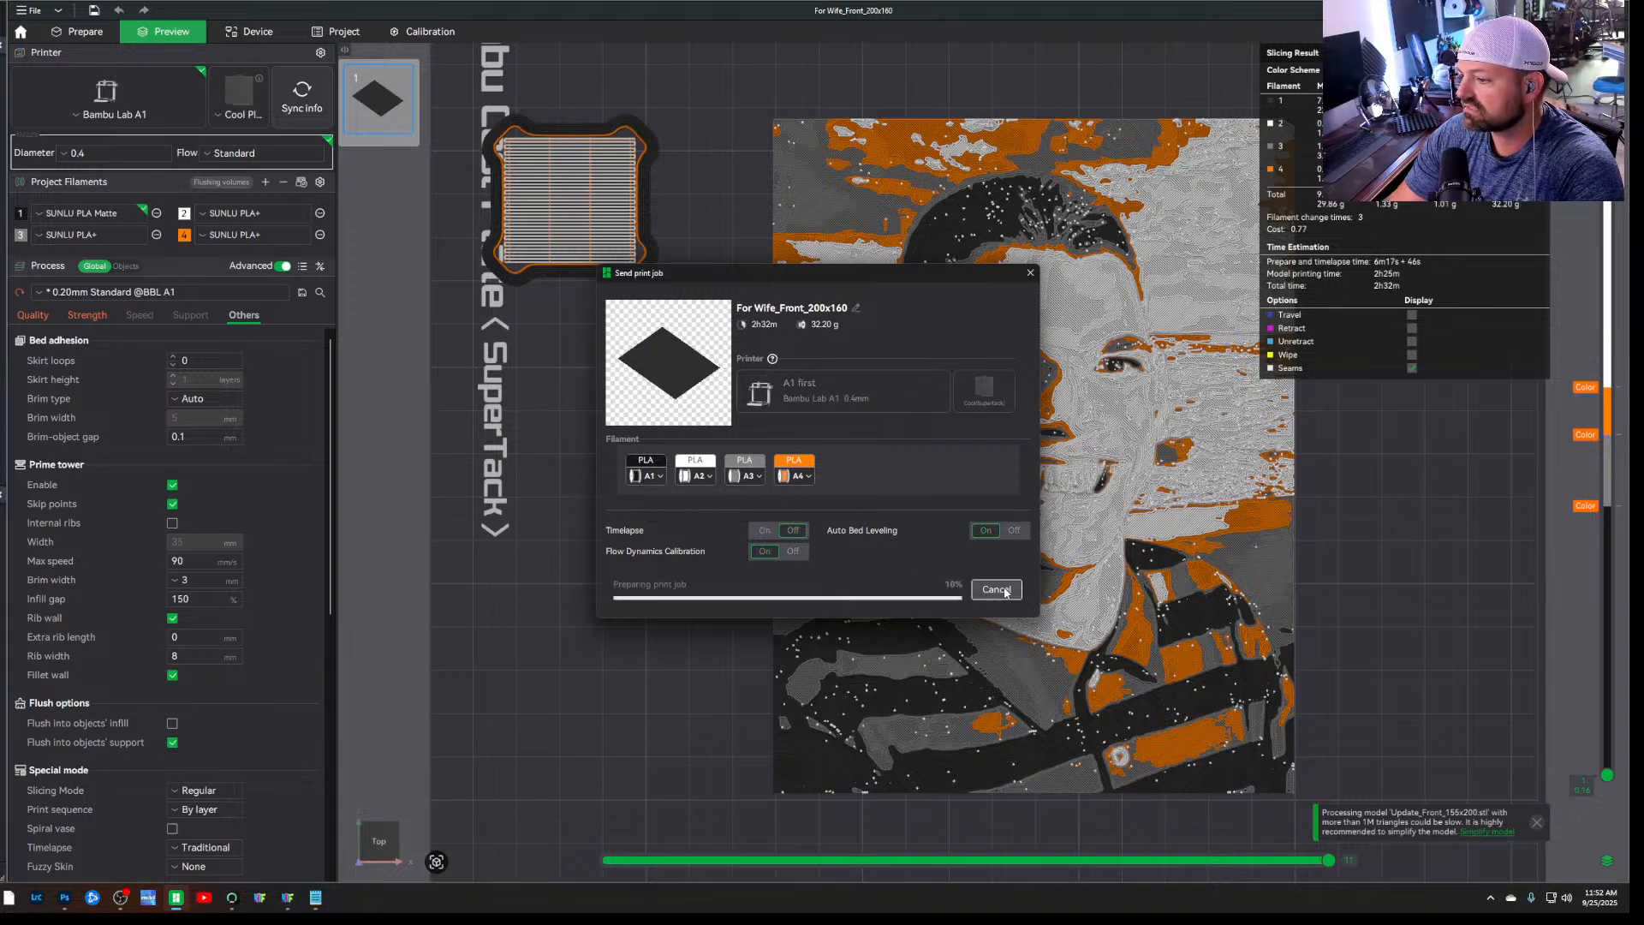
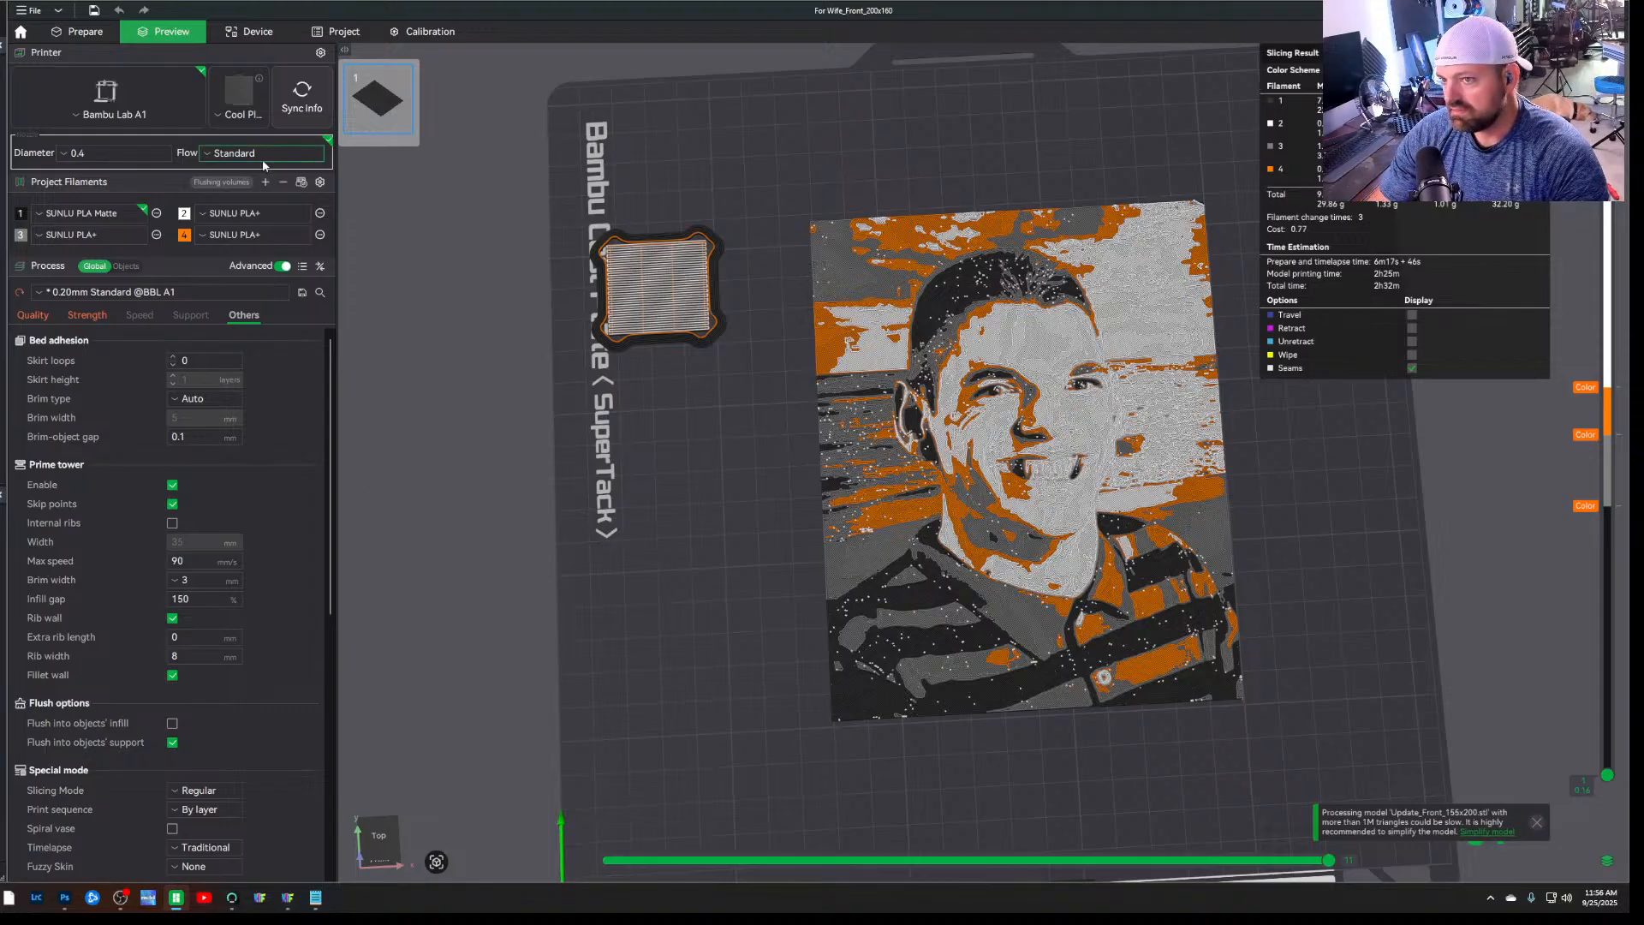
{"action": "left_click", "coordinate": [31, 10]}
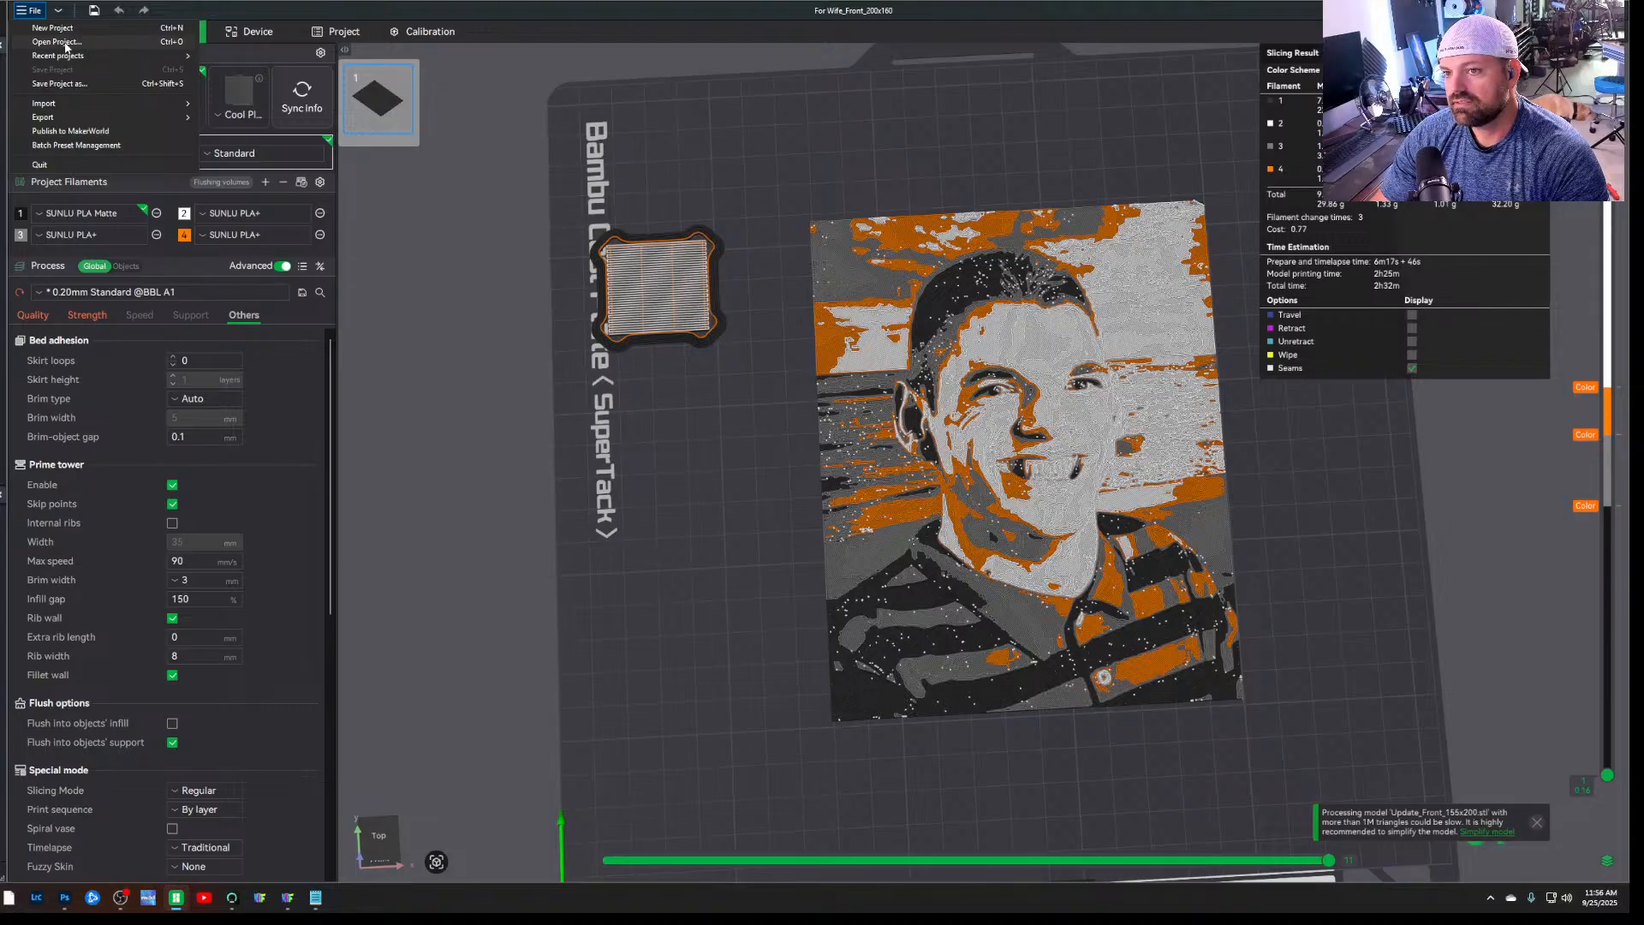
{"action": "left_click", "coordinate": [60, 42]}
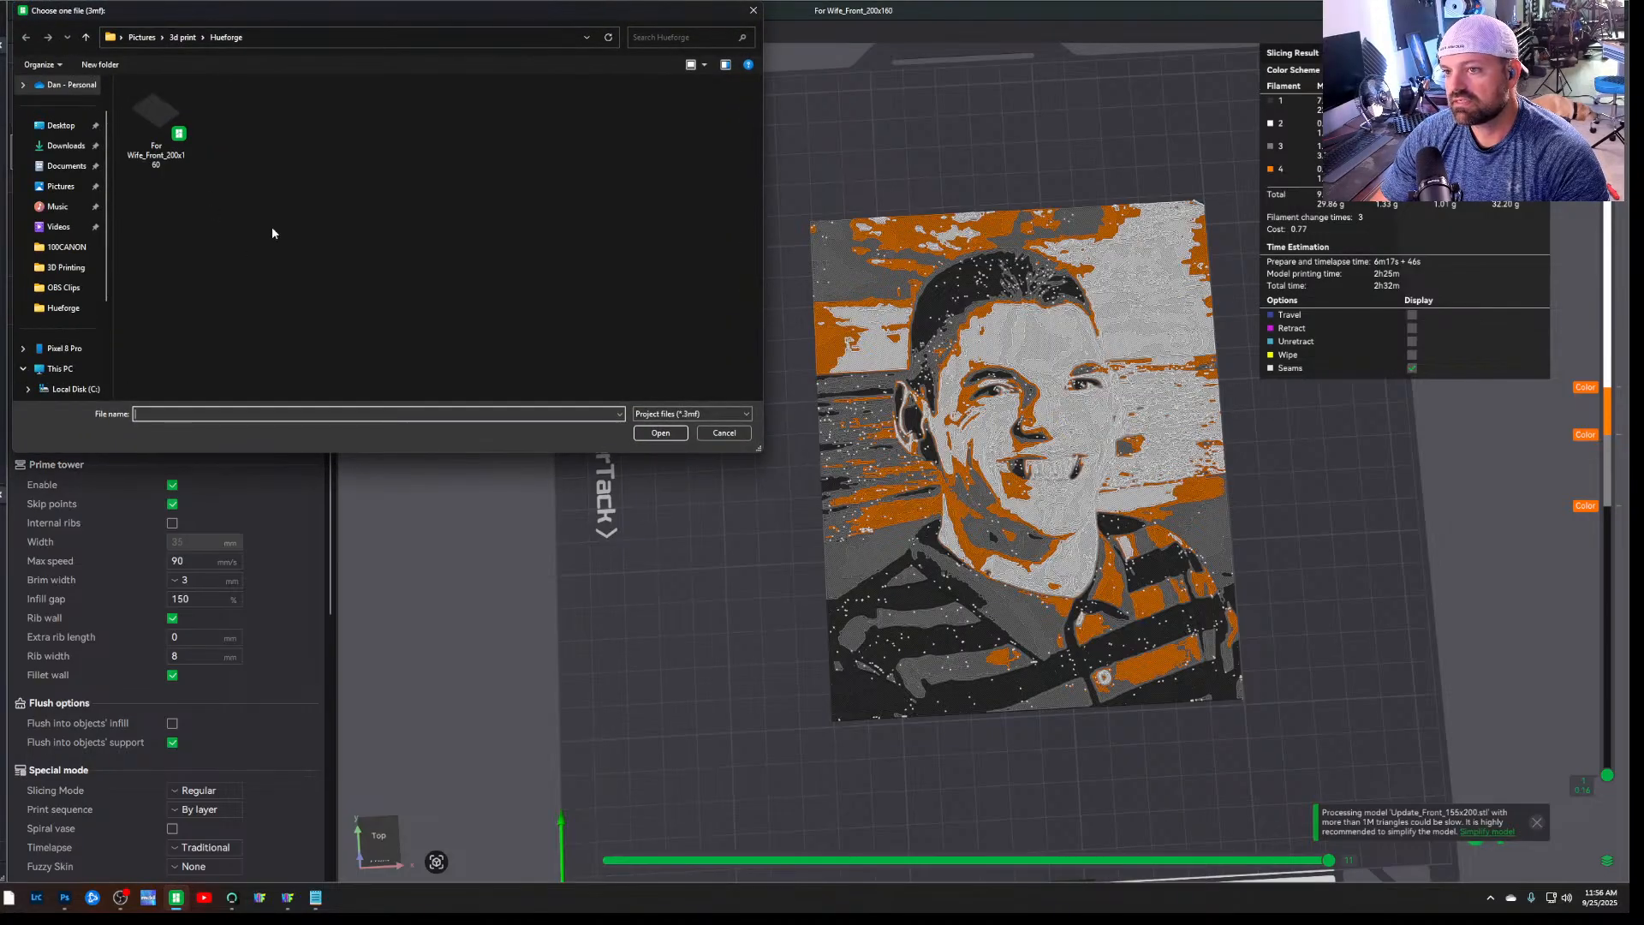
{"action": "left_click", "coordinate": [182, 37]}
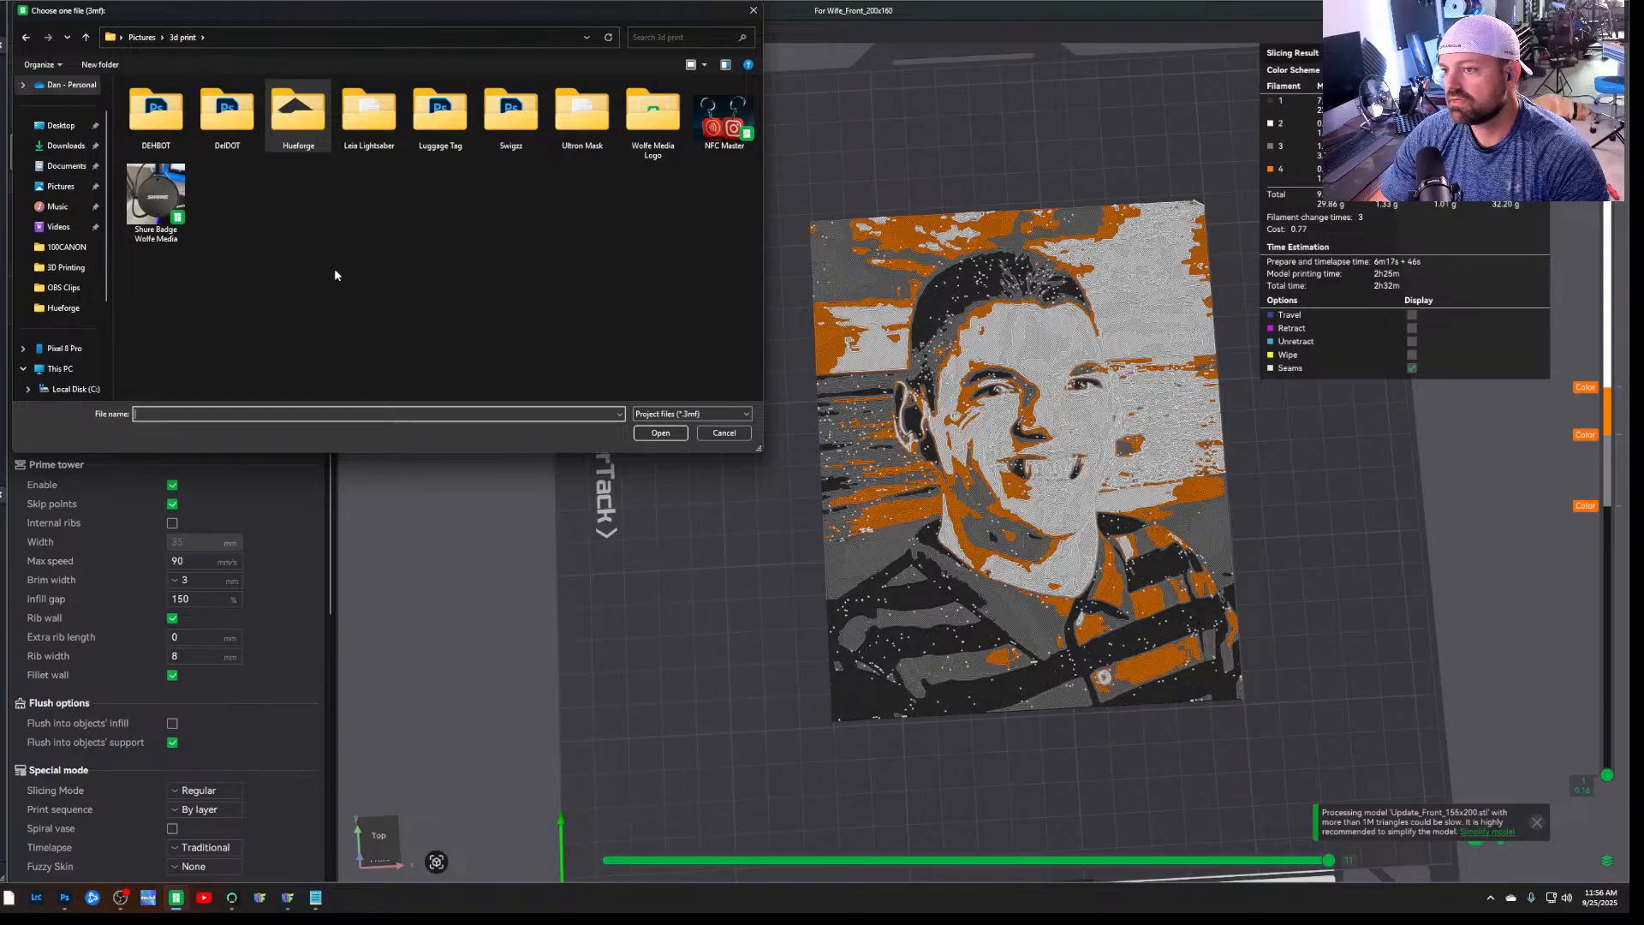
{"action": "left_click", "coordinate": [736, 434]}
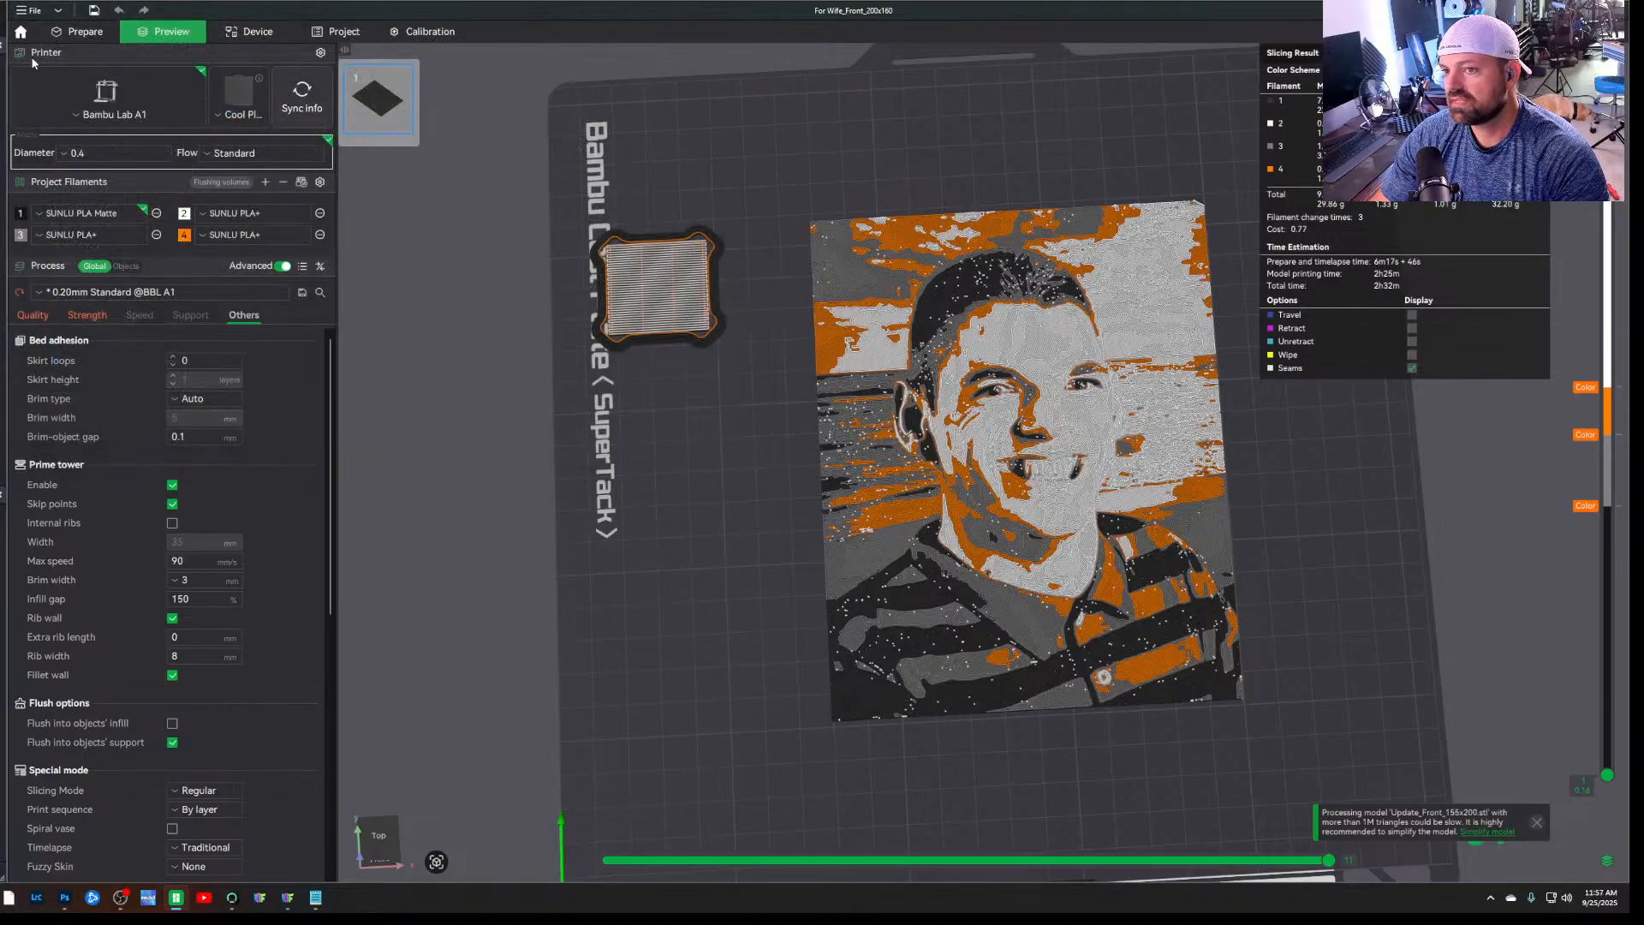
Open the recent project Multiboard Master (Over Tool box).3mf and dismiss the three model-simplification notifications
{"action": "left_click", "coordinate": [34, 13]}
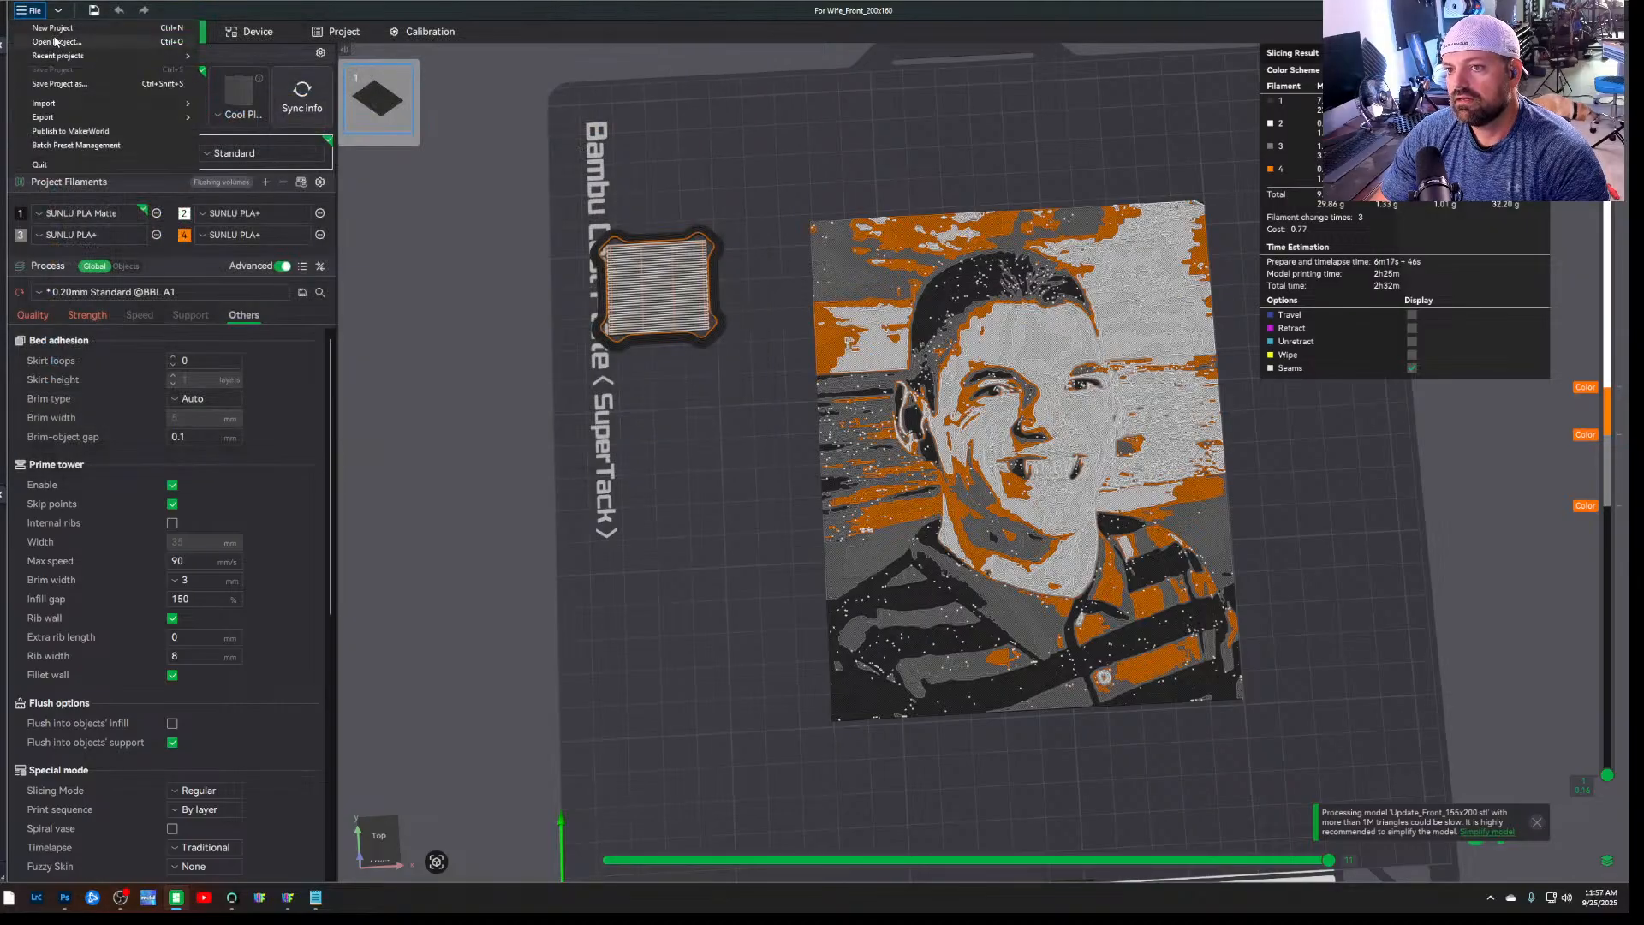
{"action": "mouse_move", "coordinate": [85, 55]}
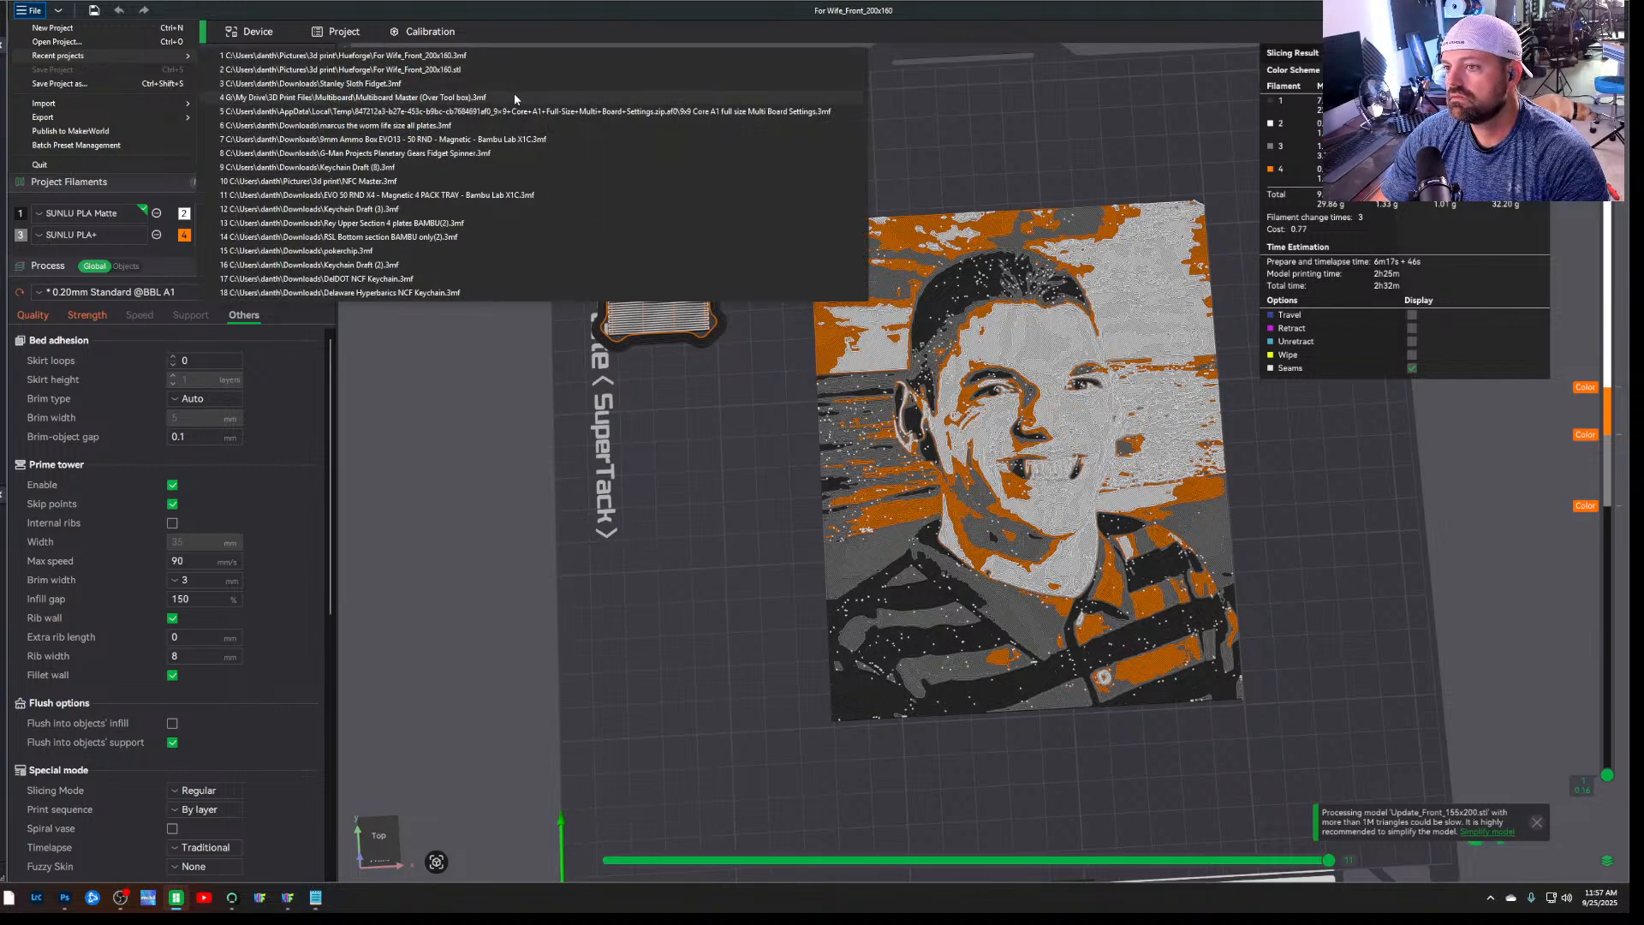
{"action": "left_click", "coordinate": [514, 98]}
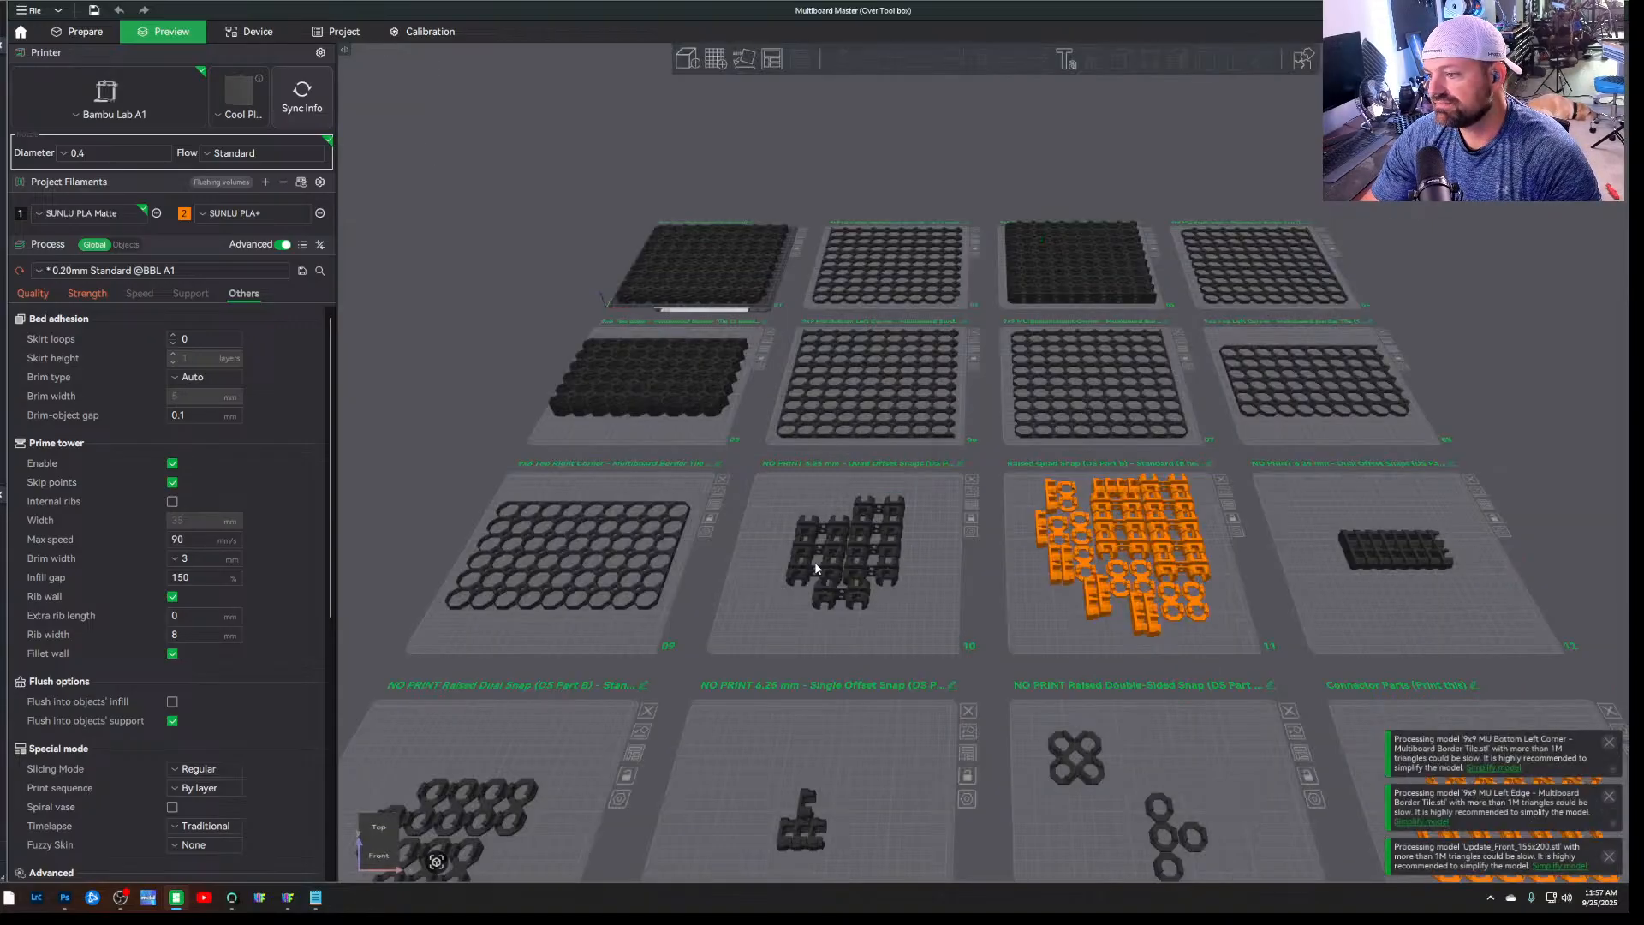
{"action": "left_click", "coordinate": [1609, 741]}
{"action": "left_click", "coordinate": [1609, 795]}
{"action": "left_click", "coordinate": [1611, 857]}
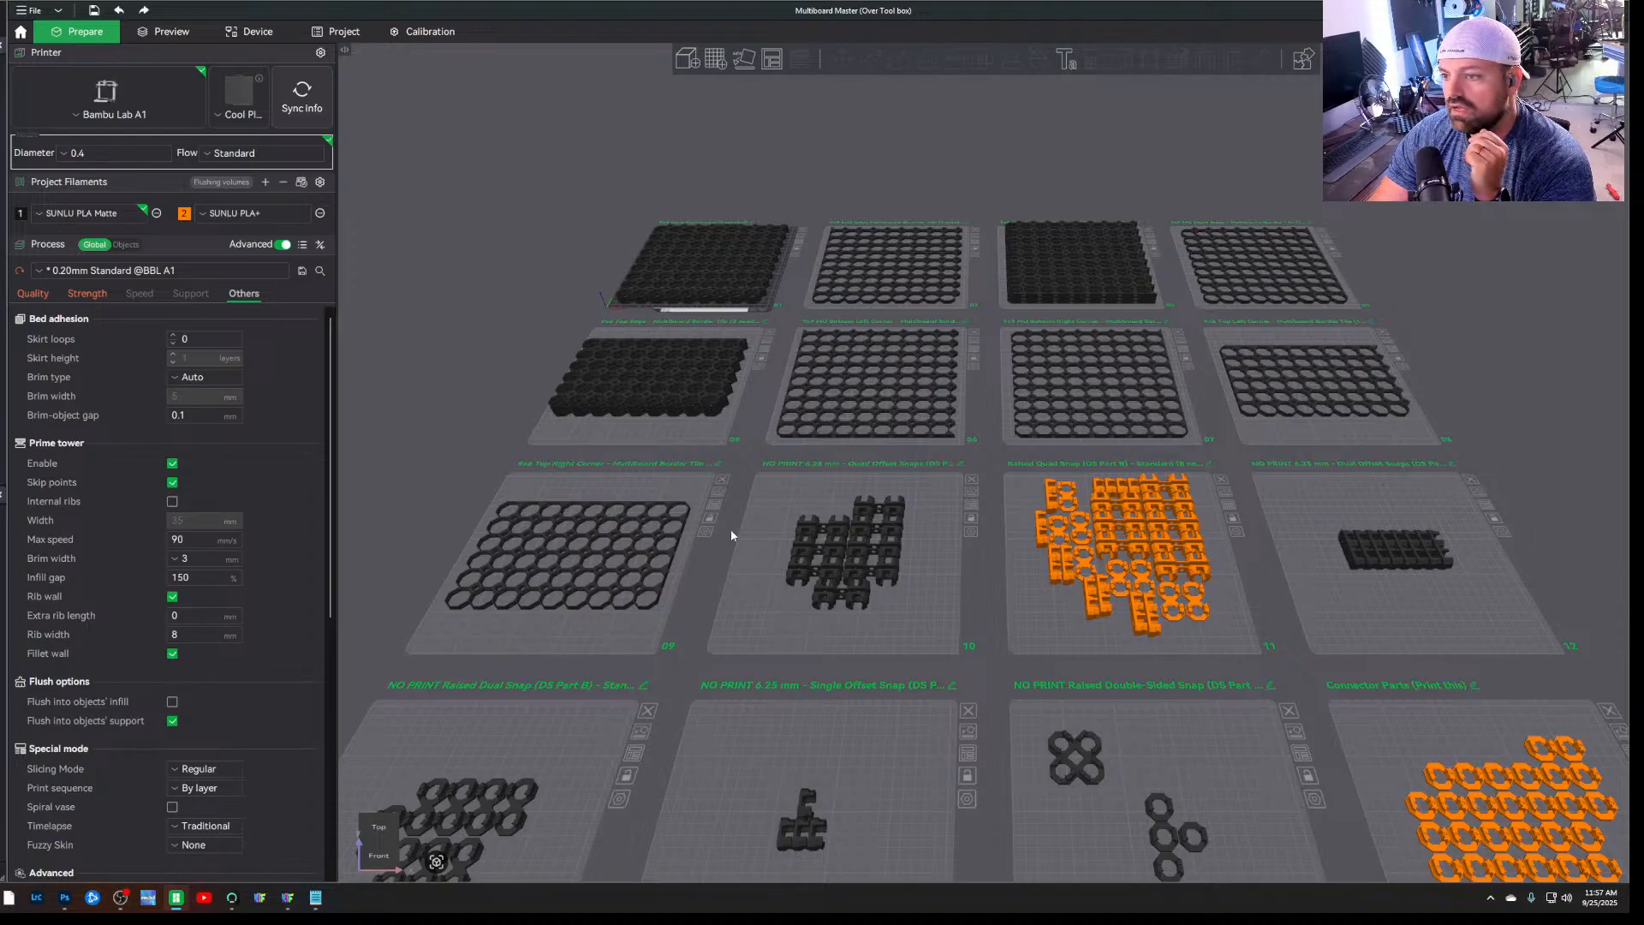
Look over the project's plates from above, then examine the 9x9 Core Multiboard plate up close
{"action": "mouse_move", "coordinate": [521, 361]}
{"action": "left_mouse_down"}
{"action": "mouse_move", "coordinate": [538, 392]}
{"action": "mouse_move", "coordinate": [524, 393]}
{"action": "left_mouse_up"}
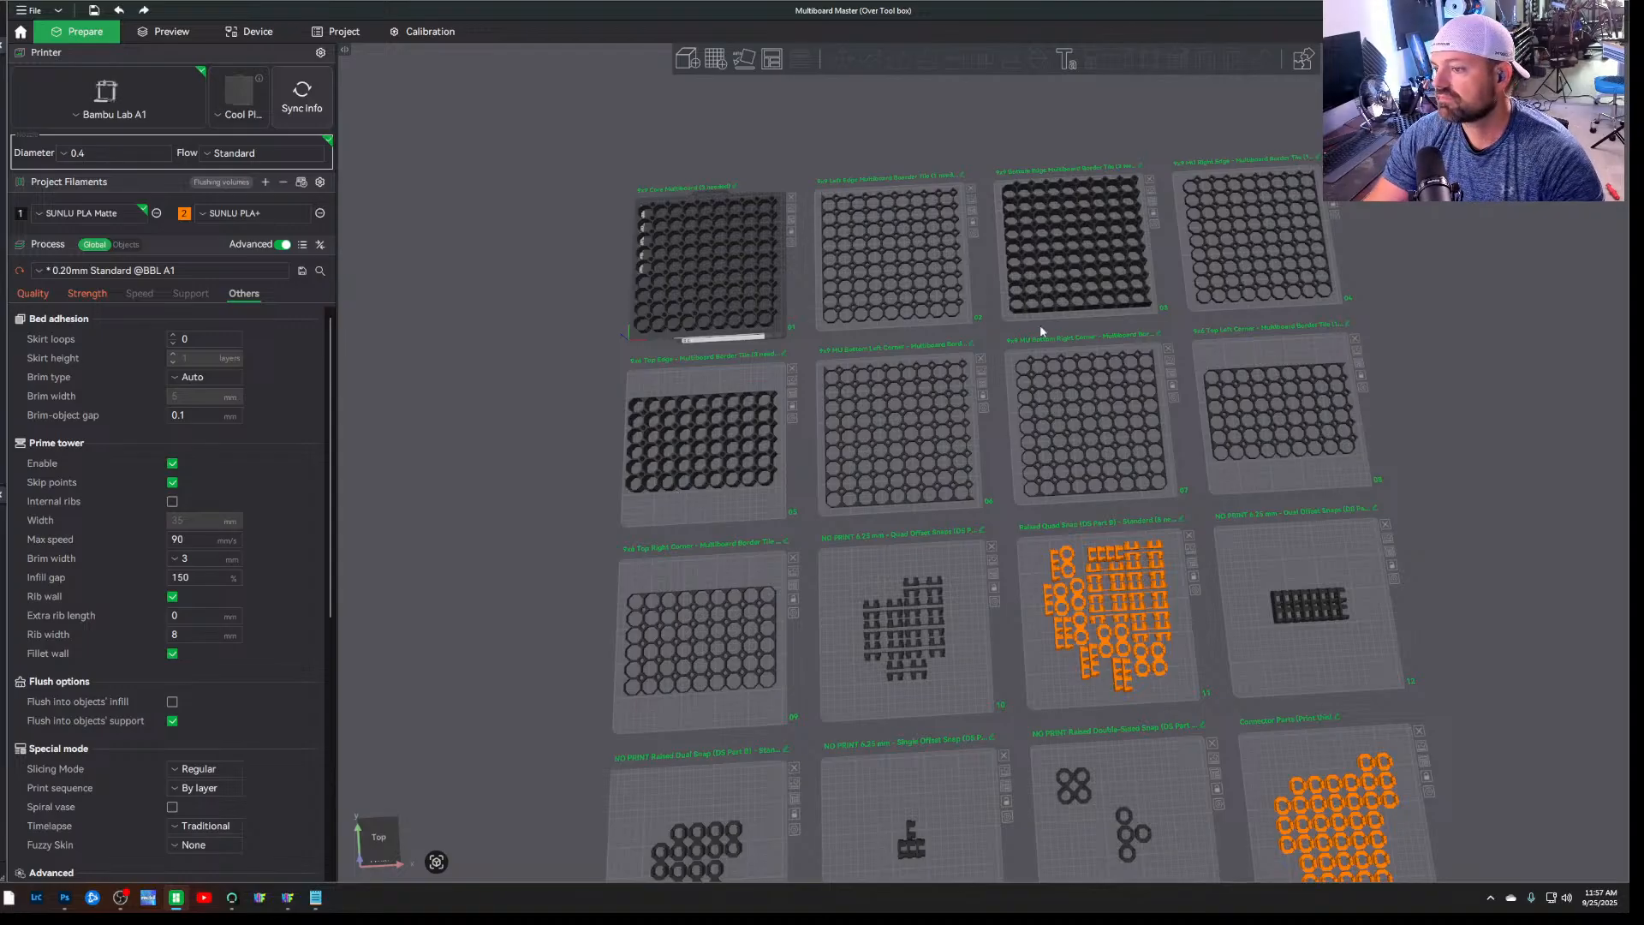
{"action": "scroll", "coordinate": [592, 411], "scroll_direction": "up", "scroll_amount": 3}
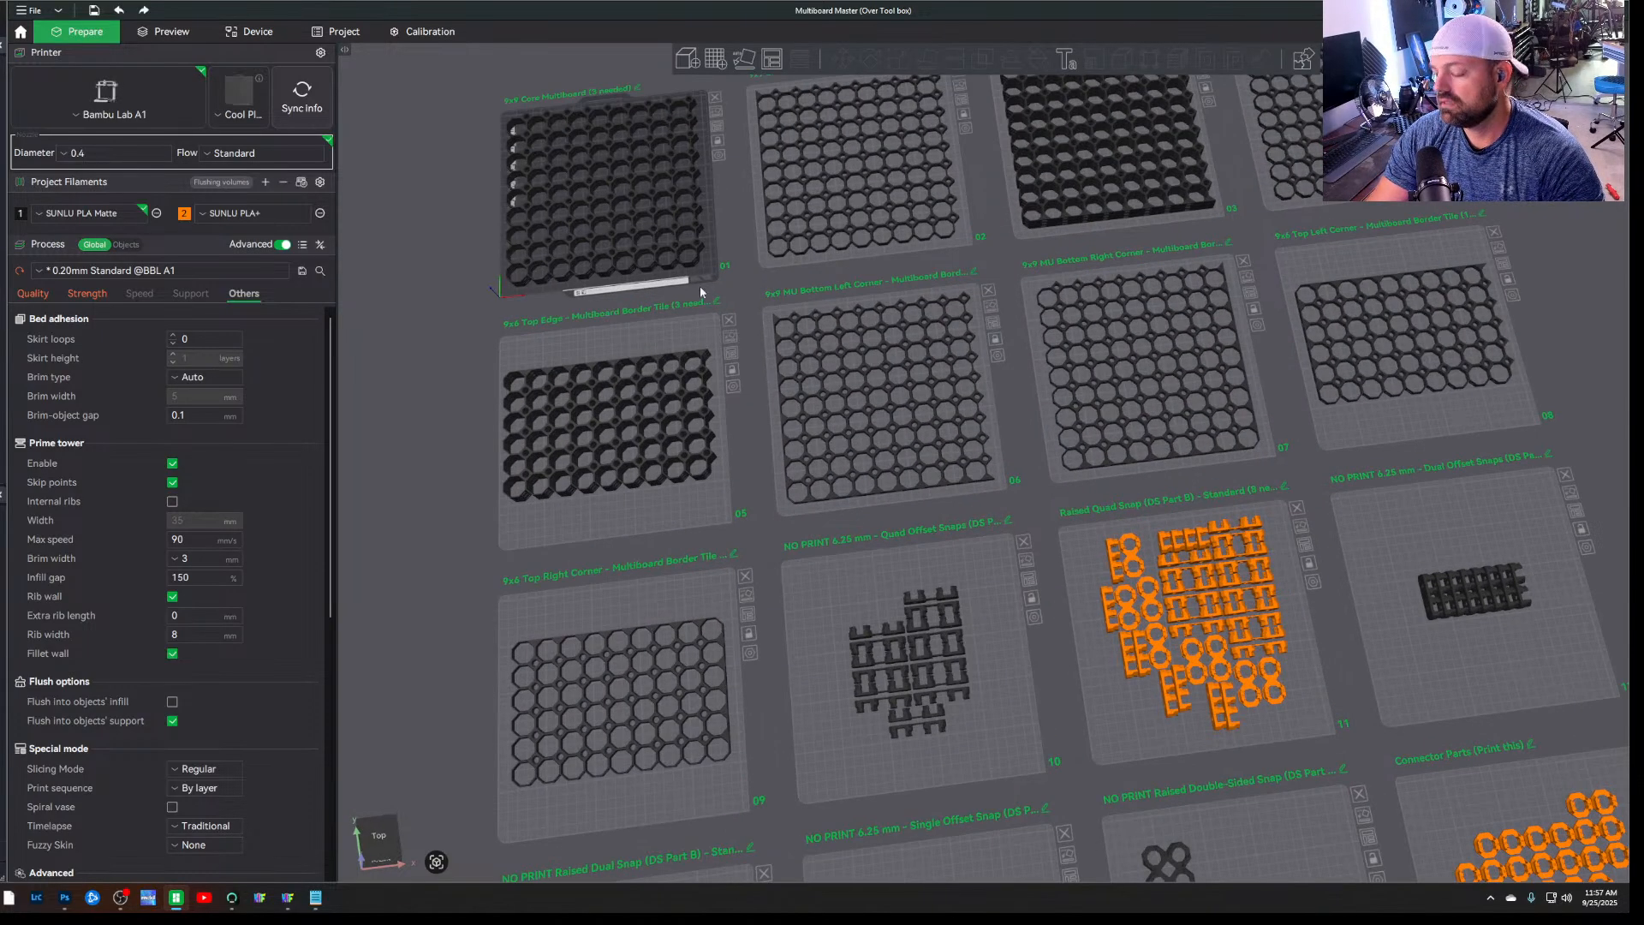
{"action": "key", "text": "ctrl+0"}
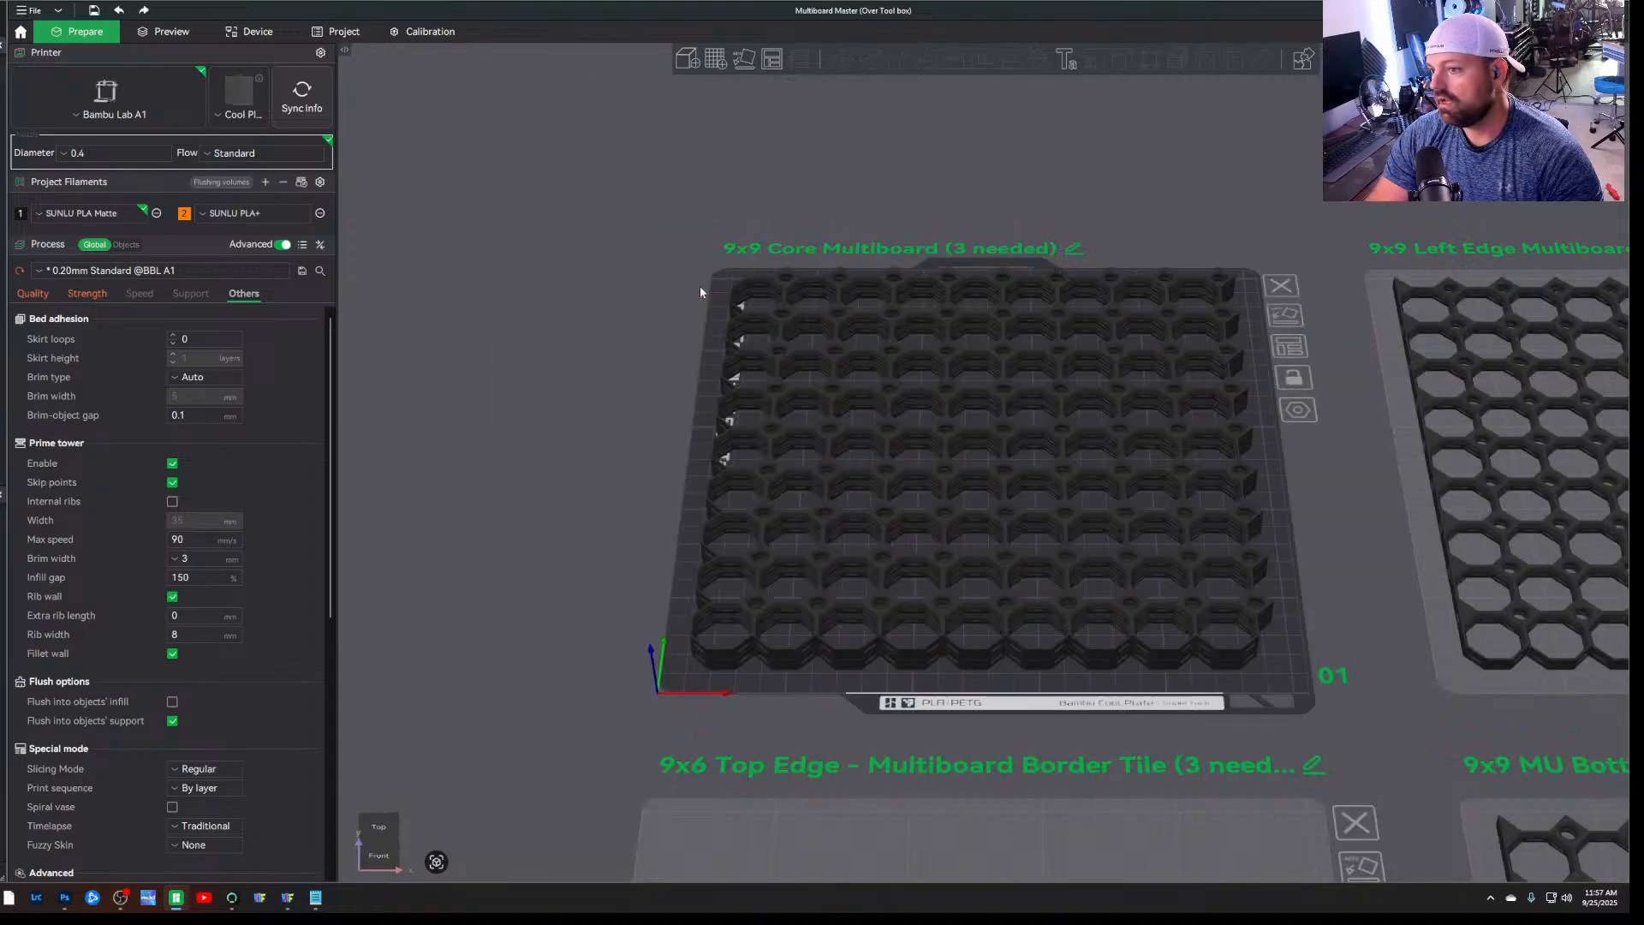
{"action": "scroll", "coordinate": [1143, 573], "scroll_direction": "up", "scroll_amount": 5}
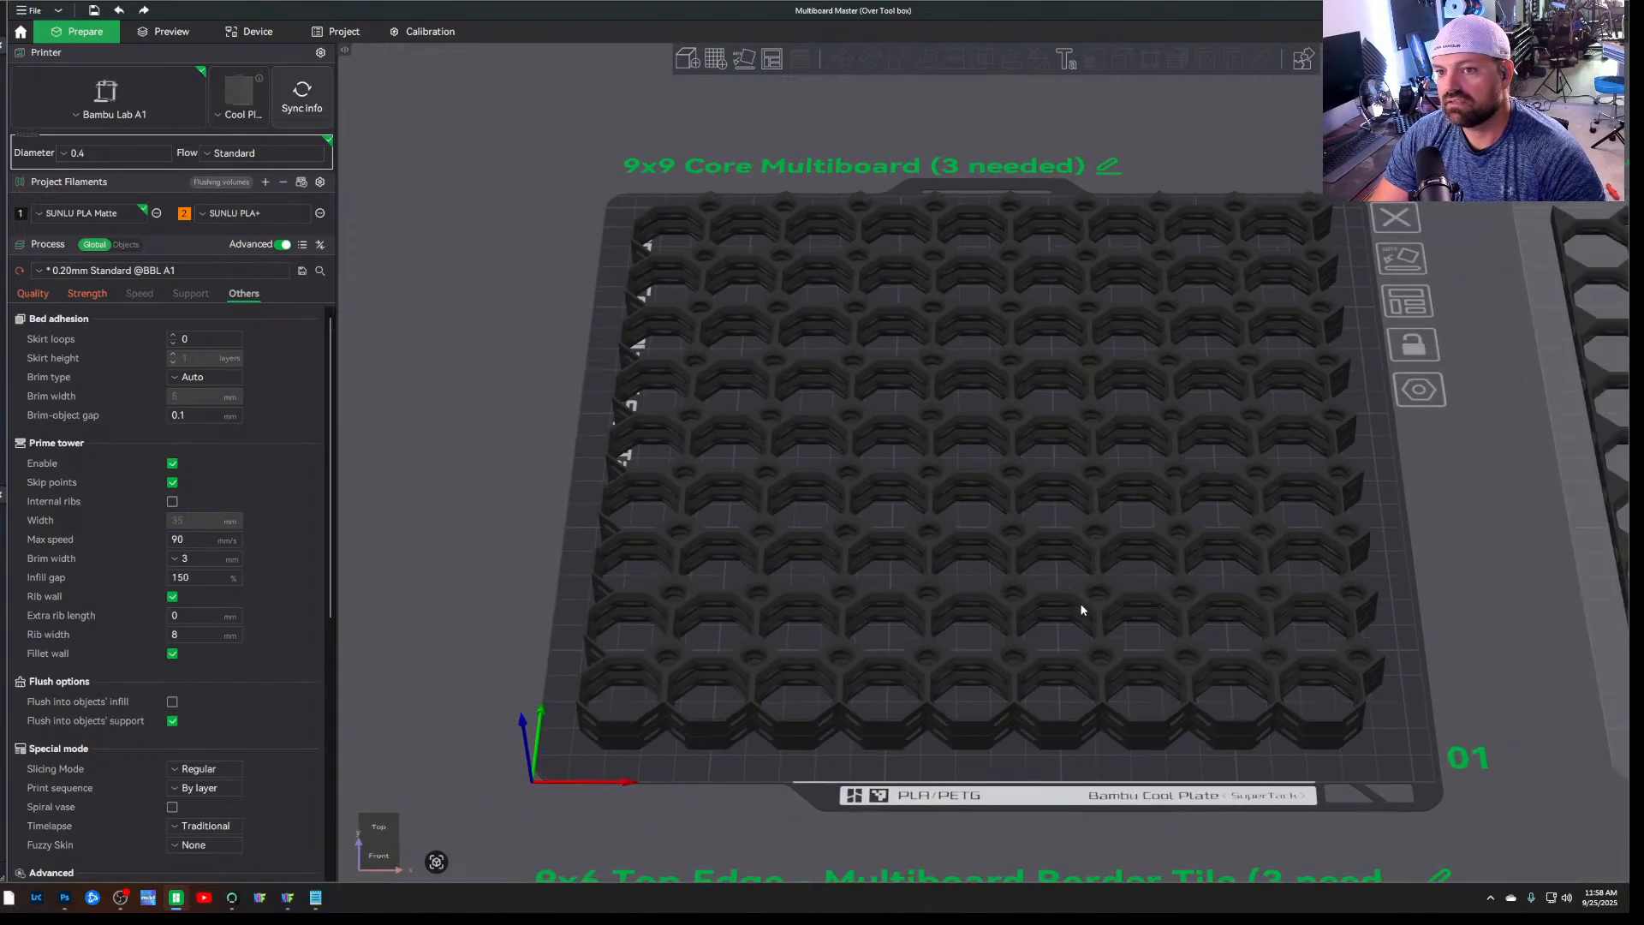
Survey the full set of plates and examine the 6.25 mm Dual Offset Snaps plate up close
{"action": "scroll", "coordinate": [1081, 604], "scroll_direction": "down", "scroll_amount": 10}
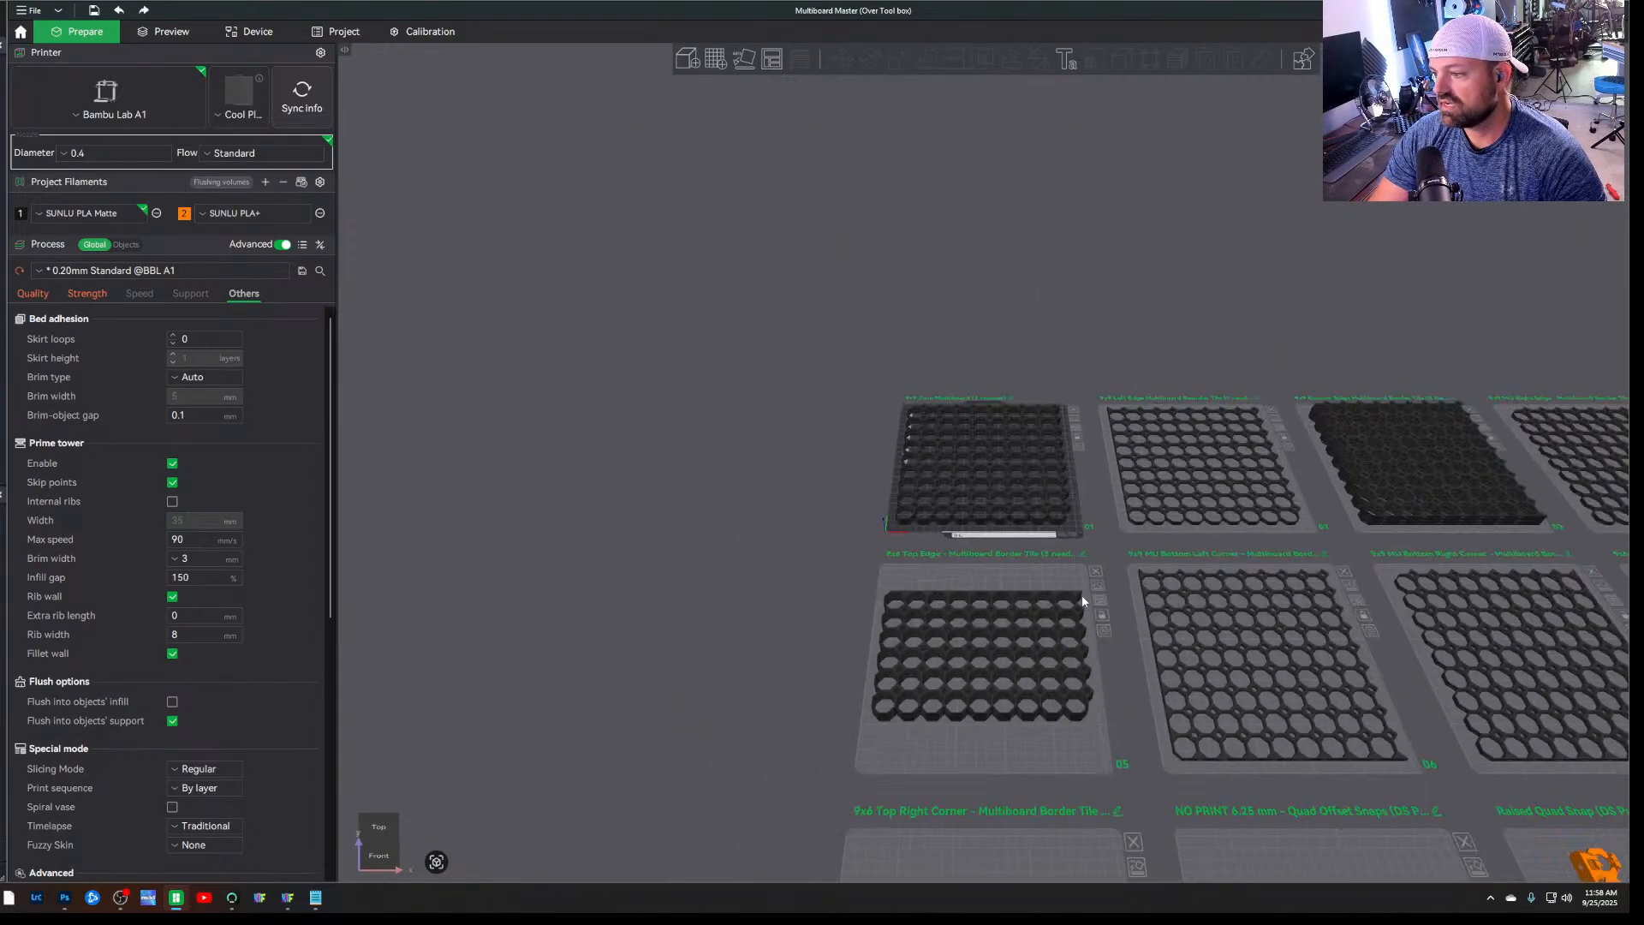
{"action": "left_click_drag", "start_coordinate": [1087, 606], "coordinate": [1086, 624]}
{"action": "left_click", "coordinate": [1050, 560]}
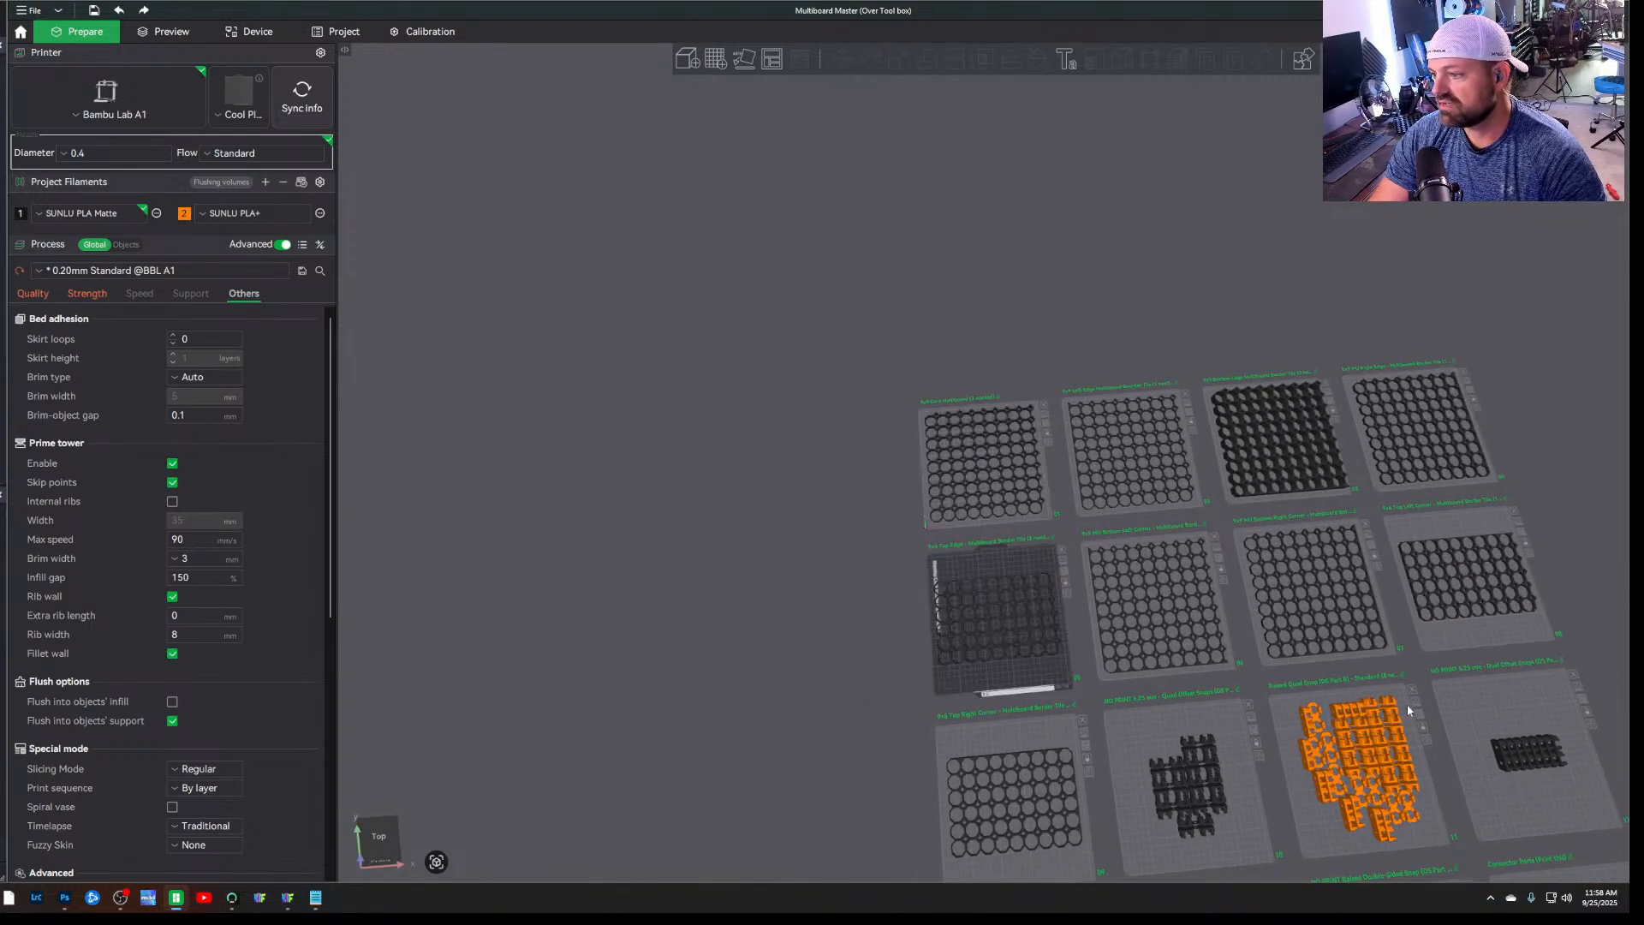
{"action": "scroll", "coordinate": [999, 586], "scroll_direction": "up", "scroll_amount": 7}
{"action": "scroll", "coordinate": [1002, 430], "scroll_direction": "down", "scroll_amount": 14}
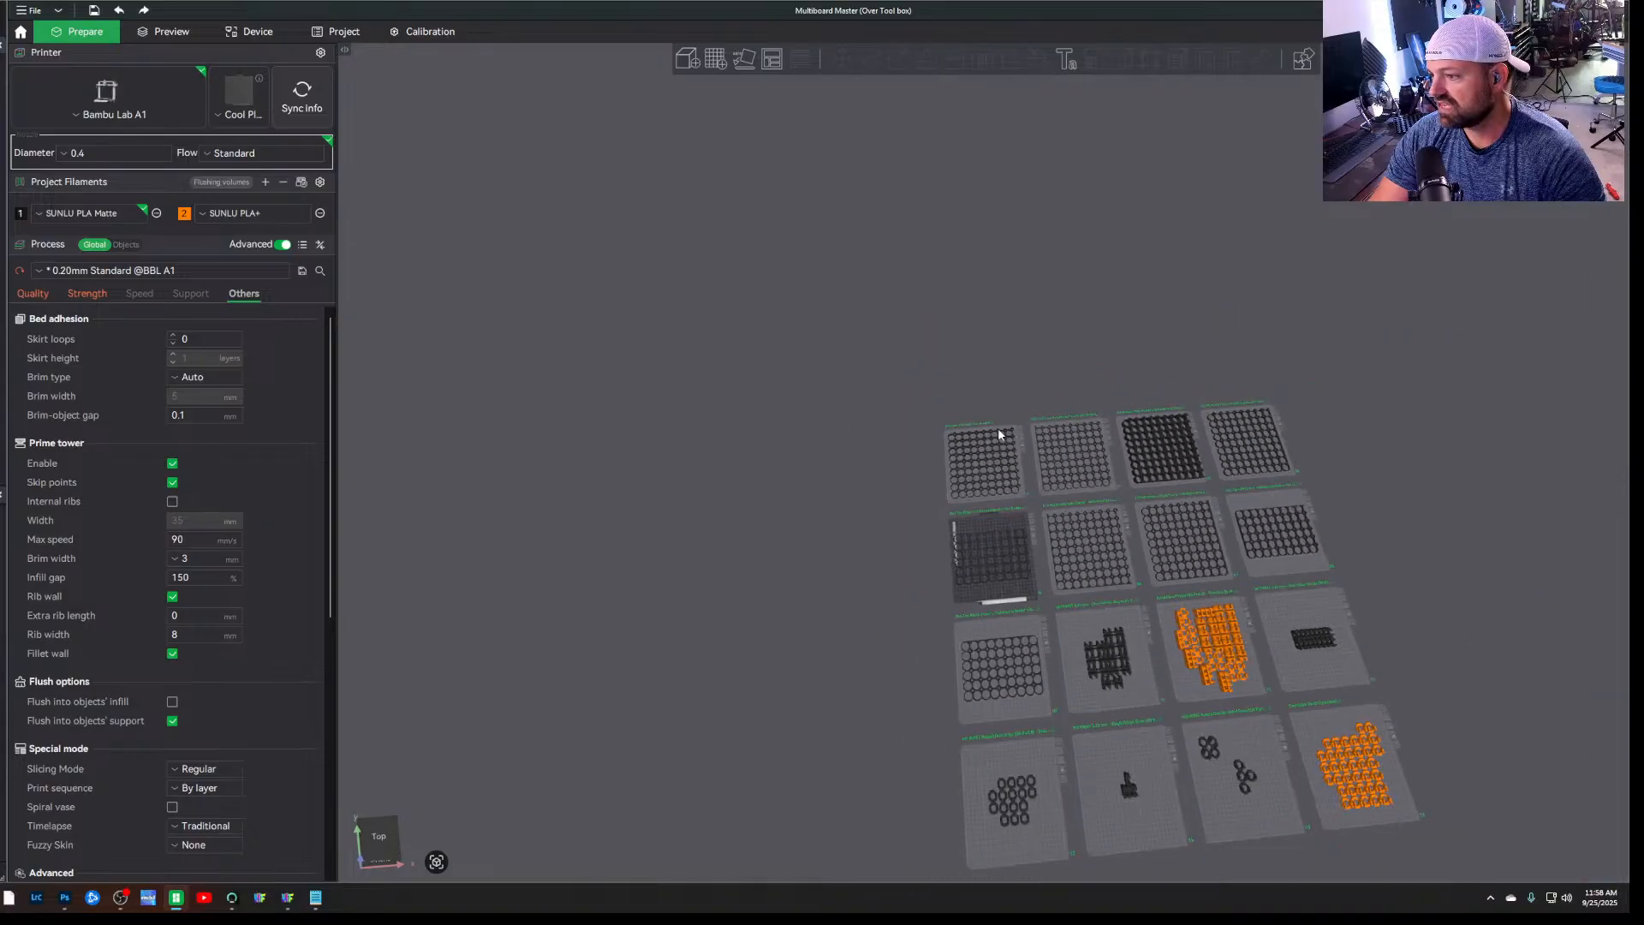
{"action": "scroll", "coordinate": [933, 452], "scroll_direction": "up", "scroll_amount": 6}
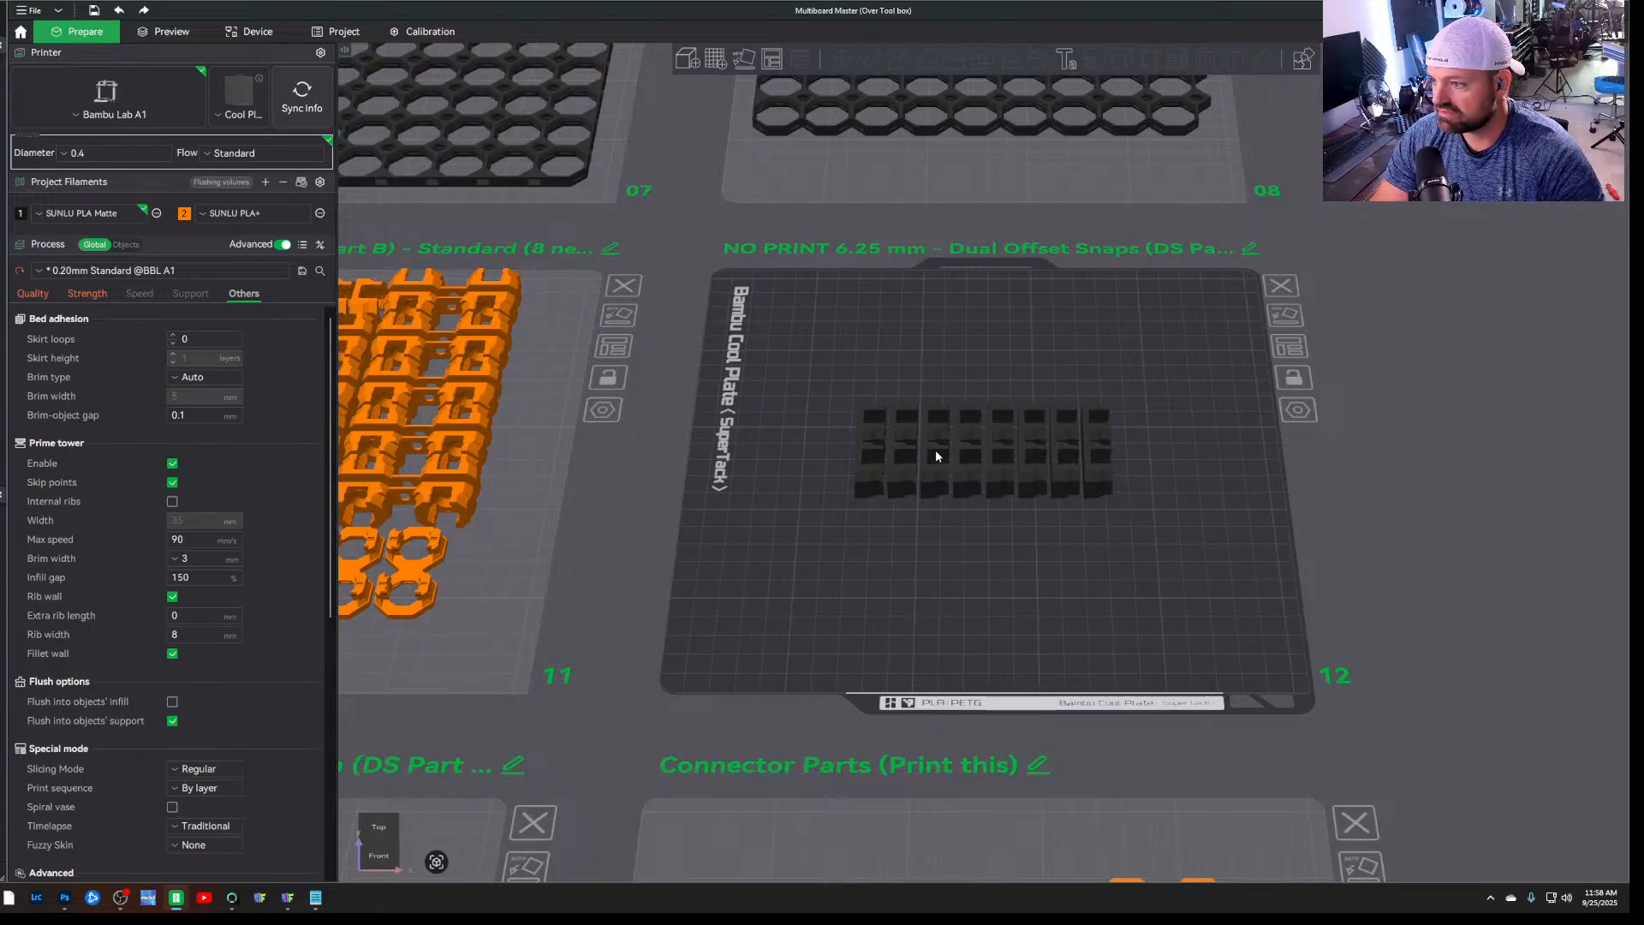
{"action": "scroll", "coordinate": [999, 462], "scroll_direction": "up", "scroll_amount": 2}
{"action": "scroll", "coordinate": [998, 462], "scroll_direction": "down", "scroll_amount": 12}
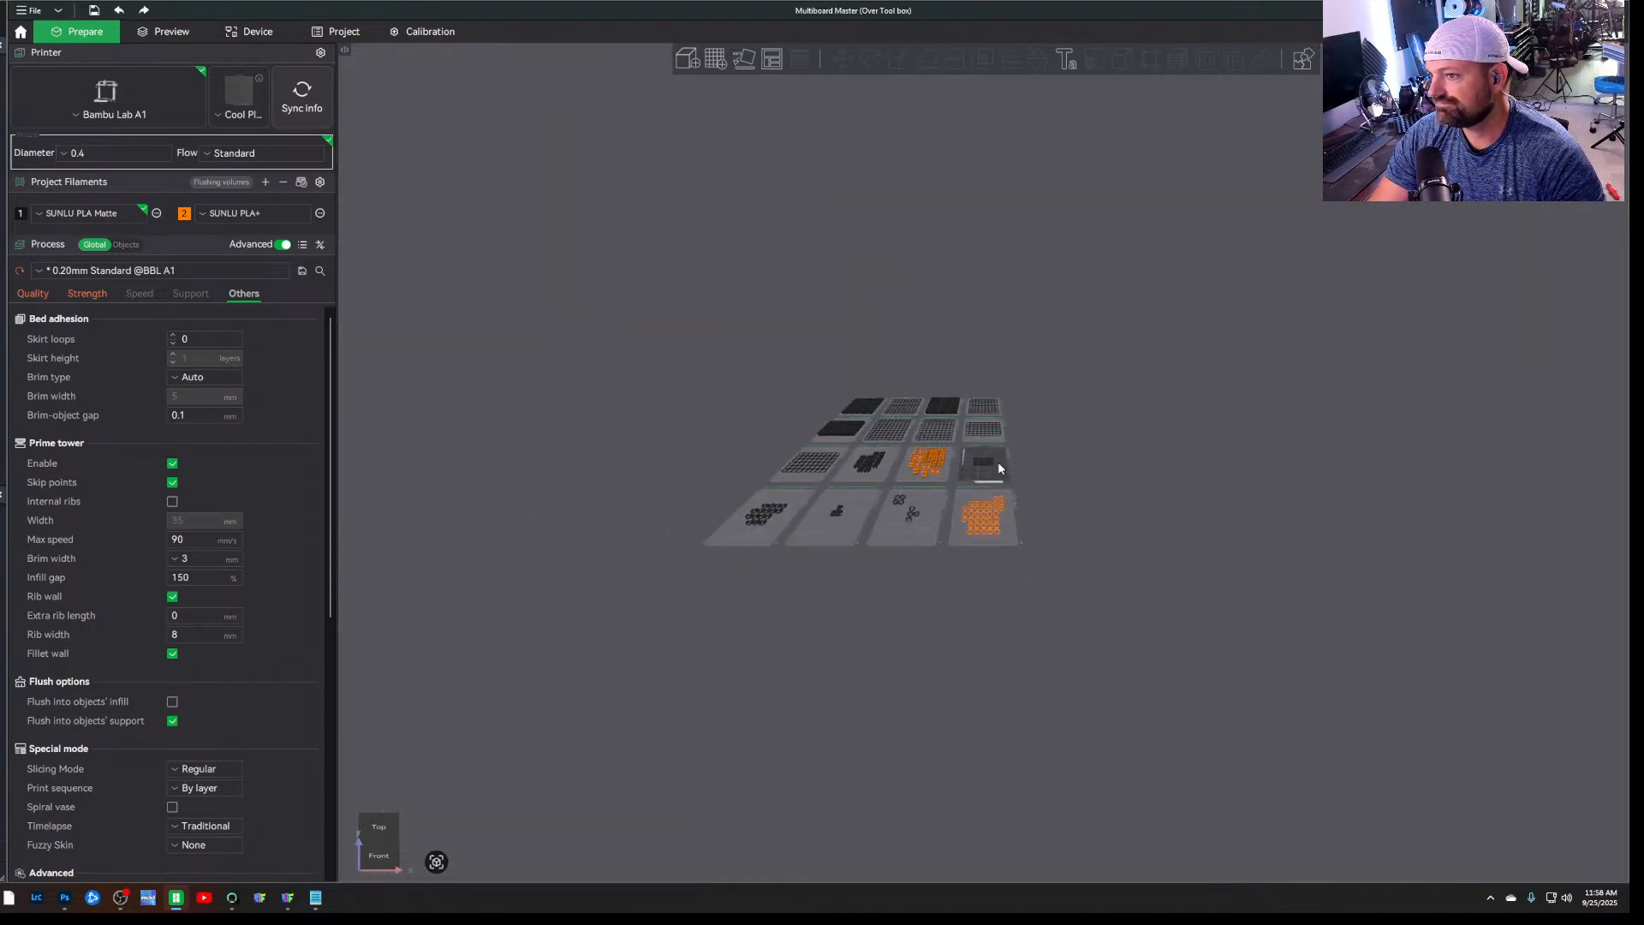
{"action": "left_click_drag", "start_coordinate": [998, 461], "coordinate": [686, 397]}
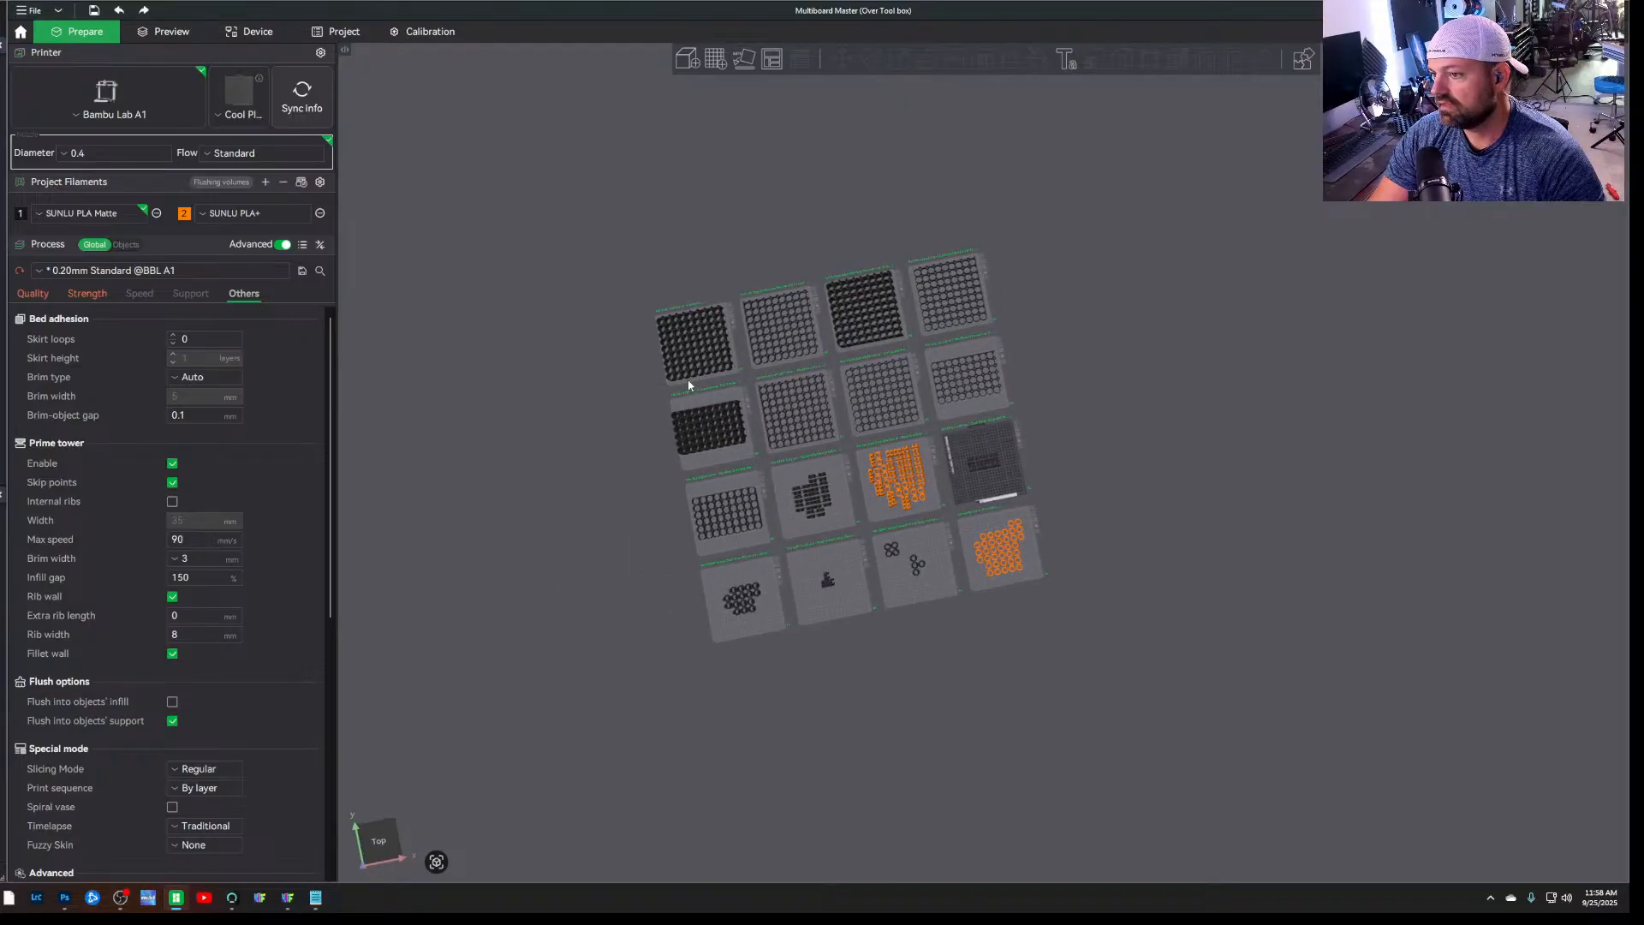
Focus on the 9x9 Core Multiboard plate, inspect its tile grid from above, and compare it with the surrounding plates
{"action": "left_click", "coordinate": [689, 385]}
{"action": "key", "text": "ctrl+0"}
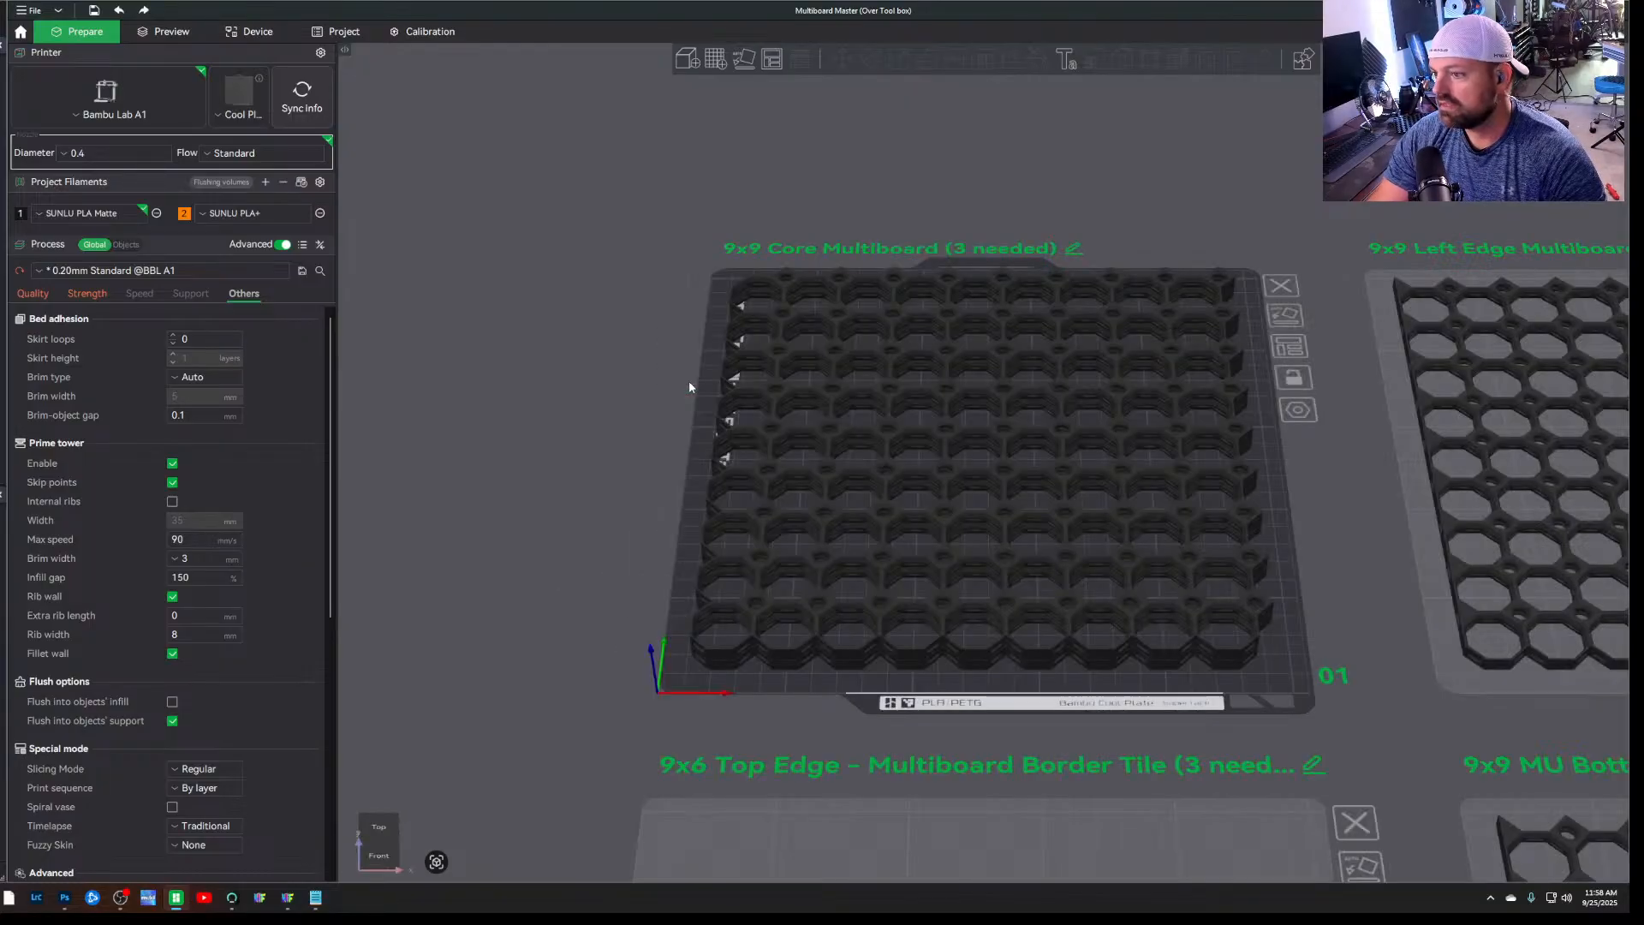
{"action": "scroll", "coordinate": [687, 390], "scroll_direction": "up", "scroll_amount": 4}
{"action": "left_click_drag", "start_coordinate": [1466, 475], "coordinate": [1470, 500]}
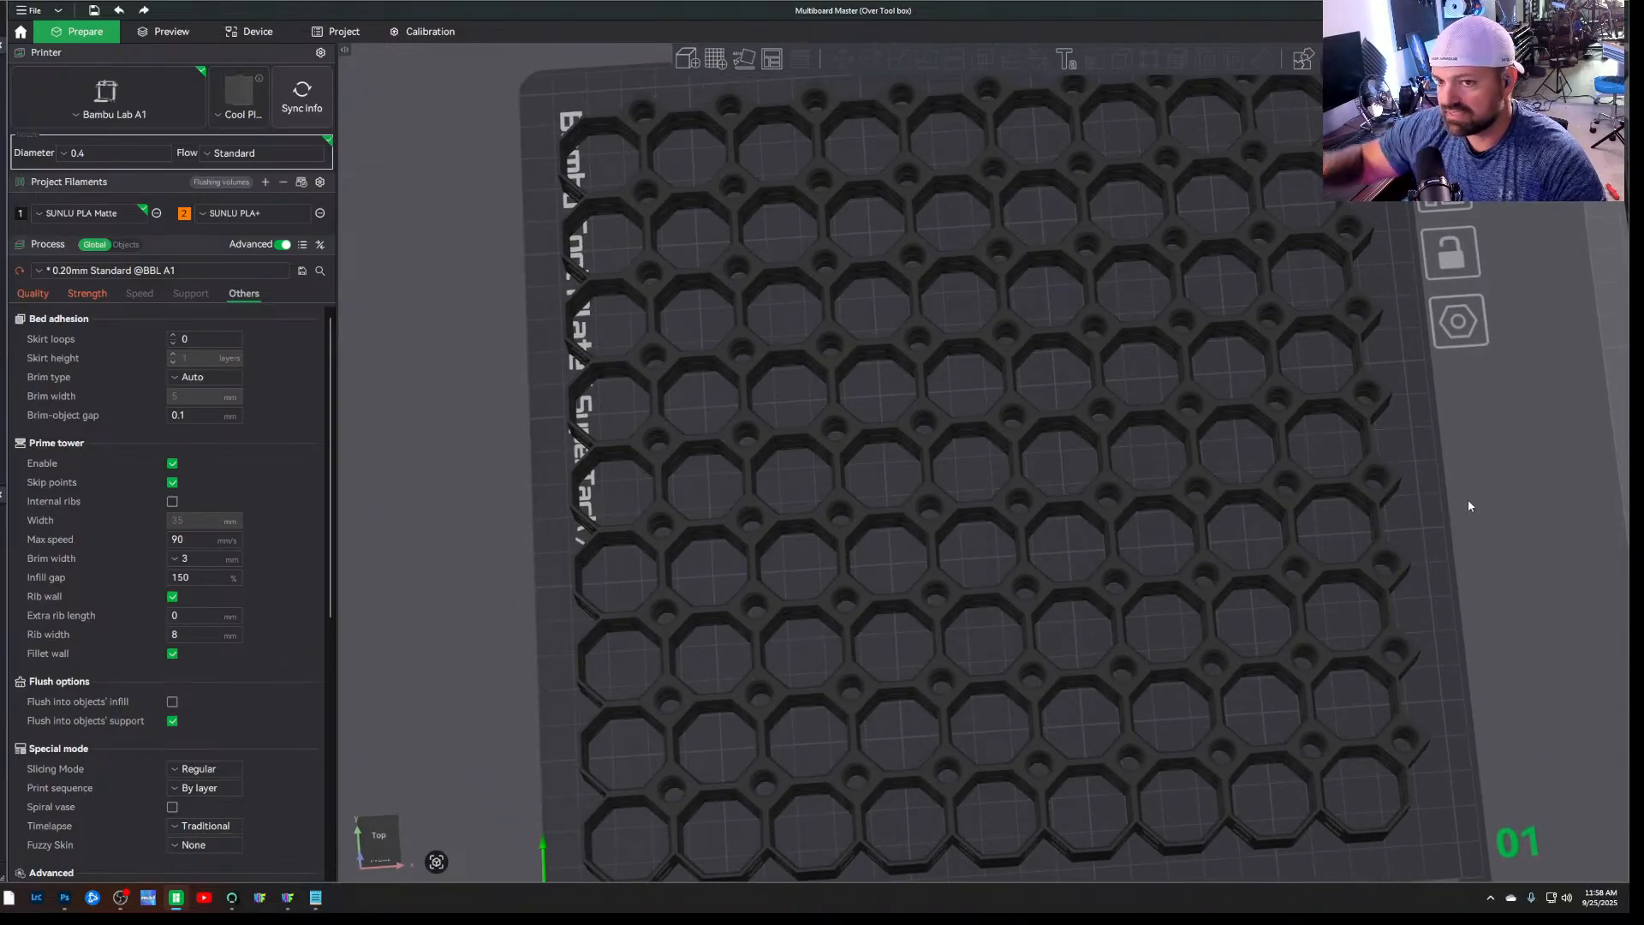
{"action": "scroll", "coordinate": [800, 340], "scroll_direction": "down", "scroll_amount": 10}
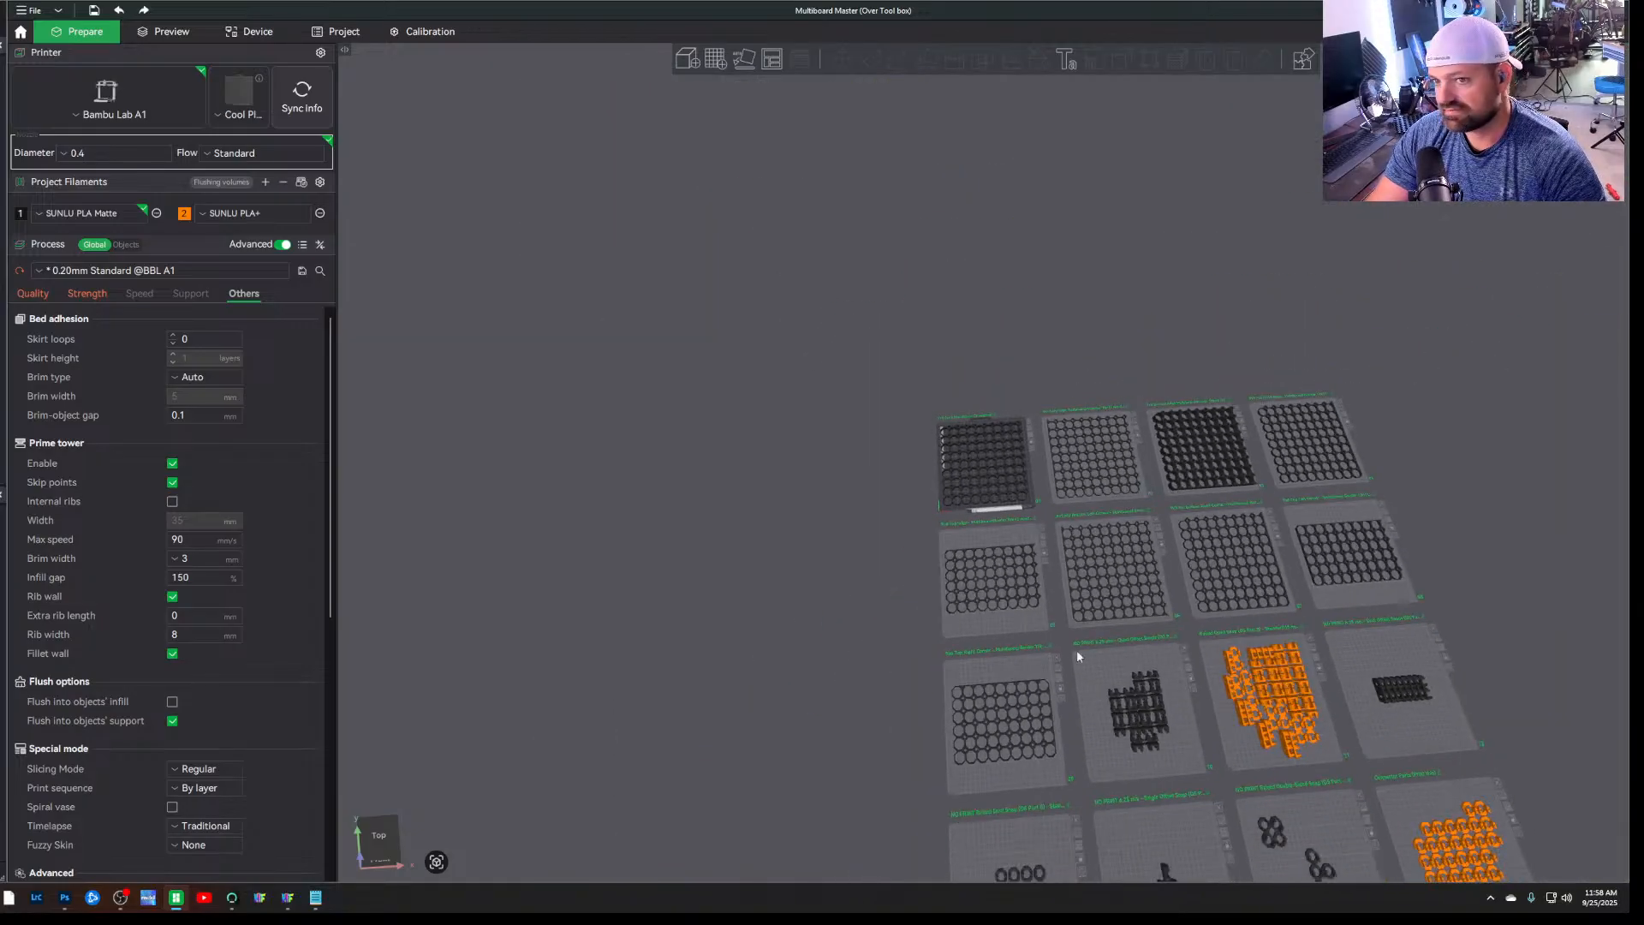
{"action": "scroll", "coordinate": [1117, 608], "scroll_direction": "up", "scroll_amount": 5}
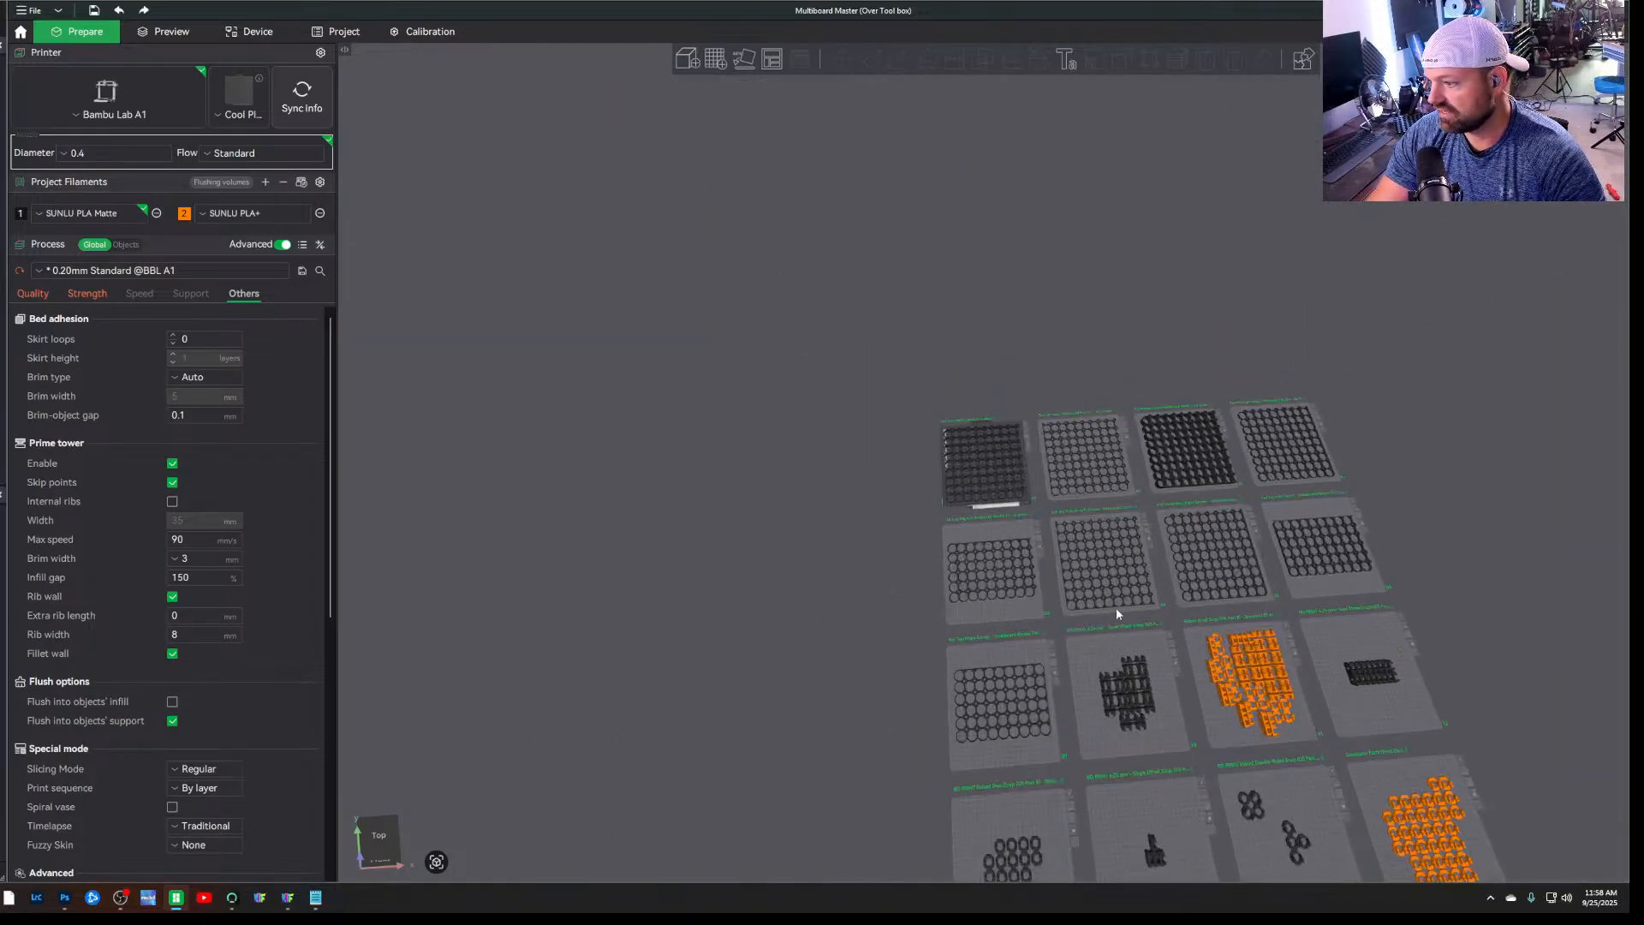
Inspect the thickness and edges of the 9x9 Core Multiboard tile stack from several side angles
{"action": "scroll", "coordinate": [1024, 490], "scroll_direction": "up", "scroll_amount": 8}
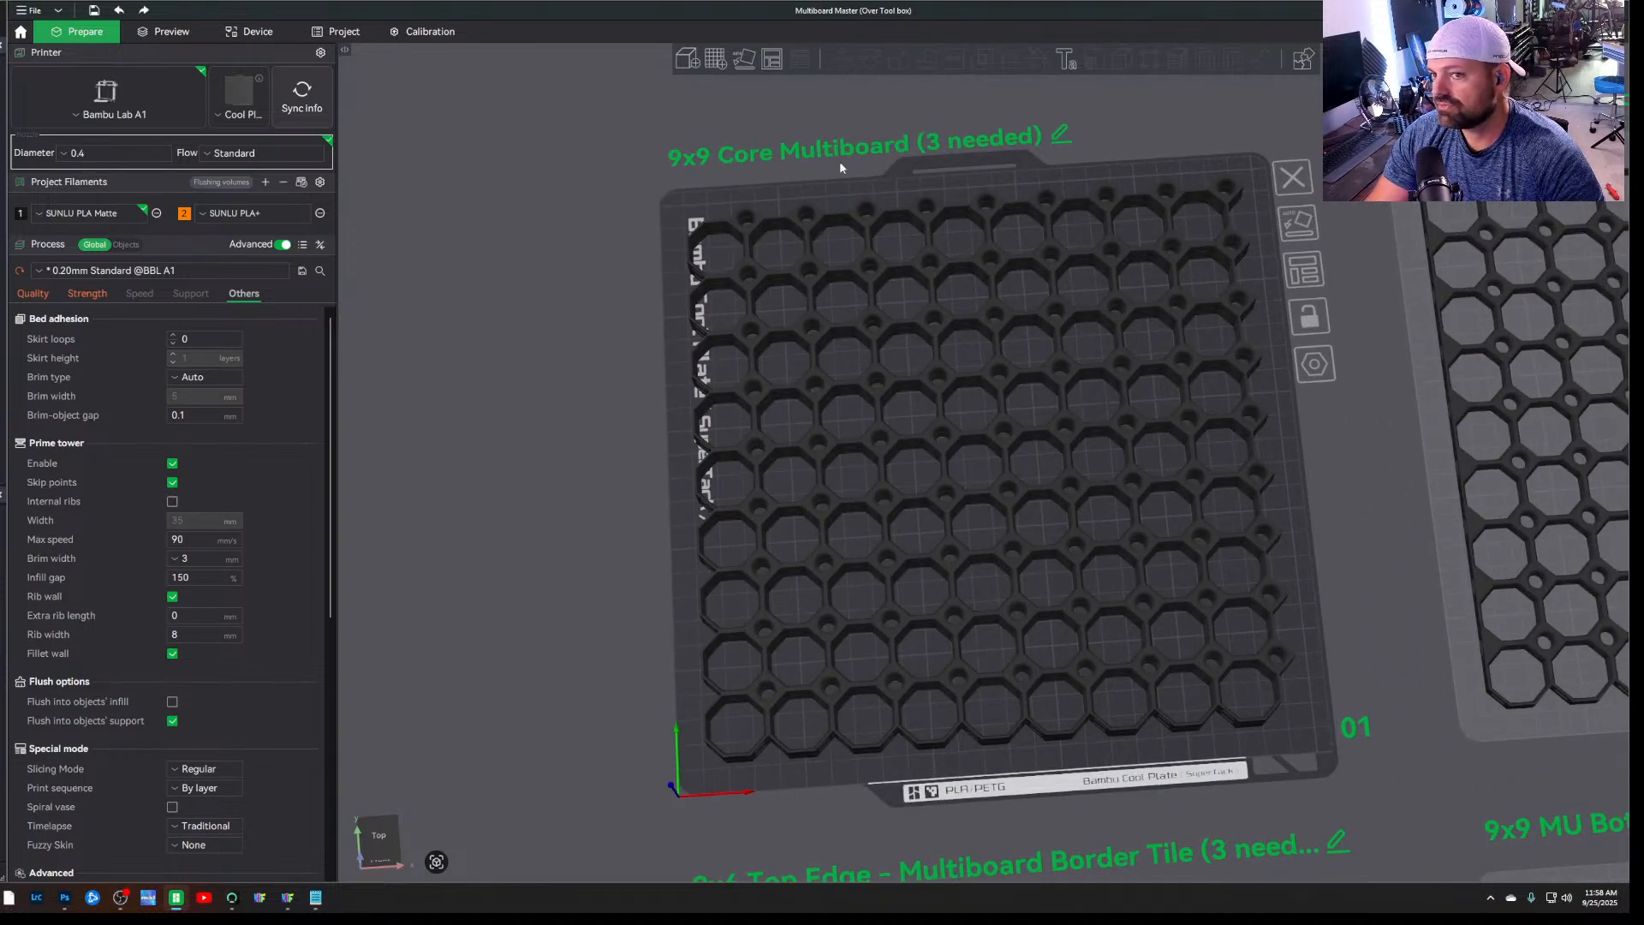
{"action": "left_click_drag", "start_coordinate": [1137, 141], "coordinate": [1184, 110]}
{"action": "scroll", "coordinate": [522, 507], "scroll_direction": "up", "scroll_amount": 3}
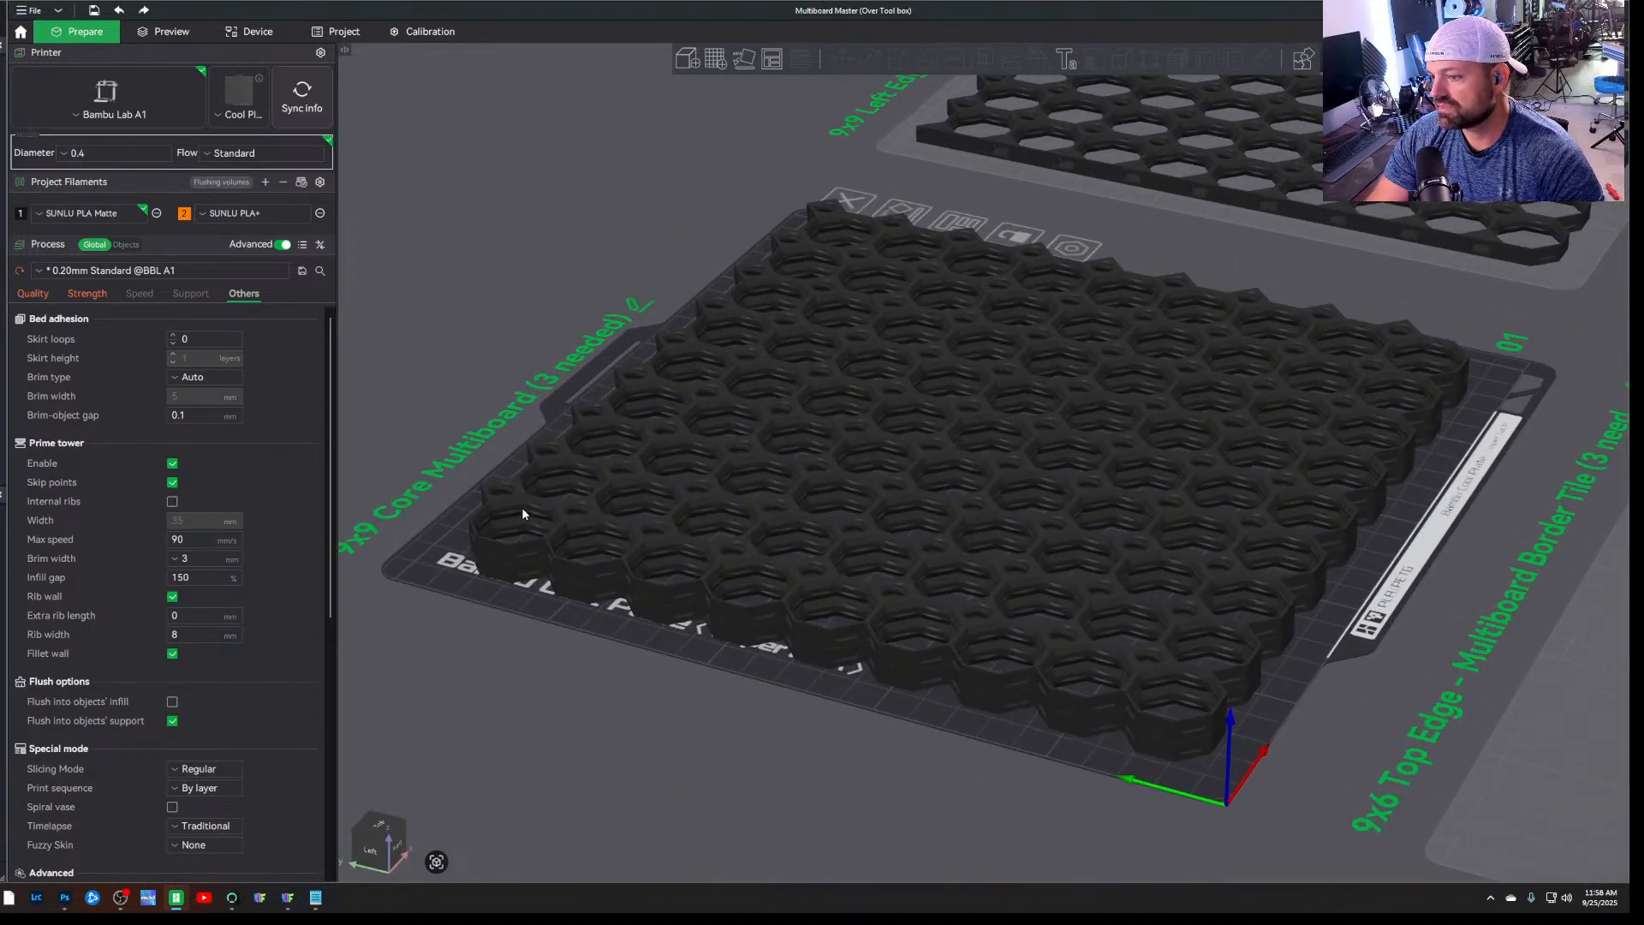
{"action": "left_click_drag", "start_coordinate": [1082, 253], "coordinate": [643, 672]}
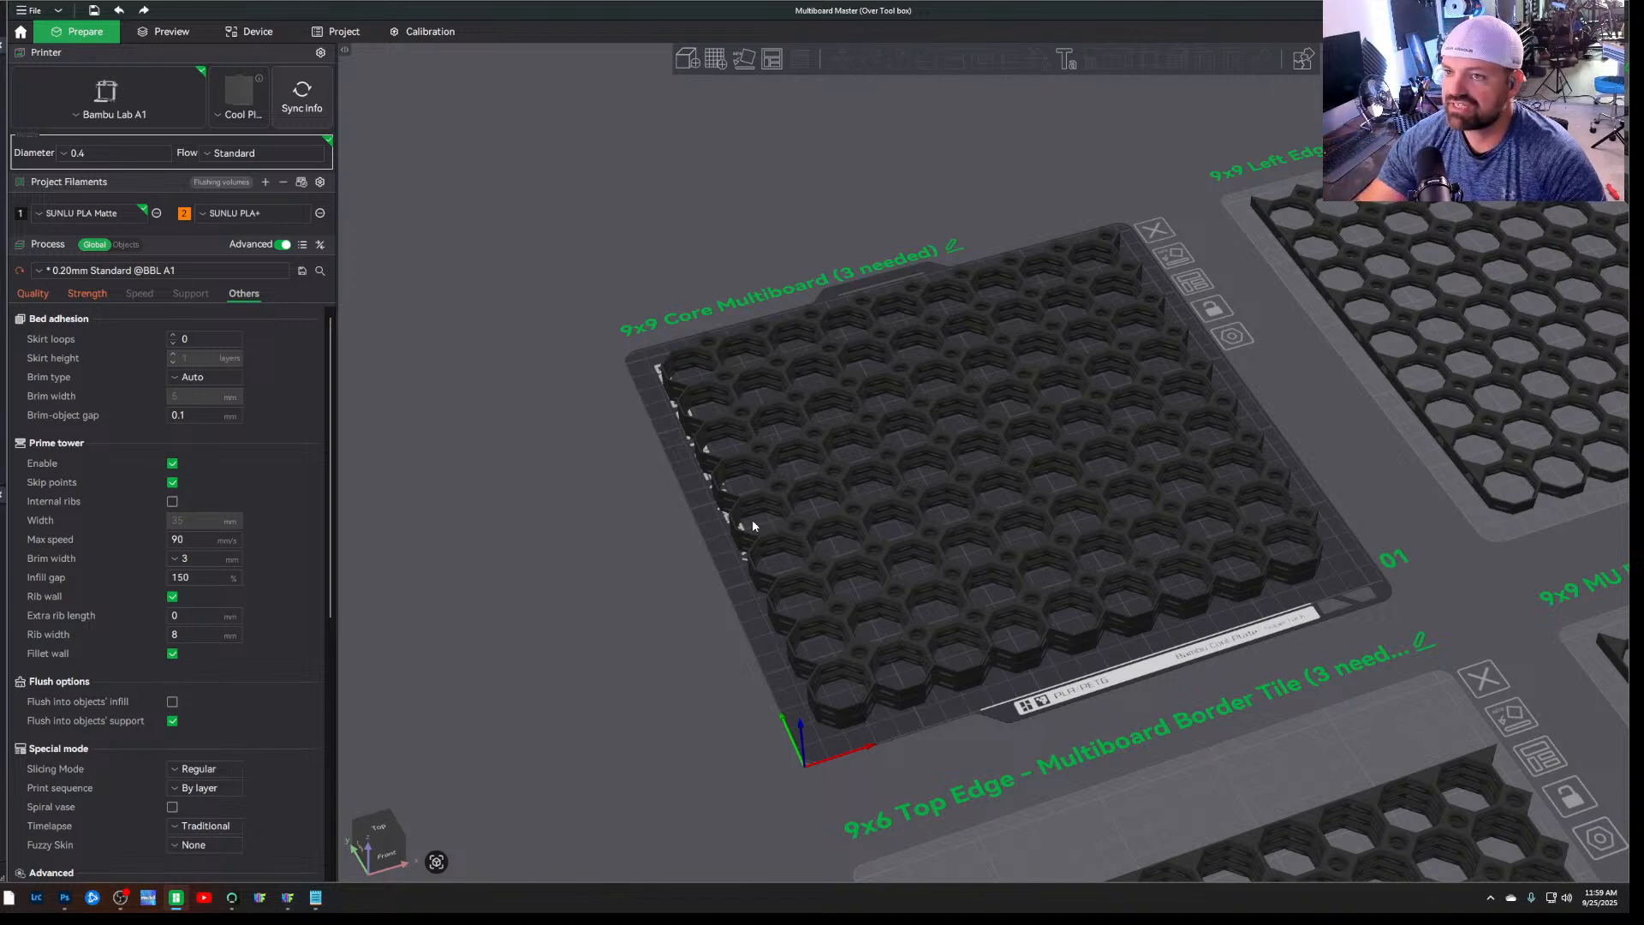
{"action": "left_click_drag", "start_coordinate": [661, 694], "coordinate": [721, 692]}
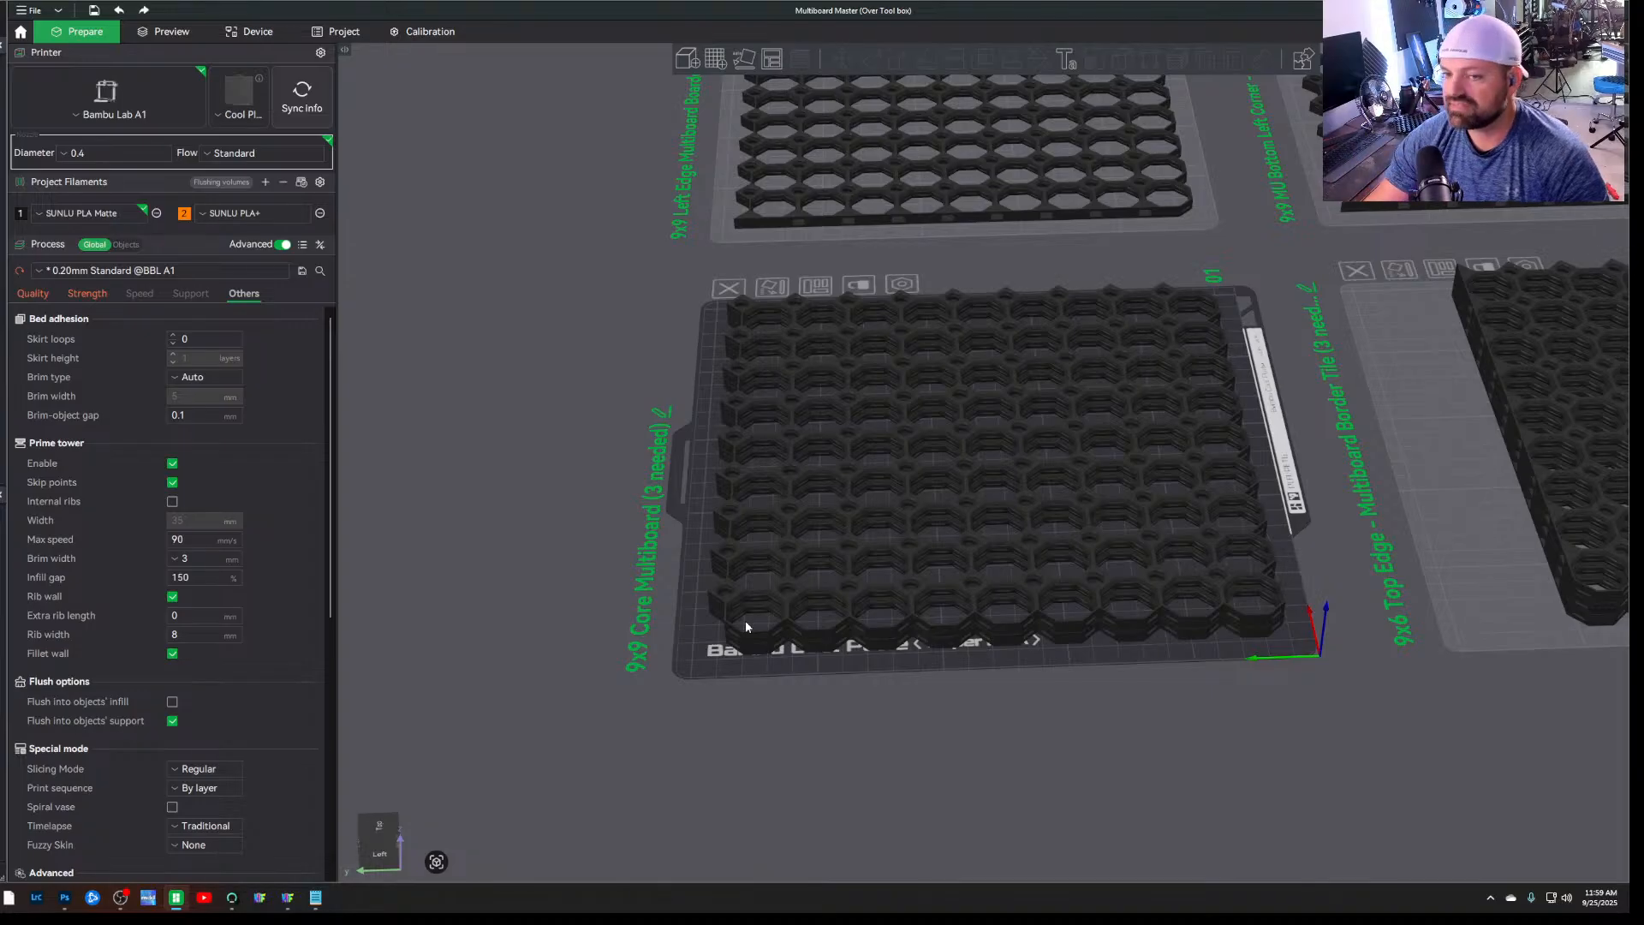
{"action": "left_click_drag", "start_coordinate": [778, 754], "coordinate": [892, 741]}
{"action": "scroll", "coordinate": [851, 718], "scroll_direction": "down", "scroll_amount": 5}
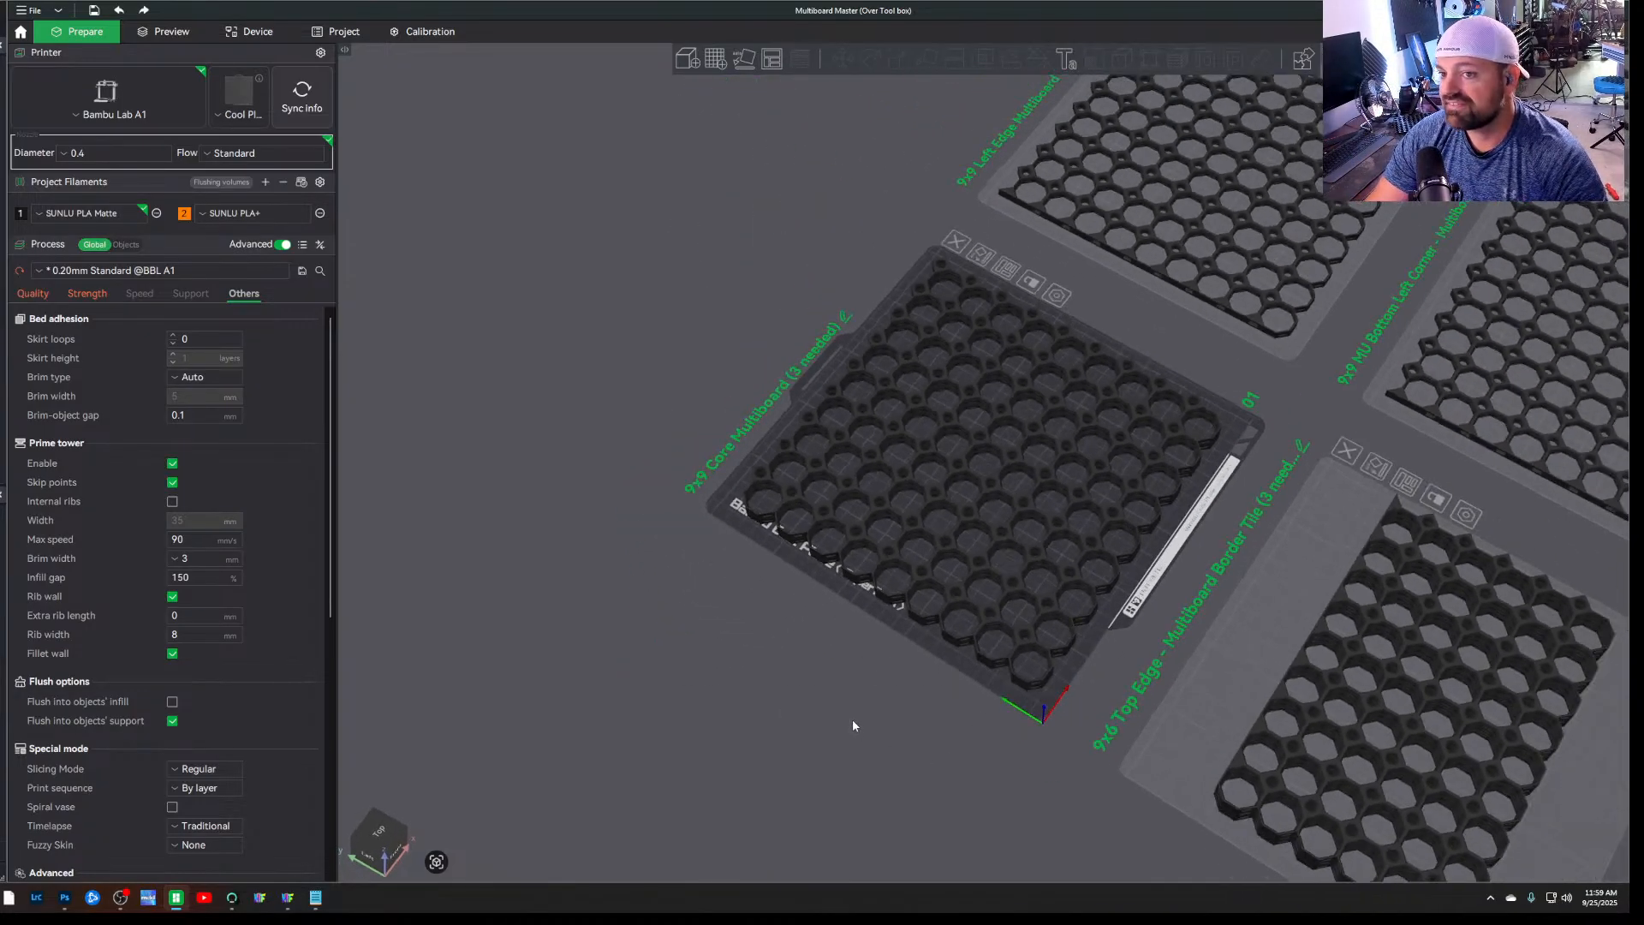
Examine the 9x9 Core Multiboard plate from above alongside the neighbouring left edge and top edge tile plates
{"action": "key", "text": "1"}
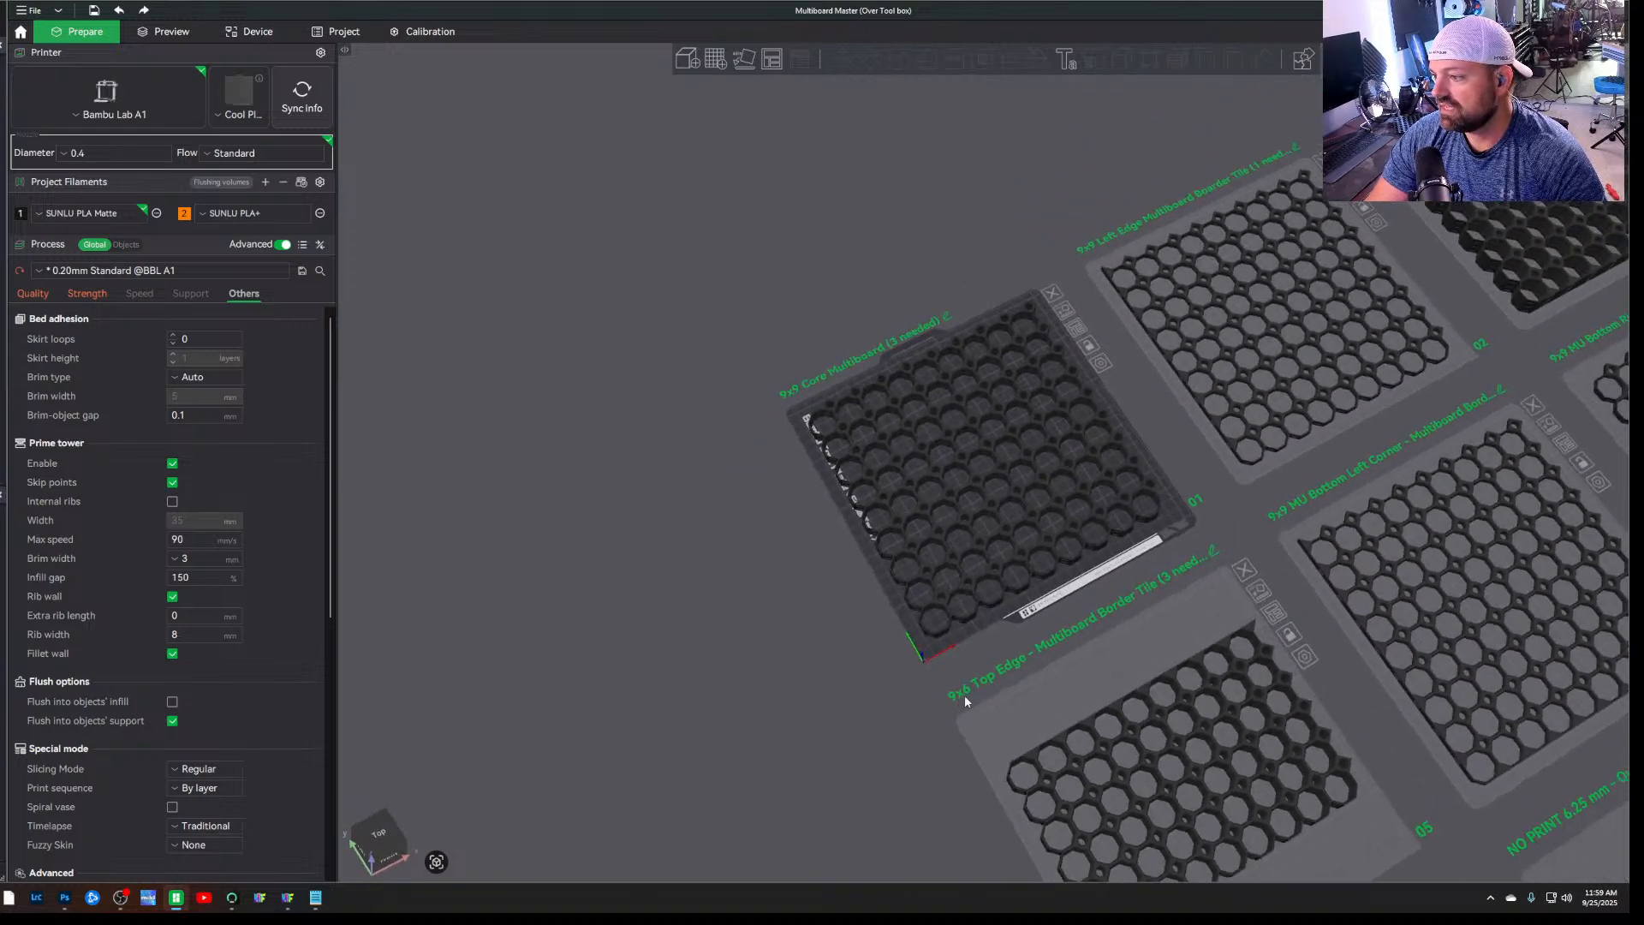
{"action": "scroll", "coordinate": [1010, 449], "scroll_direction": "up", "scroll_amount": 2}
{"action": "scroll", "coordinate": [1009, 449], "scroll_direction": "up", "scroll_amount": 1}
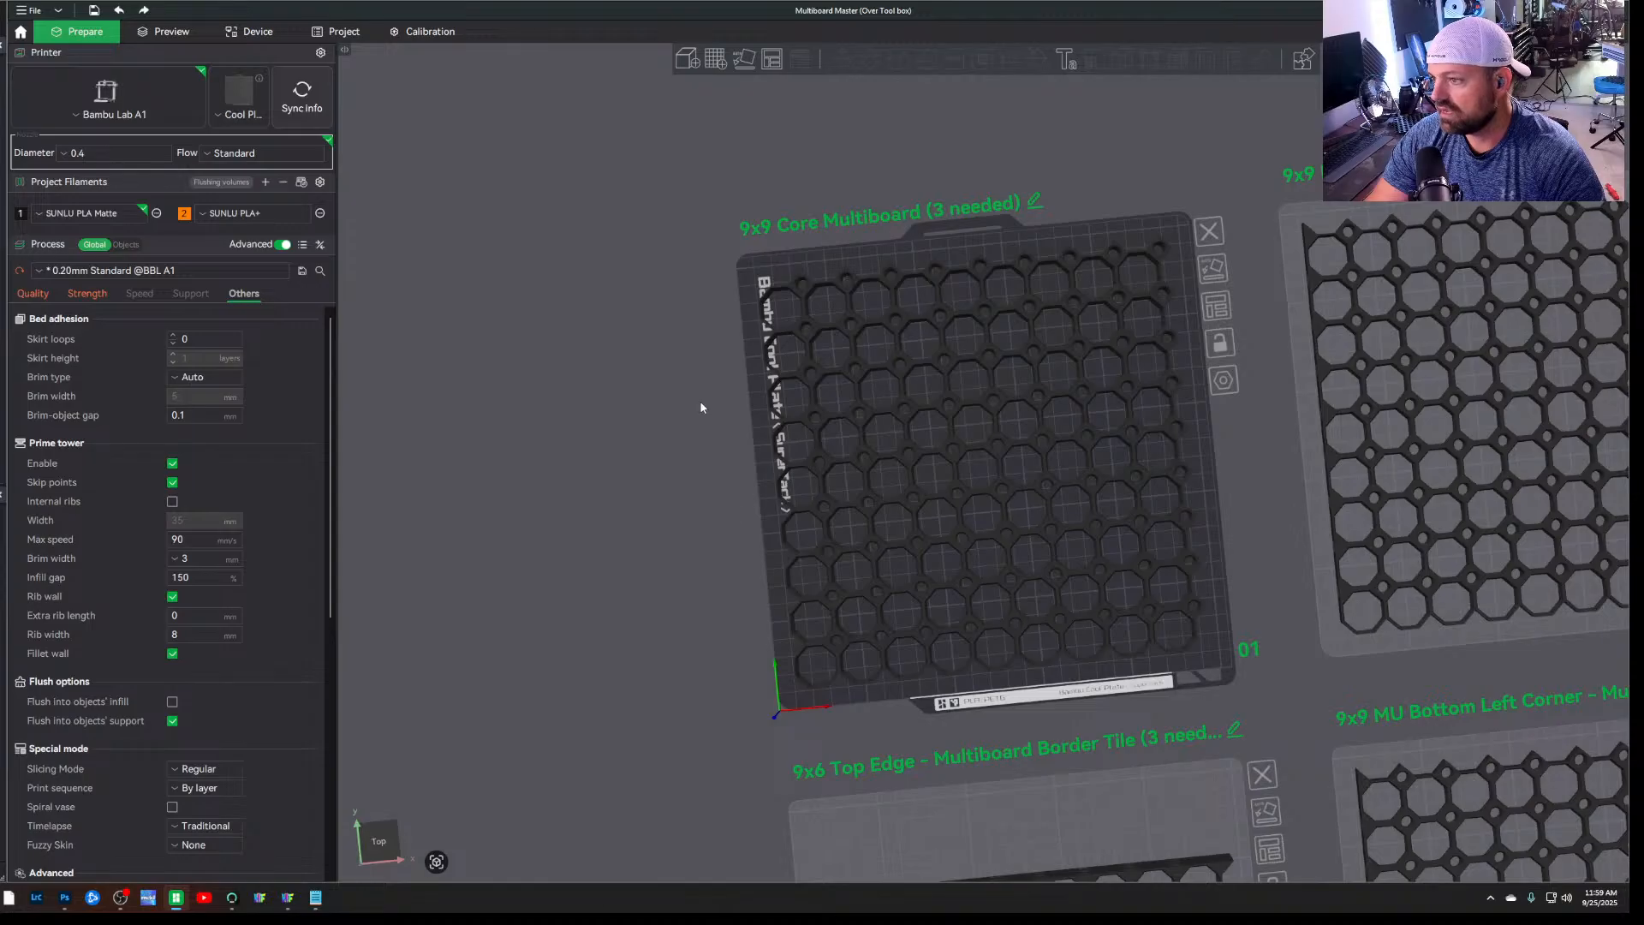
{"action": "scroll", "coordinate": [727, 292], "scroll_direction": "up", "scroll_amount": 2}
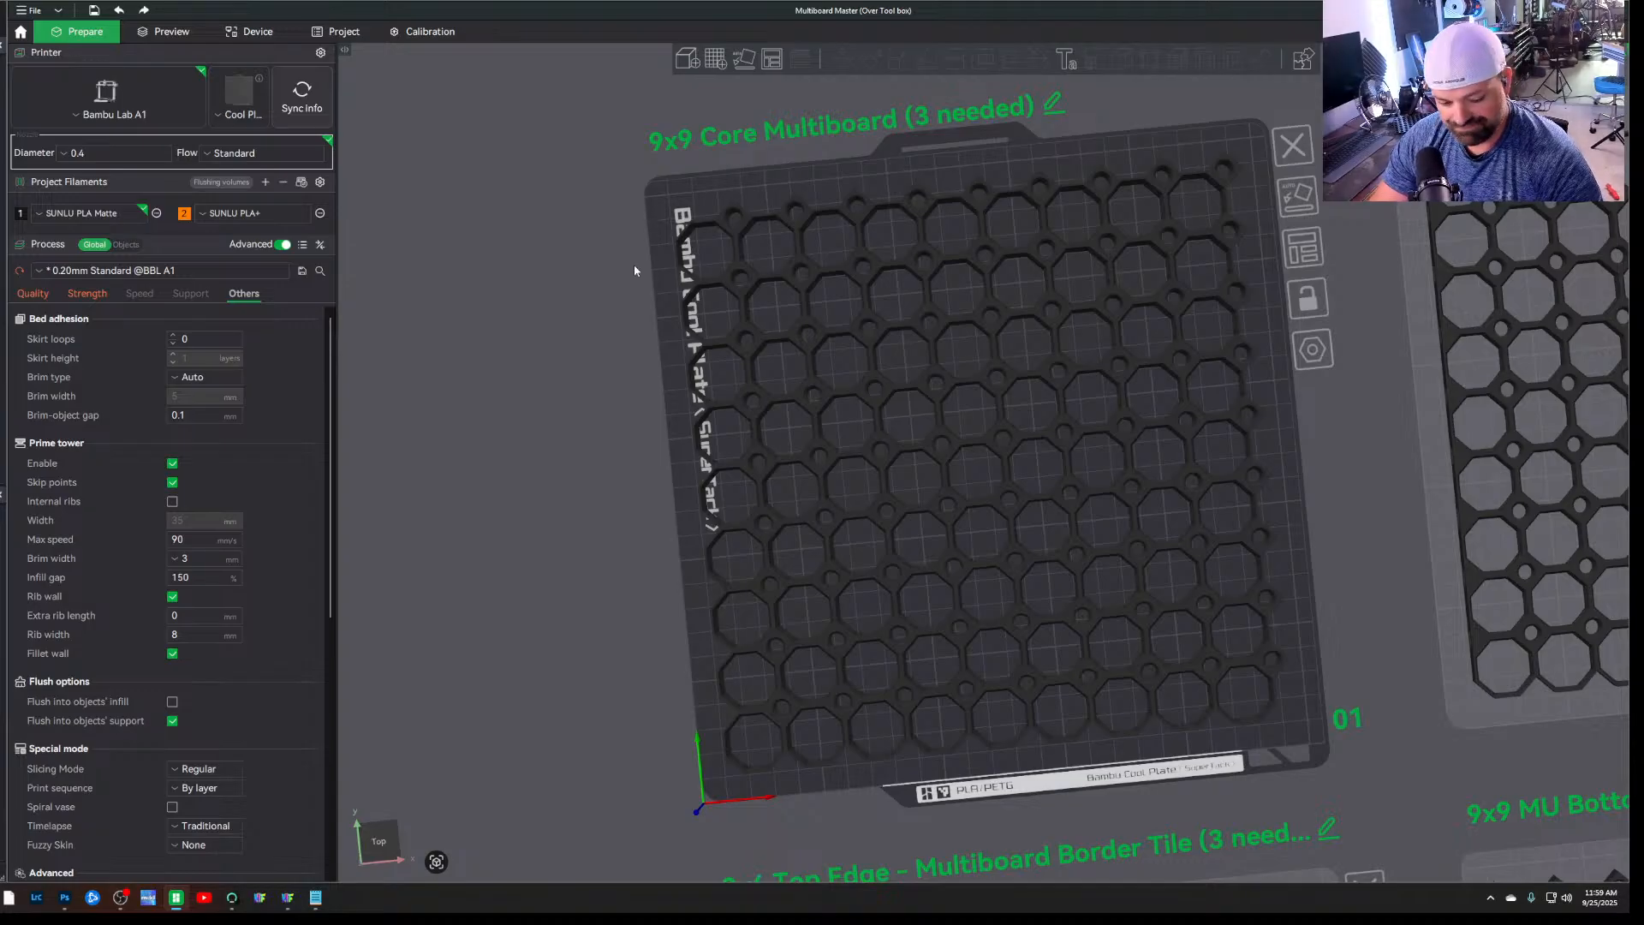
{"action": "scroll", "coordinate": [634, 270], "scroll_direction": "down", "scroll_amount": 2}
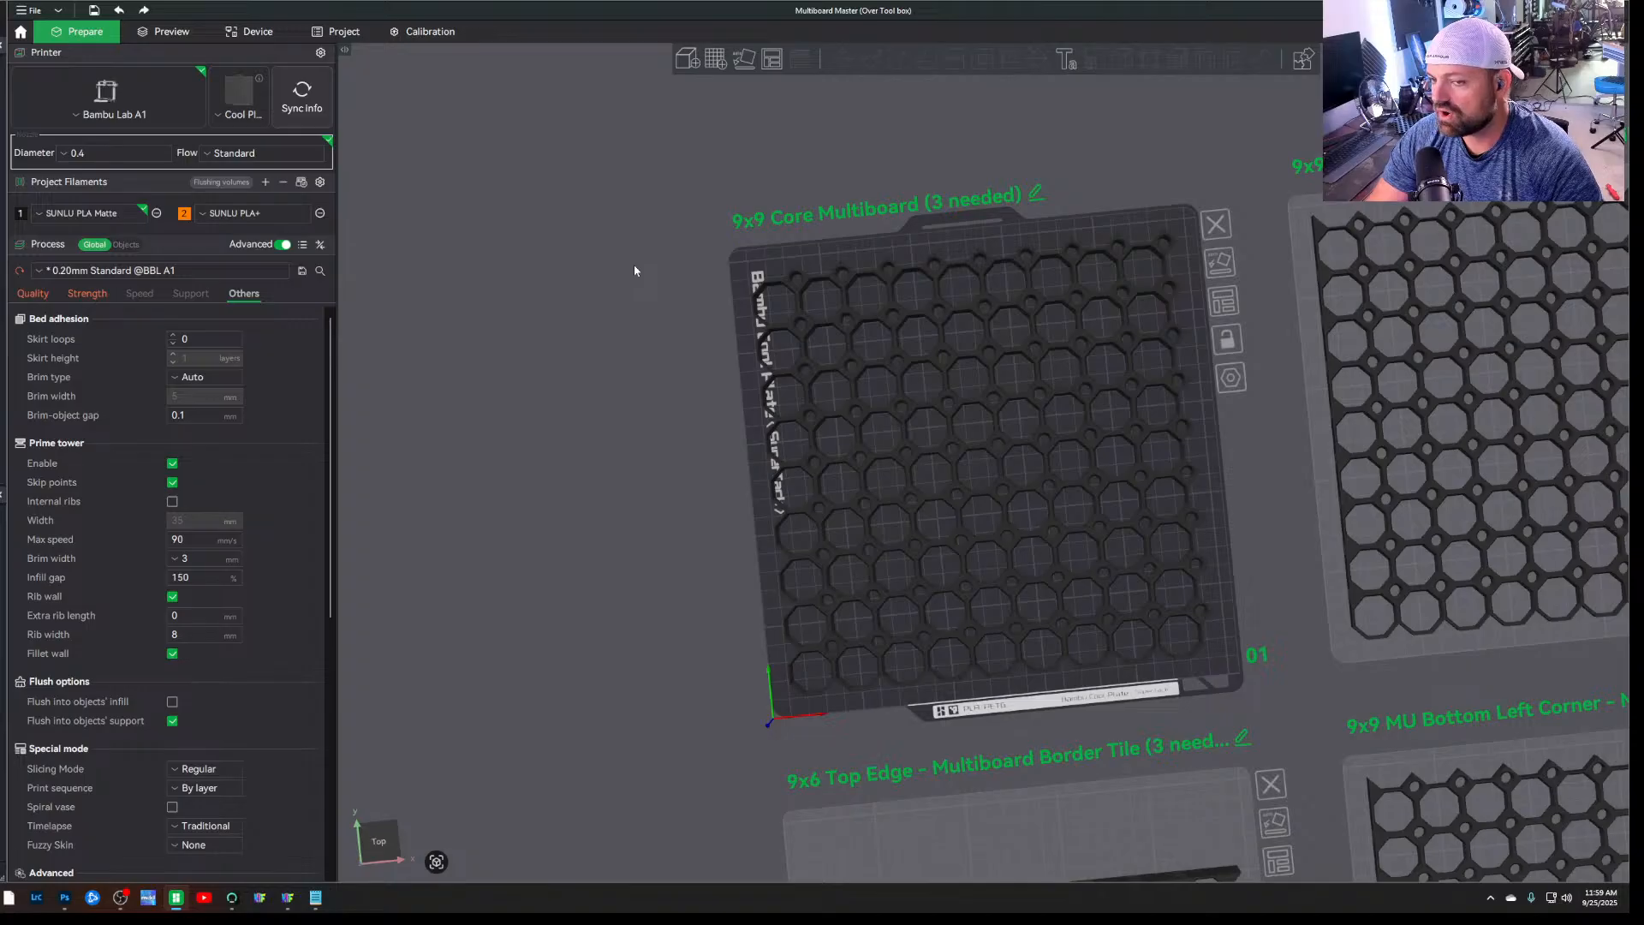
{"action": "left_click_drag", "start_coordinate": [1294, 417], "coordinate": [1269, 467]}
{"action": "scroll", "coordinate": [583, 332], "scroll_direction": "down", "scroll_amount": 6}
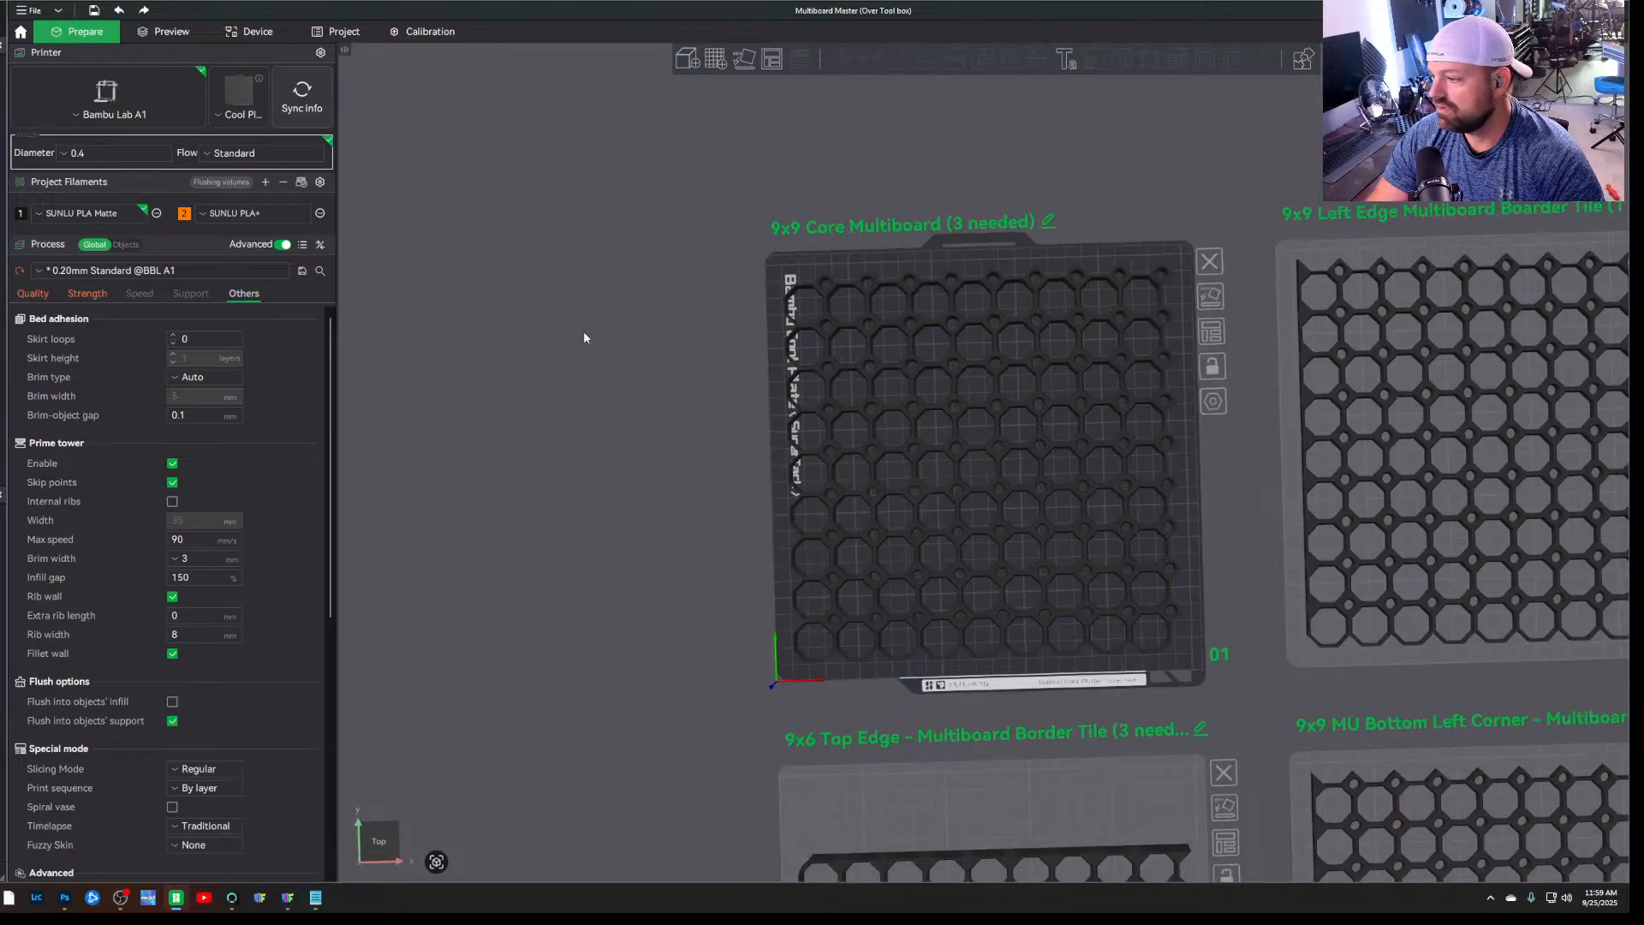
{"action": "scroll", "coordinate": [1338, 567], "scroll_direction": "up", "scroll_amount": 4}
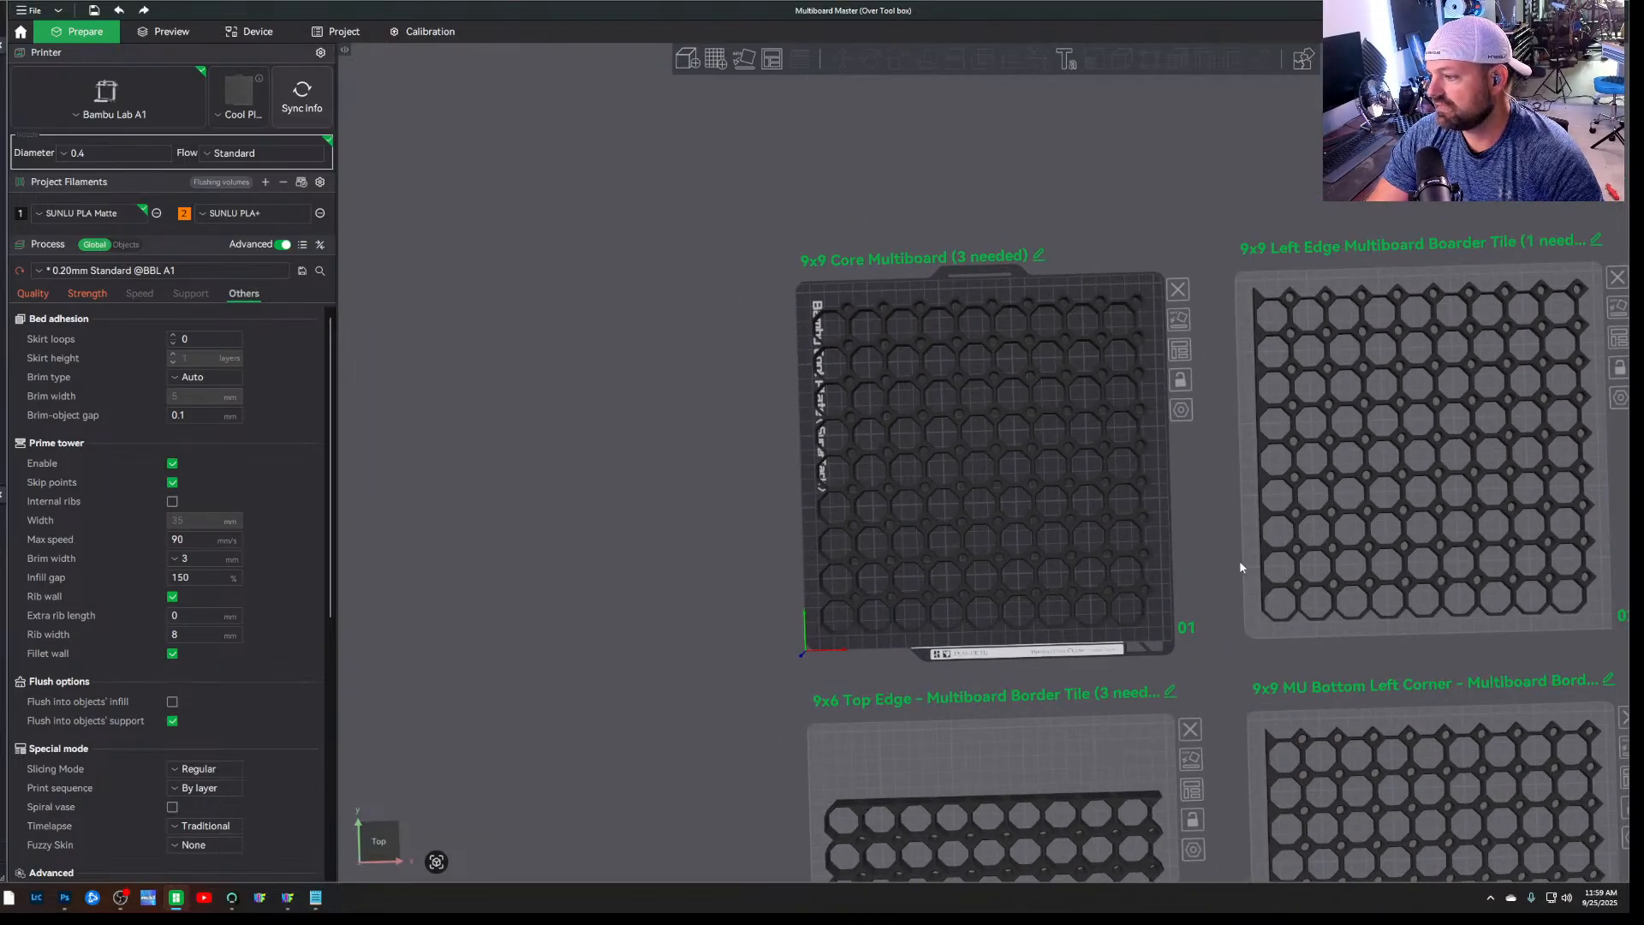
Select the 9x9 Left Edge Multiboard Boarder Tile plate and examine its tile up close
{"action": "left_click", "coordinate": [1244, 568]}
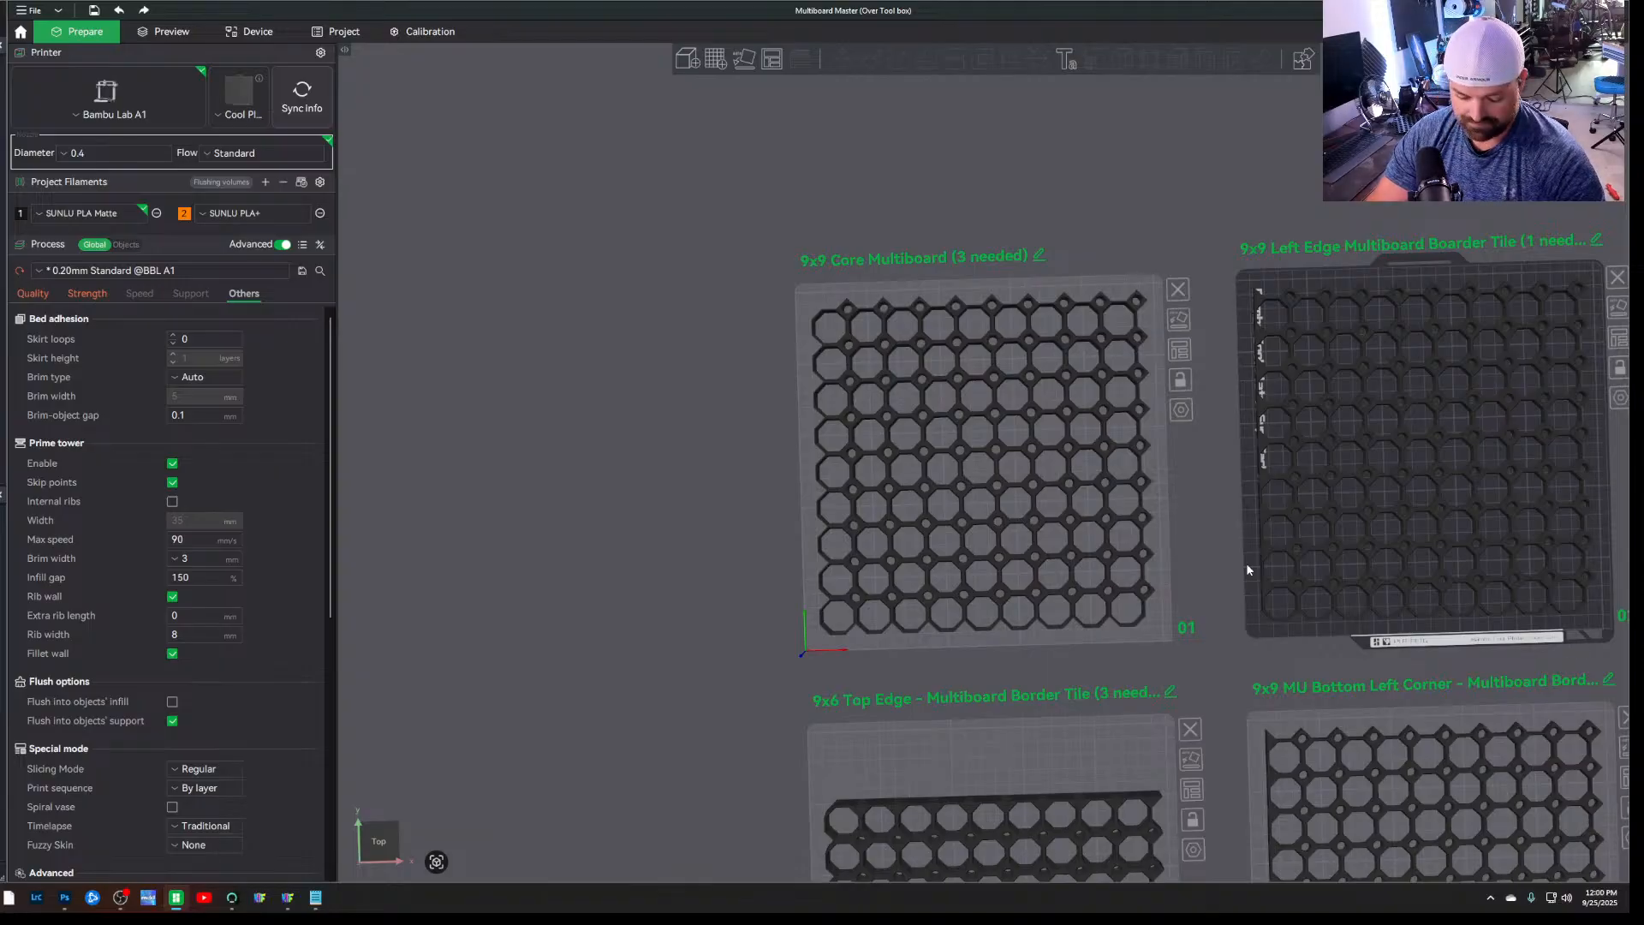
{"action": "key", "text": "ctrl+0"}
{"action": "scroll", "coordinate": [697, 605], "scroll_direction": "up", "scroll_amount": 5}
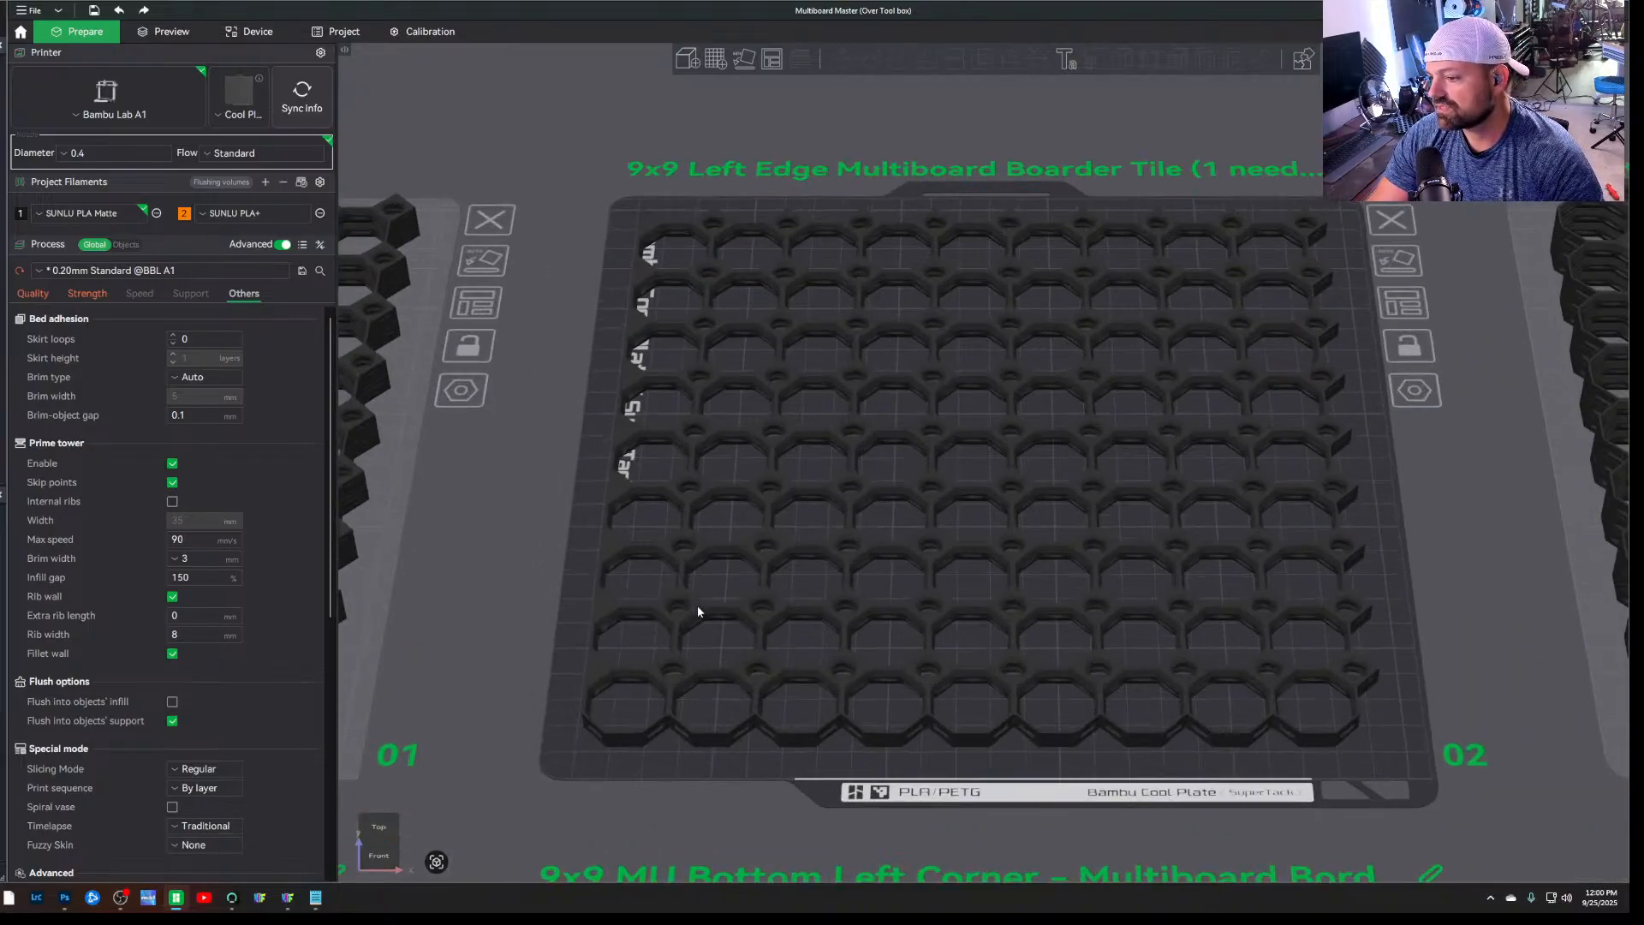
Clone the 9x9 Left Edge Multiboard Border Tile once and shift the copy diagonally off the original
{"action": "left_click_drag", "start_coordinate": [473, 629], "coordinate": [843, 701]}
{"action": "left_click_drag", "start_coordinate": [442, 338], "coordinate": [450, 333]}
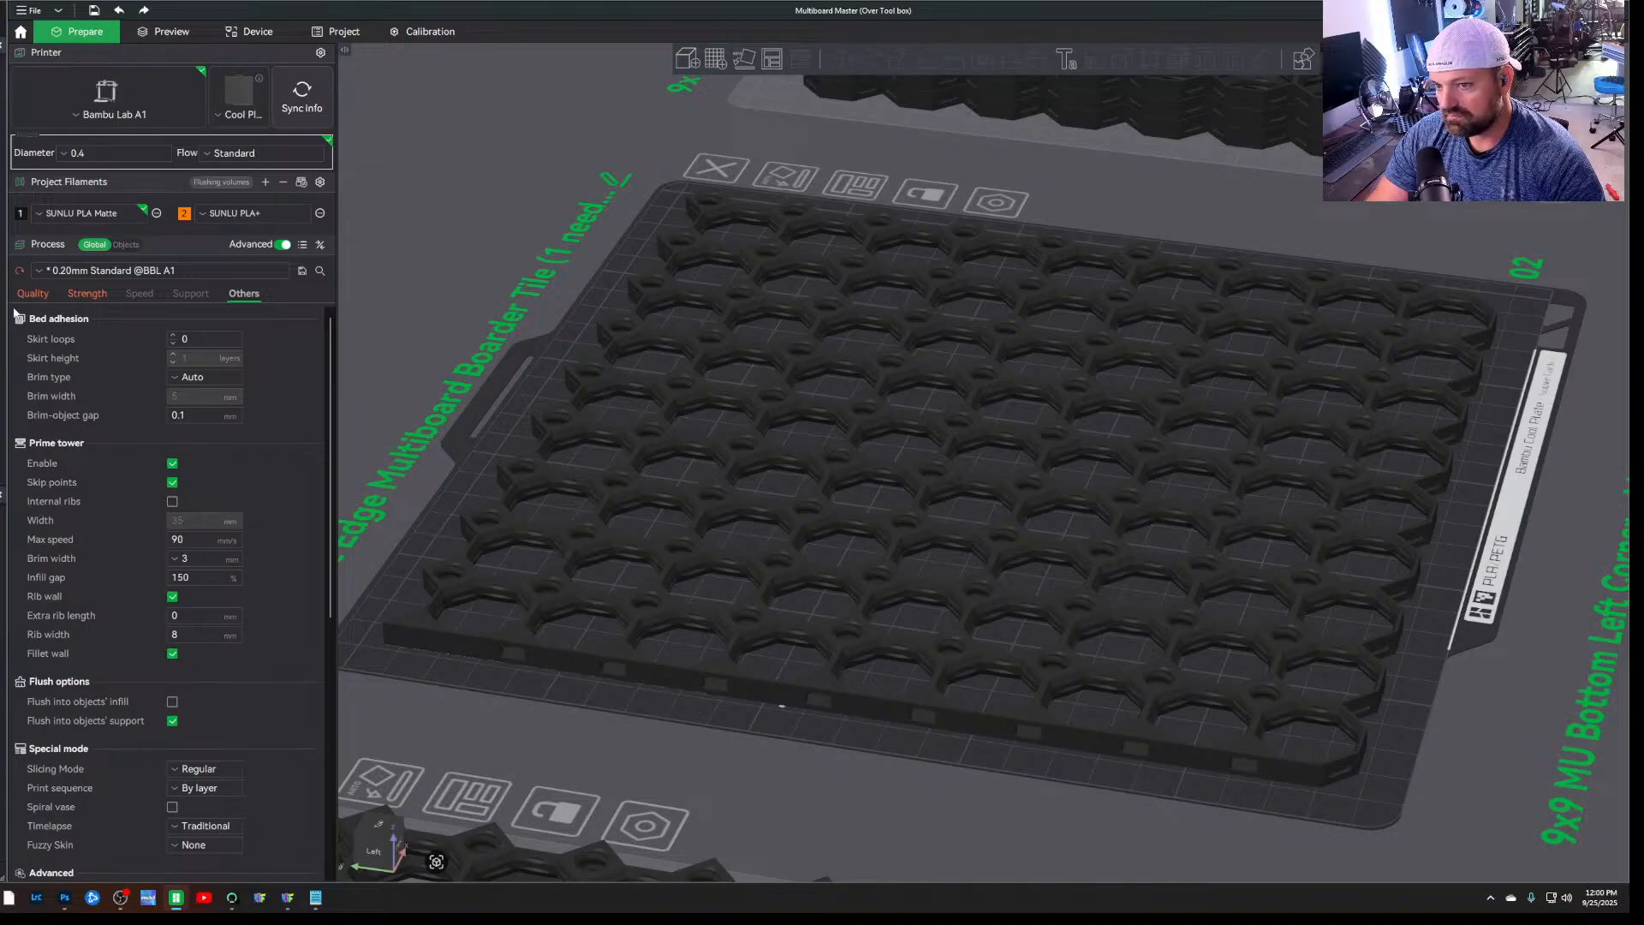
{"action": "left_click", "coordinate": [568, 542]}
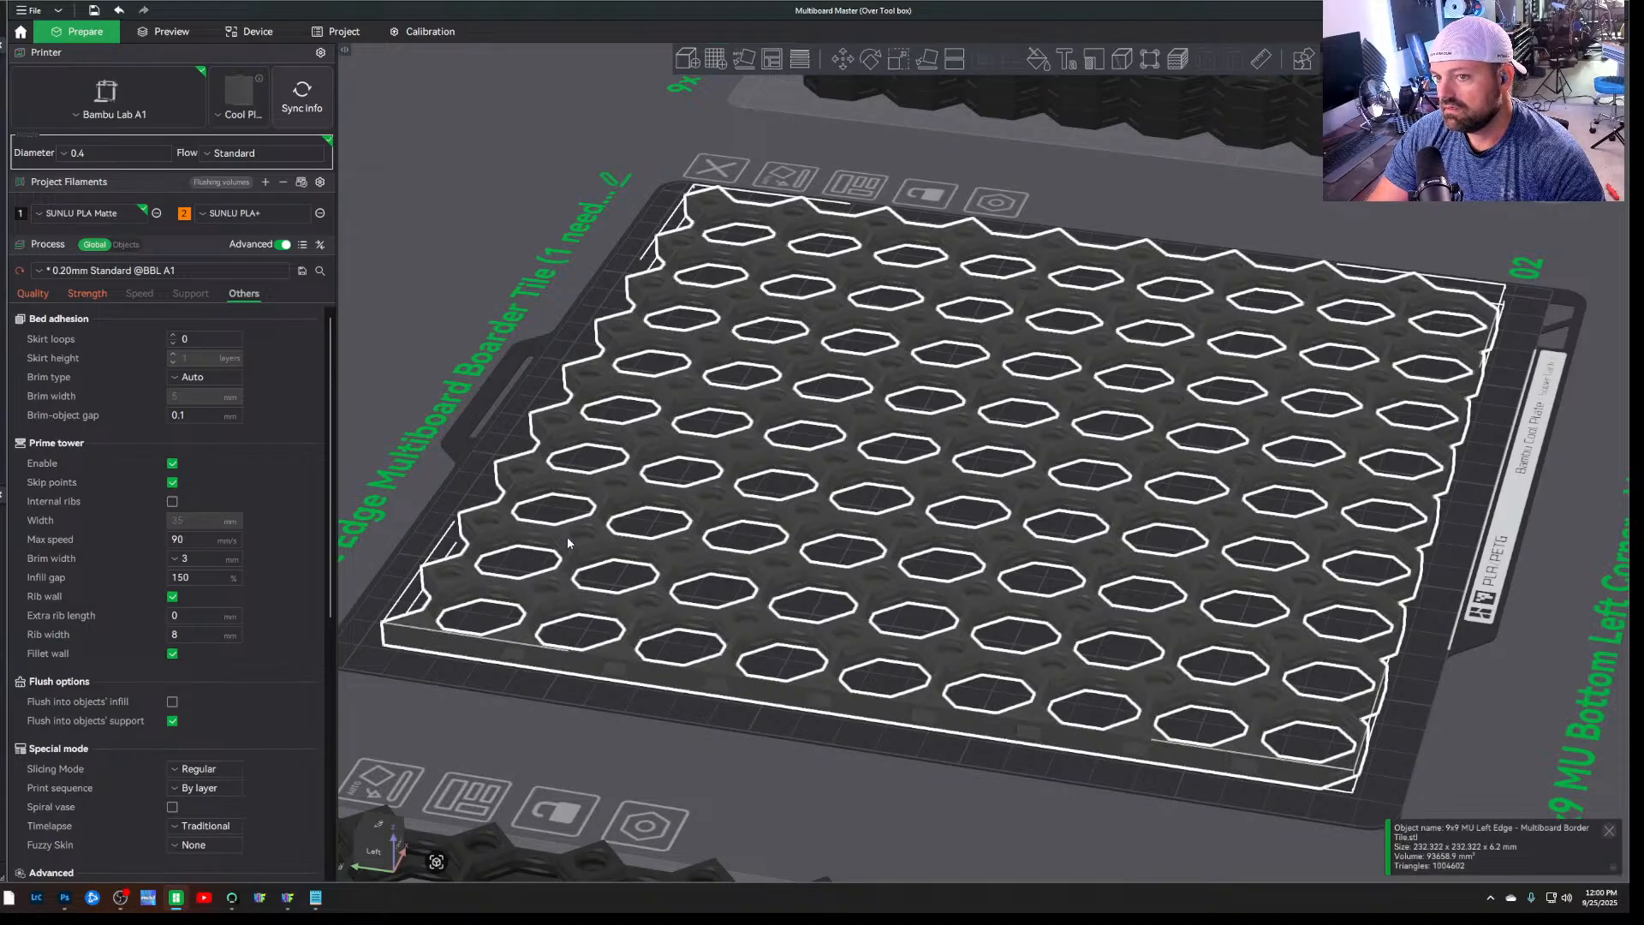
{"action": "right_click", "coordinate": [585, 521]}
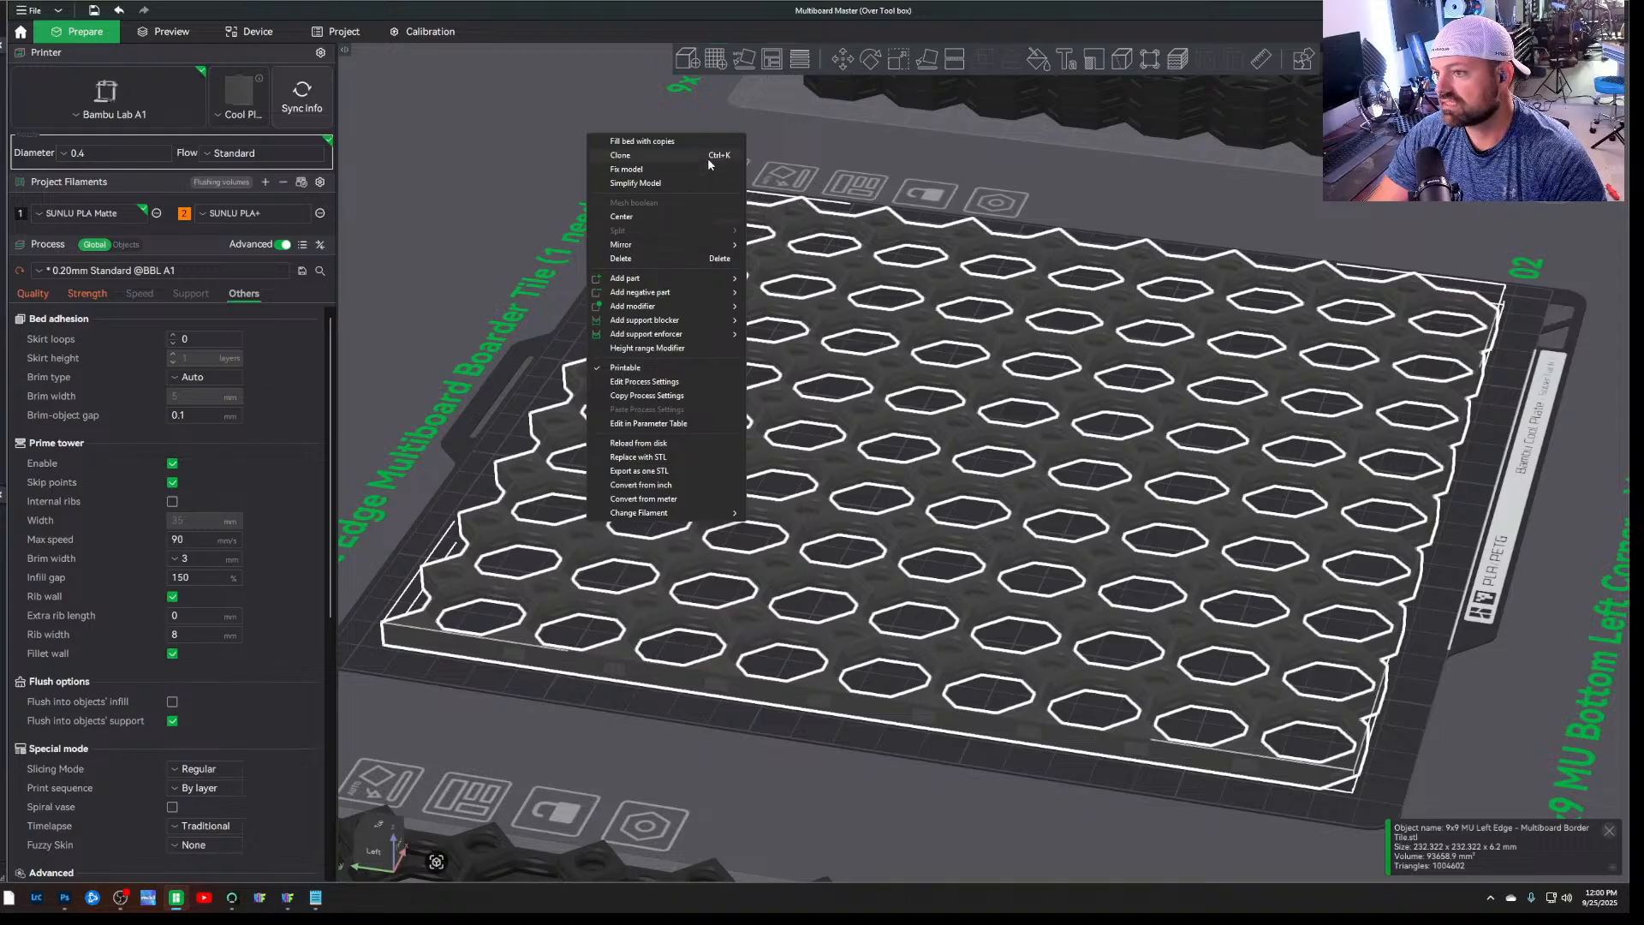
{"action": "left_click", "coordinate": [707, 158]}
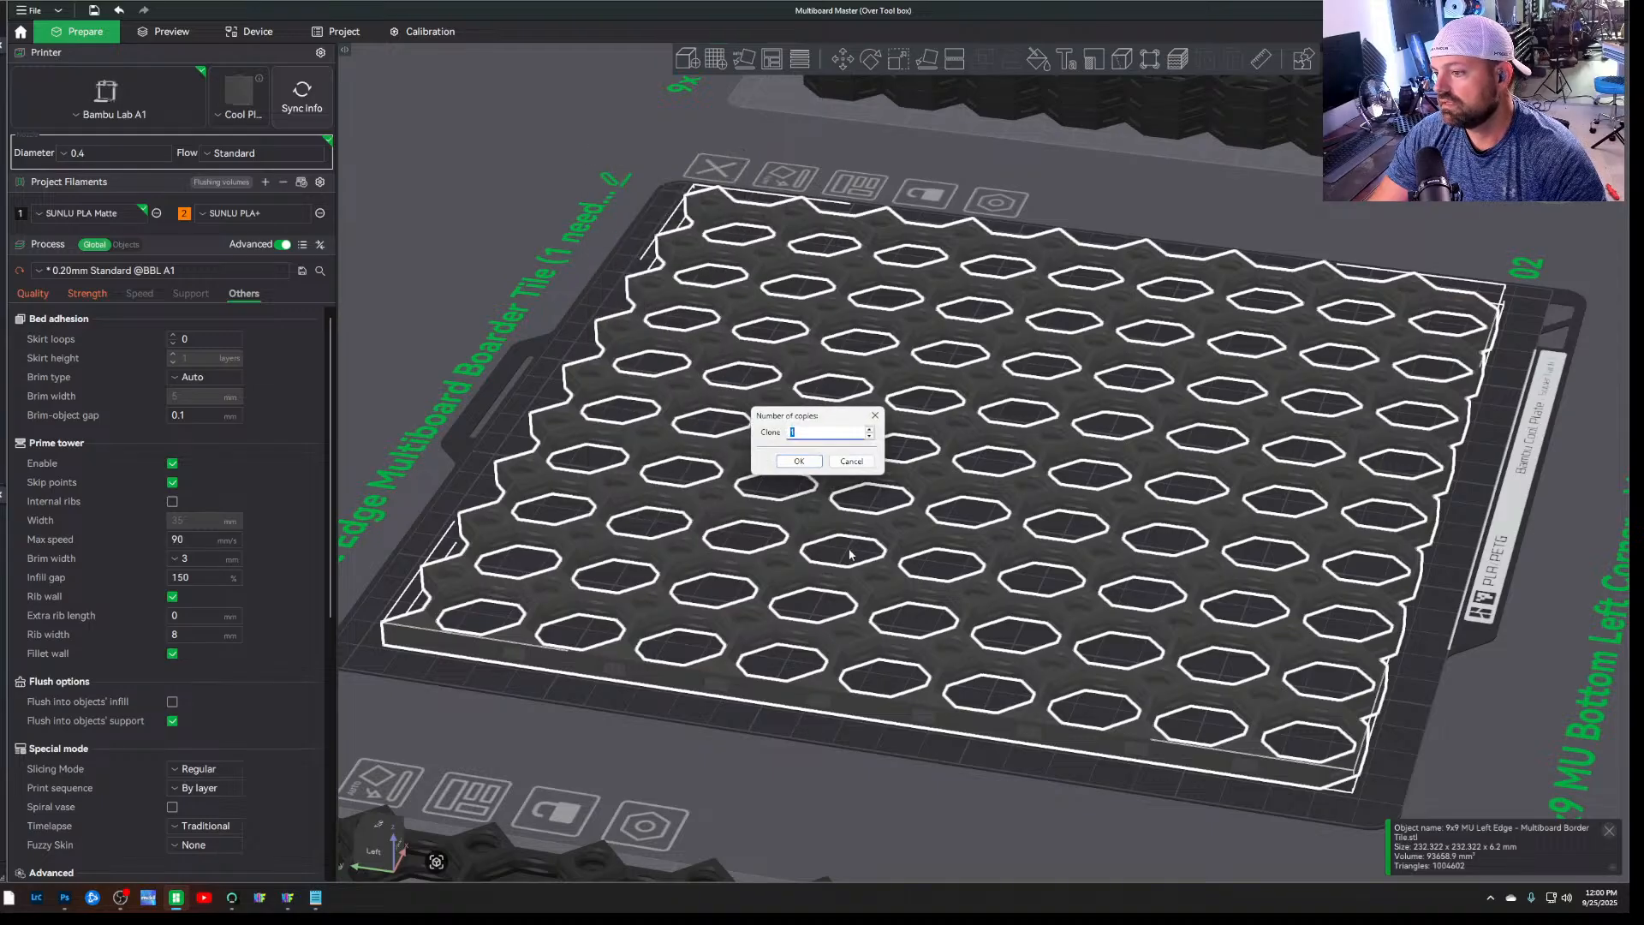
{"action": "key", "text": "Return"}
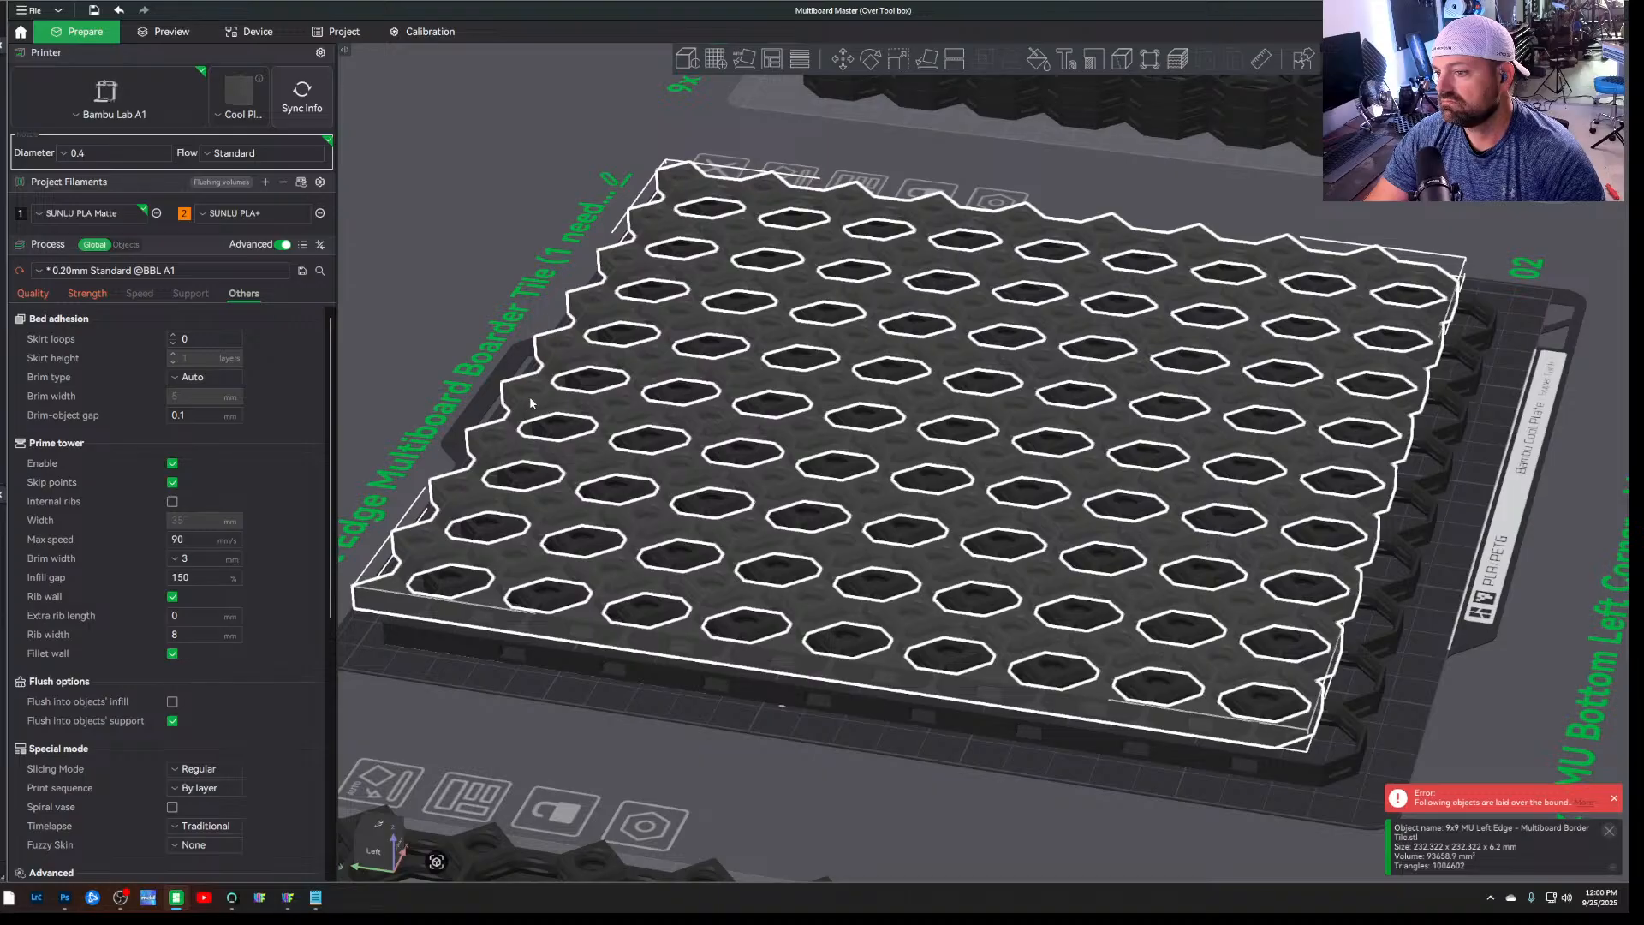
{"action": "mouse_move", "coordinate": [533, 398]}
{"action": "left_mouse_down"}
{"action": "mouse_move", "coordinate": [492, 330]}
{"action": "mouse_move", "coordinate": [514, 372]}
{"action": "mouse_move", "coordinate": [503, 334]}
{"action": "mouse_move", "coordinate": [582, 378]}
{"action": "mouse_move", "coordinate": [522, 348]}
{"action": "left_mouse_up"}
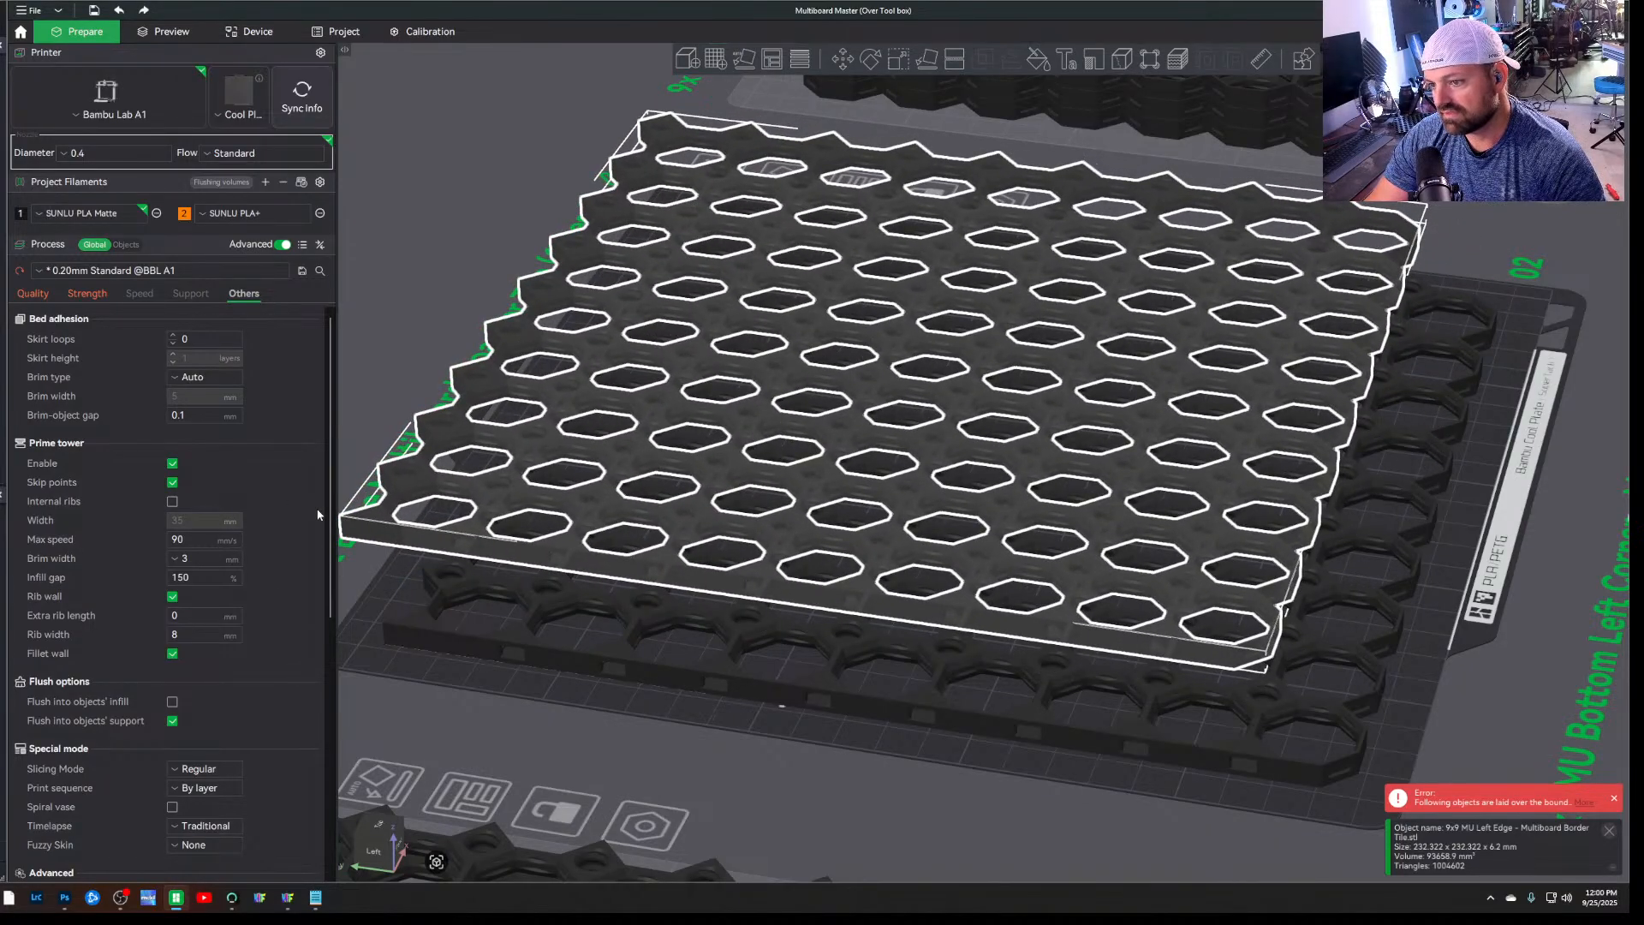
Merge the two left edge tiles into one assembly and locate its parts in the object list
{"action": "left_click", "coordinate": [382, 587]}
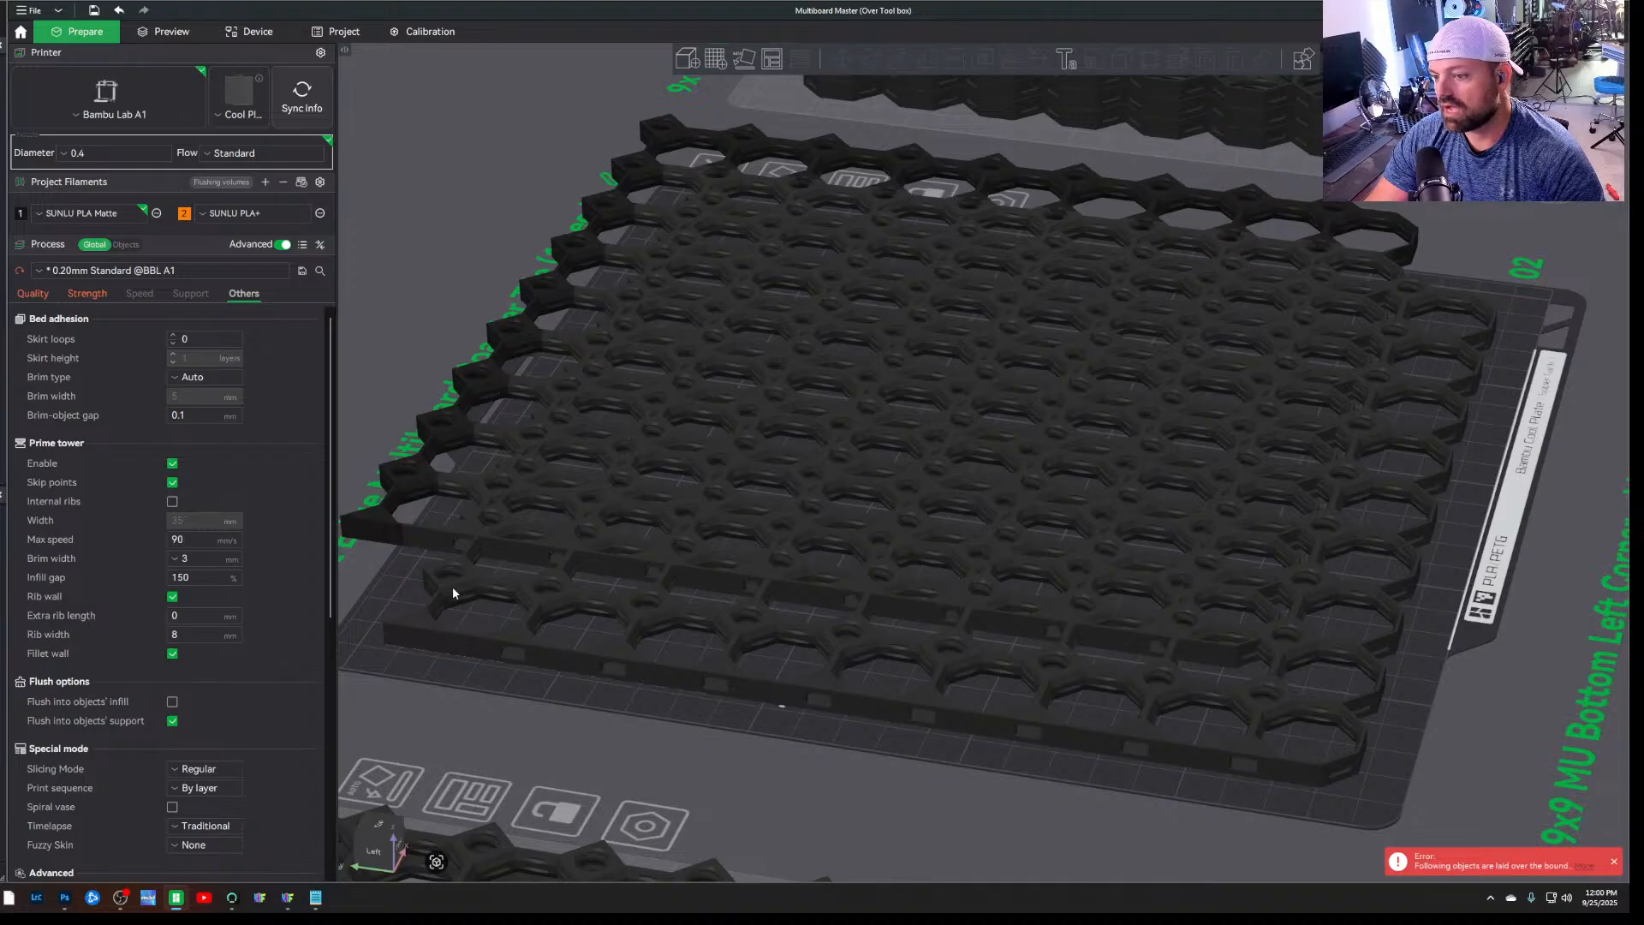
{"action": "left_click", "coordinate": [452, 589]}
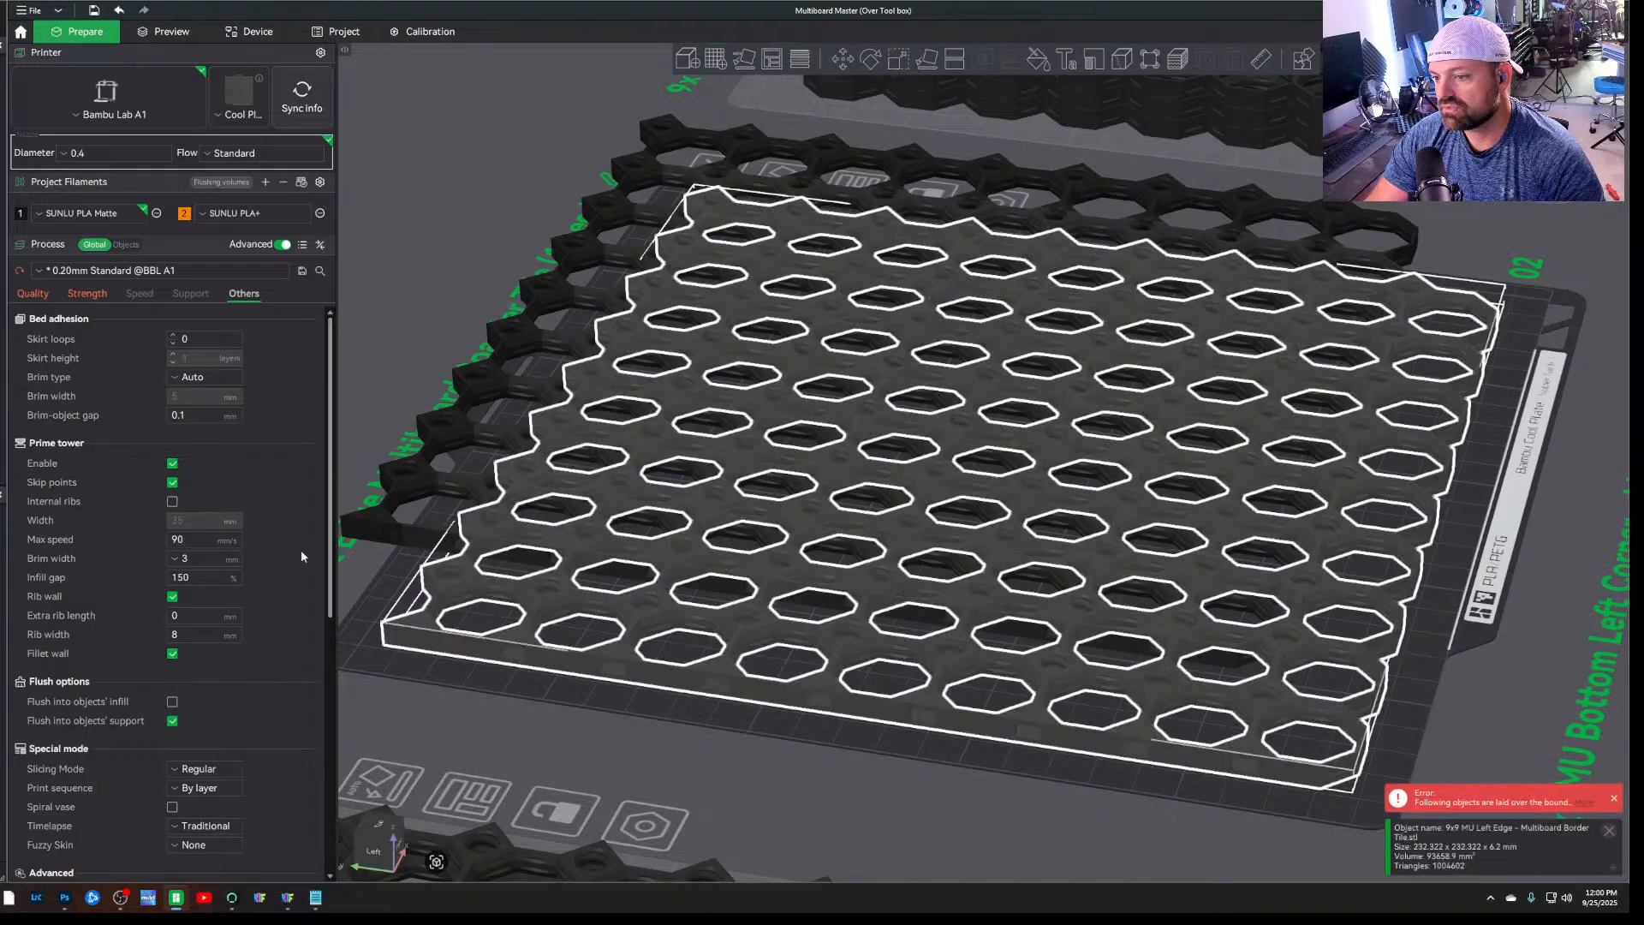
{"action": "left_click", "coordinate": [394, 539], "text": "ctrl"}
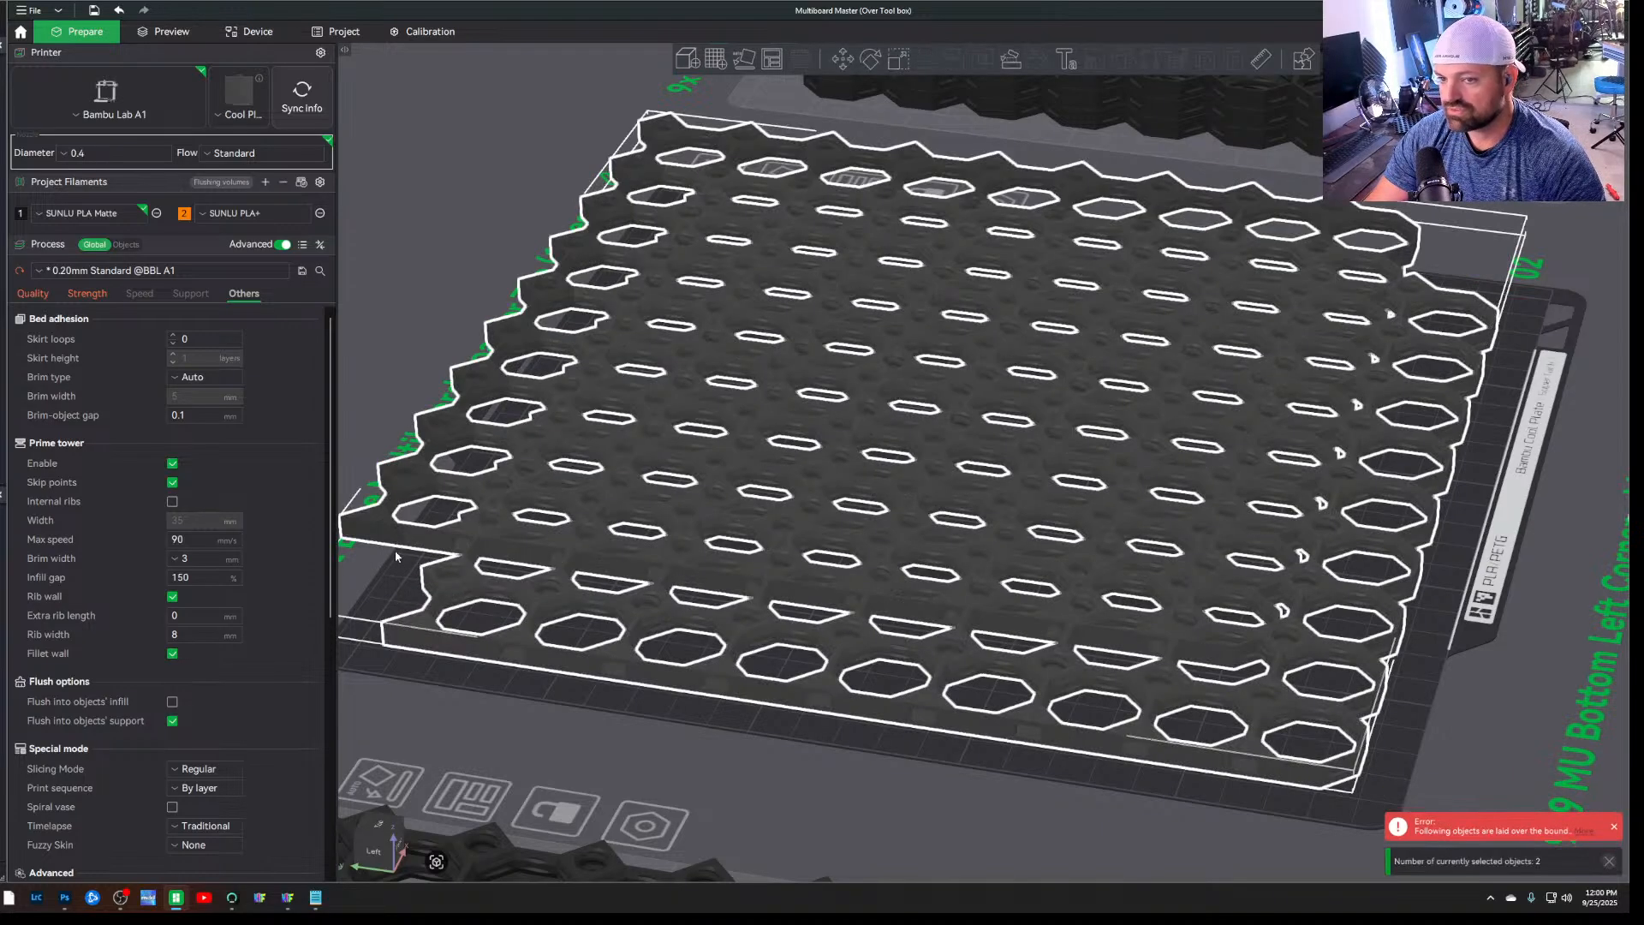
{"action": "right_click", "coordinate": [466, 548]}
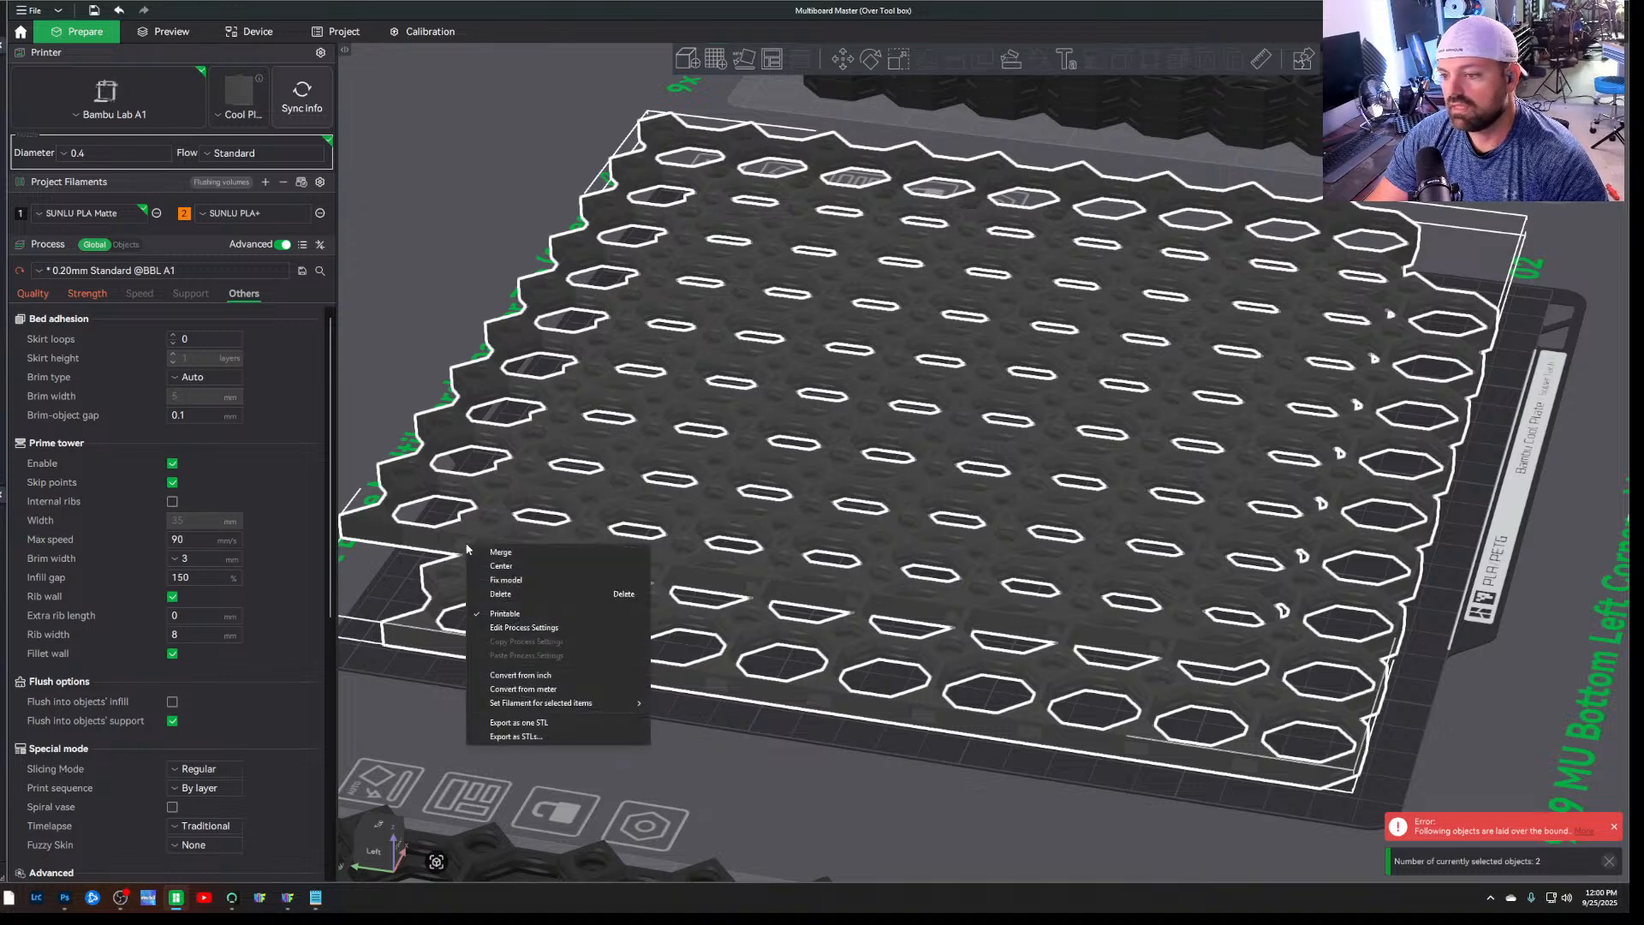
{"action": "left_click", "coordinate": [517, 553]}
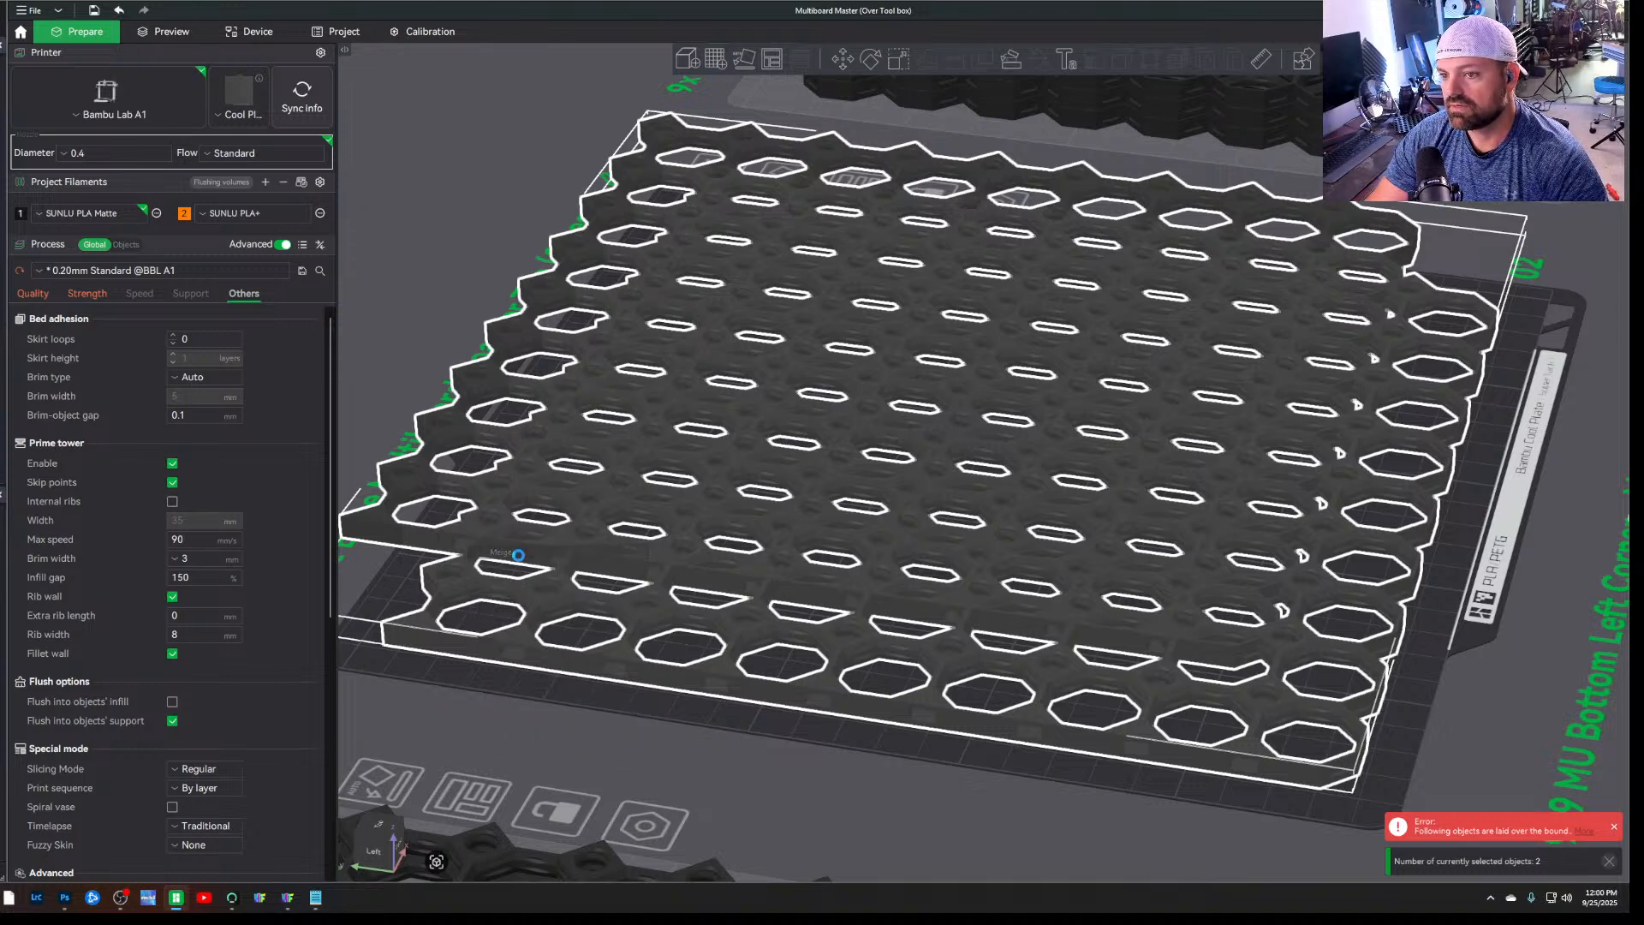
{"action": "left_click", "coordinate": [124, 245]}
{"action": "scroll", "coordinate": [101, 470], "scroll_direction": "down", "scroll_amount": 1}
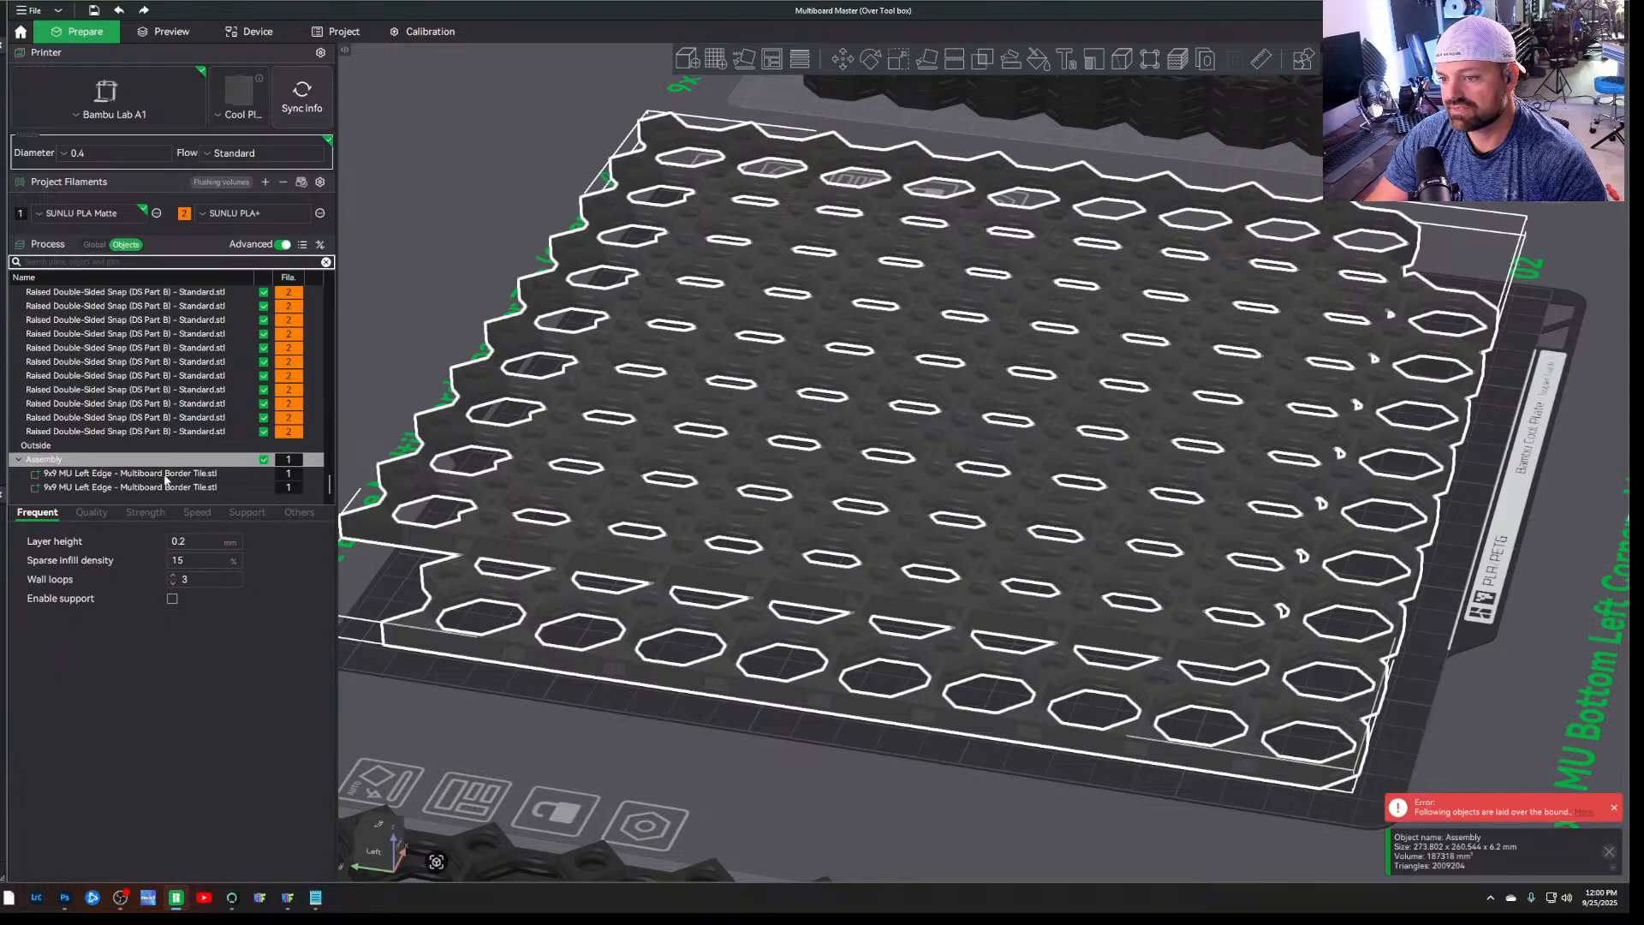
{"action": "left_click", "coordinate": [608, 746]}
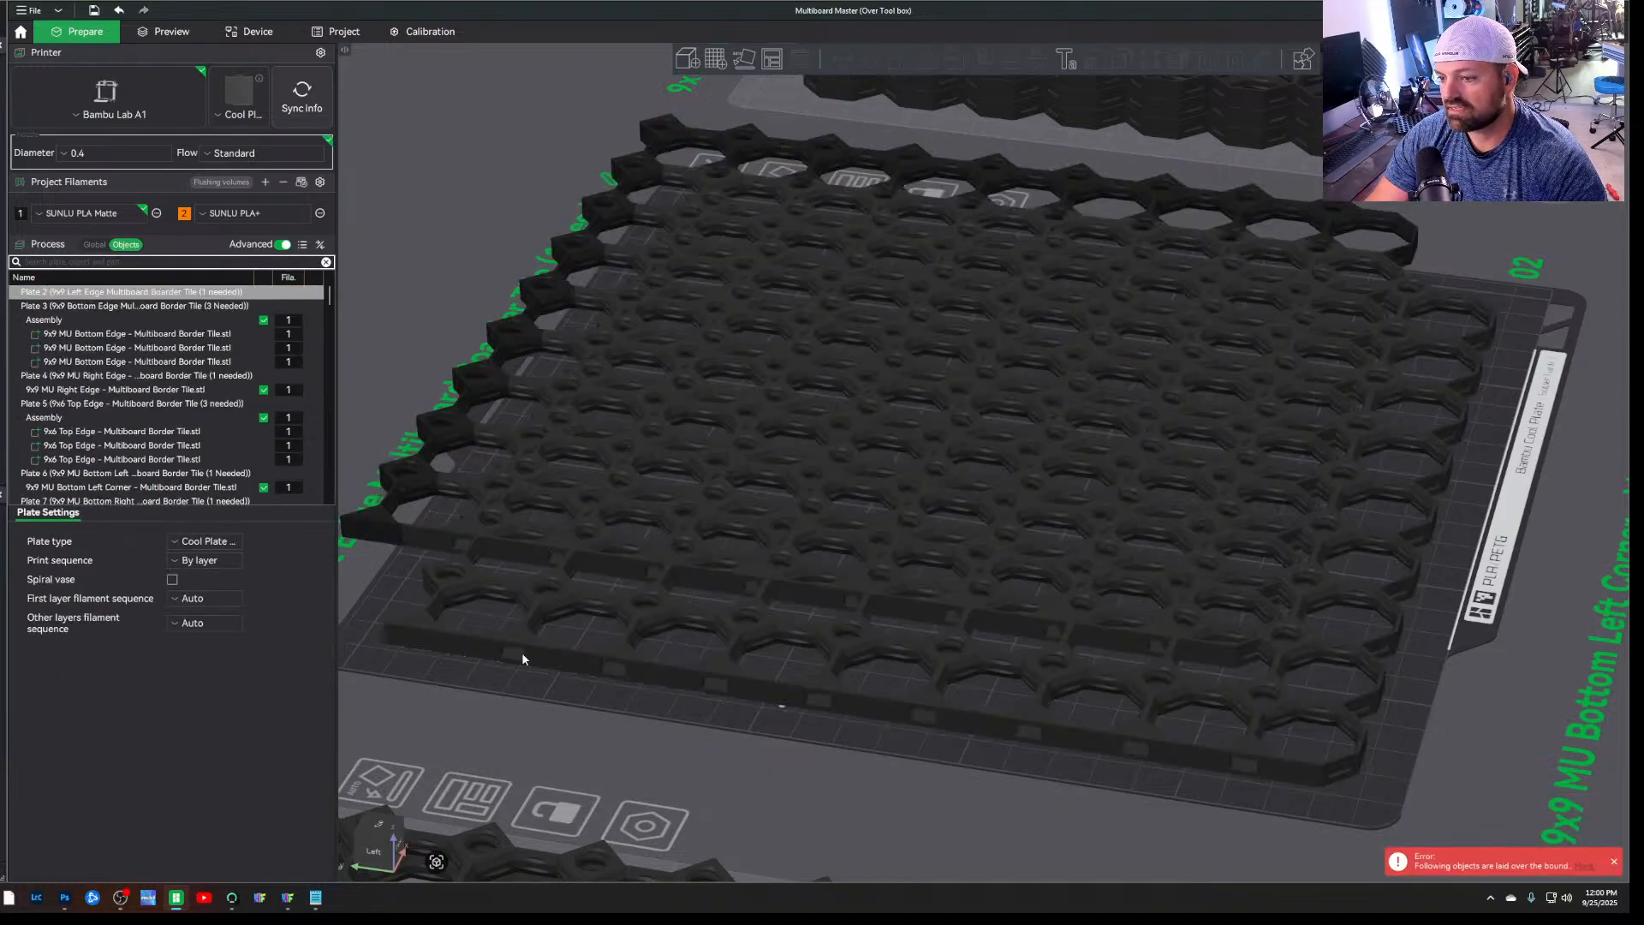
{"action": "left_click", "coordinate": [496, 478]}
{"action": "left_click", "coordinate": [494, 655]}
{"action": "left_click", "coordinate": [503, 556]}
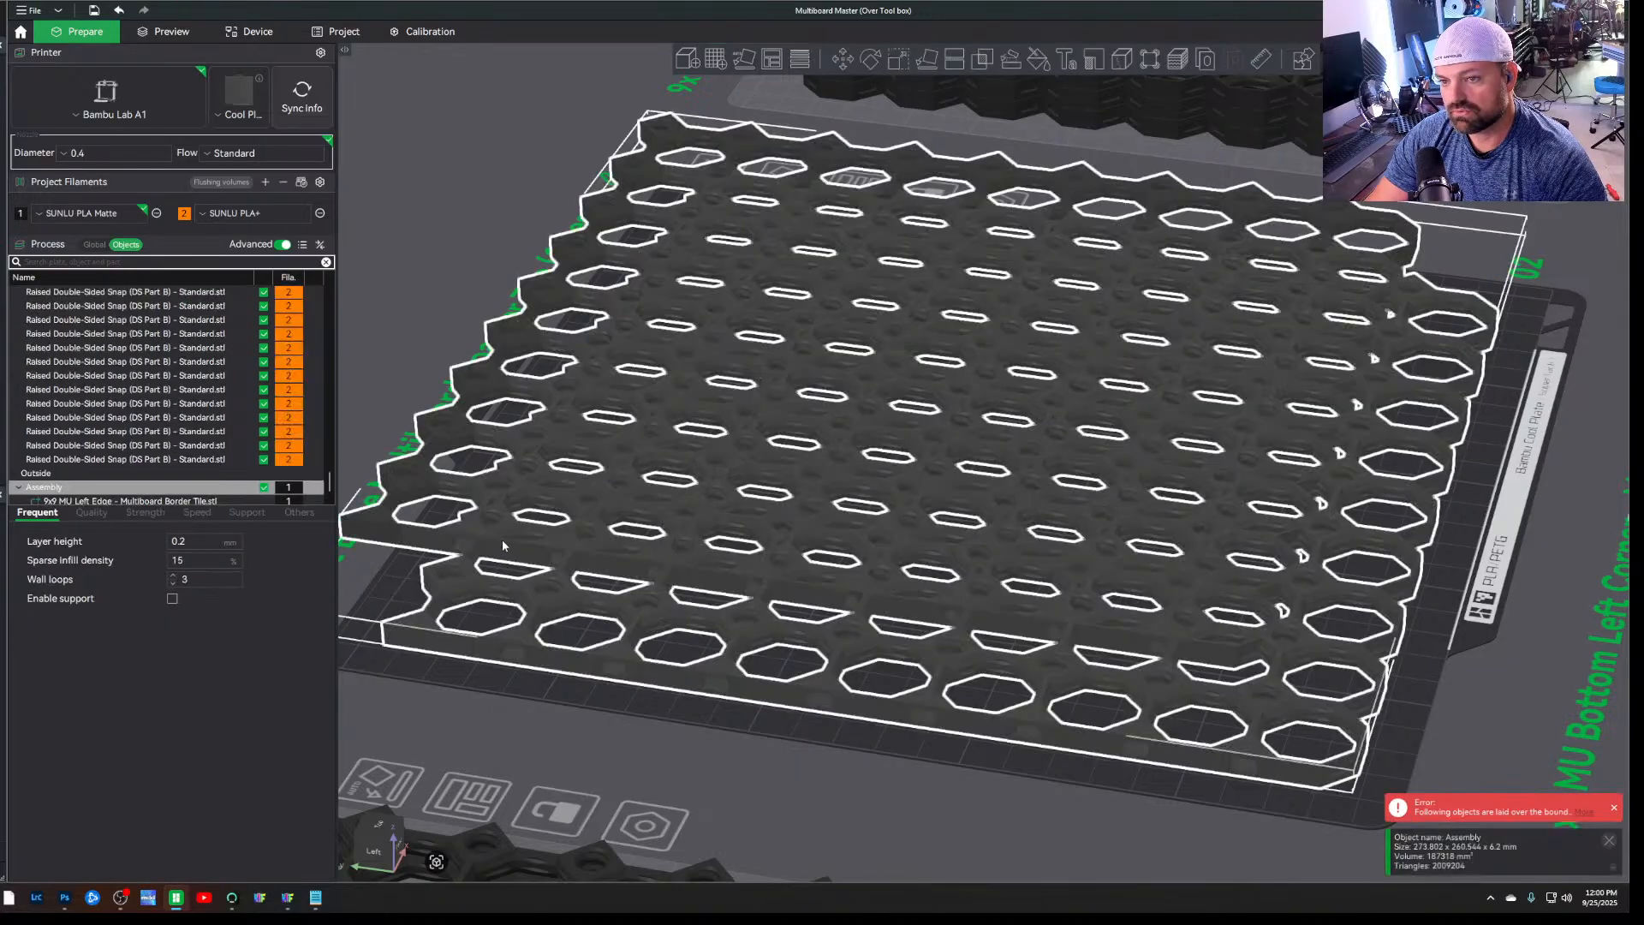
{"action": "left_click", "coordinate": [529, 757]}
{"action": "mouse_move", "coordinate": [533, 656]}
{"action": "left_mouse_down"}
{"action": "mouse_move", "coordinate": [495, 629]}
{"action": "mouse_move", "coordinate": [484, 653]}
{"action": "mouse_move", "coordinate": [505, 651]}
{"action": "left_mouse_up"}
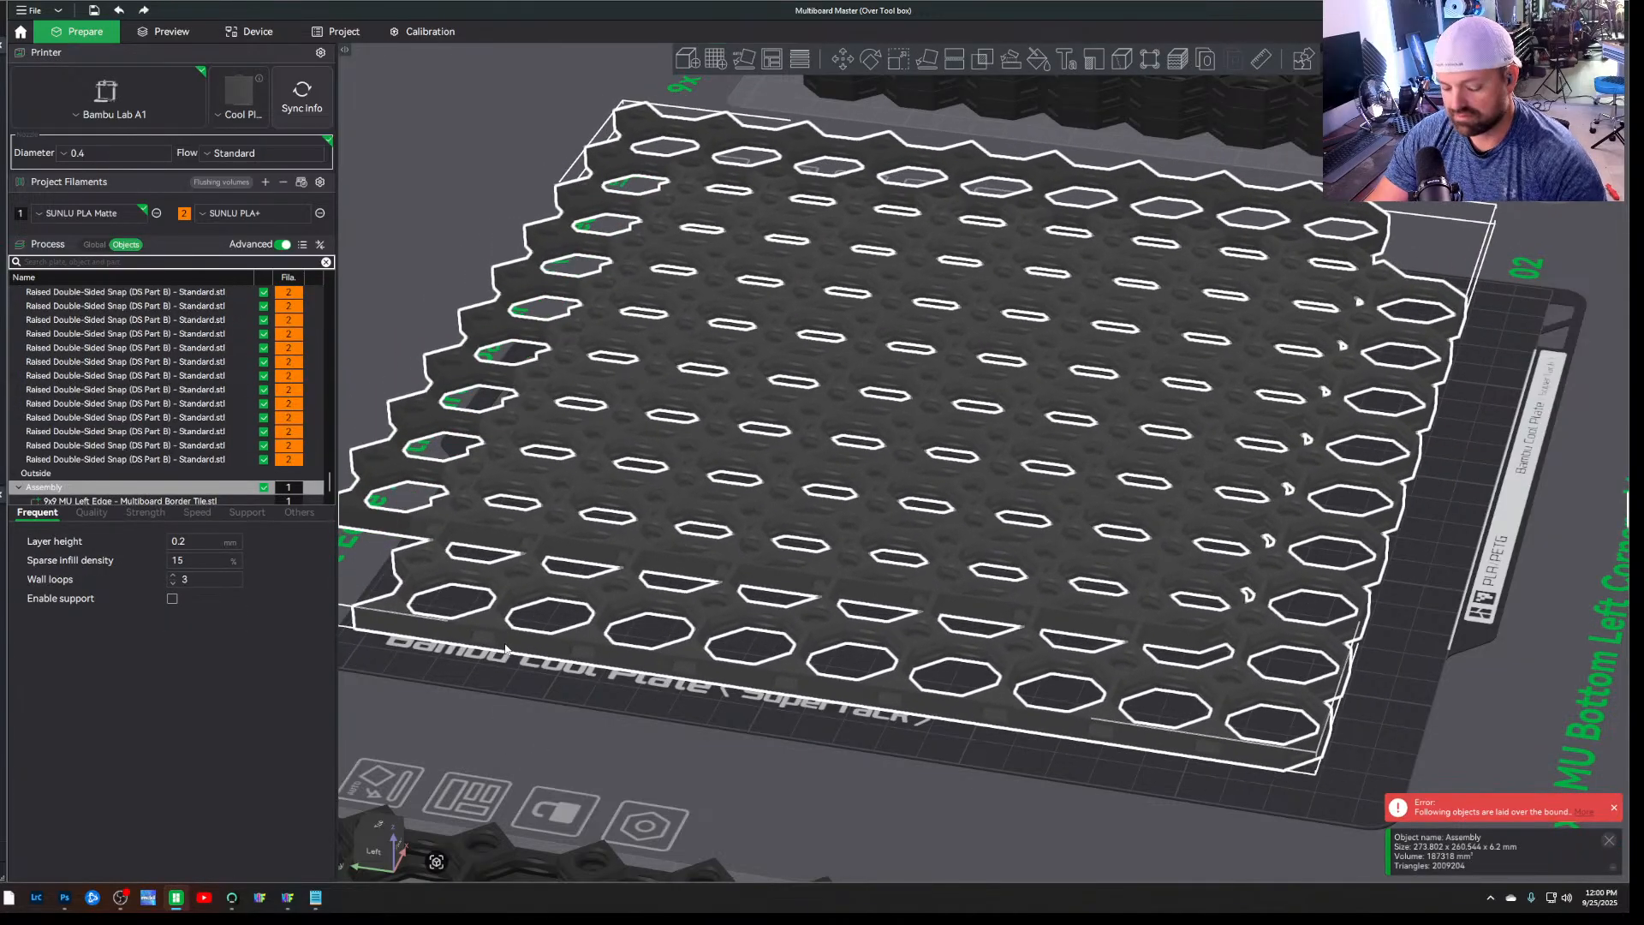
{"action": "left_click", "coordinate": [614, 743]}
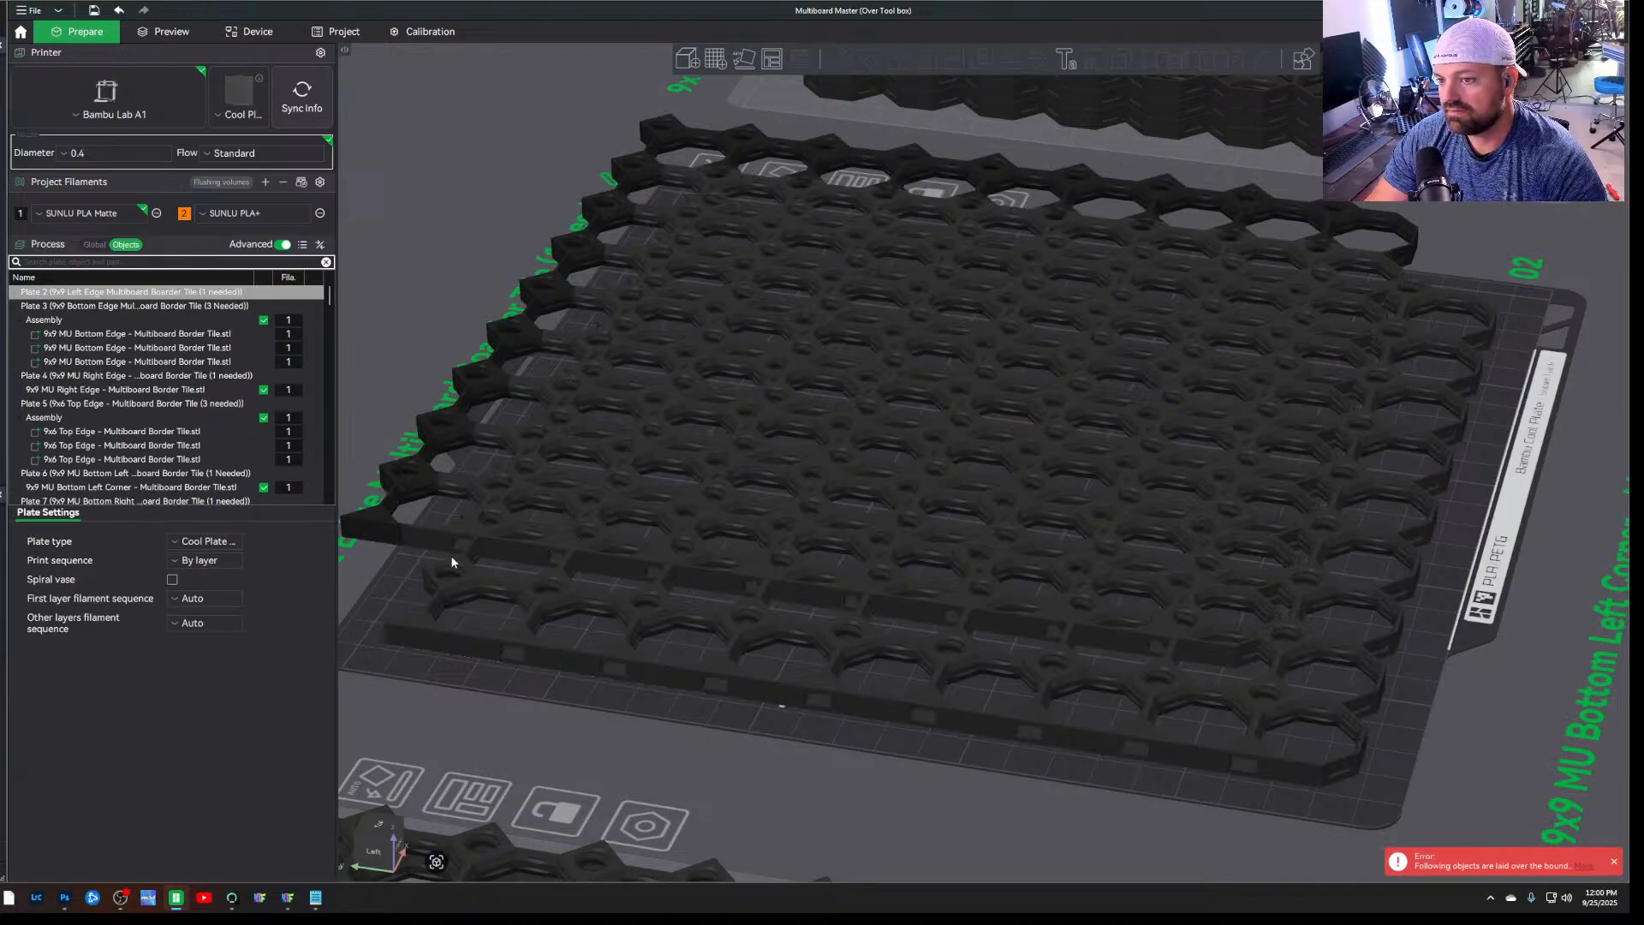
Select the second left edge tile part in the assembly and center it over the first tile
{"action": "scroll", "coordinate": [229, 415], "scroll_direction": "down", "scroll_amount": 1}
{"action": "scroll", "coordinate": [229, 411], "scroll_direction": "down", "scroll_amount": 10}
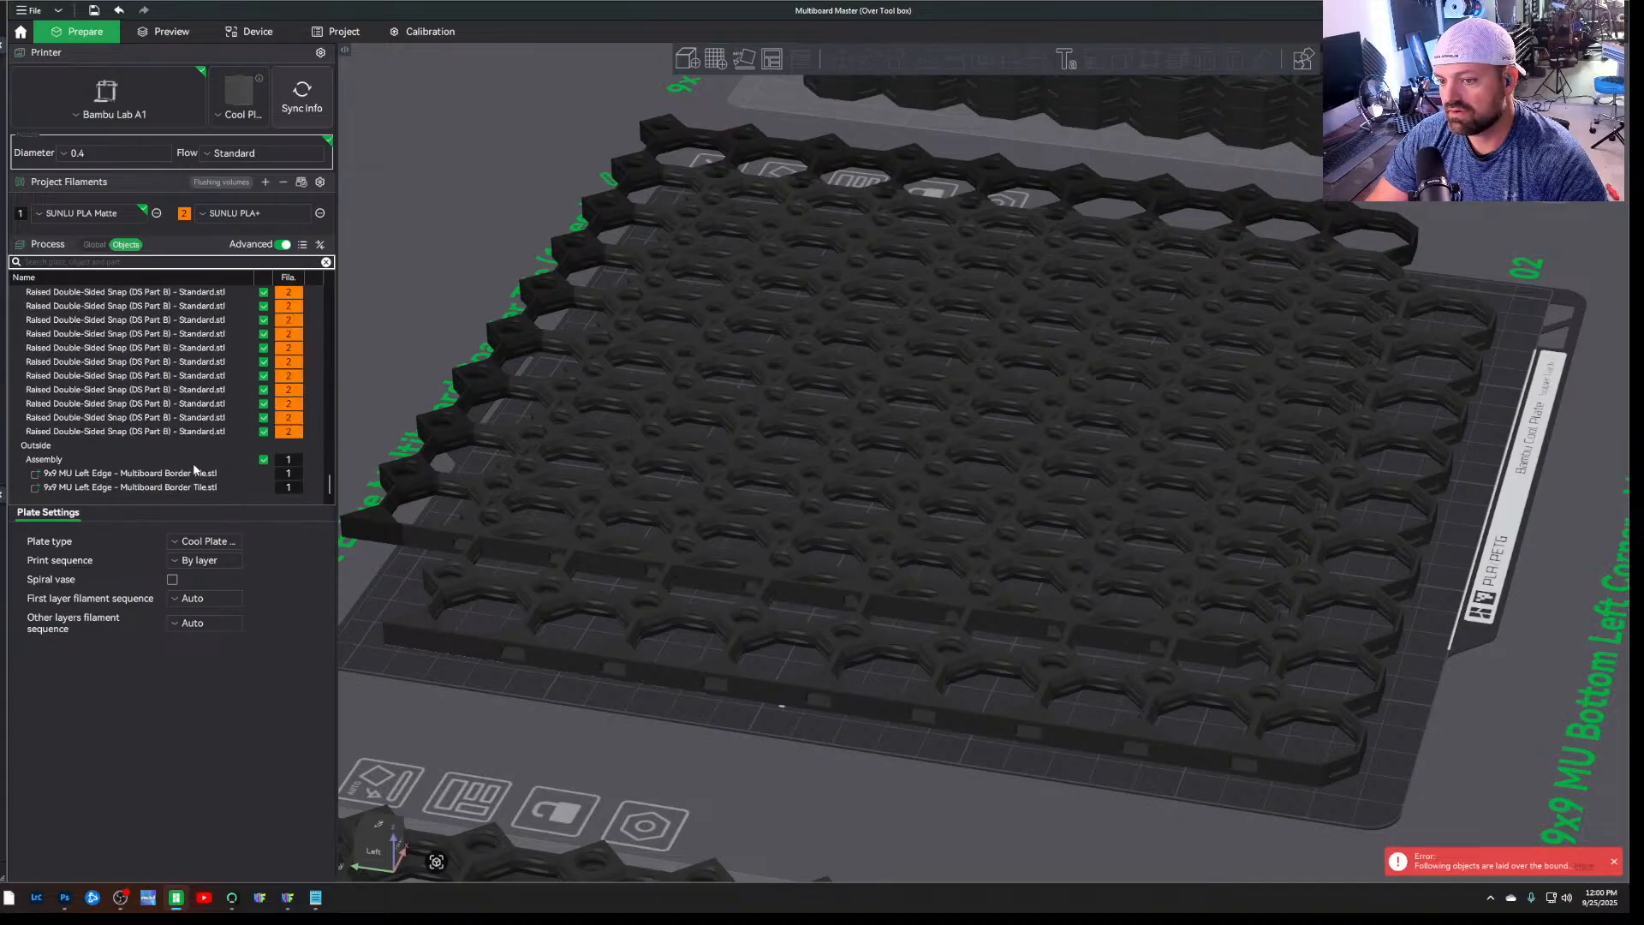
{"action": "left_click", "coordinate": [196, 474]}
{"action": "left_click", "coordinate": [198, 488]}
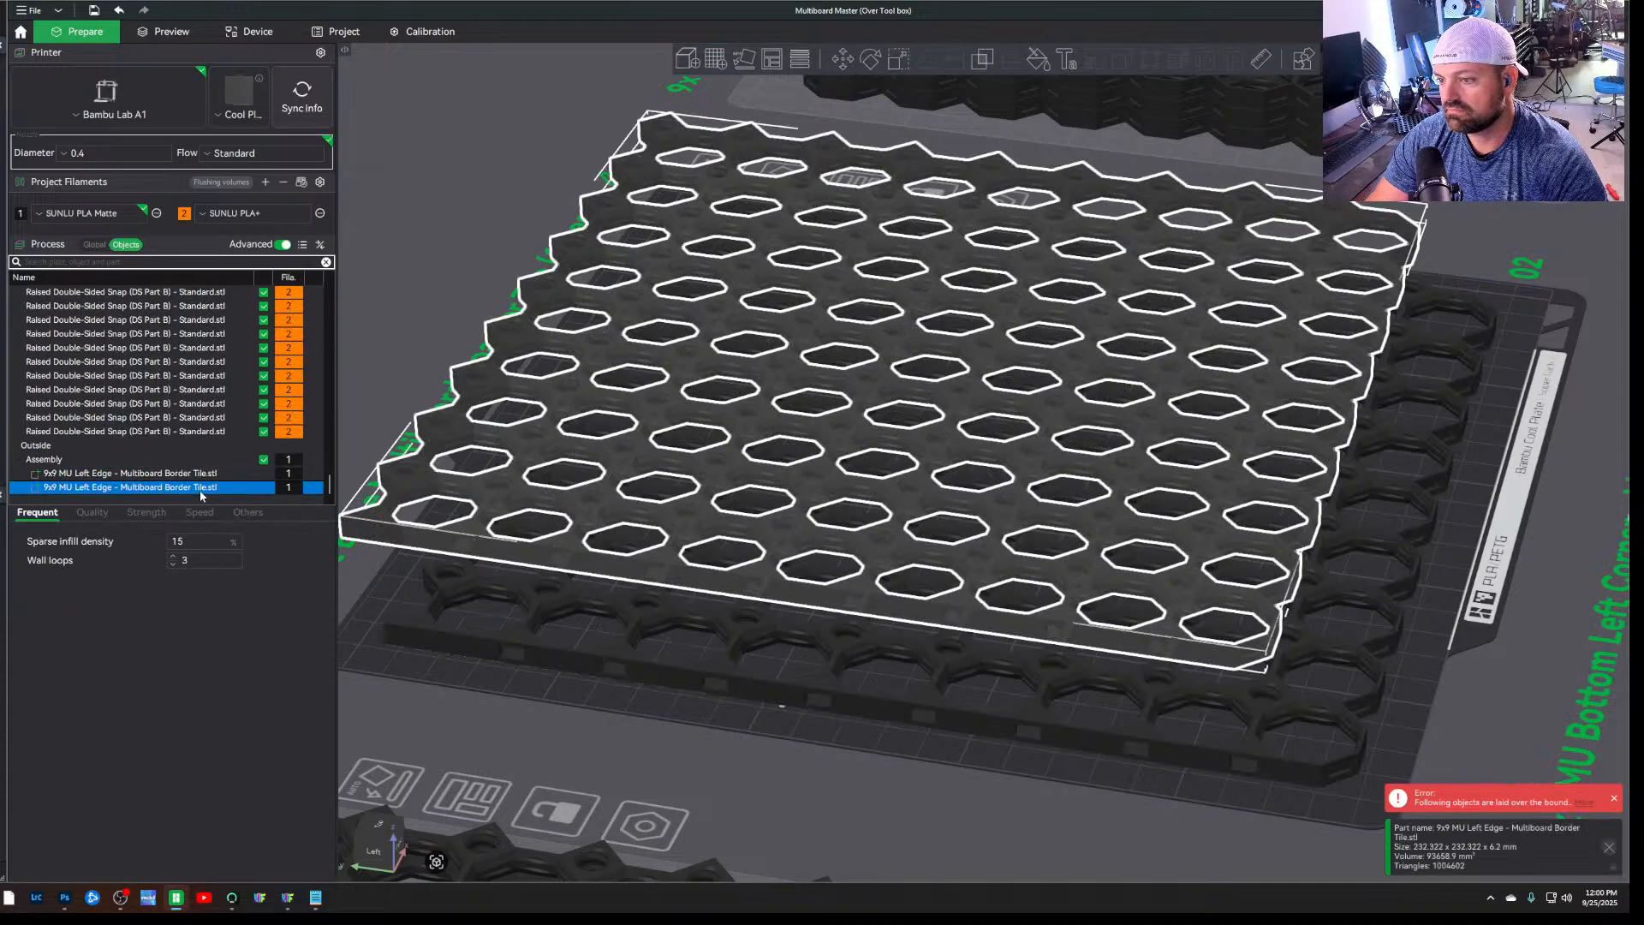
{"action": "right_click", "coordinate": [396, 541]}
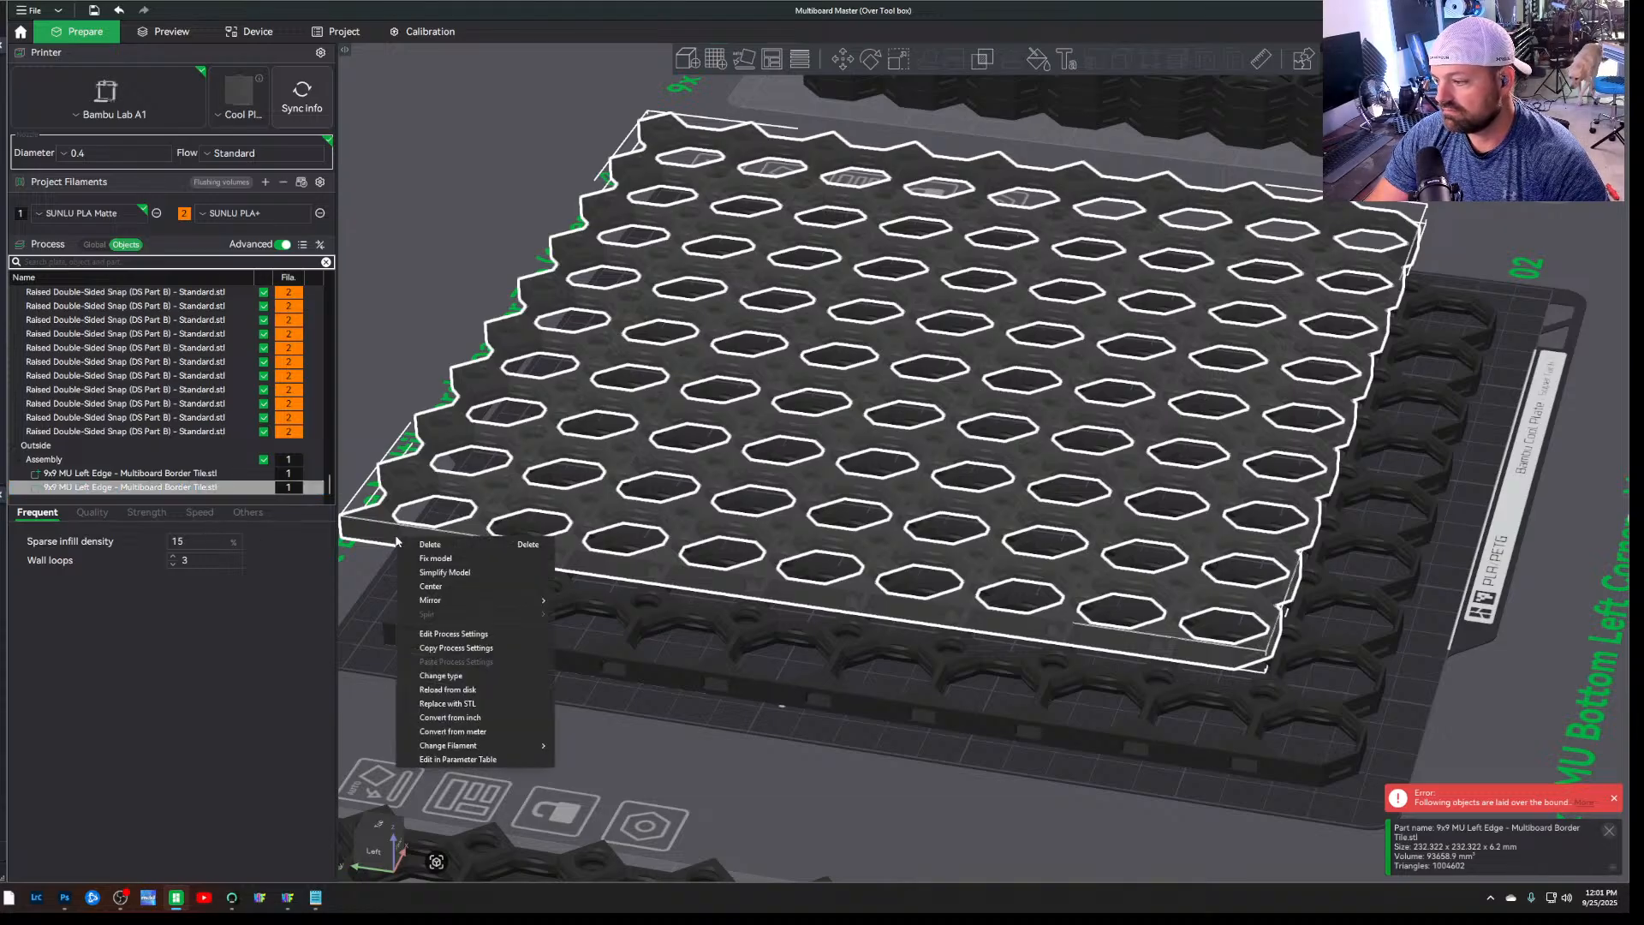
{"action": "left_click", "coordinate": [480, 587]}
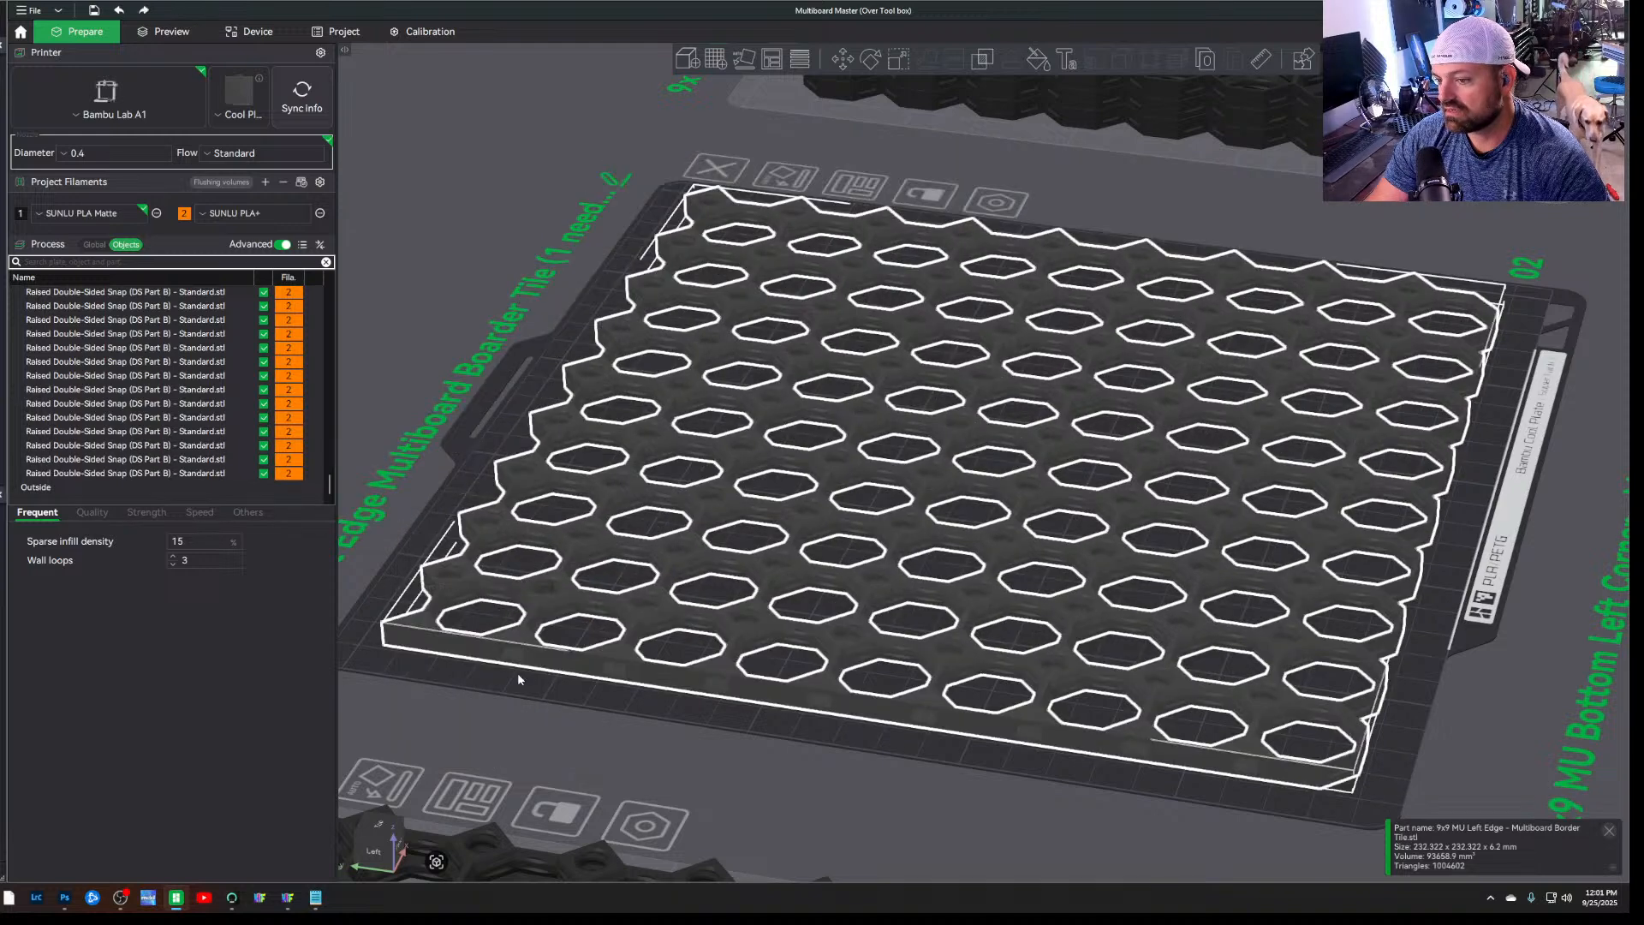
Raise the second left edge tile vertically above the first with Move, making the assembly about 23 mm tall
{"action": "left_click_drag", "start_coordinate": [571, 714], "coordinate": [658, 745]}
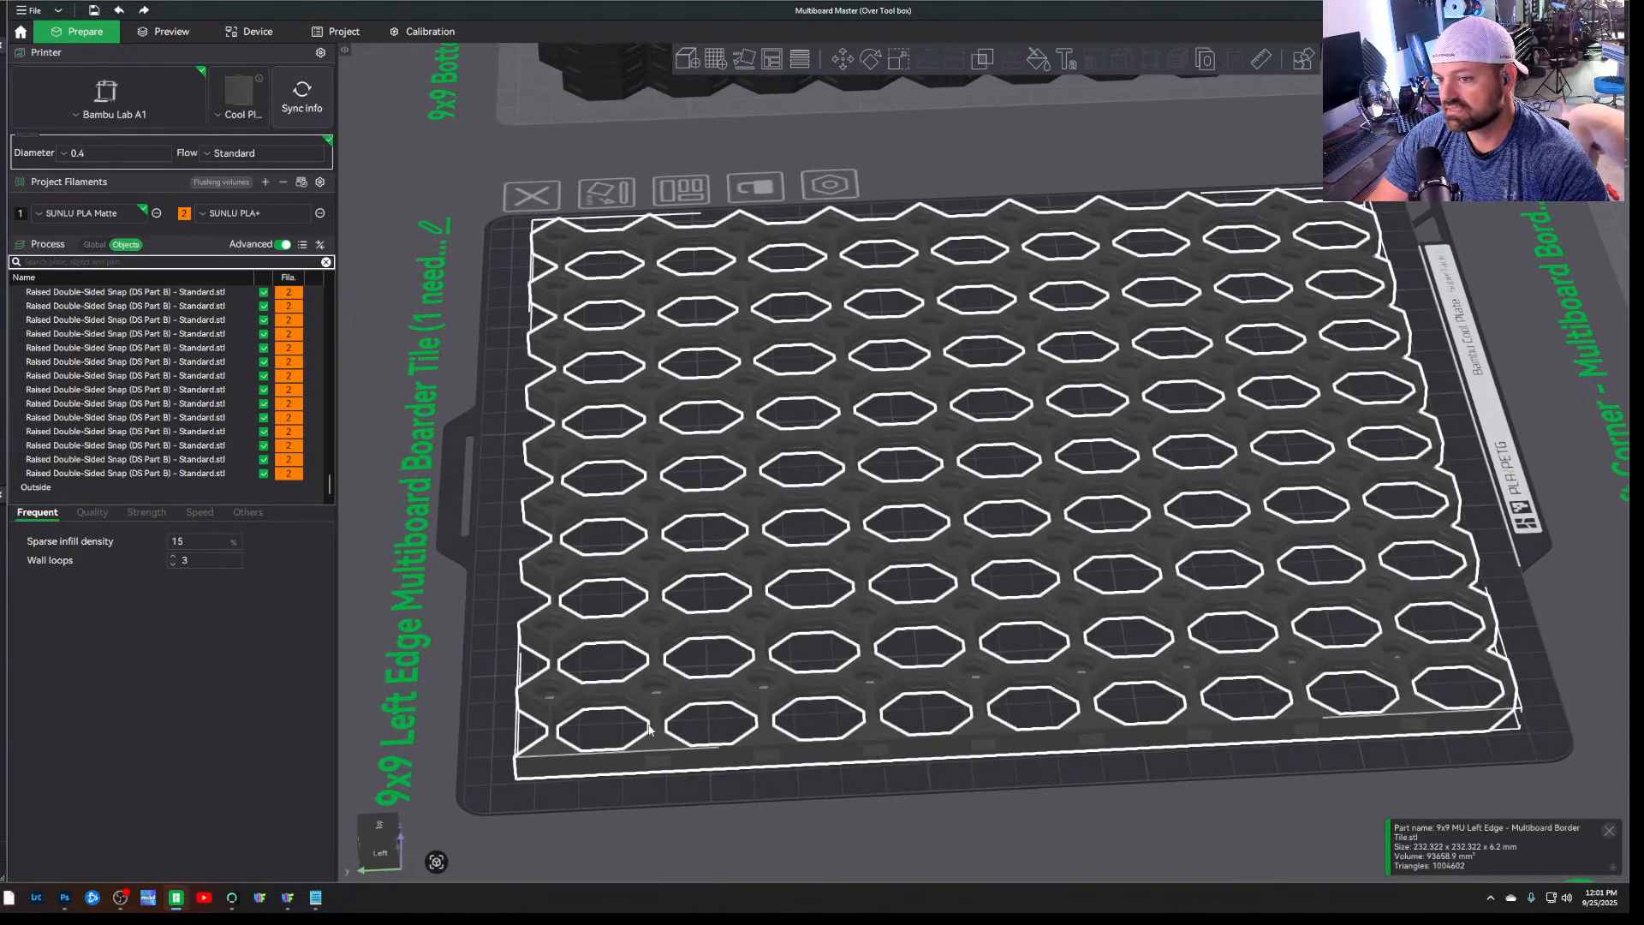
{"action": "scroll", "coordinate": [83, 403], "scroll_direction": "up", "scroll_amount": 4}
{"action": "scroll", "coordinate": [83, 403], "scroll_direction": "up", "scroll_amount": 4}
{"action": "scroll", "coordinate": [83, 403], "scroll_direction": "down", "scroll_amount": 5}
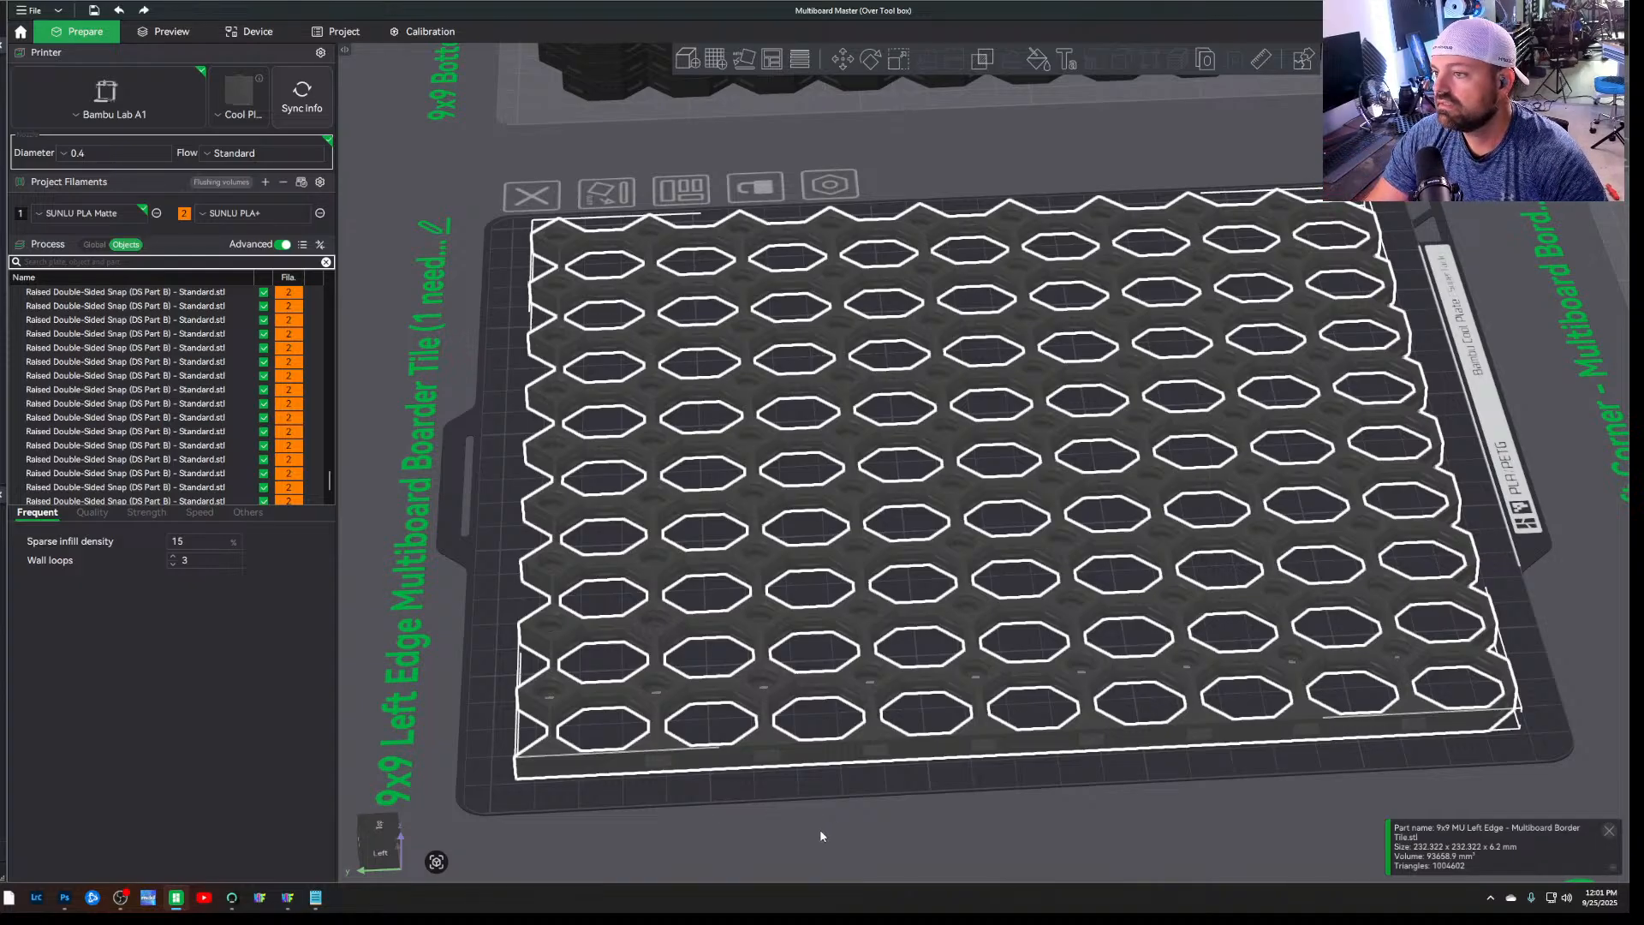
{"action": "left_click_drag", "start_coordinate": [820, 829], "coordinate": [822, 816]}
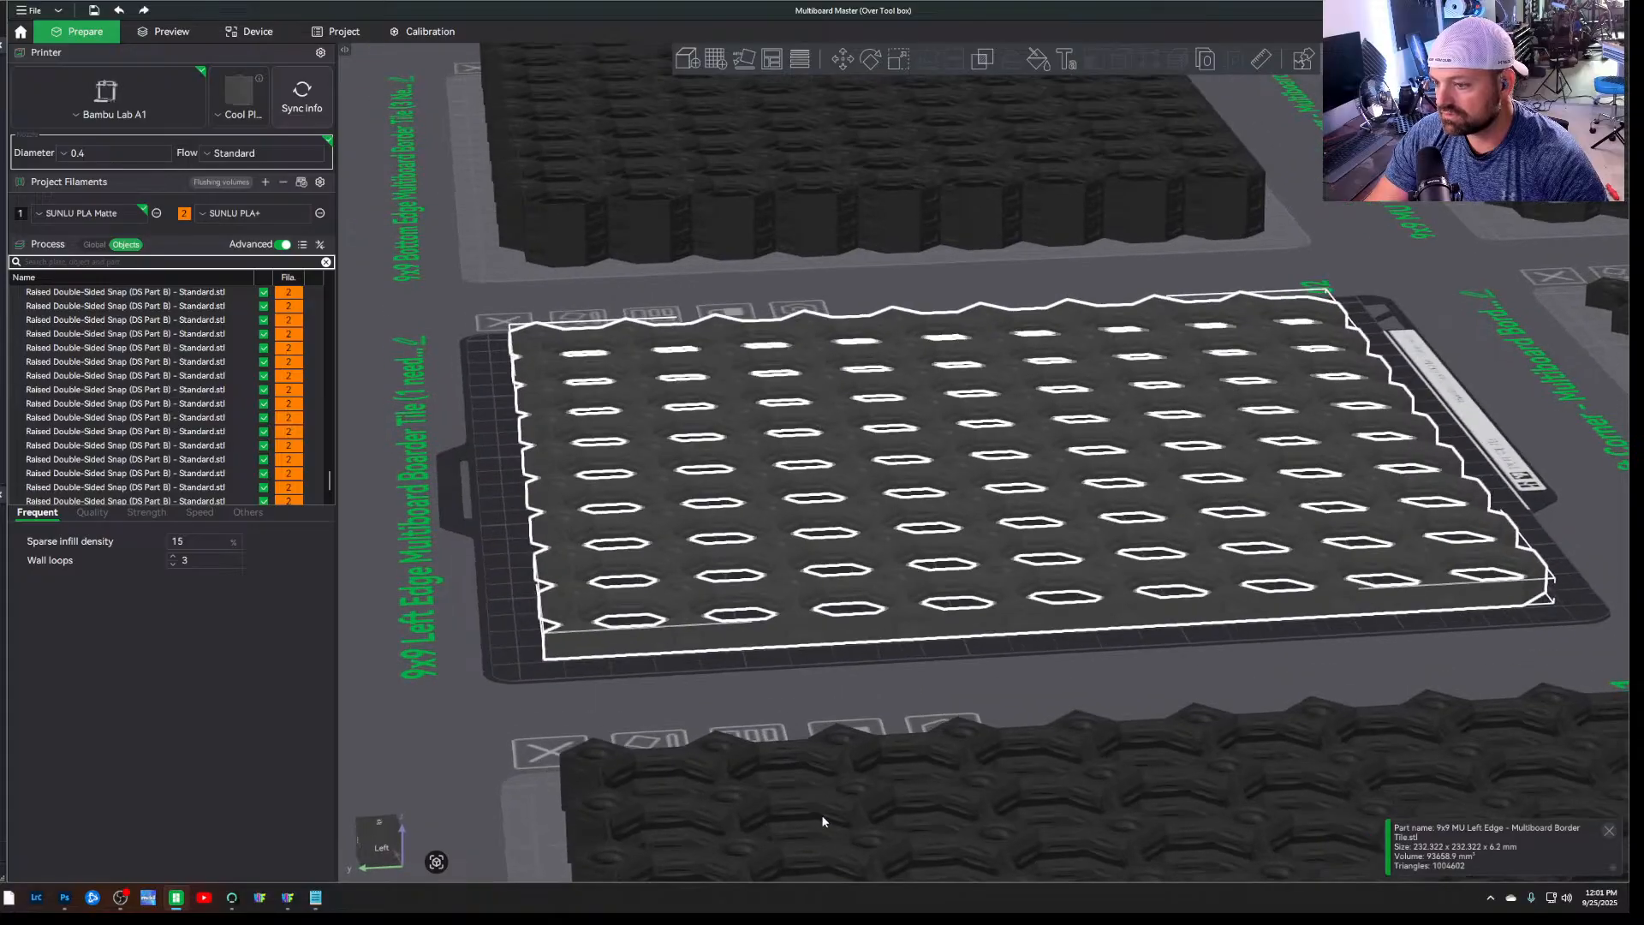
{"action": "left_click", "coordinate": [838, 63]}
{"action": "left_click_drag", "start_coordinate": [985, 280], "coordinate": [984, 221]}
{"action": "left_click", "coordinate": [486, 572]}
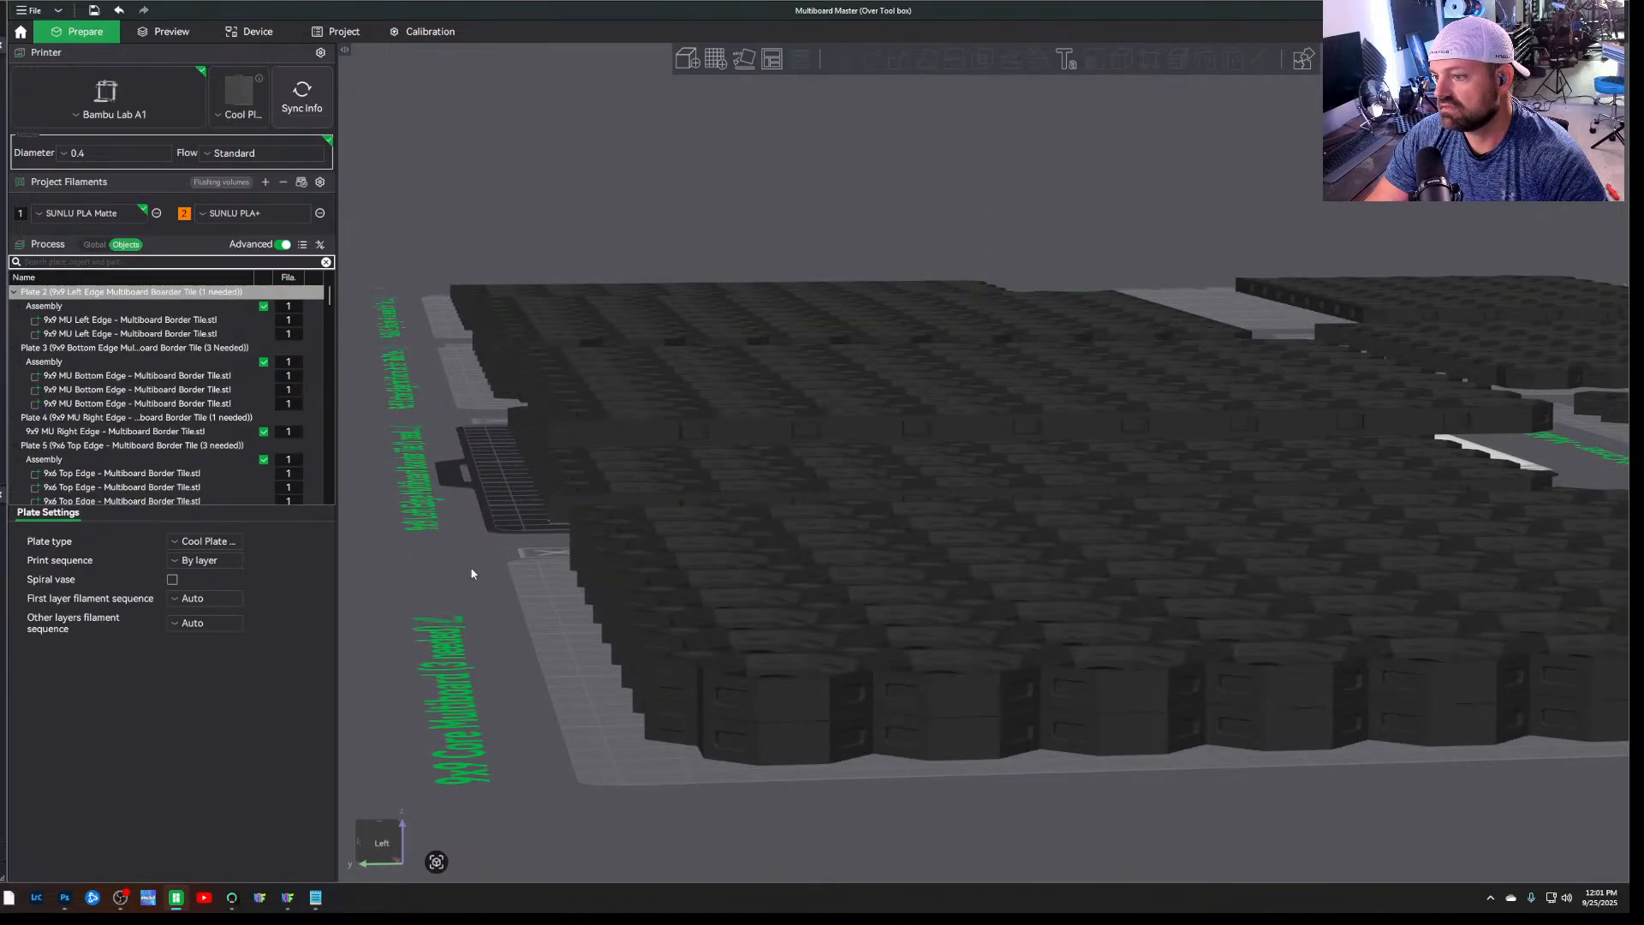
Slice all plates and inspect the gap between plate 2's two stacked left edge tiles from the side
{"action": "scroll", "coordinate": [485, 572], "scroll_direction": "up", "scroll_amount": 5}
{"action": "mouse_move", "coordinate": [486, 566]}
{"action": "left_mouse_down"}
{"action": "mouse_move", "coordinate": [401, 570]}
{"action": "mouse_move", "coordinate": [462, 569]}
{"action": "mouse_move", "coordinate": [492, 591]}
{"action": "left_mouse_up"}
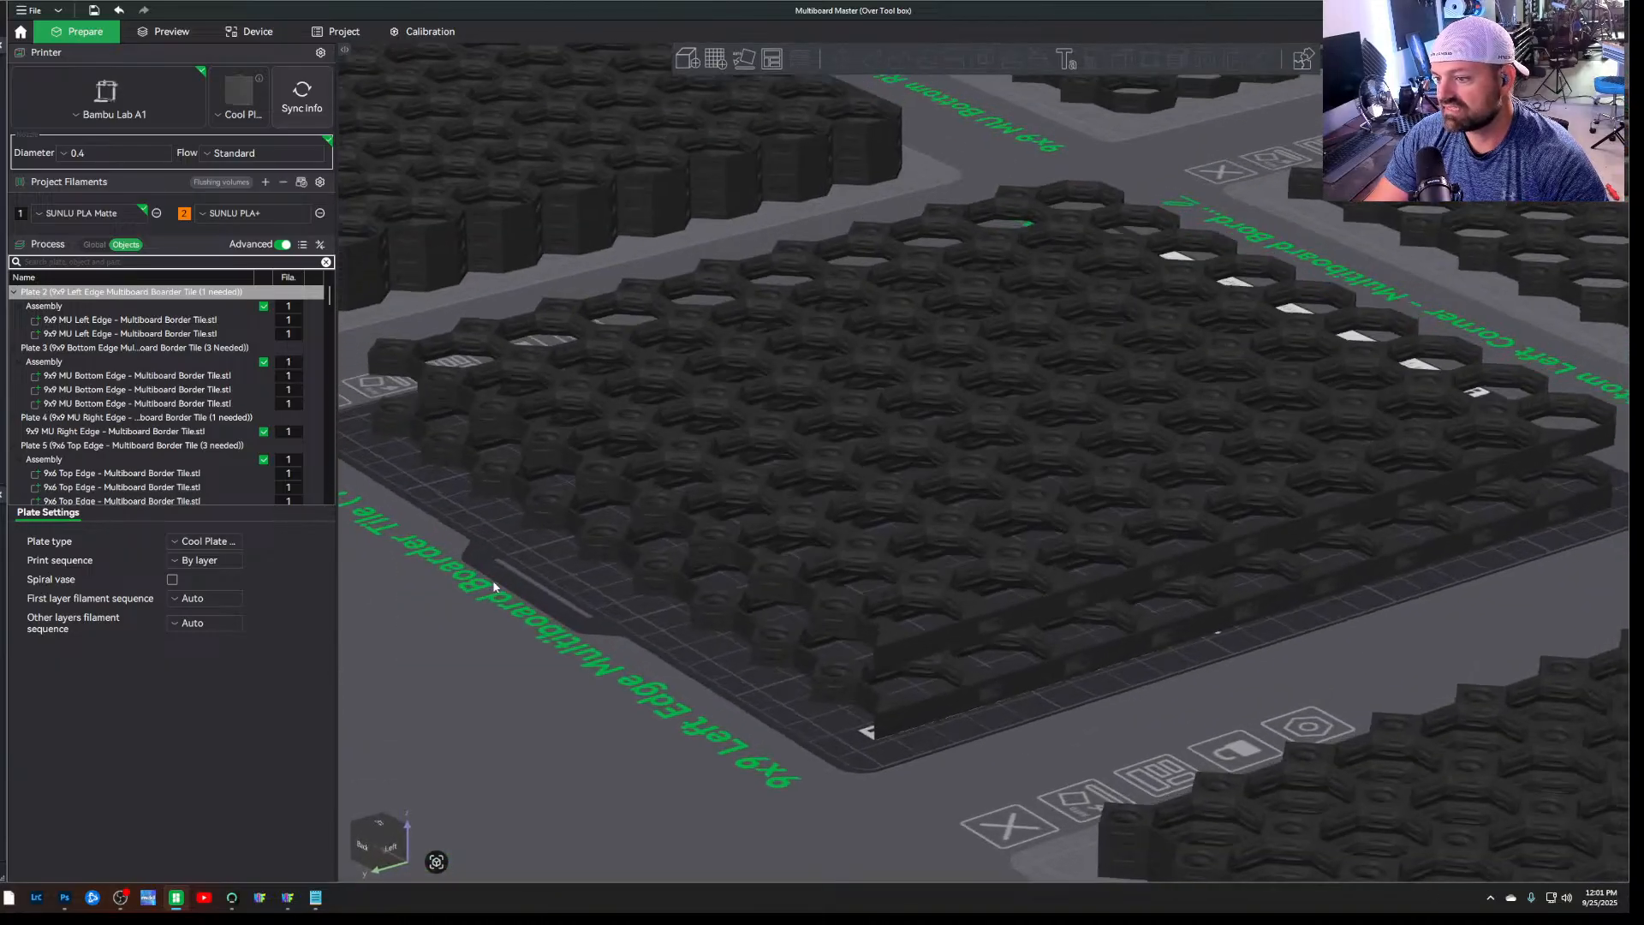
{"action": "scroll", "coordinate": [559, 621], "scroll_direction": "up", "scroll_amount": 2}
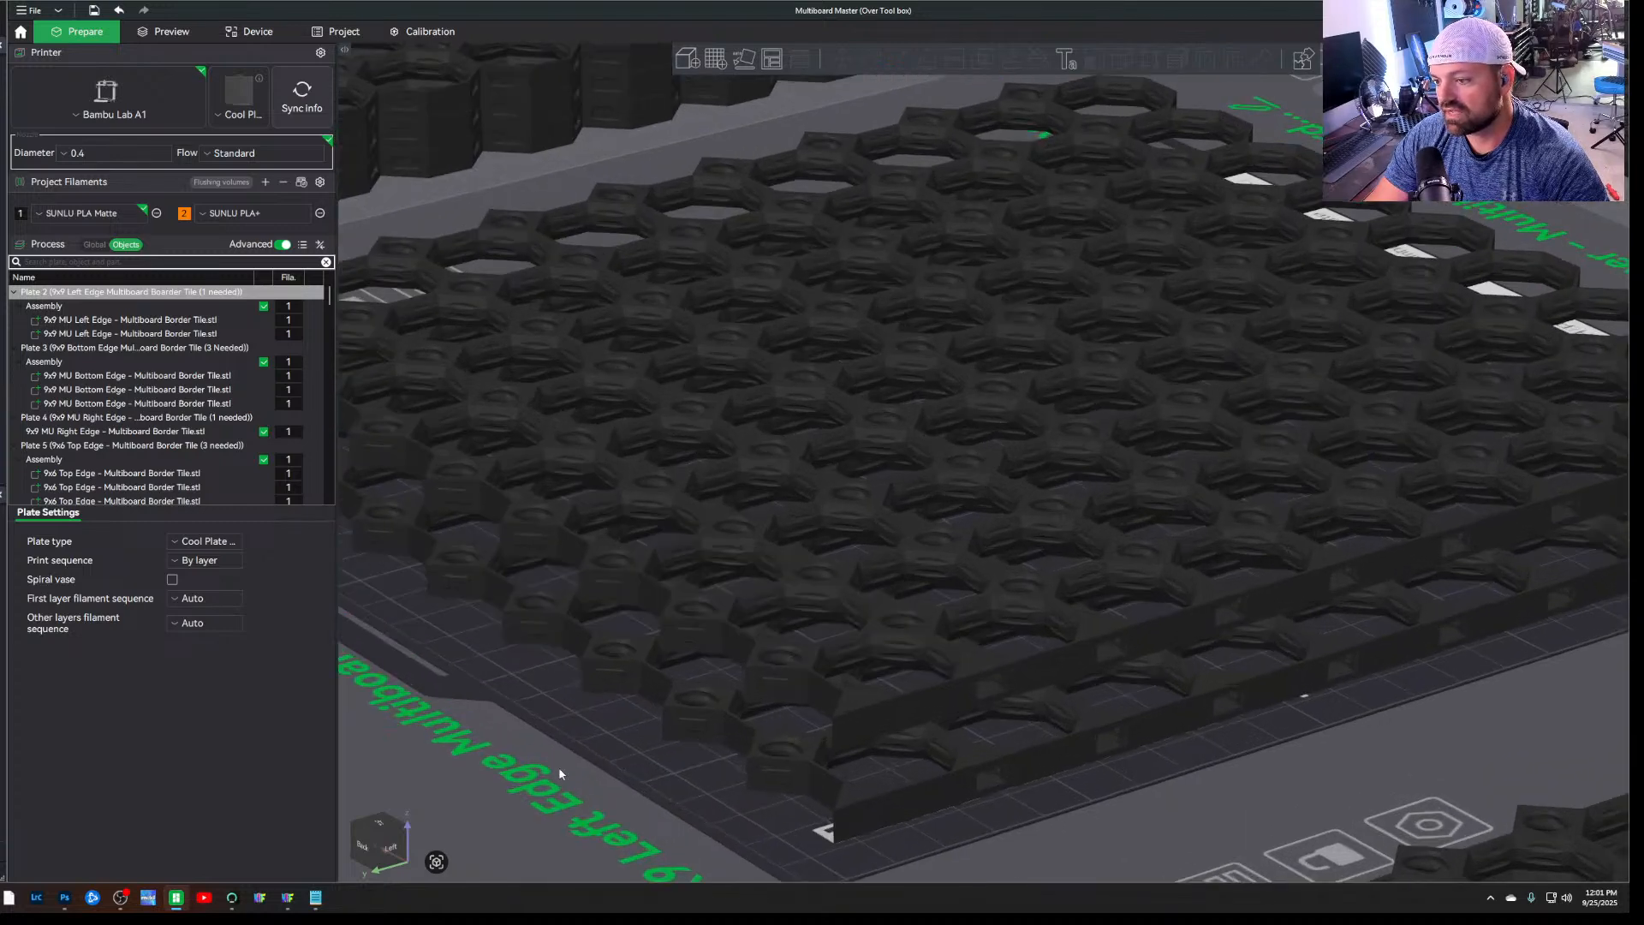
{"action": "left_click", "coordinate": [1466, 32]}
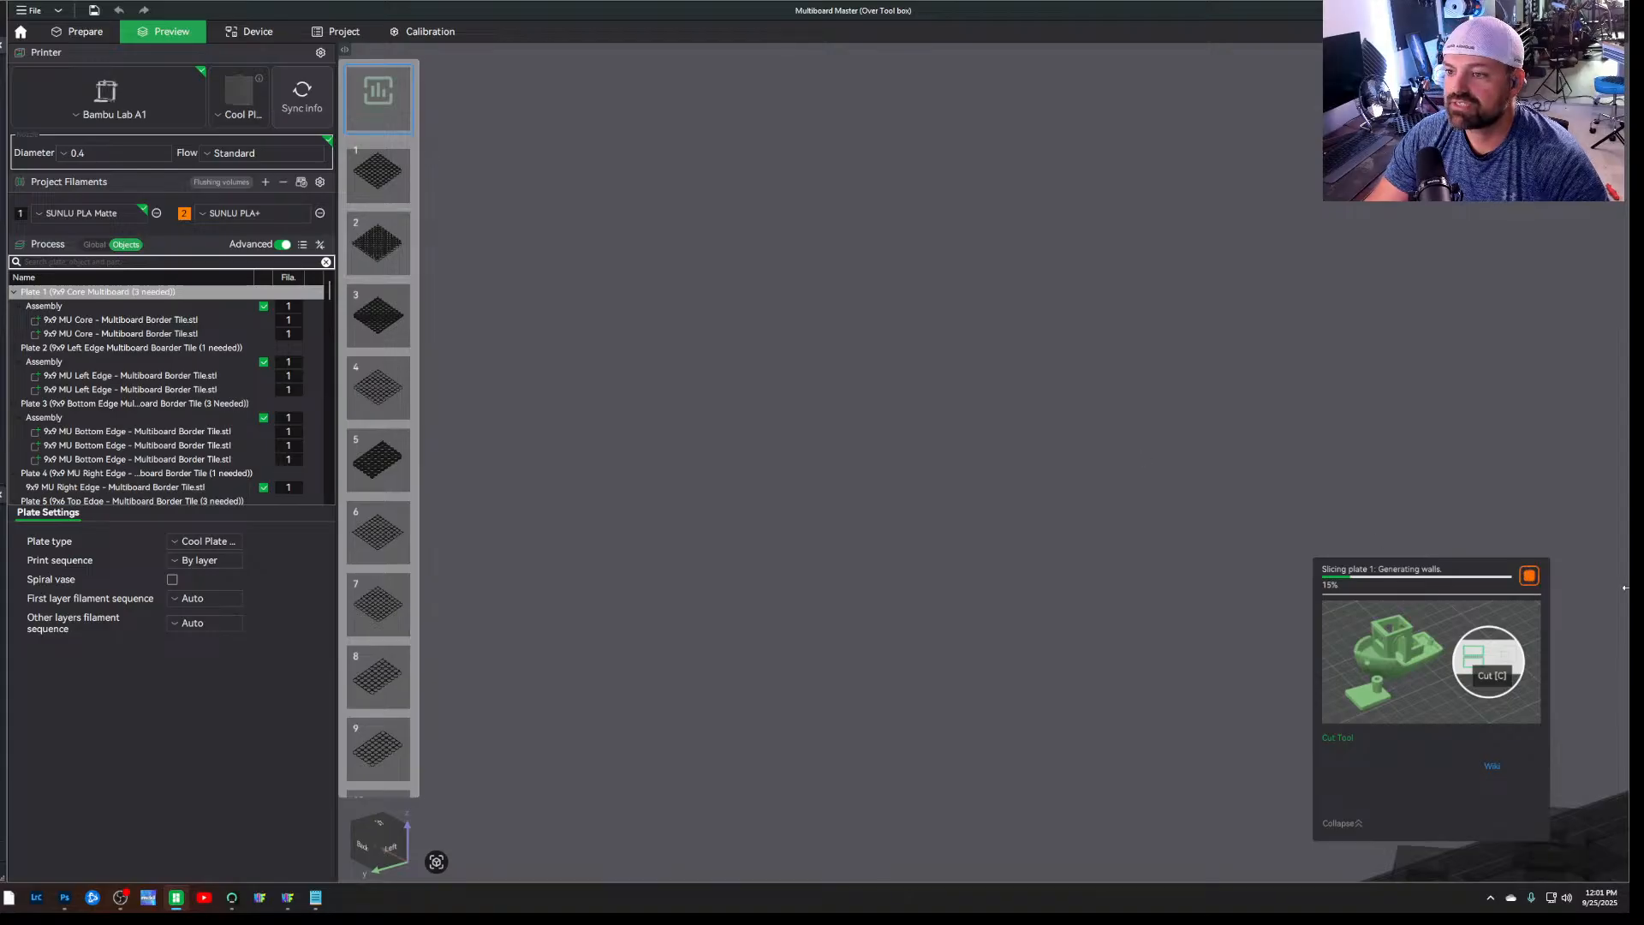
{"action": "left_click", "coordinate": [381, 244]}
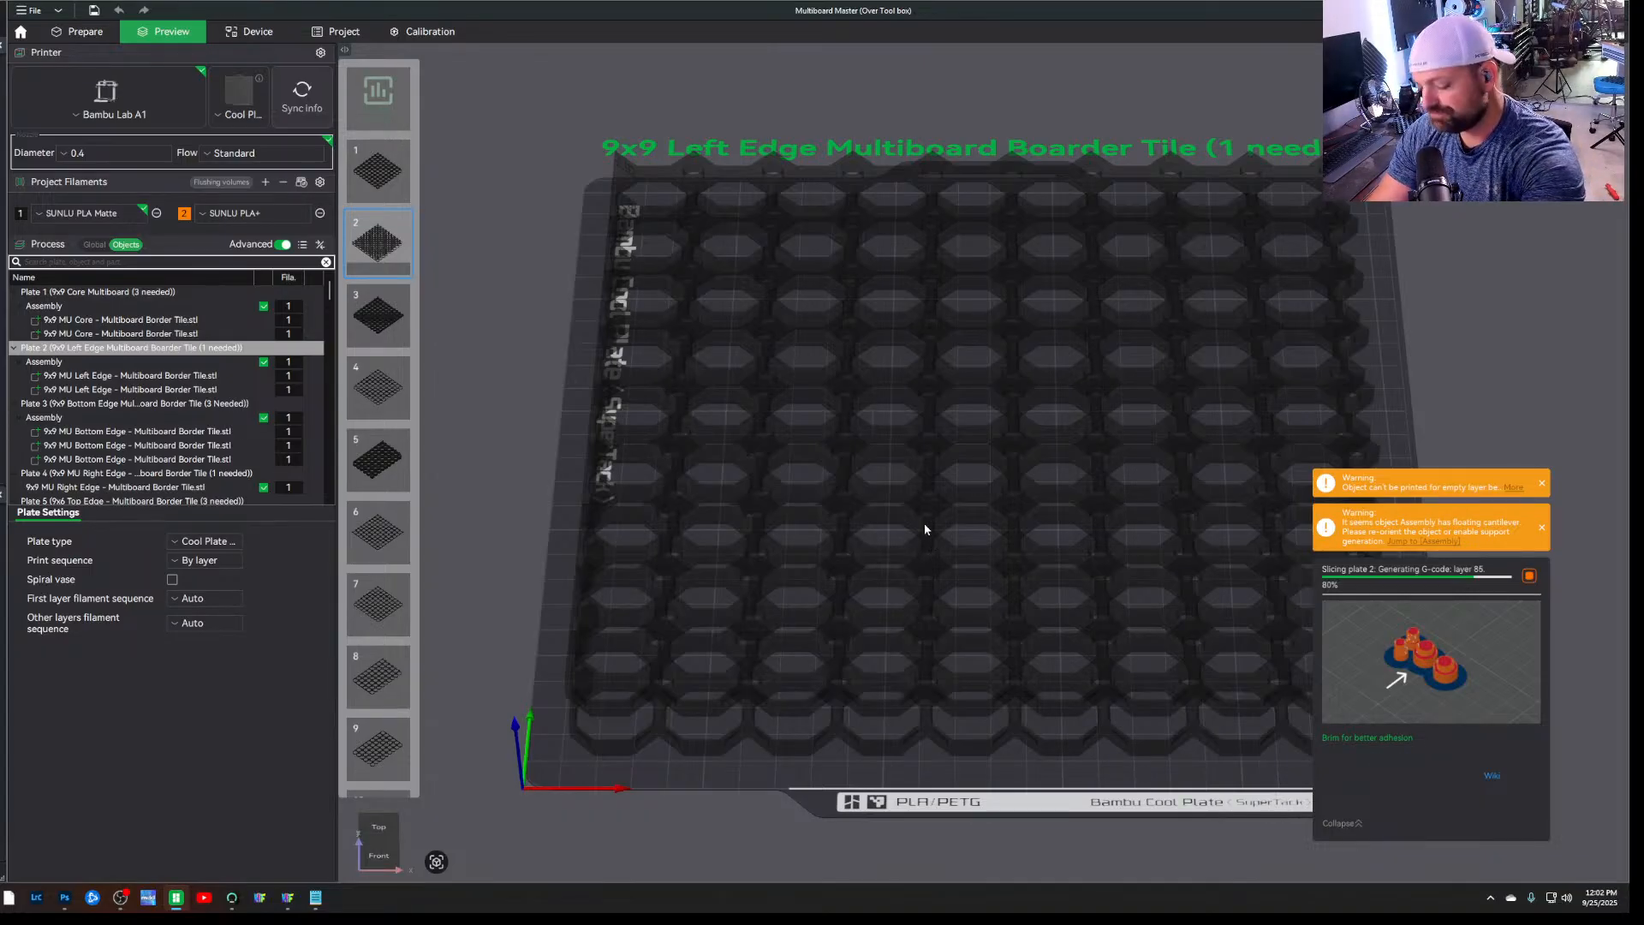
{"action": "left_click_drag", "start_coordinate": [526, 653], "coordinate": [575, 617]}
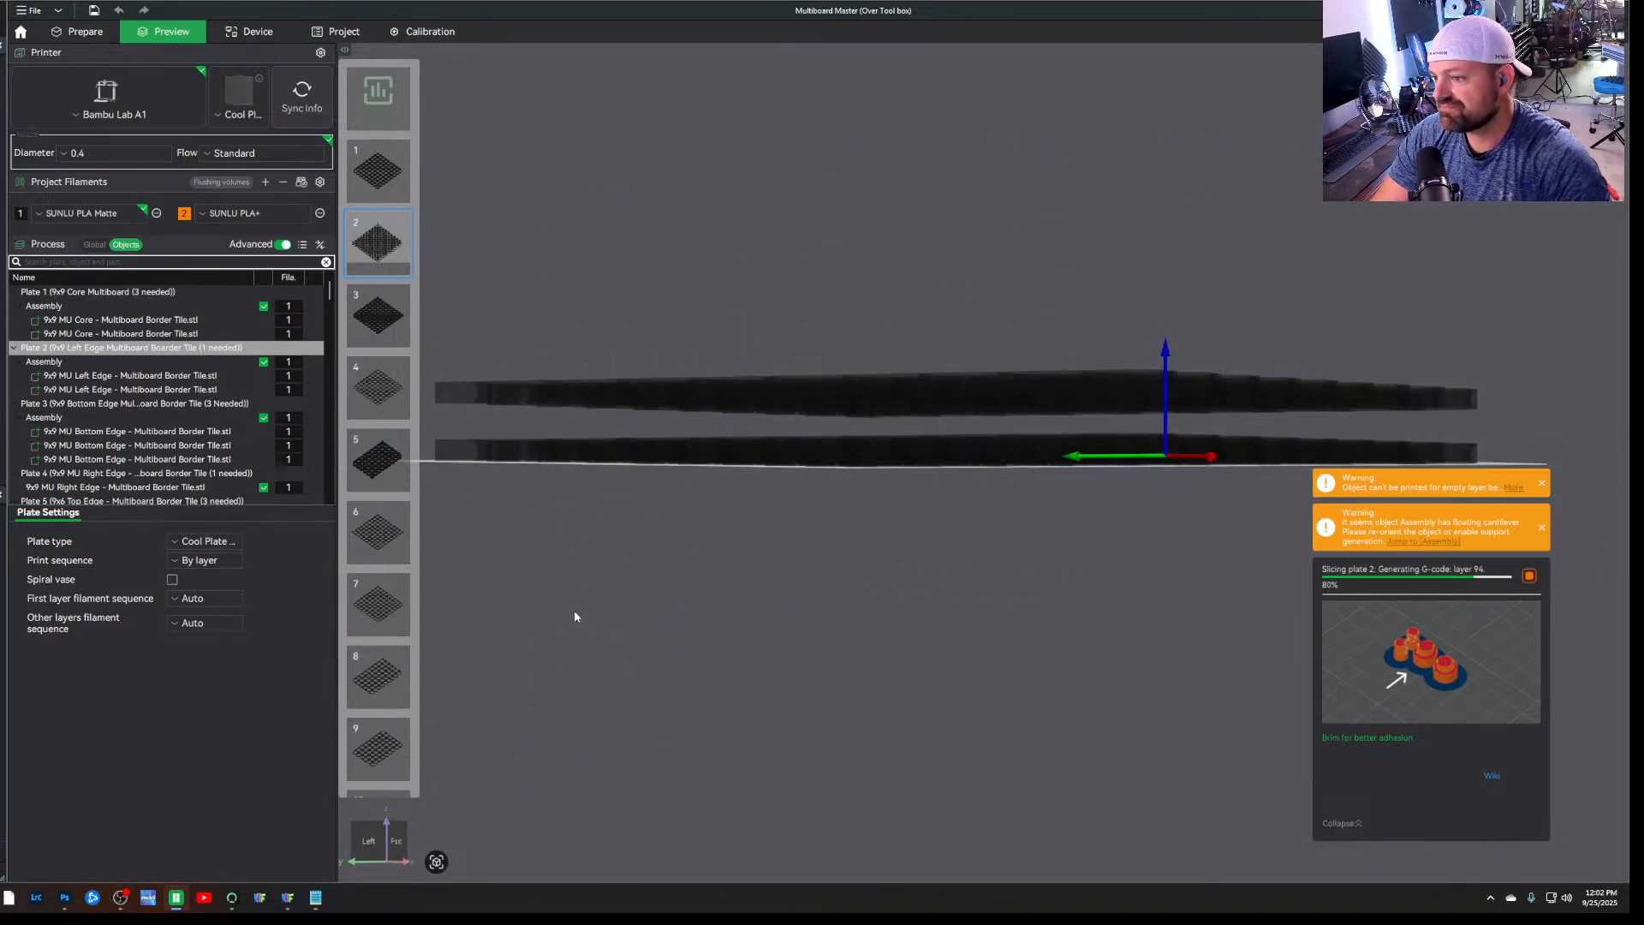
{"action": "scroll", "coordinate": [584, 506], "scroll_direction": "up", "scroll_amount": 3}
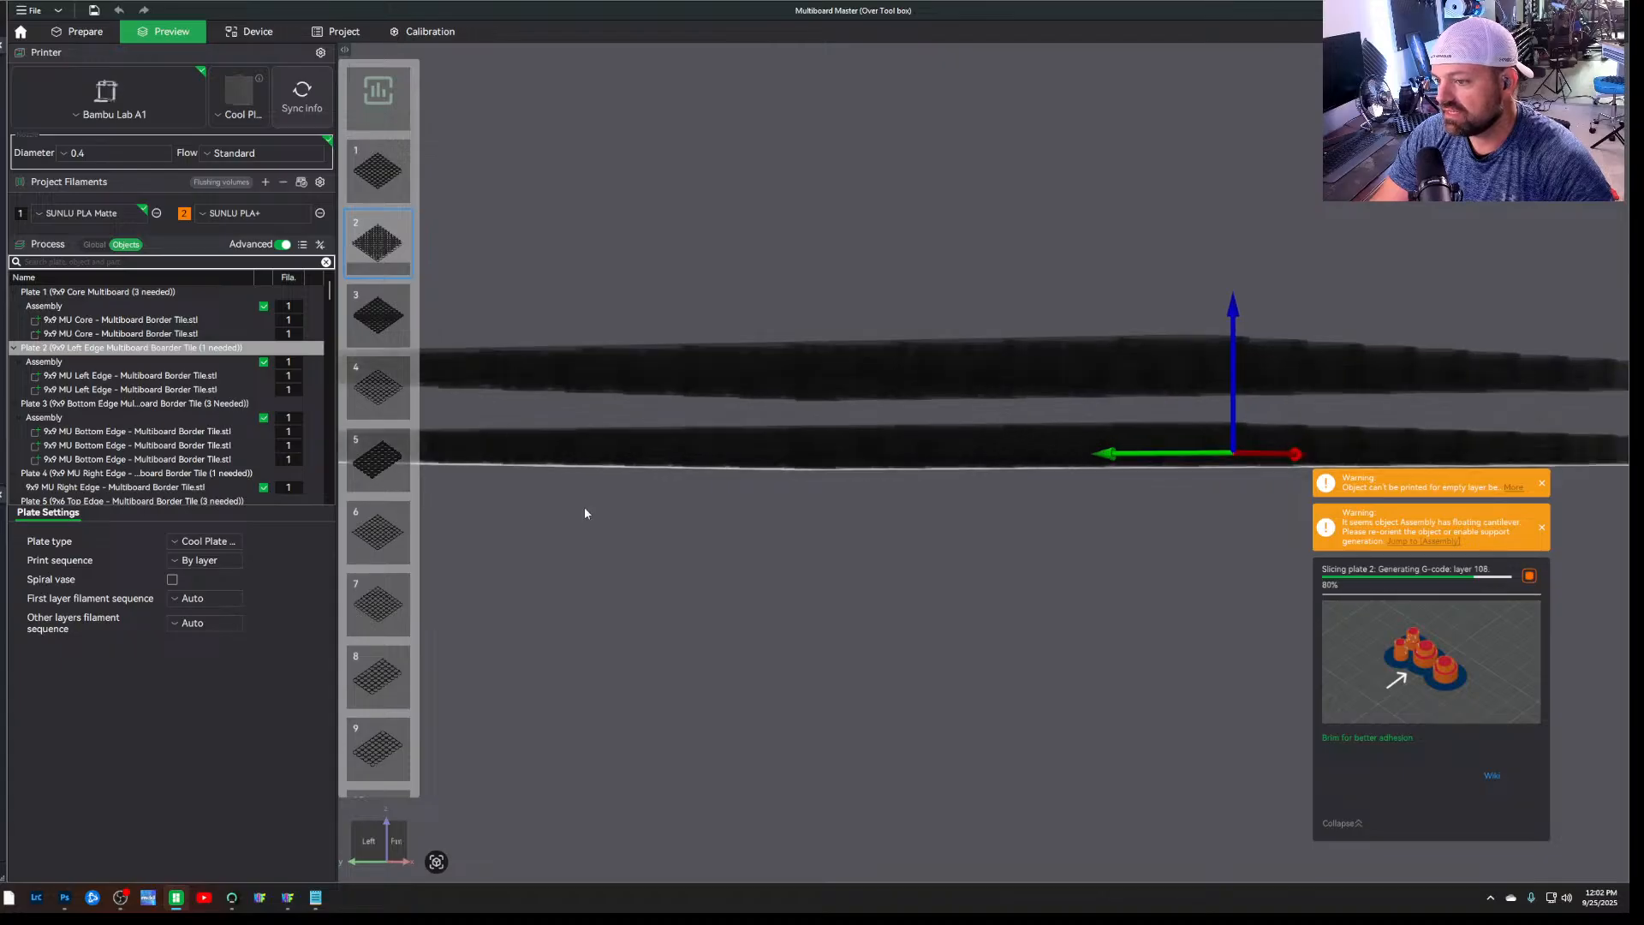
Start a face and face assembly on plate 2's stacked left edge tiles and pick the lower tile's top face as the fixed face
{"action": "left_click", "coordinate": [83, 32]}
{"action": "left_click_drag", "start_coordinate": [710, 505], "coordinate": [686, 580]}
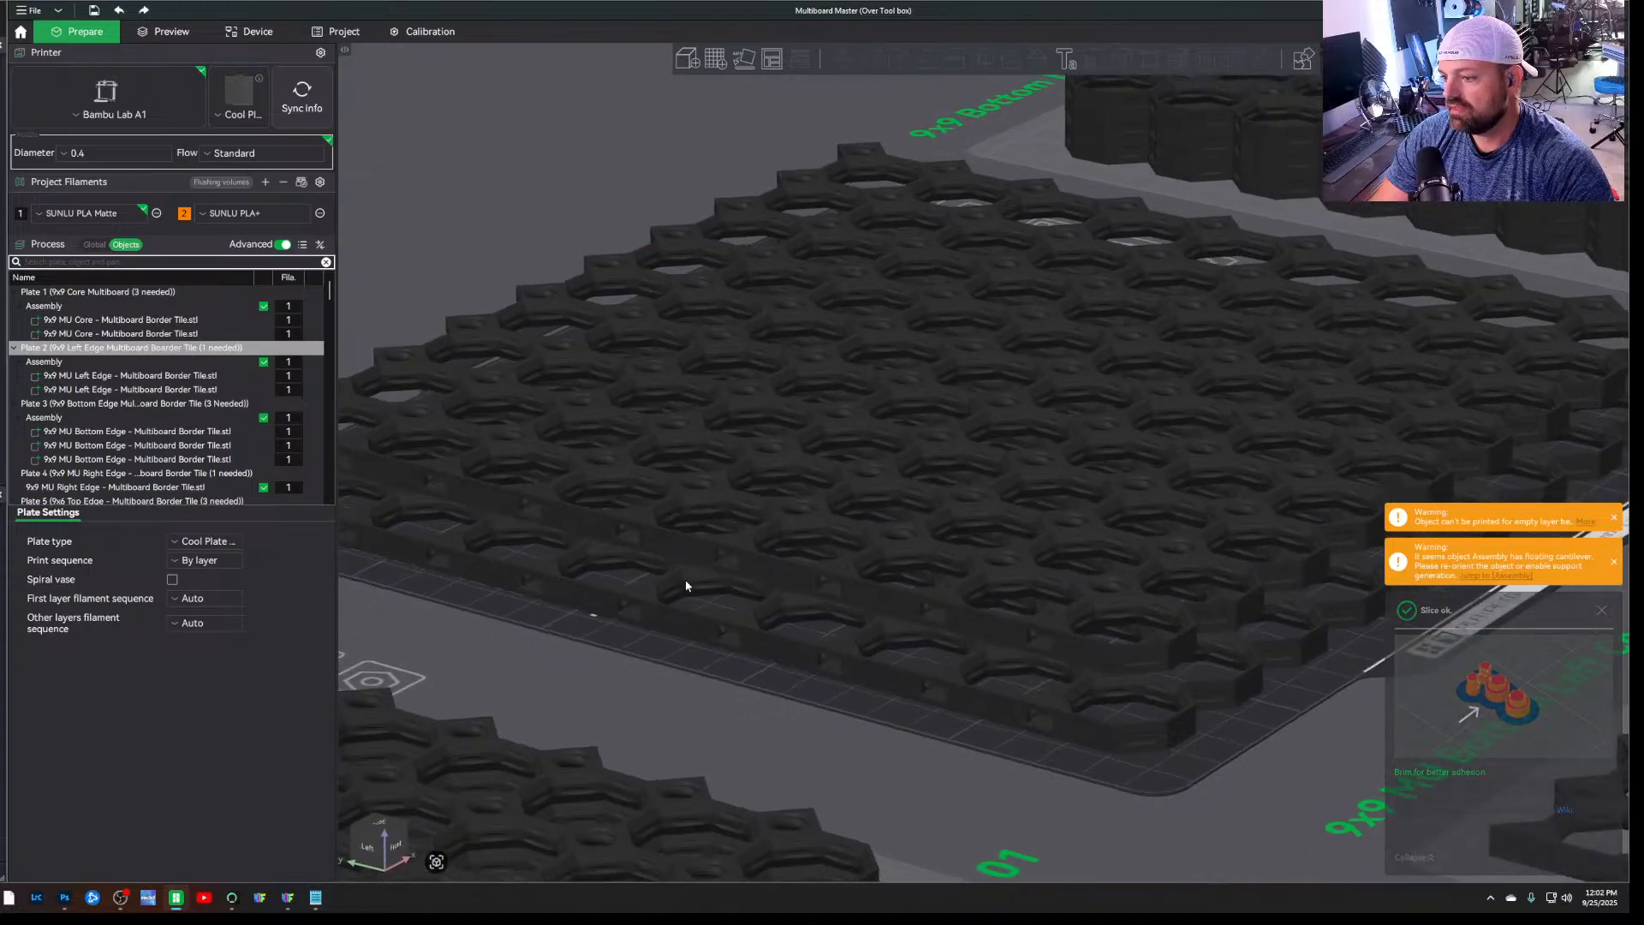
{"action": "left_click", "coordinate": [686, 581]}
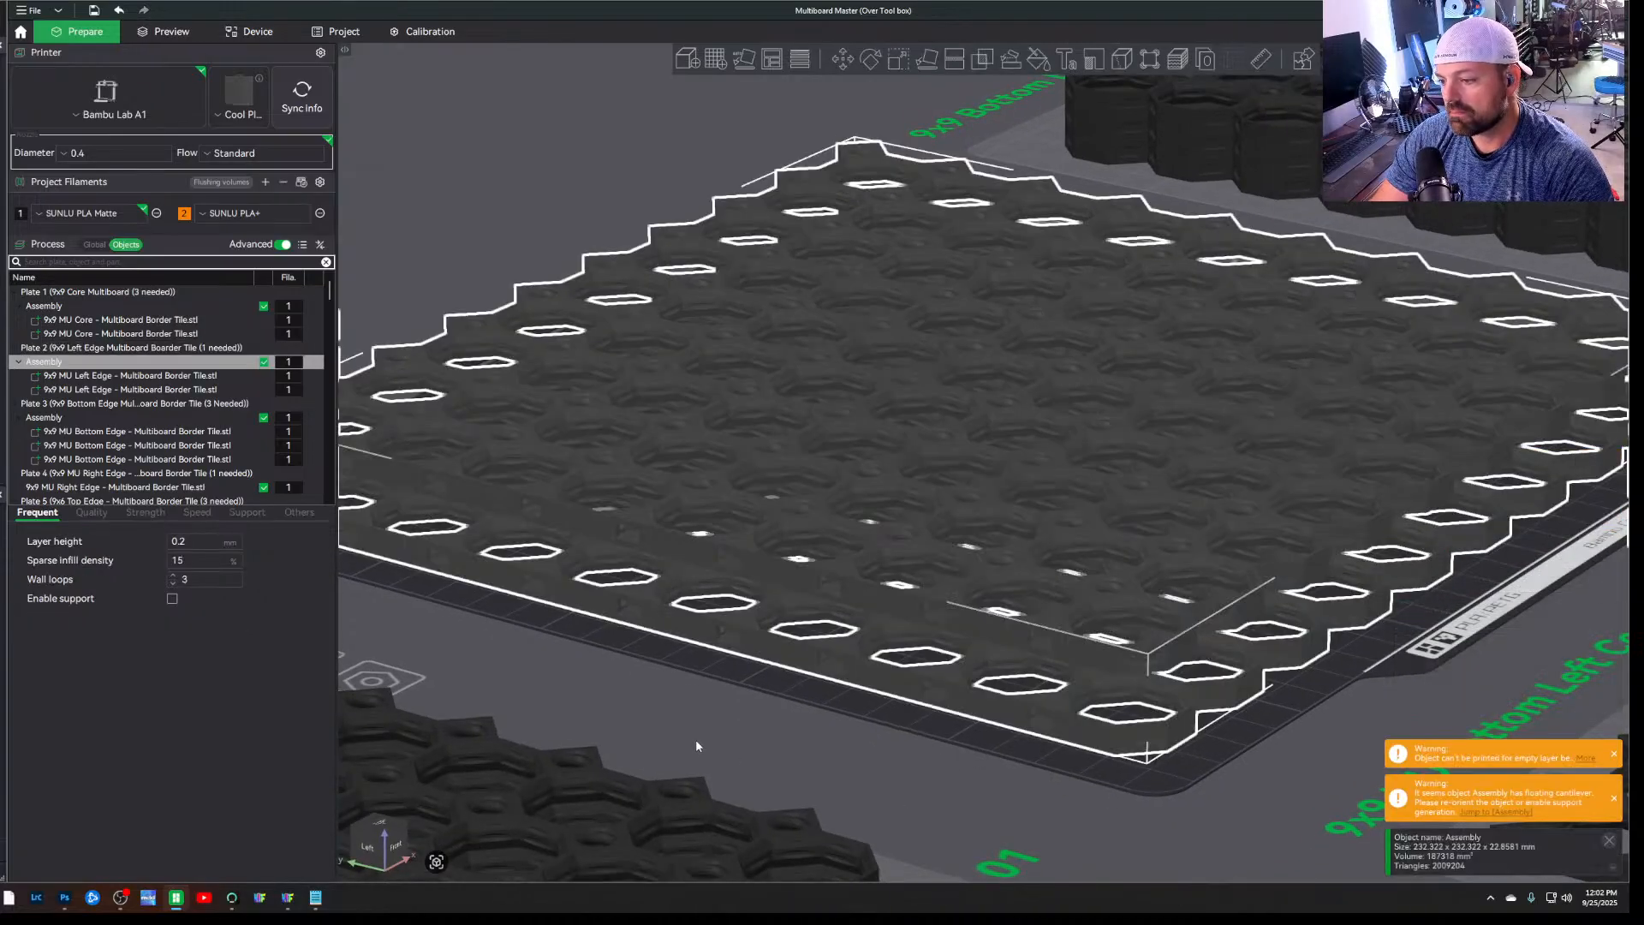
{"action": "left_click_drag", "start_coordinate": [697, 746], "coordinate": [781, 760]}
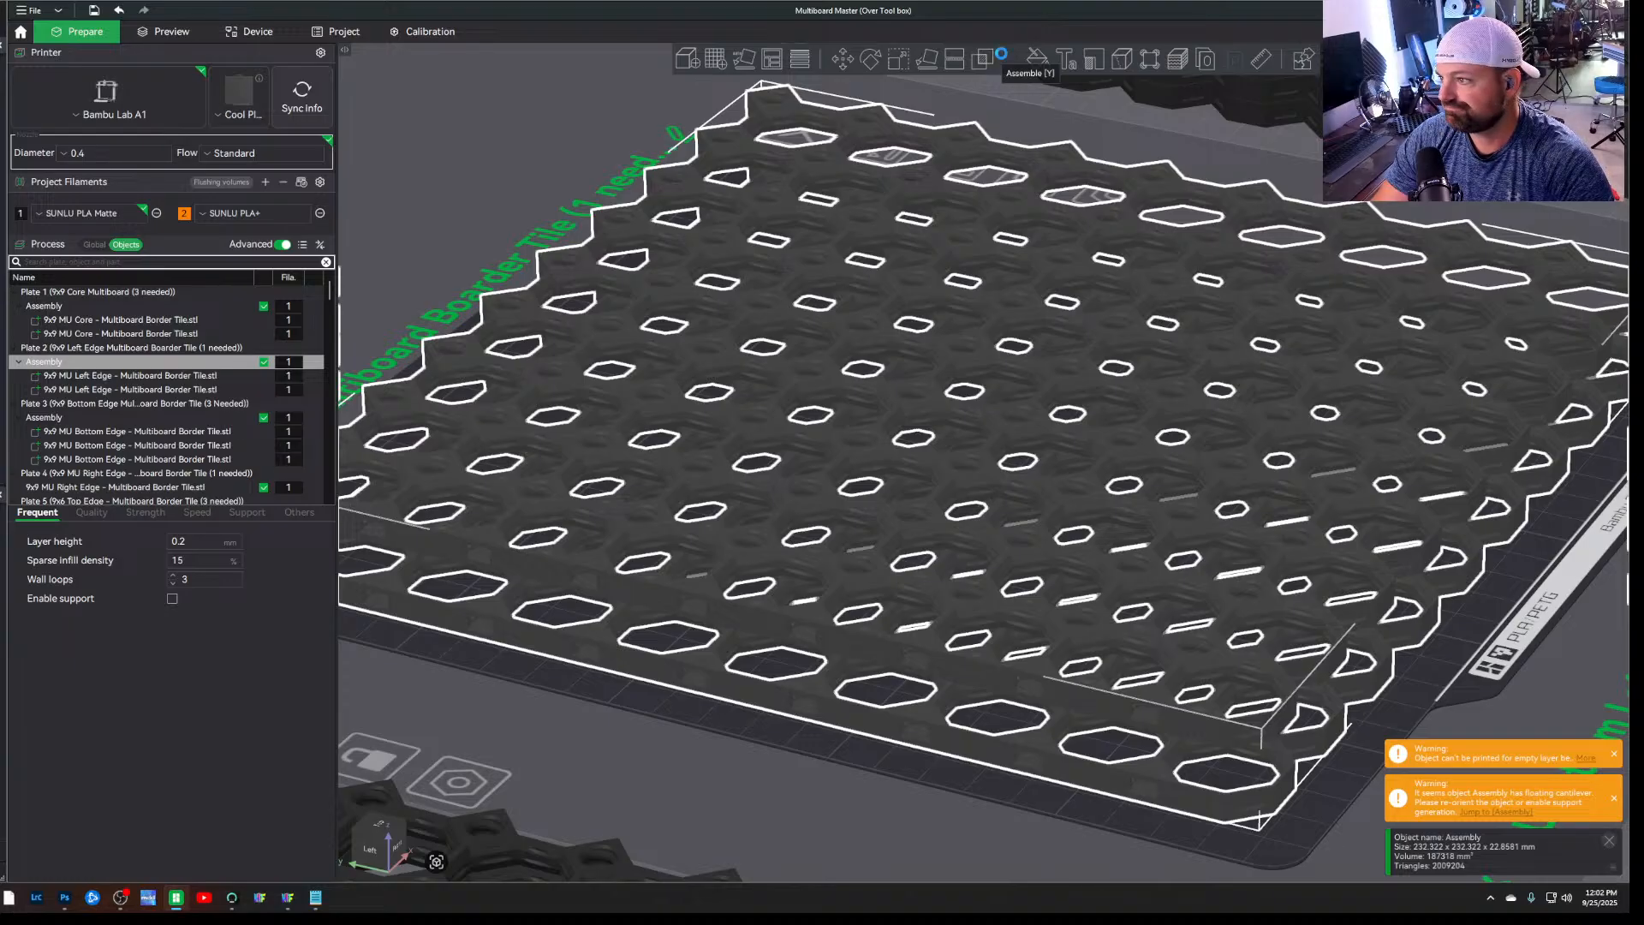
{"action": "left_click", "coordinate": [1000, 55]}
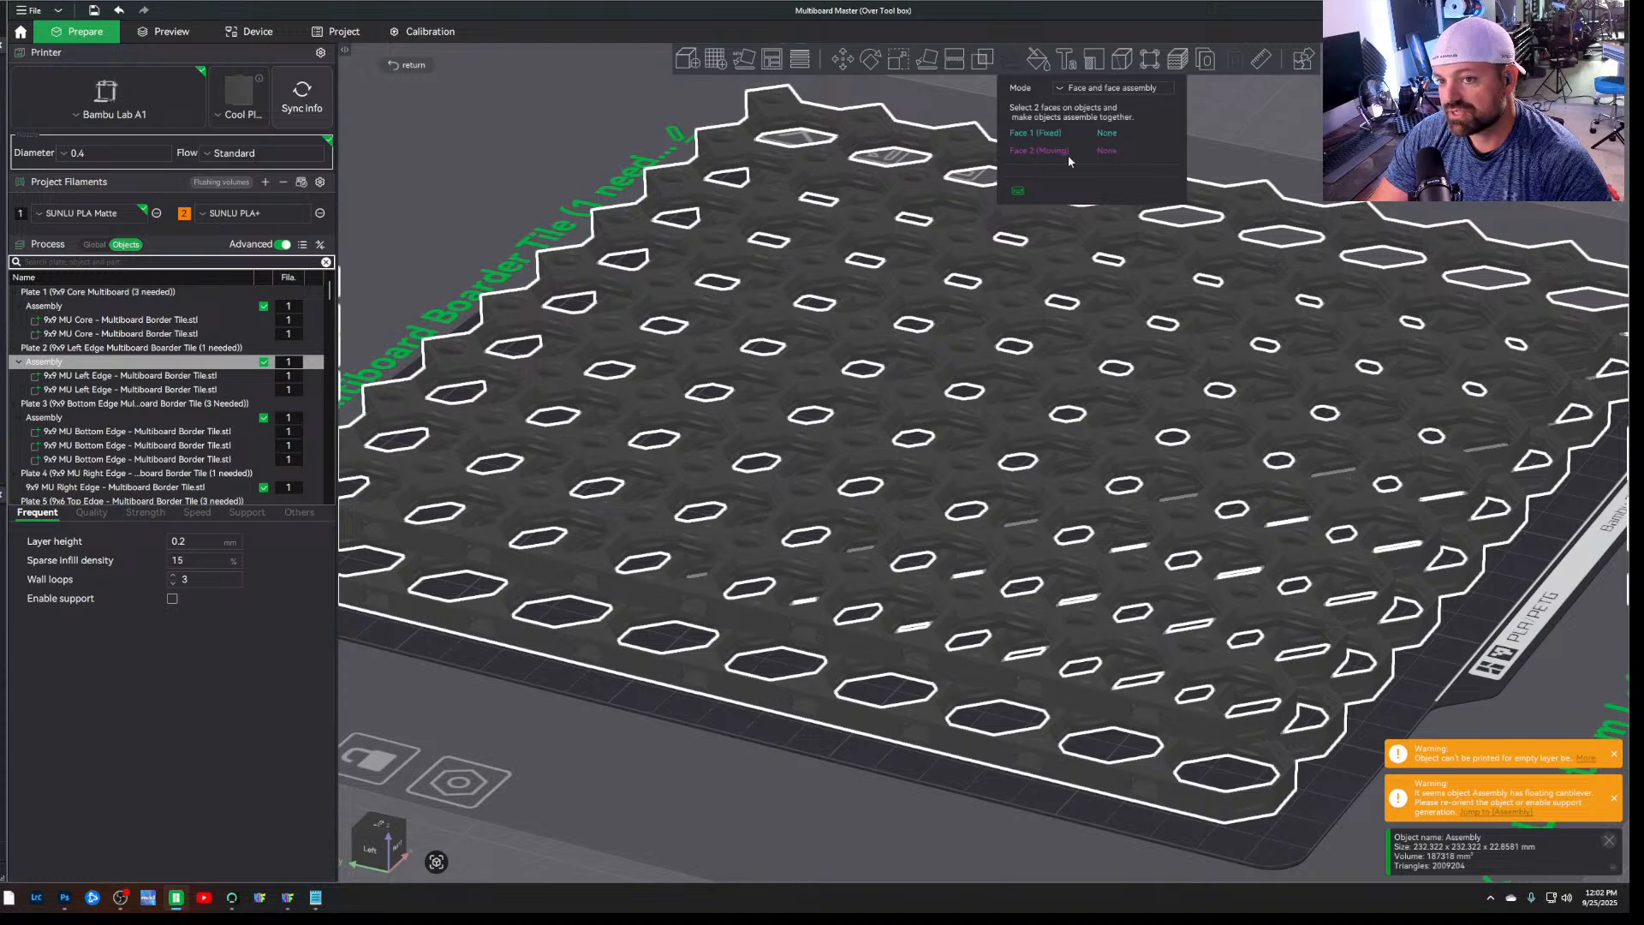
{"action": "scroll", "coordinate": [573, 766], "scroll_direction": "up", "scroll_amount": 2}
{"action": "left_click_drag", "start_coordinate": [569, 774], "coordinate": [599, 795]}
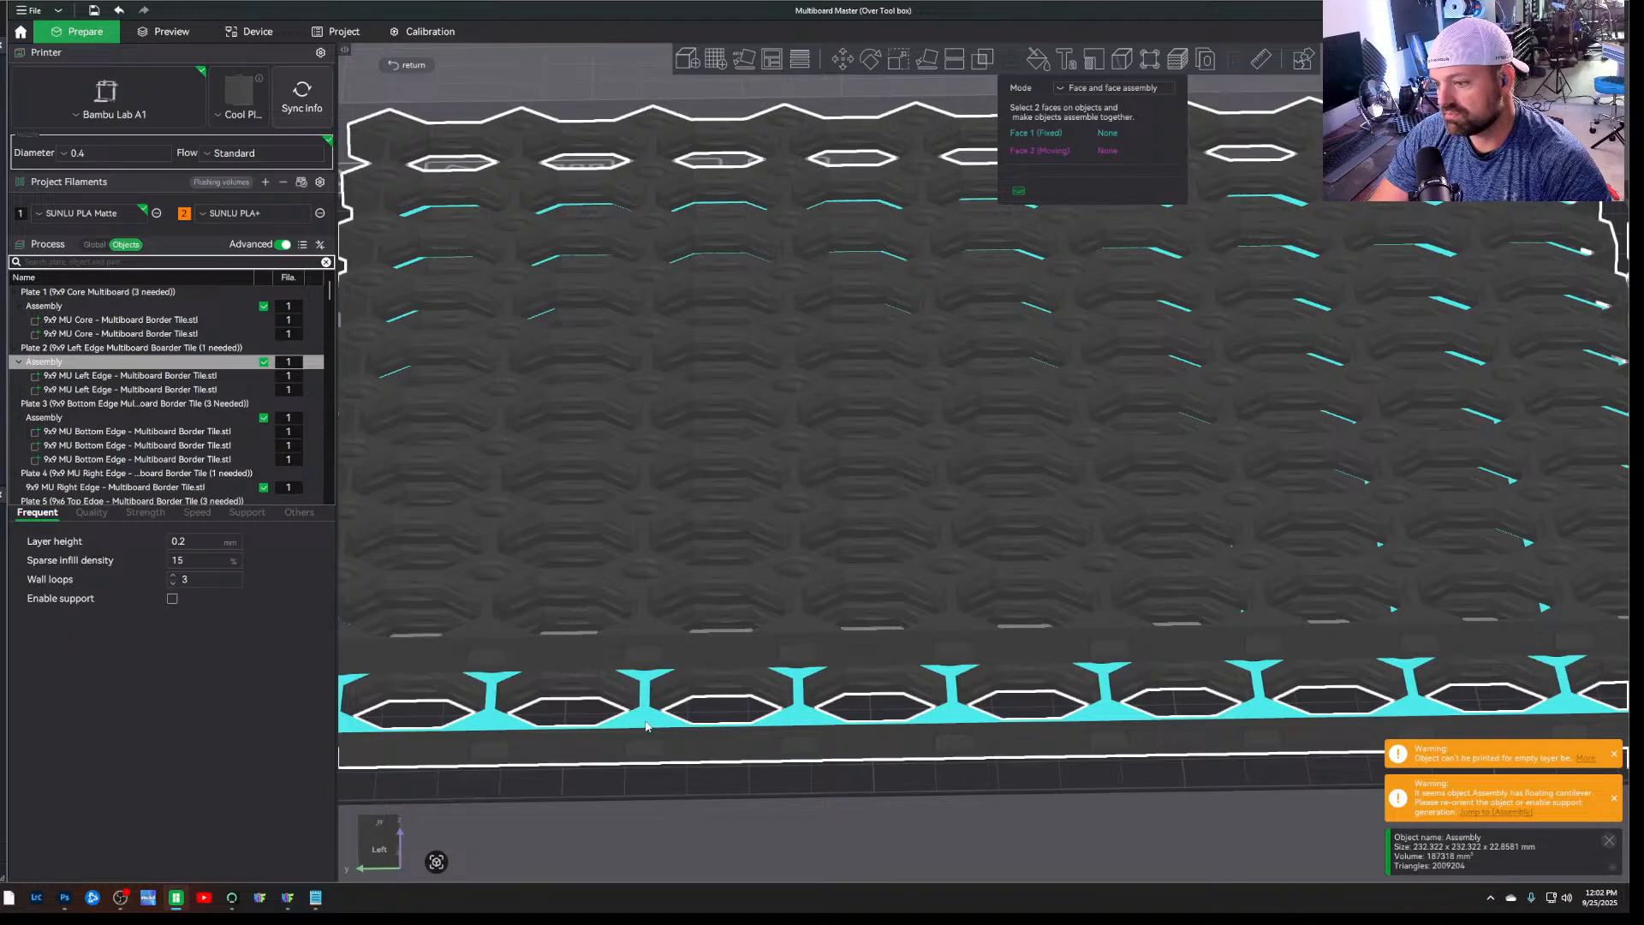
{"action": "left_click_drag", "start_coordinate": [645, 726], "coordinate": [655, 578]}
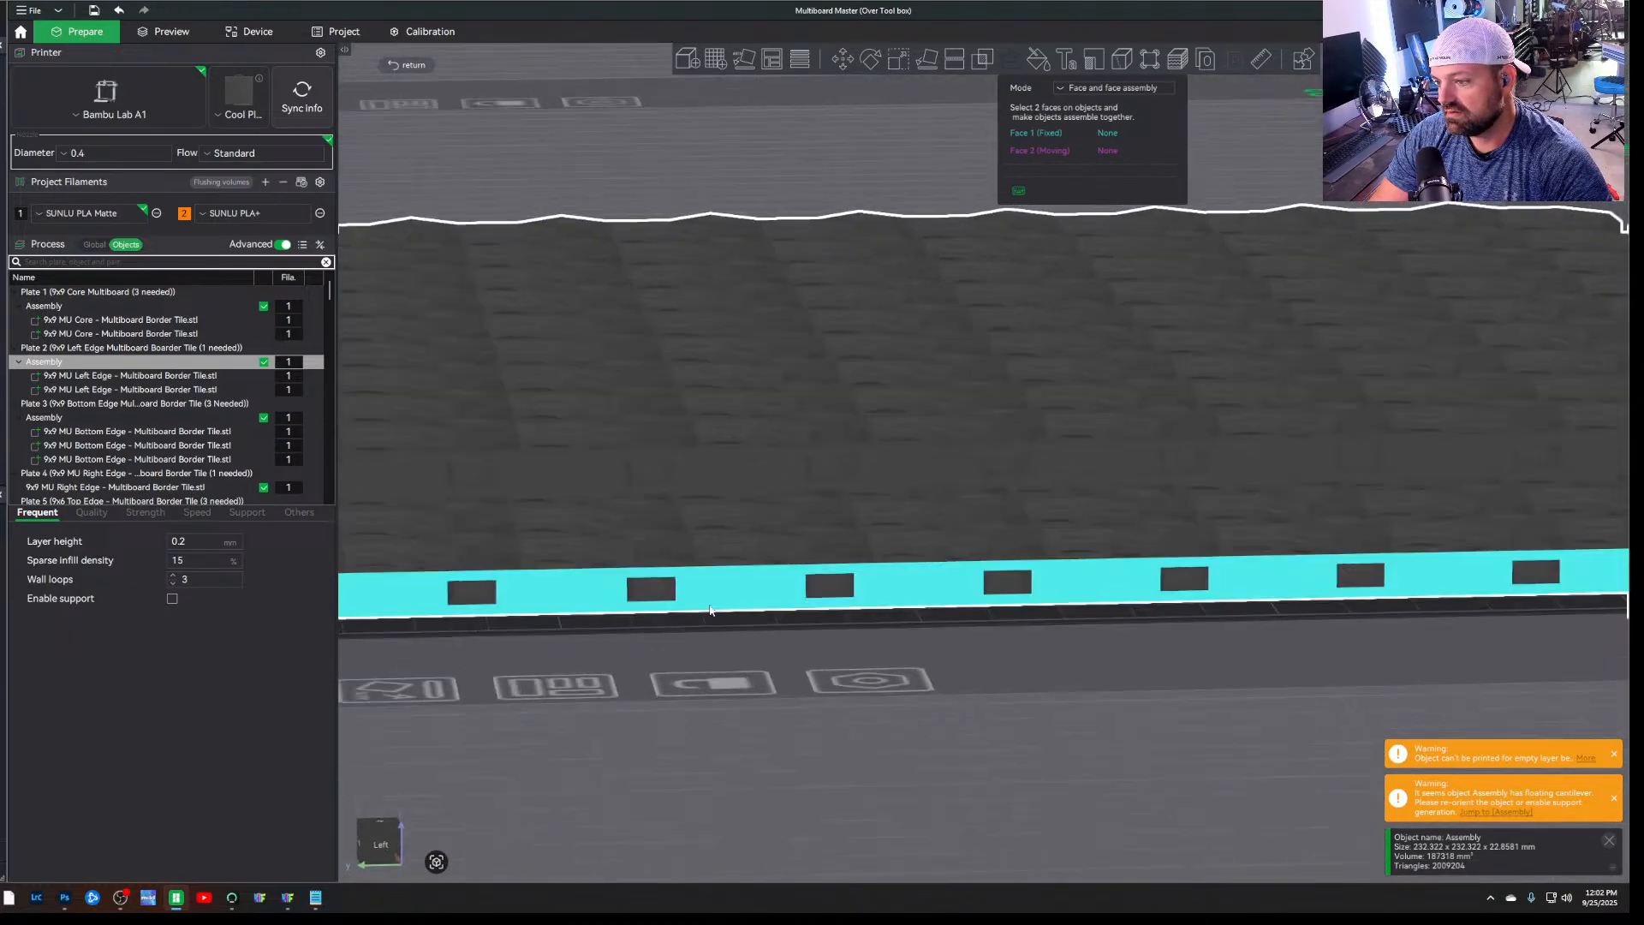
{"action": "left_click", "coordinate": [650, 558]}
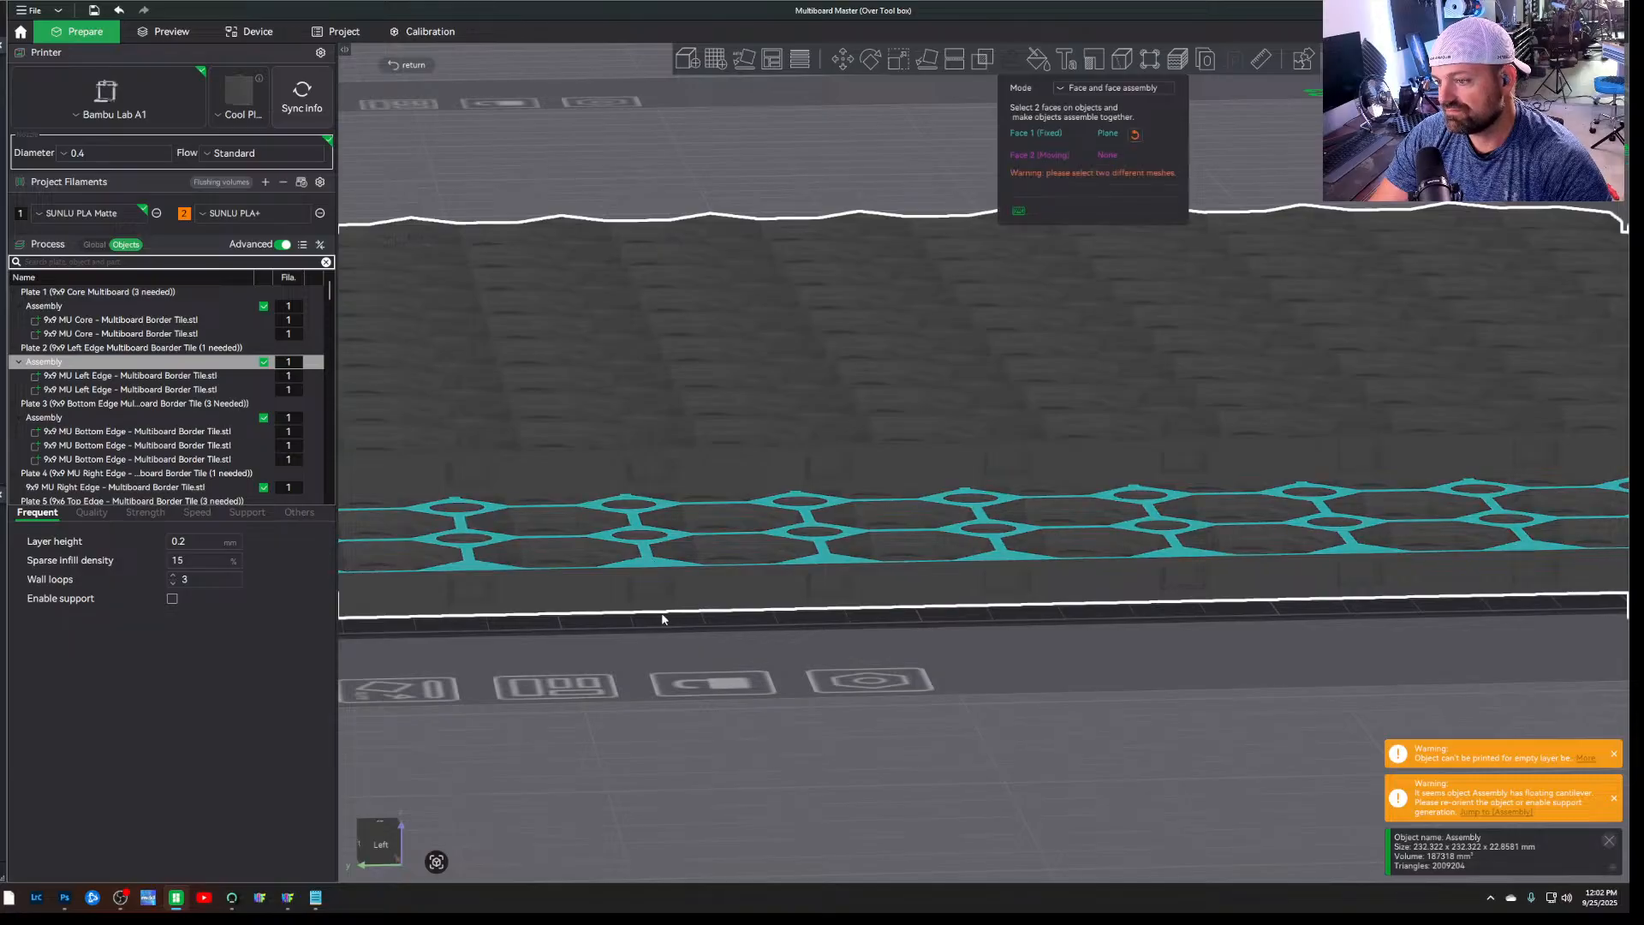
Pick the underside of the upper left edge tile as the moving face and dismiss the phone notification
{"action": "left_click_drag", "start_coordinate": [675, 649], "coordinate": [719, 650]}
{"action": "mouse_move", "coordinate": [716, 651]}
{"action": "left_mouse_down"}
{"action": "mouse_move", "coordinate": [711, 693]}
{"action": "mouse_move", "coordinate": [683, 653]}
{"action": "mouse_move", "coordinate": [701, 642]}
{"action": "left_mouse_up"}
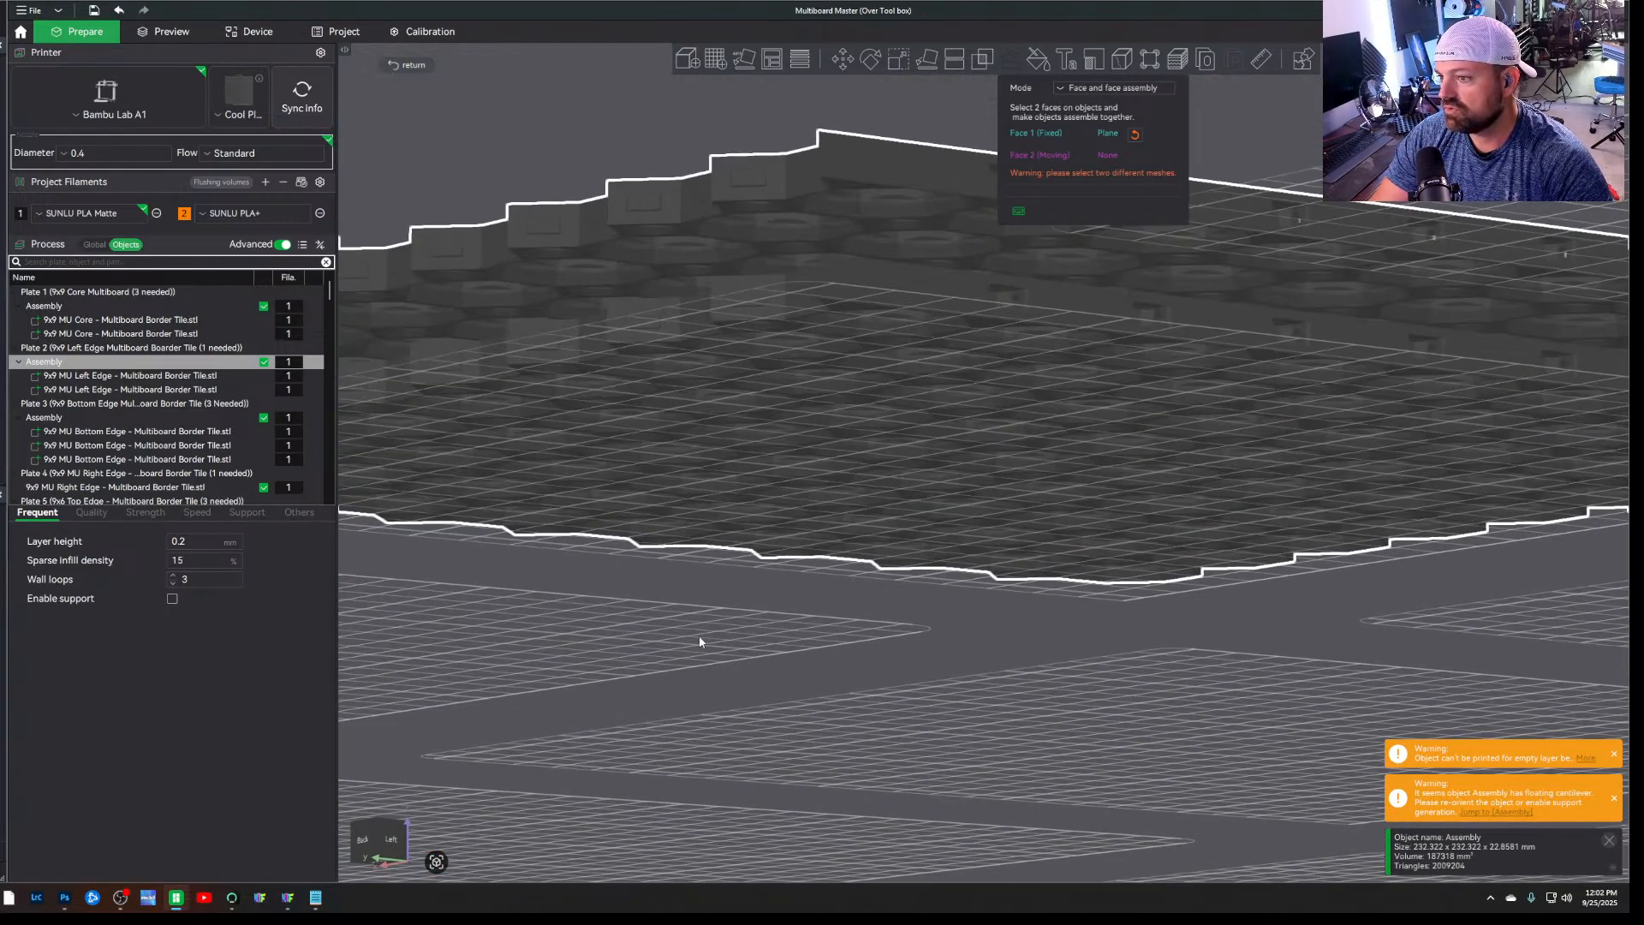
{"action": "left_click", "coordinate": [621, 240]}
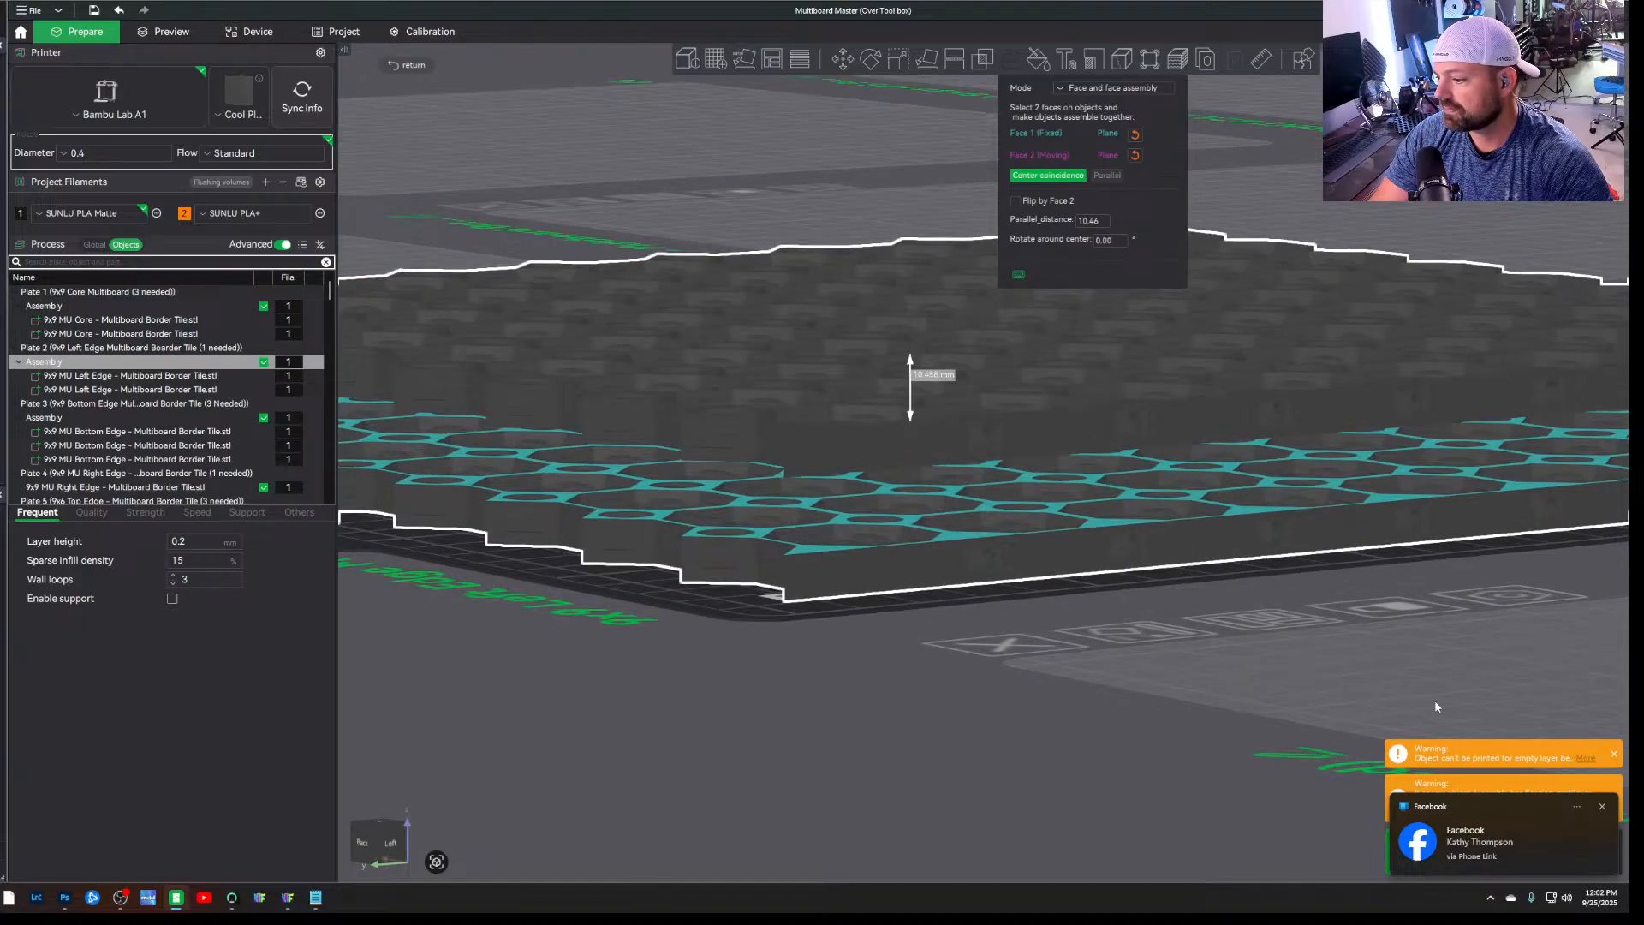
{"action": "left_click", "coordinate": [1603, 807]}
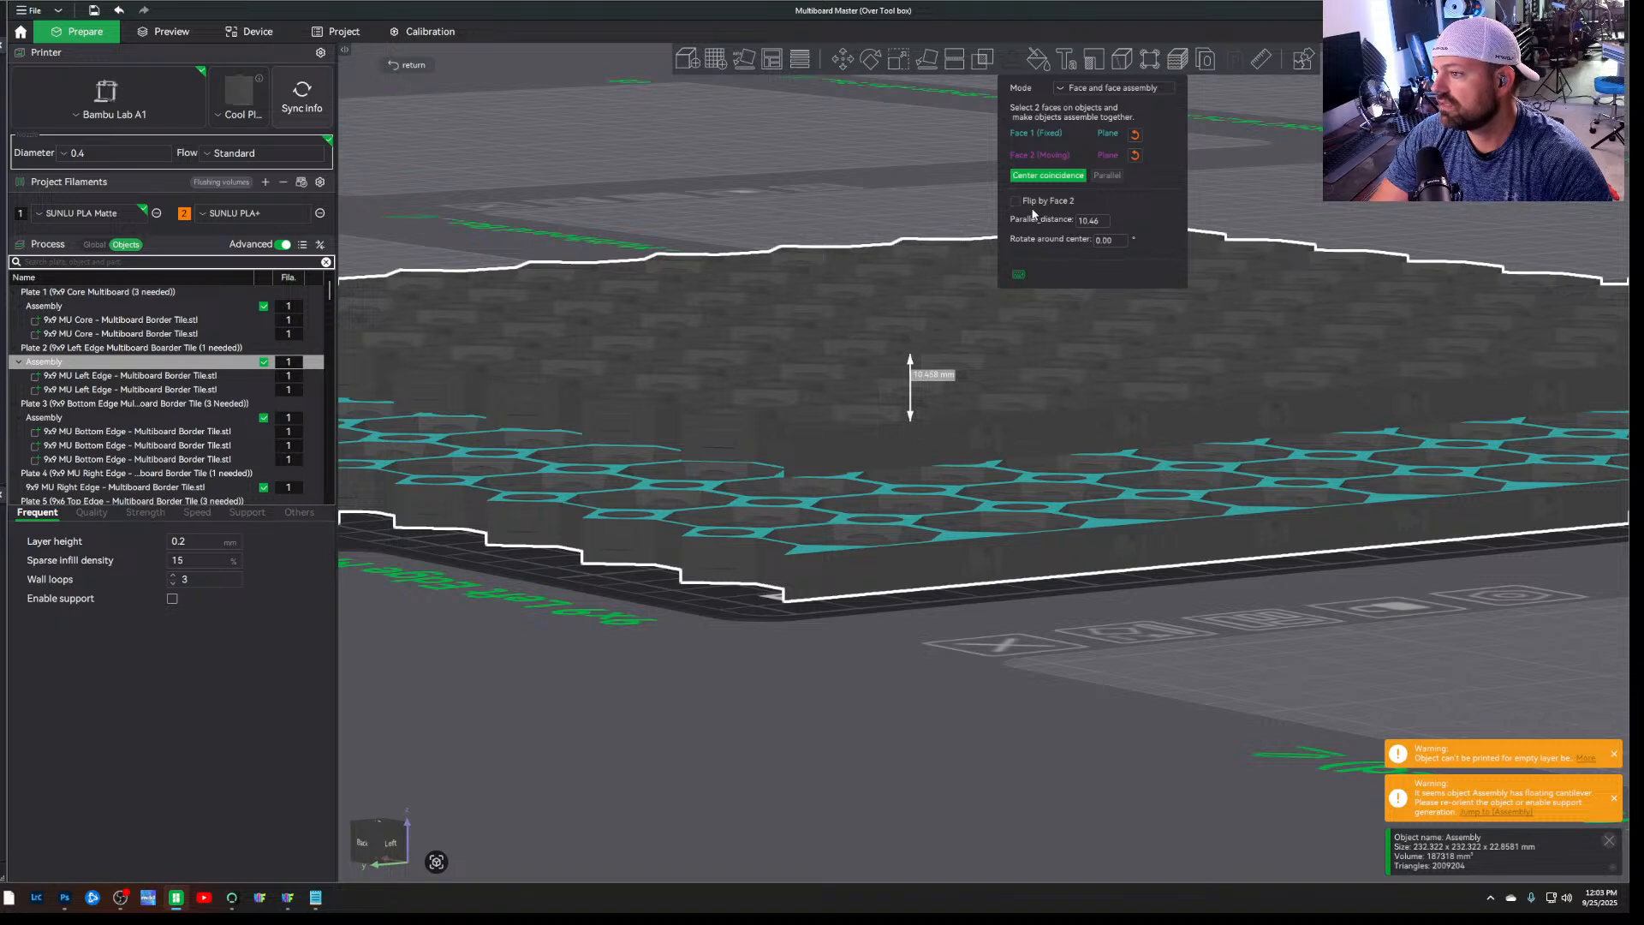
Set the parallel distance between the two tile faces to 0.2 mm and leave the assembly tool
{"action": "left_click", "coordinate": [1104, 225]}
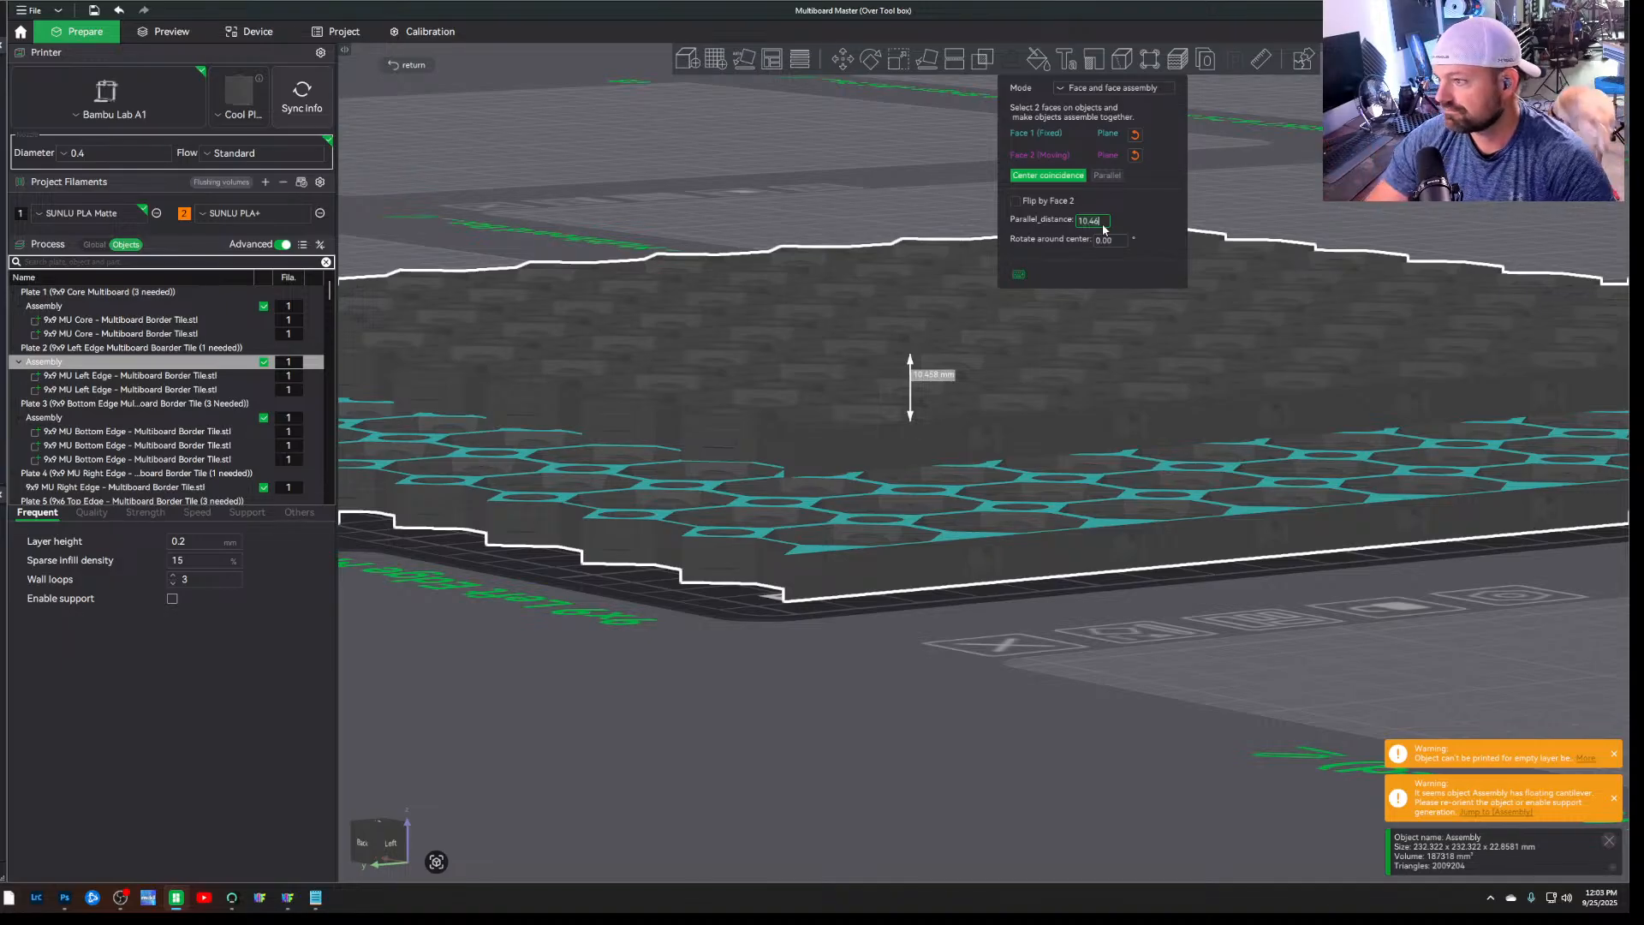
{"action": "key", "text": "BackSpace"}
{"action": "key", "text": "BackSpace"}
{"action": "key", "text": "BackSpace"}
{"action": "key", "text": "BackSpace"}
{"action": "key", "text": "BackSpace"}
{"action": "type", "text": ".2"}
{"action": "key", "text": "Return"}
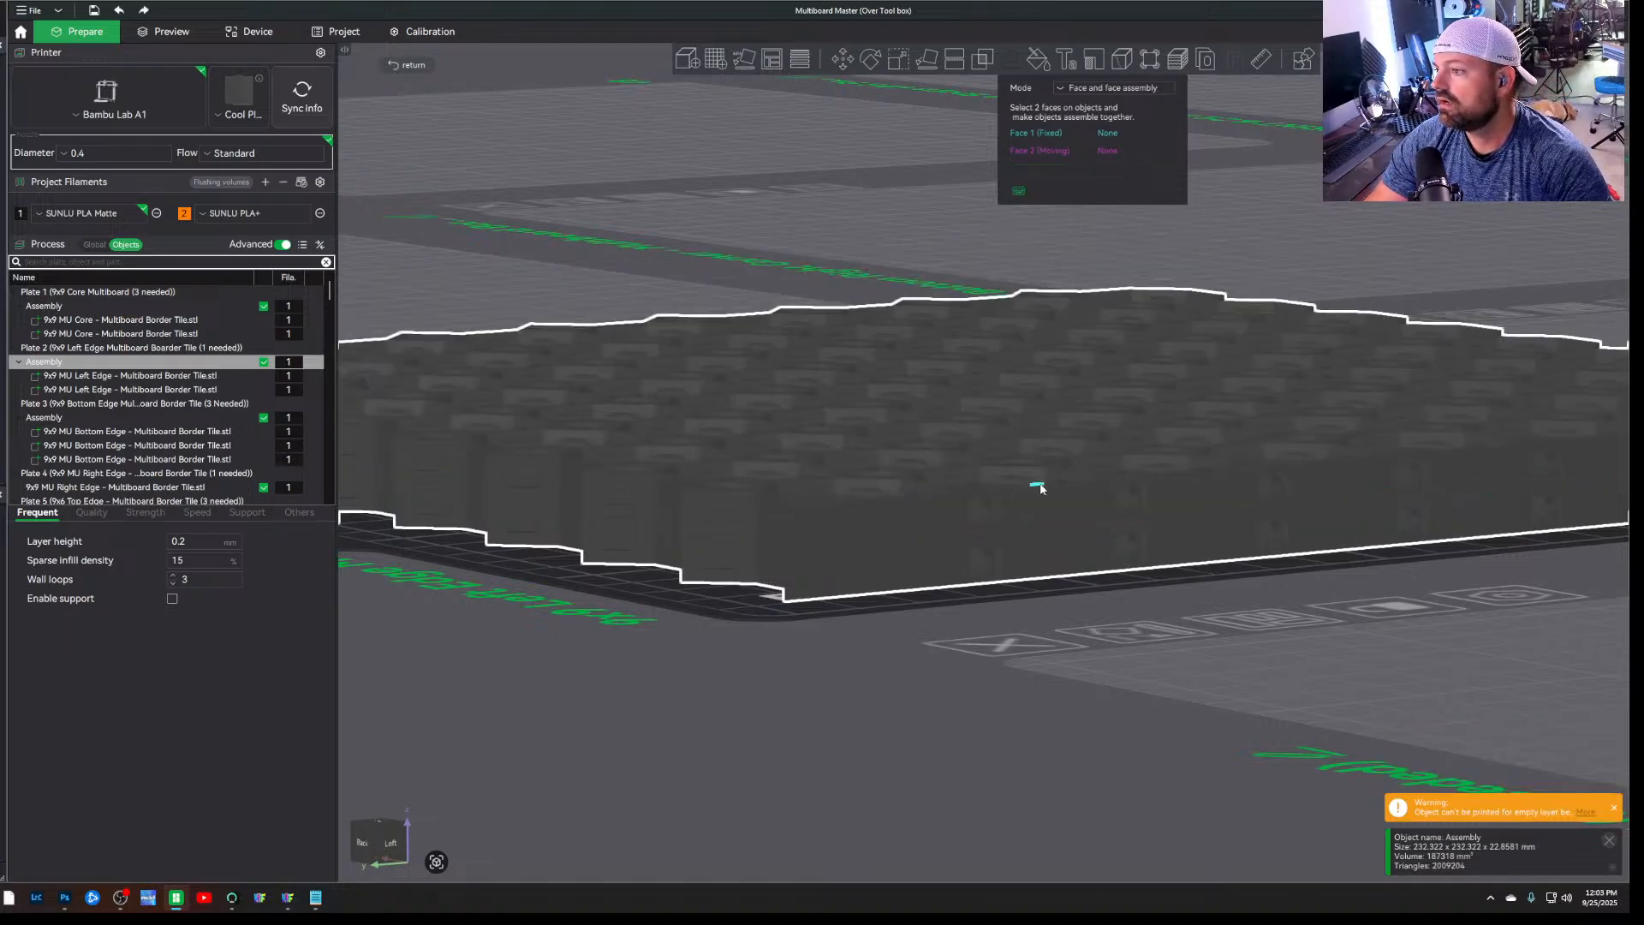
{"action": "scroll", "coordinate": [811, 661], "scroll_direction": "up", "scroll_amount": 2}
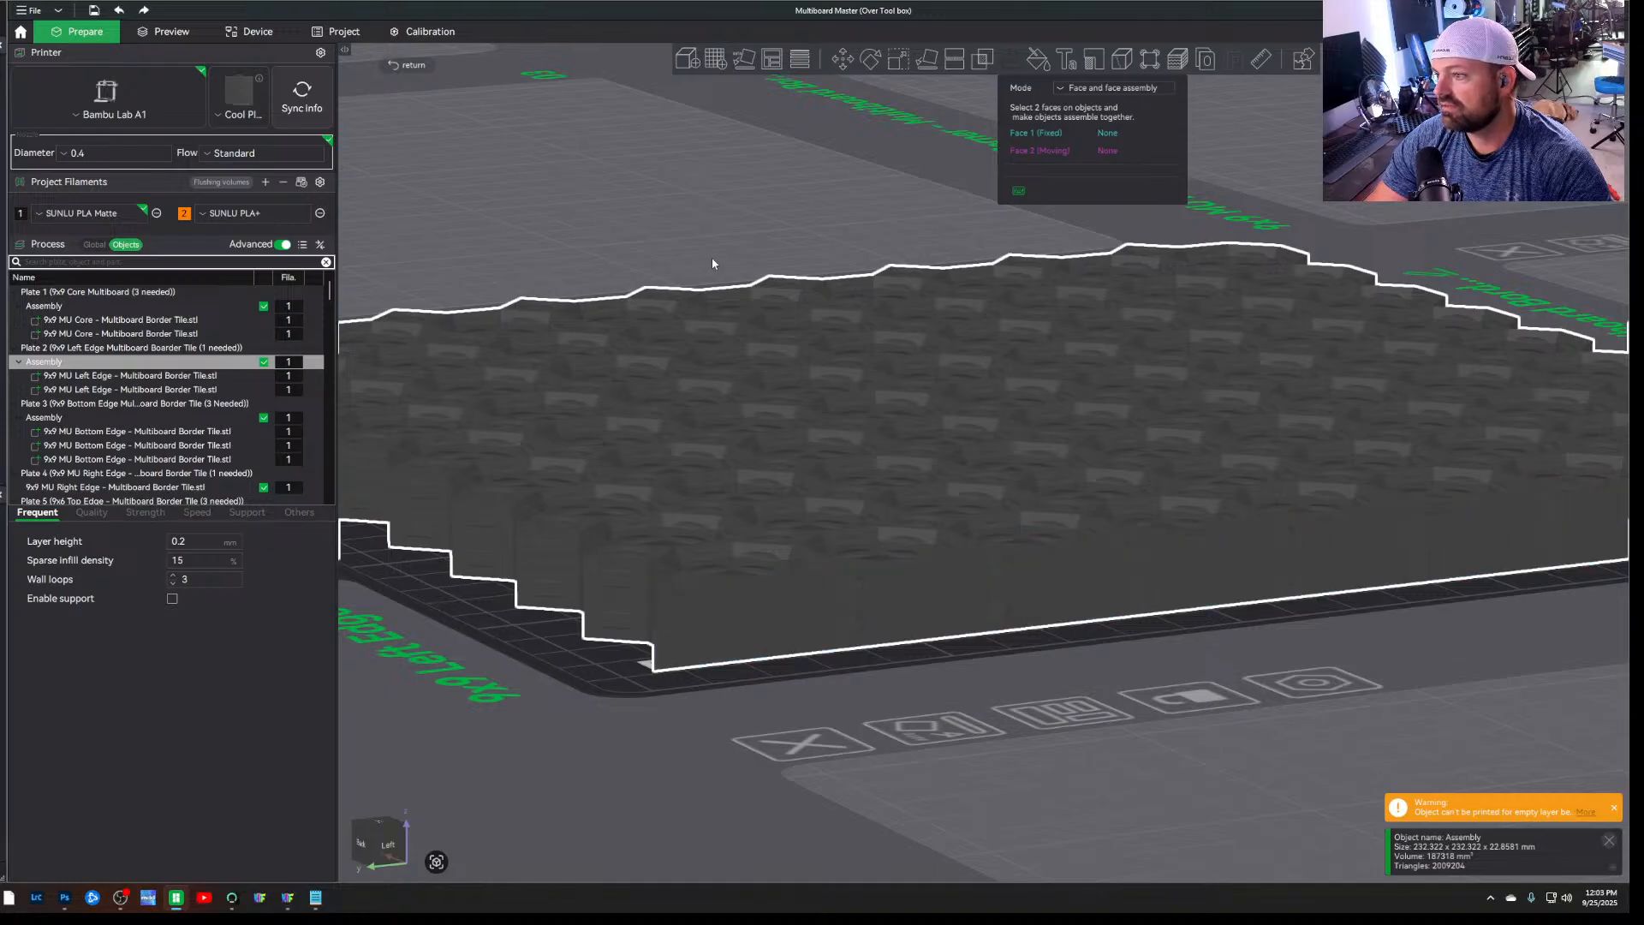
{"action": "left_click", "coordinate": [399, 65]}
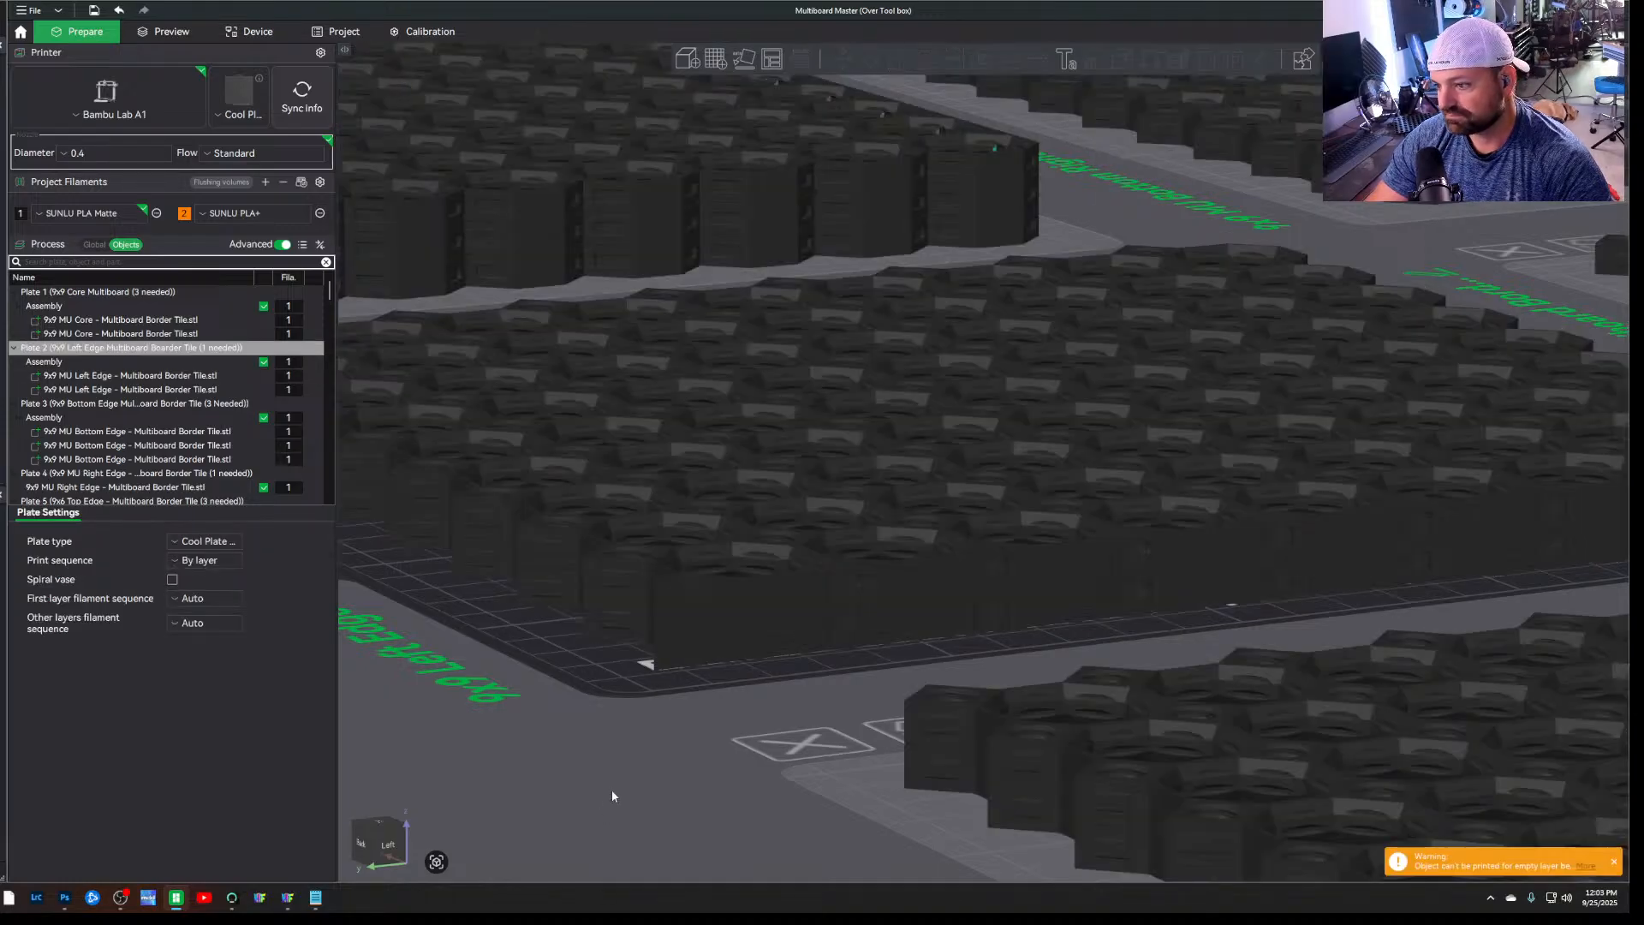
Review the global Quality process settings for seam, precision and ironing, and inspect the stacked left edge tiles on plate 2
{"action": "left_click_drag", "start_coordinate": [612, 791], "coordinate": [561, 784]}
{"action": "scroll", "coordinate": [561, 781], "scroll_direction": "down", "scroll_amount": 6}
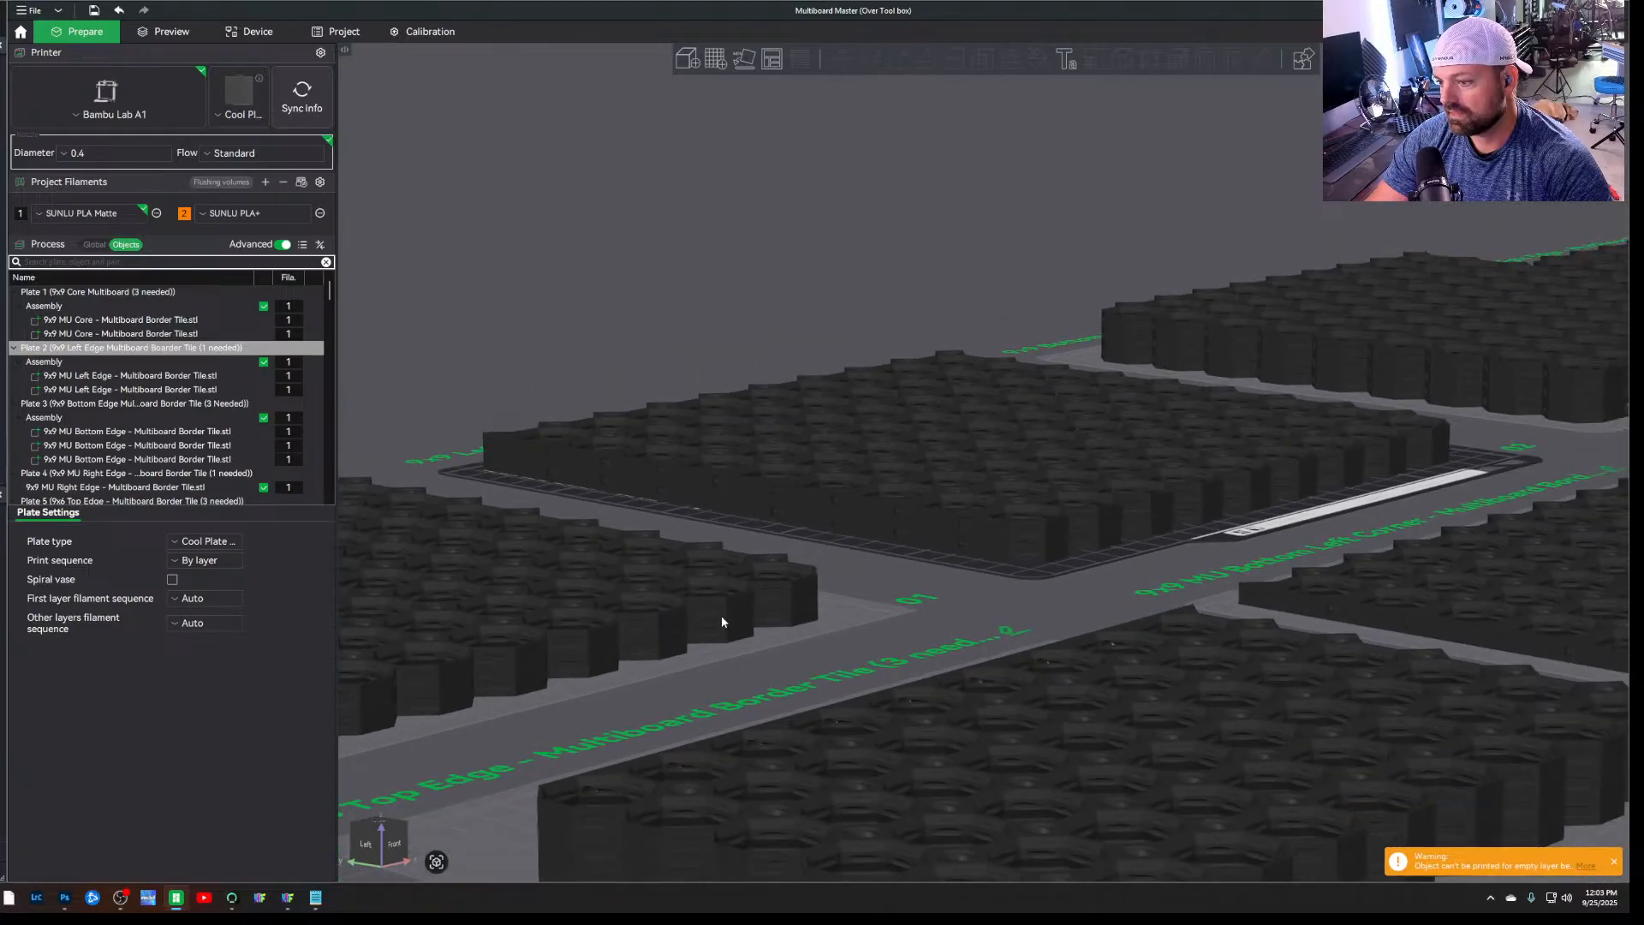
{"action": "mouse_move", "coordinate": [938, 614]}
{"action": "left_mouse_down"}
{"action": "mouse_move", "coordinate": [923, 622]}
{"action": "mouse_move", "coordinate": [916, 603]}
{"action": "left_mouse_up"}
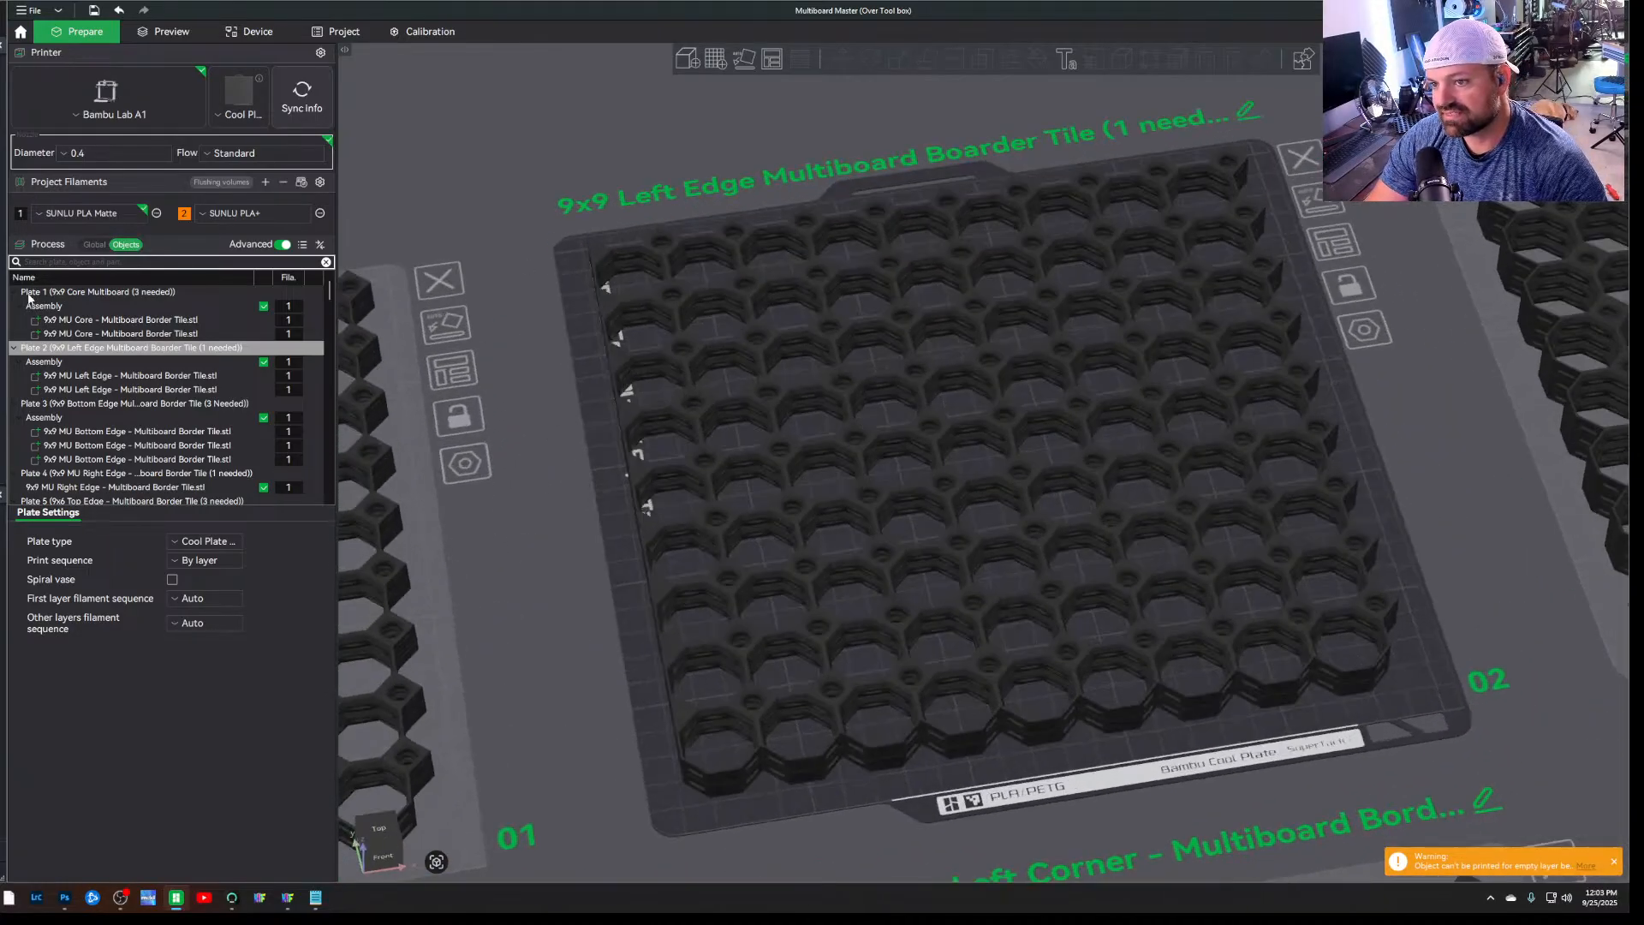
{"action": "left_click", "coordinate": [85, 245]}
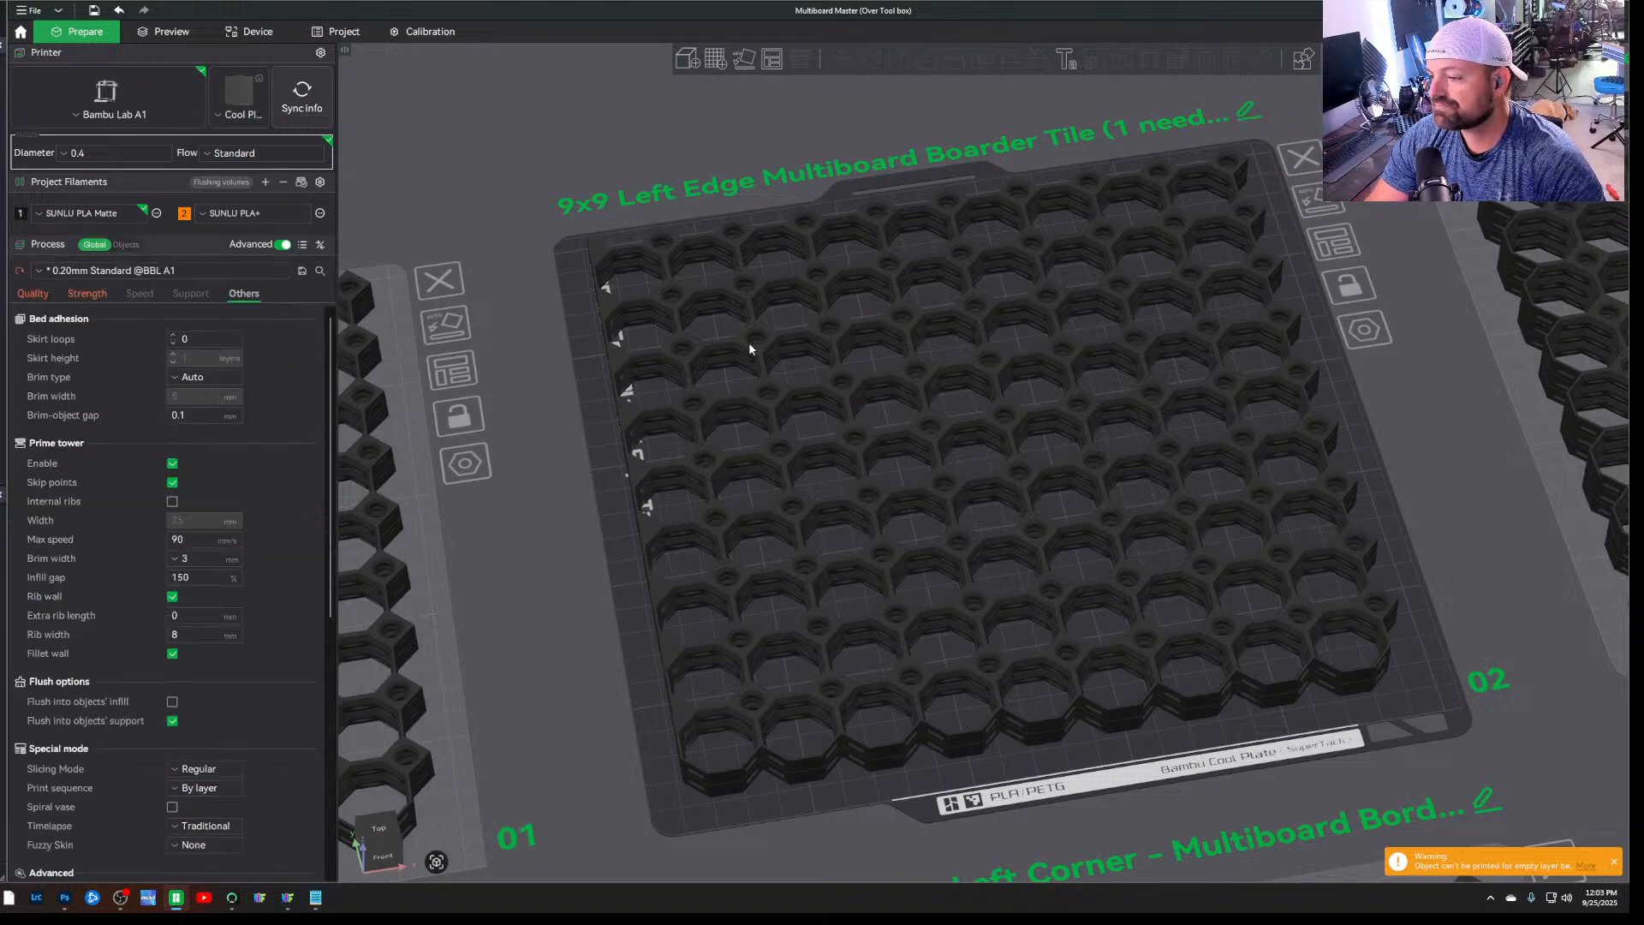
{"action": "left_click_drag", "start_coordinate": [1470, 482], "coordinate": [1457, 498]}
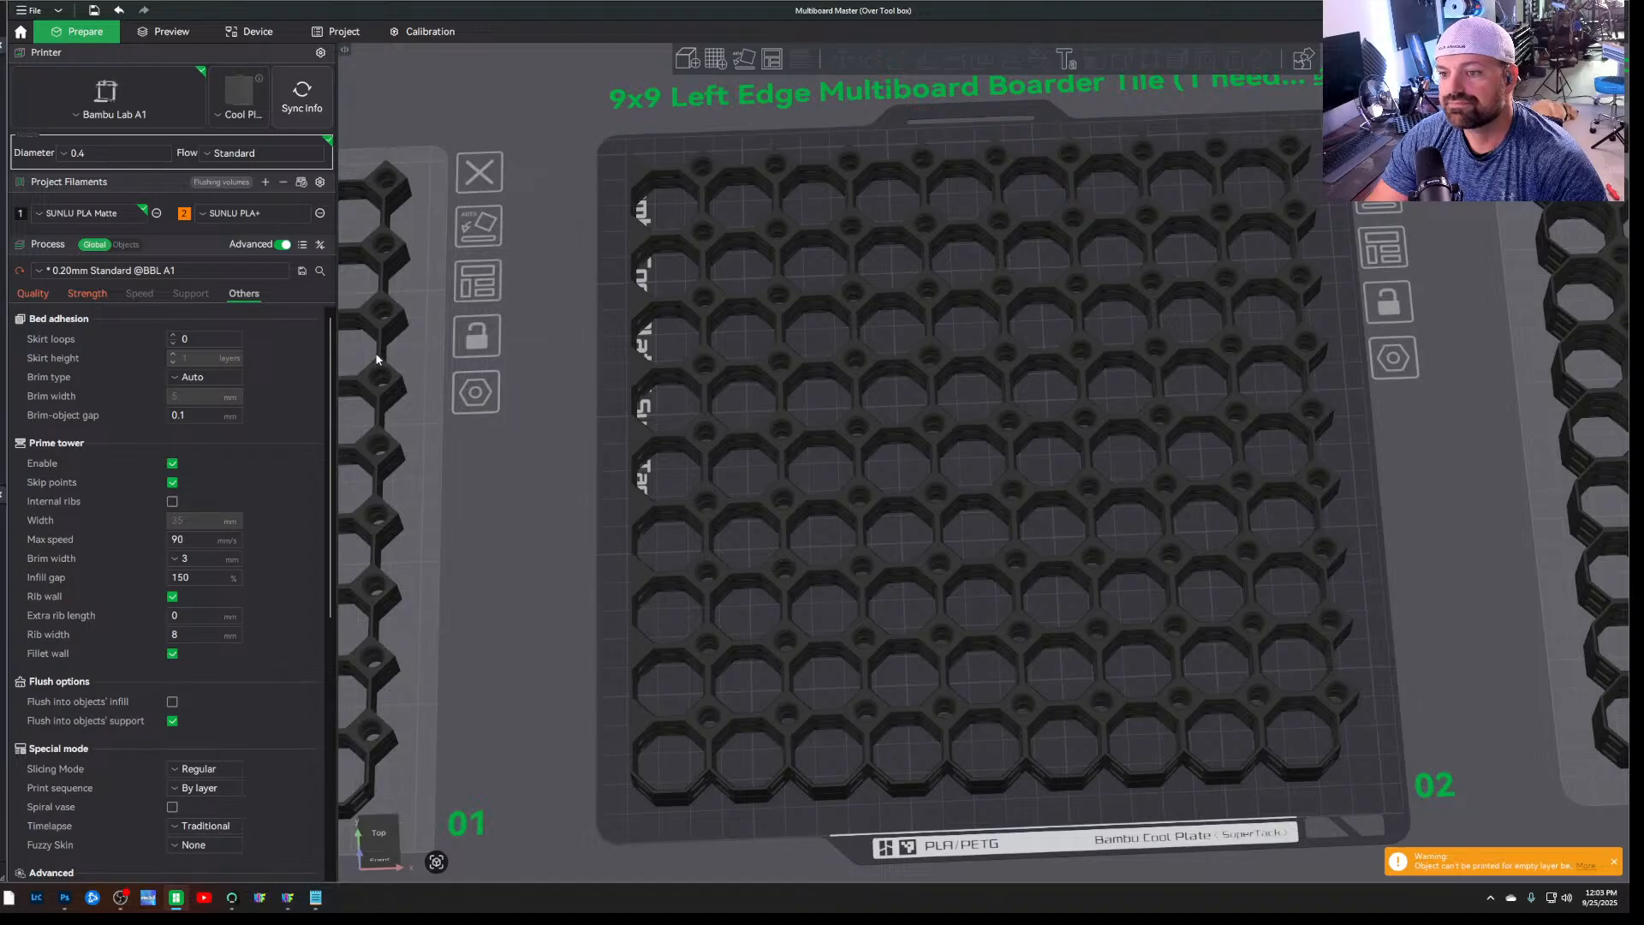
{"action": "left_click", "coordinate": [32, 294]}
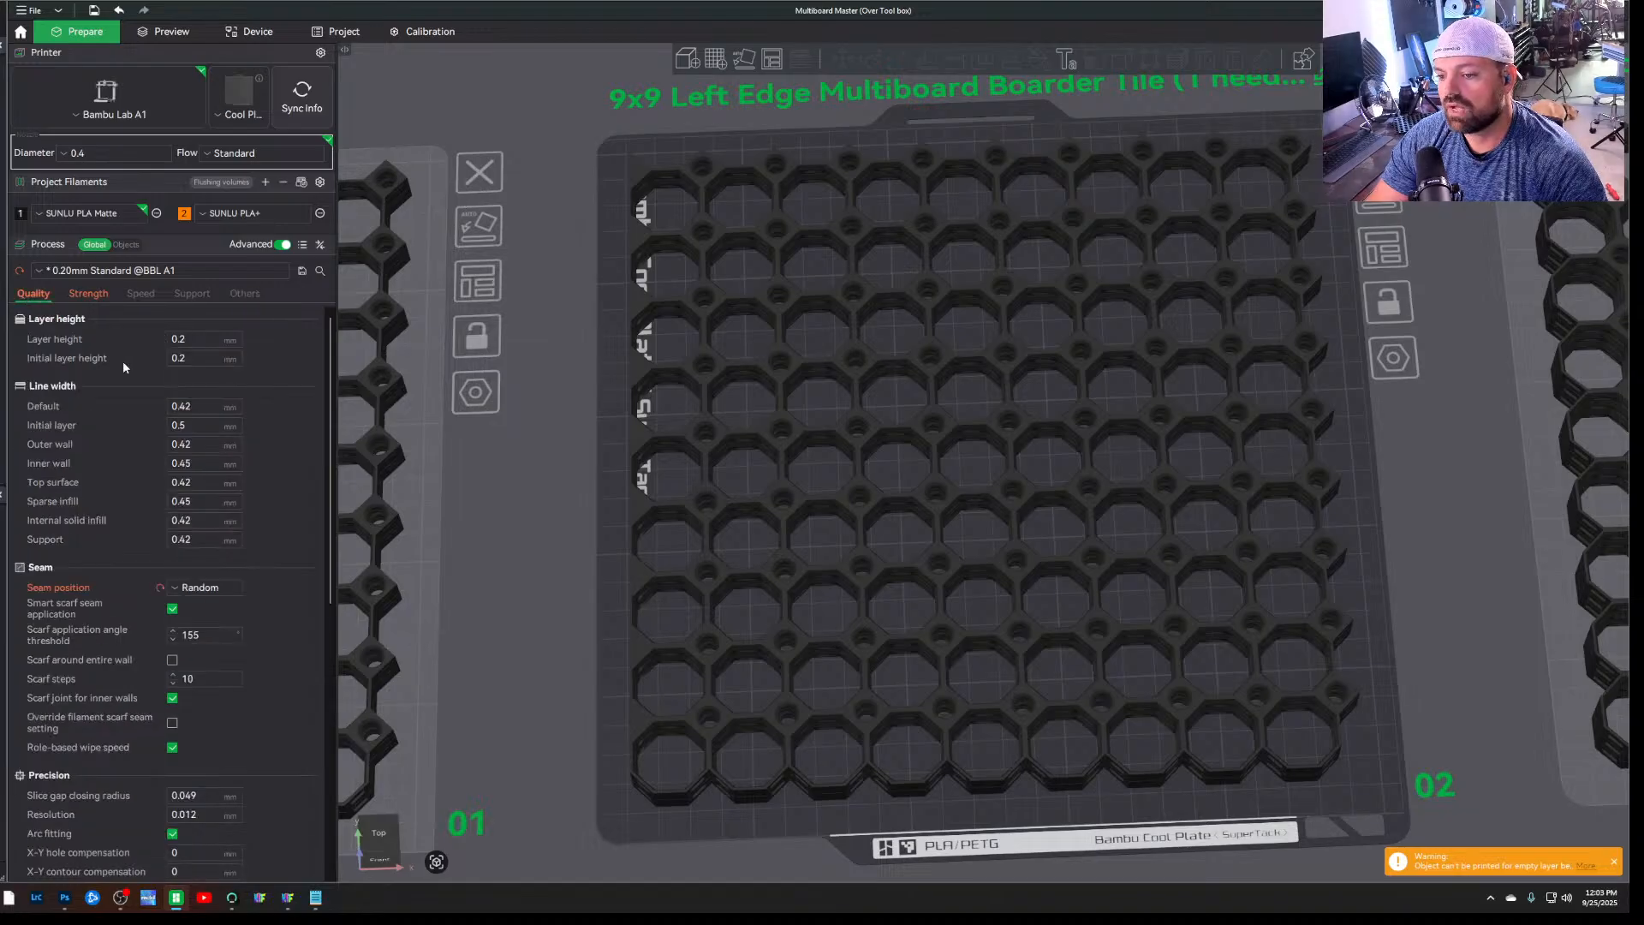
{"action": "scroll", "coordinate": [121, 361], "scroll_direction": "down", "scroll_amount": 3}
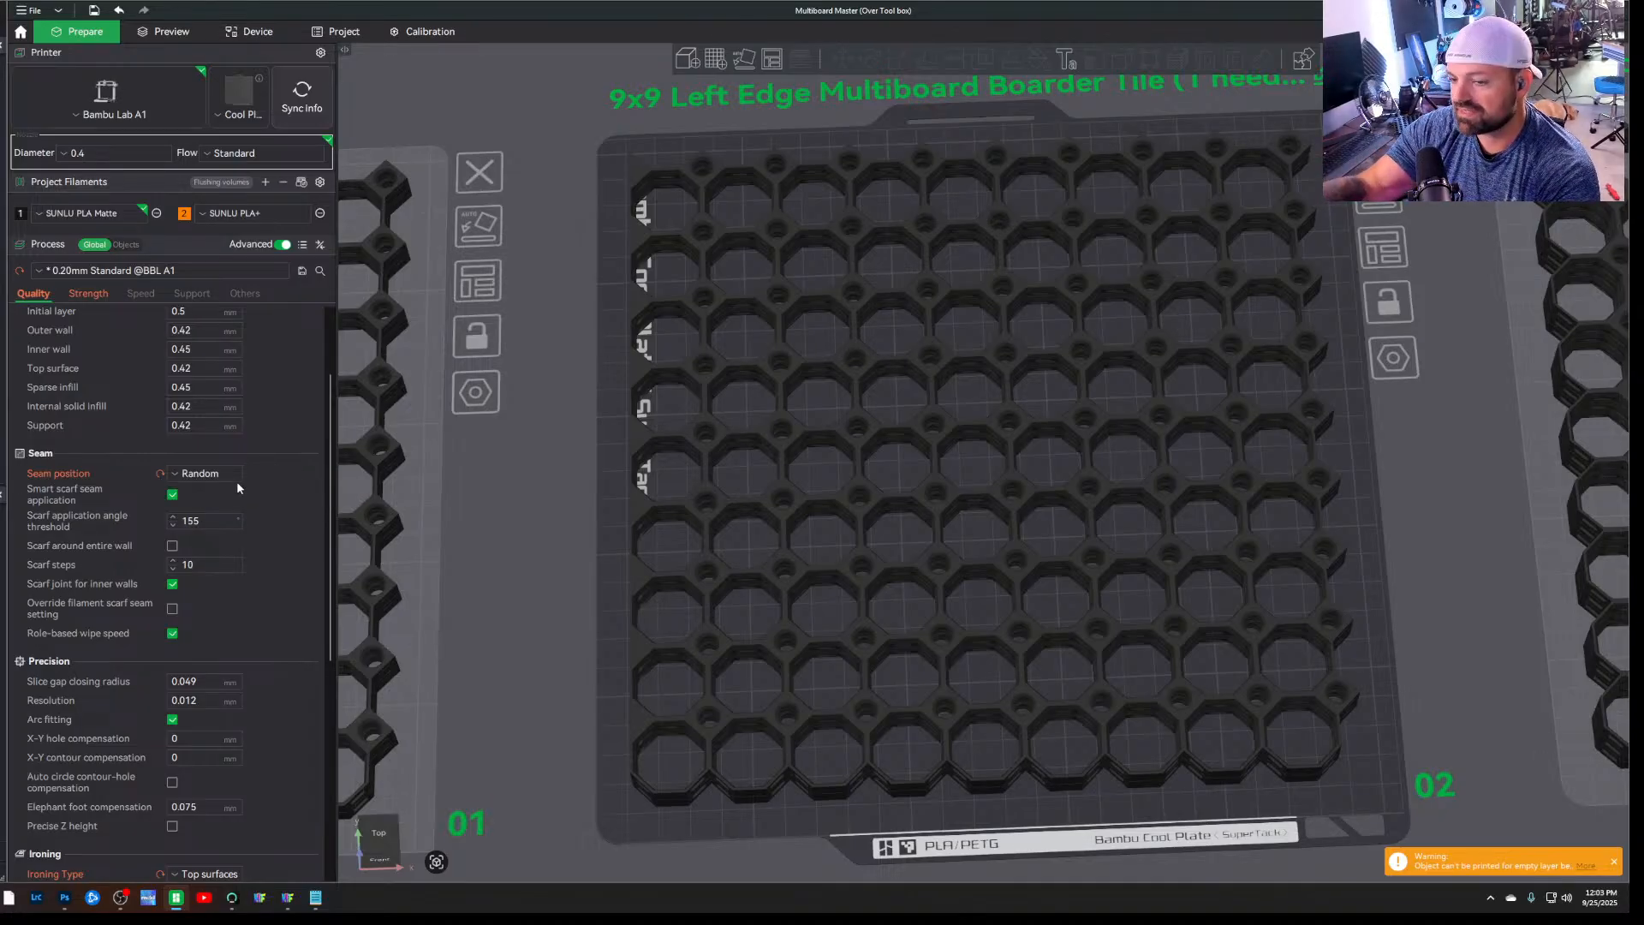
{"action": "scroll", "coordinate": [237, 487], "scroll_direction": "down", "scroll_amount": 8}
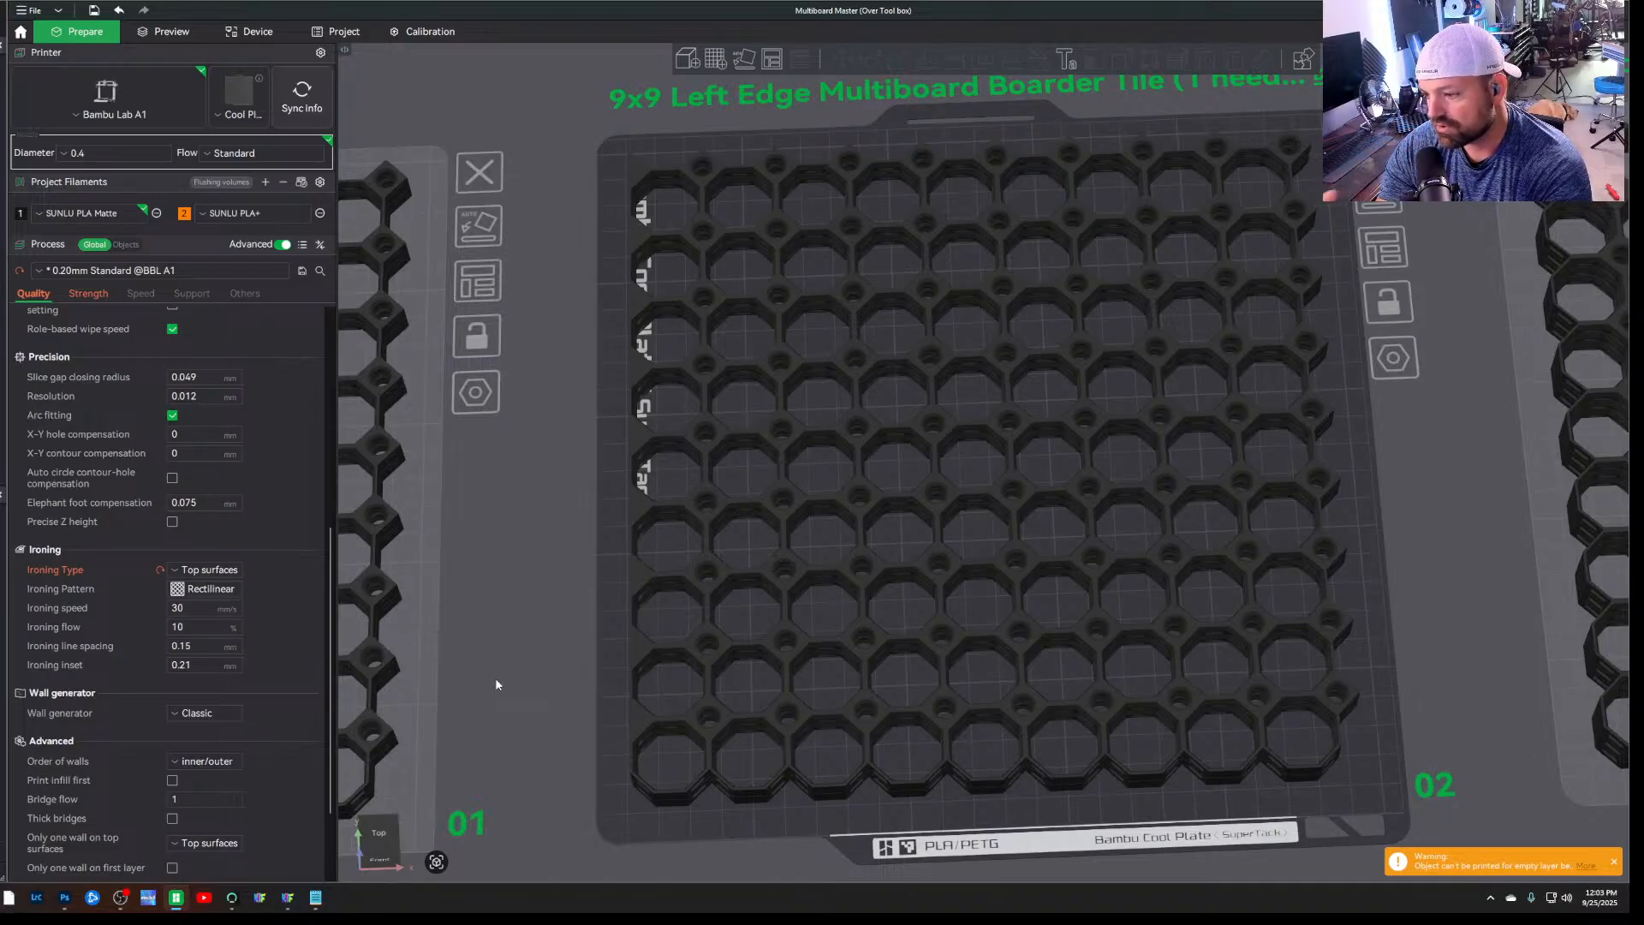
{"action": "left_click", "coordinate": [687, 598]}
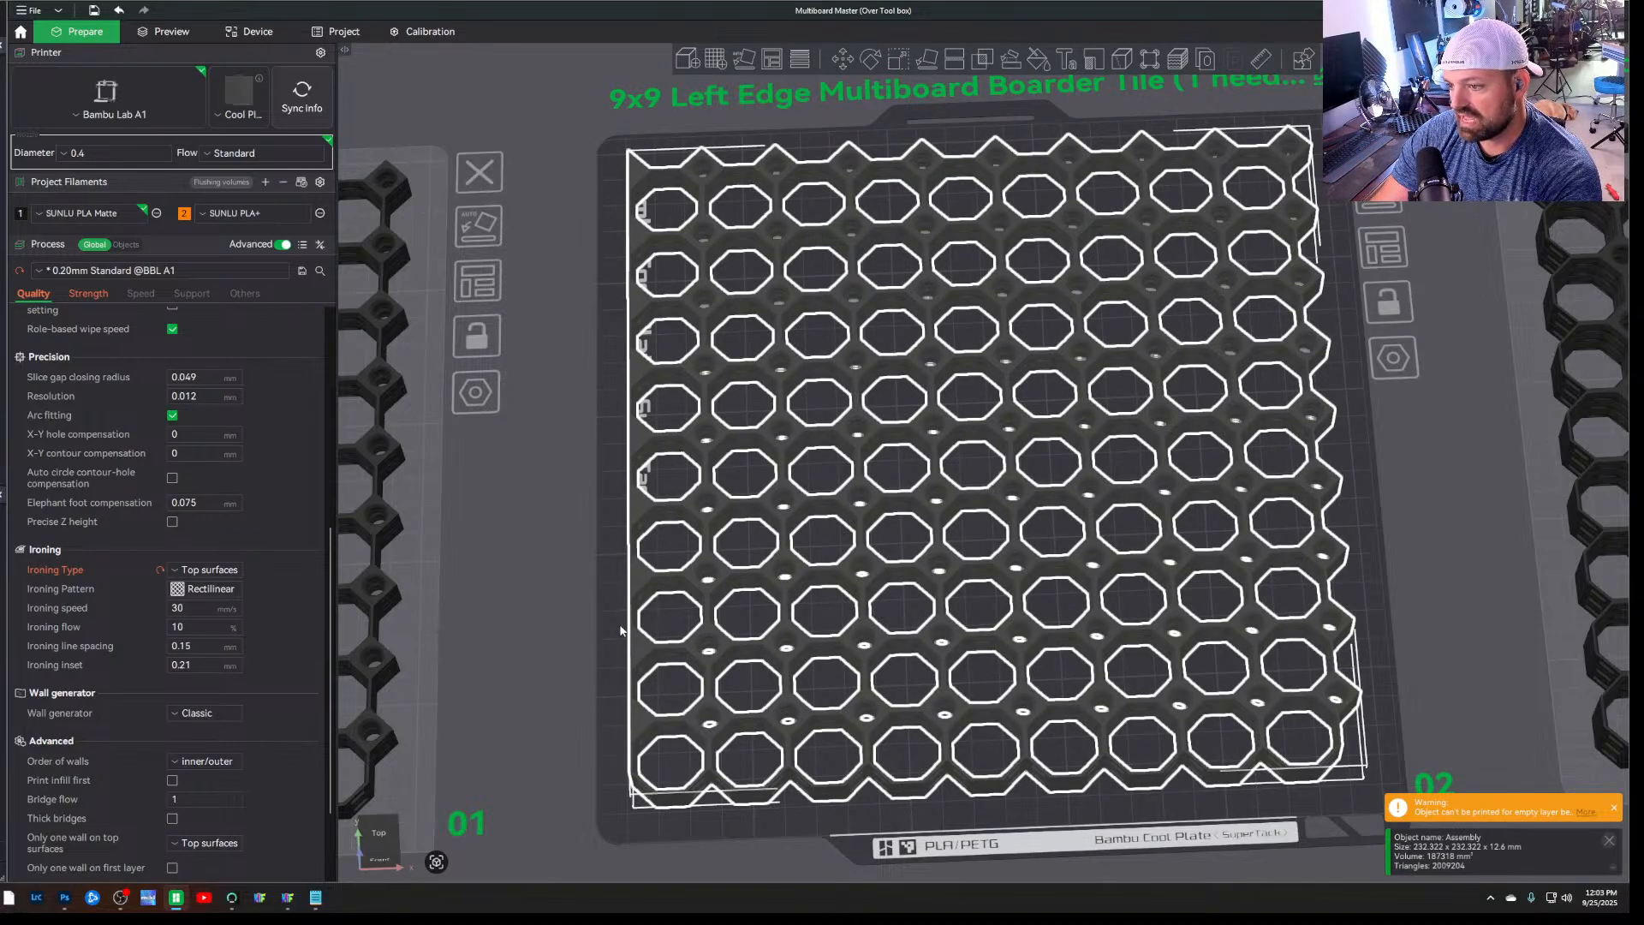
{"action": "left_click_drag", "start_coordinate": [620, 630], "coordinate": [635, 587]}
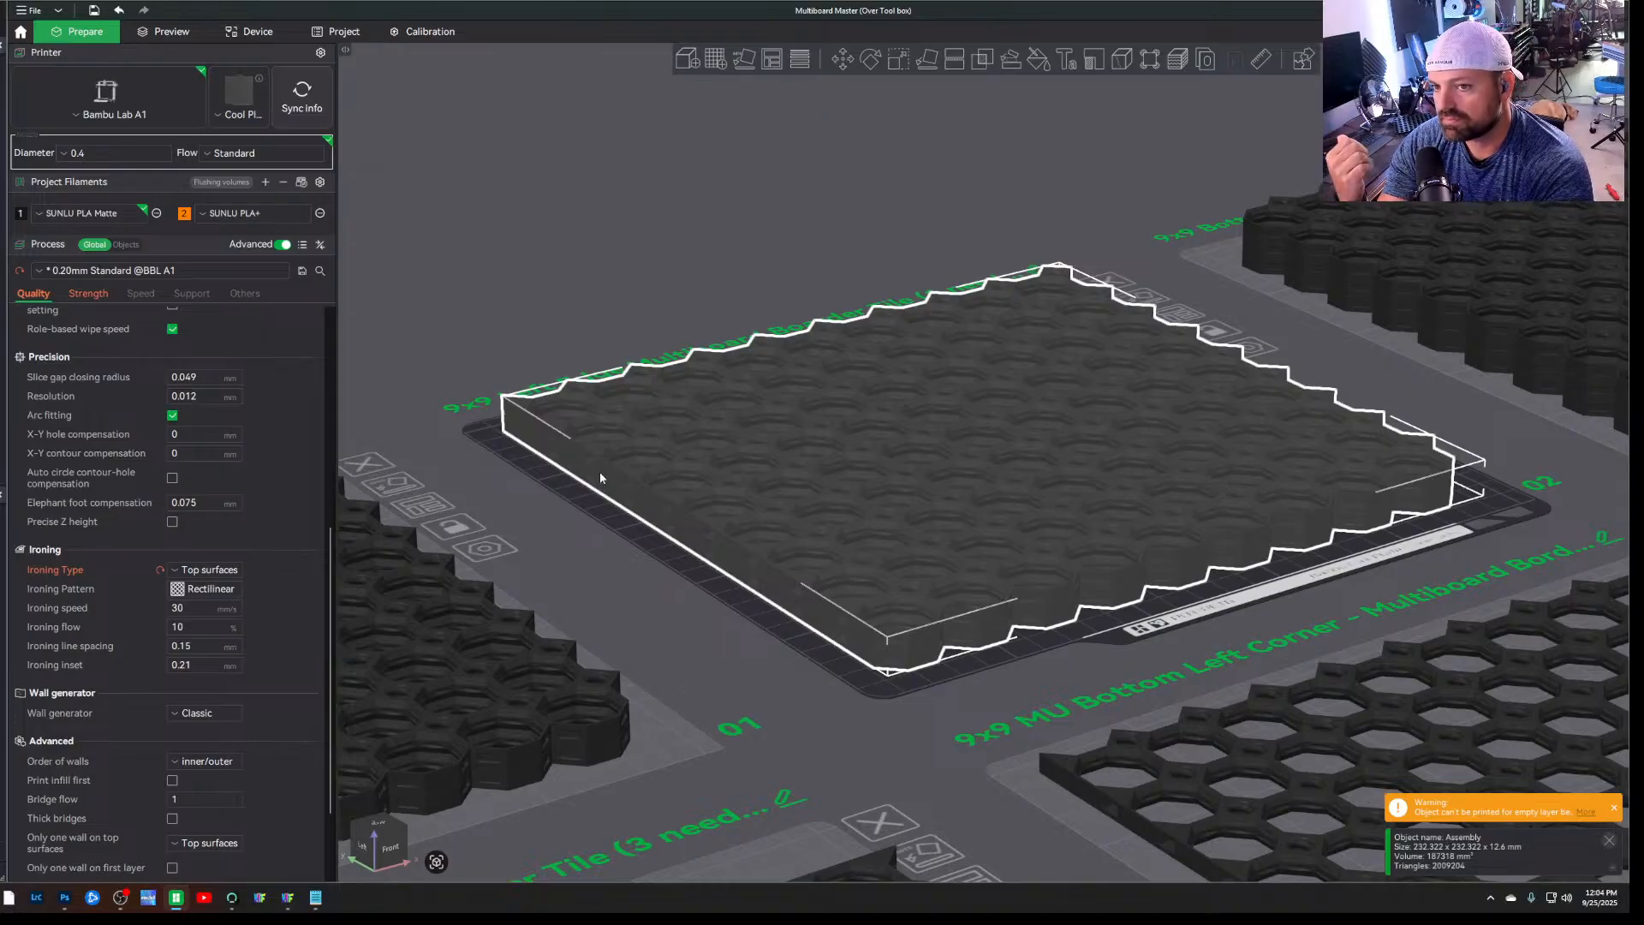
{"action": "left_click", "coordinate": [513, 497]}
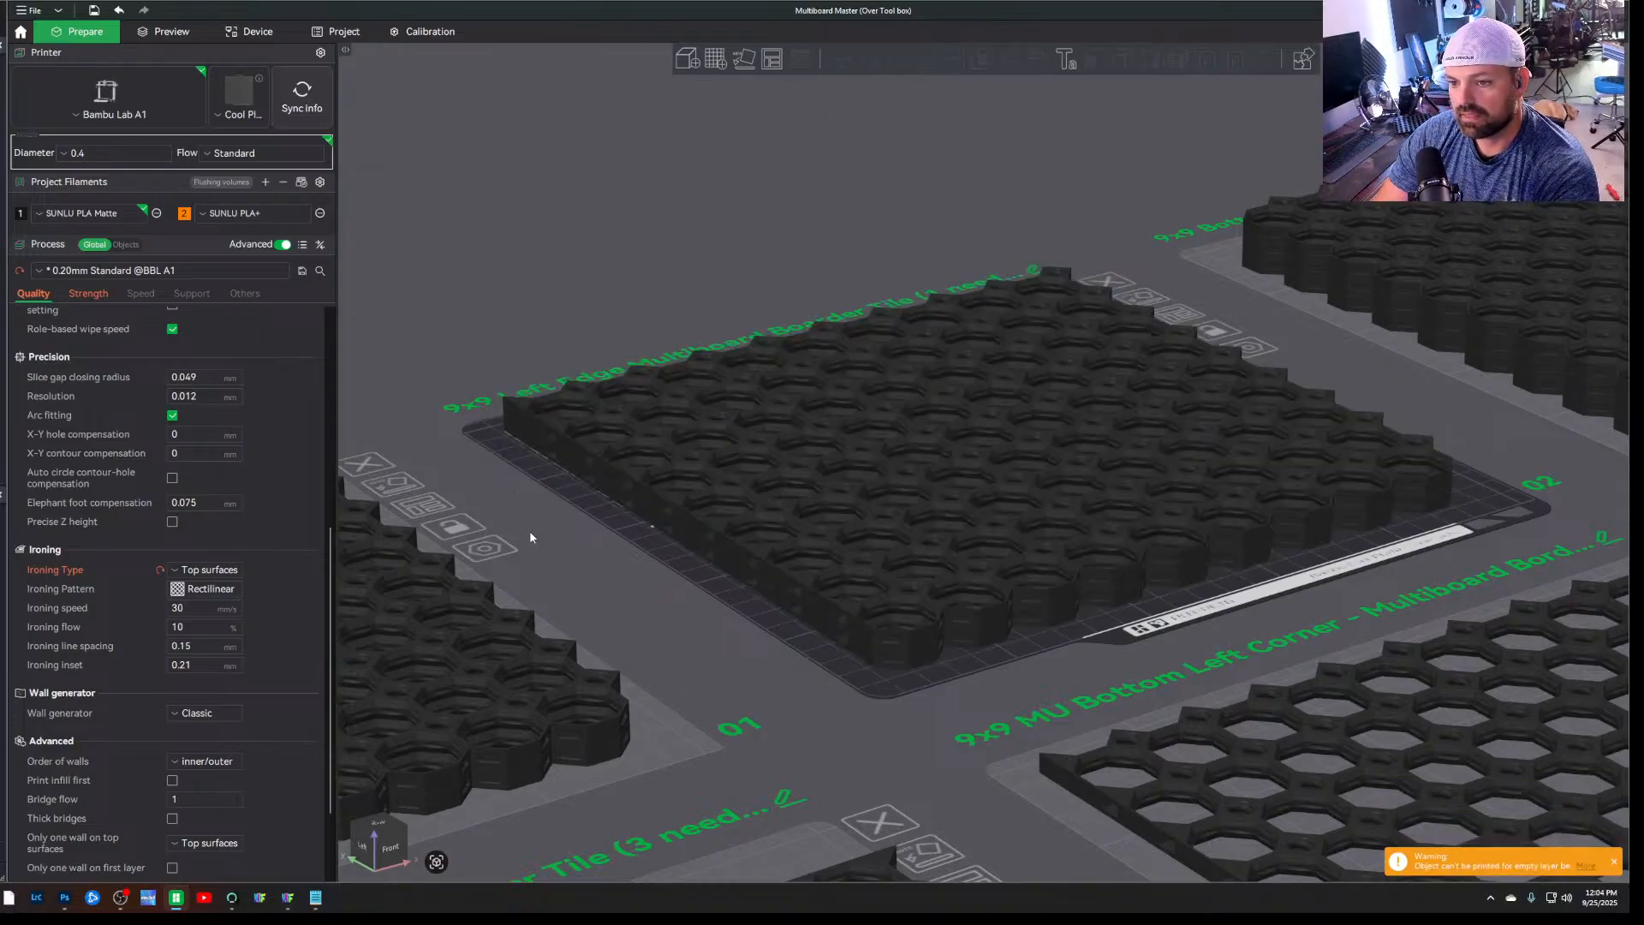
{"action": "scroll", "coordinate": [442, 512], "scroll_direction": "up", "scroll_amount": 2}
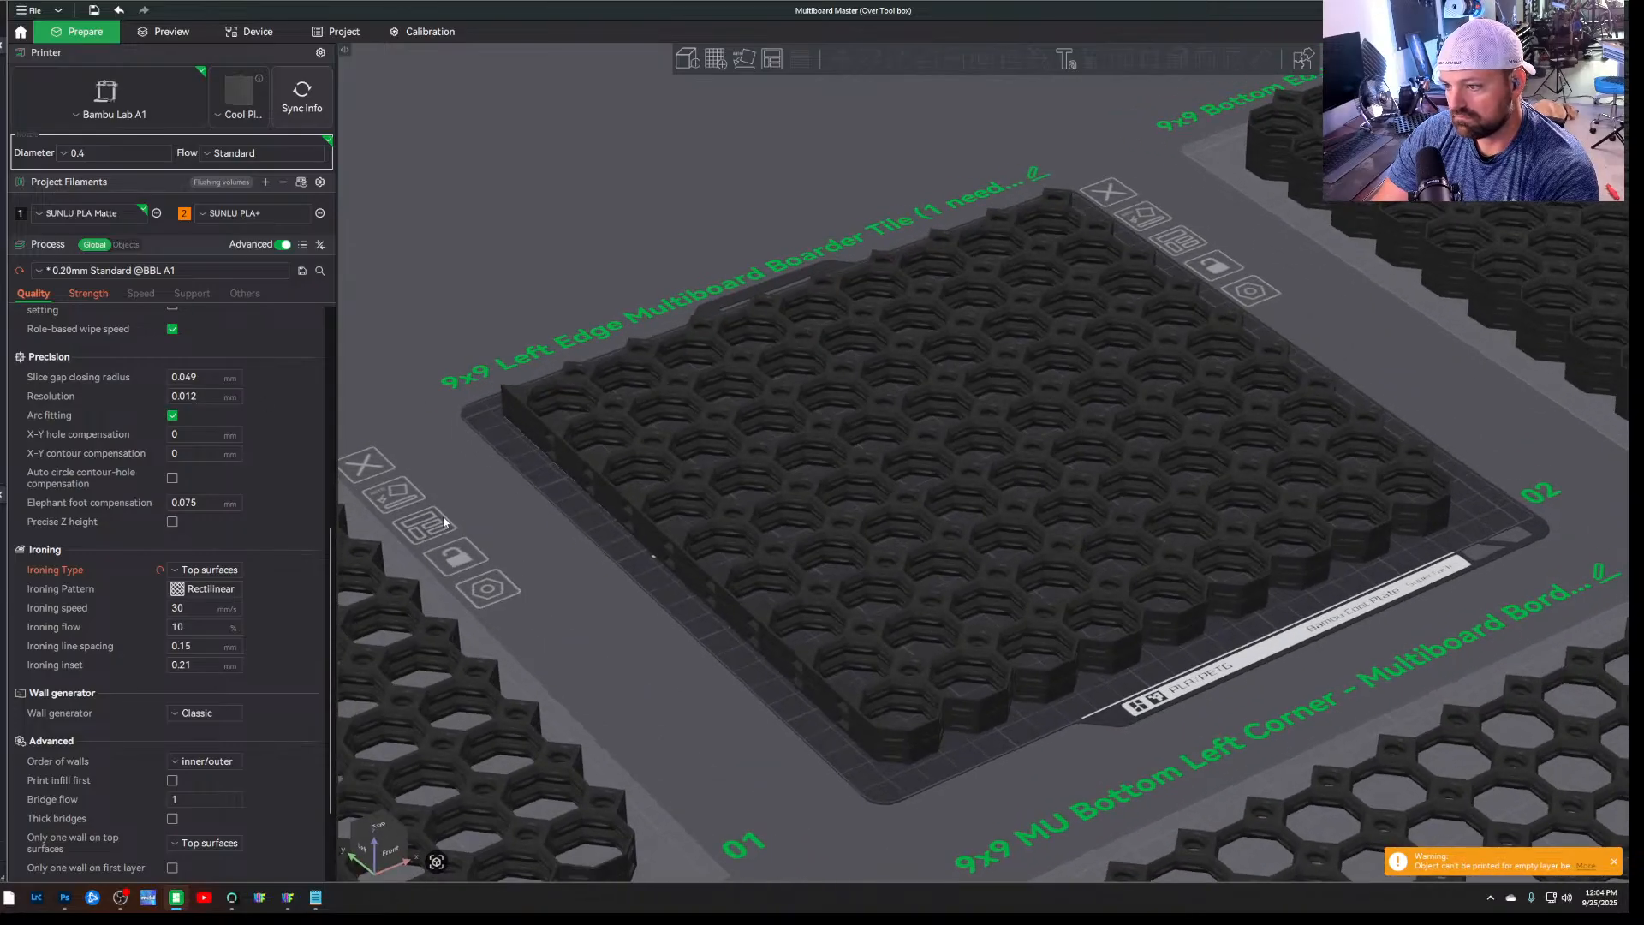
{"action": "scroll", "coordinate": [217, 591], "scroll_direction": "down", "scroll_amount": 3}
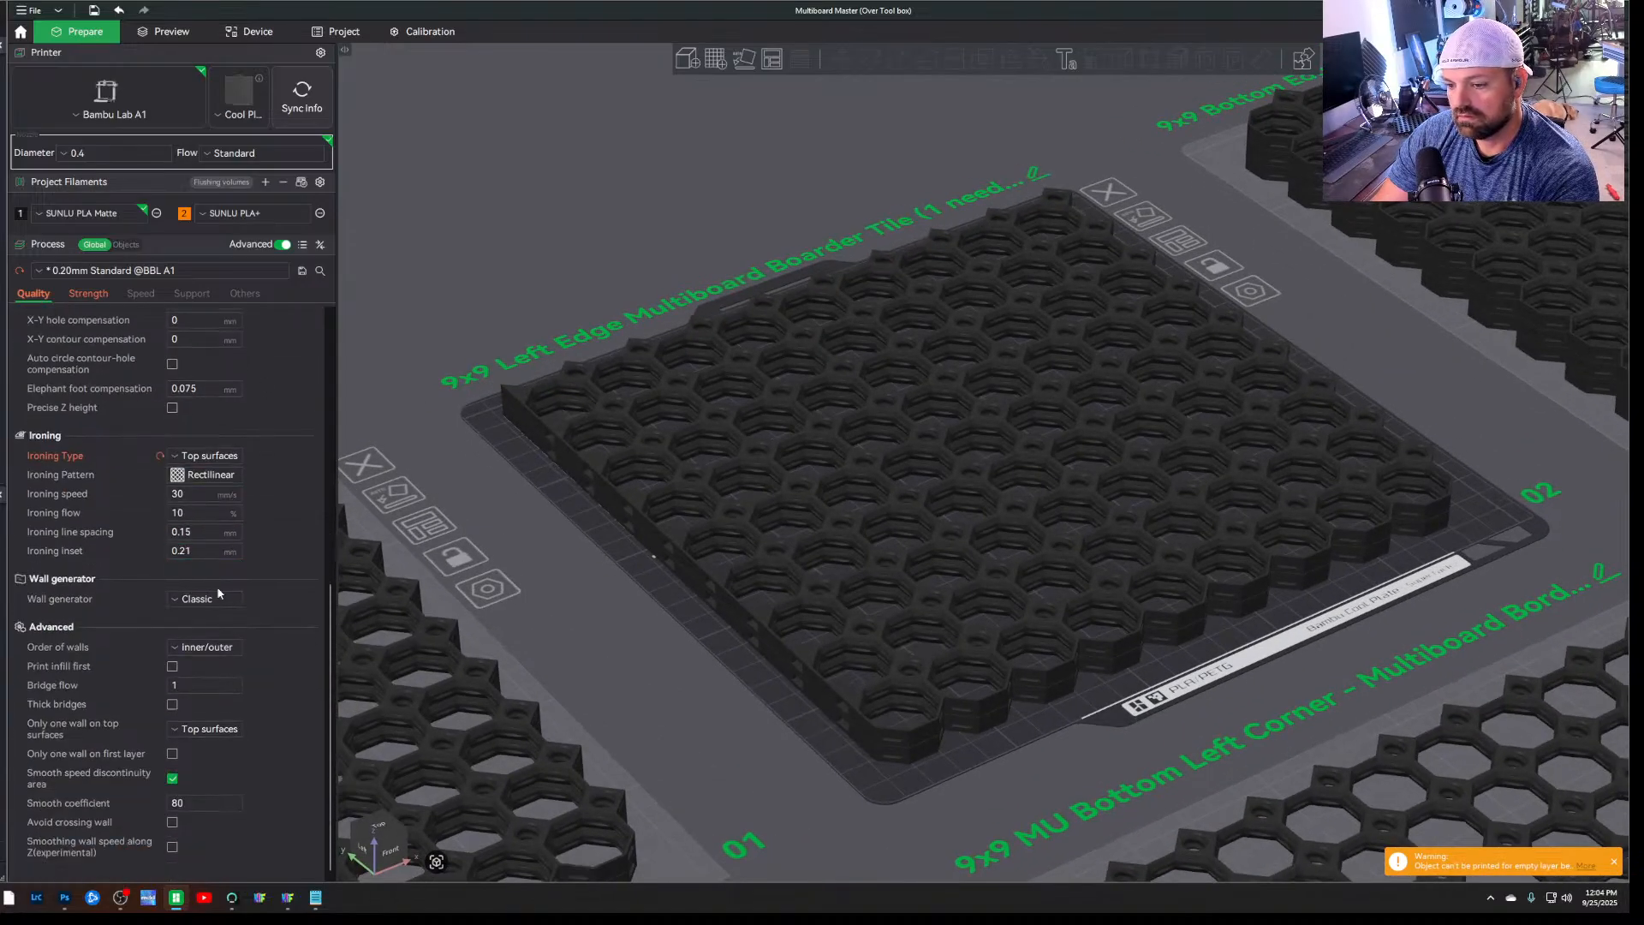
Review the global Strength settings for wall loops, top and bottom shells, and sparse infill
{"action": "left_click", "coordinate": [91, 294]}
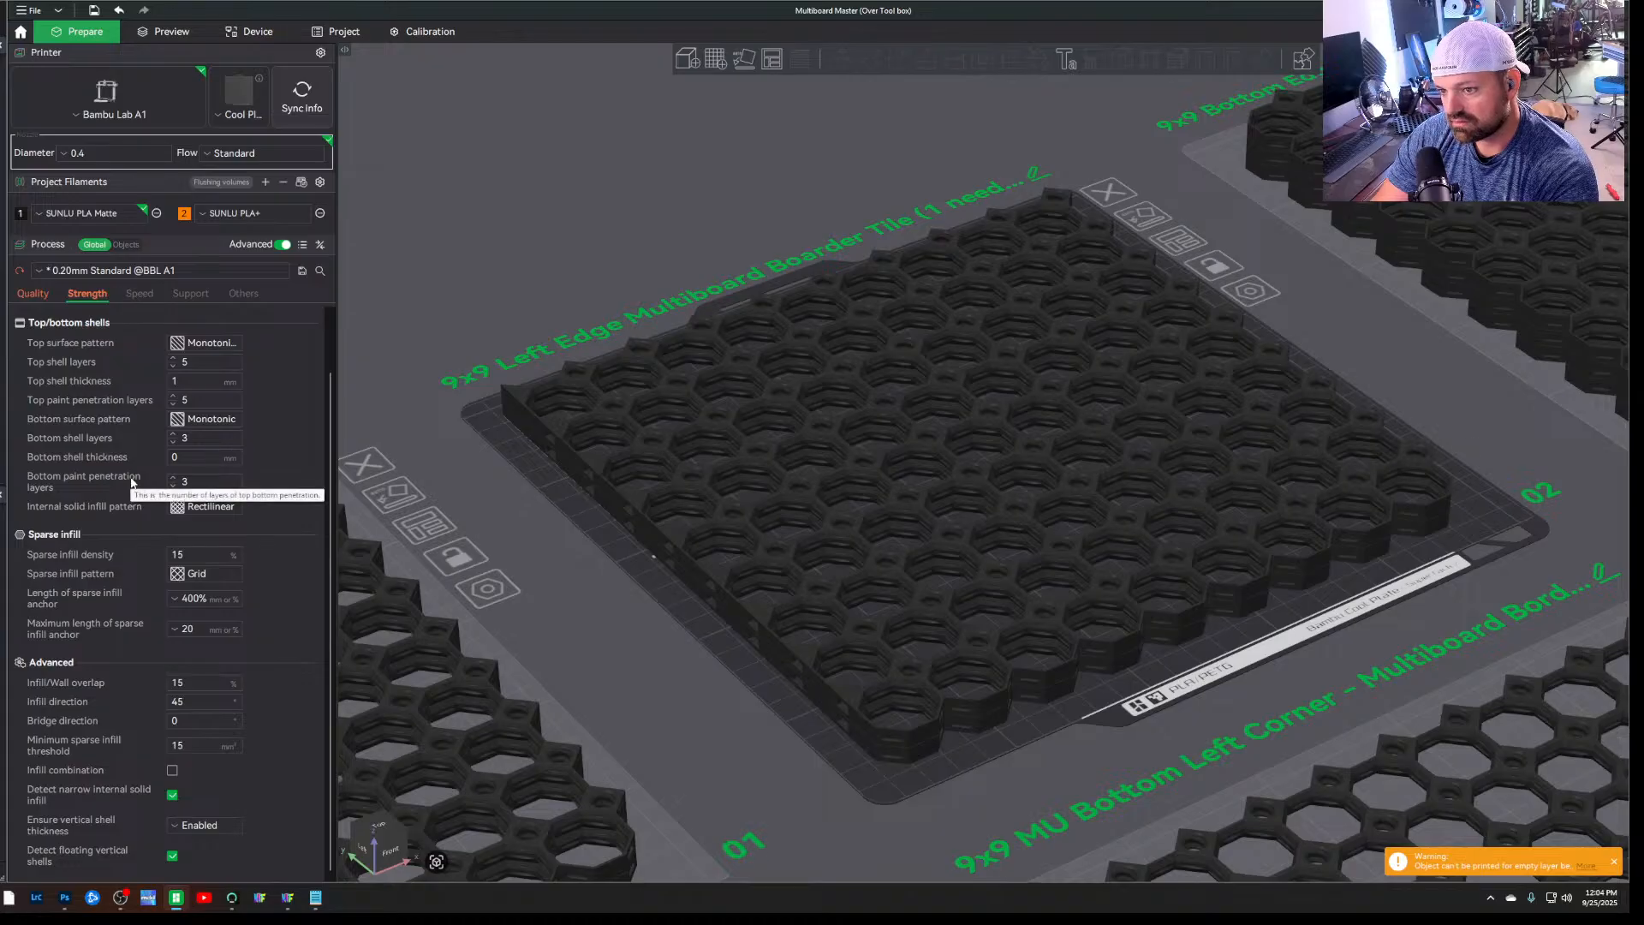
{"action": "scroll", "coordinate": [51, 362], "scroll_direction": "up", "scroll_amount": 2}
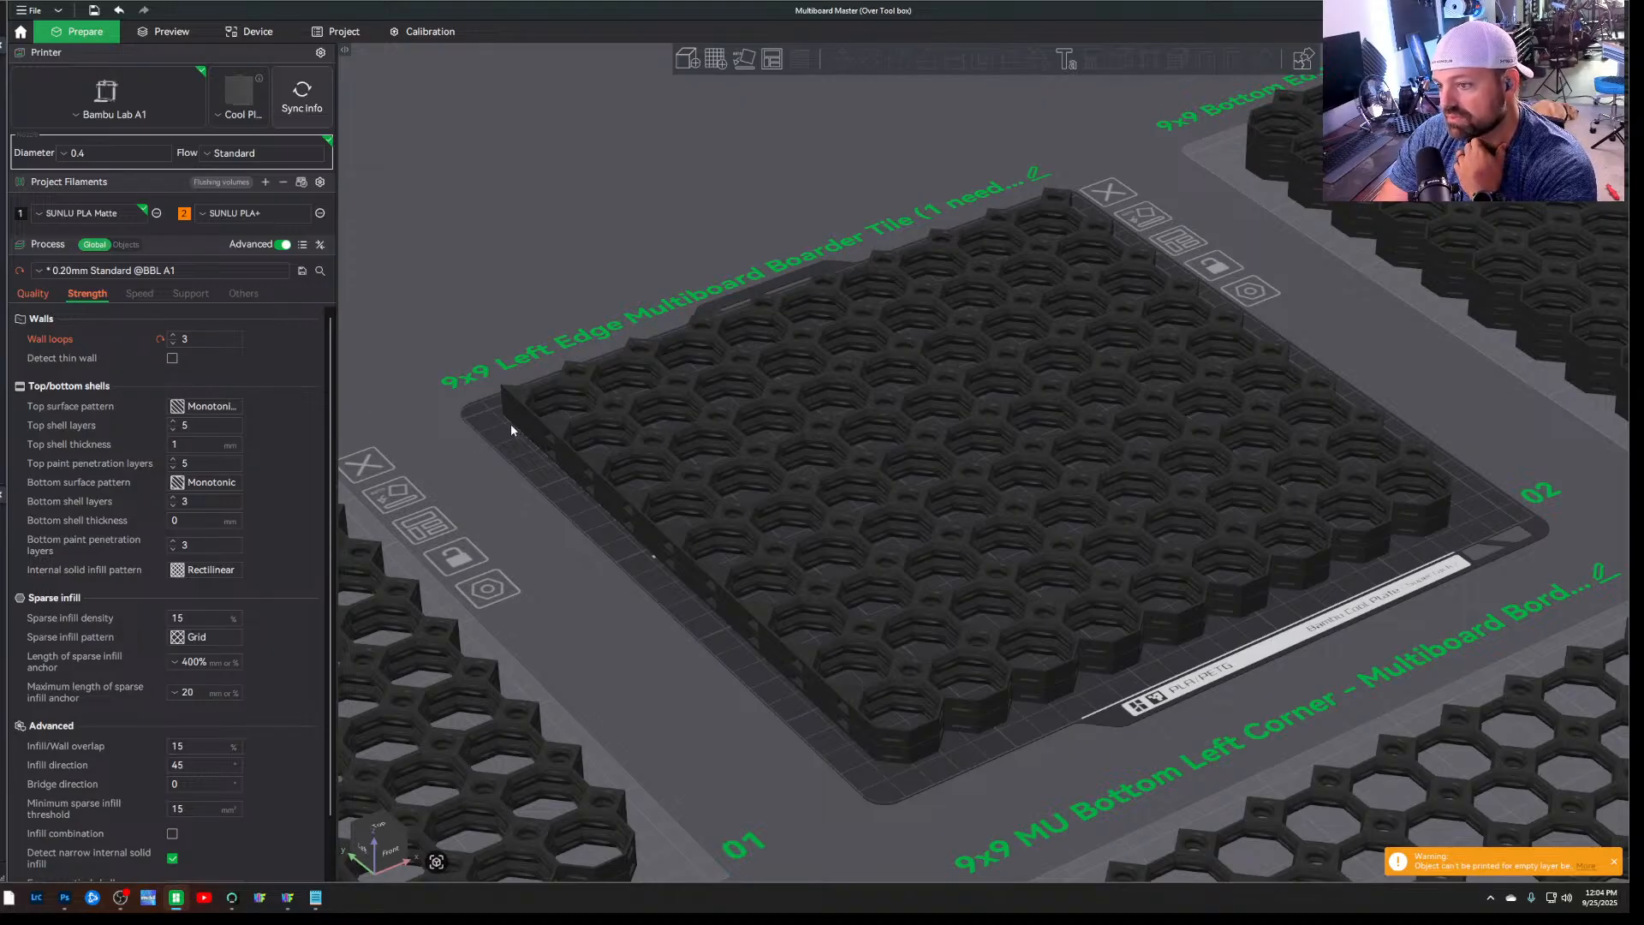
{"action": "left_click_drag", "start_coordinate": [515, 515], "coordinate": [485, 523]}
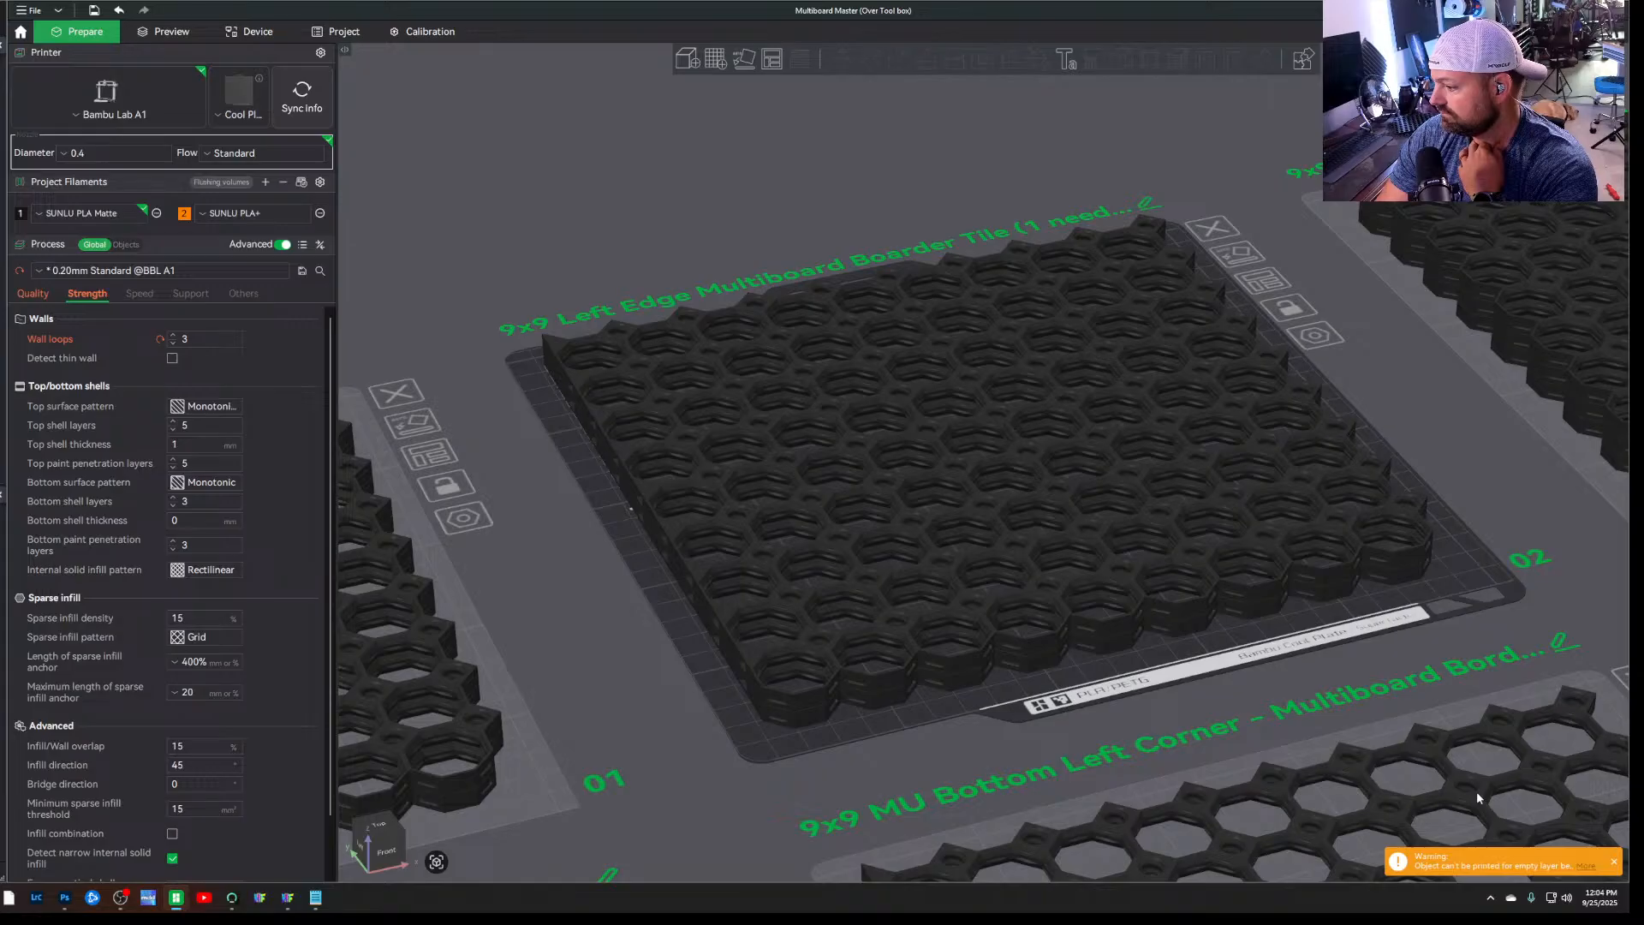
Slice plate 2, dismiss the warnings, and inspect the sliced preview of the stacked left edge tiles from several angles
{"action": "left_click", "coordinate": [1613, 863]}
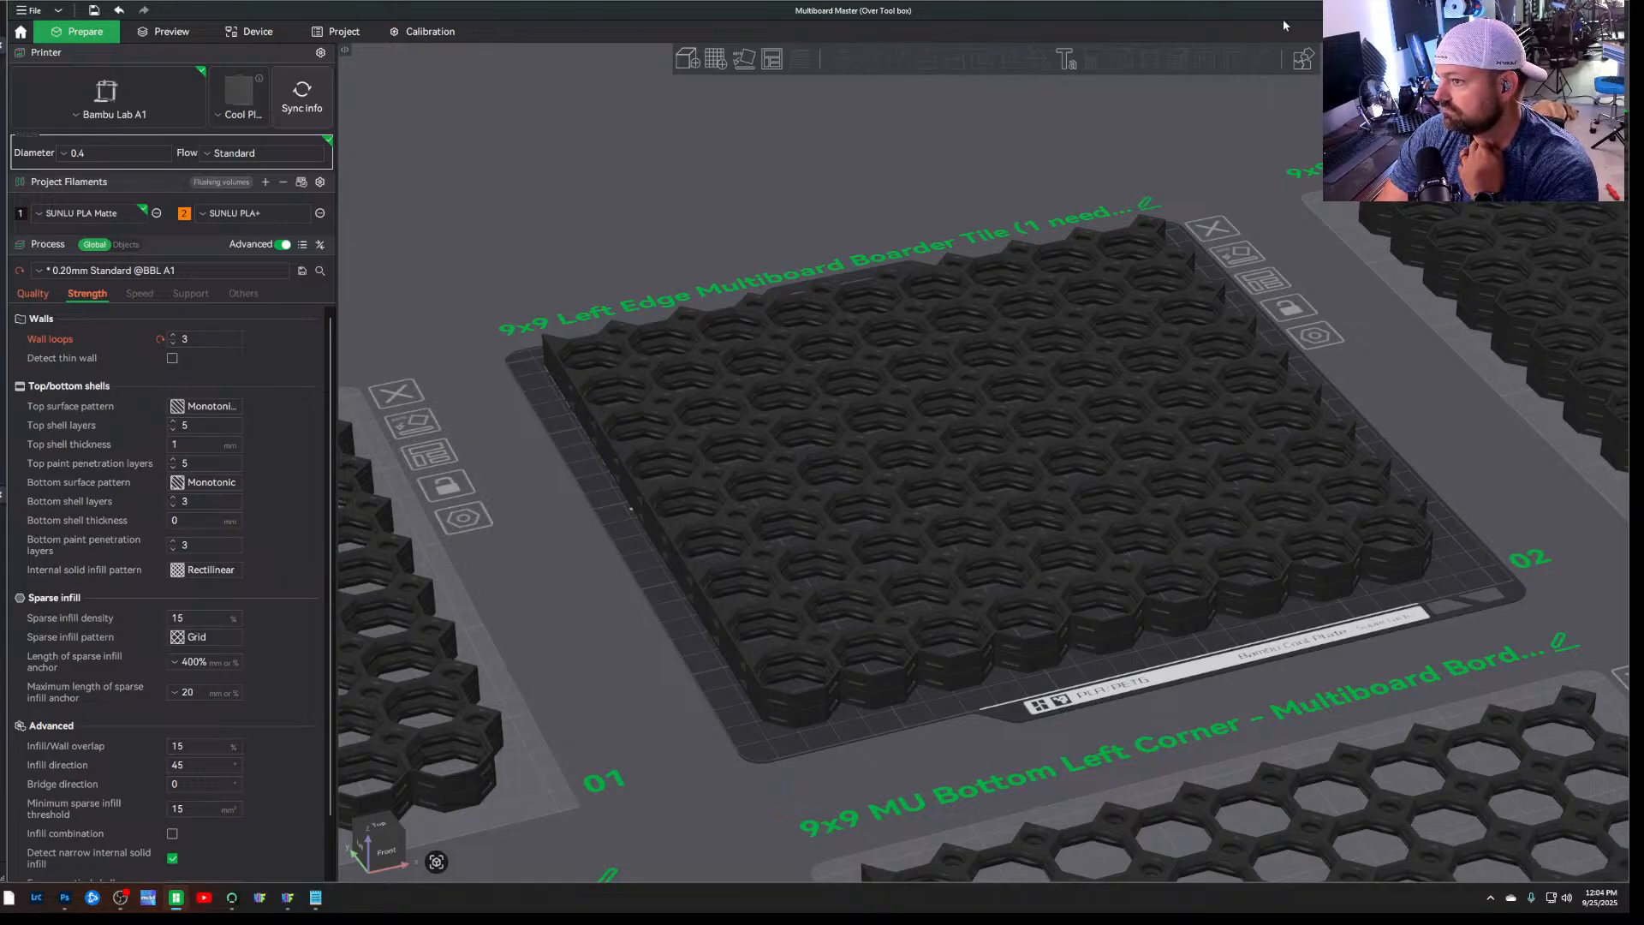
{"action": "left_click", "coordinate": [1447, 31]}
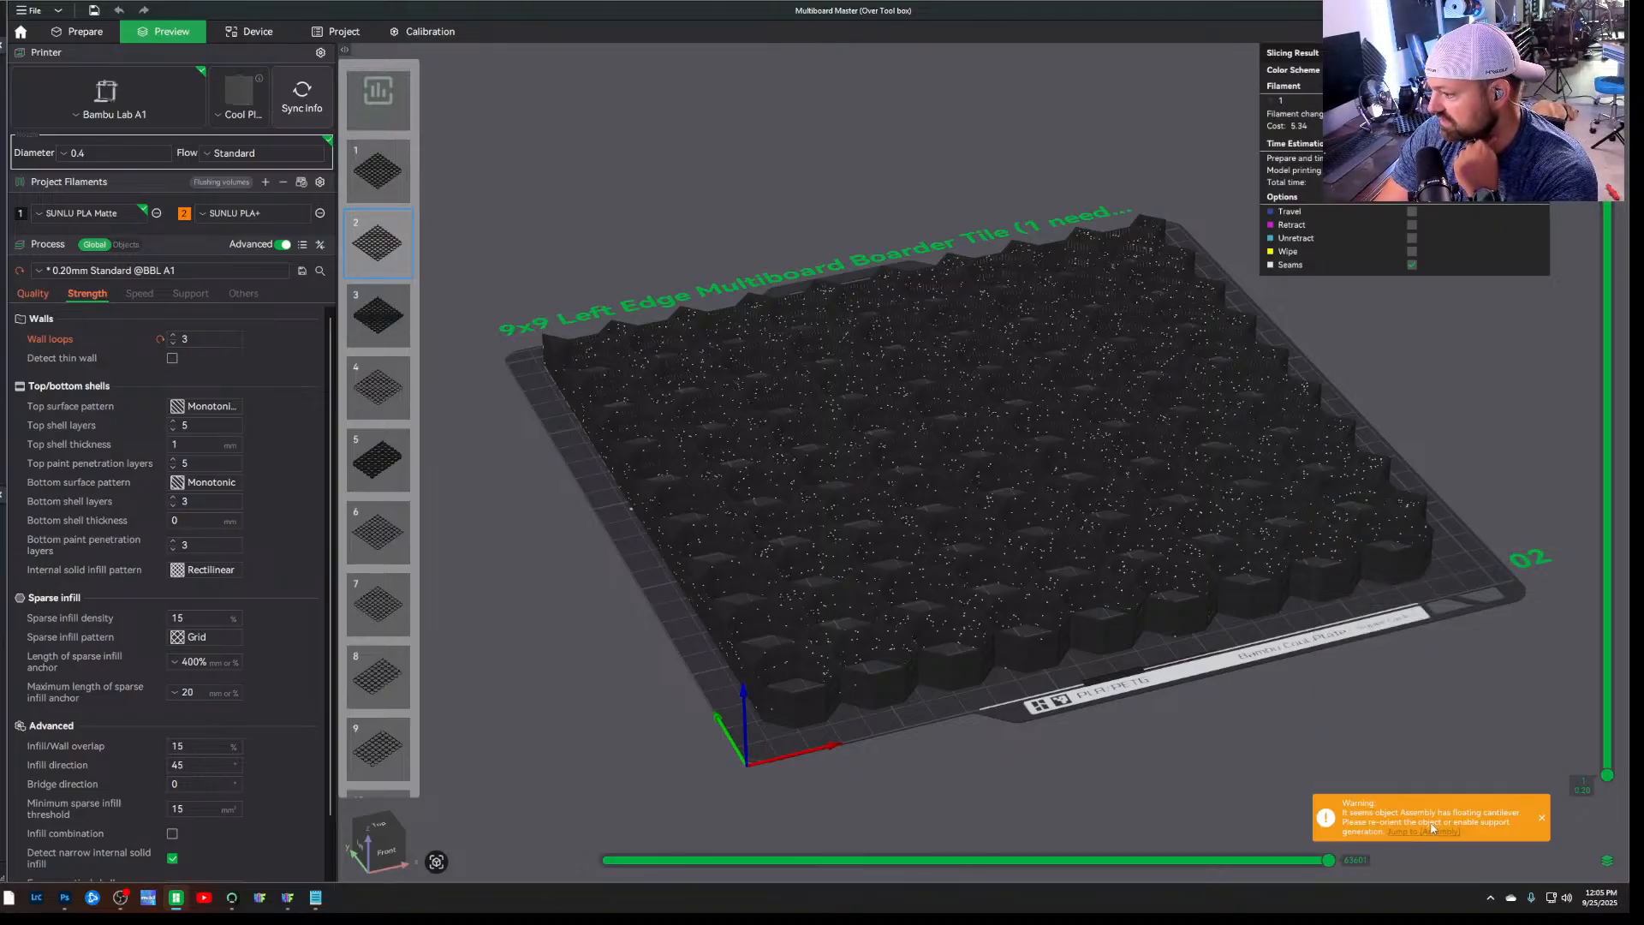
{"action": "left_click", "coordinate": [1542, 820]}
{"action": "left_click_drag", "start_coordinate": [1028, 798], "coordinate": [962, 663]}
{"action": "scroll", "coordinate": [917, 586], "scroll_direction": "up", "scroll_amount": 7}
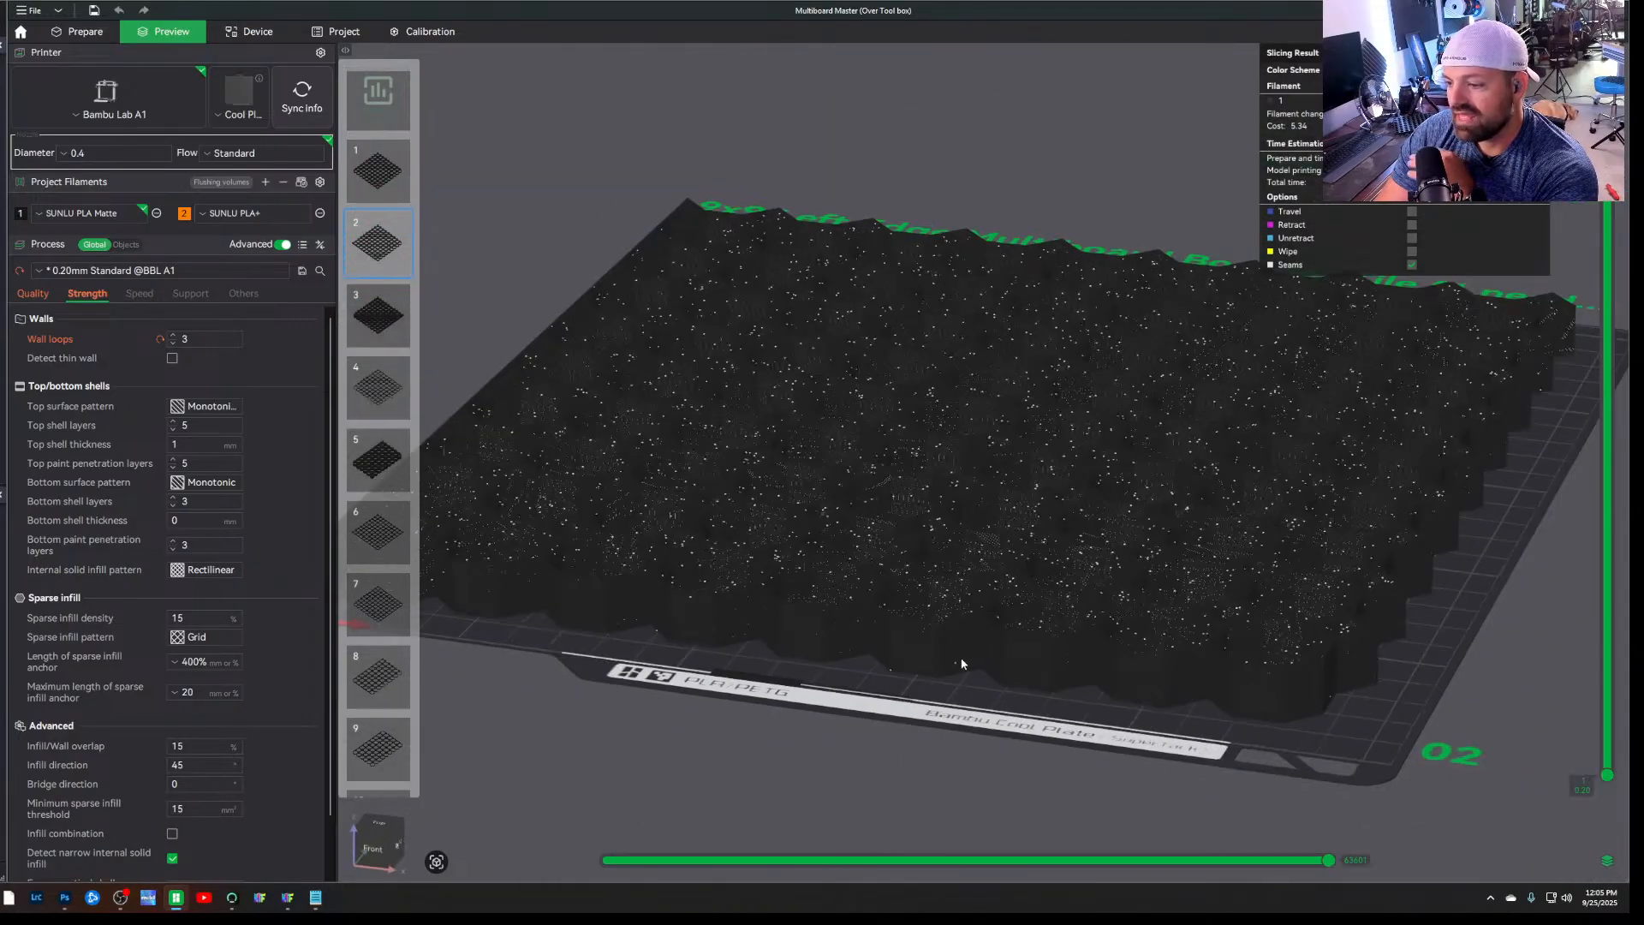
{"action": "scroll", "coordinate": [962, 663], "scroll_direction": "down", "scroll_amount": 4}
{"action": "mouse_move", "coordinate": [870, 712]}
{"action": "left_mouse_down"}
{"action": "mouse_move", "coordinate": [884, 730]}
{"action": "mouse_move", "coordinate": [875, 711]}
{"action": "left_mouse_up"}
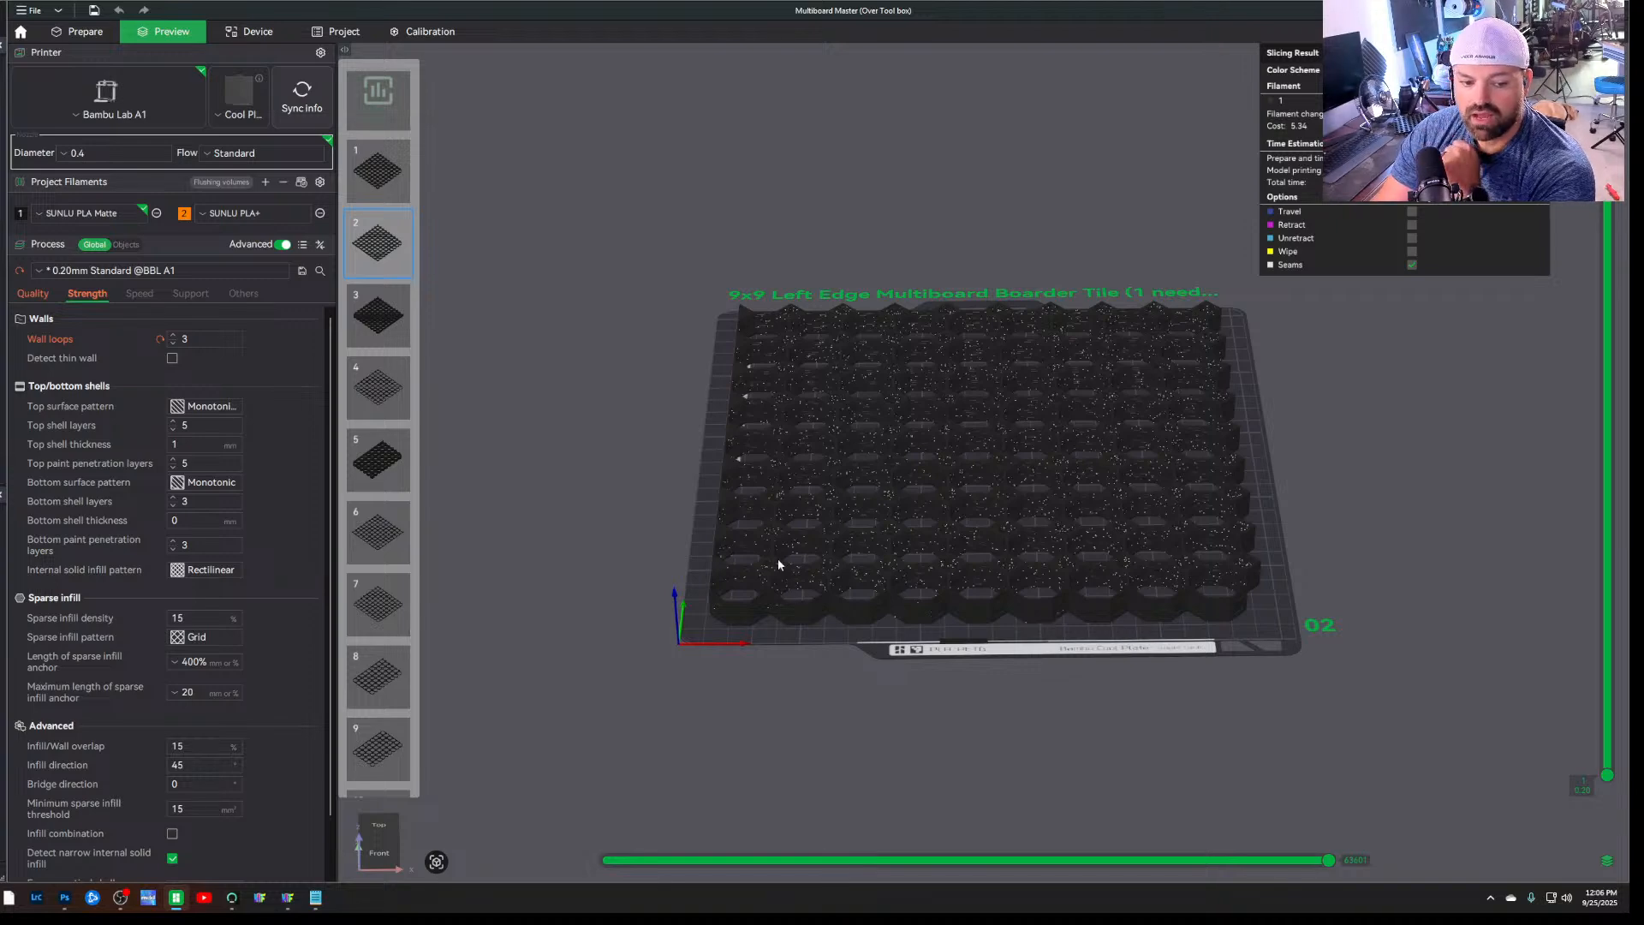
{"action": "left_click_drag", "start_coordinate": [687, 495], "coordinate": [692, 503]}
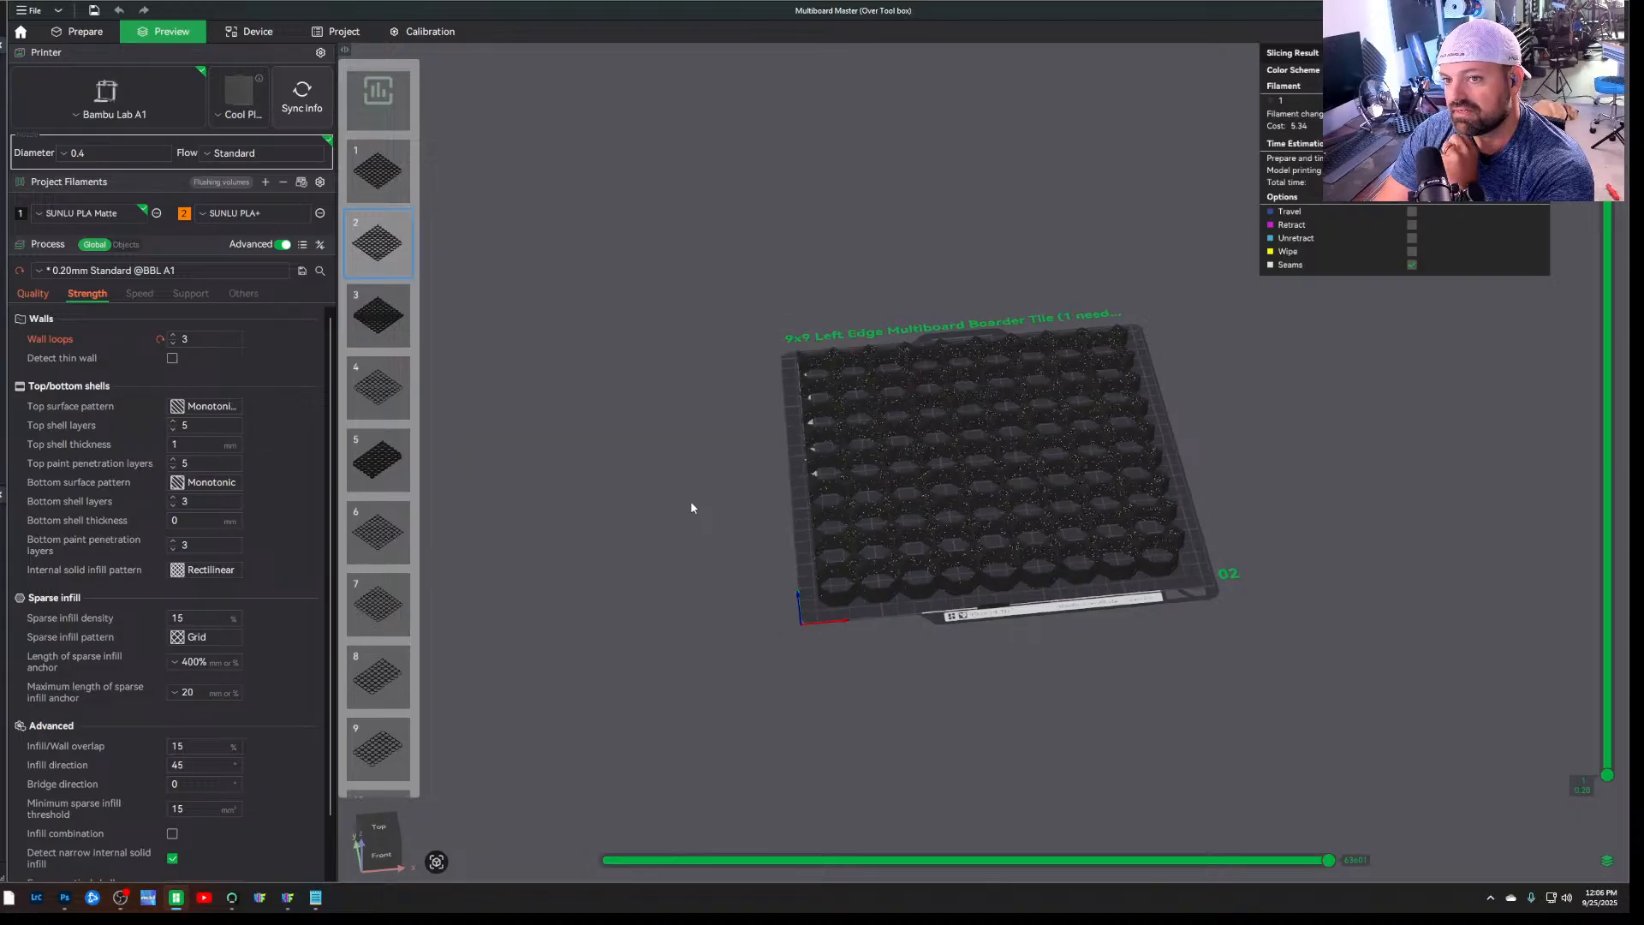
{"action": "left_click_drag", "start_coordinate": [692, 508], "coordinate": [692, 508]}
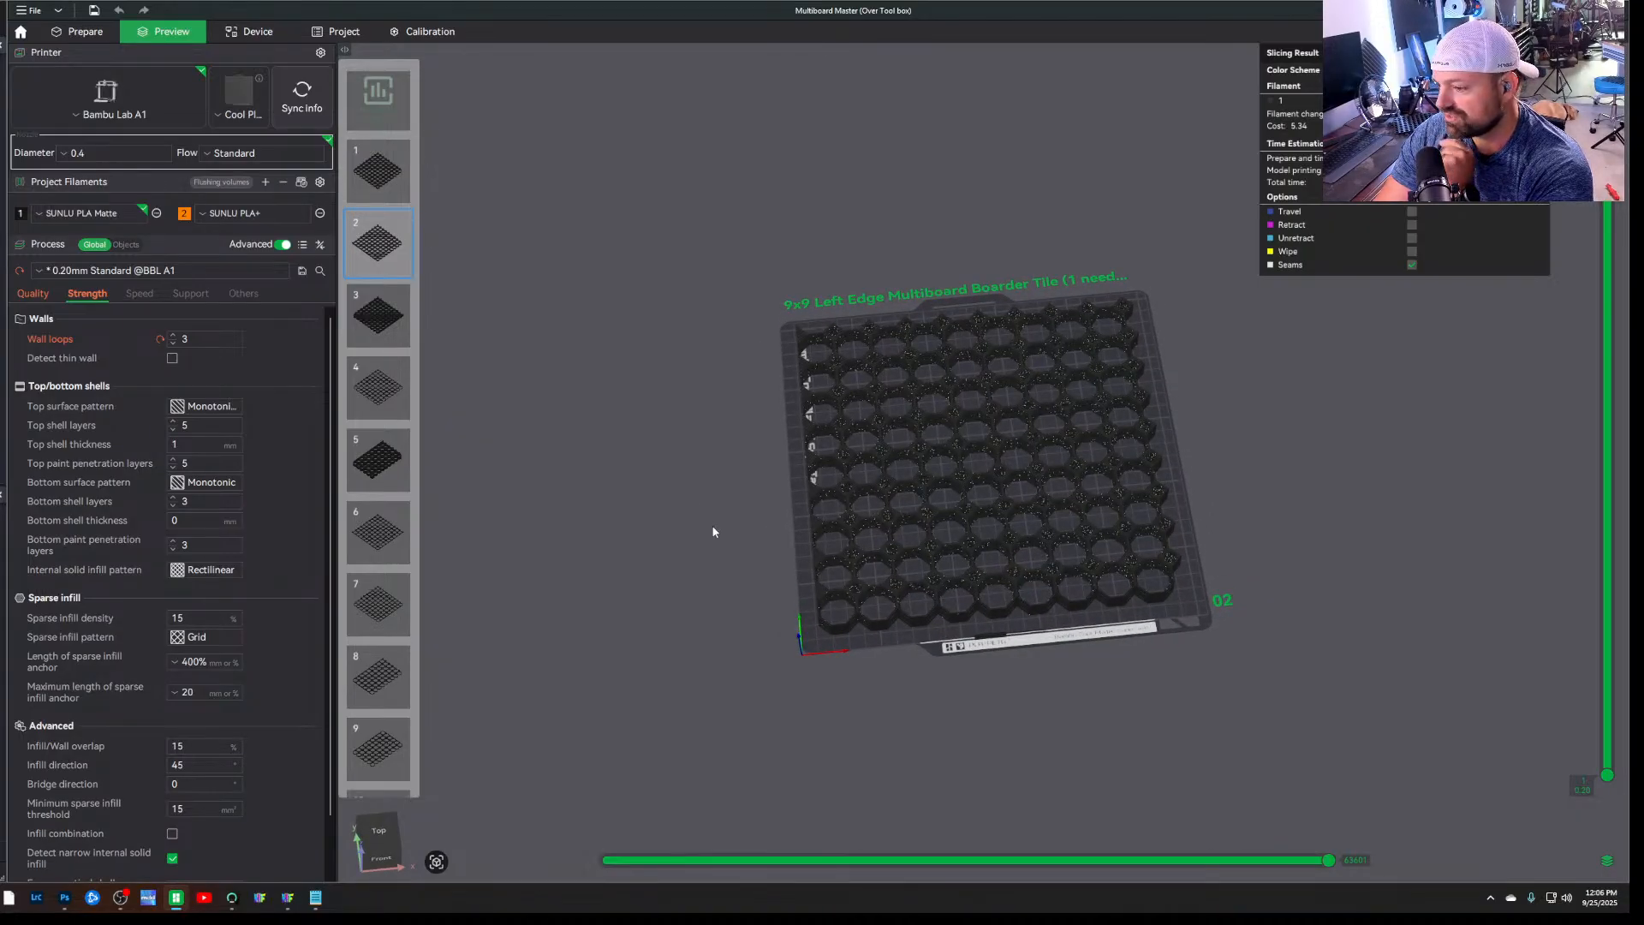
Inspect the sliced left edge tiles up close, return to the plate editing view, and check the stacked assembly on plate 2
{"action": "scroll", "coordinate": [700, 518], "scroll_direction": "up", "scroll_amount": 5}
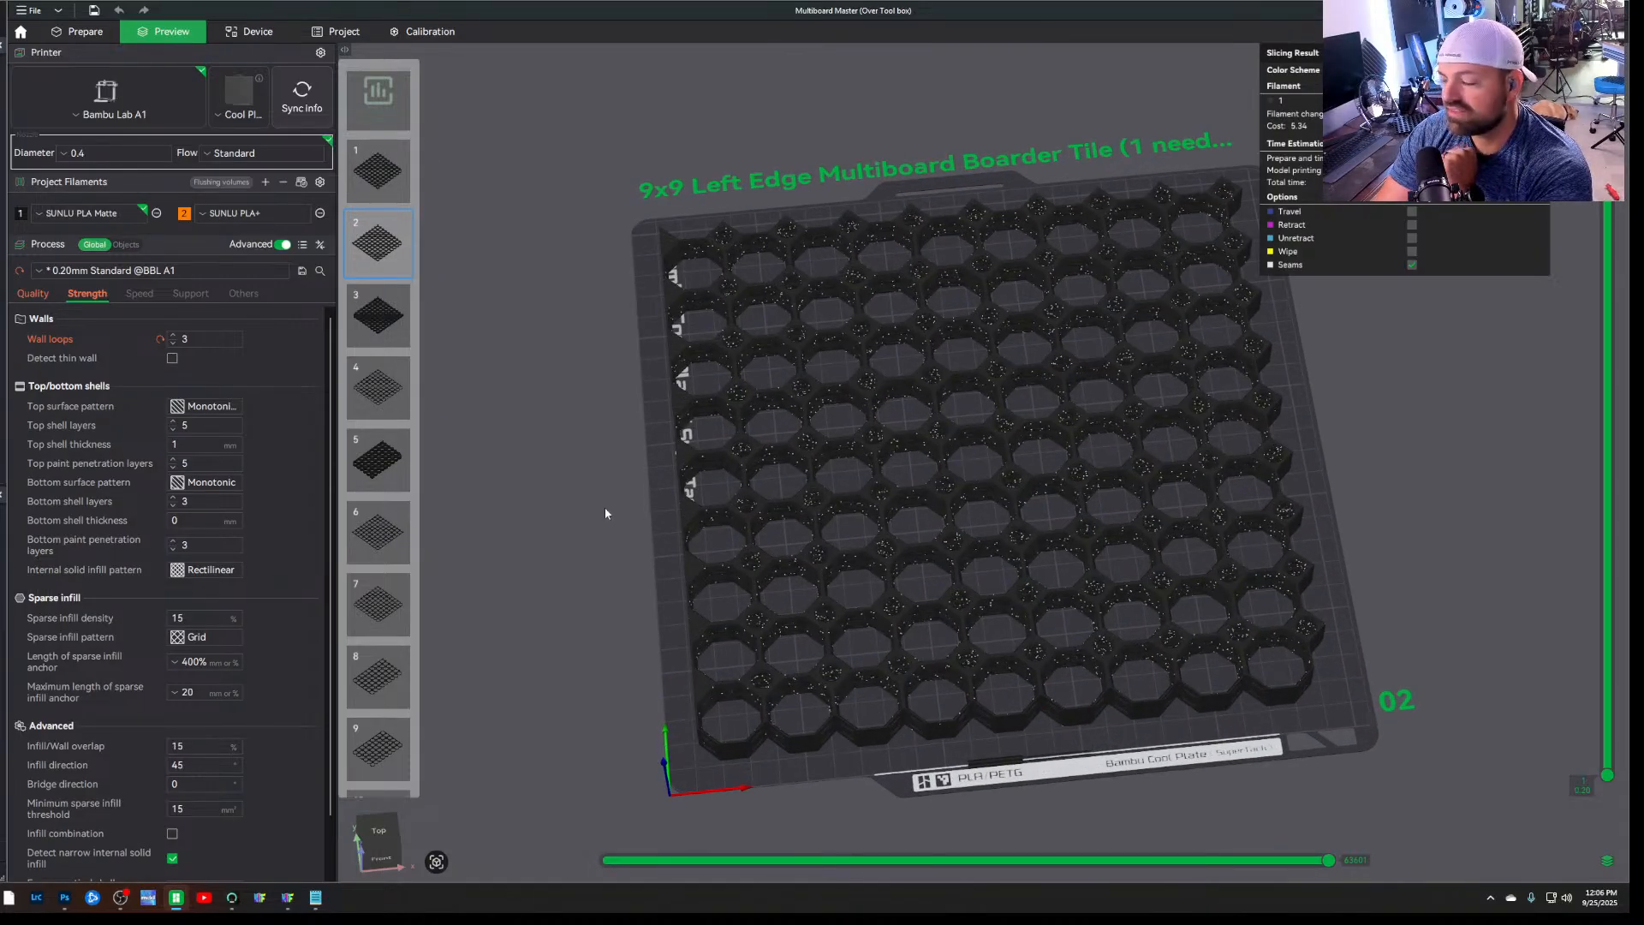
{"action": "left_click_drag", "start_coordinate": [1314, 456], "coordinate": [1361, 469]}
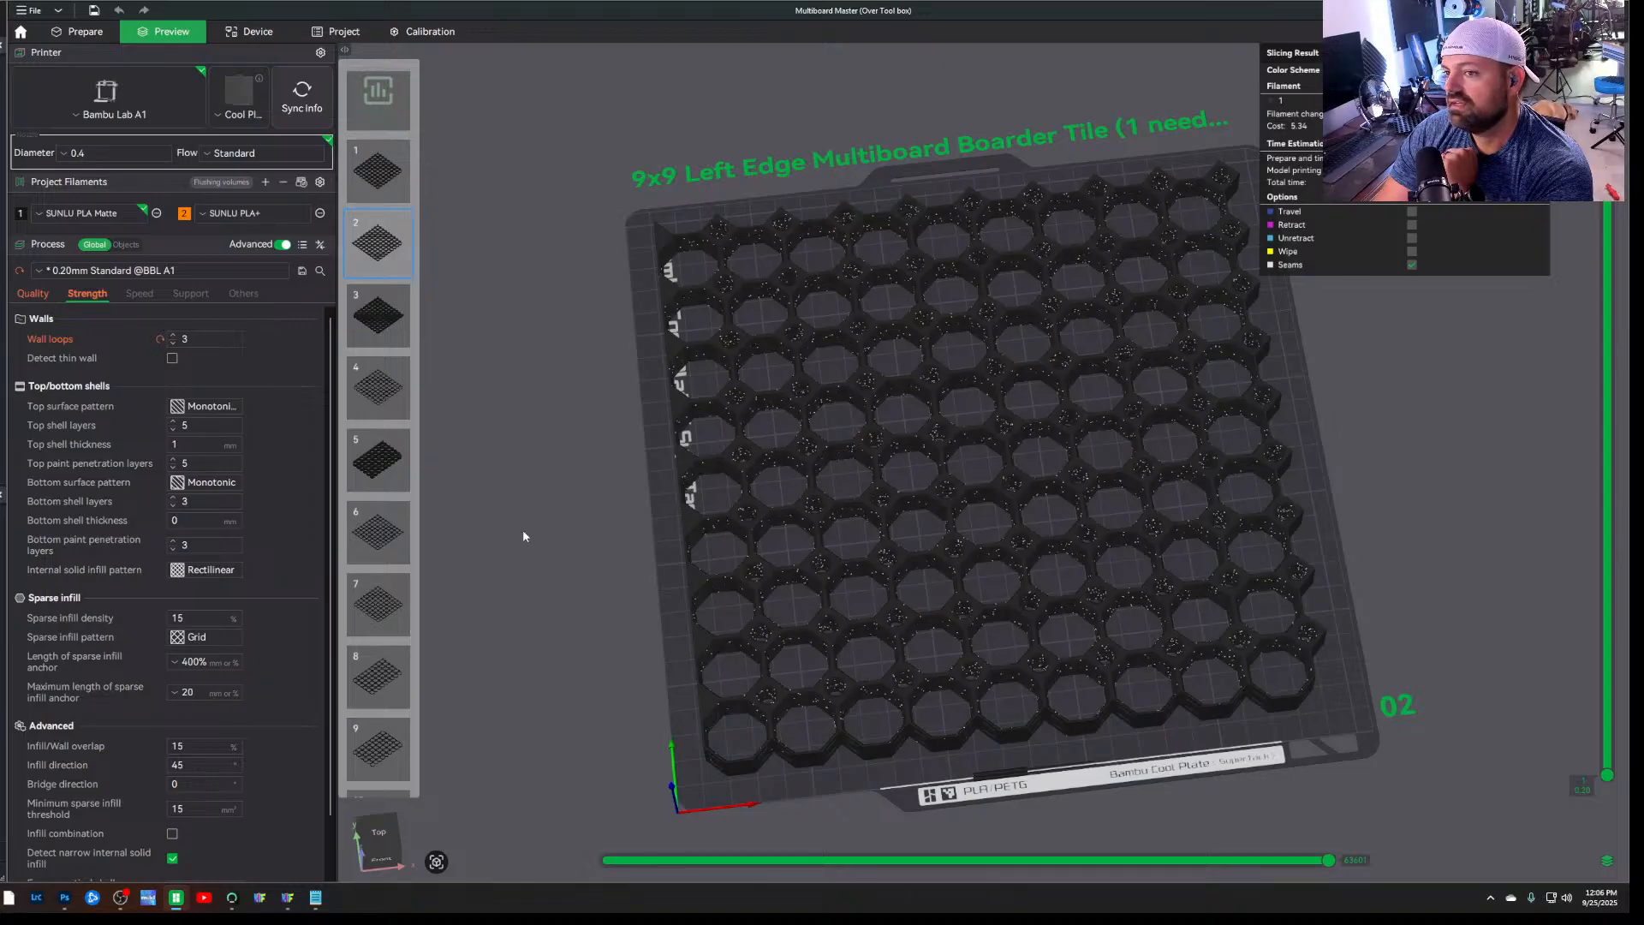
{"action": "left_click", "coordinate": [73, 35]}
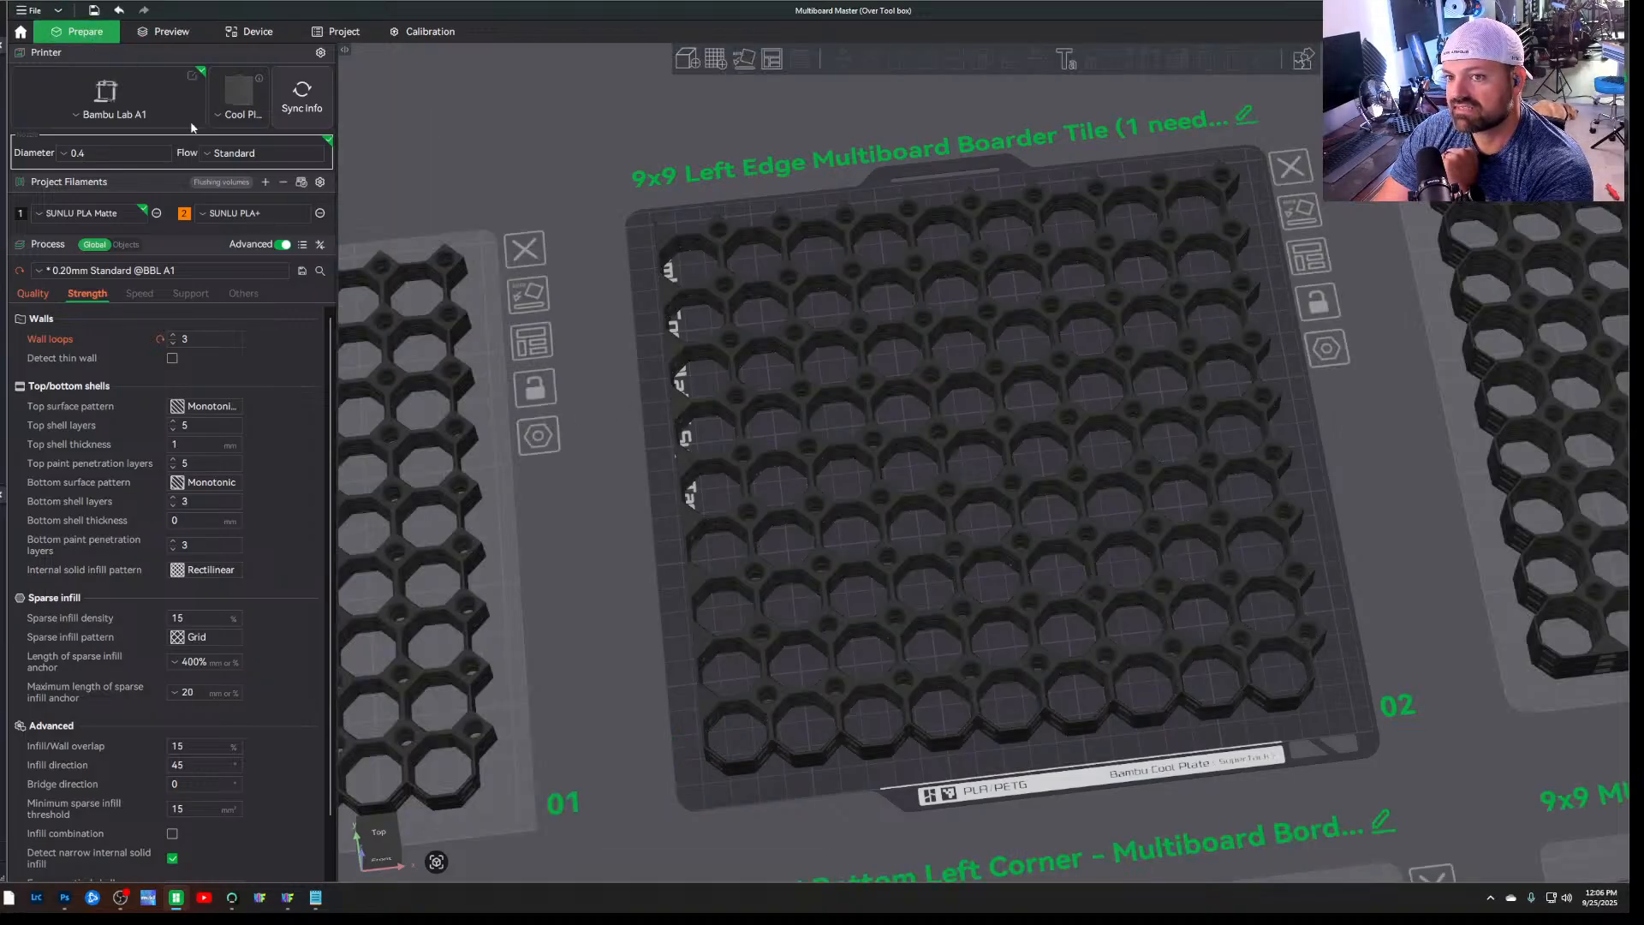
{"action": "mouse_move", "coordinate": [611, 471]}
{"action": "left_mouse_down"}
{"action": "mouse_move", "coordinate": [613, 440]}
{"action": "mouse_move", "coordinate": [625, 463]}
{"action": "left_mouse_up"}
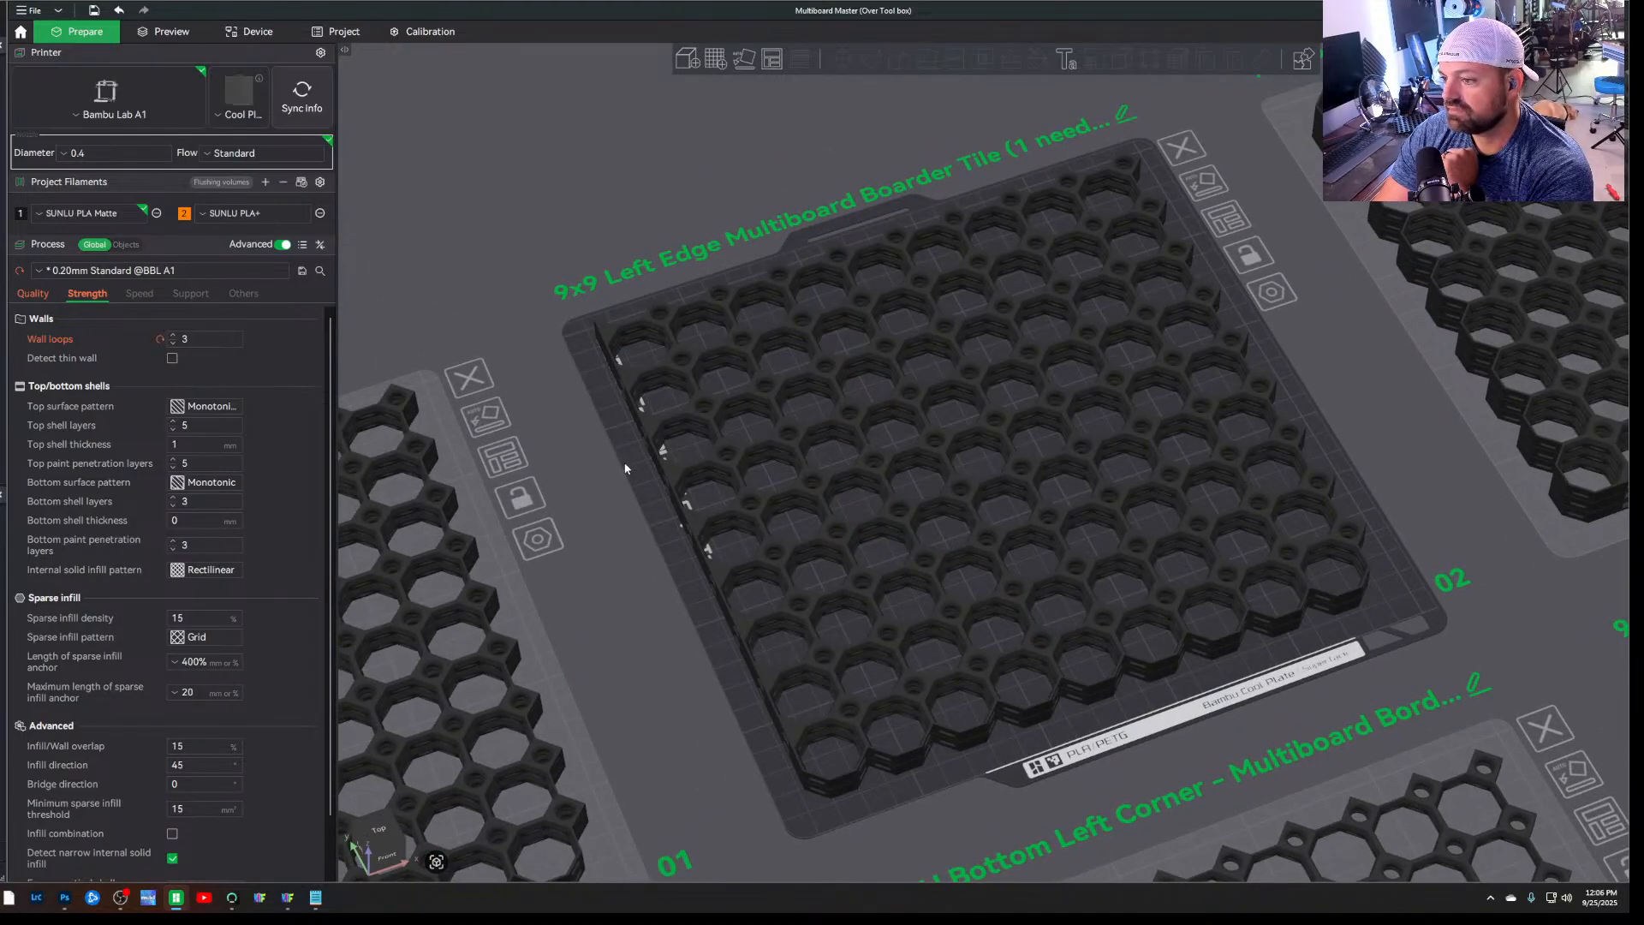
{"action": "left_click", "coordinate": [696, 426]}
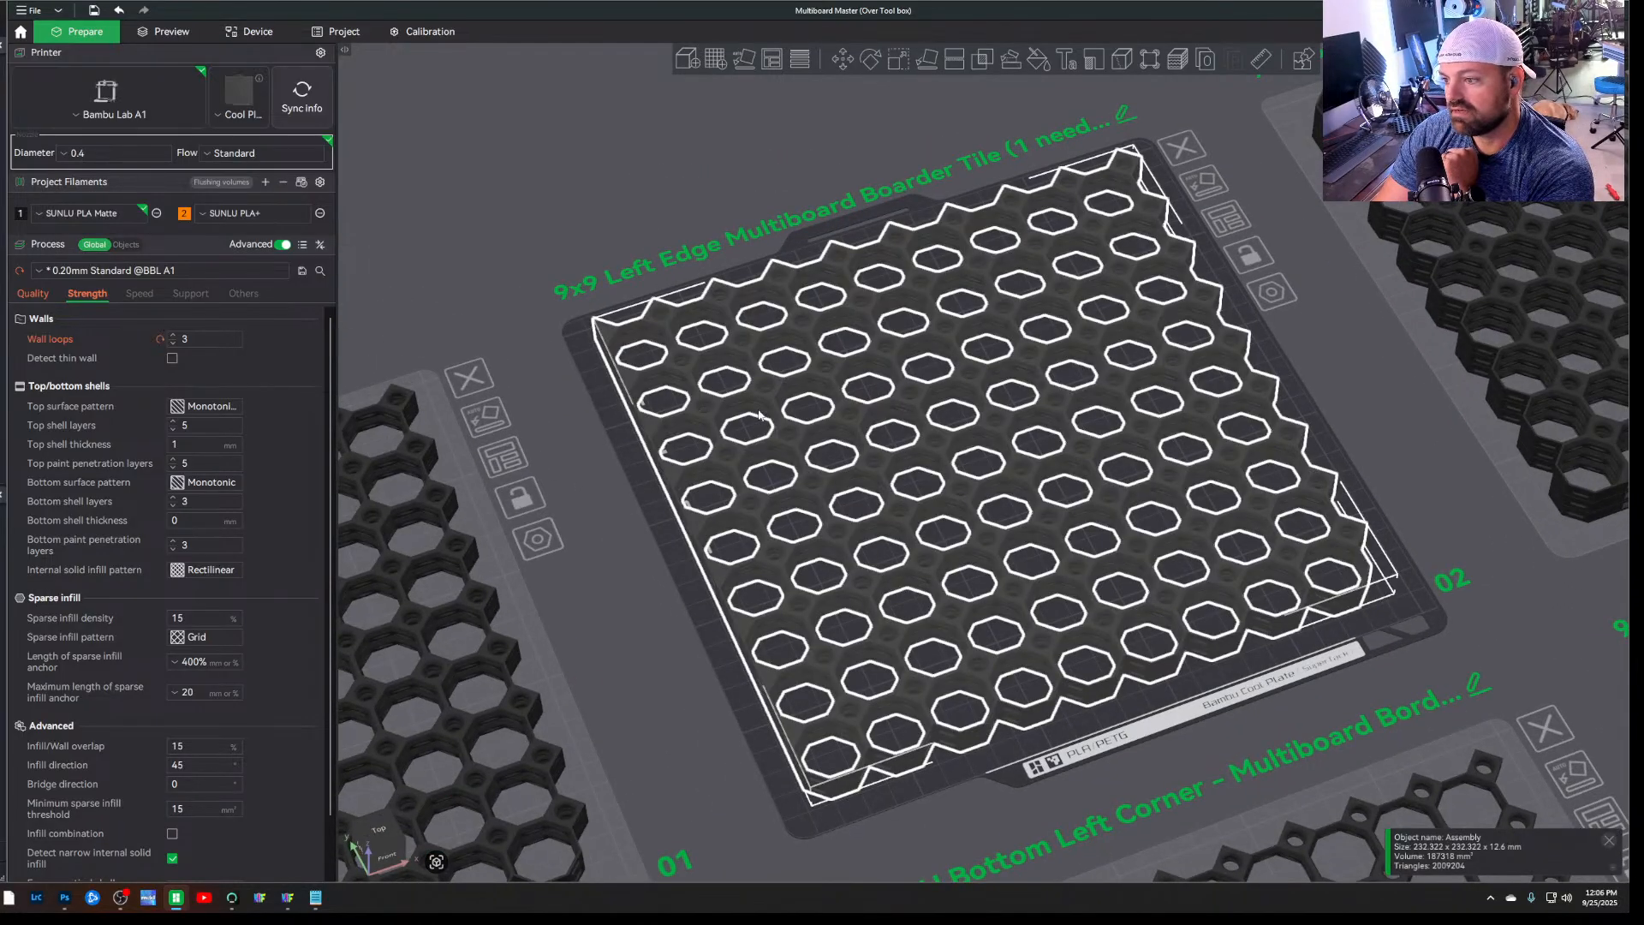
{"action": "left_click", "coordinate": [621, 524]}
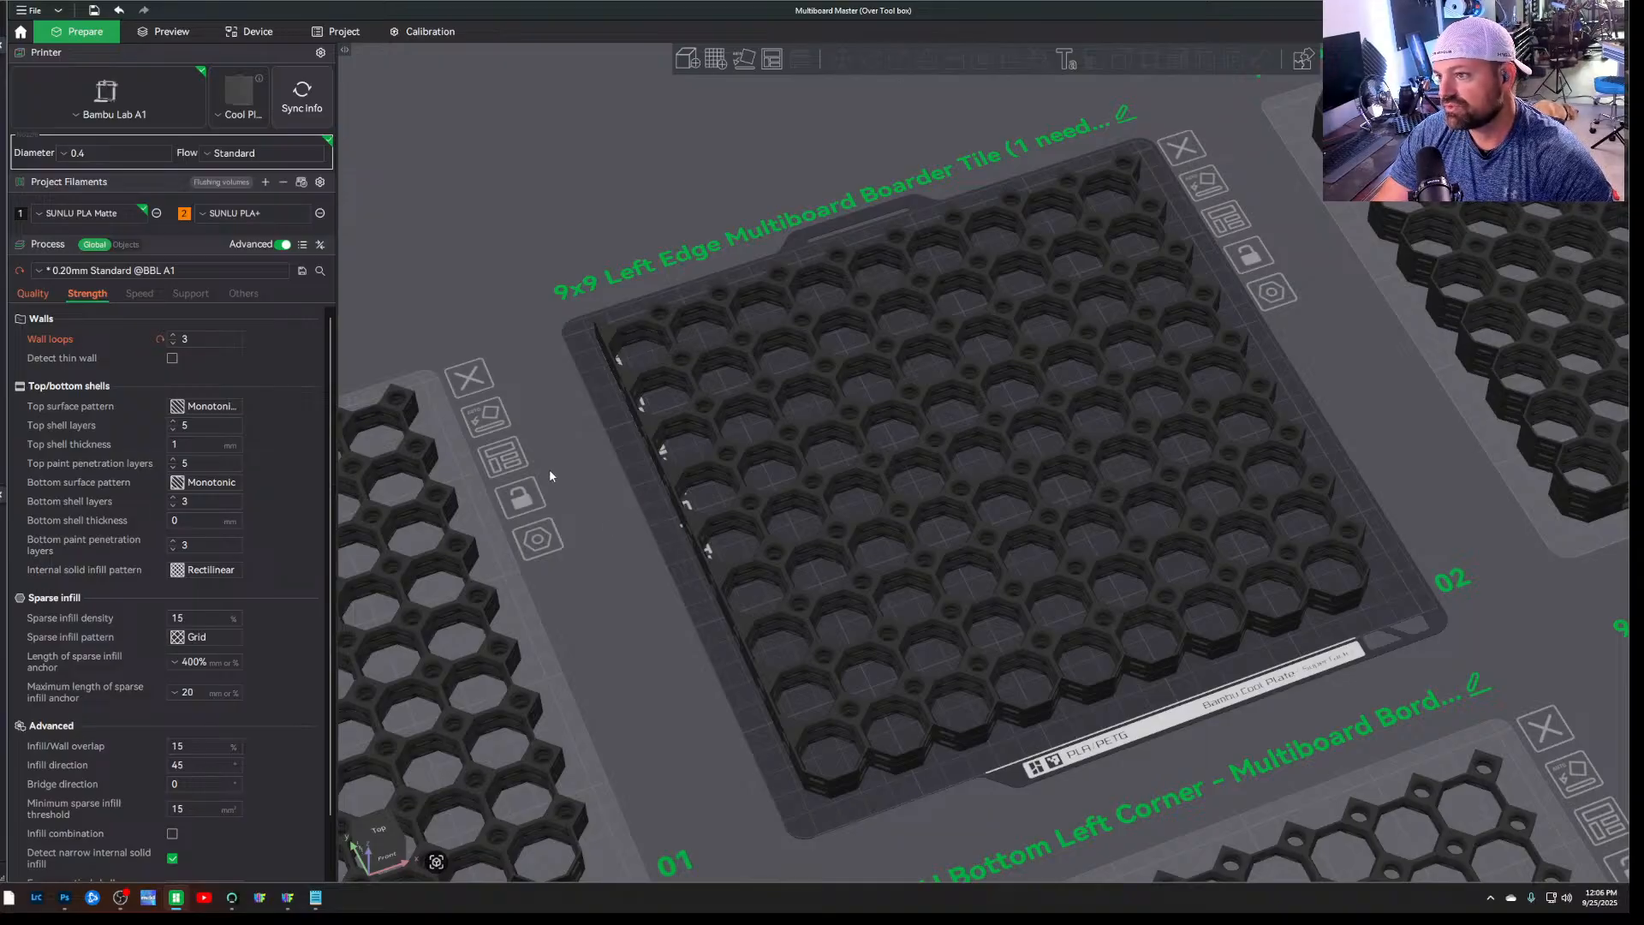
Undo the assembly and the duplication of the left edge tile on plate 2, leaving a single tile
{"action": "key", "text": "ctrl+z"}
{"action": "left_click_drag", "start_coordinate": [566, 478], "coordinate": [571, 474]}
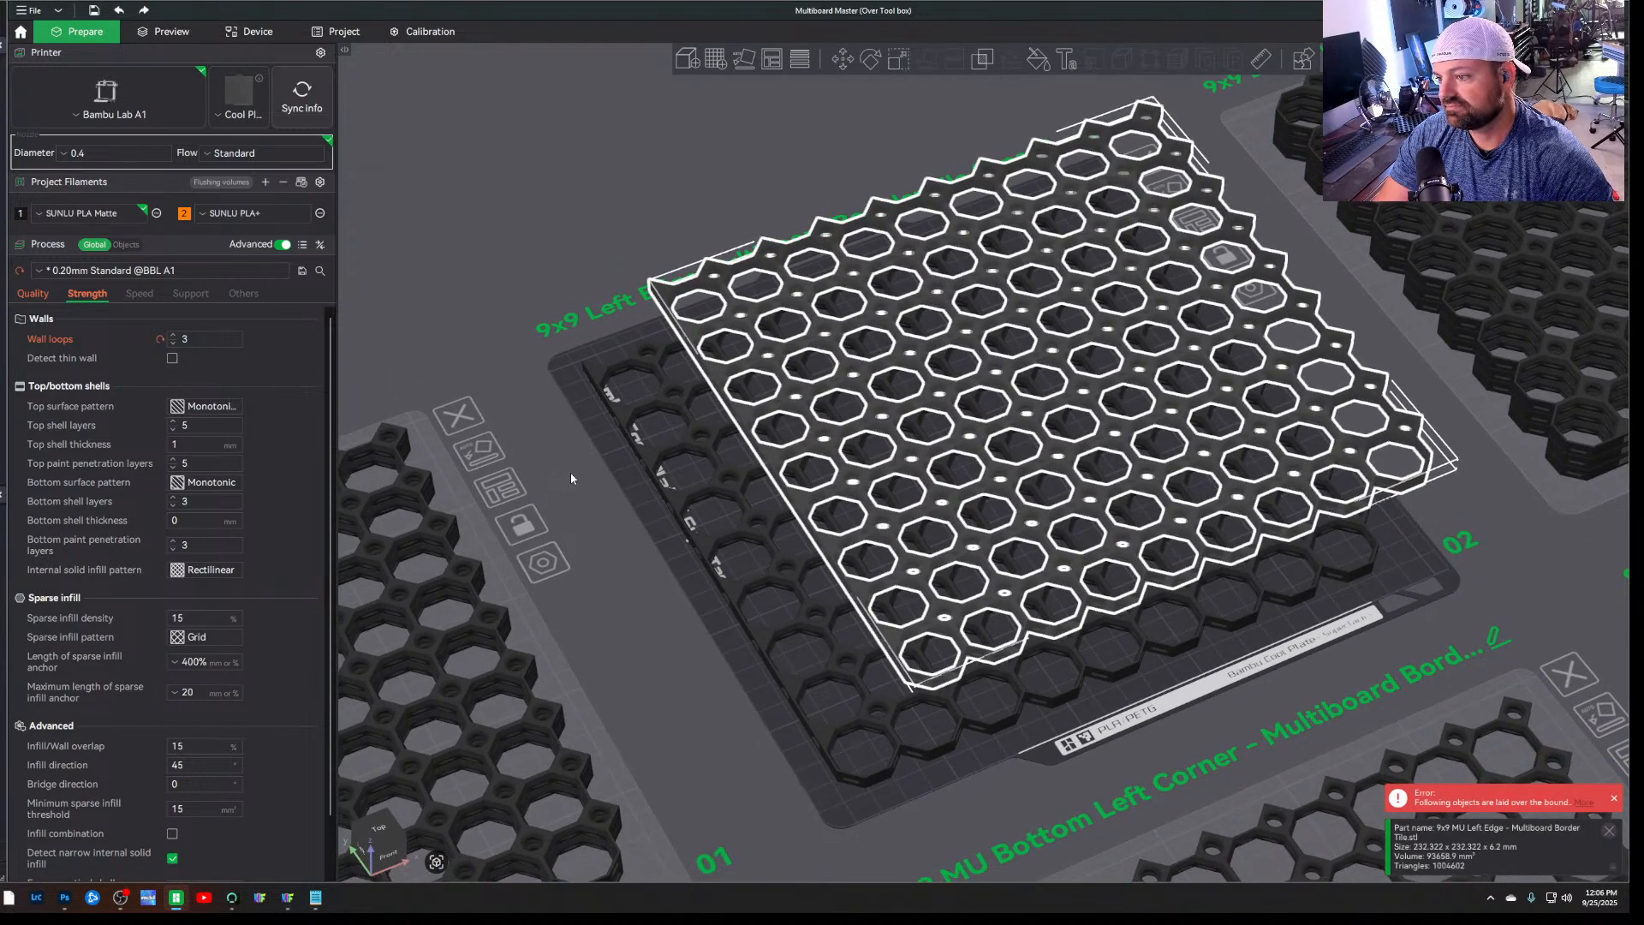
{"action": "key", "text": "ctrl+a"}
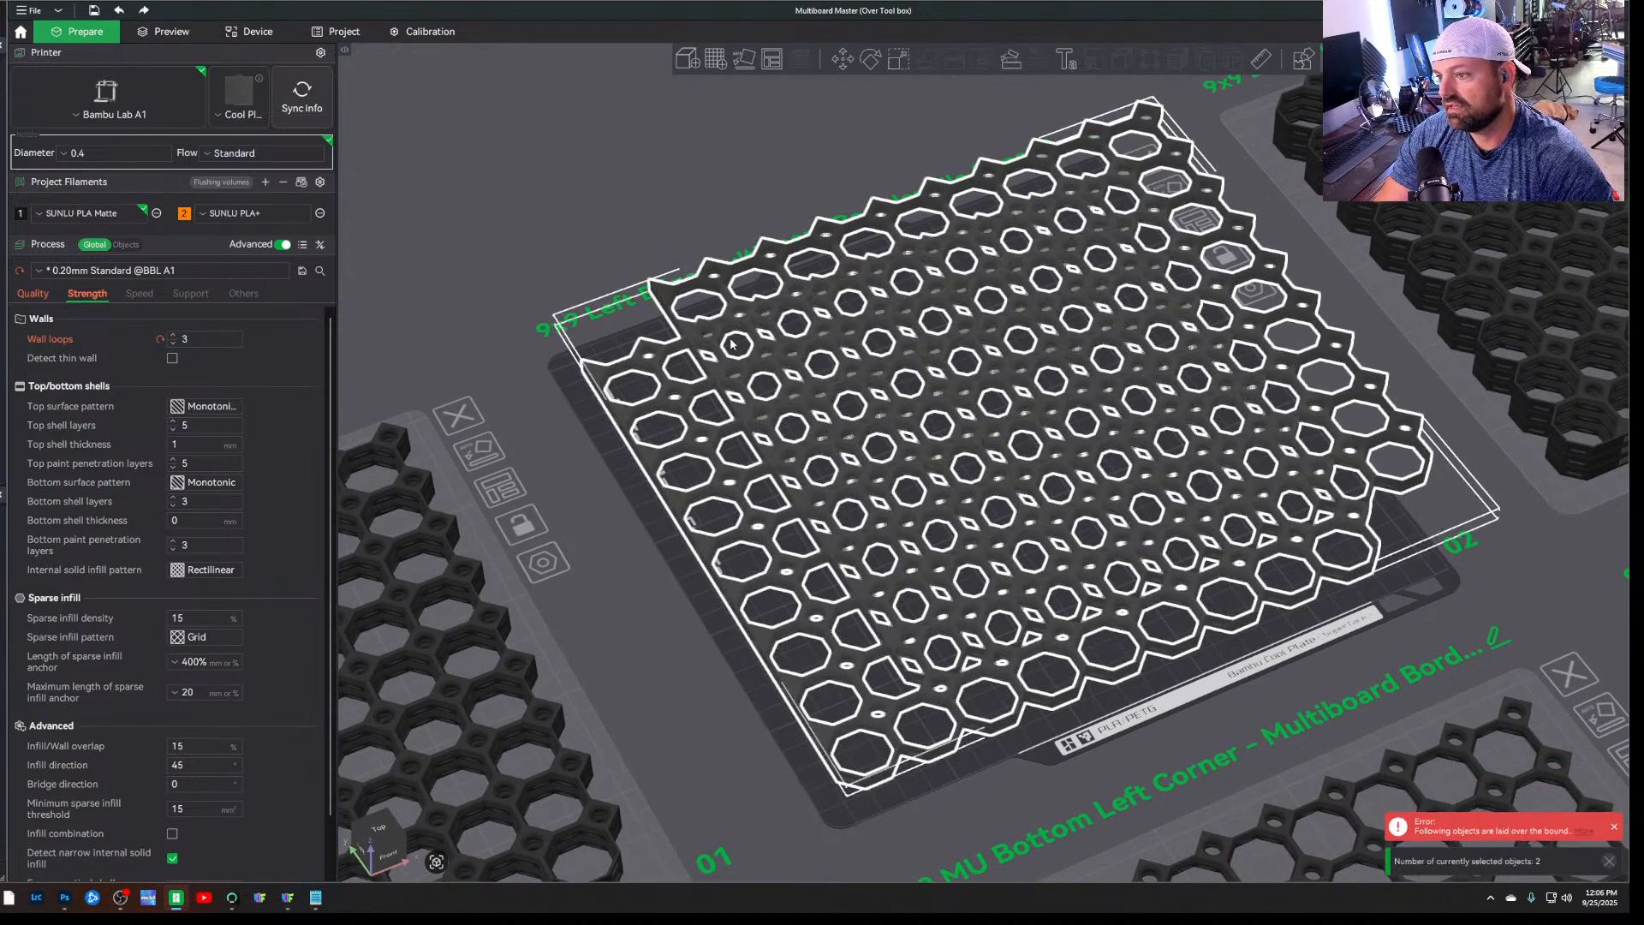
{"action": "key", "text": "ctrl+z"}
{"action": "key", "text": "ctrl+z"}
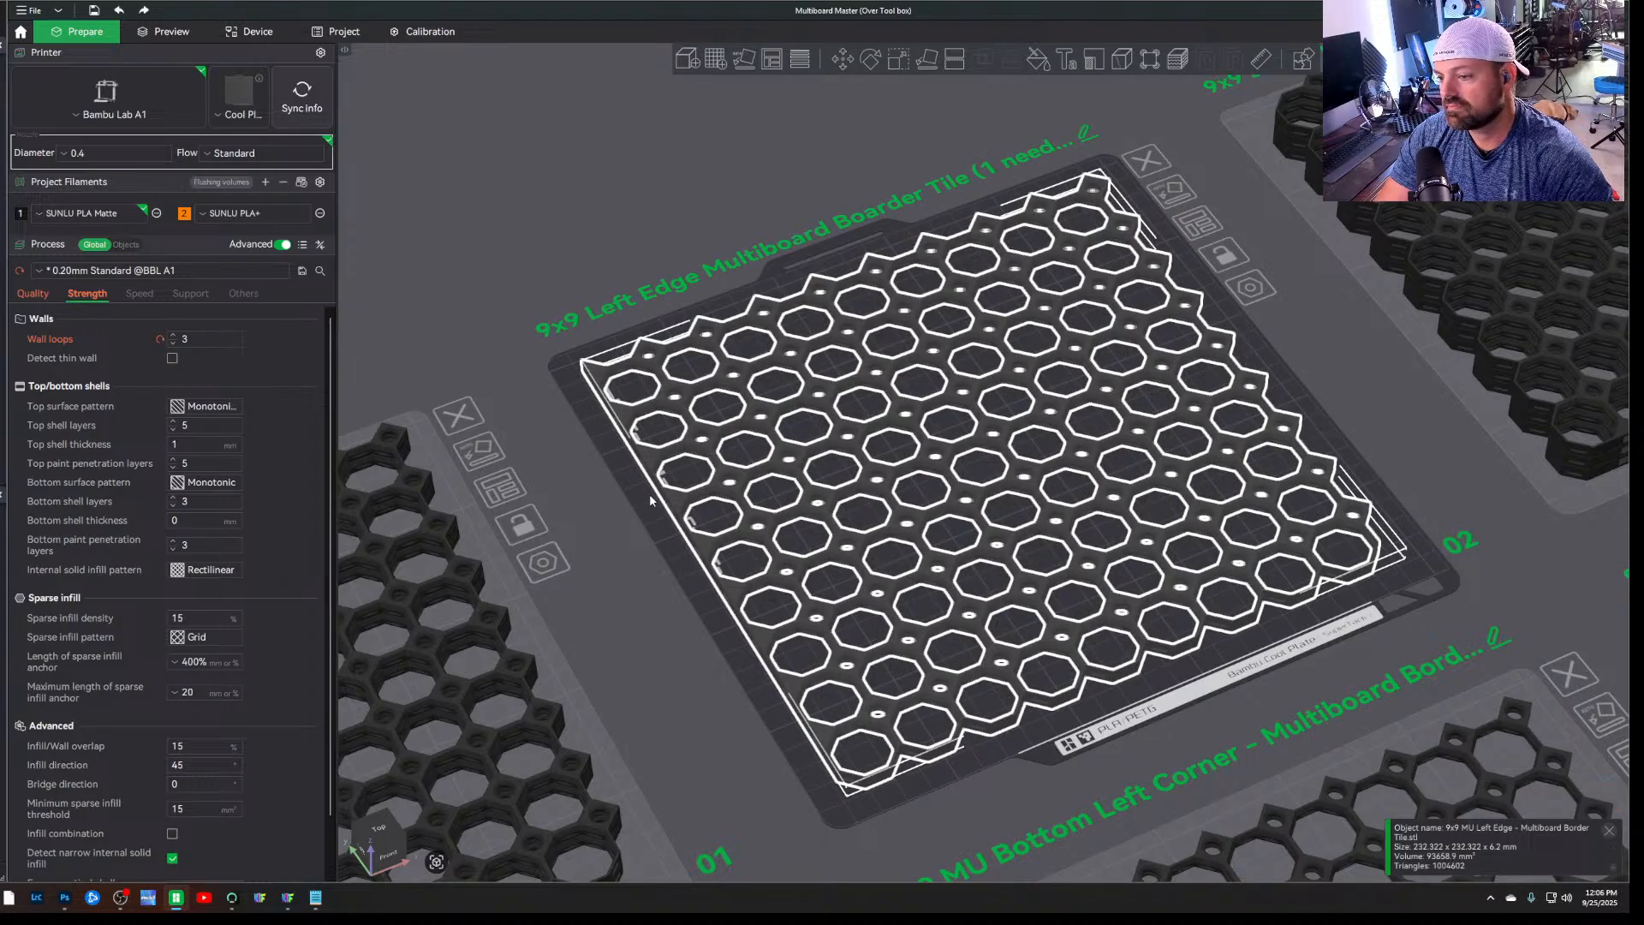
{"action": "left_click", "coordinate": [620, 485]}
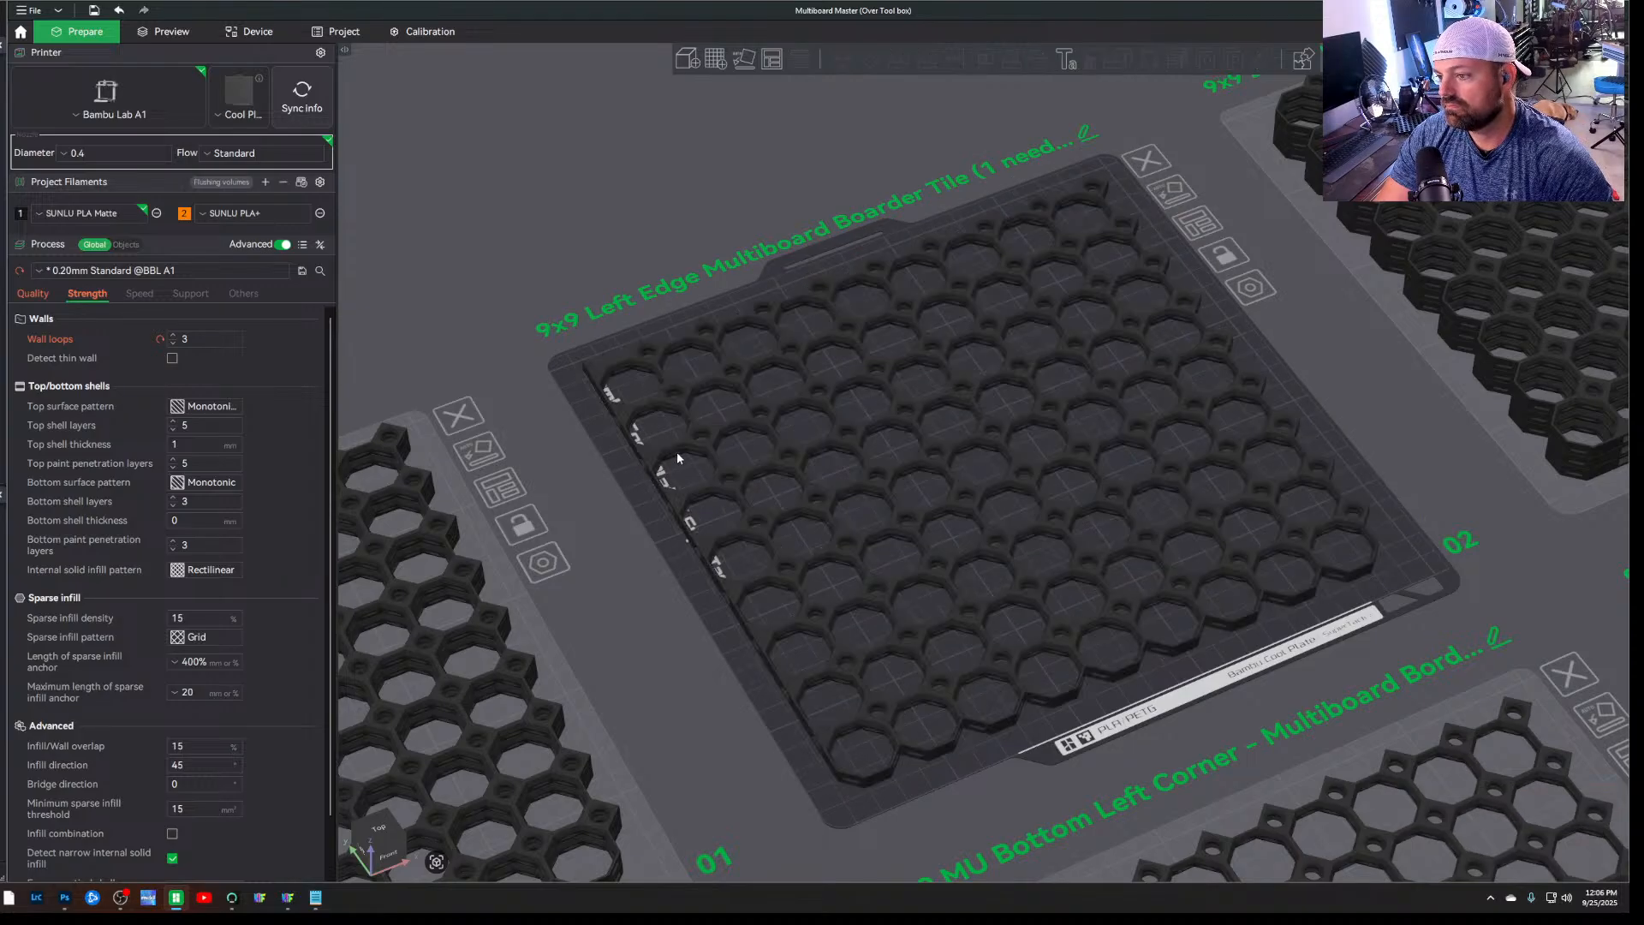
{"action": "left_click_drag", "start_coordinate": [684, 450], "coordinate": [606, 334]}
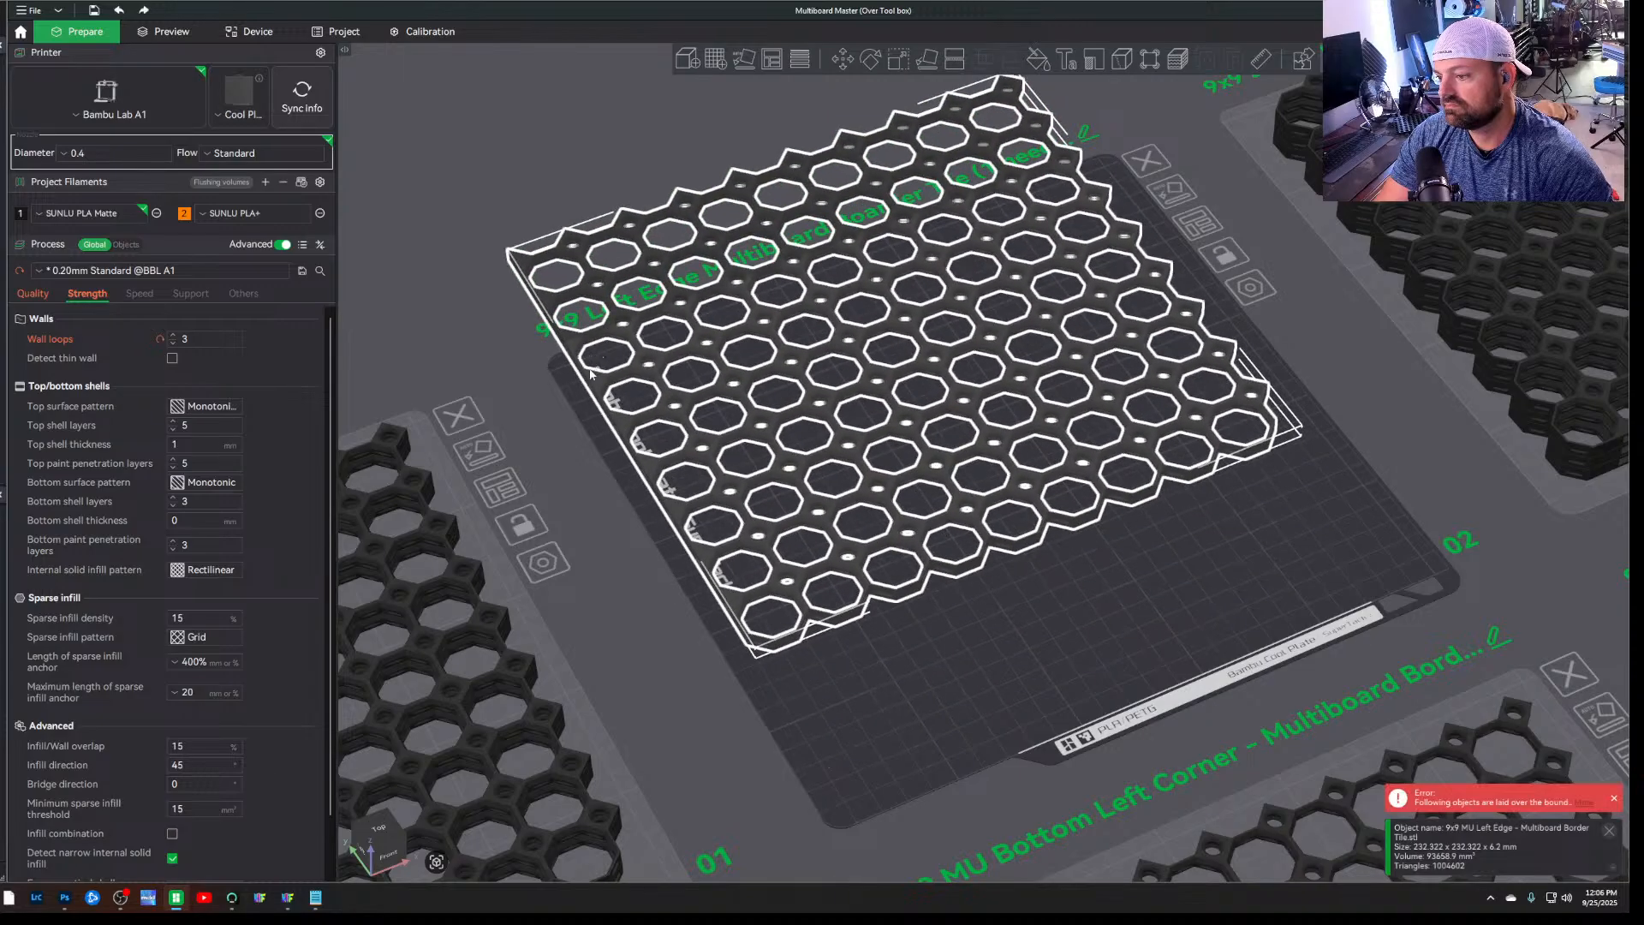
{"action": "key", "text": "ctrl+z"}
{"action": "left_click", "coordinate": [579, 490]}
Look over all plates of the project from above, with the Raised Quad Snap plate (plate 11) as the active plate
{"action": "scroll", "coordinate": [573, 486], "scroll_direction": "down", "scroll_amount": 9}
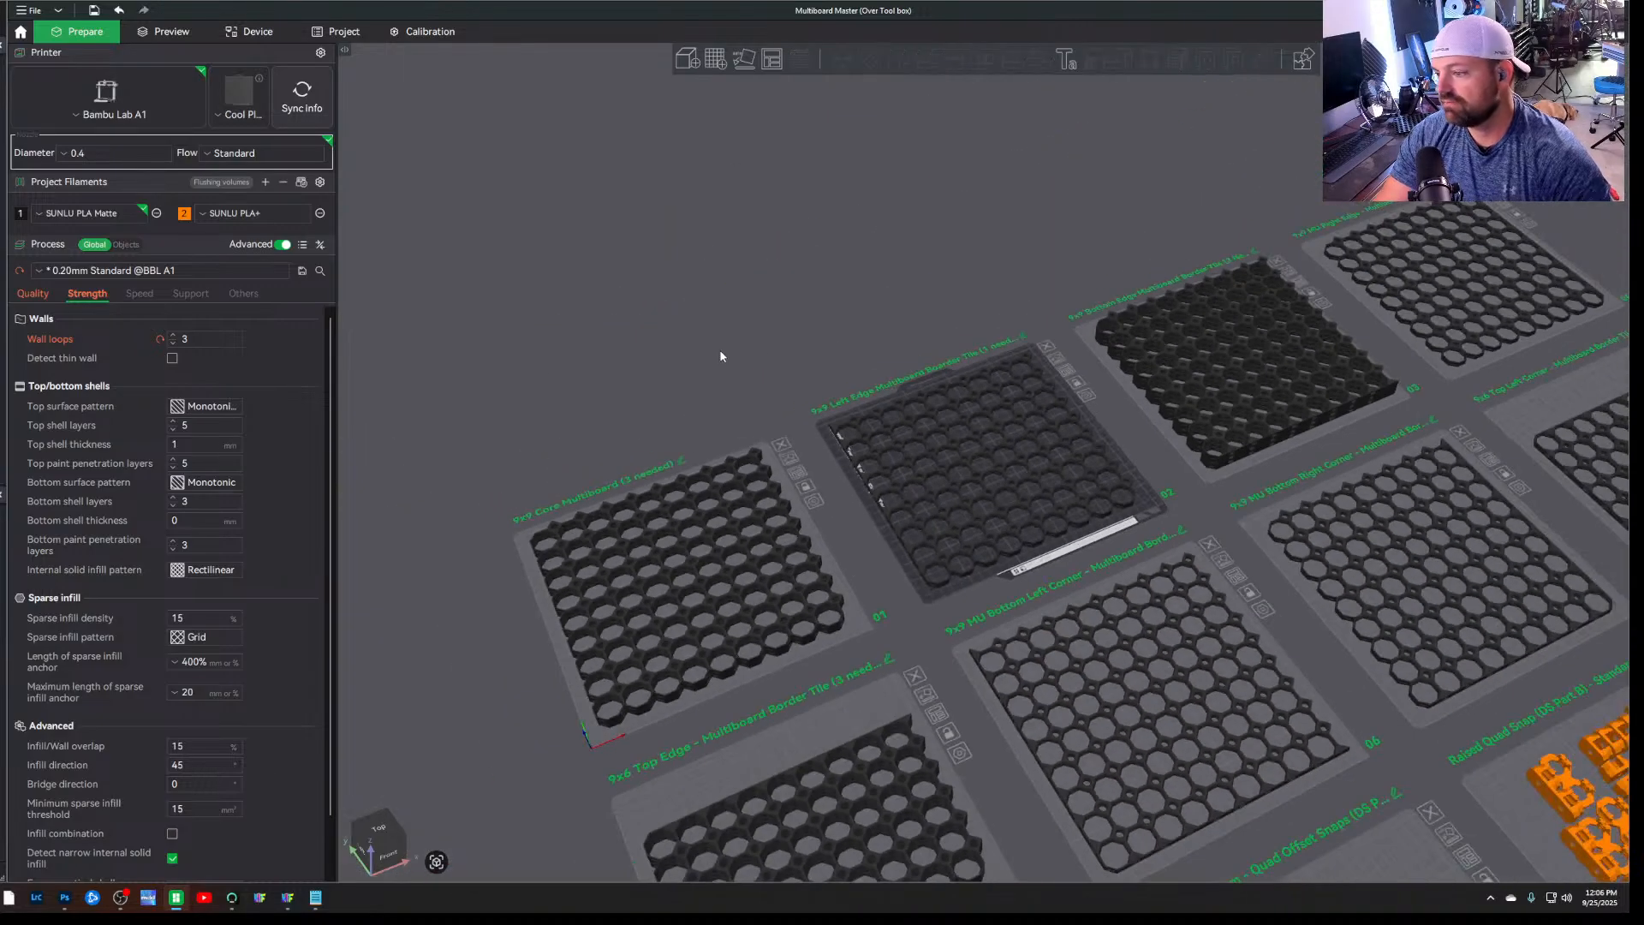
{"action": "key", "text": "1"}
{"action": "scroll", "coordinate": [958, 586], "scroll_direction": "down", "scroll_amount": 3}
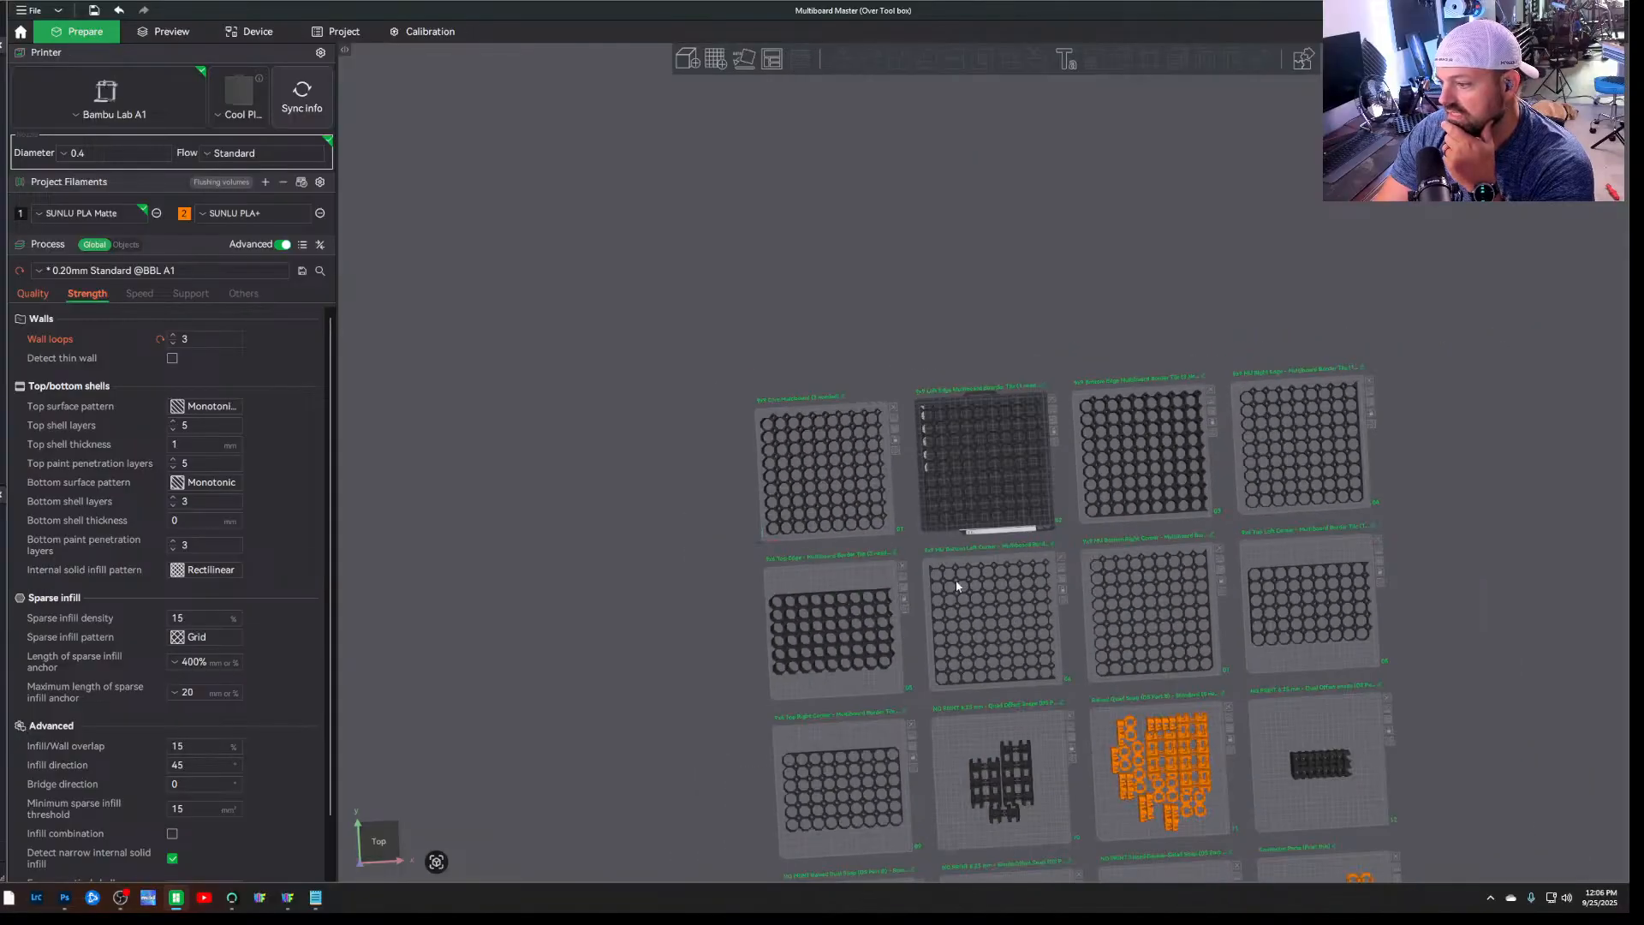
{"action": "left_click", "coordinate": [1104, 730]}
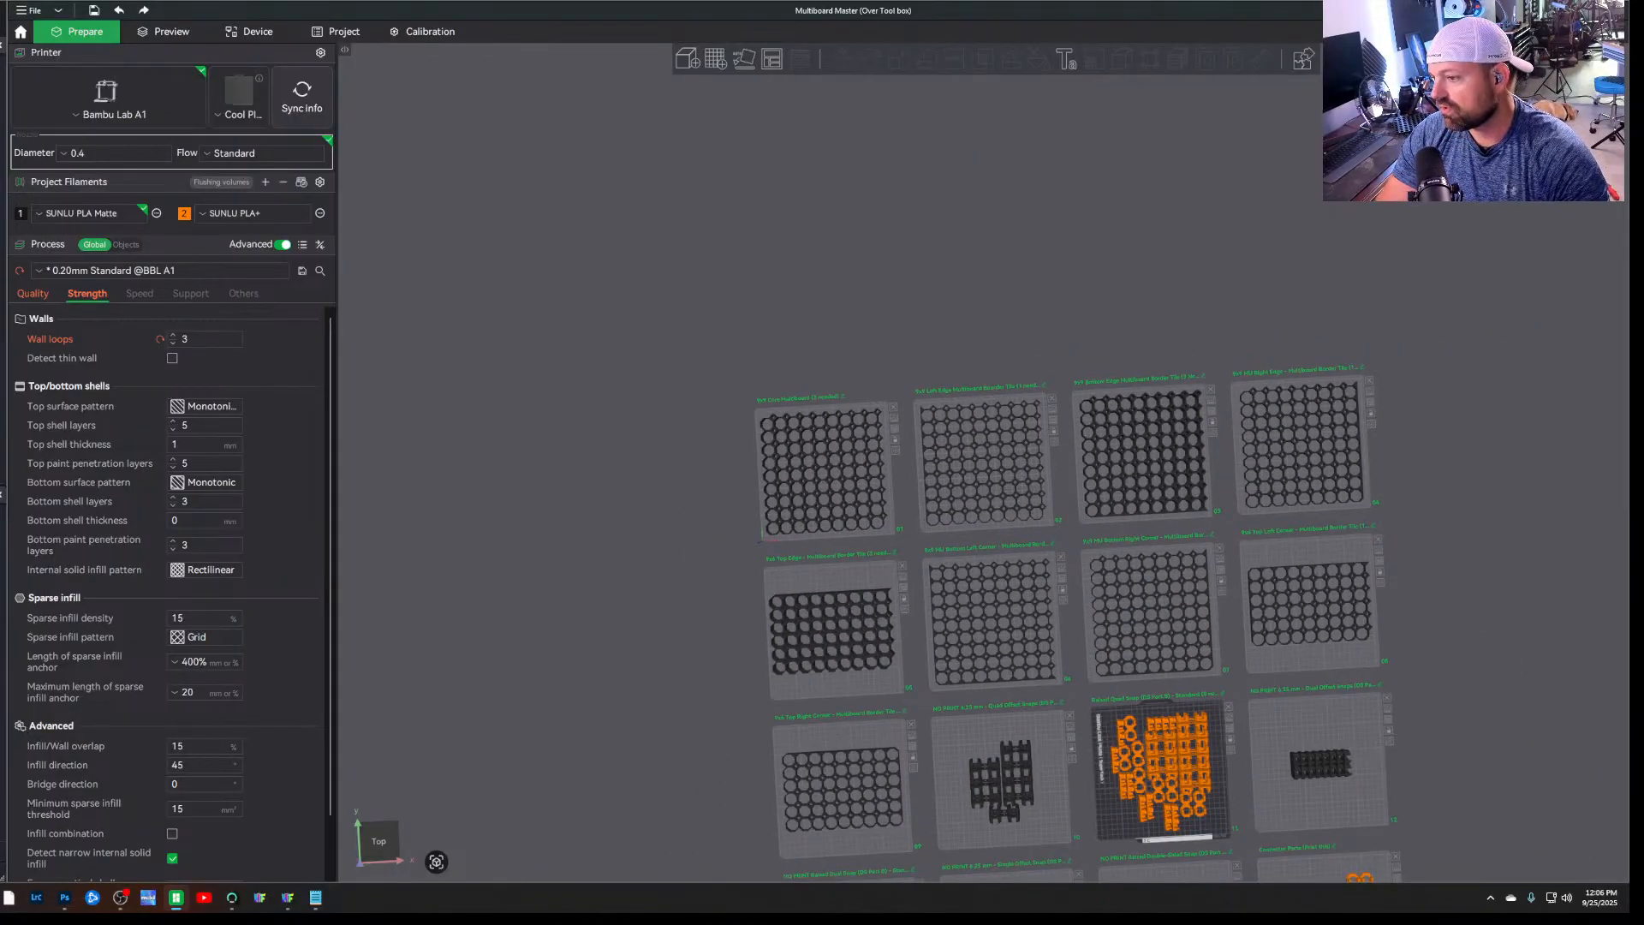
{"action": "key", "text": "ctrl+0"}
{"action": "scroll", "coordinate": [624, 590], "scroll_direction": "down", "scroll_amount": 6}
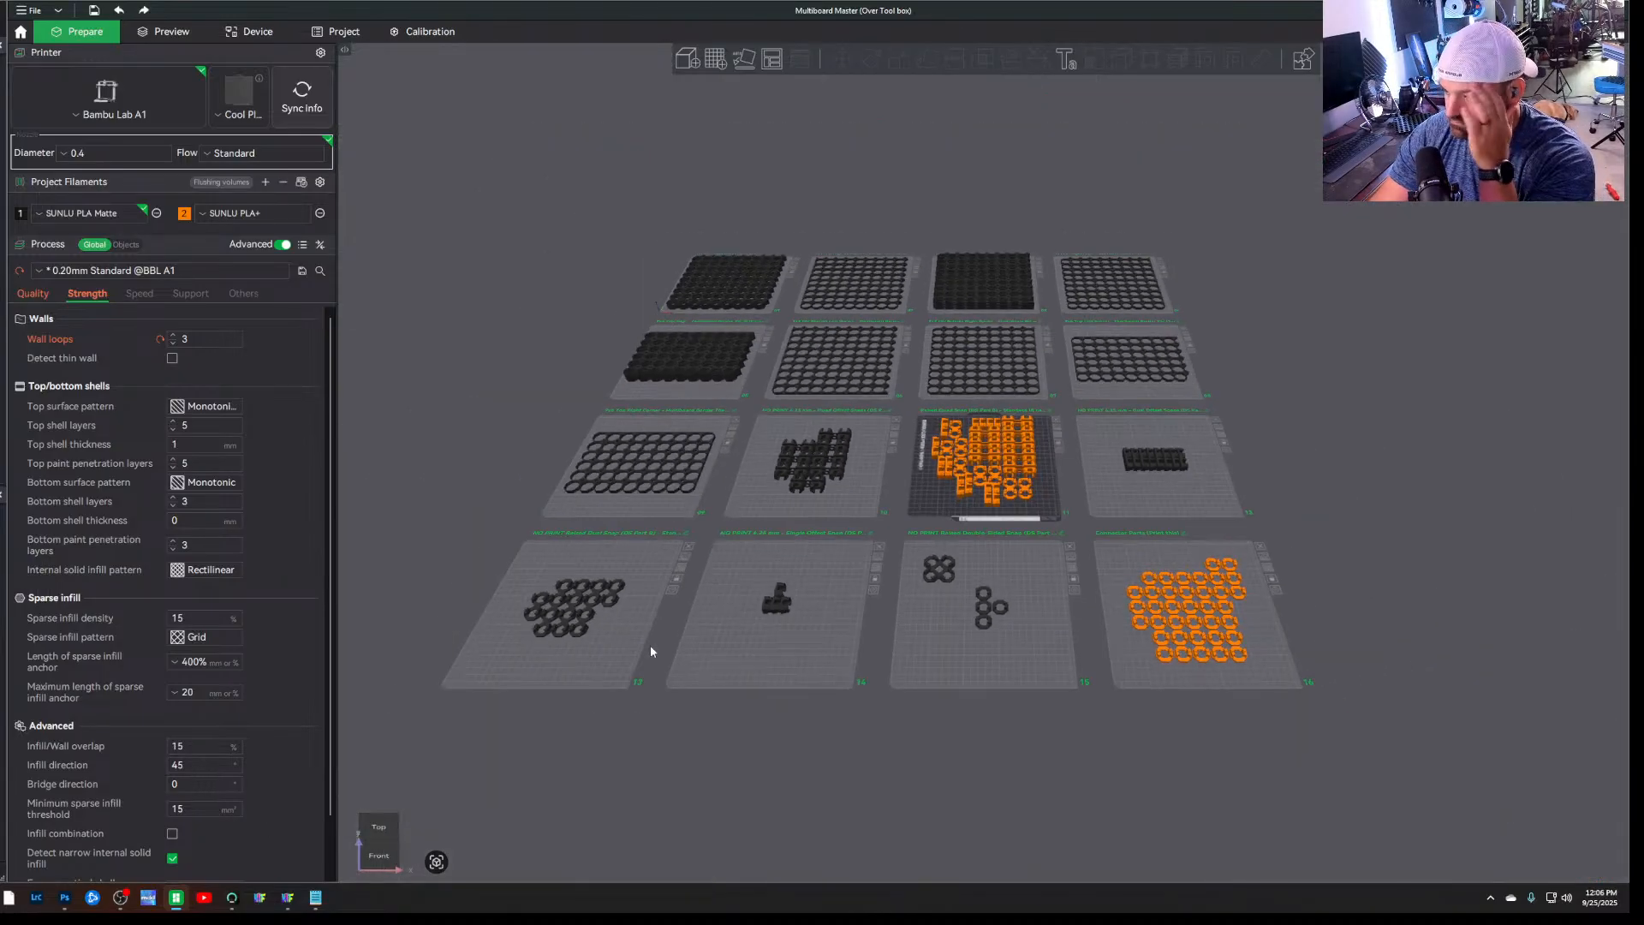
{"action": "left_click_drag", "start_coordinate": [814, 763], "coordinate": [814, 801]}
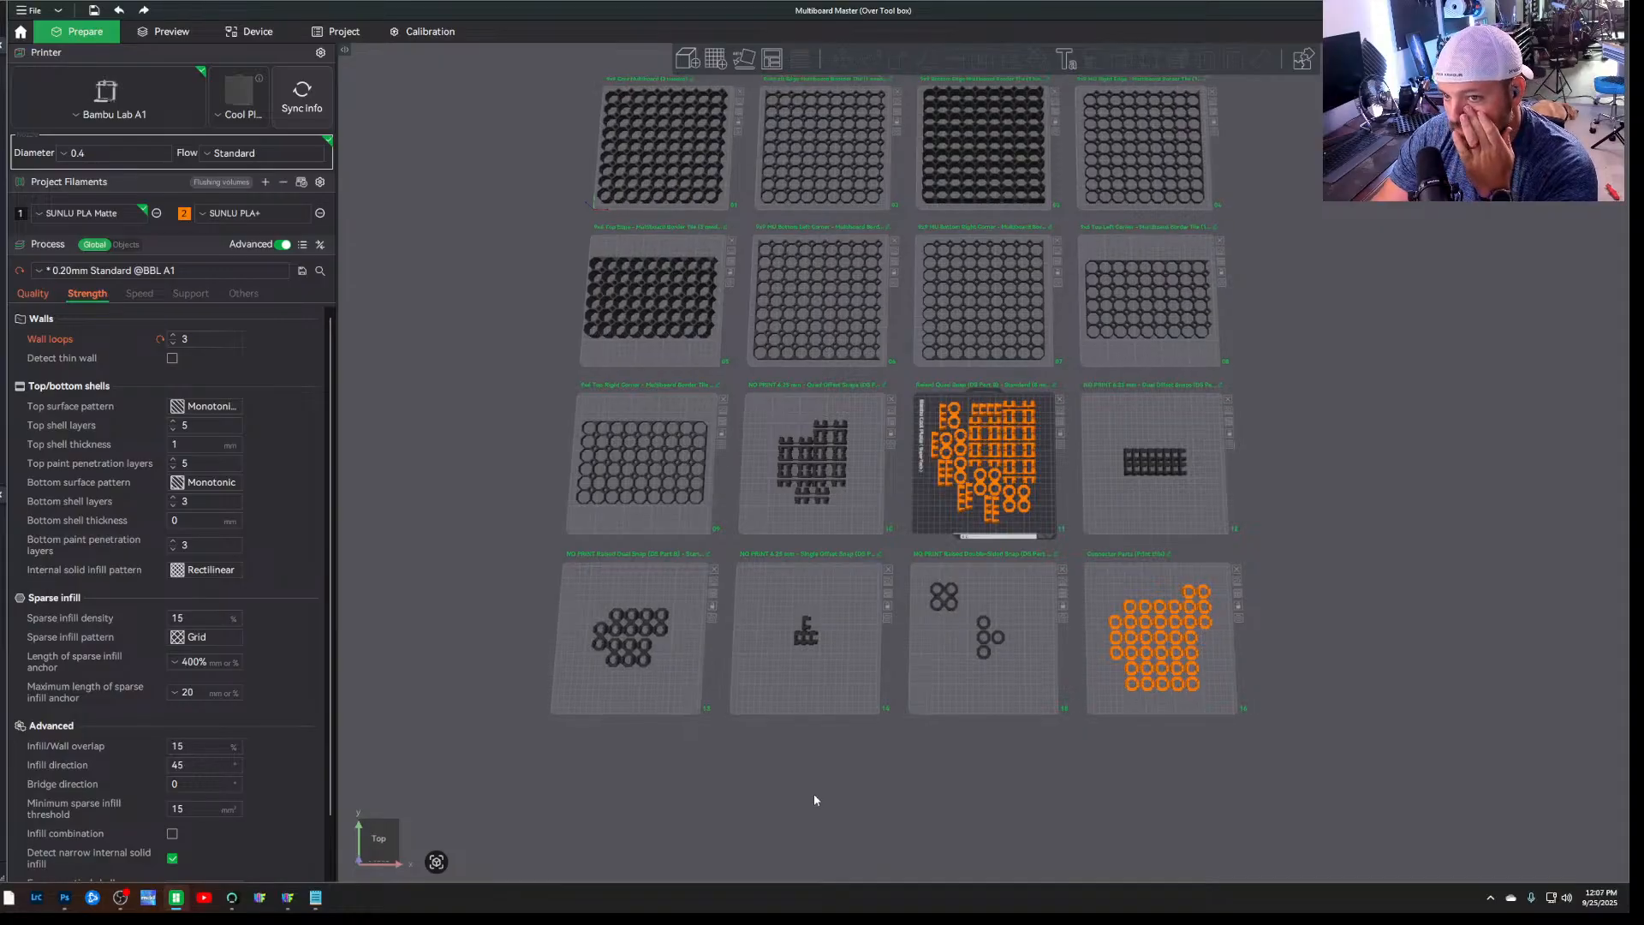
{"action": "left_click_drag", "start_coordinate": [814, 795], "coordinate": [815, 793]}
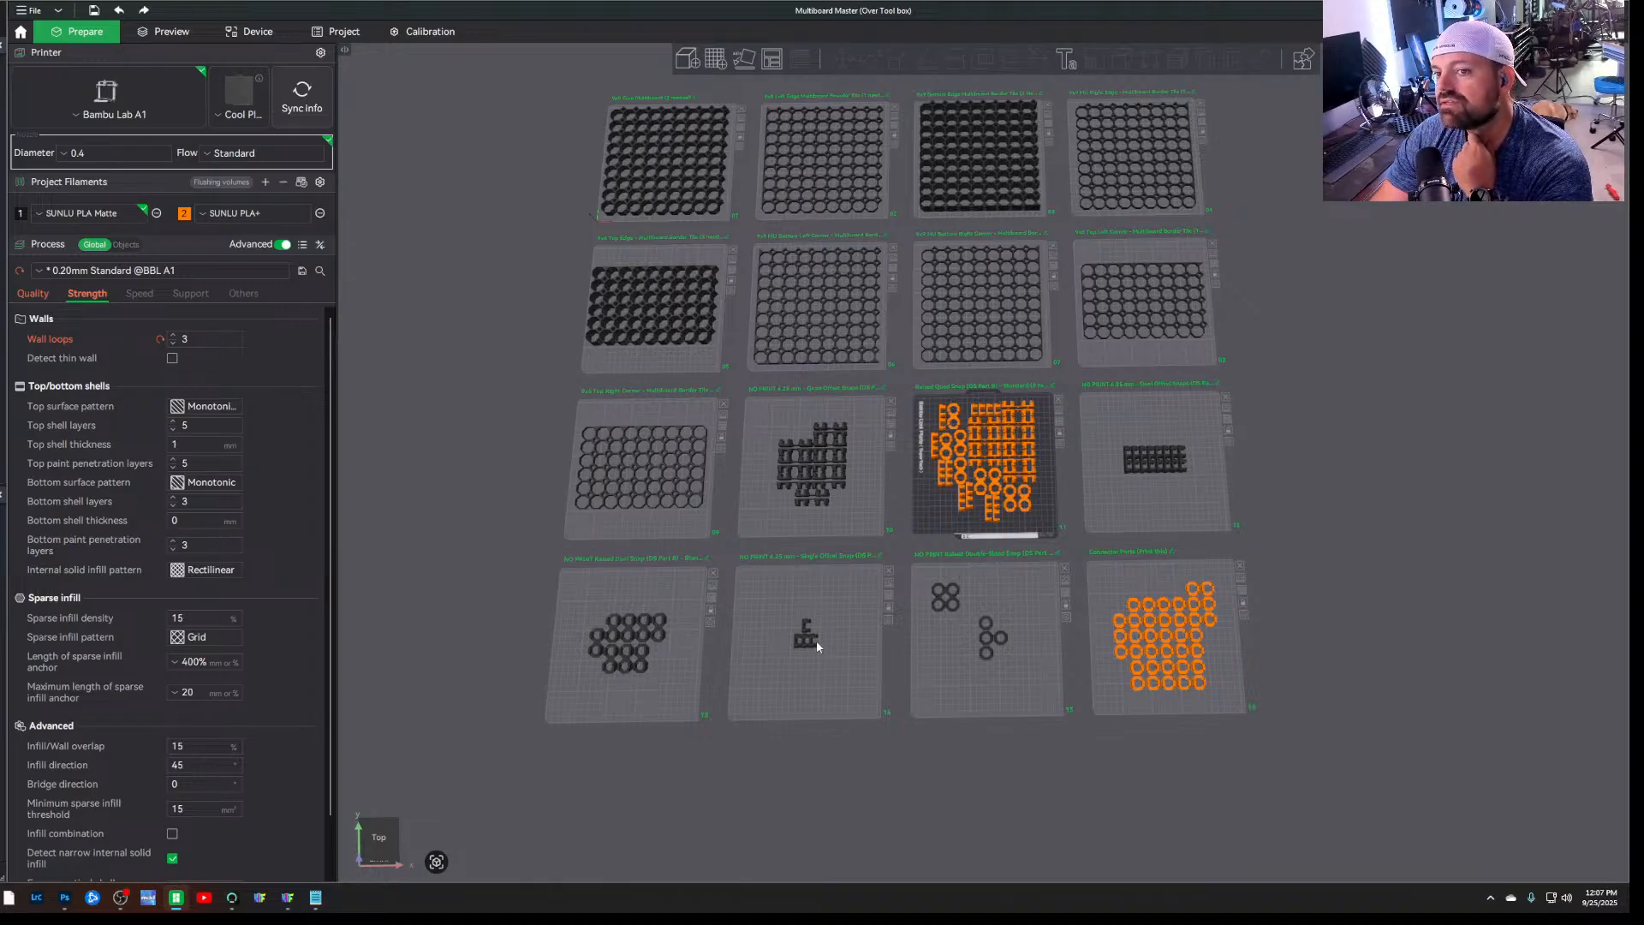
{"action": "left_click_drag", "start_coordinate": [437, 591], "coordinate": [444, 591]}
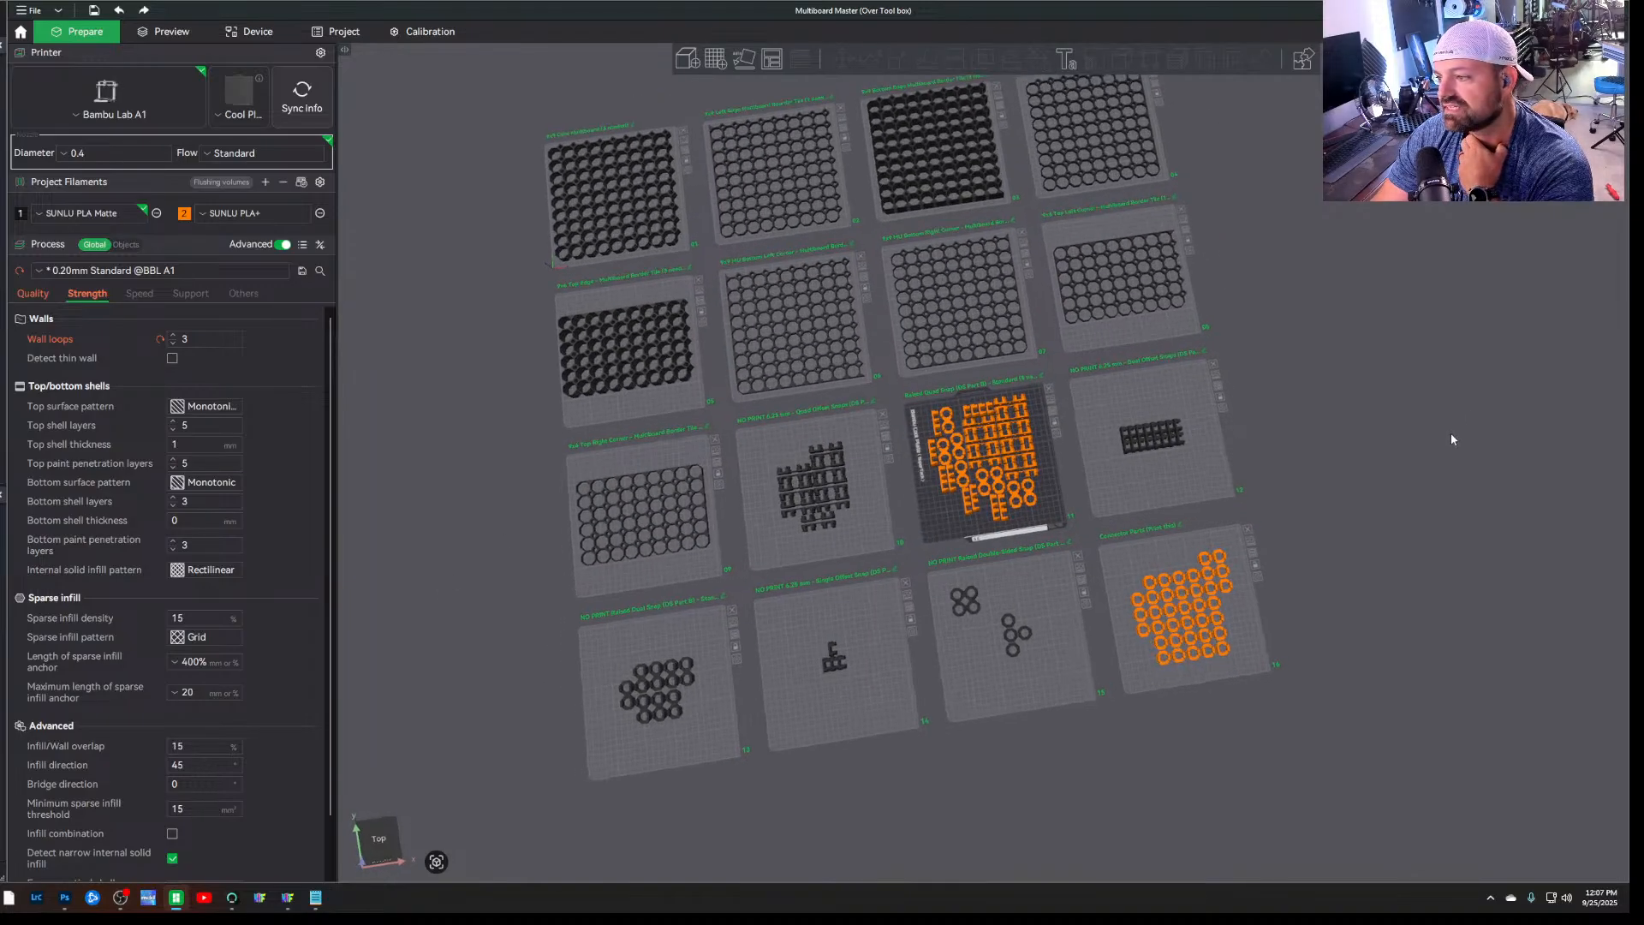
{"action": "key", "text": "1"}
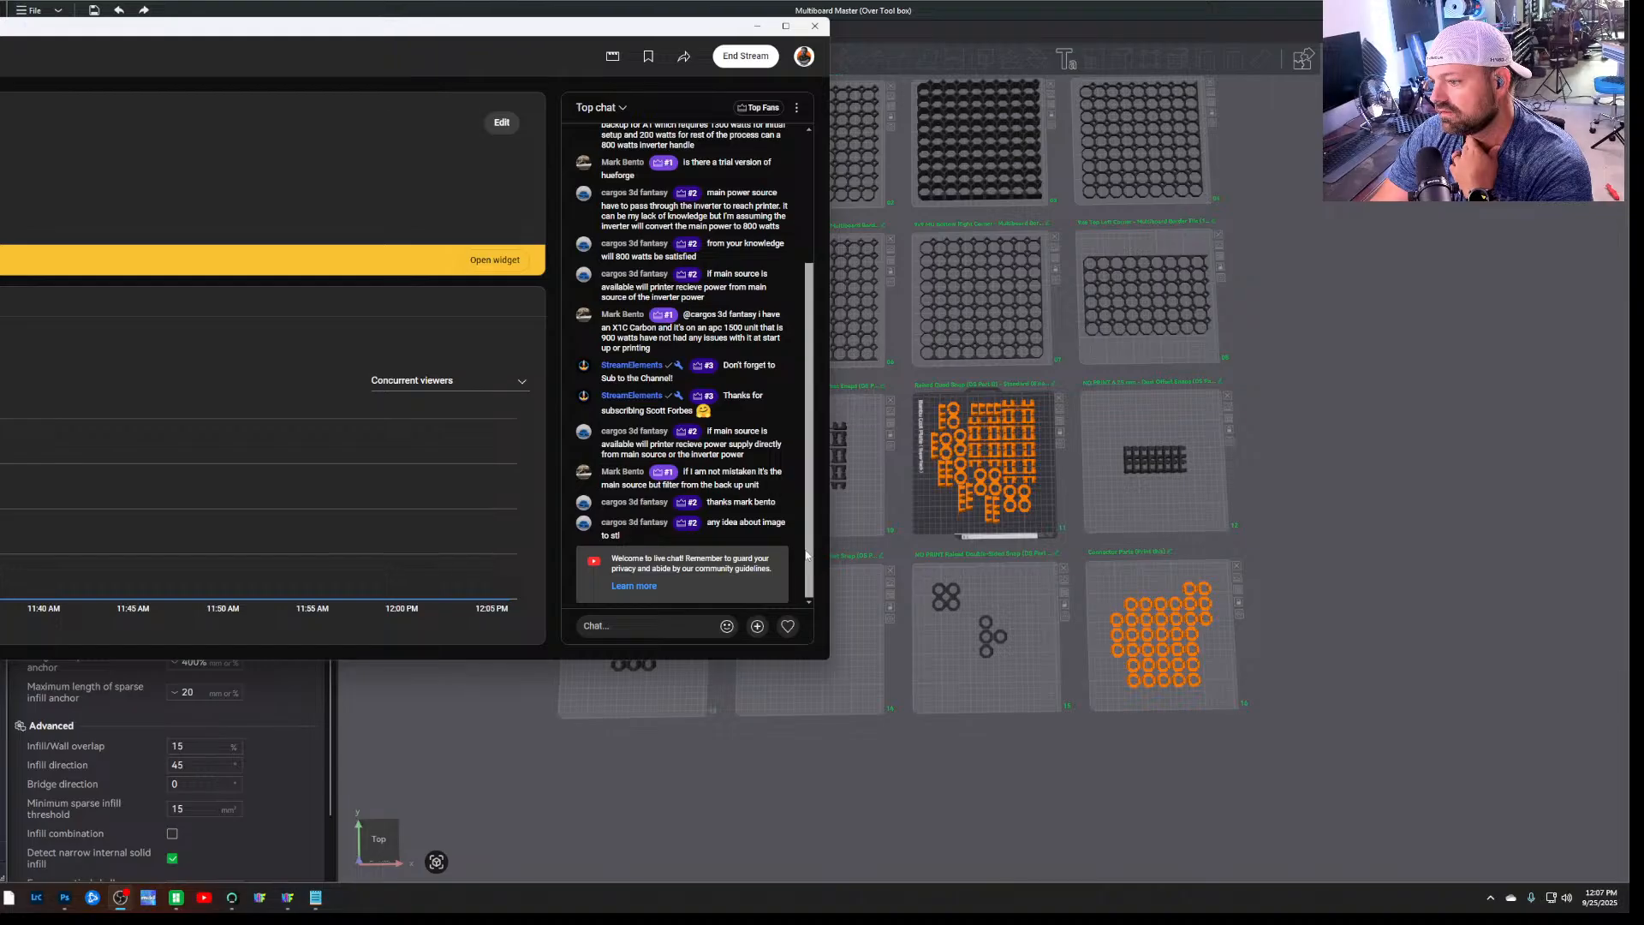
Read back through the live chat in the streaming window, minimize that window, and dismiss the desktop notification
{"action": "left_click_drag", "start_coordinate": [805, 565], "coordinate": [819, 428]}
{"action": "left_click", "coordinate": [444, 793]}
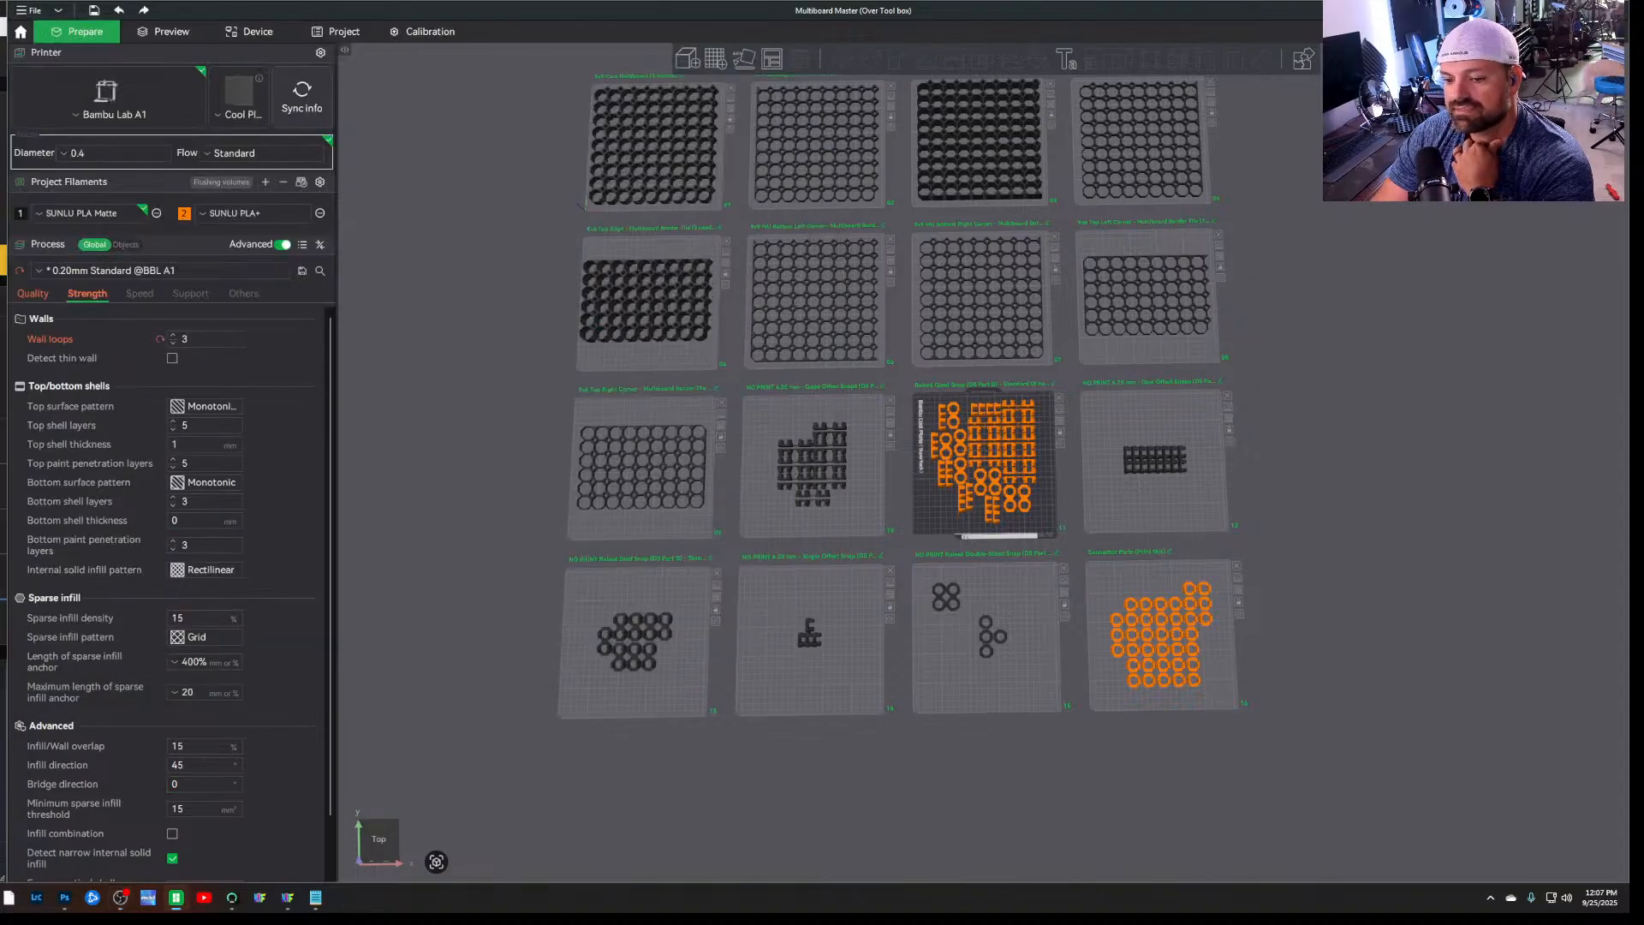
{"action": "left_click", "coordinate": [120, 898]}
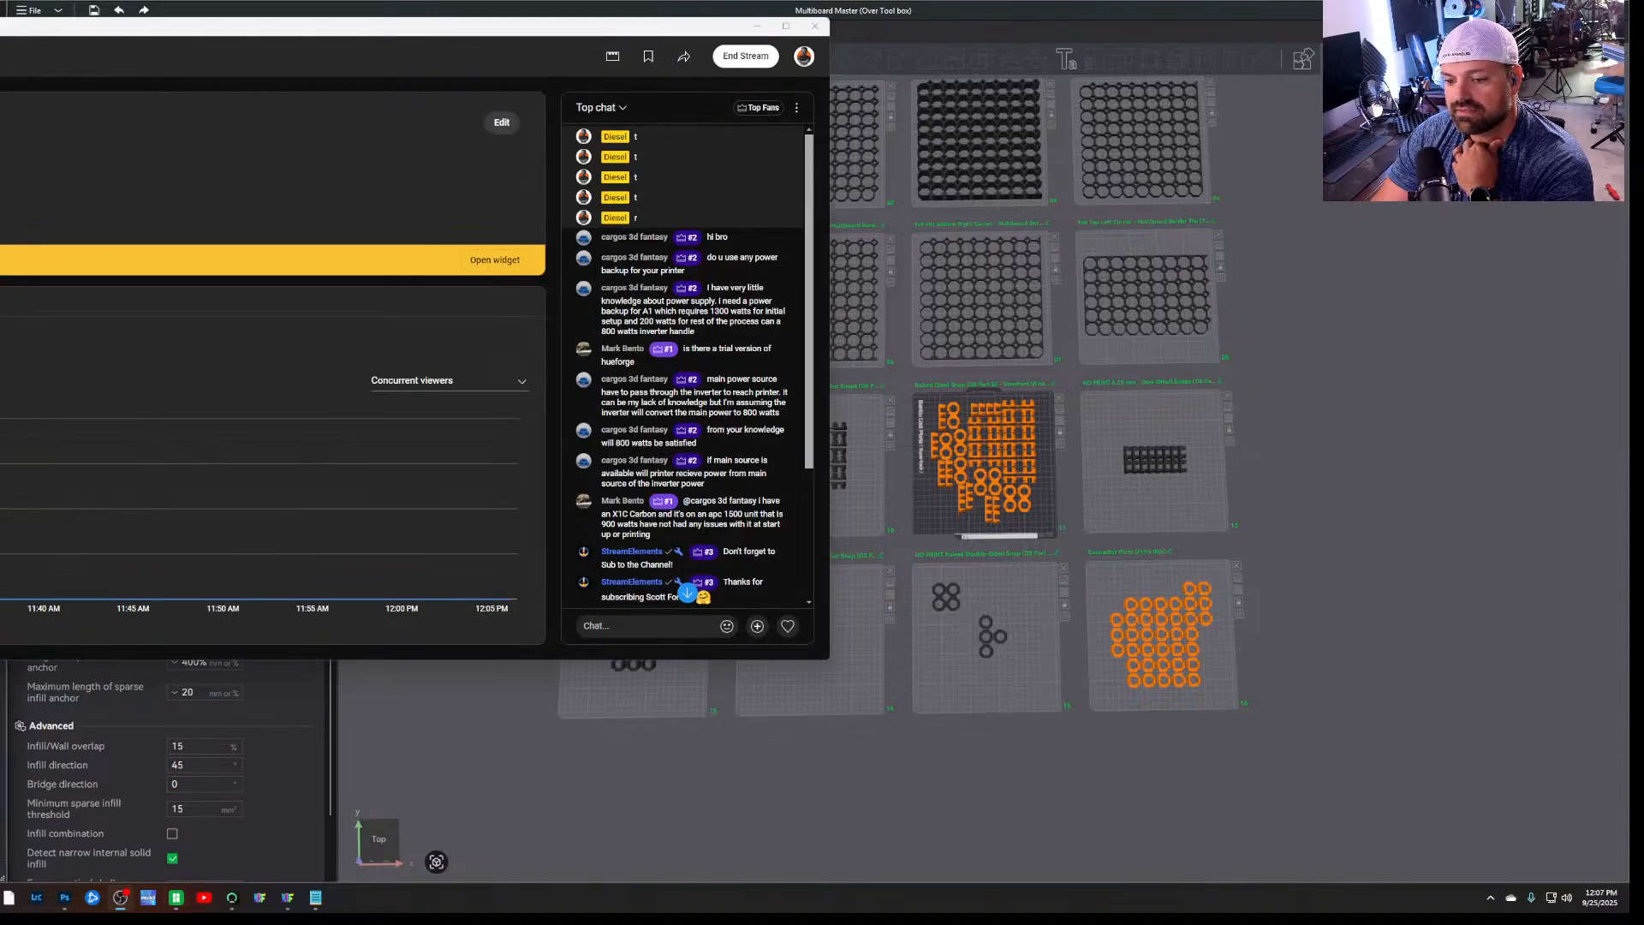
{"action": "left_click", "coordinate": [755, 28]}
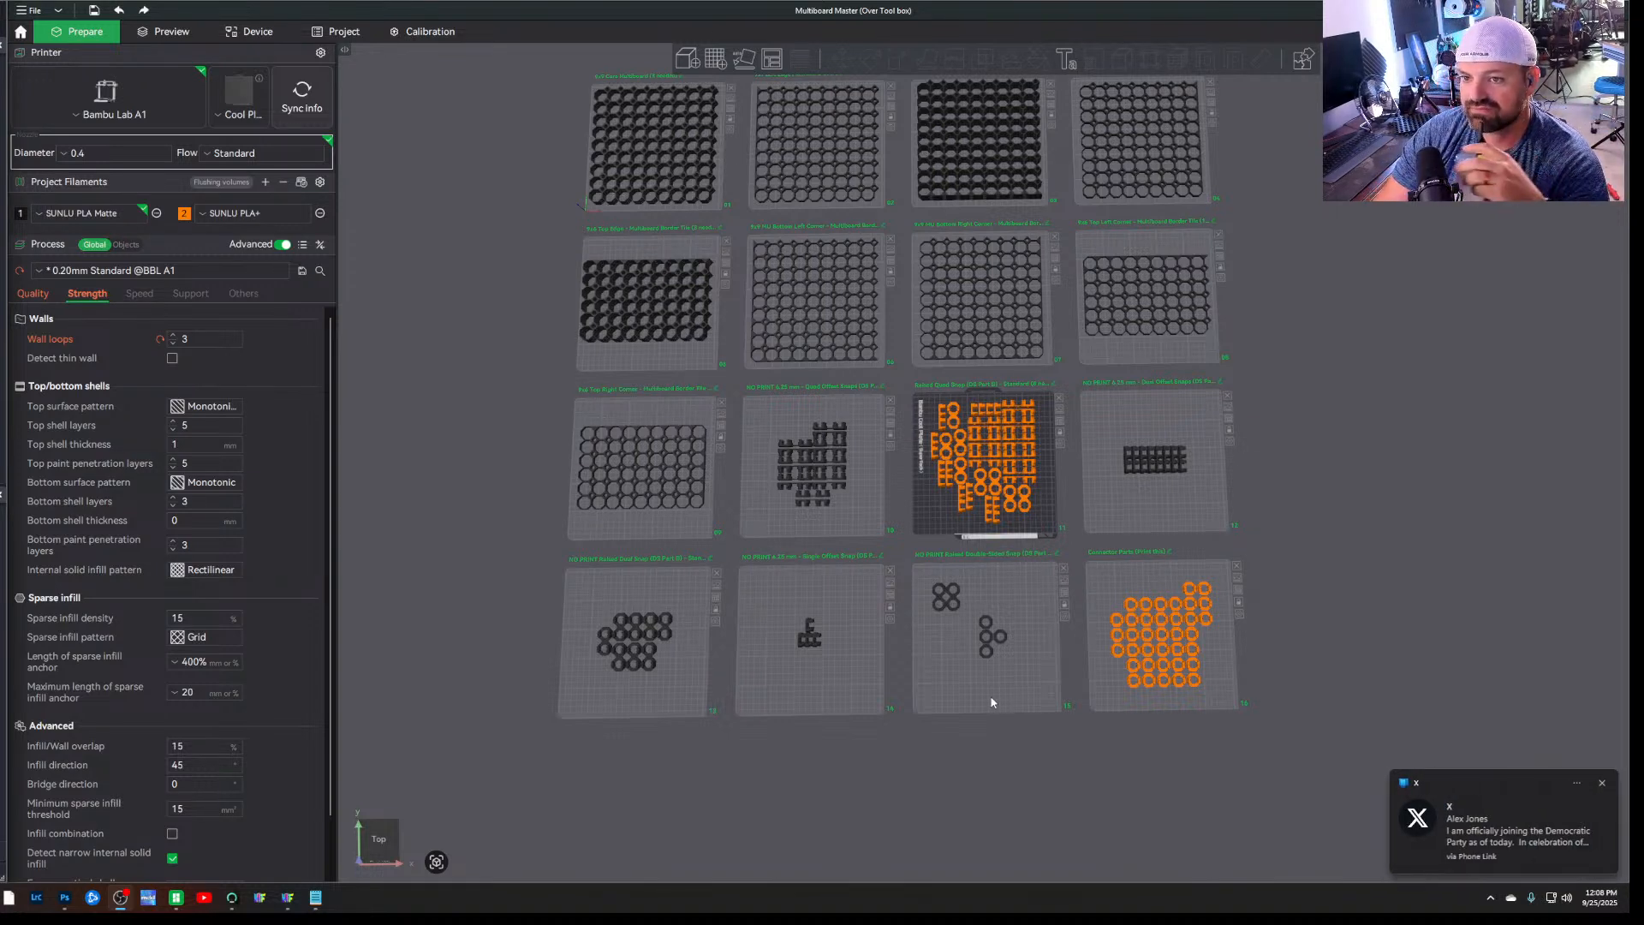
{"action": "left_click", "coordinate": [1602, 789]}
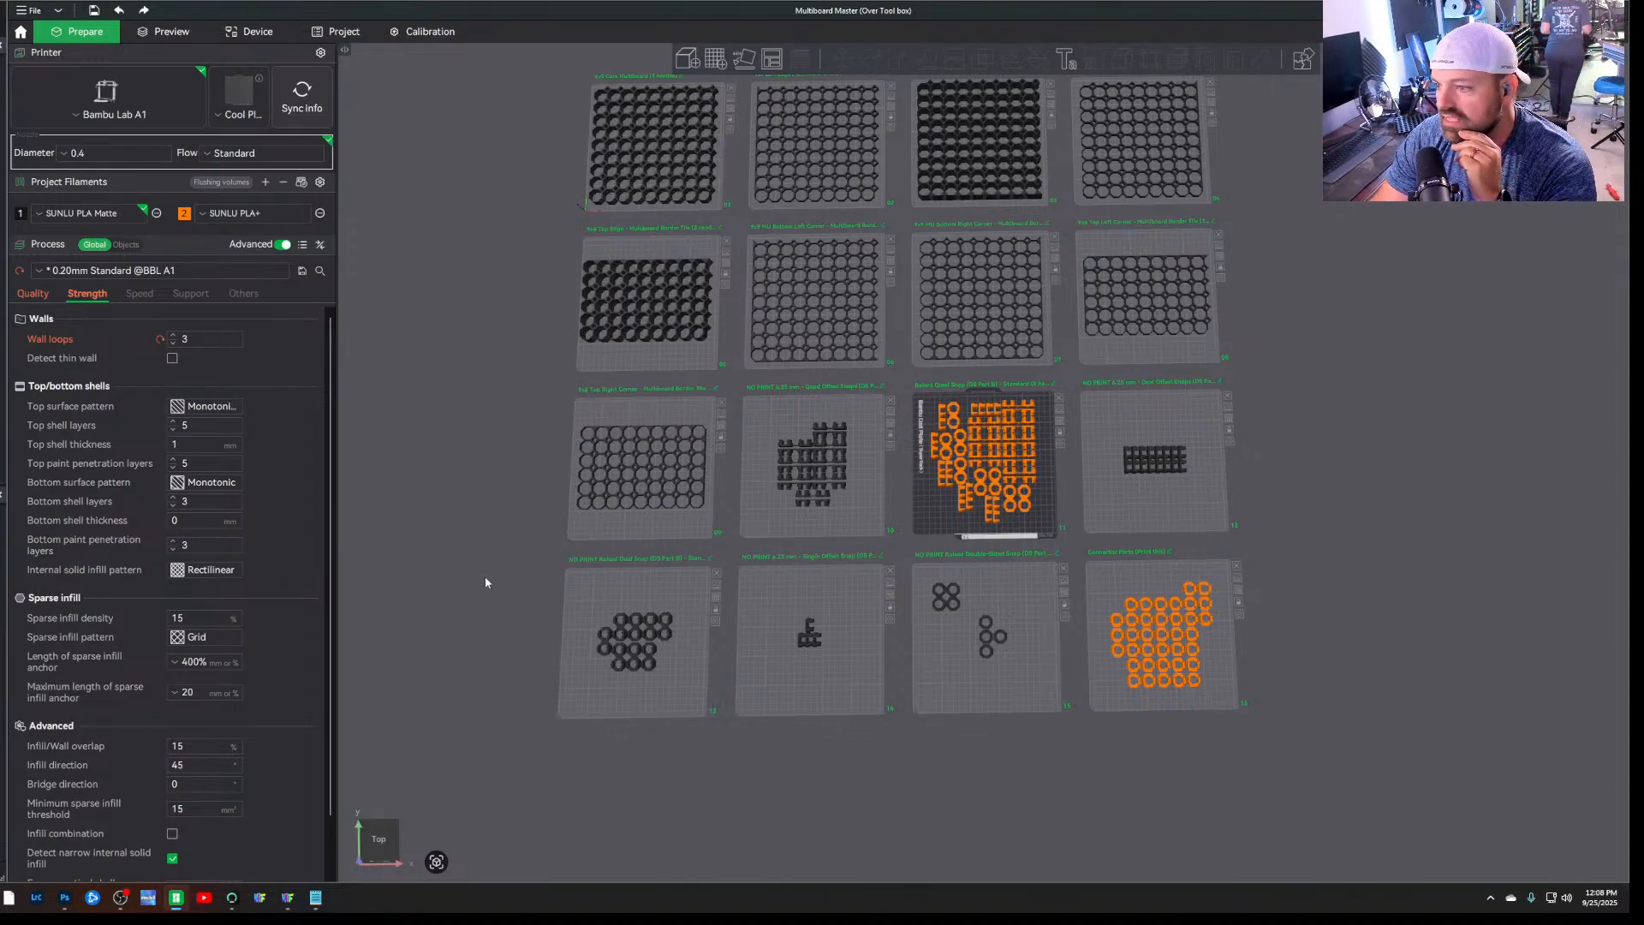
{"action": "left_click_drag", "start_coordinate": [487, 511], "coordinate": [491, 542]}
{"action": "scroll", "coordinate": [490, 547], "scroll_direction": "down", "scroll_amount": 2}
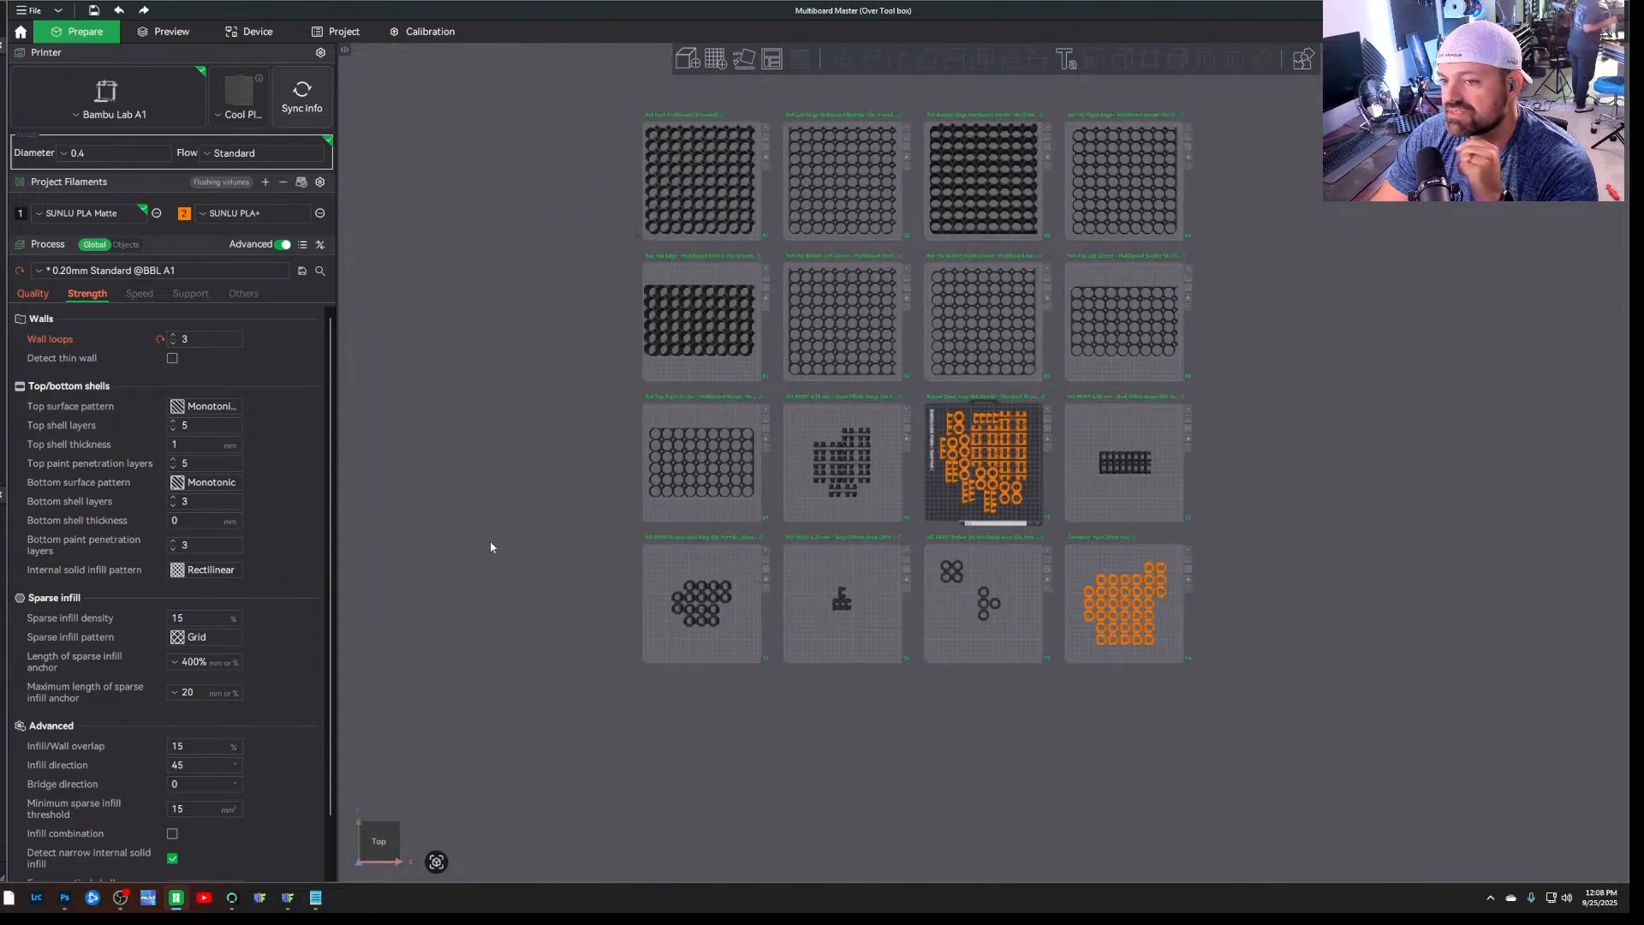